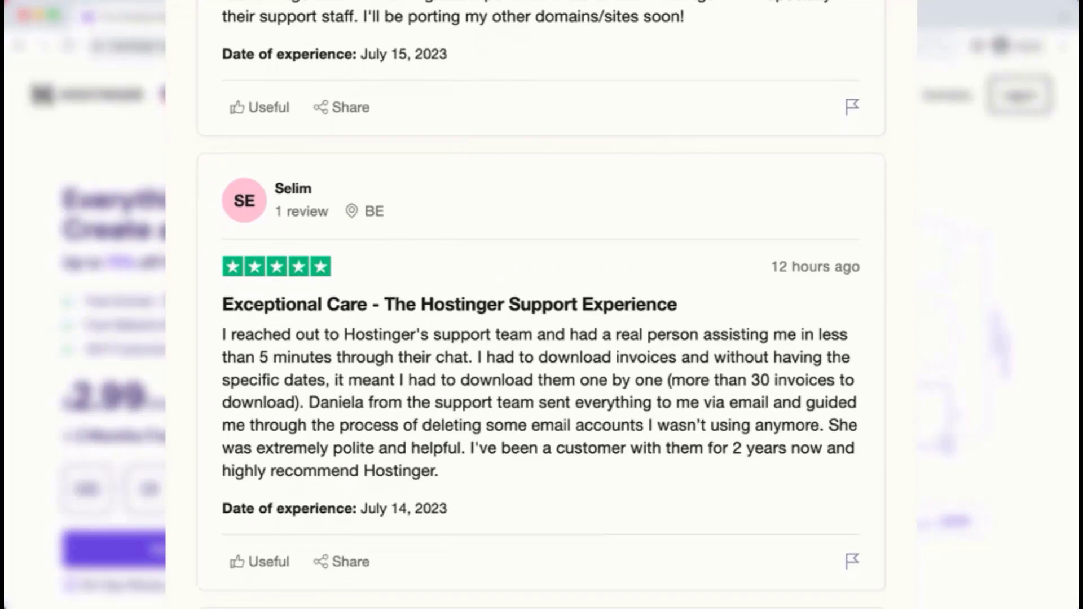
View the available country and language choices and close the list without choosing one
click(204, 97)
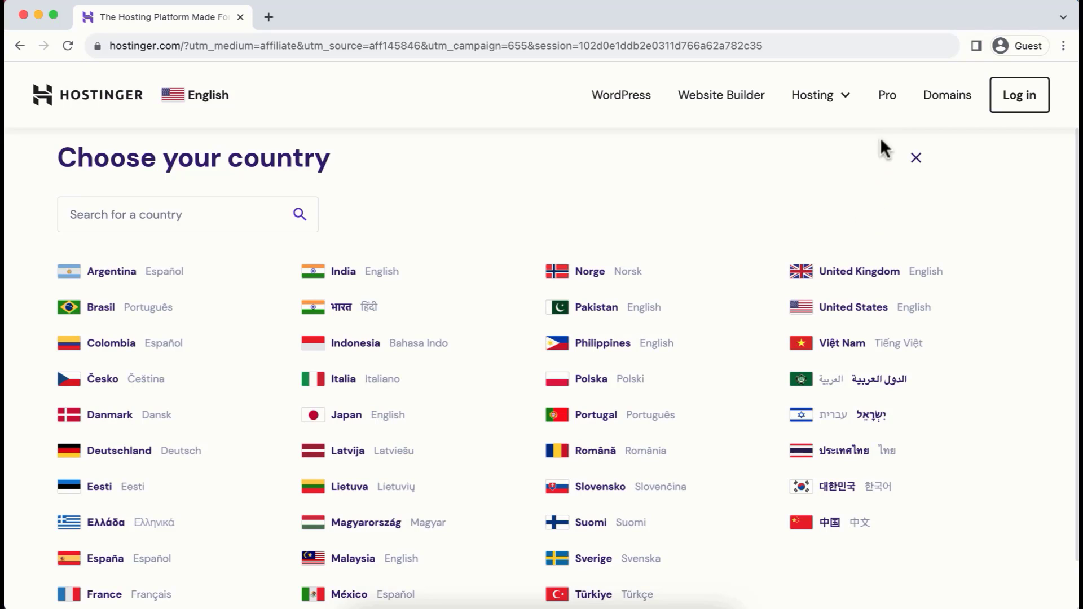
click(919, 158)
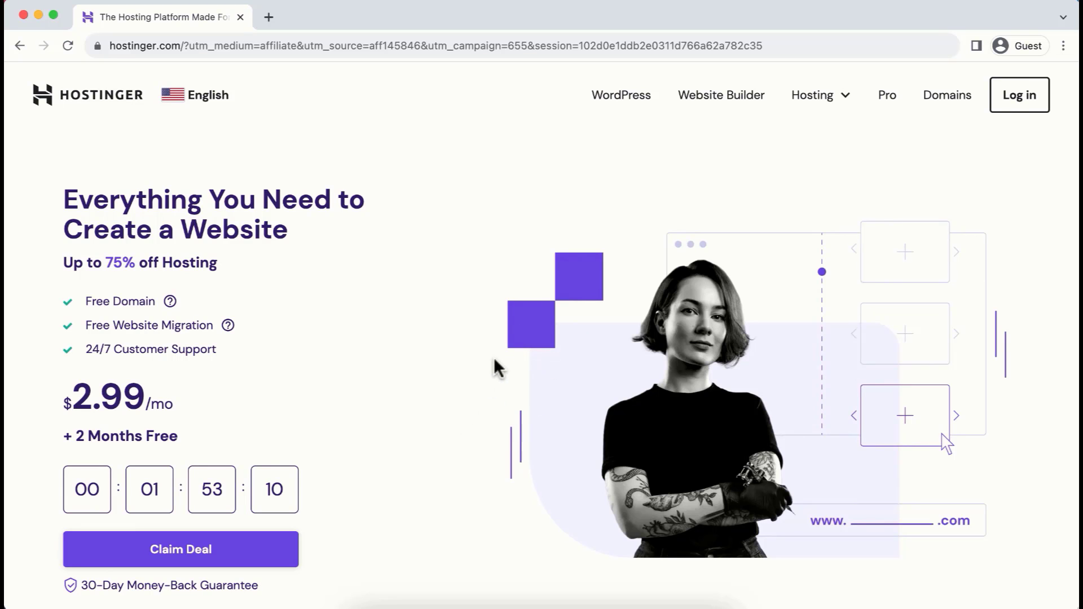
Compare the storage allowances of the Premium and Business hosting plans by highlighting each plan's storage line
scroll(1025, 434, down, 5)
scroll(1025, 435, down, 8)
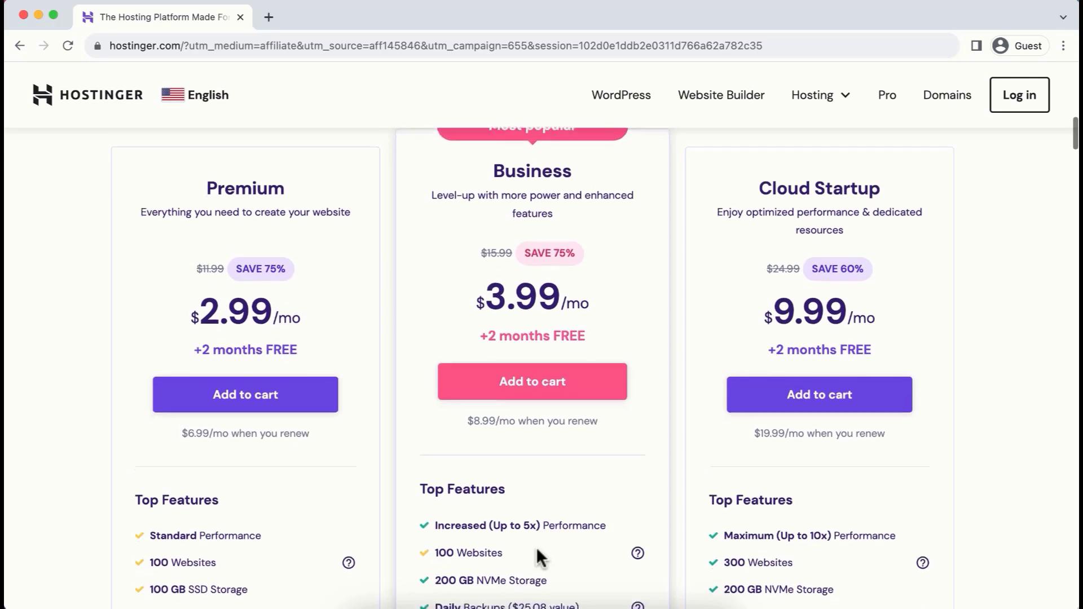
scroll(536, 546, down, 2)
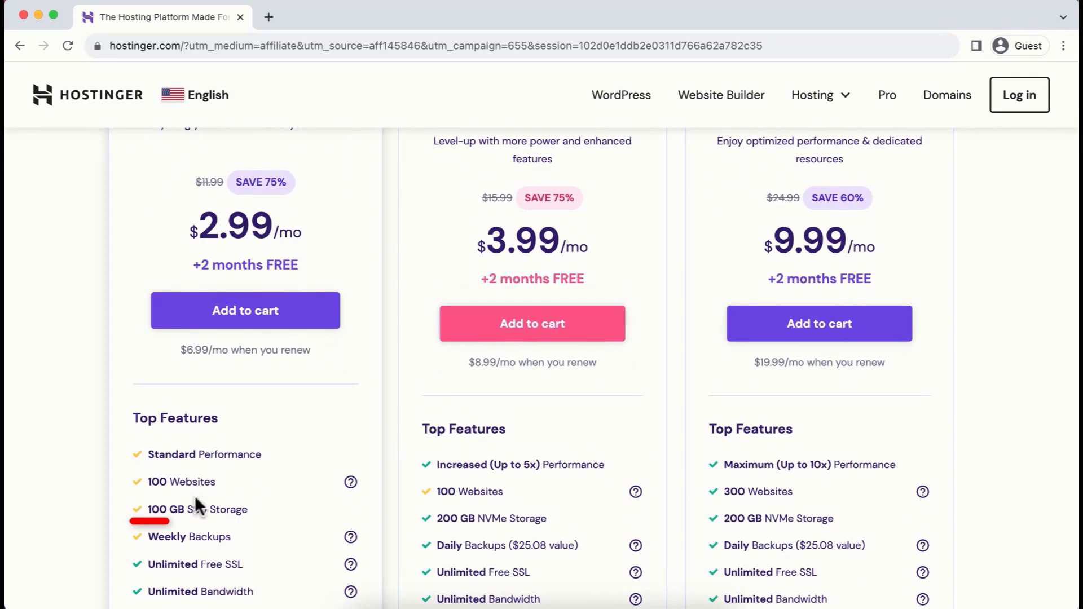
drag(147, 509, 255, 519)
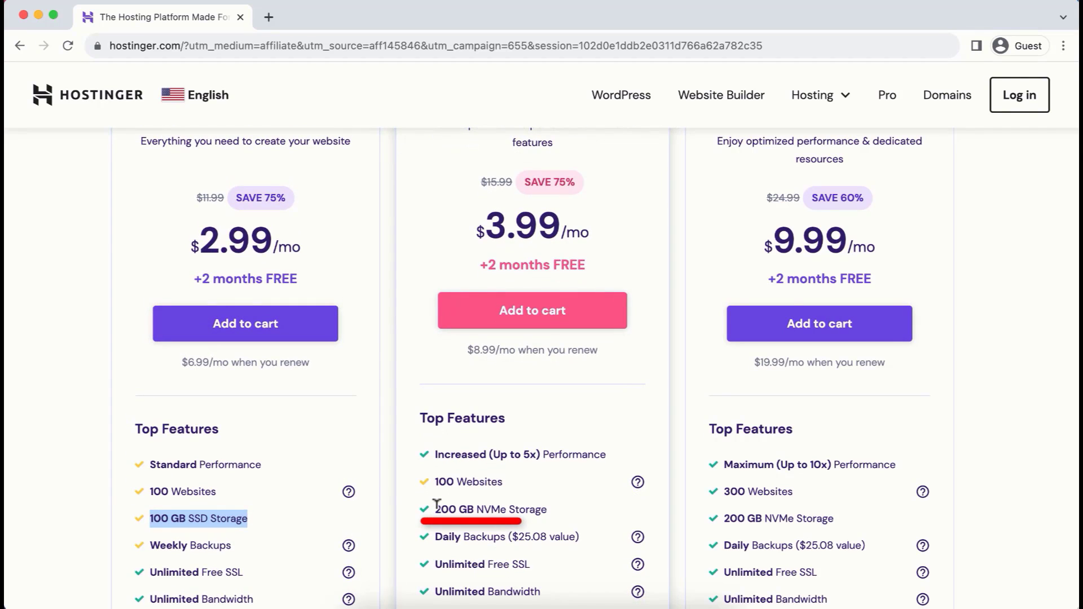
drag(433, 507, 550, 509)
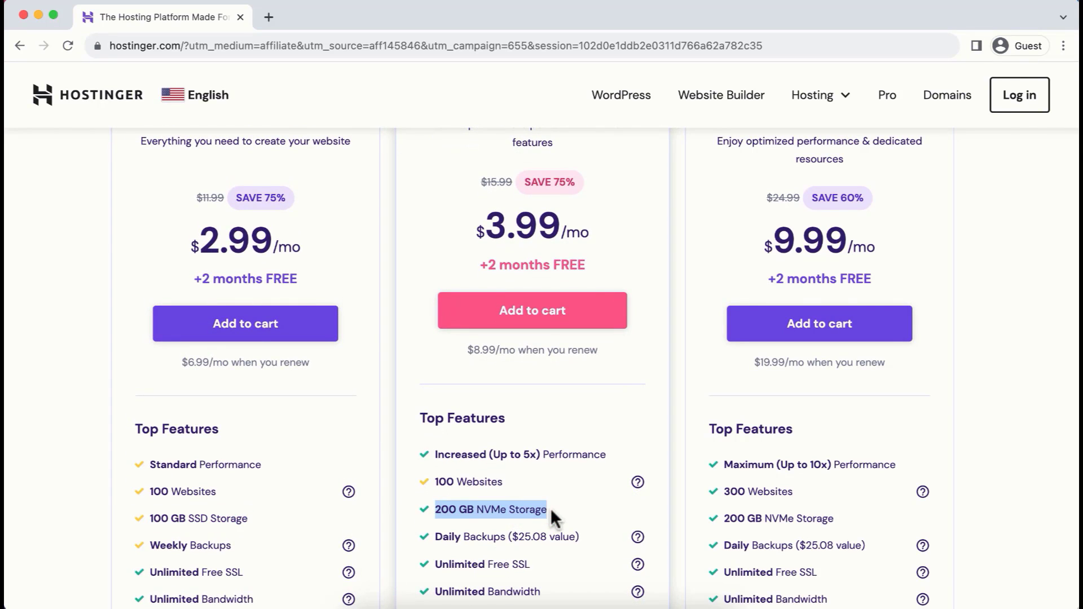
click(573, 503)
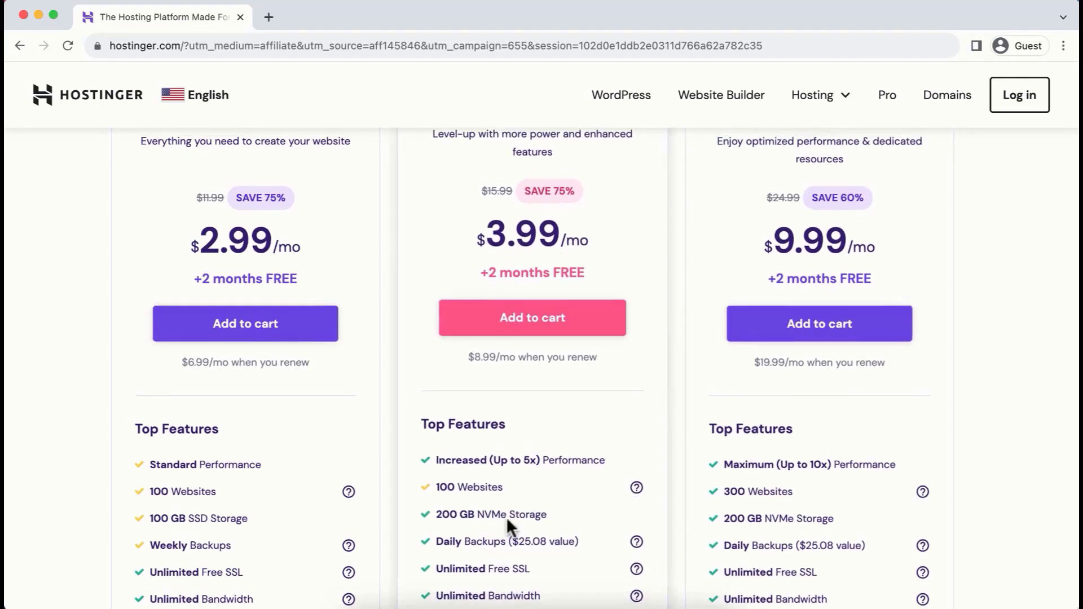
Examine the Business plan's top features, highlighting the free SSL, bandwidth, free email and free domain entries
scroll(602, 536, down, 5)
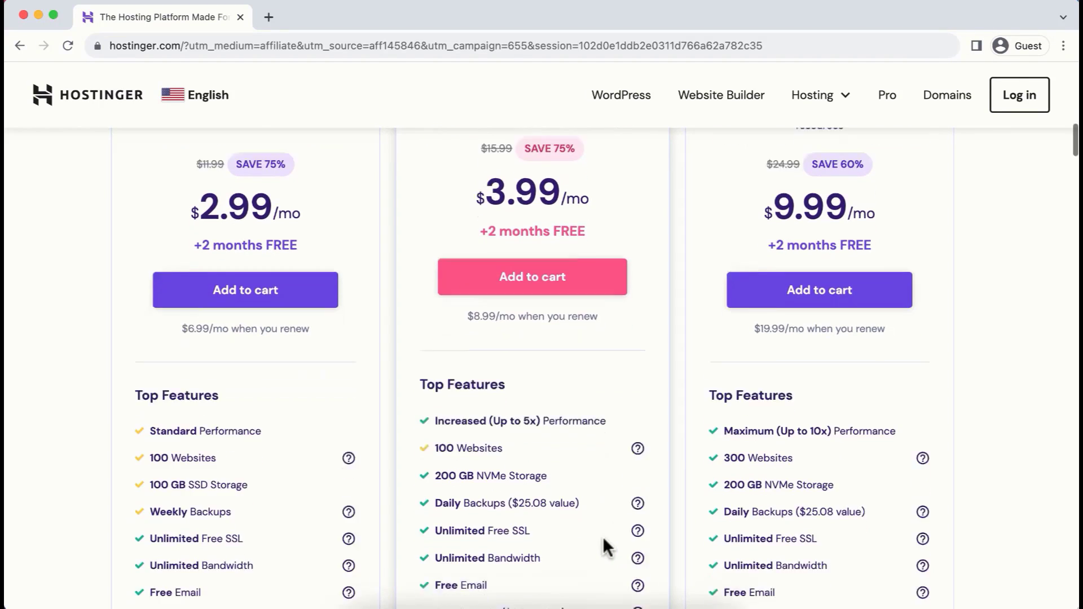
drag(435, 409, 536, 409)
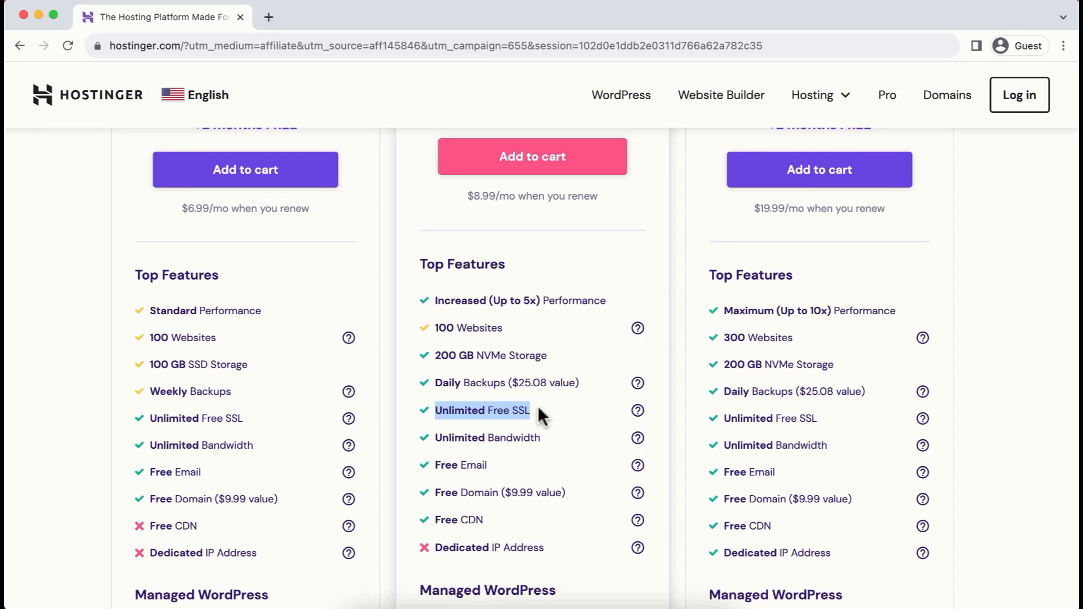
drag(435, 438, 544, 438)
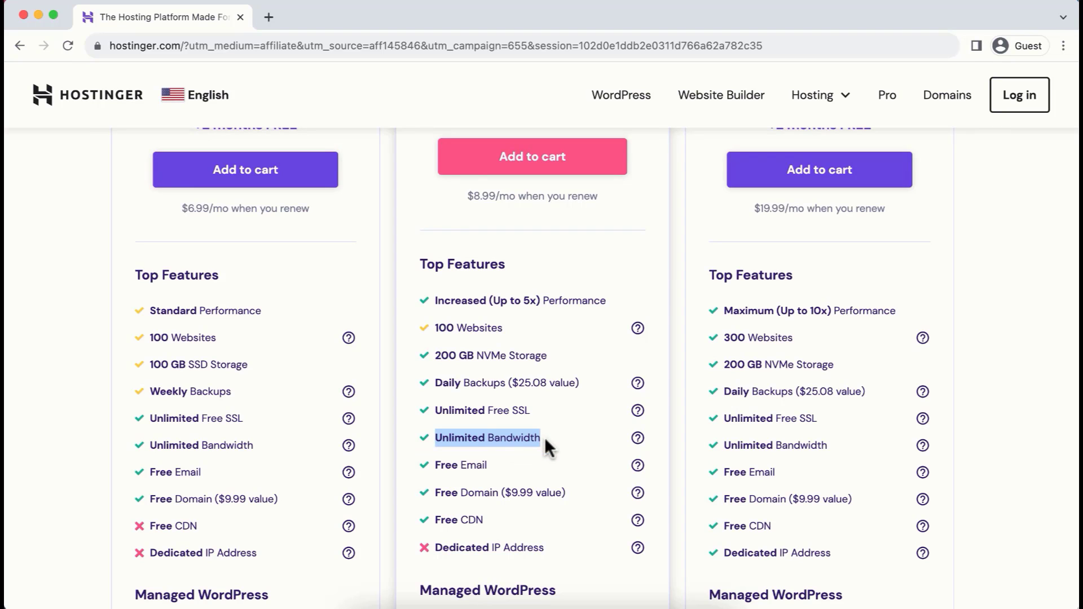
drag(435, 463, 494, 469)
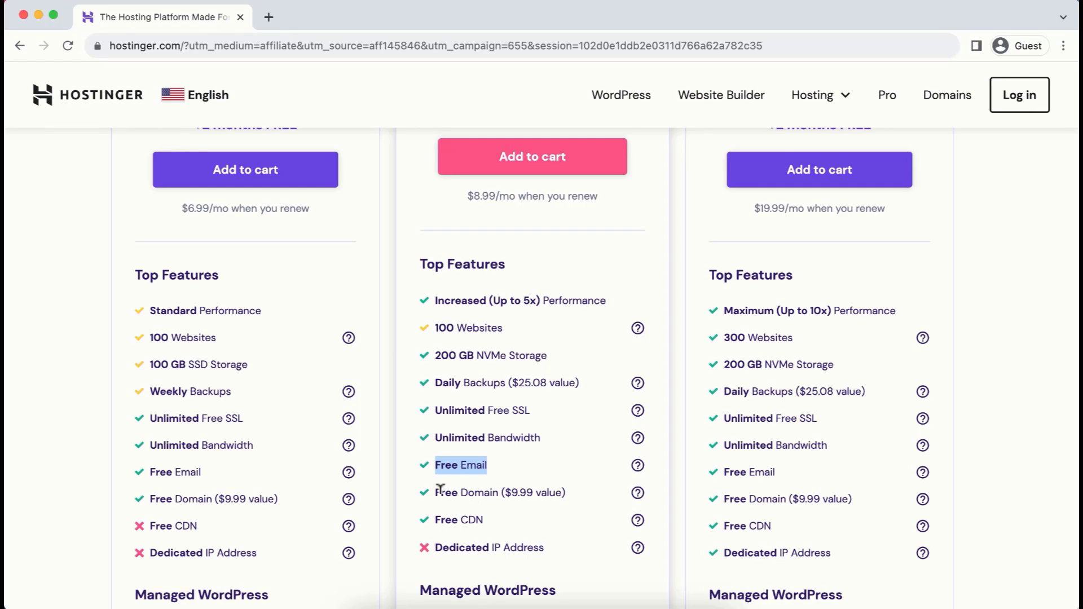
drag(436, 491, 500, 490)
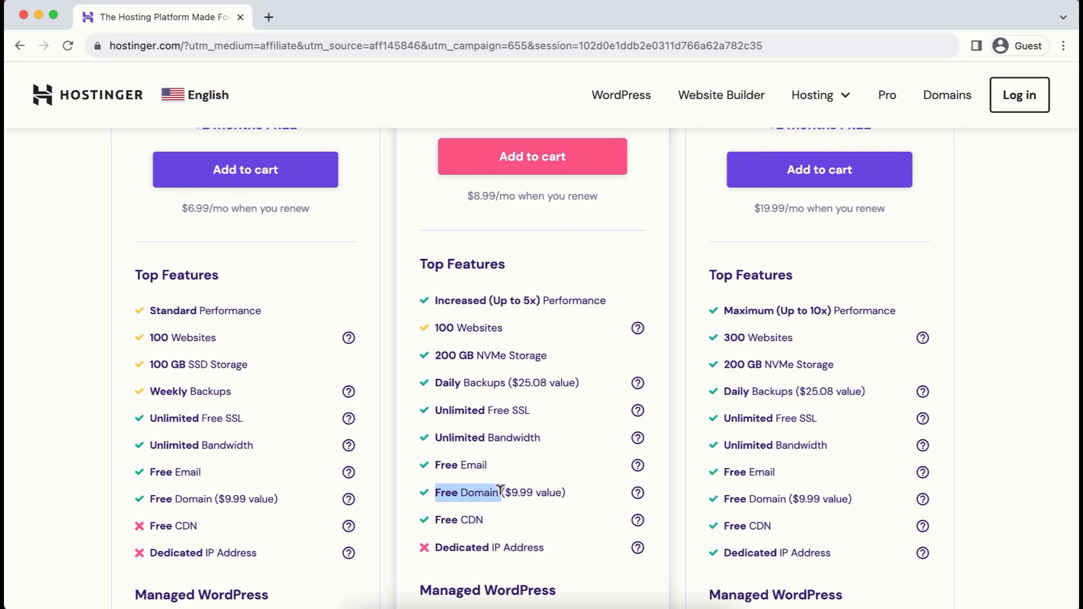
Examine the Business plan's Managed WordPress features, highlighting 1-click WordPress installation and automatic website migration
scroll(605, 533, down, 6)
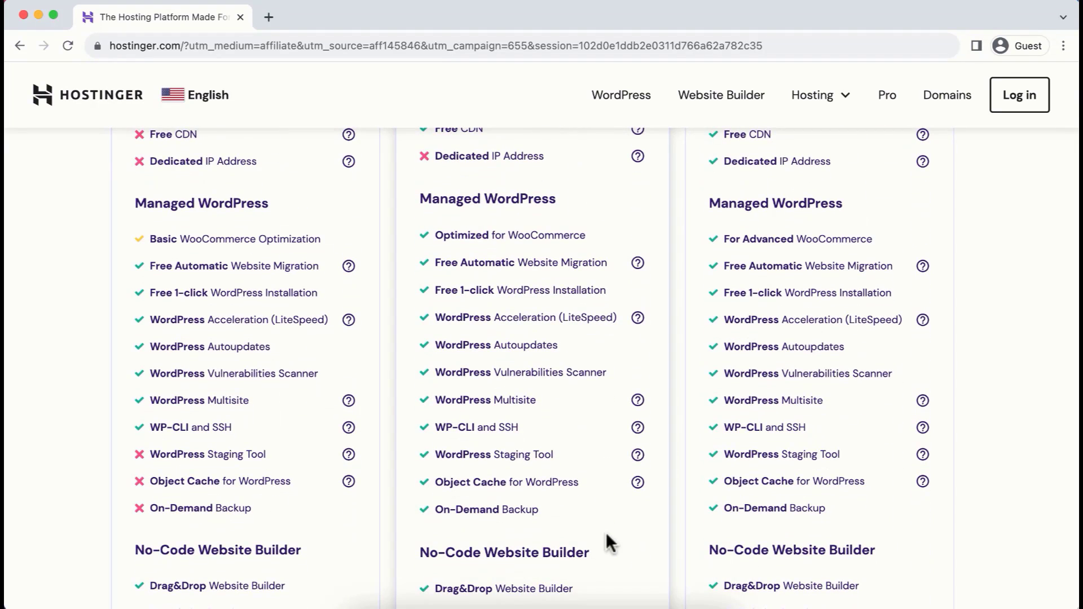
drag(436, 290, 605, 287)
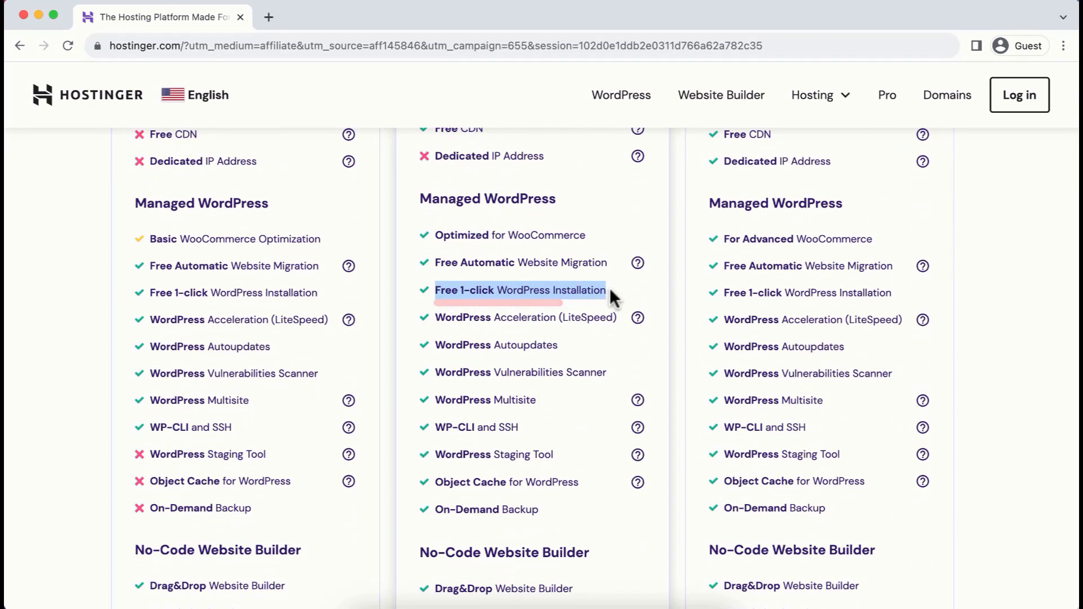
drag(435, 262, 607, 261)
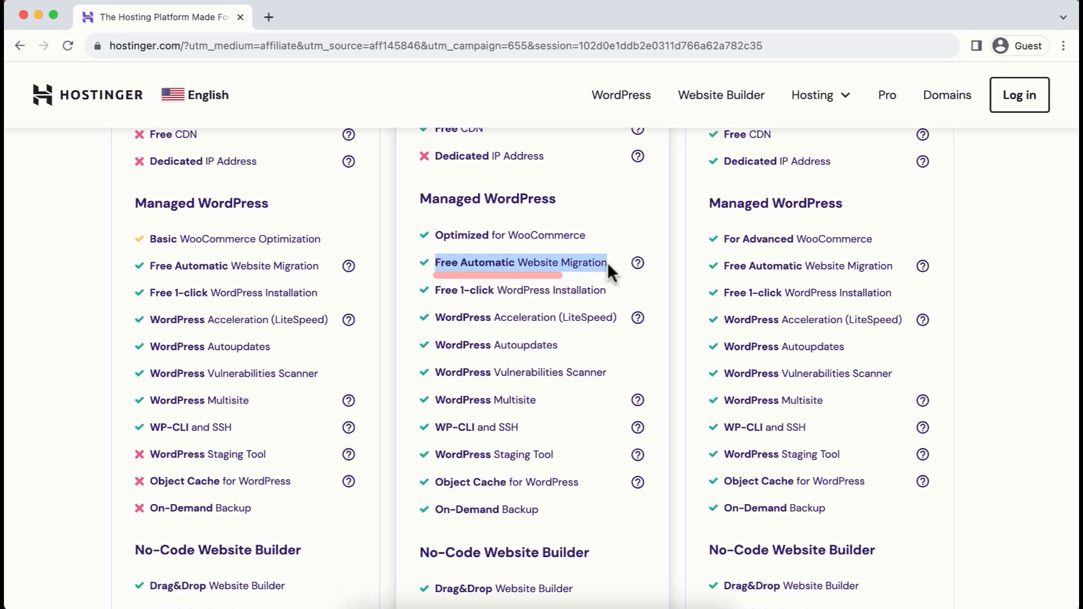
mouse_move(638, 264)
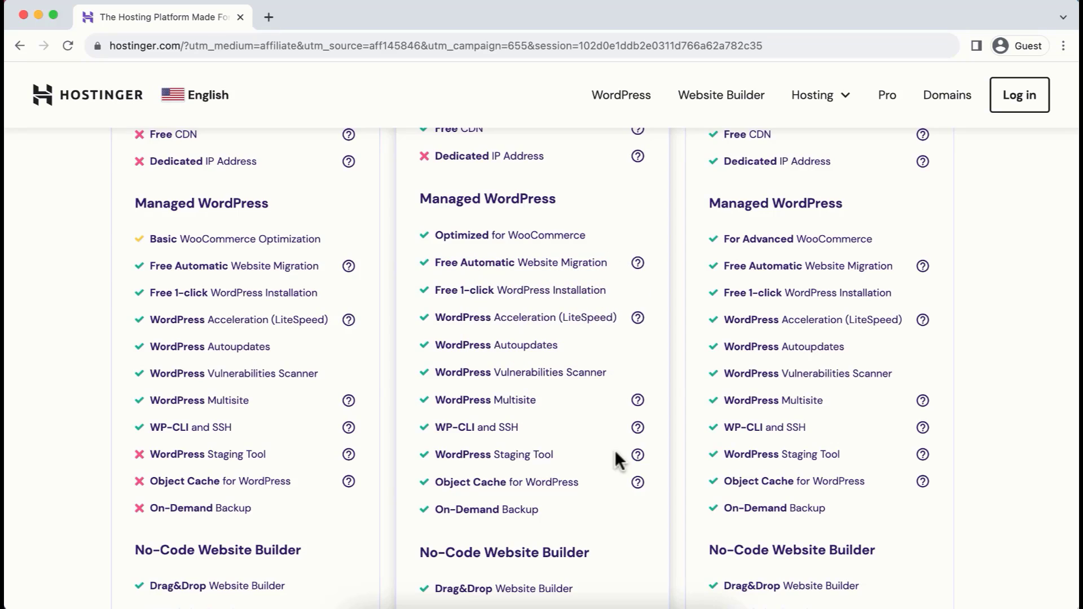
Review the Business plan's Security features, highlighting Cloudflare nameservers, the malware scanner and the whole security list
scroll(616, 454, down, 10)
scroll(615, 453, down, 1)
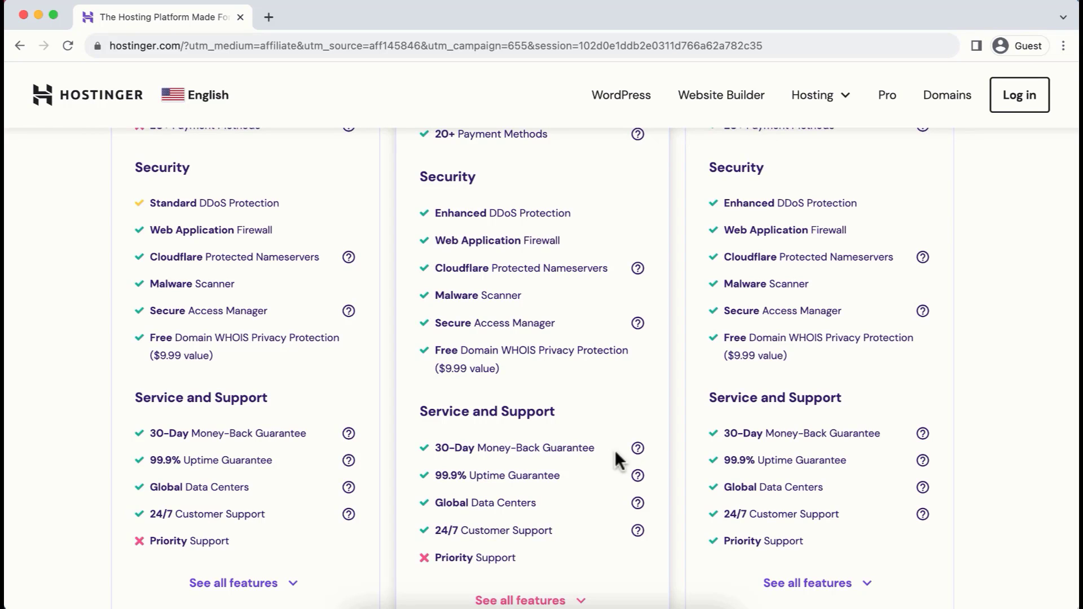
drag(434, 269, 621, 269)
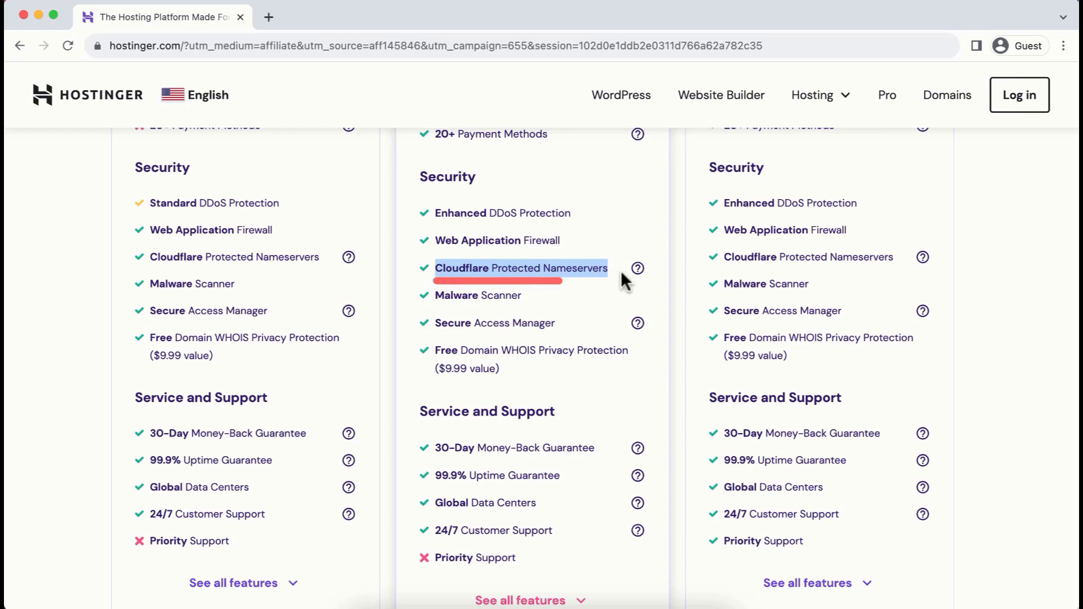
drag(435, 296, 563, 299)
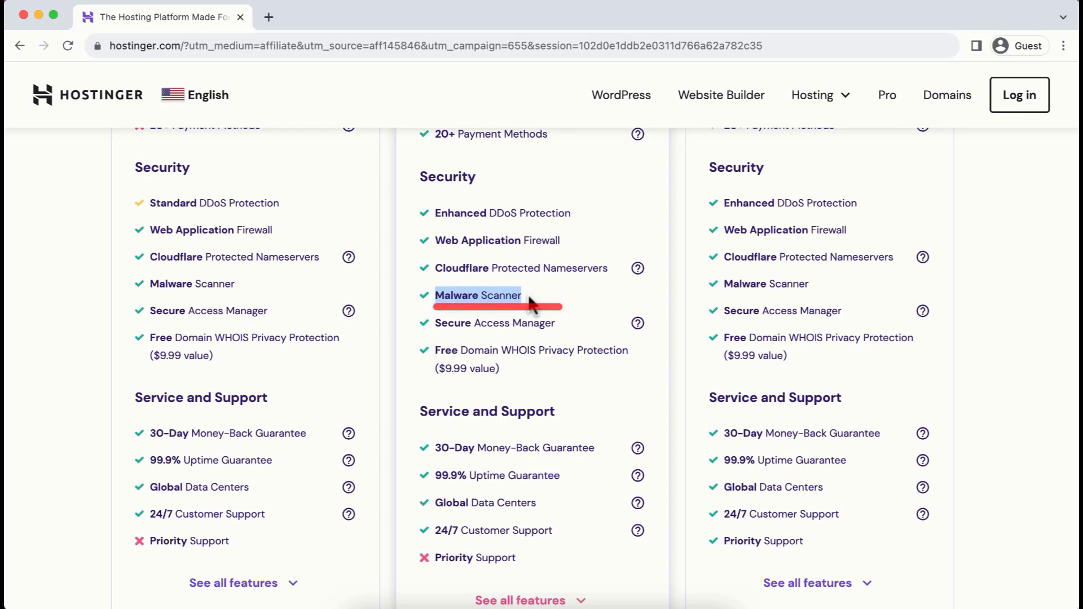
drag(435, 213, 551, 393)
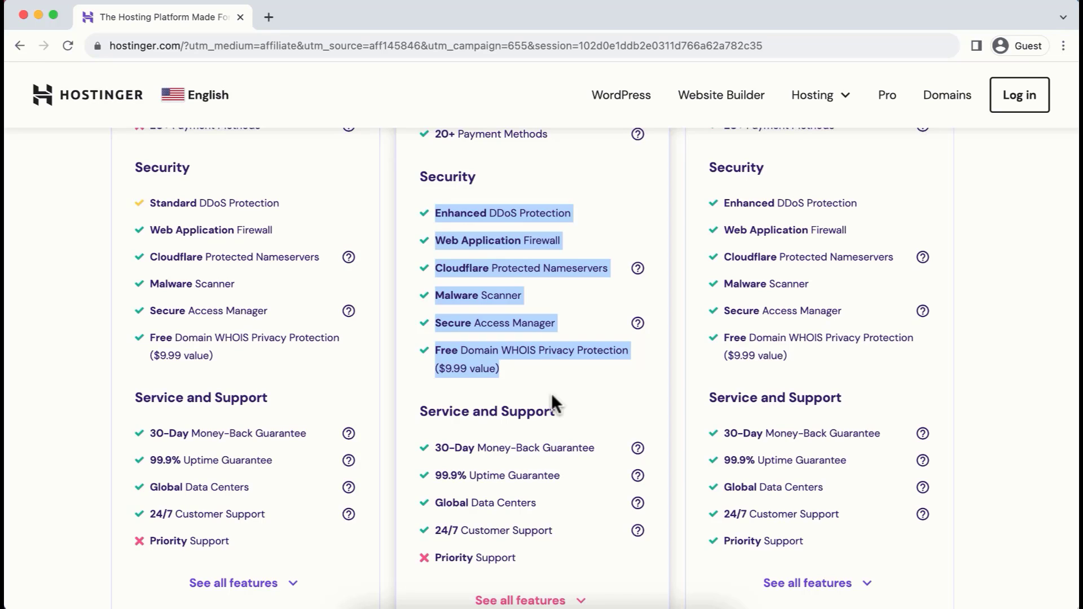
click(537, 371)
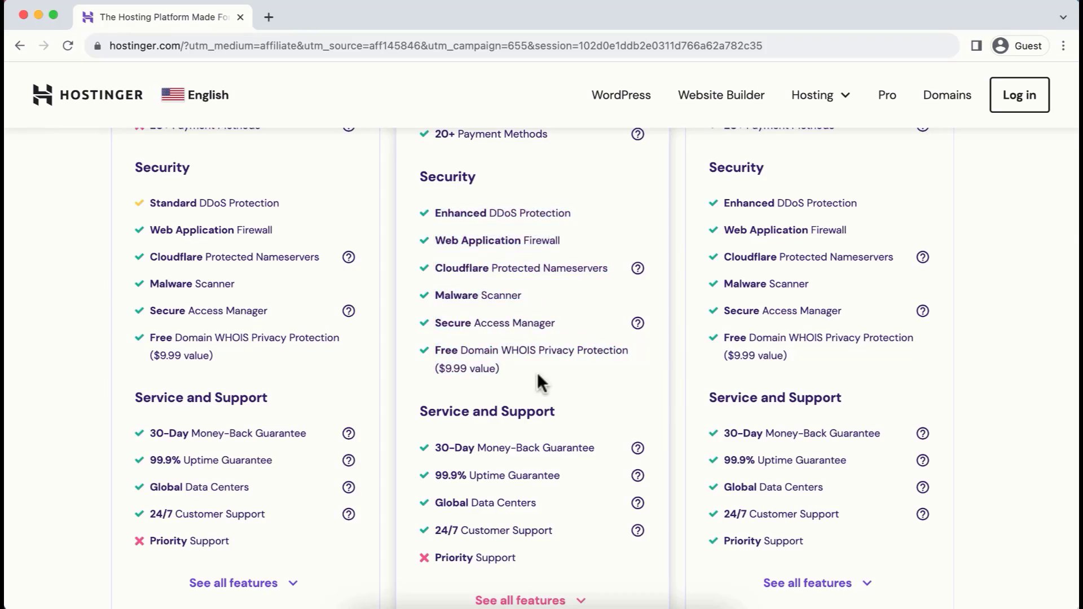
Add the Premium web hosting plan to the cart
scroll(537, 371, up, 18)
scroll(538, 375, up, 7)
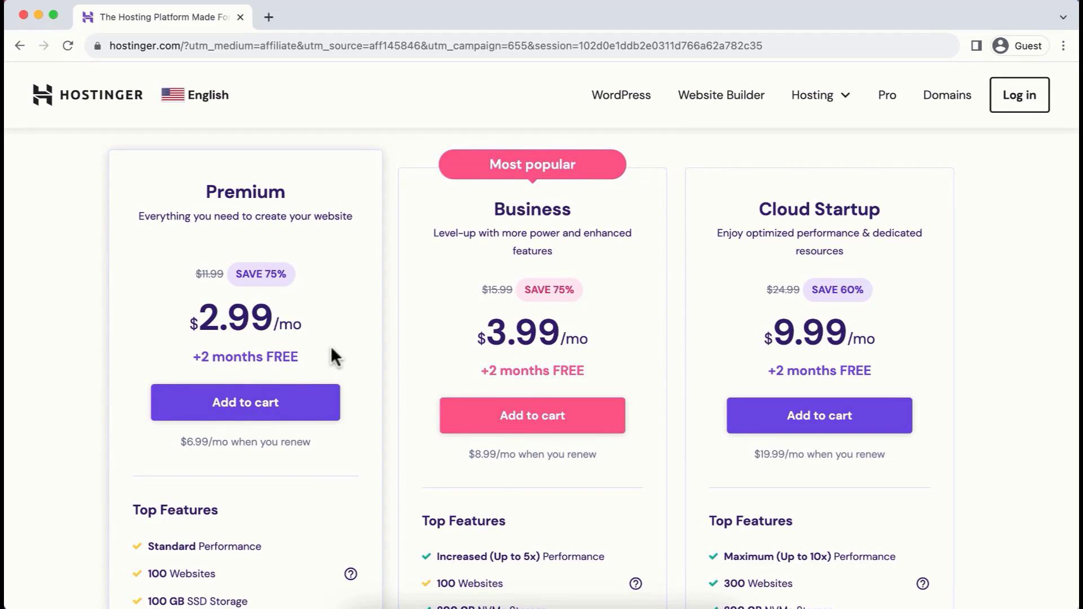
click(265, 413)
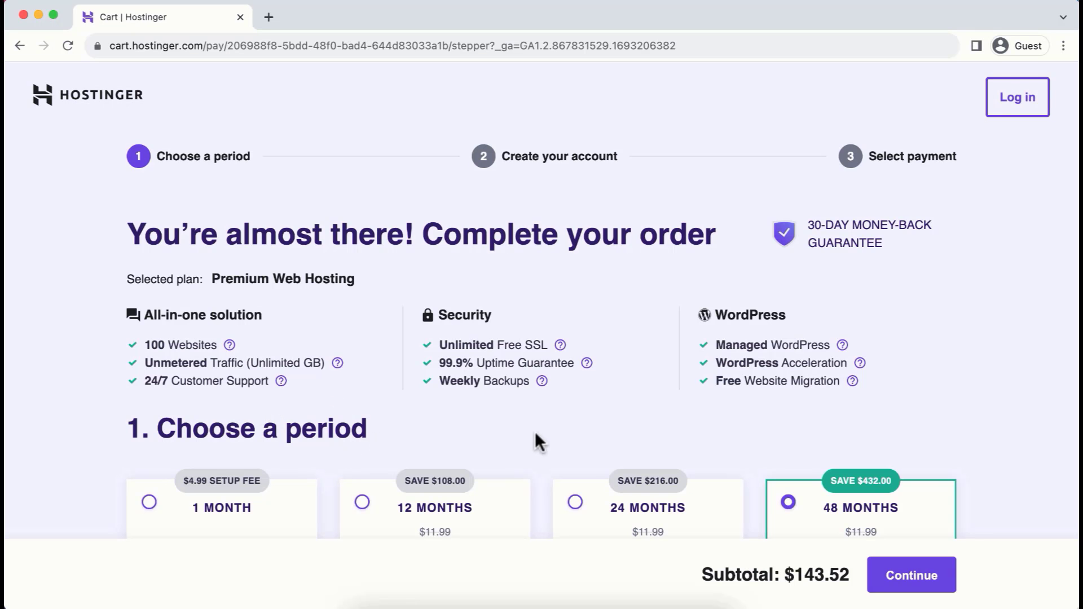
Choose the 12-month billing period for the Premium Web Hosting plan and continue to account creation
scroll(550, 461, down, 5)
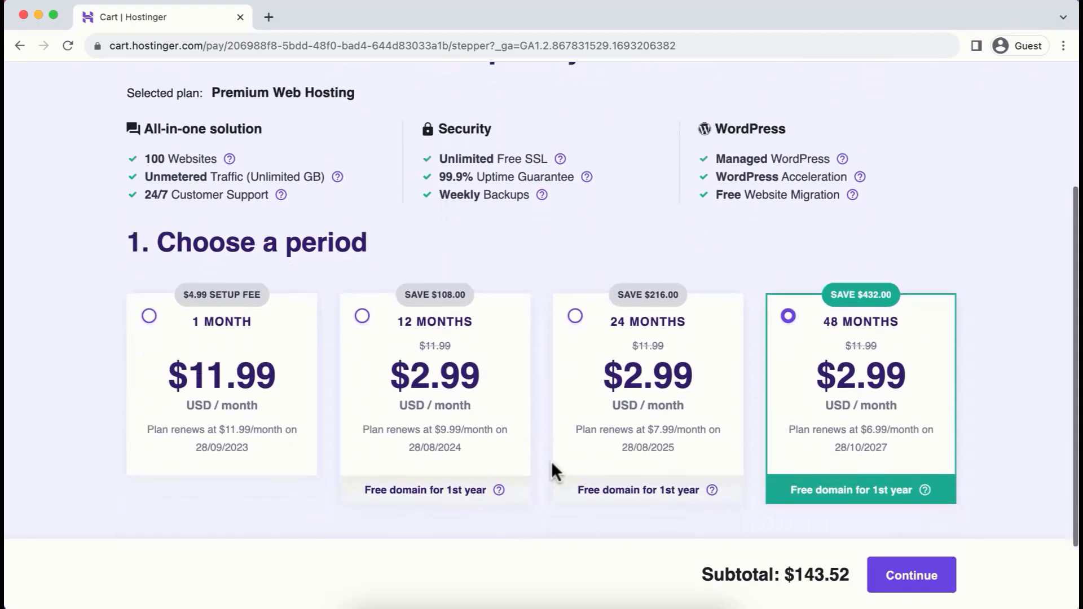
scroll(551, 462, up, 1)
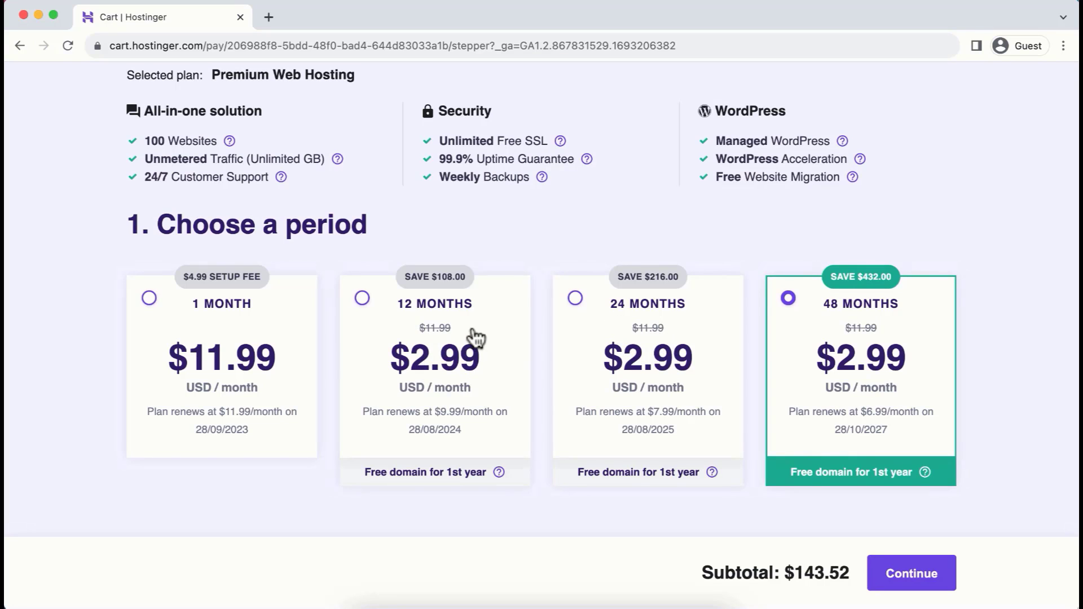
click(381, 320)
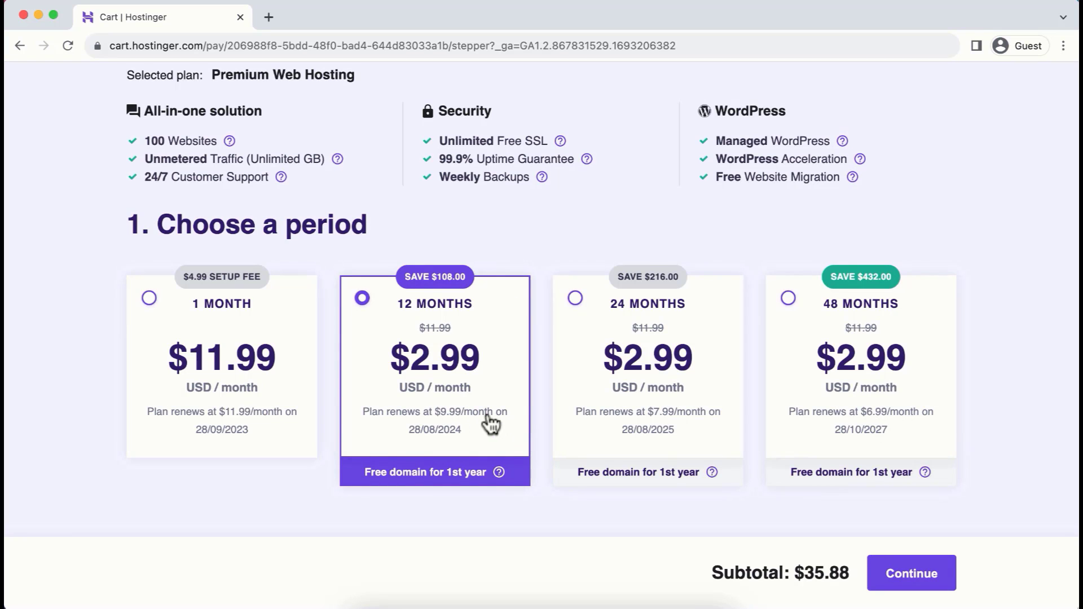
click(912, 571)
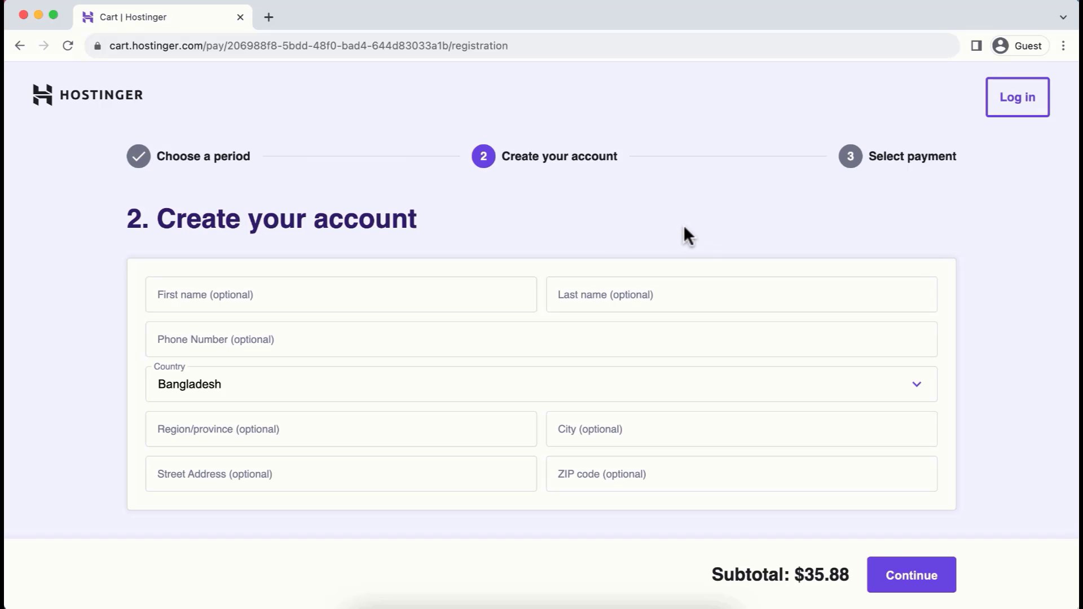
Enter the customer's email address for the new account, leaving the optional details blank, and continue to payment
scroll(750, 413, down, 5)
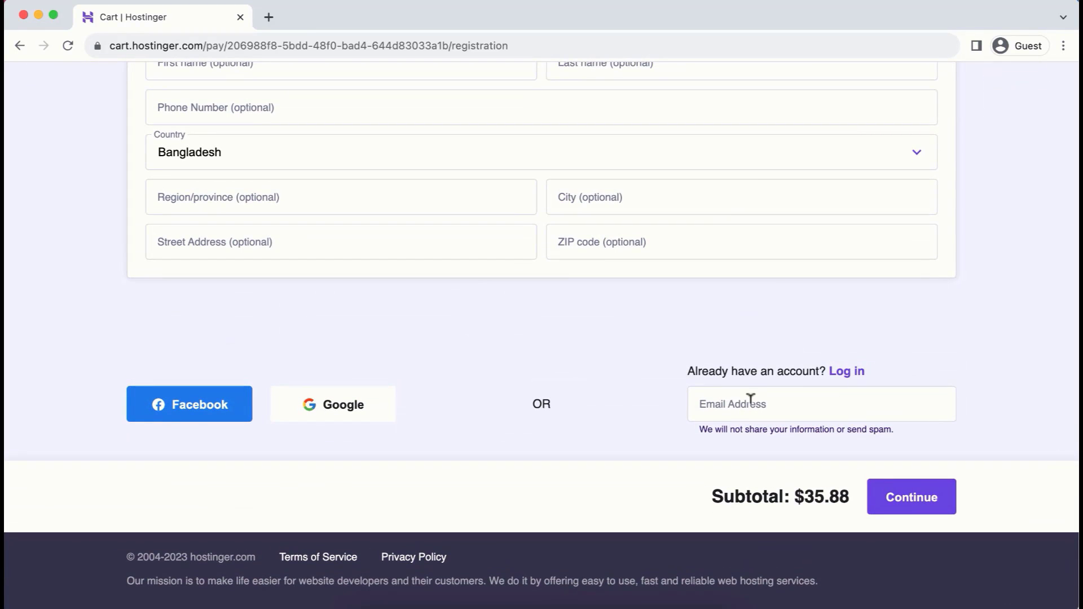
click(749, 400)
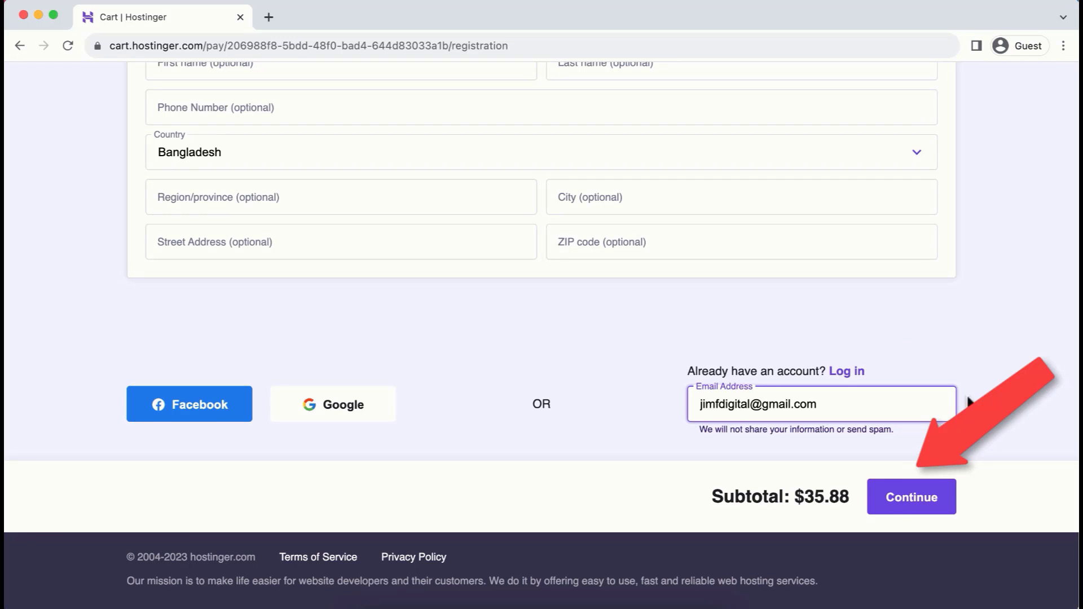
click(910, 498)
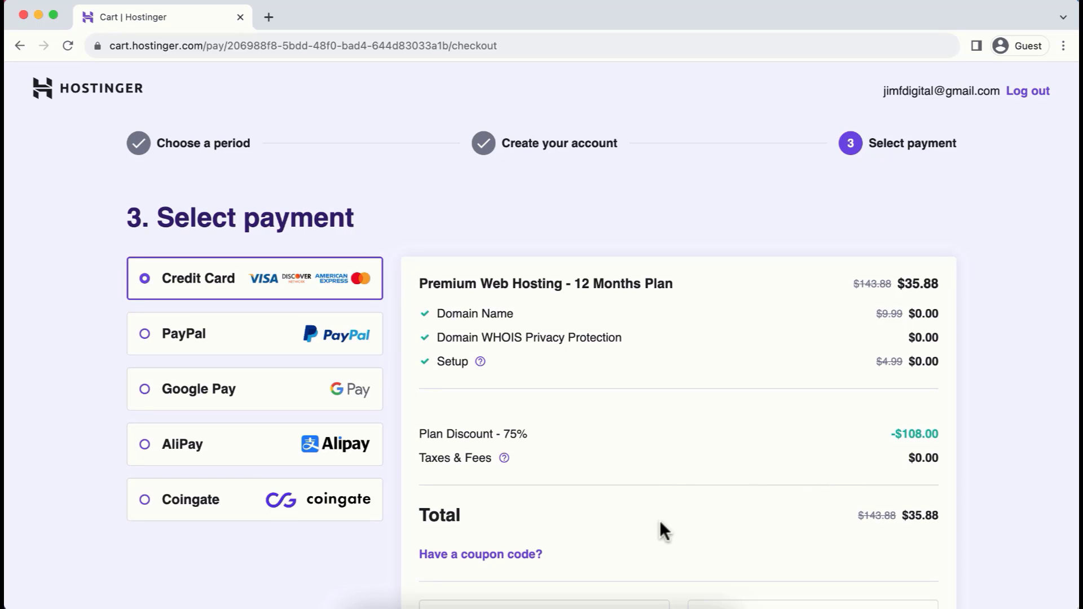
Apply the coupon code JFD10 to the Premium Web Hosting order
scroll(659, 520, down, 2)
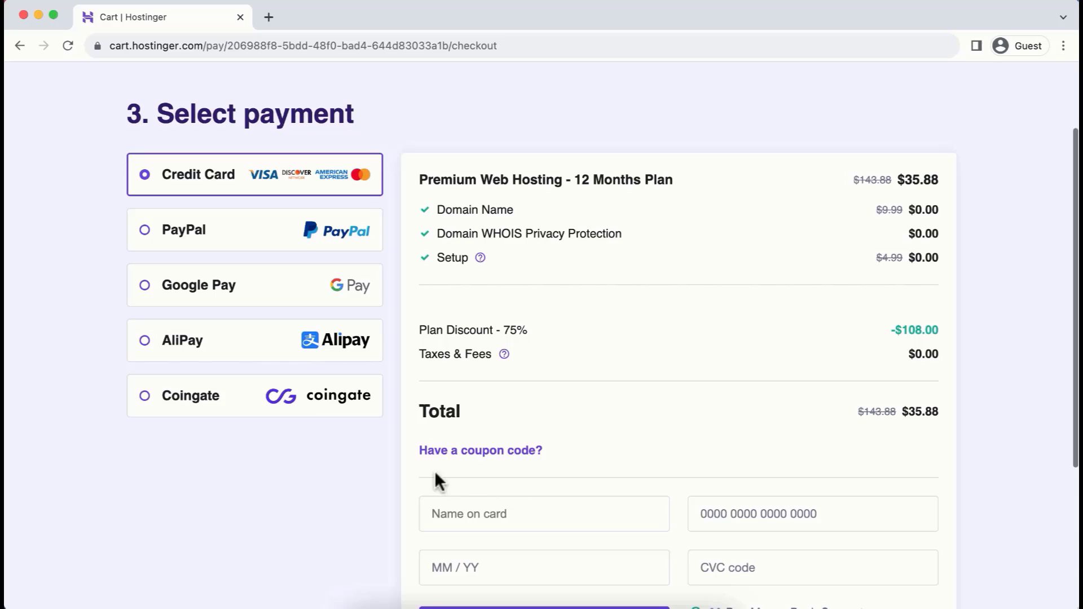
click(500, 451)
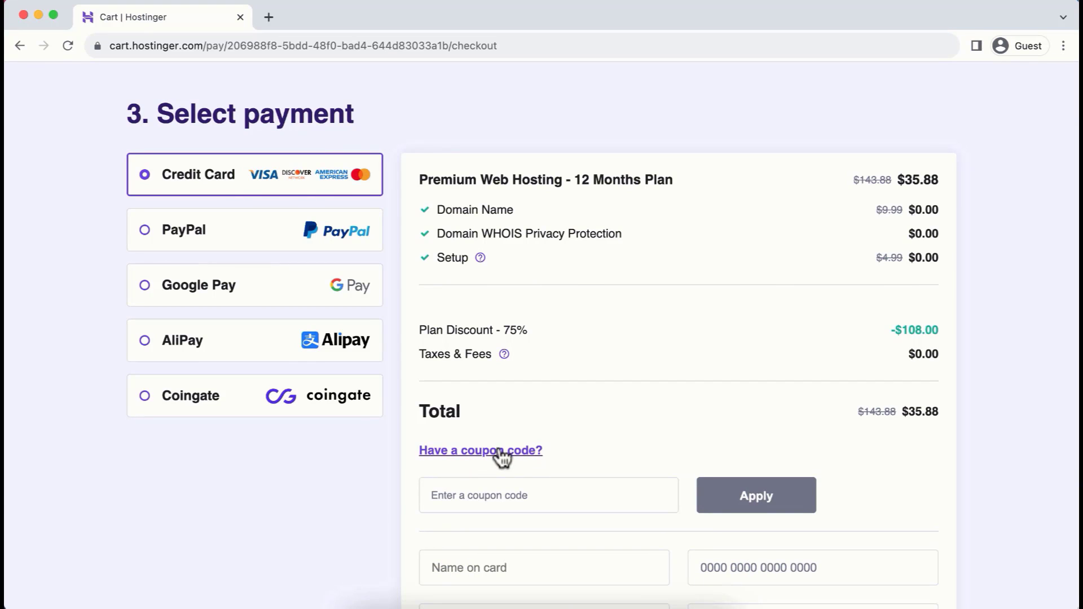
click(500, 492)
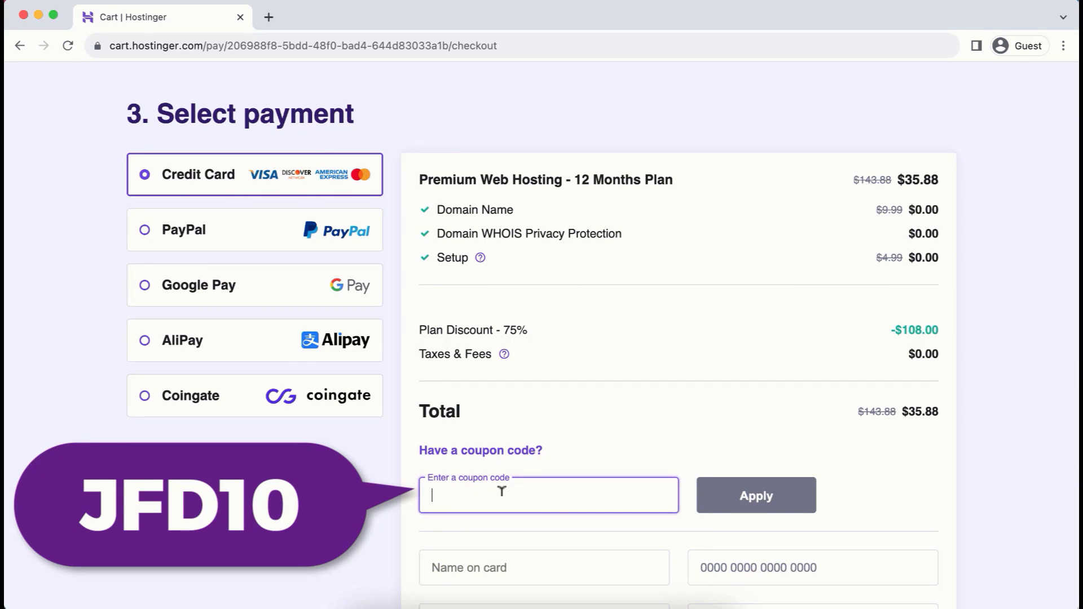
text(JFD10)
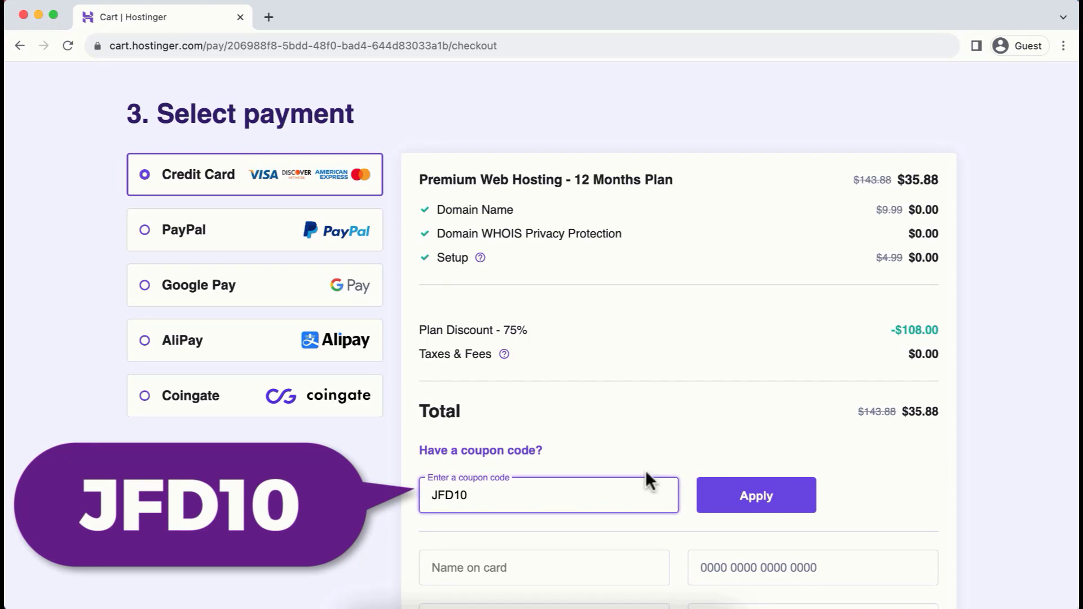
click(756, 495)
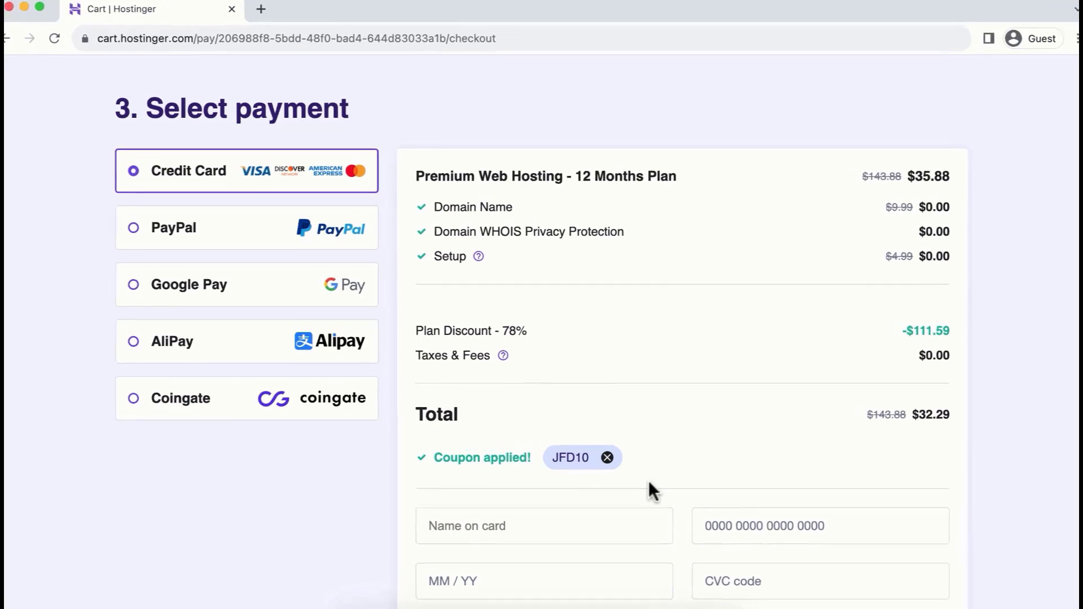
Check the plan discount and total in the order summary, and submit the secure credit card payment
drag(416, 330, 531, 332)
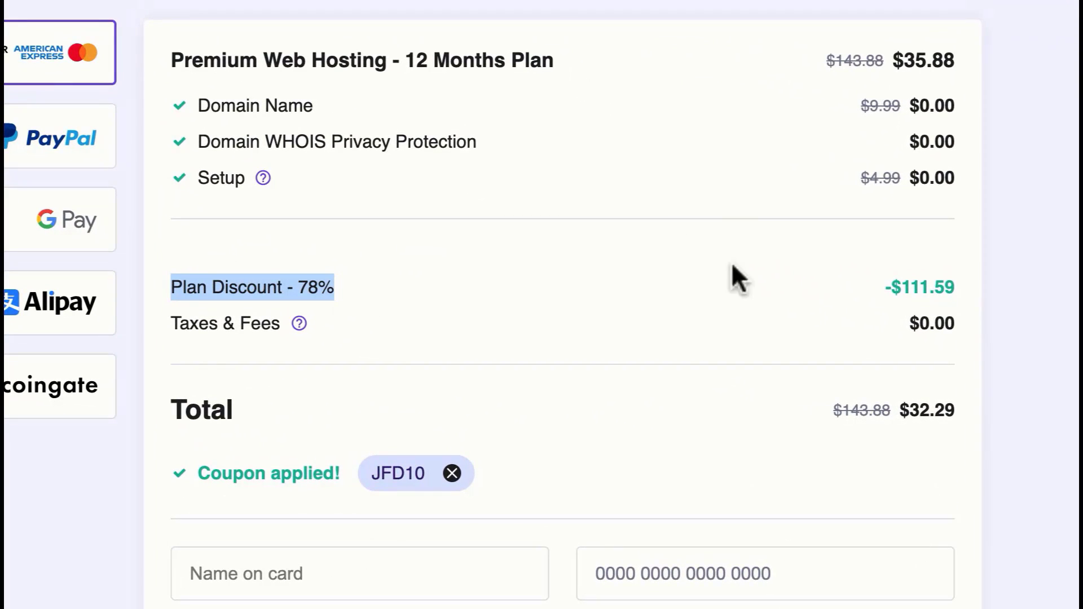
click(941, 445)
drag(912, 407, 964, 411)
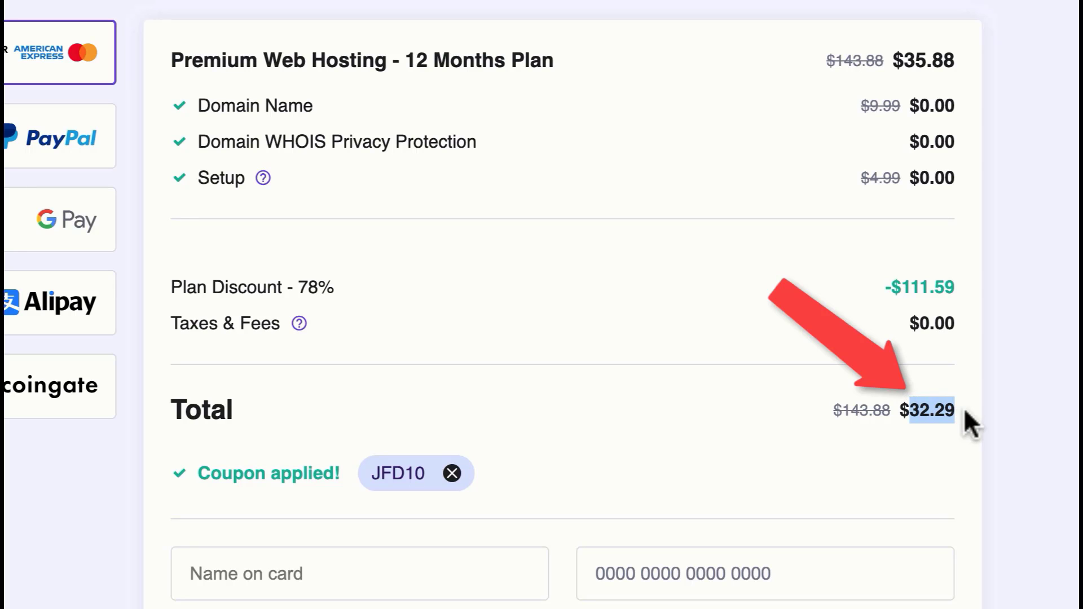
click(844, 431)
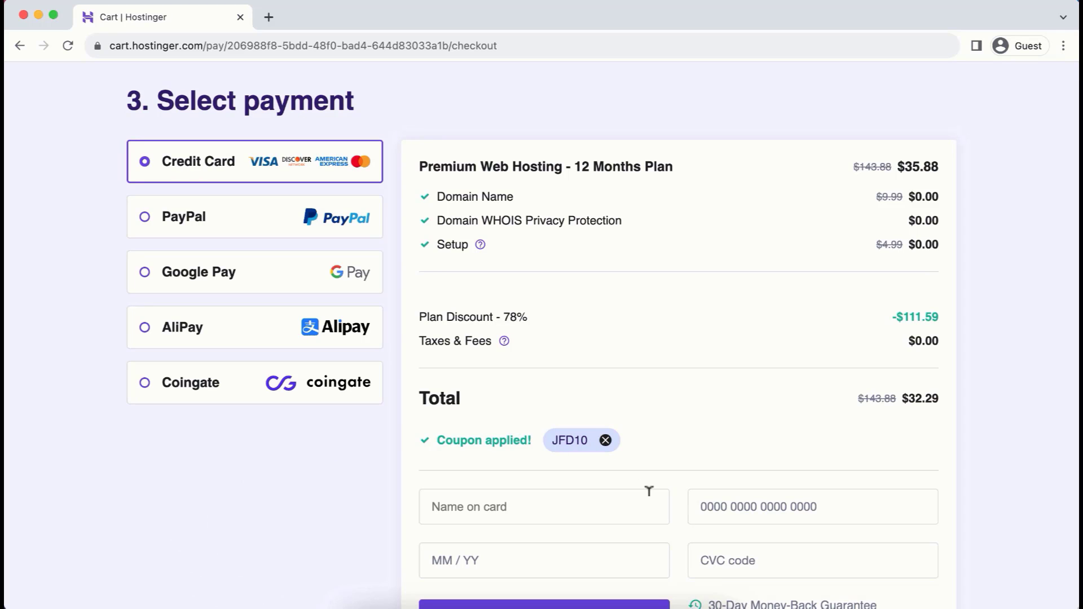
scroll(687, 522, down, 5)
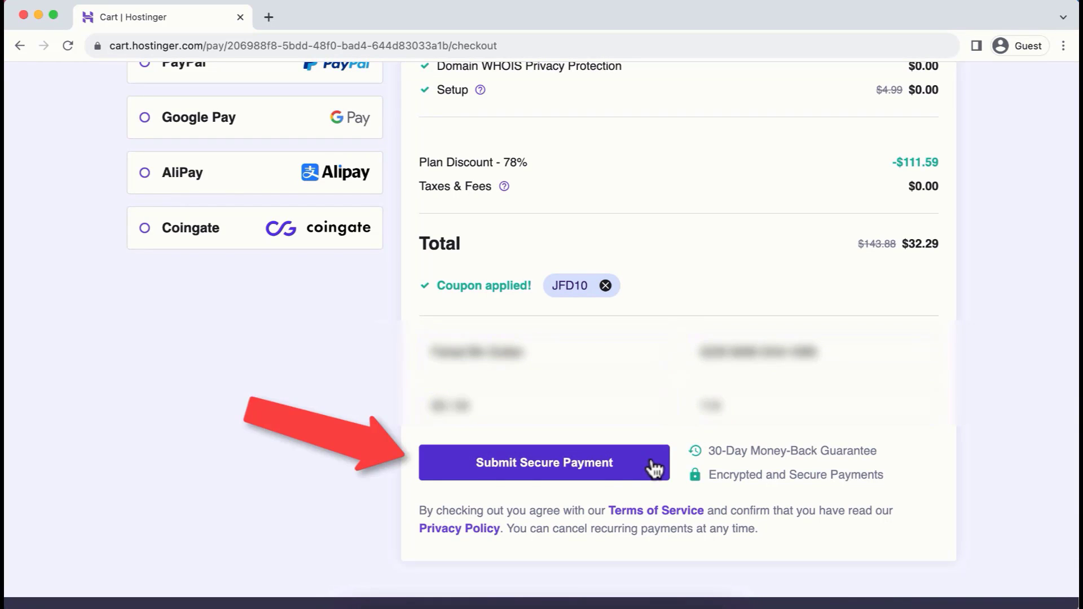
click(645, 463)
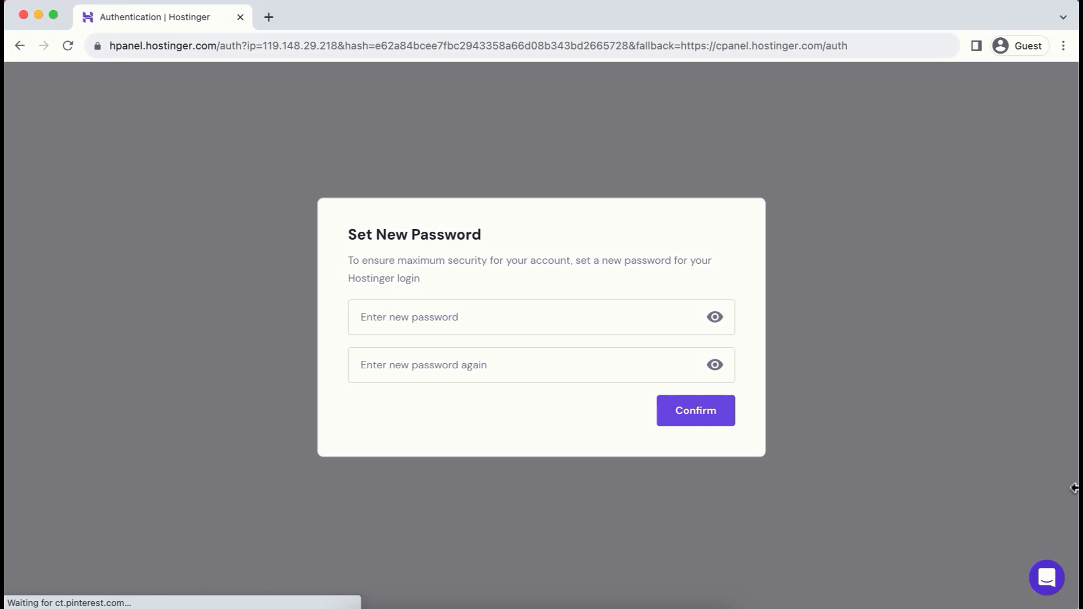
Set a new Hostinger account password, entering it in both the new password and repeat password fields, and confirm it
click(506, 307)
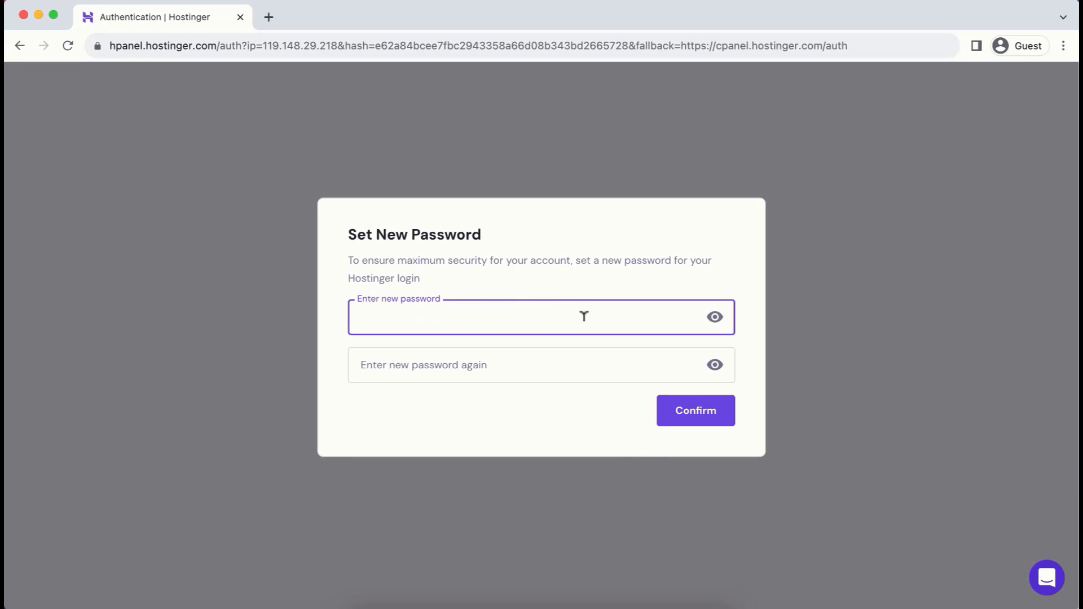
key(super+v)
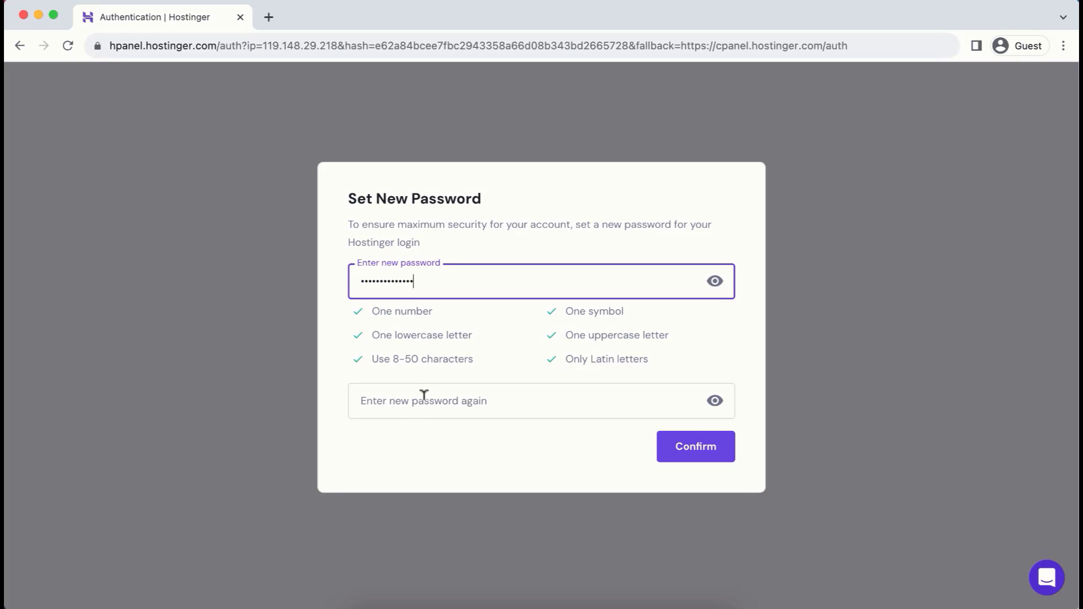
click(423, 394)
key(super+v)
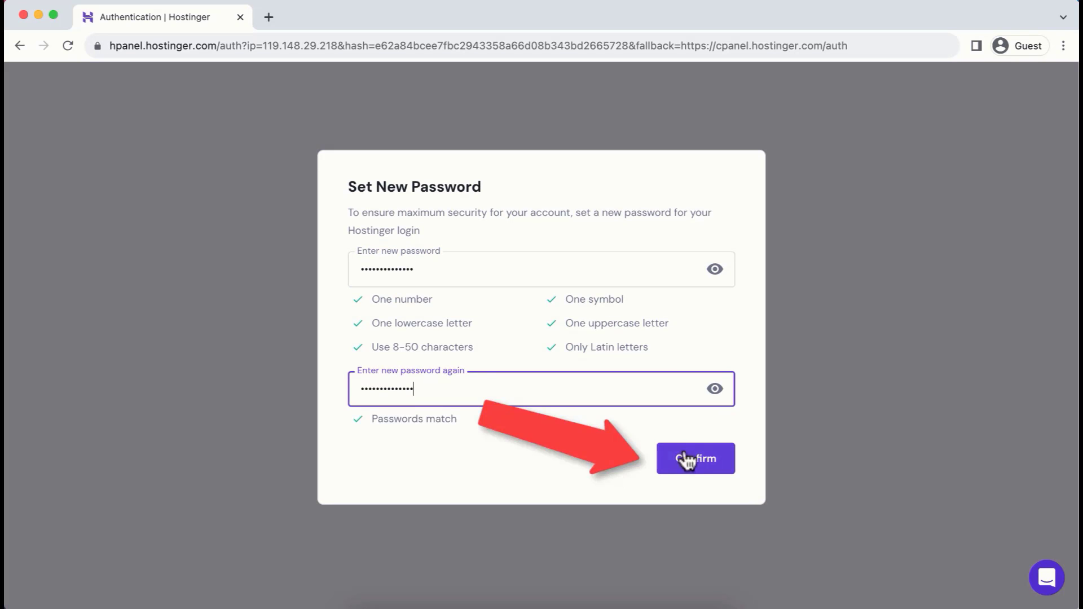
click(701, 458)
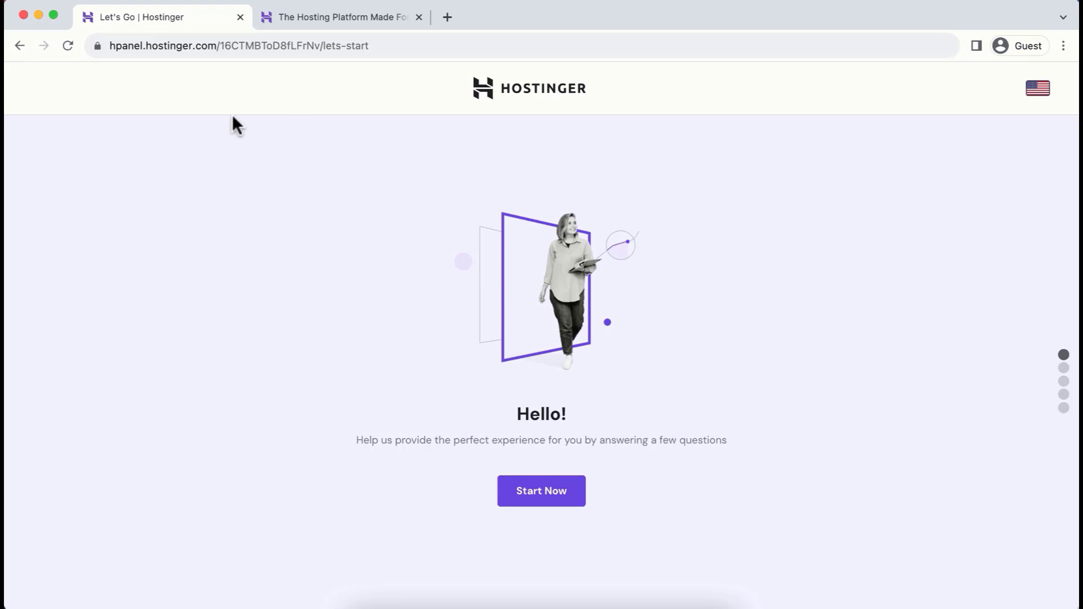
Log in from the Hostinger homepage and verify the account's email address through Hostinger's verification message in Gmail
click(326, 19)
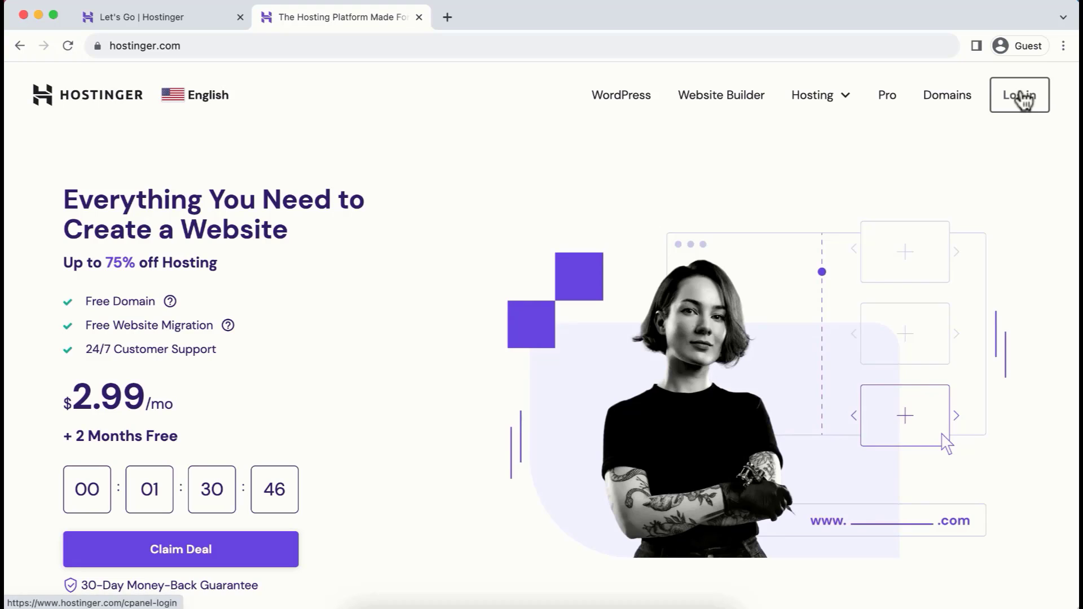
click(1020, 97)
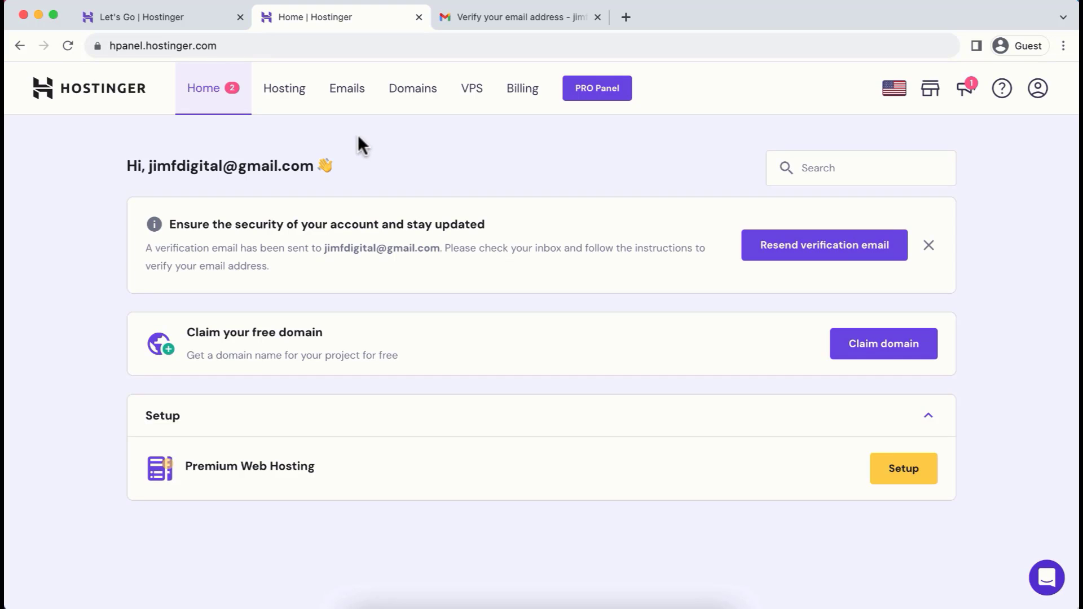
click(515, 15)
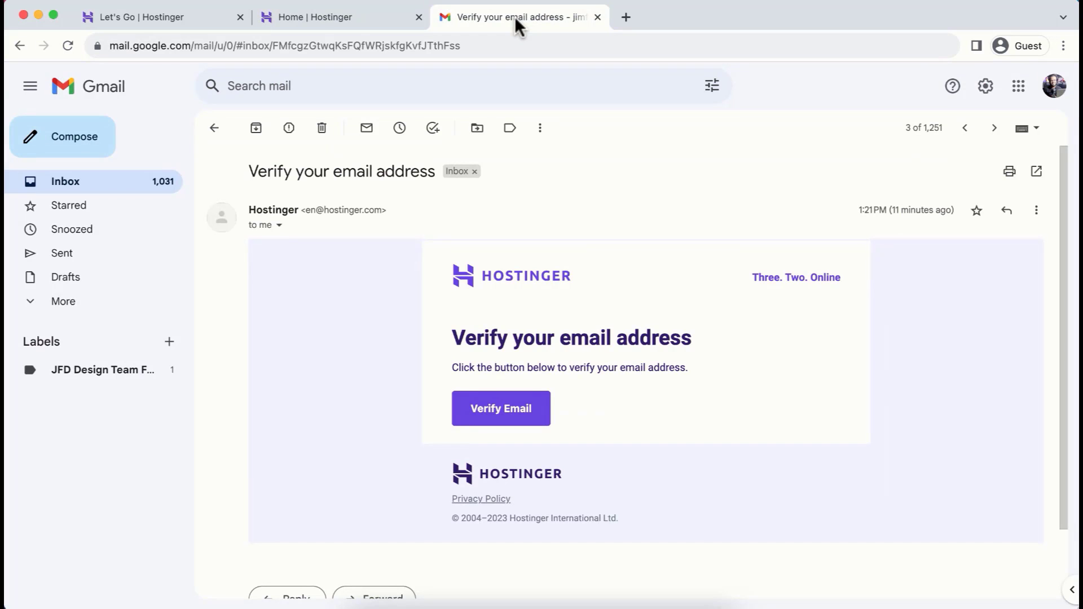
click(504, 397)
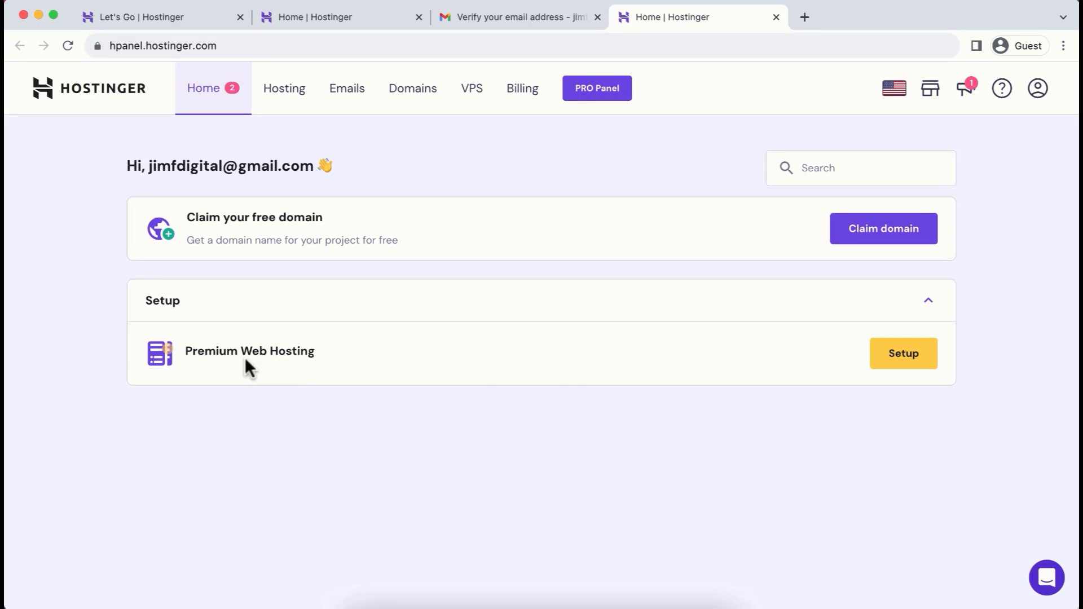
Start the setup of the Premium Web Hosting plan and skip the personalized experience questions
click(897, 368)
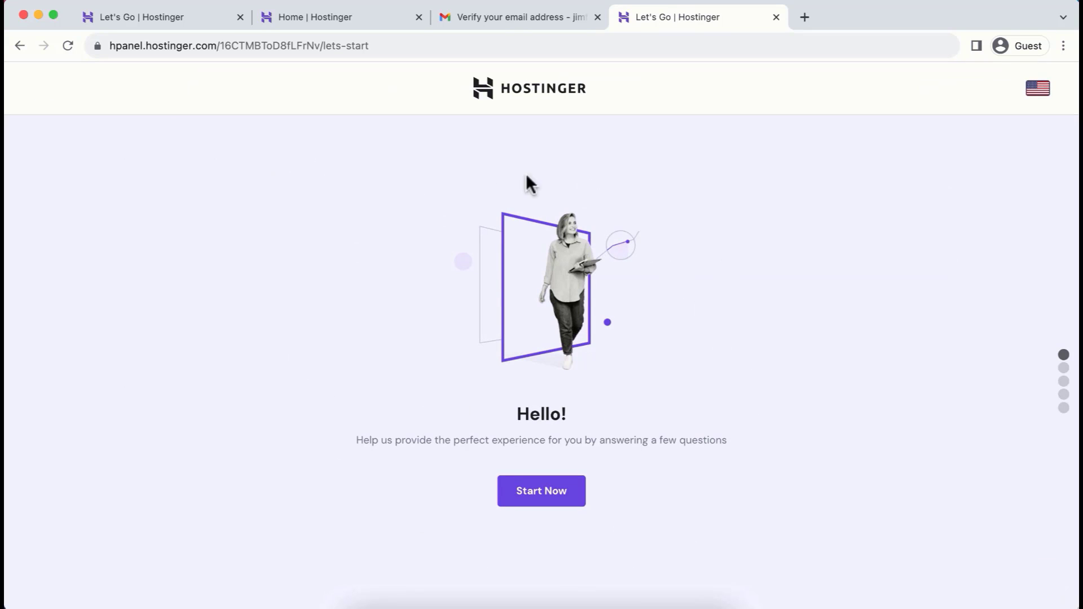
click(178, 11)
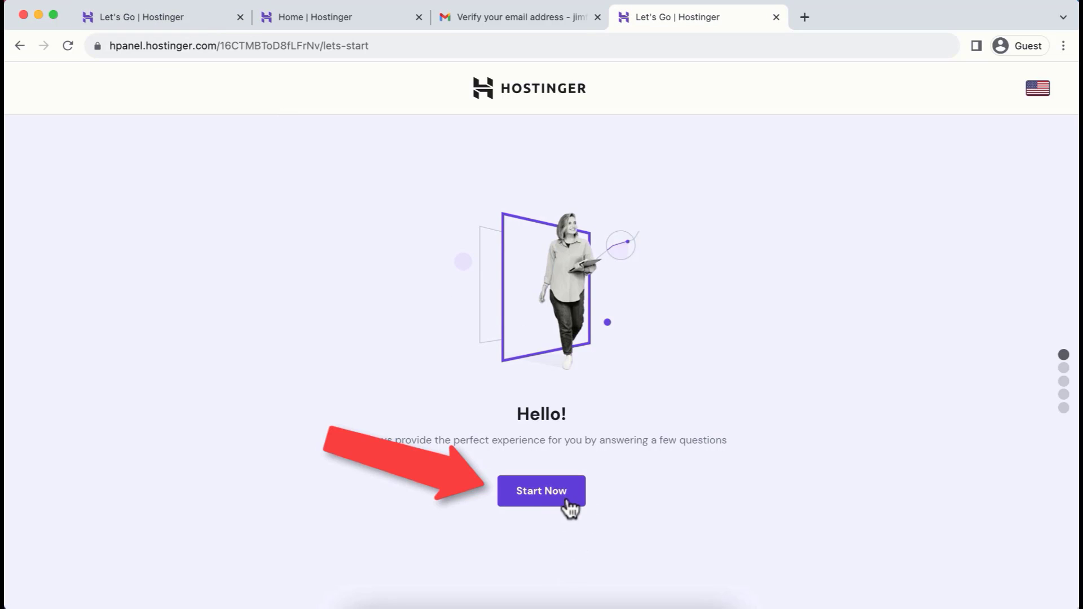
click(557, 495)
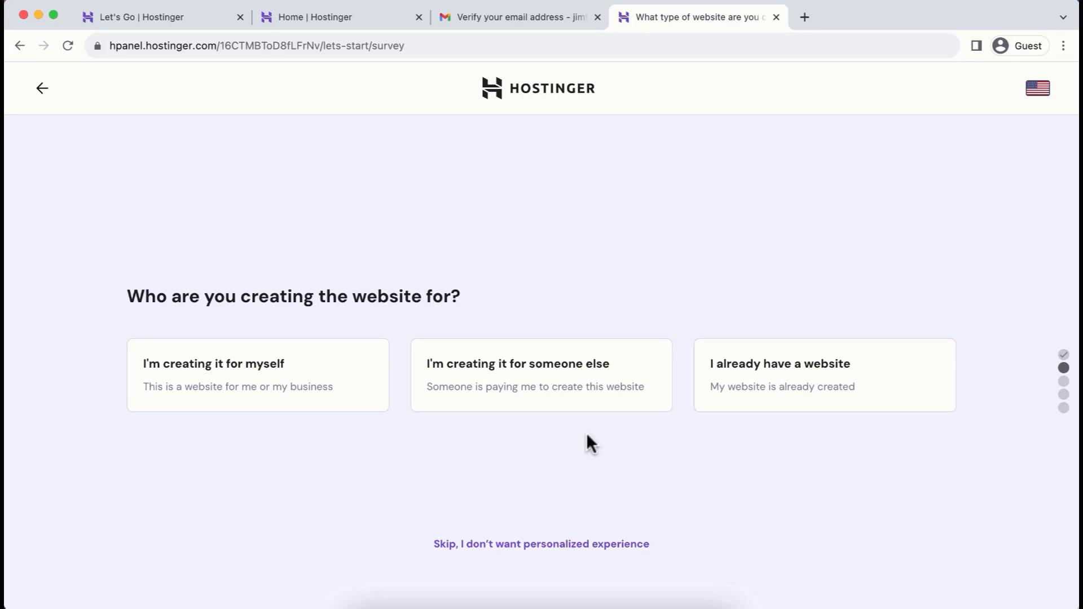
click(533, 544)
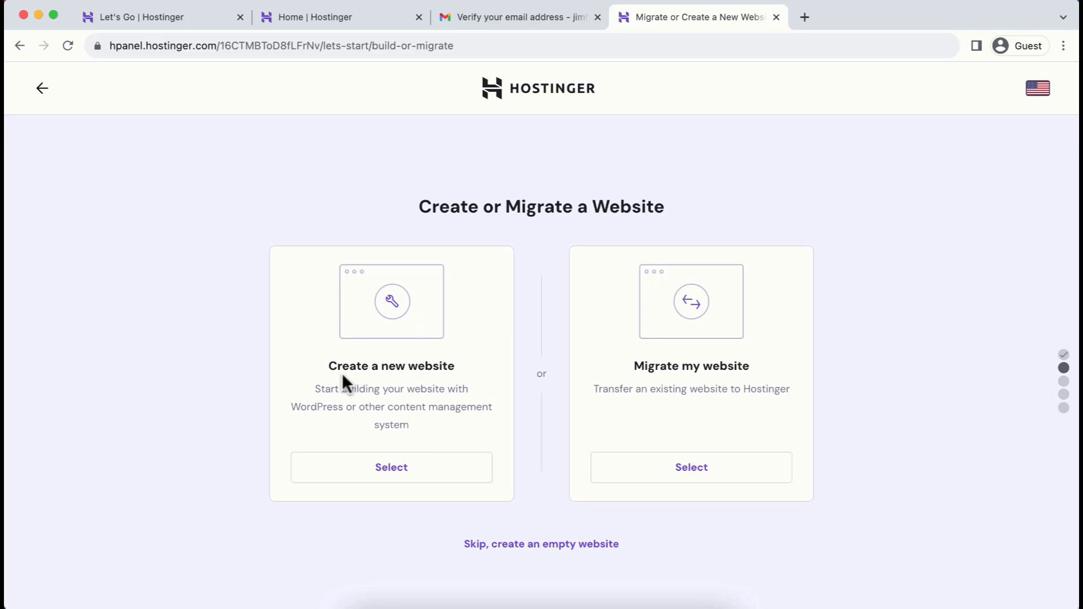
Choose to create a new website and select WordPress as its platform
click(398, 471)
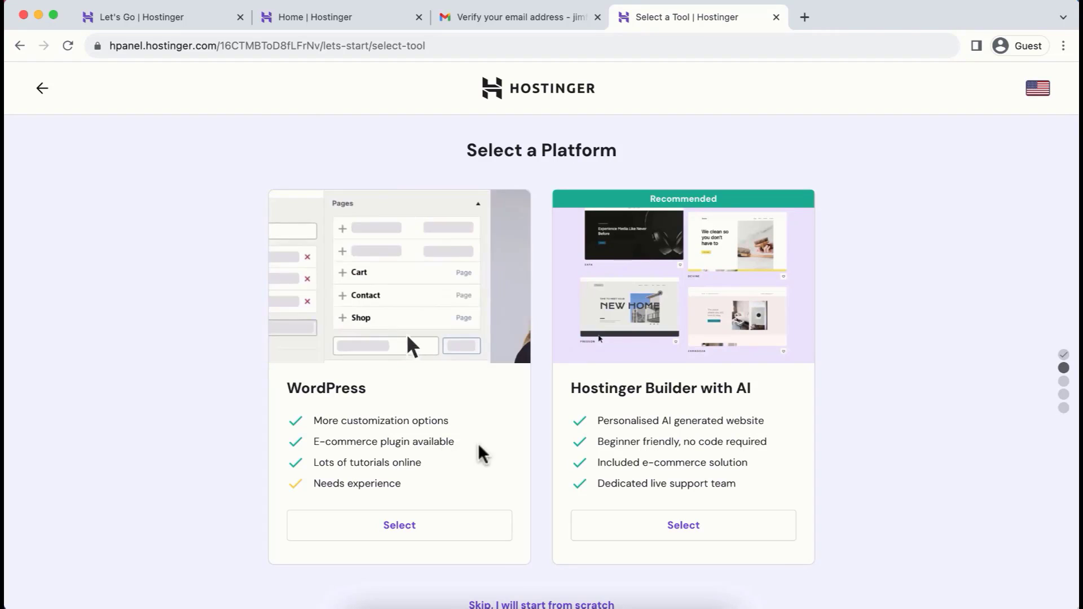
scroll(495, 475, down, 1)
scroll(496, 484, down, 1)
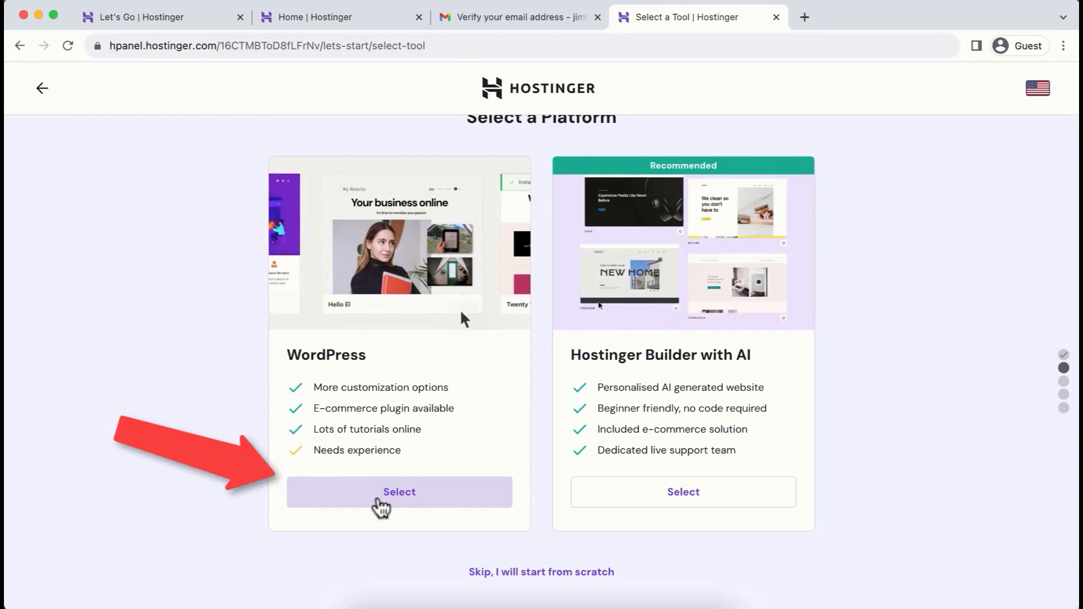
click(392, 502)
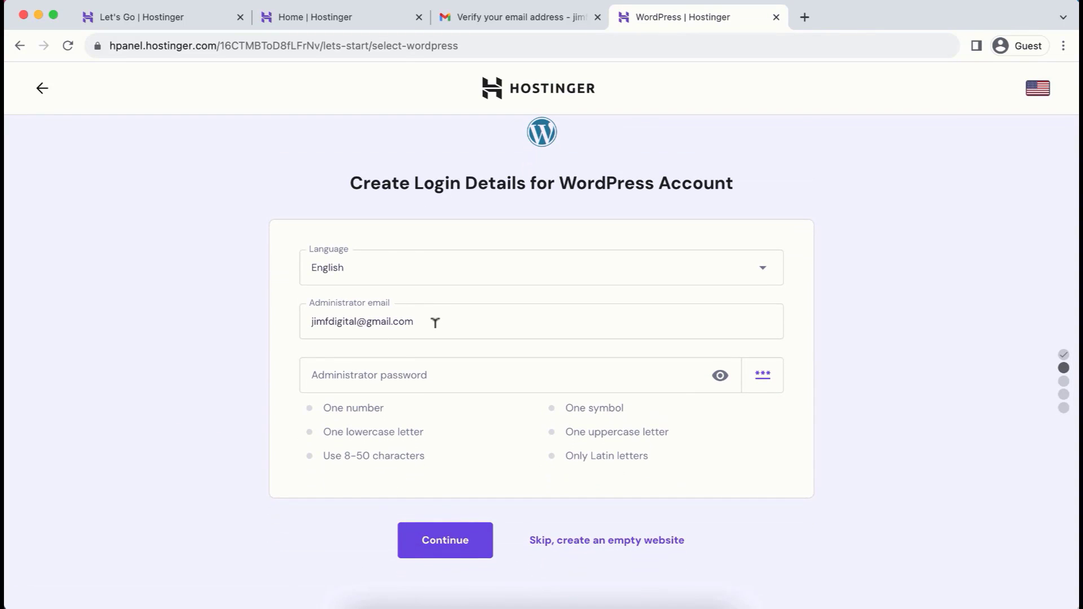
Enter the administrator password for the WordPress account, keeping the language and administrator email, and continue
click(393, 374)
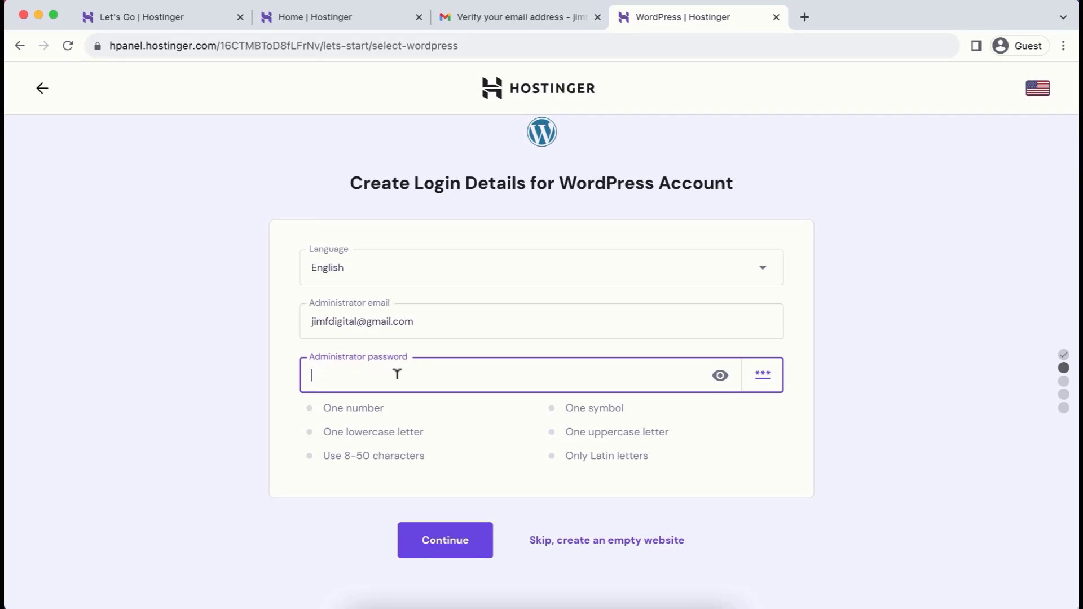
text(••••)
text(••••••••••)
click(445, 550)
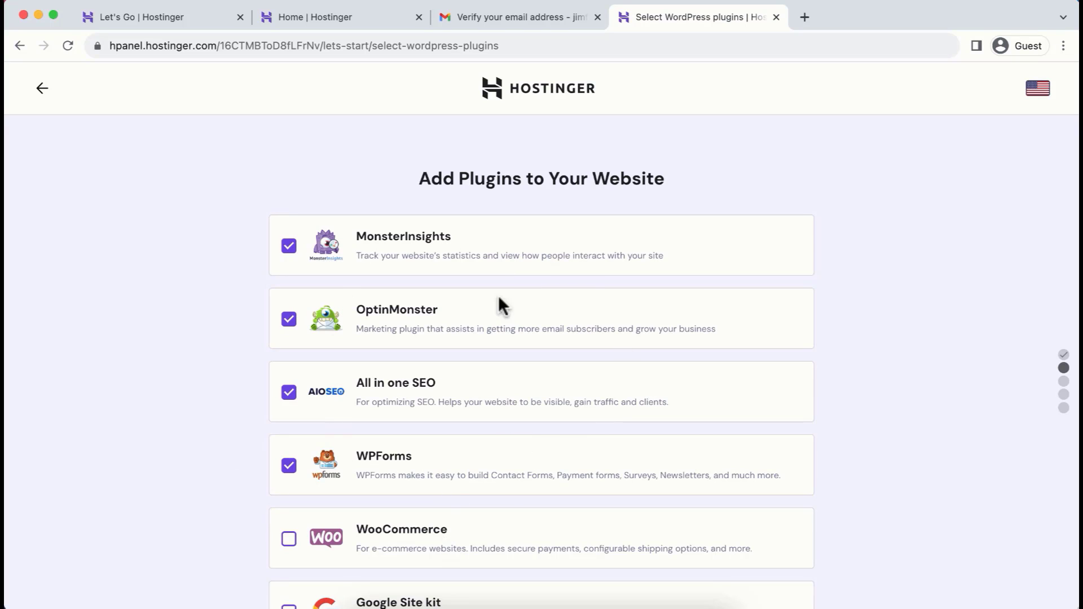
Deselect the MonsterInsights, OptinMonster, All in one SEO and WPForms plugins, and continue without a website template
click(290, 251)
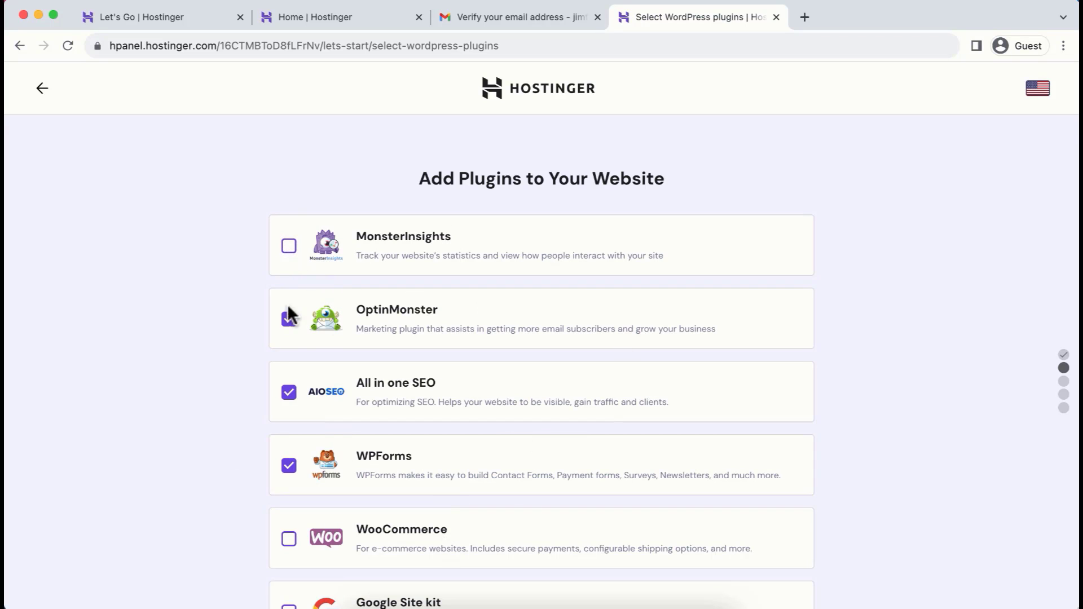
click(289, 392)
click(288, 465)
scroll(733, 398, down, 3)
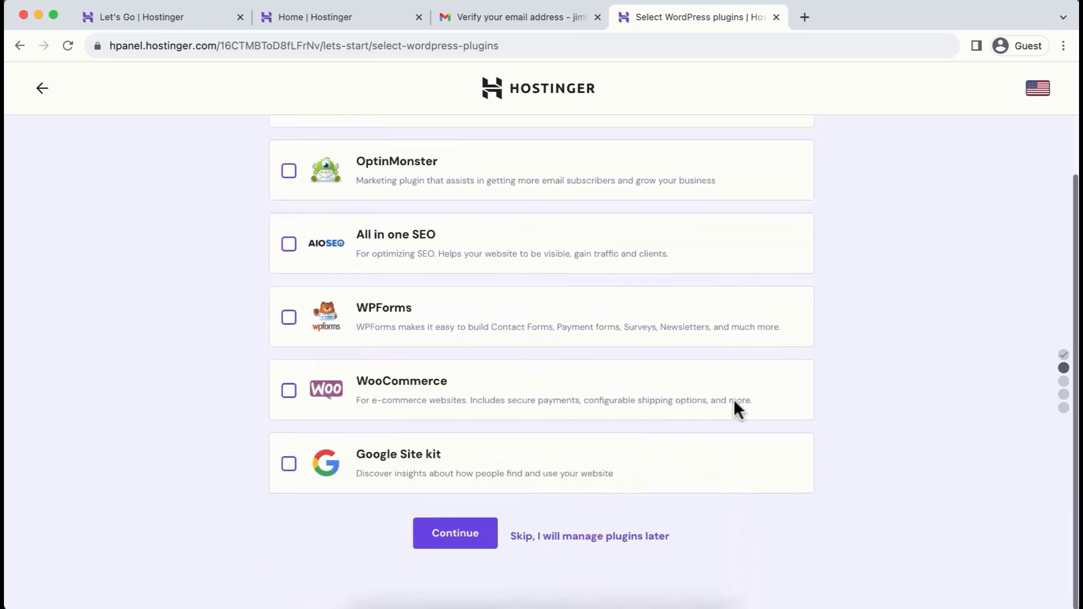
click(460, 543)
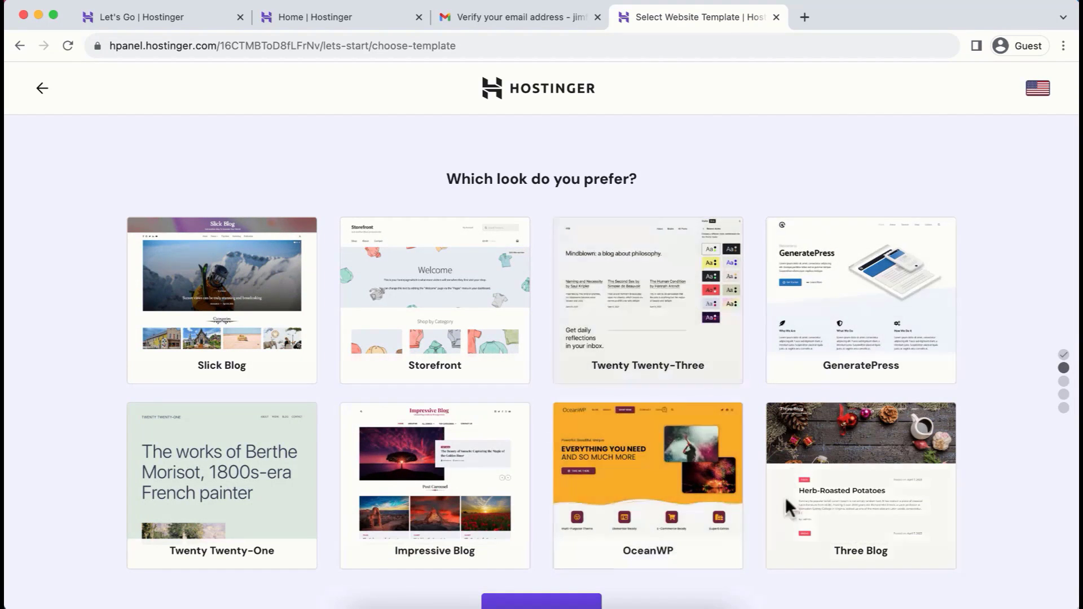
scroll(689, 584, down, 3)
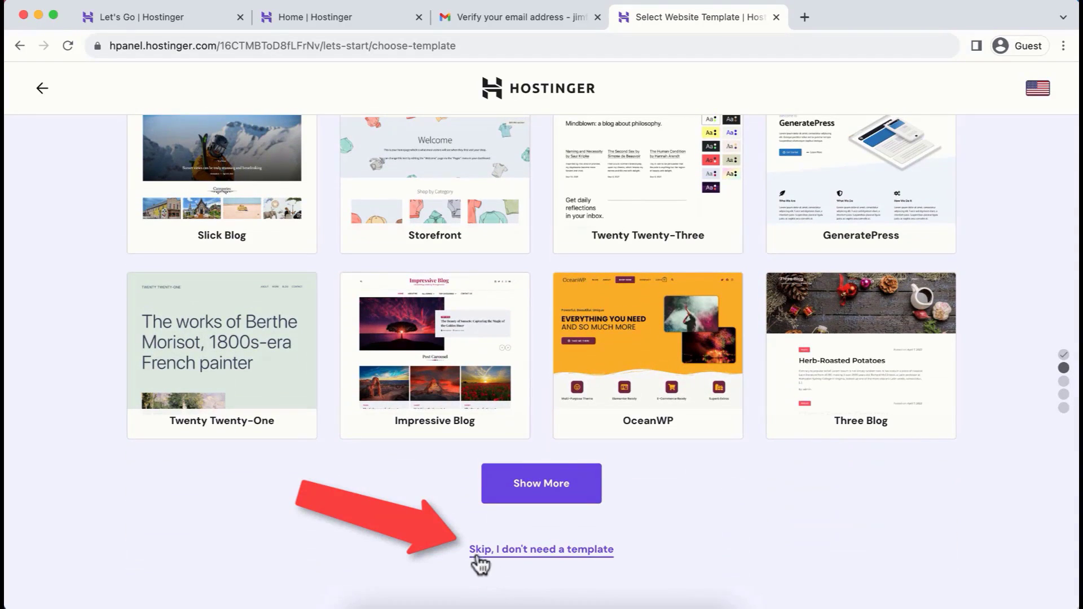
click(561, 550)
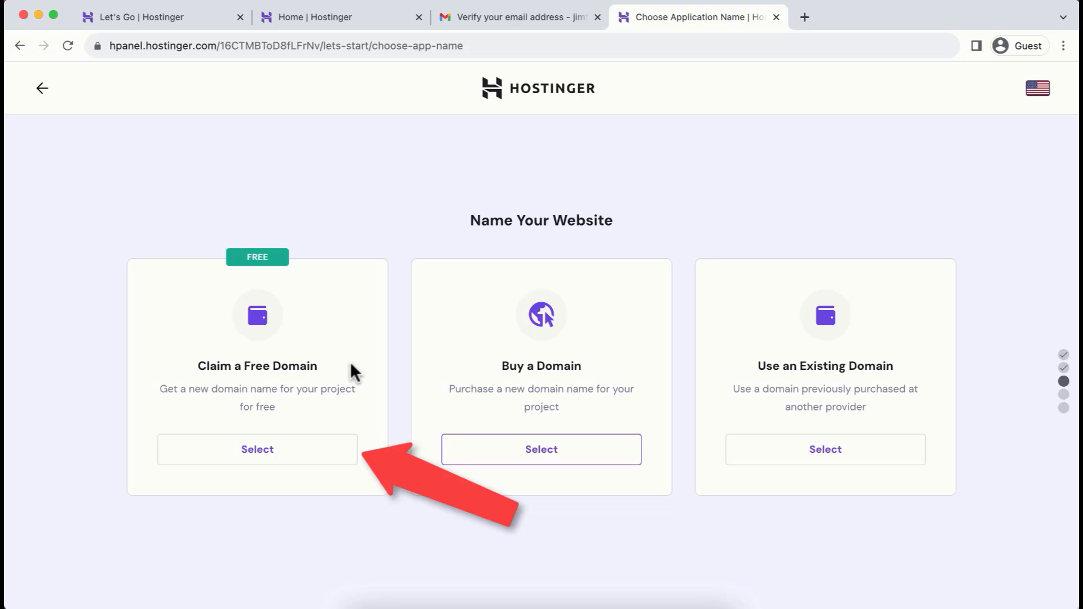
Choose to claim a free domain for the website and set its extension to .com
click(259, 454)
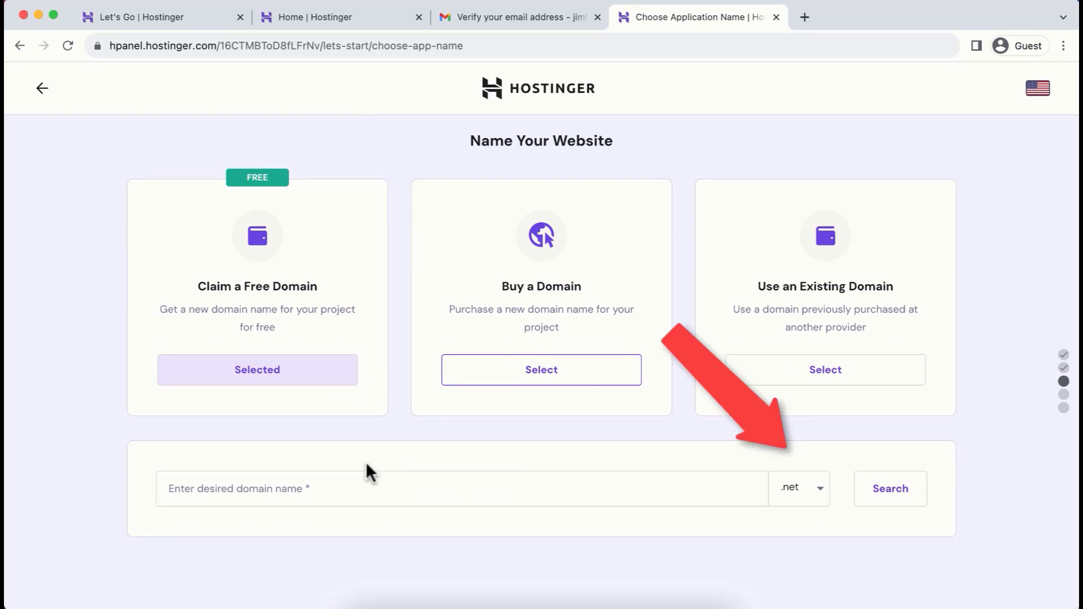
click(802, 490)
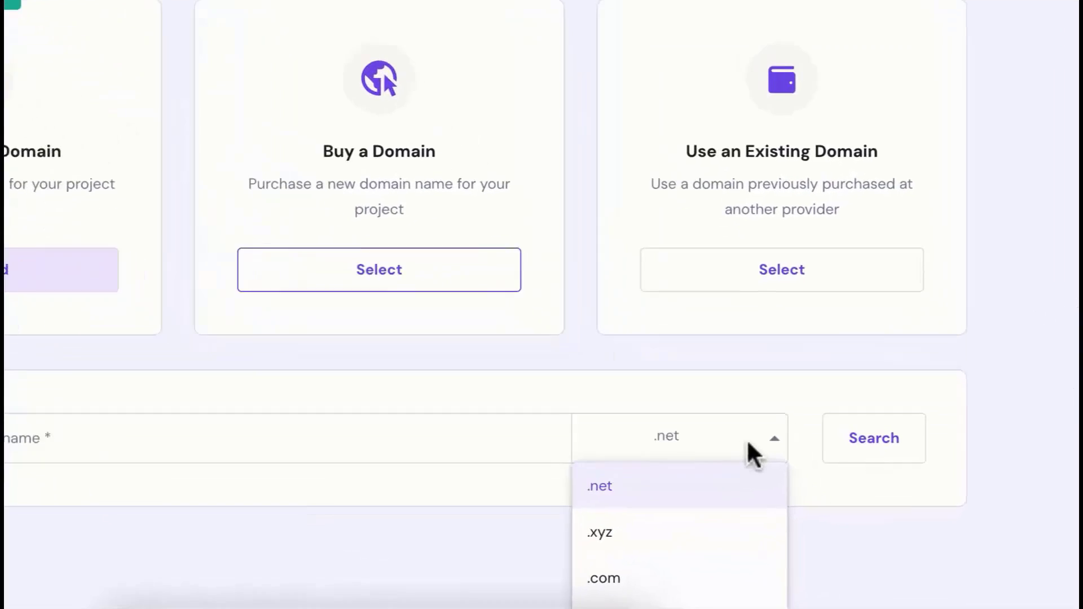
scroll(671, 550, down, 3)
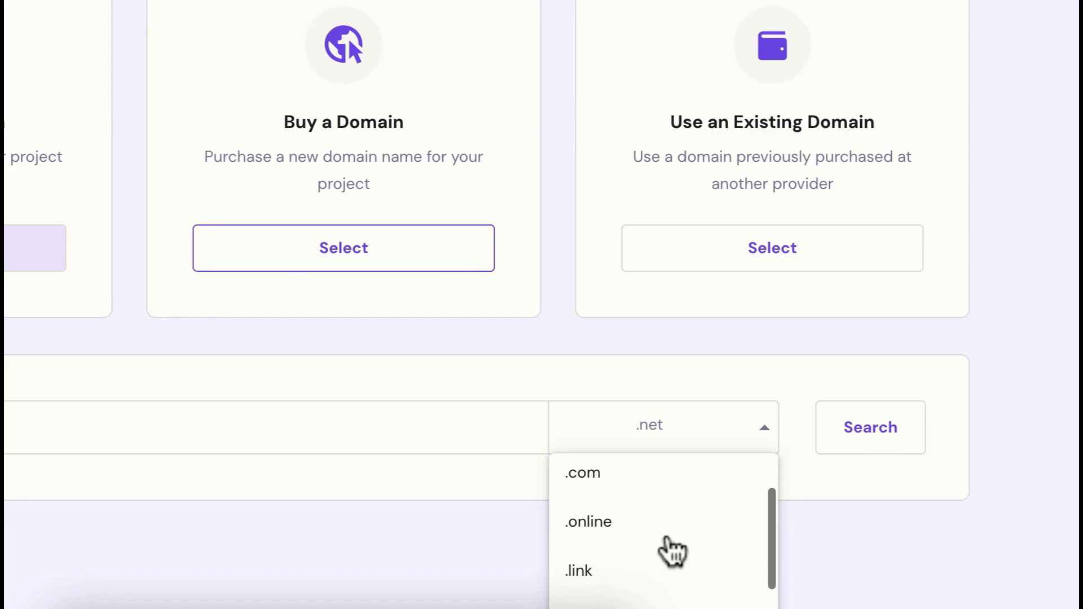
scroll(671, 550, down, 1)
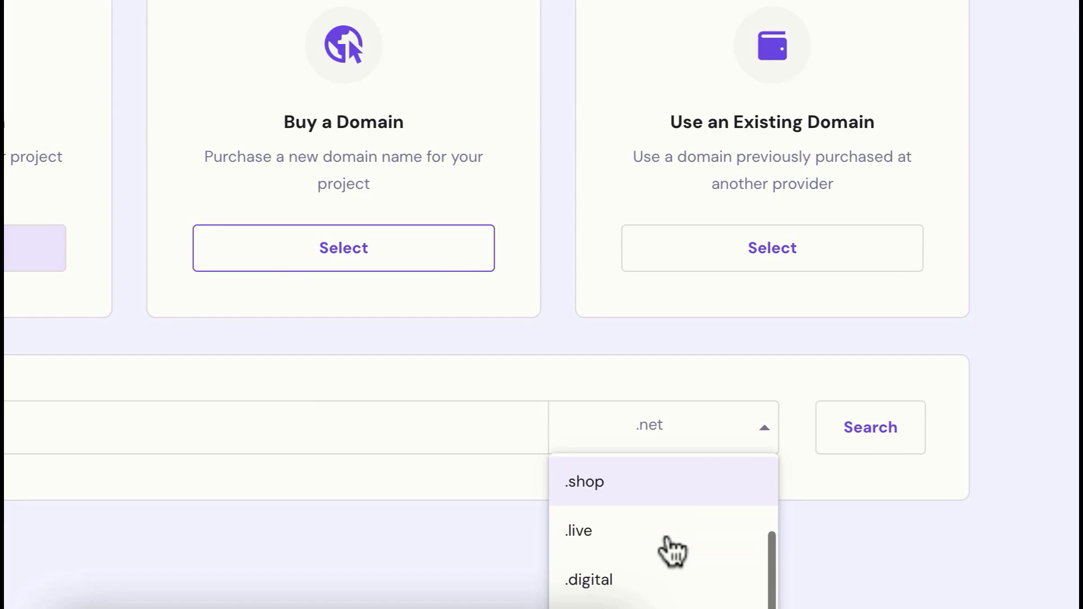
scroll(671, 550, up, 2)
scroll(671, 550, up, 2)
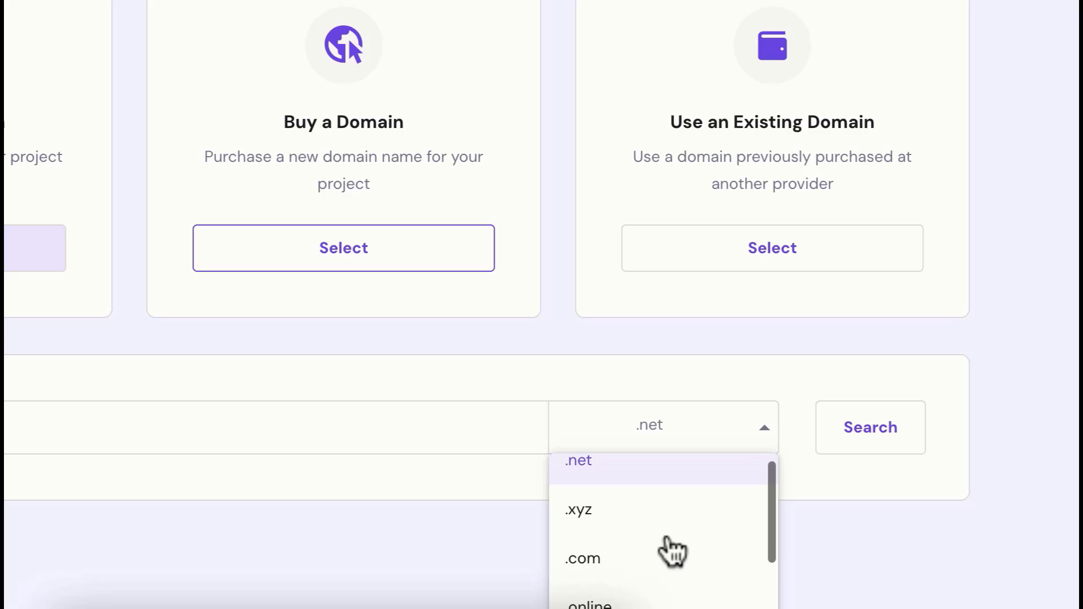
click(580, 559)
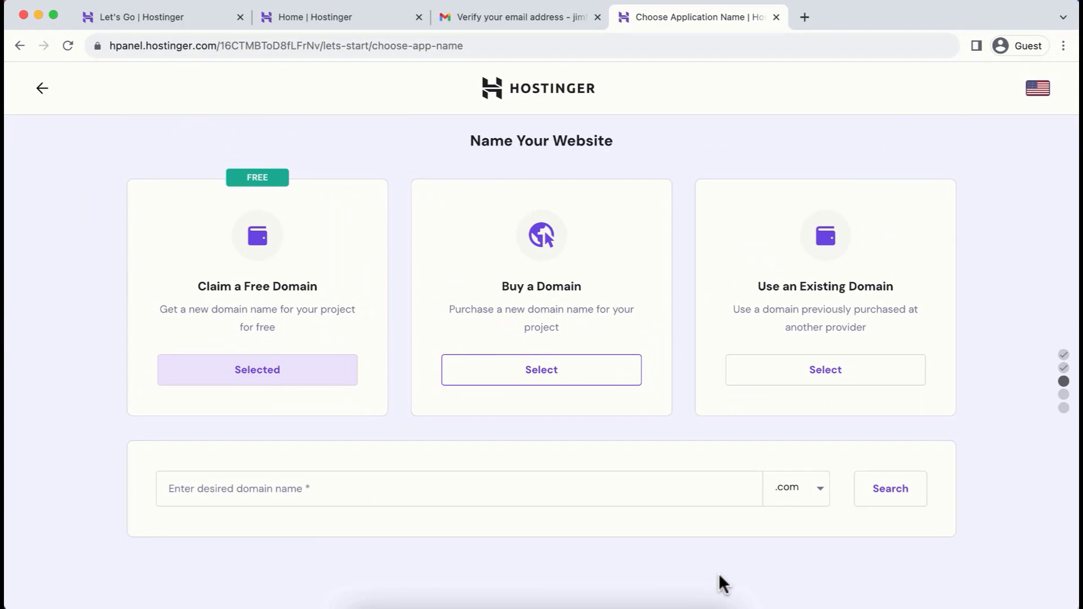
click(818, 491)
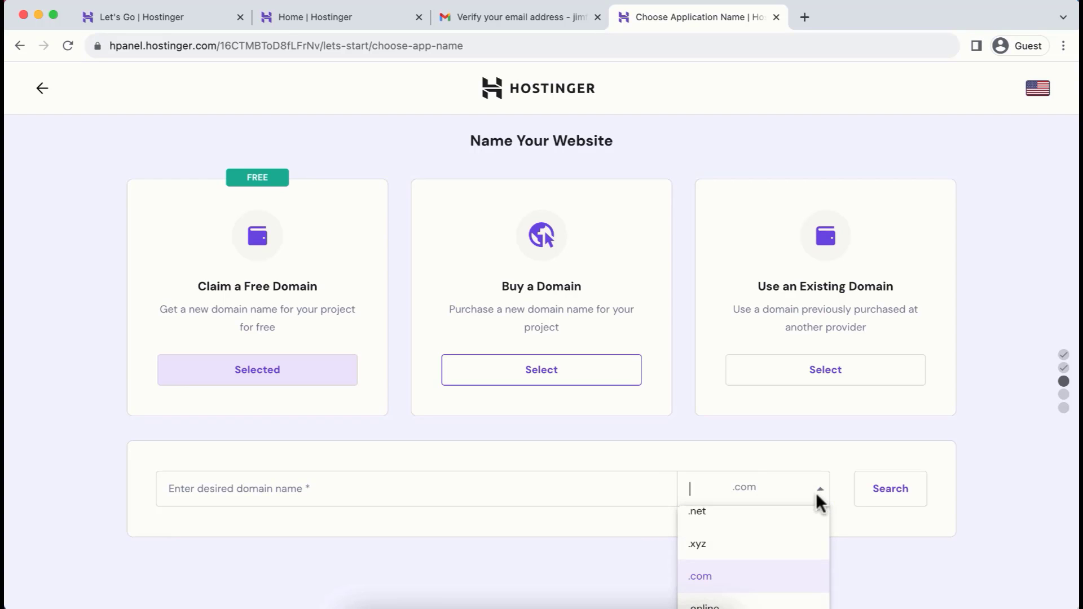
click(654, 553)
Check the availability of the free domain name jimtuts with the .com extension and continue with it
click(227, 491)
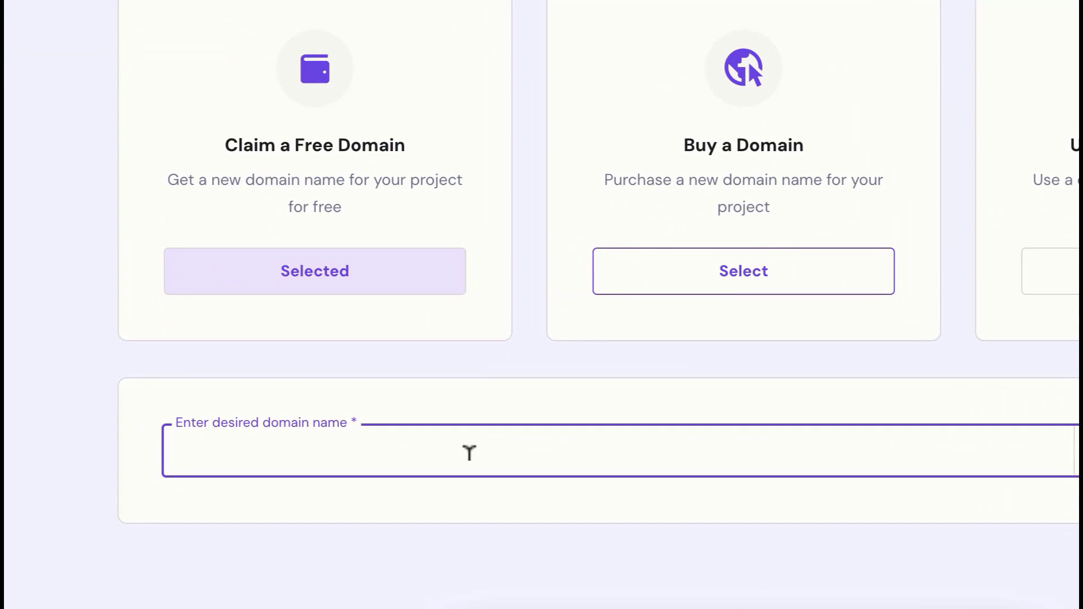
text(jimtuts)
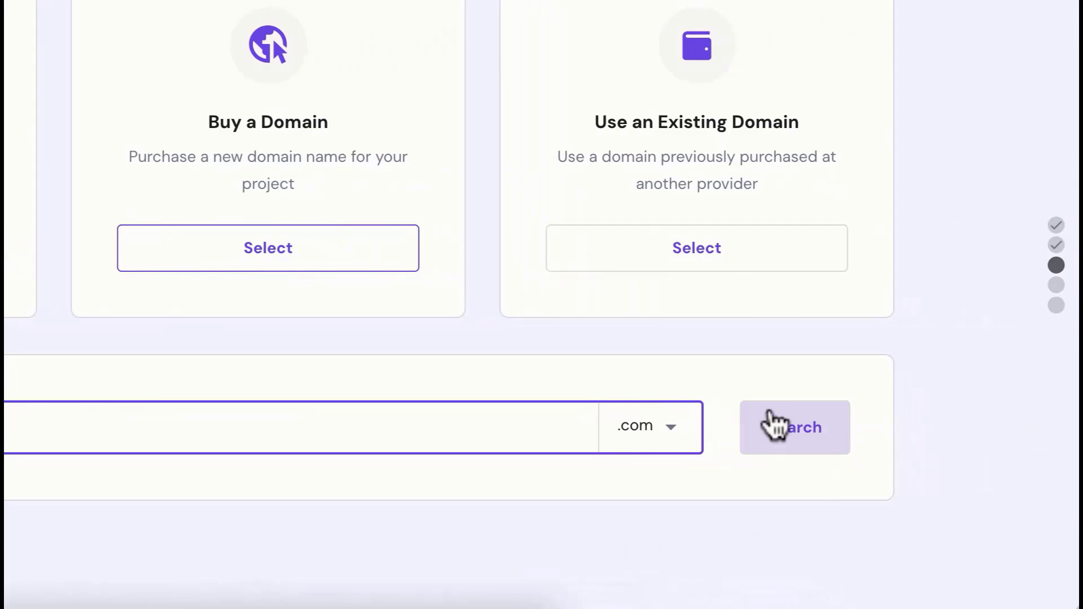
click(786, 427)
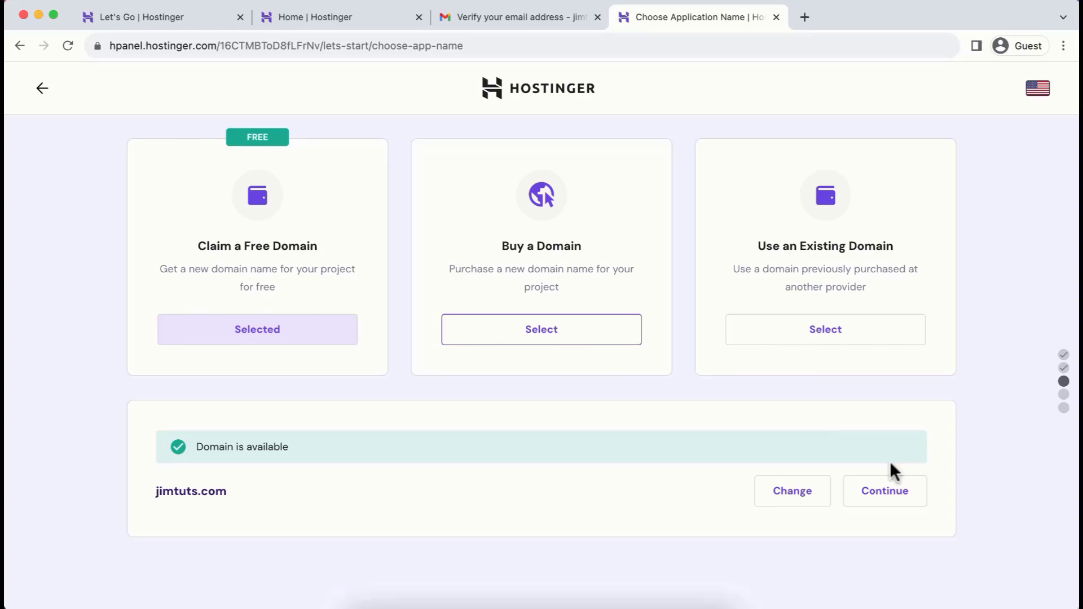
click(897, 493)
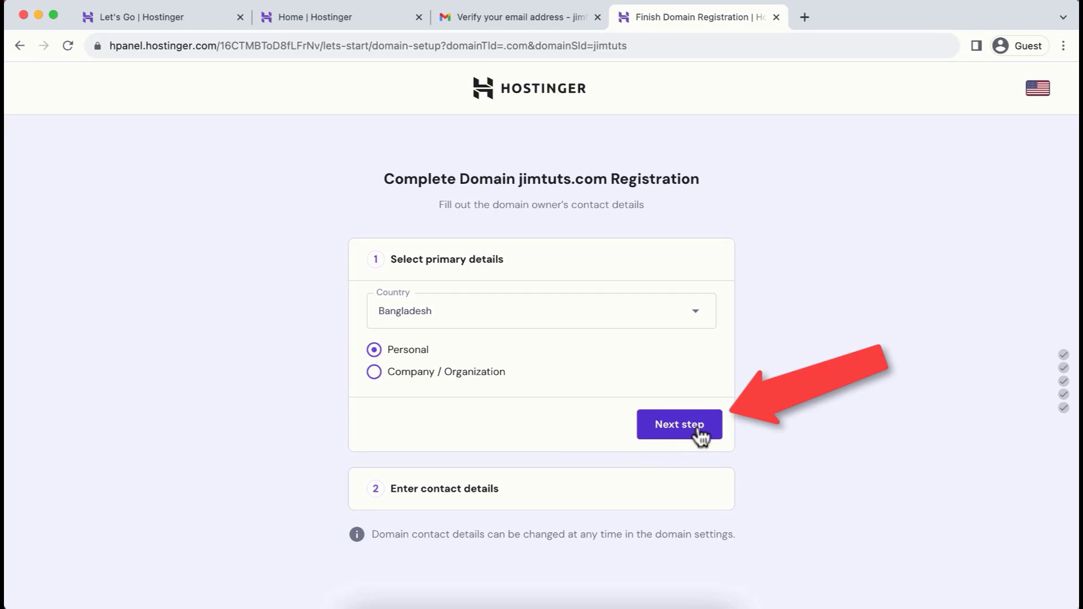
Keep the personal registration type, fill in the domain owner's name, region, city, address, ZIP code and phone number, and finish the registration
click(671, 422)
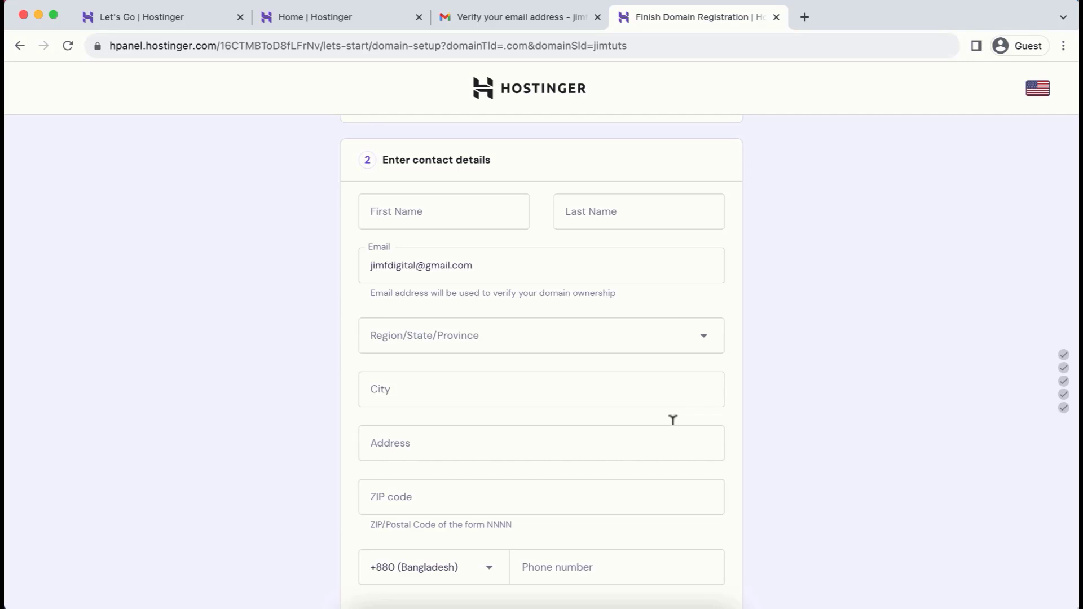
click(444, 211)
text(Jim)
key(Tab)
text(Fahad)
click(435, 338)
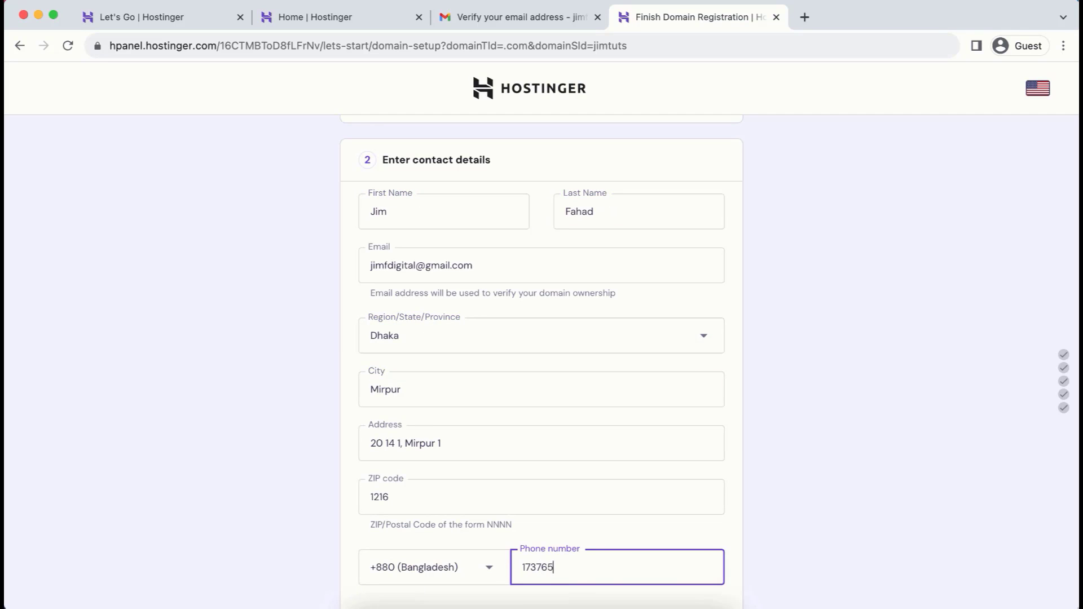
text(7007)
click(810, 520)
scroll(810, 516, down, 3)
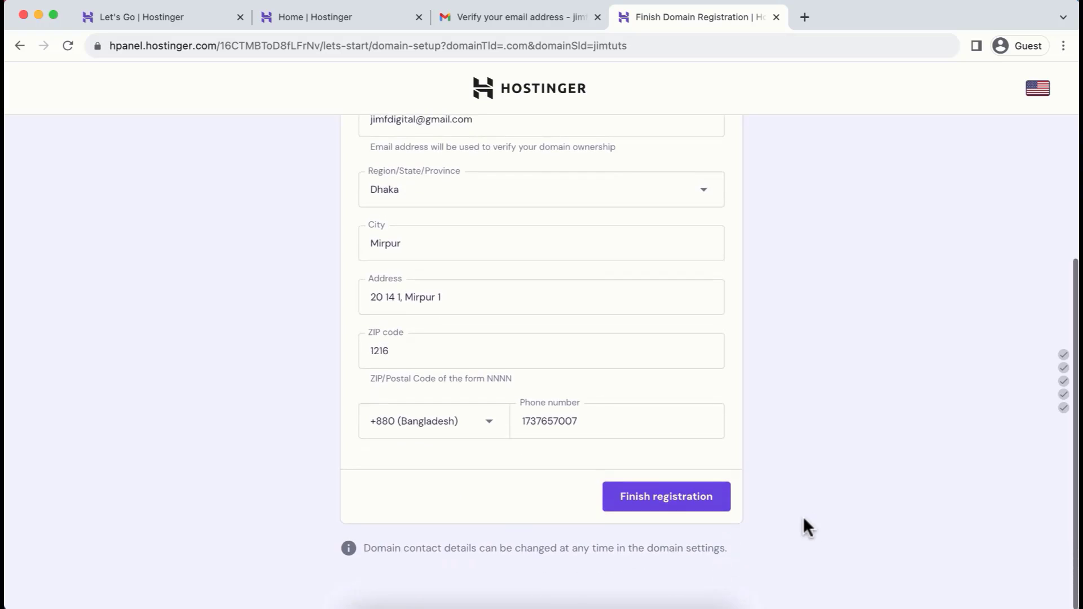
click(677, 502)
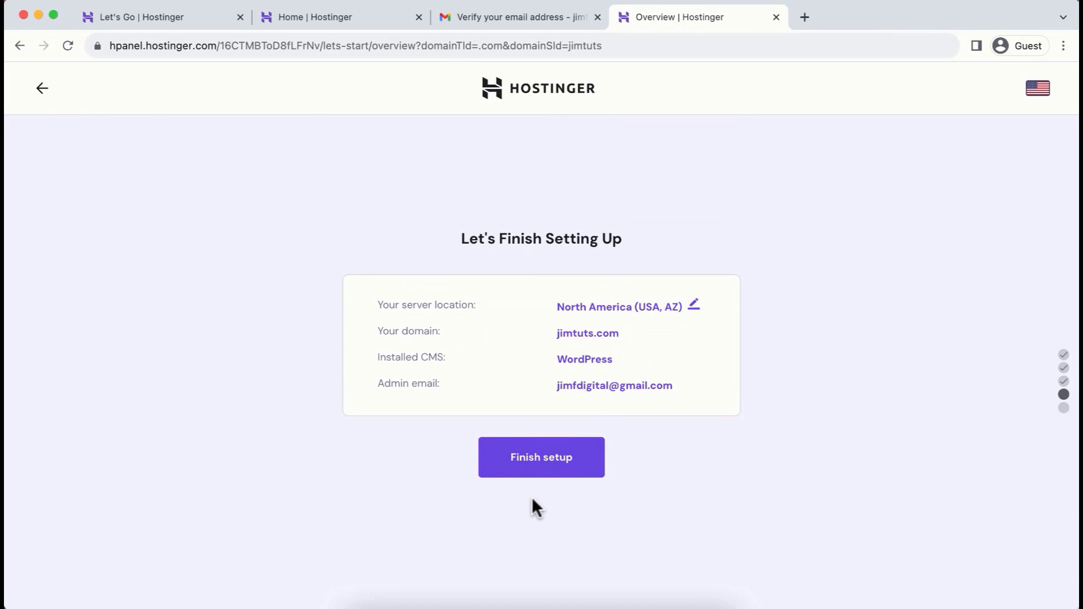
Finish the website setup with the suggested server location, the claimed domain and WordPress
click(540, 463)
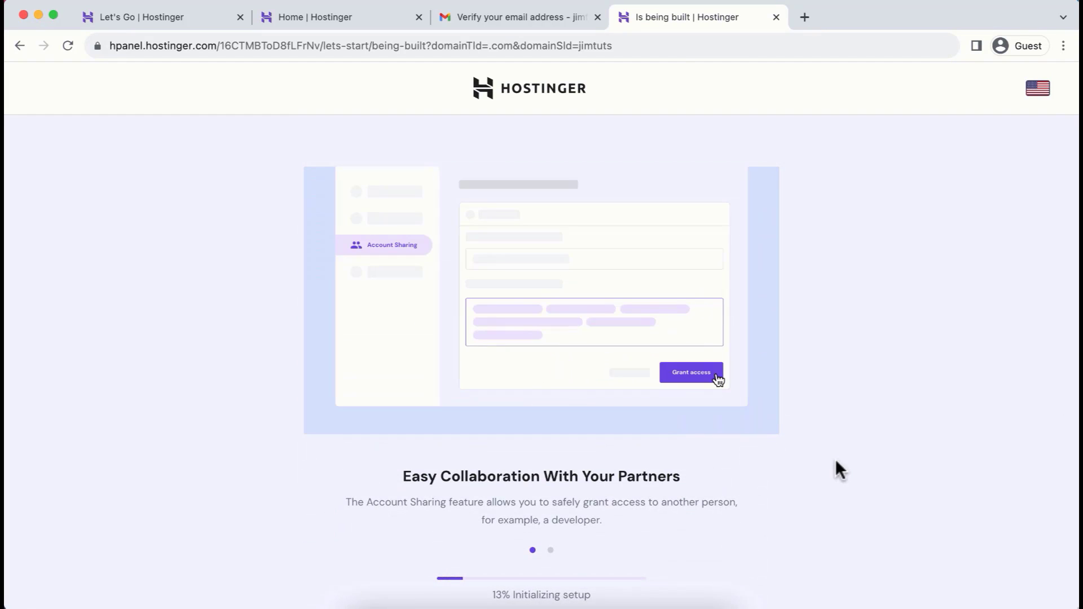
scroll(835, 459, down, 1)
scroll(835, 459, down, 1)
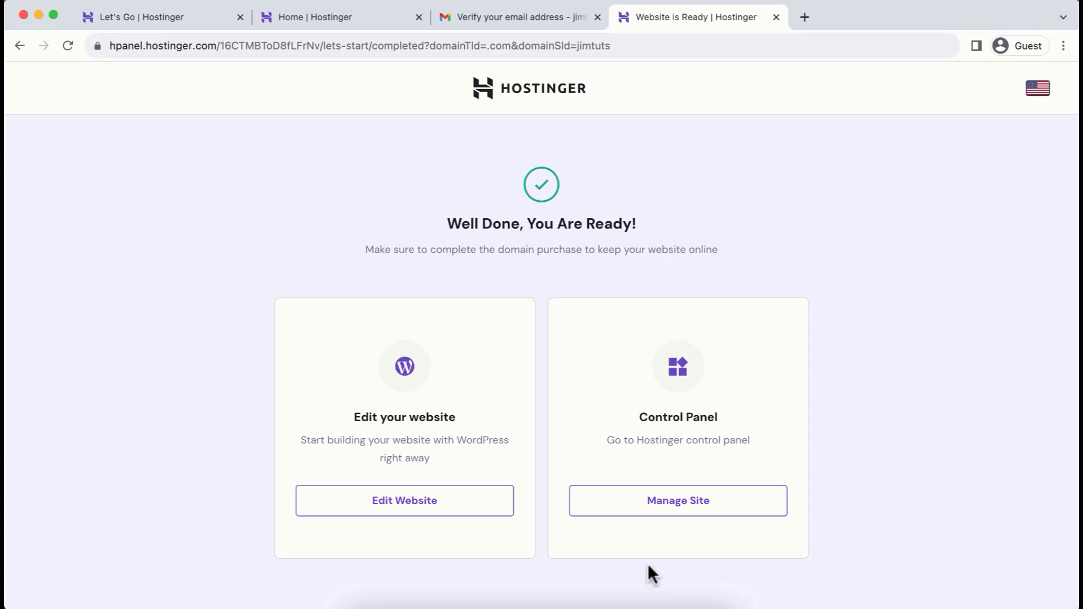
scroll(648, 564, down, 1)
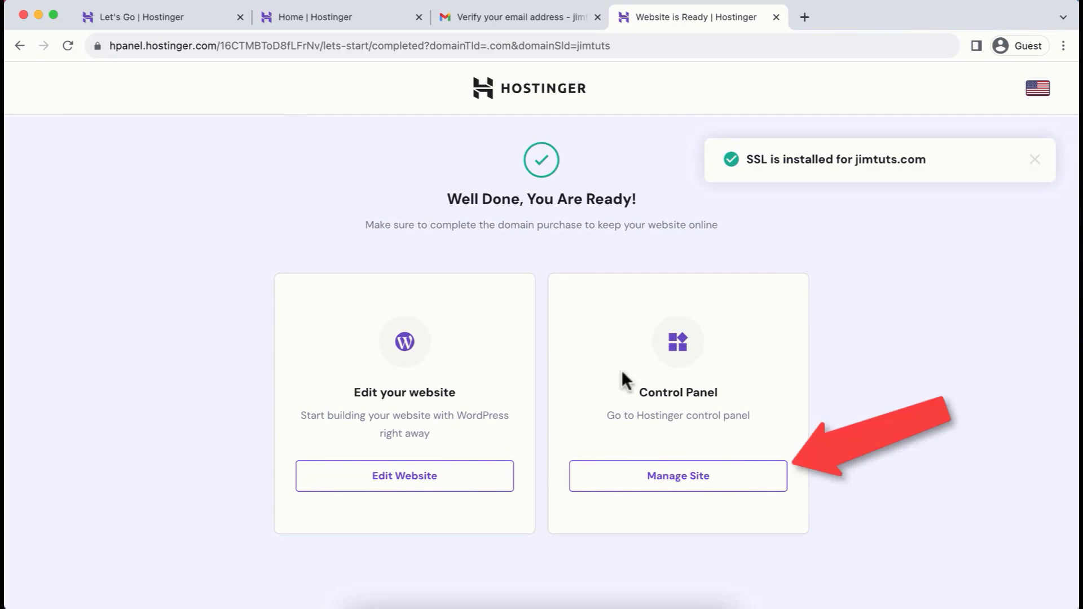
Open the new site's management dashboard and go through its WordPress overview to the WordPress admin for editing the website
click(698, 485)
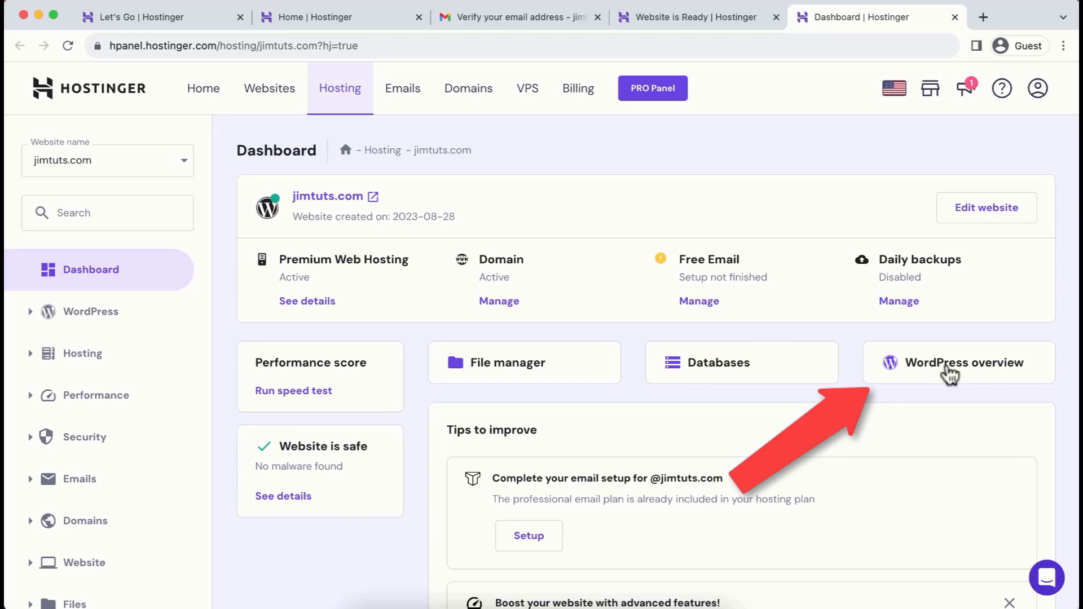
click(938, 372)
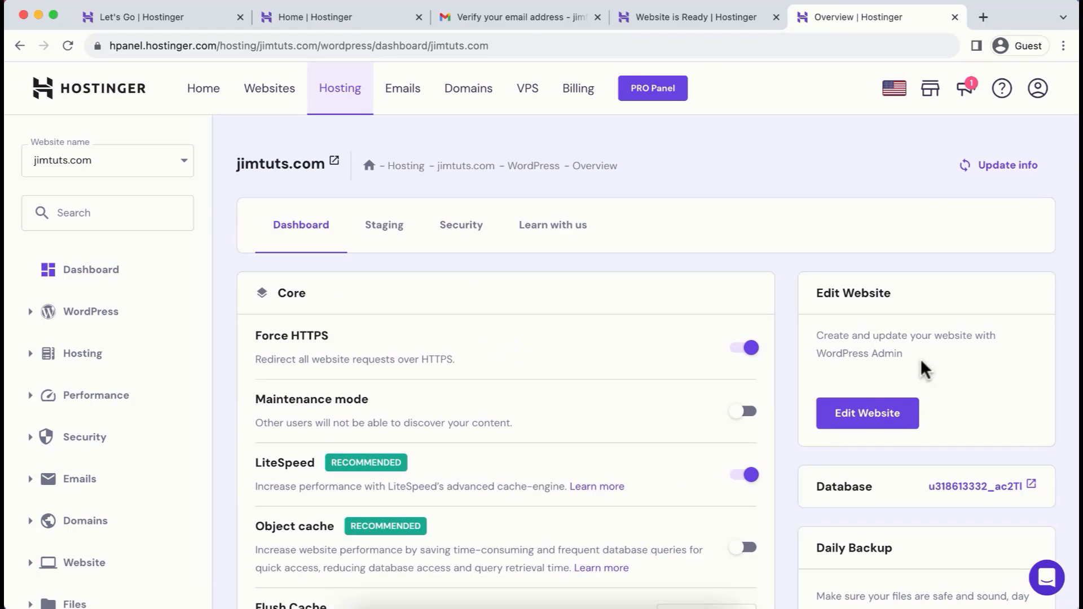
scroll(672, 490, down, 3)
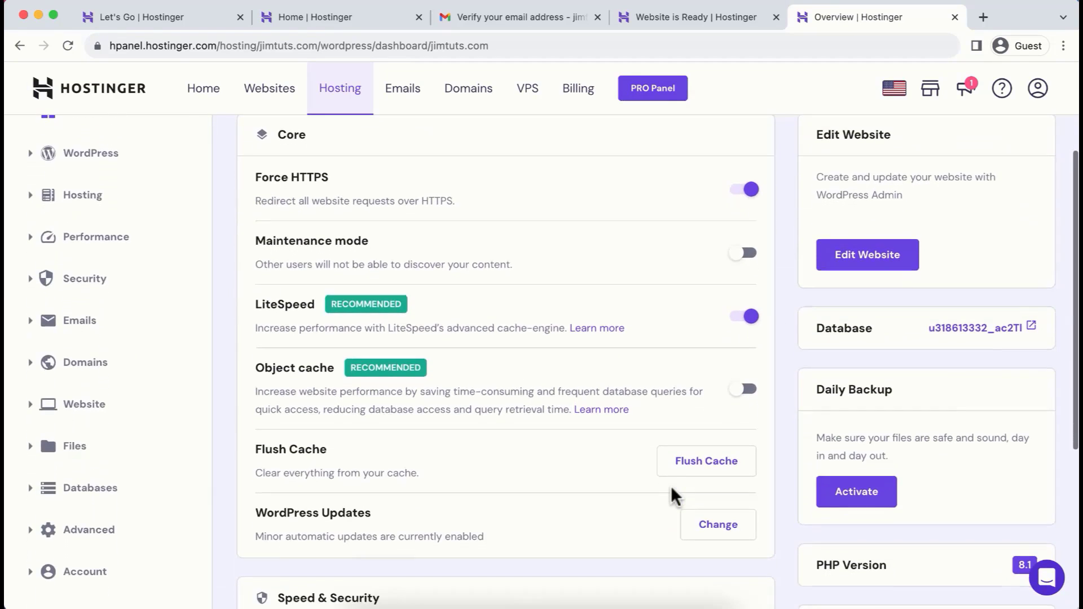
scroll(671, 485, up, 2)
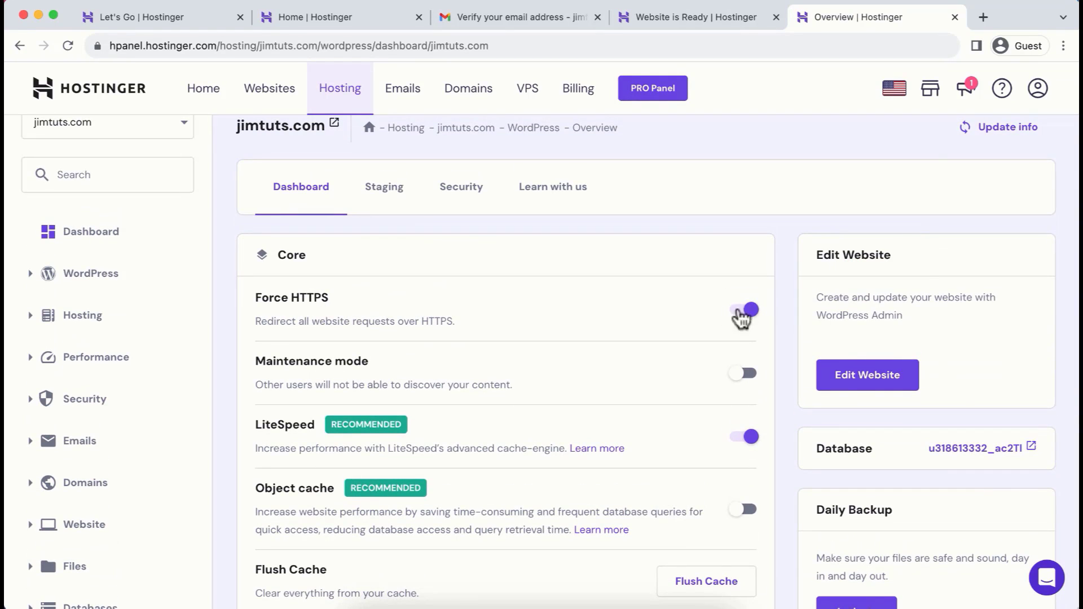
click(868, 388)
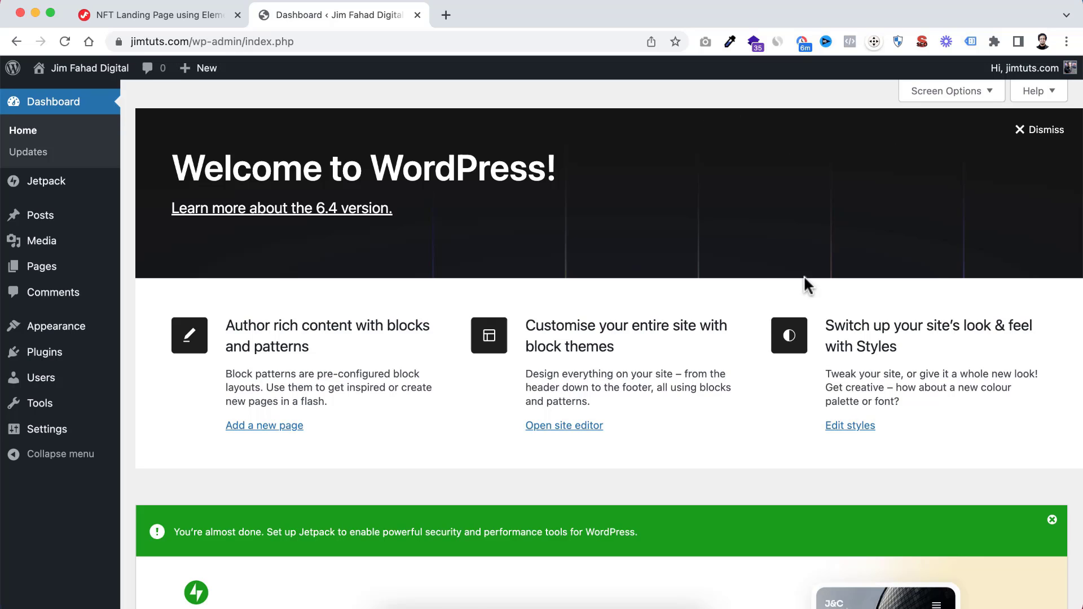
Dismiss the WordPress welcome panel and the Jetpack setup banner on the admin dashboard
scroll(804, 279, down, 3)
scroll(804, 279, up, 3)
scroll(903, 214, down, 1)
click(1025, 130)
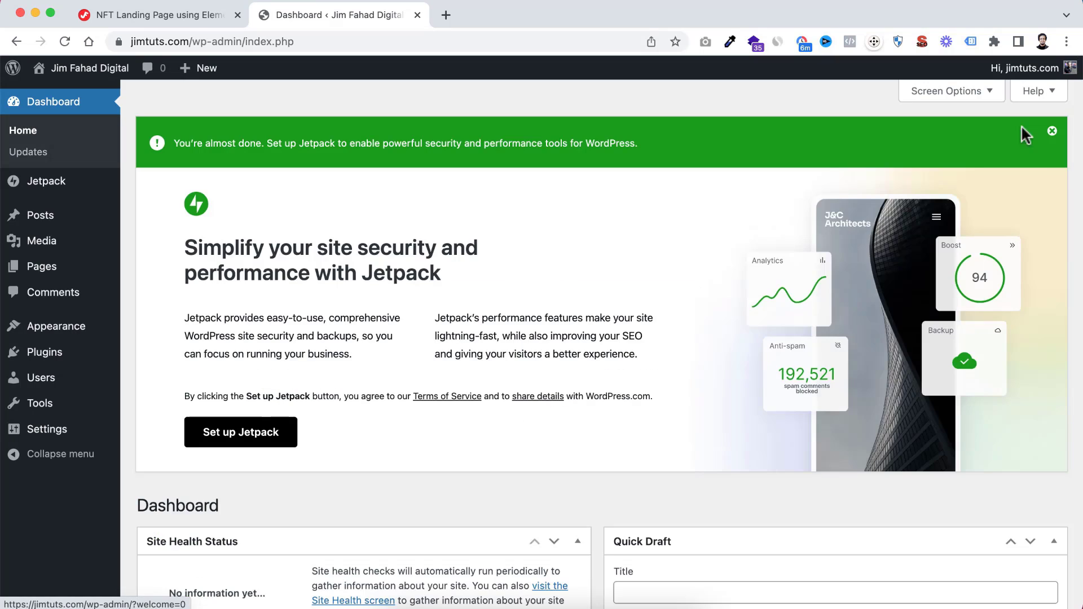
click(1052, 131)
Collapse the Site Health Status, At a Glance and Activity boxes on the dashboard
click(577, 141)
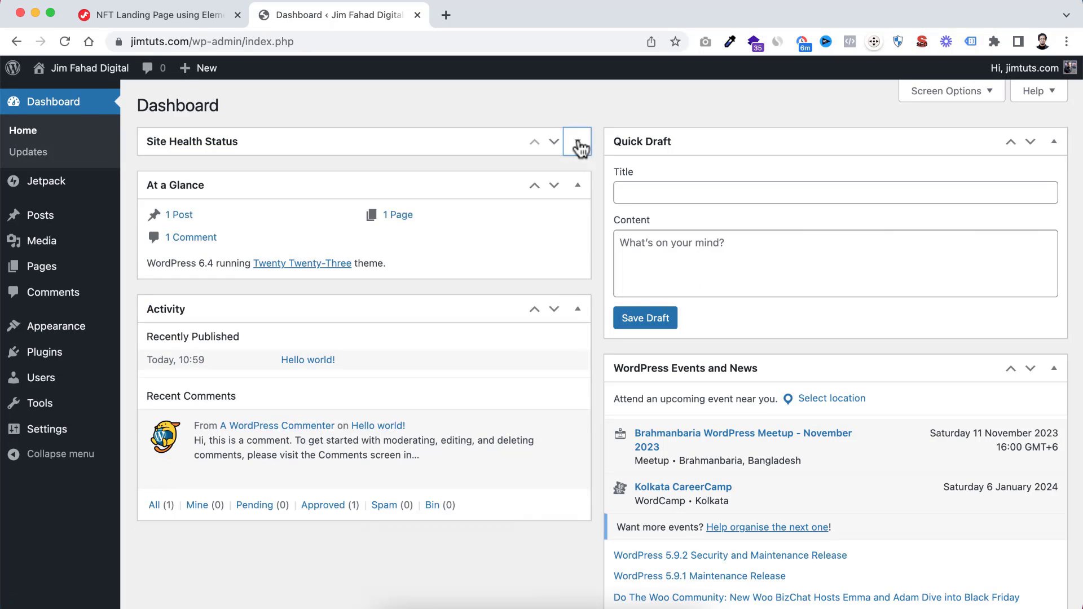
click(579, 186)
click(577, 229)
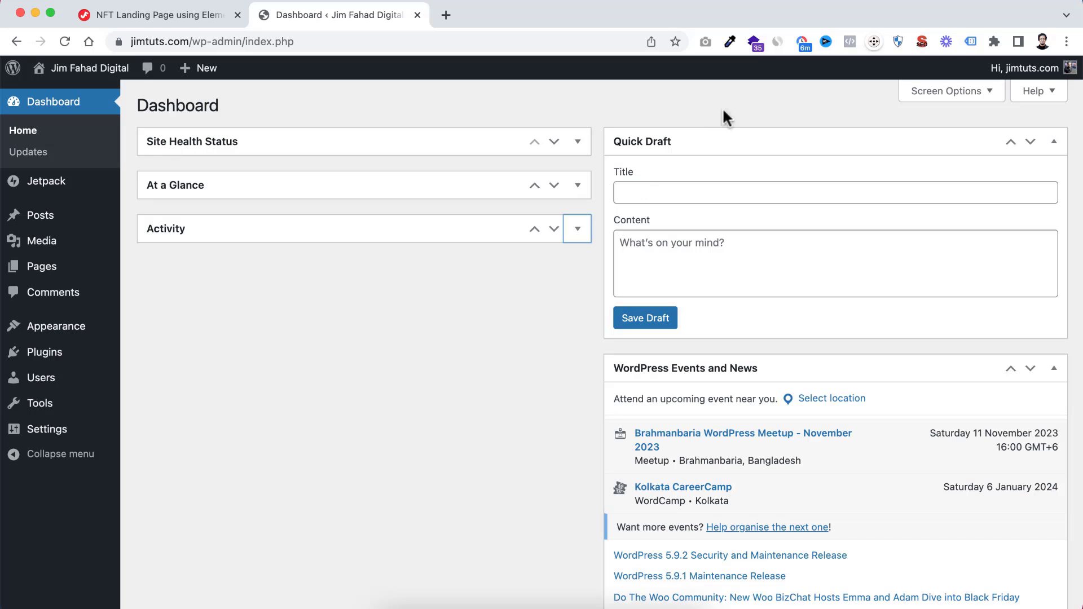
Hide the Site Health Status, At a Glance, Activity, Quick Draft and WordPress Events and News elements from the dashboard
click(958, 92)
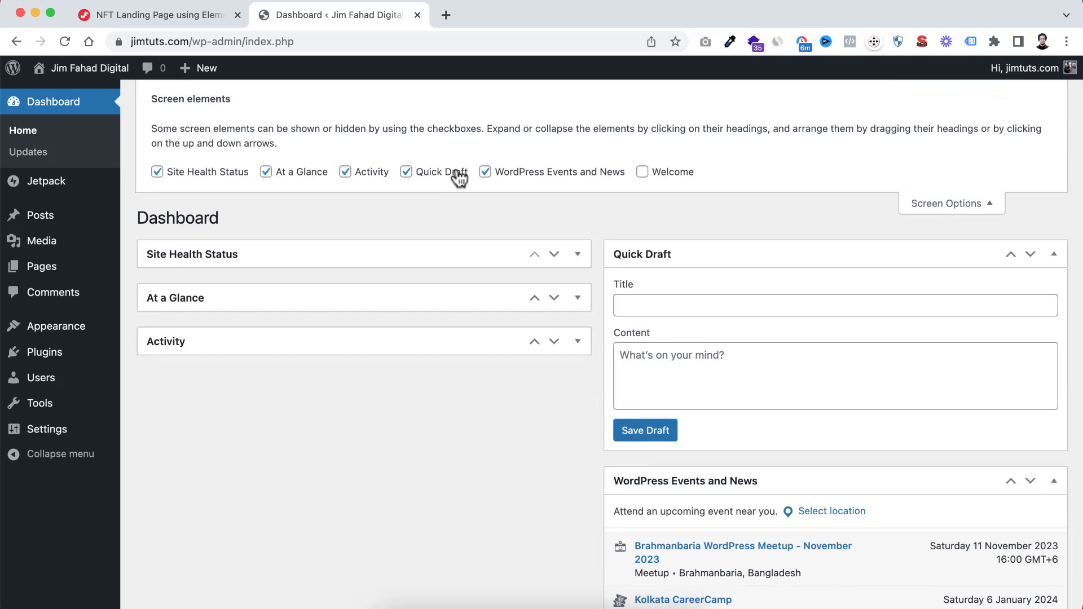
click(157, 172)
click(266, 172)
click(362, 174)
click(406, 172)
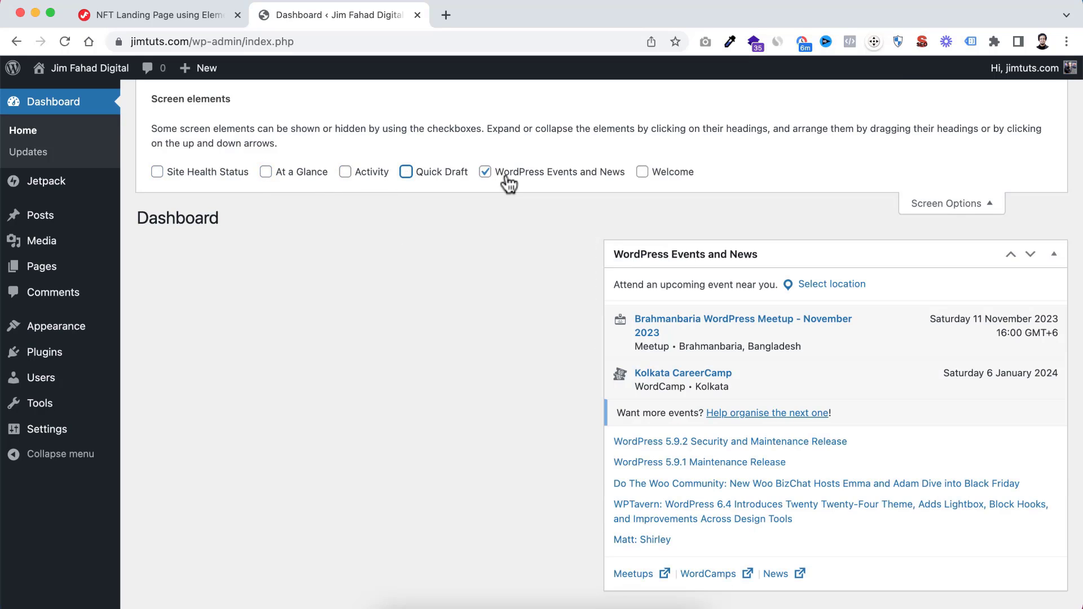
click(504, 172)
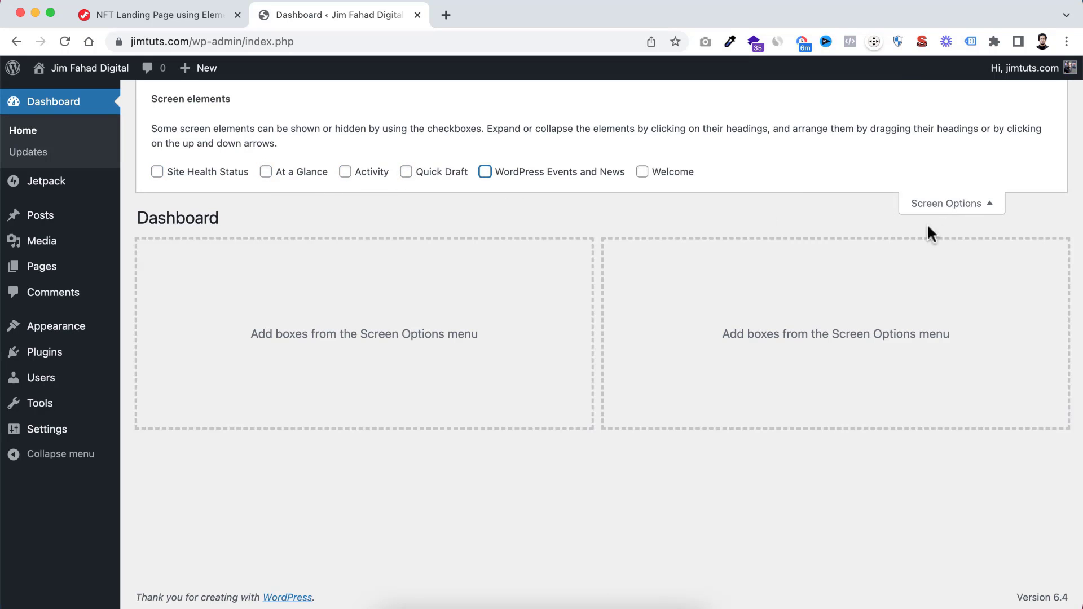
click(973, 203)
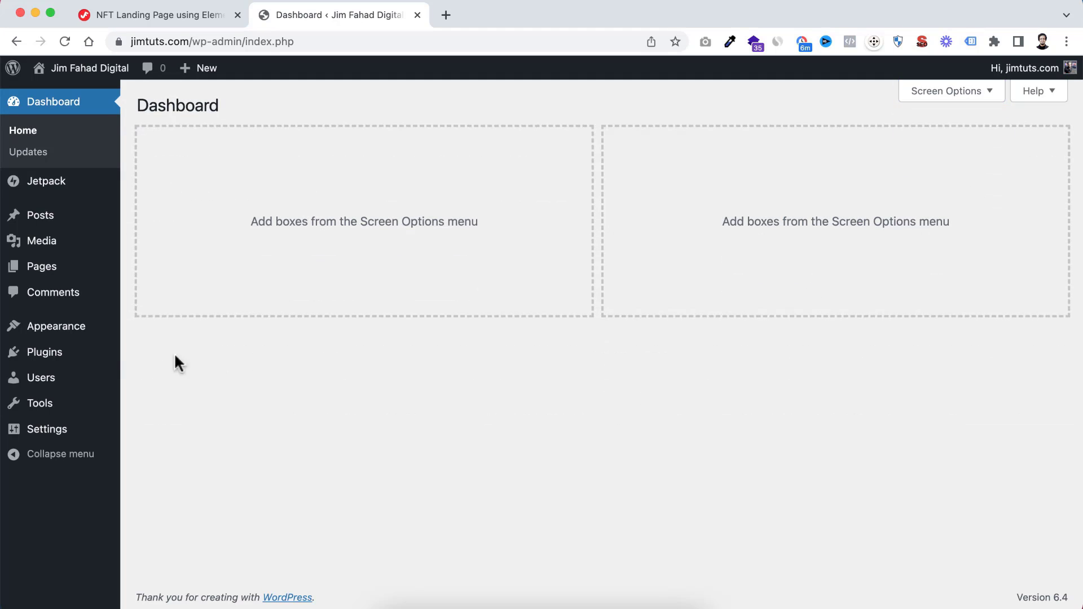
Open the list of installed plugins and deactivate all of them with a bulk action
mouse_move(48, 360)
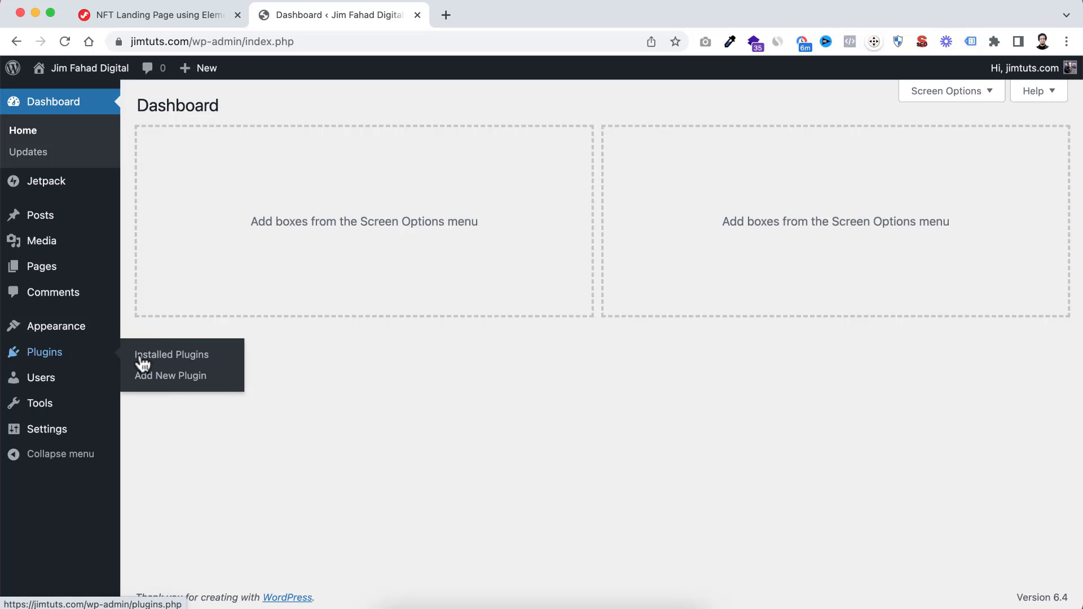
click(179, 362)
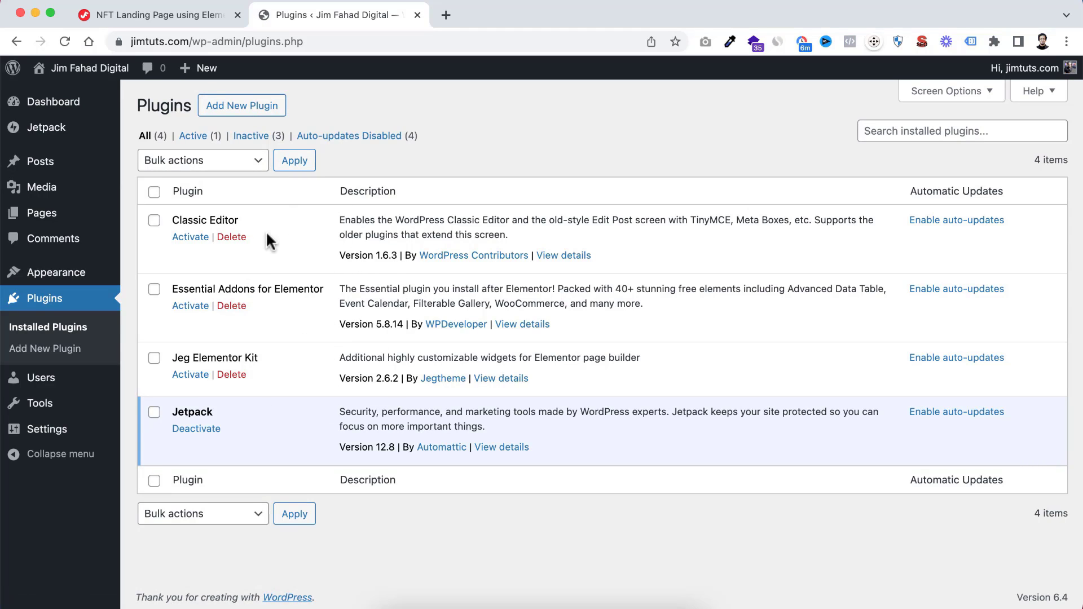
click(154, 220)
click(154, 289)
click(154, 192)
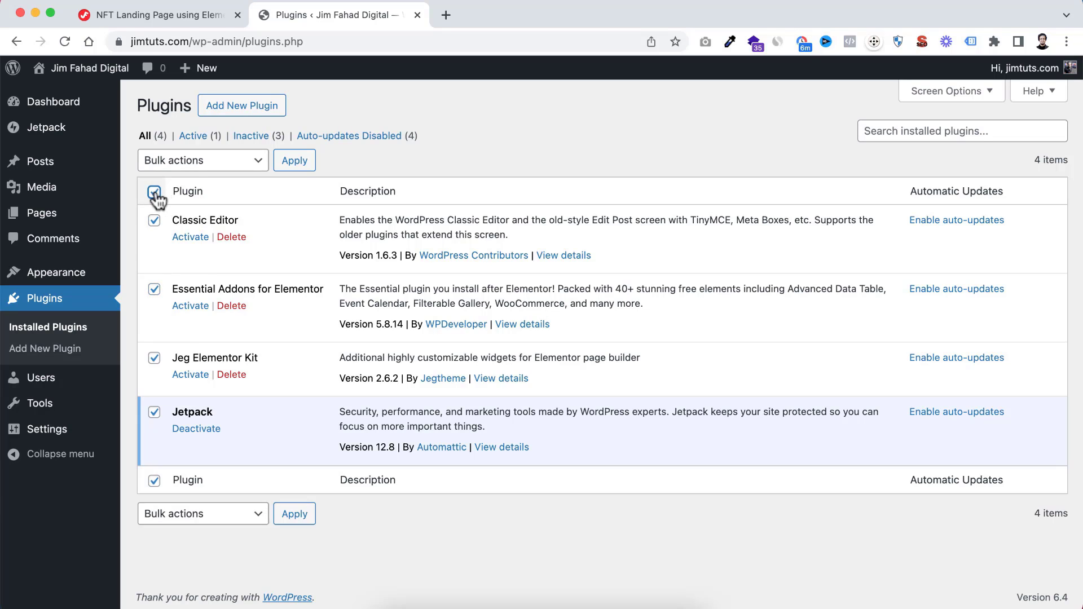
click(195, 167)
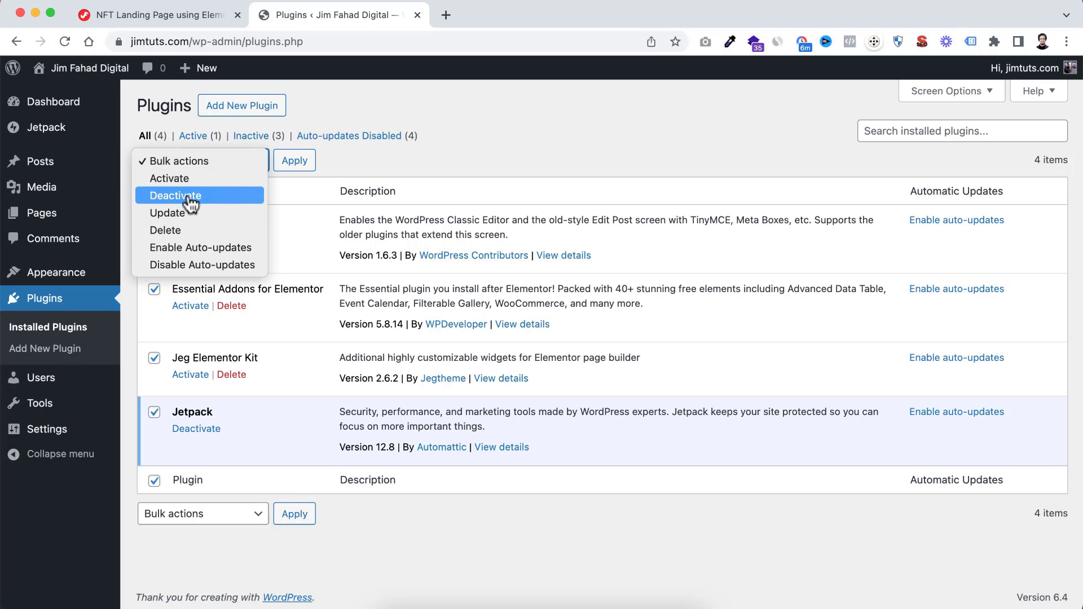
click(190, 197)
click(292, 161)
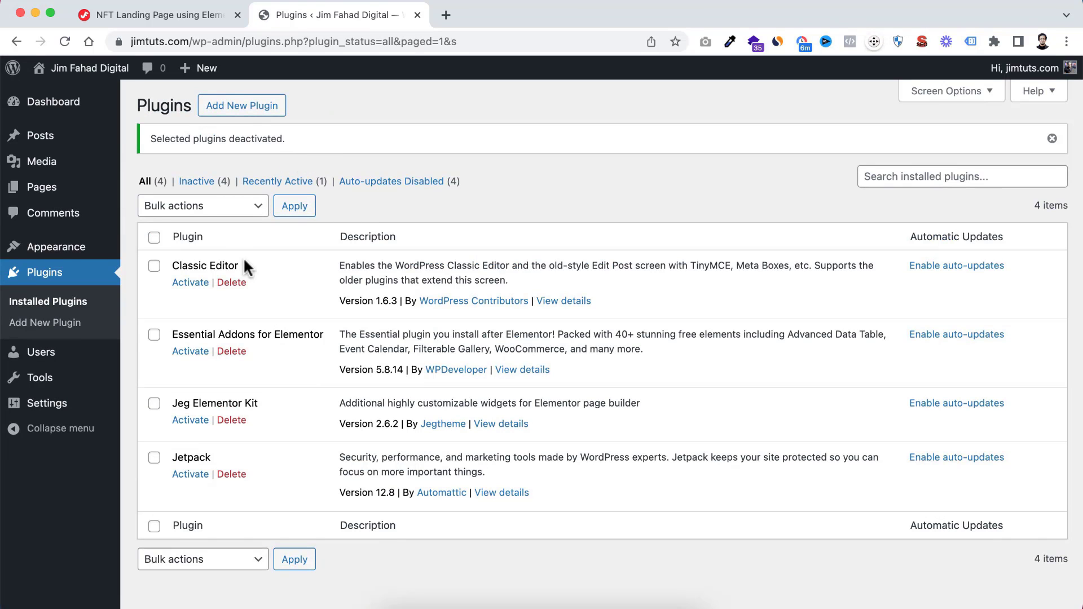
Delete all installed plugins and their data with a bulk action and confirm the deletion
click(155, 238)
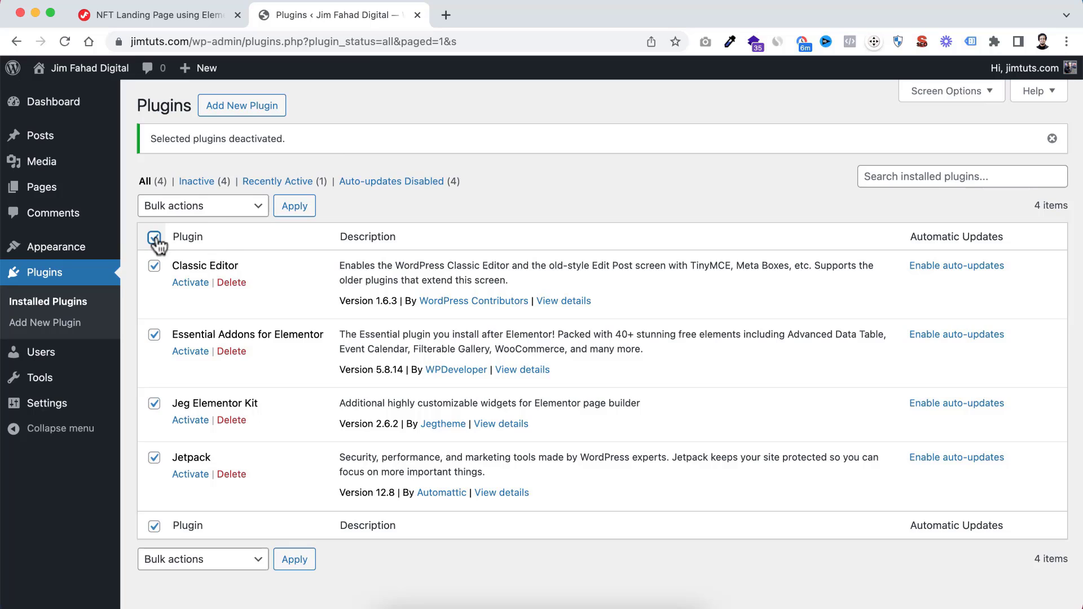
click(210, 208)
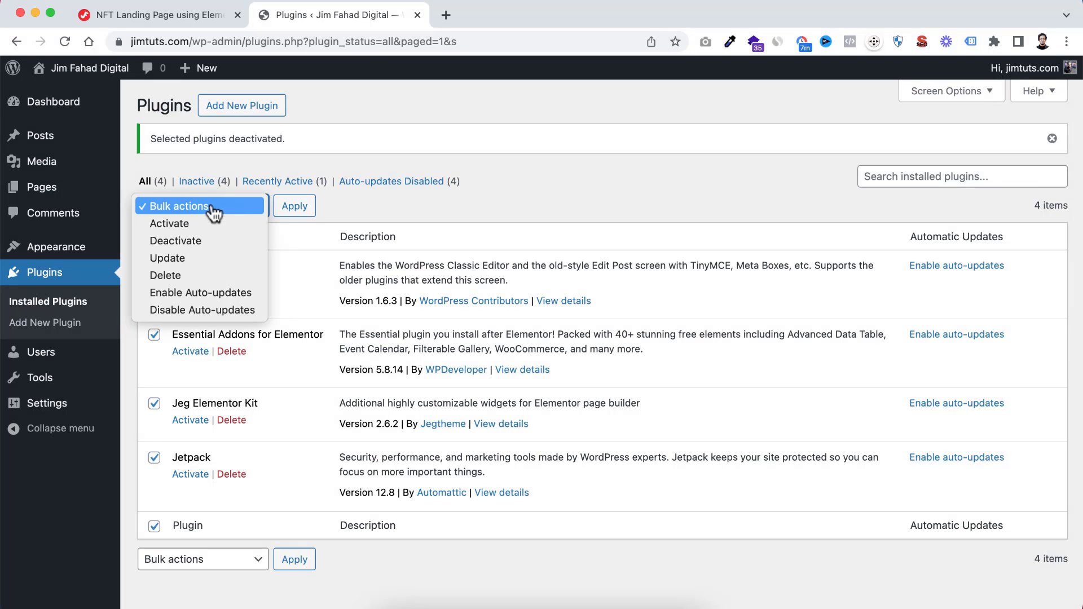
click(189, 276)
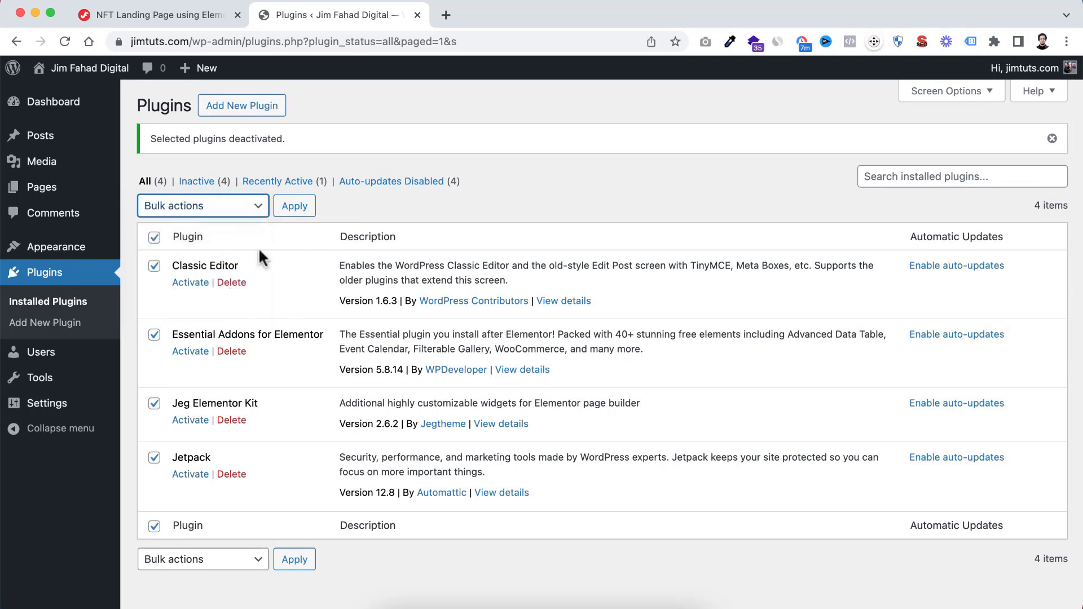
click(293, 204)
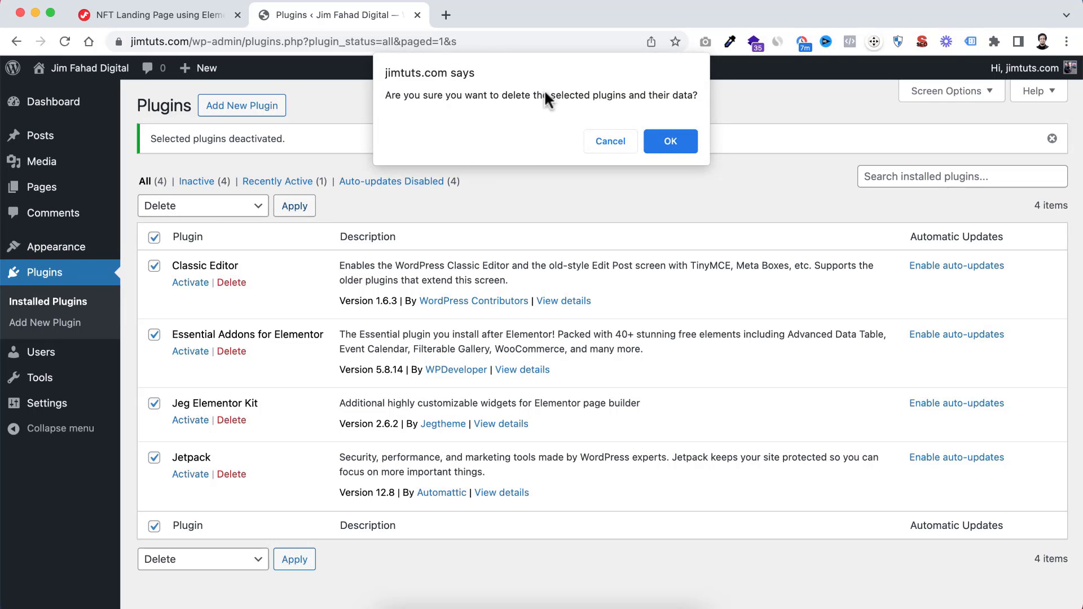
click(669, 142)
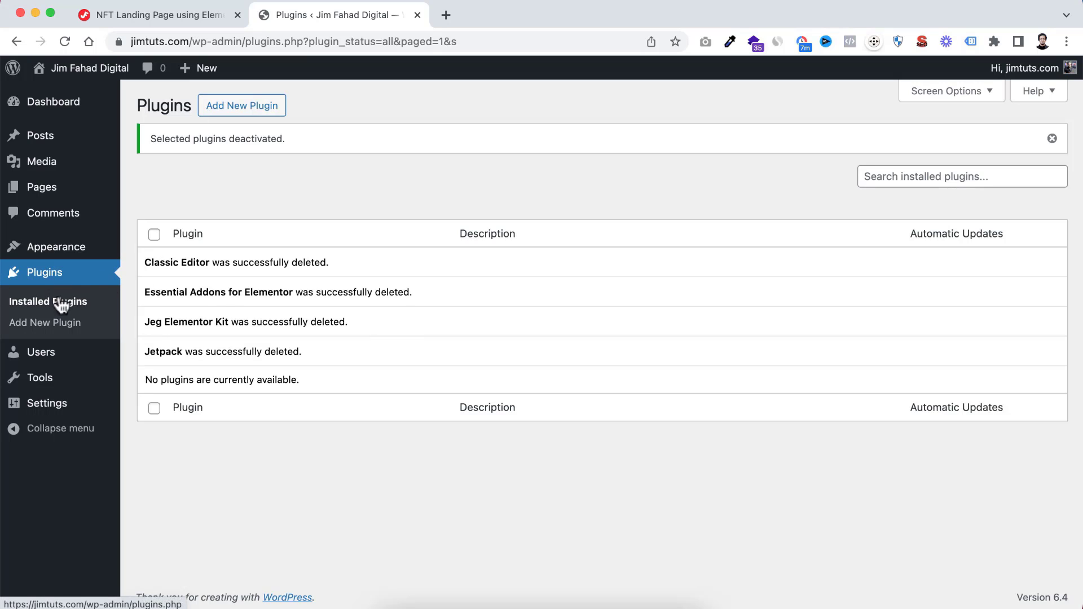
Open the list of all pages and move both the Privacy Policy and Sample Page to the bin with a bulk action
mouse_move(51, 192)
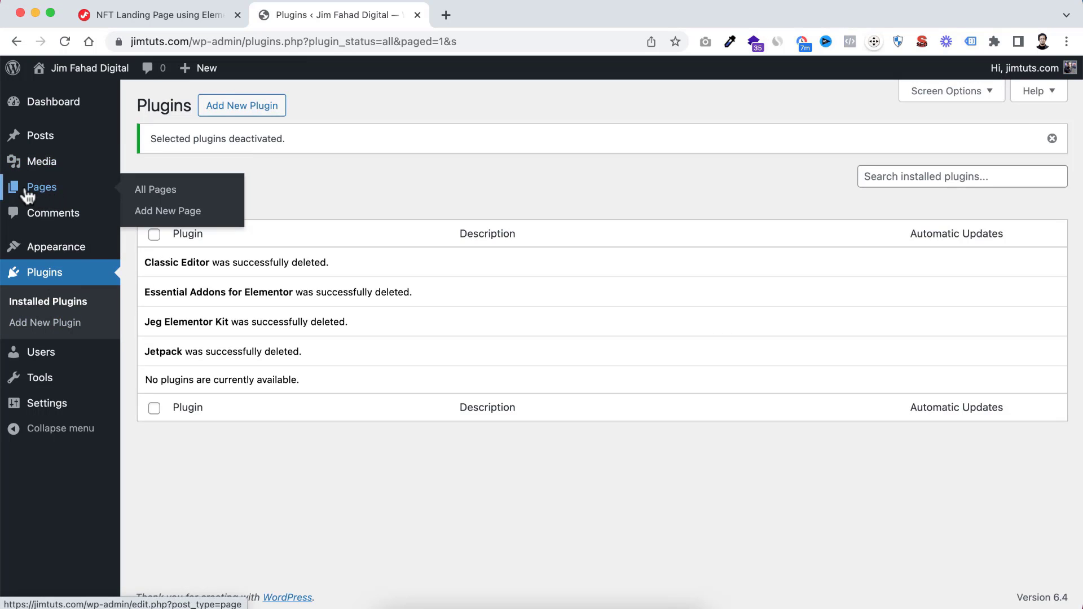
click(157, 192)
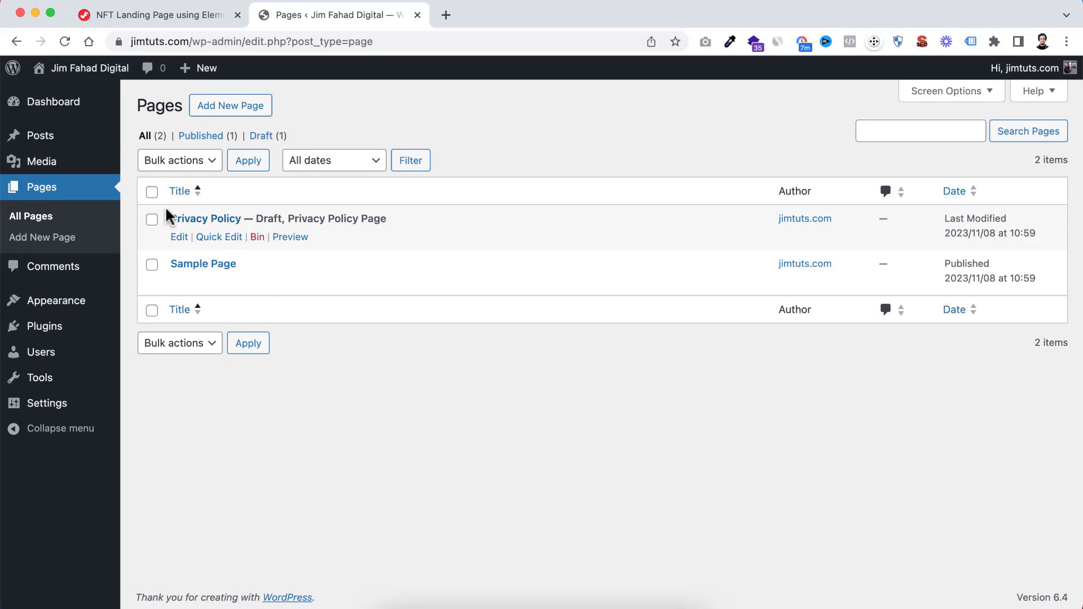
click(152, 192)
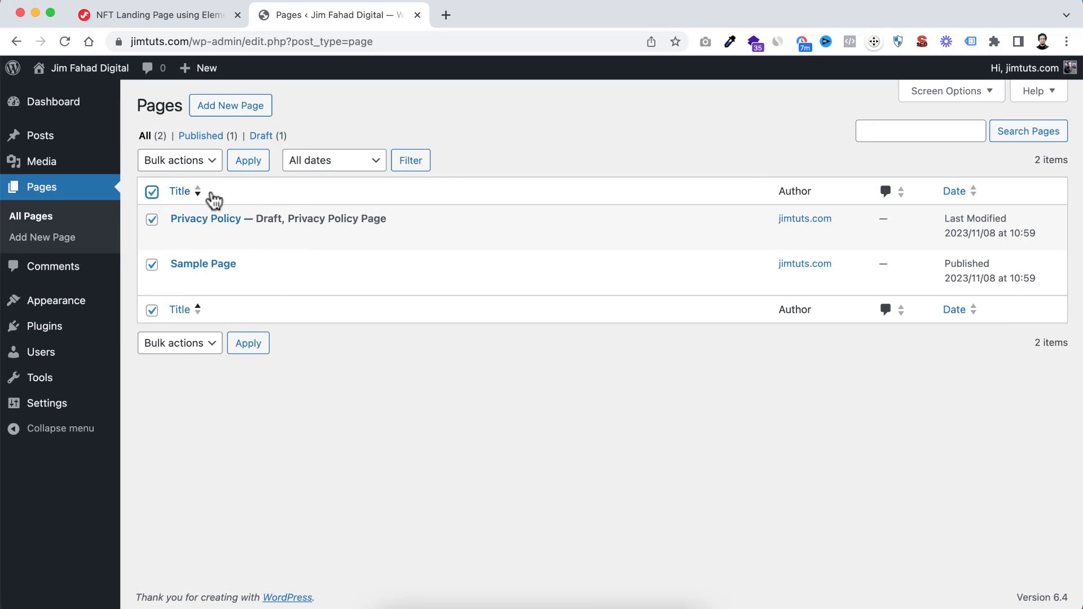
click(199, 161)
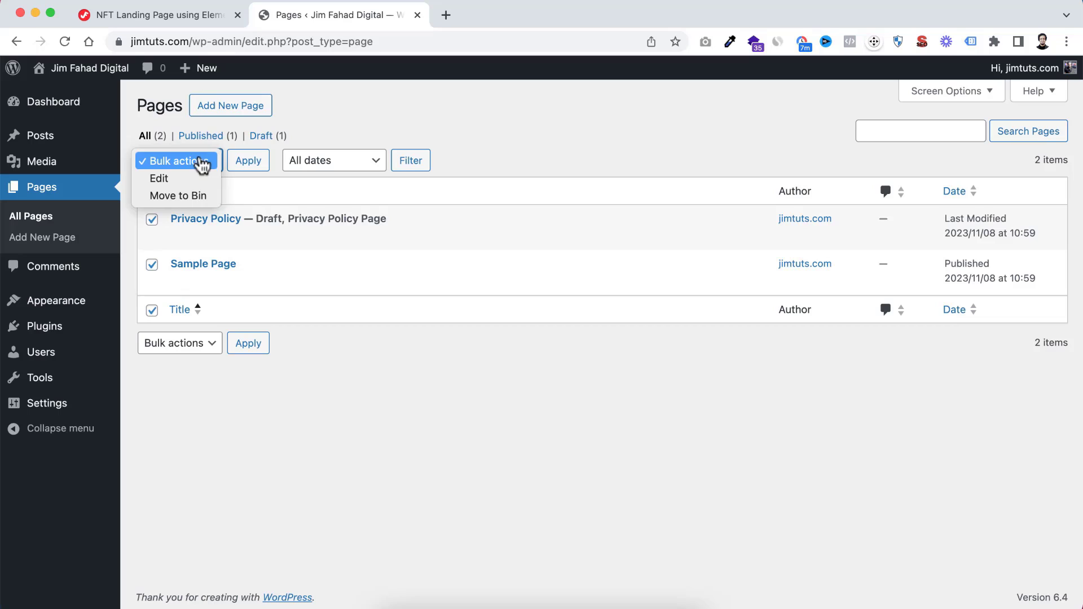
click(193, 197)
click(247, 165)
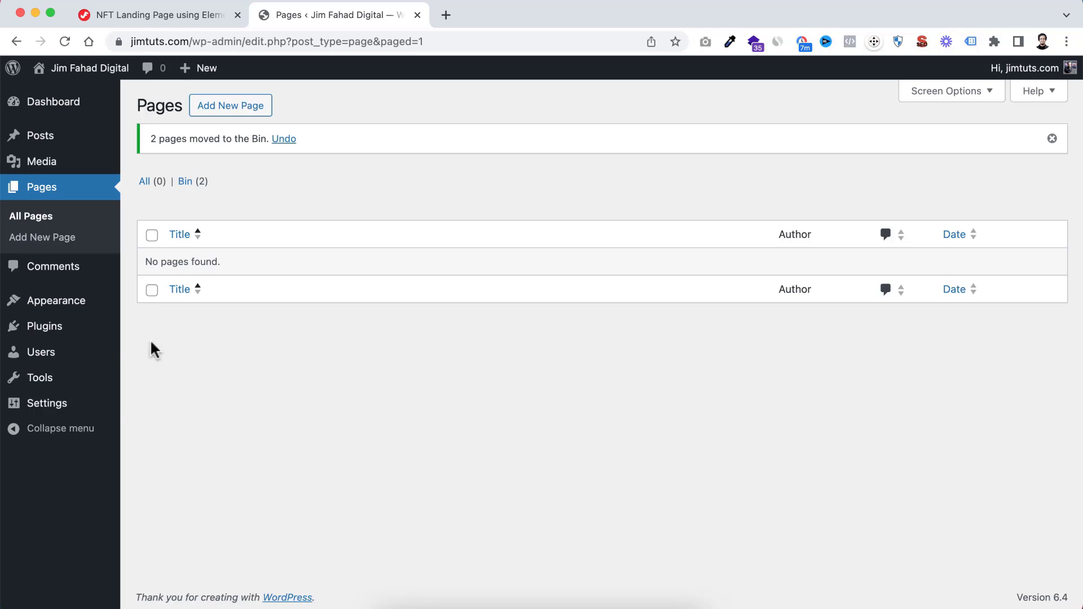
Open the admin user's profile and go to its Account Management section
mouse_move(69, 355)
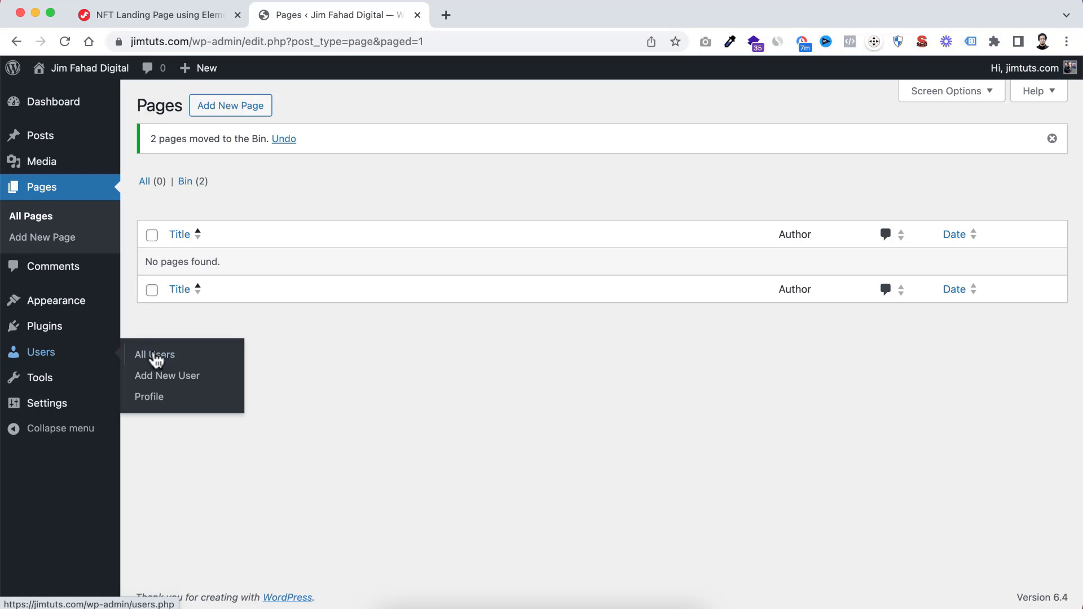
click(156, 401)
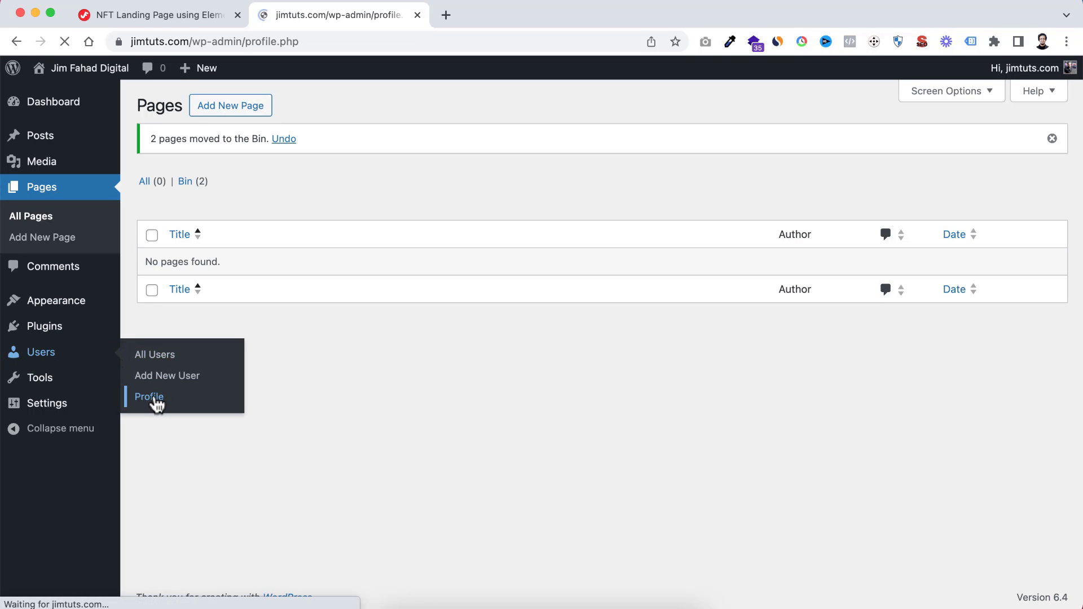
scroll(468, 426, down, 2)
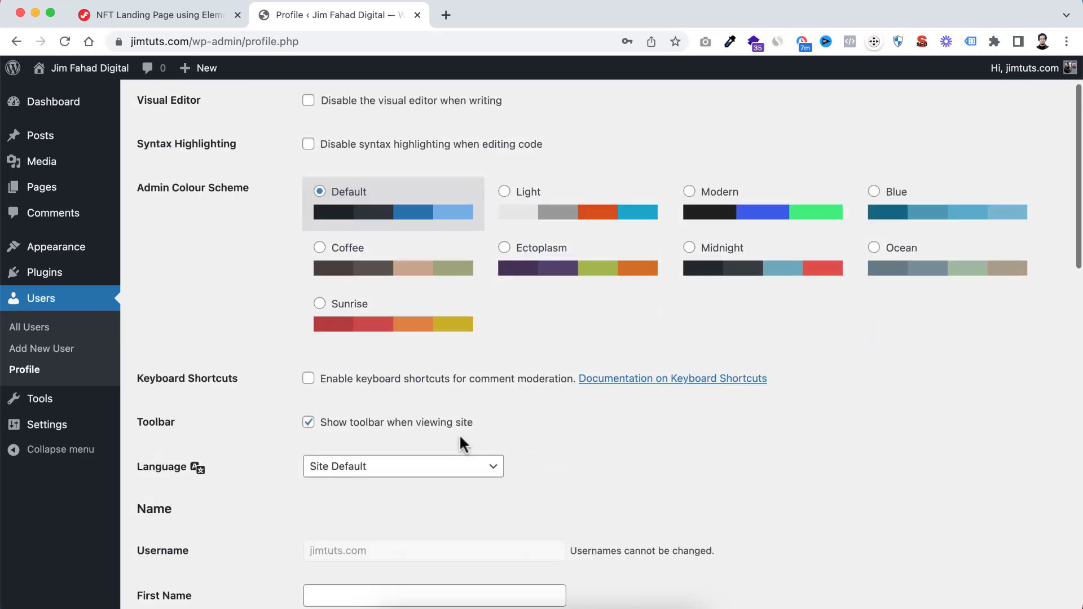
scroll(459, 437, down, 15)
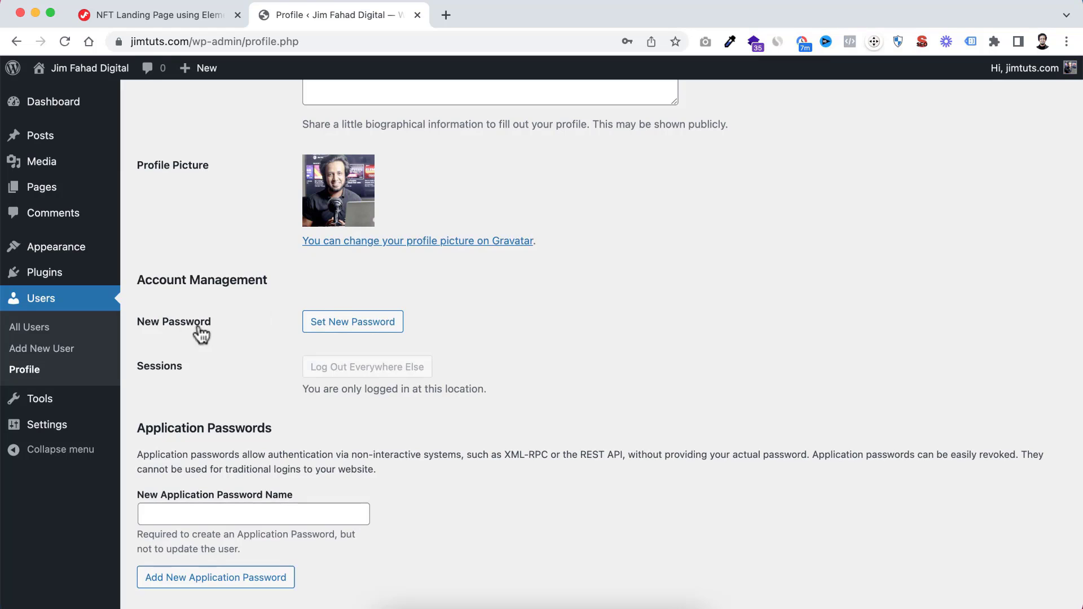
Set a new account password with its characters hidden, replacing the generated one, and update the profile
click(351, 328)
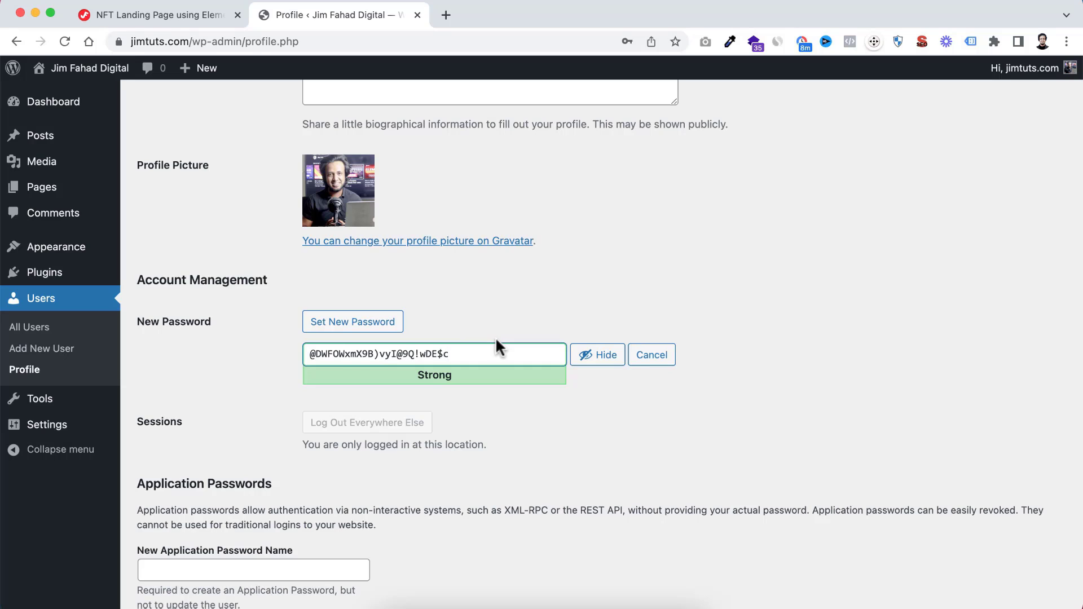
click(589, 355)
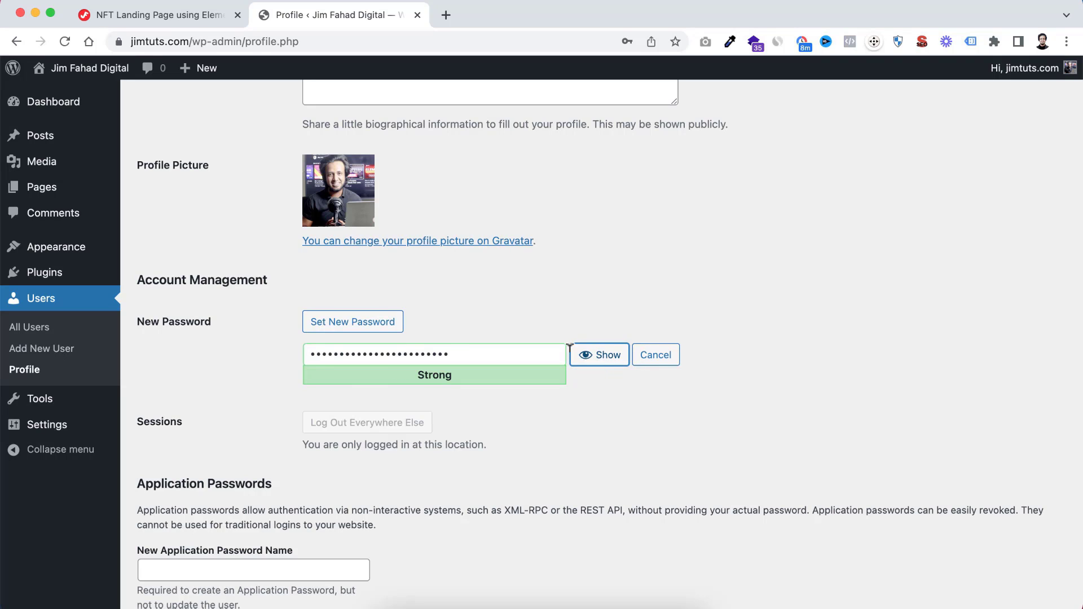
double_click(475, 348)
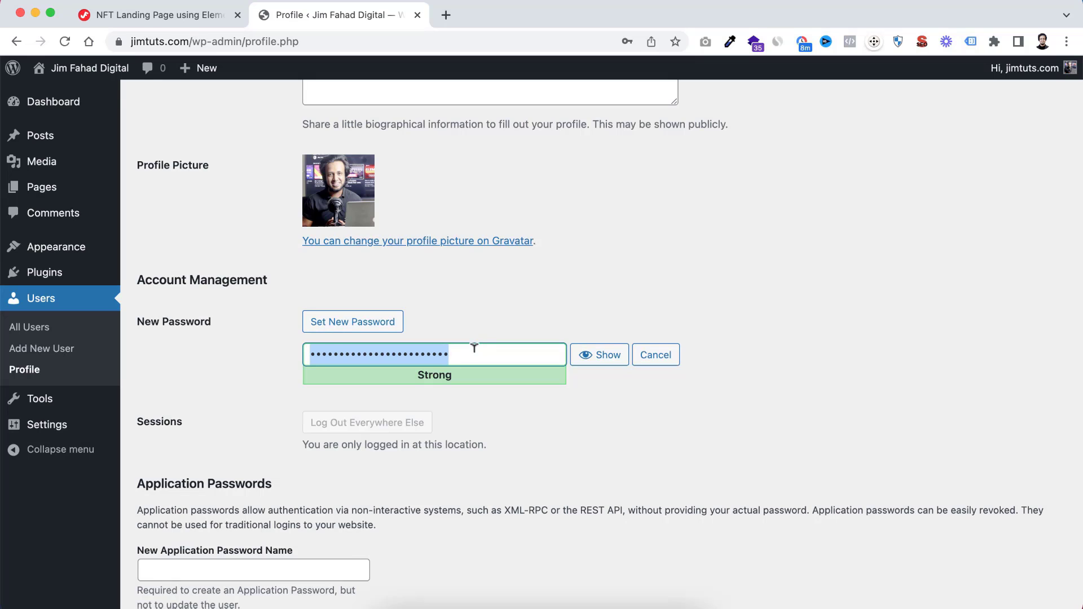
text(123)
text(•••••••••)
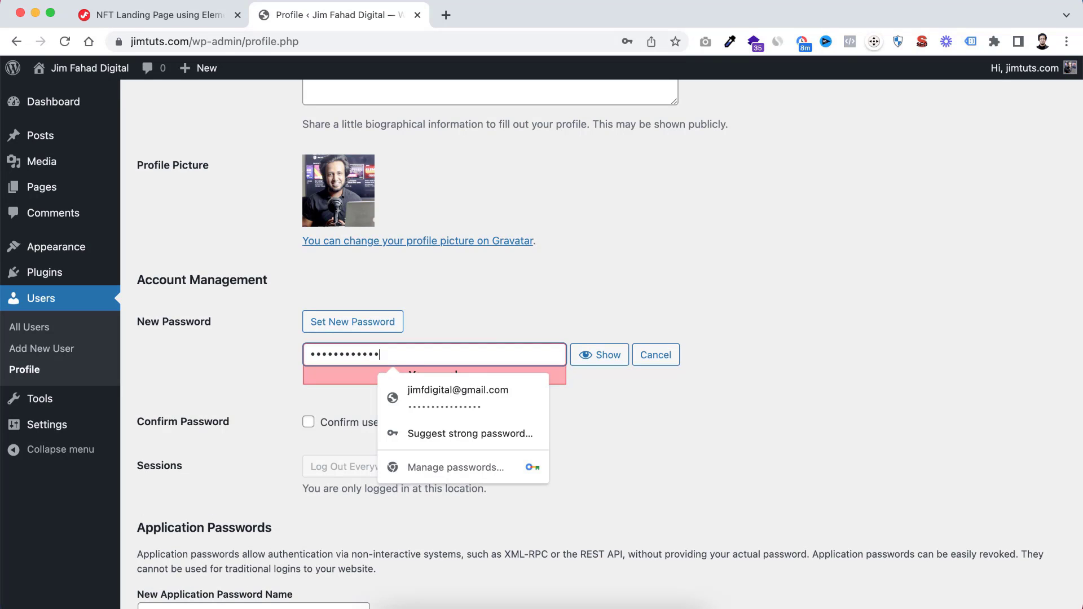
text(••••)
click(548, 321)
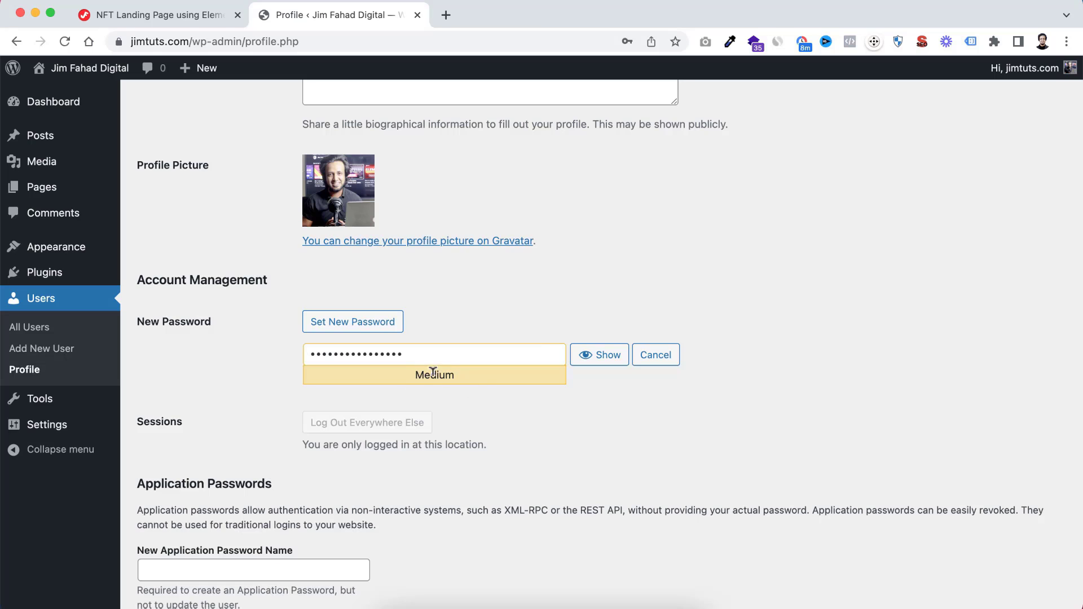
scroll(479, 477, down, 5)
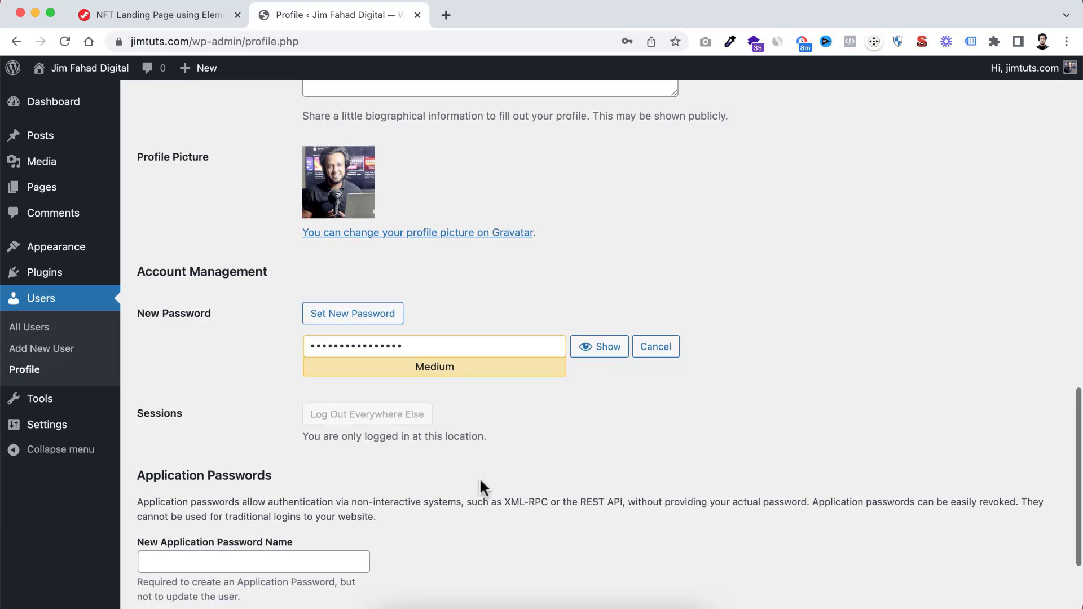
click(197, 542)
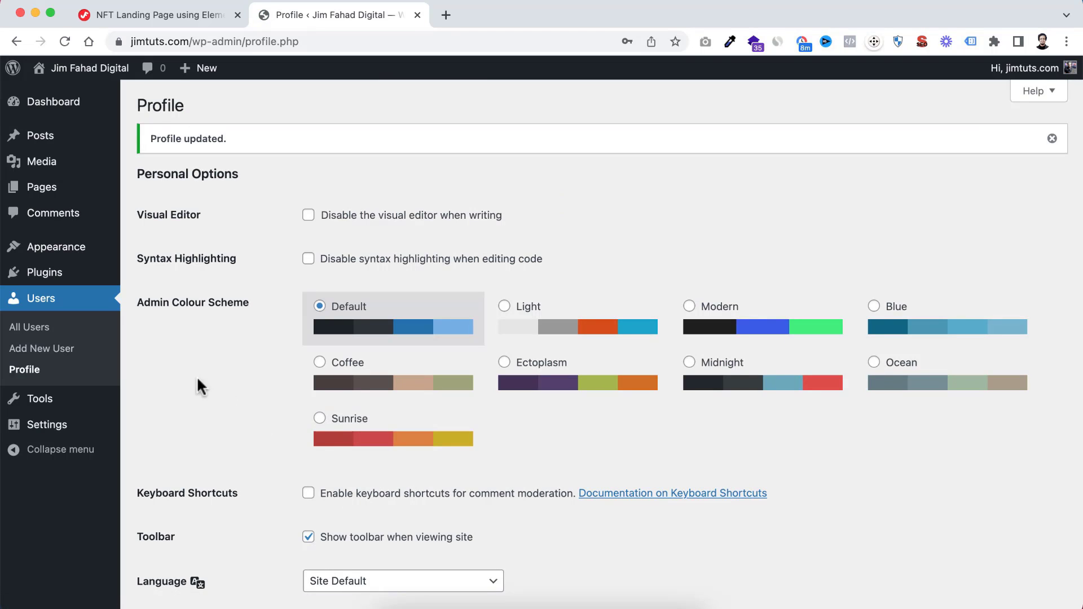
Set the site's permalink structure to Post name and save the changes
mouse_move(49, 433)
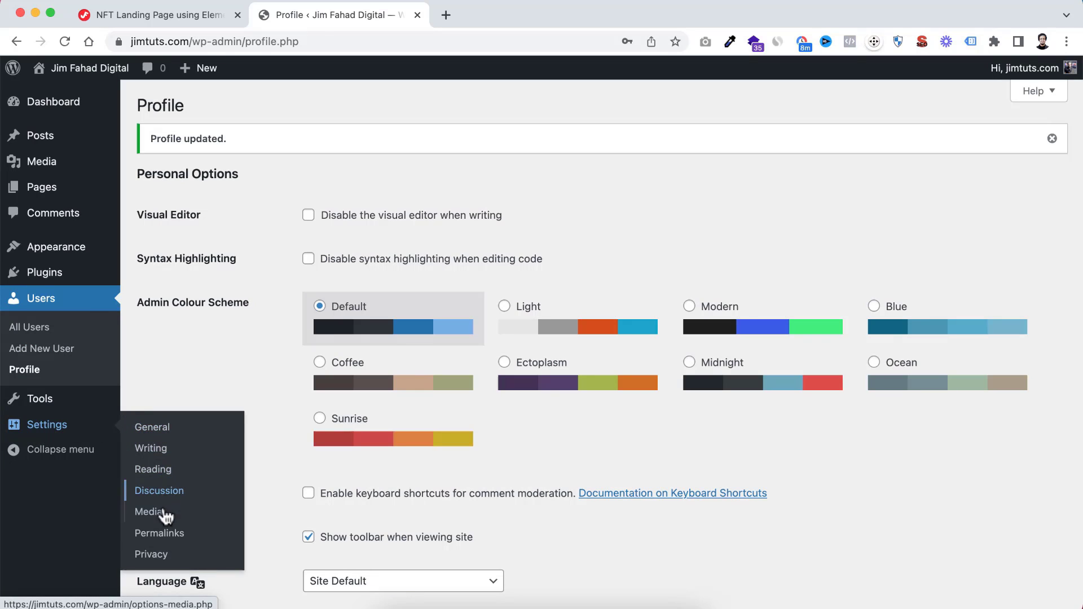
click(168, 538)
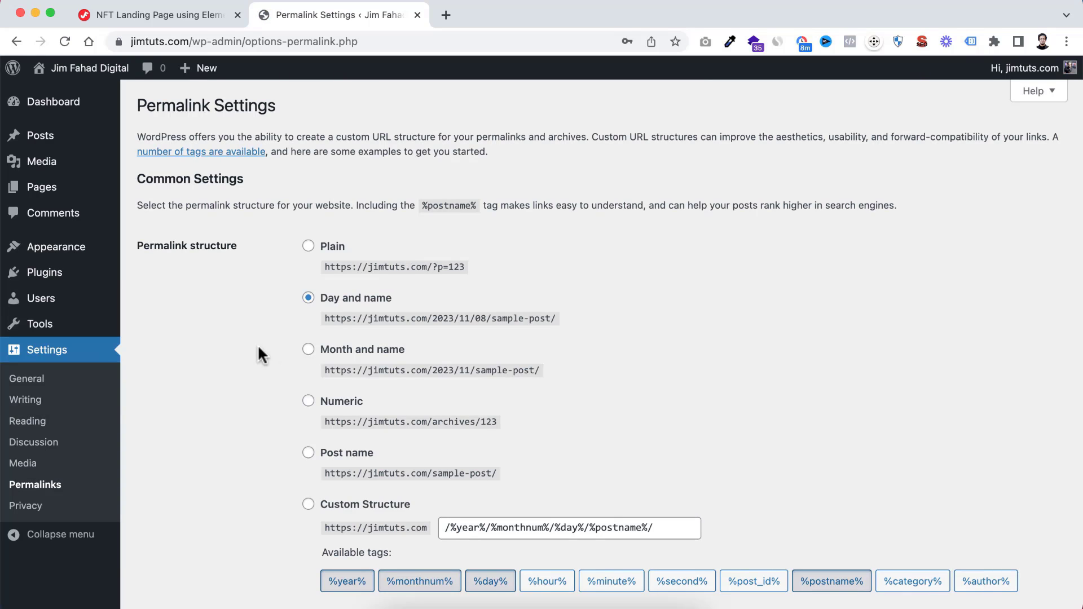
scroll(276, 395, down, 1)
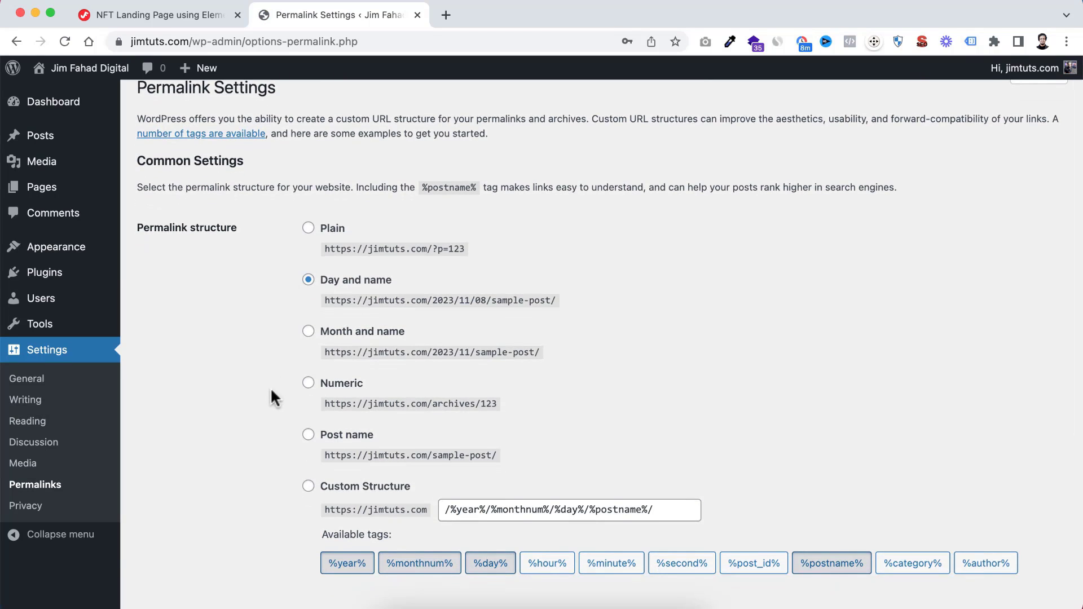
scroll(271, 387, down, 1)
click(308, 406)
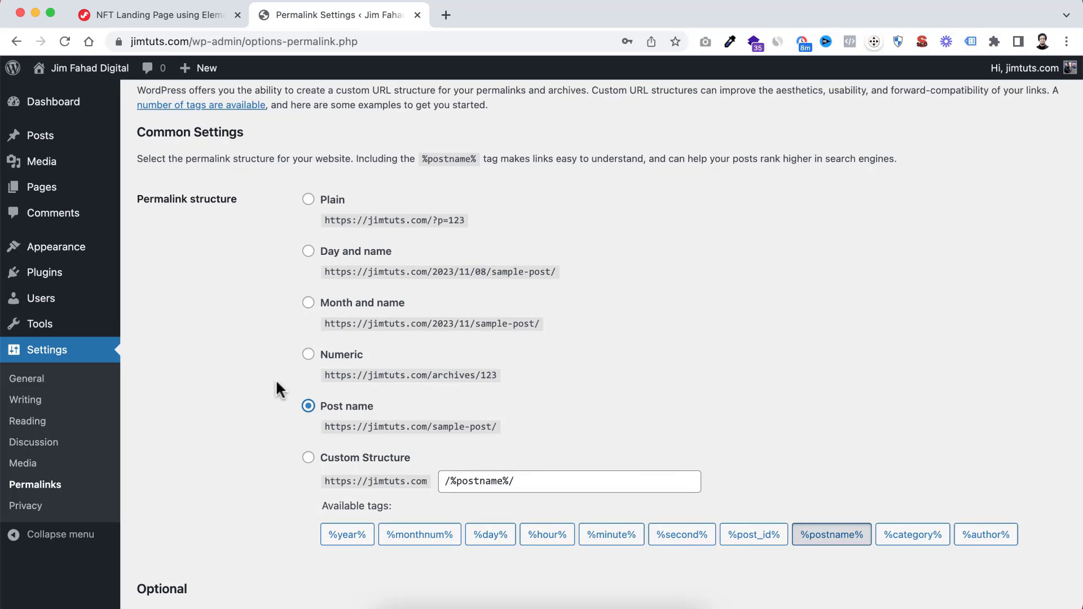
scroll(231, 485, down, 5)
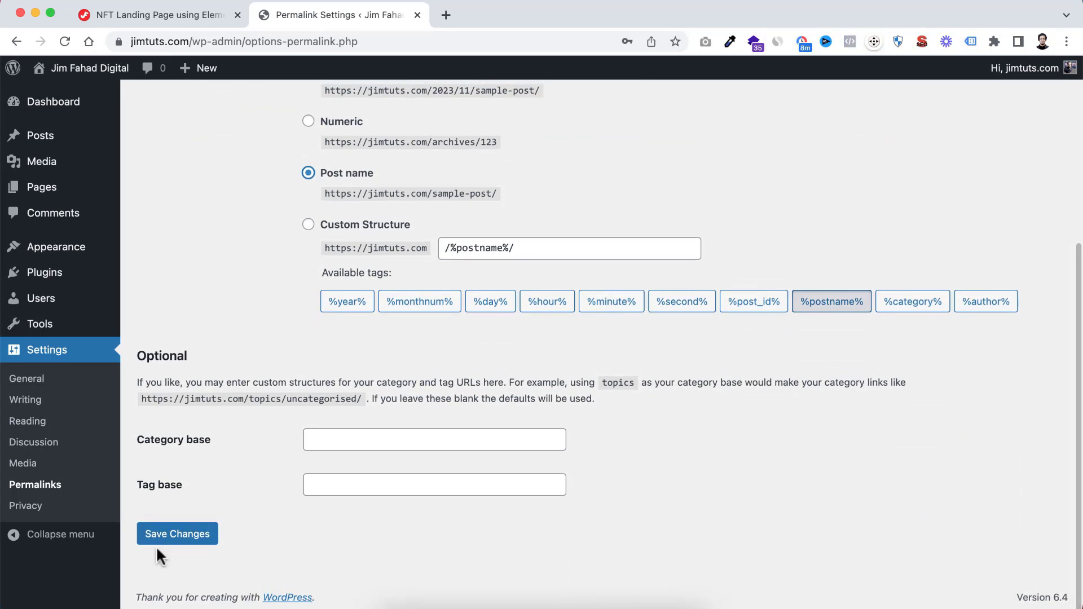
click(190, 536)
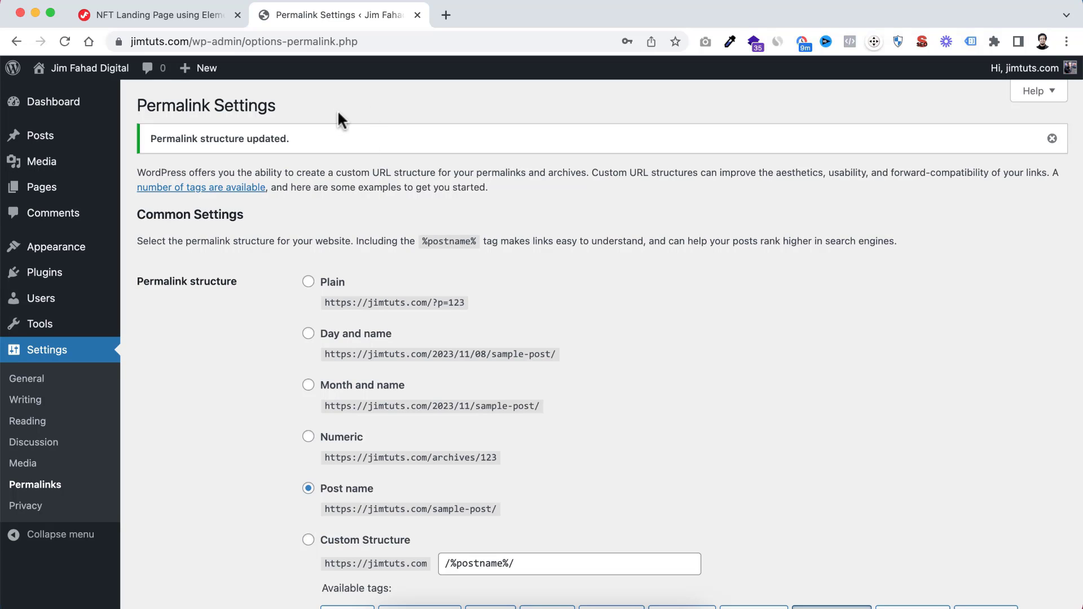
Open the live site in a new browser tab and look over its front page
mouse_move(84, 71)
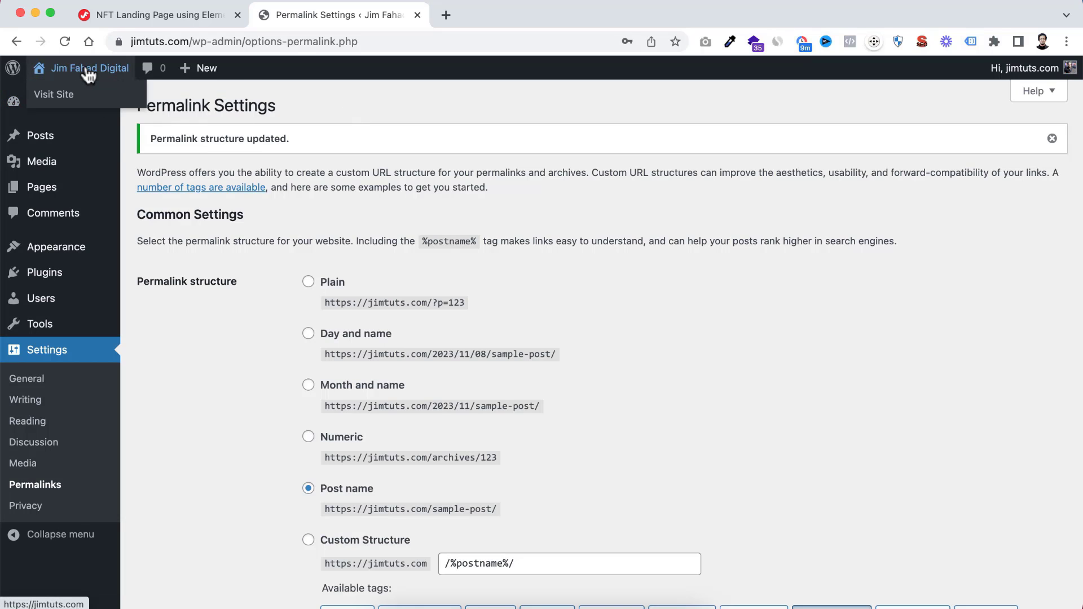
right_click(61, 94)
click(110, 100)
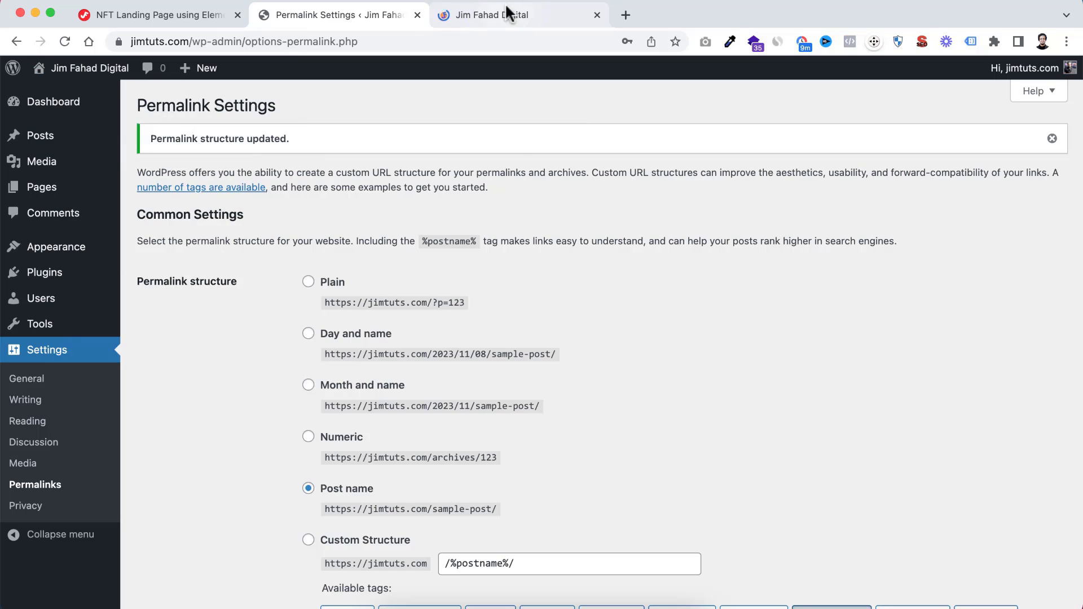
click(503, 17)
scroll(478, 243, down, 6)
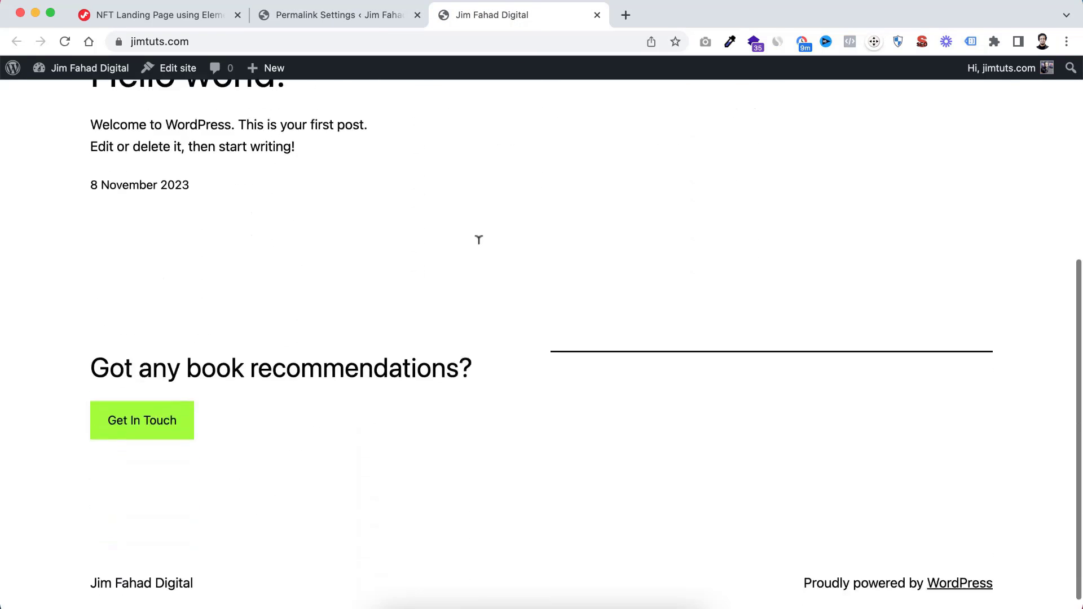
scroll(478, 241, up, 6)
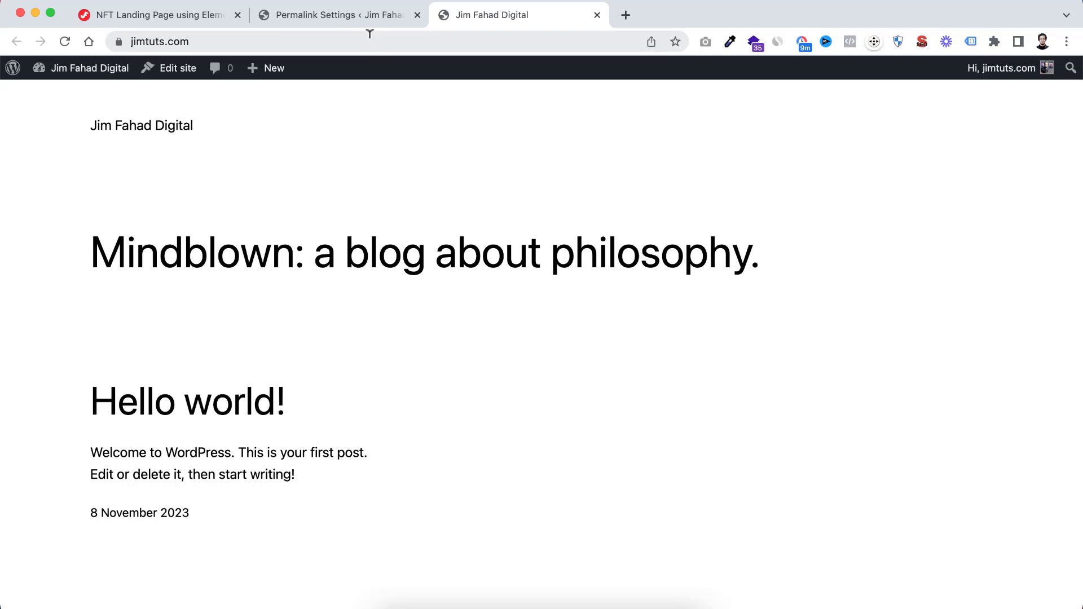
Return to the admin dashboard, open the installed themes and look through them
click(357, 15)
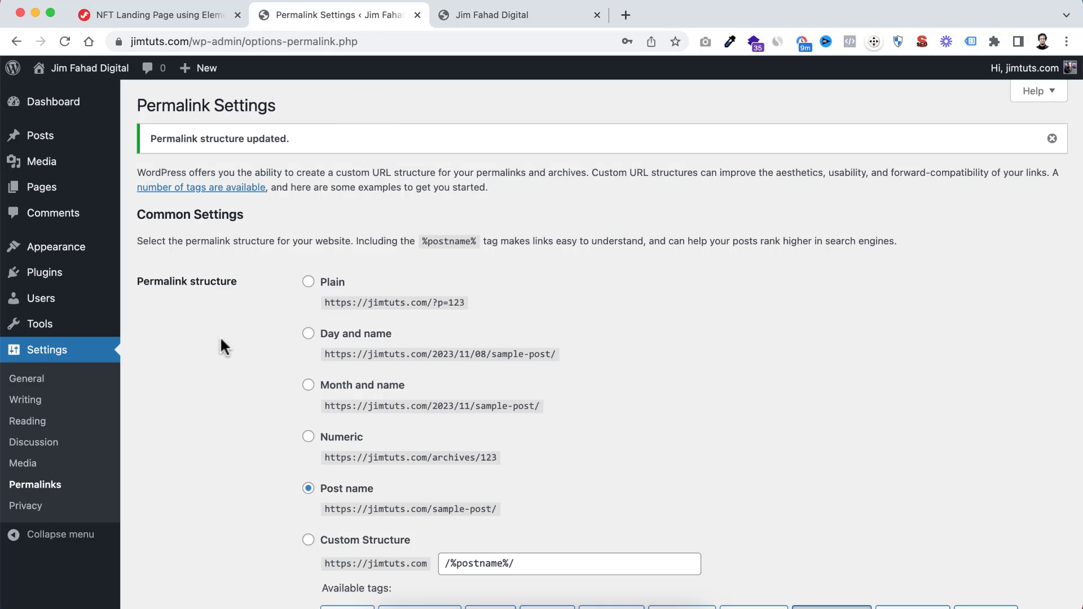
mouse_move(54, 254)
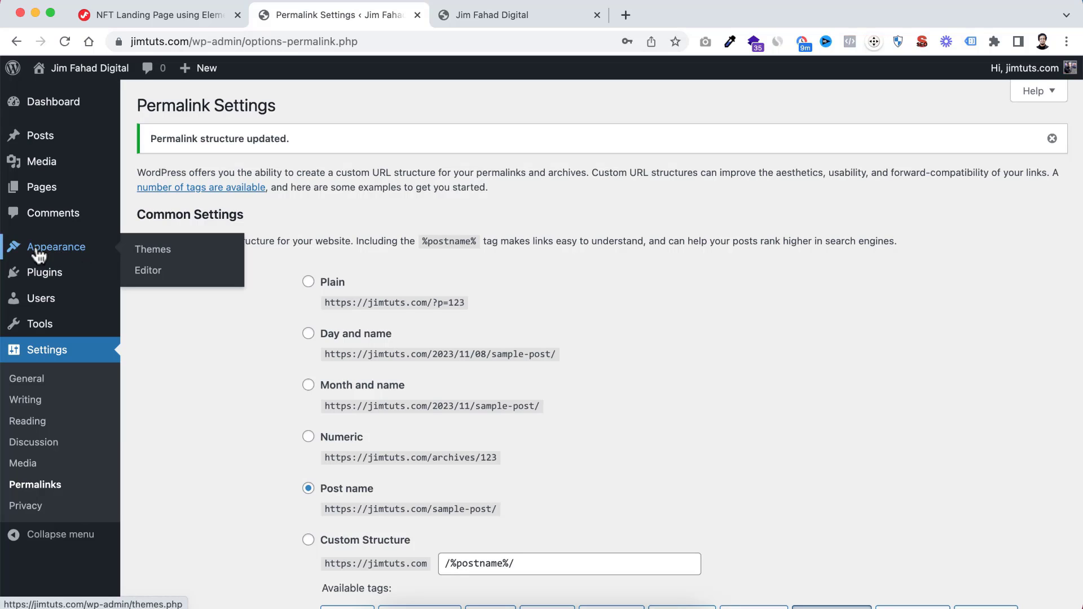
click(162, 257)
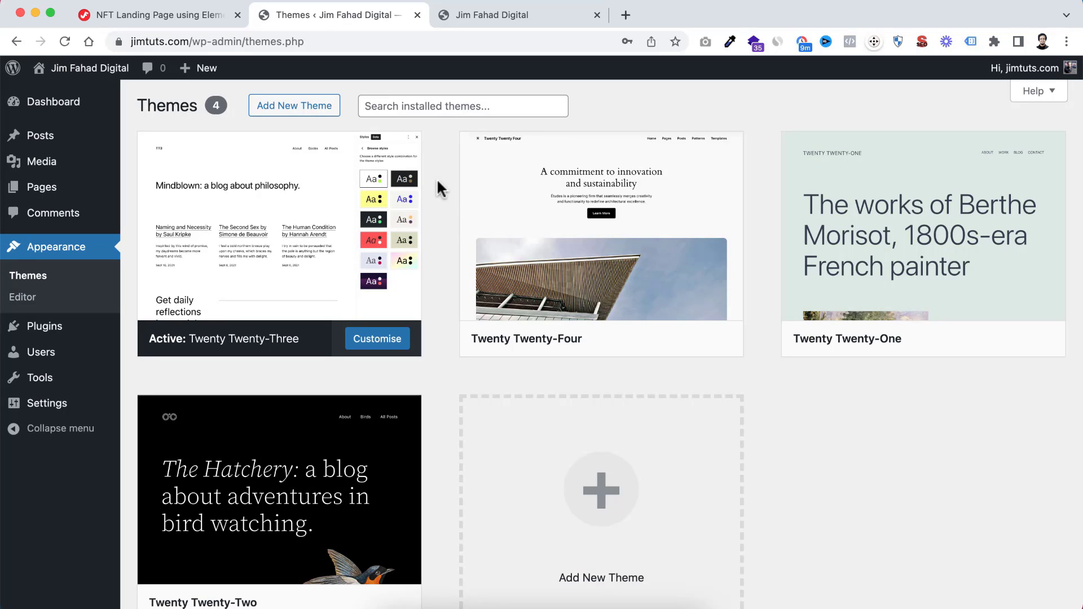
scroll(581, 275, down, 2)
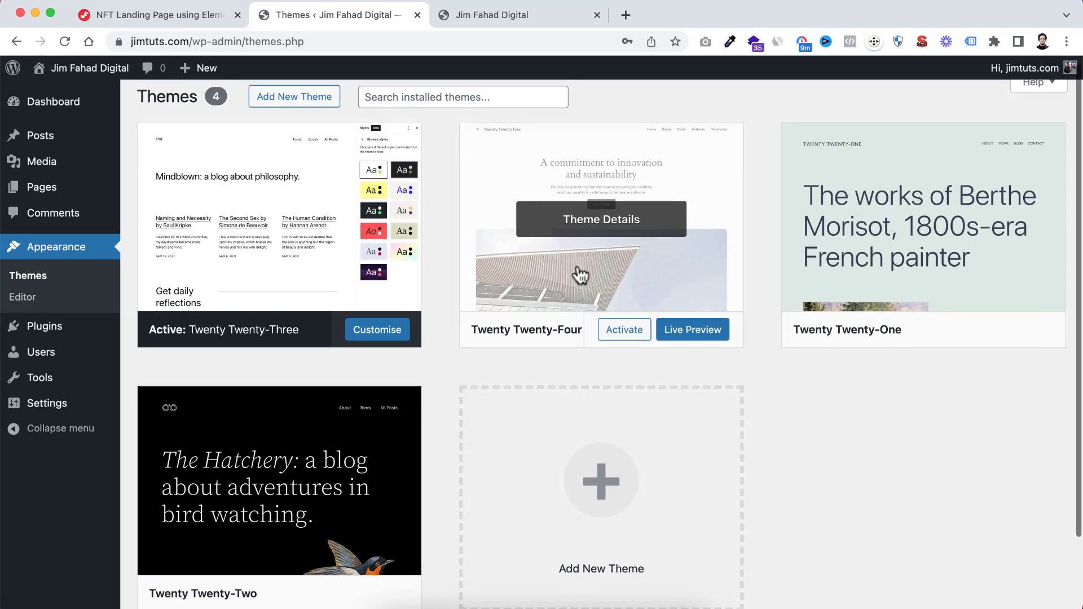
scroll(339, 350, up, 2)
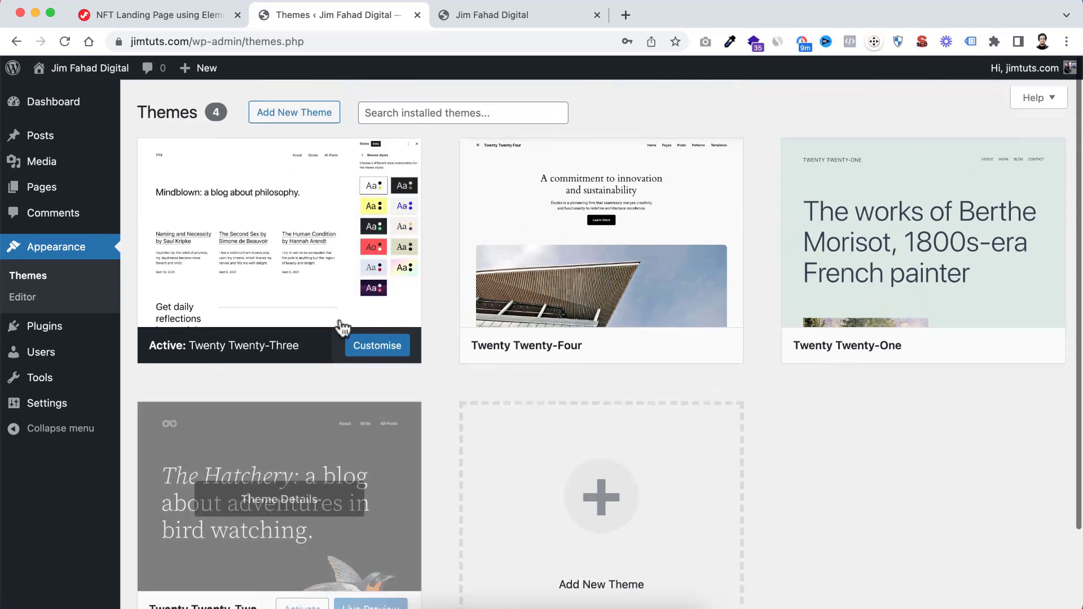
scroll(341, 327, down, 1)
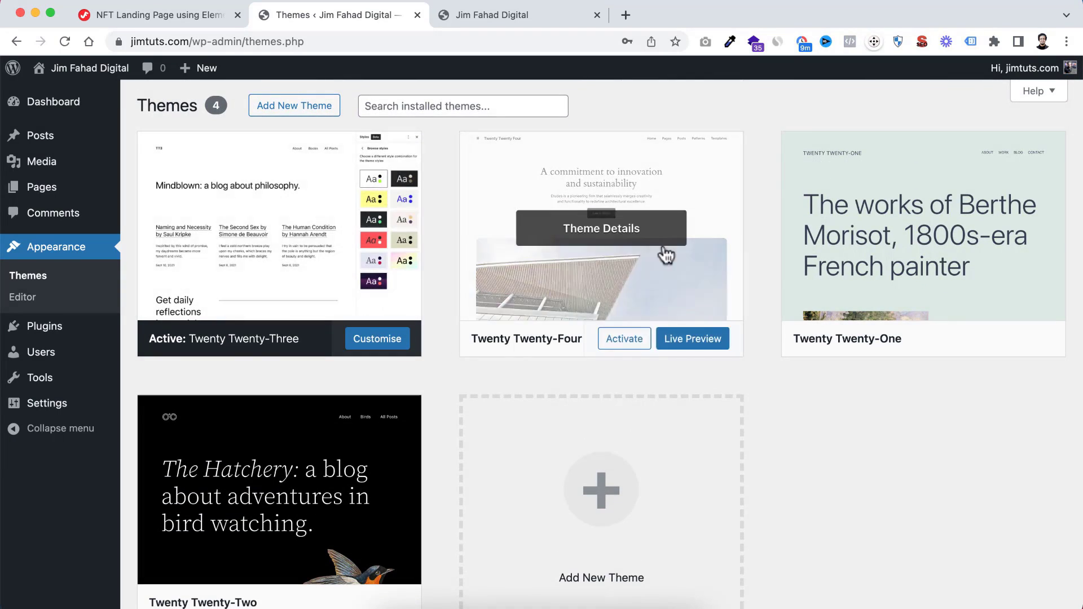
scroll(446, 462, down, 3)
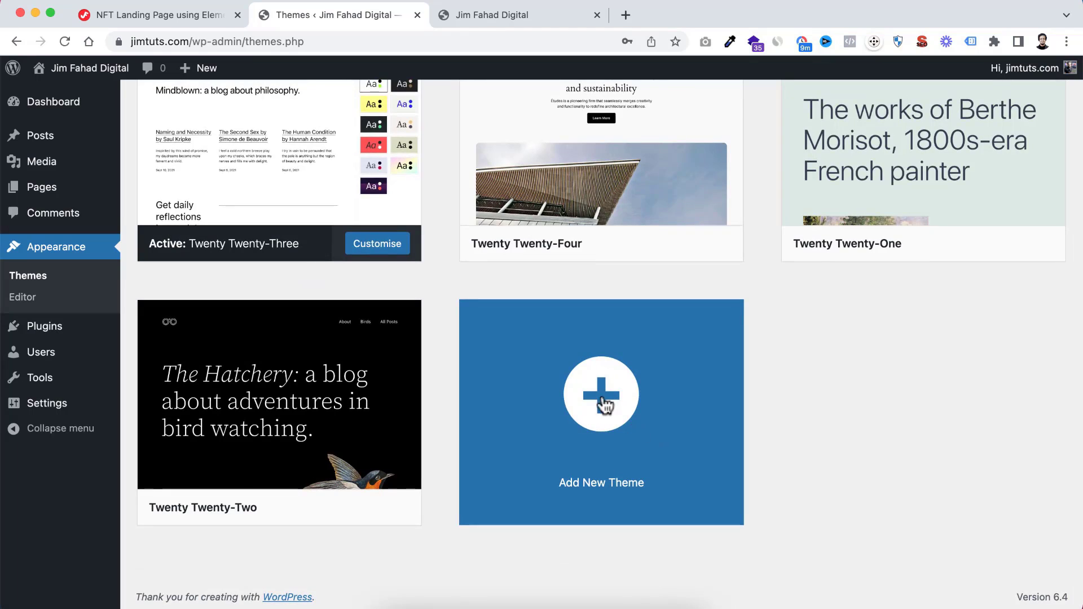
Open the page for adding a new theme and search the theme directory for "hello"
click(605, 410)
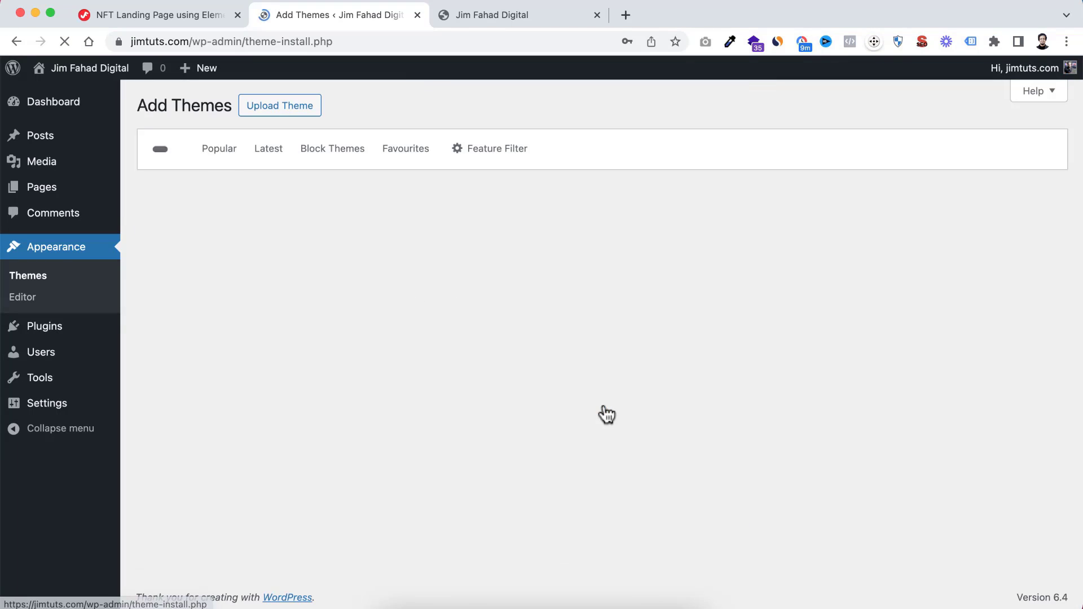
click(917, 139)
text(hello)
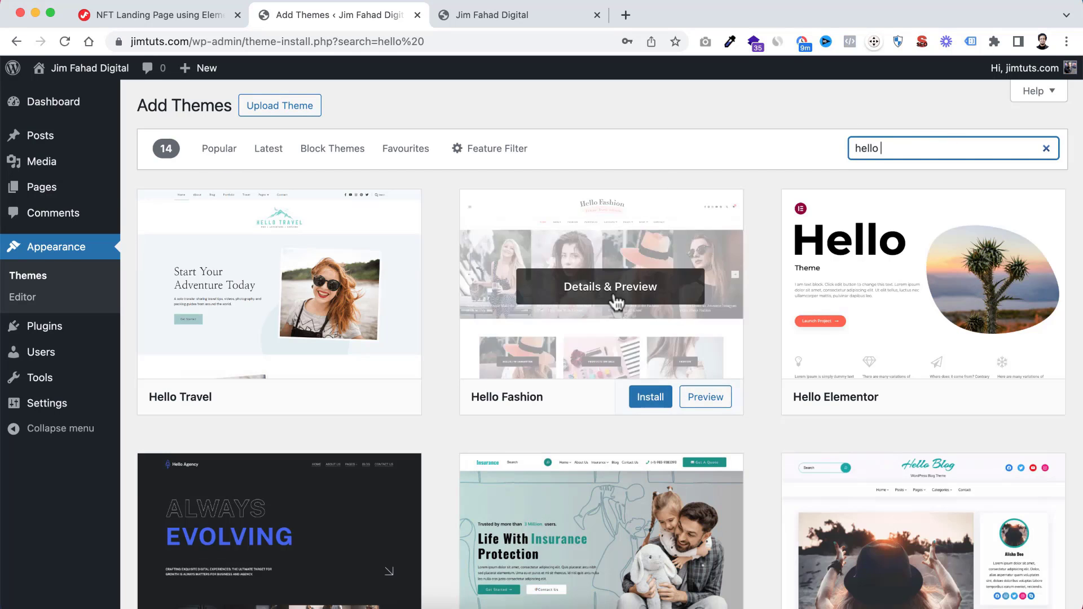
Install the Hello Elementor theme from the search results and activate it
mouse_move(898, 289)
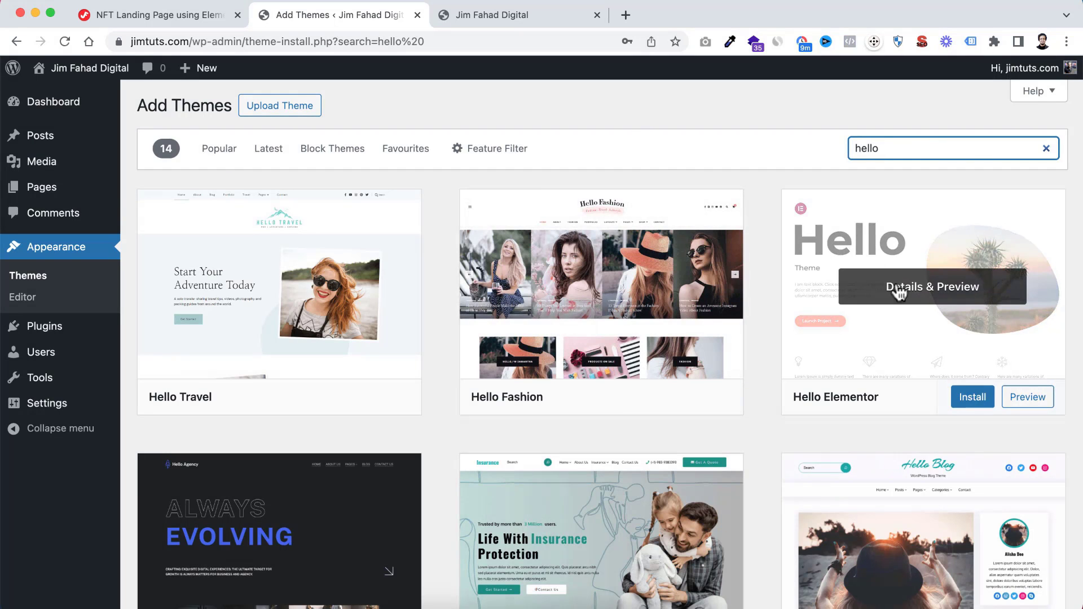
click(970, 402)
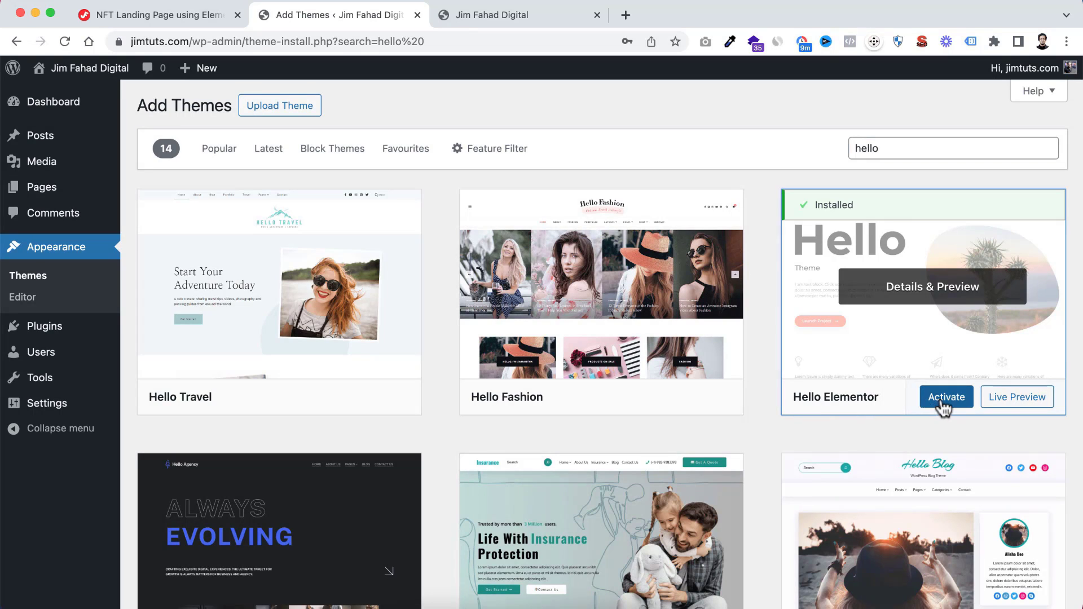
click(939, 399)
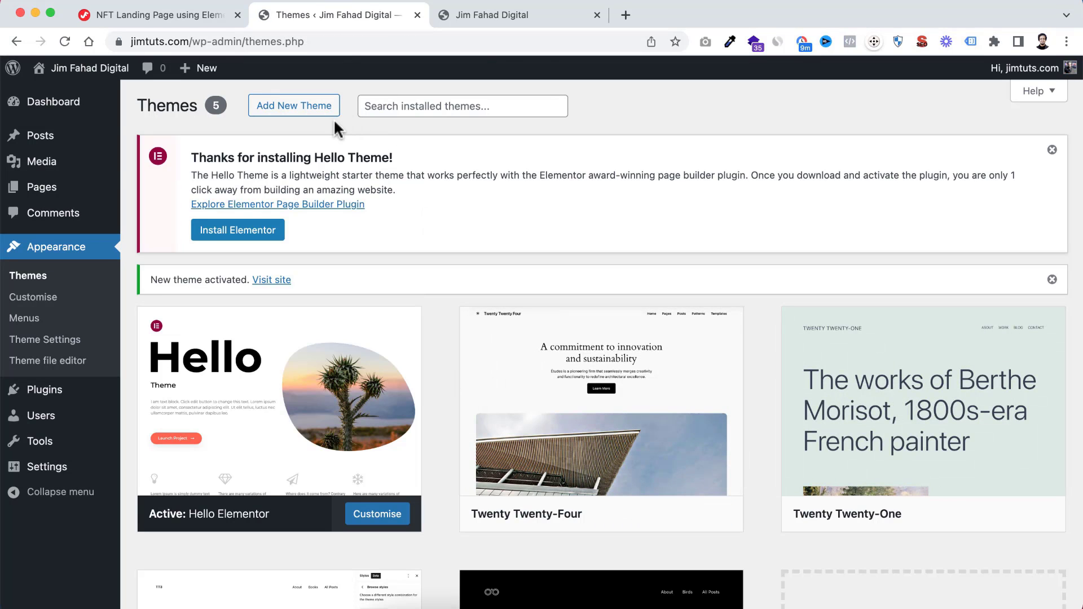
Reload the live site to view its front page with the new theme, then return to the installed themes
click(502, 16)
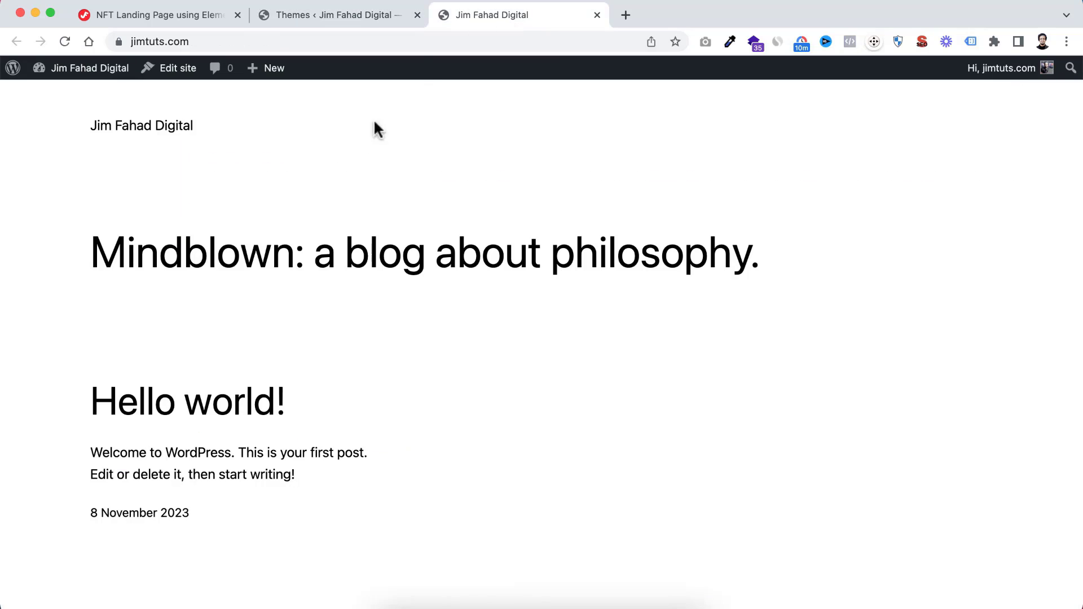
click(65, 41)
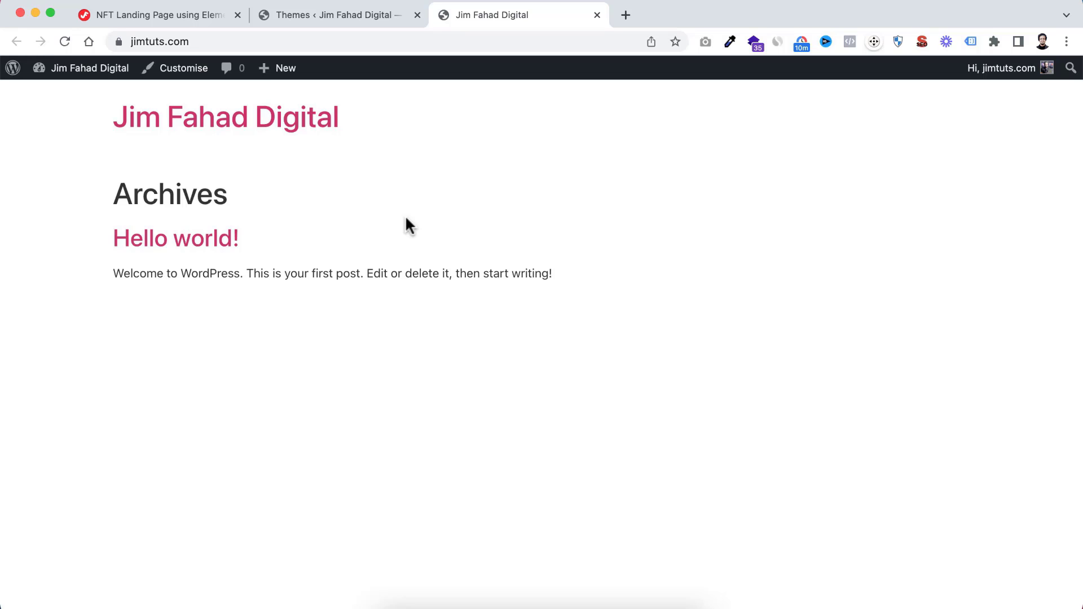
click(352, 13)
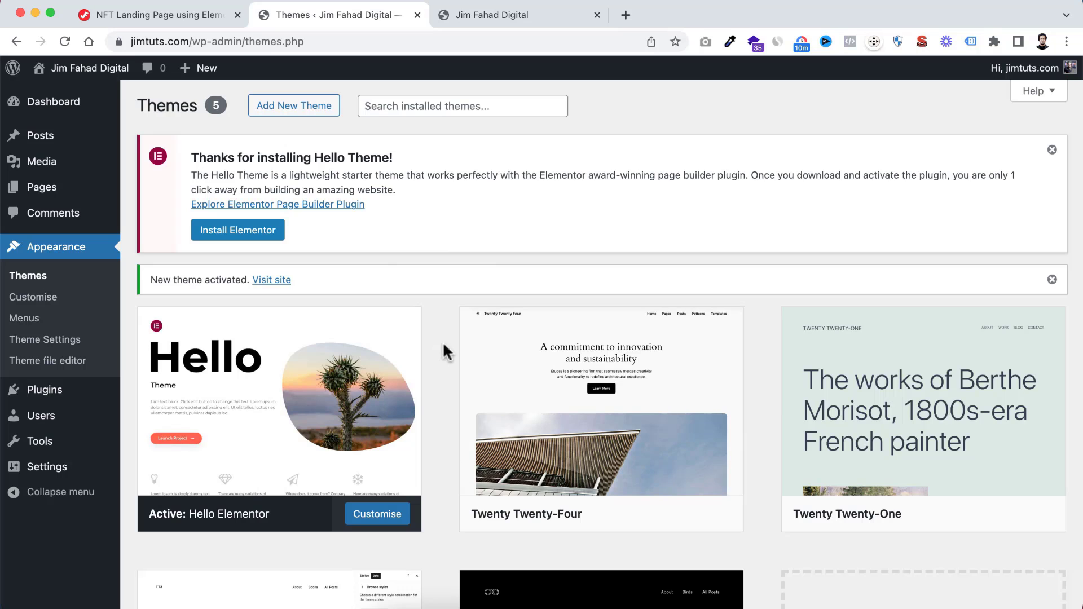
scroll(444, 346, down, 5)
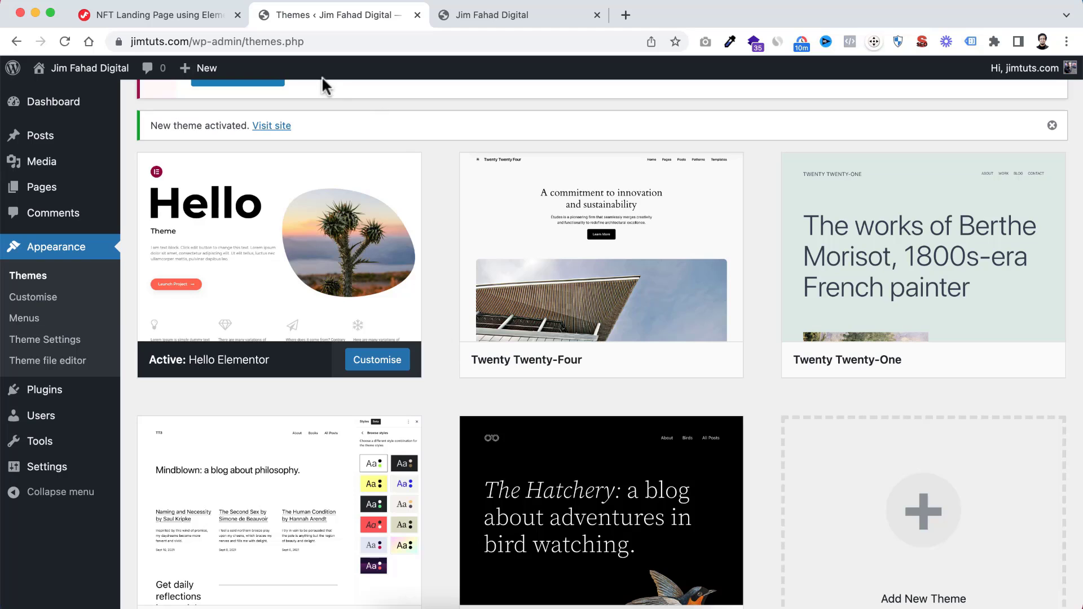
Follow the Get Elementor FREE Account link on the NFT landing page tutorial and look over the Elementor plugin plans
click(184, 17)
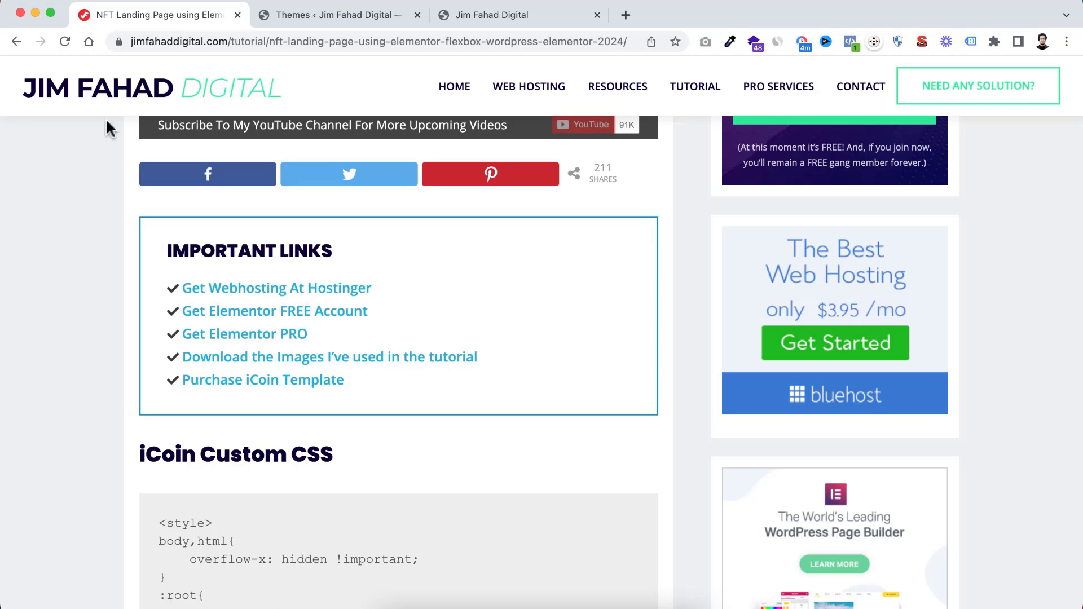
scroll(85, 308, up, 1)
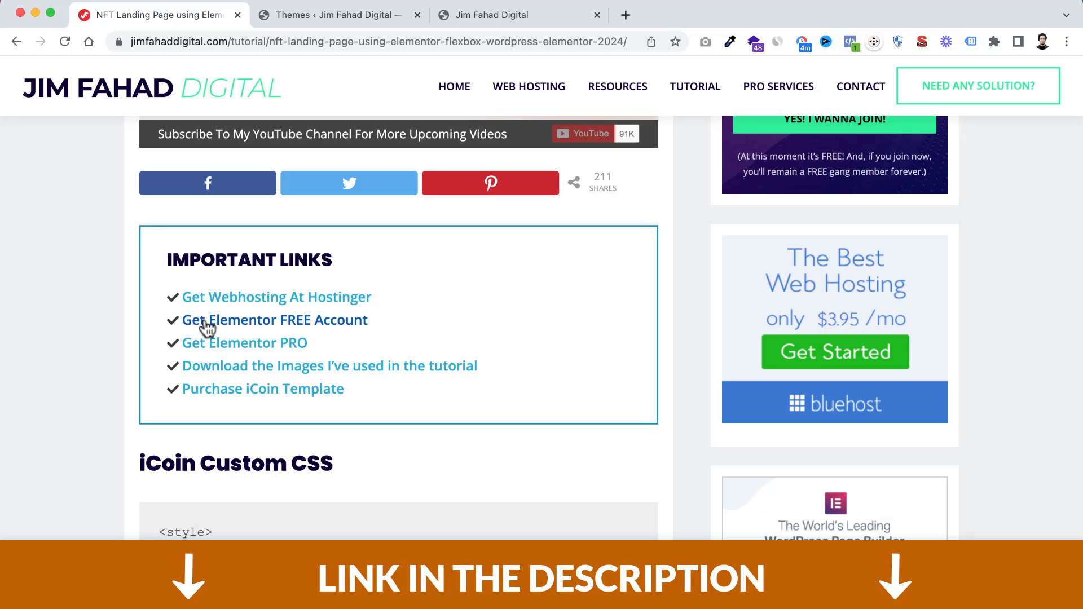
click(309, 322)
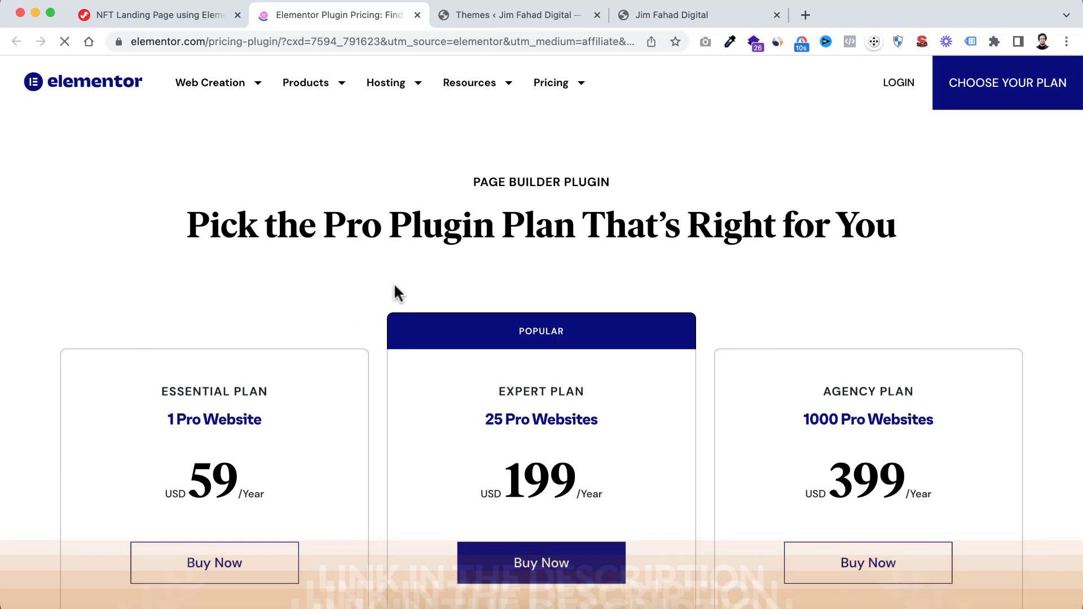
scroll(382, 340, down, 3)
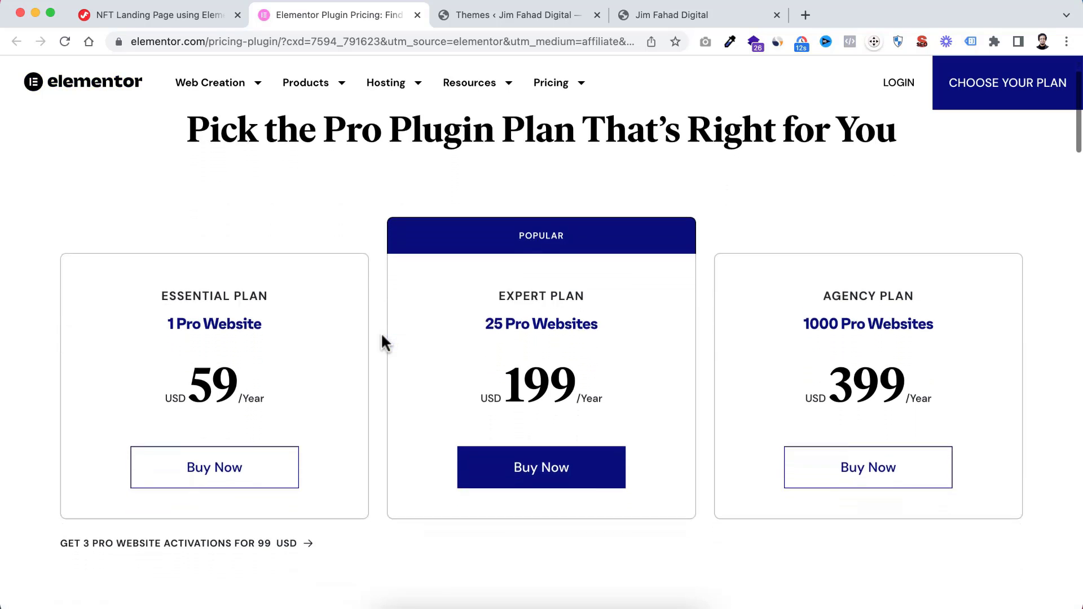
scroll(382, 340, up, 3)
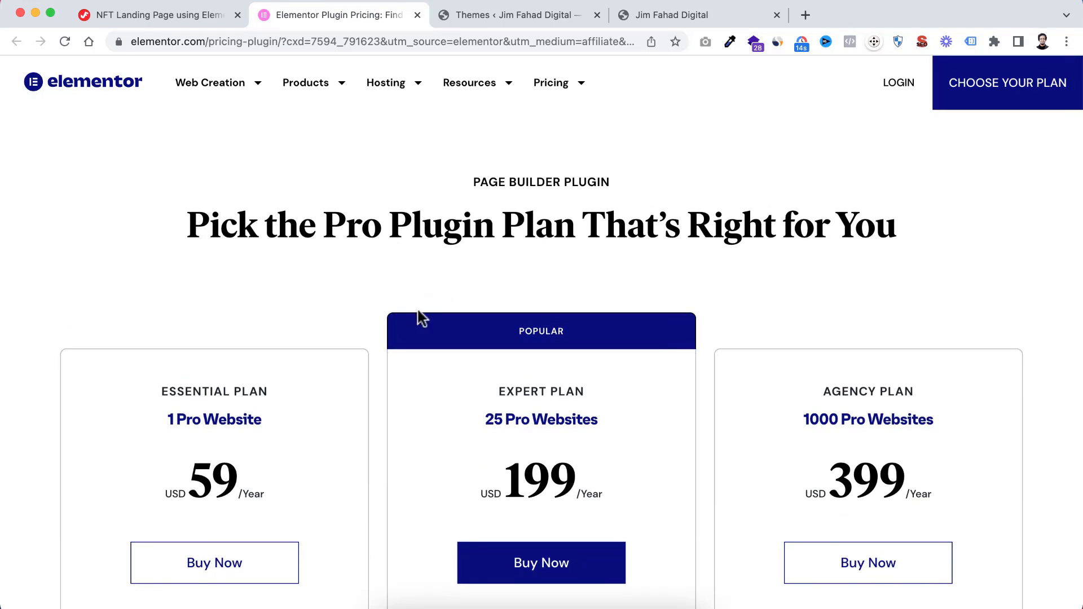
scroll(414, 321, down, 4)
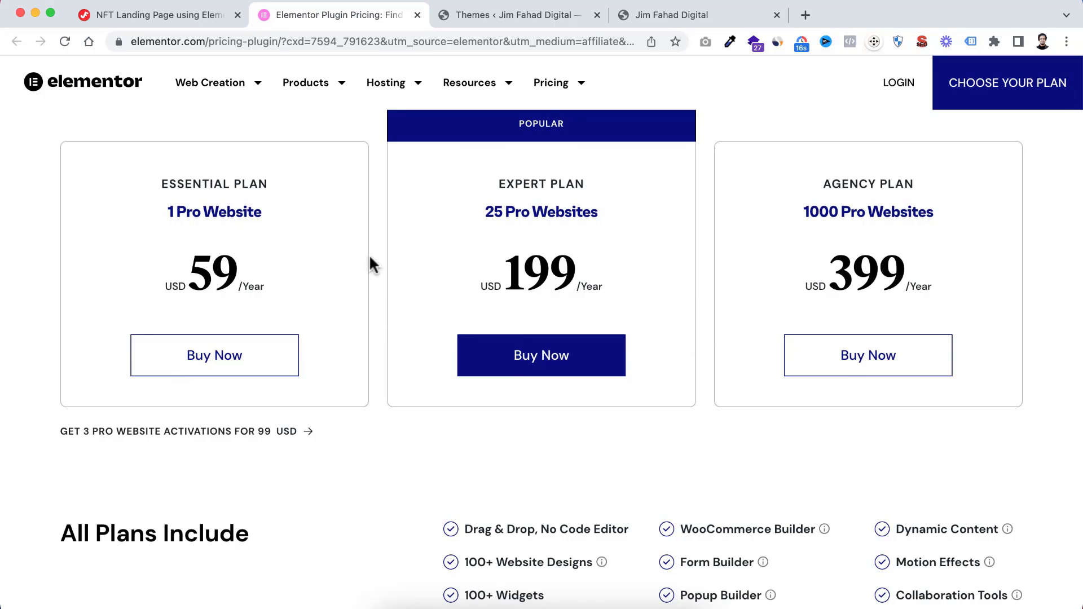
scroll(375, 207, up, 2)
scroll(374, 206, up, 3)
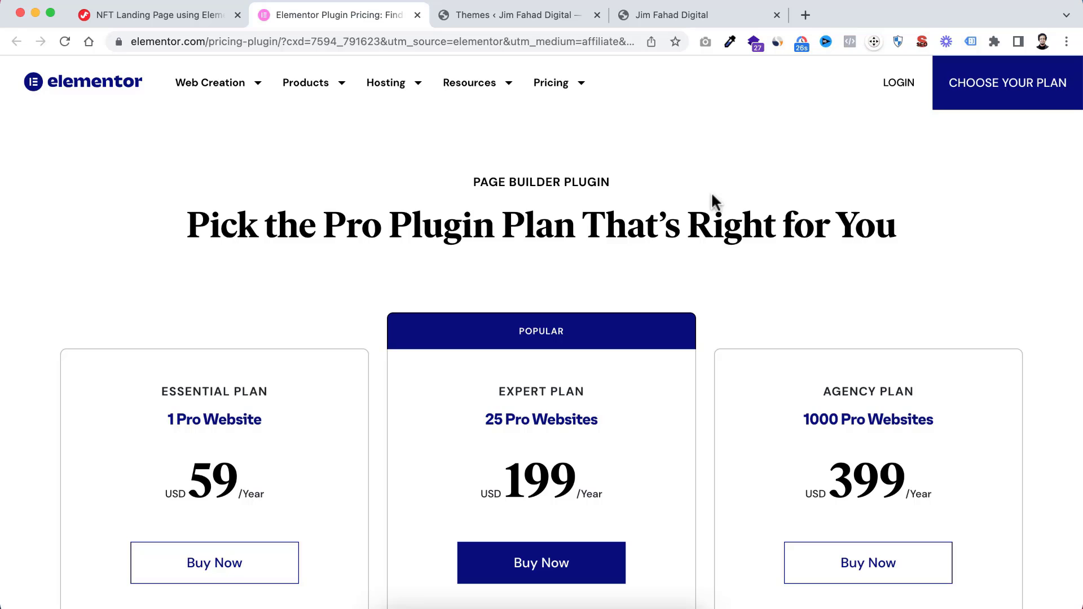
Go from the Elementor login to account creation and open the email sign-up form
click(896, 89)
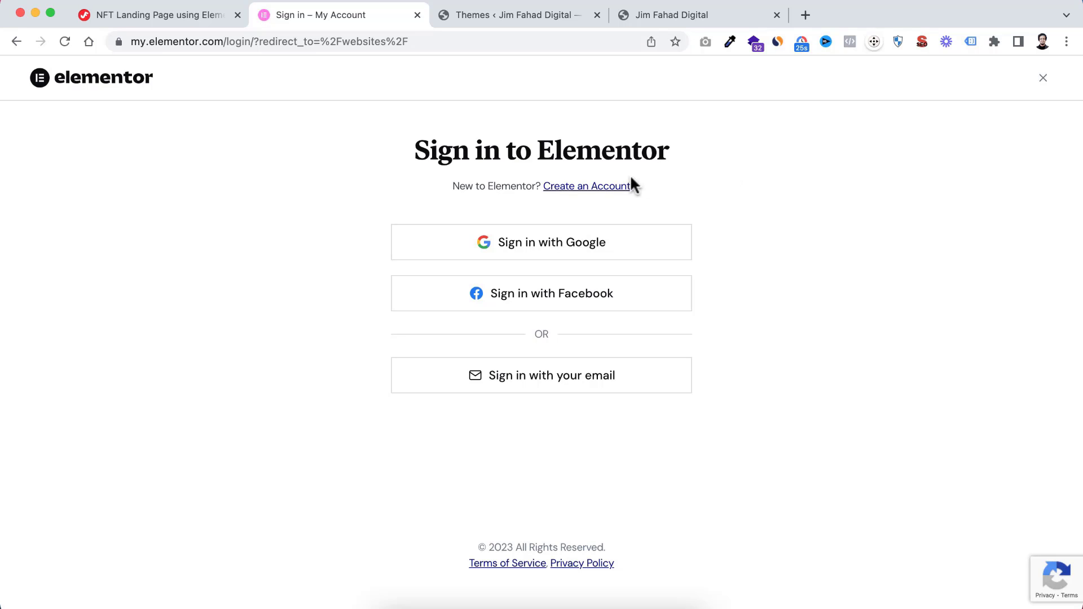
click(594, 192)
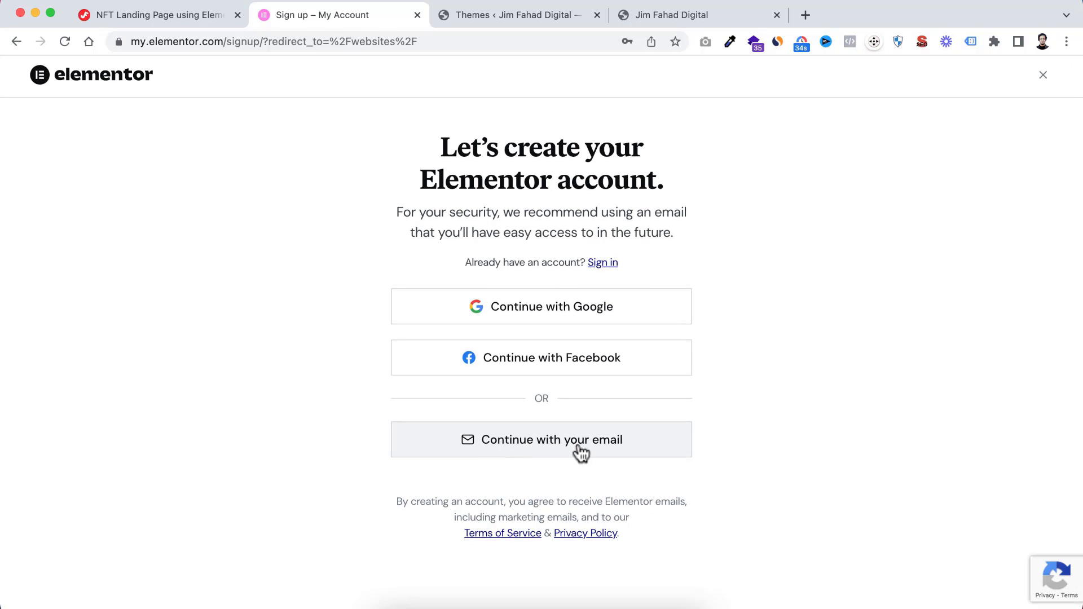
click(575, 452)
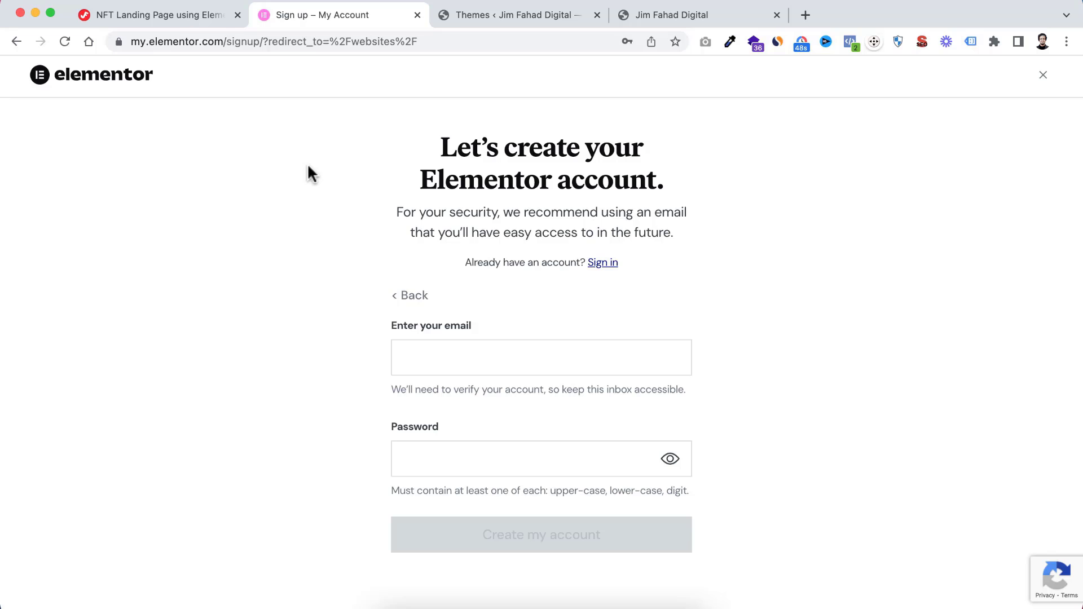
Return to the WordPress admin, open the page for adding a new plugin and search for "elementor"
click(499, 15)
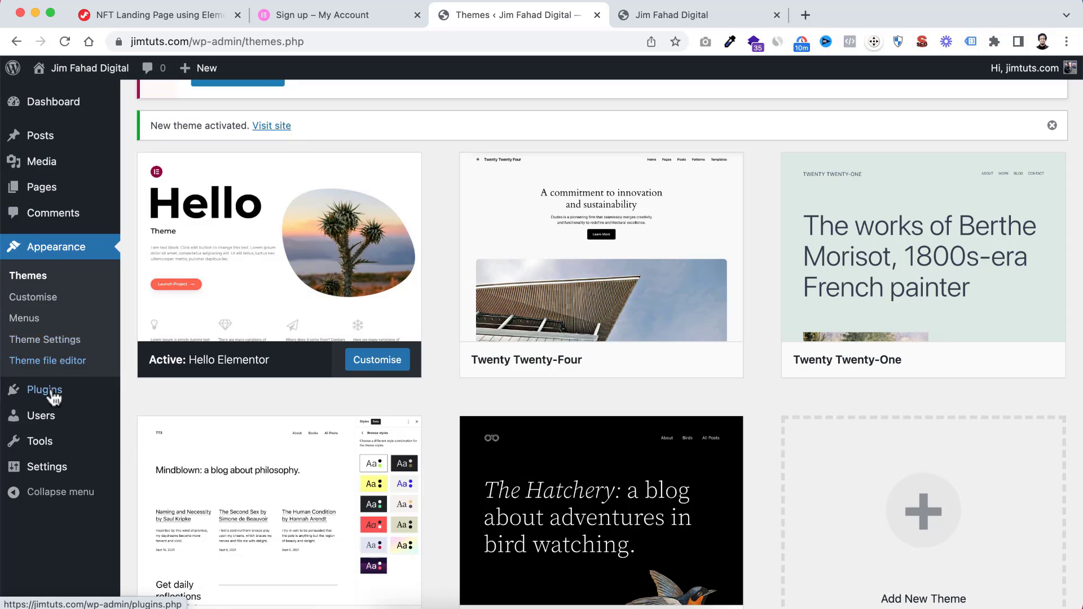
mouse_move(46, 393)
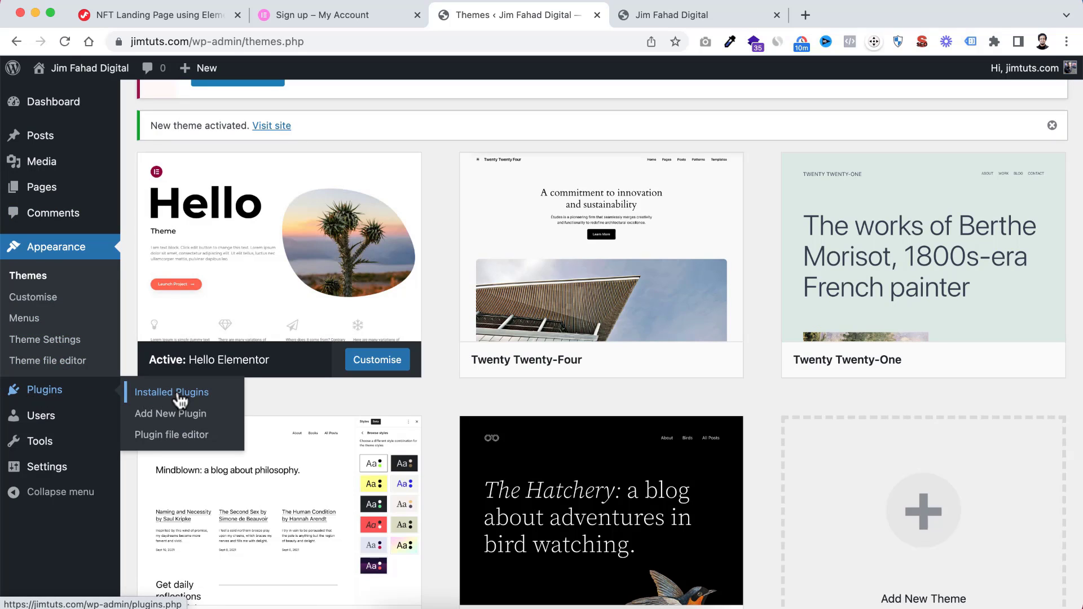
click(191, 420)
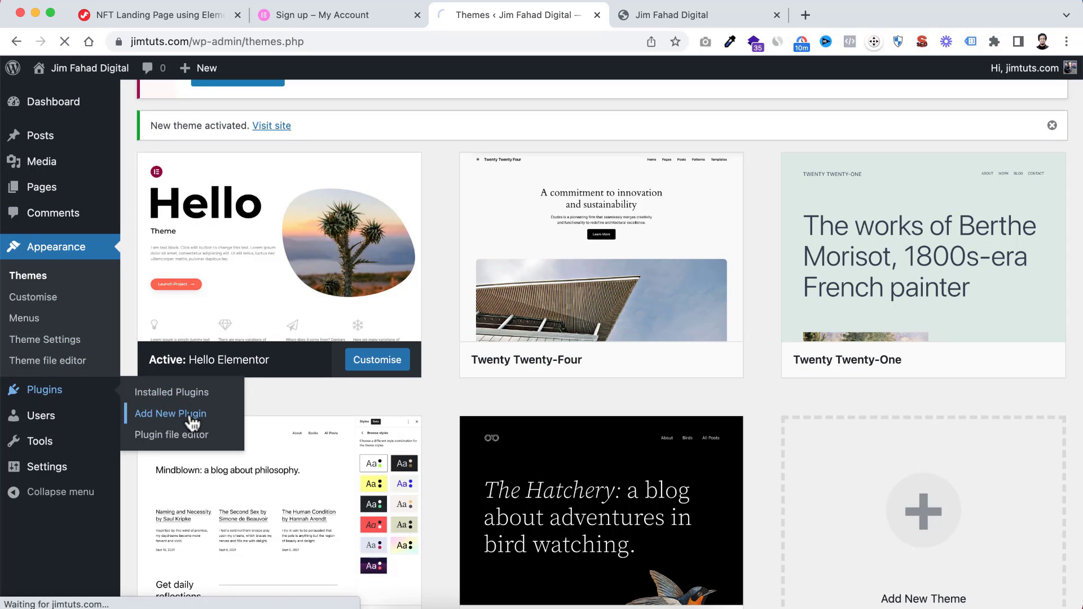
scroll(520, 340, down, 2)
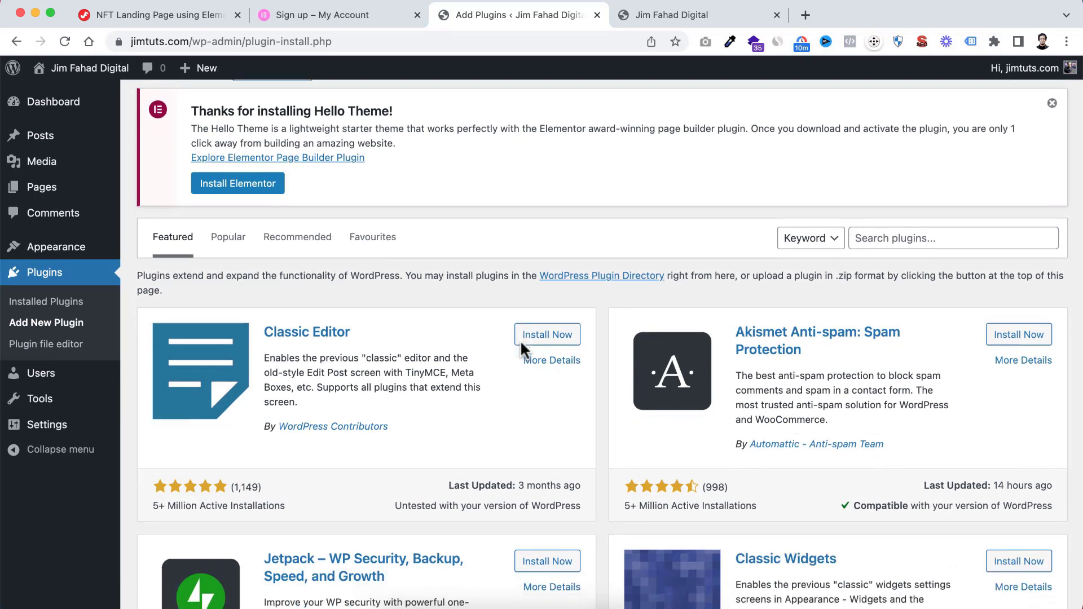
scroll(520, 340, down, 3)
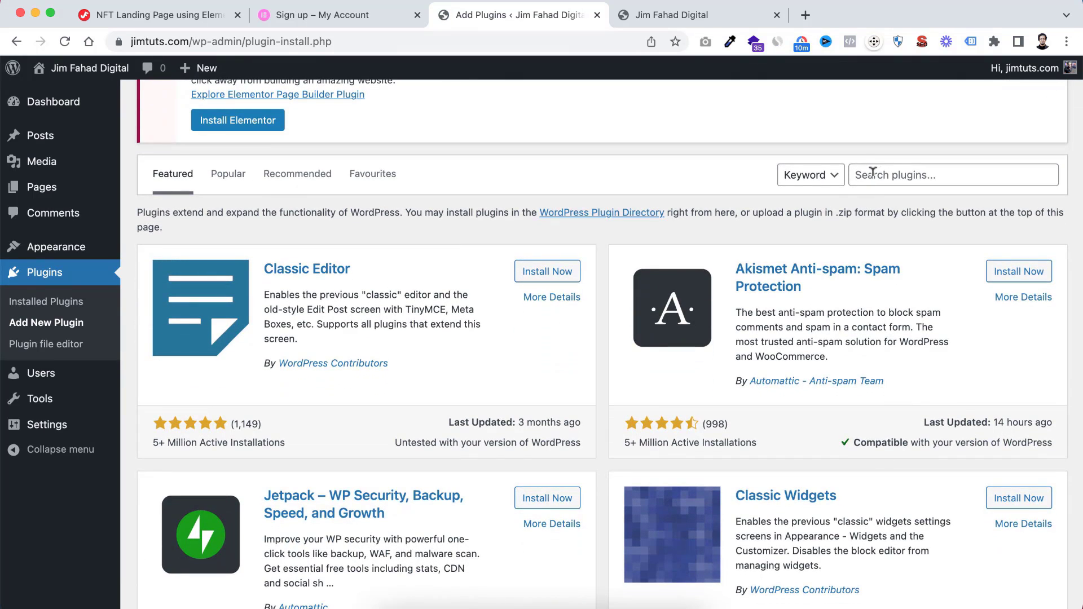
click(870, 170)
text(elementor)
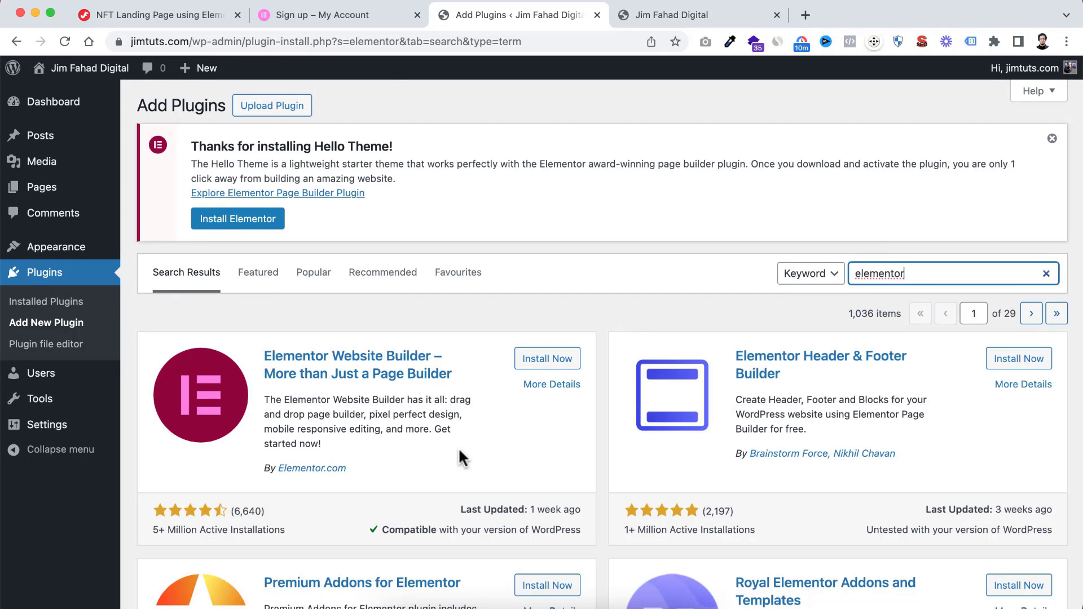
Install and activate the Elementor Website Builder plugin, then close its setup wizard
scroll(458, 448, down, 3)
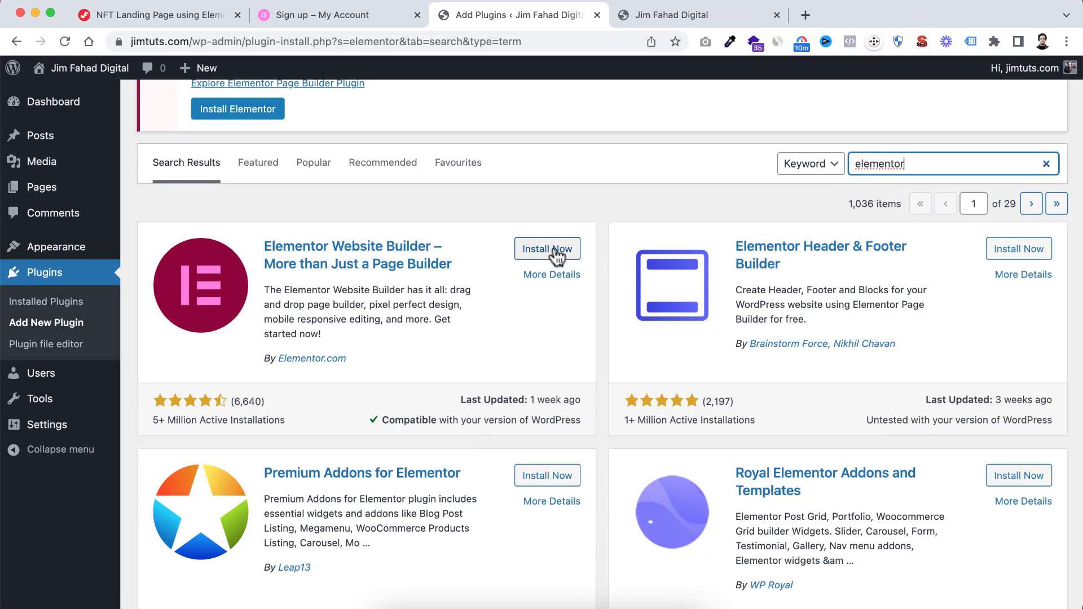
click(535, 252)
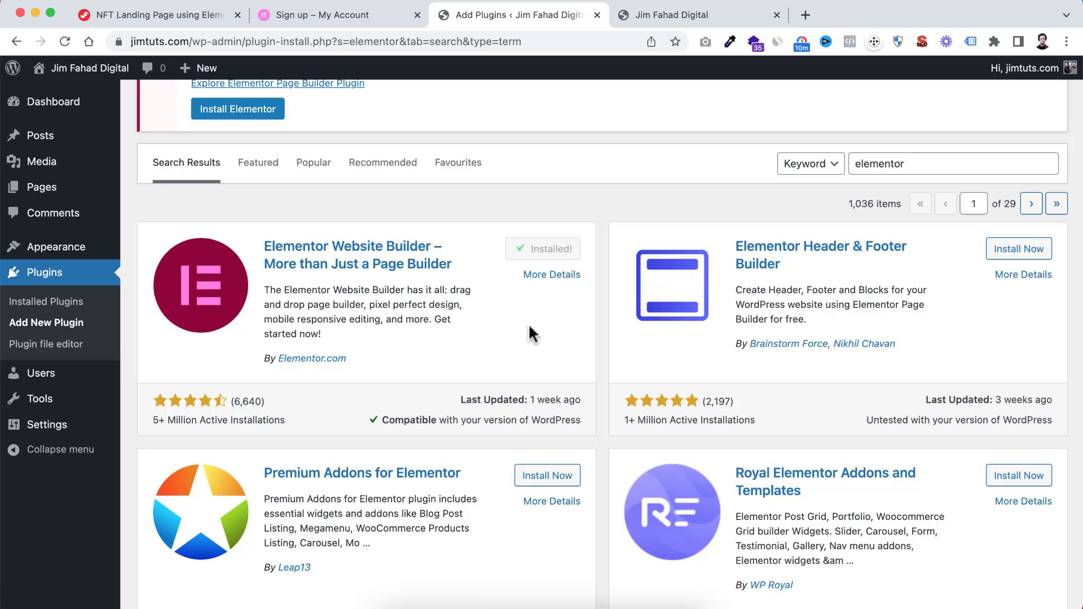
click(548, 259)
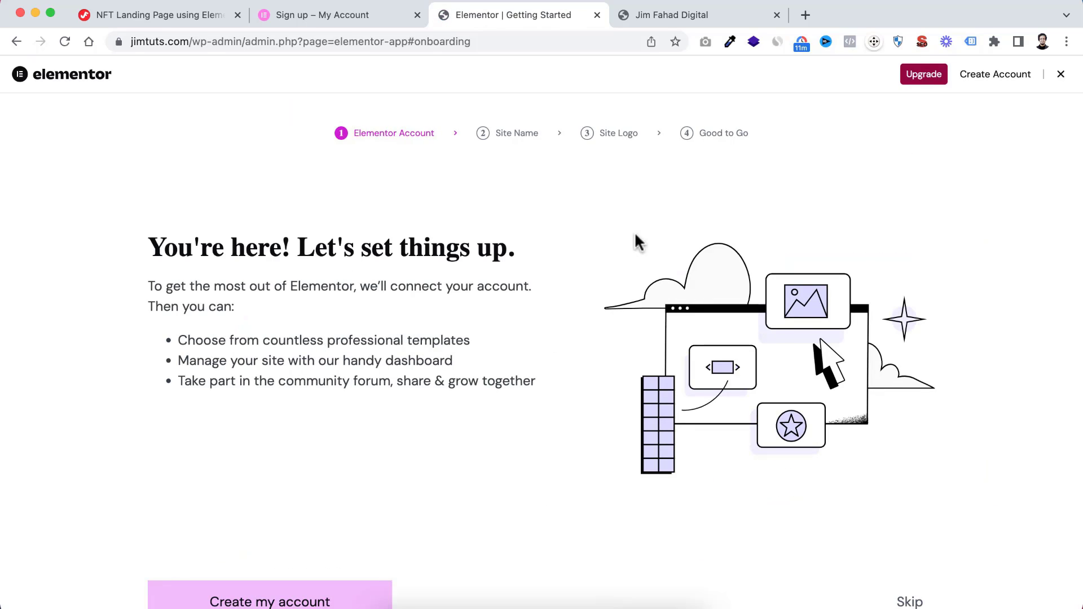
scroll(607, 321, down, 2)
scroll(608, 322, up, 2)
click(1059, 75)
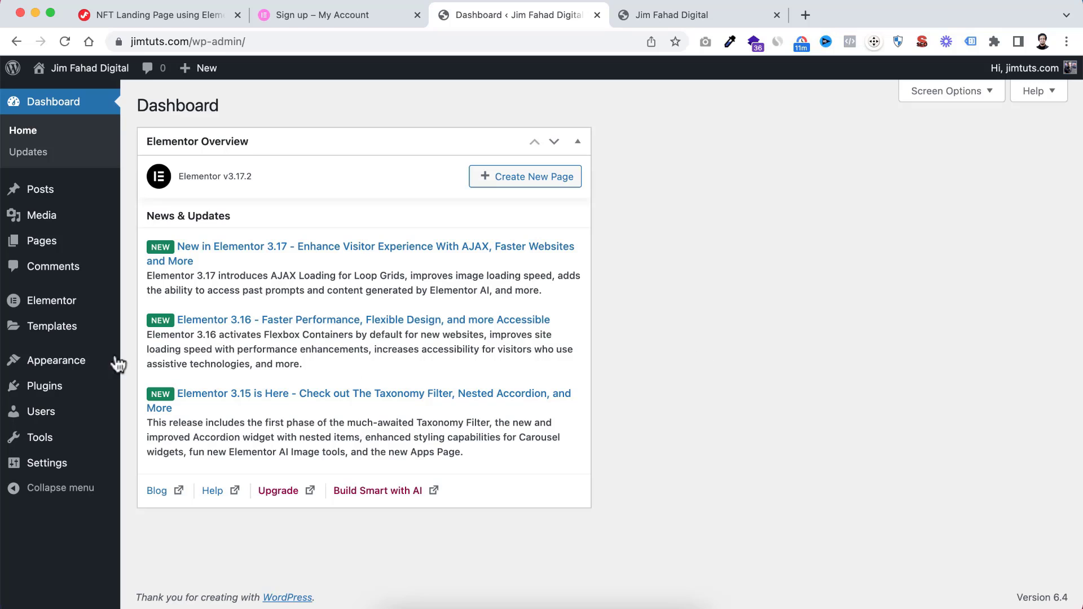
Find the ElementsKit Elementor addons plugin by searching for "elementskit", then install and activate it
mouse_move(32, 387)
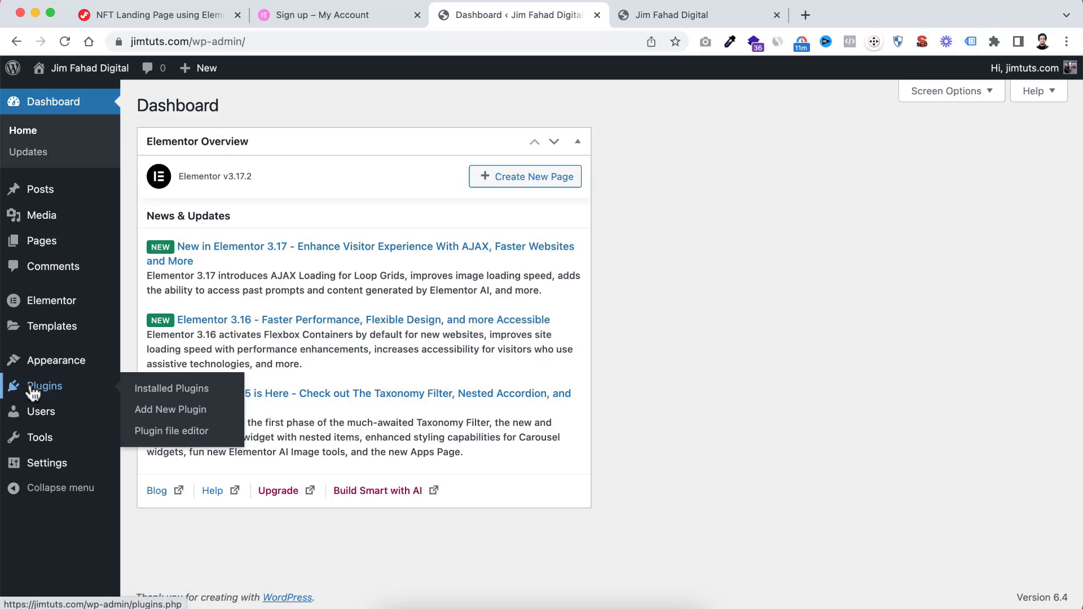
click(161, 411)
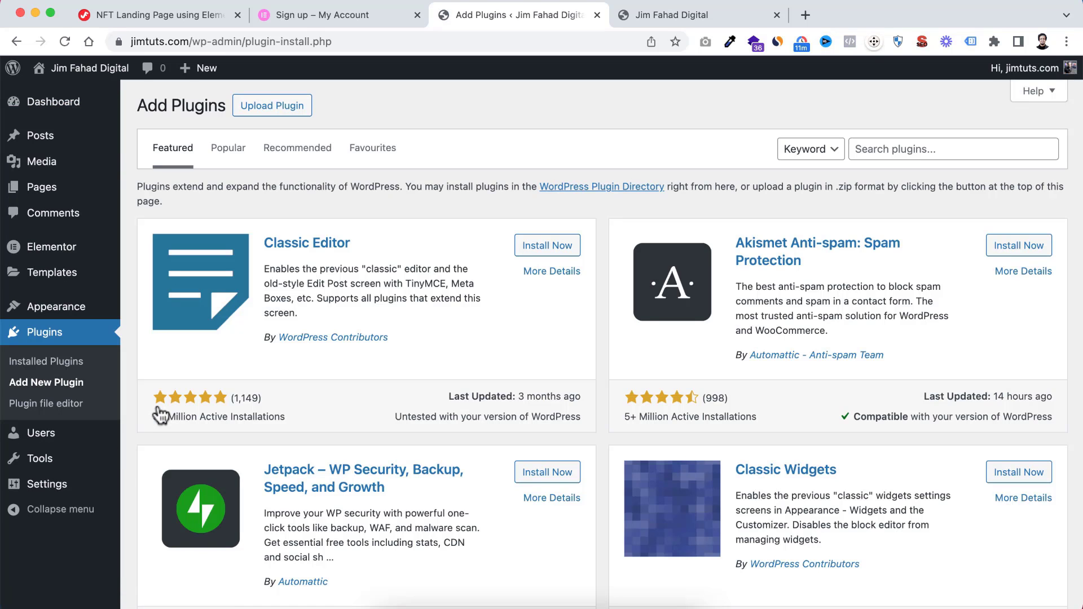
click(889, 149)
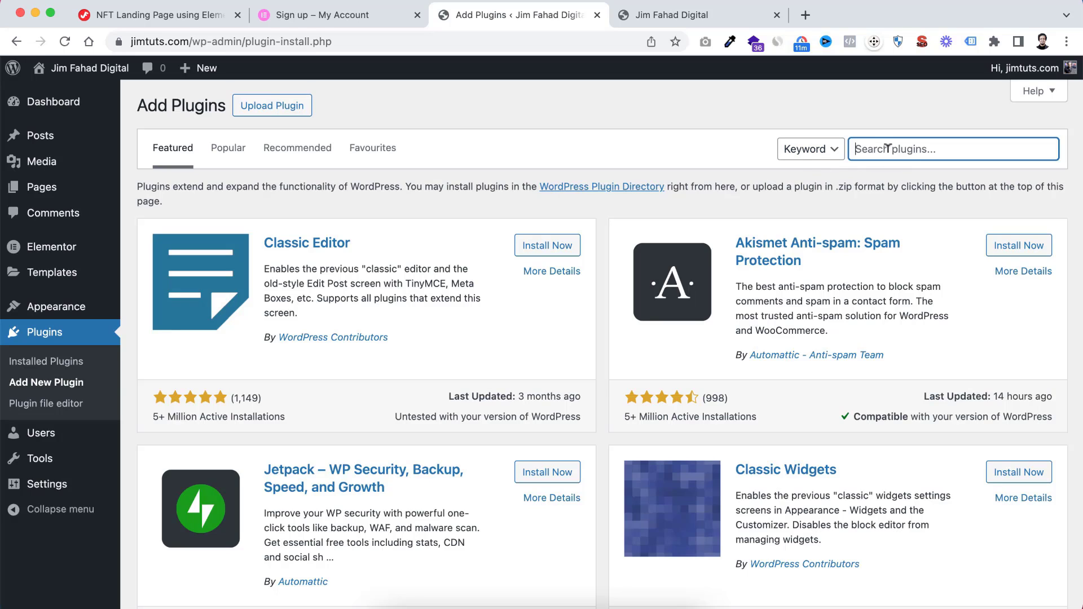
text(elementskit)
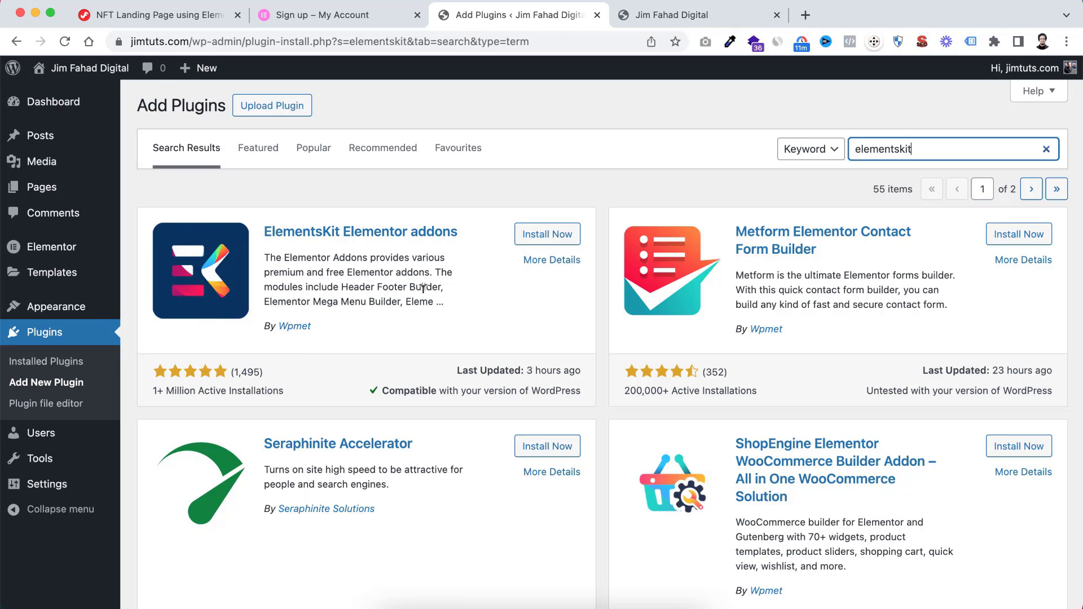
click(544, 240)
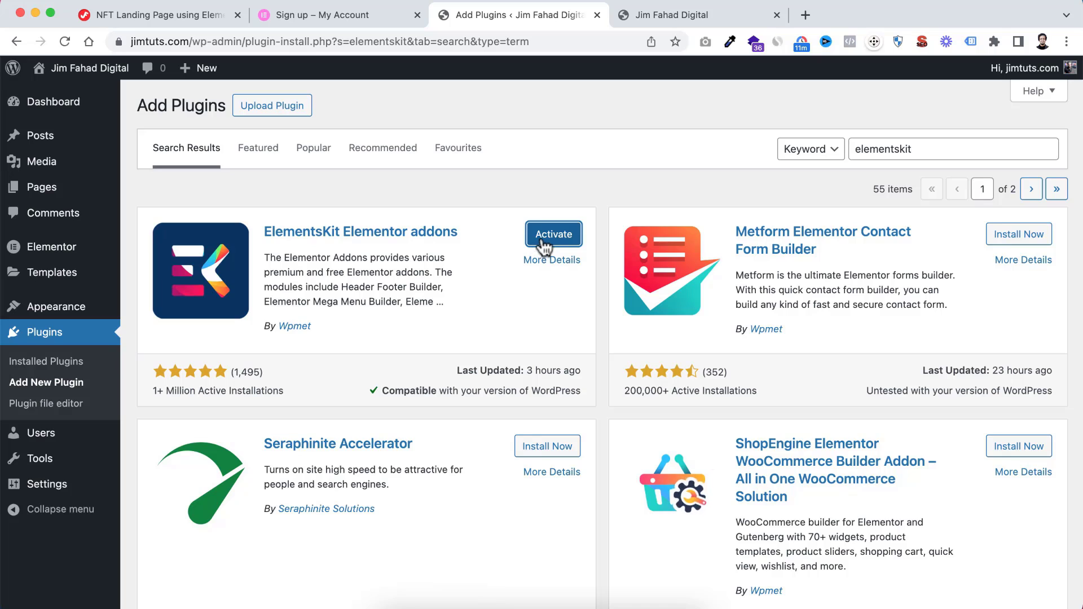
click(543, 241)
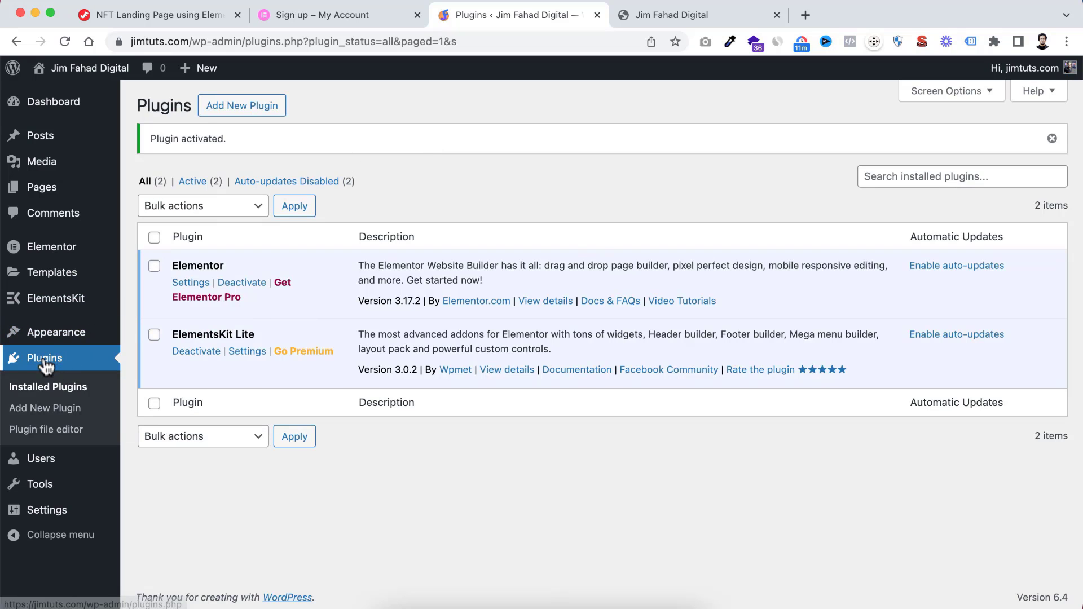
Find the Metform Elementor Contact Form Builder plugin by searching for "metform", then install and activate it
click(78, 416)
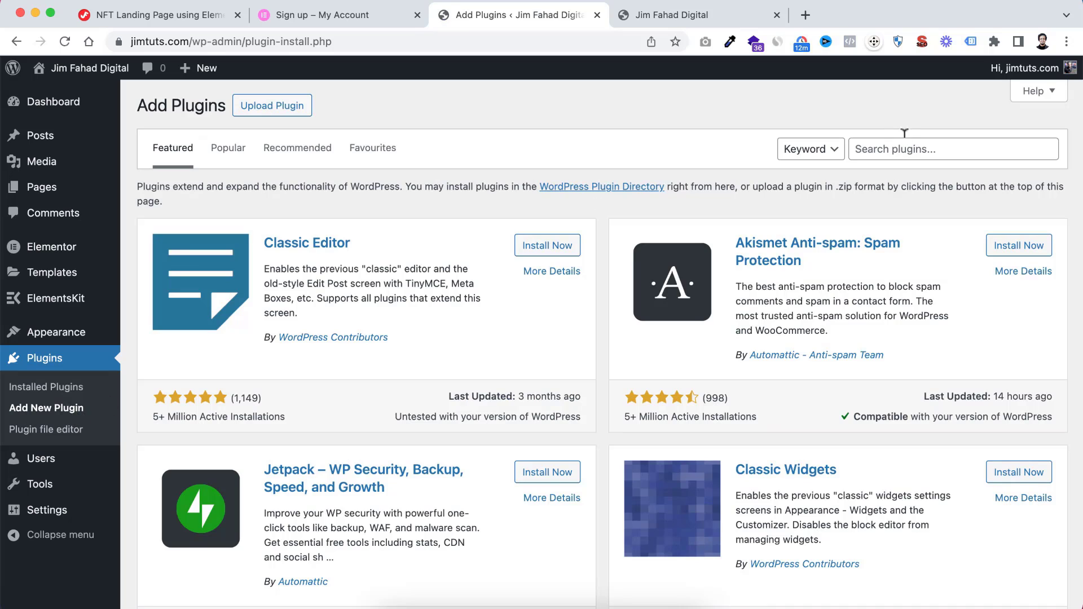
click(897, 144)
text(metfo)
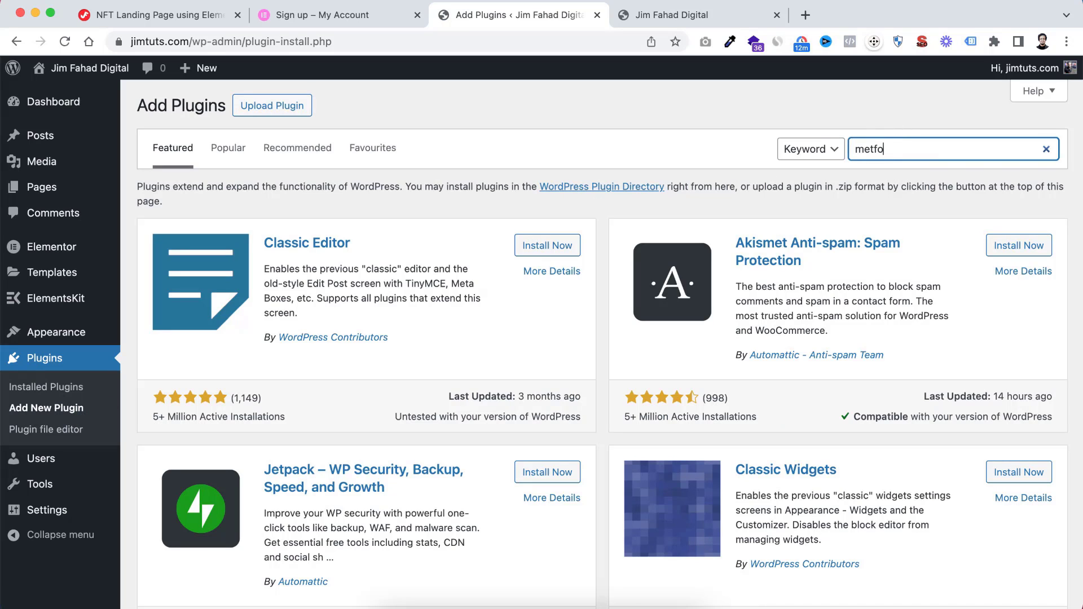
text(rm)
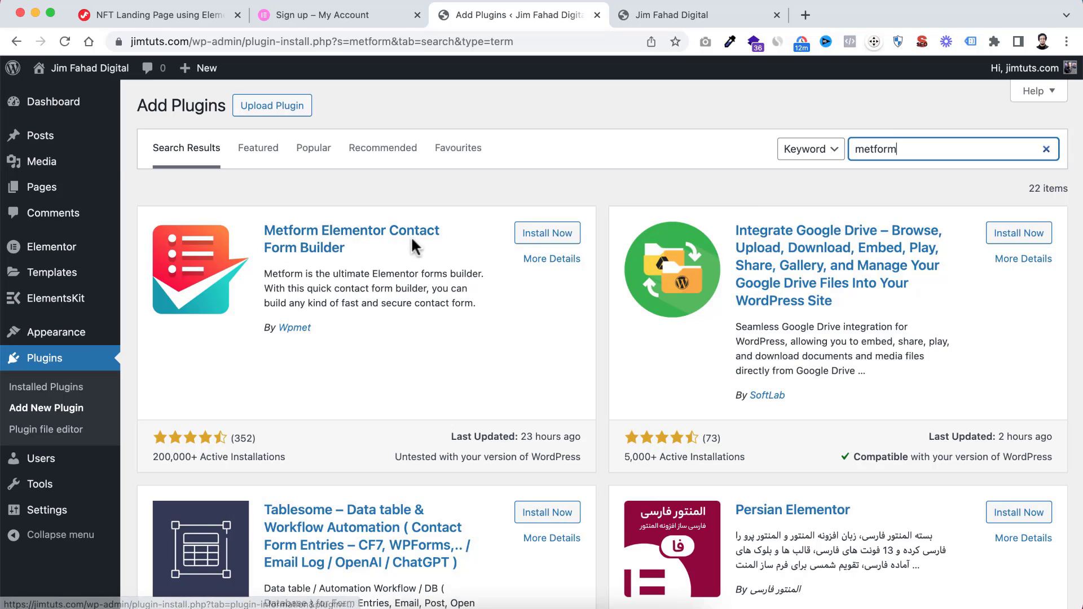
click(543, 237)
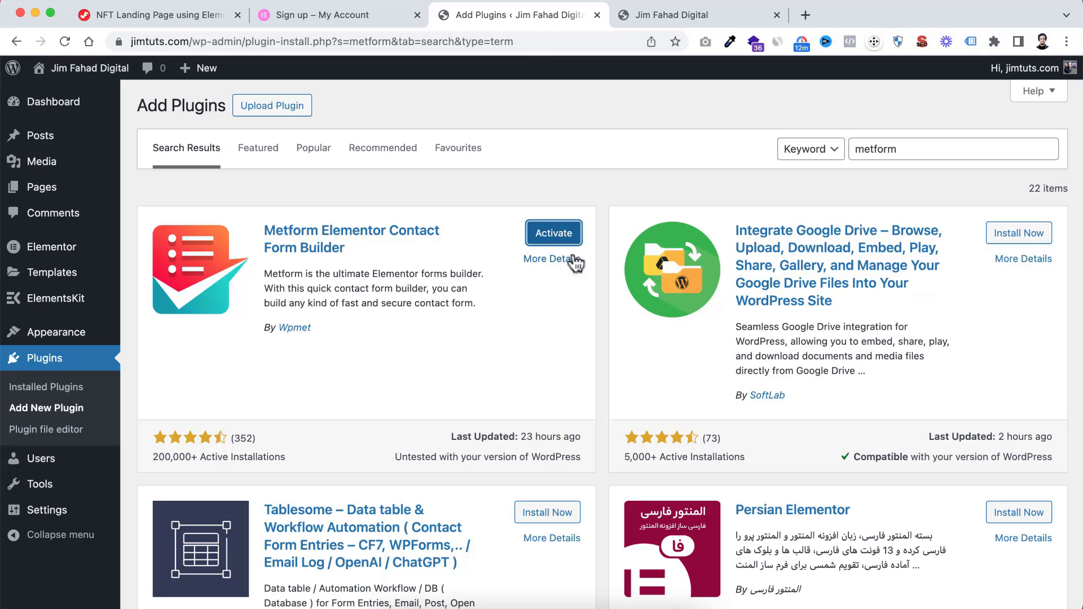
click(561, 238)
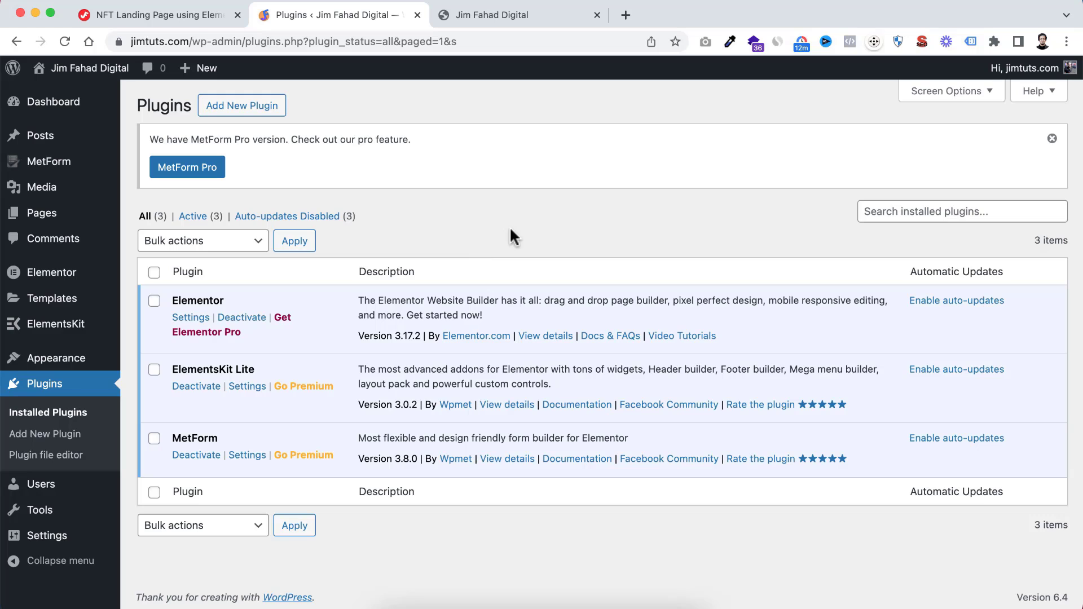
Create a new page titled "Awesome Landing Page" and publish it
mouse_move(38, 215)
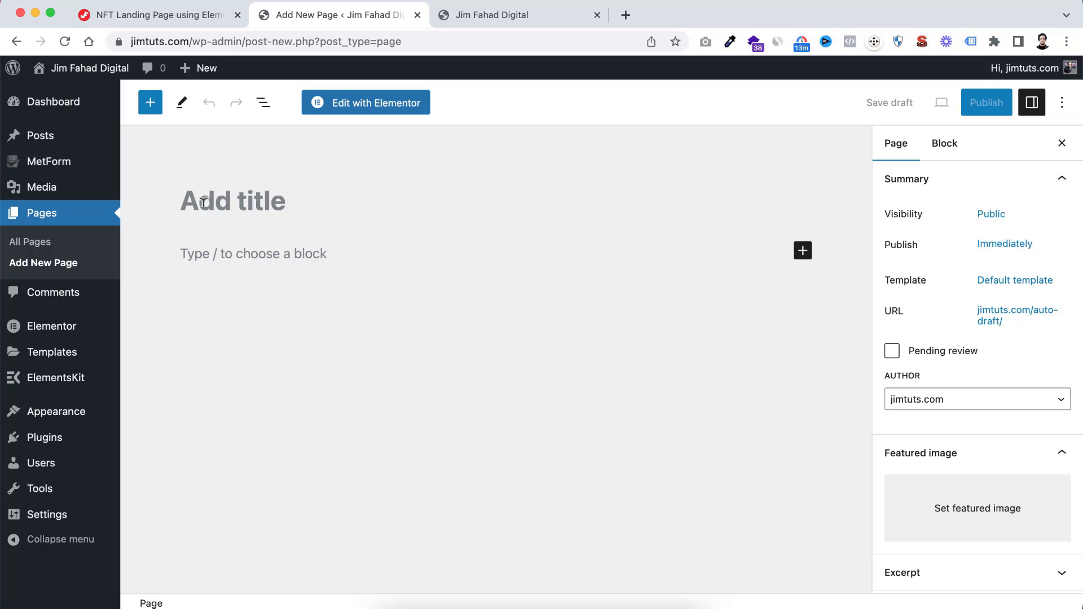
click(203, 201)
text(Awesome)
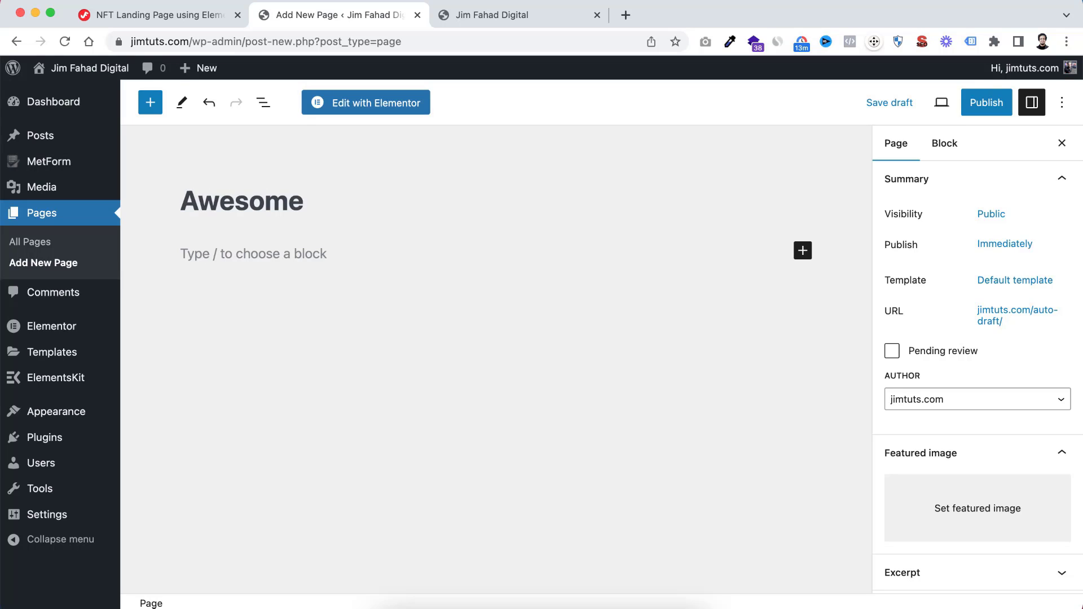
text( Landing Page)
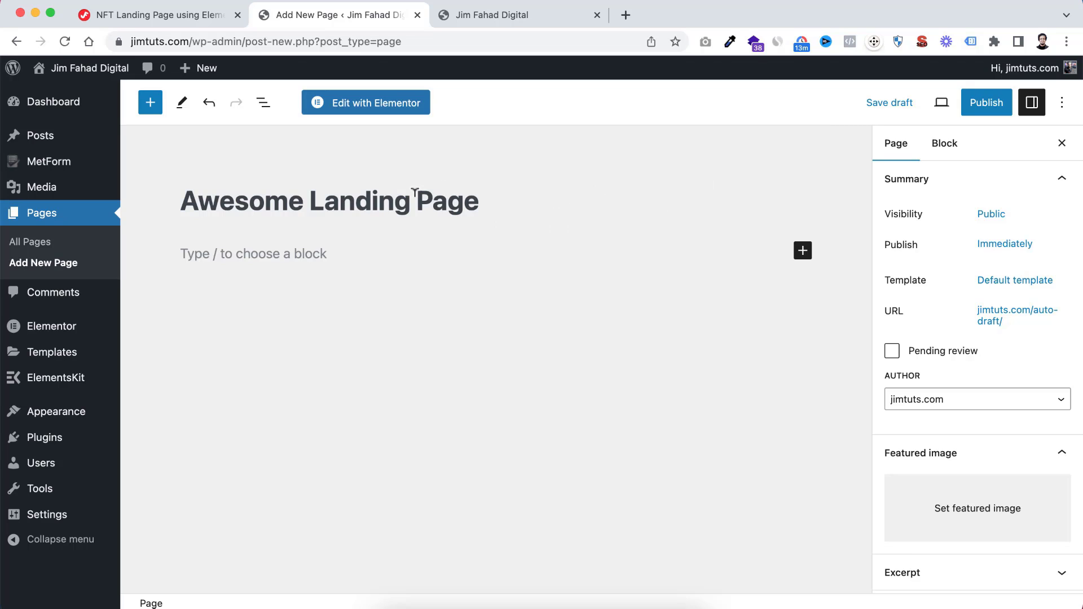
click(985, 110)
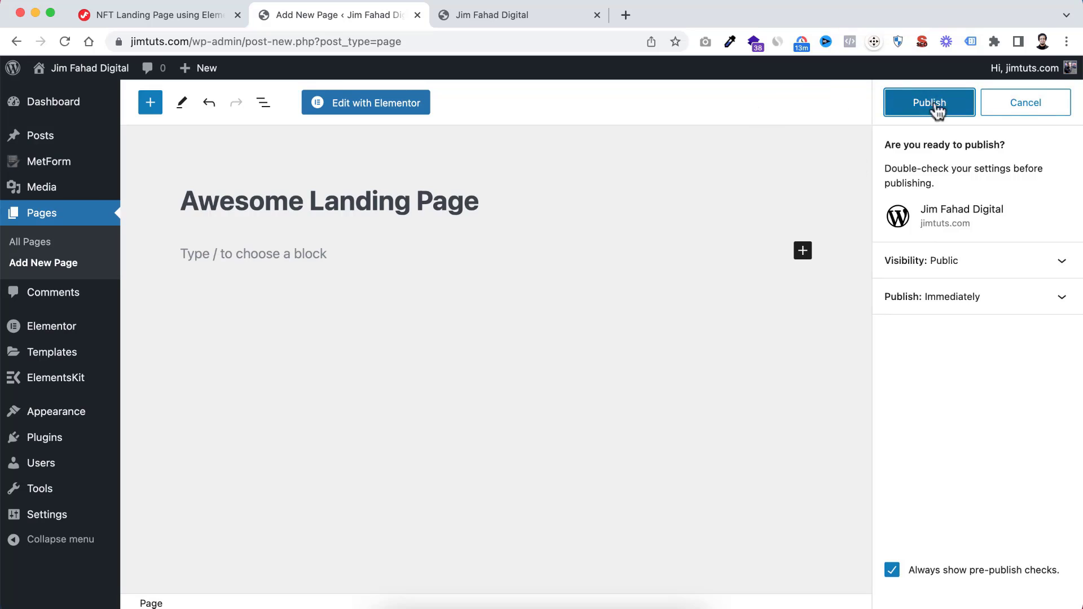
click(925, 107)
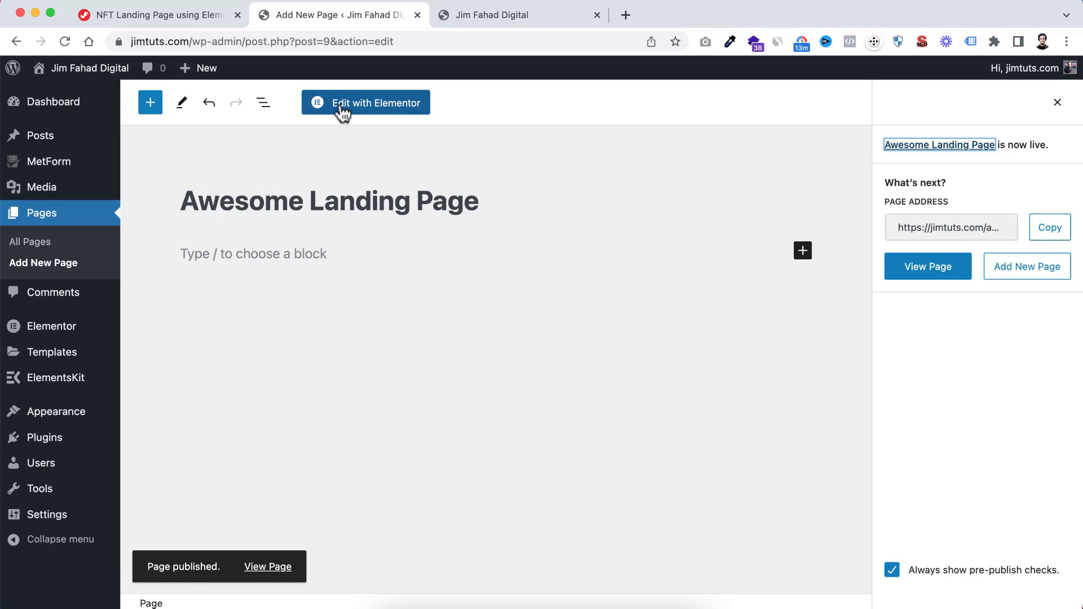
Open the published page in the Elementor editor and set its page layout to Elementor Canvas
click(377, 111)
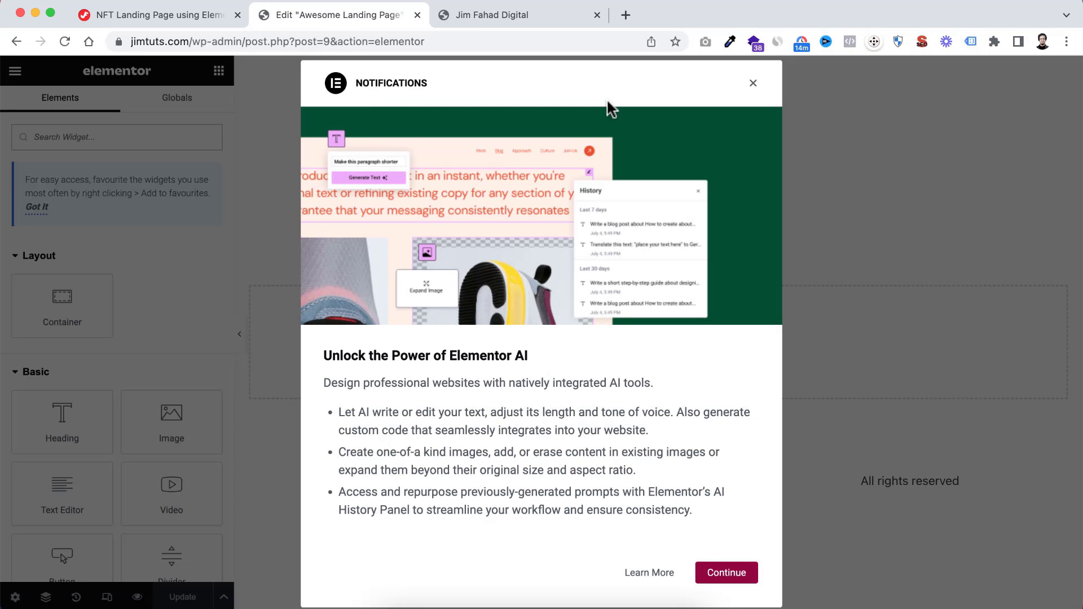
click(753, 85)
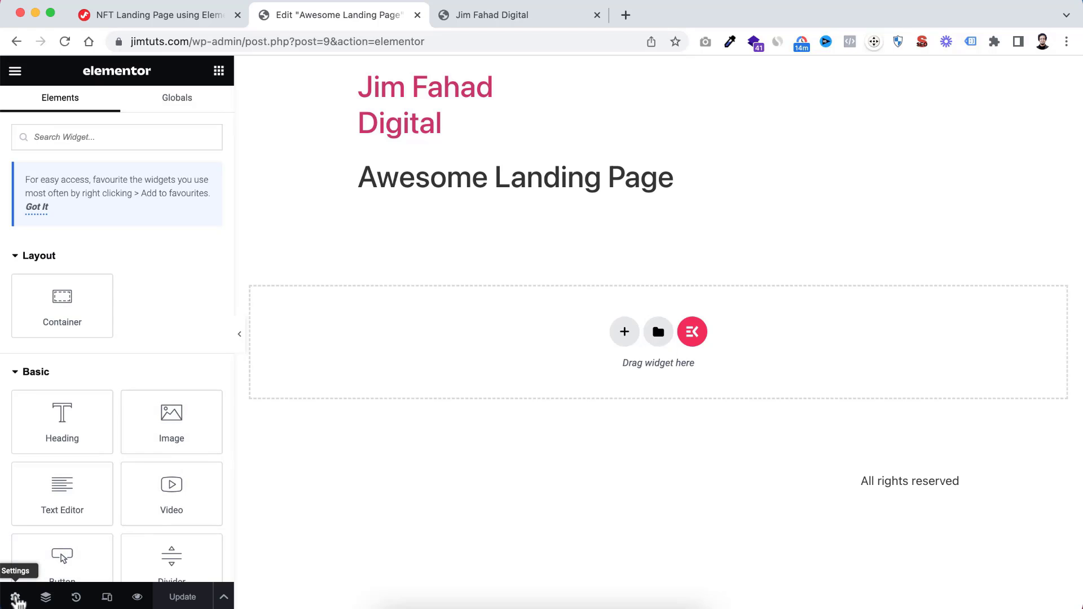
click(15, 597)
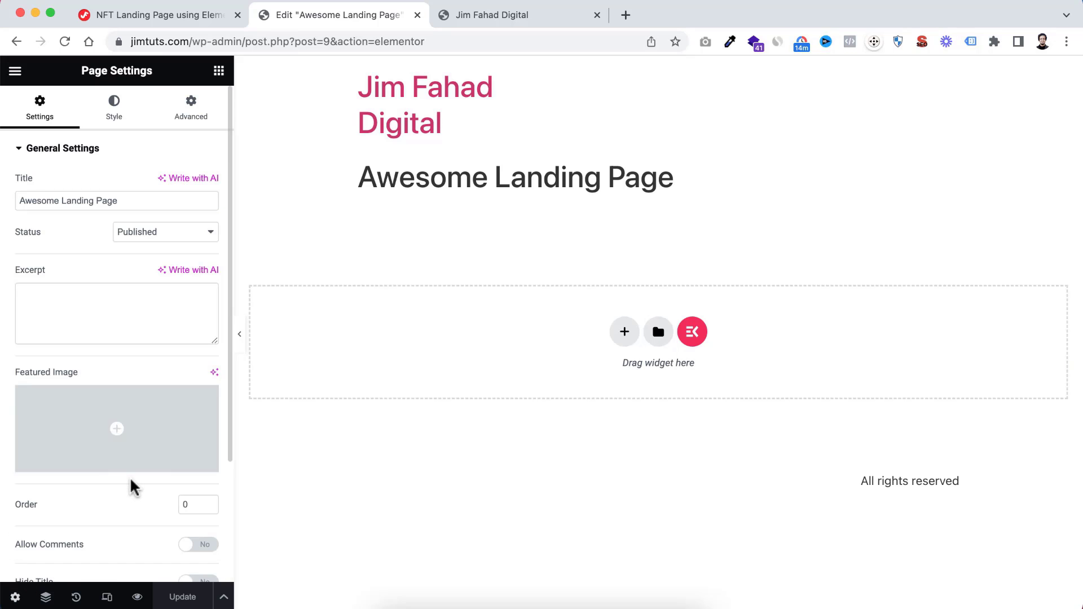
scroll(131, 486, down, 2)
scroll(131, 486, down, 3)
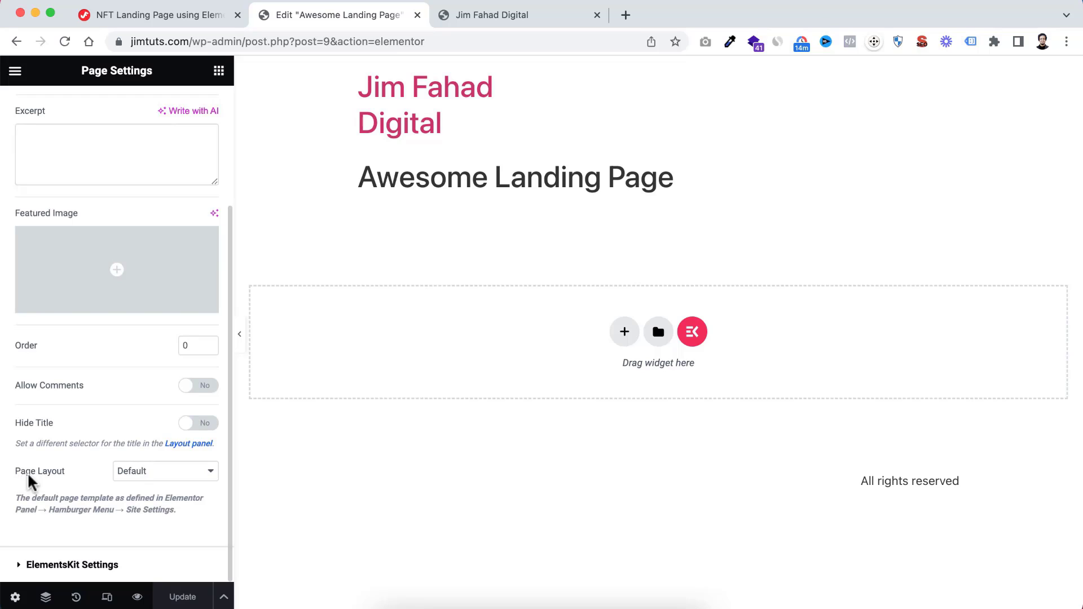
click(151, 472)
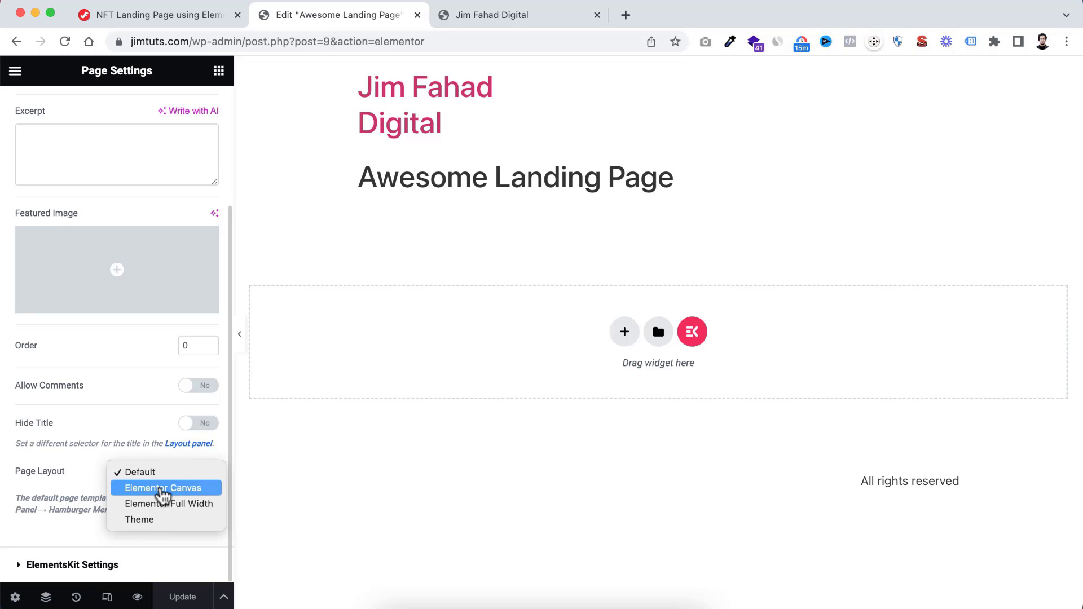
click(160, 488)
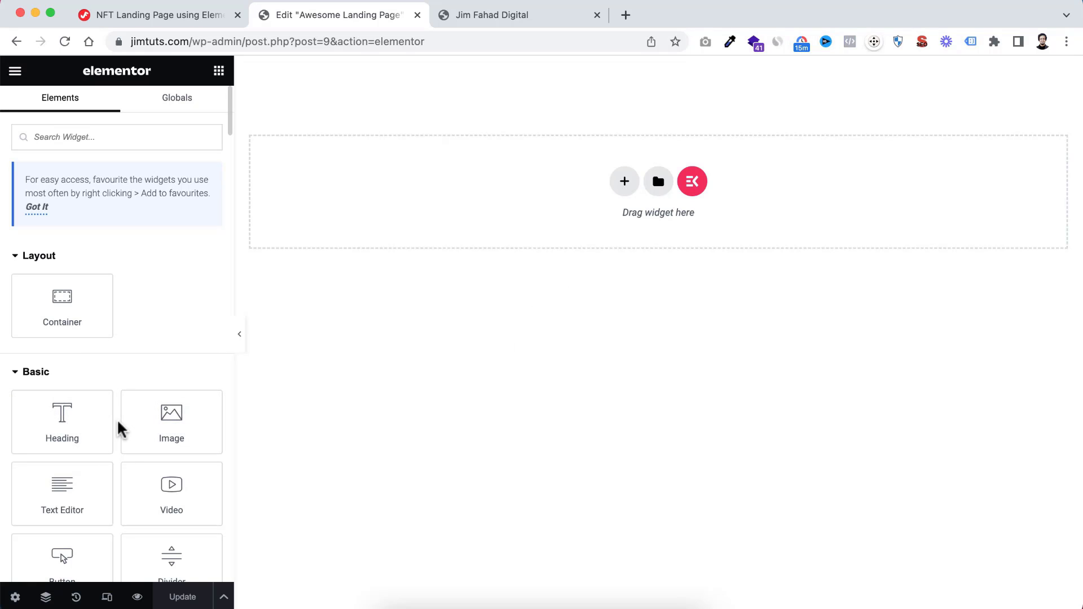
Look through the available widgets in the Layout, Basic, Pro and General categories, collapsing the Pro category
scroll(118, 428, down, 3)
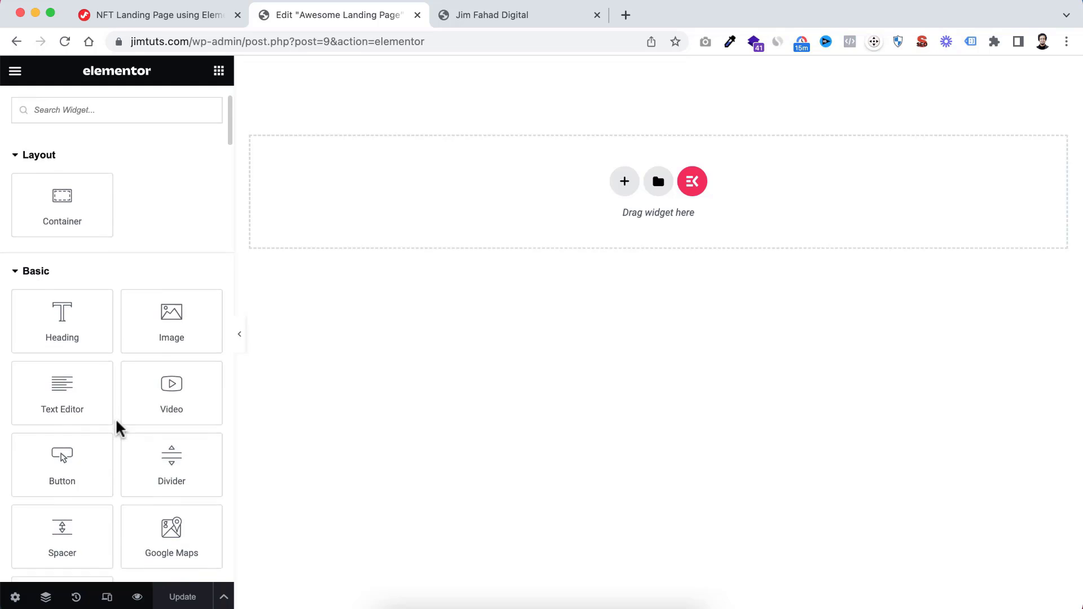
scroll(118, 429, up, 2)
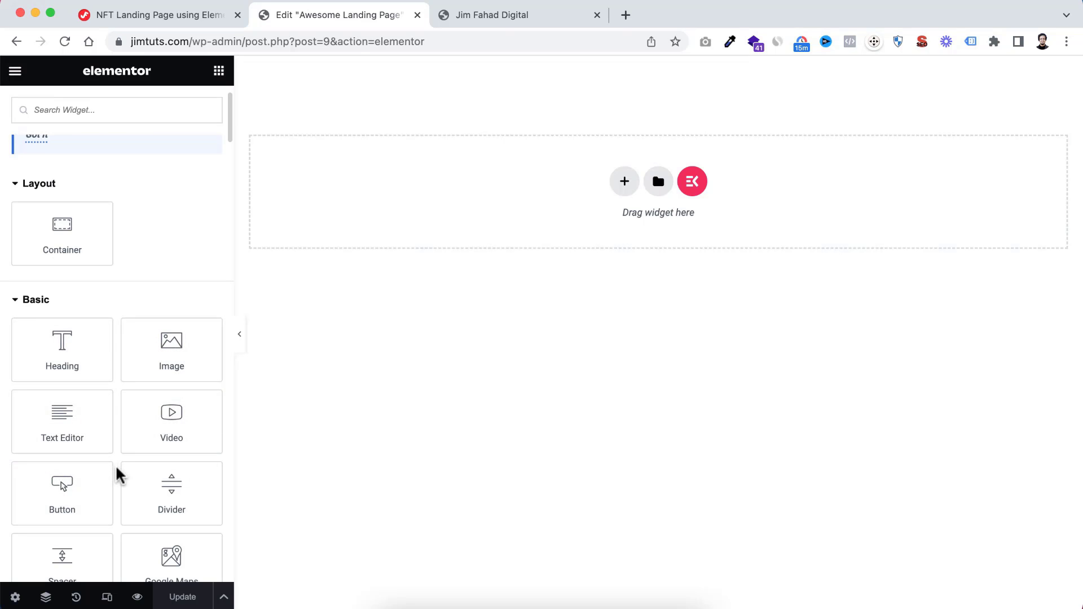
scroll(119, 475, down, 5)
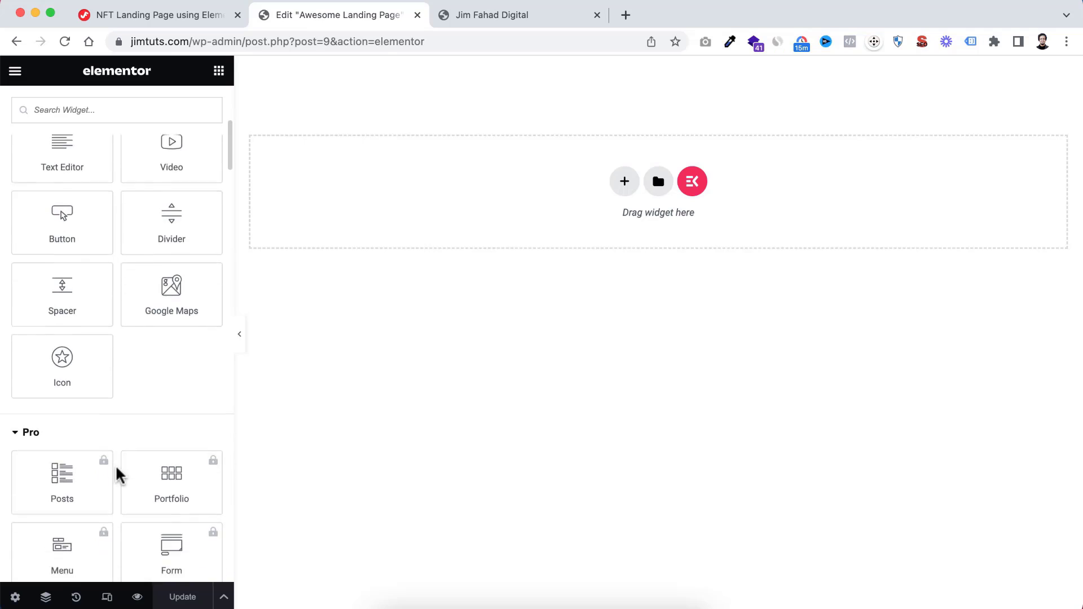
scroll(112, 369, down, 2)
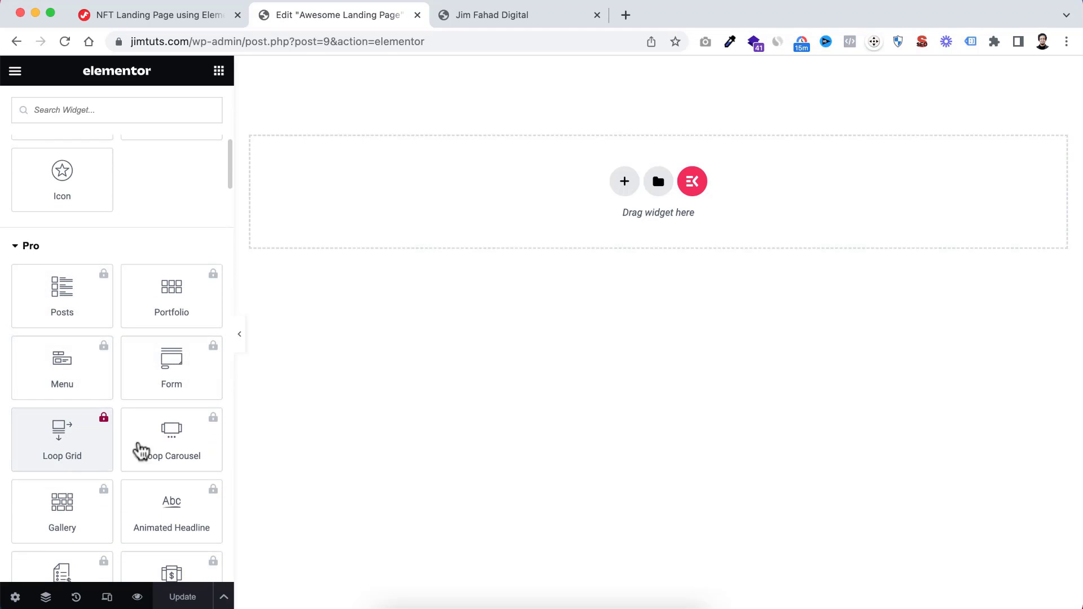
scroll(164, 468, down, 1)
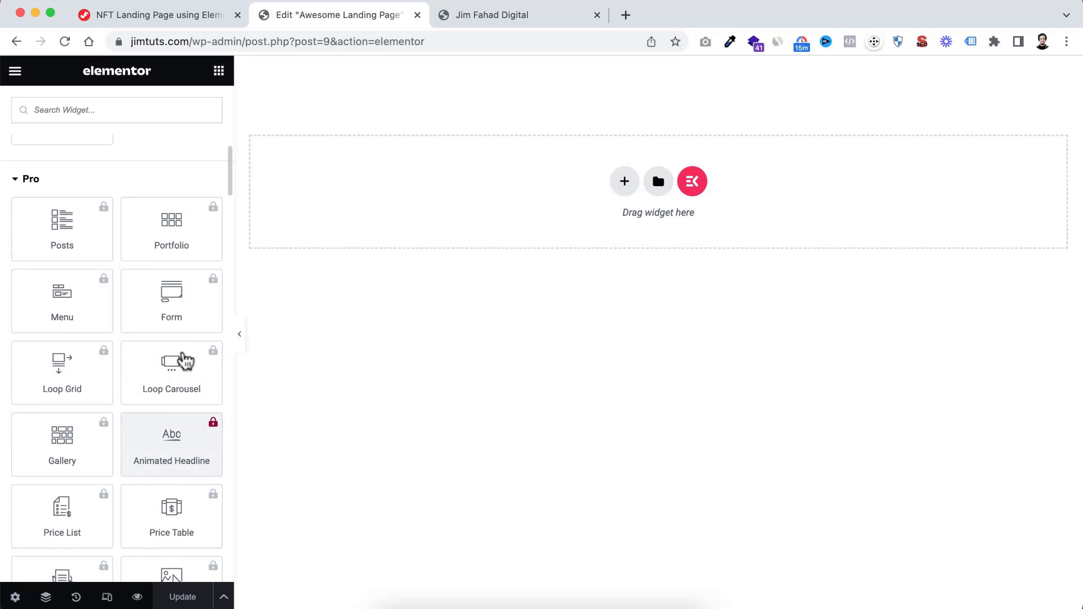
scroll(141, 203, up, 1)
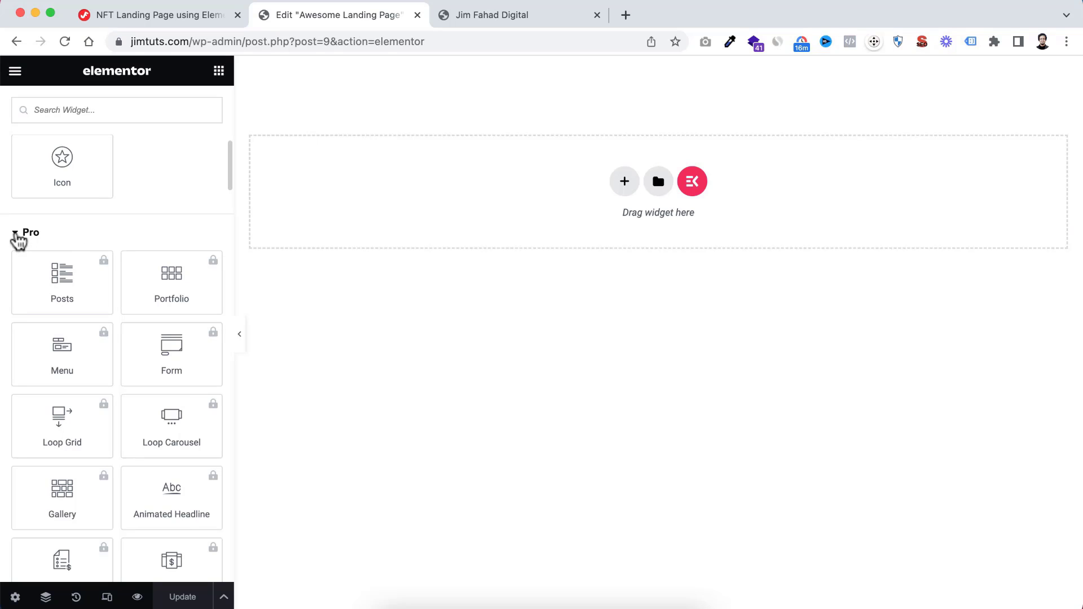
click(22, 233)
scroll(128, 351, down, 3)
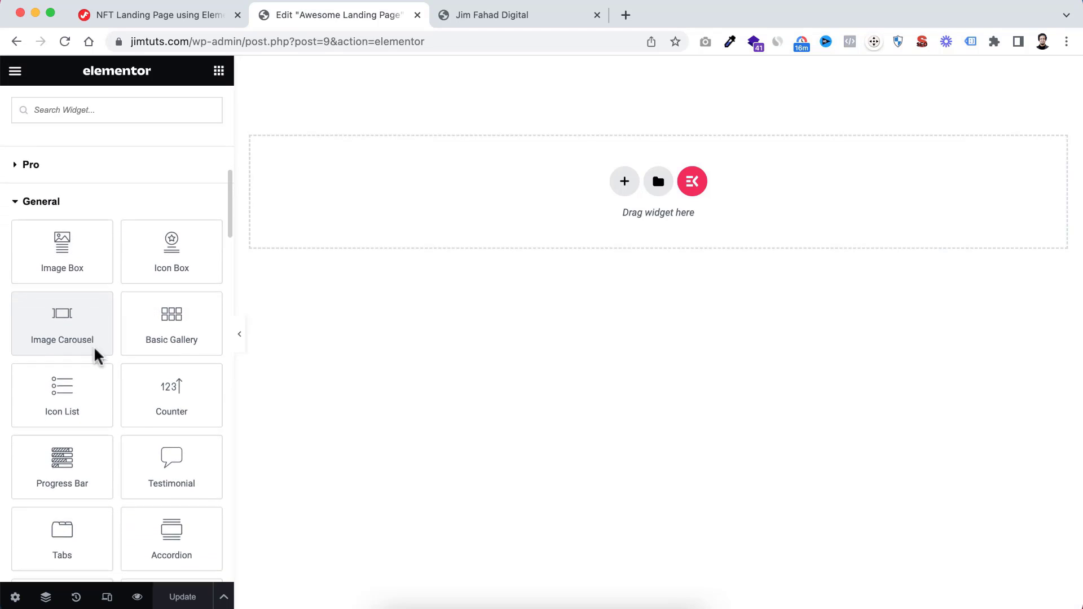
scroll(97, 355, down, 4)
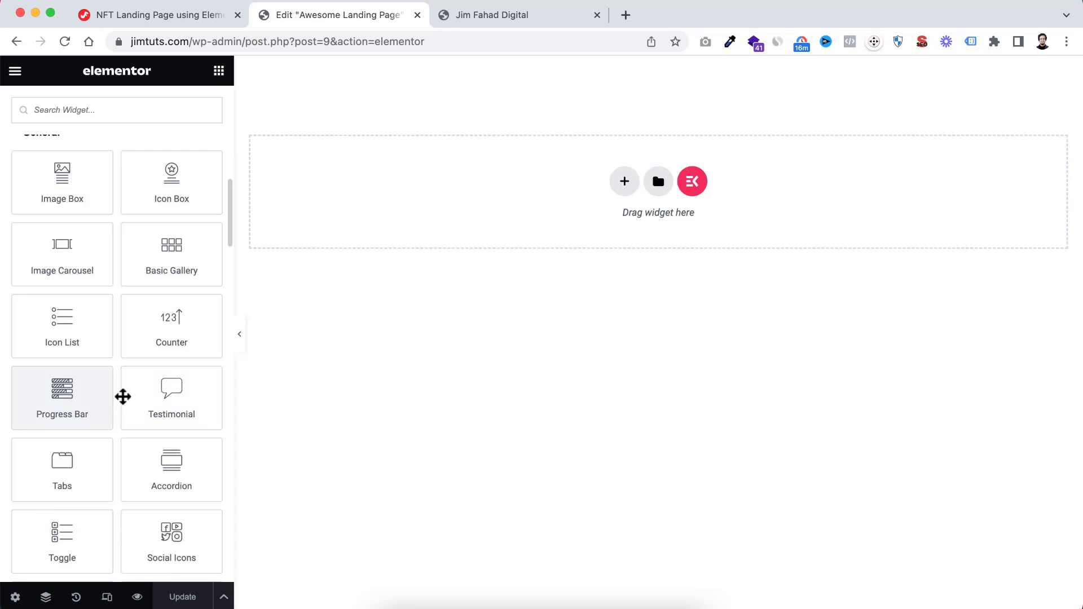
scroll(123, 310, up, 20)
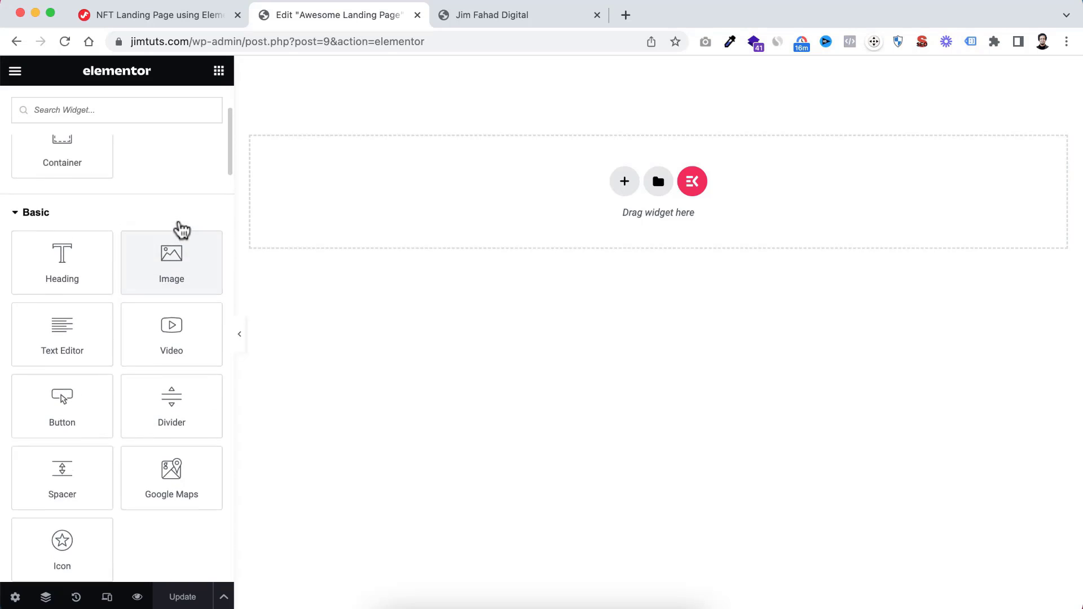
scroll(181, 229, up, 1)
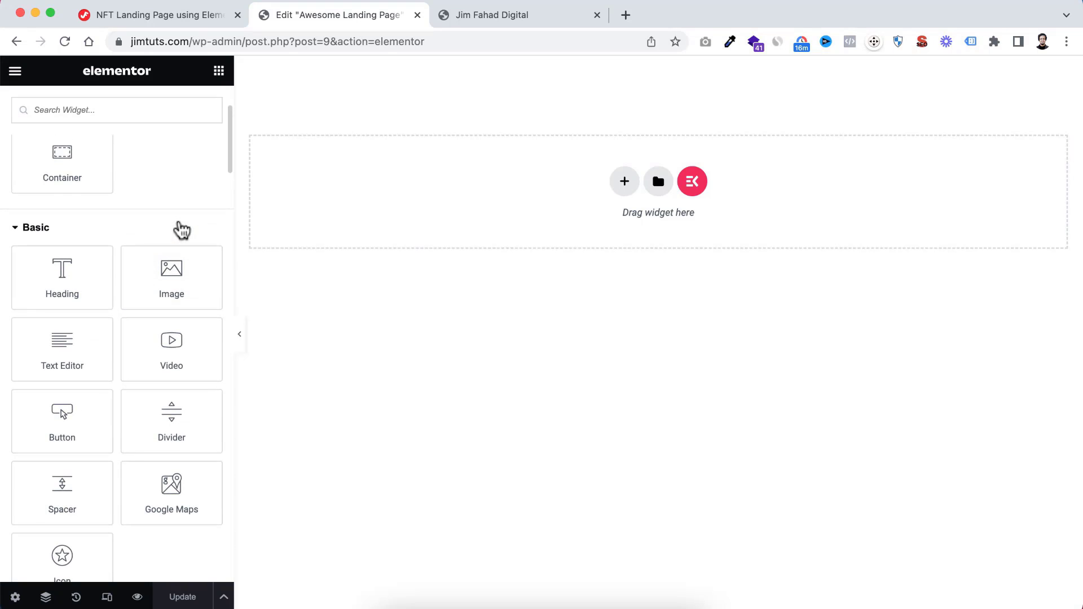
scroll(160, 227, up, 5)
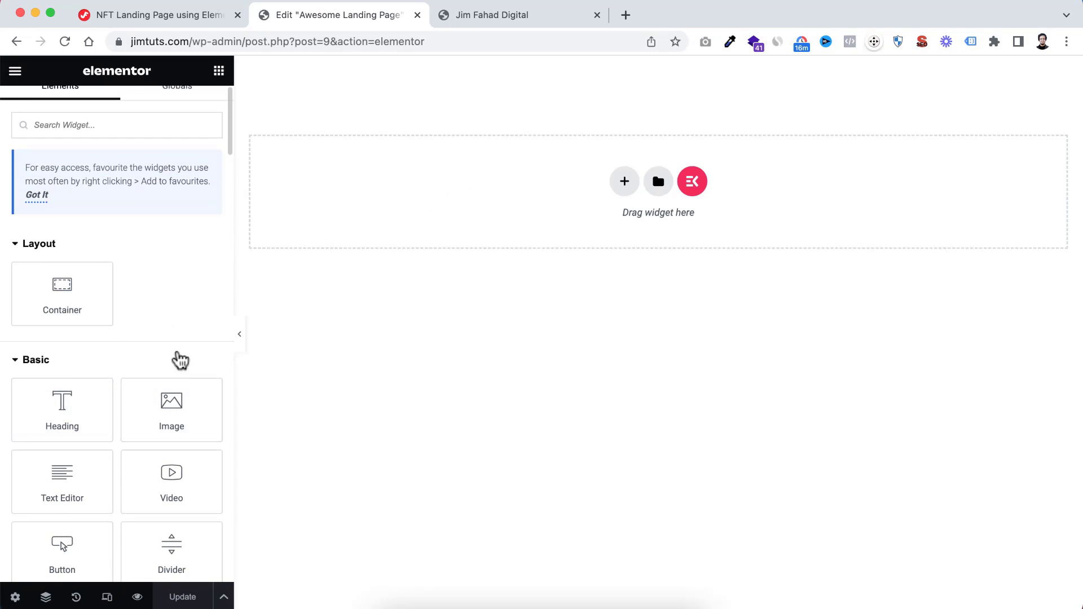
Add a Heading widget to the empty page with the site name as its title and centre alignment
scroll(164, 311, down, 2)
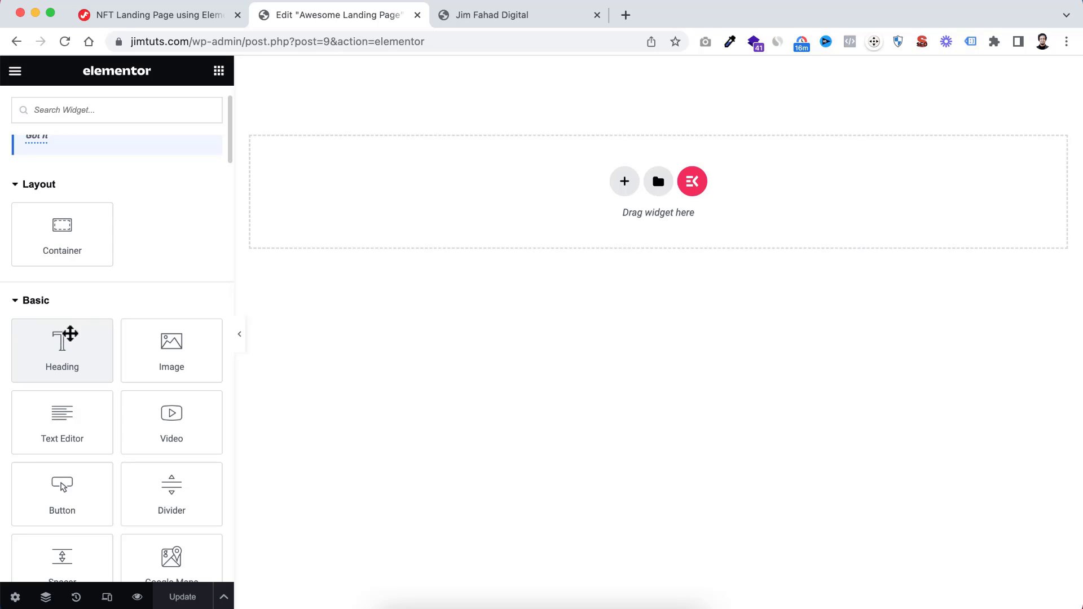
drag(54, 355, 479, 201)
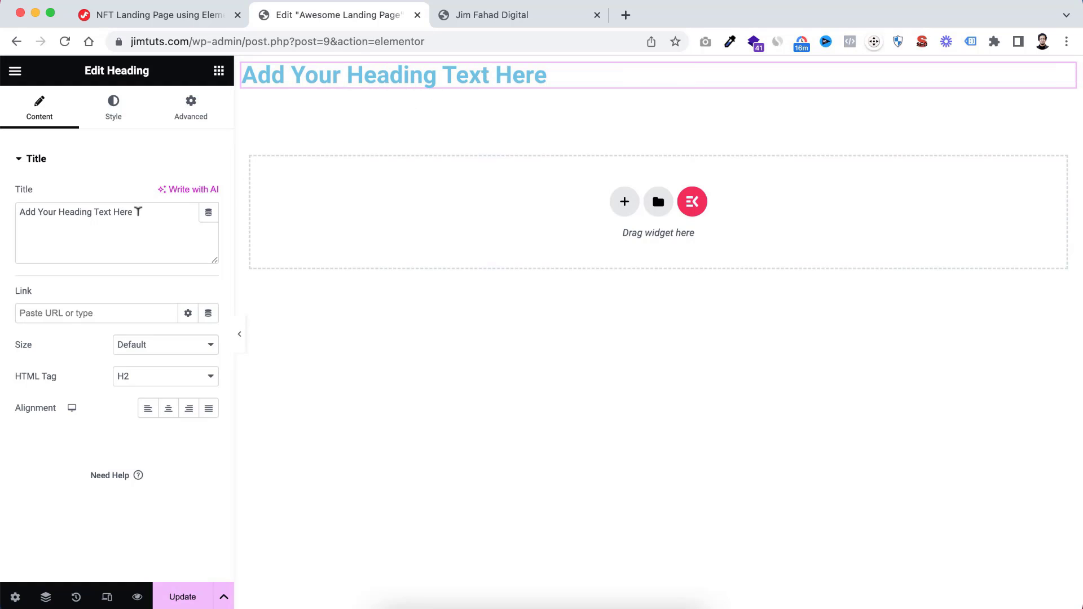
drag(138, 209, 5, 218)
text(Jim Fah)
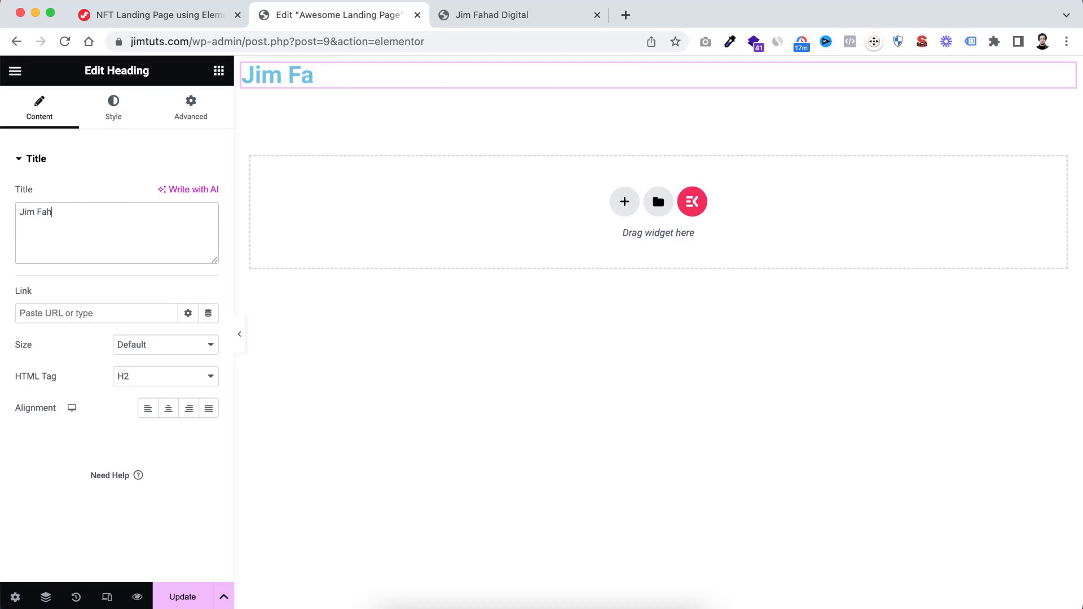
text(ad Digital)
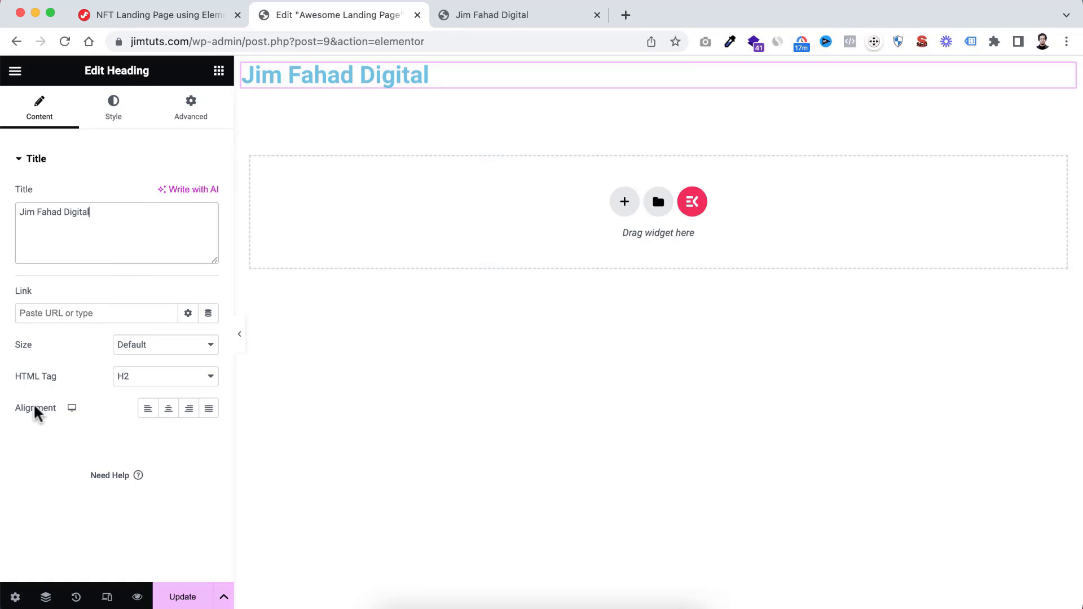
click(189, 420)
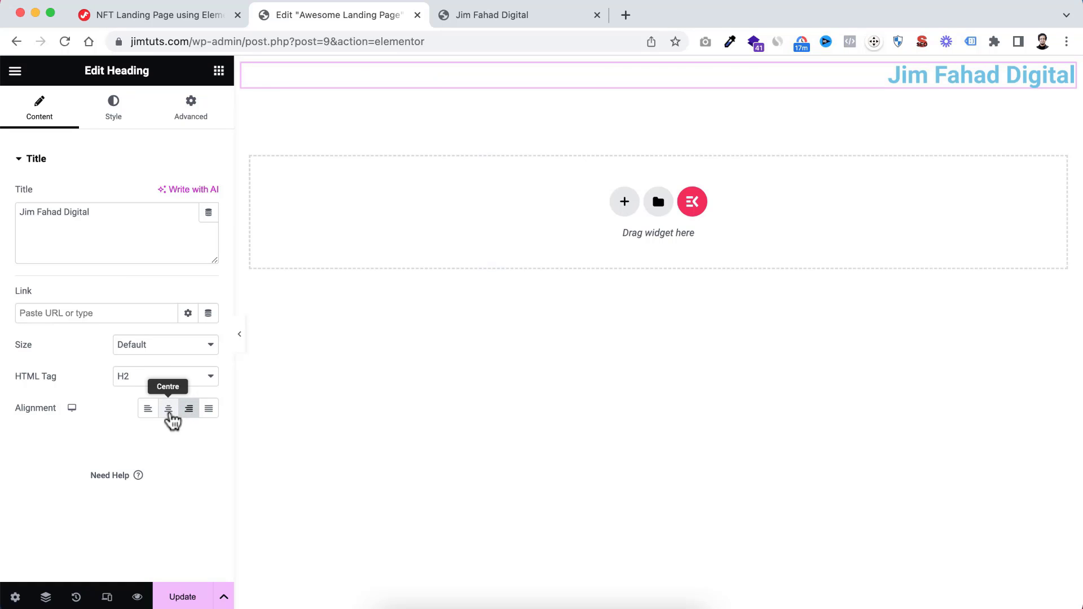
click(170, 416)
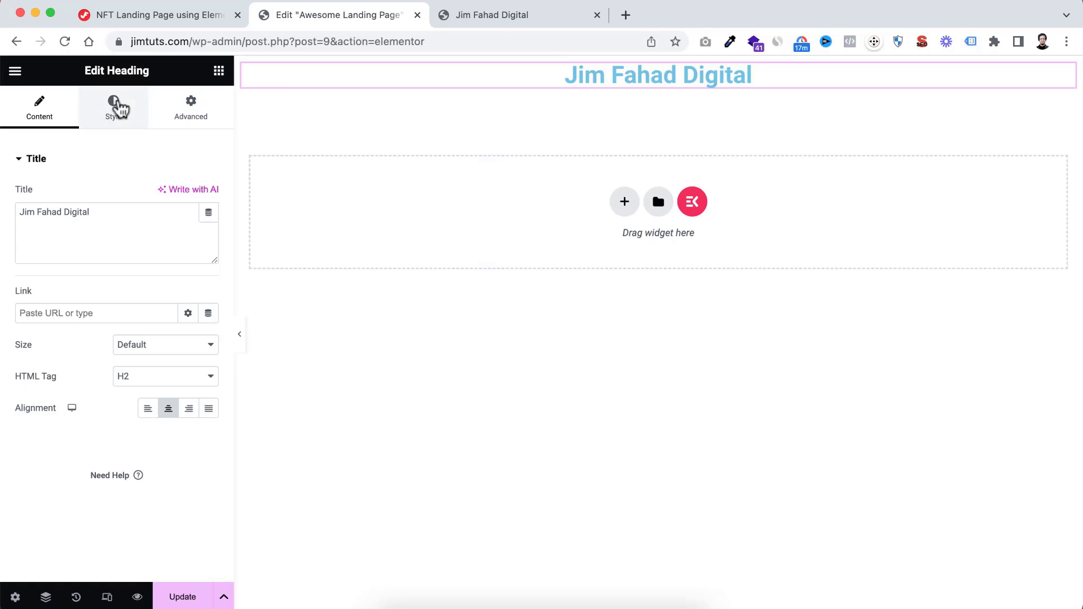
Set the heading's text colour to bright red #FF0219
click(114, 110)
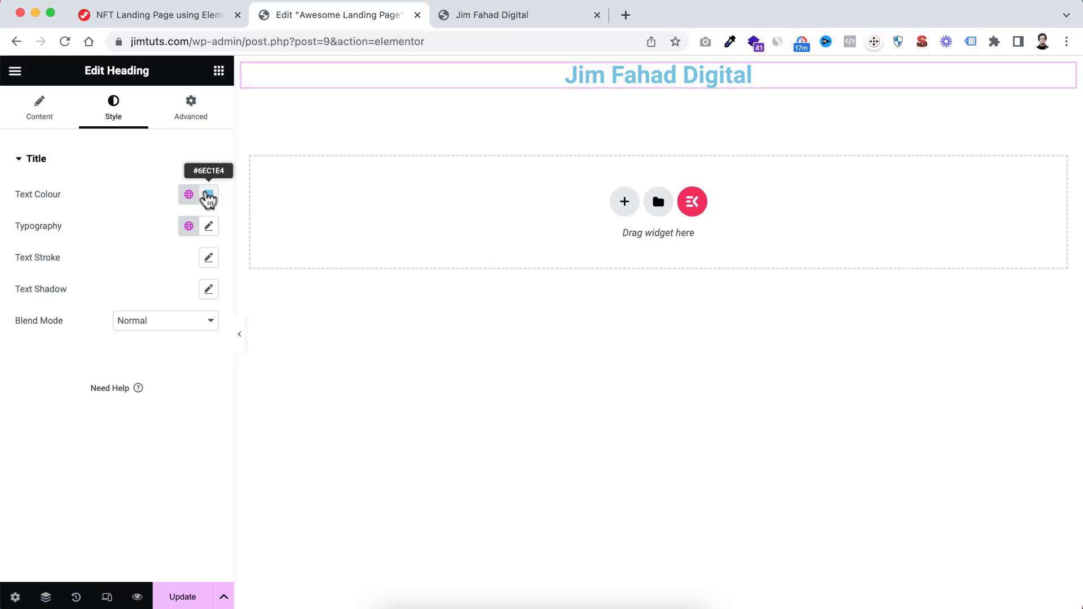
click(209, 195)
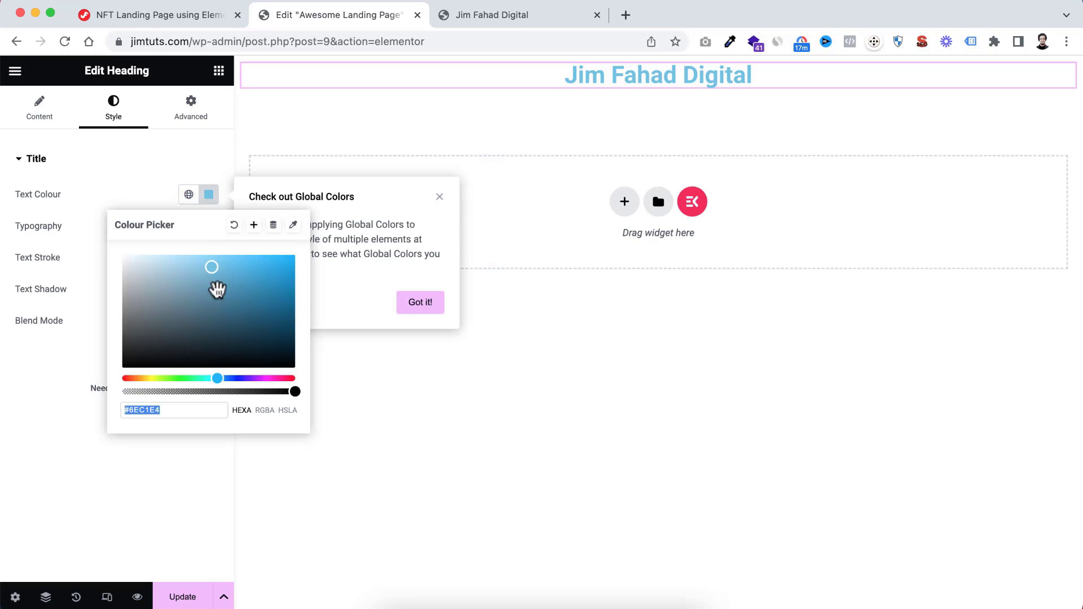
mouse_move(233, 306)
mouse_down()
mouse_move(249, 299)
mouse_move(174, 303)
mouse_up()
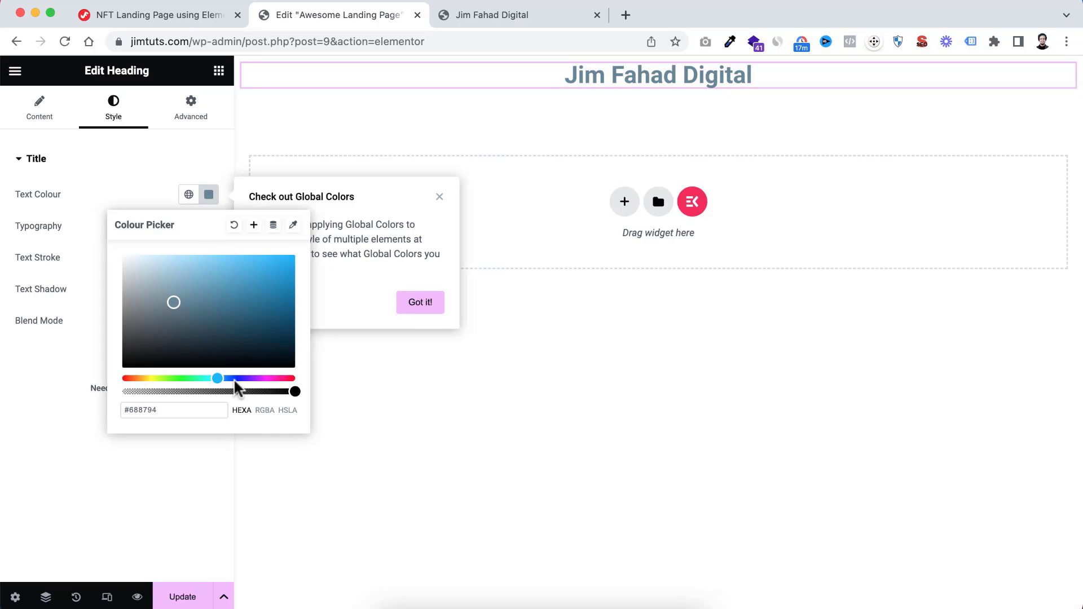
mouse_move(260, 378)
mouse_down()
mouse_move(276, 378)
mouse_move(176, 379)
mouse_move(276, 378)
mouse_up()
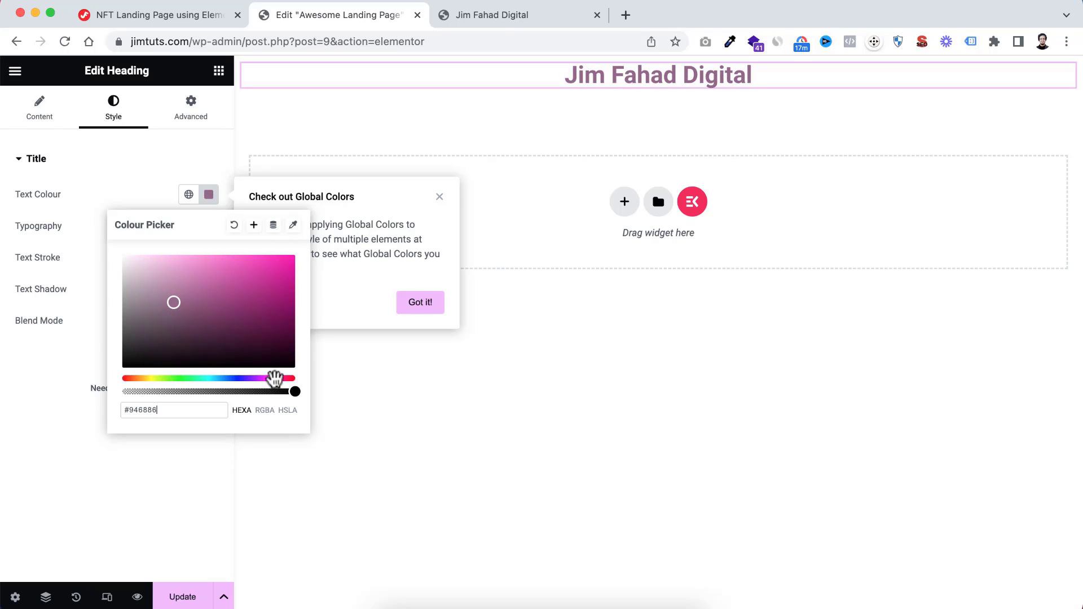
mouse_move(252, 309)
mouse_down()
mouse_move(287, 307)
mouse_move(267, 307)
mouse_up()
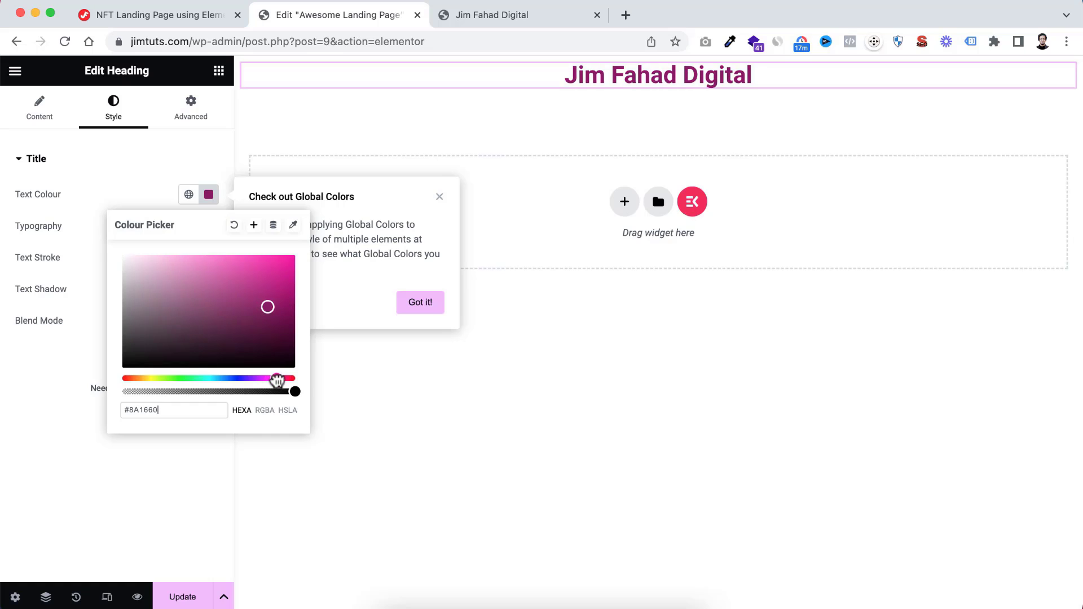
drag(277, 380, 293, 378)
drag(268, 308, 293, 253)
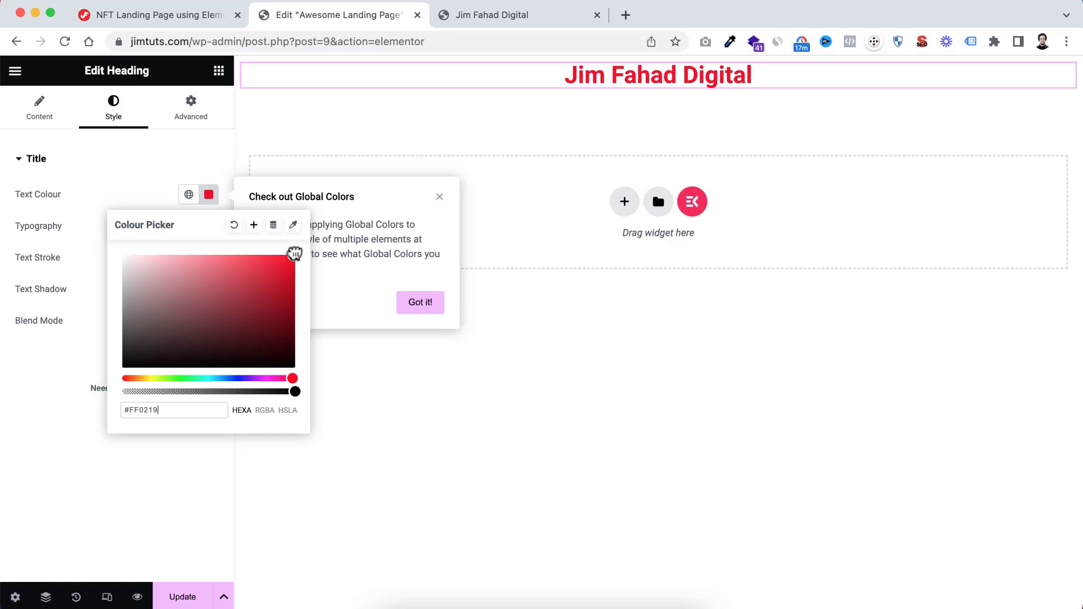
click(129, 197)
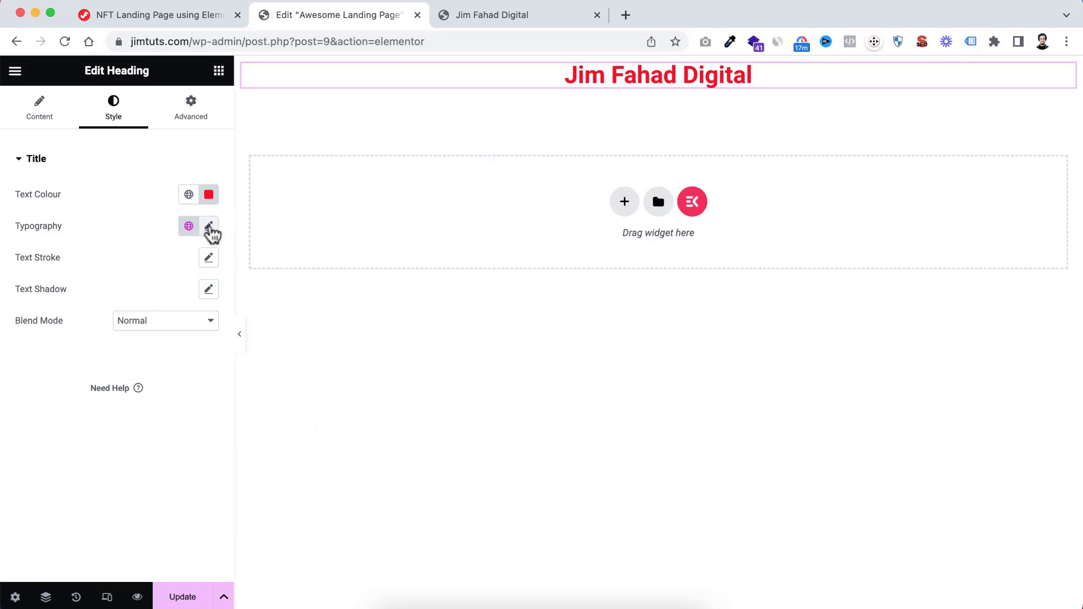
Try the Rochester font family in the heading's typography settings
click(209, 229)
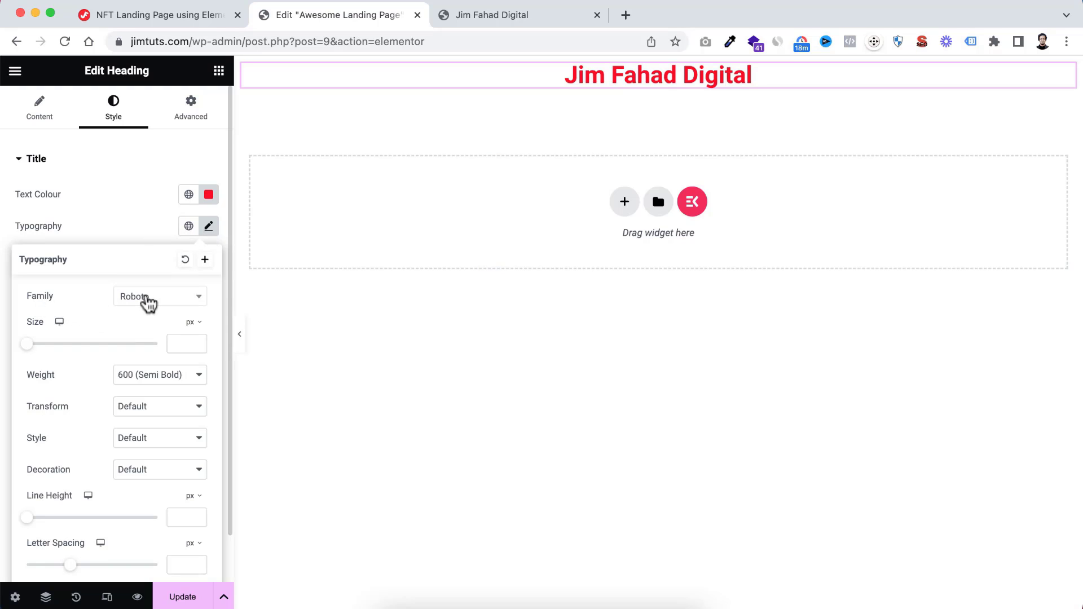
click(148, 304)
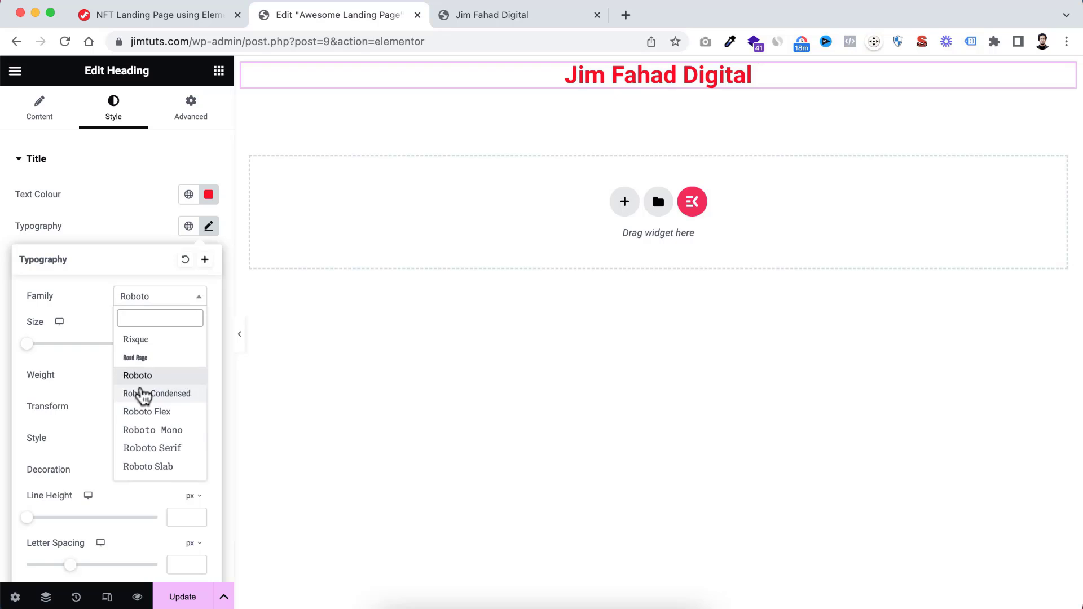
scroll(155, 404, down, 3)
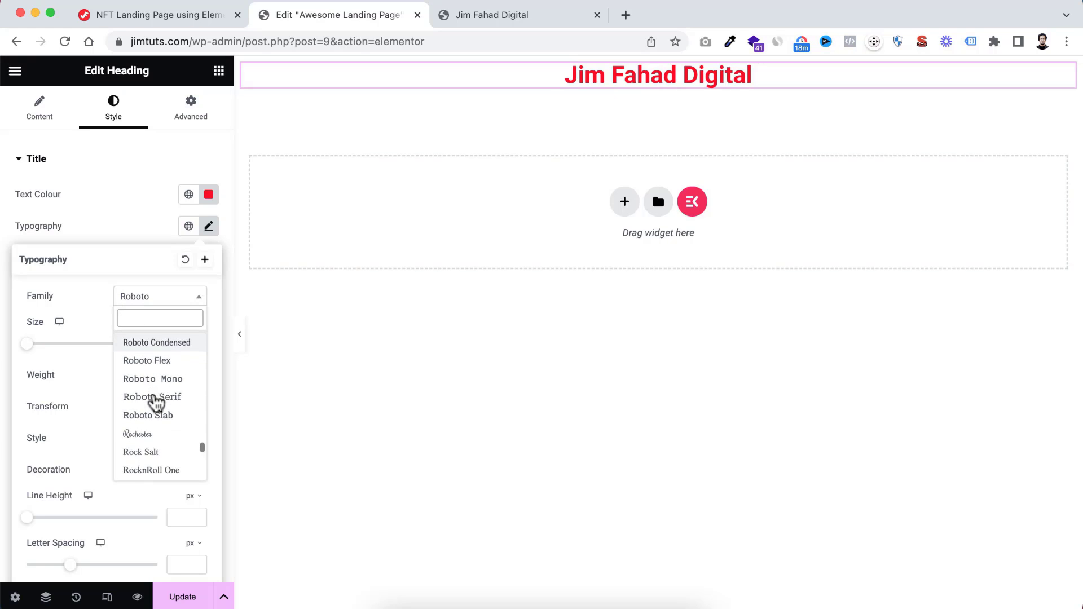
scroll(155, 404, down, 1)
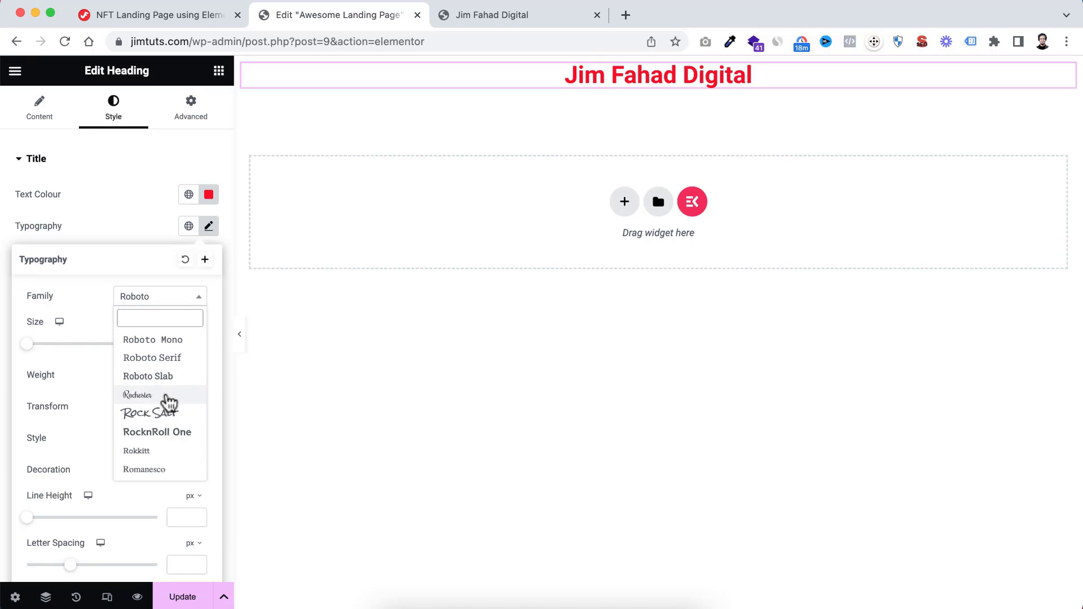
click(145, 396)
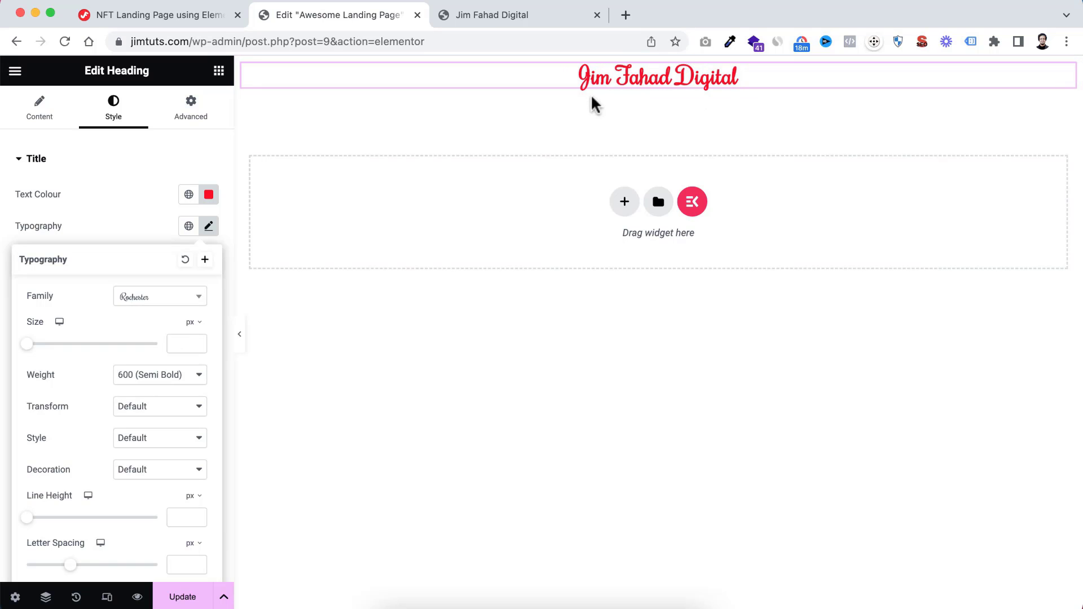
Set the heading's font family to Poppins and its font size to 50 px
click(162, 304)
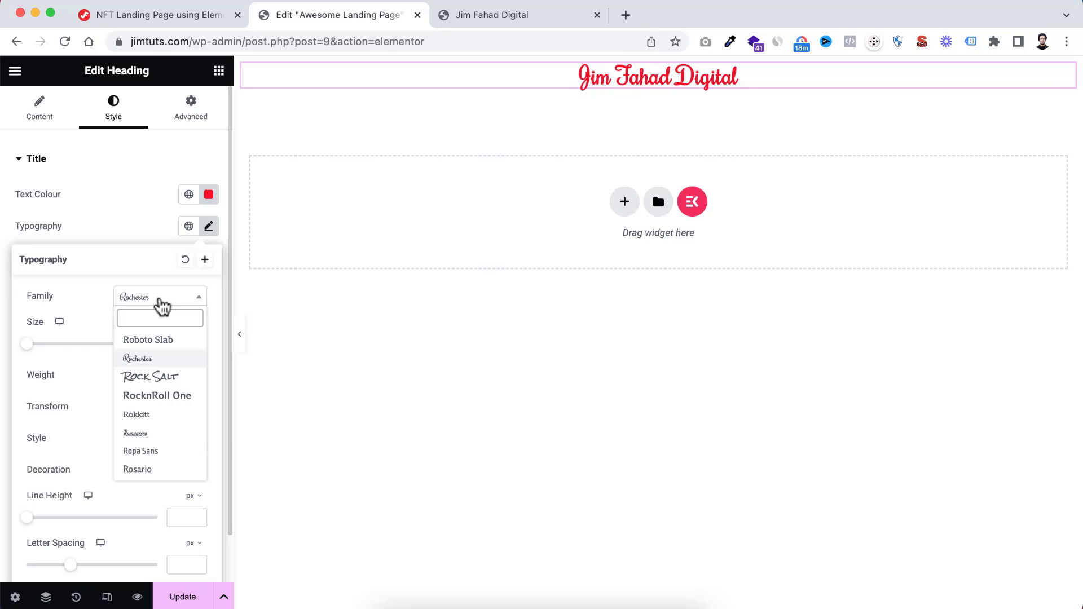
text(popp)
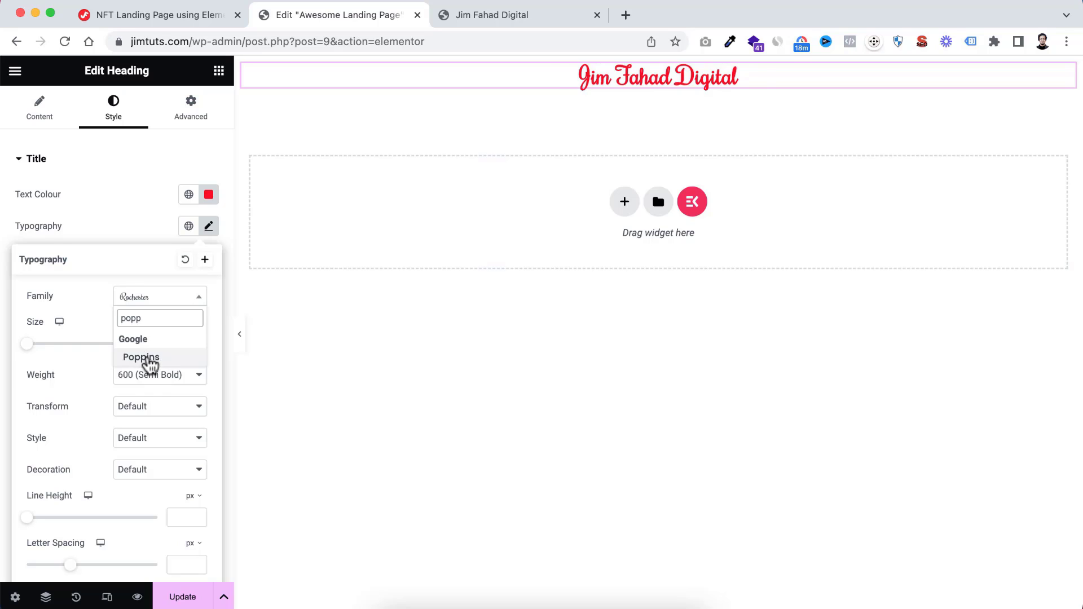
click(141, 358)
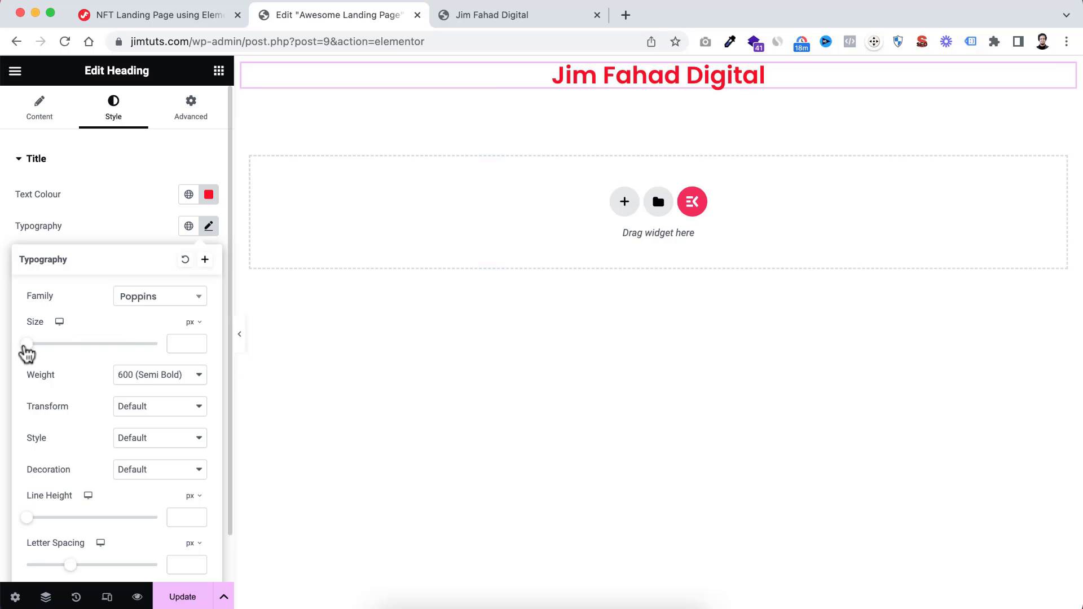
drag(29, 352, 59, 354)
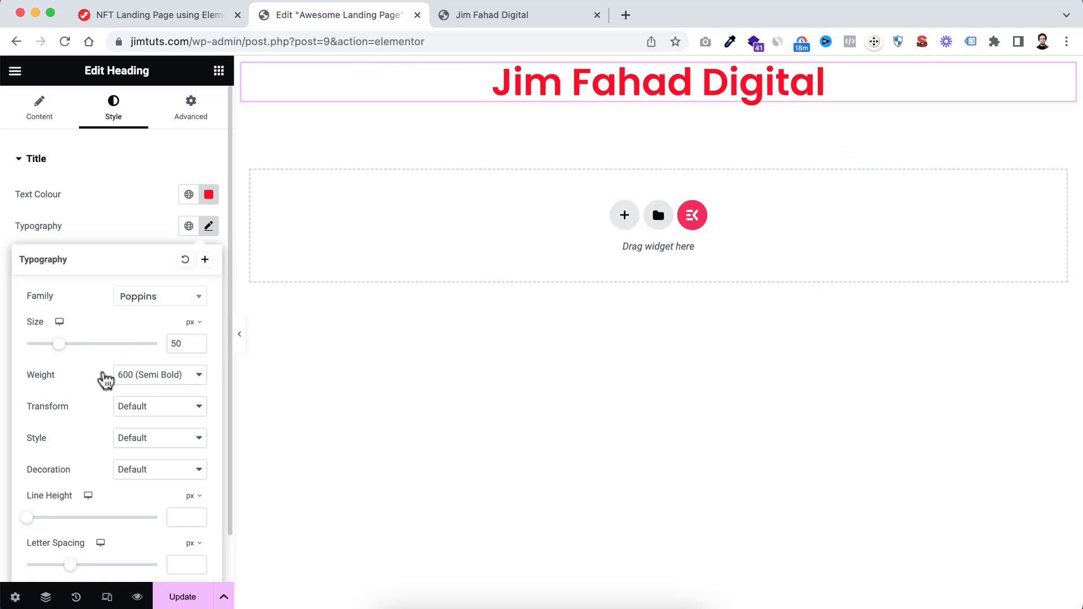
Set the heading's font weight to 900 (Black)
click(151, 376)
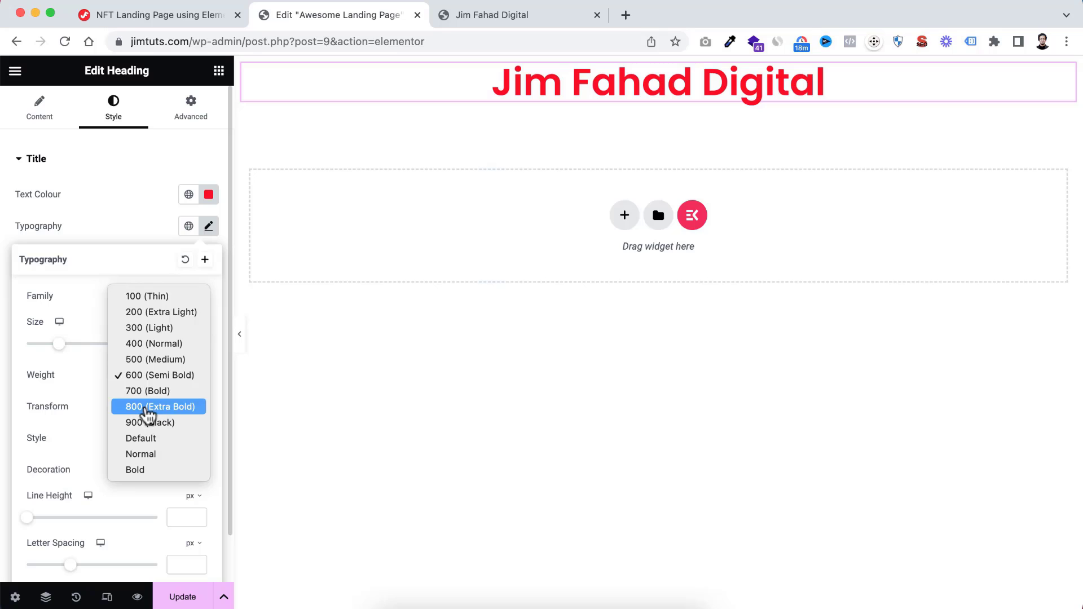
click(147, 408)
click(156, 385)
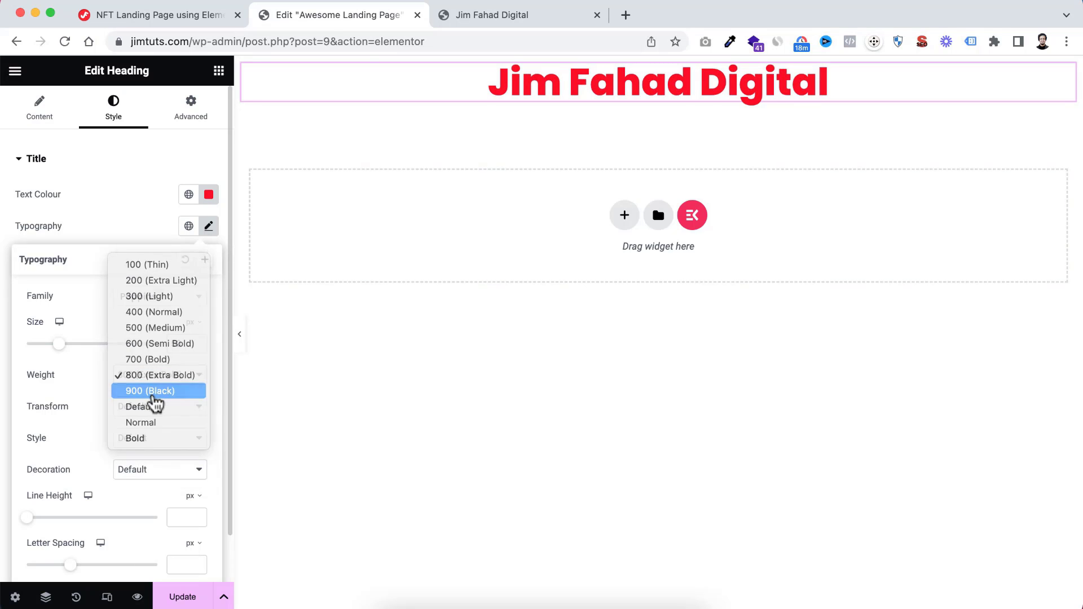
click(154, 395)
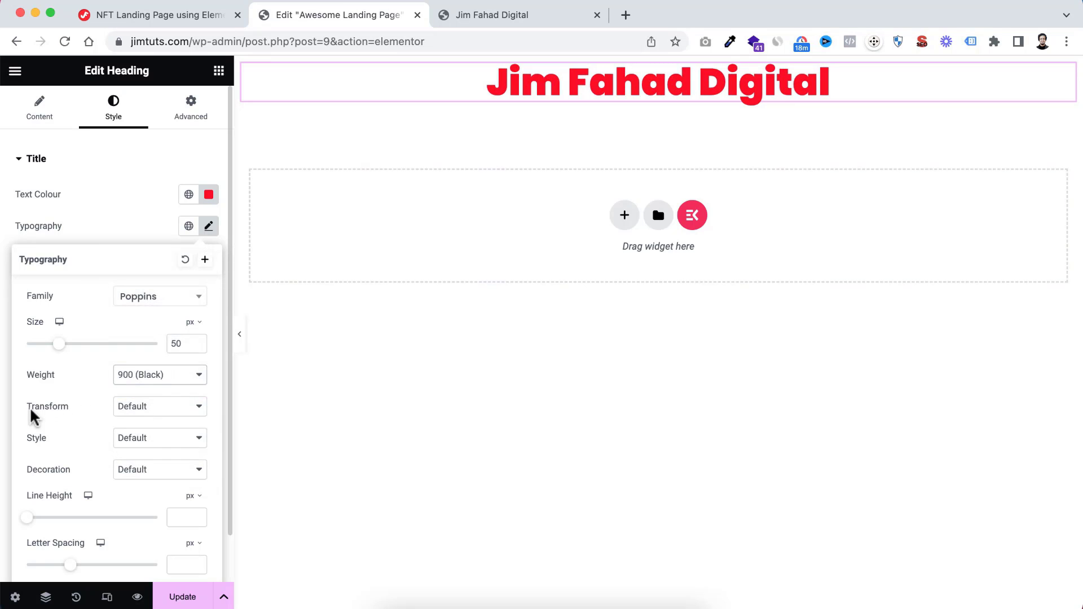
Try the Lowercase and Uppercase text transforms on the heading, and restore the transform to Default
click(138, 410)
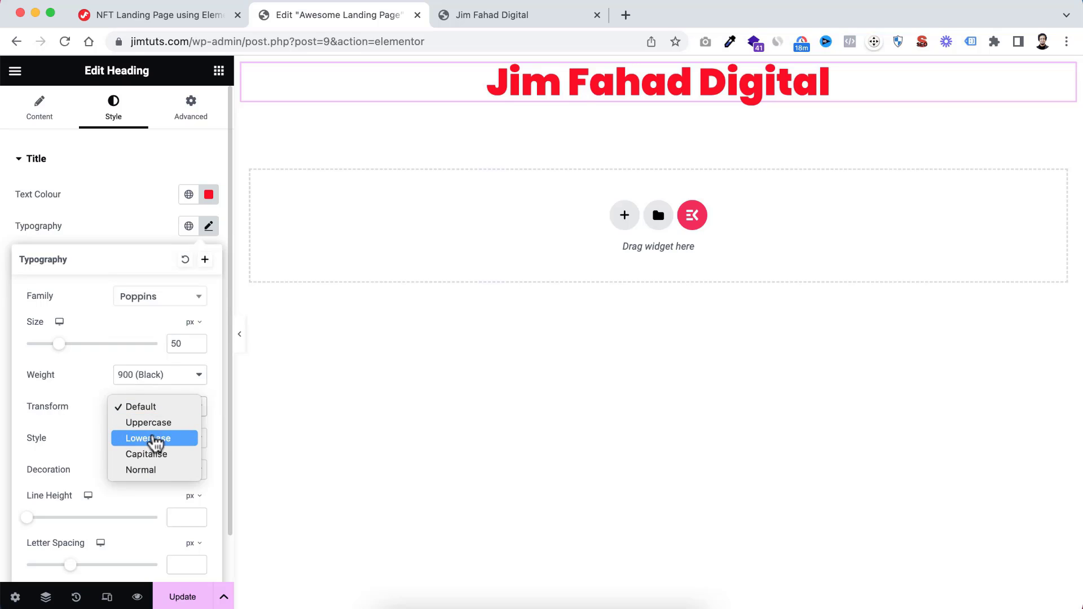
click(152, 438)
click(150, 413)
click(149, 393)
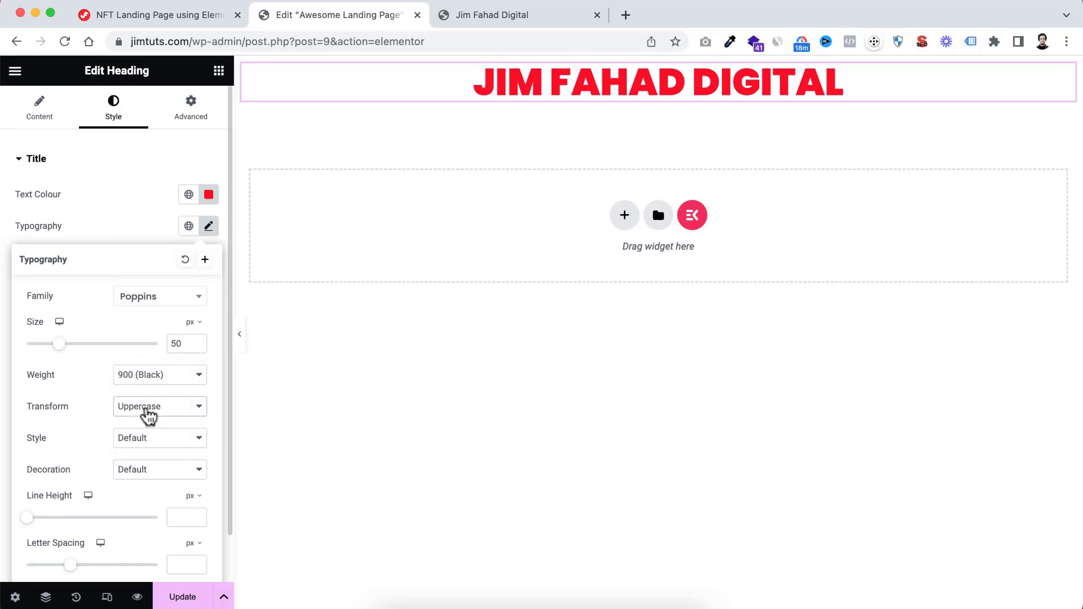
click(147, 413)
click(140, 391)
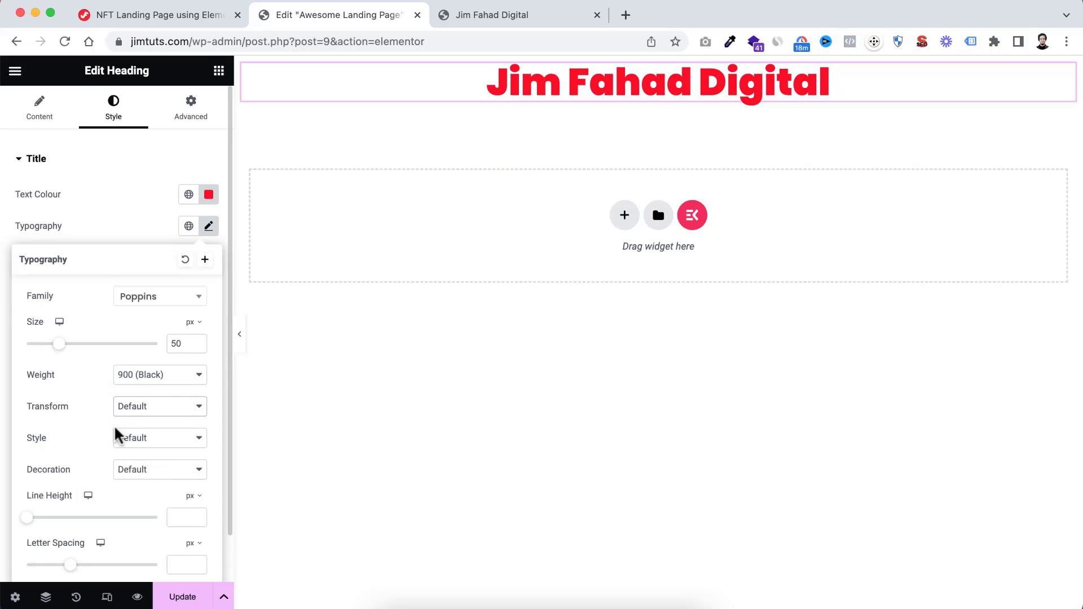
Try the Italic font style on the heading, and restore the style to Default
click(151, 443)
click(140, 473)
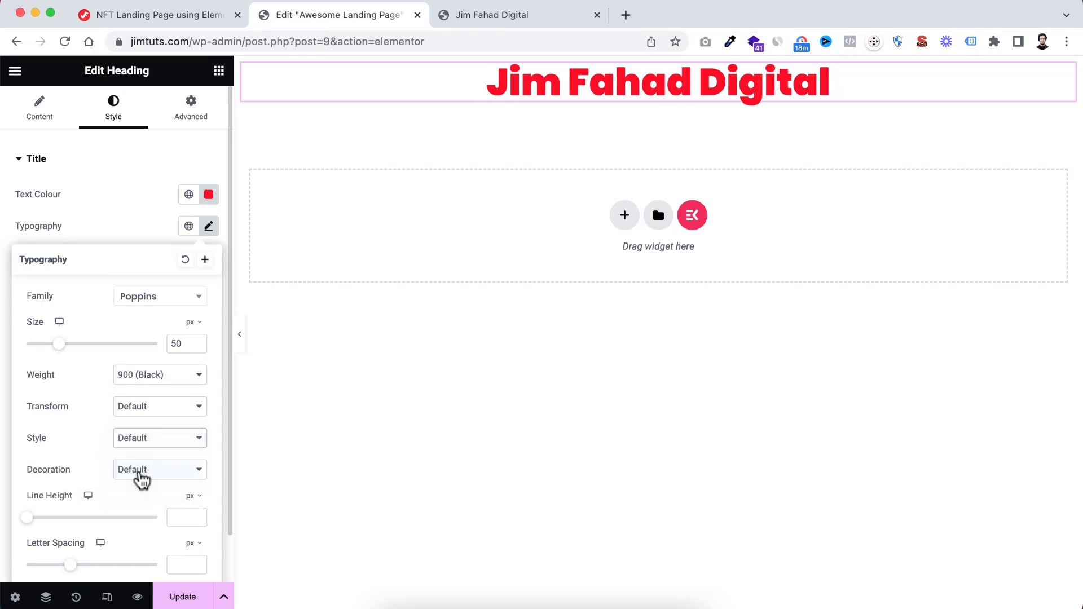
click(153, 445)
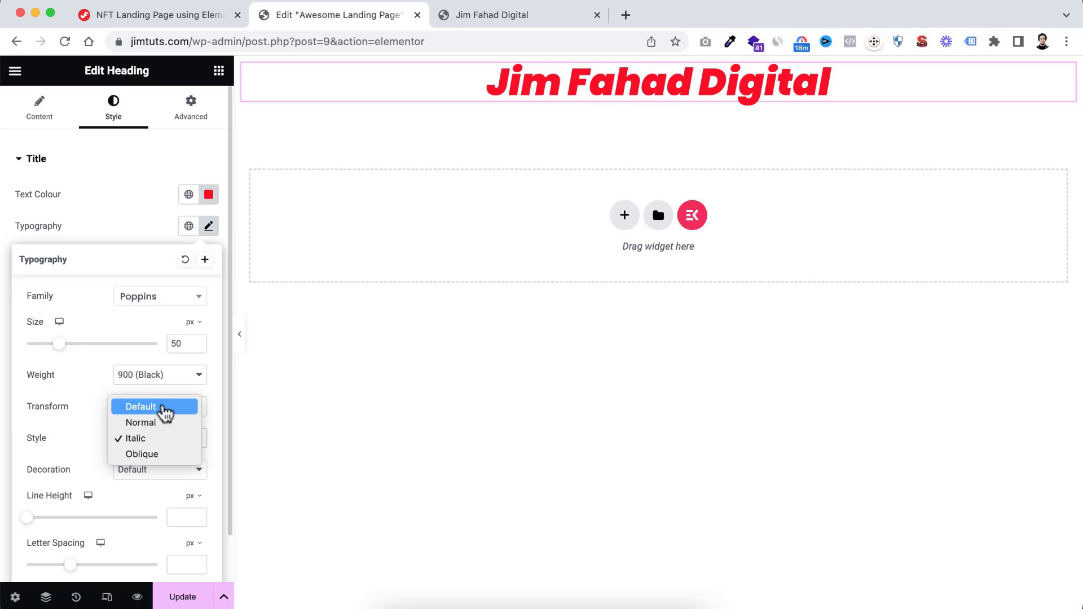
click(161, 407)
Try the Underline decoration on the heading, restore it to Default, and close the typography settings
click(139, 476)
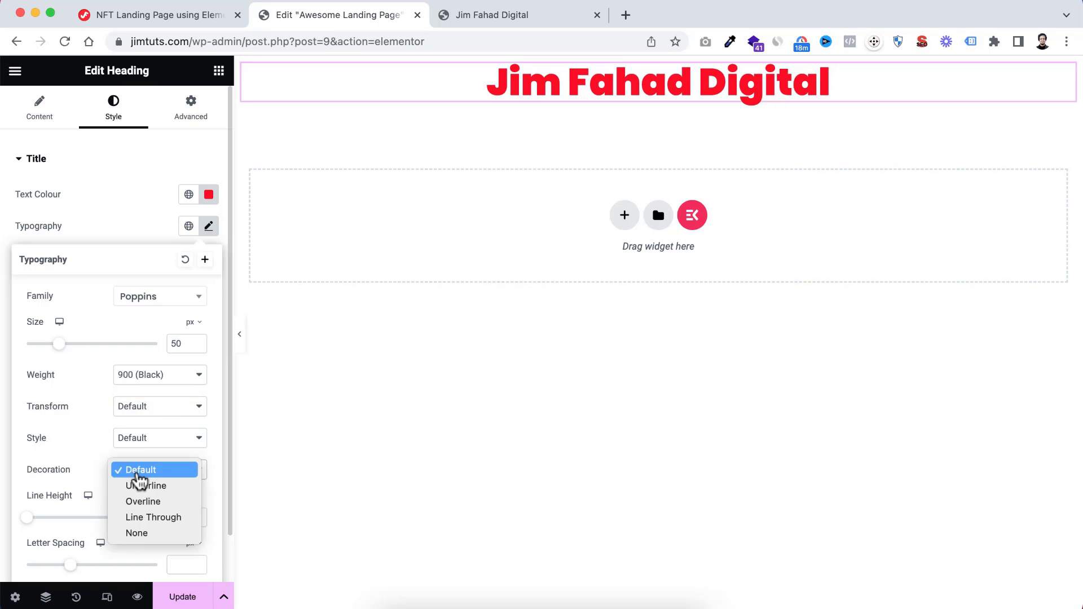
click(148, 485)
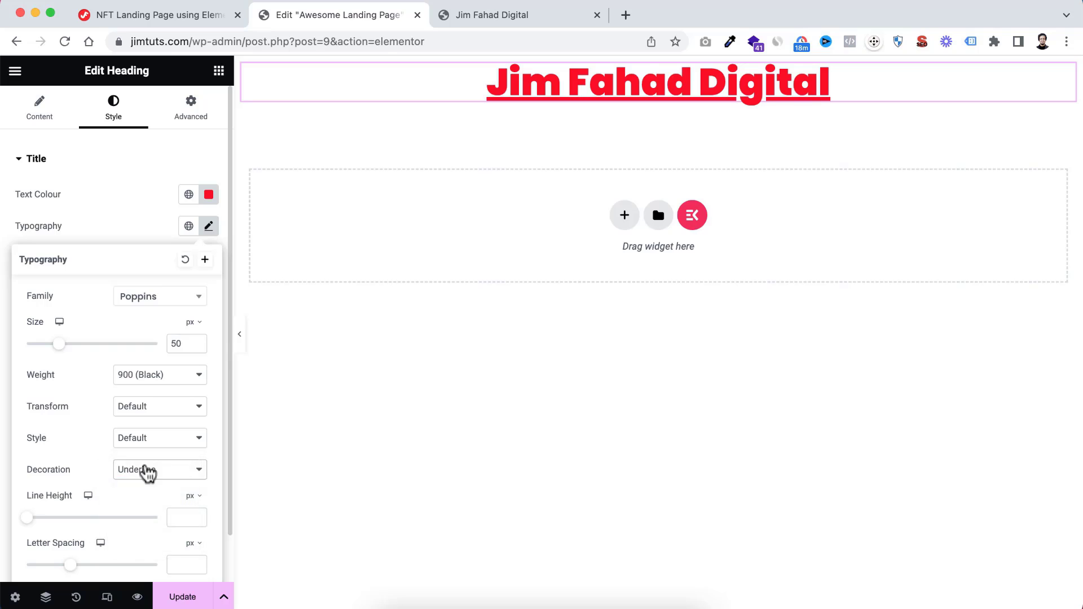
click(147, 470)
click(145, 455)
scroll(105, 437, down, 2)
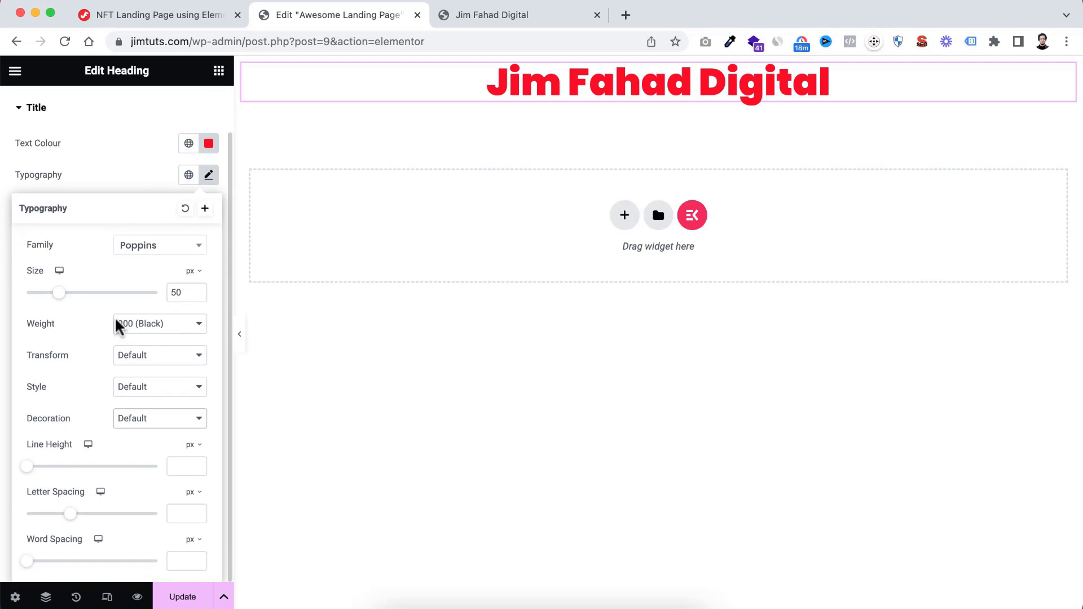
click(131, 167)
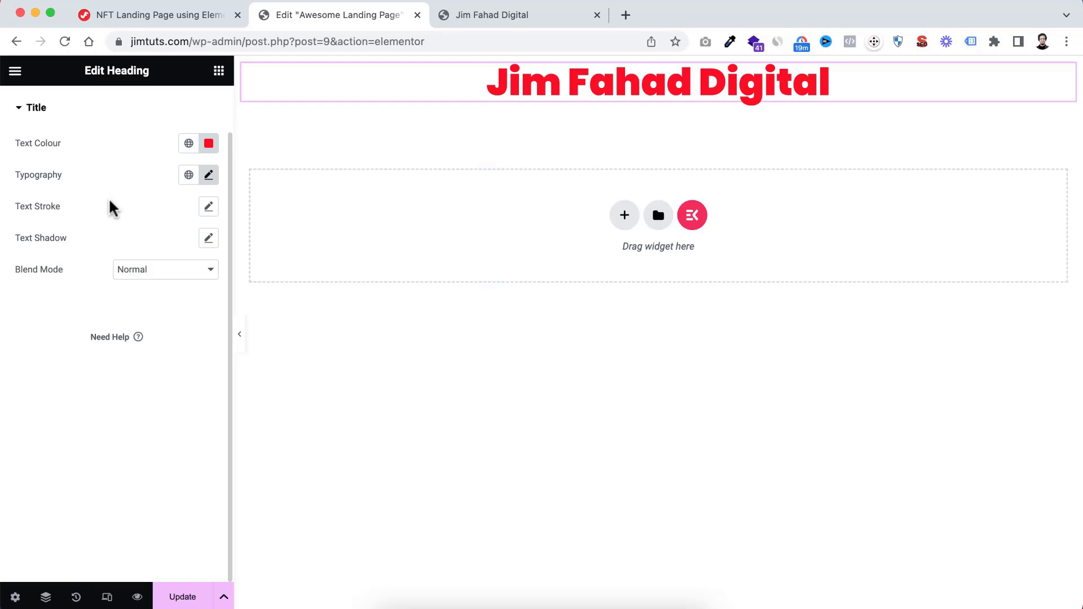
Add a Button widget directly below the heading
scroll(136, 204, up, 2)
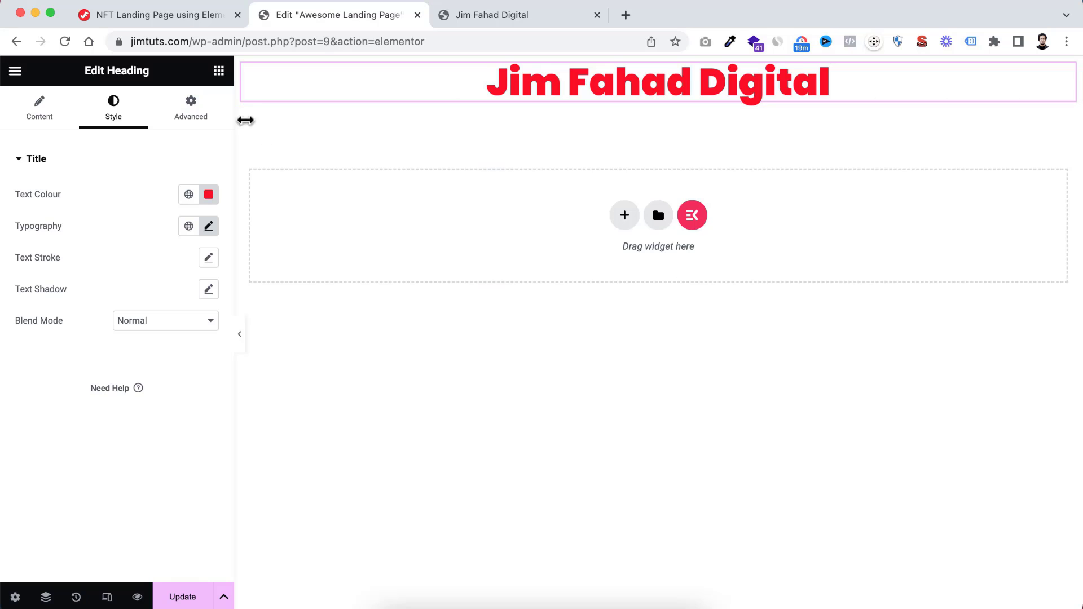
click(219, 72)
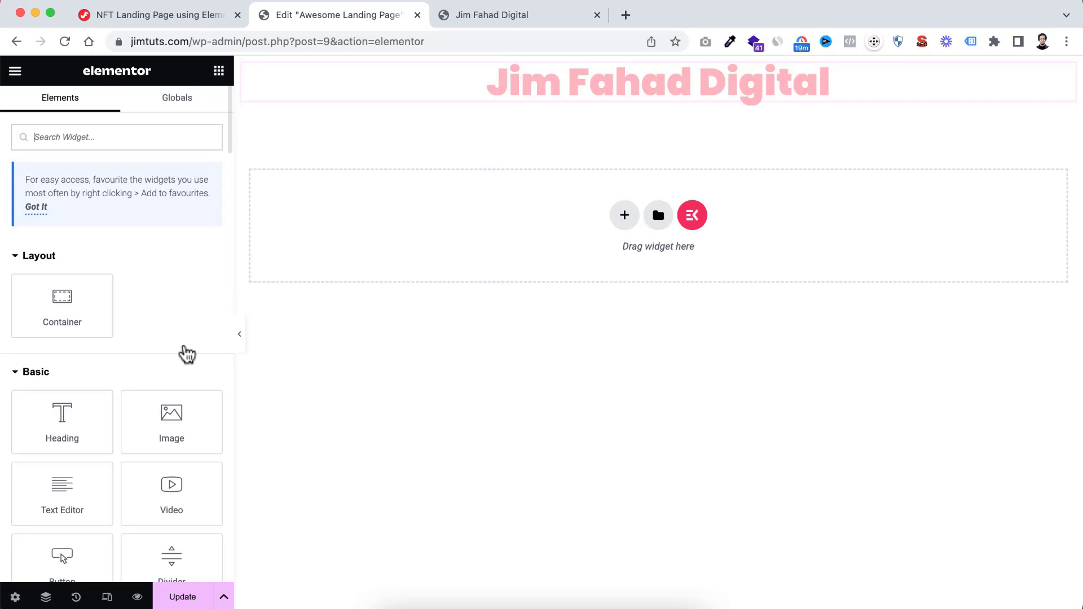
scroll(182, 360, down, 3)
scroll(184, 362, down, 1)
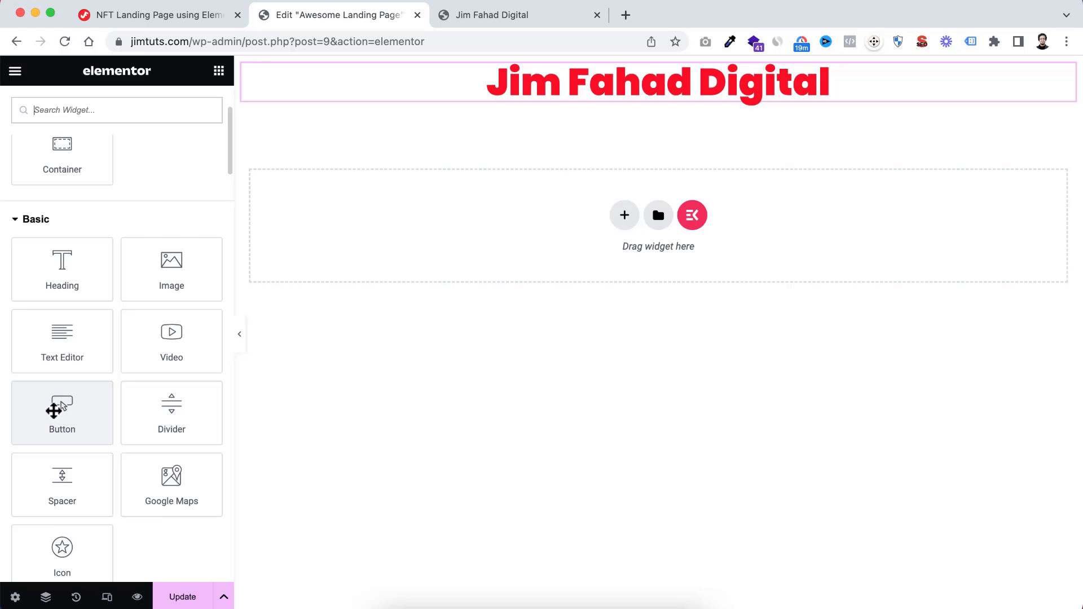
drag(53, 410, 639, 104)
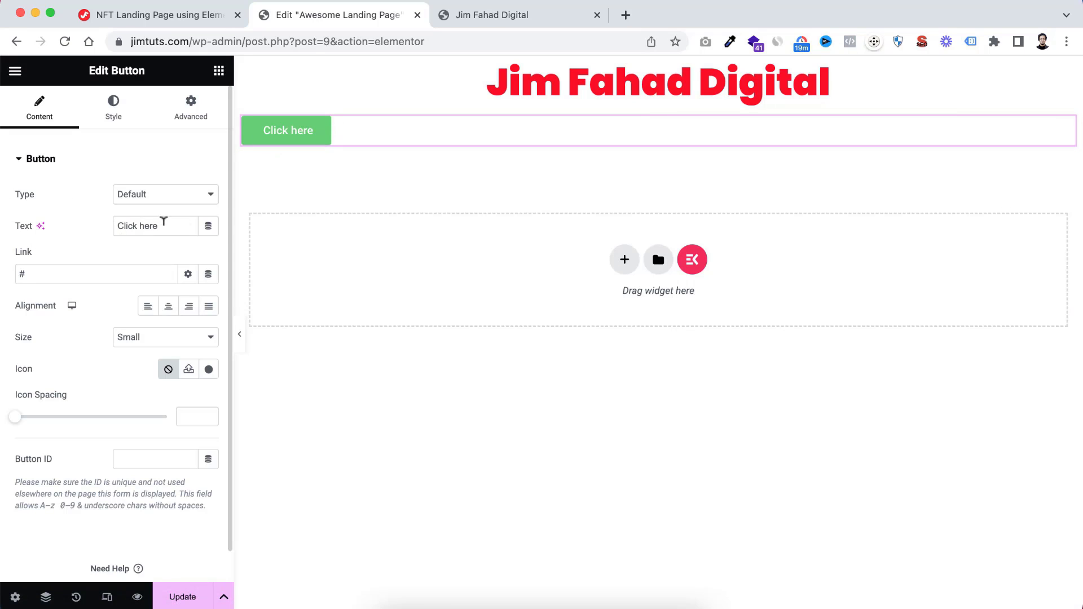
Set the button's text to "Contact Here" and its link to the site owner's website URL
drag(164, 221, 65, 233)
text(Contac)
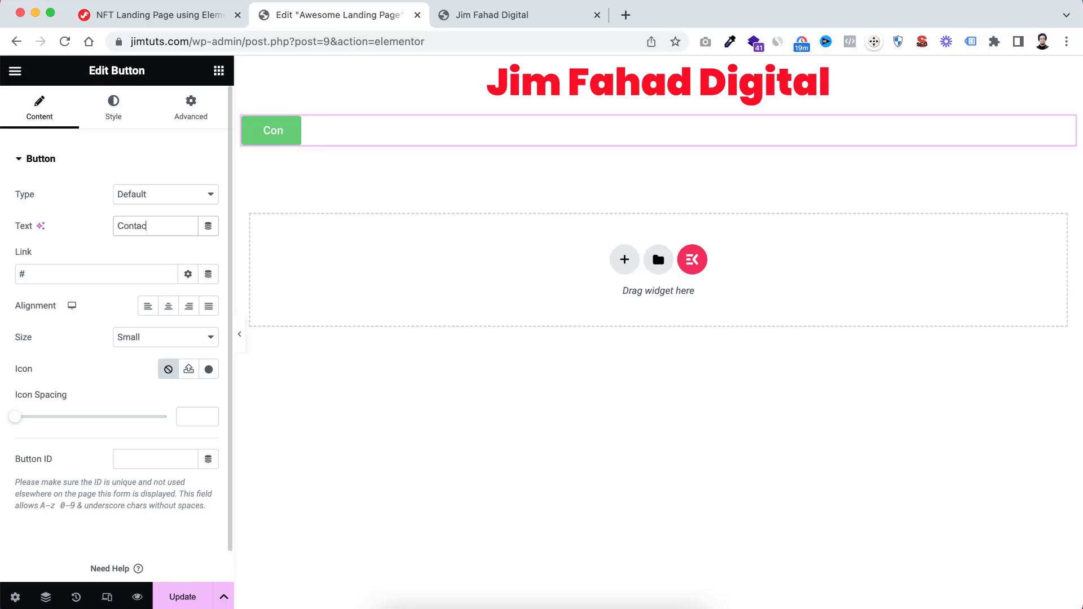
text(t Here)
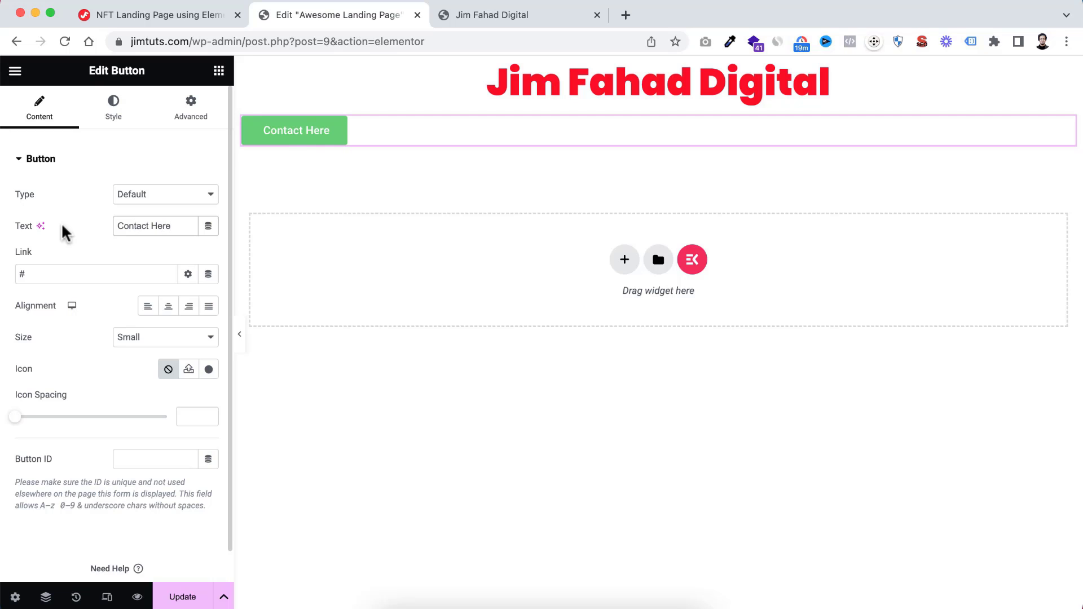
click(31, 269)
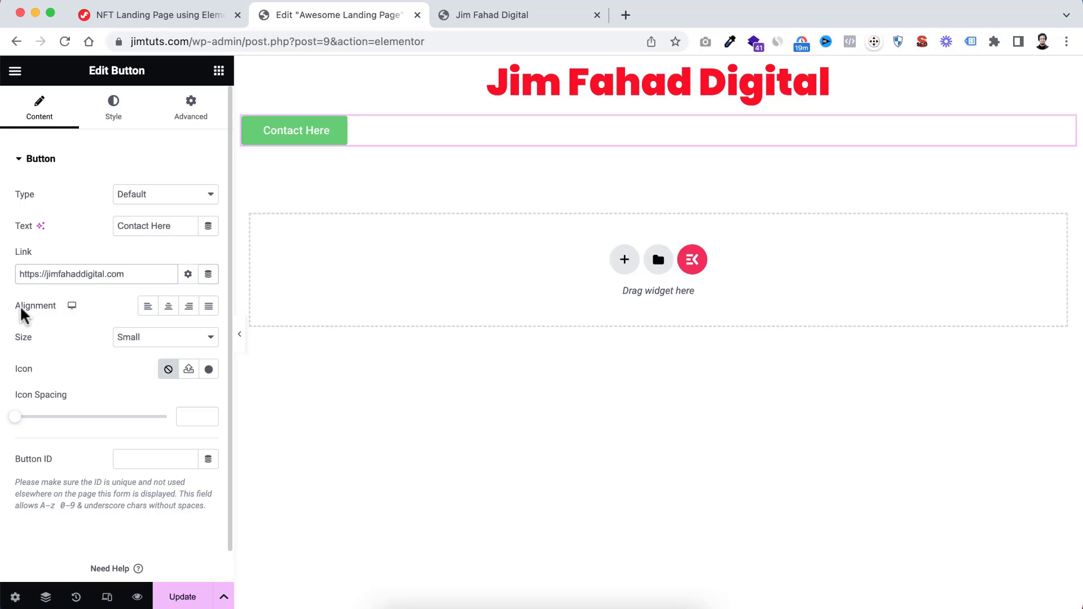
Try right alignment on the Contact Here button, and set its alignment to center
click(187, 308)
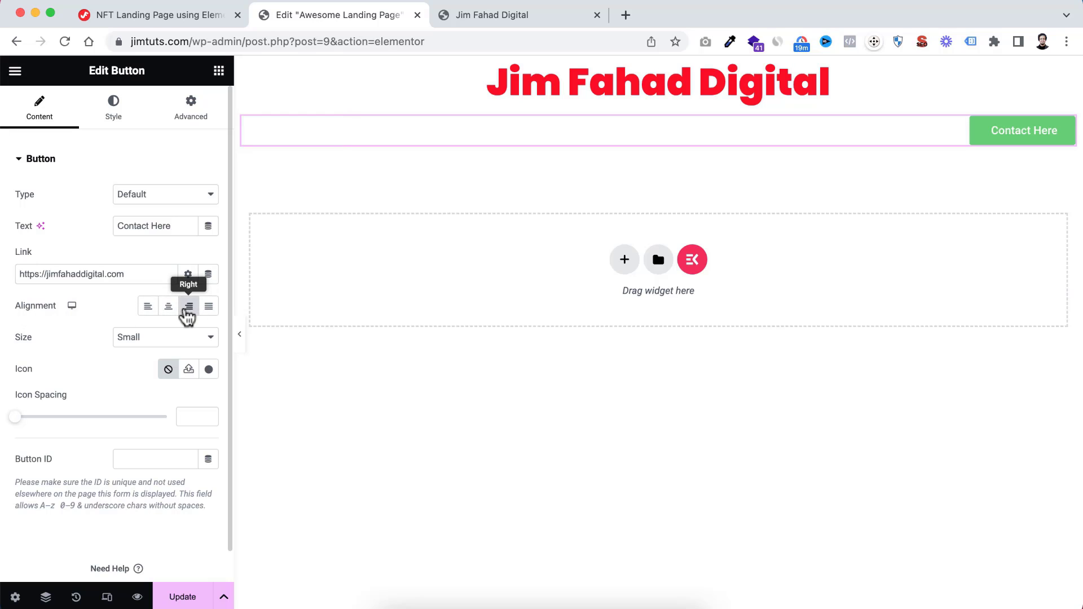
click(168, 309)
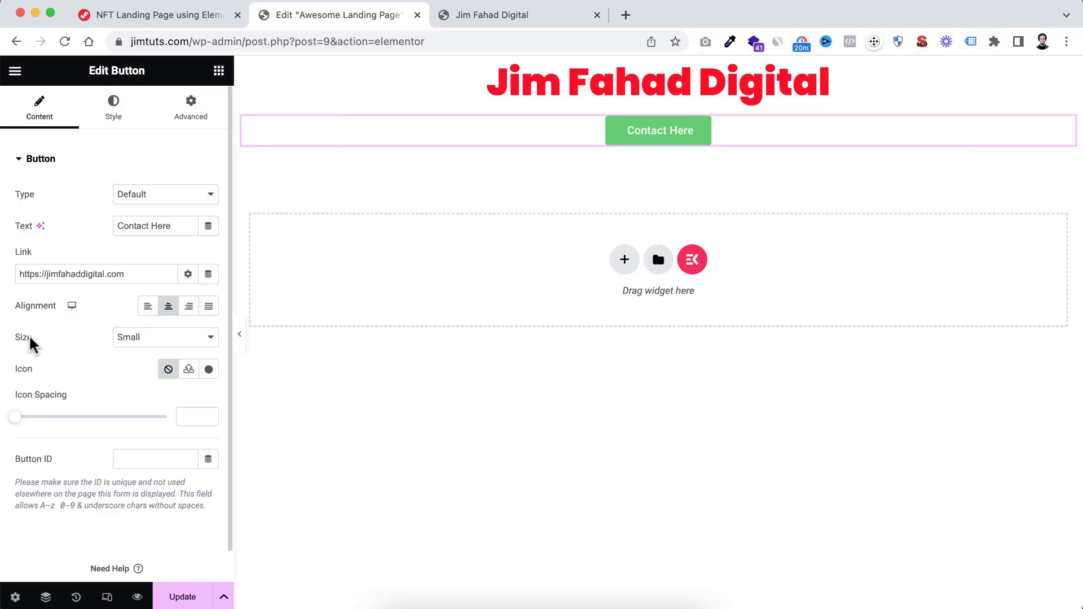
Try the Medium and Large sizes on the button, and restore the size to Small
click(139, 346)
click(142, 351)
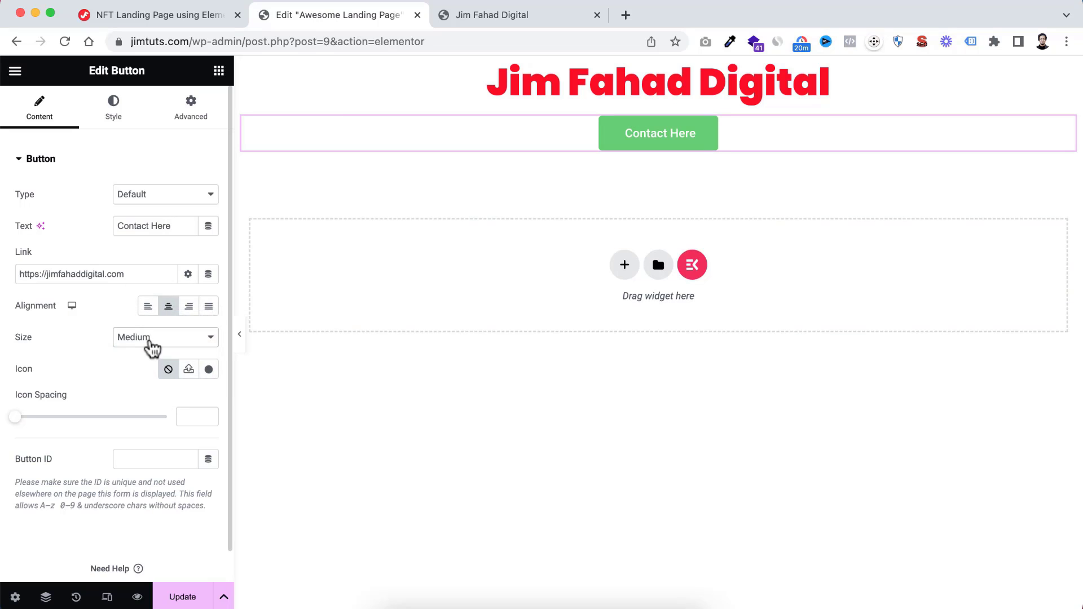
click(150, 348)
click(151, 353)
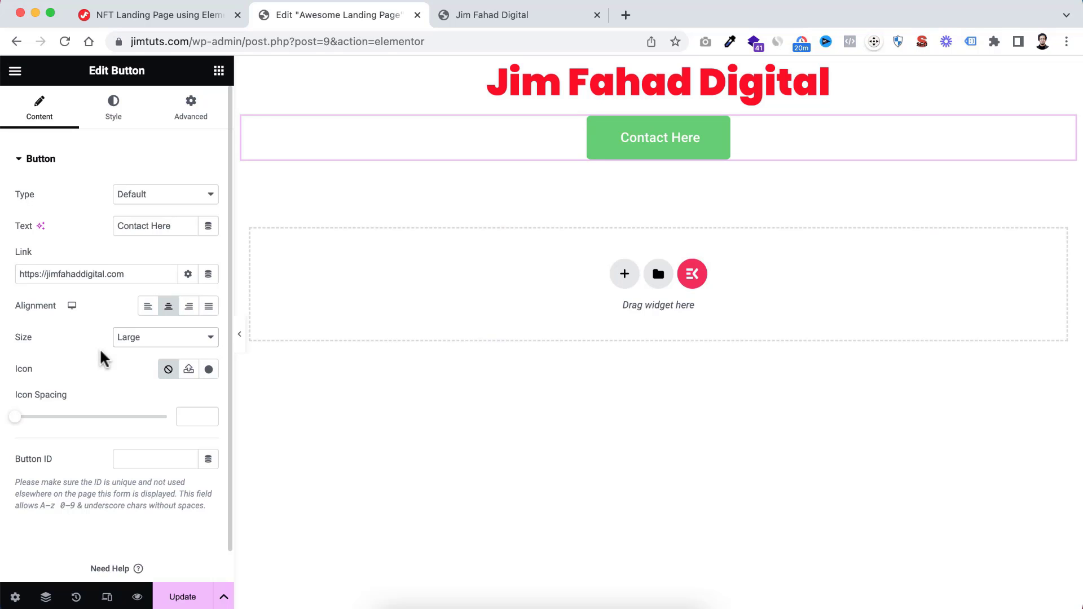
click(145, 338)
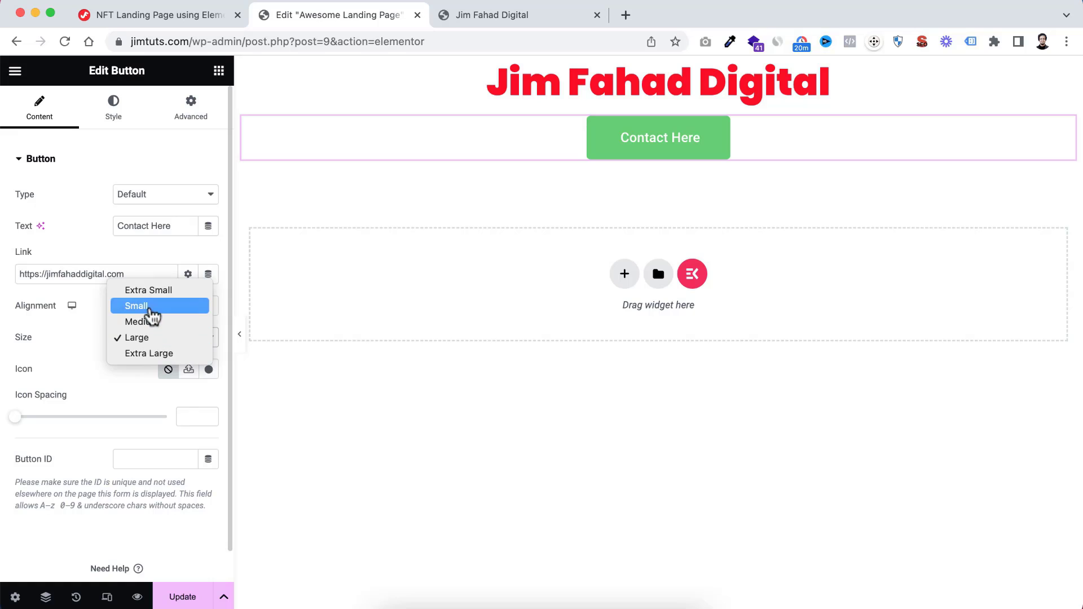
click(149, 314)
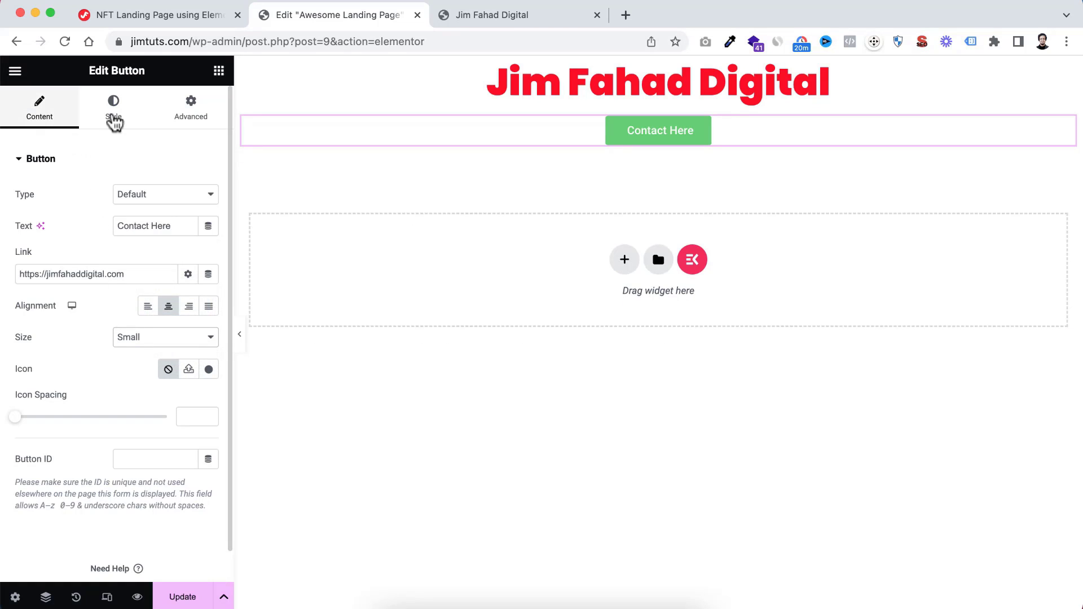
Set the button's normal-state background colour to blue, #2E3DFF
click(118, 118)
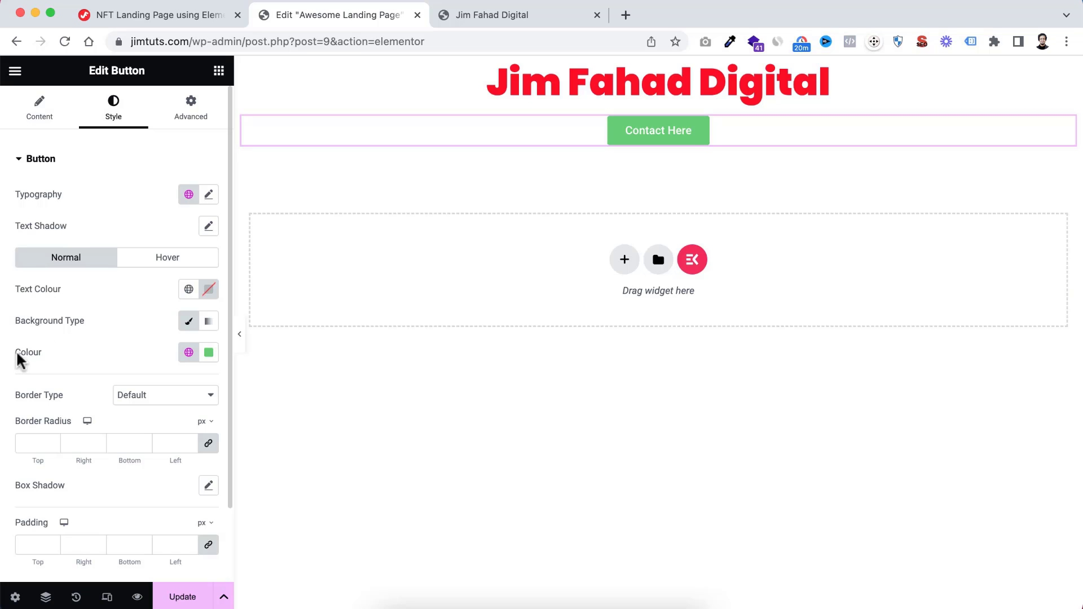
click(209, 354)
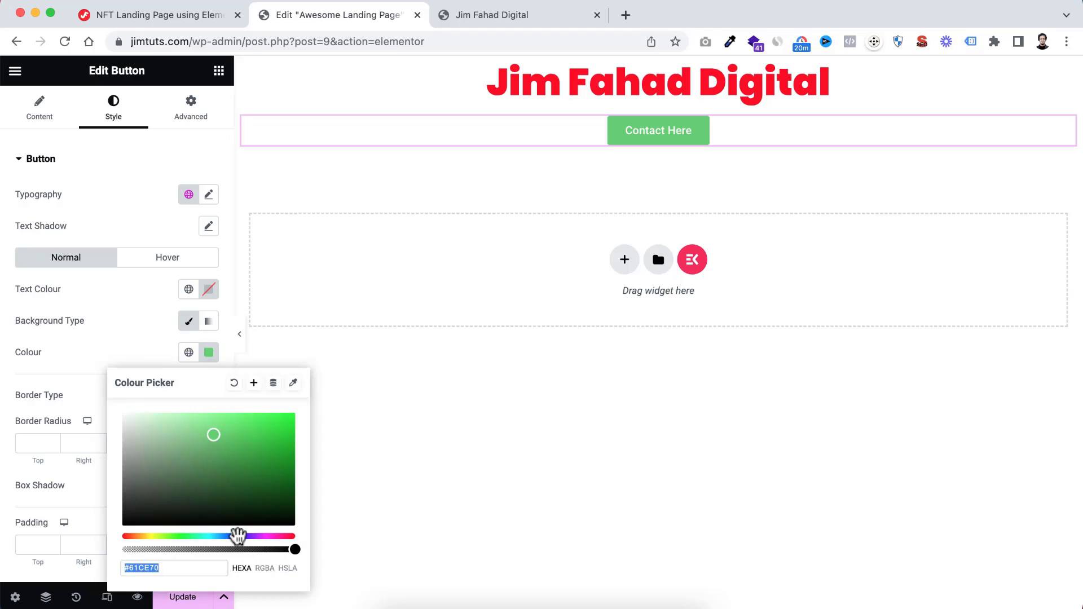
drag(232, 535, 235, 534)
drag(251, 435, 264, 412)
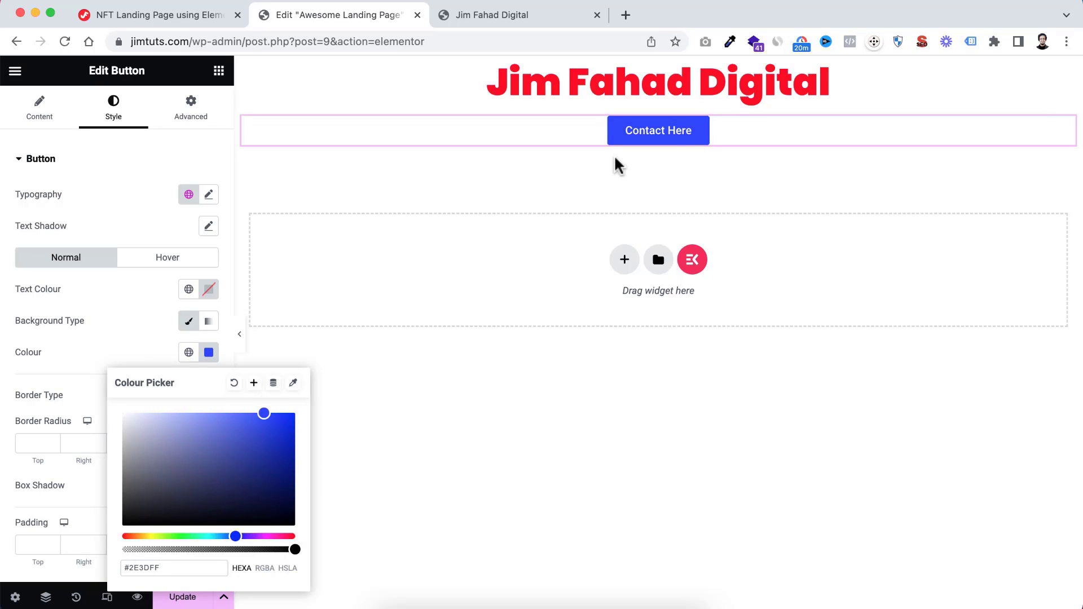
click(148, 342)
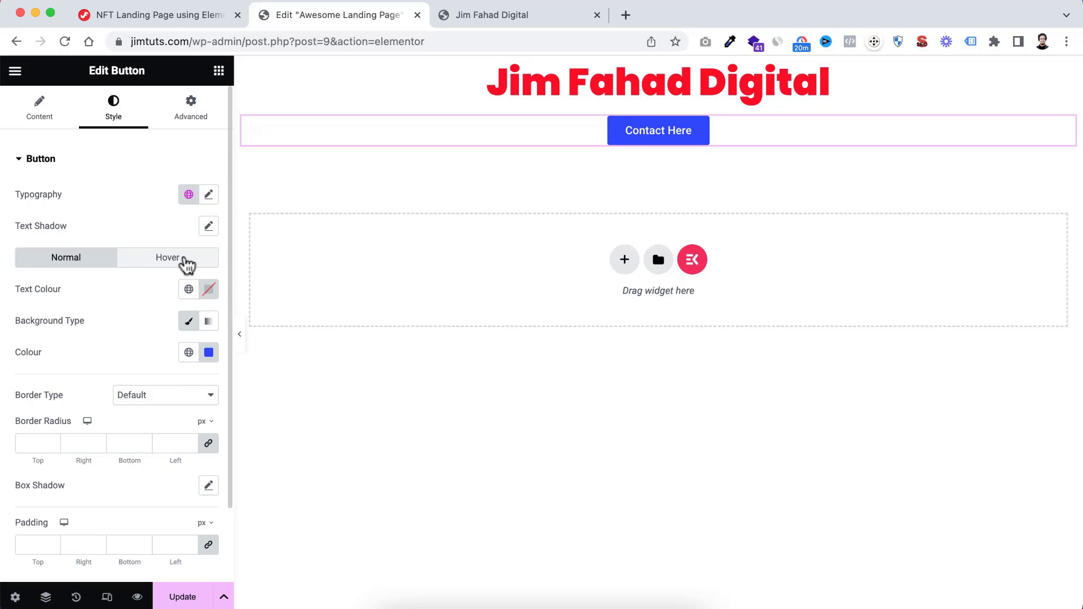
Set the button's hover-state background colour to red, #F00606
click(184, 260)
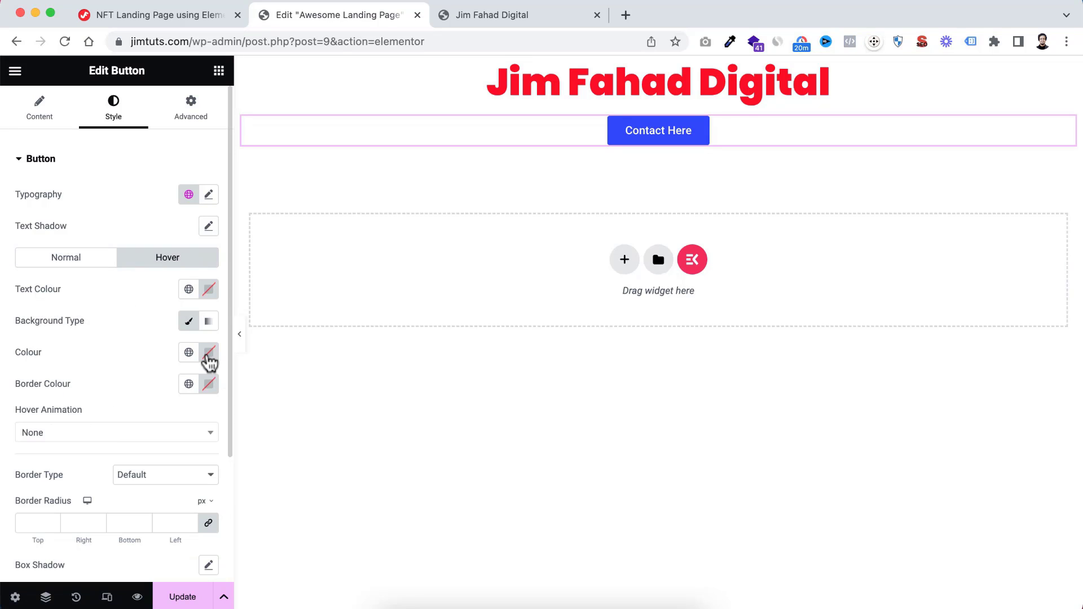
click(209, 353)
drag(278, 449, 292, 420)
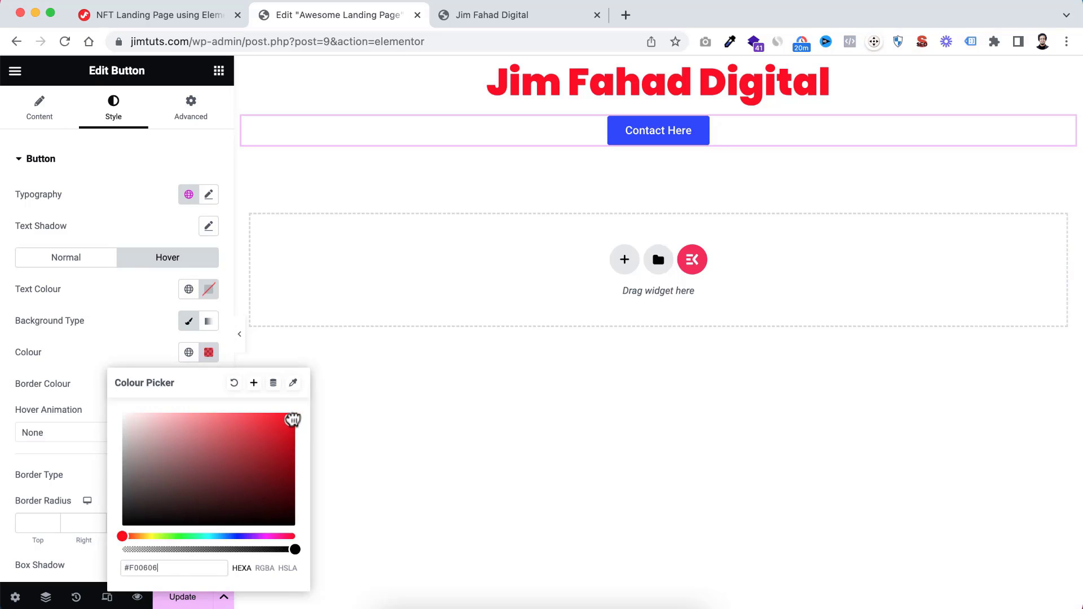
click(151, 362)
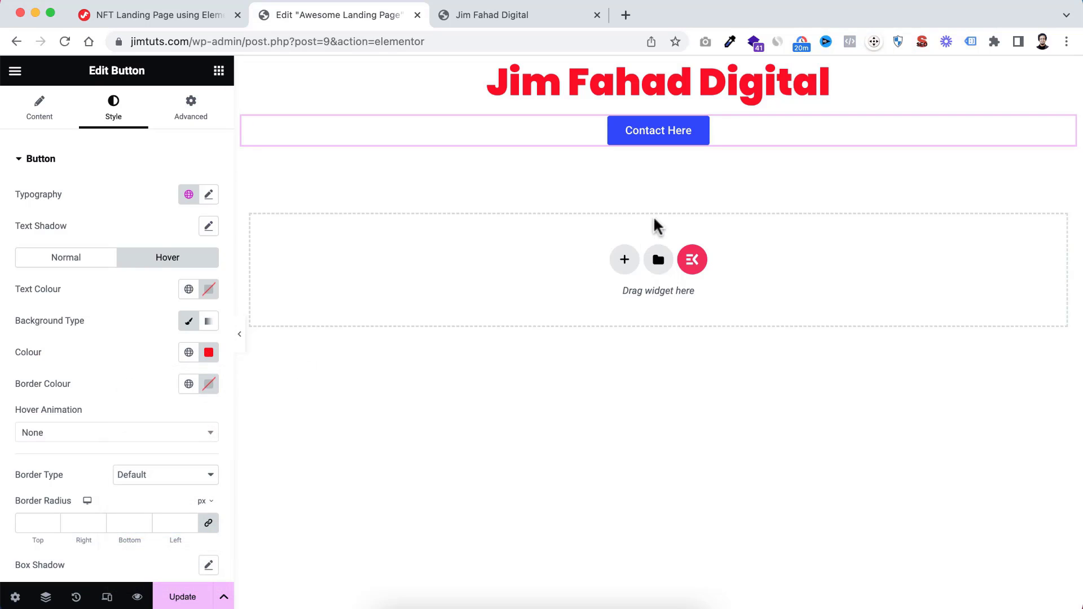
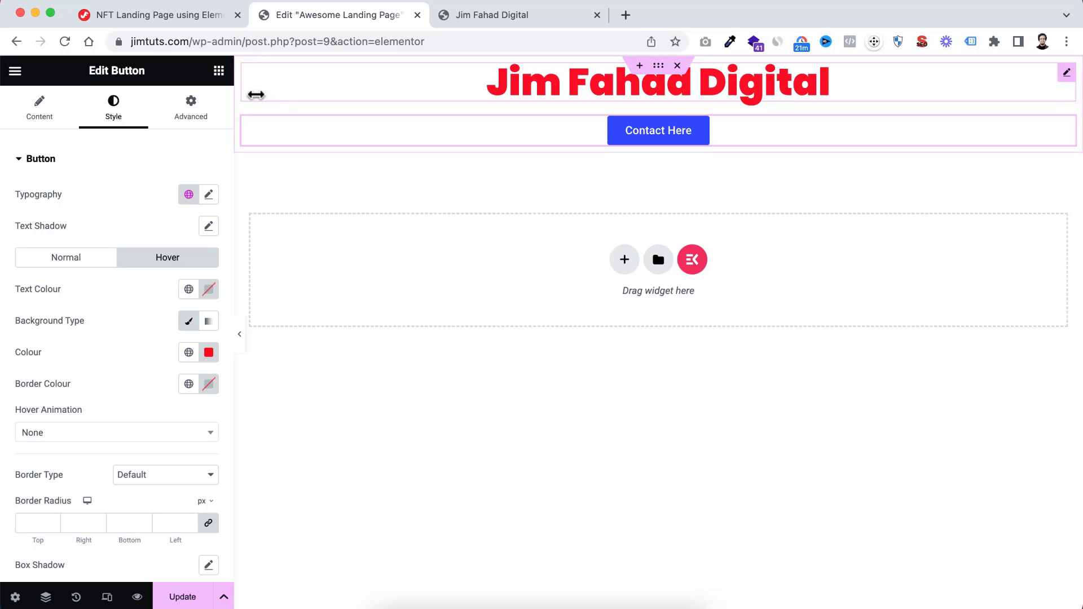
Browse the Layout and Basic groups of the Elementor widget list
click(218, 71)
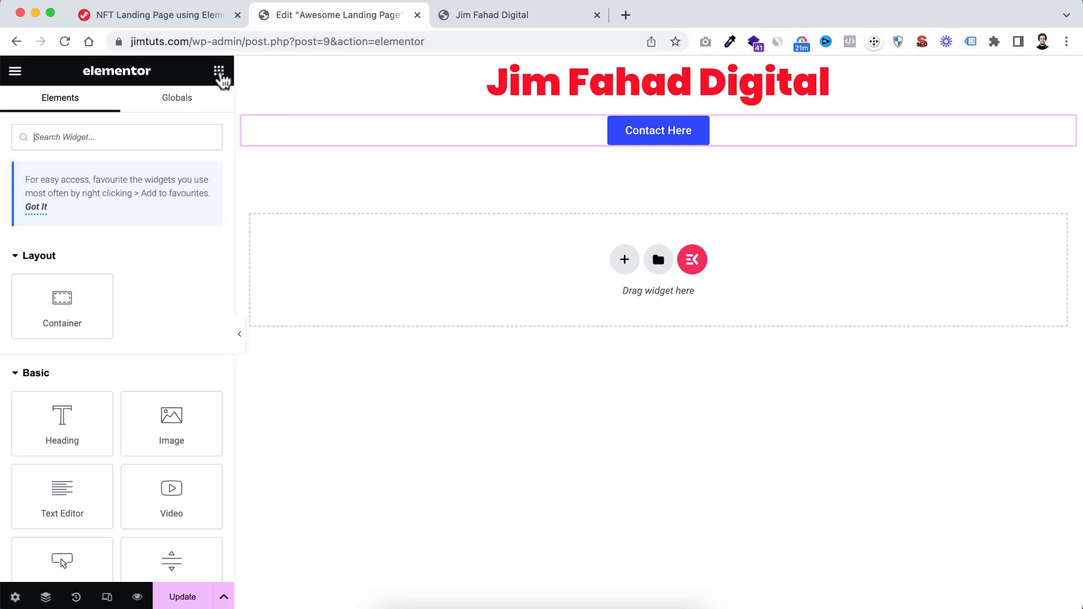
scroll(169, 350, down, 3)
scroll(117, 373, down, 1)
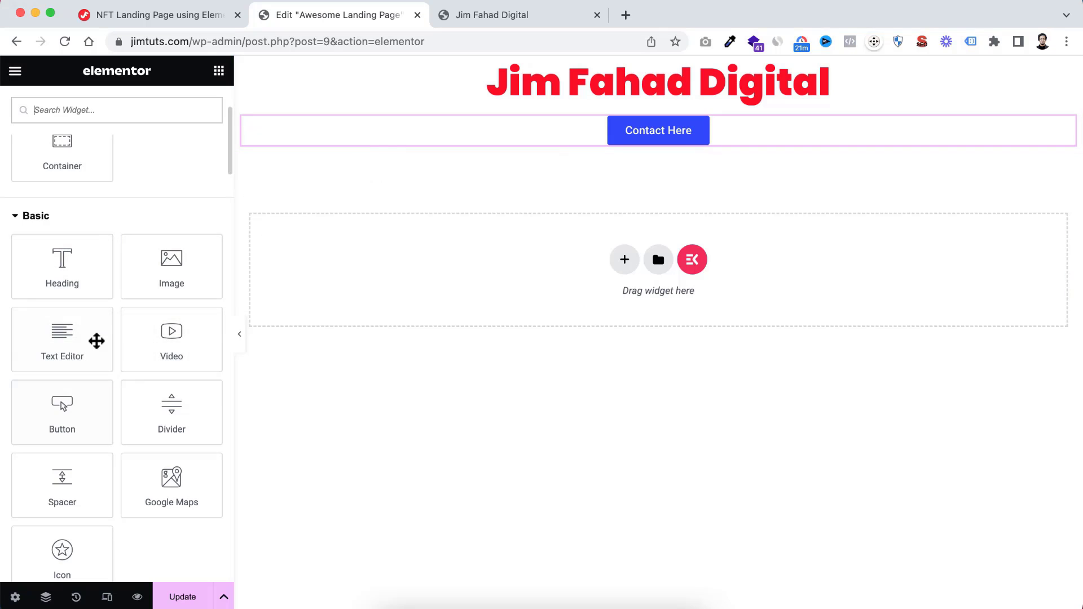
scroll(194, 341, up, 3)
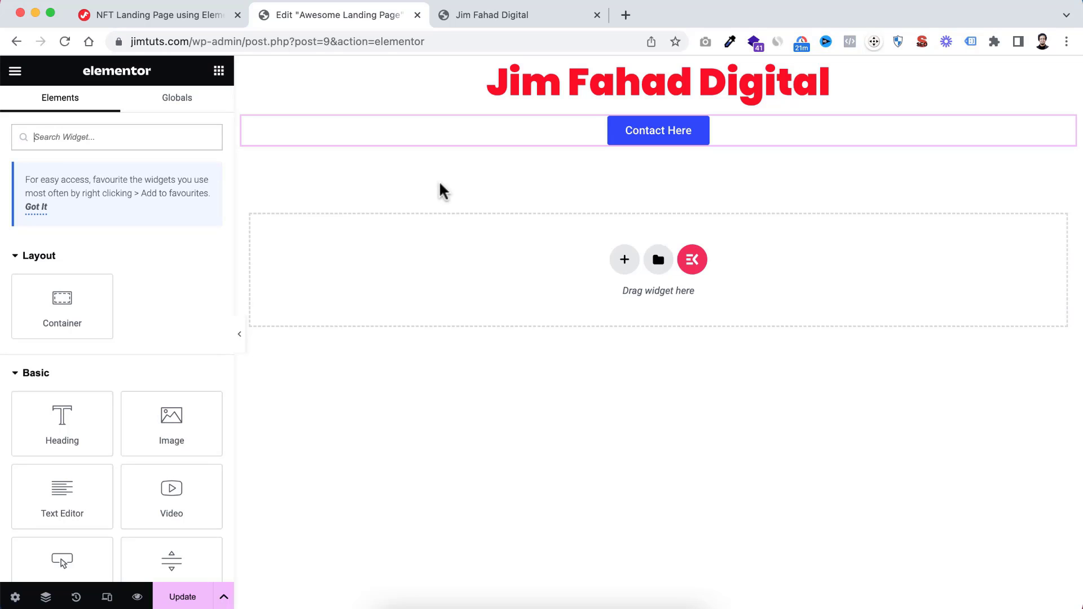
Review the red heading's content, text colour and typography settings
click(541, 88)
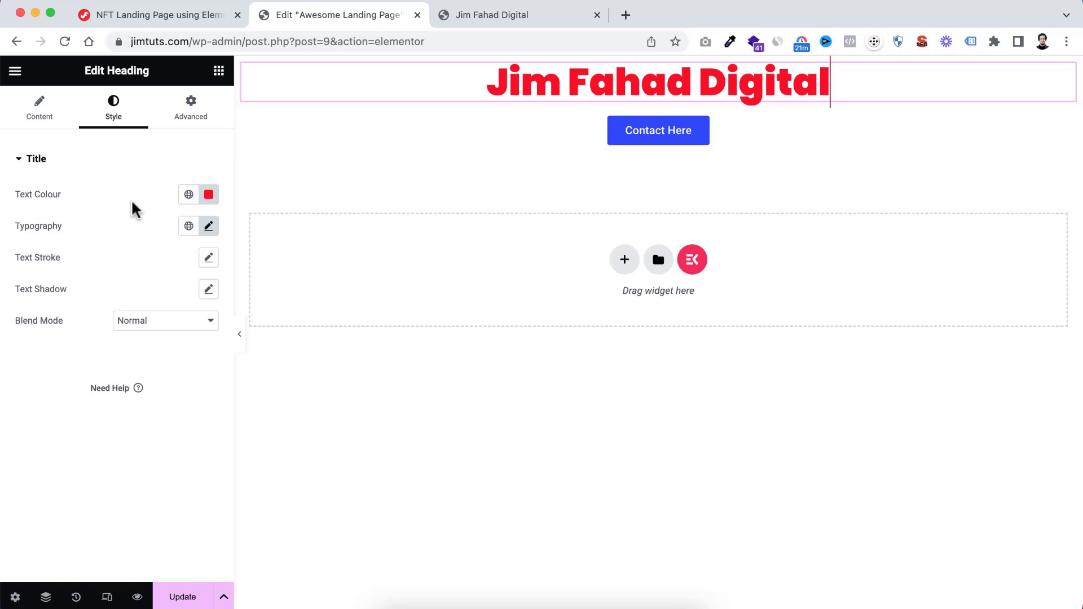
click(40, 116)
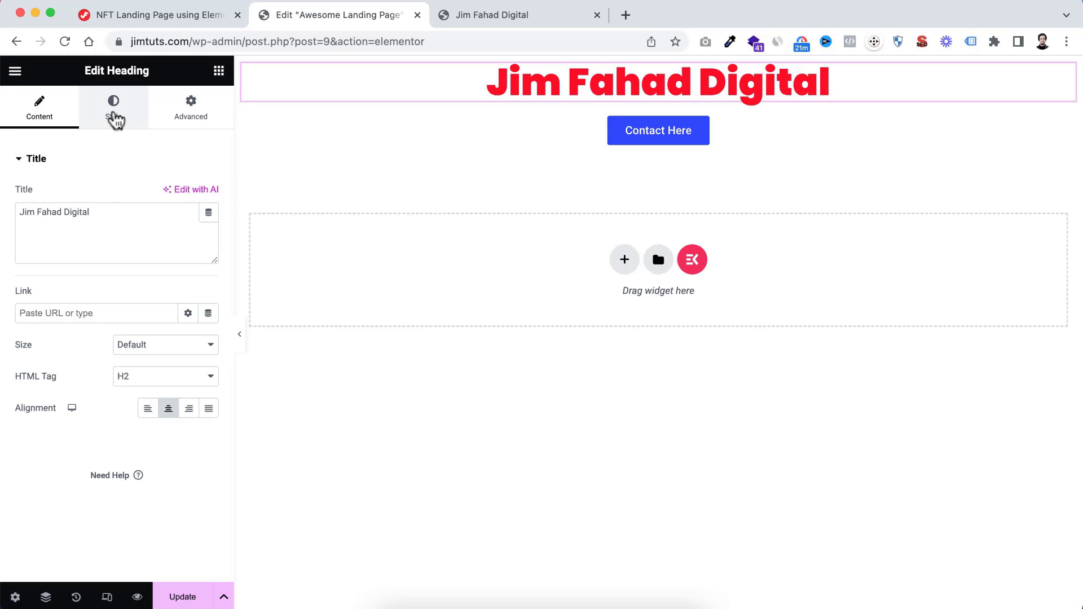
click(114, 113)
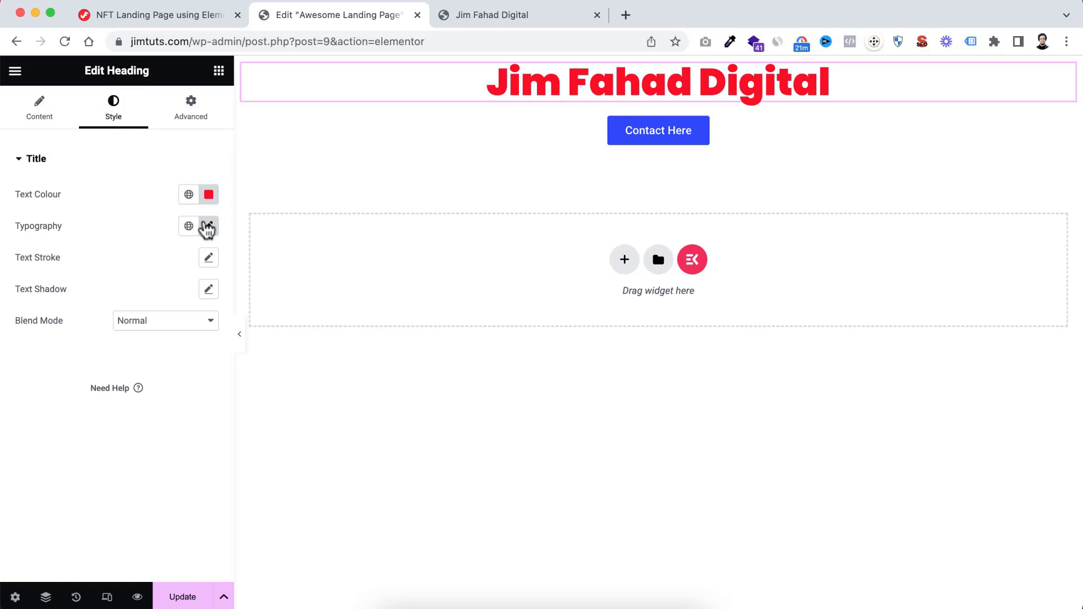
click(208, 227)
click(132, 209)
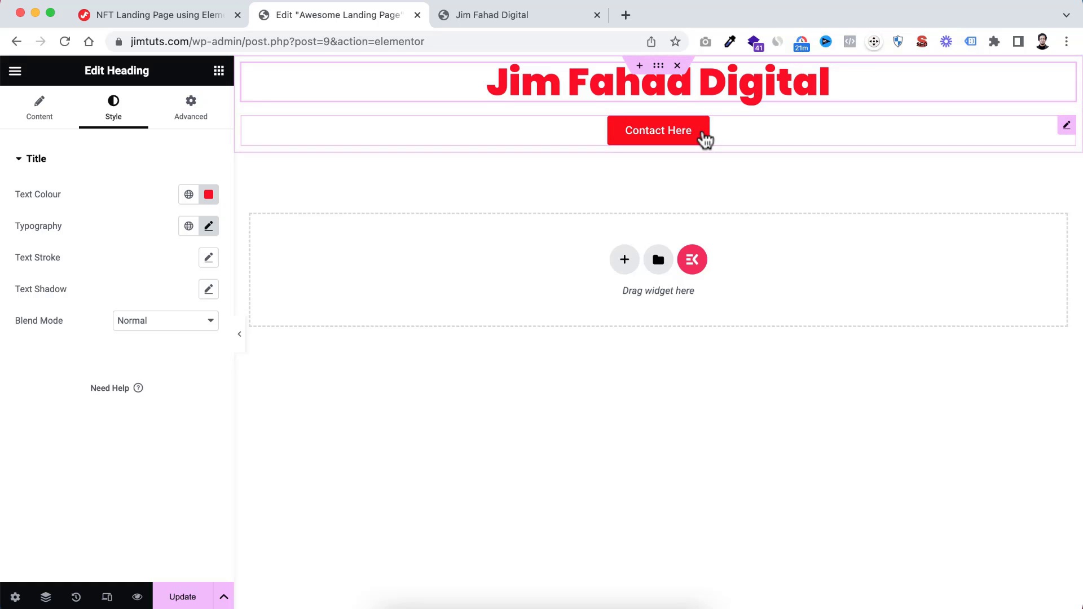
Review the Contact Here button's content and style settings, and delete the container holding the heading and button
click(698, 140)
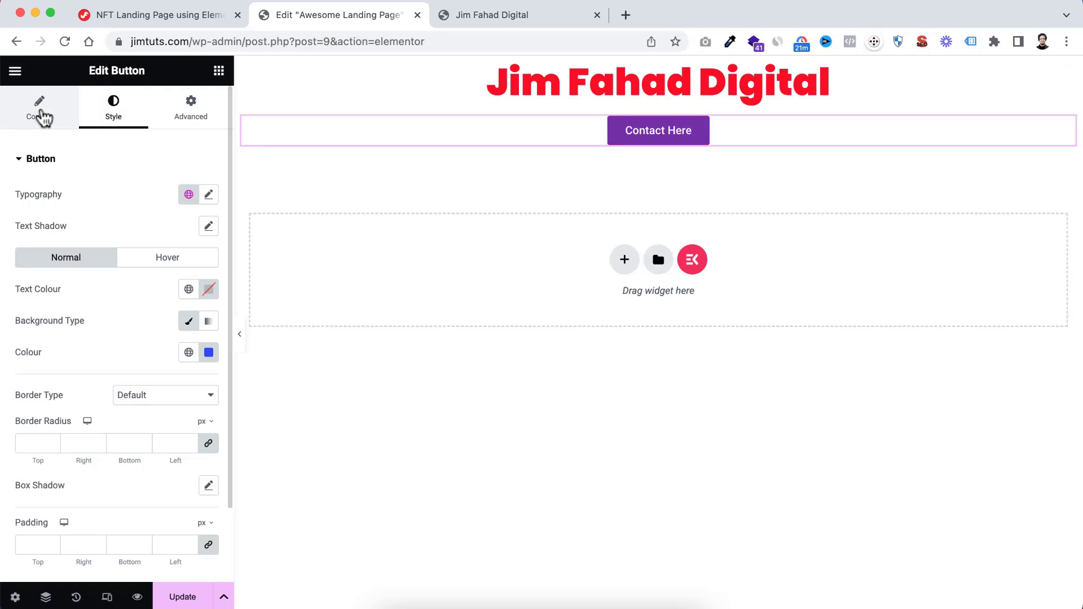
click(41, 113)
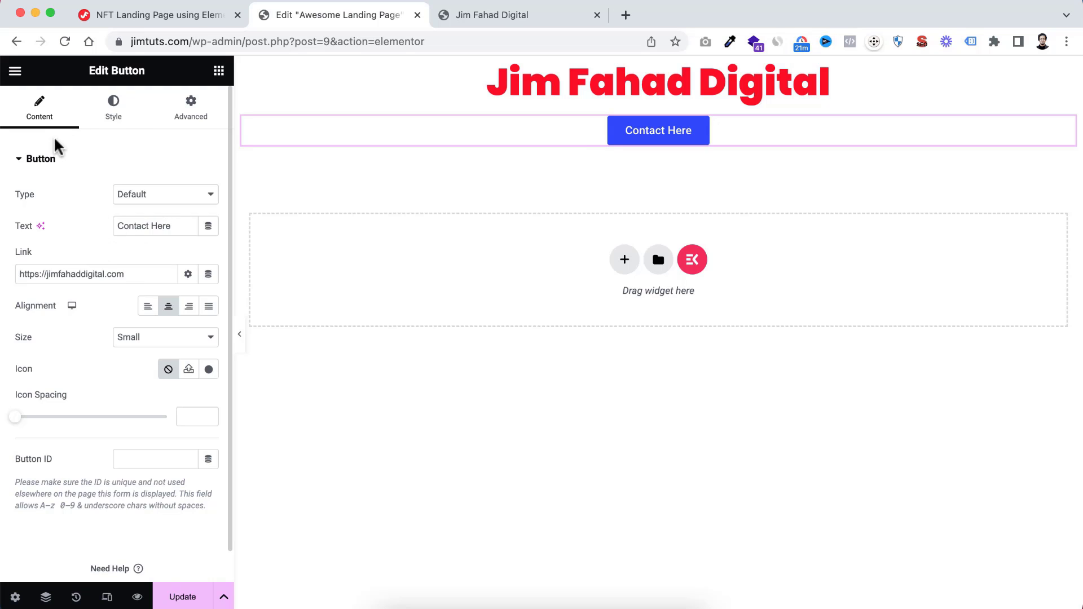
click(114, 119)
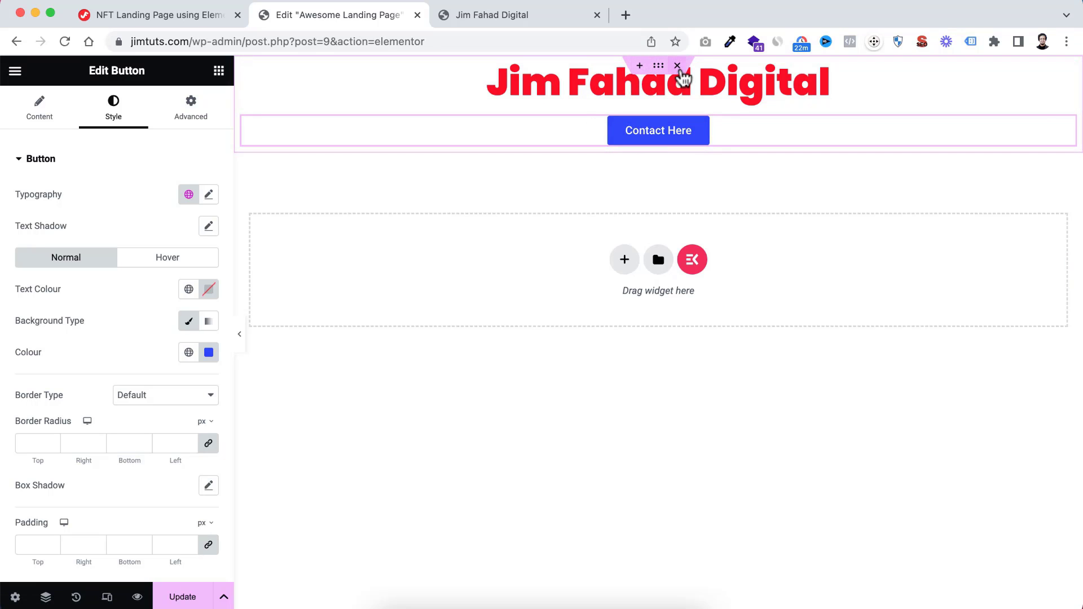
click(677, 66)
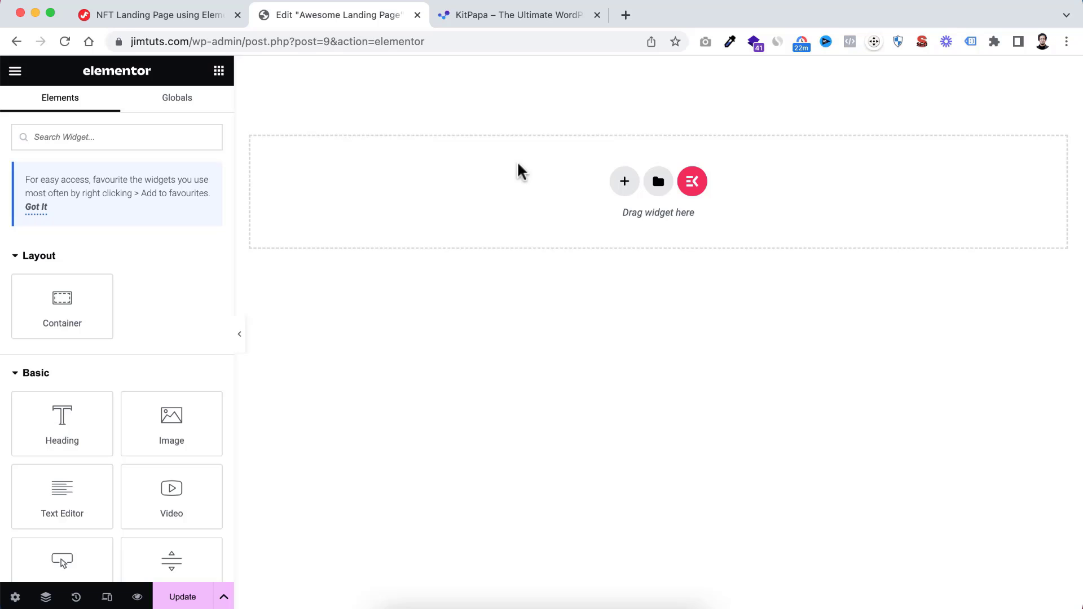
Switch to the KitPapa website and browse its ready-made WordPress template kits and list of categories
click(494, 23)
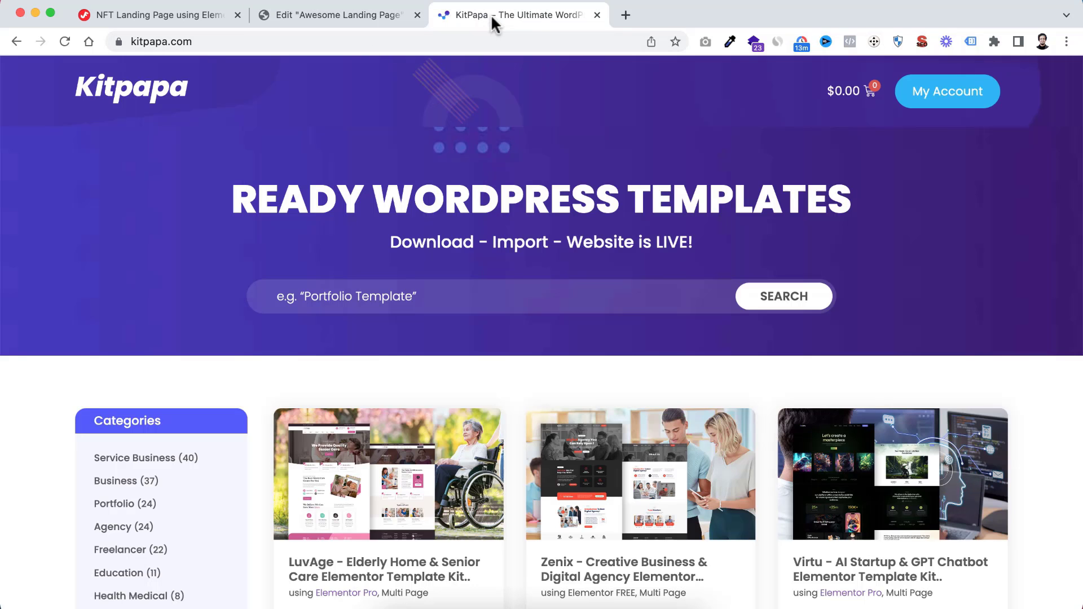
scroll(265, 416, down, 2)
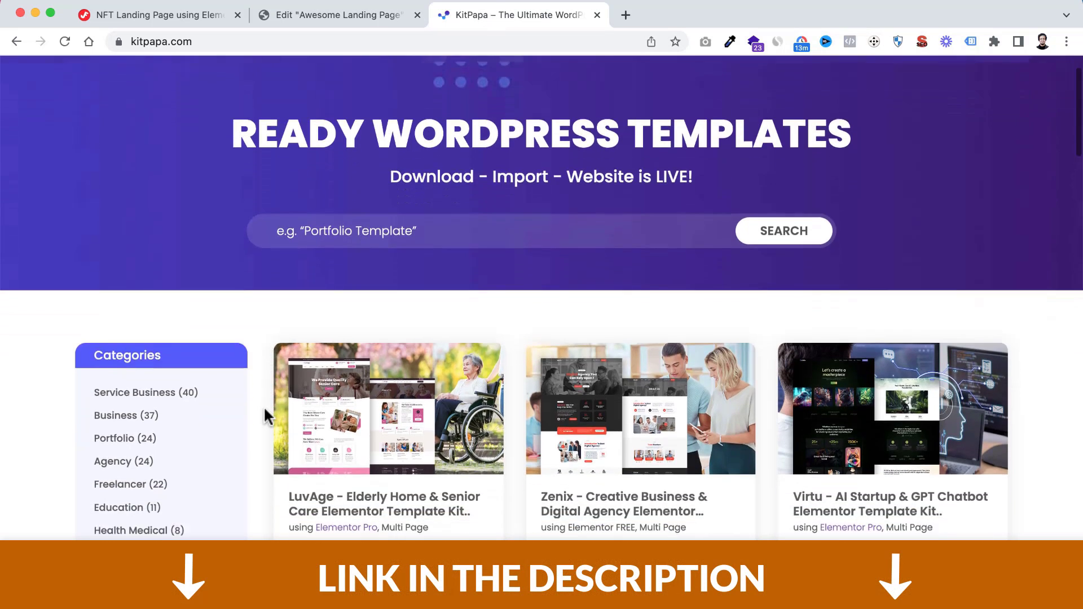
scroll(266, 416, down, 2)
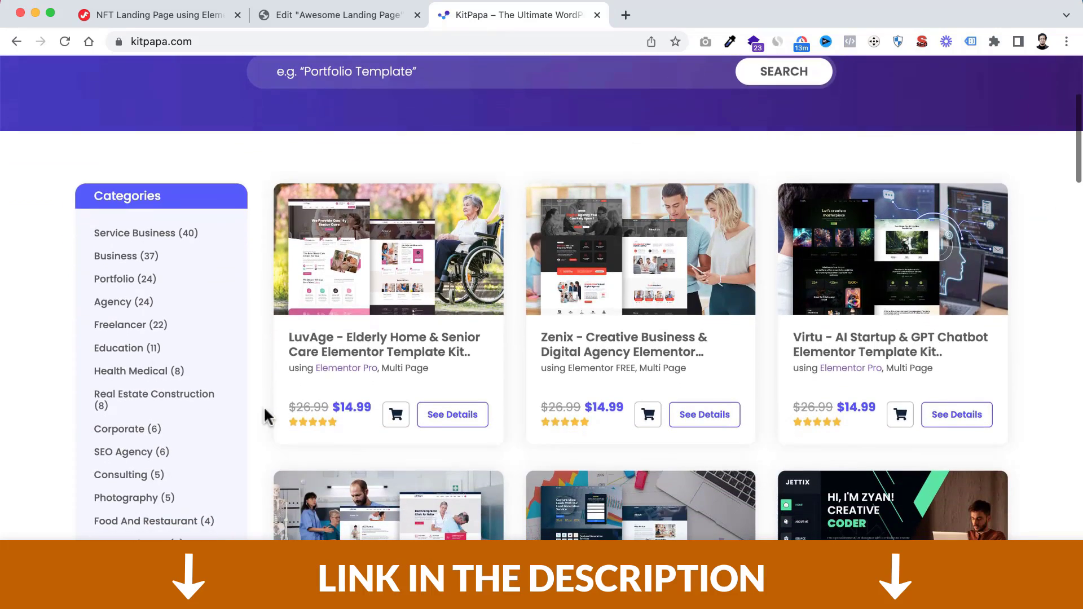
scroll(266, 416, down, 2)
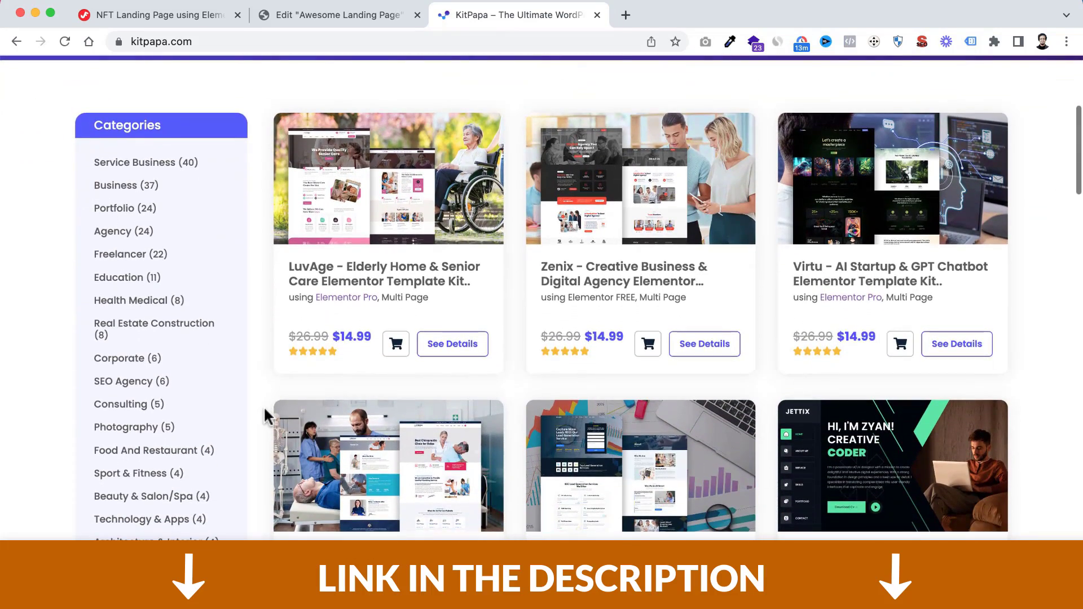
scroll(265, 416, down, 1)
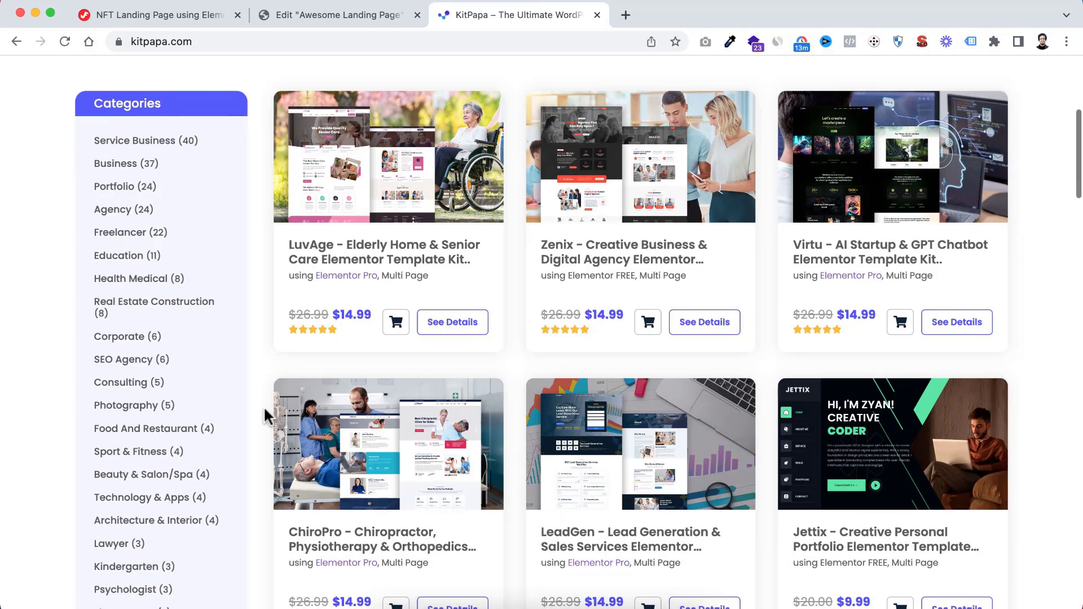
scroll(265, 416, down, 3)
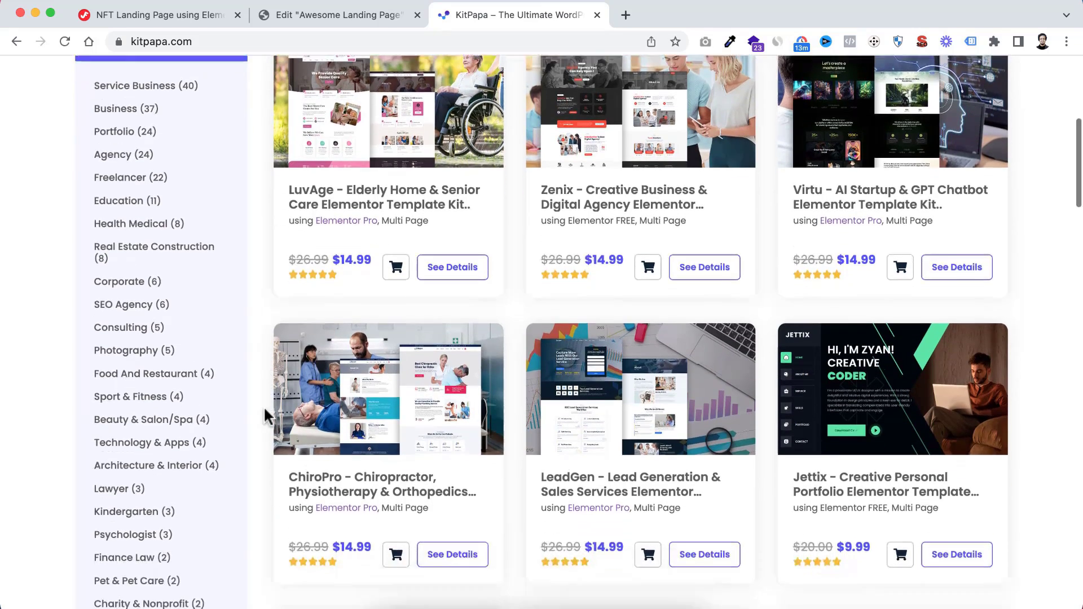
scroll(265, 416, down, 1)
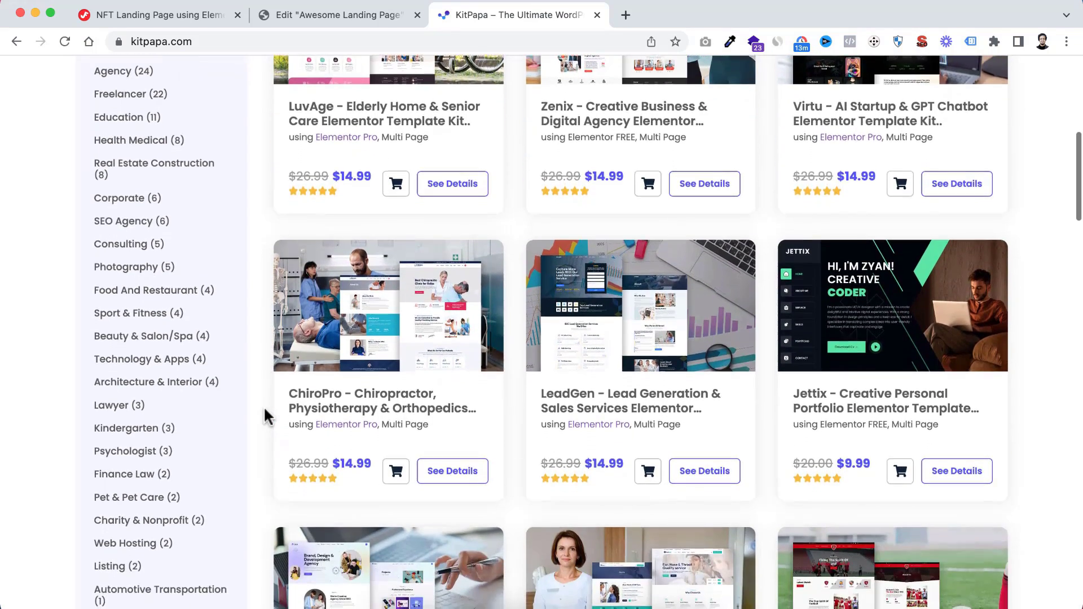
scroll(265, 416, up, 1)
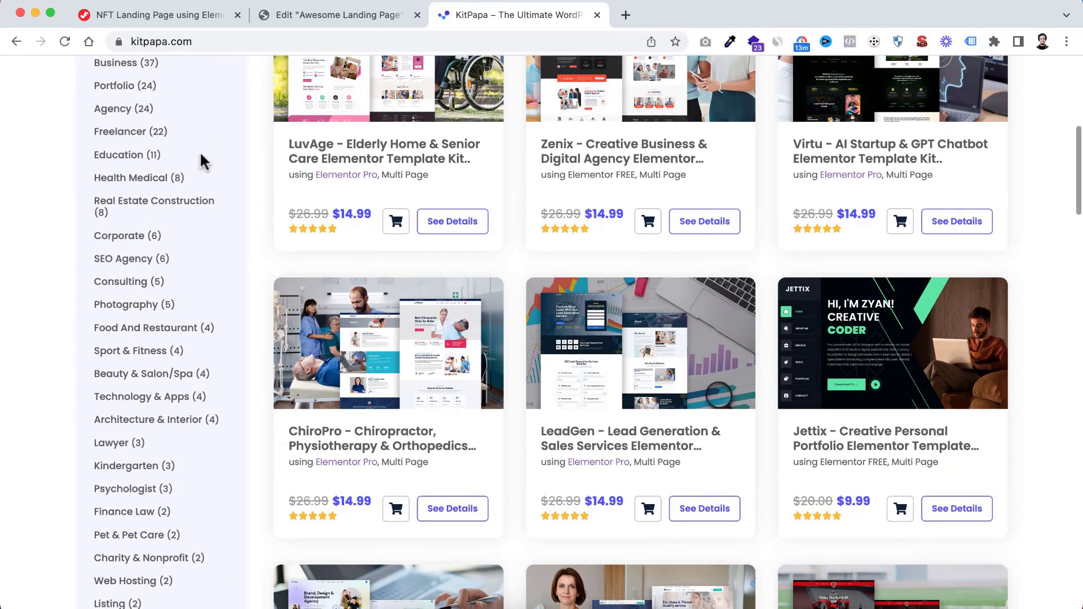
scroll(120, 276, up, 2)
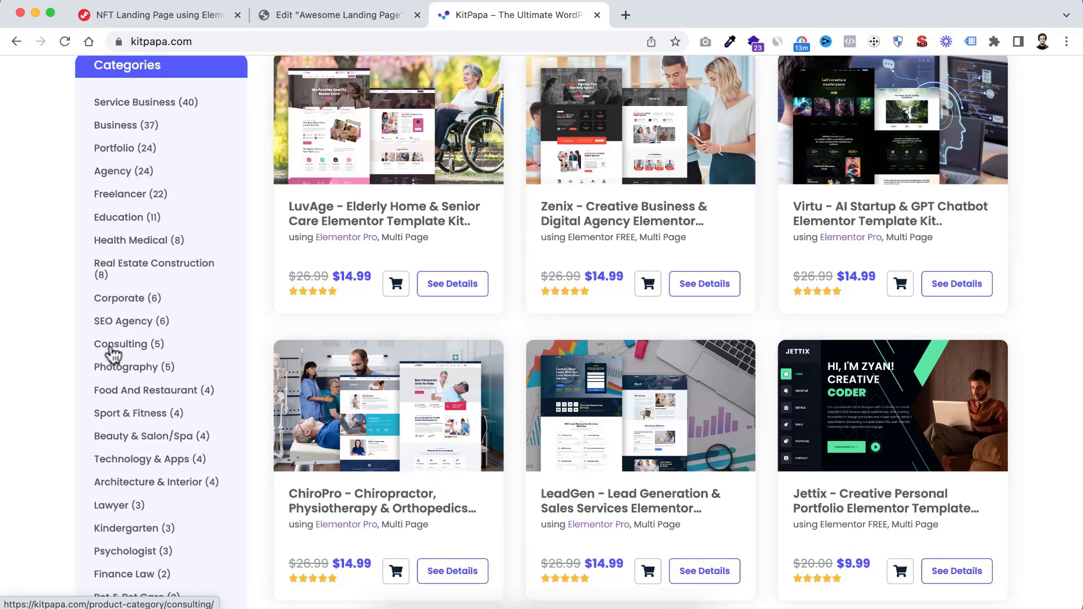
scroll(152, 364, down, 3)
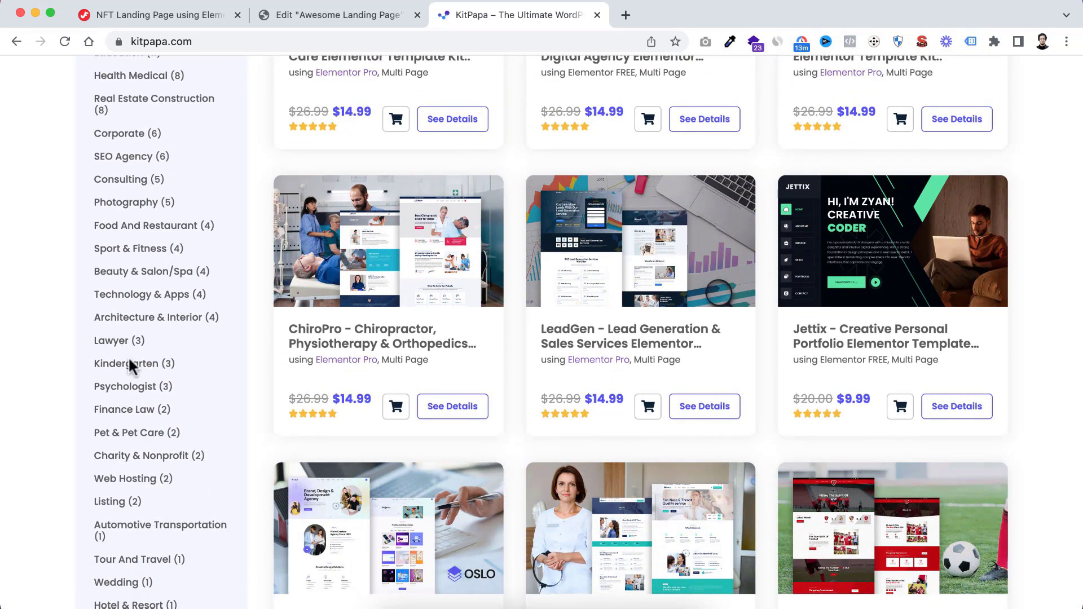
scroll(250, 282, up, 3)
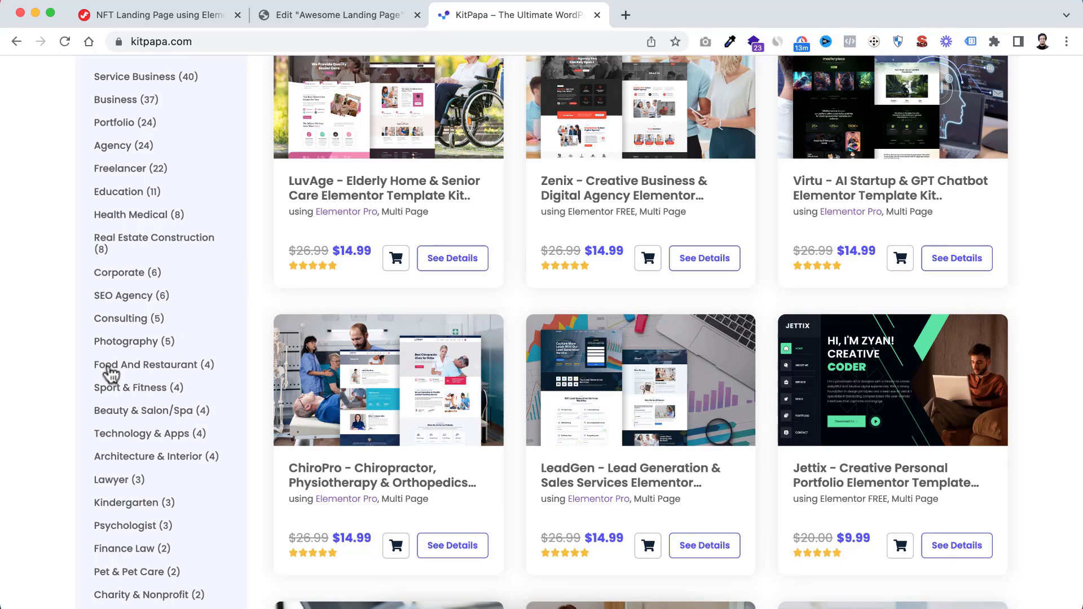
Browse the Food And Restaurant category and open the iFoods – Restaurant & Cafe Elementor Template Kit
click(152, 371)
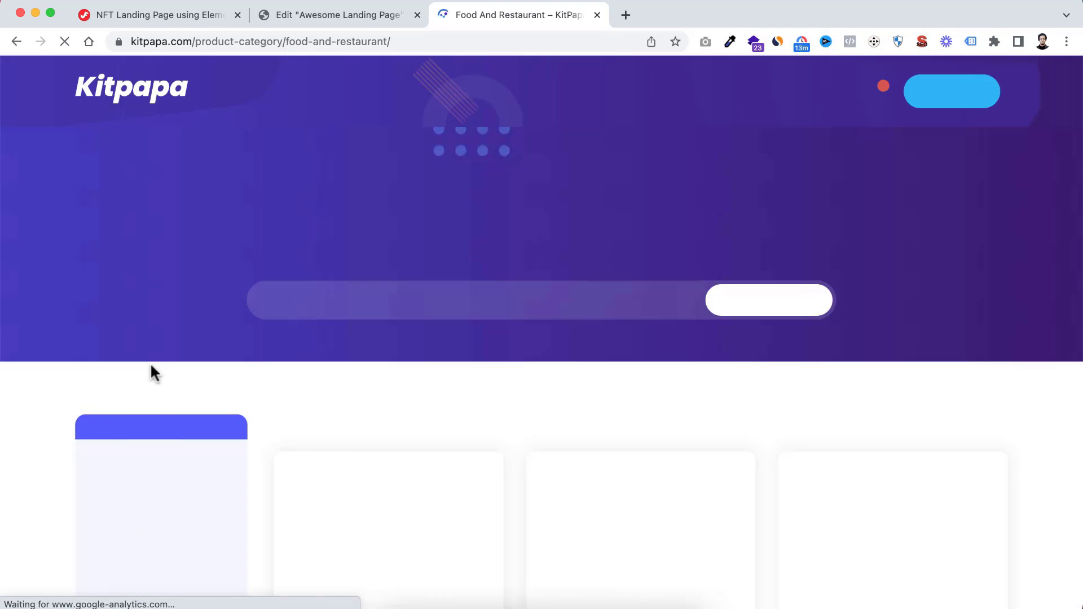
scroll(432, 443, down, 3)
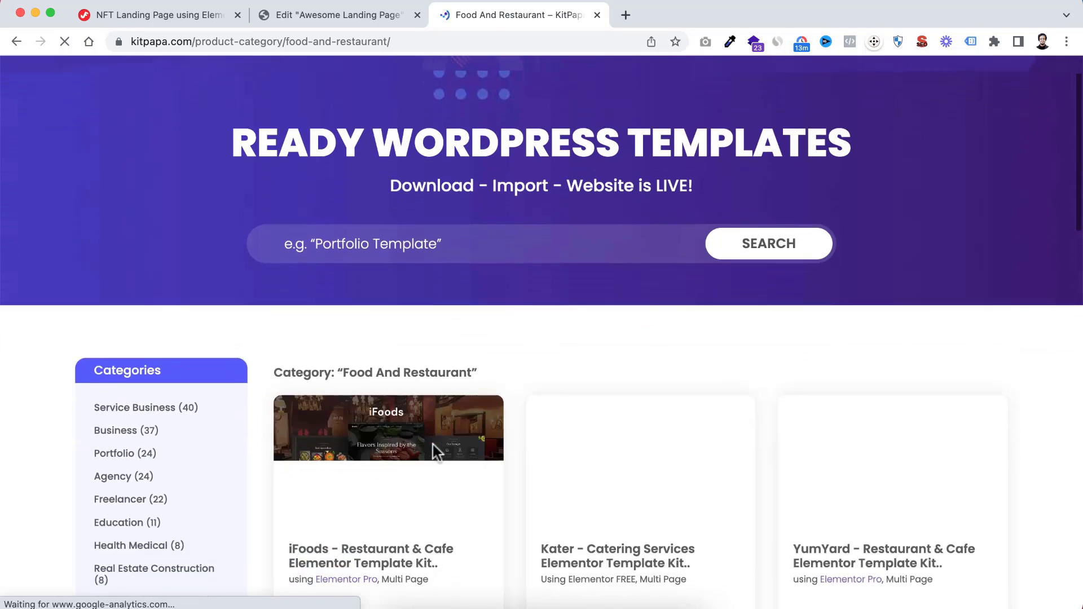
scroll(436, 455, up, 1)
scroll(436, 453, down, 1)
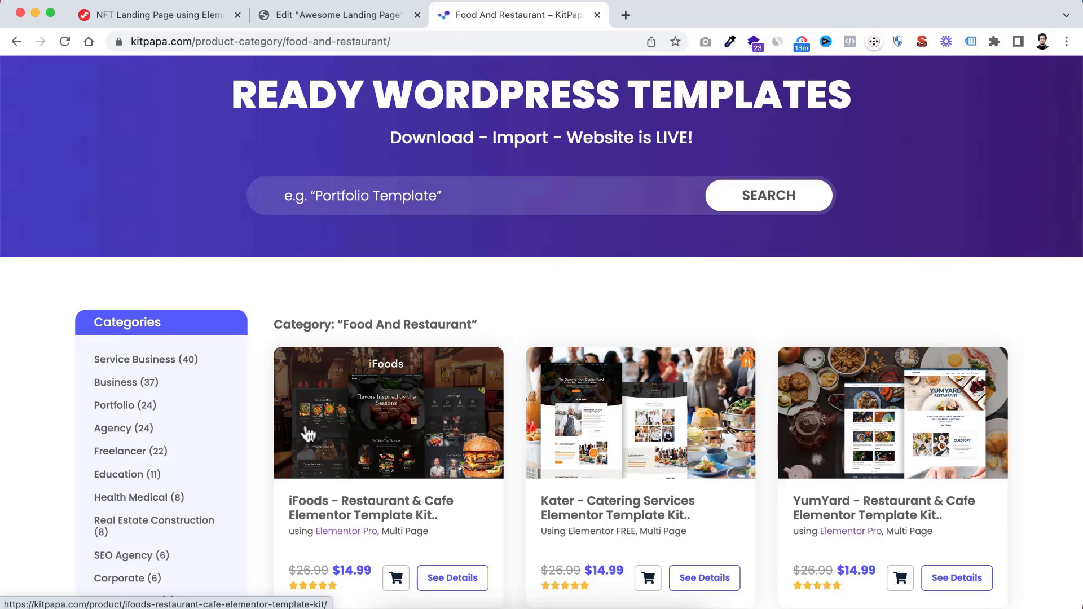
scroll(341, 454, down, 2)
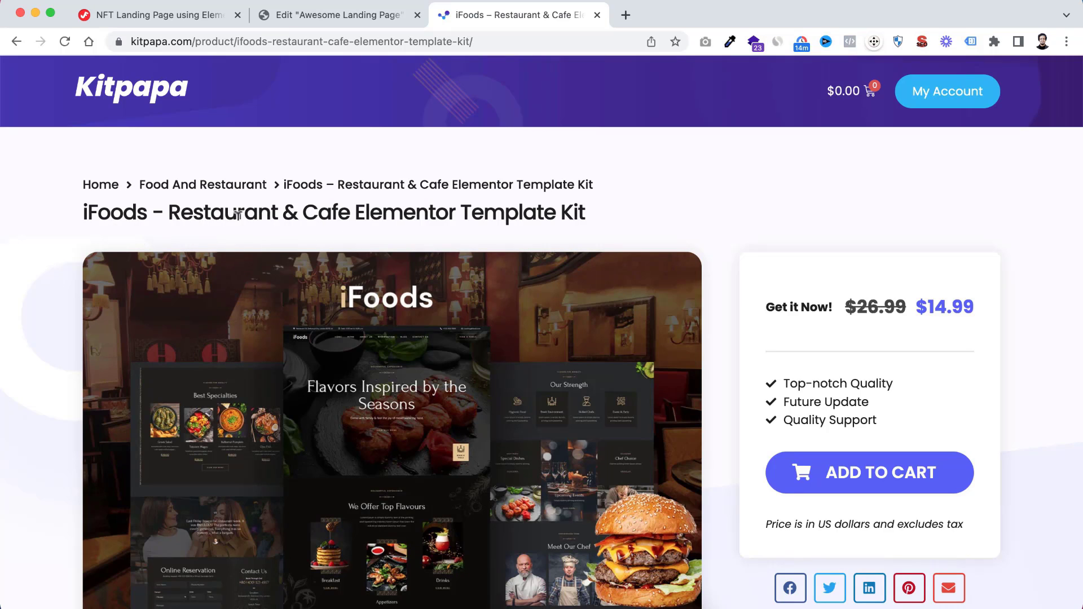
Open the iFoods kit's live demo and look through its home page sections in the desktop preview
scroll(65, 481, down, 3)
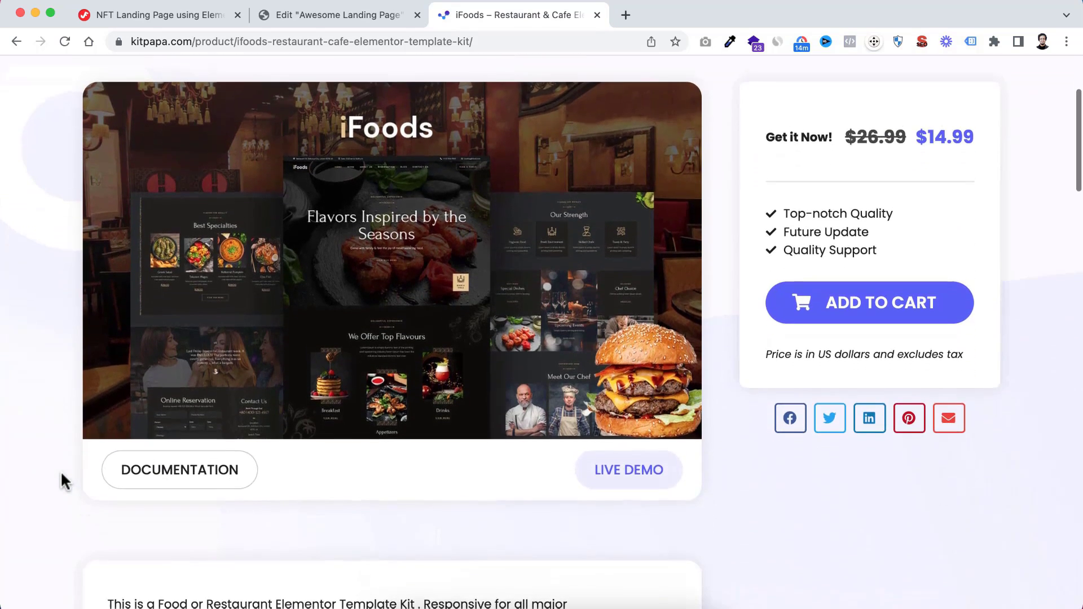
click(634, 475)
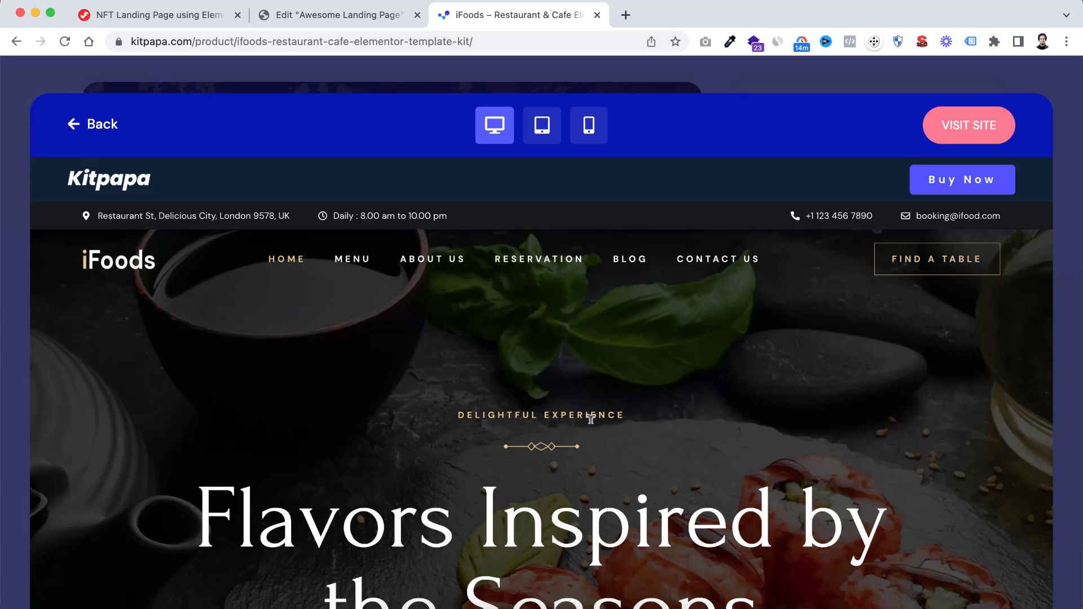
scroll(604, 431, down, 10)
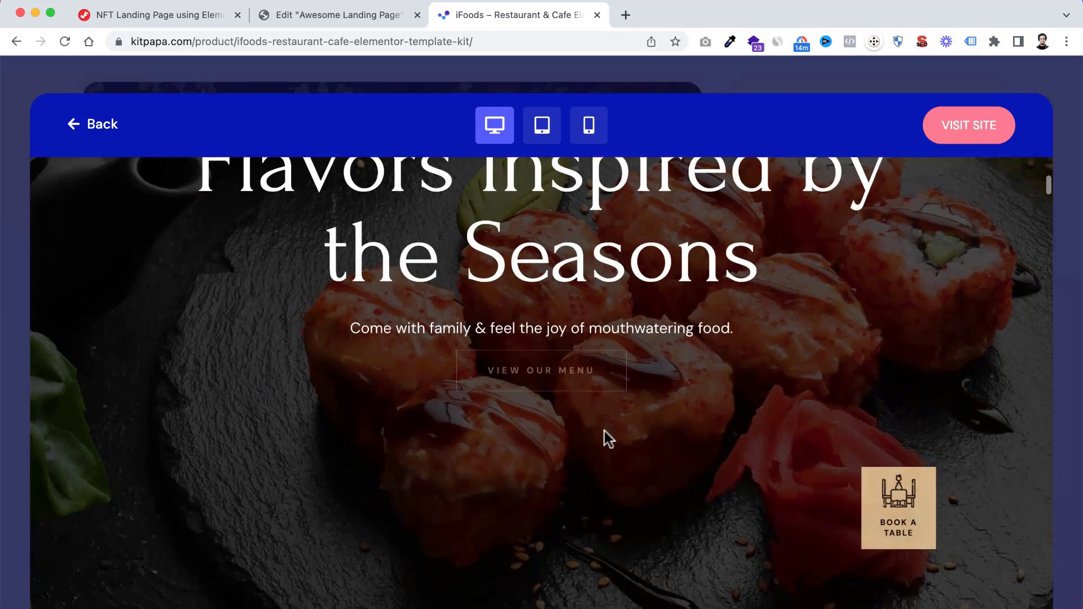
scroll(604, 431, down, 10)
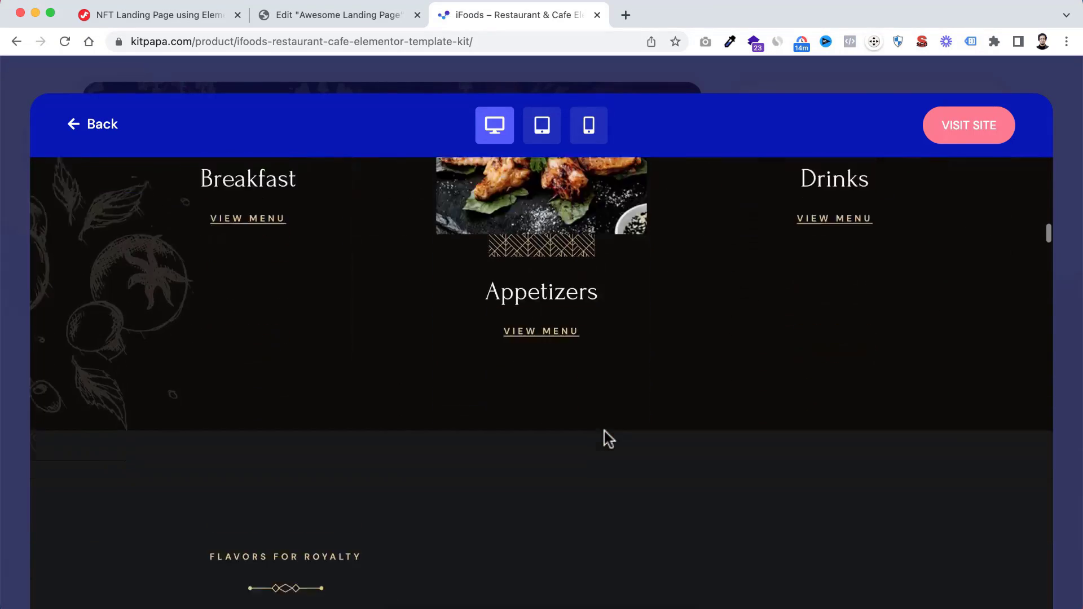
scroll(604, 431, down, 6)
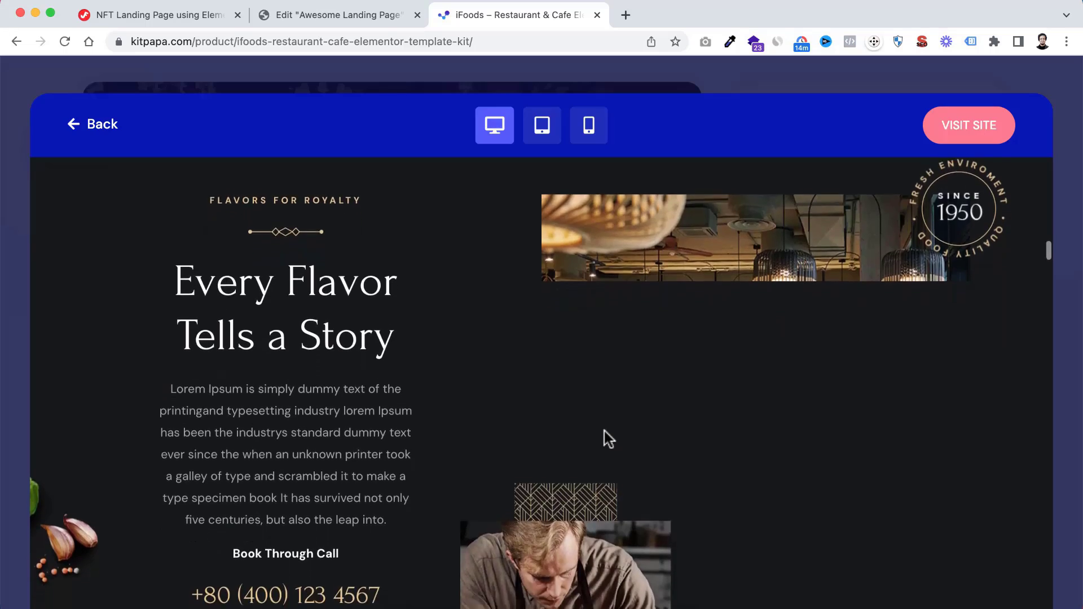
scroll(604, 431, down, 10)
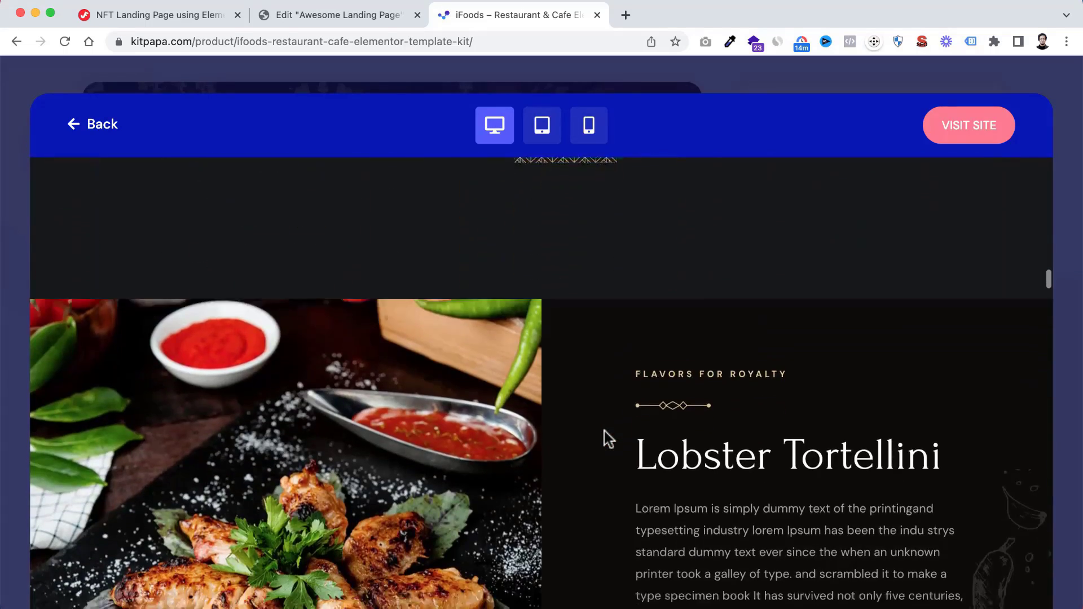
scroll(604, 431, down, 10)
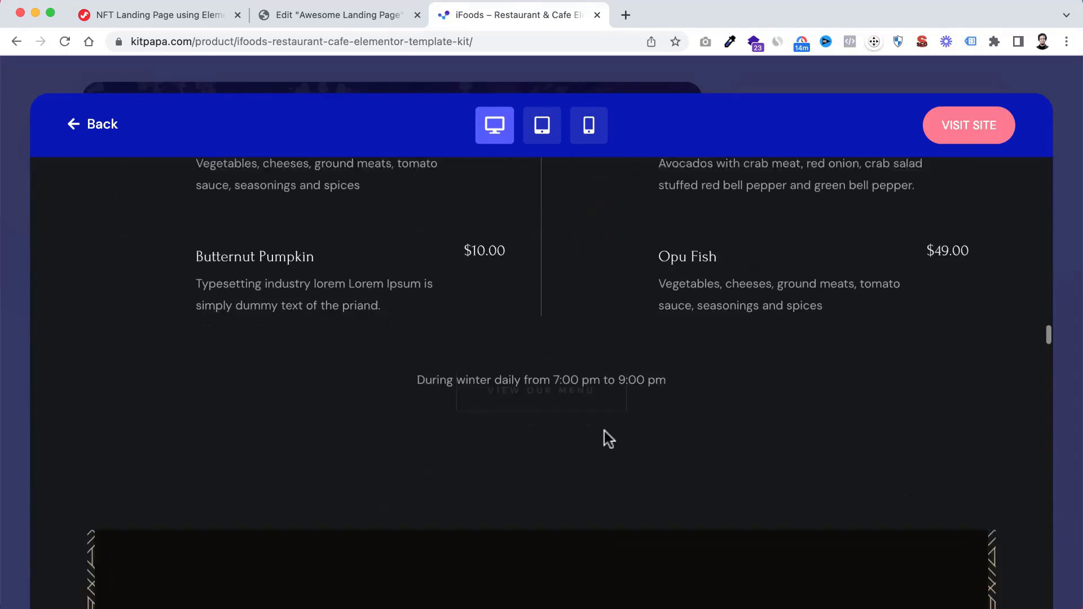
scroll(604, 430, up, 8)
scroll(604, 431, up, 5)
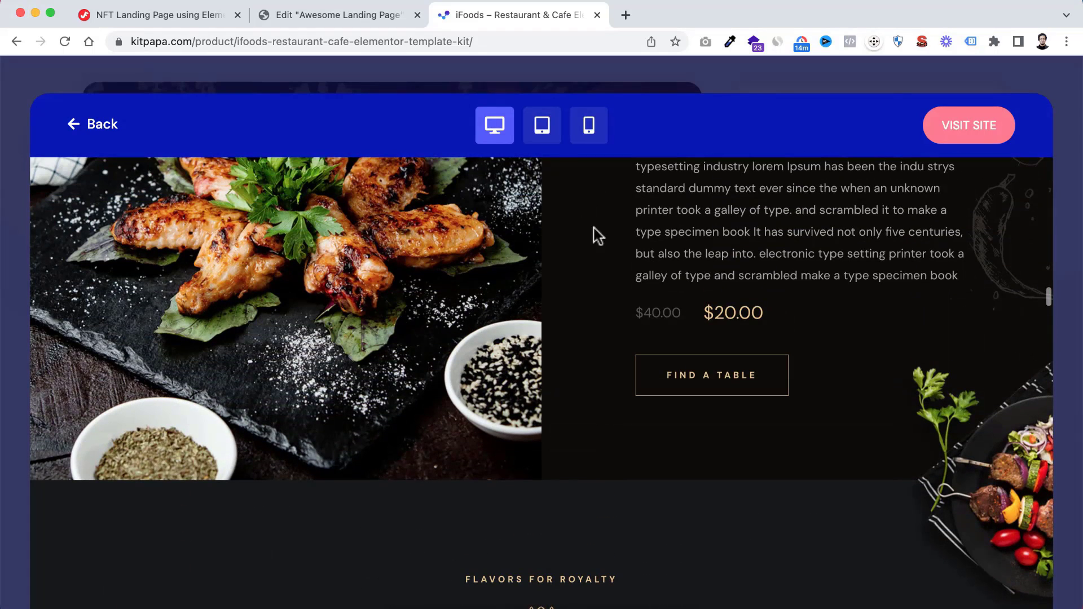
Check the iFoods demo in the tablet and mobile previews, looking through its menu sections, and close the demo
click(542, 135)
scroll(543, 361, down, 5)
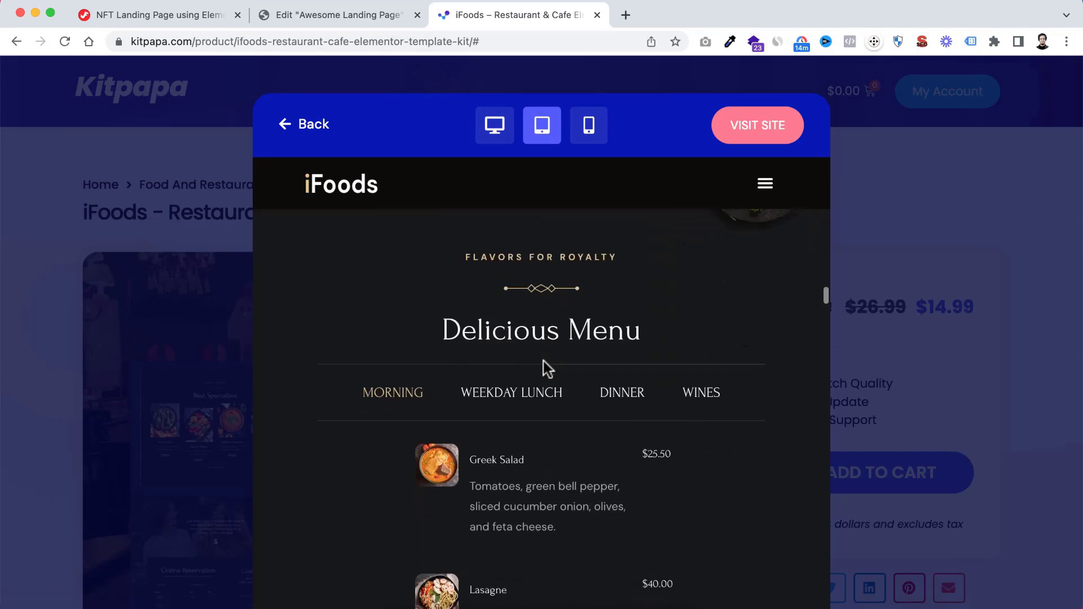
scroll(543, 361, down, 10)
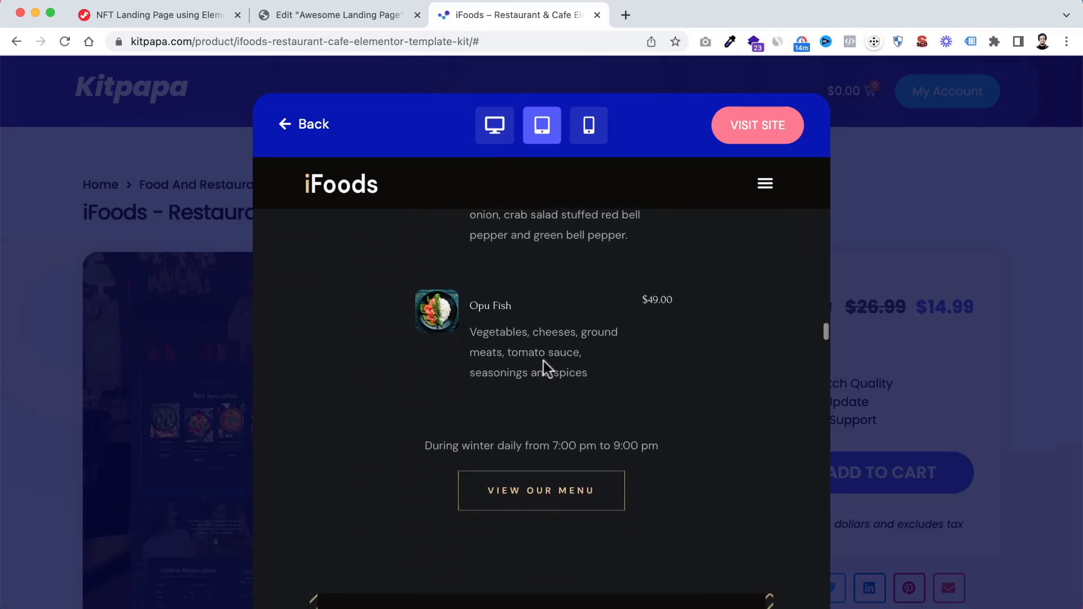
scroll(543, 362, down, 10)
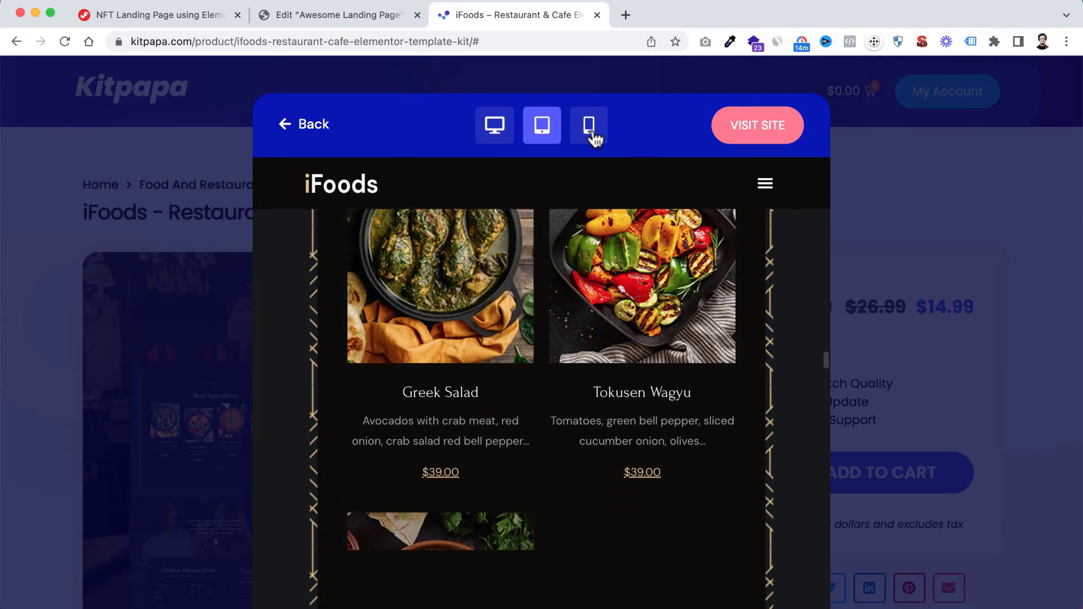
click(592, 136)
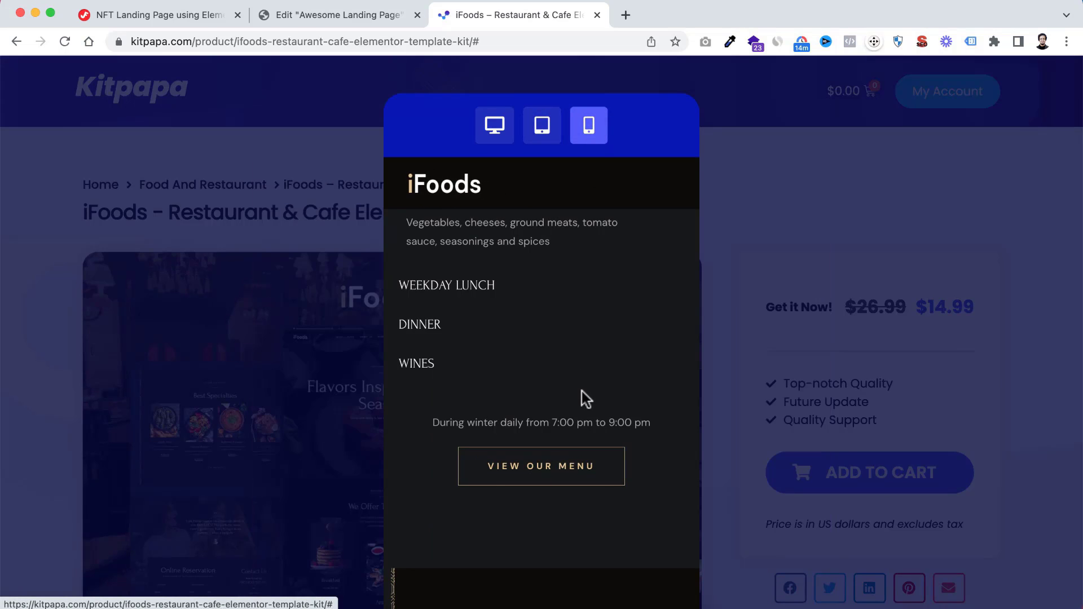
scroll(581, 391, down, 10)
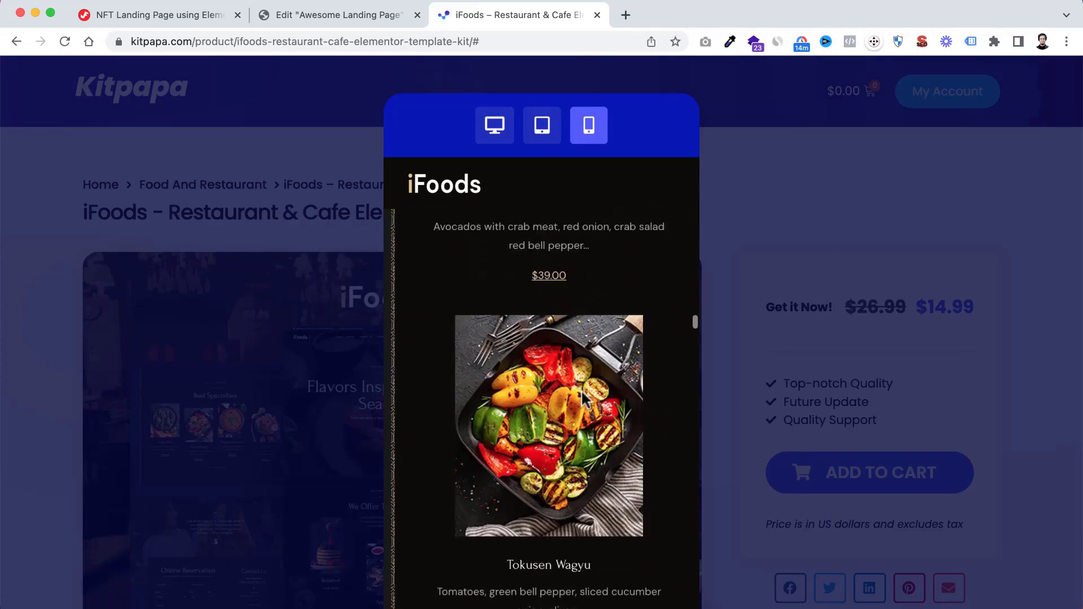
scroll(582, 398, down, 10)
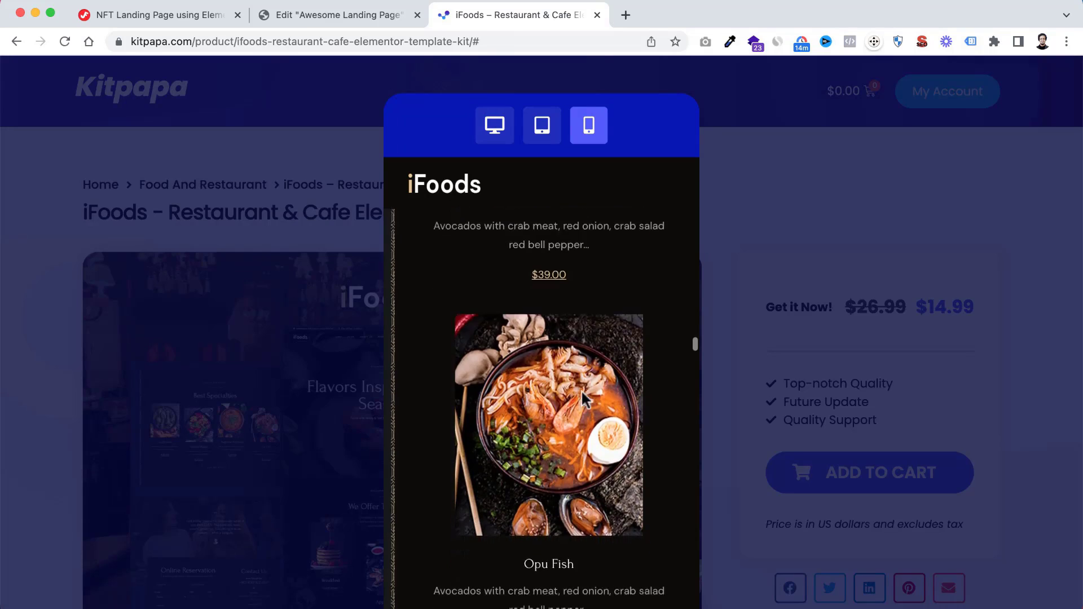
click(59, 390)
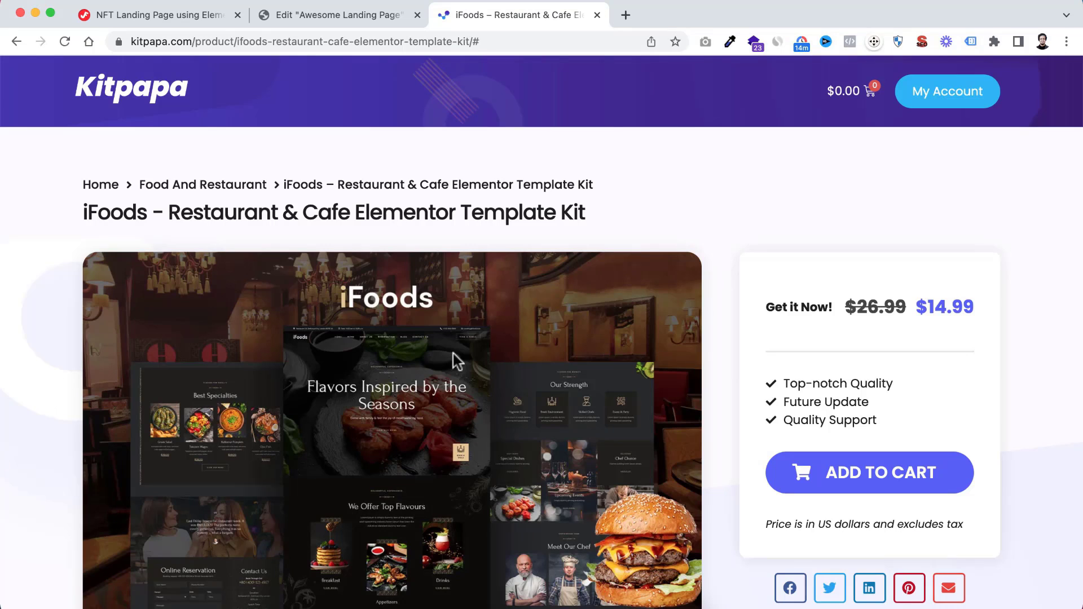
Review the iFoods kit's features and included templates, and briefly play its installation guide video before pausing it
scroll(420, 468, down, 10)
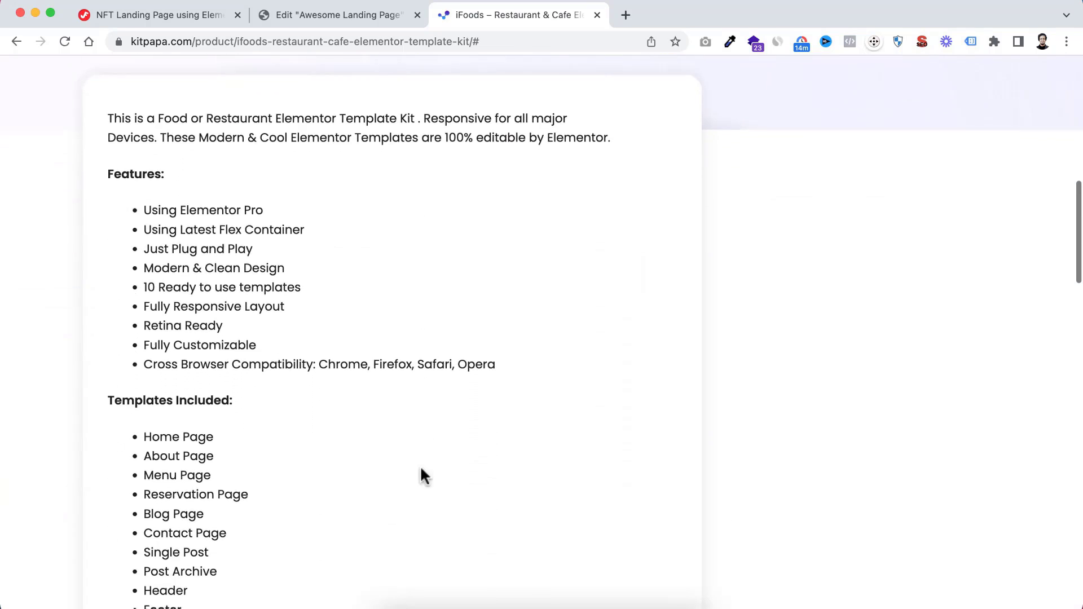
scroll(423, 476, up, 5)
scroll(443, 364, up, 3)
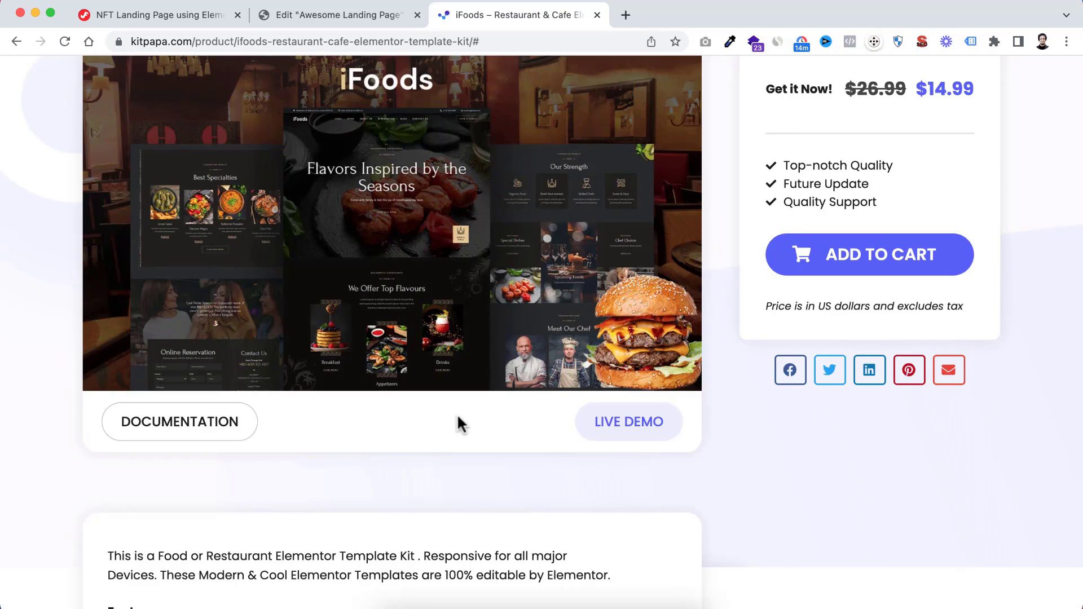
scroll(458, 423, down, 10)
scroll(458, 418, down, 5)
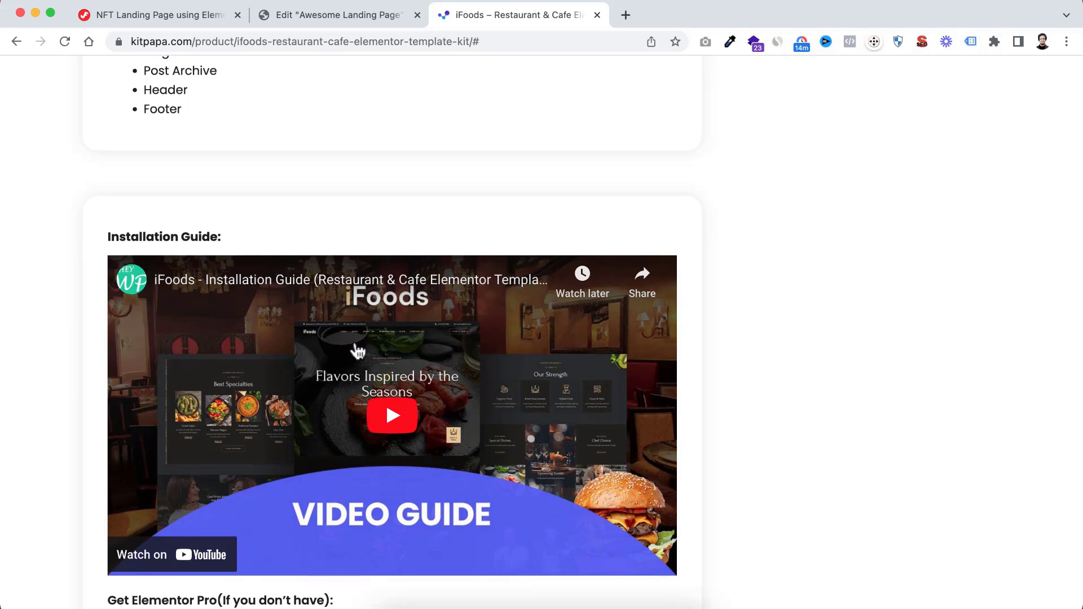
click(385, 417)
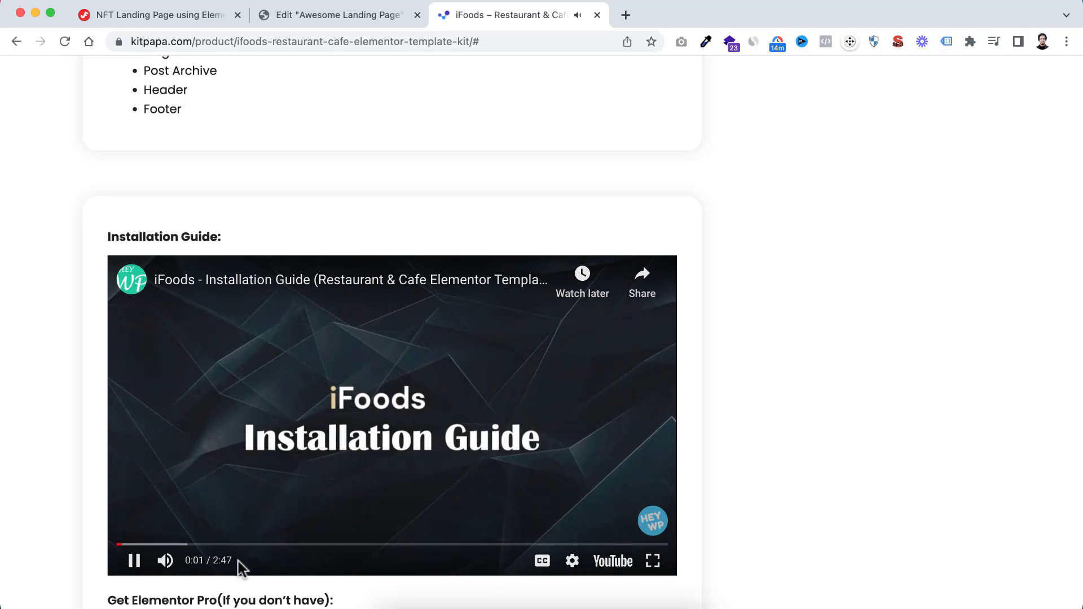
click(145, 562)
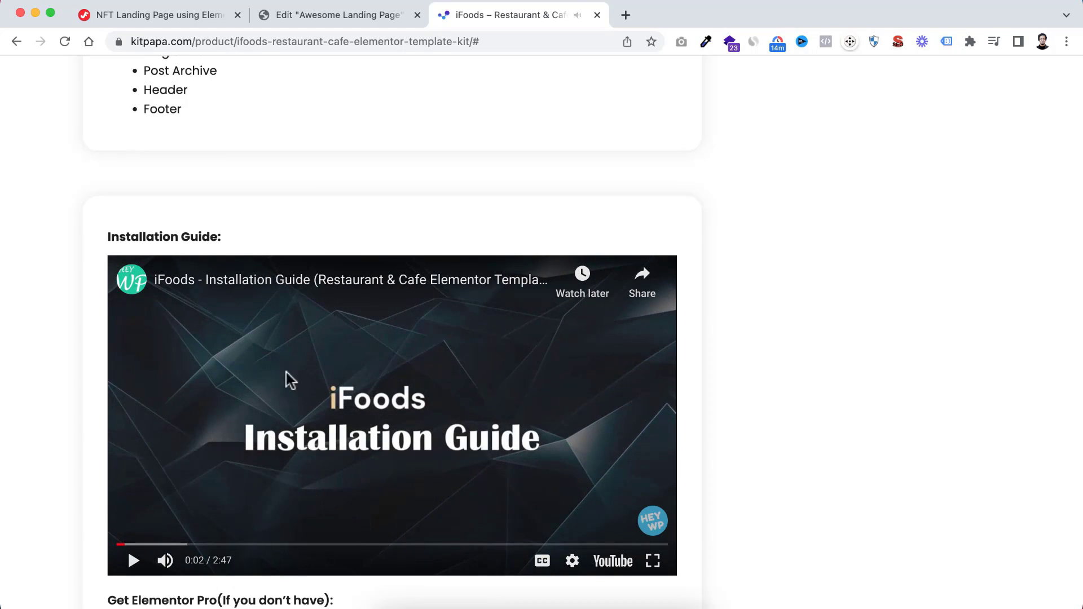
Return to the KitPapa home page and search the templates for "coin"
scroll(492, 263, up, 20)
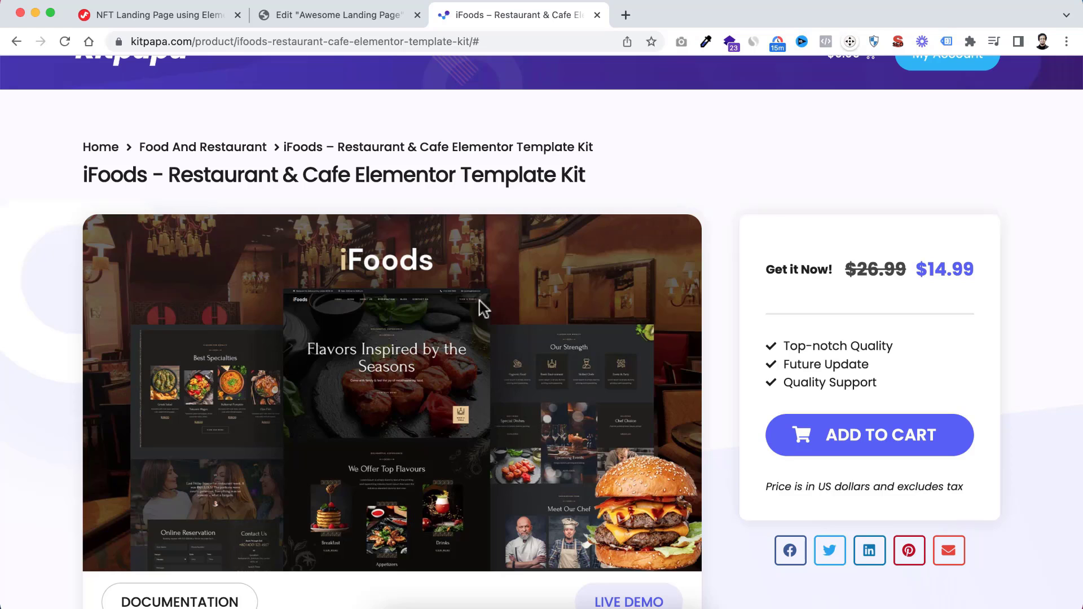
scroll(290, 154, up, 1)
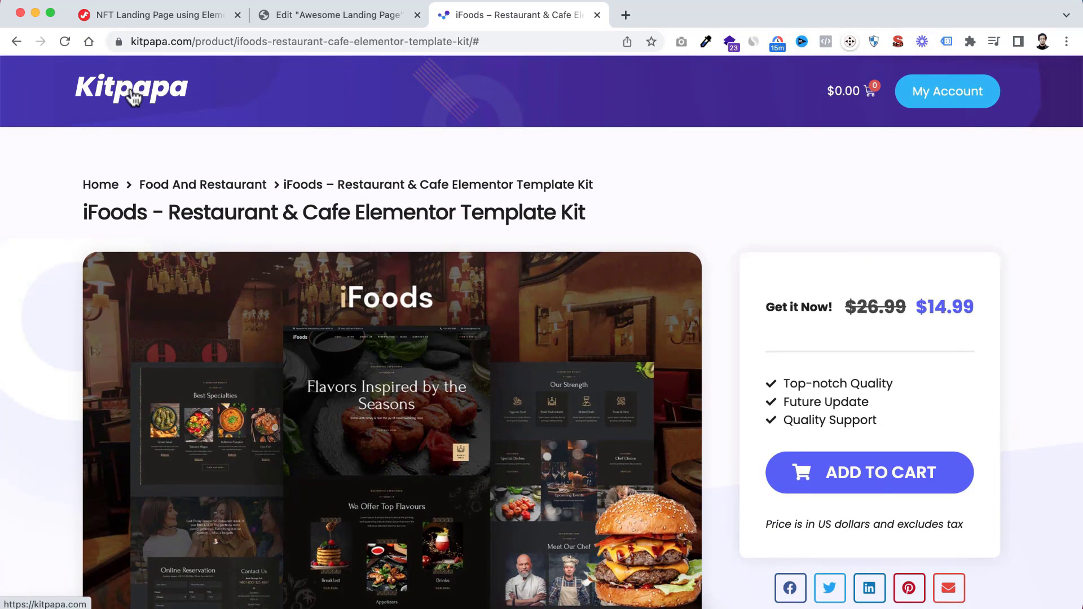
click(122, 93)
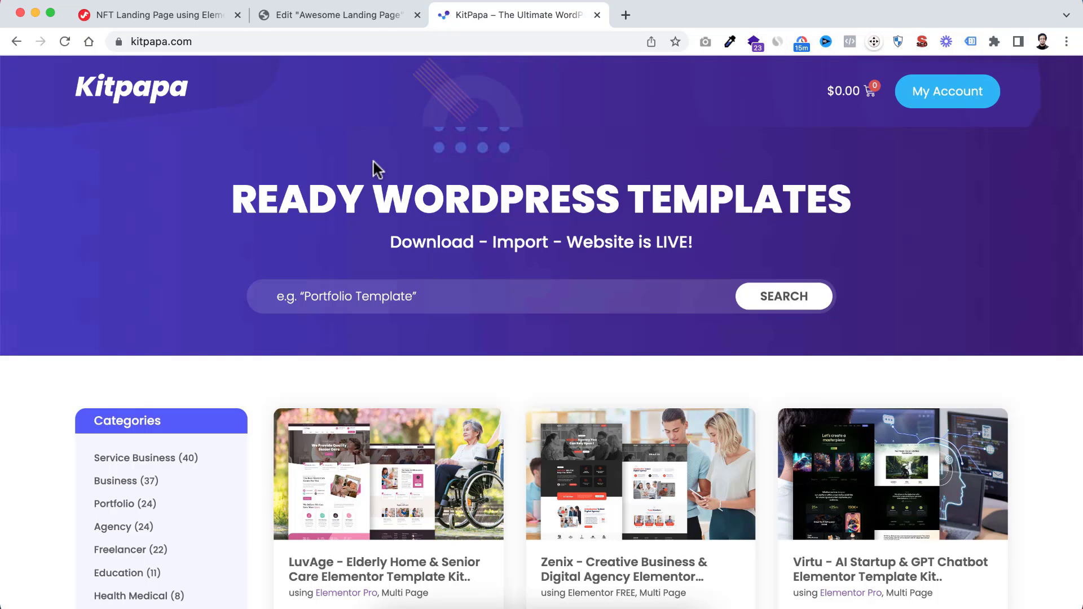
click(339, 295)
text(ic)
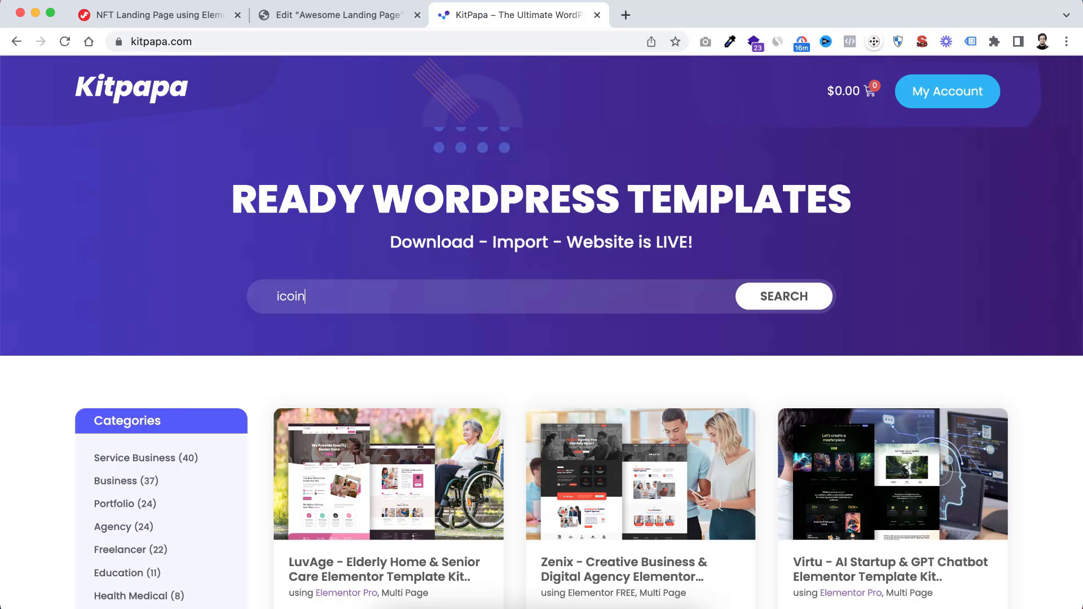
text(oin)
click(781, 299)
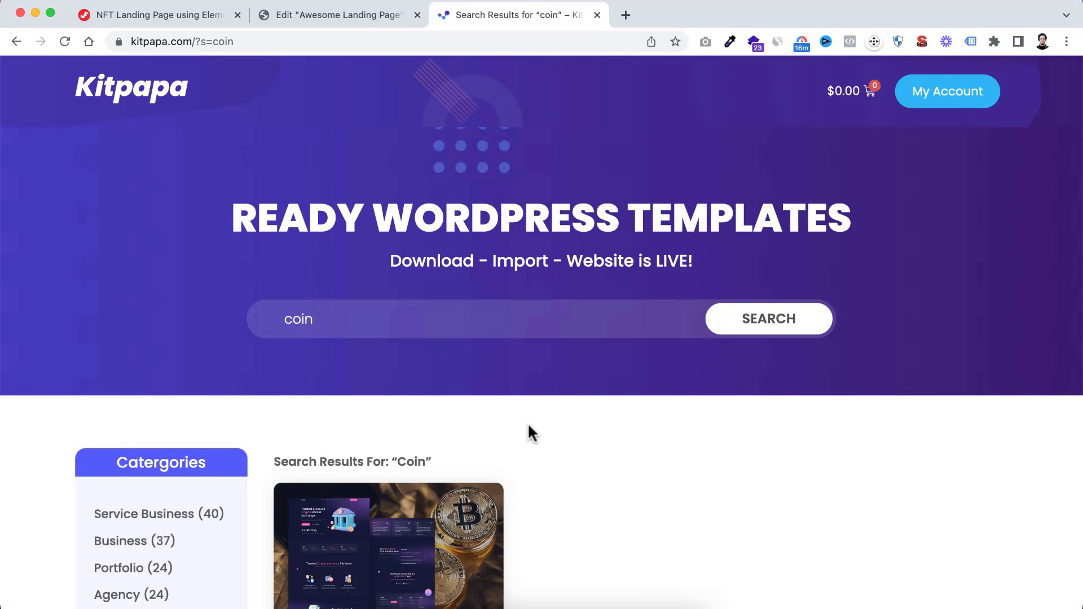
Open the iCoin – Crypto Elementor Cryptocurrency Landing Template from the search results
scroll(436, 432, down, 2)
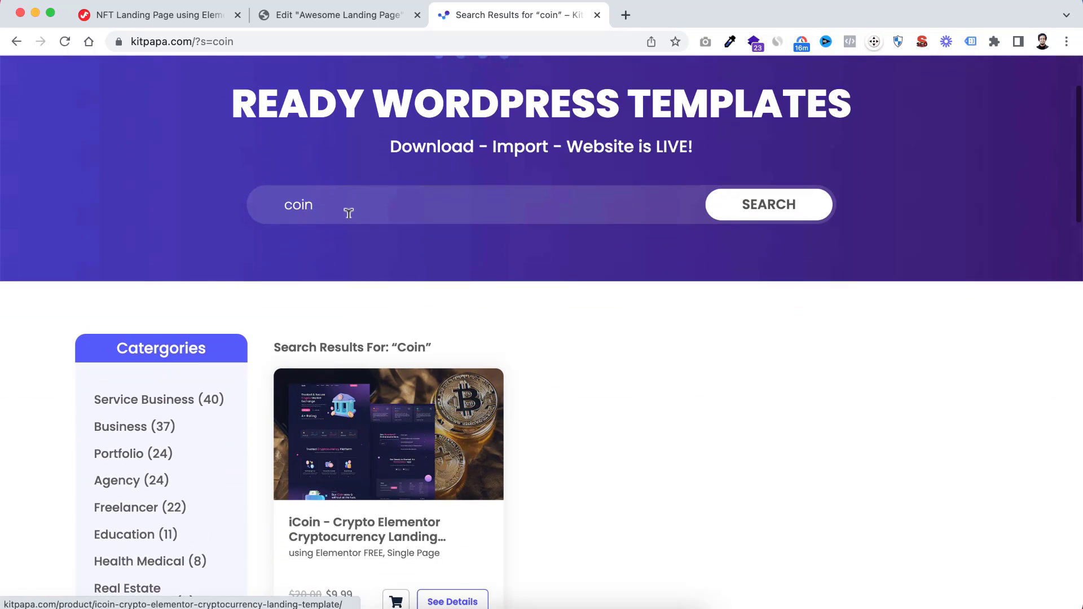
scroll(407, 464, down, 1)
scroll(407, 463, down, 1)
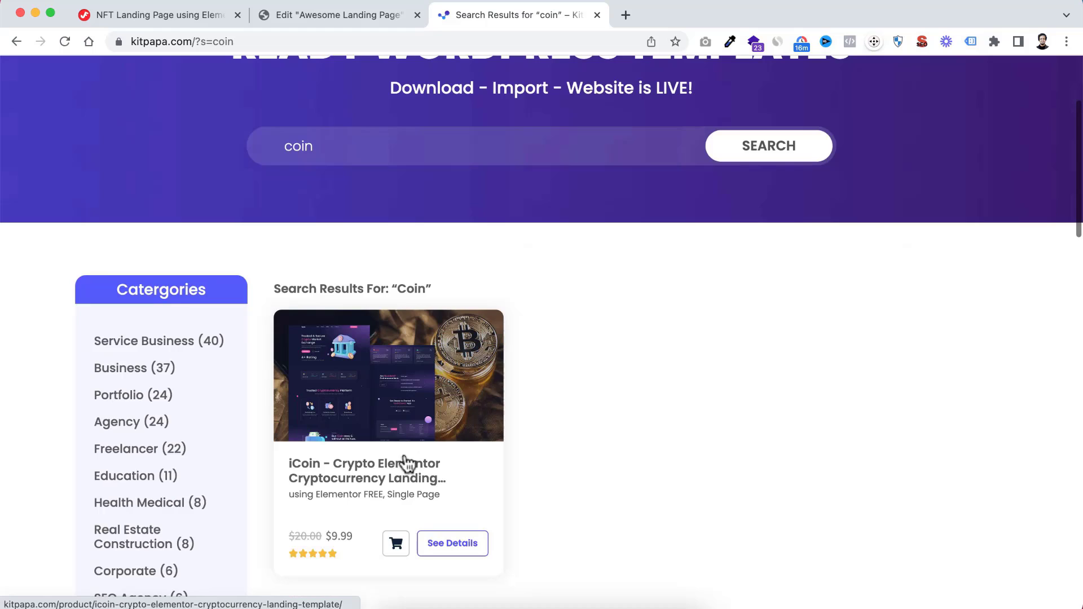
click(375, 468)
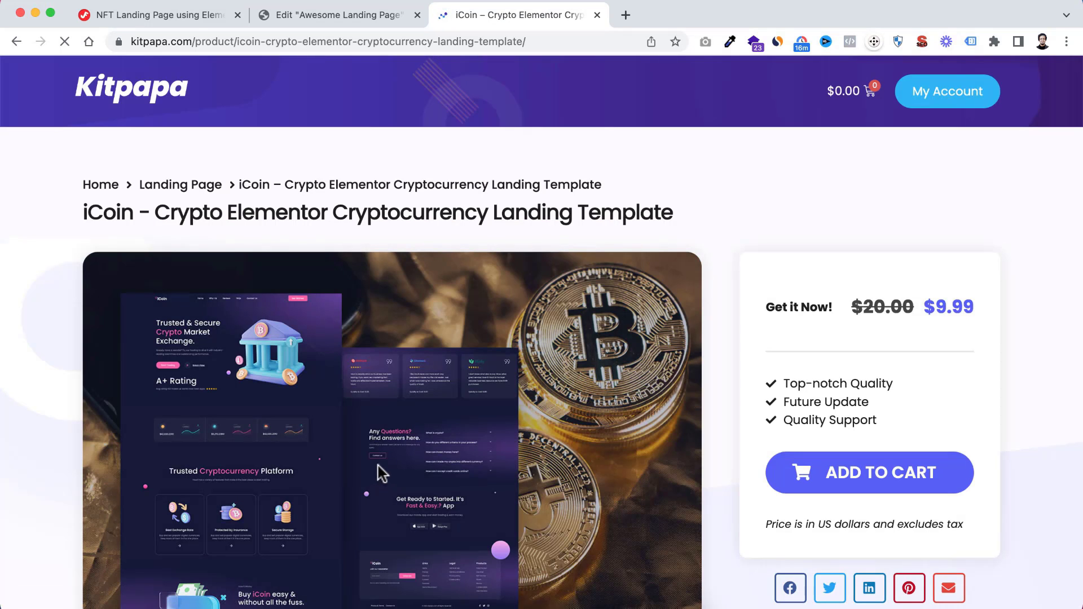
Open the iCoin template's live demo, look over its hero and rating sections in the desktop preview, and close it
scroll(477, 444, down, 2)
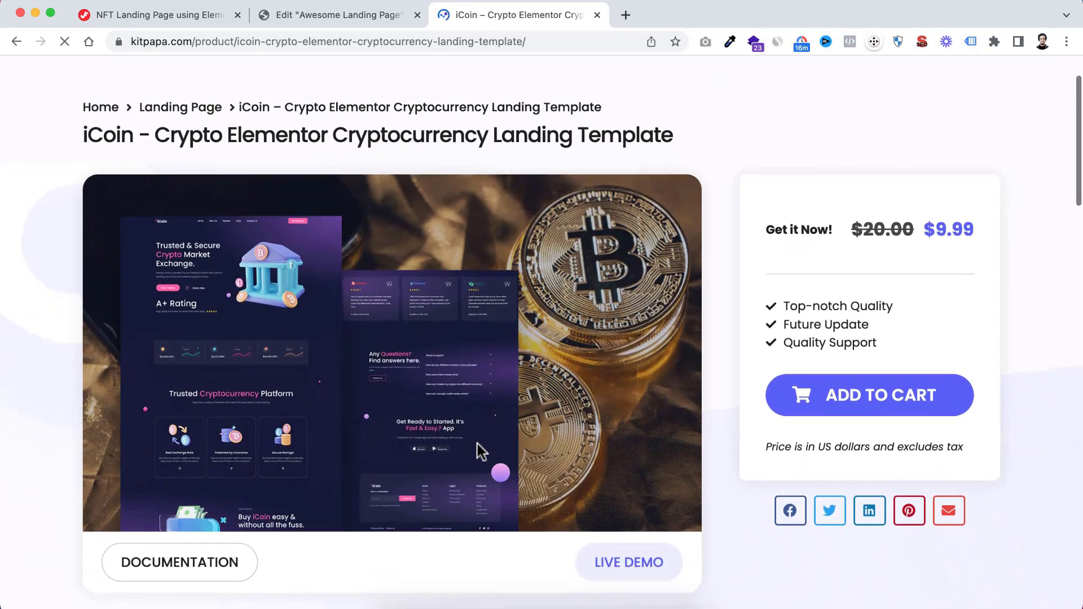
scroll(479, 448, down, 2)
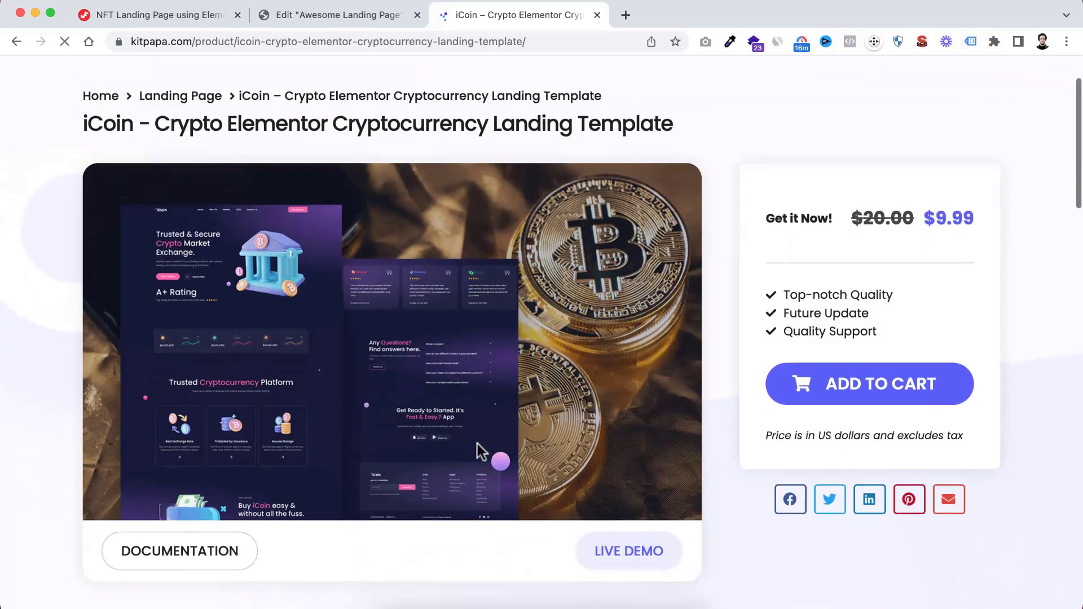
click(620, 508)
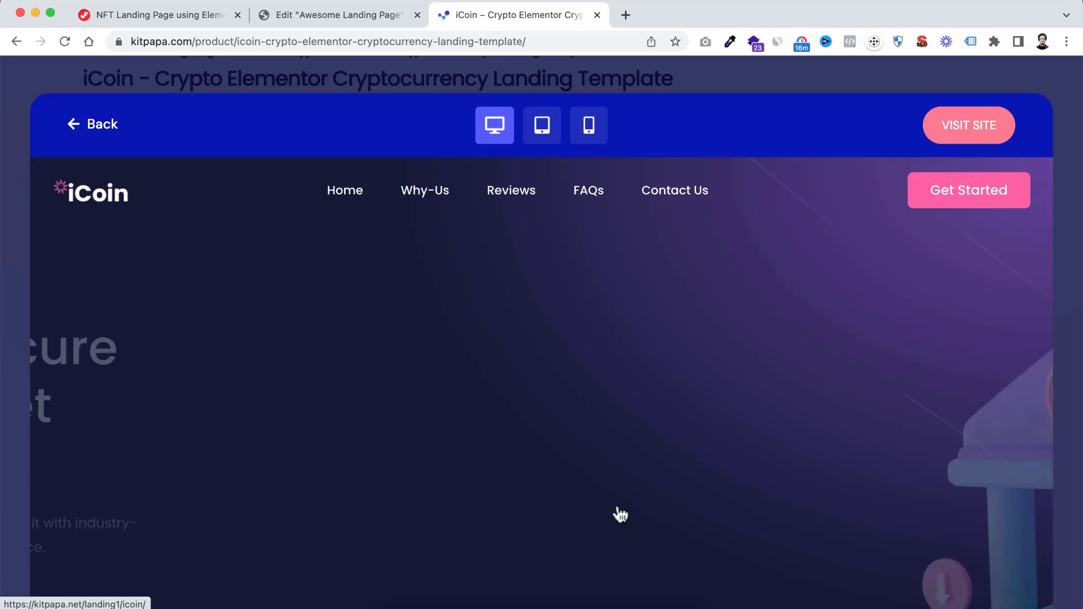
scroll(575, 483, down, 10)
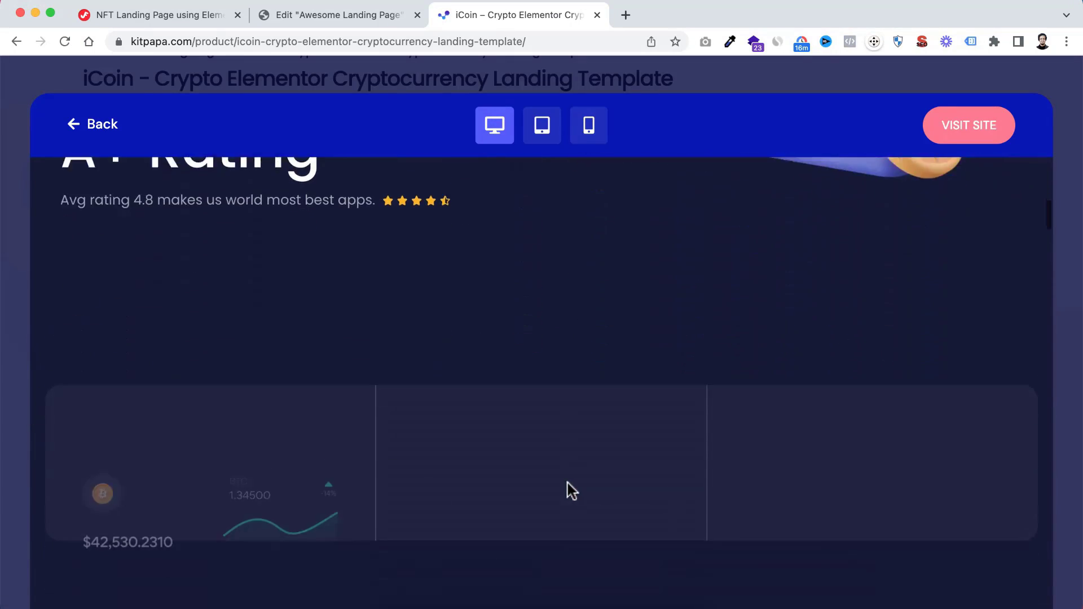
scroll(567, 483, down, 4)
scroll(567, 485, up, 10)
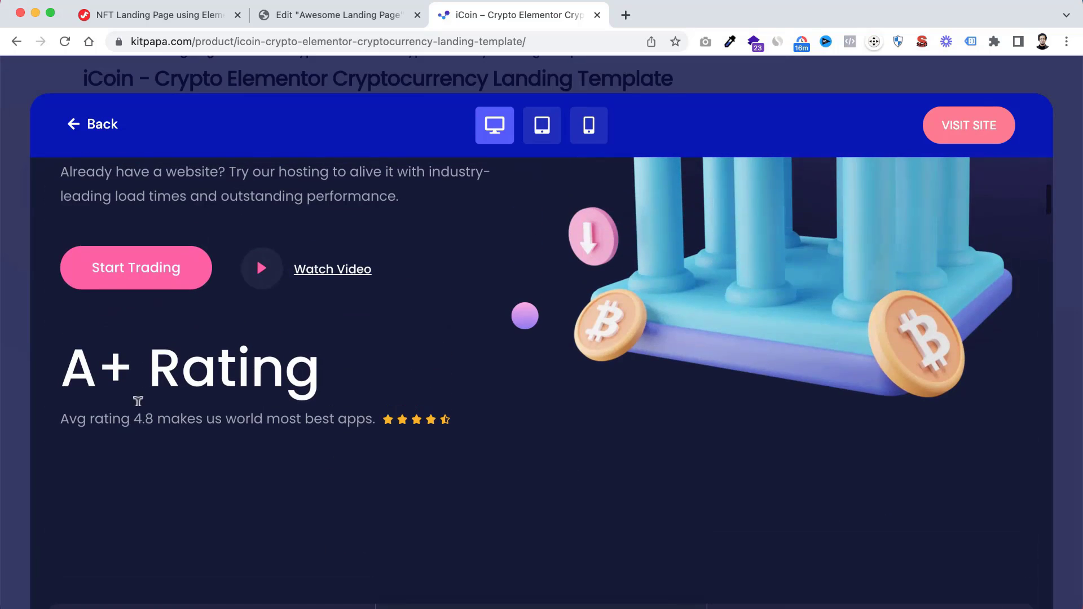
click(19, 357)
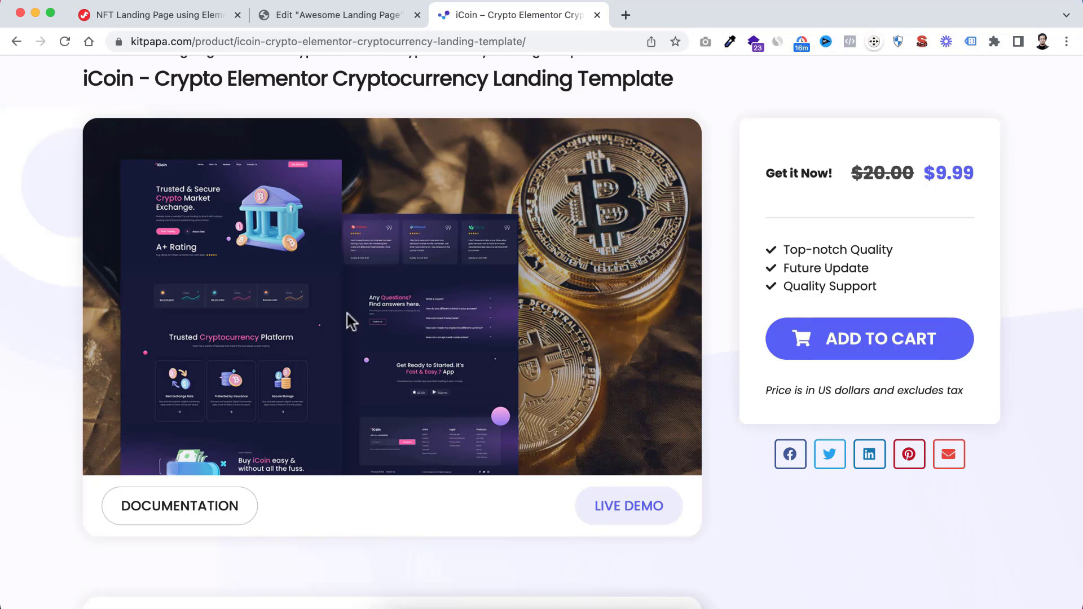
Examine the iCoin template's product page, including its feature list and installation guide section
scroll(361, 298, up, 3)
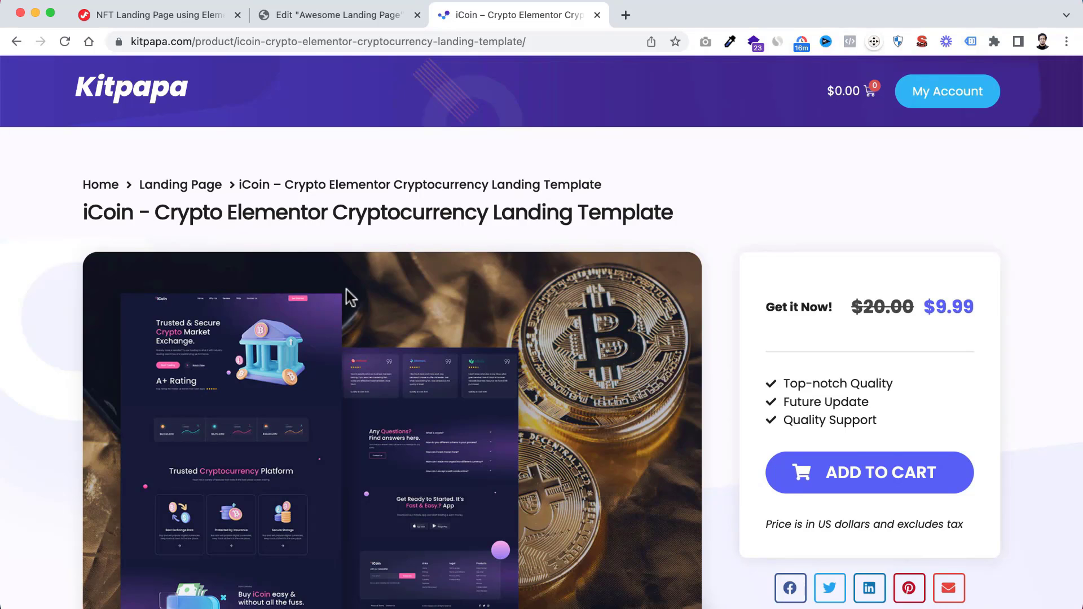
scroll(495, 370, down, 3)
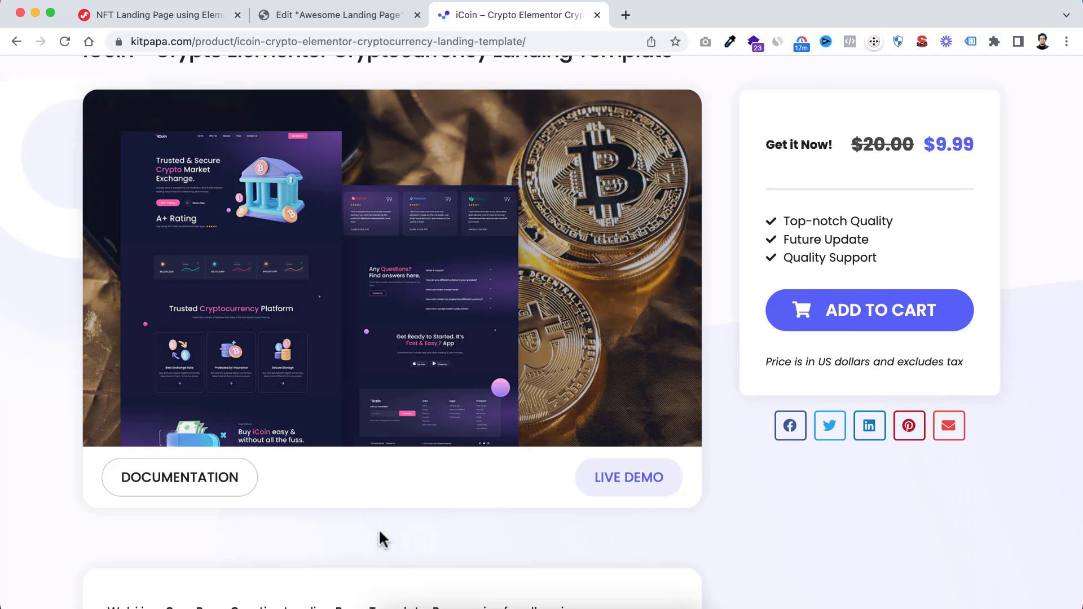
scroll(379, 532, down, 5)
scroll(378, 533, down, 5)
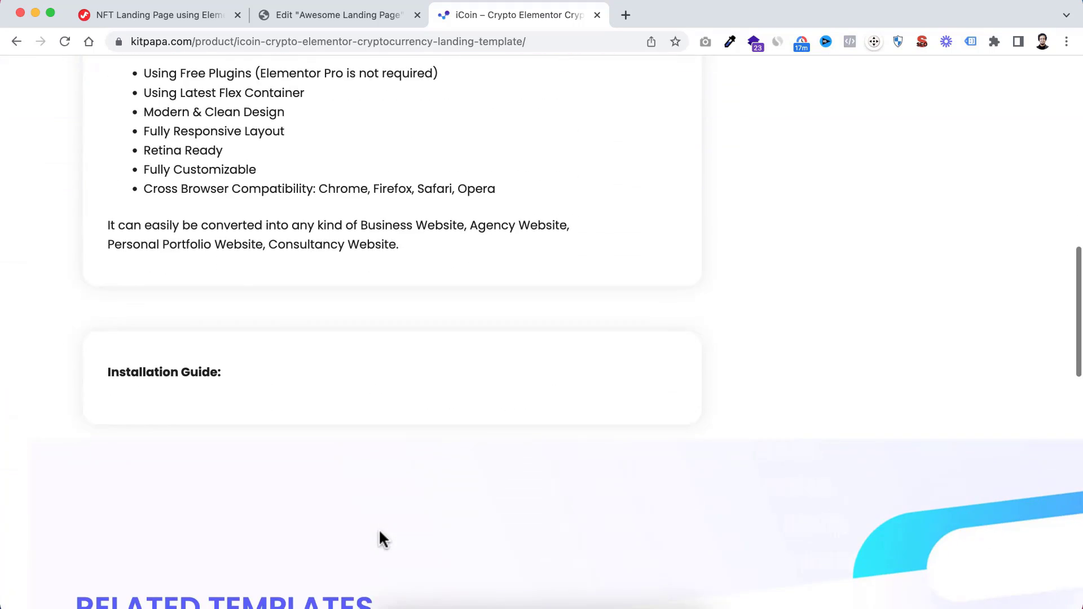
scroll(261, 420, up, 2)
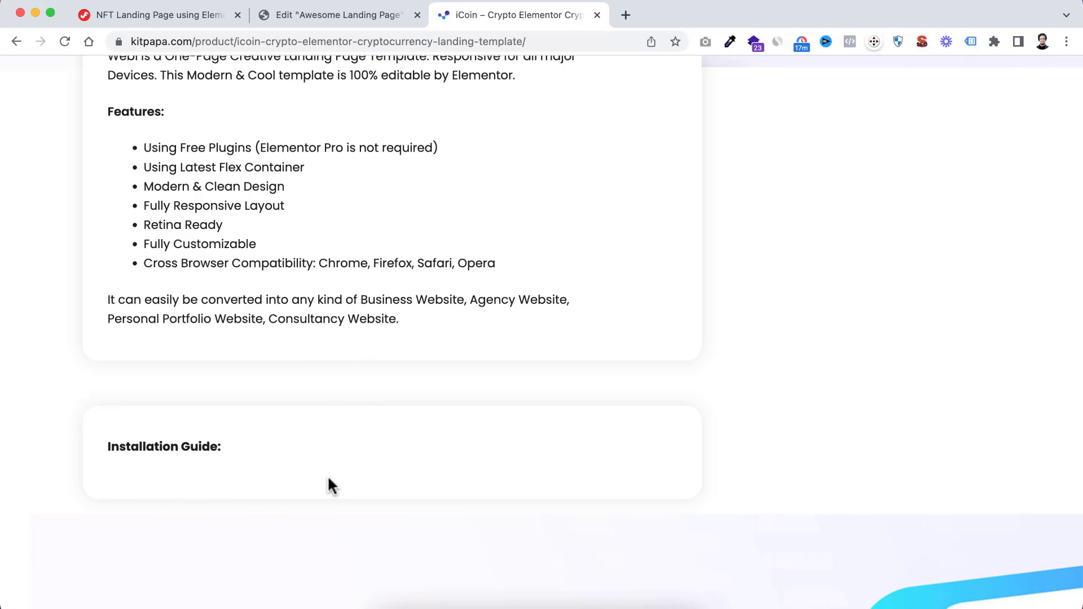
scroll(404, 323, up, 10)
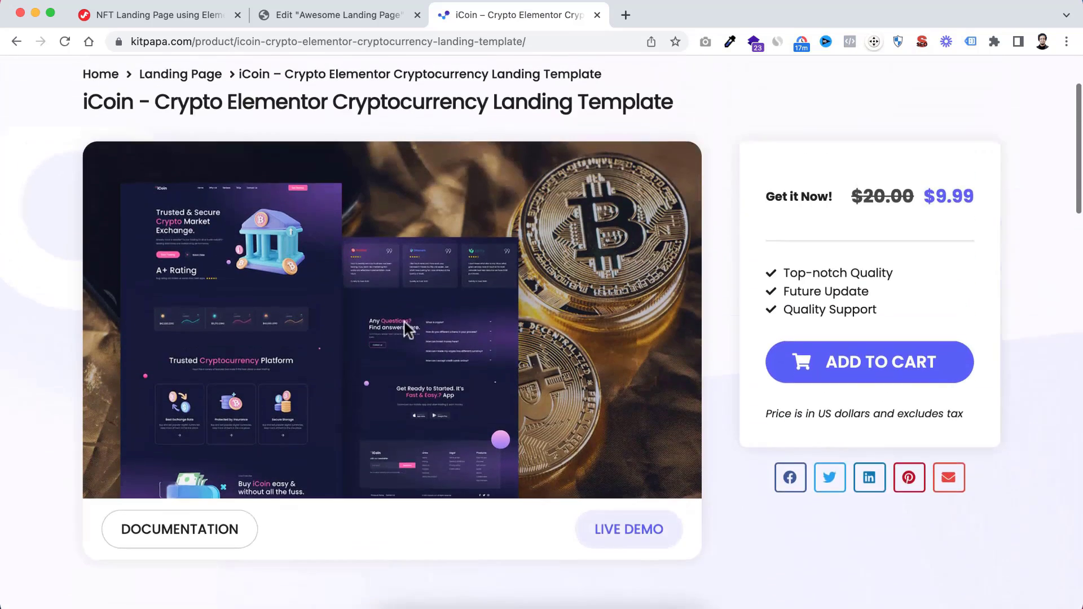
scroll(404, 319, up, 2)
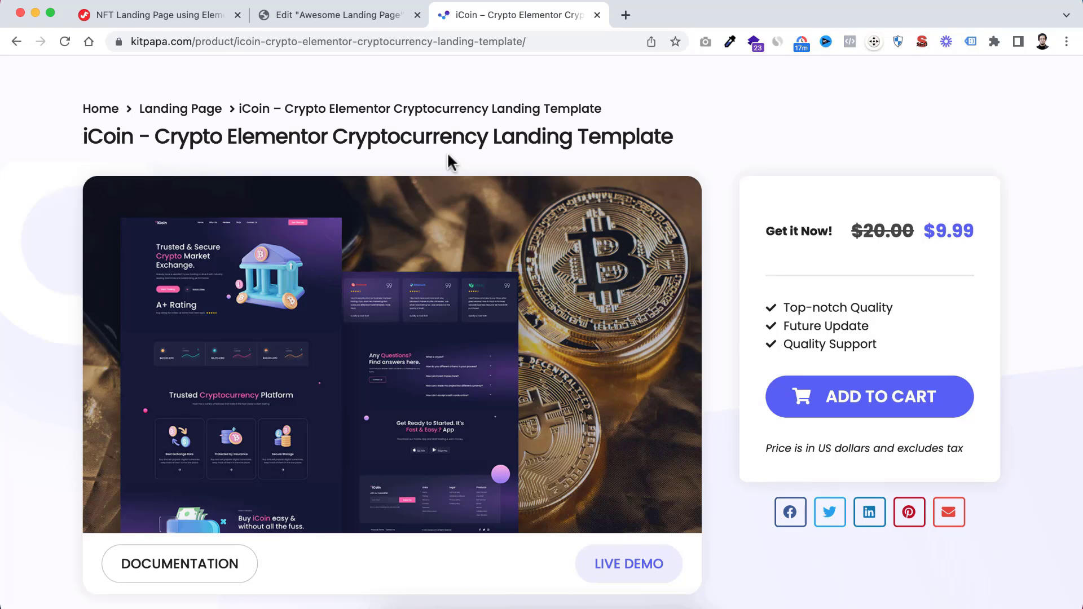
Switch back to the Elementor editor for the Awesome Landing Page and add a single-column container with downward direction
click(351, 17)
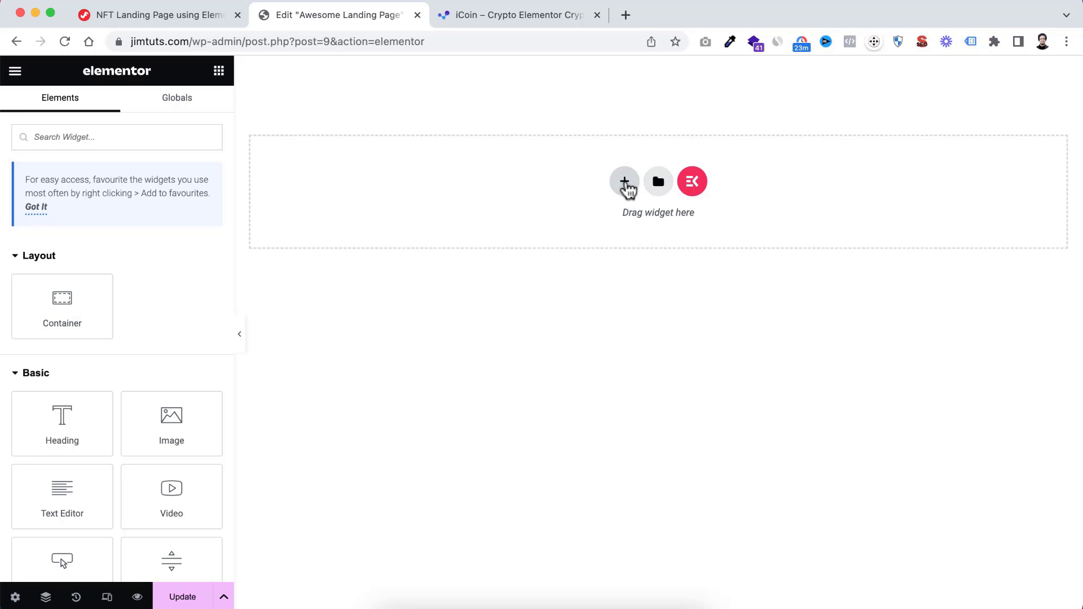
click(625, 182)
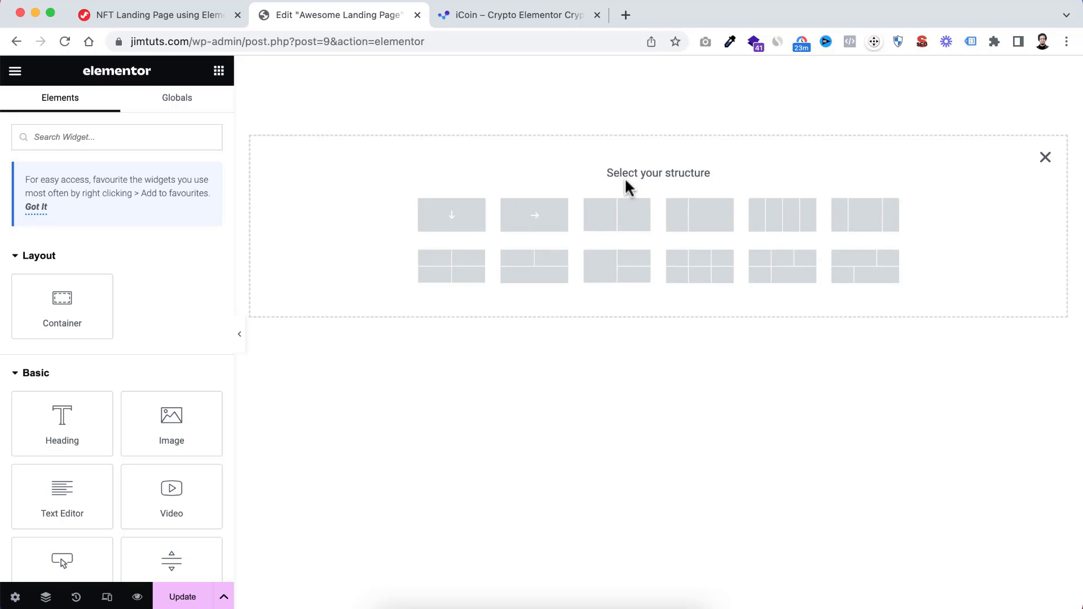
click(455, 217)
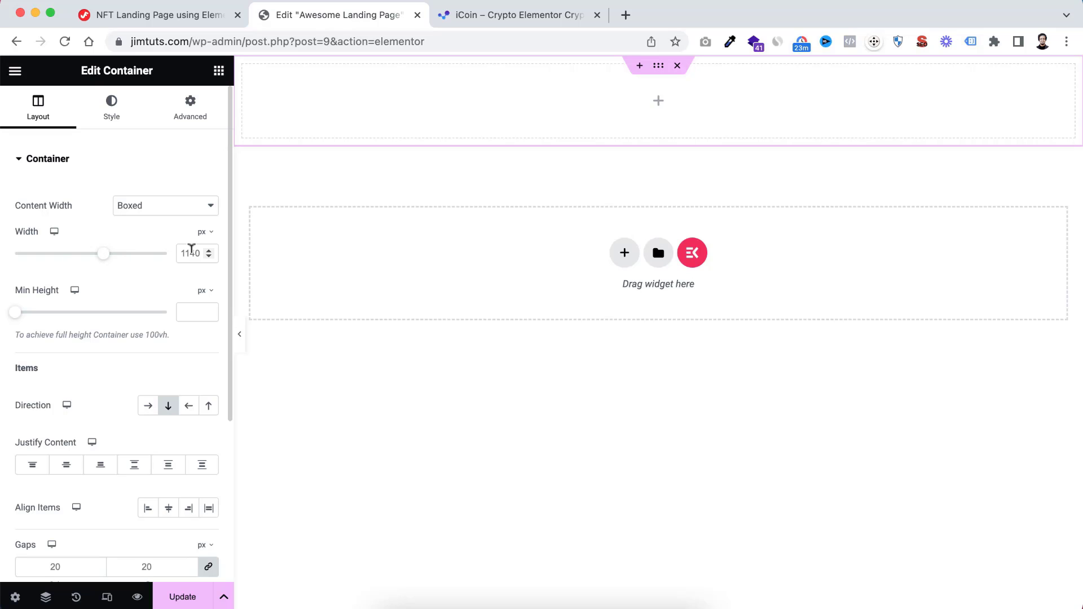
Set the new container's boxed content width to 1320 px and its column and row gaps to 0
double_click(191, 252)
text(1320)
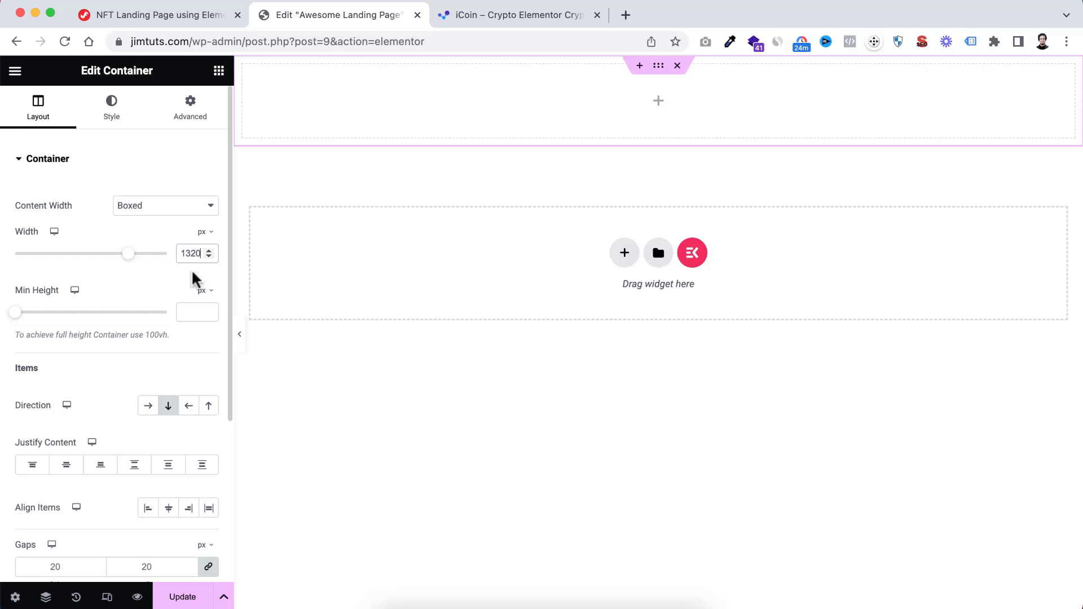
scroll(107, 464, down, 3)
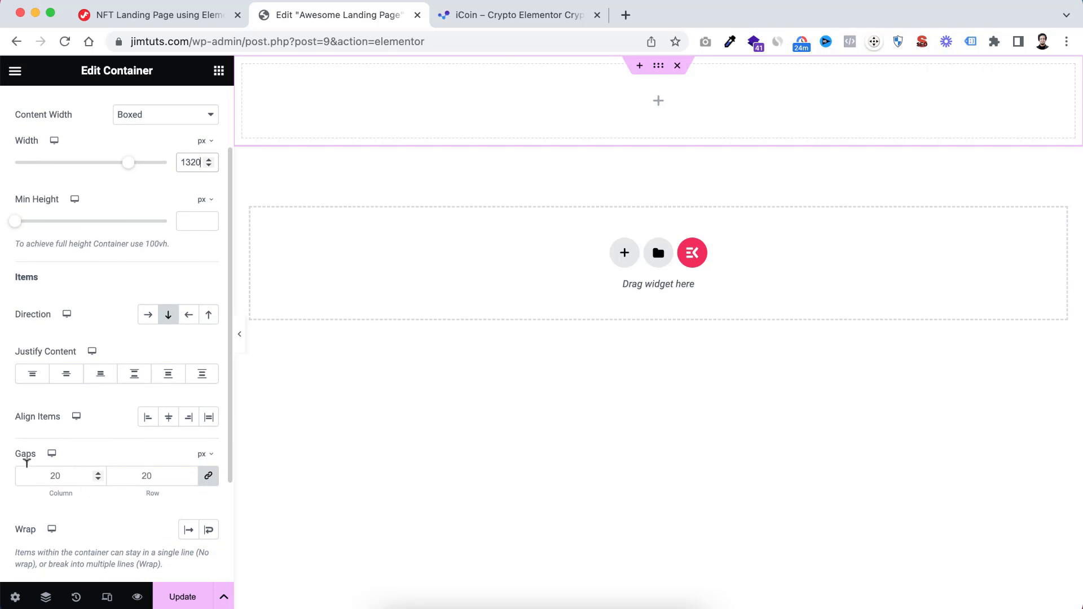
click(57, 473)
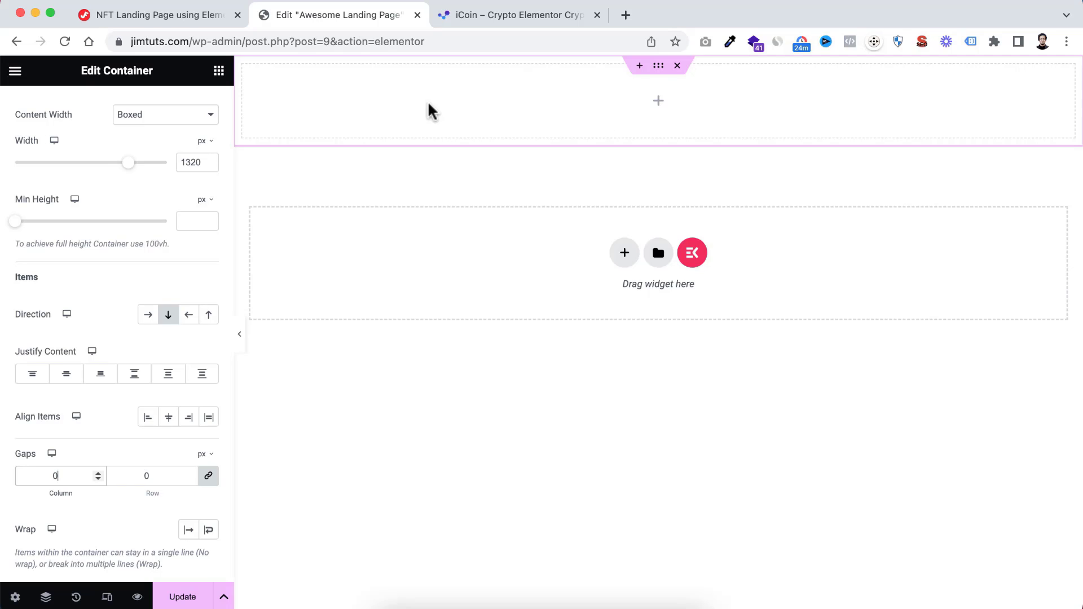
Give the container a classic background with the colour #151937
scroll(130, 173, up, 2)
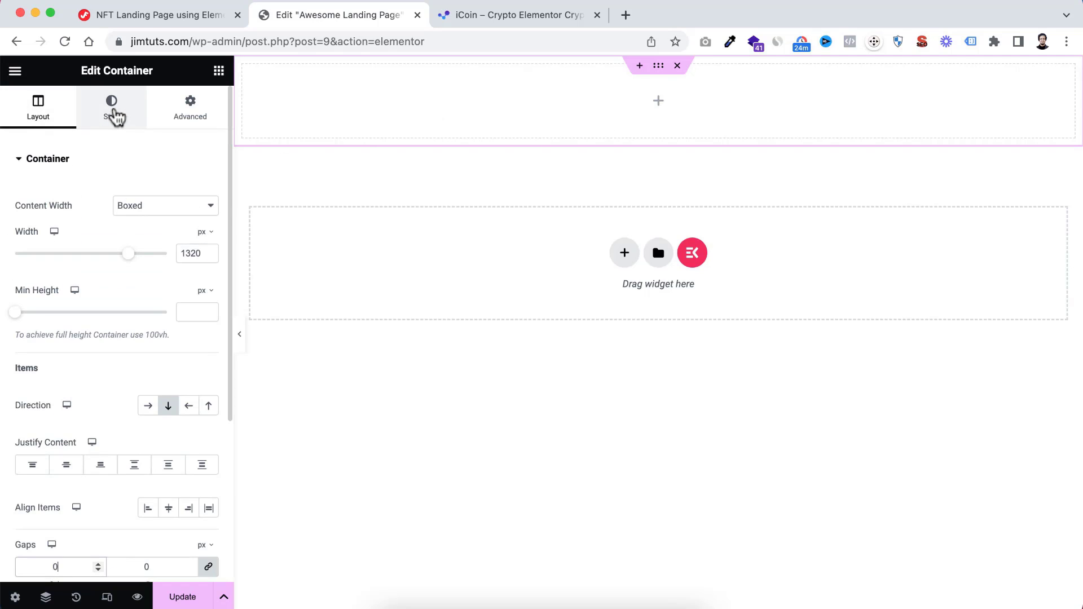
click(116, 115)
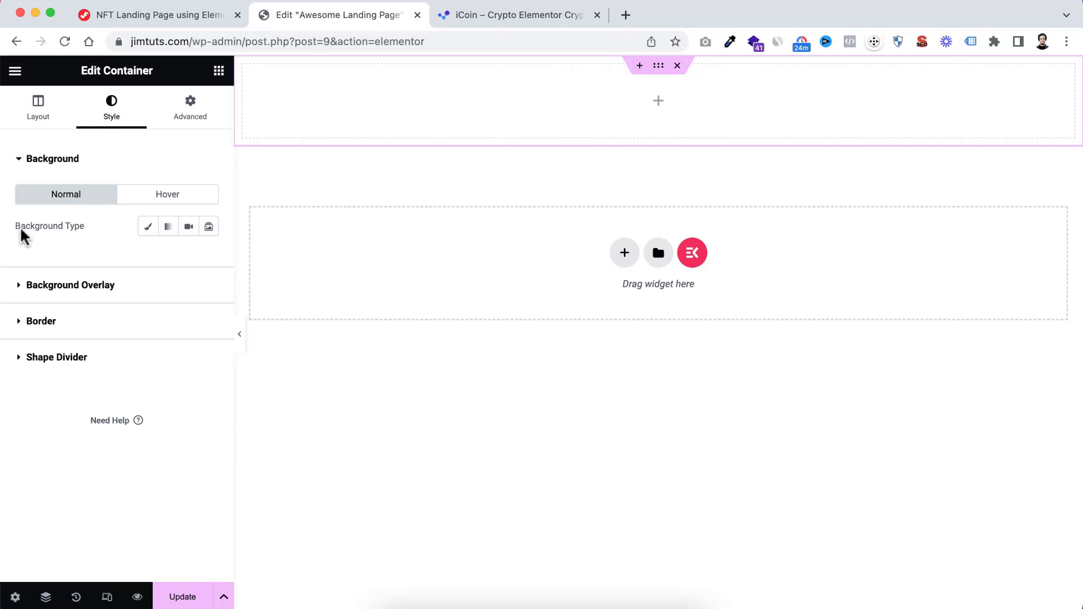
click(148, 229)
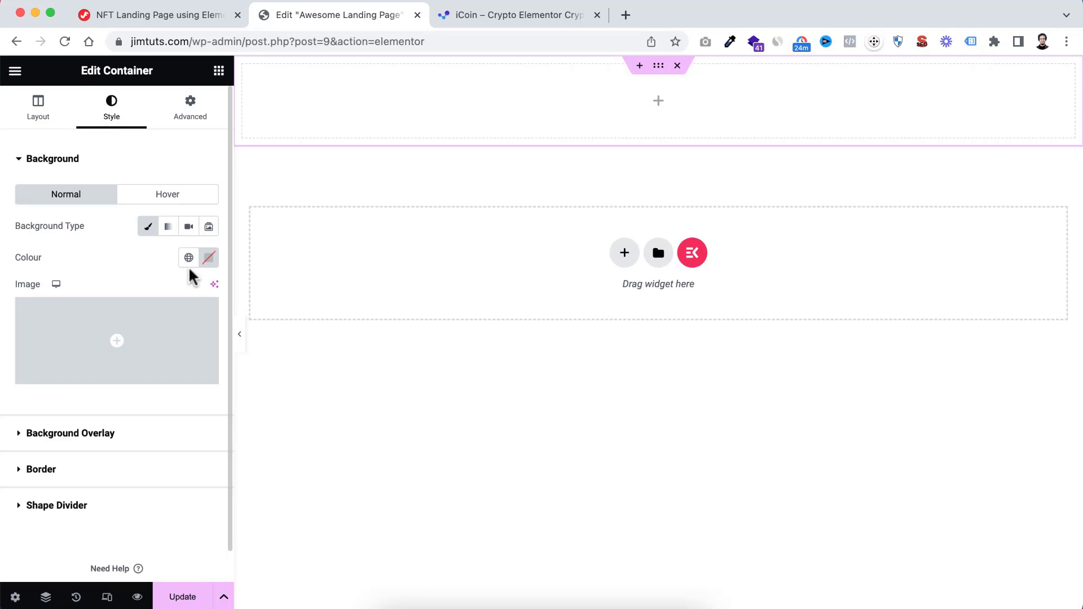
click(209, 260)
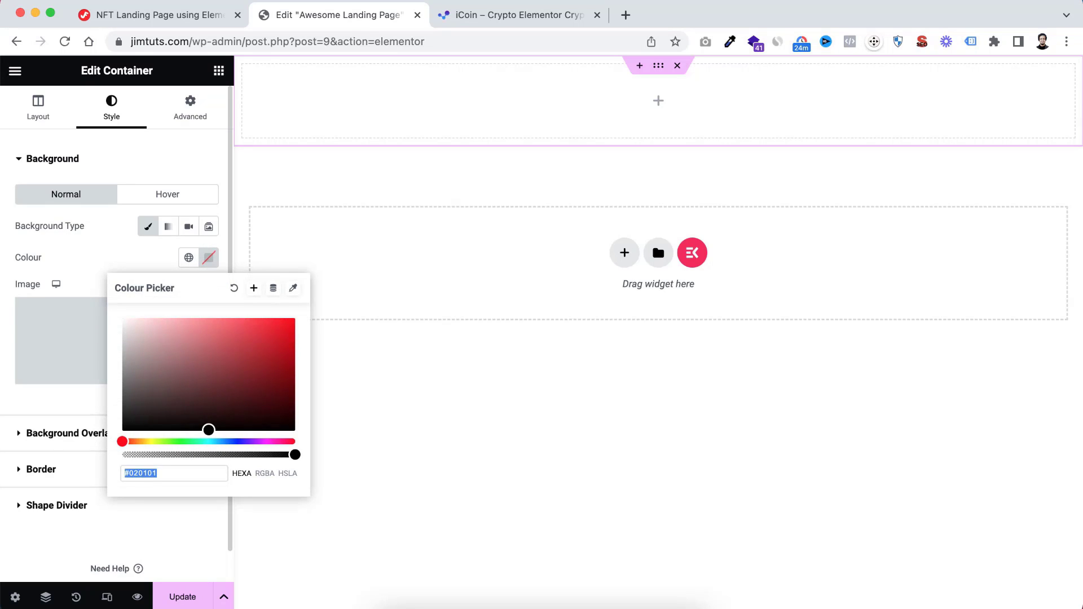
text(#15193)
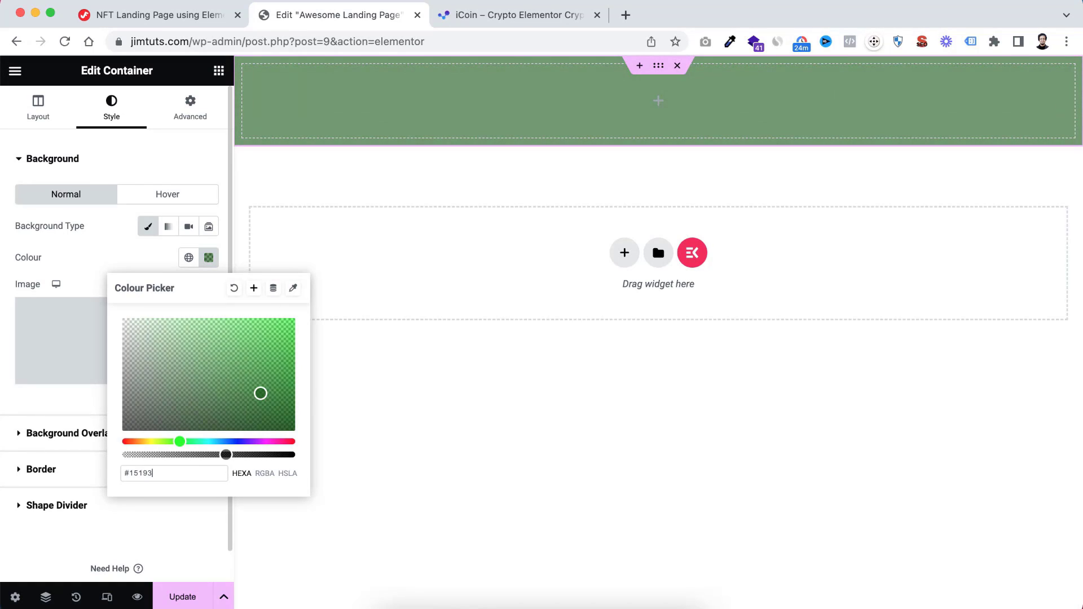
text(7)
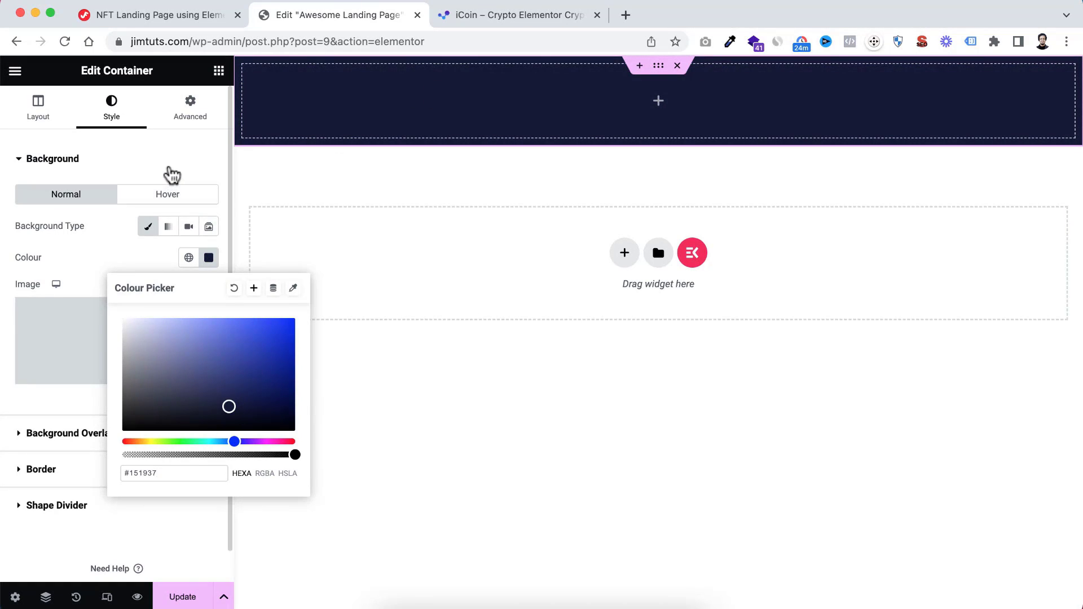
click(170, 174)
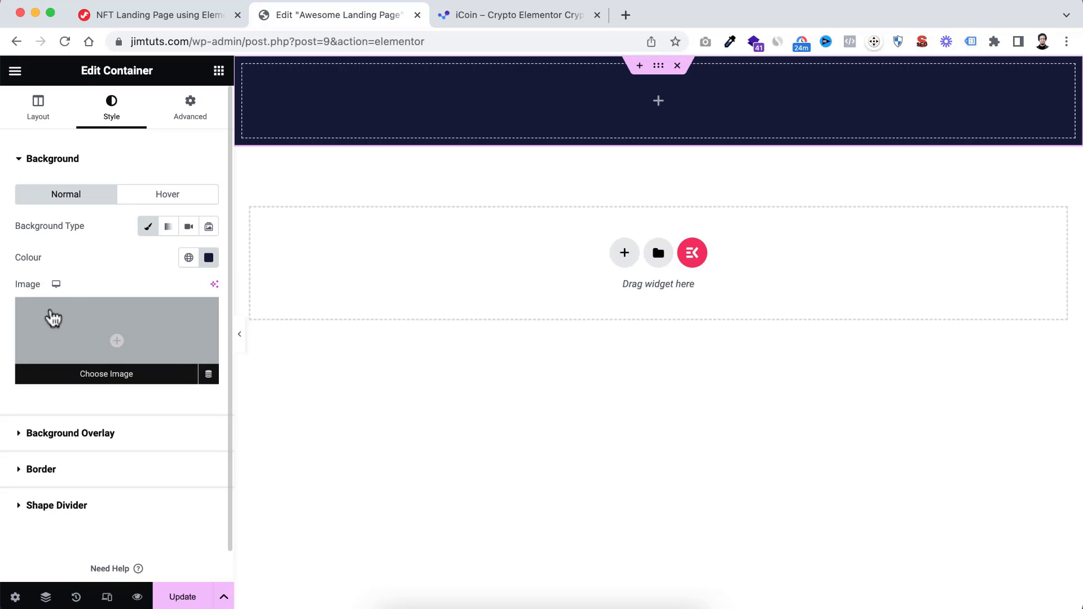
Upload Hero-BG.webp from the IMG folder and insert it as the container's background image
click(123, 331)
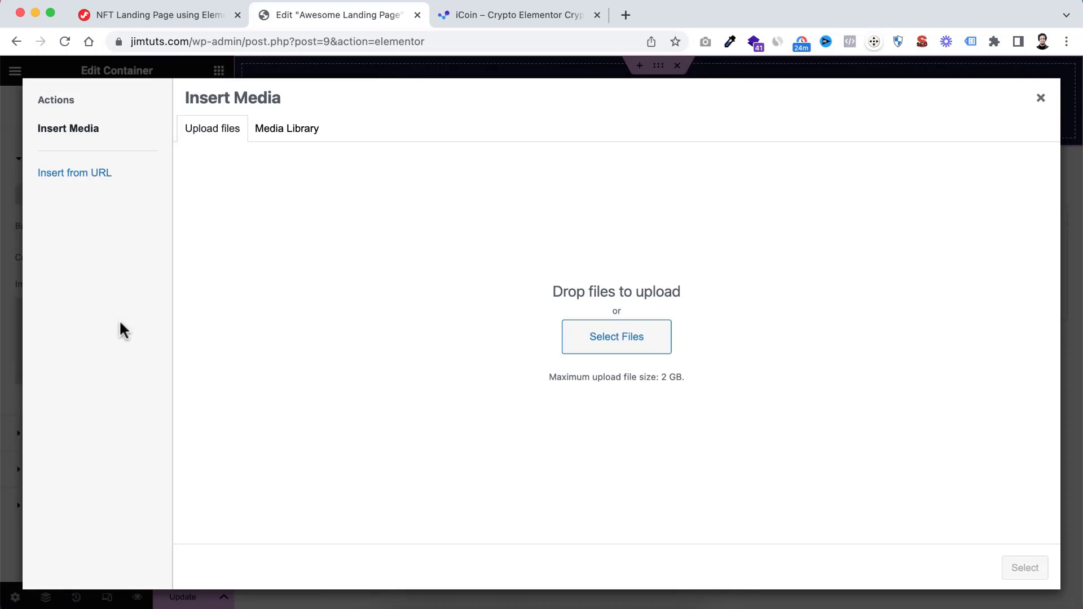
click(628, 341)
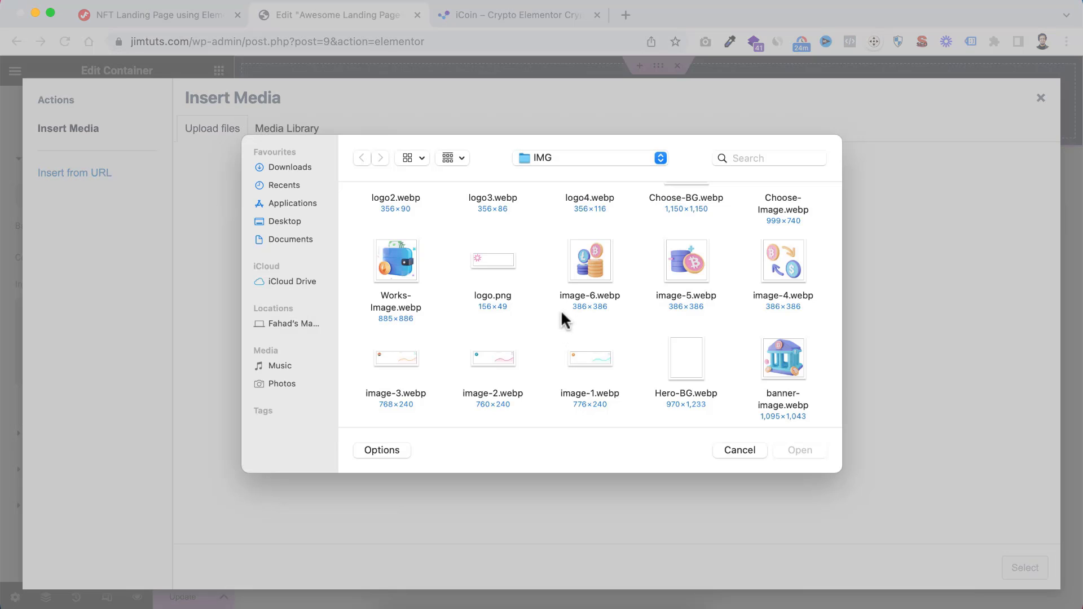
click(685, 366)
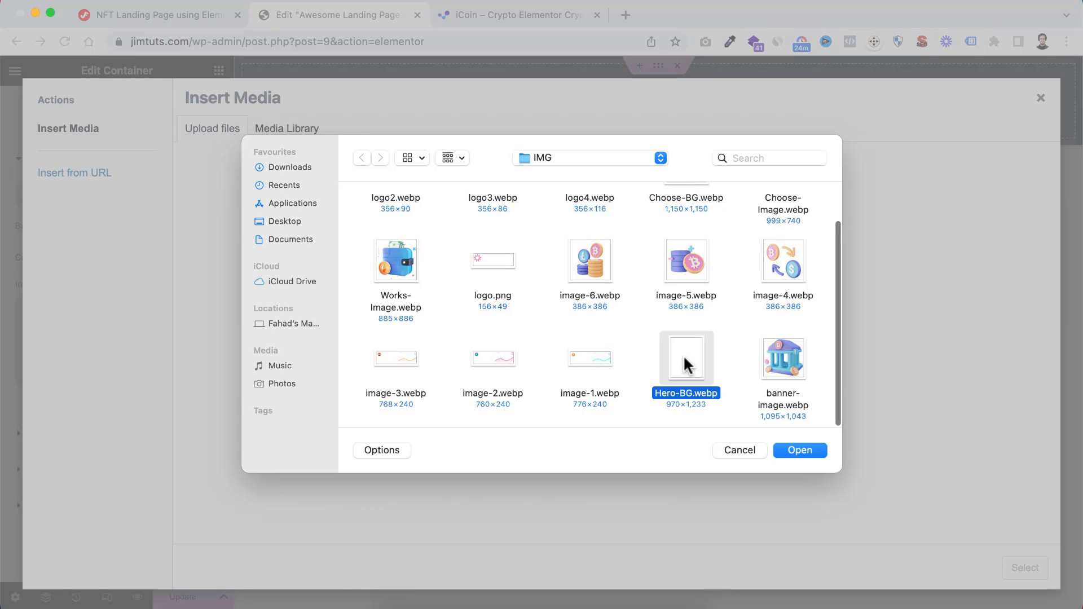
click(799, 450)
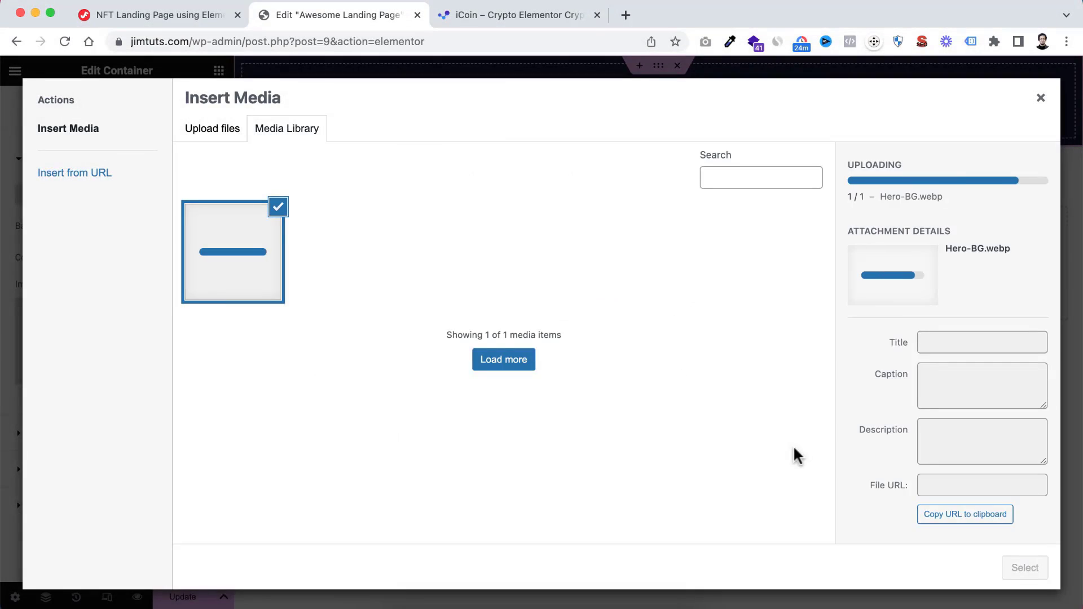
click(1022, 569)
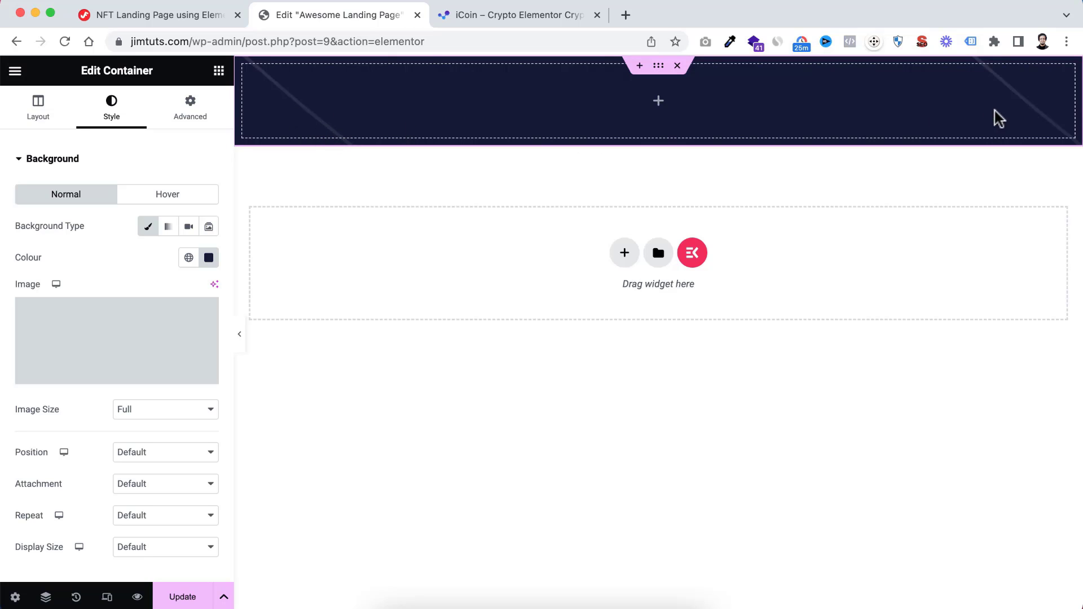
Position the container's background image at Top Right and set its repeat to No-repeat
scroll(90, 418, down, 2)
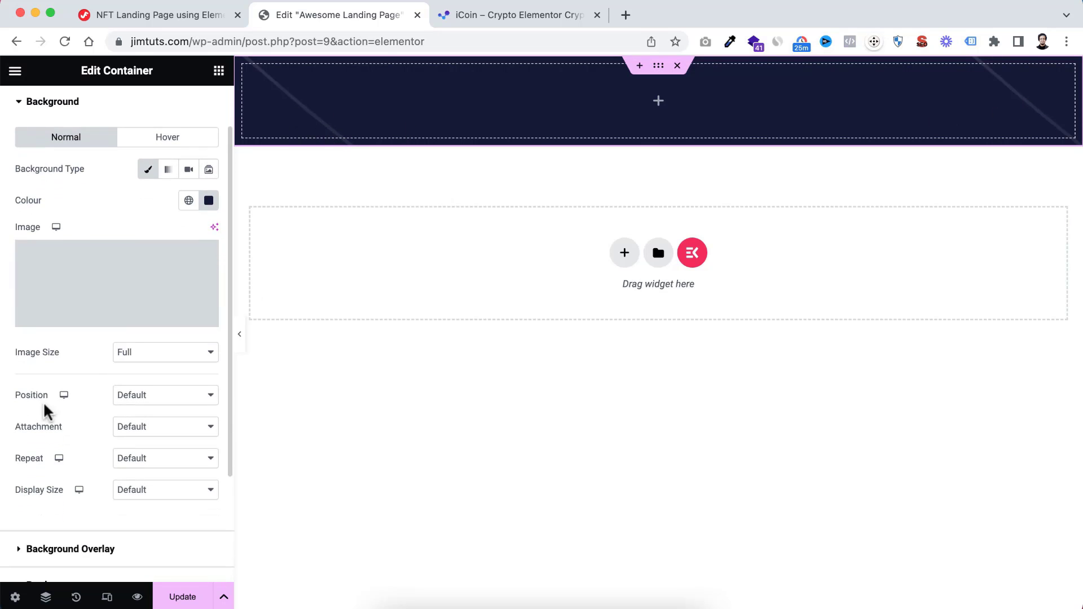
click(139, 397)
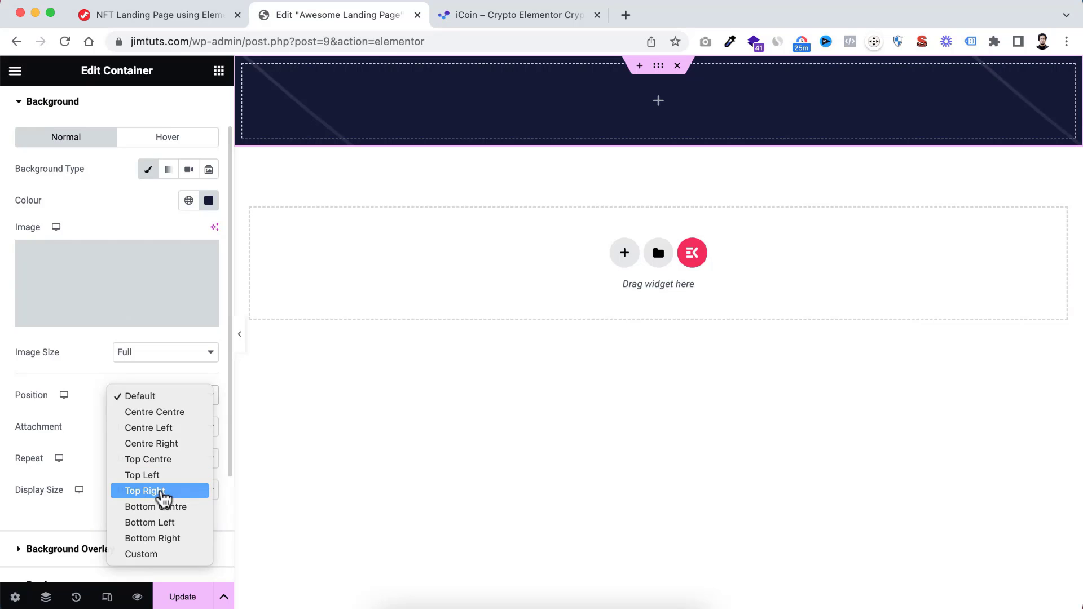
click(162, 491)
click(143, 460)
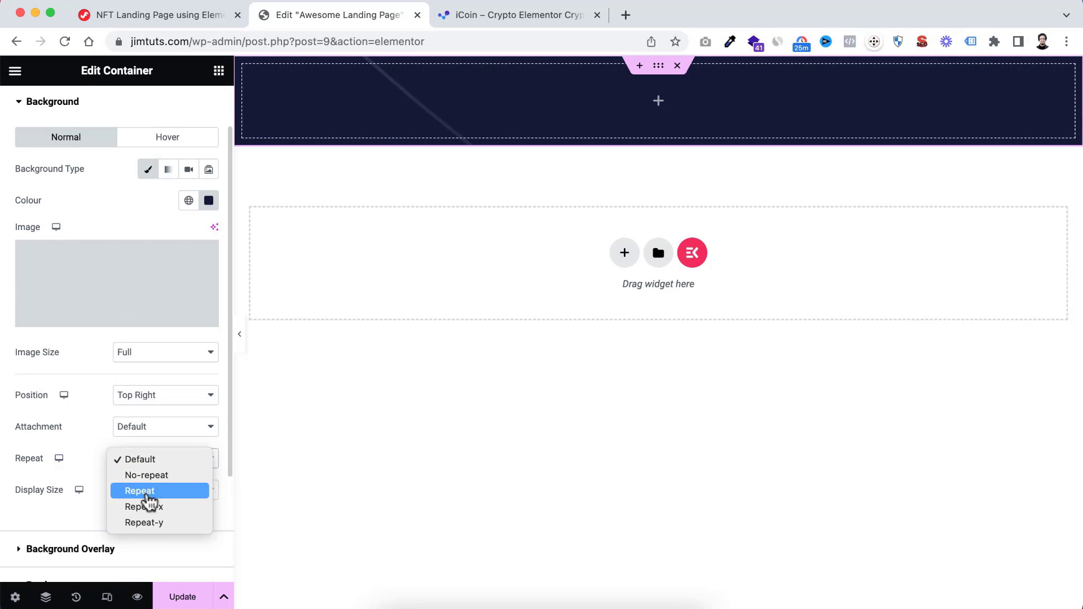
click(149, 479)
Set the background image's display size to Custom with a width of 30%
scroll(94, 494, down, 4)
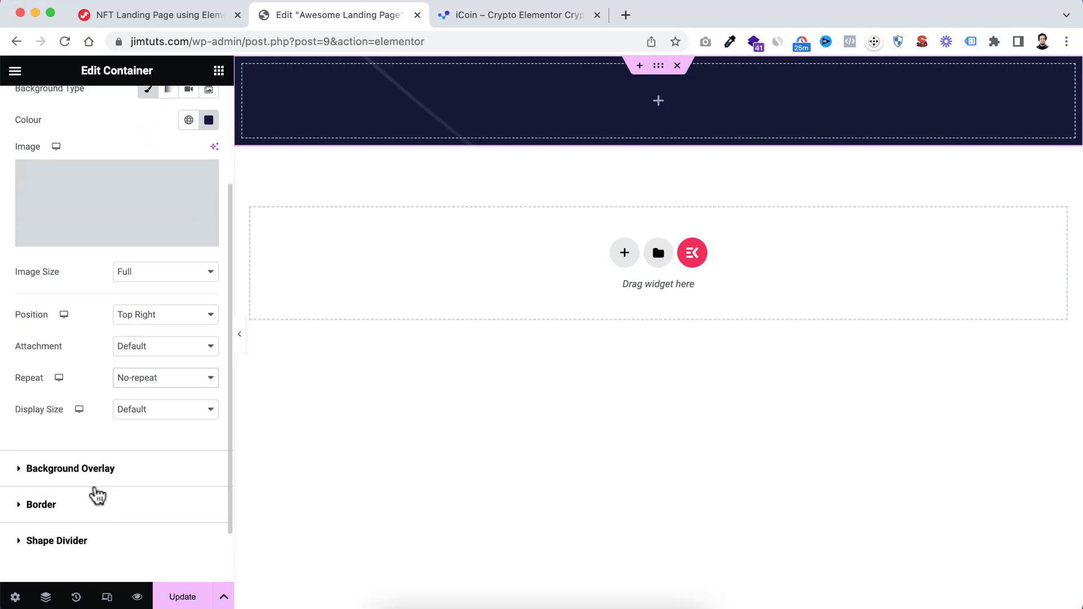
scroll(105, 468, up, 3)
click(140, 453)
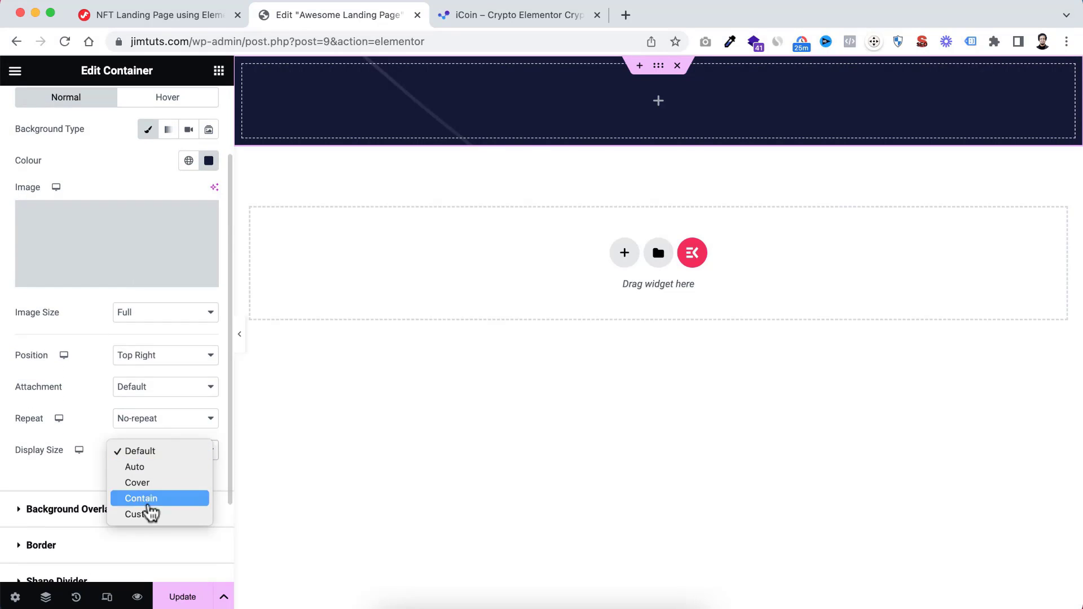
click(152, 520)
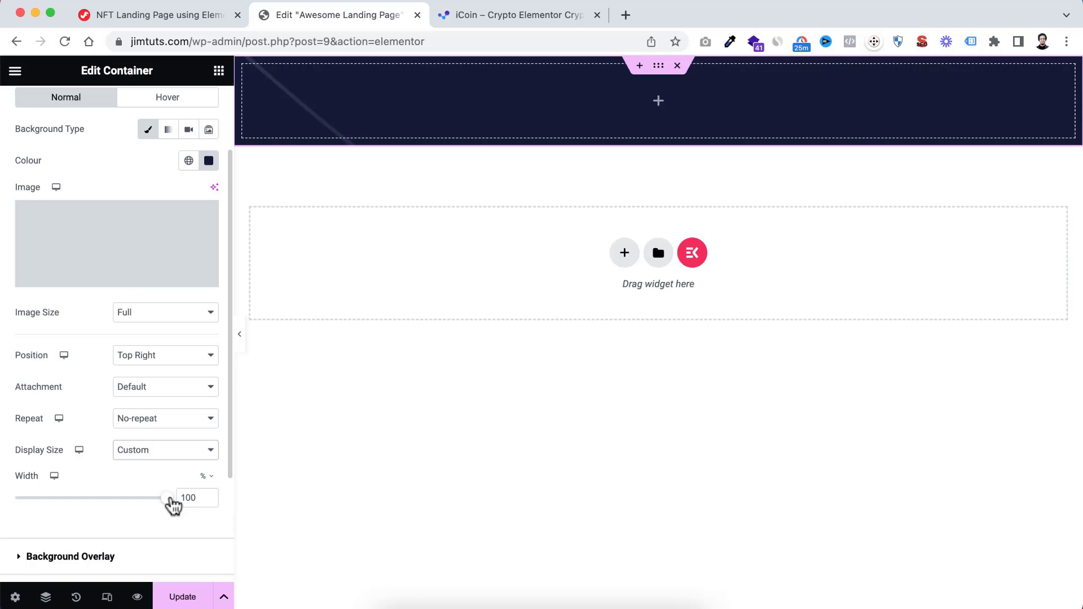
drag(167, 498, 129, 503)
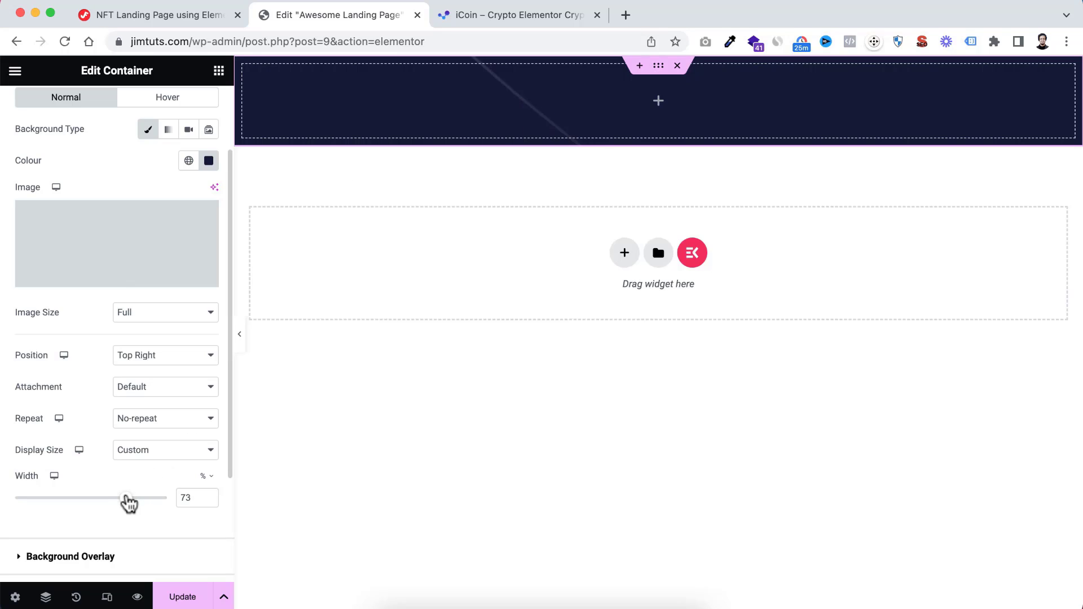
drag(129, 502, 63, 506)
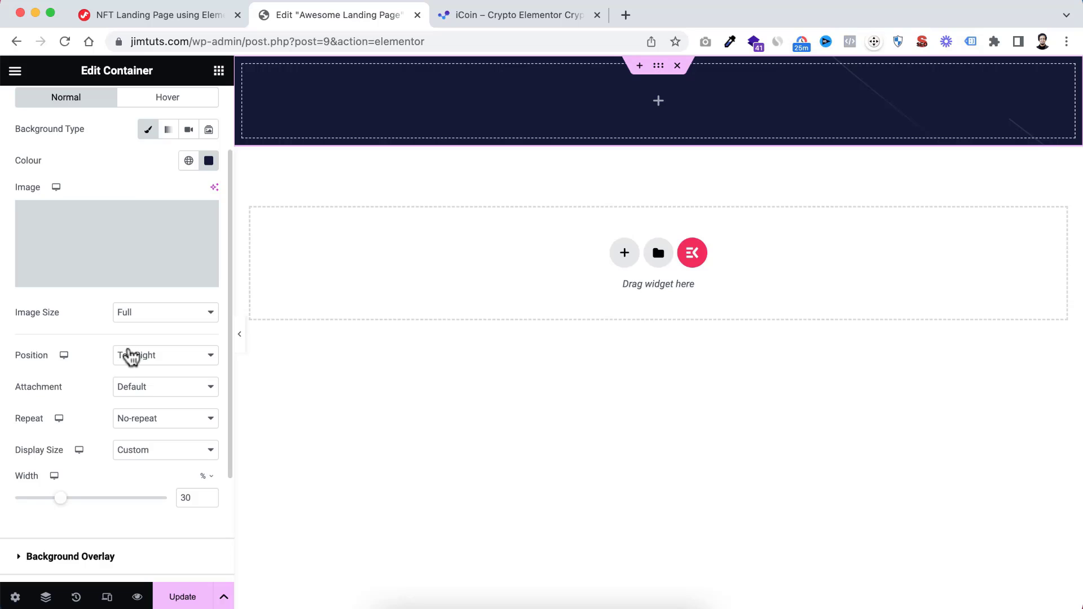
Add a gradient background overlay to the container with #b265ff as its first colour
scroll(93, 242, up, 2)
scroll(93, 234, up, 2)
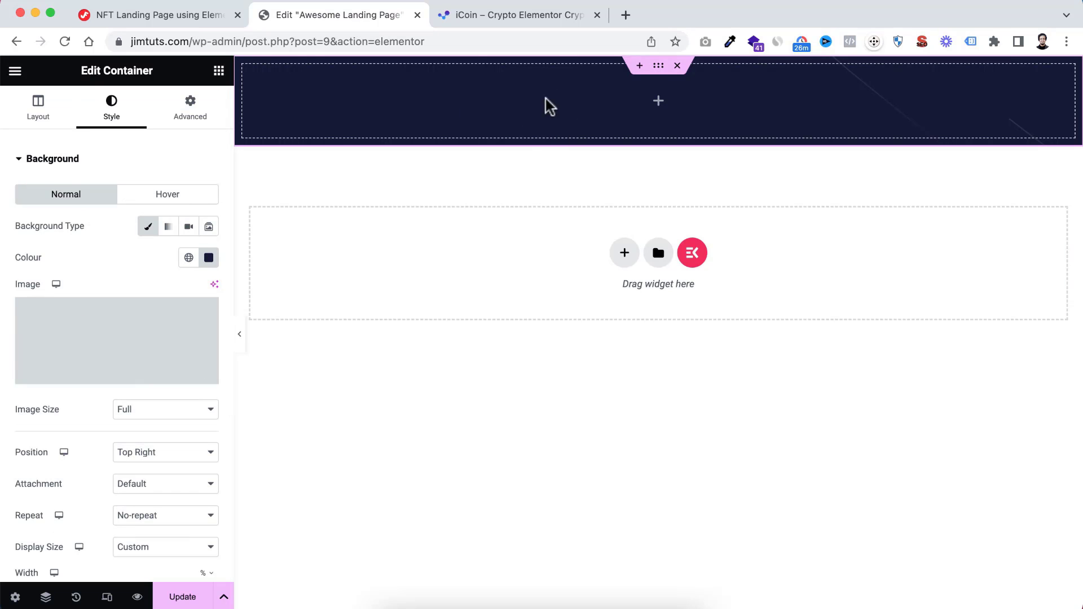
scroll(76, 487, down, 10)
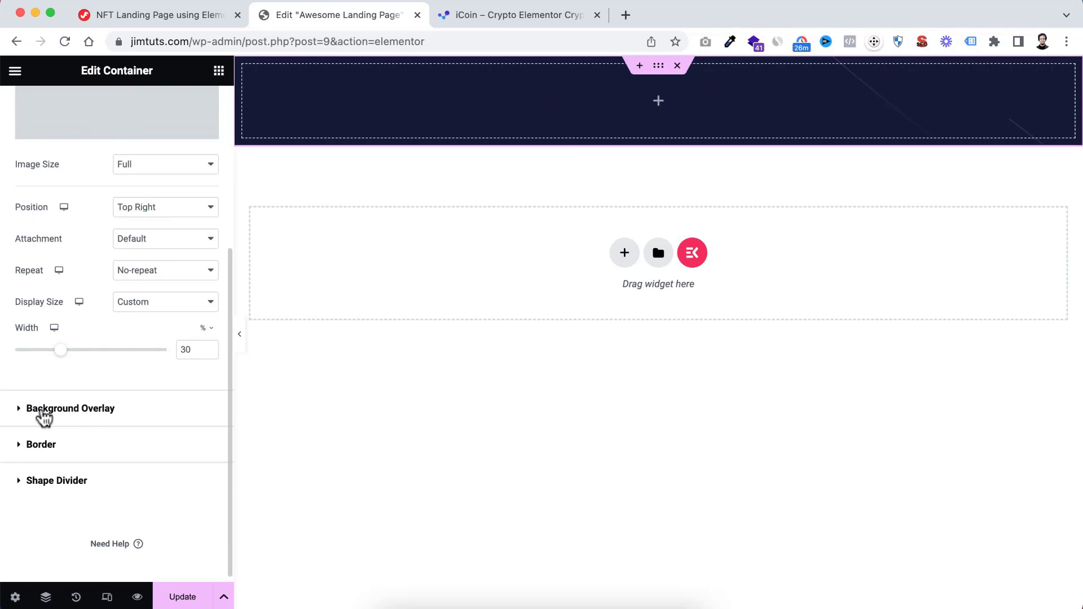
click(44, 410)
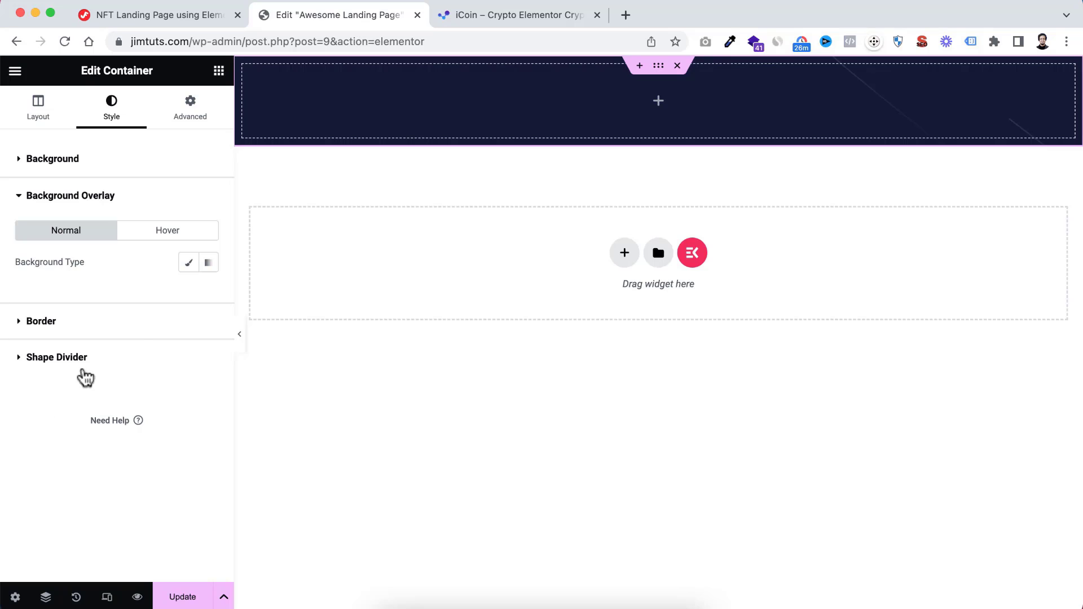
click(209, 263)
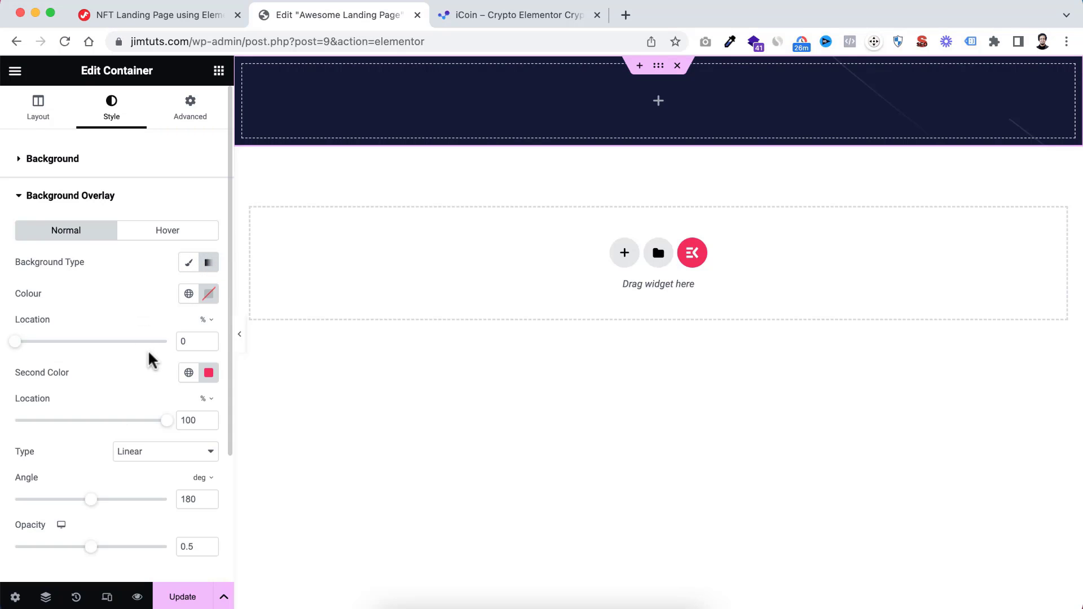
scroll(148, 350, down, 1)
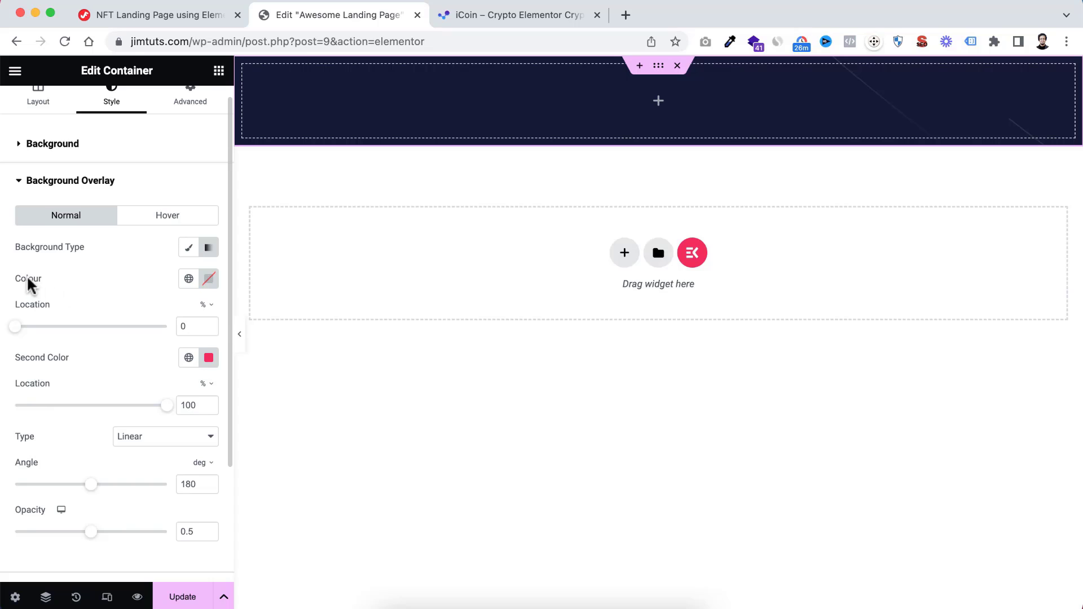
click(209, 281)
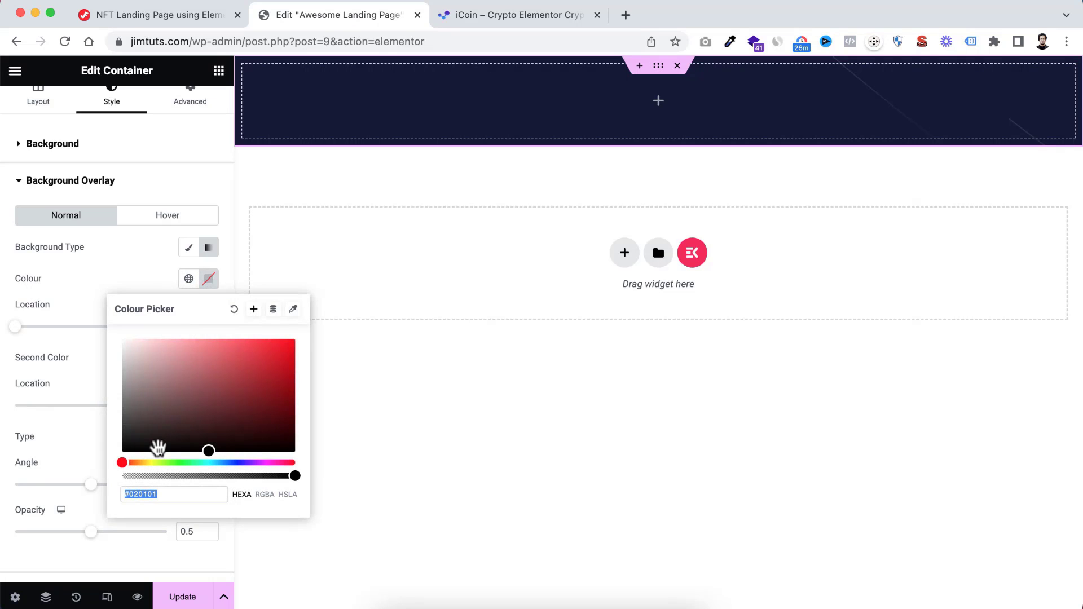
text(#b26)
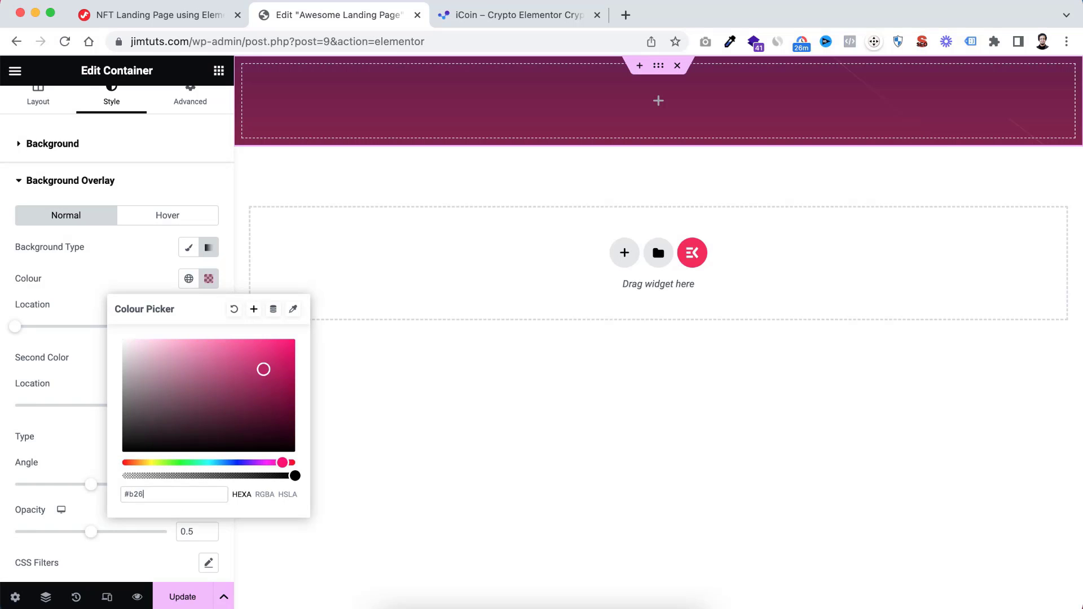
text(5ff)
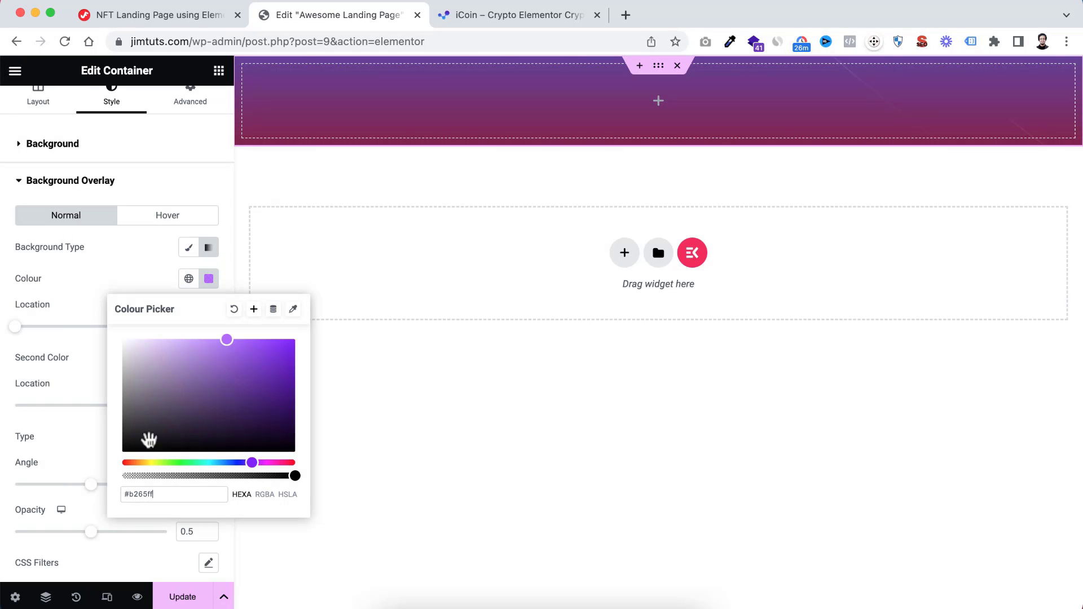
click(68, 294)
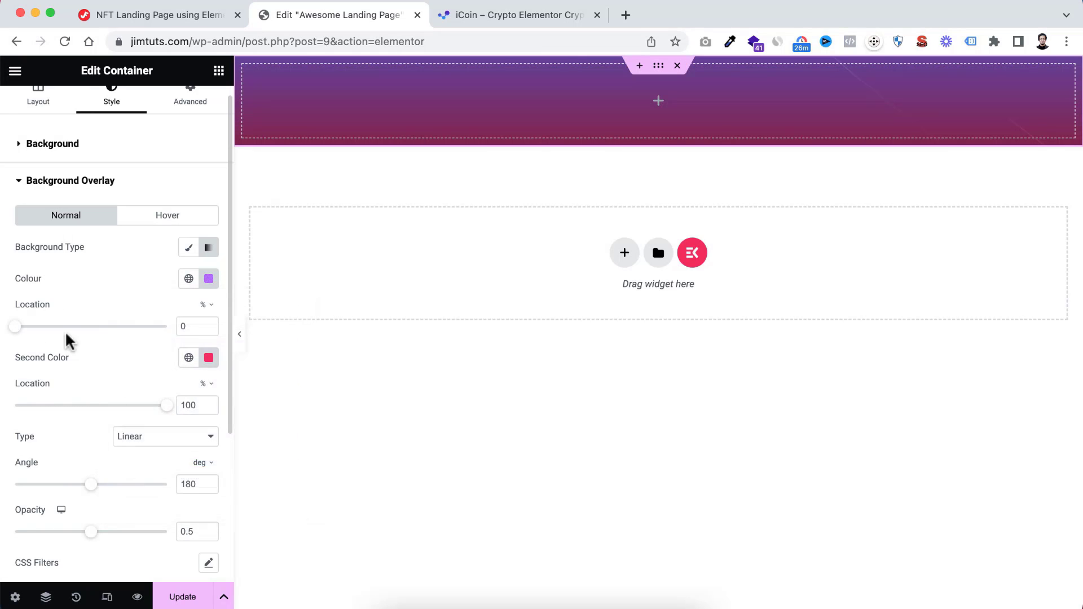
Change the overlay gradient's second colour to the dark blue #131046
click(208, 358)
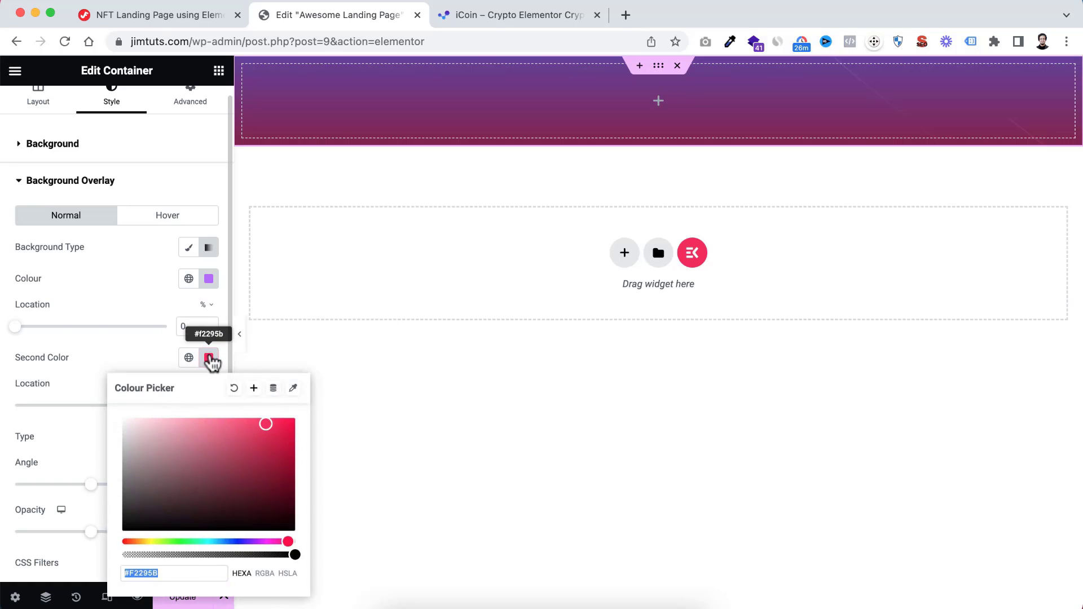
click(240, 541)
drag(240, 543, 239, 542)
click(255, 499)
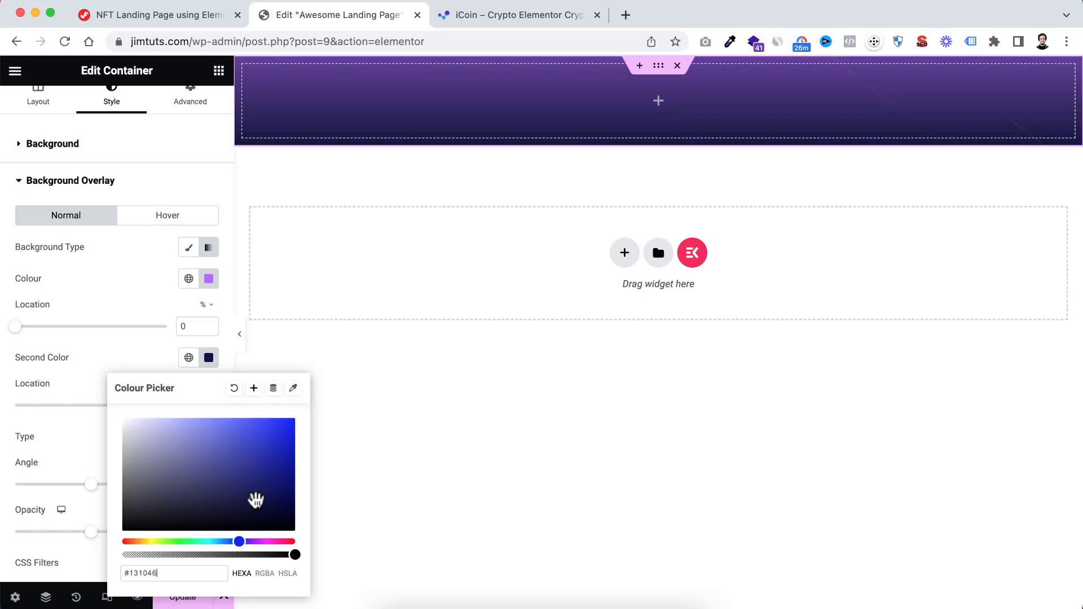
click(151, 354)
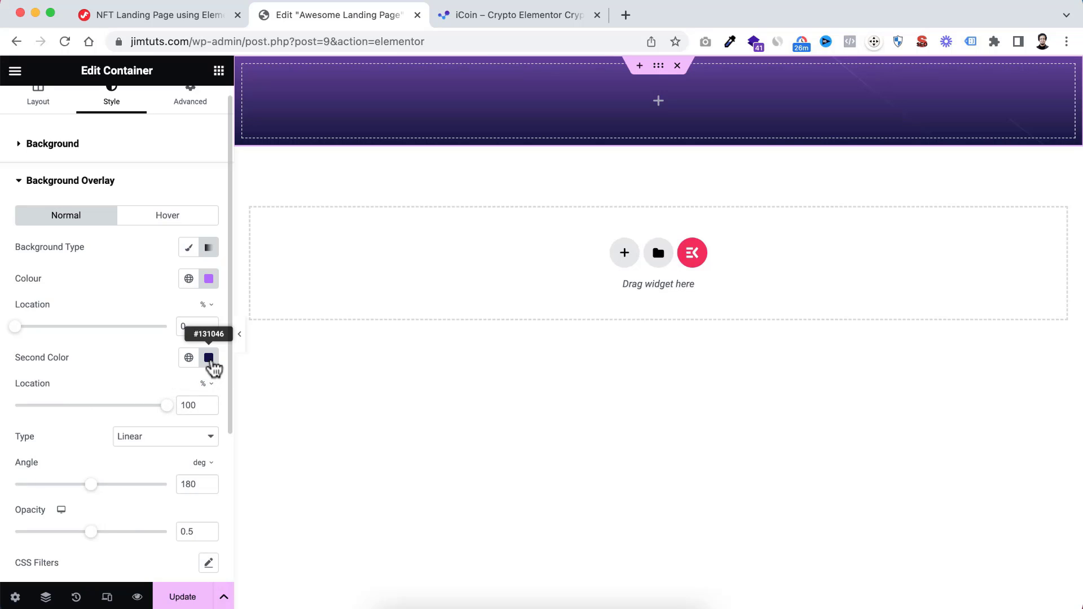
Make the overlay gradient's second colour nearly transparent (#1310460D) and set its location to 45%
click(209, 358)
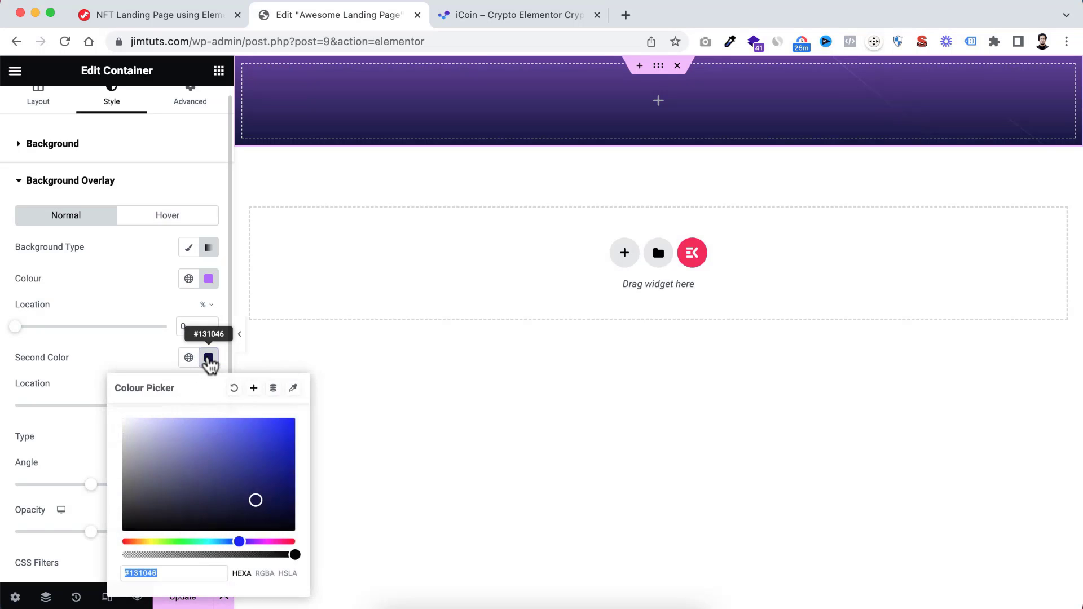
drag(296, 555, 132, 557)
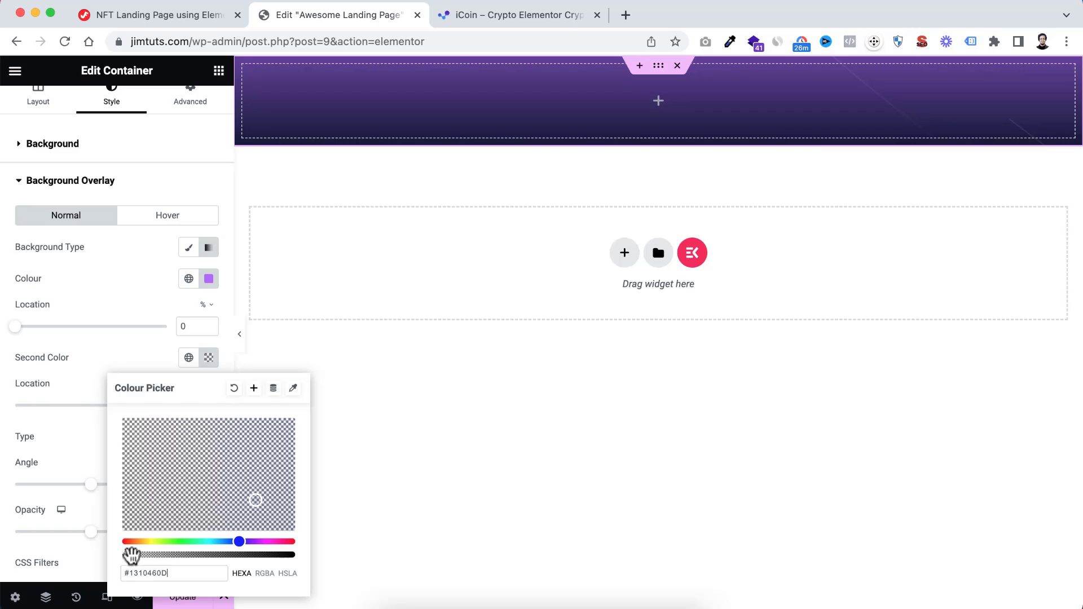
click(79, 355)
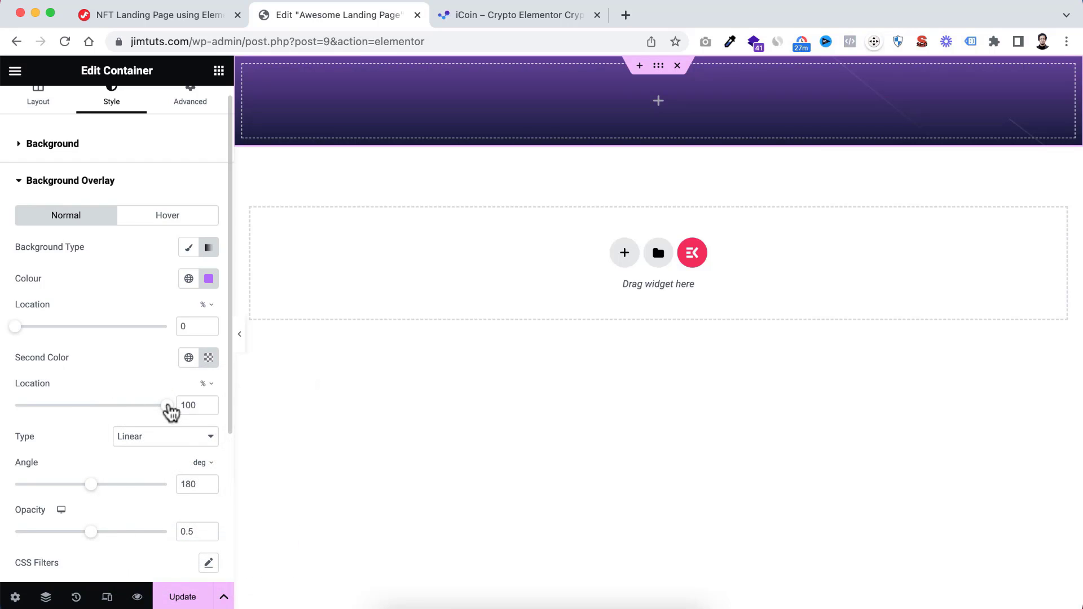
drag(169, 411, 86, 416)
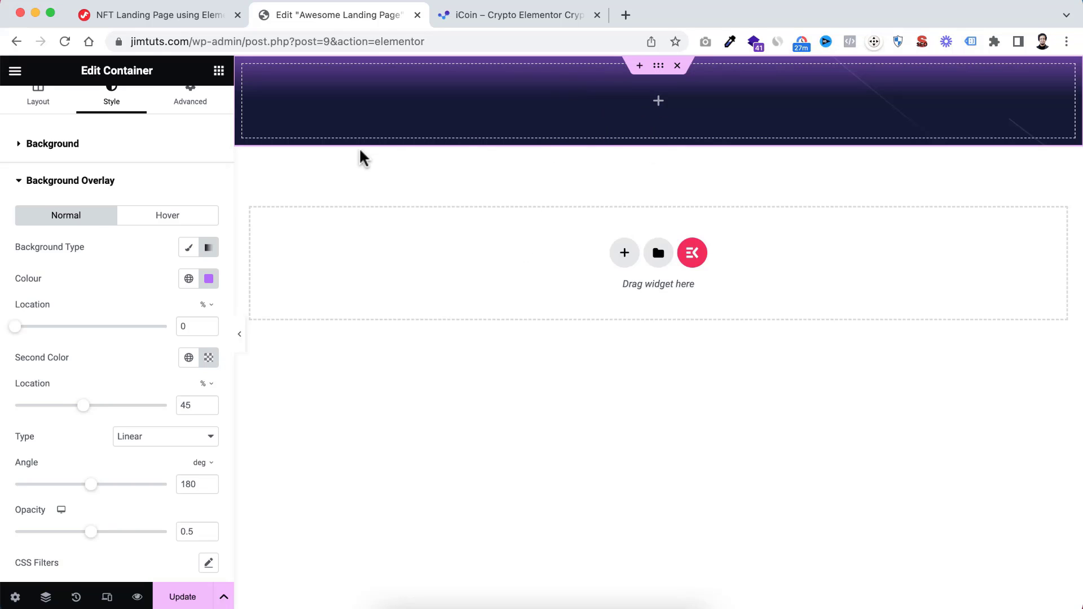
Set the hero container's padding to 195 px top, 10 px right, 110 px bottom and 10 px left, with the sides unlinked
scroll(158, 170, up, 1)
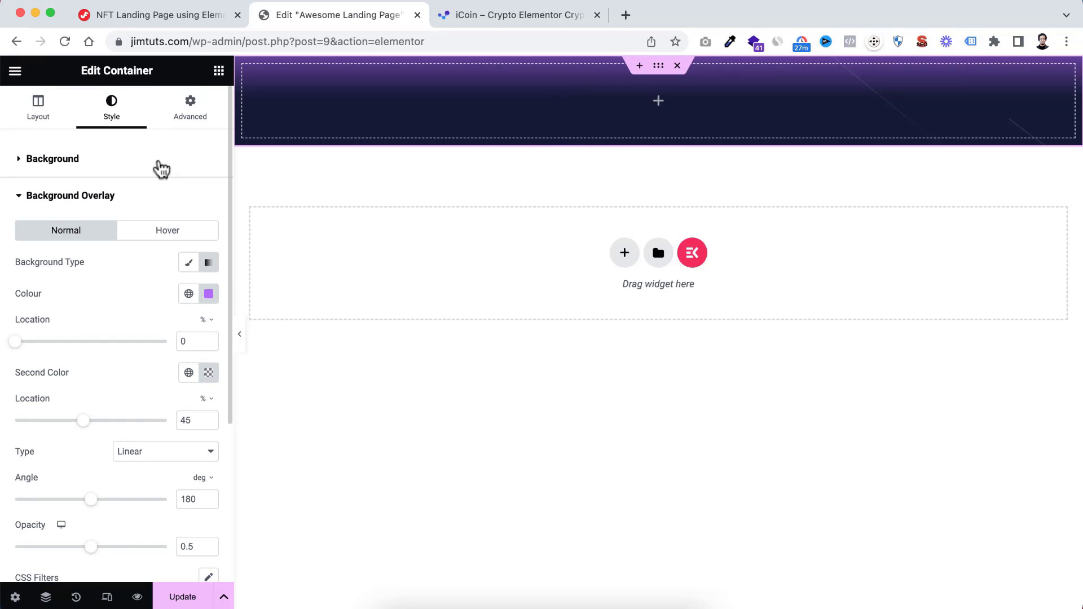
click(188, 113)
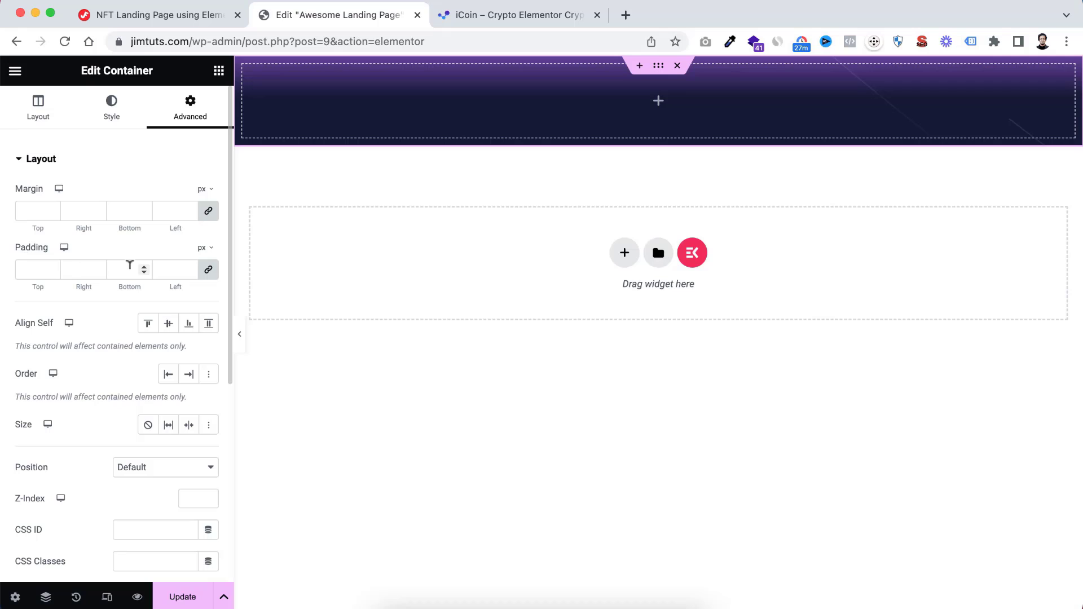
click(208, 270)
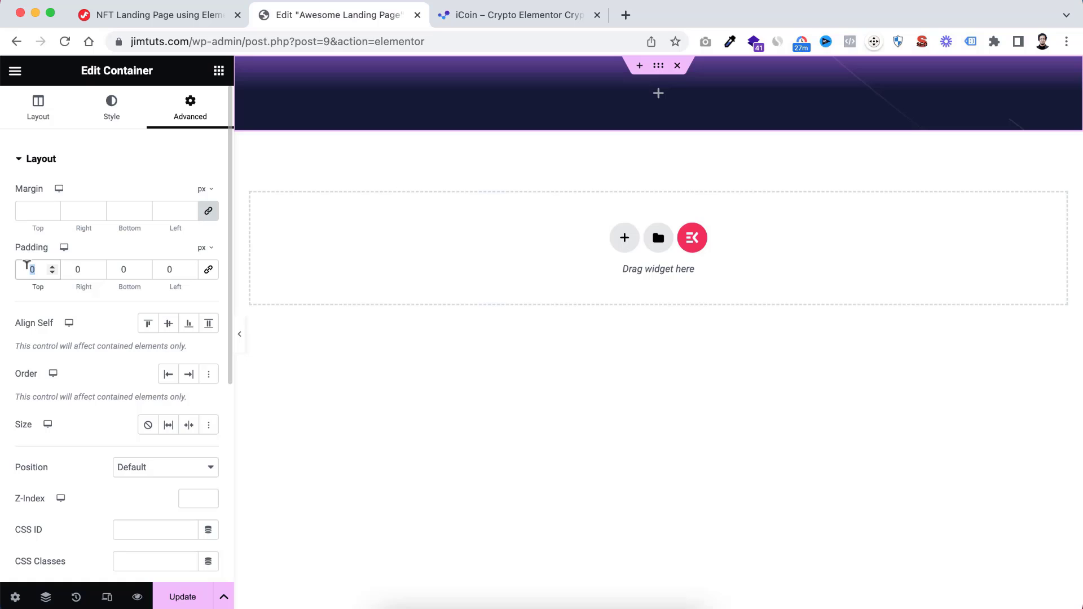
text(195)
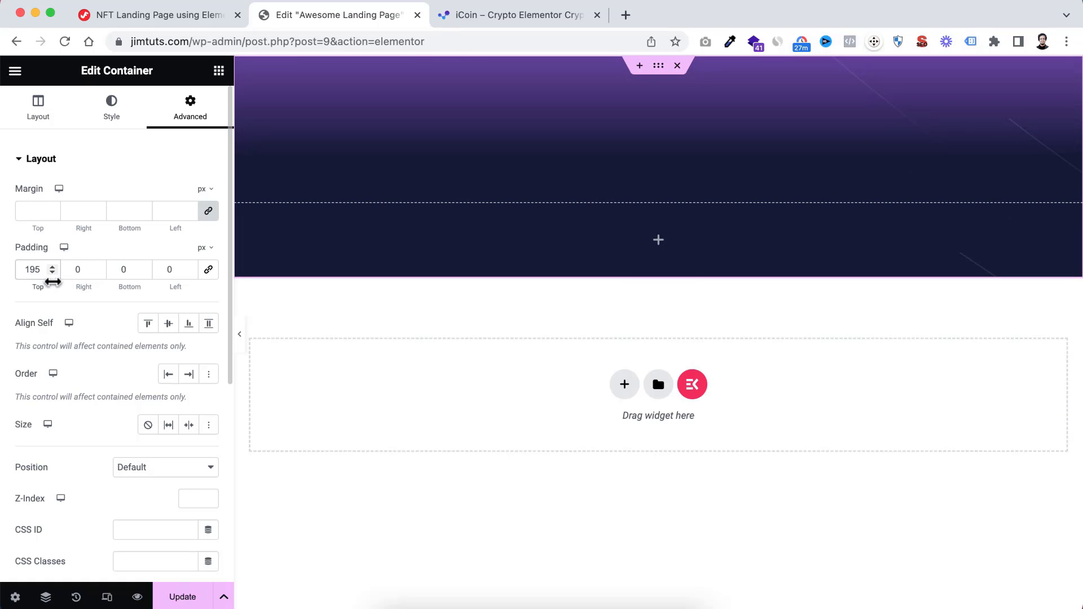
click(79, 269)
text(10)
click(169, 269)
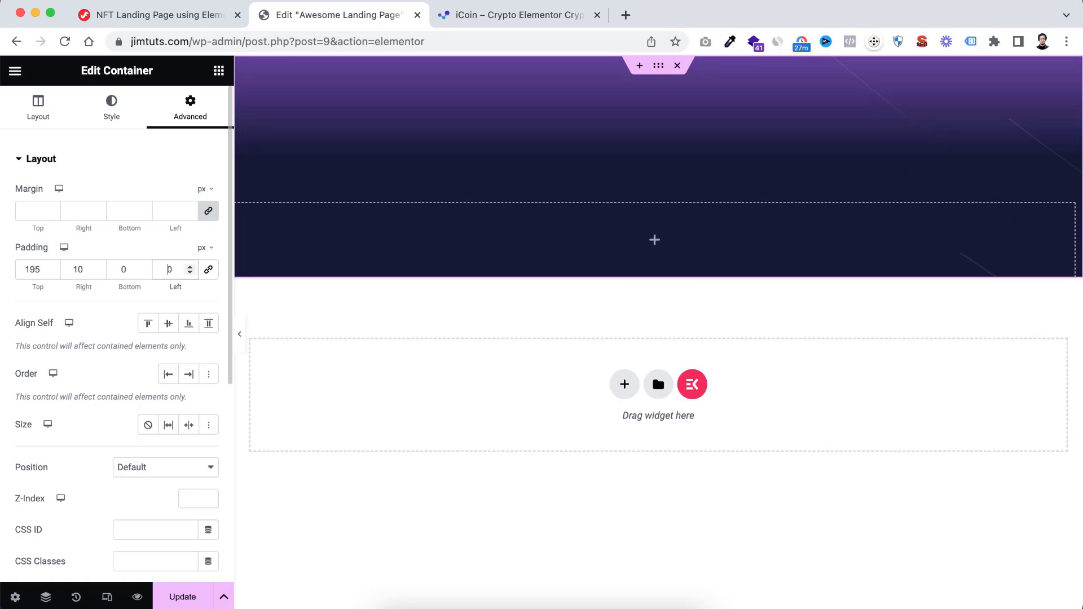
text(1)
click(132, 269)
text(1)
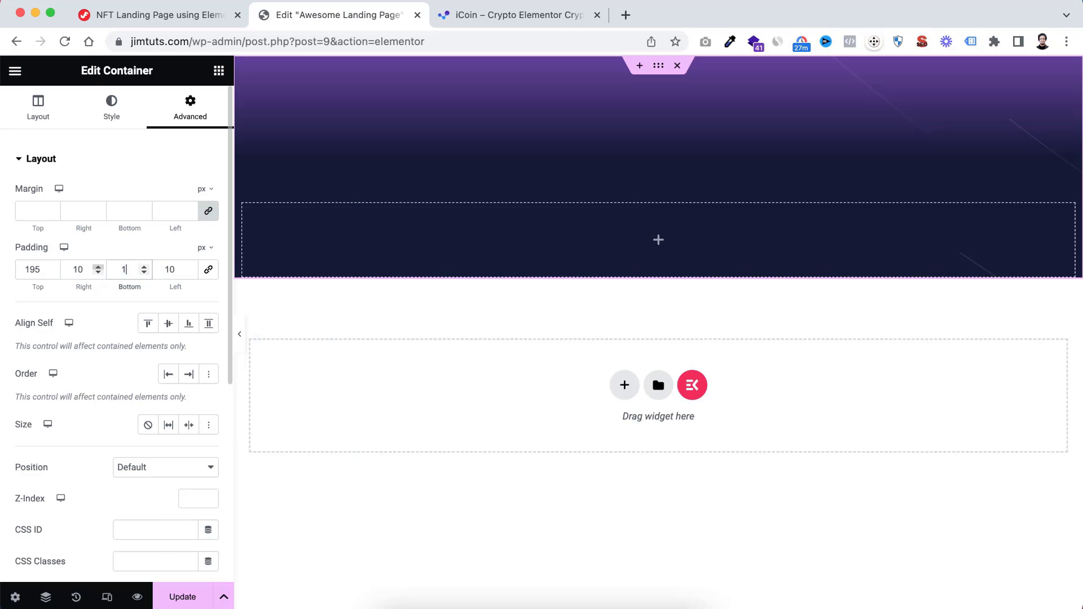
text(10)
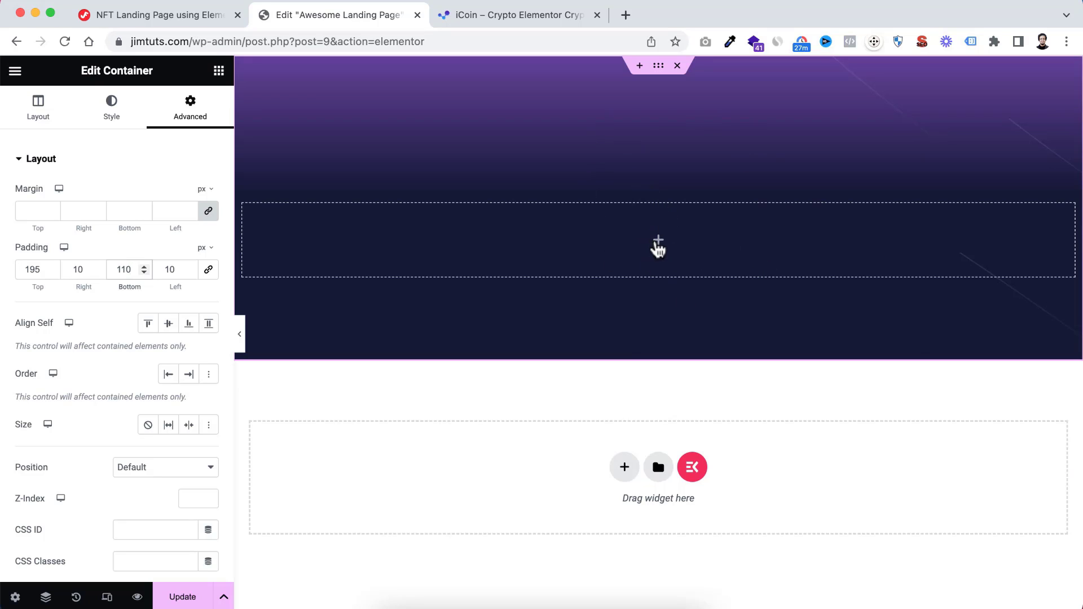
Nest a new container inside the hero container and display the page's element structure tree
click(658, 242)
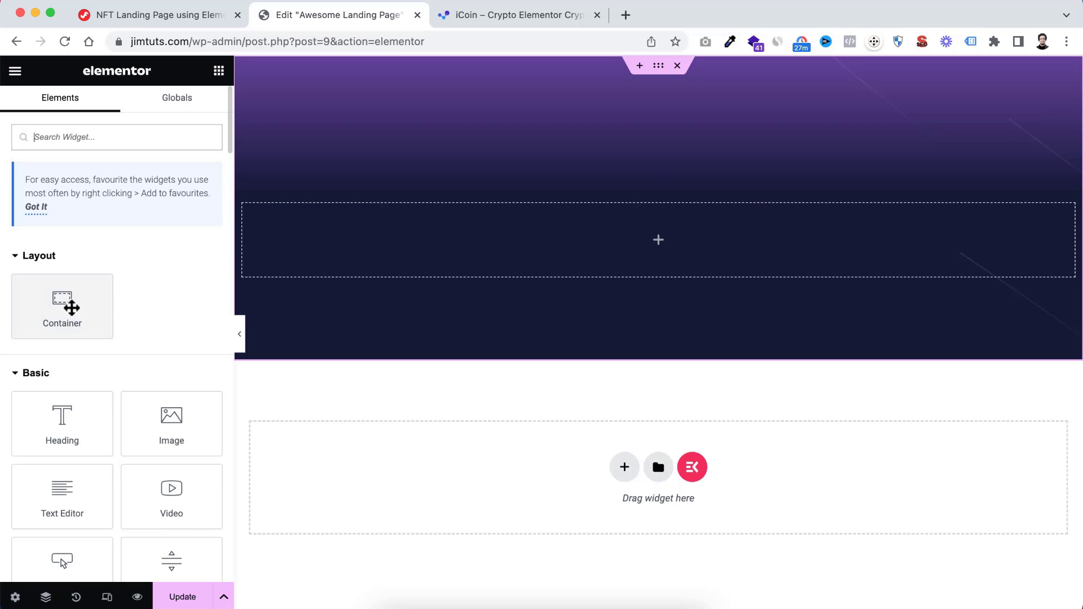
drag(63, 300, 671, 242)
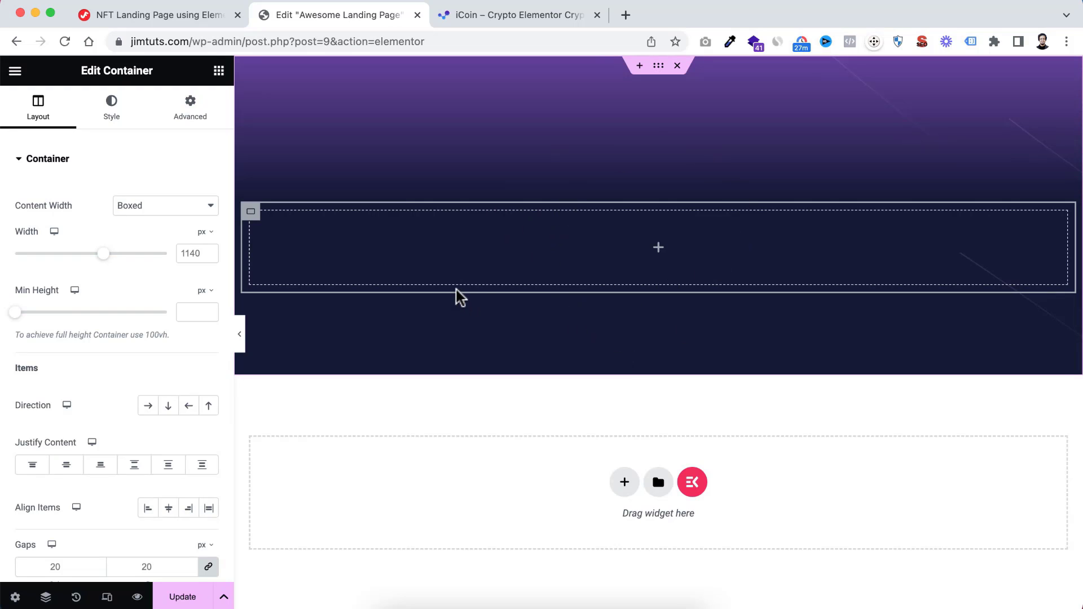
right_click(624, 134)
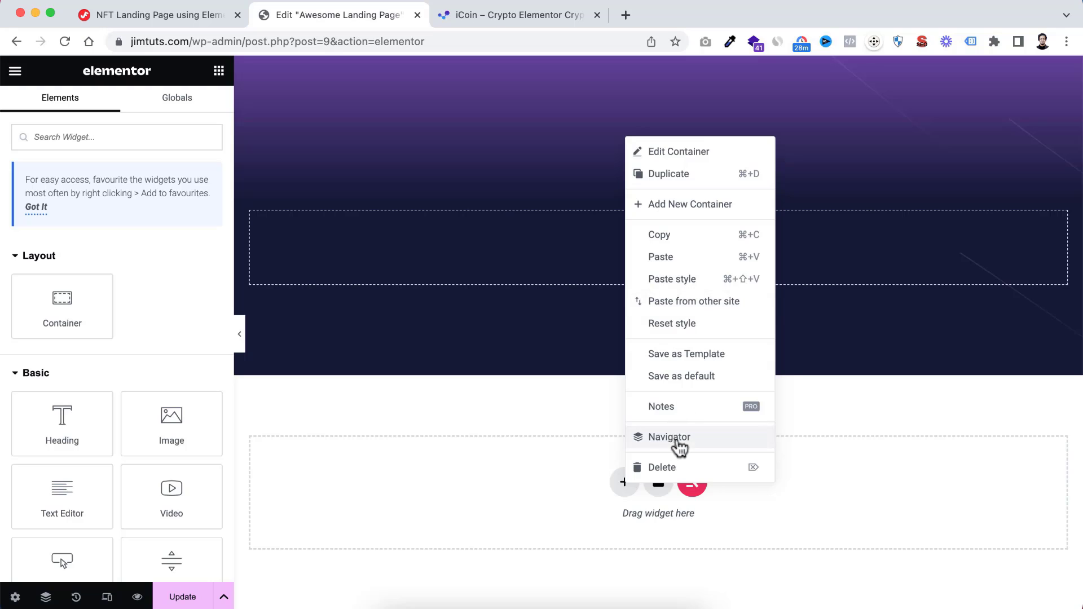
click(564, 412)
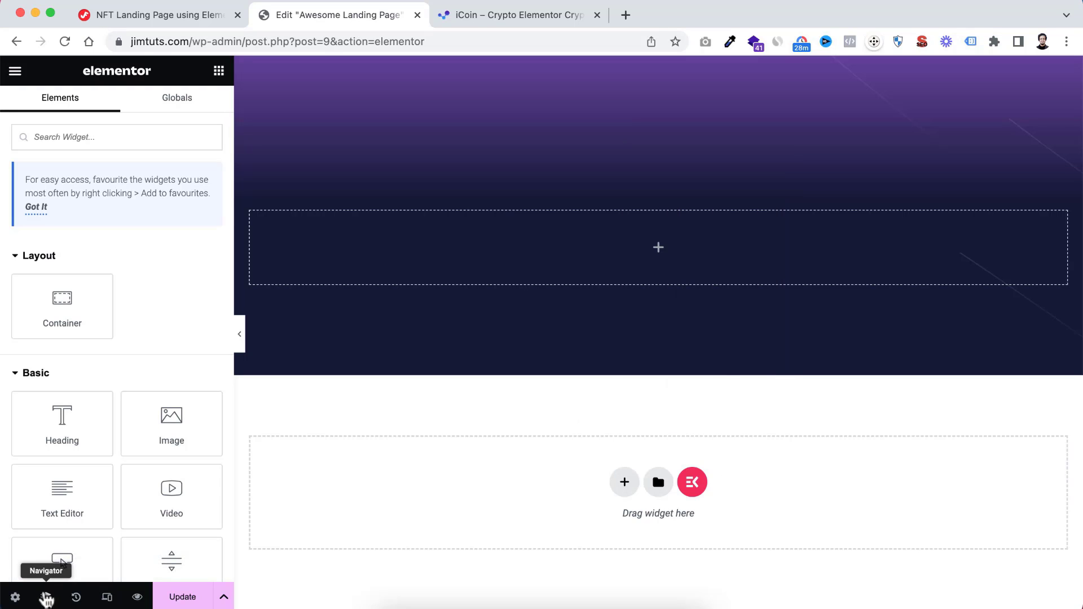
click(46, 597)
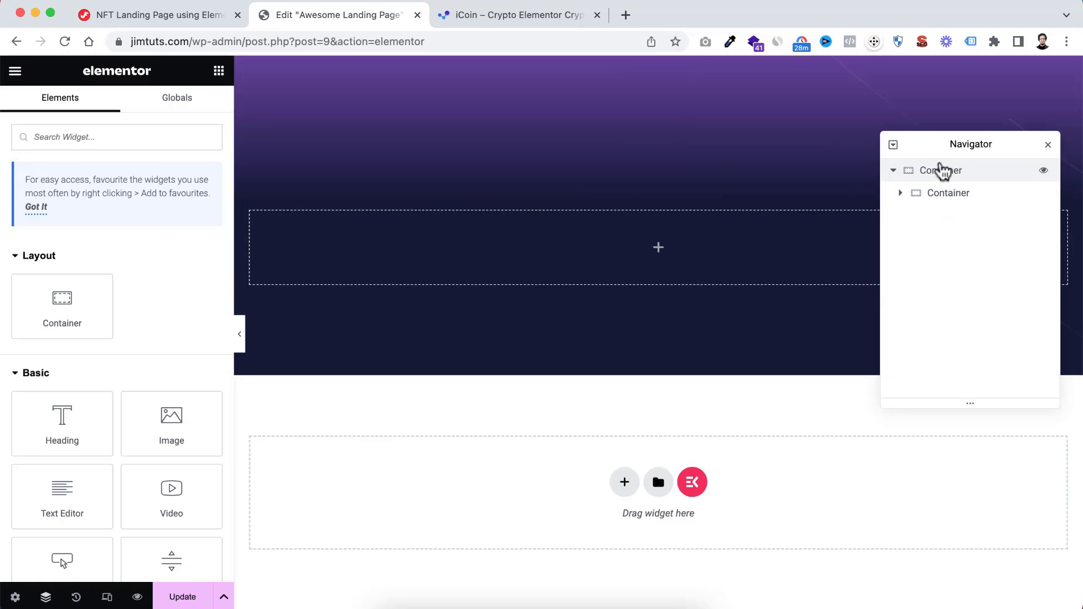
Rename the outer hero container to Parent Container and the container nested in it to Main Container
click(936, 176)
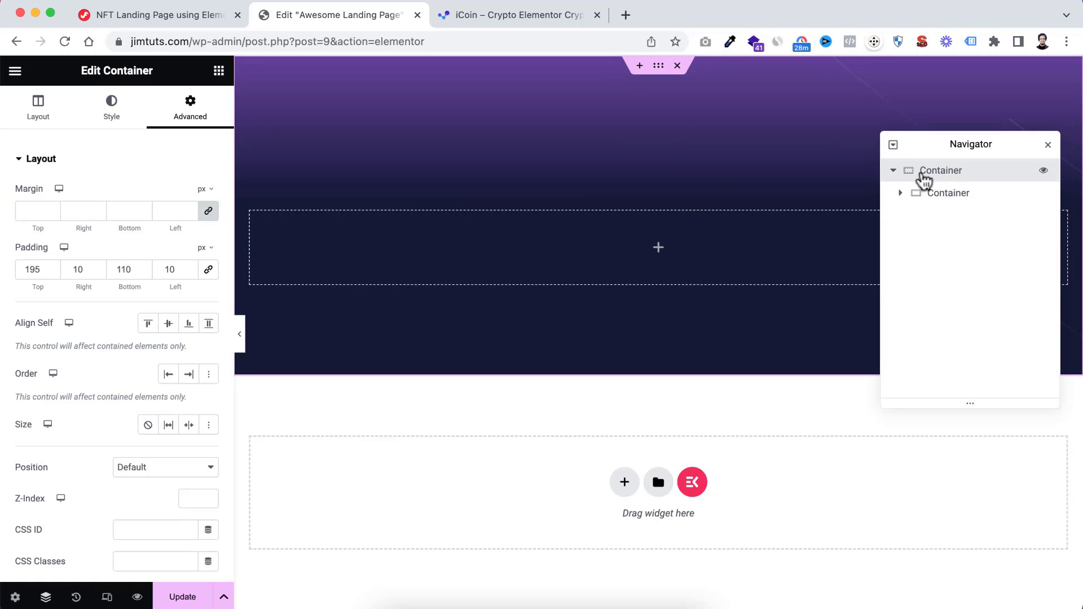
double_click(934, 176)
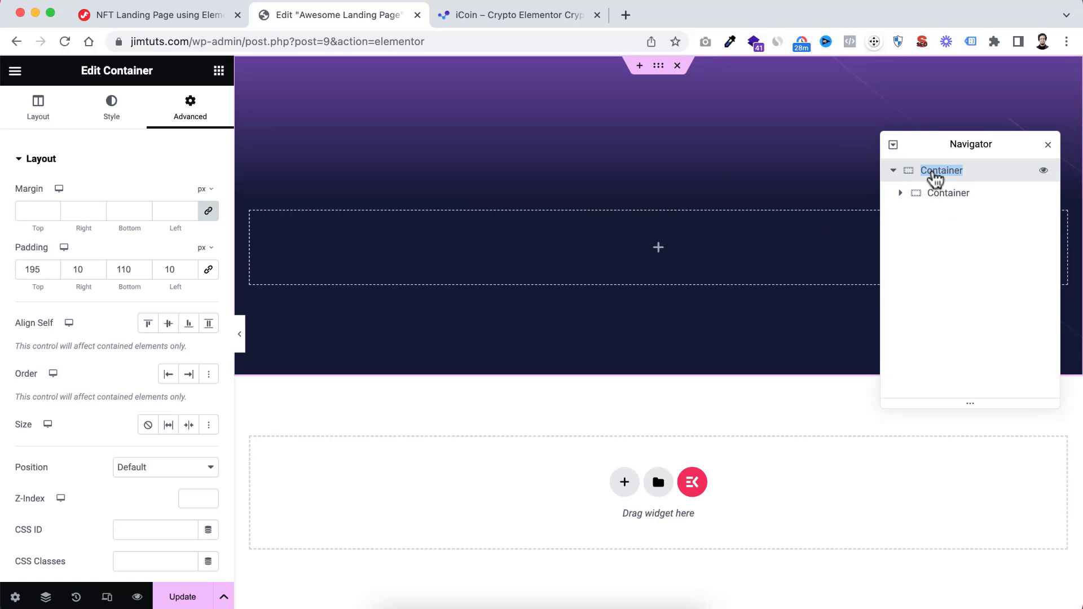
key(Left)
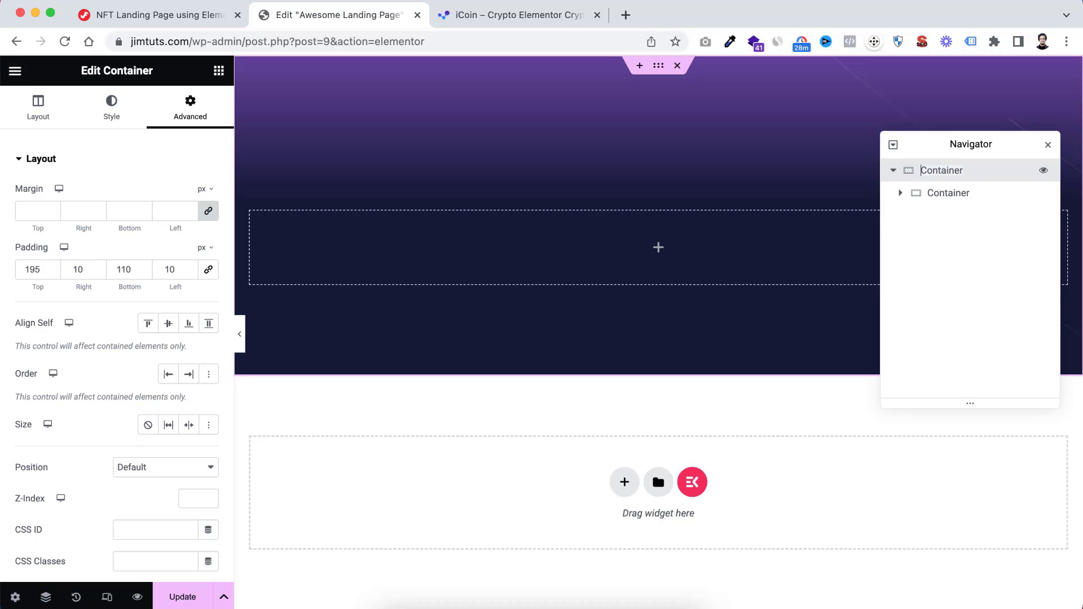
text(Parent)
click(892, 171)
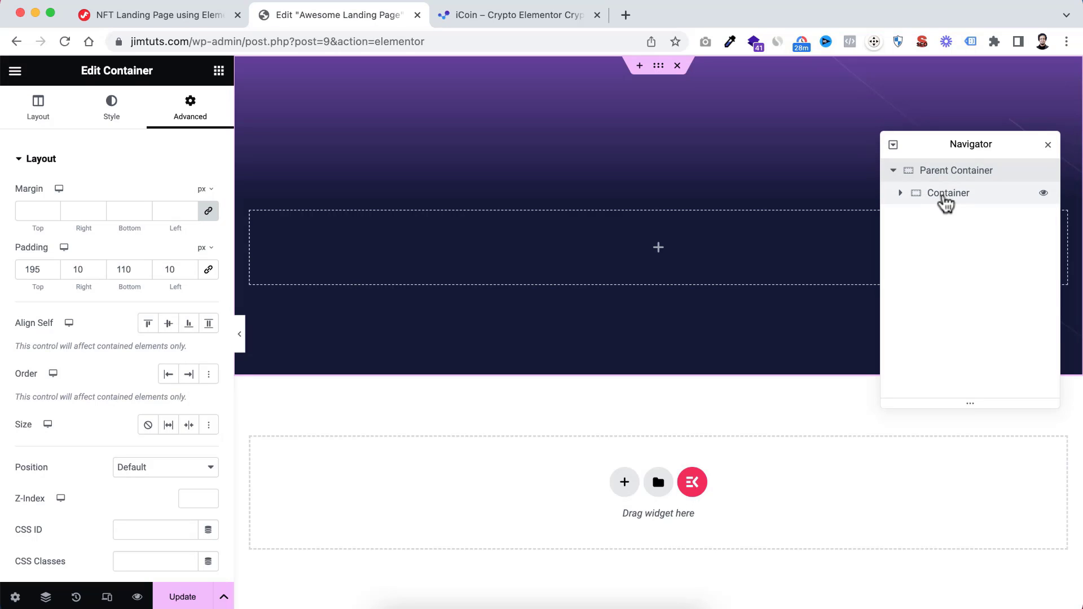
double_click(944, 194)
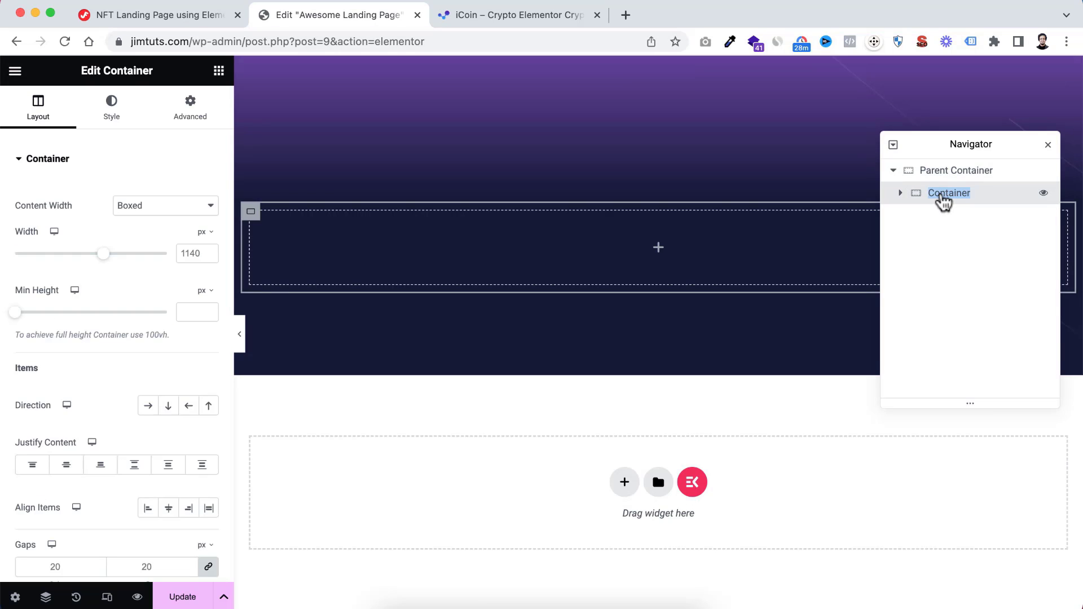
key(Left)
text(Main)
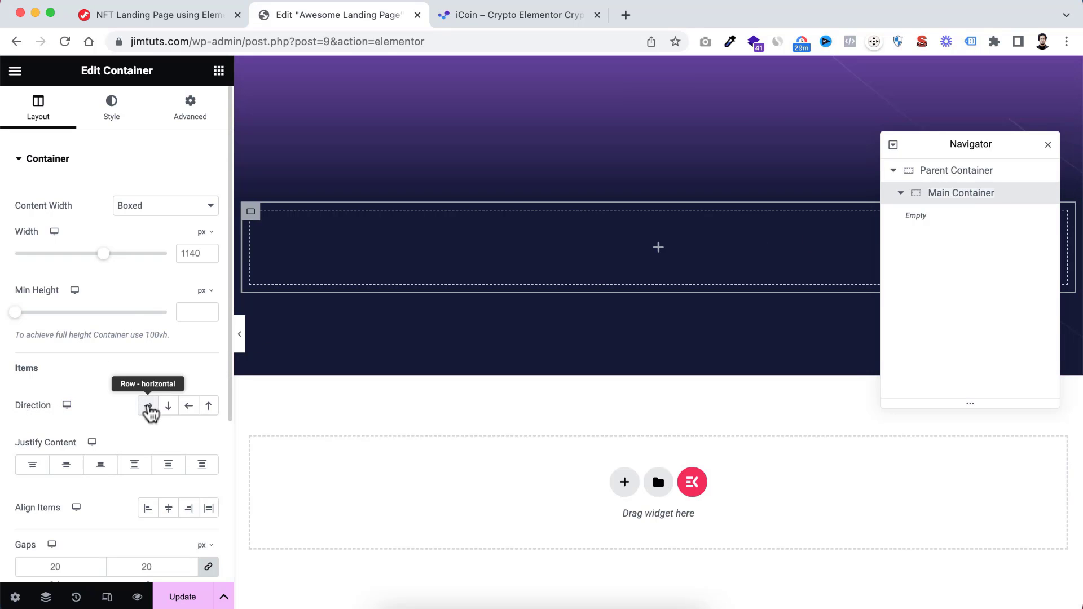
Set the Main Container's direction to Row - horizontal and its content width to Full Width
click(150, 406)
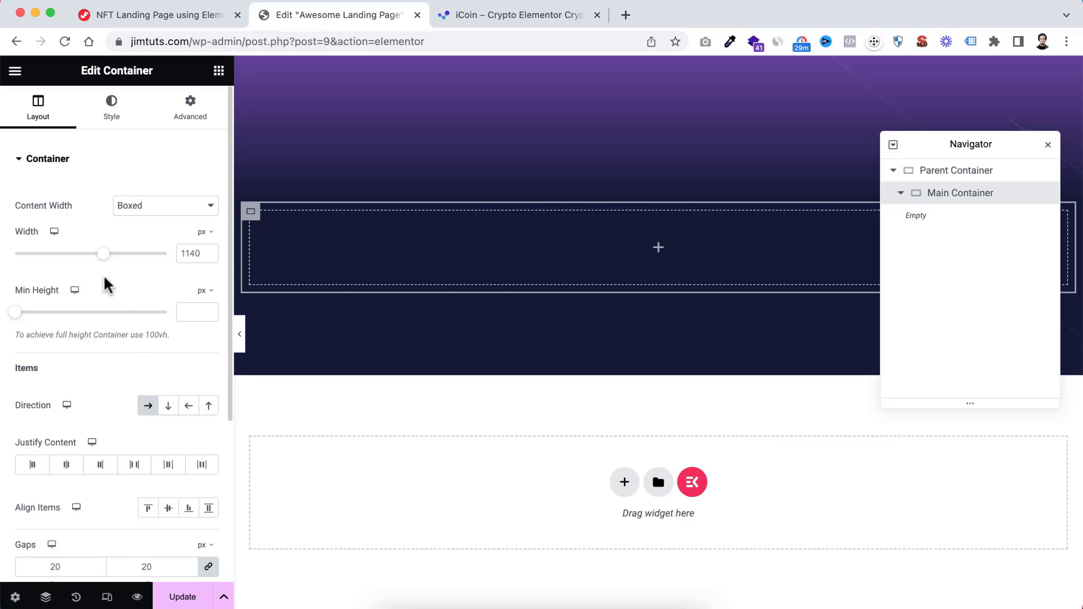
click(126, 208)
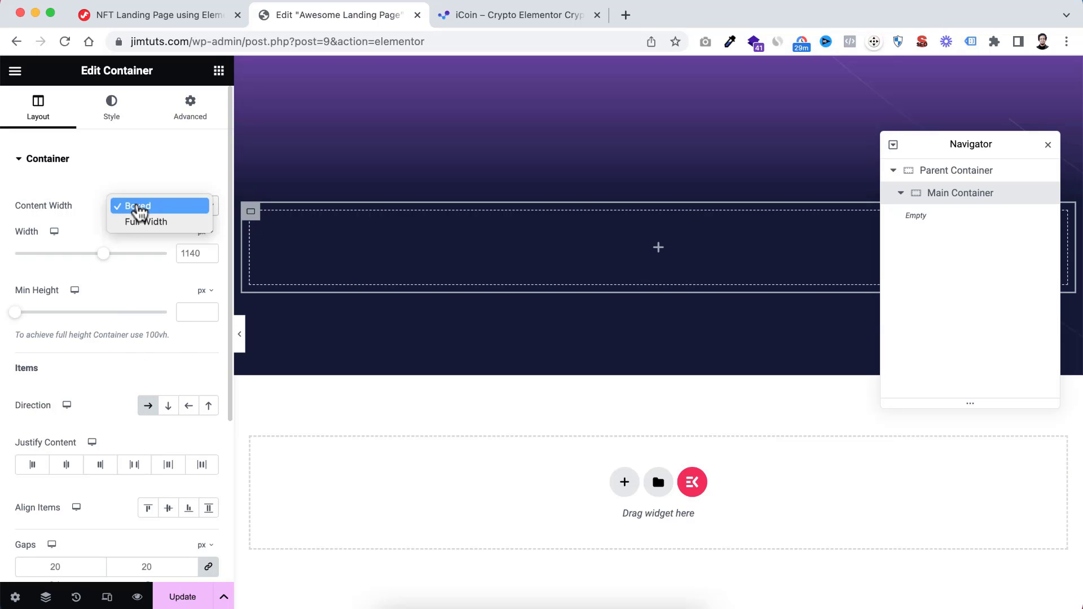
click(141, 224)
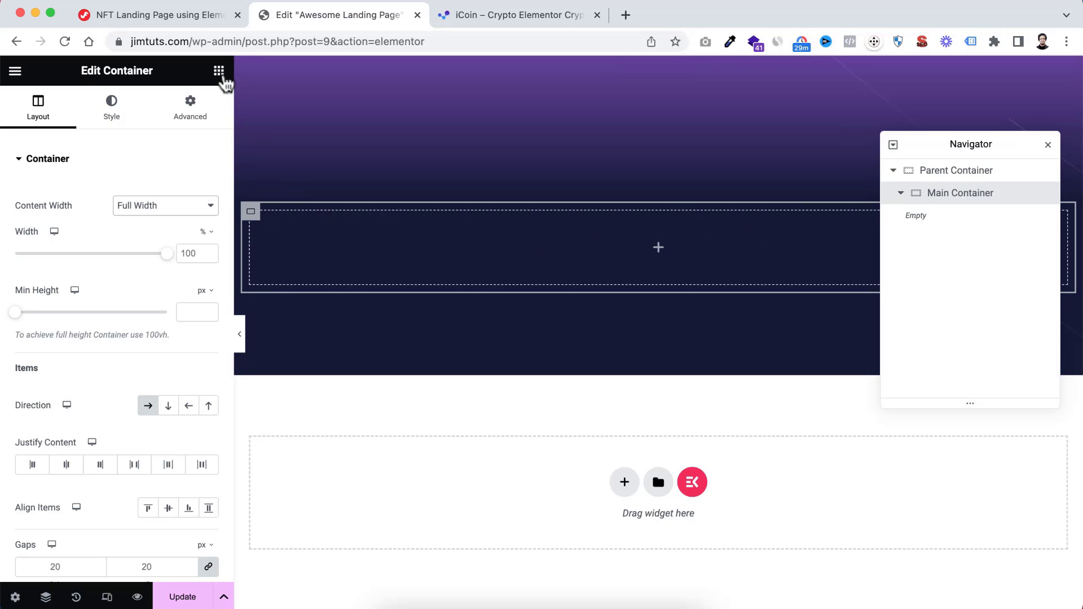
Add a container inside the Main Container with Full Width content and a width of 50%
click(219, 72)
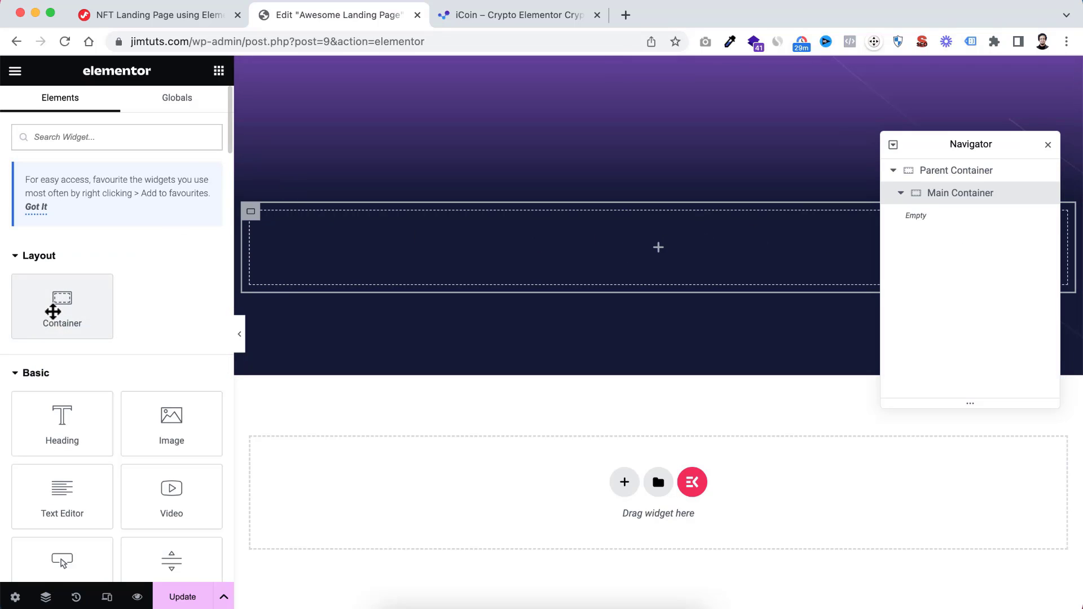
drag(51, 307, 591, 258)
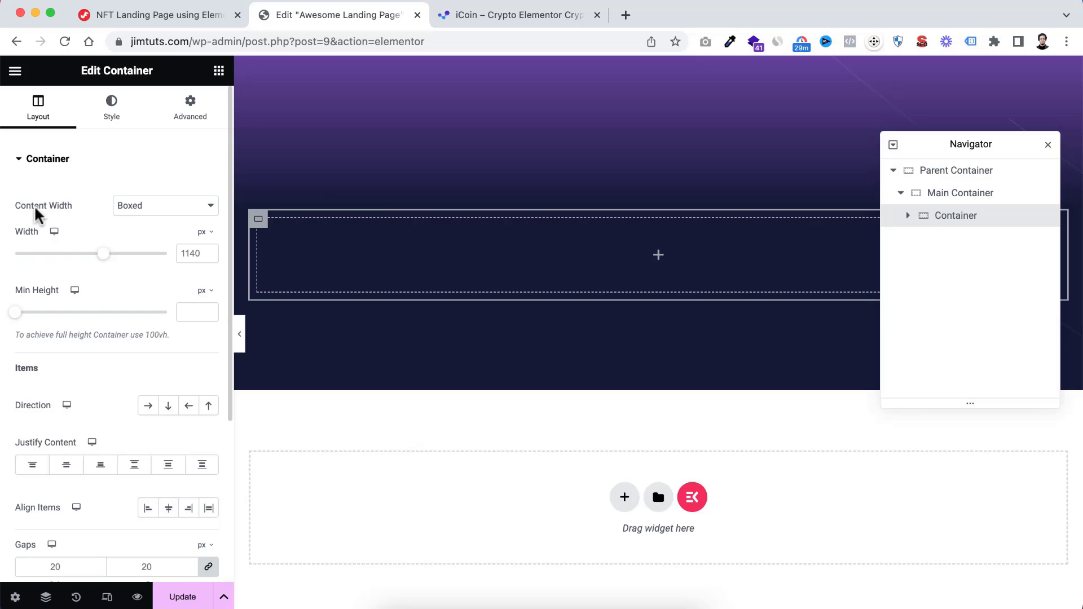
click(153, 206)
click(156, 225)
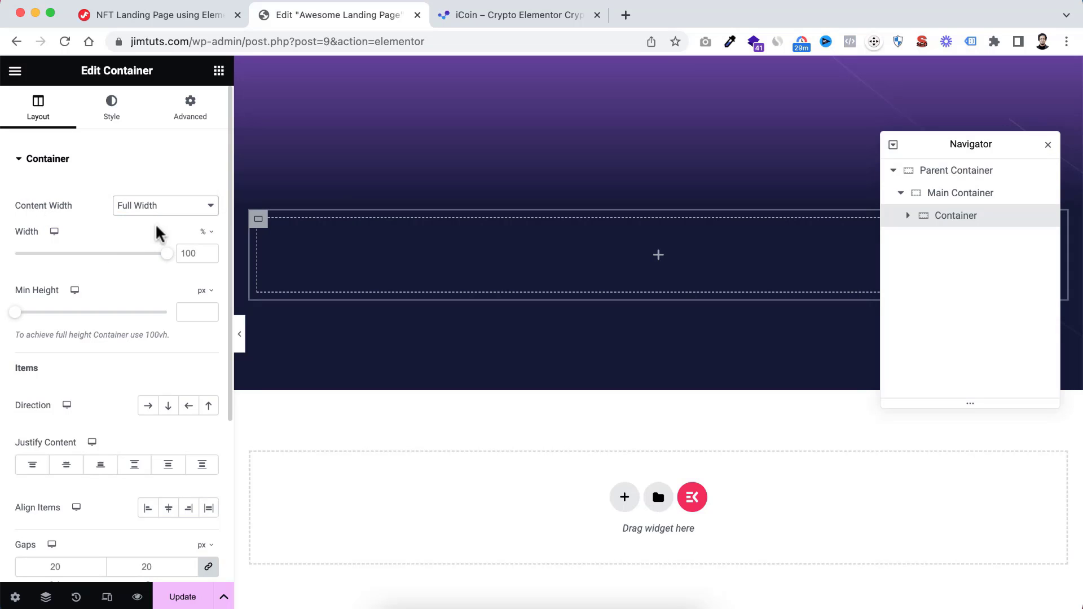
click(184, 252)
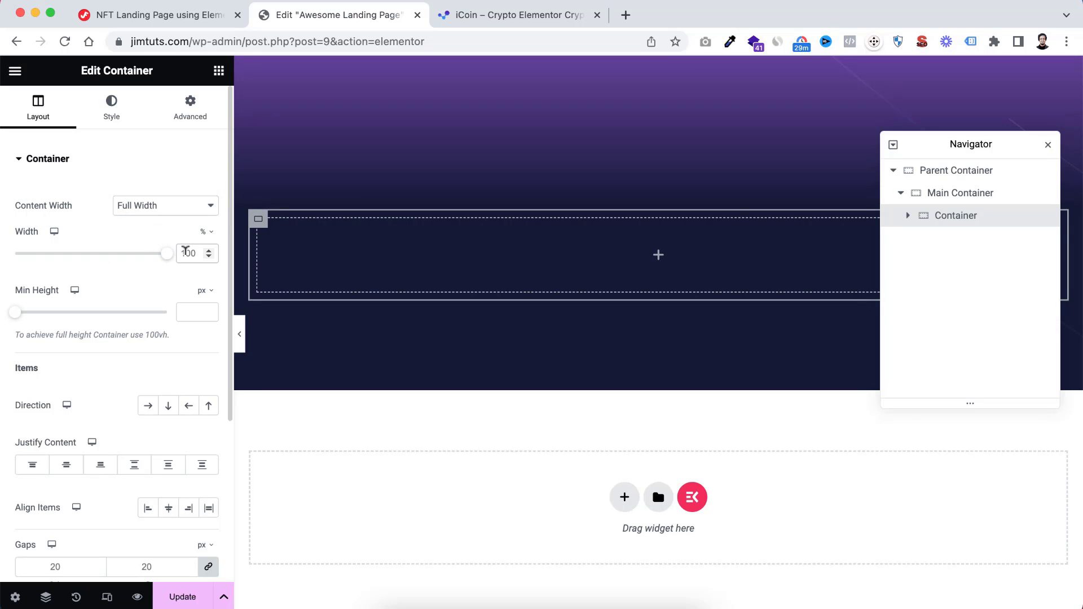
double_click(185, 252)
text(50)
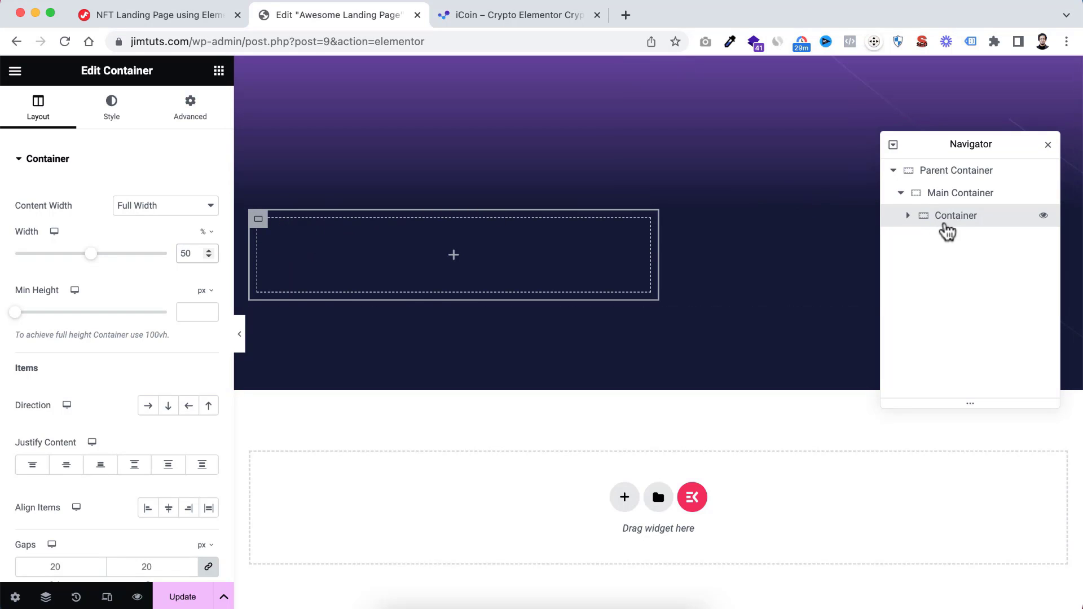
Rename the new 50% container to Left Container and duplicate it within the Main Container
double_click(953, 219)
key(Left)
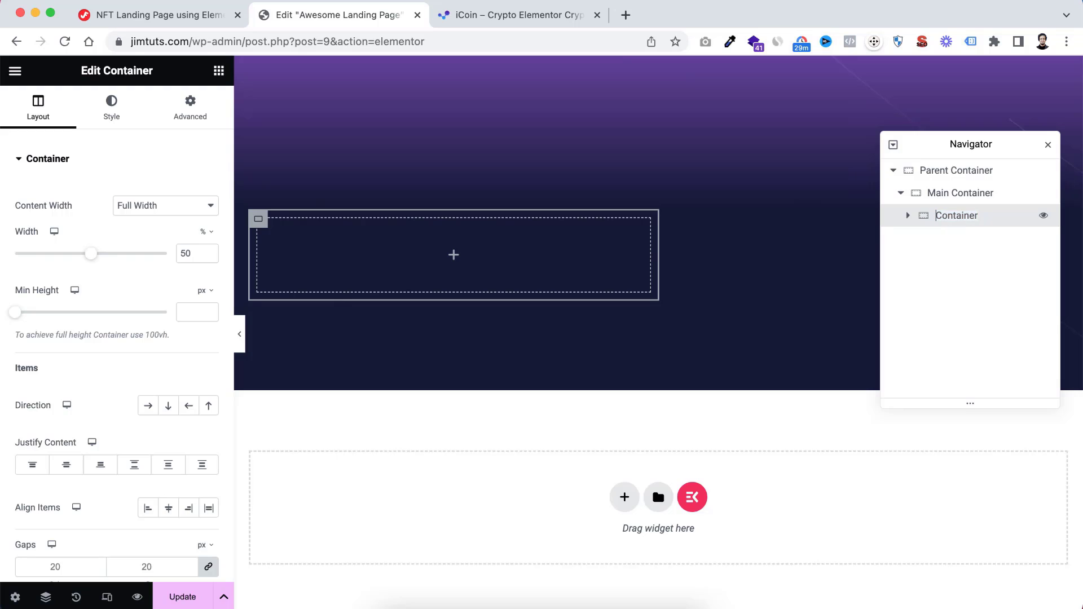
text(Left)
right_click(953, 215)
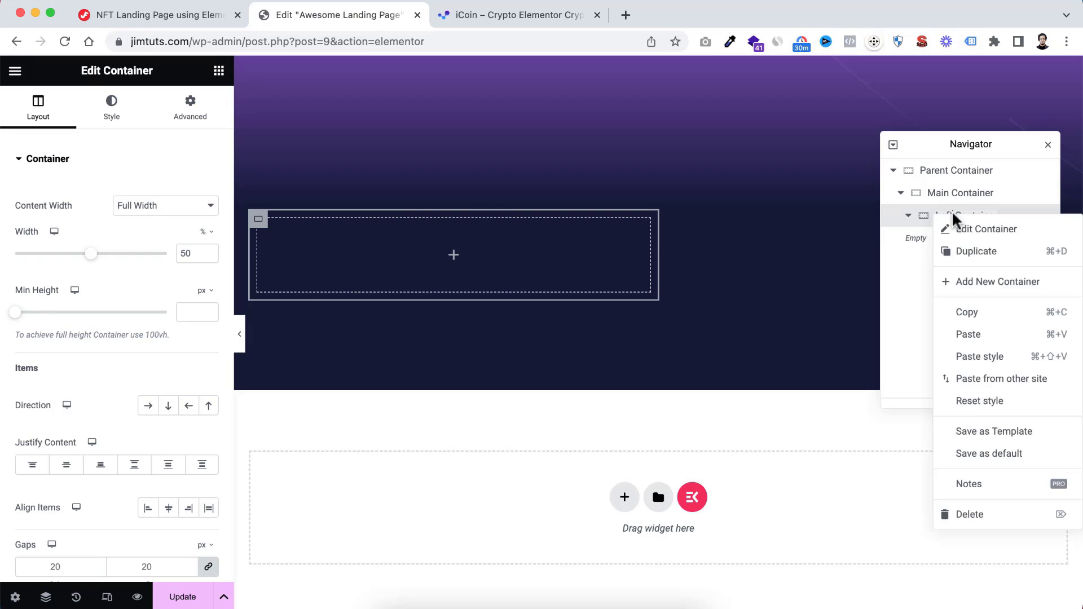
click(960, 251)
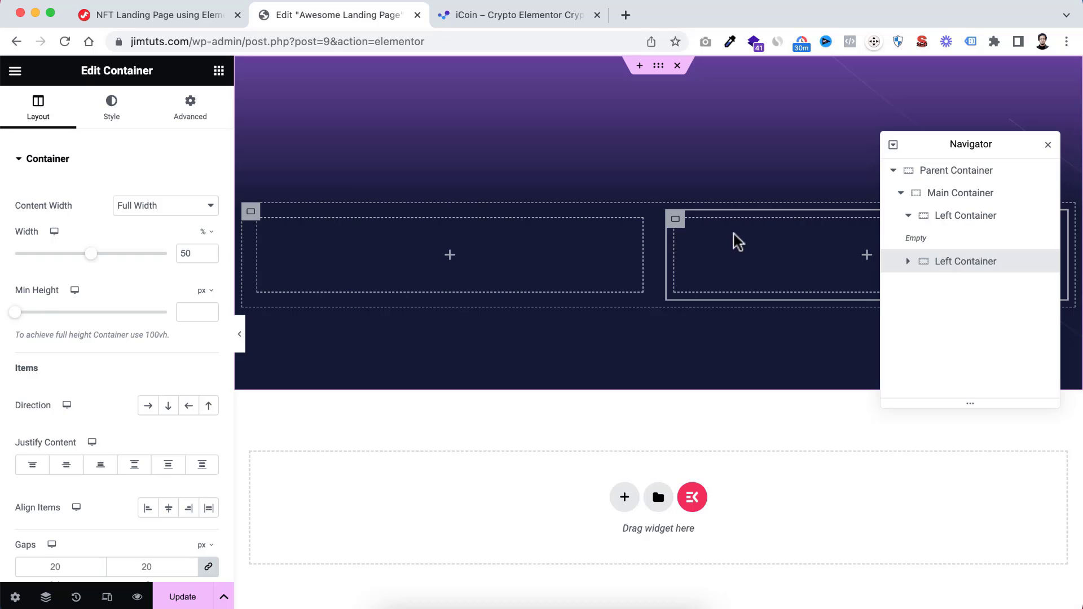
Rename the duplicated container to Right Container and collapse the Left Container's branch in the structure tree
double_click(952, 265)
click(961, 267)
drag(955, 265, 936, 265)
text(Right)
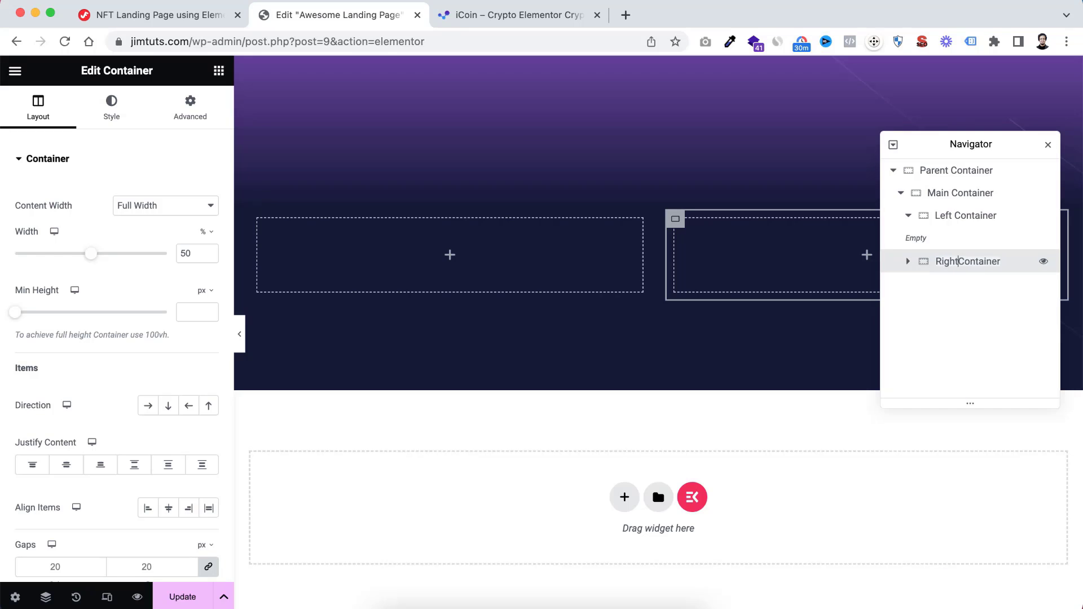
click(908, 216)
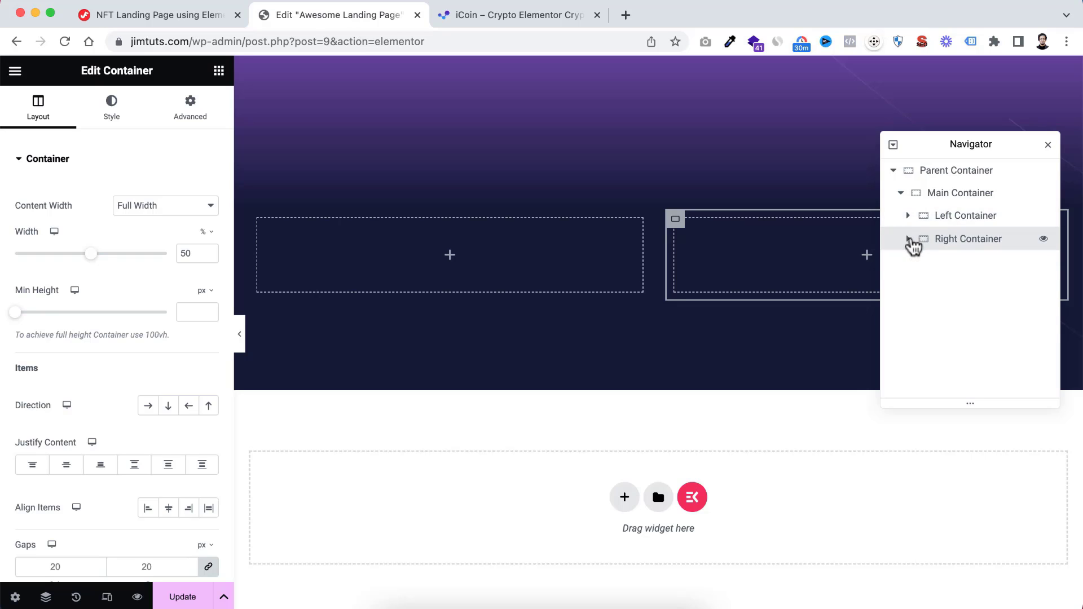
Try a vertical column direction on the Main Container and return it to a horizontal row
click(952, 193)
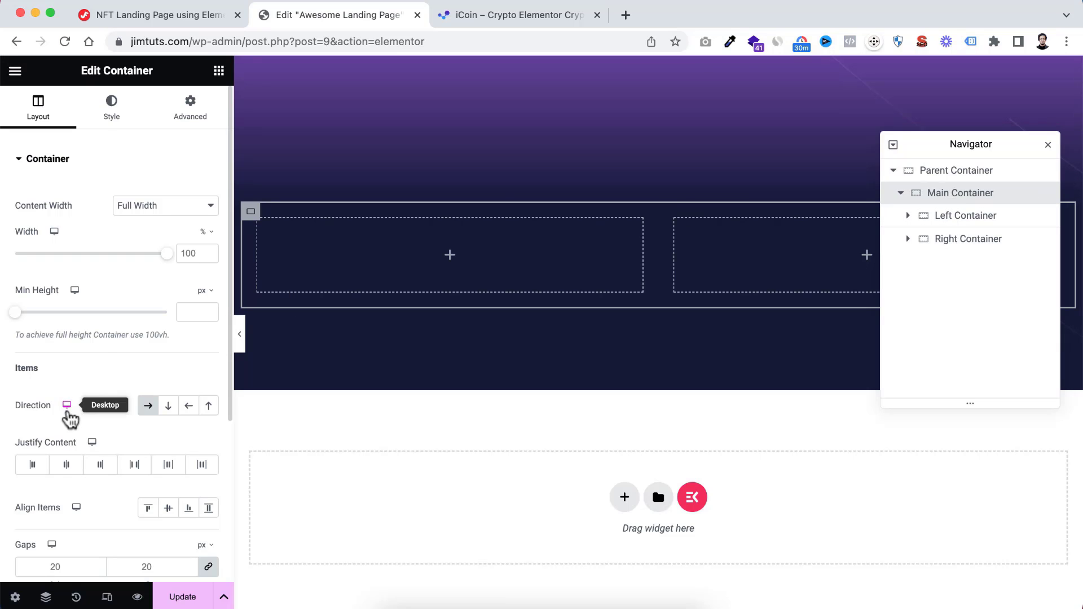
scroll(57, 403, down, 1)
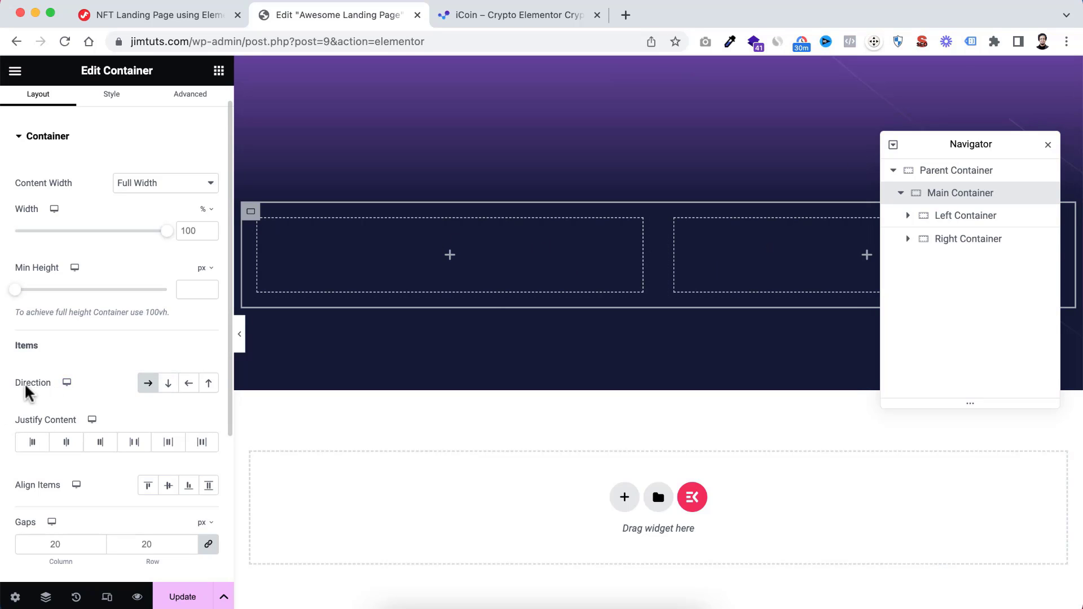
click(169, 385)
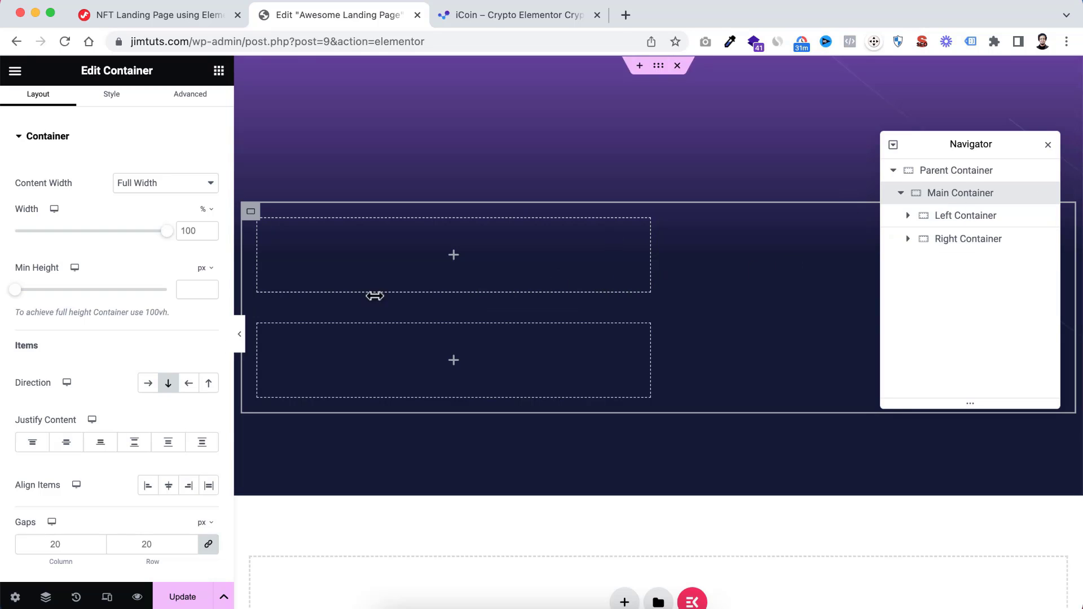
click(139, 385)
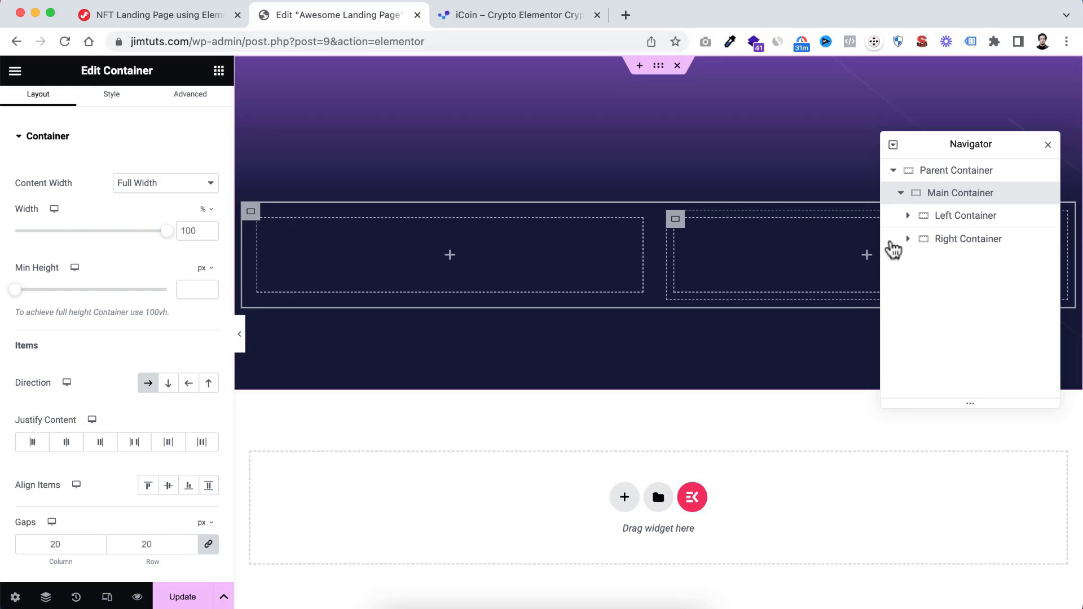
Close the Navigator and add the ElementsKit Heading widget to the Left Container
click(1048, 145)
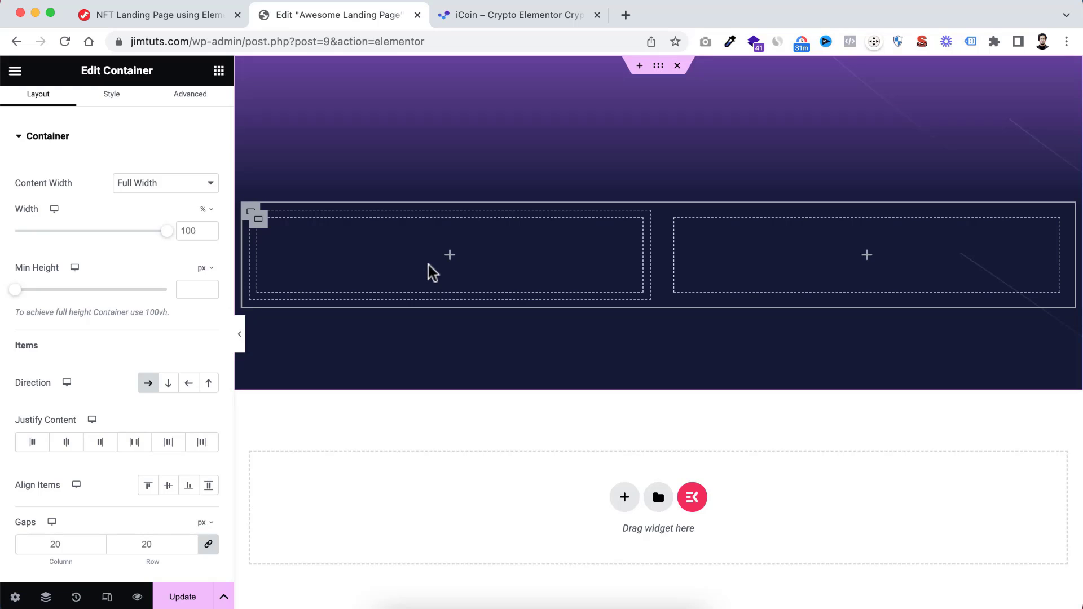
click(450, 257)
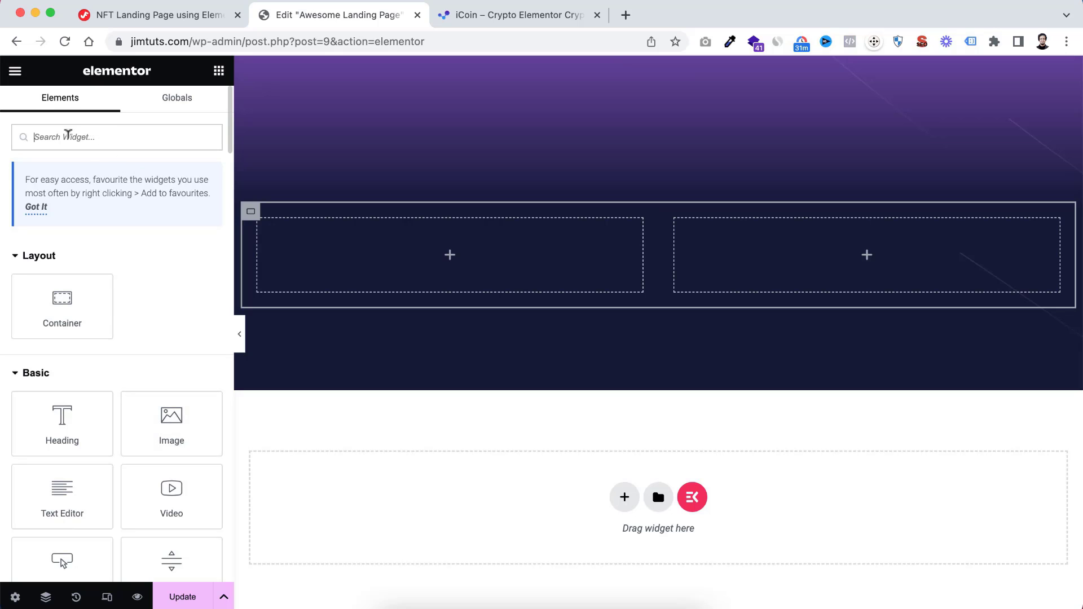
text(head)
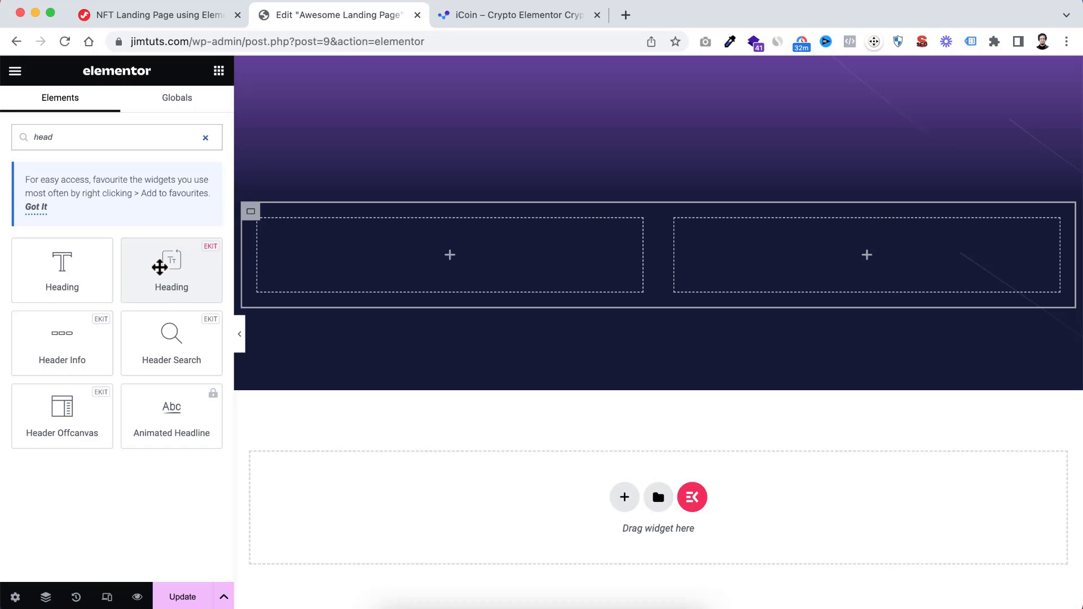
drag(163, 268, 448, 250)
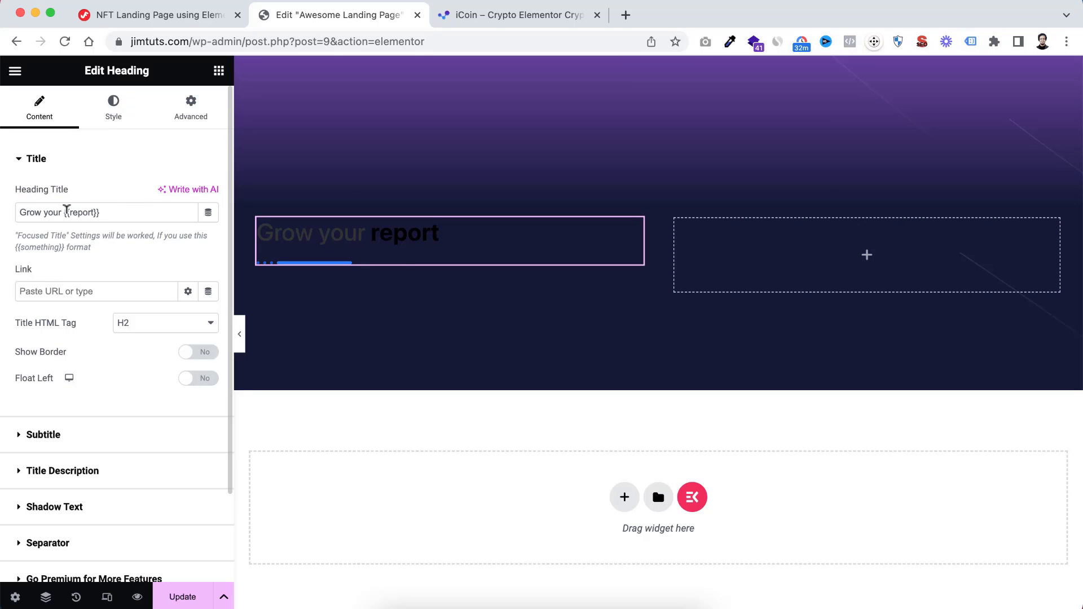
Set the heading title to "Trusted & Secure {{Crypto}} Market Exchange." and turn off its separator
drag(108, 208, 5, 207)
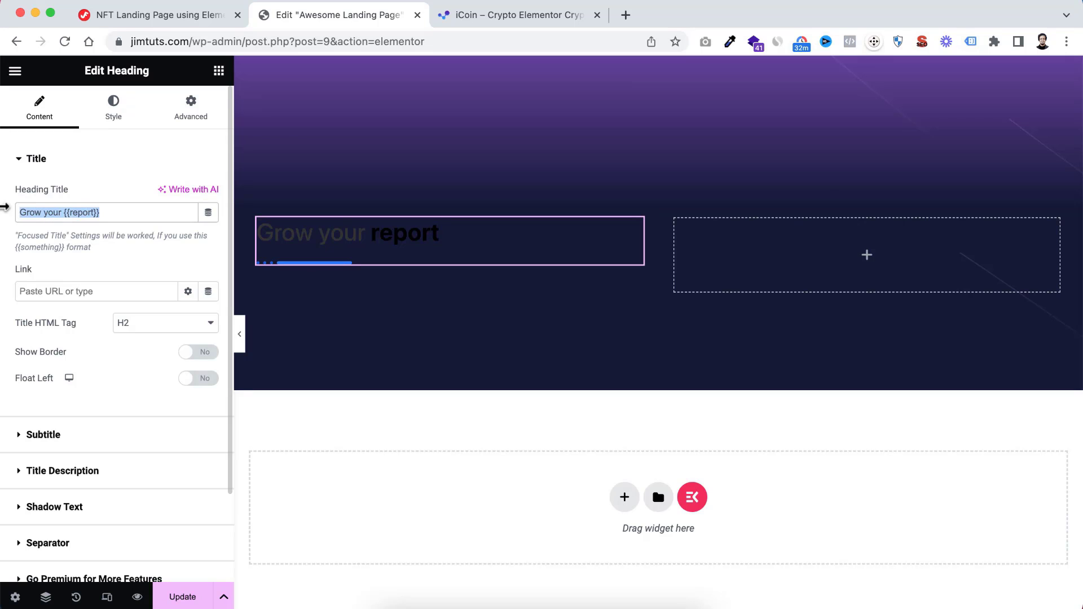
text(Trusted & Secure {{Crypto}} Market Exchange.)
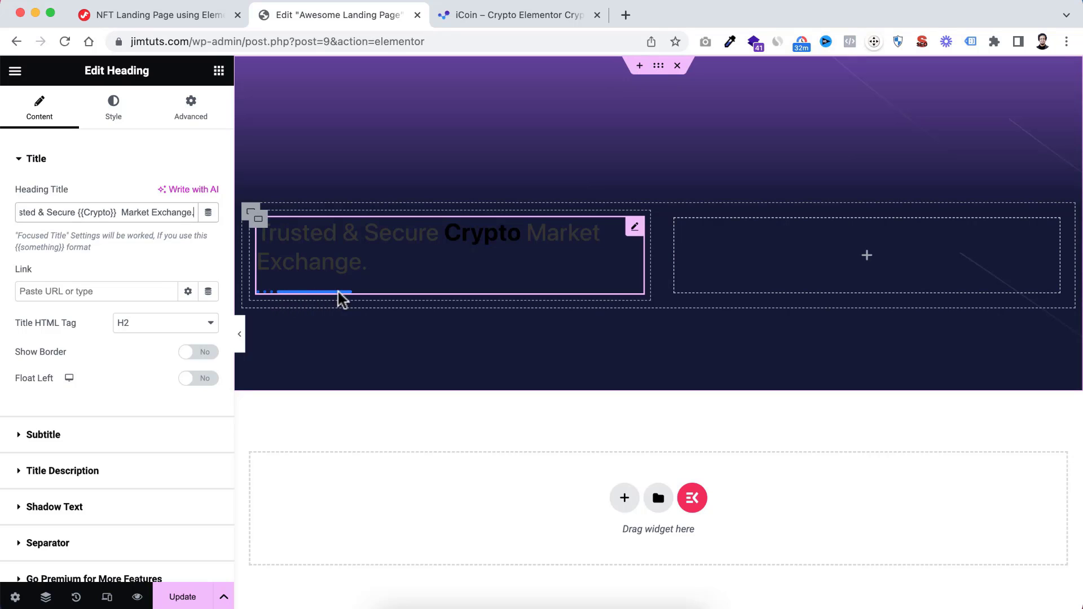
scroll(140, 477, down, 3)
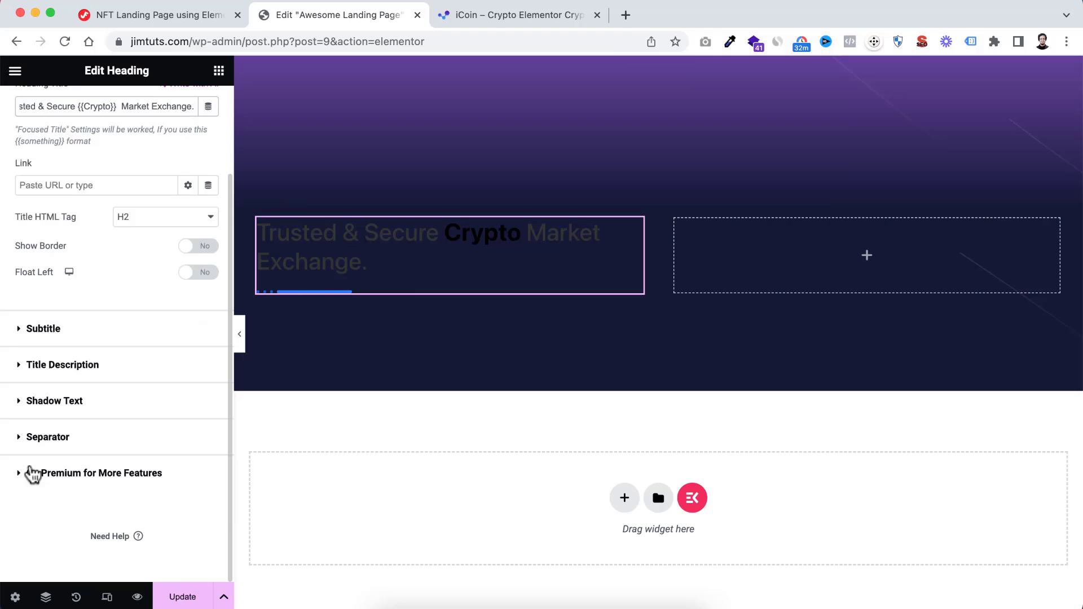
click(20, 439)
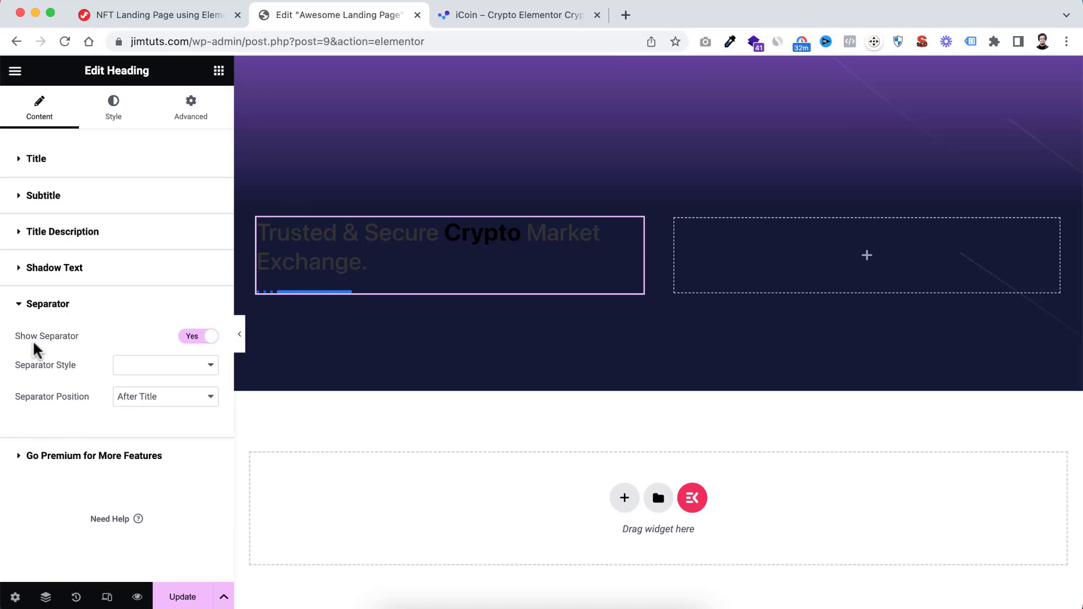
click(191, 341)
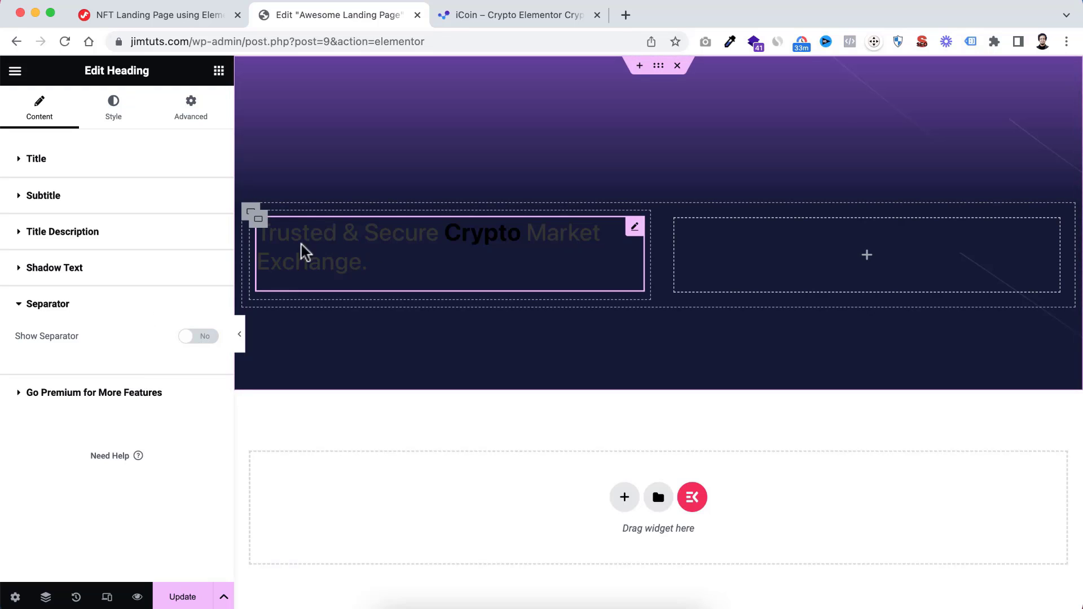
Set the heading's title color to white, #FFFFFF
click(116, 117)
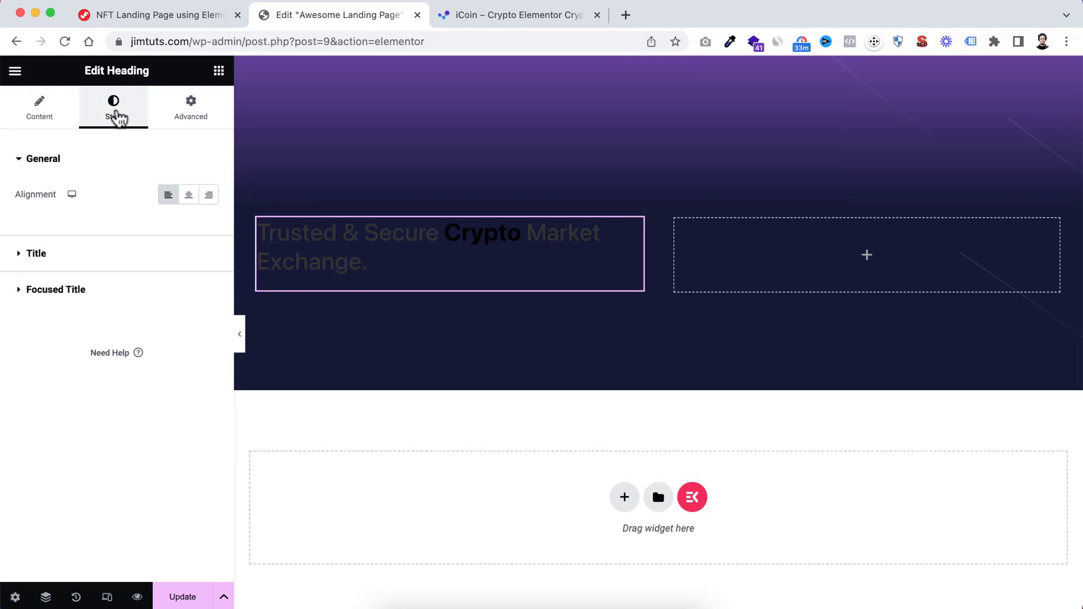
click(28, 257)
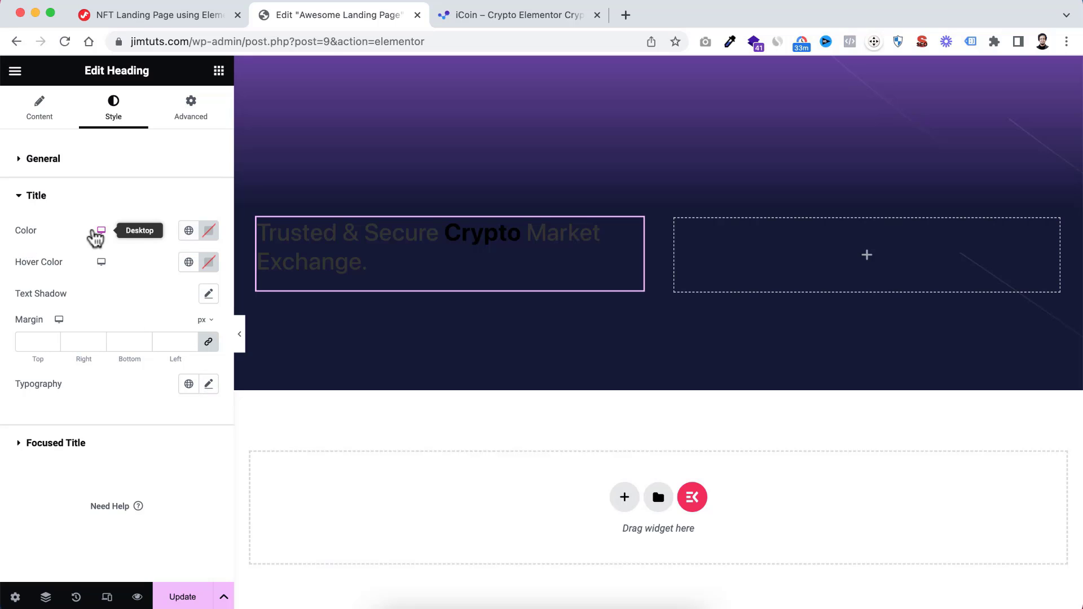
click(209, 232)
drag(154, 315, 66, 265)
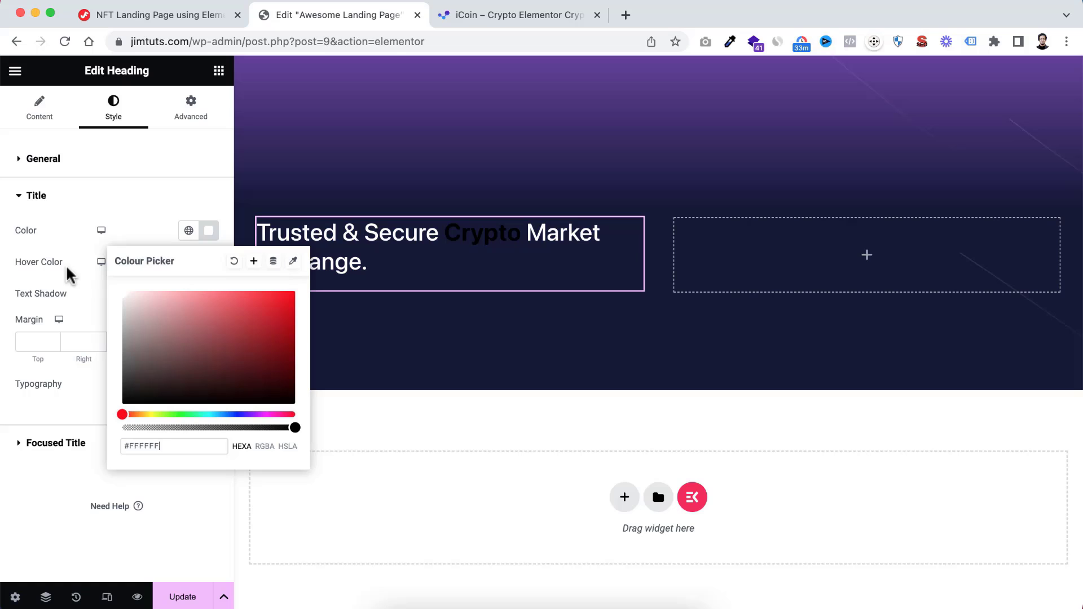
click(155, 225)
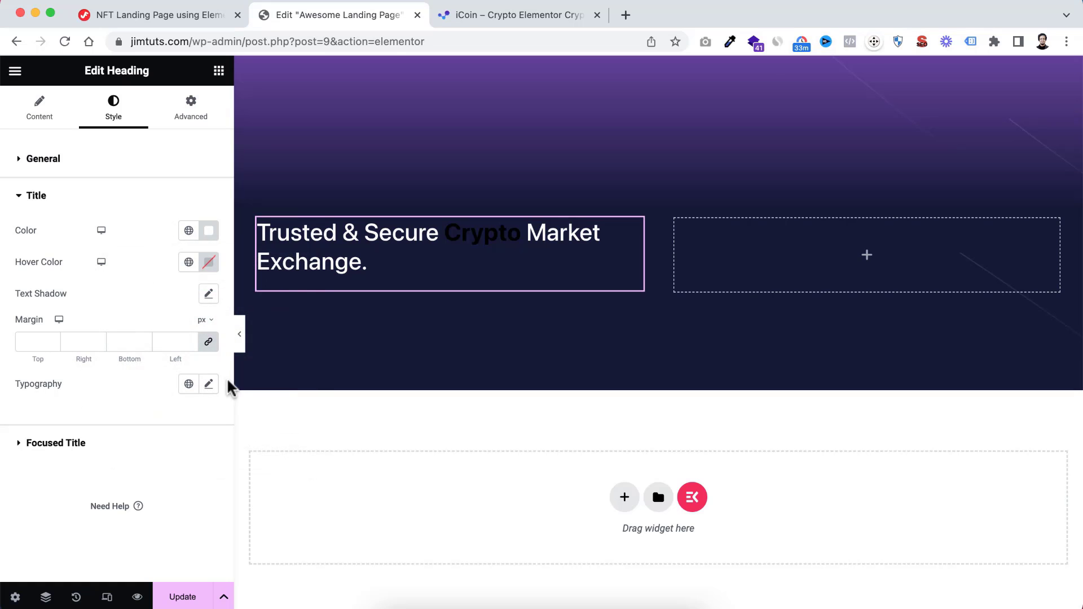
Set the title typography to the Poppins family, 64 px size and 500 (Medium) weight
click(208, 384)
scroll(172, 457, down, 2)
scroll(169, 463, down, 1)
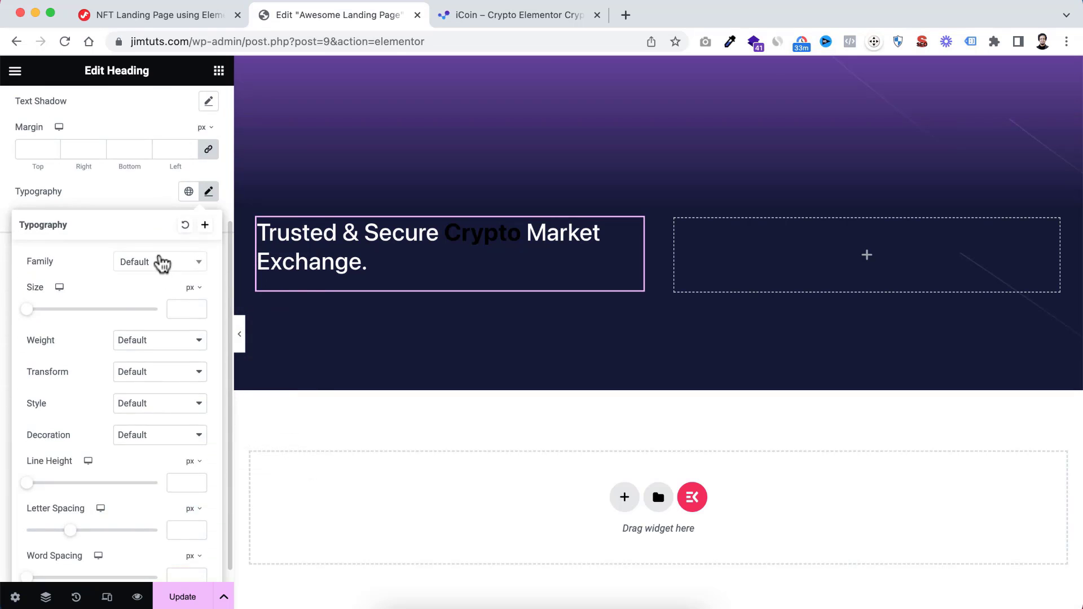
click(162, 262)
text(popp)
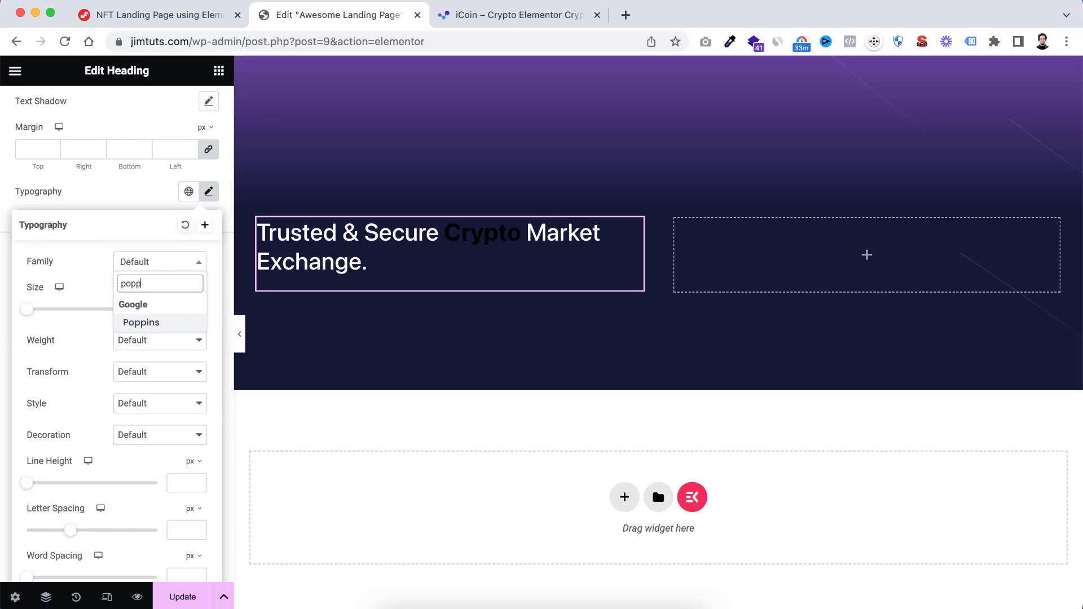
click(150, 320)
click(183, 306)
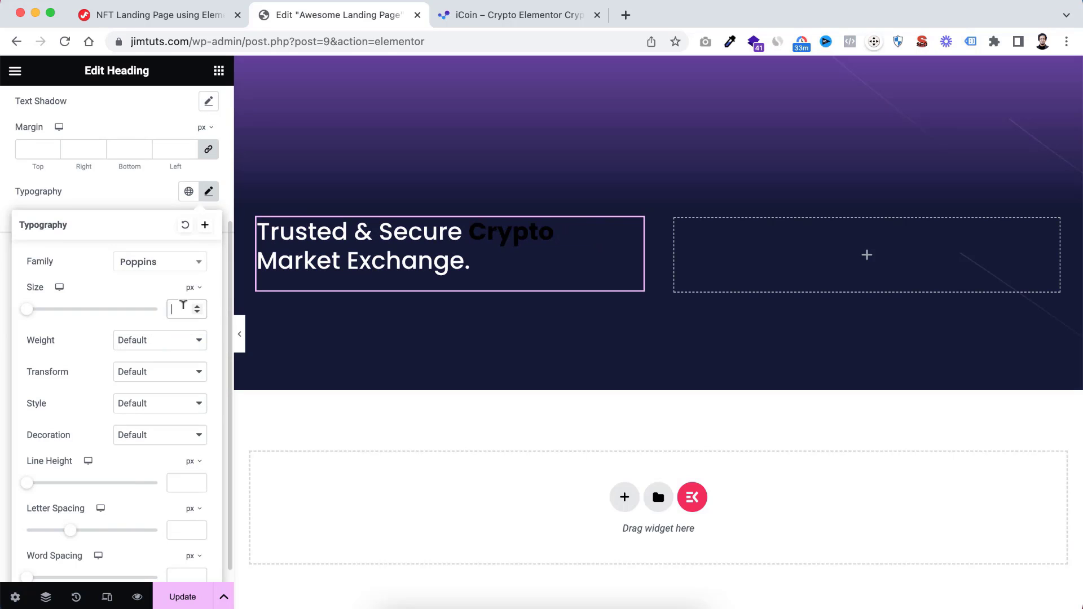
text(4)
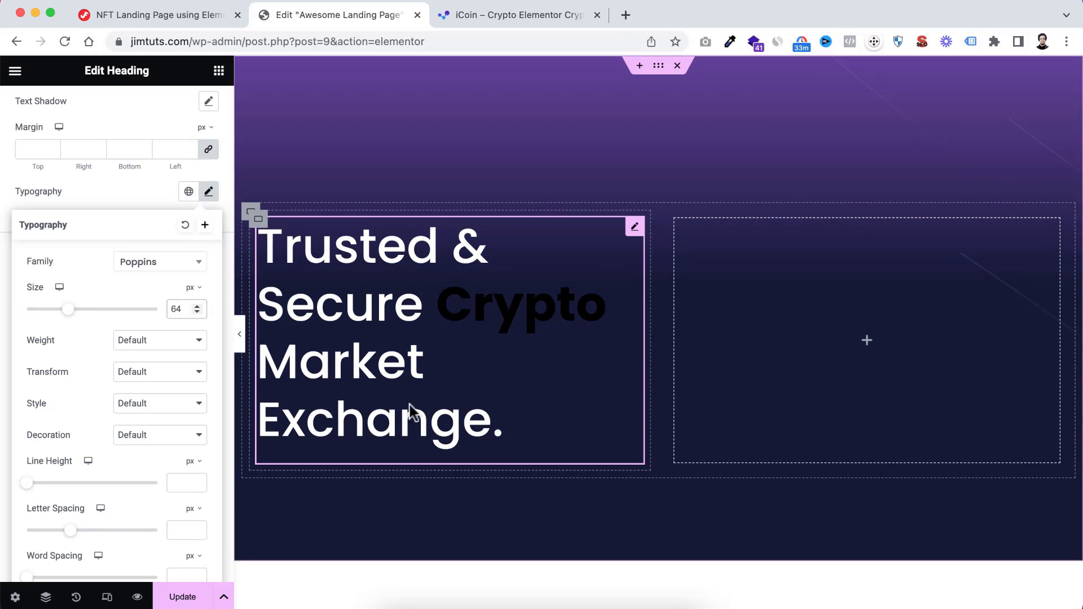
click(144, 344)
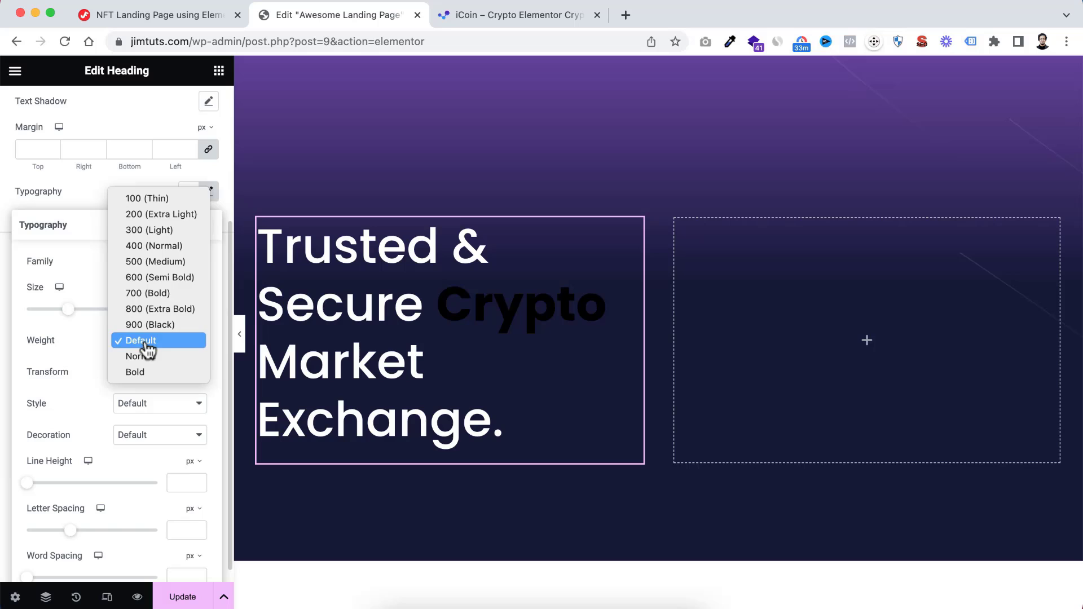
click(152, 264)
Change the title's line height unit to em and set the line height to 1.2
scroll(103, 488, down, 1)
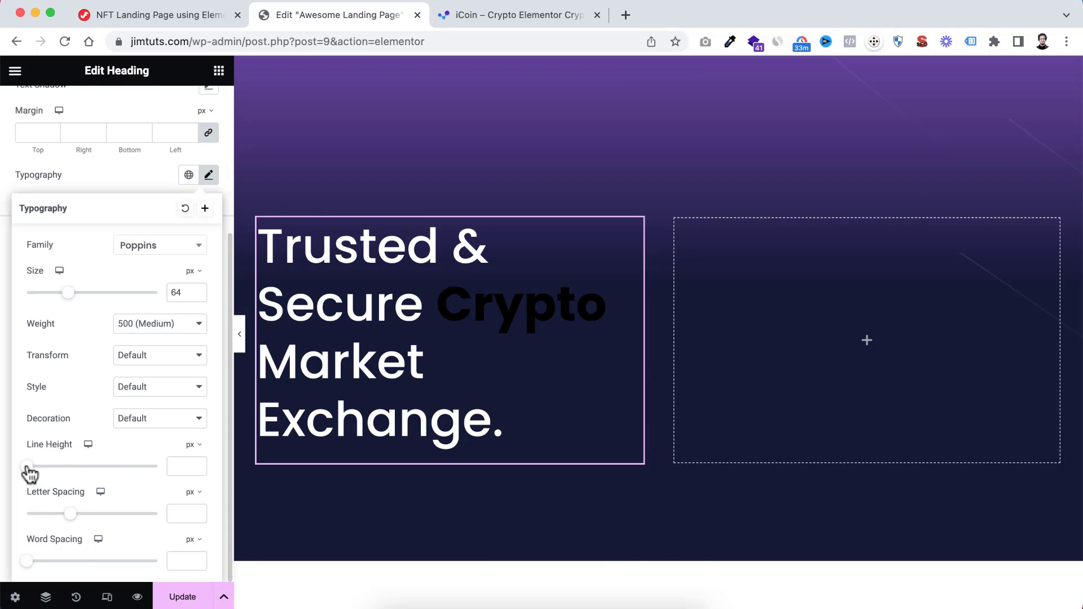
drag(28, 469, 109, 477)
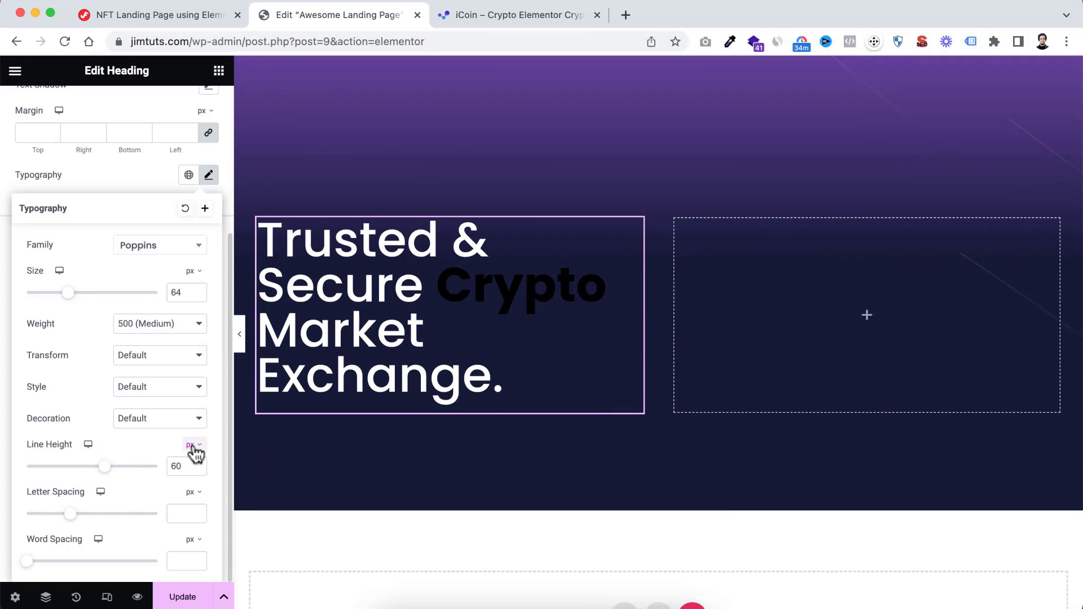
click(194, 445)
click(191, 477)
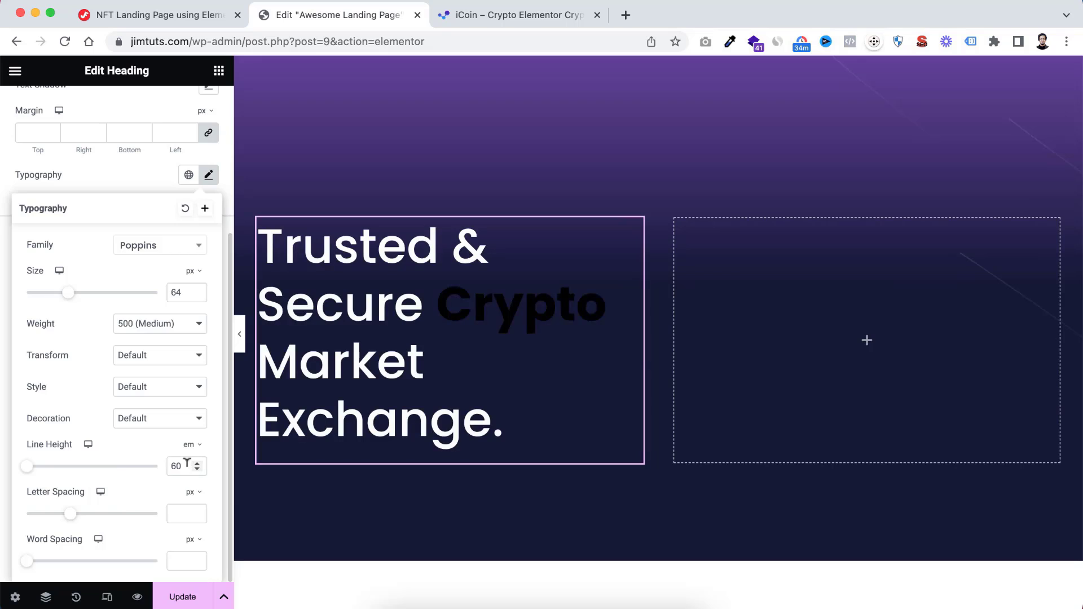
drag(184, 464, 164, 466)
text(1.2)
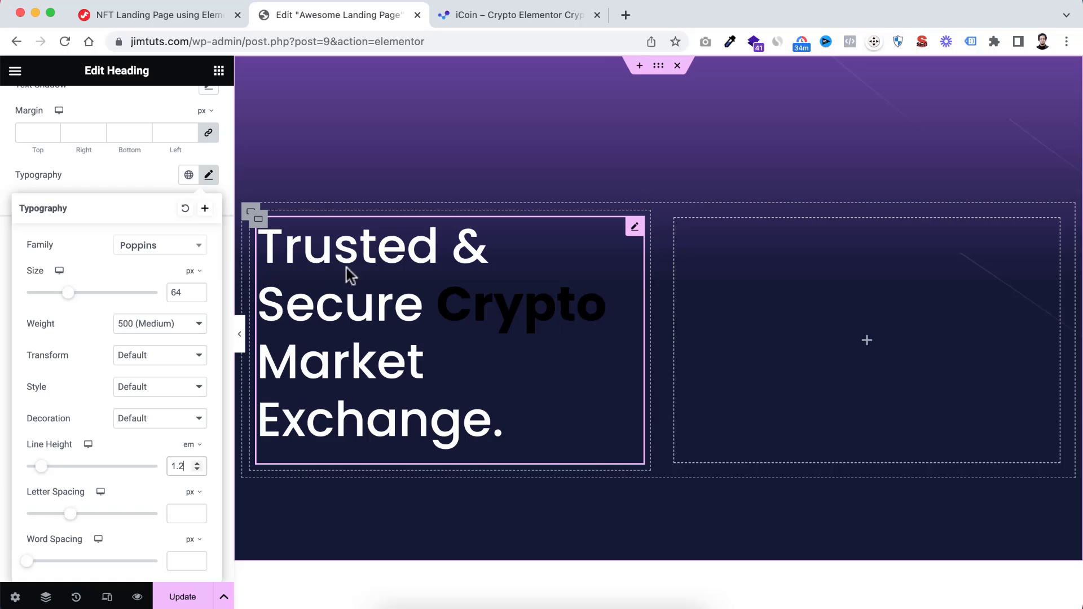
click(145, 185)
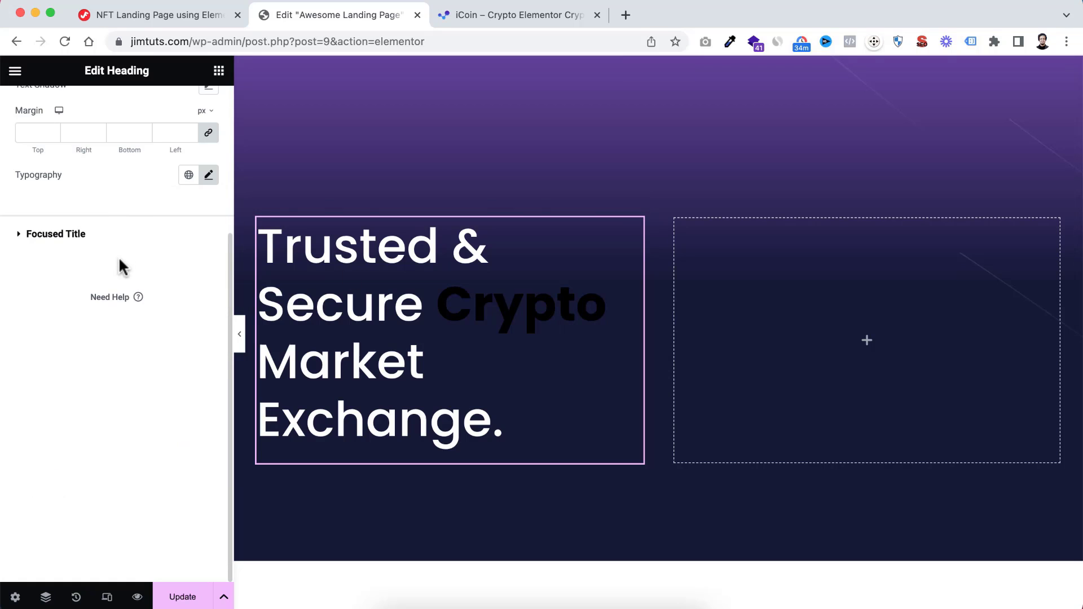
Set the focused title color for the word "Crypto" to #ff5ea3
scroll(107, 254, up, 5)
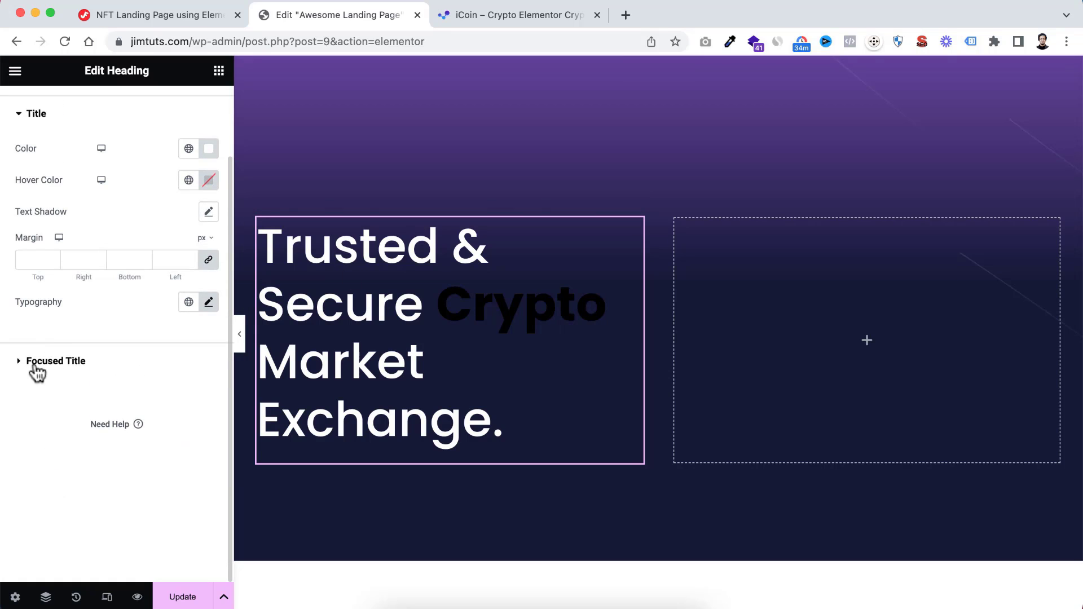
click(35, 363)
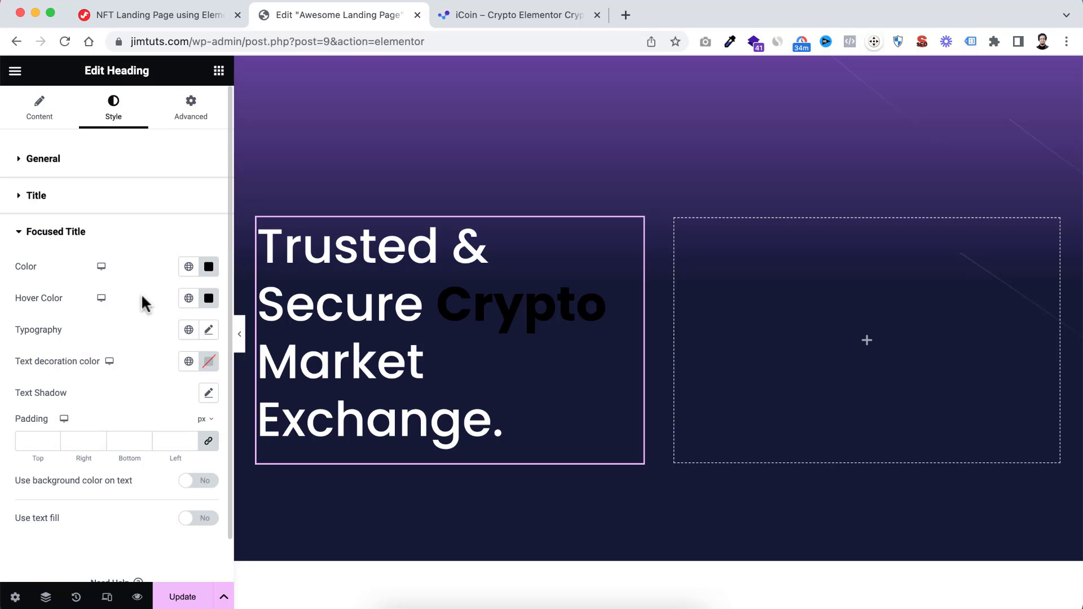
scroll(143, 302, down, 1)
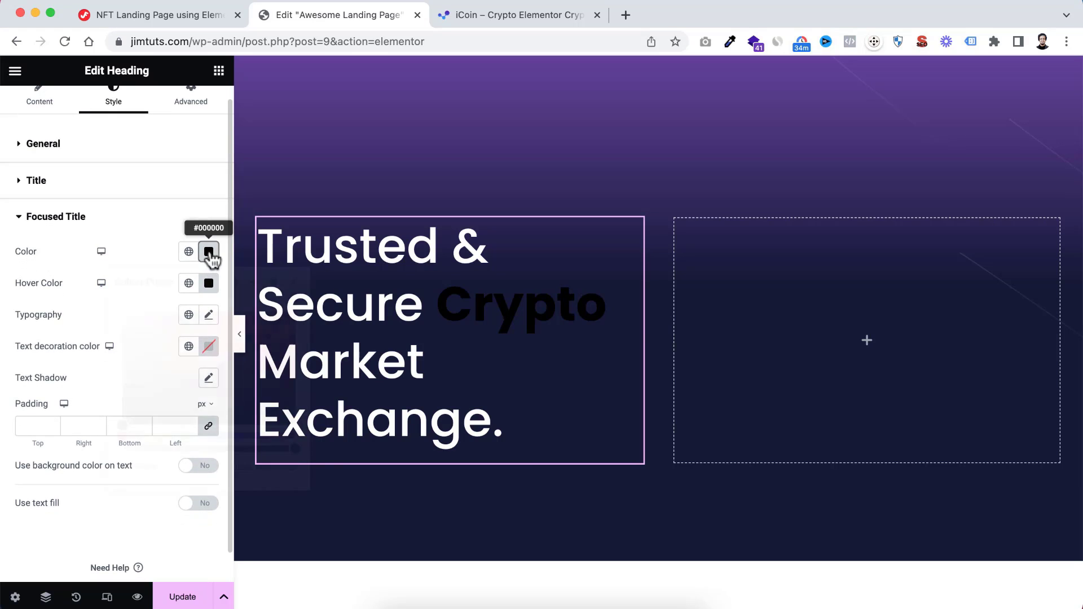
click(209, 255)
click(263, 325)
drag(279, 316, 291, 296)
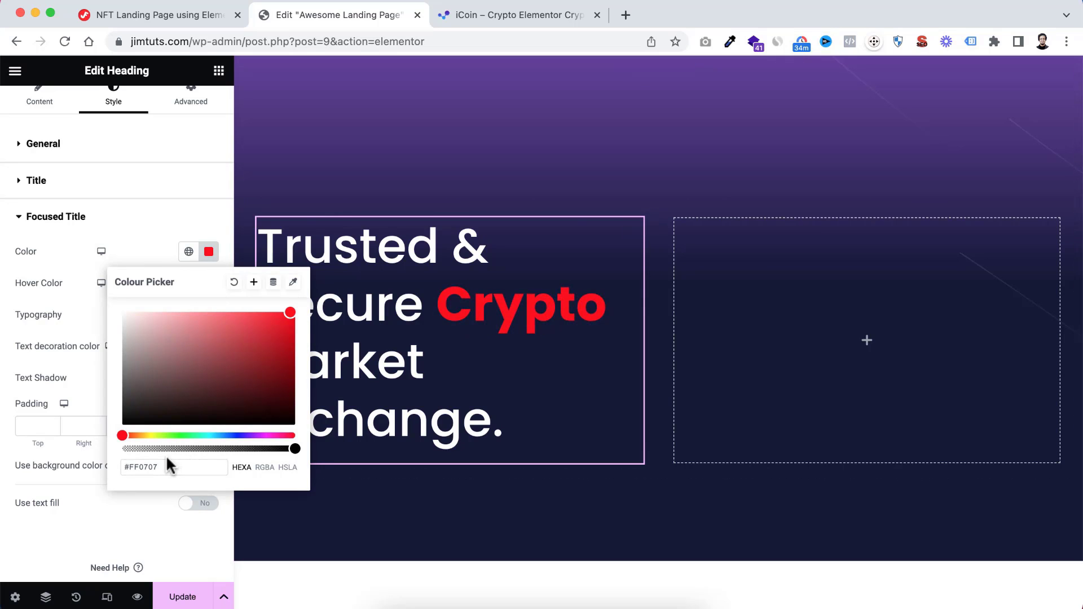
drag(160, 467, 128, 466)
text(ff5)
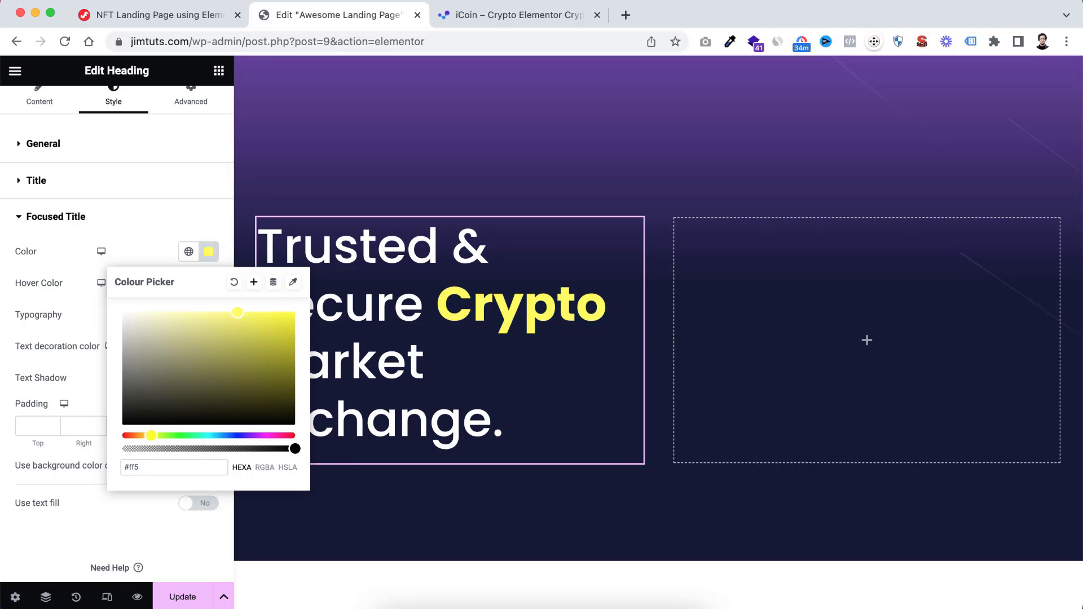
text(ea3)
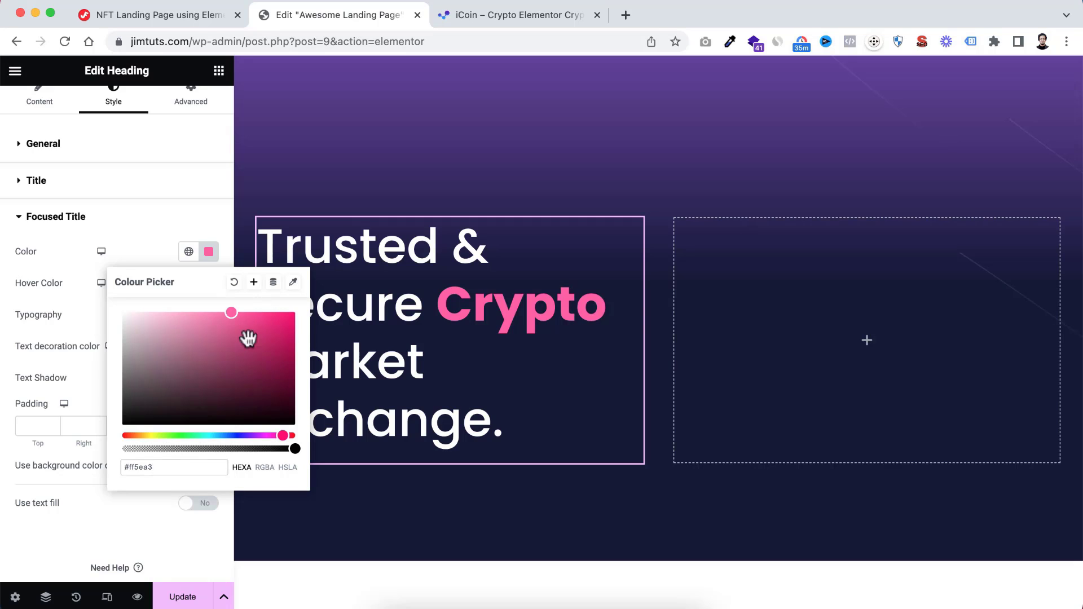
Save the focused title color as a new global colour named Pink and clear the focused title's hover color
click(254, 283)
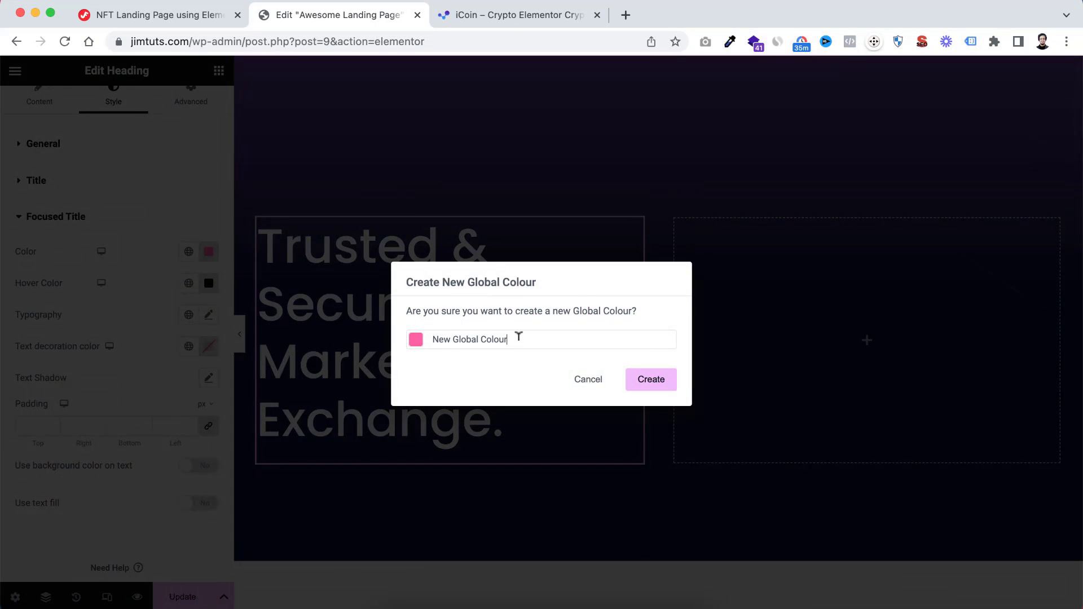
drag(518, 336, 379, 322)
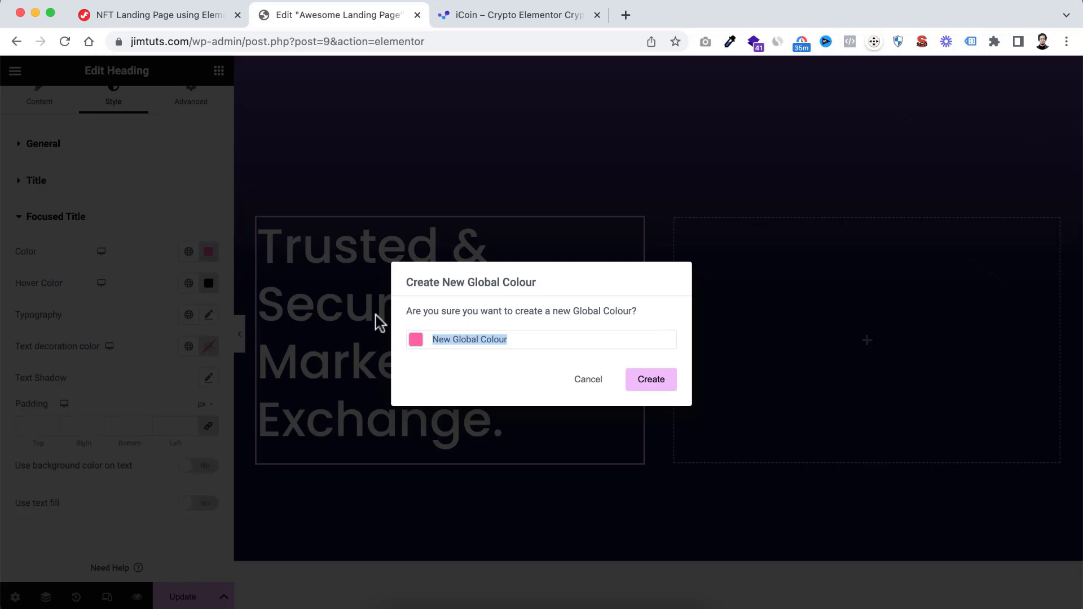
text(Pink)
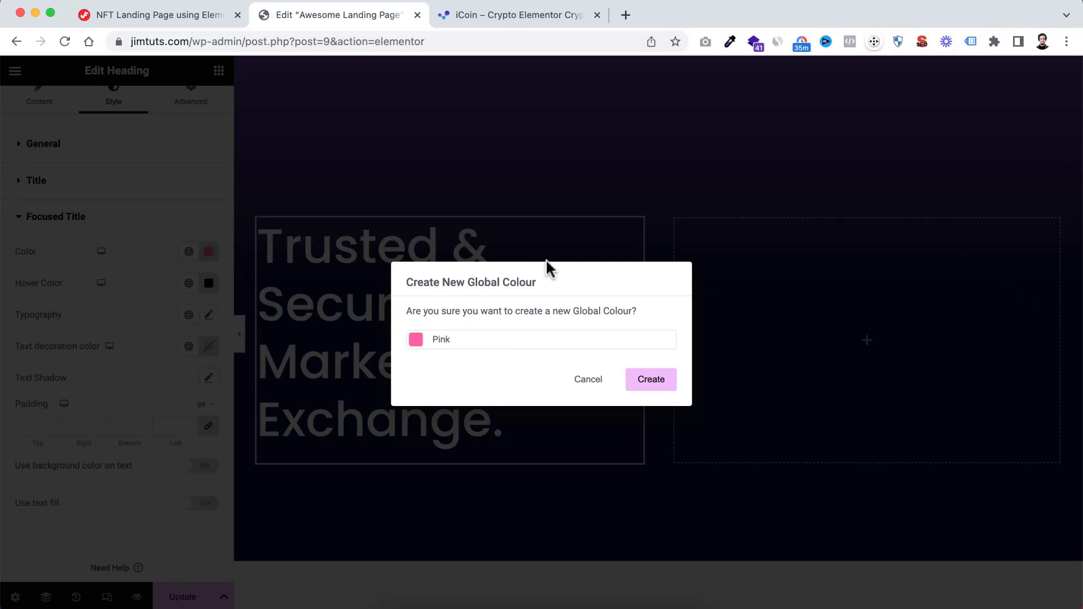
click(652, 381)
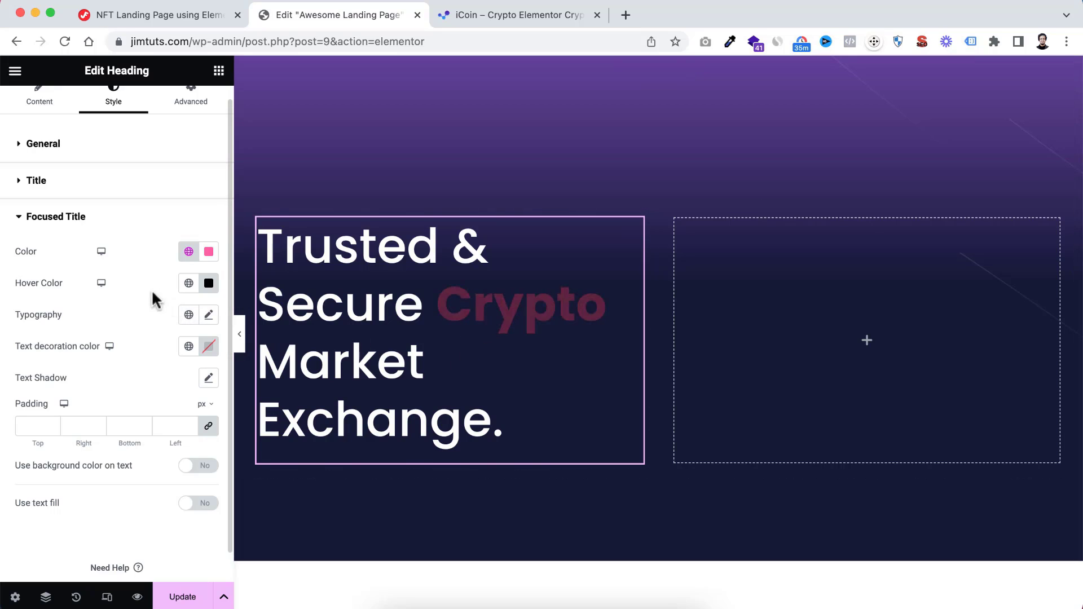
click(208, 283)
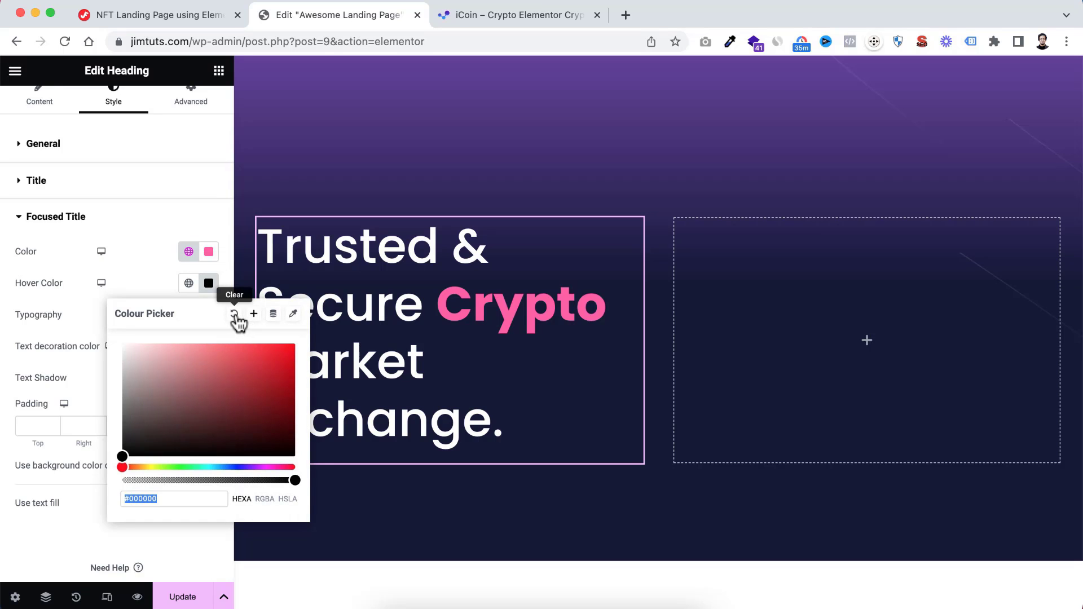
click(234, 315)
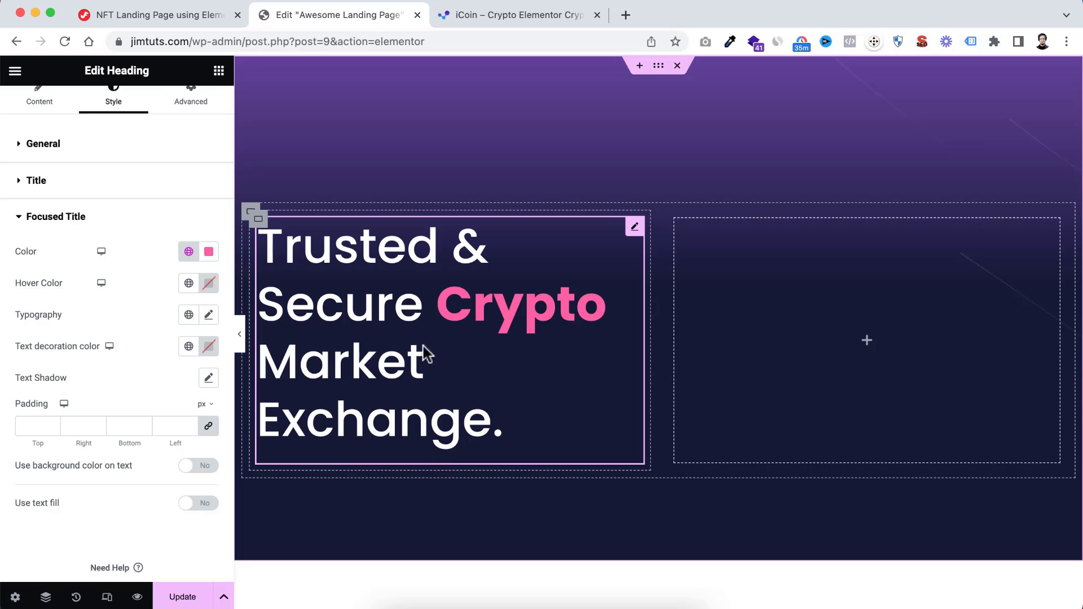
Unlink the heading's margin values and set its bottom margin to -15 px
scroll(161, 223, up, 1)
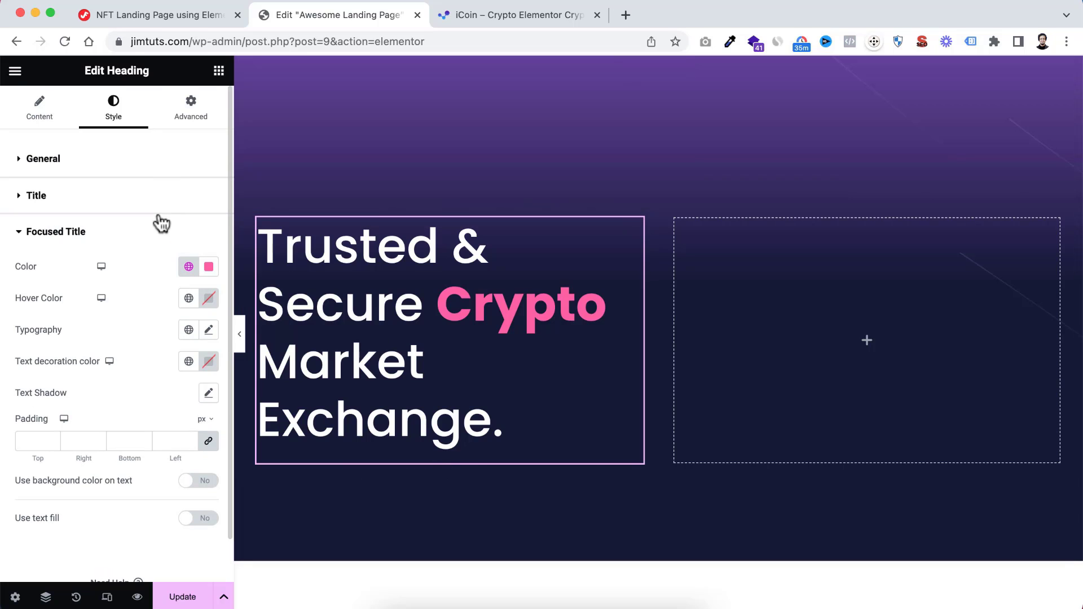
click(191, 113)
click(208, 211)
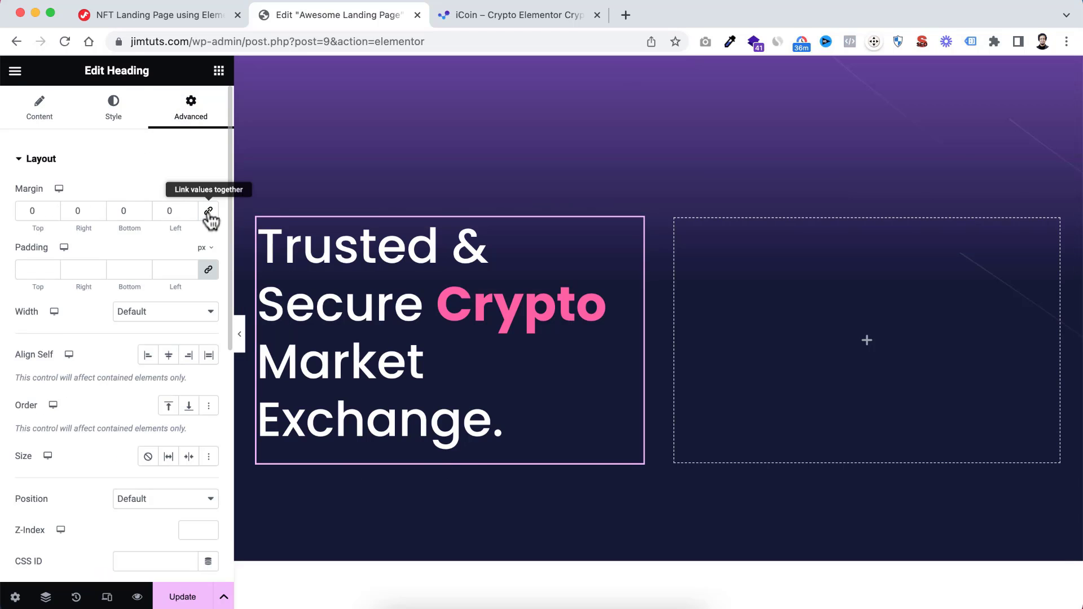
click(144, 213)
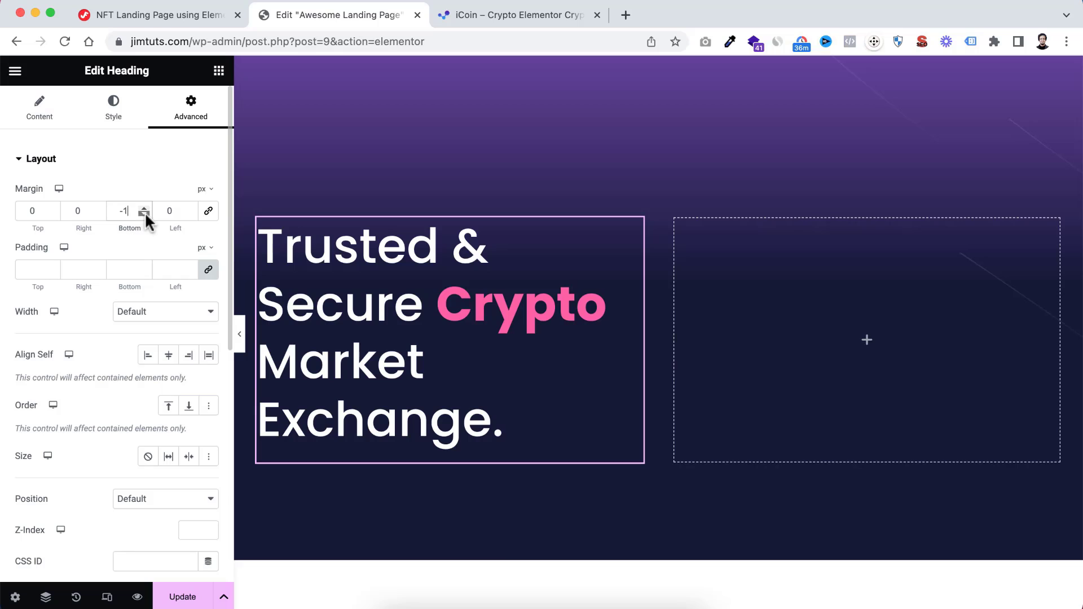
text(5)
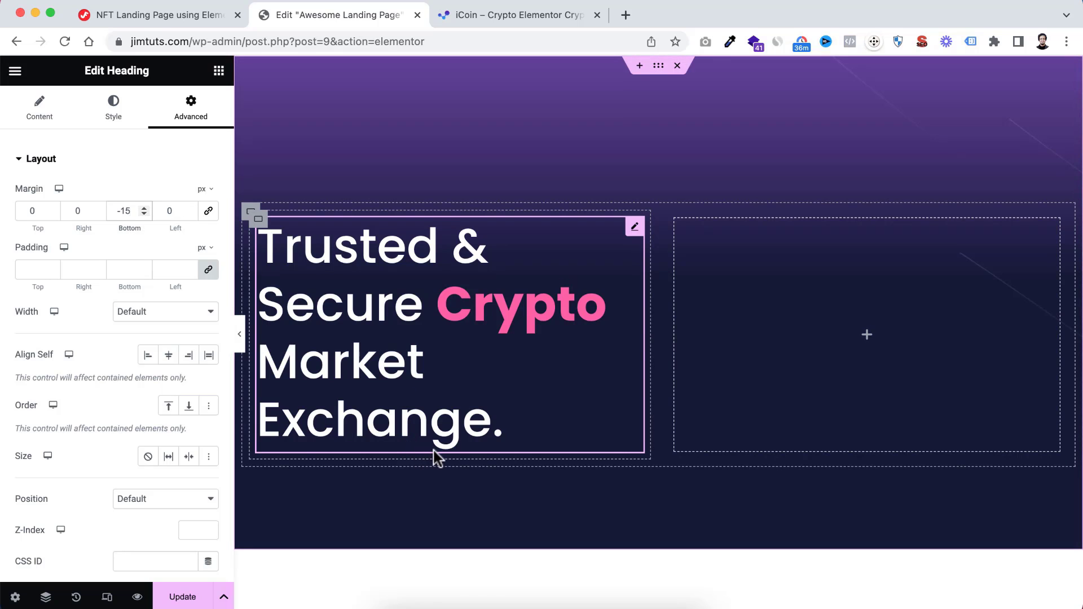
Add a Text Editor below the heading reading "Already have a website? Try our hosting to alive it with industry-leading load times and outstanding performance."
scroll(479, 347, down, 1)
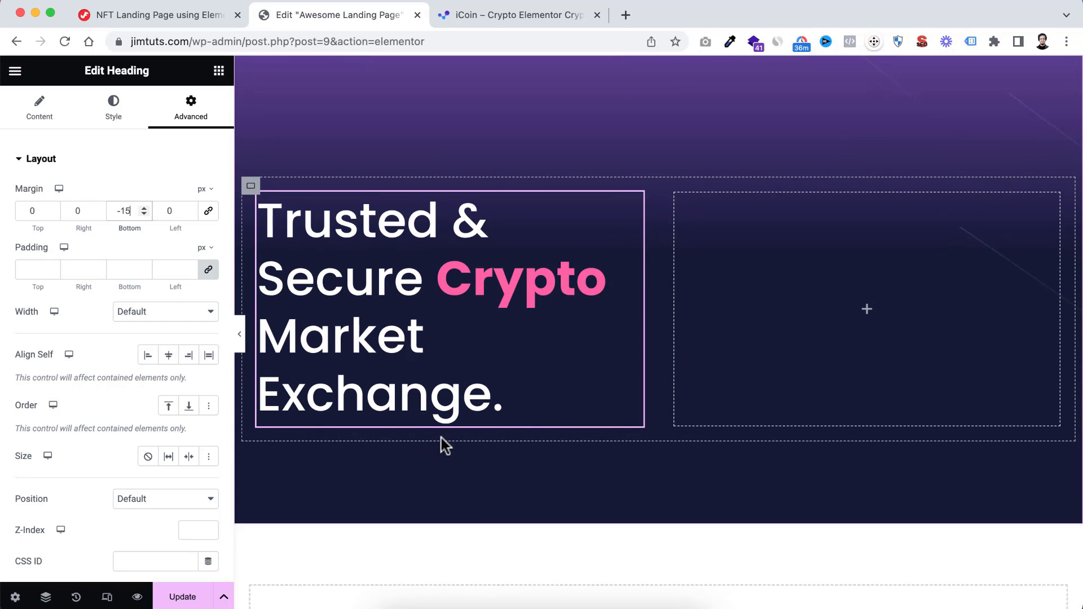
click(219, 72)
scroll(162, 326, down, 2)
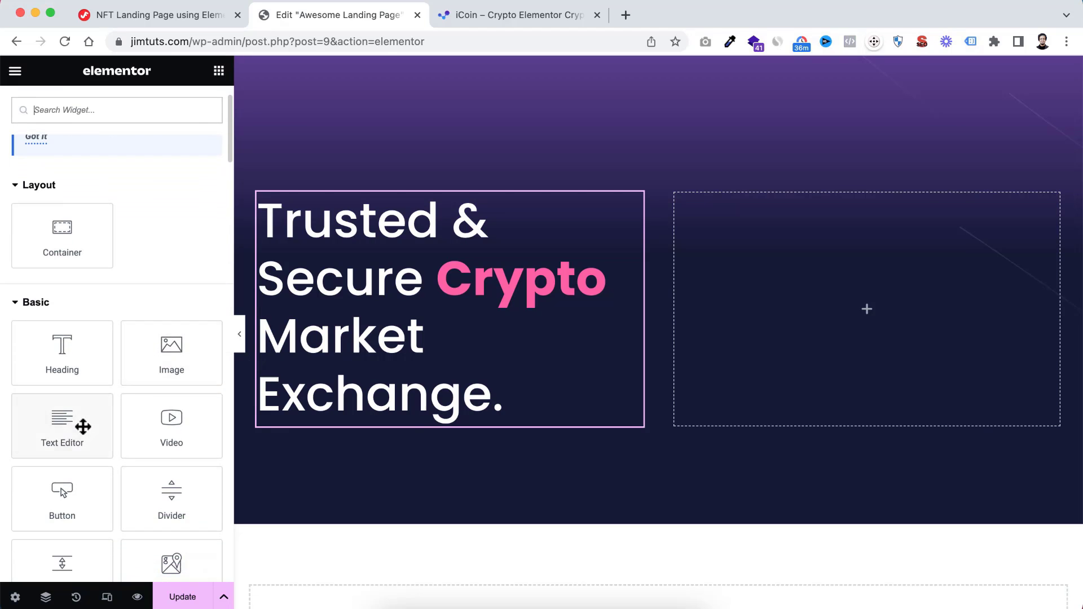
drag(52, 424, 370, 418)
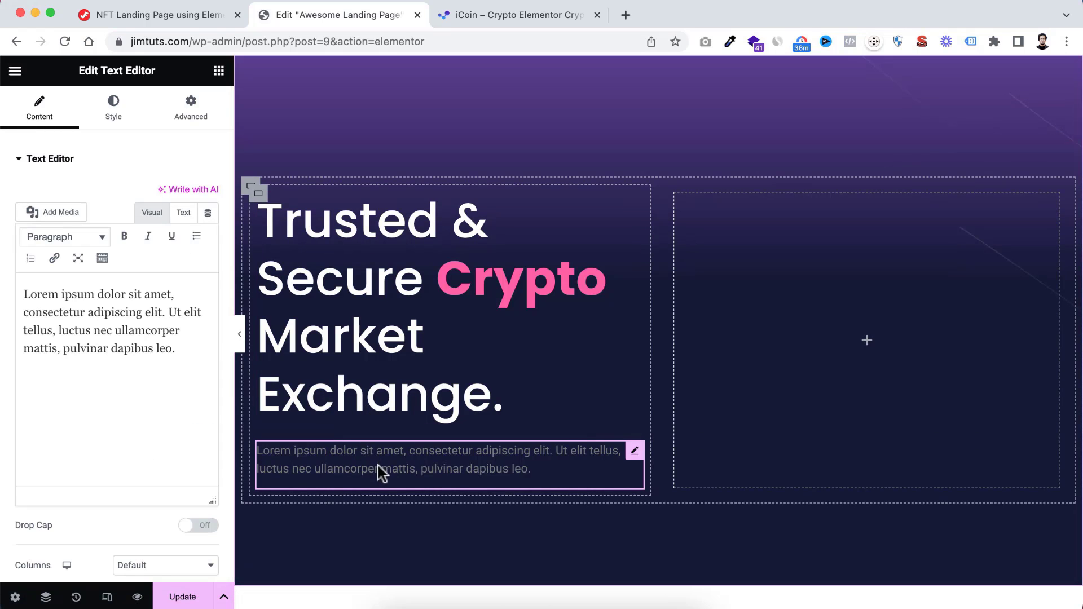
drag(175, 348, 2, 288)
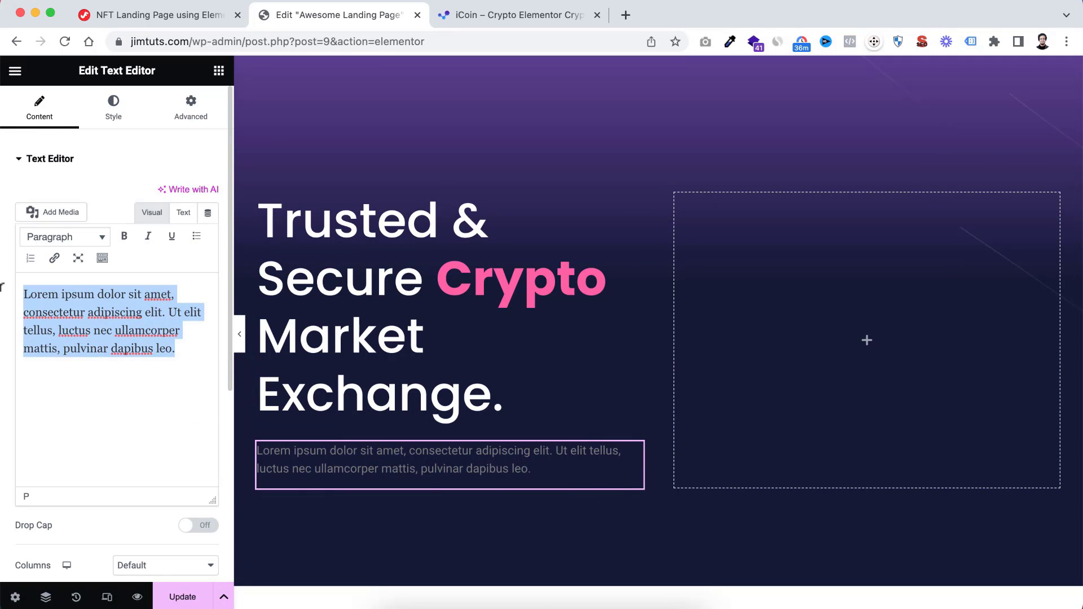
text(Already have a website? Try our hosting to alive it with industry-leading load times and outstanding performance.)
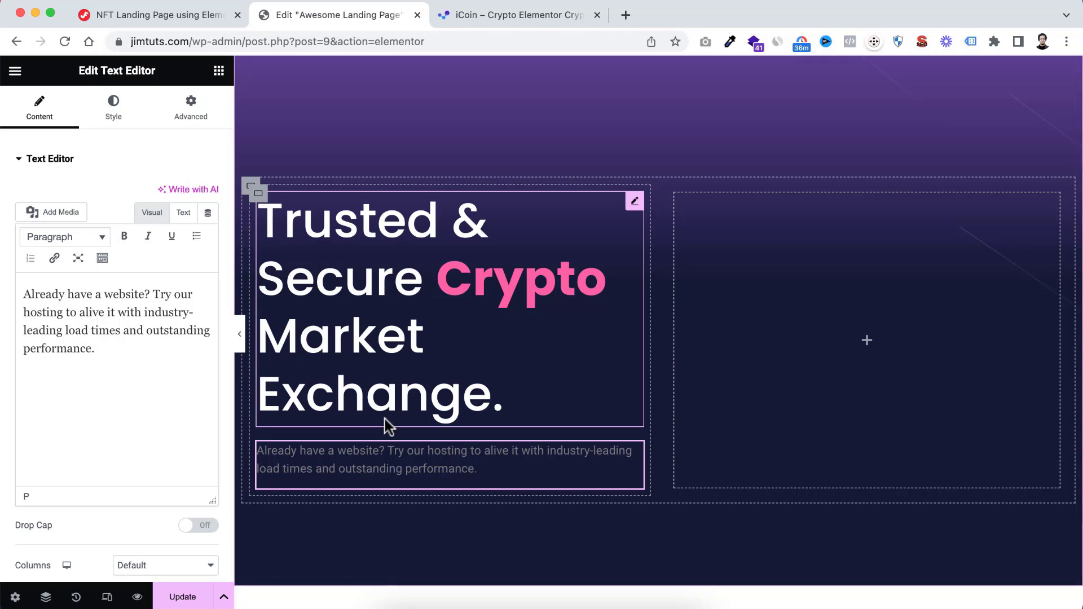
Set the paragraph's text colour to white #FFFFFF and reduce its opacity to give #FFFFFF99
scroll(385, 418, down, 1)
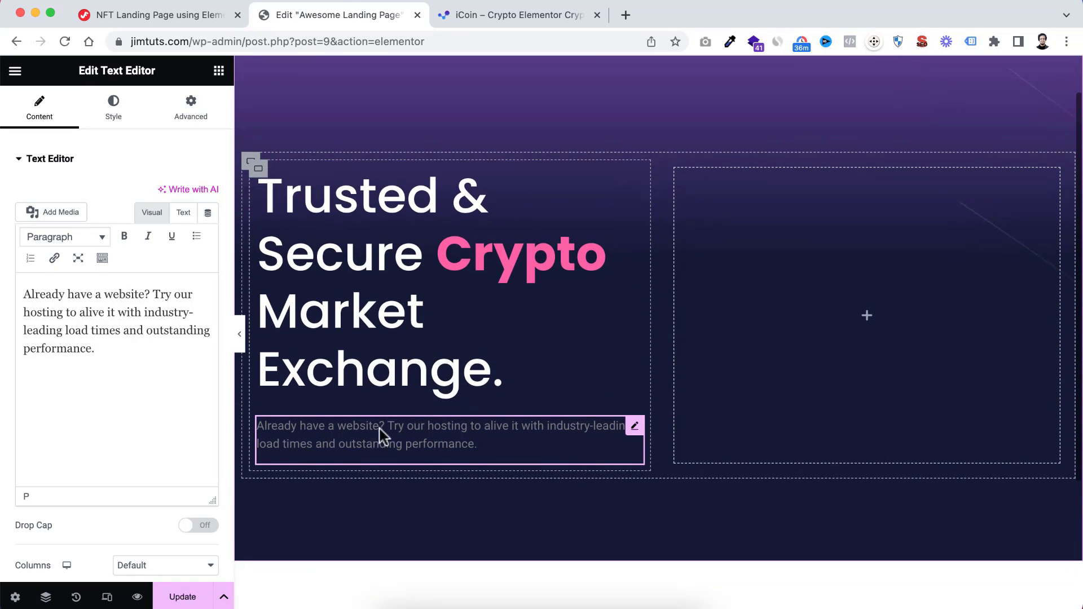
click(116, 112)
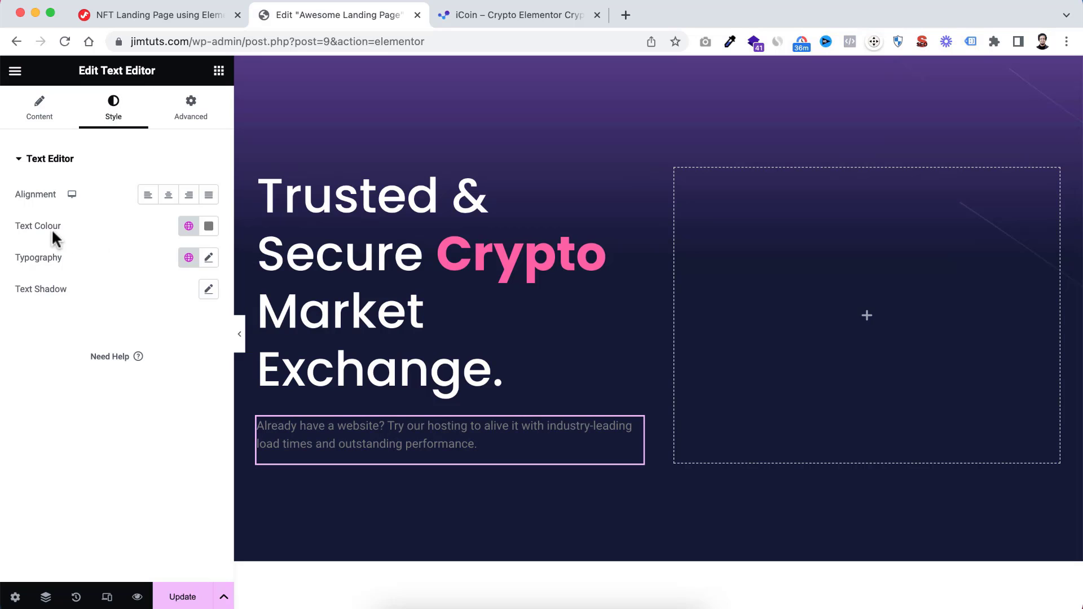
click(208, 227)
text(#FFFFFF)
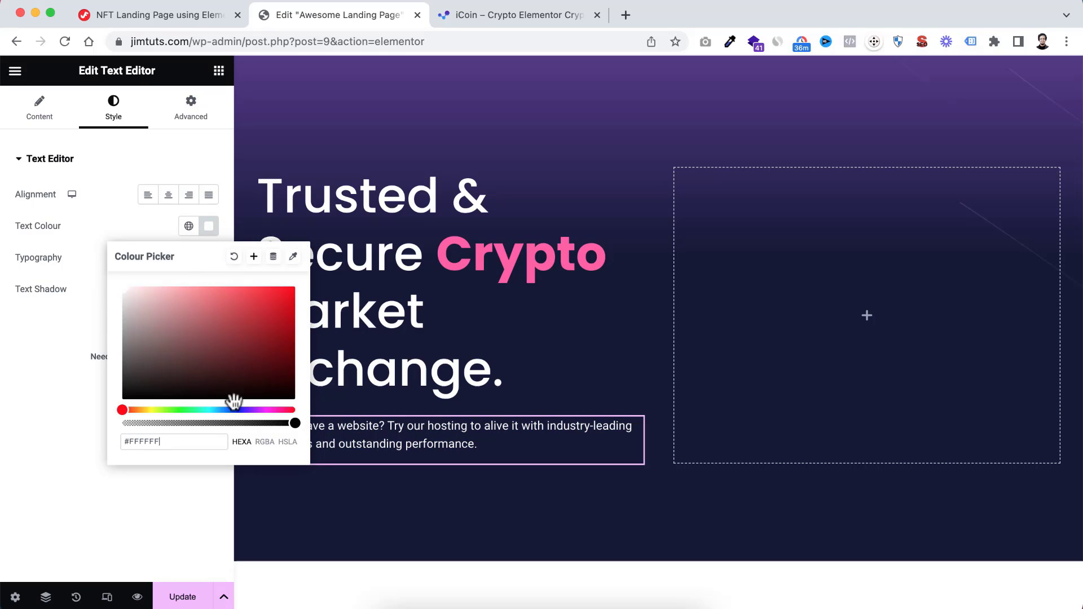
drag(293, 423, 226, 427)
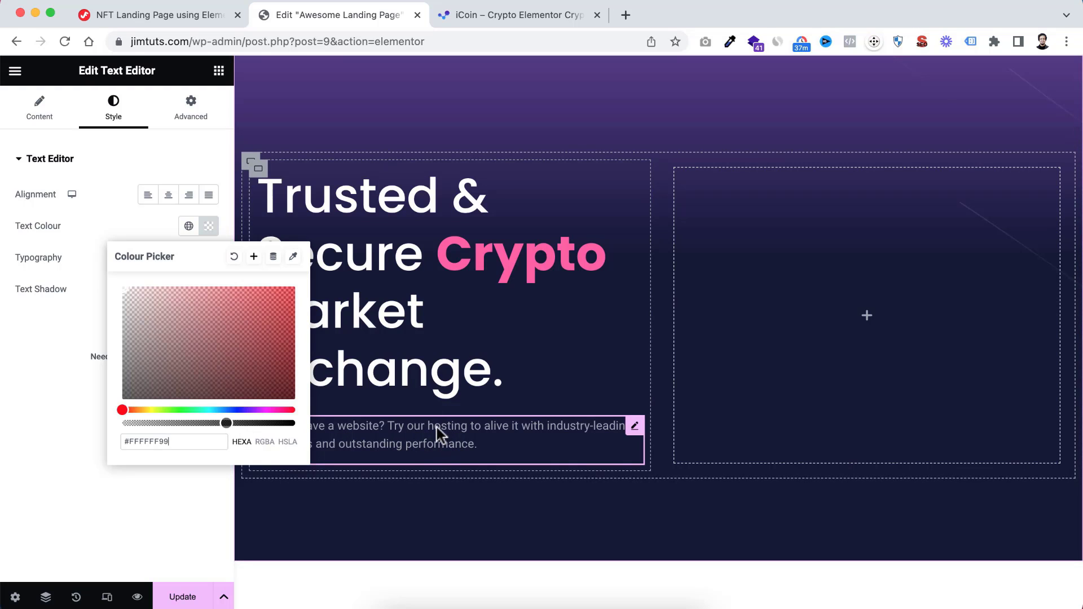
Save the paragraph's semi-transparent text colour as a new global colour named Off-White
click(254, 264)
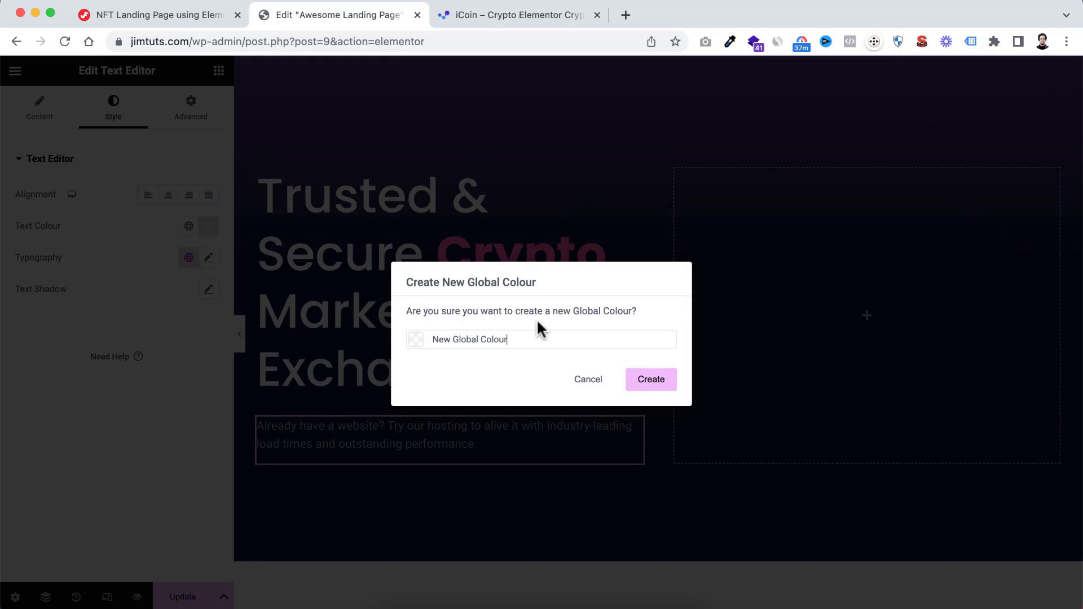
drag(518, 333, 416, 343)
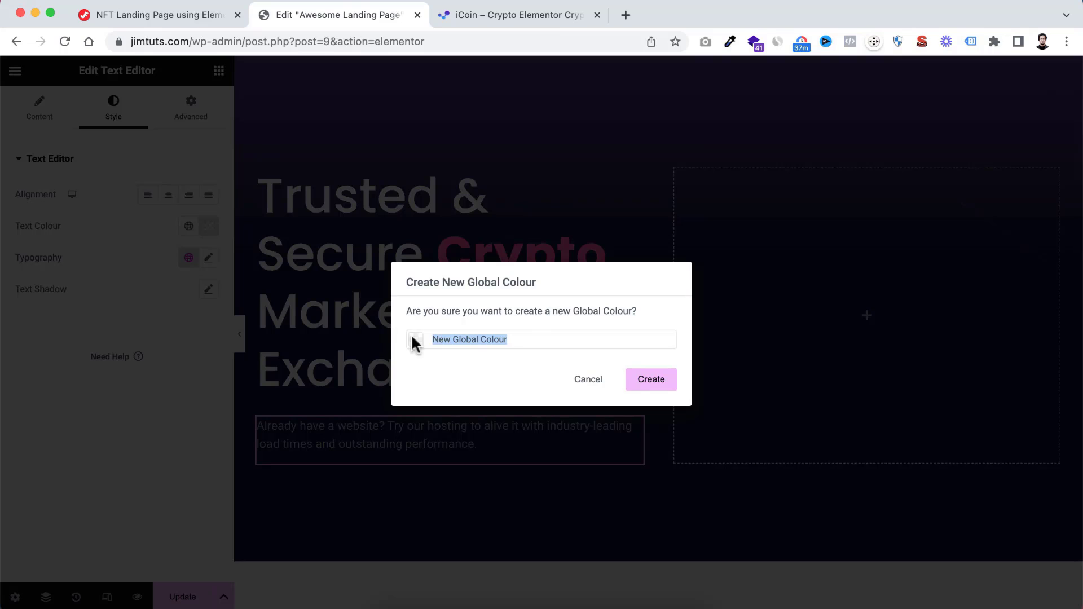
text(Off-White)
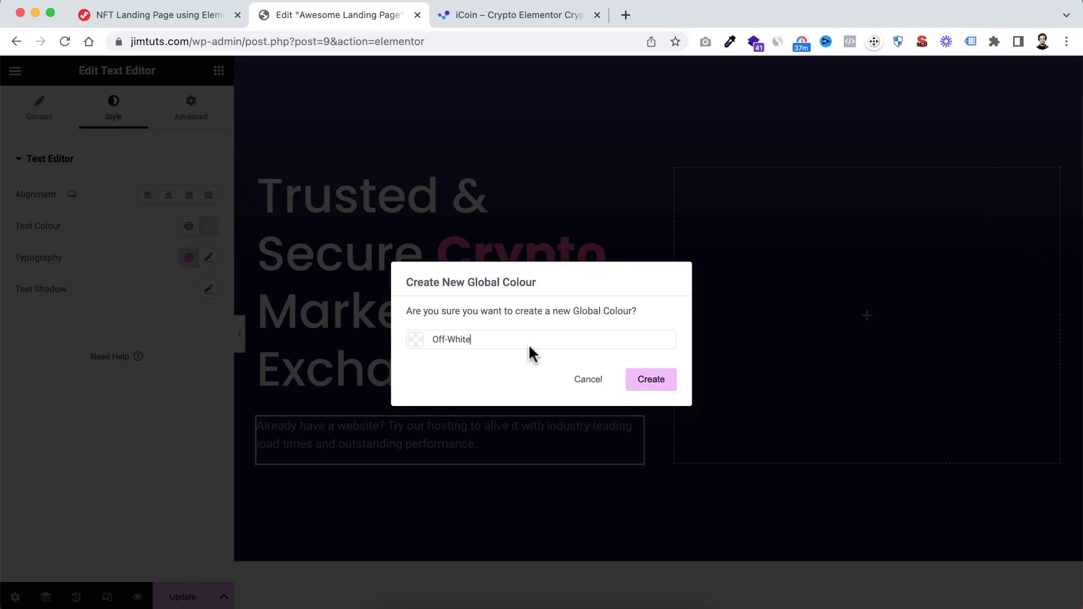
click(648, 384)
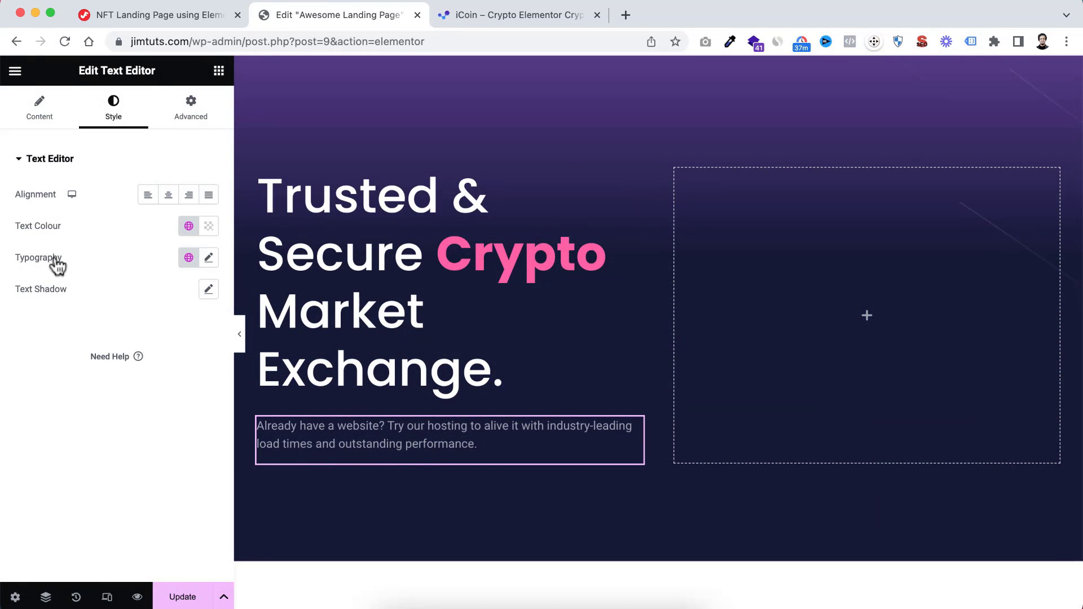
Set the paragraph's typography to the Poppins family at 18 px size
click(208, 259)
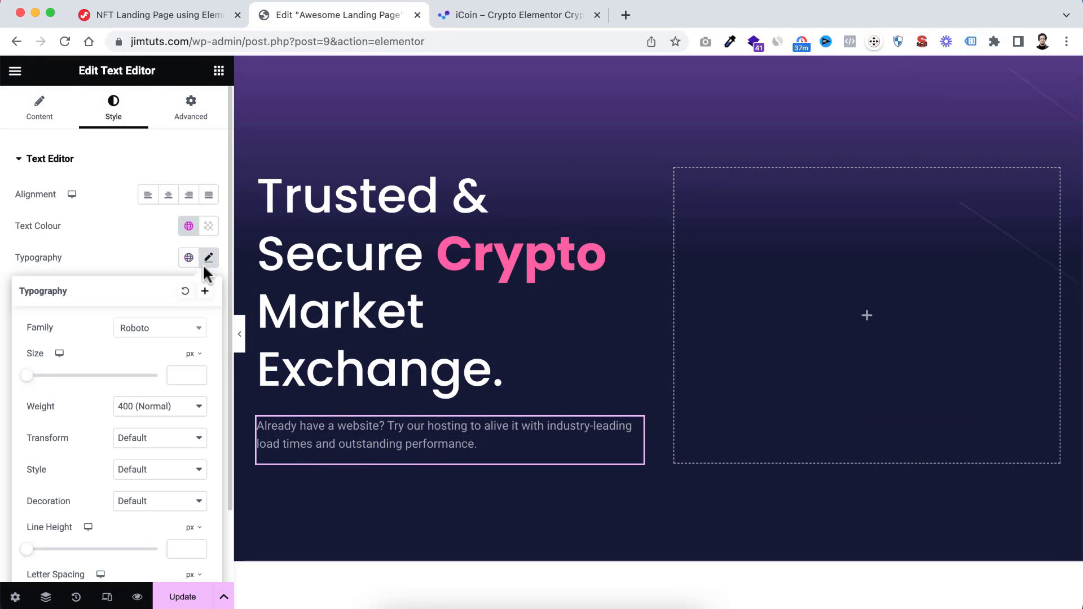
click(169, 329)
text(popp)
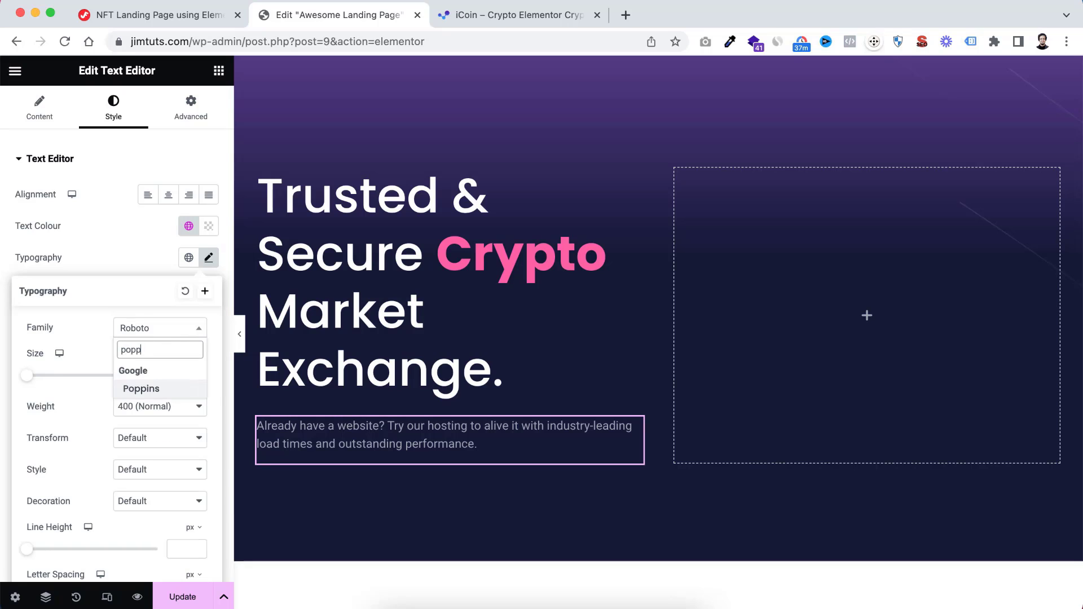
click(159, 389)
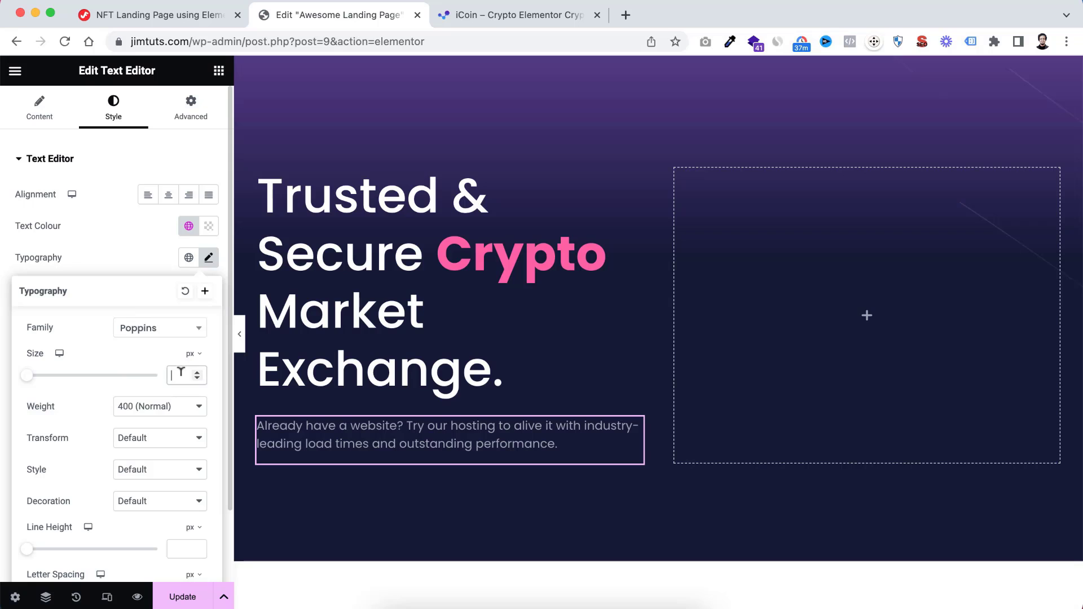
text(18)
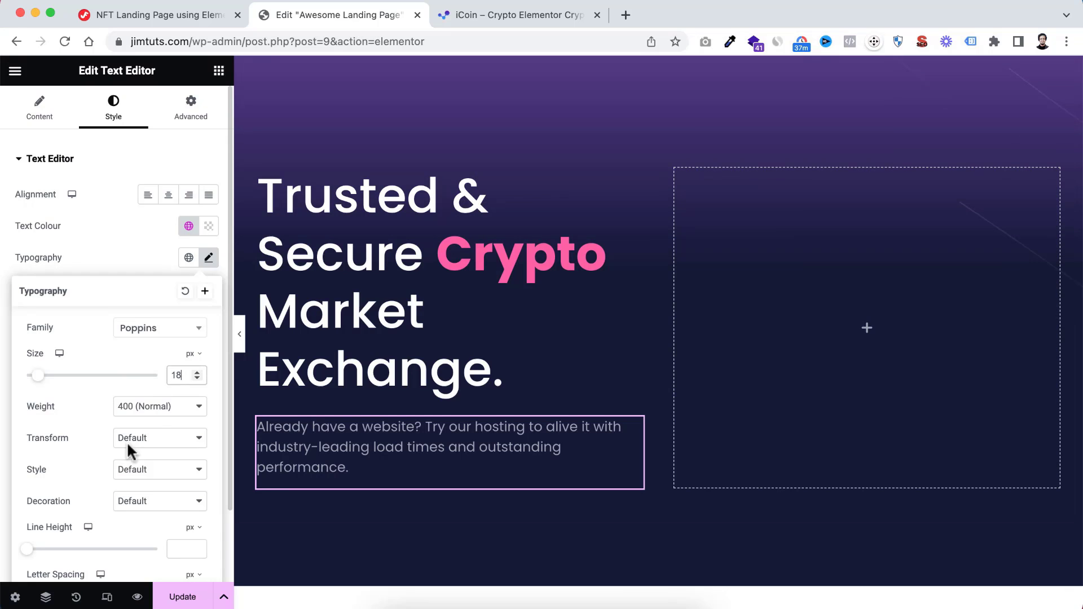
Change the paragraph's line height unit to em and set the line height to 1.8
scroll(107, 513, down, 2)
click(193, 458)
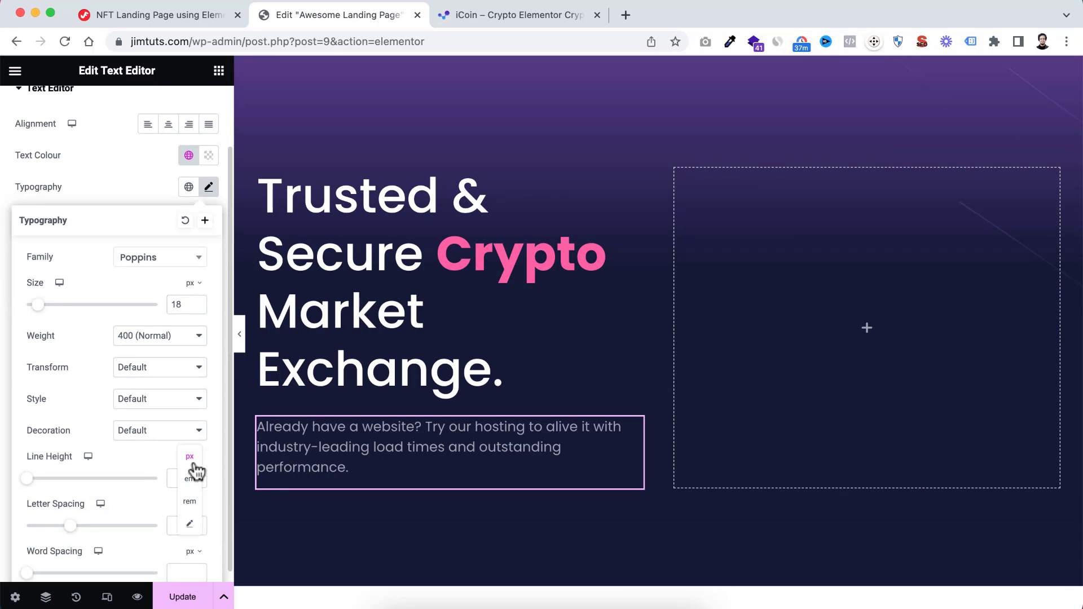
click(190, 478)
click(181, 477)
text(1)
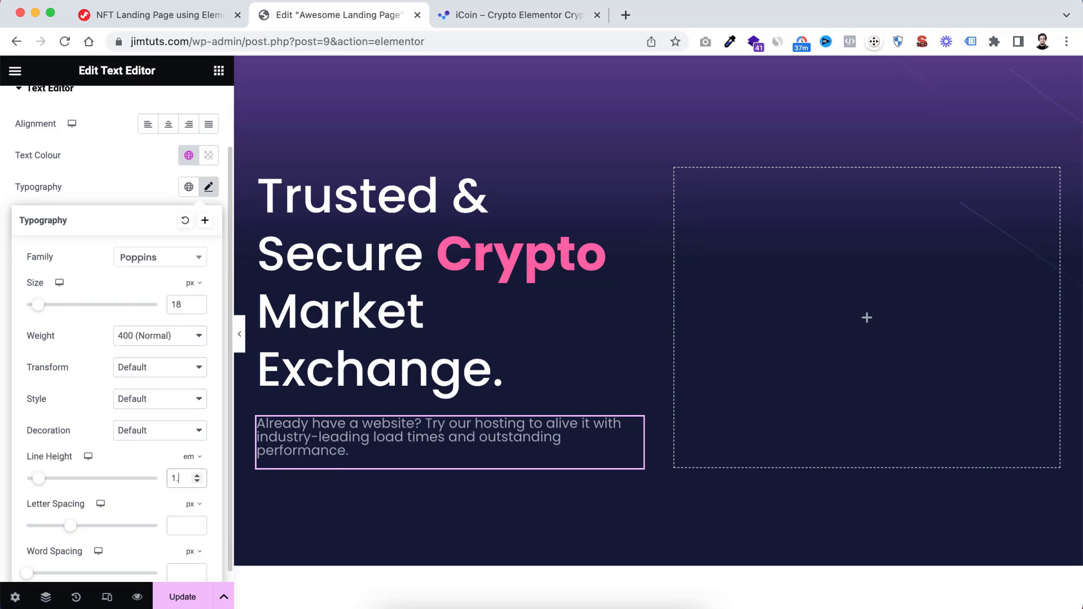
text(.8)
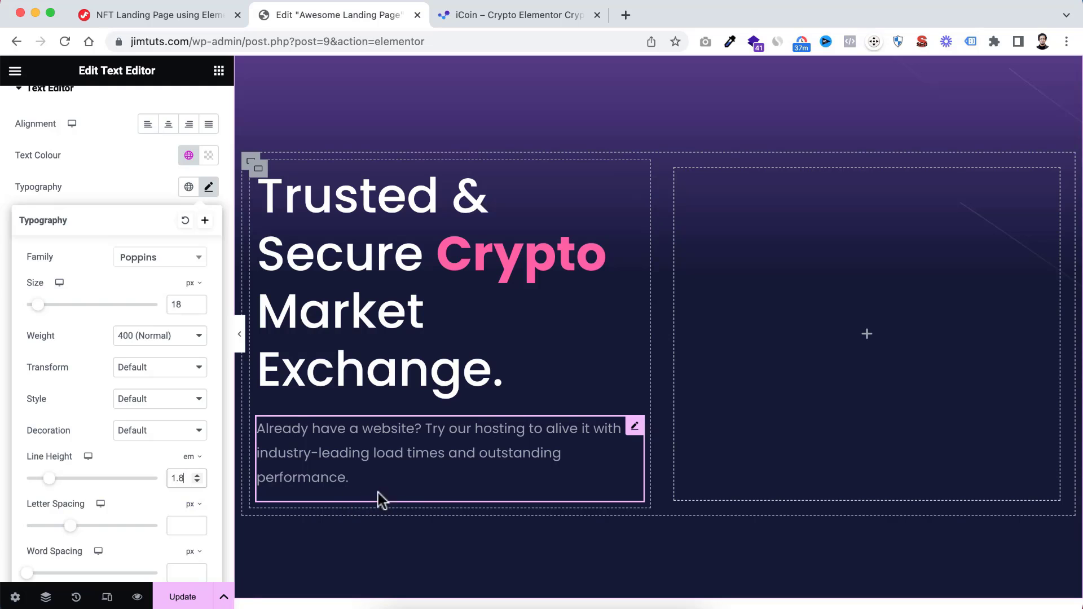
click(147, 188)
Unlink the paragraph's margin values and set its bottom margin to 30 px
scroll(158, 164, up, 2)
click(212, 117)
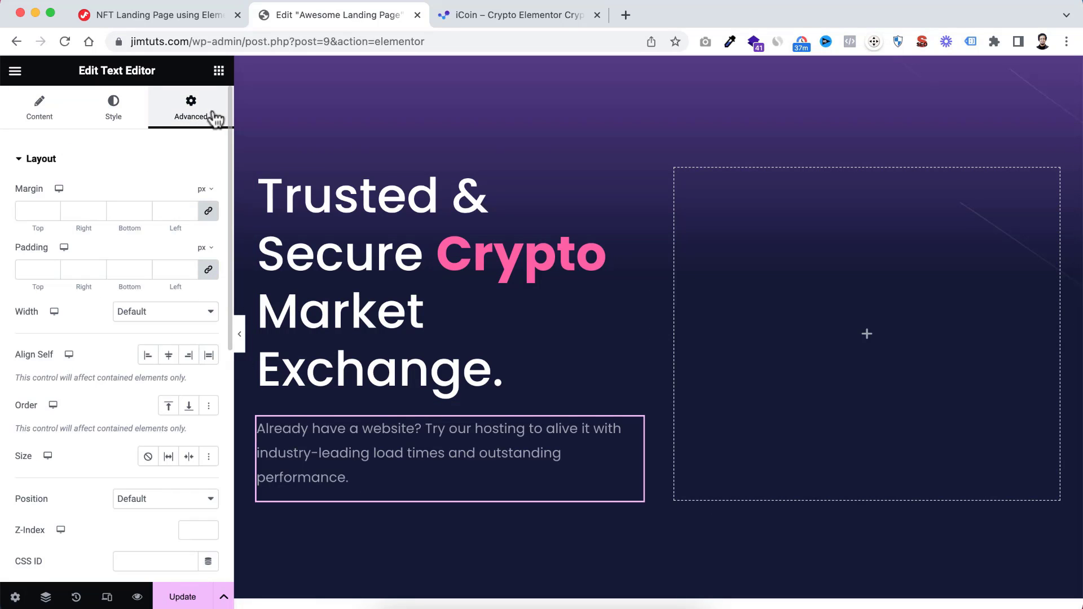
click(208, 211)
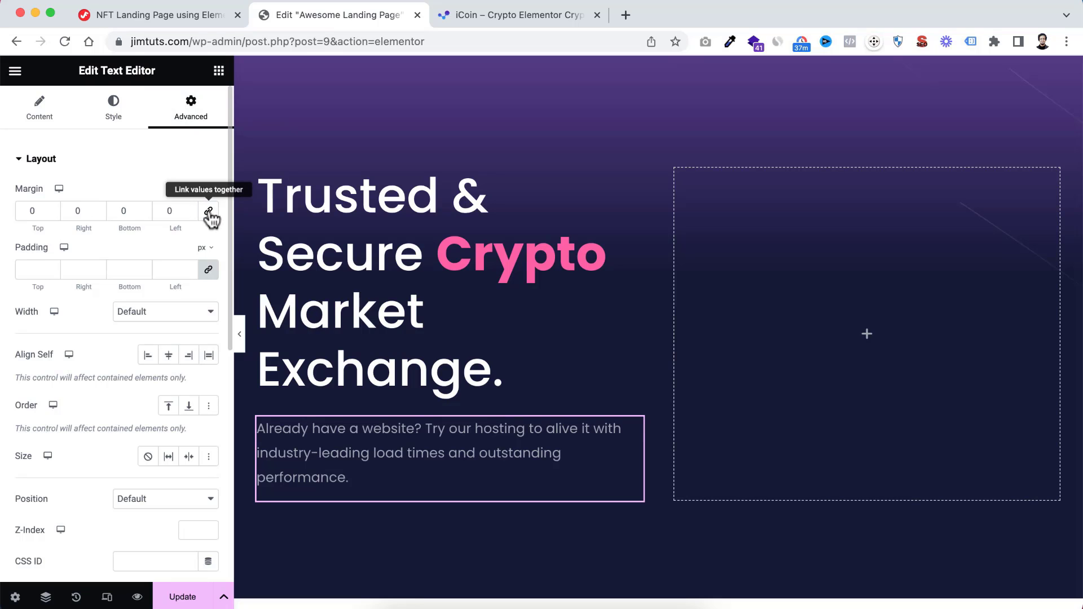
click(121, 210)
text(3)
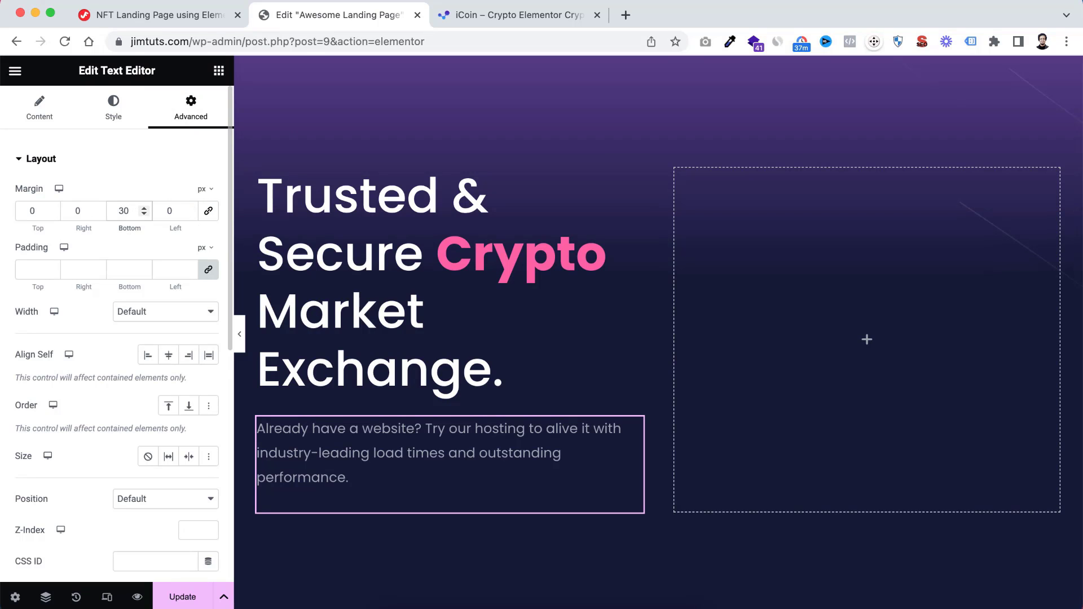
scroll(447, 322, down, 2)
scroll(447, 322, up, 1)
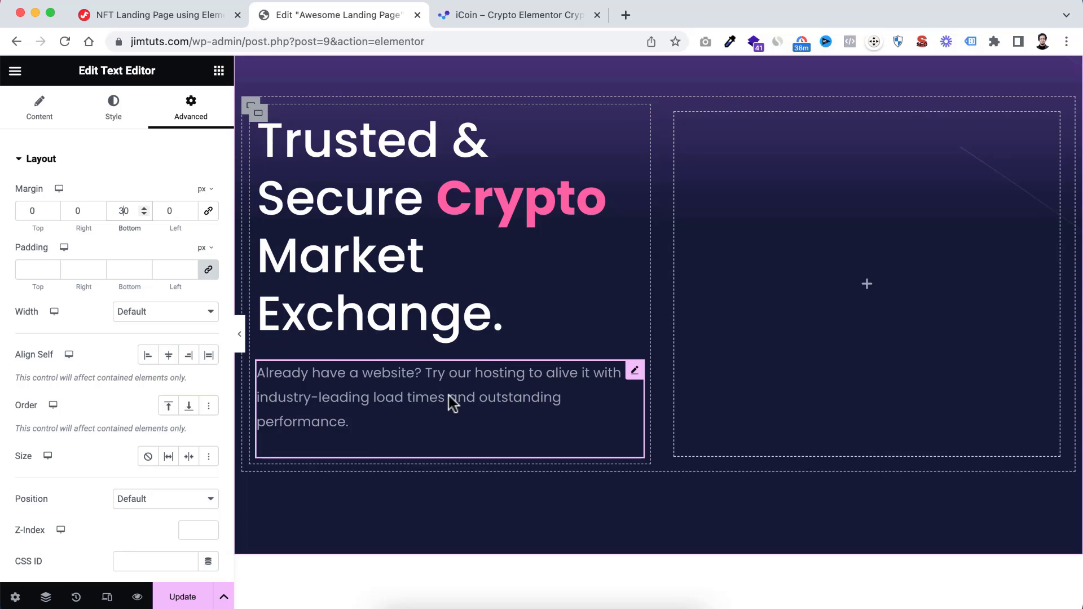
scroll(458, 365, down, 1)
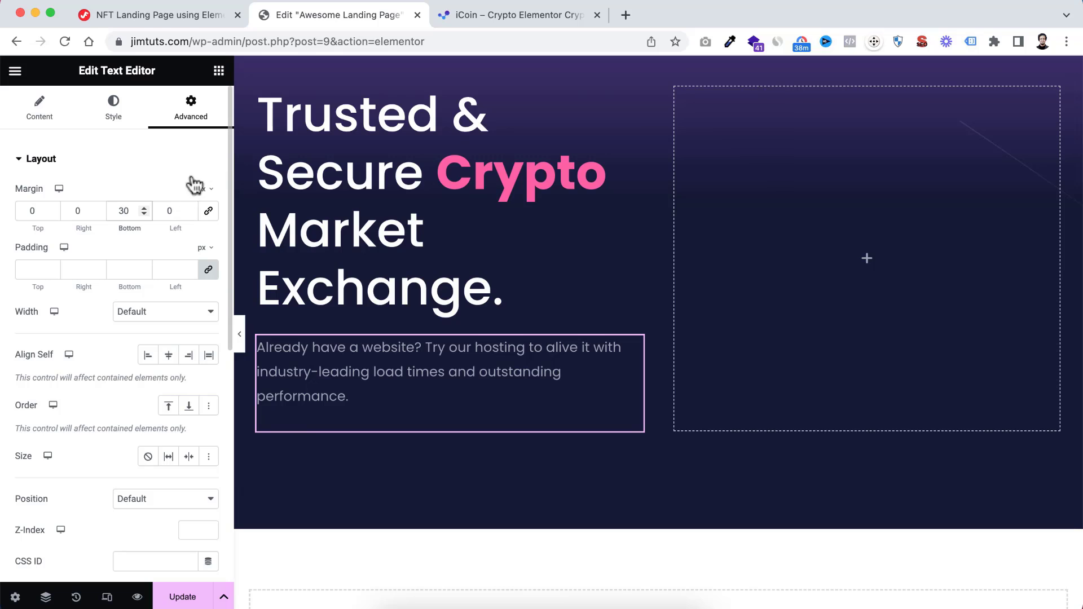
Add a new container below the hero paragraph in the left container
click(219, 72)
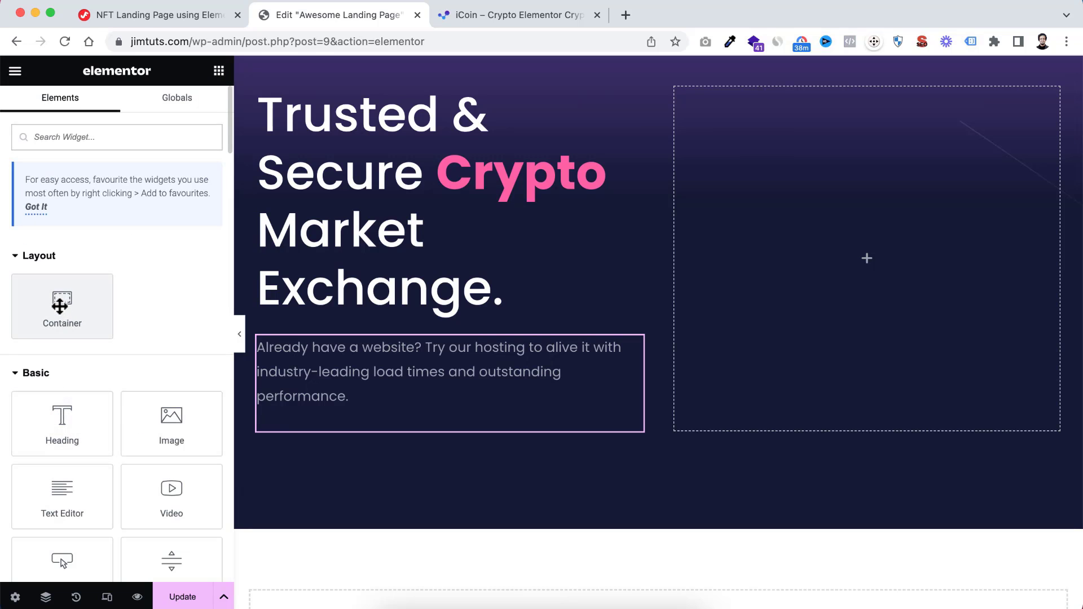
drag(60, 305, 314, 413)
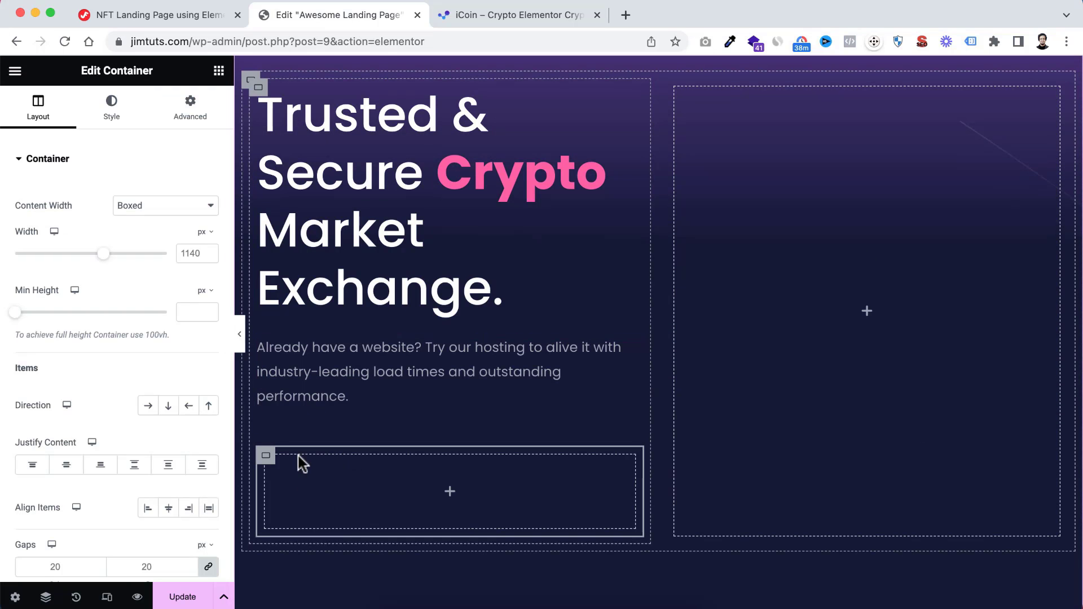
scroll(303, 464, down, 2)
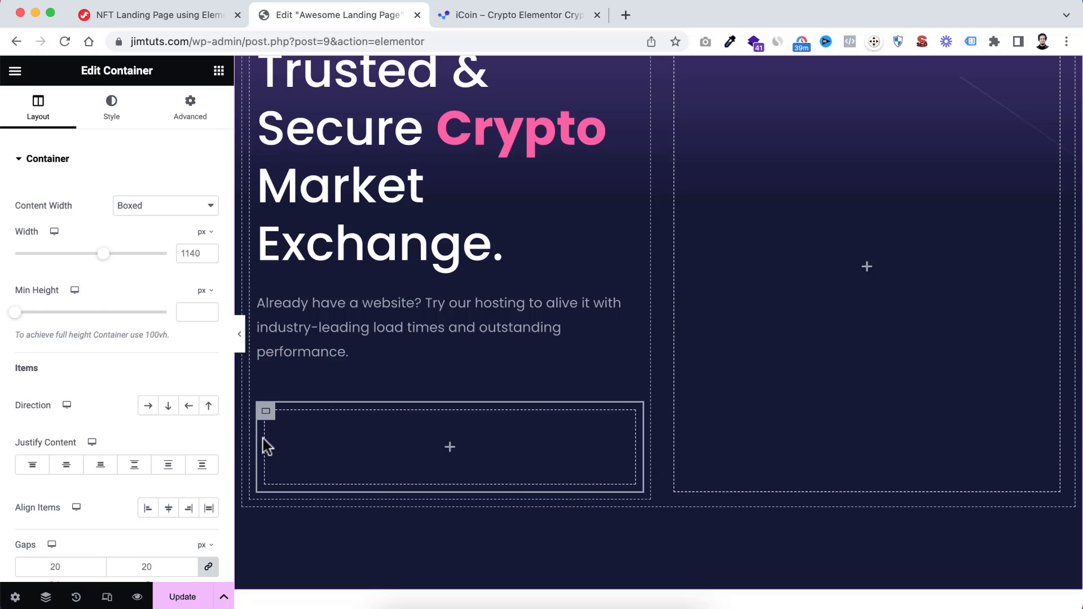
Set the new container's padding to 0 px on all sides, then unlink the values and set the bottom padding to 40 px
click(191, 113)
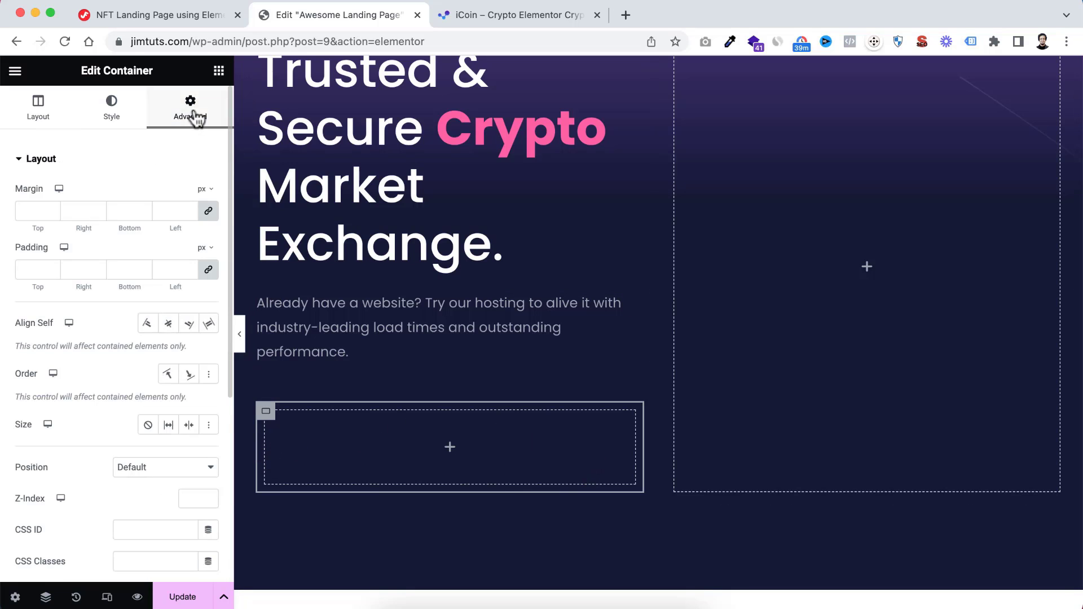
click(34, 265)
text(0)
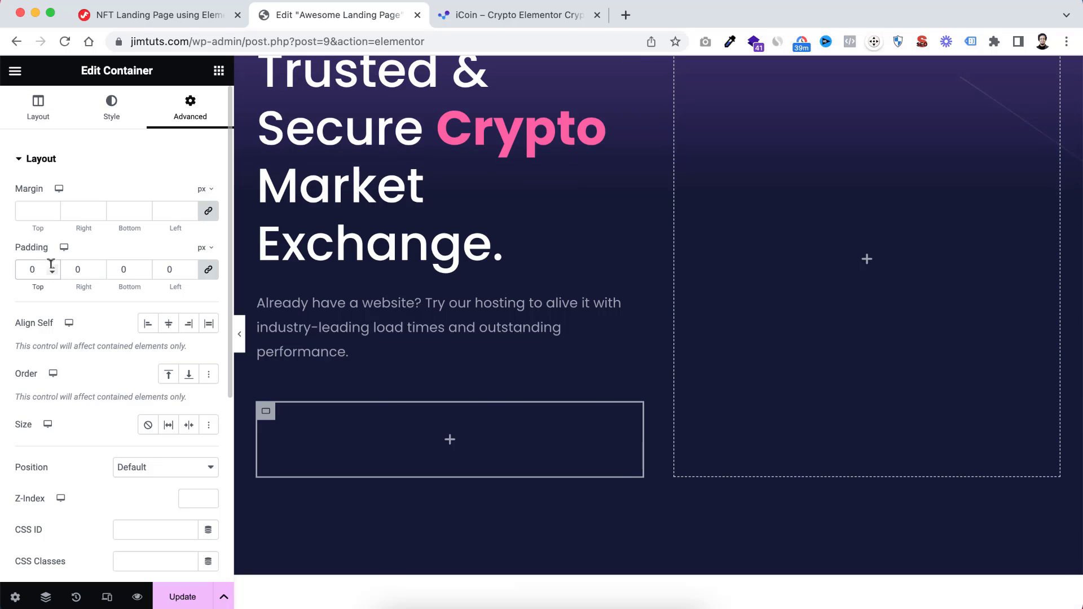
click(212, 272)
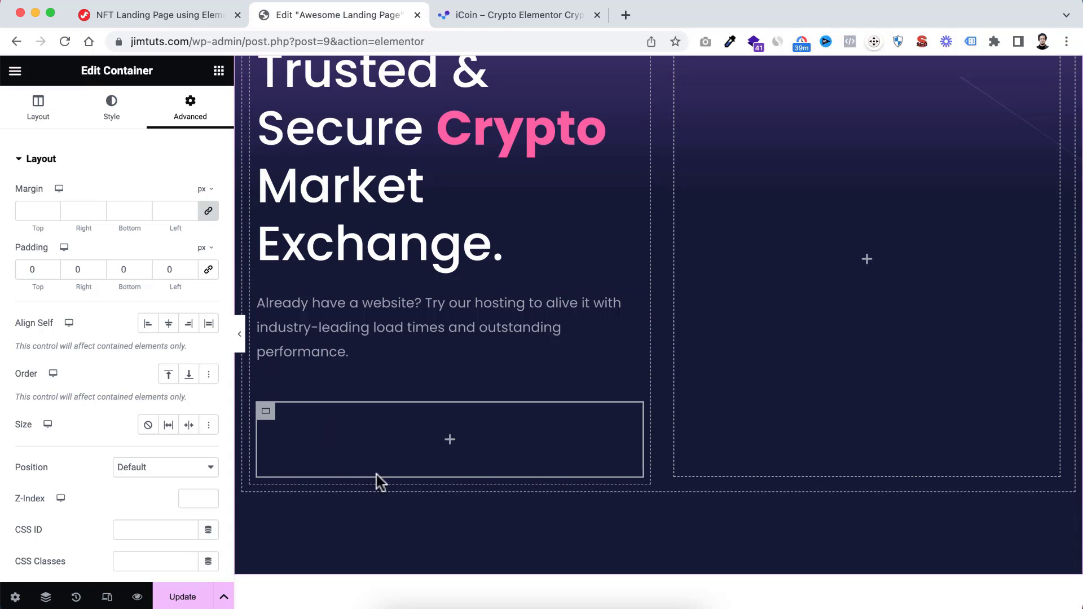
click(123, 269)
text(4)
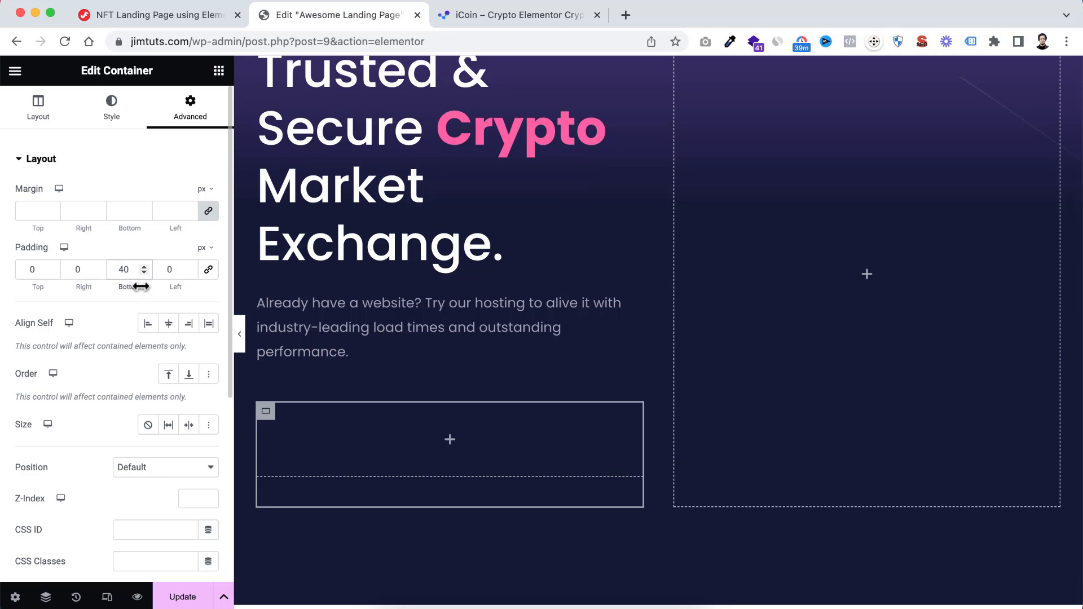
Add a Button widget inside the new container and set its text to "Start Trading"
click(454, 441)
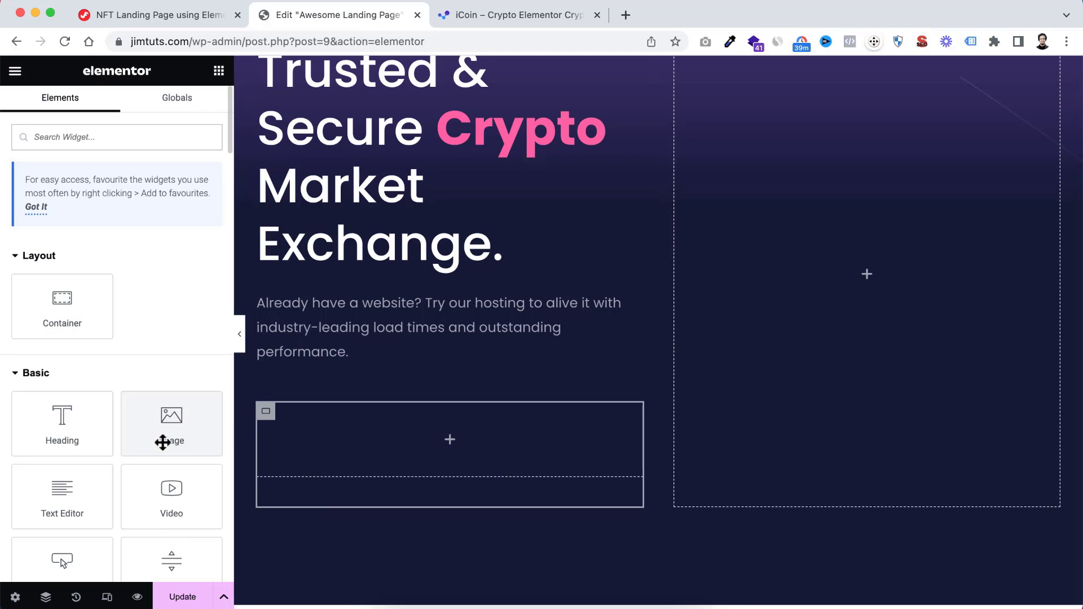
scroll(149, 447, down, 3)
drag(61, 440, 434, 451)
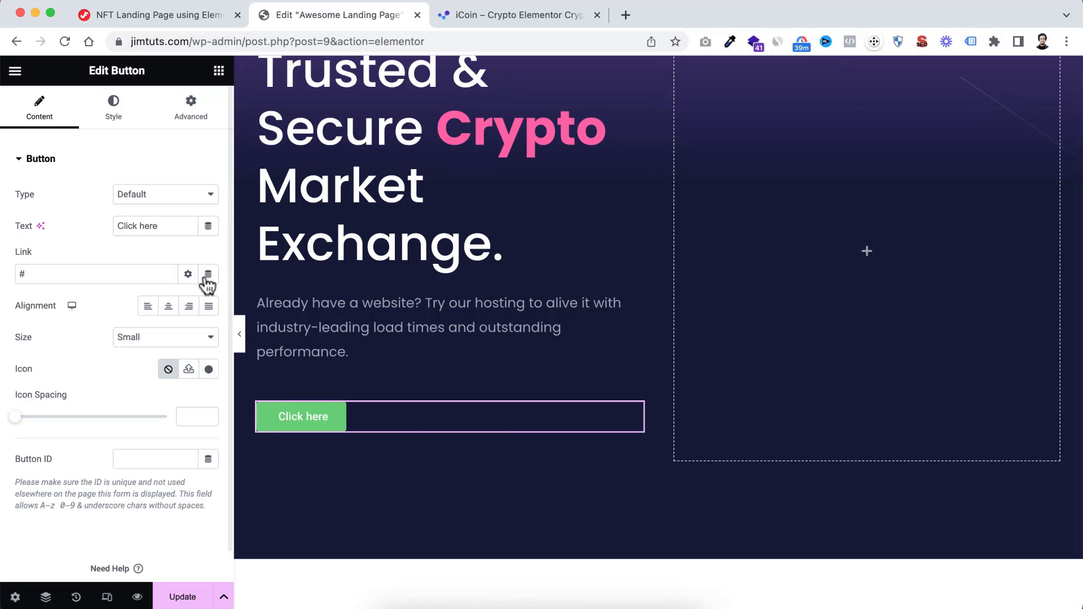
drag(170, 225, 78, 234)
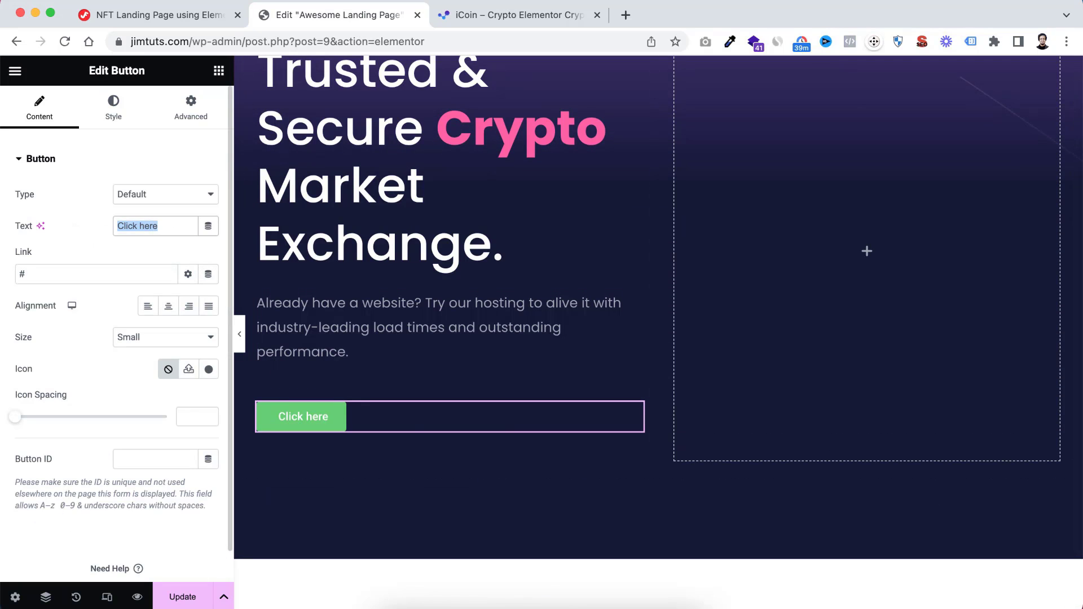
text(Start Tradin)
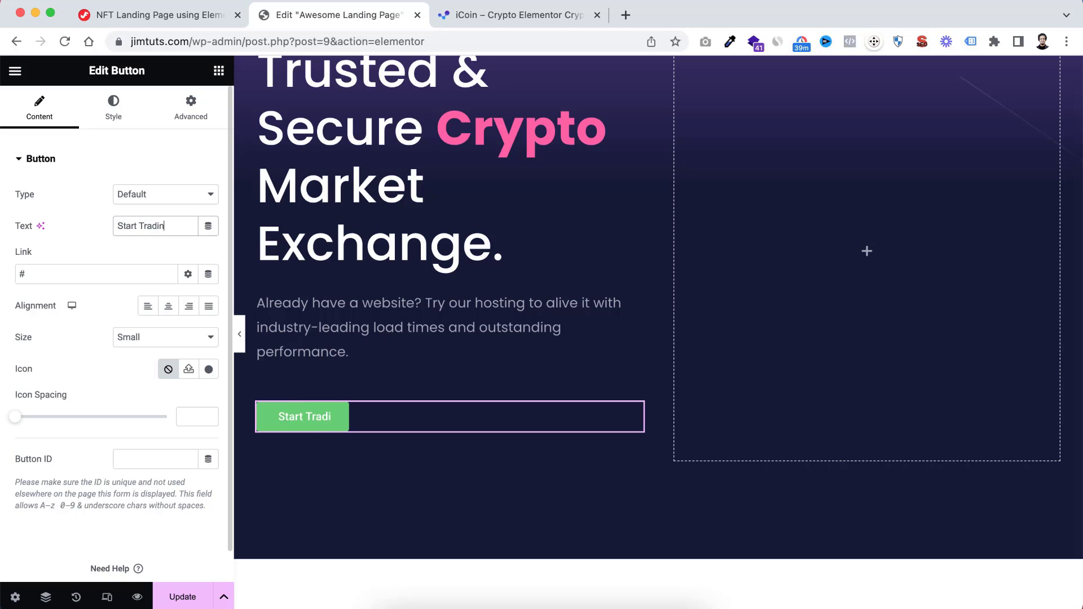
text(g)
click(35, 266)
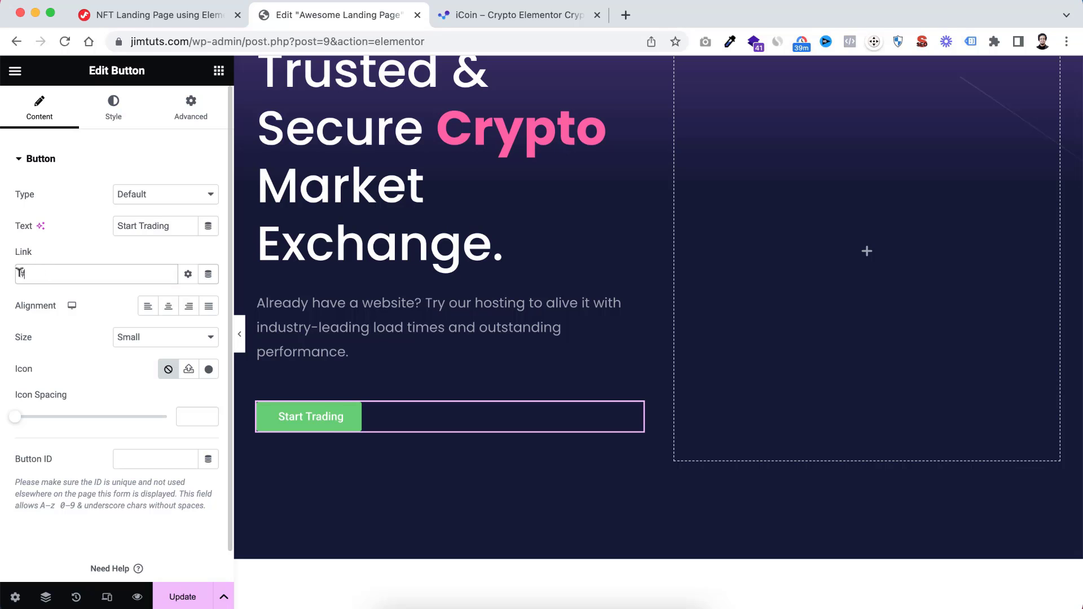
Set the Start Trading button's typography to the Poppins family at 18 px size
click(115, 113)
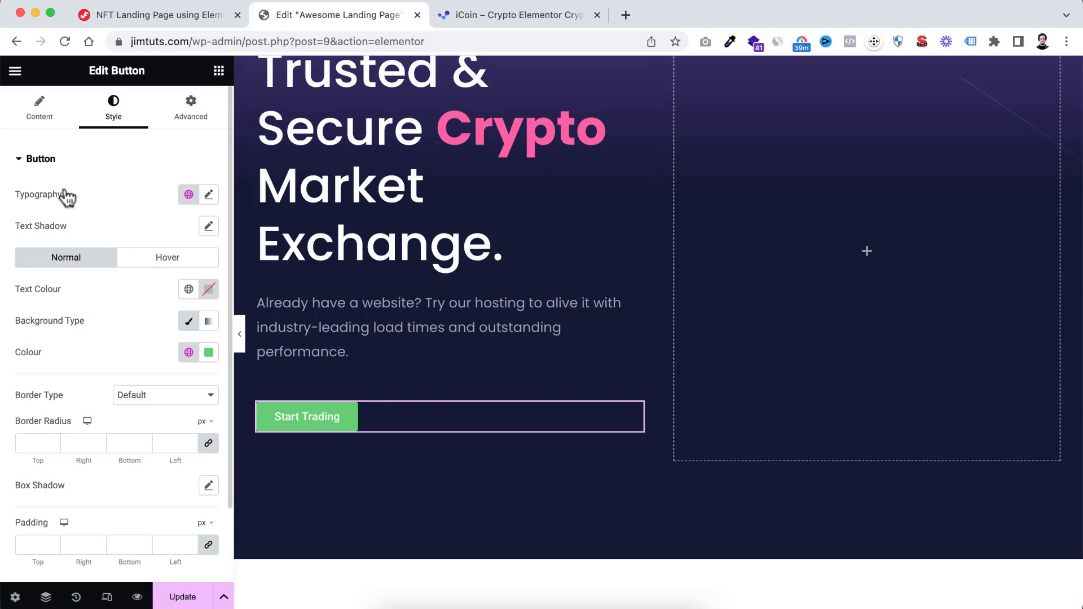
click(210, 196)
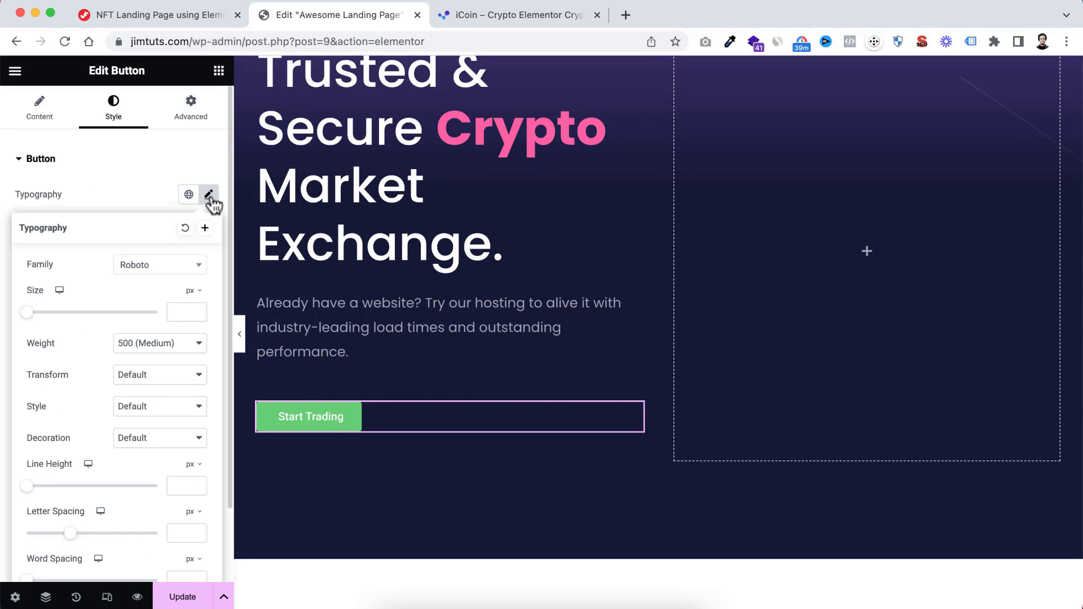
click(154, 275)
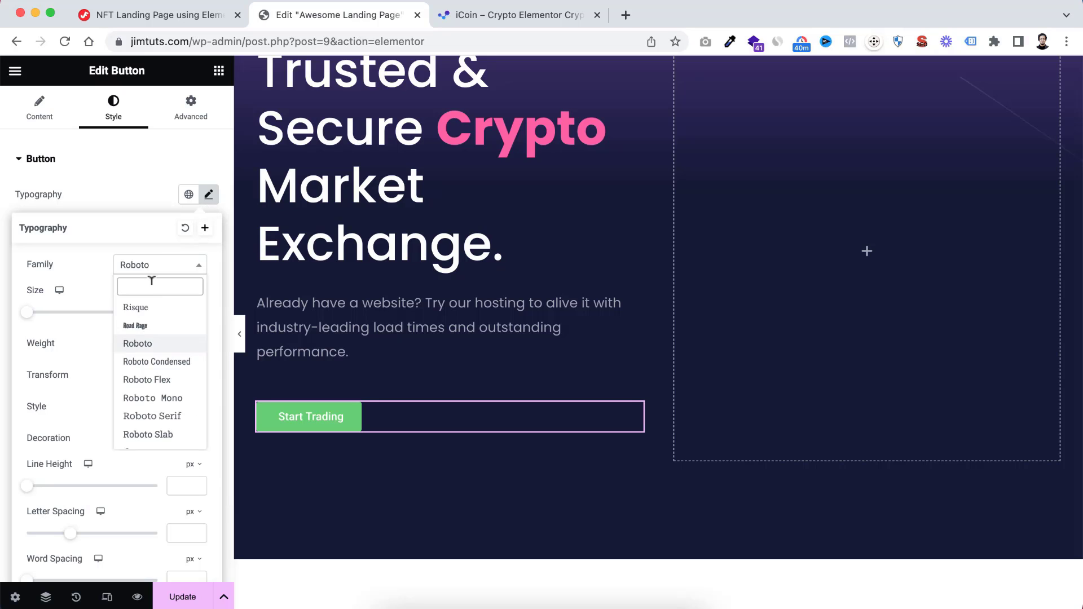
text(popp)
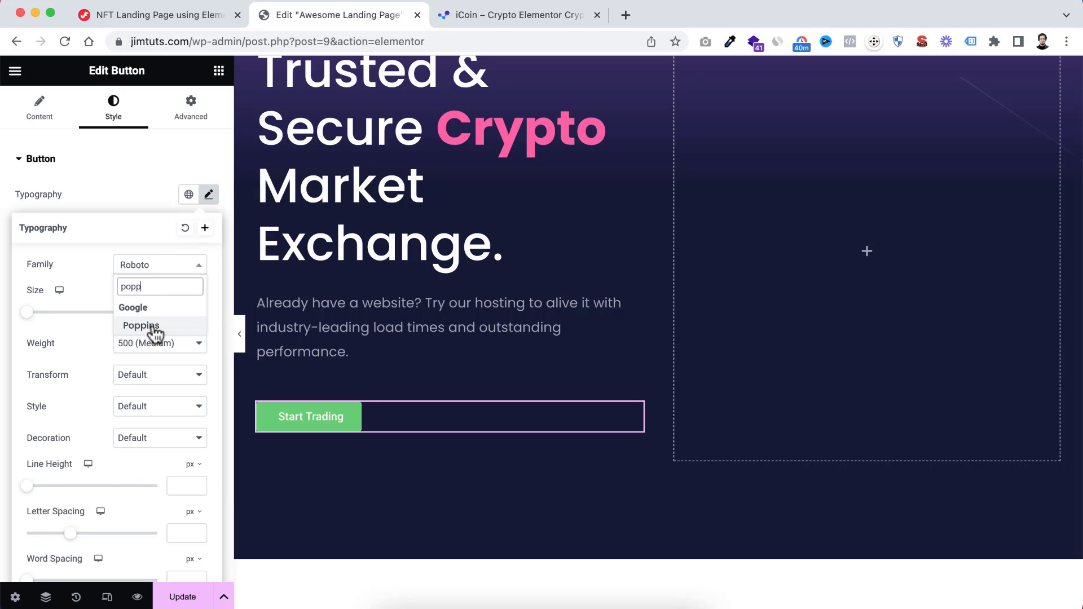
click(154, 328)
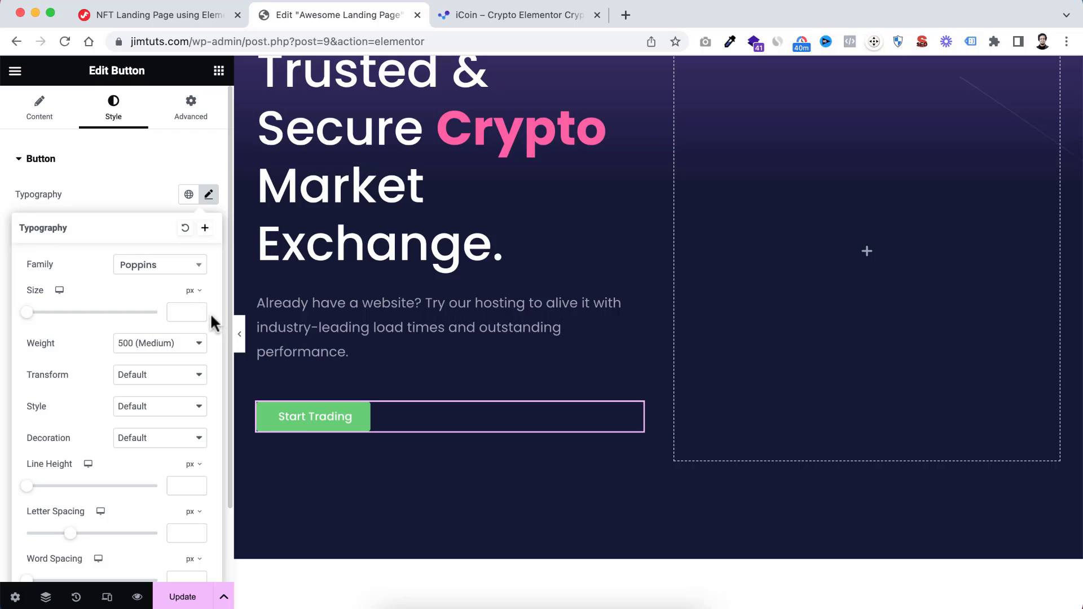
text(18)
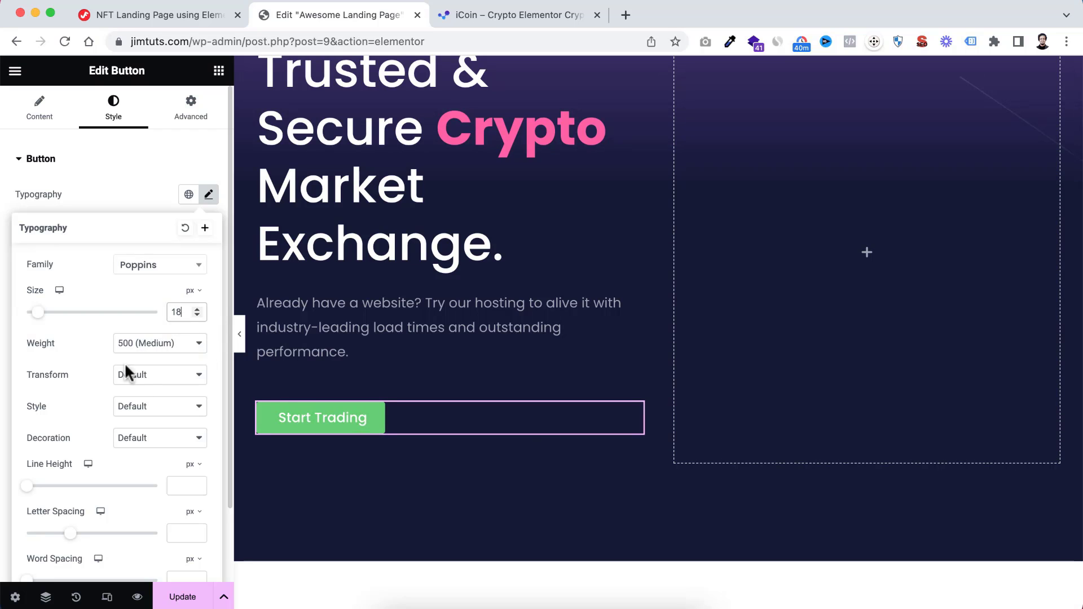
Change the button's line height unit to em and set the line height to 1
scroll(86, 483, down, 1)
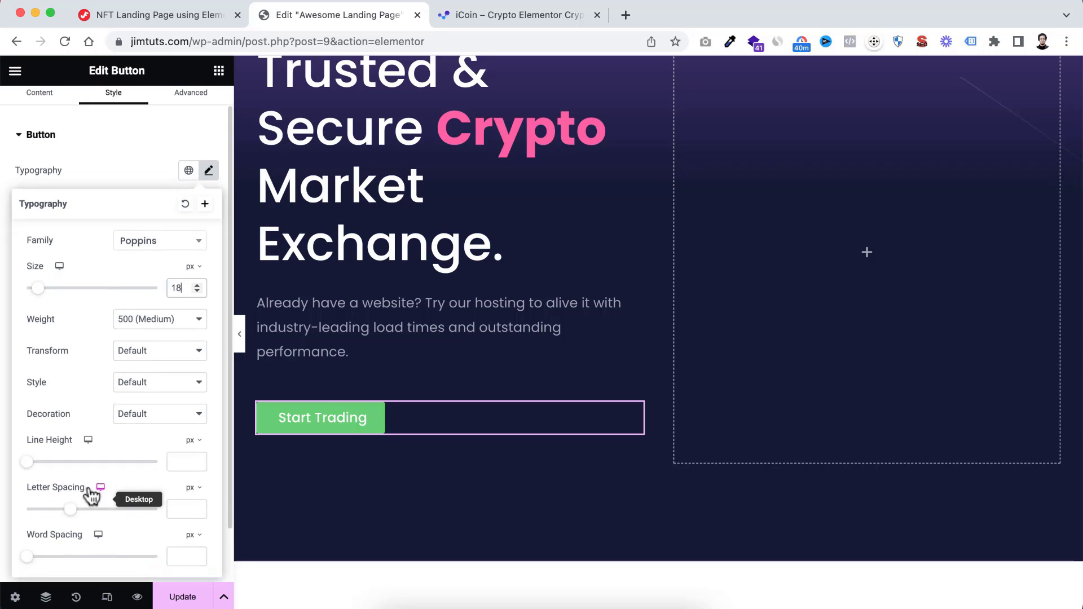
click(194, 438)
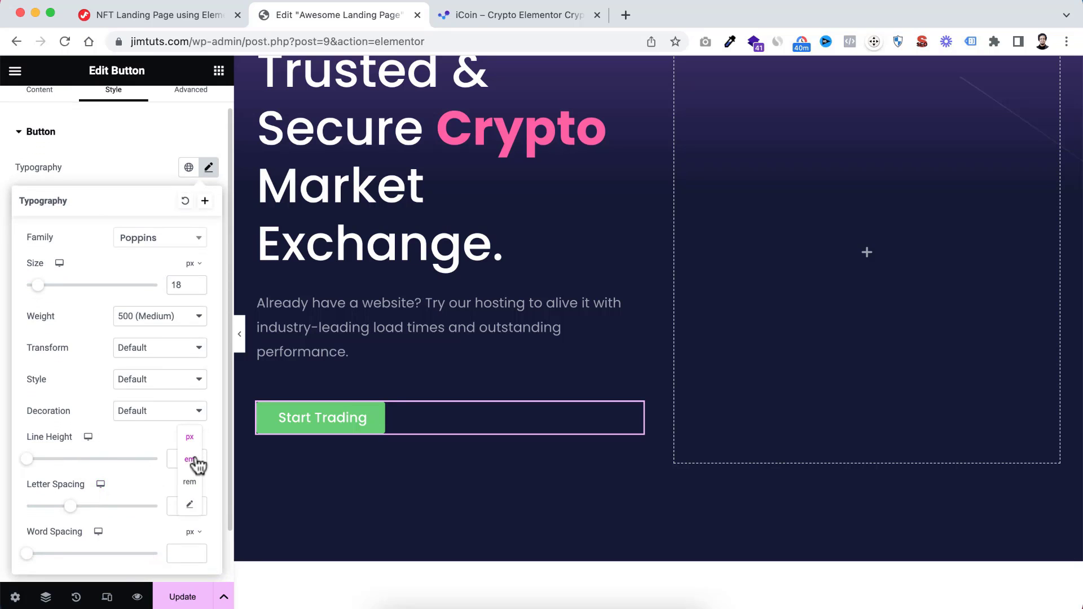
click(181, 457)
text(1)
click(121, 176)
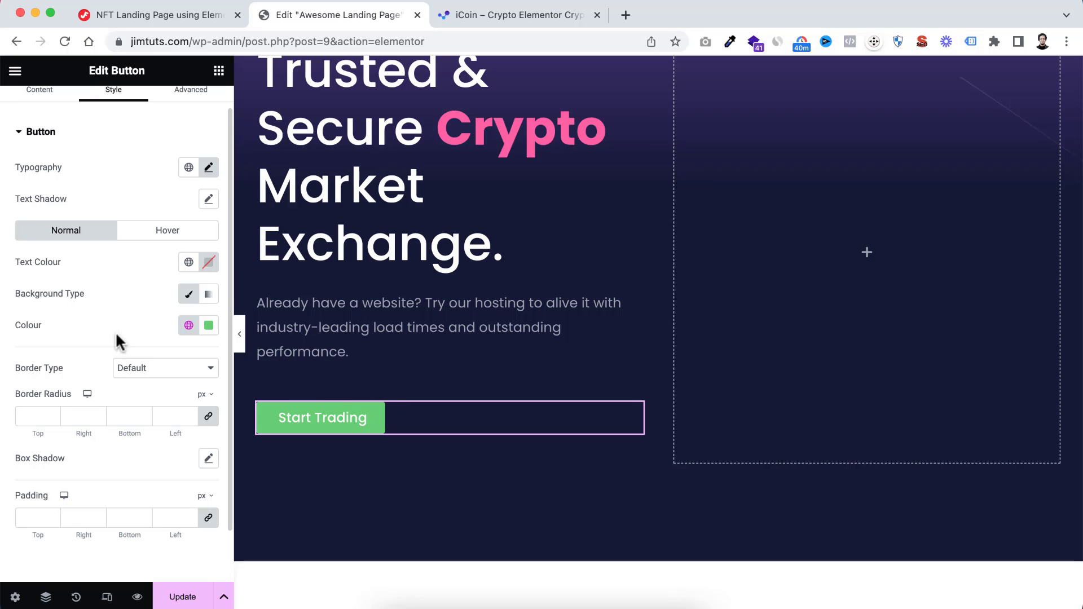
Apply the Pink global colour to the button's background and set its border radius to 100 px on all corners
click(188, 326)
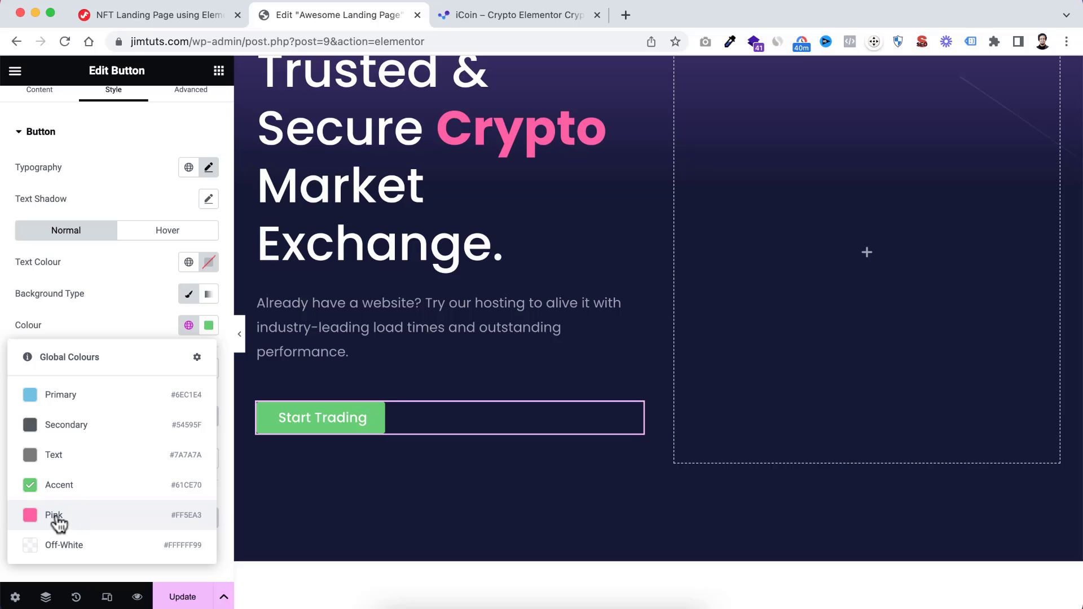
click(93, 518)
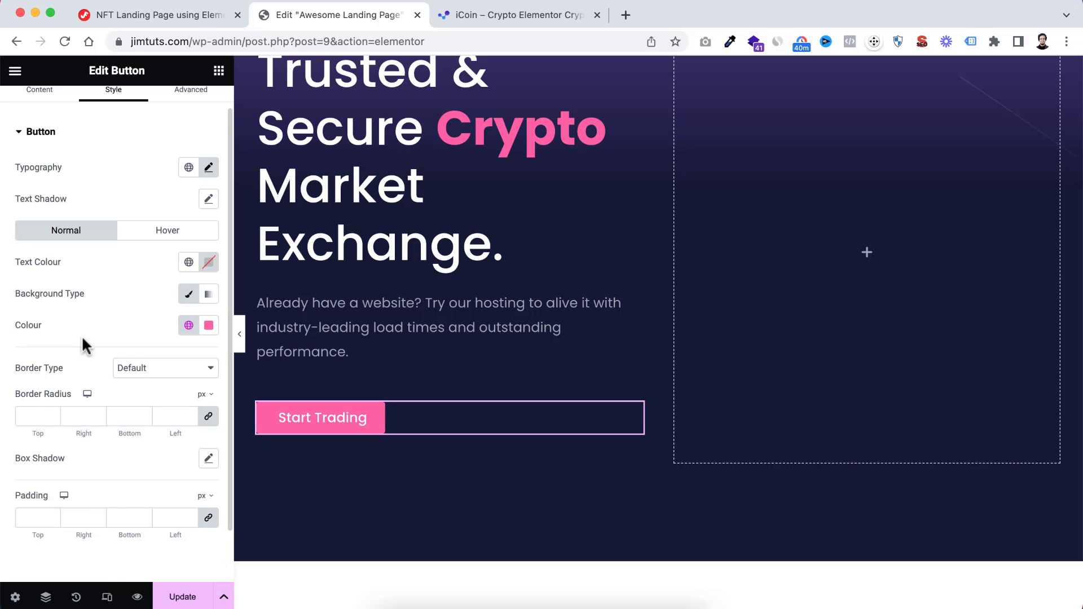
scroll(81, 335, down, 2)
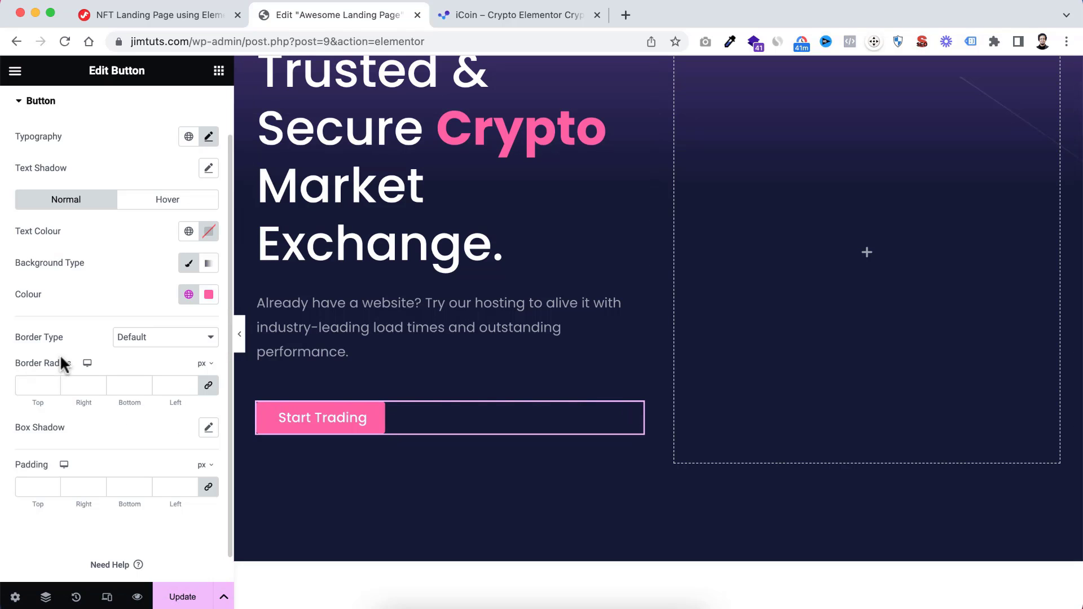
click(32, 385)
text(100)
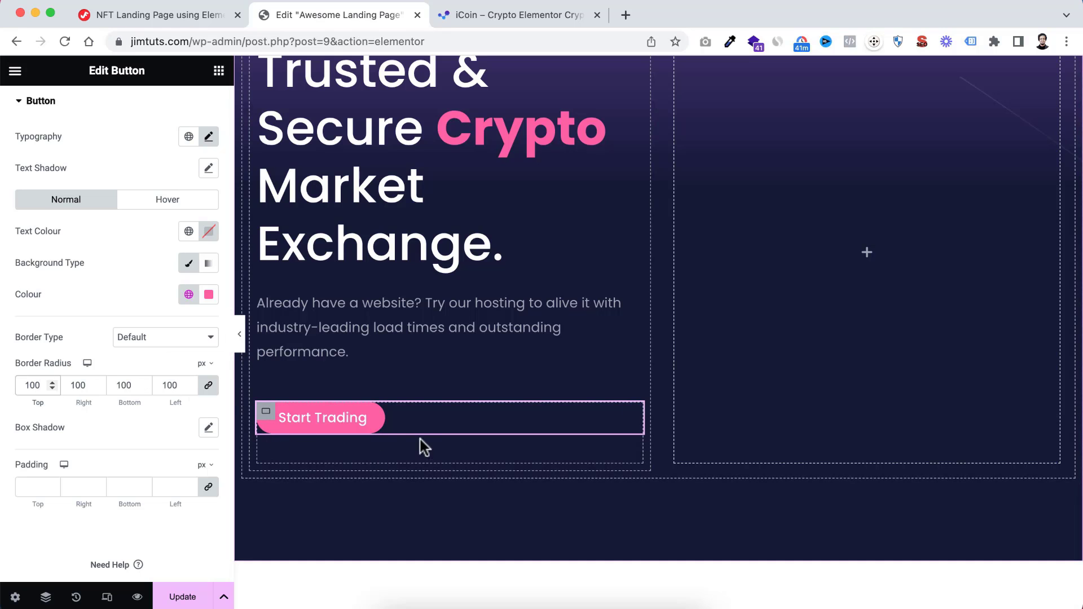
Set the button's padding to 20 px at top and bottom and, with values unlinked, 42 px at right and left
scroll(86, 454, down, 1)
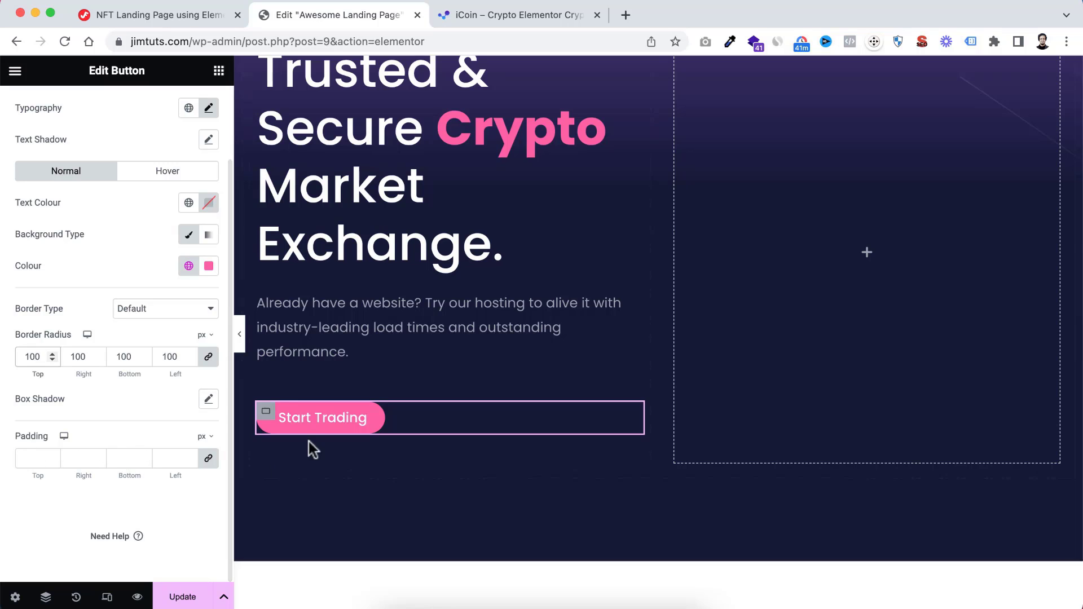
click(32, 456)
text(20)
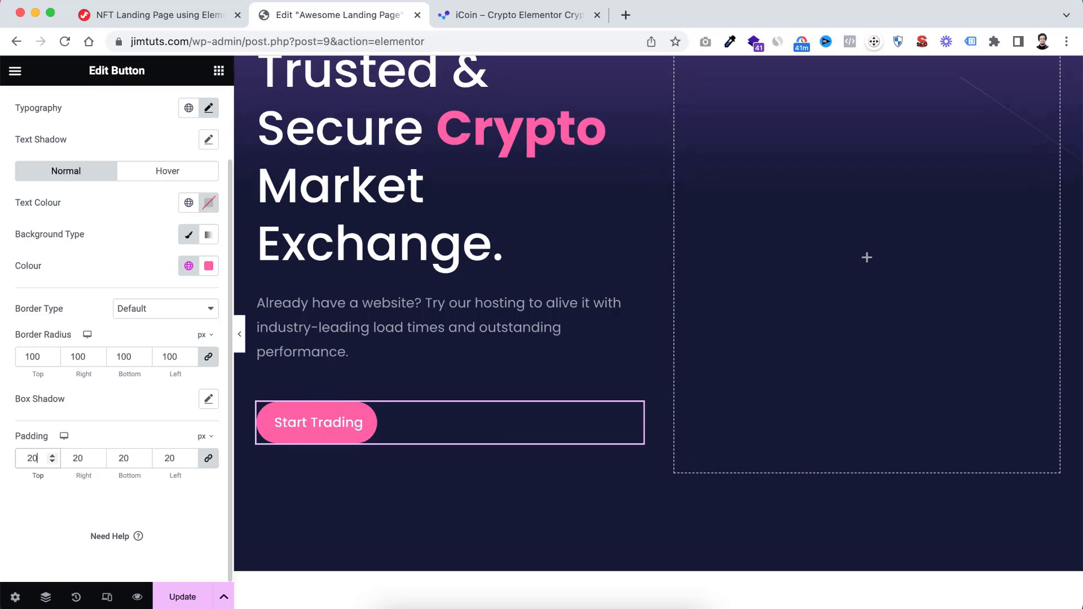
click(210, 460)
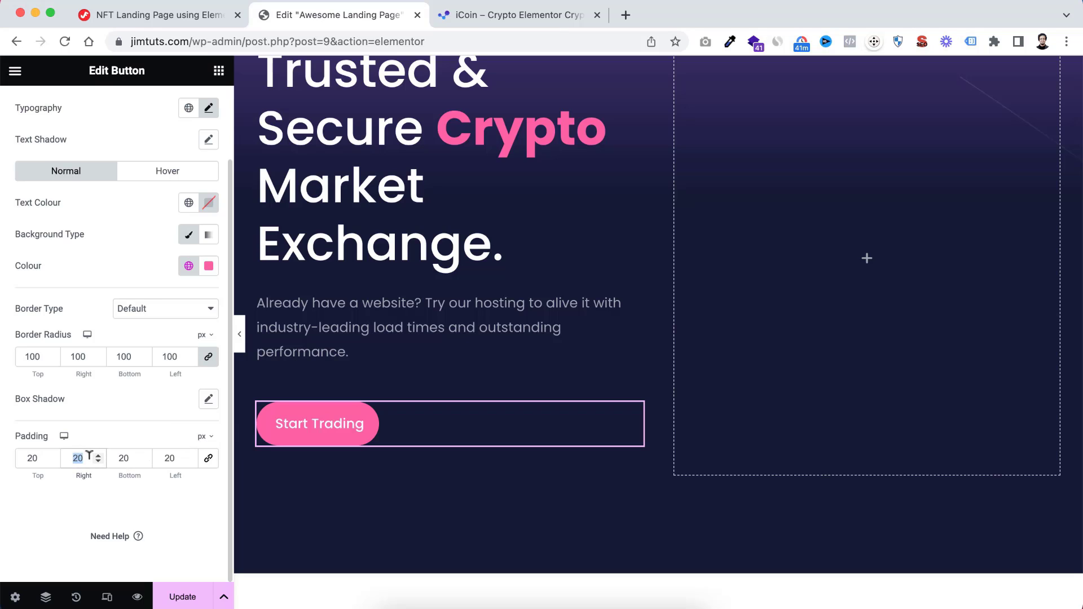
text(42)
double_click(170, 458)
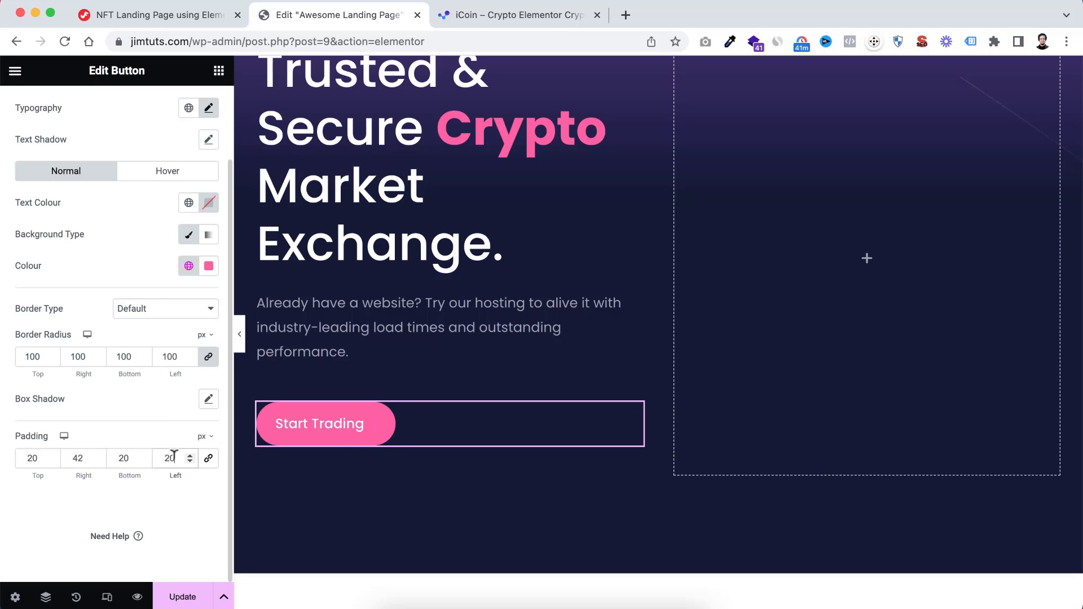
text(42)
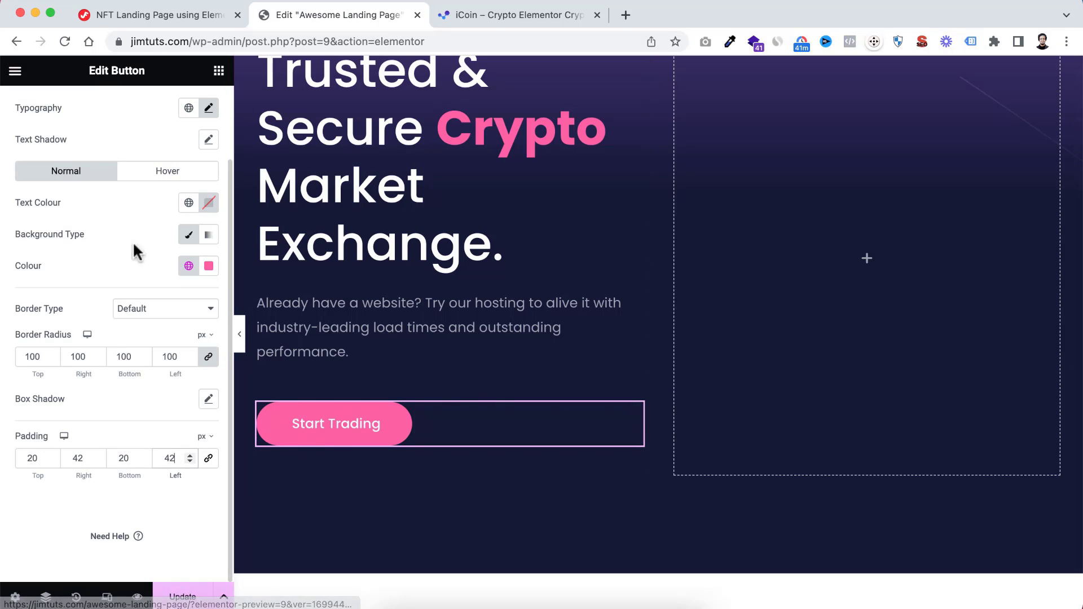
Set the button's hover background colour to #ff7df2
click(164, 179)
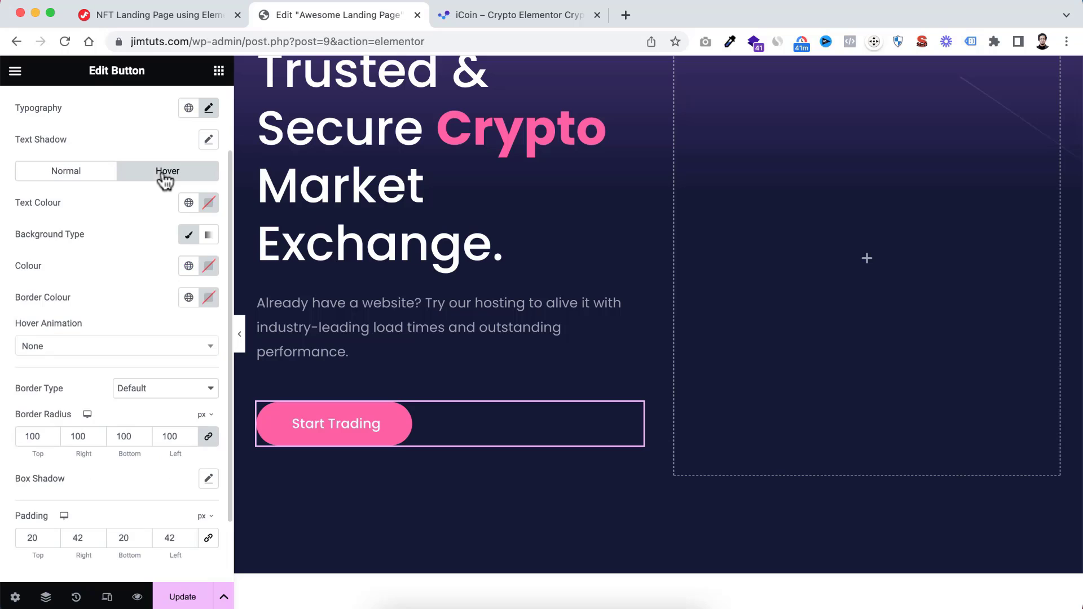
click(208, 266)
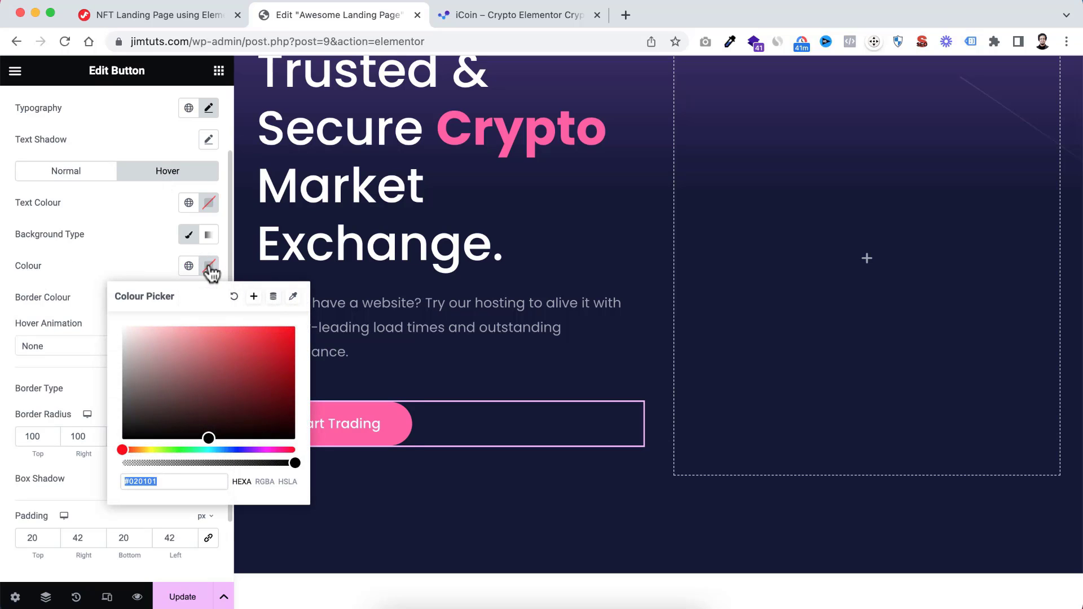
text(#ff7df)
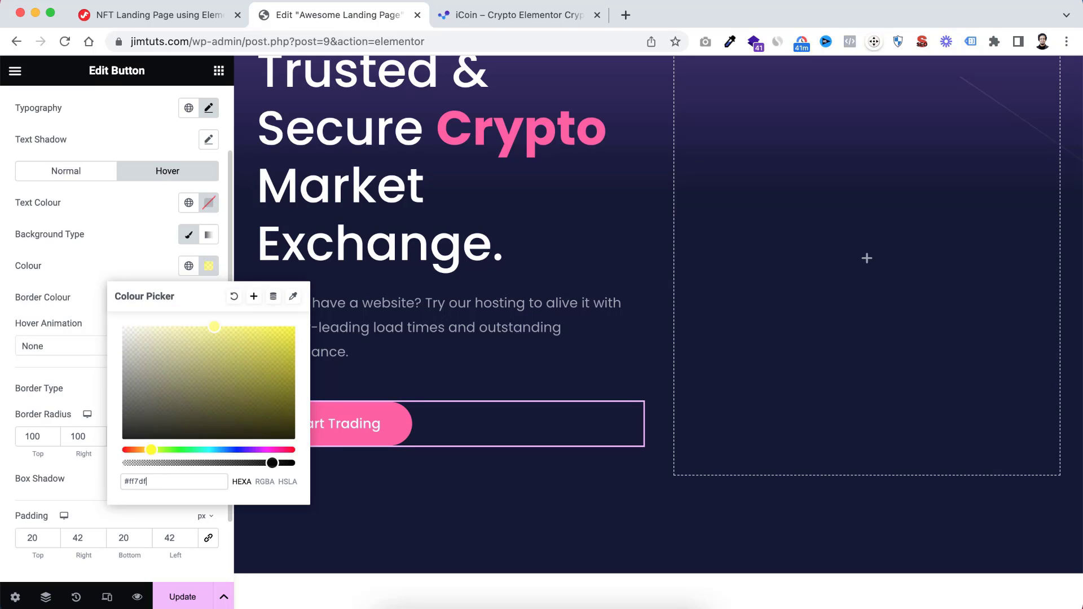
text(2)
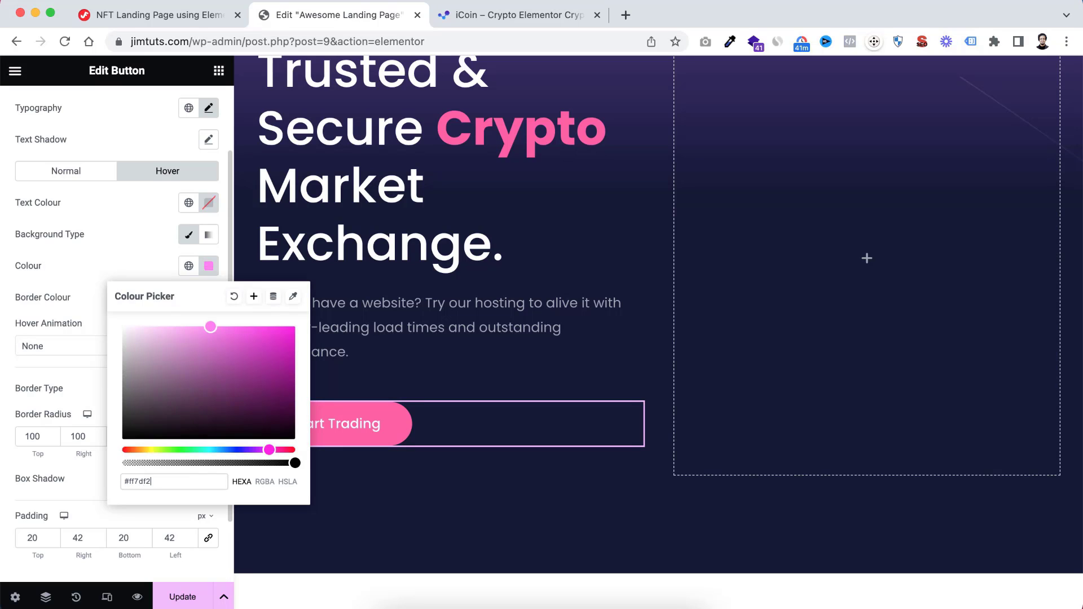
click(73, 360)
Set the Start Trading button's hover animation to Grow and duplicate the button
click(55, 352)
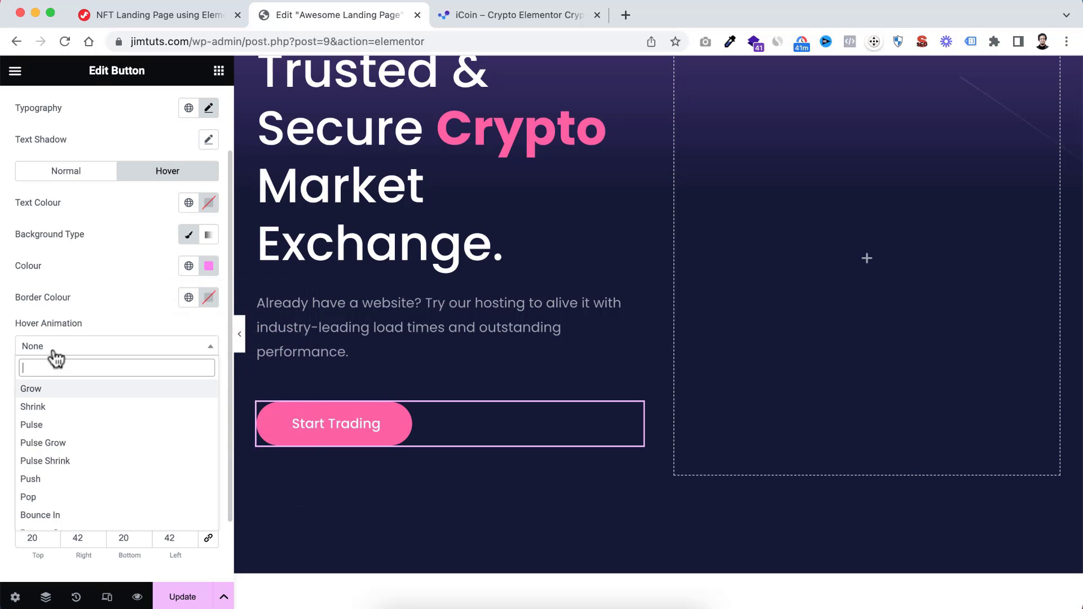
click(35, 389)
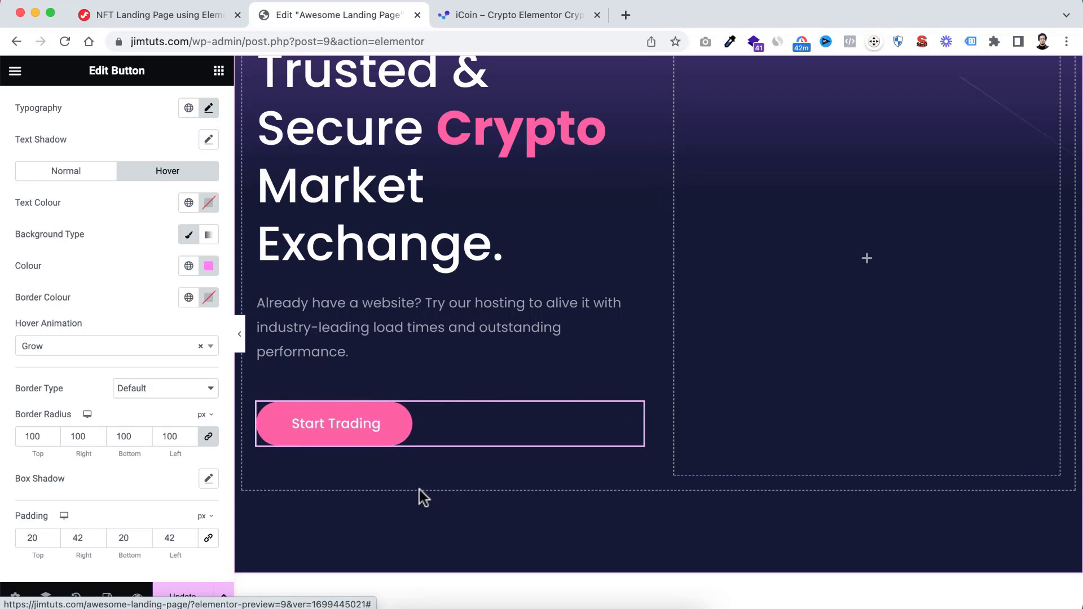
right_click(398, 422)
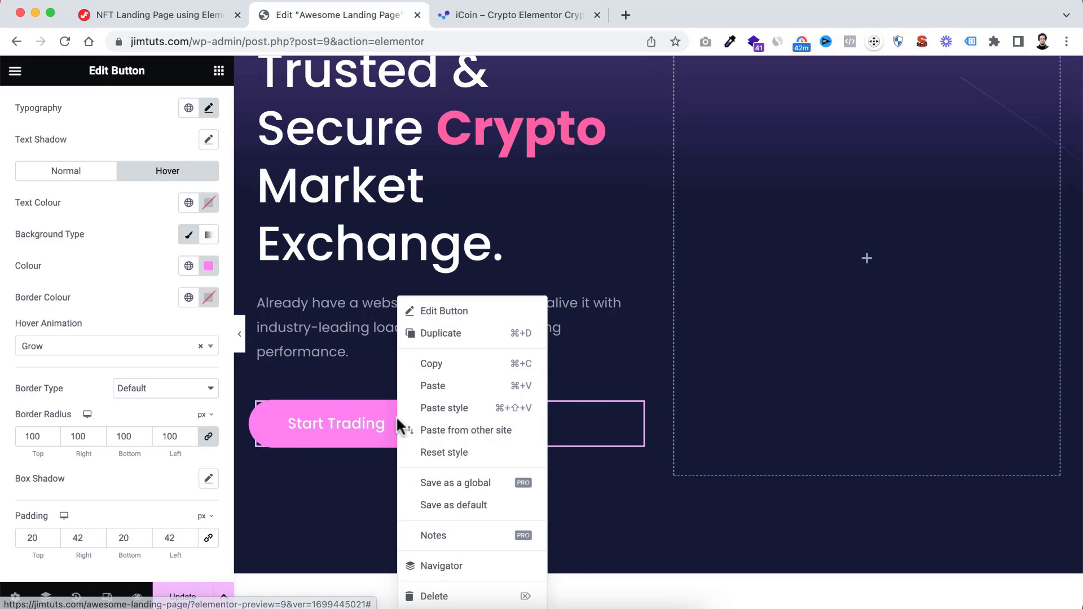
click(444, 335)
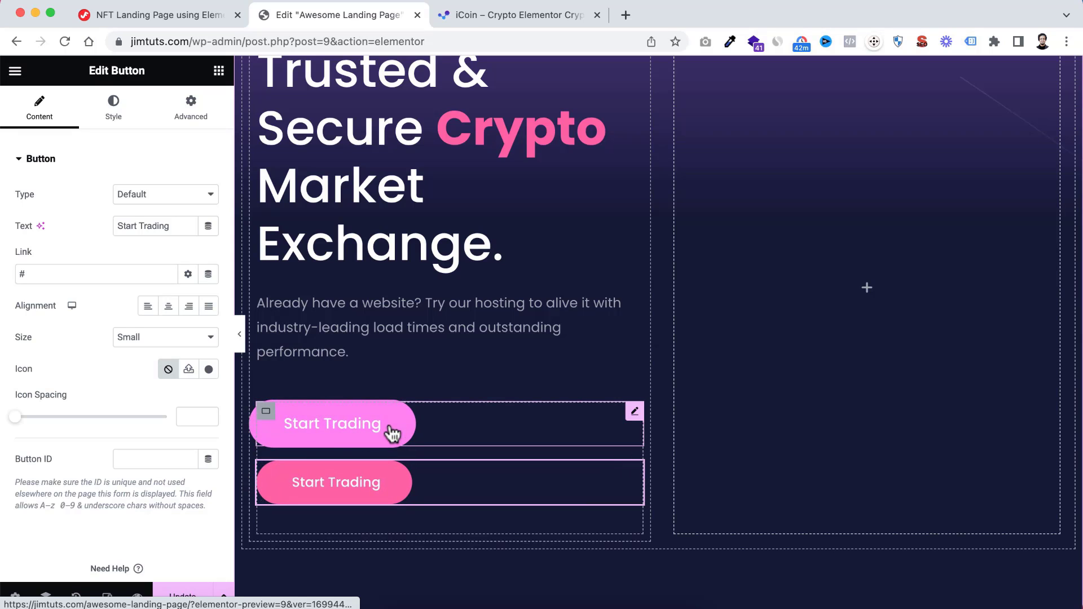
Change the direction of the container holding the two buttons to a horizontal row so they sit side by side
click(266, 411)
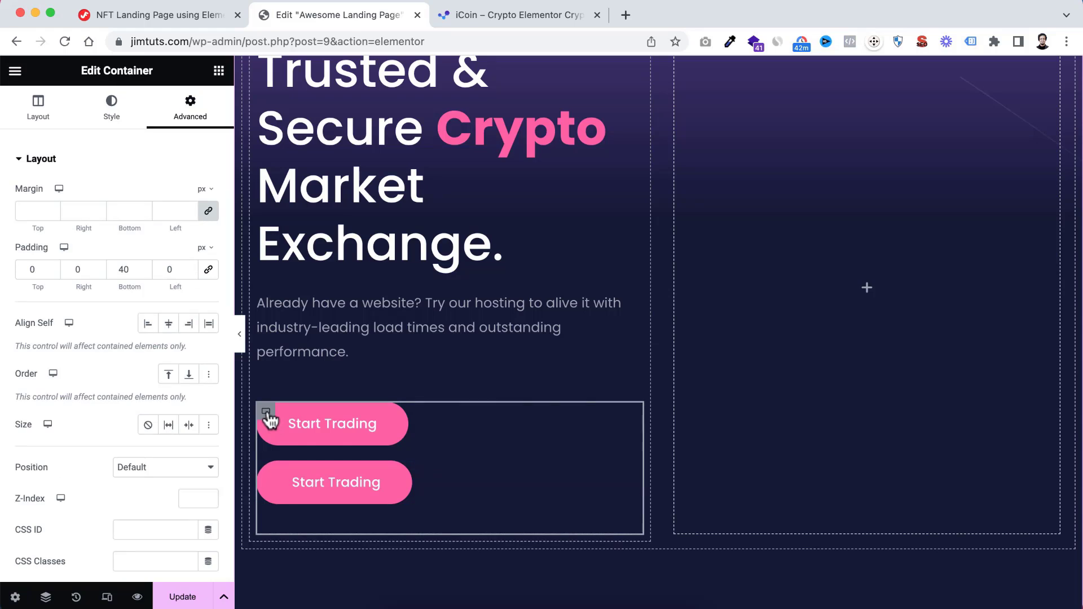
click(43, 119)
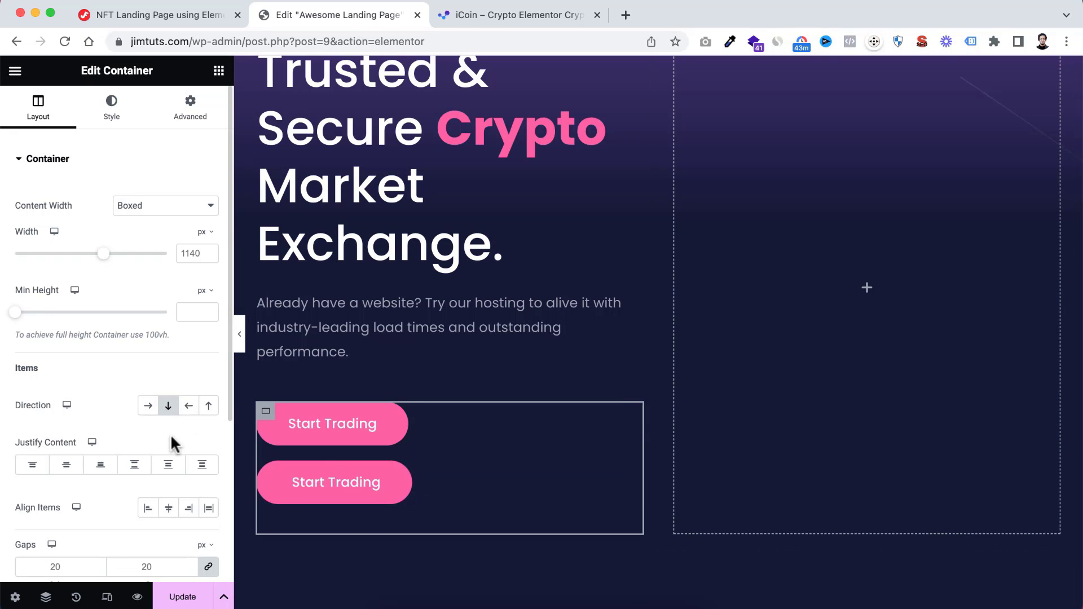
click(149, 408)
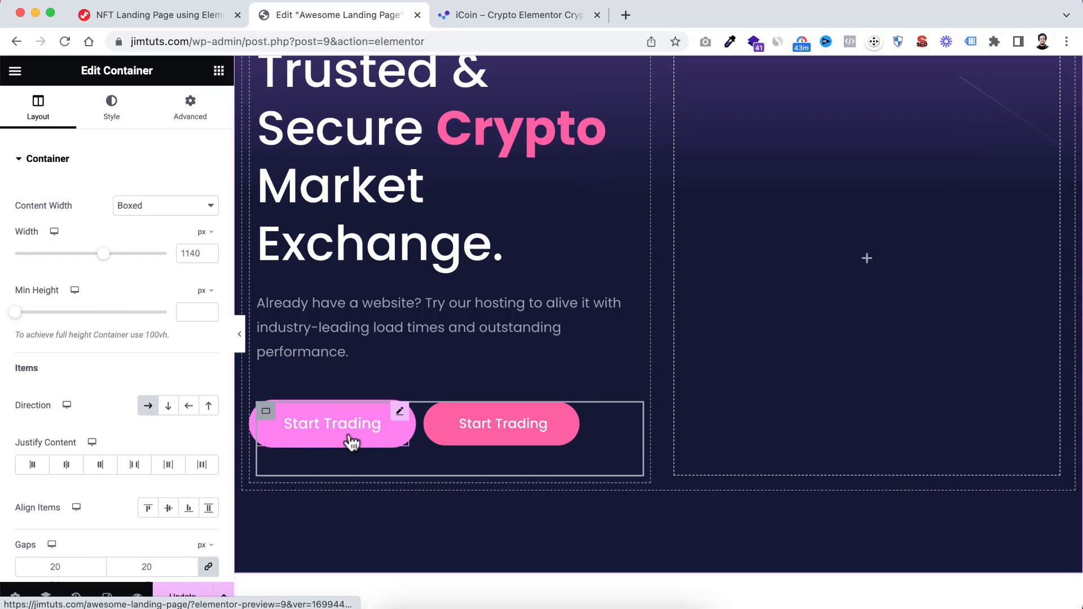
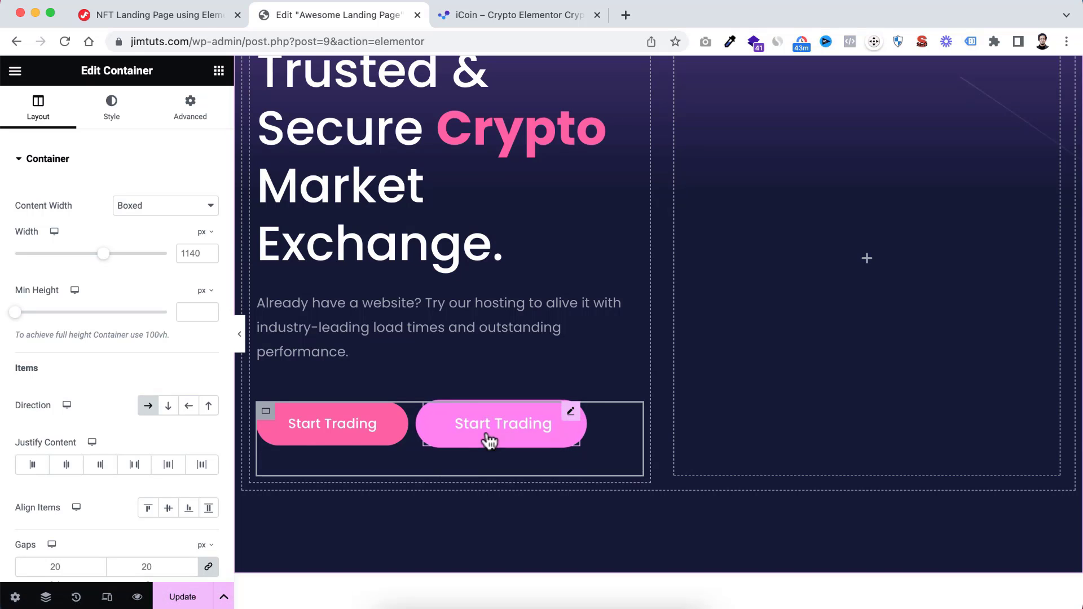
Delete the duplicate Start Trading button and add an empty container beside the remaining button
right_click(571, 416)
click(604, 595)
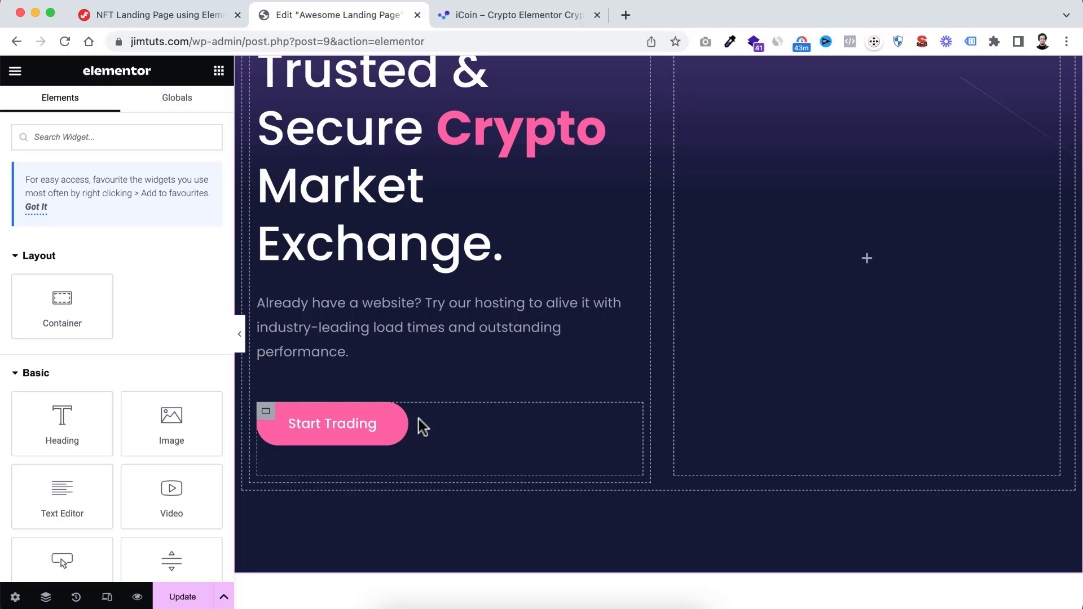
drag(58, 303, 406, 418)
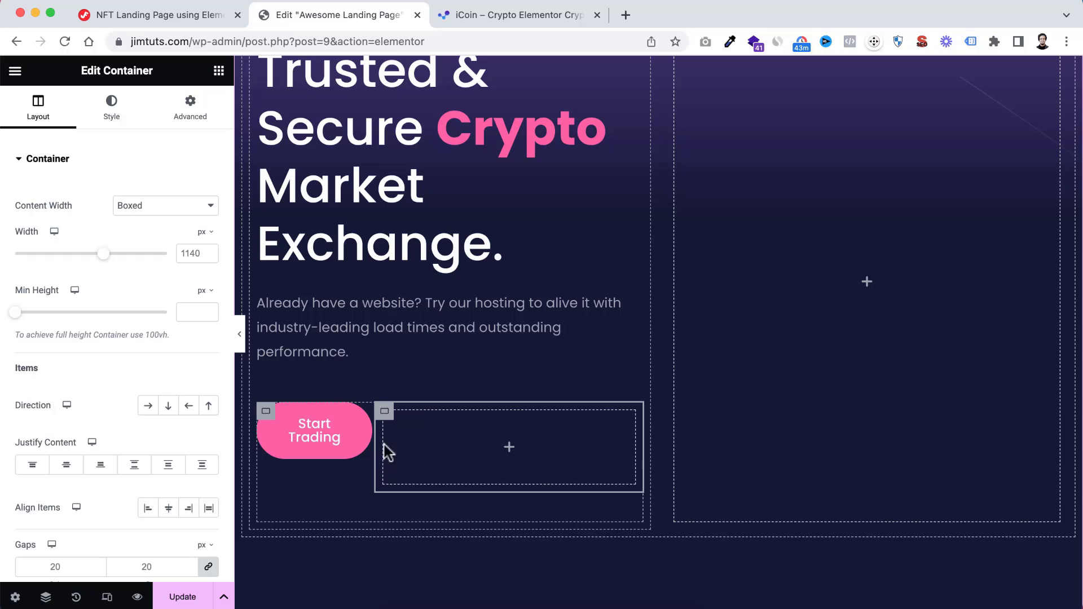
Set the new inner container's padding to 0 px on all sides
click(191, 110)
click(26, 265)
text(0)
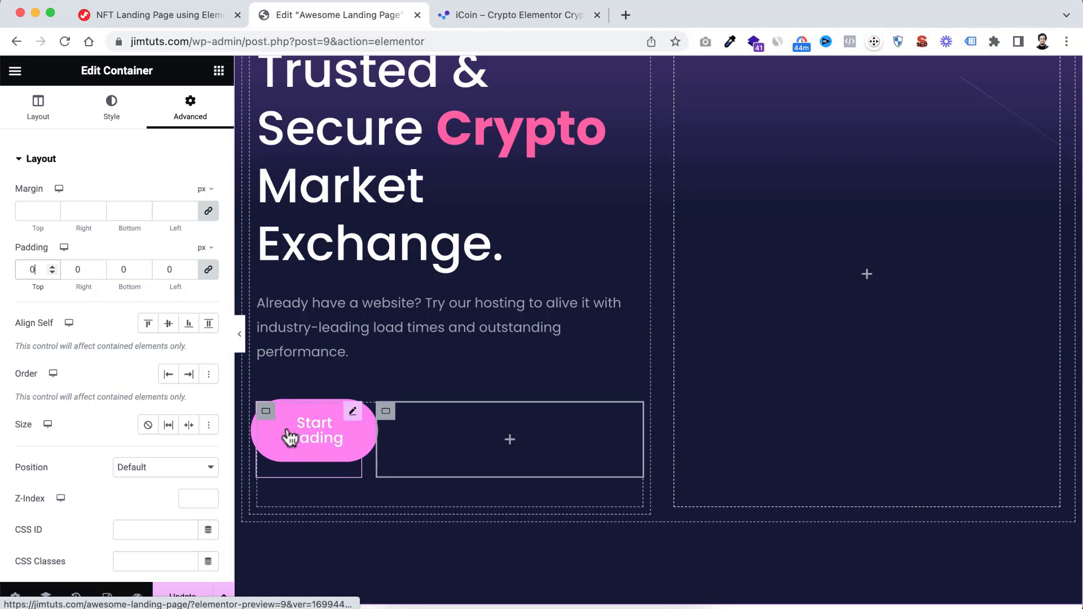
Give the Start Trading button a custom width of 360 px and preview the hero without the editing panel
click(354, 412)
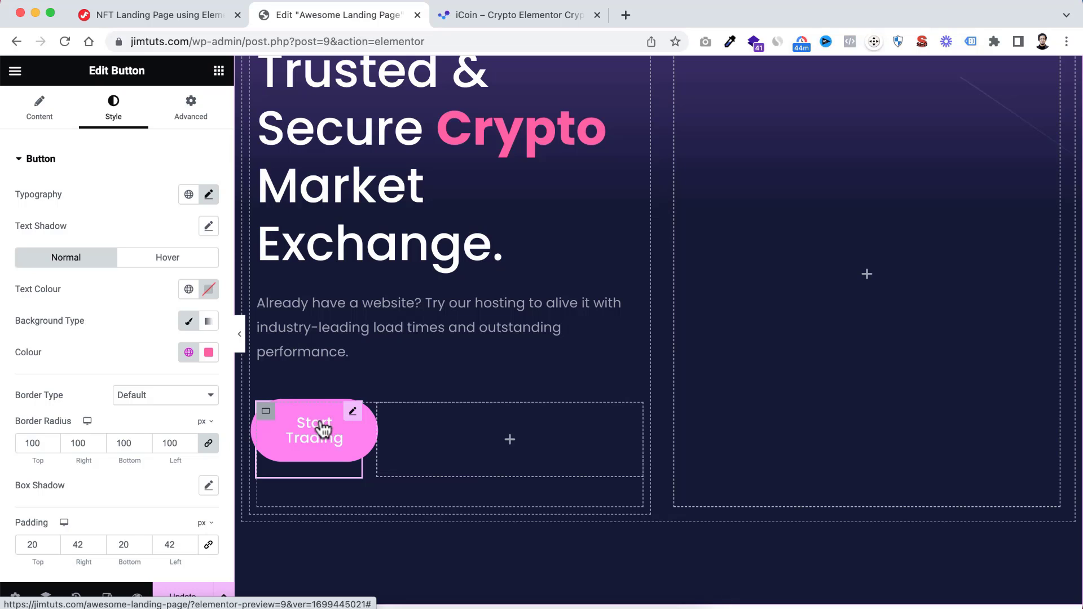
click(192, 116)
click(149, 312)
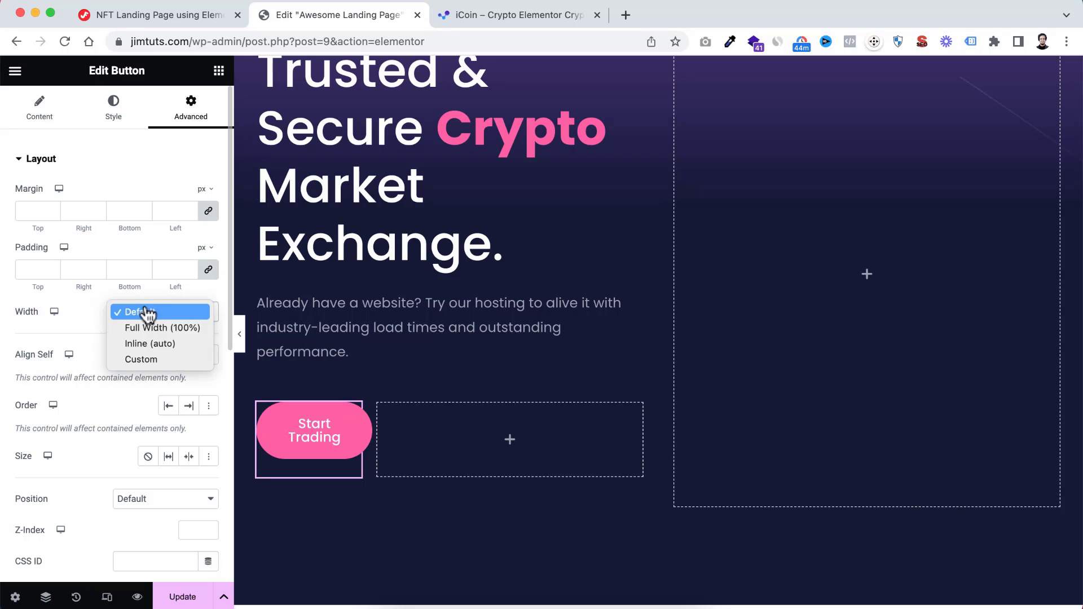
click(151, 359)
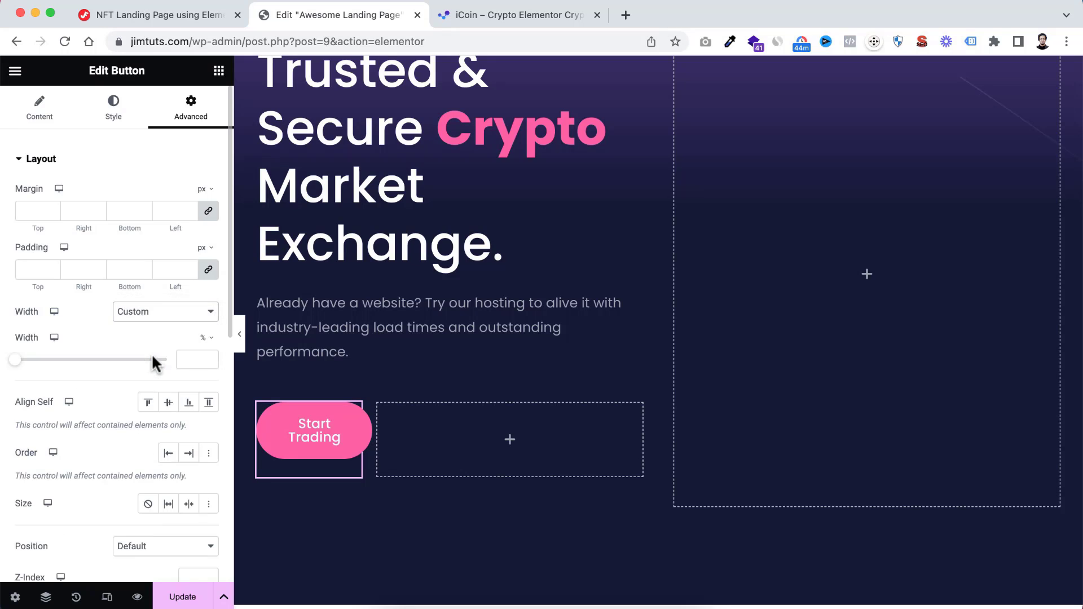
click(203, 339)
click(209, 341)
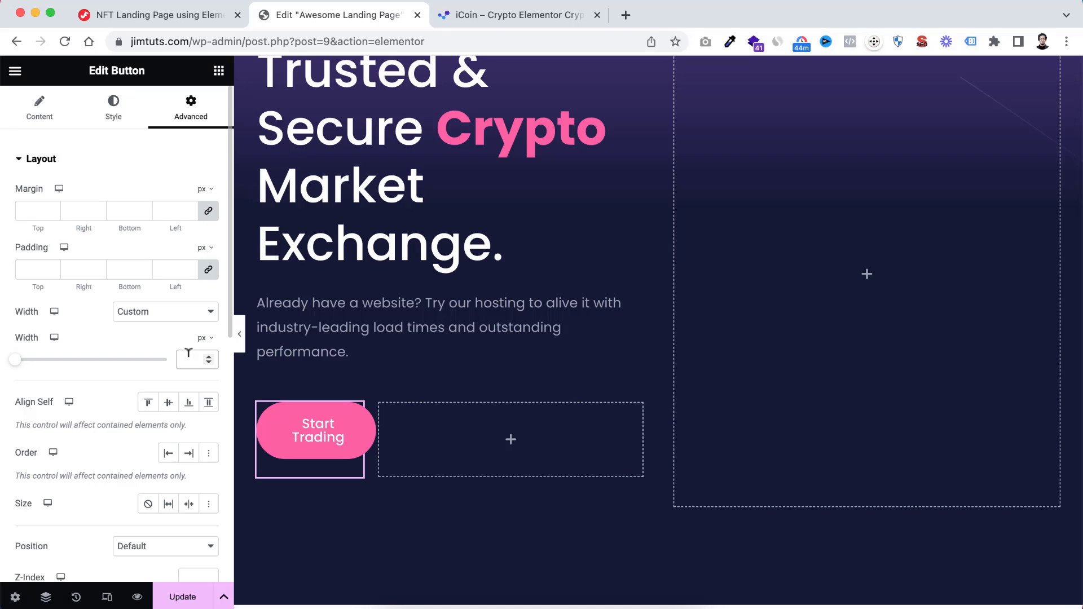
text(360)
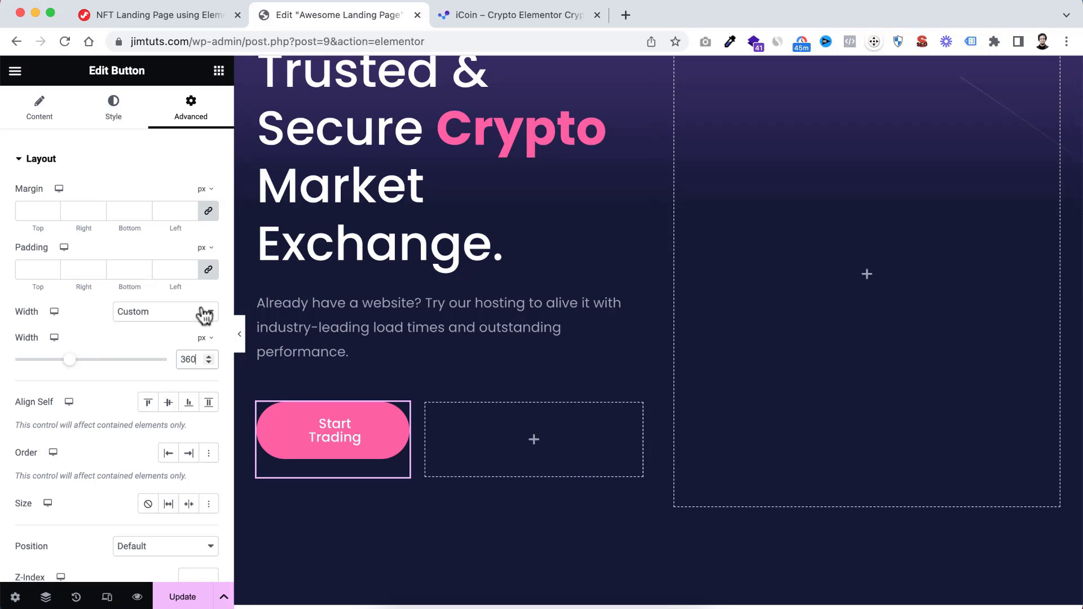
click(239, 334)
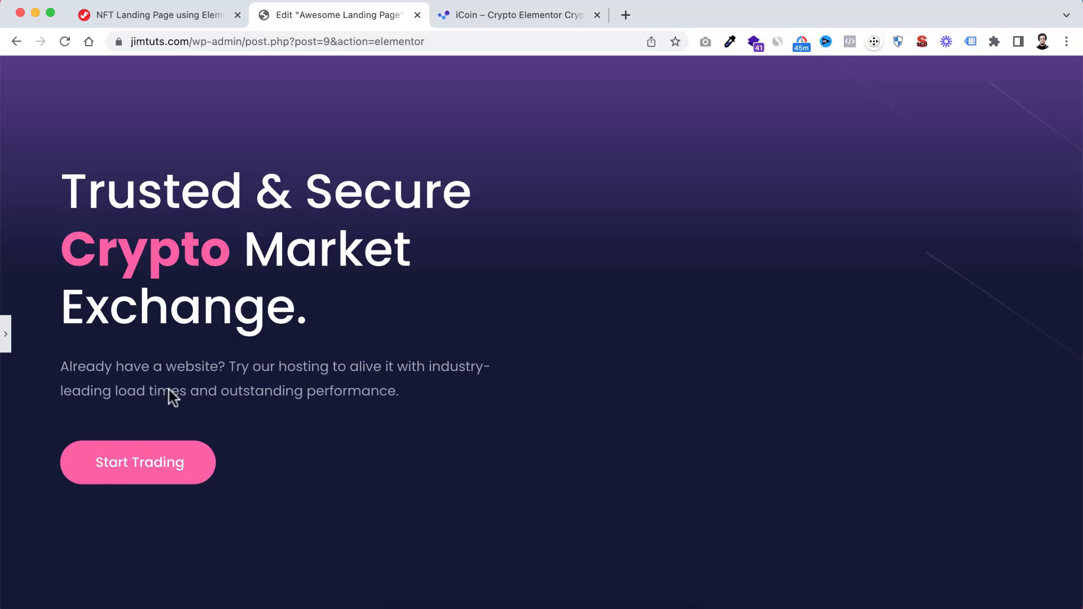
click(7, 336)
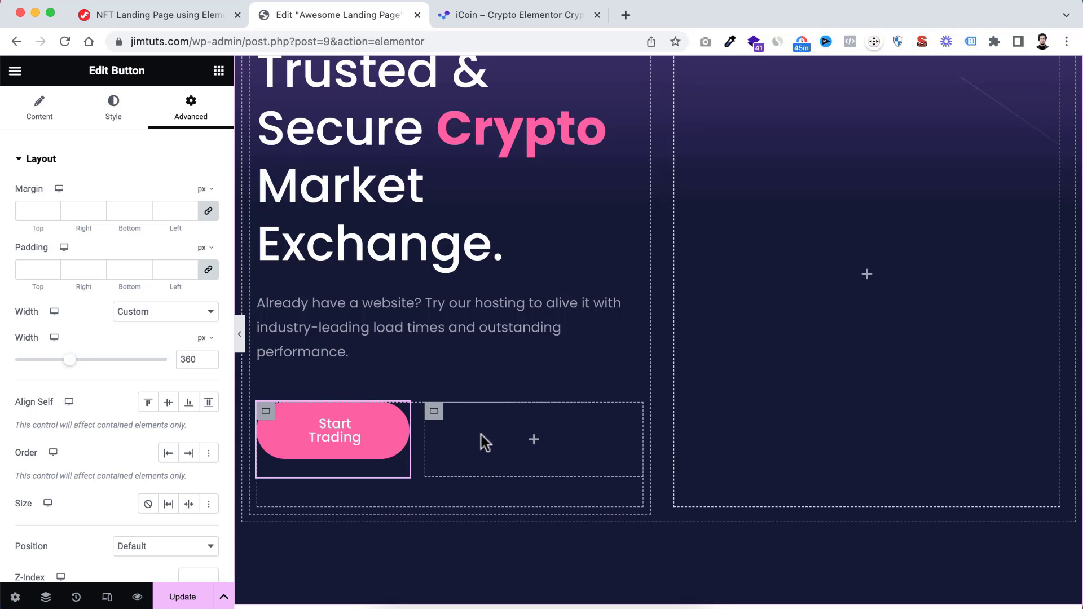
Add the ElementsKit Video widget to the empty container beside the Start Trading button
click(535, 443)
text(video)
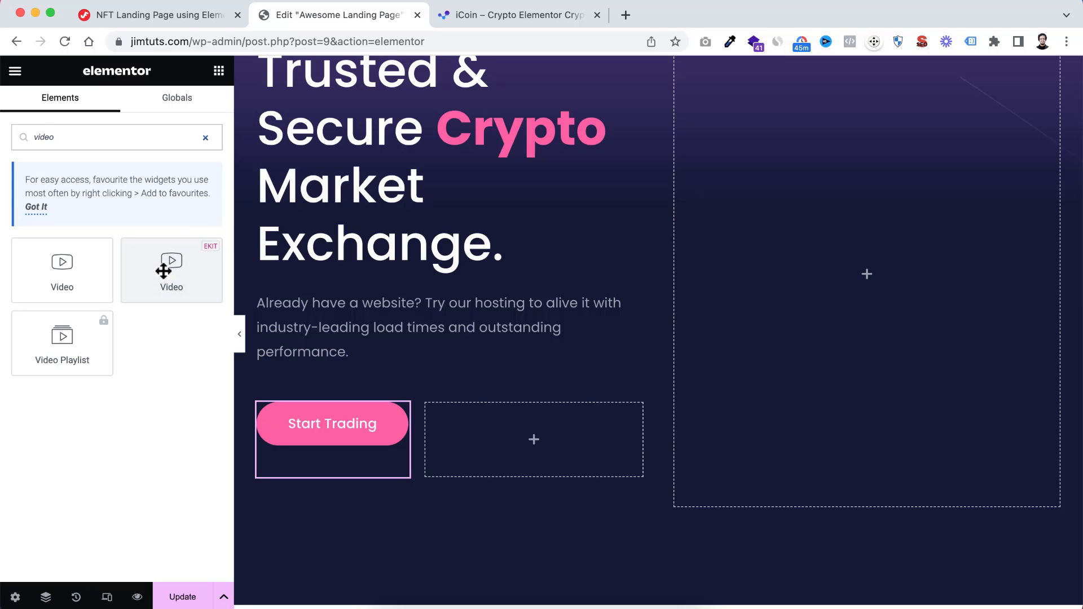
drag(160, 267, 529, 428)
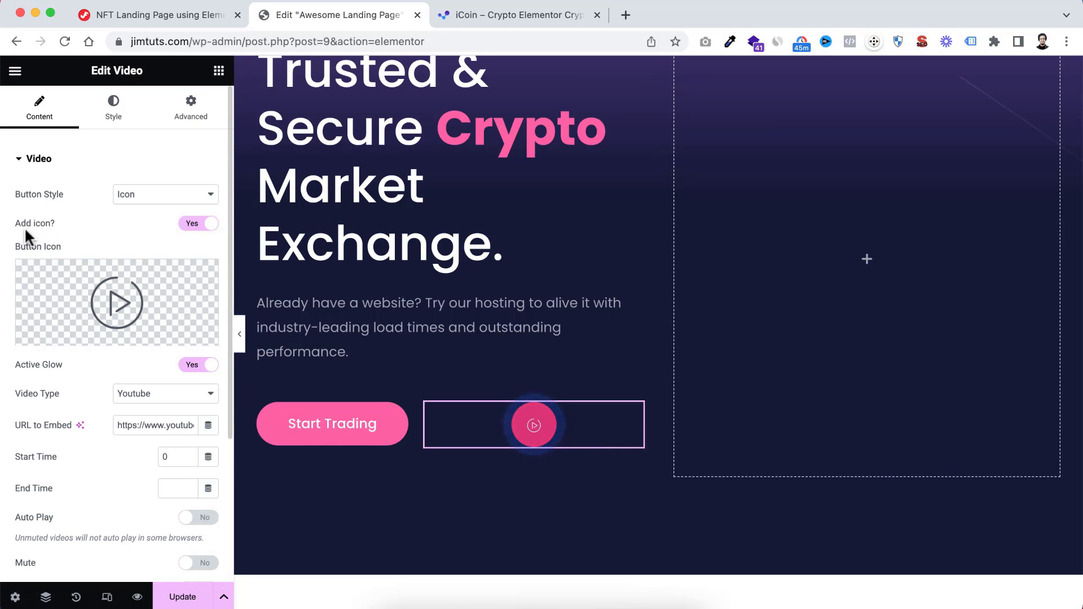
Change the video button's icon to the solid Play button icon and turn off Active Glow
click(121, 305)
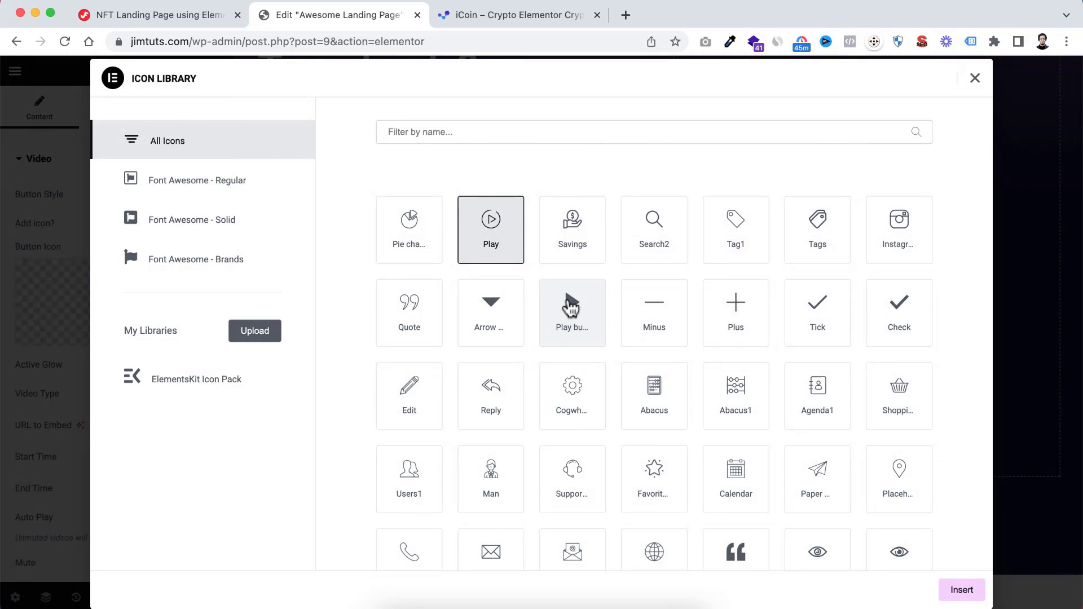
click(571, 305)
click(959, 590)
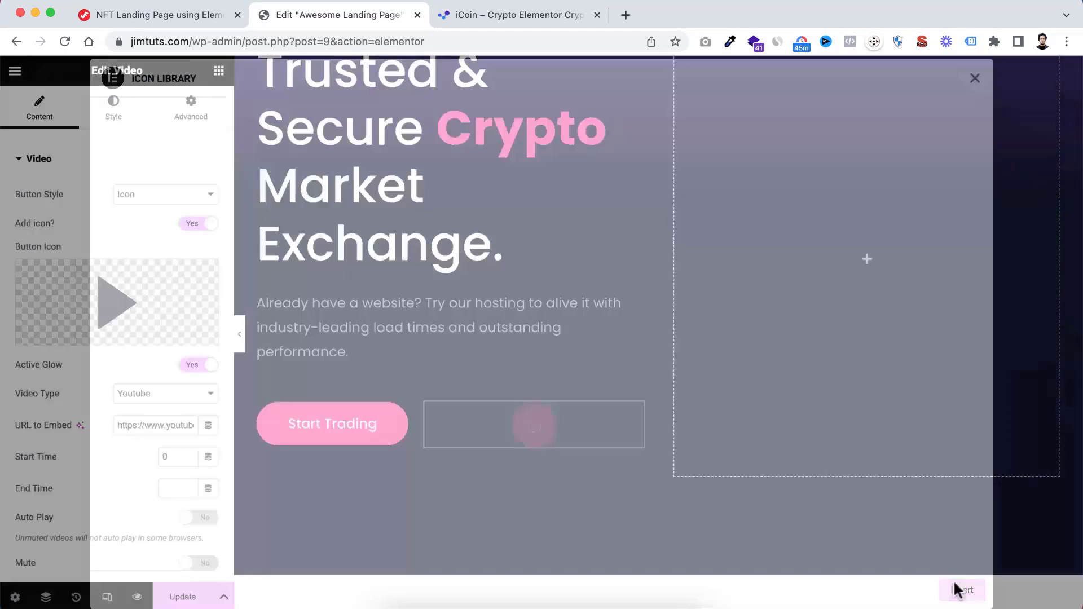
scroll(80, 381, down, 1)
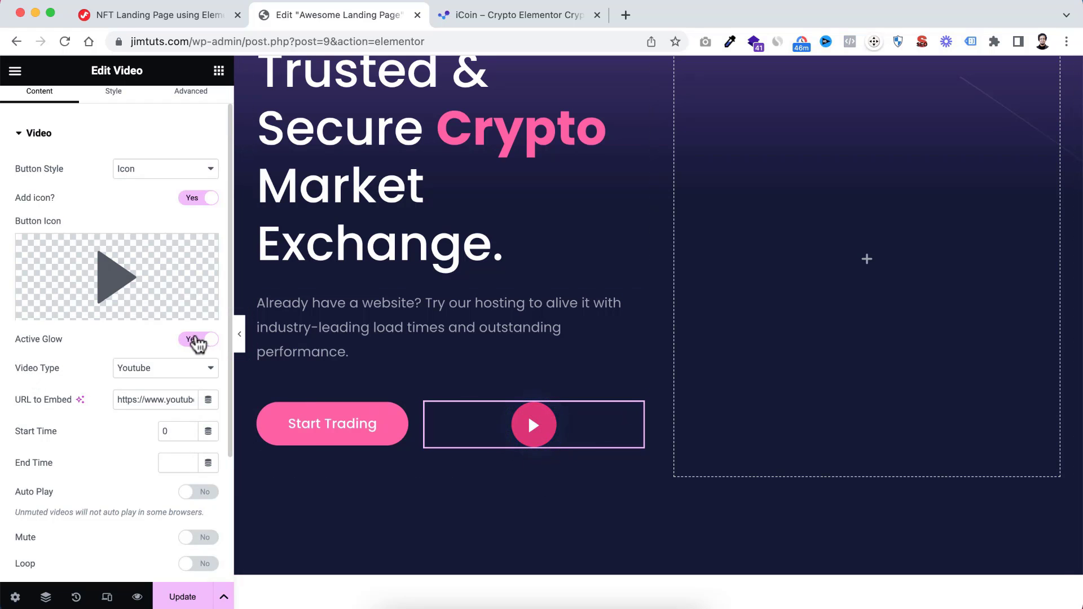
click(192, 339)
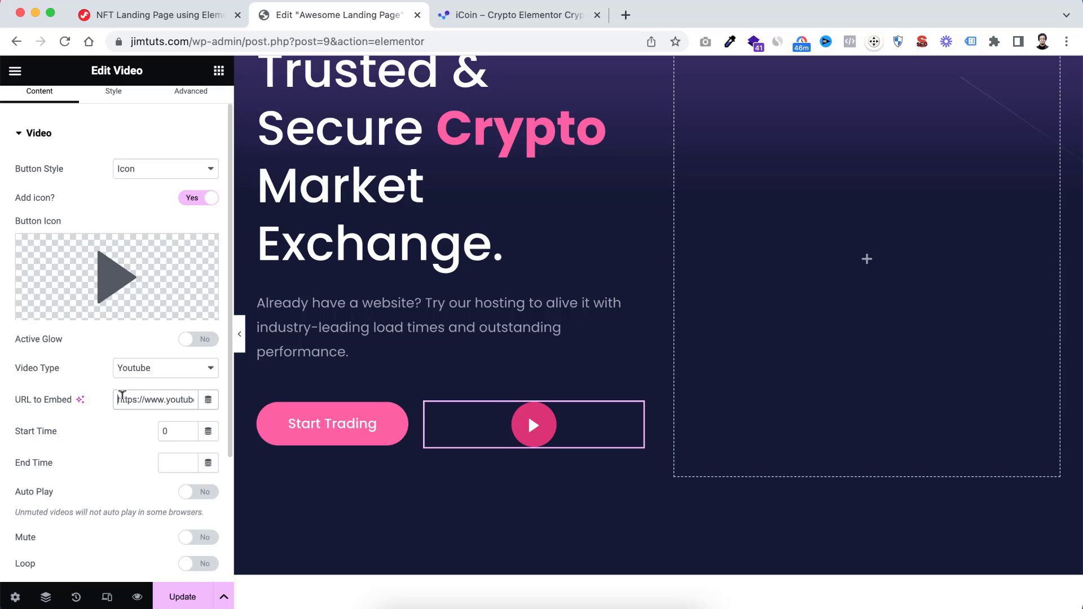
Test the video button by playing the embedded YouTube video in its popup, and close the popup
drag(122, 399, 220, 401)
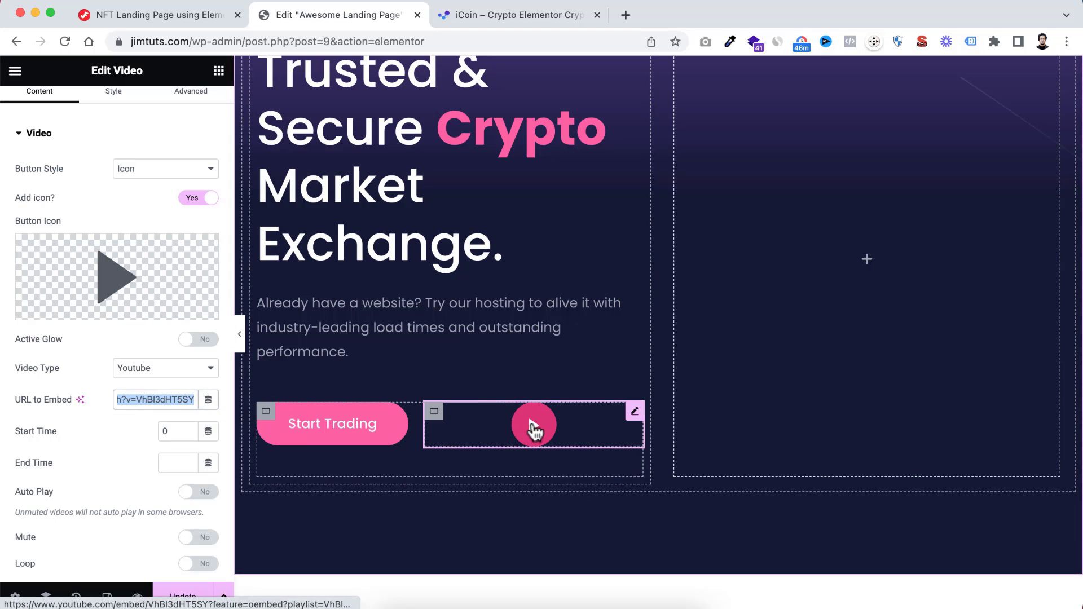
click(533, 429)
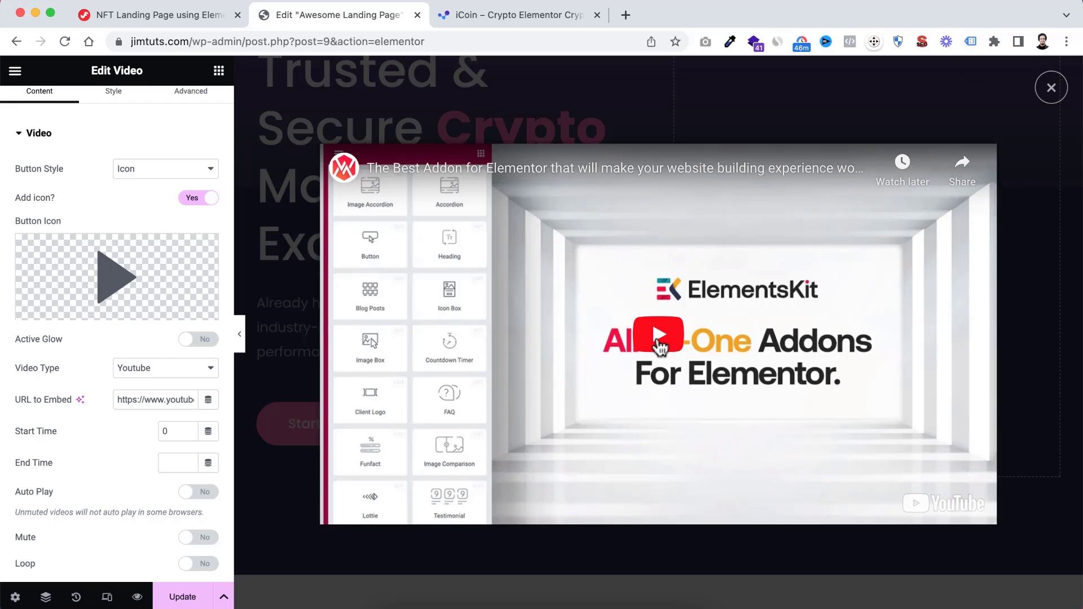
click(659, 345)
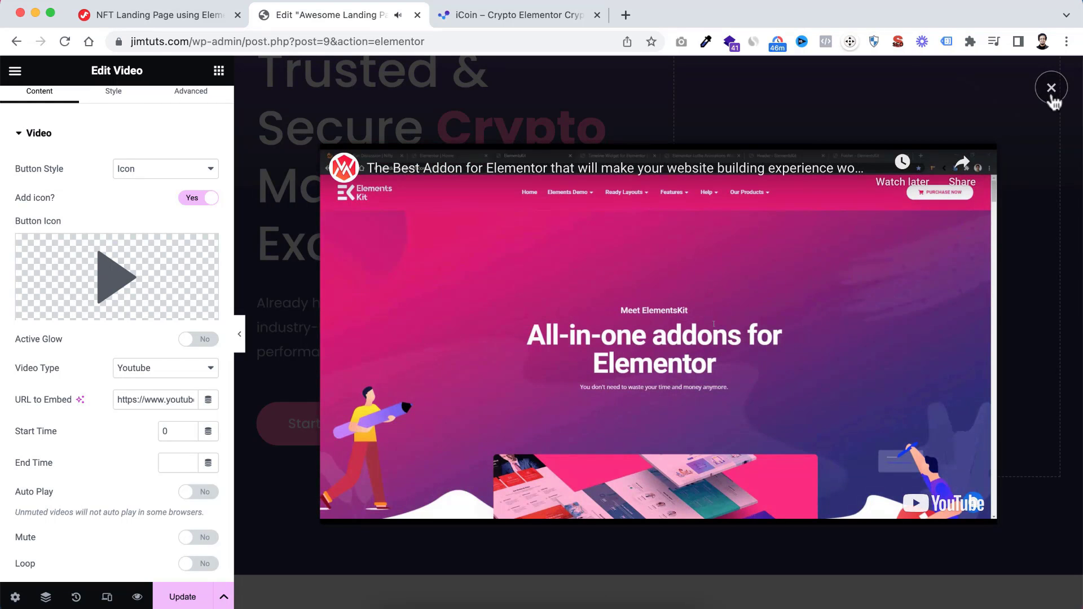
click(1050, 88)
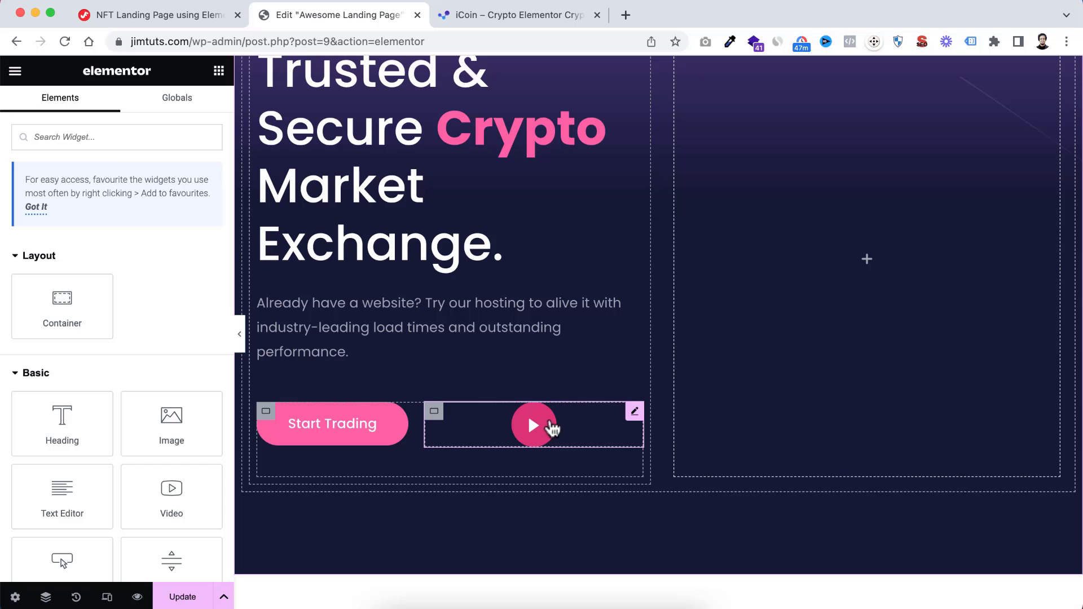
Align the video button left in its wrapper and set the wrapper padding to 5 on all sides
click(635, 412)
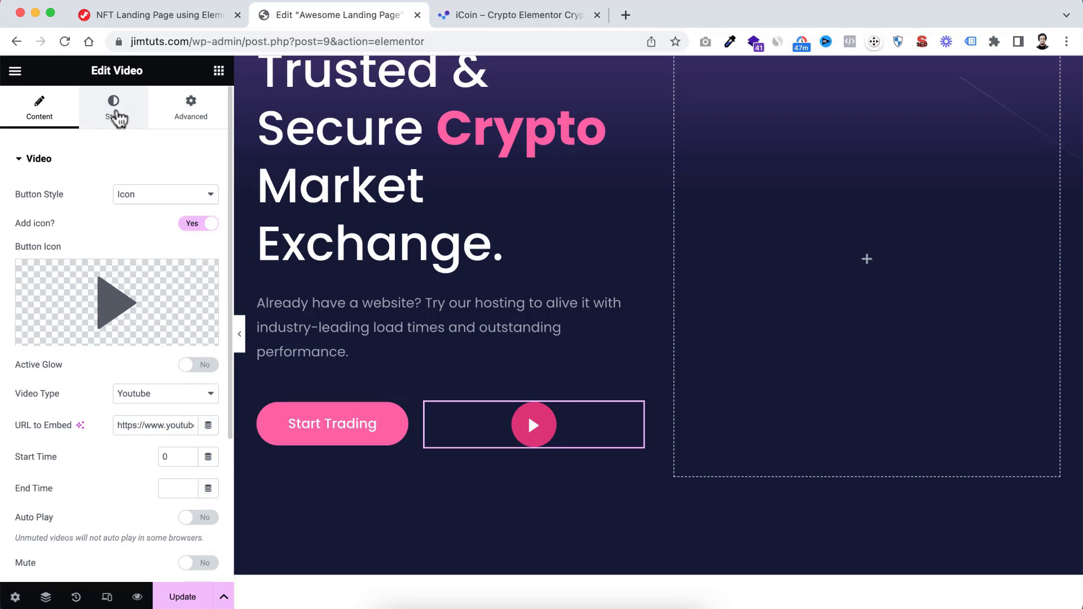
click(117, 118)
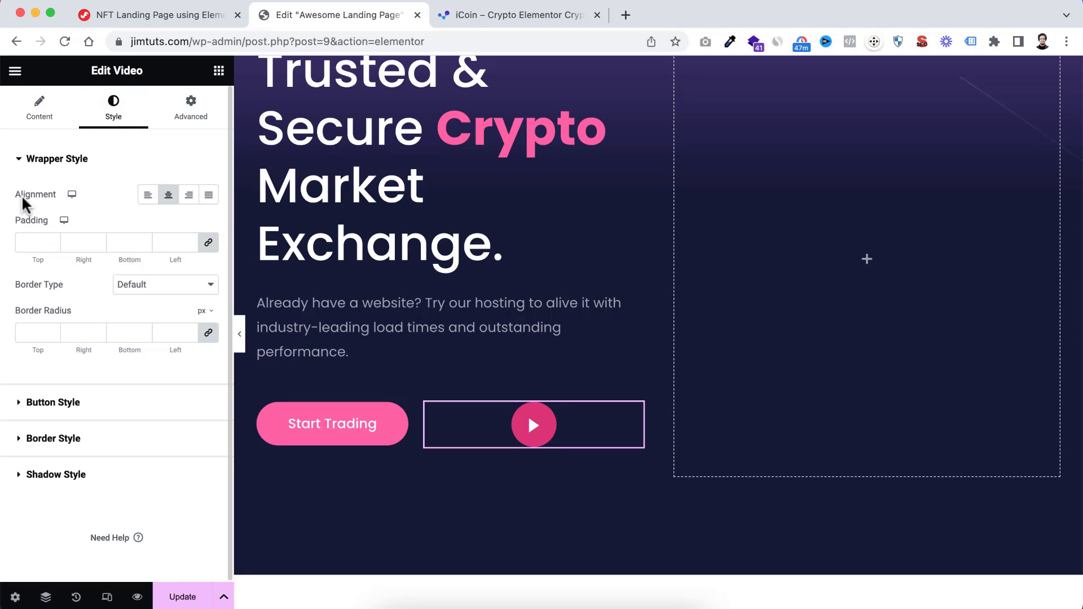
click(146, 198)
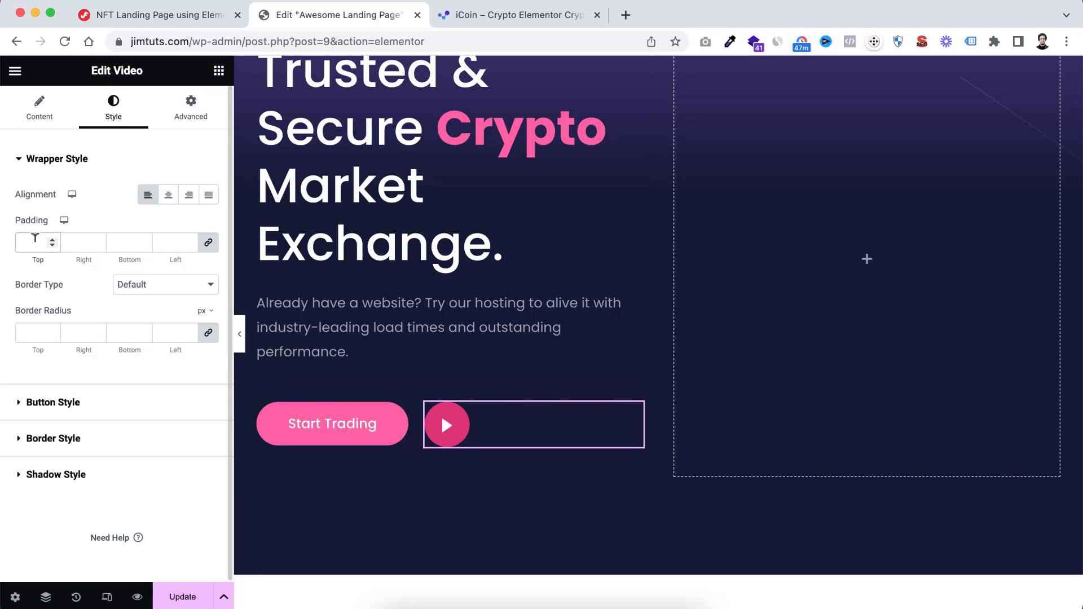
click(35, 239)
text(5)
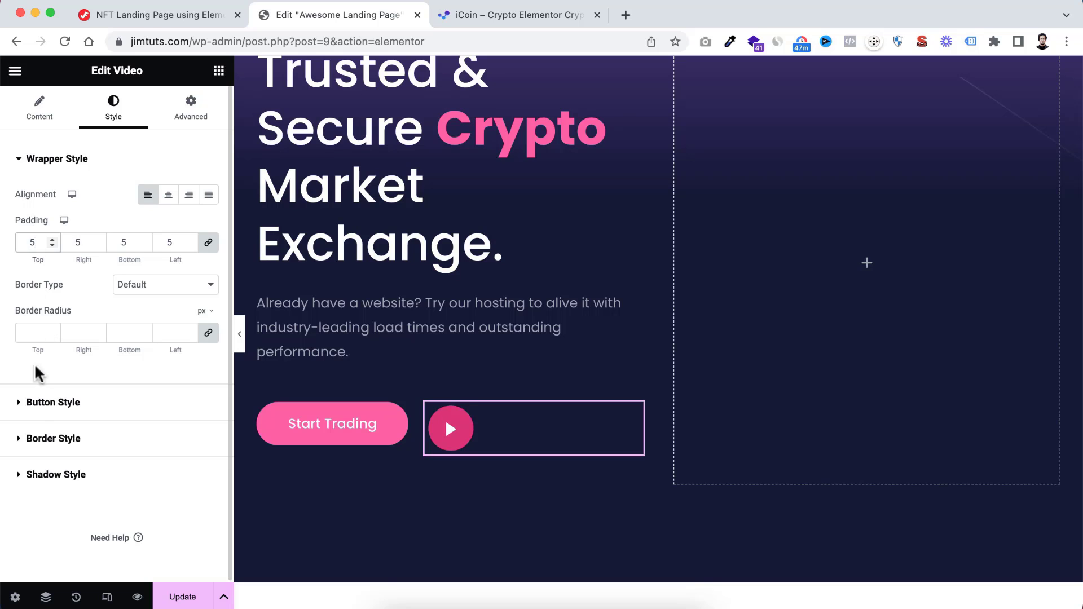
Set the video button's width and height to 56 px each
click(35, 409)
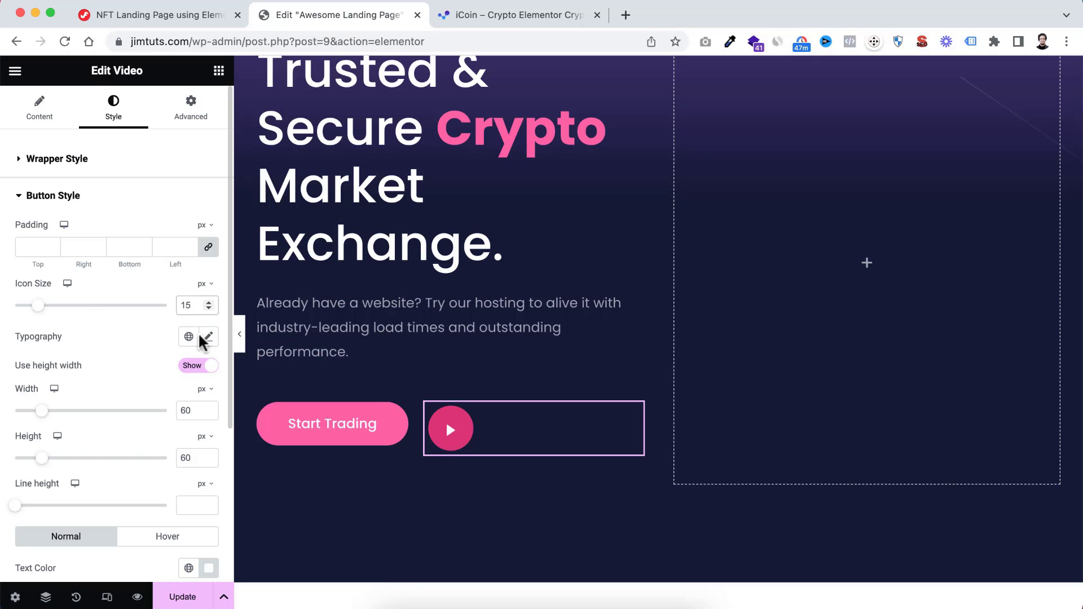
click(195, 408)
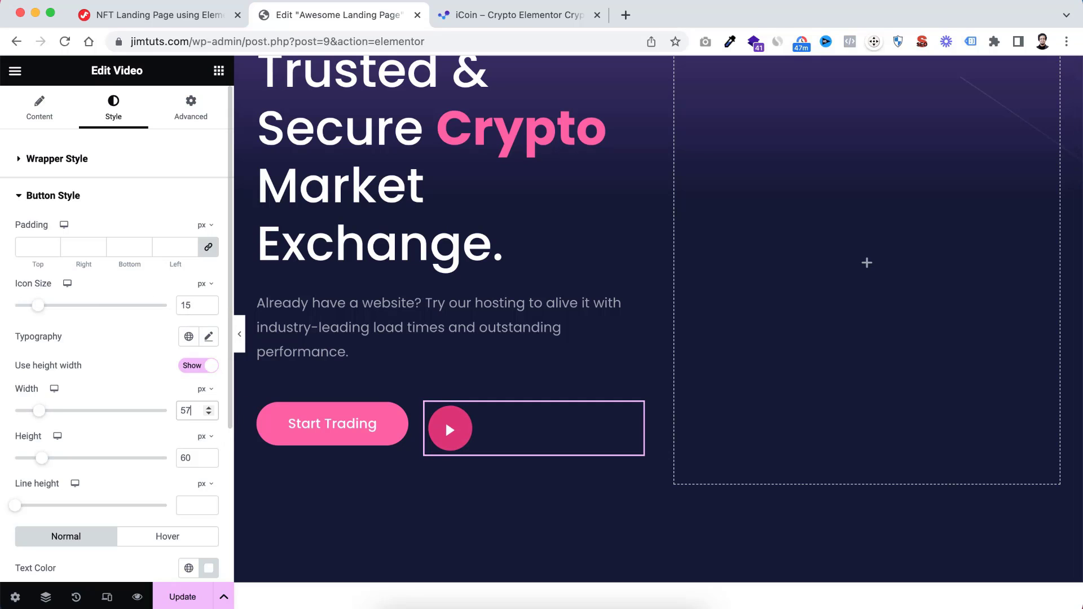
text(56)
click(198, 455)
key(BackSpace)
key(BackSpace)
text(56)
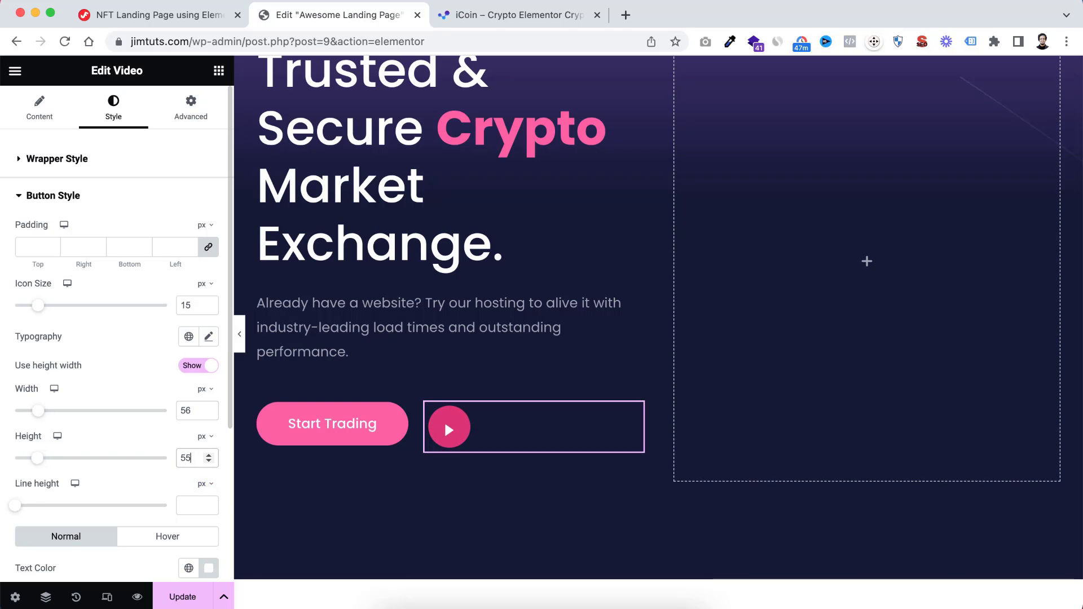
Set the video button's normal text colour to the pink global colour
scroll(125, 493, down, 3)
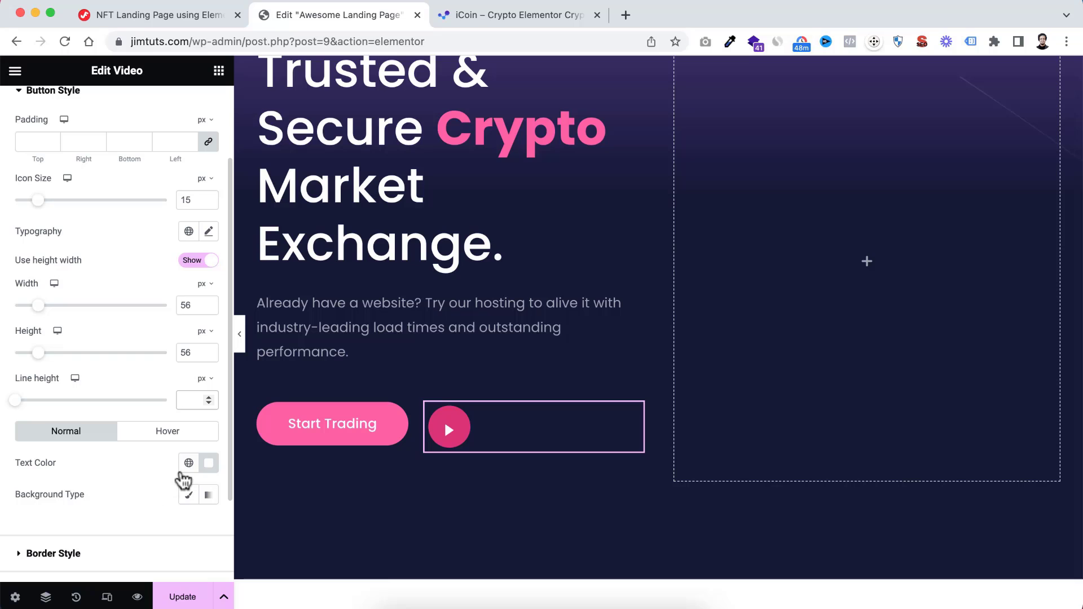
click(188, 463)
click(86, 402)
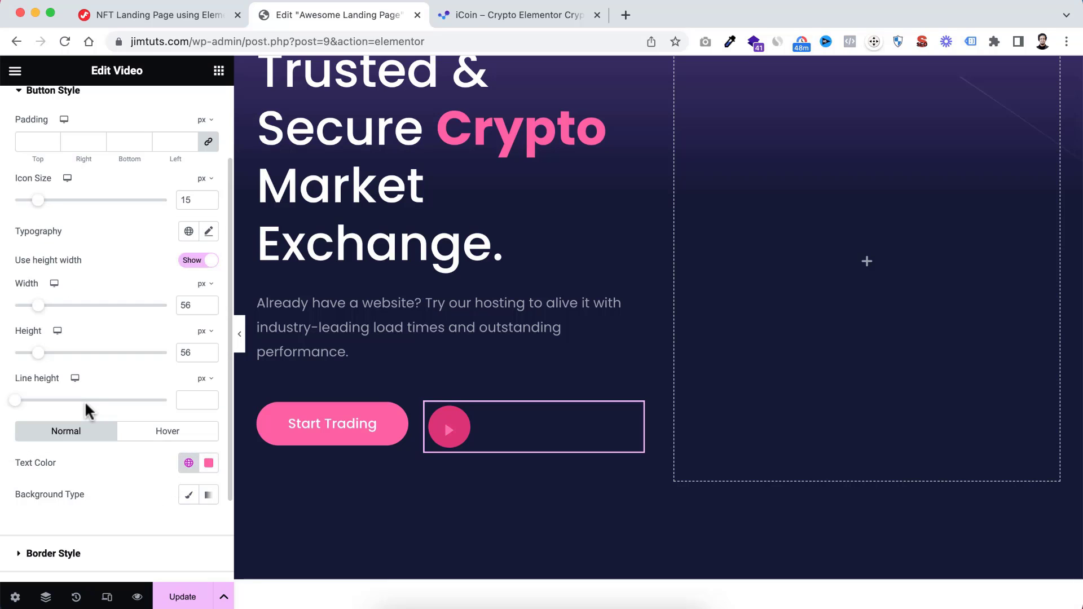
Give the video button a classic background in semi-transparent white, #FFFFFF1A
scroll(119, 489, down, 1)
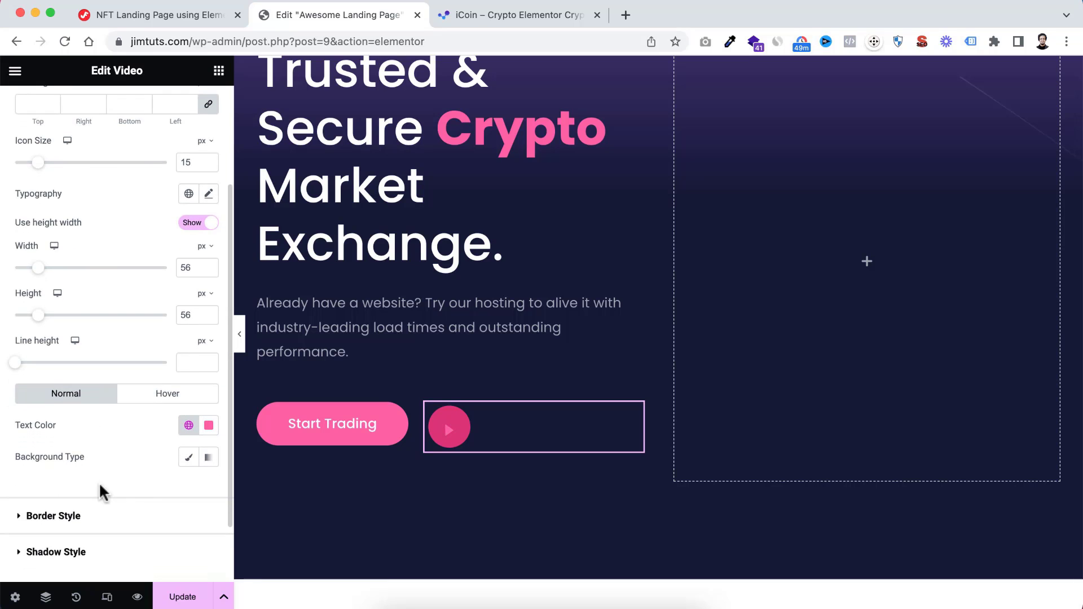
click(189, 457)
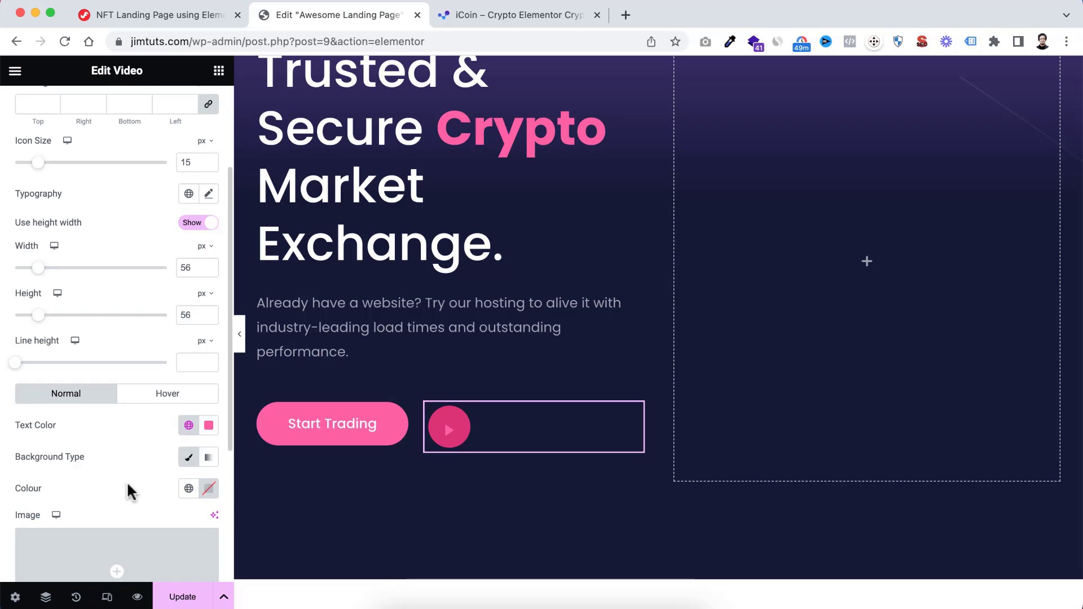
scroll(127, 484, down, 2)
scroll(128, 487, down, 1)
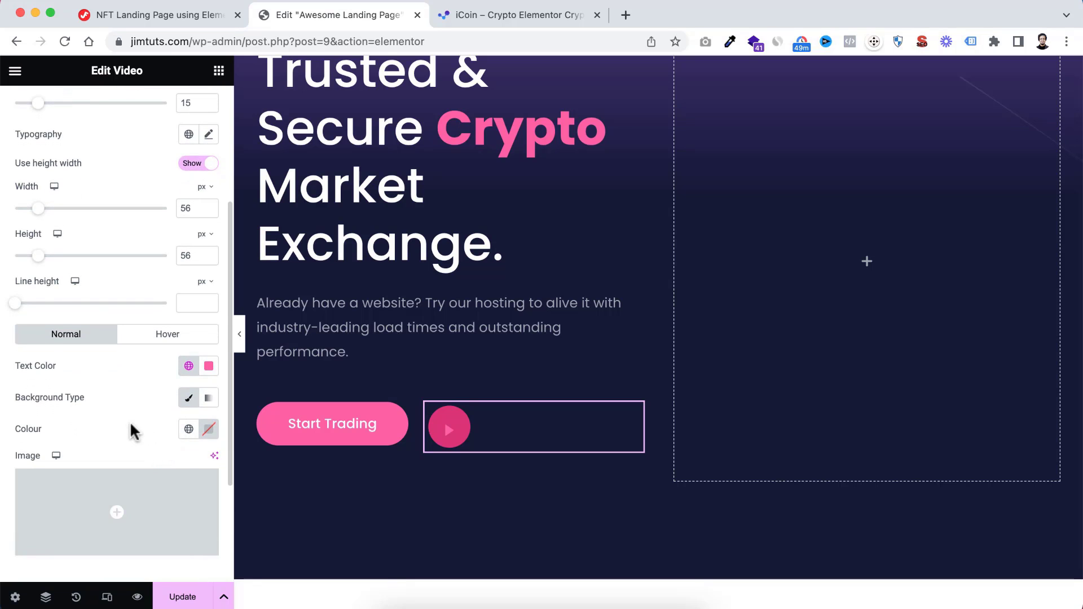
click(206, 434)
drag(151, 262, 115, 234)
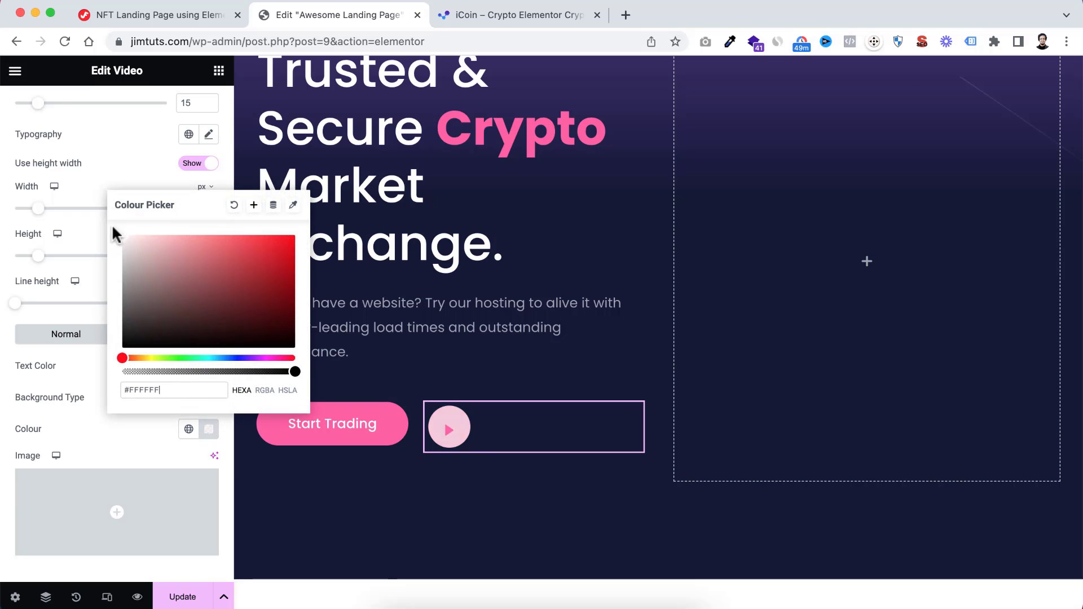
drag(294, 371, 132, 373)
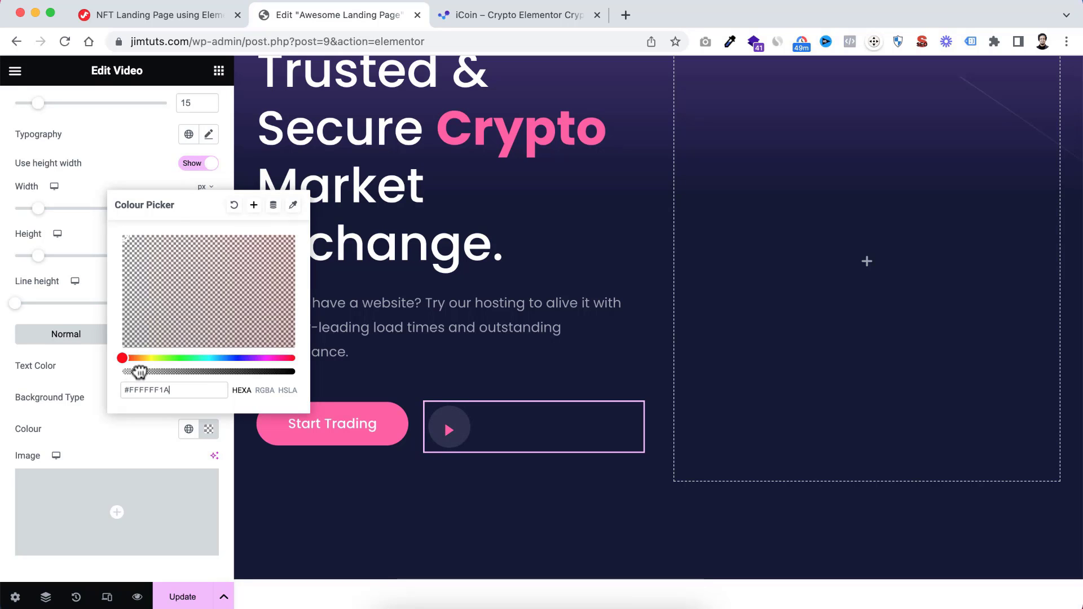
click(126, 422)
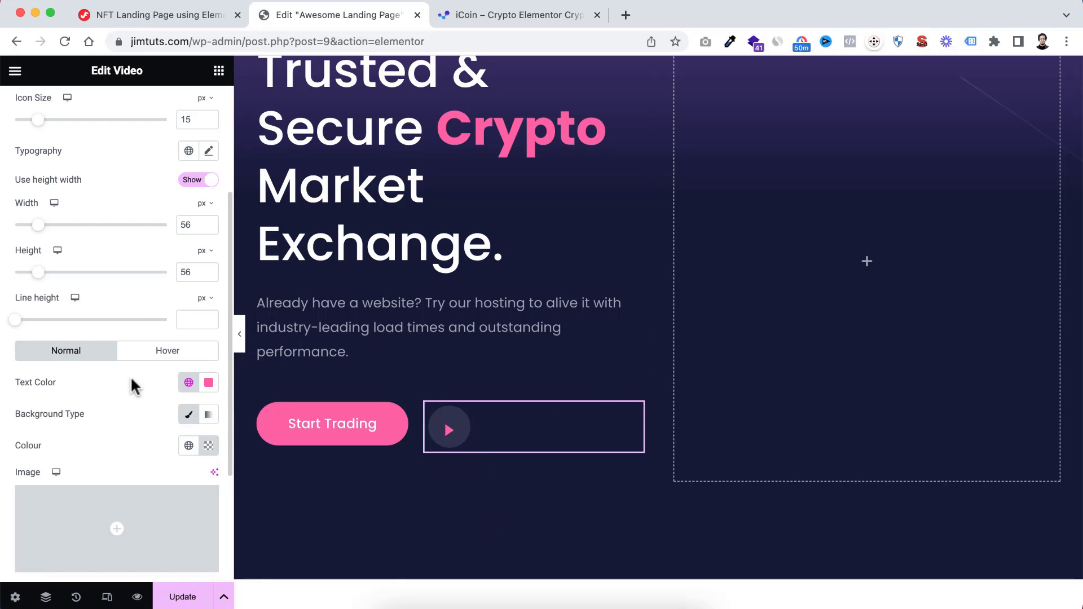
Set the play button's own padding to 5 px on all sides and clear its wrapper padding
scroll(149, 232, up, 5)
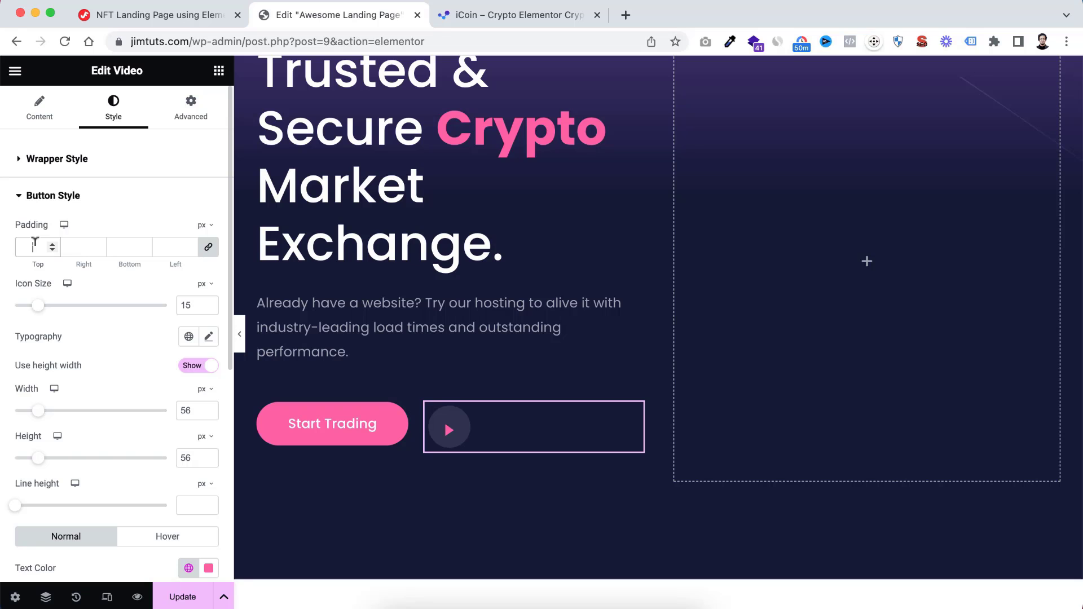
text(5)
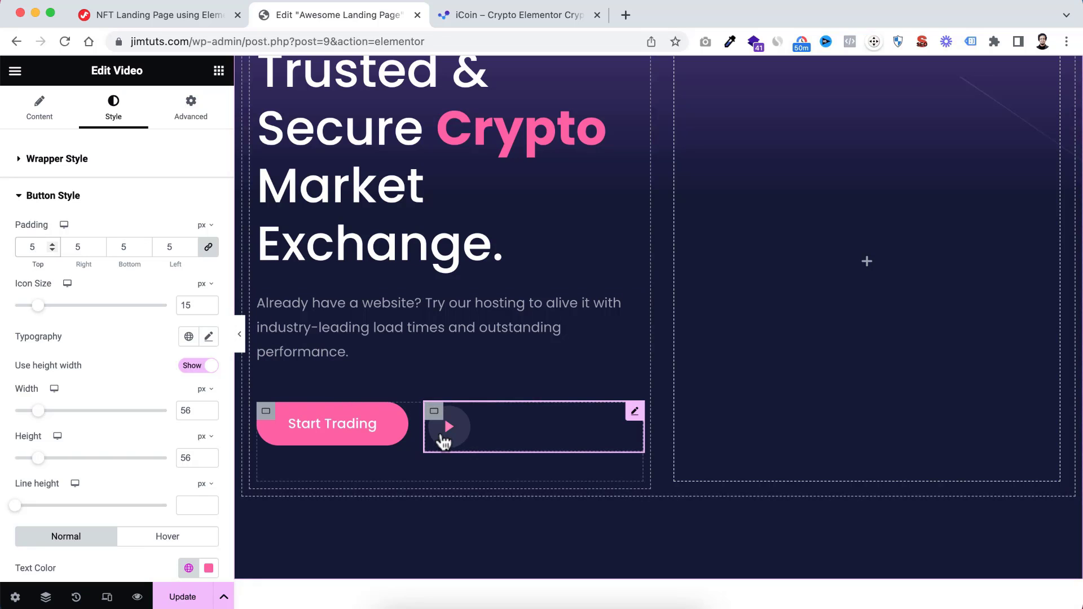
click(21, 164)
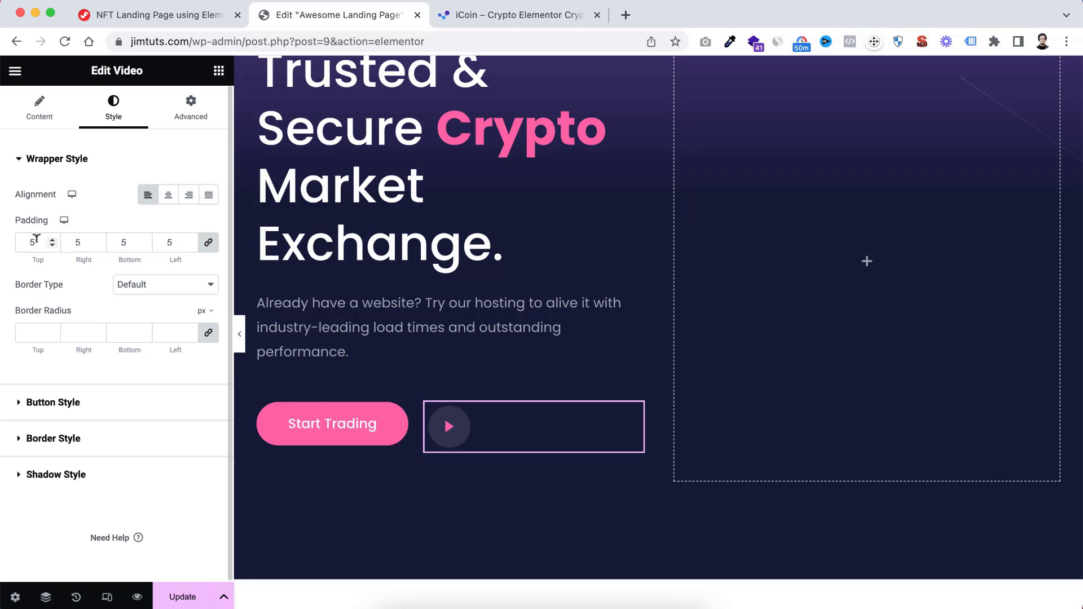
drag(37, 238, 10, 248)
key(BackSpace)
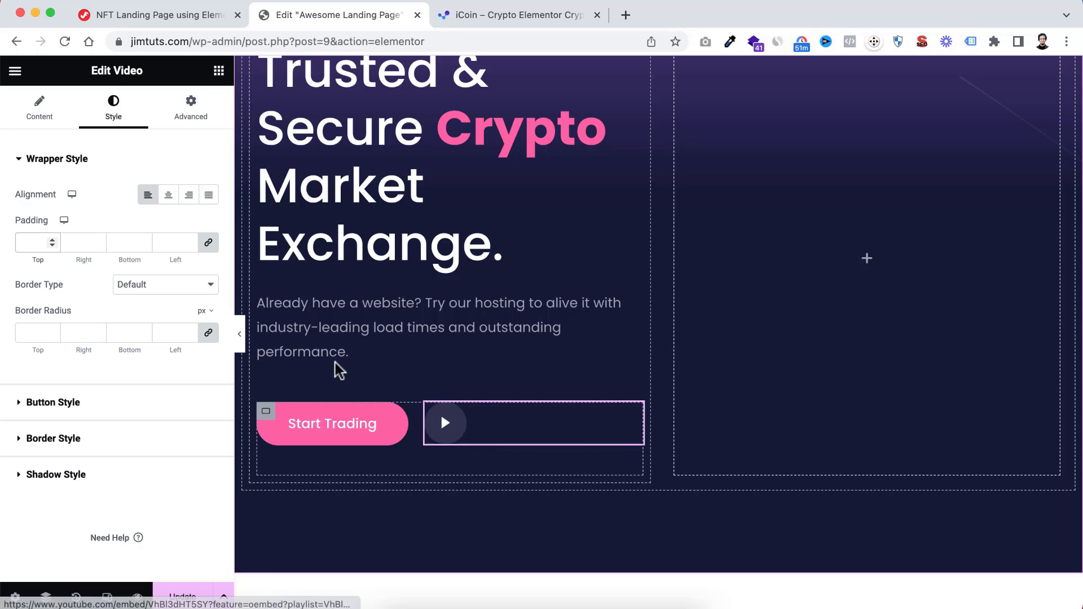
Find the ElementsKit Video widget and add it below the play button in the same container
click(217, 76)
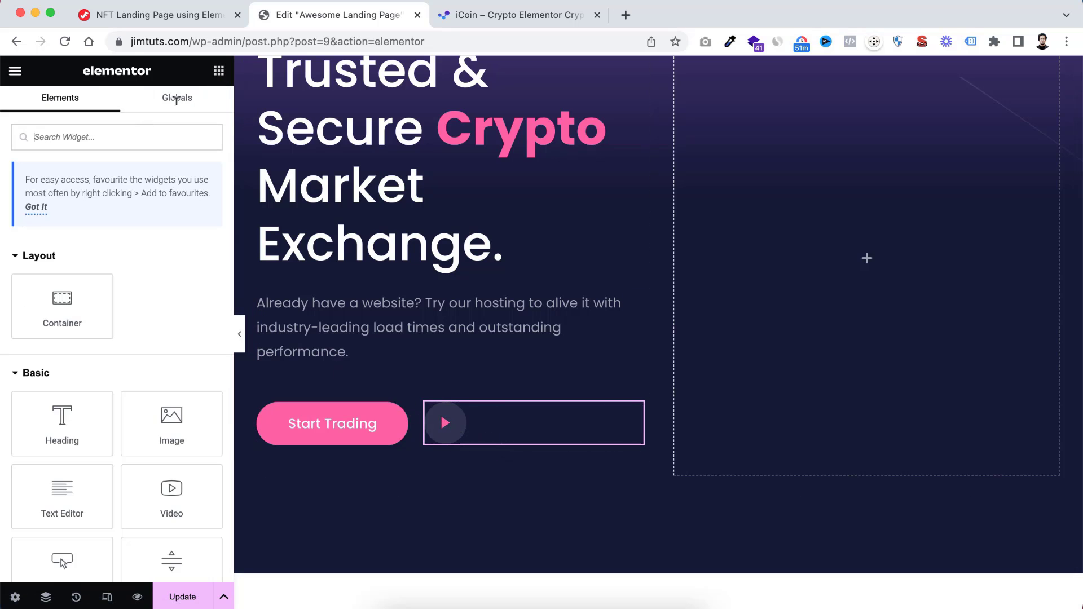
text(video)
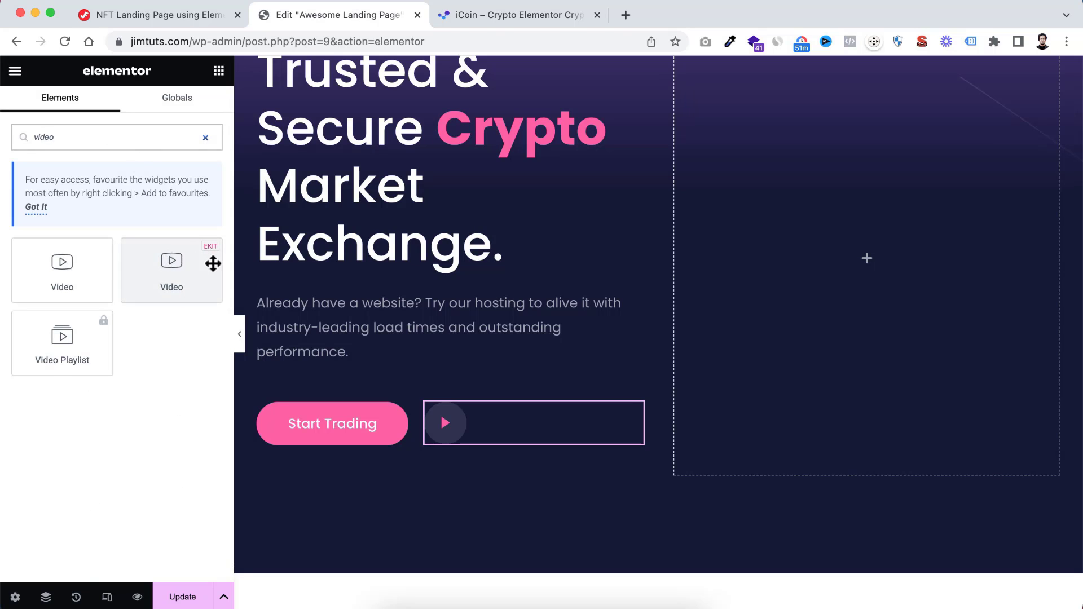
drag(171, 259, 519, 419)
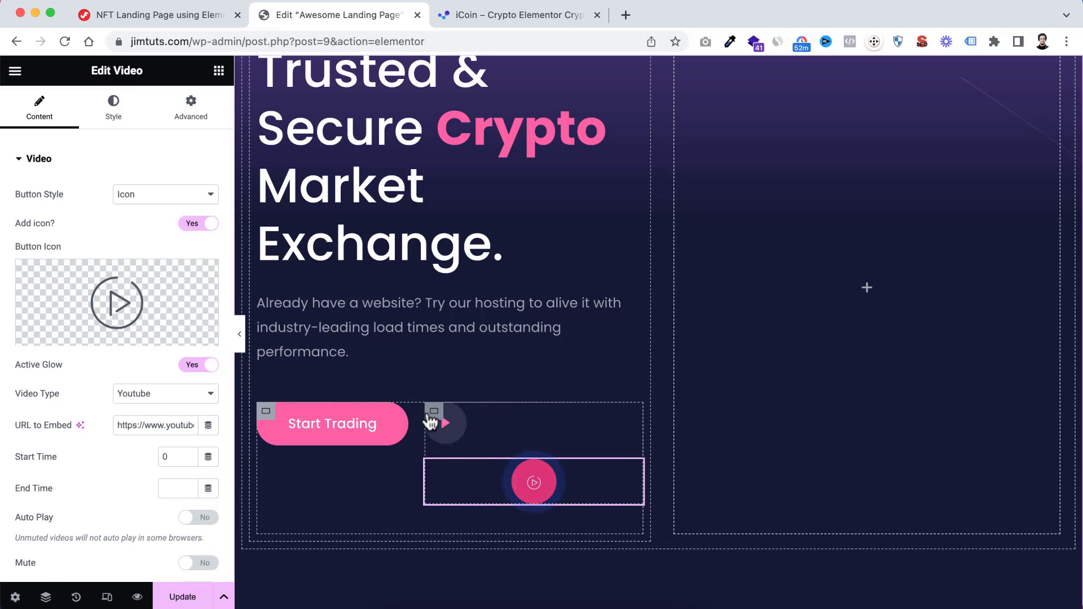
Rename the container holding the Start Trading button and the nested video container as "Button Wrapper" in the Navigator
click(45, 597)
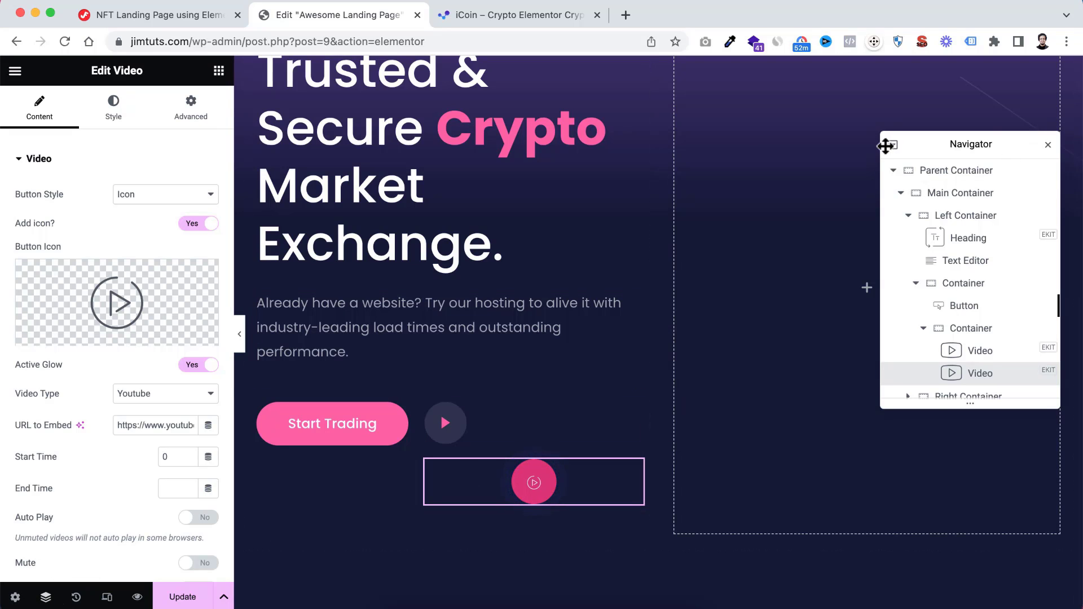
drag(887, 145, 765, 145)
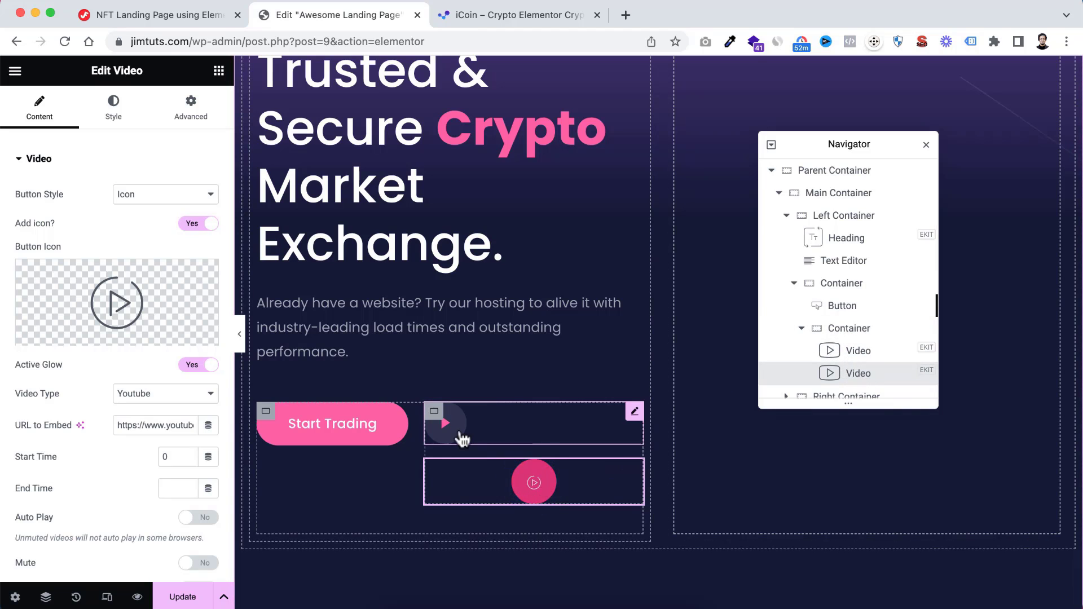
click(850, 331)
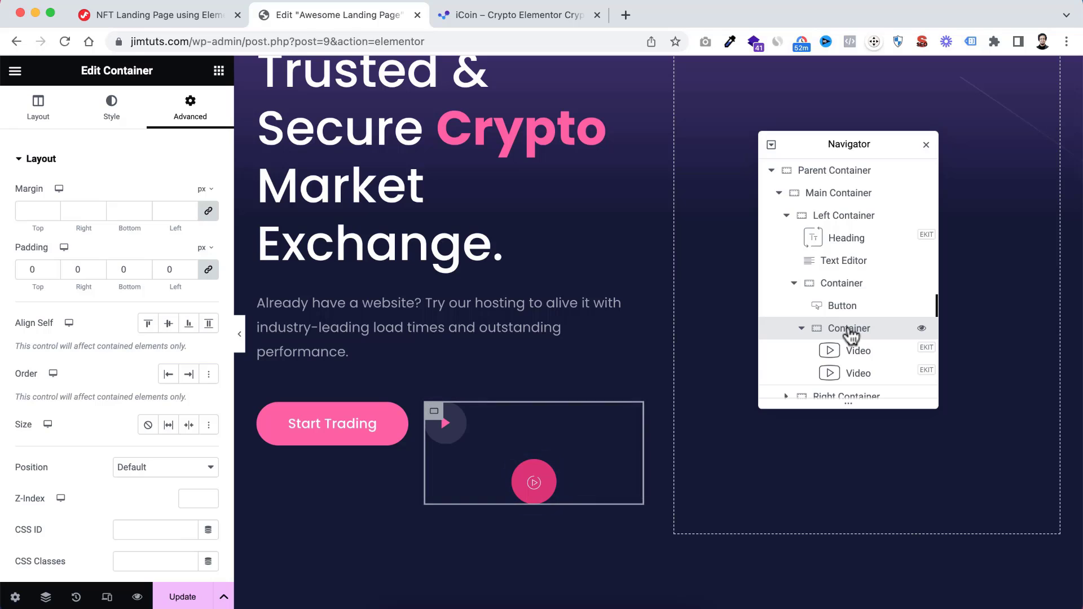
click(842, 286)
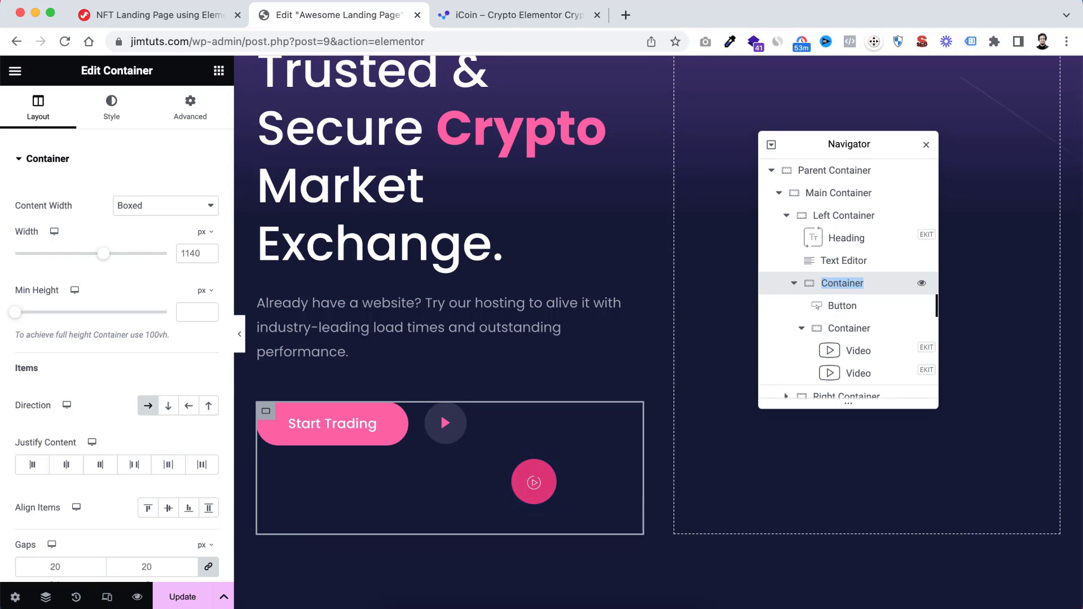
key(Left)
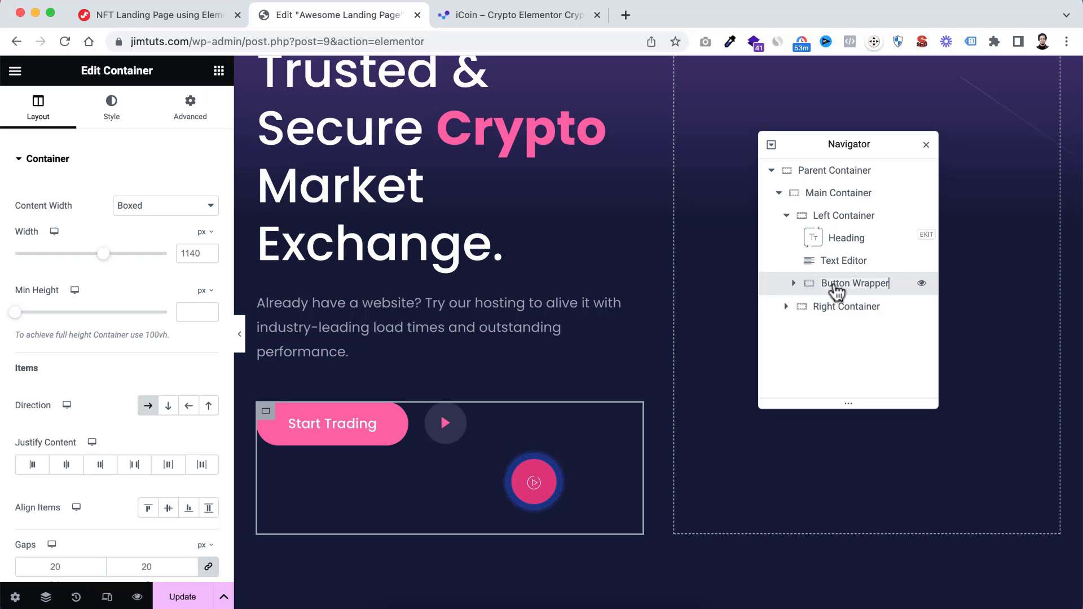
Rename the nested container holding the two video widgets as "Video Wrapper Container"
click(792, 284)
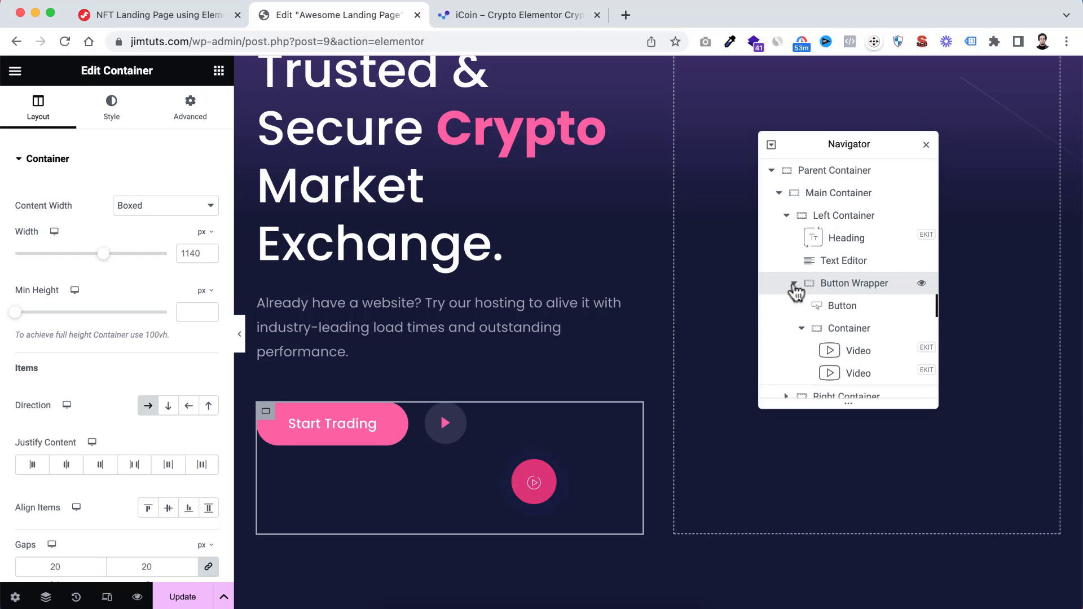
click(839, 308)
scroll(834, 338, down, 1)
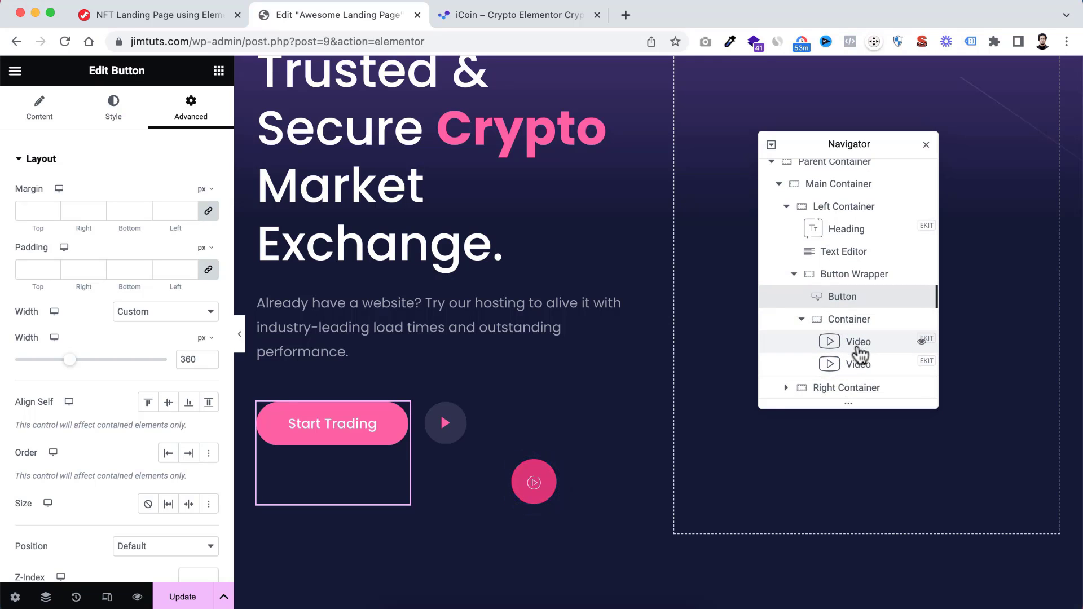
click(834, 323)
double_click(831, 320)
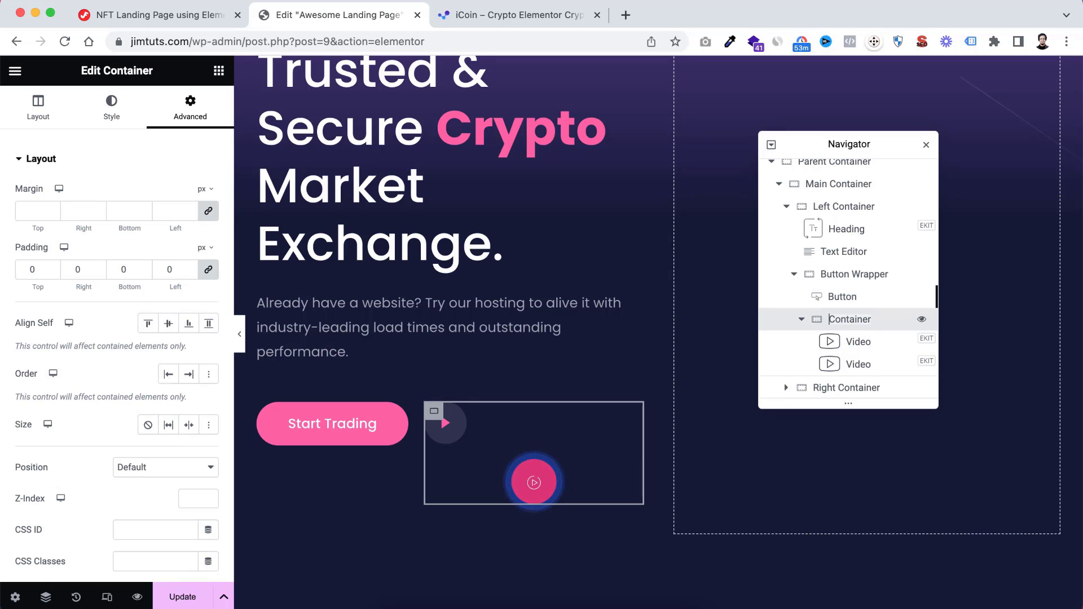
text(Video W)
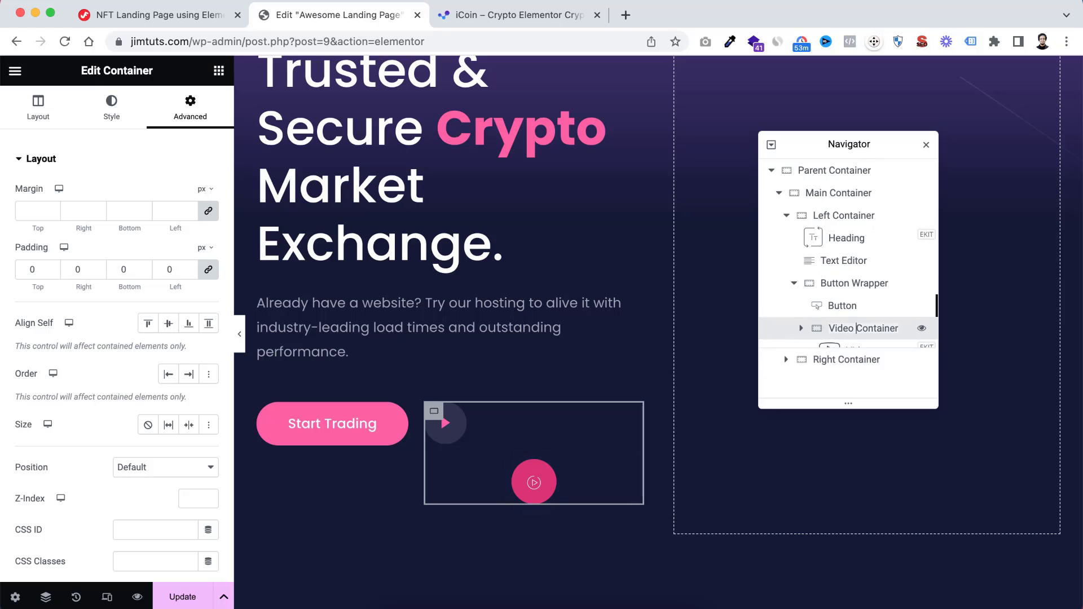
text(rapper)
key(Return)
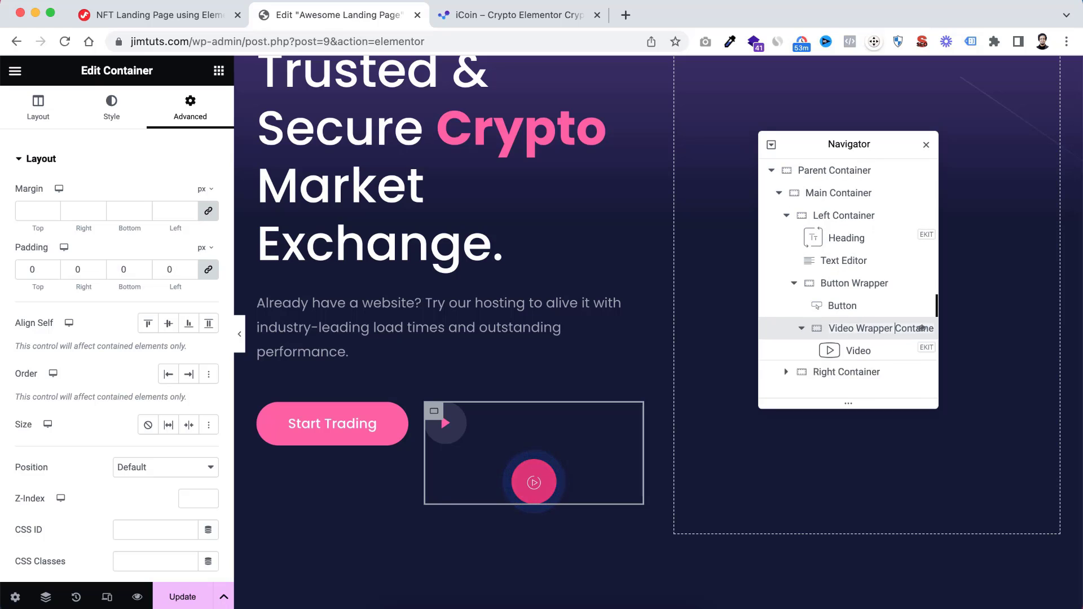
Arrange the Video Wrapper Container's items in a horizontal row, centre-aligned, with column and row gaps of 10 px
scroll(854, 364, down, 1)
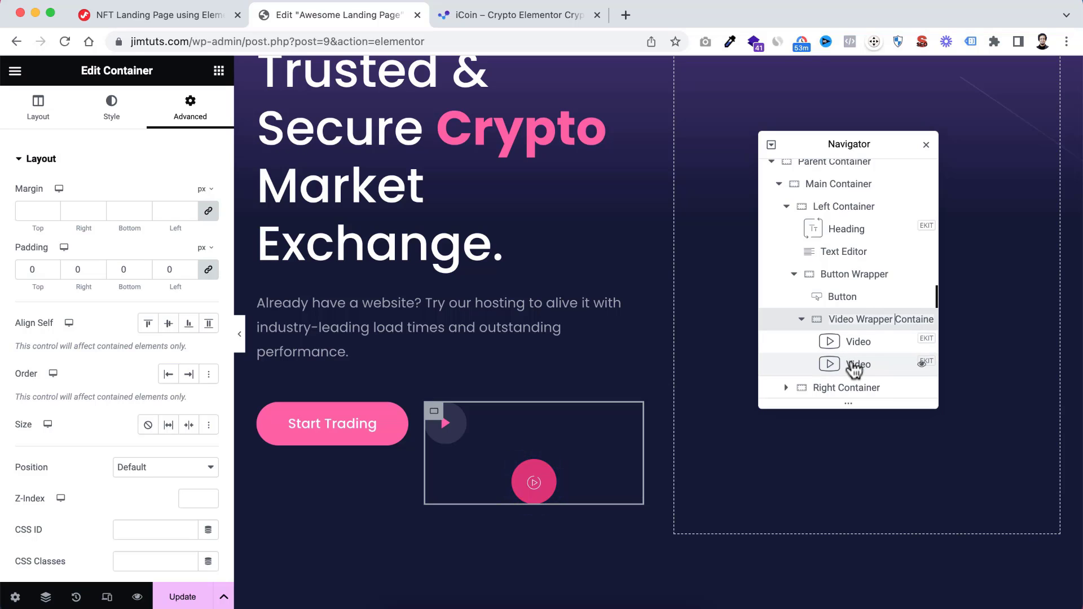
double_click(845, 319)
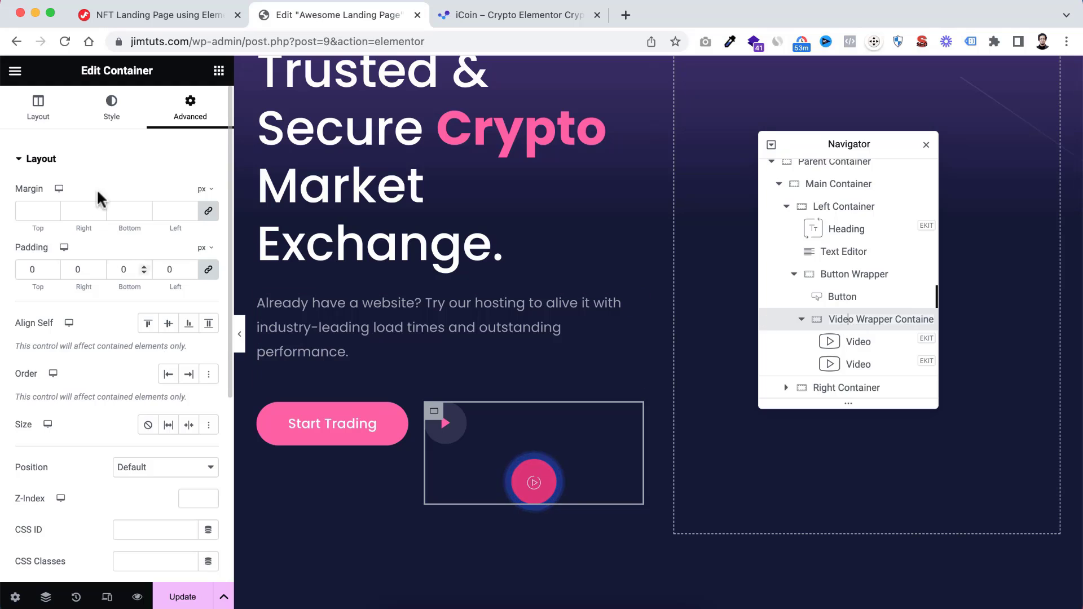
click(38, 113)
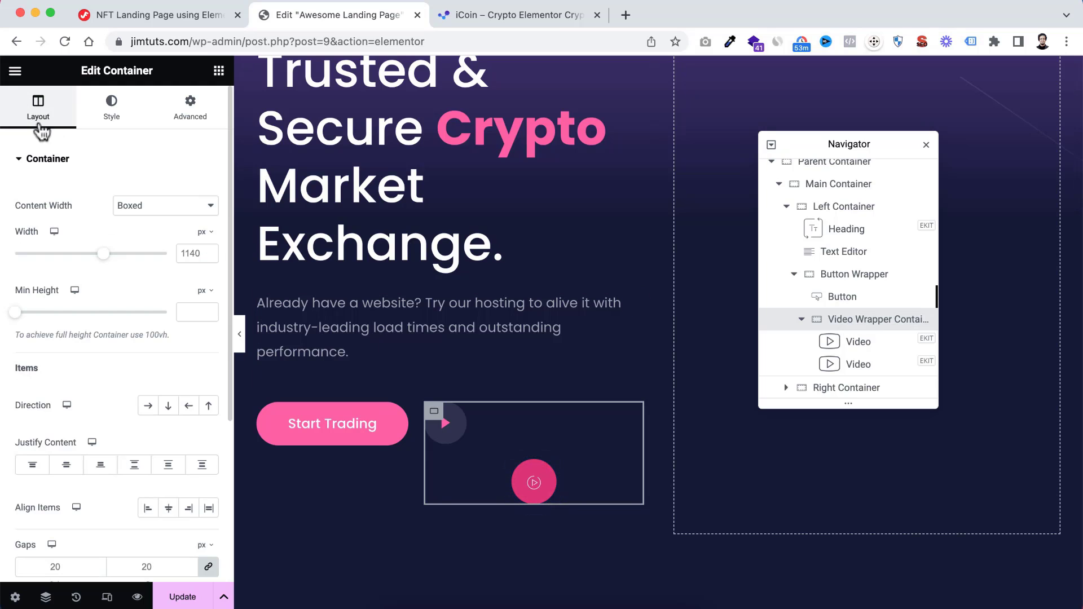
scroll(84, 375, down, 1)
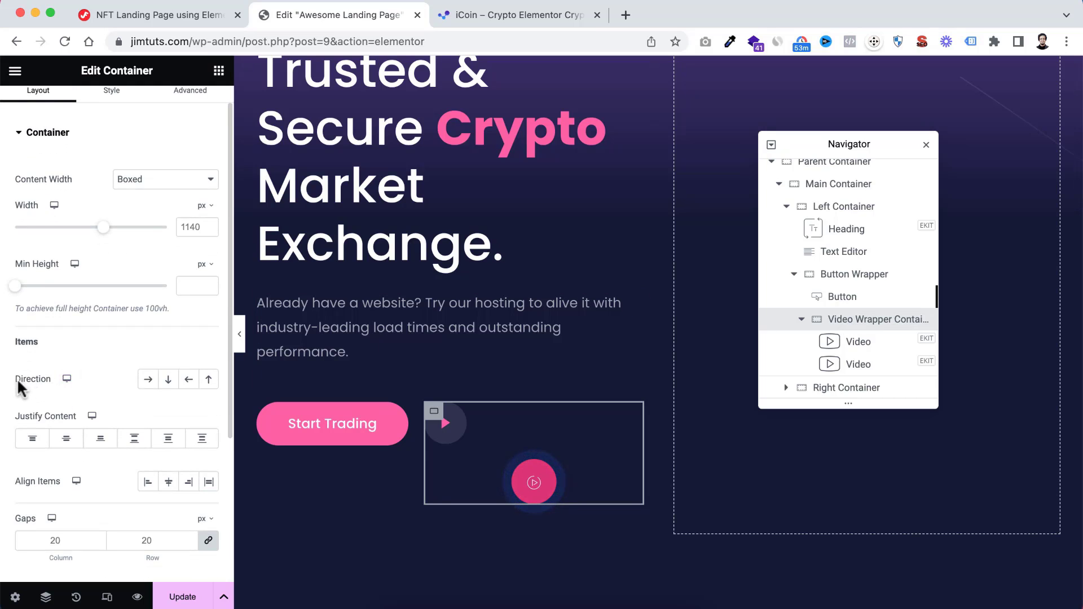
click(148, 379)
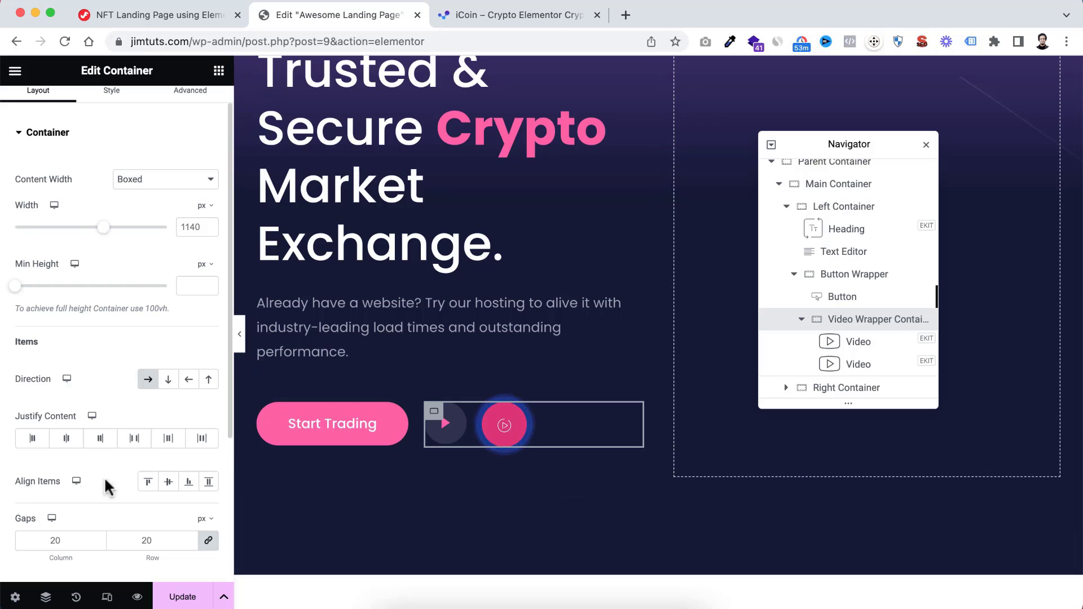
scroll(71, 483, down, 2)
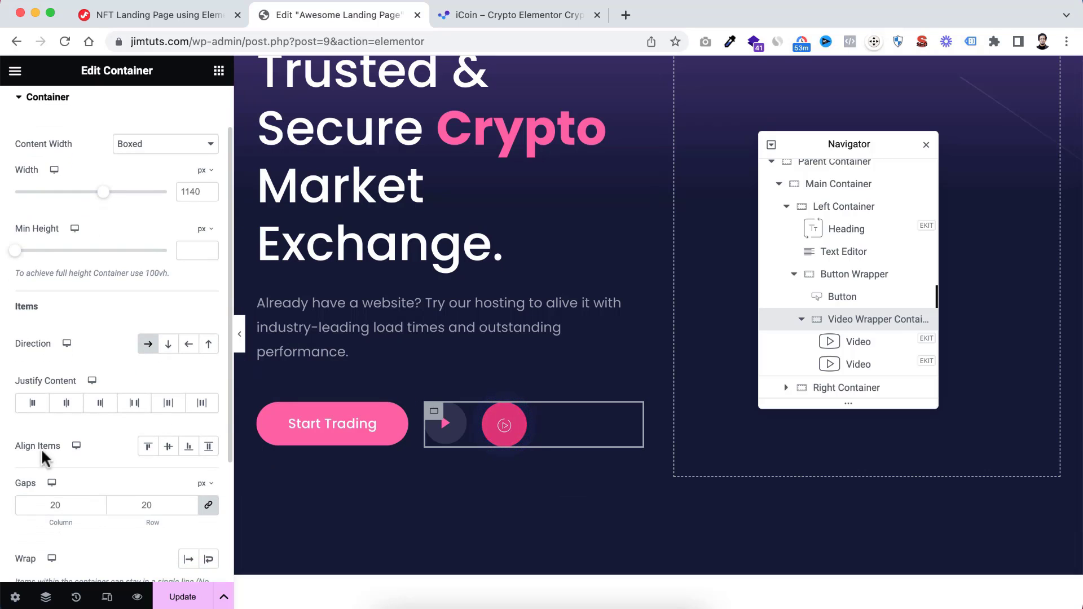
click(168, 449)
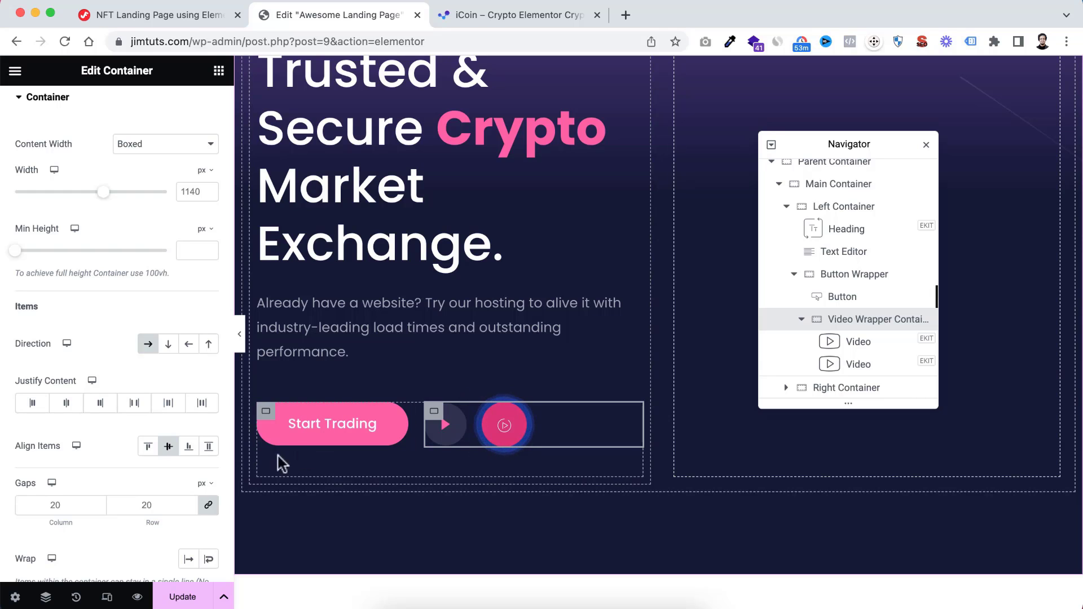
double_click(54, 500)
text(10)
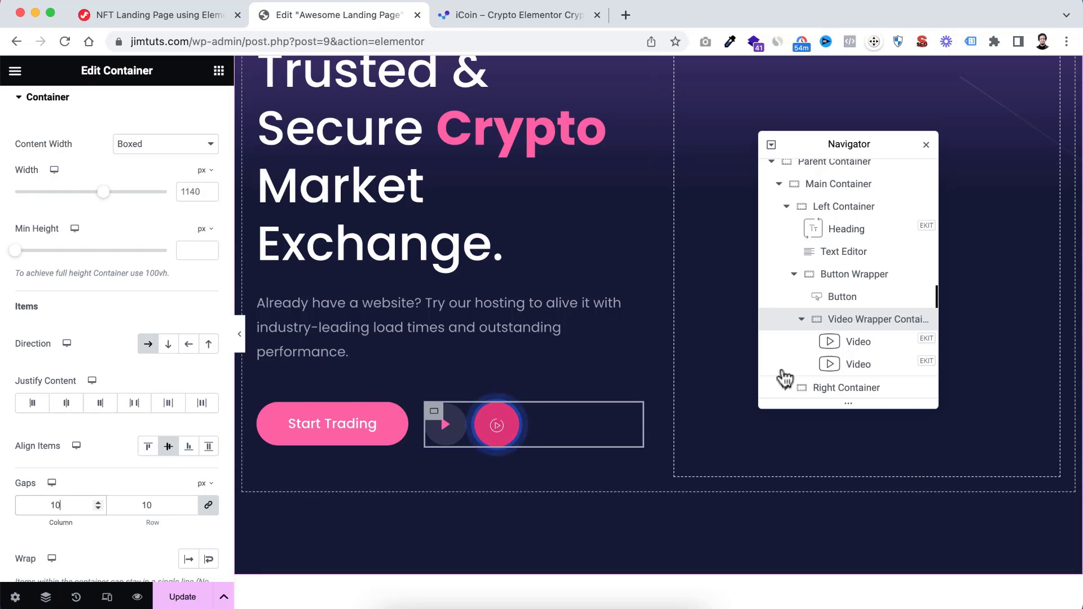
Switch the second video widget's button style to Text and set its button title to "Watch Video"
click(868, 365)
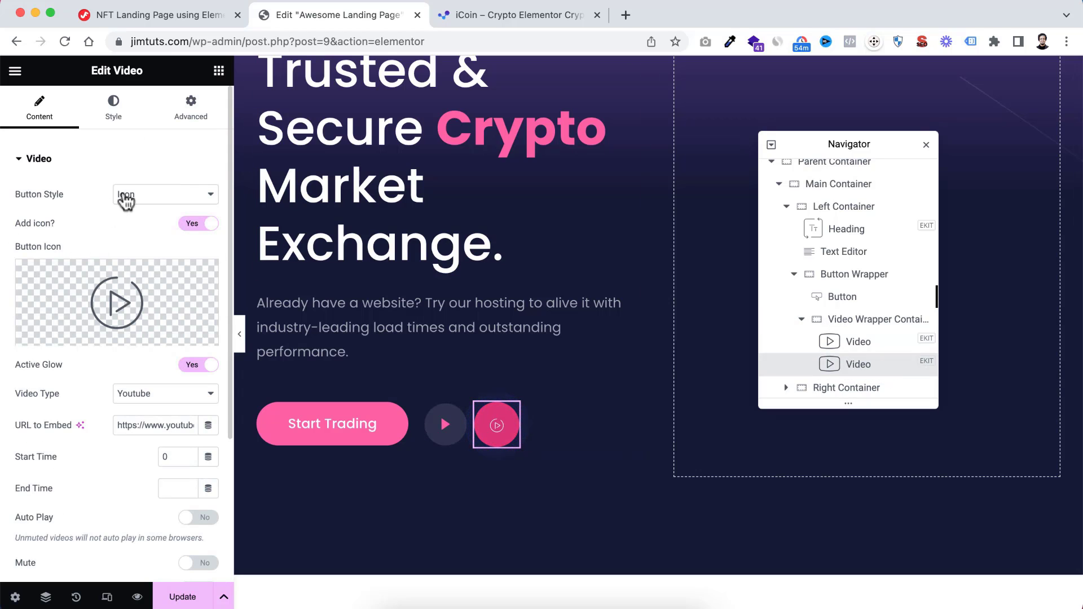
click(139, 203)
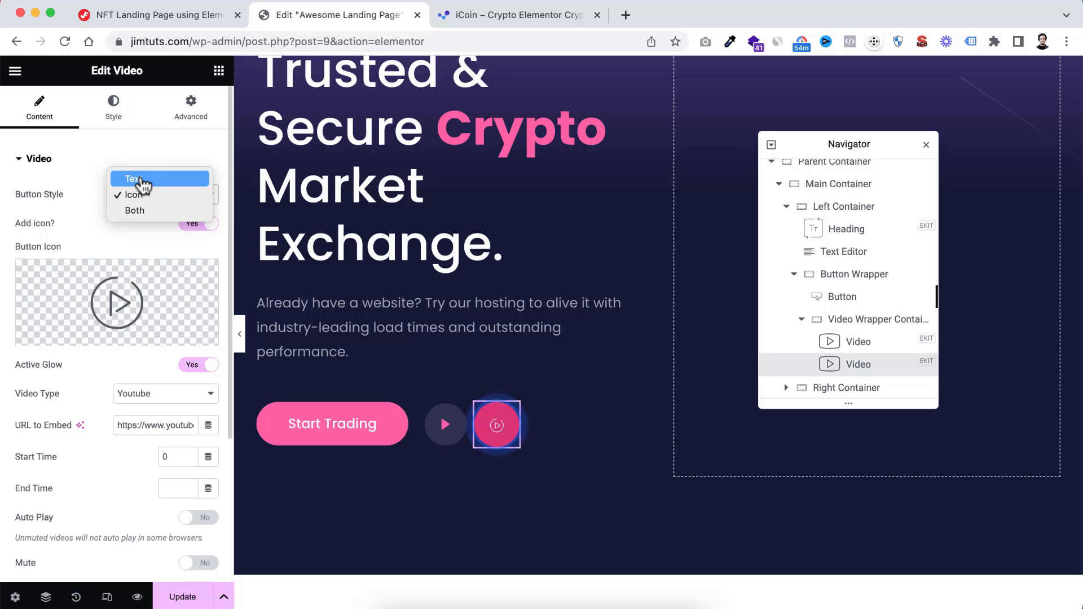
click(138, 180)
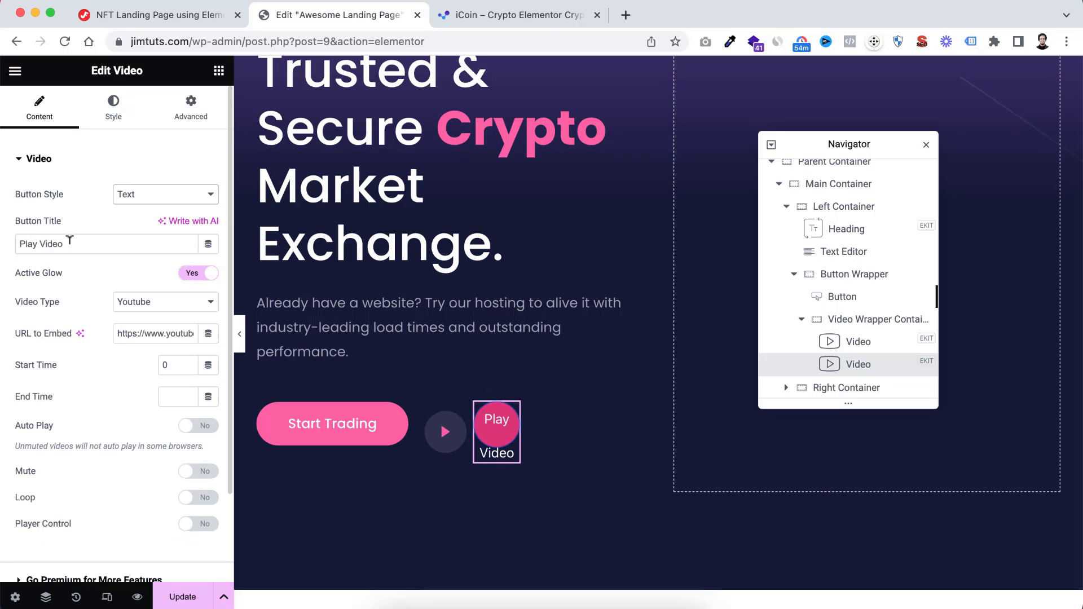
double_click(25, 243)
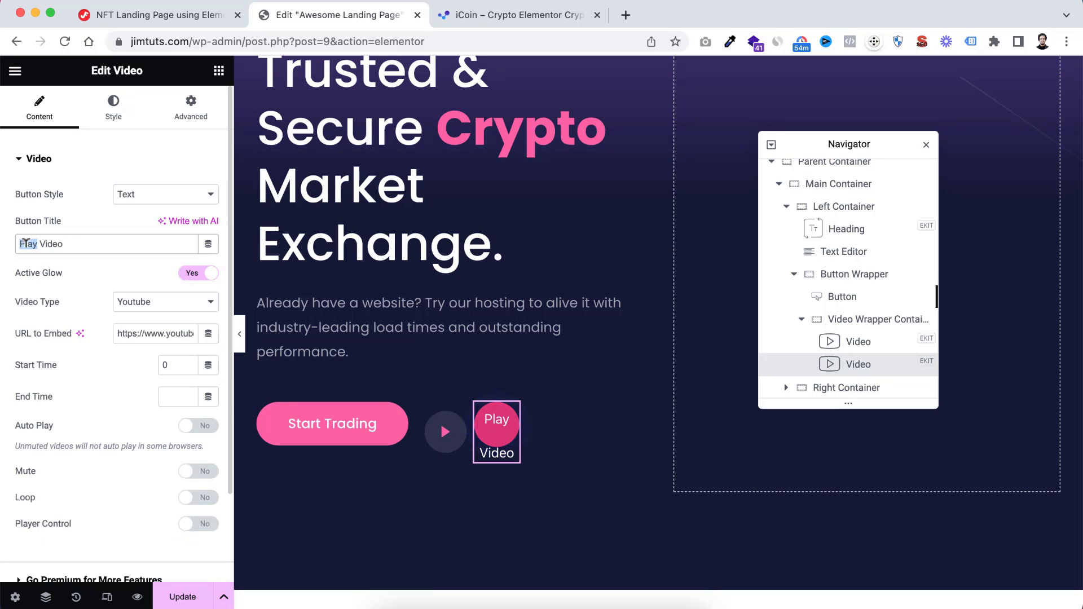
text(Watch)
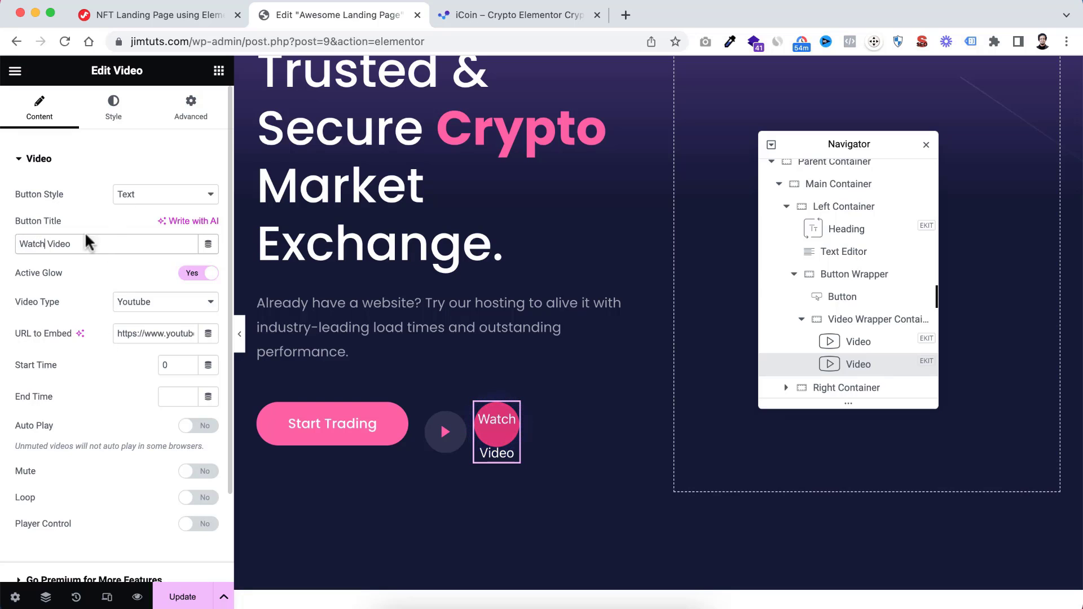
Unlink the Watch Video button's padding sides, set its top padding to 23 px and its icon size to 16 px
click(124, 115)
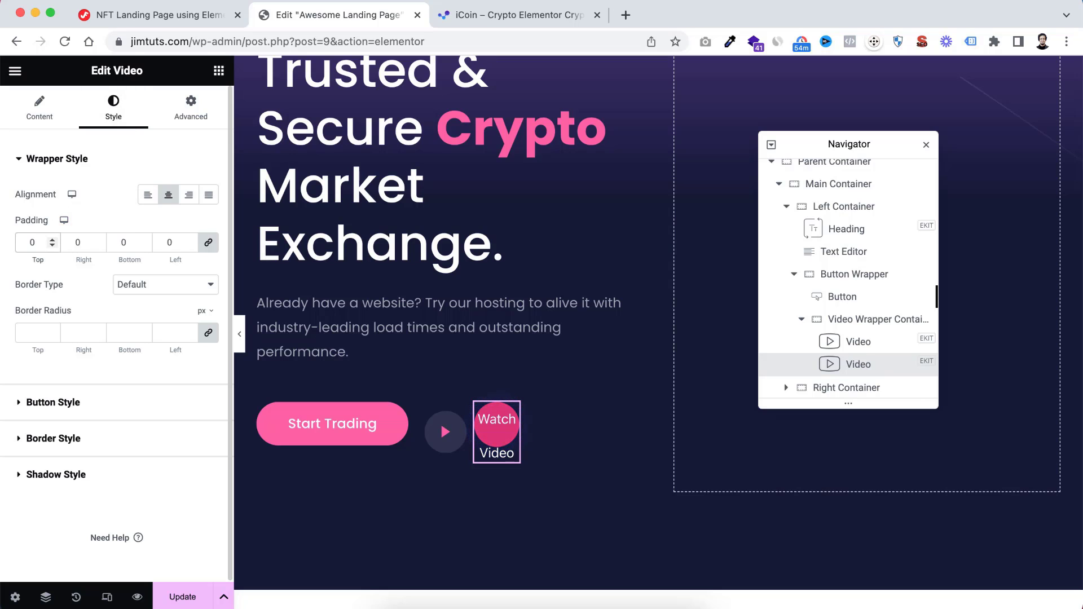
scroll(56, 407, down, 1)
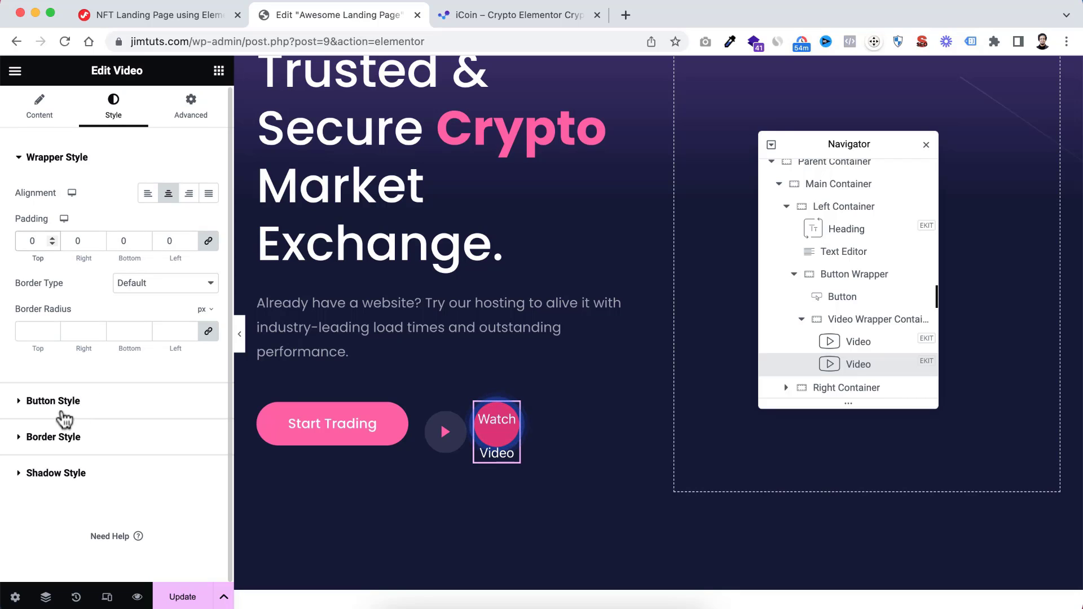
click(21, 401)
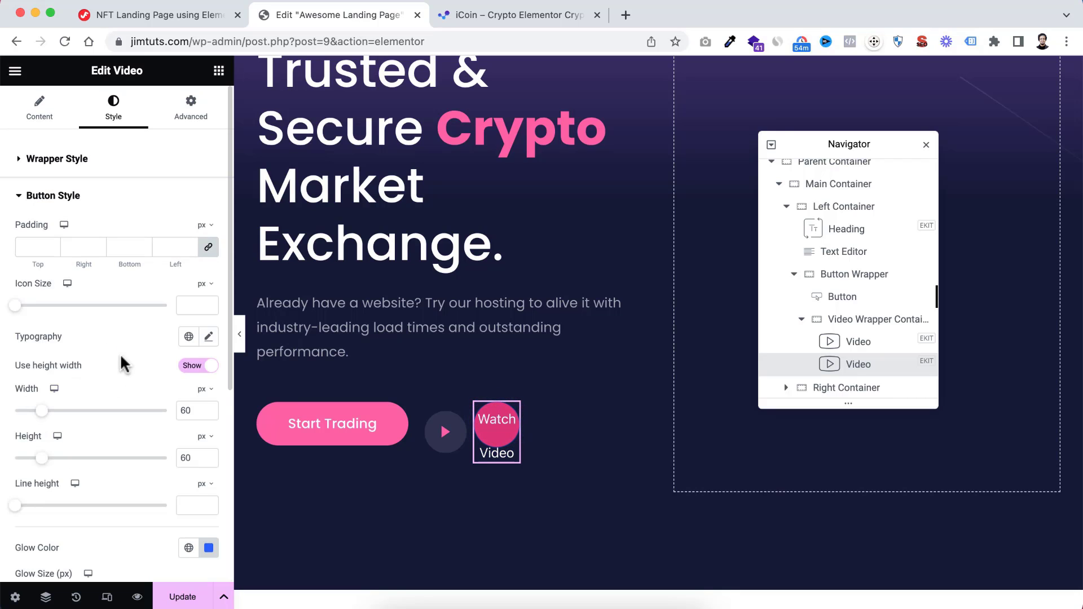
scroll(119, 353, down, 2)
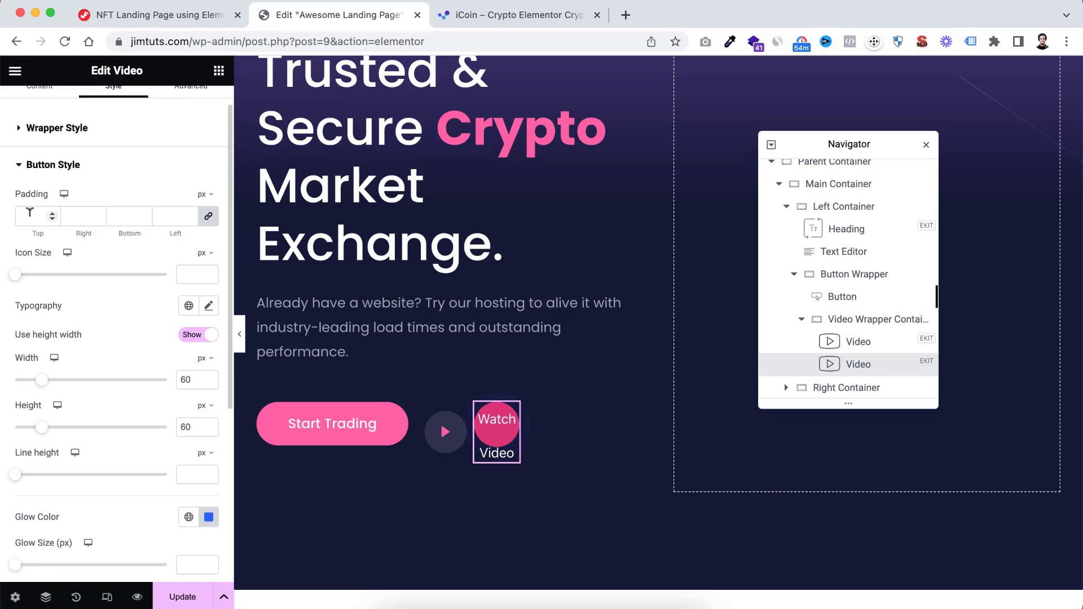
click(209, 216)
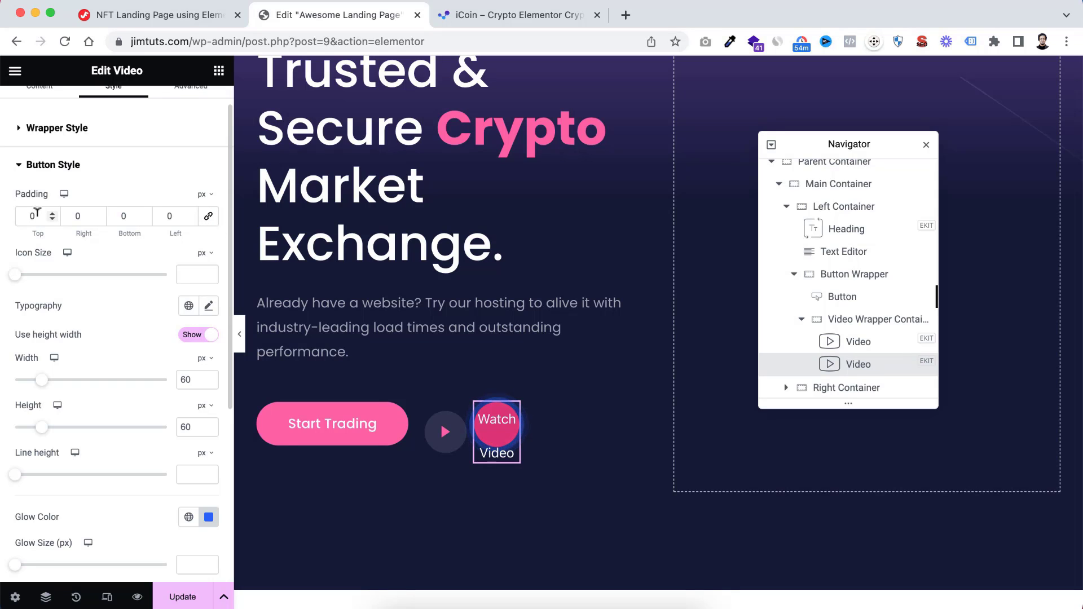
text(23)
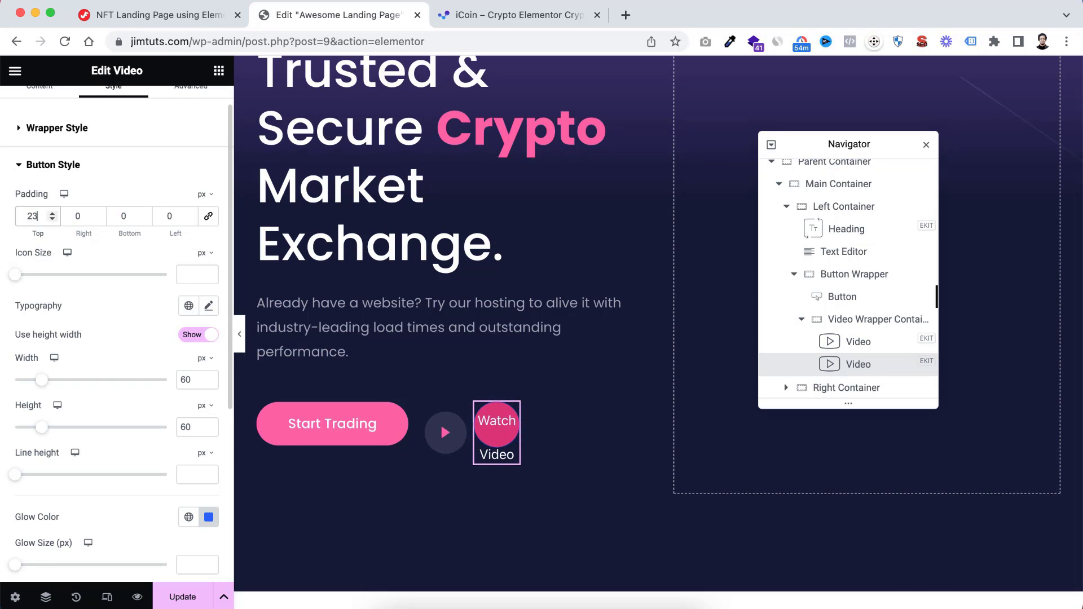
click(184, 270)
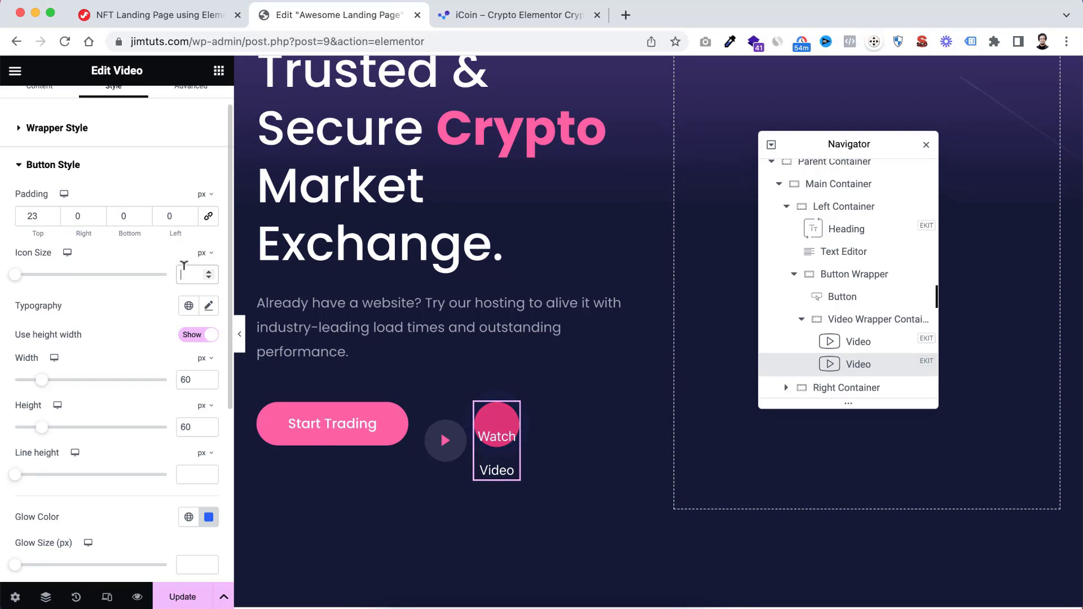
text(16)
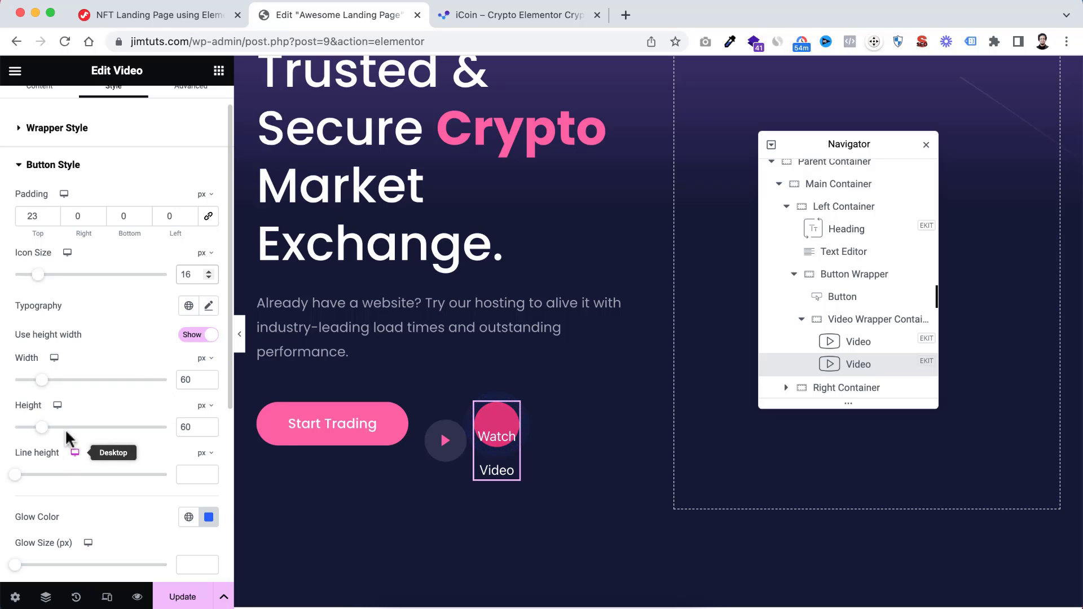
Clear the Watch Video button's height and set its width to 112 px
double_click(185, 424)
key(BackSpace)
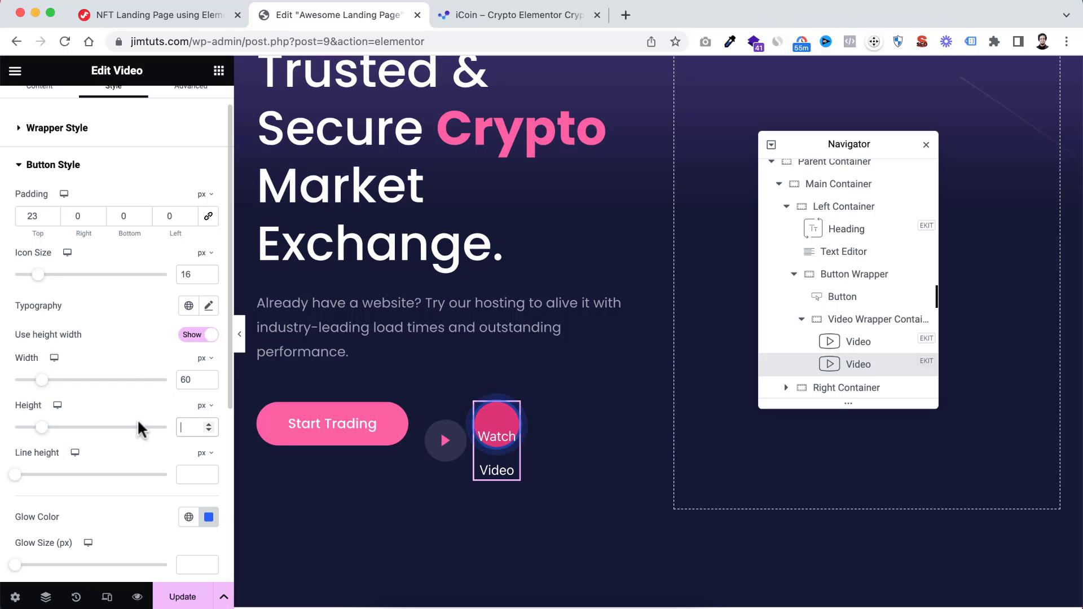
drag(192, 377, 164, 386)
text(1)
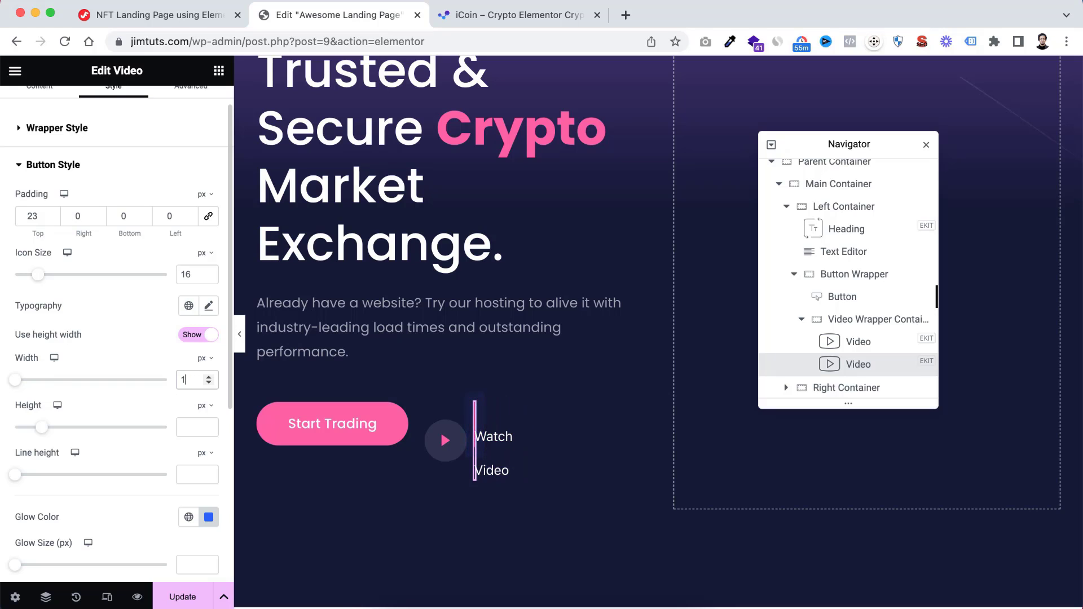
text(12)
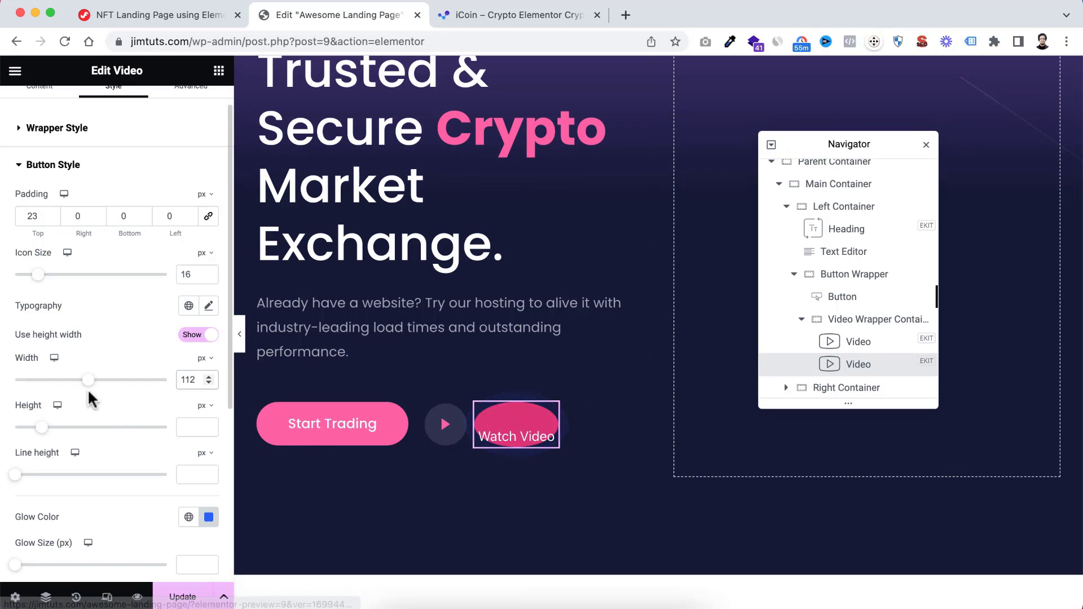
mouse_move(88, 381)
mouse_down()
mouse_move(99, 382)
mouse_move(88, 382)
mouse_up()
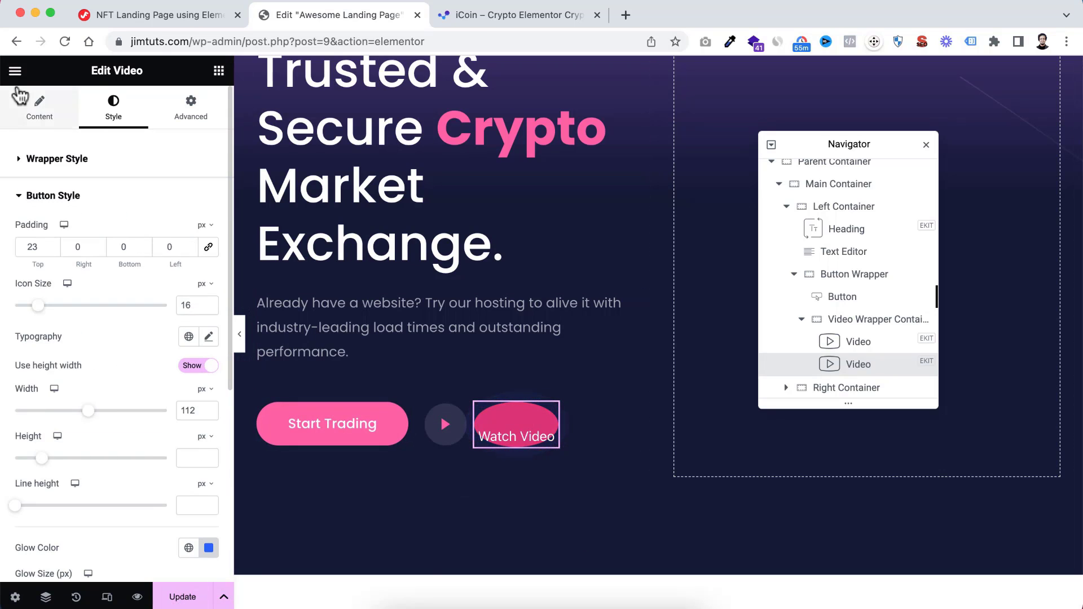
Turn off Active Glow for the Watch Video widget
click(37, 117)
scroll(56, 285, down, 1)
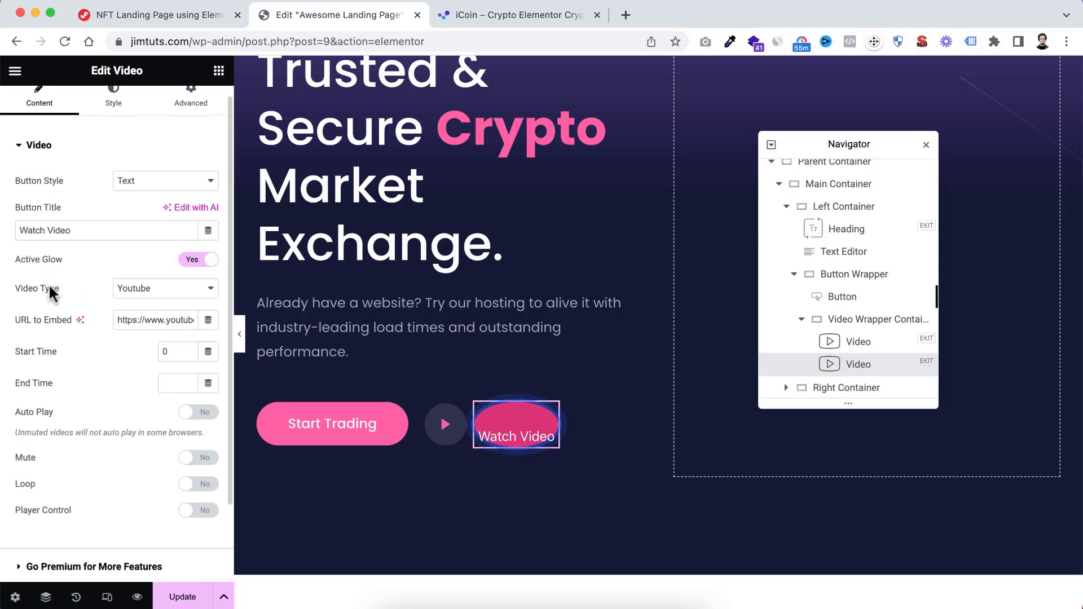
scroll(55, 259, up, 1)
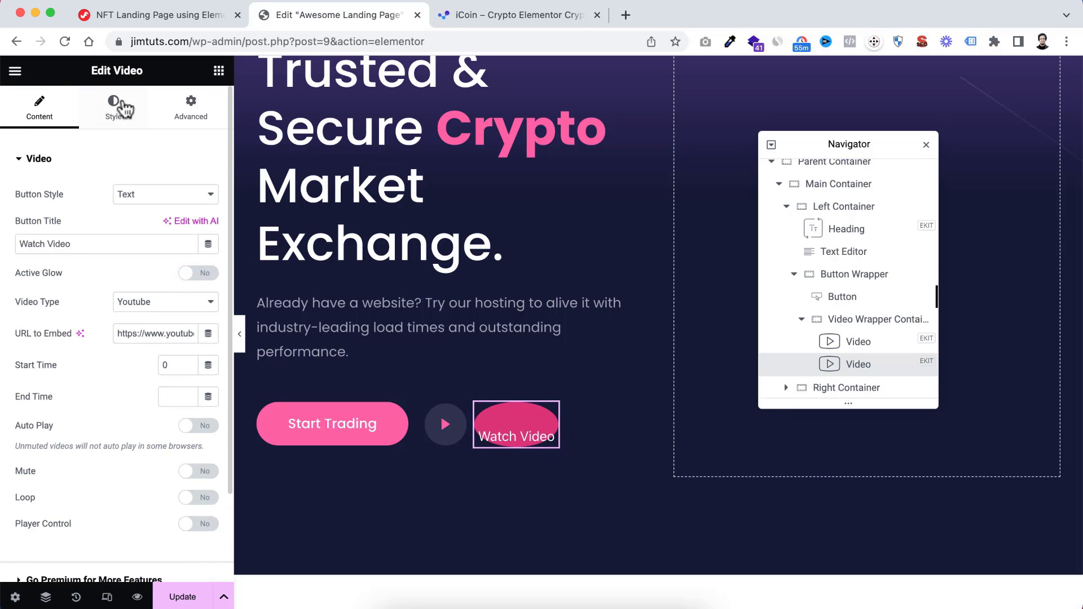
Give the Watch Video button a classic background with the fully transparent colour #02010100 in its normal state
click(113, 113)
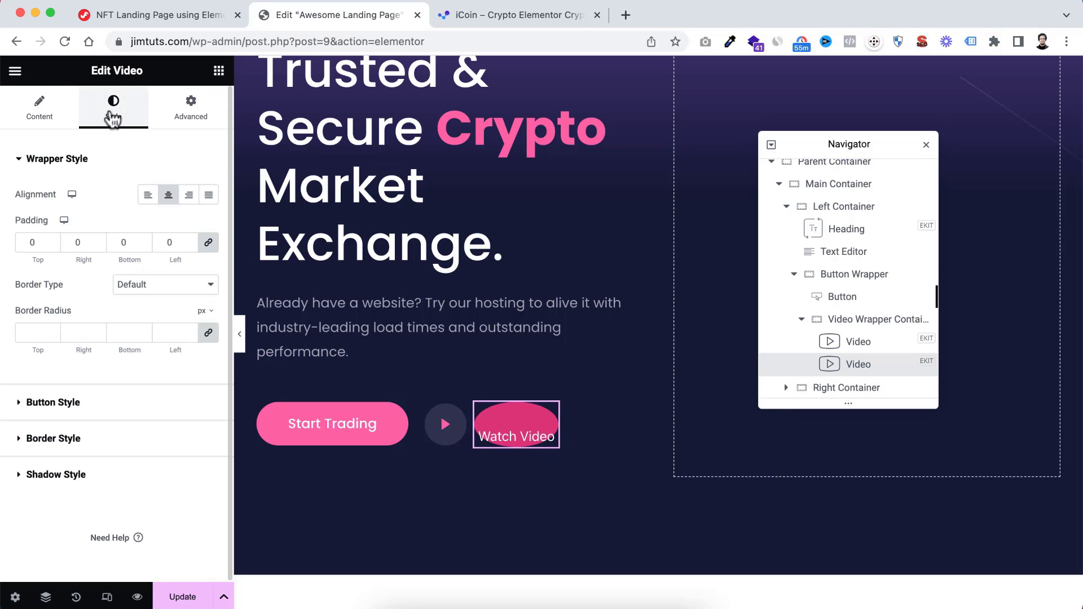
click(80, 403)
scroll(113, 387, down, 5)
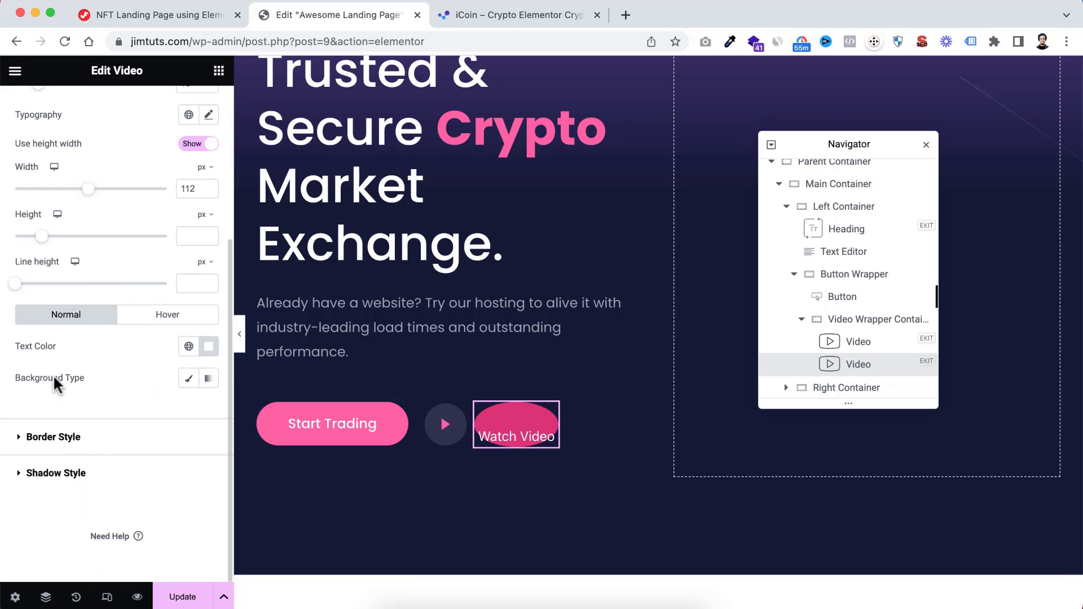
click(188, 378)
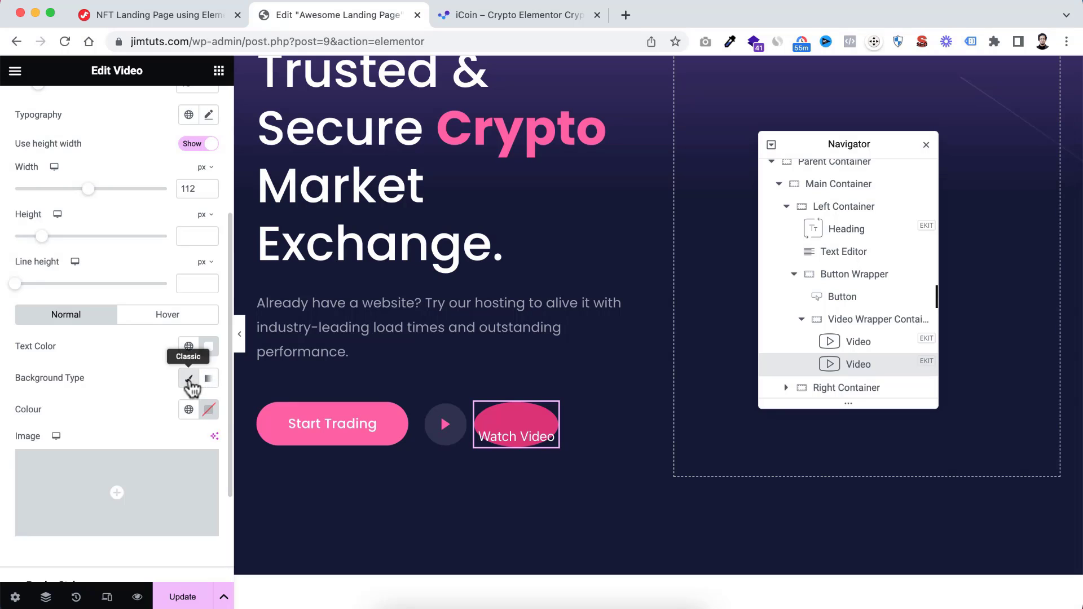
click(209, 413)
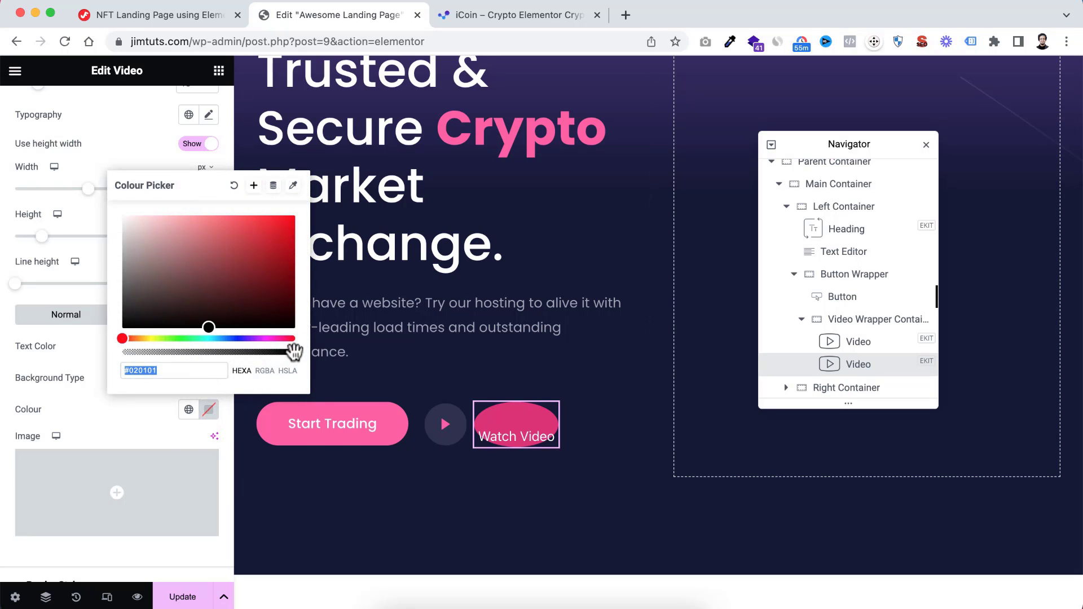
drag(294, 354, 111, 356)
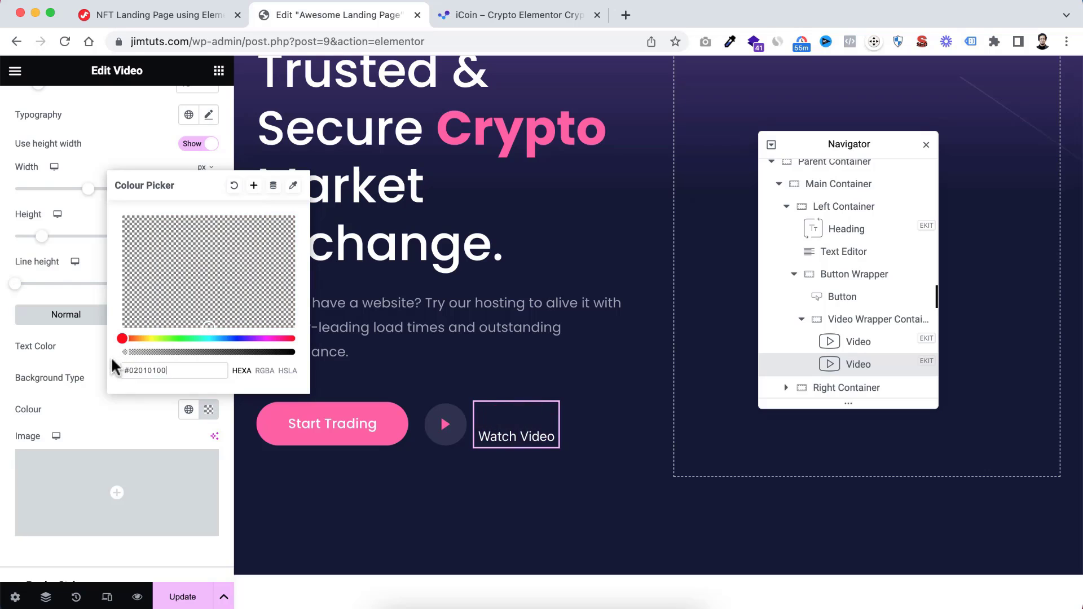
click(115, 434)
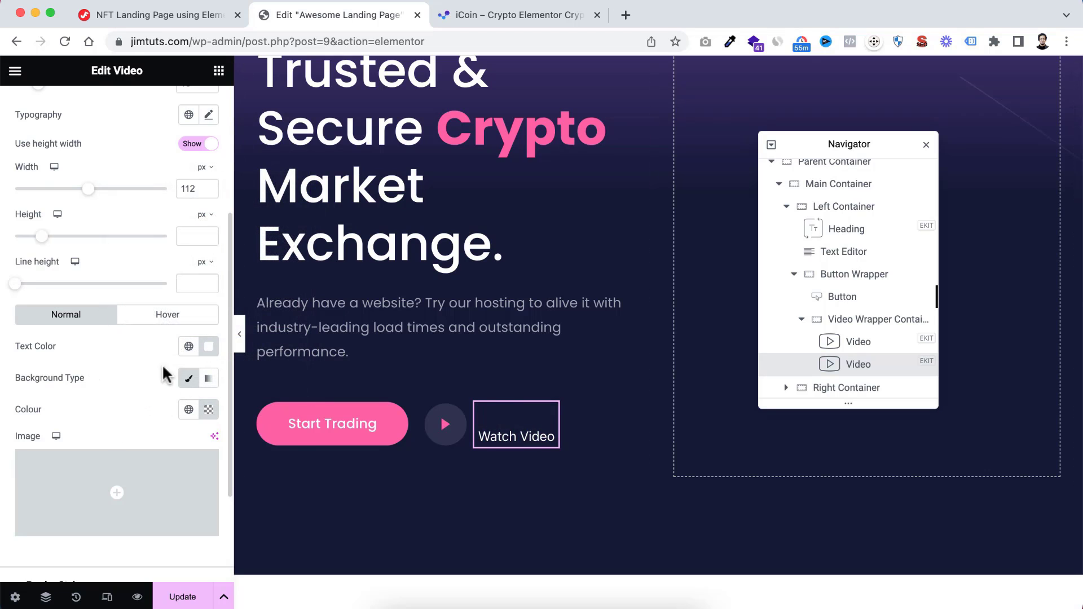
Apply the global Pink colour to the Watch Video button's normal text and show its hover-state settings
click(189, 347)
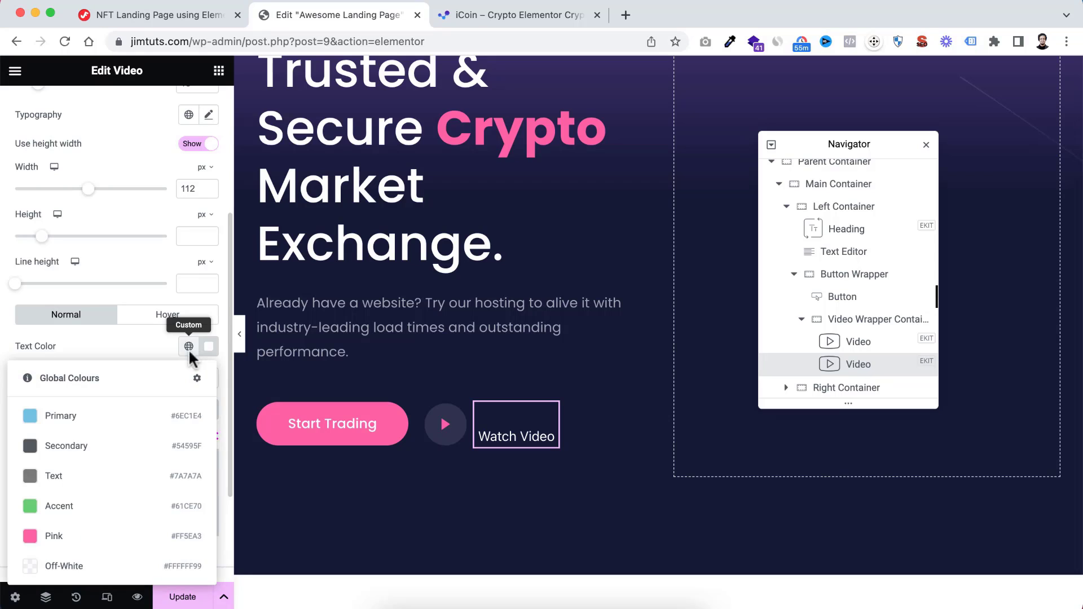
click(113, 539)
scroll(113, 535, down, 1)
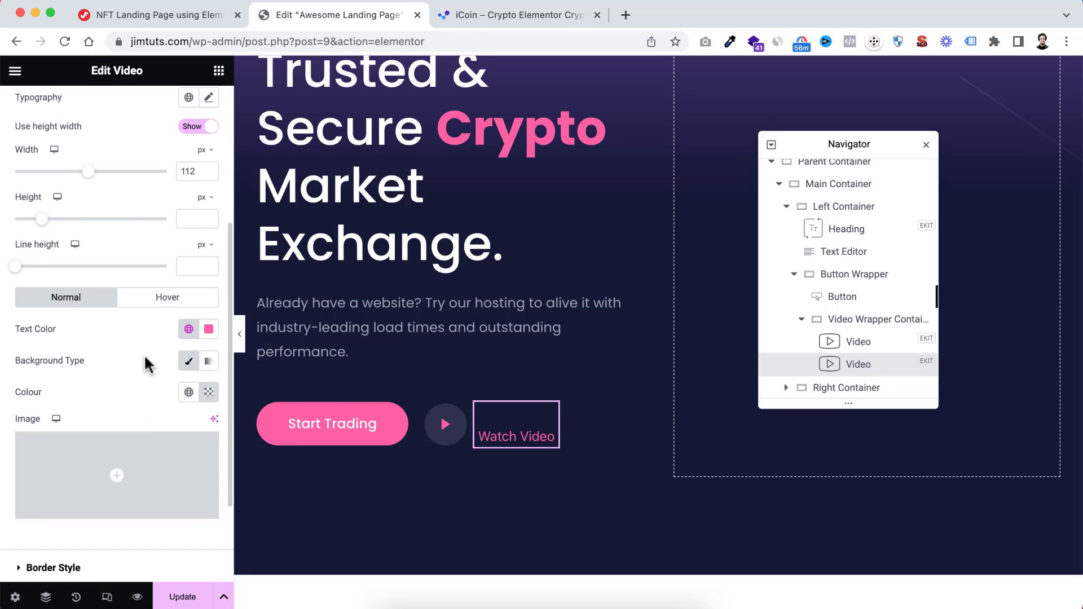
click(164, 297)
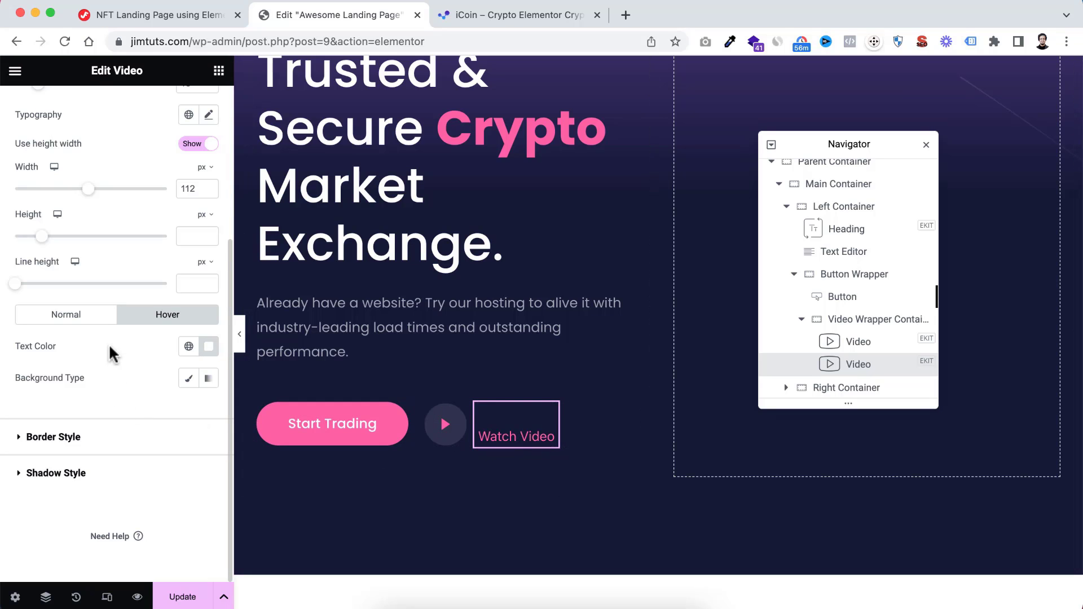
Underline the Watch Video button's text and set its typography line height to 1 em
scroll(110, 347, up, 5)
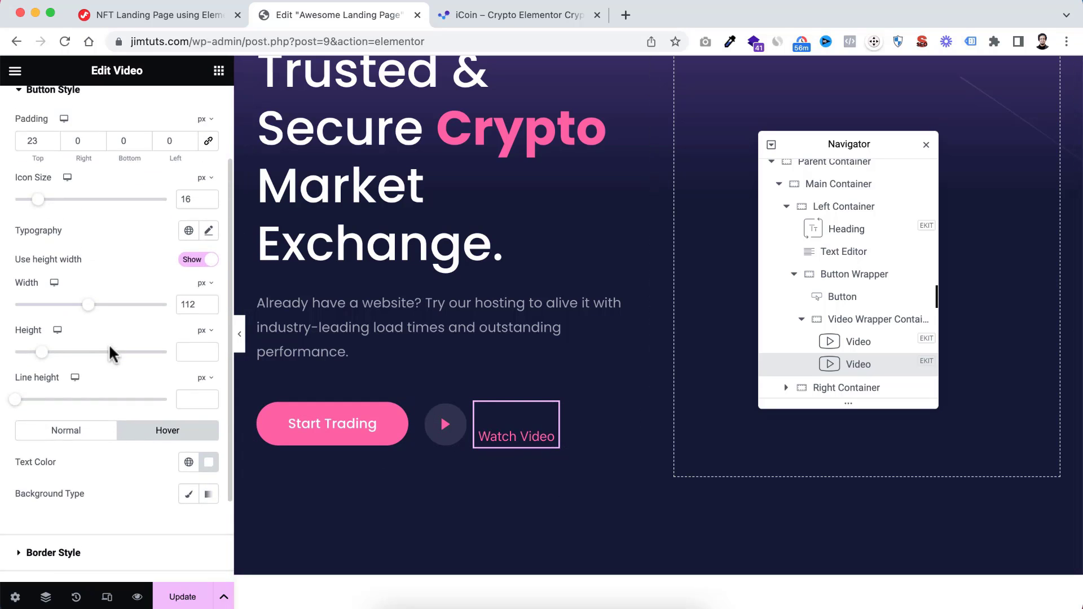
click(208, 337)
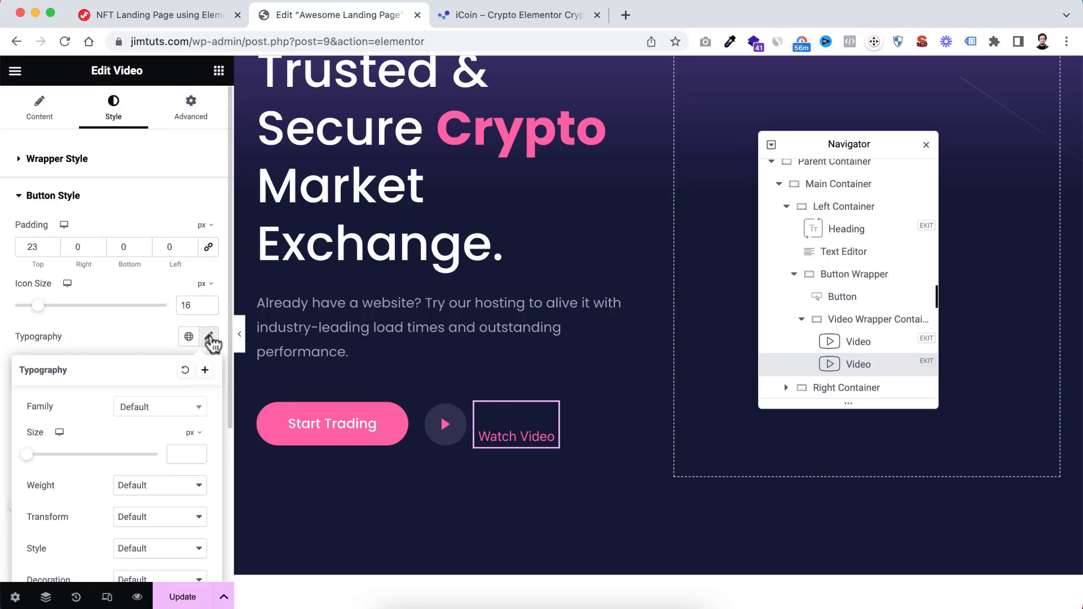
scroll(115, 420, down, 3)
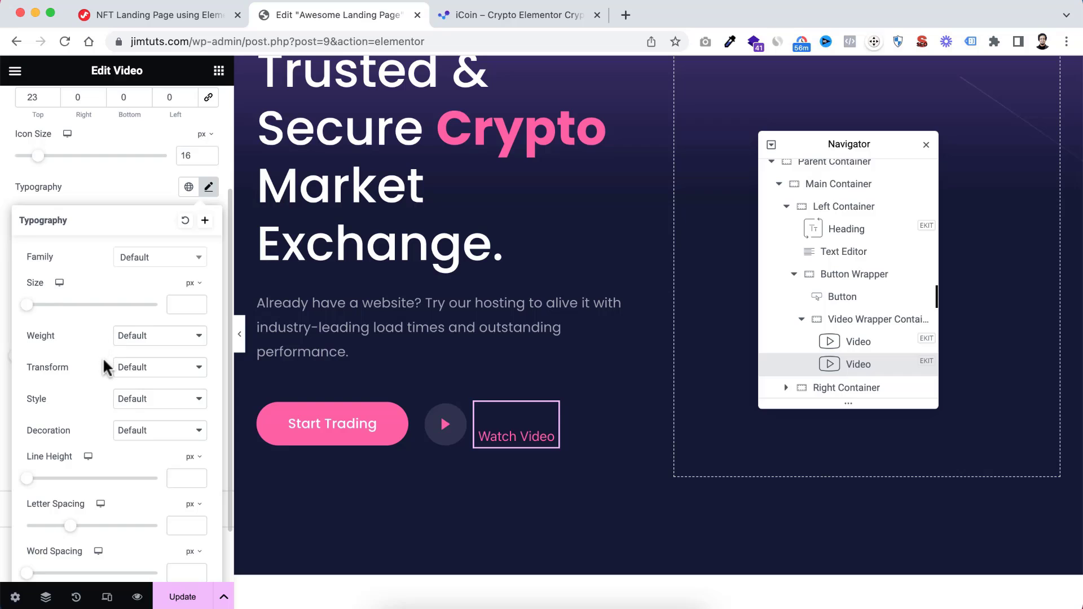
click(128, 432)
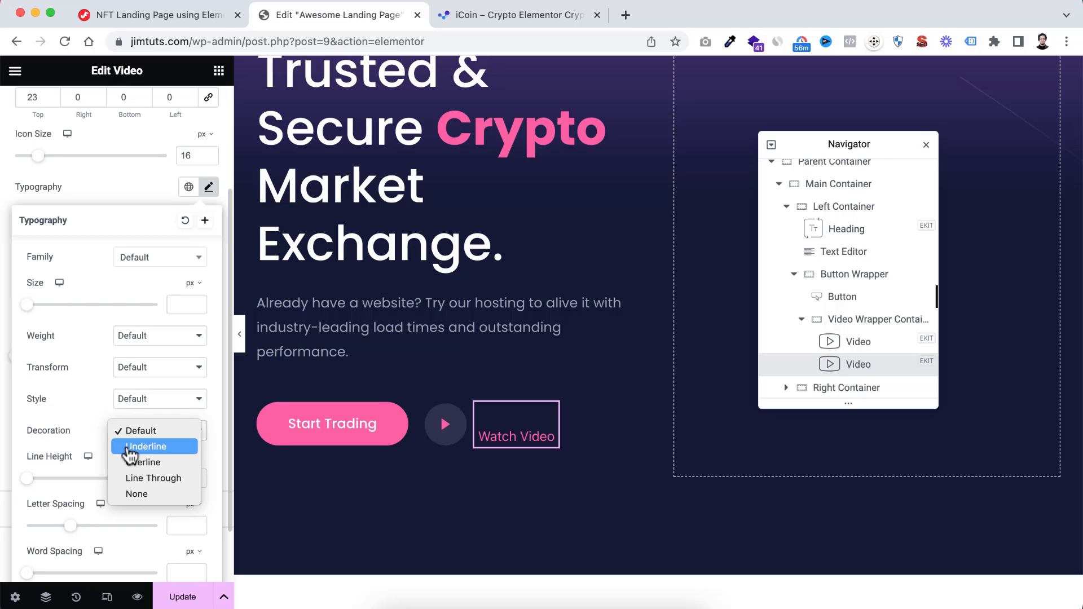
click(144, 446)
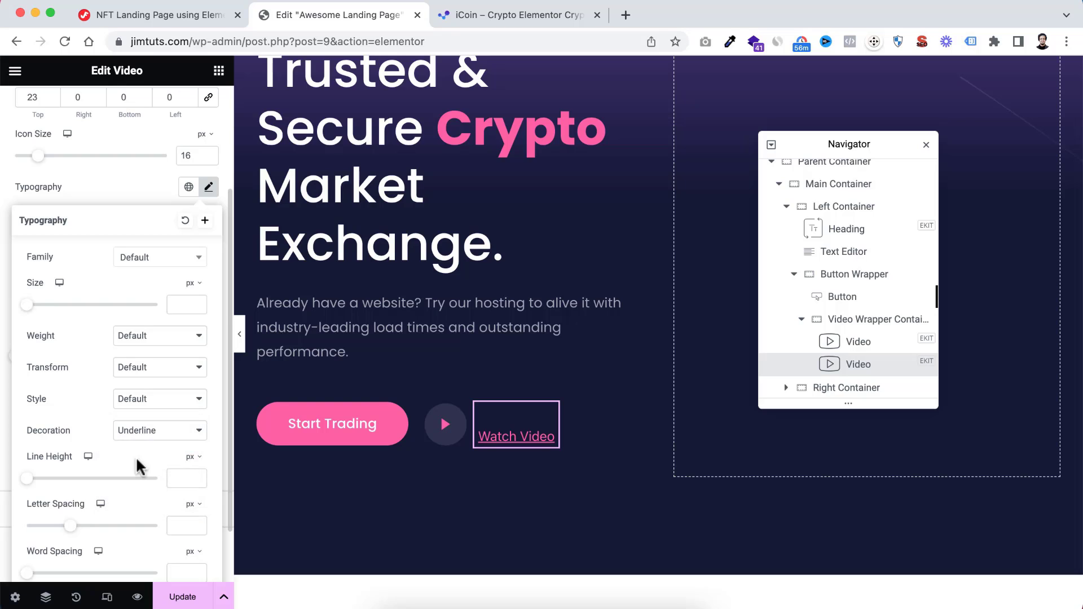
click(193, 458)
click(188, 481)
click(179, 478)
text(1)
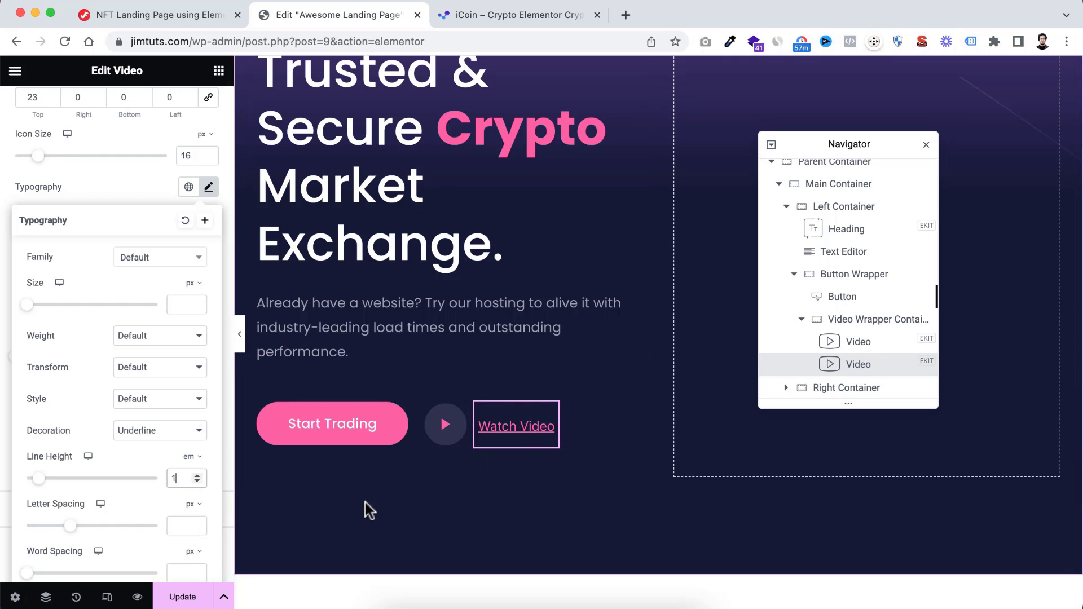
Preview the hero section without the editing panel and test the video popups of the play button and the Watch Video link
click(242, 338)
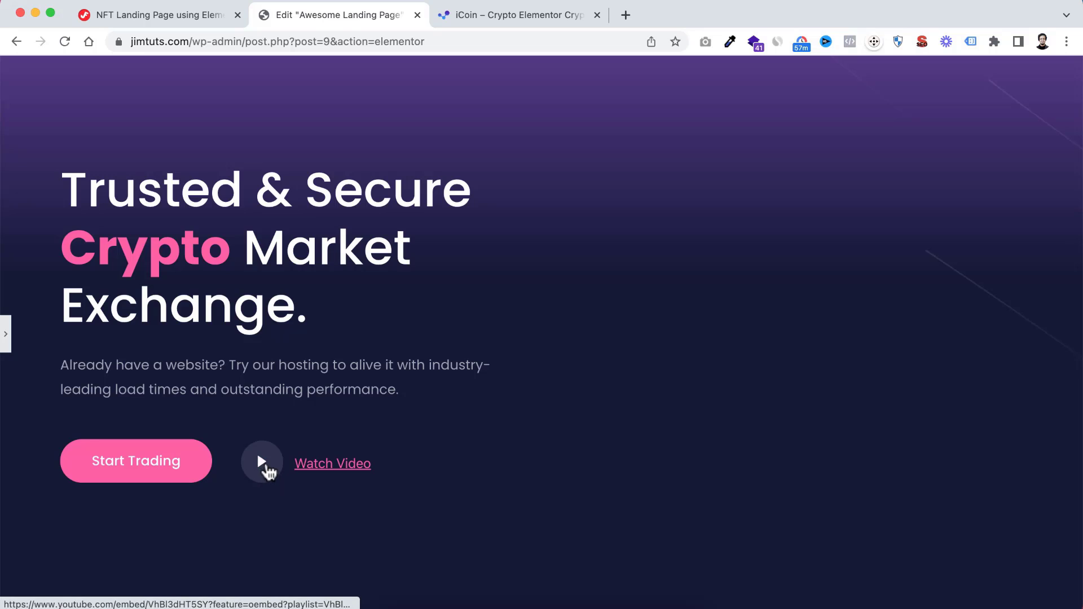
click(264, 467)
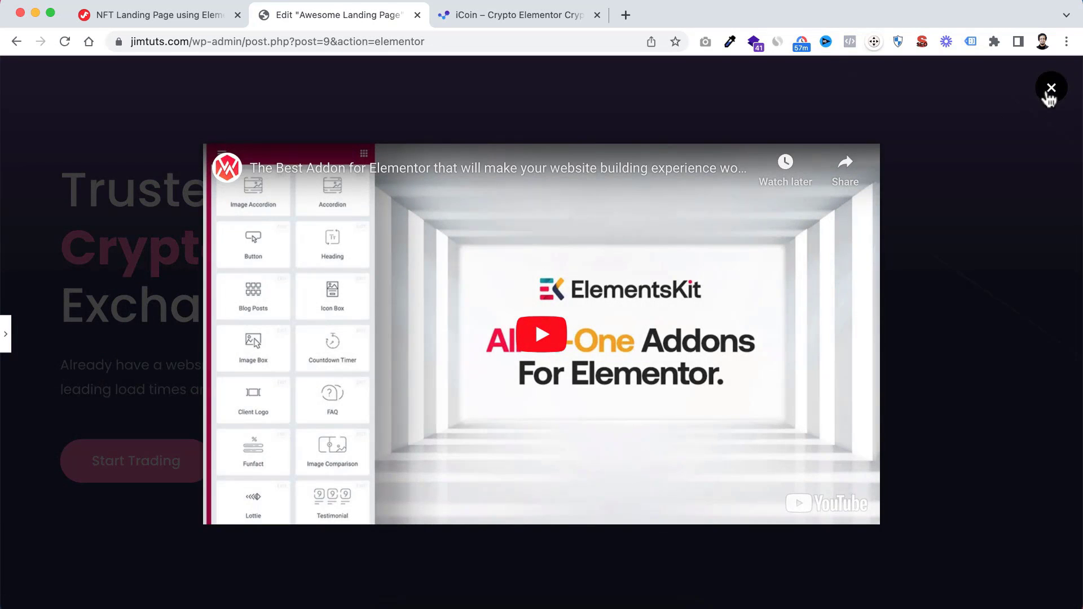
click(1050, 90)
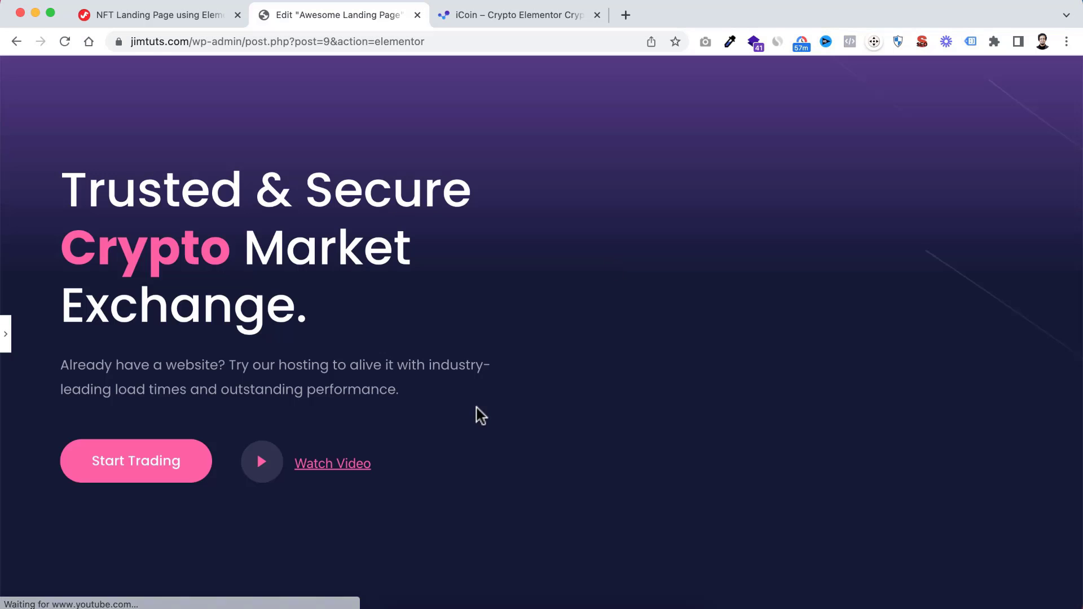
click(333, 469)
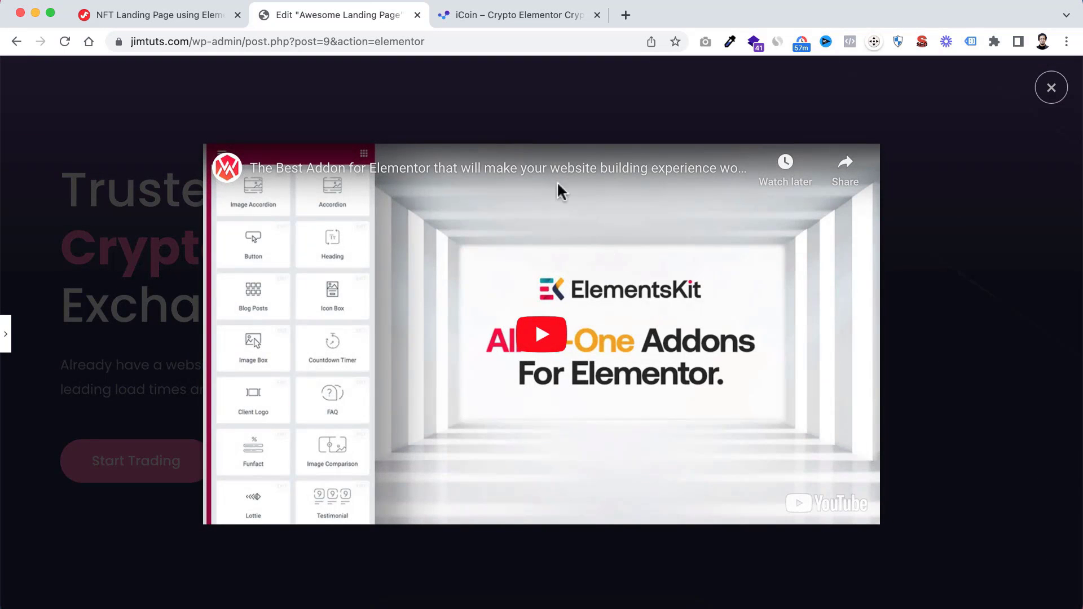
click(1052, 87)
Restore the editing panel and save the updated landing page
click(7, 335)
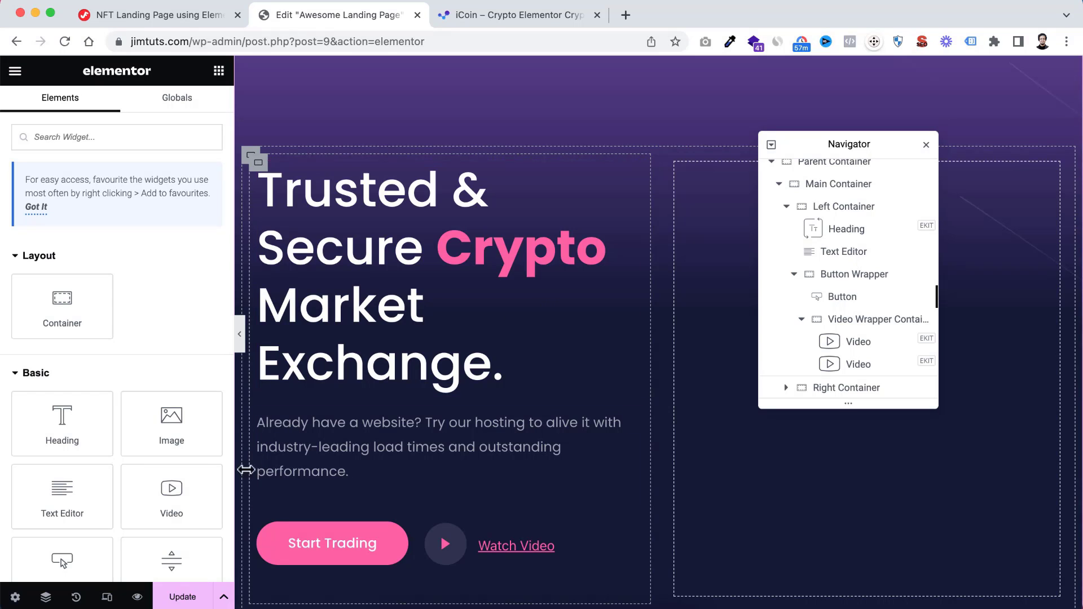
click(186, 598)
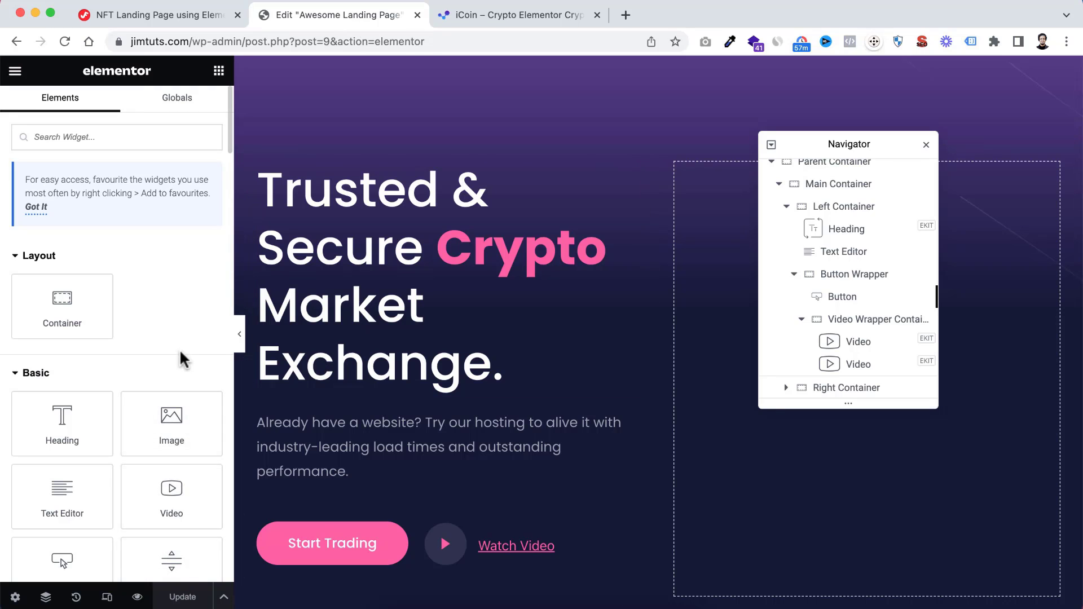
Close the Navigator and add an ElementsKit Heading widget below the trading and video buttons in the hero's left container
click(925, 145)
scroll(400, 406, down, 4)
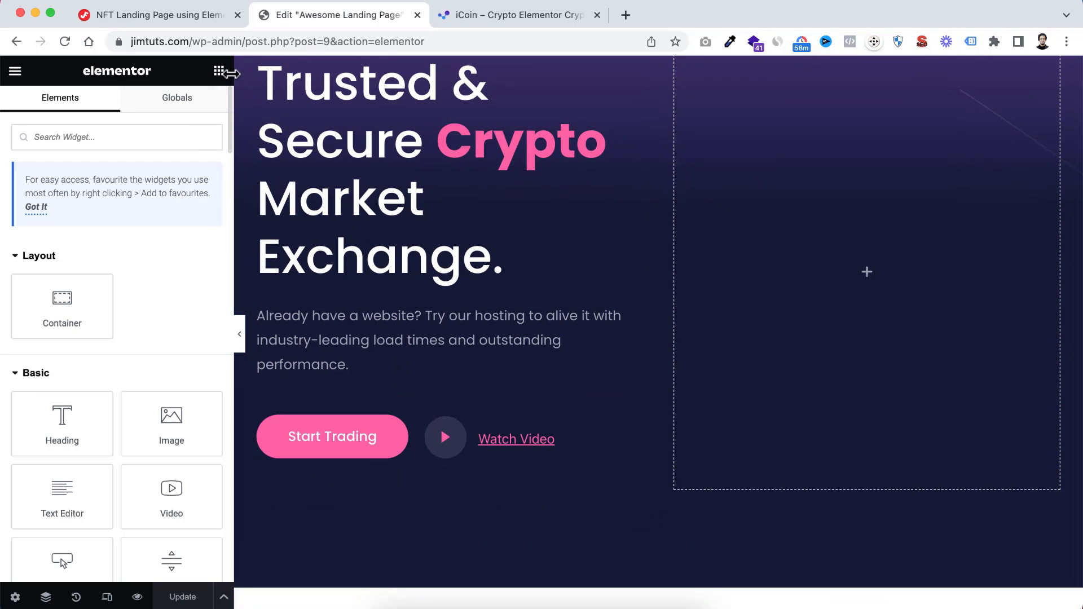
scroll(98, 398, down, 3)
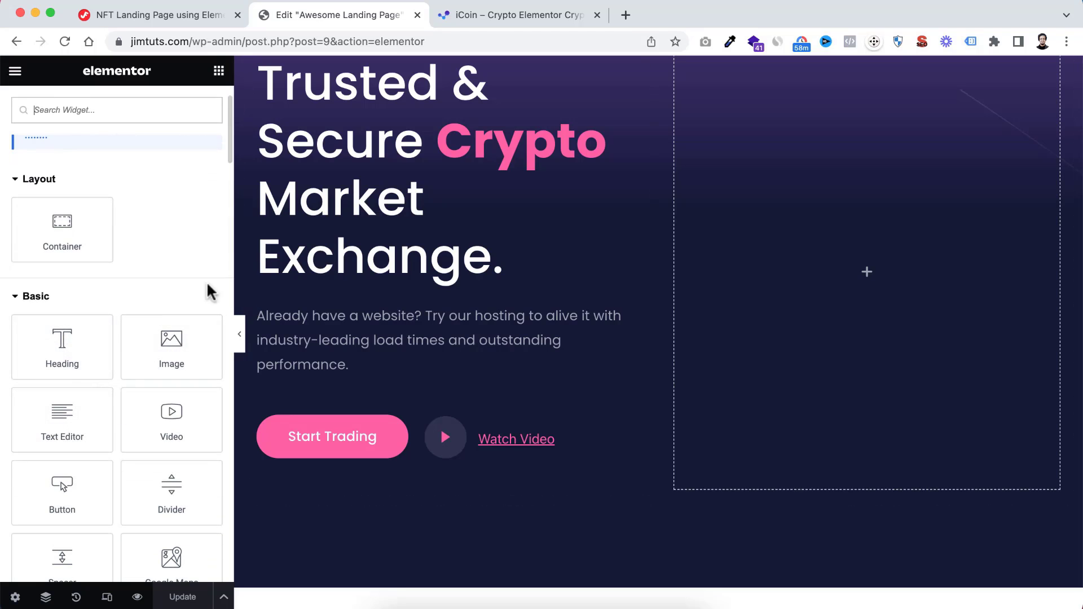
scroll(167, 226, up, 3)
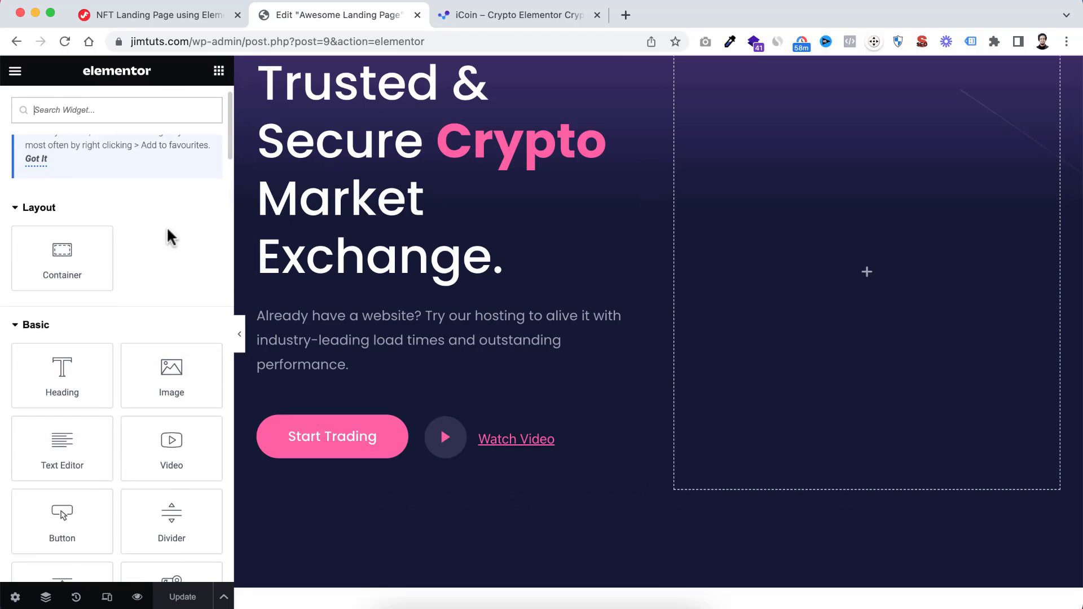
click(108, 140)
text(headin)
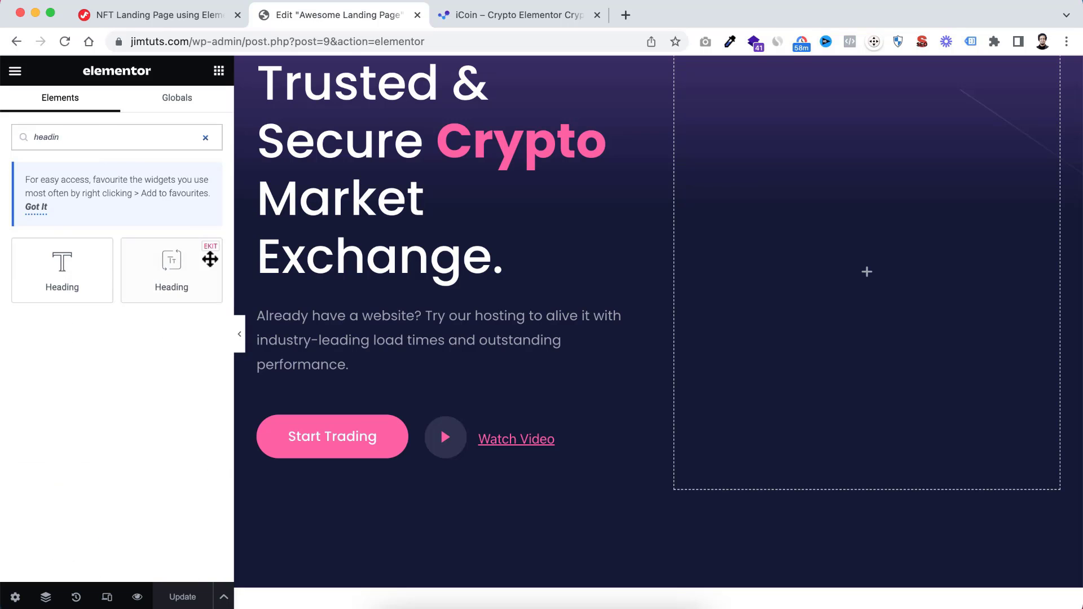
drag(210, 260, 337, 484)
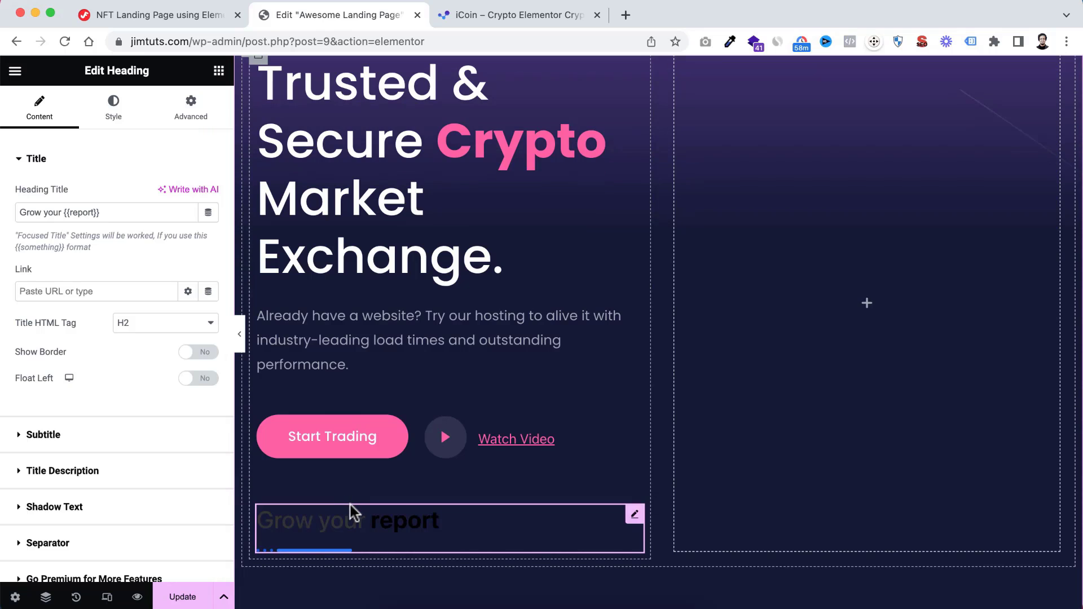
Turn off the new heading's separator and set its title to "A+ Rating"
scroll(351, 502, down, 2)
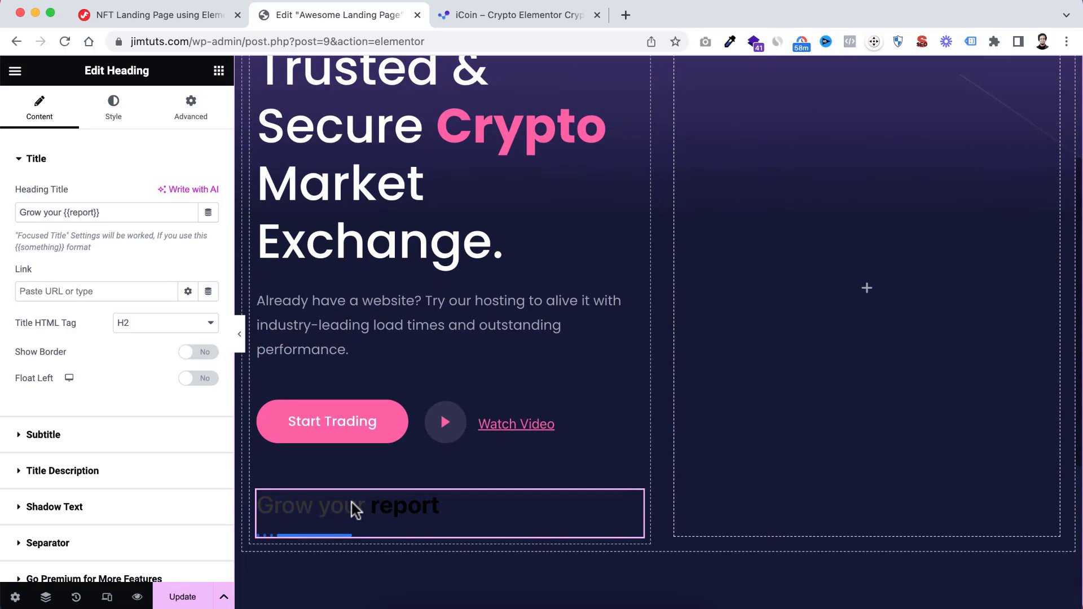
scroll(79, 474, down, 3)
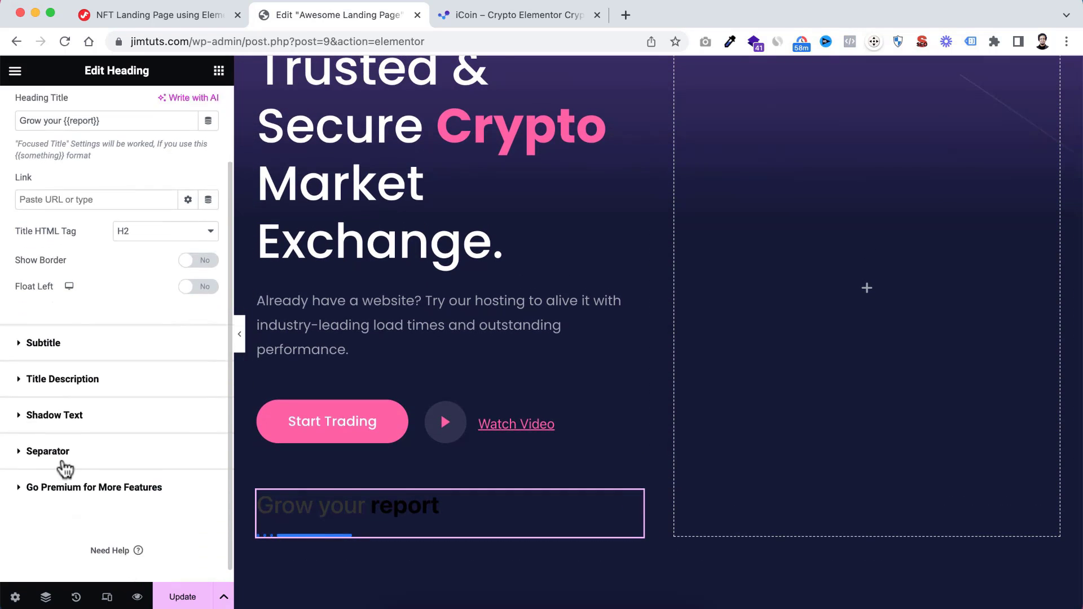
click(24, 444)
click(186, 337)
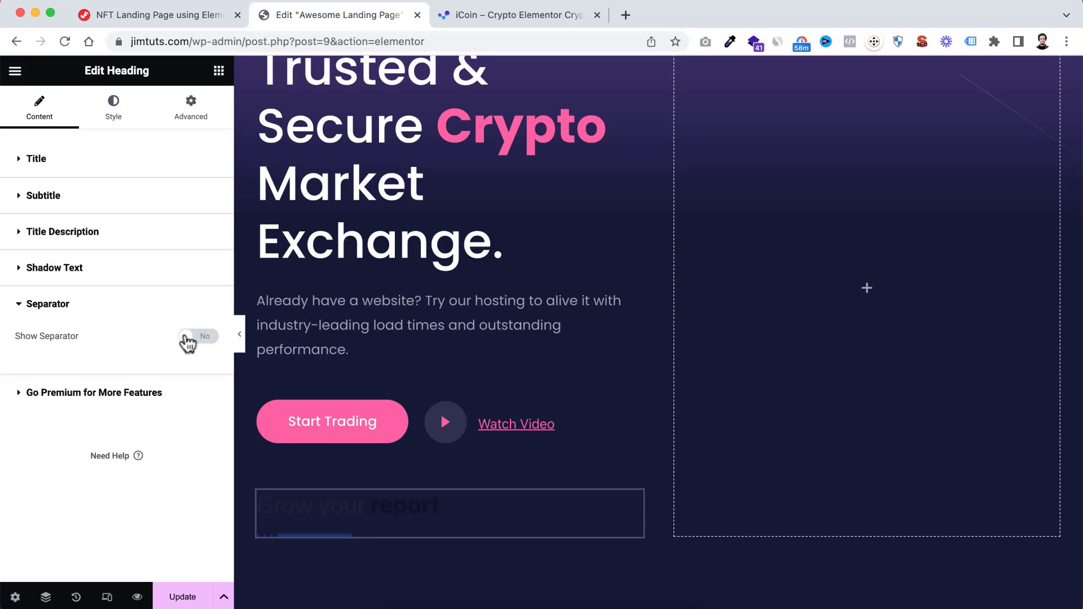
click(76, 169)
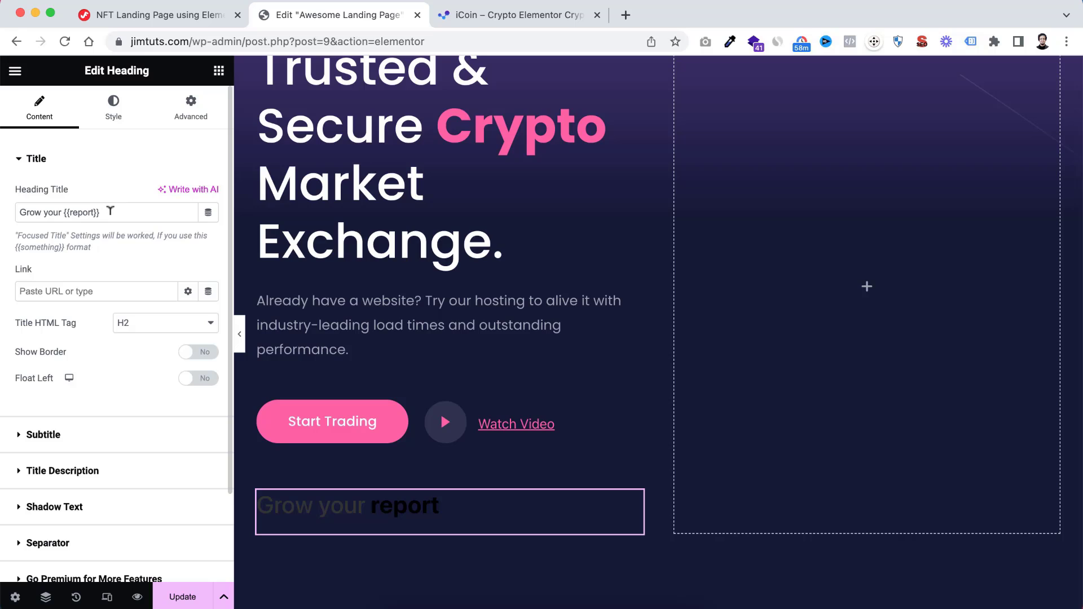
drag(110, 210, 3, 222)
text(A)
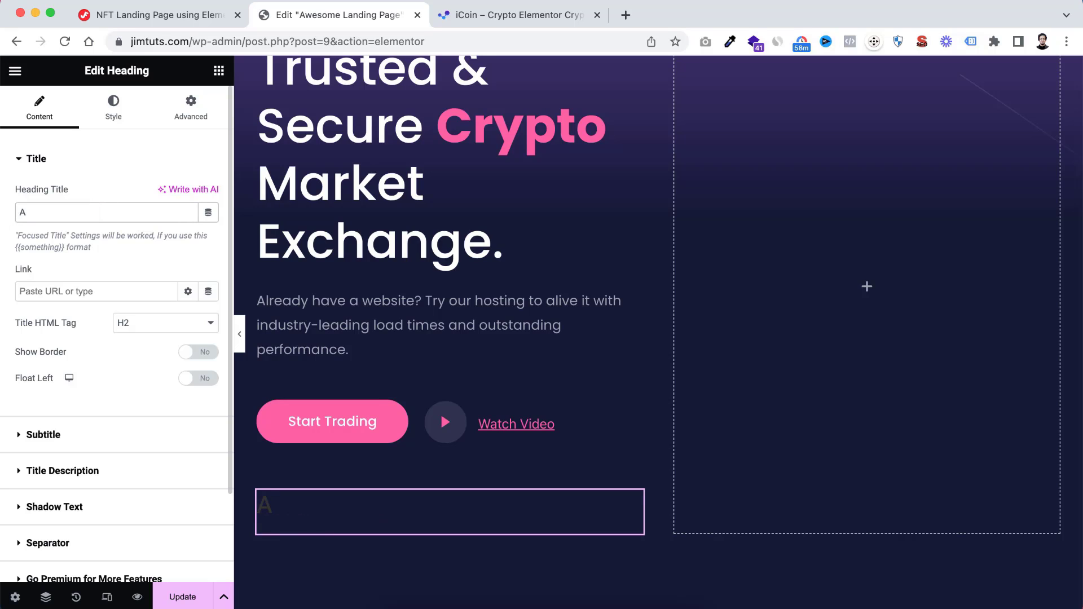
text(+ Rating)
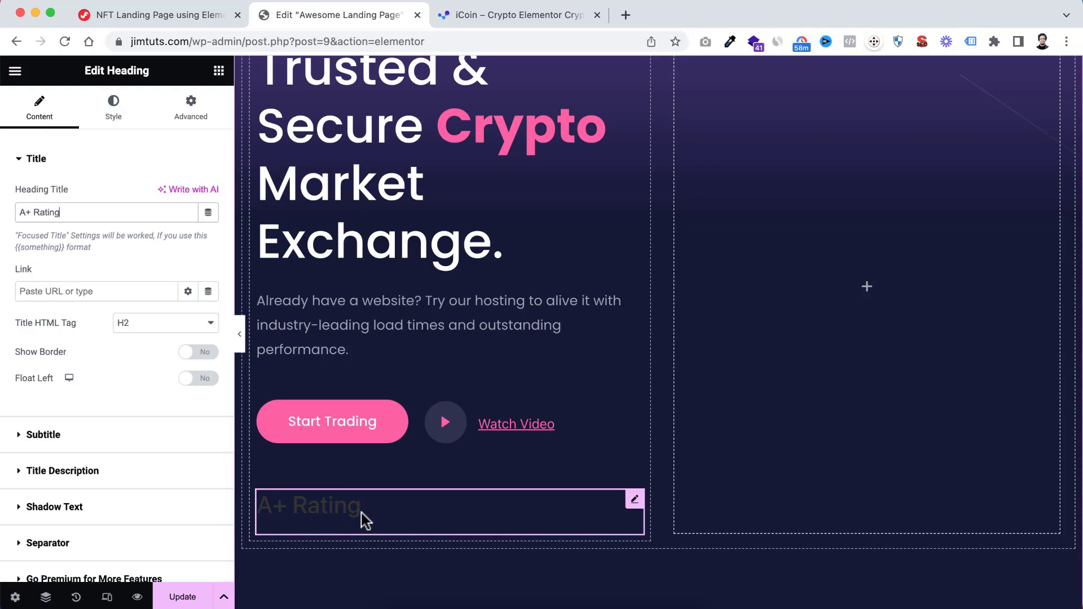
Copy the hero heading and paste its style onto the A+ Rating heading
scroll(363, 519, down, 2)
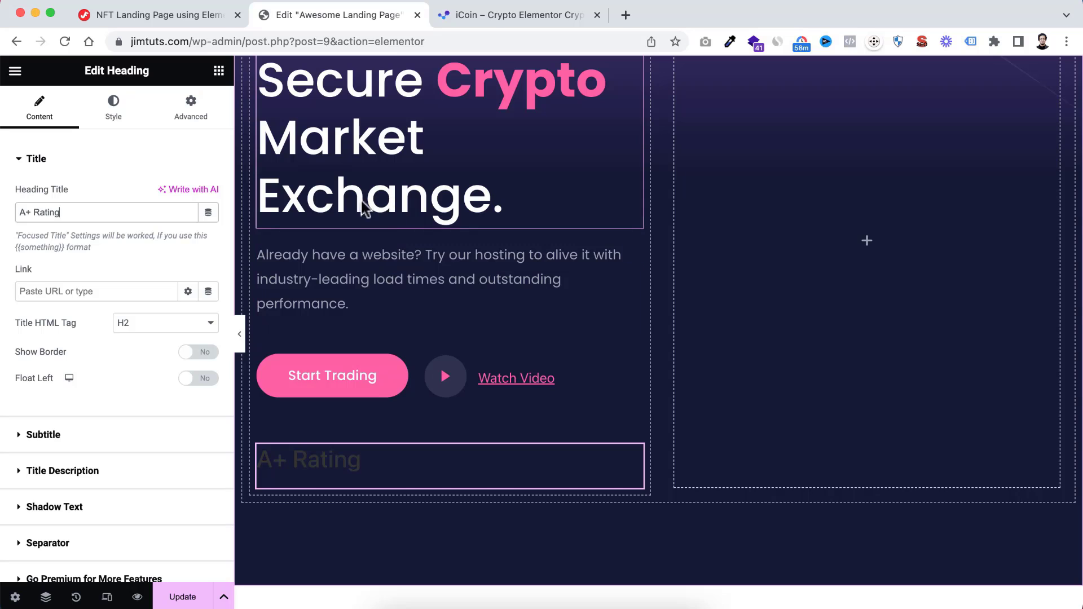
scroll(366, 203, up, 3)
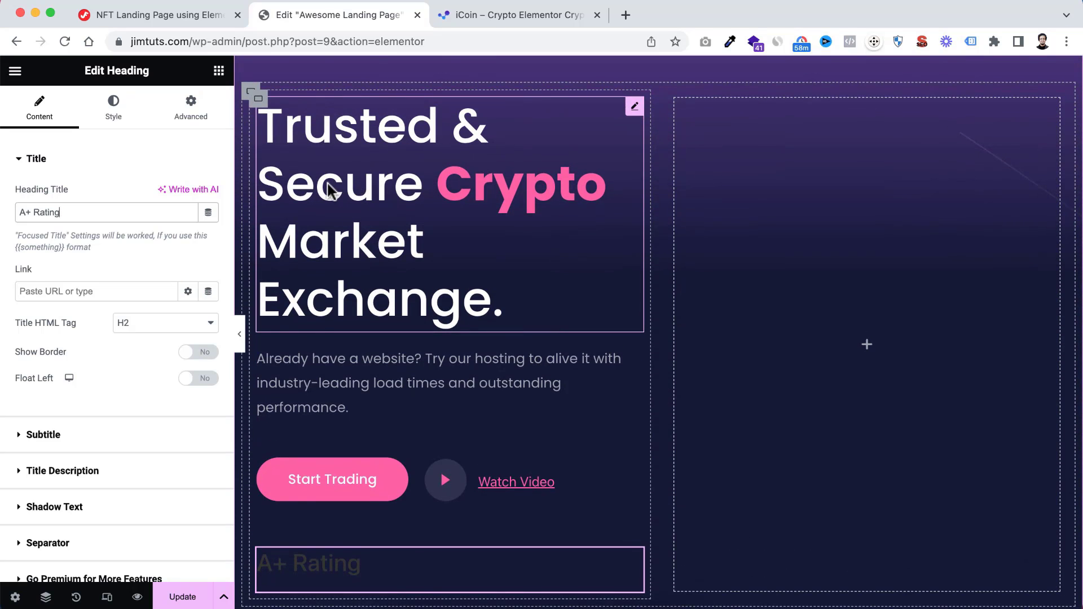
right_click(329, 189)
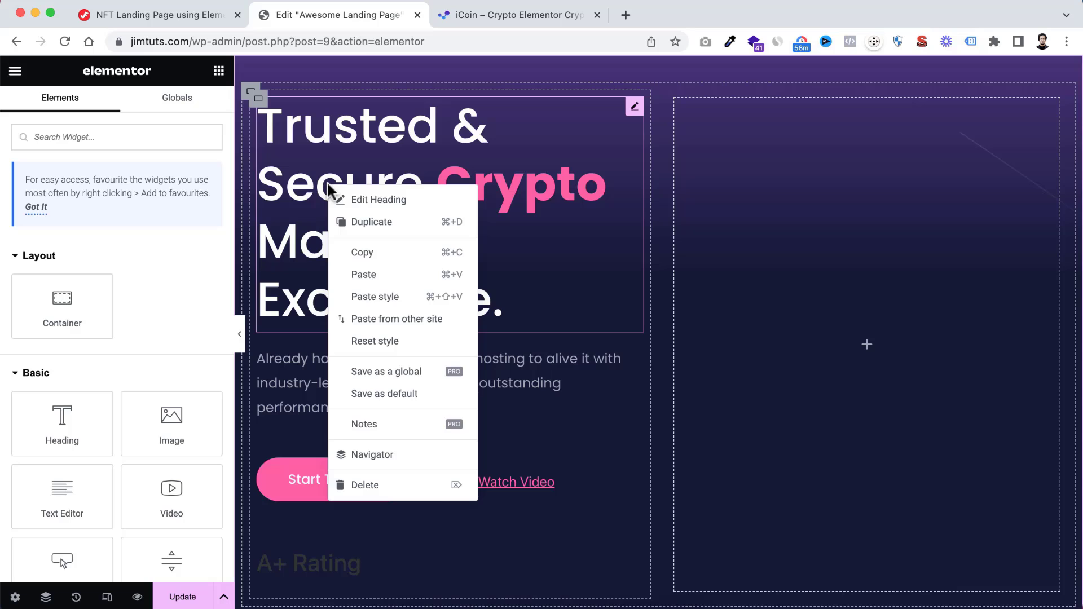
click(370, 260)
scroll(363, 330, down, 3)
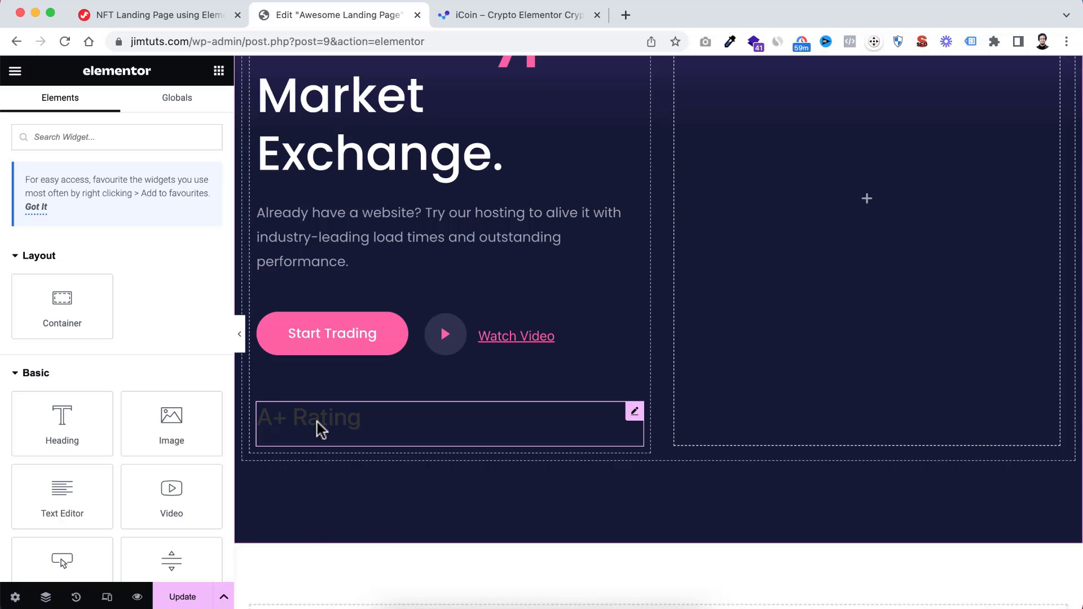
right_click(320, 429)
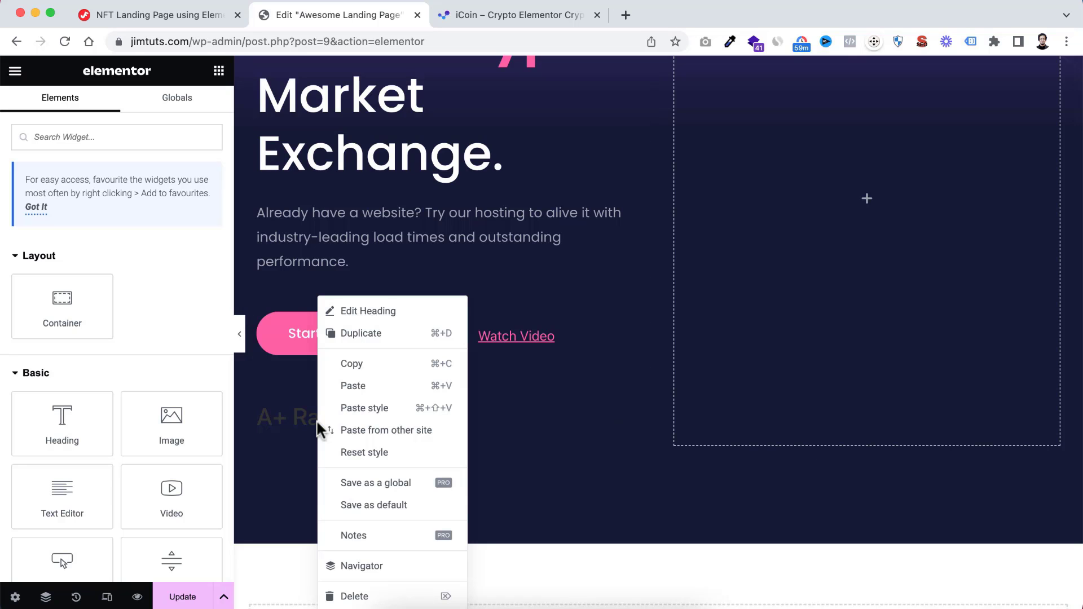
click(368, 410)
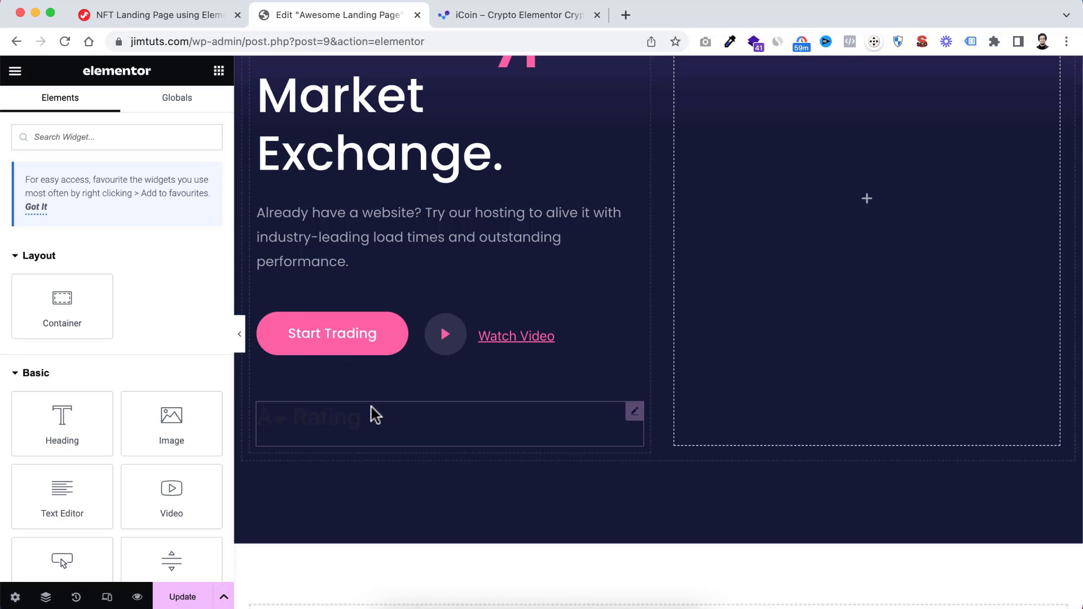
scroll(367, 434, up, 3)
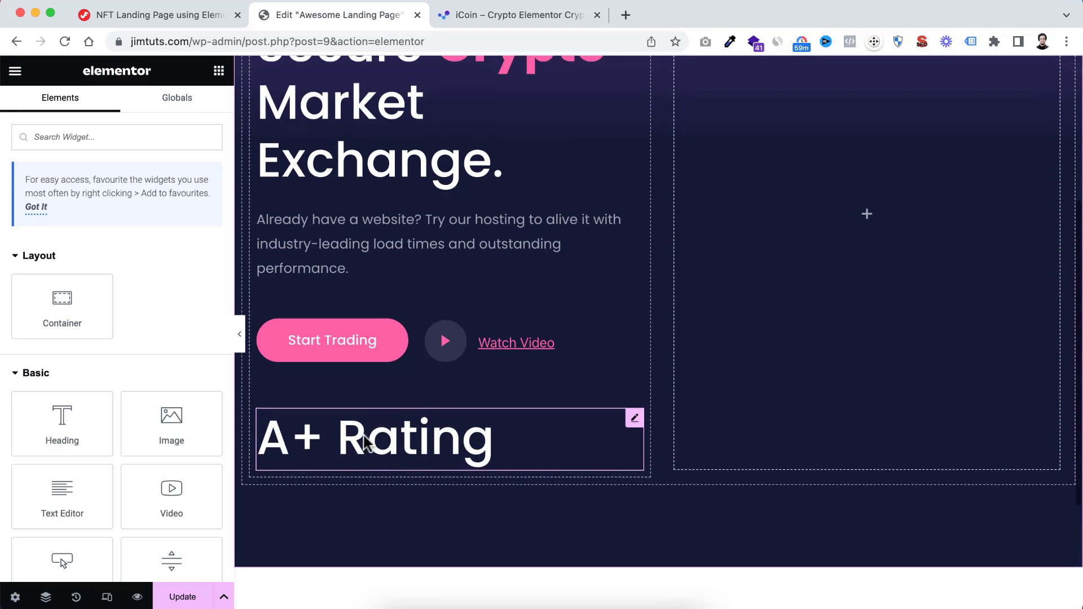
Set the A+ Rating heading's title typography to size 70 px and line height 0.6 em
scroll(374, 295, down, 2)
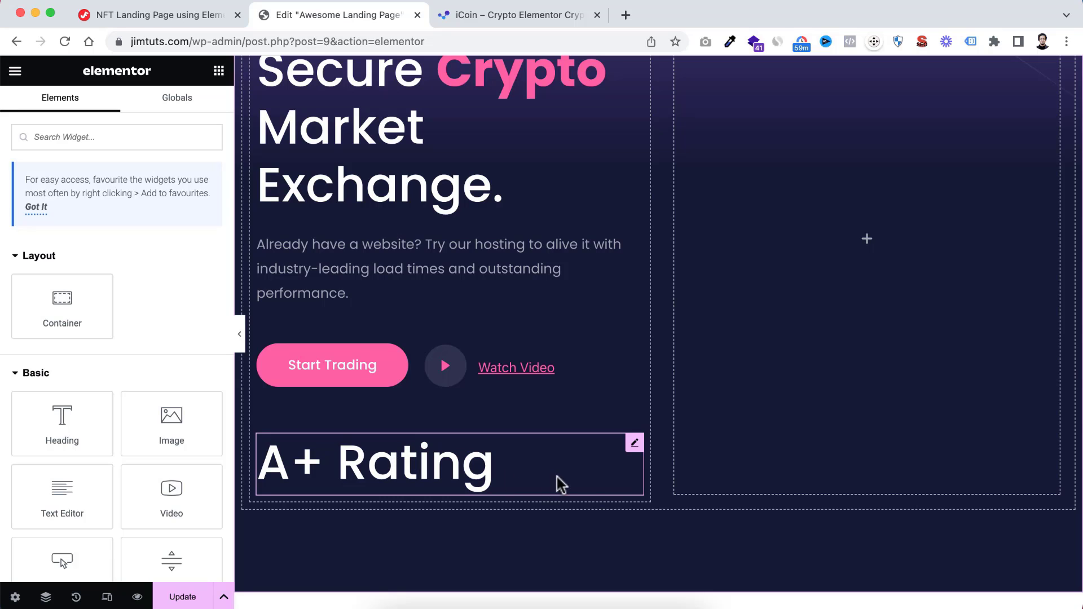
click(607, 460)
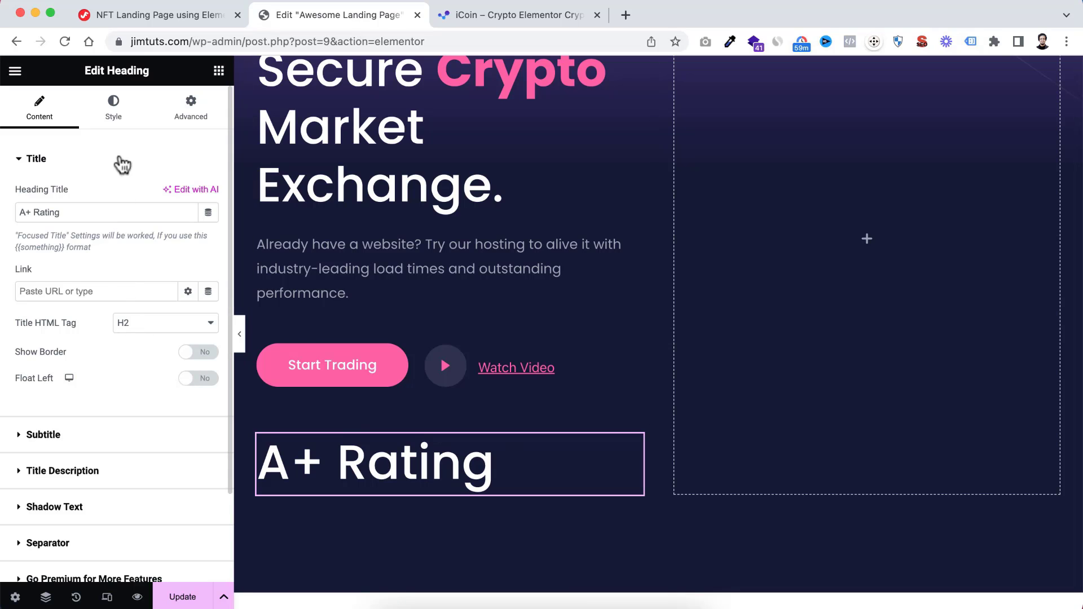
click(125, 111)
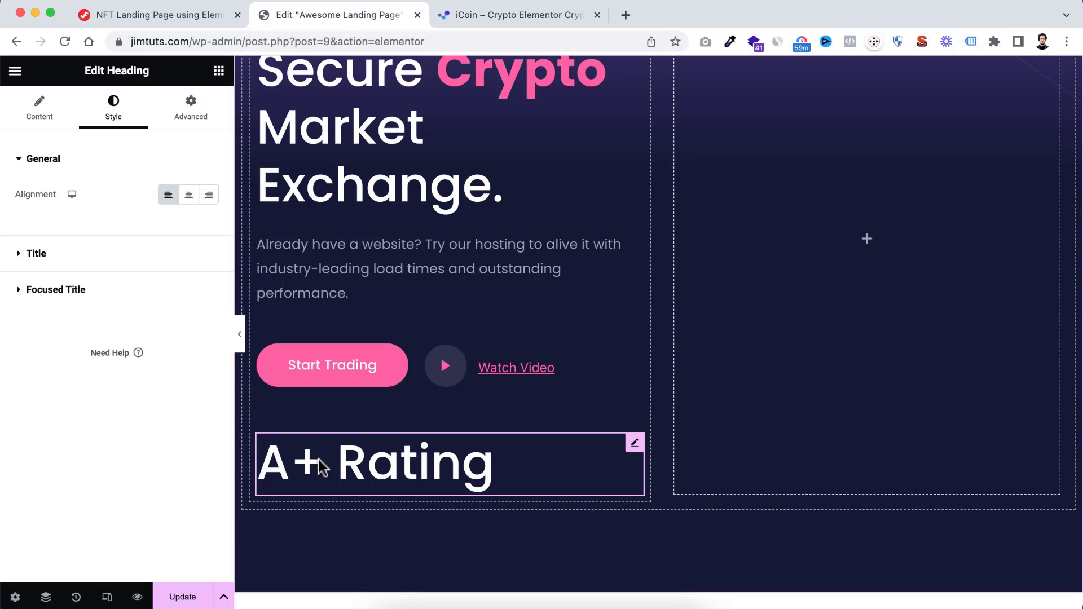
click(34, 253)
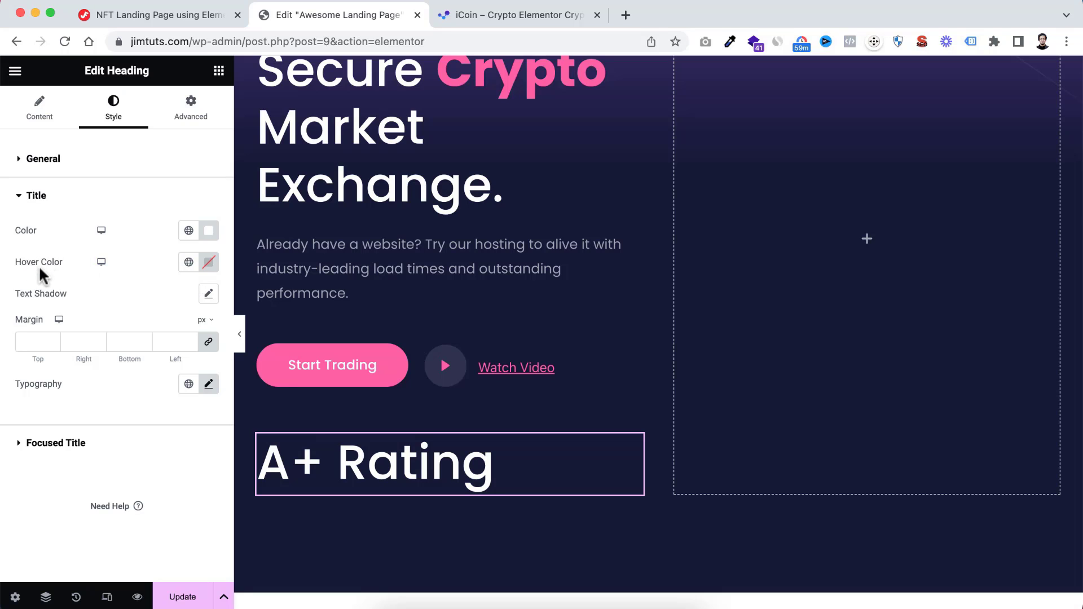
click(208, 384)
scroll(182, 396, down, 5)
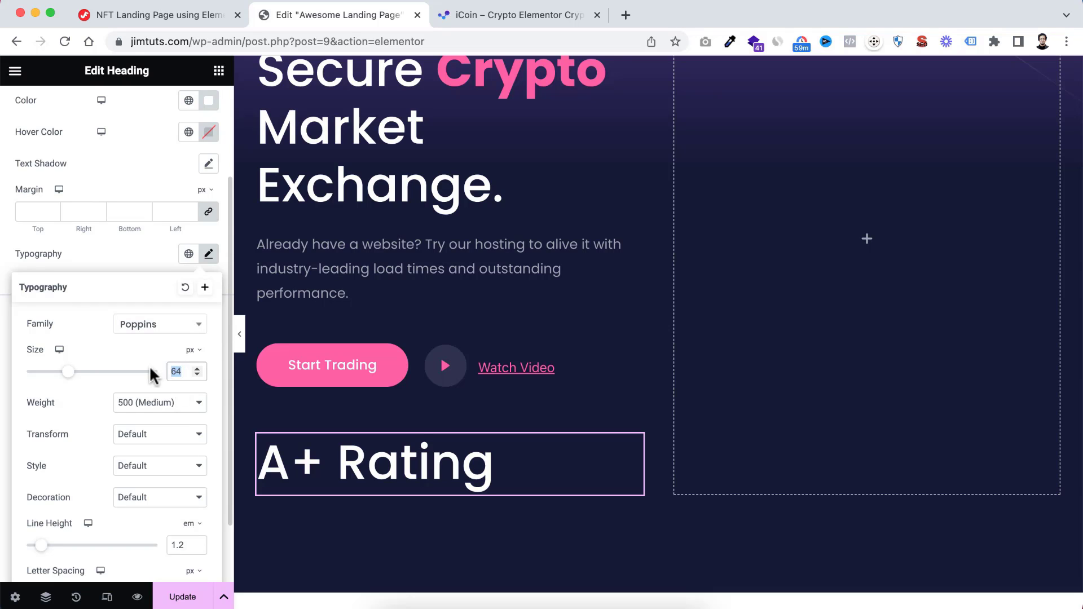
text(70)
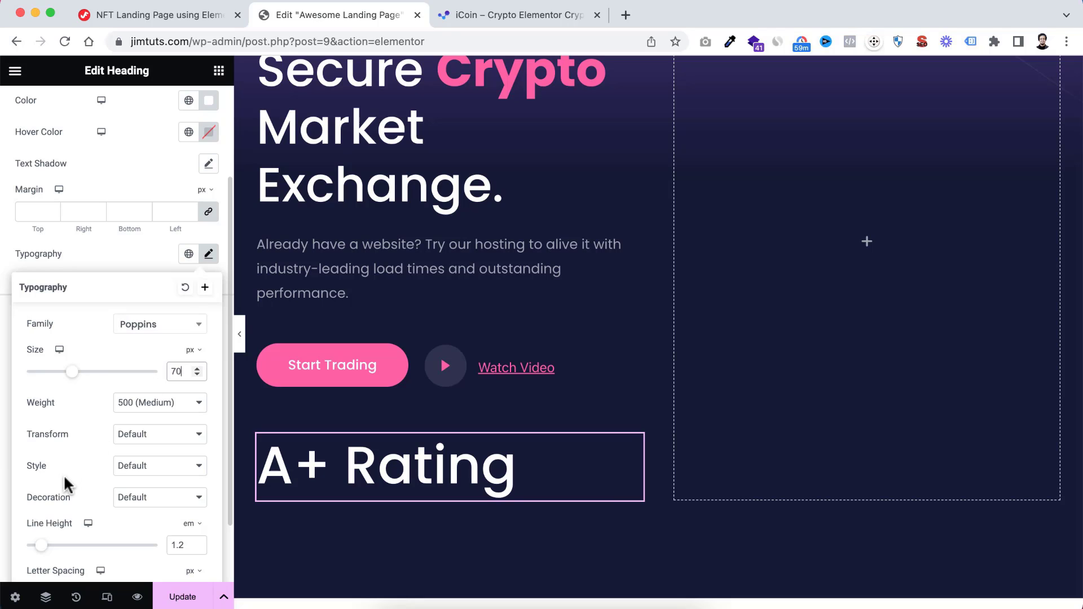
scroll(99, 438, down, 3)
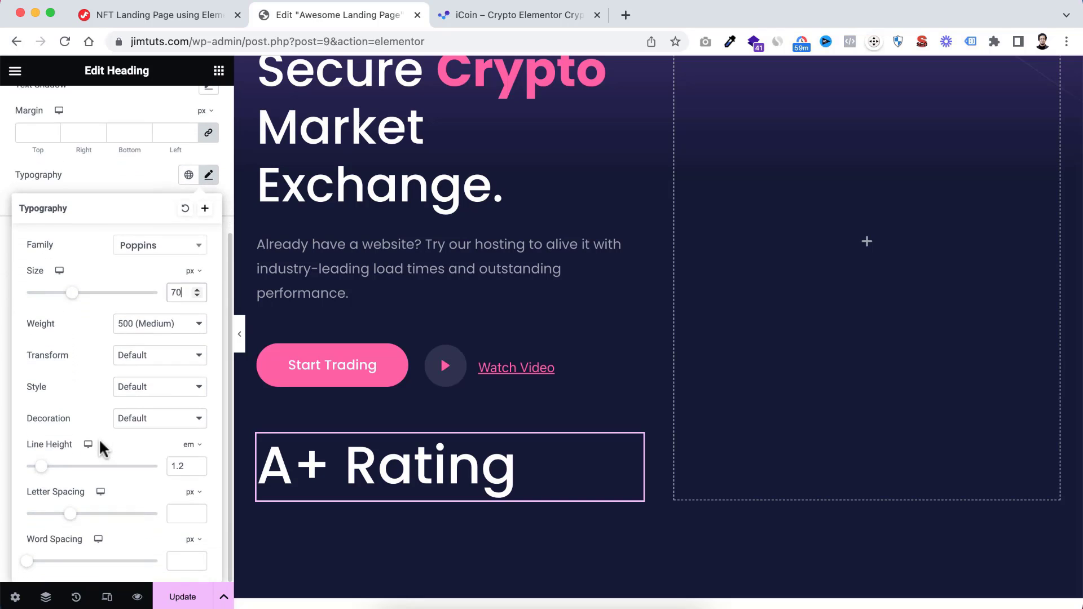
double_click(187, 462)
text(0.6)
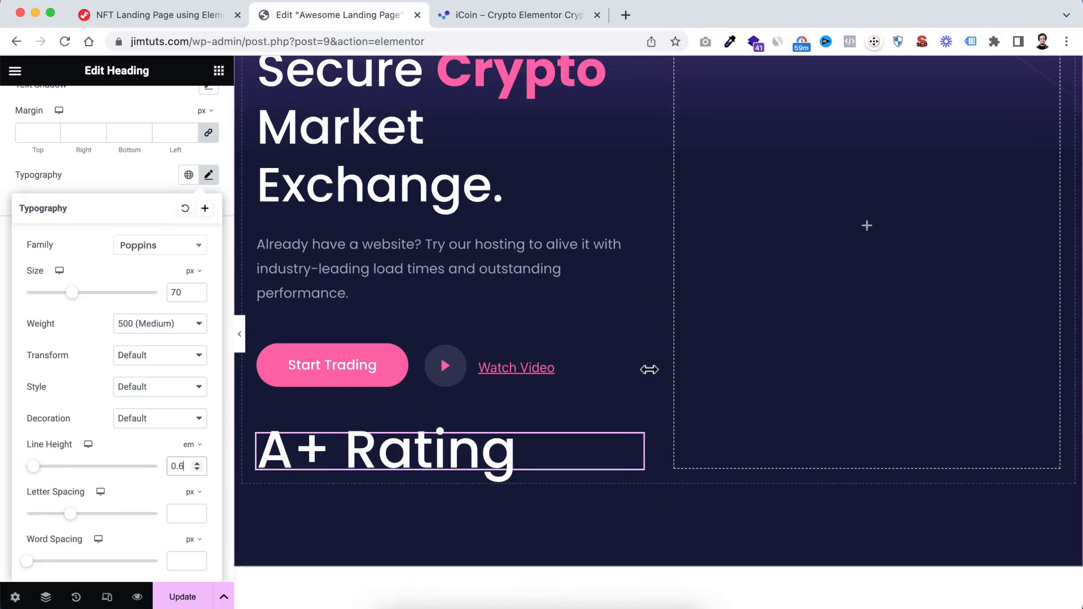
Set the font weight of the hero heading's focused title, the word "Crypto", to 500 (Medium)
scroll(648, 242, up, 5)
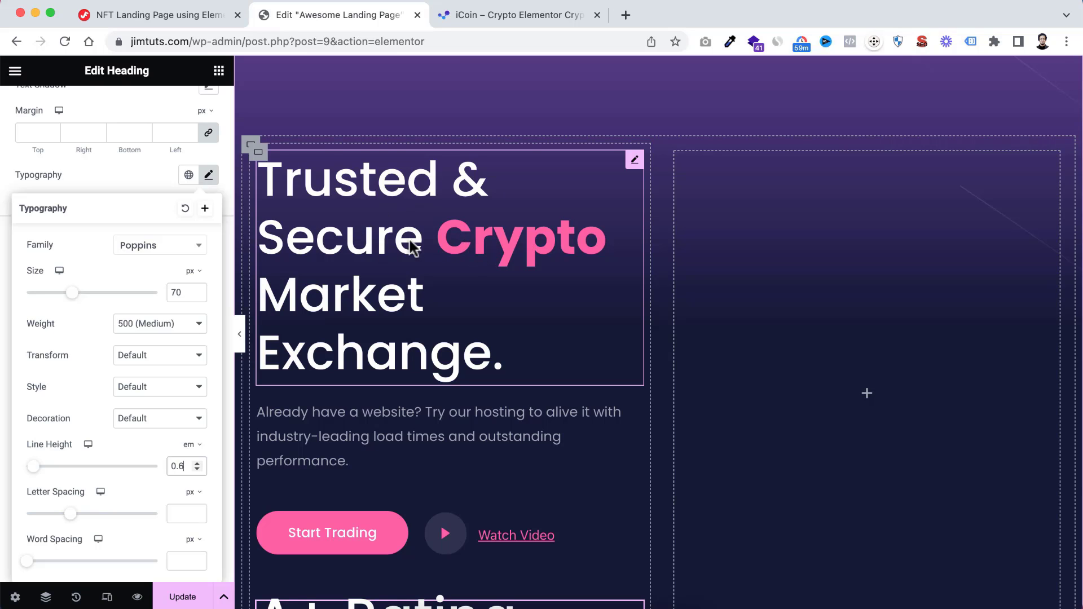
click(367, 242)
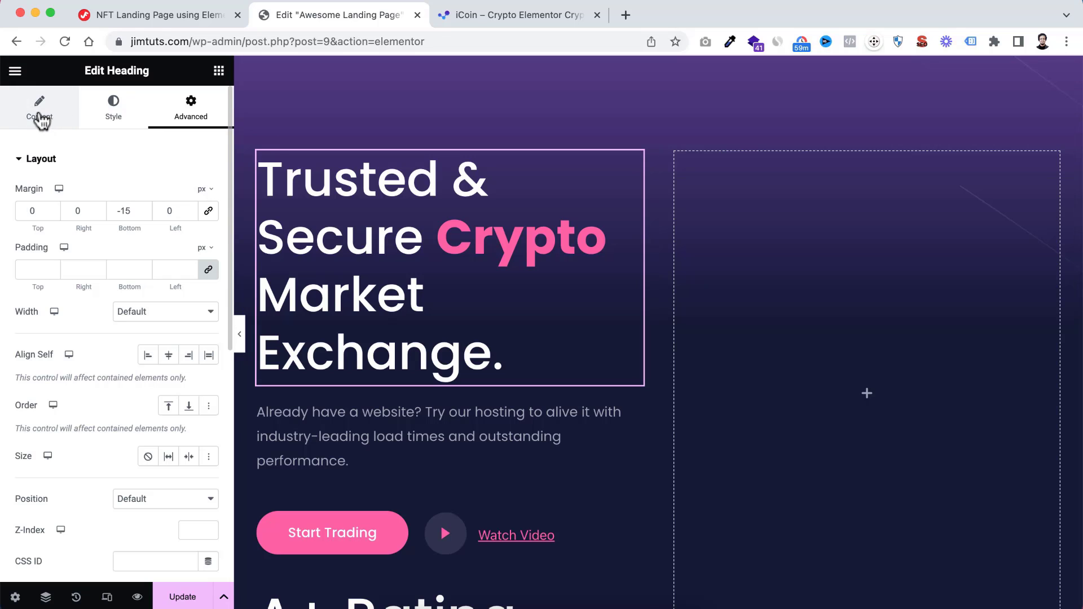
click(106, 117)
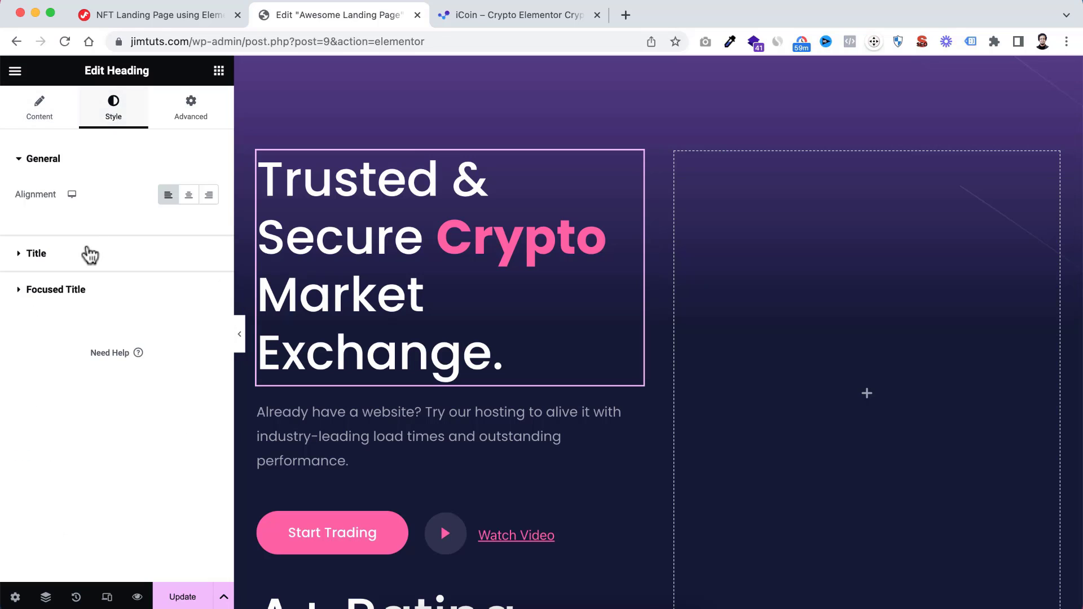
click(57, 290)
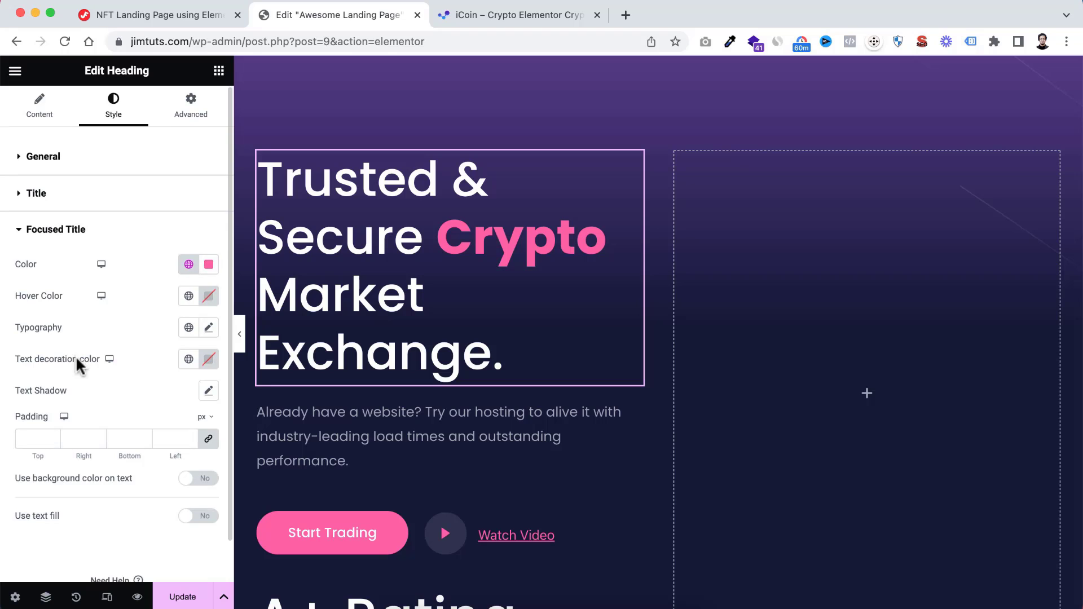
scroll(76, 361, down, 1)
scroll(76, 358, down, 1)
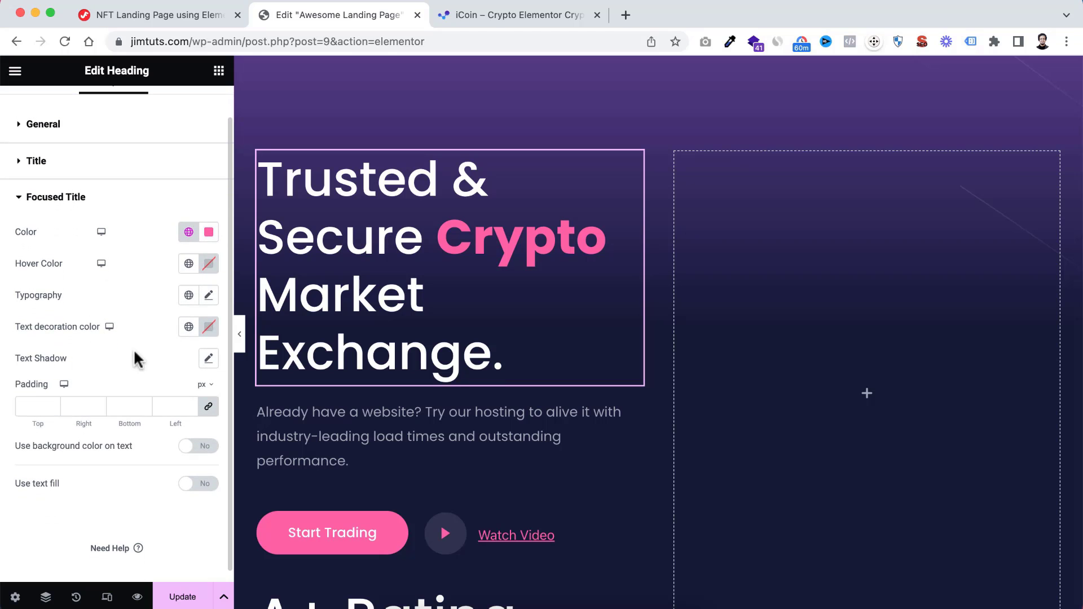
click(210, 298)
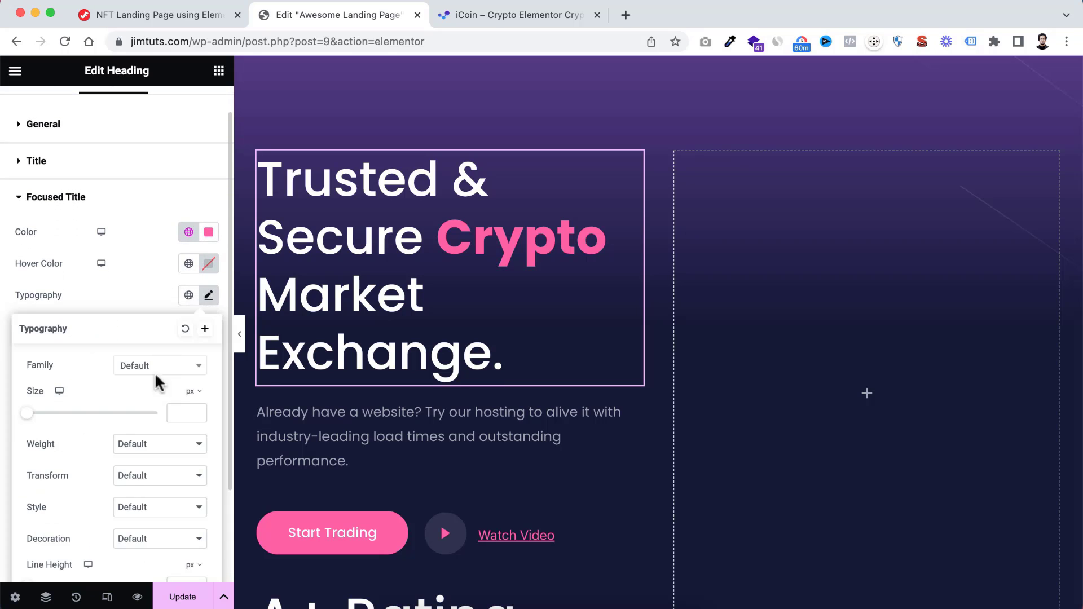
scroll(149, 395, down, 2)
click(141, 373)
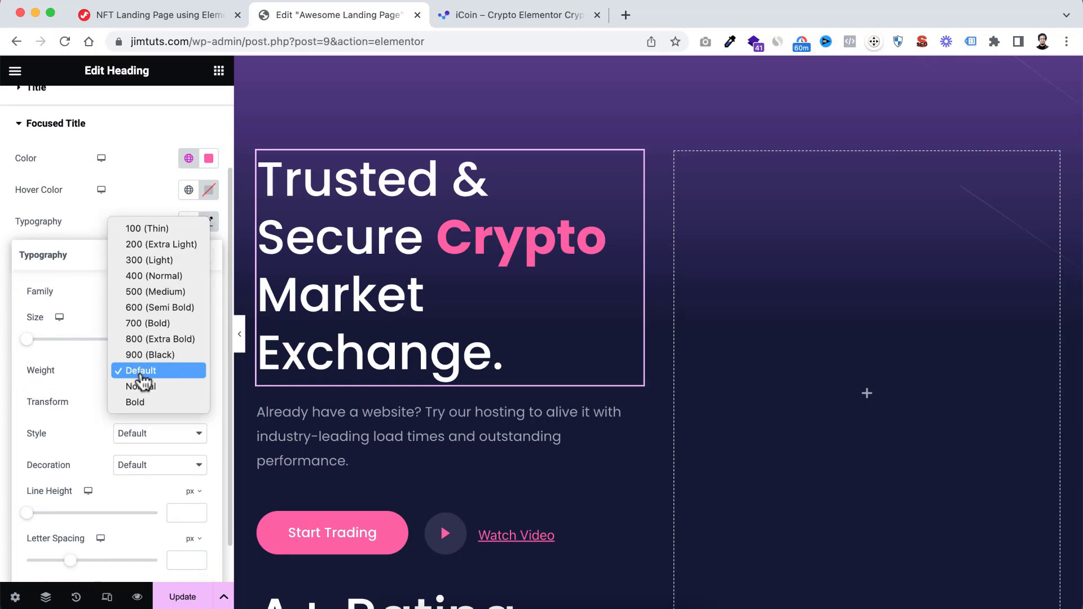
click(151, 292)
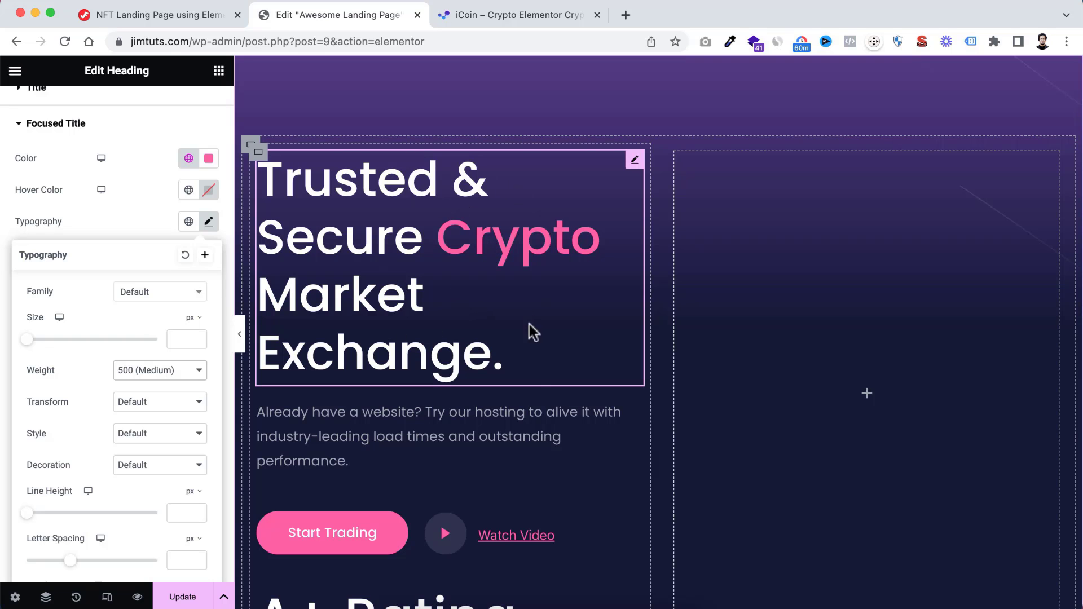
scroll(532, 381, down, 5)
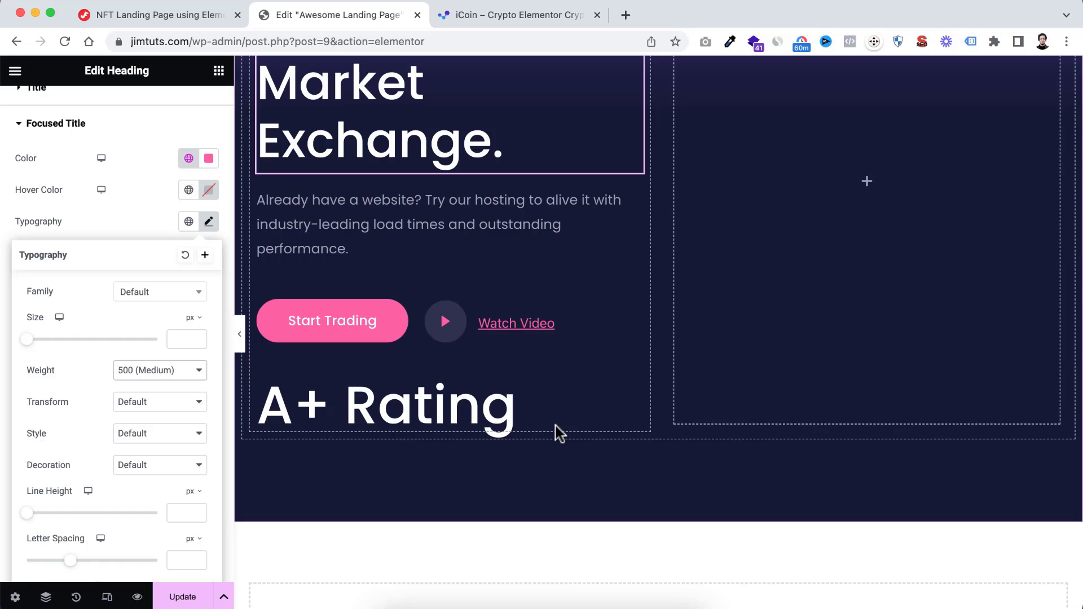
Add a container beneath the A+ Rating heading and set its padding to 0 px on all sides
scroll(139, 189, up, 4)
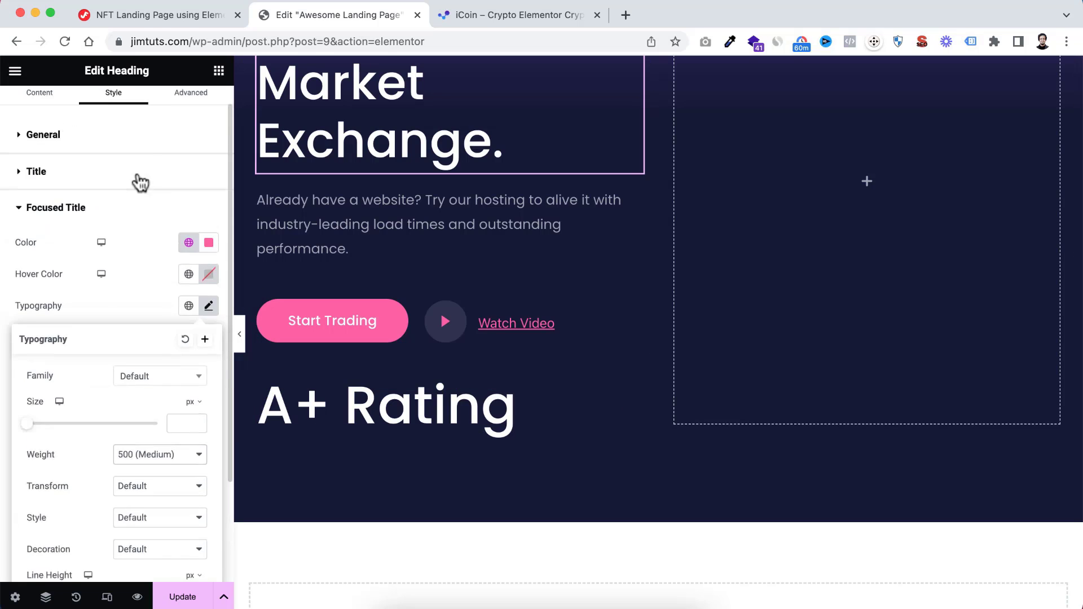
click(218, 71)
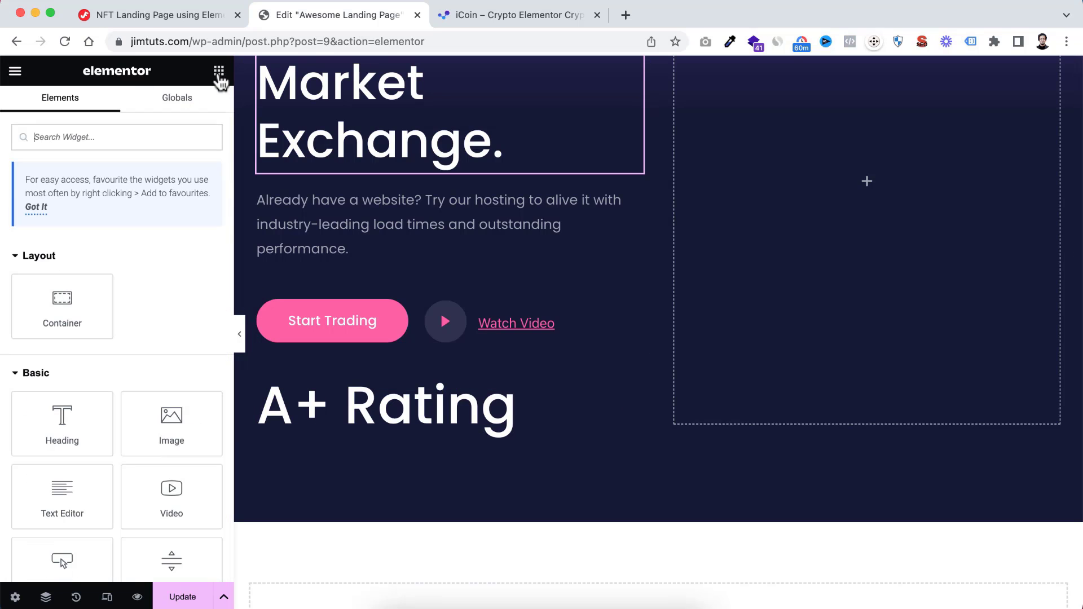
drag(62, 299, 398, 428)
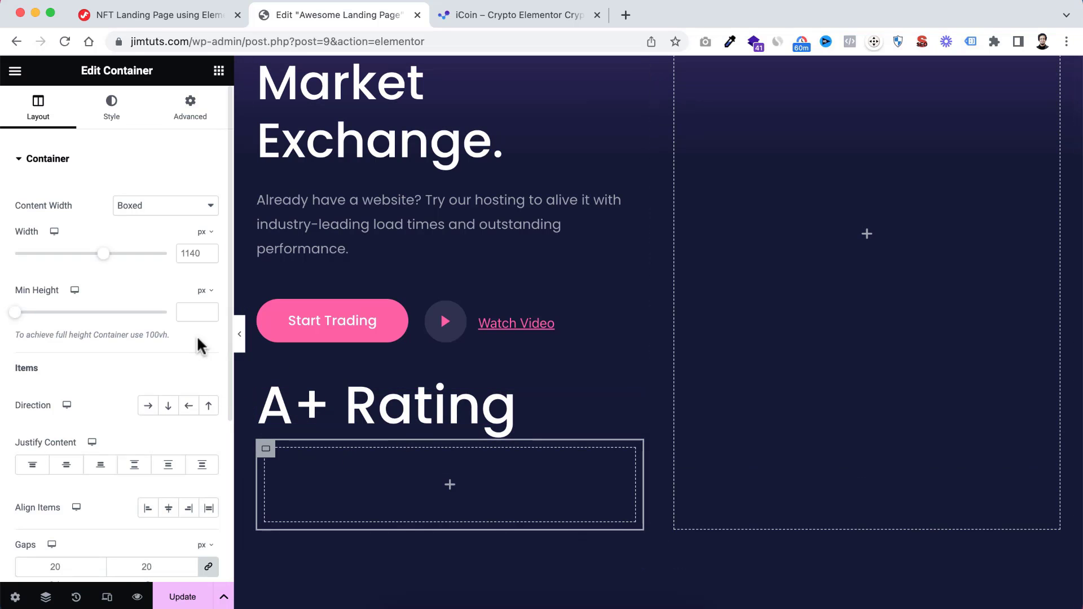
click(190, 108)
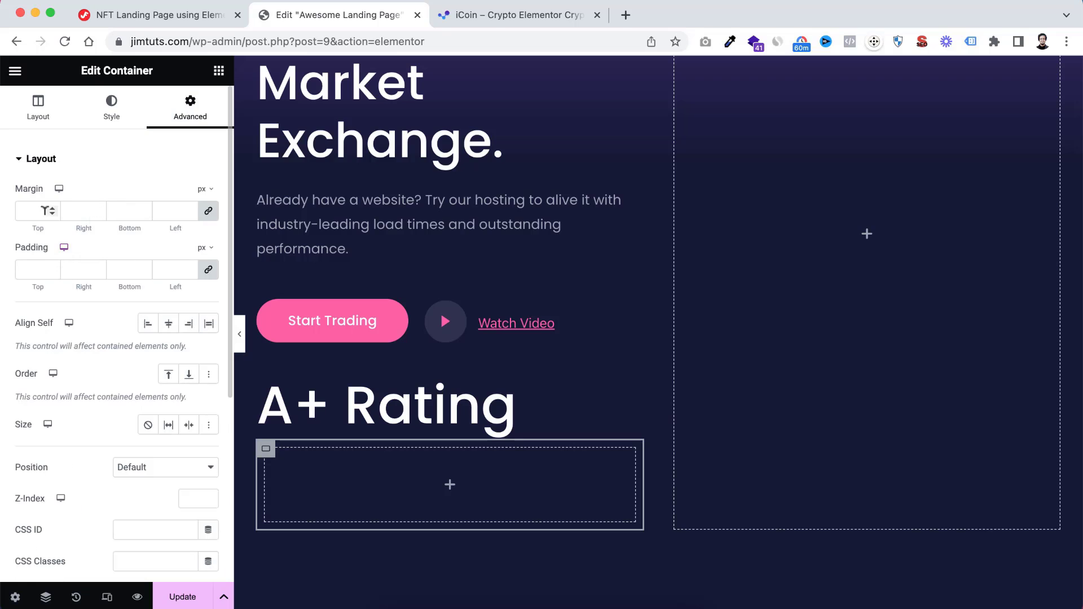
click(34, 265)
text(0)
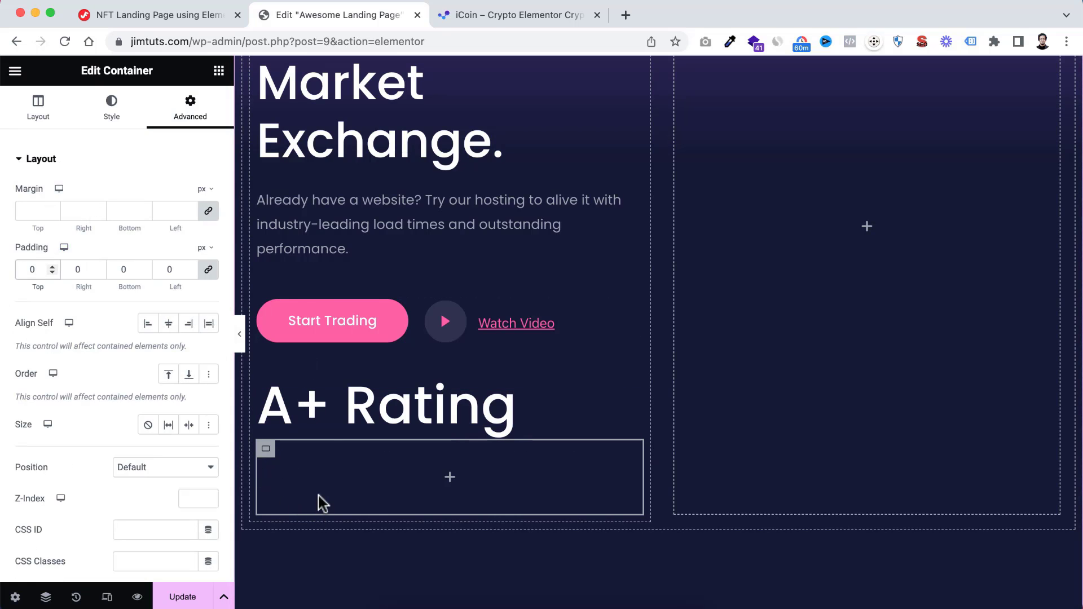
Set the new container's direction to Row - horizontal and its column and row gaps to 10 px
click(39, 107)
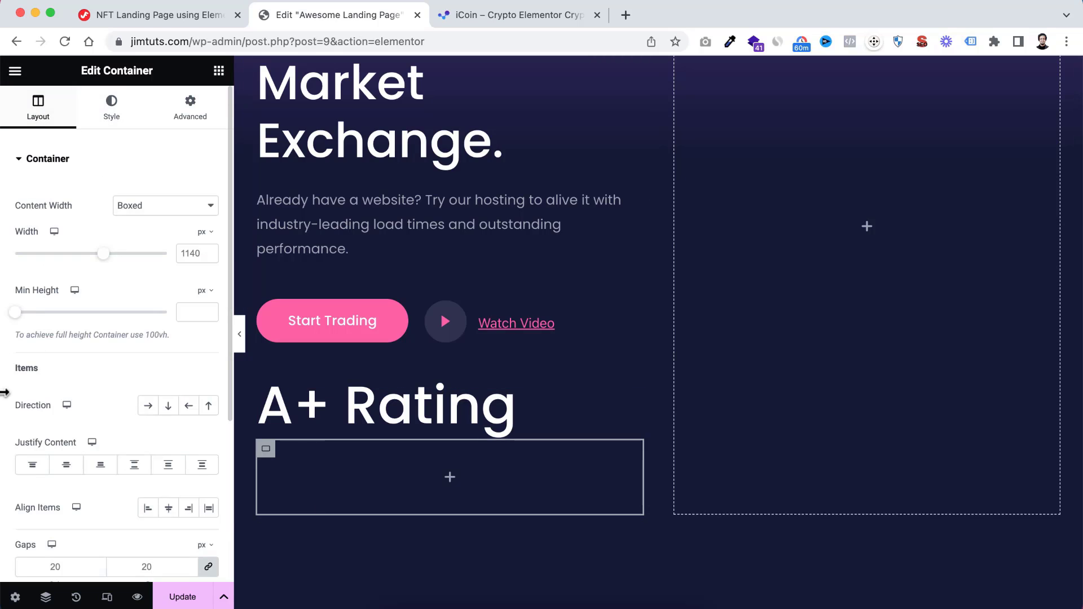
scroll(17, 406, down, 2)
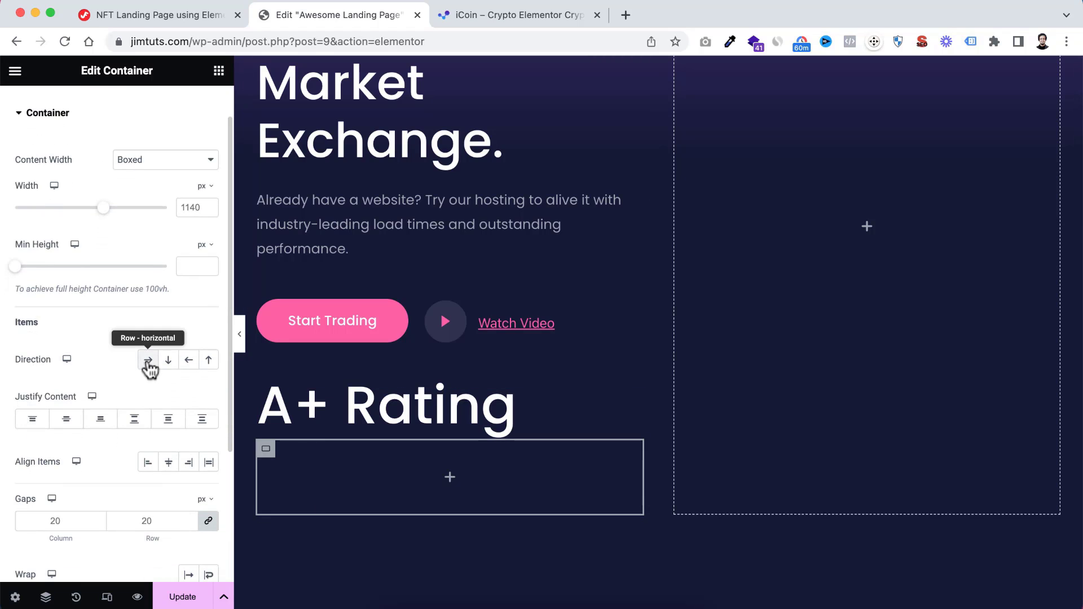
click(148, 360)
scroll(62, 467, down, 3)
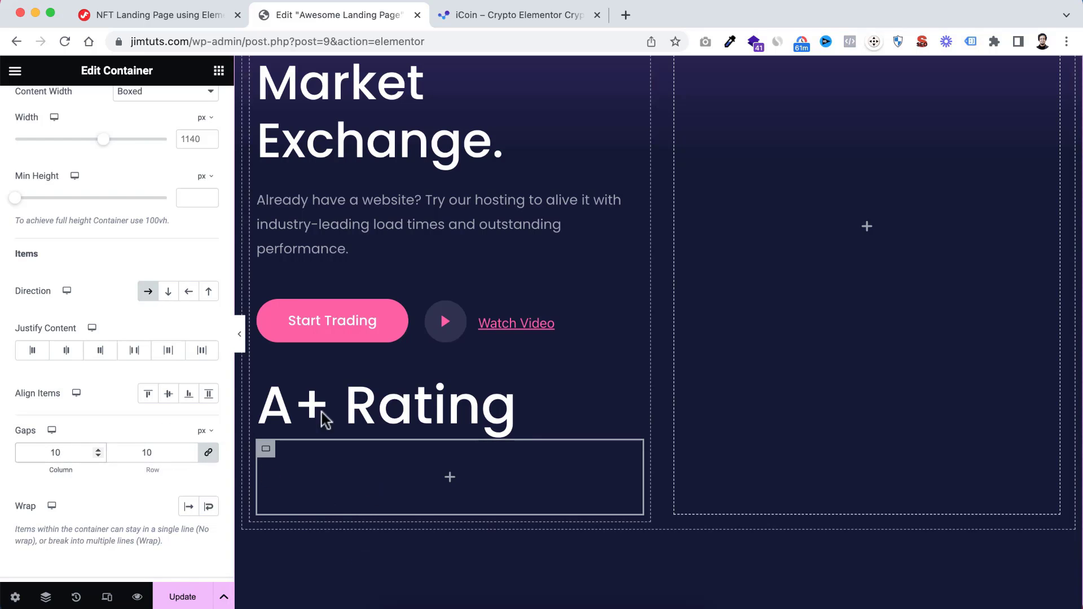
click(218, 70)
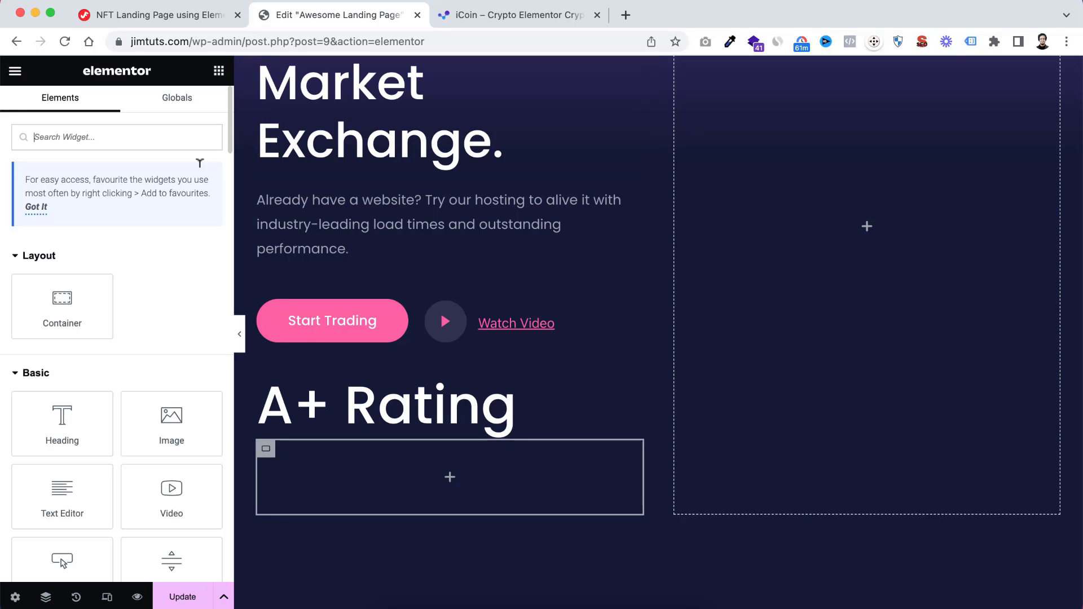
drag(56, 429, 463, 478)
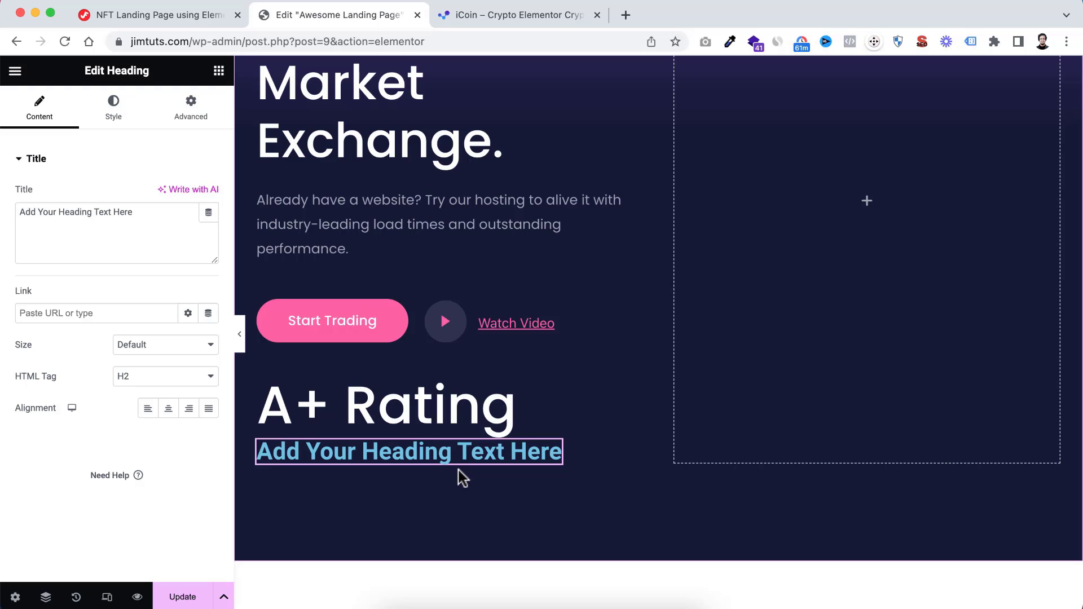
key(ctrl+z)
Place a Text Editor widget in the container below A+ Rating with the text "Avg rating 4.8 makes us world most best apps."
scroll(109, 363, down, 1)
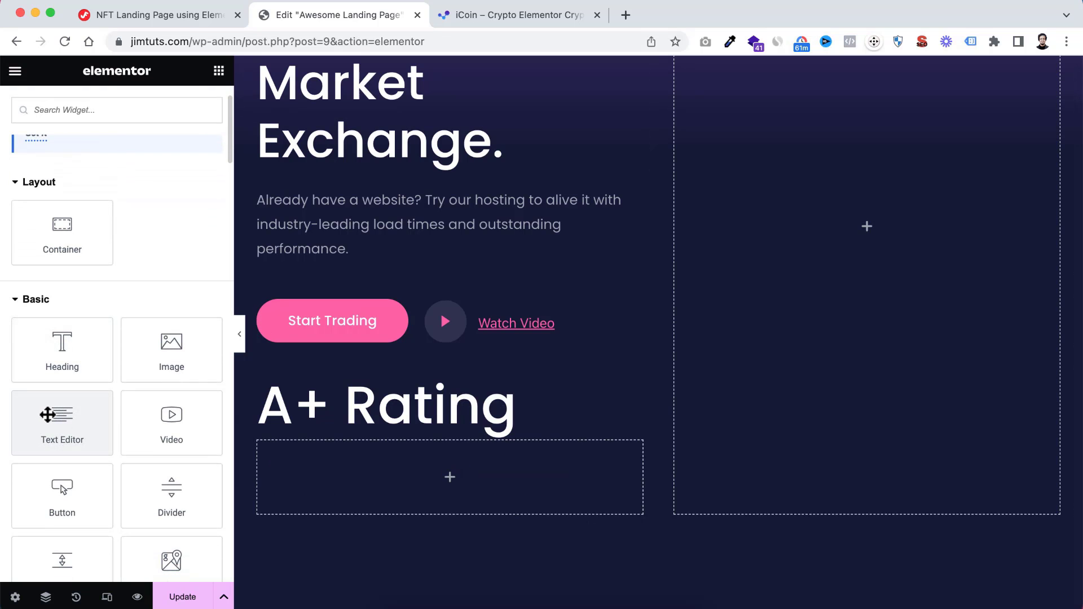
drag(48, 415, 403, 476)
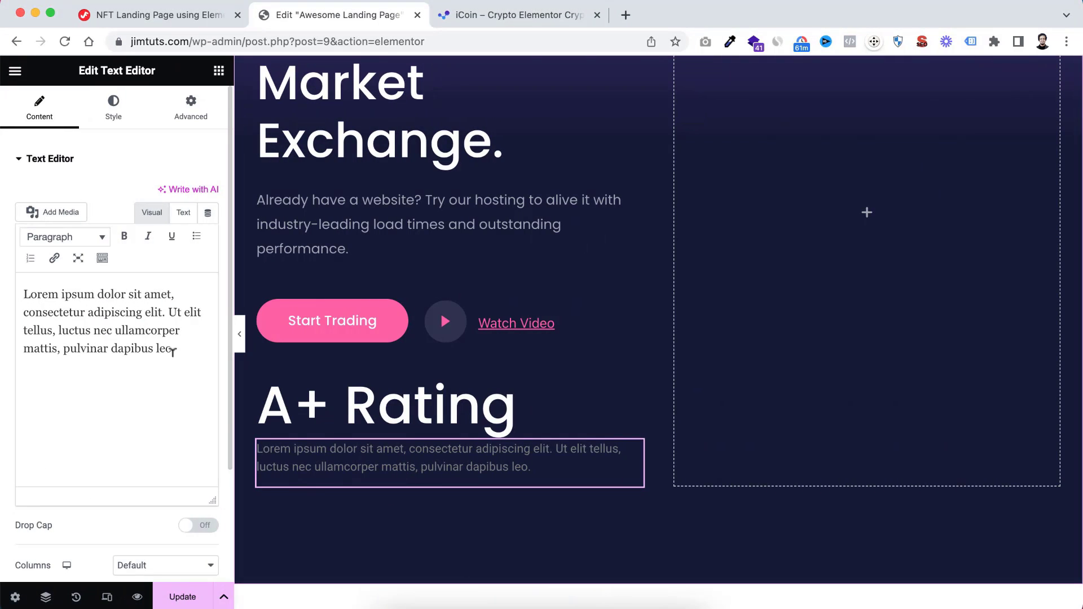
triple_click(125, 344)
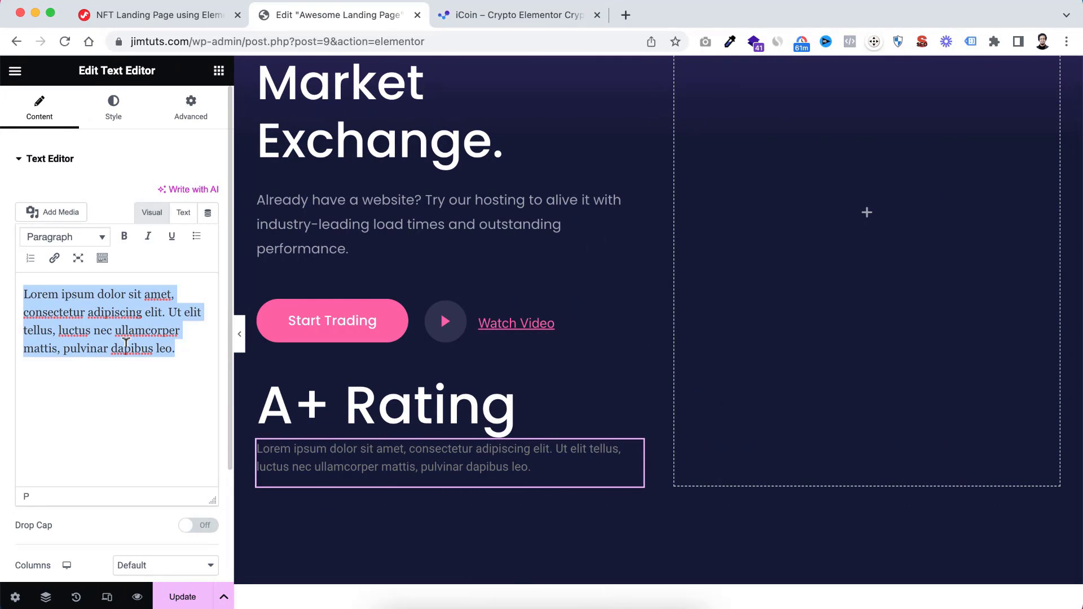
text(Avg rating 4.8 makes us world most best apps.)
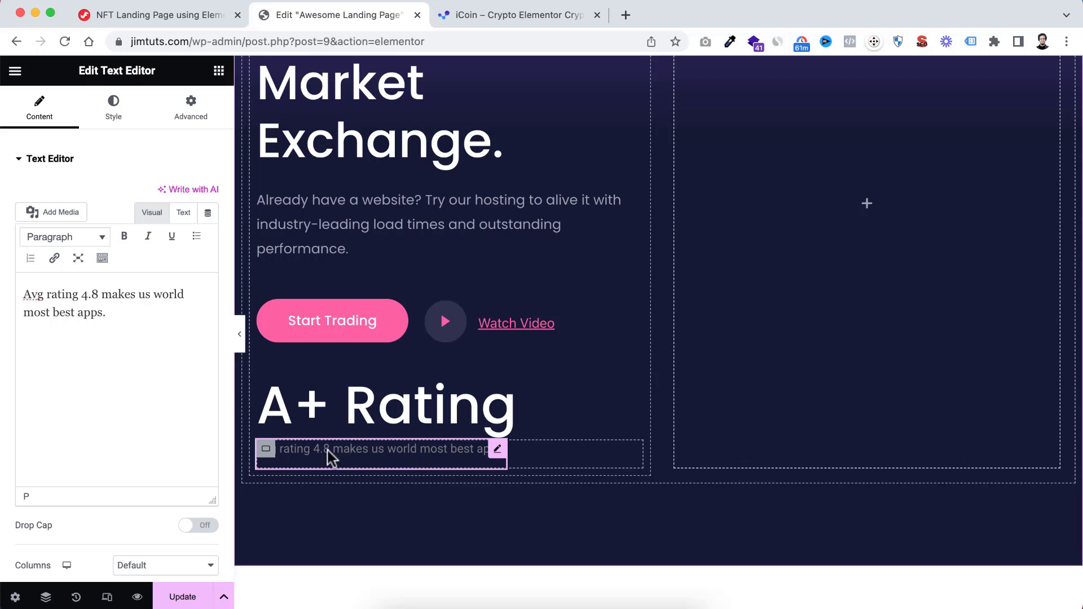
Copy the hero paragraph and paste its style onto the "Avg rating 4.8" text
click(343, 228)
right_click(338, 219)
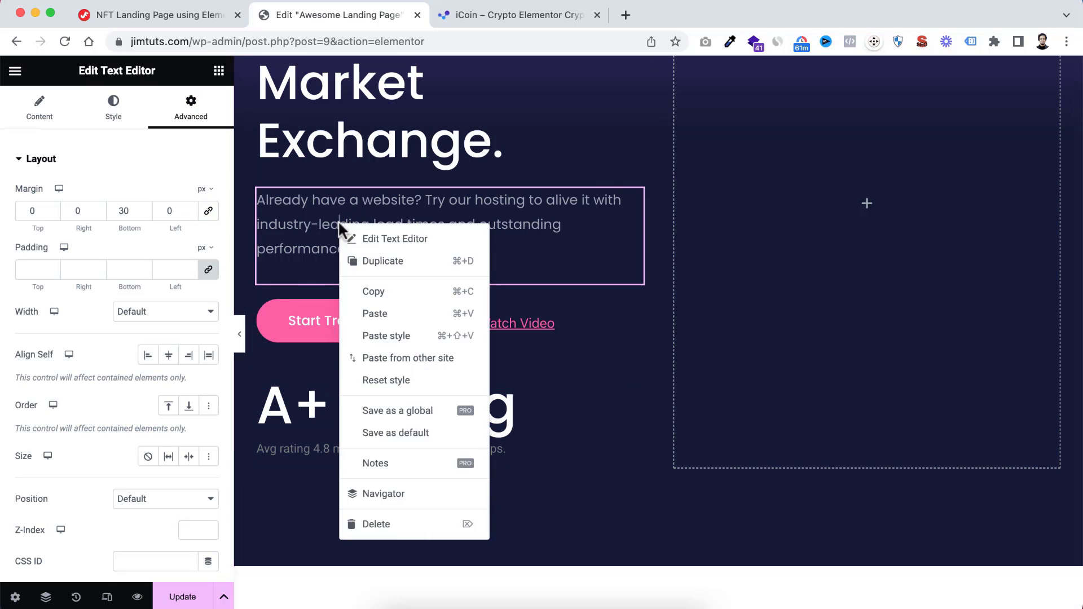
click(380, 293)
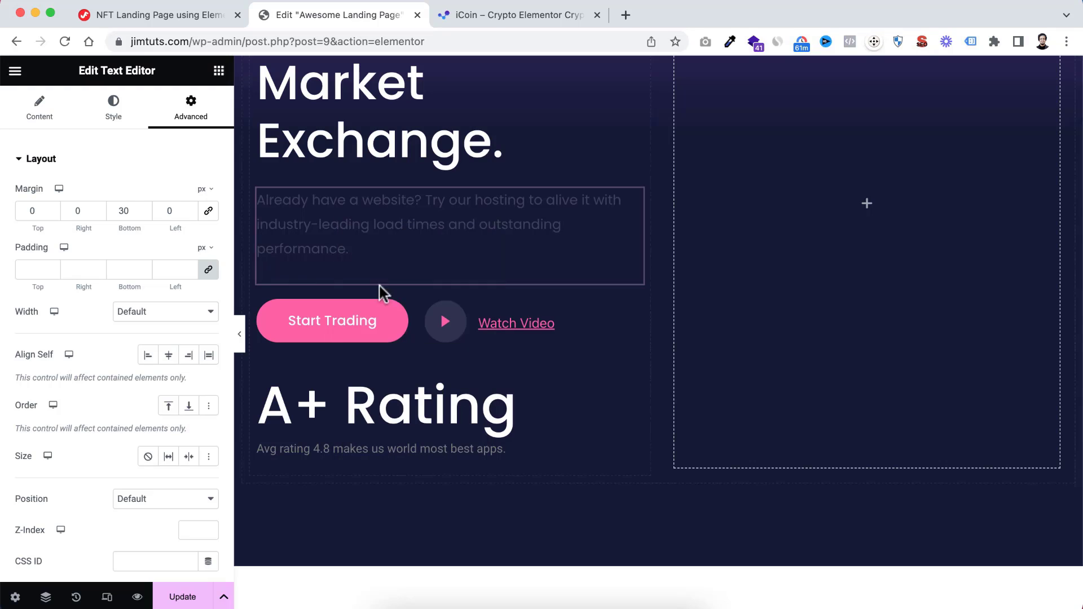
click(344, 449)
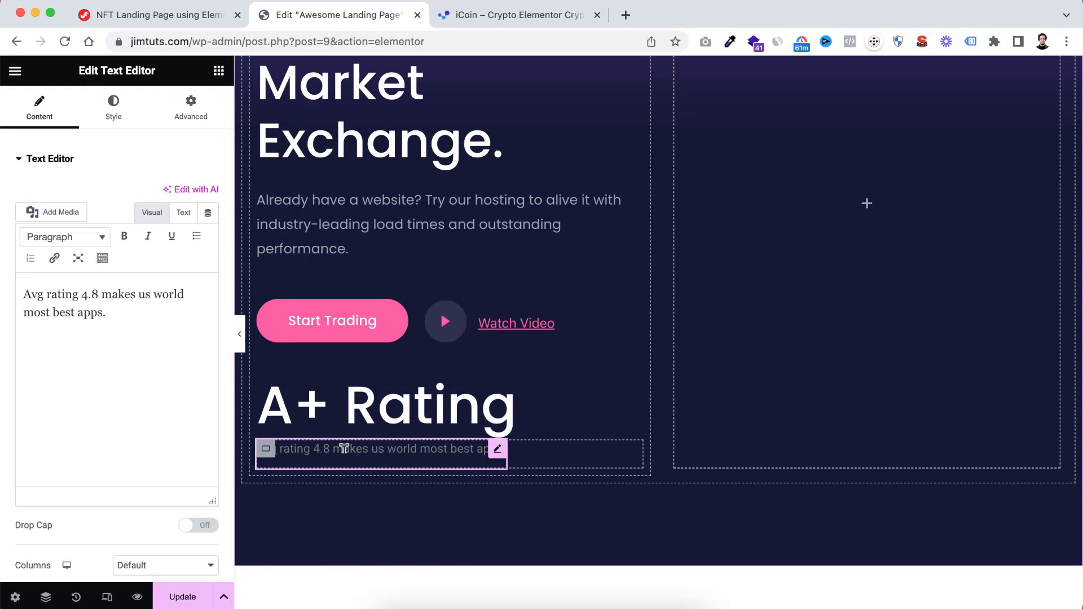
right_click(344, 449)
click(410, 410)
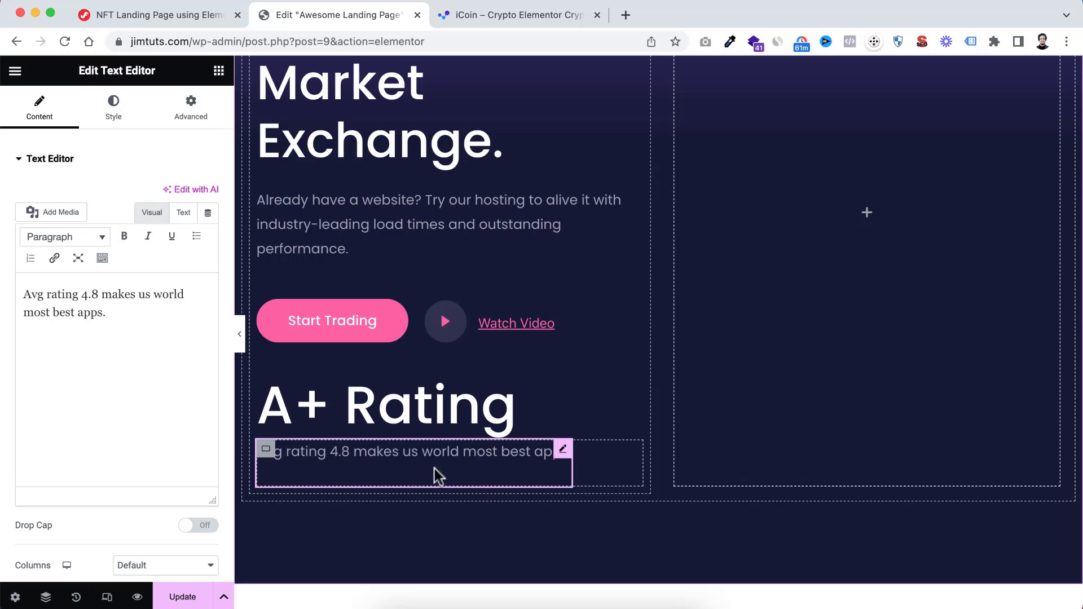
Add a Rating widget beside the "Avg rating 4.8" text and set its rating to 4.5
click(219, 70)
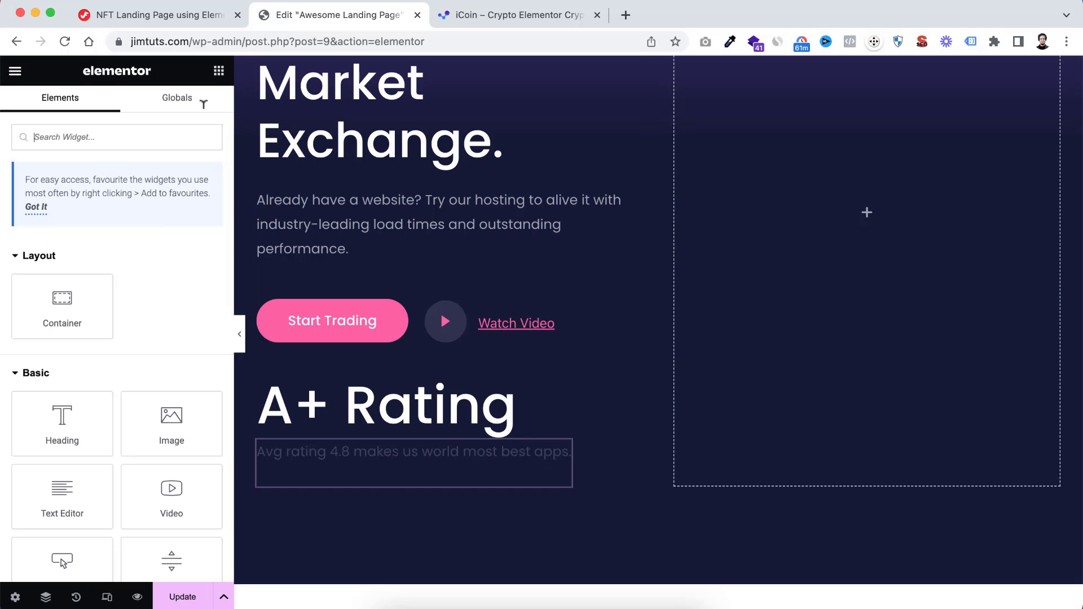
text(rati)
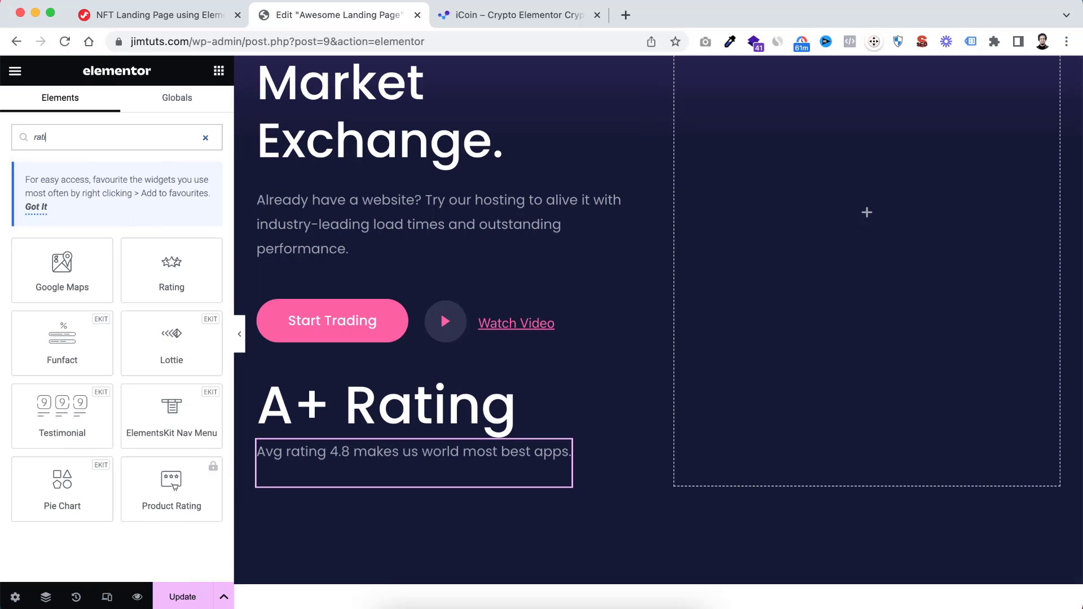
text(ng)
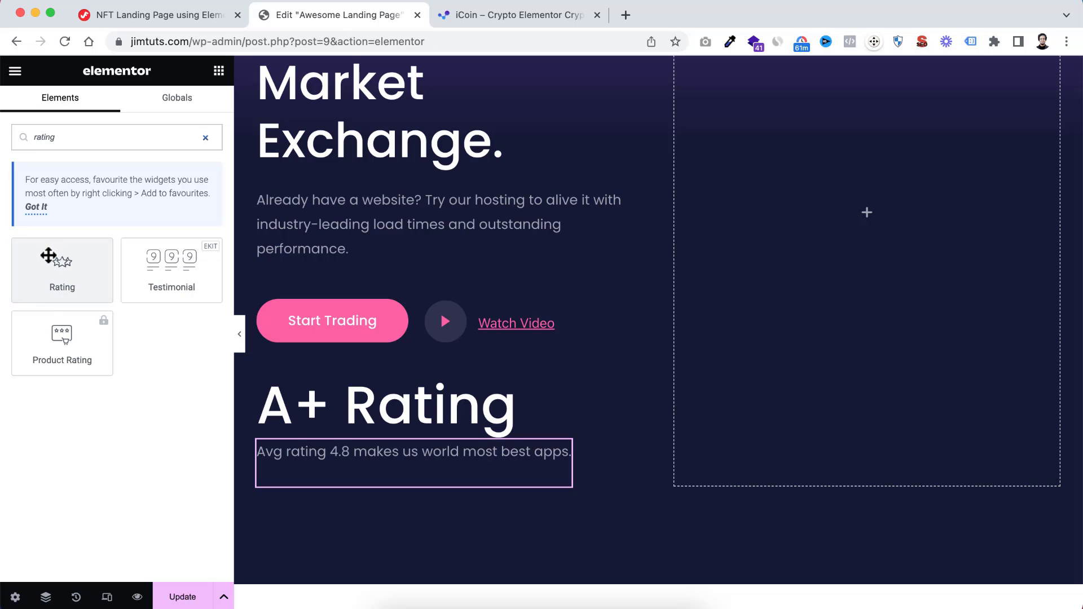
drag(43, 260, 538, 451)
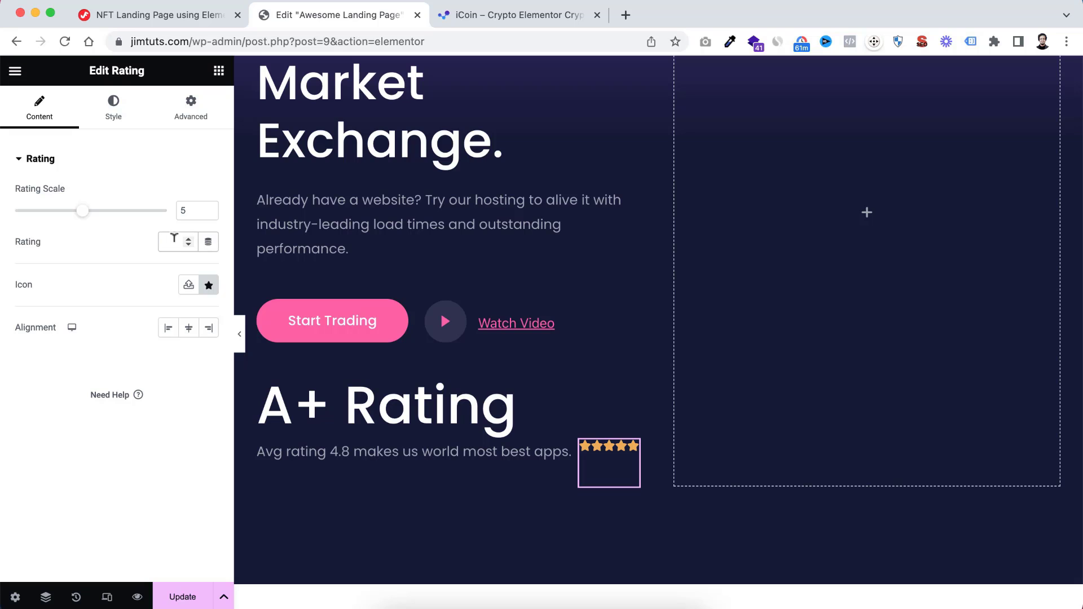
click(174, 238)
text(4.5)
Set the rating stars' icon size to 14 px and spacing to 5 px
click(117, 113)
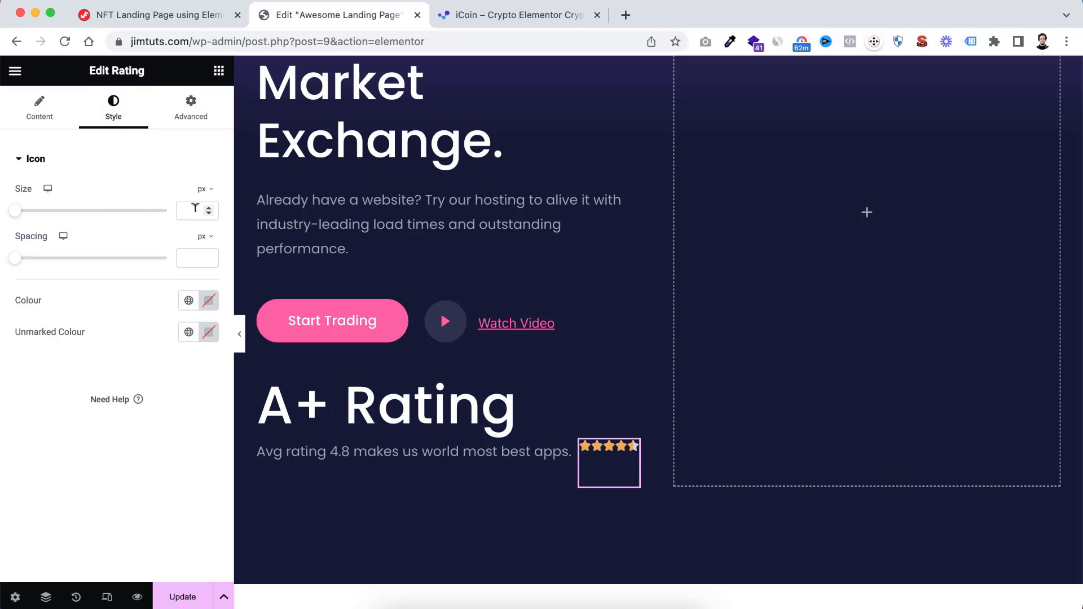
text(14)
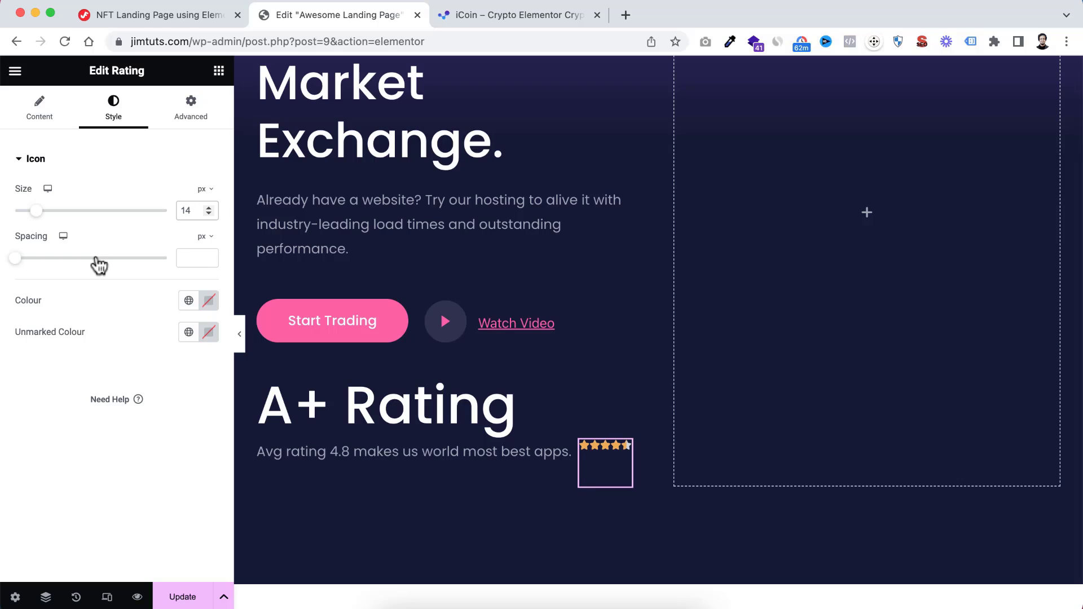
click(183, 249)
text(5)
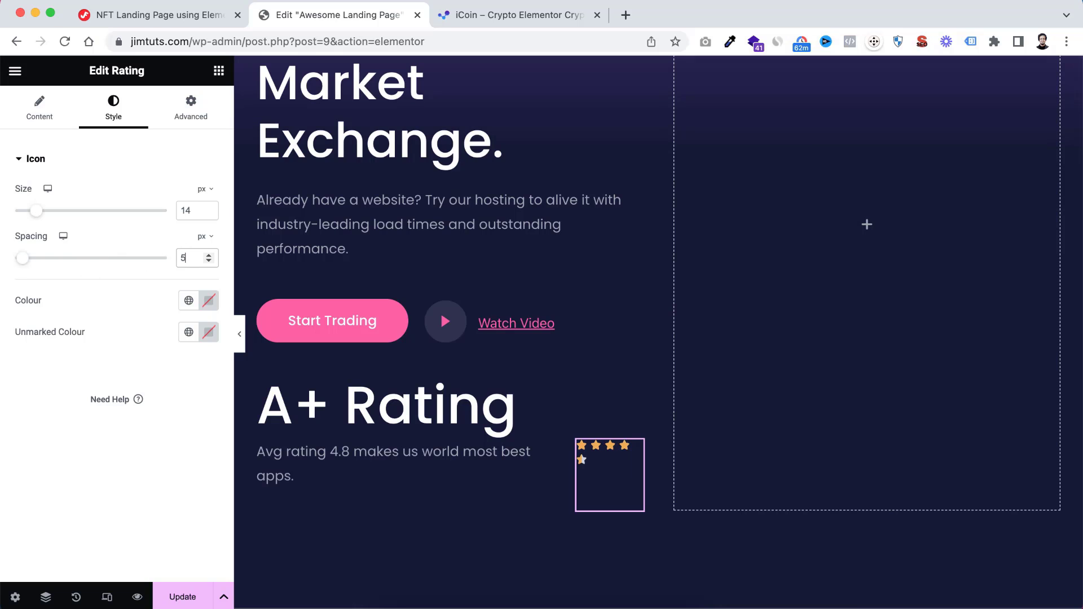
drag(24, 262, 50, 268)
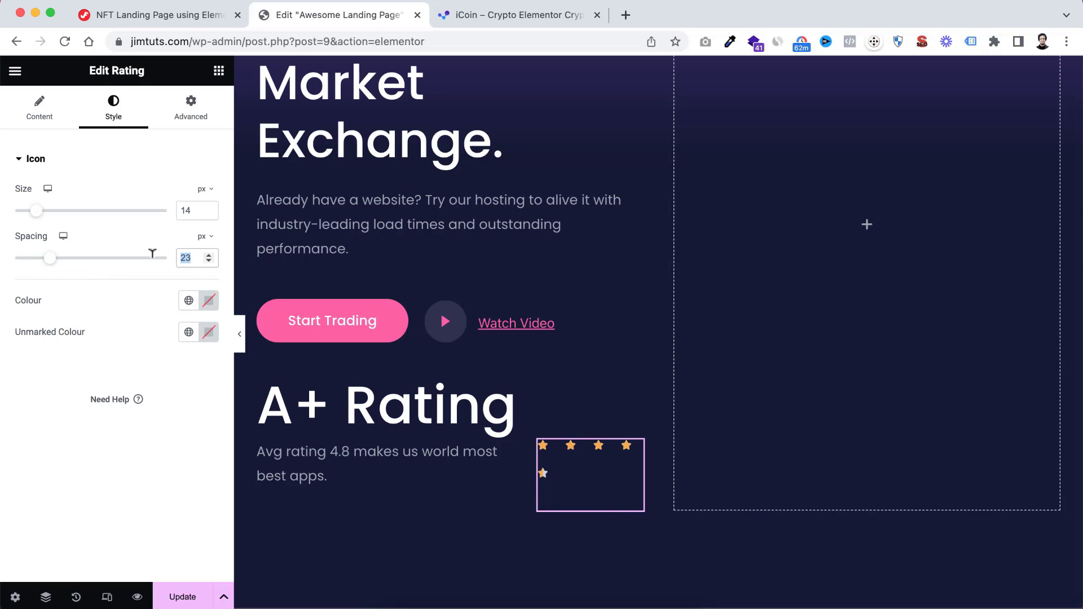
text(5)
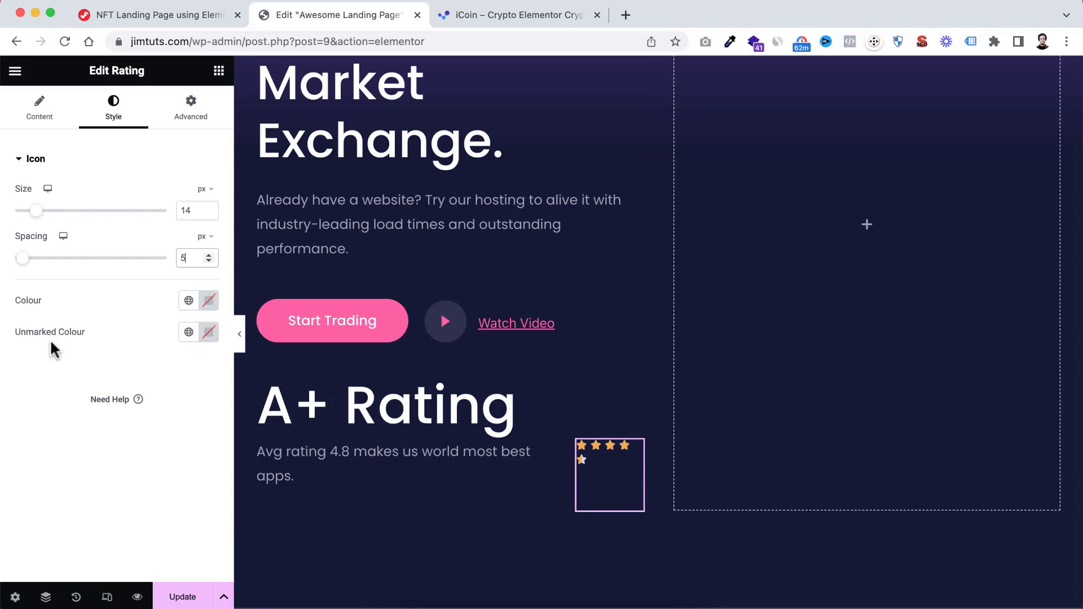
Set the rating stars' colour to #f9b300
click(205, 305)
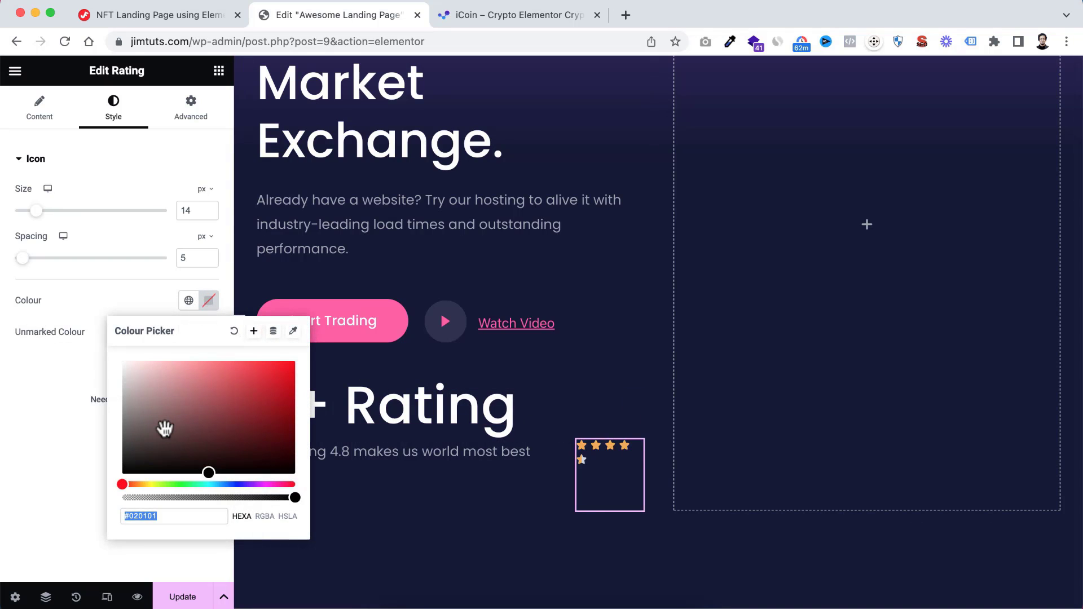
text(#f9)
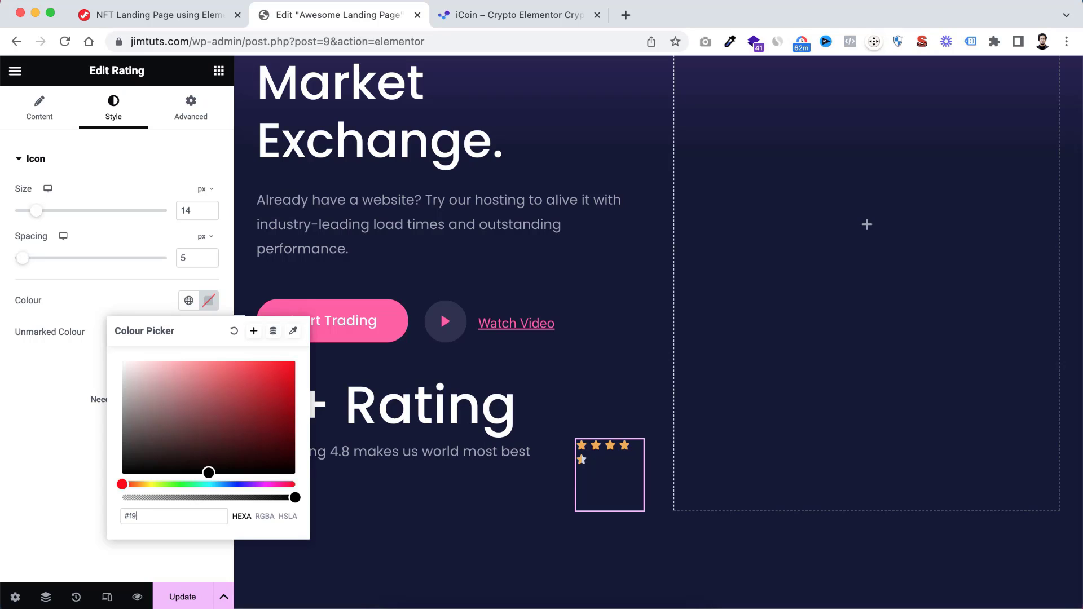
text(b300)
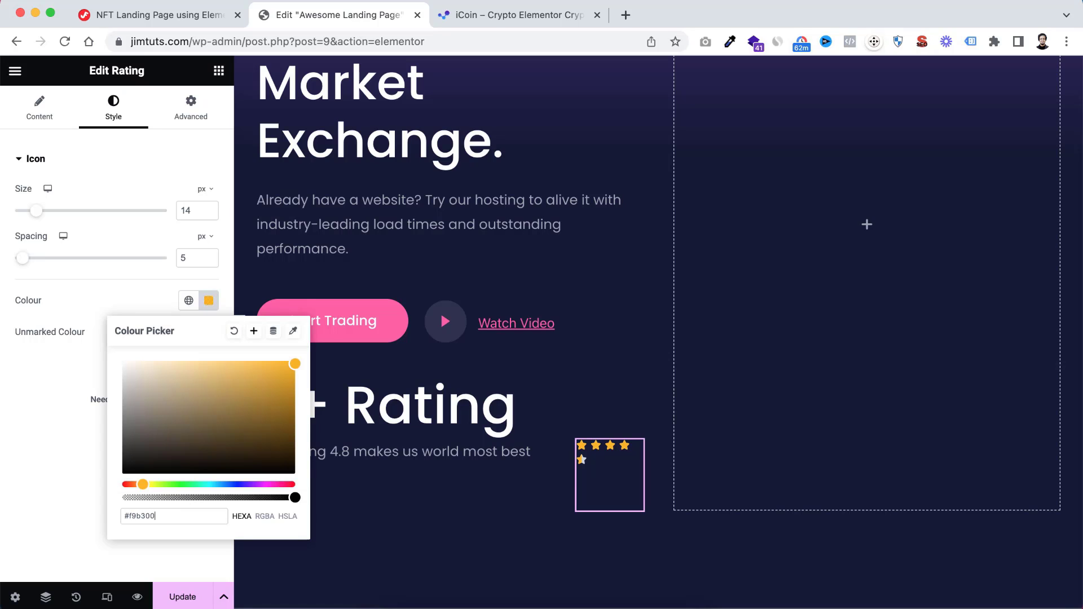
click(39, 443)
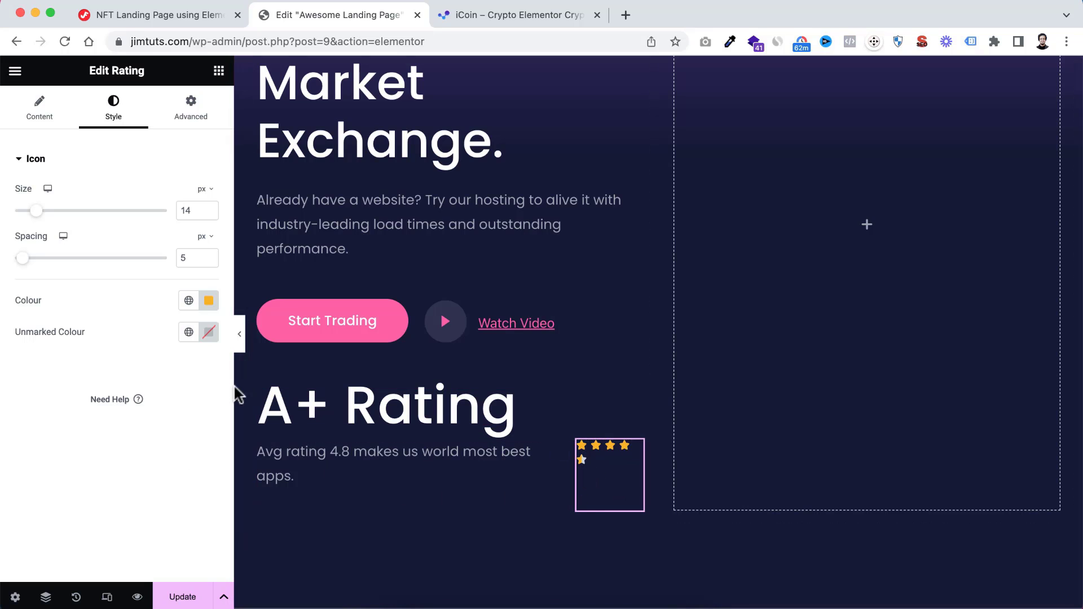
Preview the hero's rating text and stars at full page width with the editing panel collapsed
click(240, 335)
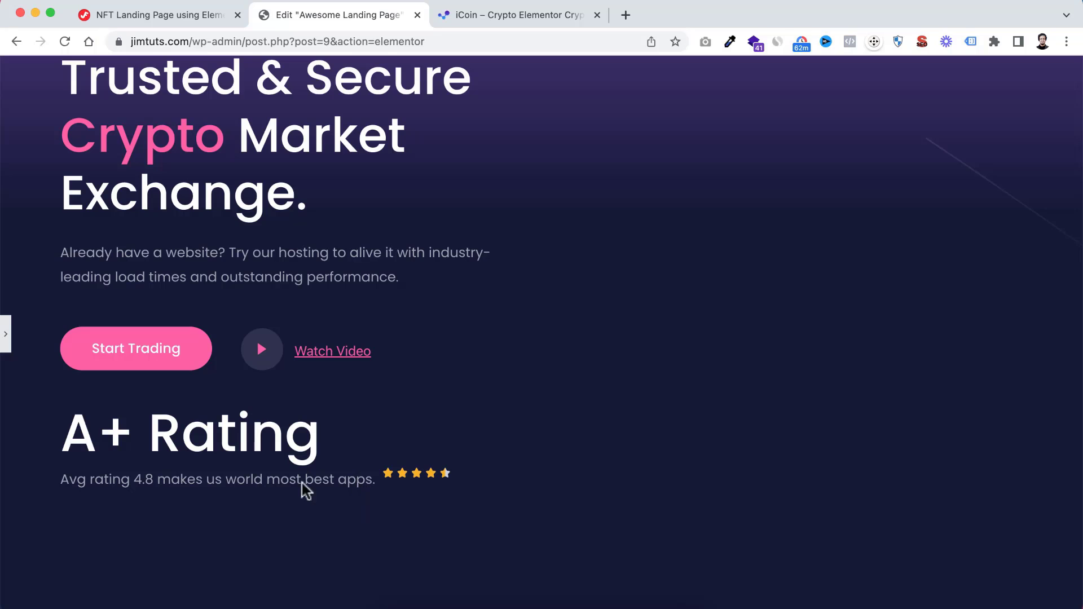
click(6, 336)
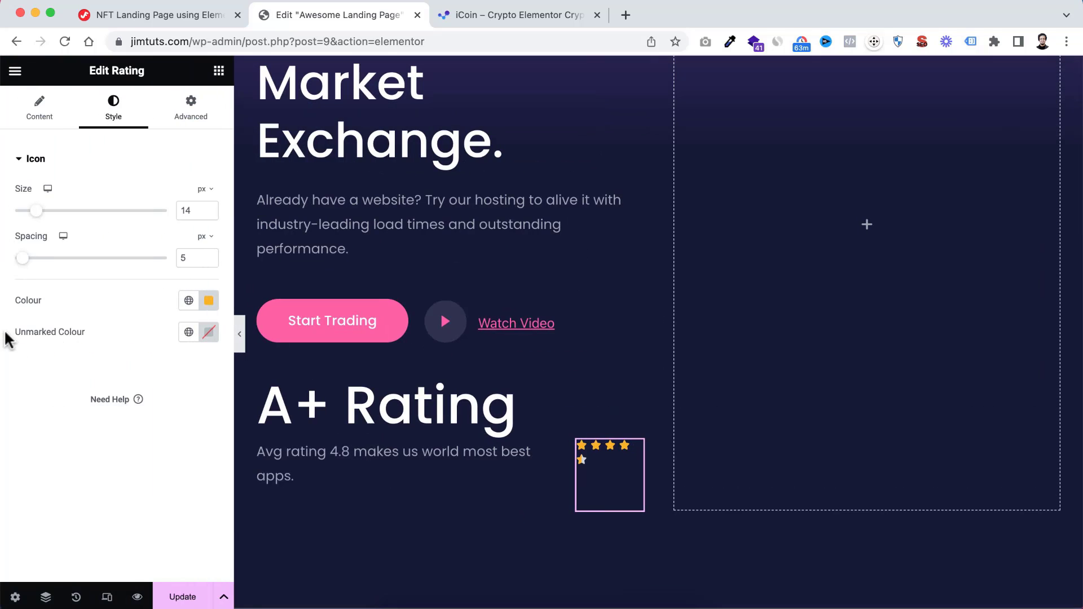
click(240, 336)
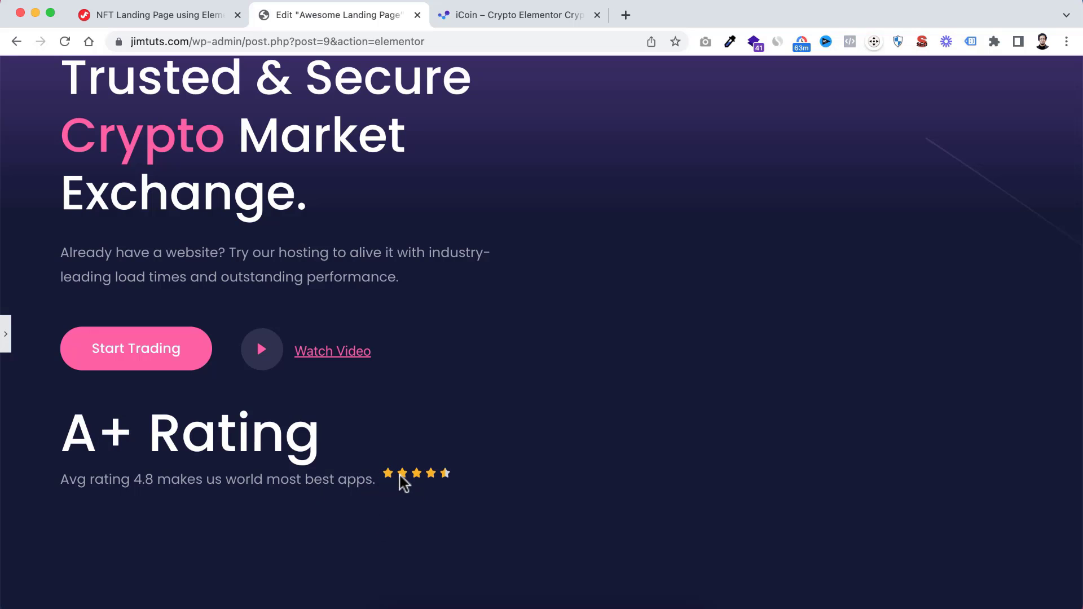
click(7, 336)
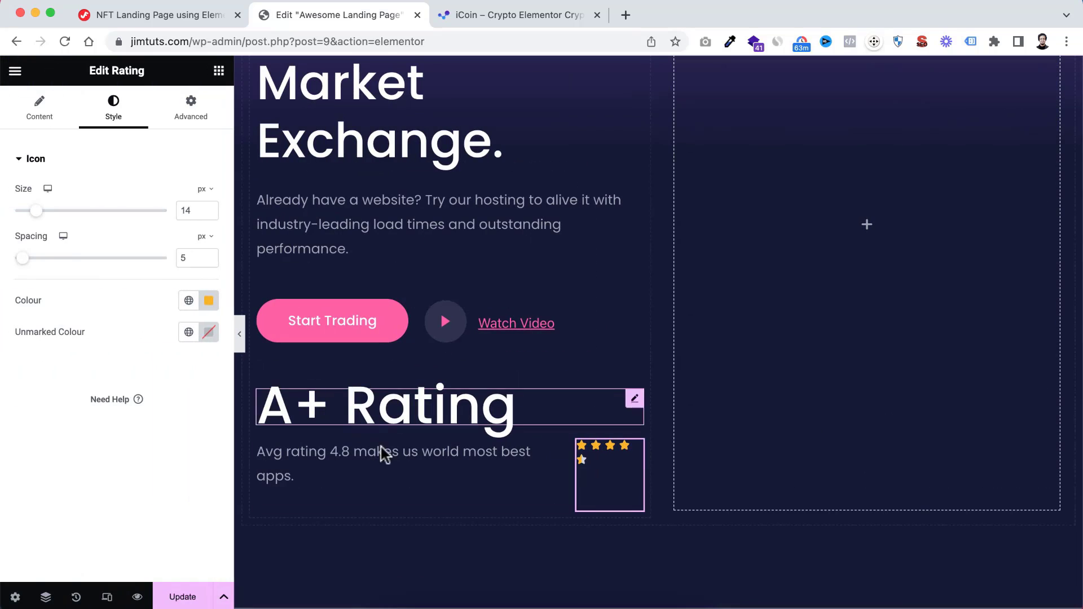
Centre-align the items of the container holding the rating text and stars, and preview the row at full page width
click(266, 450)
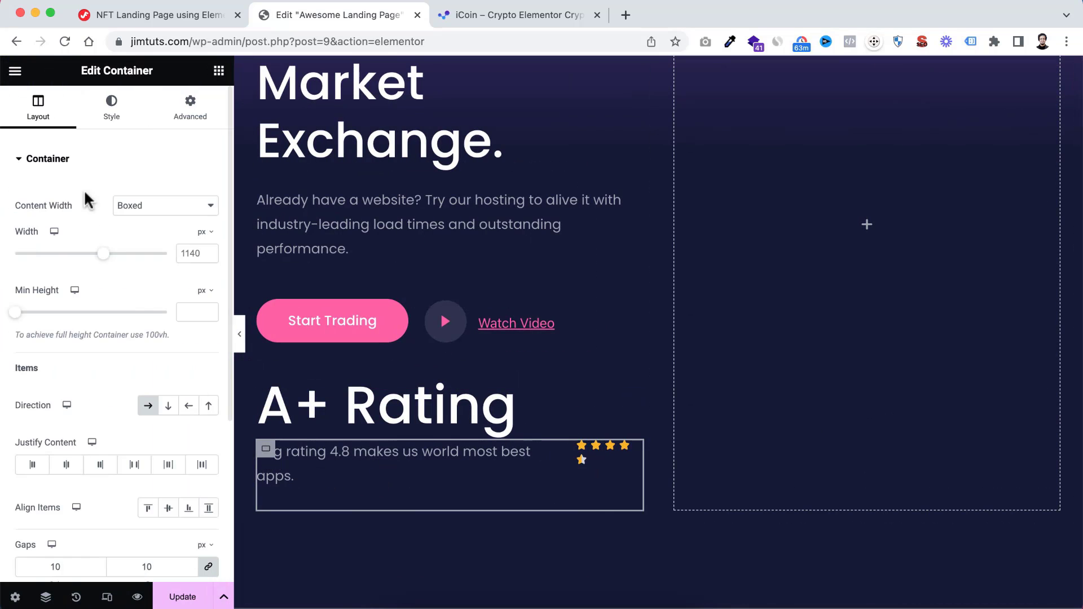
scroll(73, 324, down, 3)
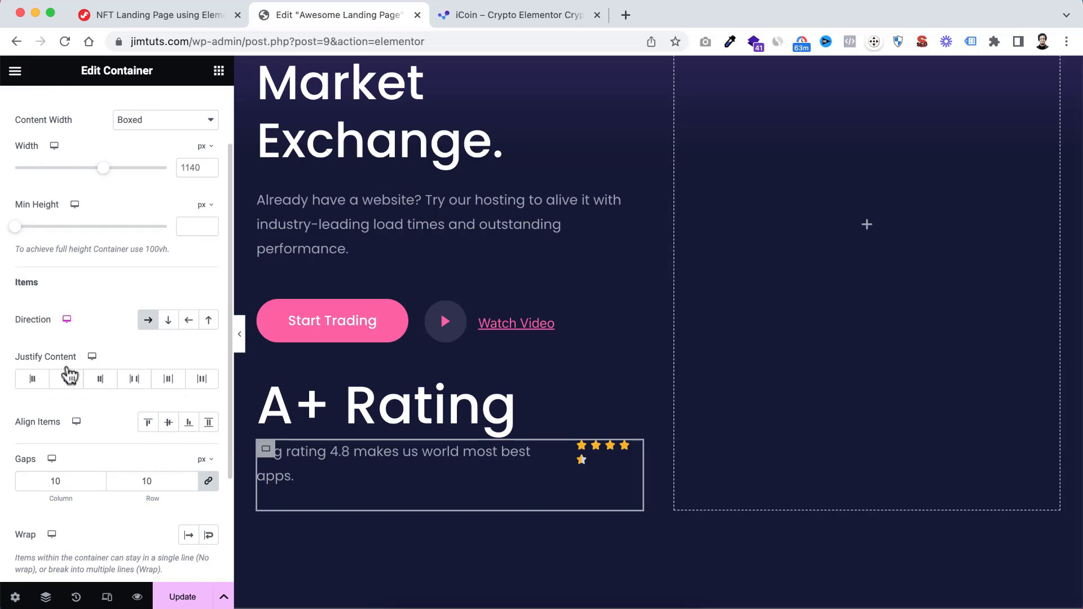
click(168, 422)
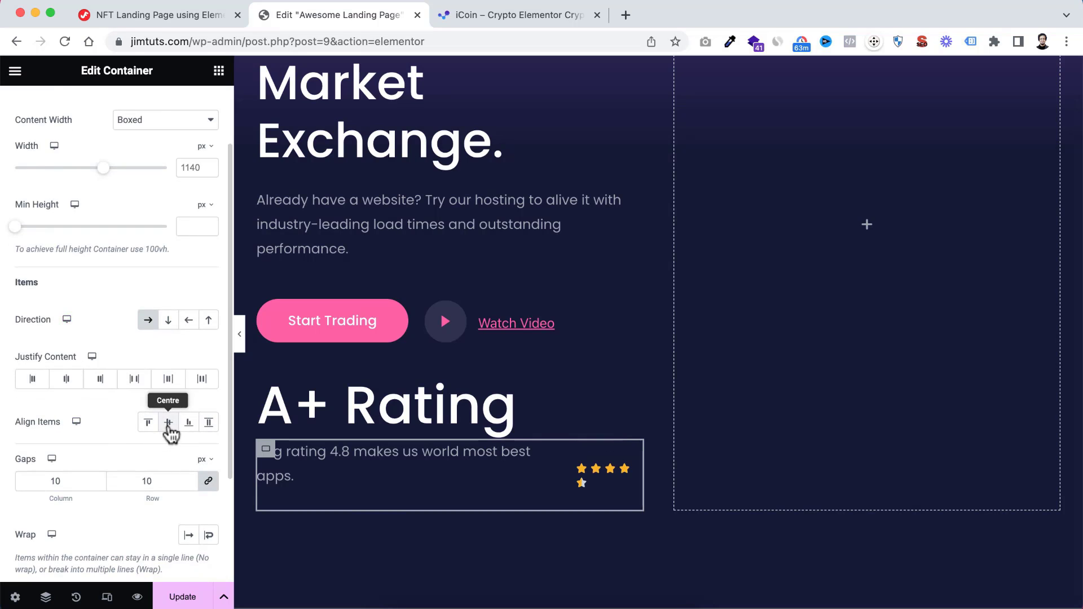
click(240, 337)
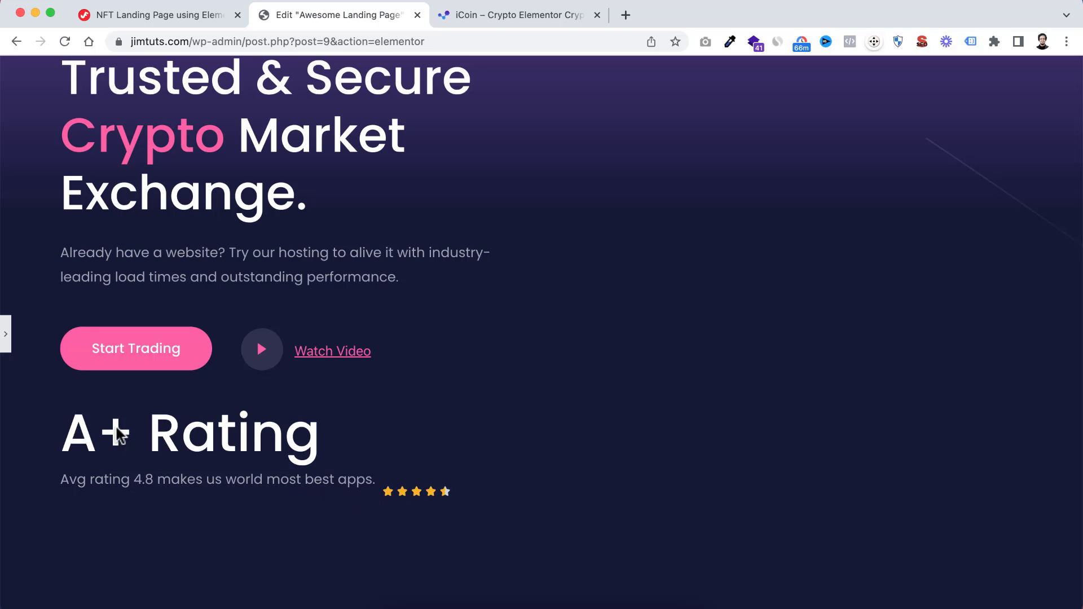
click(8, 342)
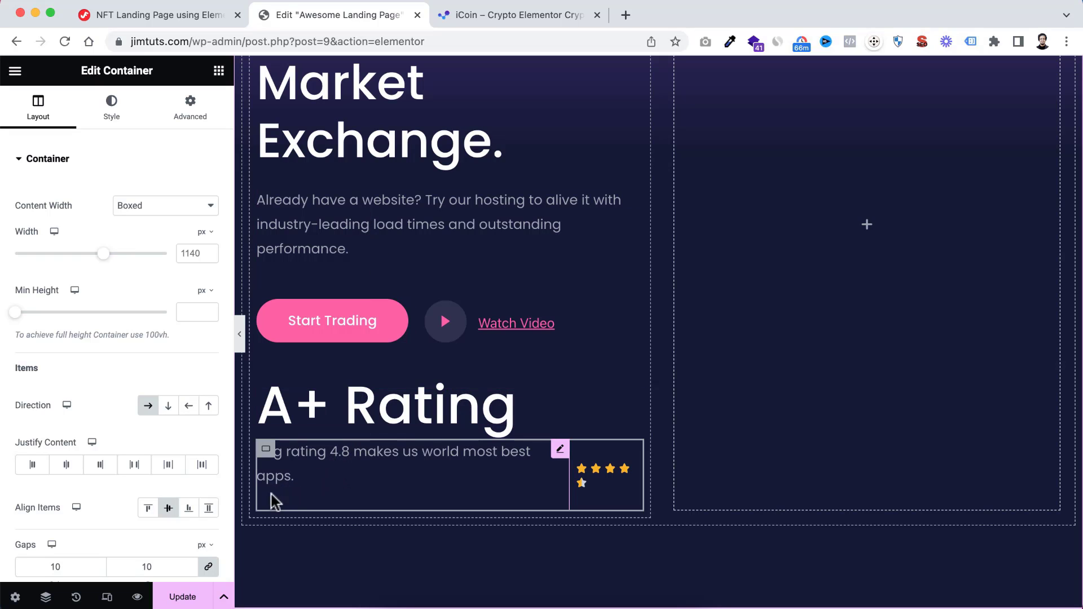
Clear all margin values of the "Avg rating 4.8" text and preview its alignment with the stars at full page width
click(333, 450)
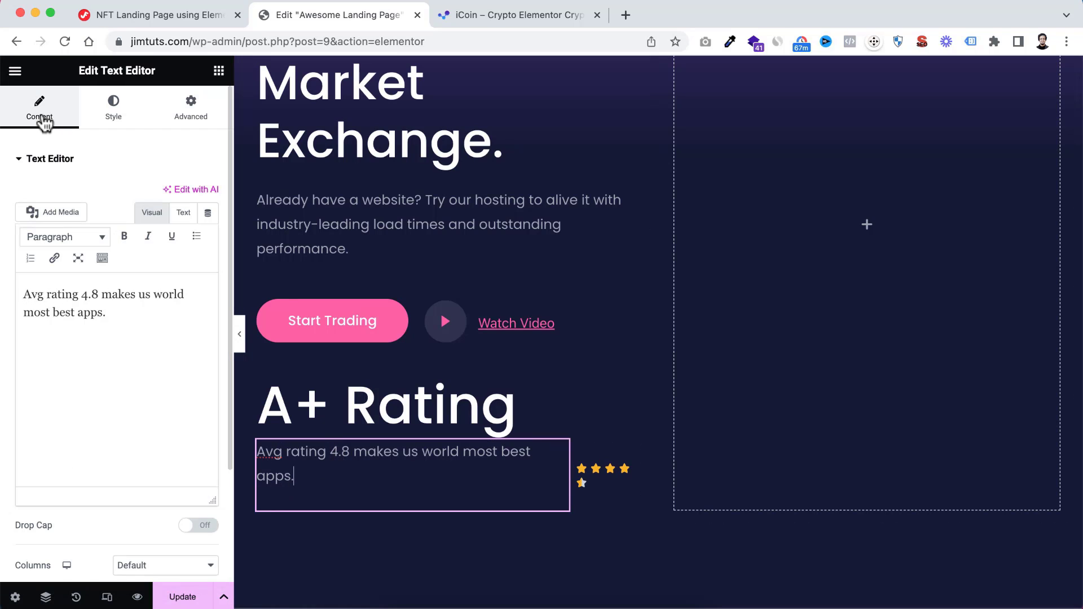
click(193, 112)
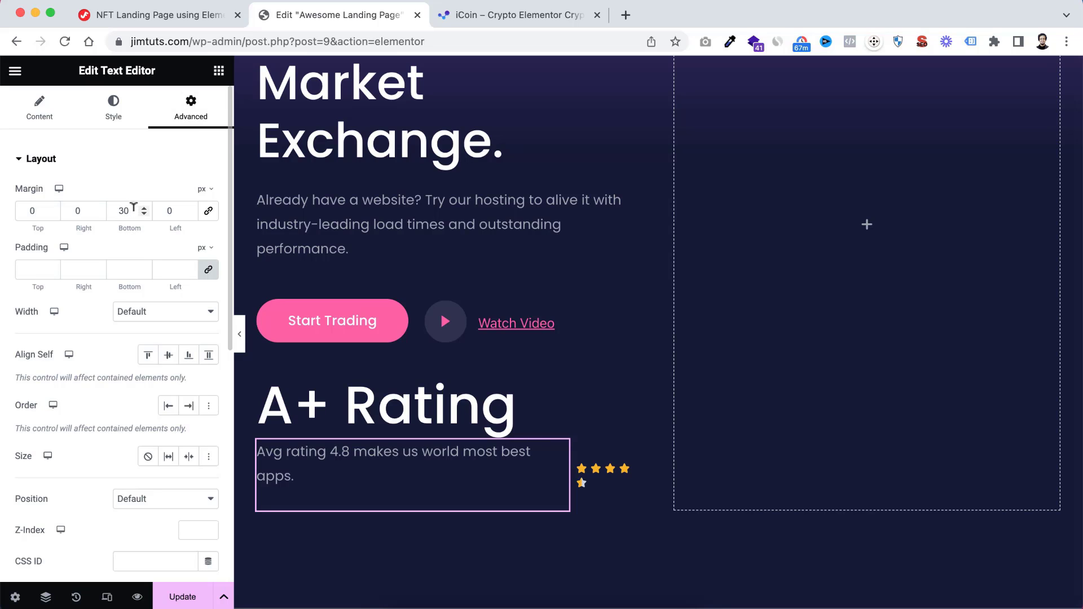
click(207, 212)
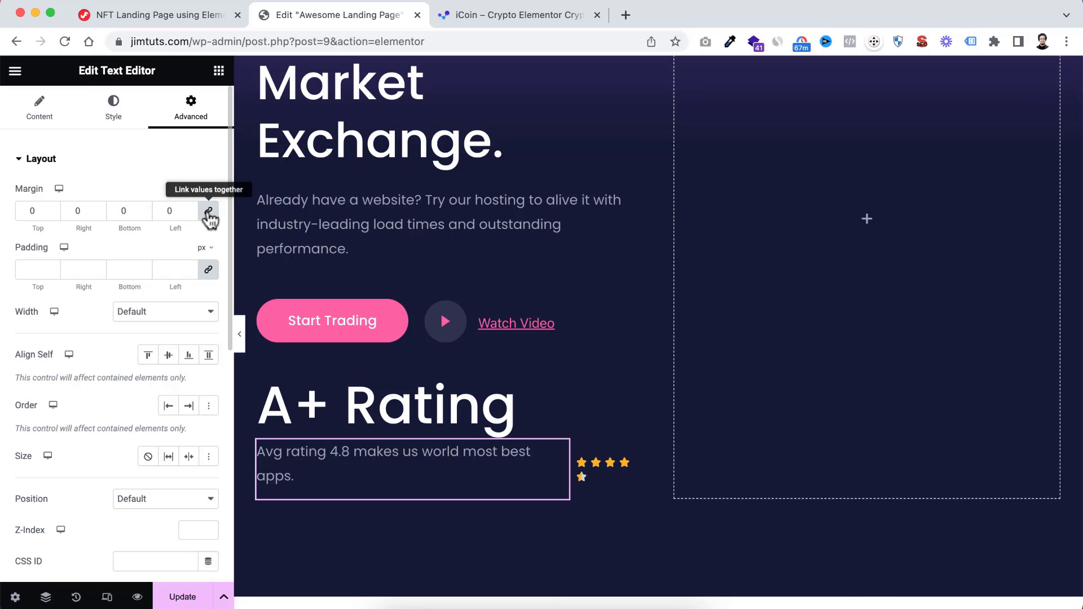
double_click(175, 204)
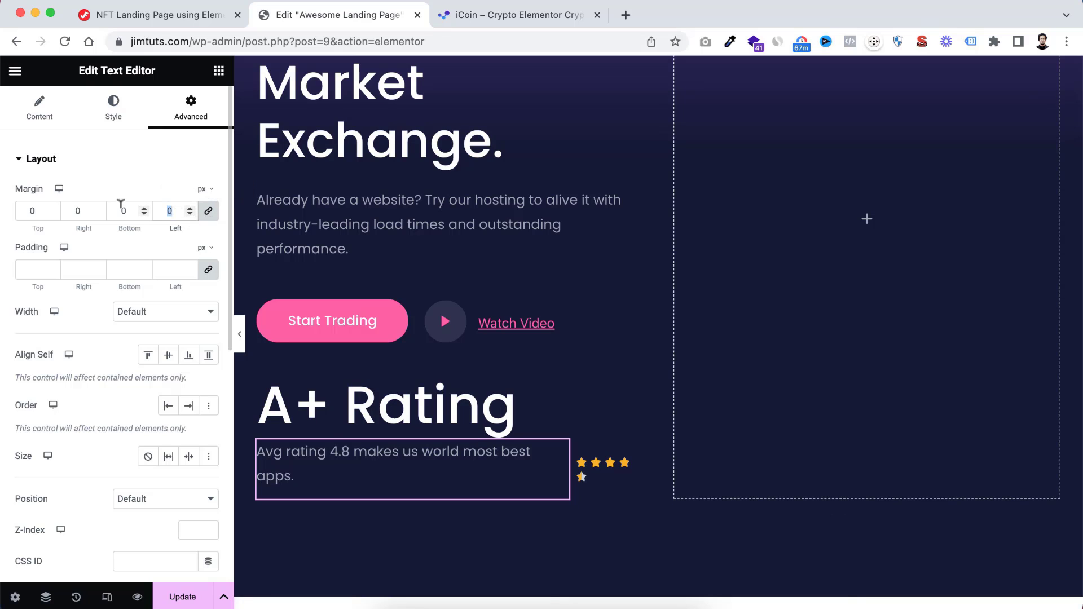
click(242, 336)
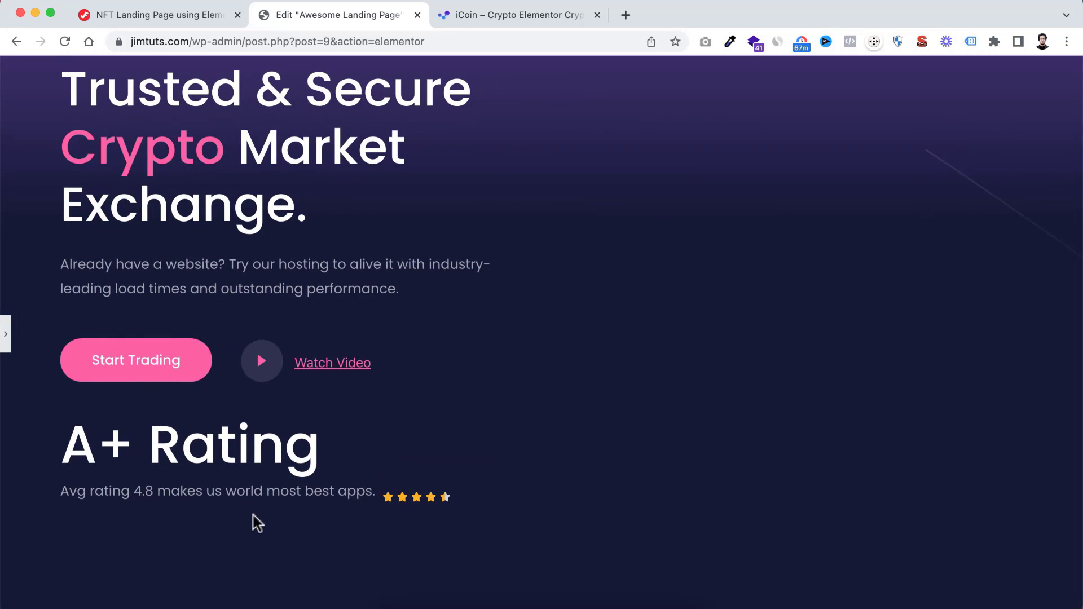
click(5, 334)
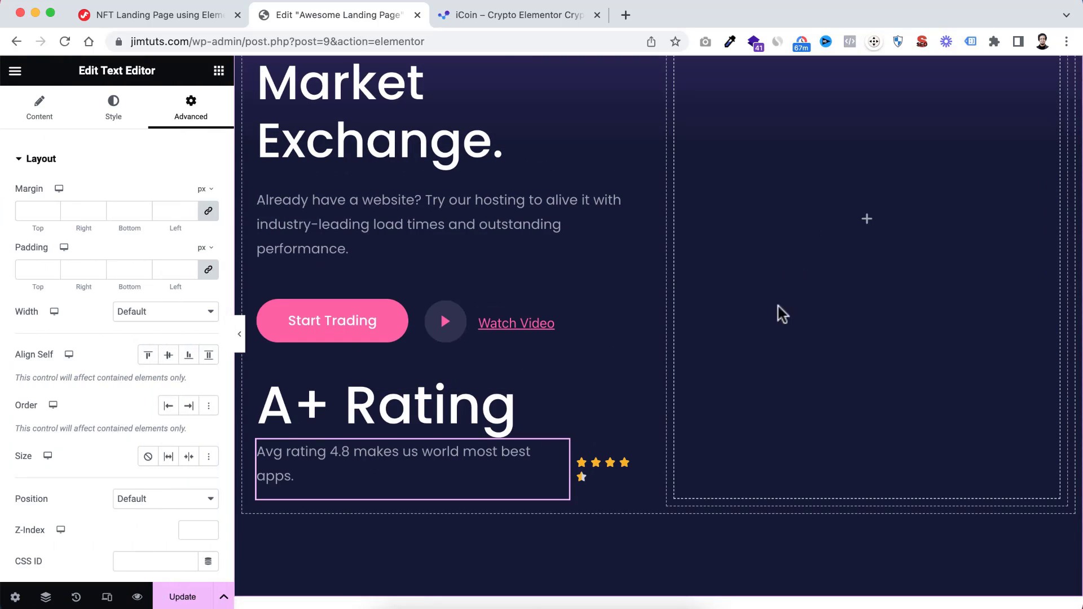
Add an Image widget to the hero's empty container beside the heading text
scroll(804, 276, up, 4)
scroll(804, 275, down, 1)
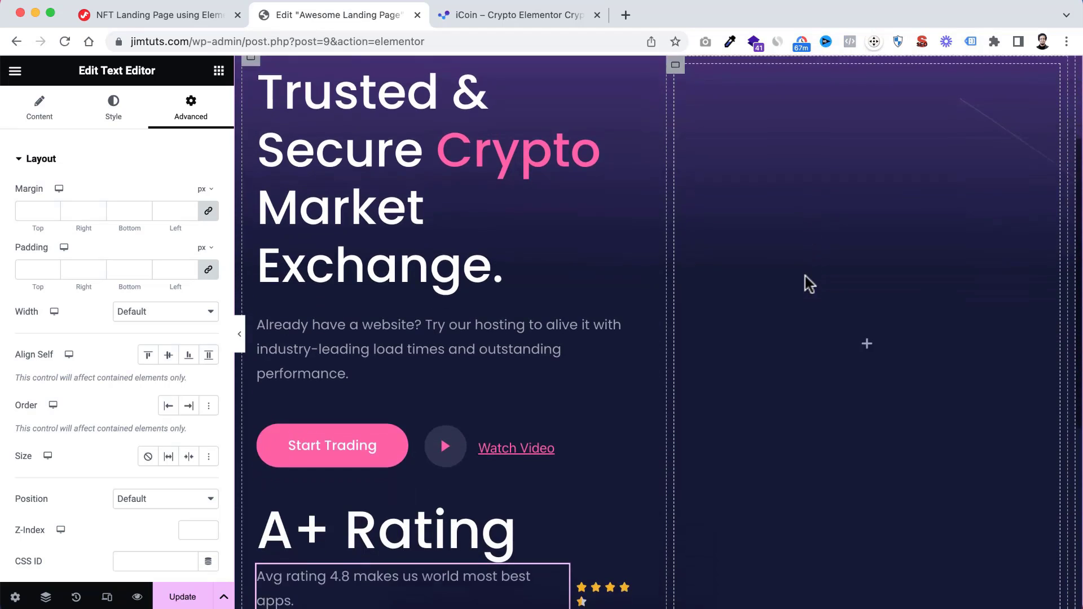
scroll(804, 275, up, 2)
scroll(804, 276, down, 1)
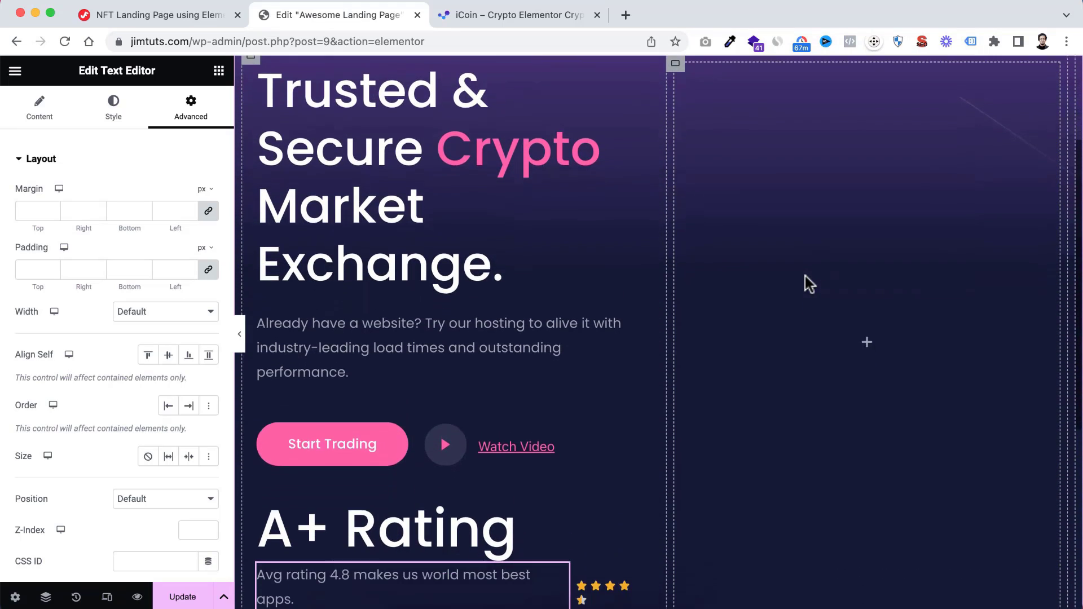
click(868, 342)
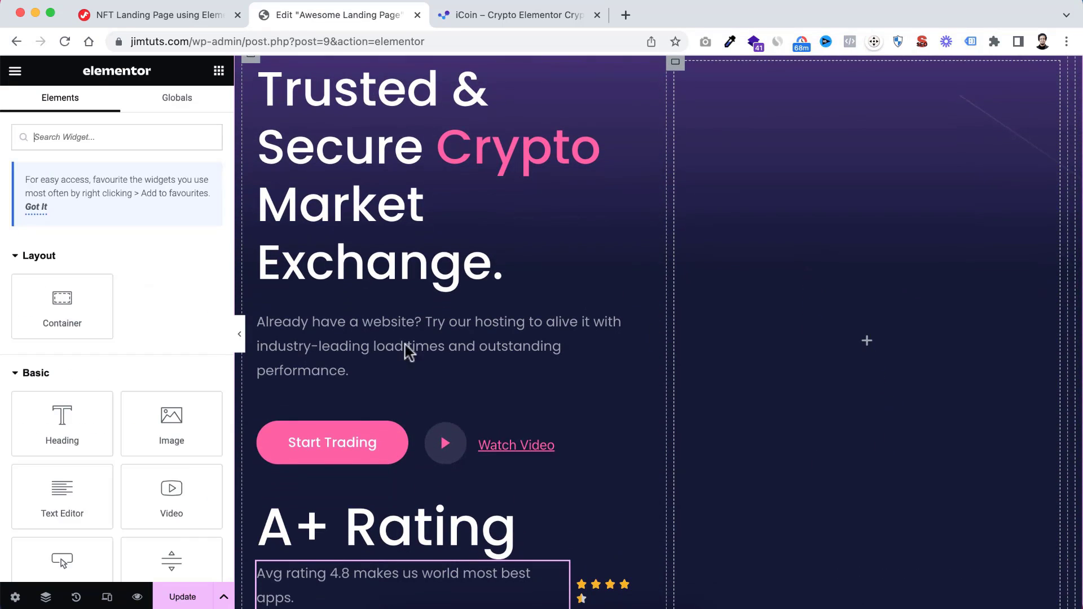
scroll(141, 428, down, 1)
drag(160, 397, 827, 349)
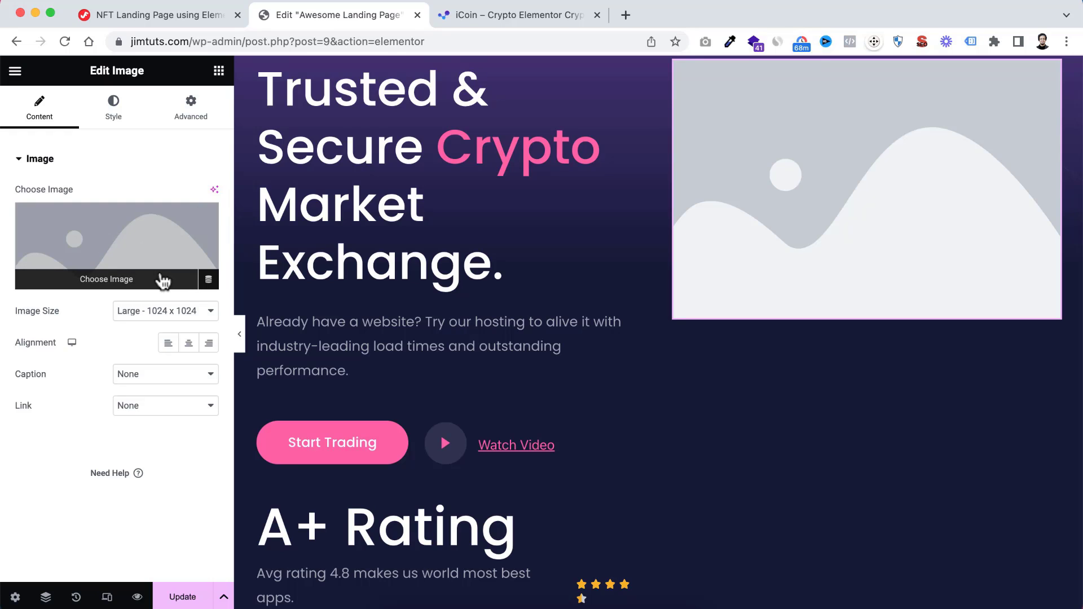
Upload every image in the IMG folder except Hero-BG.webp to the media library for the hero's Image widget
click(176, 16)
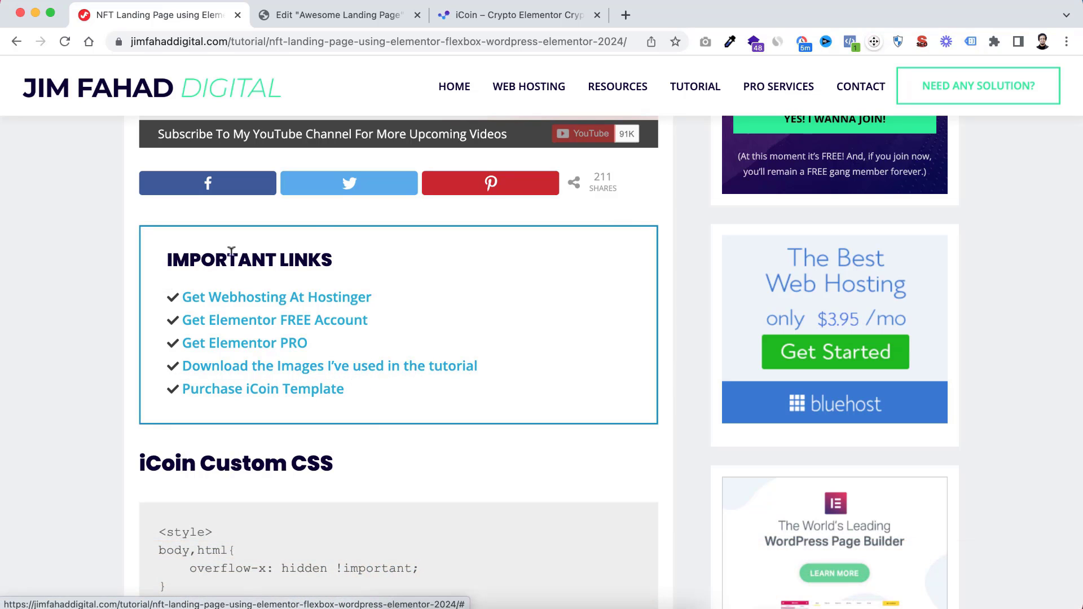
click(369, 16)
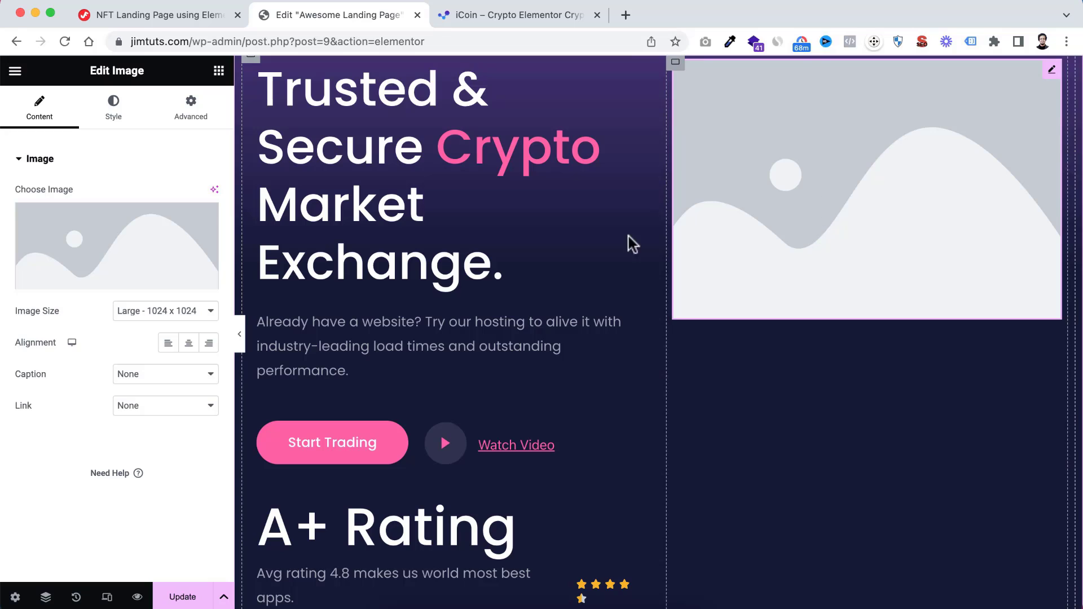
click(122, 243)
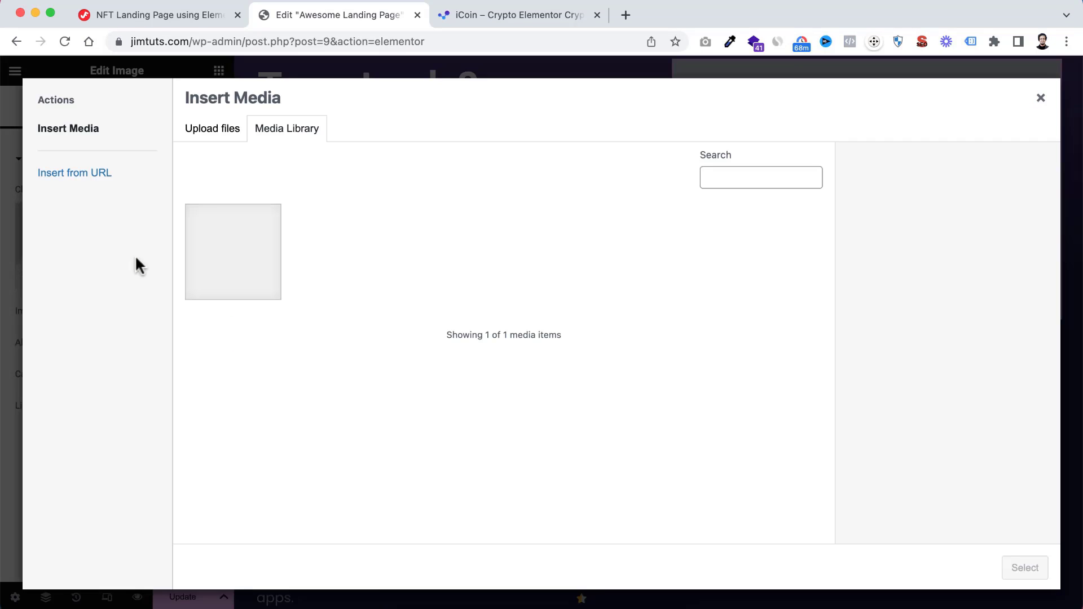
click(218, 134)
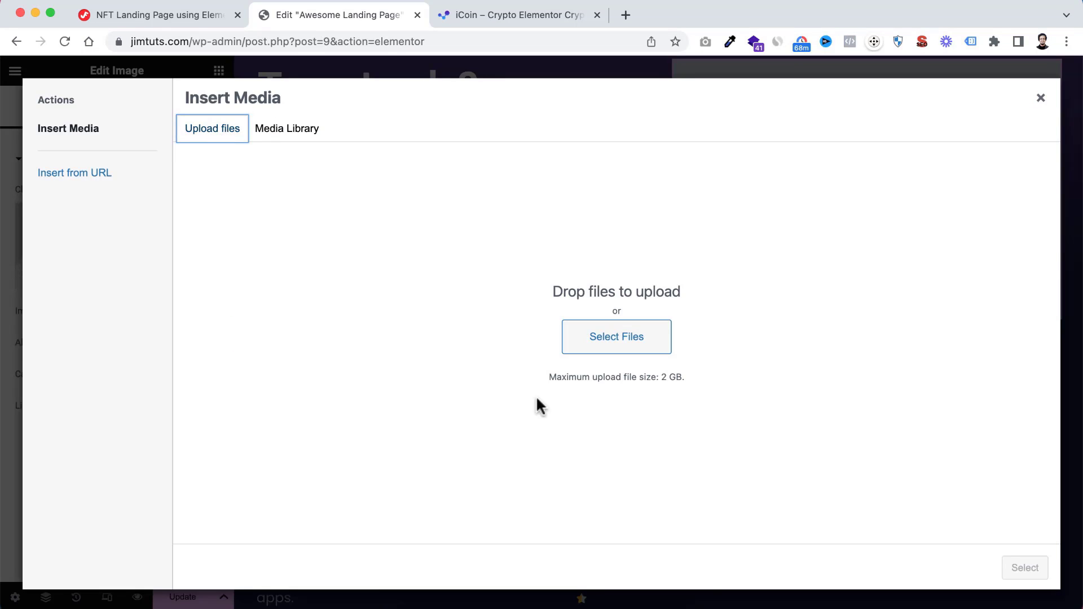
click(638, 349)
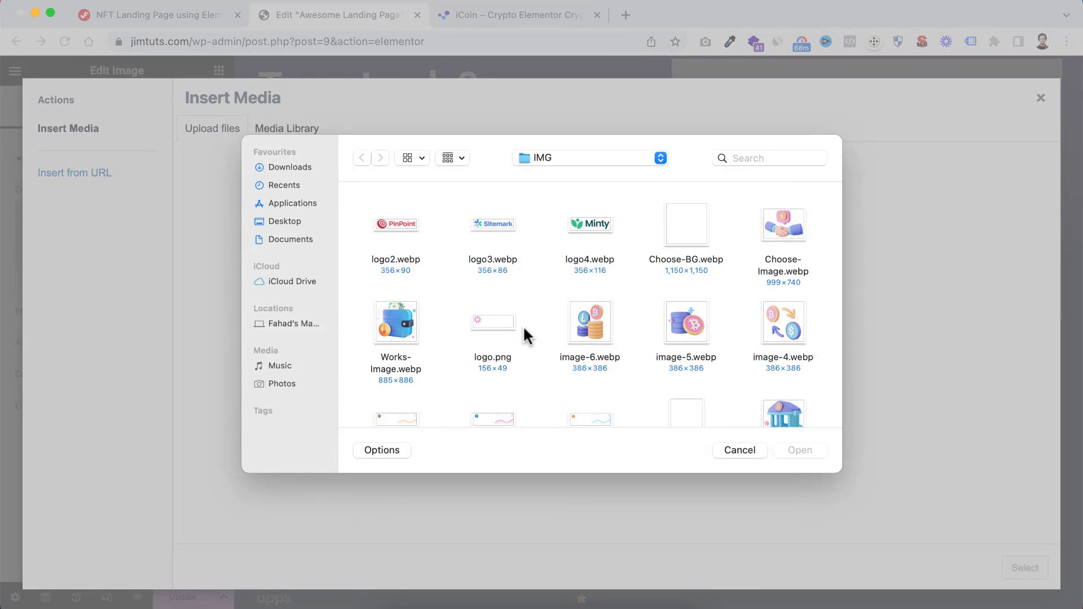
scroll(525, 334, down, 2)
click(406, 270)
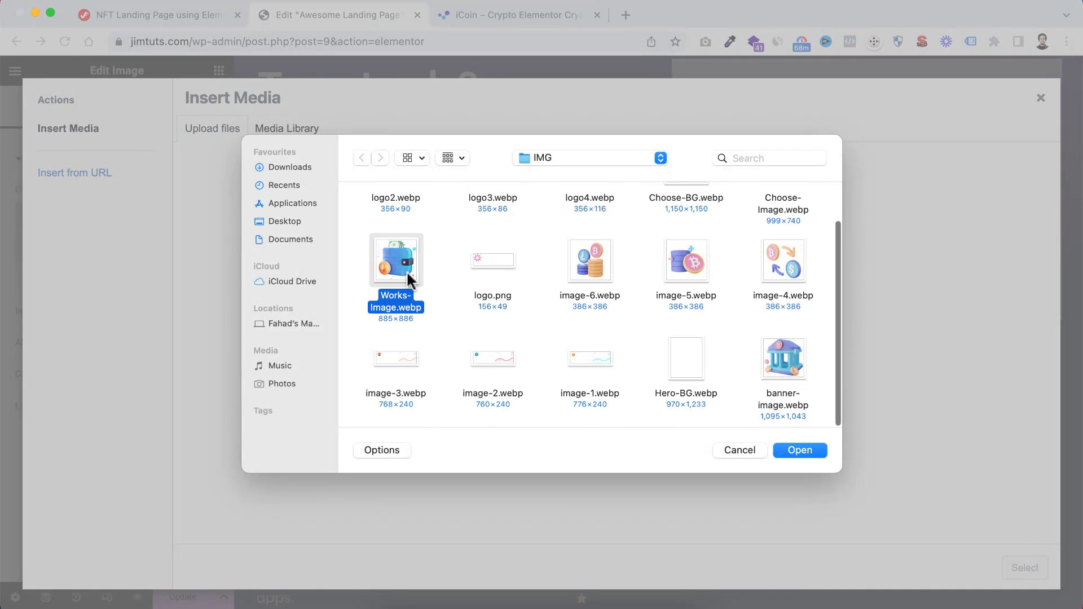
scroll(407, 273, up, 2)
key(super+a)
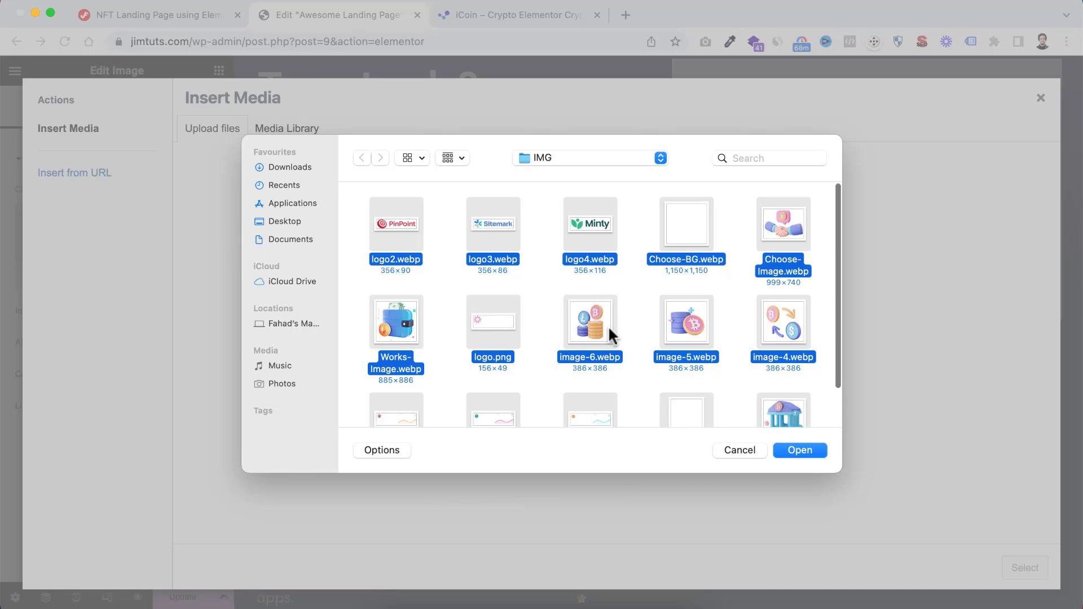
scroll(608, 326, down, 2)
super+click(680, 358)
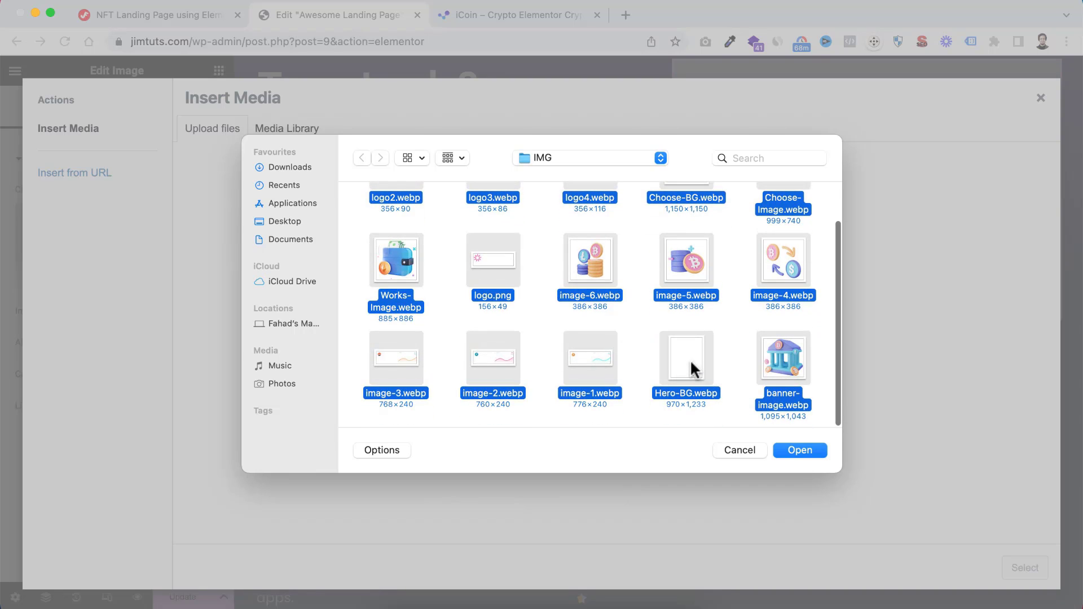
click(796, 448)
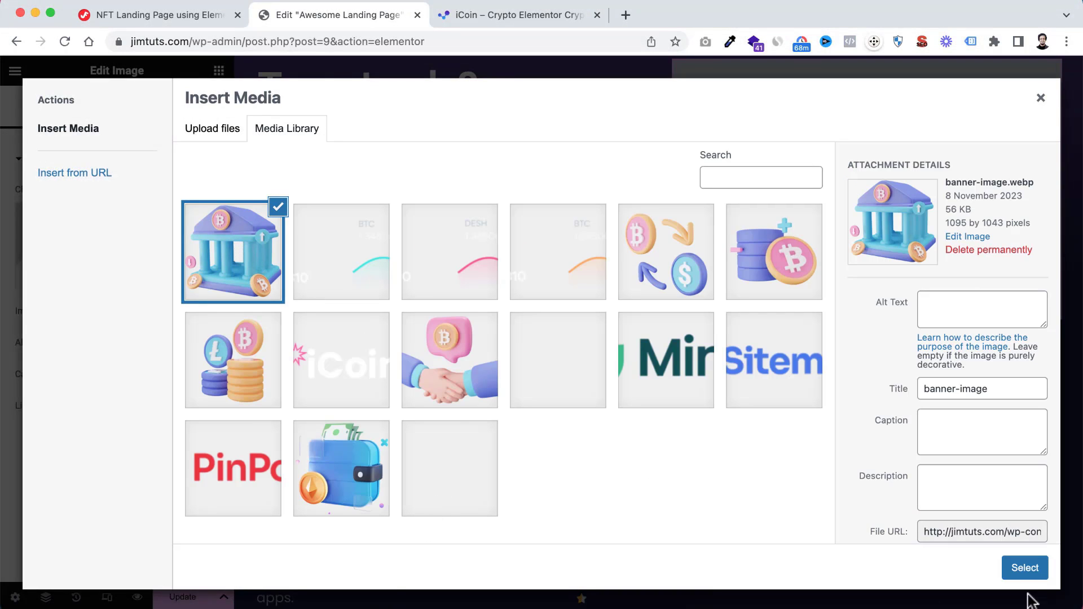
Insert banner-image.webp as the hero image
click(1022, 572)
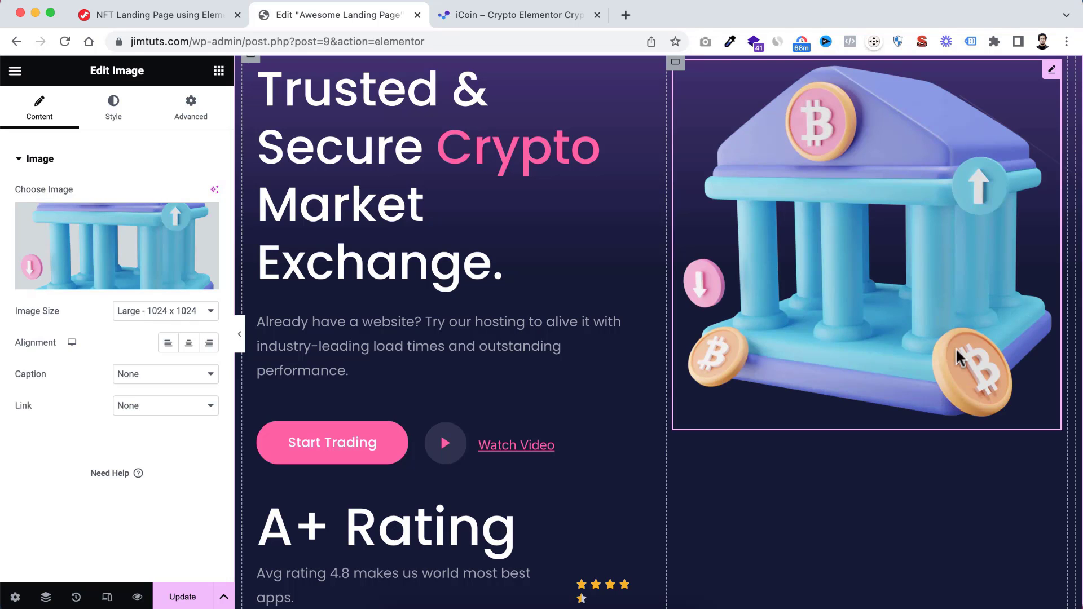
scroll(801, 400, up, 4)
scroll(801, 397, down, 3)
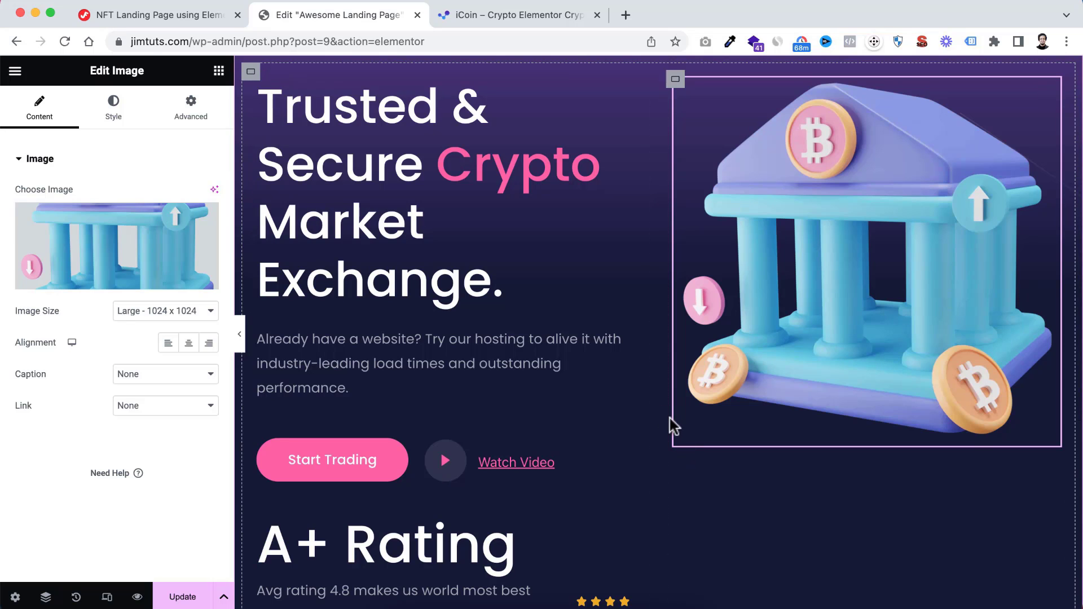
Add a Spacer widget beneath the hero's bank image and set its space to 36 px
click(218, 71)
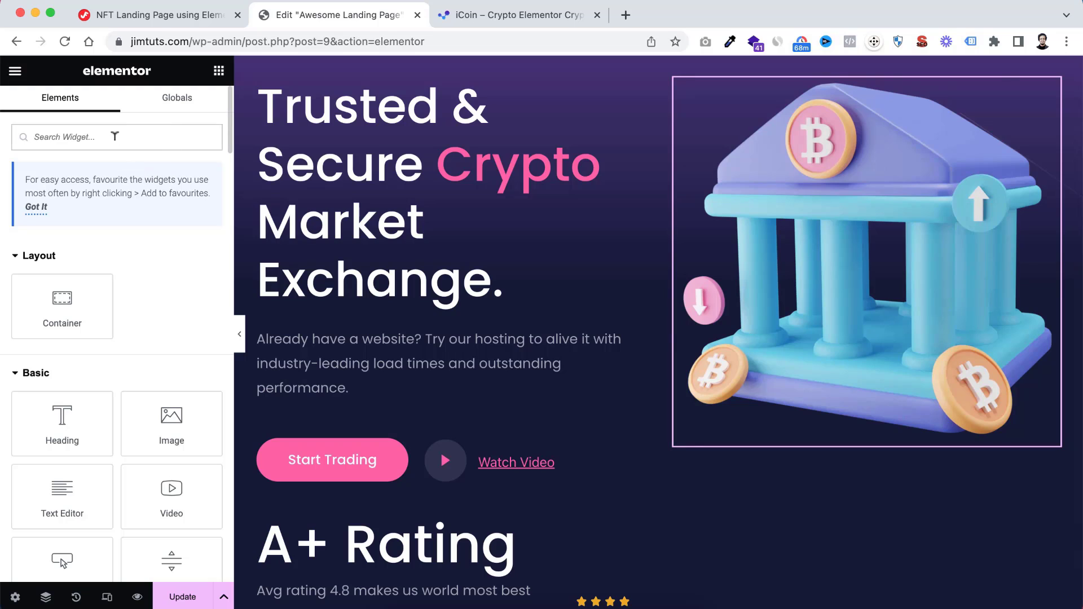
text(spac)
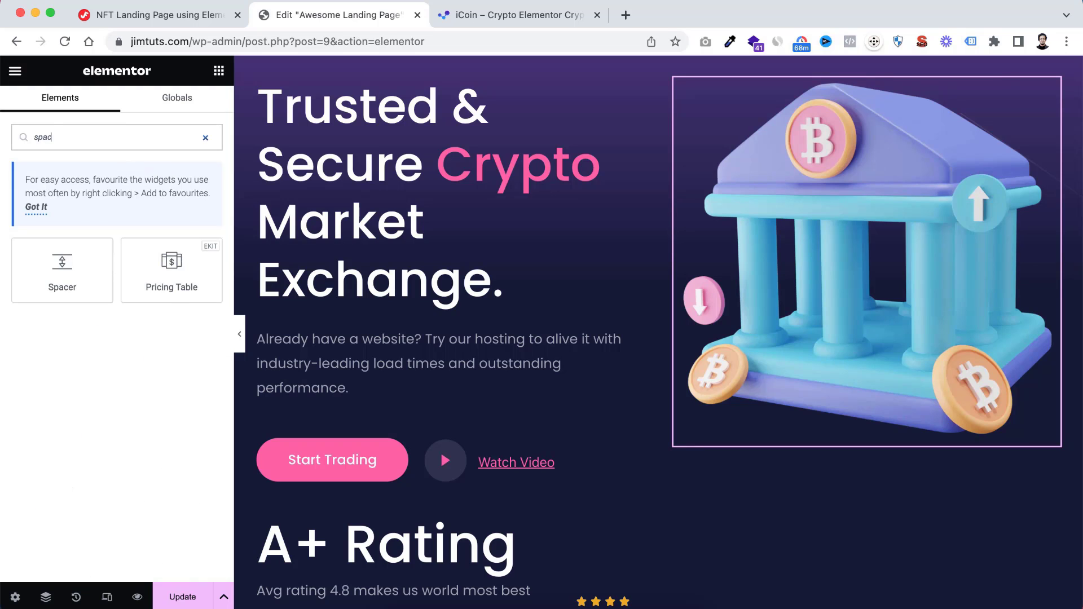
drag(60, 265, 814, 434)
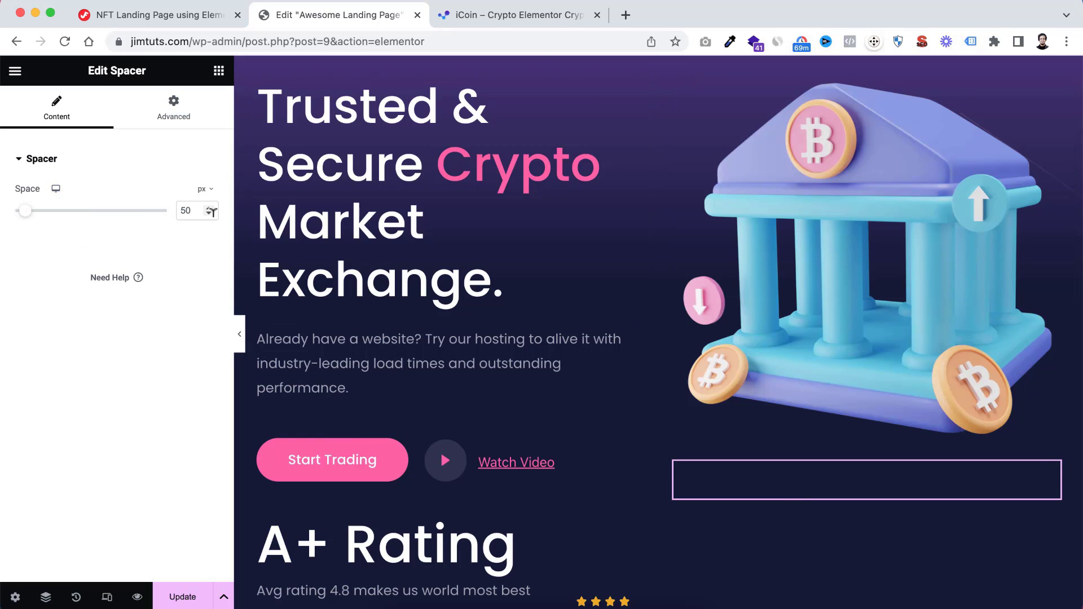
double_click(186, 209)
text(36)
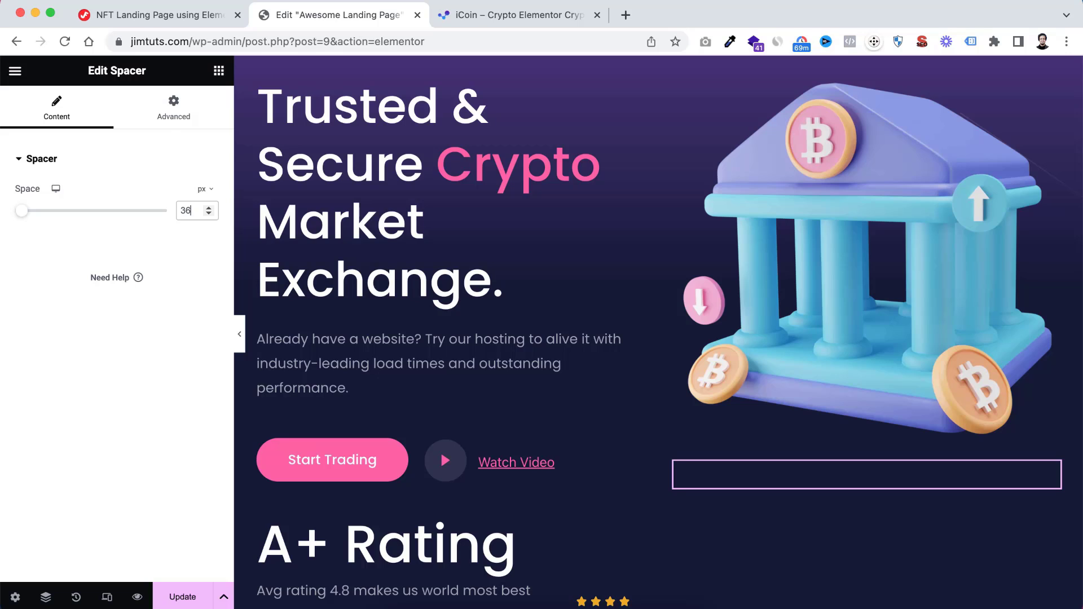
Give the spacer beneath the bank image a gradient background with #fface6 as the first colour
click(185, 113)
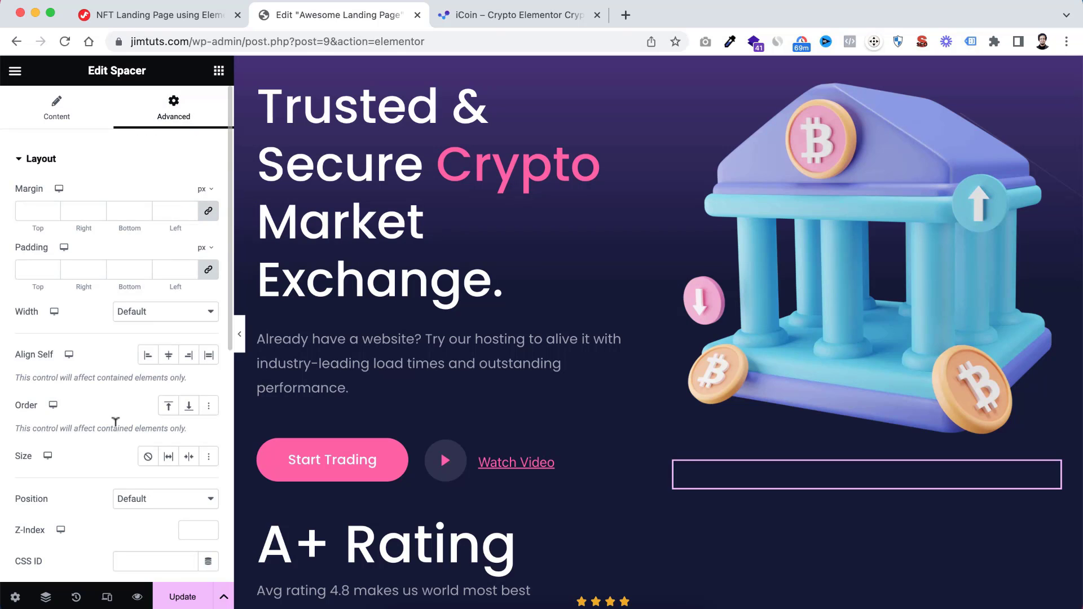
scroll(115, 422, down, 10)
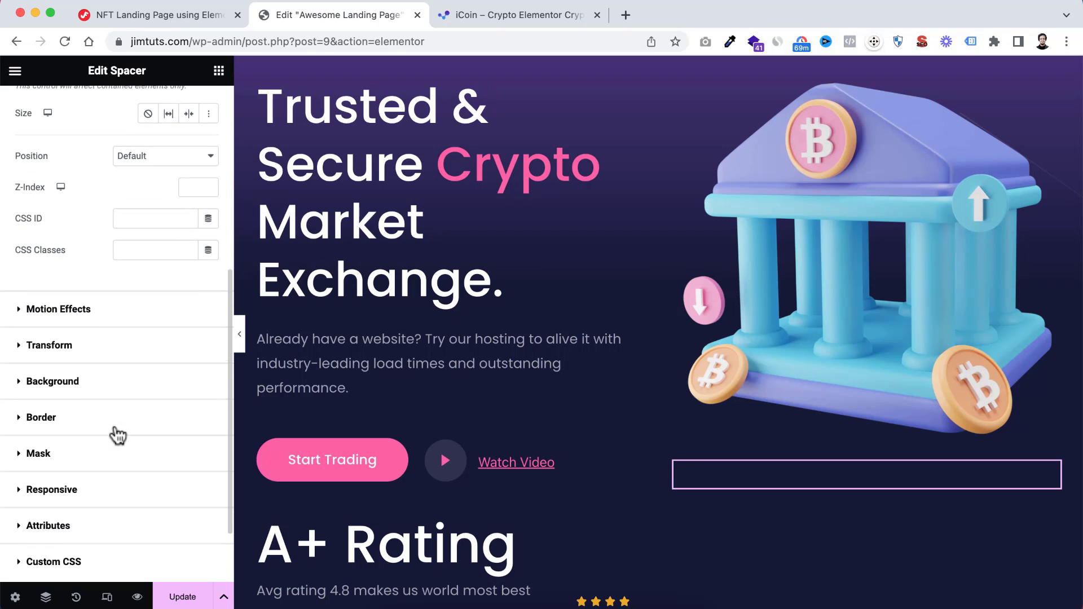
click(56, 344)
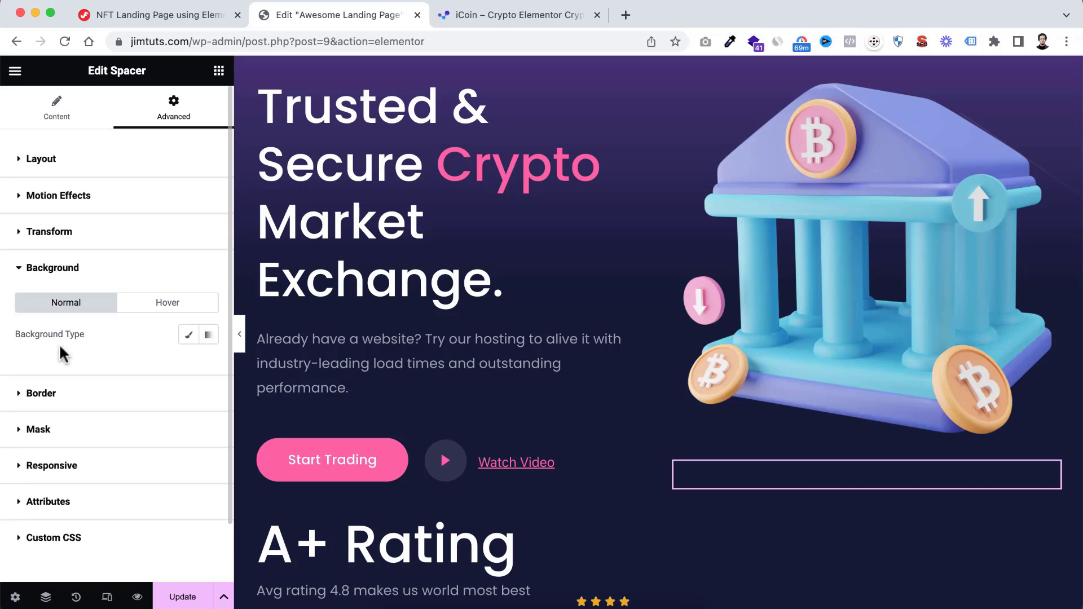
click(211, 336)
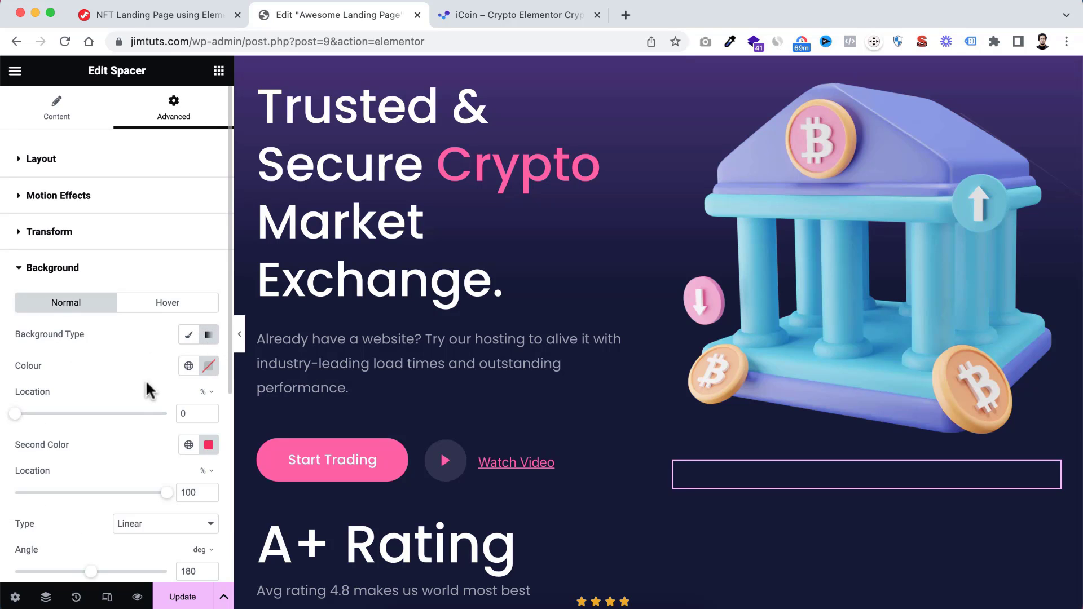
scroll(141, 388, down, 1)
click(210, 328)
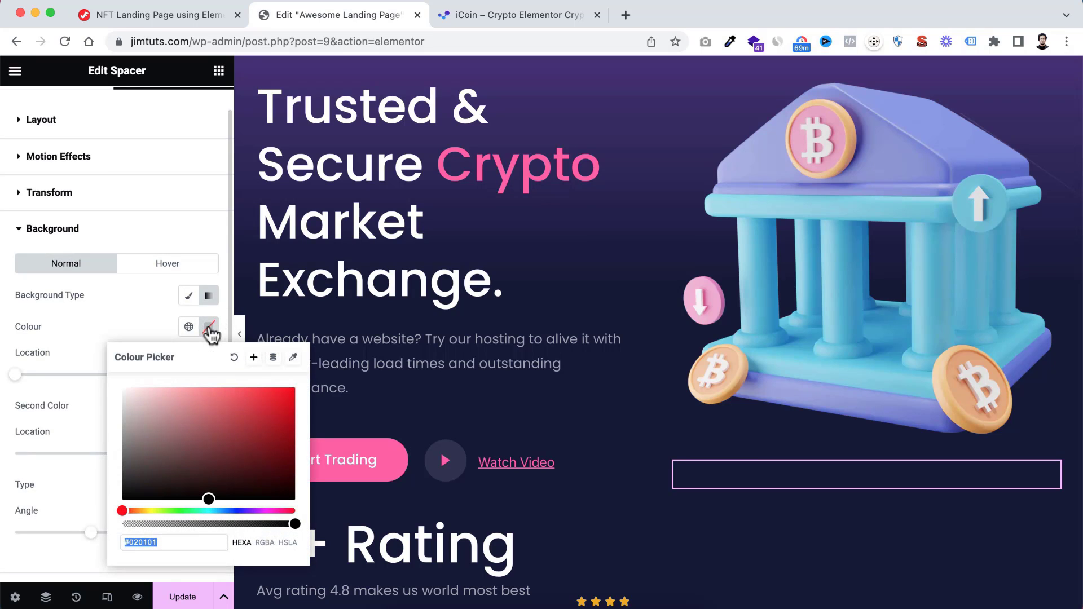
text(ffa)
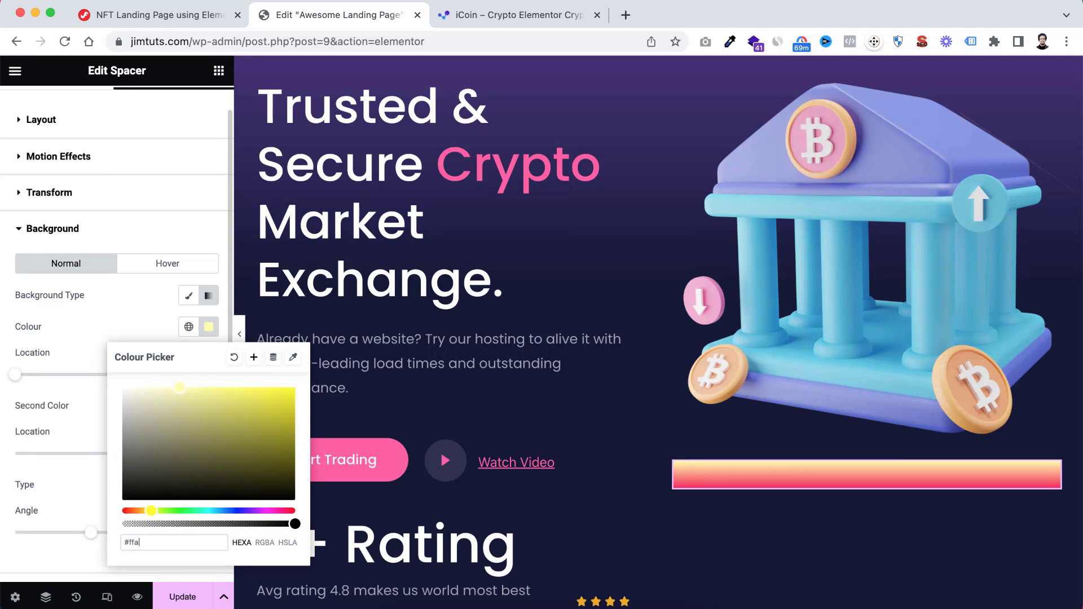
text(ce6)
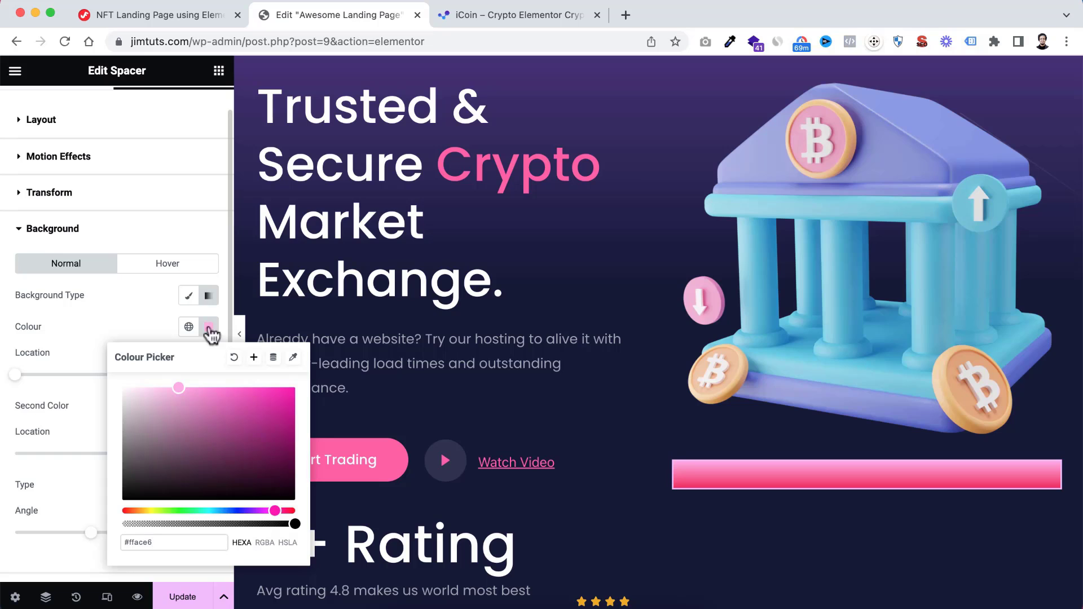
click(134, 319)
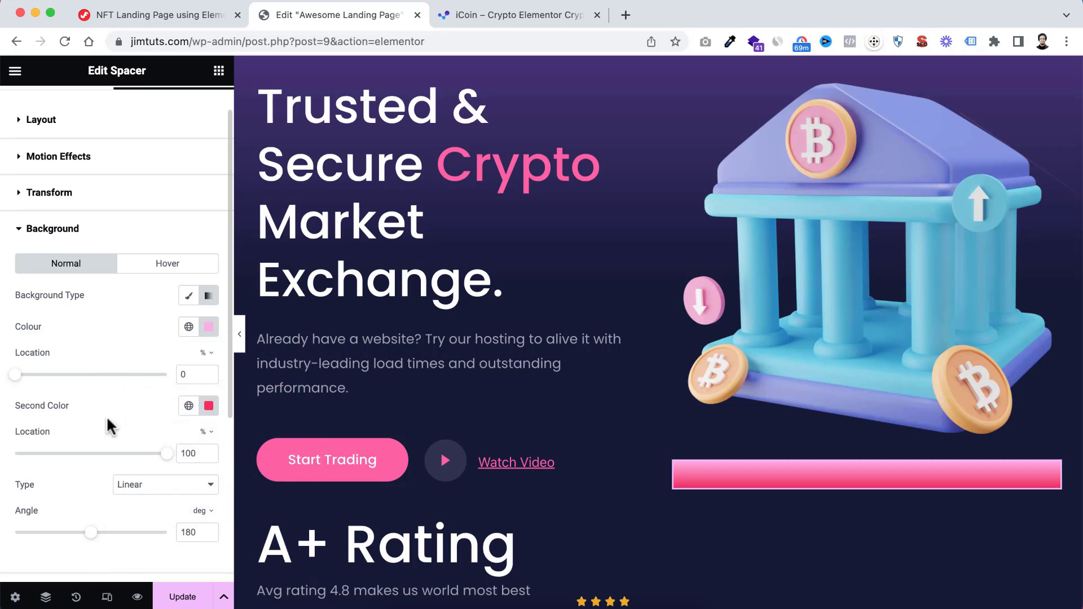
Set the second colour of the spacer's background gradient to #9075a3
click(208, 406)
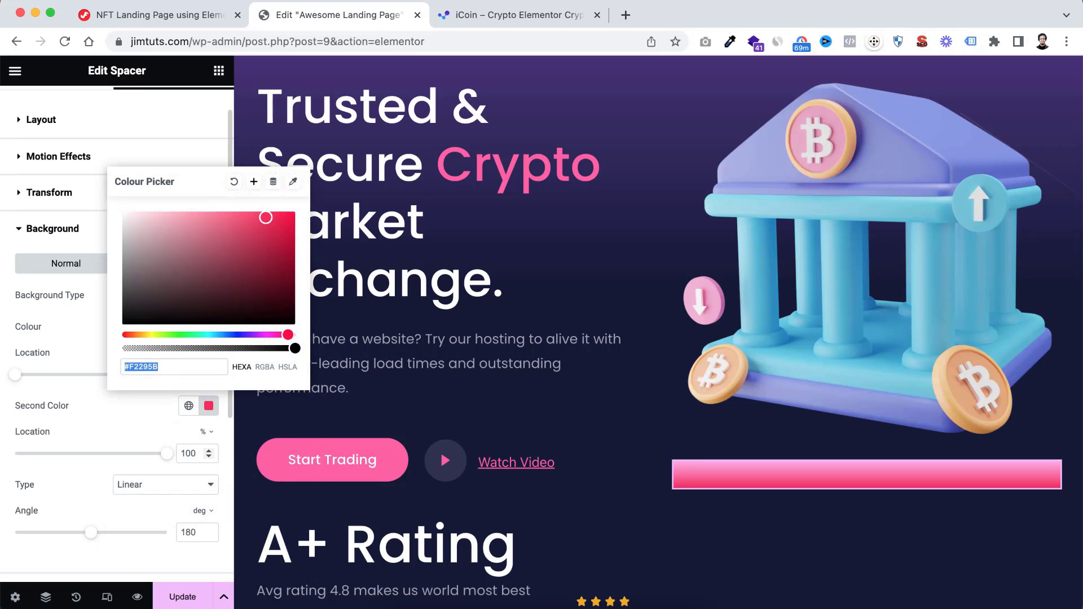
text(#9075)
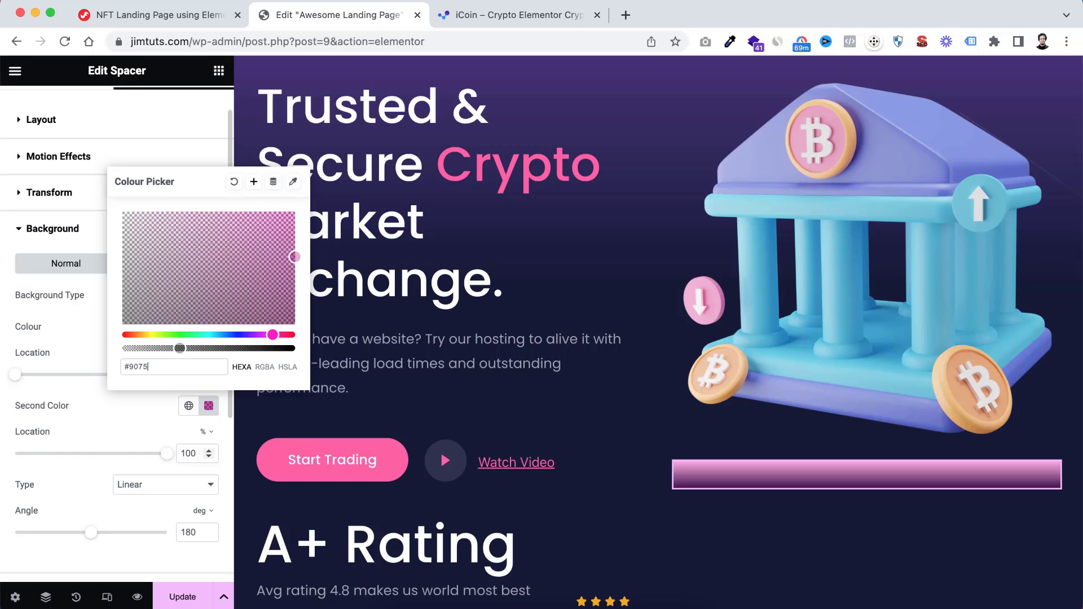
text(a3)
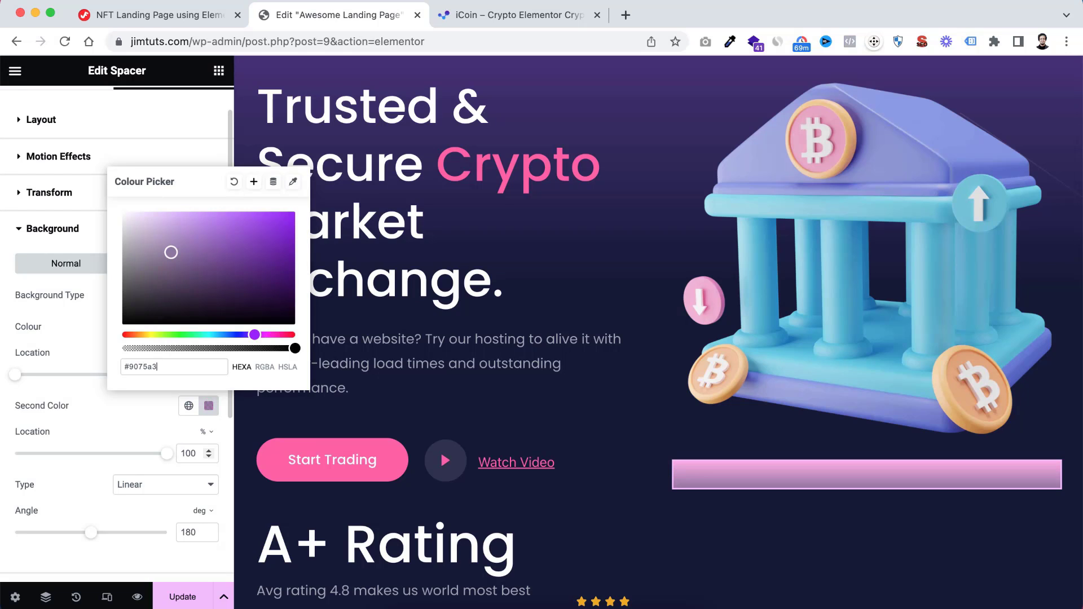
click(106, 411)
Round the spacer with a border radius of 50% on all corners
scroll(106, 409, down, 5)
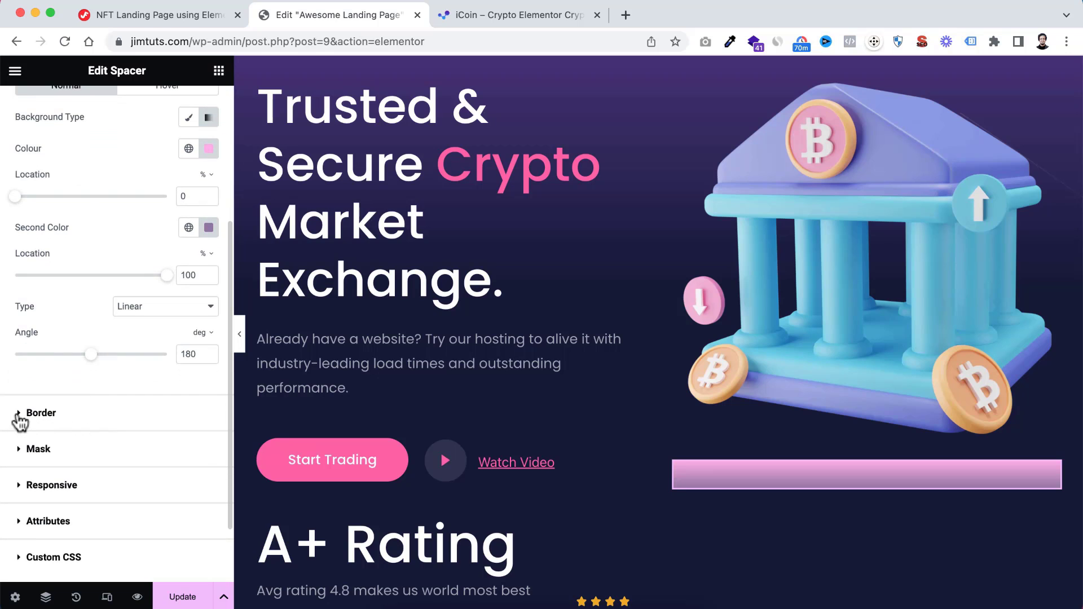
click(21, 418)
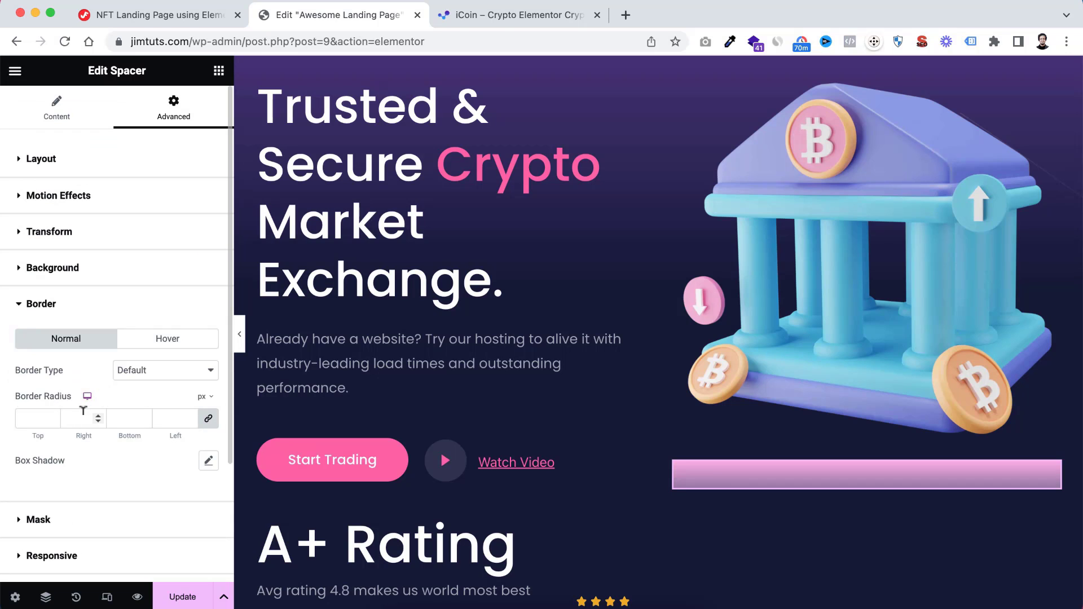
click(203, 396)
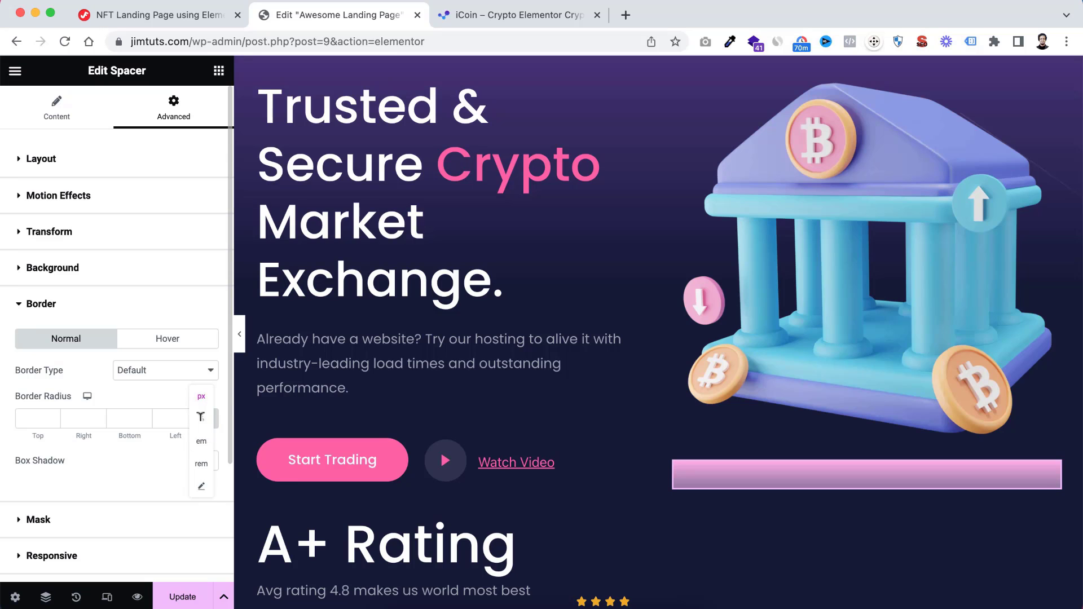
click(202, 420)
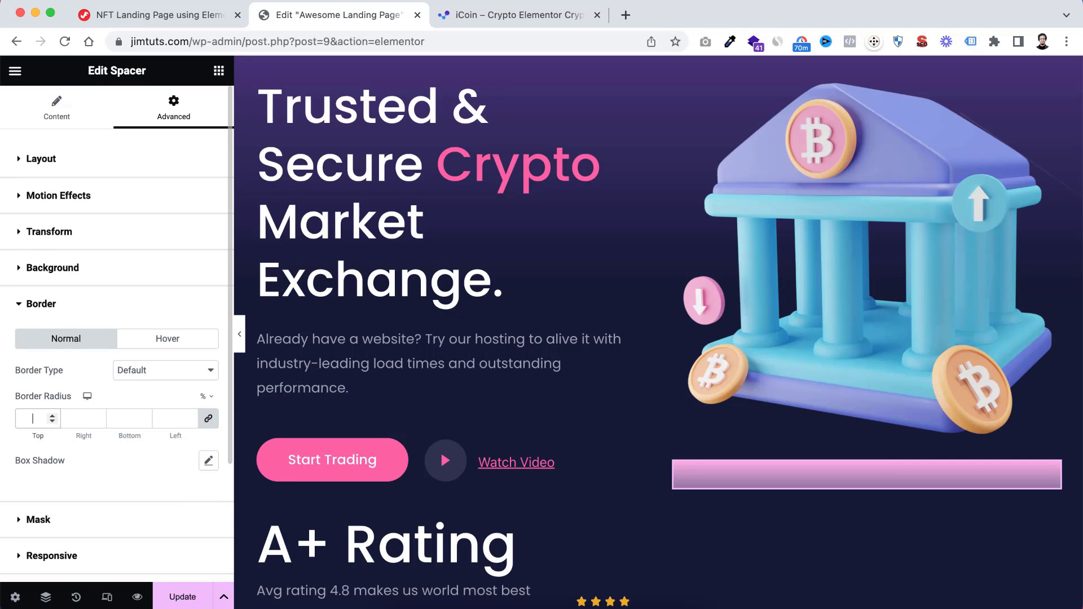
click(33, 419)
text(50)
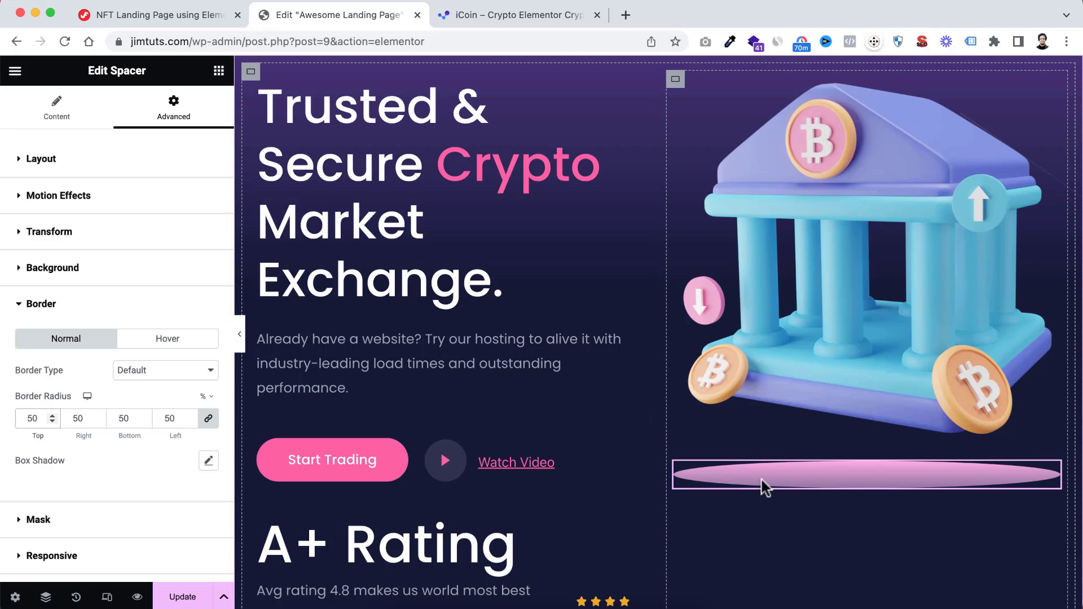
click(126, 313)
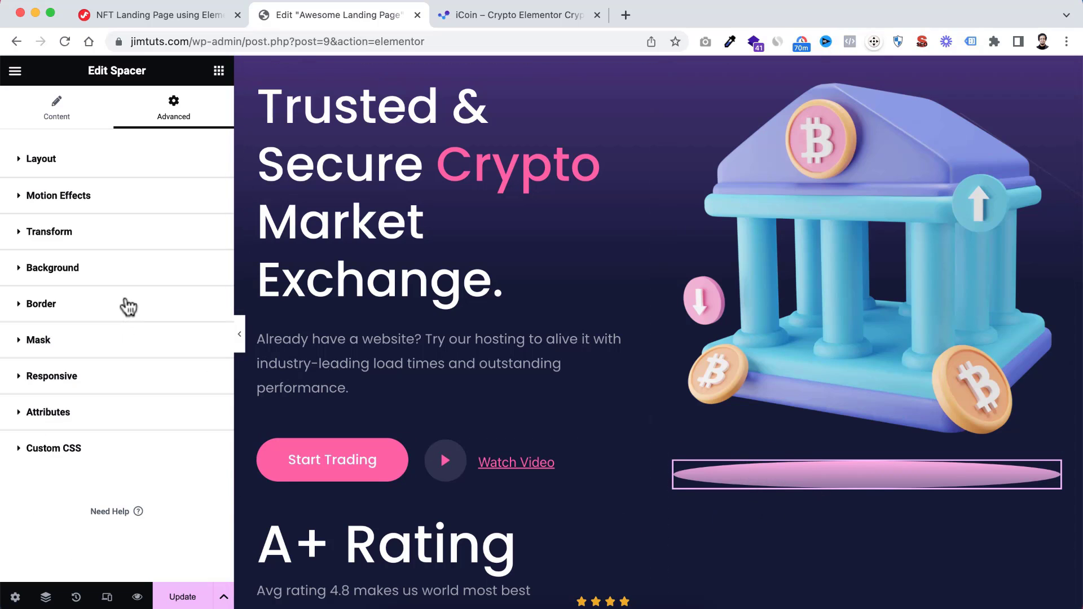
Give the spacer a custom width of 36 px and check it against the spacer's Space value
click(61, 110)
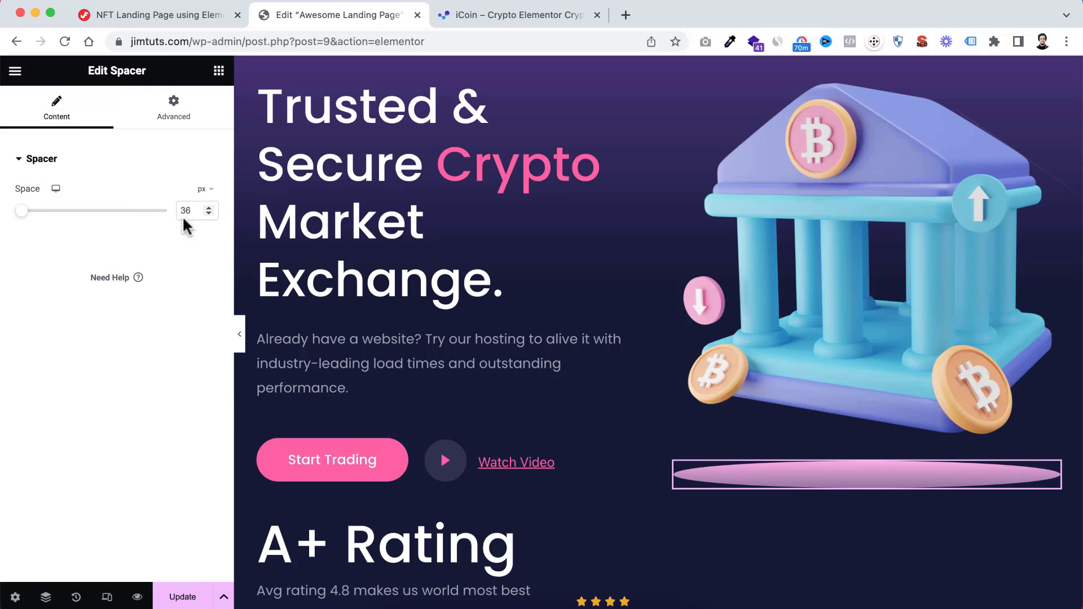
click(181, 114)
scroll(81, 302, down, 1)
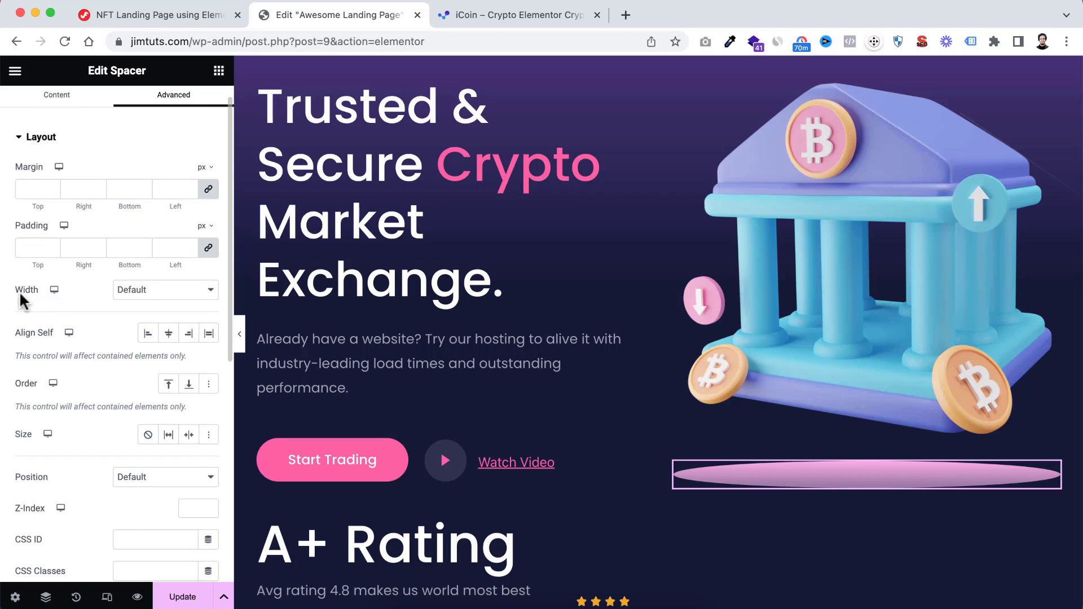
click(148, 305)
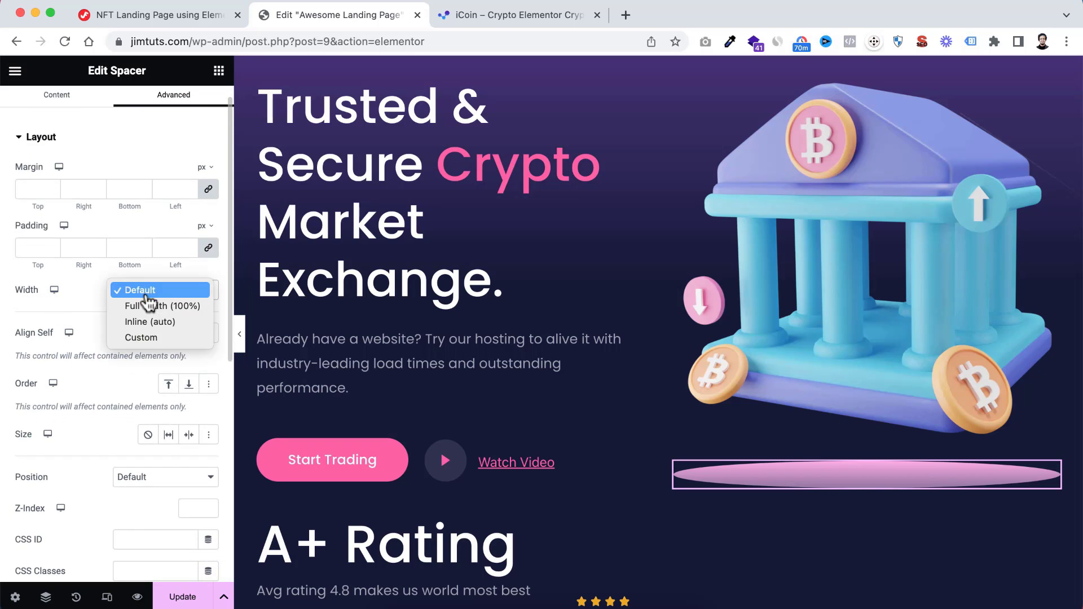
click(148, 336)
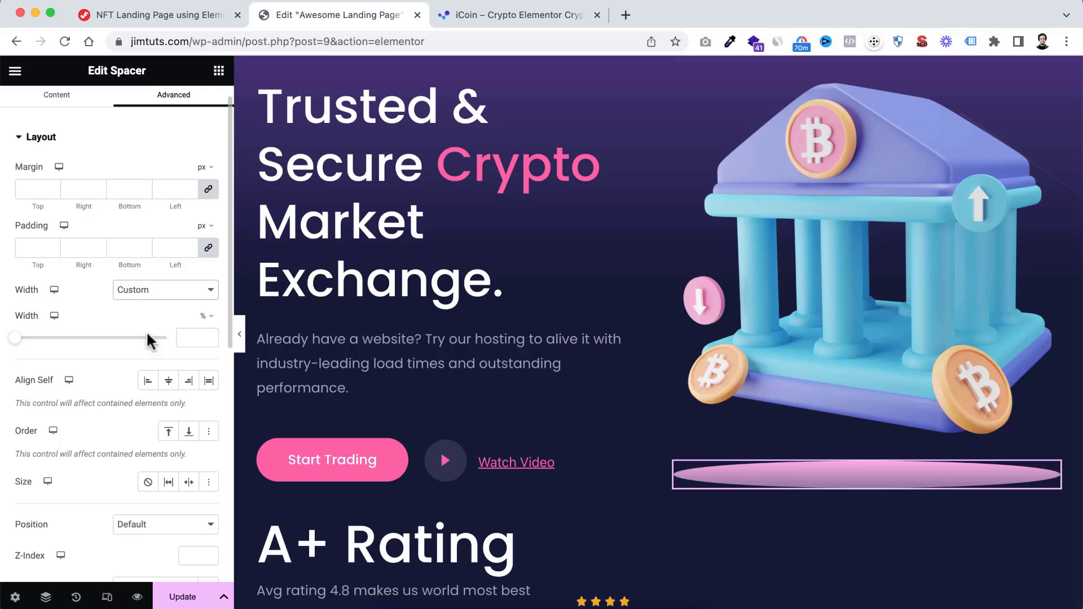
click(205, 317)
click(204, 317)
click(186, 335)
text(36)
scroll(70, 254, up, 1)
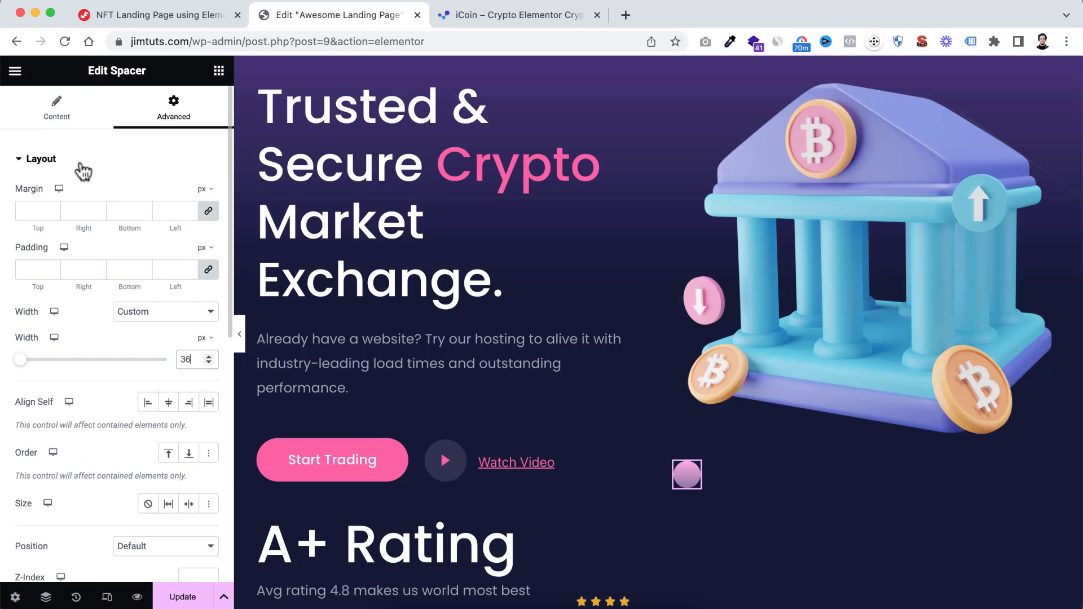
click(55, 107)
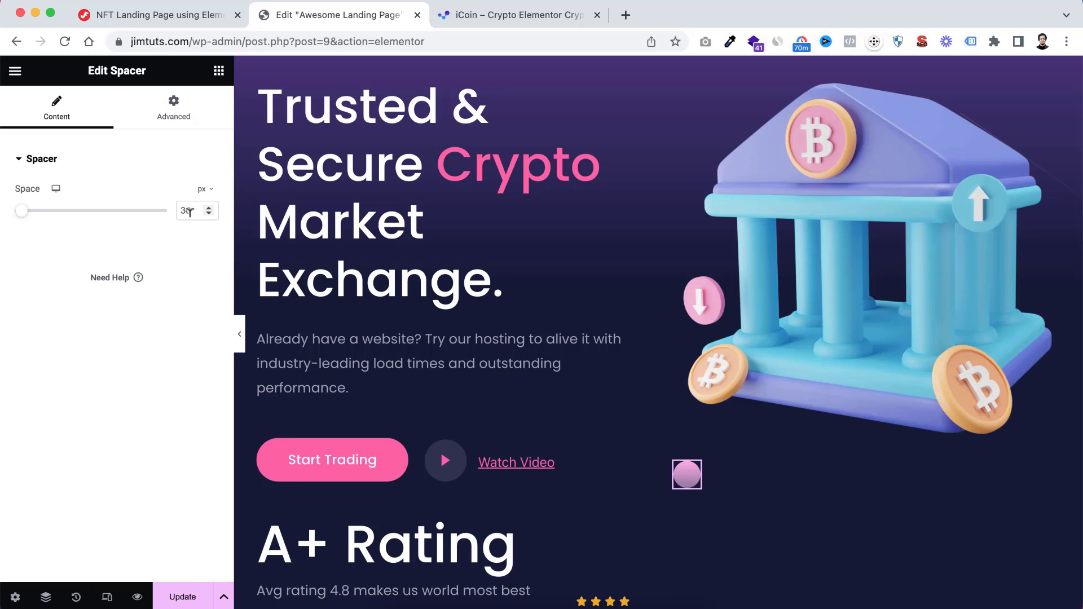
click(175, 113)
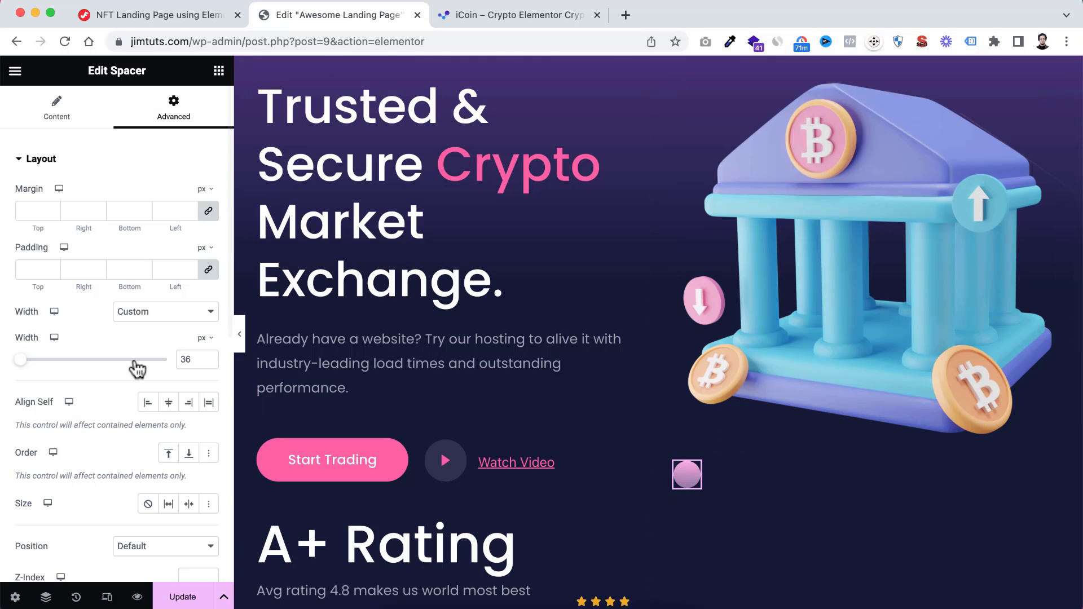
Set the spacer's position to Absolute with a horizontal offset of -50 px
scroll(117, 389, down, 4)
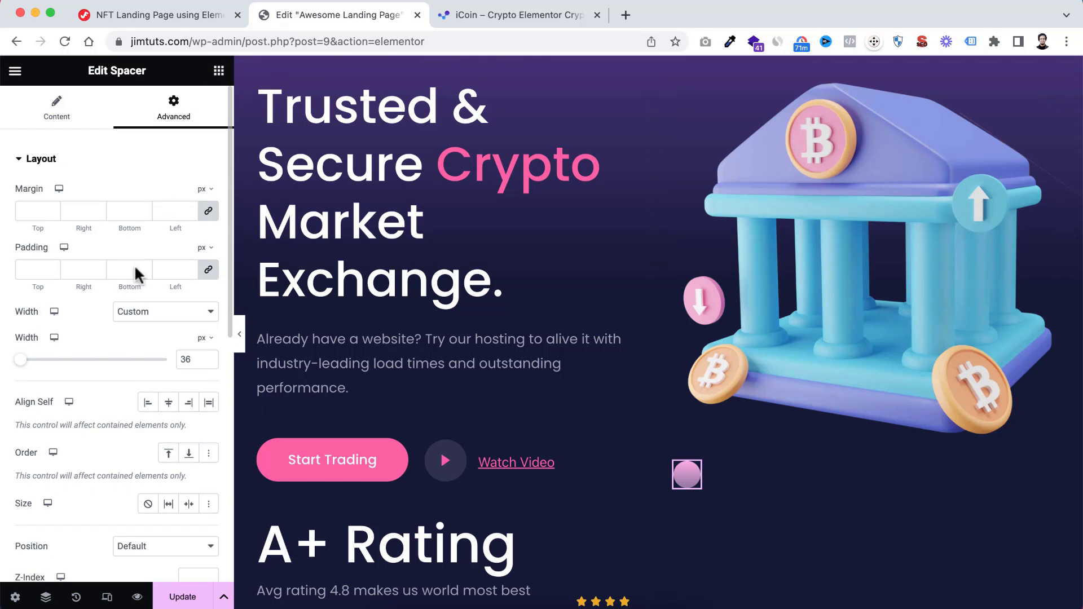
scroll(123, 311, down, 5)
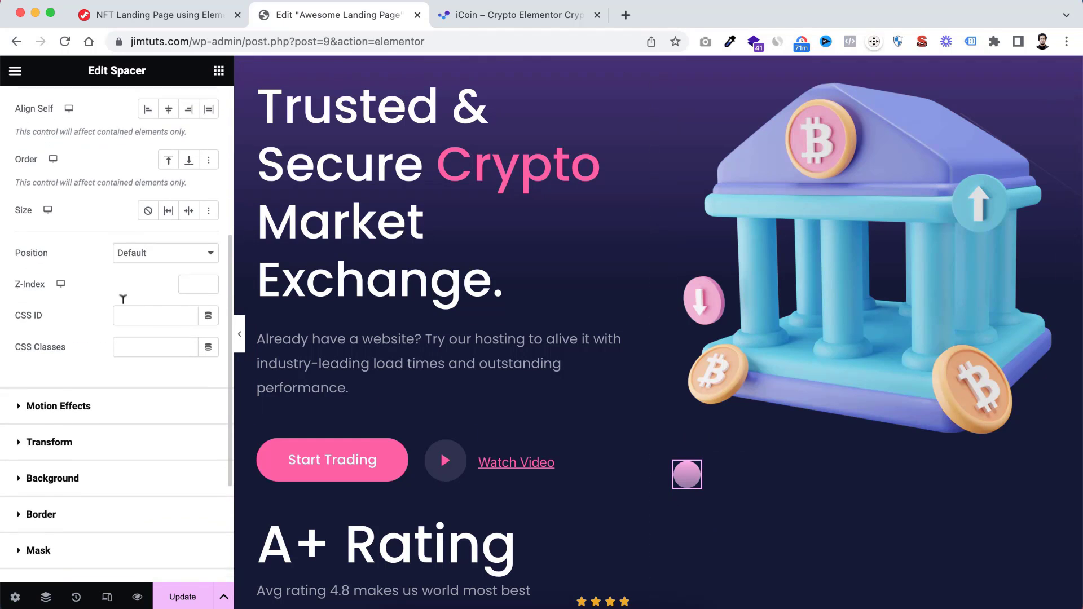
click(138, 246)
click(141, 262)
scroll(116, 403, down, 2)
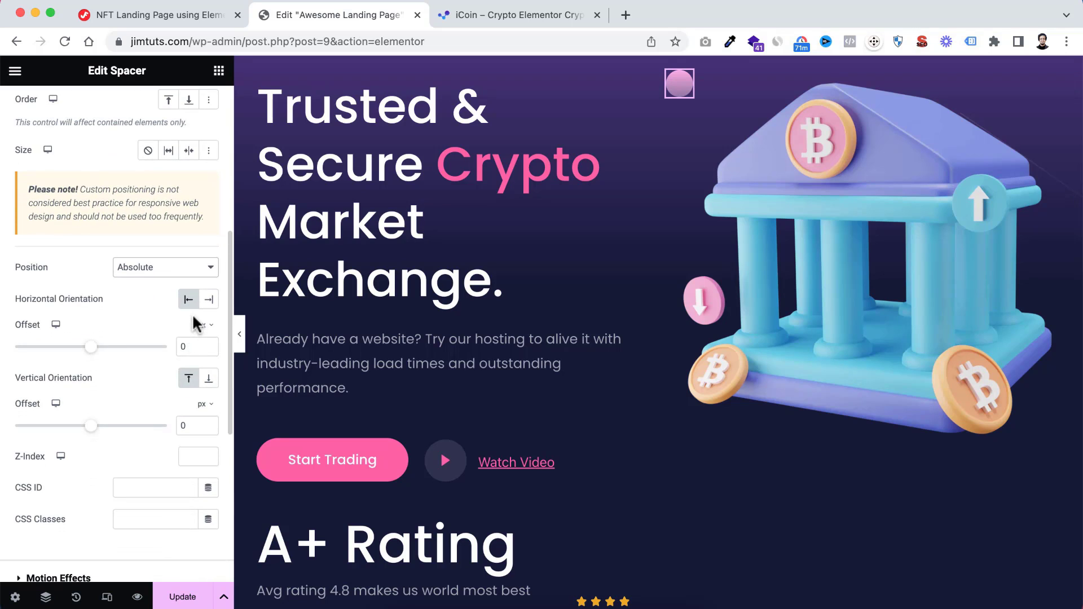
click(208, 349)
click(208, 349)
click(208, 350)
click(208, 349)
click(208, 350)
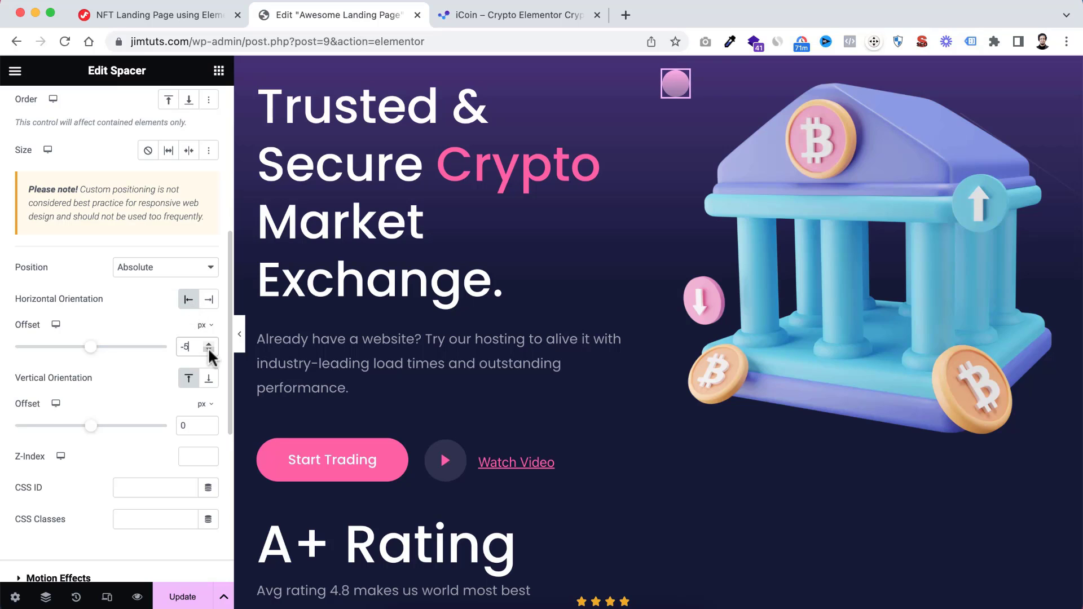
text(0)
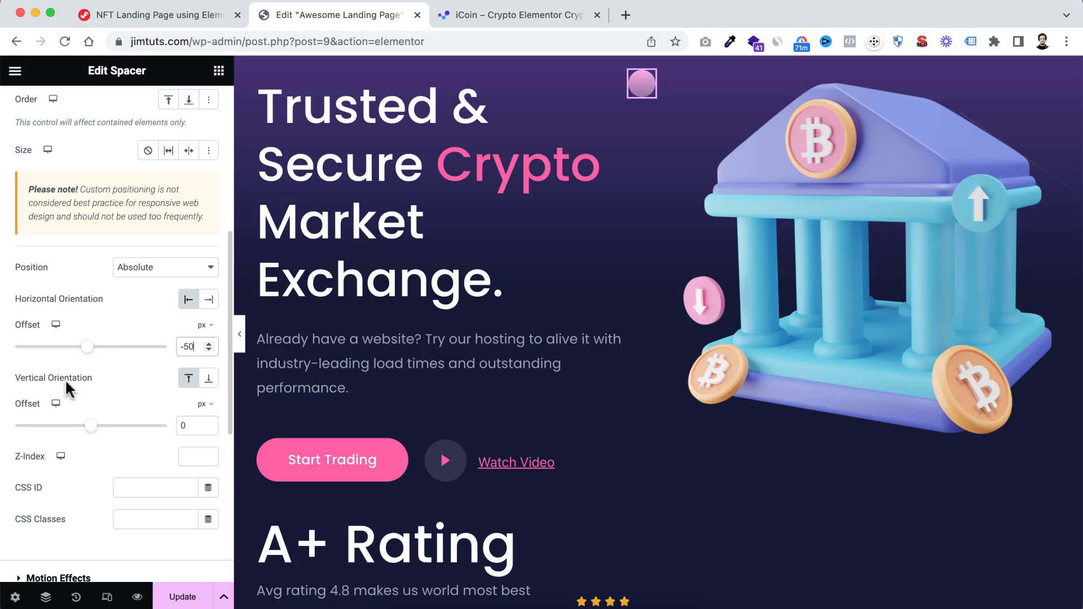
Set the spacer's vertical orientation to bottom with an offset of 145 px, and preview the circle's placement in the full-width hero
click(208, 382)
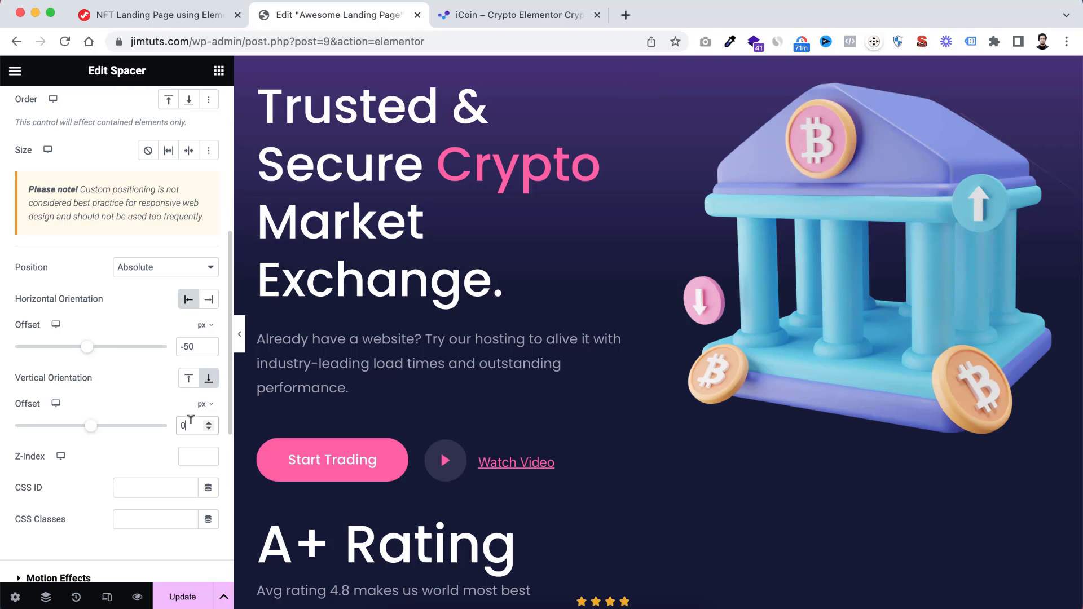
key(BackSpace)
text(145)
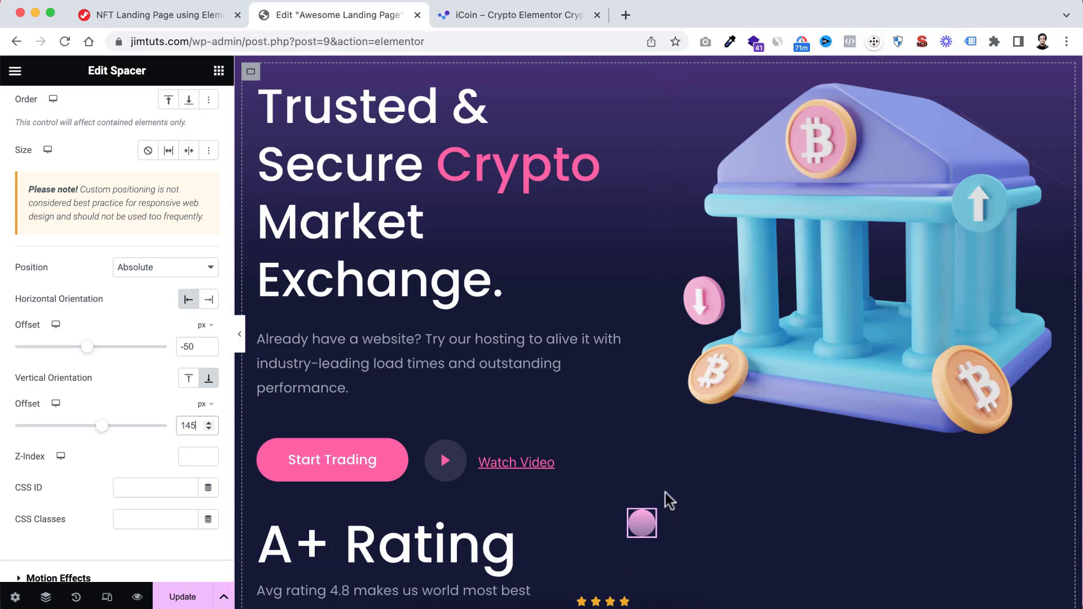
click(241, 338)
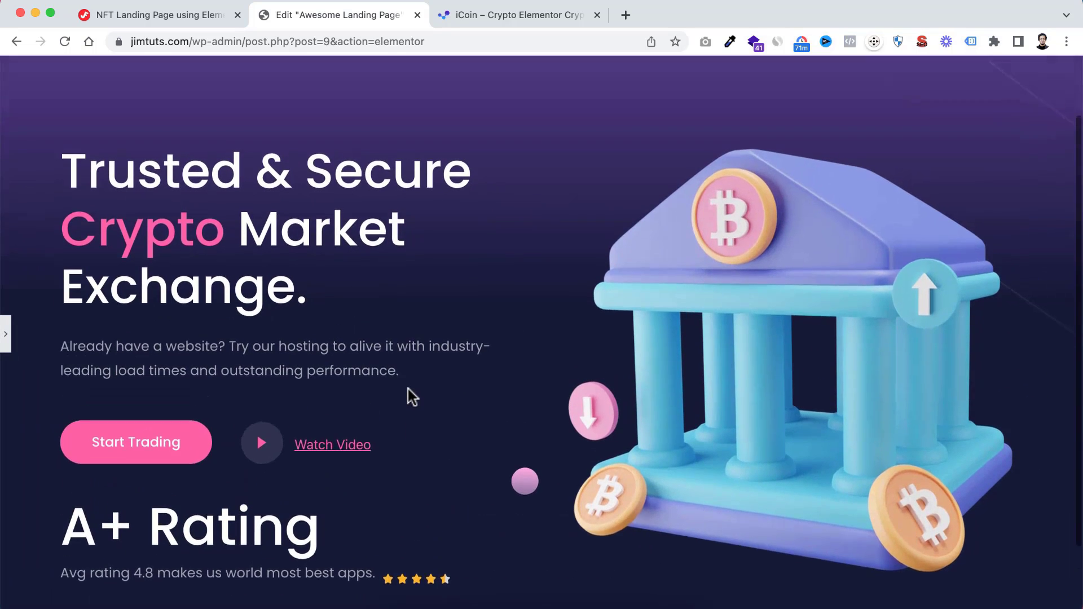
scroll(408, 388, down, 1)
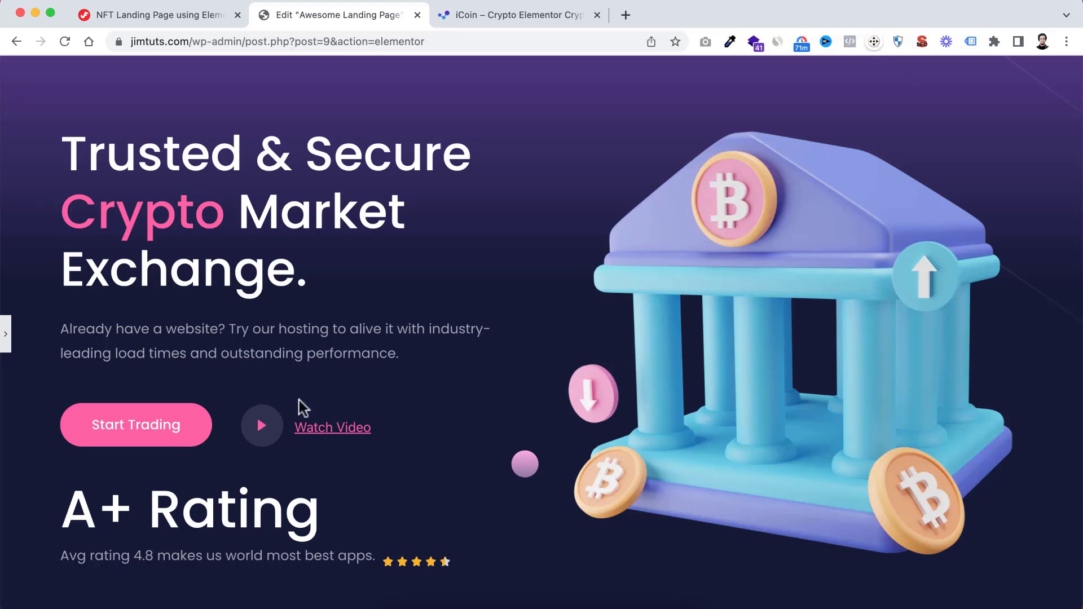
click(6, 334)
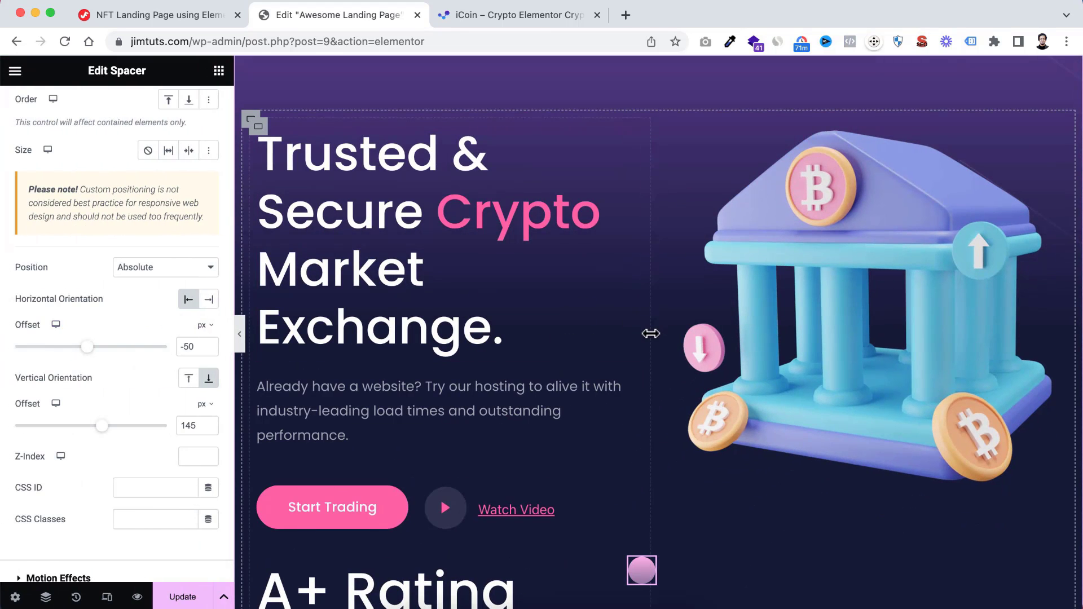
scroll(650, 333, down, 3)
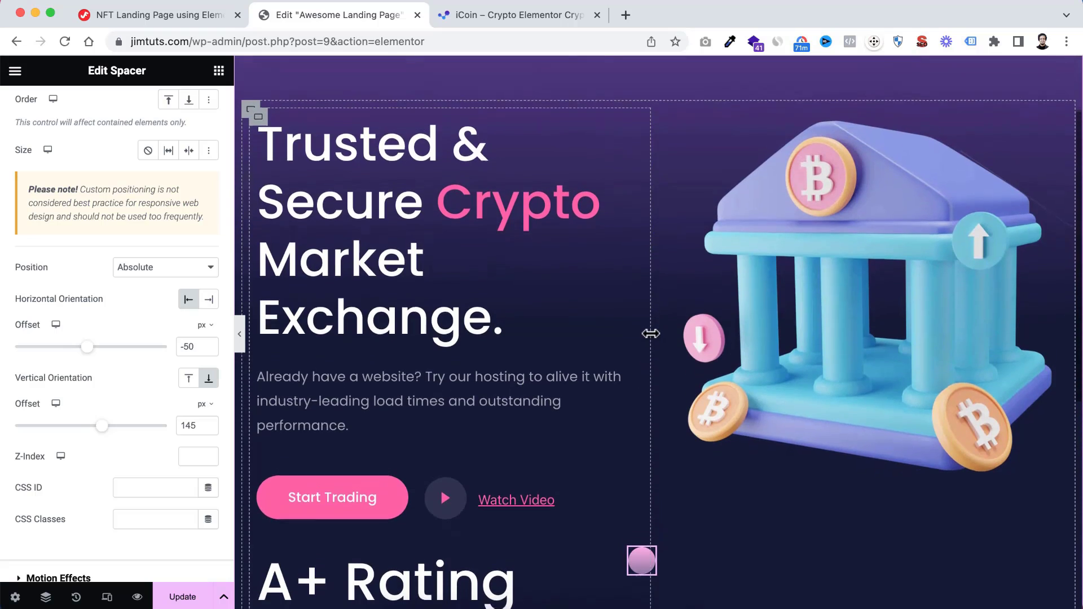
Give the hero's text container, which holds the headline and buttons, a Fade In Left entrance animation
scroll(649, 334, up, 3)
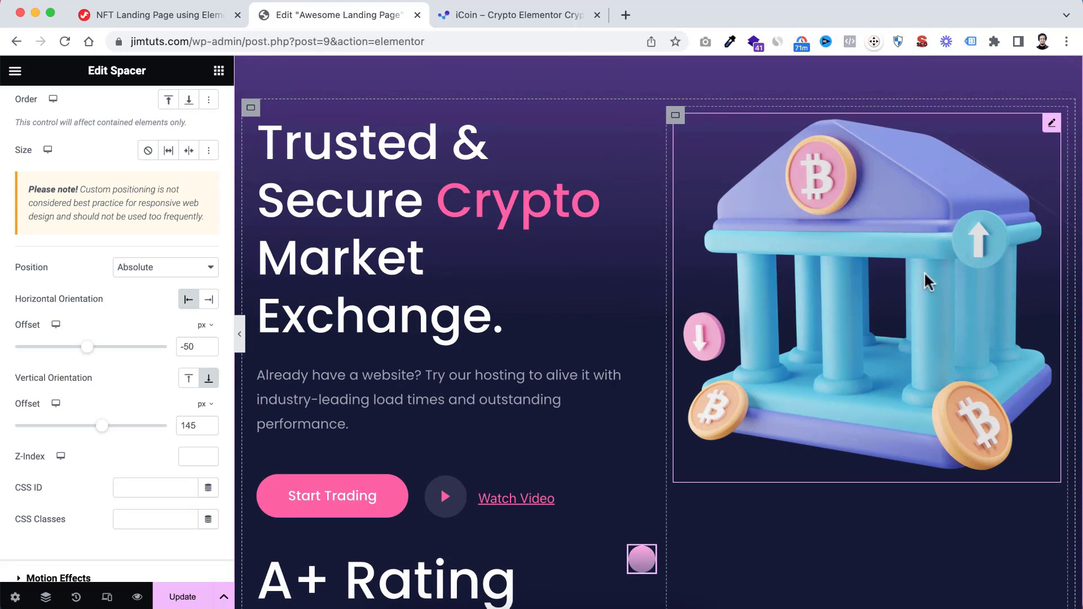
scroll(424, 253, down, 1)
scroll(423, 251, up, 1)
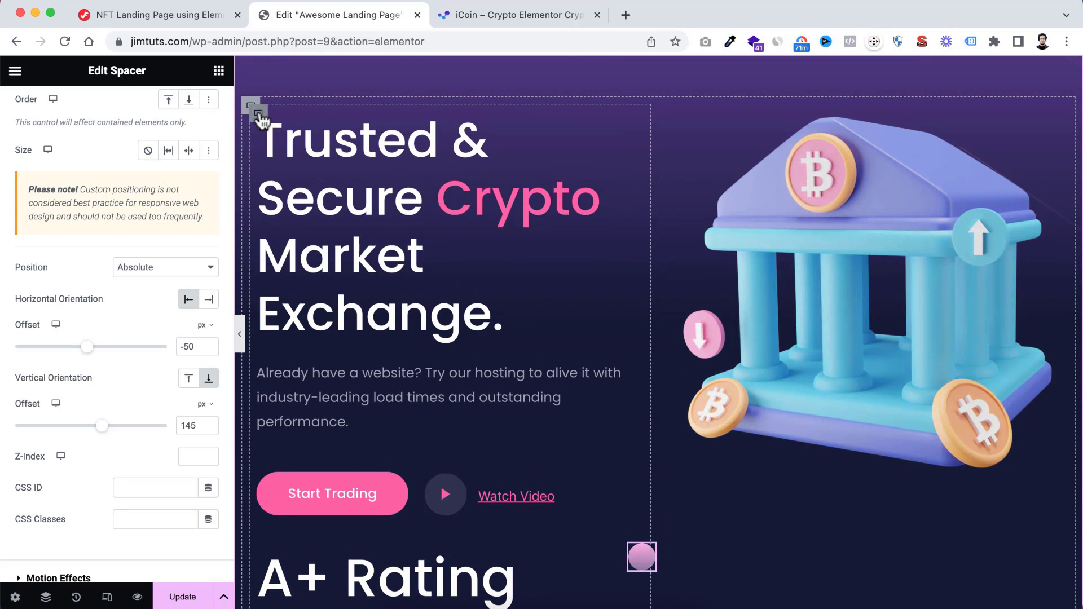
click(259, 113)
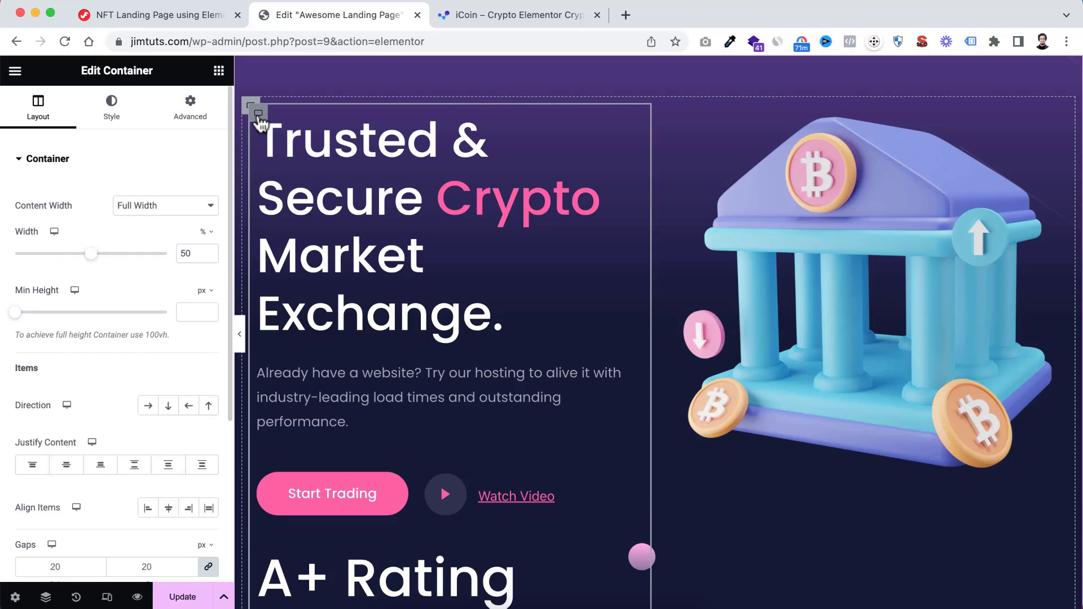
click(190, 106)
scroll(106, 384, down, 5)
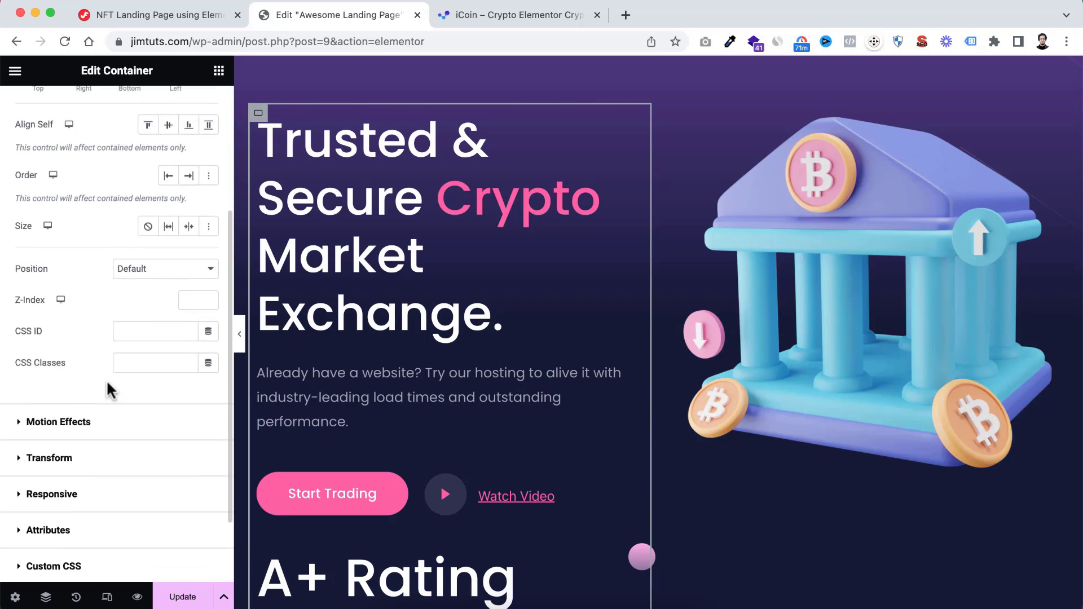
click(32, 375)
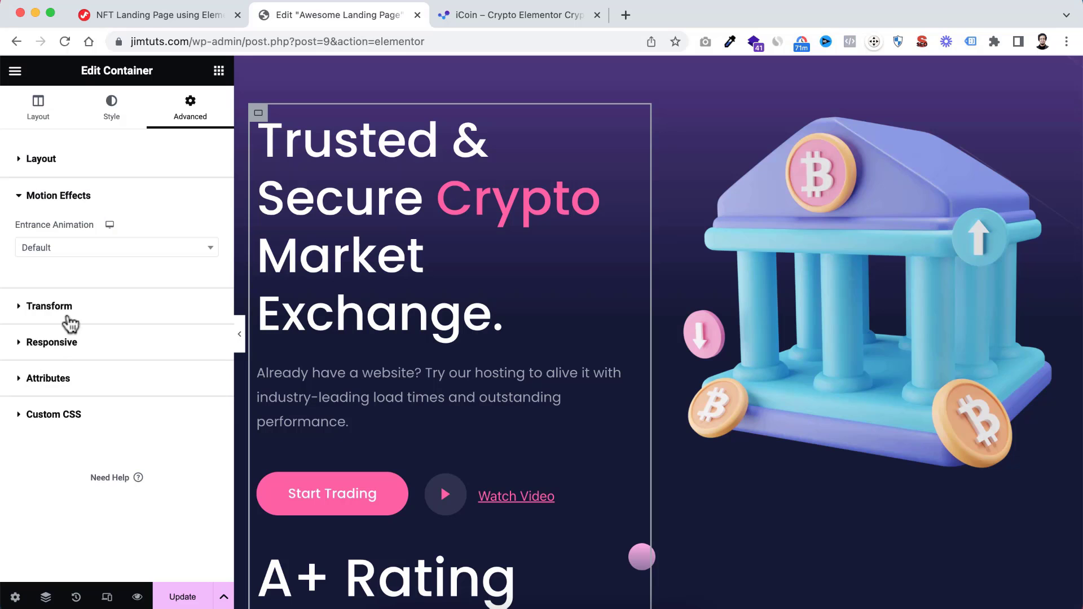
click(76, 248)
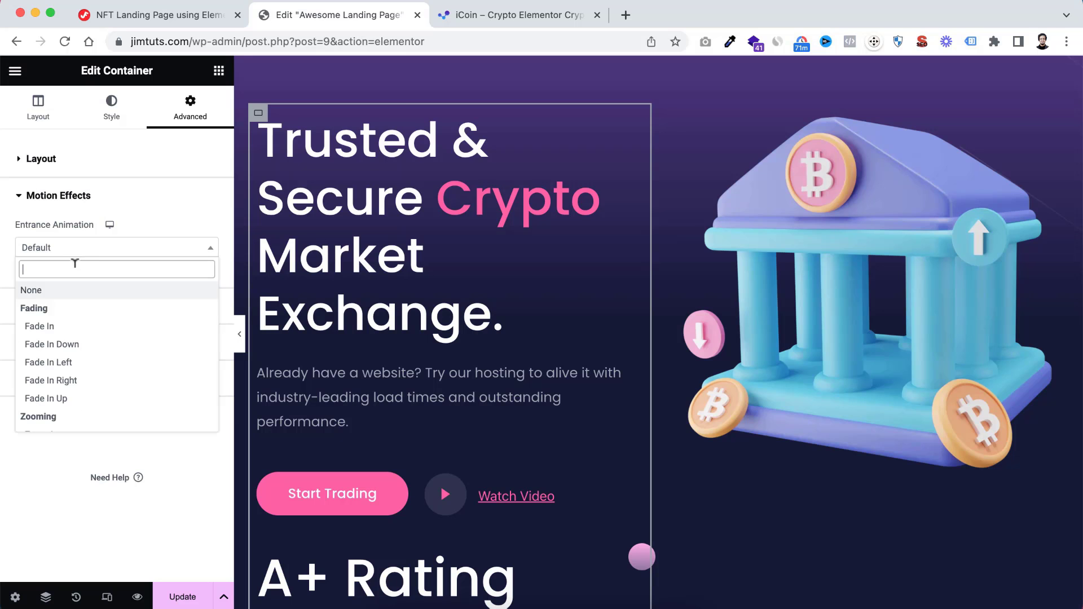
click(73, 363)
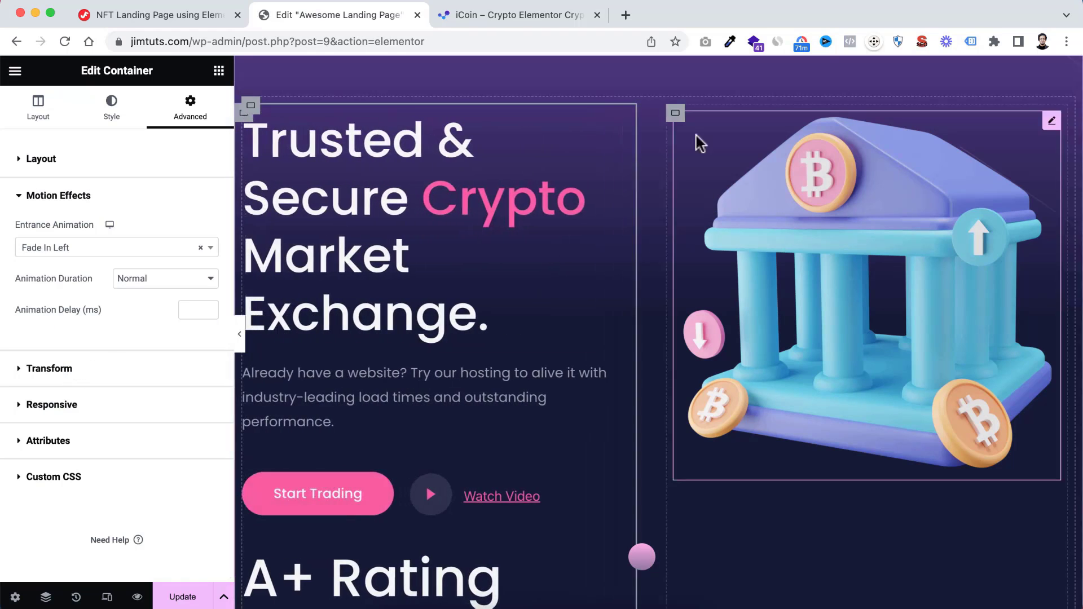
Give the hero's banner image container a Fade In Right entrance animation
click(676, 116)
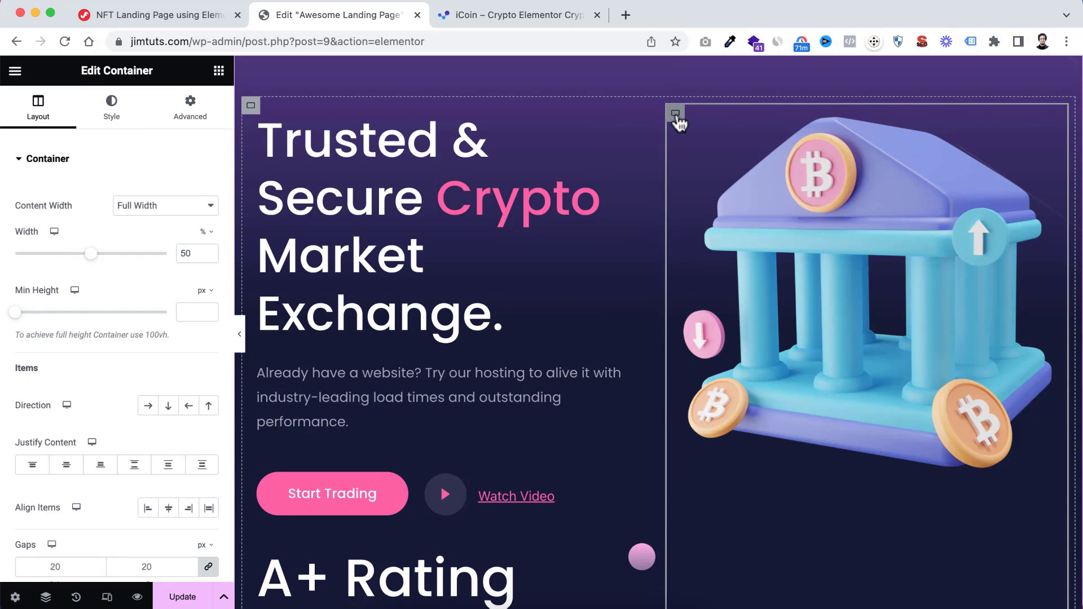
click(192, 110)
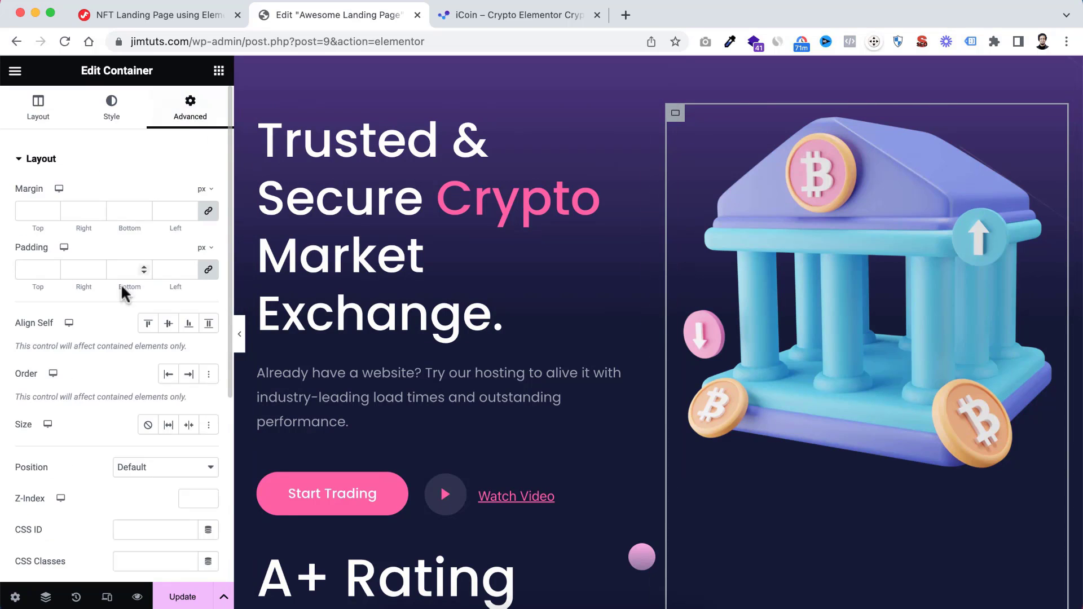
scroll(110, 333, down, 10)
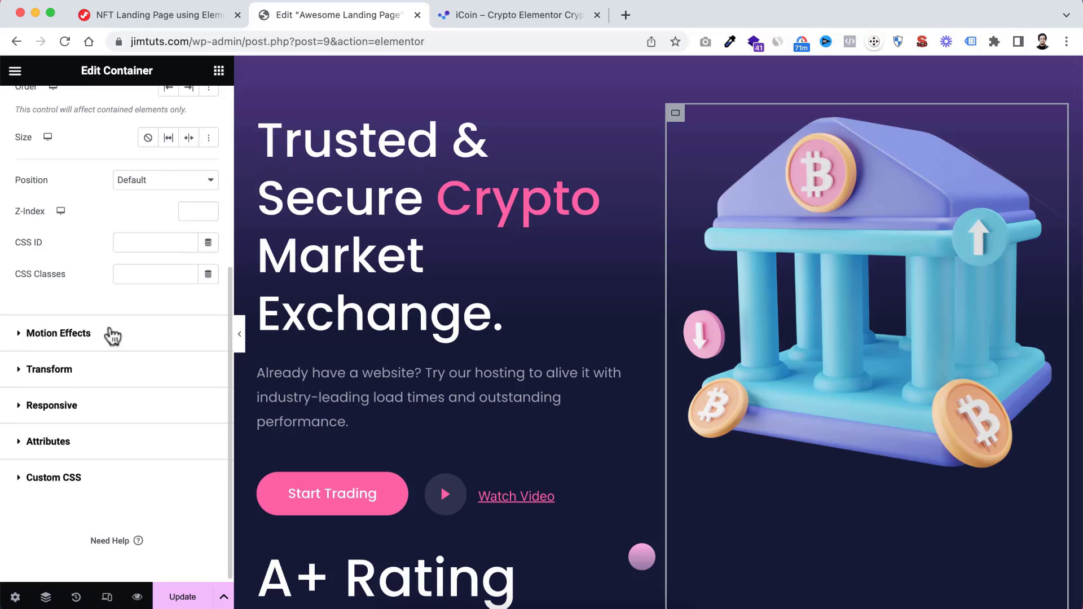
click(27, 338)
click(83, 251)
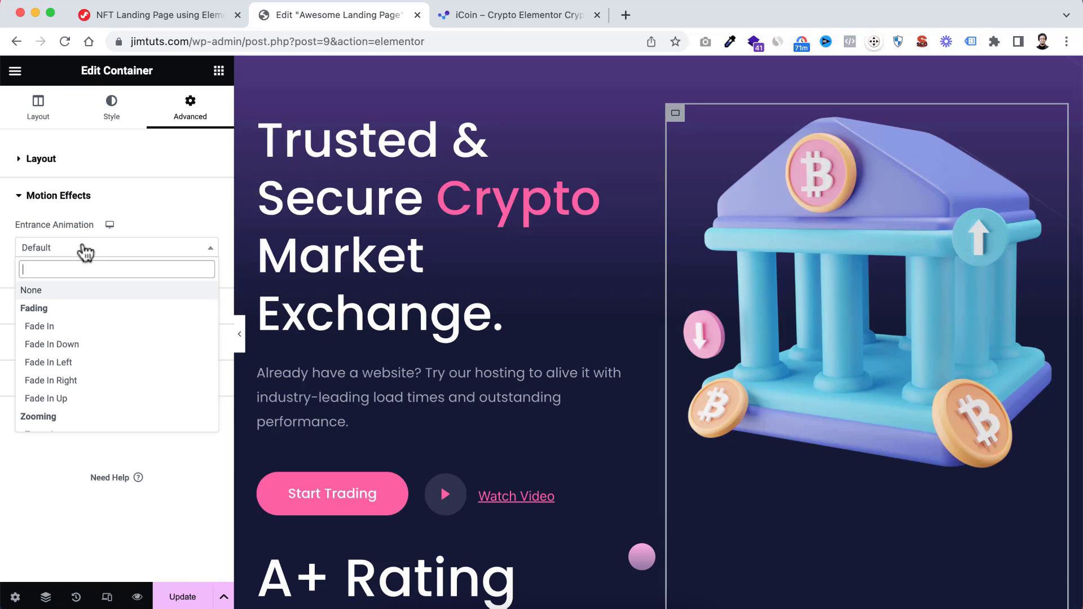
click(85, 381)
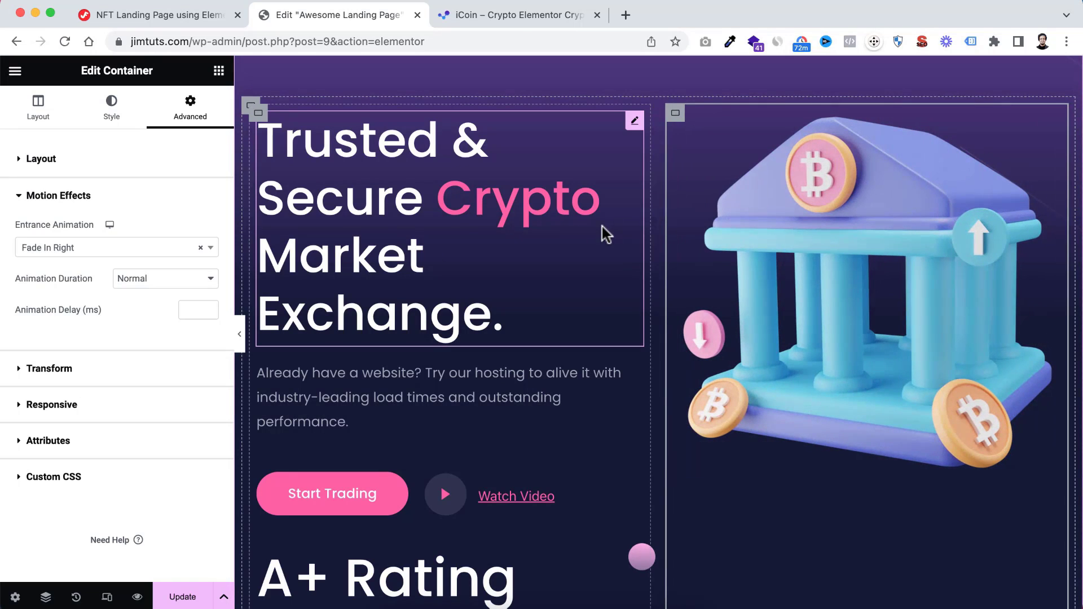
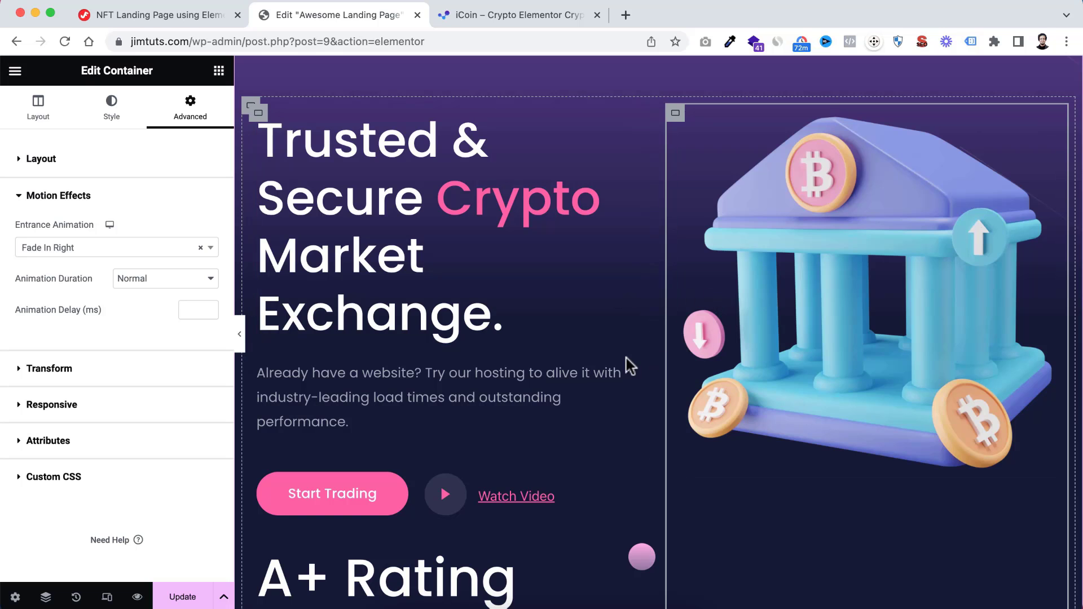
Review the hero section on the canvas and the important links and custom CSS on the tutorial page
scroll(624, 355, up, 3)
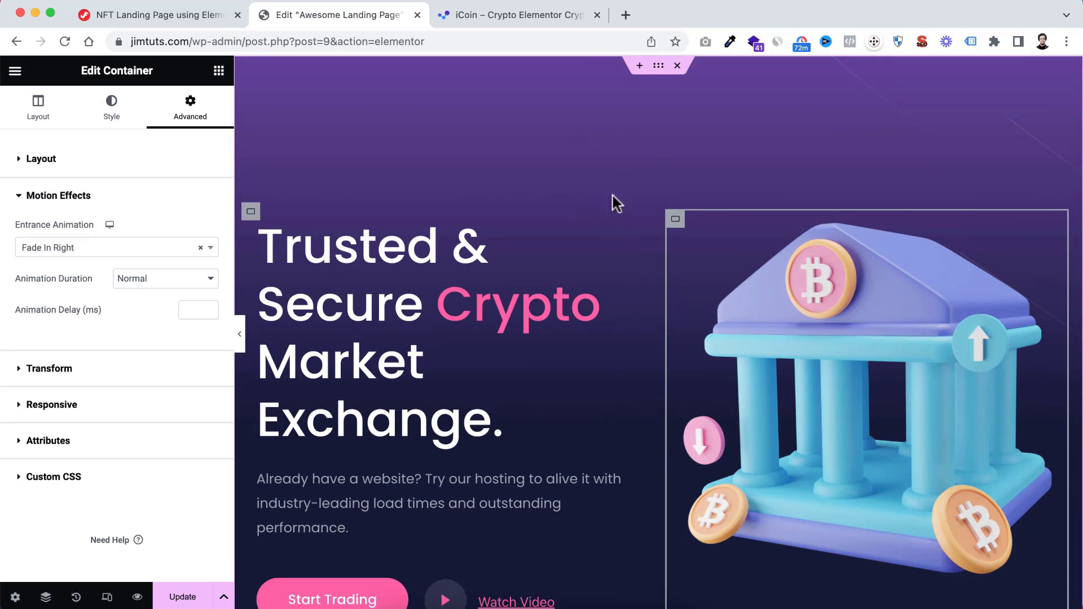
scroll(645, 244, down, 3)
scroll(646, 245, down, 5)
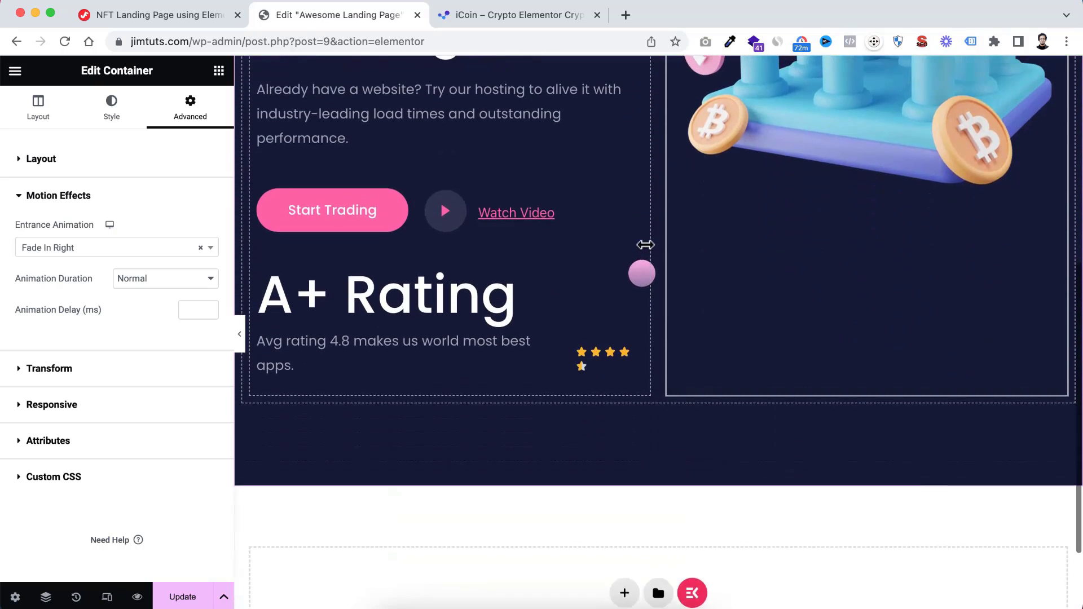
scroll(645, 245, up, 6)
scroll(646, 244, up, 1)
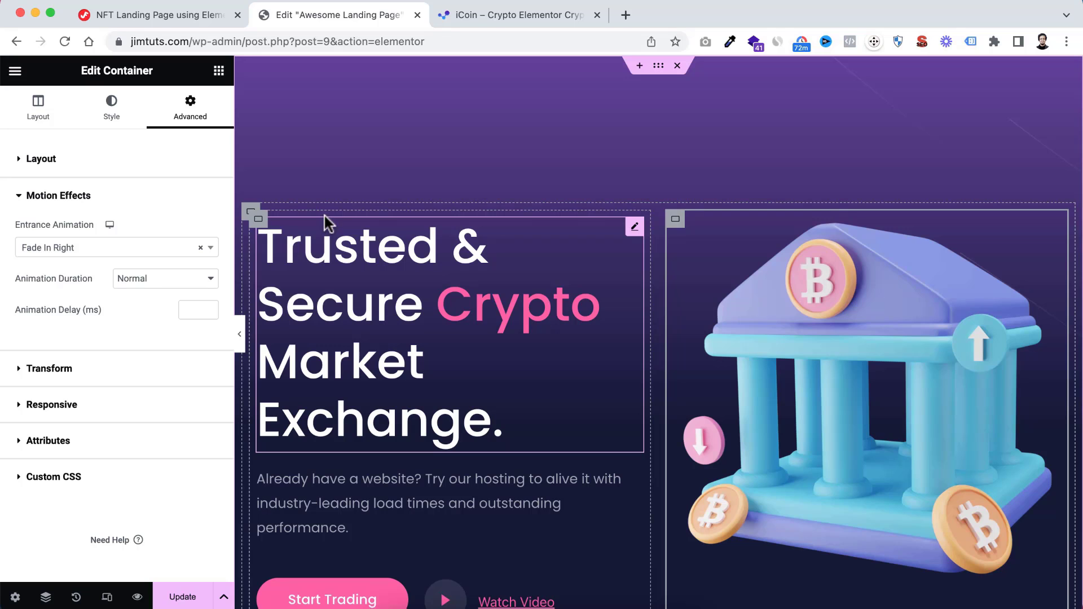
click(107, 13)
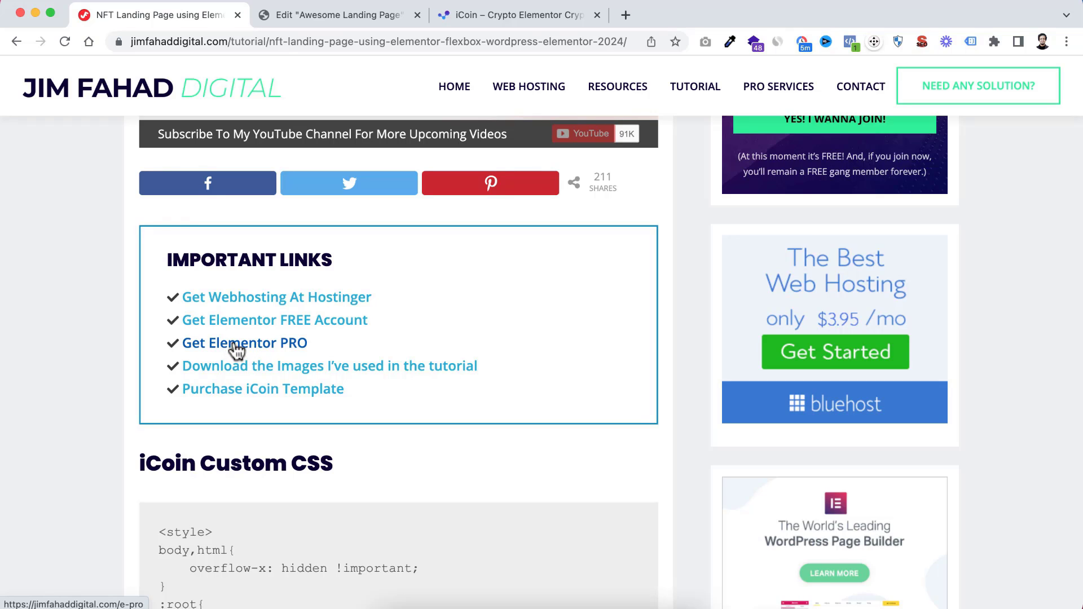
click(341, 16)
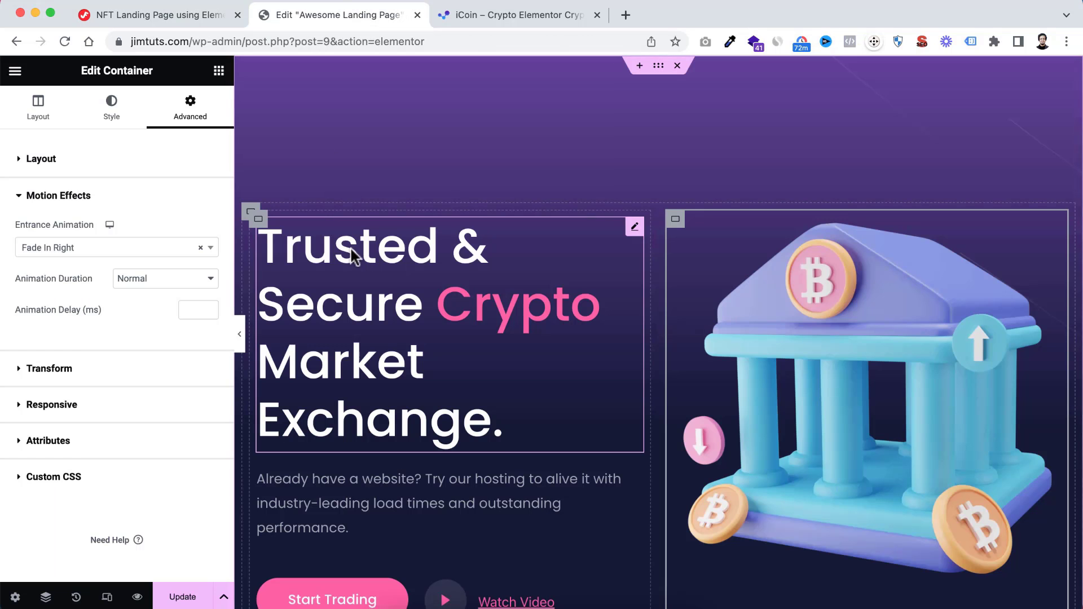
Find the HTML widget and add it to the empty area below the hero section
click(218, 76)
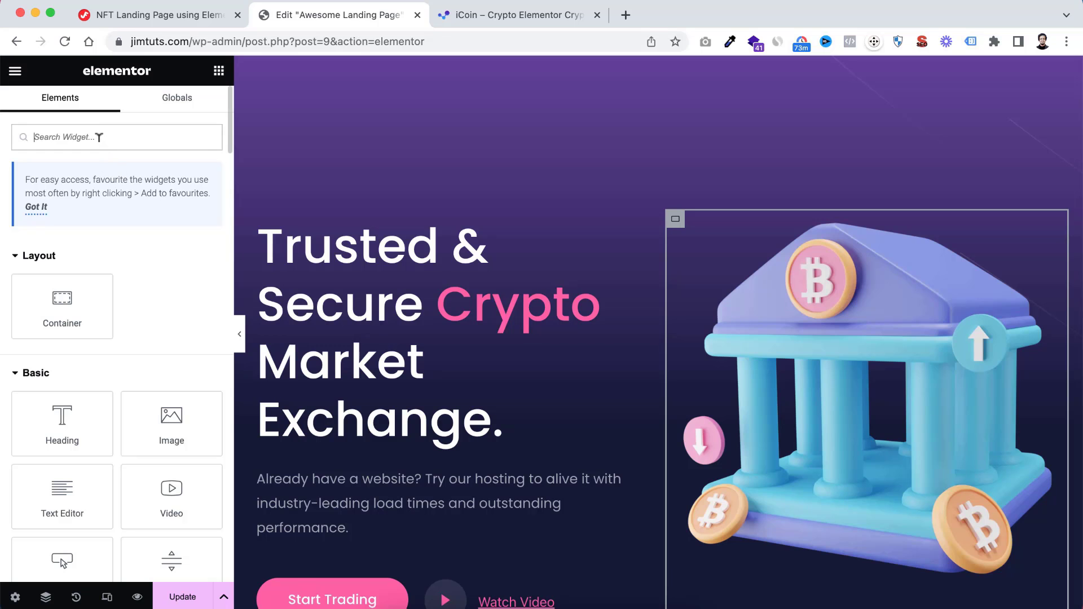
text(html)
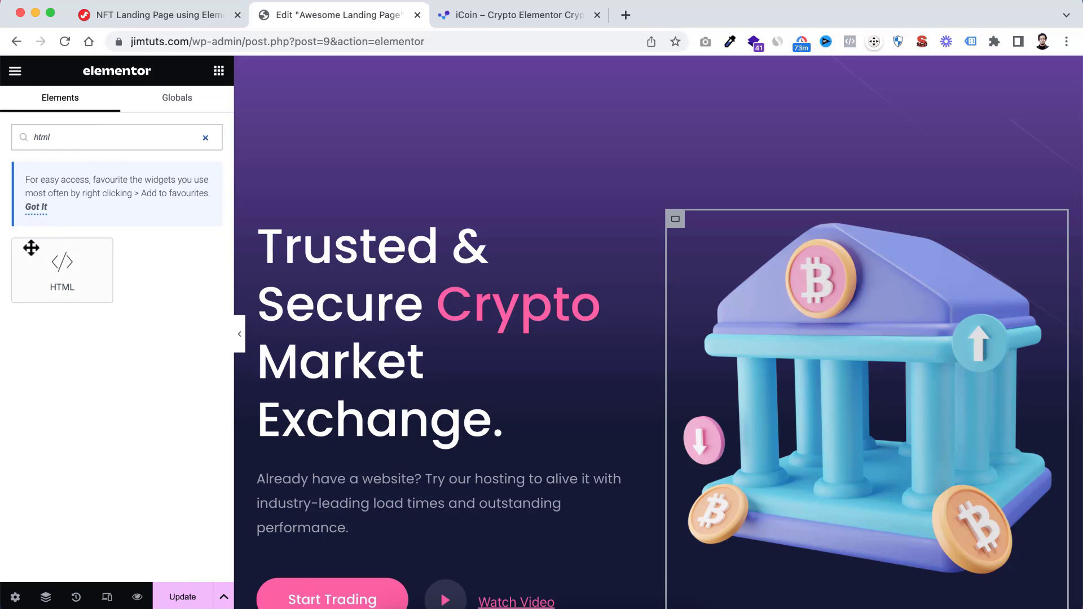
scroll(442, 334, down, 5)
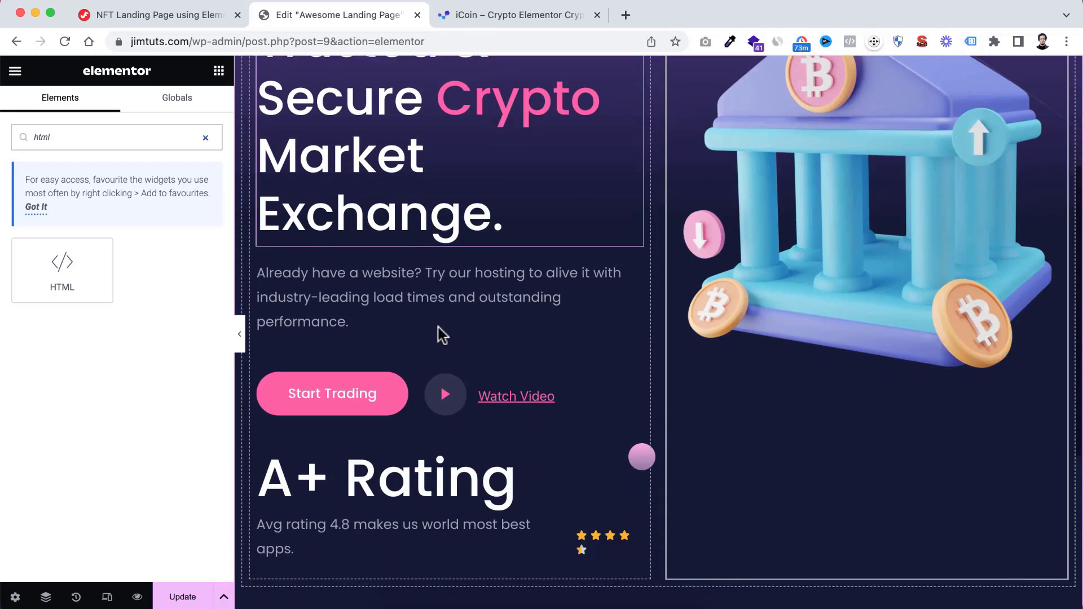
scroll(442, 334, down, 4)
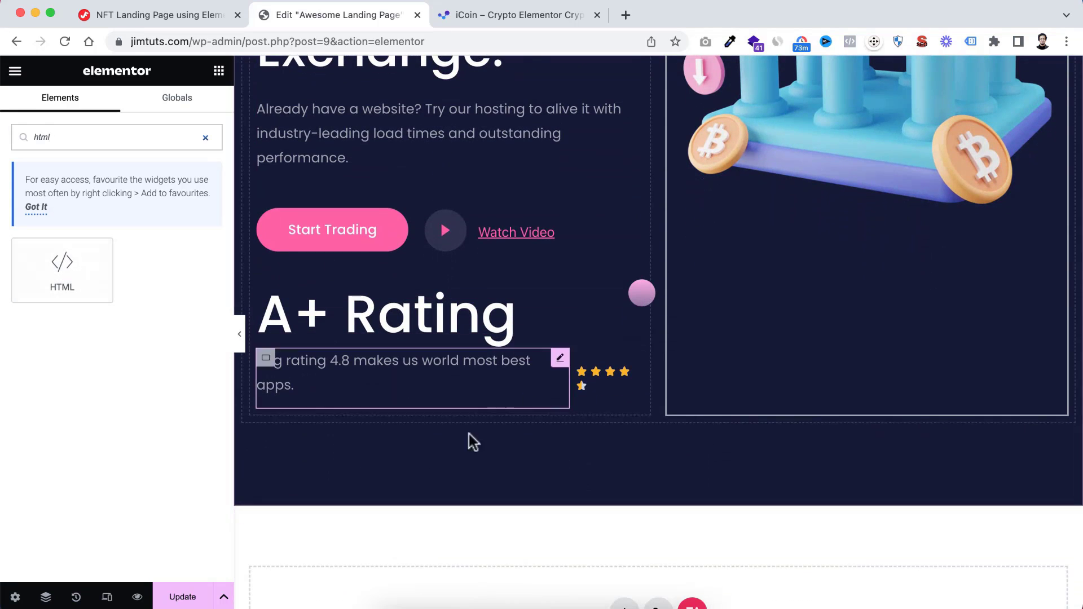
scroll(425, 420, down, 3)
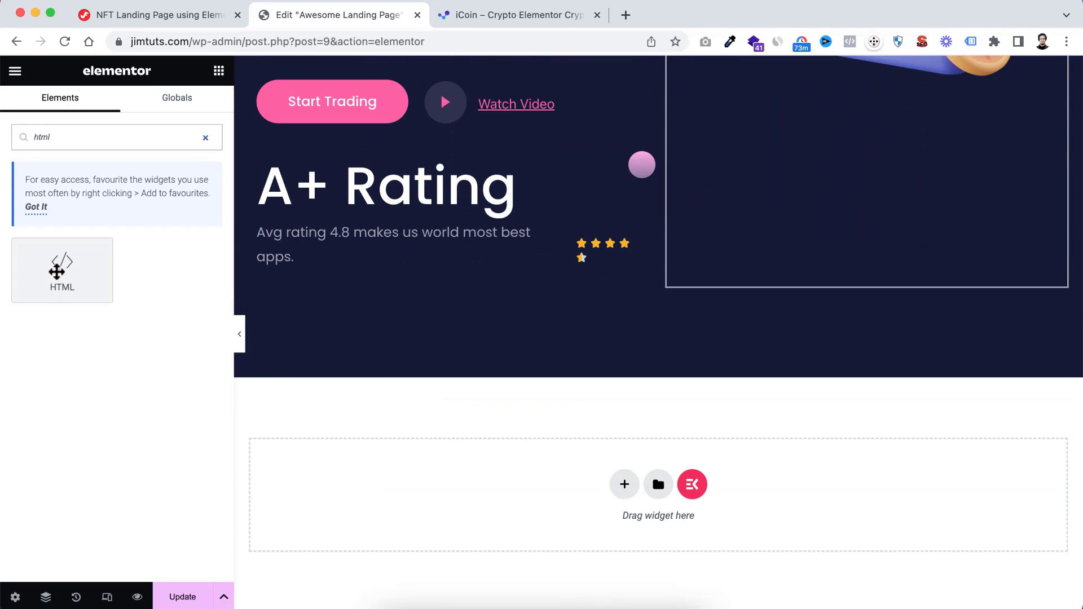
drag(56, 272, 474, 489)
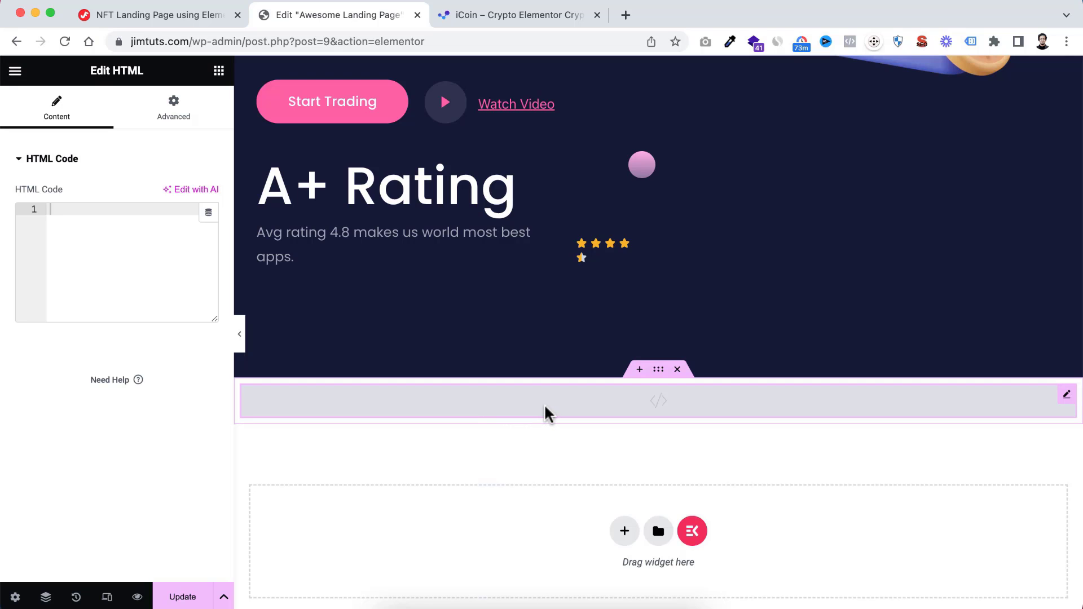
Copy the full iCoin Custom CSS code, from the opening to the closing style tag, from the NFT landing page tutorial
scroll(527, 266, up, 5)
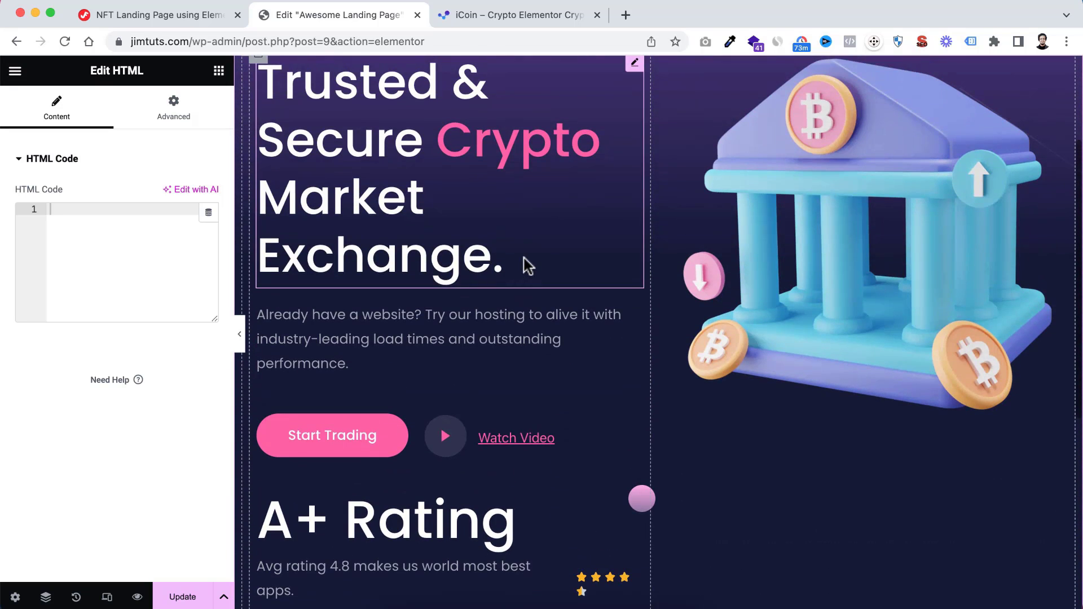
scroll(527, 266, down, 5)
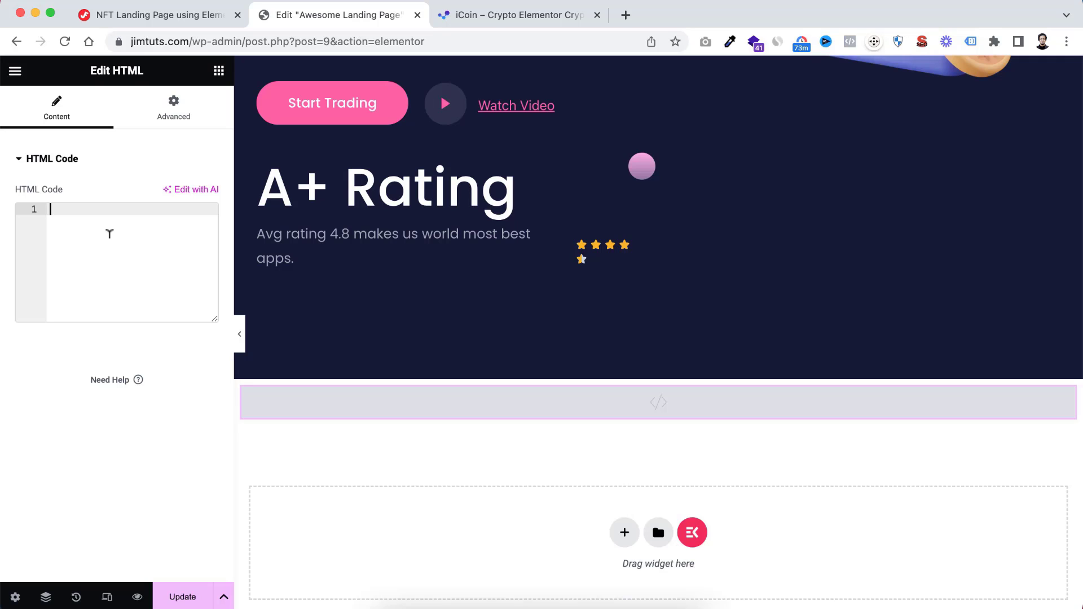
click(136, 18)
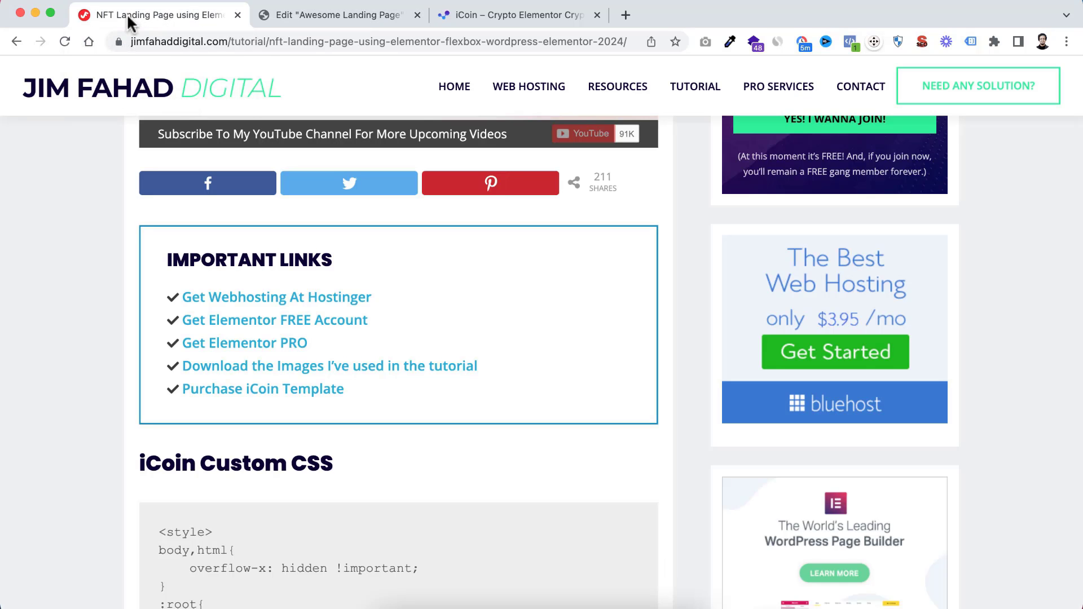
scroll(64, 411, down, 4)
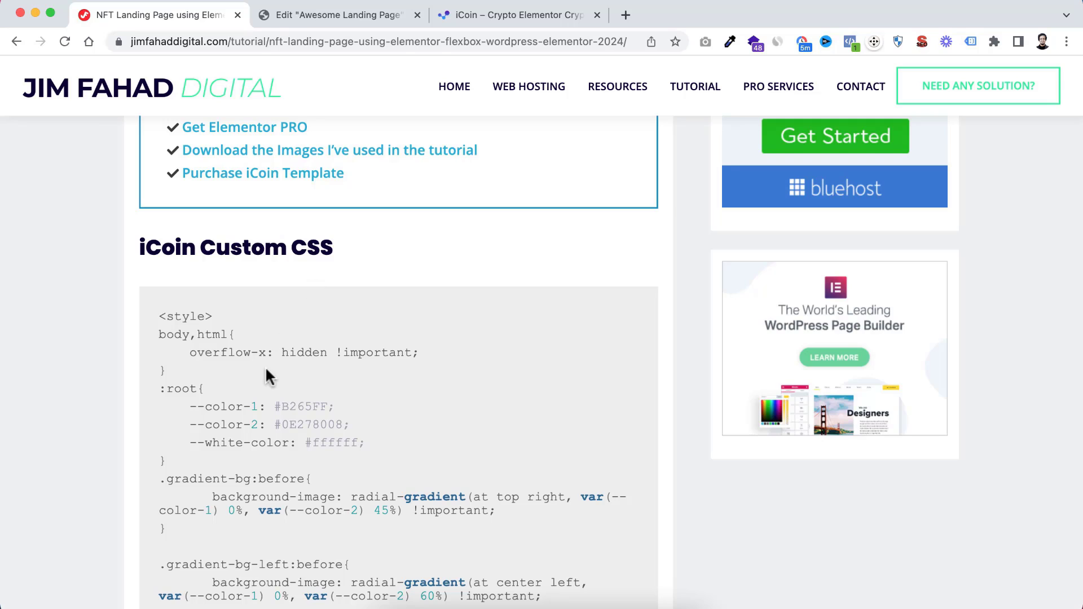
scroll(265, 367, down, 2)
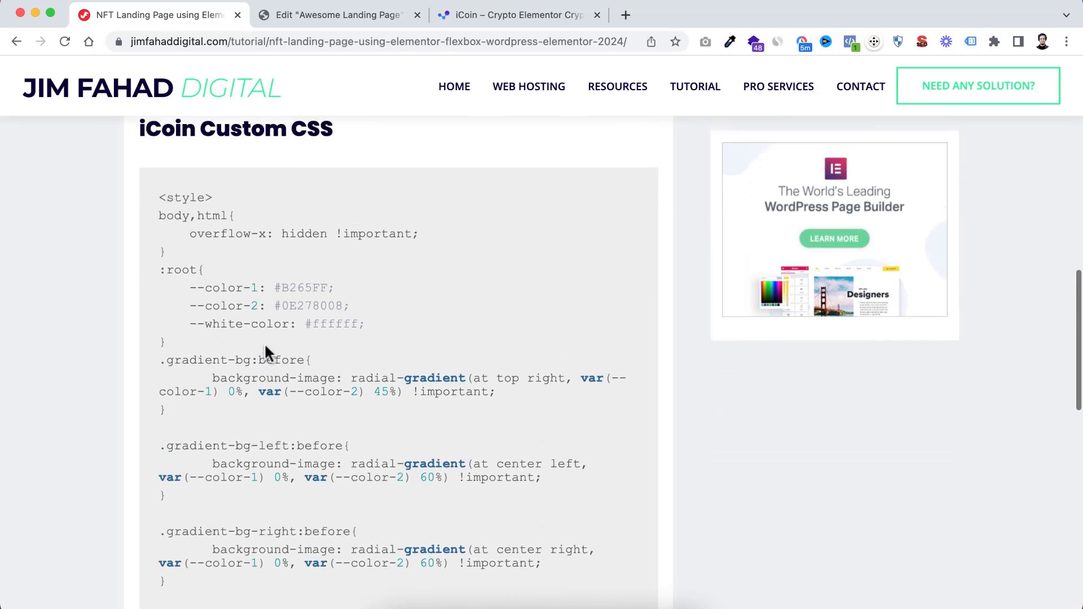
scroll(264, 352, up, 1)
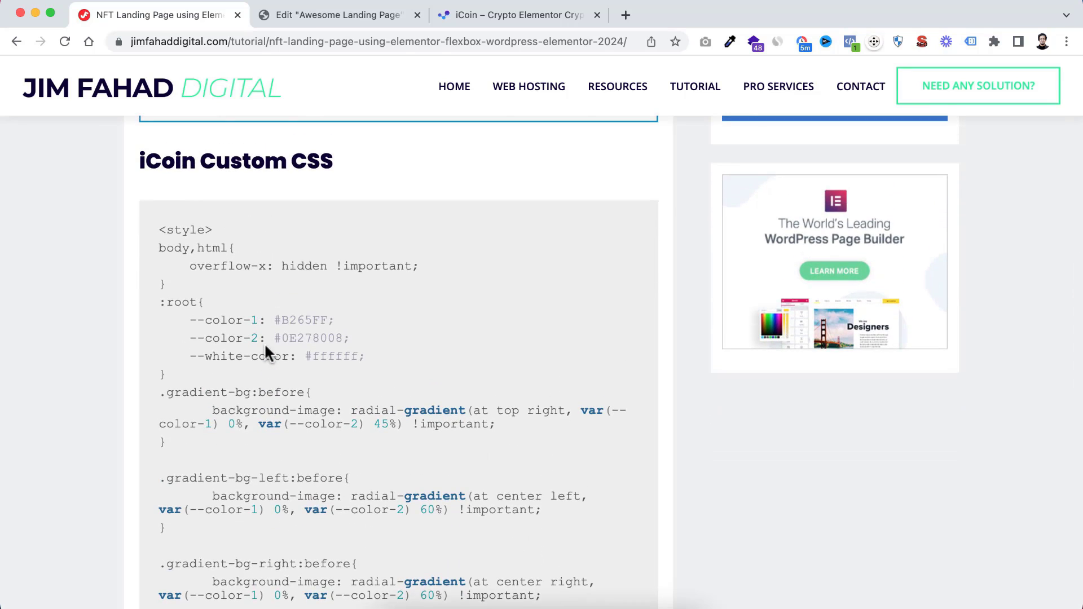
scroll(265, 348, down, 1)
drag(159, 176, 223, 480)
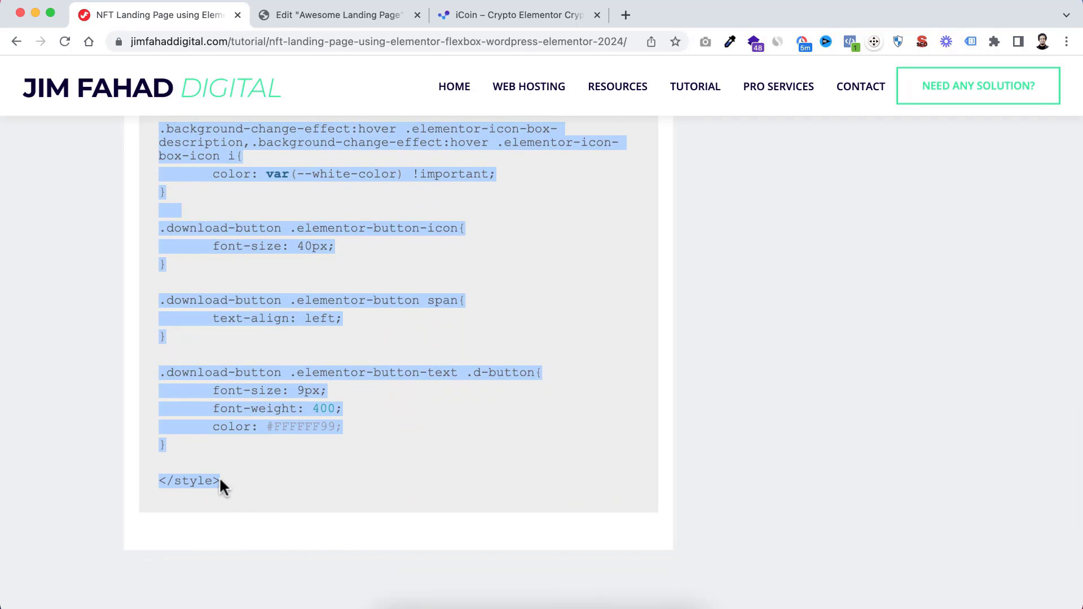
right_click(216, 384)
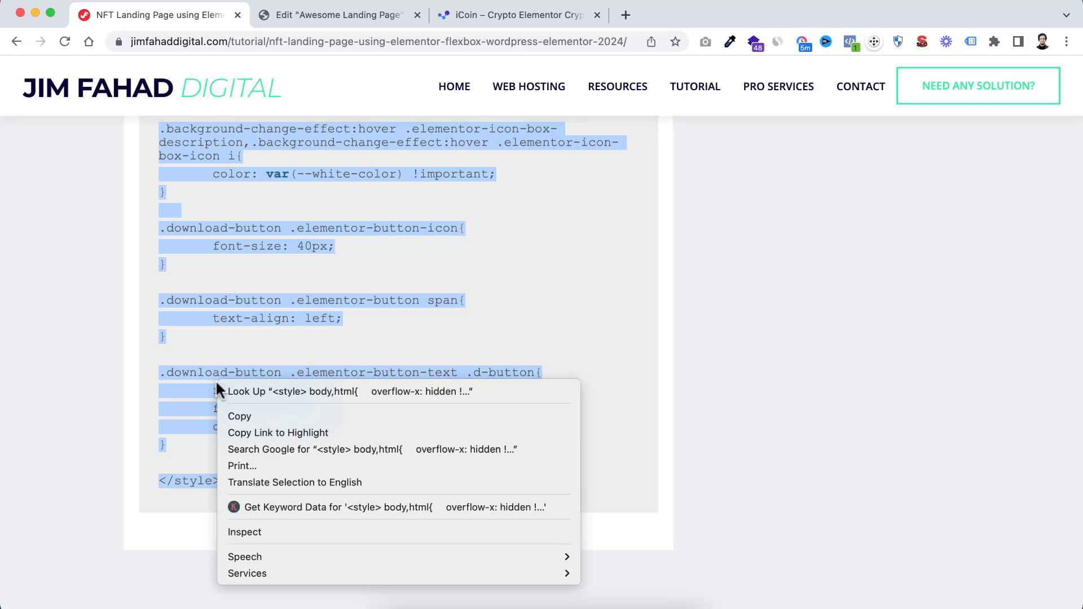
click(239, 416)
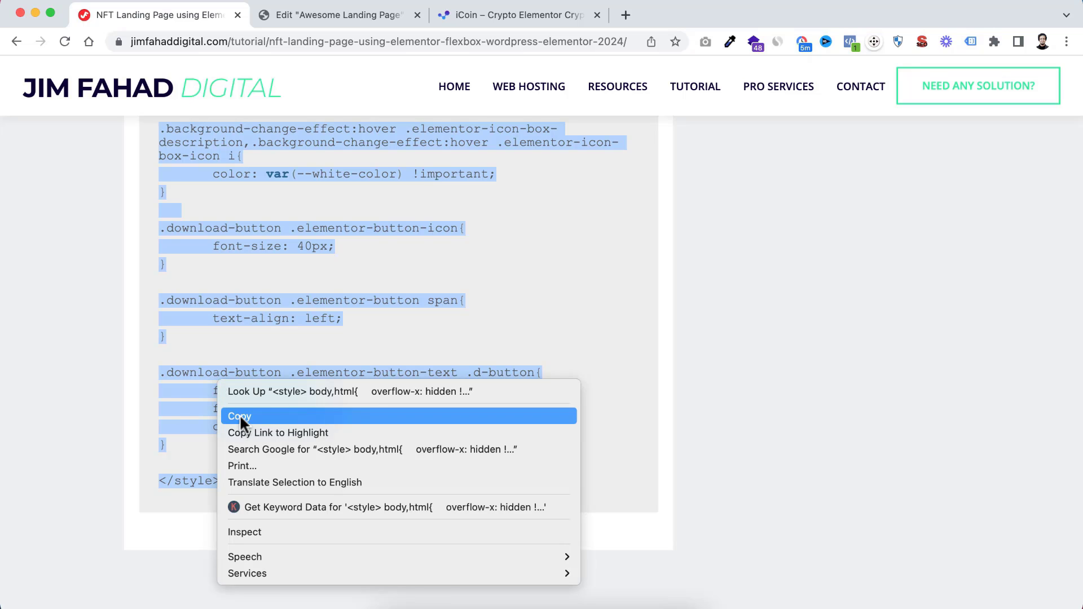
Paste the copied iCoin CSS into the new HTML widget's code in the Elementor page and look it over
click(361, 15)
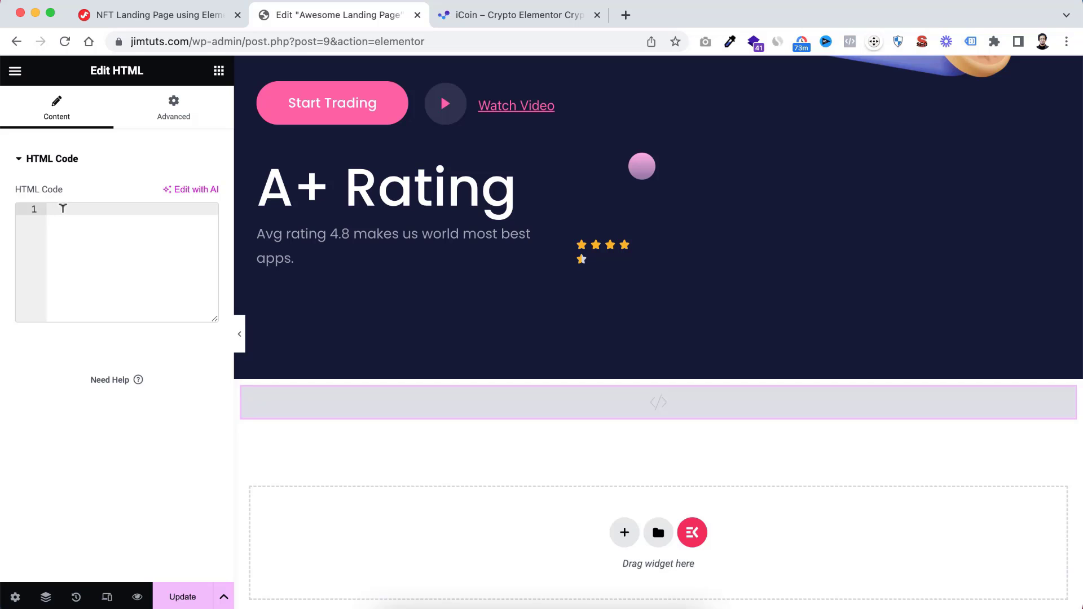
right_click(62, 209)
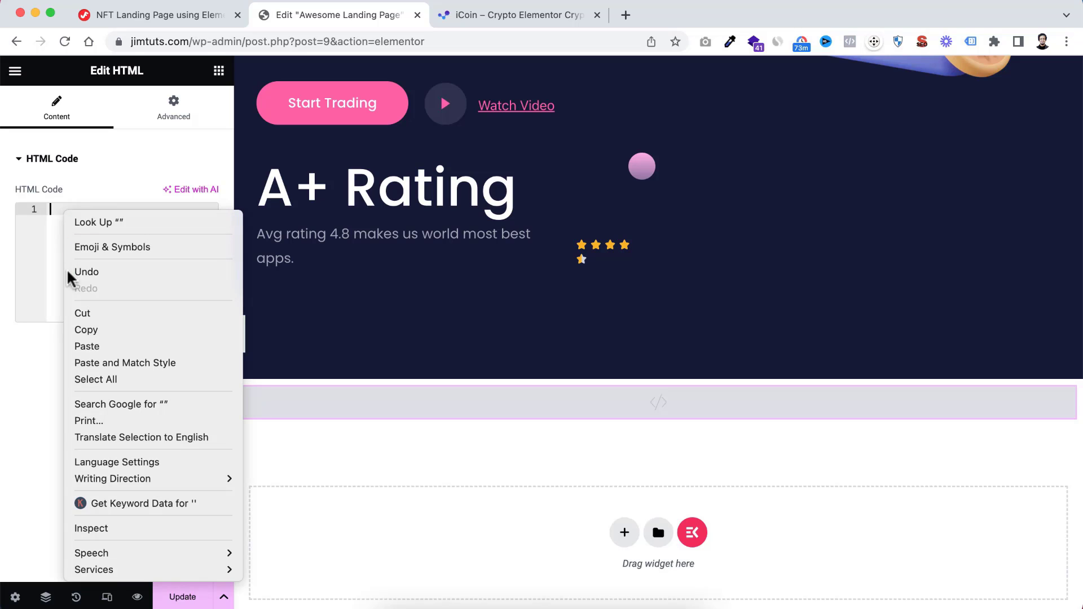
click(87, 346)
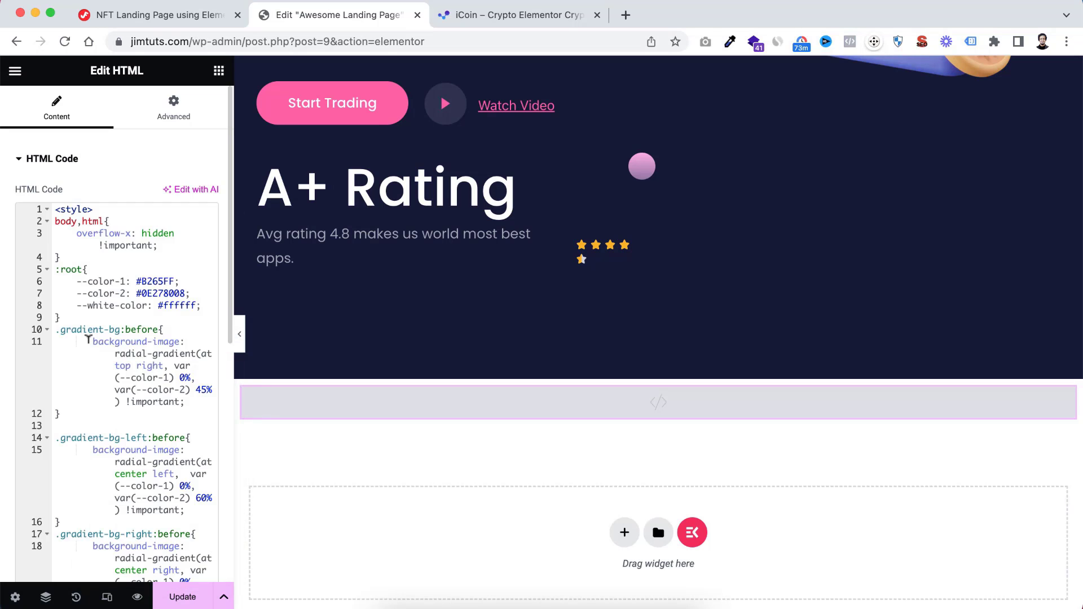
scroll(91, 343, down, 4)
scroll(112, 327, up, 3)
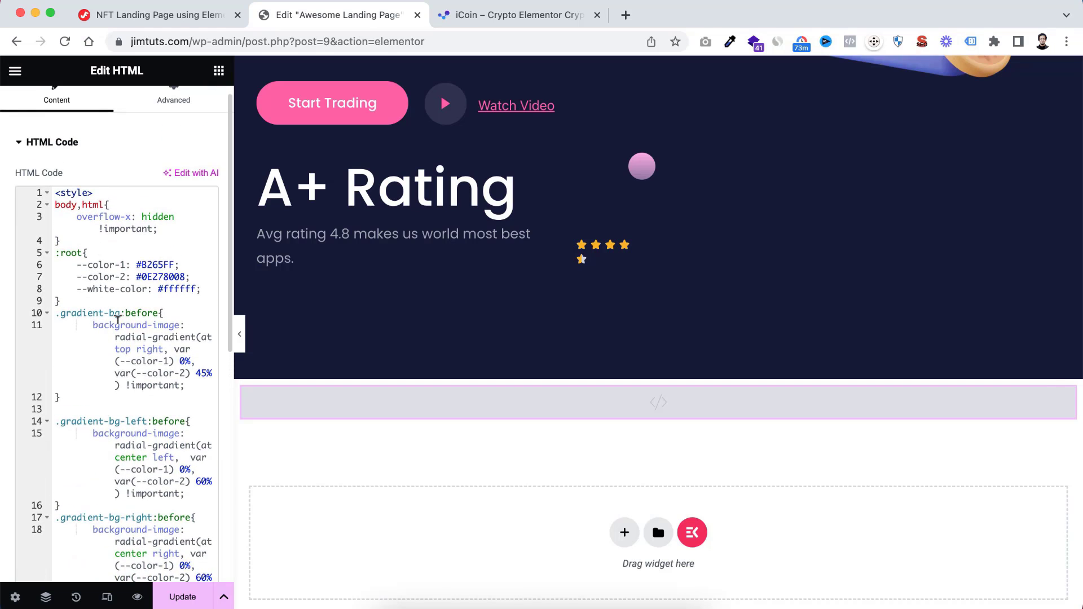
Assign the CSS class gradient-bg to the hero's outer container
scroll(750, 310, up, 8)
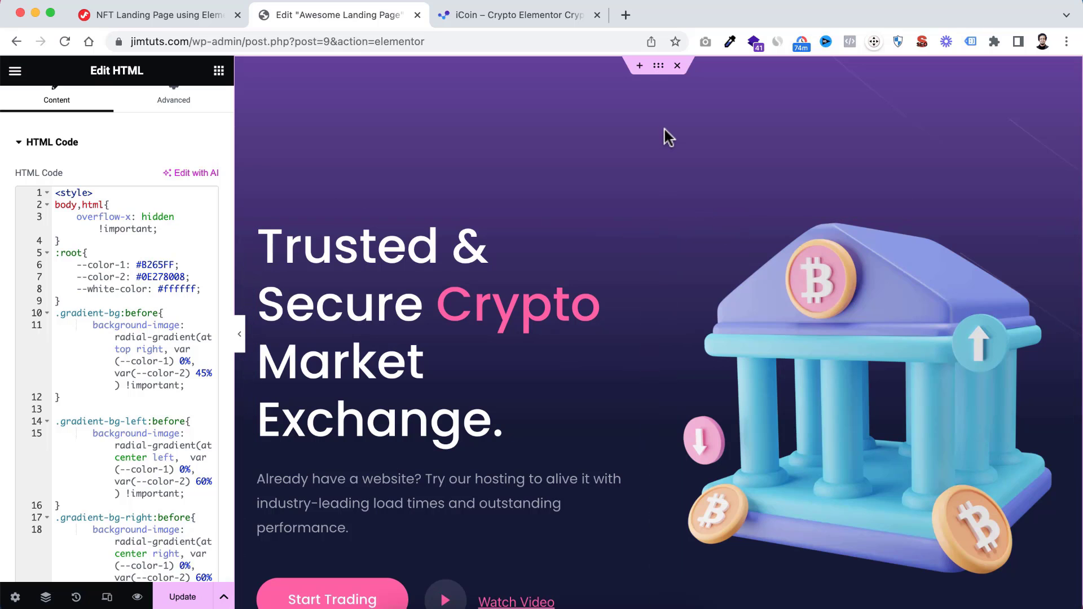
click(659, 66)
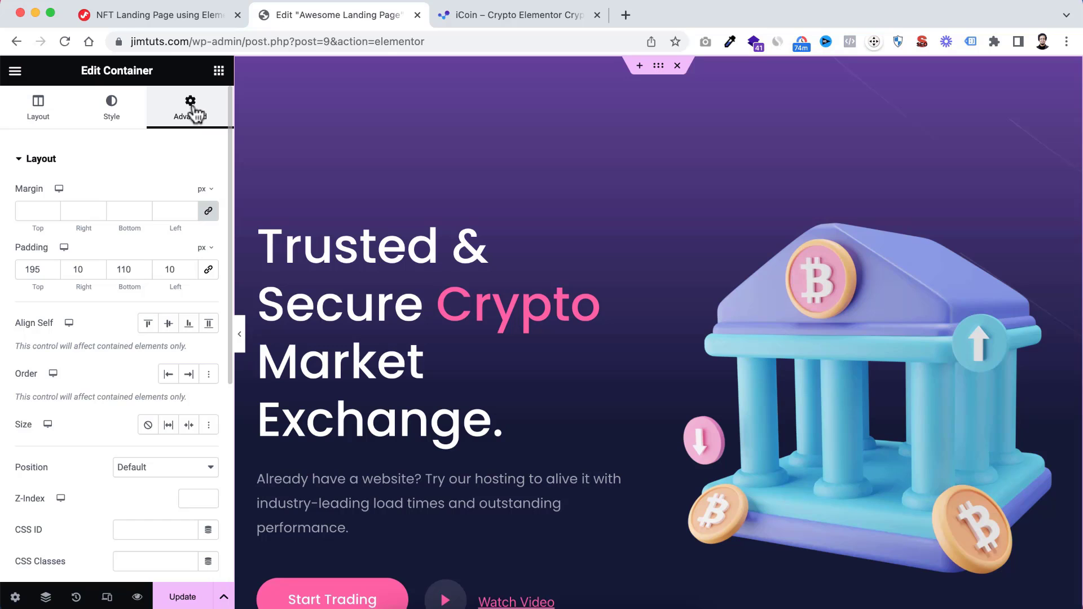
scroll(110, 441, down, 1)
scroll(110, 441, down, 3)
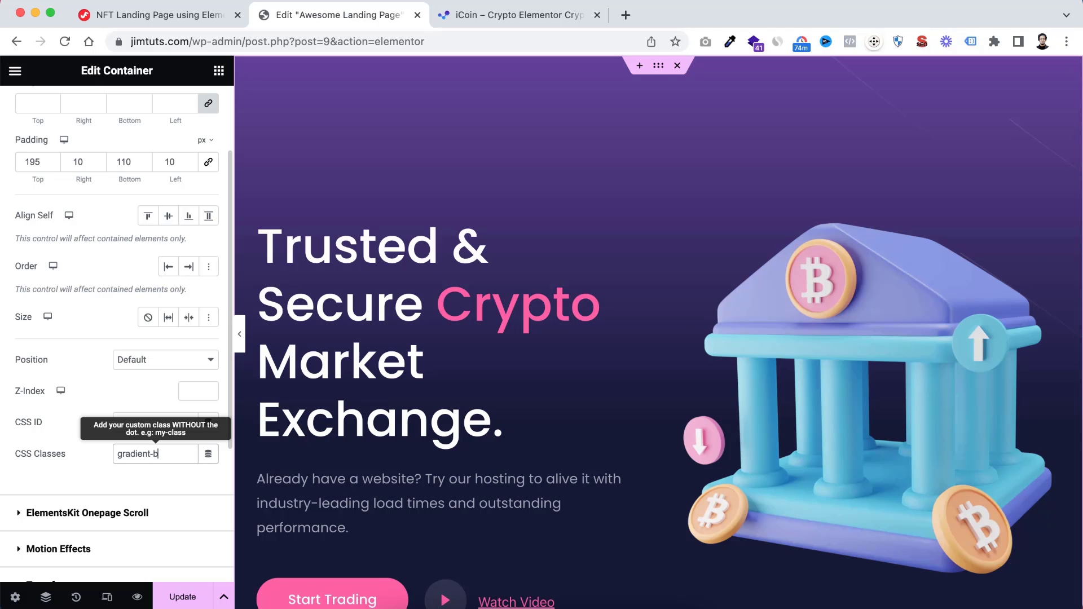
text(g)
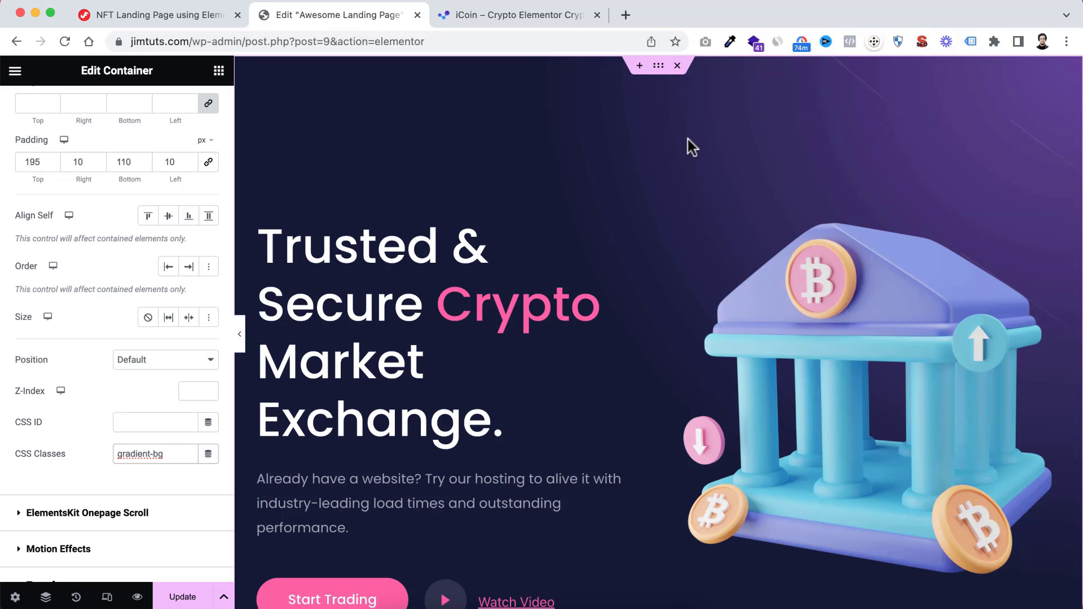
Open the HTML widget below the hero and set the --color-1 variable in its CSS to red
scroll(609, 351, down, 8)
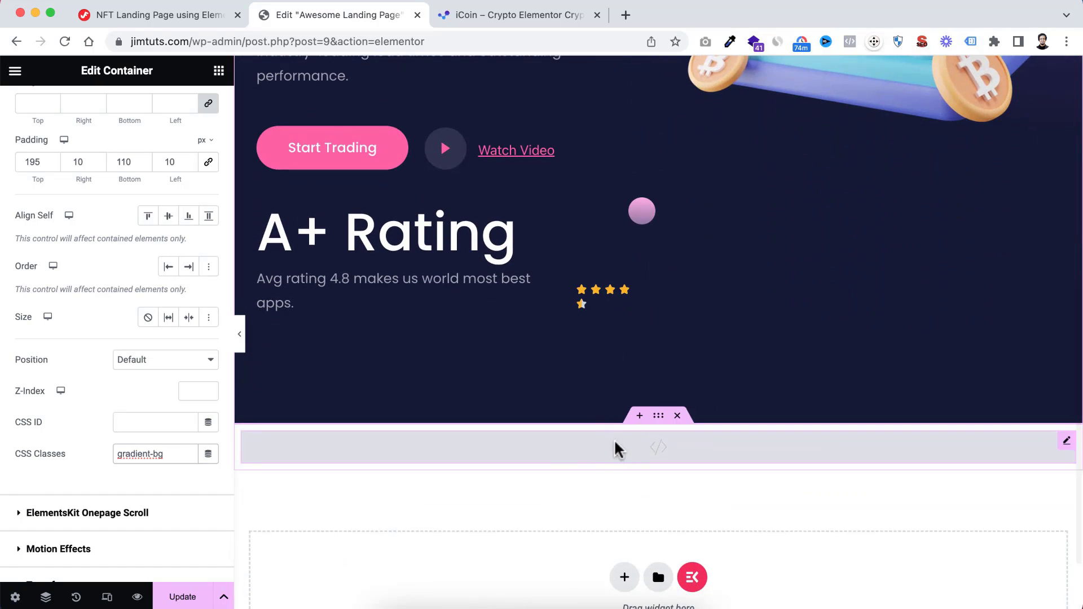
click(536, 453)
scroll(536, 237, up, 4)
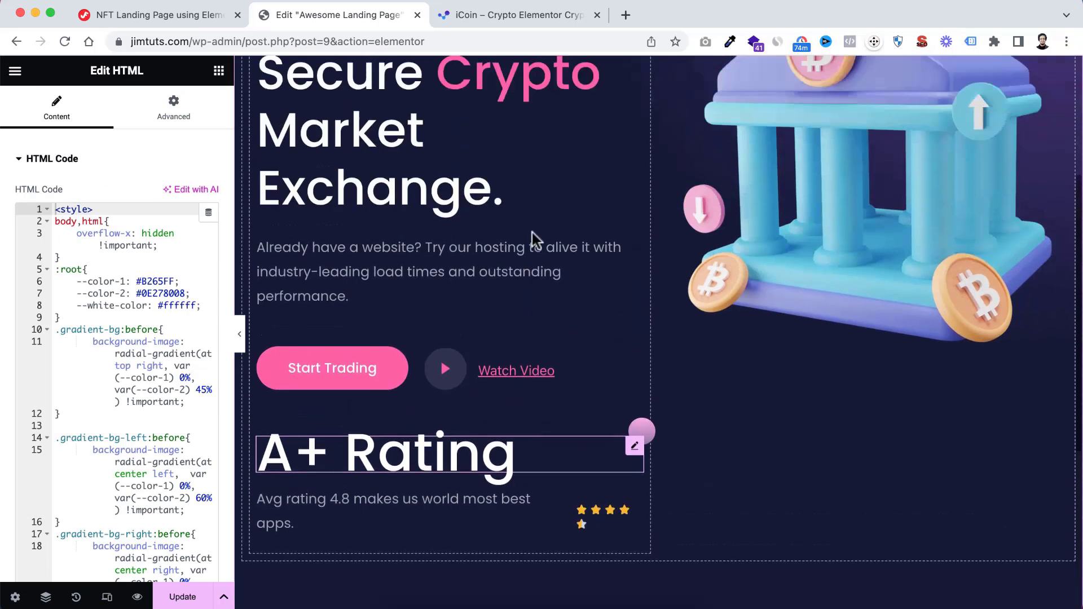
scroll(532, 232, up, 5)
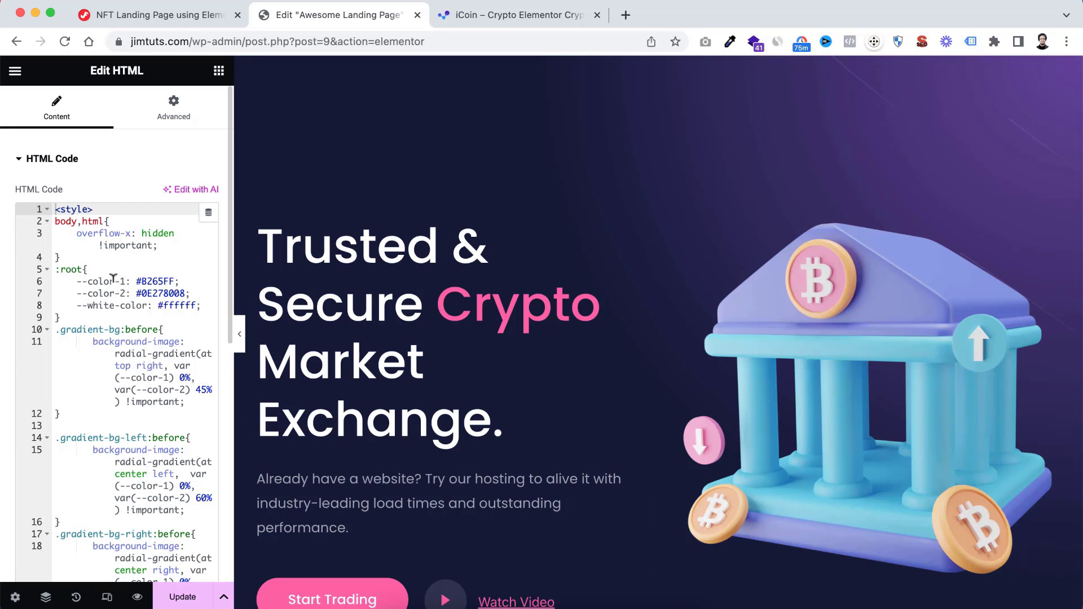
drag(135, 279, 175, 276)
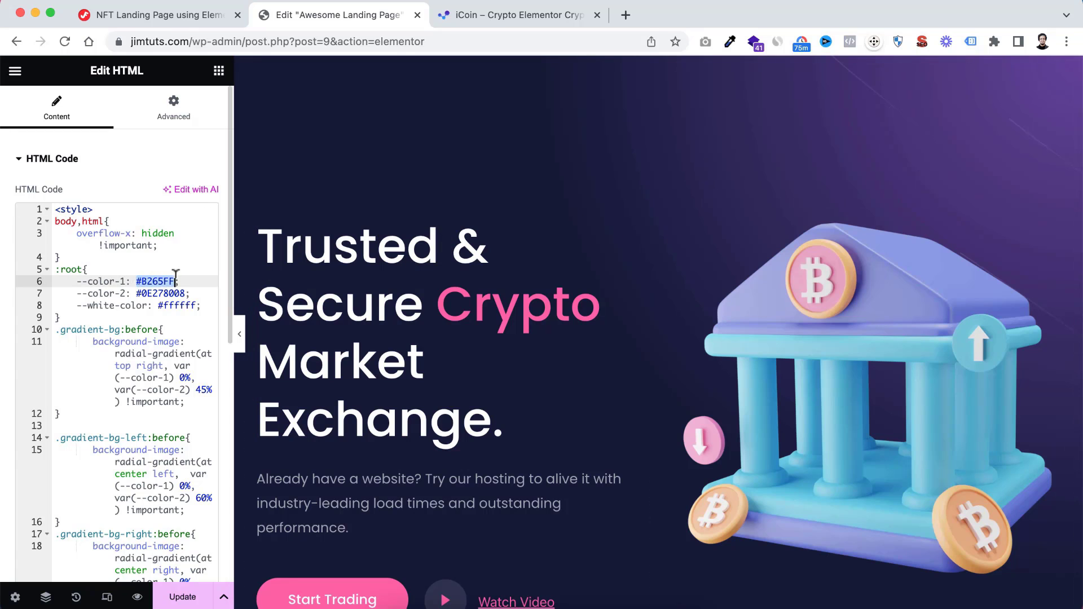
text(red)
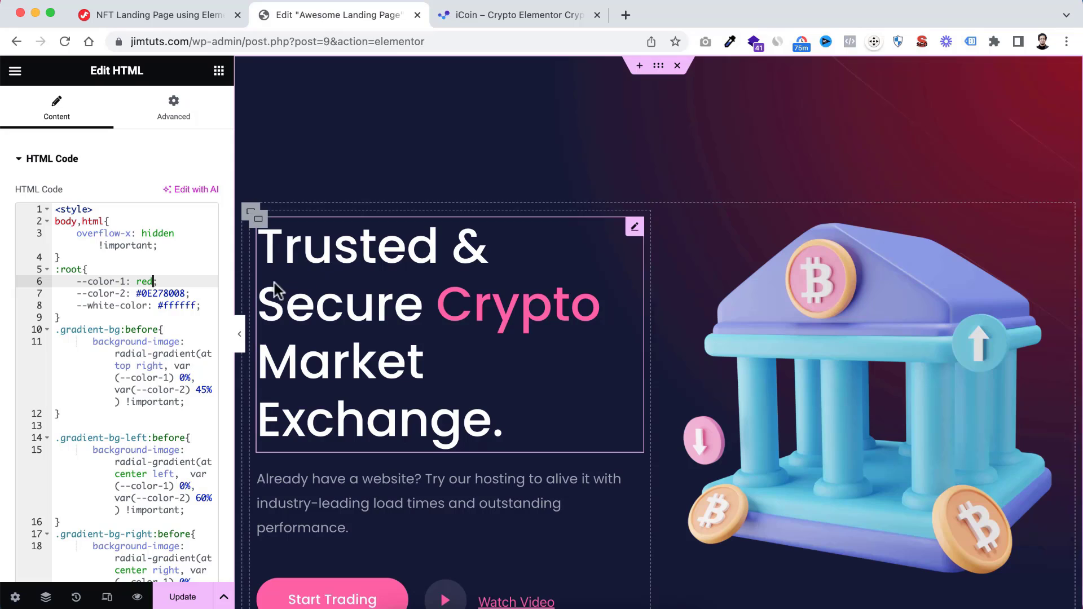
Set the --color-2 variable in the HTML widget's CSS to green
click(185, 292)
drag(185, 292, 136, 292)
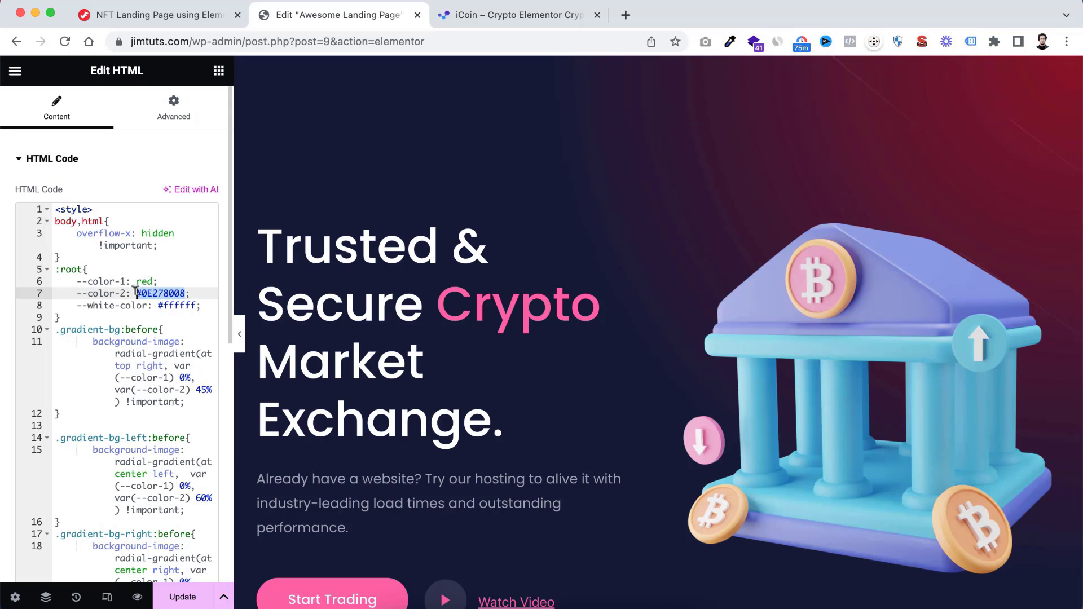
text(green)
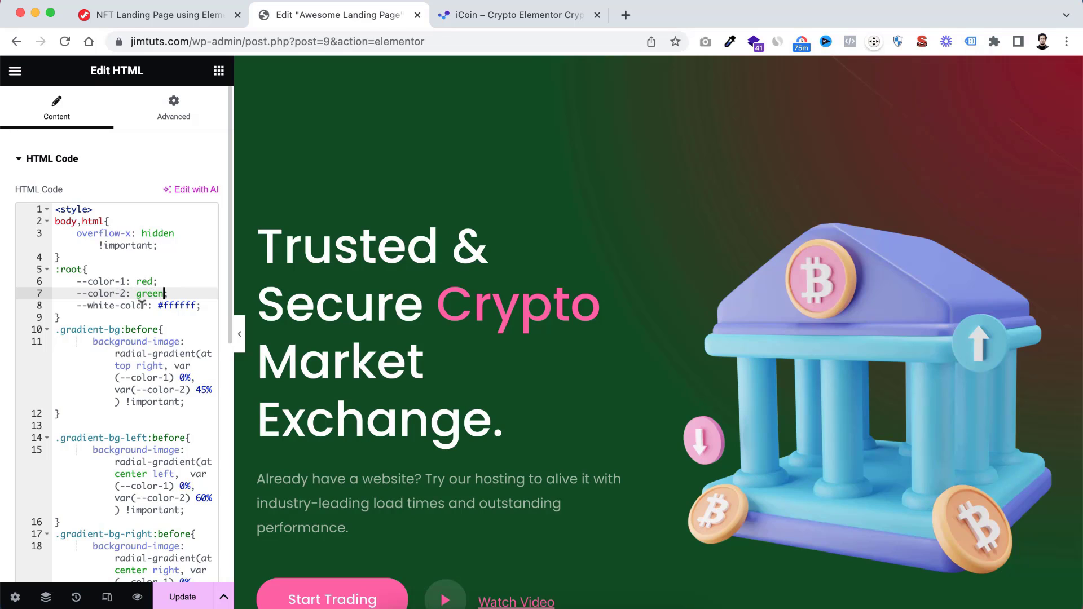
Undo the test edits to the two CSS colour variables in the HTML widget and update the page
key(super+z)
key(super+z)
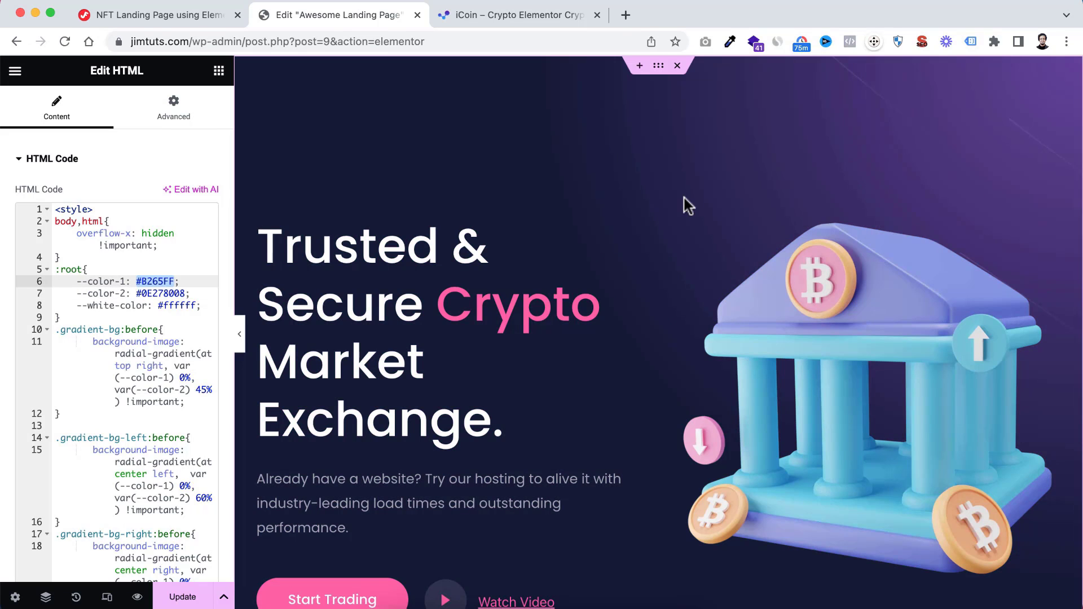
click(218, 71)
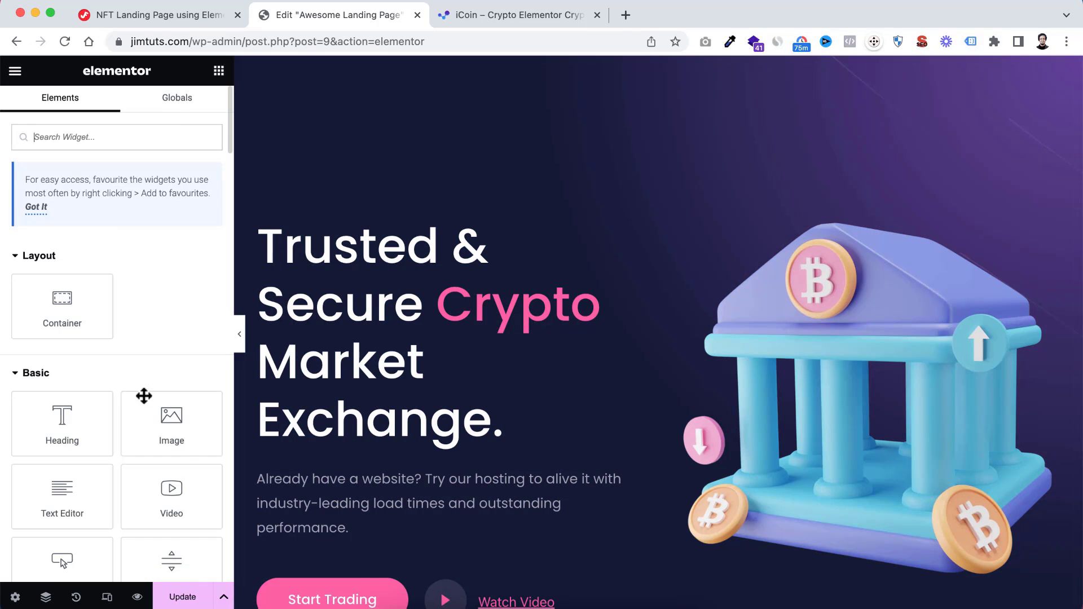
click(182, 597)
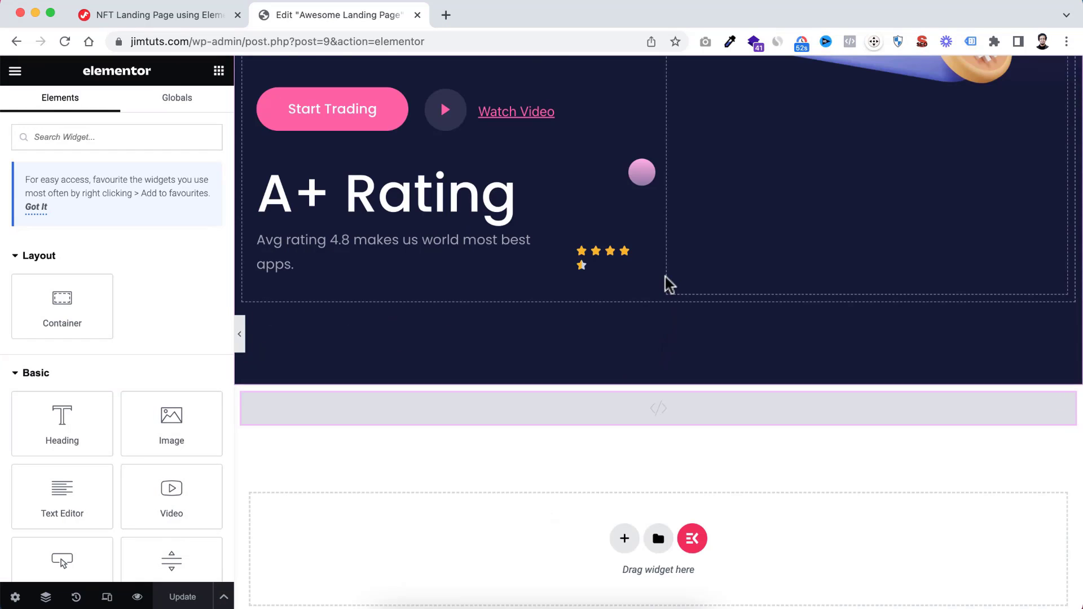
Insert a new row-direction container between the hero section and the HTML widget
scroll(668, 283, up, 7)
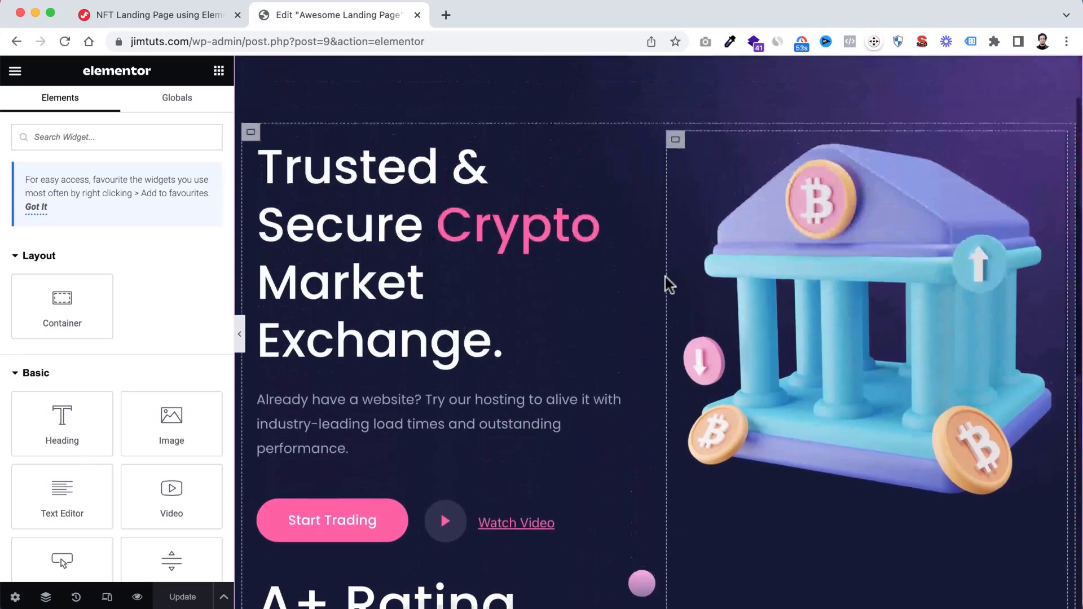
scroll(665, 276, down, 7)
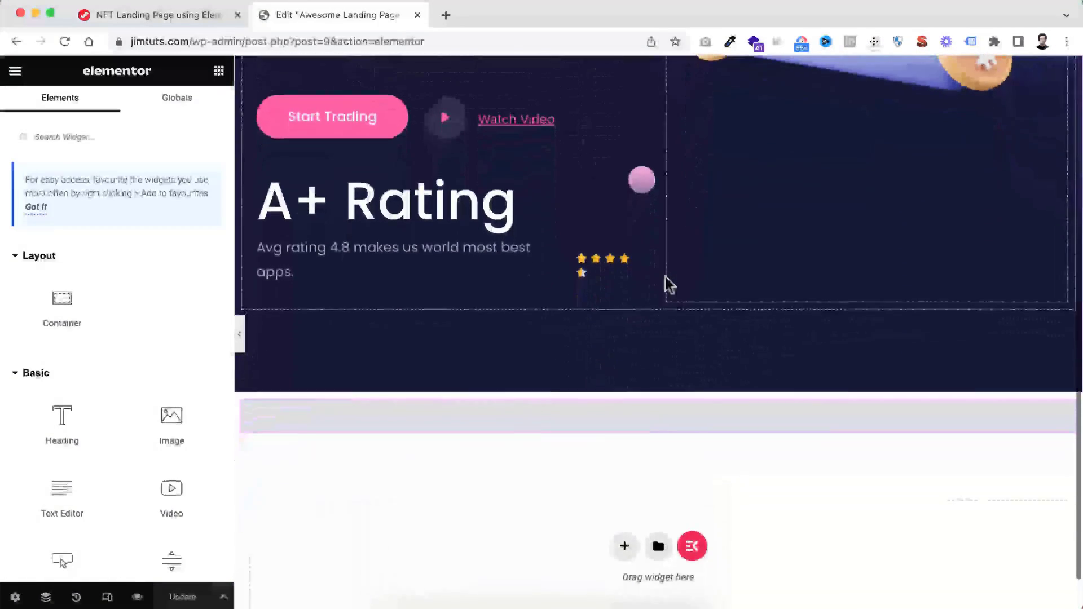
scroll(665, 276, down, 2)
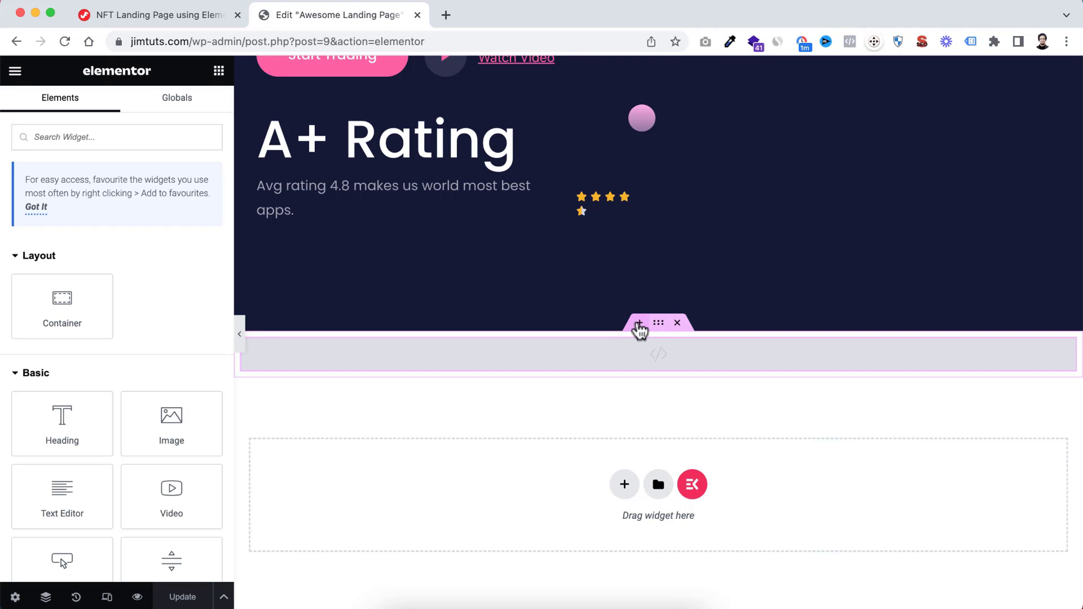
click(639, 325)
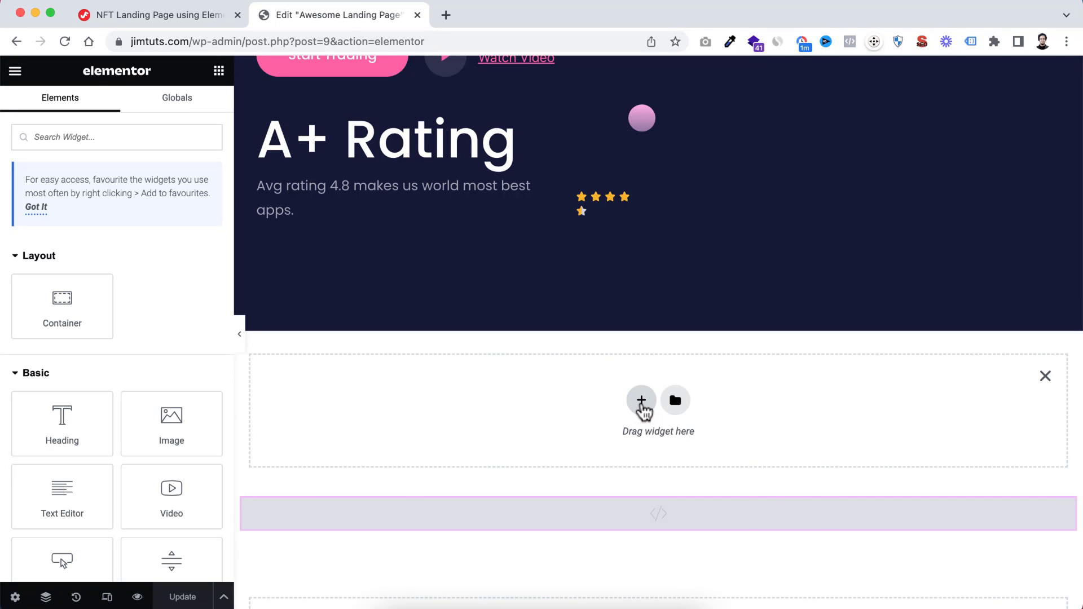
click(641, 402)
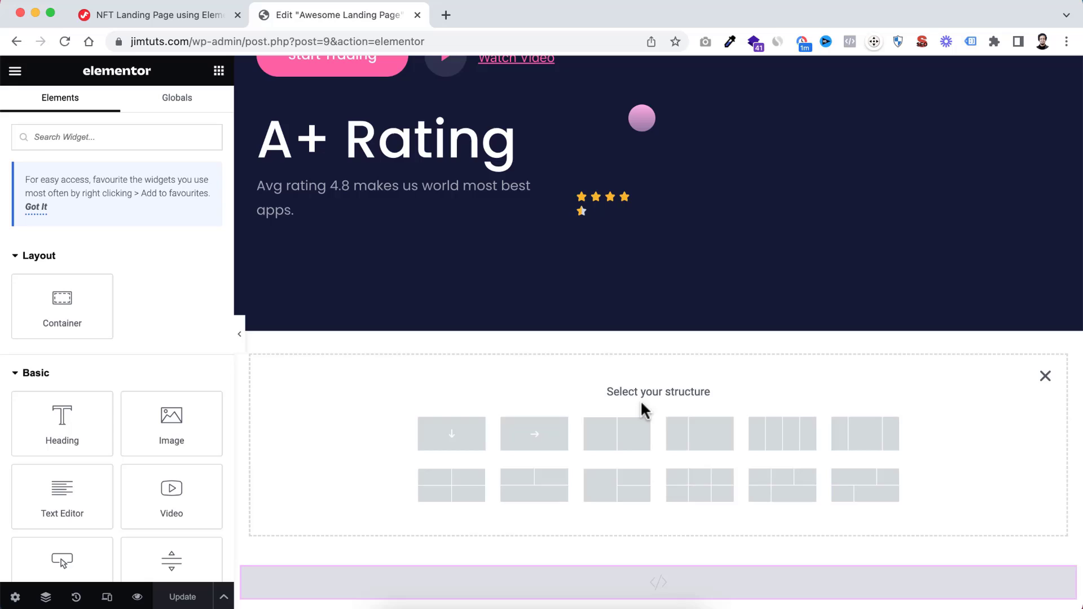
click(534, 436)
Set the new container's boxed content width to 1320 px
scroll(564, 293, up, 8)
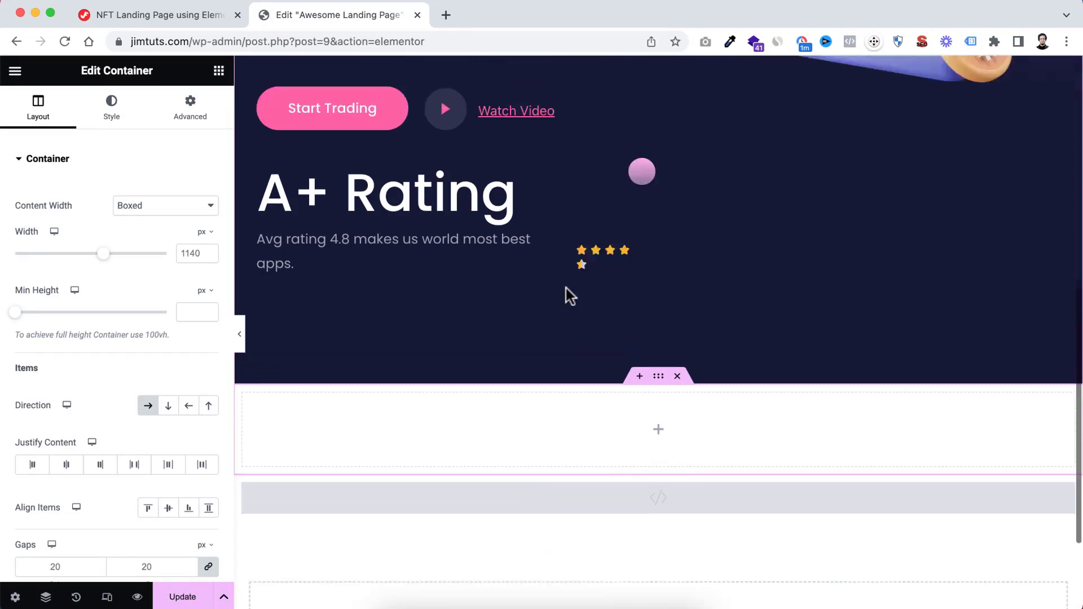
scroll(566, 289, down, 9)
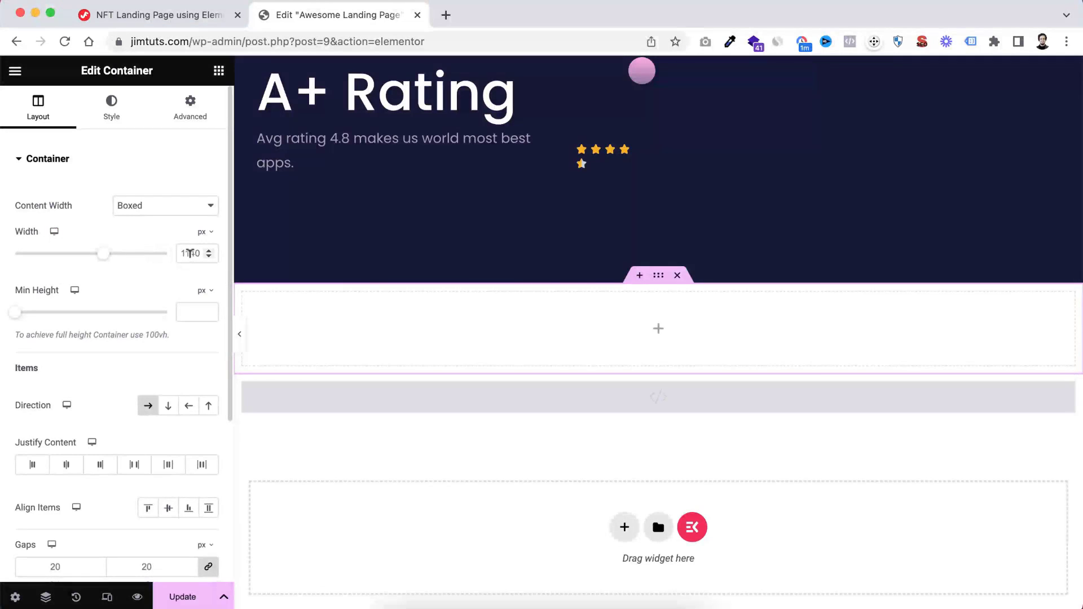
double_click(181, 254)
text(1320)
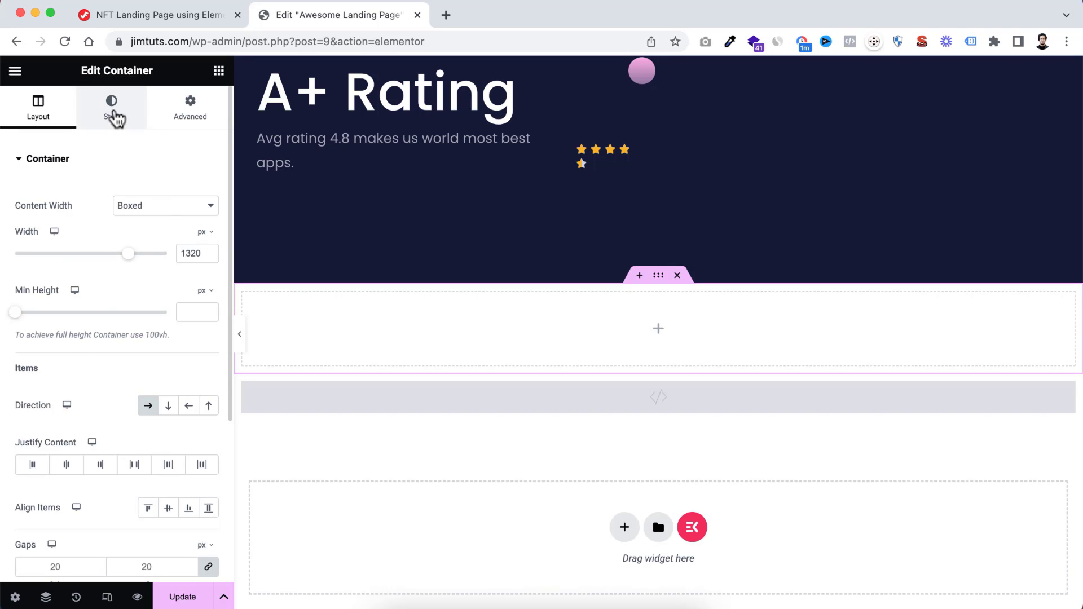
Give the new container a classic background with the colour #151937
click(112, 113)
click(148, 226)
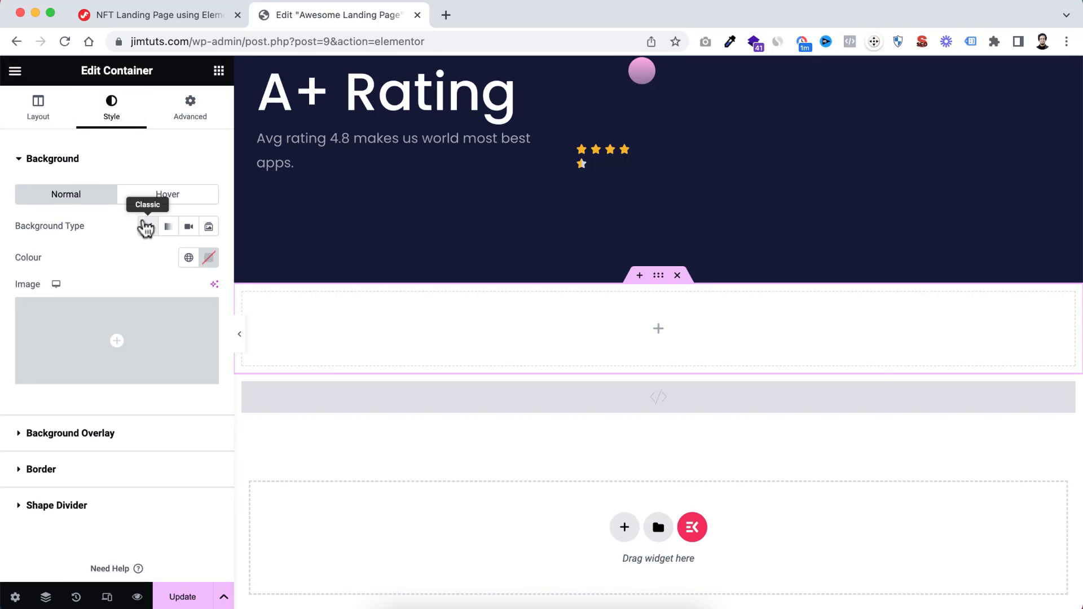
click(209, 258)
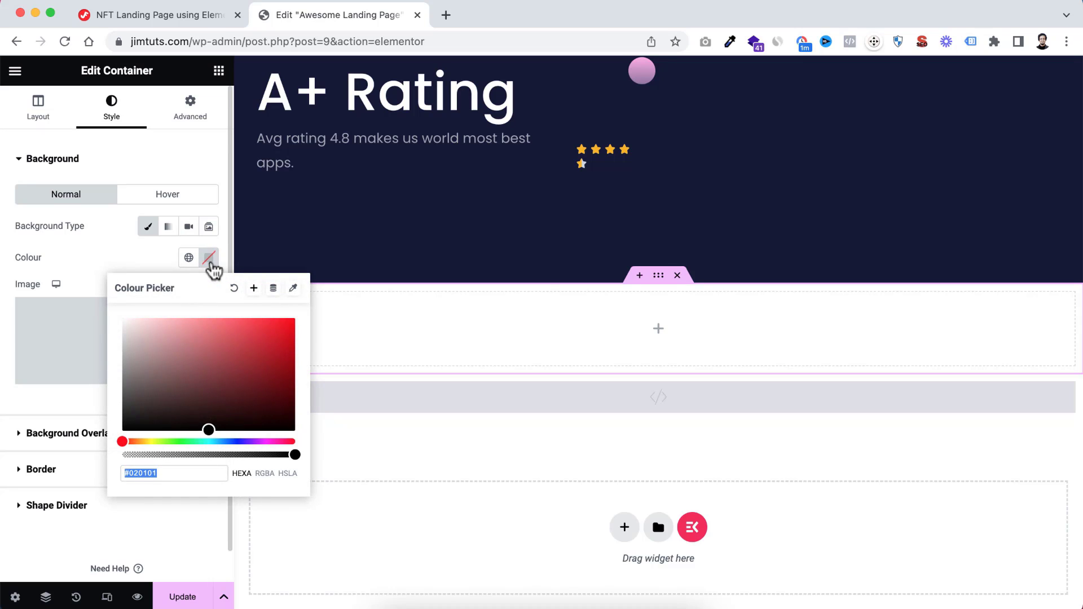
text(#151)
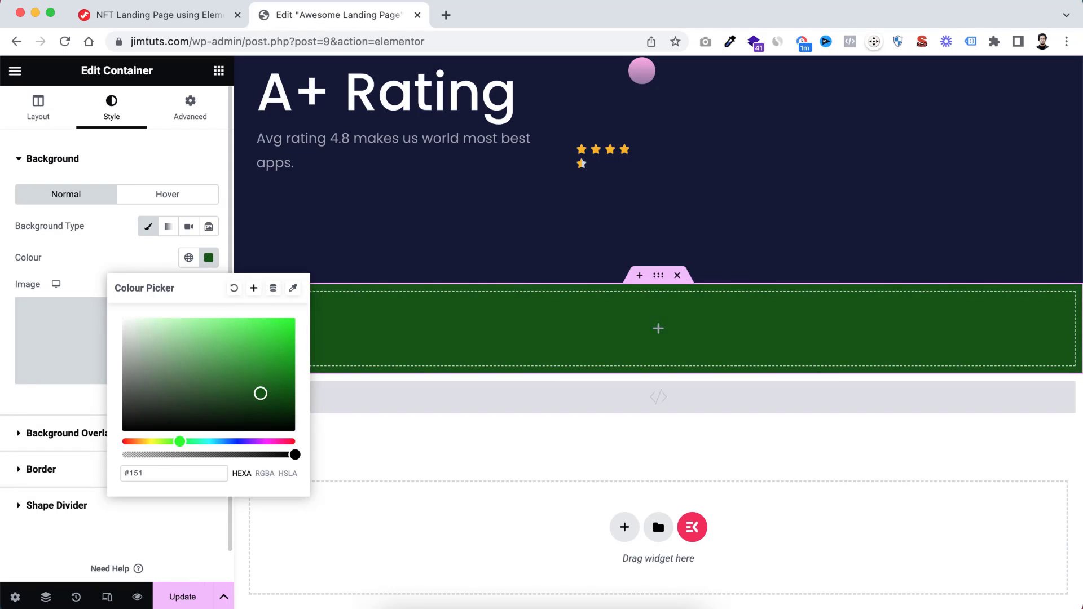
text(937)
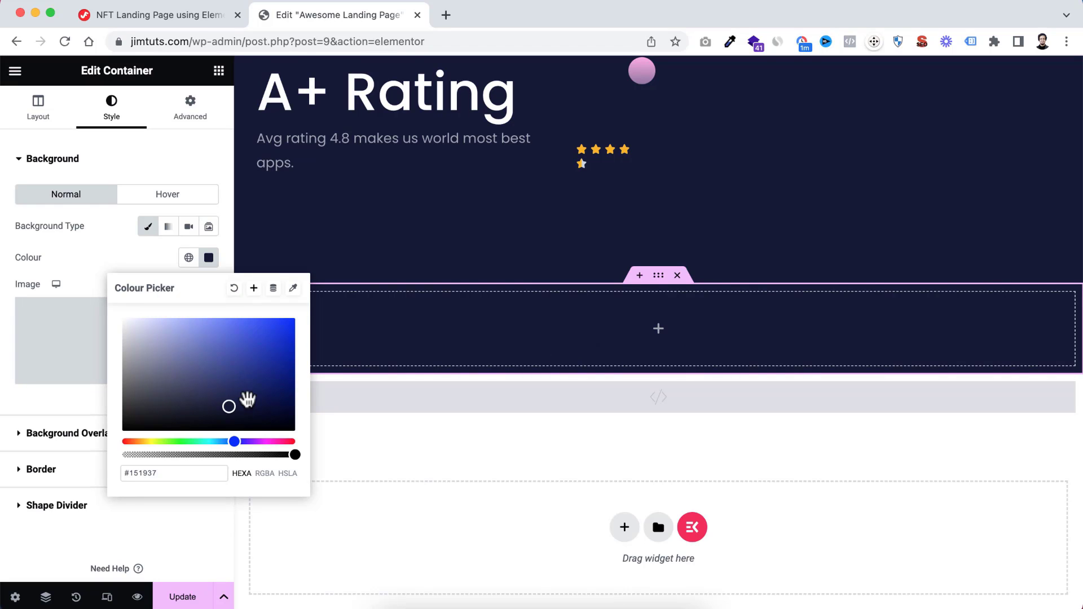
Save the container's background colour as a new global colour named Blue
click(254, 288)
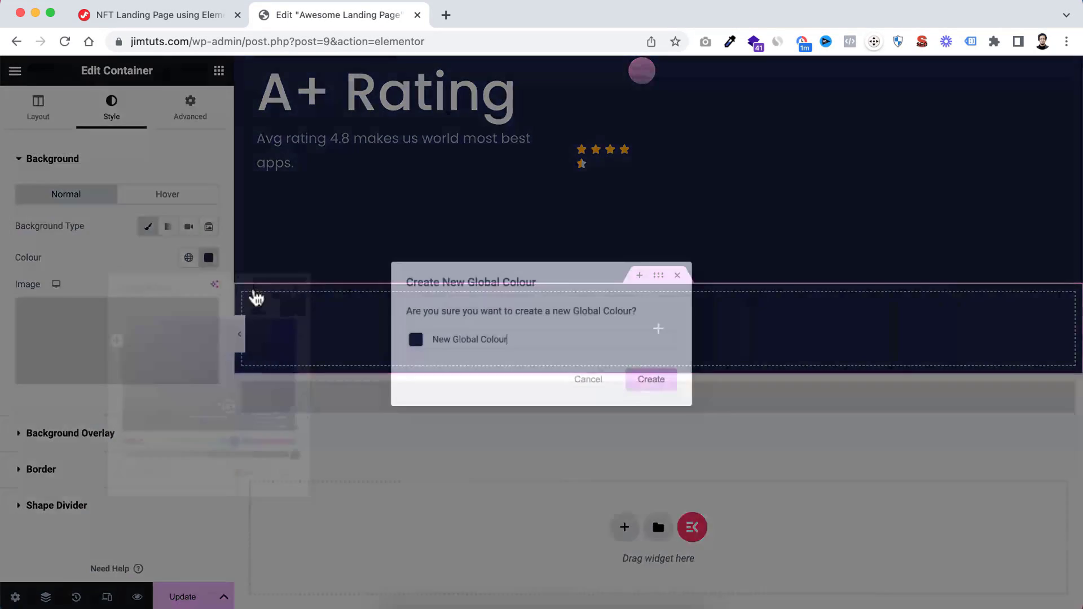
triple_click(447, 334)
text(Blue)
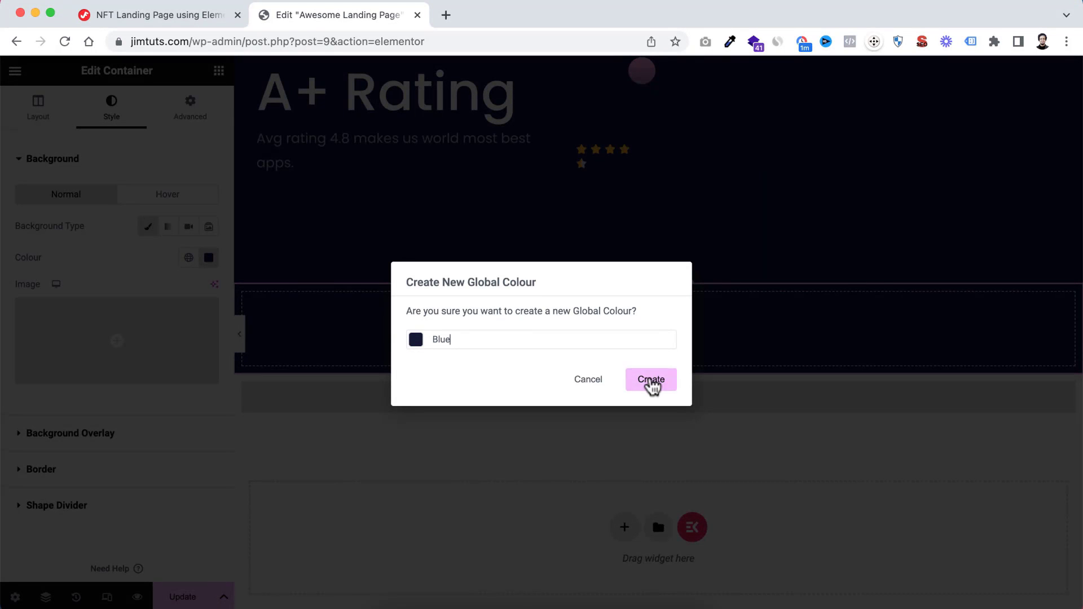
click(651, 386)
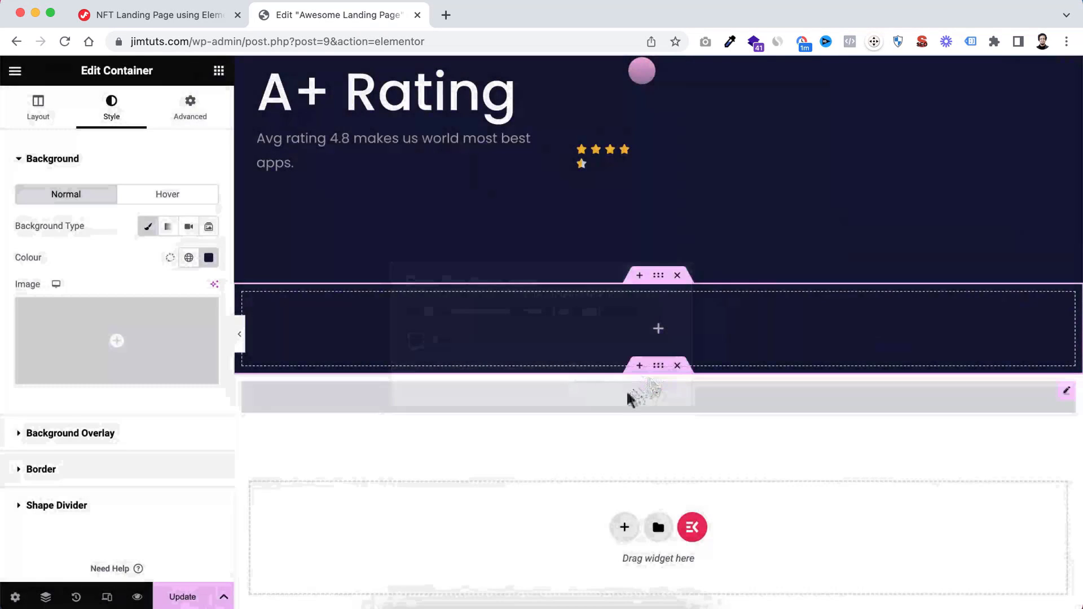
Unlink the new container's padding values and set them to 100 px top and bottom and 10 px right and left
click(195, 125)
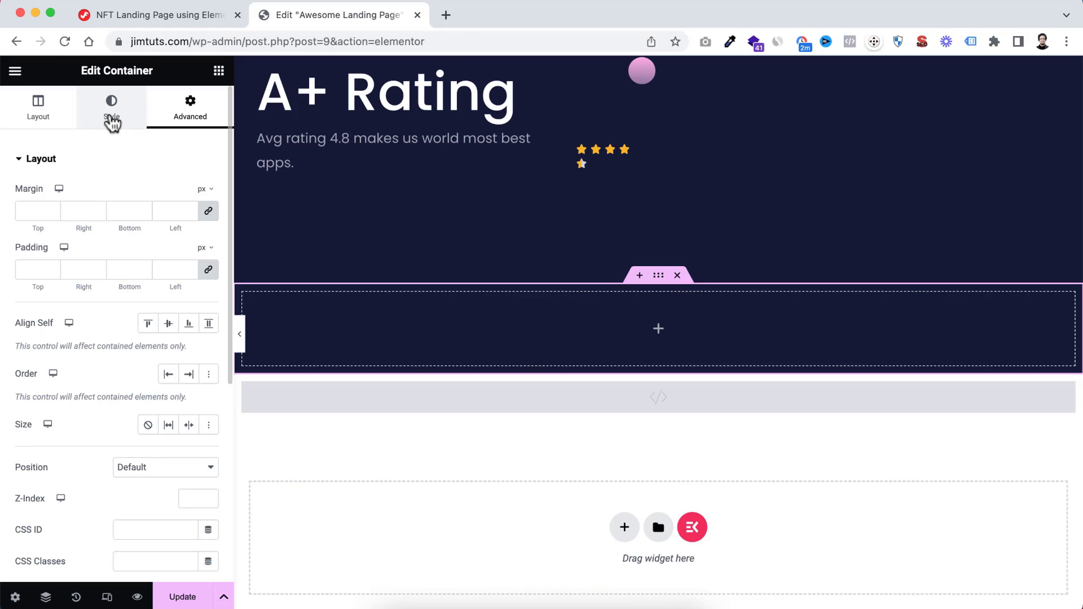
click(111, 119)
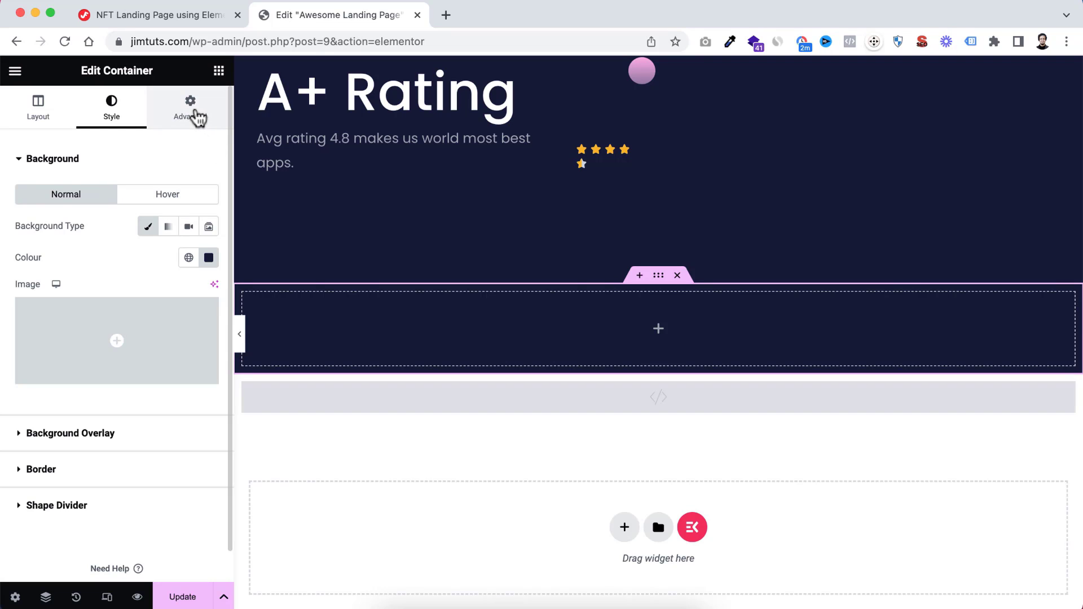
click(196, 116)
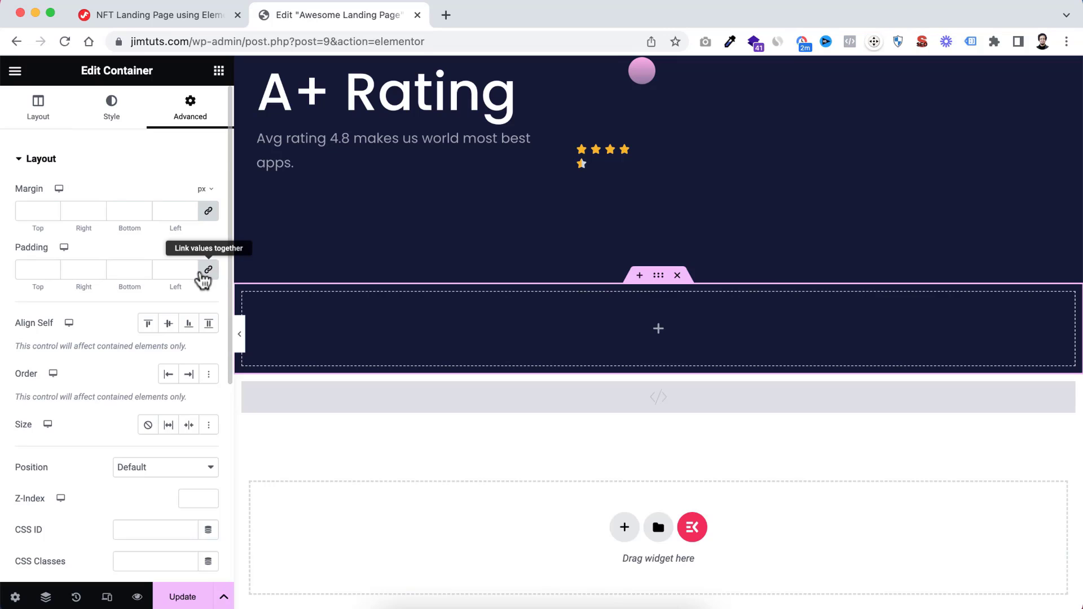
click(205, 273)
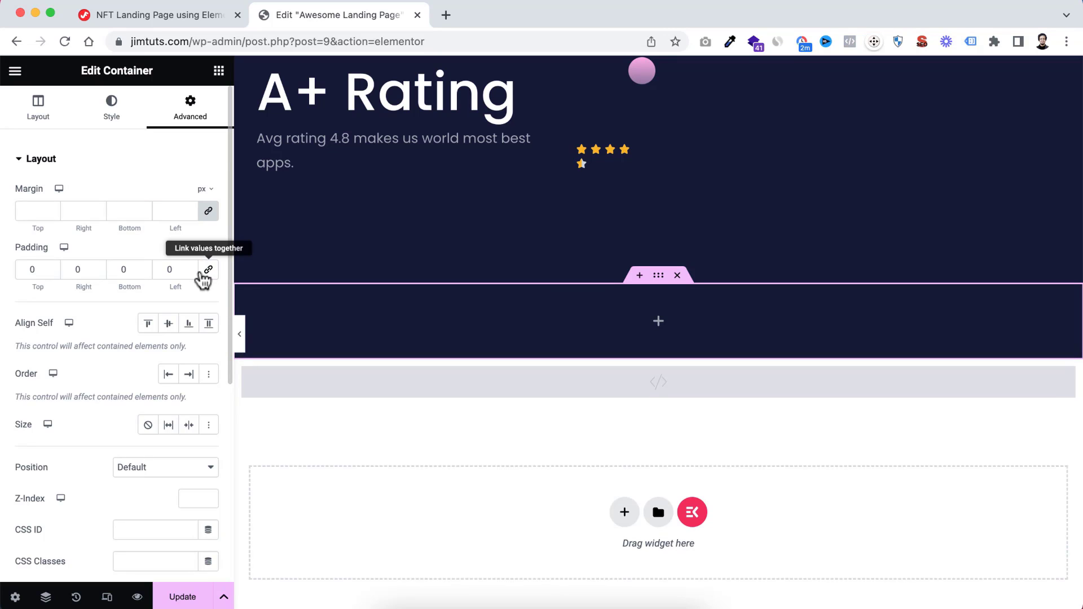
click(74, 268)
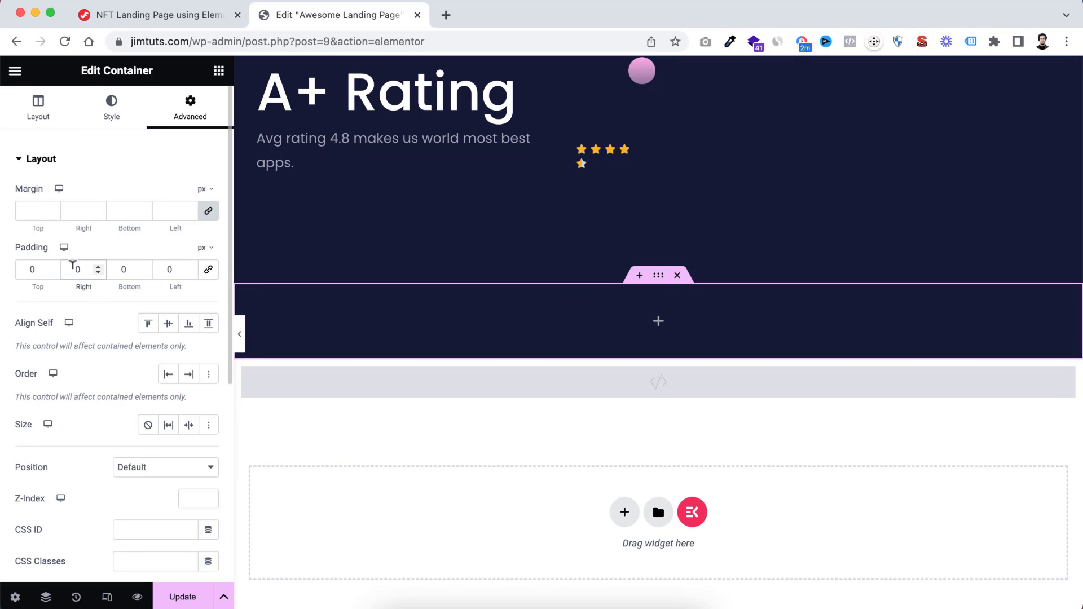
text(1)
click(165, 267)
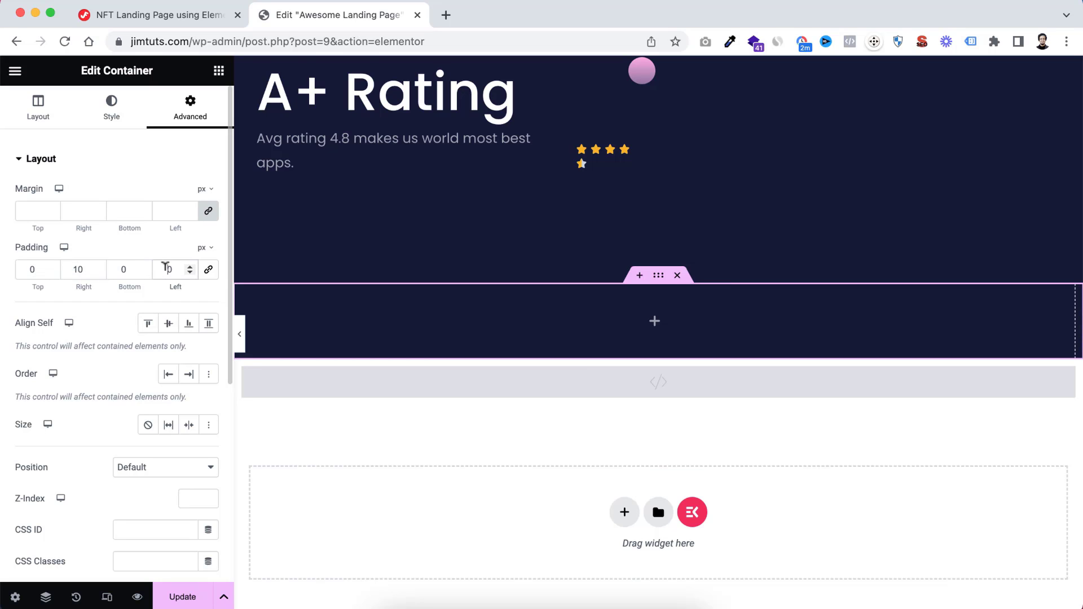
text(1)
click(20, 272)
text(10)
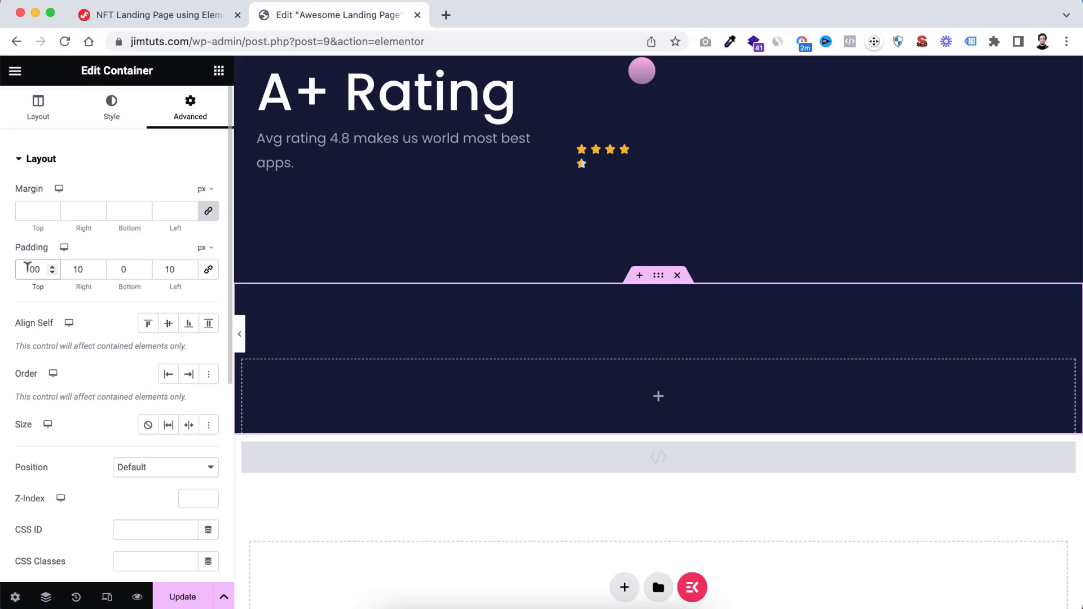
click(119, 265)
text(100)
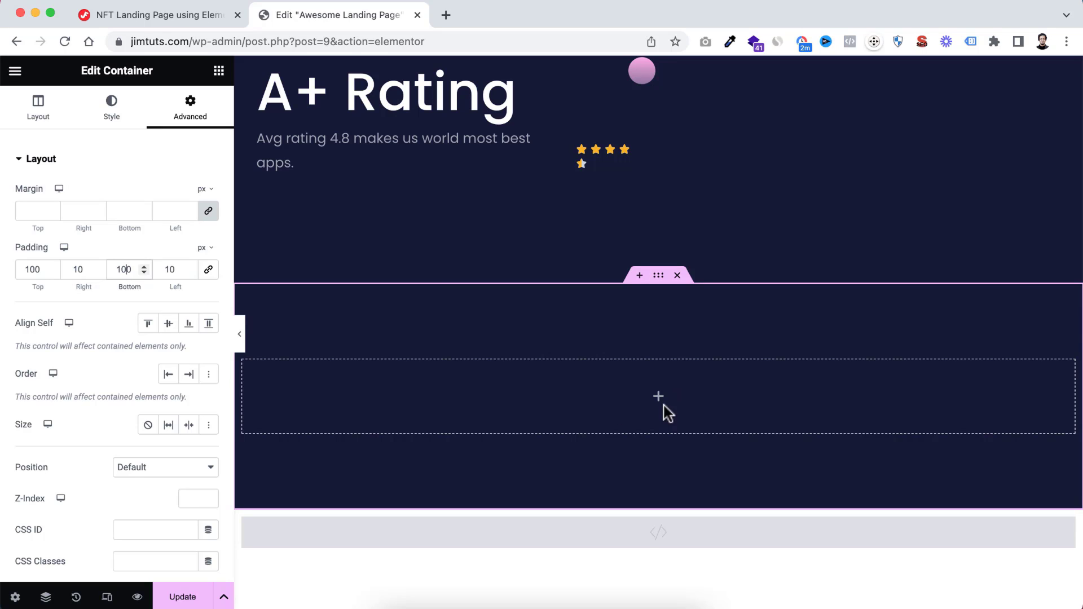
Add a nested container inside the new dark section and set its content width to Full Width
scroll(667, 412, down, 1)
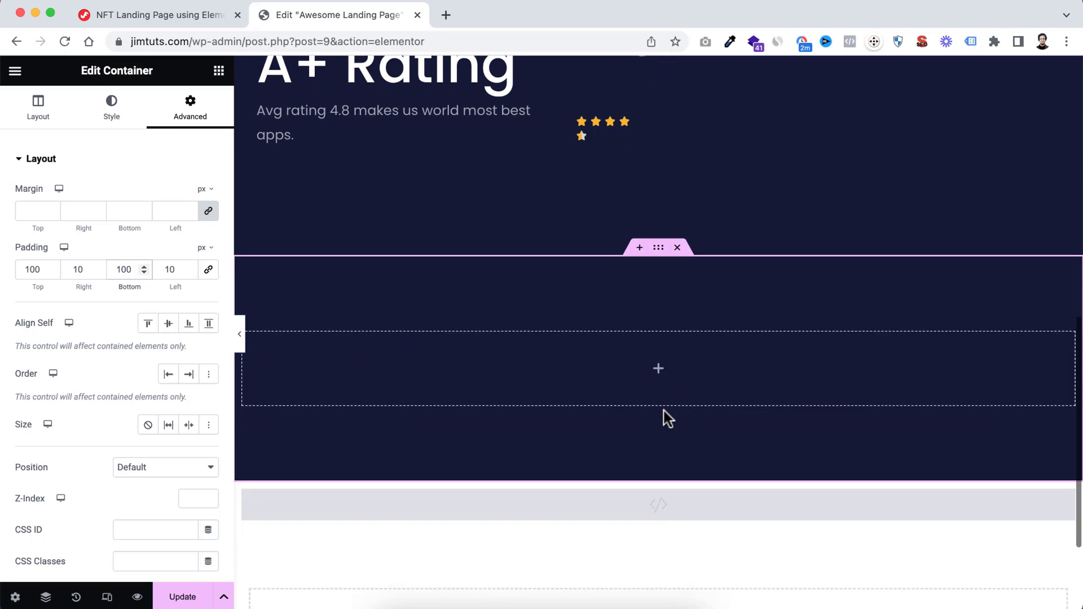
click(658, 375)
drag(62, 297, 622, 351)
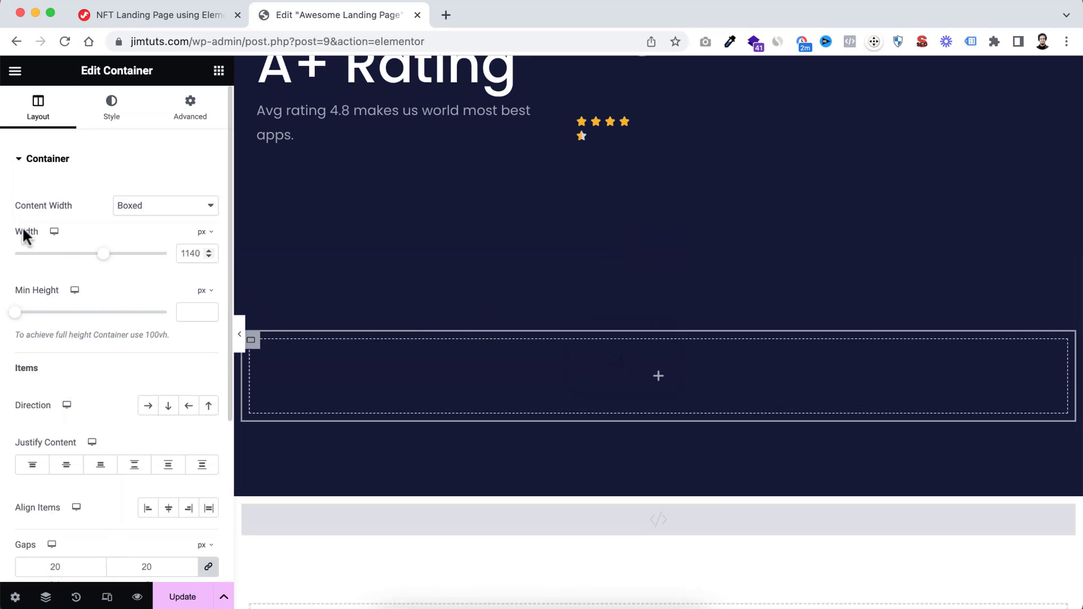
click(138, 207)
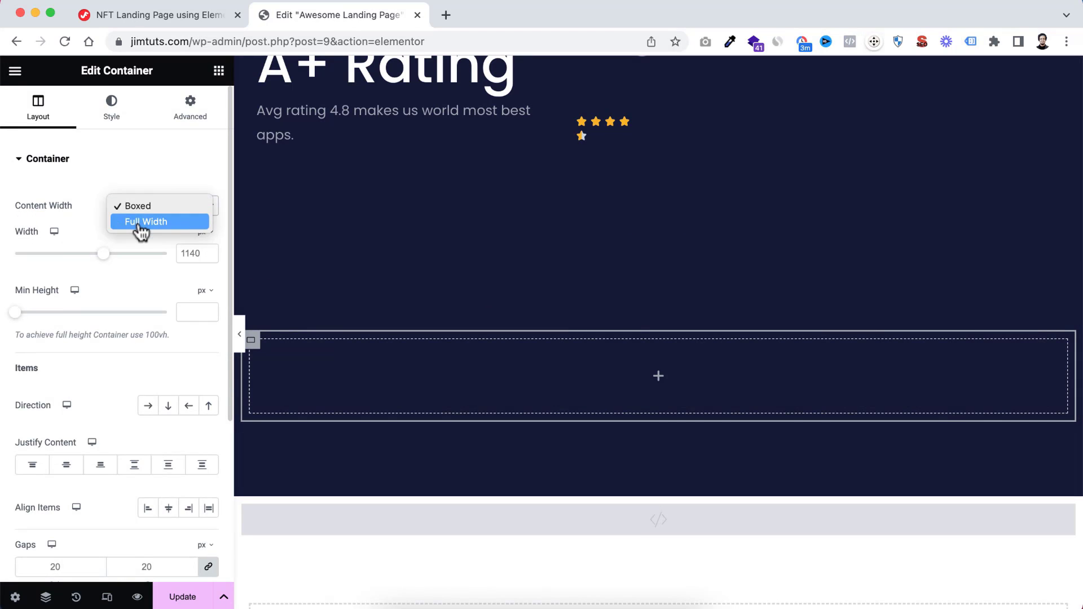
click(138, 225)
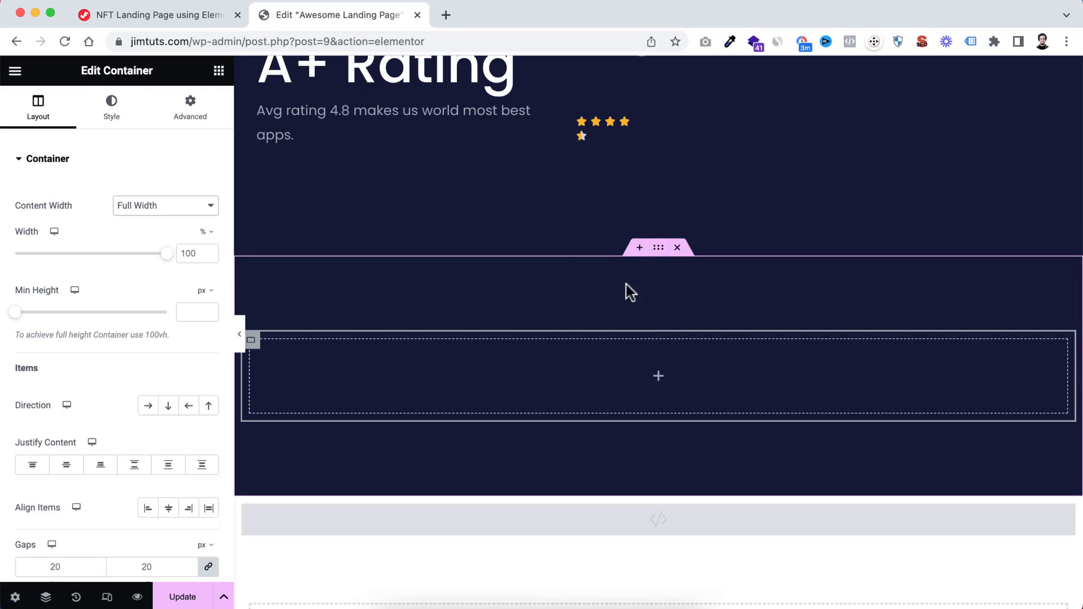
Arrange the nested container's items in a row and set its column and row gaps to 0
click(148, 407)
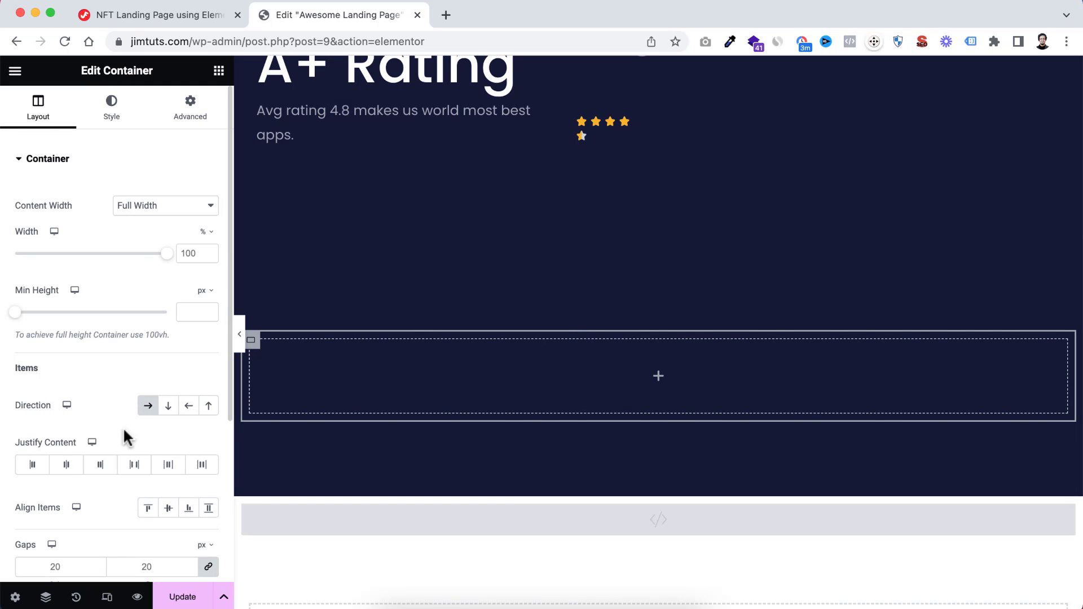
scroll(123, 429, down, 3)
click(65, 485)
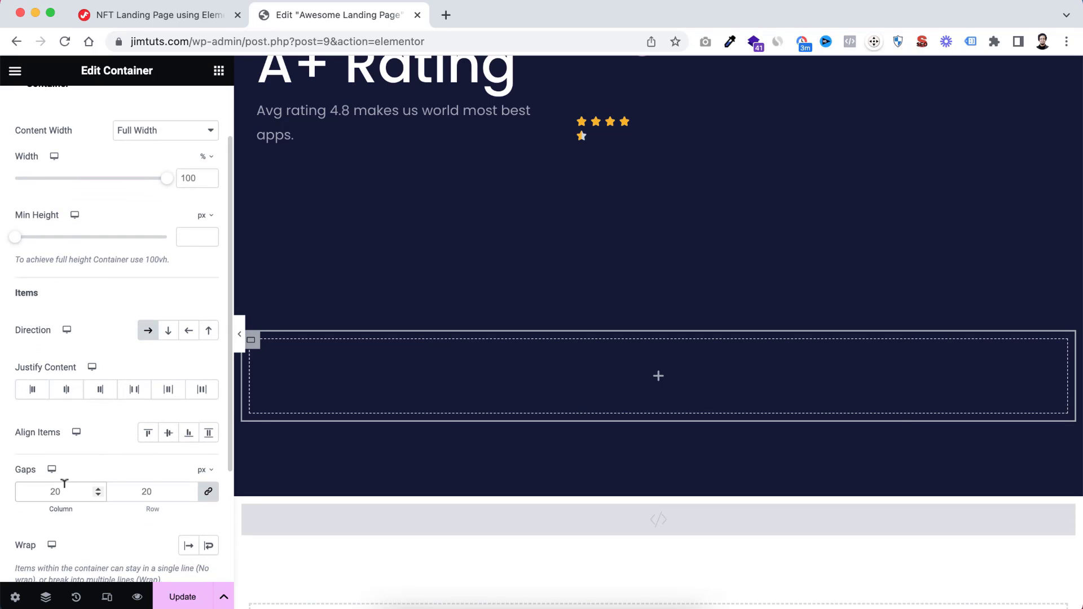
key(BackSpace)
key(BackSpace)
text(0)
scroll(42, 244, up, 3)
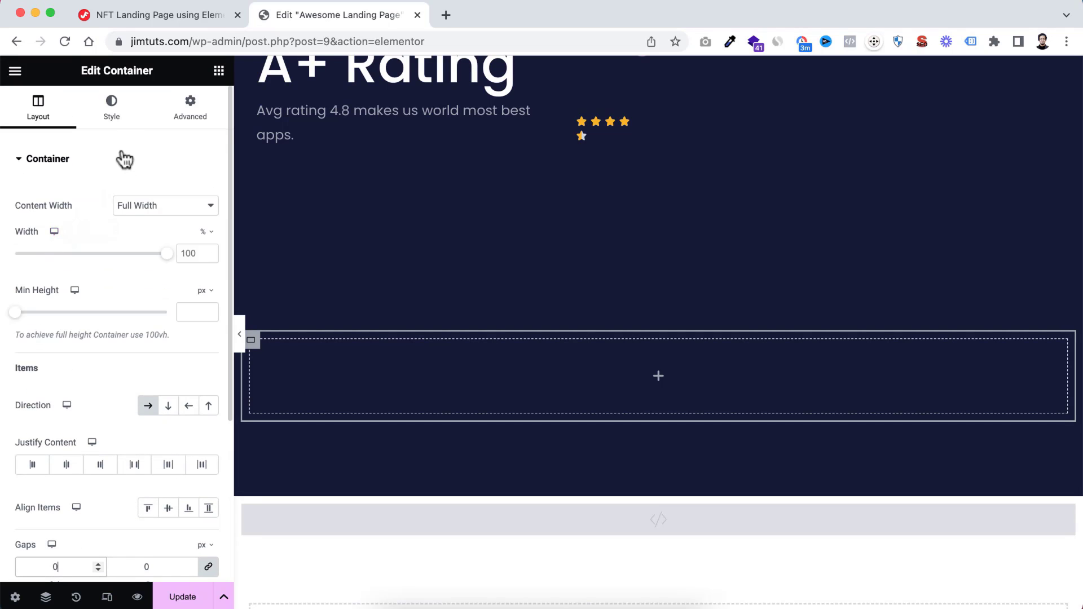
Give the nested container a classic background in white with the opacity reduced to nearly transparent
click(116, 119)
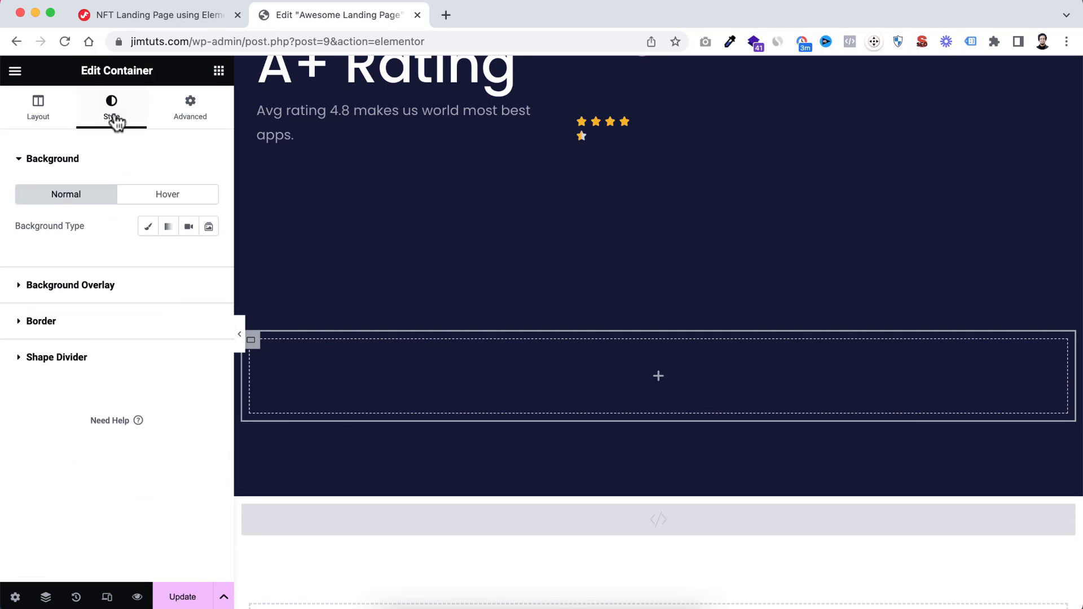
click(146, 226)
click(209, 257)
drag(161, 340, 101, 292)
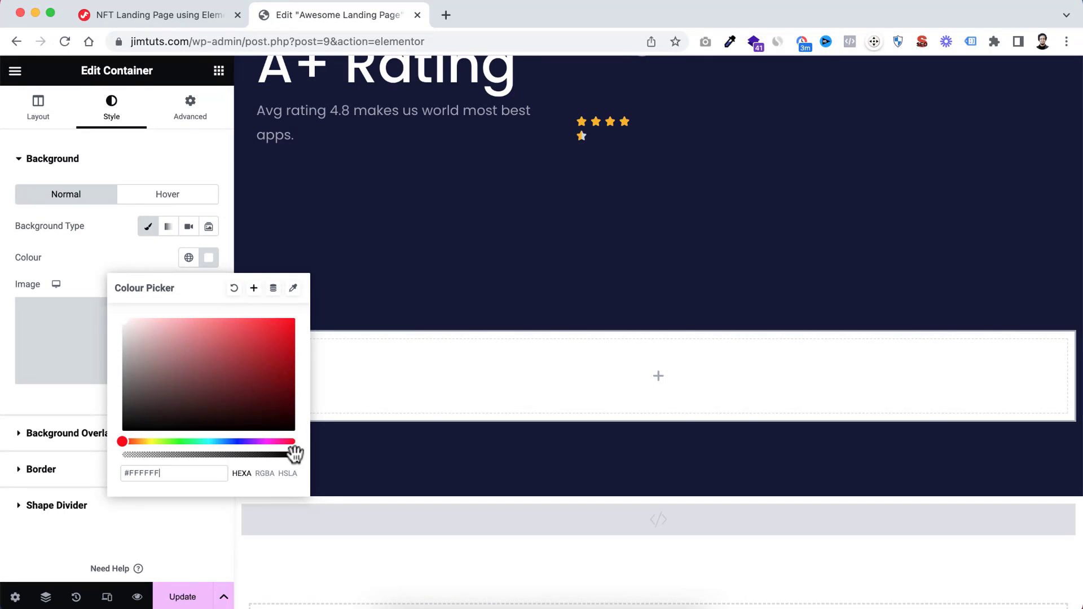
drag(295, 454, 133, 457)
click(80, 292)
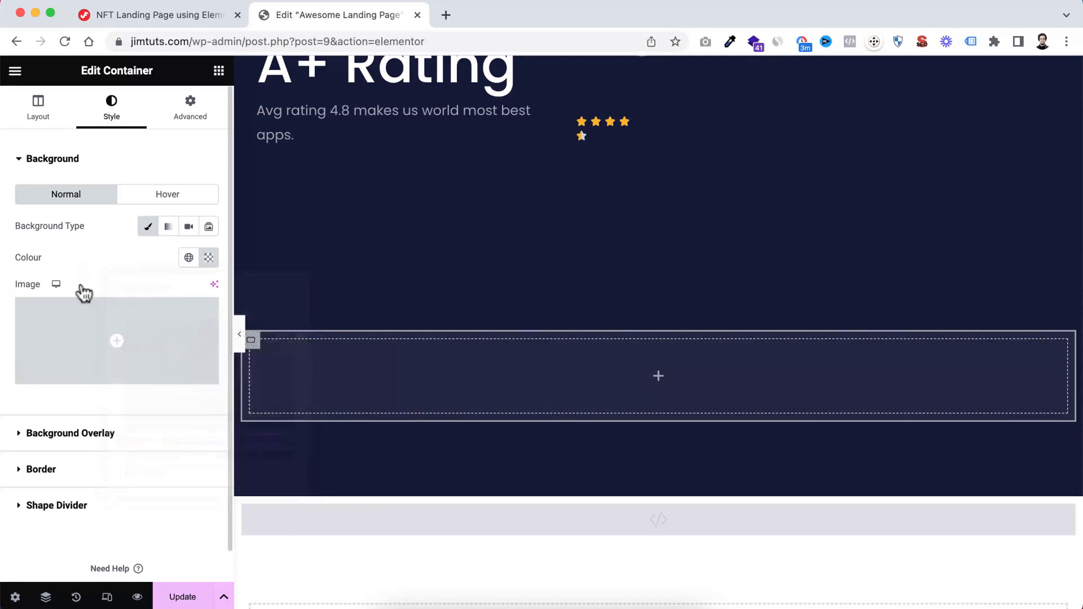
Set the nested container's border radius to 20 px on all corners
scroll(72, 462, down, 1)
click(62, 438)
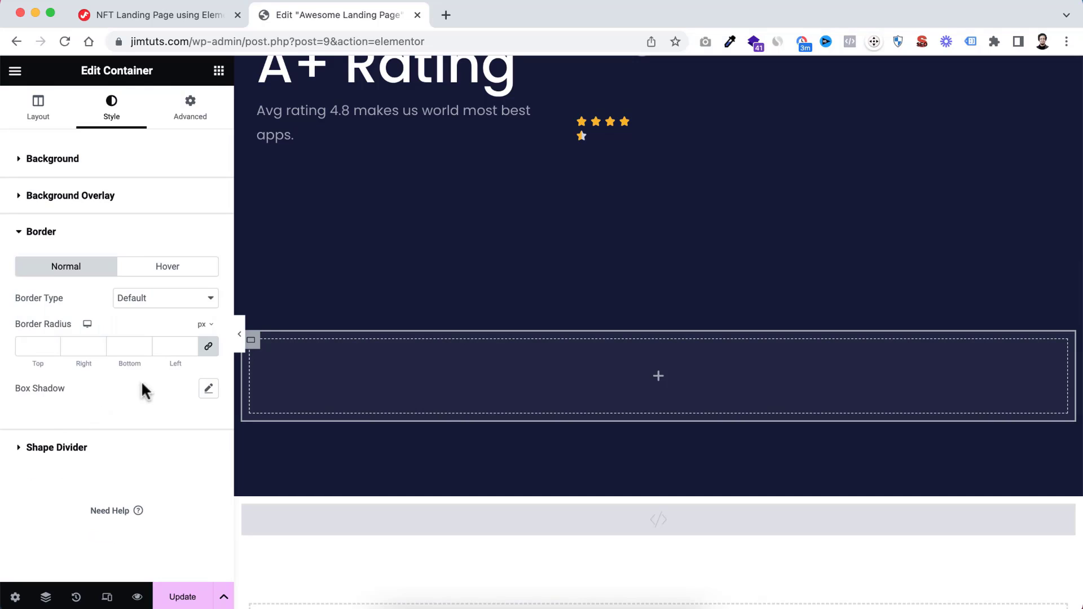
click(36, 346)
text(20)
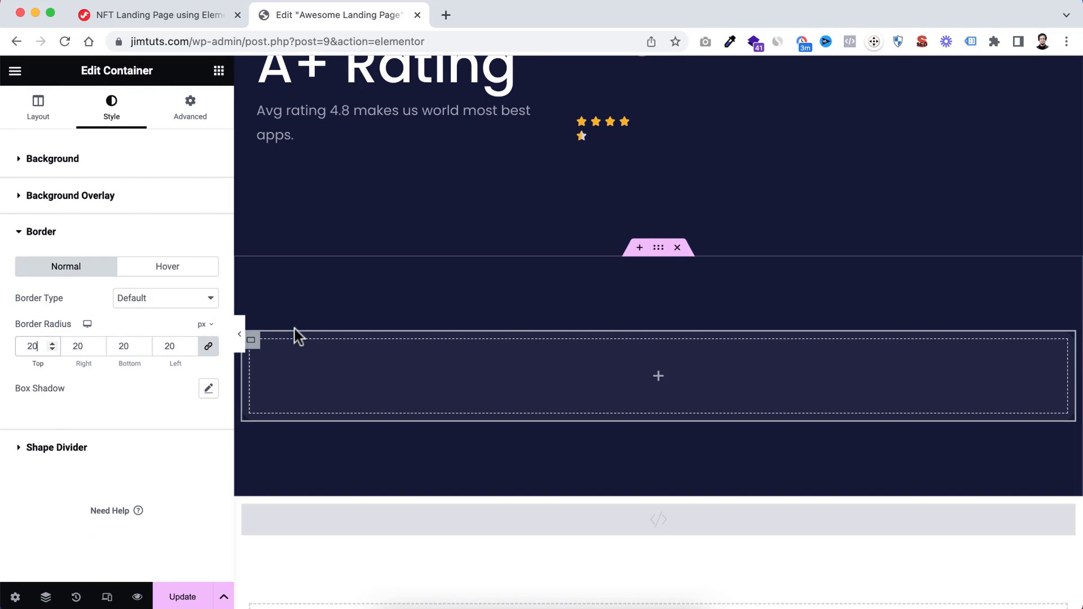
Set the nested container's padding to 0 px on all sides and add another container inside it
click(192, 104)
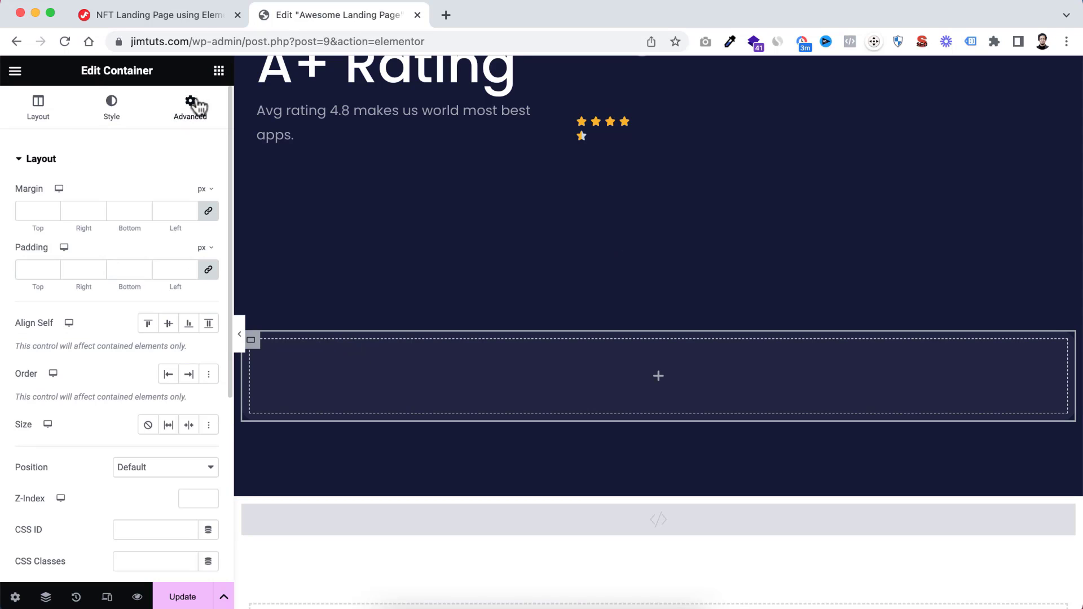
click(33, 269)
text(0)
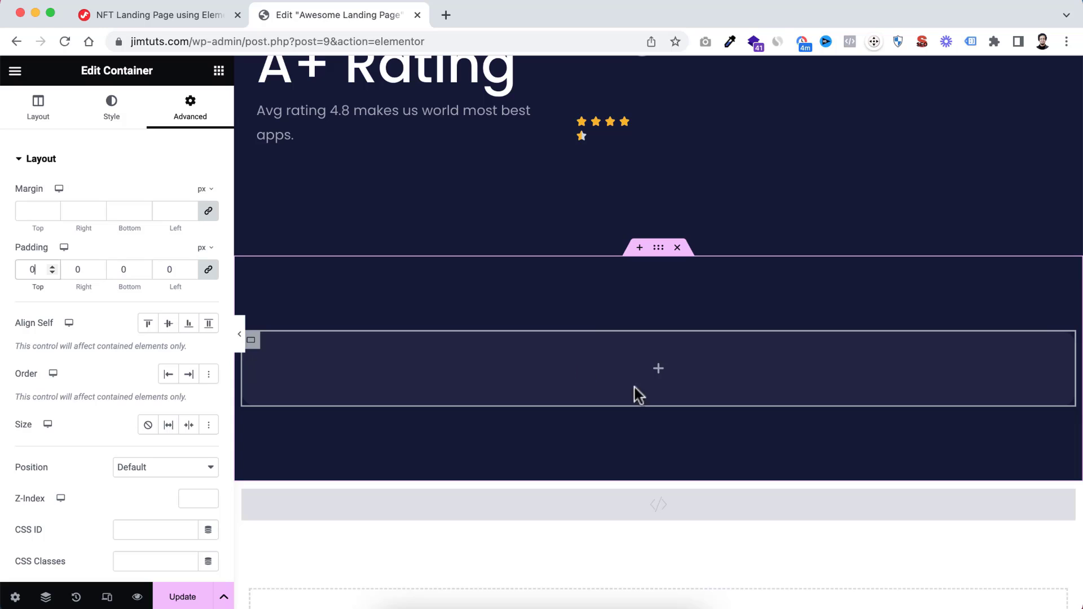
click(658, 371)
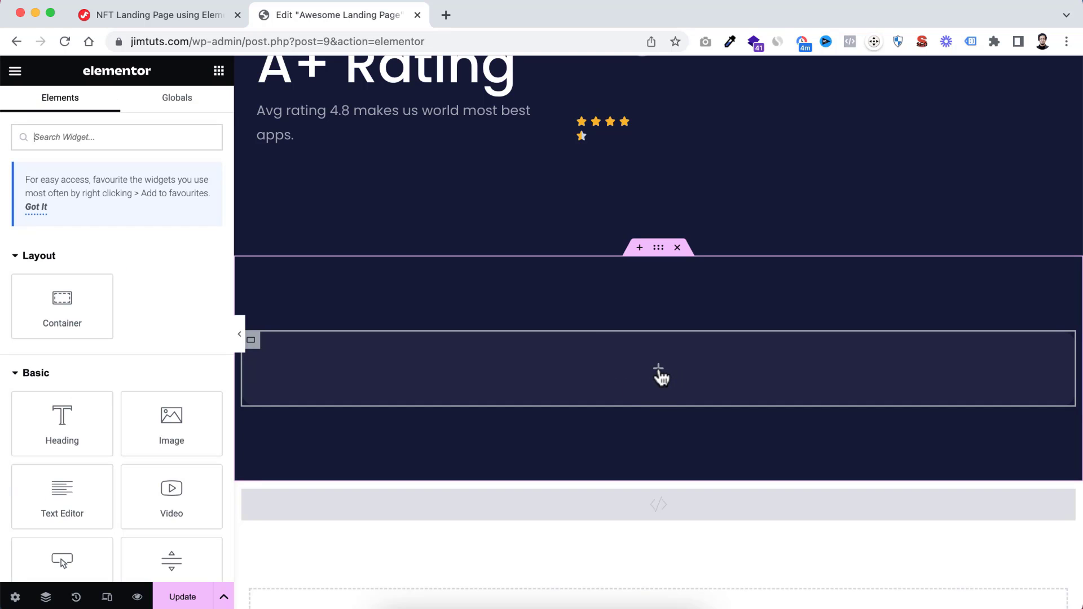
drag(66, 299, 608, 373)
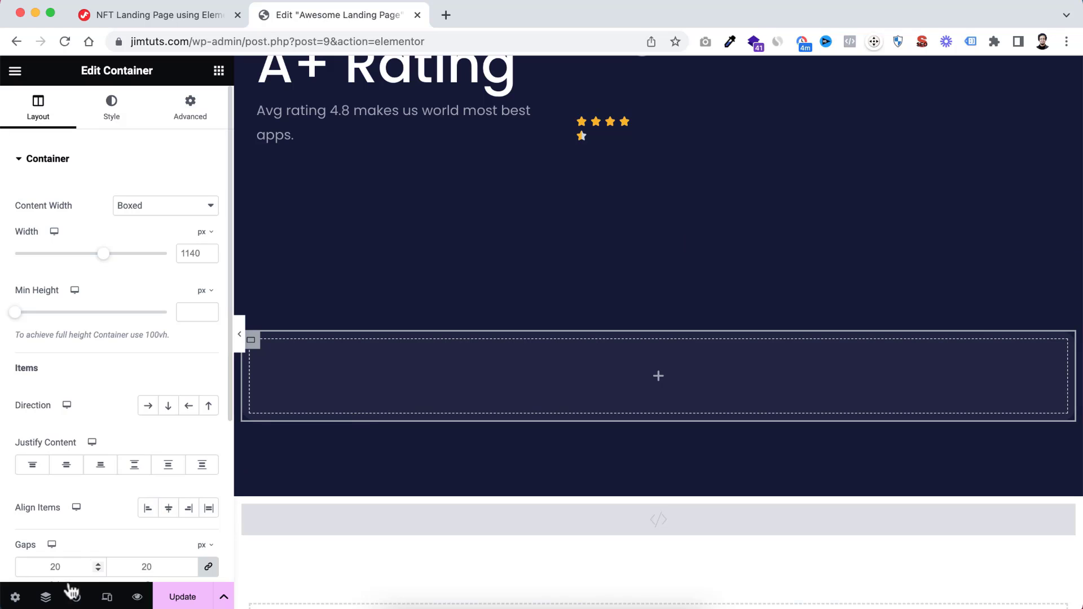
Rename the dark section's outermost container to "Shots Container" in the Navigator
click(46, 597)
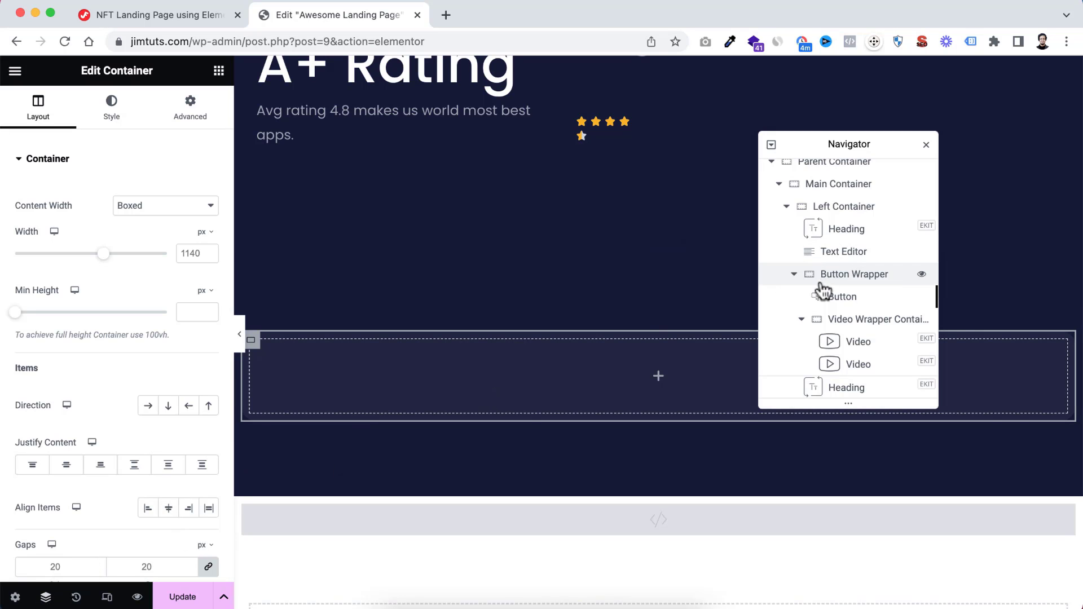
click(59, 589)
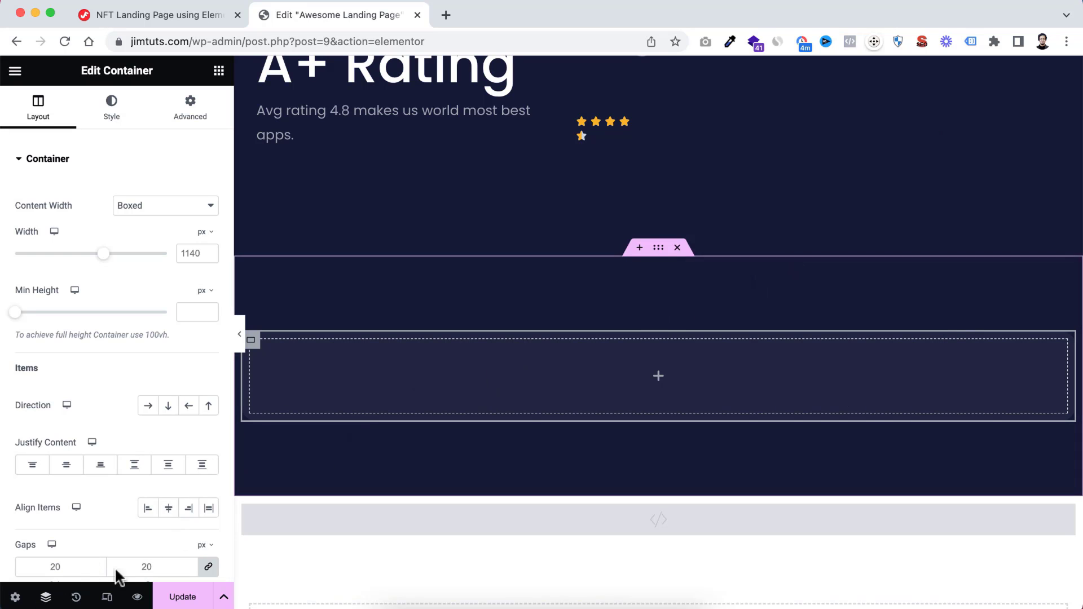
click(45, 595)
scroll(780, 376, down, 5)
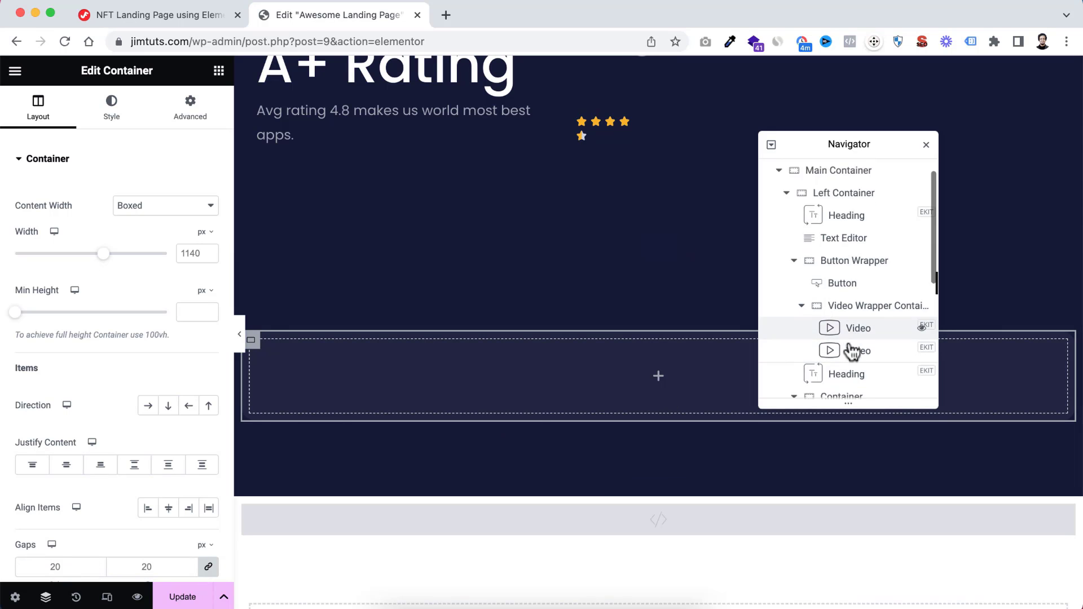
click(815, 300)
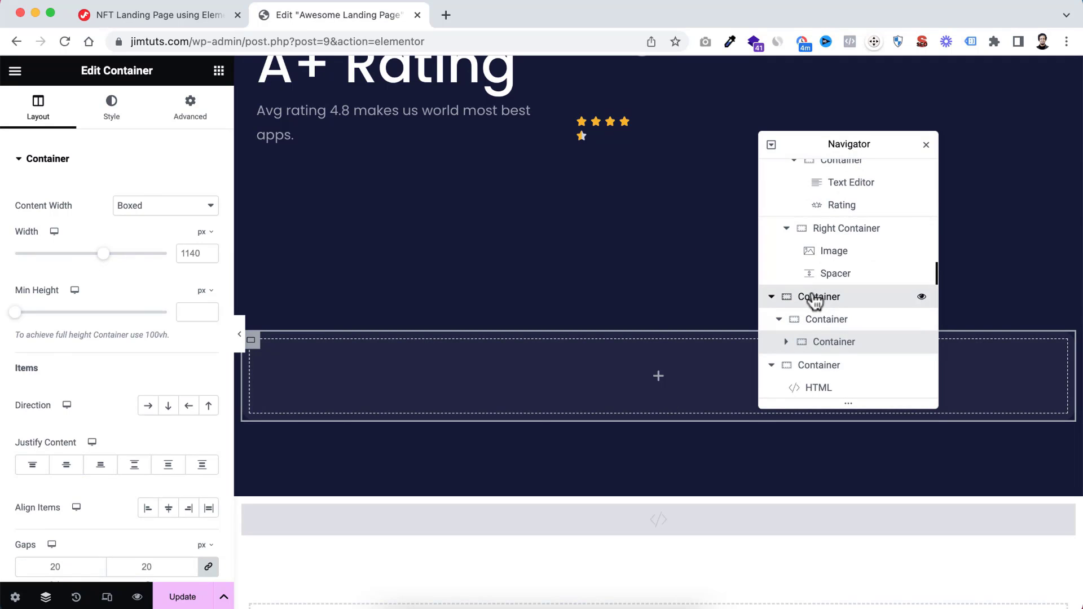
double_click(820, 300)
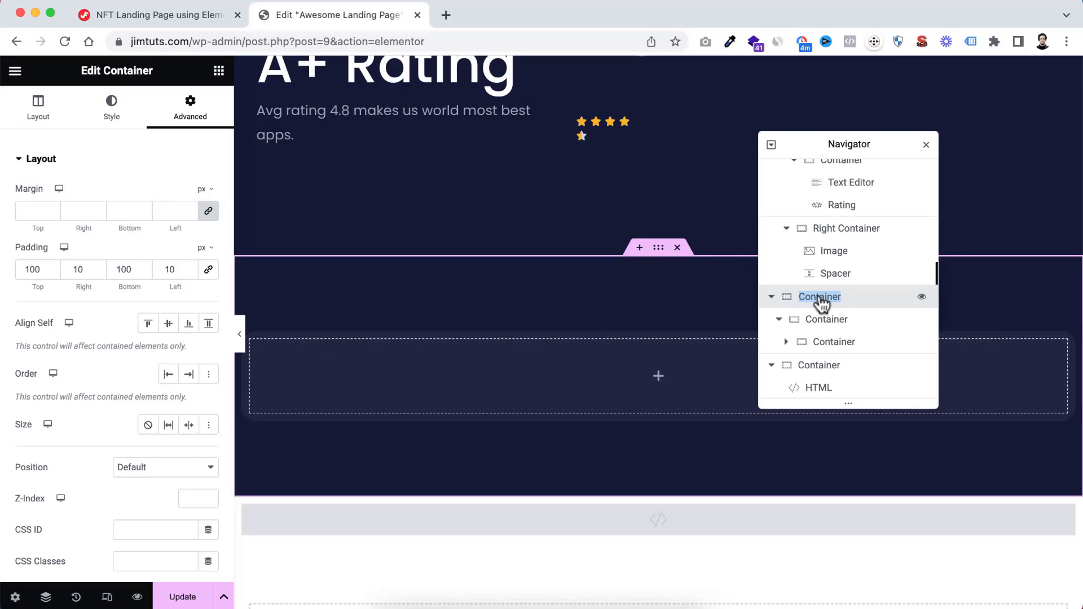
key(Left)
text(Shots)
key(Return)
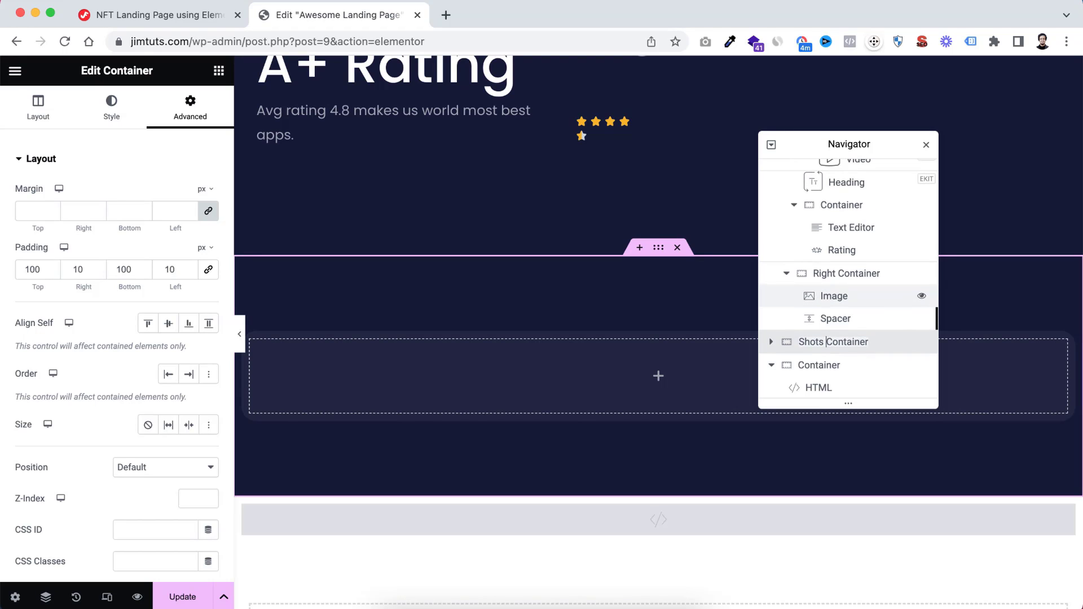
Rename the container directly inside Shots Container to "Inner Container"
click(771, 343)
scroll(812, 347, down, 2)
double_click(813, 326)
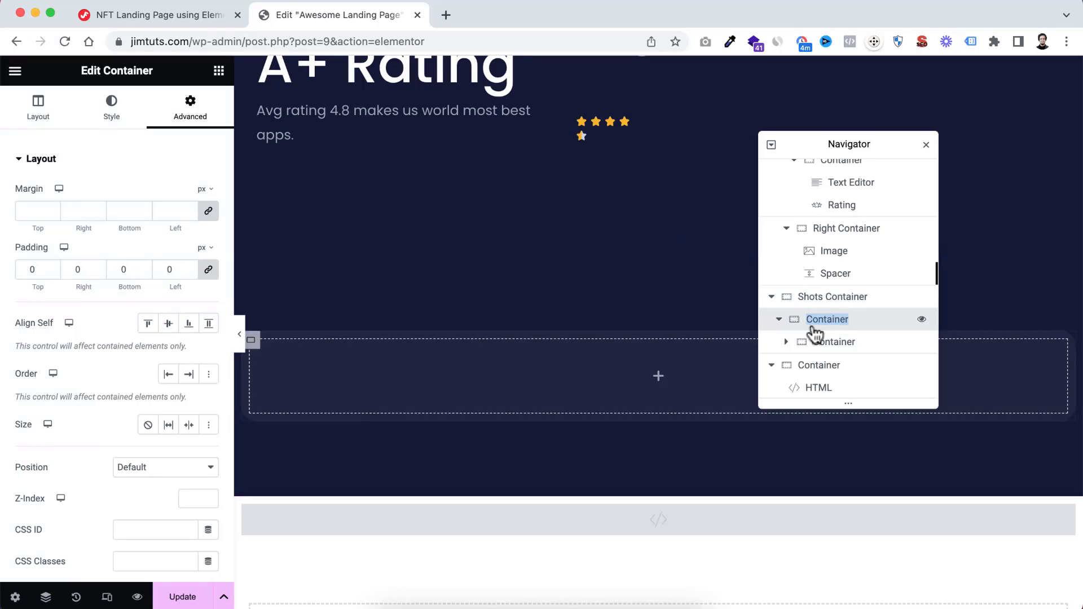
key(Left)
text(Inner)
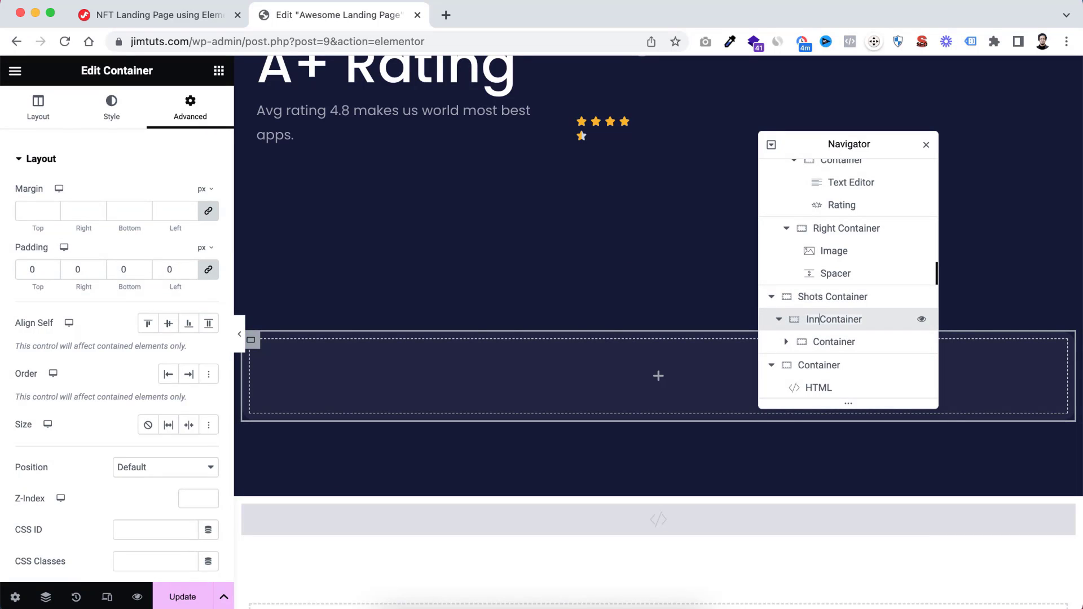
Rename the container inside Inner Container to "Card 1"
scroll(812, 338, up, 1)
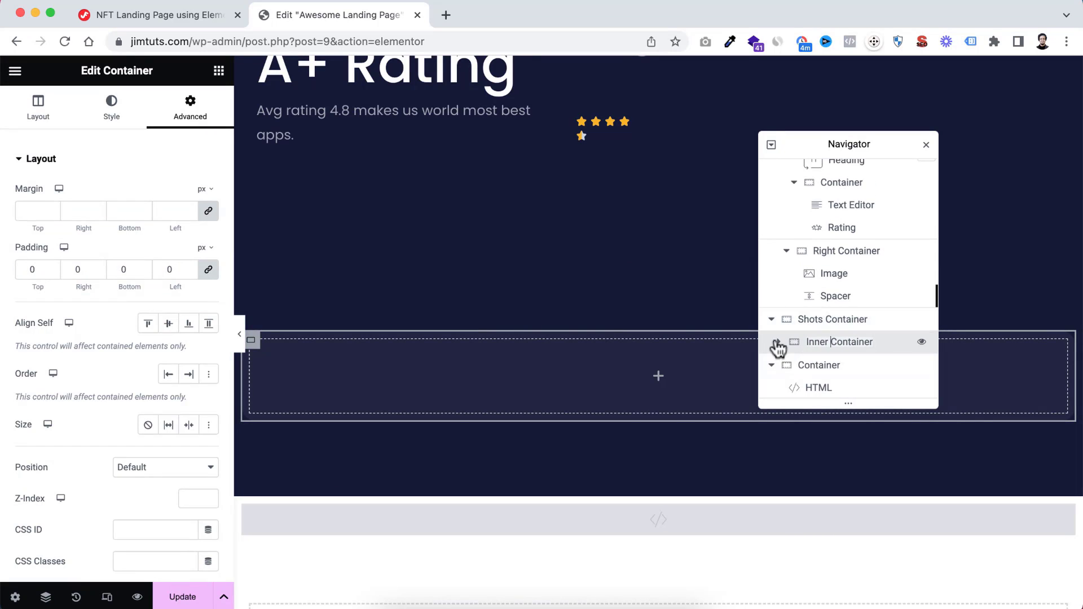
scroll(812, 348, down, 1)
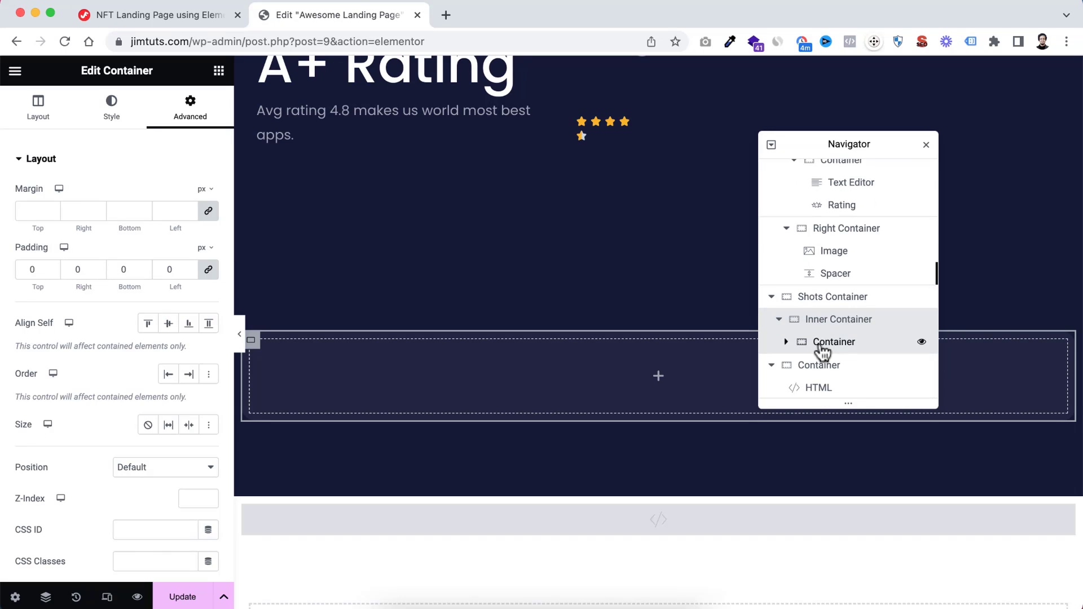
double_click(821, 350)
text(C)
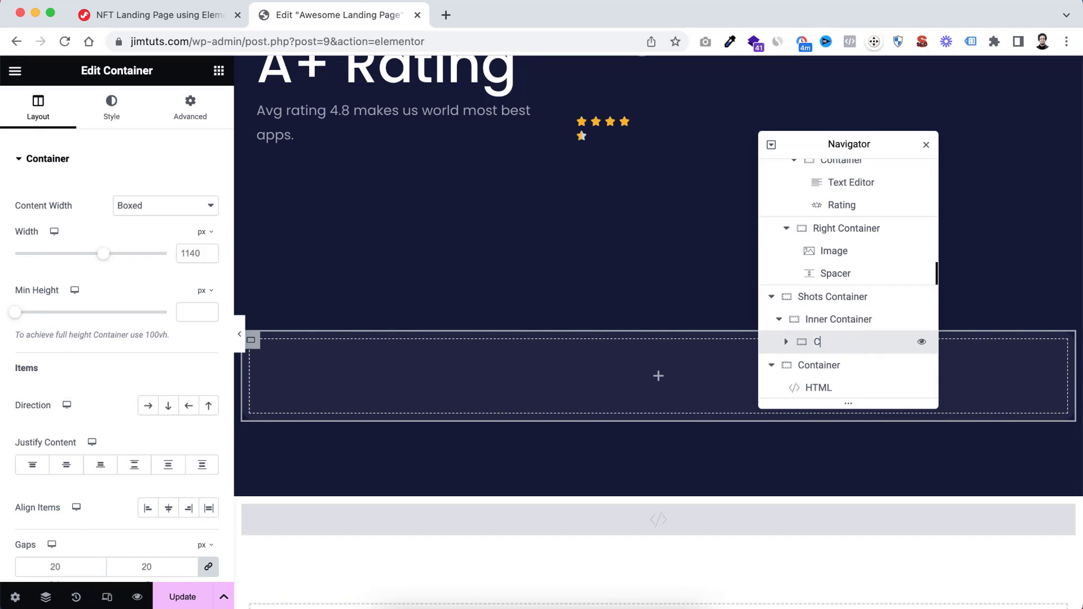
text(ard 1)
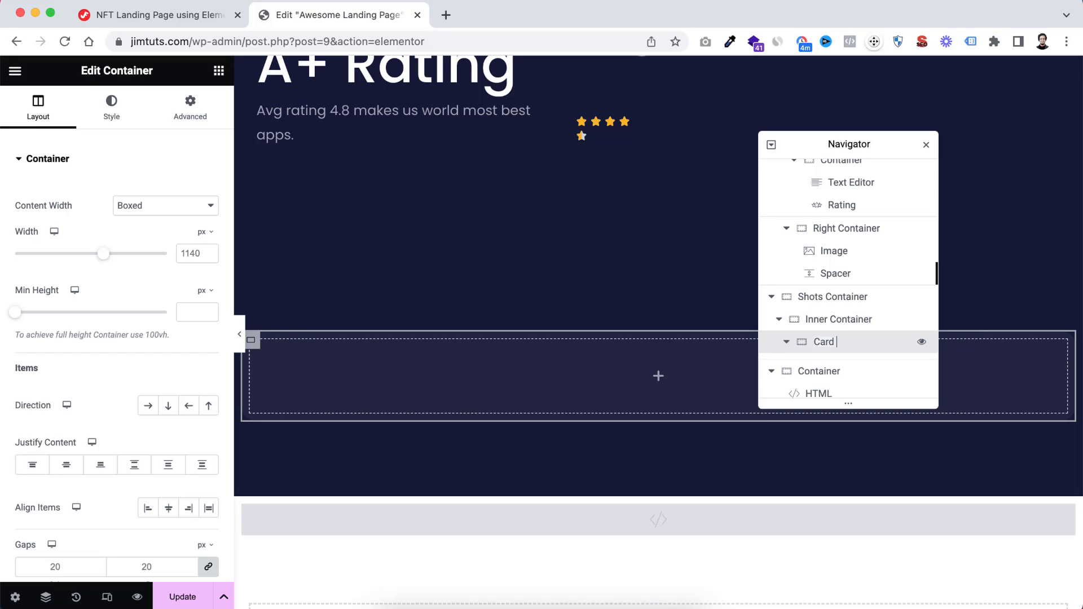
key(Return)
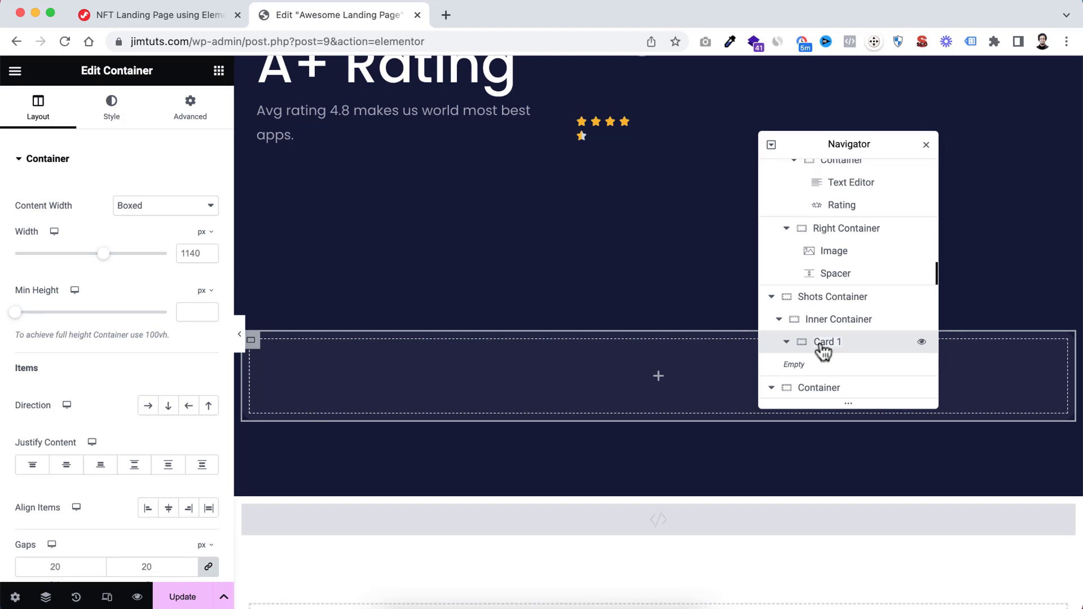
Set Card 1's content width to Full Width and give it a solid border 1 px wide on all sides
click(132, 205)
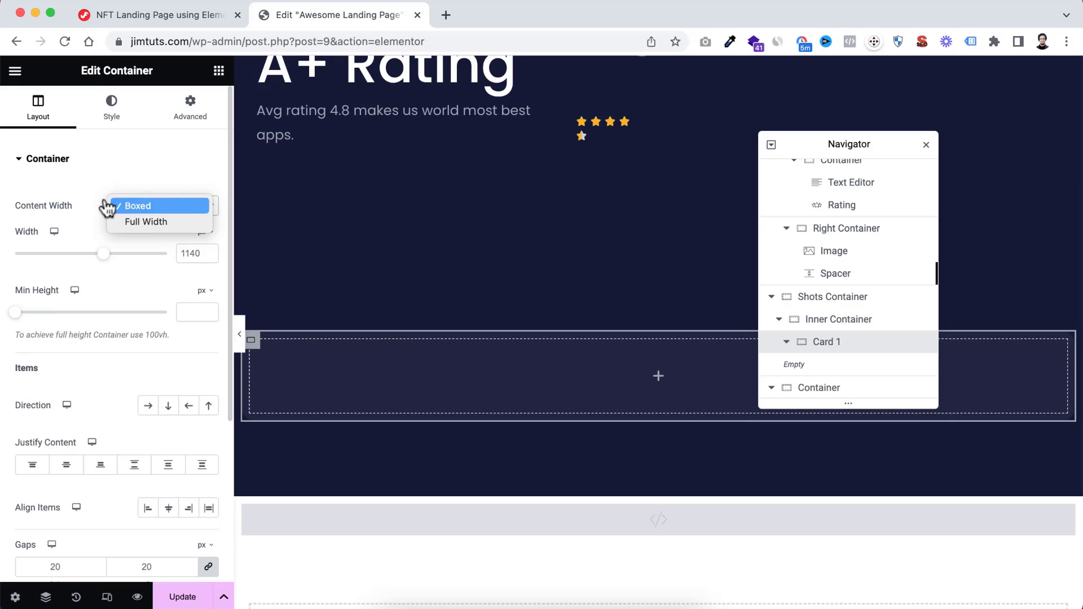
click(139, 222)
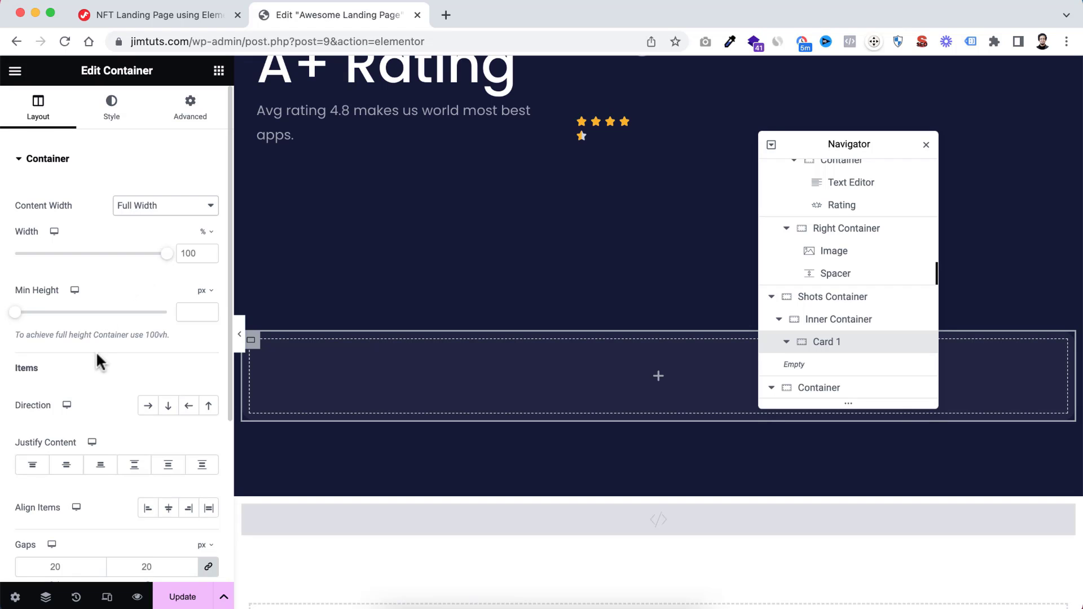
click(121, 110)
click(57, 323)
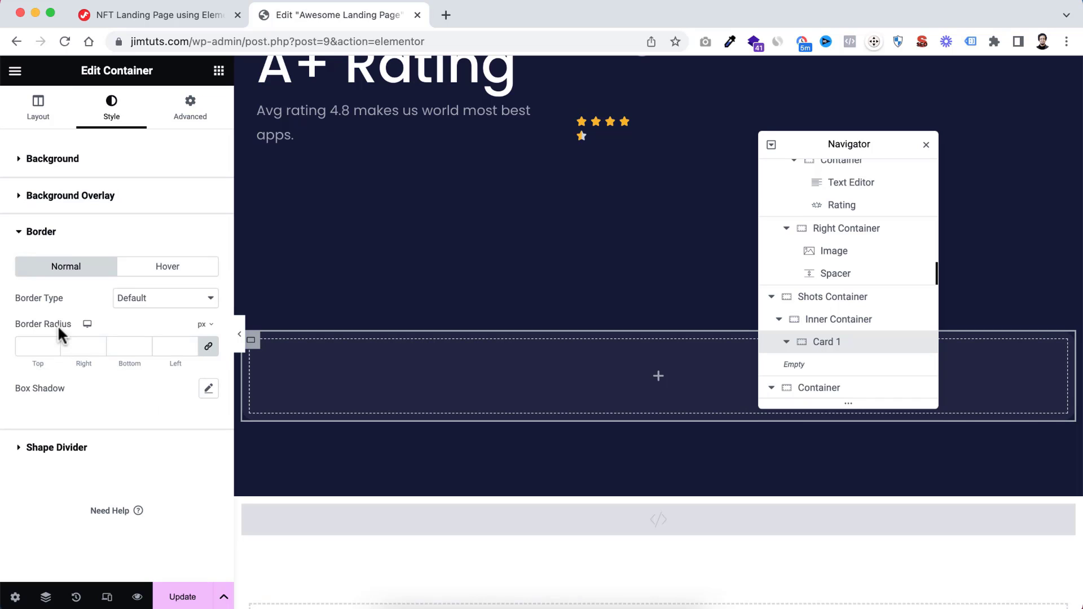
click(132, 305)
click(139, 314)
click(137, 309)
click(137, 314)
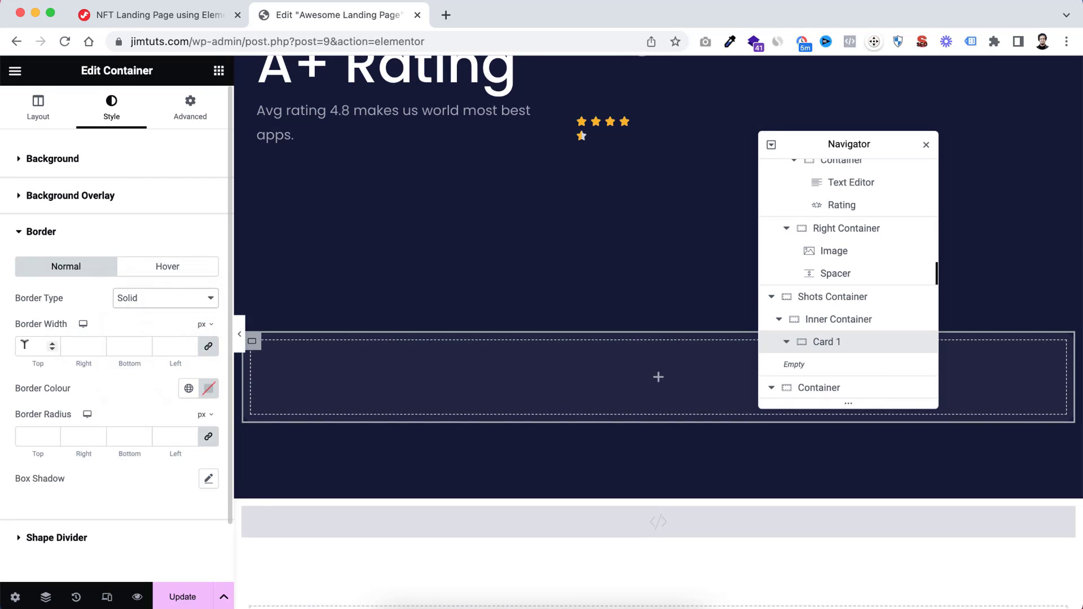
click(28, 343)
text(1)
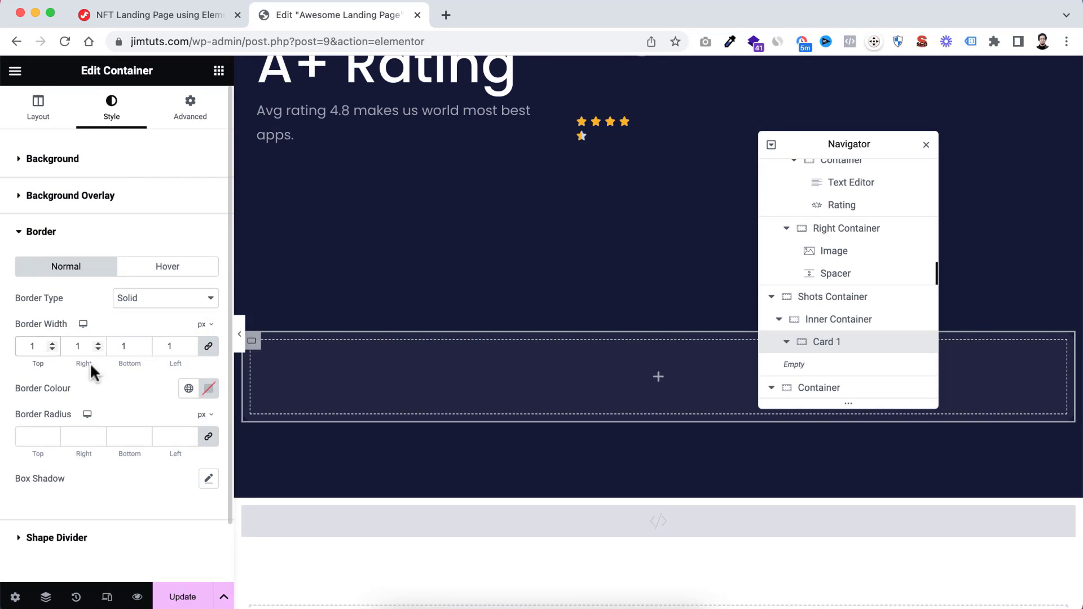
Set Card 1's border colour to translucent white #FFFFFF1F and its padding to 50 px on all sides
click(208, 388)
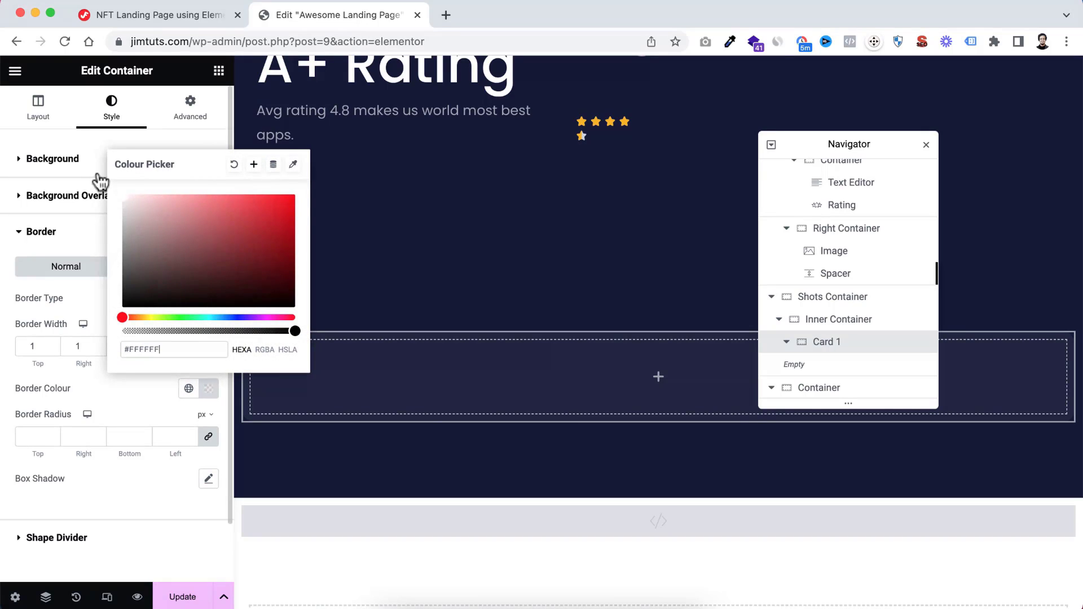
drag(285, 331, 144, 341)
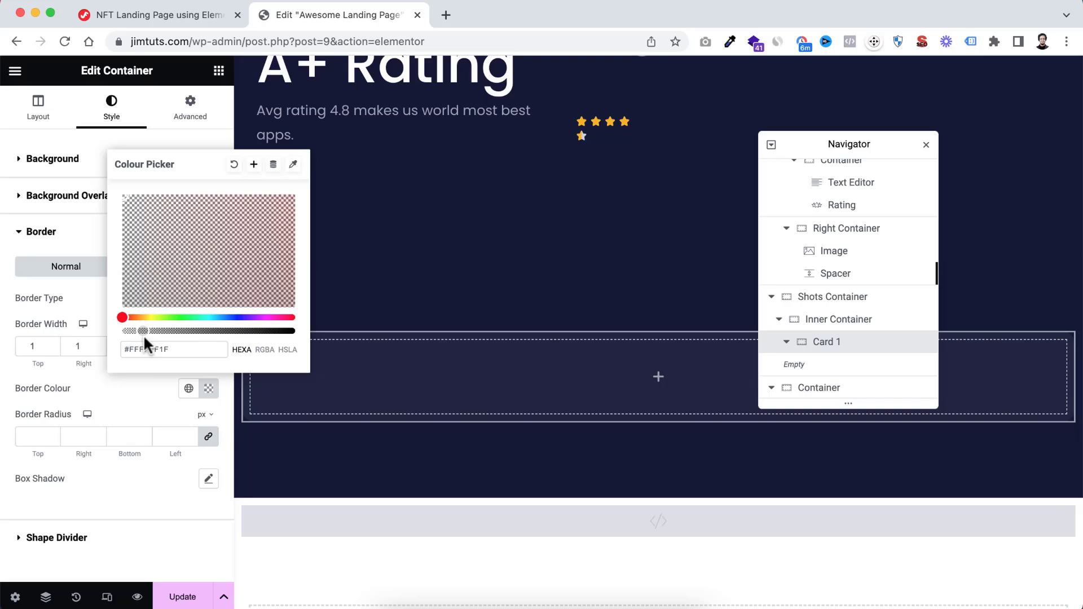
click(130, 416)
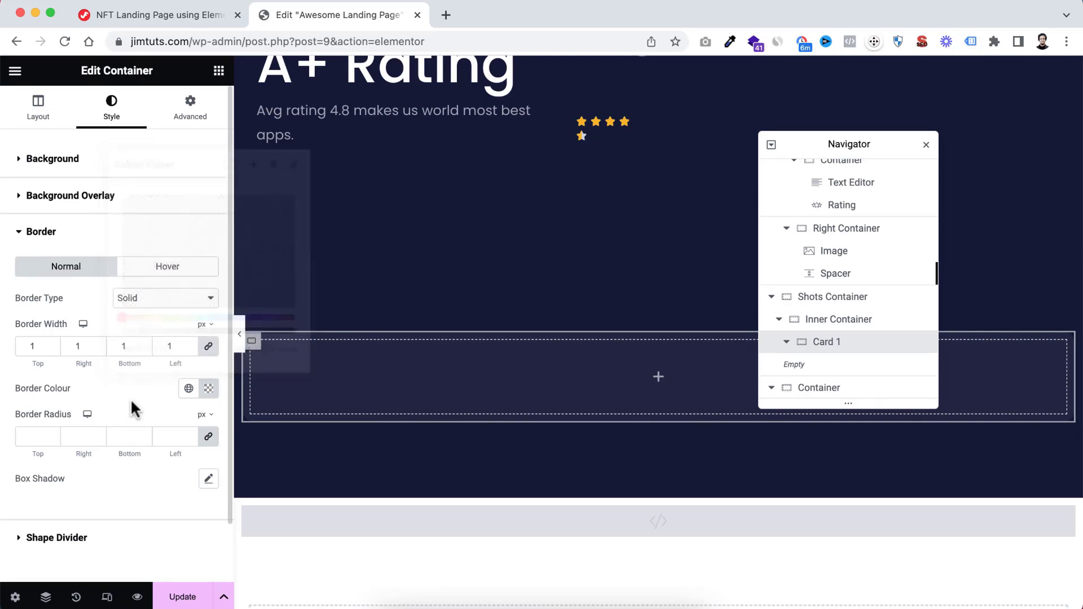
click(184, 112)
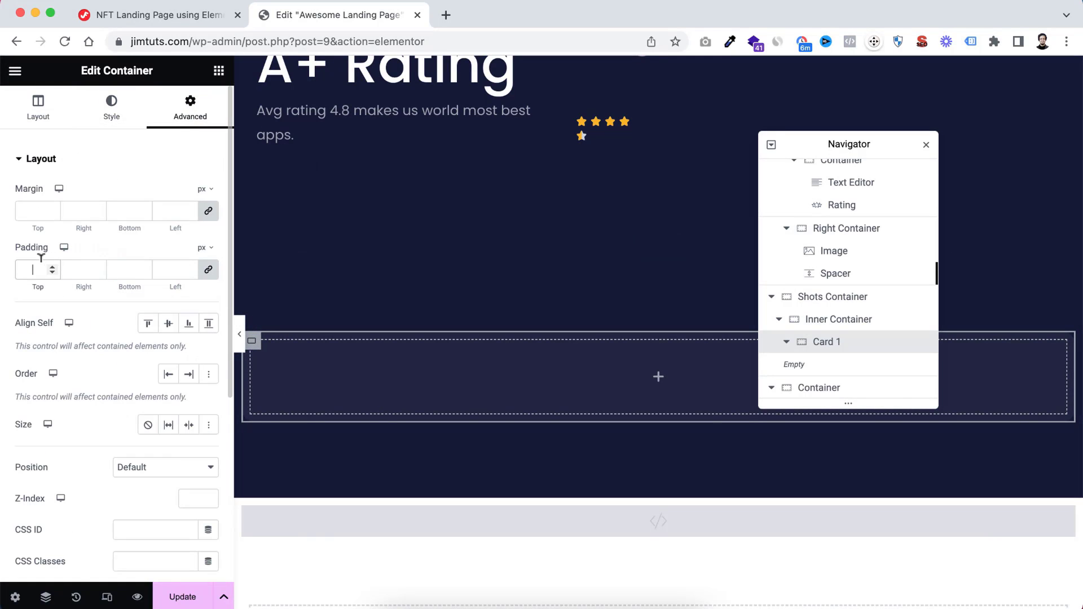
text(50)
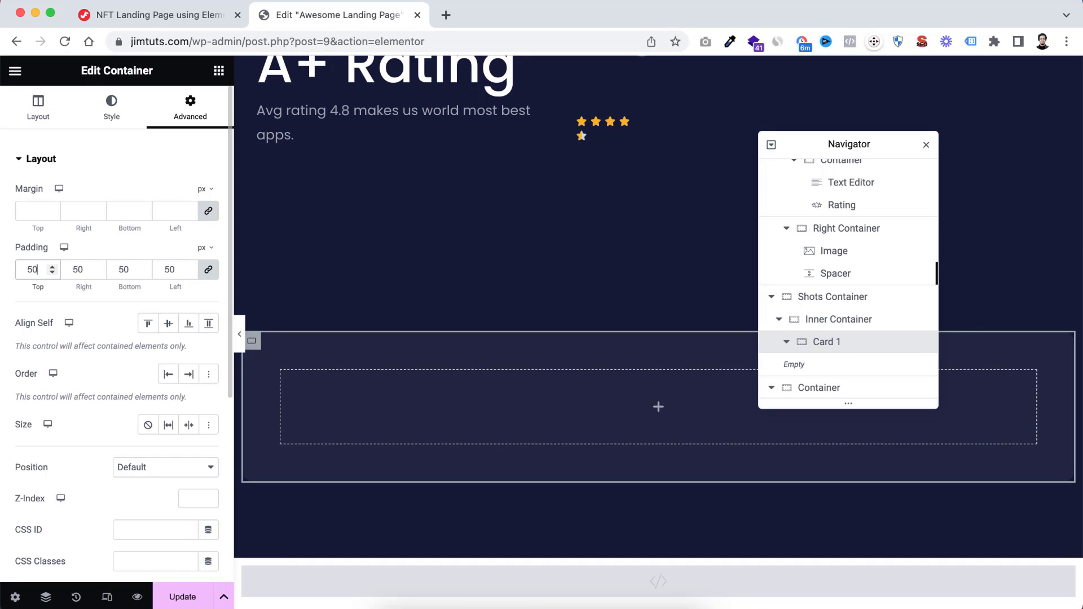
Add an Image widget inside Card 1 and set its picture to image-1.webp from the media library
click(659, 415)
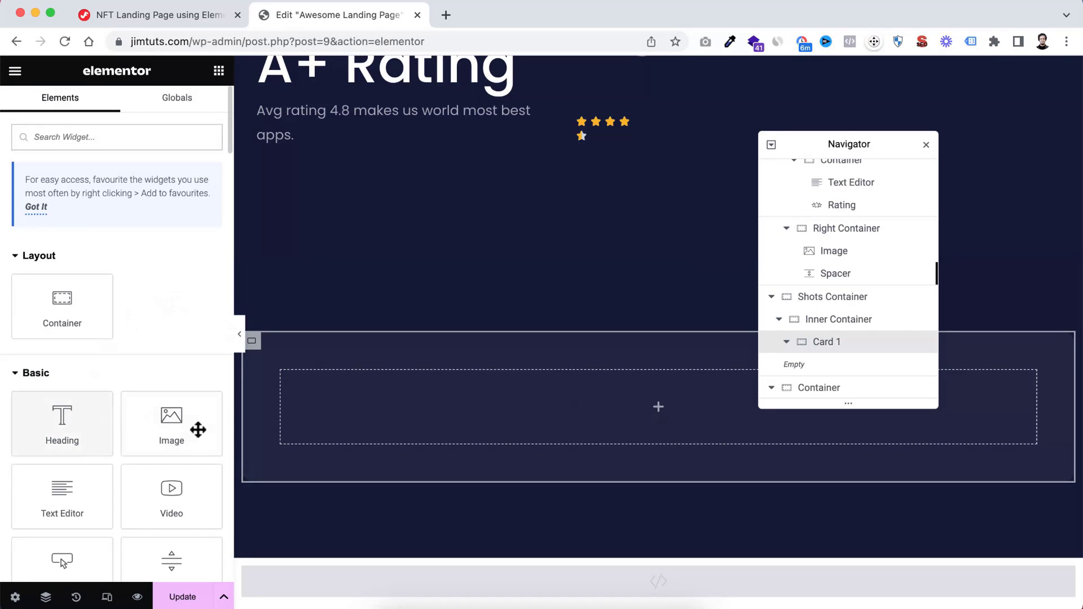
scroll(198, 428, down, 1)
drag(195, 389, 566, 398)
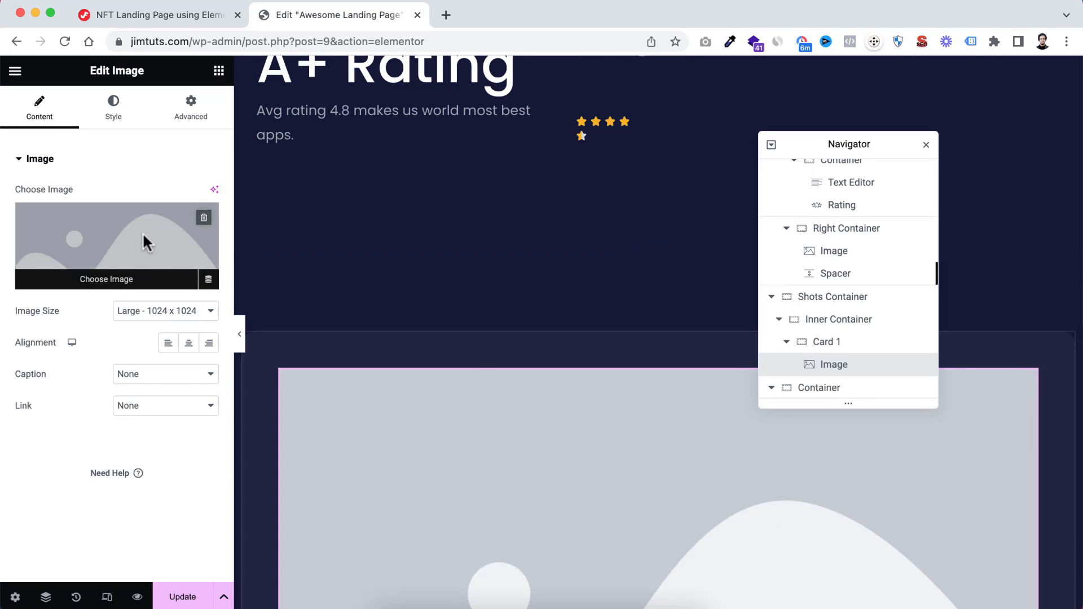
click(147, 242)
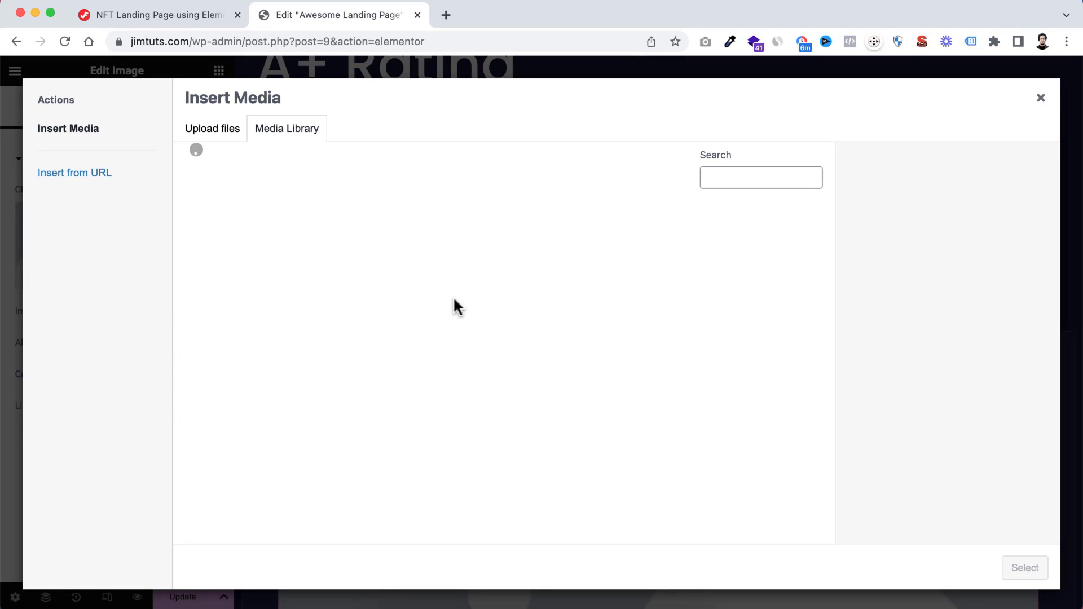
click(347, 256)
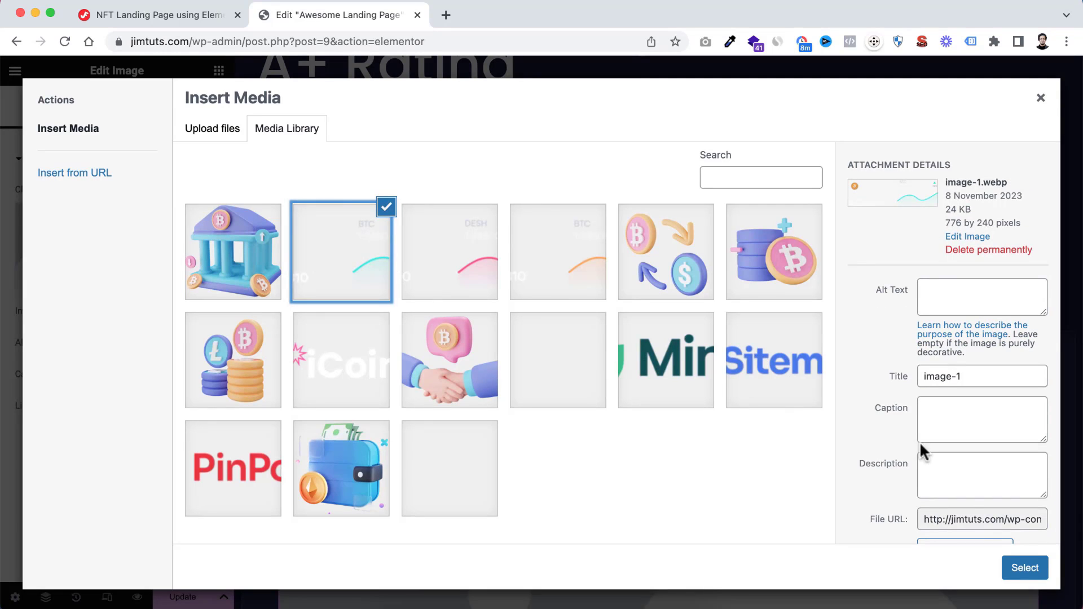
click(1020, 567)
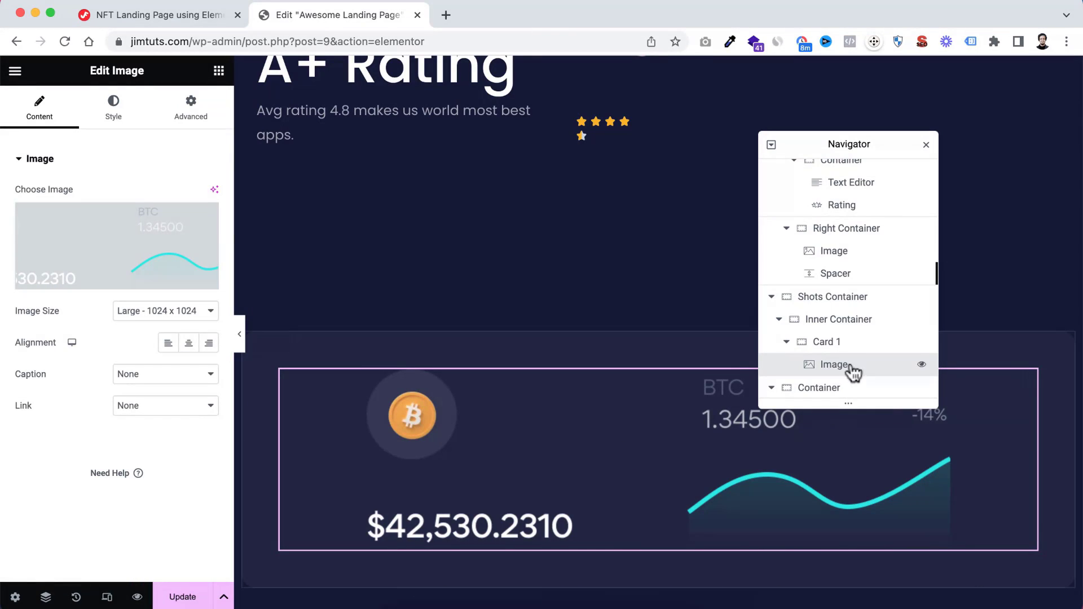
Duplicate Card 1 with its image and rename the copy "Card 2"
click(826, 345)
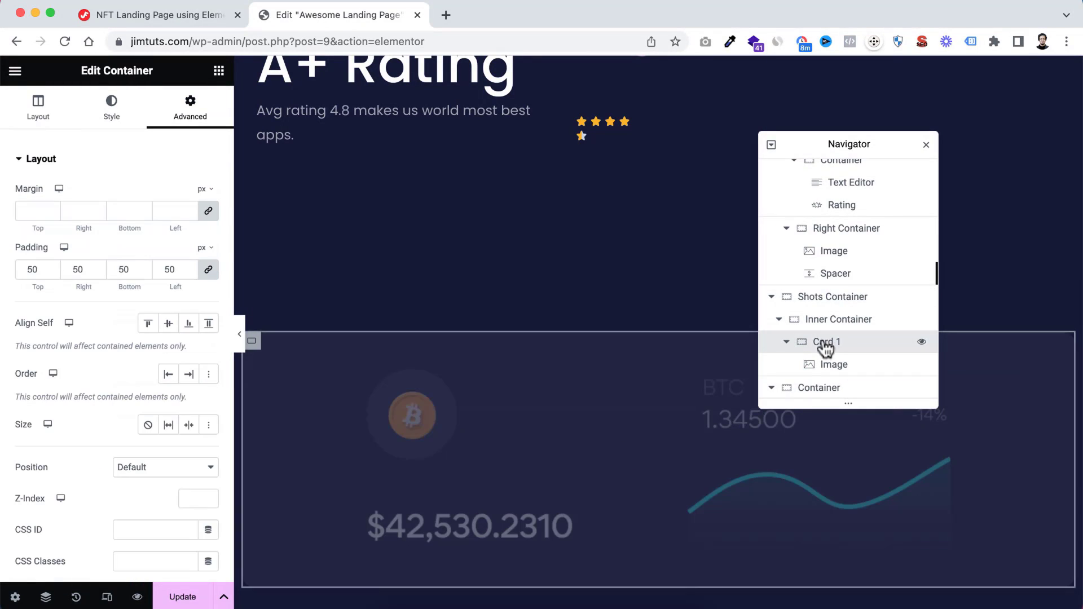
right_click(819, 349)
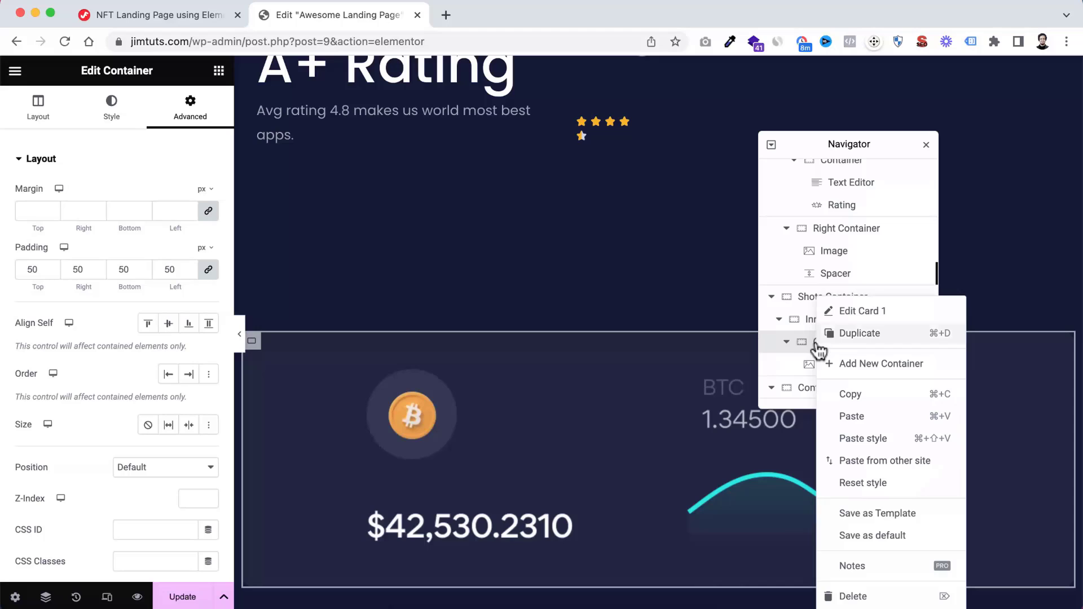
click(860, 337)
scroll(841, 353, down, 2)
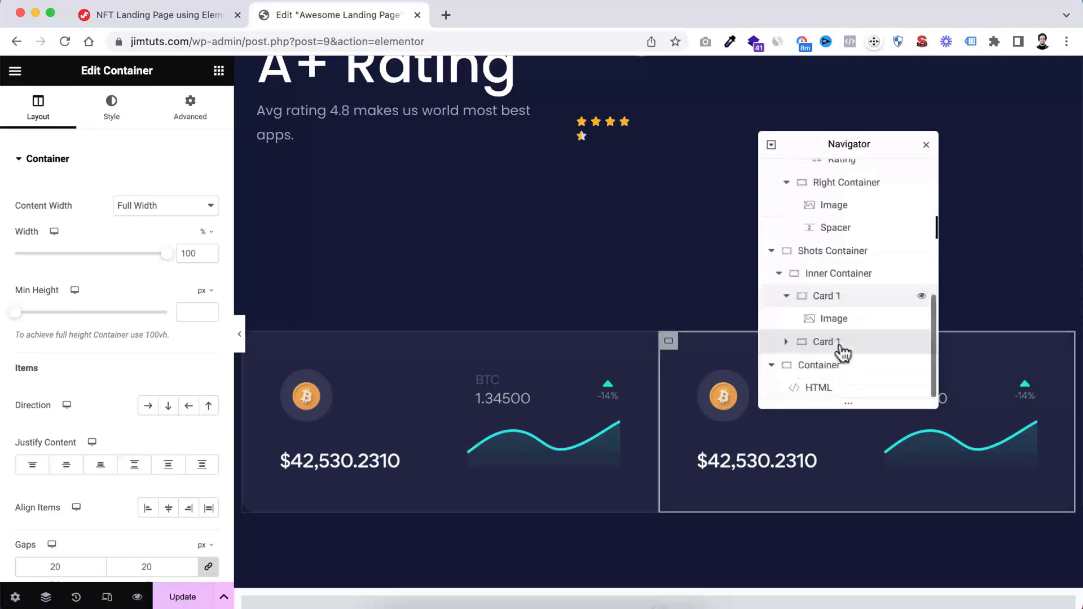
double_click(831, 346)
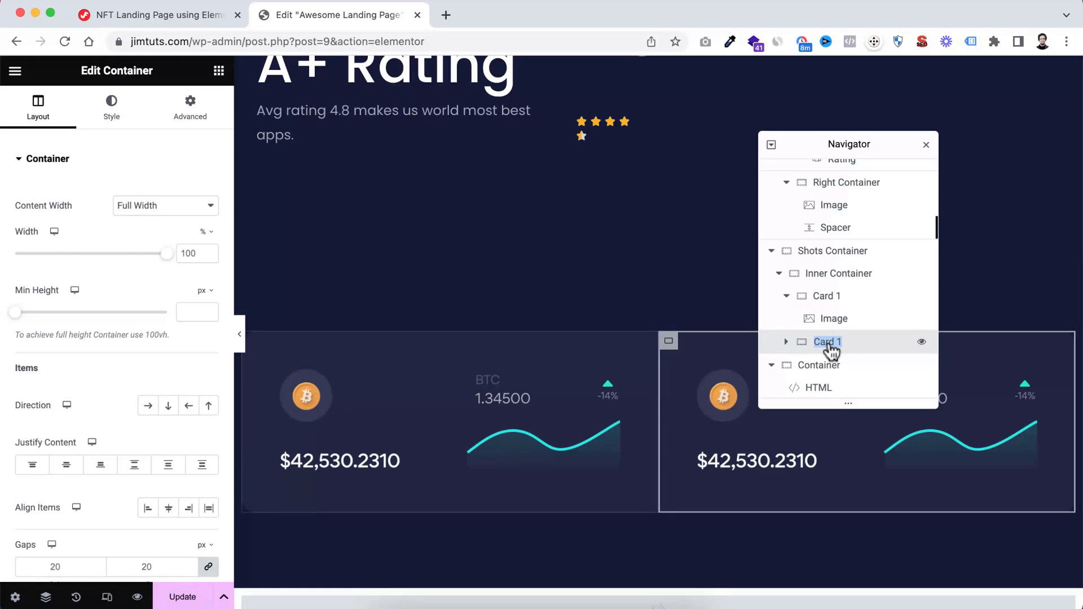
key(Right)
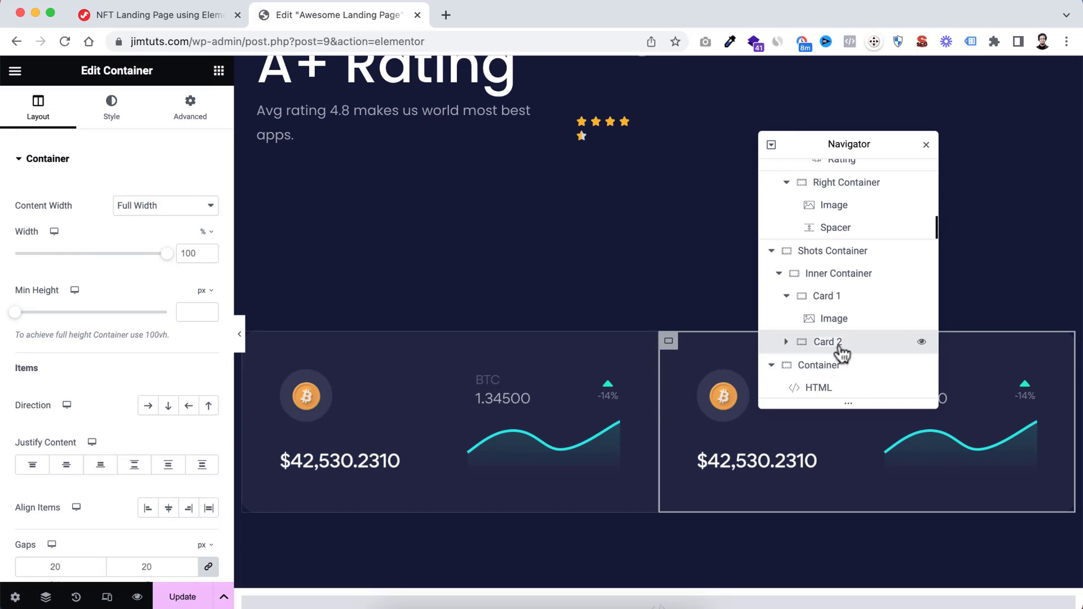
Duplicate Card 2 and rename the new copy "Card 3"
right_click(824, 347)
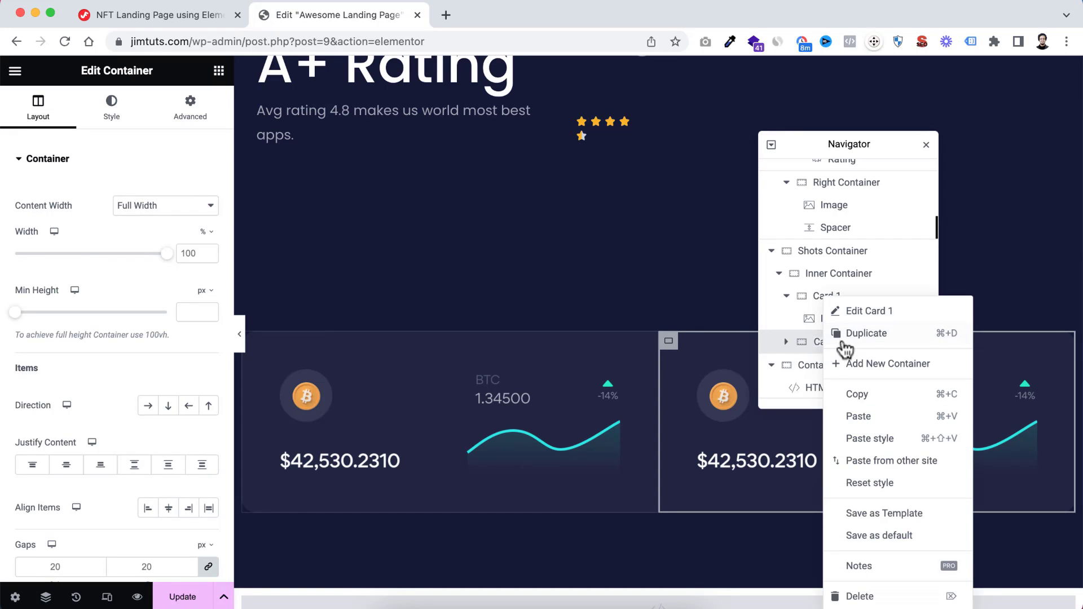
click(836, 334)
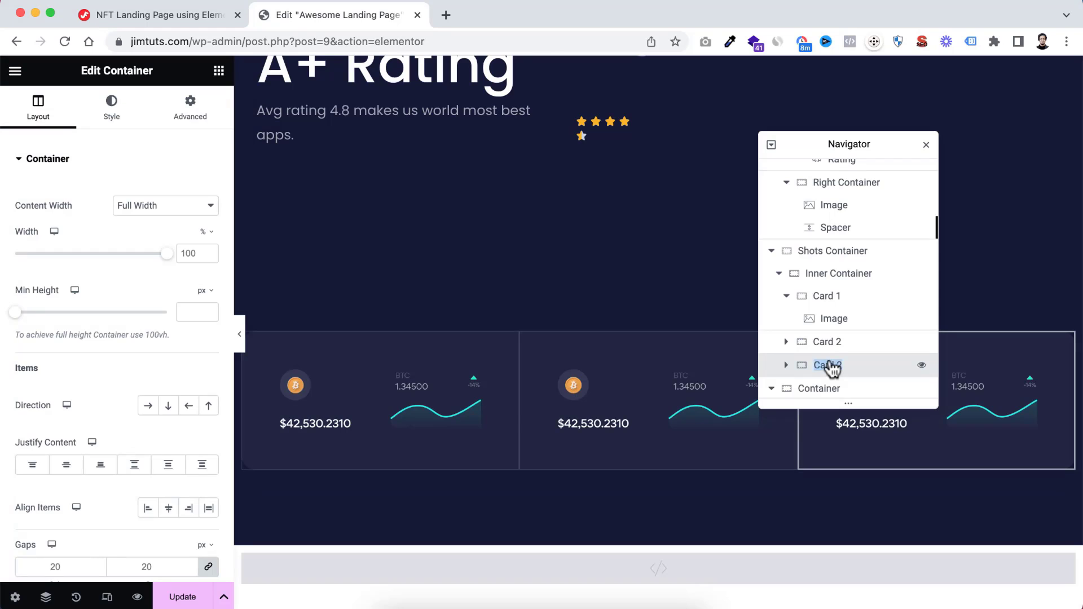
key(Right)
Replace the image in Card 2 with image-2.webp from the media library
click(786, 342)
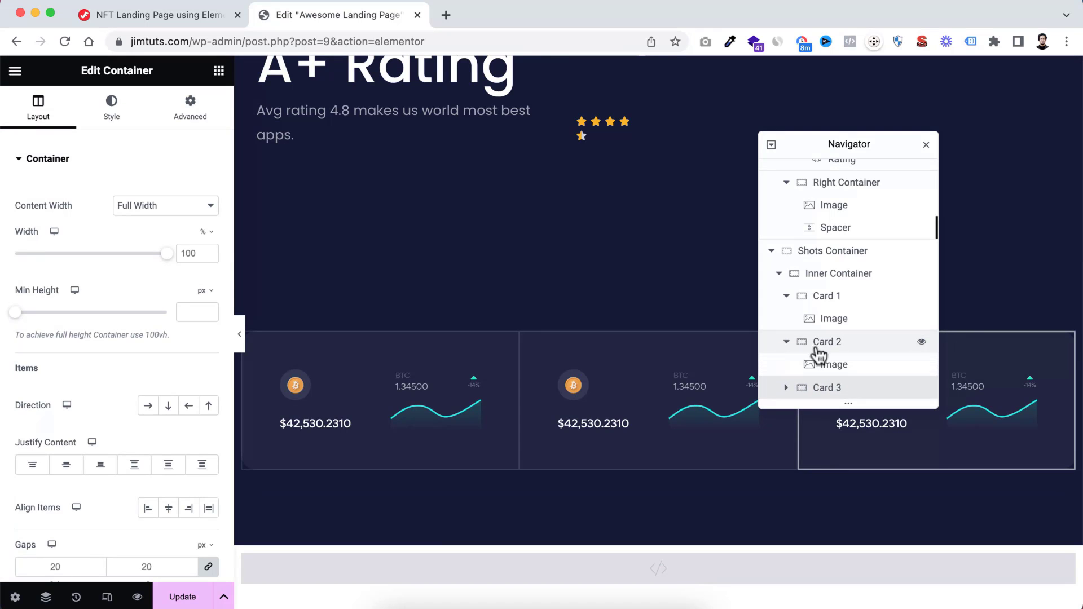
click(644, 401)
click(147, 251)
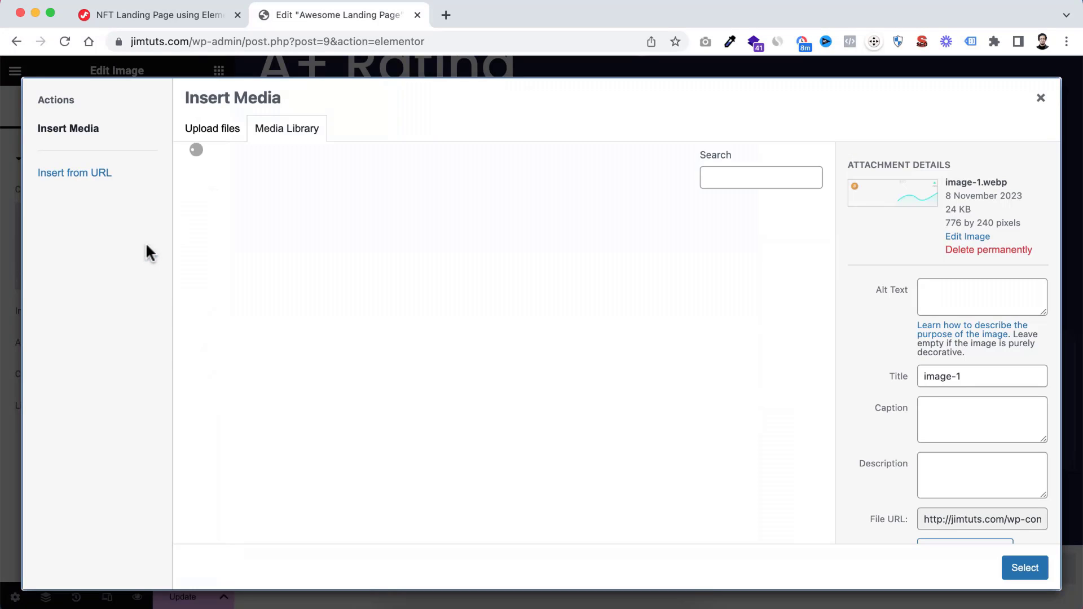
click(451, 249)
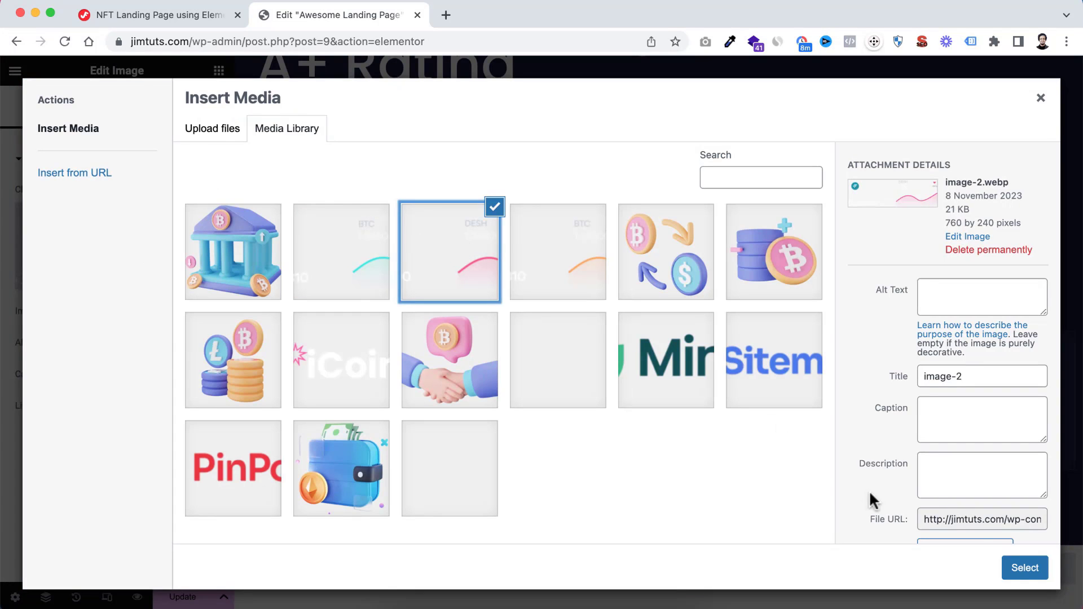
click(1021, 569)
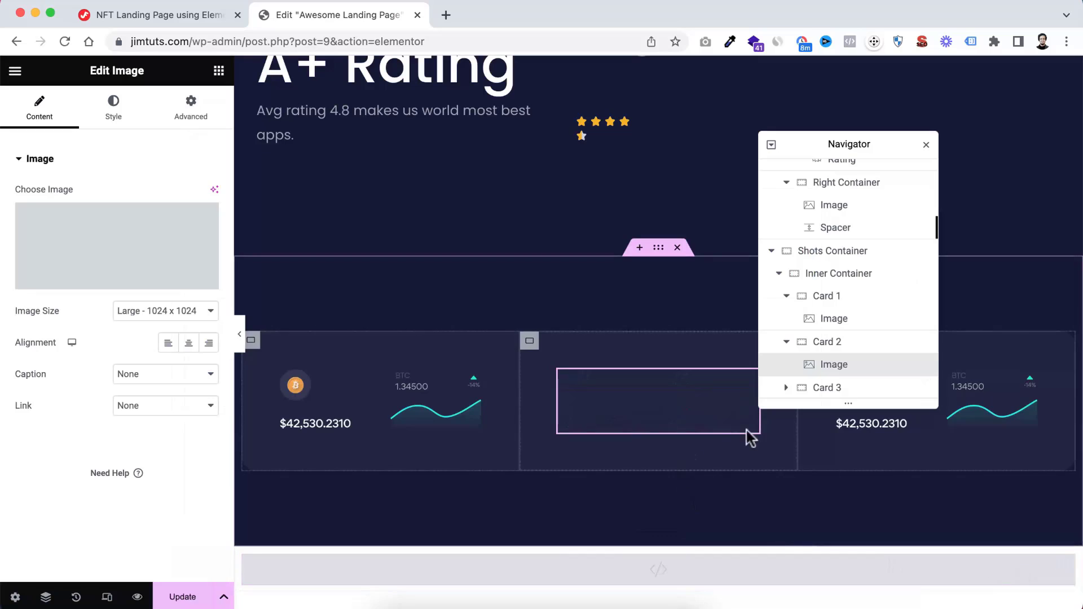
Replace the image in Card 3 with the BTC picture that has the orange chart line
click(980, 422)
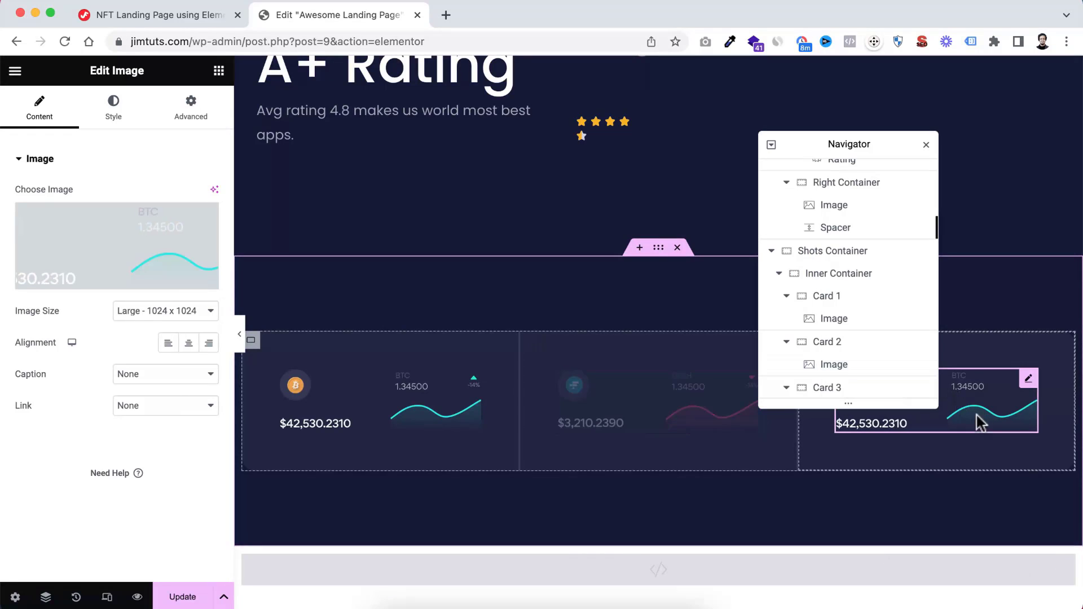
click(146, 241)
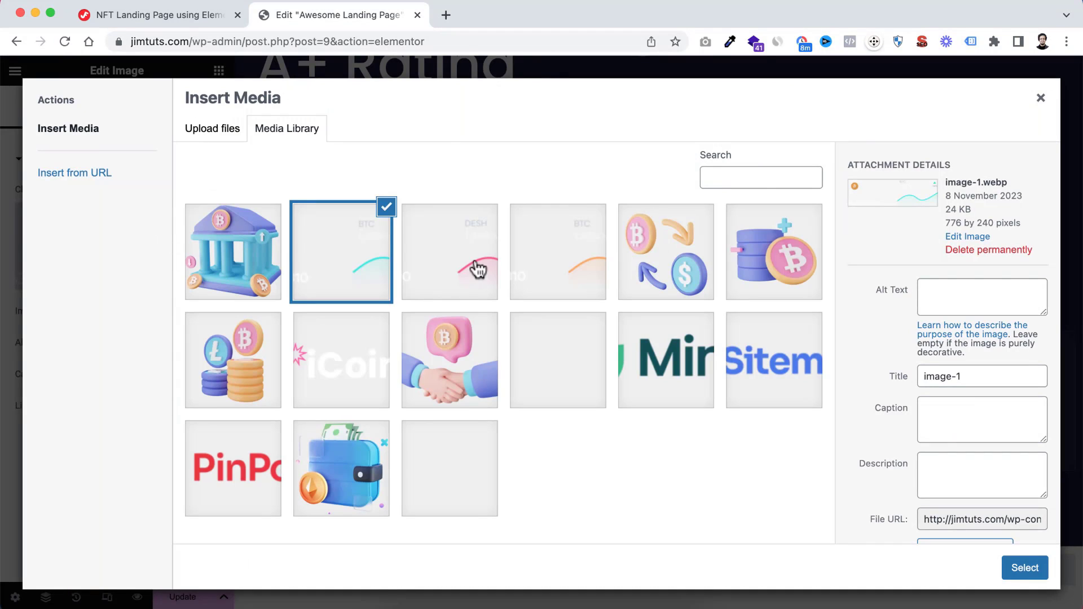
click(562, 257)
click(1024, 567)
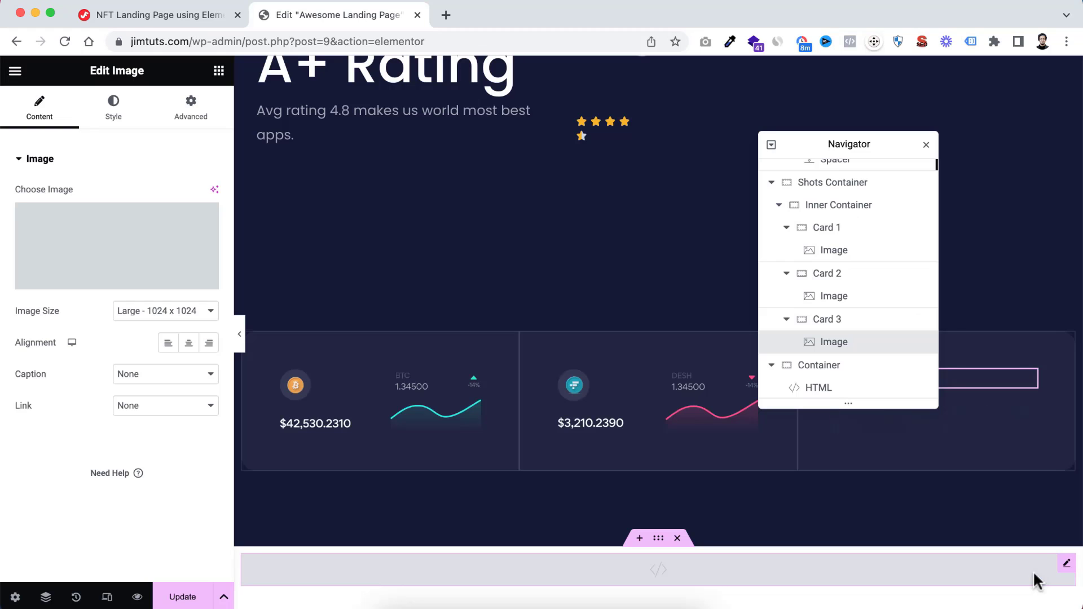
Preview the row of three cards at full page width without the editing controls
click(926, 146)
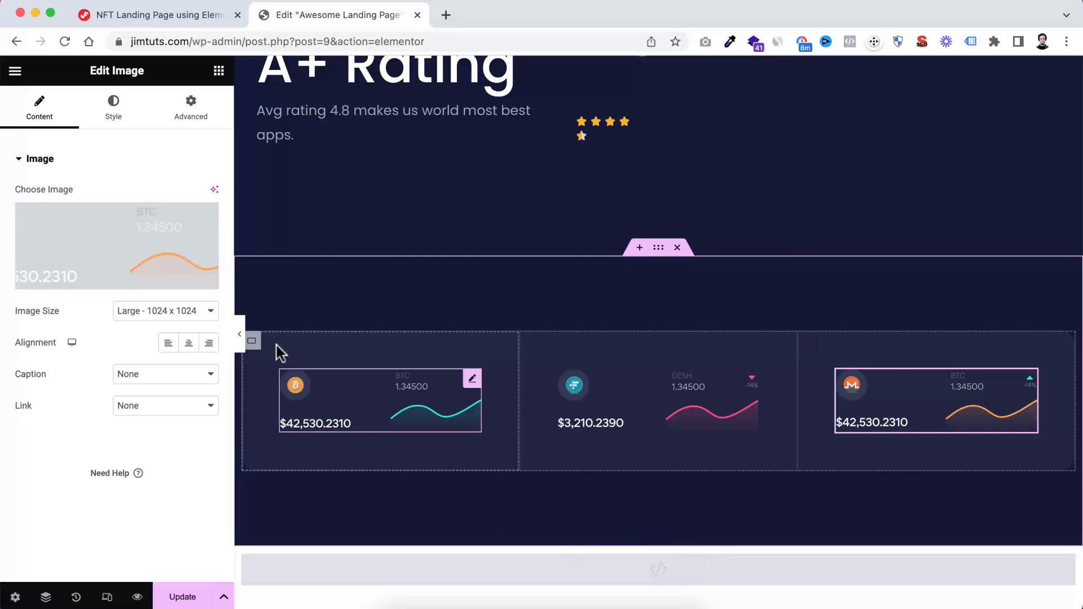
click(239, 333)
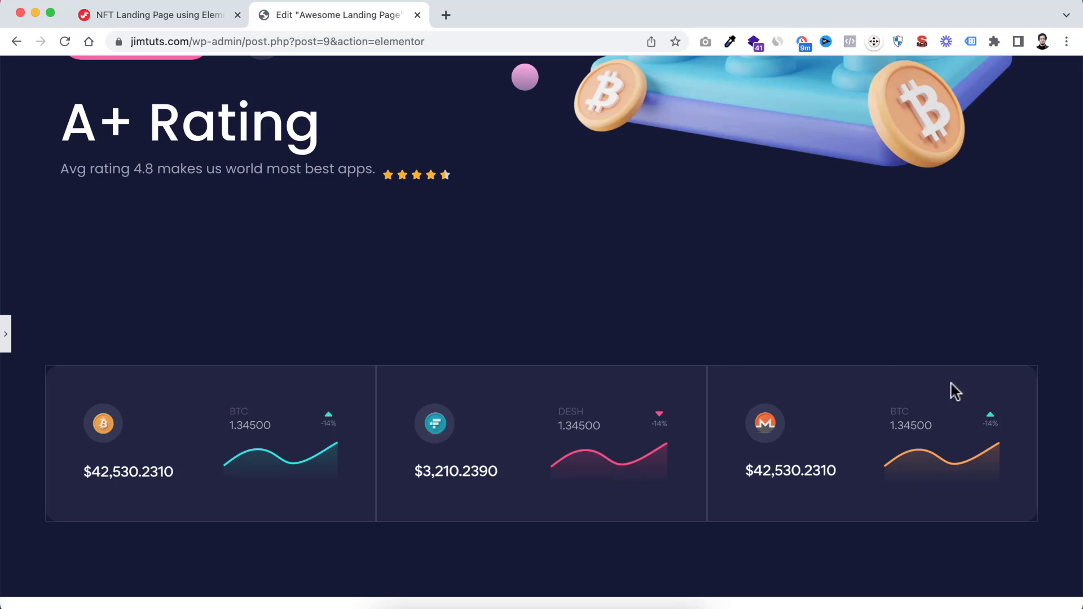
click(5, 338)
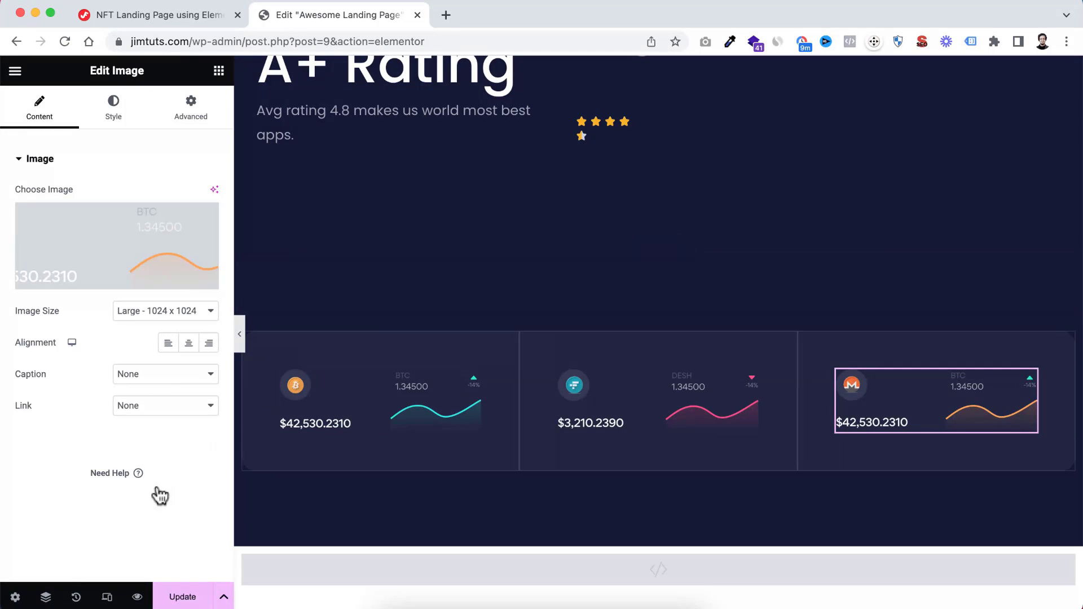
Set Card 1's border width to 0 px on the top, bottom and left sides and 1 px on the right side
click(46, 597)
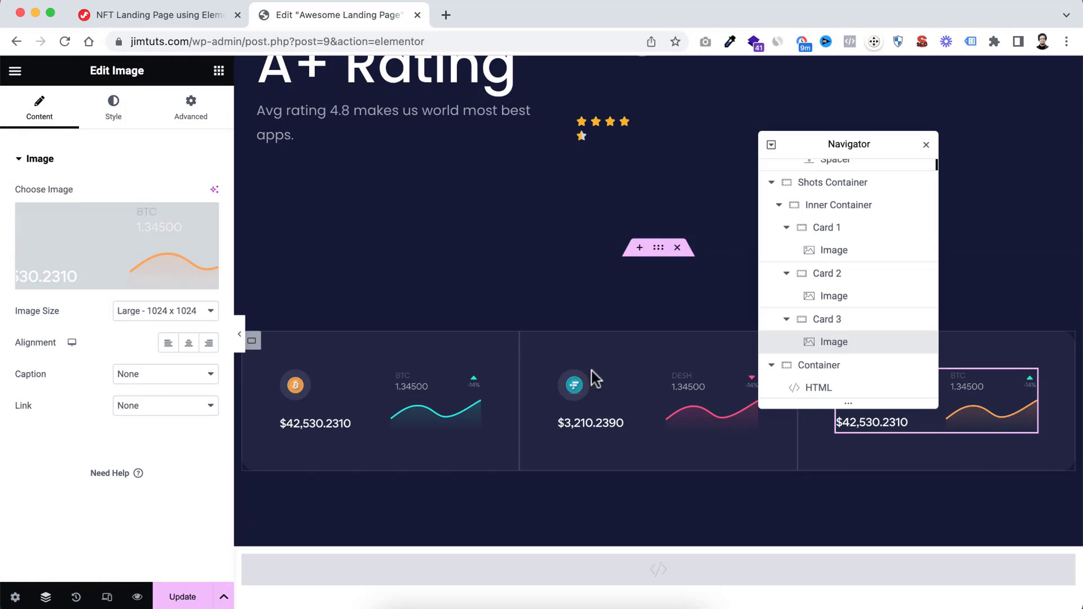
click(847, 229)
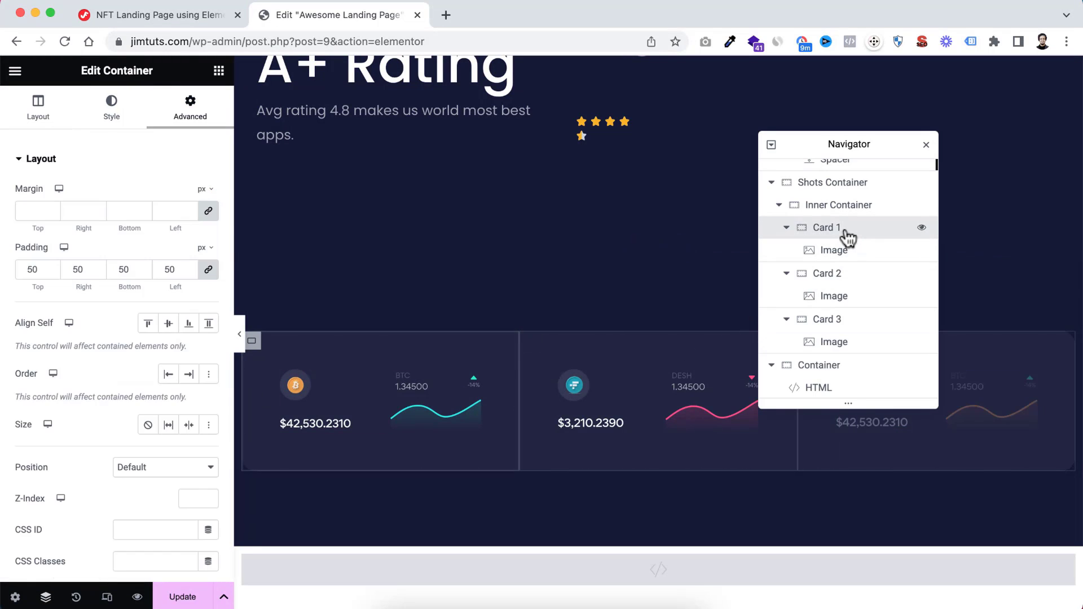
click(125, 116)
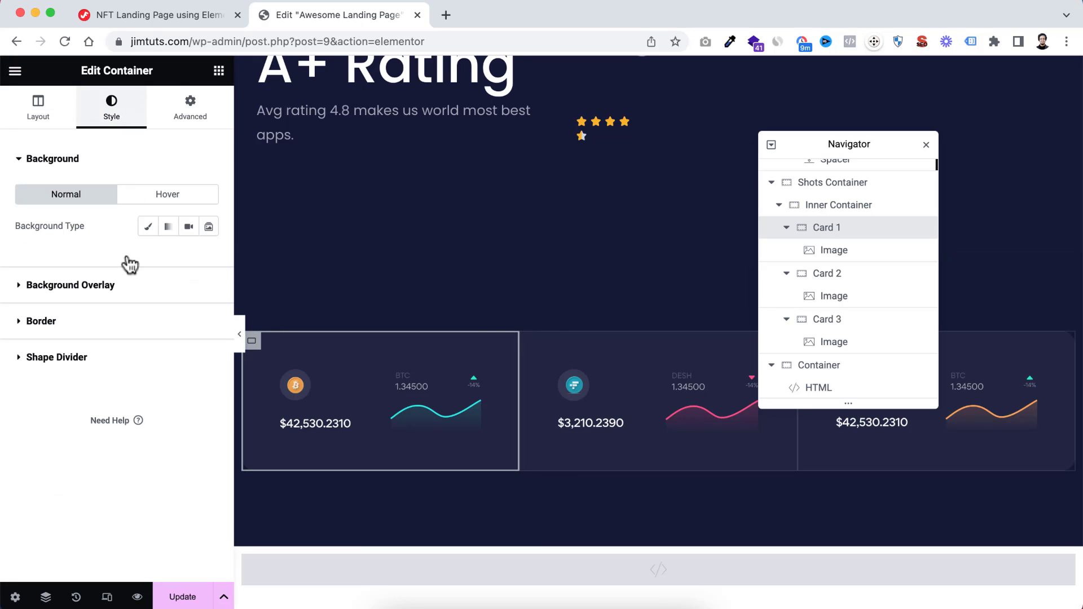
click(67, 325)
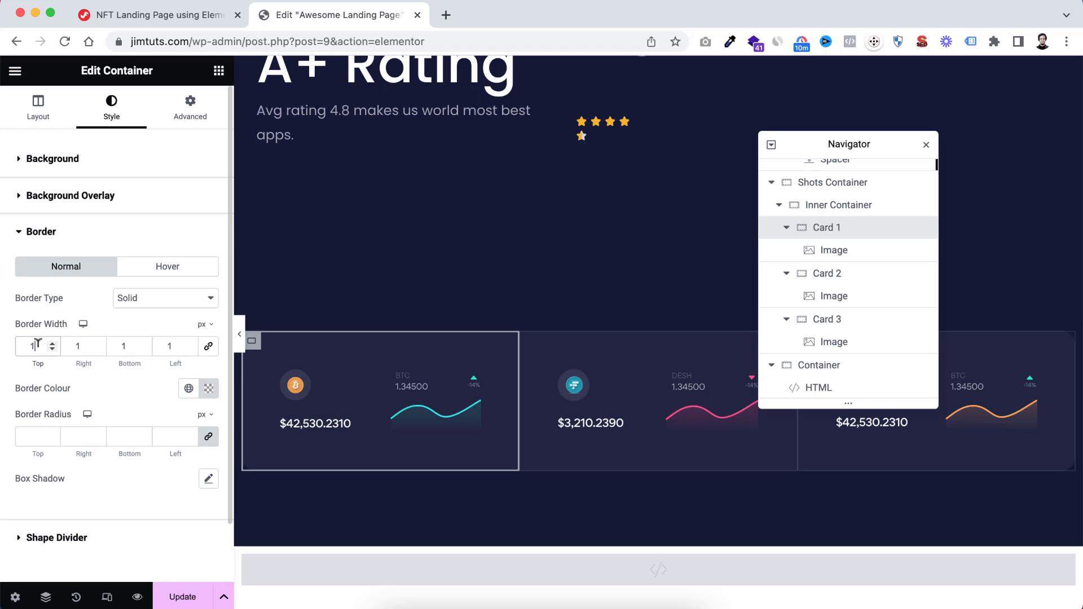
drag(31, 343, 29, 343)
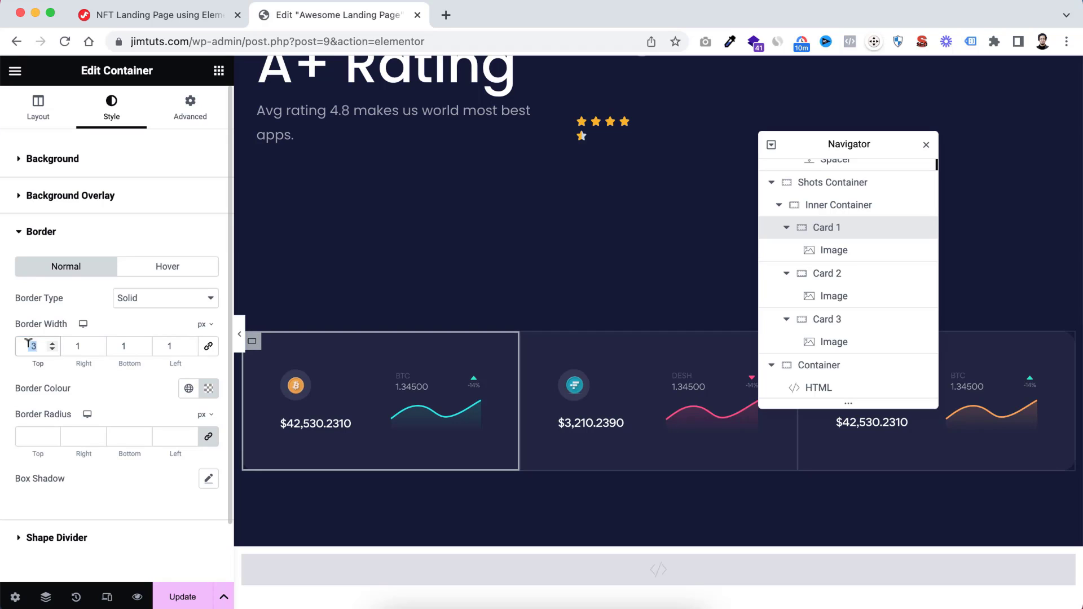
click(208, 346)
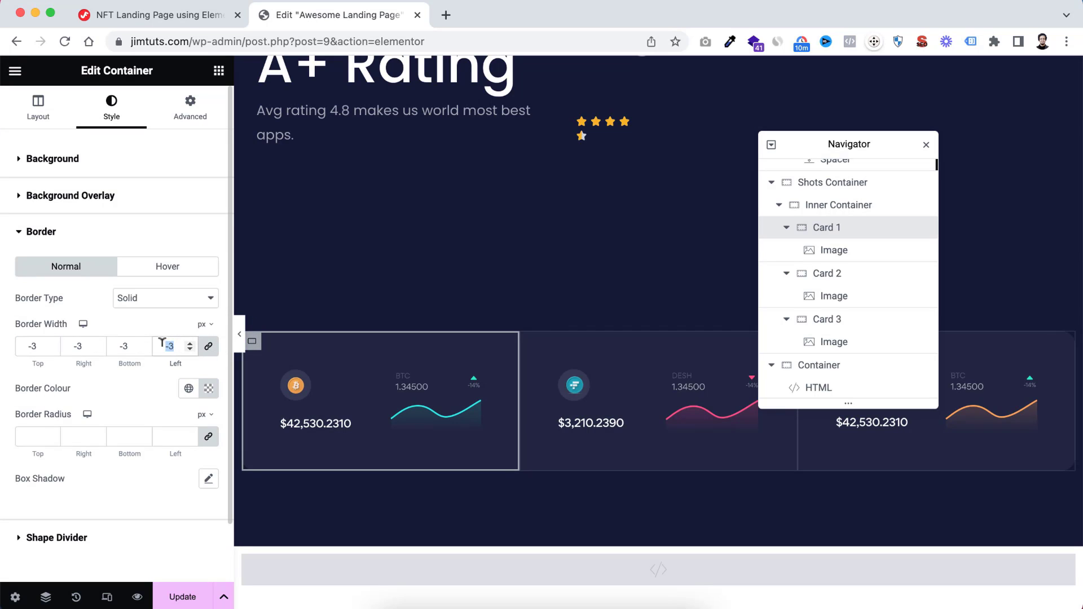
text(0)
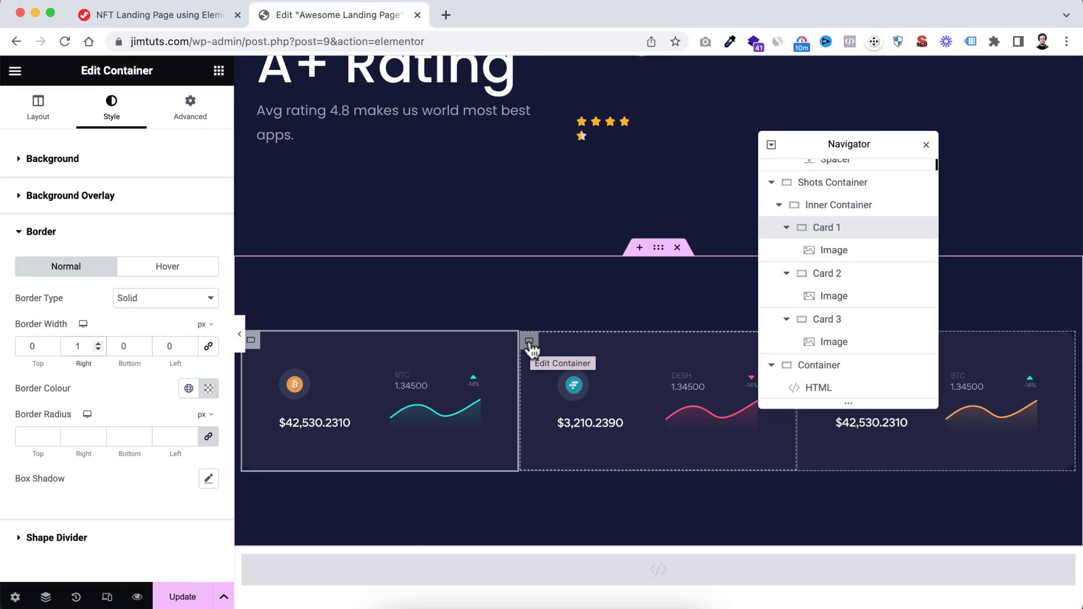
Set Card 2's border width to 0 px on the top, bottom and left sides
click(529, 342)
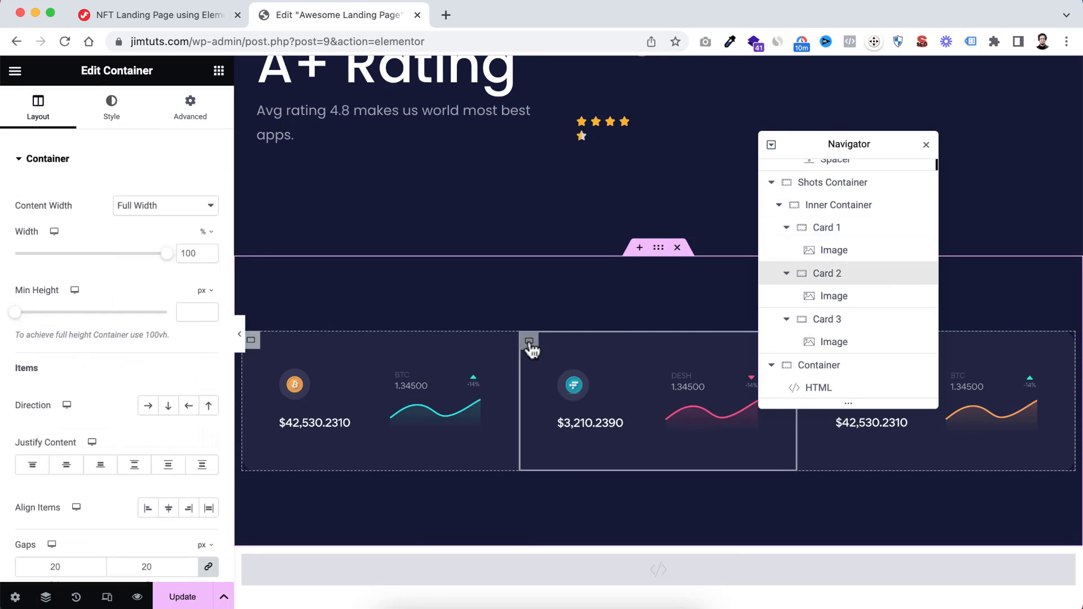
click(118, 113)
click(25, 319)
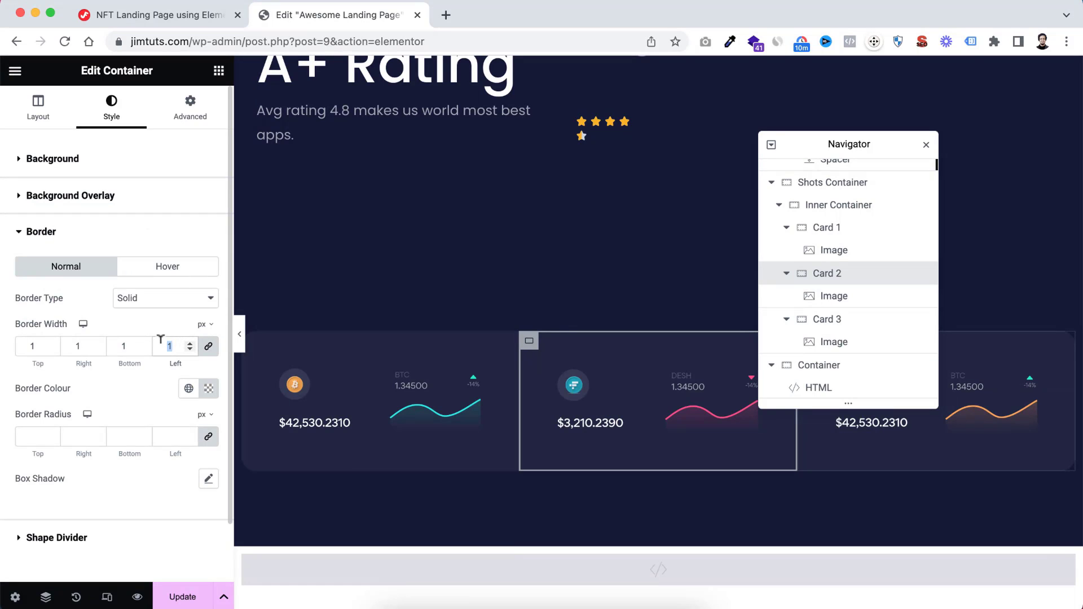
text(0)
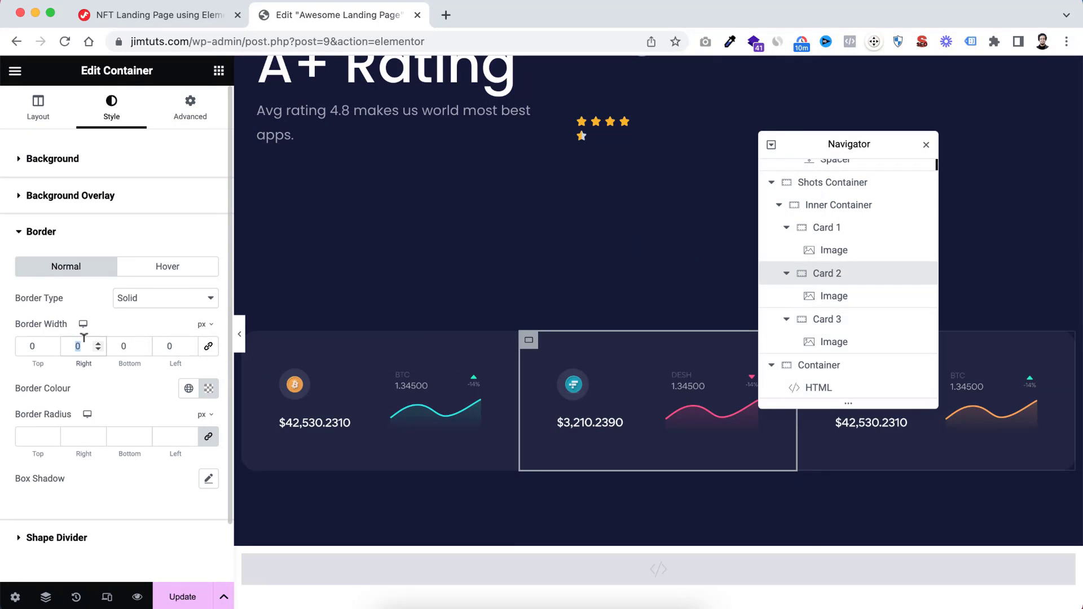
Set Card 3's border width to 0 px on all sides and preview the card row at full page width
click(825, 318)
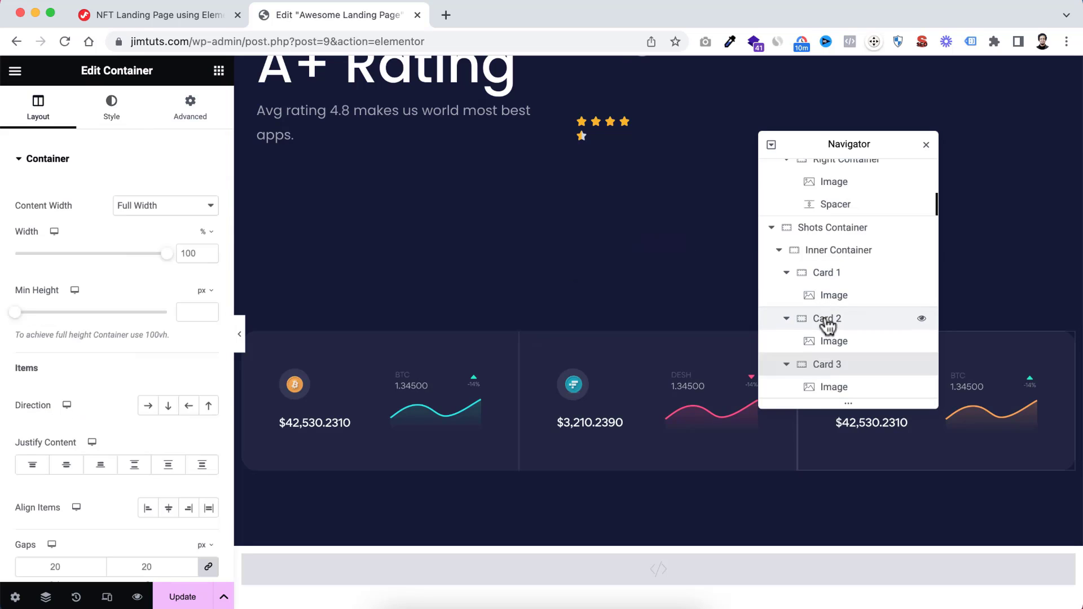
click(111, 107)
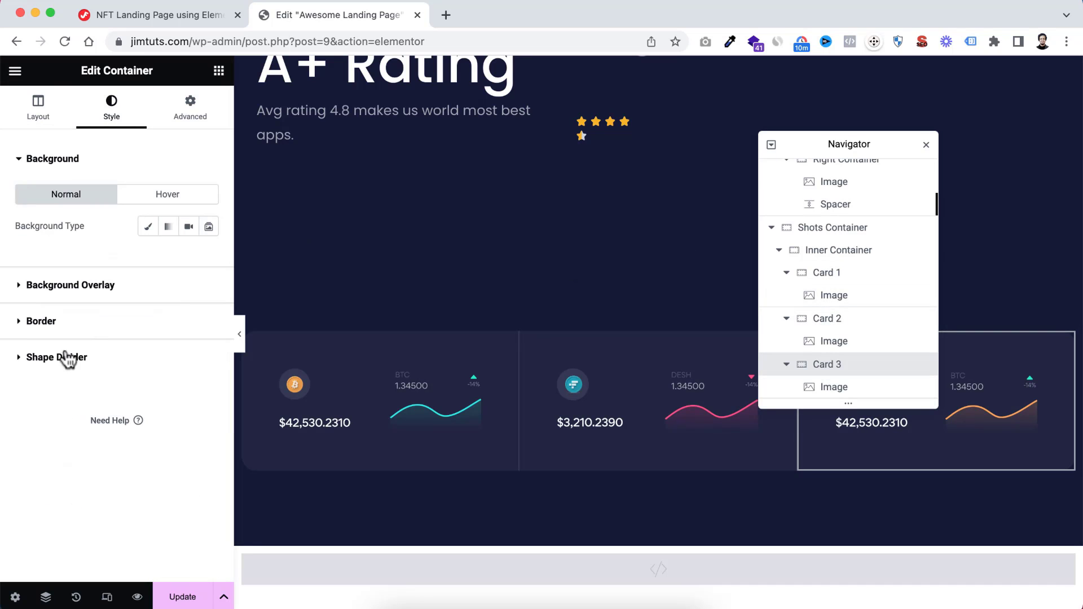
click(31, 326)
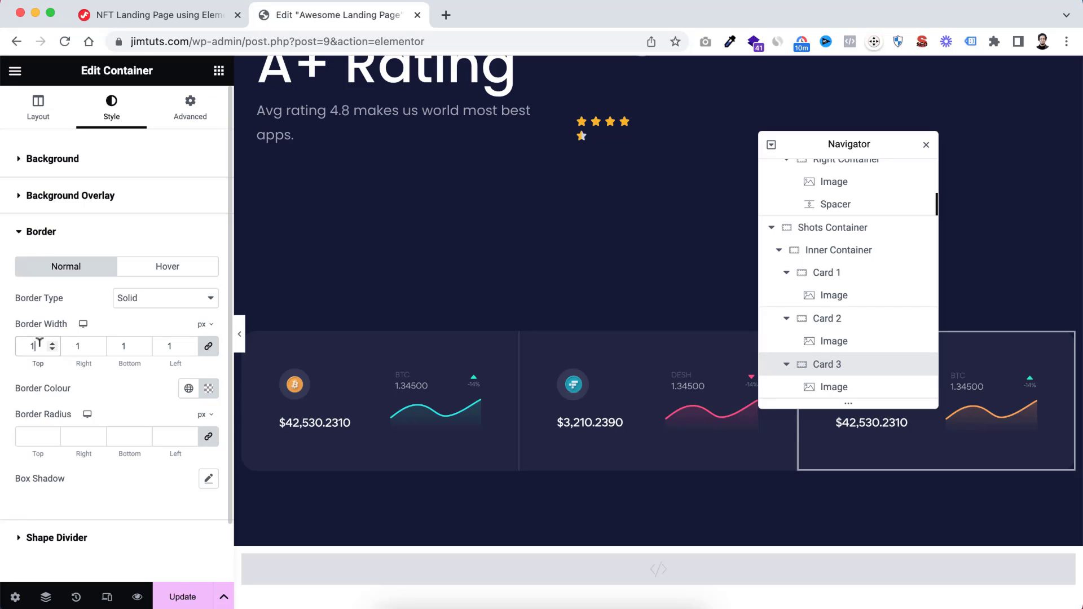
text(0)
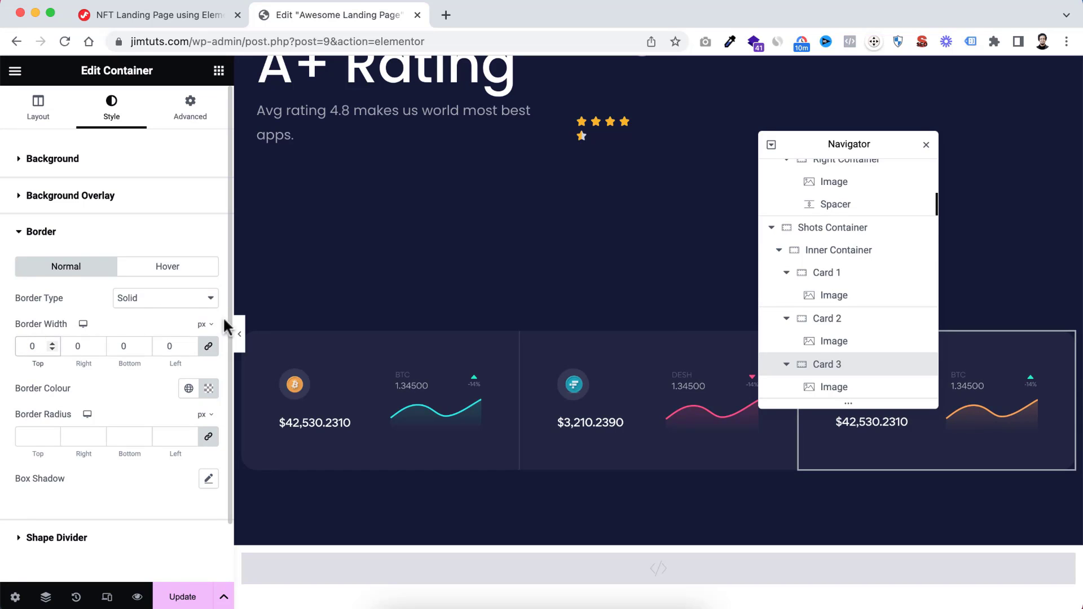
click(239, 335)
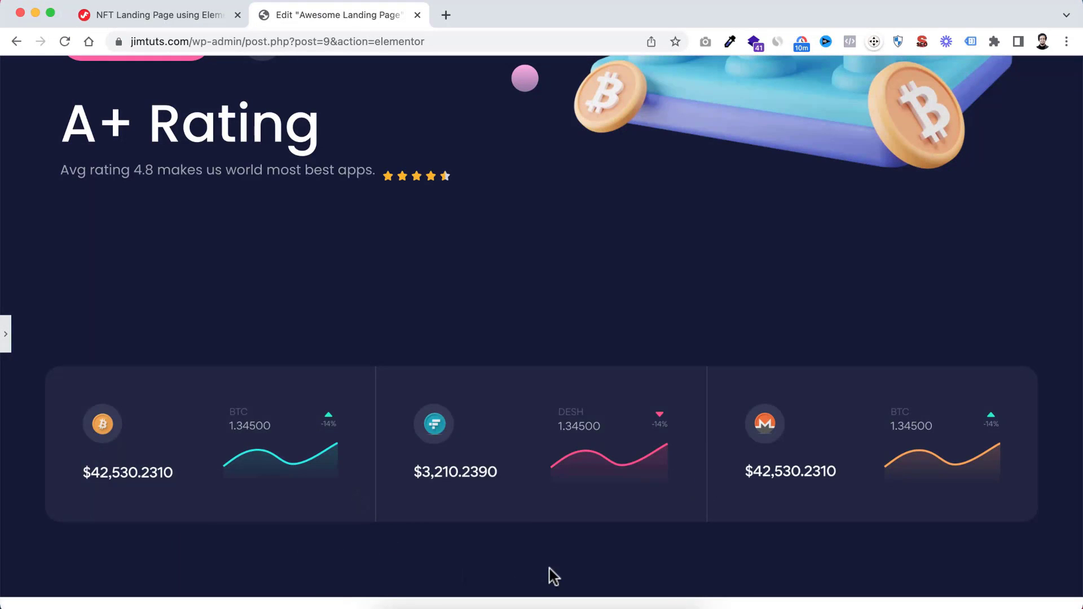
click(8, 339)
Add a new single-column container with vertical direction directly below the Shots Container
scroll(665, 468, down, 2)
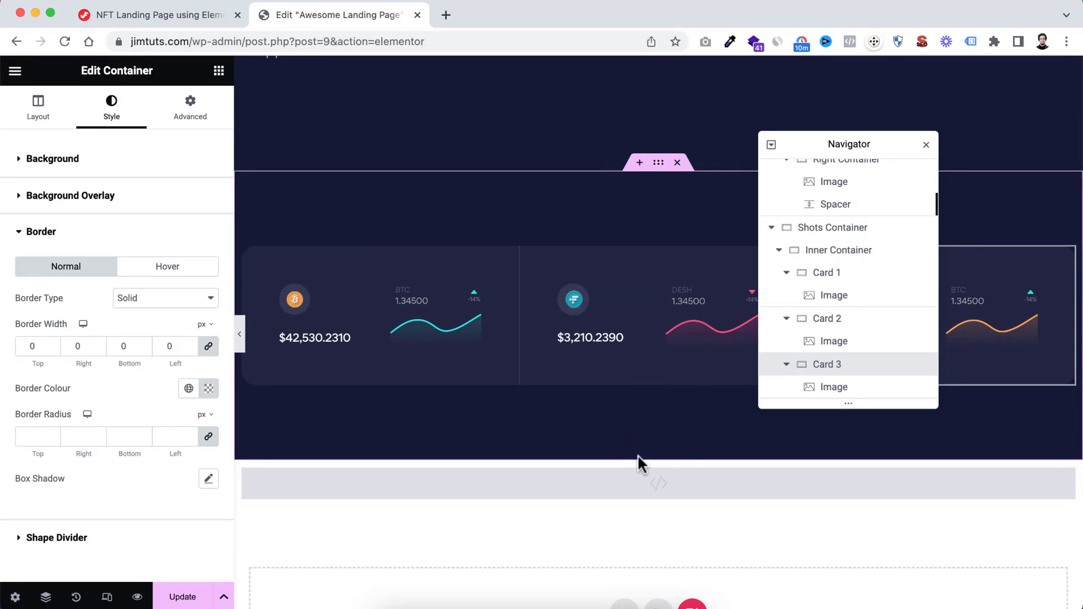
click(638, 453)
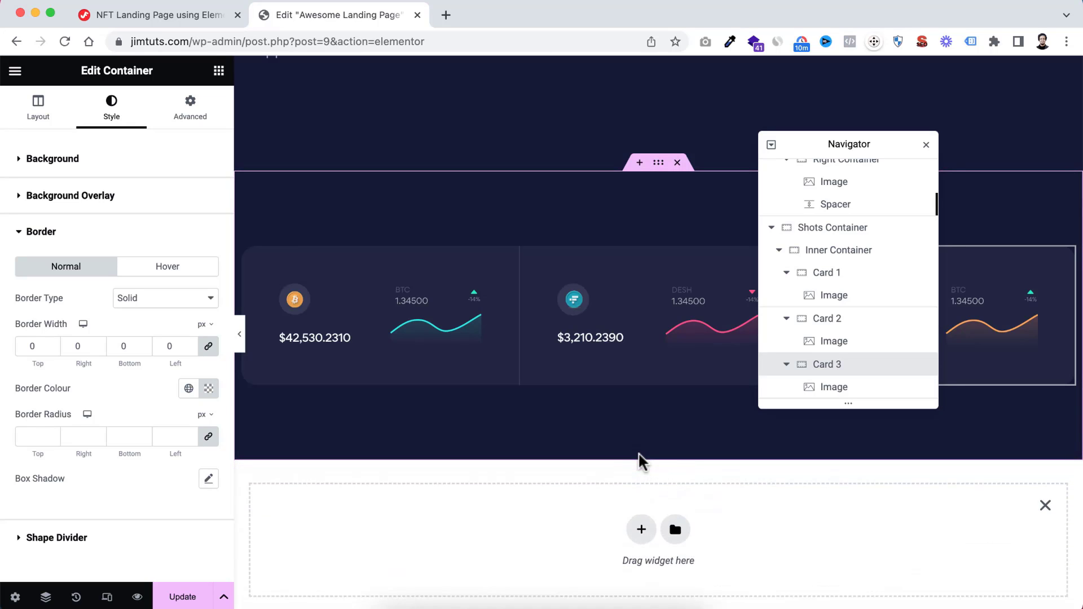
scroll(620, 479, down, 2)
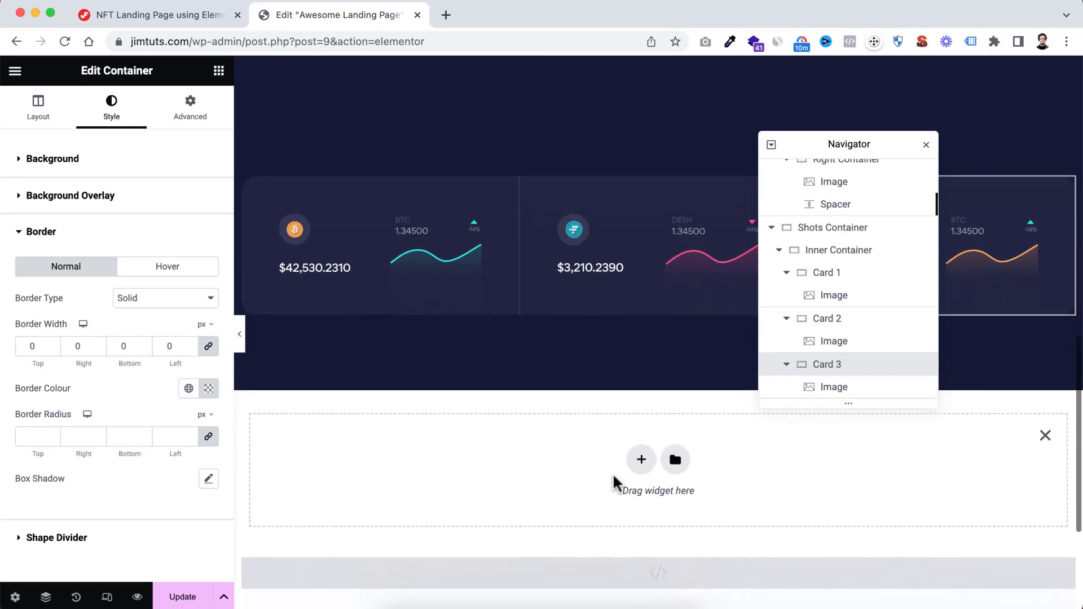
click(641, 454)
scroll(592, 457, down, 1)
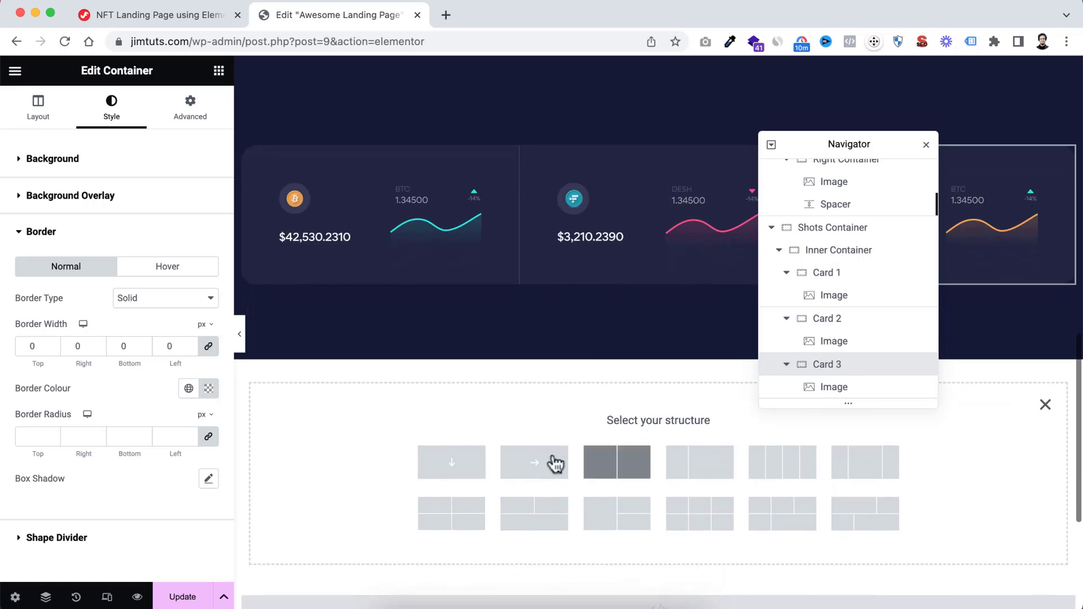
click(453, 466)
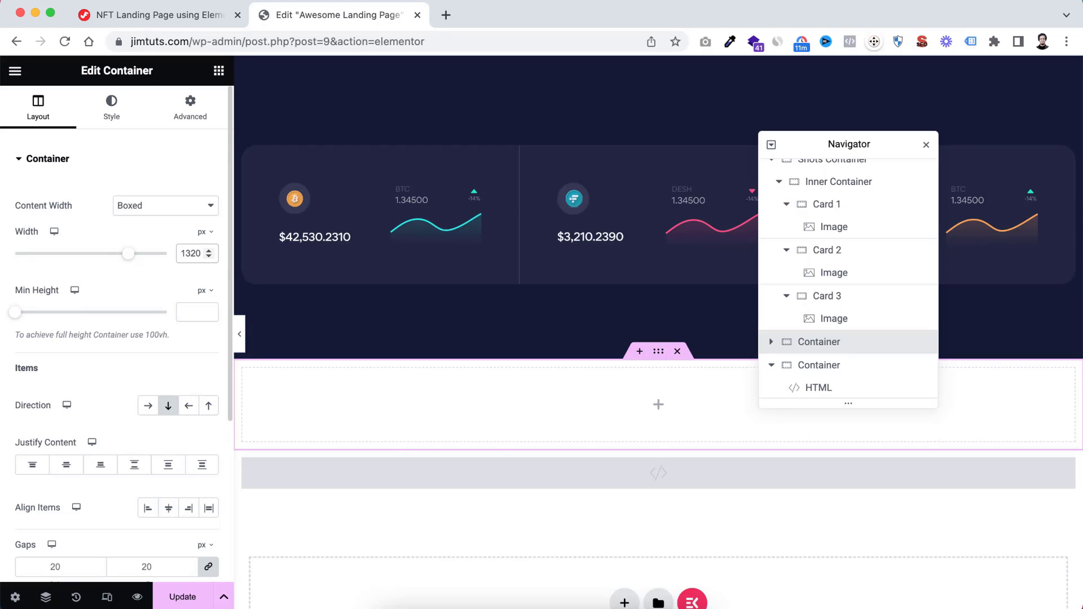
Set the new container's background type to Classic, update the page and reload the editor
click(113, 113)
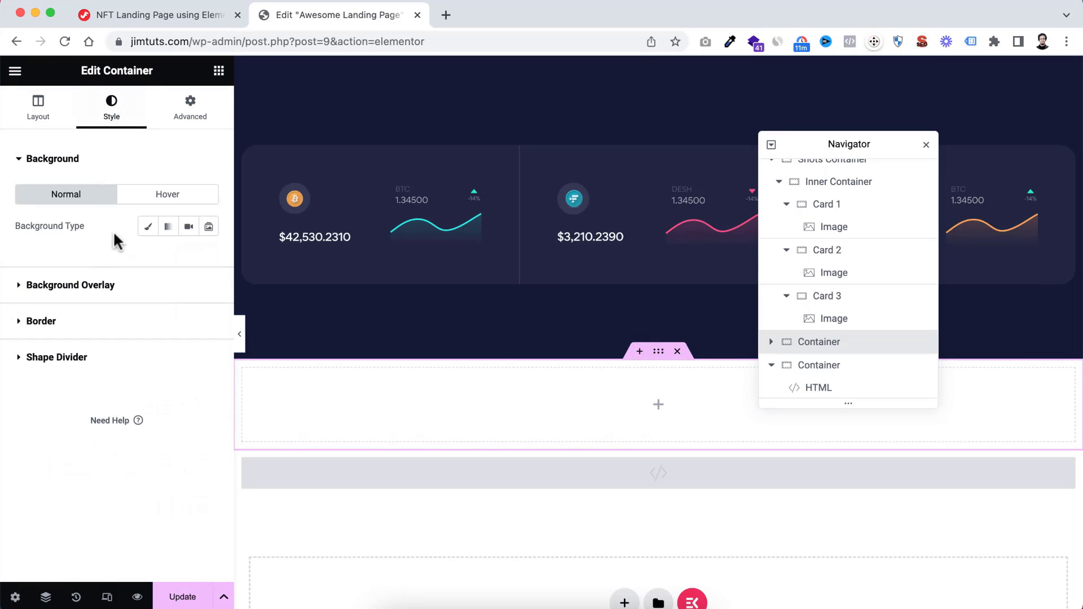
click(148, 226)
click(188, 258)
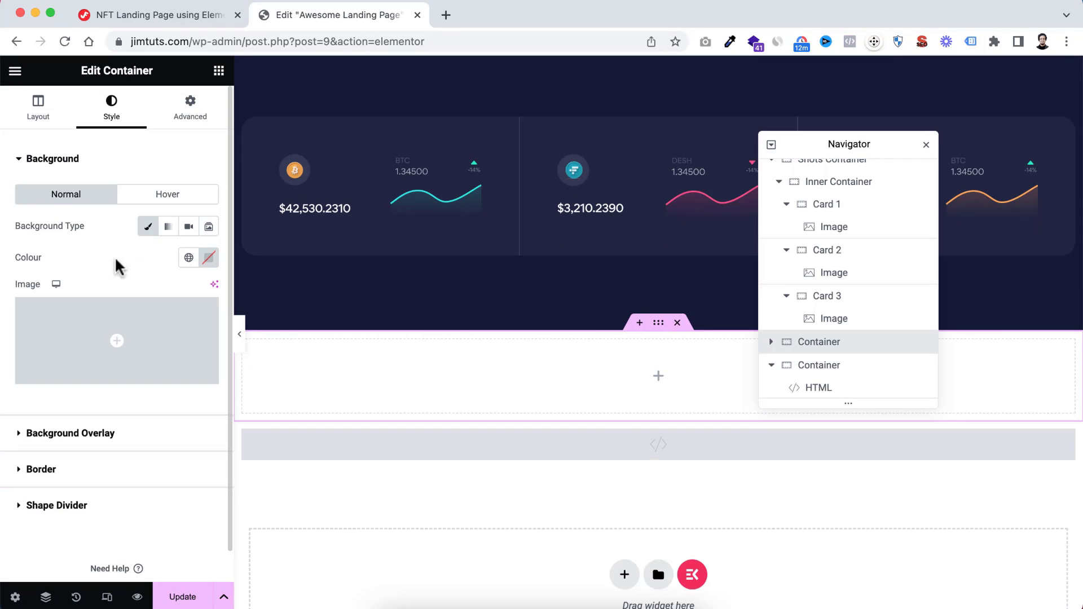
click(188, 258)
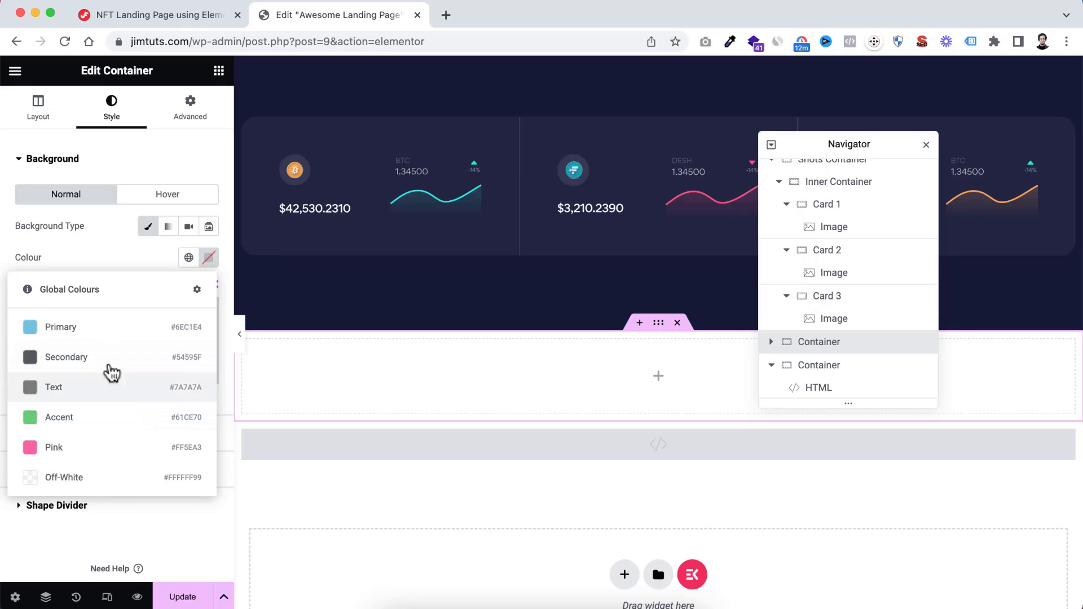
click(126, 262)
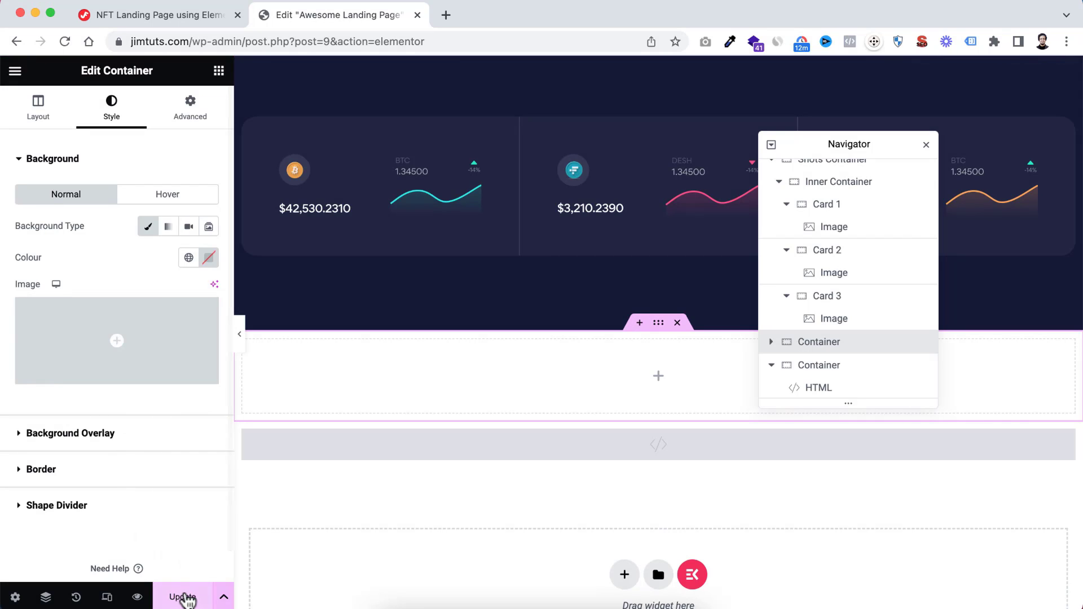
click(182, 596)
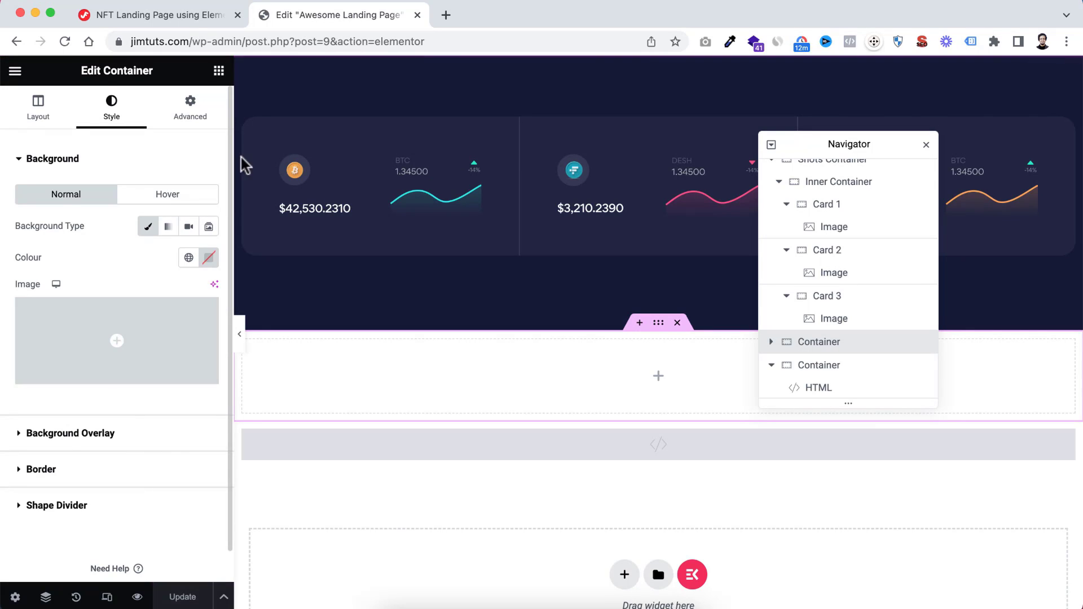
click(65, 43)
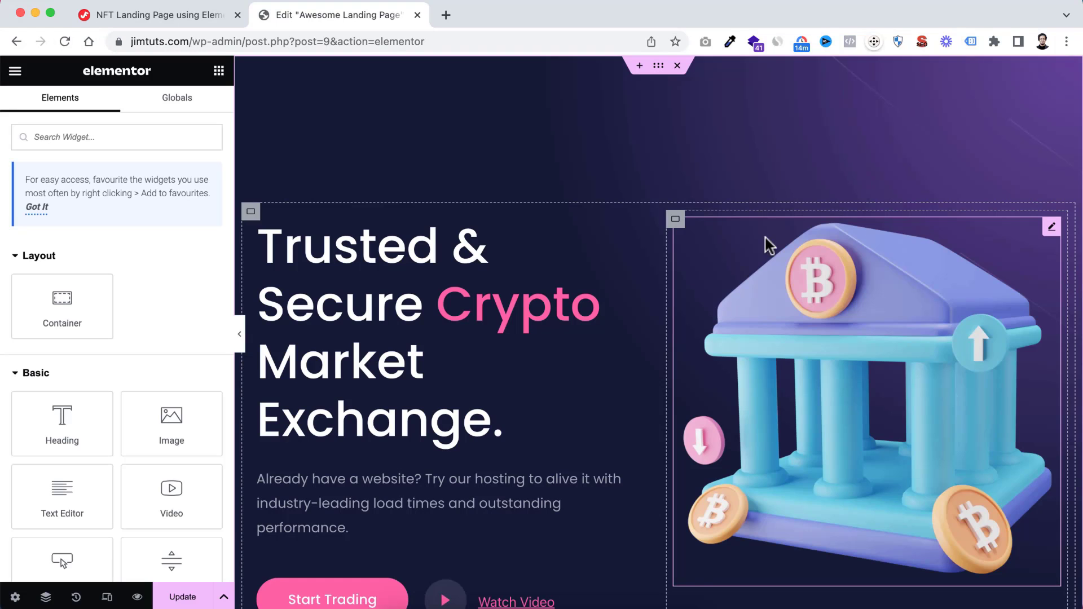
Set the background of the empty container below the three cards to the global colour Blue (#151937)
scroll(621, 422, down, 5)
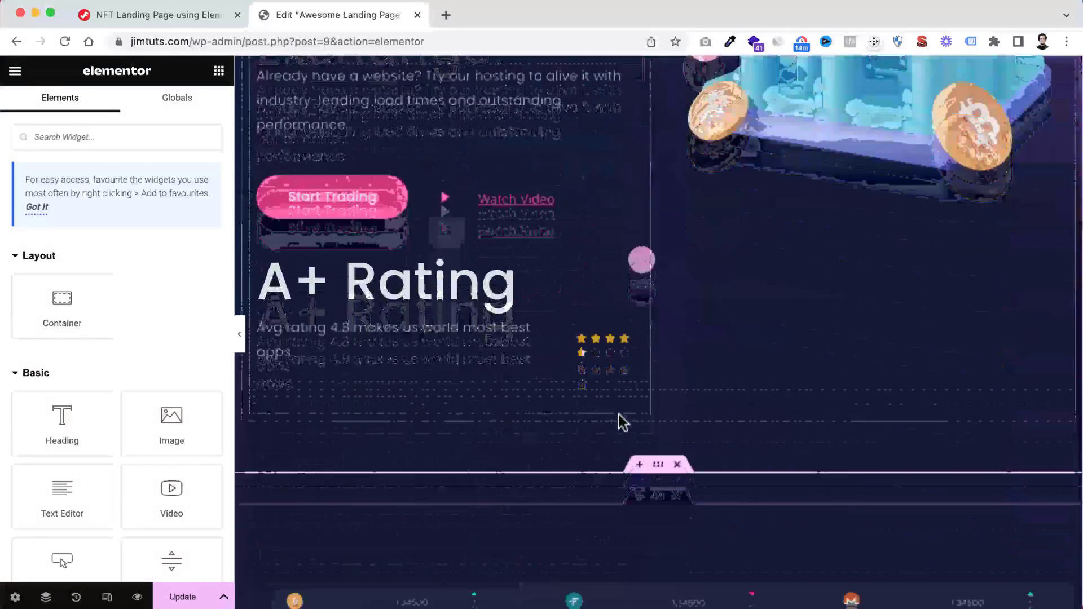
scroll(618, 417, down, 5)
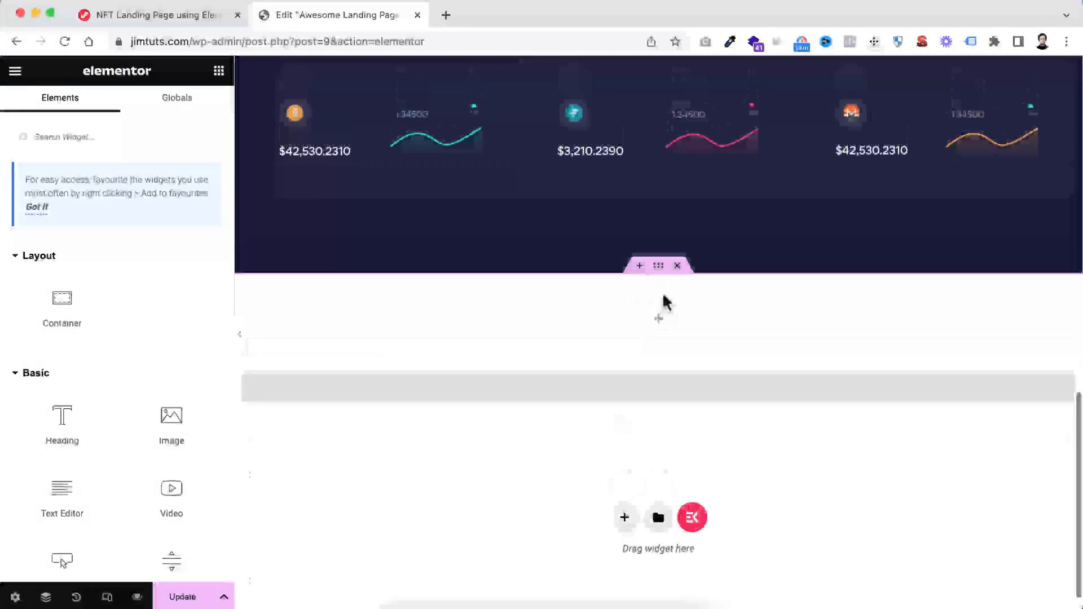
click(659, 266)
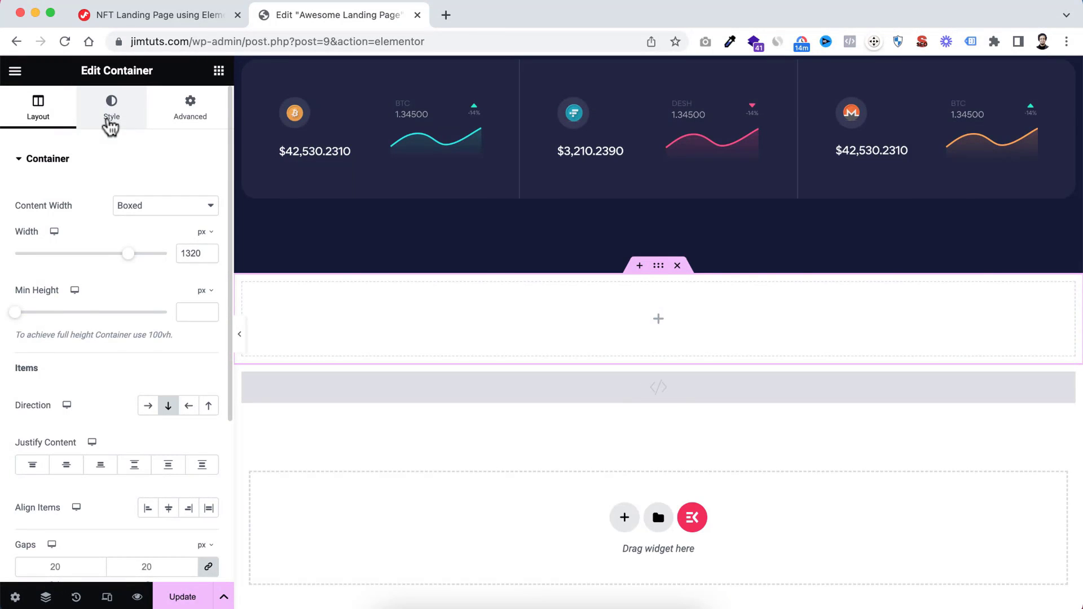
click(111, 126)
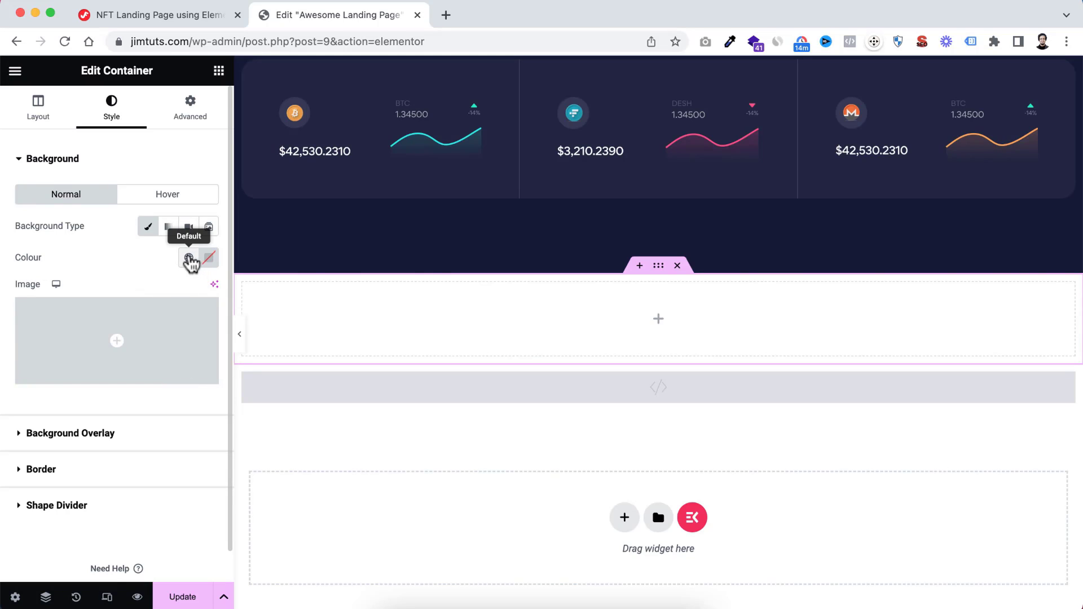
click(189, 258)
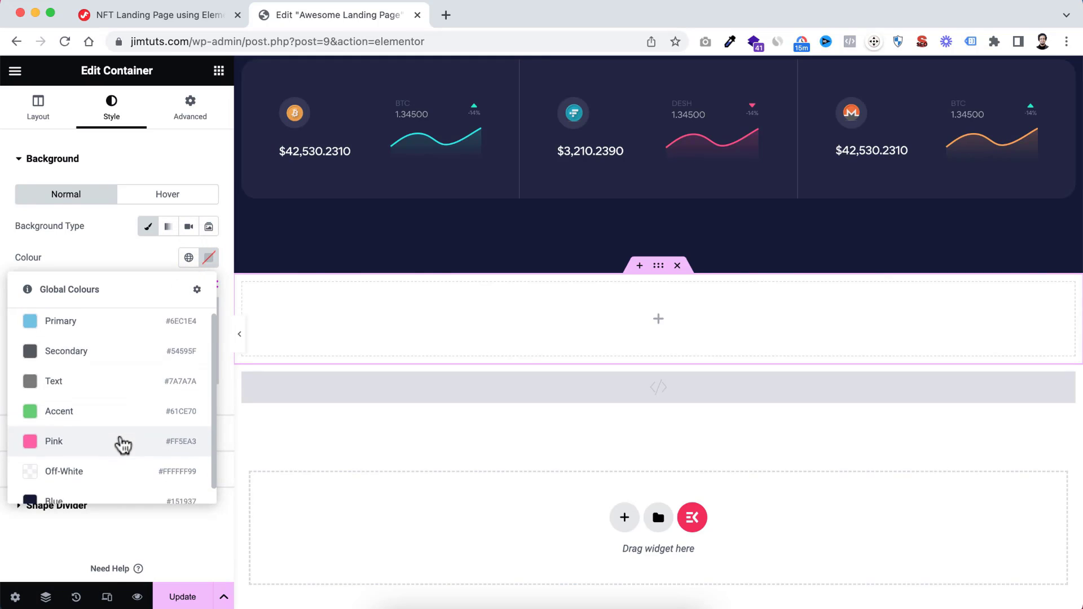
scroll(120, 448, down, 1)
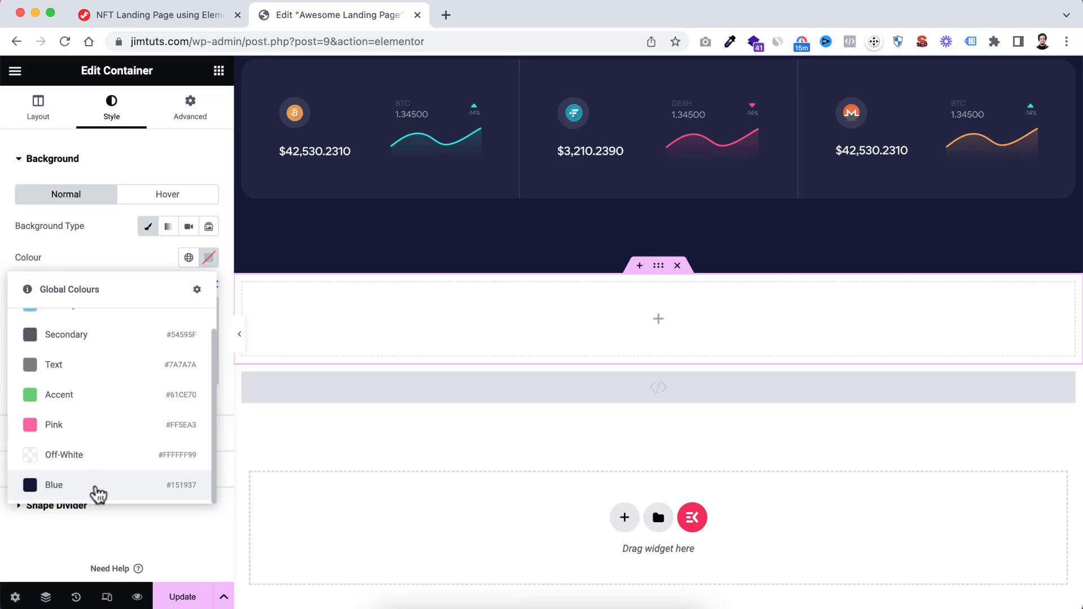
click(82, 487)
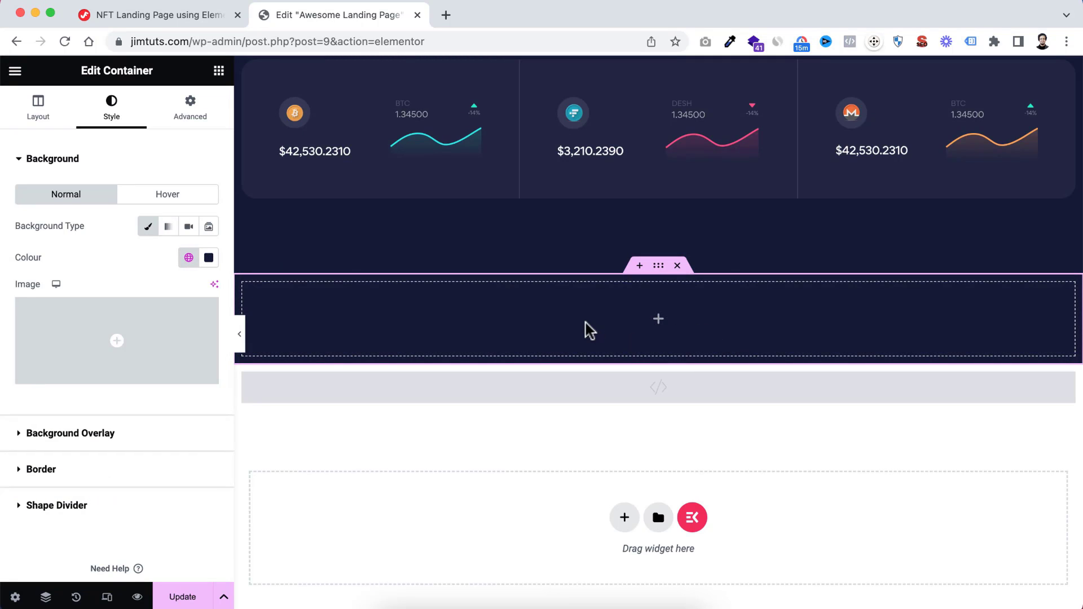
Set the container's padding to 100 px at the top and 10 px on the right, bottom and left sides
click(186, 115)
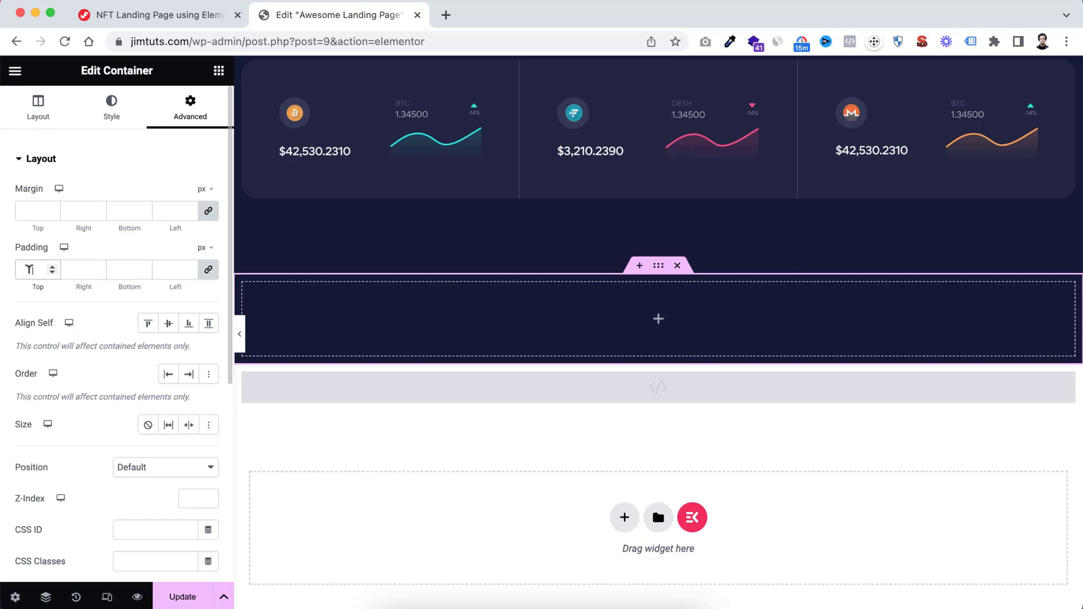
click(29, 269)
text(10)
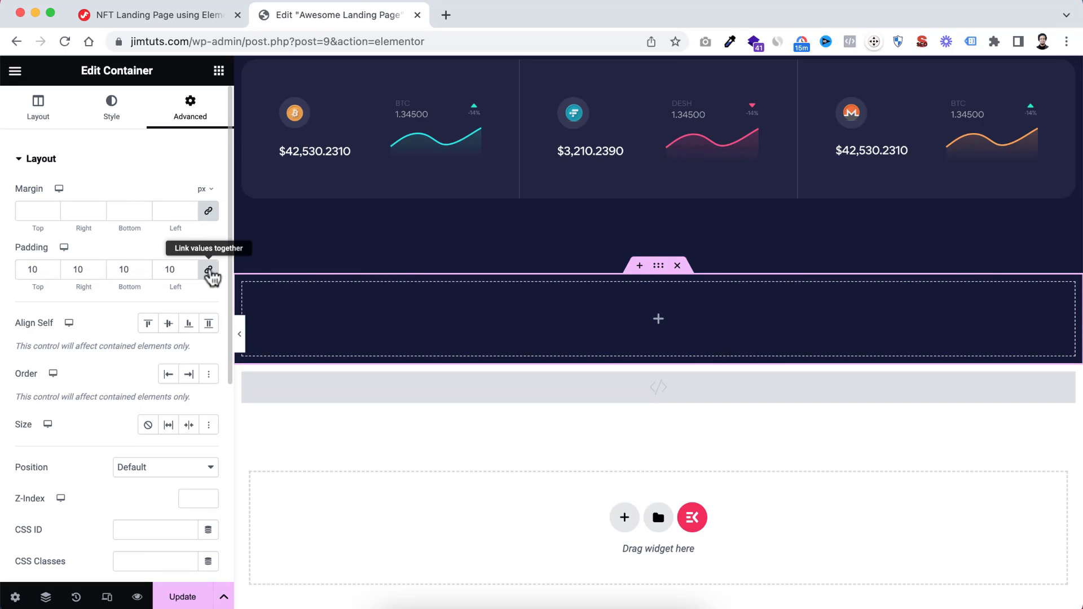
click(209, 270)
click(40, 265)
text(0)
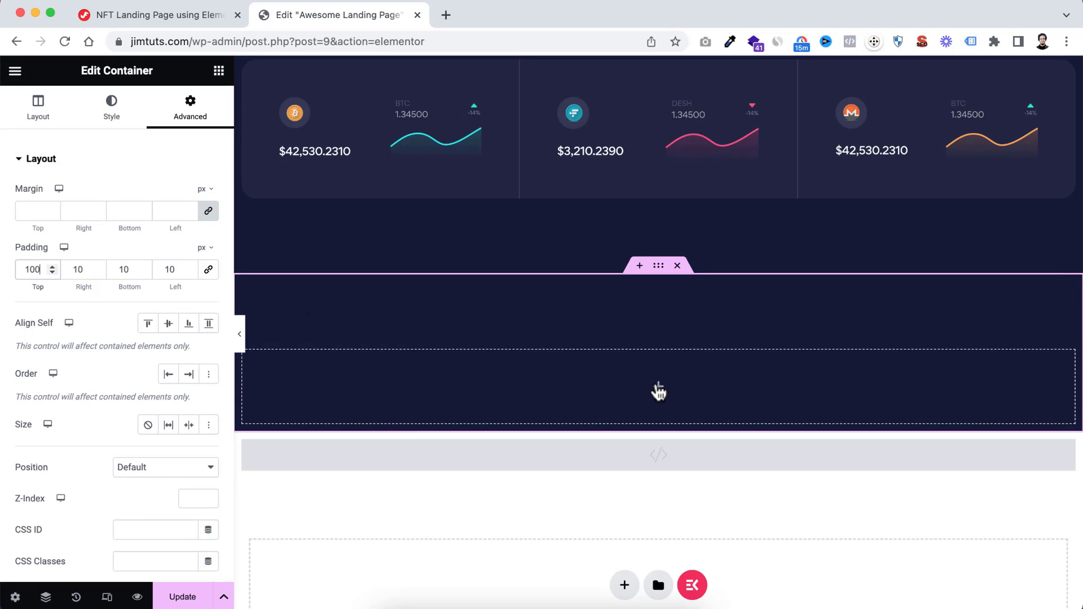
Copy the hero heading "Trusted & Secure Crypto Market Exchange." and paste it into the new blue container
scroll(692, 389, down, 1)
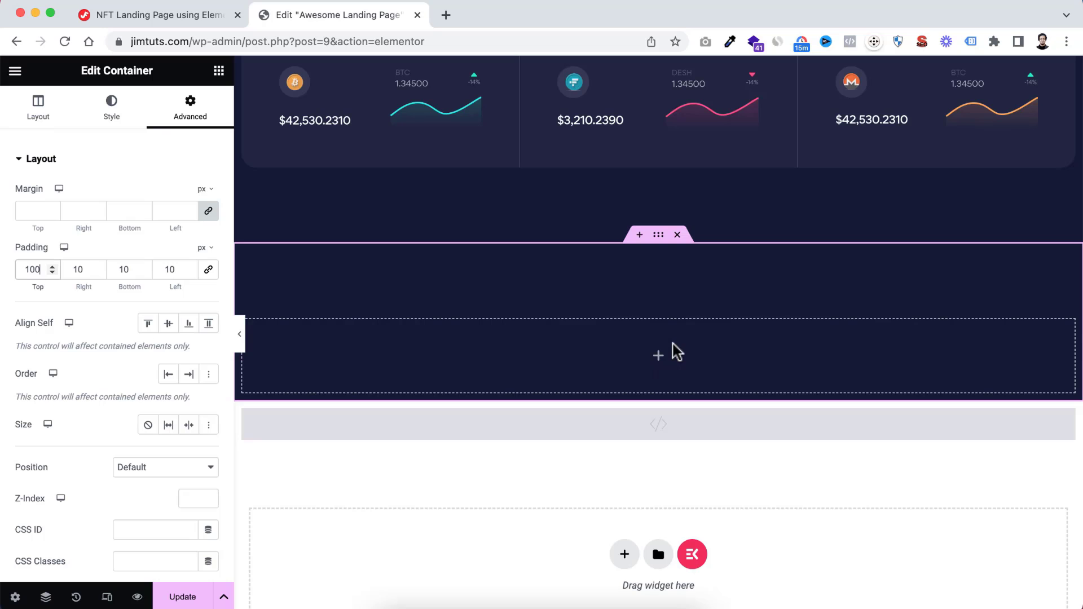
scroll(676, 353, up, 10)
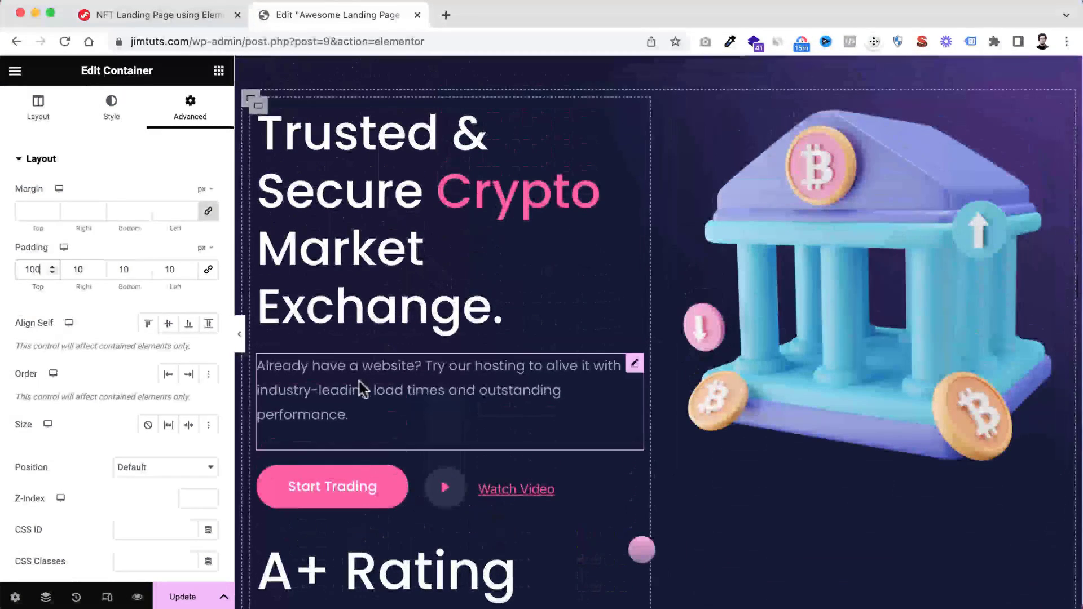
scroll(638, 422, down, 10)
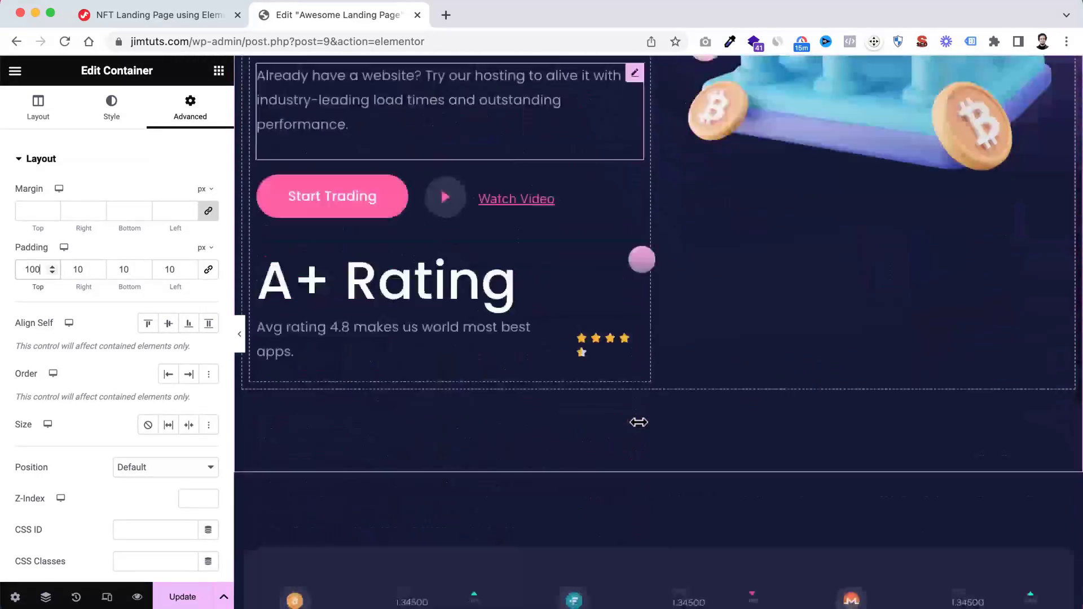
scroll(637, 422, up, 10)
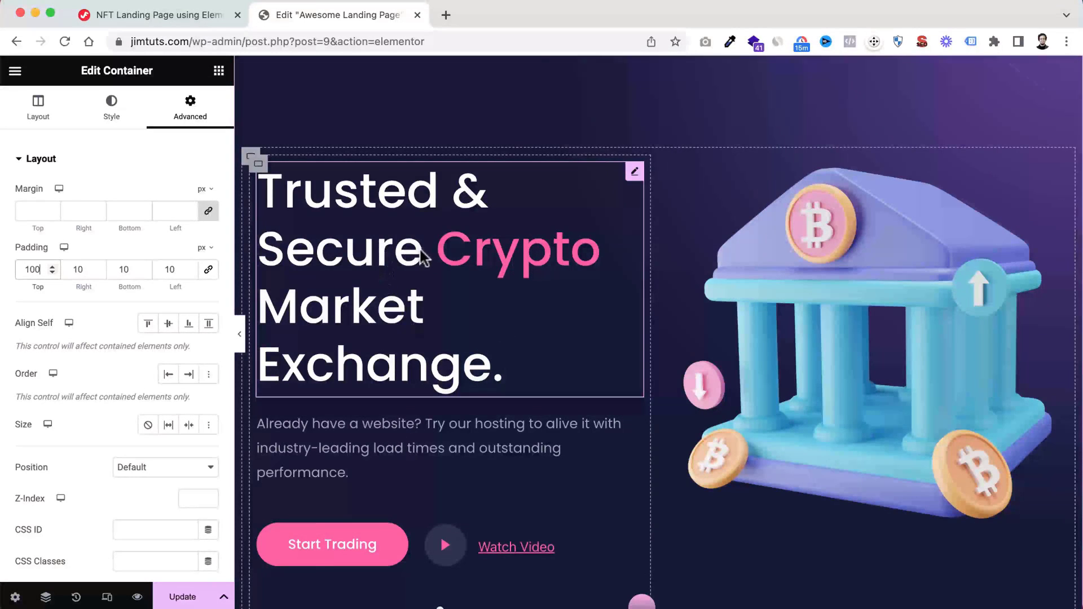
right_click(361, 260)
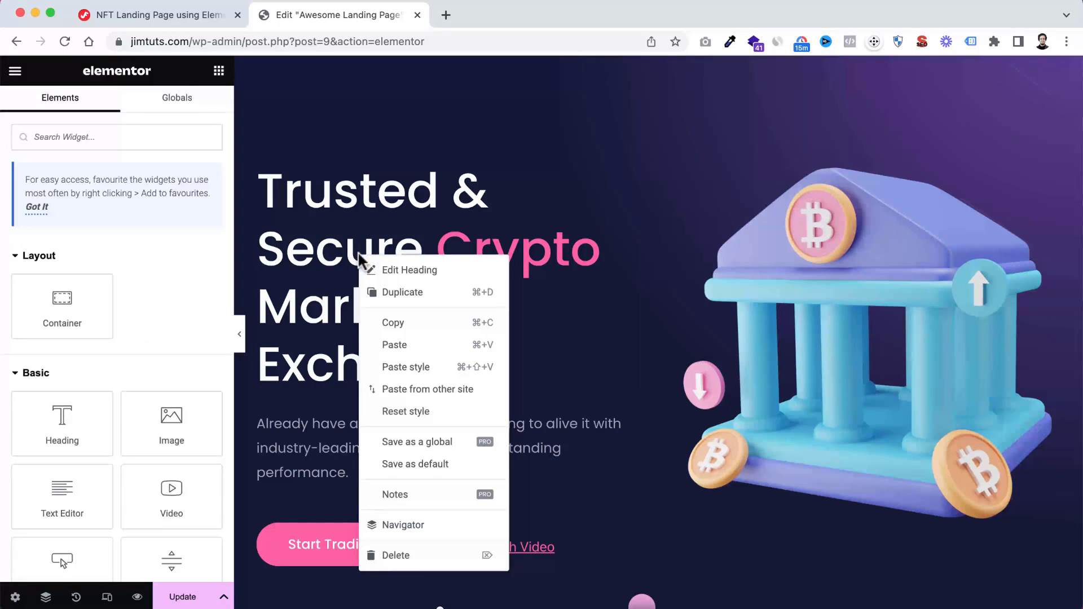
click(405, 323)
scroll(550, 382, down, 2)
scroll(550, 382, down, 10)
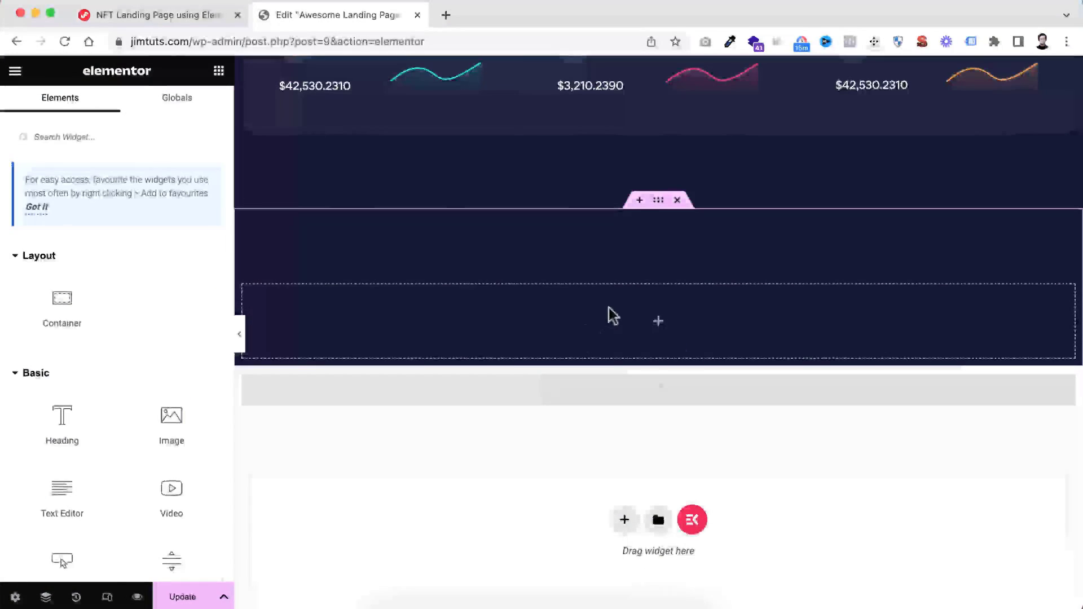
right_click(610, 314)
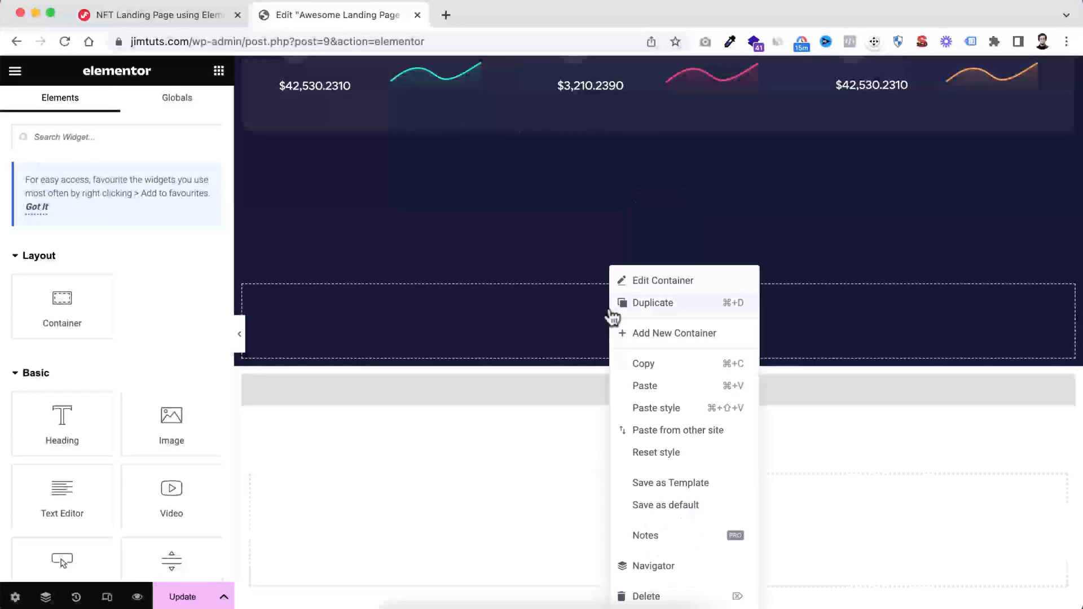
click(645, 388)
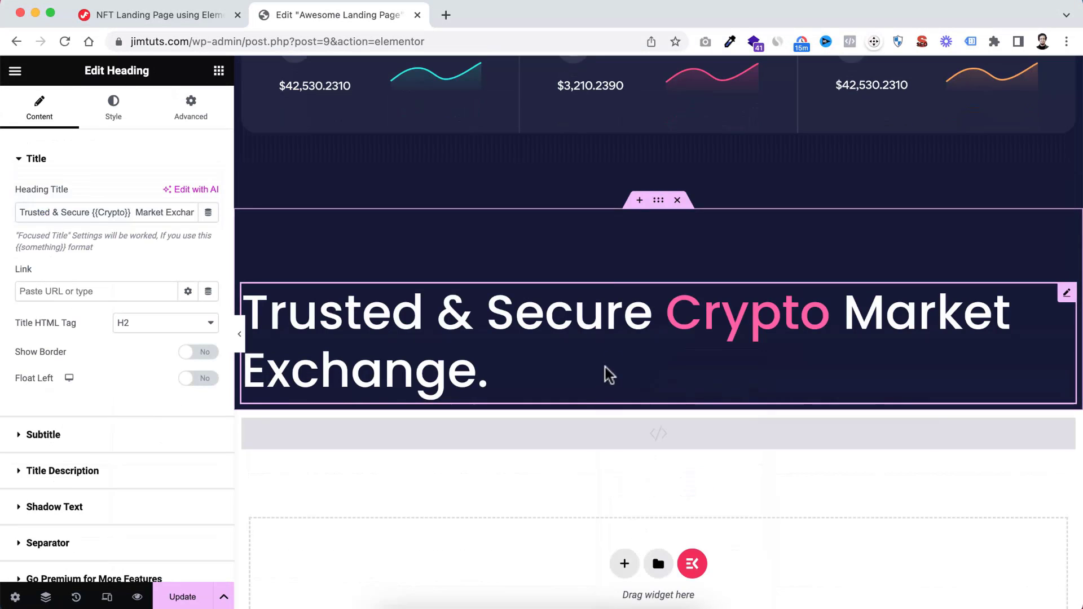
scroll(581, 296, up, 10)
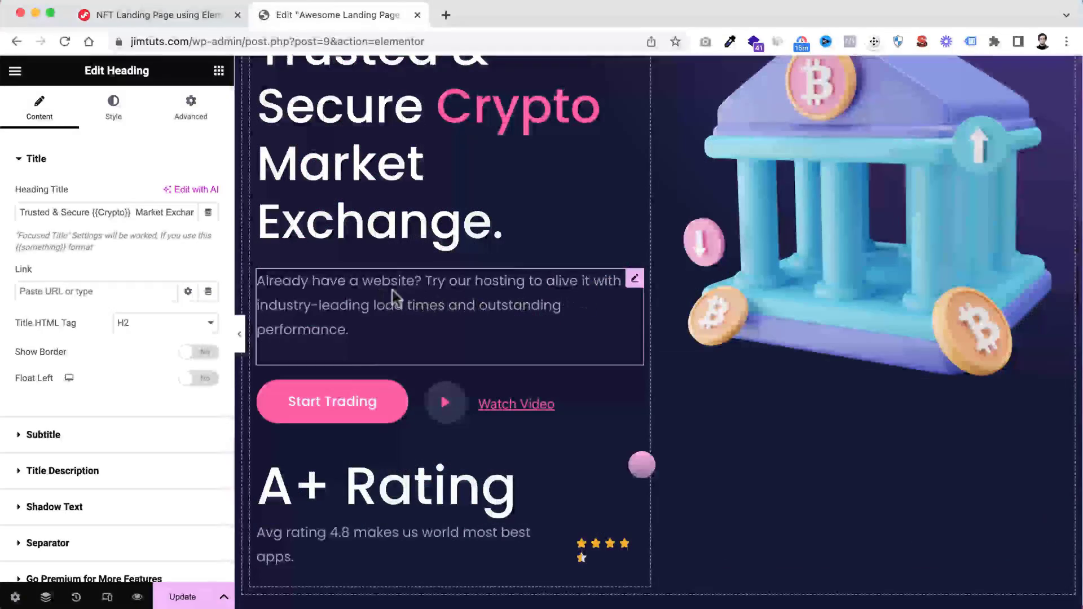
Copy the hero paragraph that starts "Already have a website?" and paste it below the heading in the blue container
right_click(395, 292)
click(434, 359)
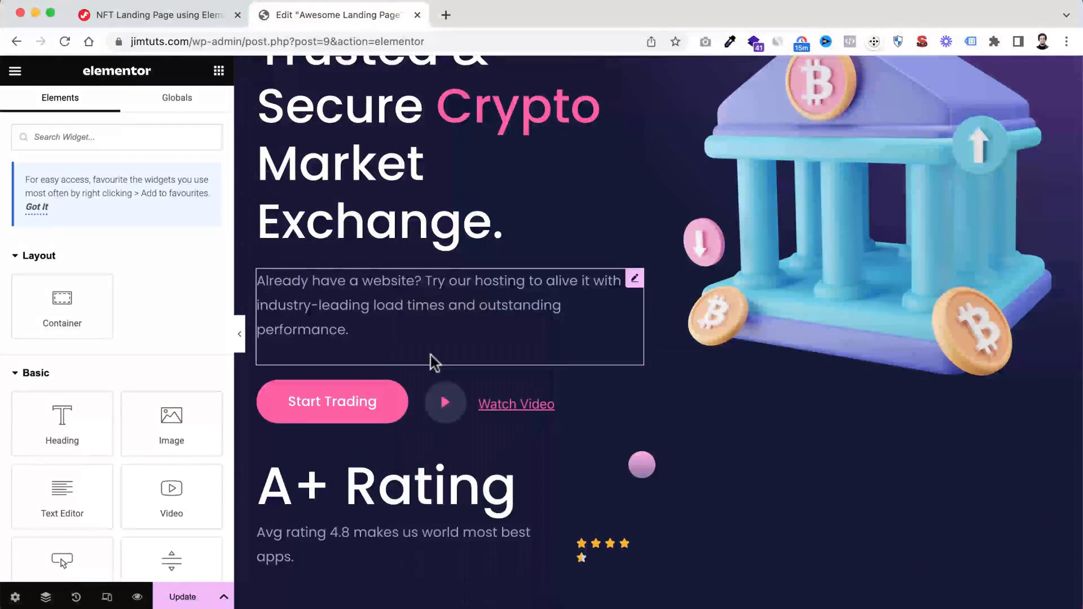
scroll(536, 423, down, 10)
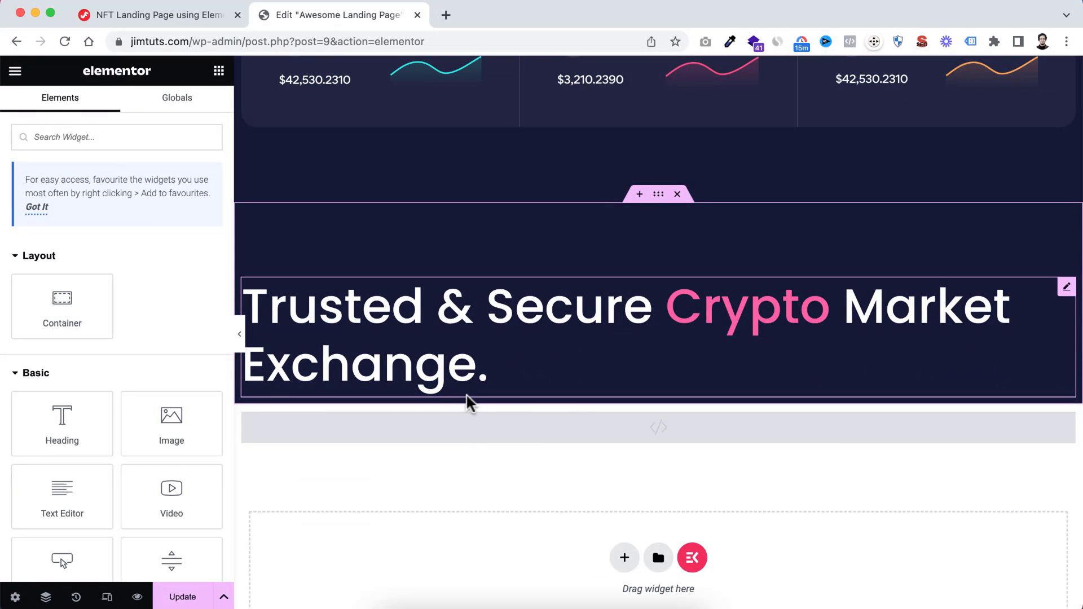
right_click(467, 400)
click(502, 386)
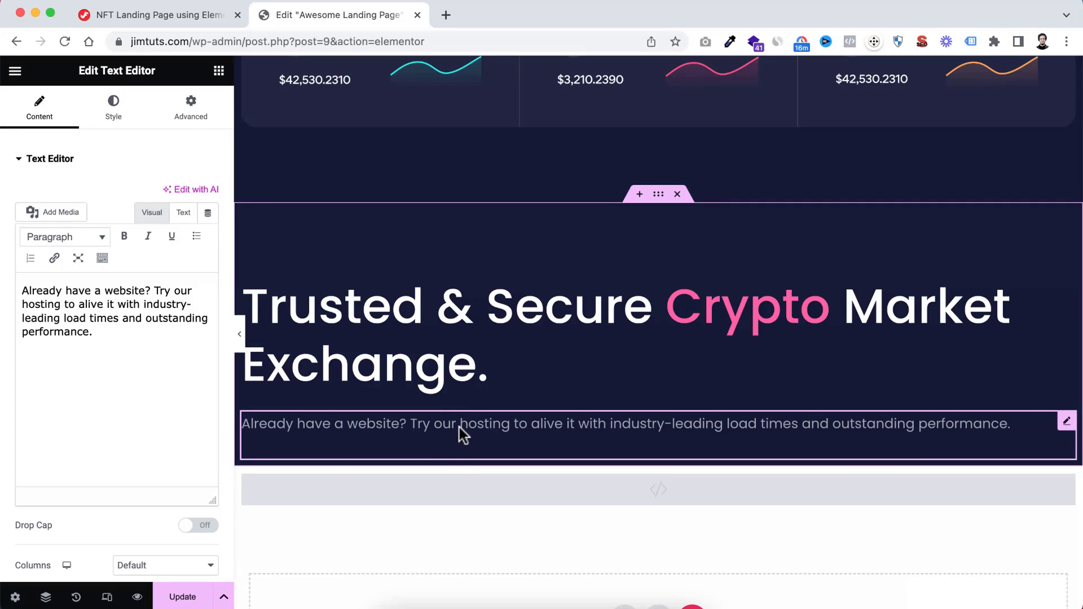
Replace the text of the heading in the blue container with "Trusted {{Cryptocurrency}} Platform"
click(356, 310)
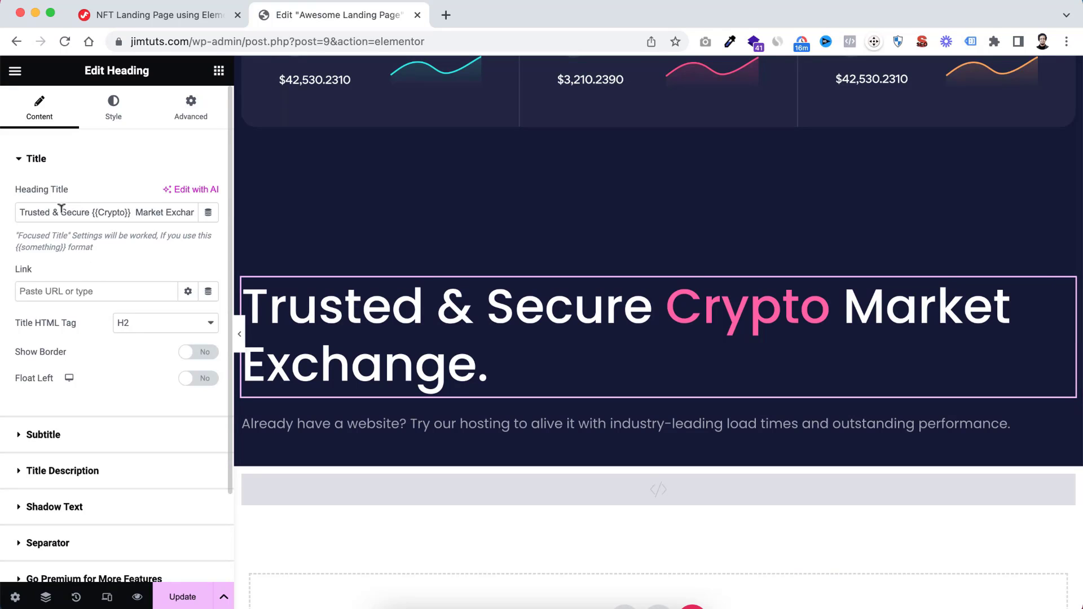
drag(20, 207, 203, 224)
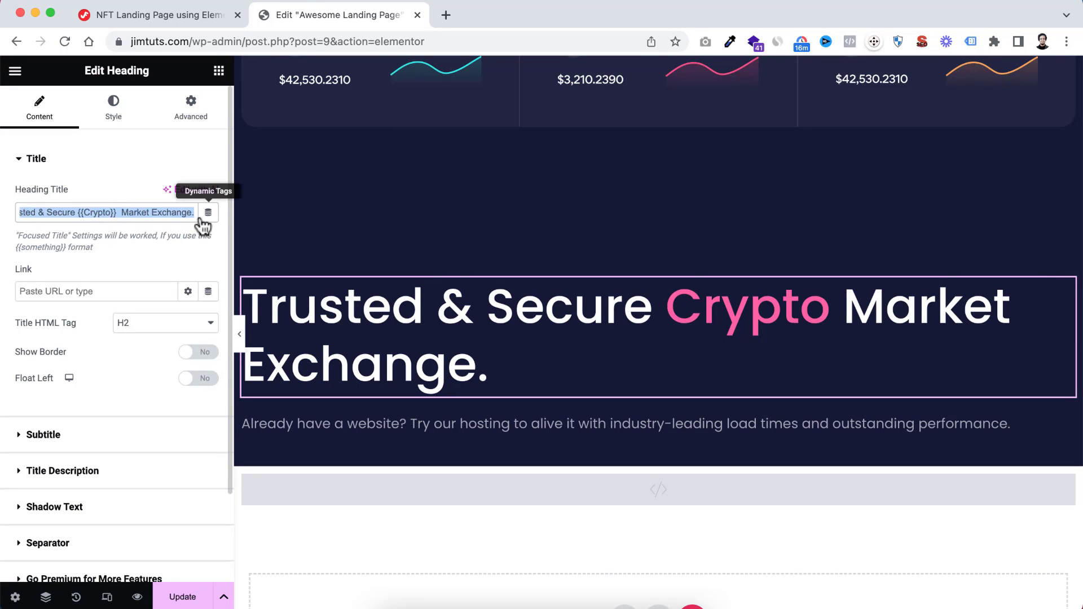
key(super+v)
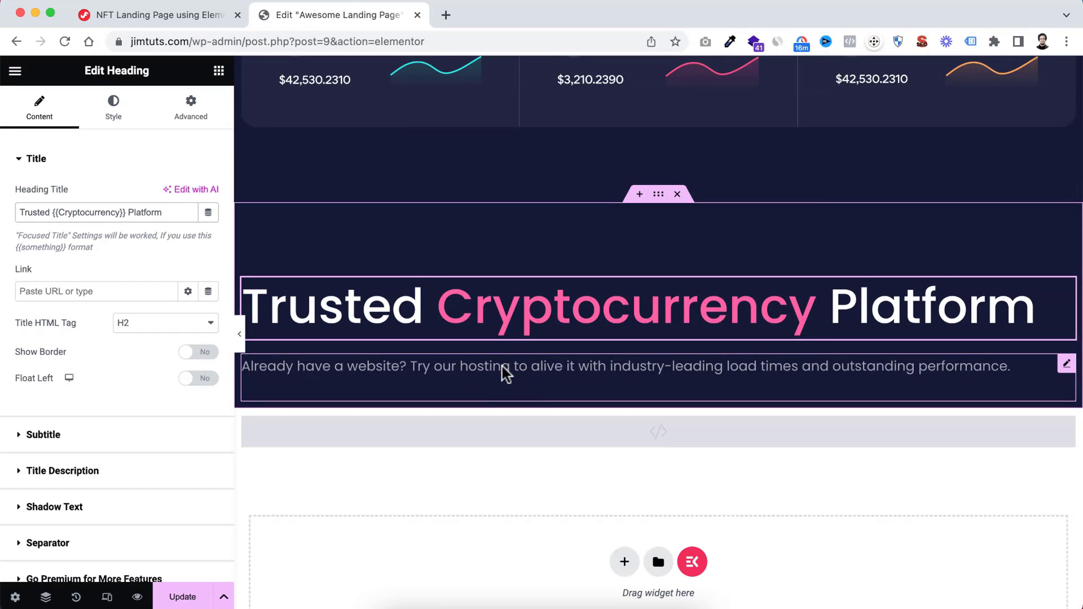
Replace the paragraph under that heading with "Vault has a variety of features that make it the best place to start trading."
click(504, 369)
key(super+a)
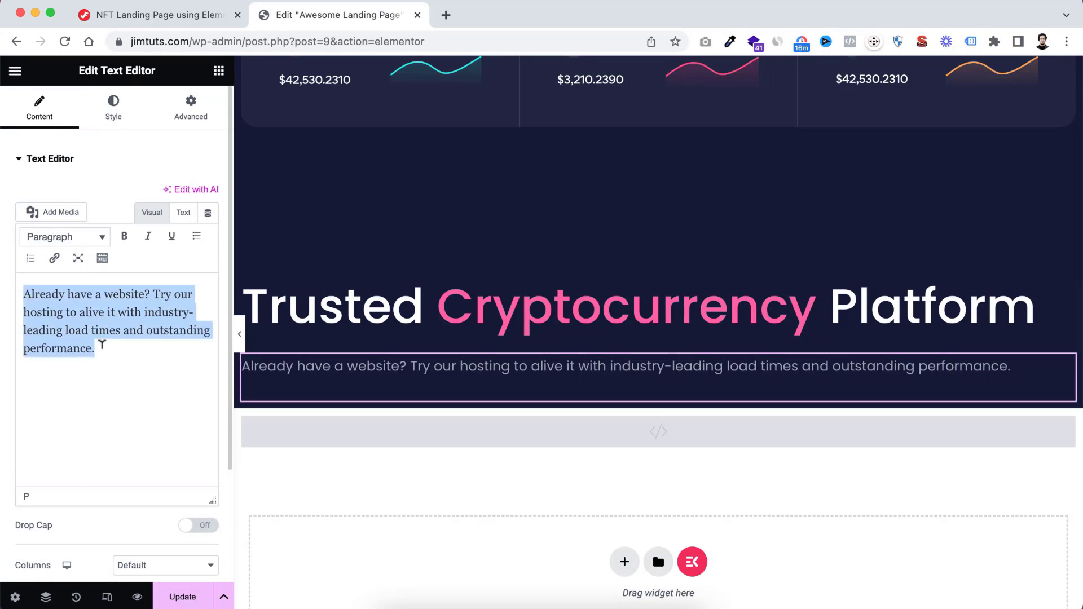
key(super+v)
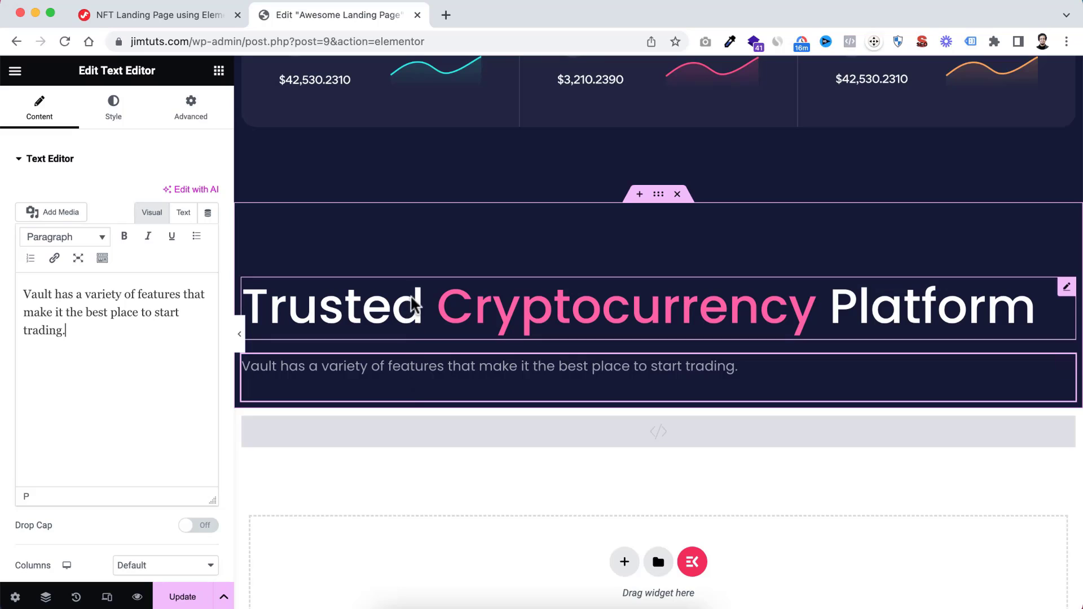
Centre the "Trusted Cryptocurrency Platform" heading and set its bottom margin to -20 px
click(382, 318)
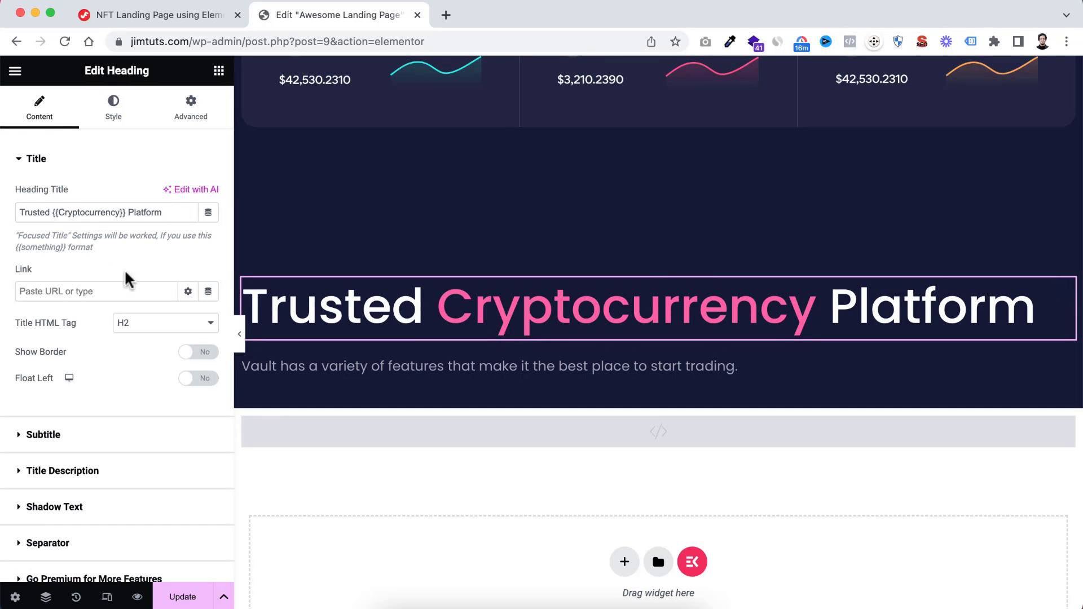
click(113, 108)
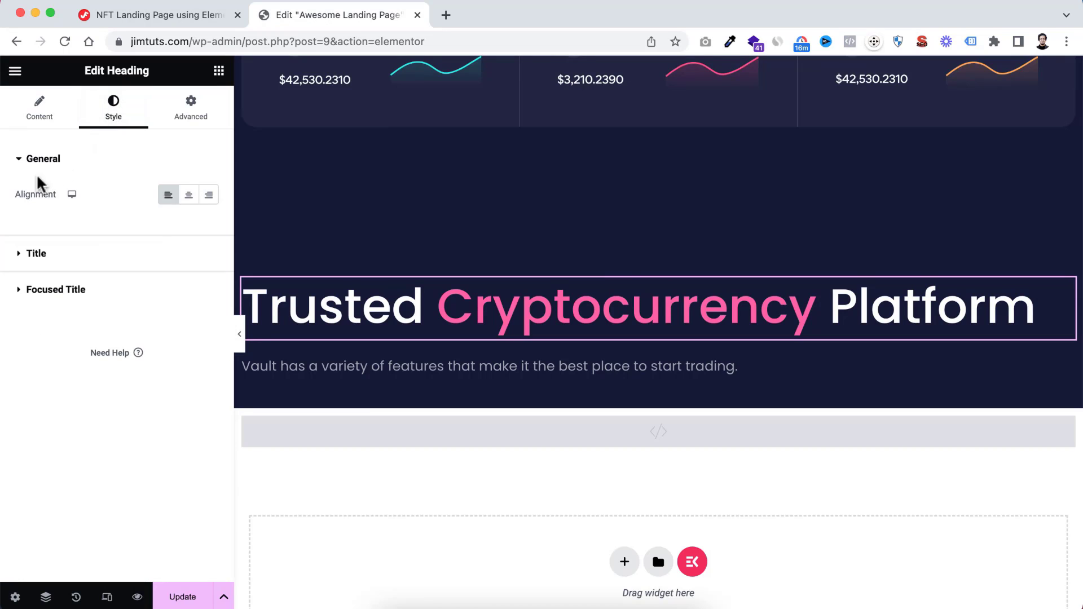
click(188, 195)
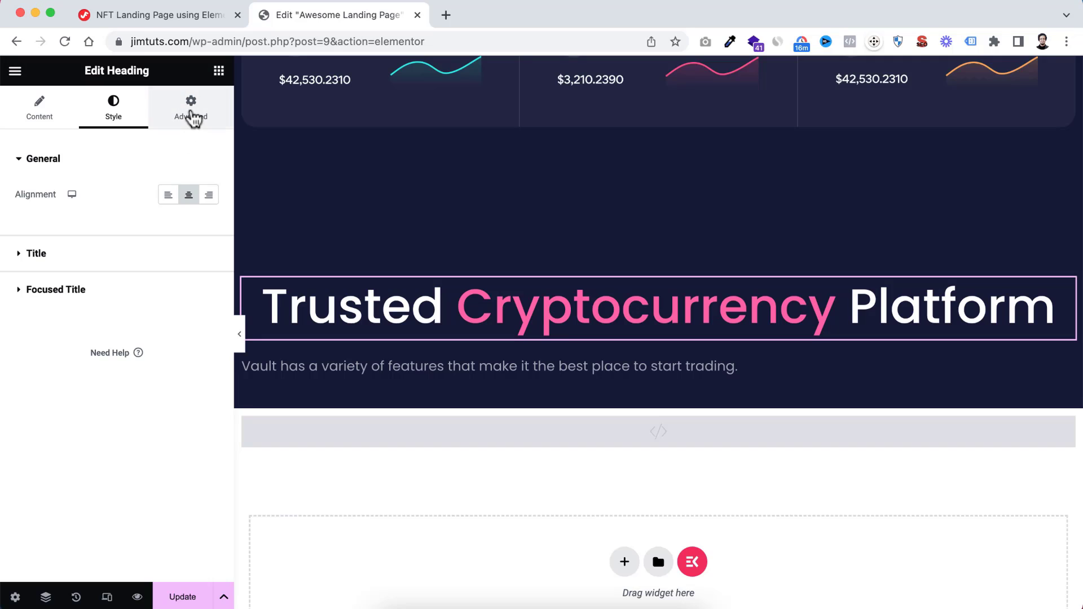
click(192, 116)
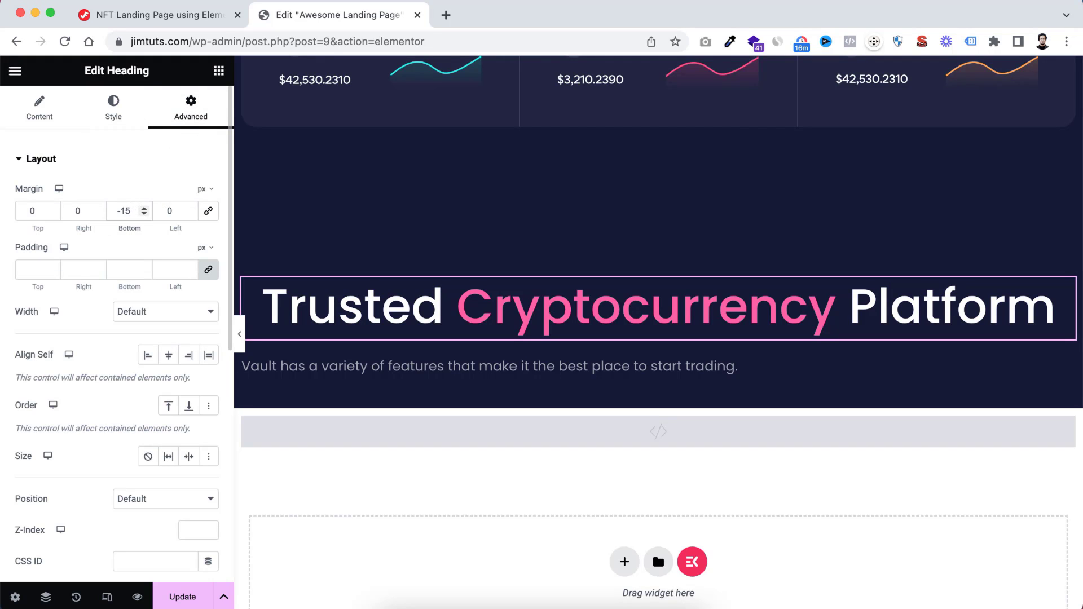
key(Down)
key(Down)
key(Down)
key(Down)
key(Down)
key(Down)
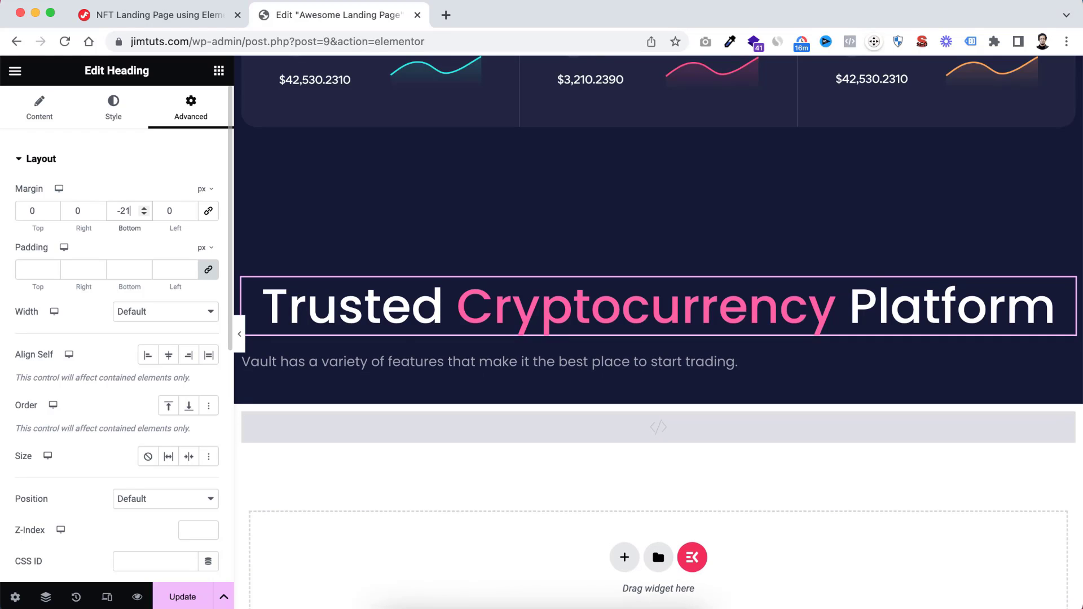
key(Up)
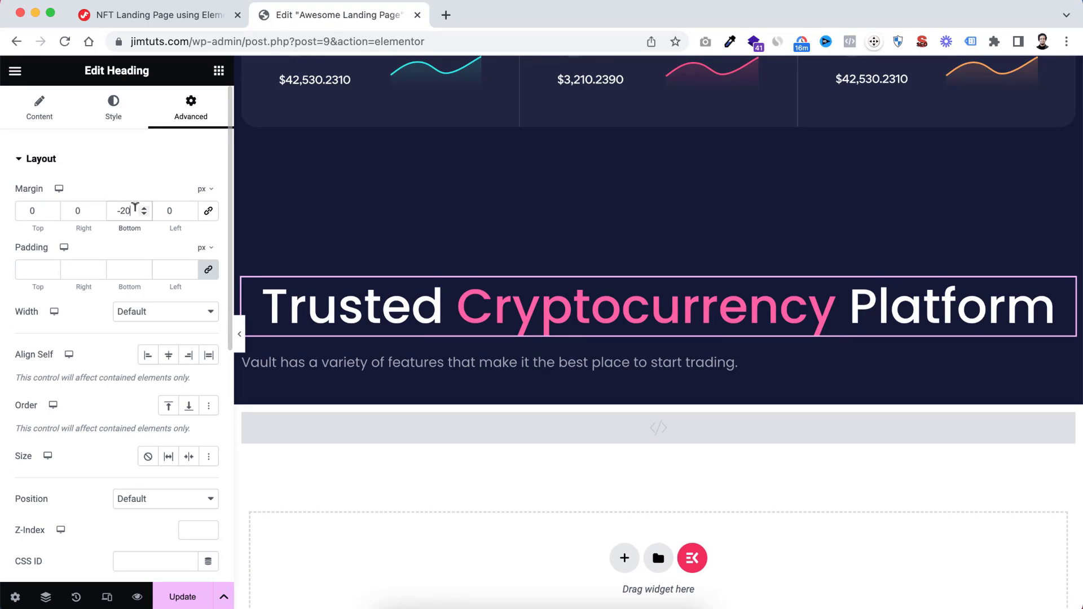
Centre the "Vault has a variety of features" paragraph and set its bottom margin to 55 px
click(438, 363)
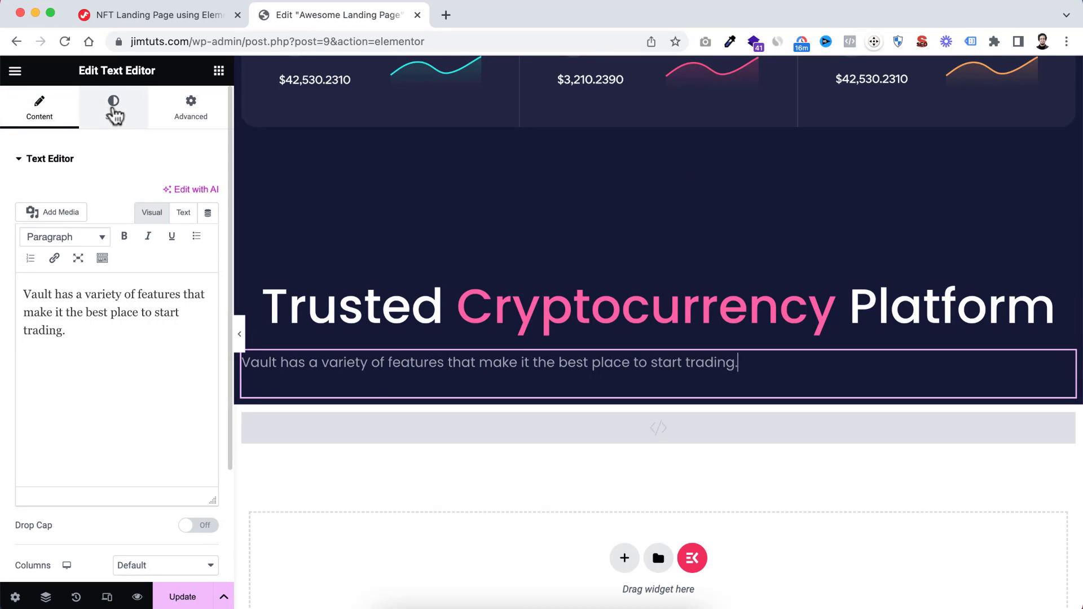
click(111, 116)
click(168, 199)
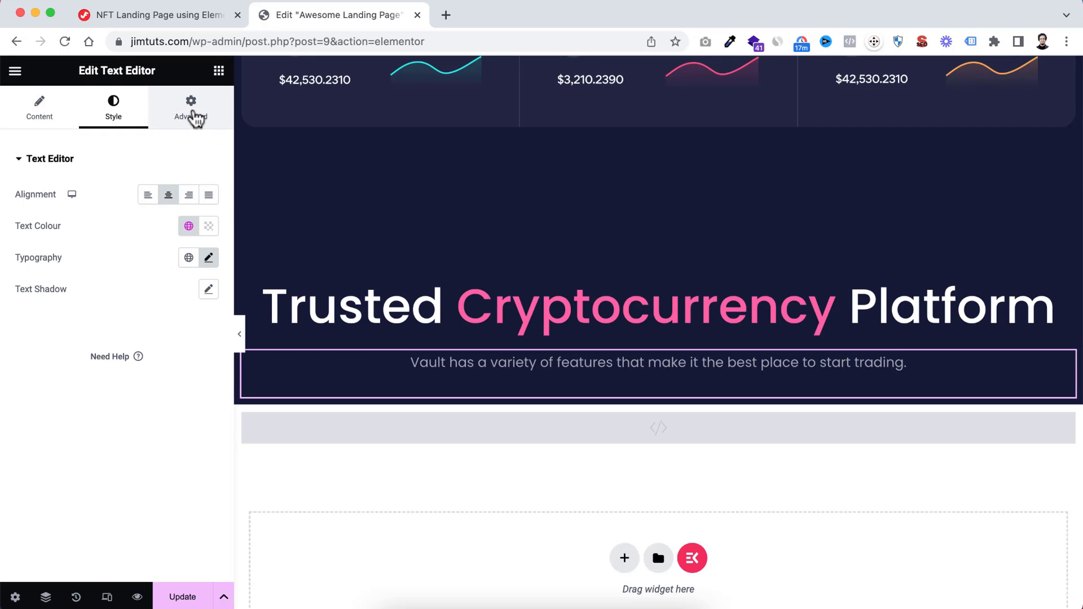
click(195, 119)
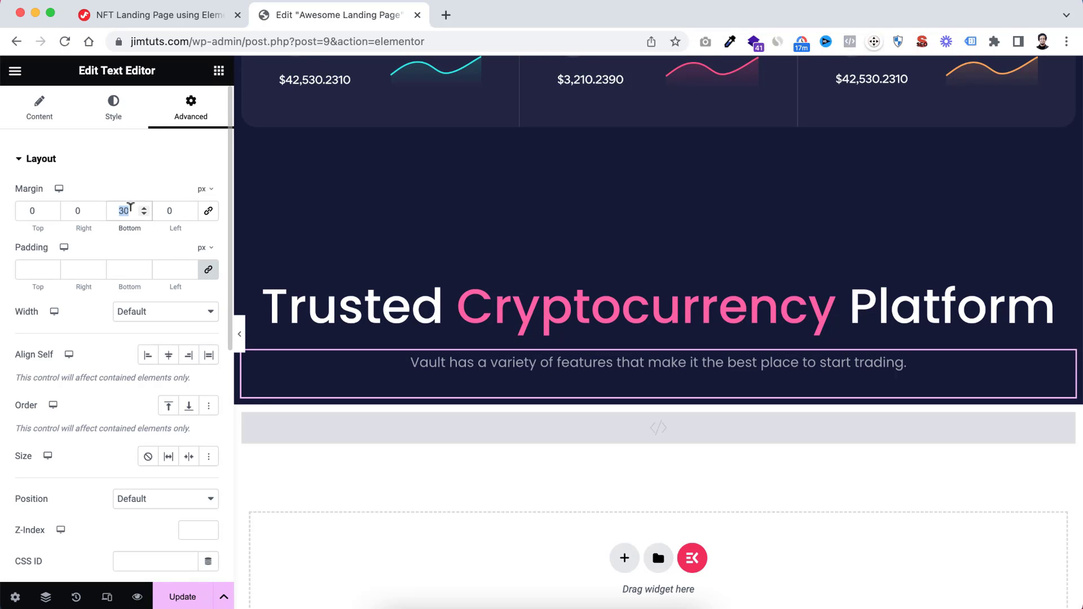
text(55)
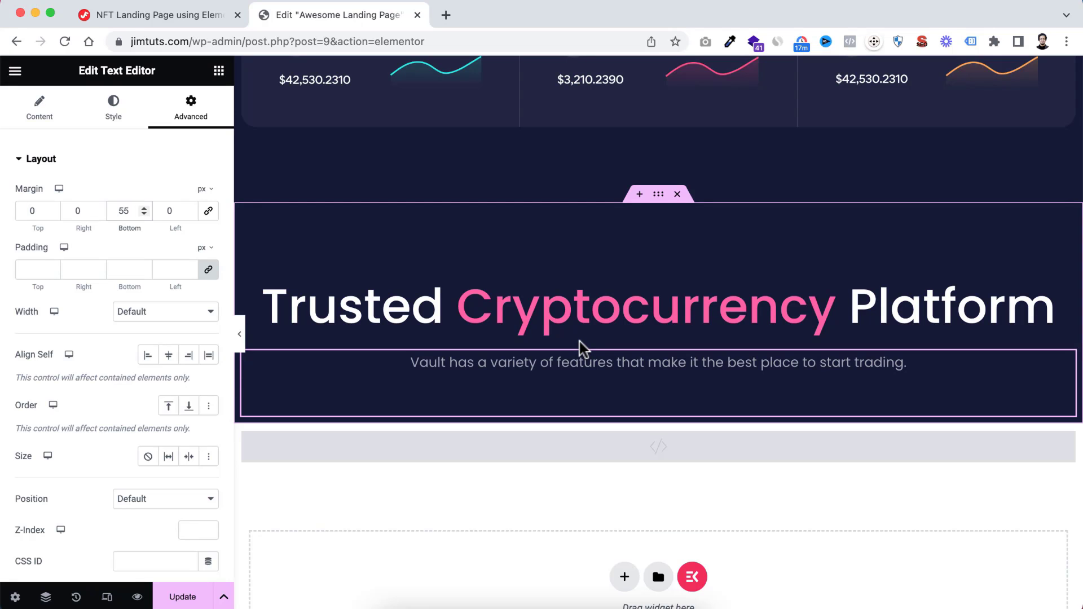
Add a container below the paragraph in the blue section, with horizontal row direction and Full Width content
scroll(633, 271, up, 3)
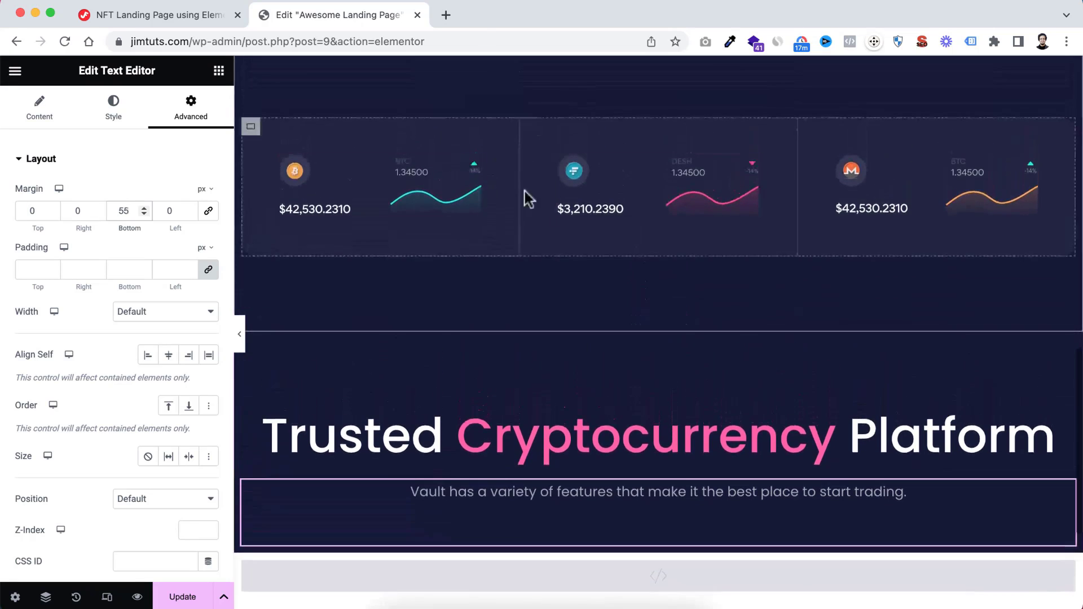
scroll(550, 414, down, 2)
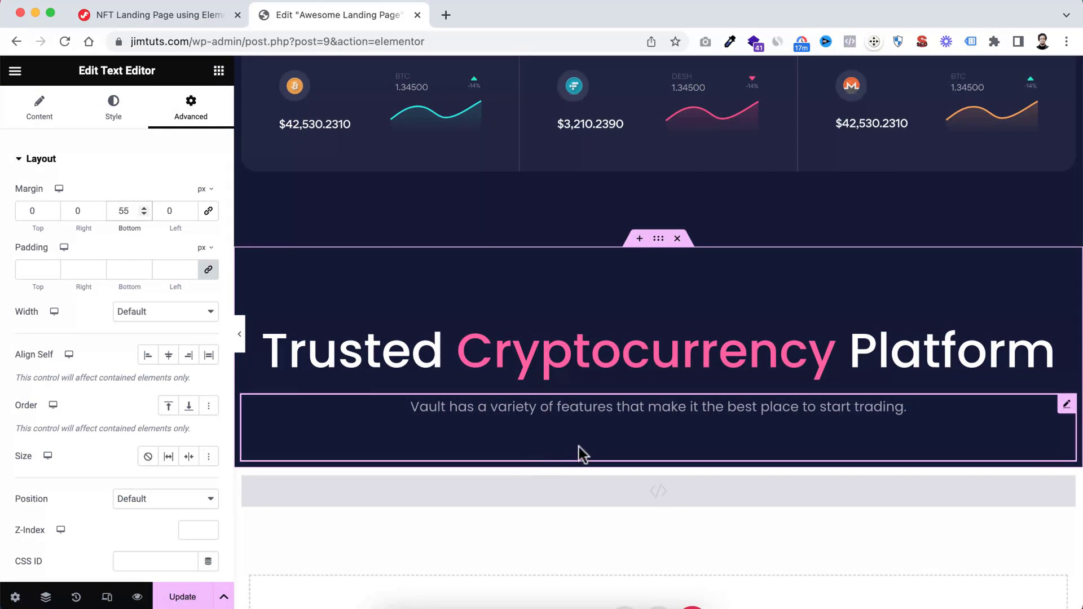
click(219, 72)
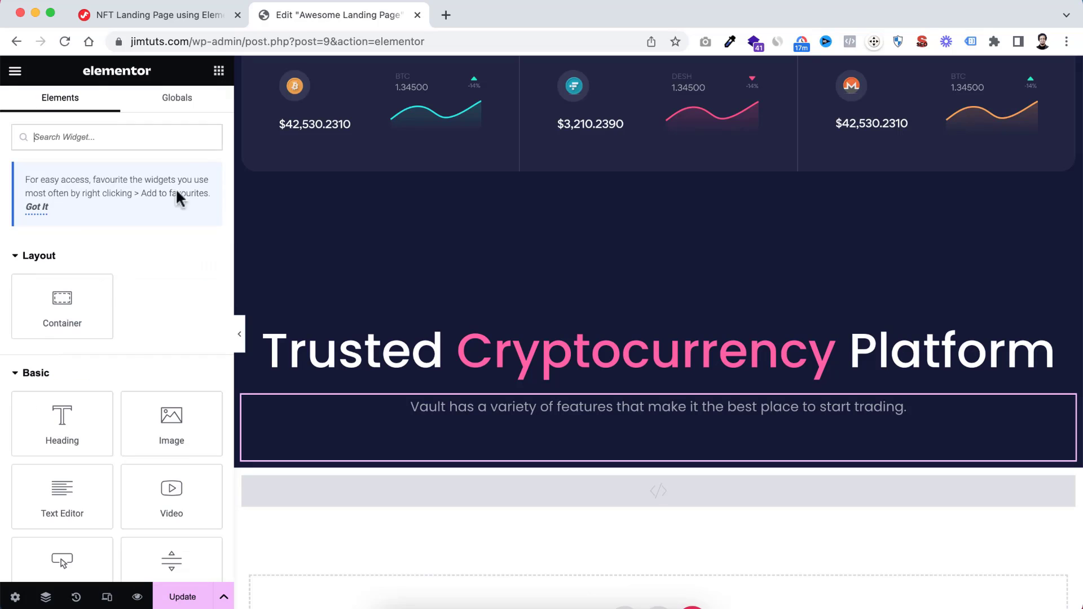
drag(39, 303, 556, 446)
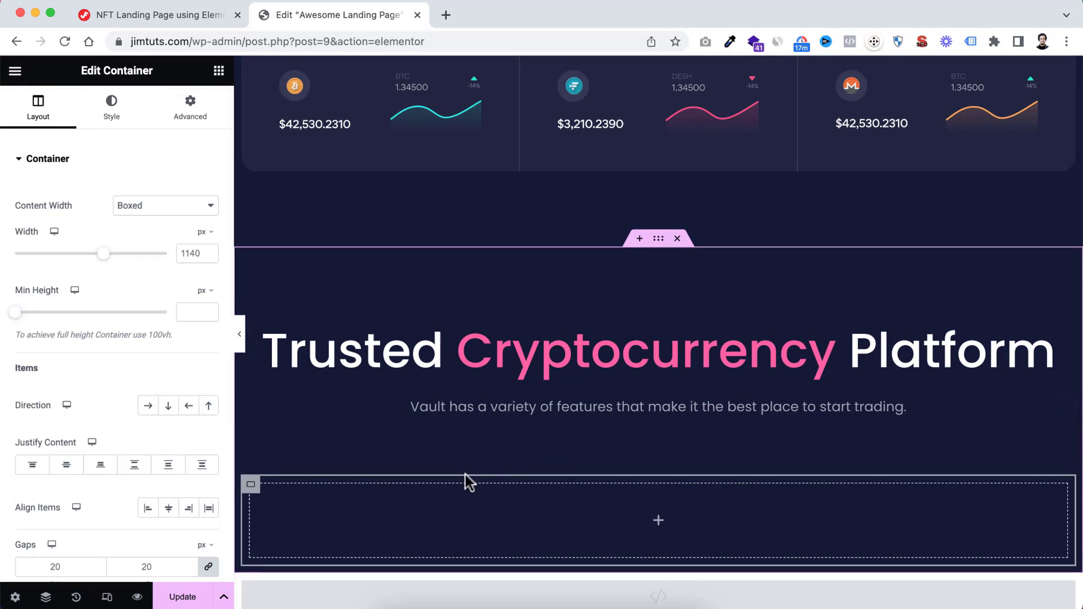
scroll(467, 481, down, 2)
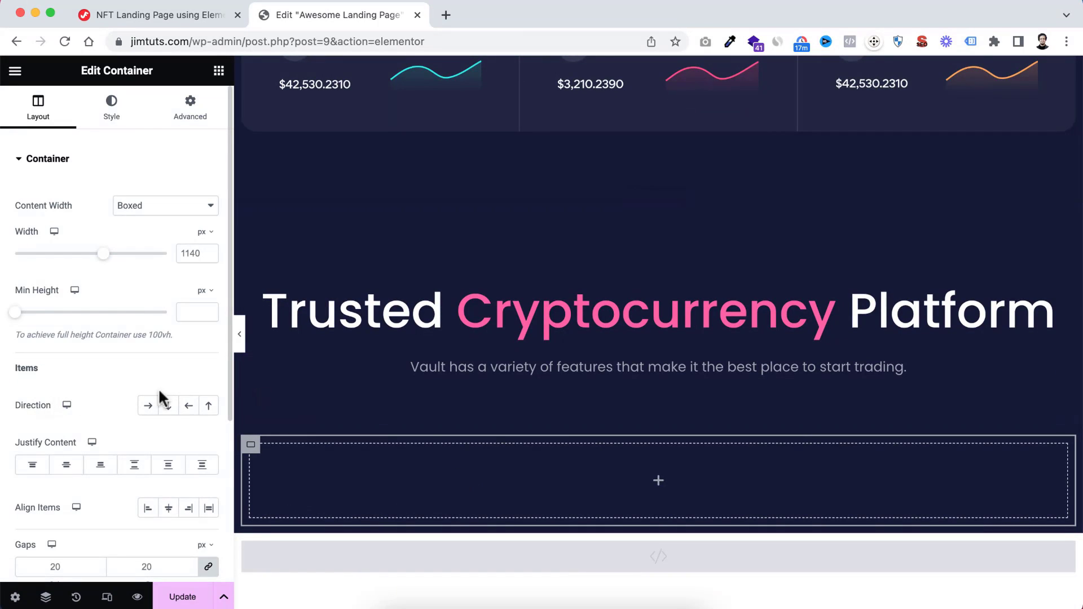
click(148, 408)
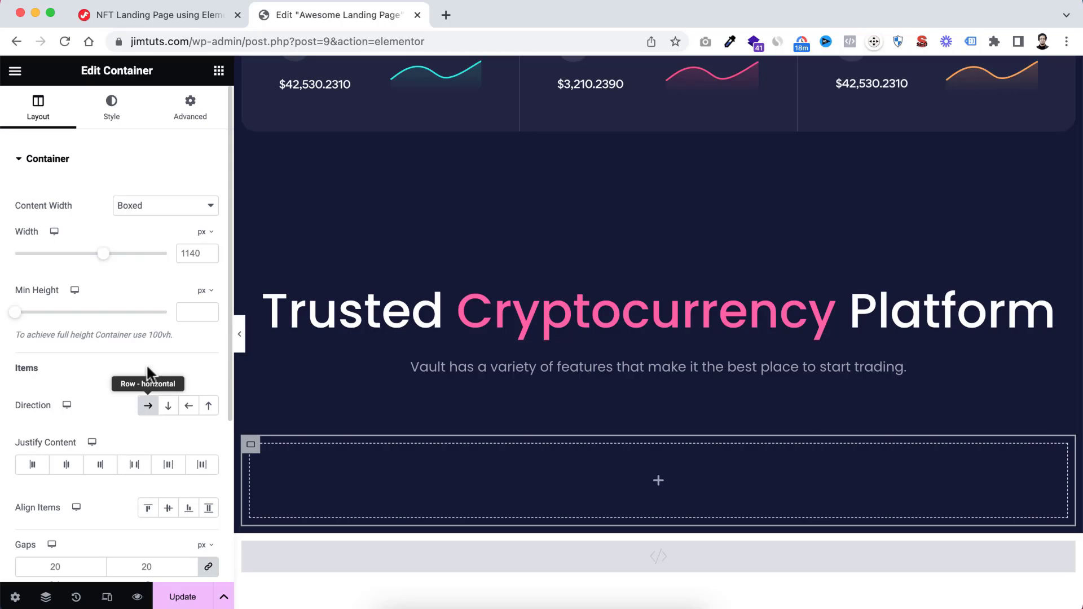
click(122, 208)
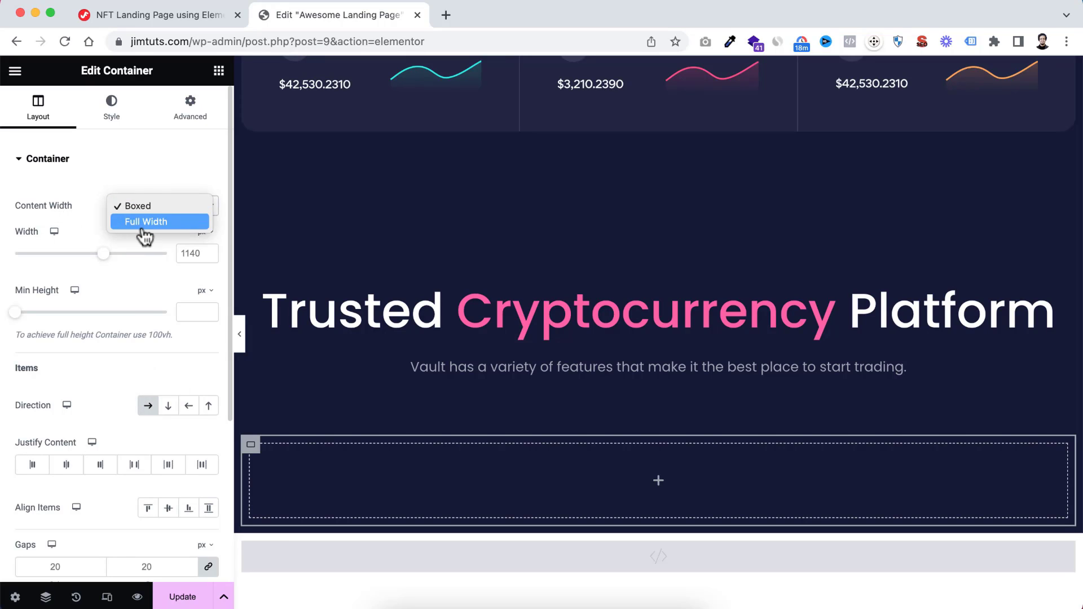
click(142, 222)
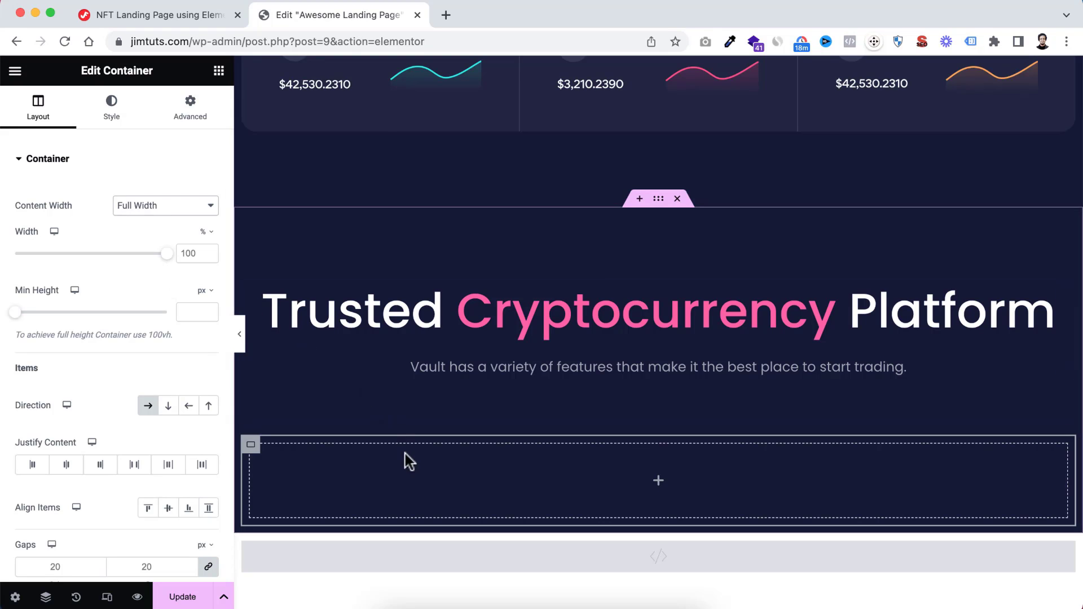
Set the new row container's padding to 0 px on all sides
click(201, 122)
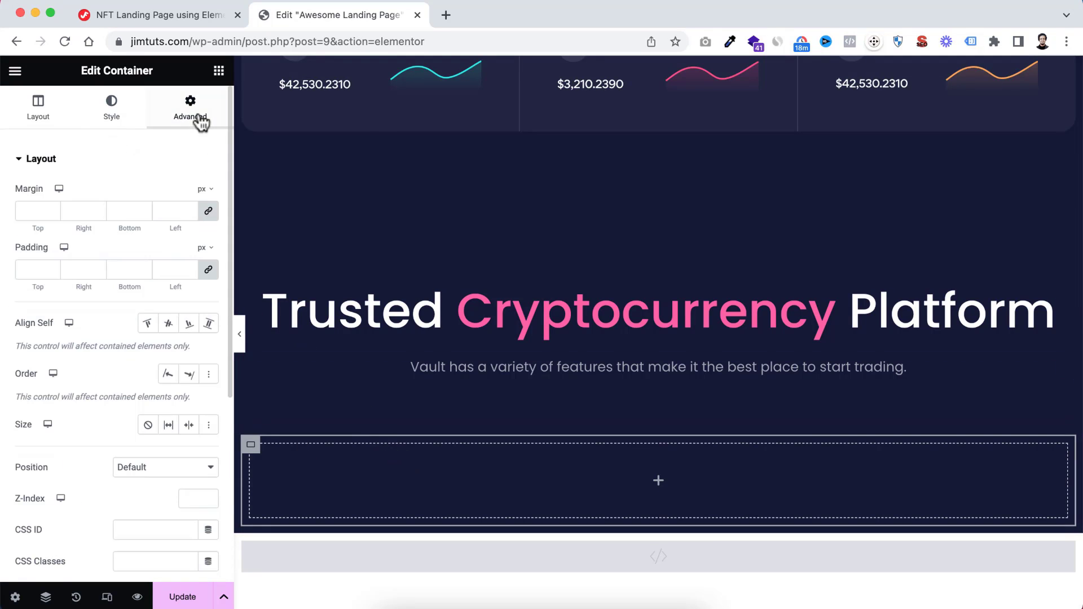
click(34, 269)
text(0)
Add a nested container inside the empty row container and set its content width to Full Width
scroll(377, 458, down, 1)
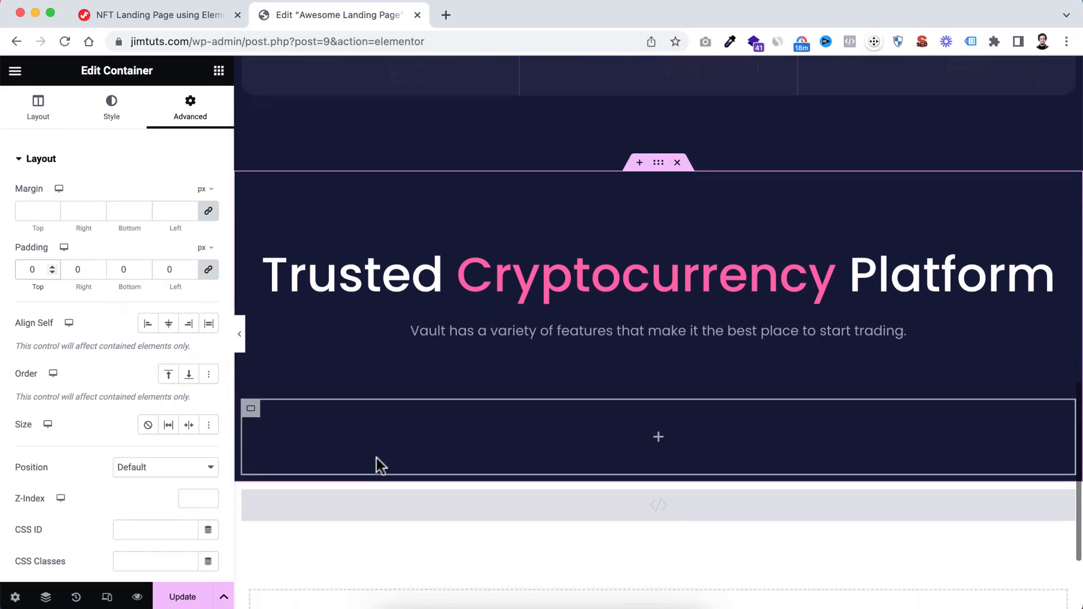
click(658, 434)
drag(53, 302, 597, 440)
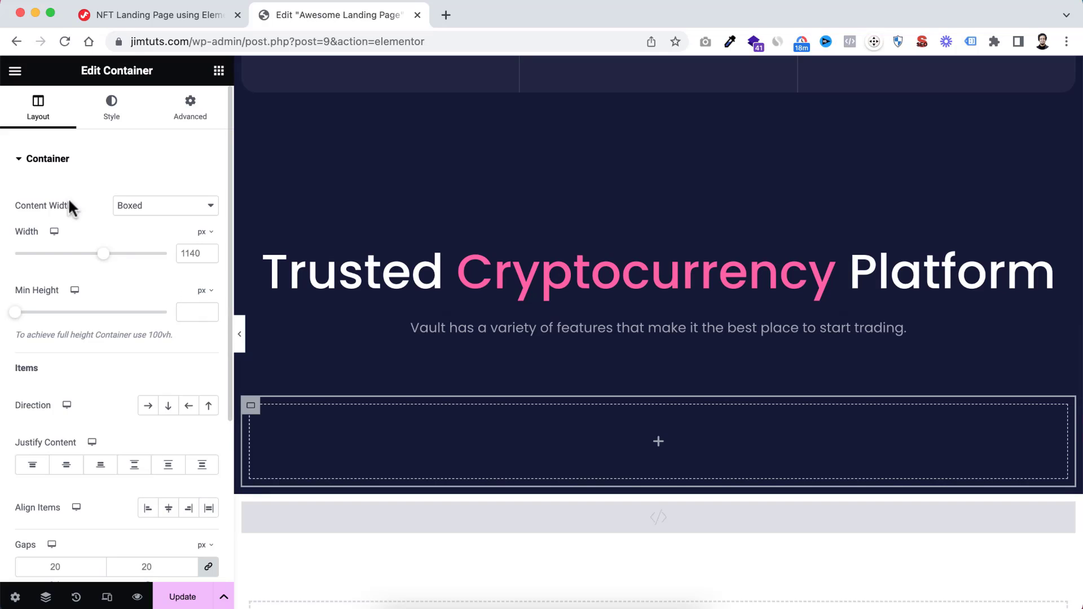
click(136, 206)
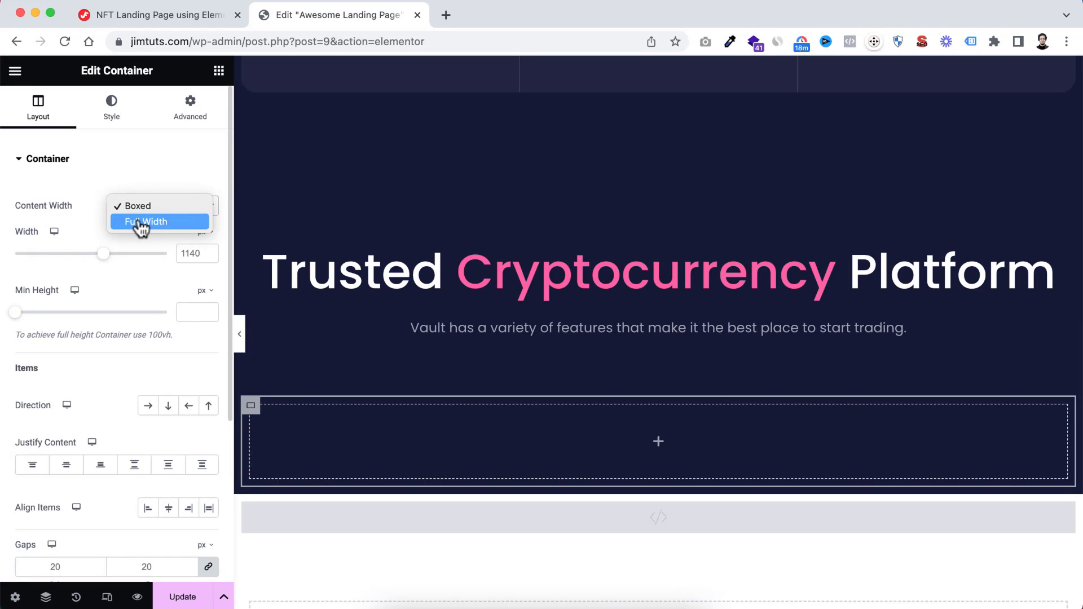
click(141, 223)
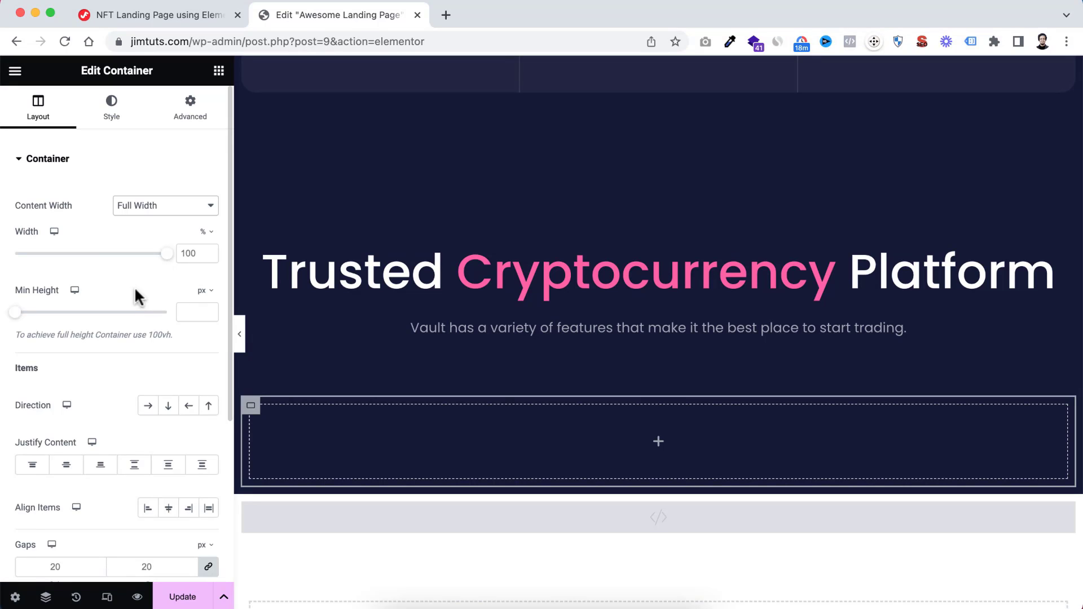
Give the nested container a Classic background with the fully transparent colour #02010100
click(110, 113)
click(148, 226)
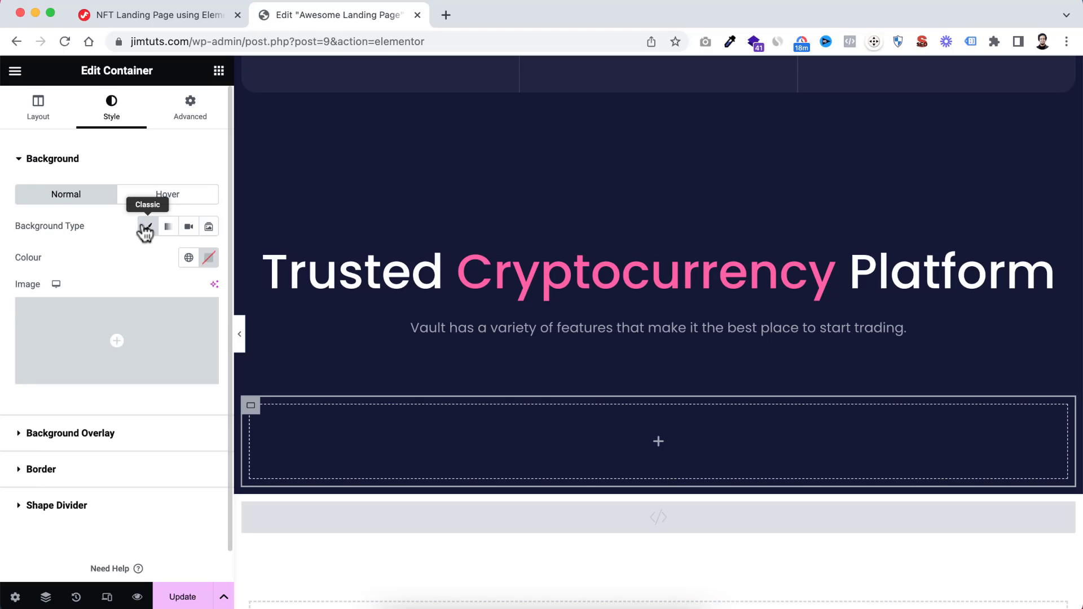
click(209, 260)
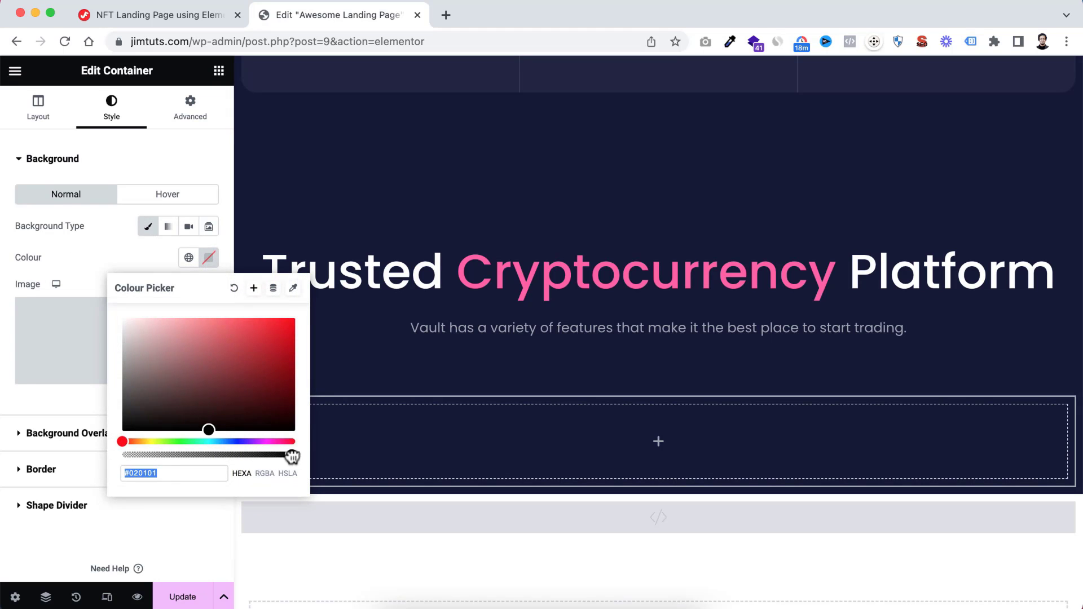
drag(291, 455, 107, 456)
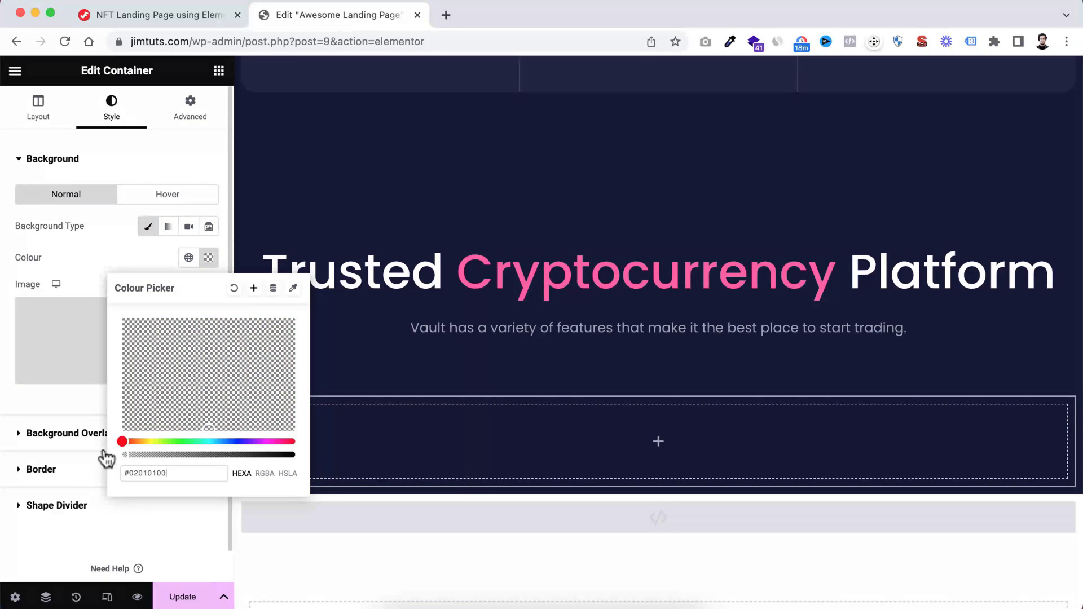
click(101, 259)
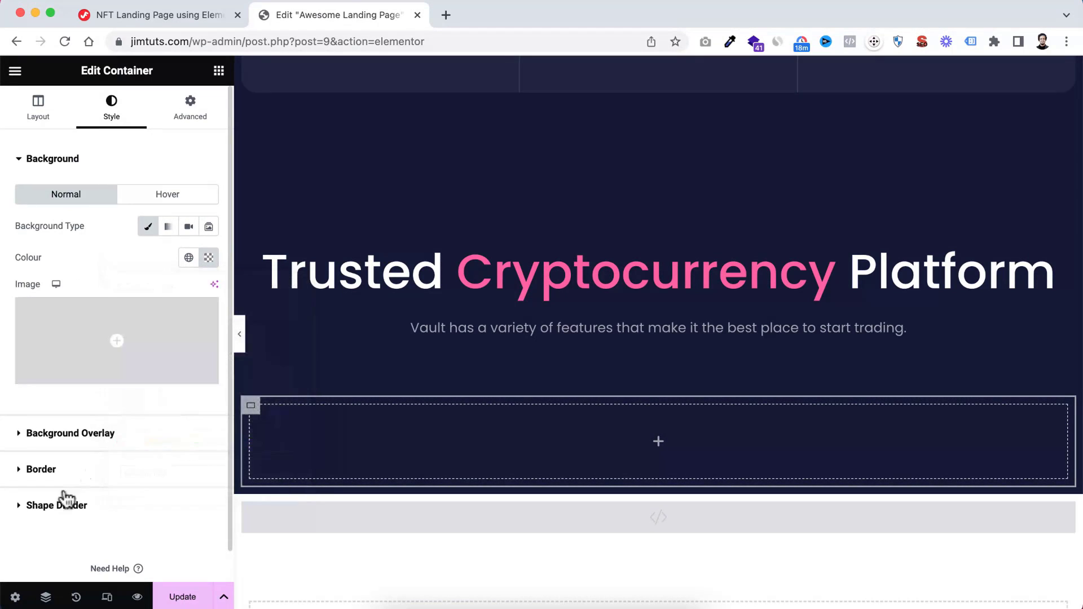
Give the nested container a solid 2 px border in mostly transparent white with a 30 px corner radius
click(47, 471)
click(151, 299)
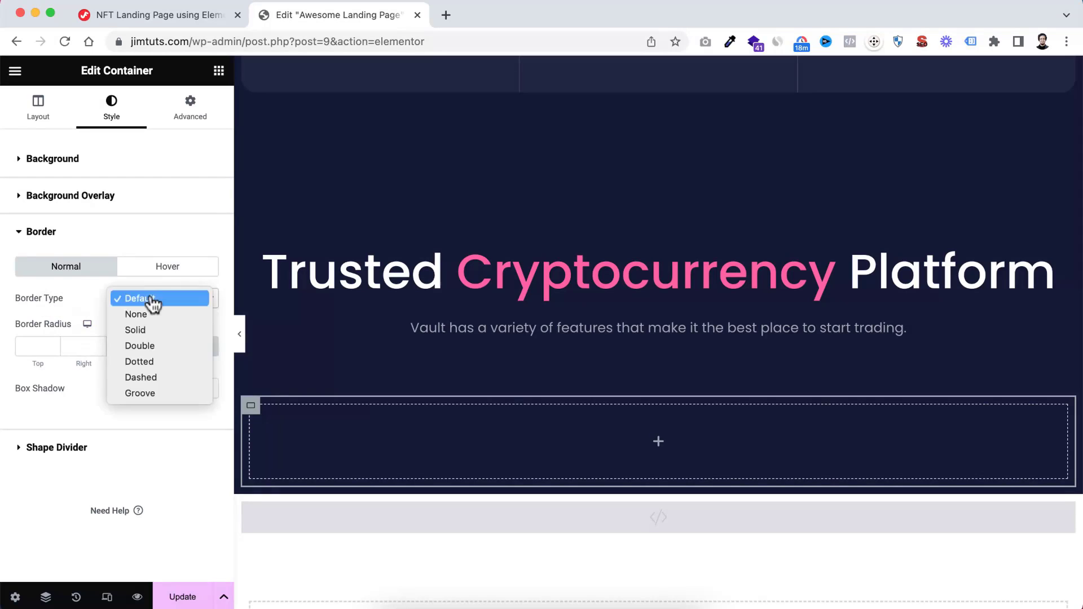
click(146, 330)
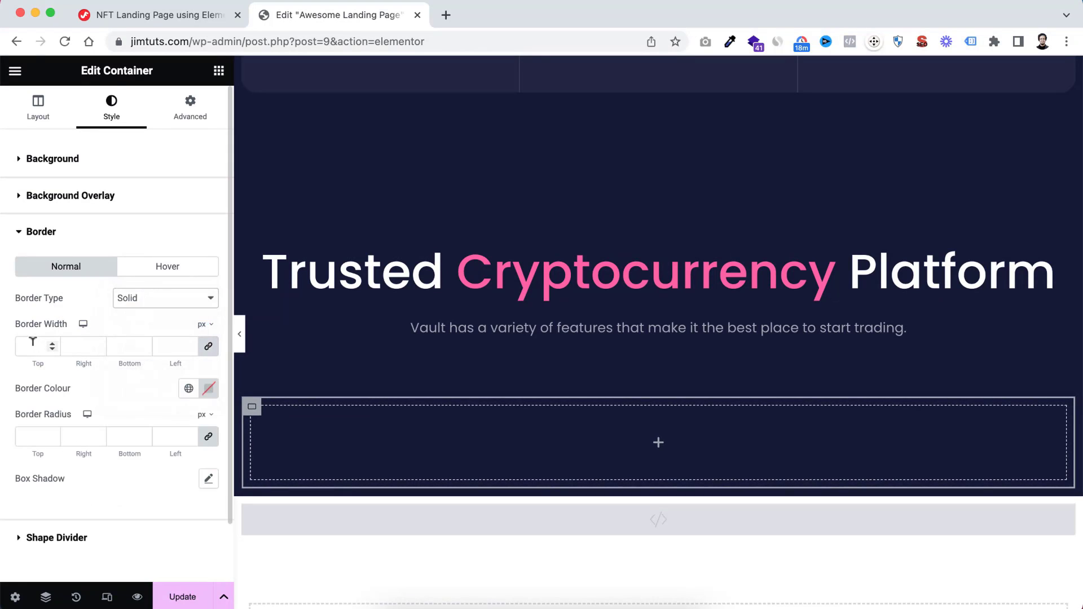
click(33, 344)
click(210, 389)
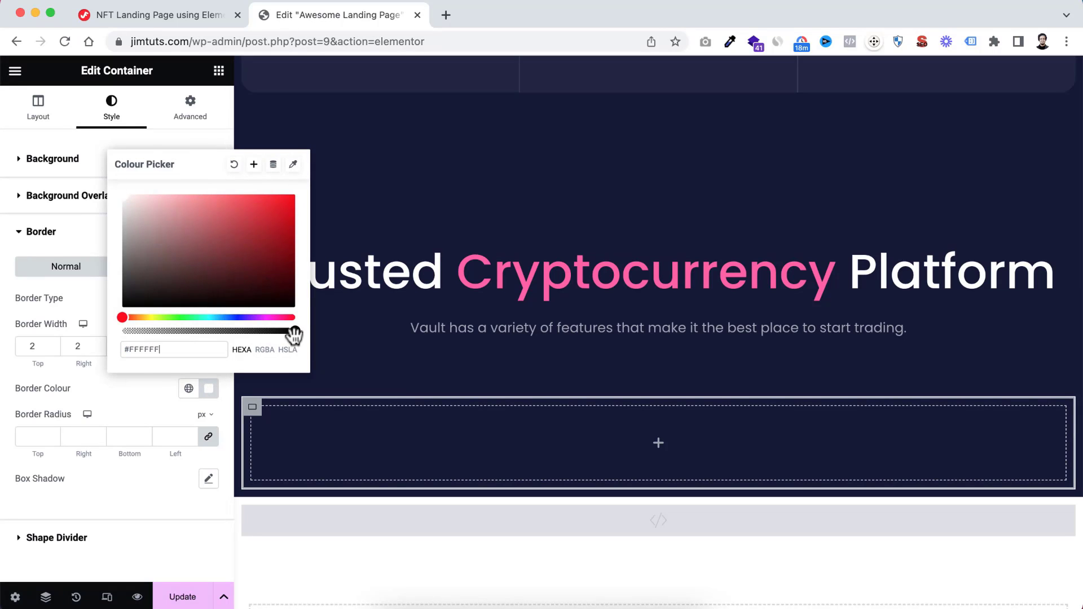
drag(293, 332, 138, 334)
click(128, 405)
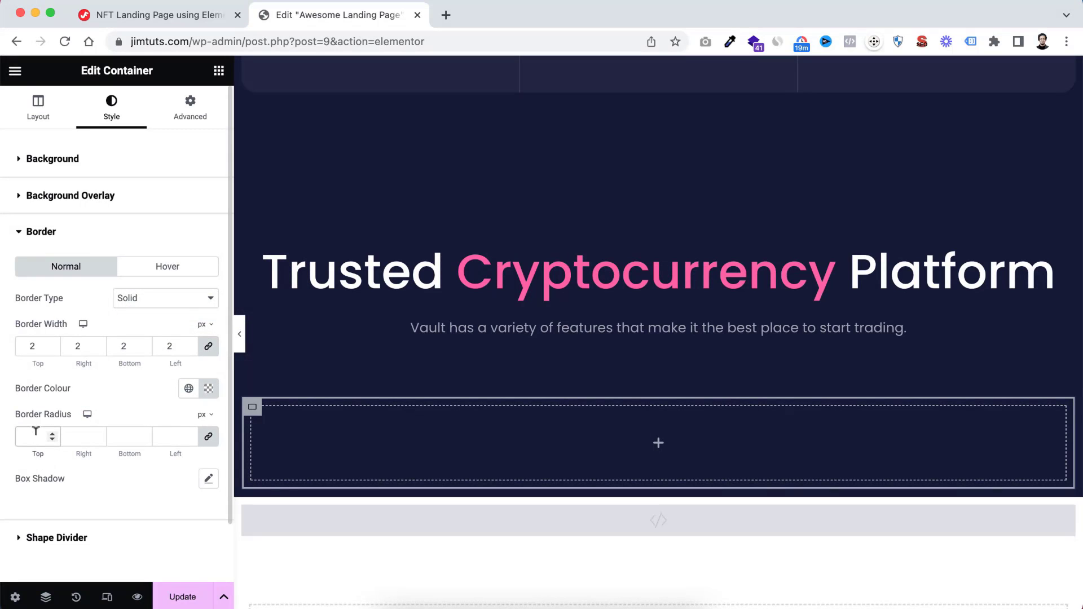
text(30)
Set the nested container's padding to 40 px top, 30 px right, 60 px bottom and 30 px left
click(191, 119)
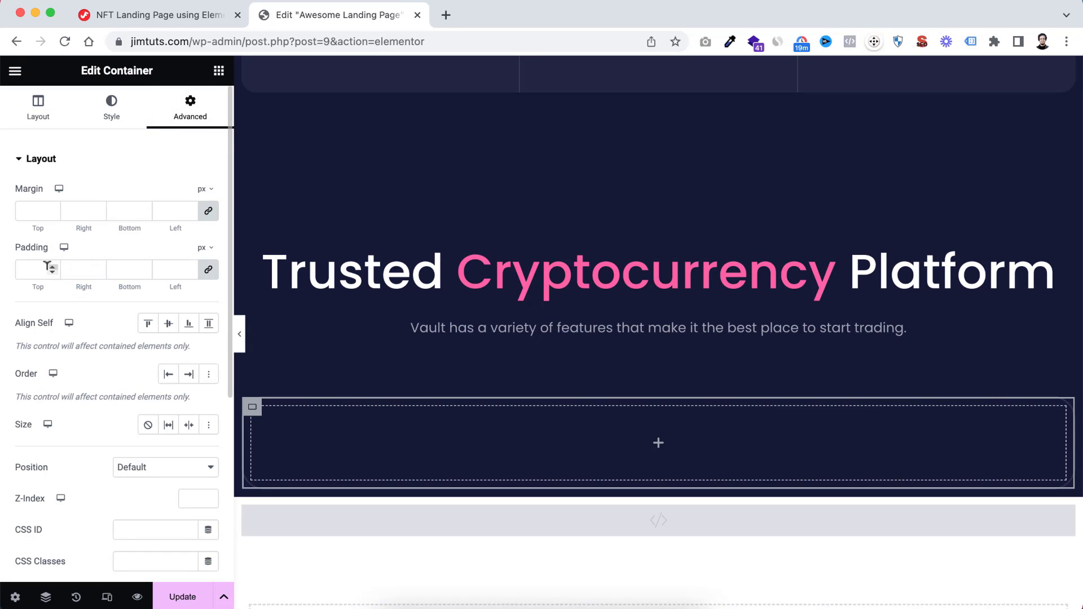
text(30)
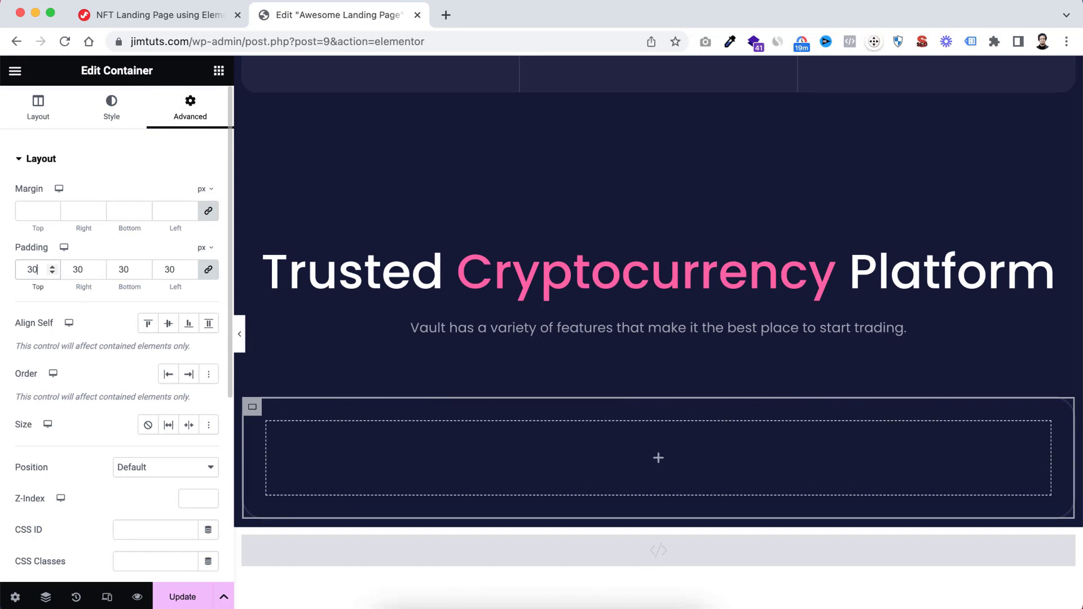
click(208, 270)
click(26, 263)
text(40)
double_click(124, 268)
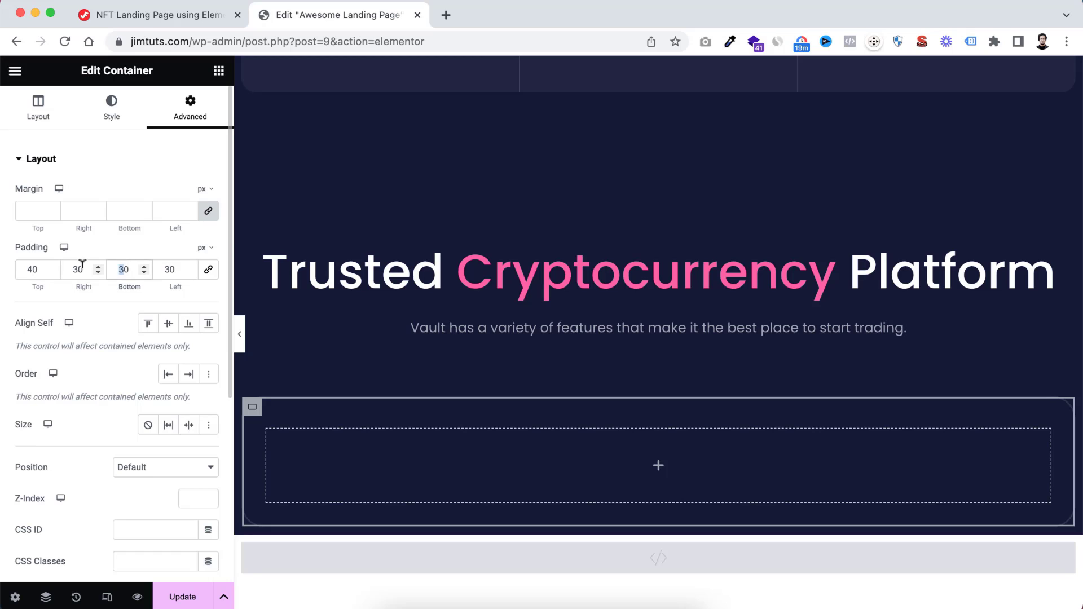
text(60)
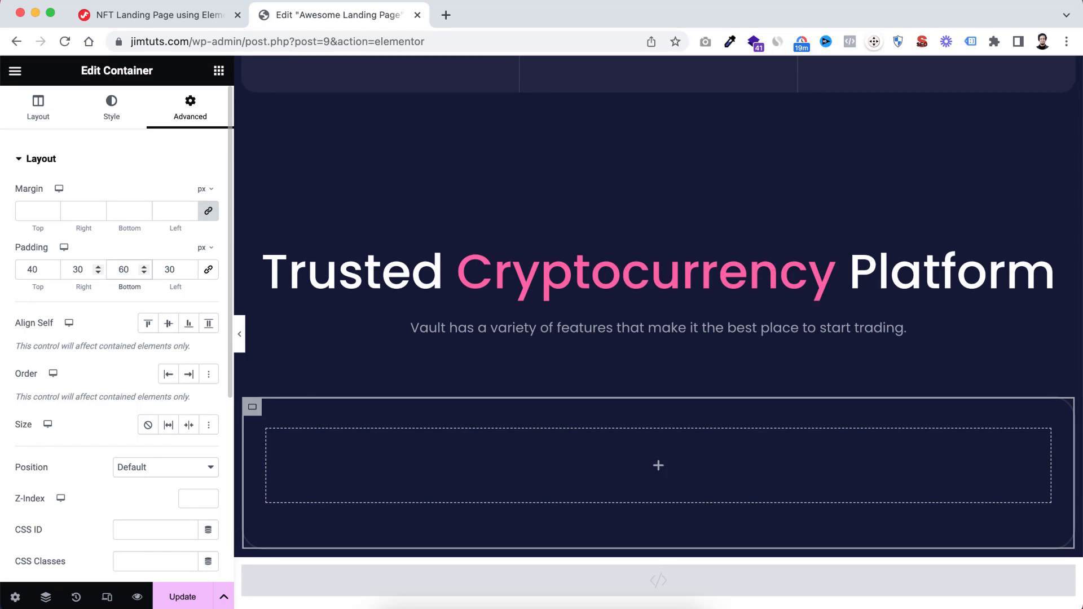
click(240, 334)
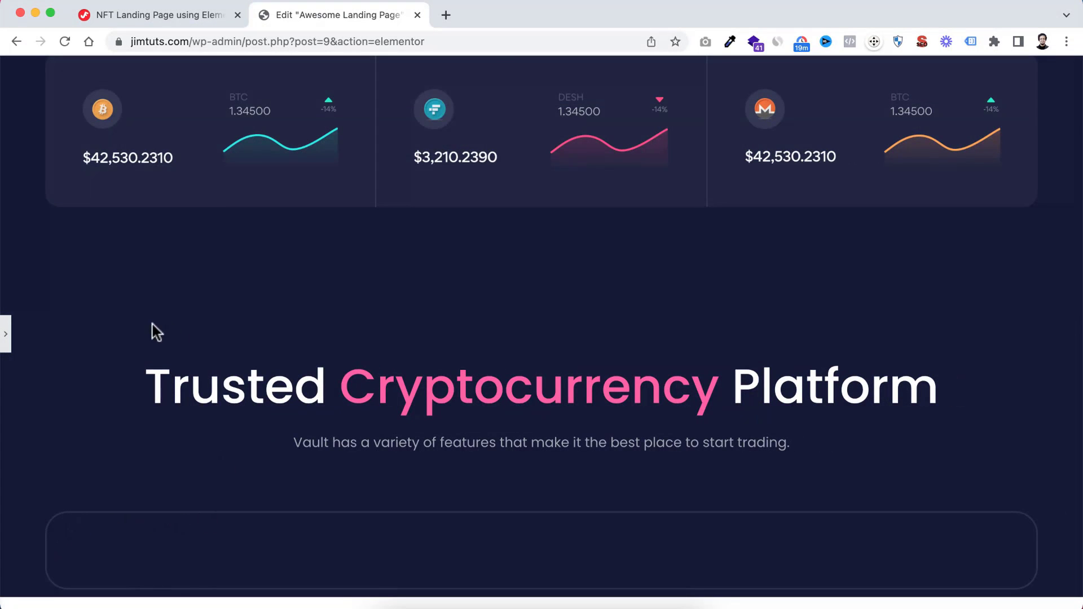
click(6, 334)
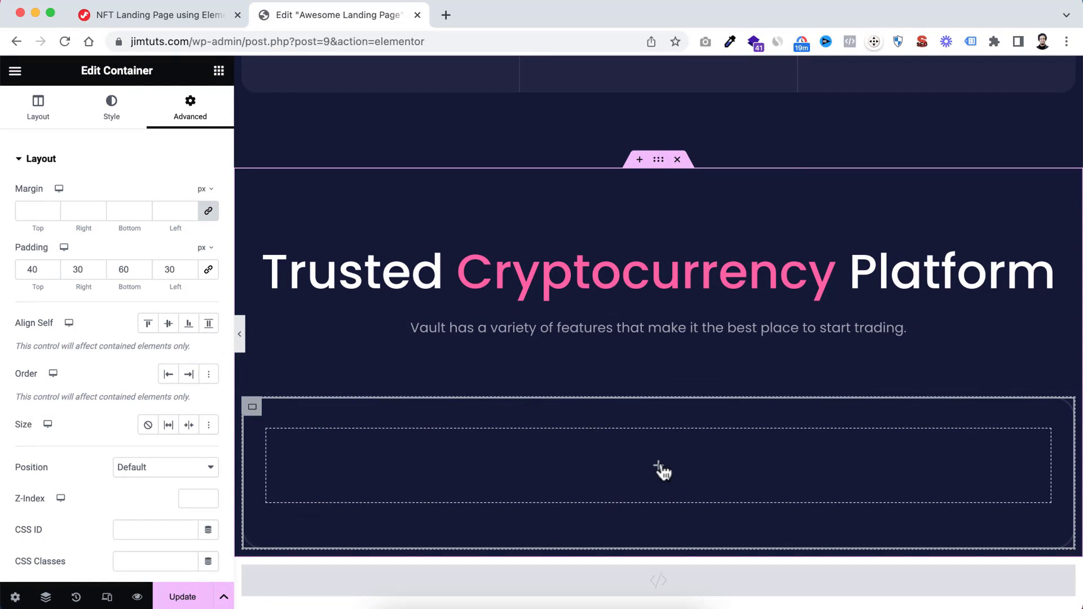
Add a standard Image Box widget, not the ElementsKit one, inside the bordered container
click(658, 467)
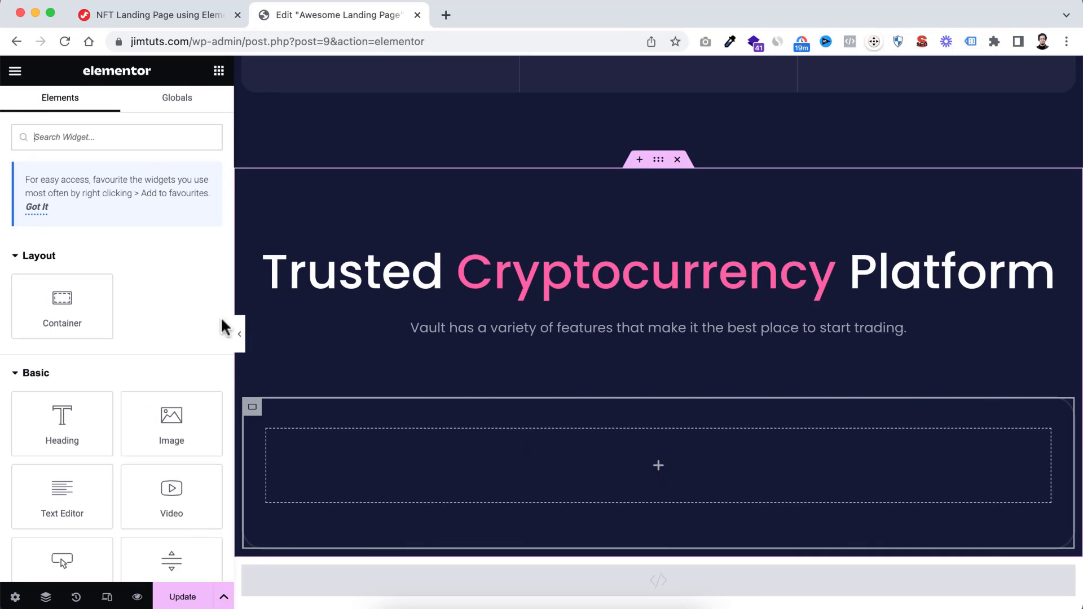
text(image b)
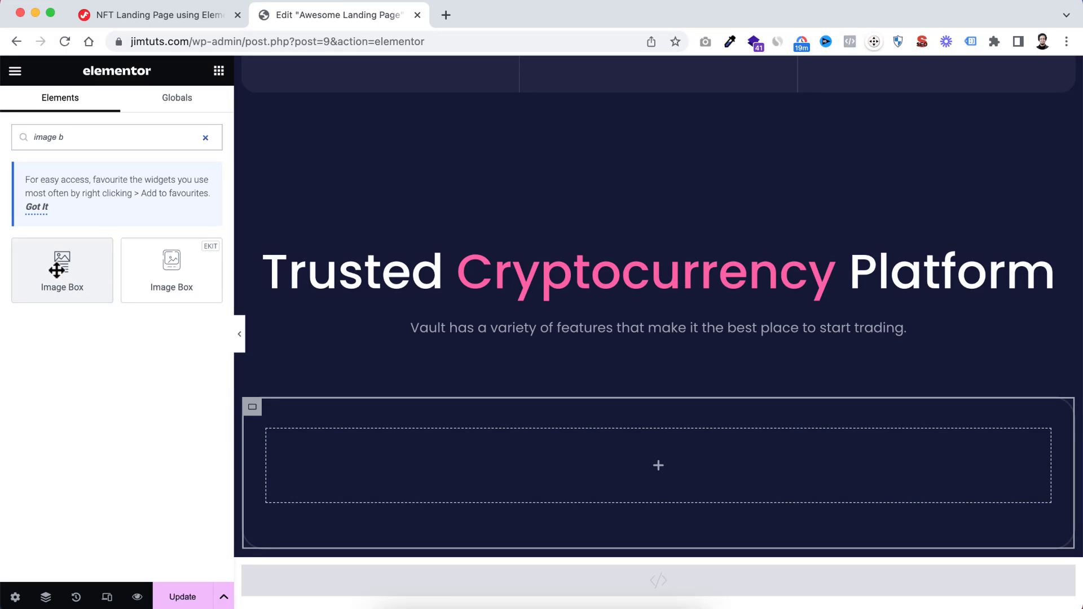
drag(56, 265, 623, 451)
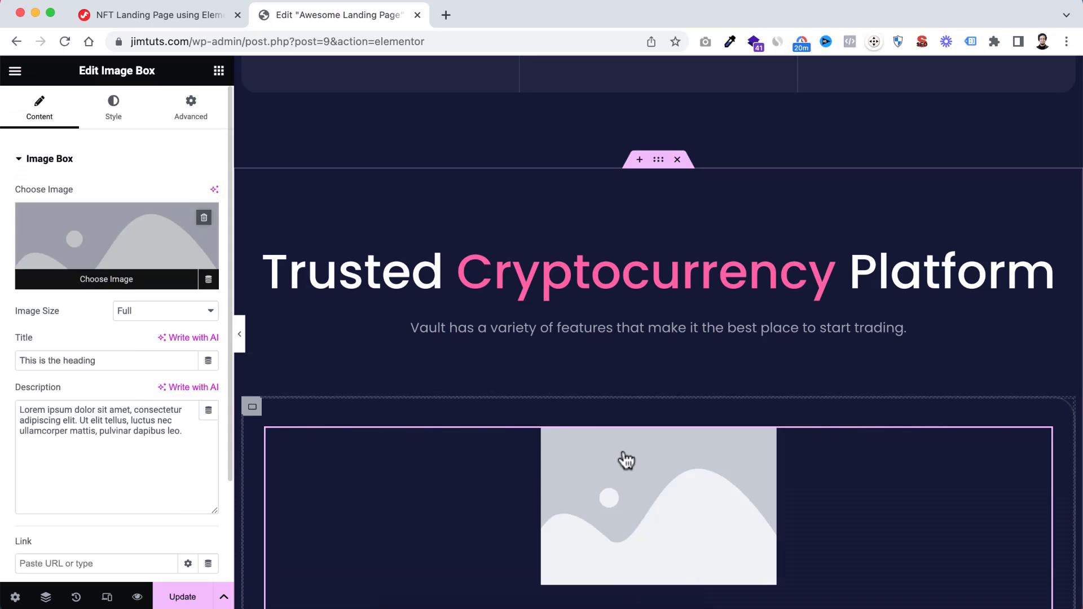
scroll(504, 485, down, 4)
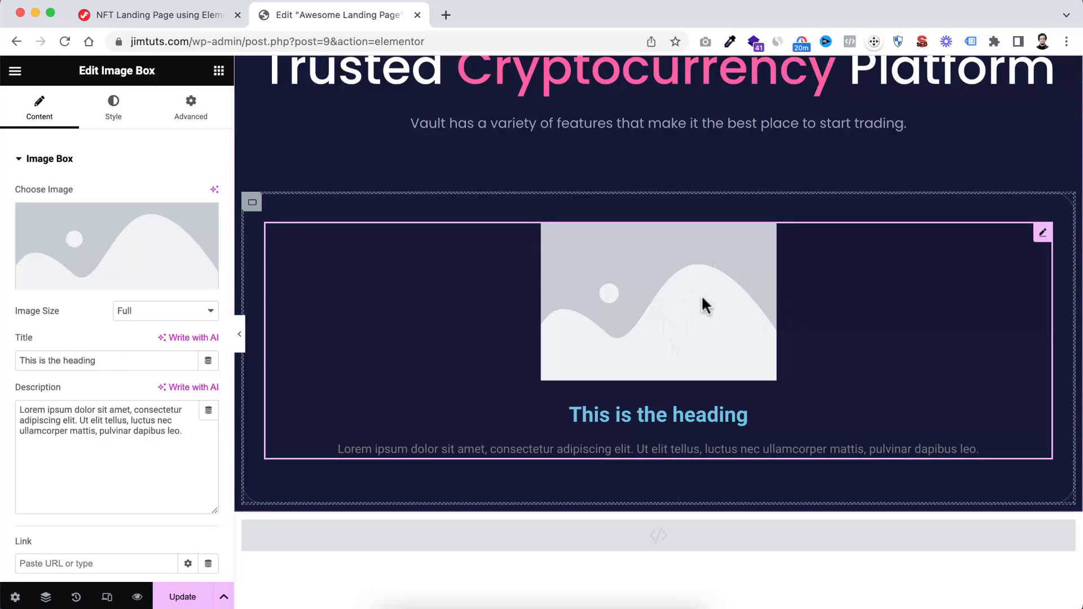
Replace the image box's placeholder with the Bitcoin-to-dollar exchange arrows picture from the media library
click(87, 228)
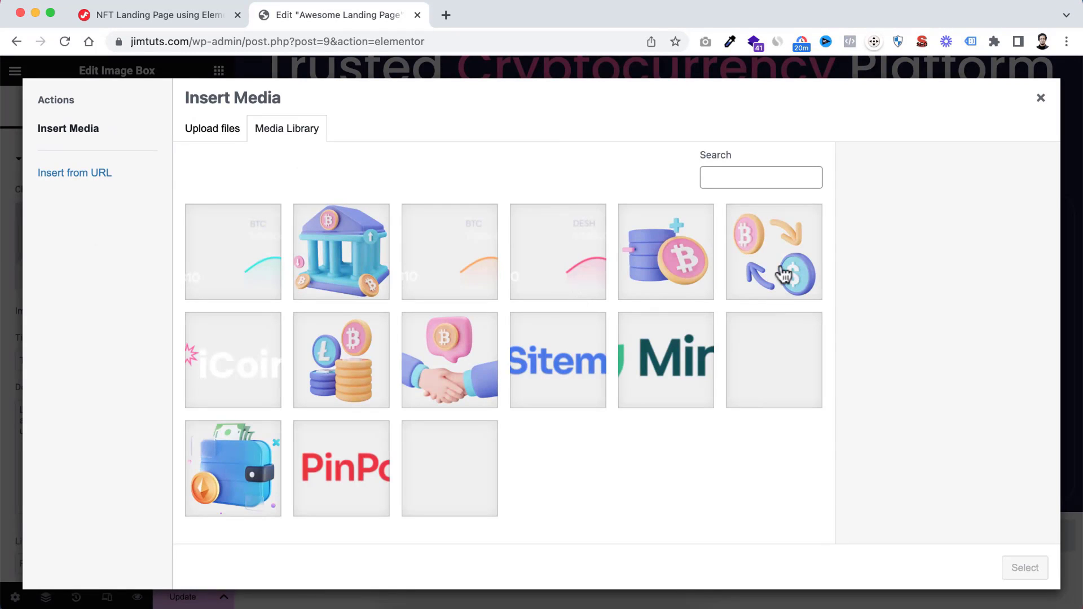
click(768, 248)
click(1019, 566)
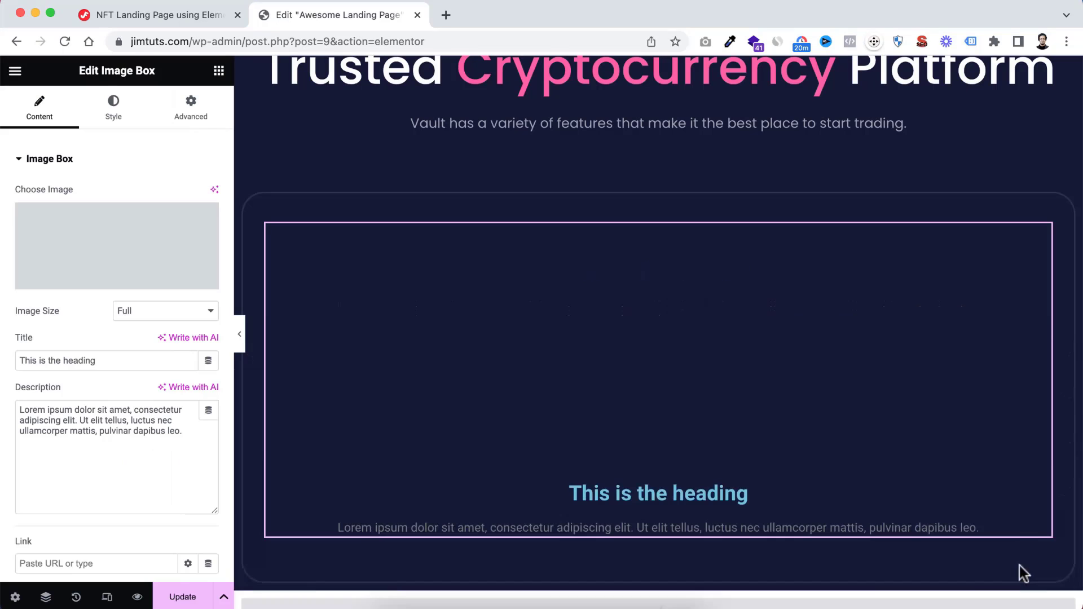
Title the image box "Best Exchange Rate" and describe it as "Buy and sell popular digital currencies, keep track of them in the one place."
drag(112, 356, 5, 363)
text(Best Exchange Rate)
scroll(609, 447, down, 2)
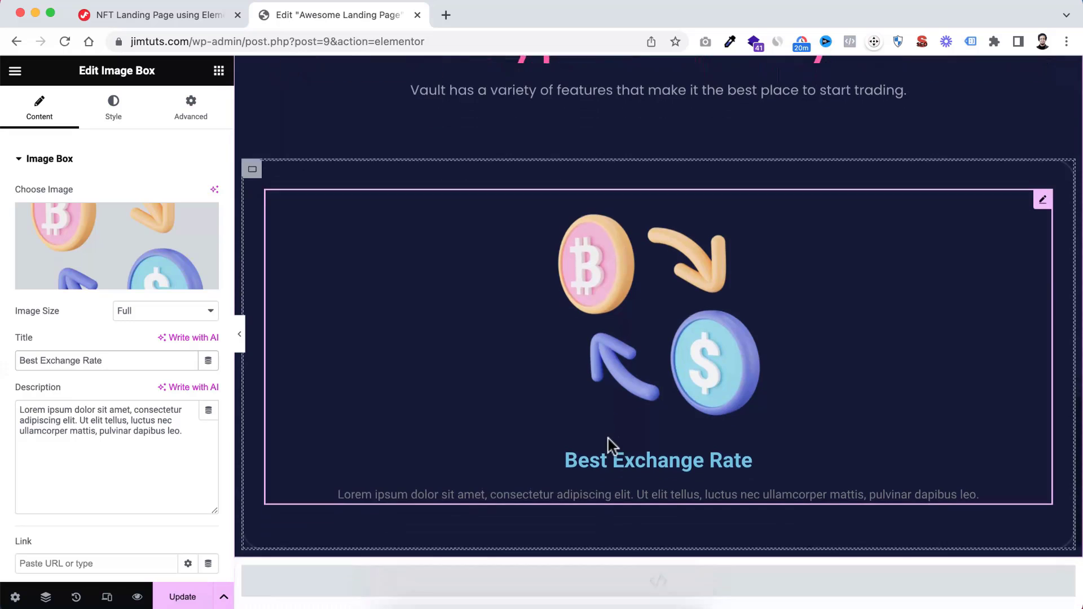
click(135, 422)
key(ctrl+a)
text(Buy and sell popular digital currencies, keep track of them in the one place.)
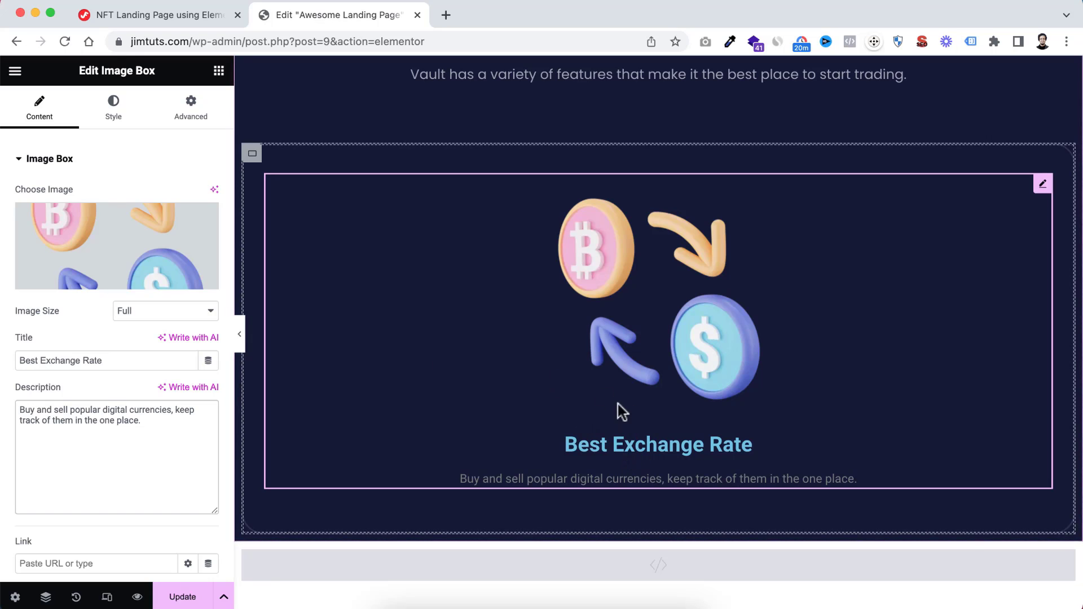
Set the image box's image spacing to 20 px and its image width to 60%
click(120, 118)
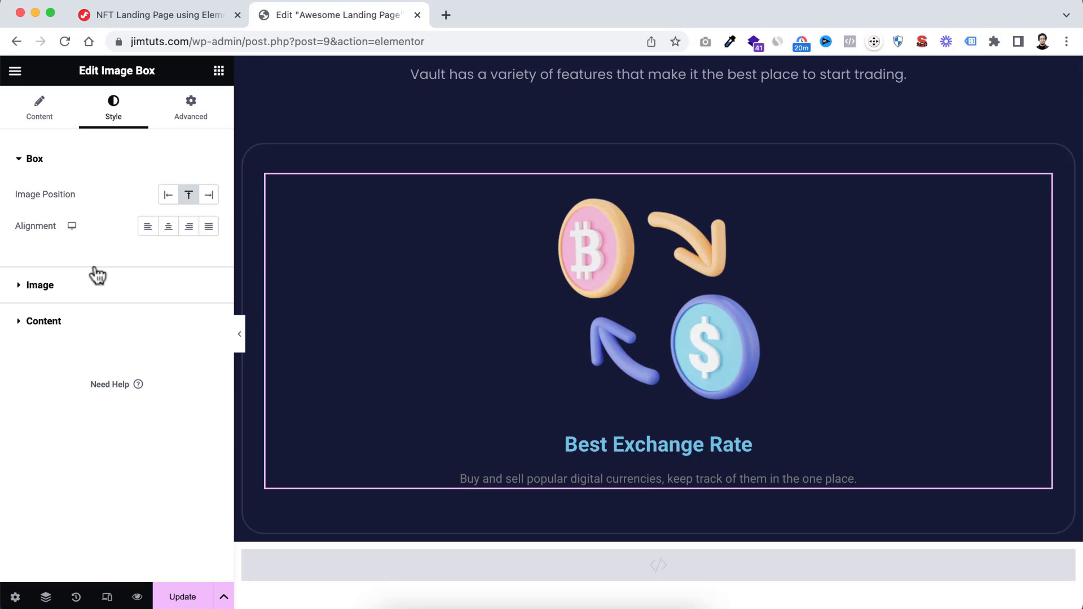
click(21, 285)
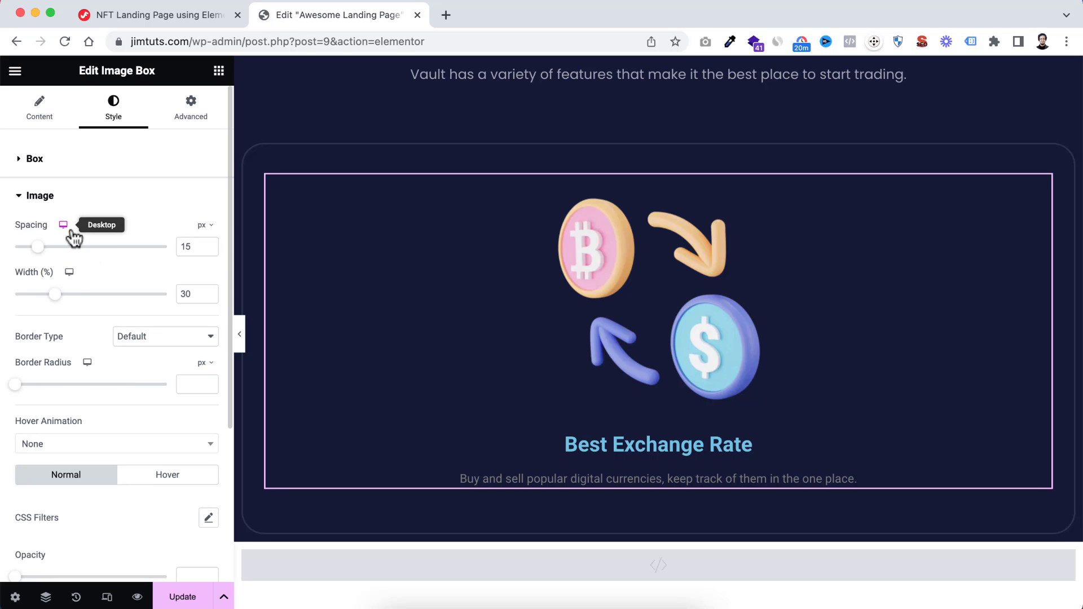
drag(198, 241, 89, 254)
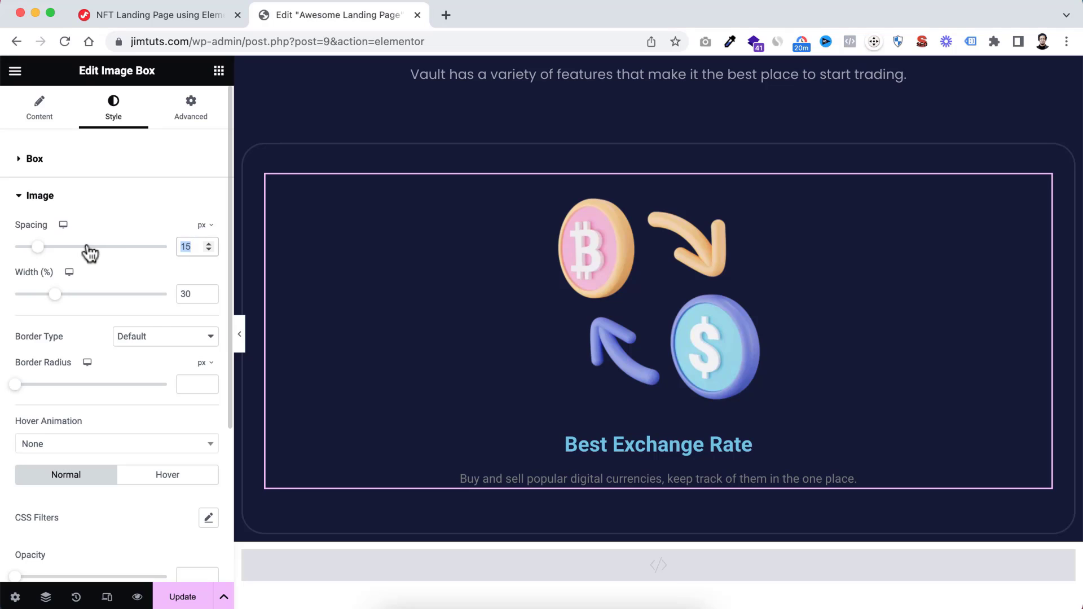
text(20)
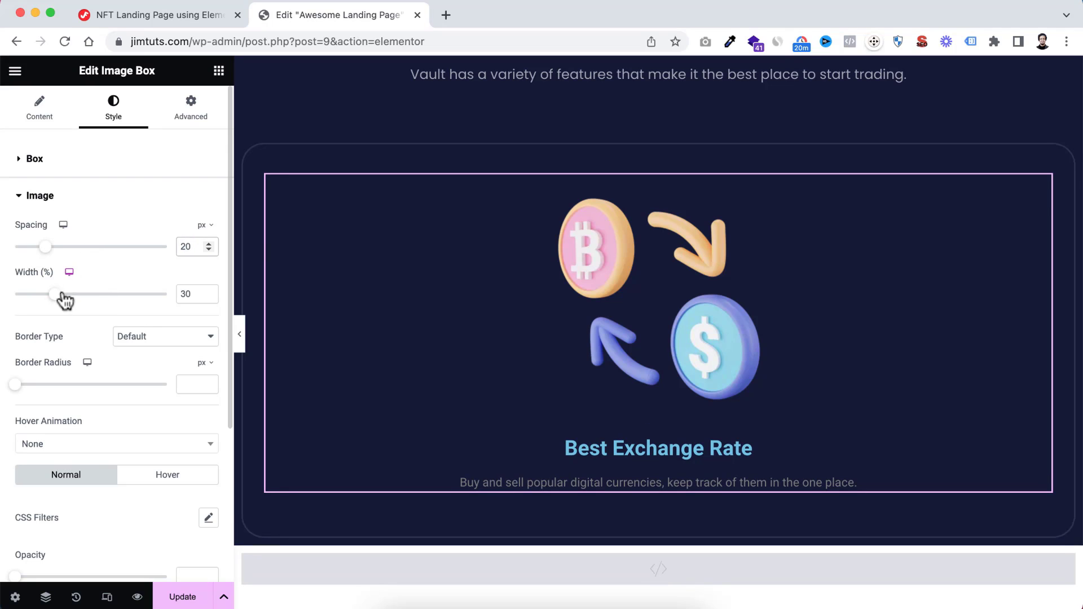
drag(58, 299, 105, 301)
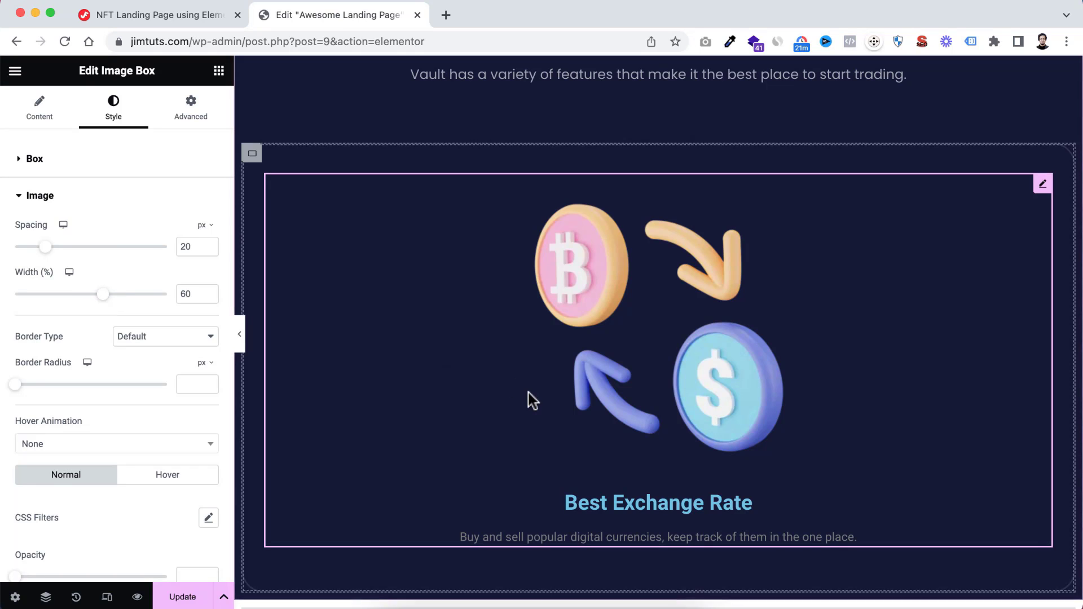
scroll(532, 401, down, 2)
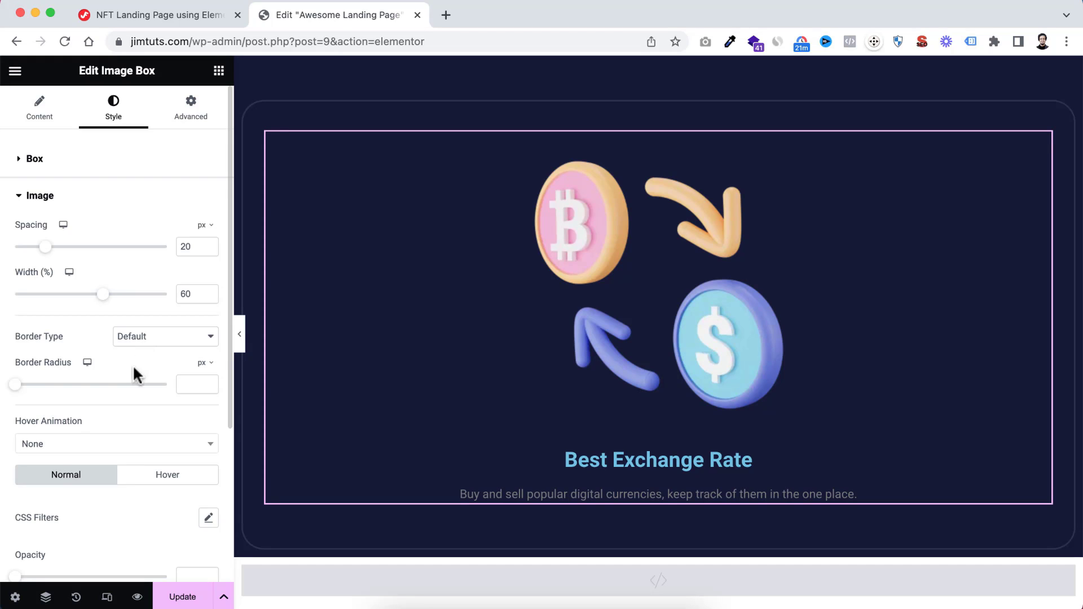
Set the spacing of the image box's title to 17 px
scroll(123, 411, down, 4)
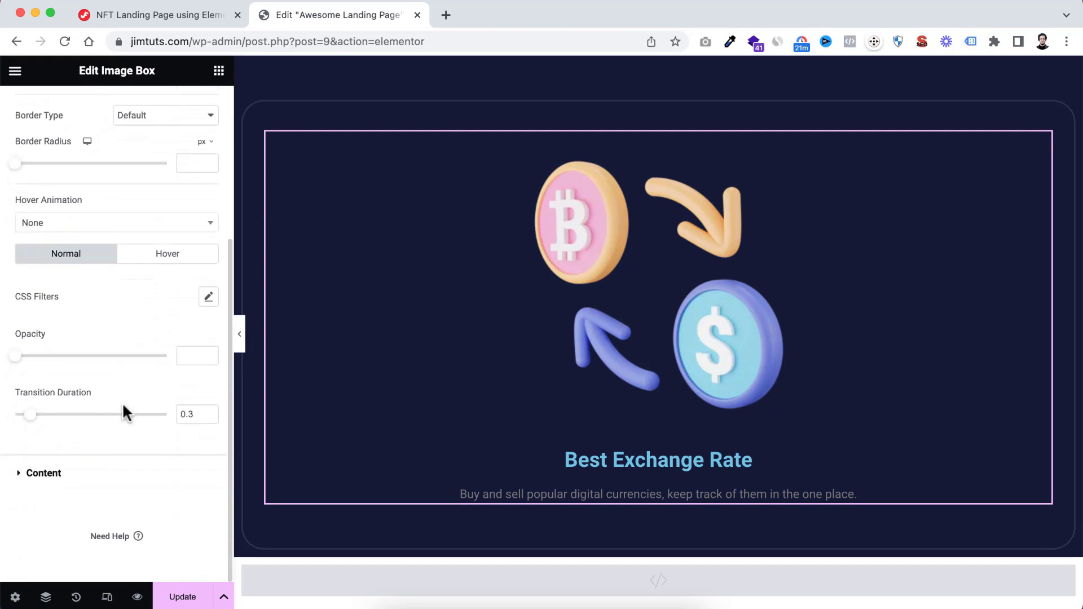
click(55, 473)
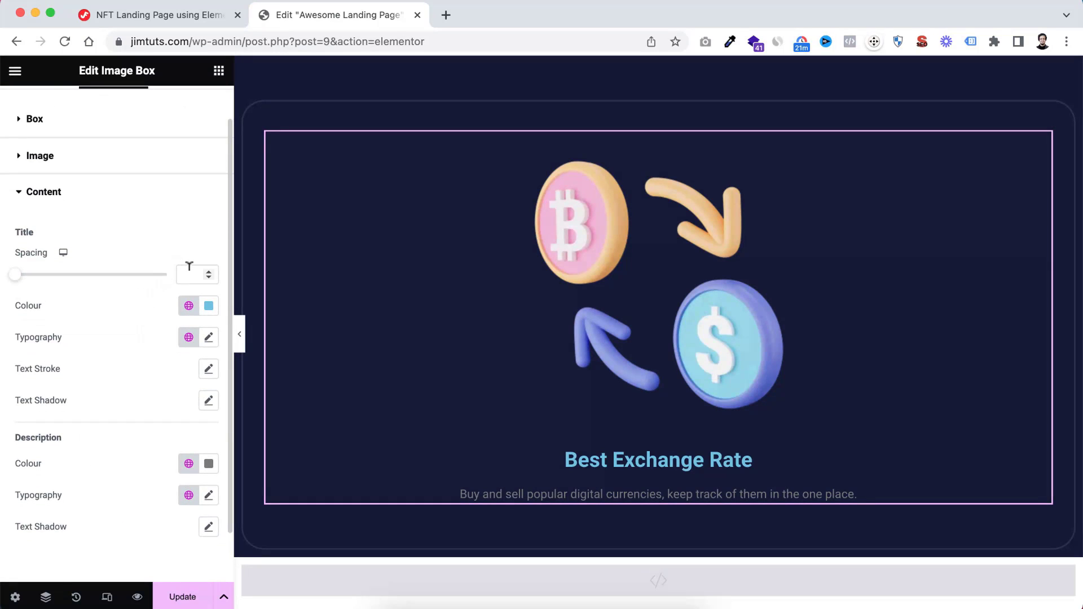
text(15)
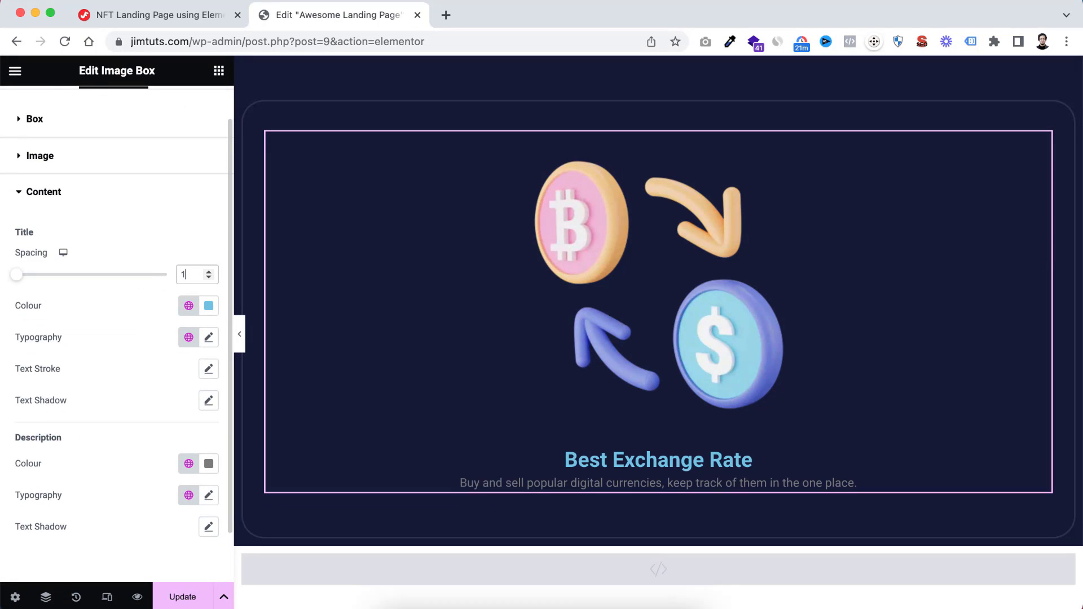
key(Up)
key(Up)
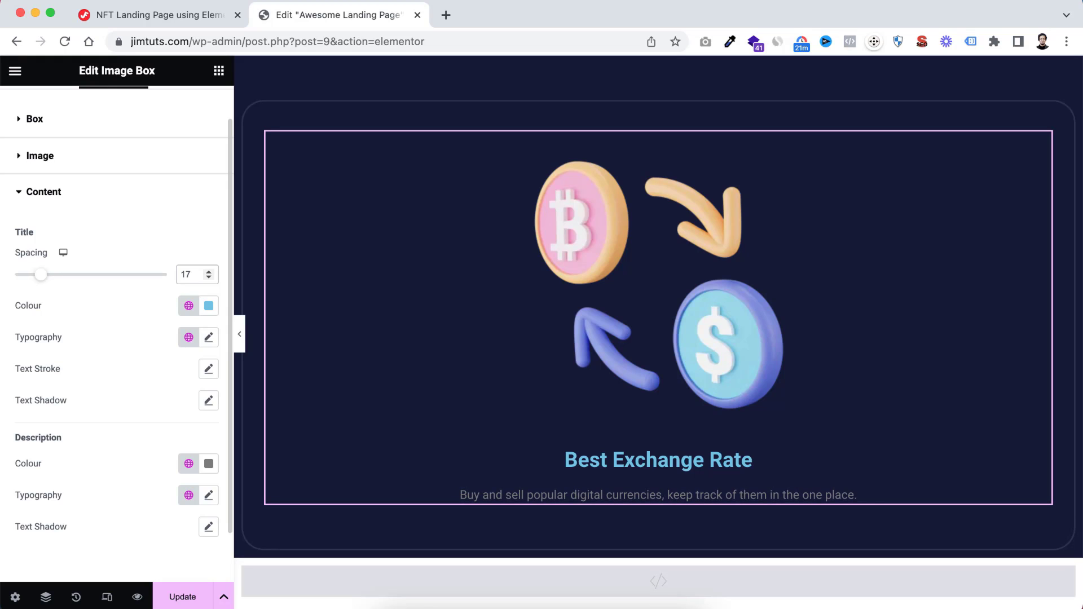
Colour the "Best Exchange Rate" title white, #FFFFFF
scroll(122, 309, down, 1)
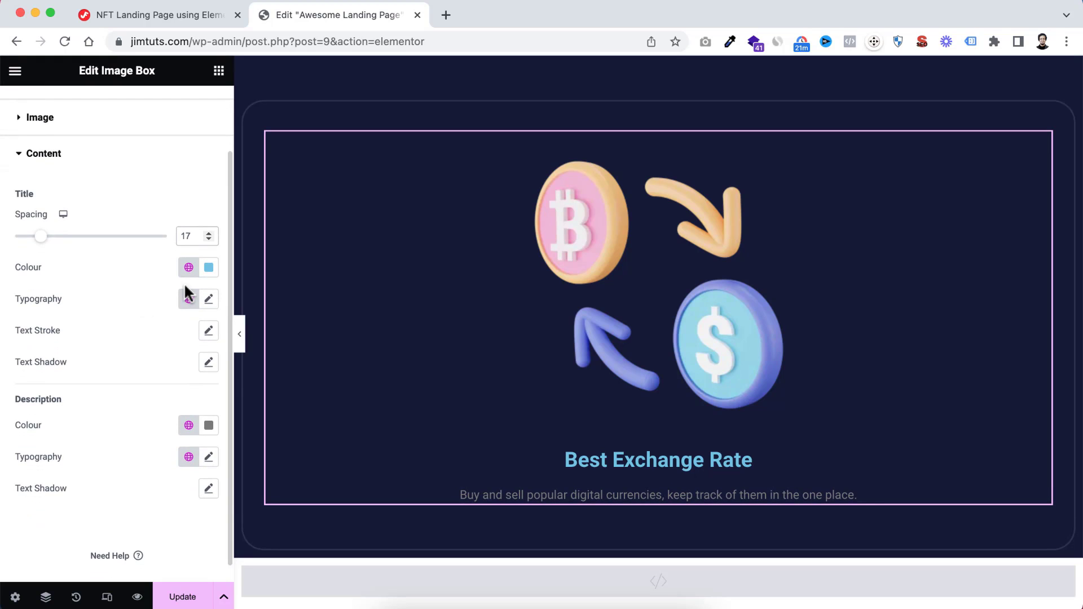
click(209, 267)
click(150, 338)
drag(135, 337, 90, 301)
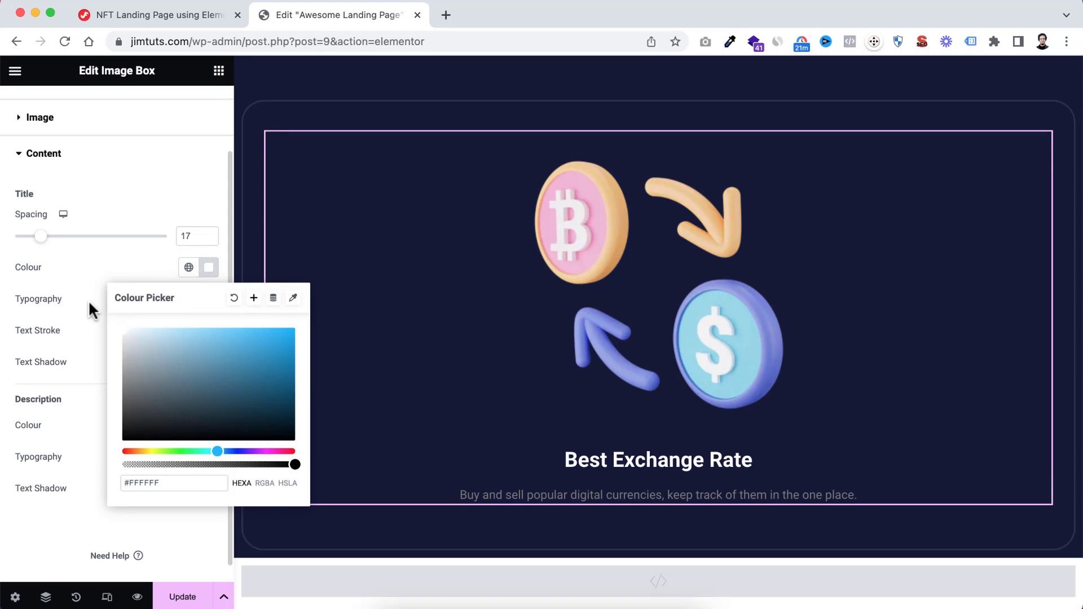
click(88, 299)
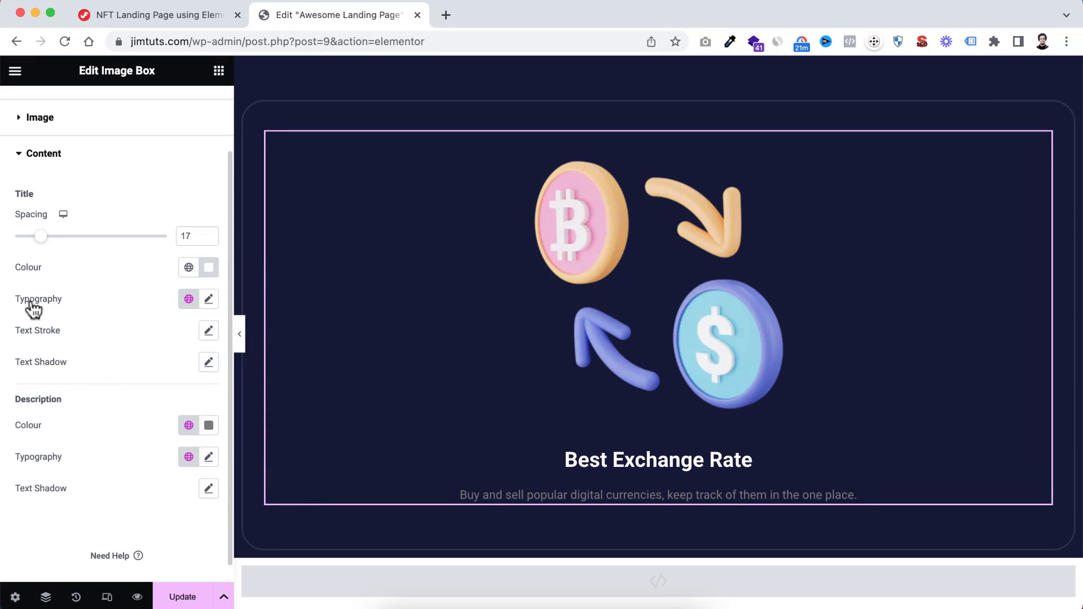
Change the font family of the "Best Exchange Rate" title to Poppins
click(208, 299)
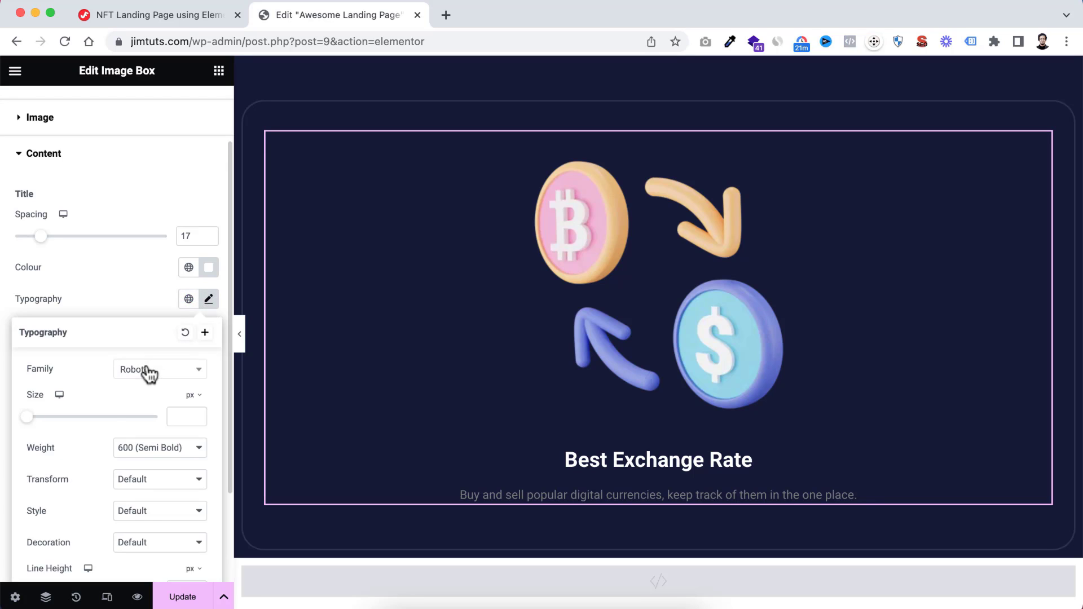
click(150, 371)
text(pop)
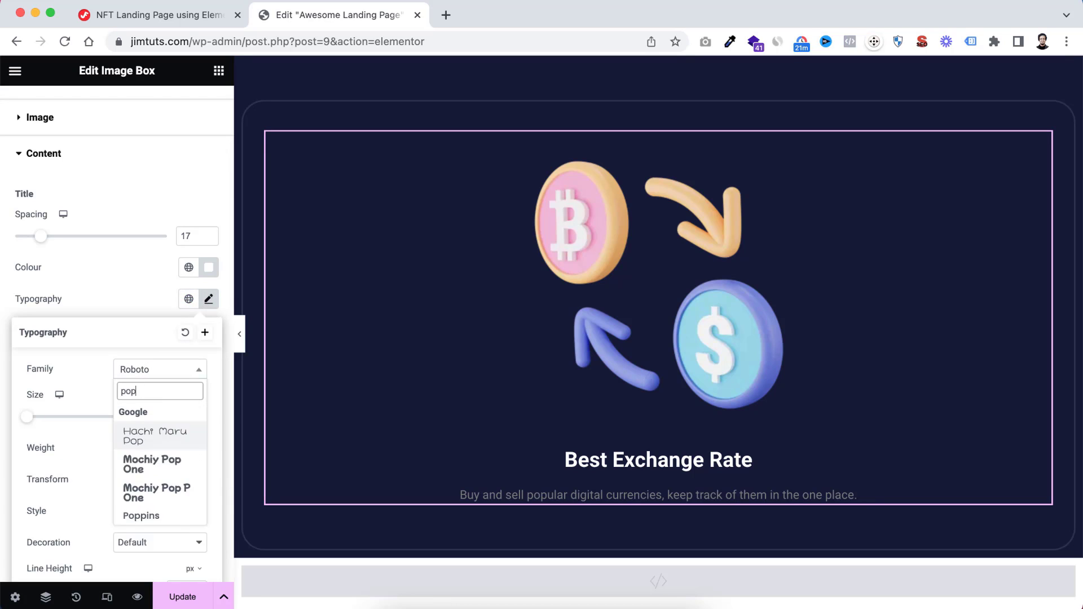
text(p)
click(147, 428)
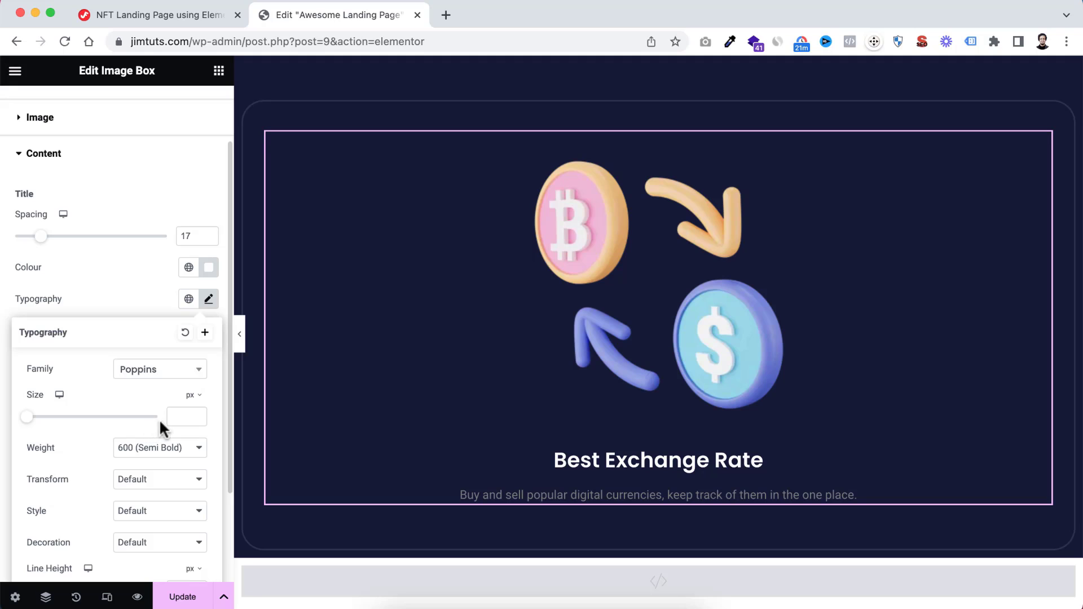
Set the "Best Exchange Rate" title's font size to 24 px and its weight to 500 (Medium)
click(178, 417)
text(24)
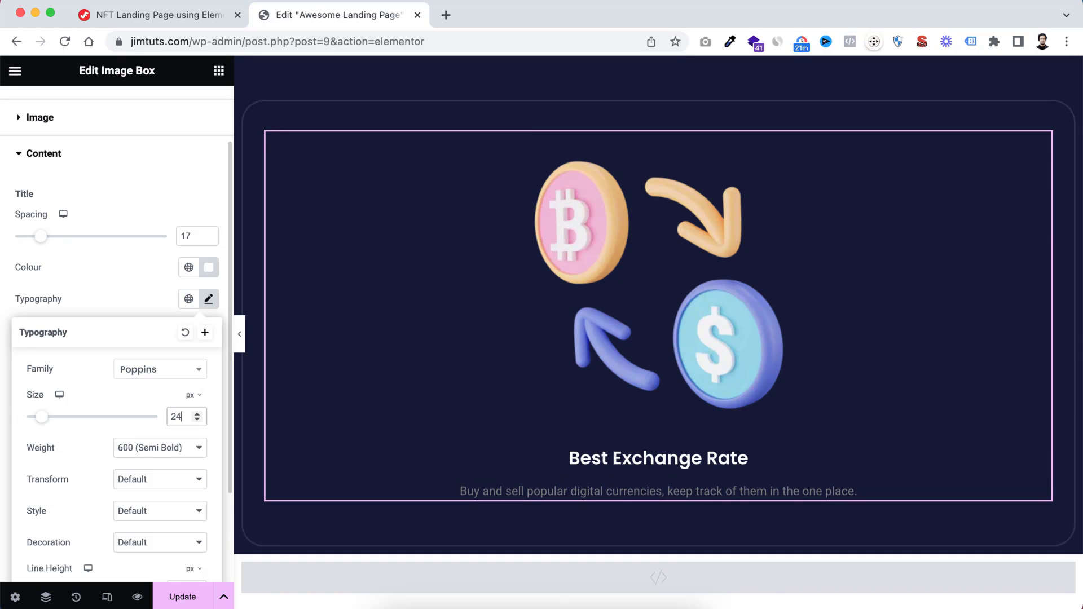
click(158, 457)
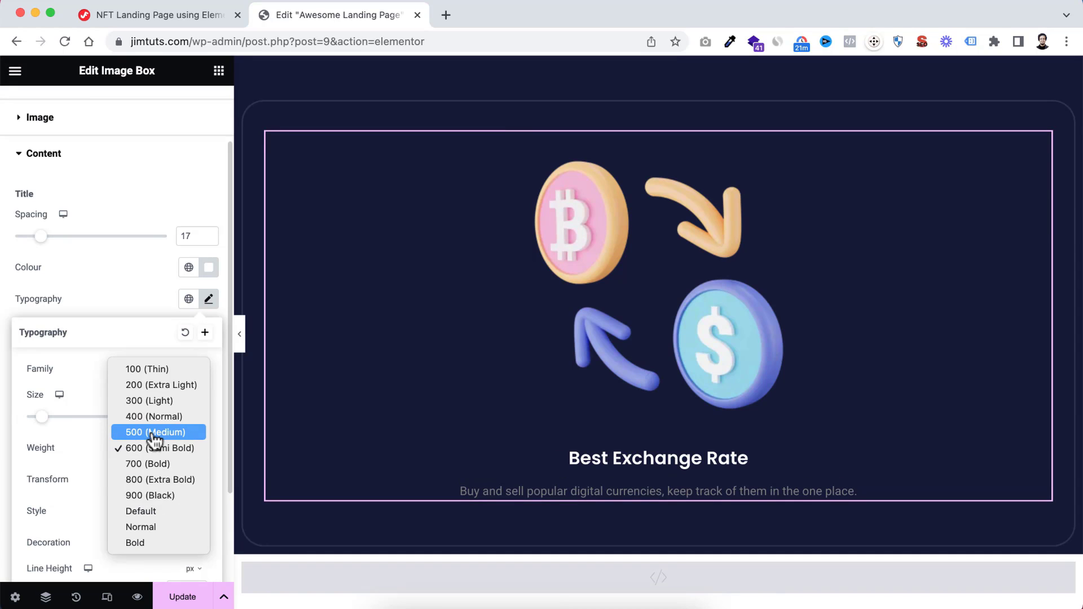
click(153, 433)
Set the line height of the "Best Exchange Rate" title to 1.2 em
scroll(151, 398, down, 3)
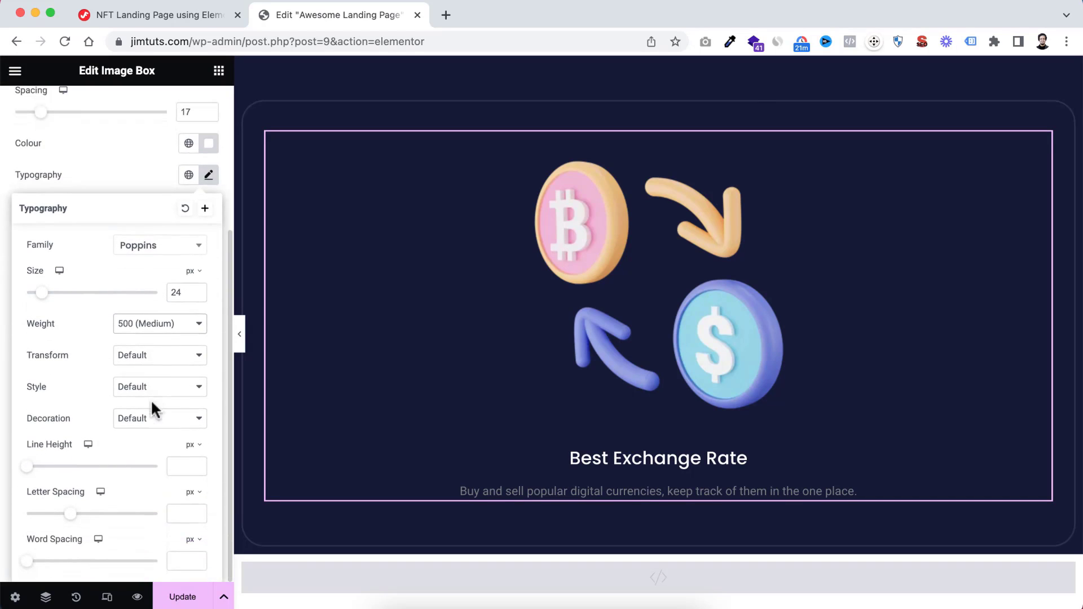
click(192, 445)
click(197, 459)
text(1.2)
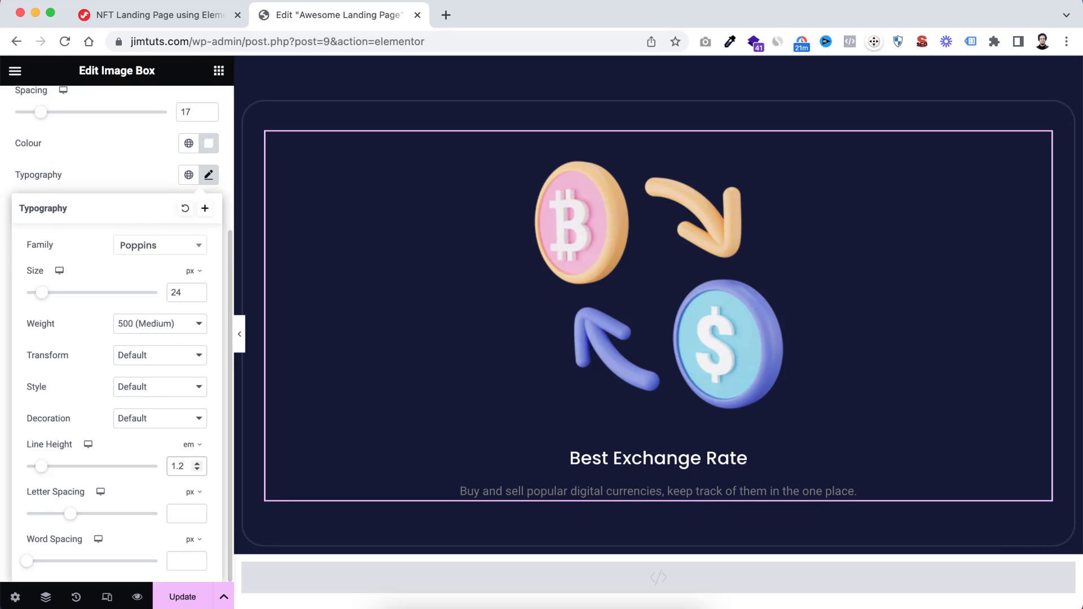
click(125, 180)
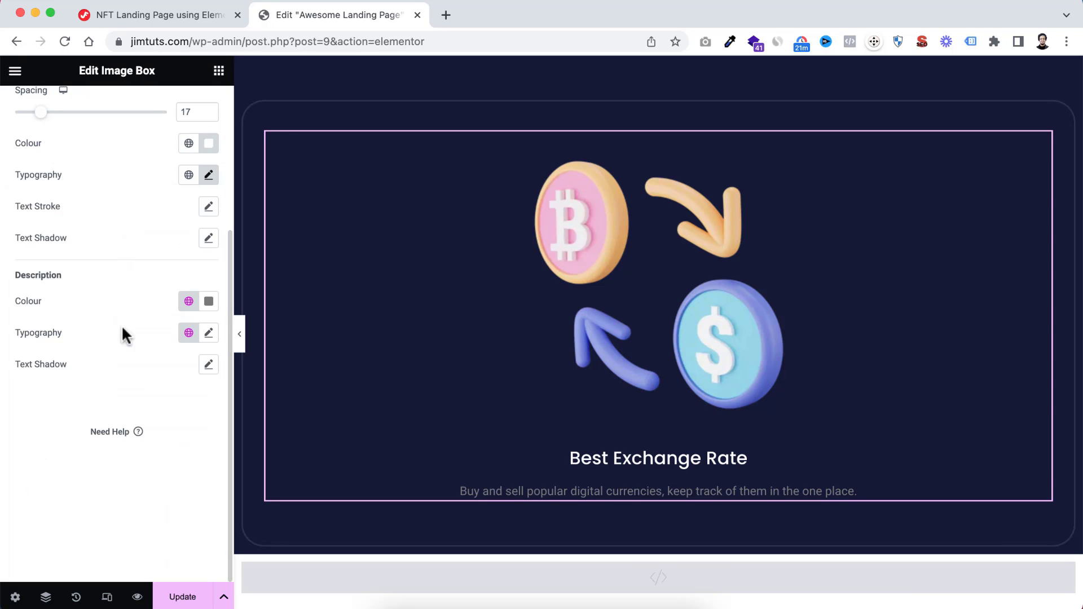
Colour the image box's description semi-transparent white, #FFFFFFA6
click(207, 305)
drag(164, 231, 123, 214)
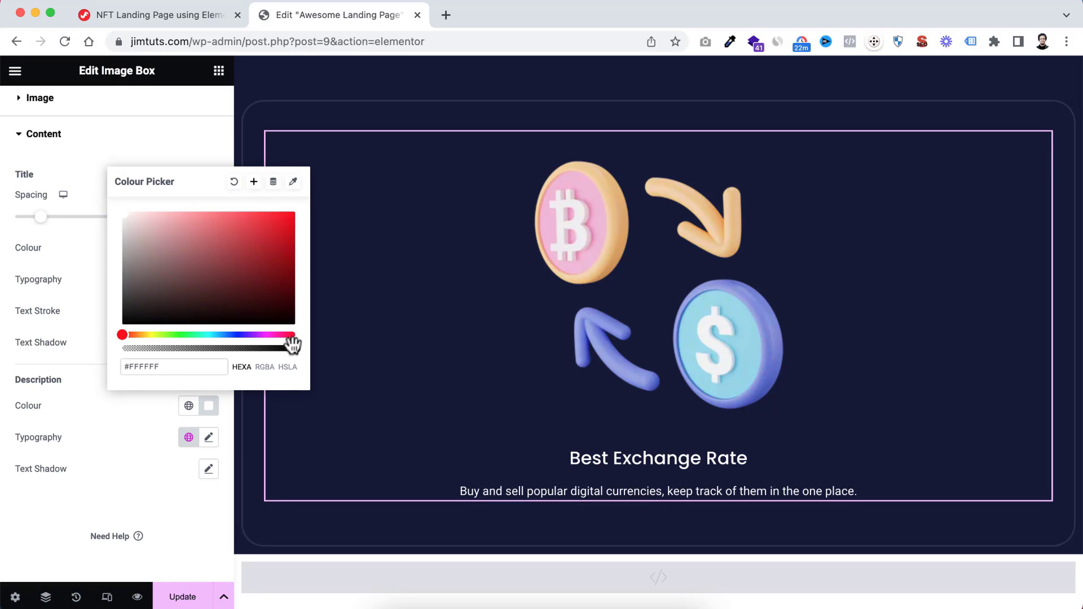
drag(295, 348, 236, 348)
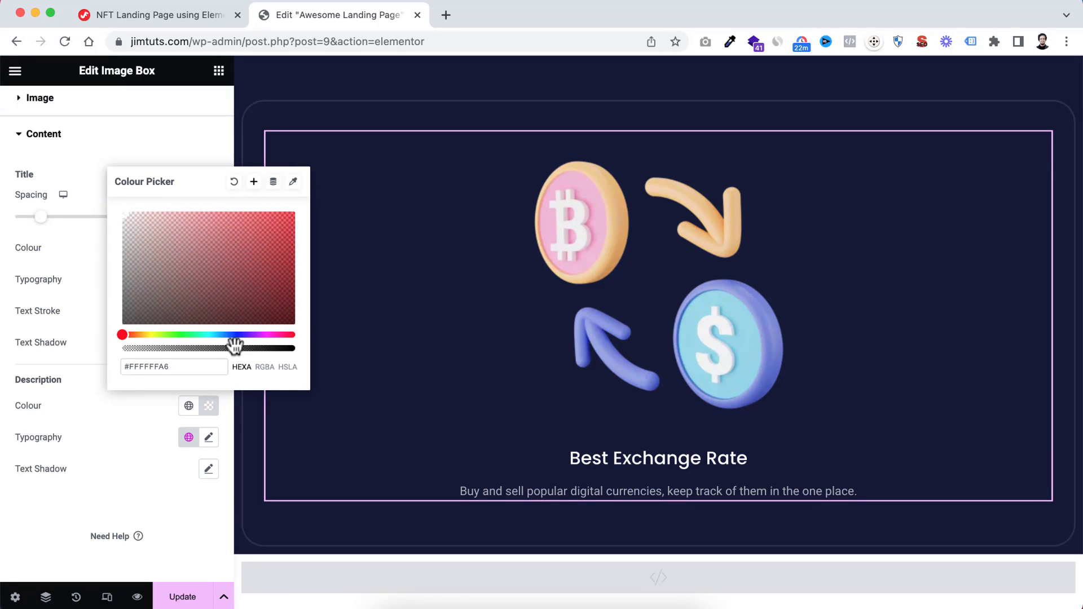
click(125, 485)
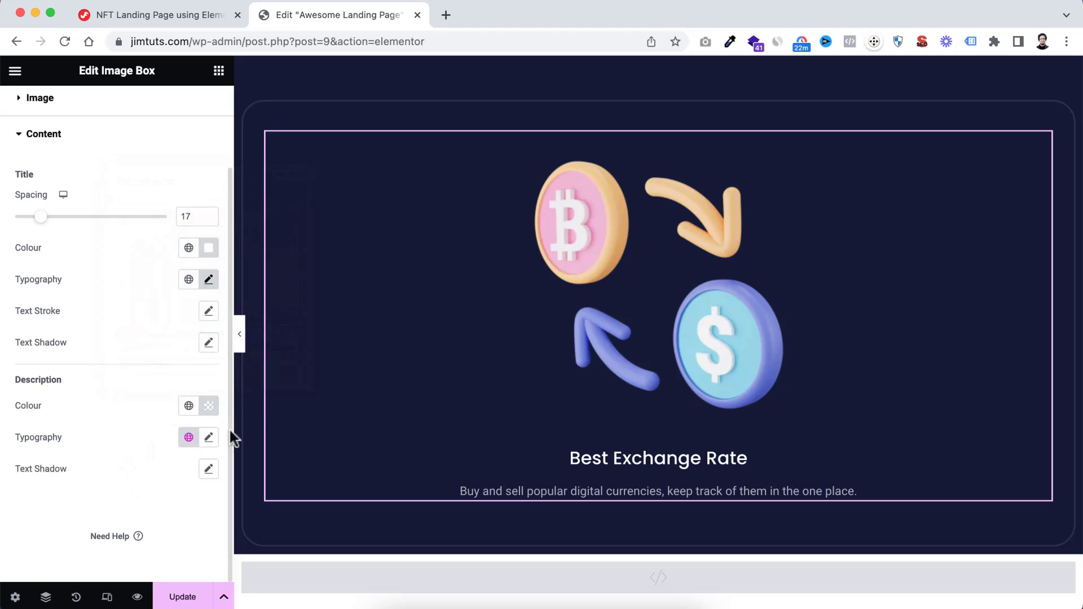
Change the image box description's font family to Poppins and its size to 18 px
click(212, 445)
scroll(146, 501, down, 5)
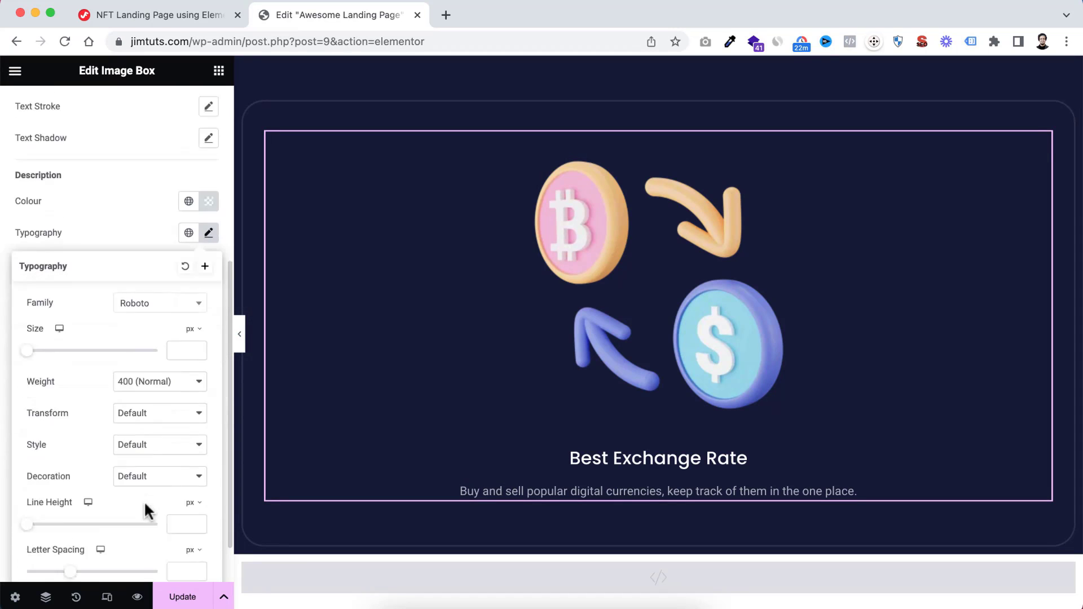
click(159, 244)
text(popp)
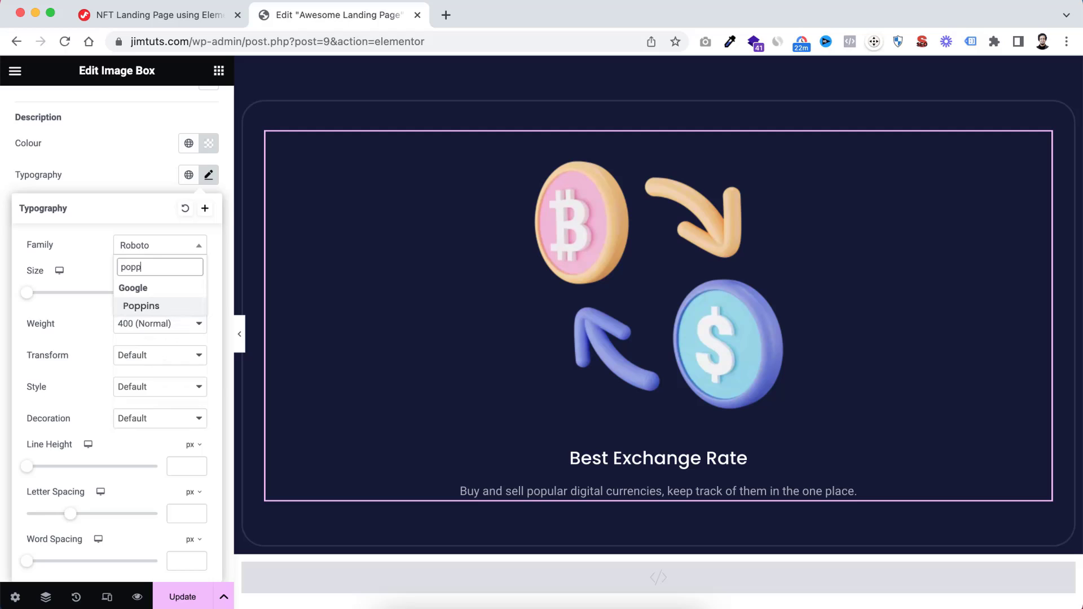
click(161, 307)
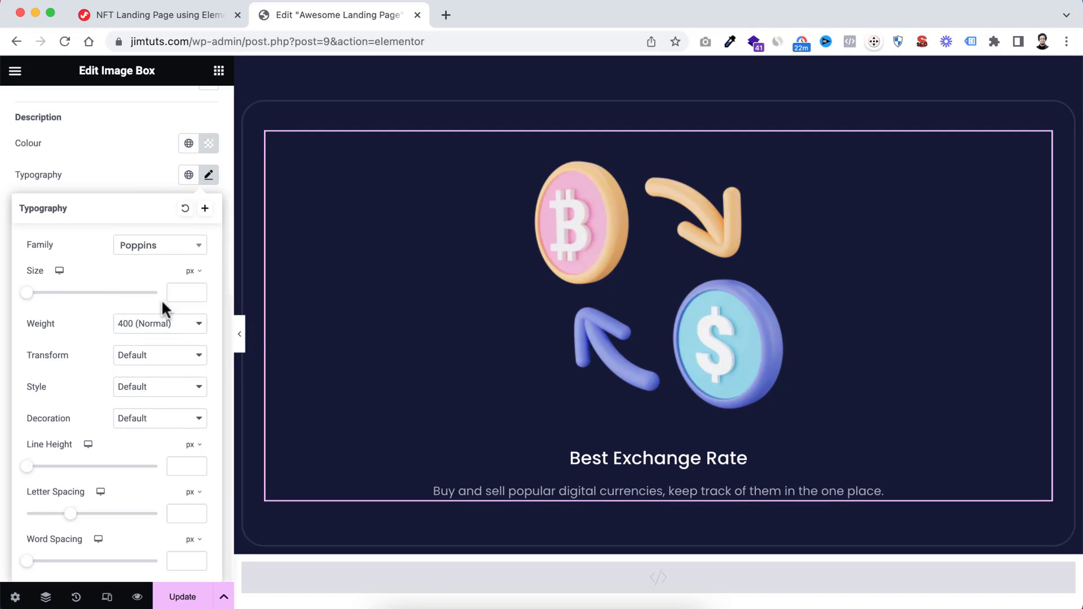
click(180, 288)
text(1)
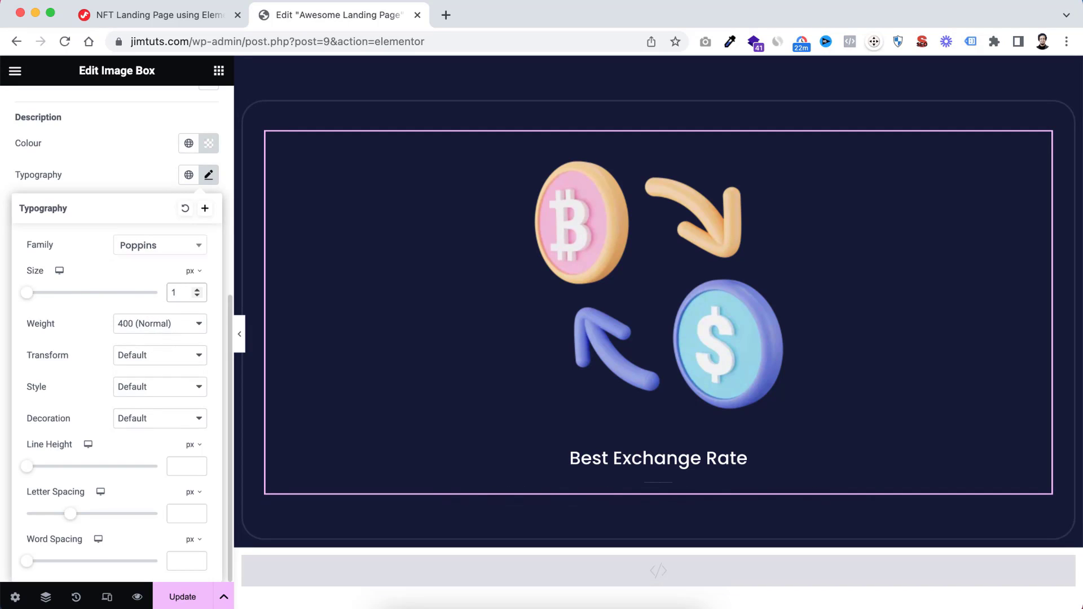
text(8)
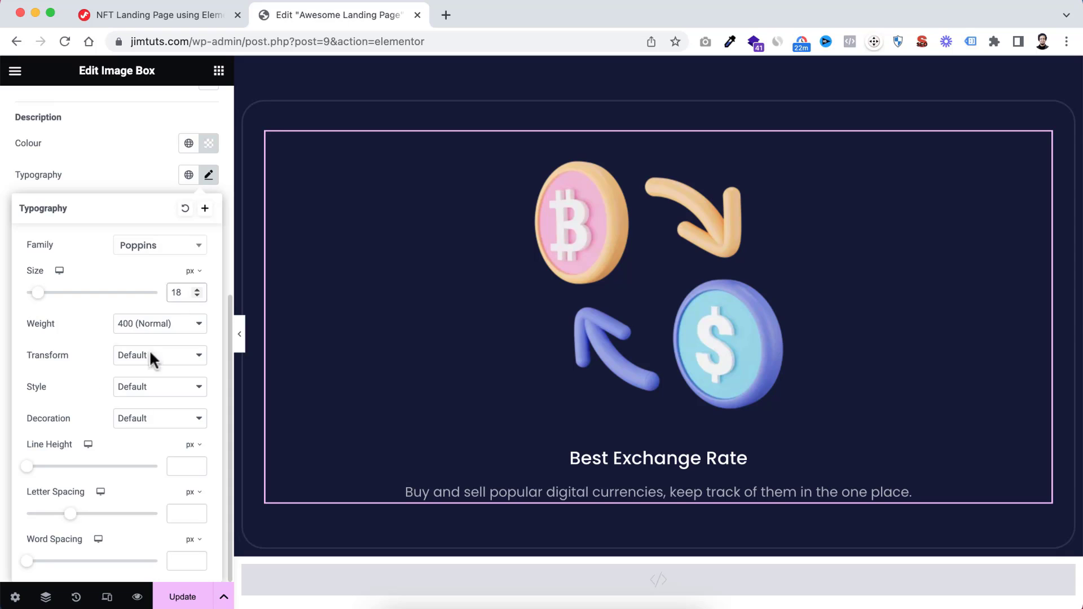
click(141, 172)
Unlink the image box's margin values and set its bottom margin to 15 px
scroll(141, 172, up, 6)
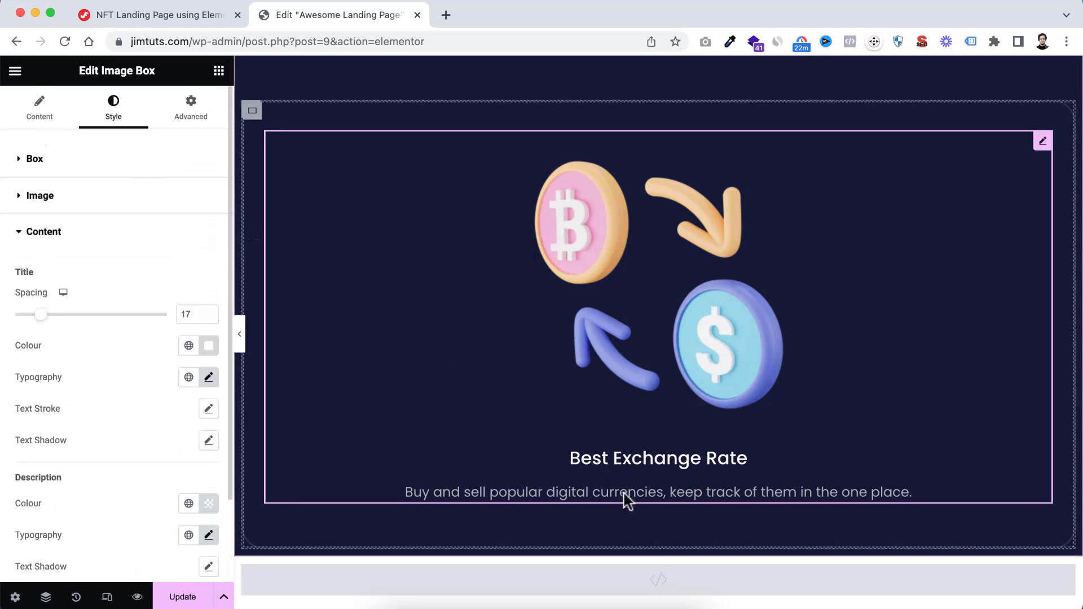
click(186, 113)
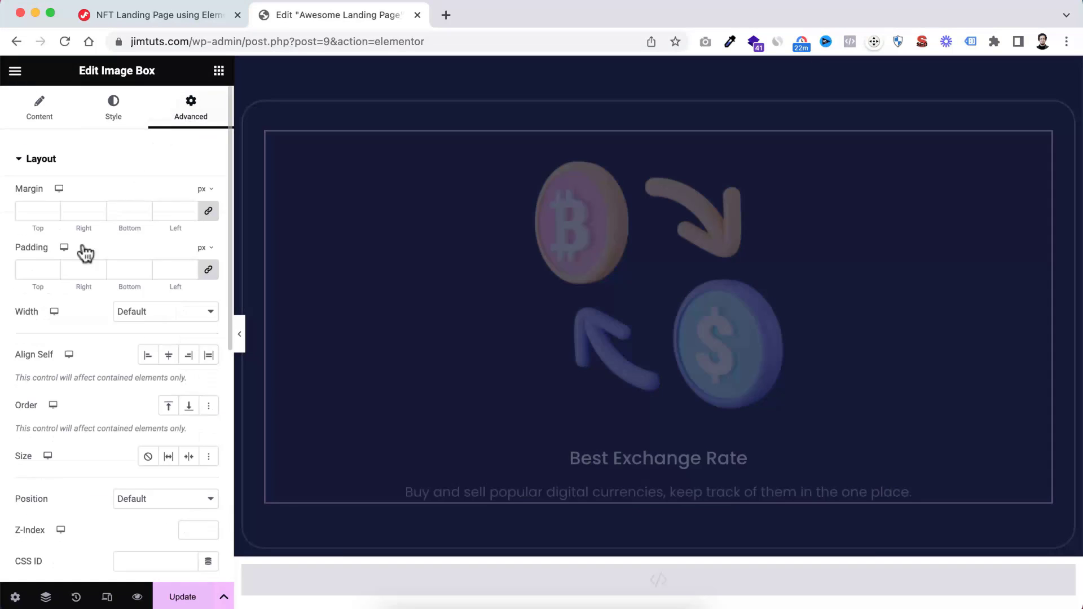
click(210, 221)
text(15)
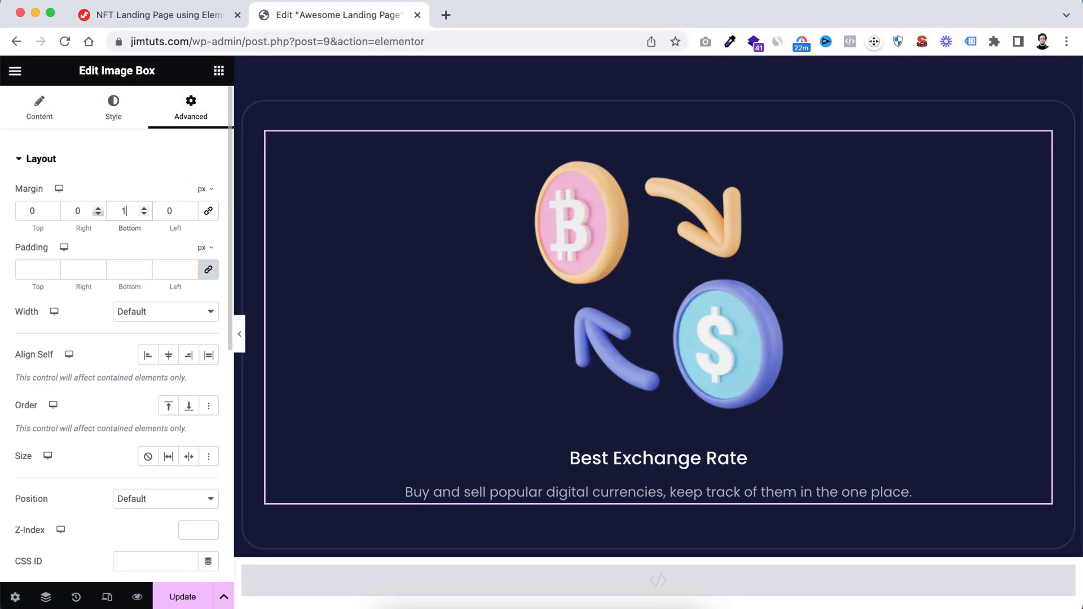
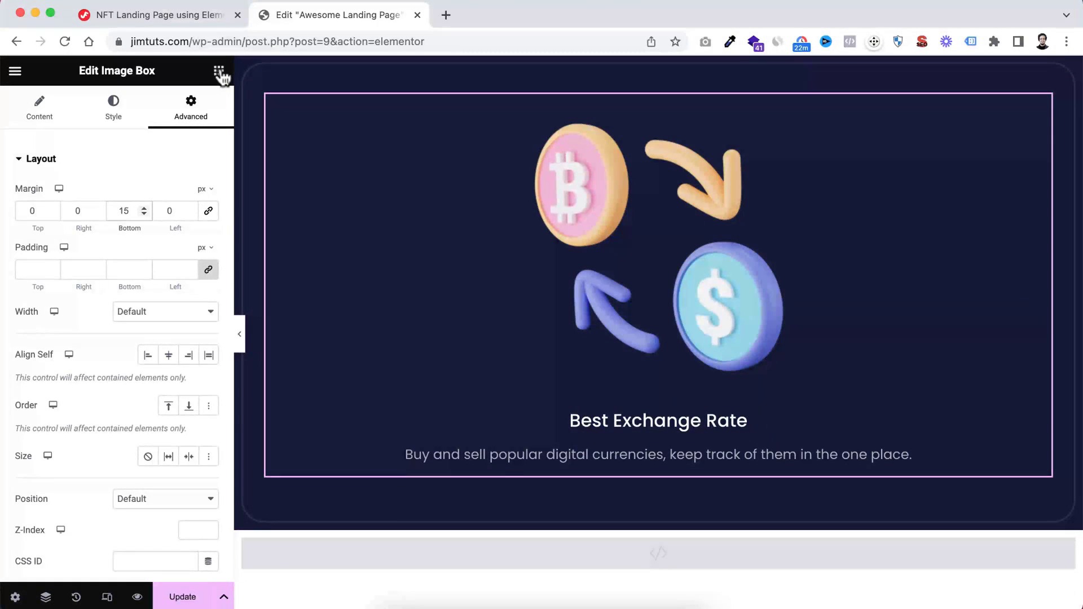
Add an Icon widget directly below the Best Exchange Rate image box
click(219, 72)
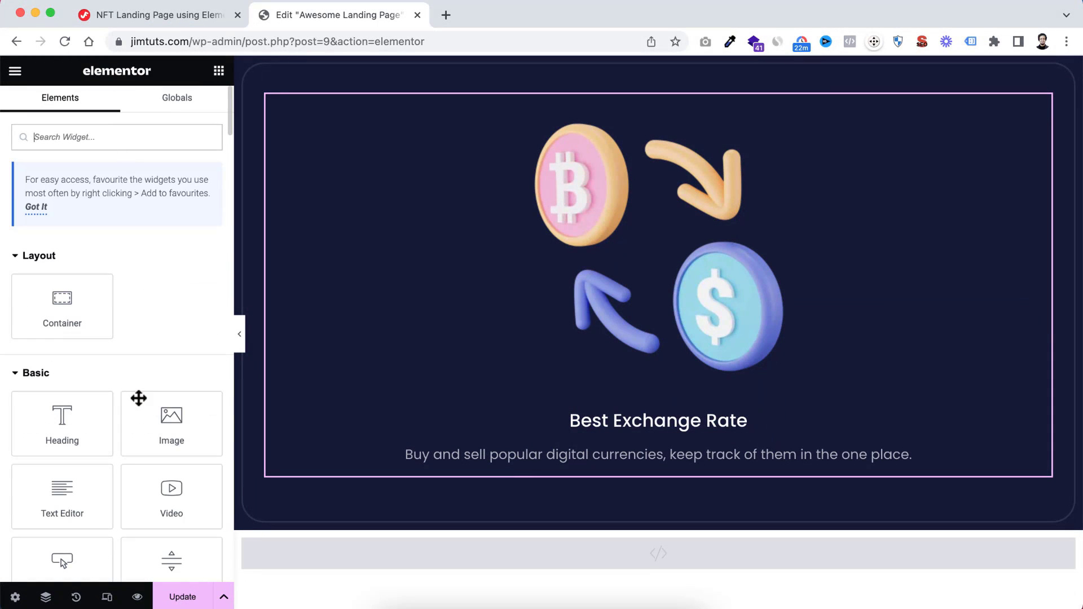
scroll(138, 398, down, 6)
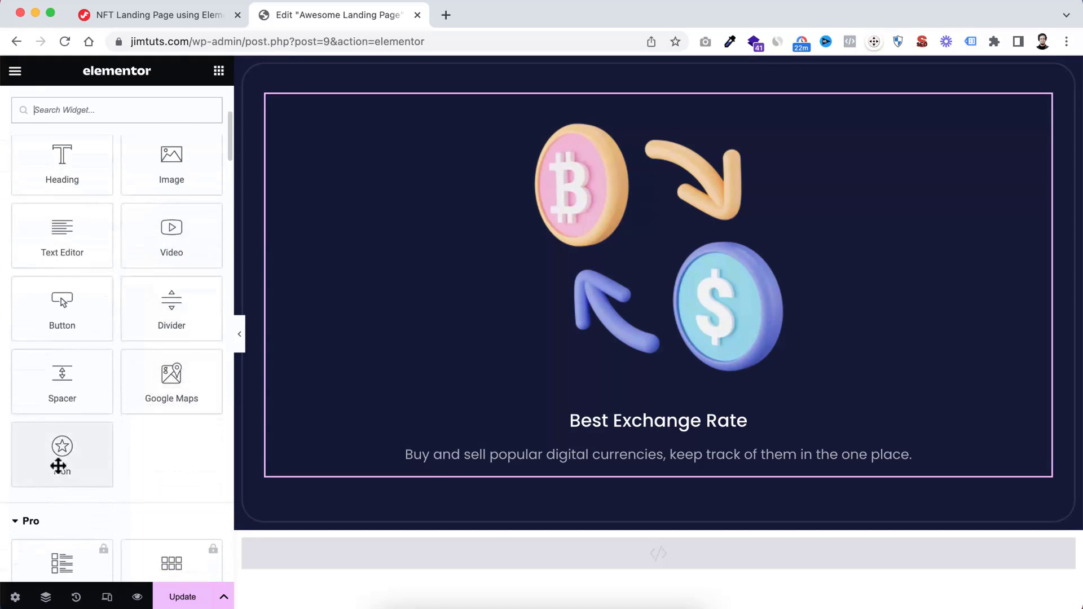
drag(53, 452, 687, 462)
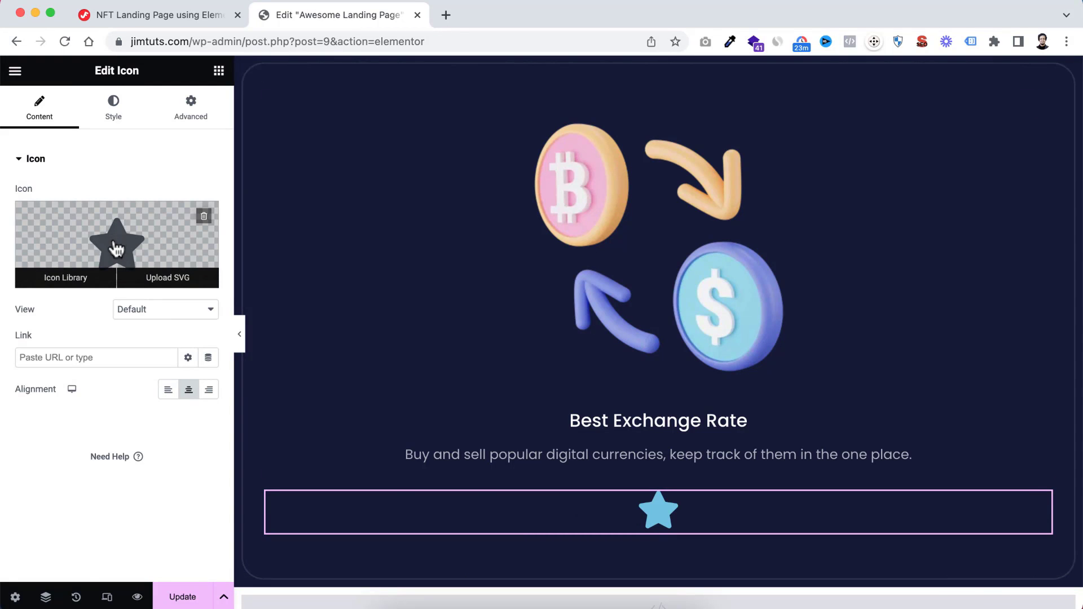
Replace the star with a thin right arrow found by searching the icon library for "arrow"
click(125, 246)
click(429, 134)
text(ar)
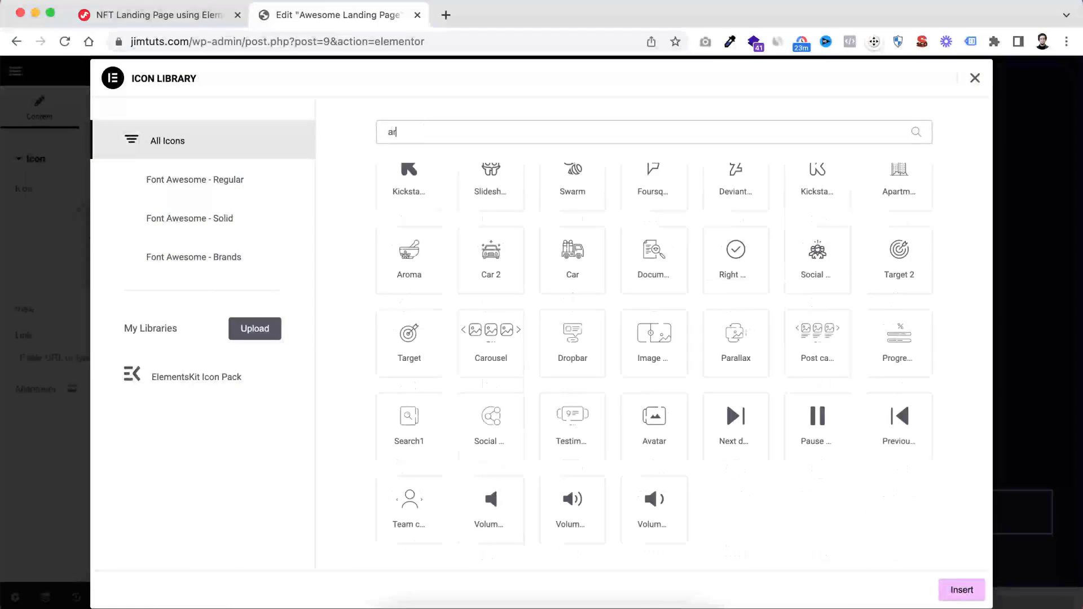
text(row)
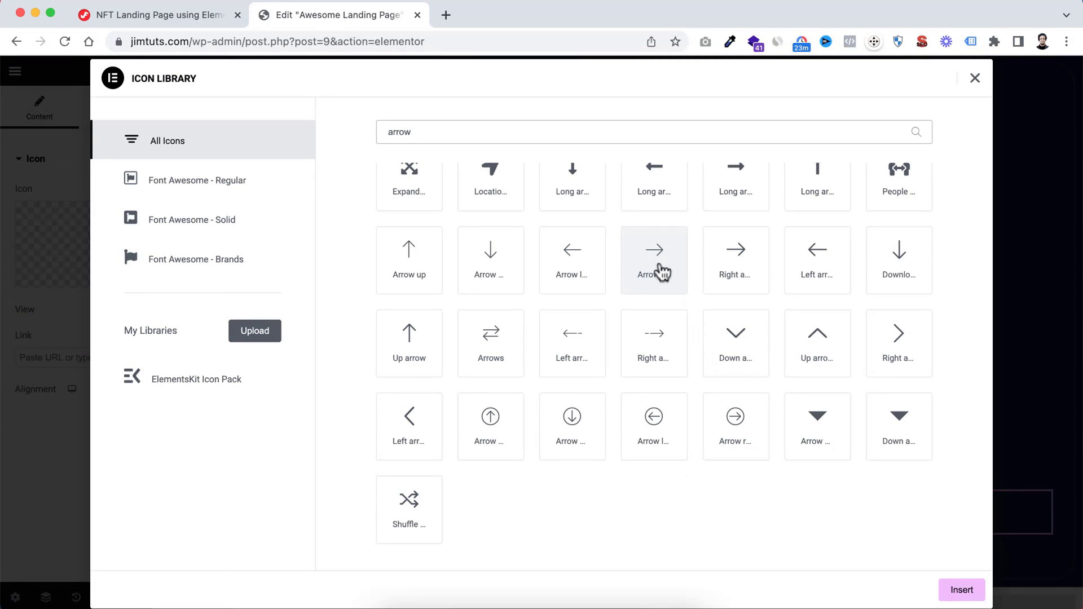
click(661, 272)
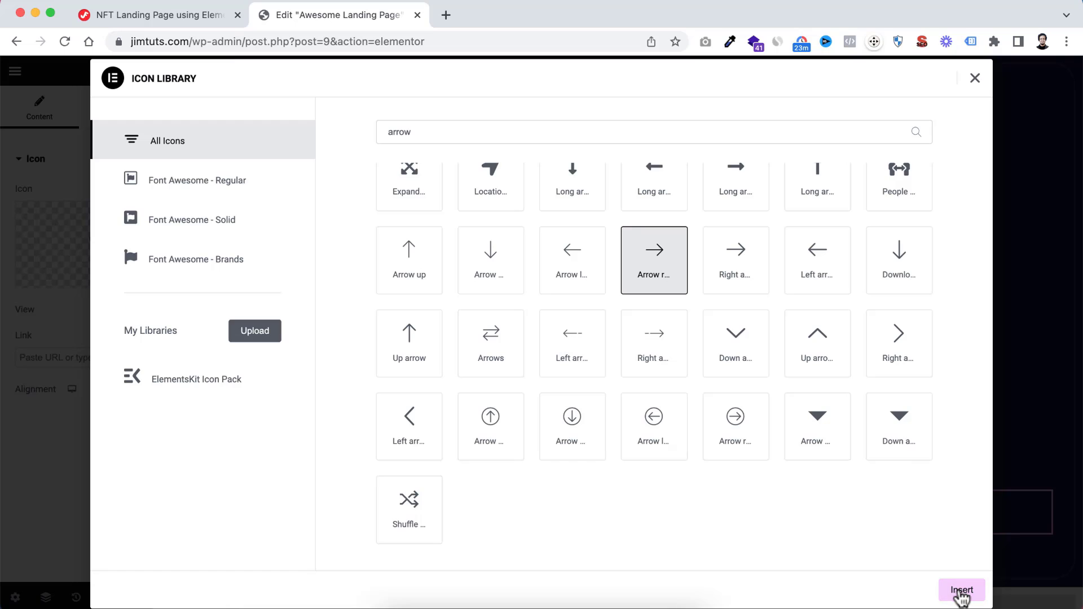
click(961, 590)
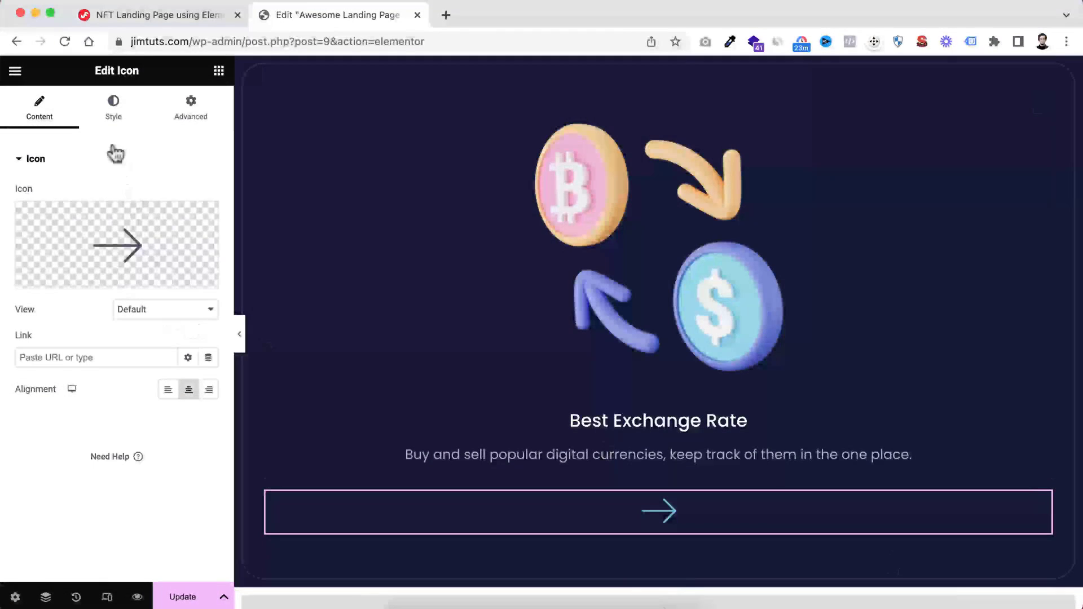
Set the arrow icon's normal primary colour to semi-transparent white, #FFFFFFBF
click(113, 110)
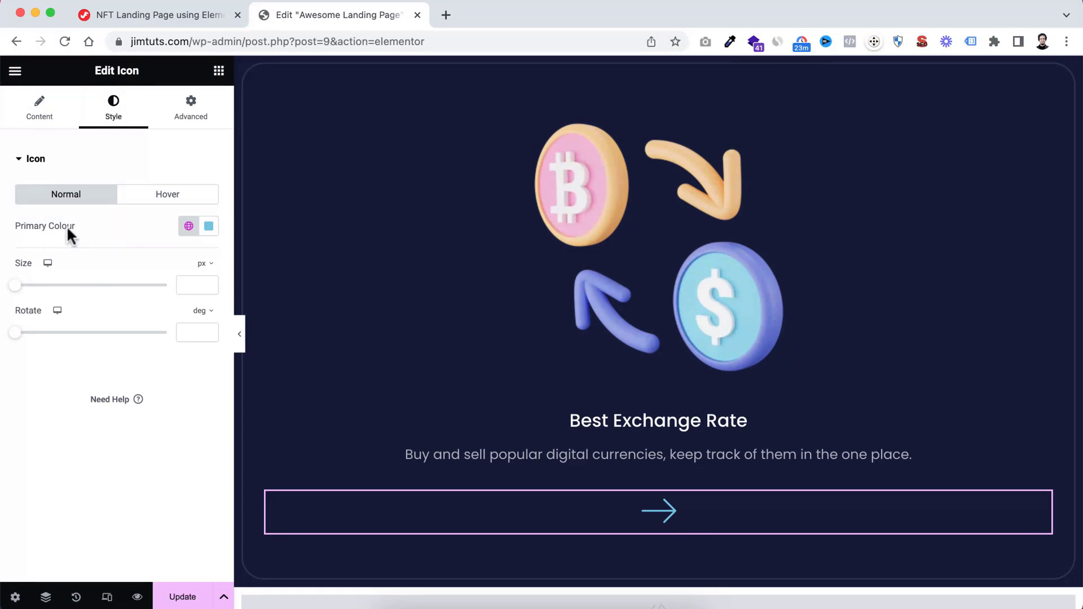
click(208, 226)
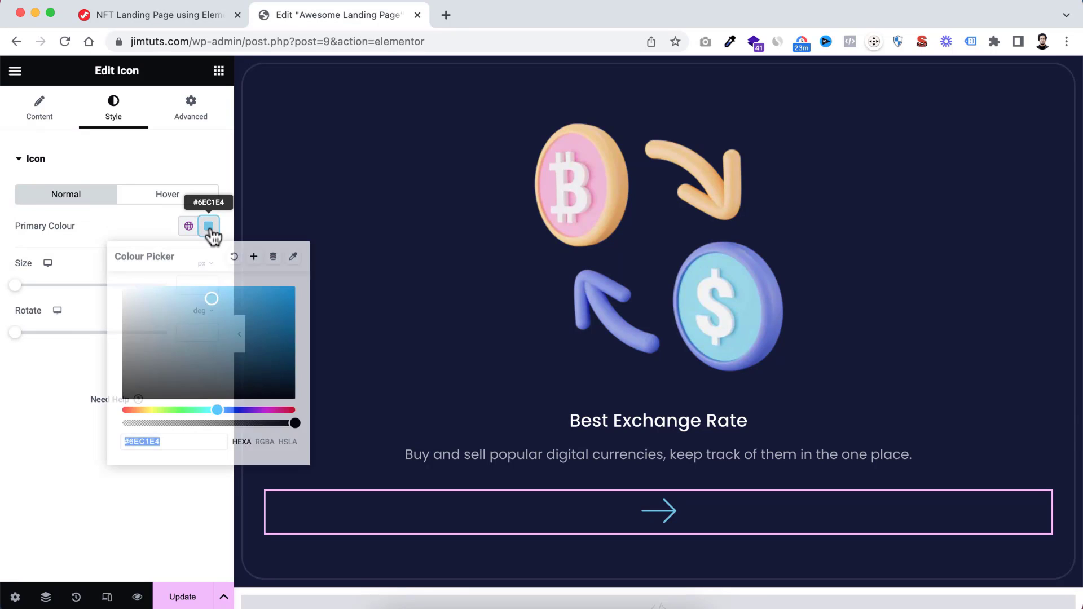
drag(159, 314, 89, 259)
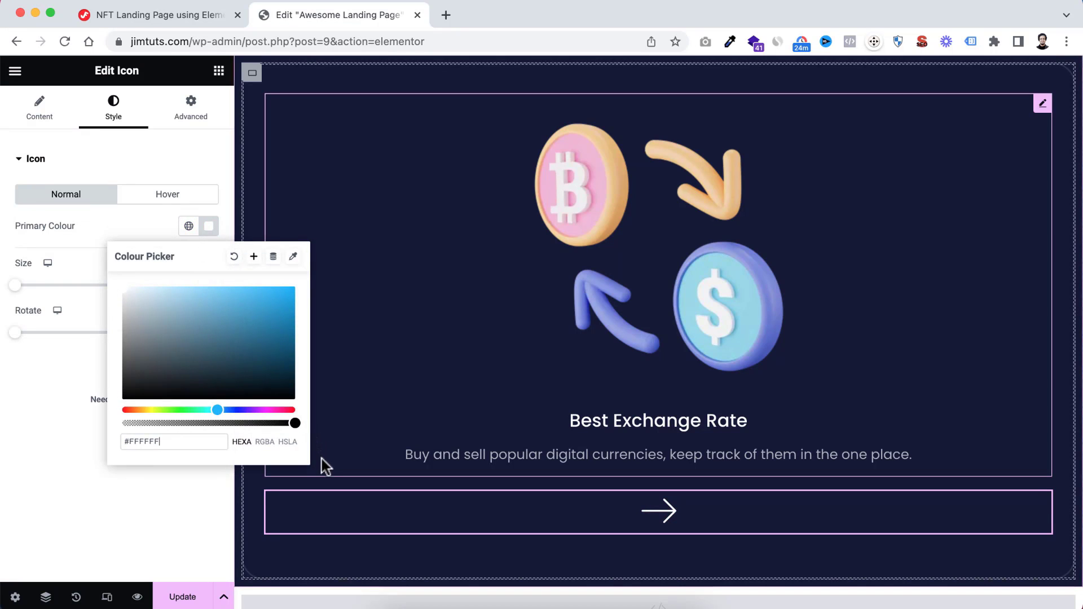
drag(295, 422, 259, 424)
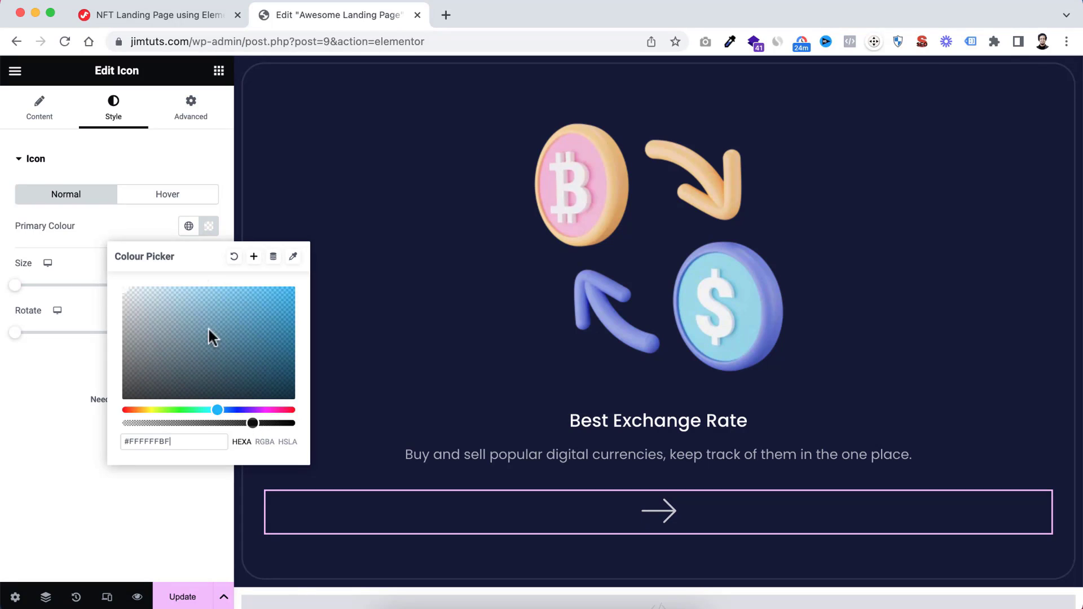
Set the arrow icon's hover primary colour to solid white
click(166, 195)
click(209, 226)
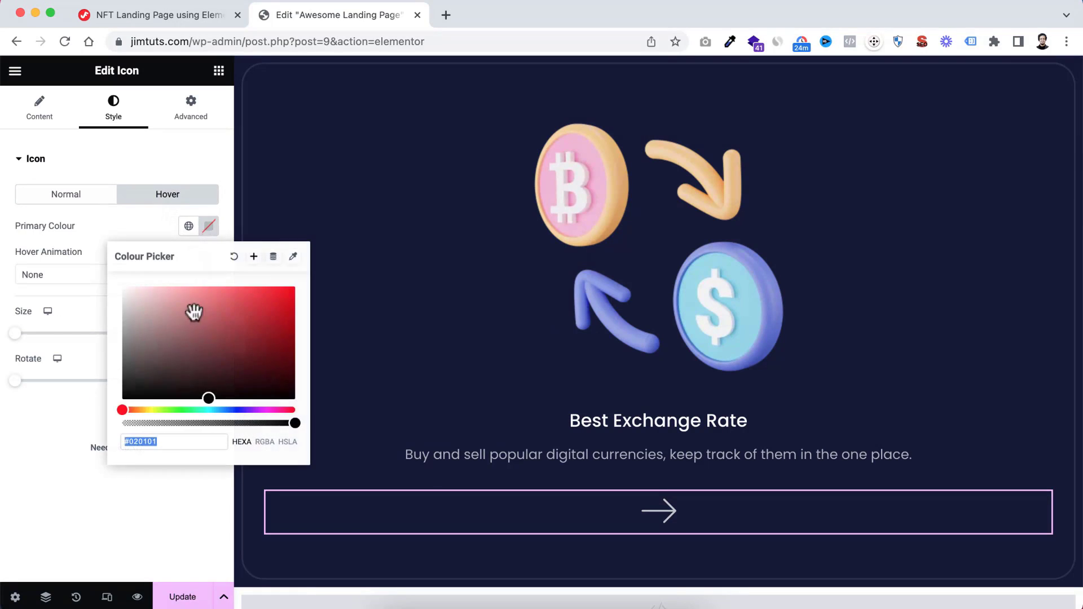
drag(193, 312, 137, 304)
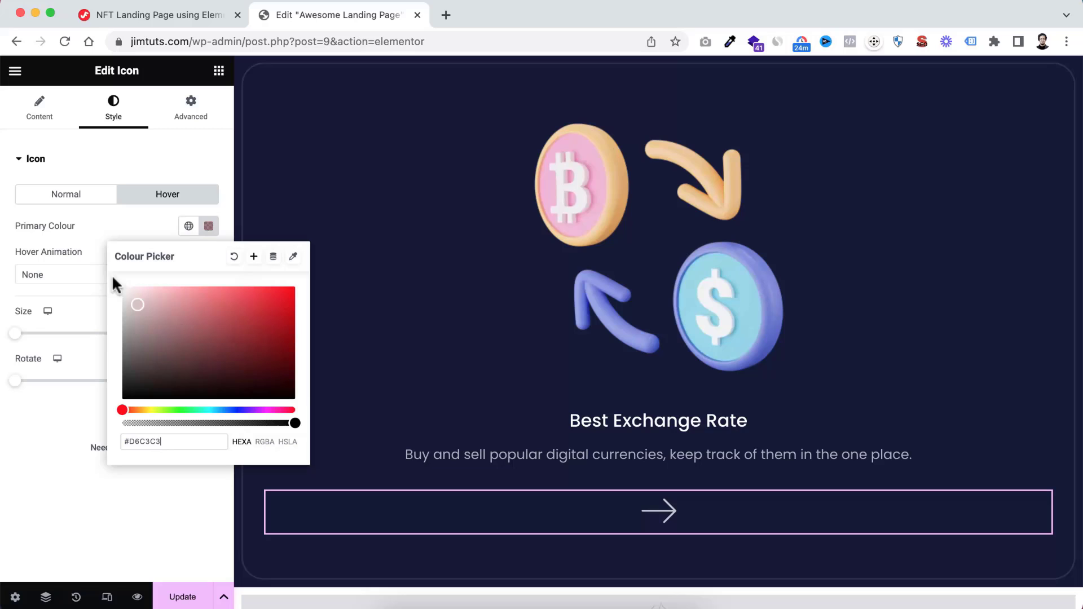
click(91, 239)
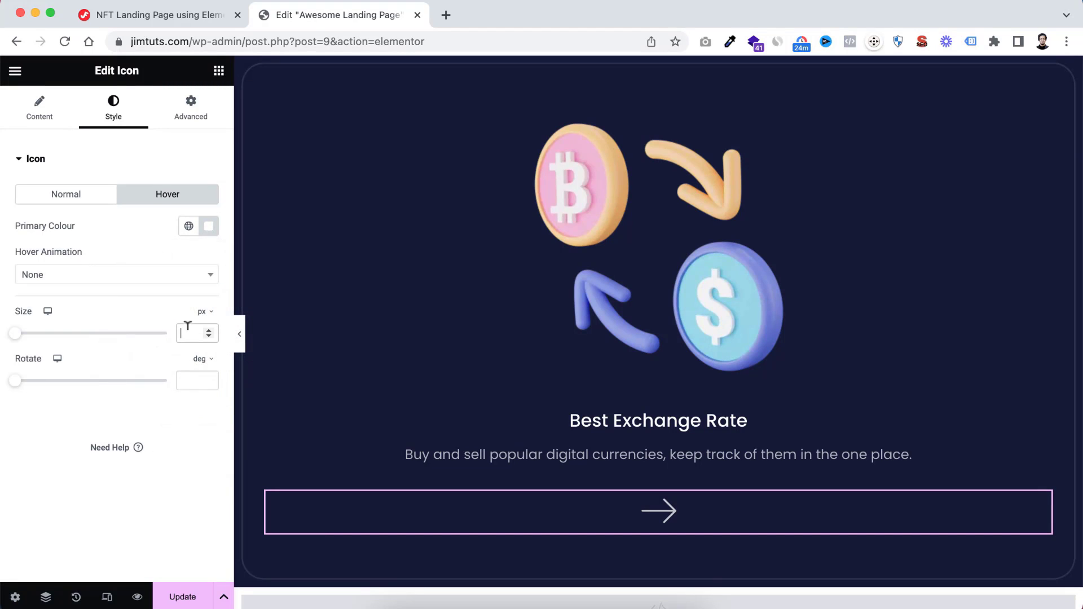
Set the arrow icon's size to 26 px
text(26)
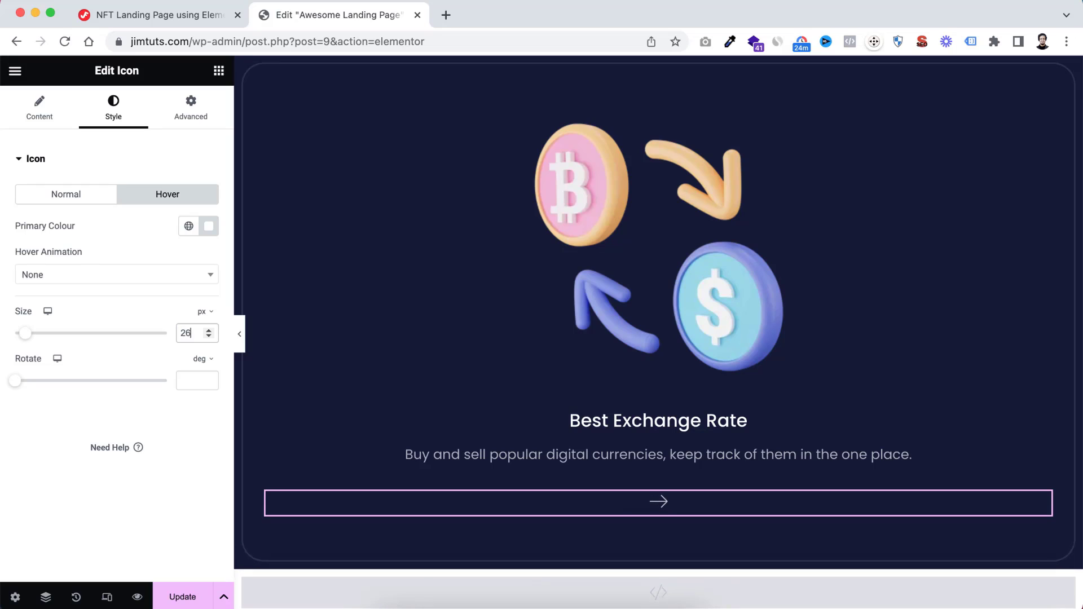
mouse_move(25, 335)
mouse_down()
mouse_move(75, 341)
mouse_move(21, 340)
mouse_up()
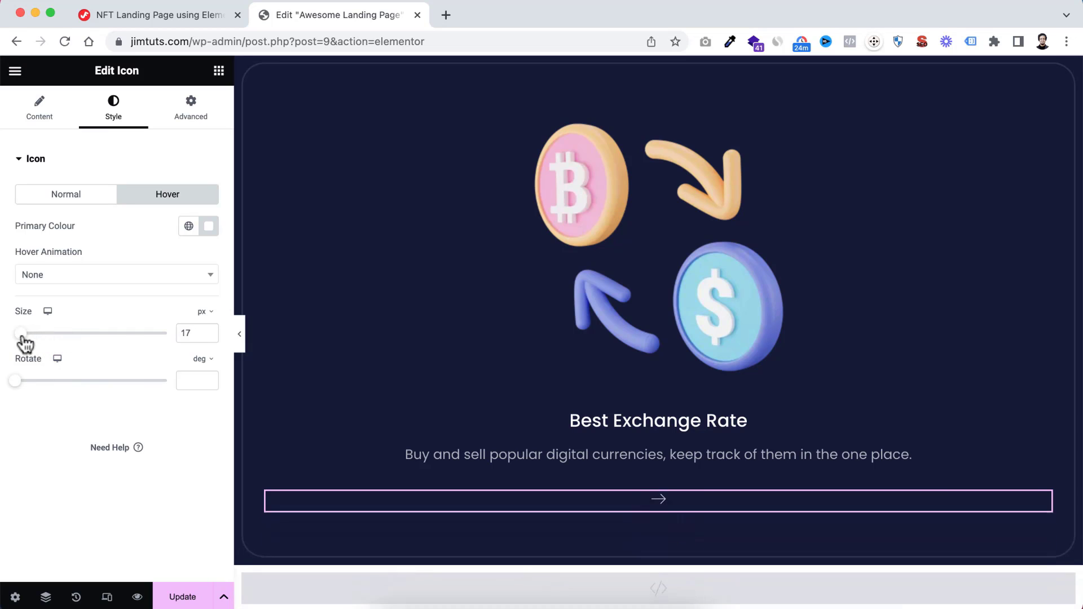
text(26)
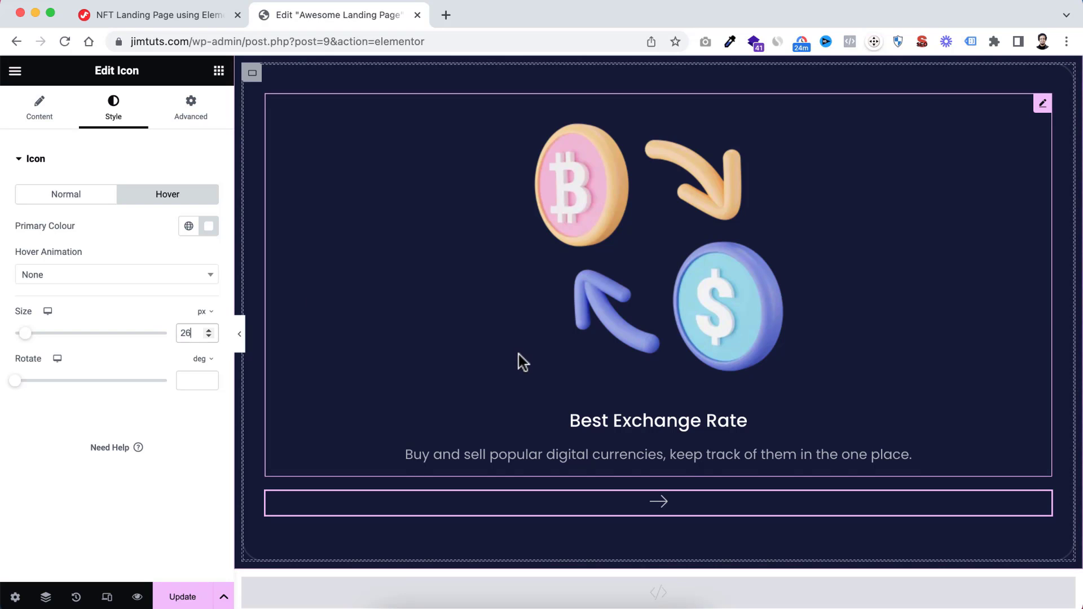
scroll(519, 354, up, 5)
scroll(519, 354, down, 3)
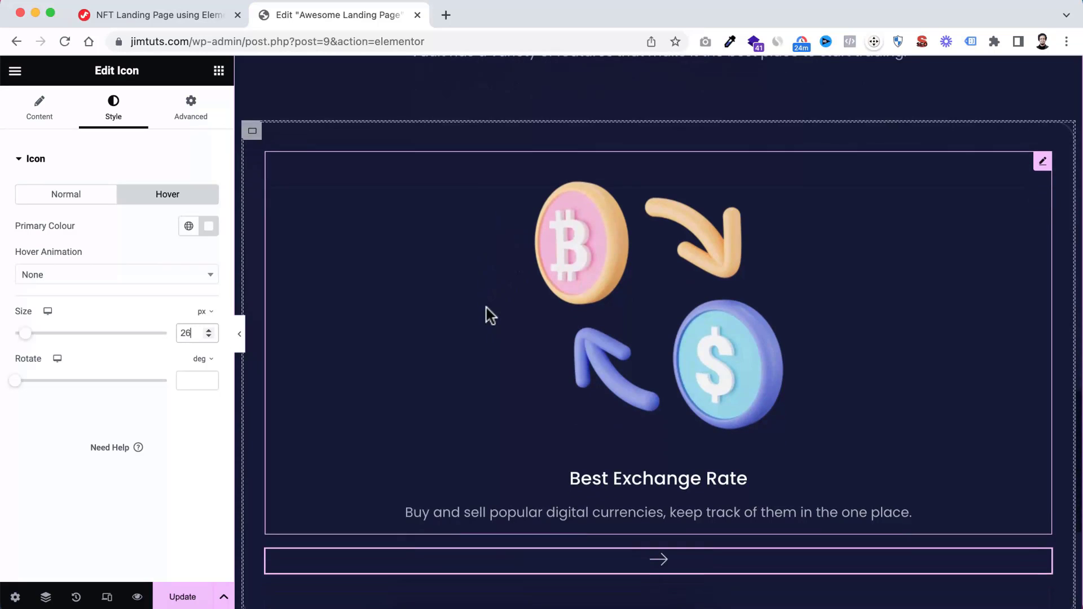
Rename the outer container of the Trusted Cryptocurrency Platform section as "About Container"
click(46, 597)
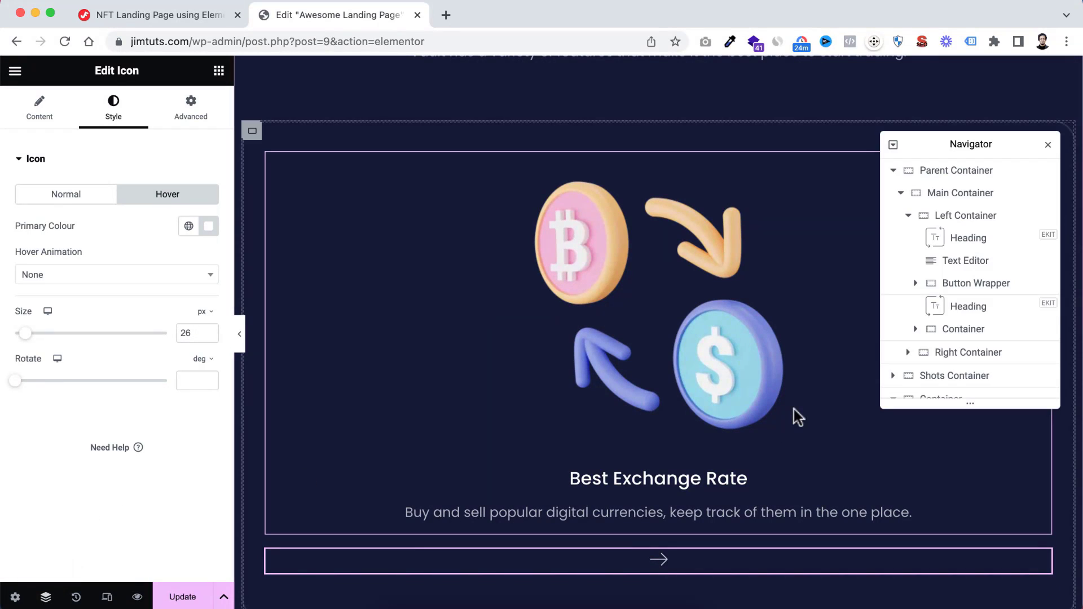
scroll(960, 287, down, 5)
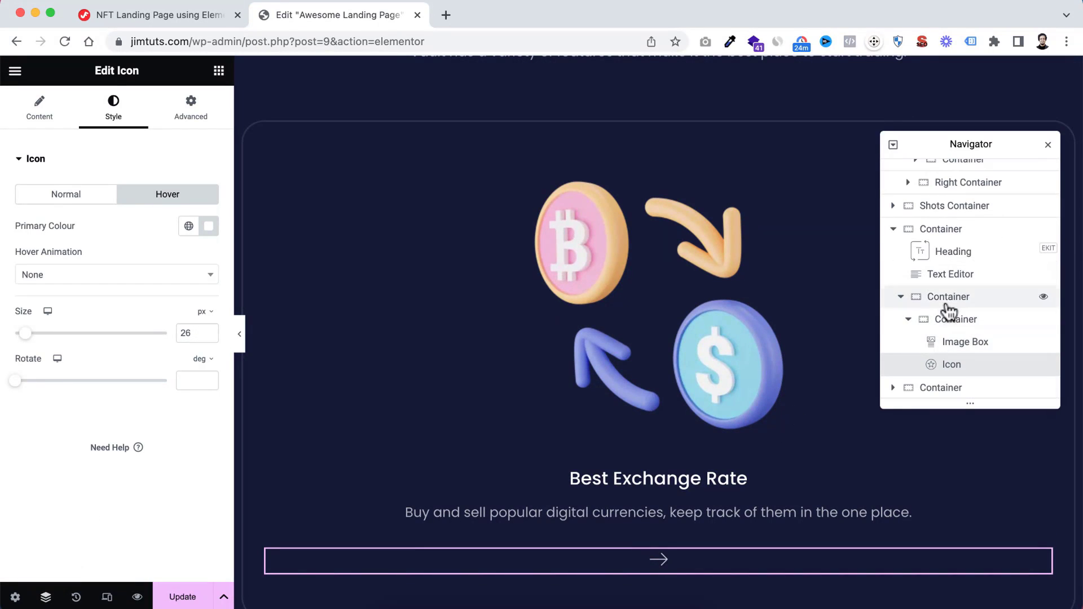
click(941, 228)
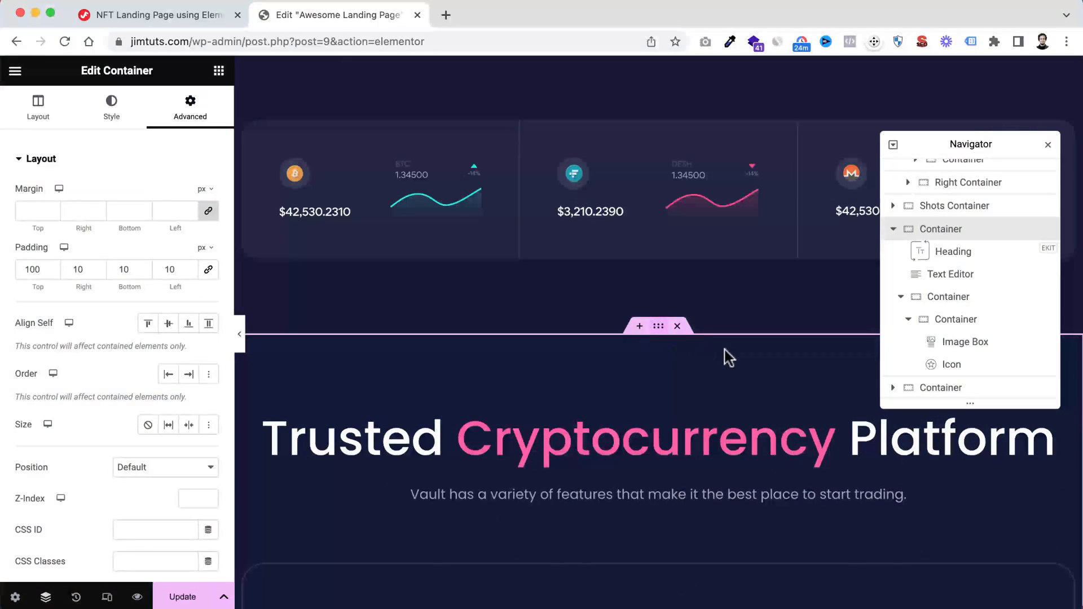
double_click(944, 230)
text(About)
key(Return)
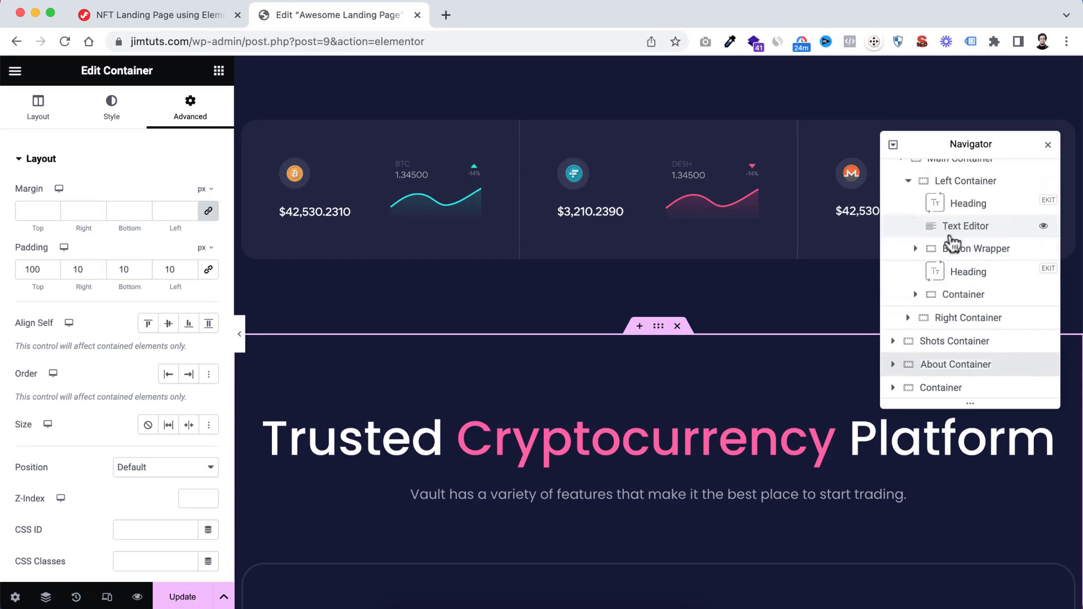
Rename the container below the text editor inside About Container as "Inner Container"
click(893, 365)
scroll(925, 361, down, 3)
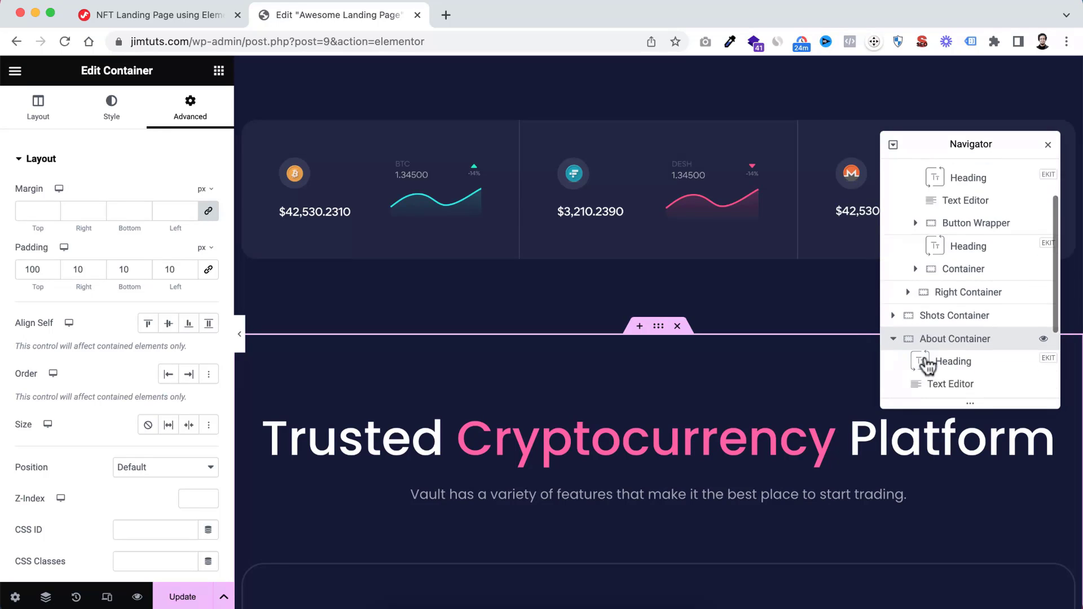
click(953, 316)
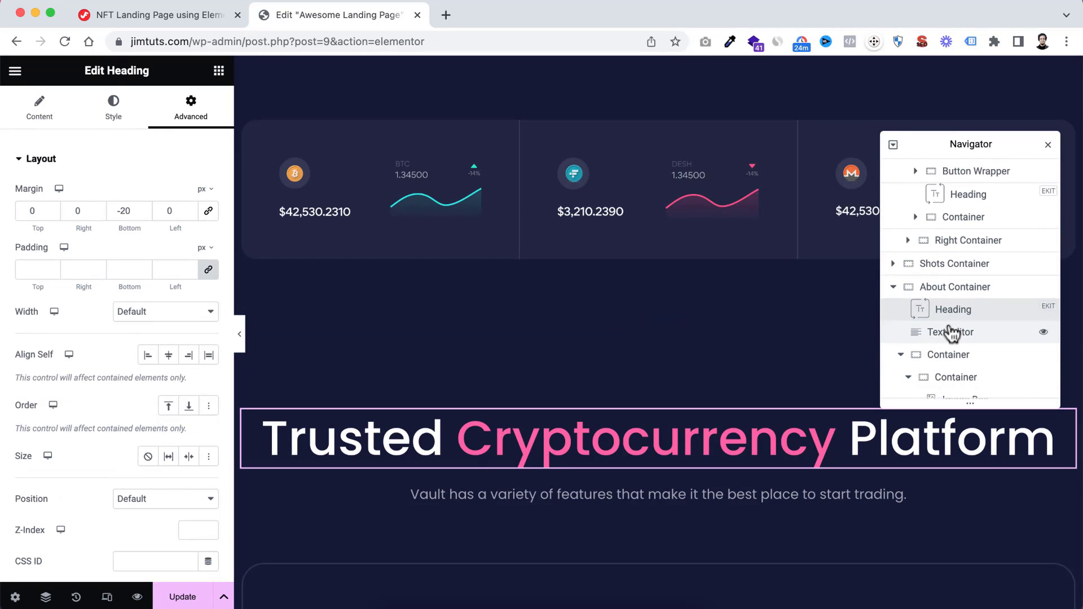
click(951, 333)
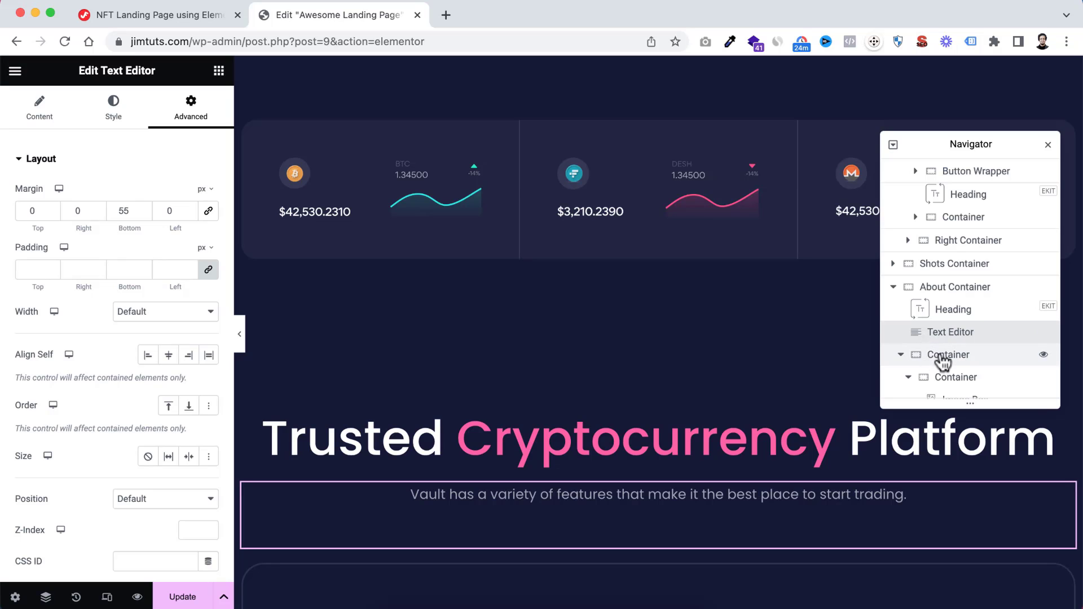
click(945, 358)
scroll(787, 449, down, 5)
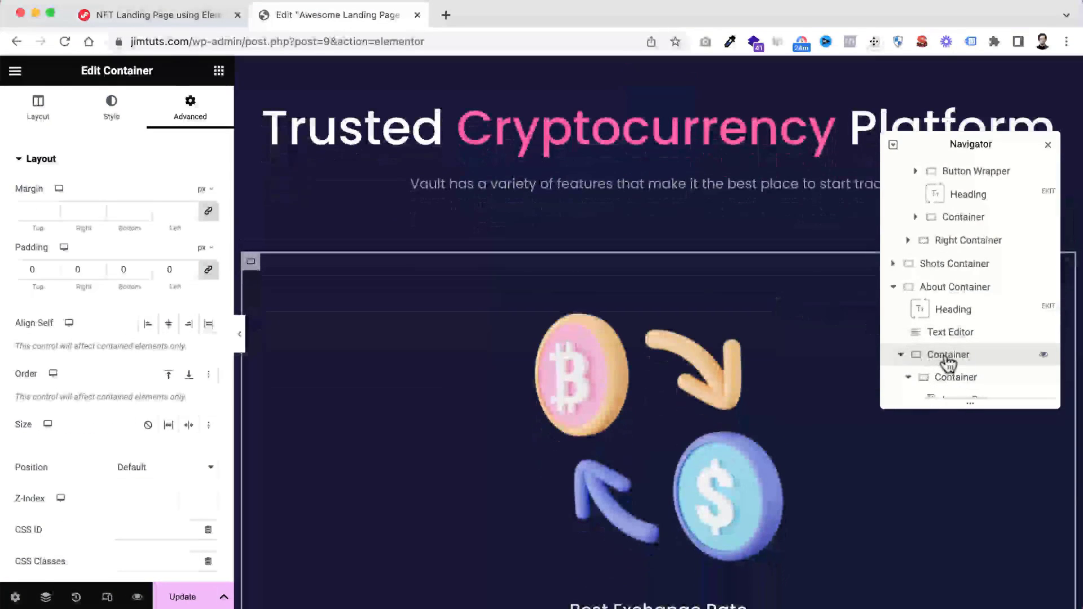
double_click(946, 357)
key(Left)
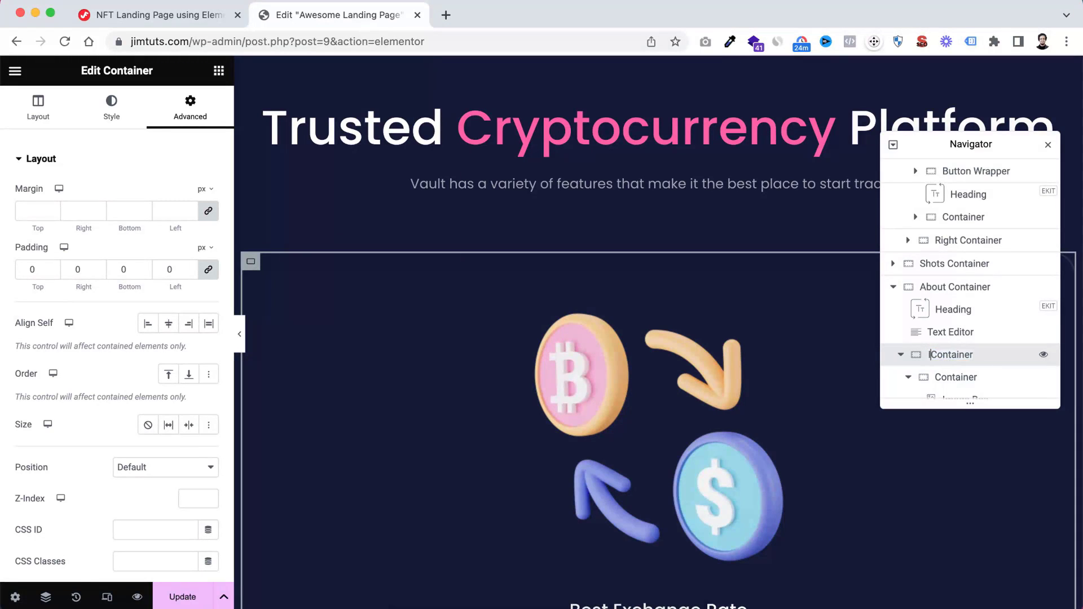
text(Inner)
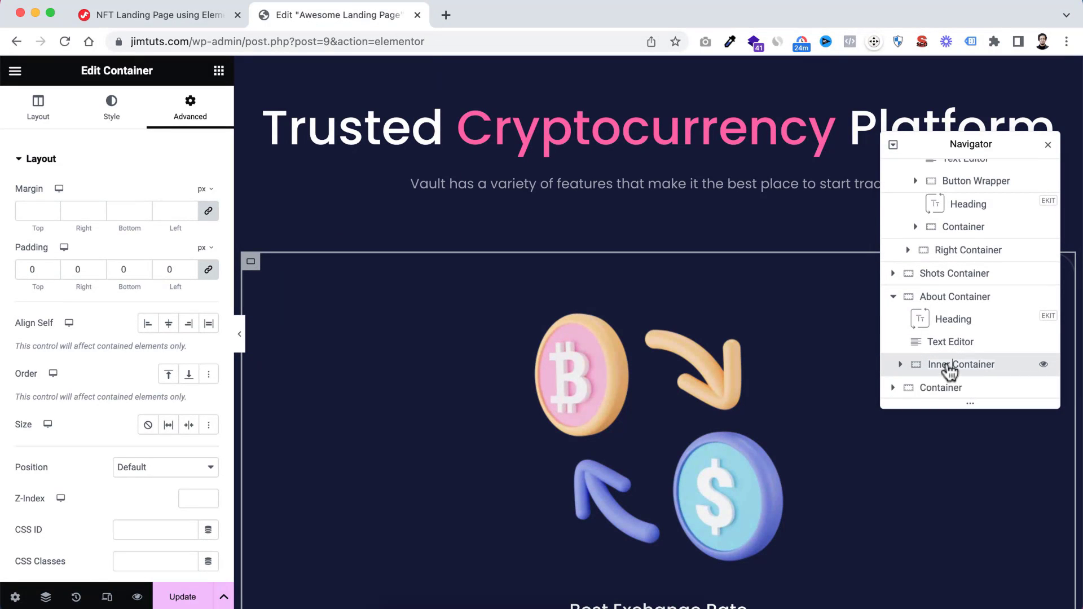
Rename the container nested in Inner Container, which holds the image box and icon, as "Card 1"
click(900, 364)
click(952, 320)
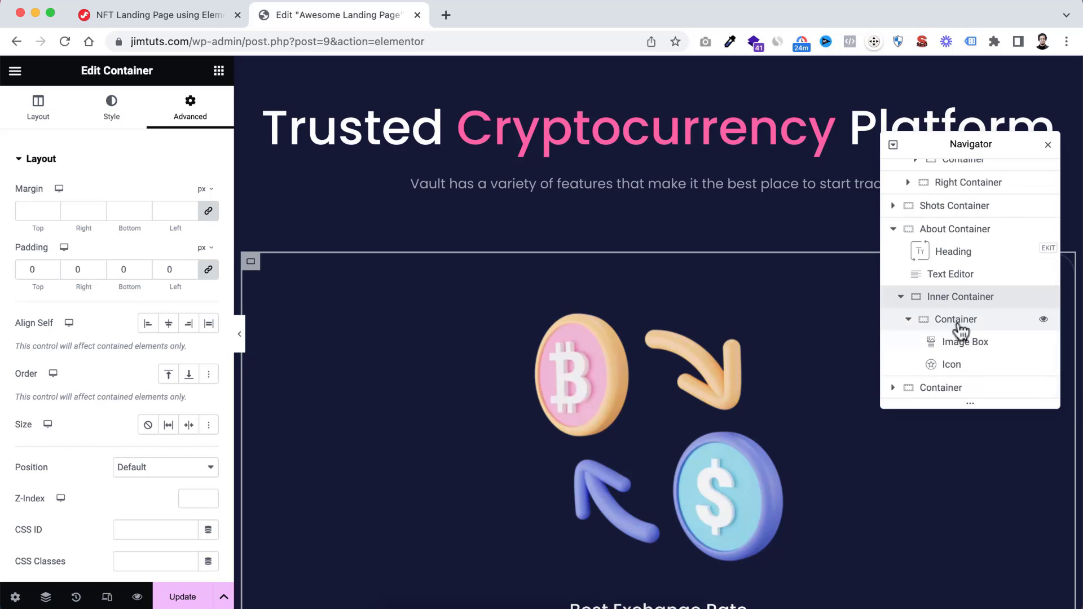
click(955, 320)
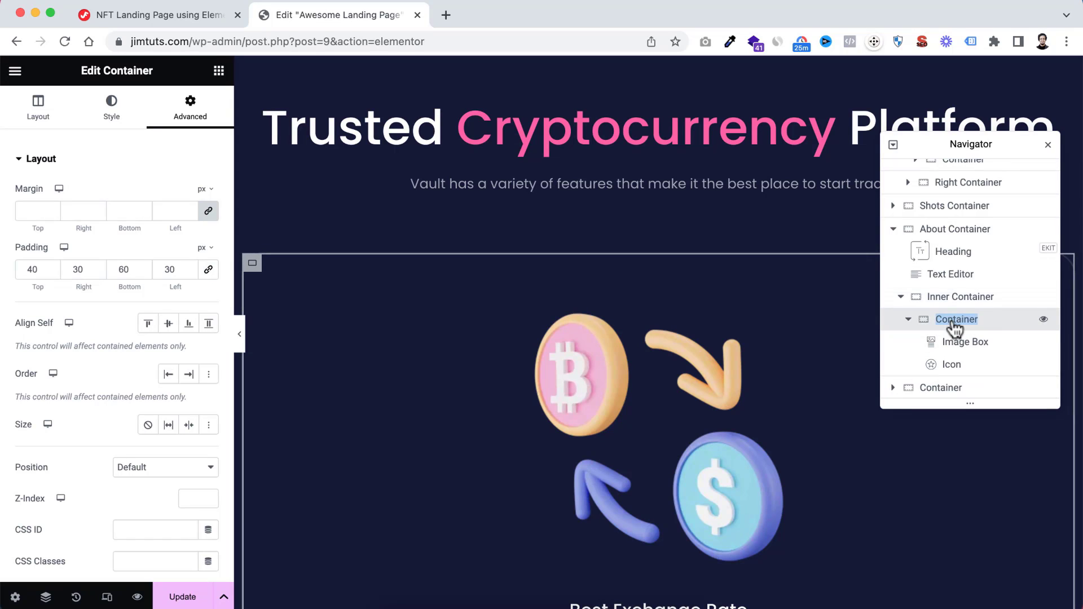
double_click(955, 319)
text(Card 1)
key(Return)
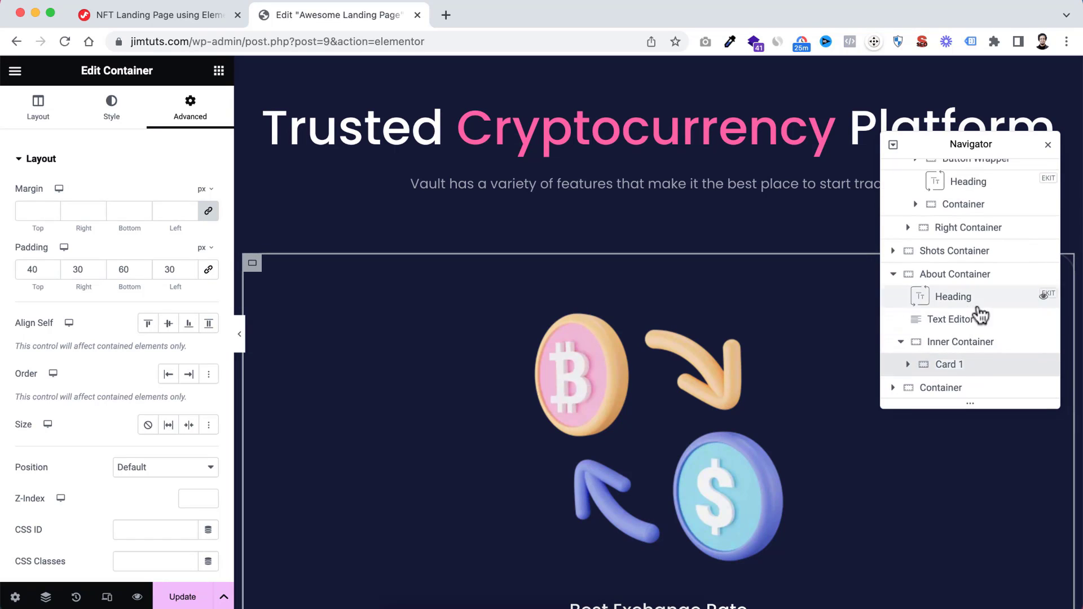
click(908, 364)
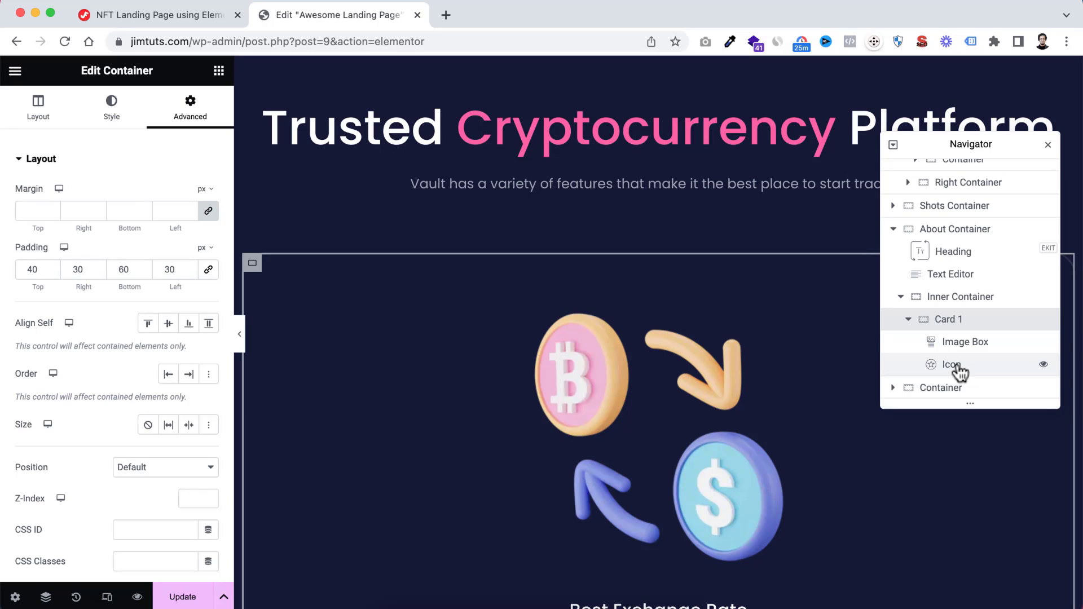
click(964, 368)
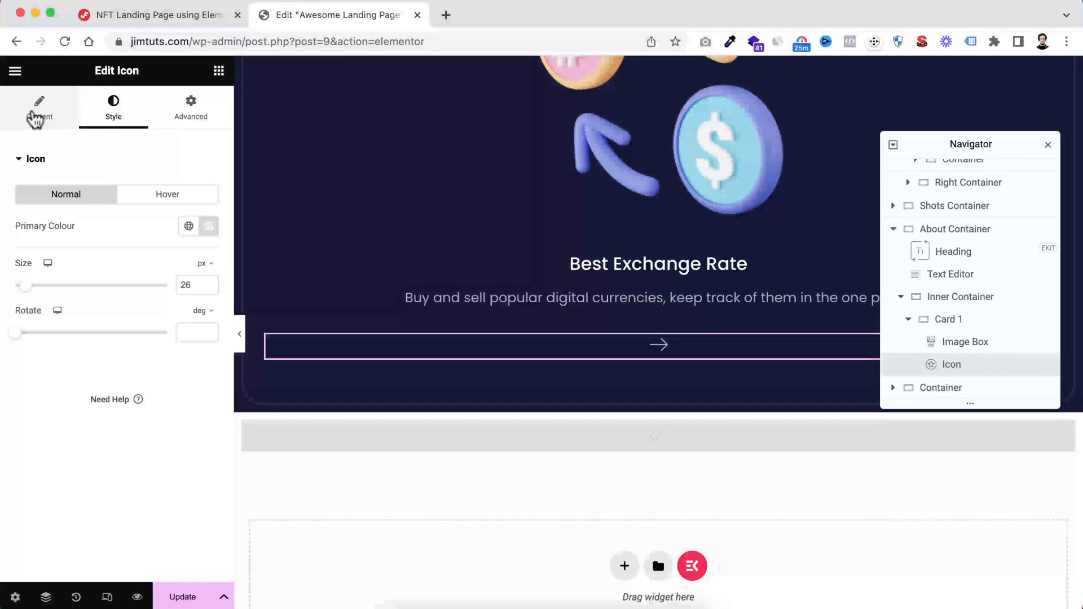
click(45, 116)
mouse_move(147, 251)
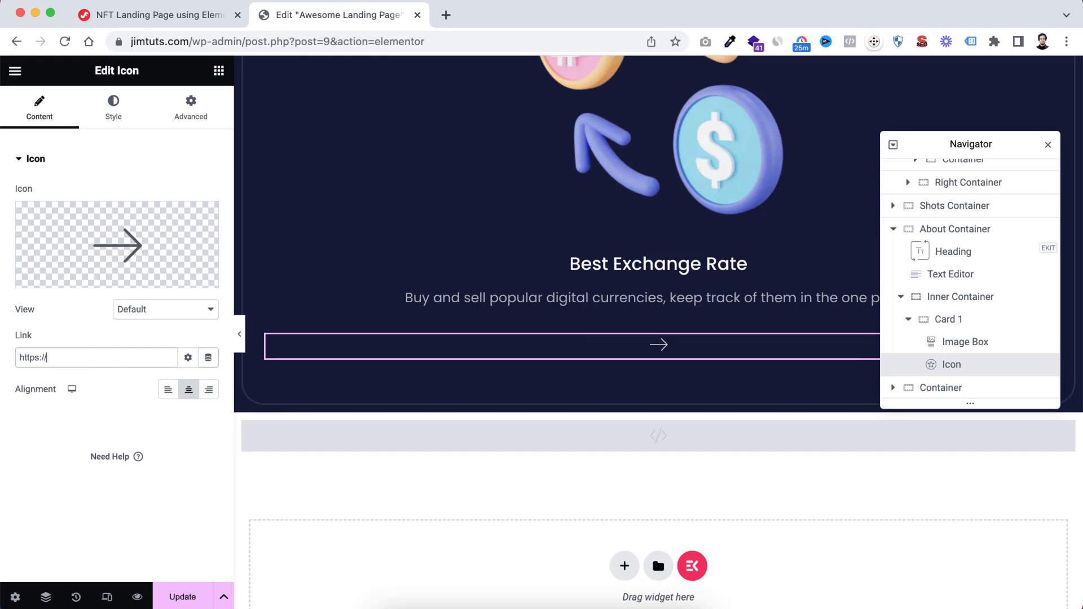
text(kitpapa.com)
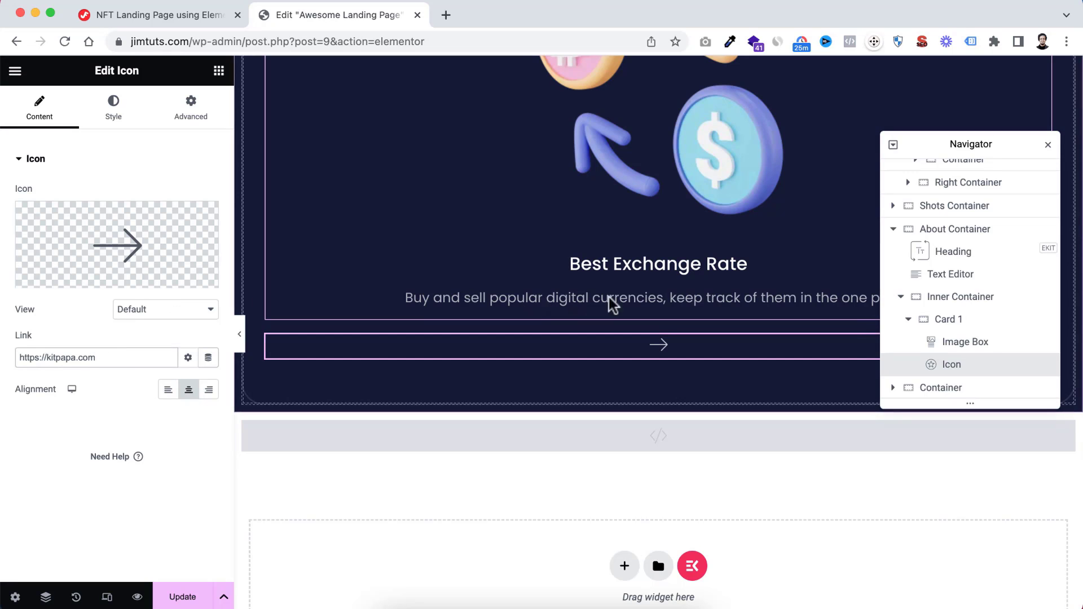
Duplicate Card 1 twice inside Inner Container to make a row of three cards
click(949, 320)
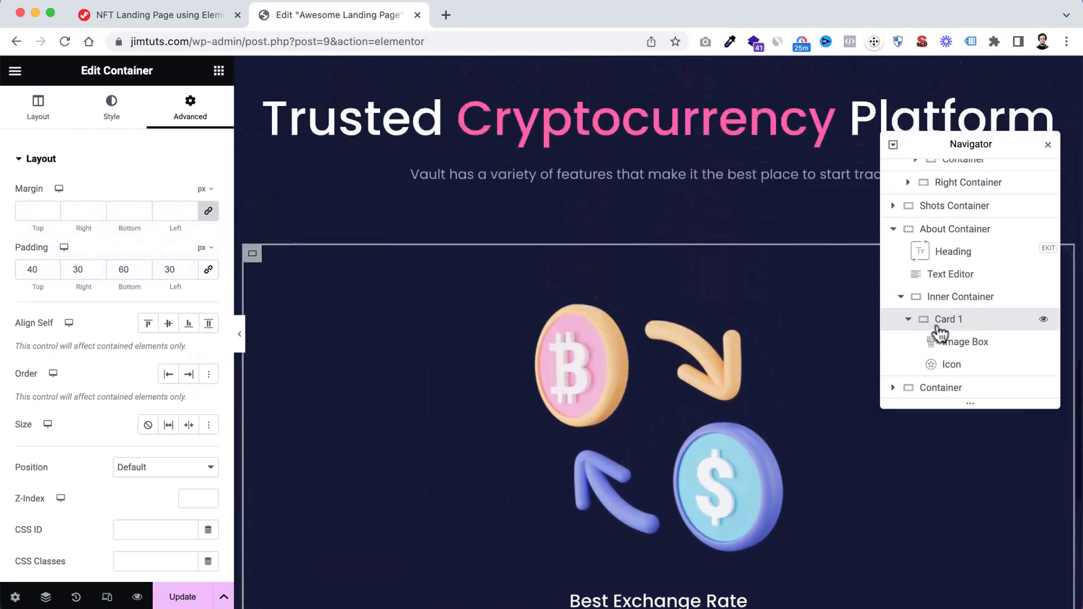
right_click(936, 326)
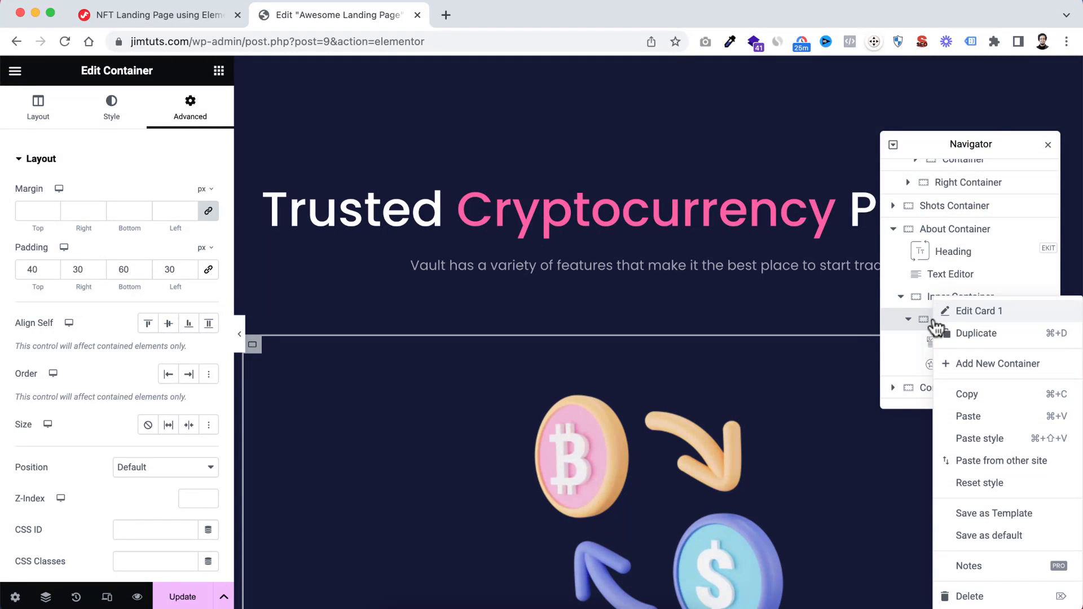
click(935, 326)
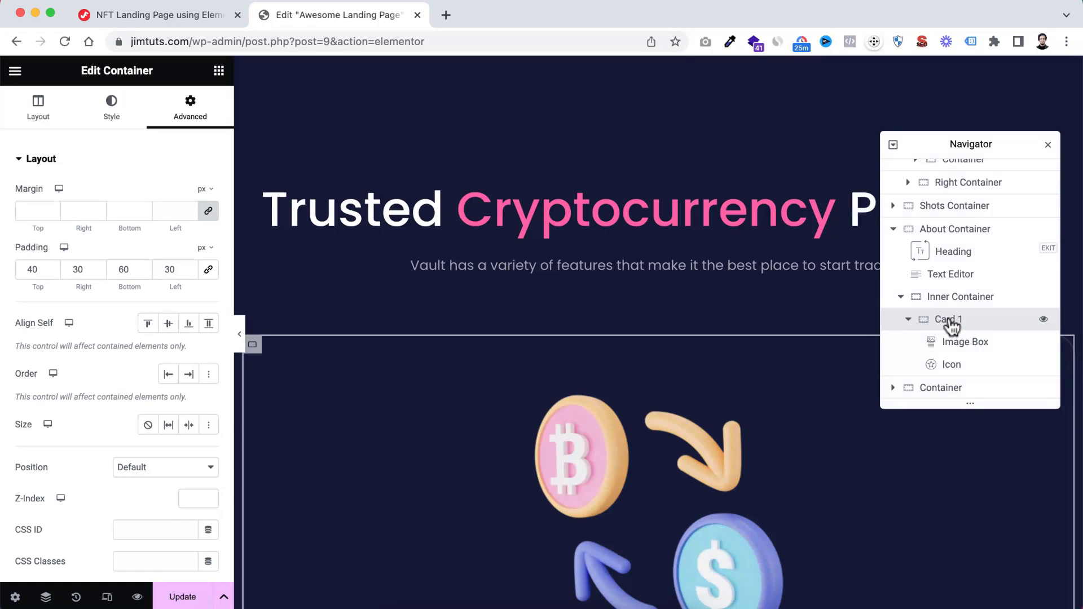
right_click(945, 326)
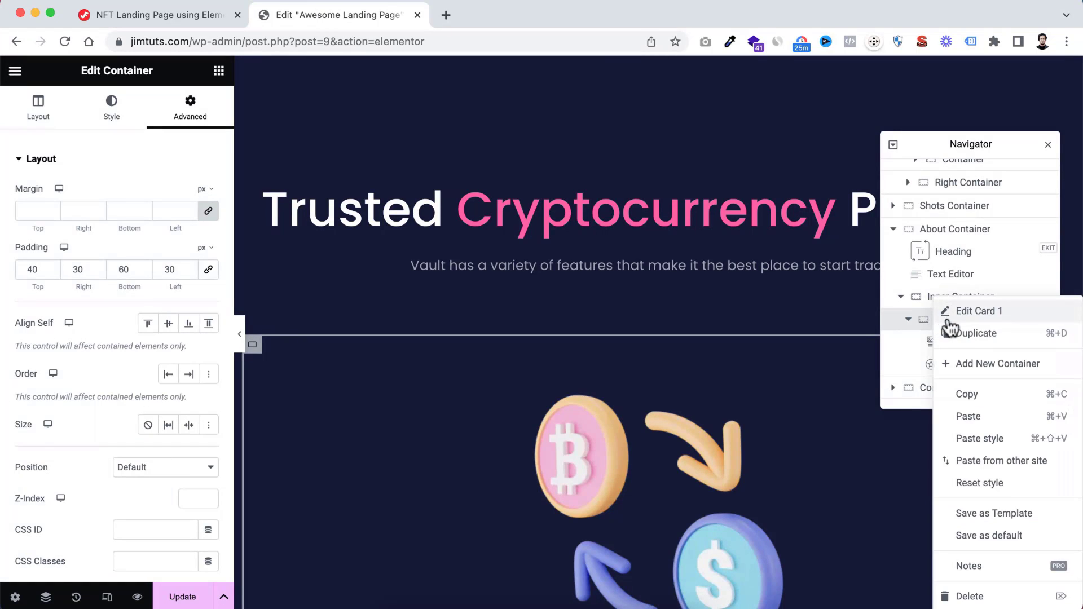
click(970, 340)
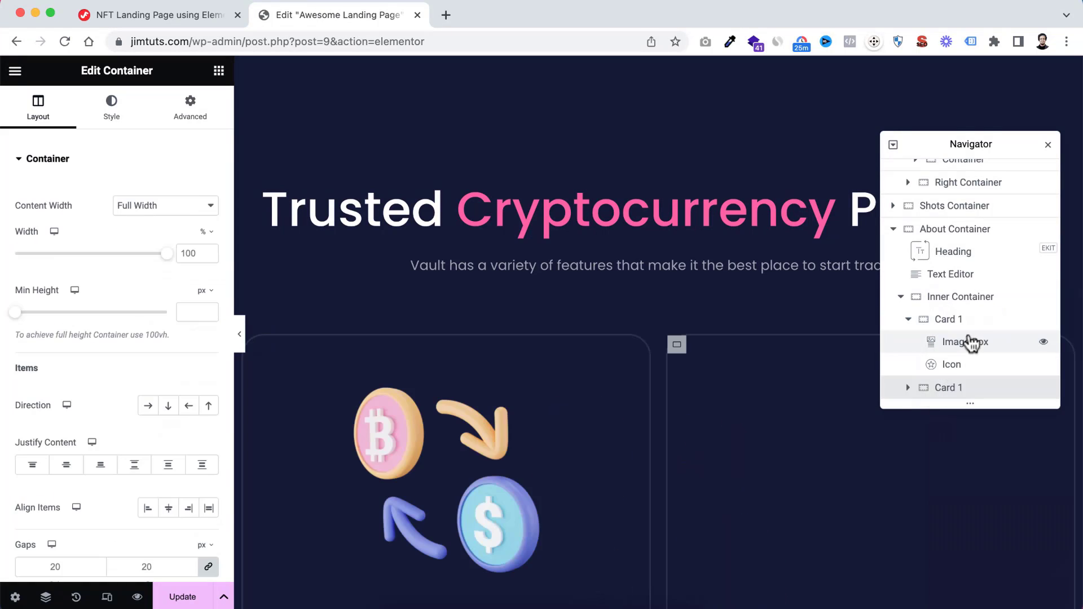
click(916, 322)
scroll(927, 355, down, 1)
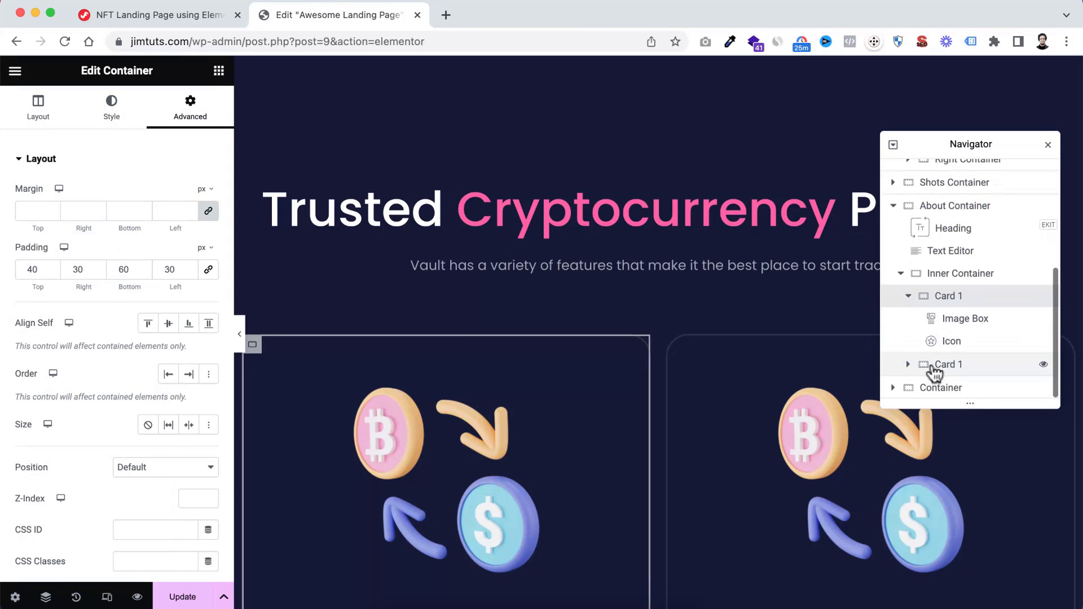
right_click(949, 367)
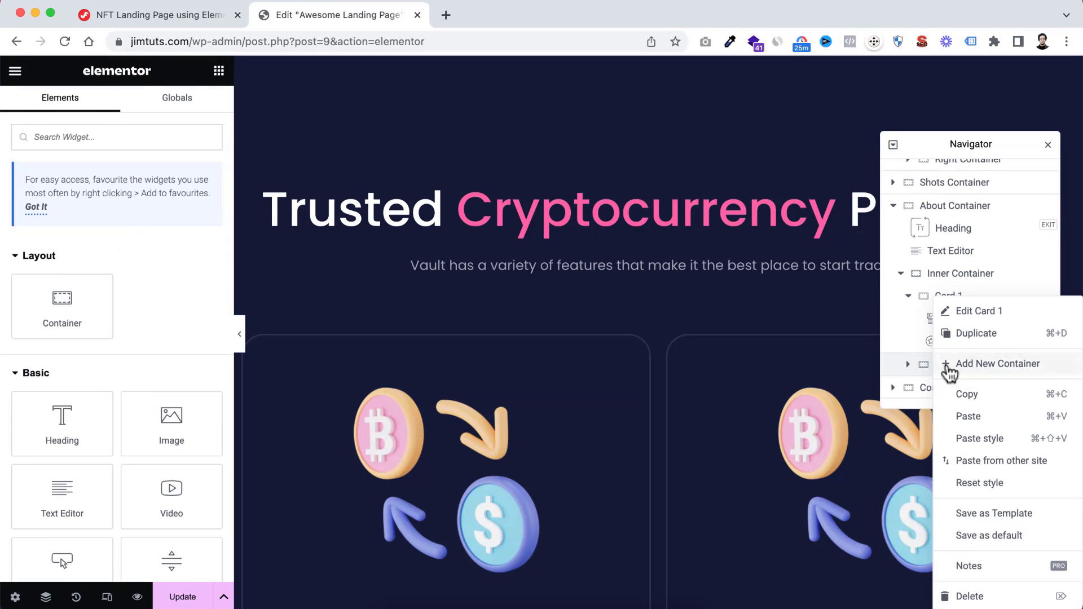
click(985, 336)
Rename the two duplicated cards in Inner Container as "Card 2" and "Card 3" and close the Navigator
scroll(970, 341, down, 1)
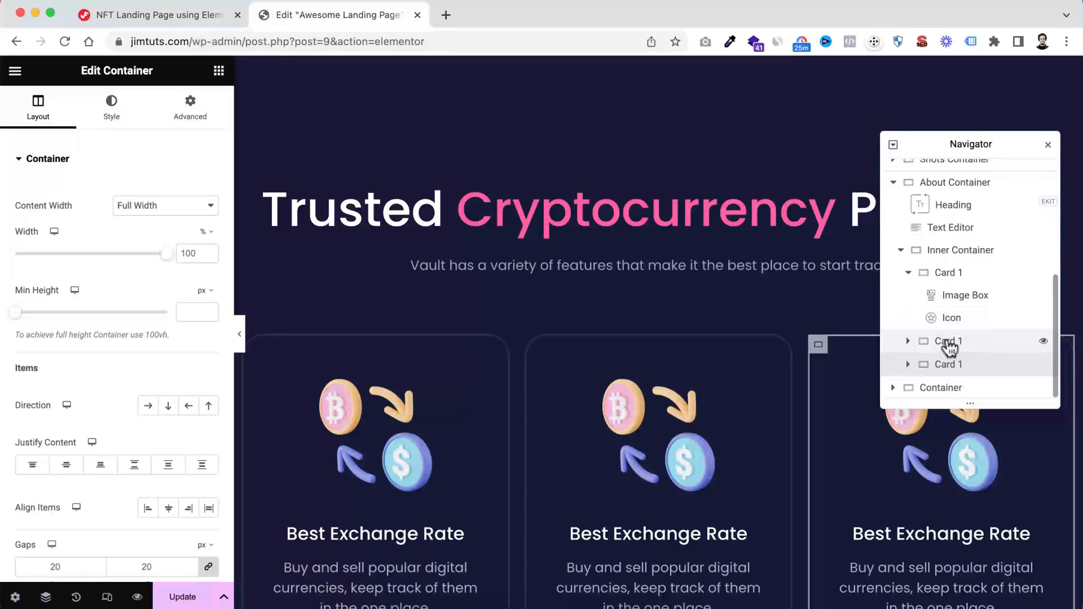
double_click(950, 342)
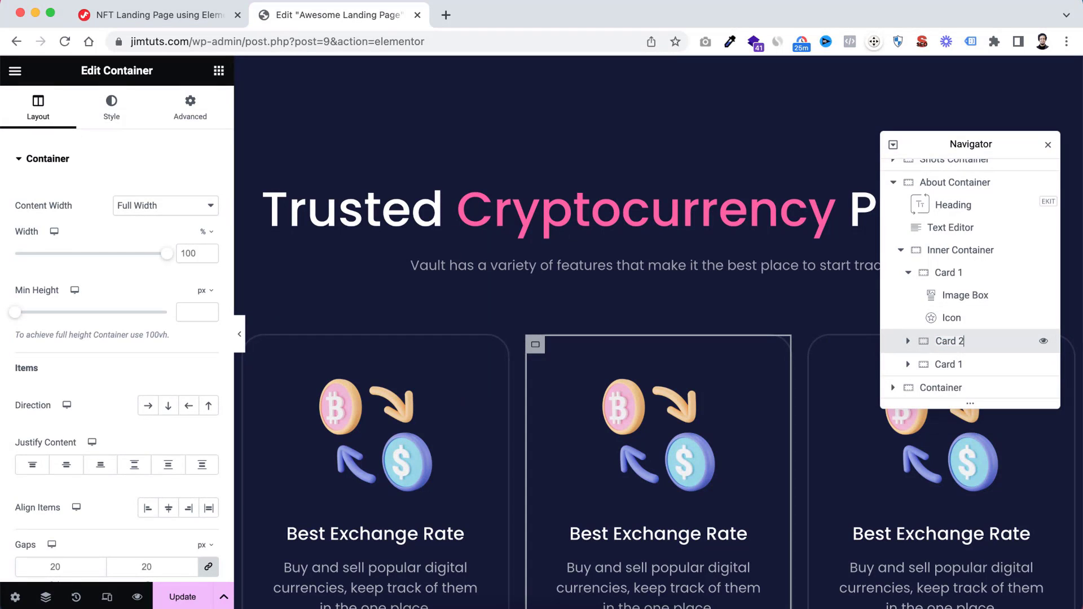
key(Return)
double_click(958, 365)
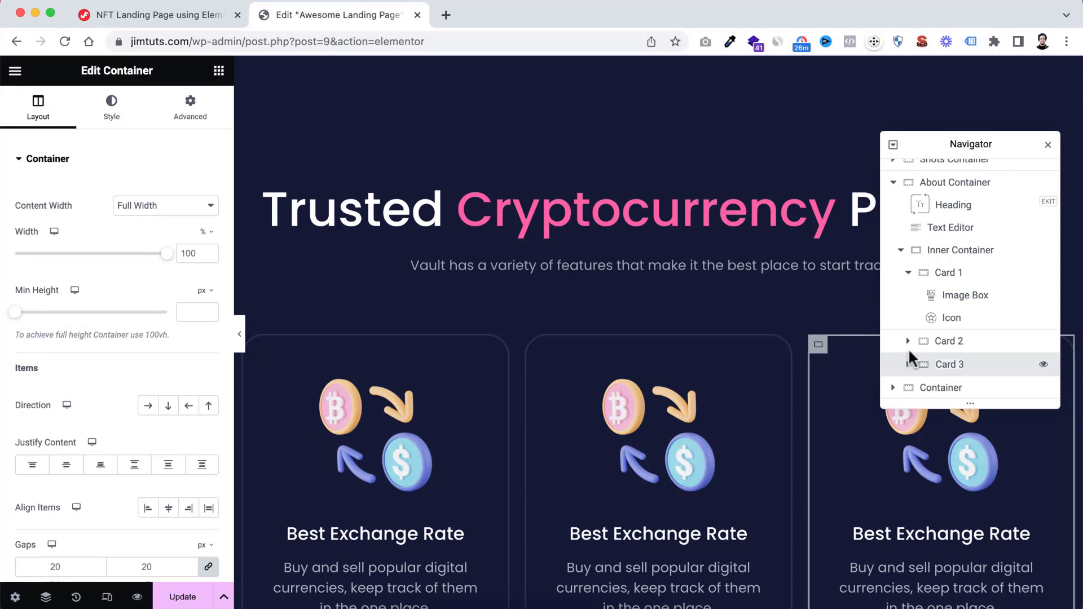
scroll(577, 455, down, 3)
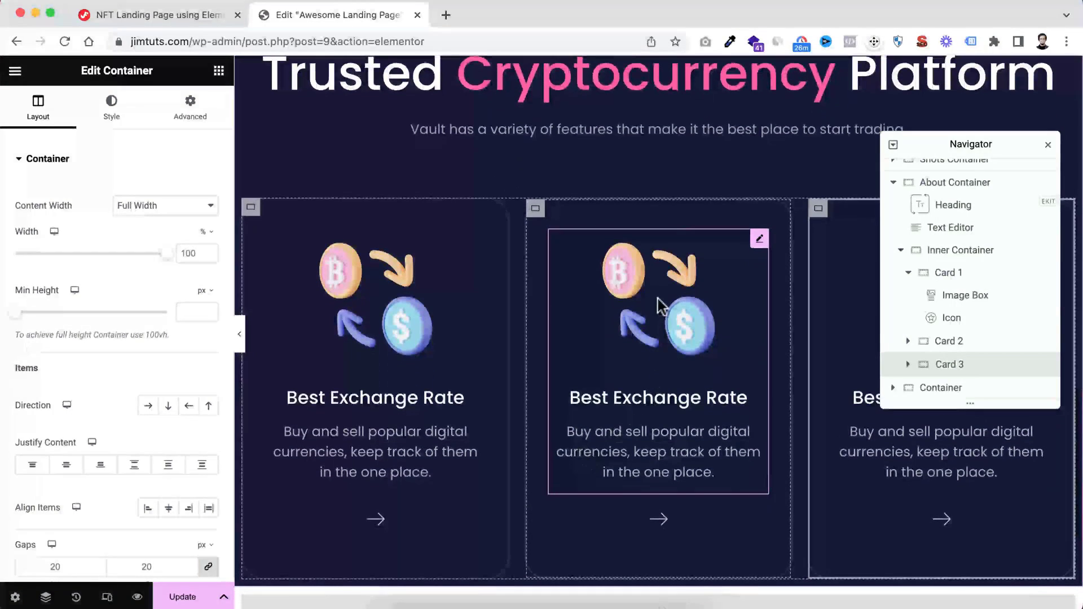
click(1048, 147)
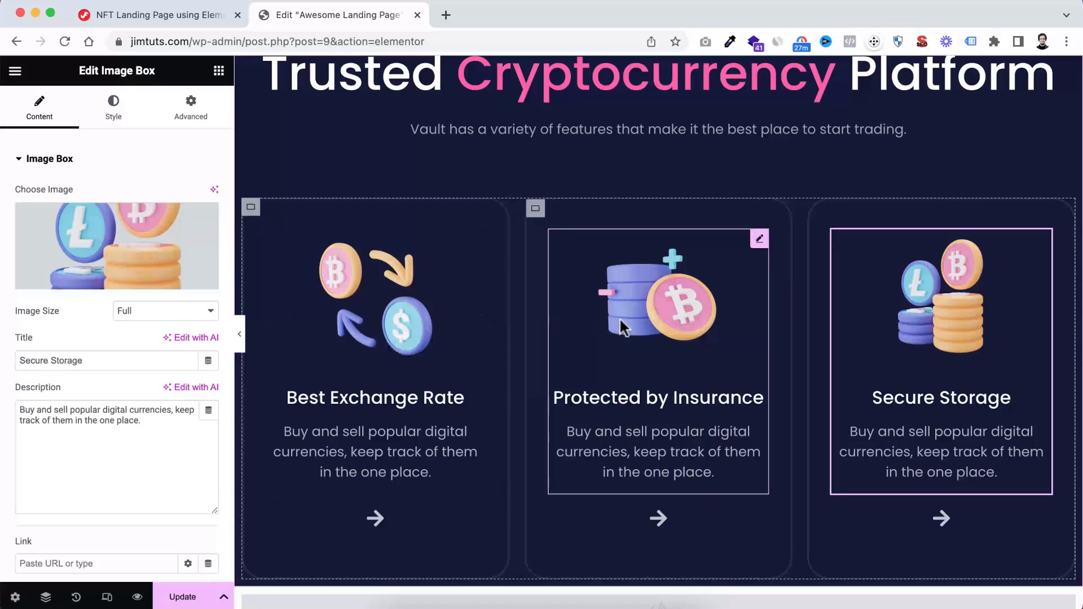
Preview the three-card Trusted Cryptocurrency Platform section at full width, and restore the editing panel
scroll(661, 323, down, 1)
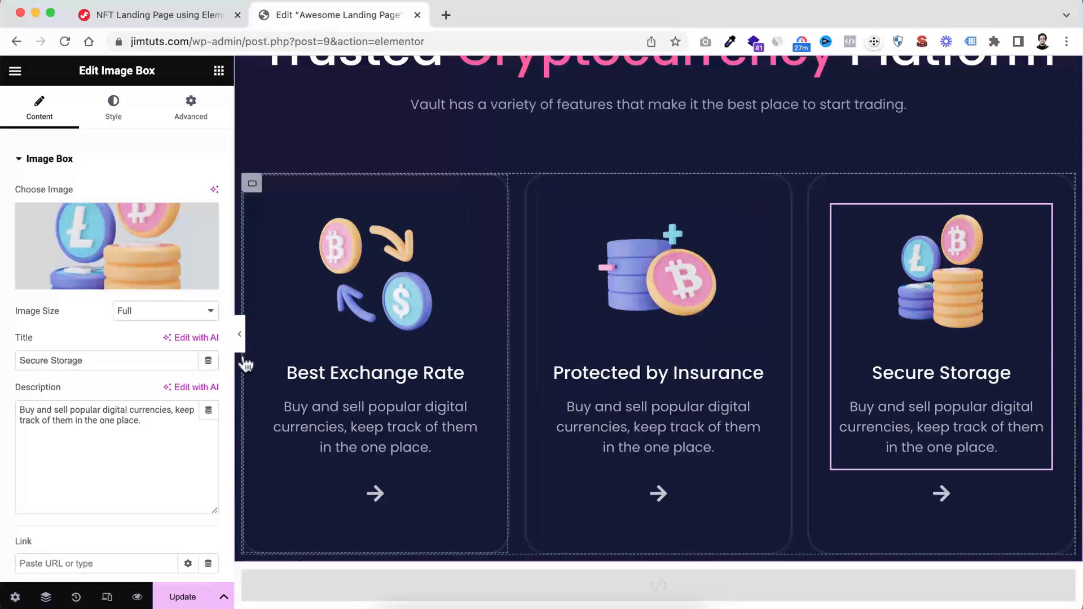
click(239, 334)
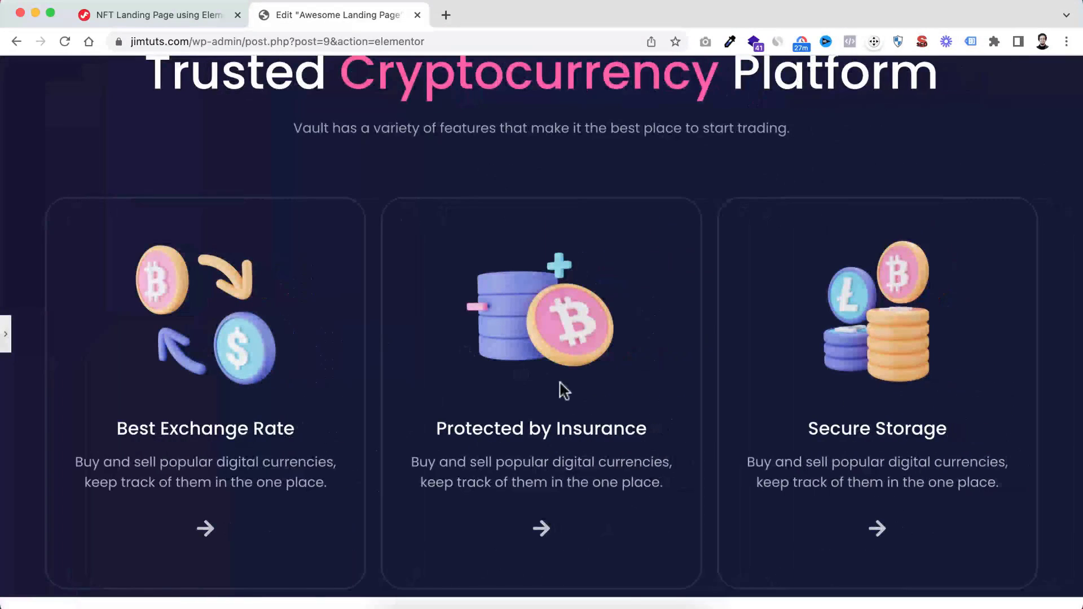
scroll(608, 336, up, 4)
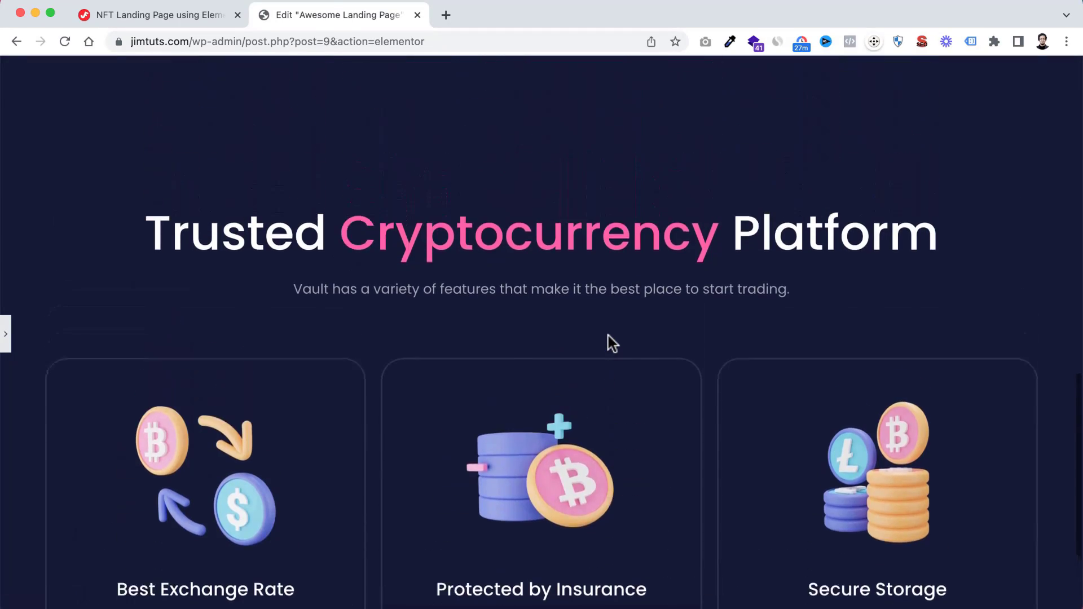
scroll(608, 336, down, 4)
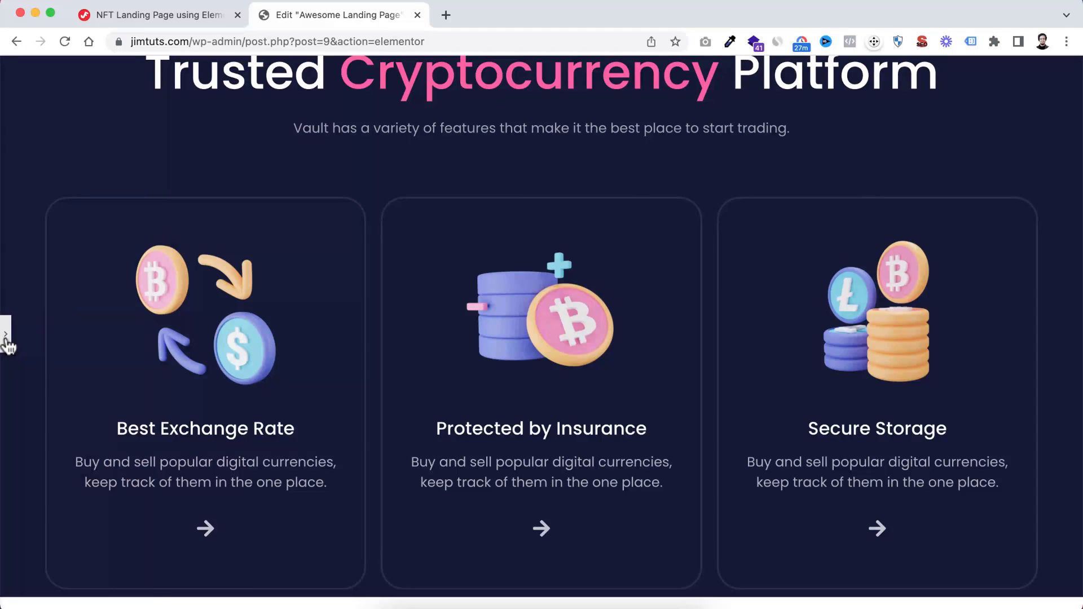
click(7, 339)
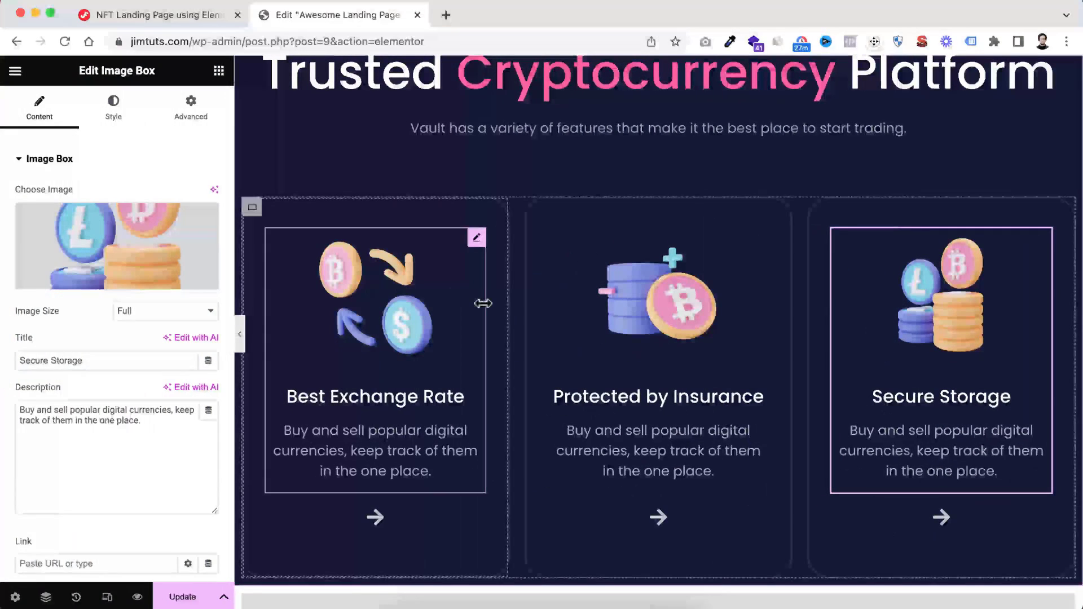
Add a row-direction container between the three-card section and the HTML widget, with a boxed width of 1320 px
scroll(678, 339, down, 3)
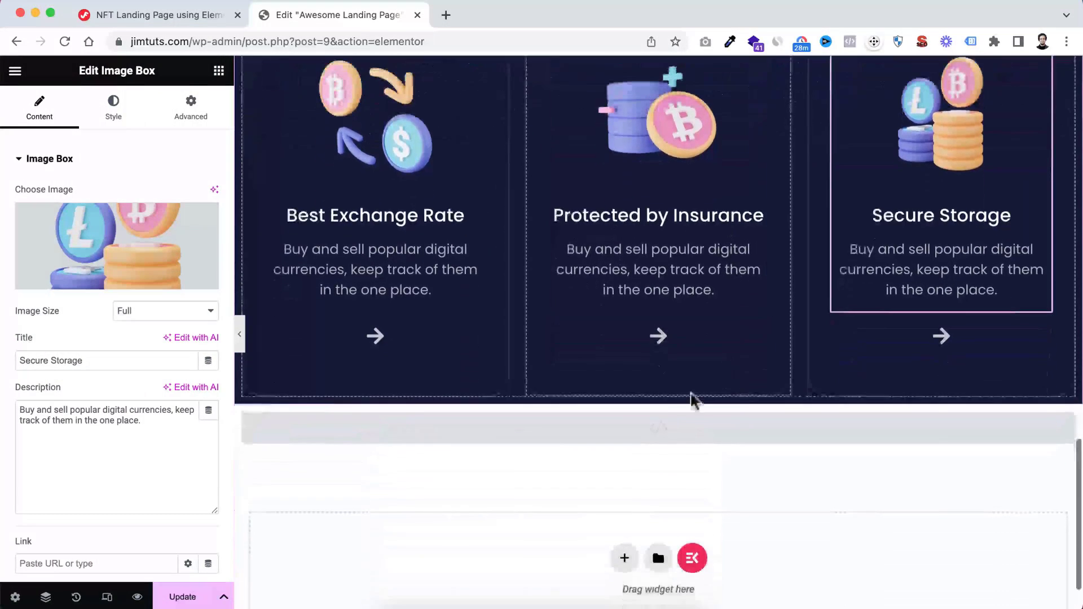
click(636, 402)
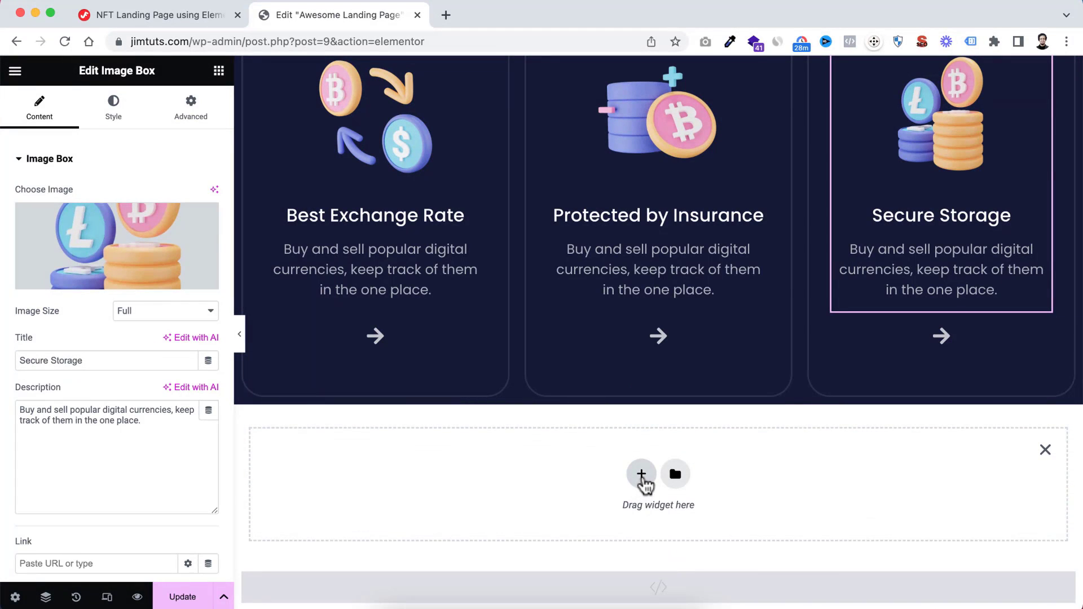
click(641, 475)
scroll(565, 480, down, 2)
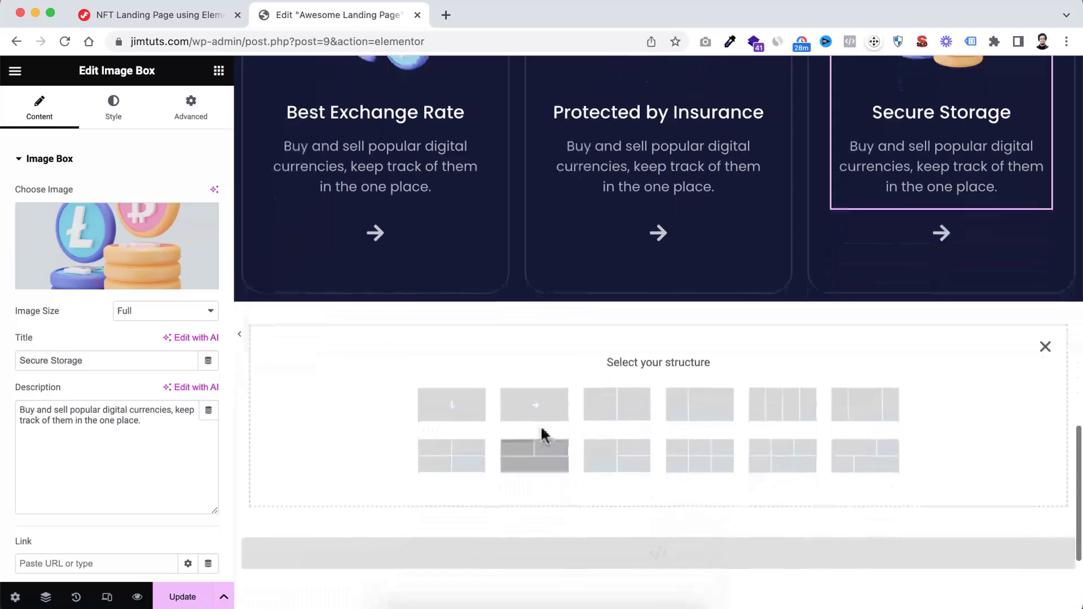
click(542, 412)
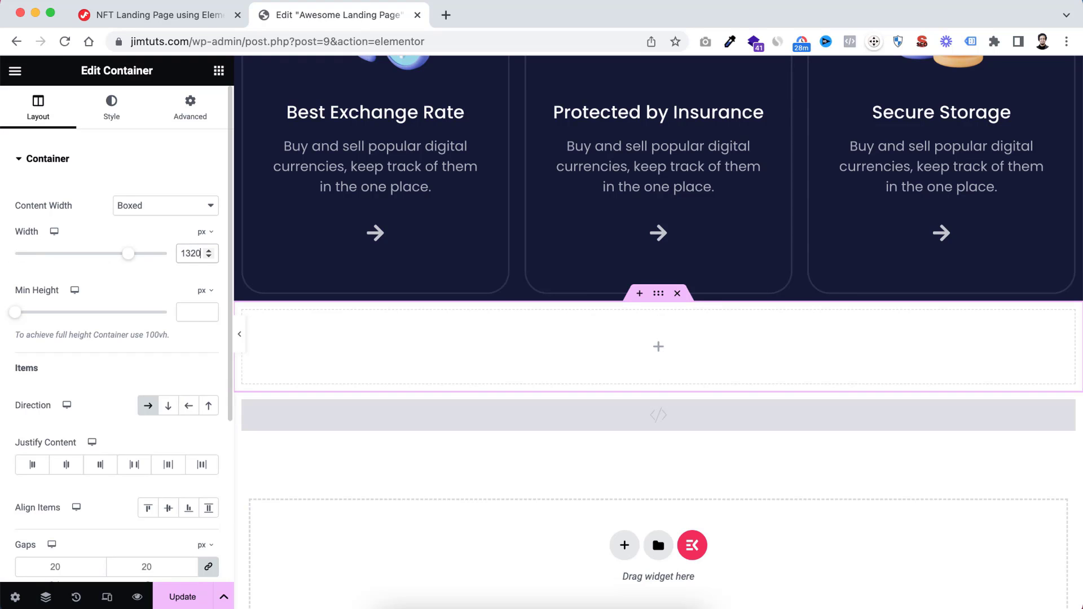
Give the new container a classic background in the dark navy global colour
click(113, 116)
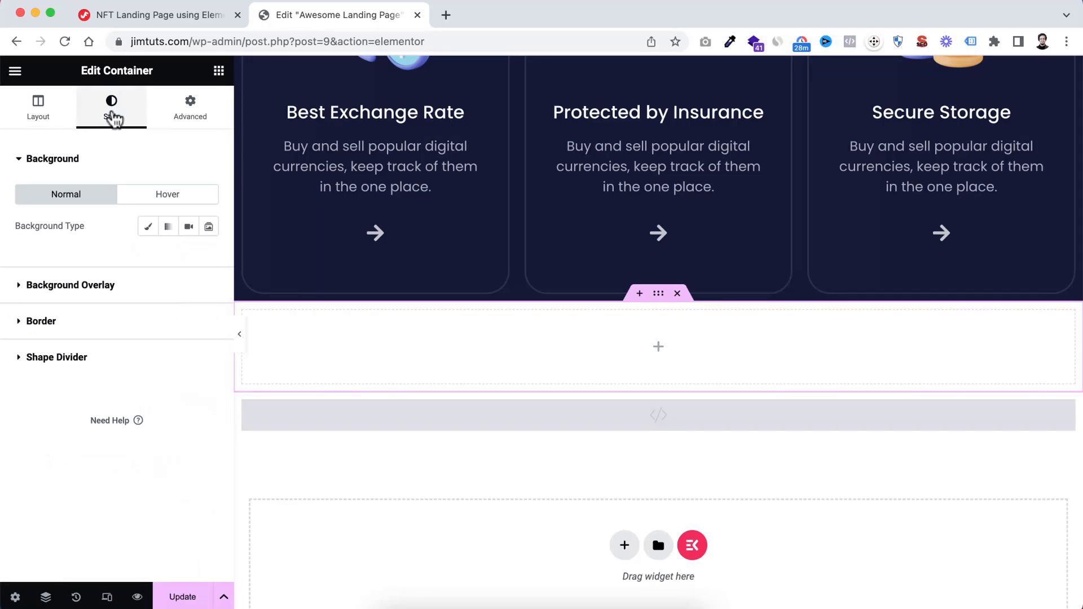
click(147, 226)
click(188, 258)
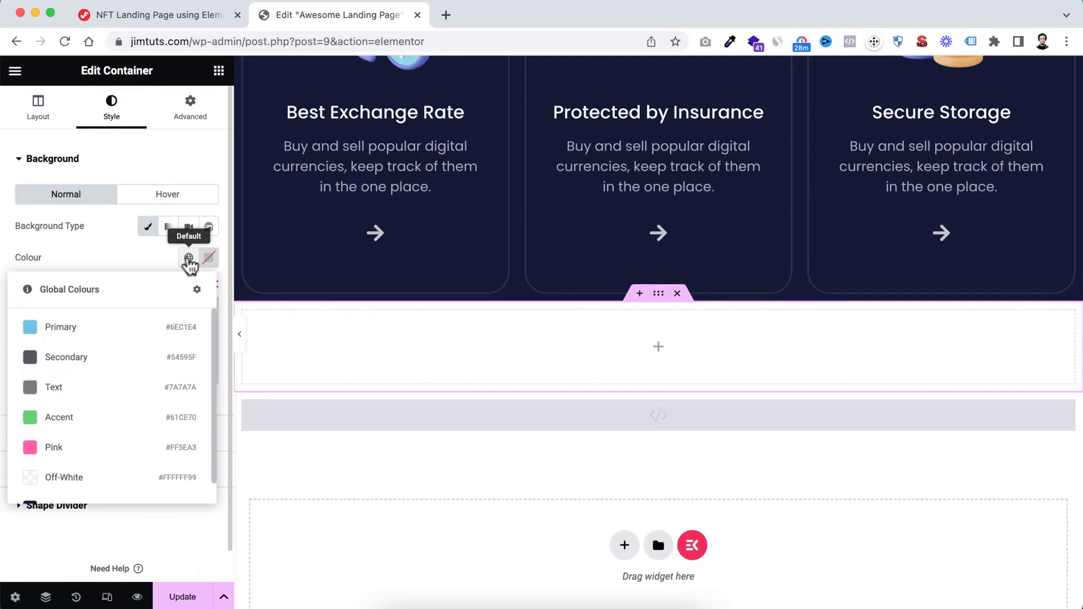
scroll(67, 452, down, 1)
click(67, 485)
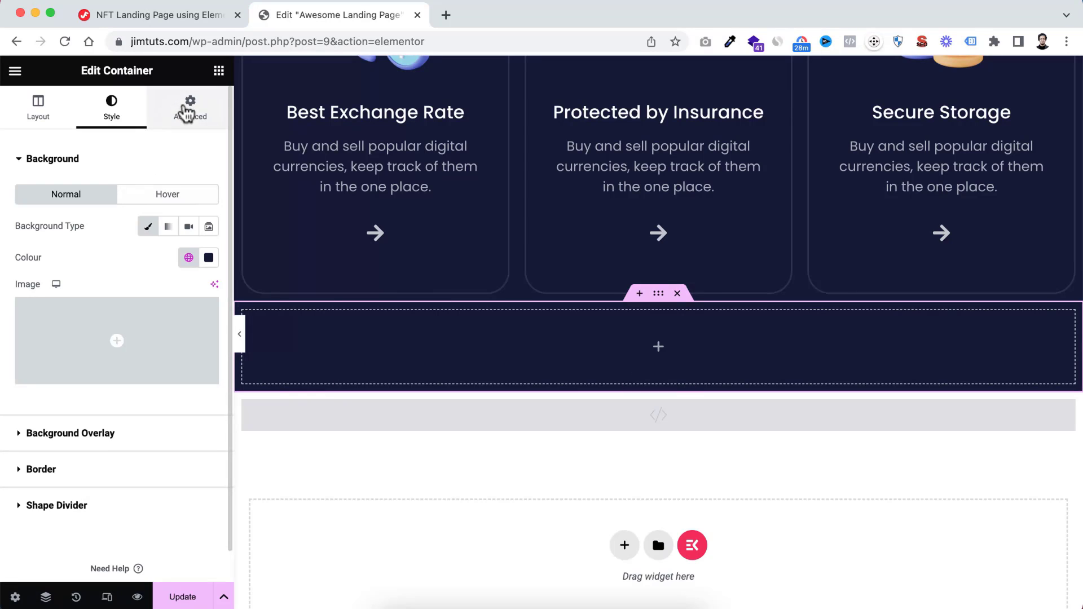
Set the new container's padding to 190 px top, 10 px right, 100 px bottom and 10 px left
click(187, 115)
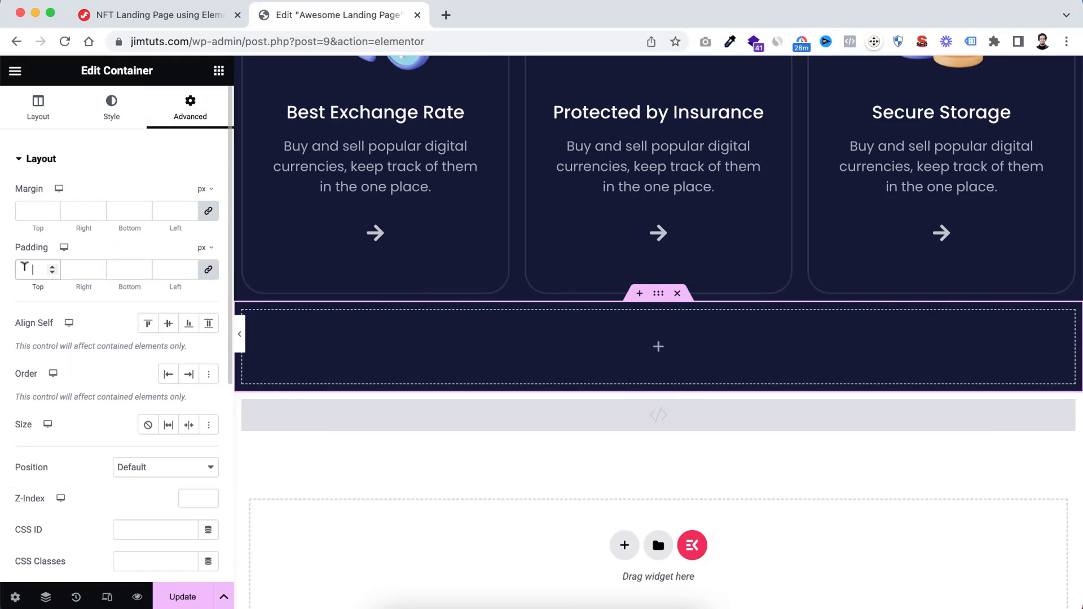
text(10)
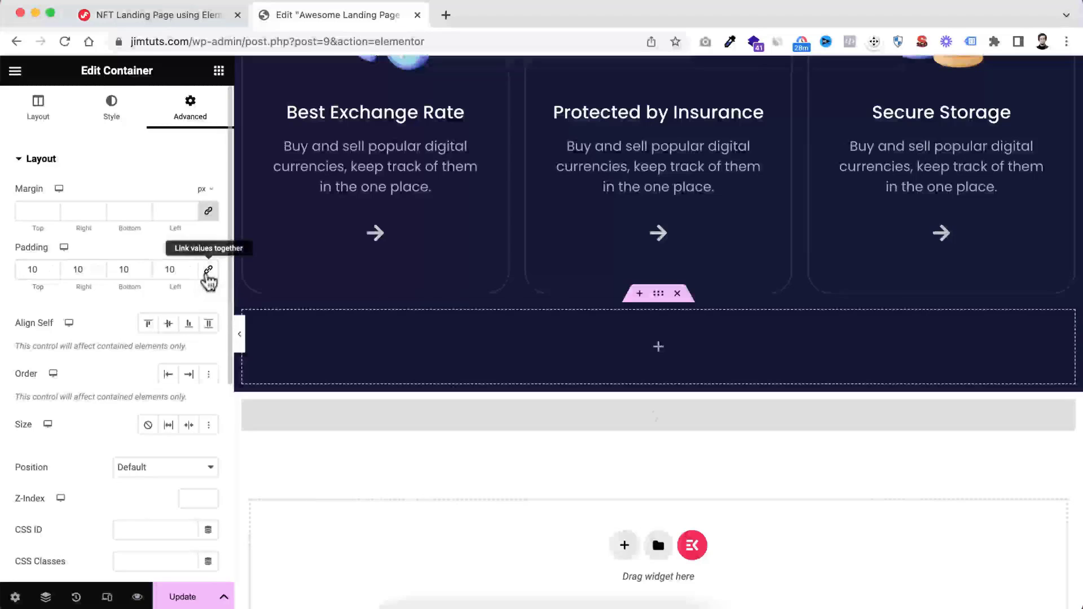
click(125, 269)
text(0)
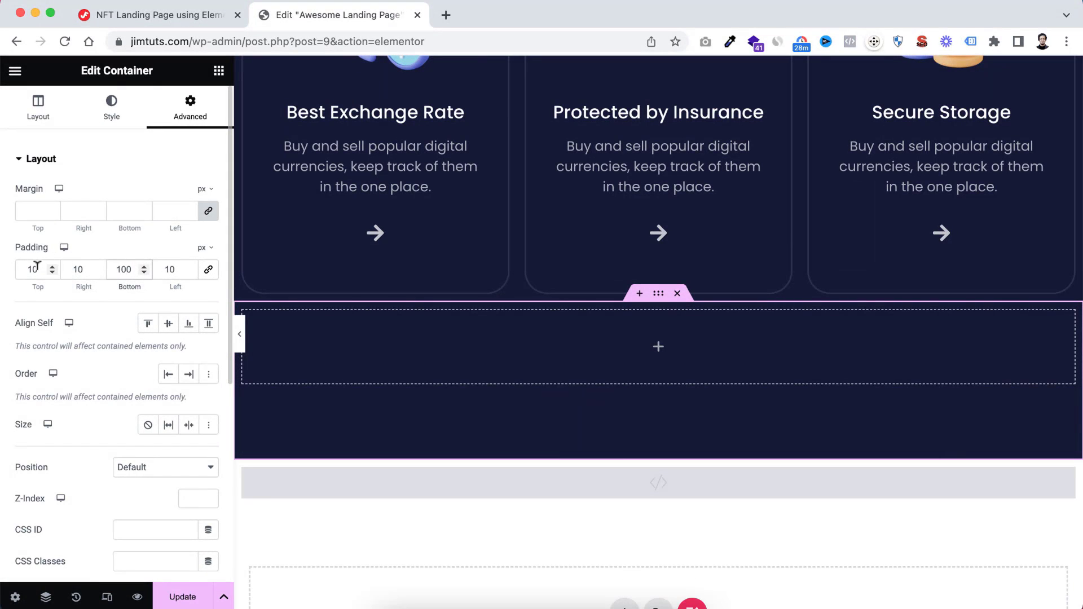
drag(37, 268, 16, 276)
text(190)
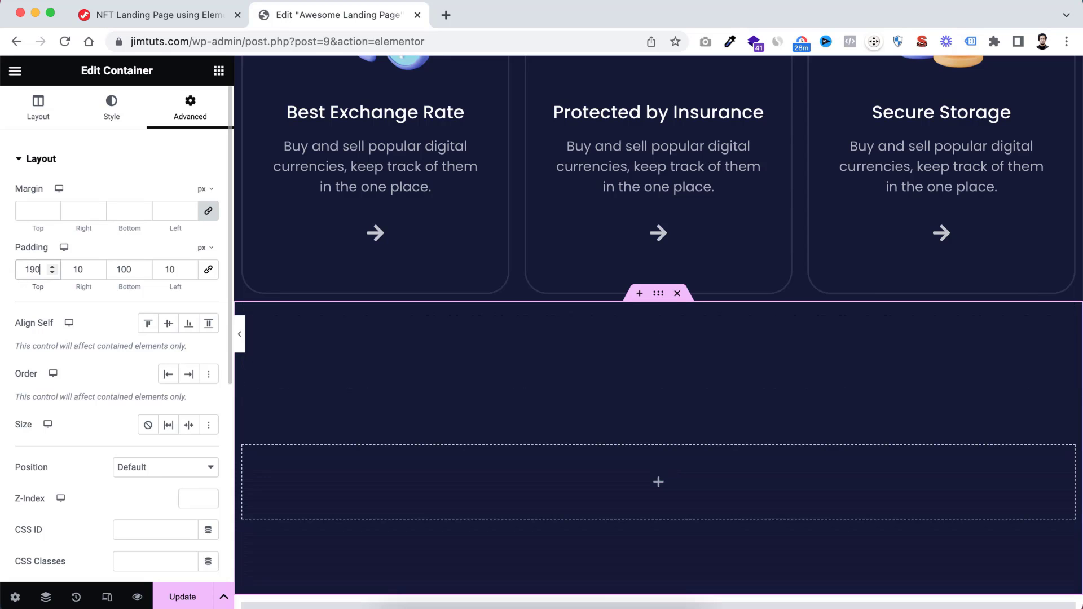
Open the HTML widget below the new container and locate the .gradient-bg-left rule in its CSS code
scroll(557, 348, down, 2)
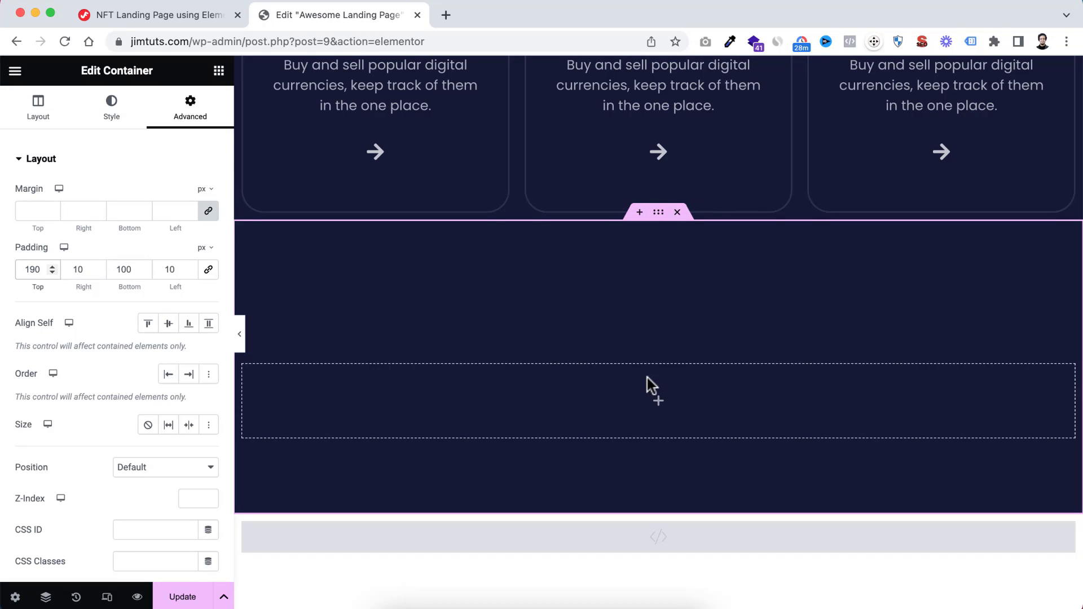
scroll(647, 377, down, 1)
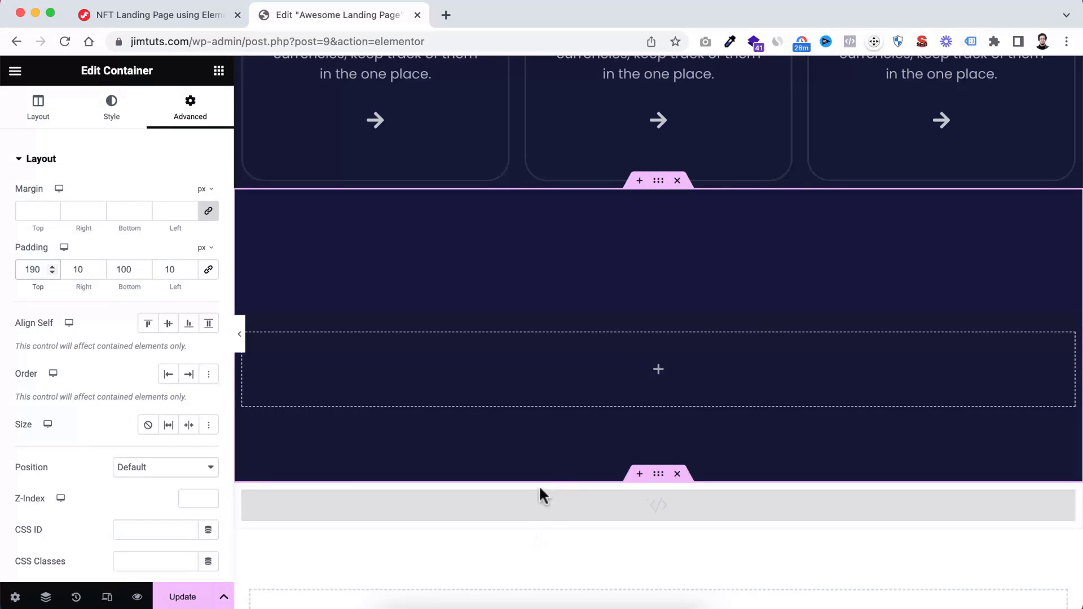
click(577, 499)
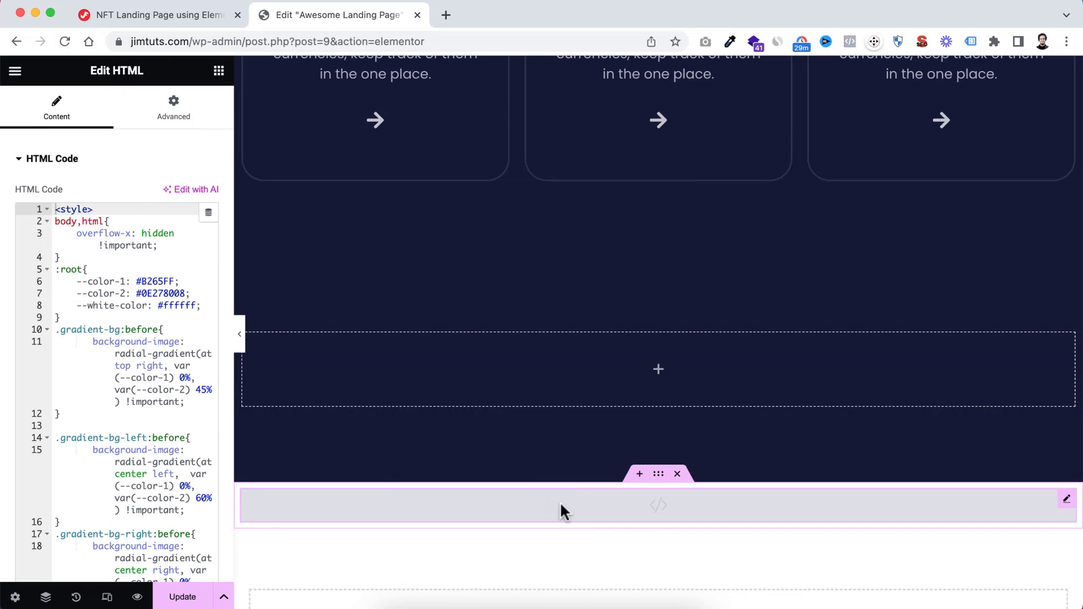
scroll(124, 370, down, 1)
scroll(124, 370, down, 2)
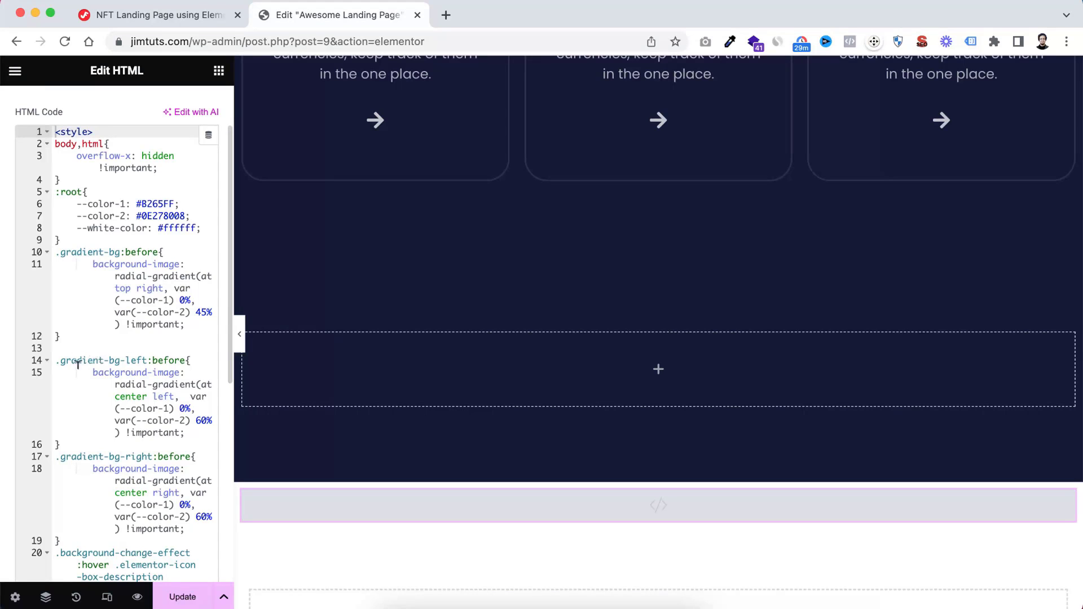
click(58, 360)
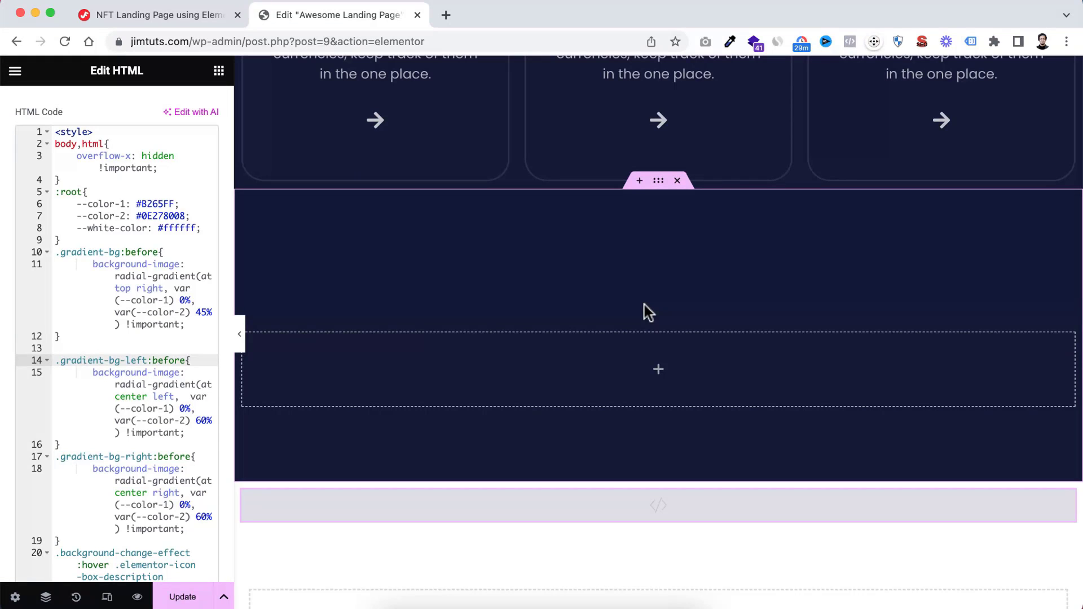
Assign the CSS class gradient-bg-left to the new dark container below the three-card section
click(659, 182)
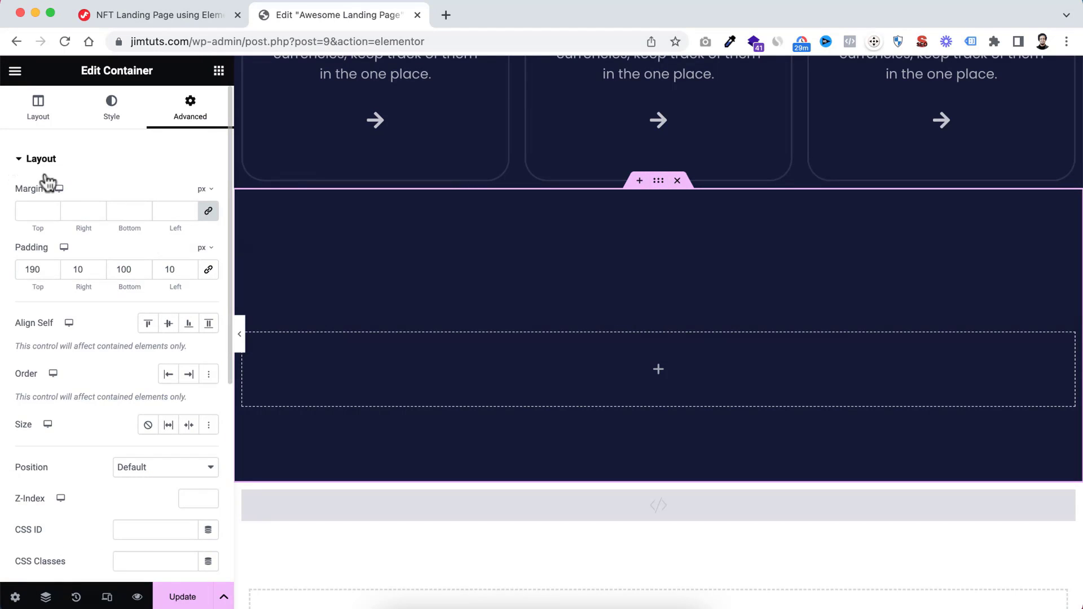
scroll(115, 411, down, 2)
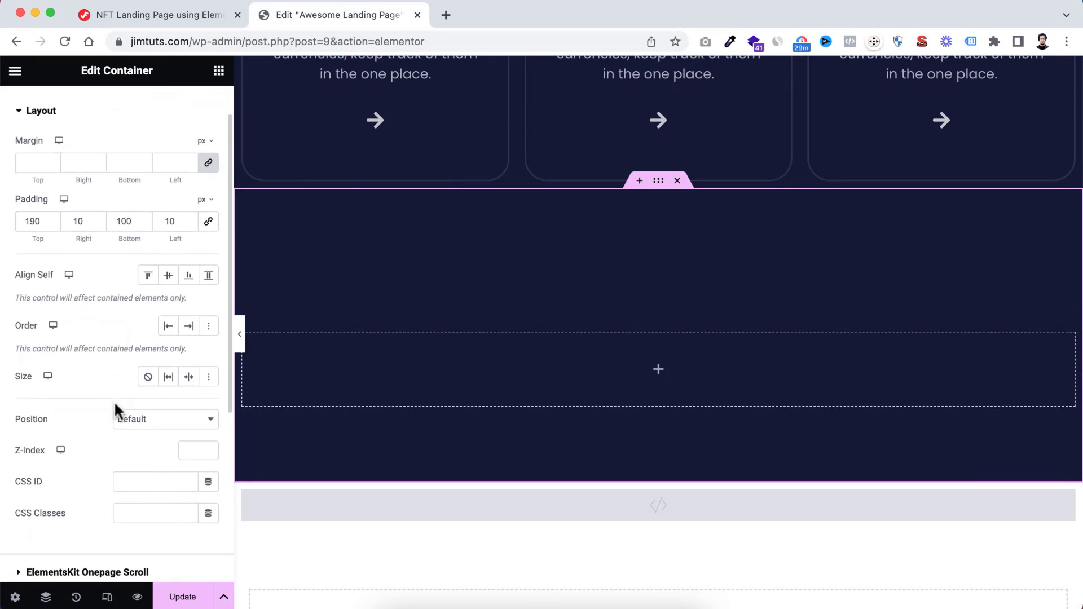
click(130, 511)
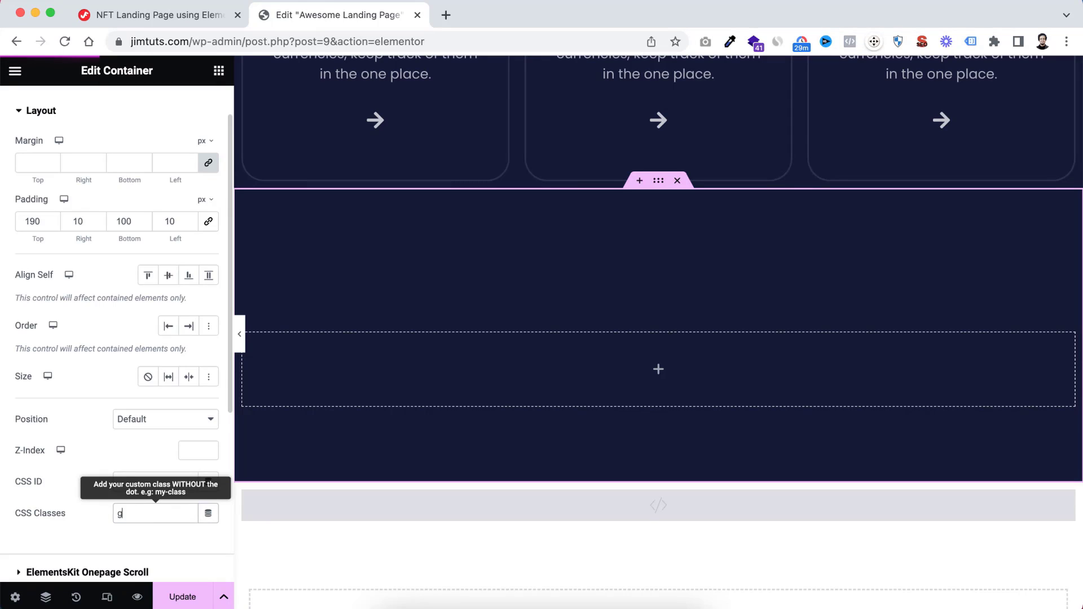
text(gradient-bg-left)
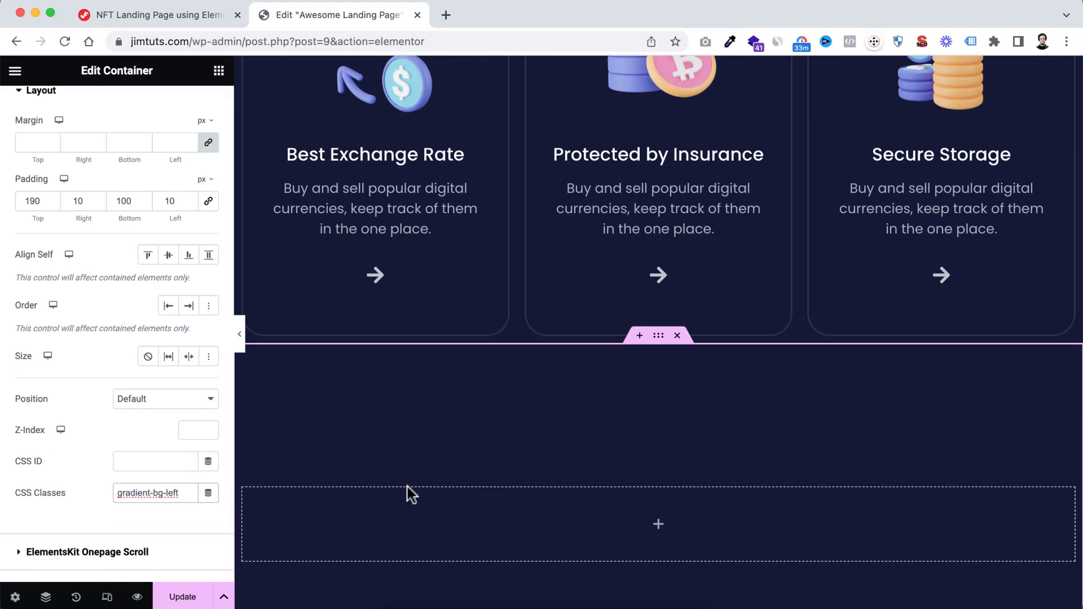
scroll(408, 486, down, 2)
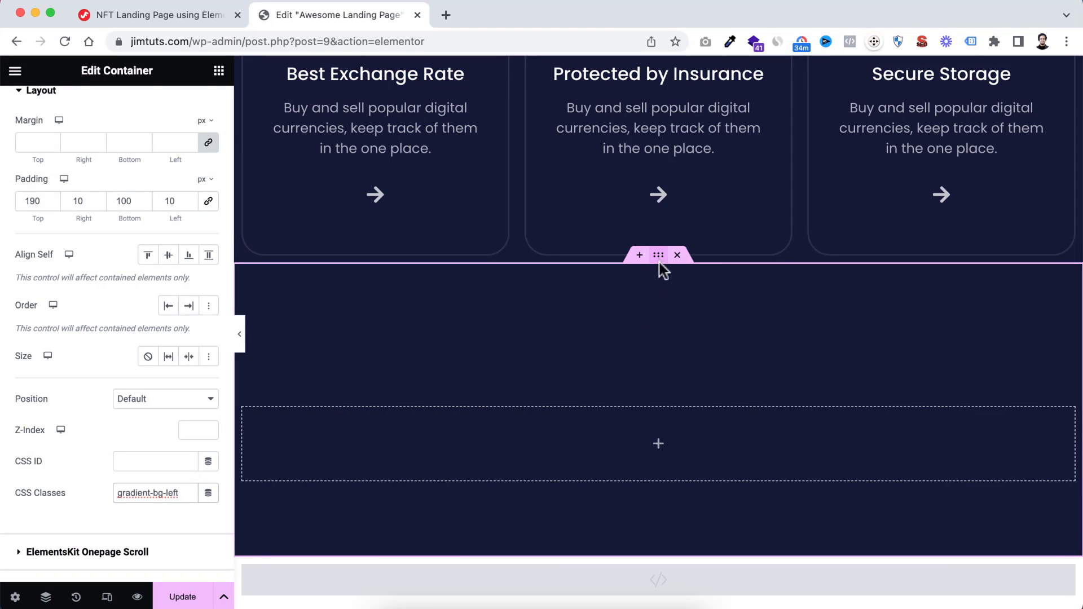
Set the dark container's background overlay type to Gradient
scroll(123, 204, up, 2)
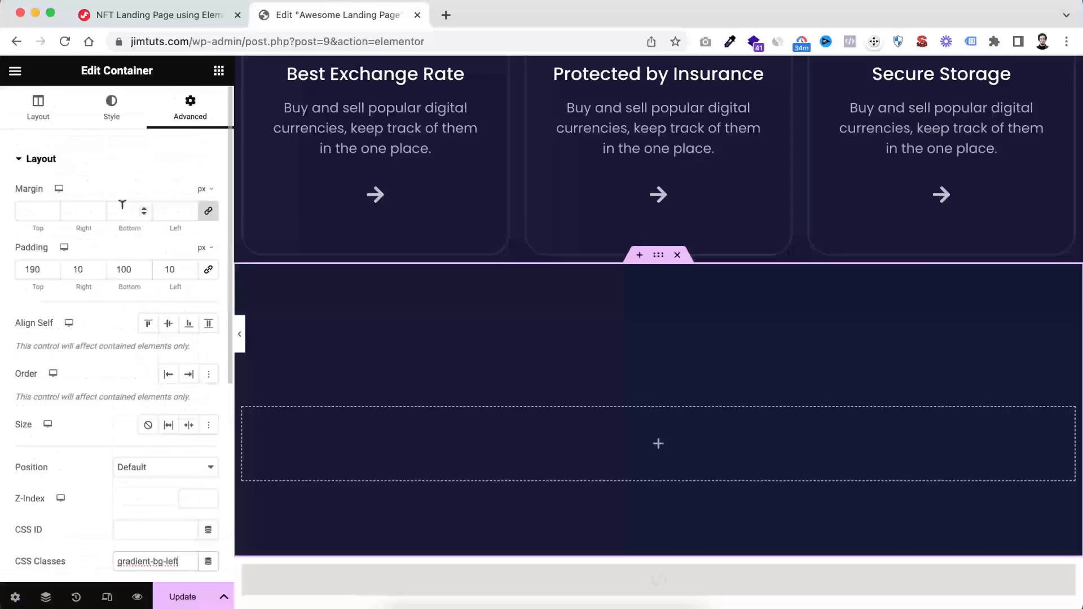
click(110, 111)
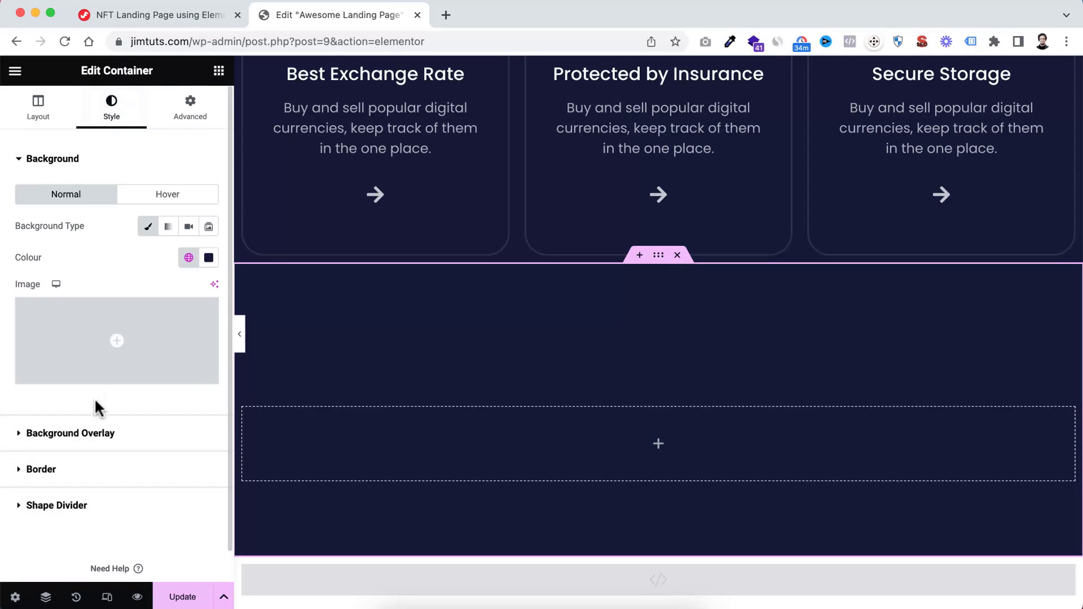
scroll(97, 406, down, 1)
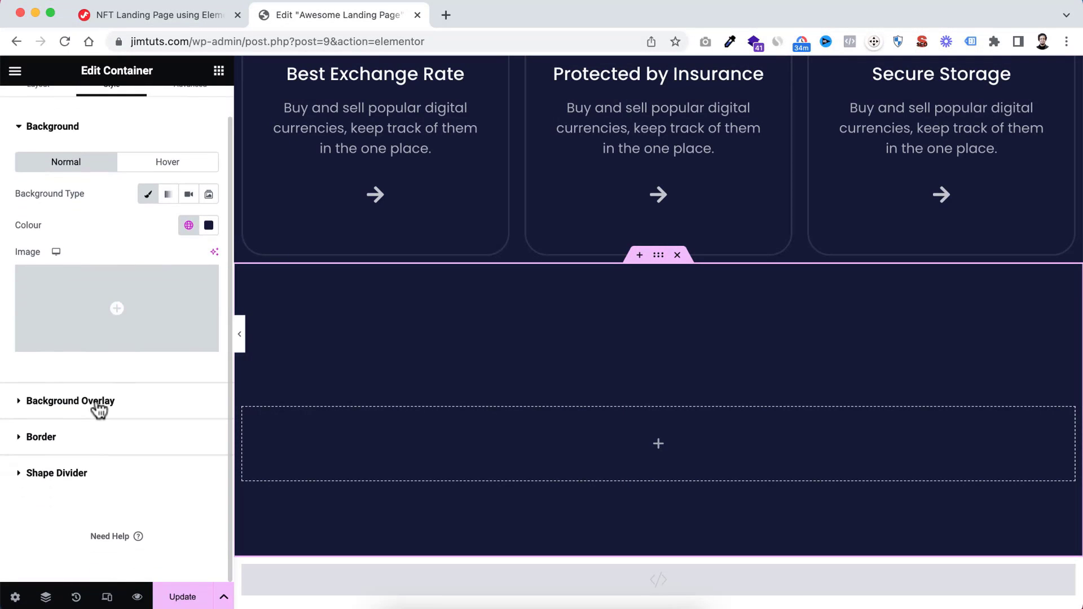
click(28, 403)
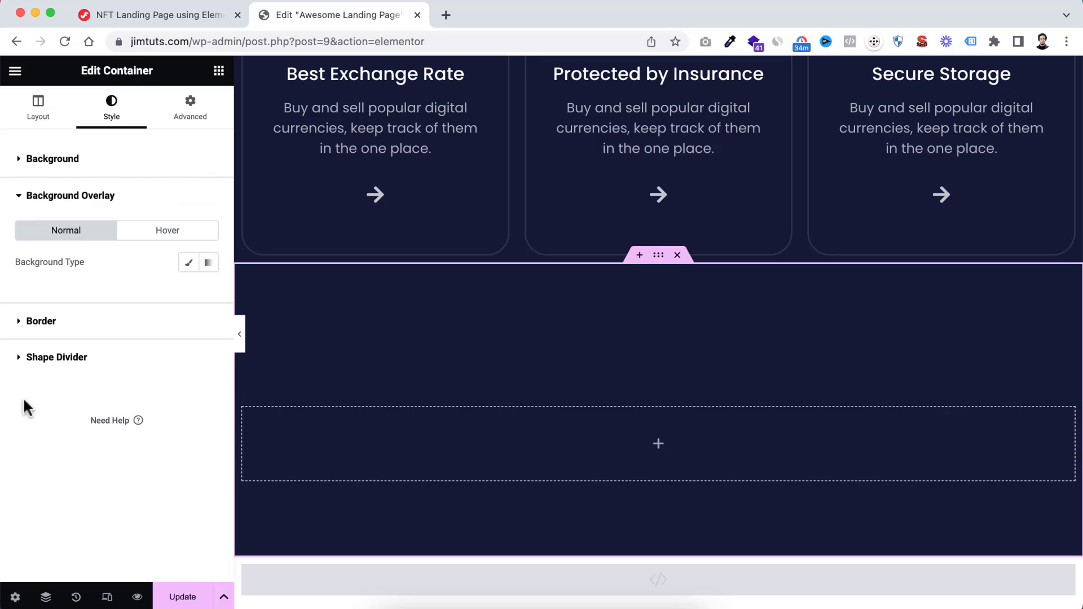
click(210, 263)
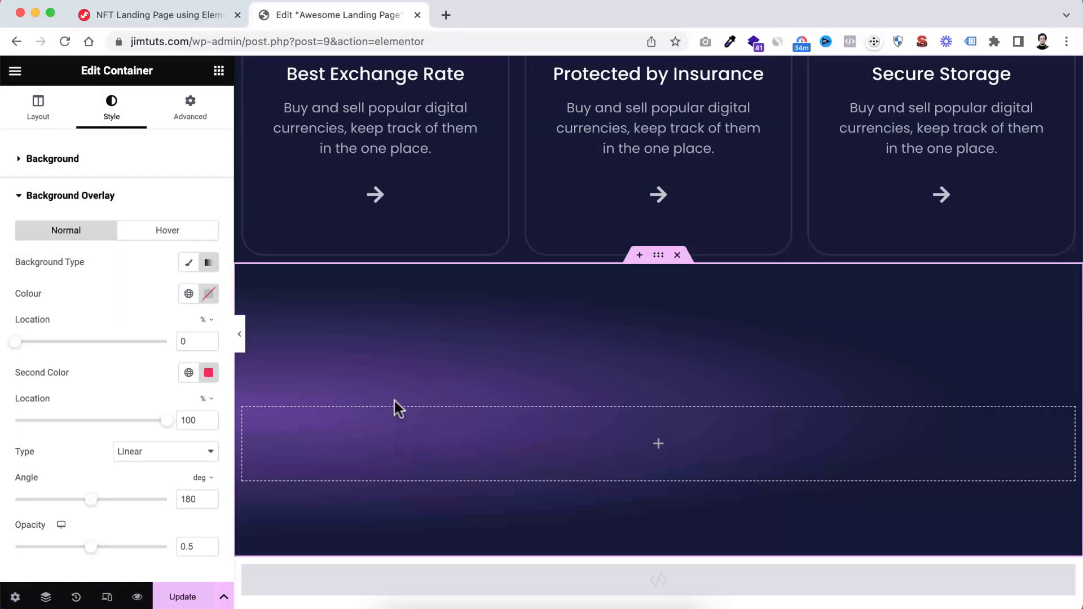
Clear the container's gradient-bg-left CSS class and undo the removal
click(199, 114)
scroll(162, 375, down, 3)
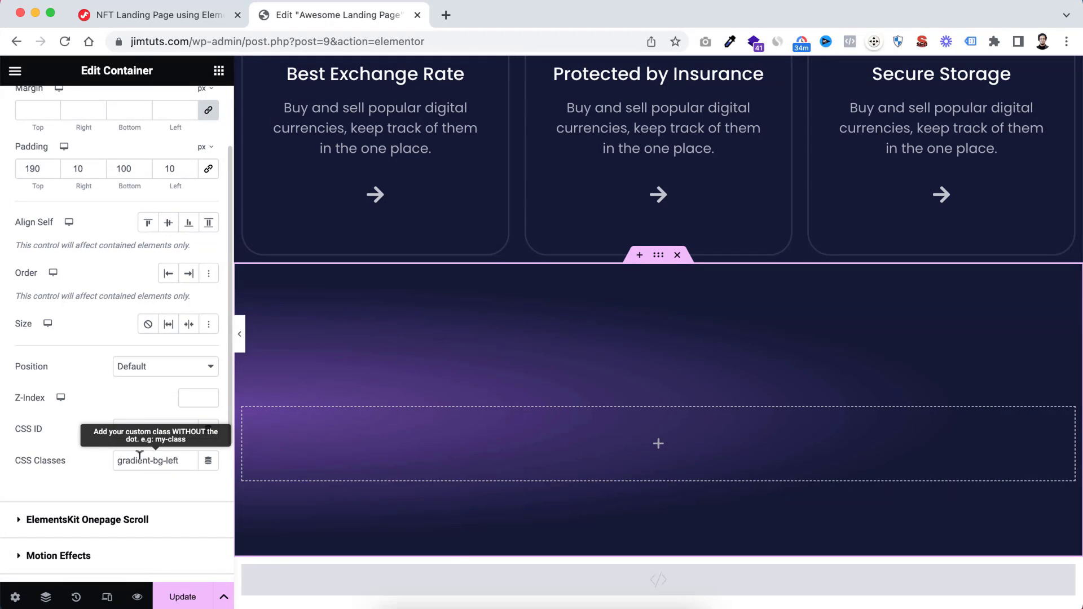
drag(186, 457, 73, 448)
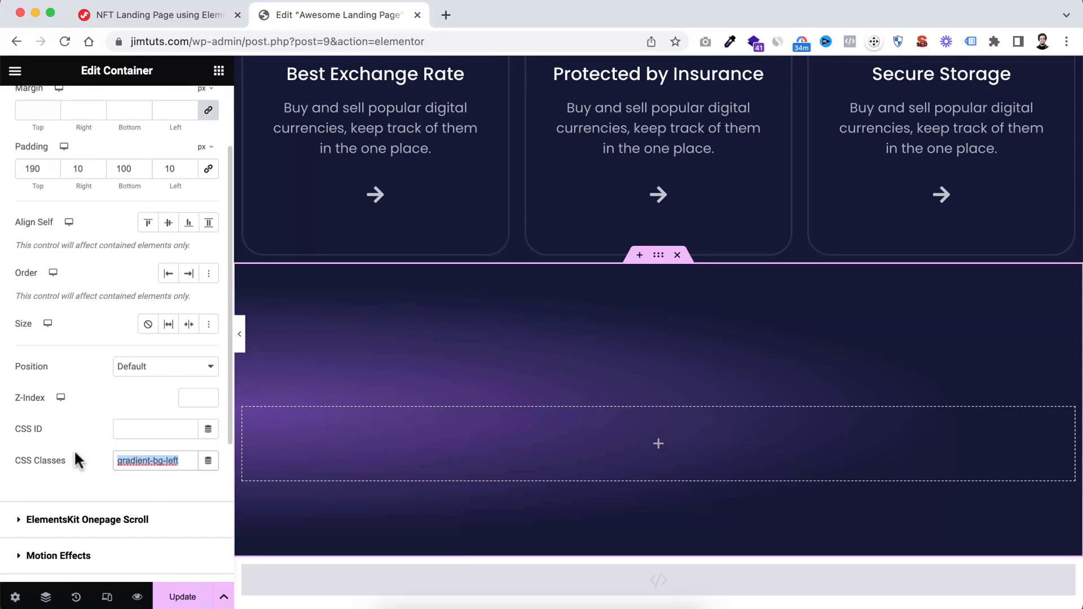
key(BackSpace)
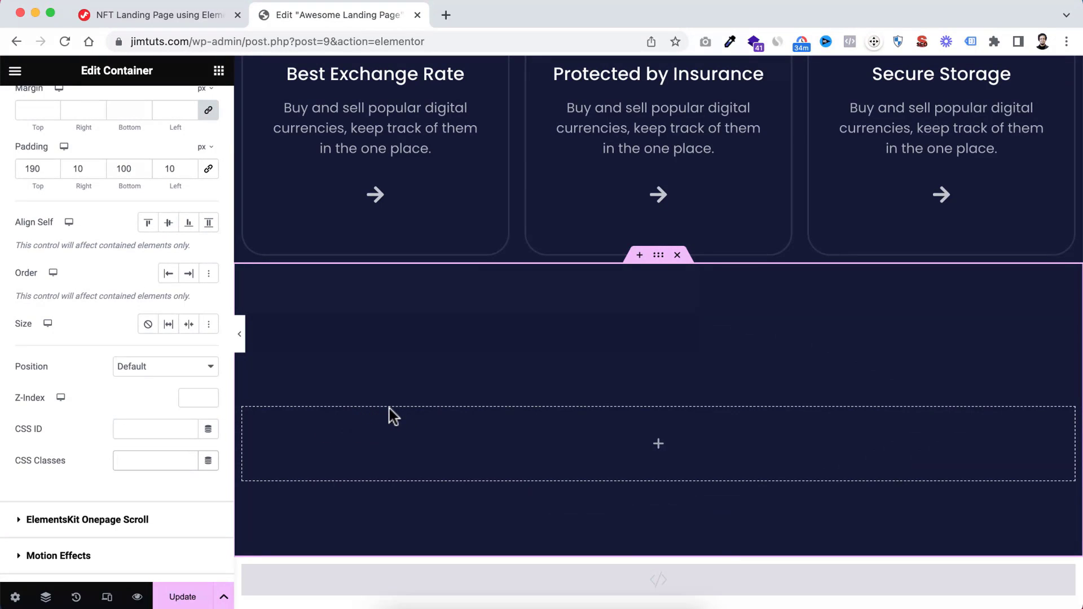
key(super+z)
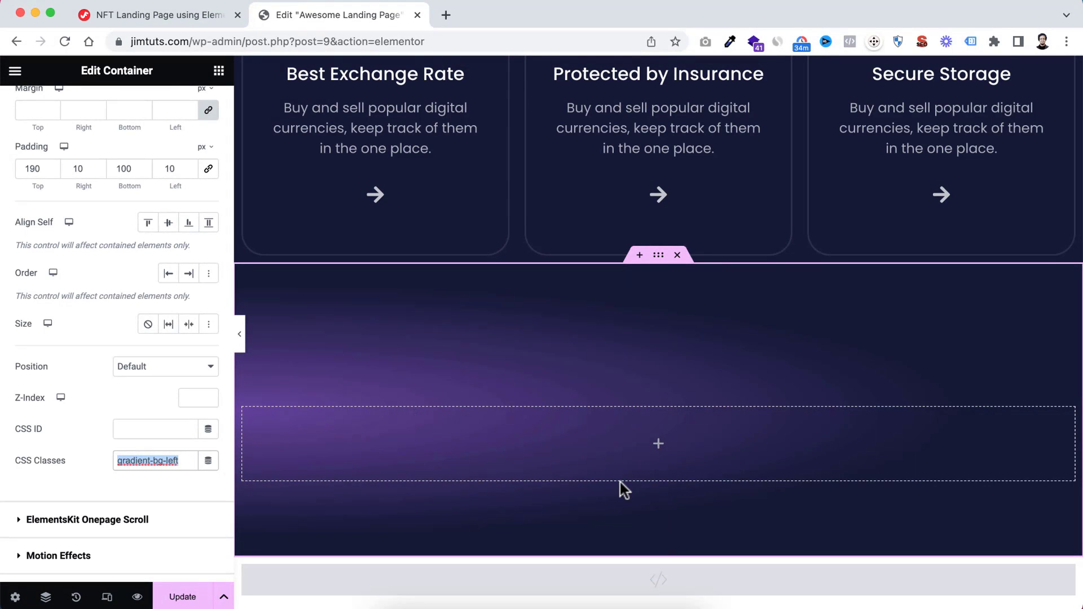
Add a nested container inside the gradient container and set its content width to Full Width
scroll(620, 482, down, 1)
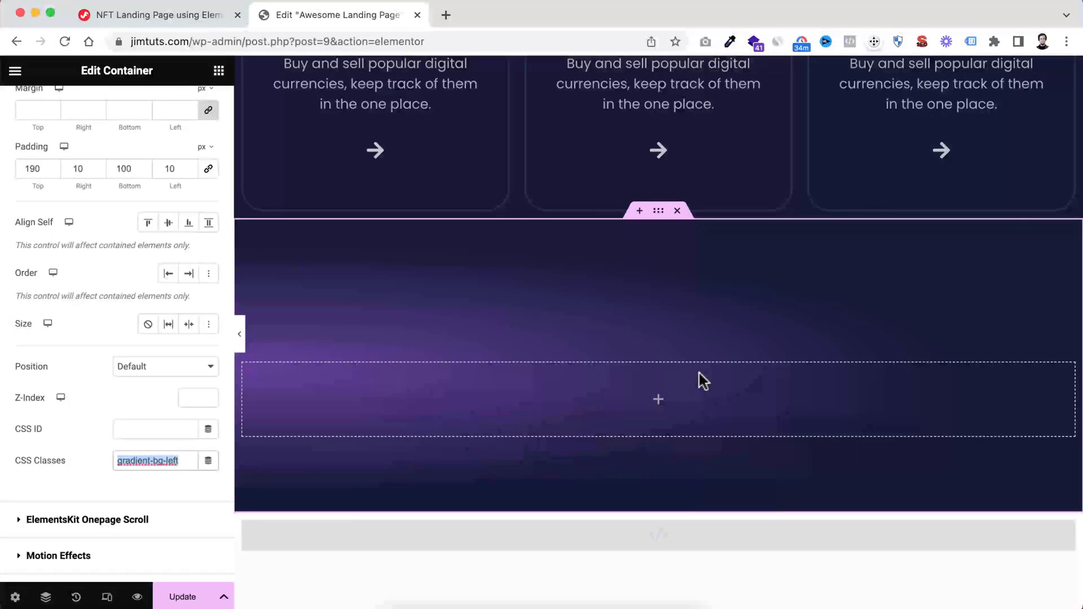
click(658, 400)
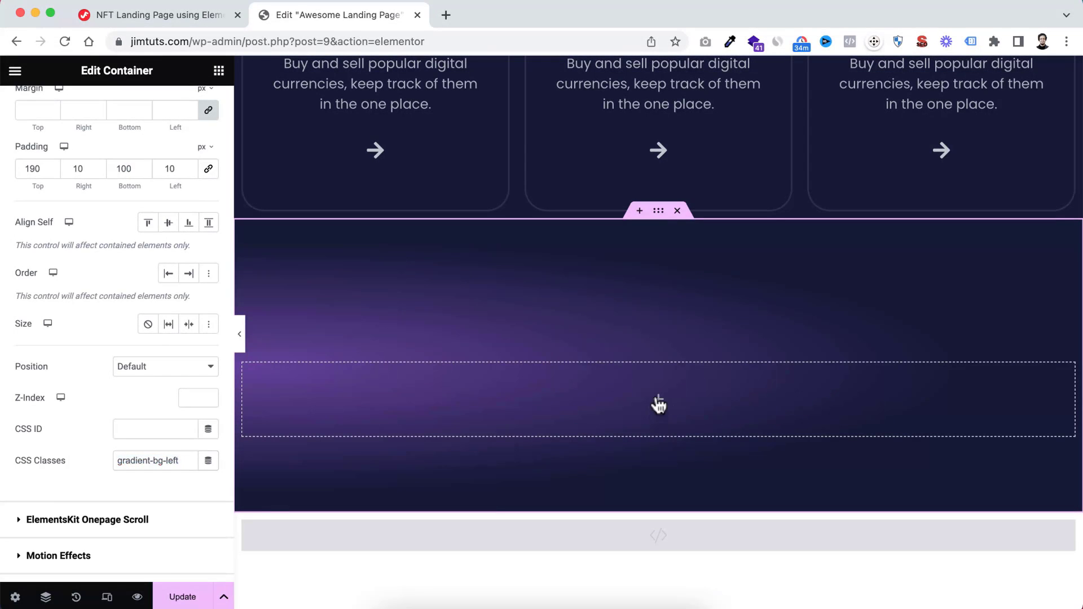
drag(43, 317, 605, 413)
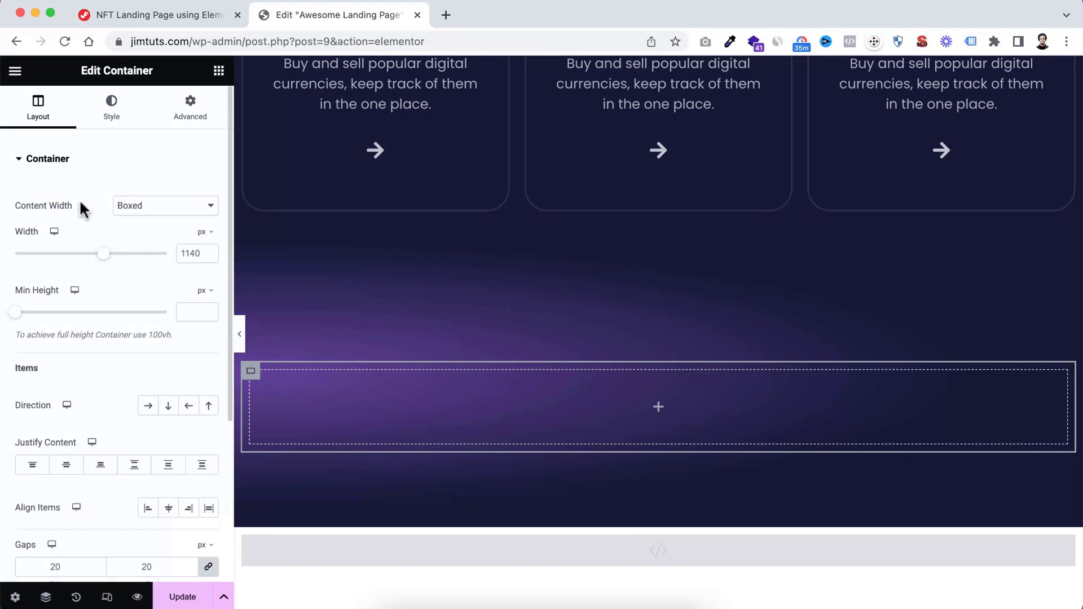
click(131, 213)
click(141, 229)
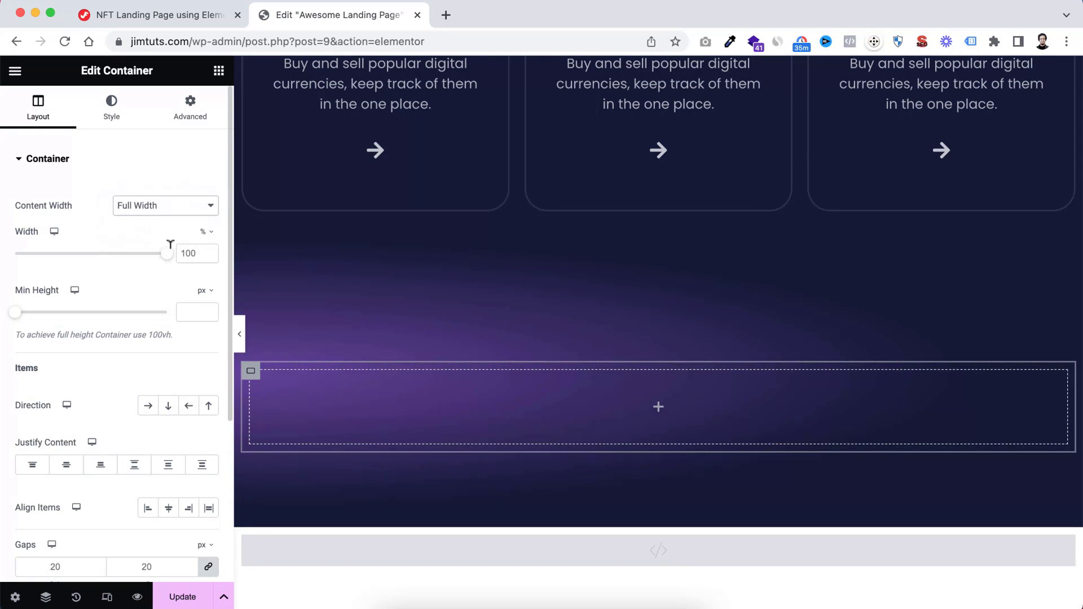
Set the nested container's width to 50% and duplicate it to form two columns
click(186, 252)
double_click(186, 252)
text(50)
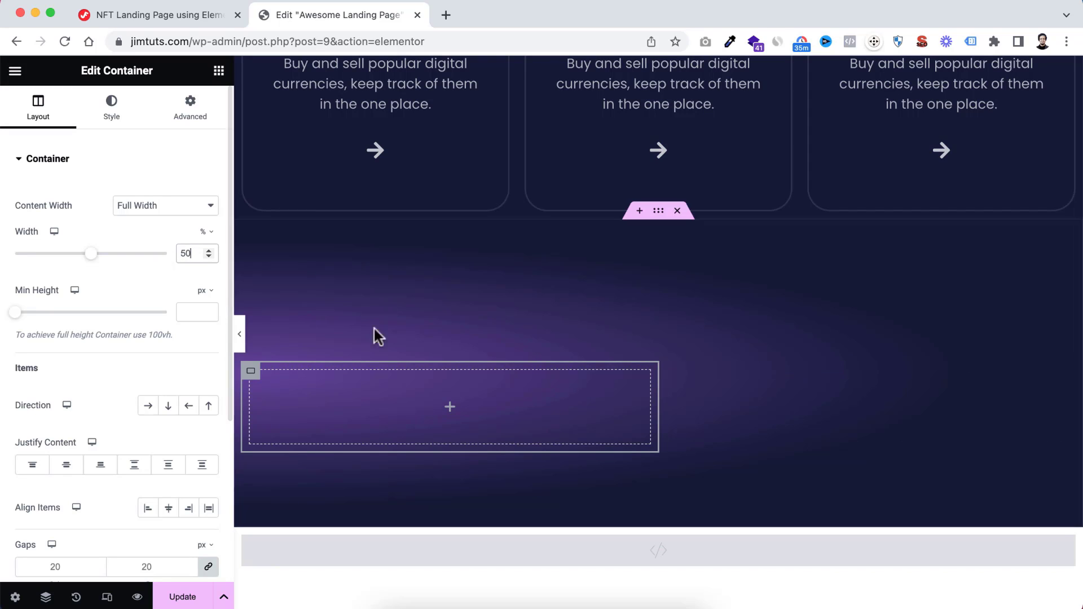
right_click(252, 372)
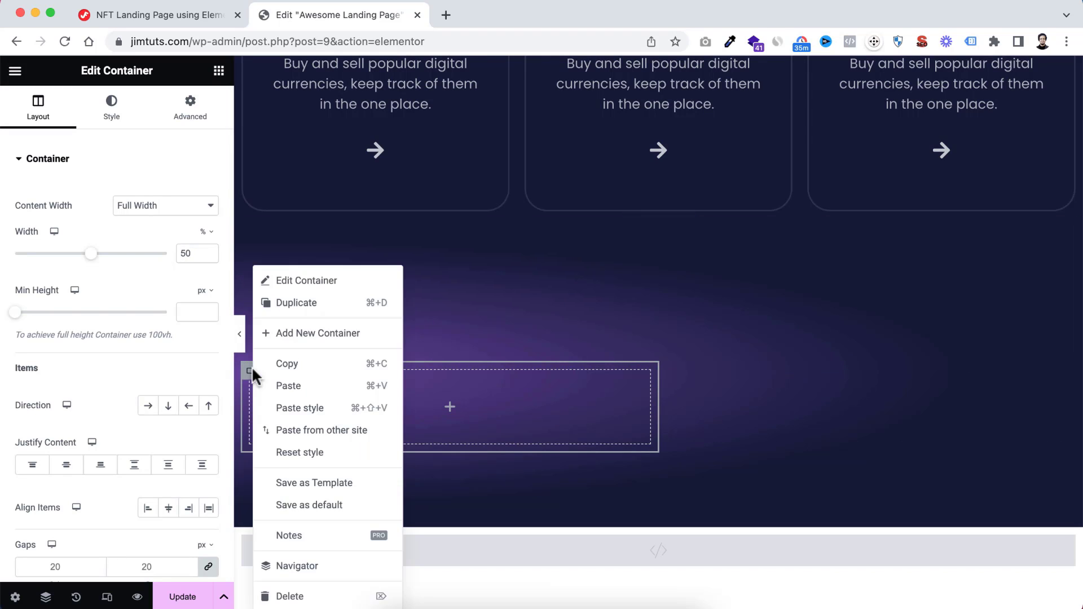
click(319, 304)
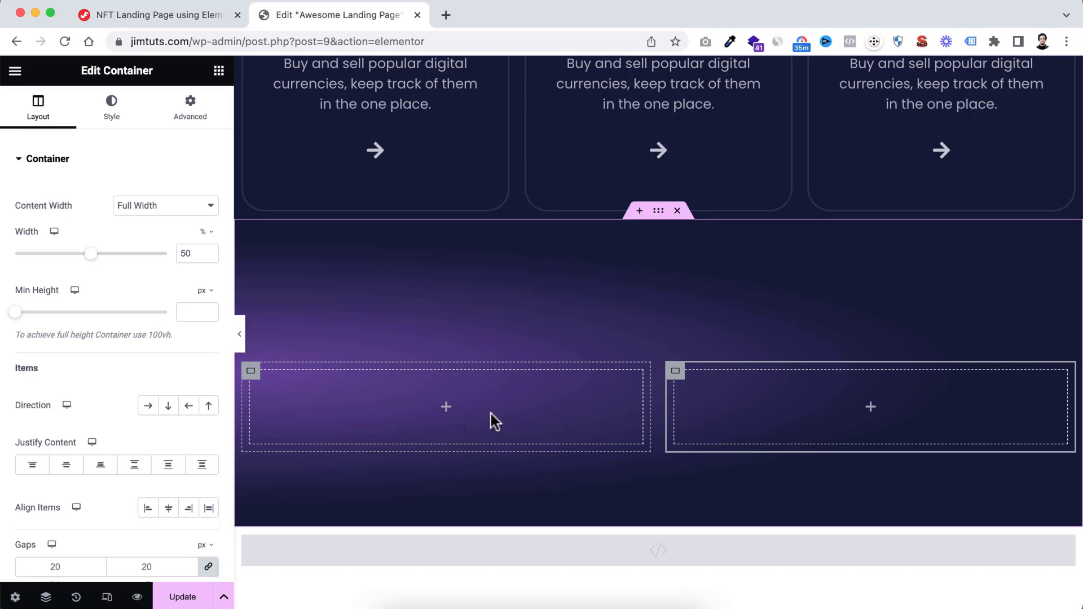
Add an Image widget to the left column and choose the blue wallet picture from the media library
scroll(419, 407, down, 1)
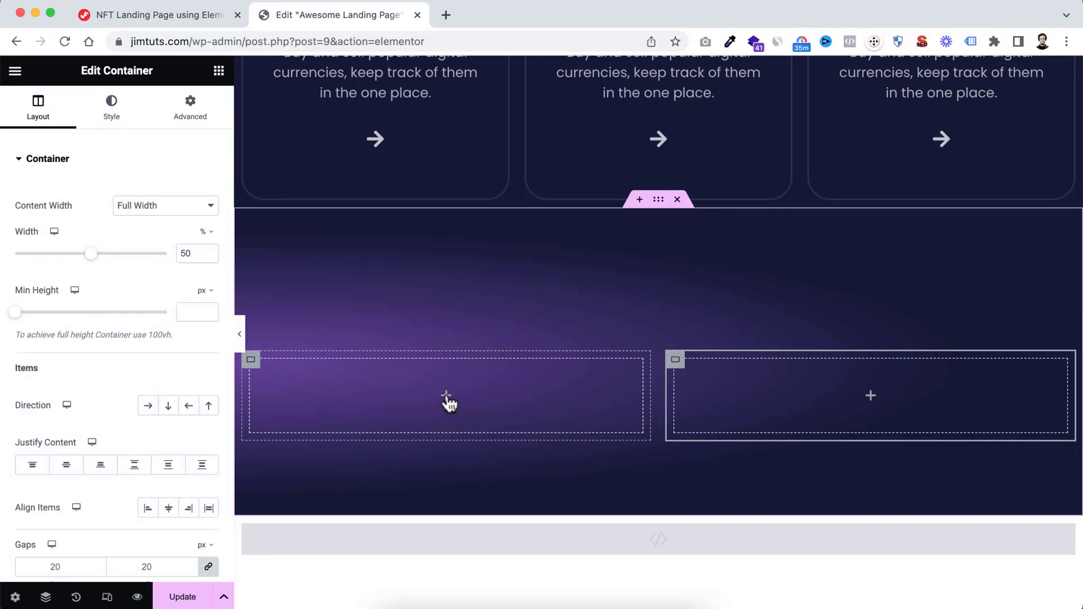
click(449, 402)
drag(178, 427, 472, 404)
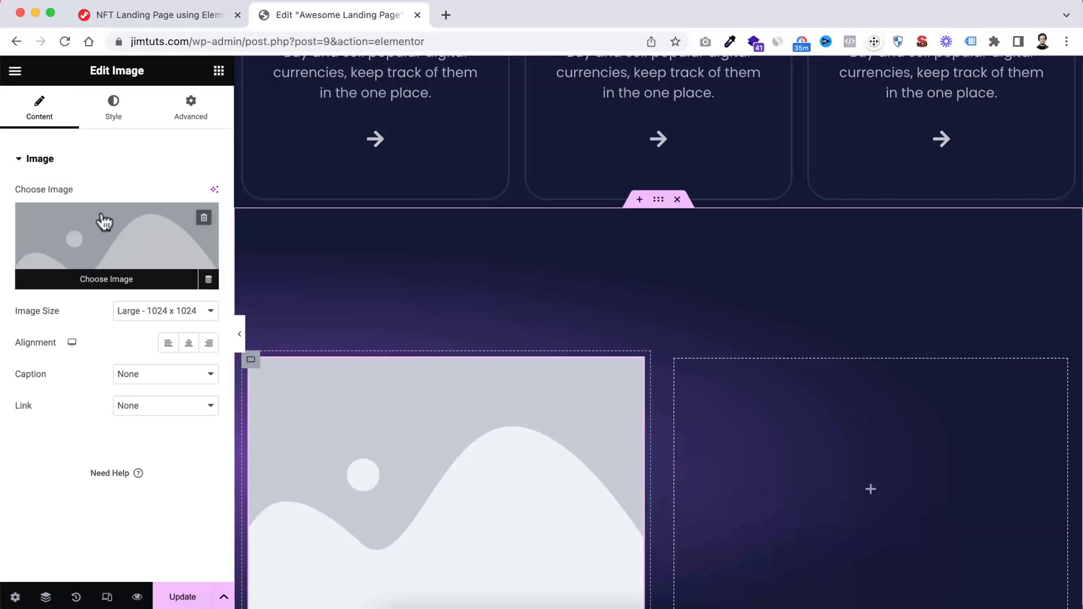
scroll(417, 344, down, 3)
click(133, 281)
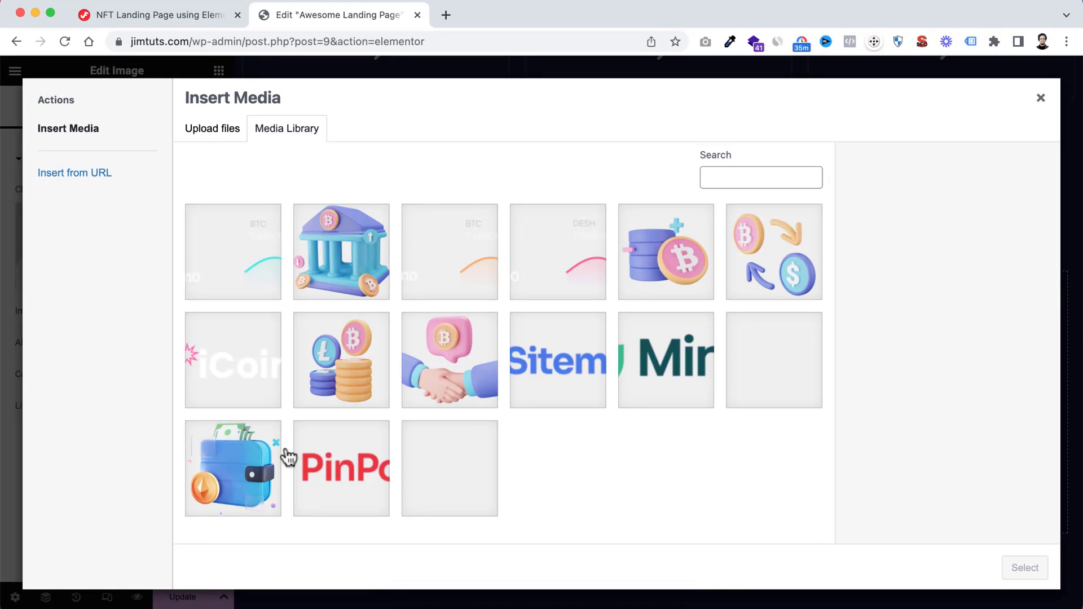
click(227, 457)
click(1025, 567)
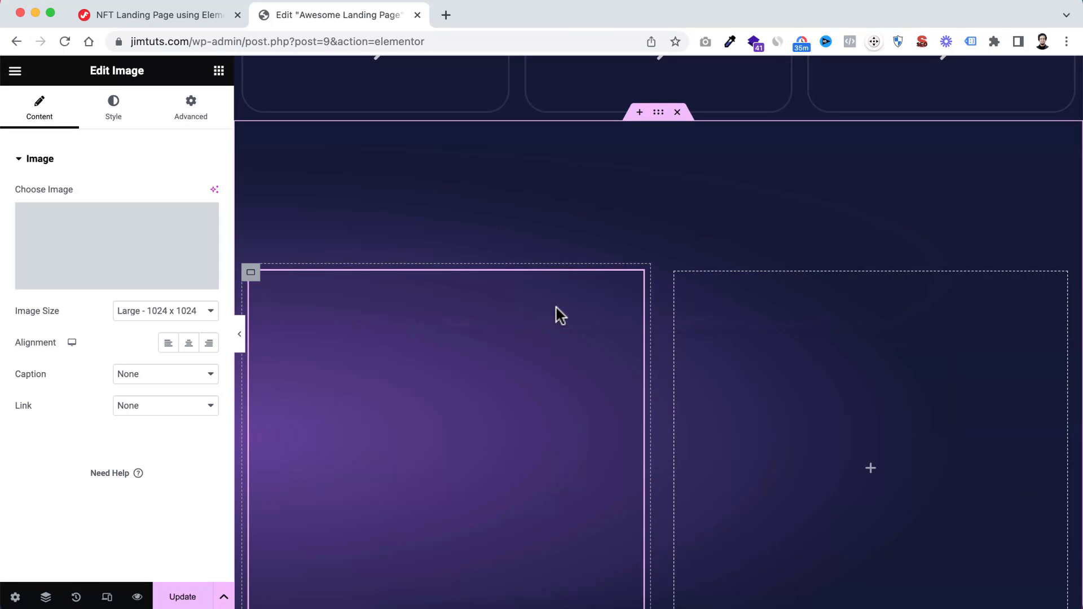
scroll(529, 350, down, 1)
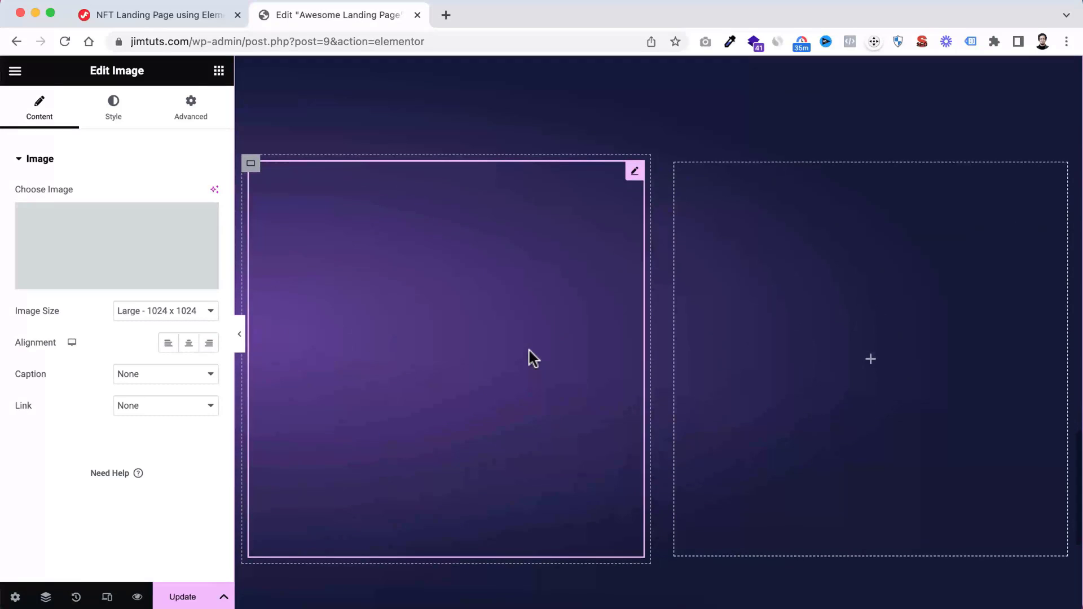
scroll(501, 309, up, 3)
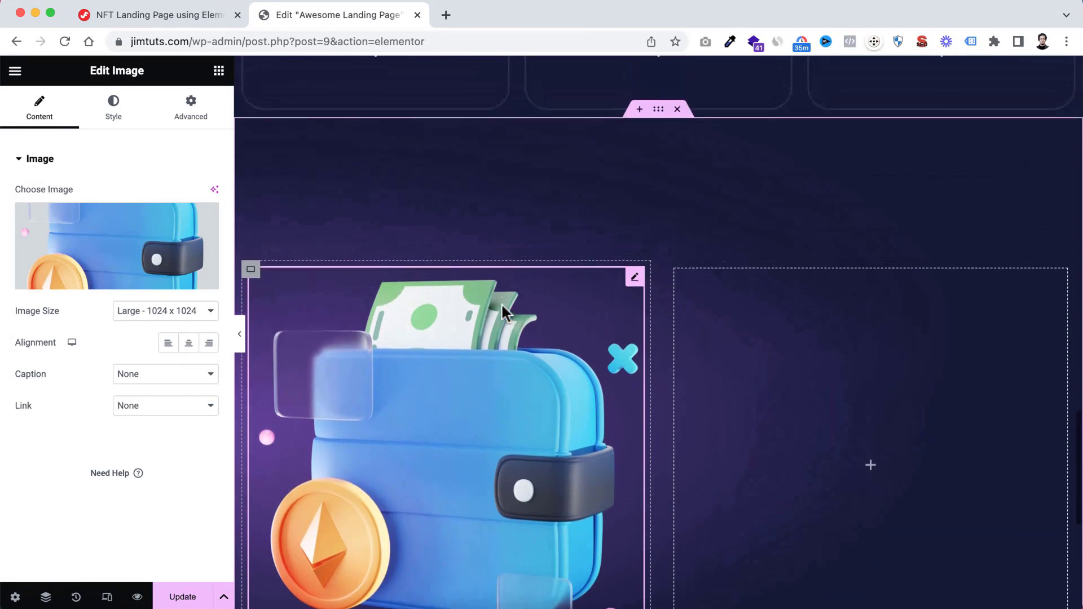
Copy the "Trusted Cryptocurrency Platform" heading from the section above the wallet image
scroll(502, 307, down, 3)
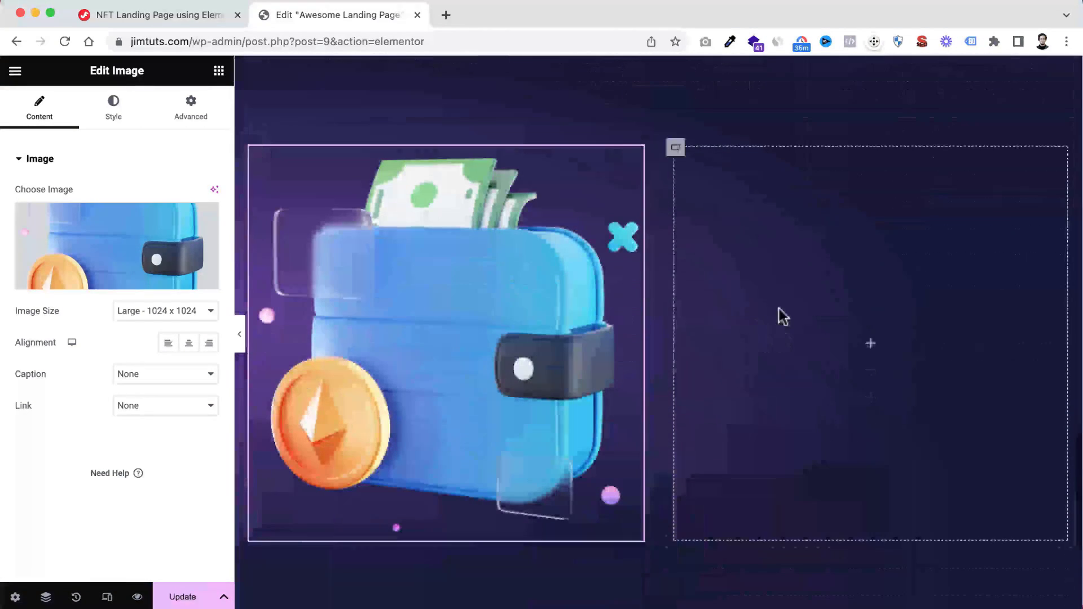
click(871, 344)
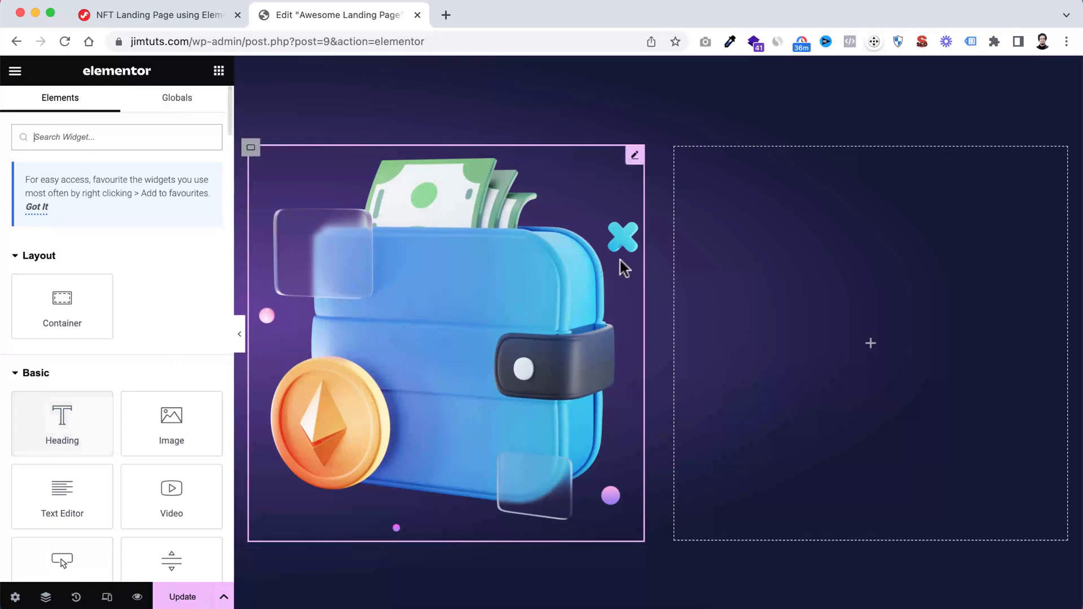
scroll(750, 273, up, 1)
scroll(750, 272, up, 15)
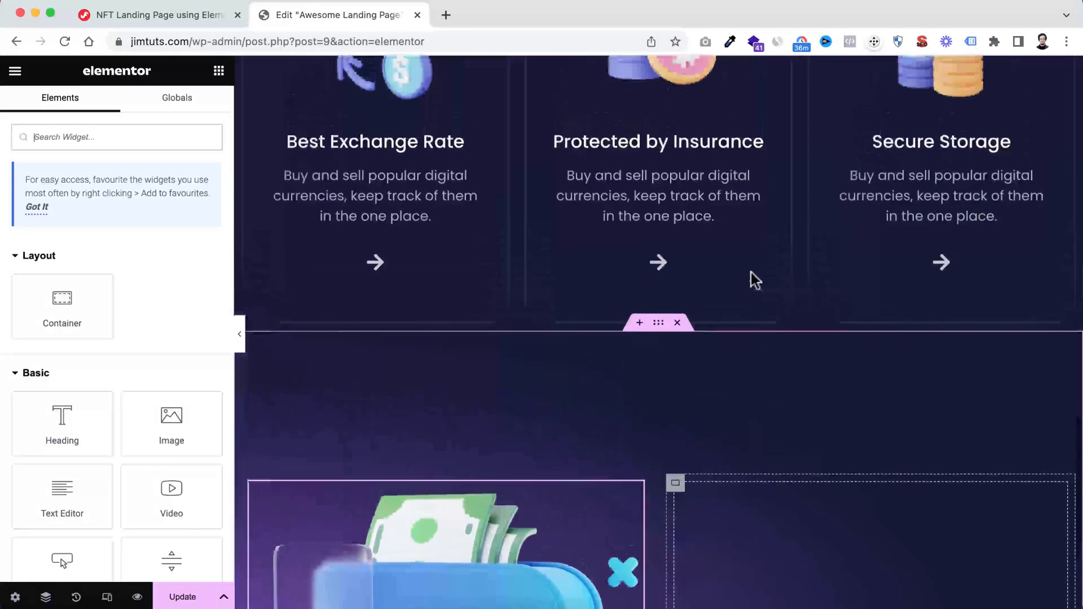
scroll(754, 278, down, 1)
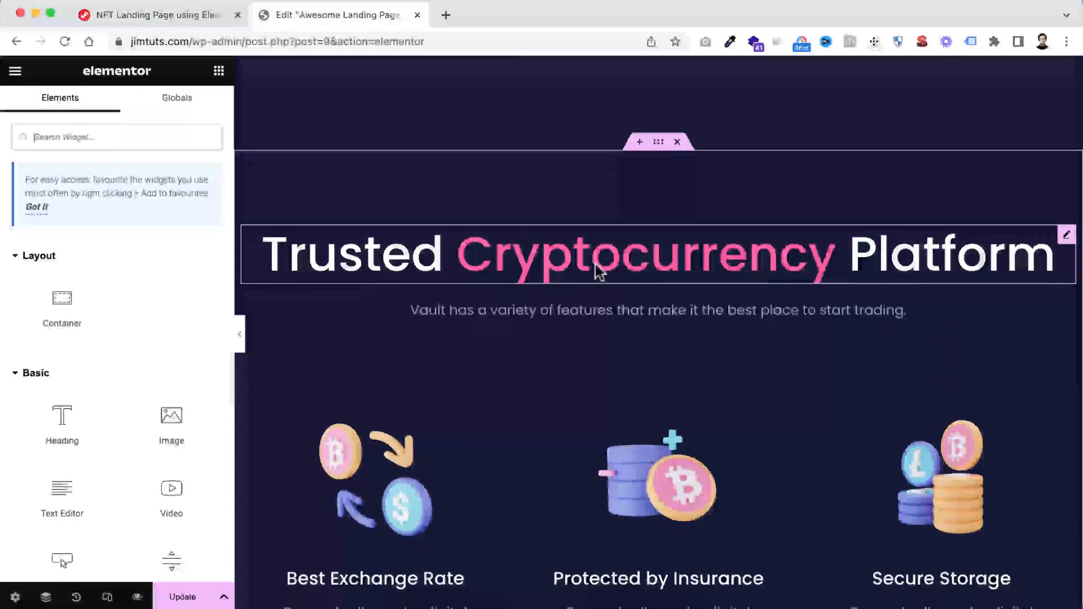
right_click(558, 261)
click(604, 324)
Paste the copied heading into the empty right column beside the wallet image and align it left
scroll(665, 403, down, 5)
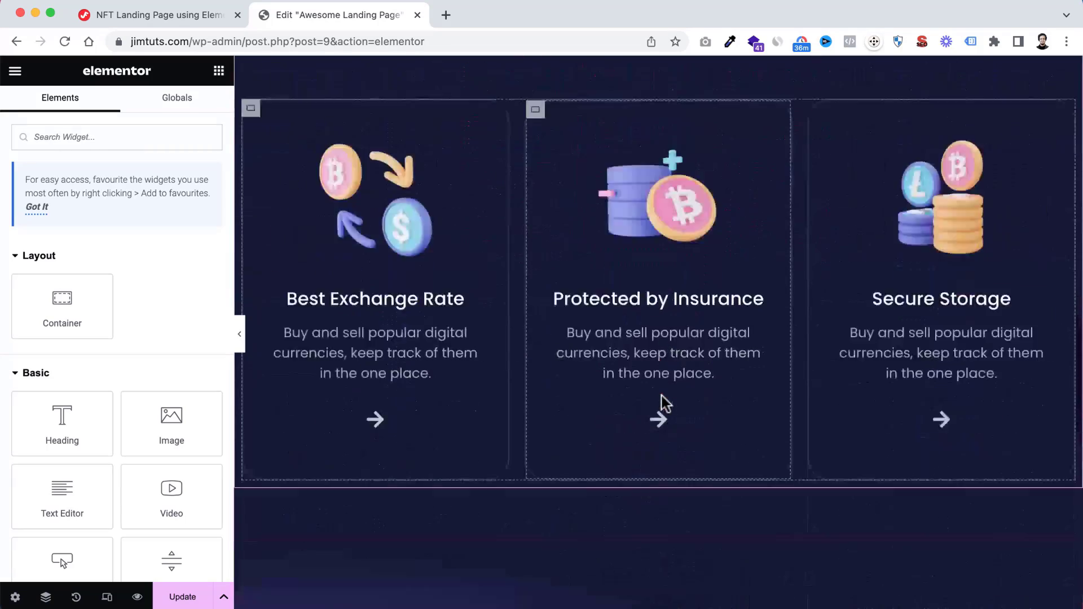
scroll(665, 403, down, 8)
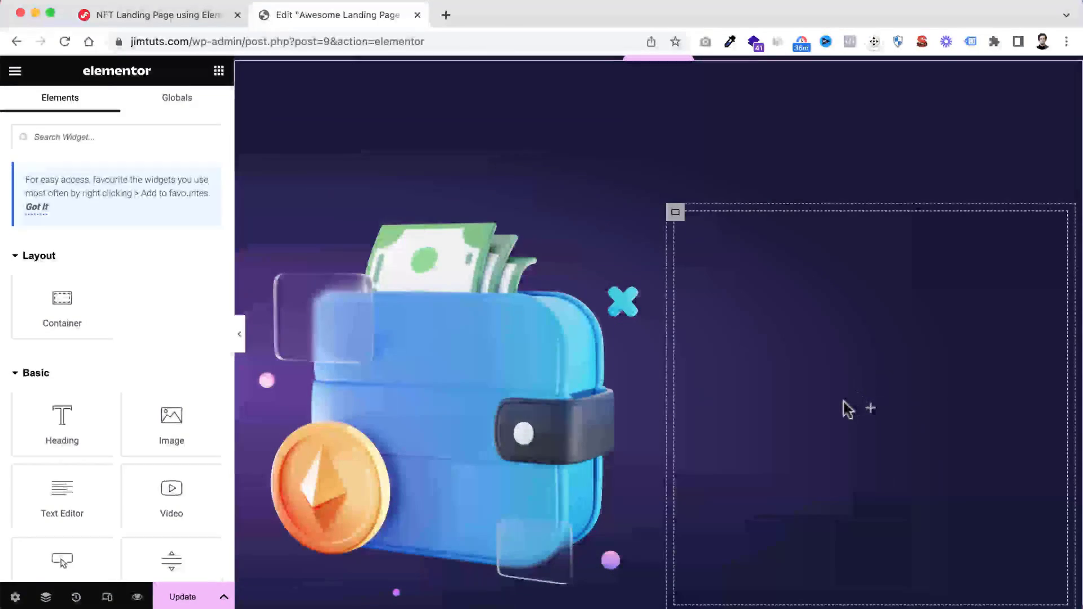
right_click(843, 402)
click(880, 385)
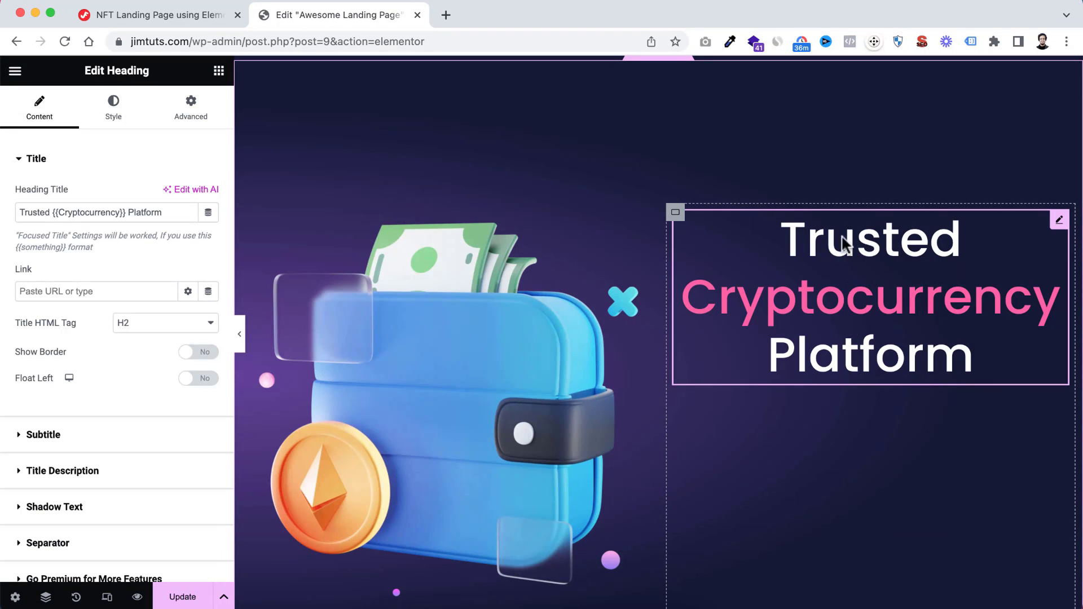
click(115, 115)
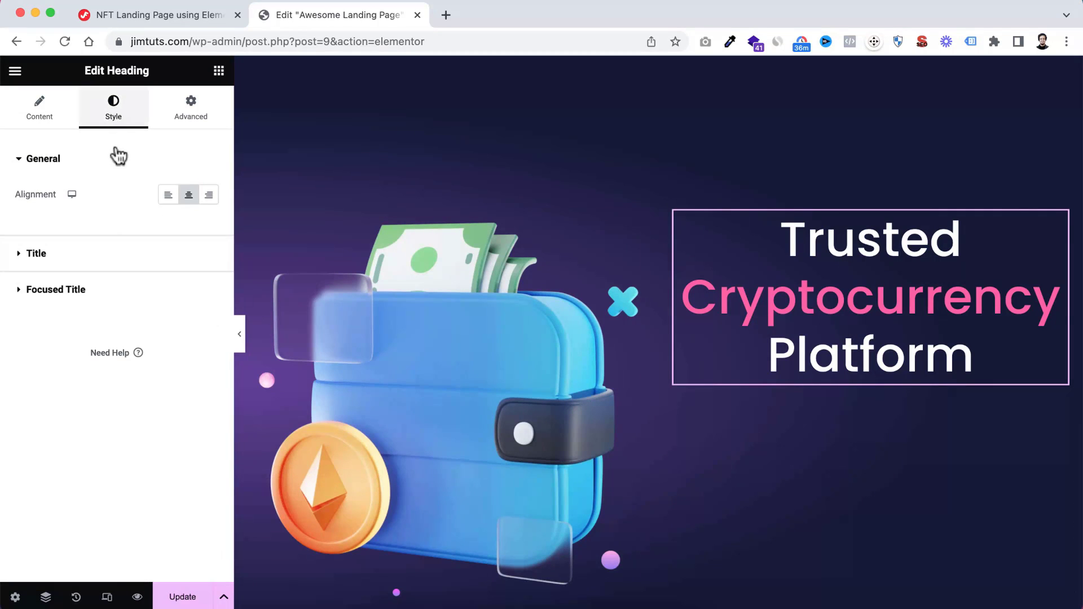
click(165, 196)
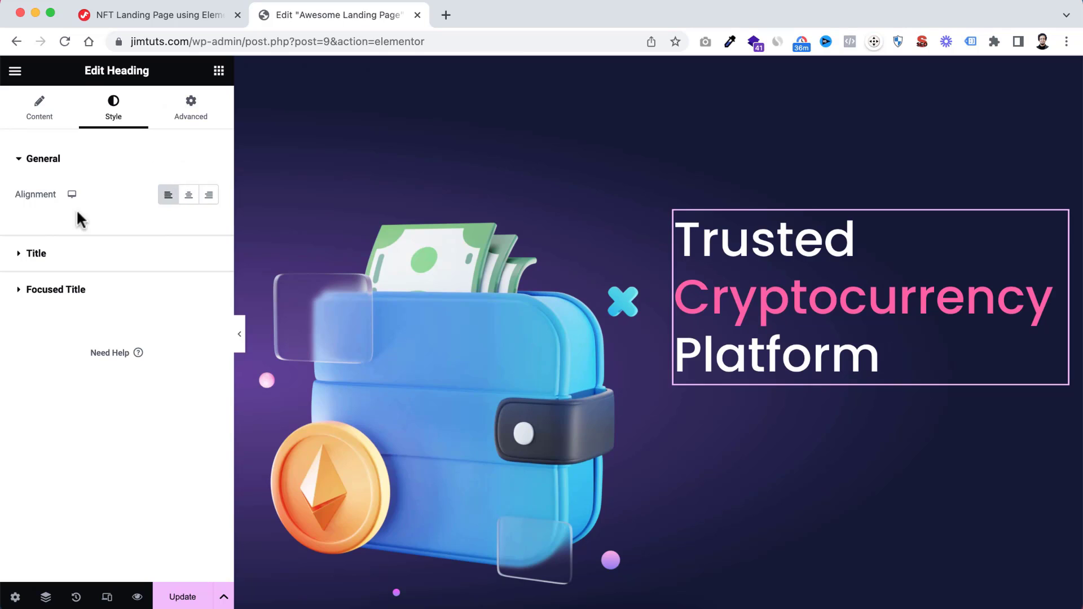
Replace the heading's title beside the wallet image with "Buy {{iCoin}} easy & without all the fuss."
scroll(763, 316, down, 1)
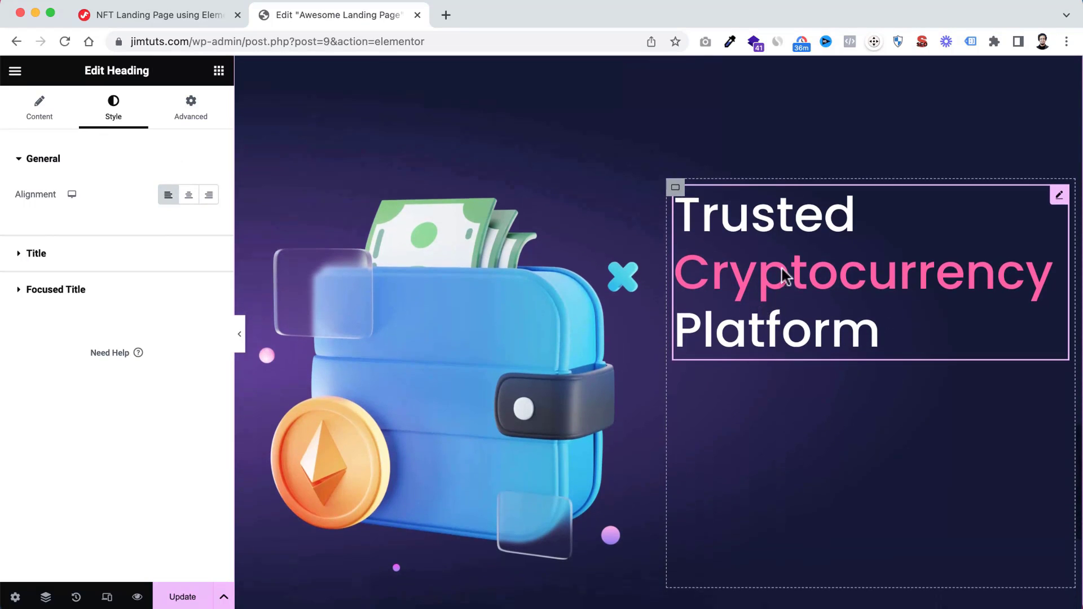
click(40, 113)
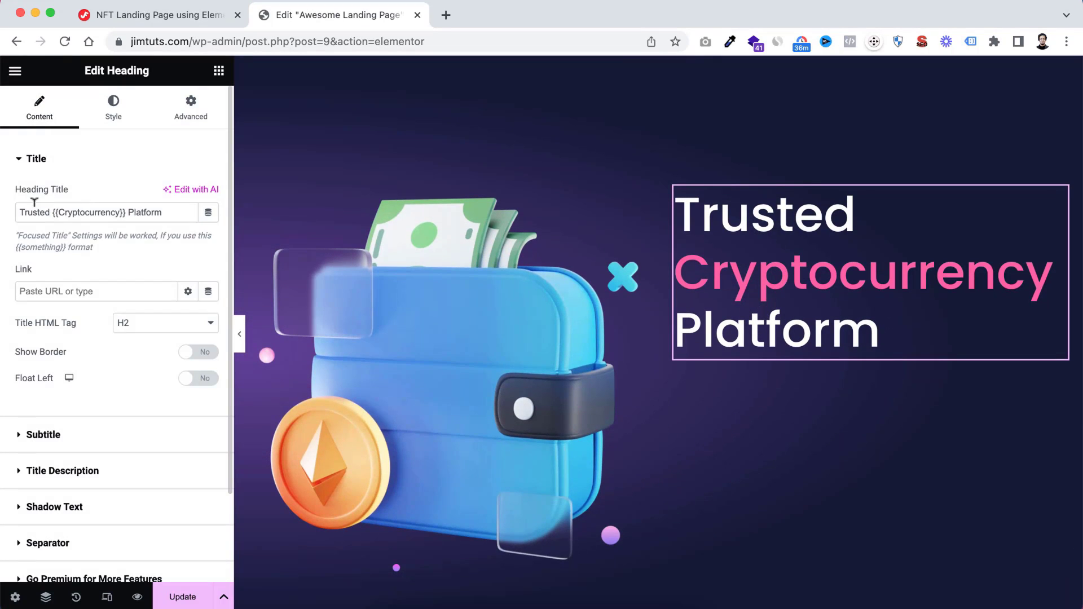
triple_click(60, 212)
key(cmd+v)
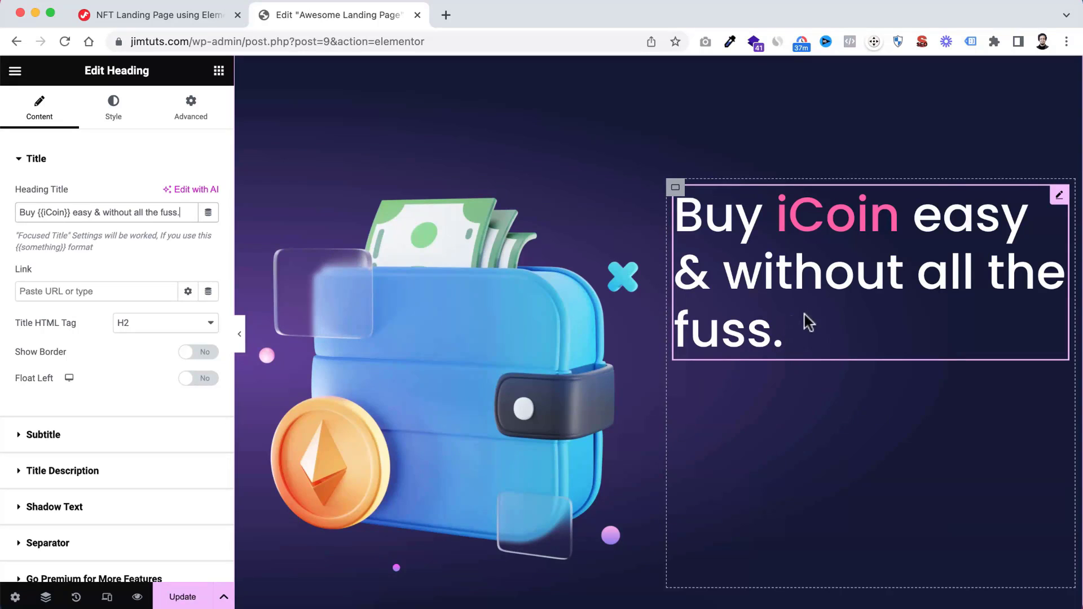
Center the contents of the container holding the iCoin heading vertically by setting Justify Content to center
scroll(801, 309, down, 1)
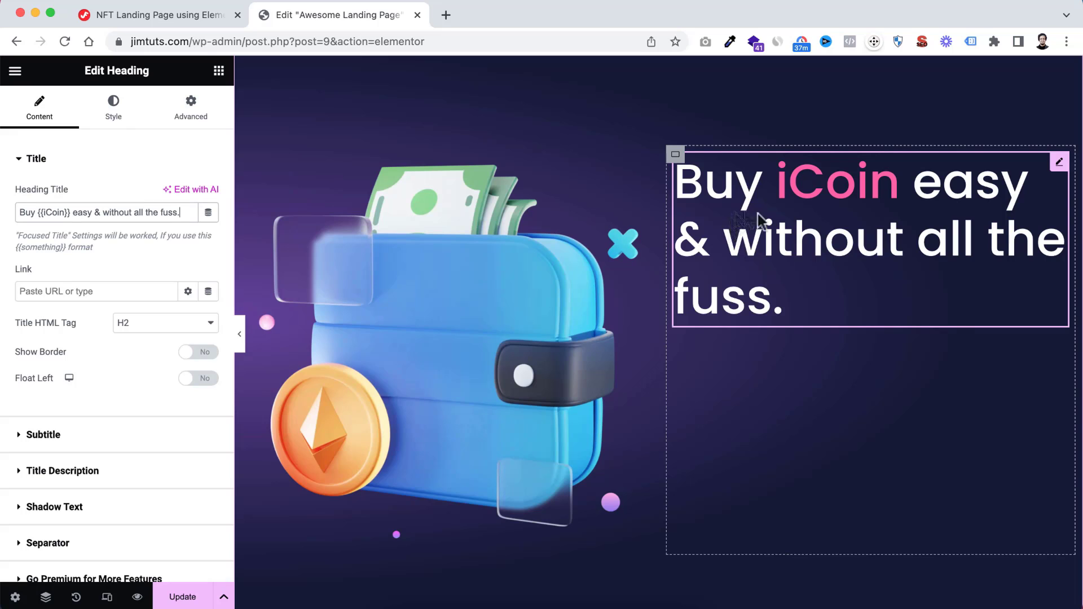
click(677, 162)
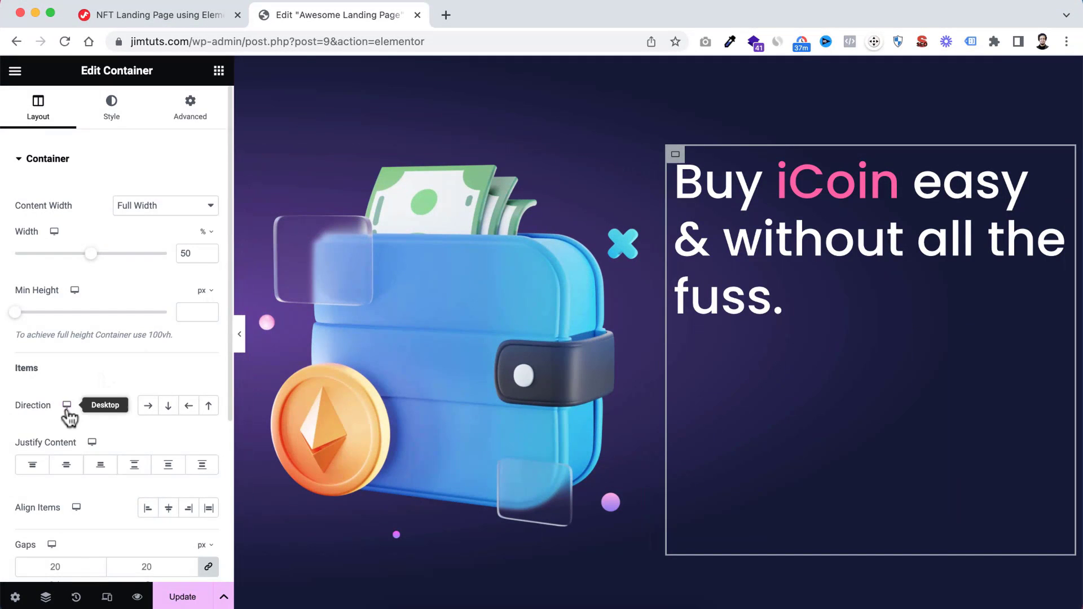
click(66, 465)
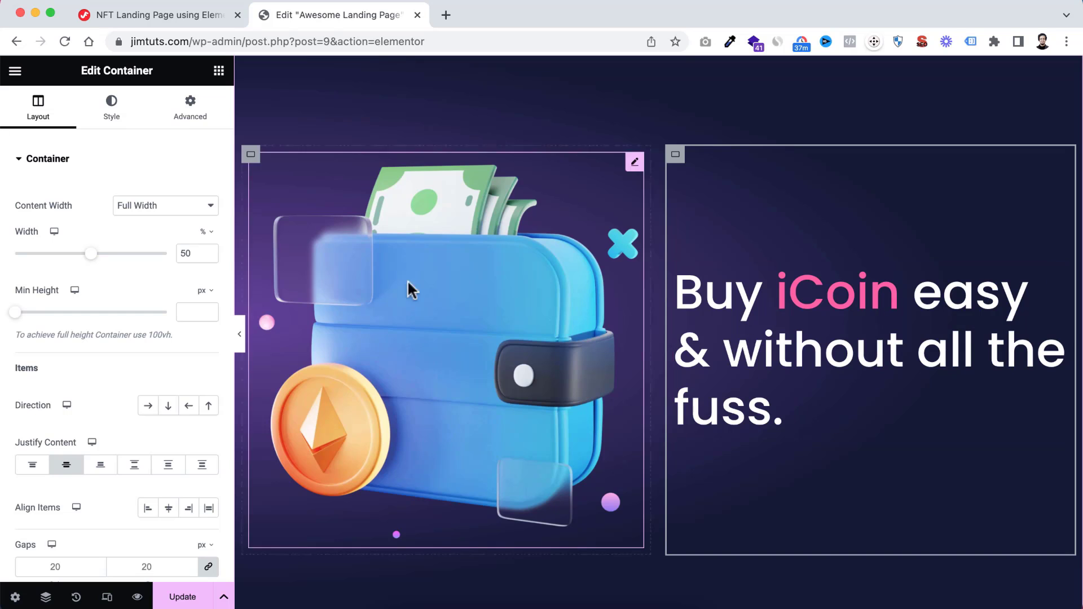
Set the heading container's padding to 10 px on the top, right and bottom and 65 px on the left
click(191, 113)
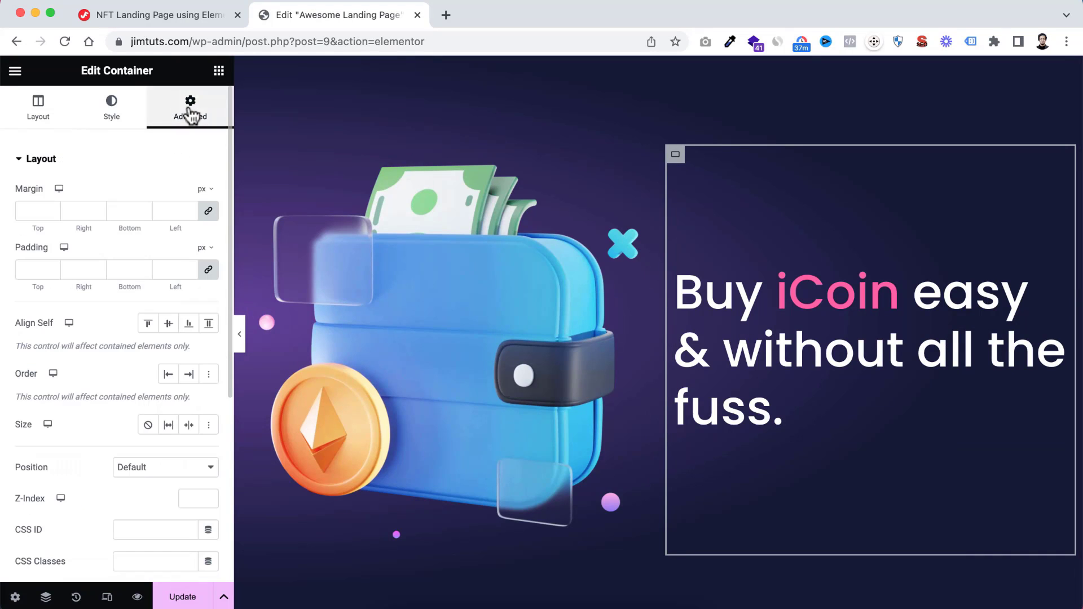
click(31, 269)
text(10)
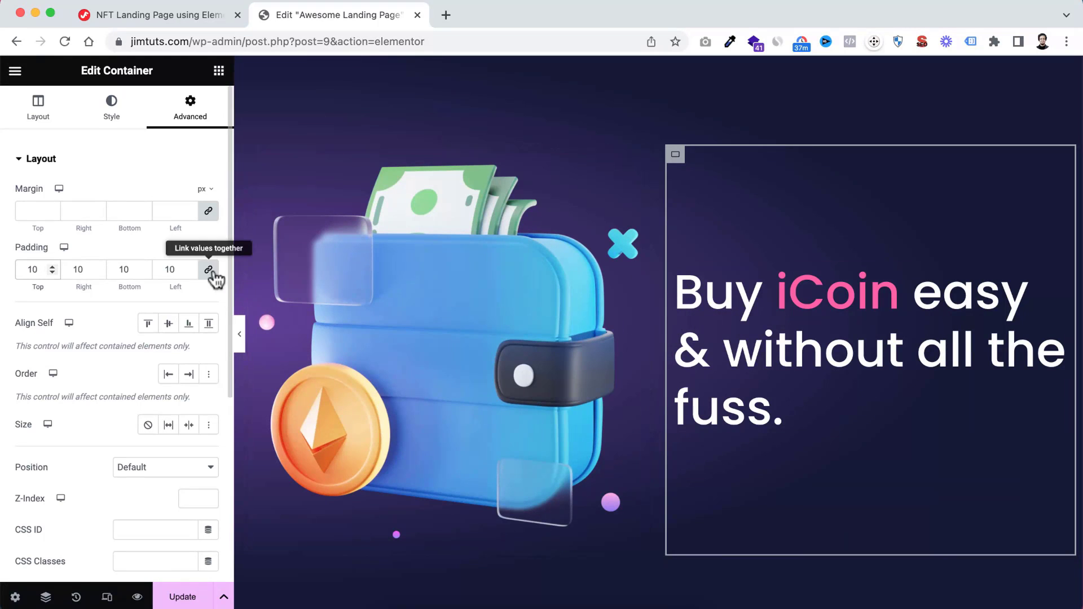
double_click(179, 265)
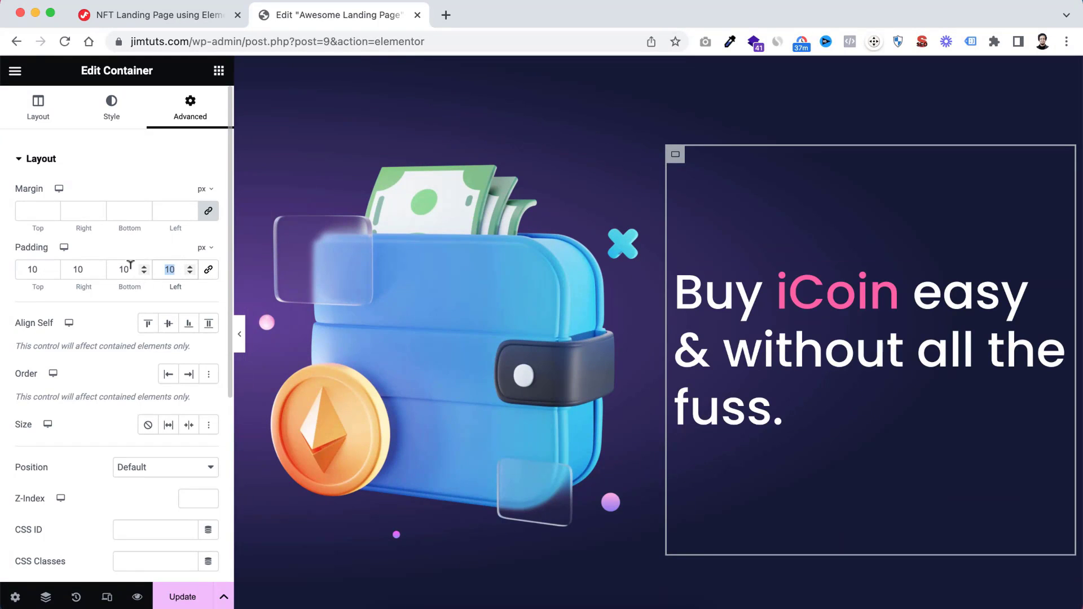
text(65)
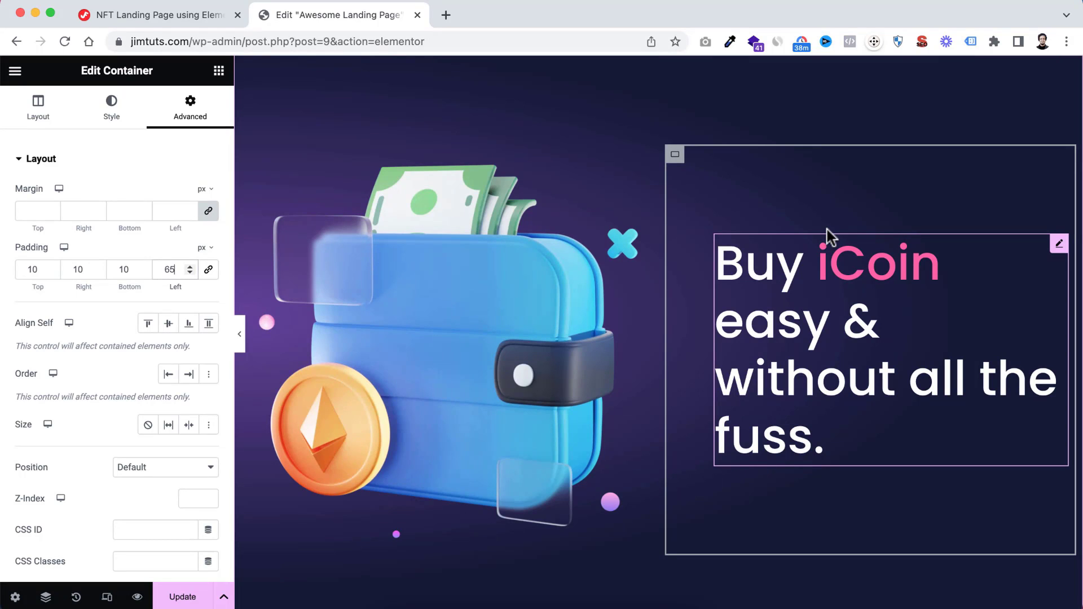
Add a Text Editor widget above the iCoin heading and set its text to "How it Works"
click(219, 70)
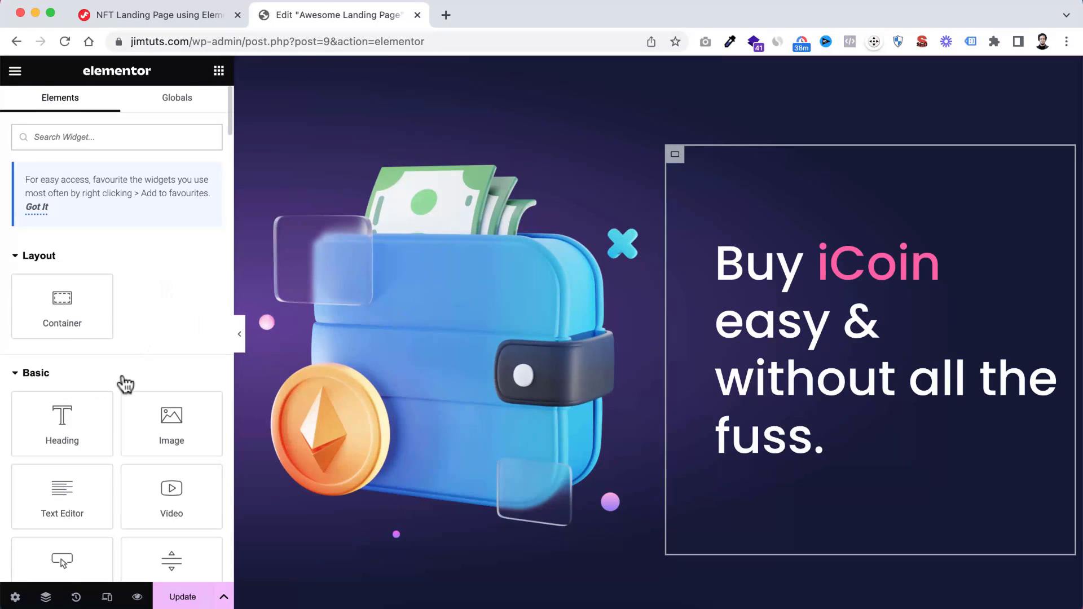
scroll(84, 417, down, 2)
drag(63, 441, 865, 252)
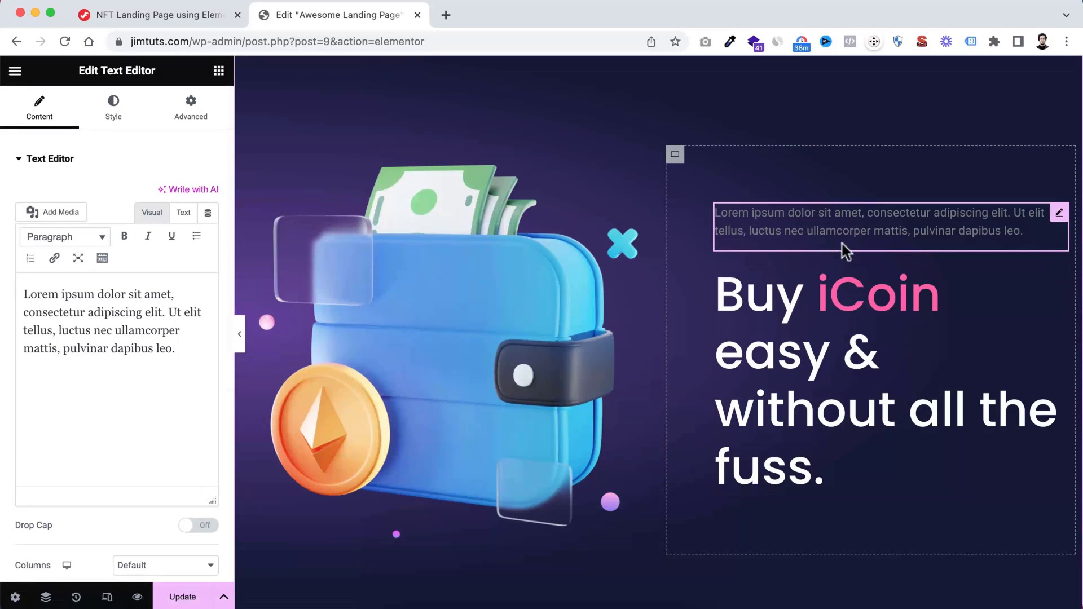
triple_click(89, 346)
text(How it Works)
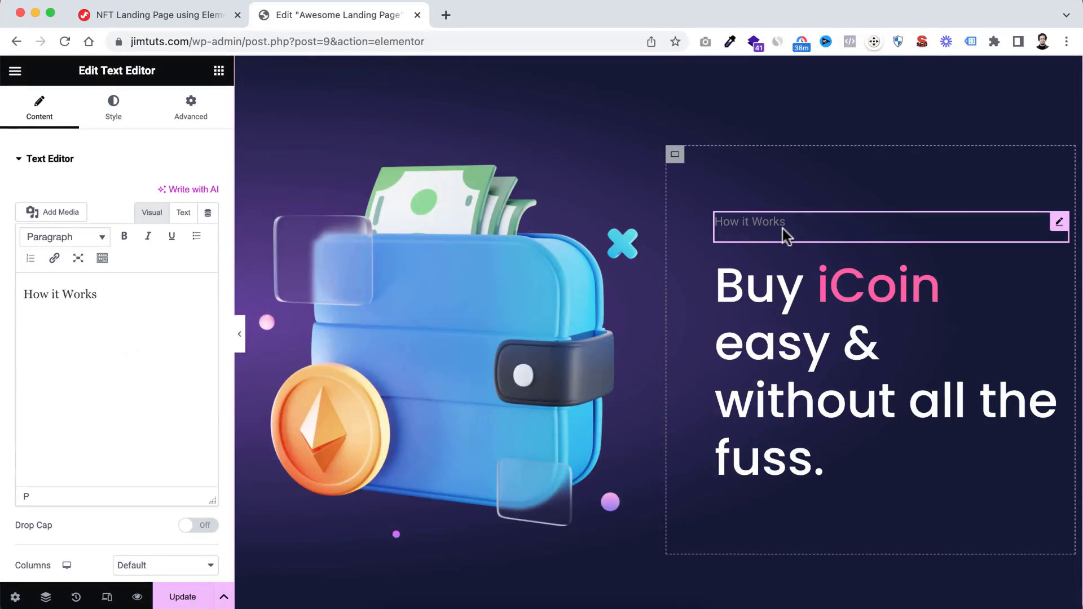
Copy the style of the description under "Trusted Cryptocurrency Platform" and paste it onto the "How it Works" text
scroll(784, 234, down, 15)
scroll(784, 234, up, 7)
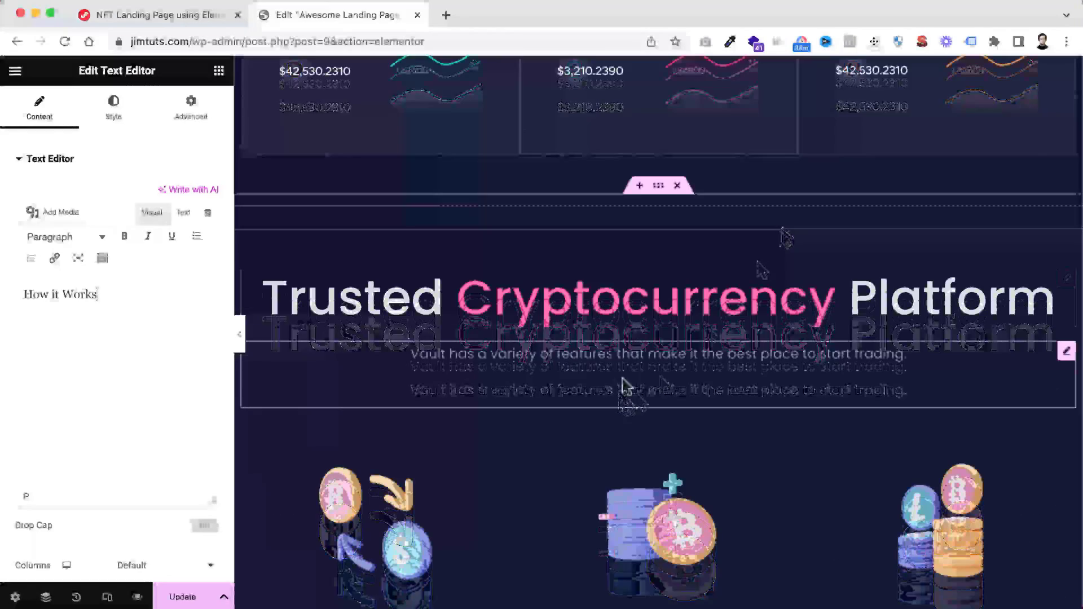
right_click(629, 361)
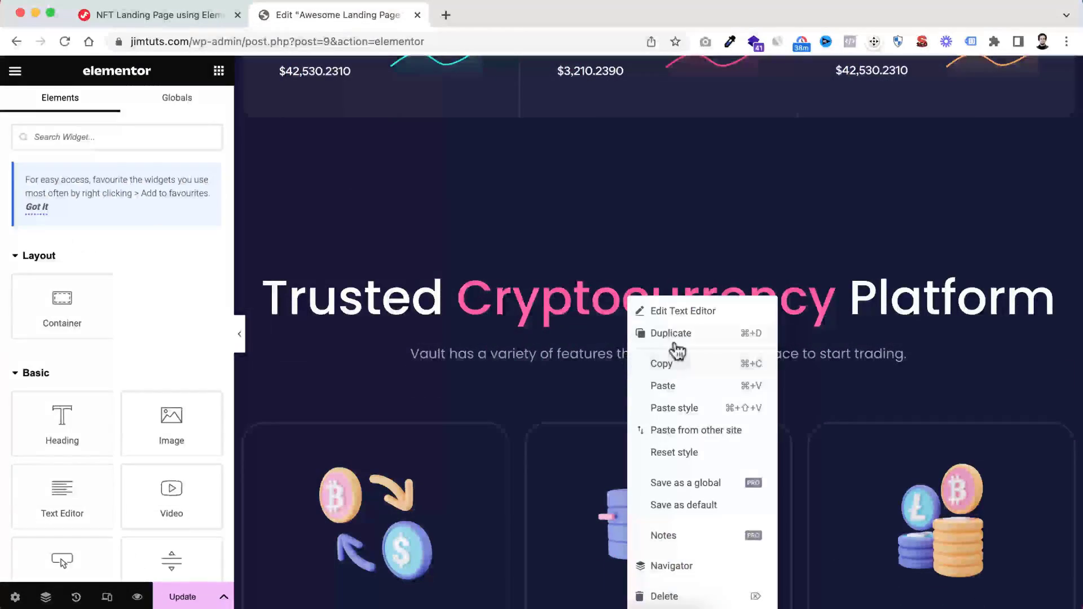
click(672, 365)
scroll(690, 416, down, 10)
scroll(689, 417, down, 3)
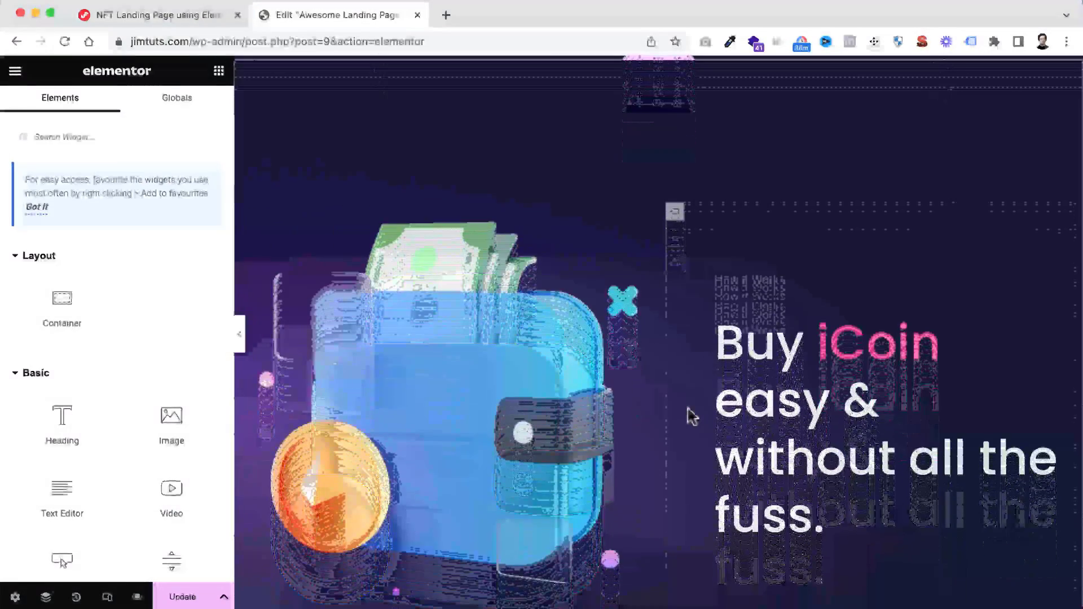
right_click(738, 288)
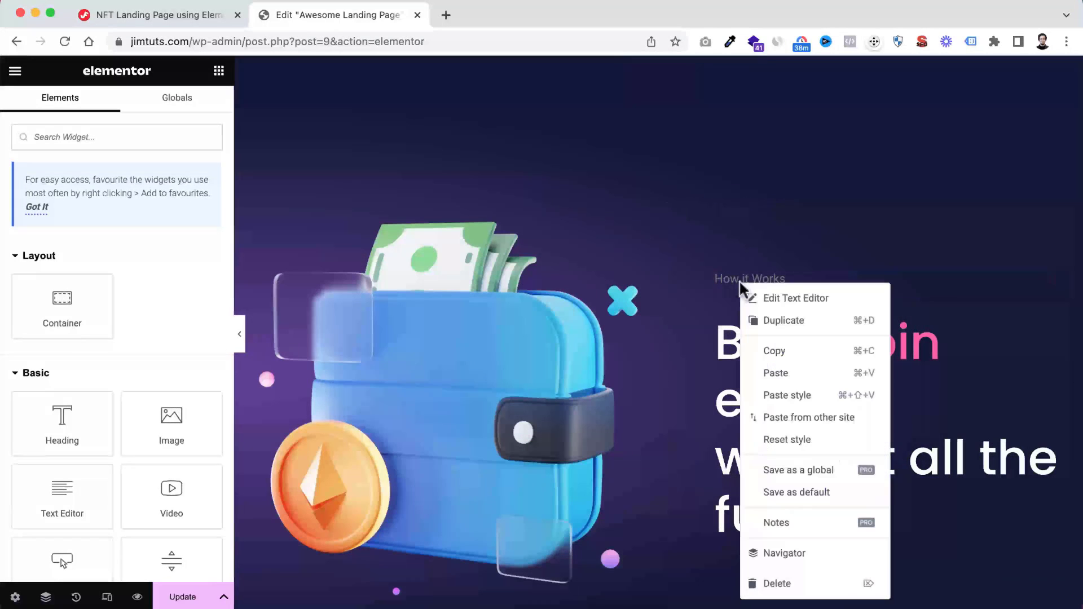
click(795, 393)
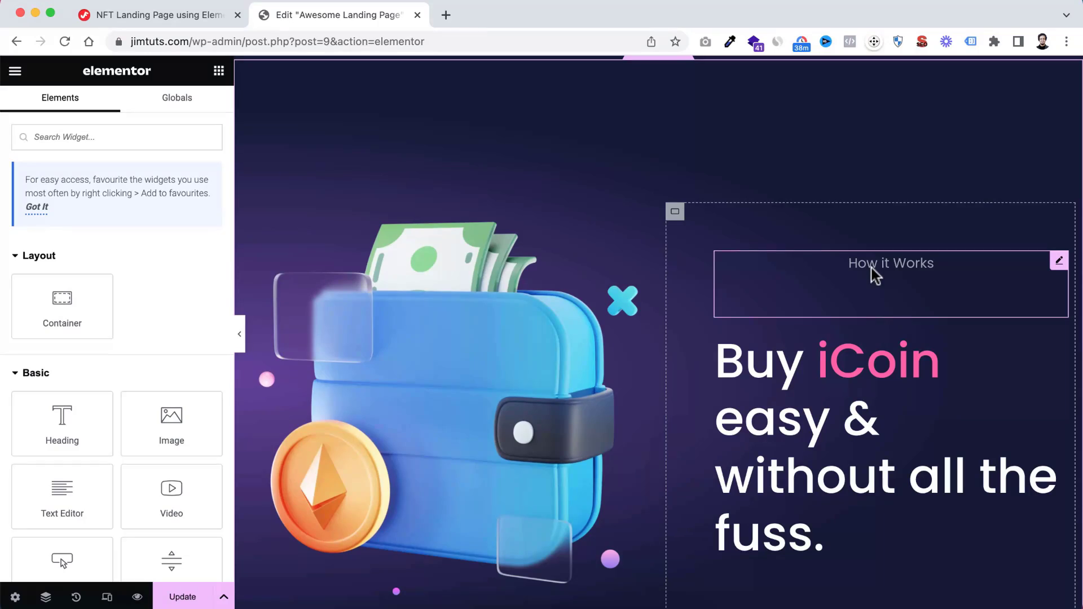
Align the "How it Works" text to the left
scroll(793, 245, up, 10)
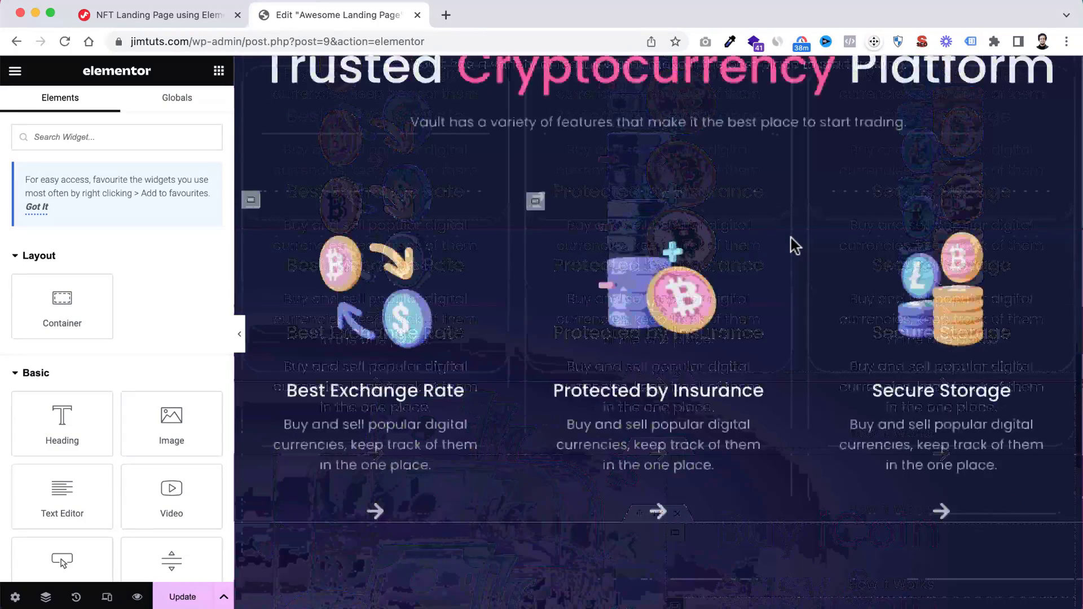
scroll(794, 246, down, 2)
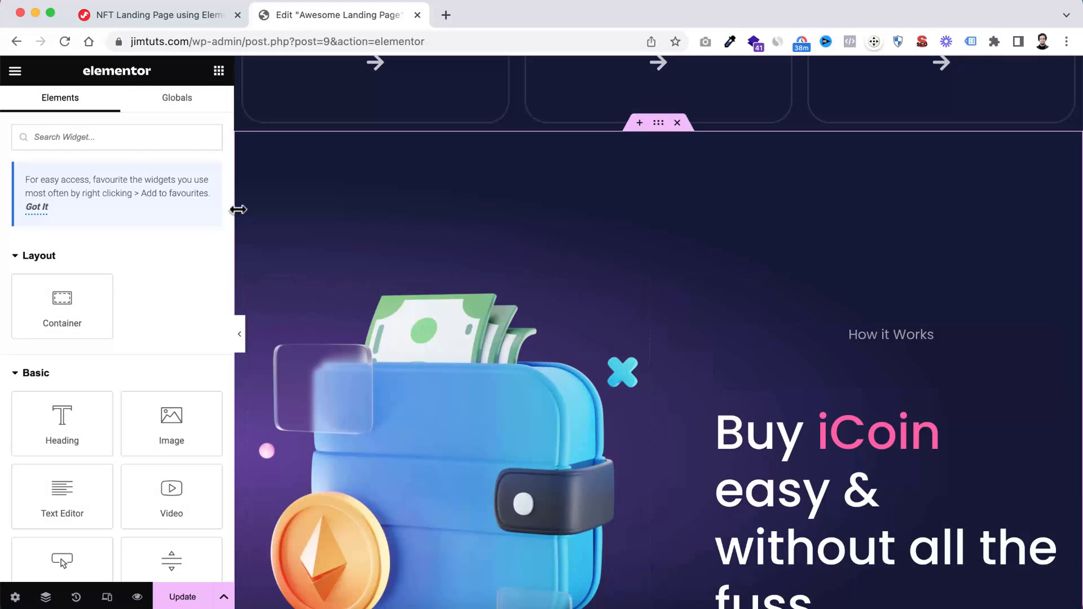
click(888, 343)
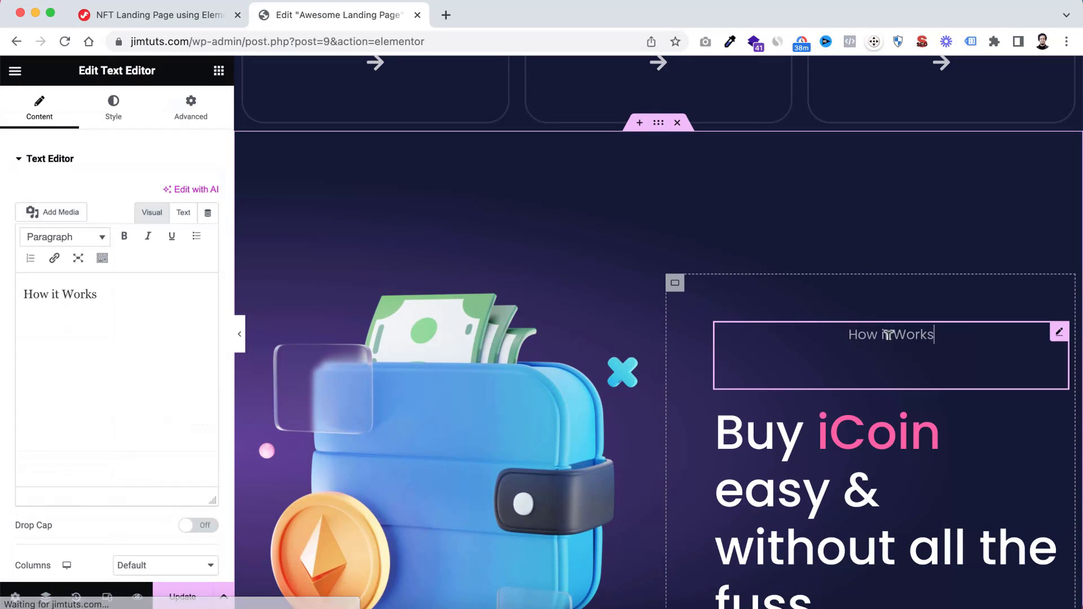
click(115, 116)
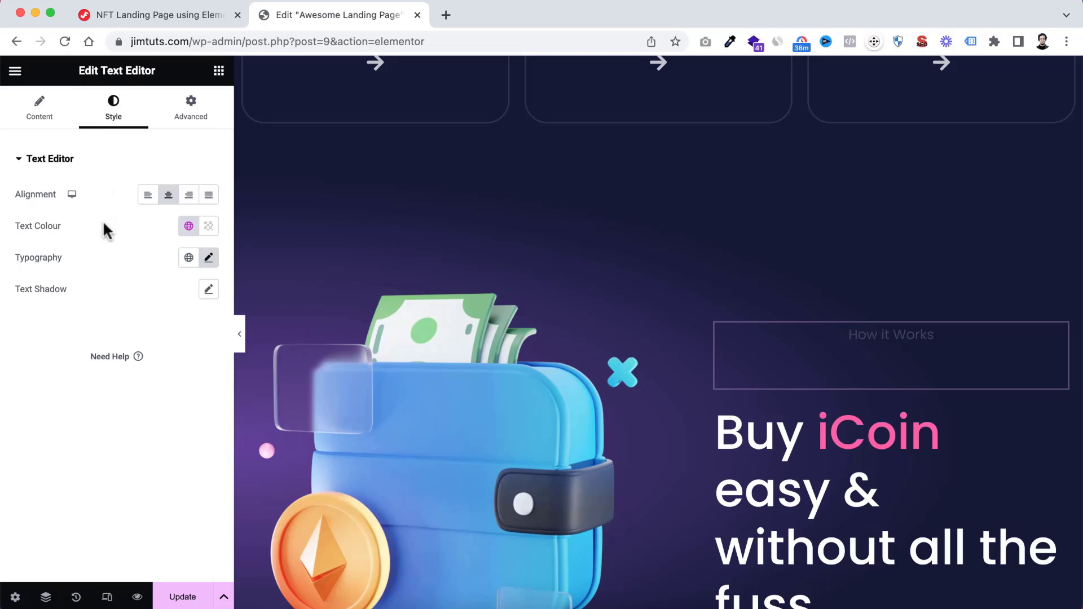
click(148, 197)
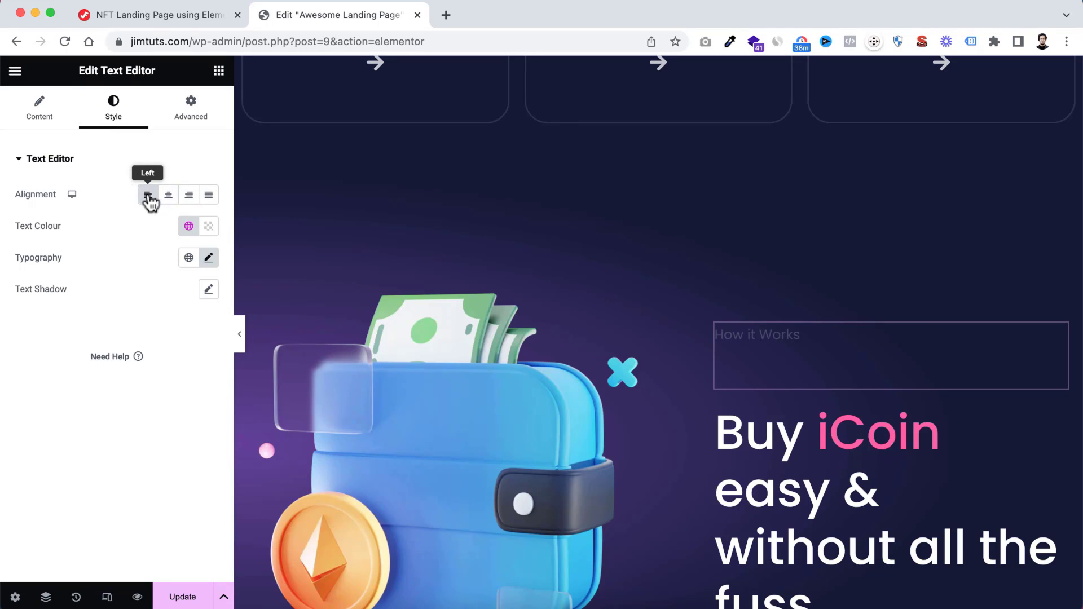
Set the "How it Works" text's bottom margin to -20 px and its padding to 0 on all sides
click(190, 116)
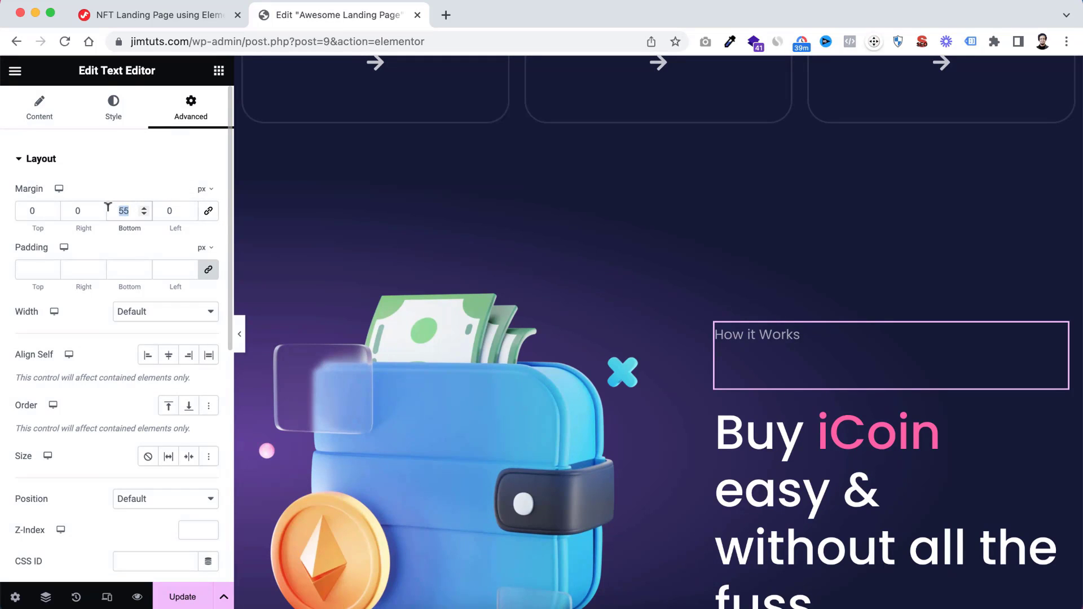
text(0)
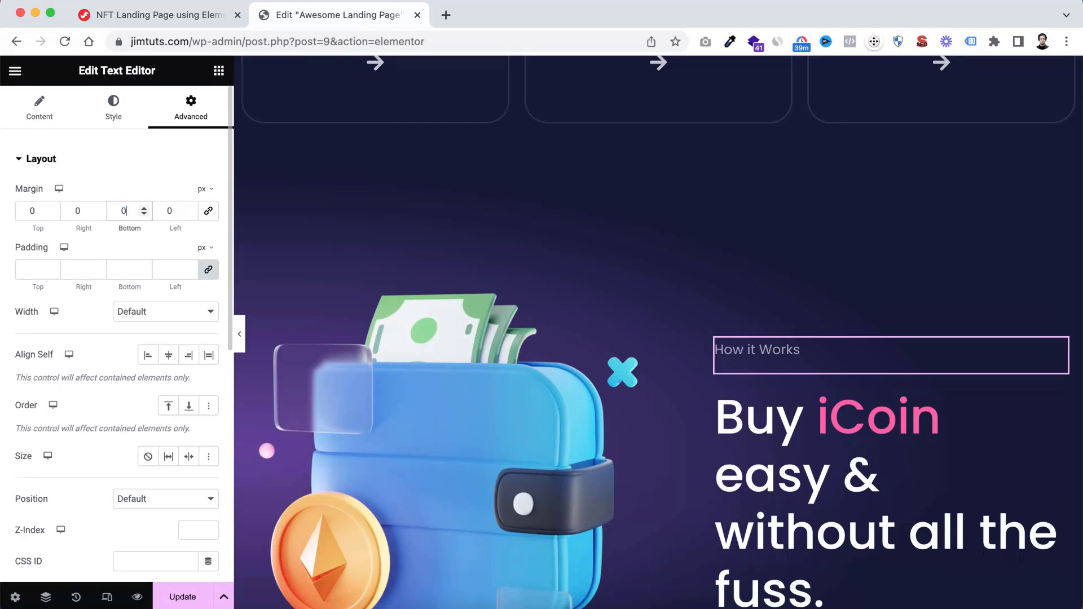
key(BackSpace)
text(-2)
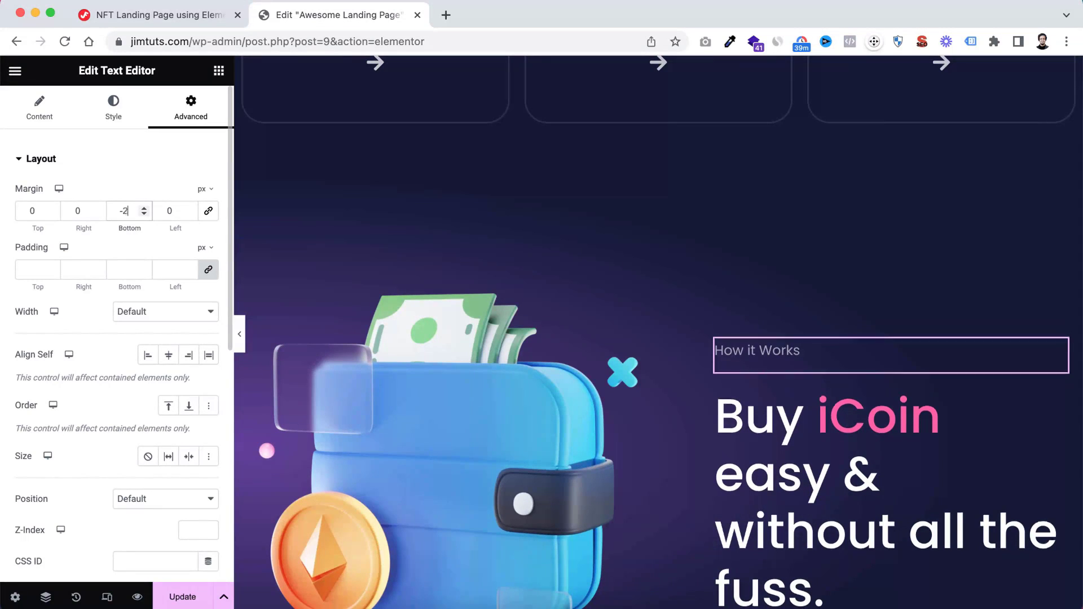
text(0)
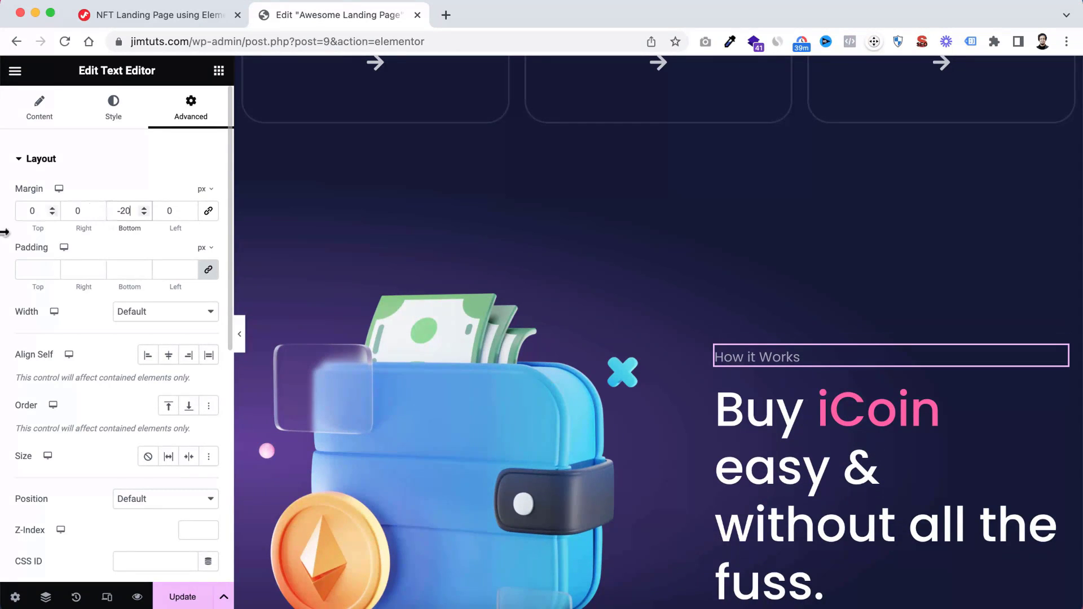
click(28, 267)
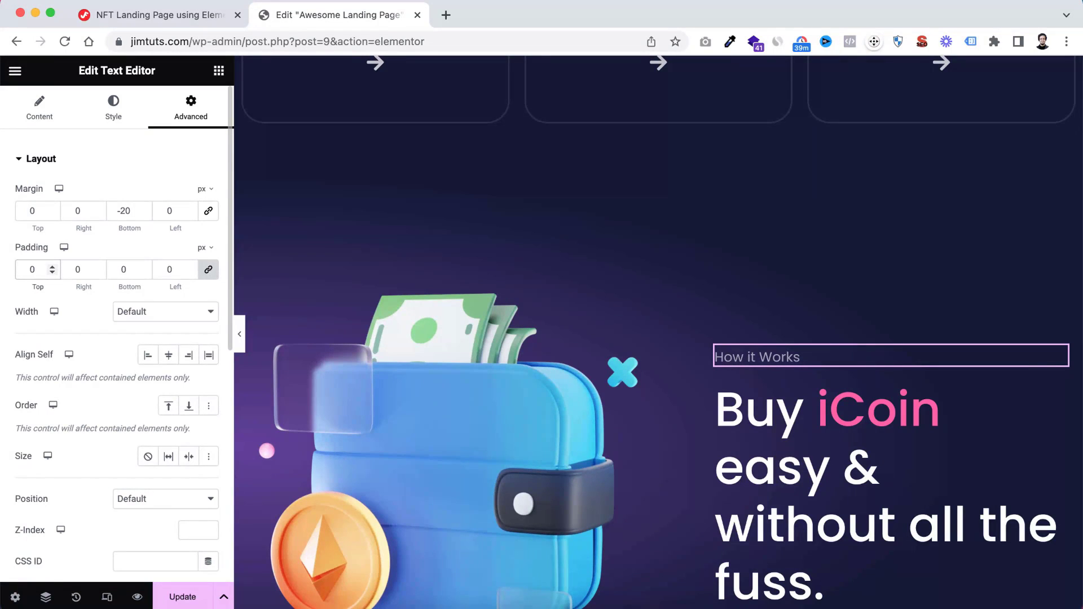
Duplicate the "How it Works" text and move the copy below the iCoin heading
scroll(719, 438, down, 2)
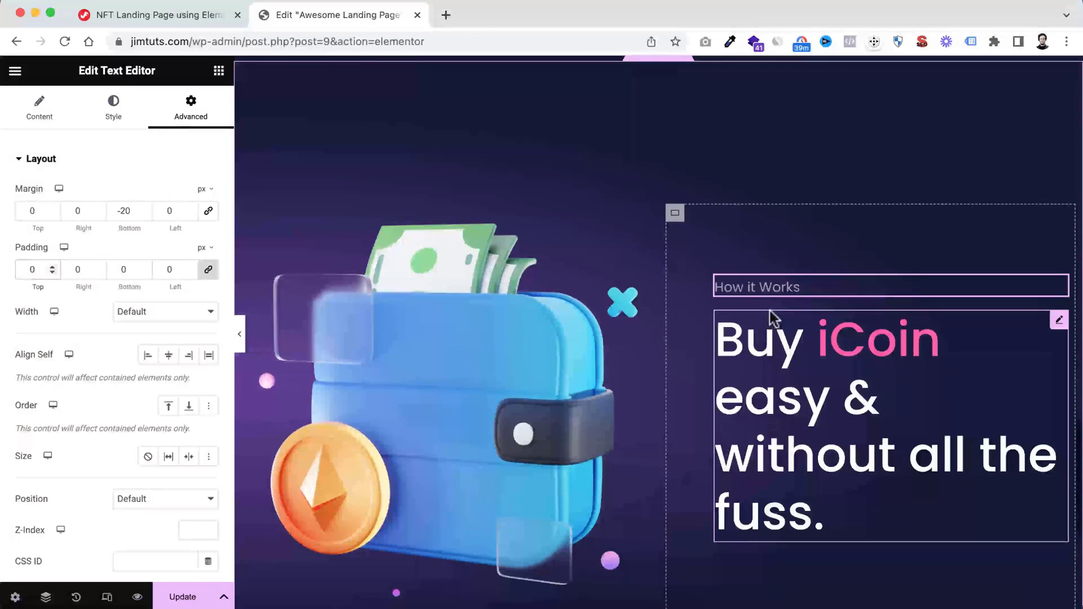
right_click(761, 292)
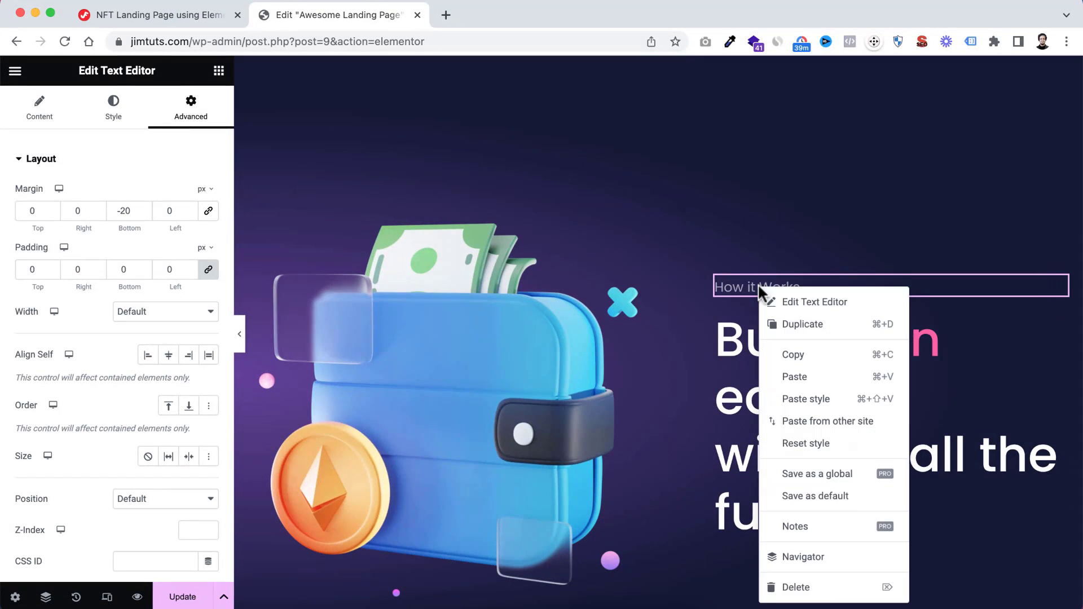
click(805, 330)
scroll(801, 355, down, 4)
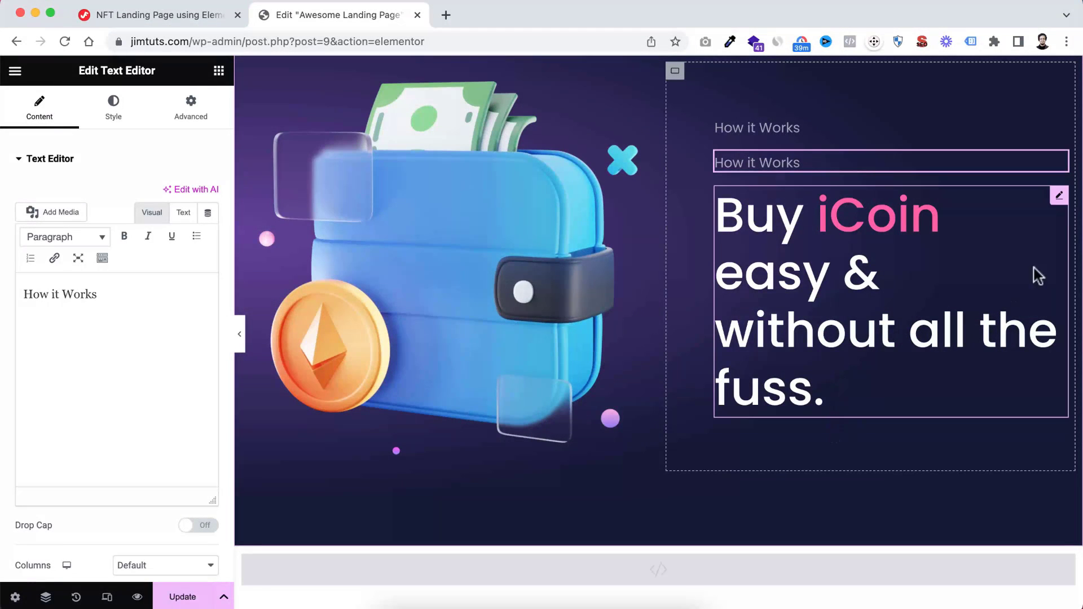
drag(1060, 164, 889, 373)
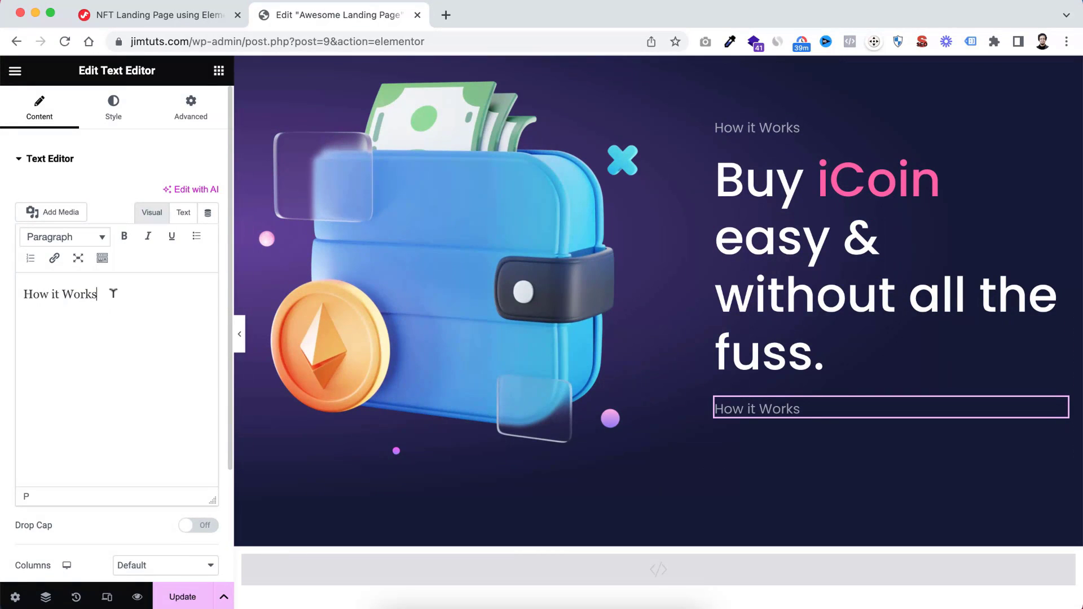
Replace the copied text below the iCoin heading with "Link your bank account and have your bitcoin in minutes. It's super easy & fast."
drag(112, 293, 2, 288)
text(Link your bank account and have your bitcoin in minutes. It’s super easy & fast.)
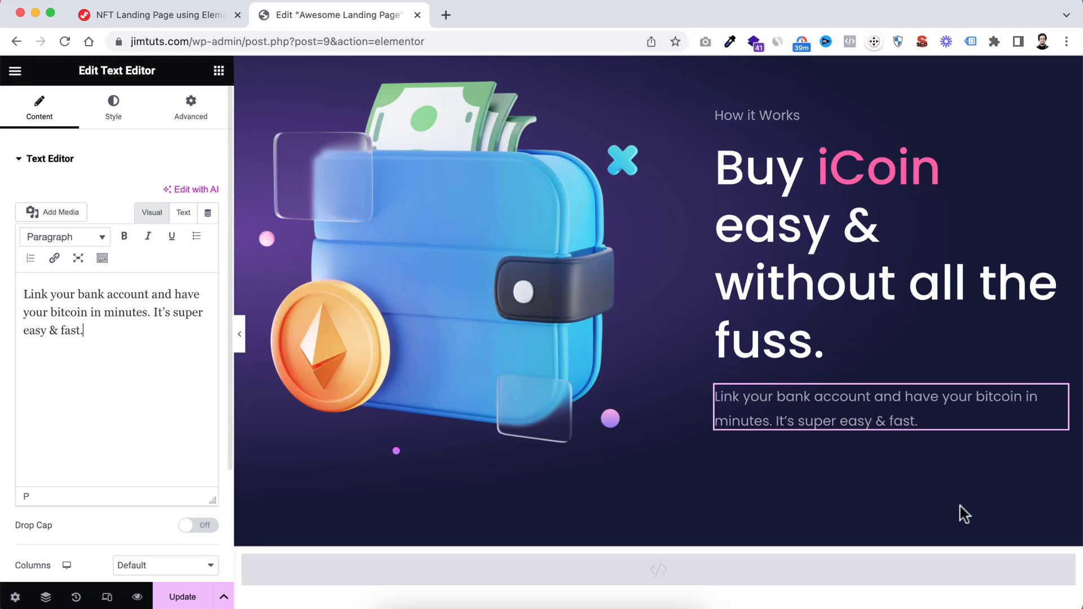
scroll(875, 431, up, 1)
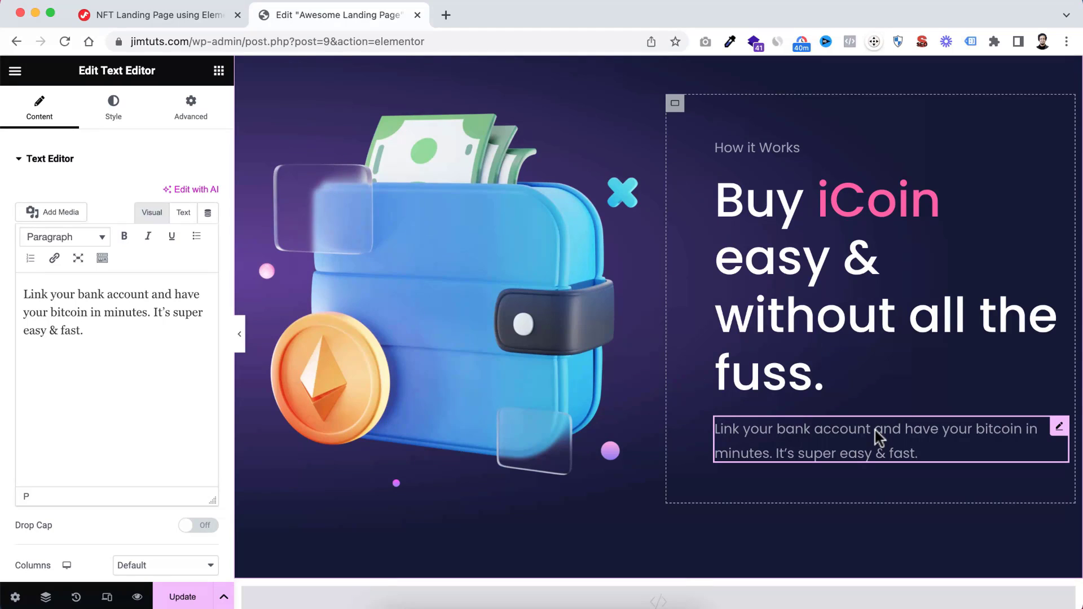
Set the bottom margin of the description below the iCoin heading to 25 px
click(192, 116)
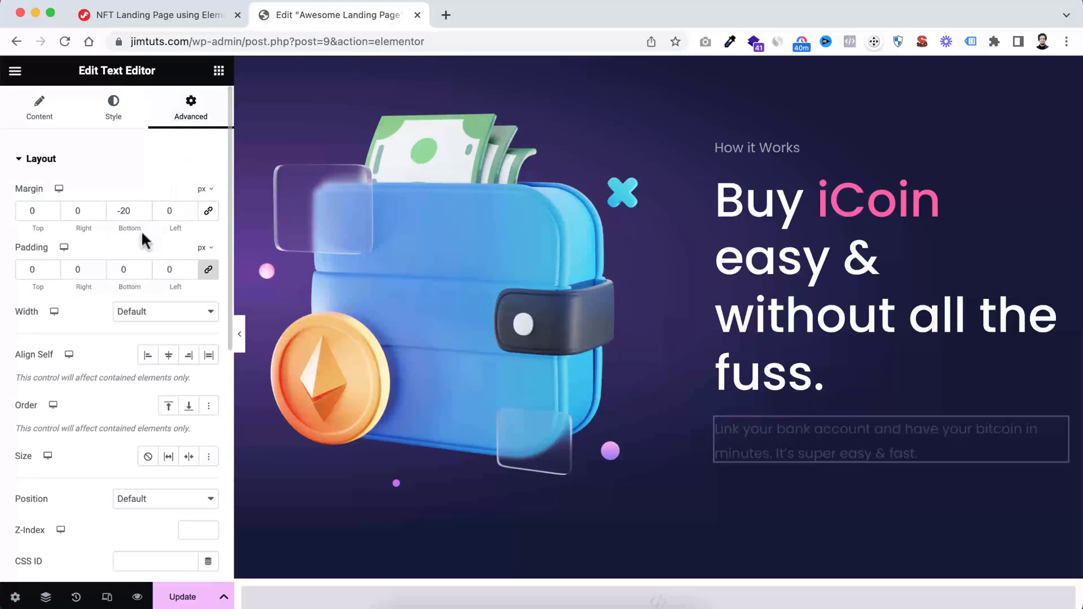
double_click(124, 211)
text(25)
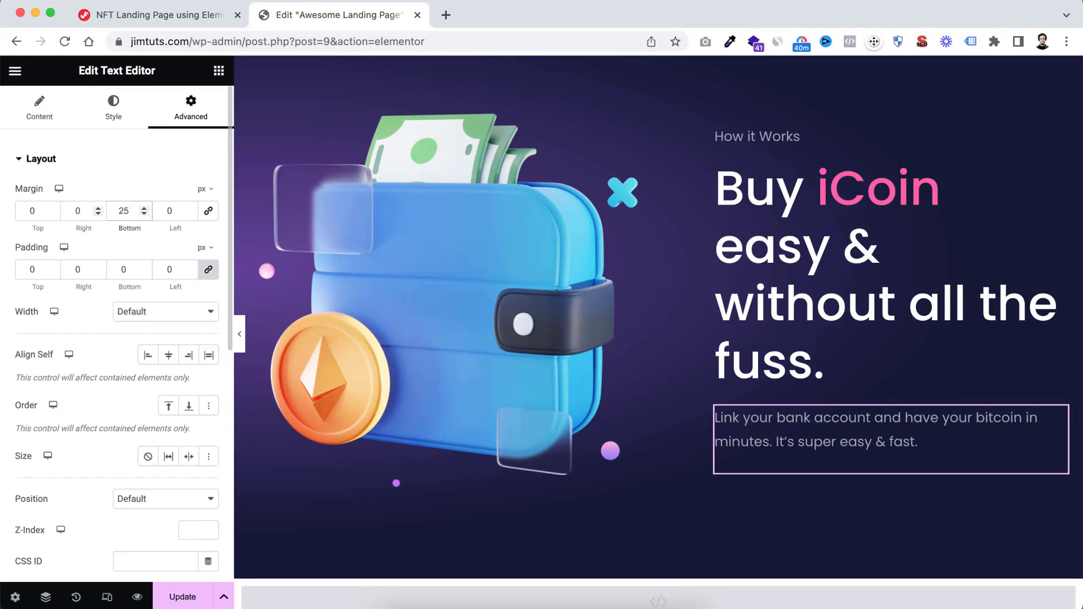
click(783, 302)
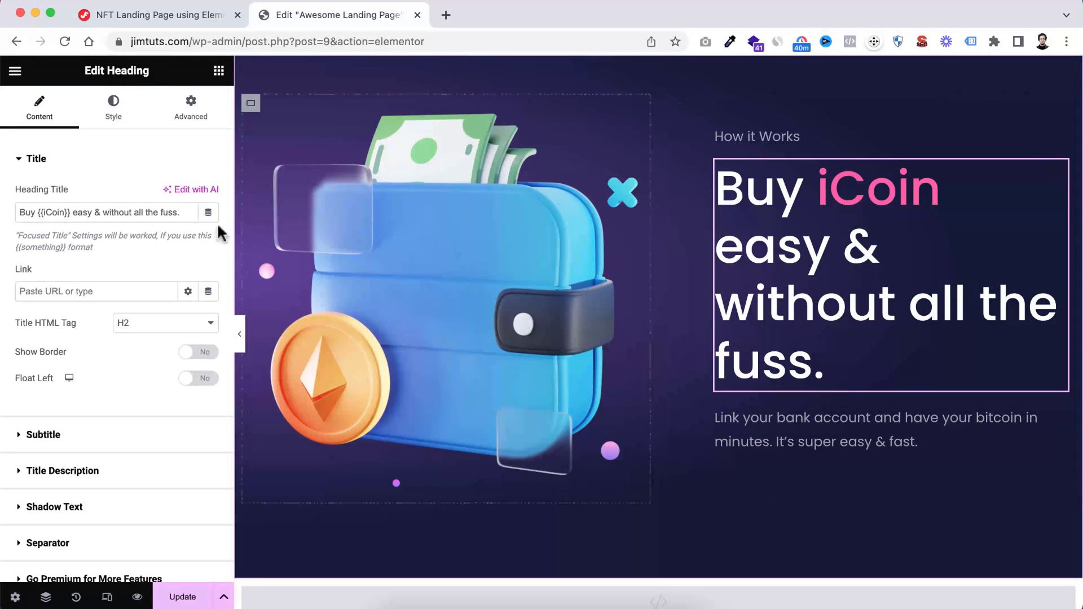
click(200, 117)
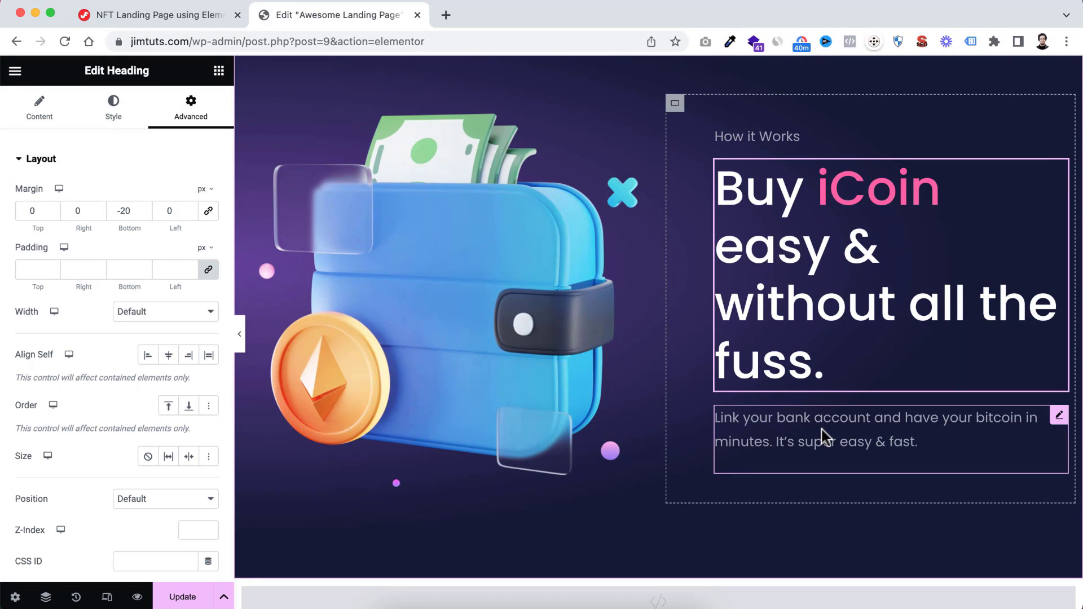
Search the widgets for "icon" and place an Icon List below the "Link your bank account" description
scroll(823, 435, down, 1)
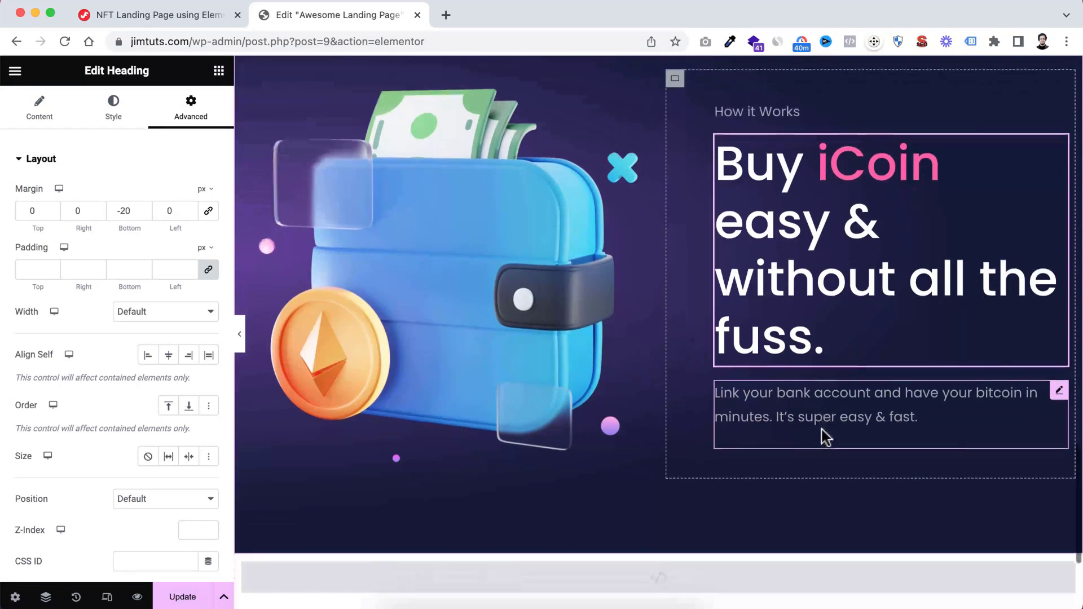
click(219, 73)
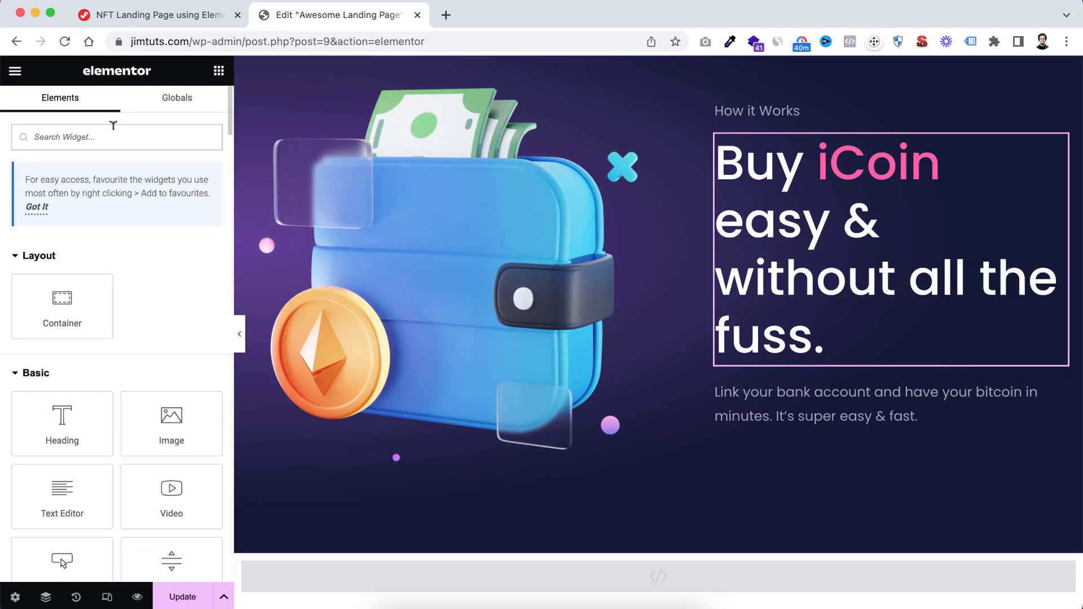
text(icon)
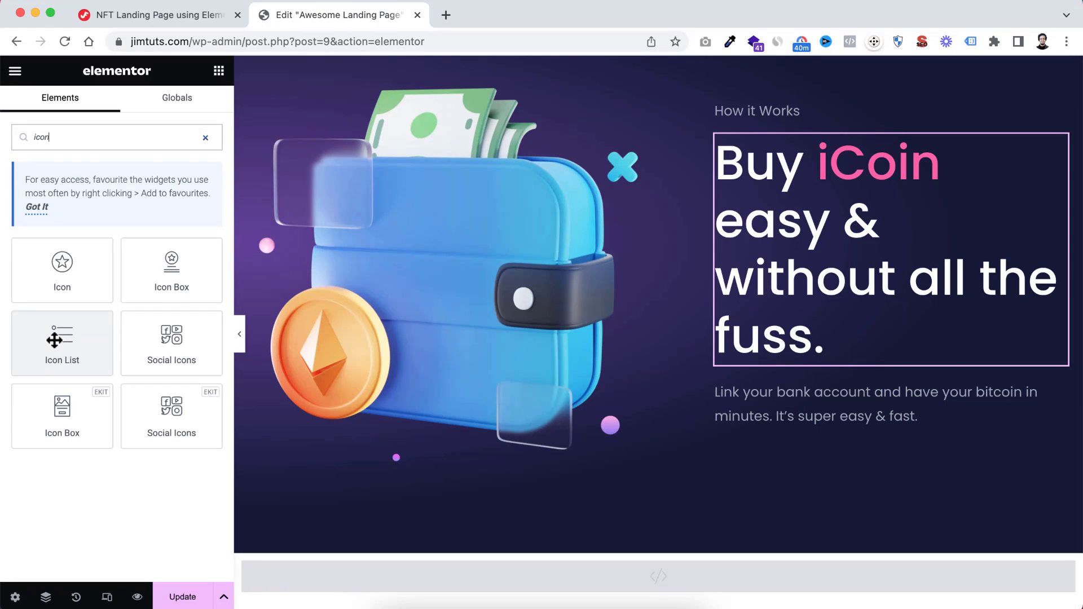
drag(55, 339, 807, 412)
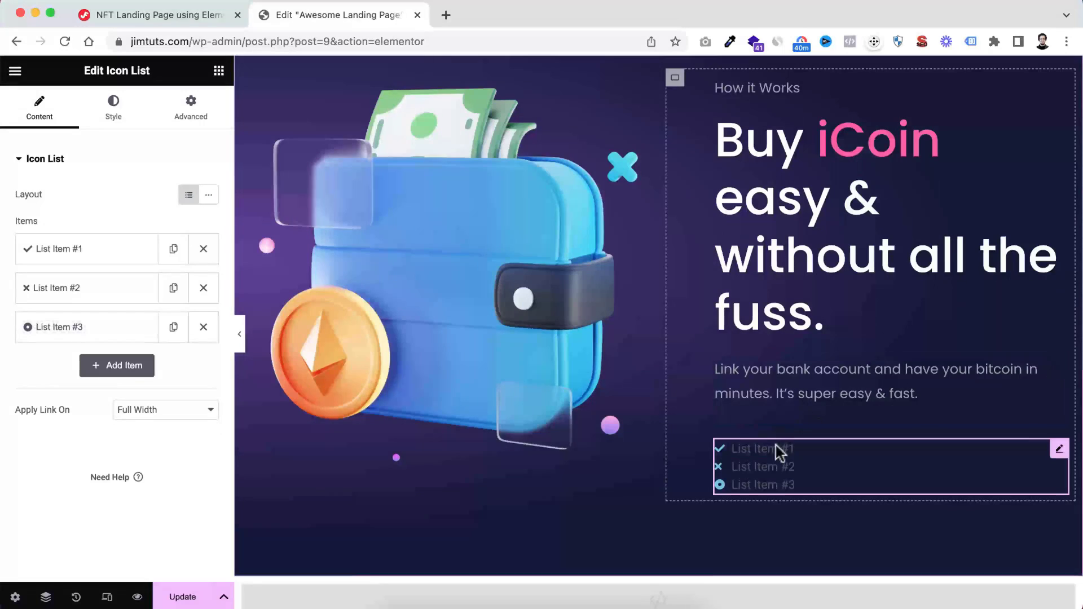
scroll(775, 445, down, 1)
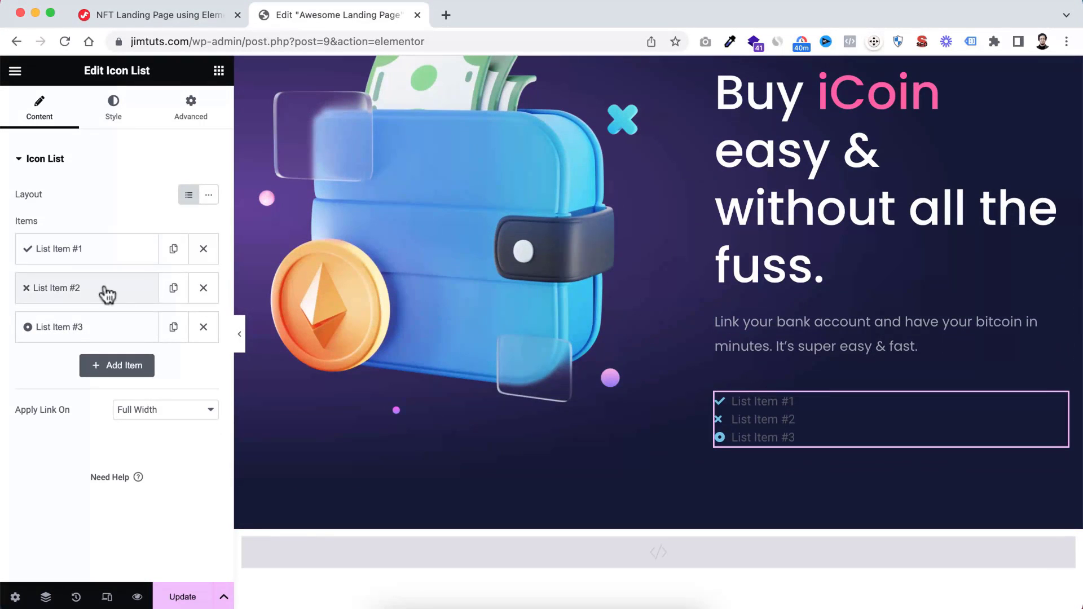
Delete the second and third items of the icon list and set the remaining item's text to "Global Exchange Rates"
click(203, 288)
click(203, 288)
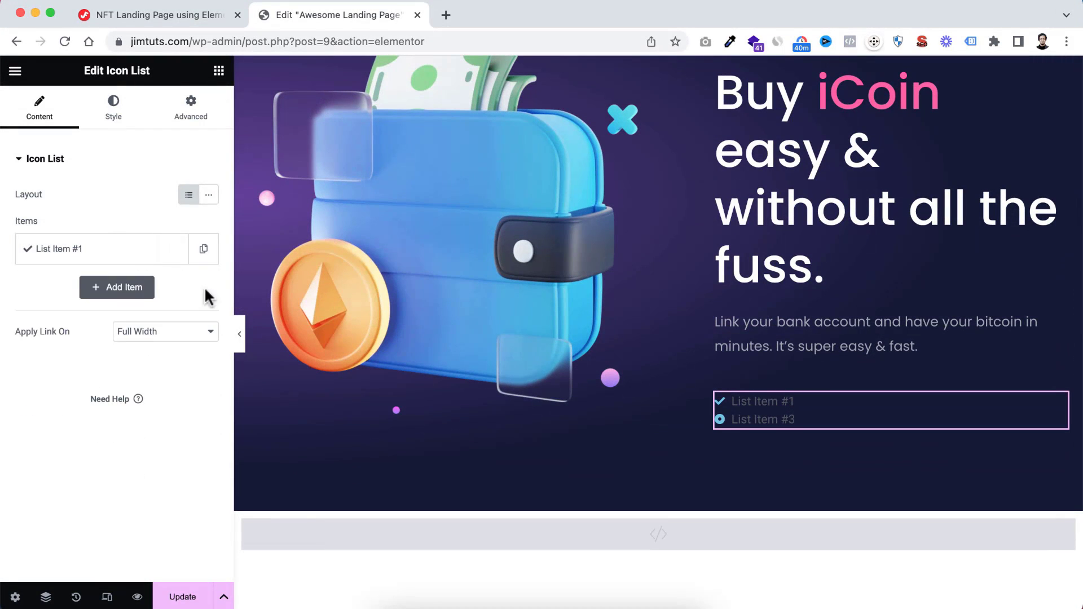
click(94, 256)
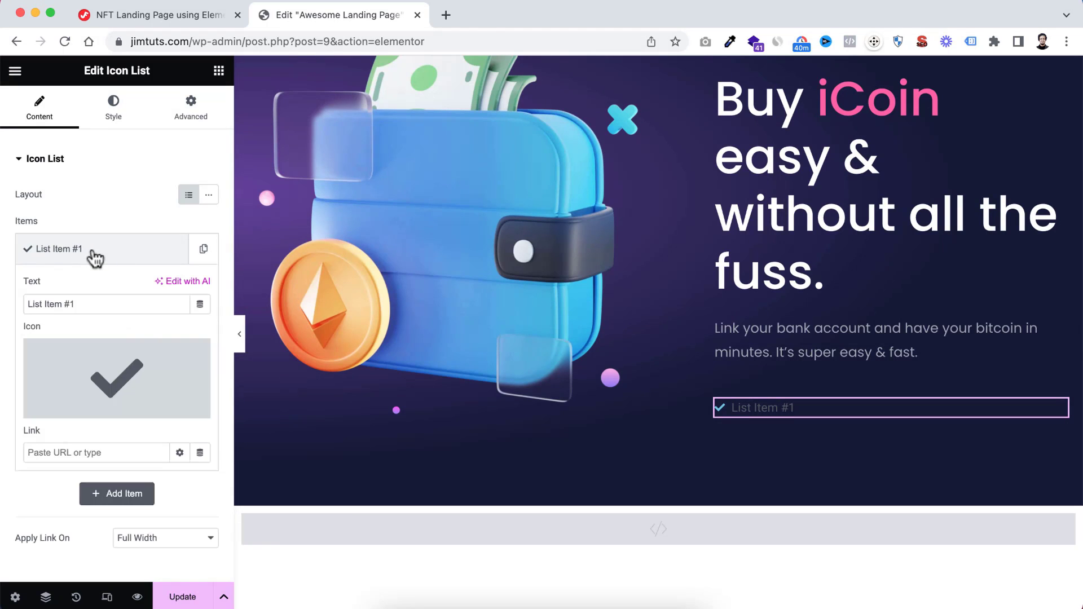
mouse_move(104, 370)
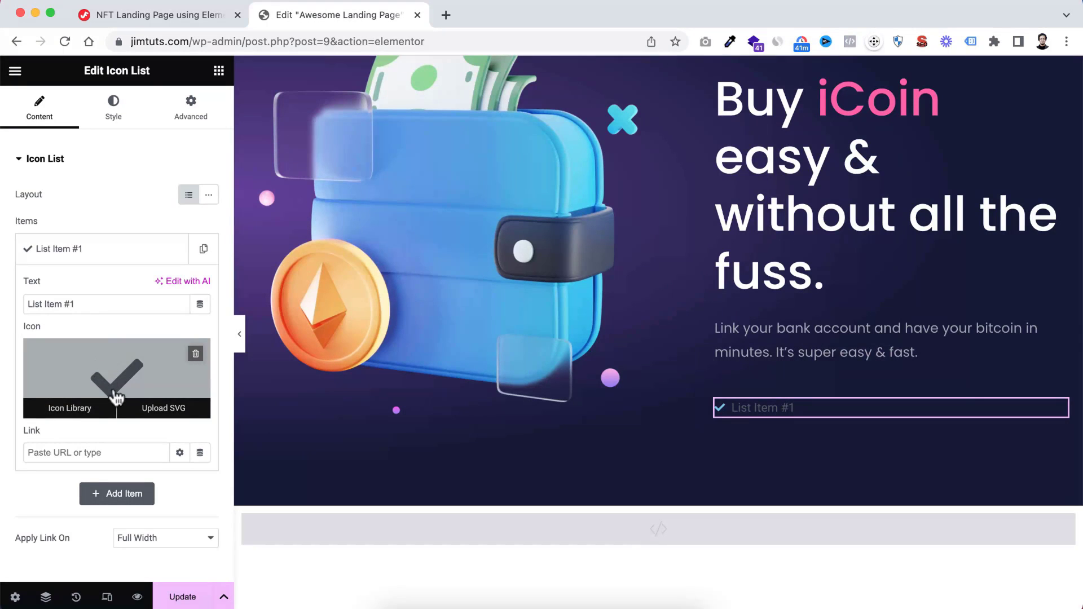
drag(87, 301, 2, 312)
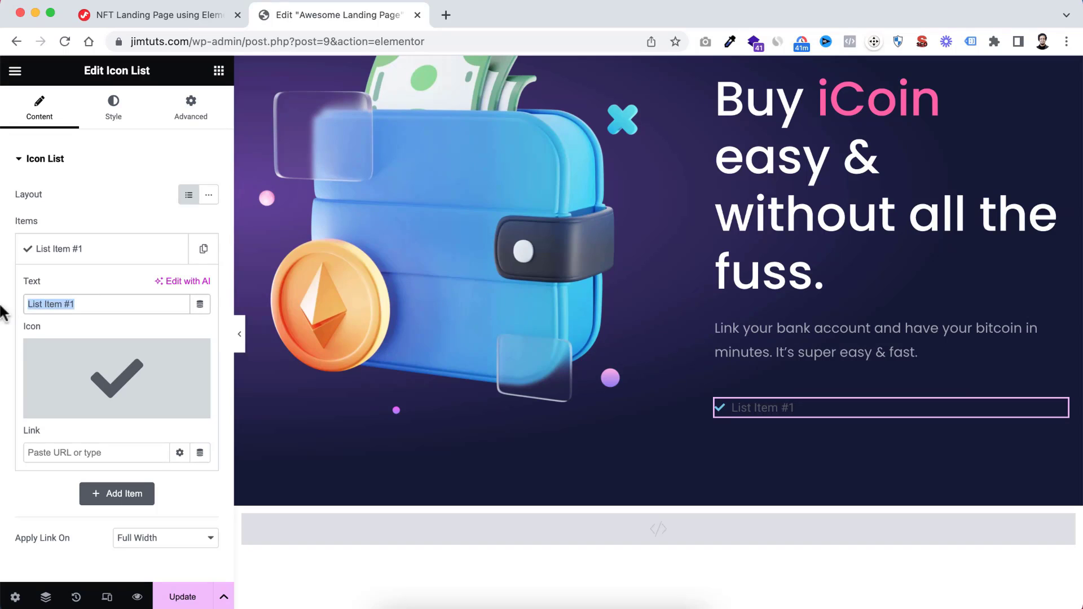
text(Global Exchange Rates)
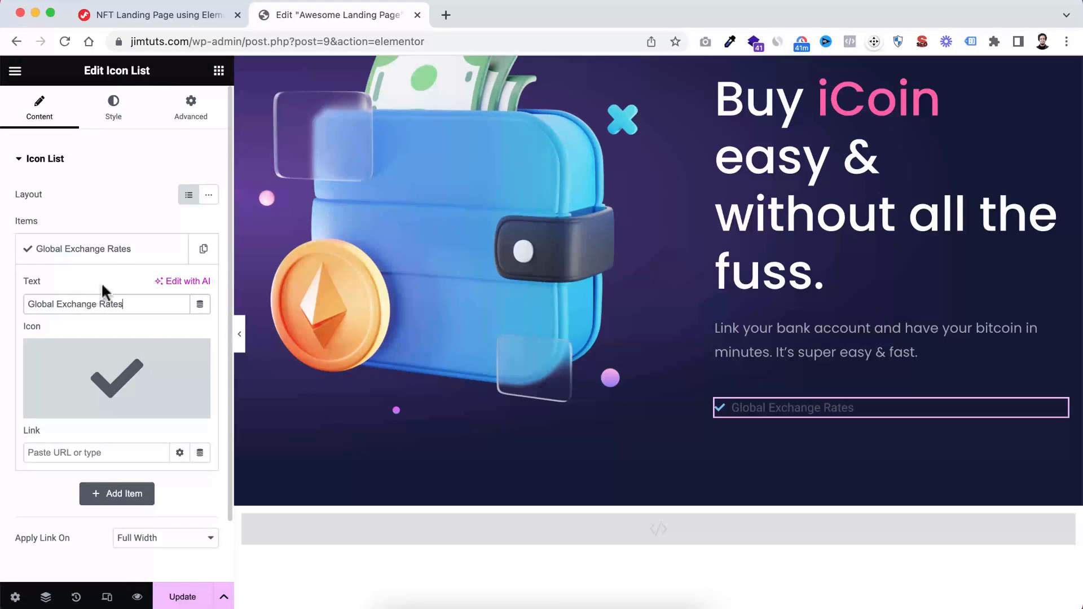
click(111, 256)
Duplicate the "Global Exchange Rates" item twice and change the second item's text to "Make payments with Bank Transfer"
click(204, 251)
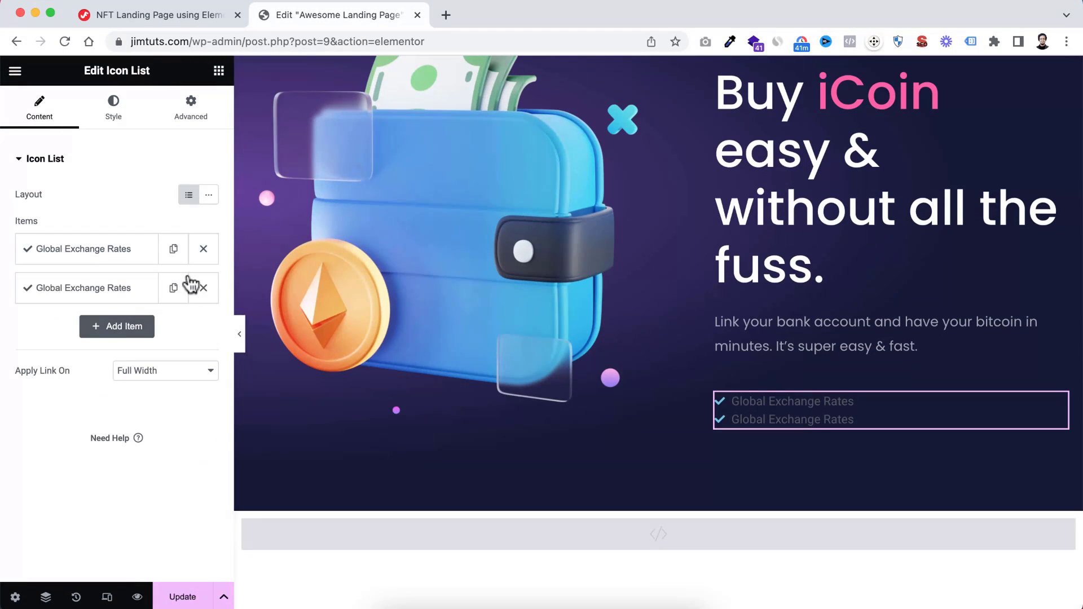
click(173, 291)
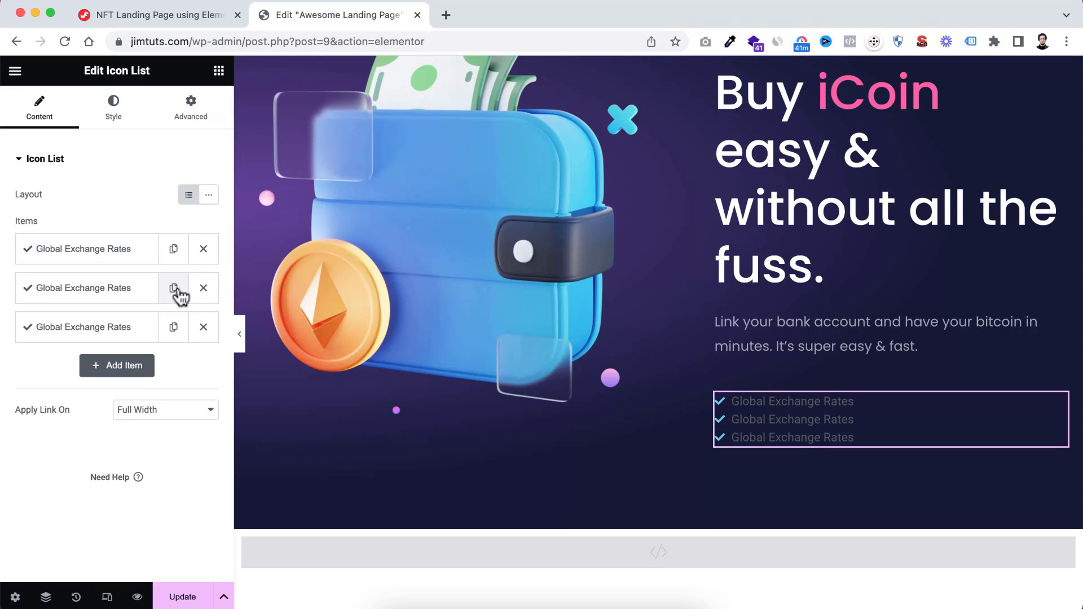
click(70, 293)
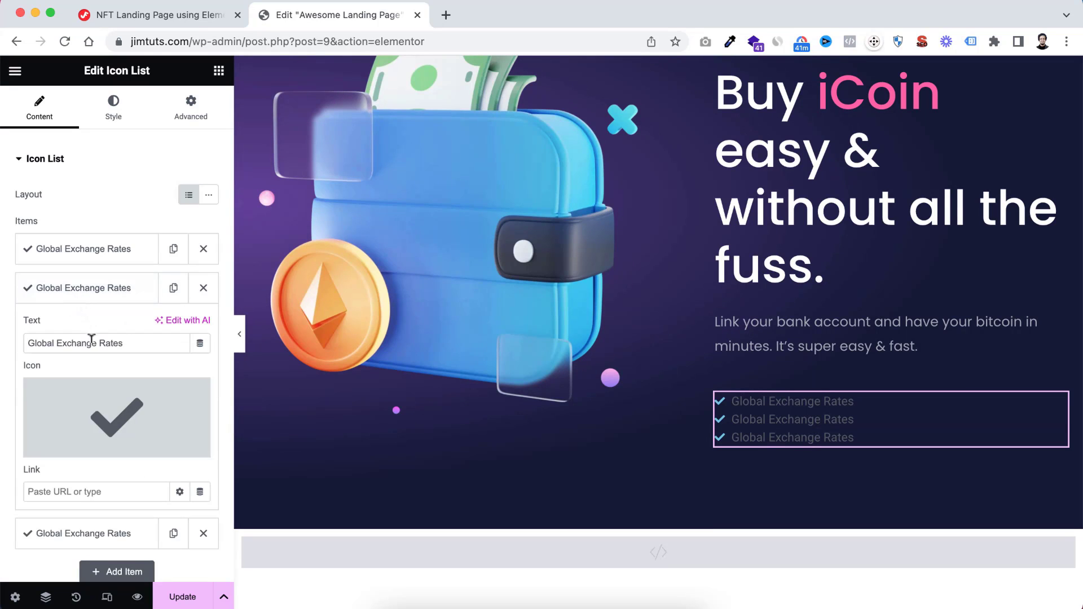
triple_click(133, 336)
text(Make payments with Bank Transfer)
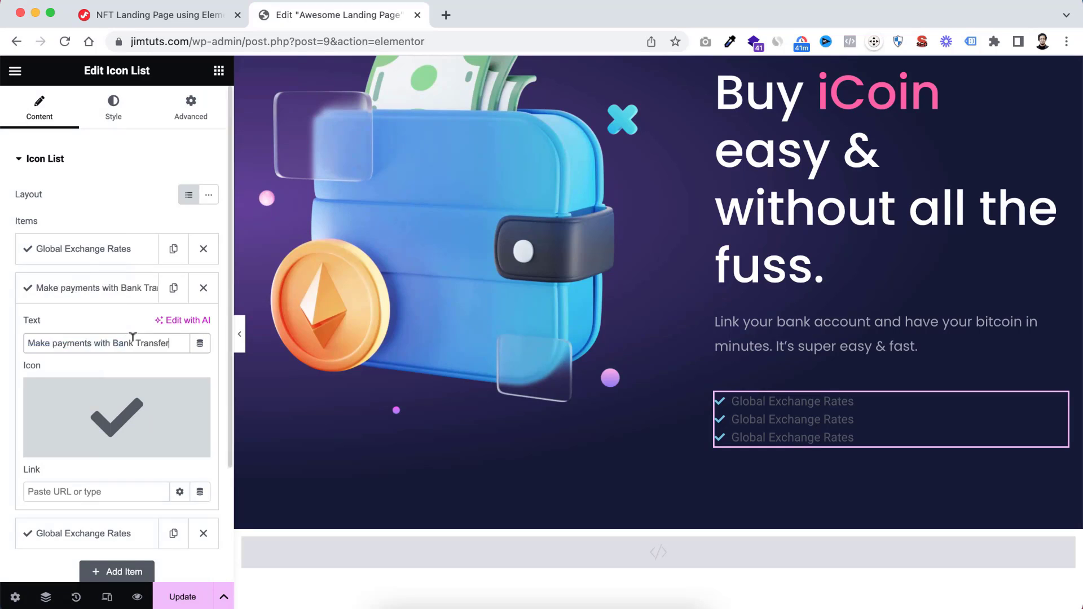
click(113, 294)
Change the third list item's text to "Instant Transaction"
click(87, 328)
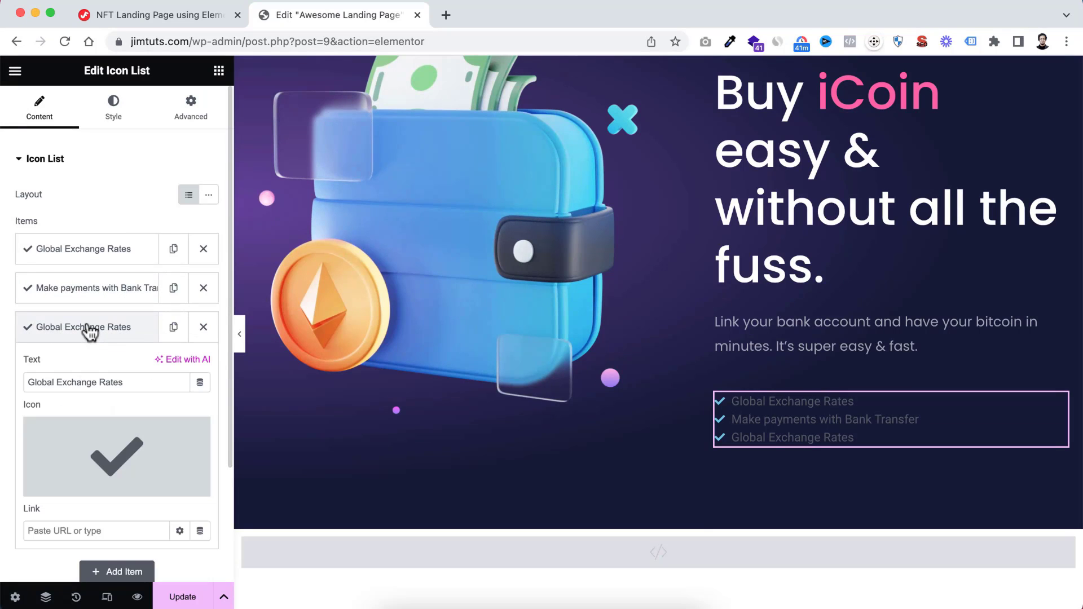
triple_click(107, 380)
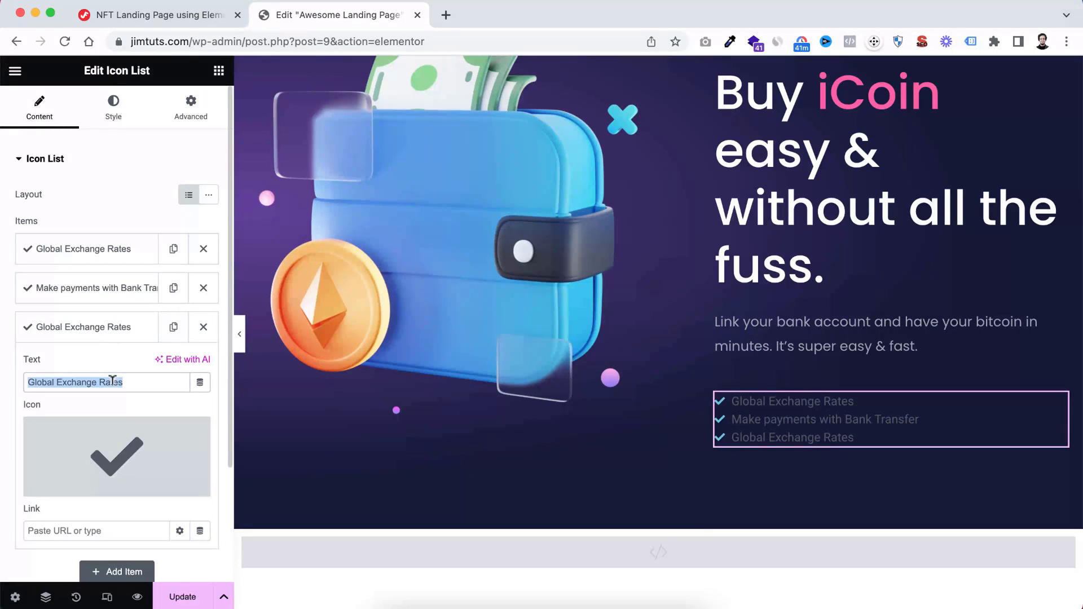
text(Instant Transaction)
click(122, 338)
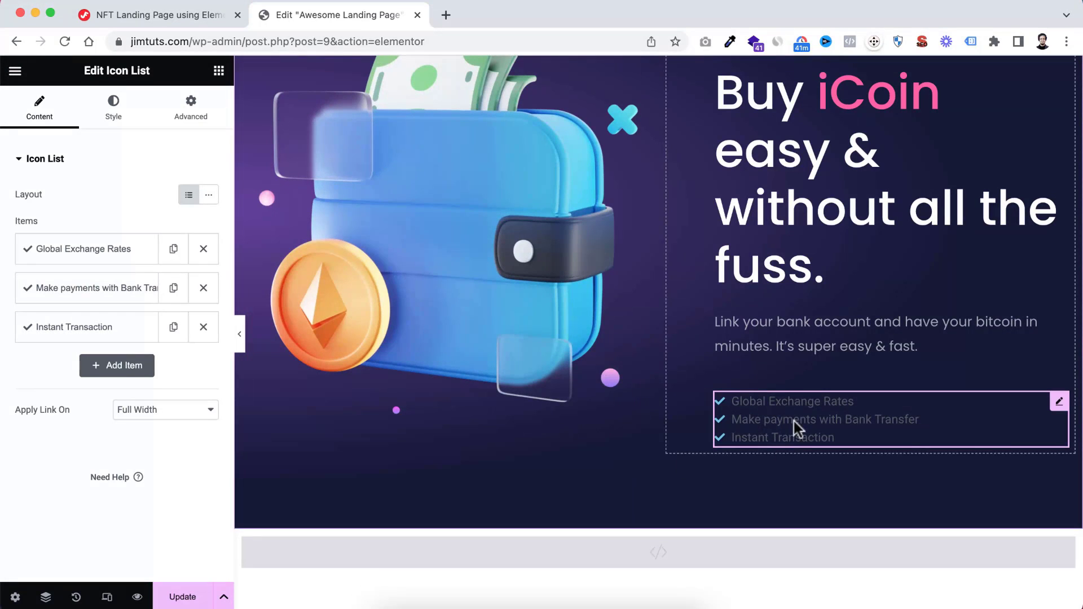
Set the space between the list items to 20 px and the icon colour to semi-transparent white, #FFFFFFAD
click(117, 114)
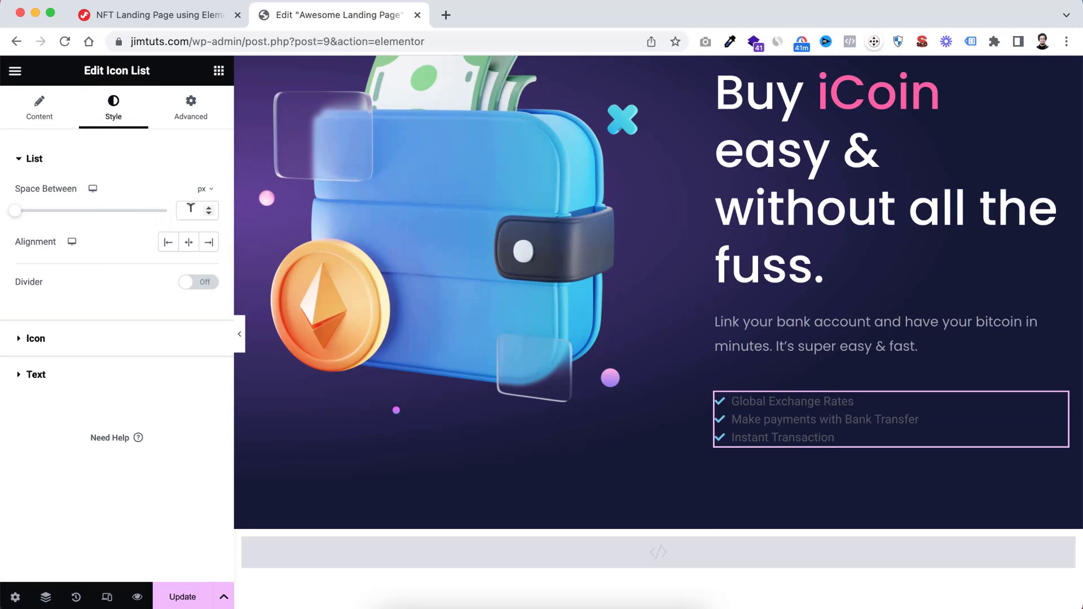
text(20)
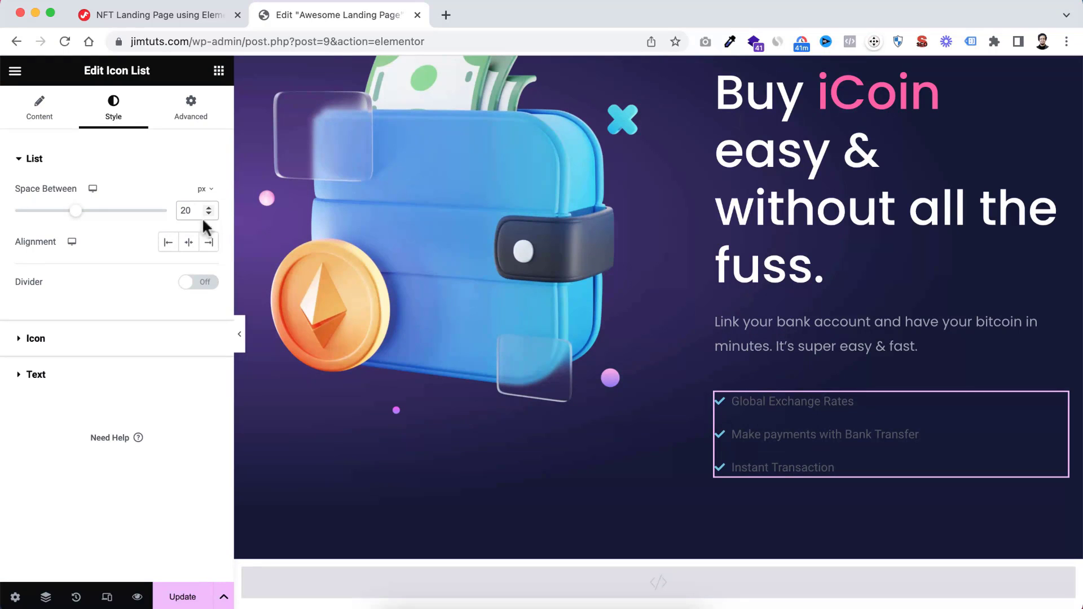
click(31, 341)
scroll(107, 333, down, 2)
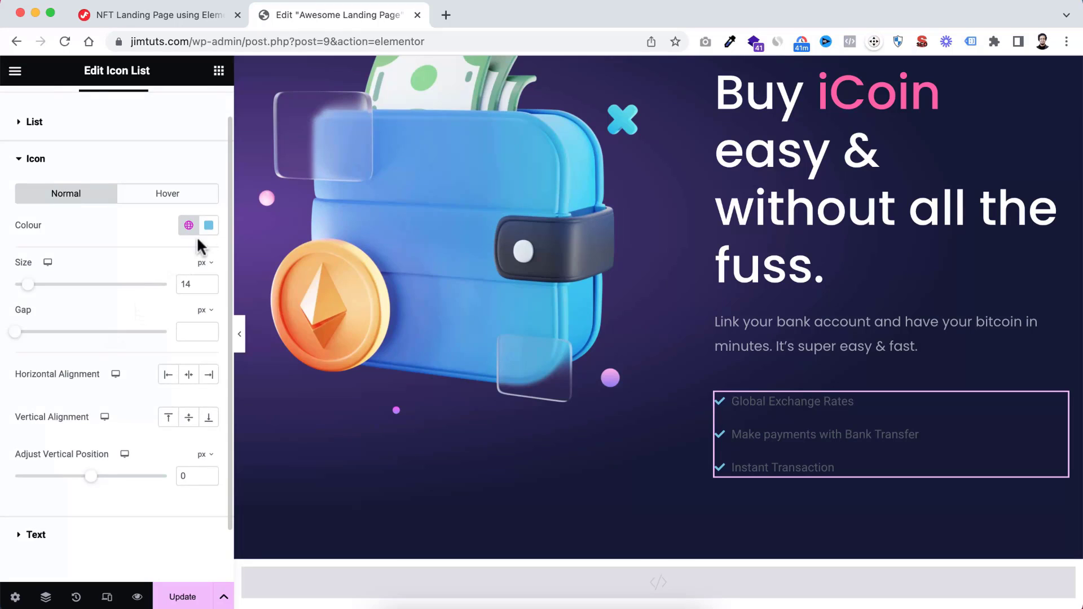
click(208, 225)
drag(163, 309, 96, 259)
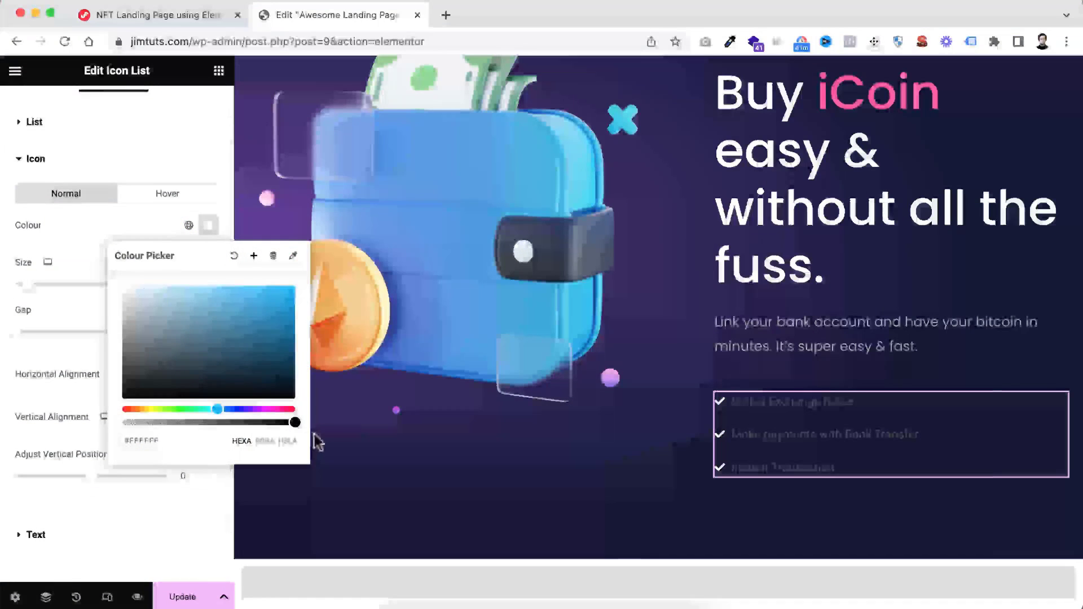
drag(291, 420, 241, 424)
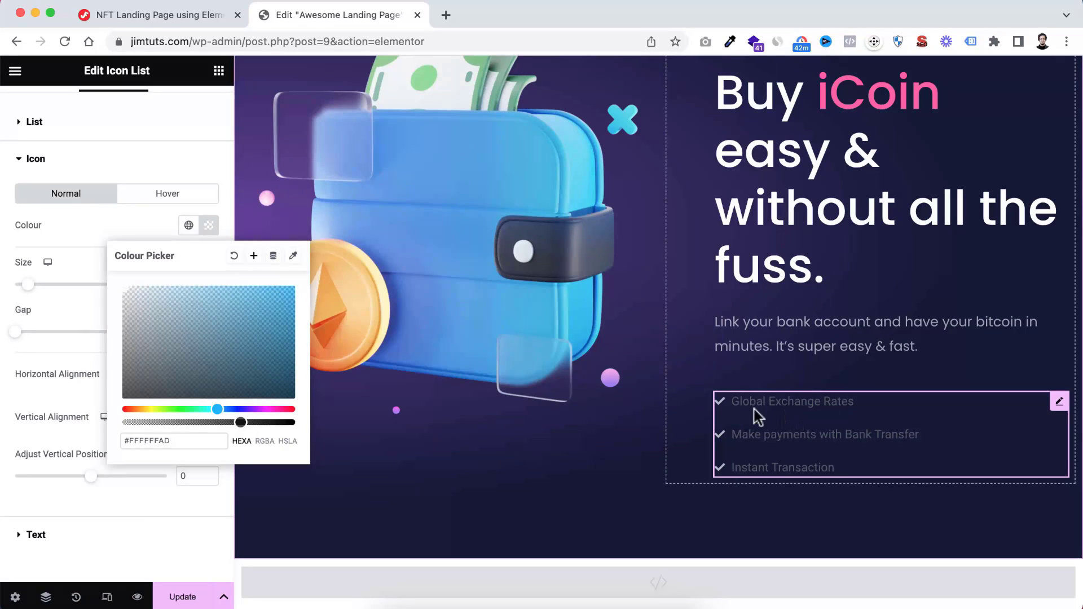
Copy the icon colour #FFFFFFAD and apply it as the icon list's text colour
drag(178, 440, 83, 435)
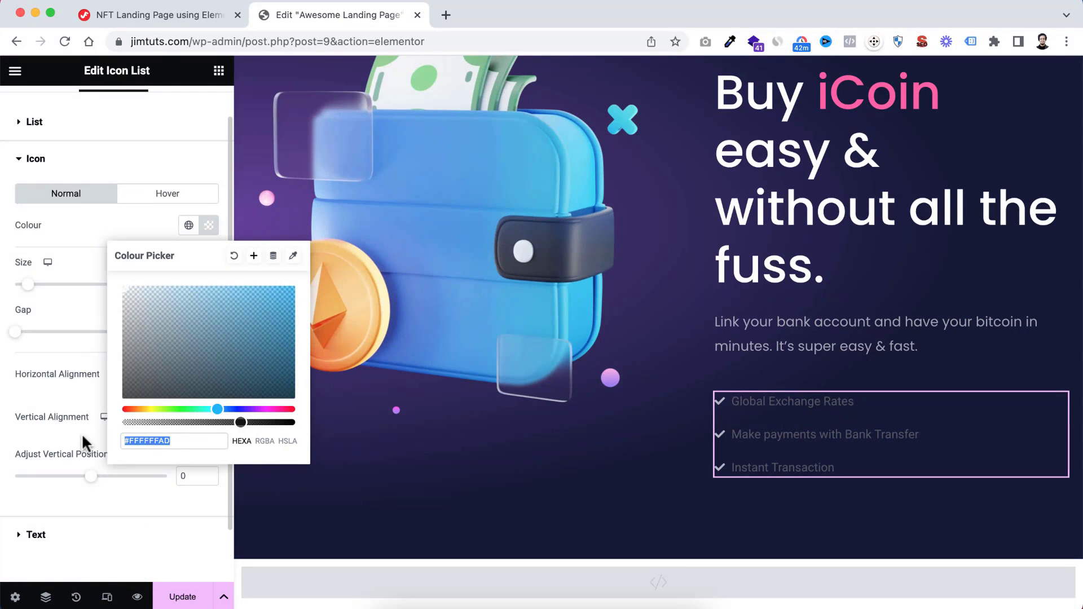
click(73, 309)
scroll(87, 377, down, 2)
click(19, 474)
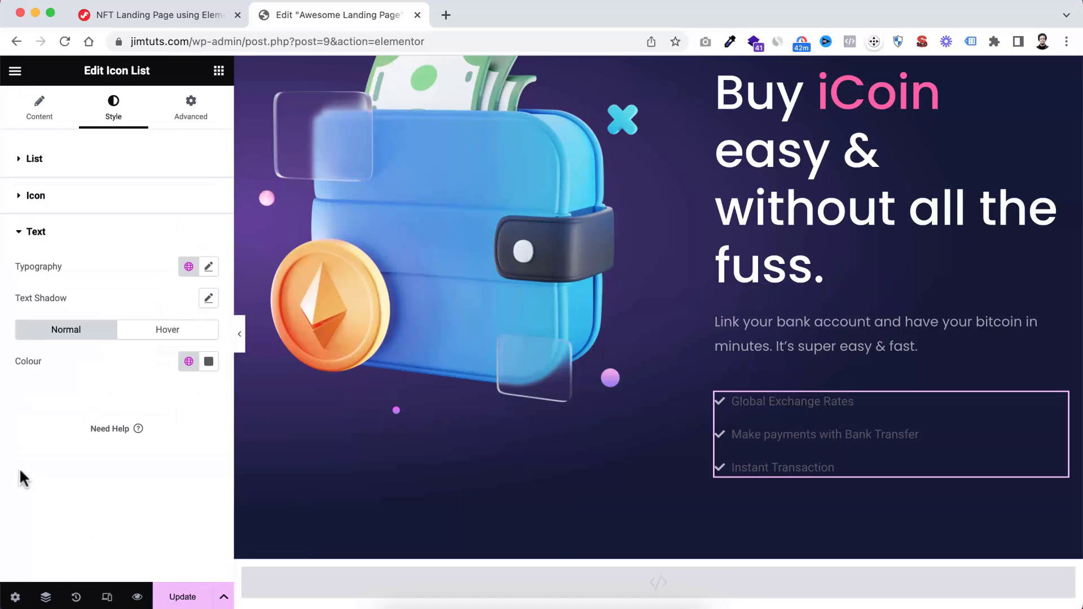
click(209, 364)
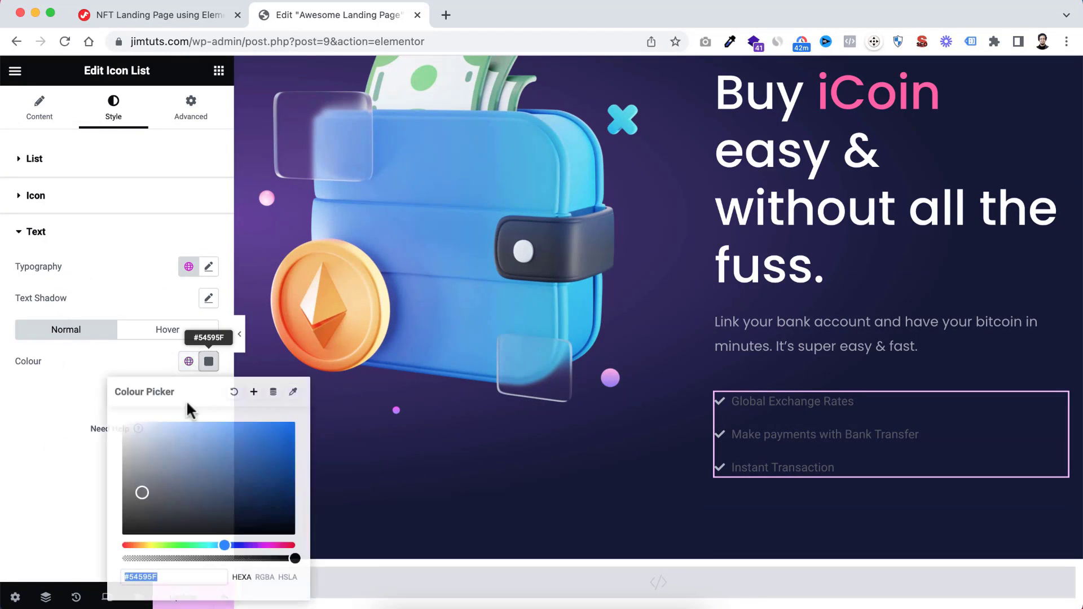
click(28, 412)
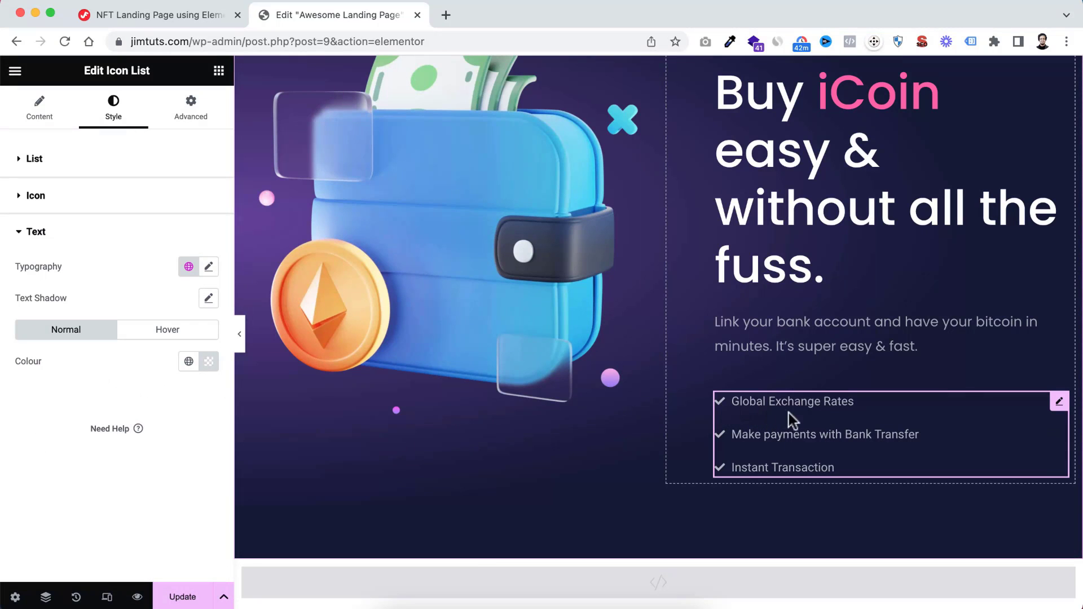
Set the icon list's text typography to the Poppins font at 18 px
scroll(790, 418, down, 1)
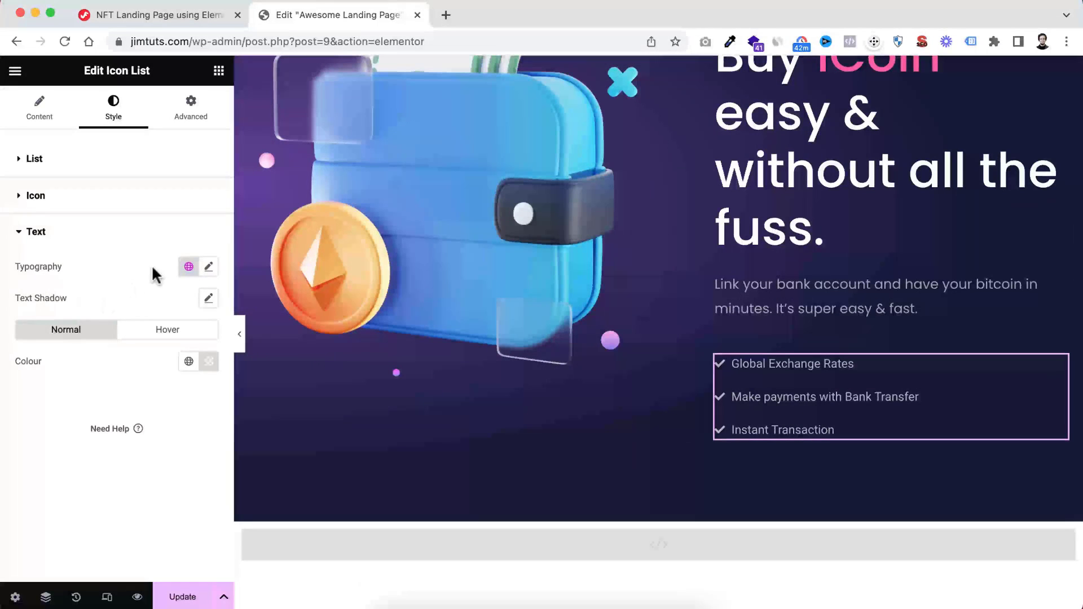
click(209, 267)
click(160, 337)
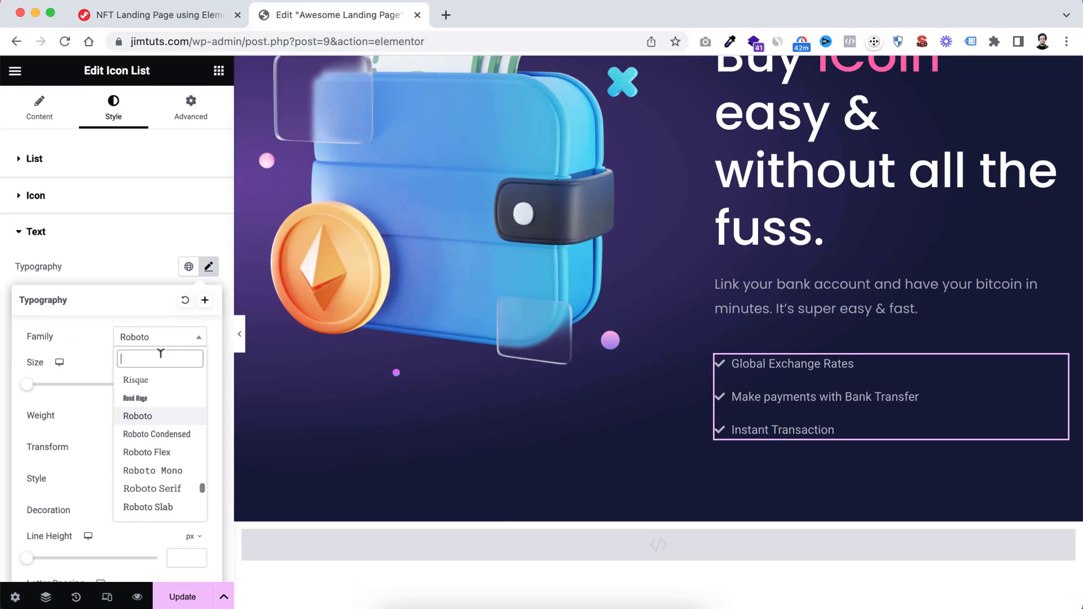
text(popp)
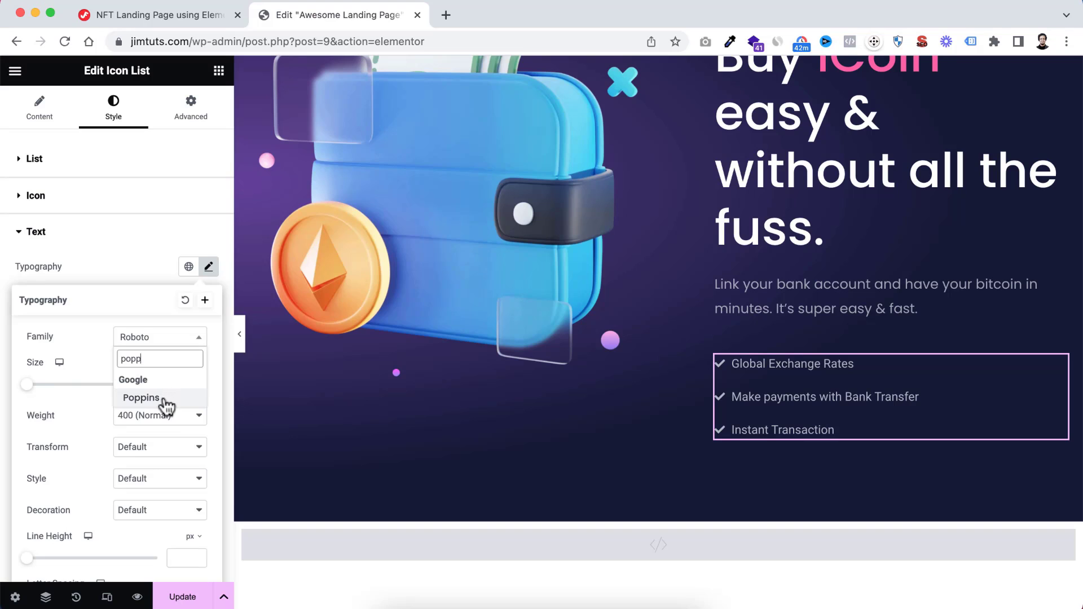
click(142, 398)
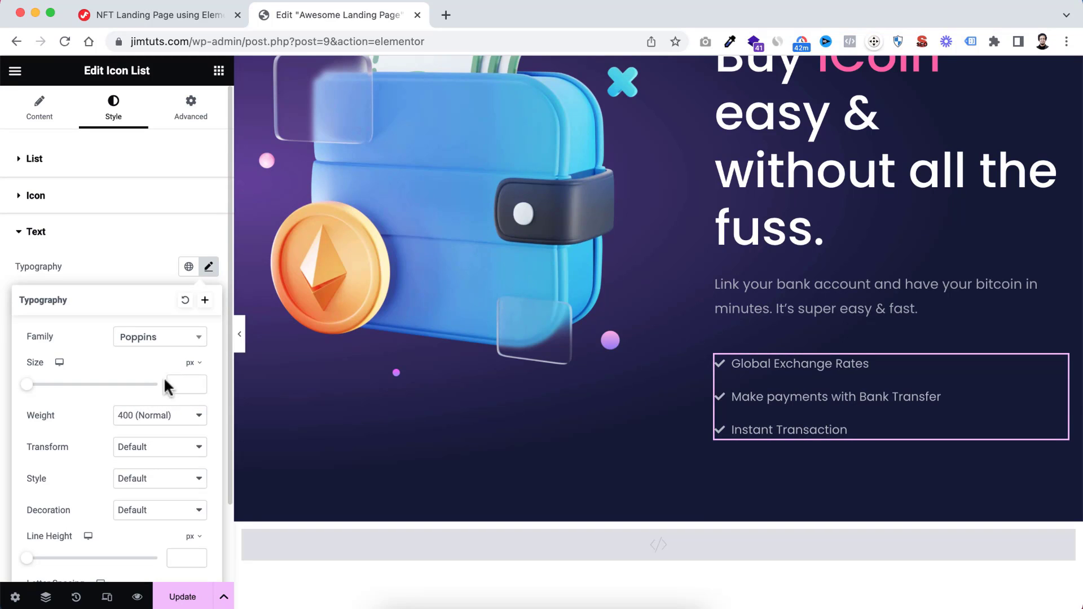
click(174, 377)
text(1)
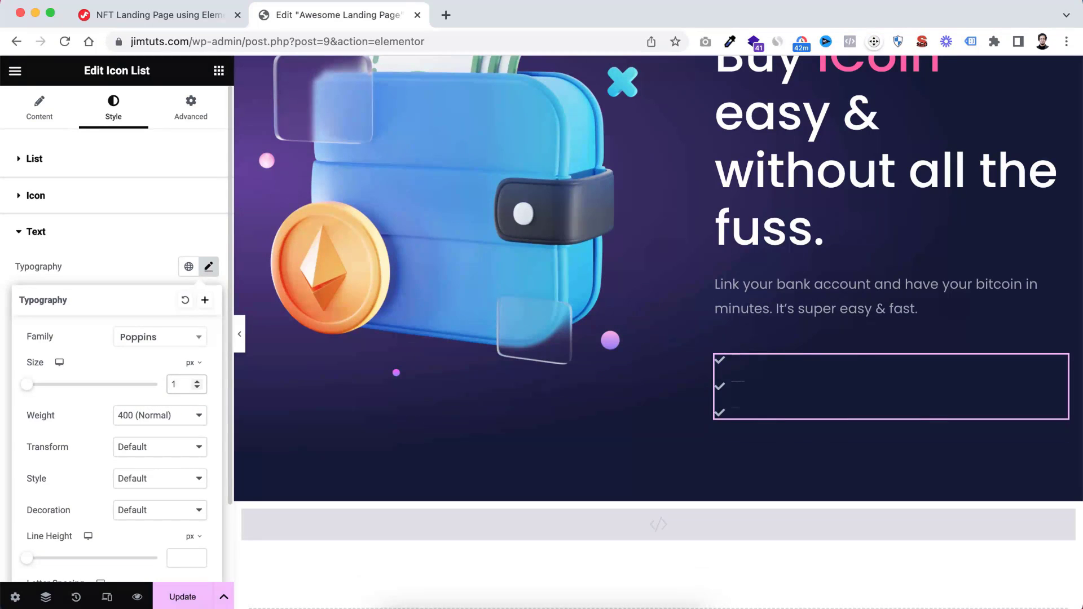
text(8)
Set the line height of the icon list's text to 1.2 em
scroll(153, 493, down, 3)
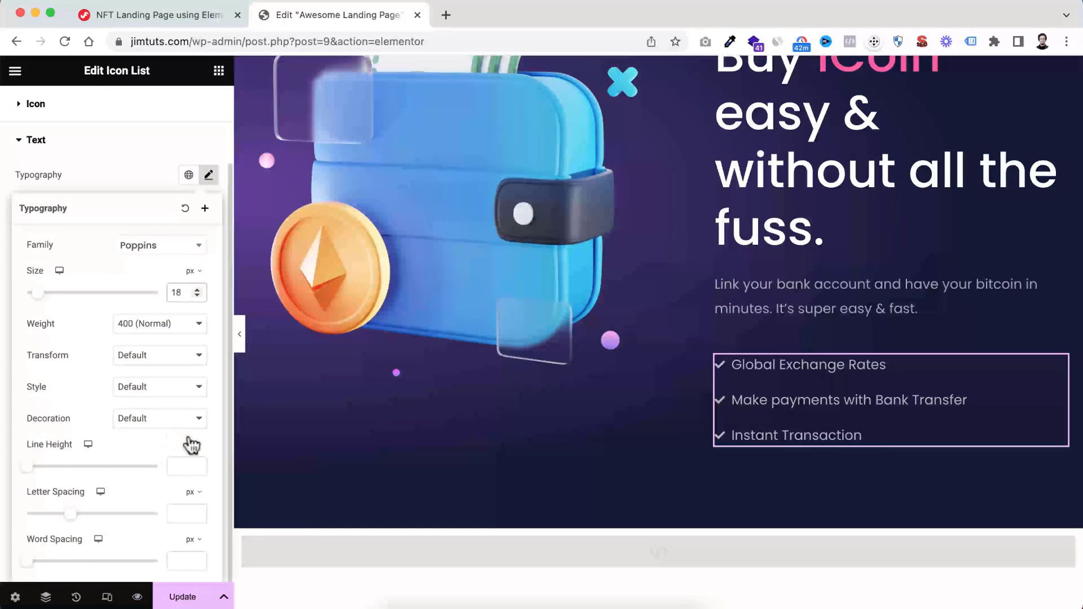
click(190, 466)
click(178, 465)
text(1)
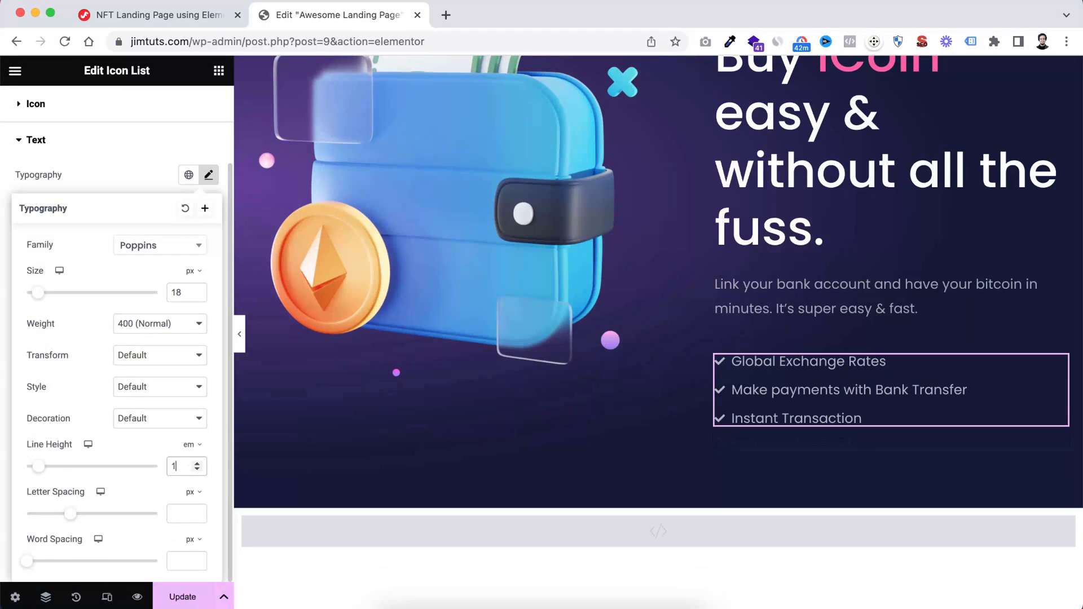
text(.2)
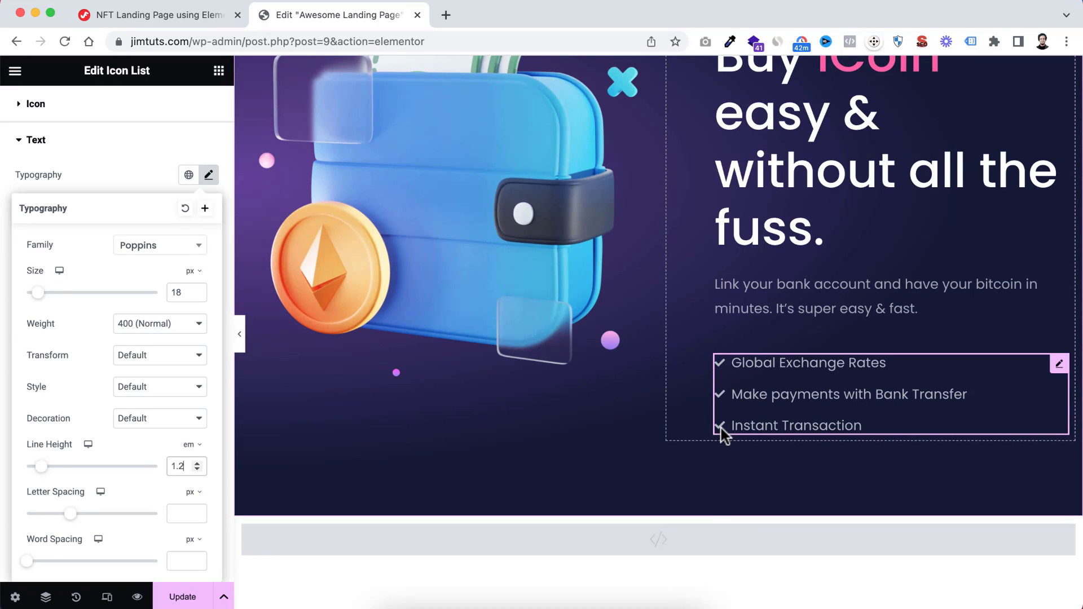
click(168, 146)
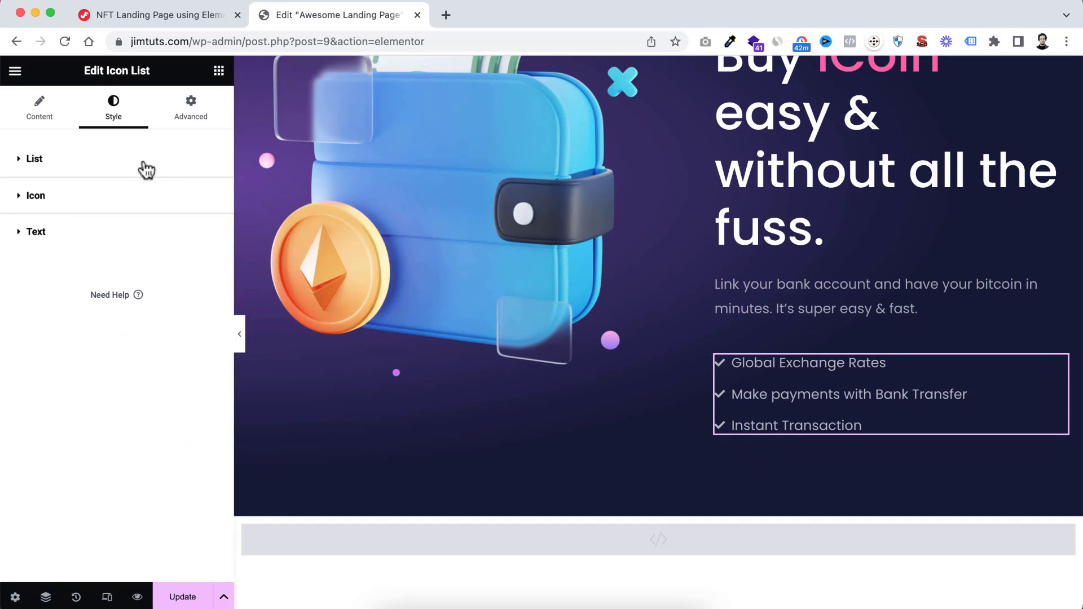
Try a size of 24 px for the list's check icons and return it to 14 px
click(22, 202)
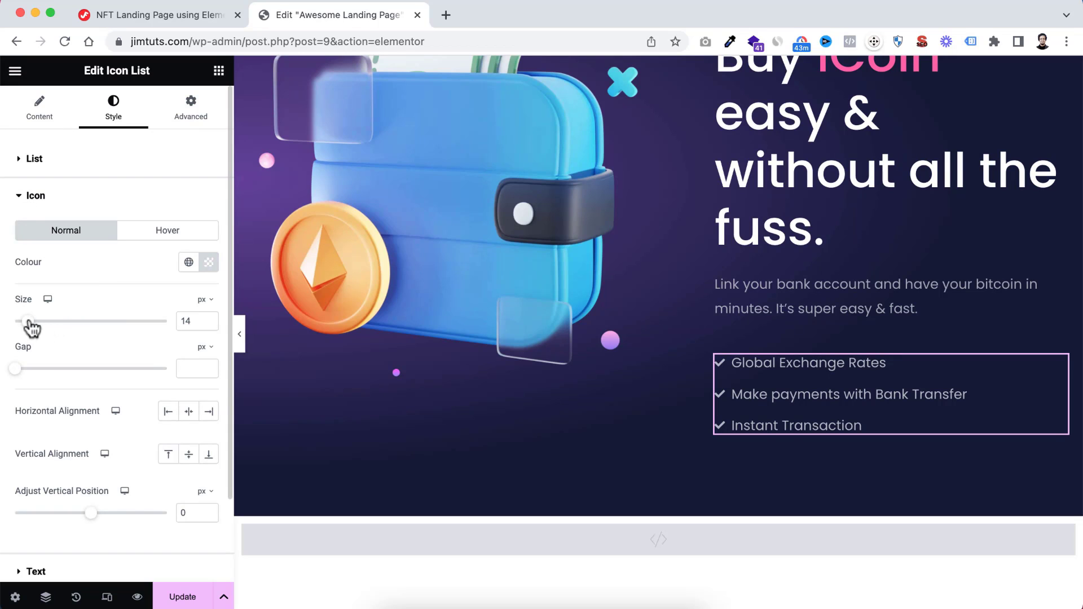
drag(31, 329, 46, 326)
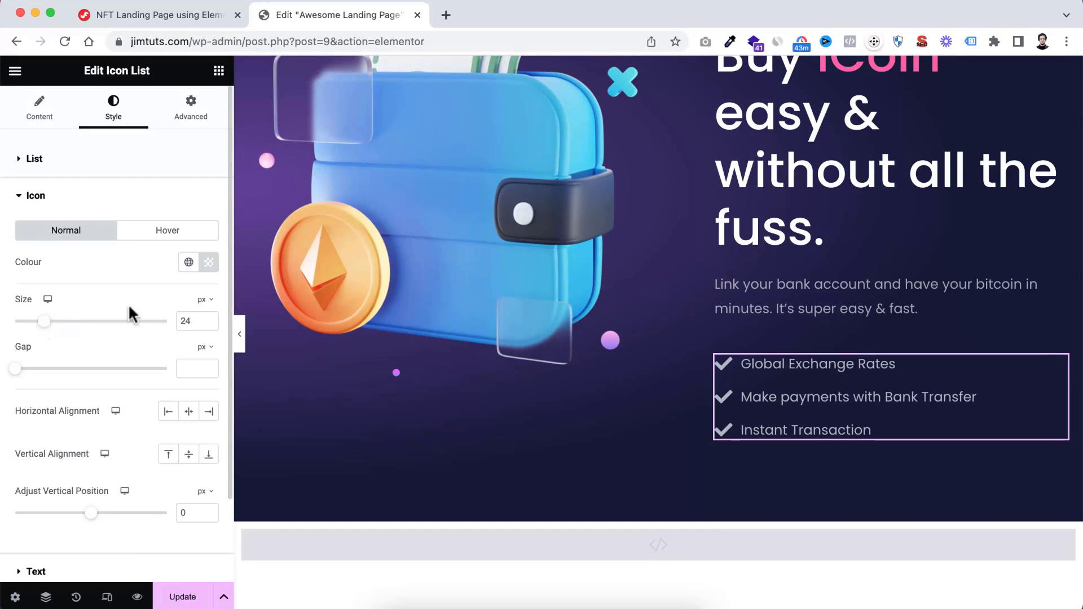
double_click(191, 320)
text(14)
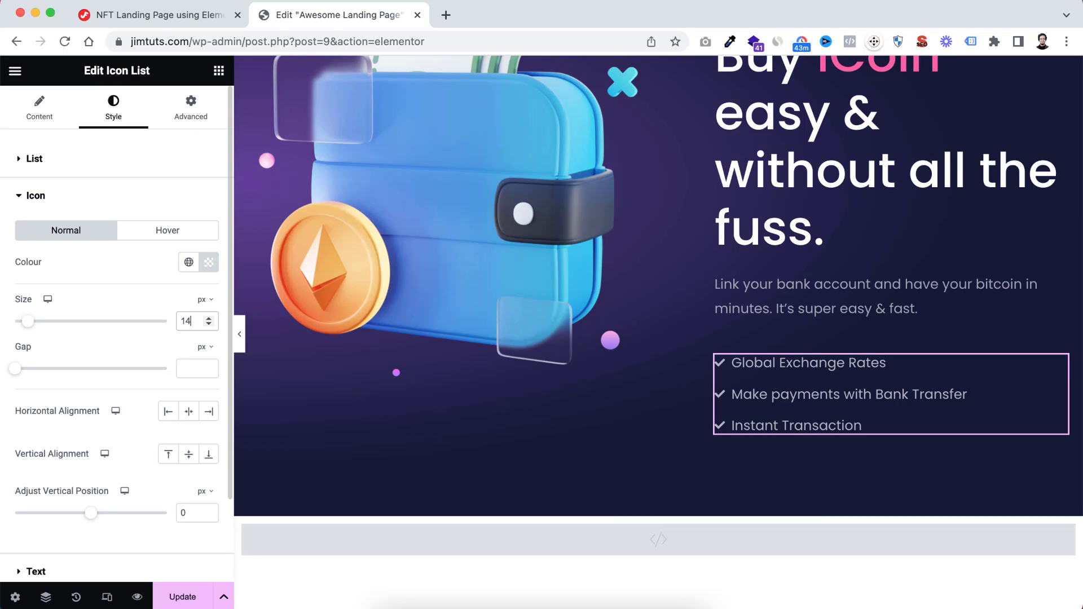
Copy the Start Trading button from the hero section
scroll(798, 420, down, 1)
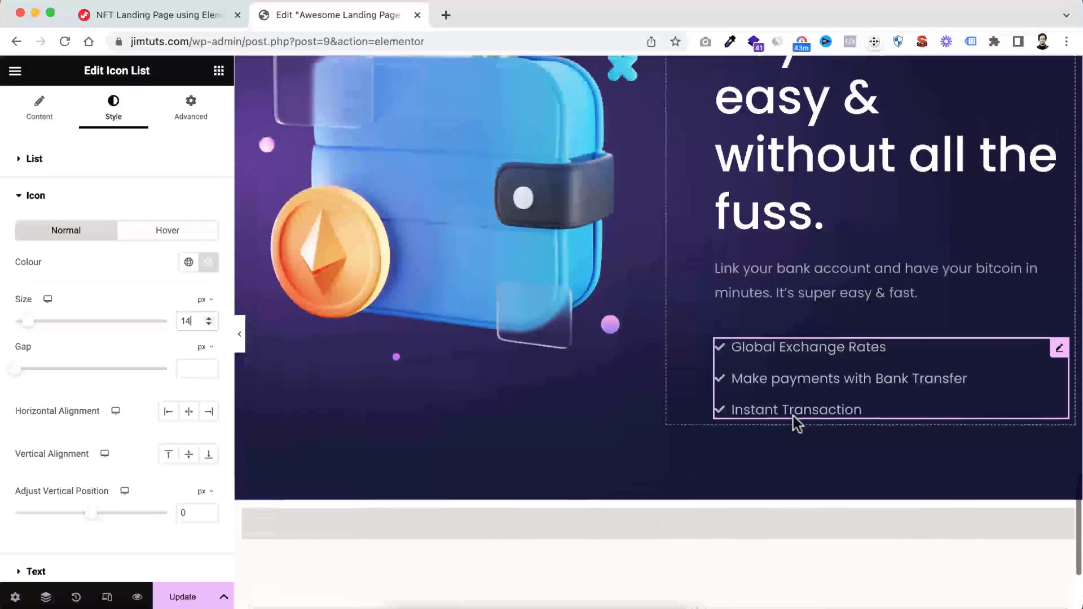
scroll(795, 424, up, 1)
scroll(792, 428, up, 1)
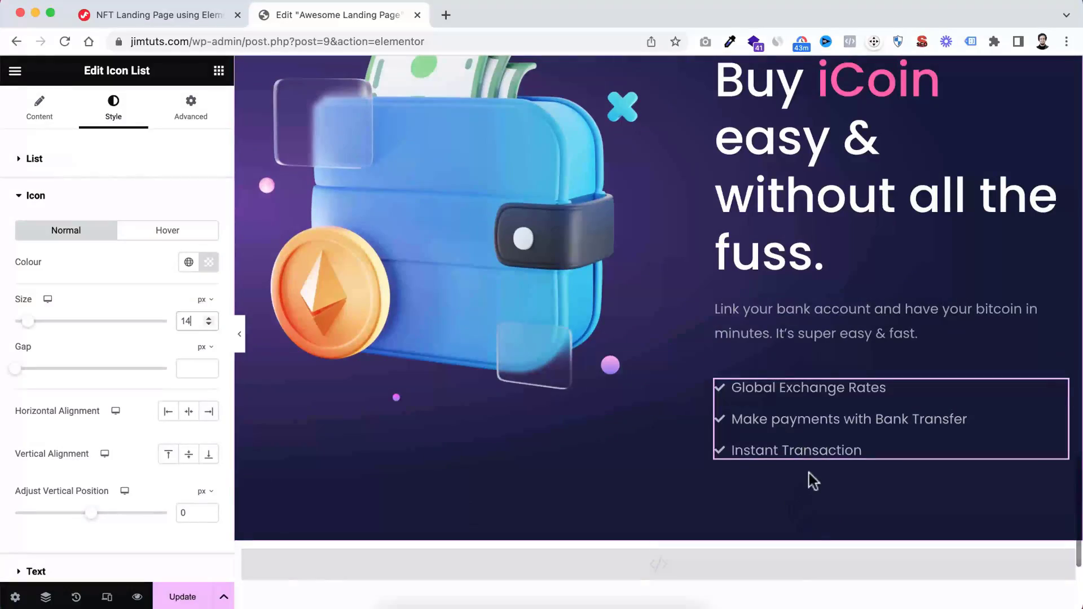
scroll(797, 270, up, 5)
scroll(798, 271, down, 2)
scroll(798, 271, up, 4)
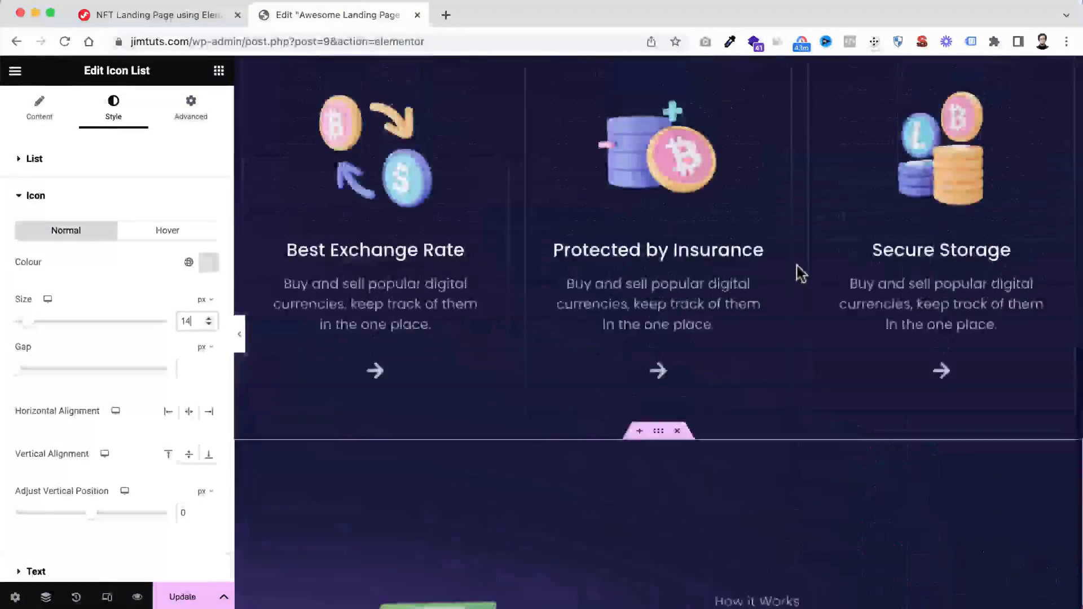
scroll(800, 273, up, 15)
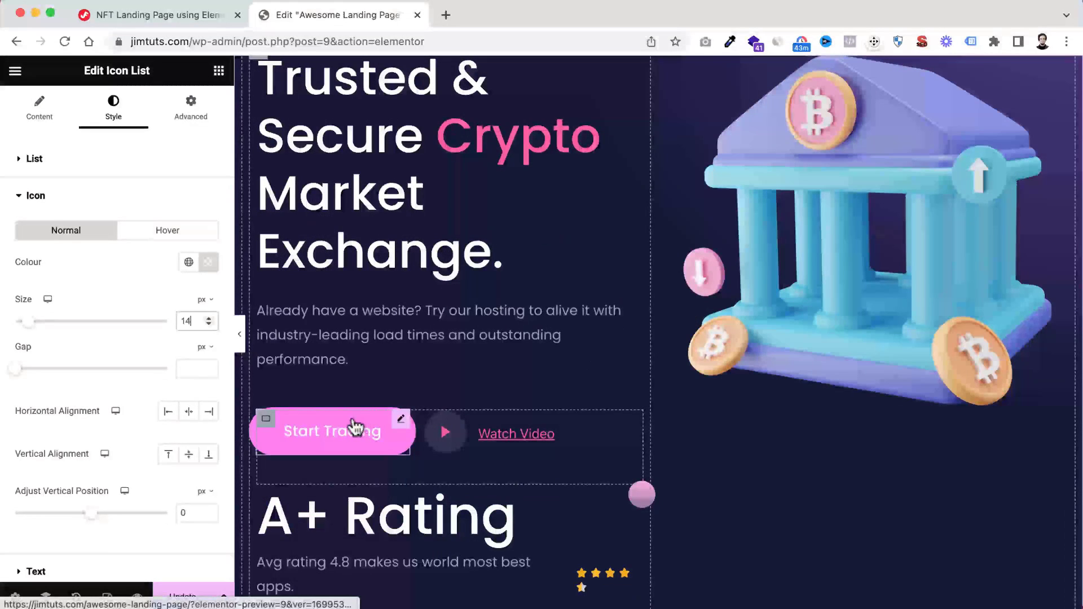
right_click(353, 427)
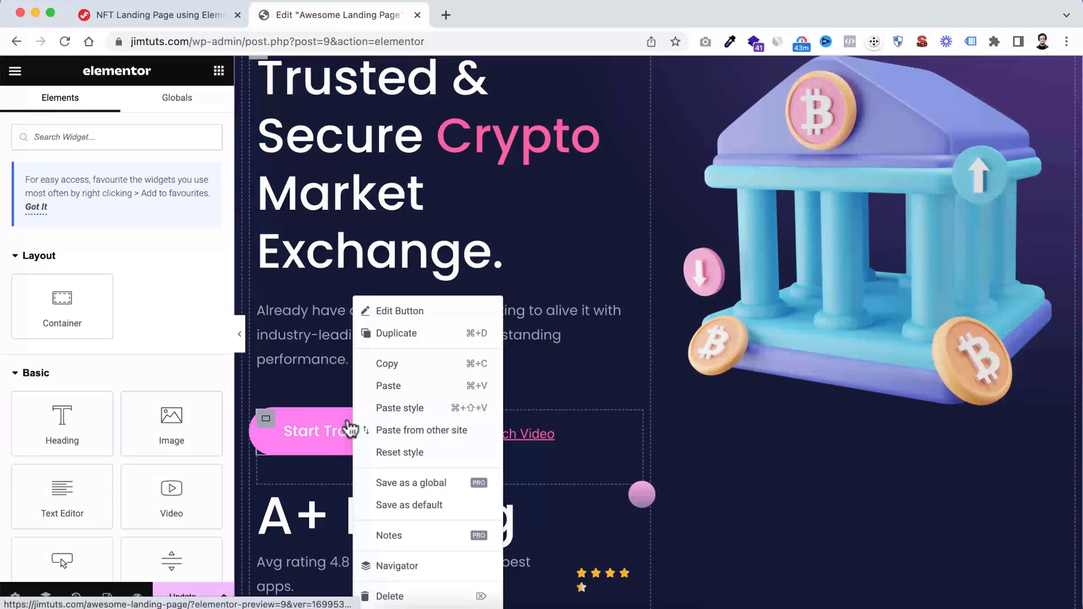
click(401, 364)
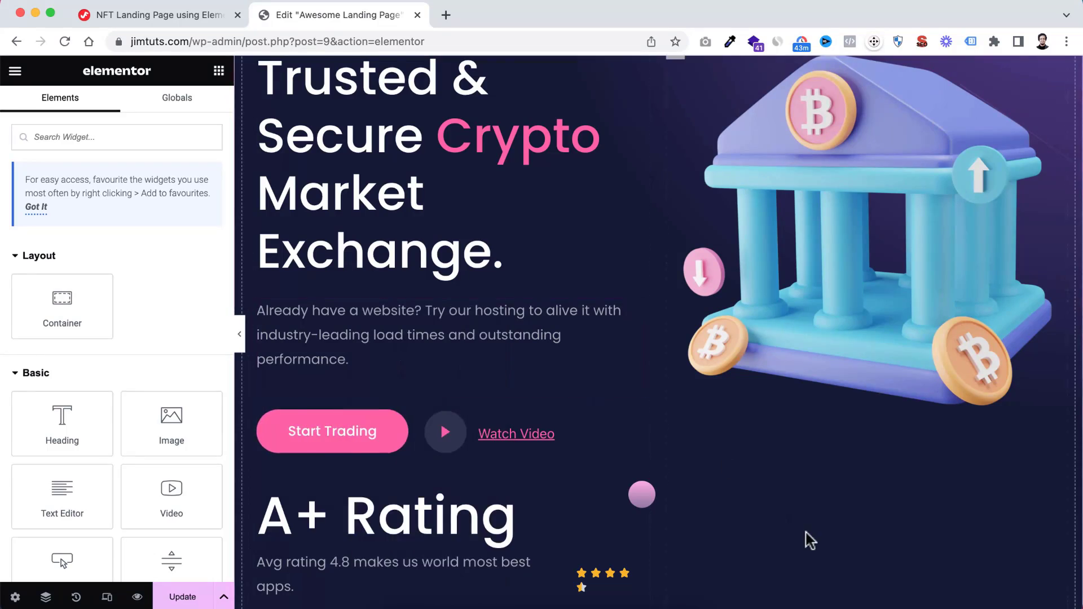
Paste the copied button into the wallet section's text container, below the icon list
scroll(810, 540, down, 10)
scroll(810, 541, down, 10)
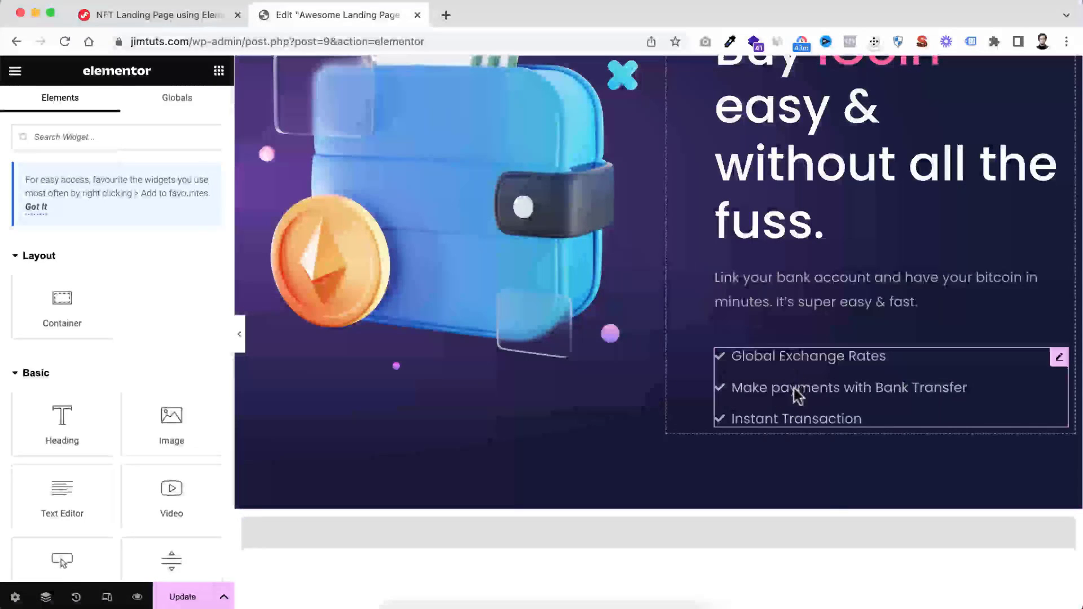
right_click(780, 436)
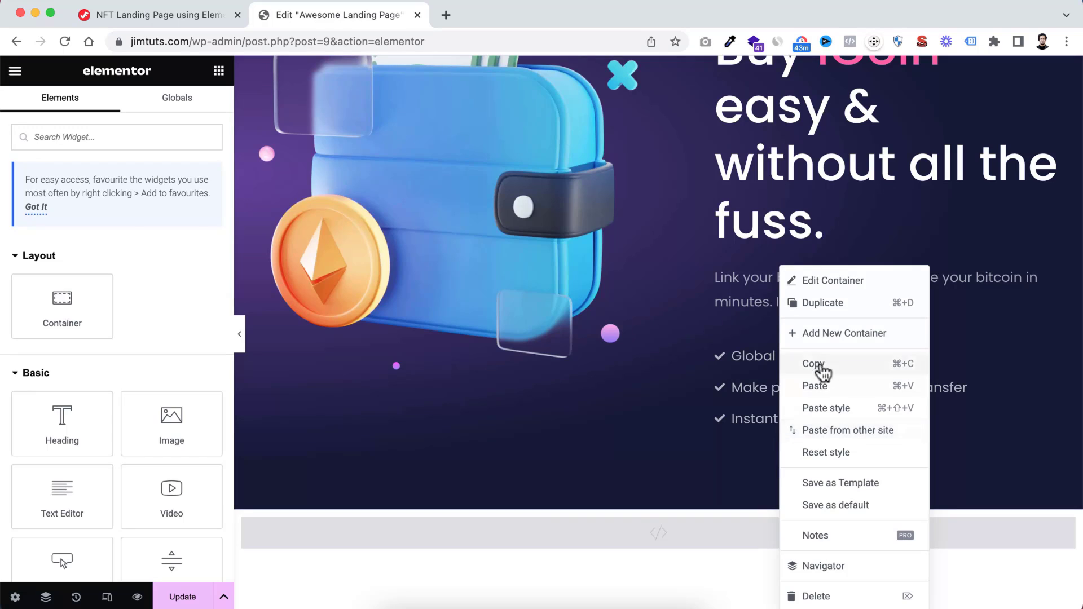
click(815, 386)
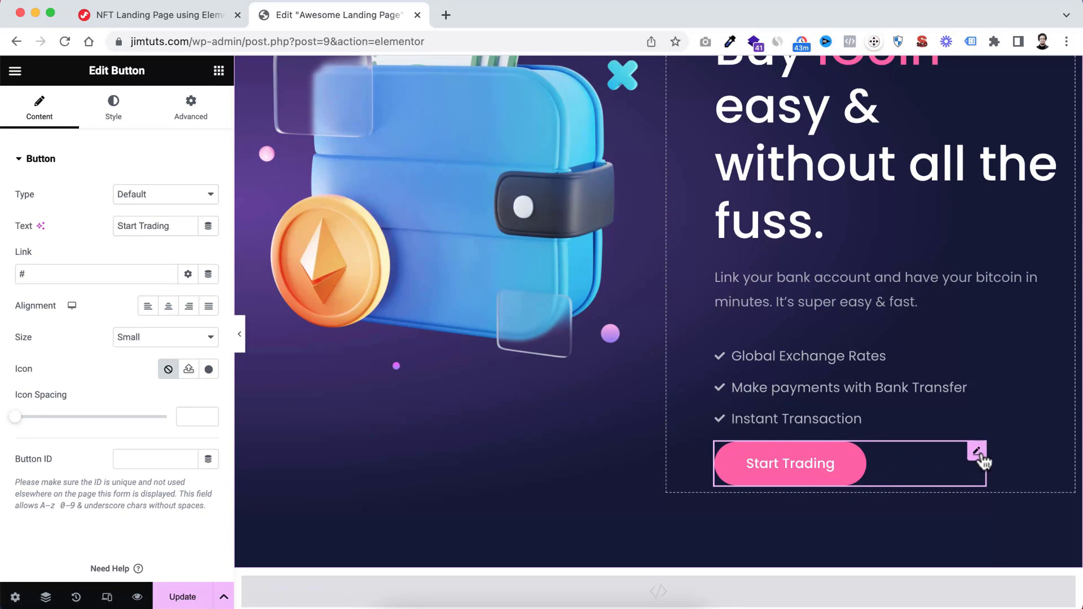
Set the border radius of the wallet section's Start Trading button to 7 px on all corners
click(115, 112)
scroll(91, 342, down, 2)
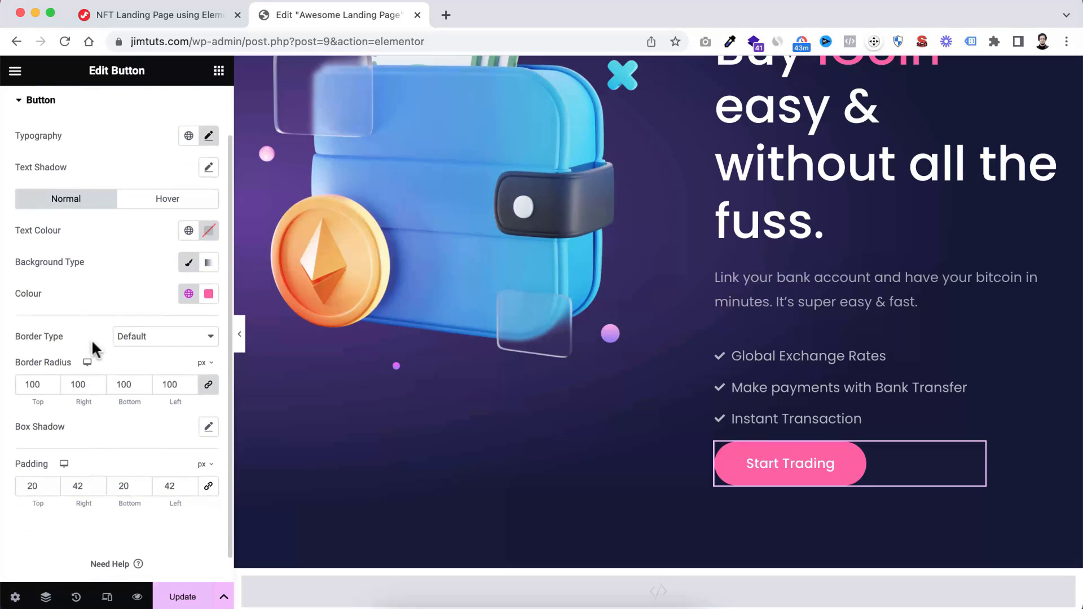
scroll(92, 339, up, 1)
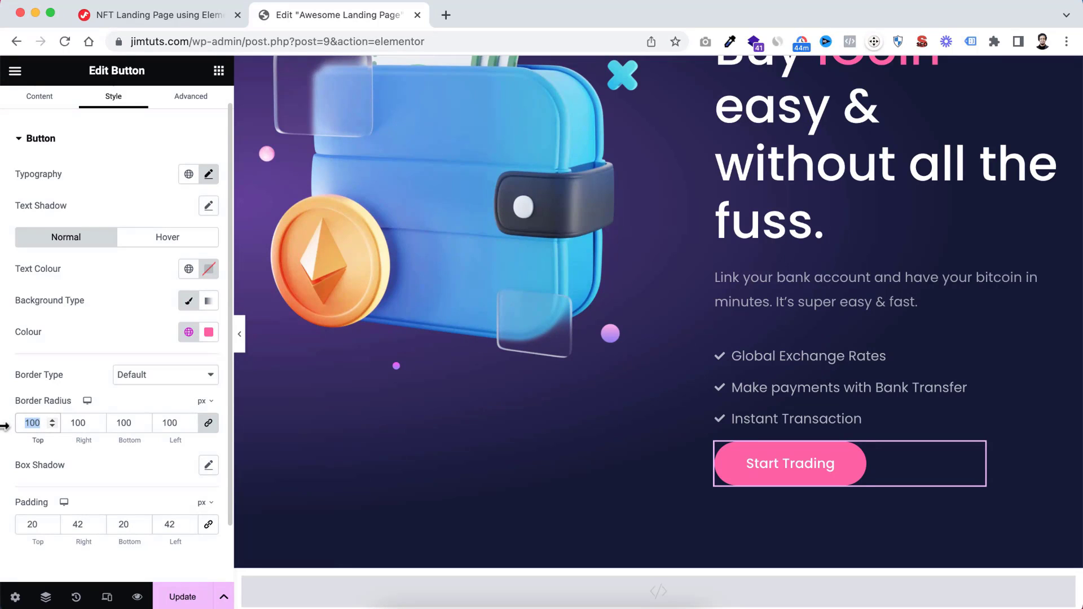
text(10)
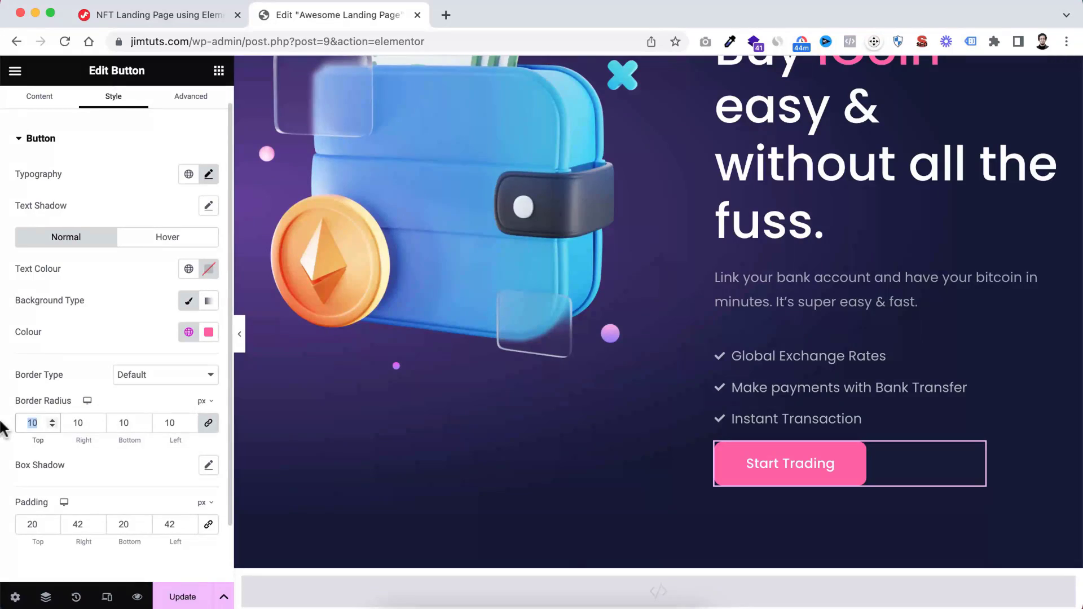
click(239, 333)
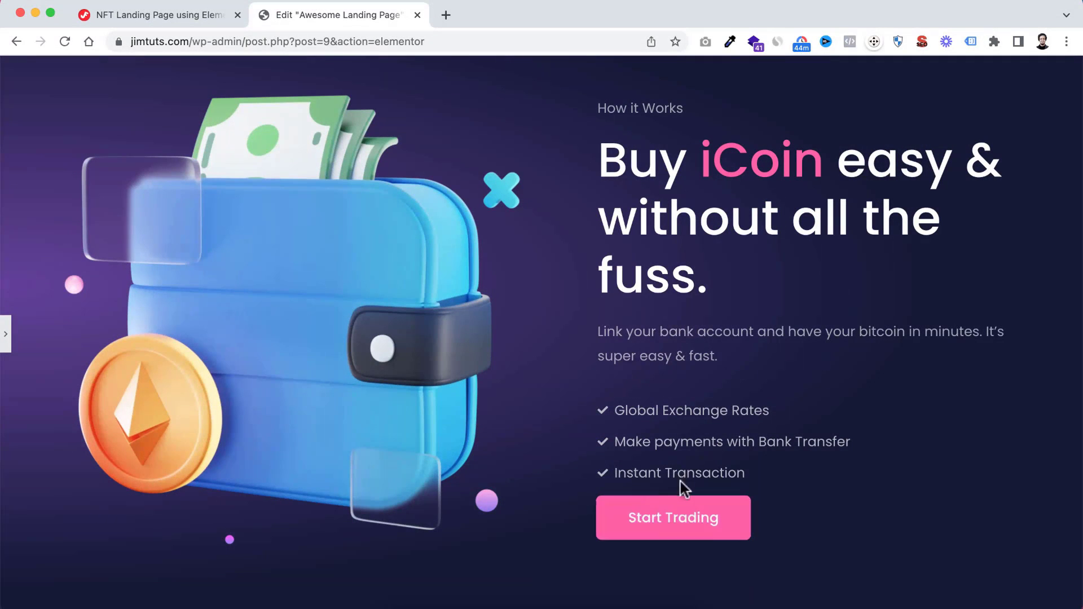
click(8, 338)
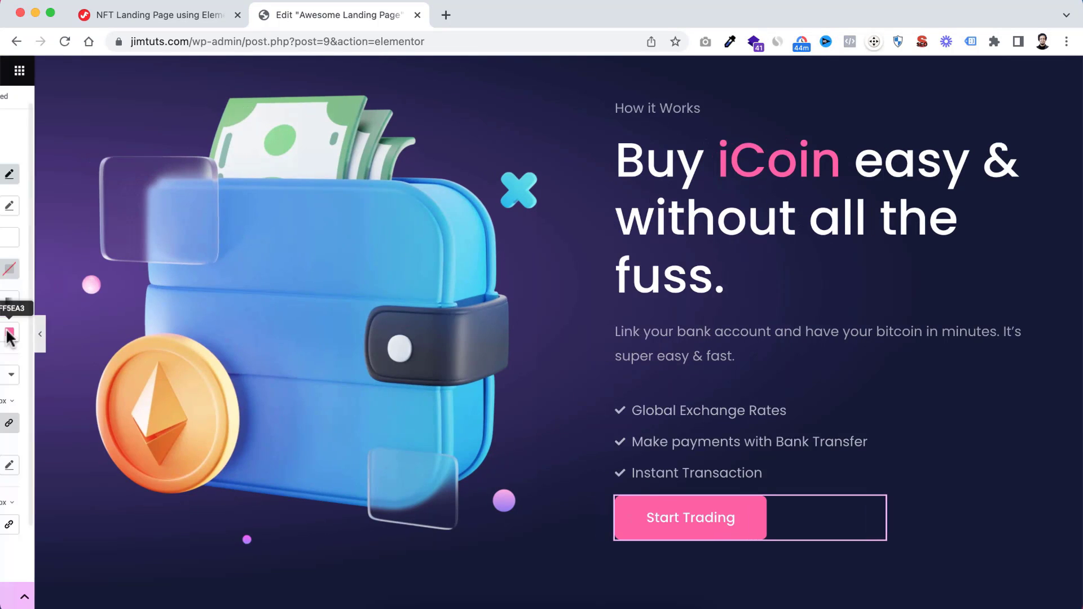
Give the icon list an unlinked bottom margin of 55 px and check the spacing above the Start Trading button in the full-width view
scroll(859, 491, down, 1)
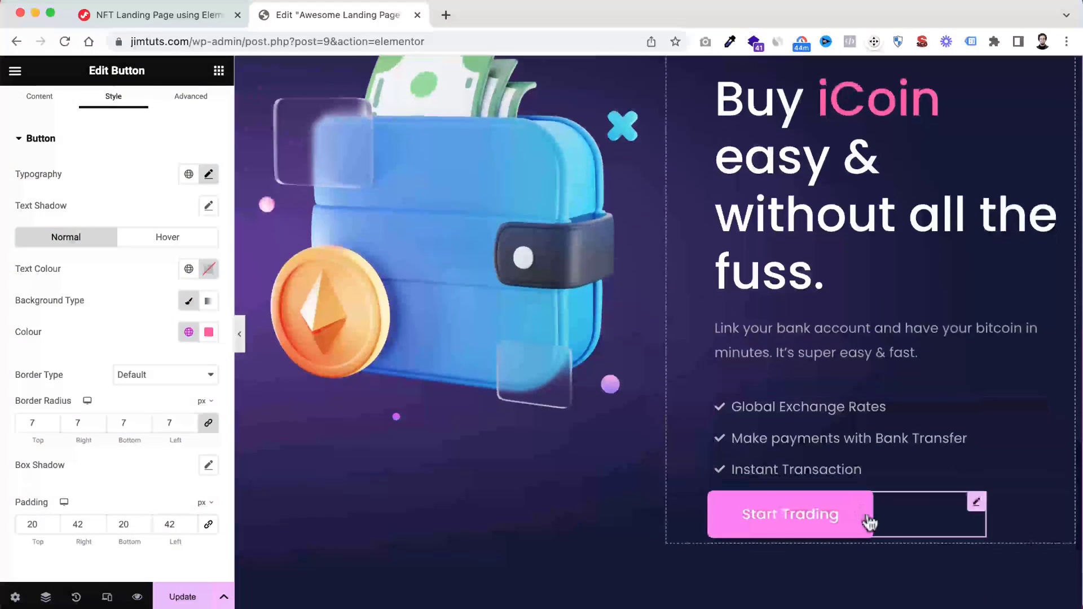
click(865, 415)
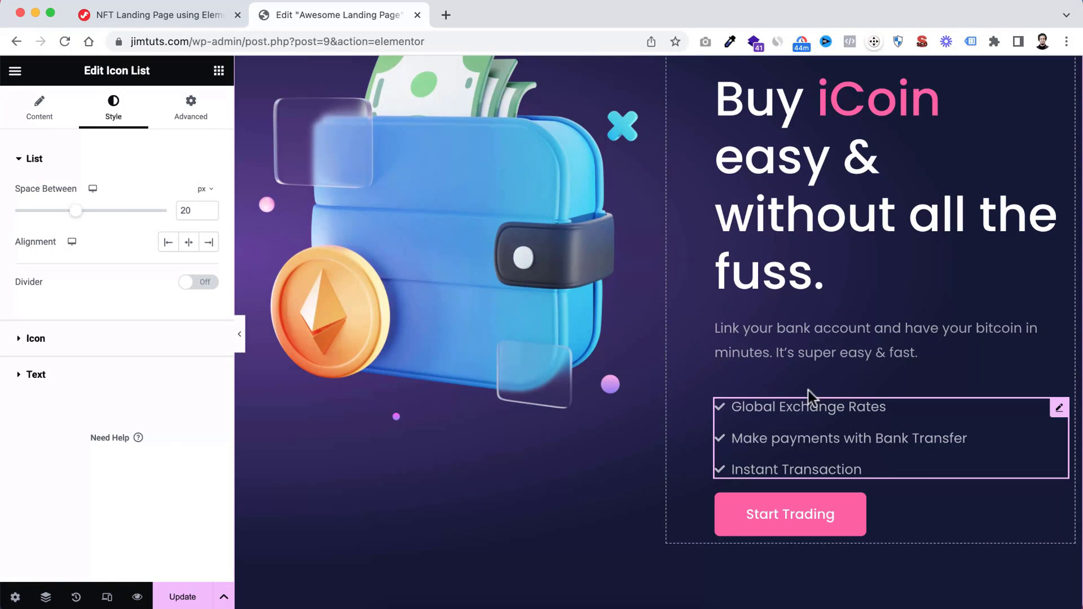
click(198, 113)
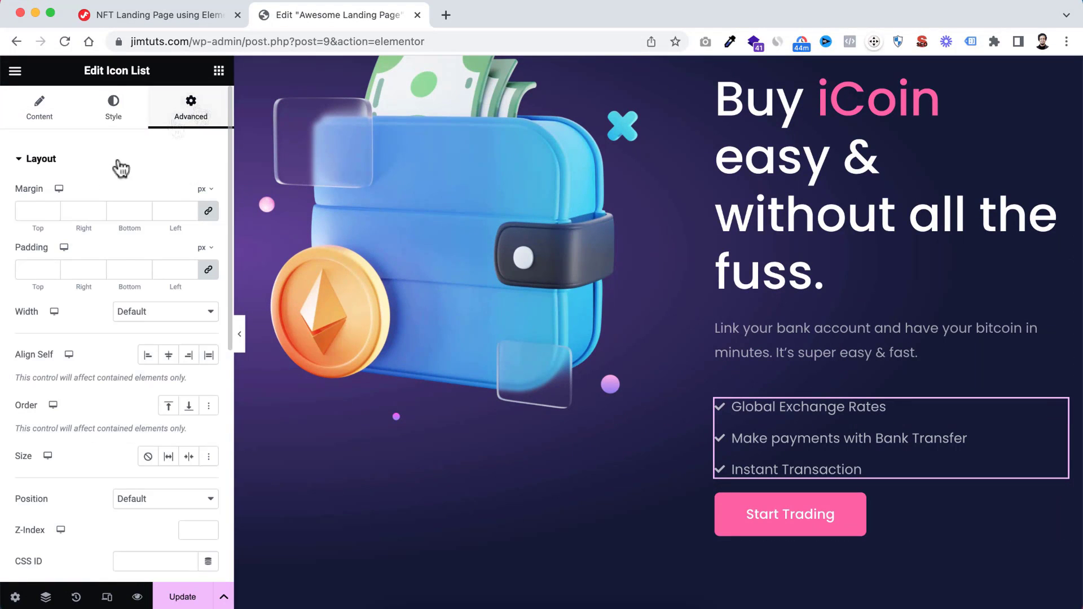
double_click(120, 209)
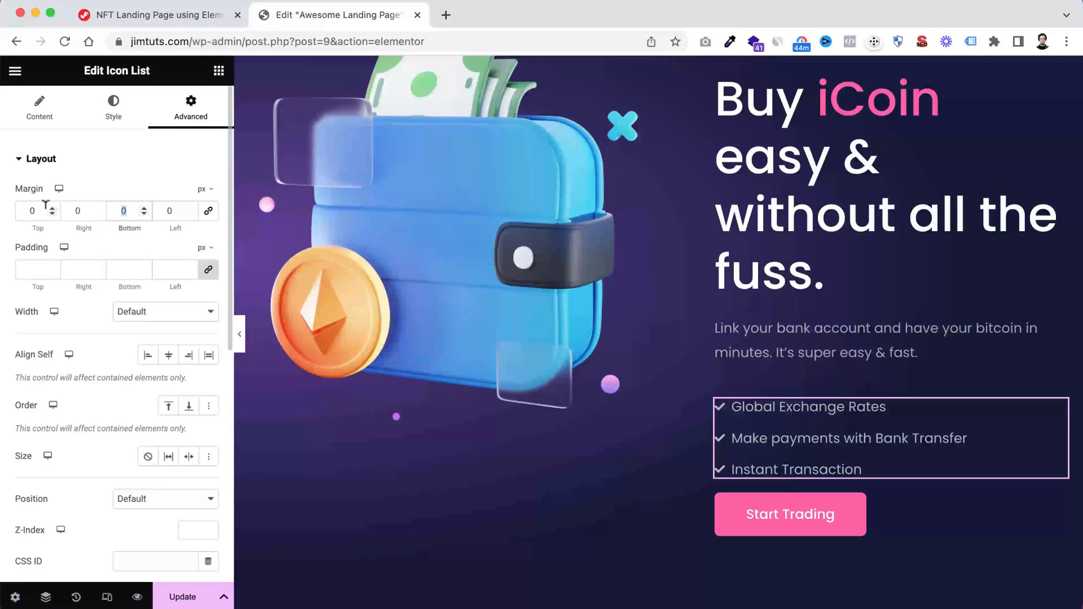
text(55)
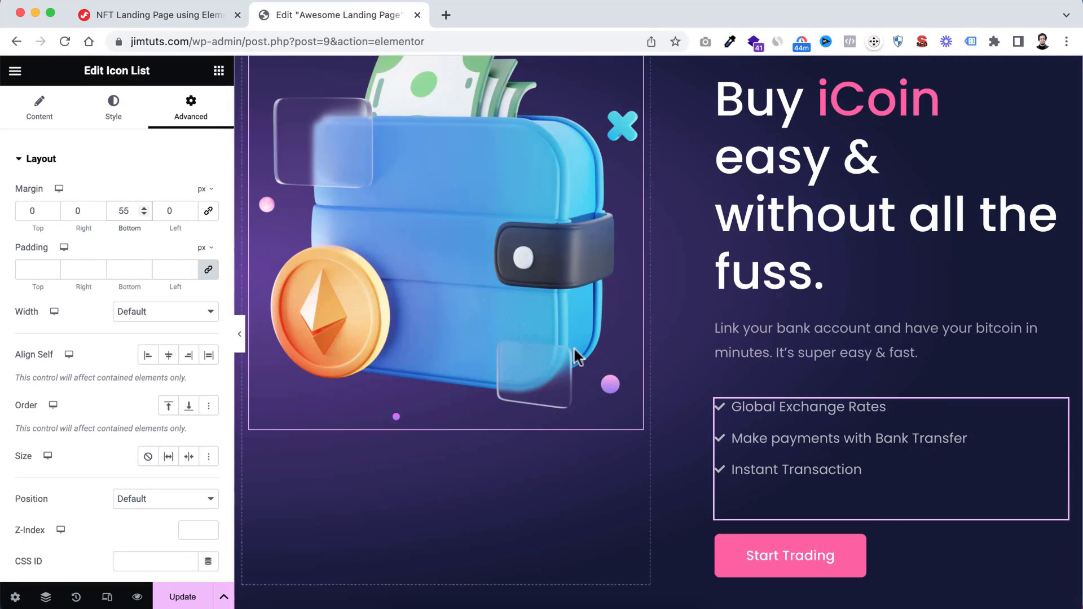
scroll(797, 462, down, 3)
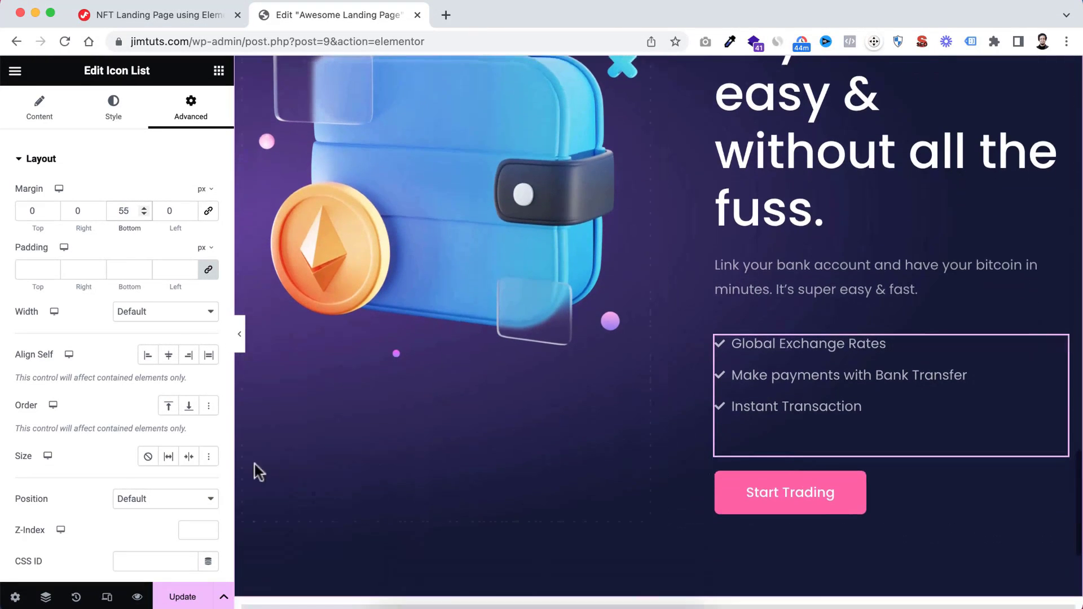
click(239, 333)
scroll(472, 380, up, 2)
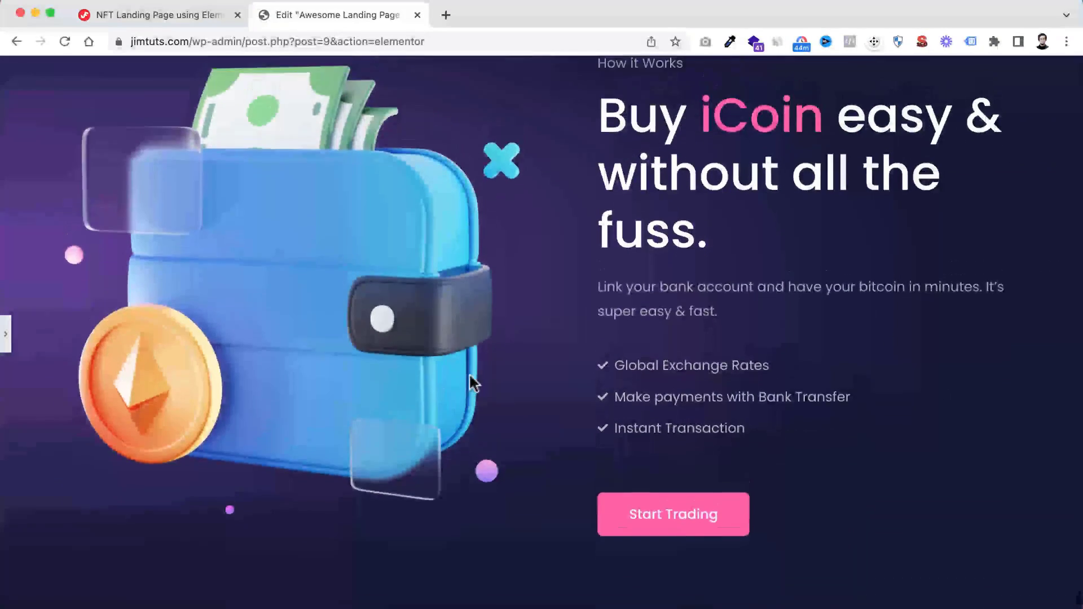
scroll(472, 379, down, 1)
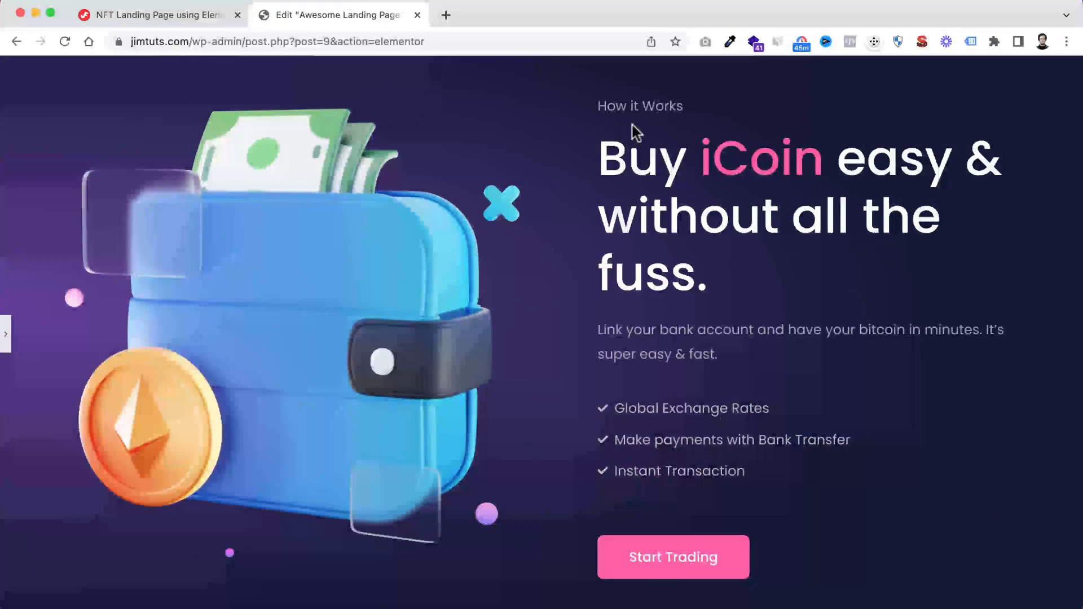
click(7, 336)
scroll(662, 408, down, 5)
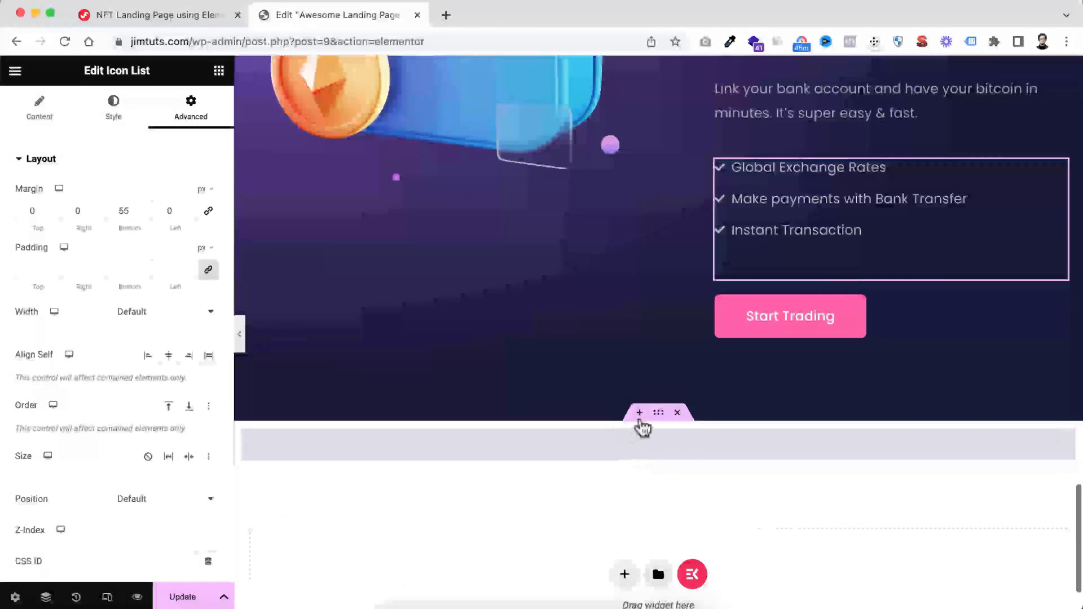
Add a single-column container directly below the wallet section, with a boxed content width of 1320 px
click(639, 413)
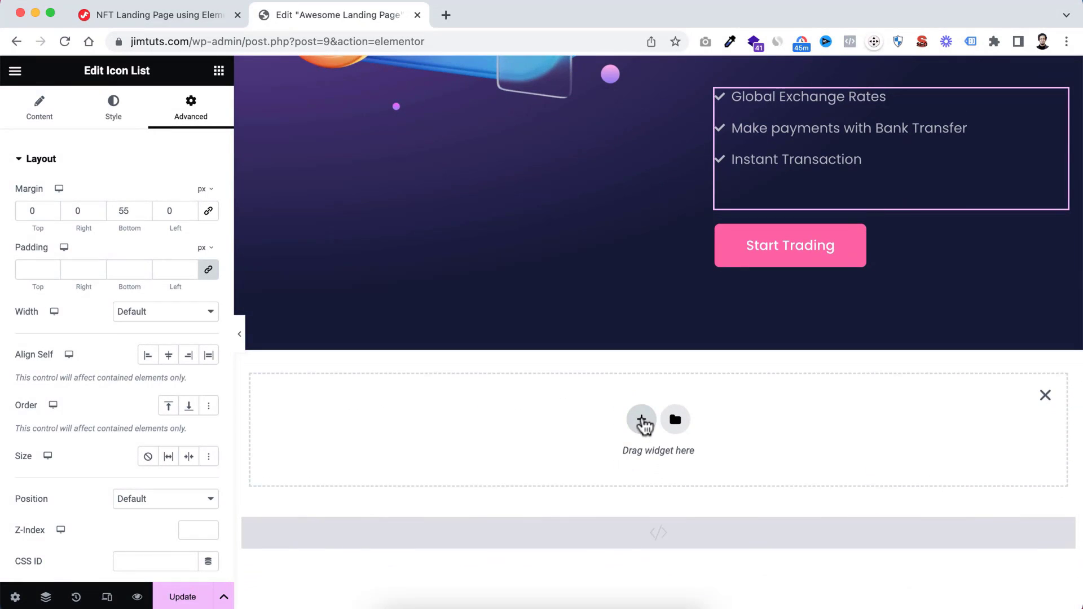
click(641, 420)
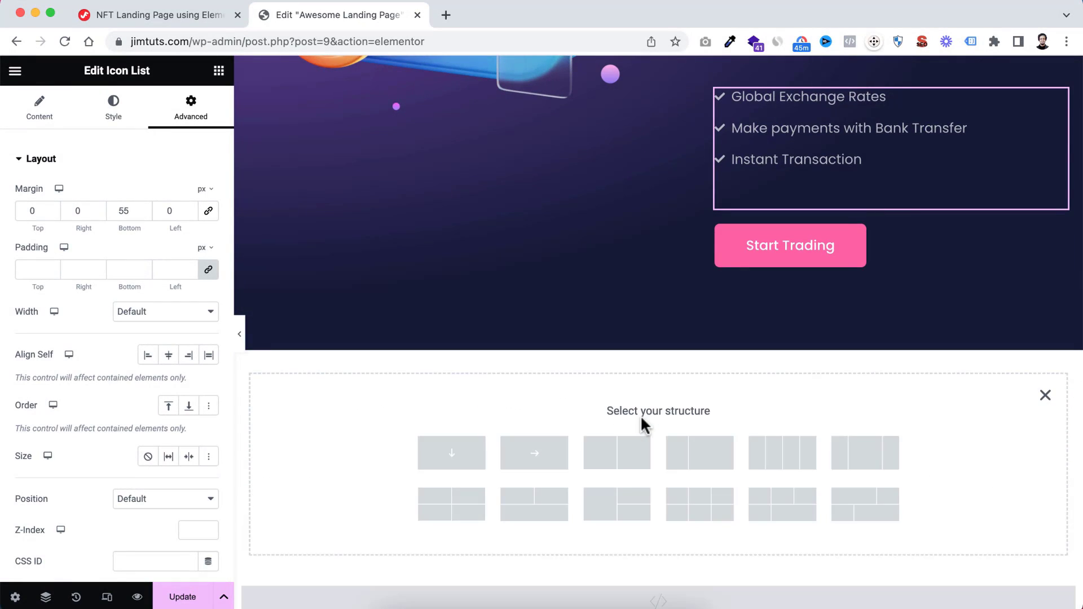
click(451, 453)
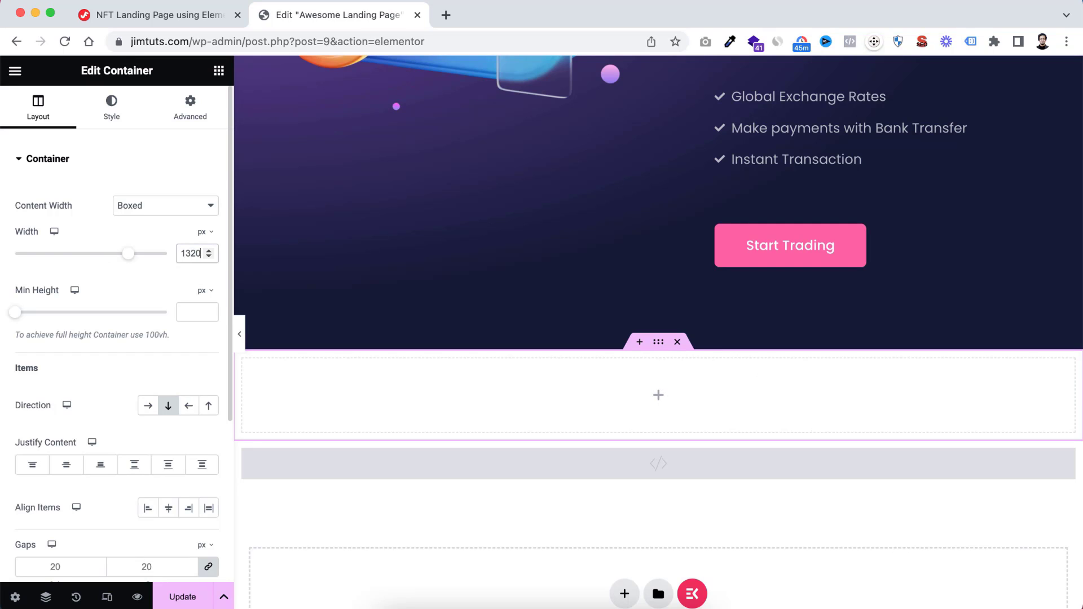
Give the new section container a classic background in the global Blue colour
click(116, 116)
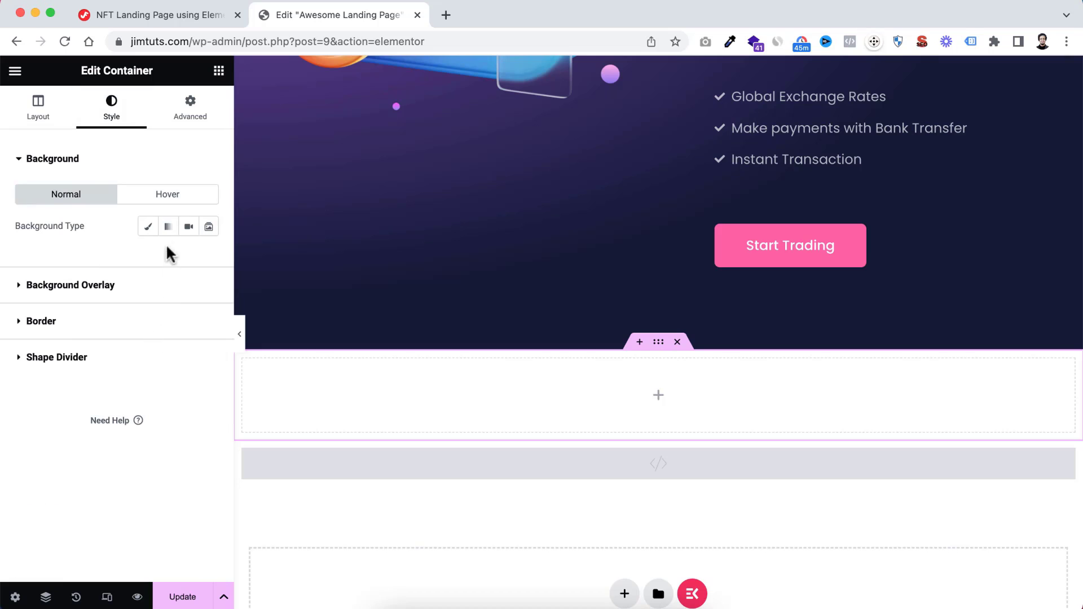
click(148, 226)
click(189, 257)
scroll(99, 446, down, 1)
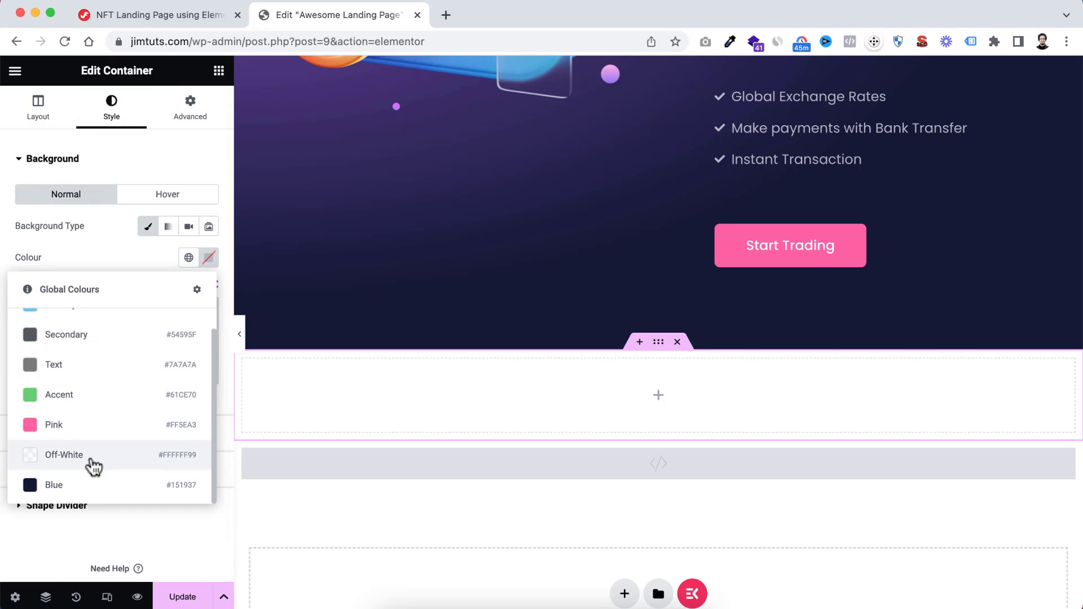
click(87, 483)
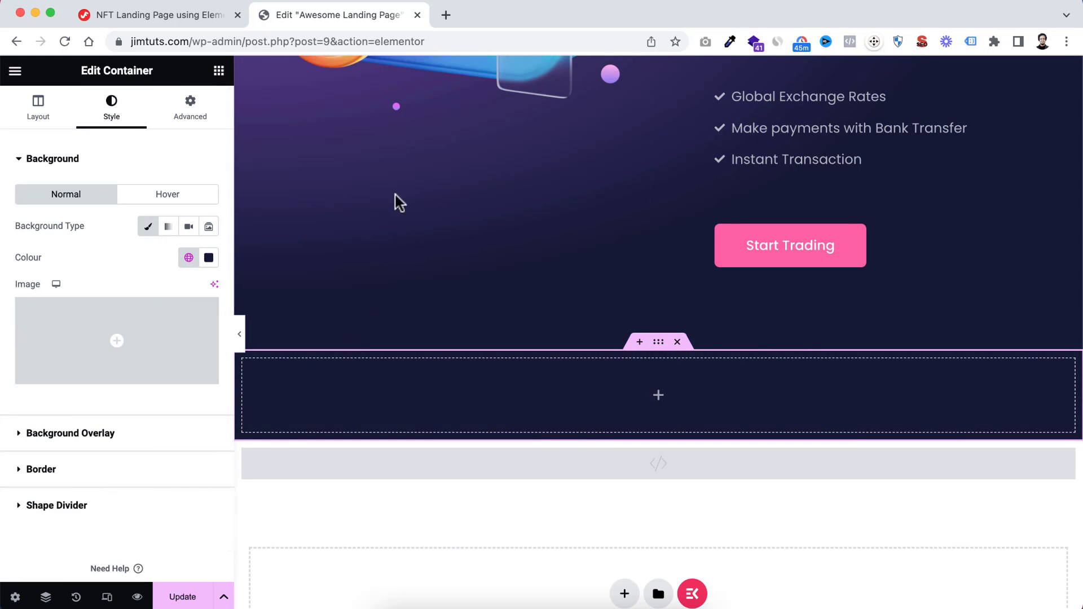
Set the section container's unlinked padding to 100 px at the top and 10 px on the other sides
click(198, 108)
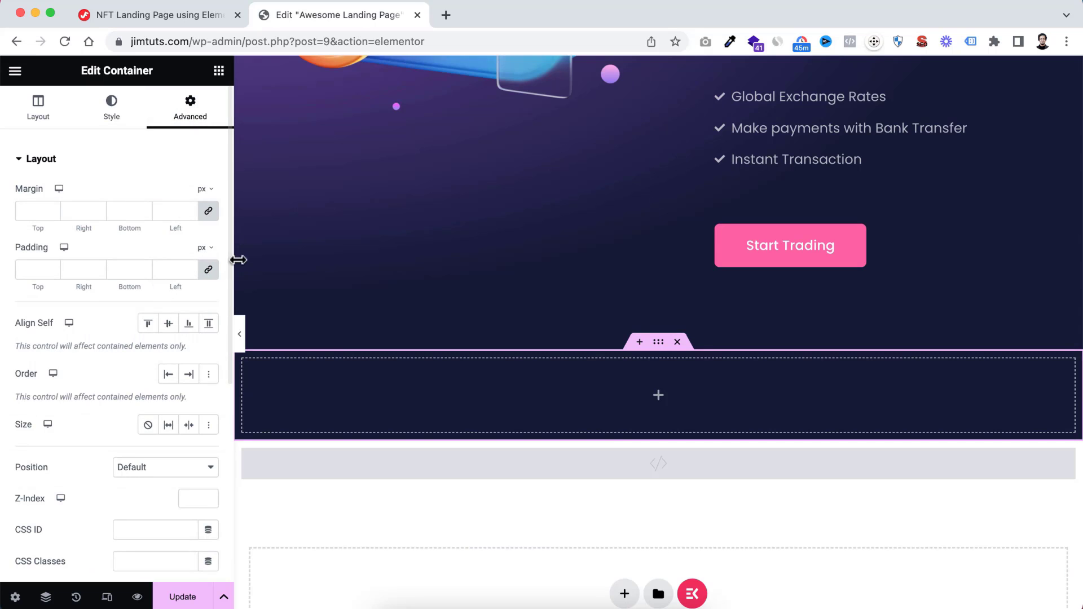
click(34, 268)
text(10)
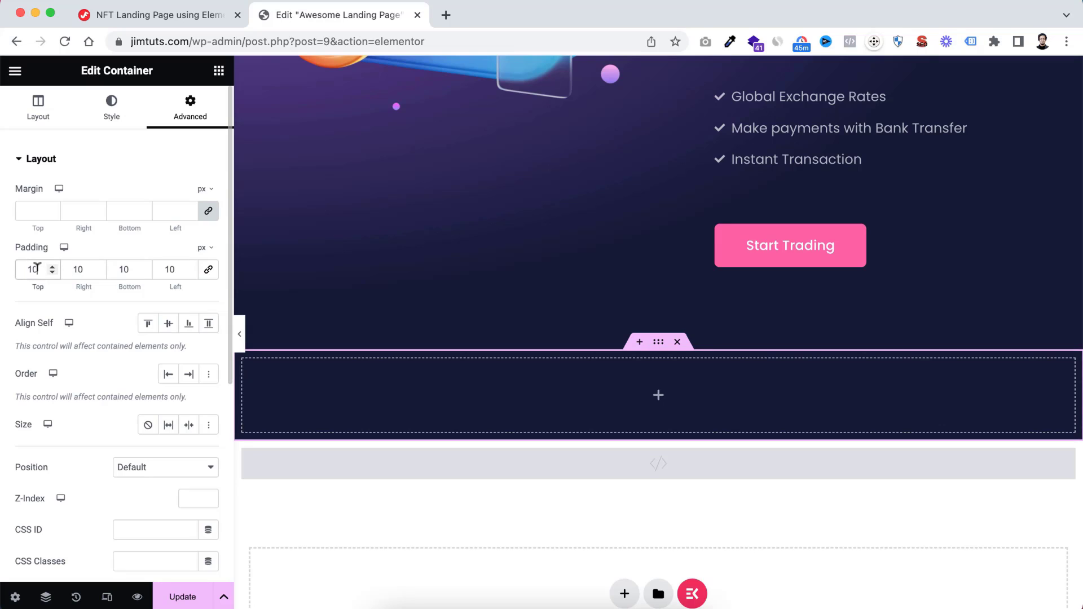
text(0)
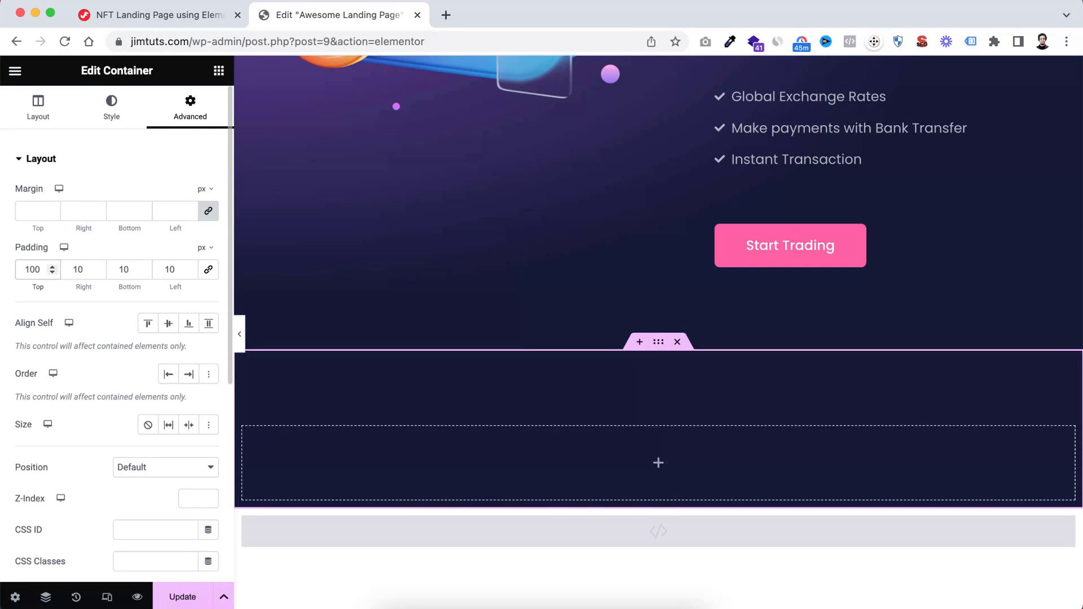
Nest a new container inside the blue section container
scroll(664, 474, down, 2)
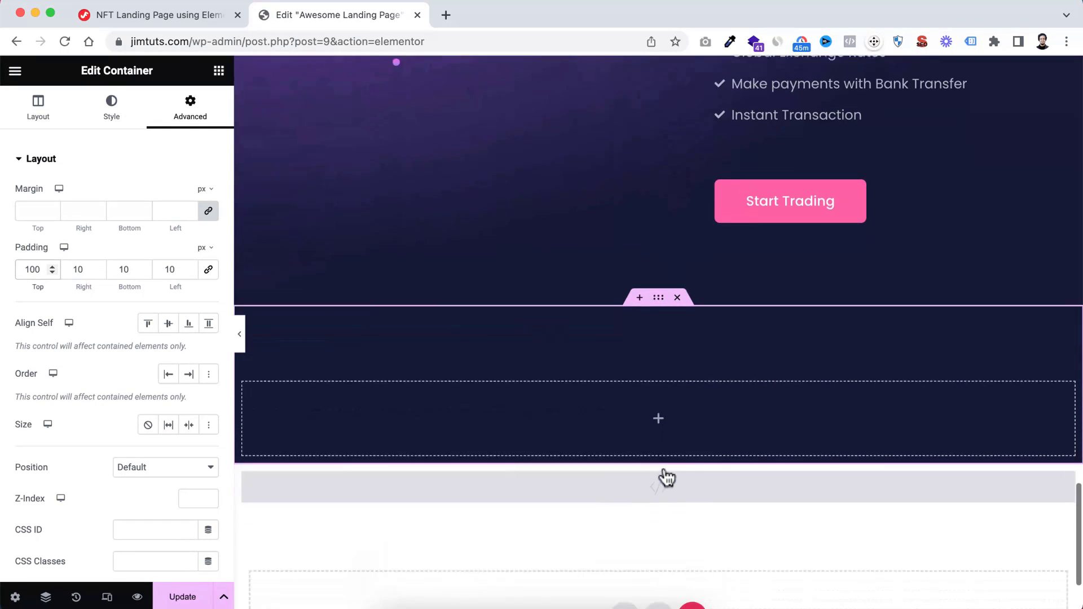
click(658, 408)
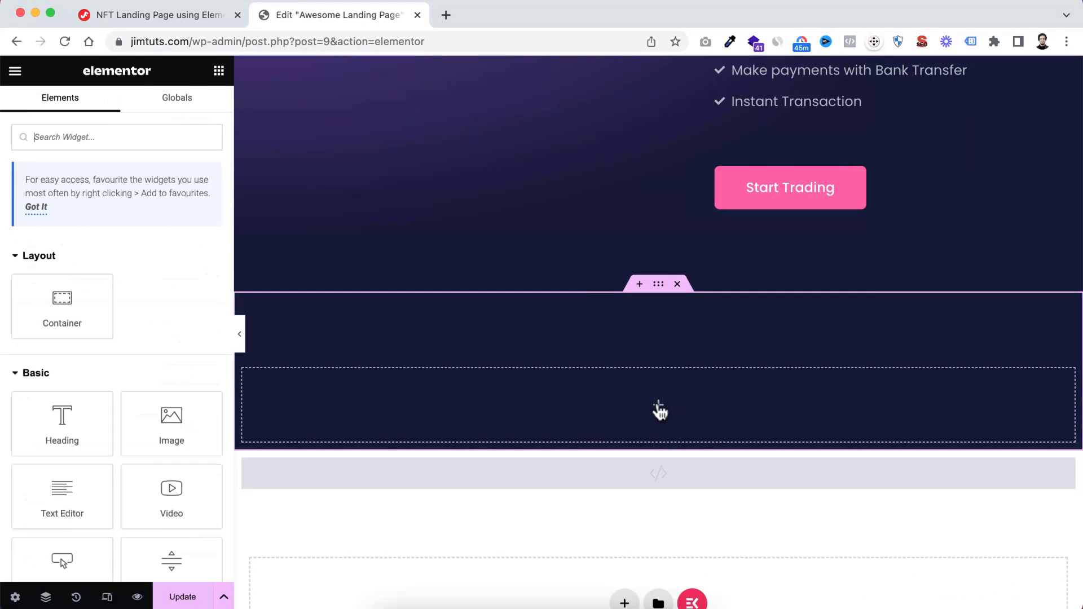
drag(54, 300, 653, 401)
Lay out the nested container as a horizontal row with 0 px gaps and full-width content
scroll(79, 407, down, 1)
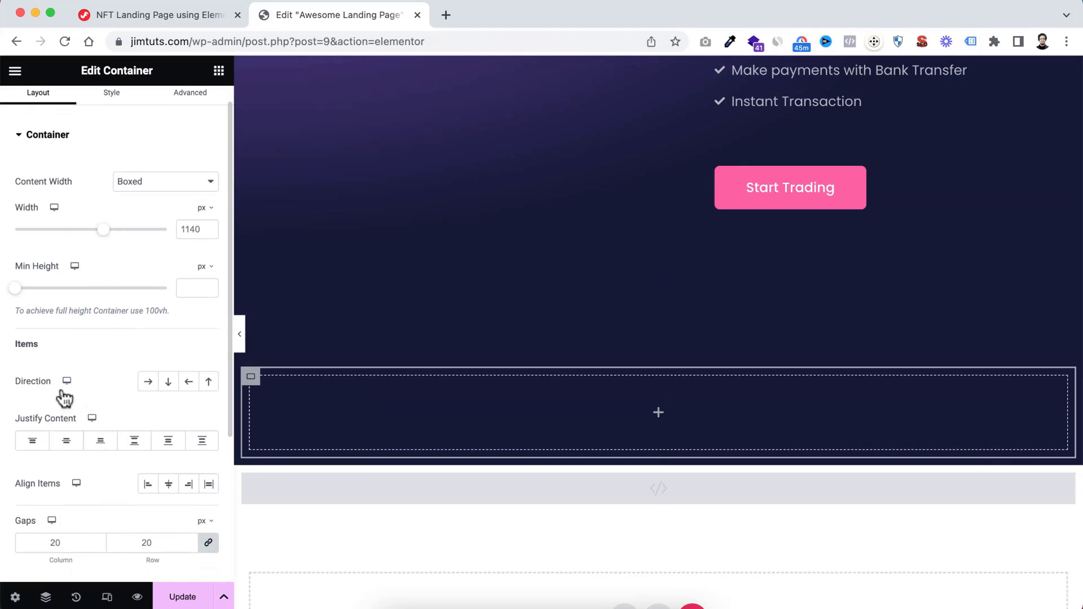
click(149, 382)
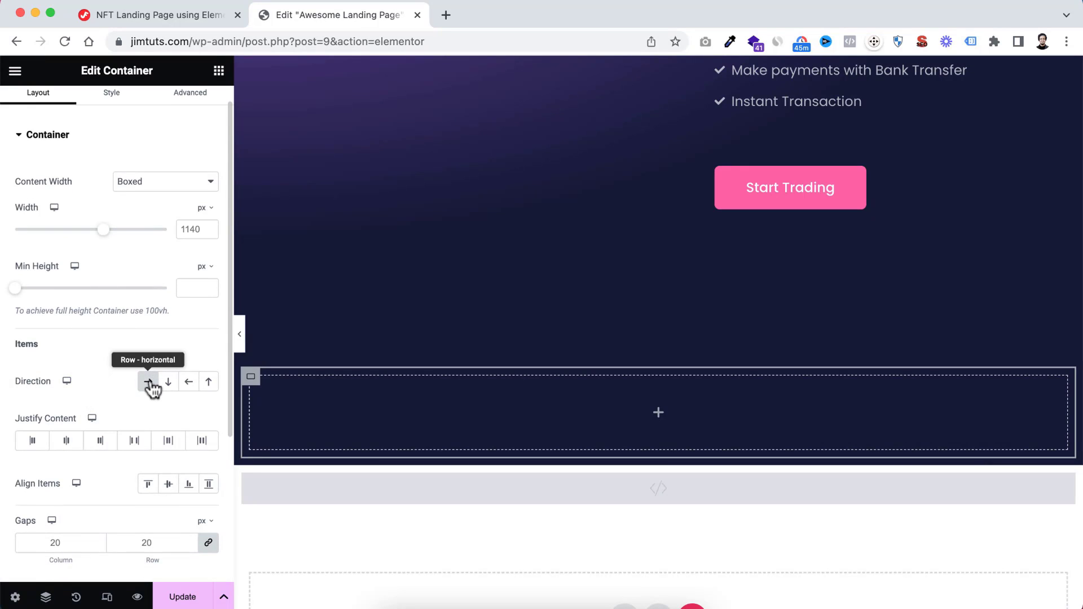
scroll(75, 449, down, 5)
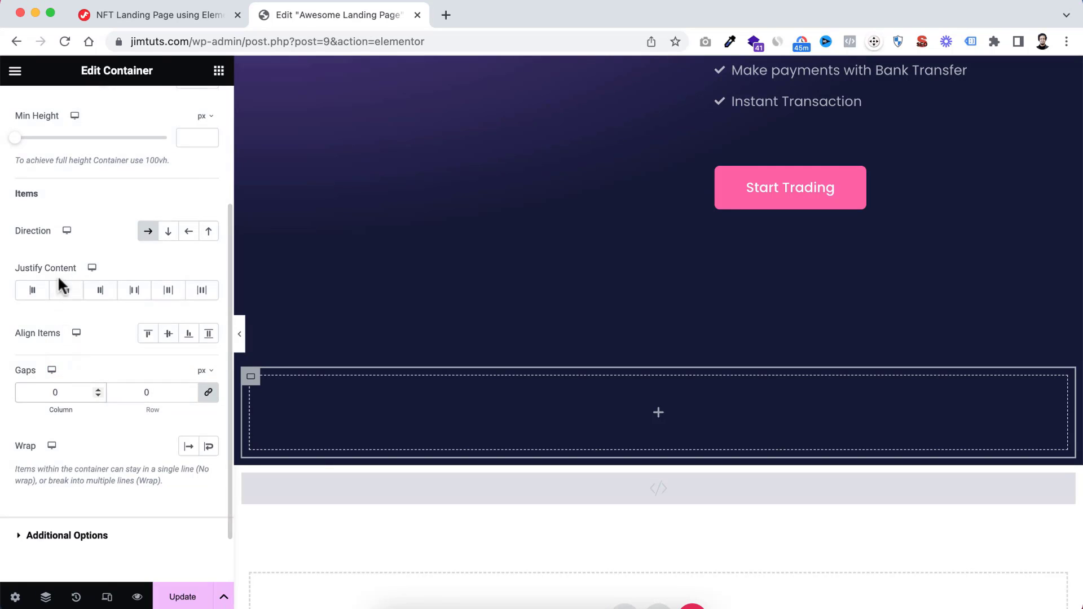
scroll(62, 286, up, 6)
click(130, 208)
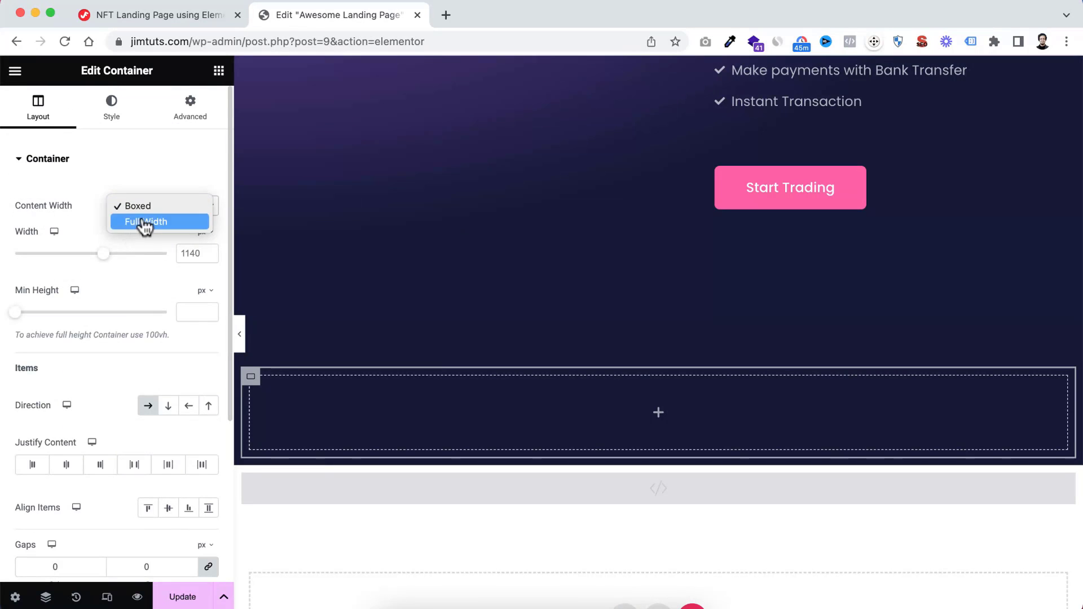
click(144, 221)
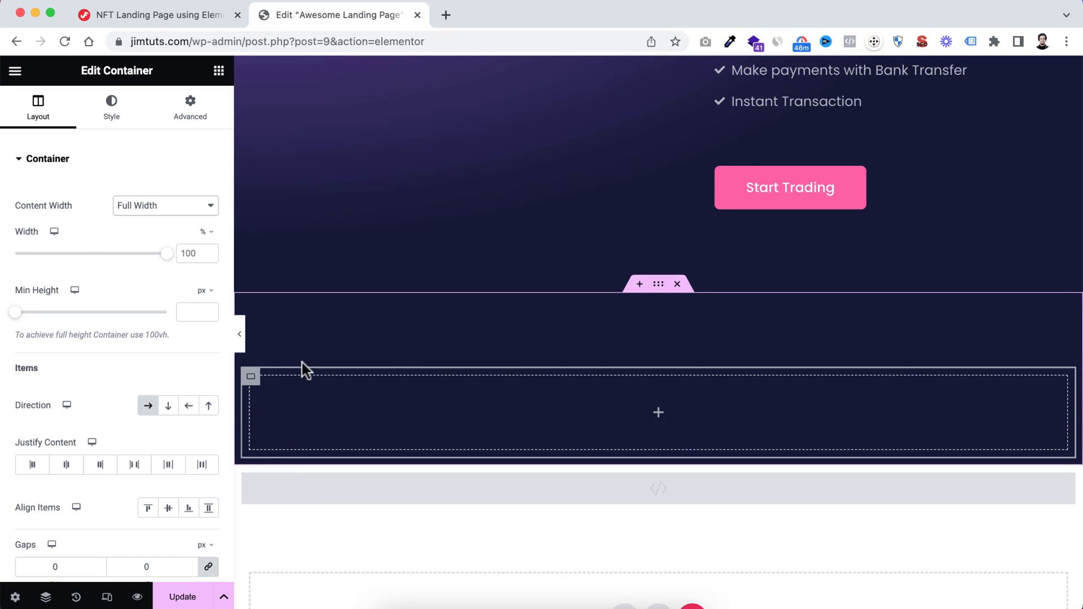
Set the row container's border radius to 20 px on all corners
click(113, 113)
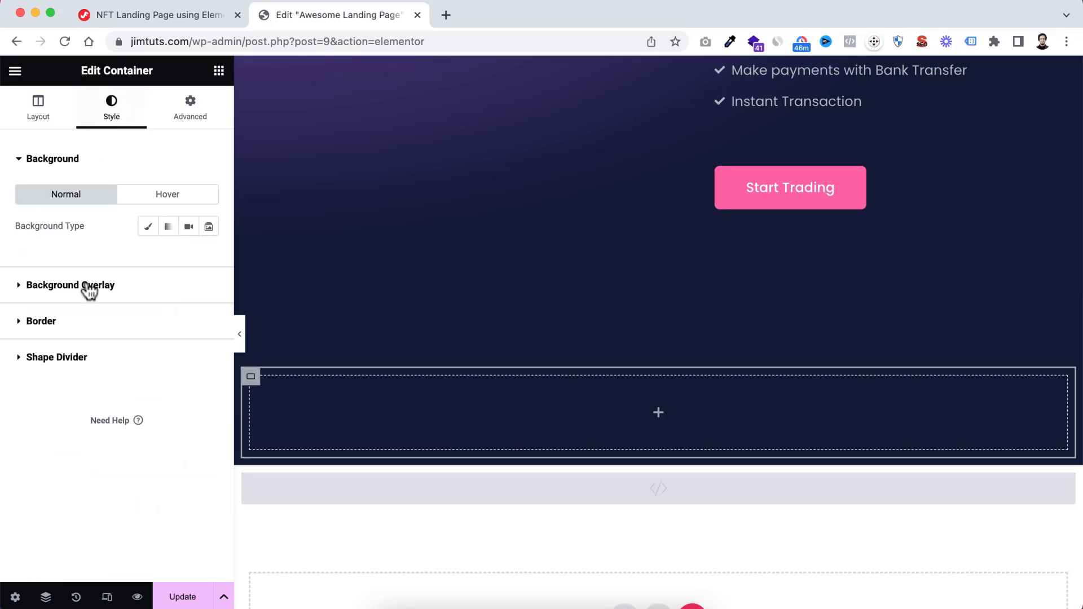
click(13, 342)
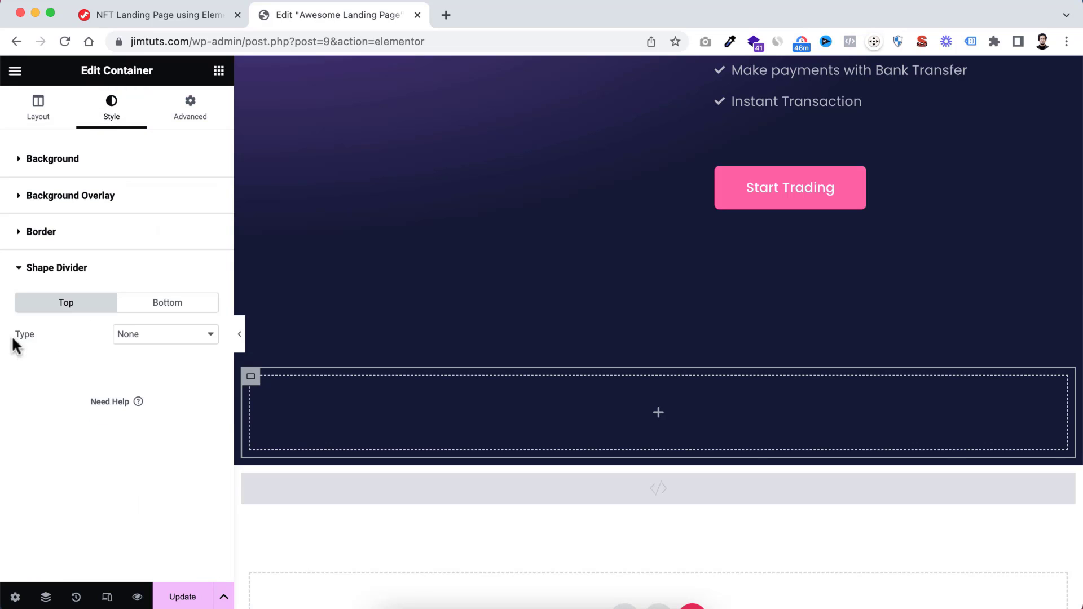
click(41, 242)
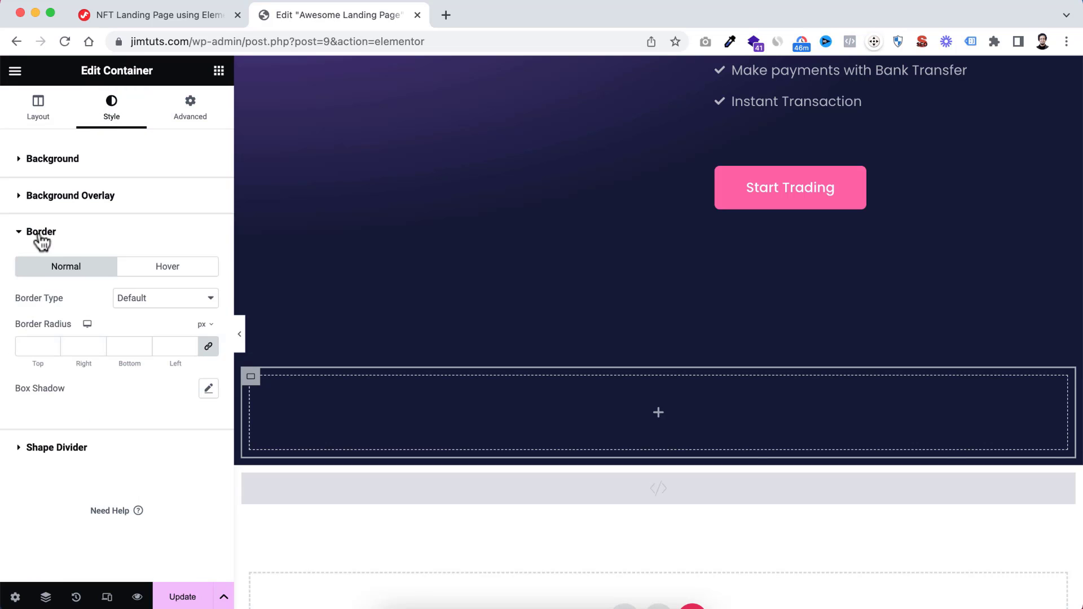
click(56, 347)
text(20)
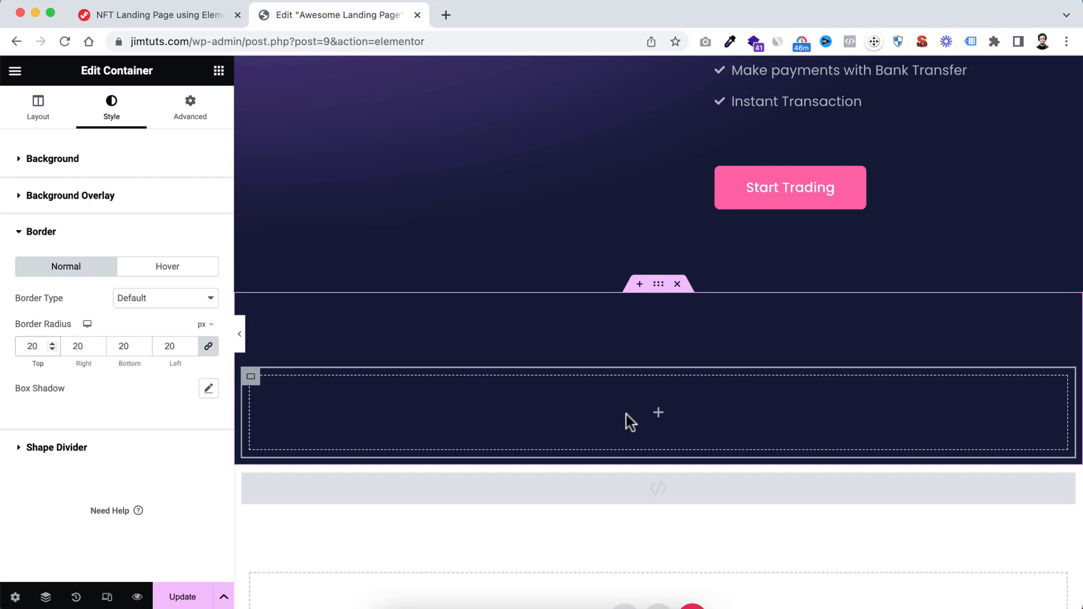
Nest another container inside the row container and set its content width to Full Width
scroll(630, 422, down, 2)
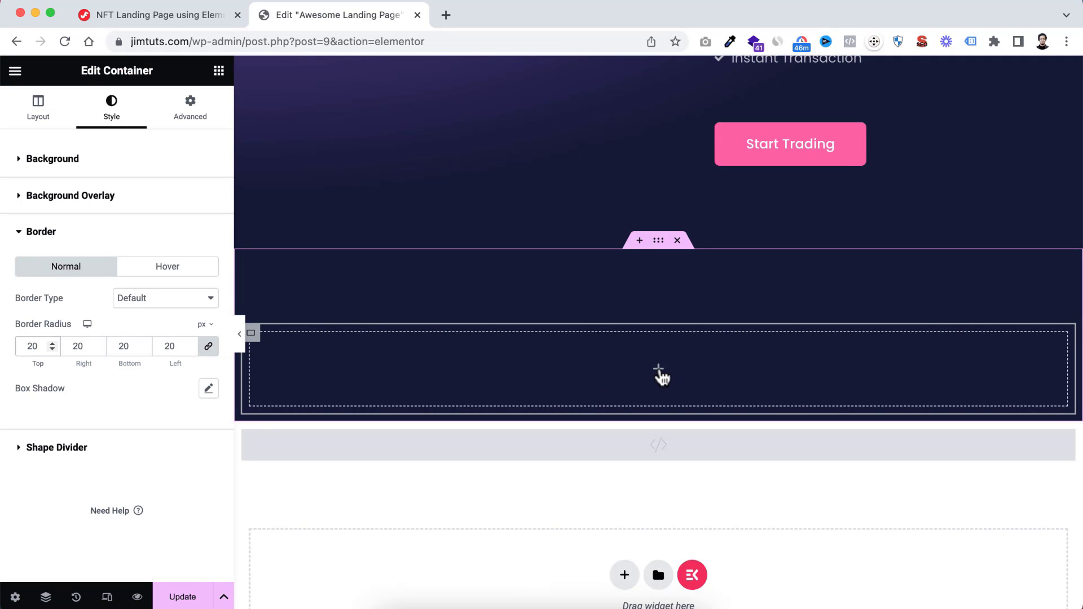
click(660, 373)
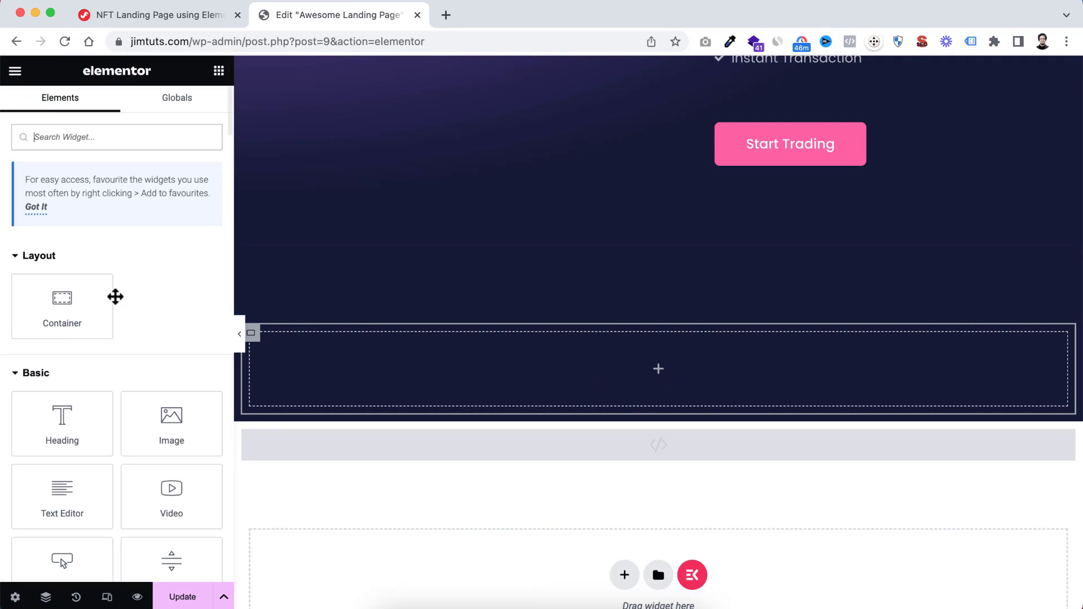
drag(53, 300, 580, 343)
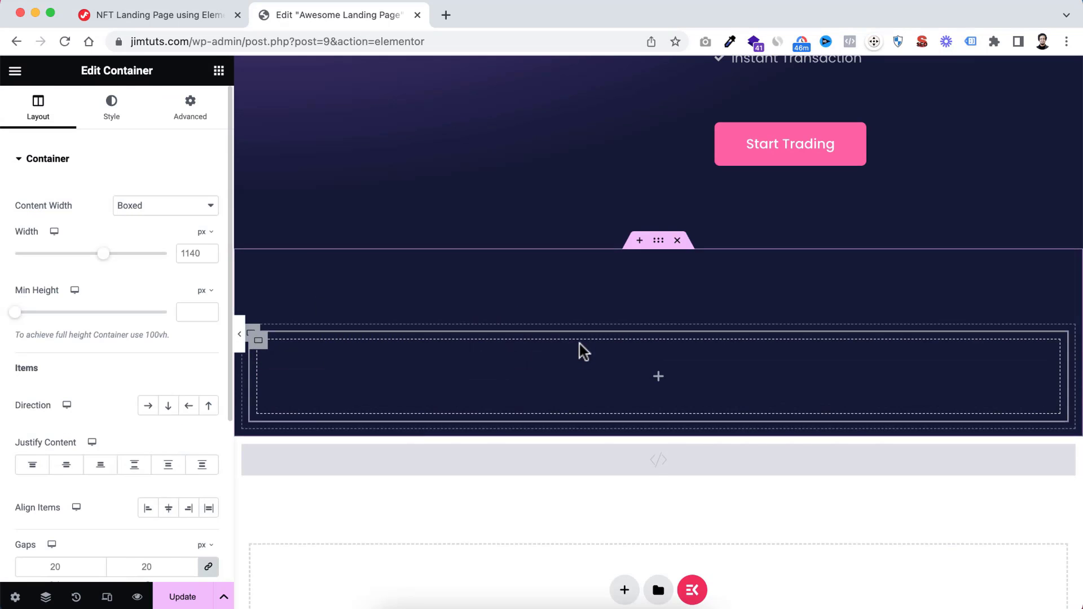
click(160, 205)
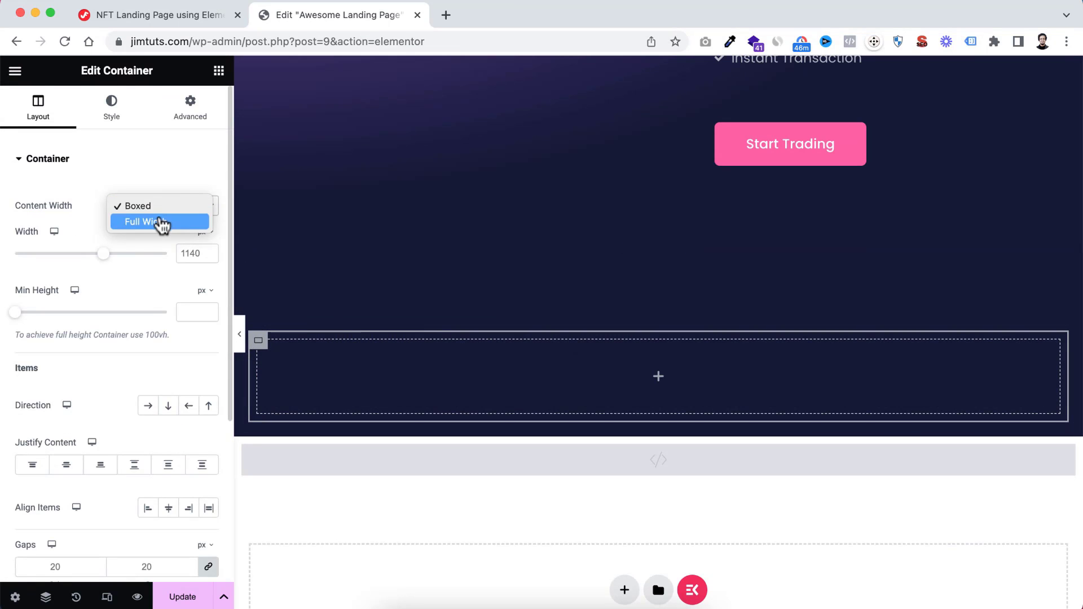
click(161, 222)
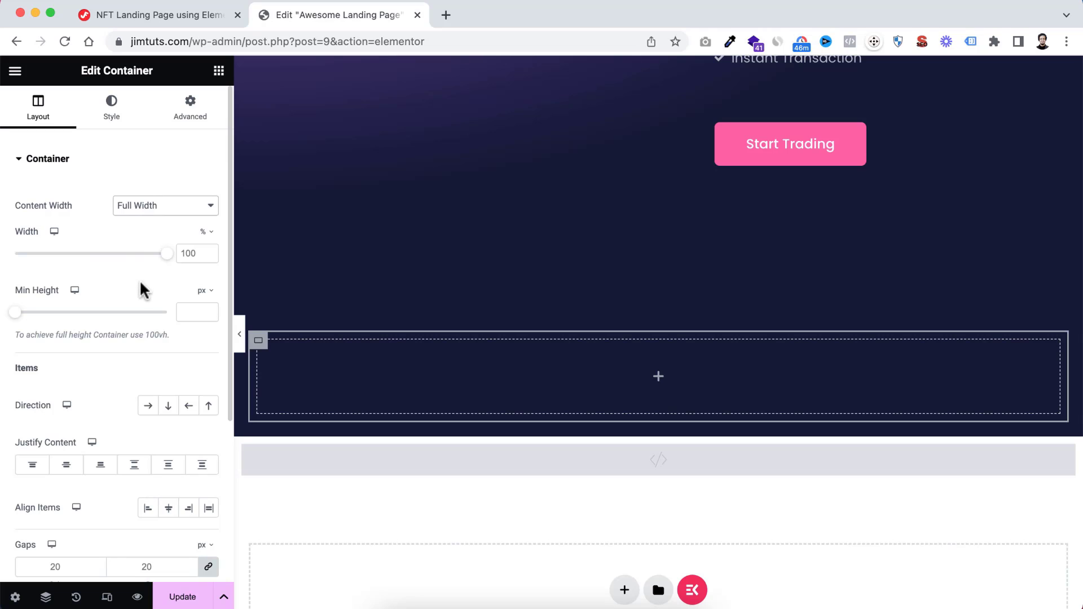
Give the innermost container a fully transparent classic background, #02010100, for its normal state
click(112, 105)
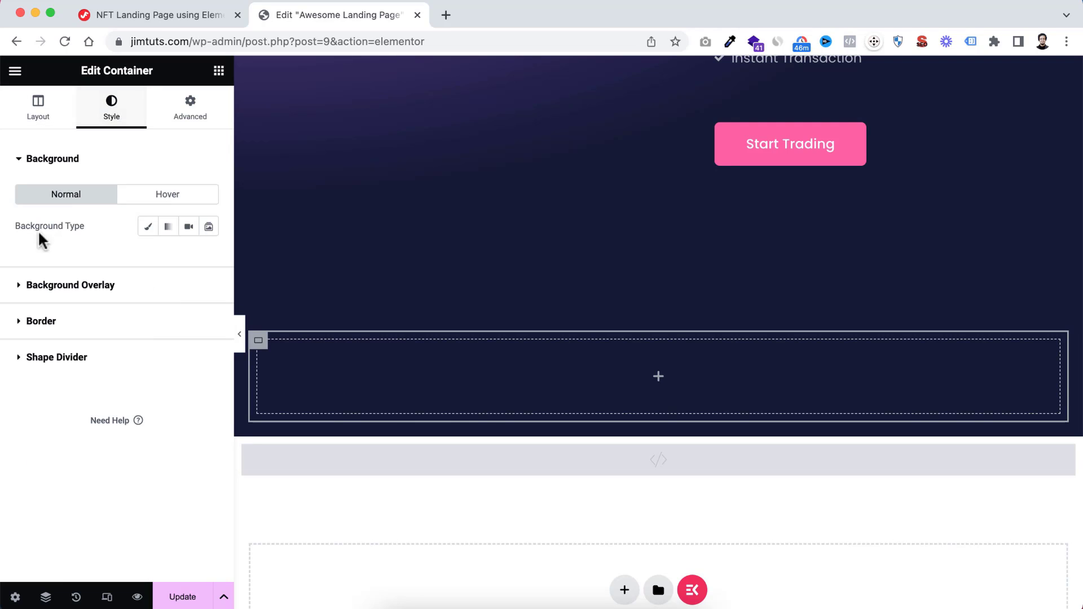
click(148, 227)
click(208, 258)
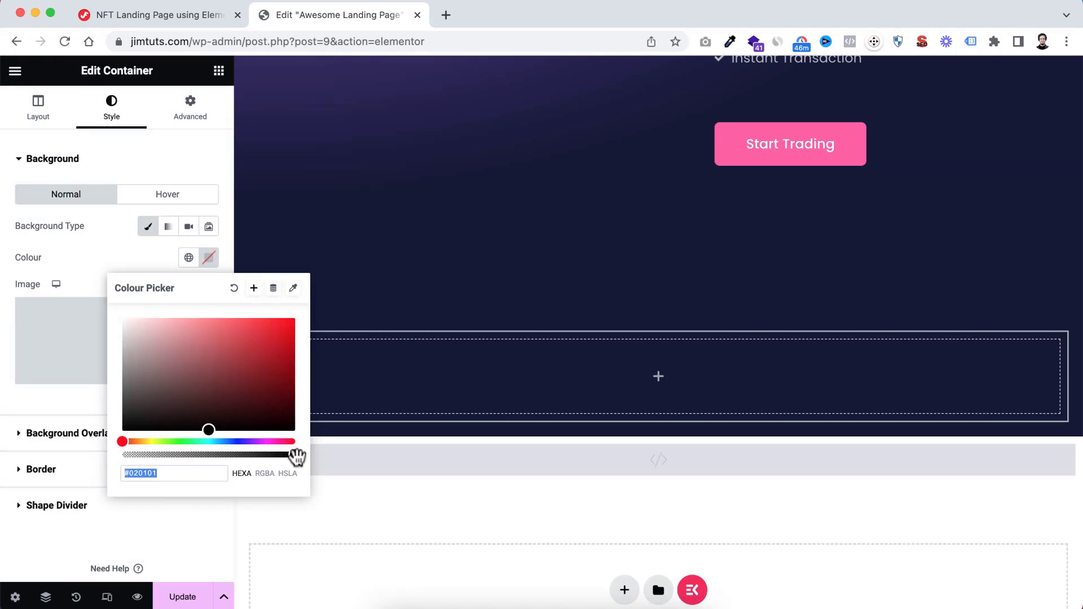
drag(298, 456, 99, 466)
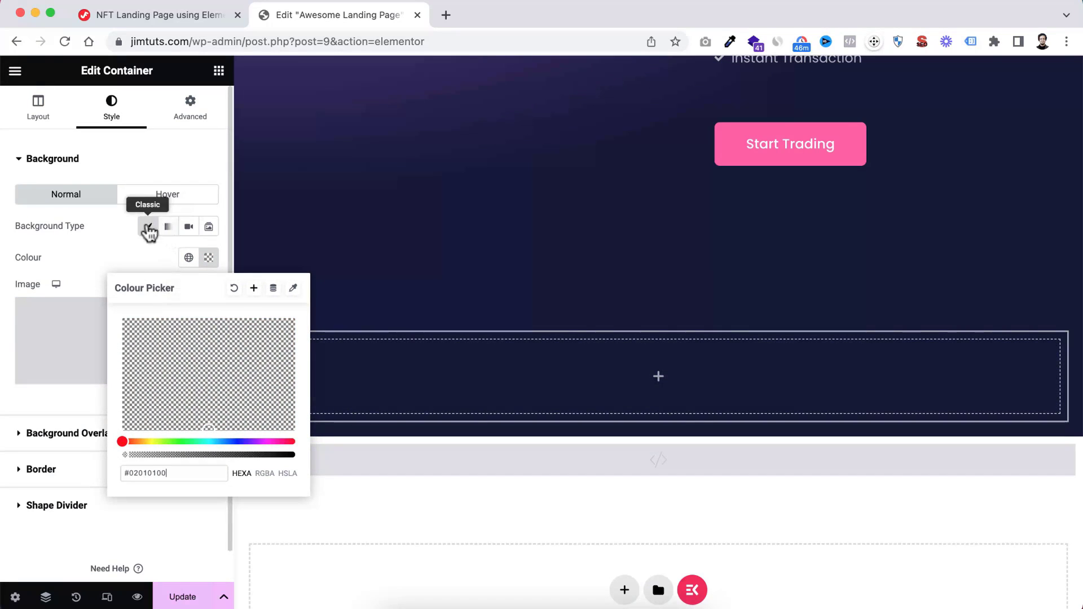
Set the innermost container's hover background to a classic, nearly transparent white, #FFFFFF12
click(171, 205)
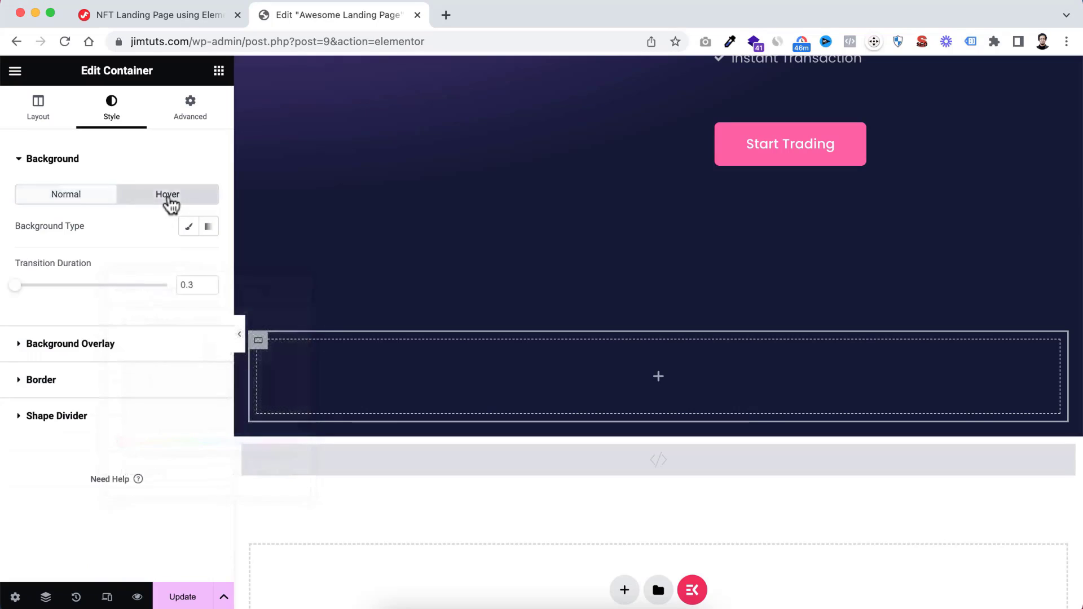
click(188, 228)
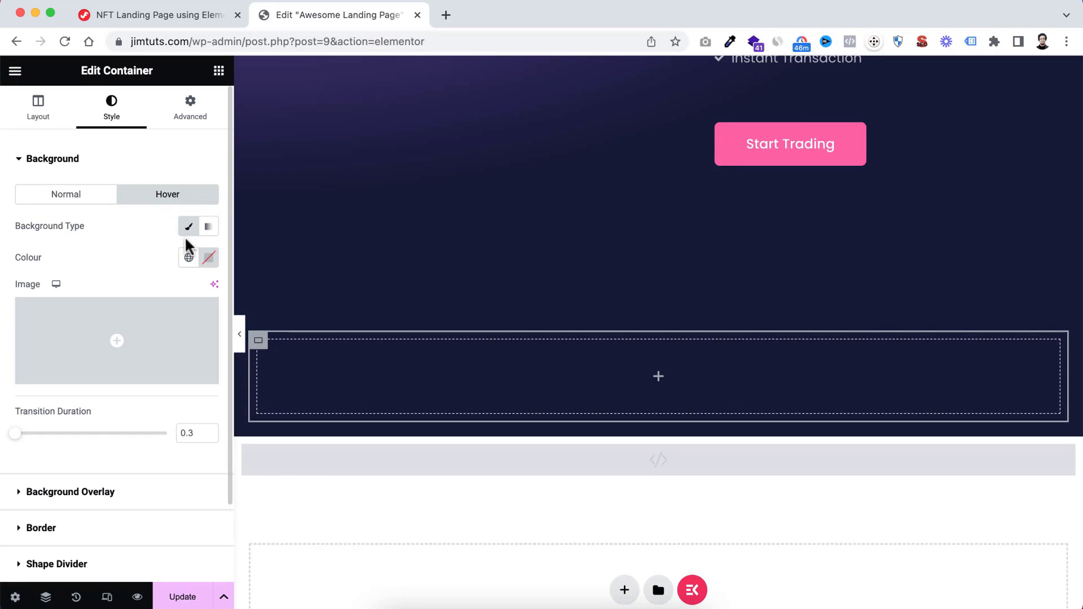
click(207, 258)
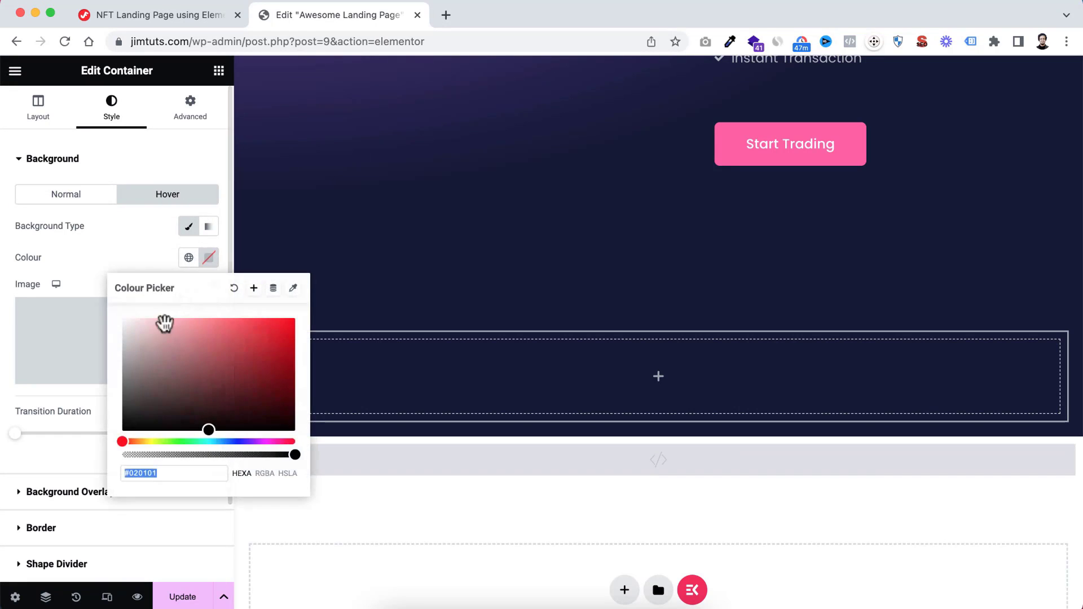
drag(161, 322, 118, 310)
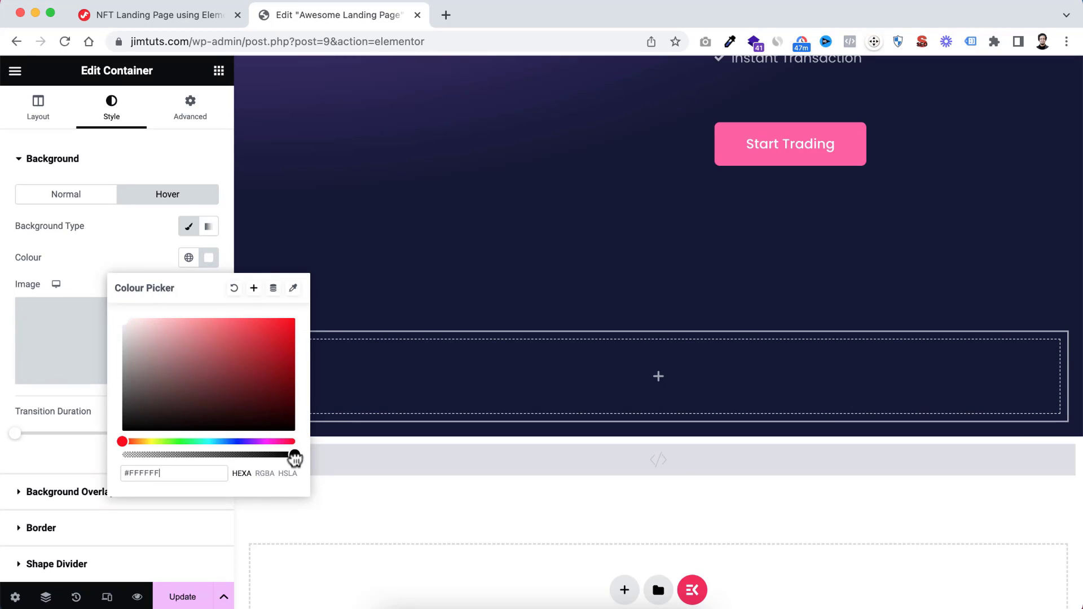
drag(295, 459, 138, 460)
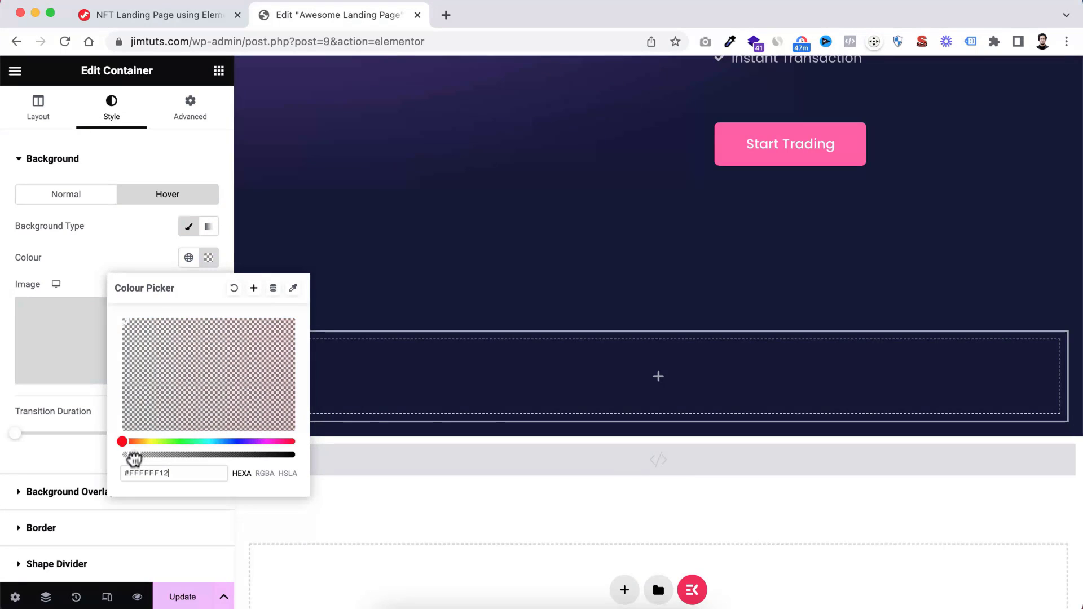
click(133, 262)
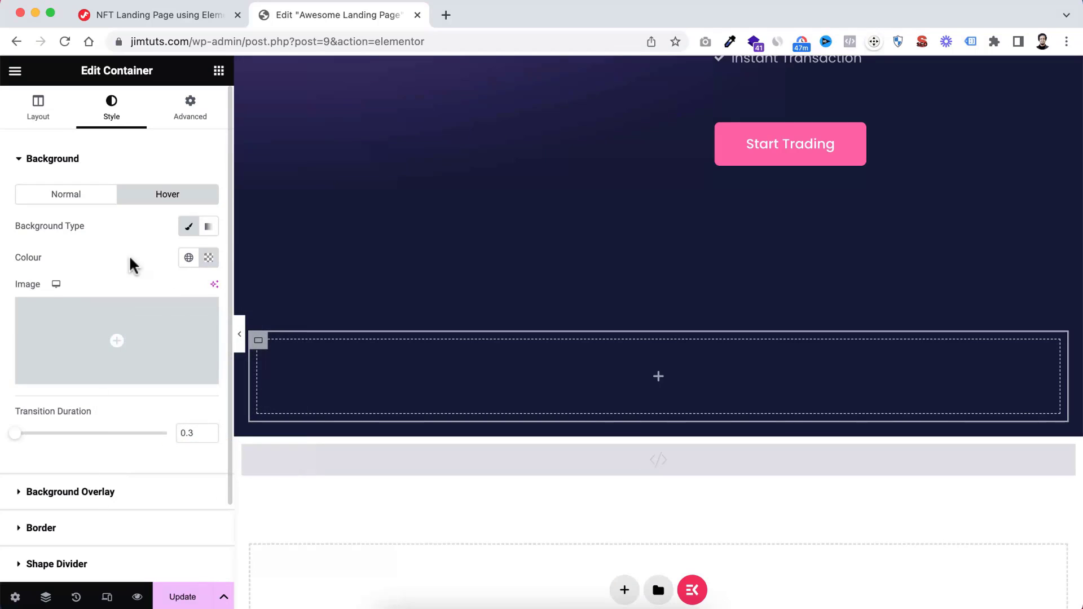
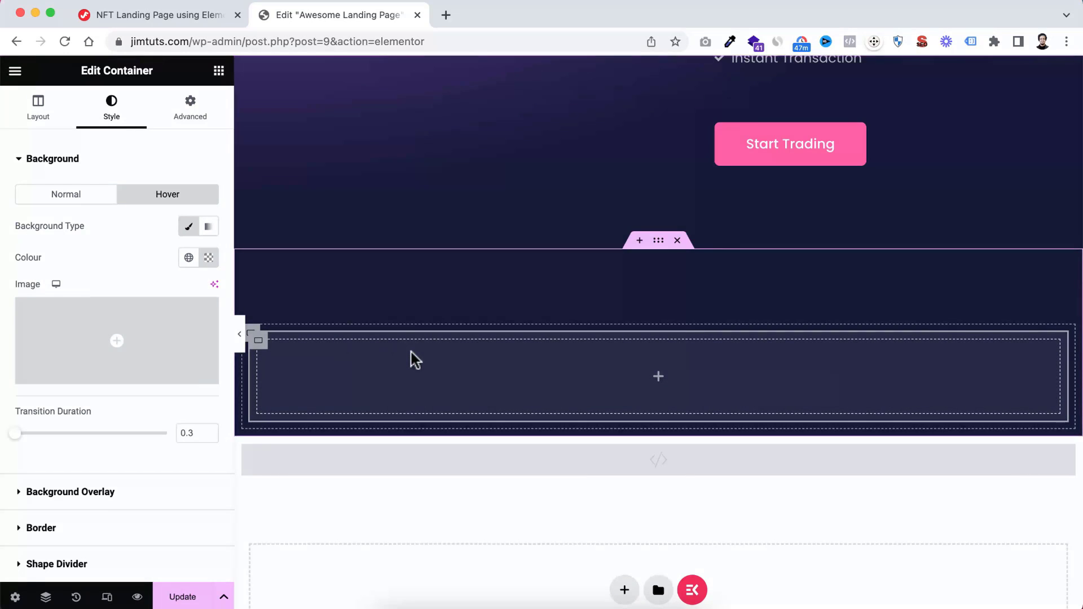
Give the innermost container a solid border with width 1 px at the top, bottom and left and 0 on the right
scroll(108, 489, down, 3)
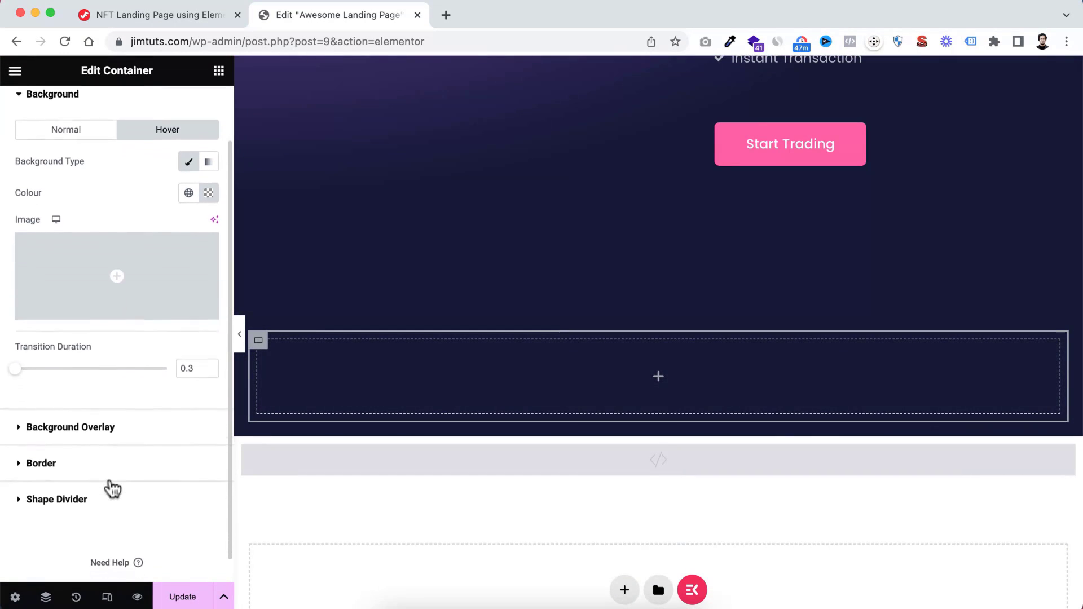
click(41, 457)
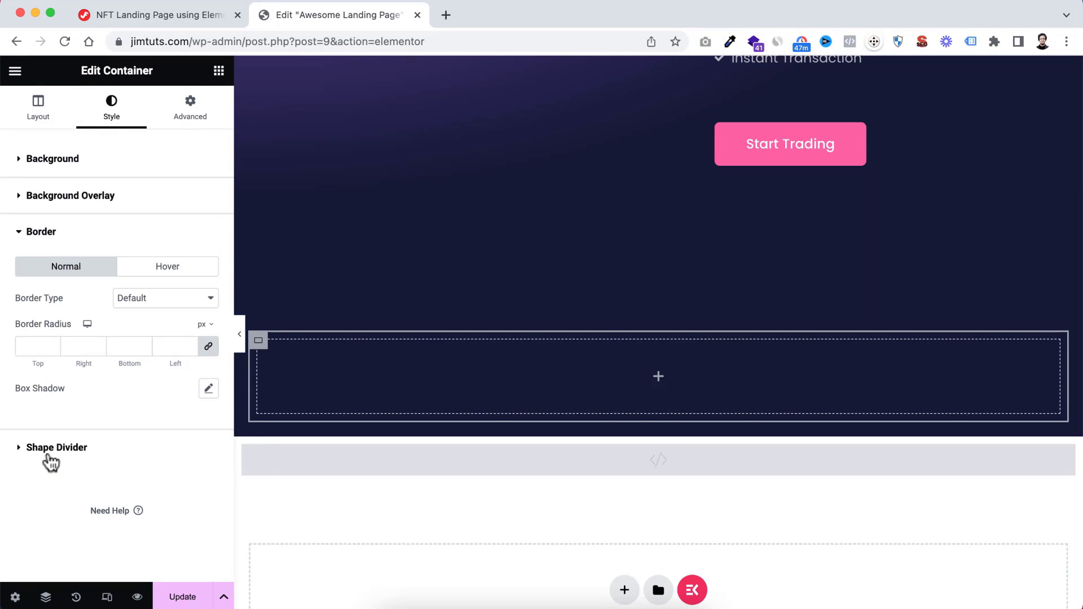
click(151, 302)
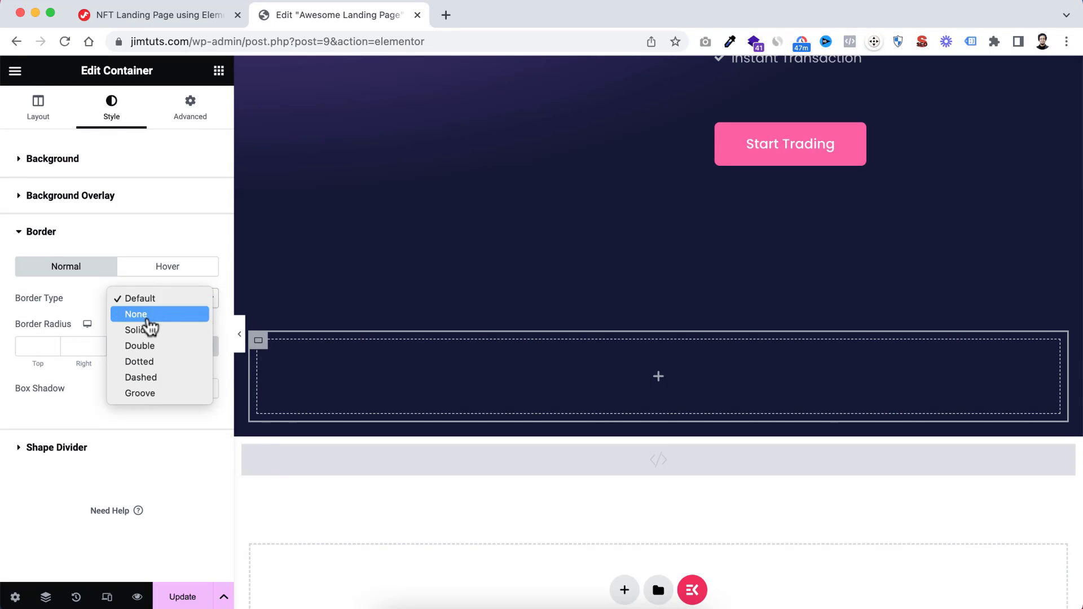
click(148, 329)
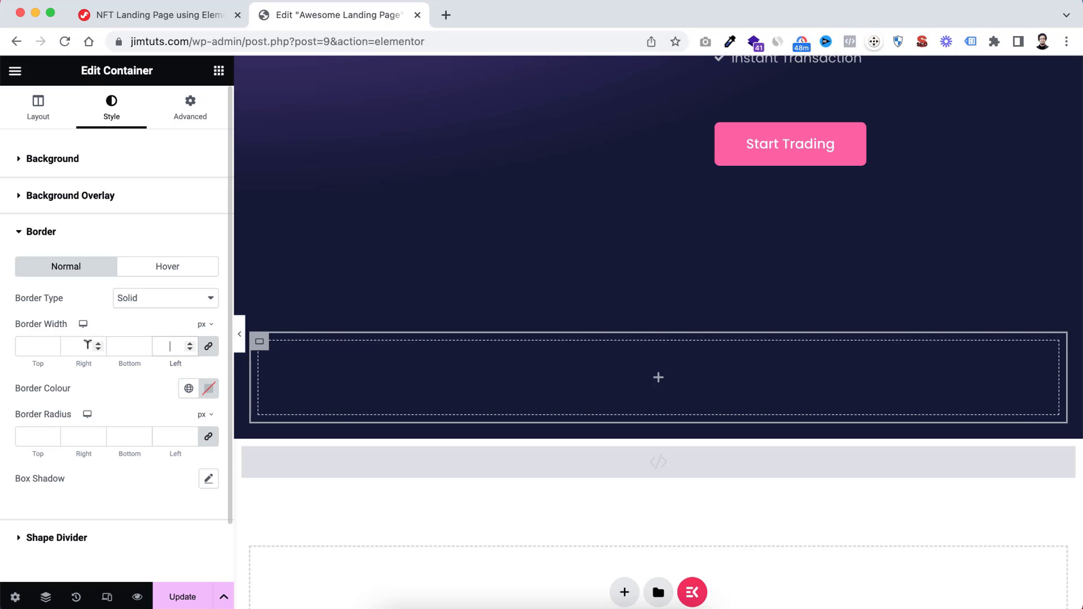
click(33, 343)
text(1)
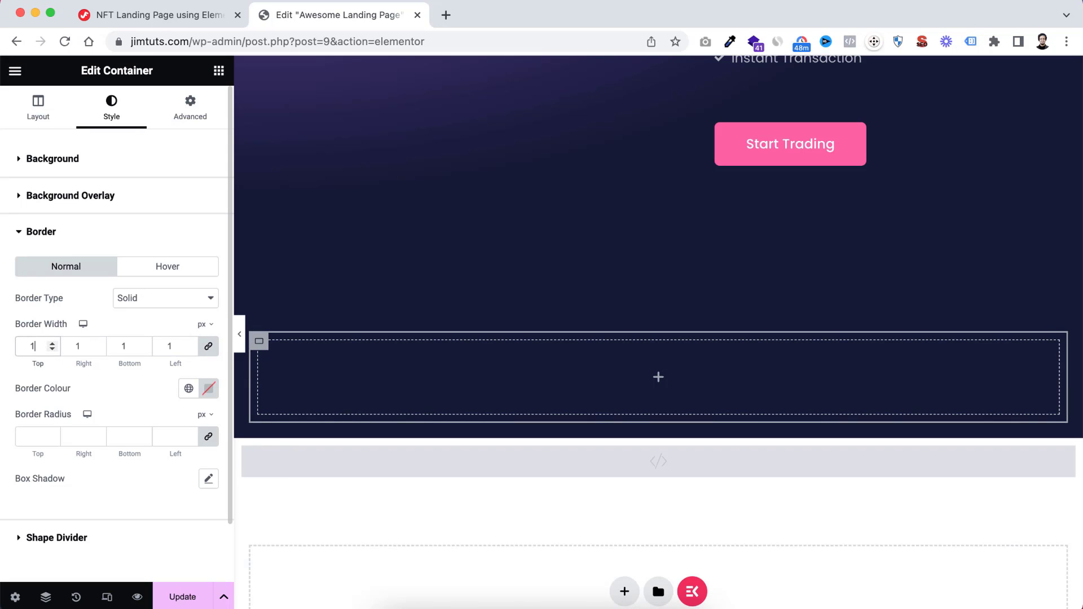
click(209, 347)
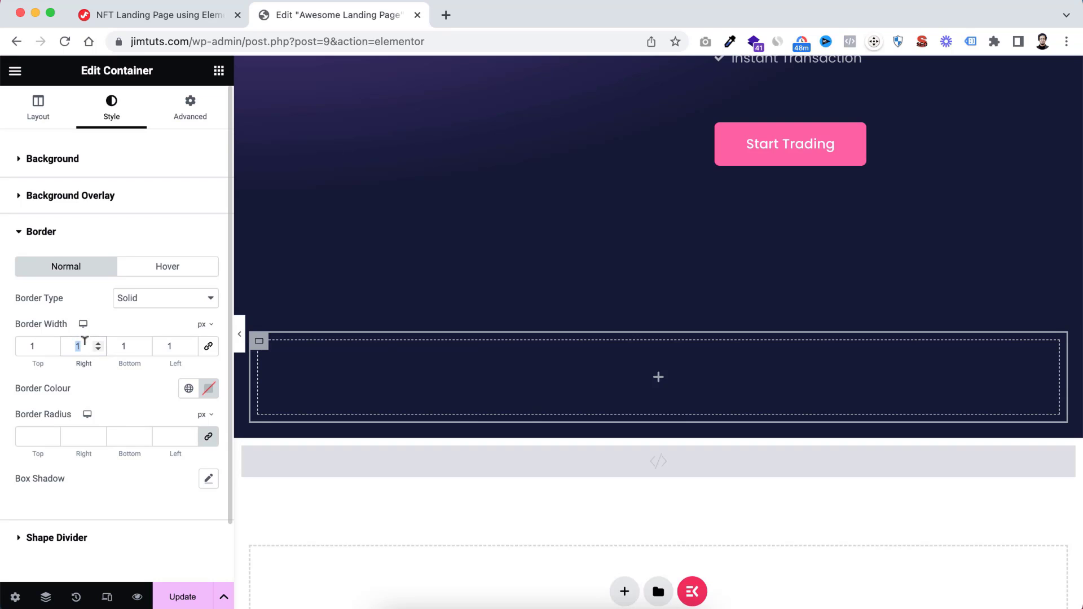
text(0)
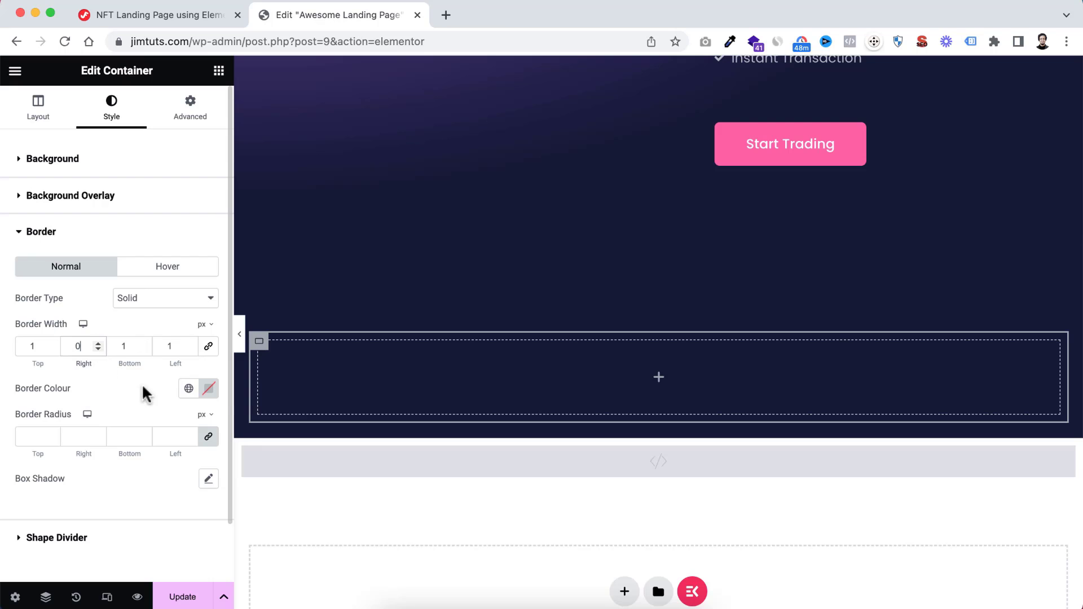
Set the innermost container's border colour to nearly transparent white, #FFFFFF17, and preview the section without the editing panel
click(209, 389)
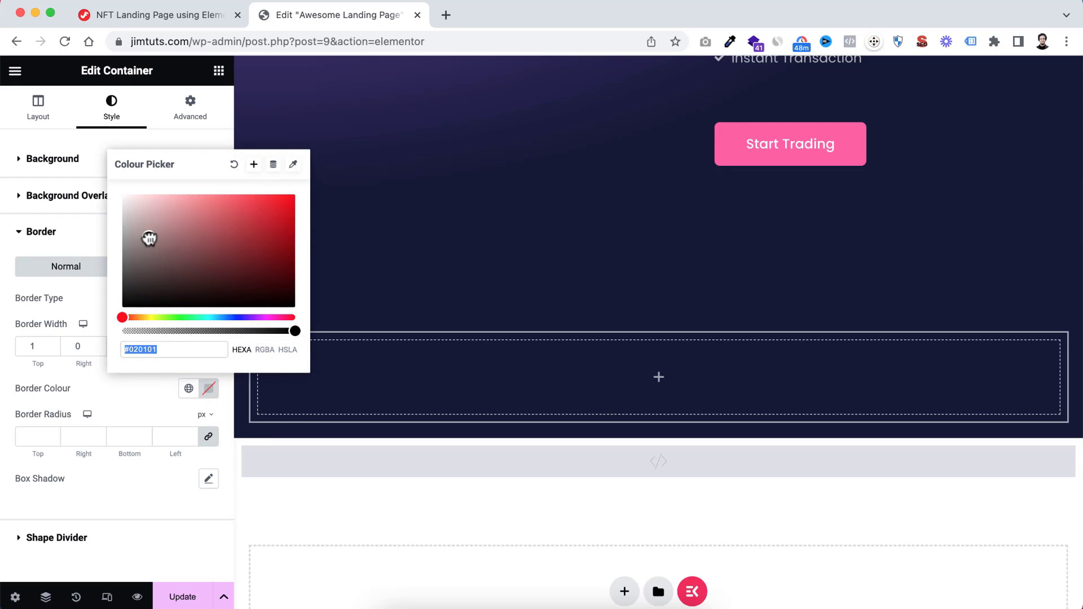
text(#FFFFFF)
drag(291, 333, 135, 332)
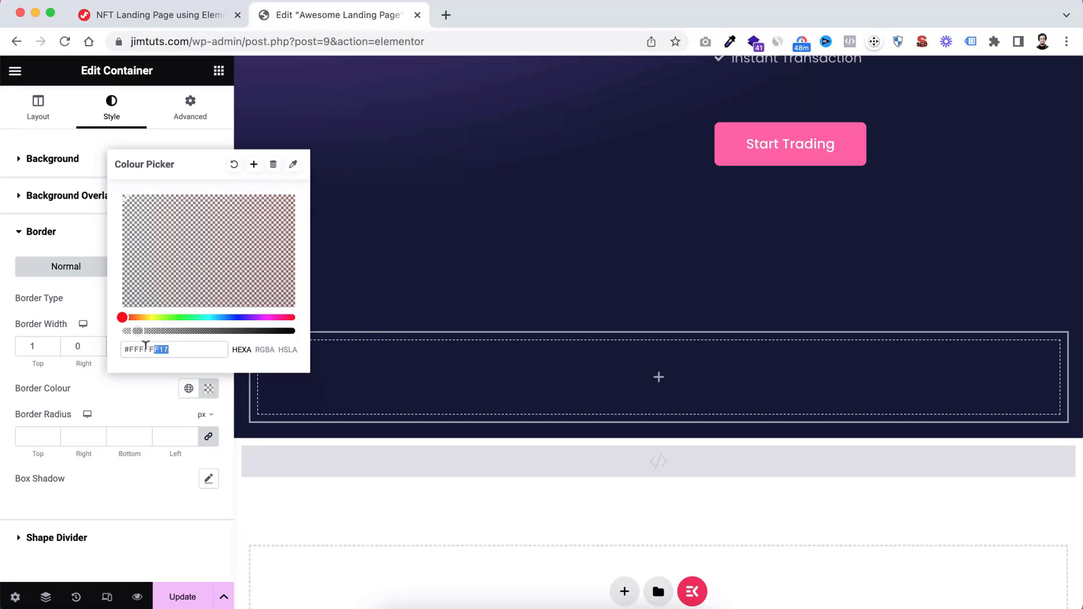
click(134, 380)
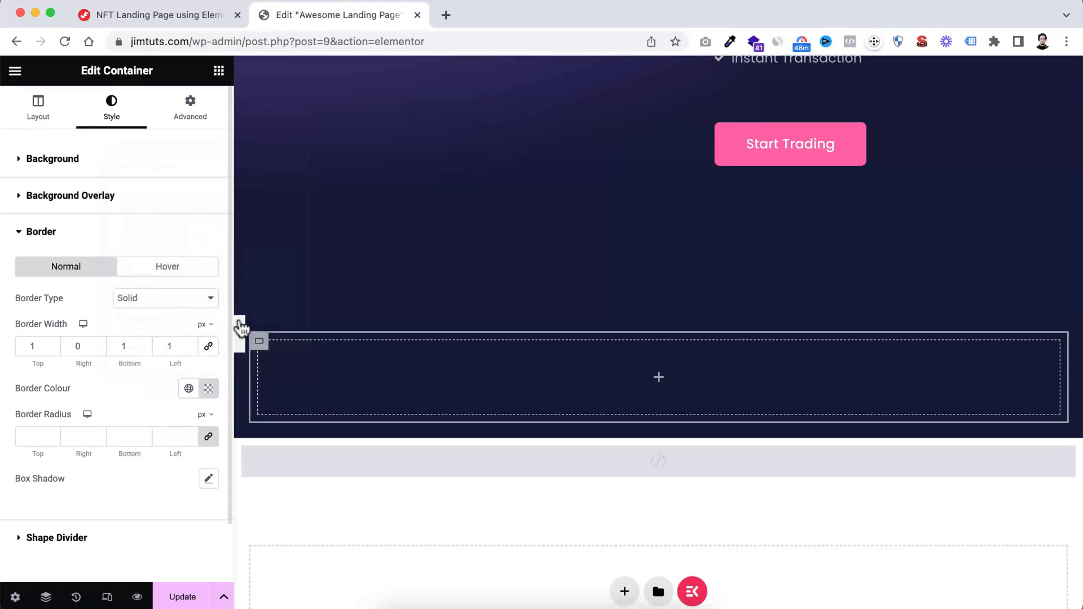
click(242, 337)
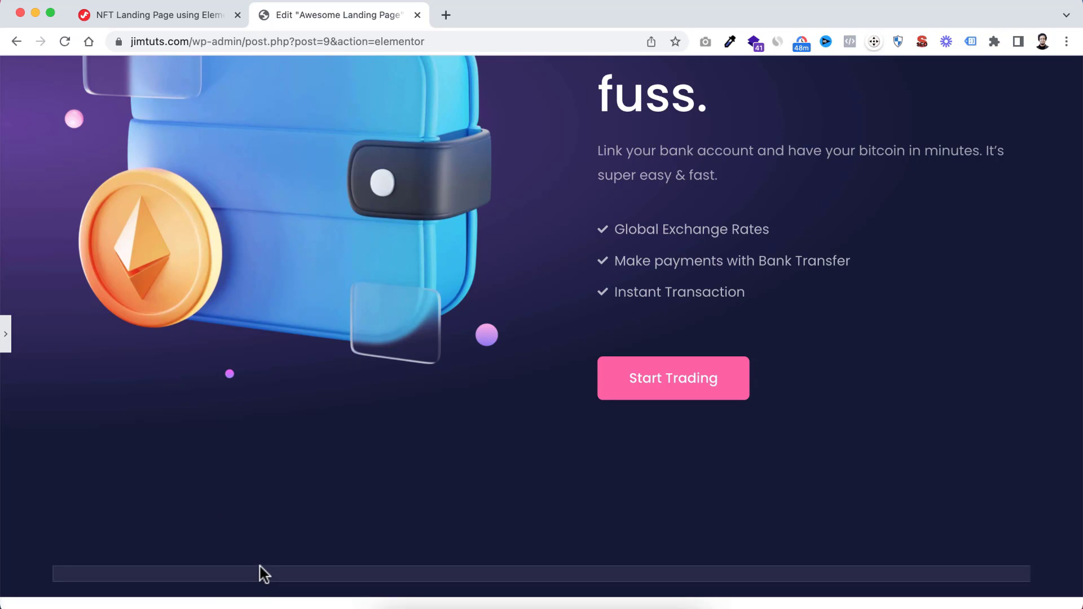
click(6, 338)
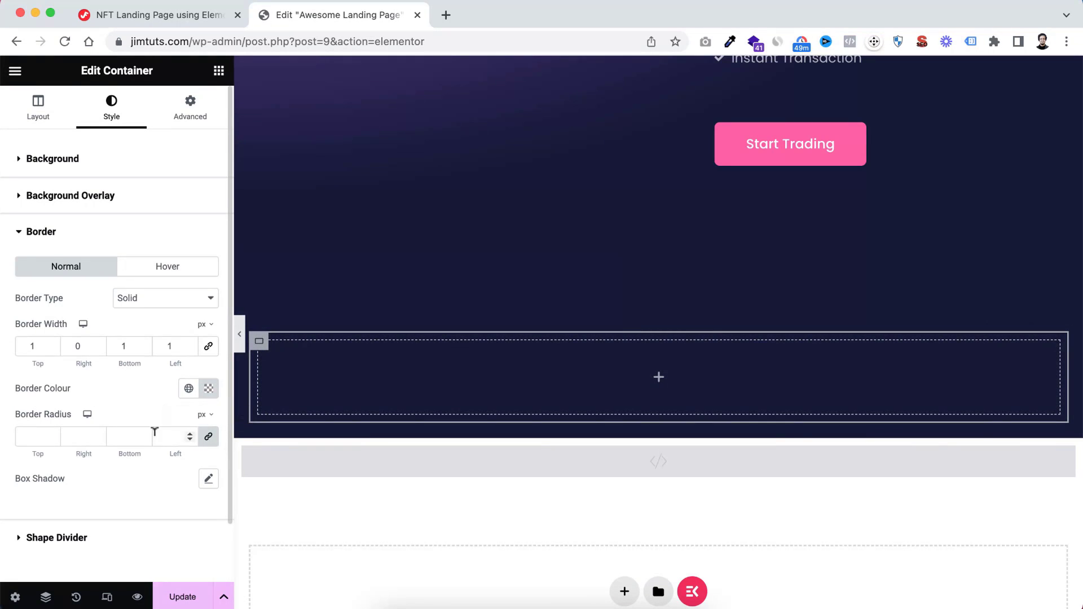
Set the innermost container's border radius to 30 px for top and left and 0 for right and bottom
click(39, 436)
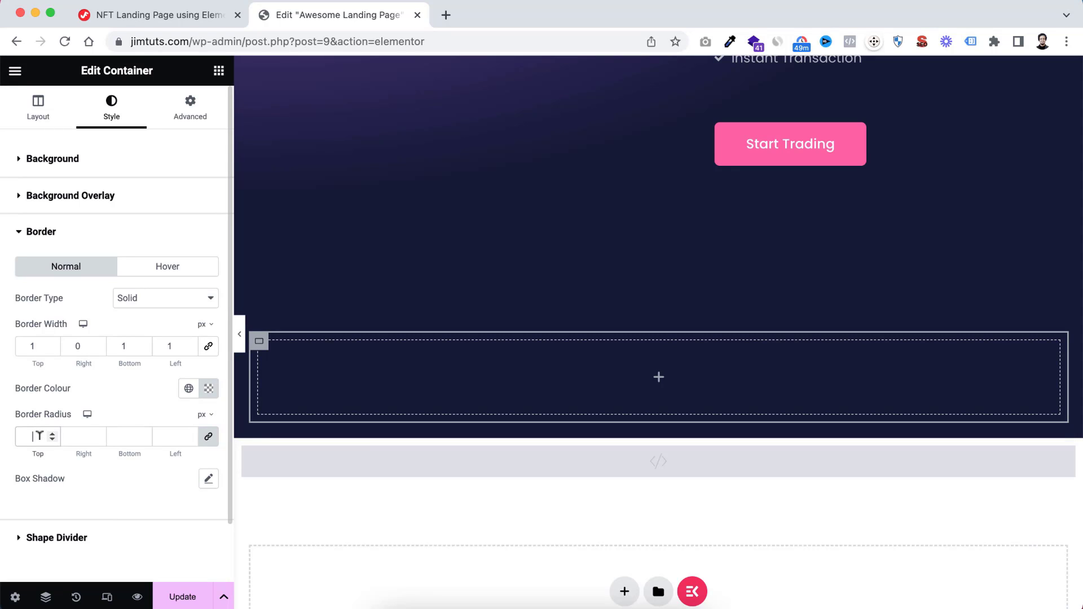
text(0)
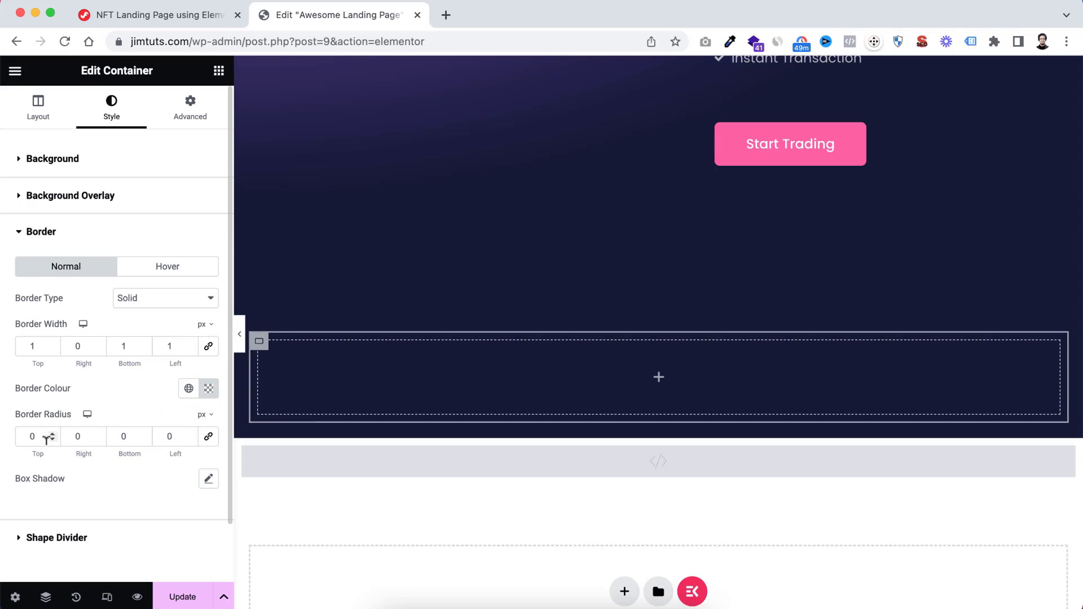
text(930)
click(164, 434)
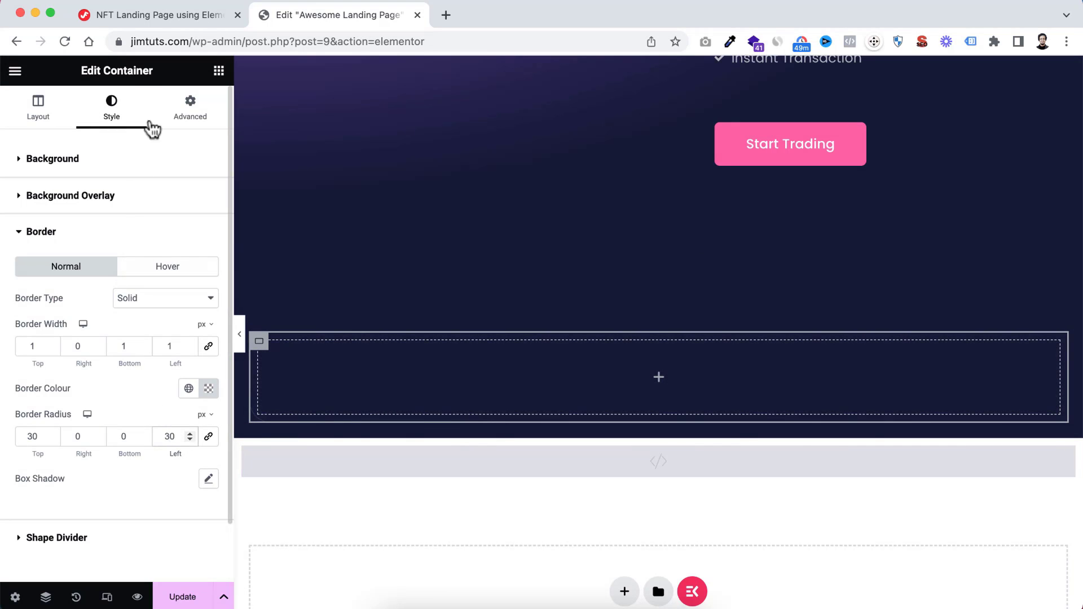
Set the innermost container's padding to 50 px on all sides
click(196, 116)
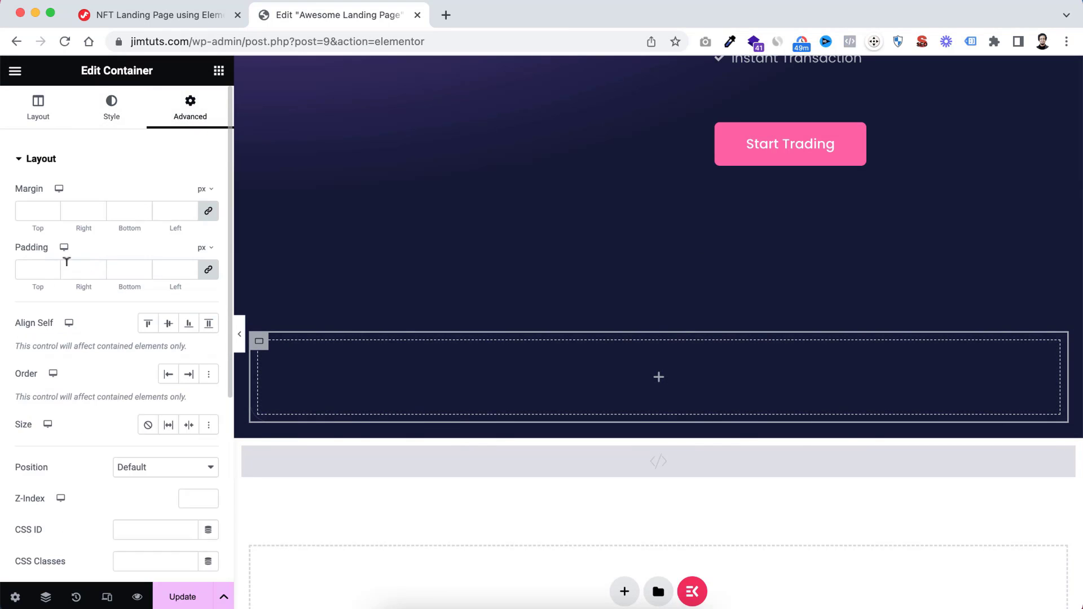
click(38, 269)
text(50)
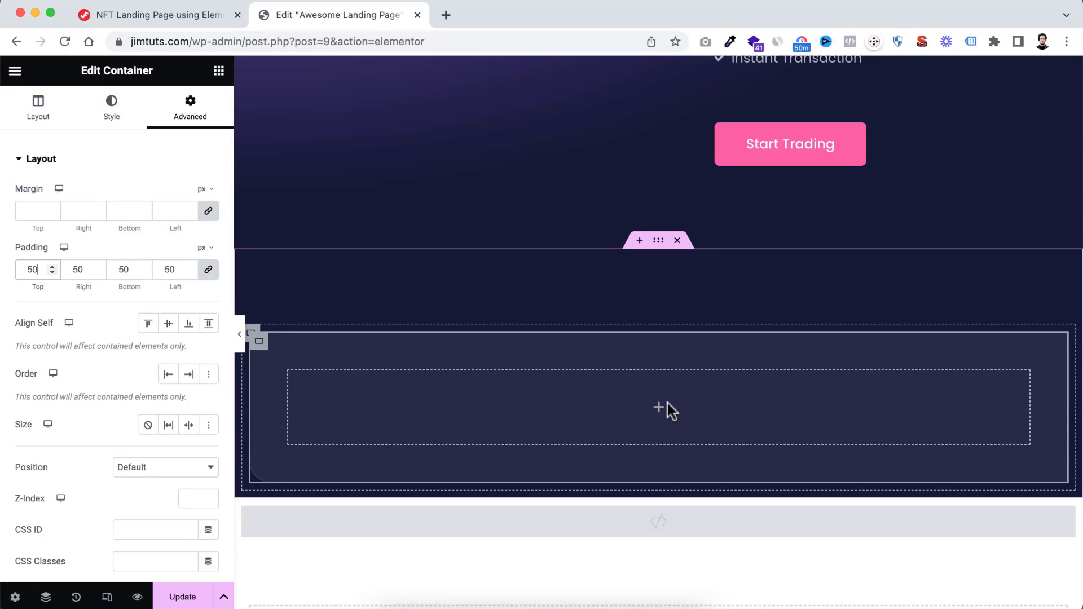
Add an Icon Box widget inside the innermost container and title it "Create Account"
scroll(666, 400, down, 1)
click(659, 386)
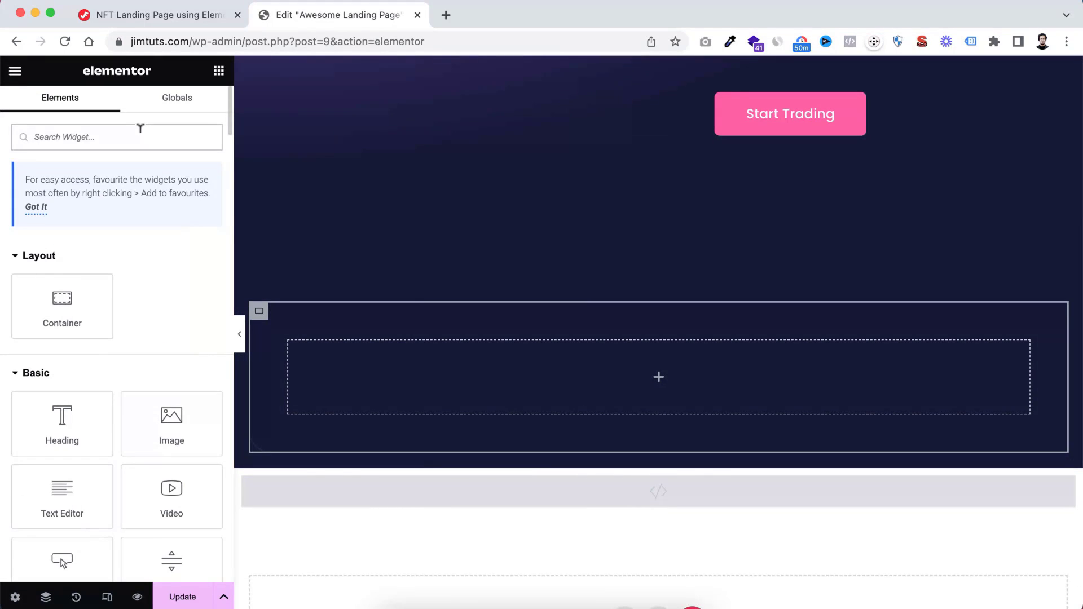
text(icon)
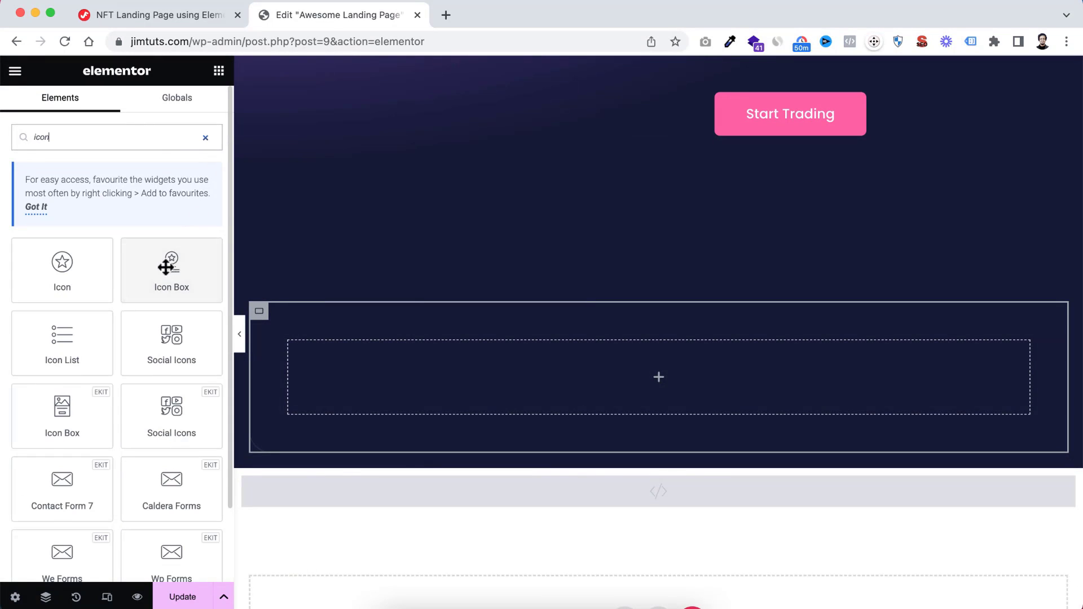
drag(193, 271, 582, 373)
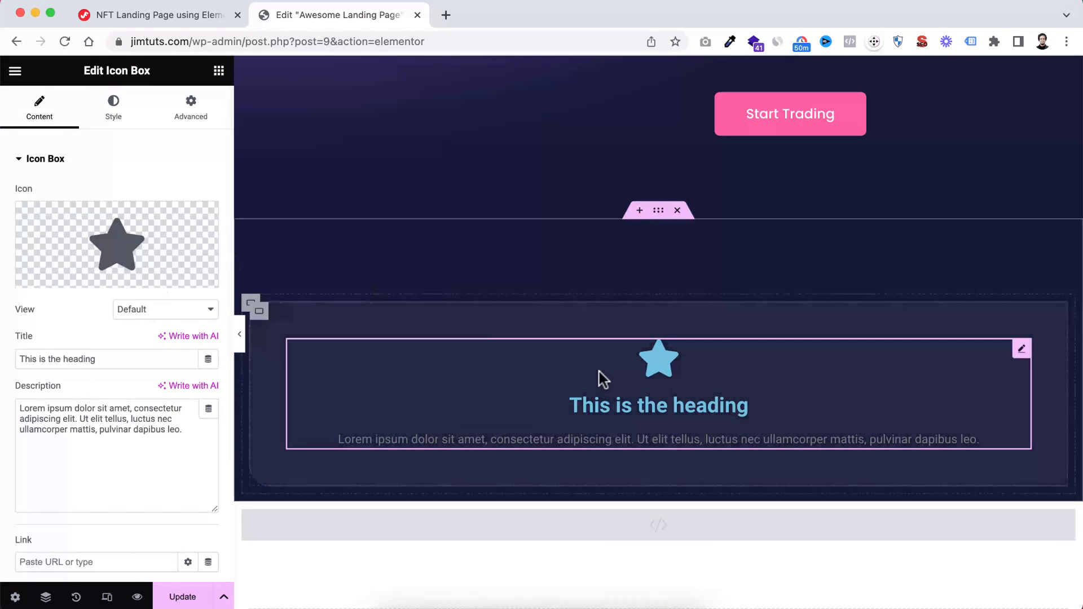
click(99, 359)
drag(96, 359, 8, 366)
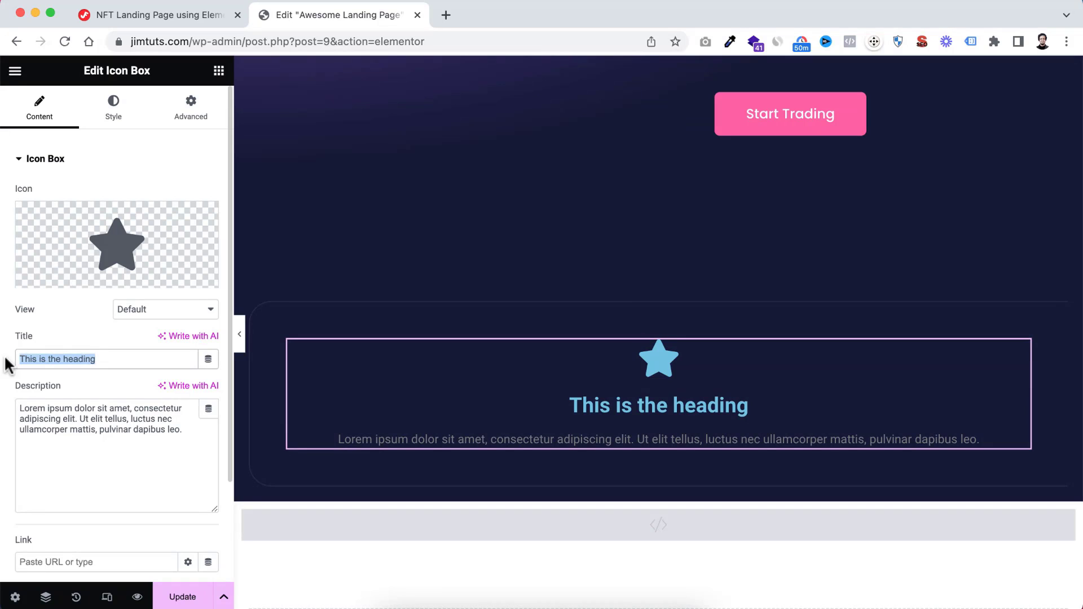
text(Create Account)
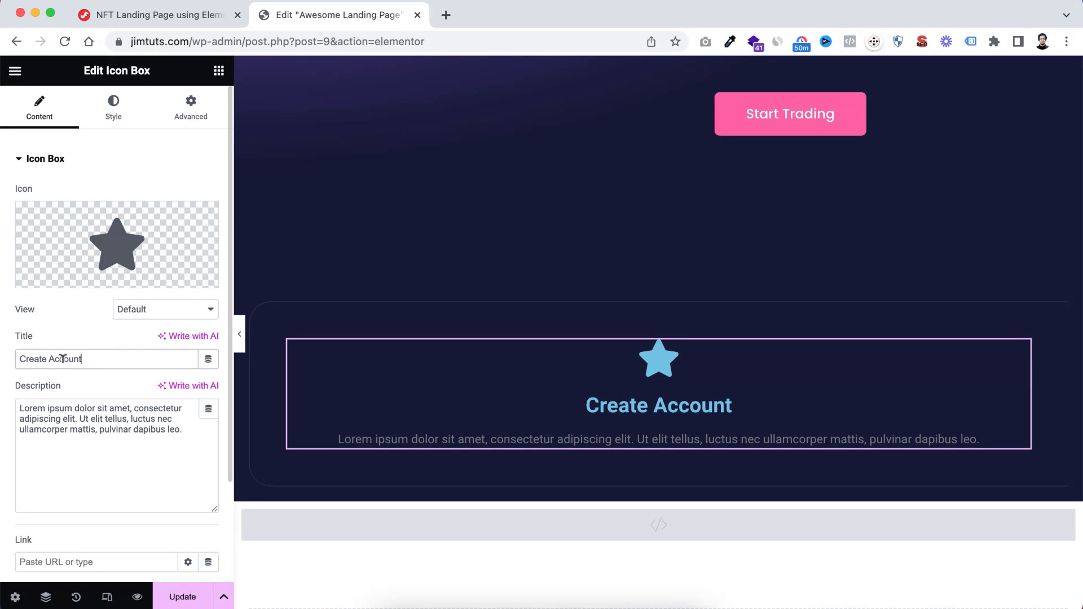
Replace the icon box's star with the outlined User icon from the icon library
click(118, 248)
text(user)
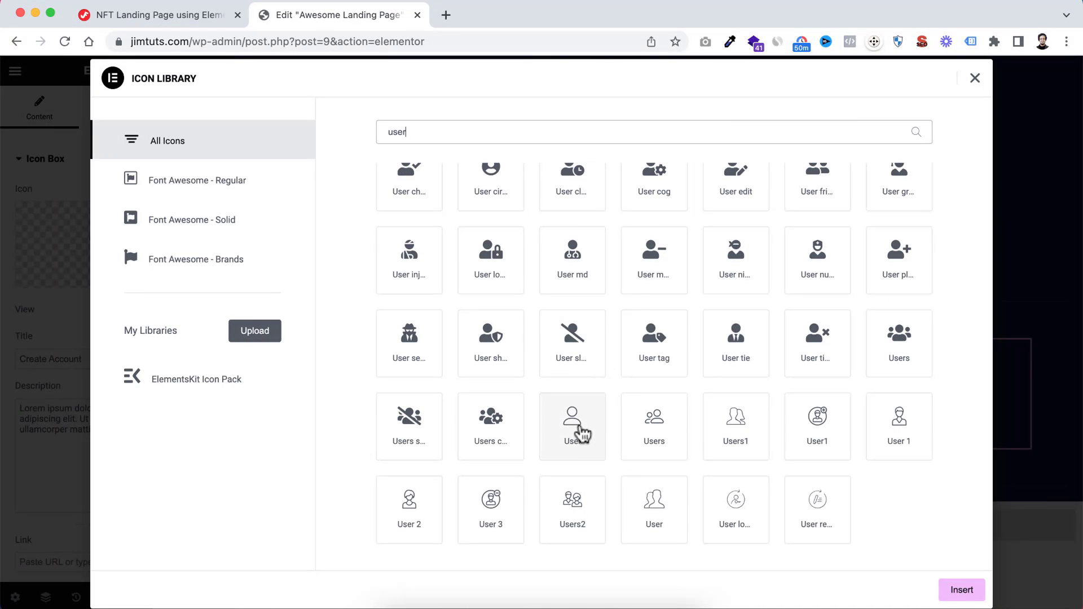
scroll(634, 365, up, 3)
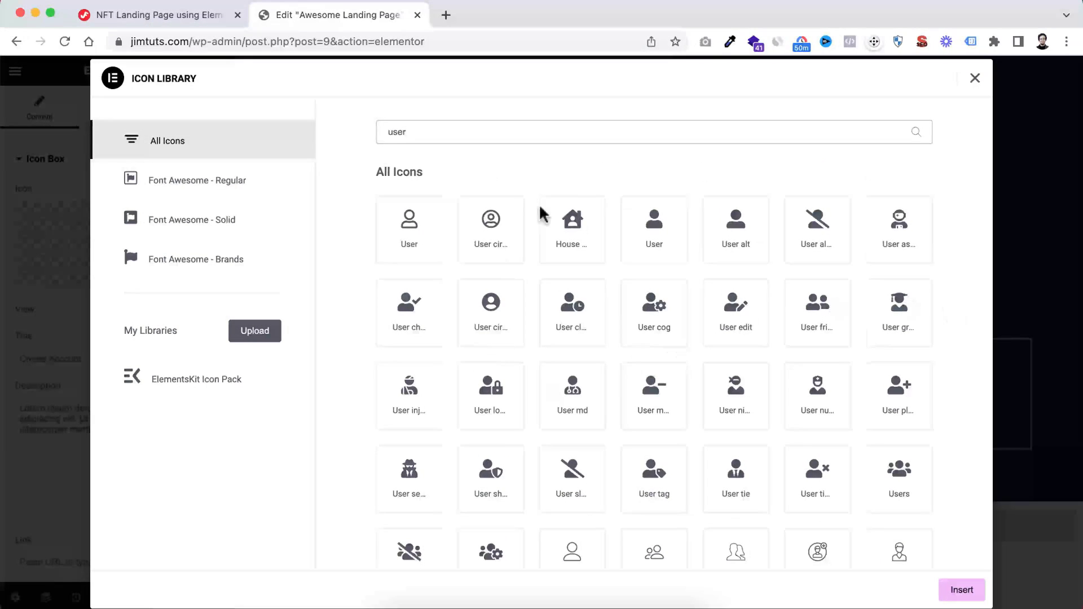
click(410, 224)
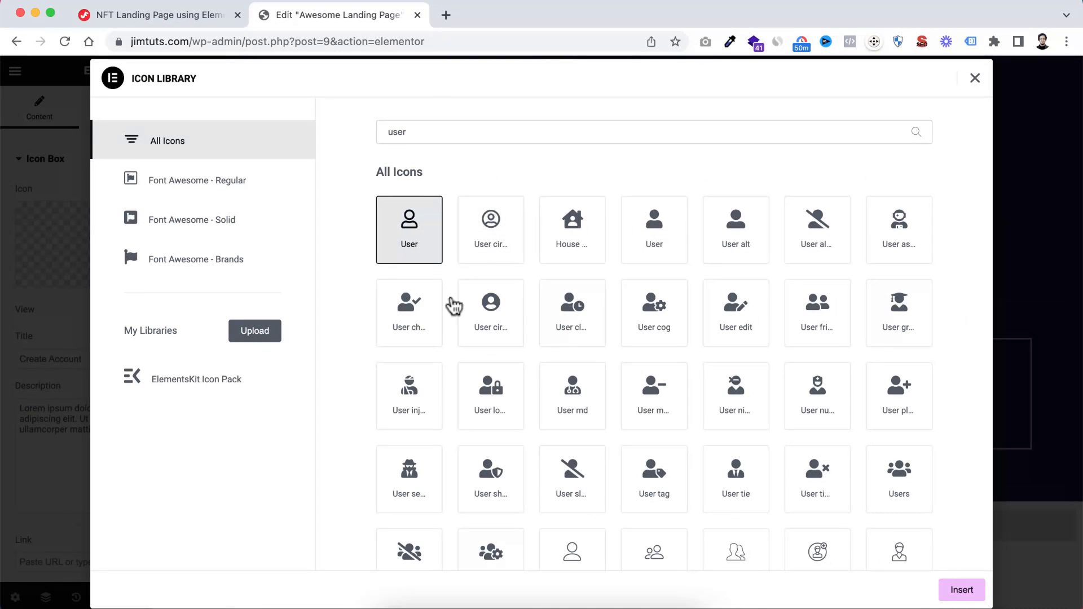
click(958, 589)
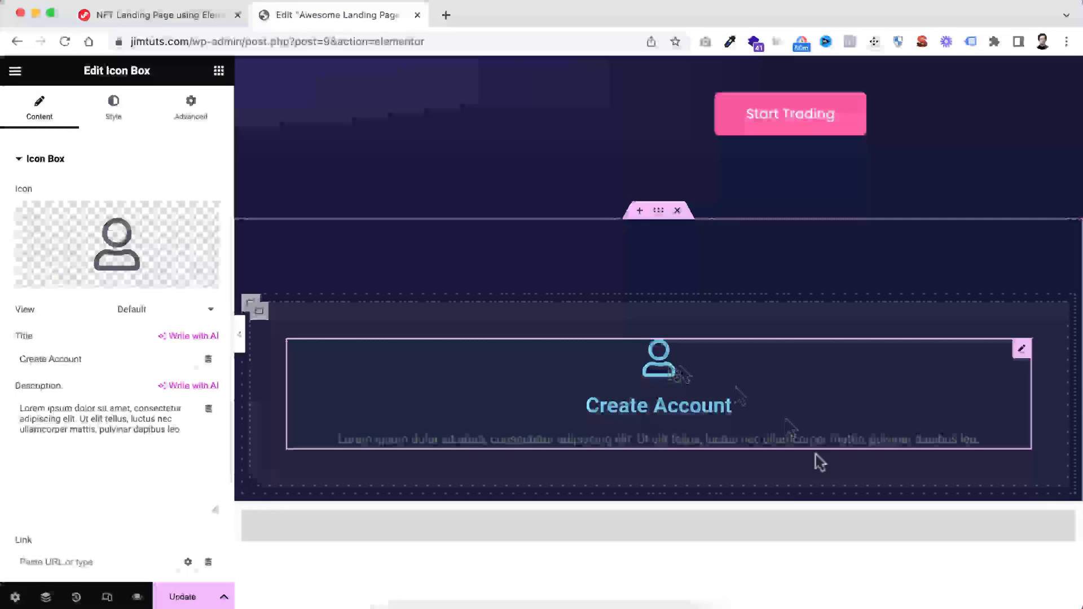
Replace the description with "Onboard your traditional and crypto accounts securely + create additional custodial Accounts." and left-align the icon box
click(189, 471)
key(ctrl+a)
text(Onboard your traditional and crypto accounts securely + create additional custodial Accounts.)
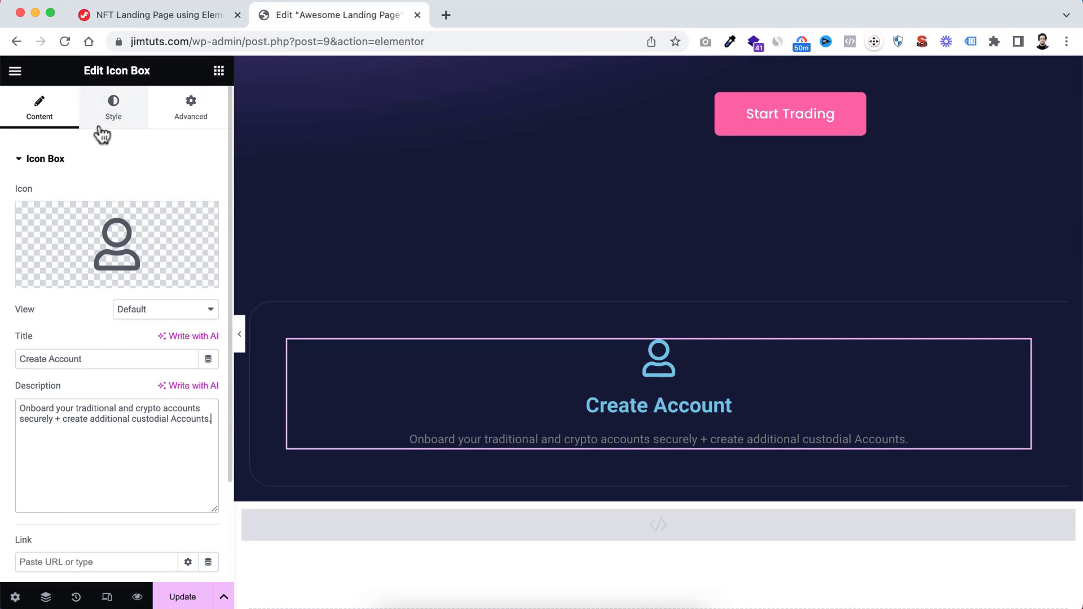
click(123, 117)
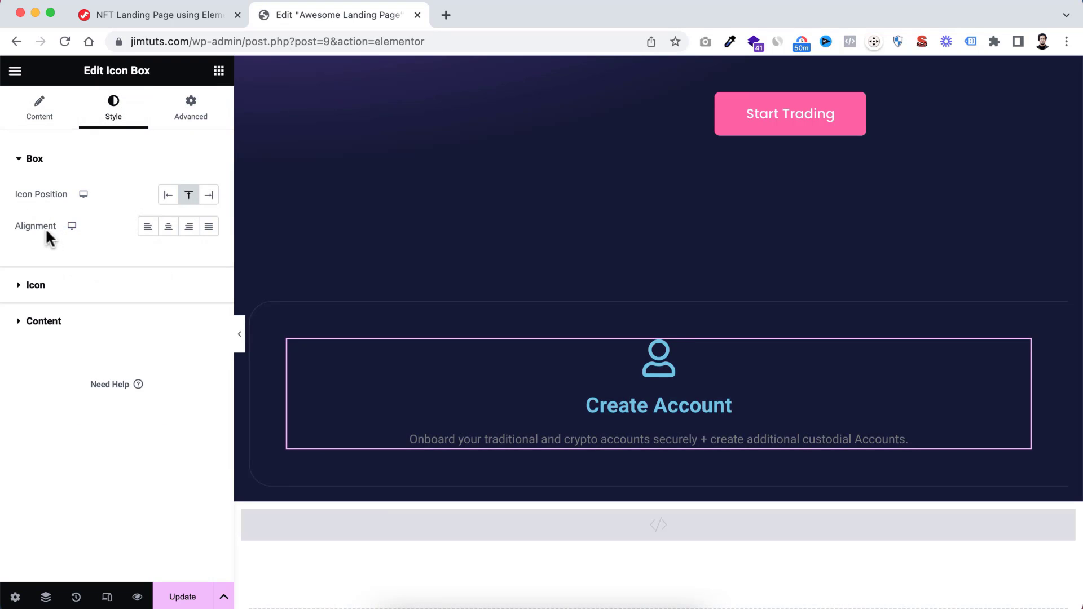
click(148, 229)
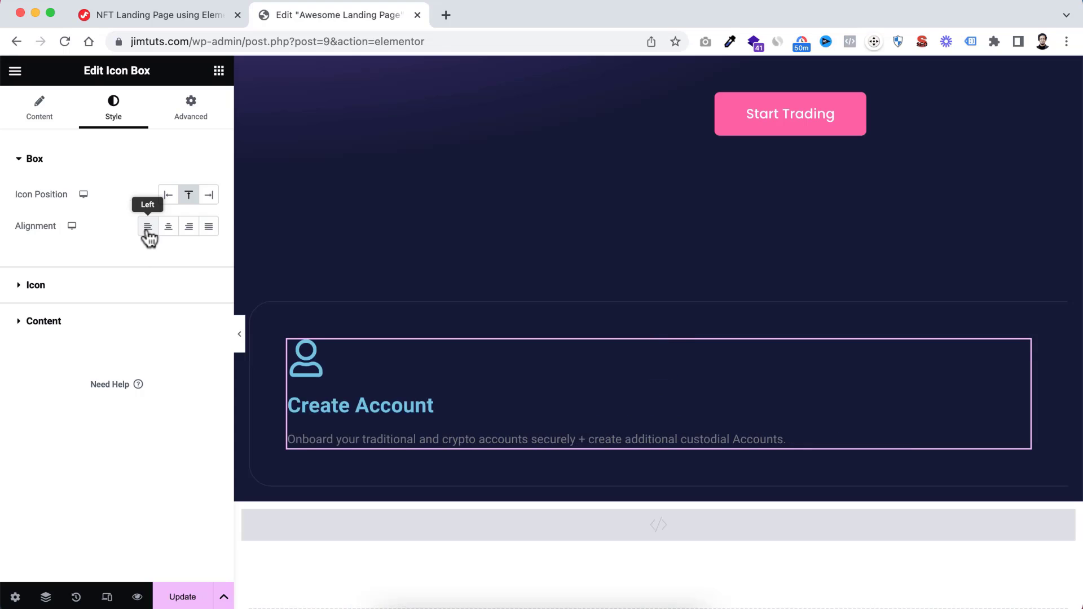
Style the icon with the global Pink colour, 30 px spacing and a size of 35 px
click(31, 286)
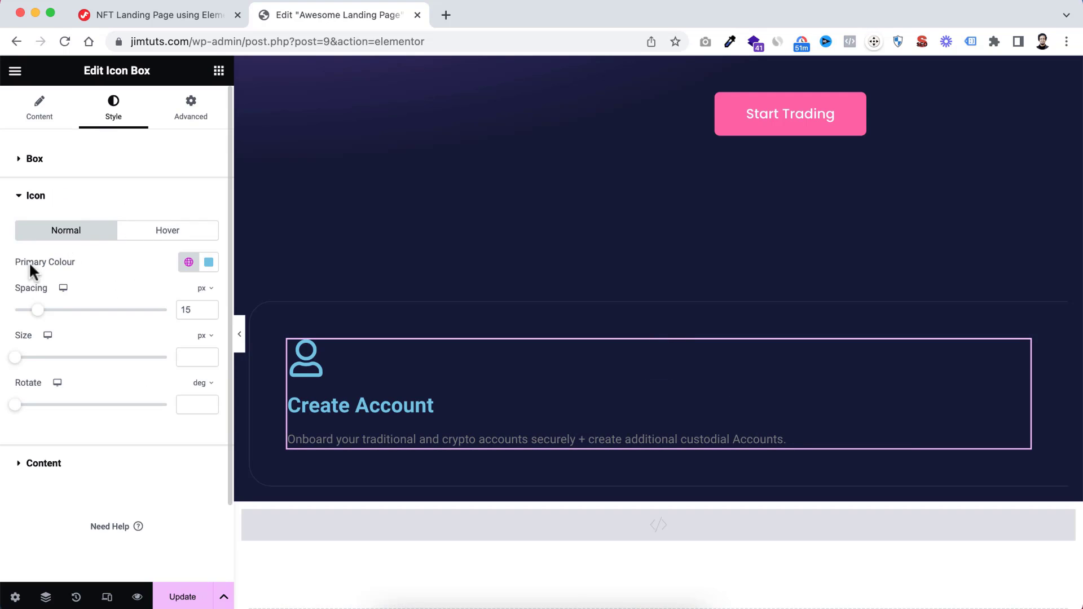
click(189, 262)
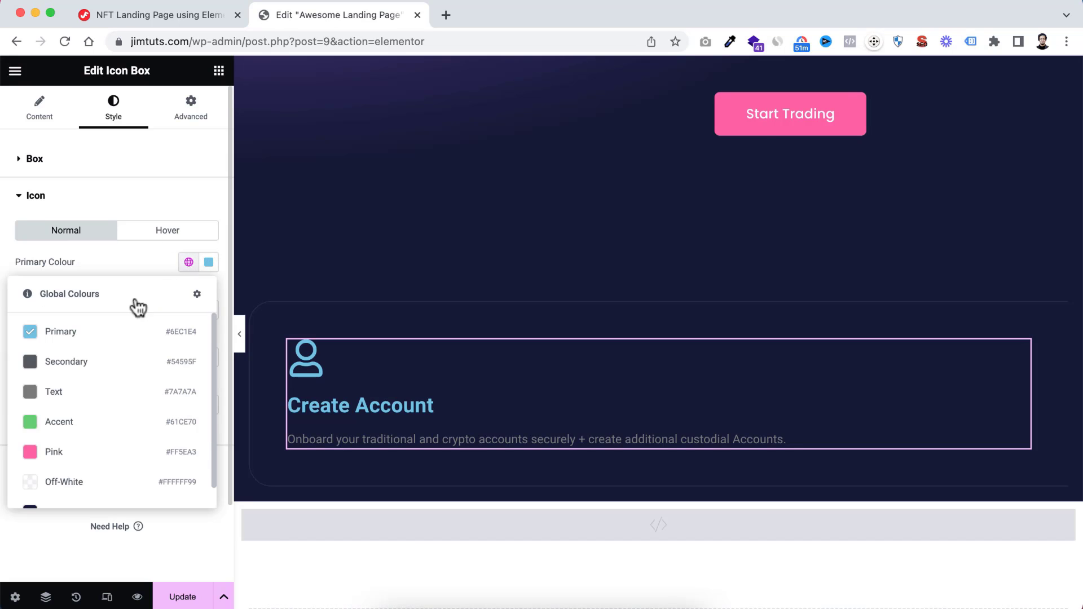
click(51, 453)
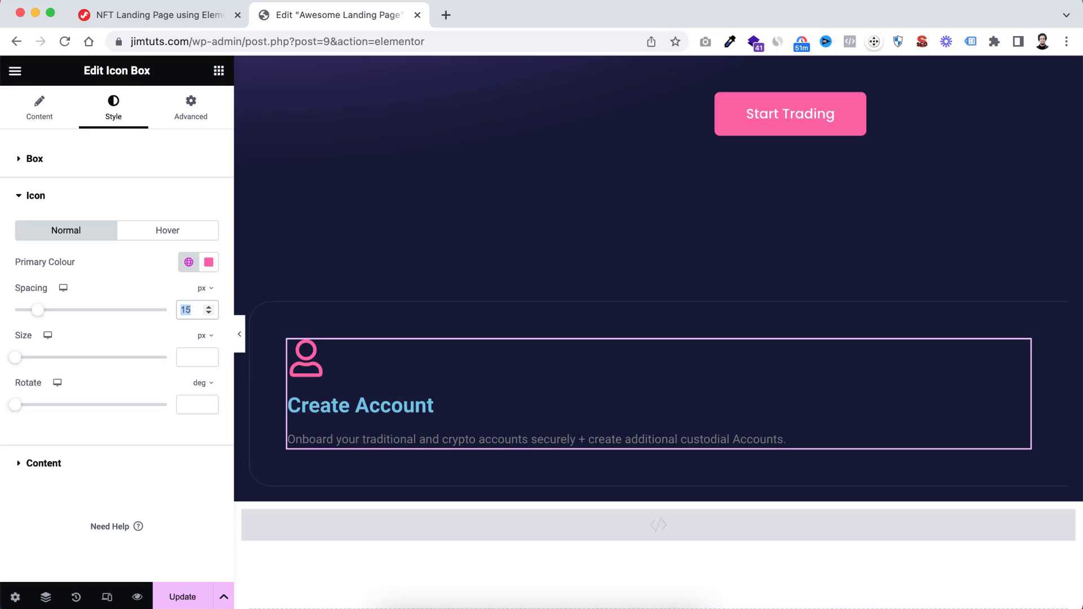
text(30)
click(189, 352)
text(35)
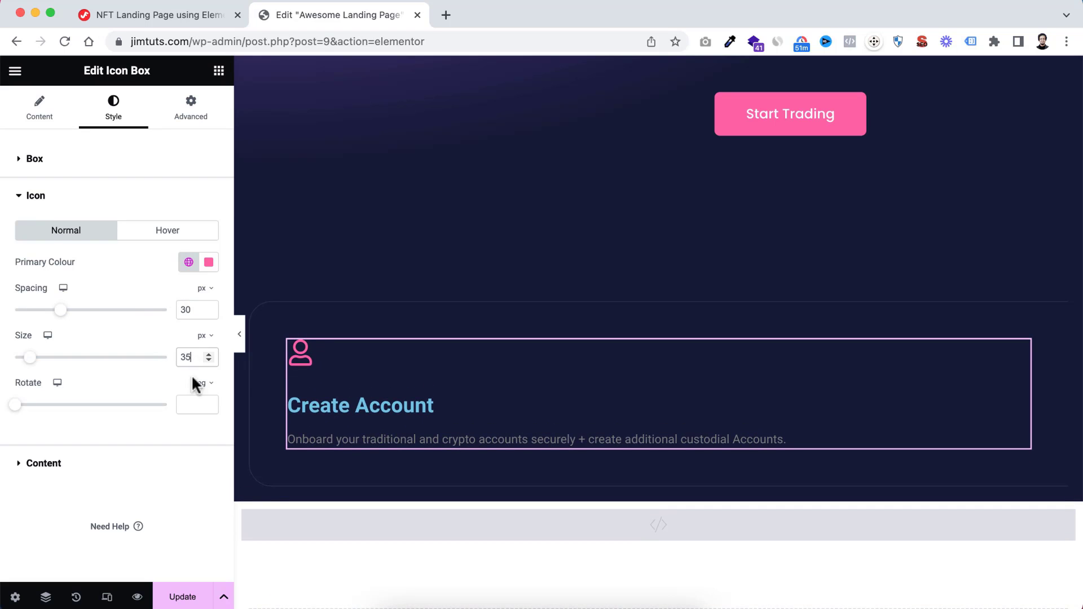
Set the spacing of the icon box's title to 20
click(39, 471)
scroll(141, 338, down, 2)
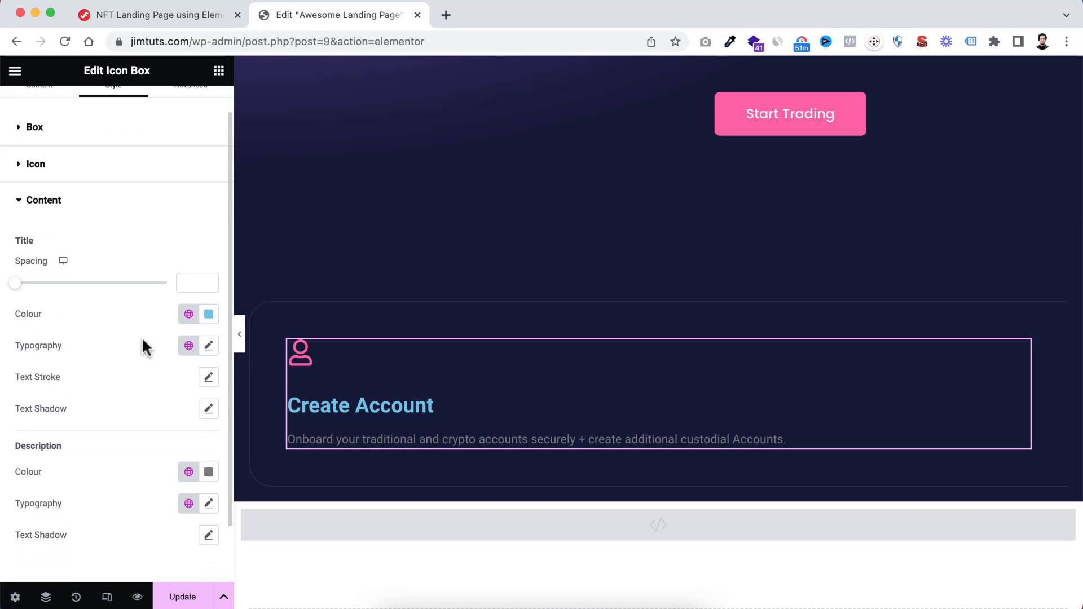
click(189, 257)
text(20)
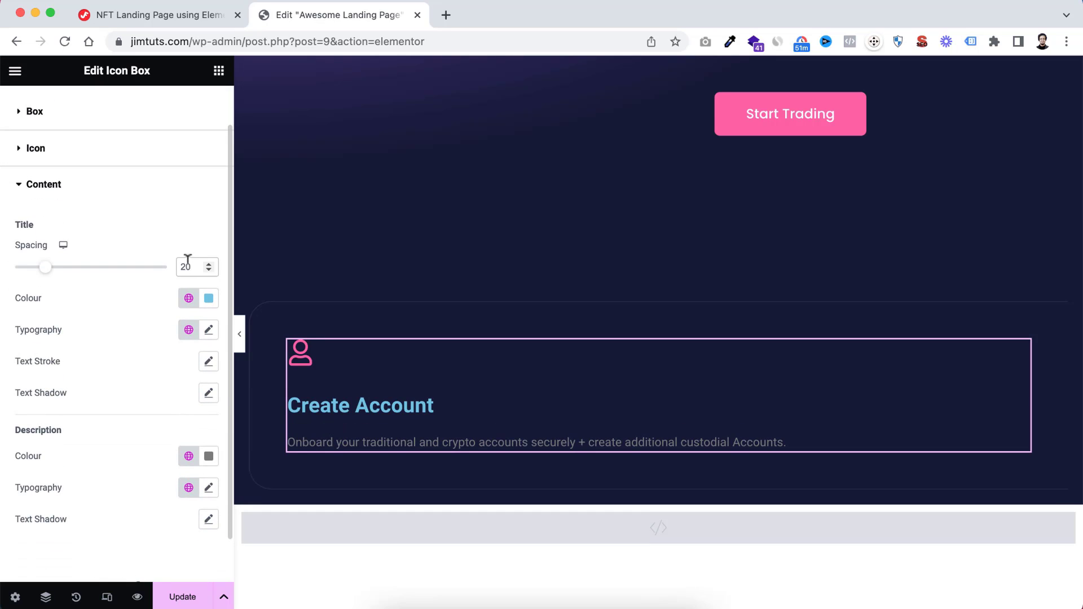
Set the icon box's title colour to #FFFFFF and its description colour to semi-transparent white #FFFFFFA8
scroll(134, 328, down, 1)
click(208, 261)
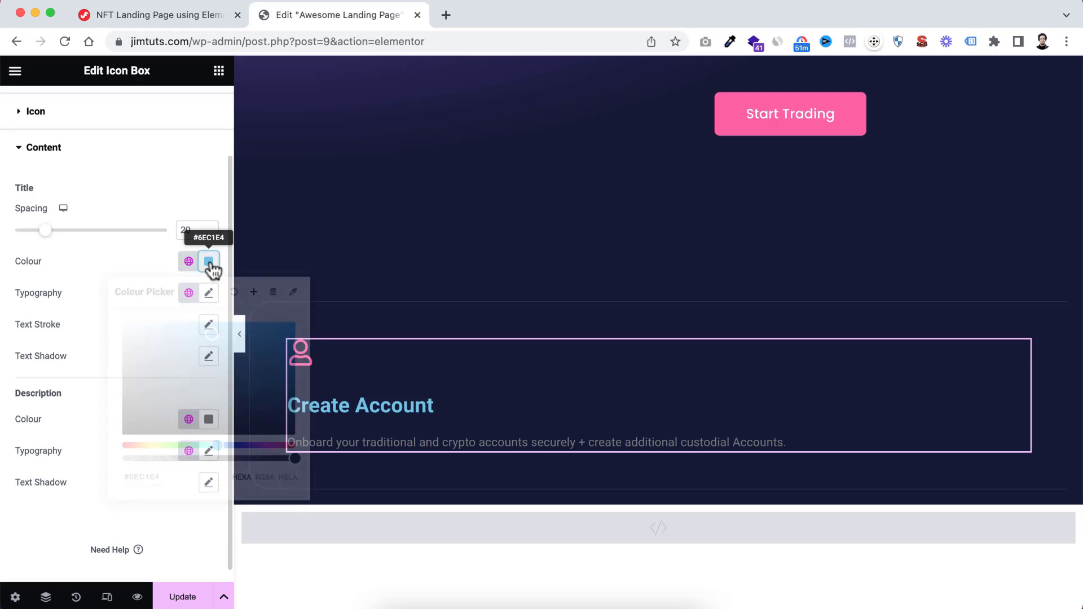
text(#FFFFFF)
click(78, 412)
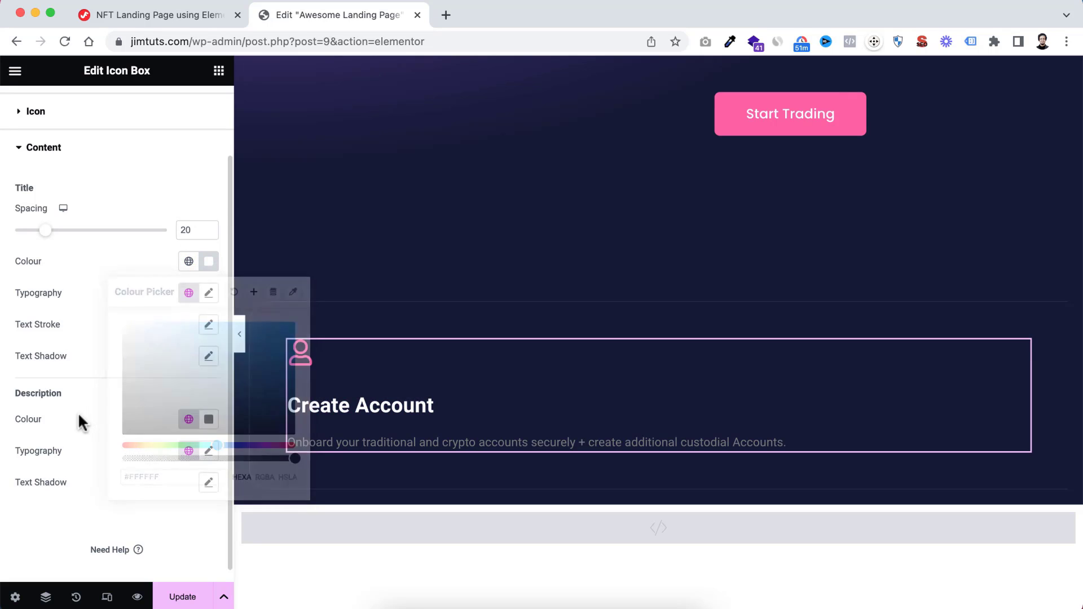
click(208, 419)
text(#FFFFFF)
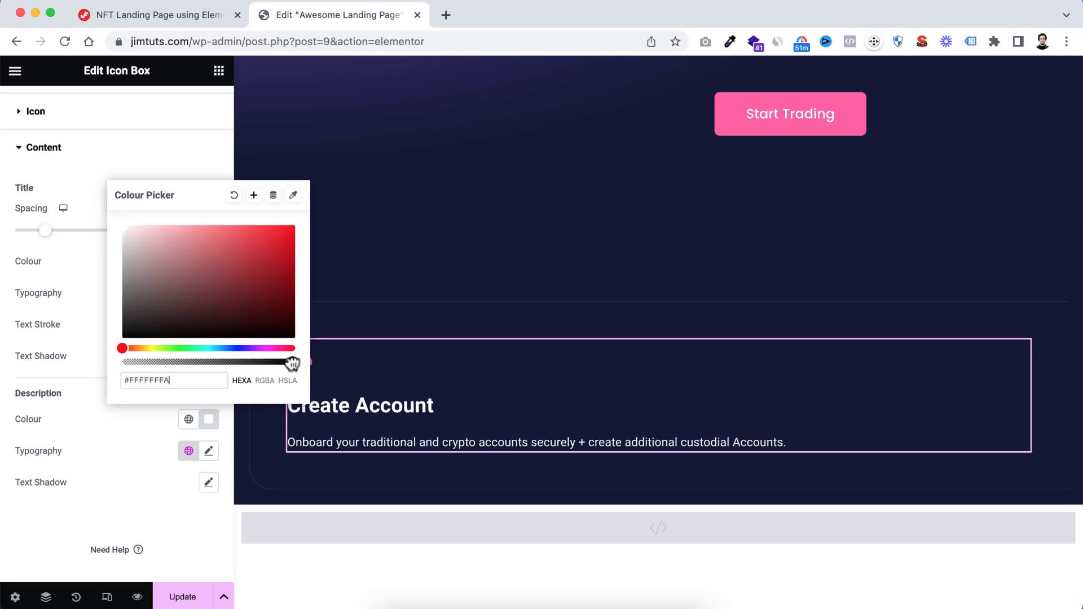
drag(292, 364, 234, 363)
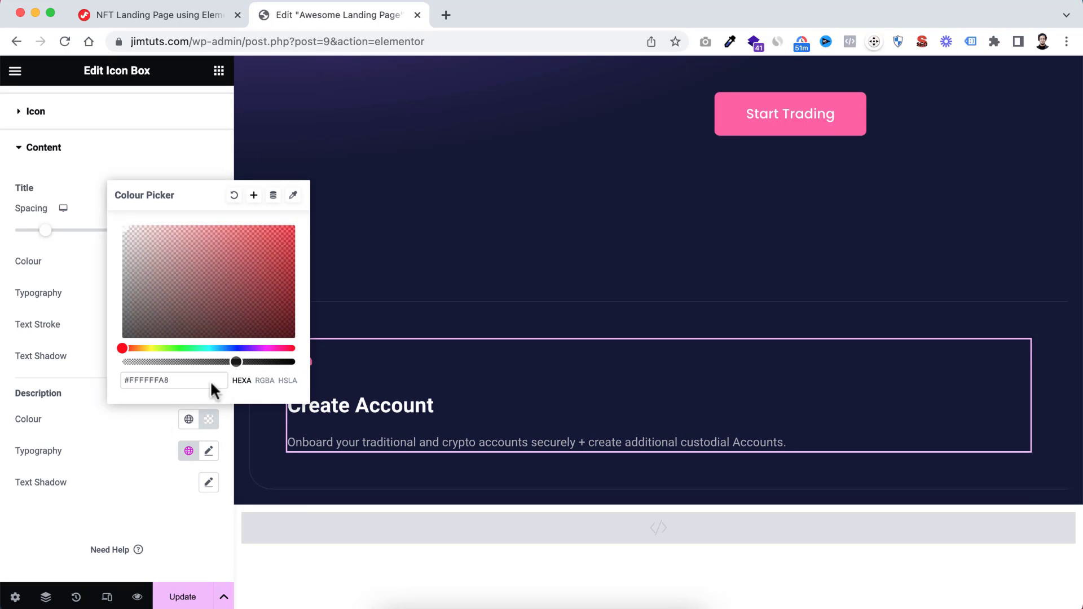
click(133, 435)
Set the icon box title's font family to Poppins with a size of 24 px
click(208, 292)
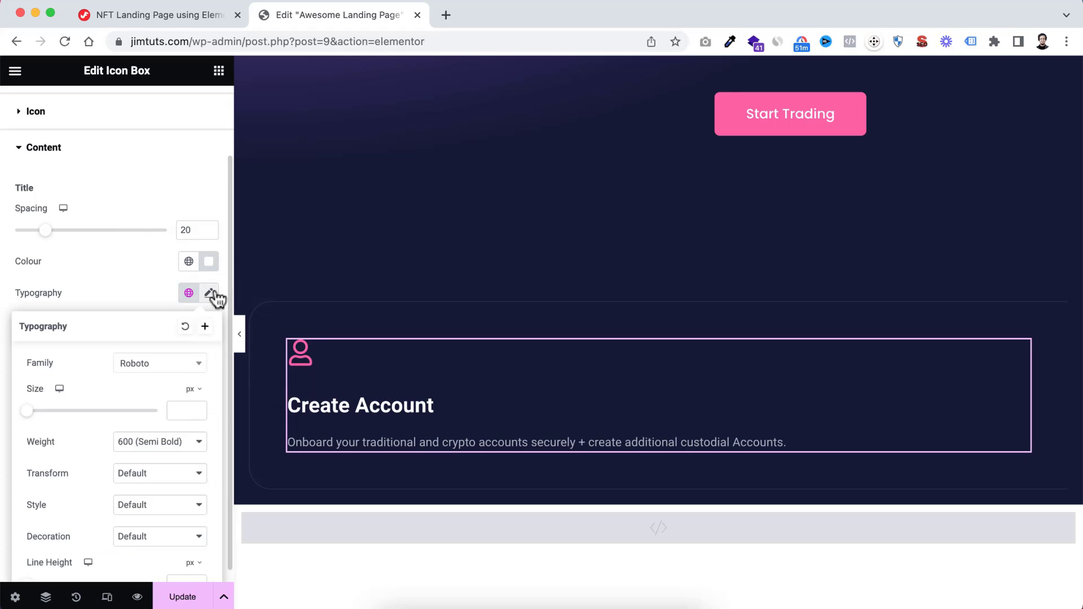
click(162, 363)
text(popp)
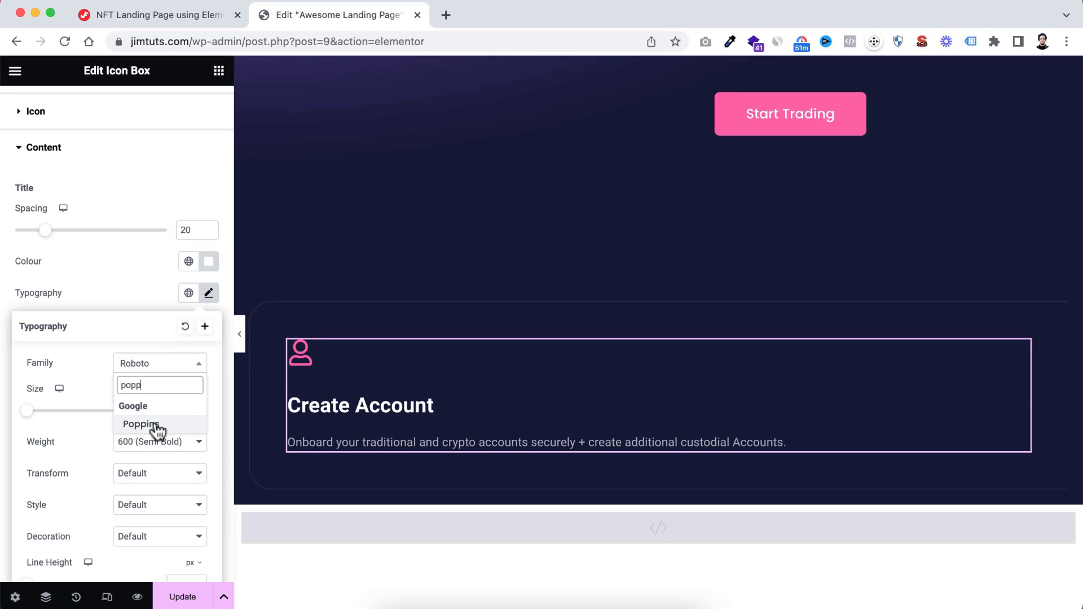
click(148, 424)
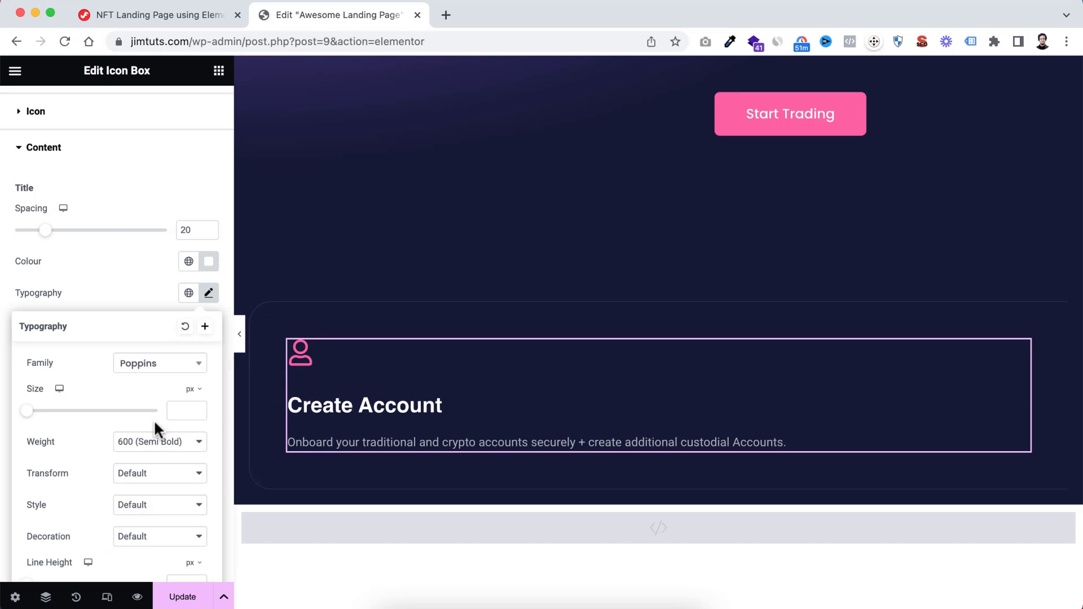
click(176, 410)
text(24)
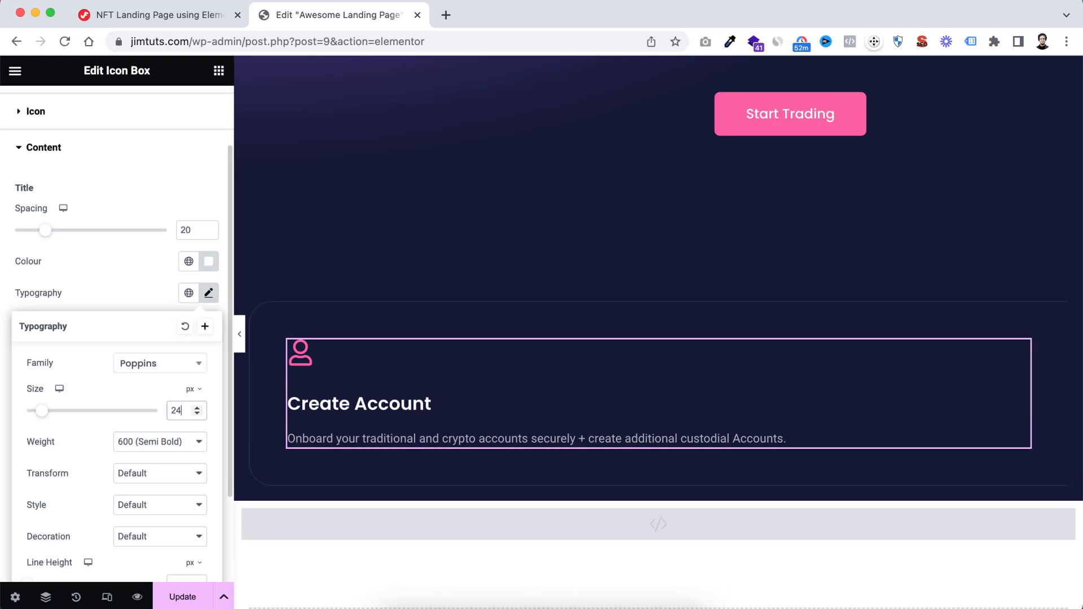
Set the icon box title's font weight to 500 (Medium) and its line height to 1.2 em
scroll(164, 449, down, 1)
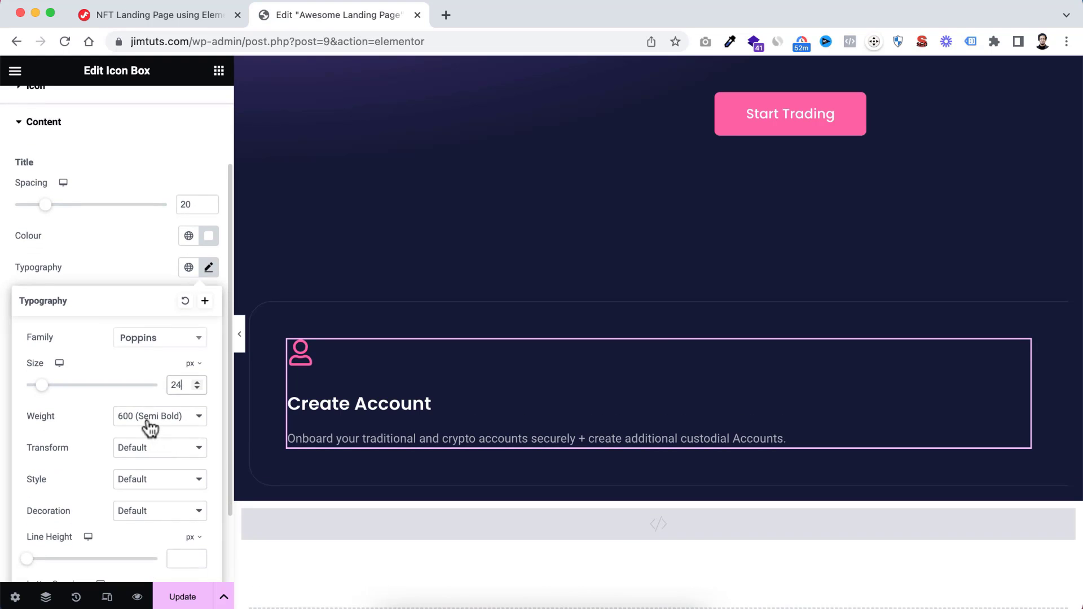
click(150, 418)
click(149, 402)
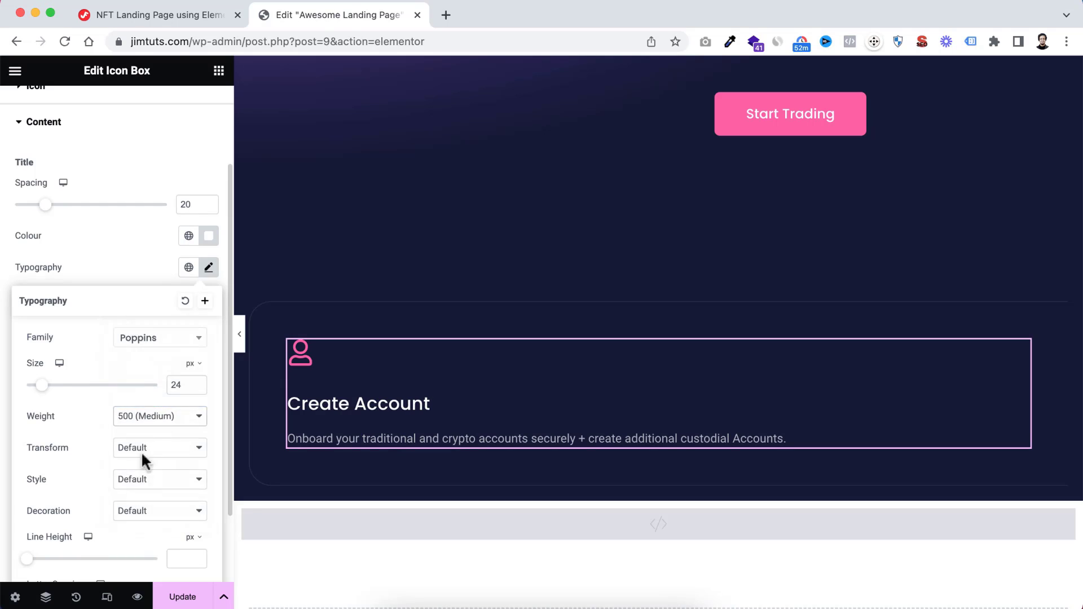
scroll(144, 463, down, 3)
click(191, 453)
click(187, 466)
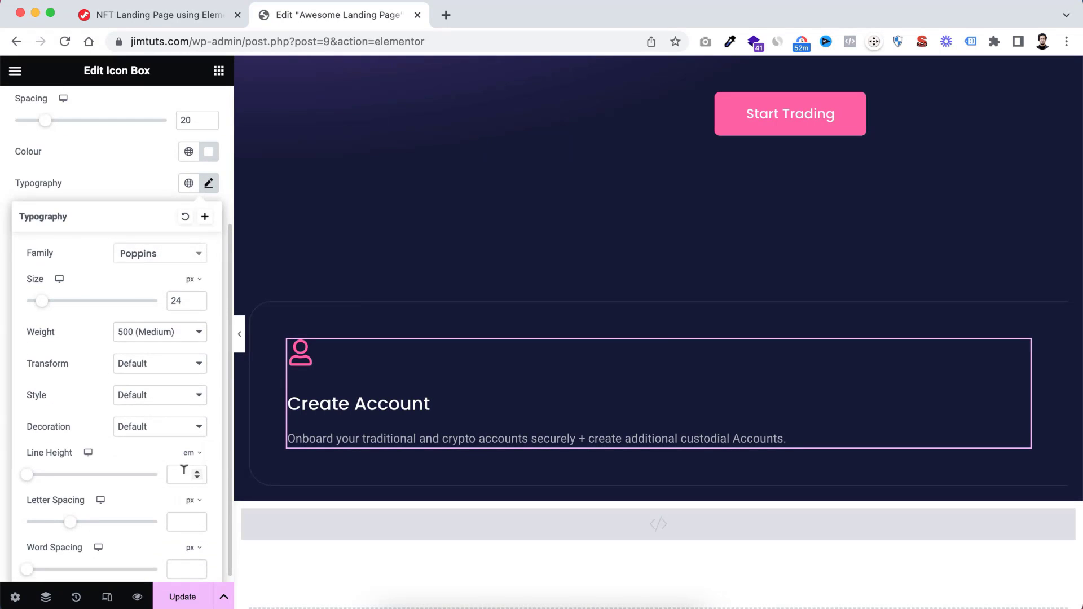
text(1.2)
click(135, 198)
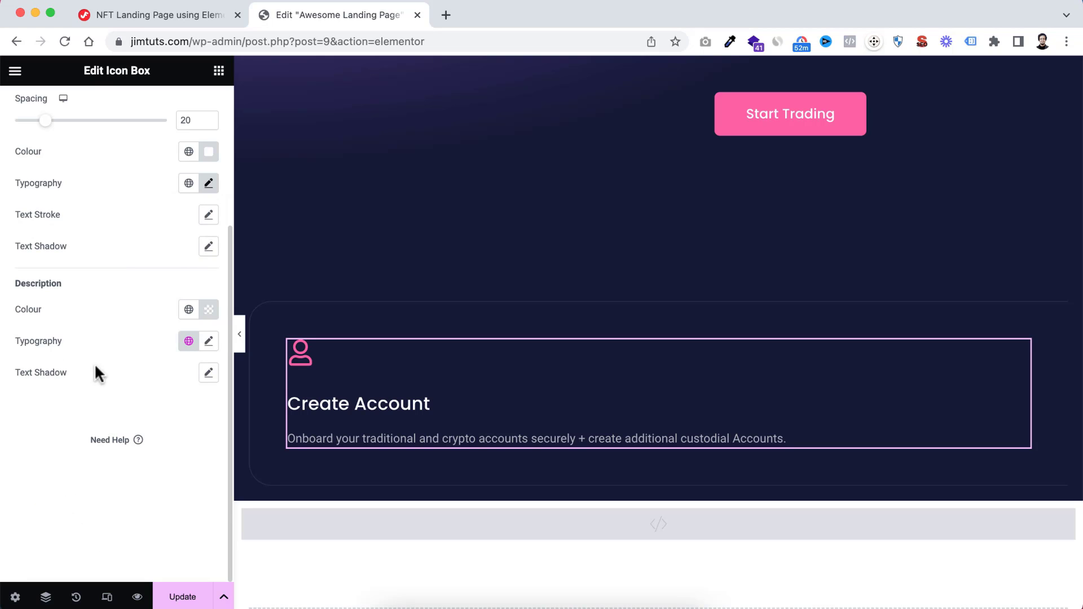
Set the icon box description's font family to Poppins with a size of 18 px
click(208, 340)
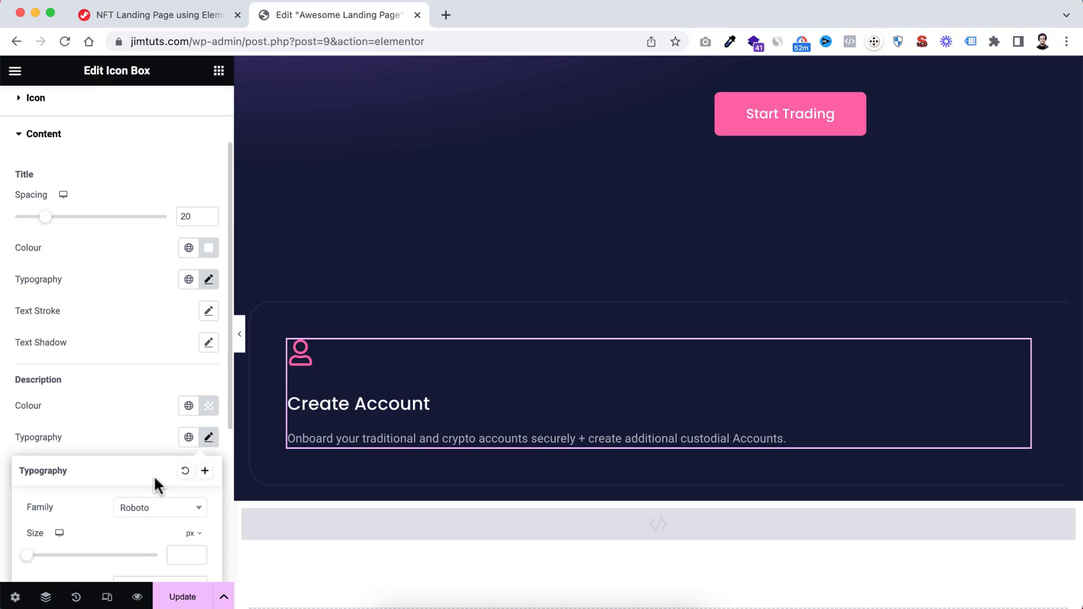
click(152, 508)
text(popp)
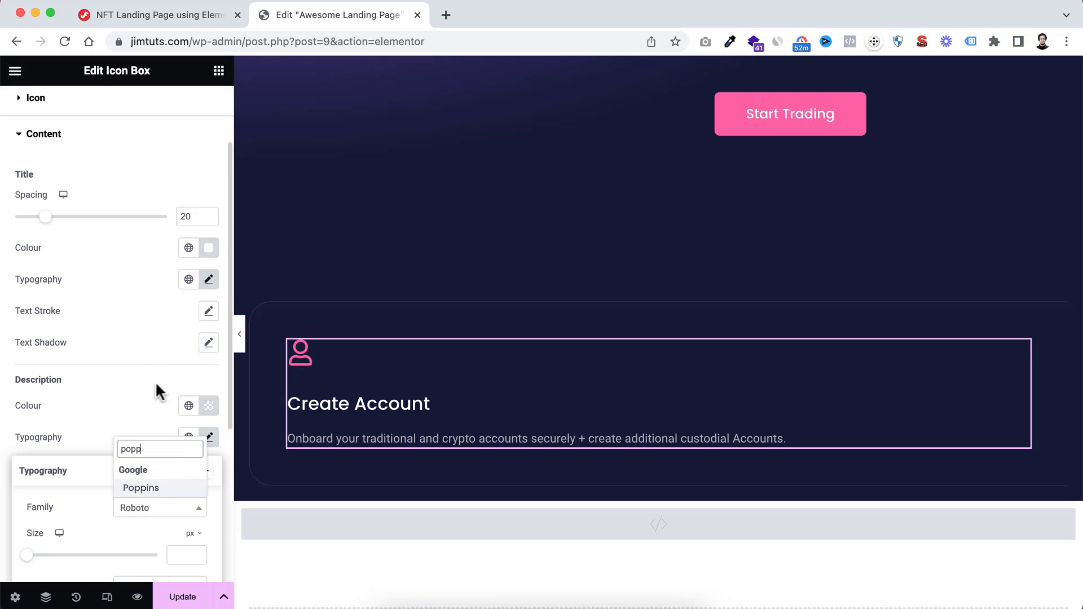
click(148, 488)
scroll(146, 476, down, 5)
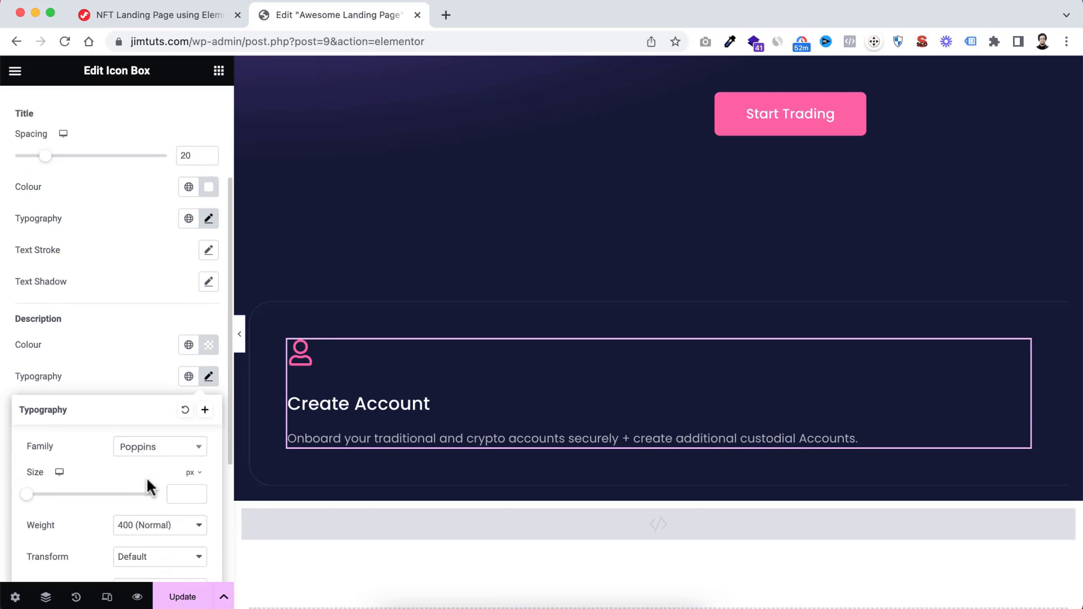
click(179, 389)
text(18)
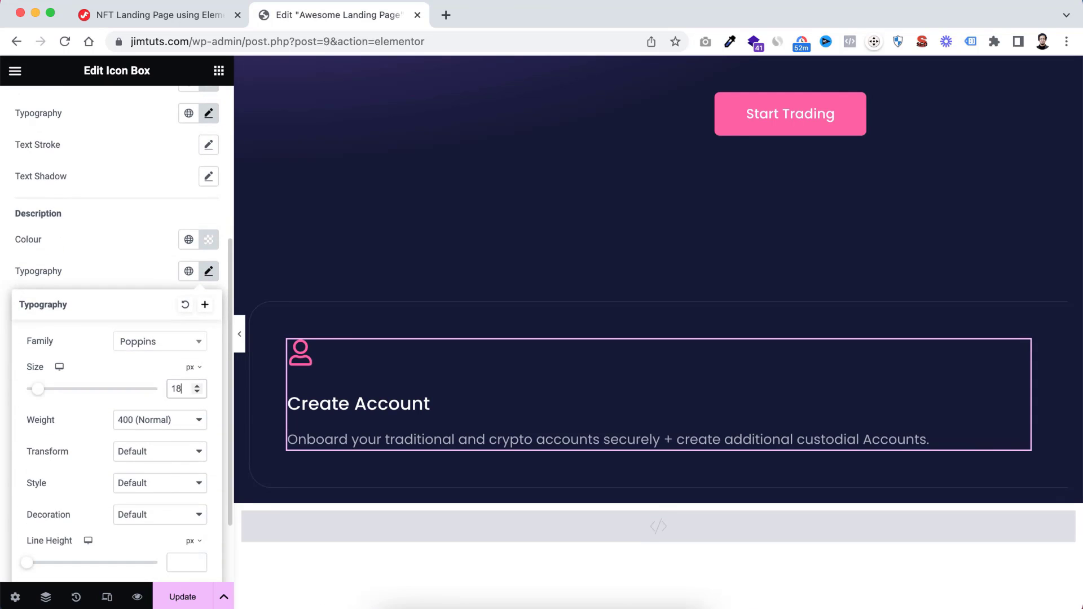
Set the line height of the icon box's description to 1.8 em
scroll(148, 496, down, 1)
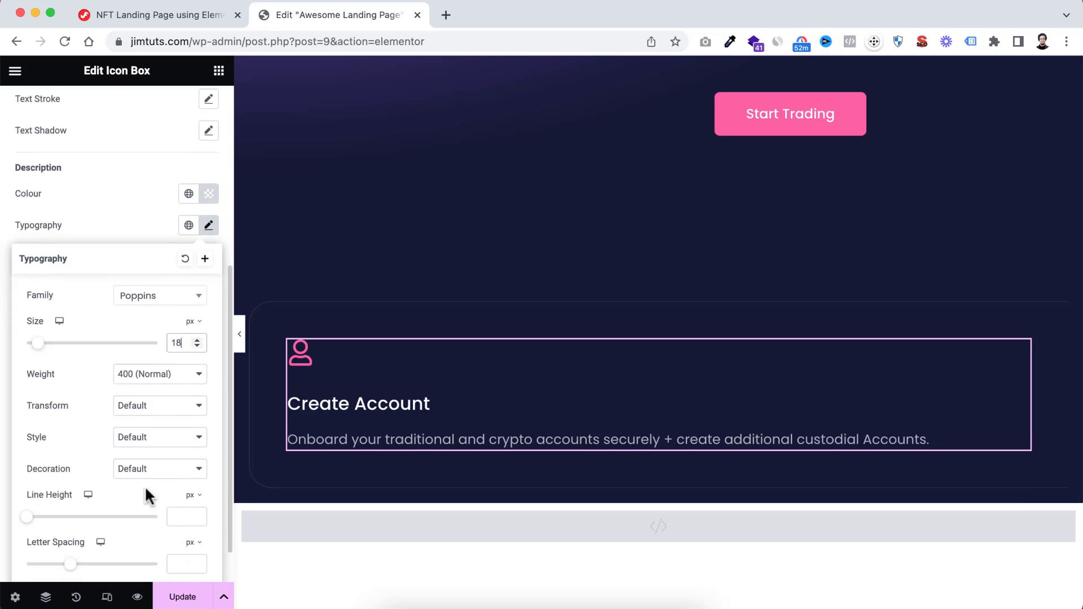
click(193, 495)
click(190, 519)
click(180, 516)
text(1)
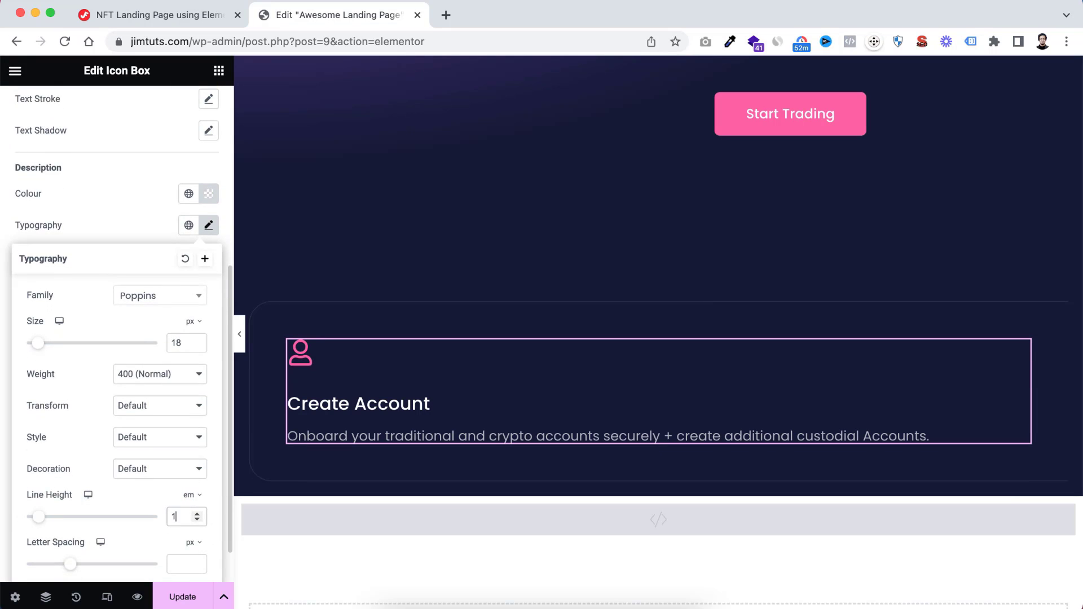
text(.8)
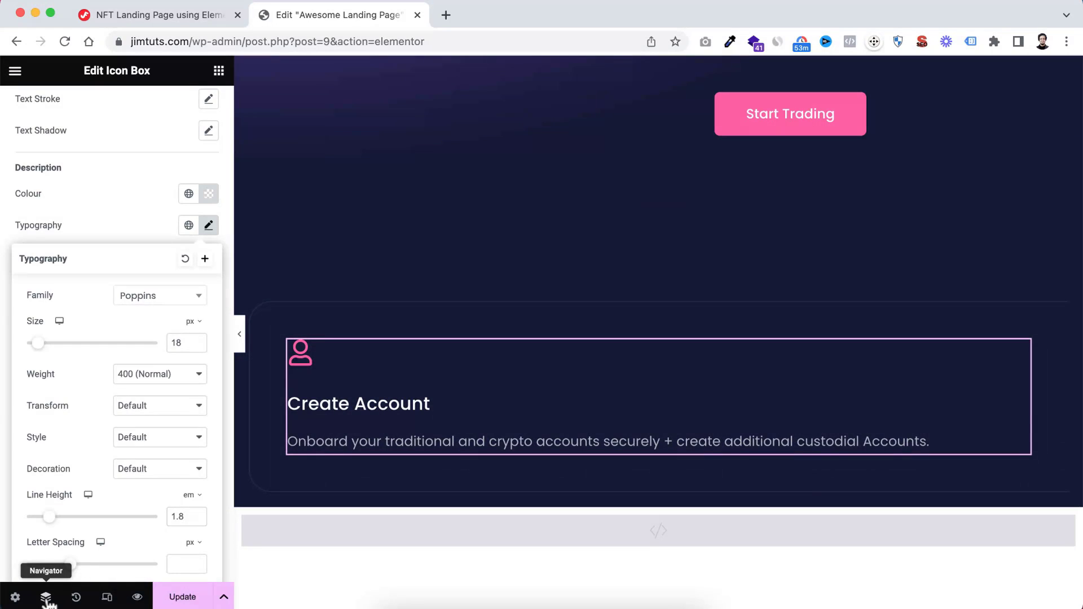
Show the page's element structure and rename the new section's outer container to "Work Steps Container"
click(46, 597)
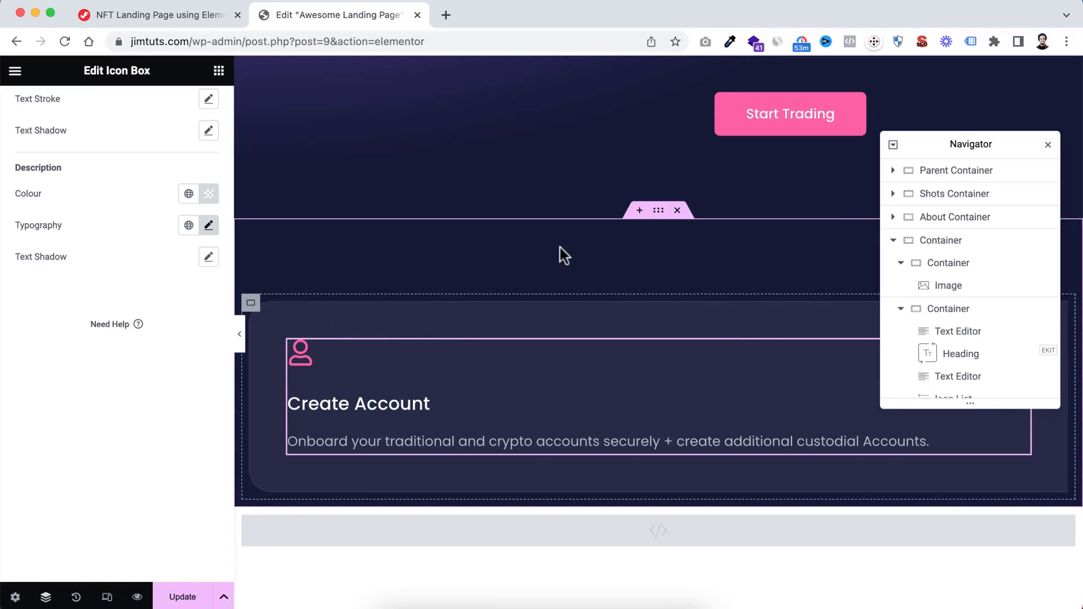
click(658, 211)
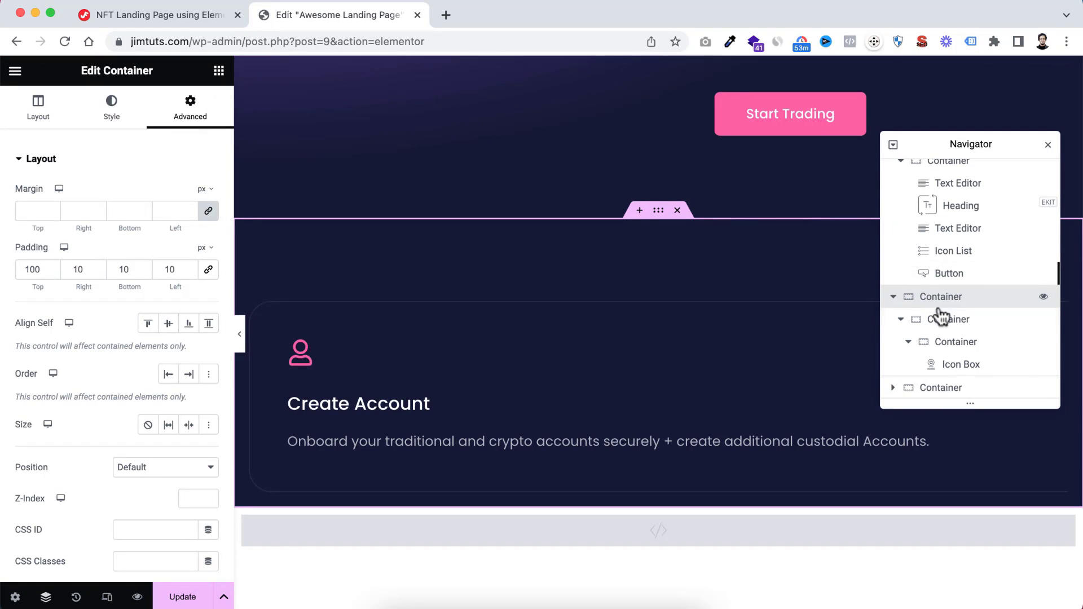
double_click(936, 305)
key(Left)
text(Work Steps)
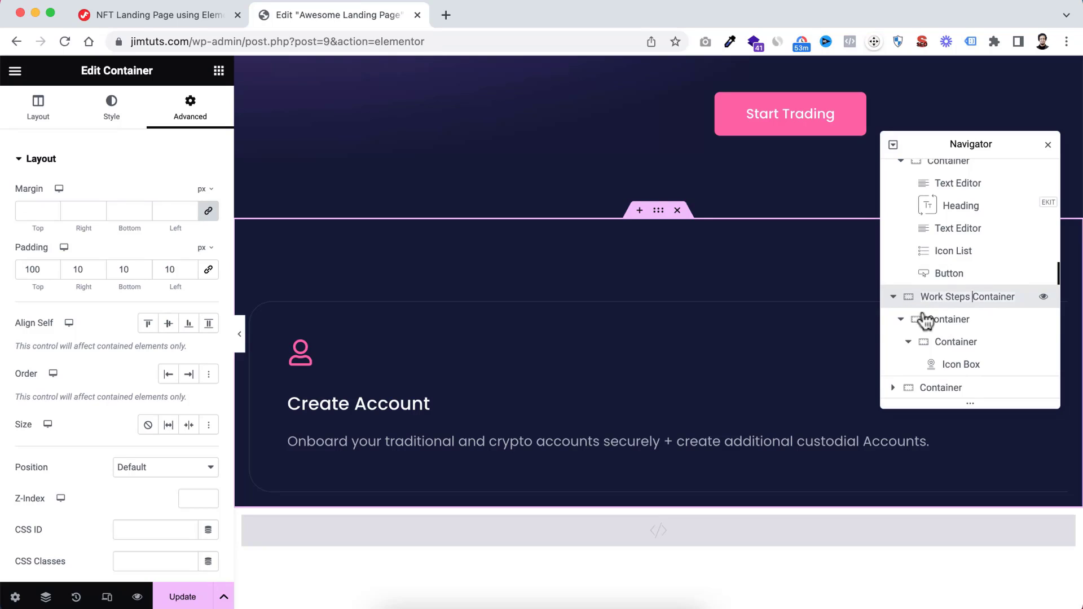
Rename the container directly inside Work Steps Container to "Wrapper Container"
click(943, 326)
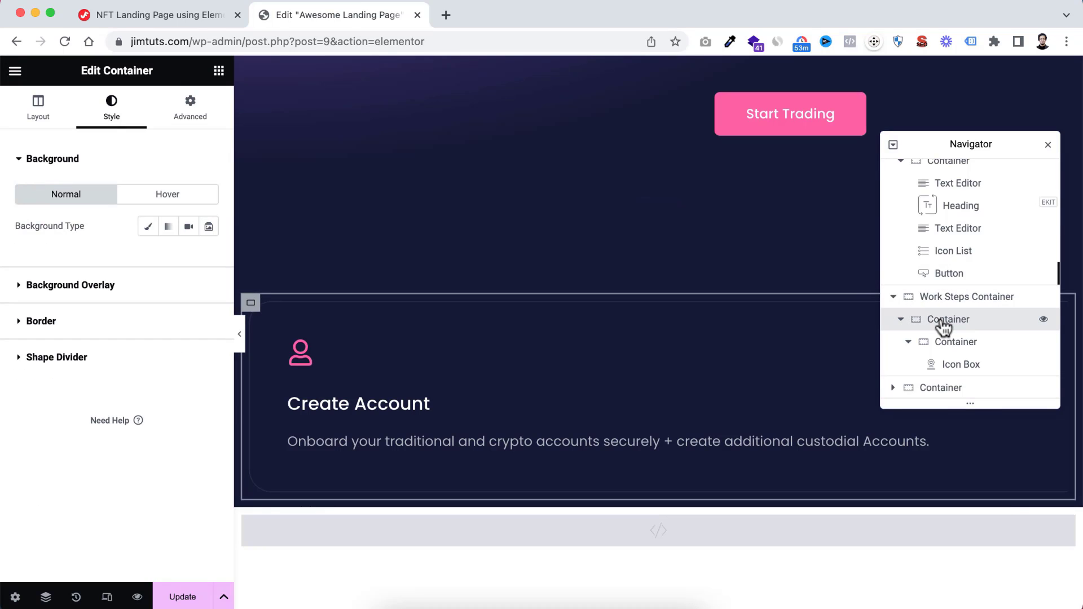
double_click(943, 326)
key(Left)
text(Wr)
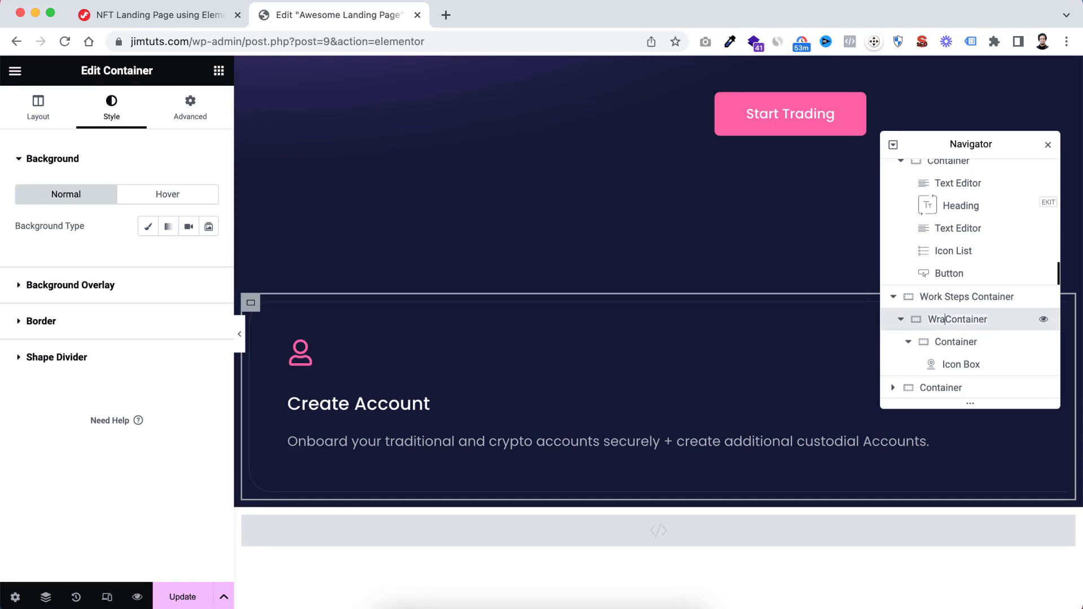
text(apper)
Rename the container holding the icon box inside Wrapper Container to "Card 1"
scroll(942, 322, up, 1)
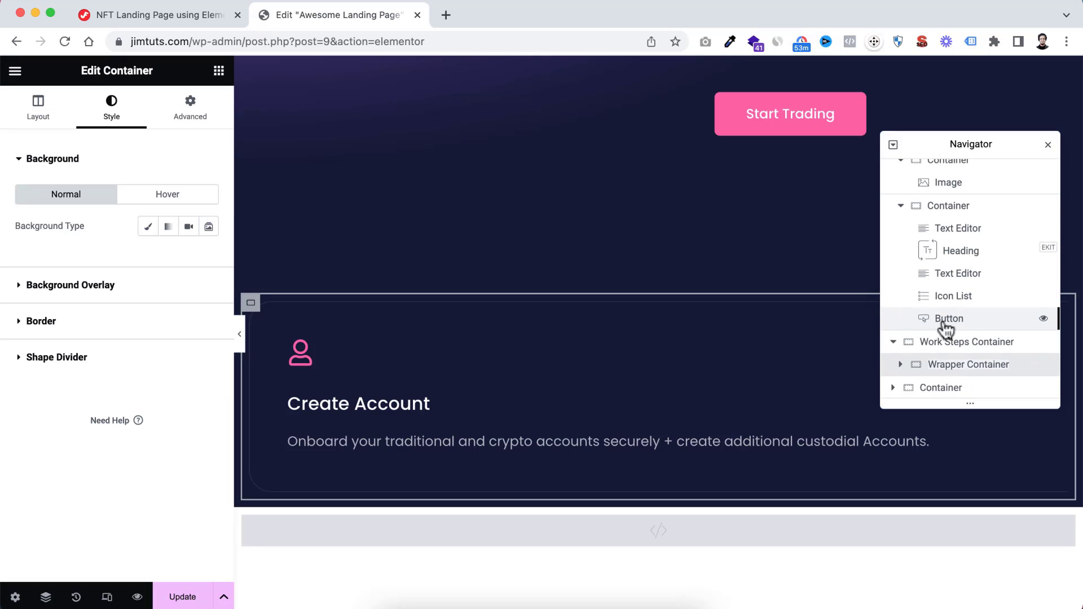
click(906, 371)
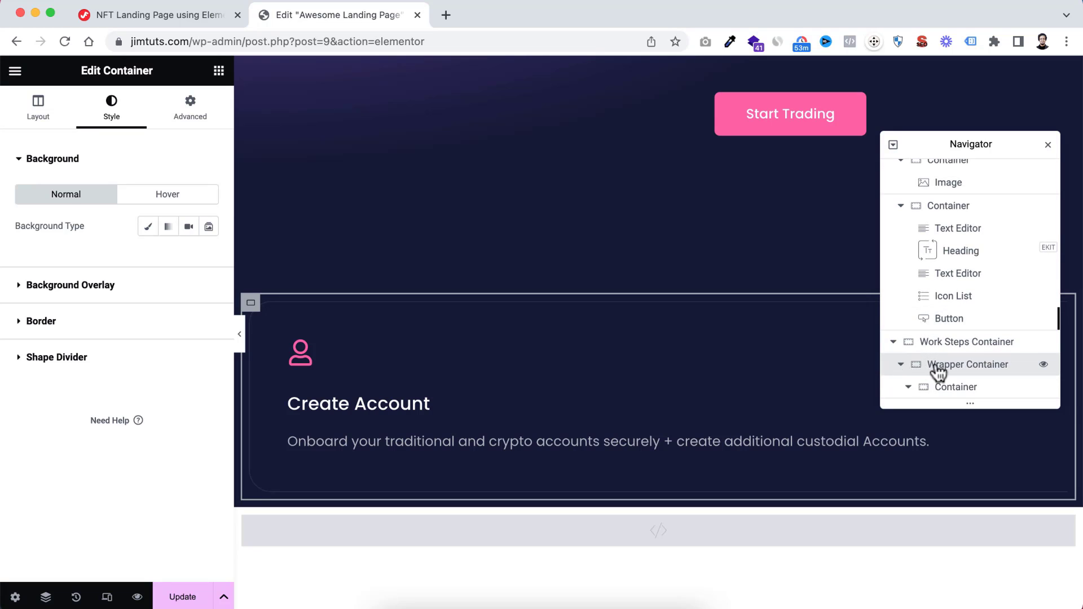
double_click(942, 344)
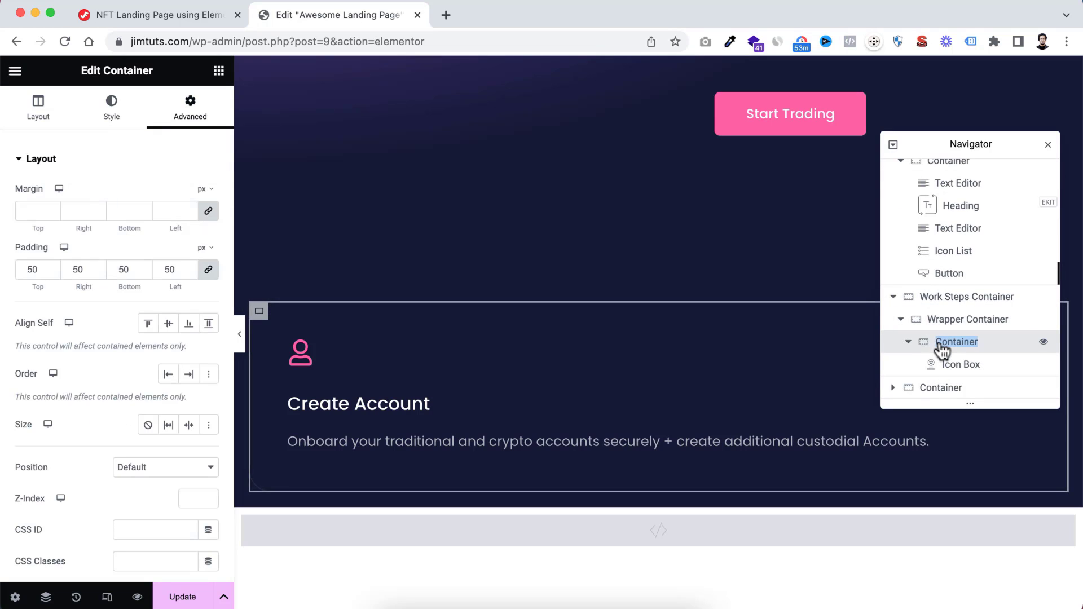
text(Card 1)
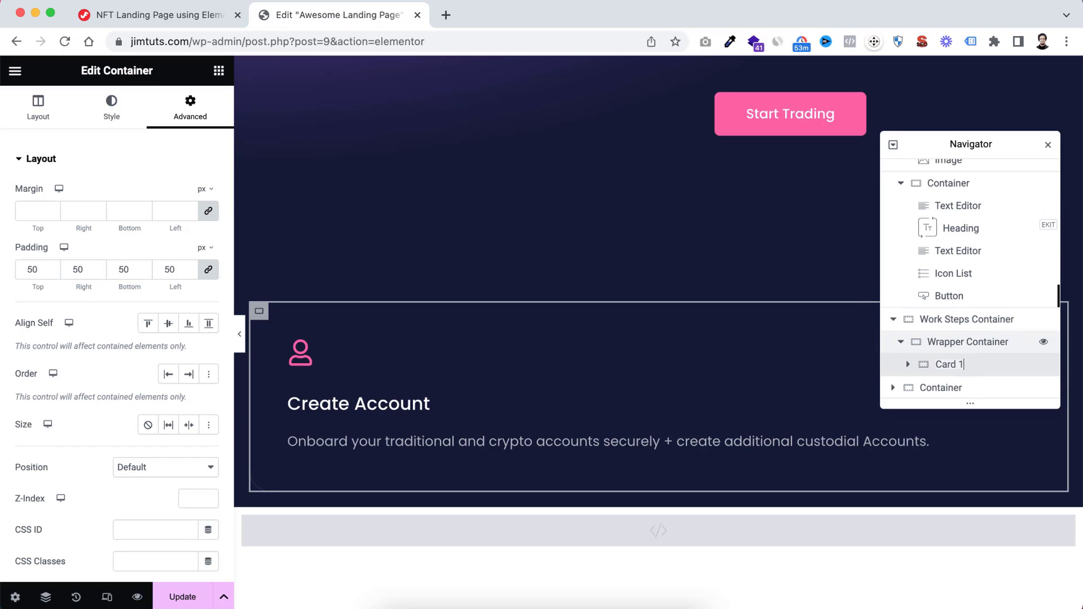
Duplicate the Card 1 container twice so that Wrapper Container holds three cards
click(909, 364)
scroll(938, 355, down, 1)
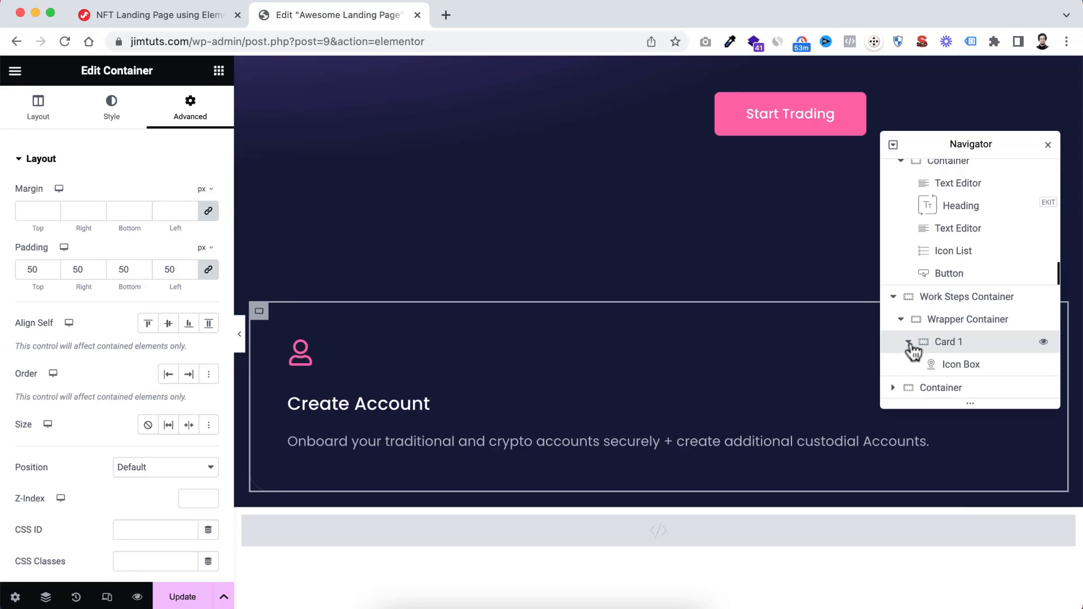
click(909, 343)
right_click(943, 367)
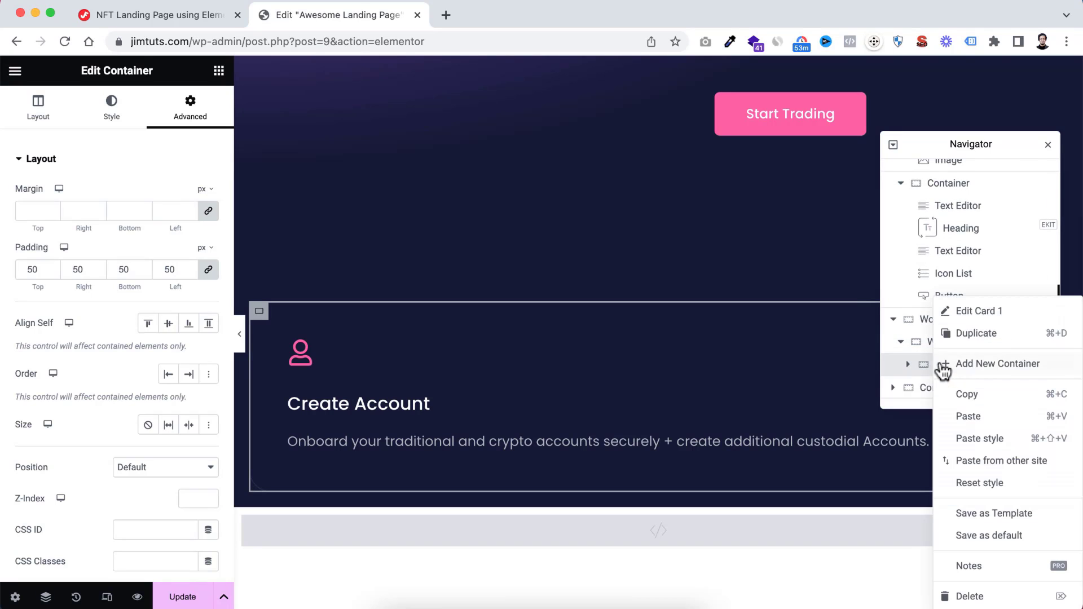
click(964, 334)
scroll(938, 378, down, 1)
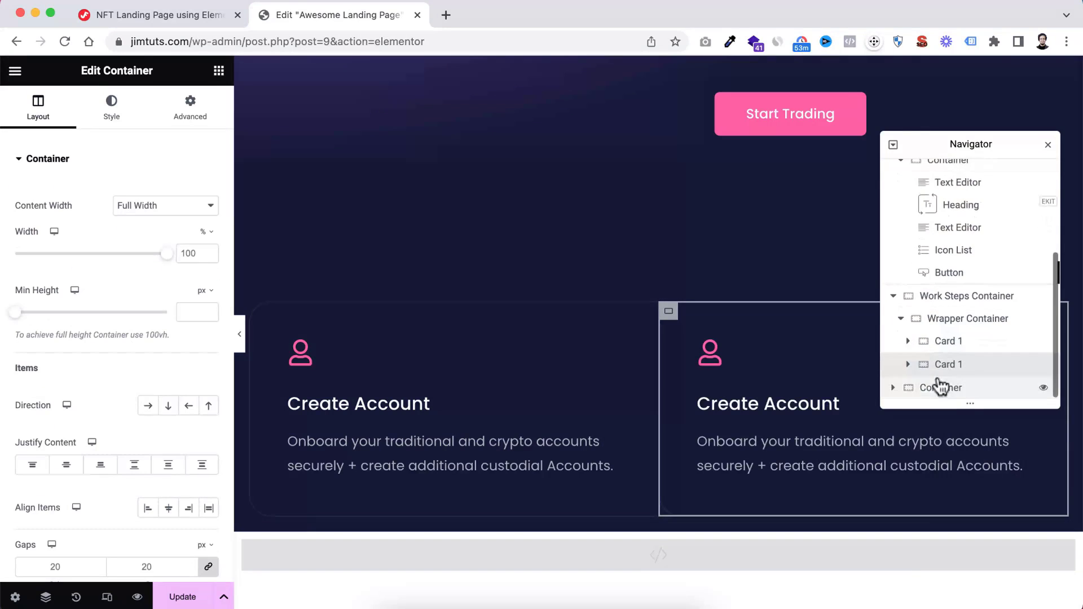
right_click(940, 367)
click(961, 336)
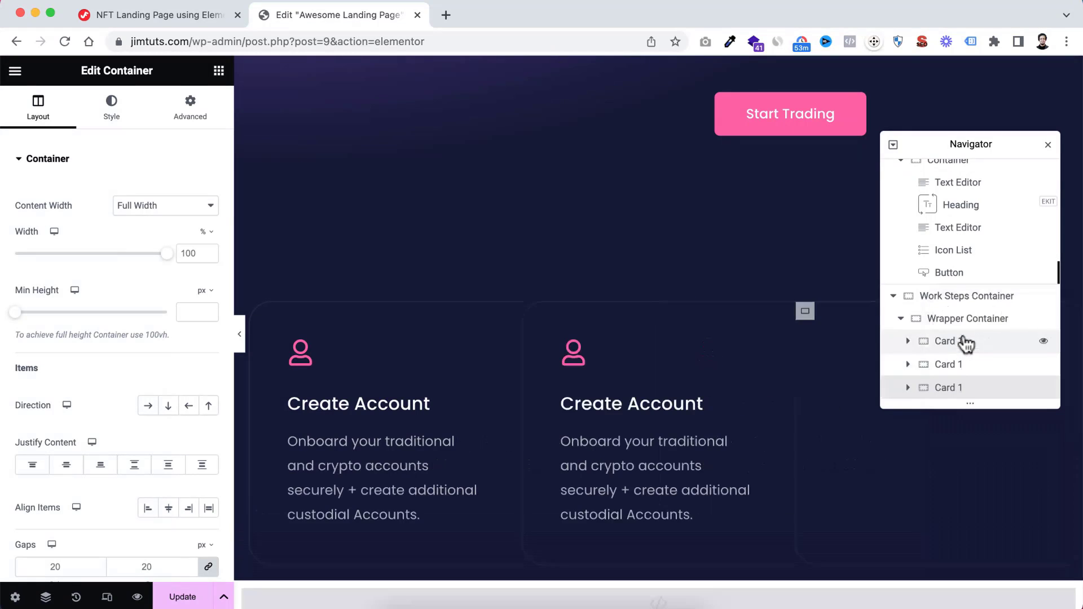
Rename the second card container to "Card 2" and the third one to "Card 3"
click(950, 367)
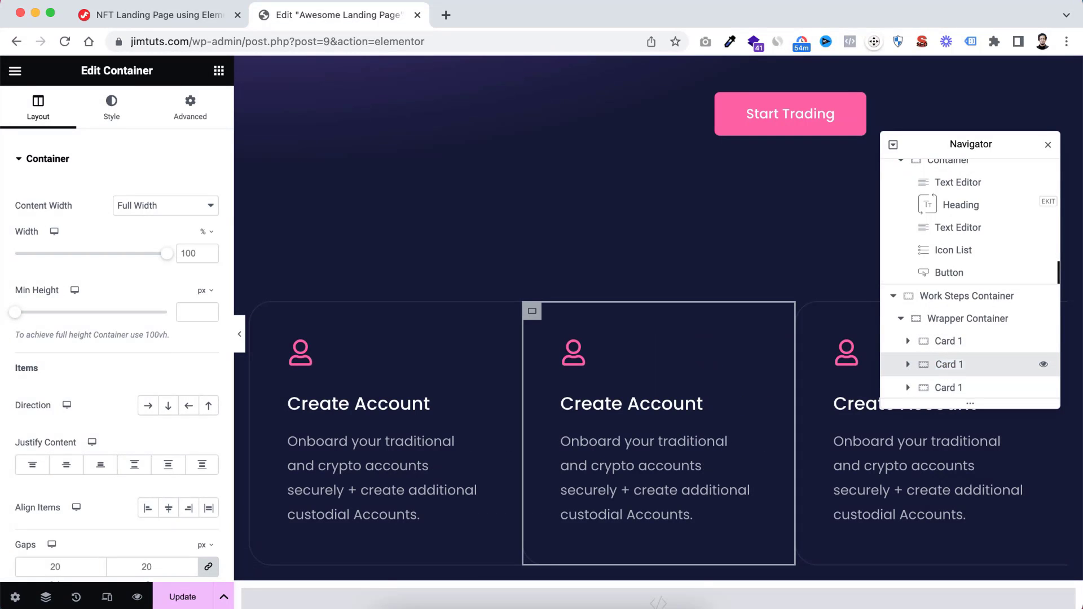
double_click(950, 387)
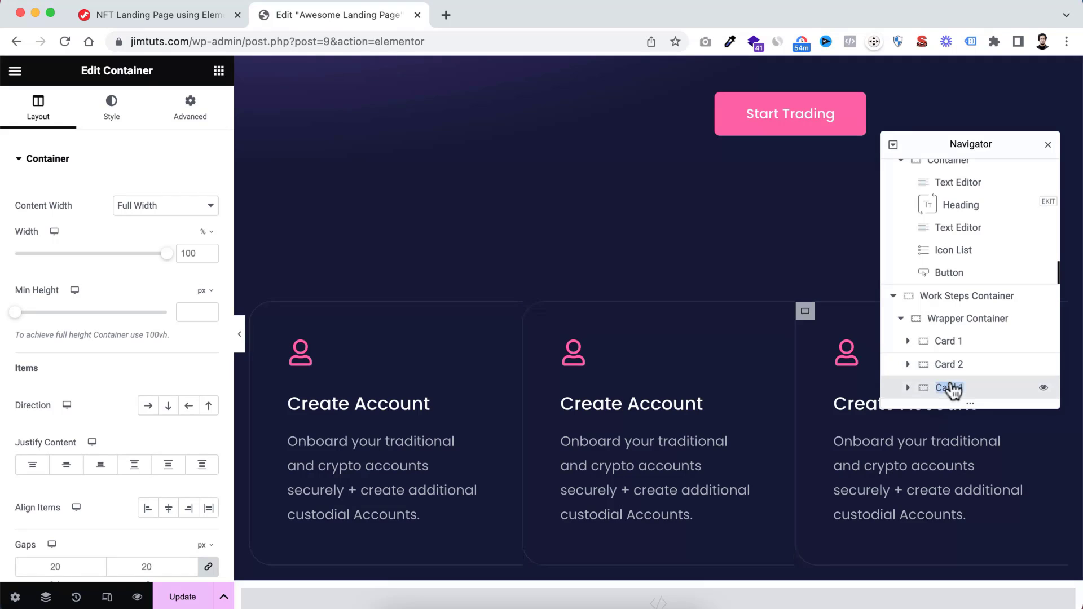
key(Right)
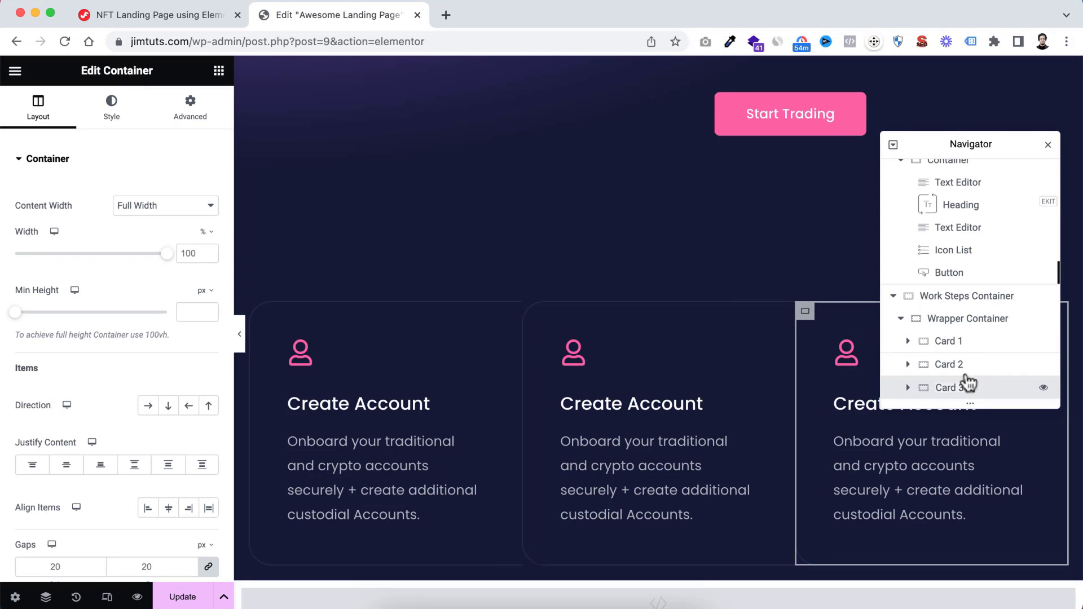
Preview the three cards of the Work Steps section at full page width
scroll(726, 263, down, 1)
scroll(725, 264, down, 2)
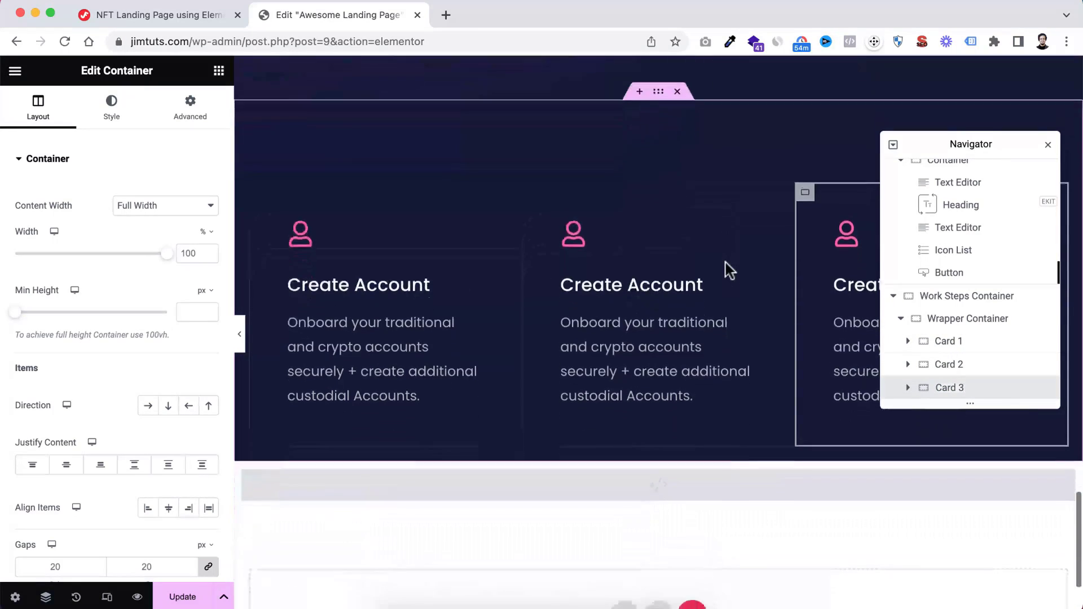
scroll(731, 269, up, 1)
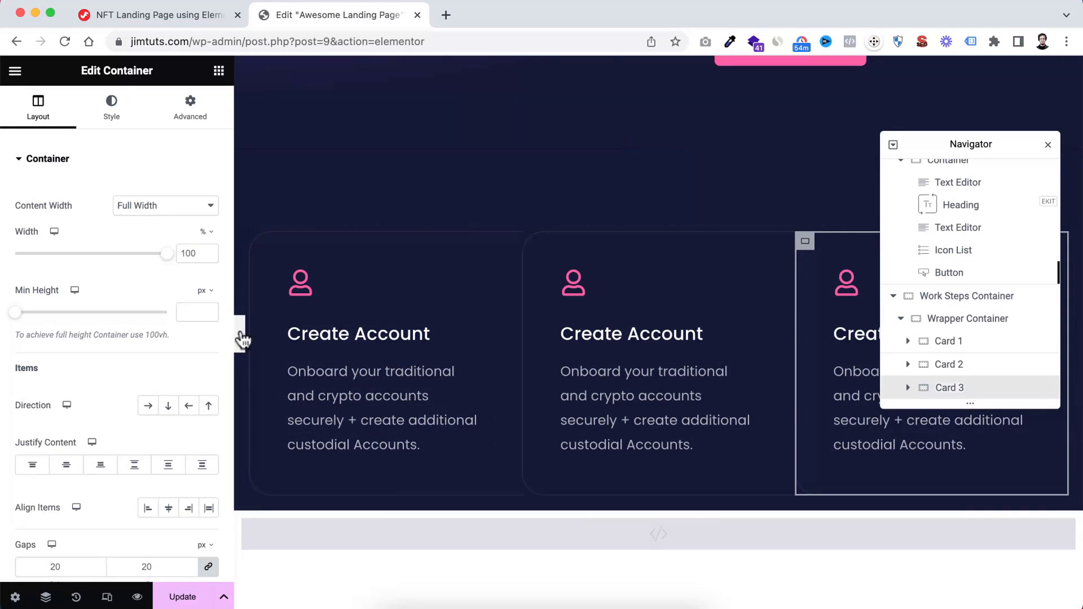
click(243, 338)
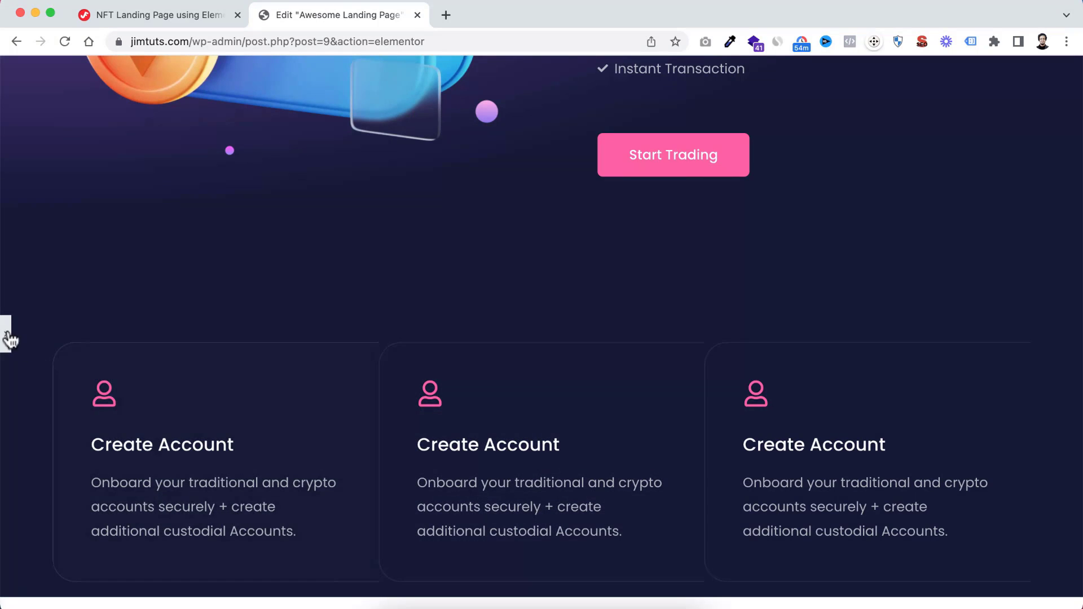
click(8, 339)
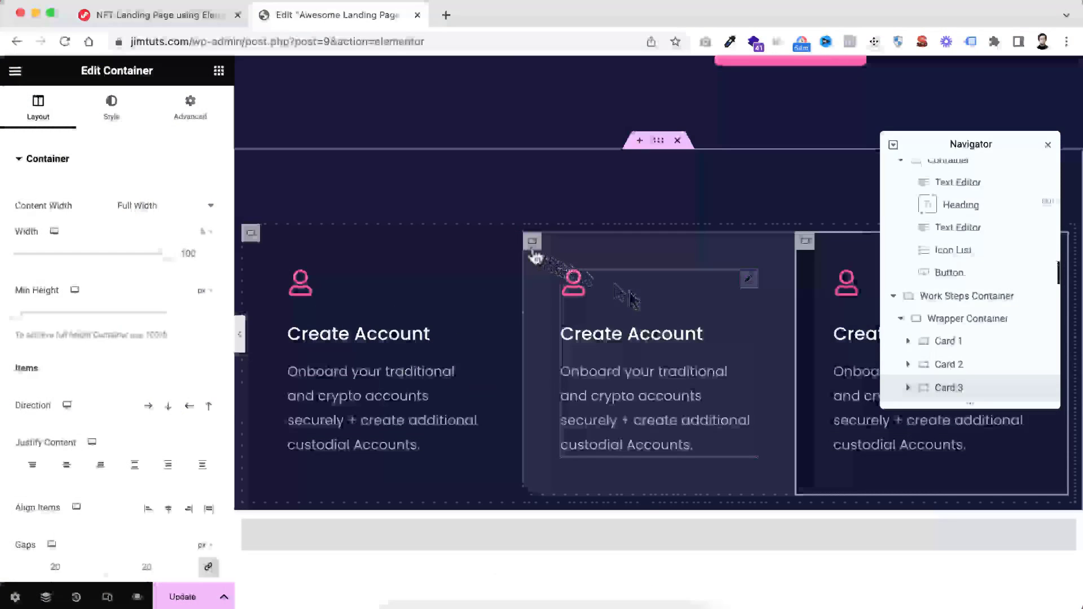
Set all of Card 2's border radius values to 0 px and preview the cards at full page width
click(532, 243)
click(111, 107)
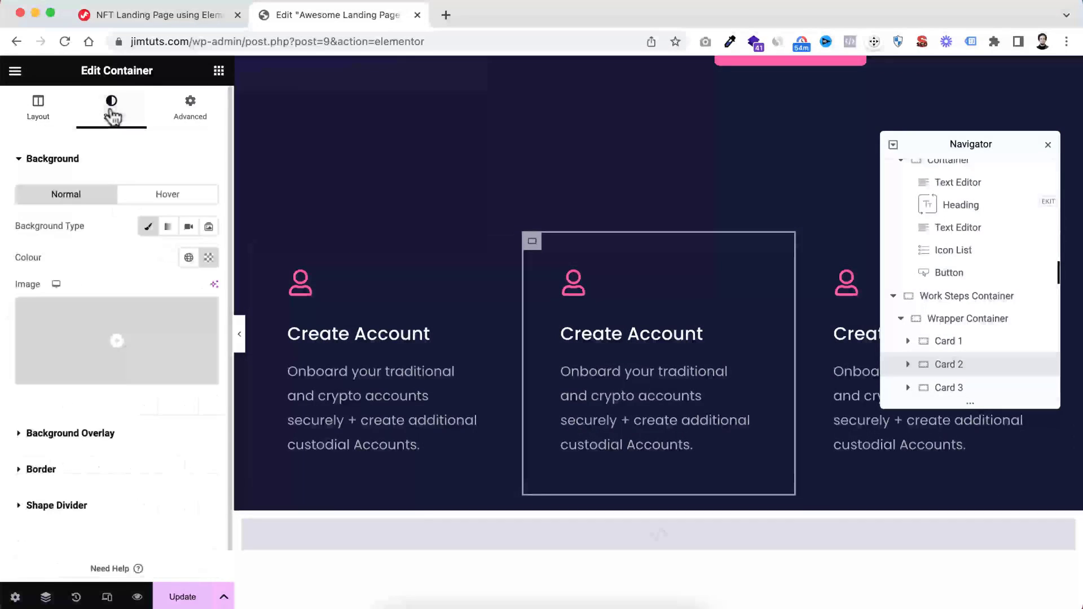
click(65, 469)
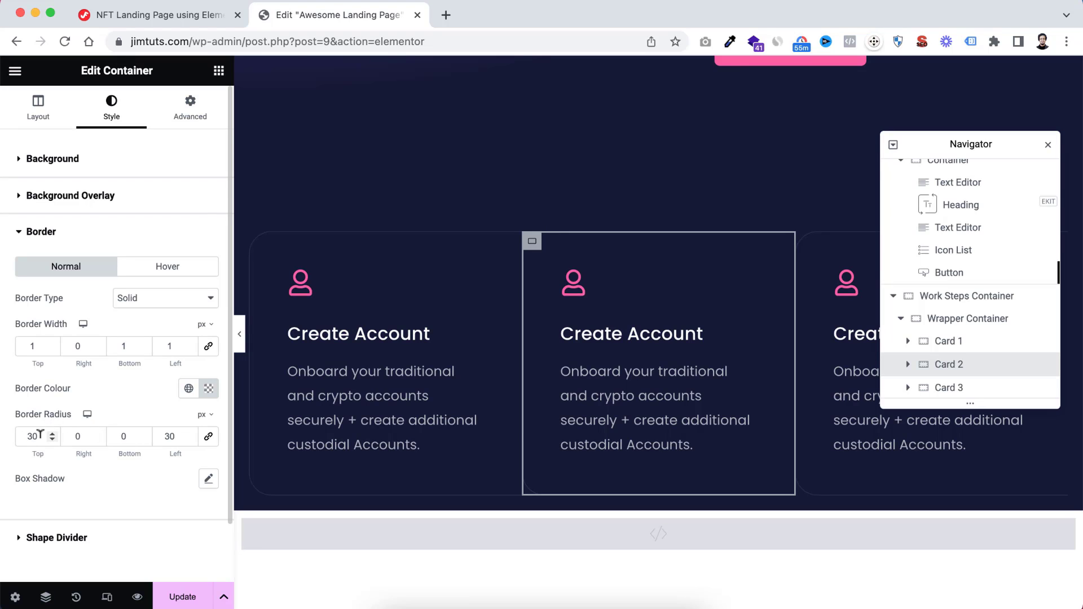
drag(40, 434, 5, 440)
text(0)
key(Tab)
key(Tab)
key(Tab)
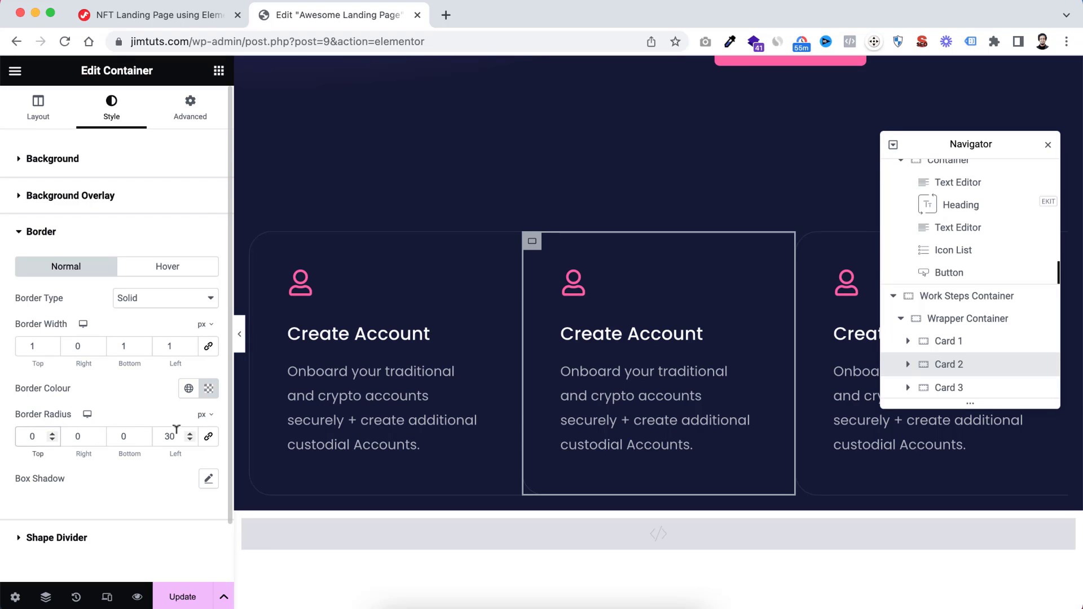
text(0)
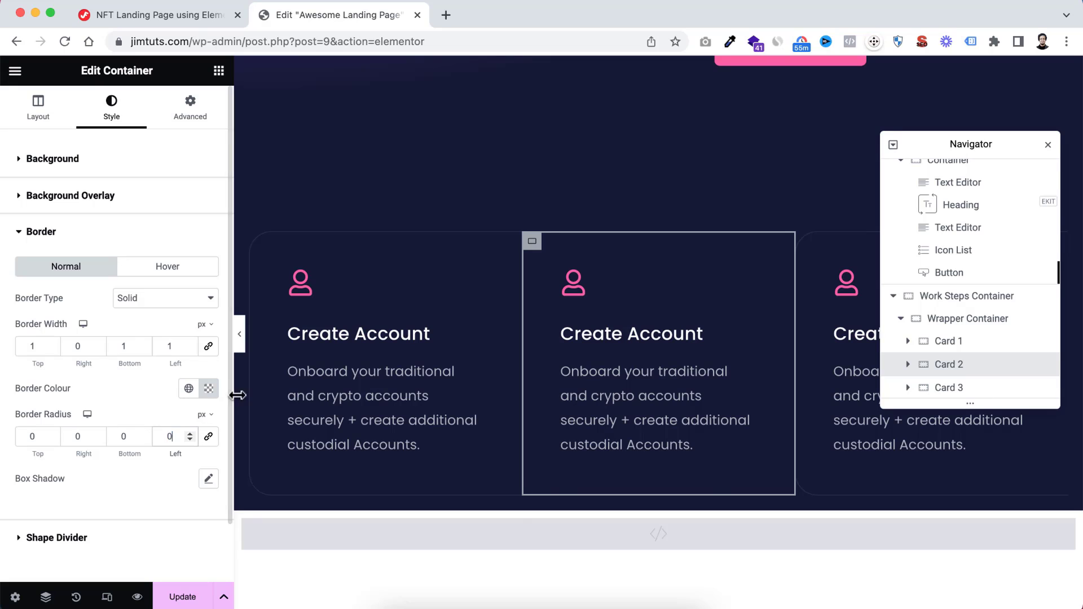
click(239, 335)
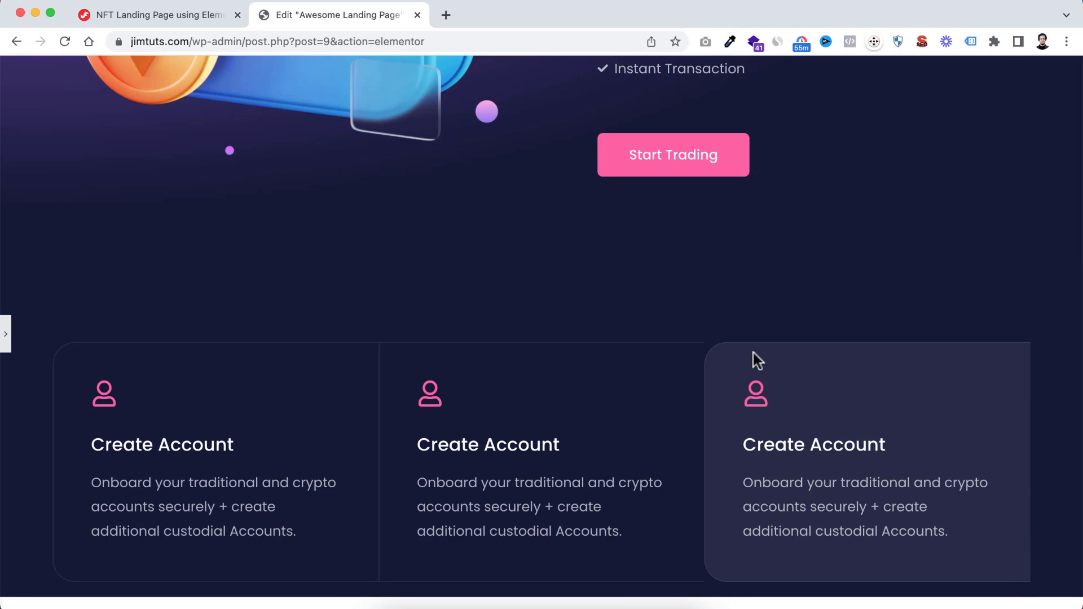
click(6, 342)
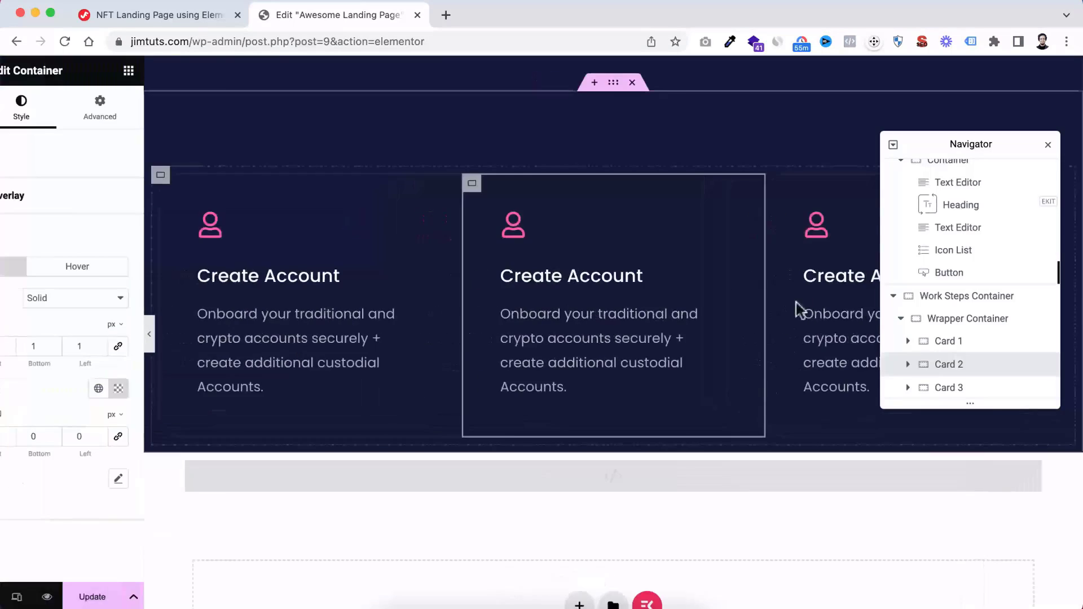
Set Card 3's border radius to 0 top, 30 right, 30 bottom and 0 left in px, and preview the cards
click(805, 242)
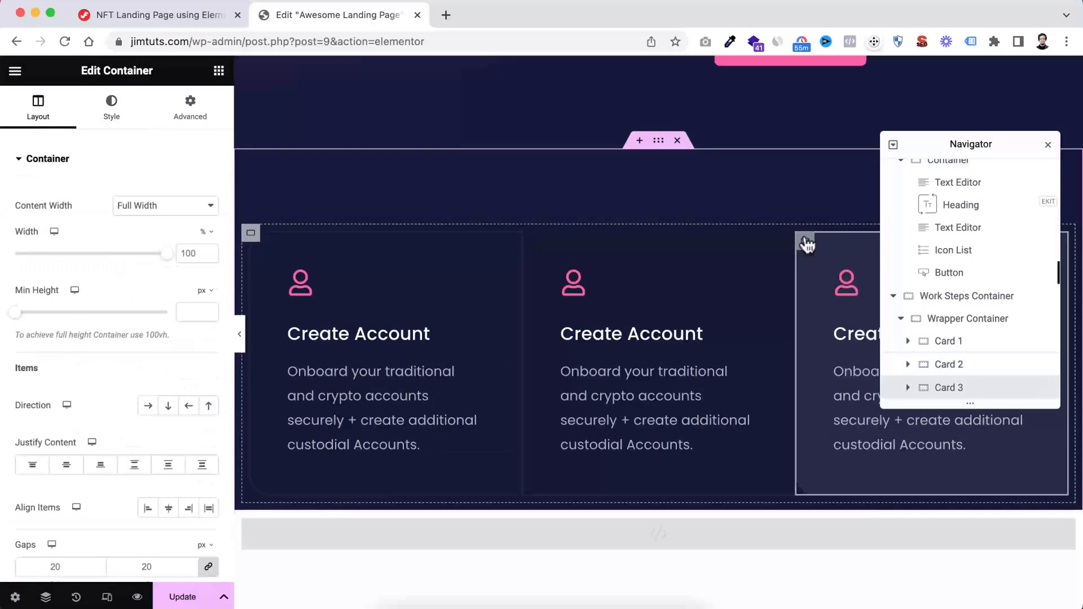
click(111, 107)
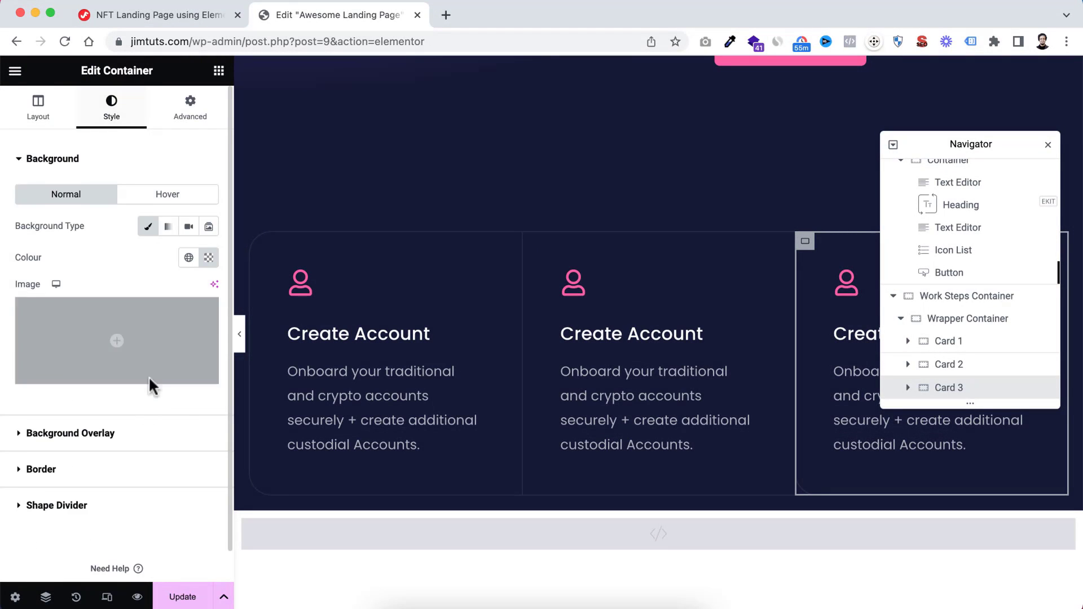
scroll(104, 429, down, 1)
click(107, 435)
scroll(97, 441, down, 1)
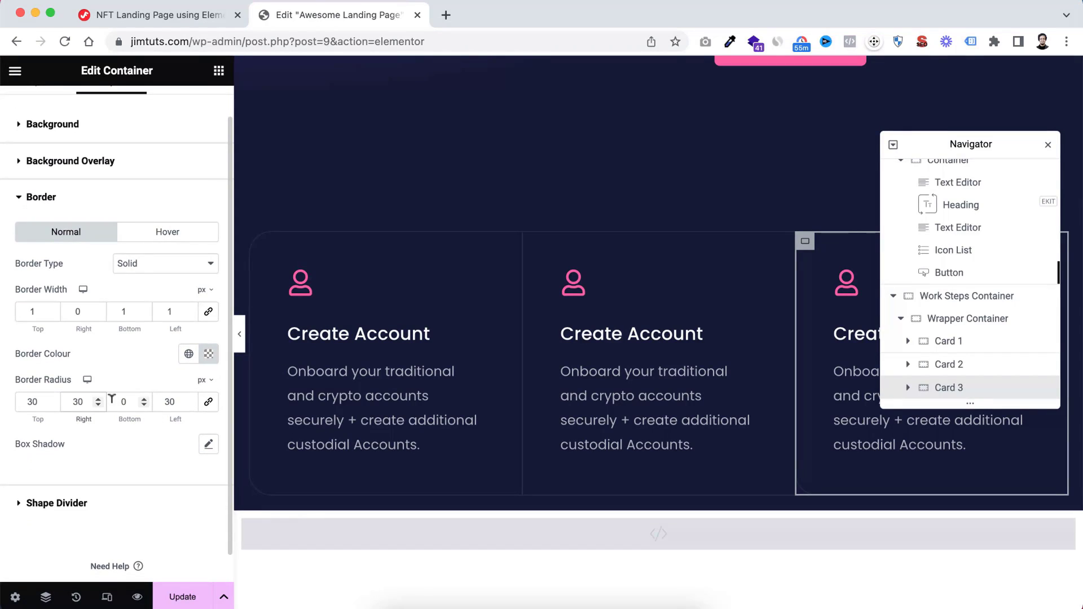
click(116, 399)
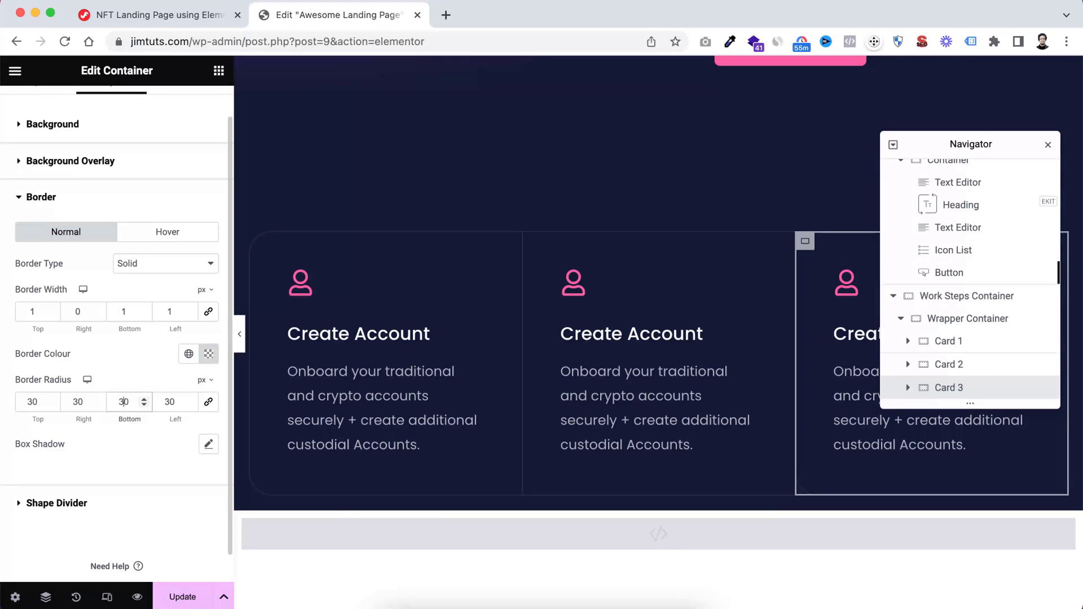
double_click(19, 396)
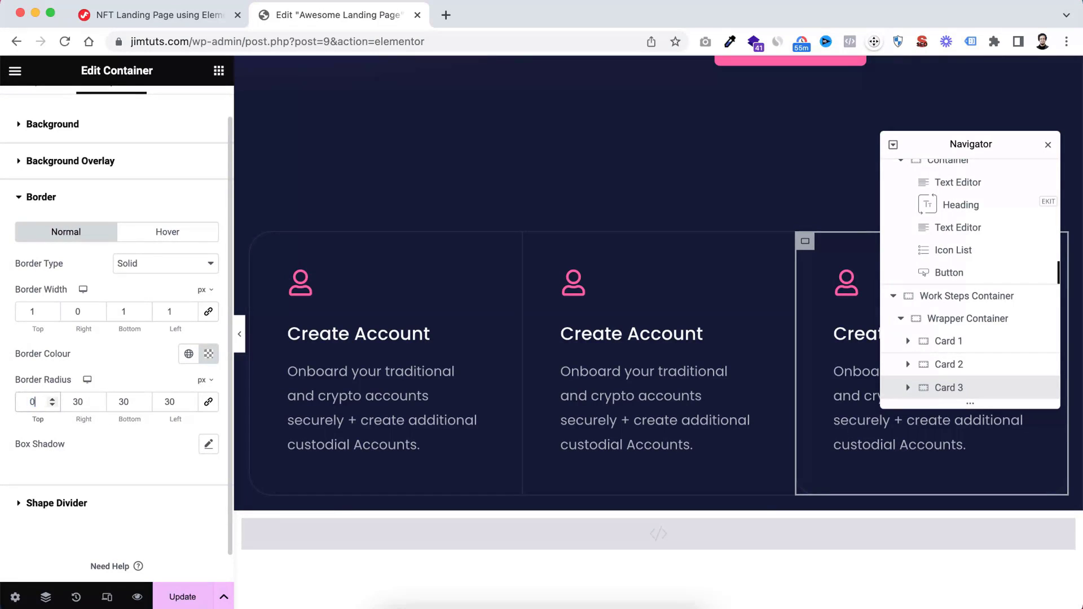
double_click(169, 400)
text(0)
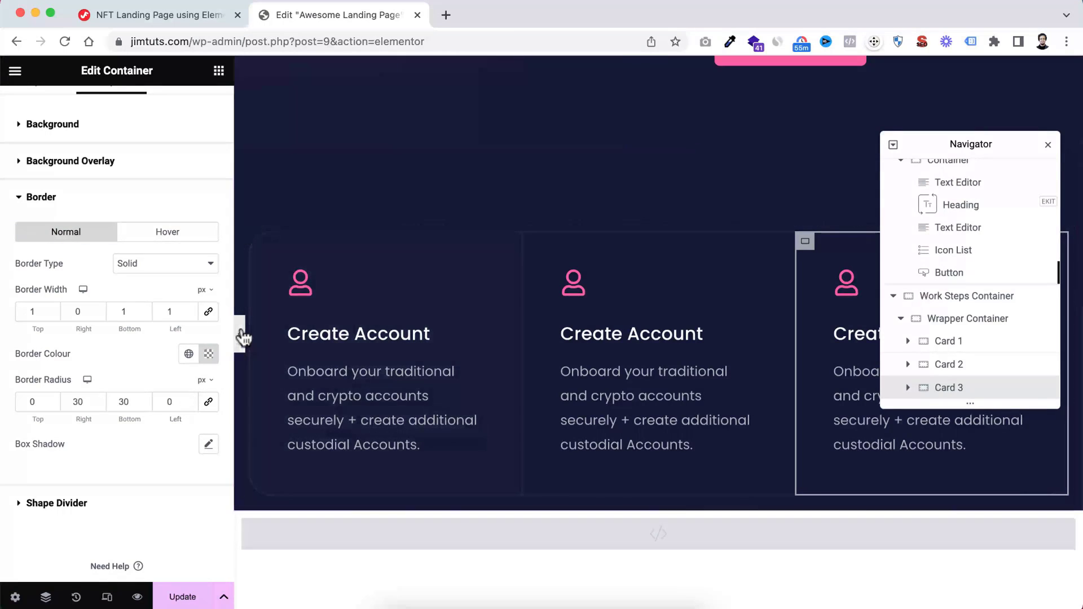
click(239, 334)
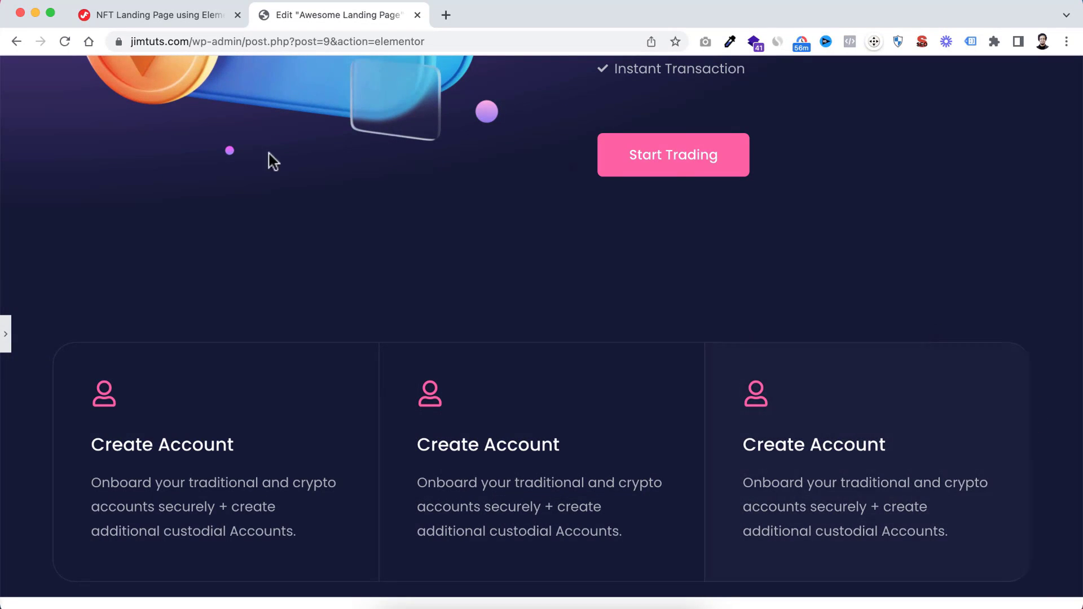
click(7, 340)
Set Card 3's right border width to 1 px
click(98, 314)
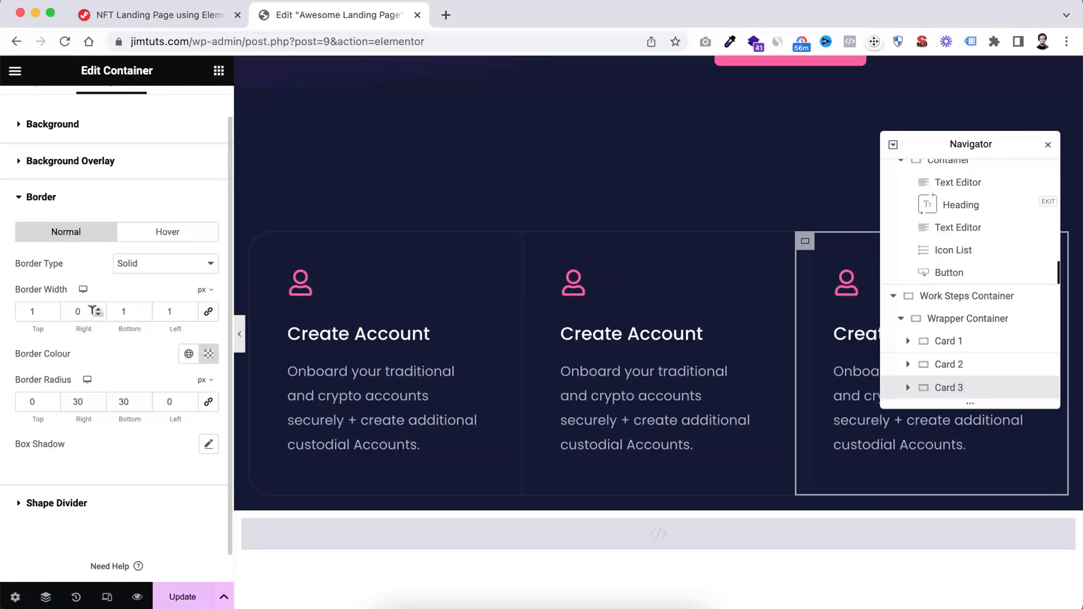
click(76, 309)
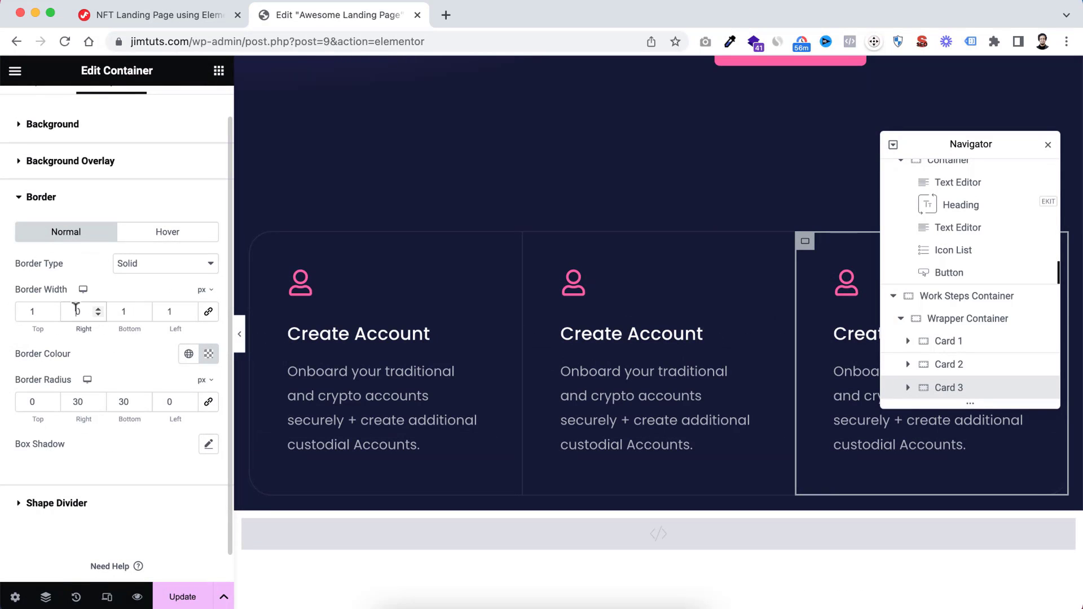
text(1)
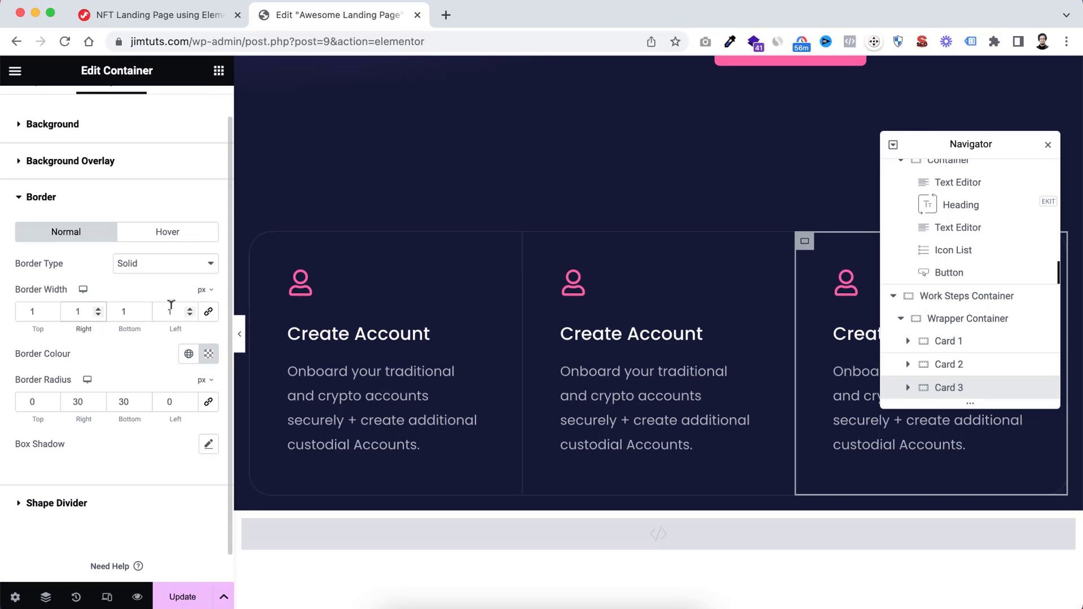
Try a left border width of 0 px on Card 3, and restore it to 1 px
double_click(171, 310)
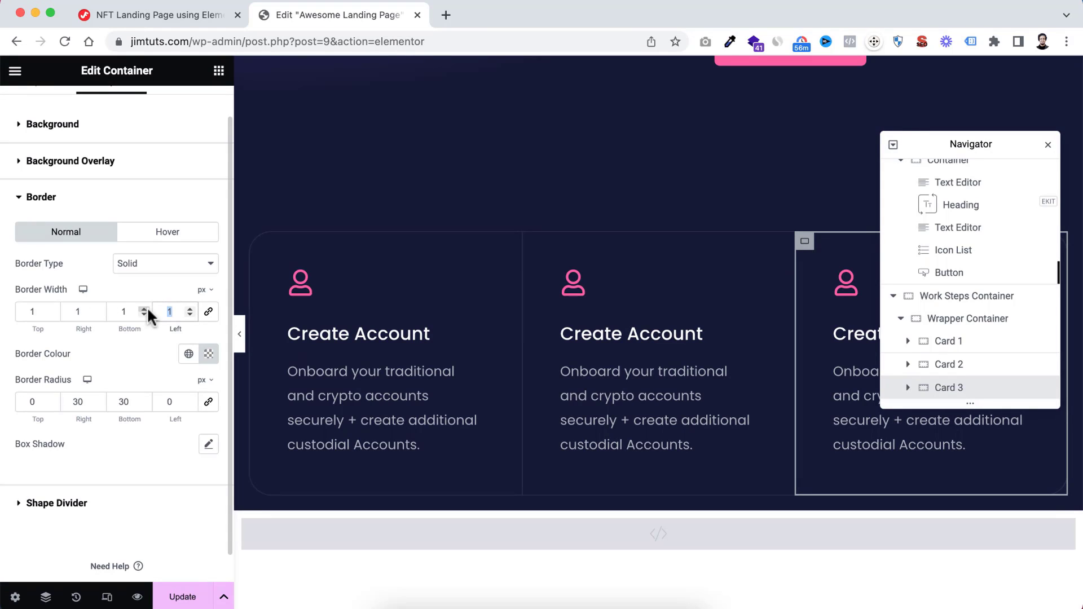
text(0)
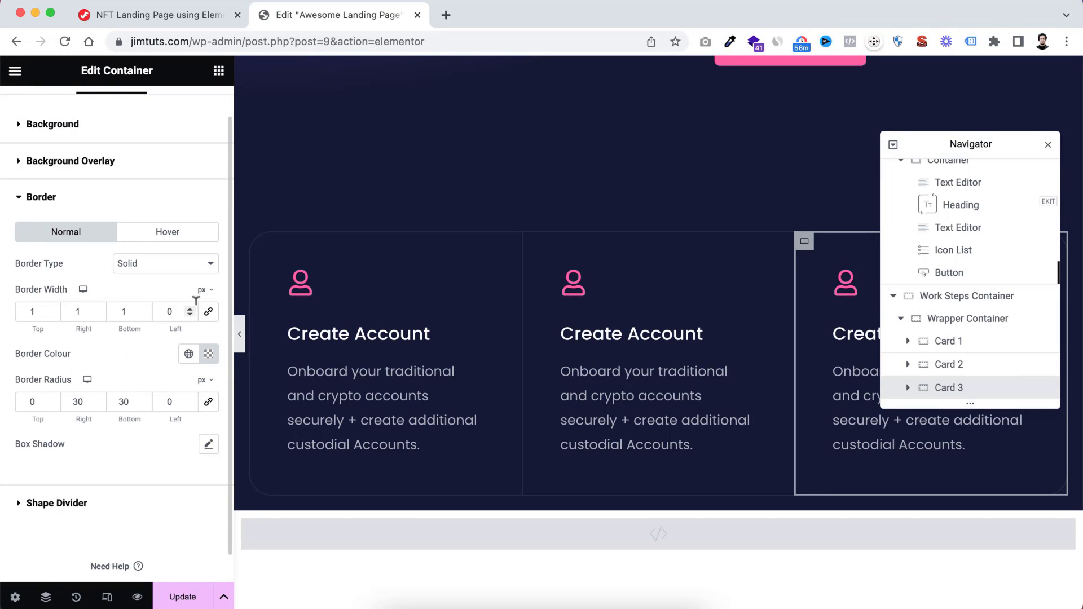
double_click(169, 309)
text(1)
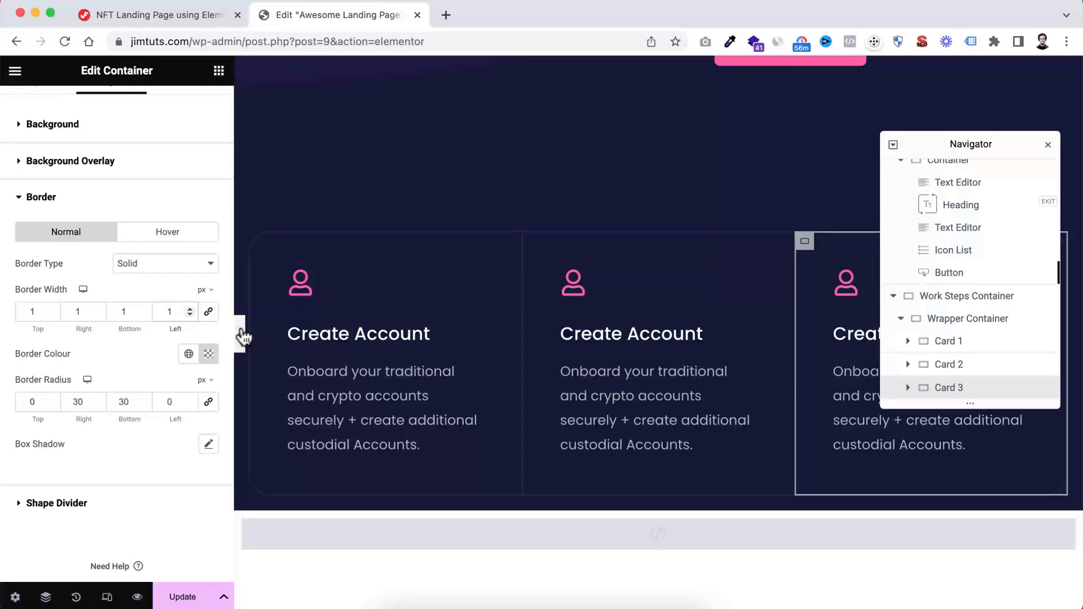
Give Card 2's icon box a house icon, title "Link Your Bank" and its description, and Card 3's a wallet icon, "Start Buy & Sell" and its description
click(243, 338)
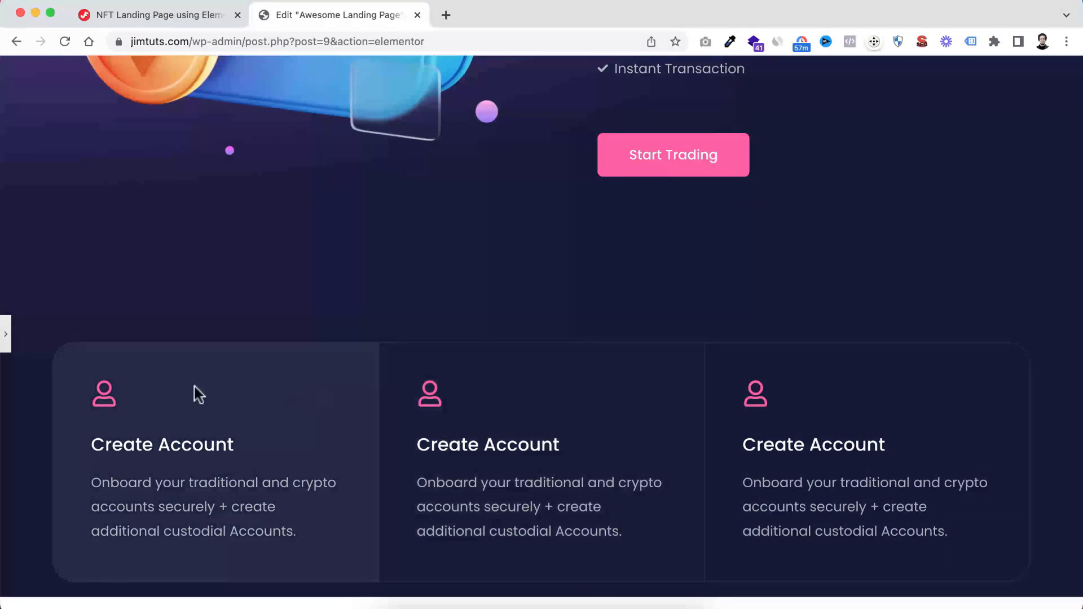
click(6, 337)
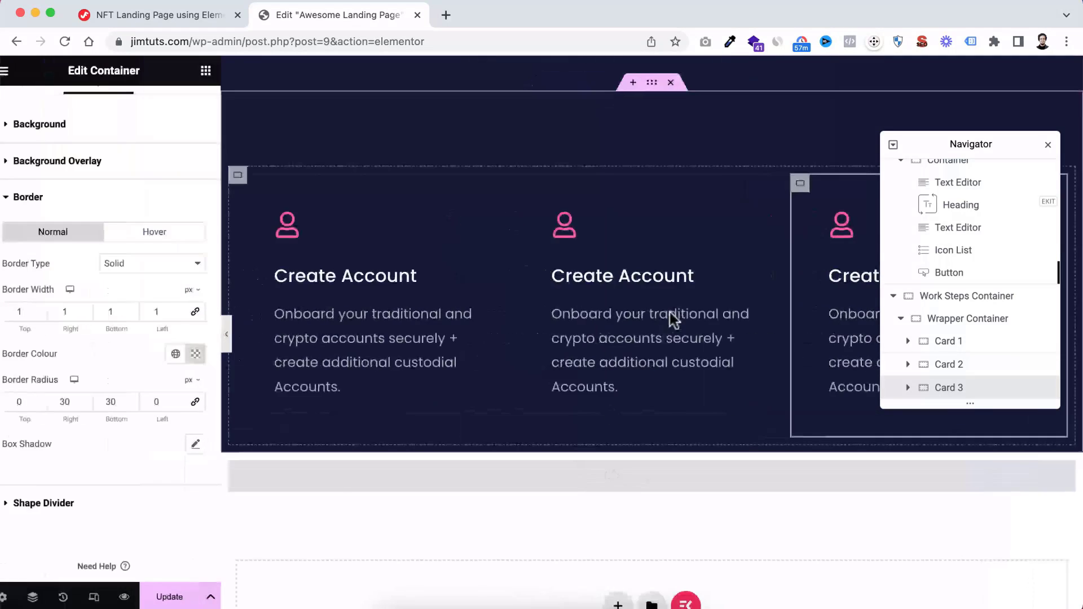
click(621, 329)
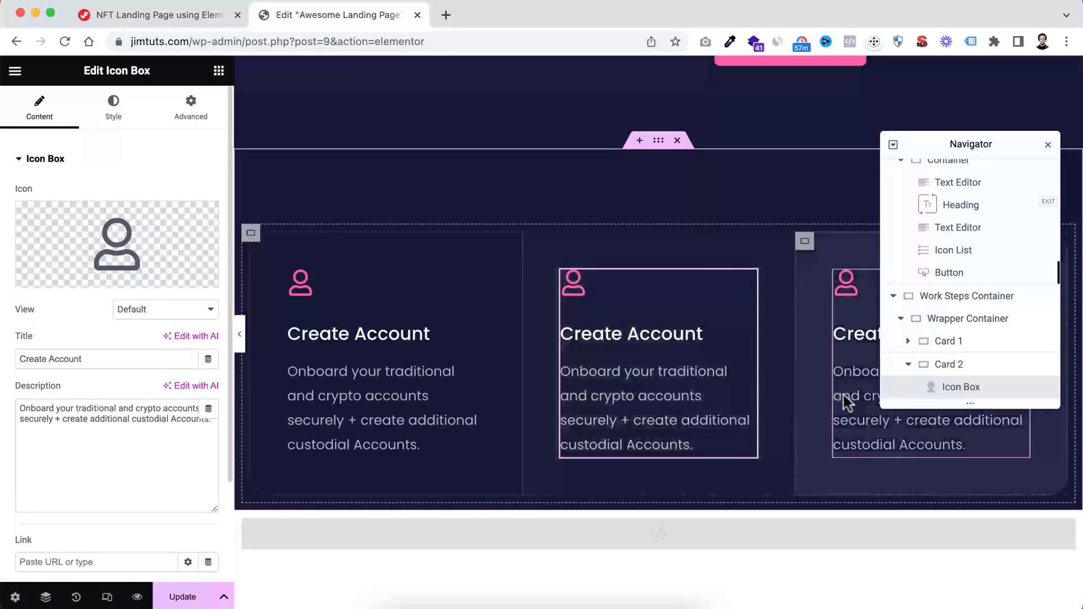
click(844, 395)
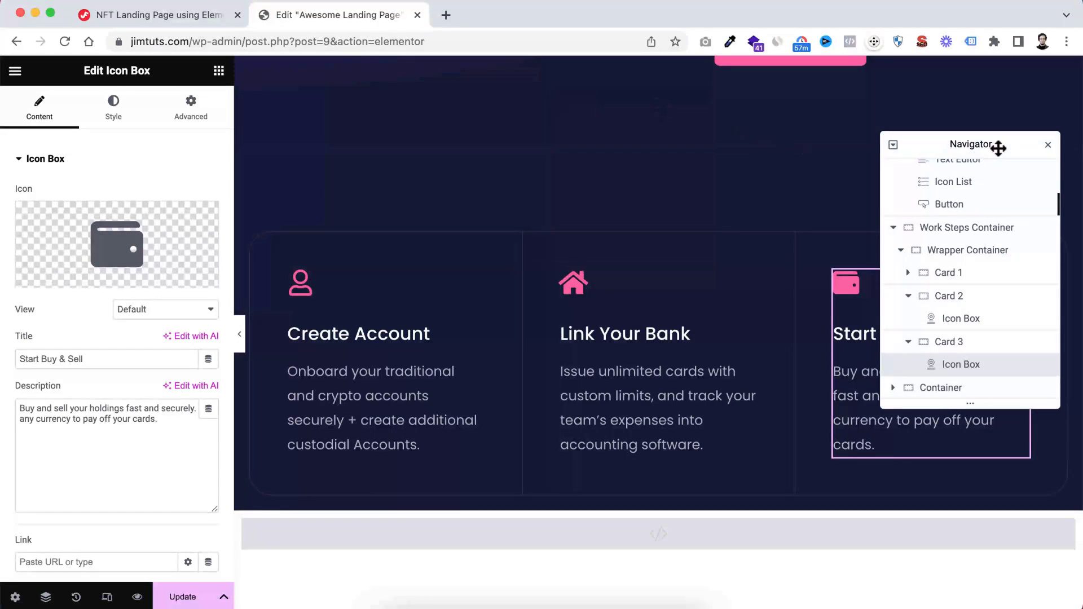
Move the Navigator away from the card headings to check the content of all three cards
drag(980, 151, 280, 290)
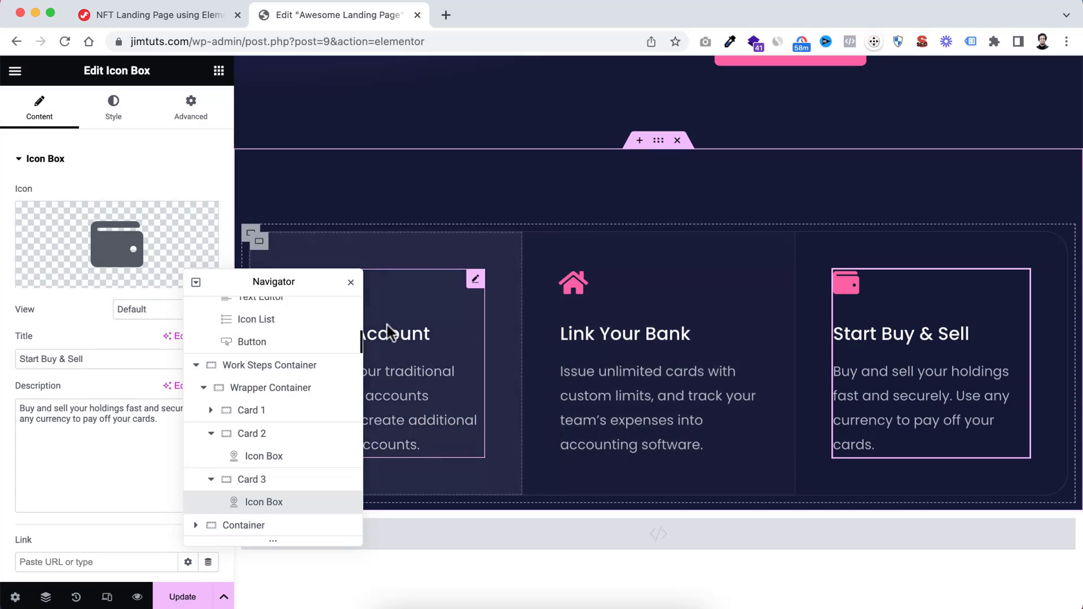
drag(253, 284, 826, 419)
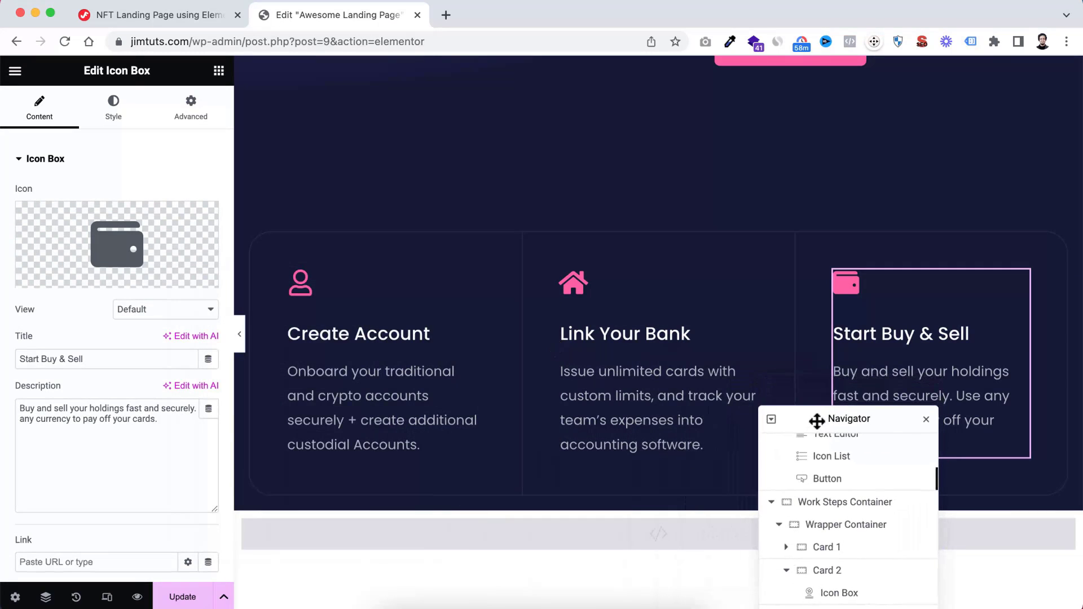
scroll(770, 351, down, 3)
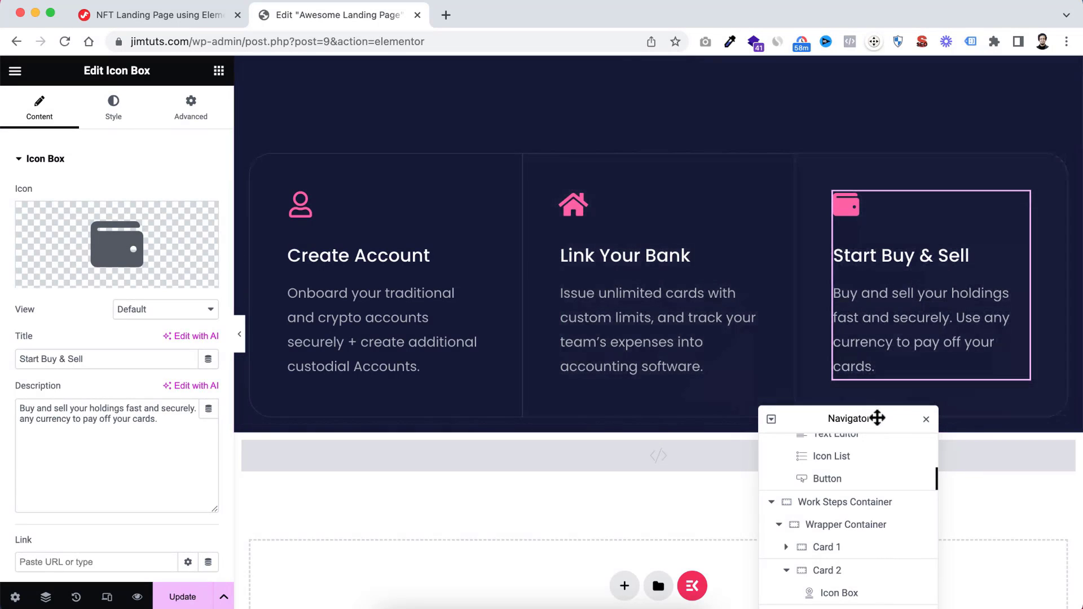
drag(878, 419, 976, 290)
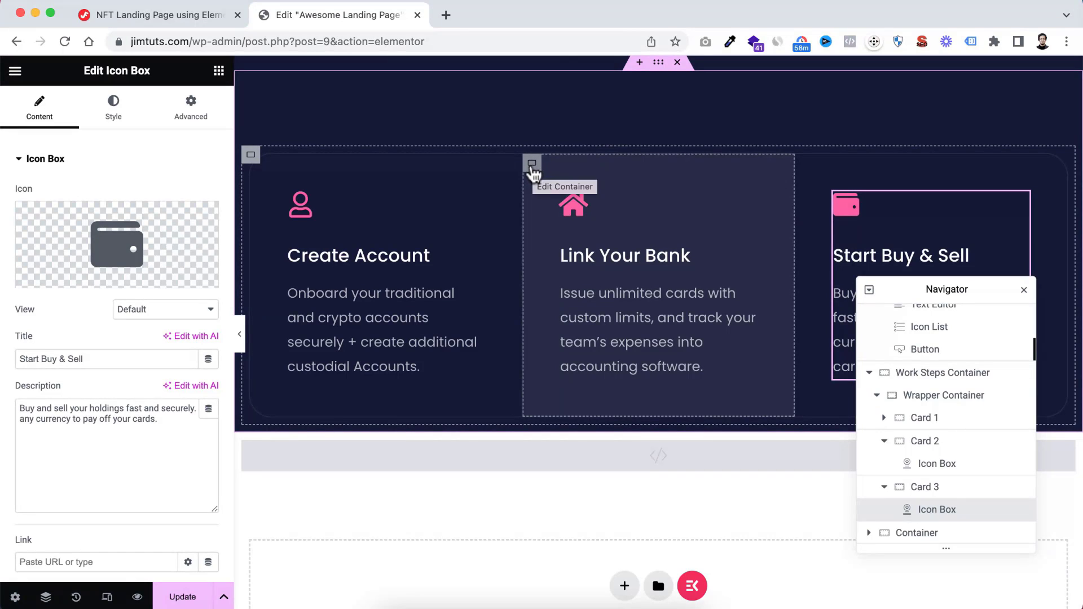
Find the Icon widget and add it to Card 2 below the icon box
click(532, 167)
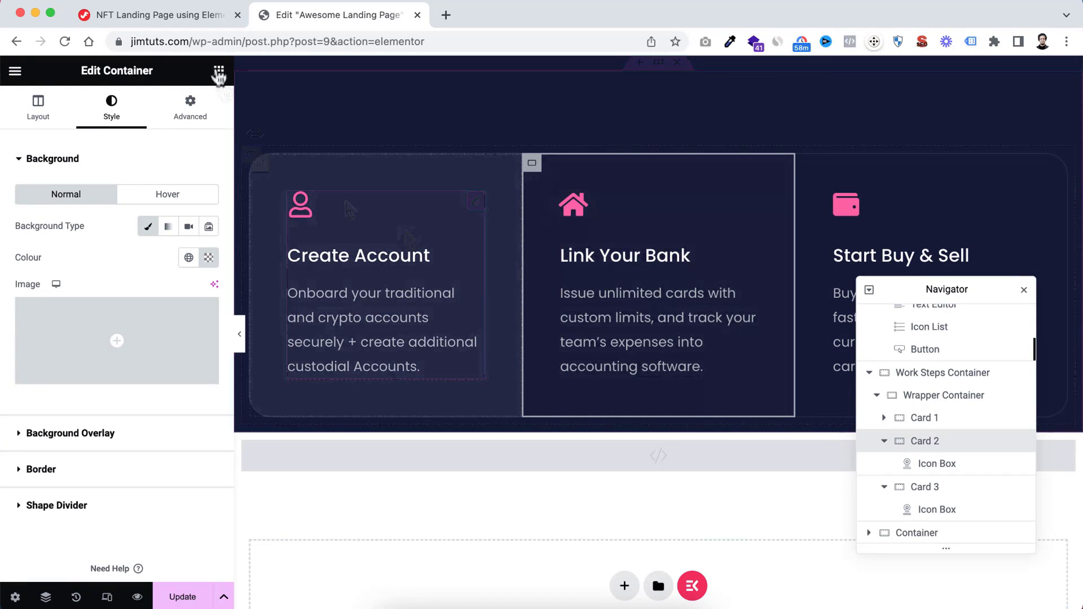
click(219, 71)
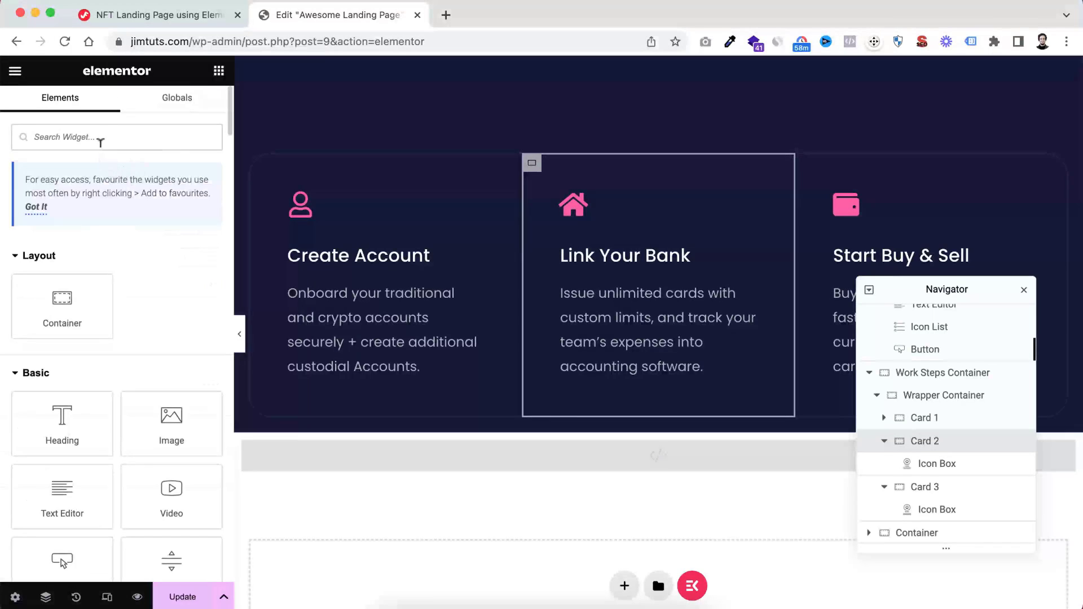
text(icon)
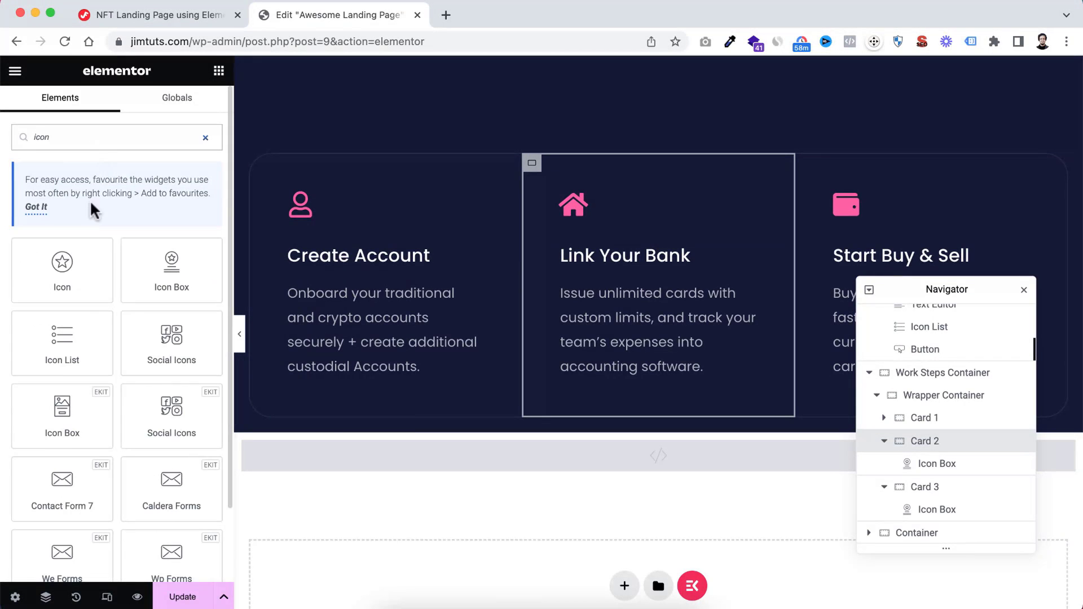
drag(59, 264, 630, 364)
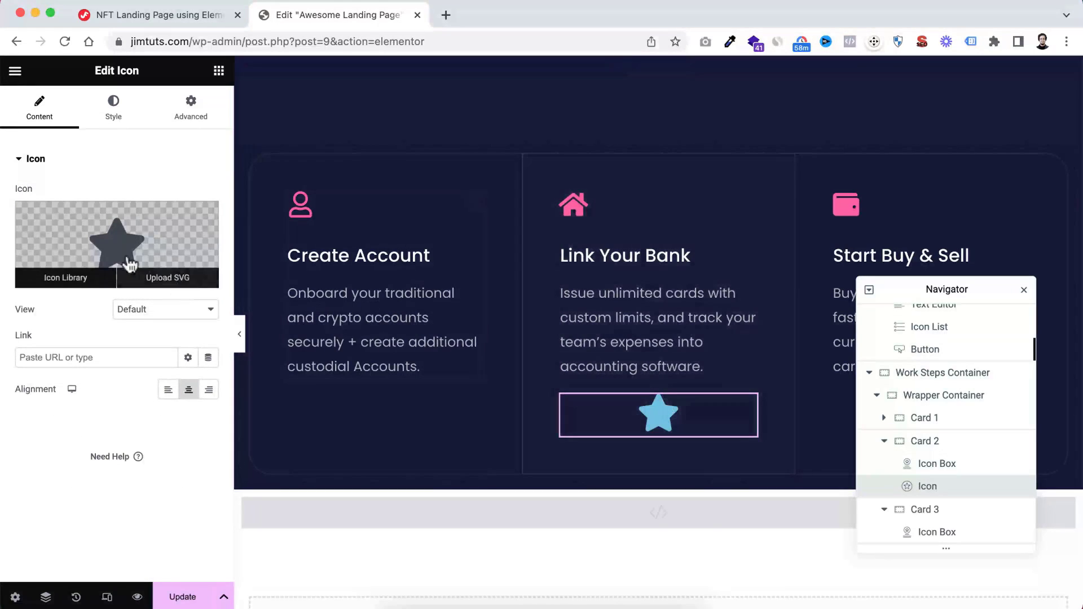
Replace Card 2's star icon with the thin right-pointing chevron, searching the icon library for "righ"
click(129, 264)
click(489, 131)
text(r)
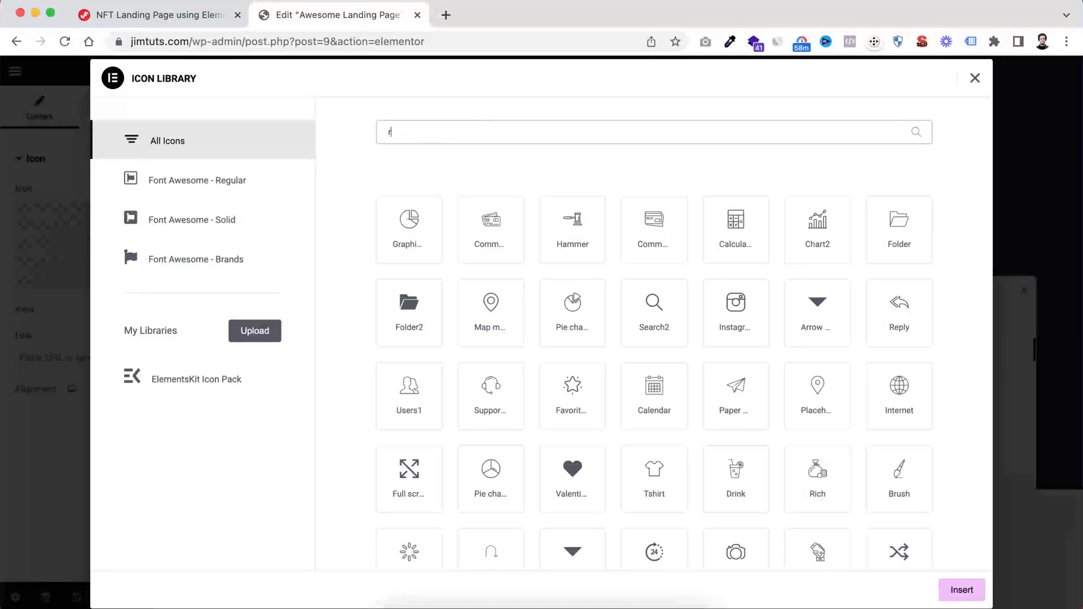
text(igh)
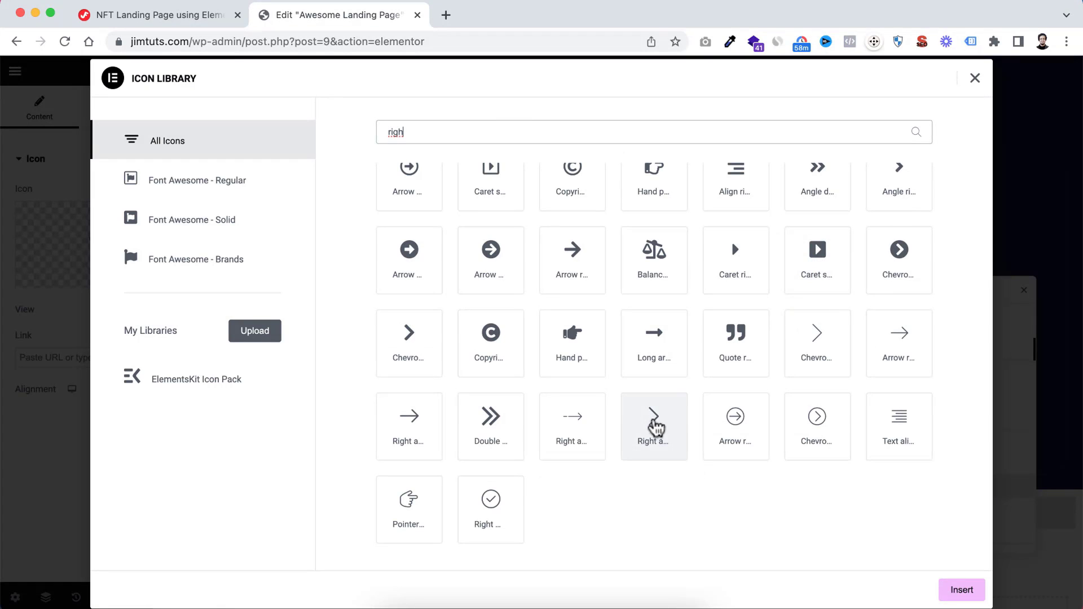
scroll(654, 406, up, 2)
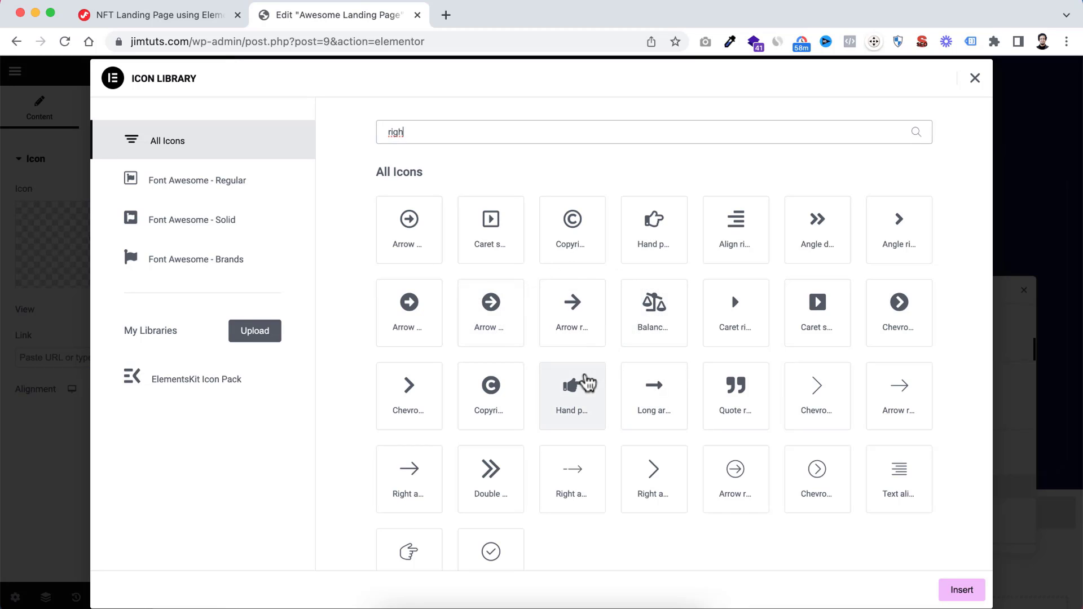
scroll(587, 383, down, 1)
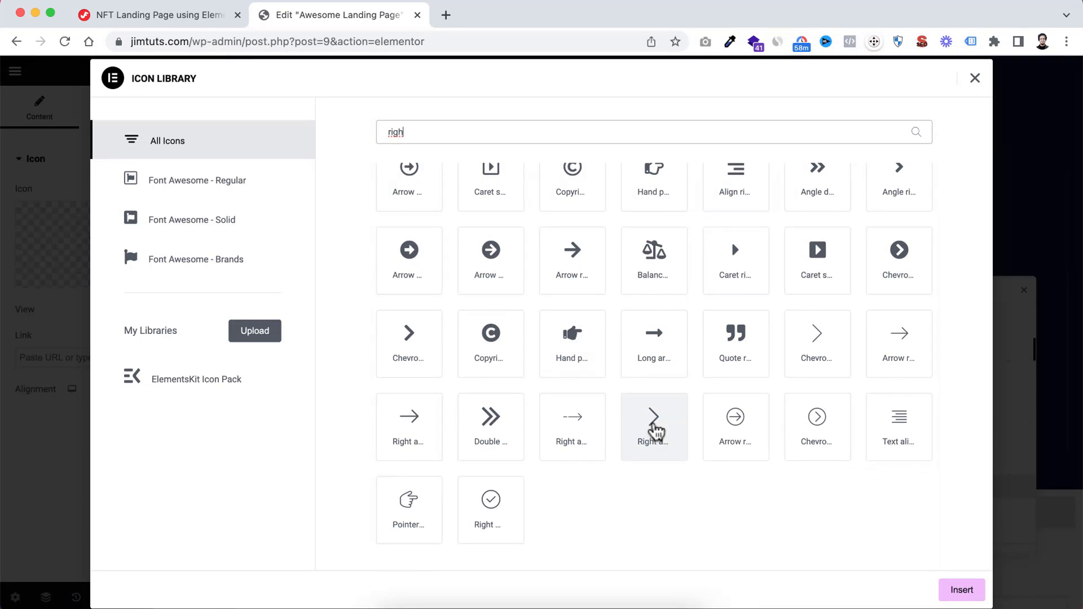
click(658, 438)
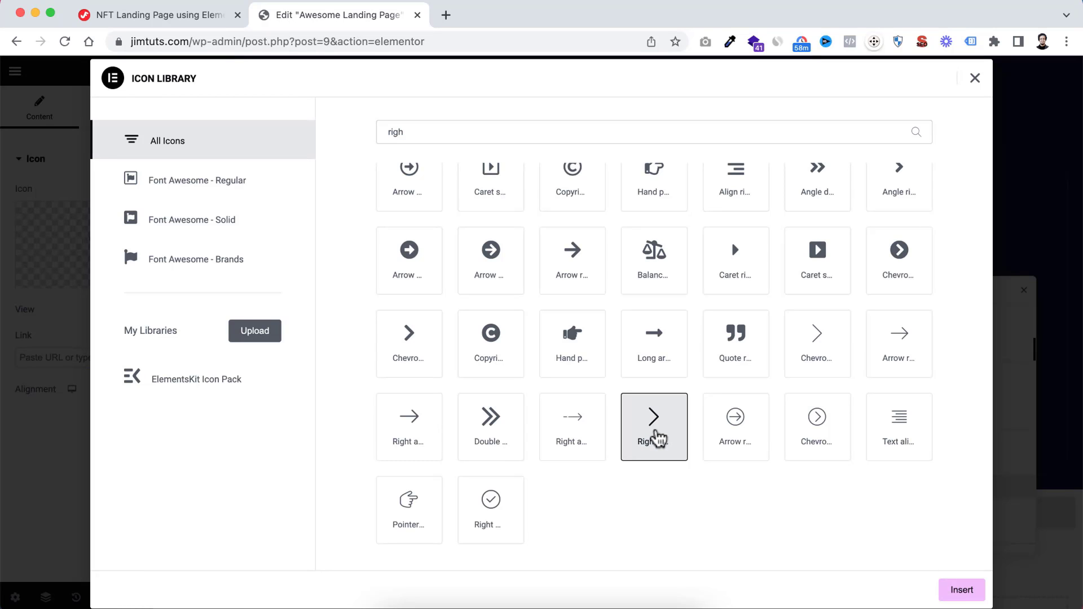
click(963, 590)
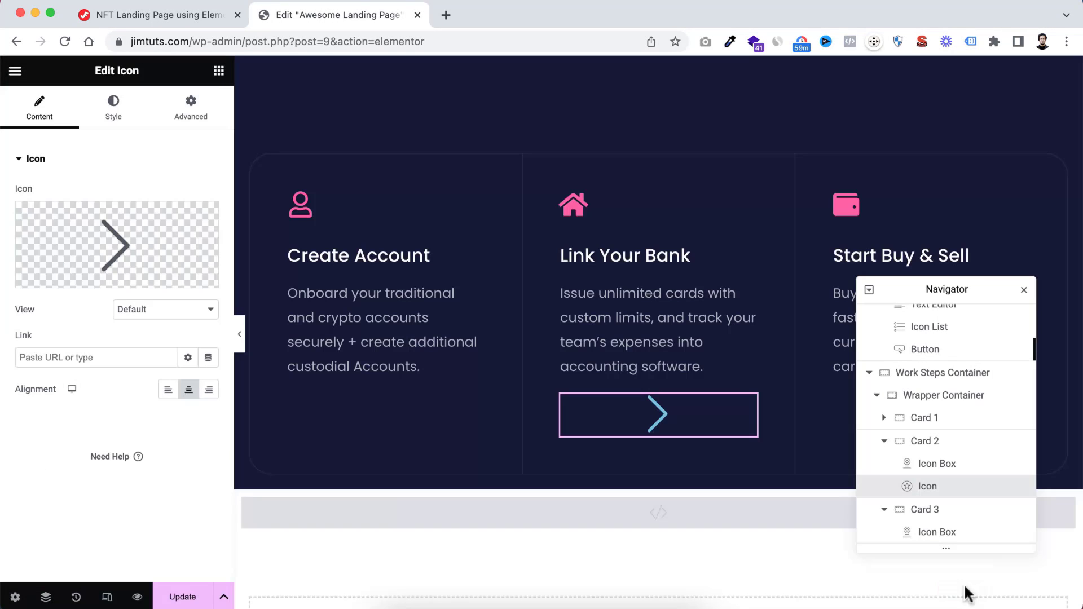
Set the chevron icon's primary colour to #FFFFFF and its size to 25 px
click(115, 105)
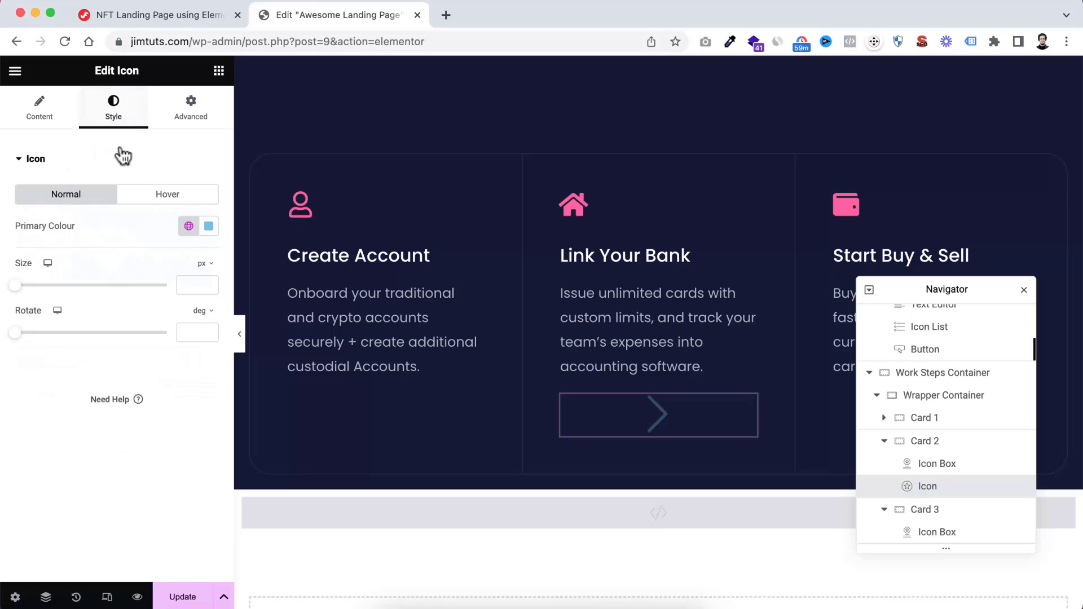
click(210, 227)
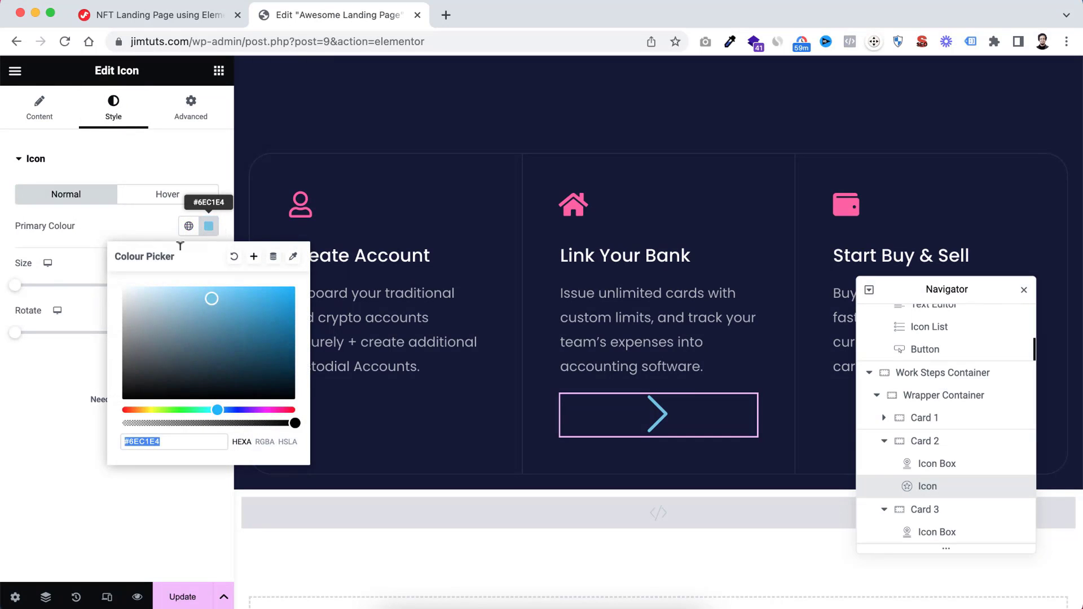
text(#FFFFFF)
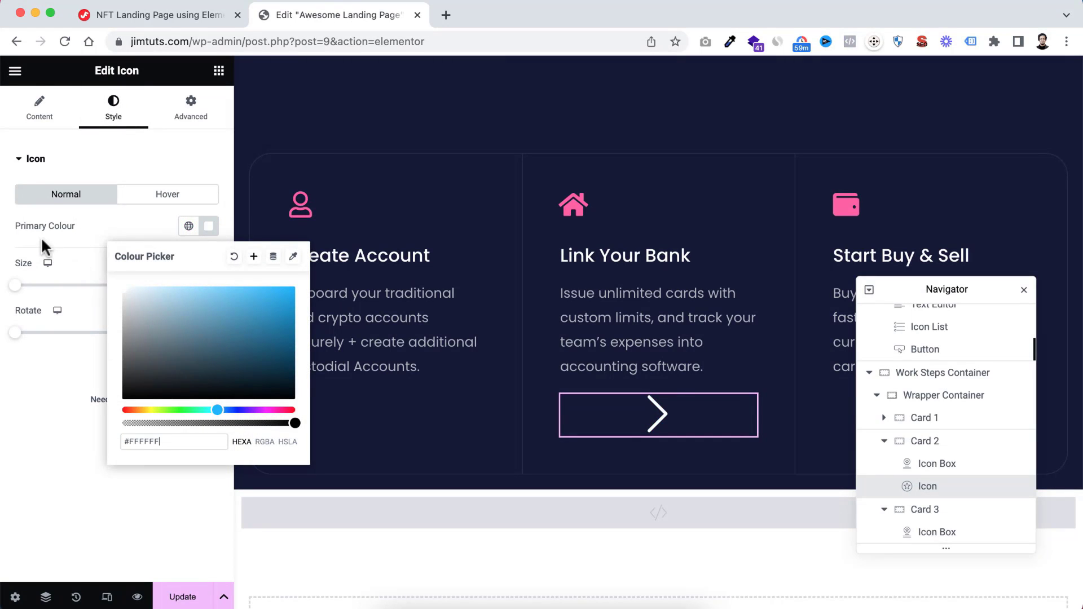
click(73, 262)
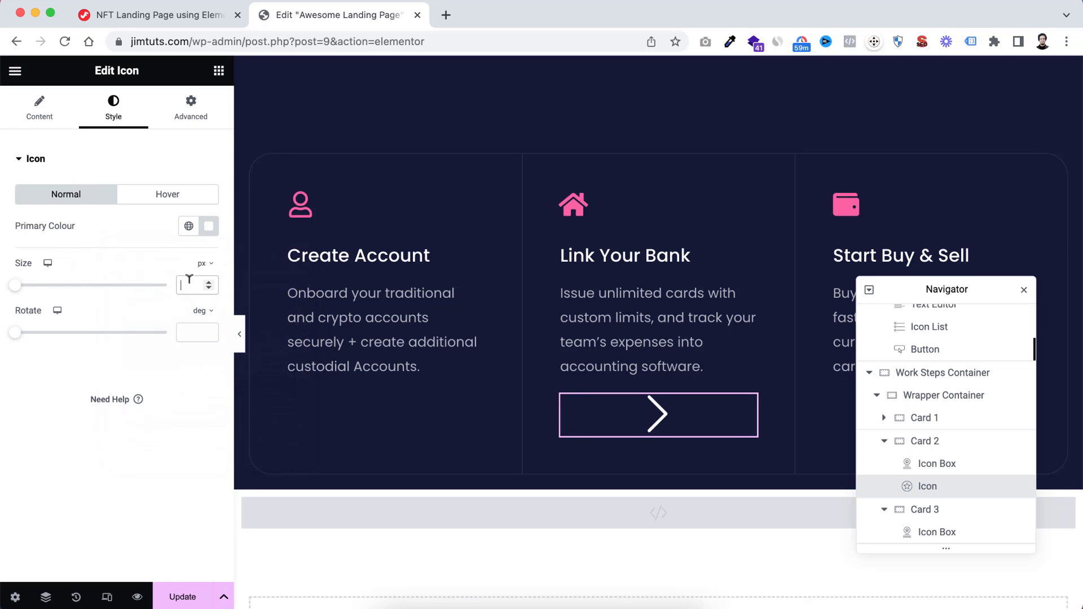
text(25)
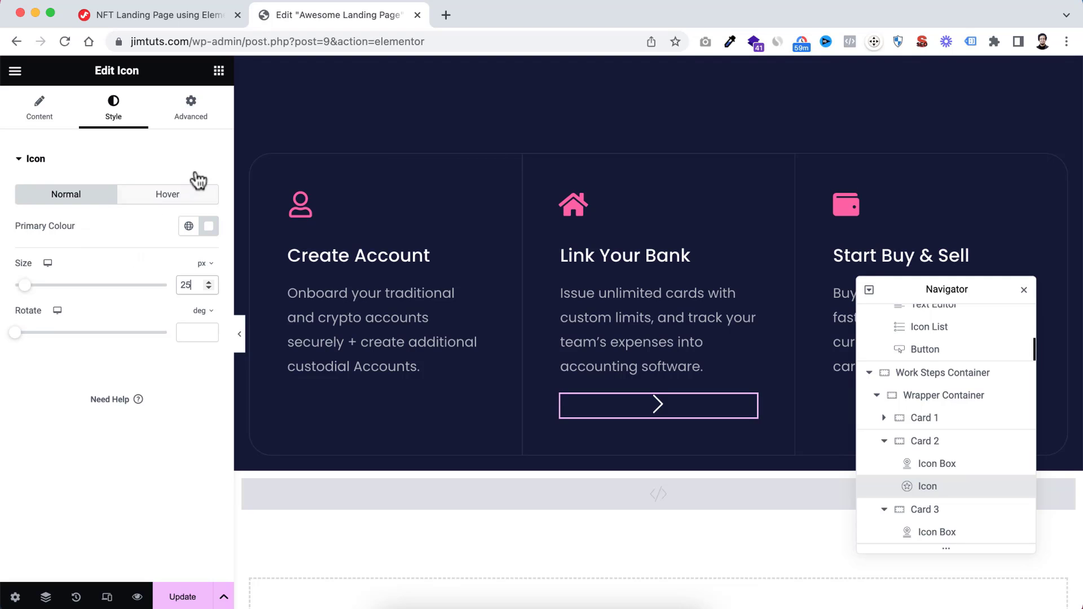
Give the chevron icon unlinked padding of 14 px top, 17 px right, 10 px bottom and 17 px left
click(192, 113)
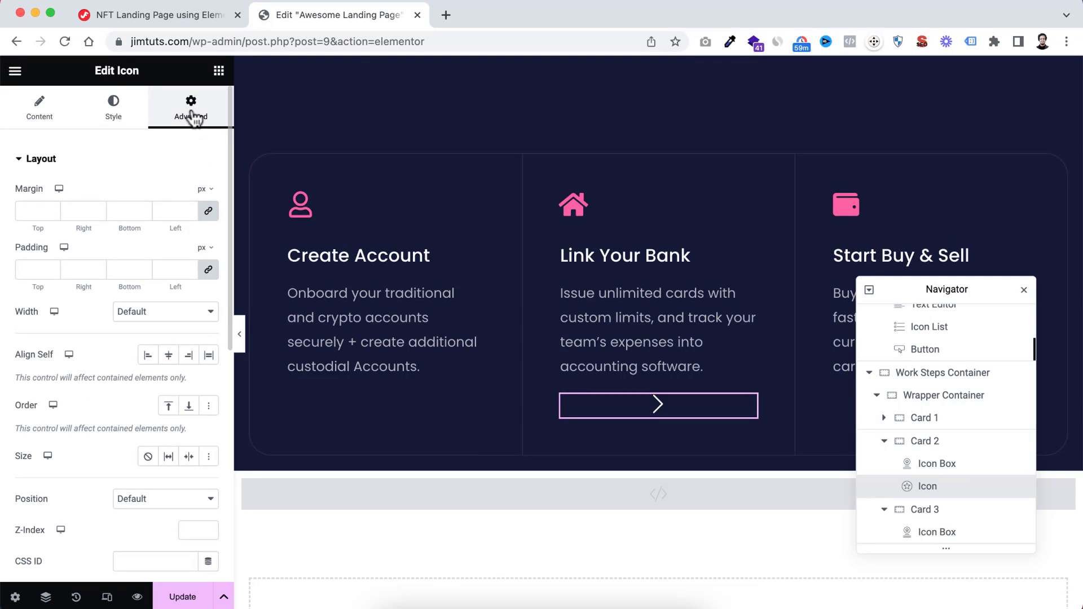
click(33, 269)
text(1)
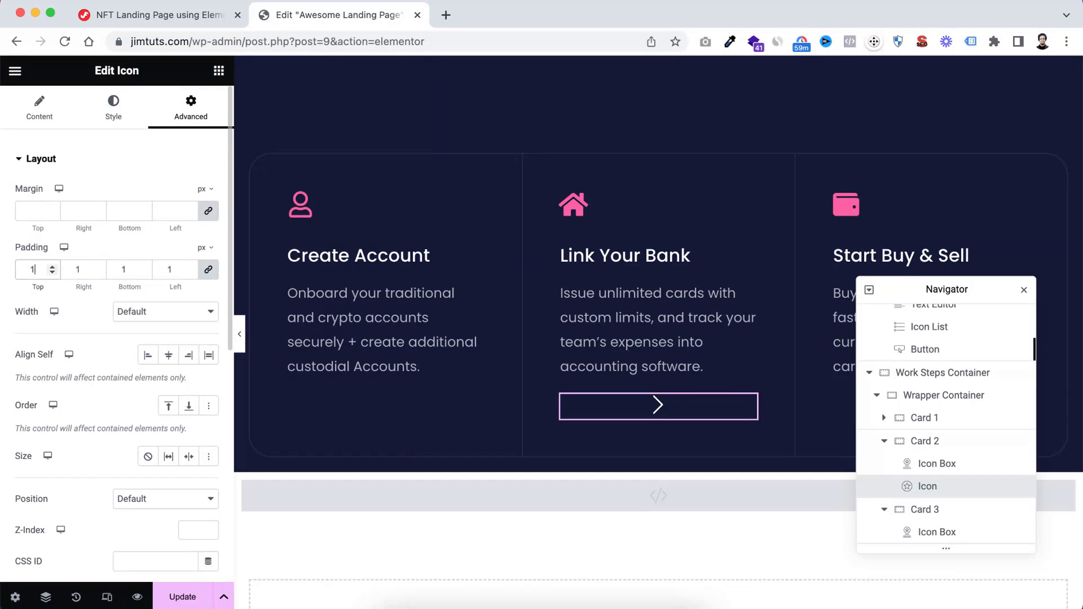
text(7)
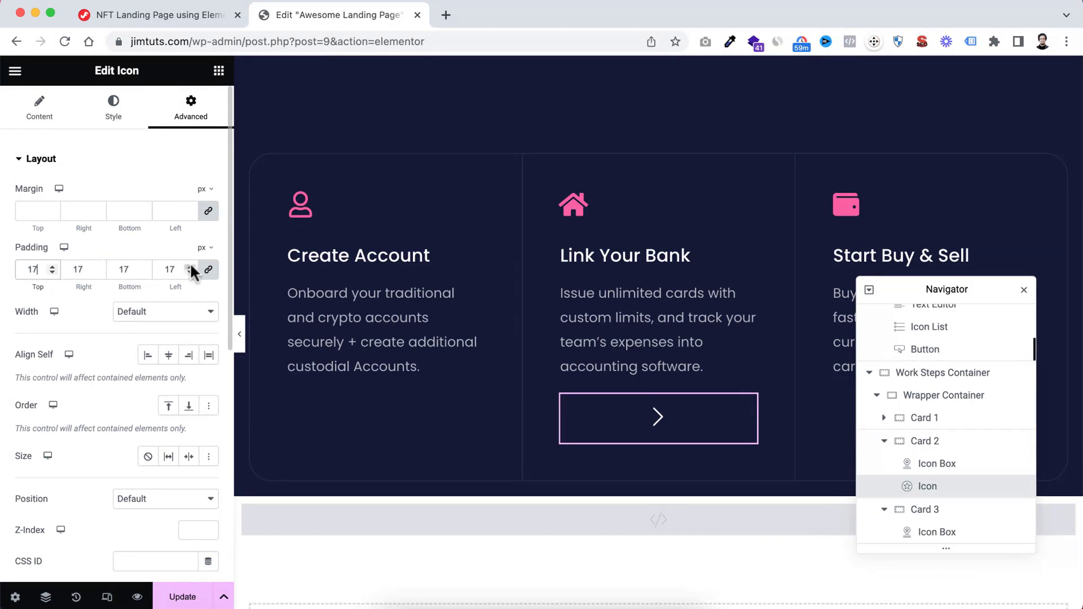
click(208, 270)
drag(35, 265, 34, 267)
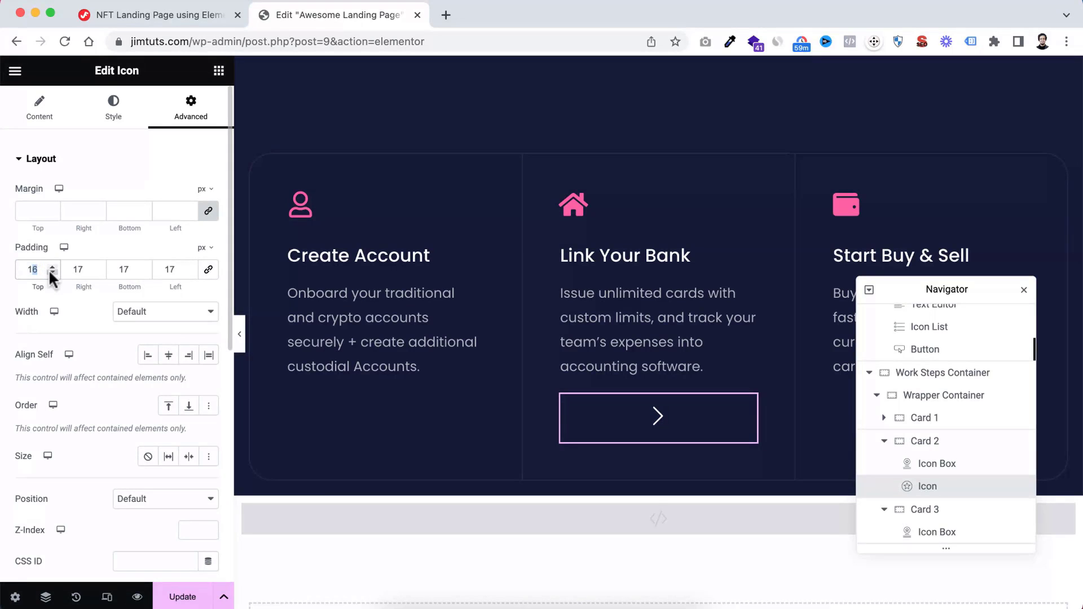
text(4)
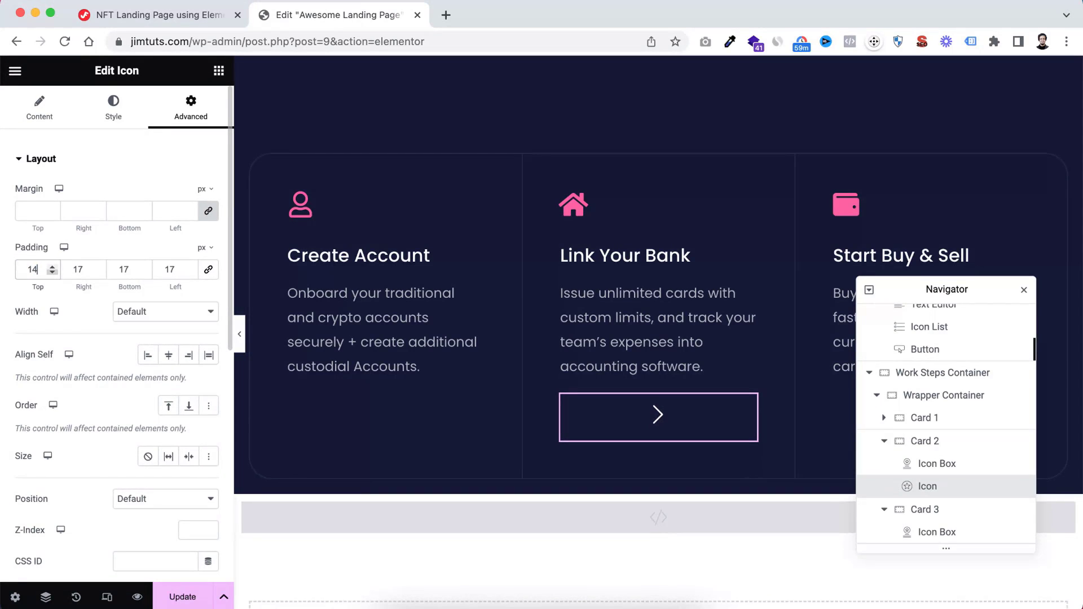
click(130, 270)
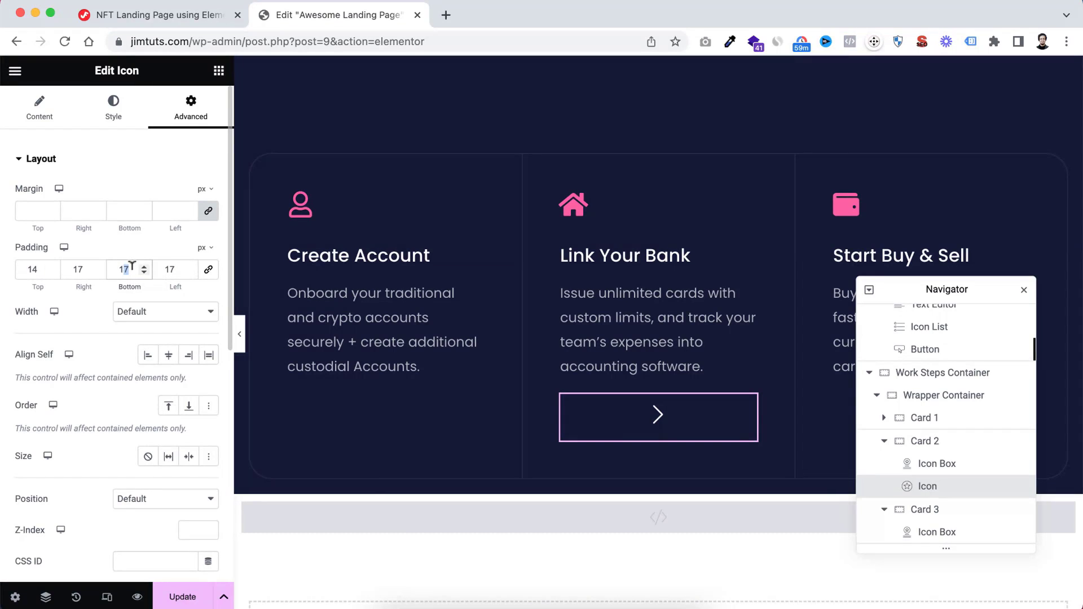
text(0)
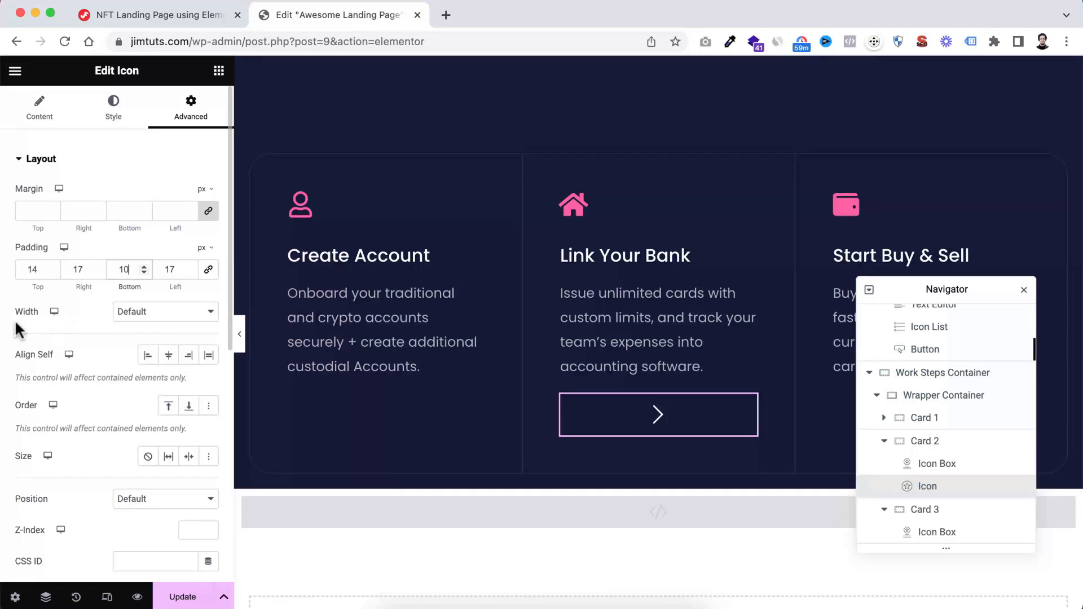
Give the chevron icon a custom width of 57 px
click(121, 311)
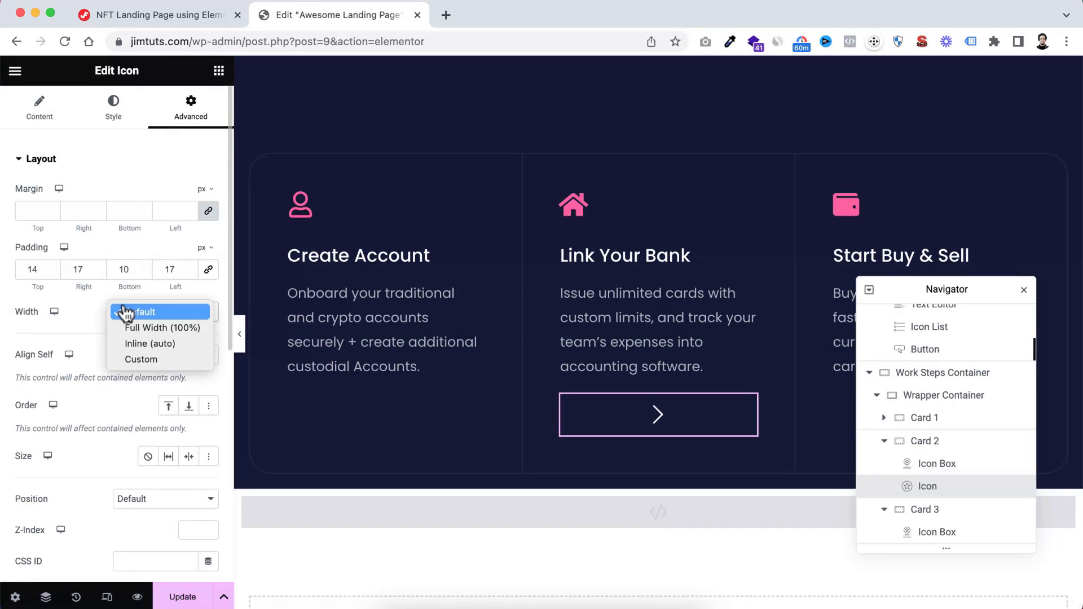
click(140, 361)
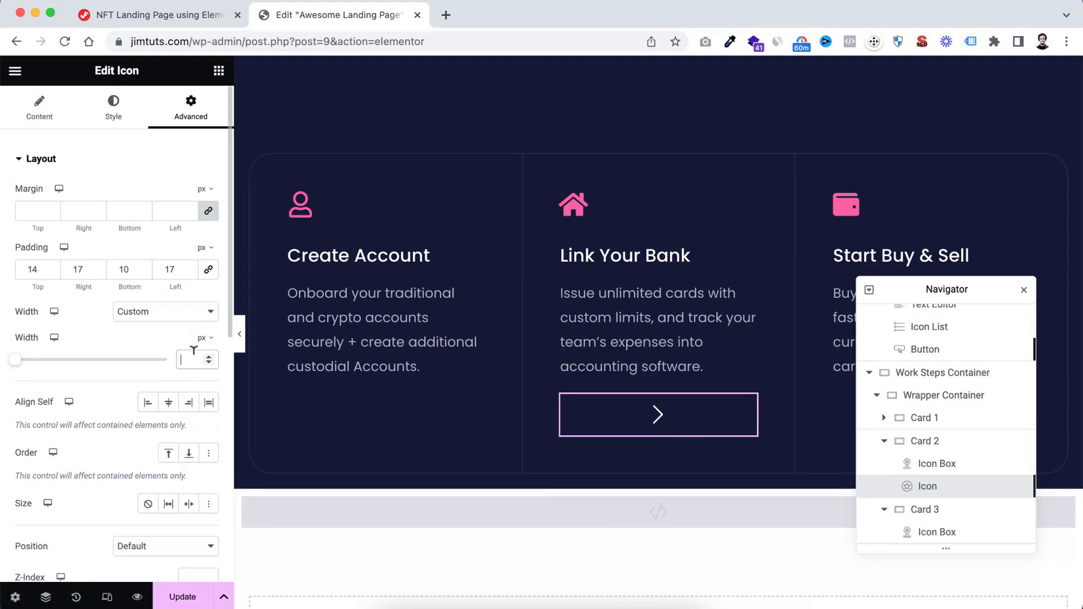
text(57)
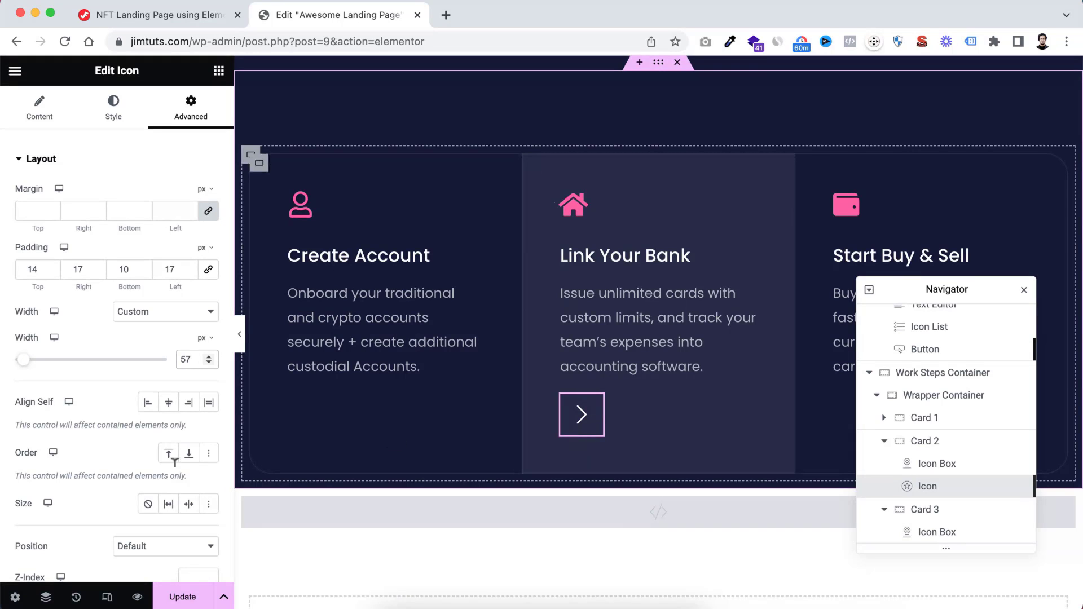
Give the chevron icon a classic background in the dark navy global colour
scroll(77, 423, down, 7)
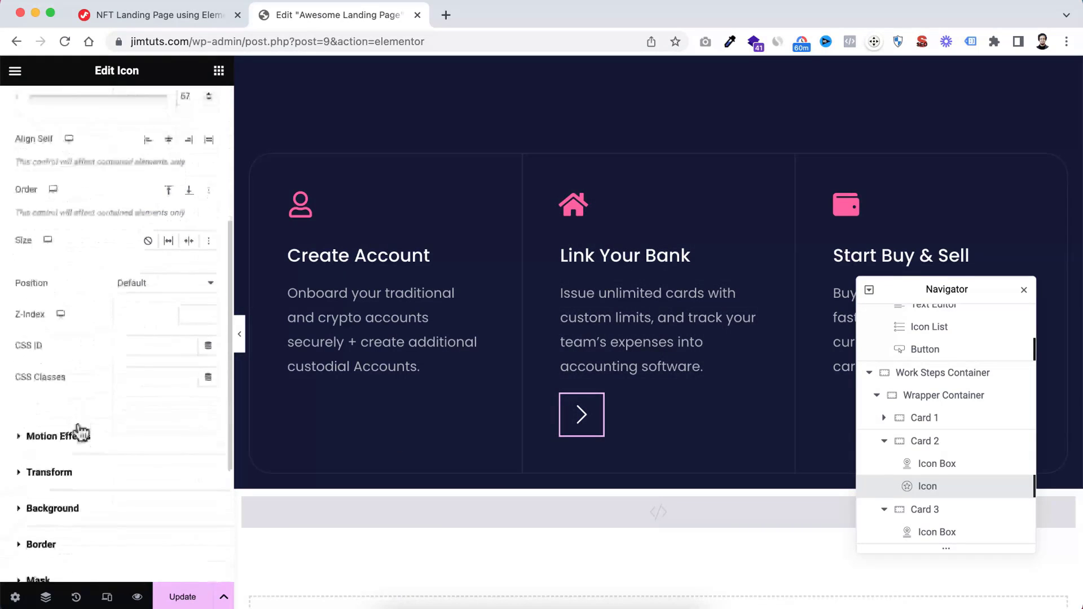
click(61, 372)
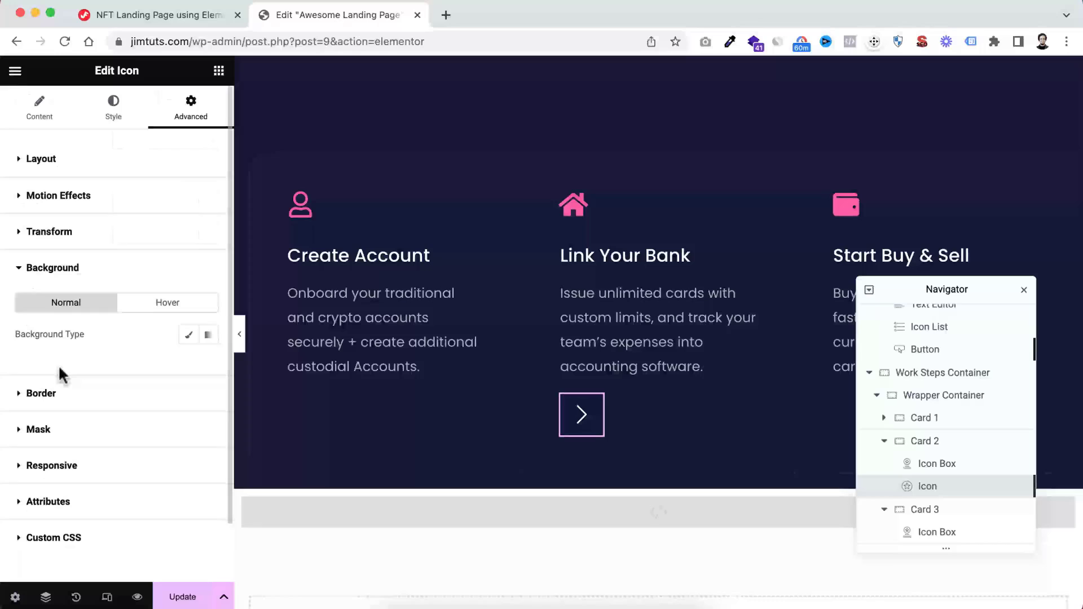
click(189, 335)
click(188, 367)
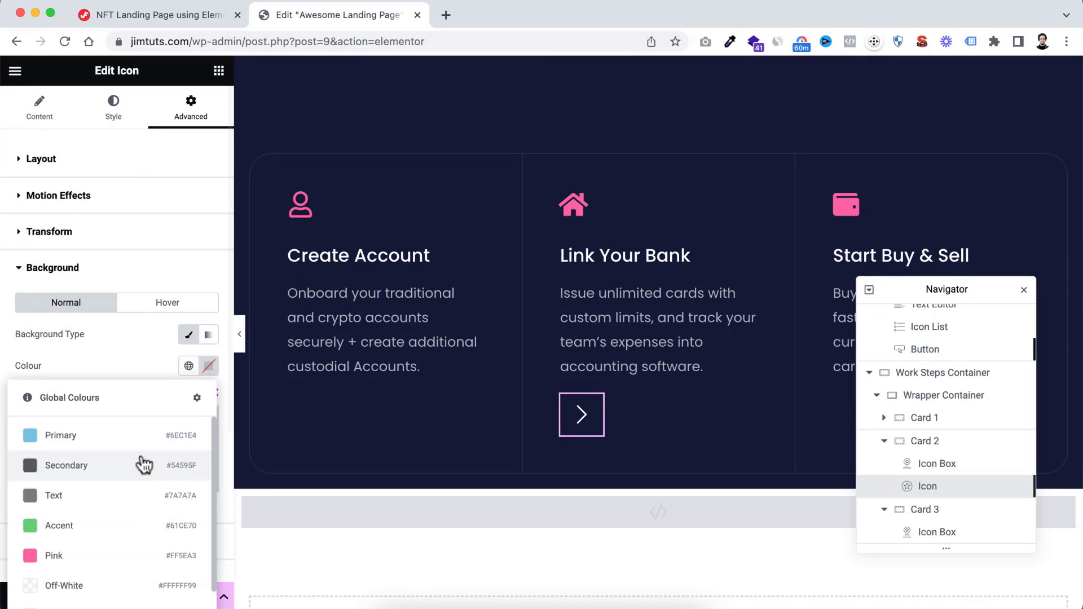
scroll(143, 464, down, 1)
click(85, 593)
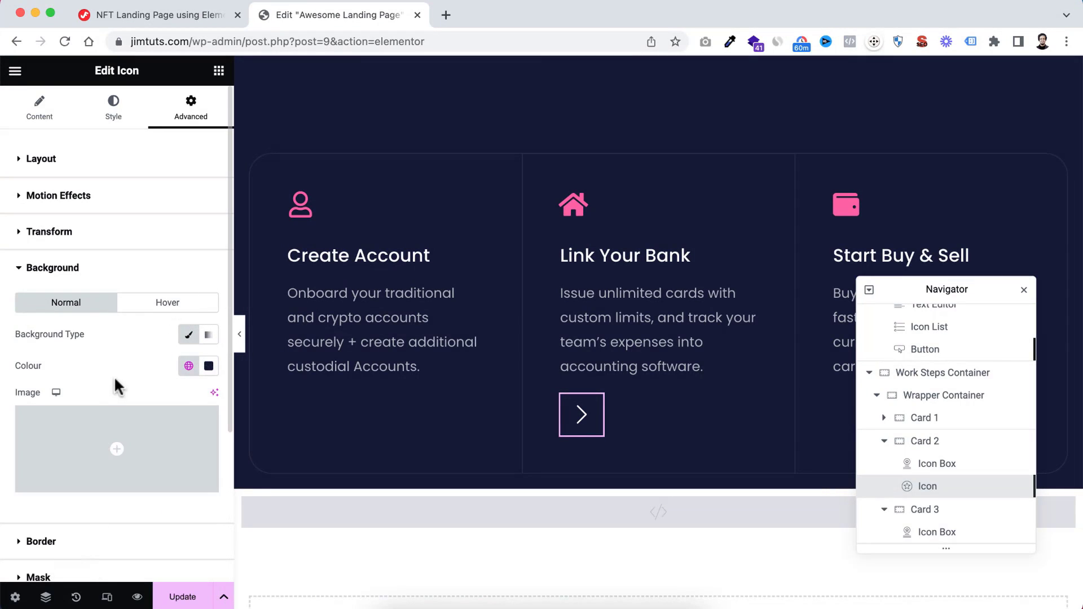
Add a solid 1 px border to the chevron icon in translucent white, #FFFFFF14
scroll(128, 348, down, 2)
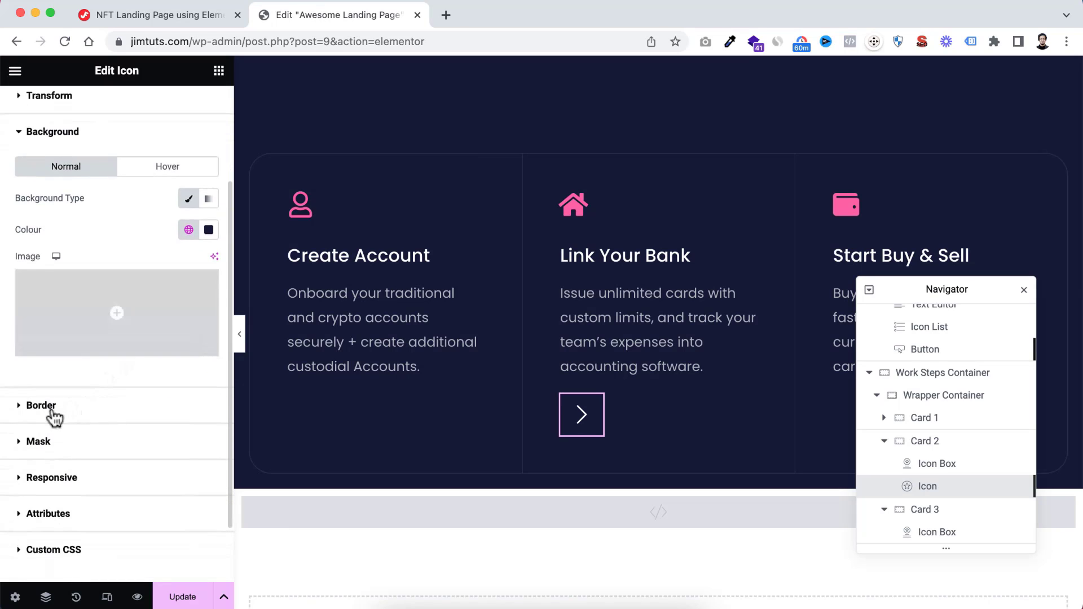
click(53, 407)
click(148, 370)
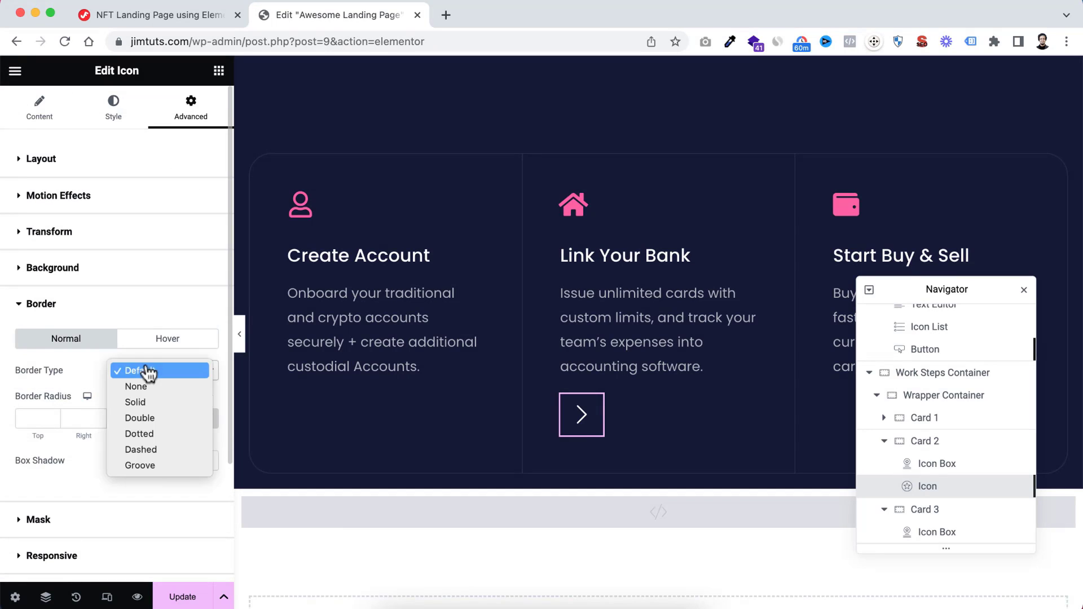
click(146, 403)
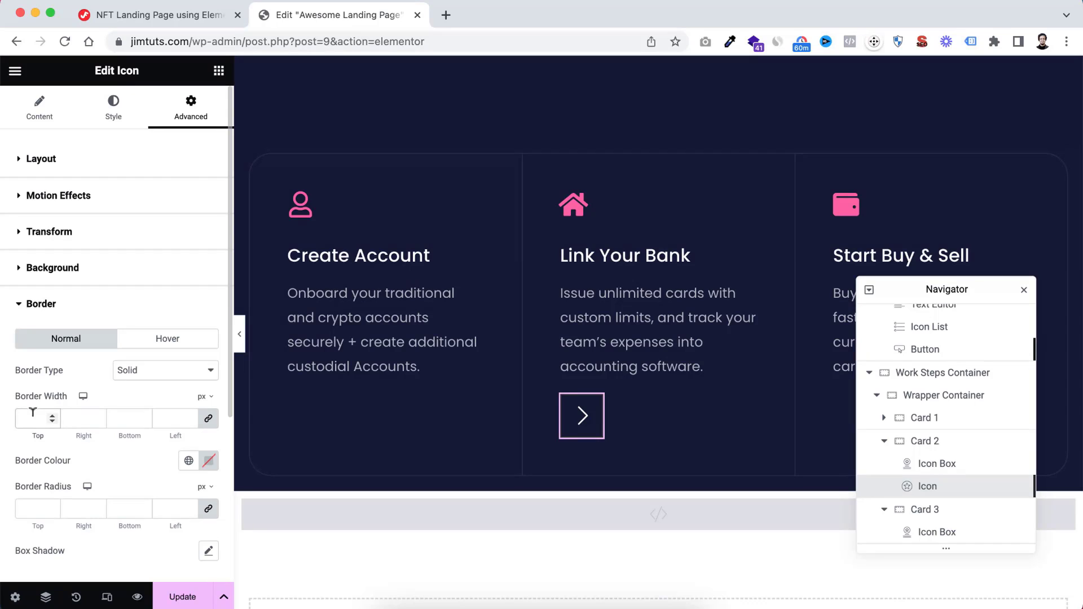
text(1)
scroll(161, 434, down, 3)
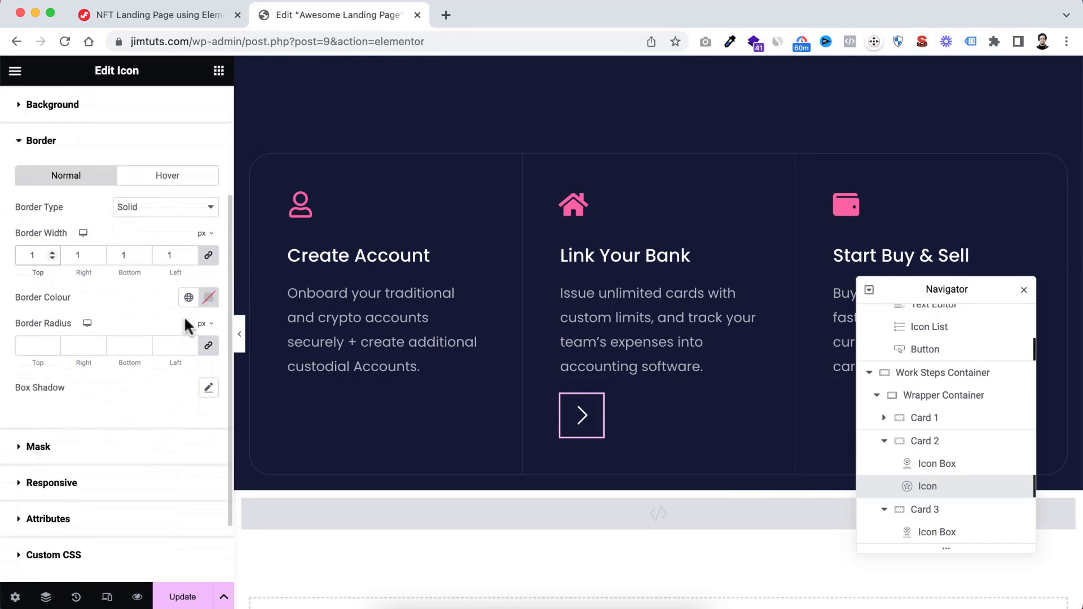
click(213, 298)
click(124, 359)
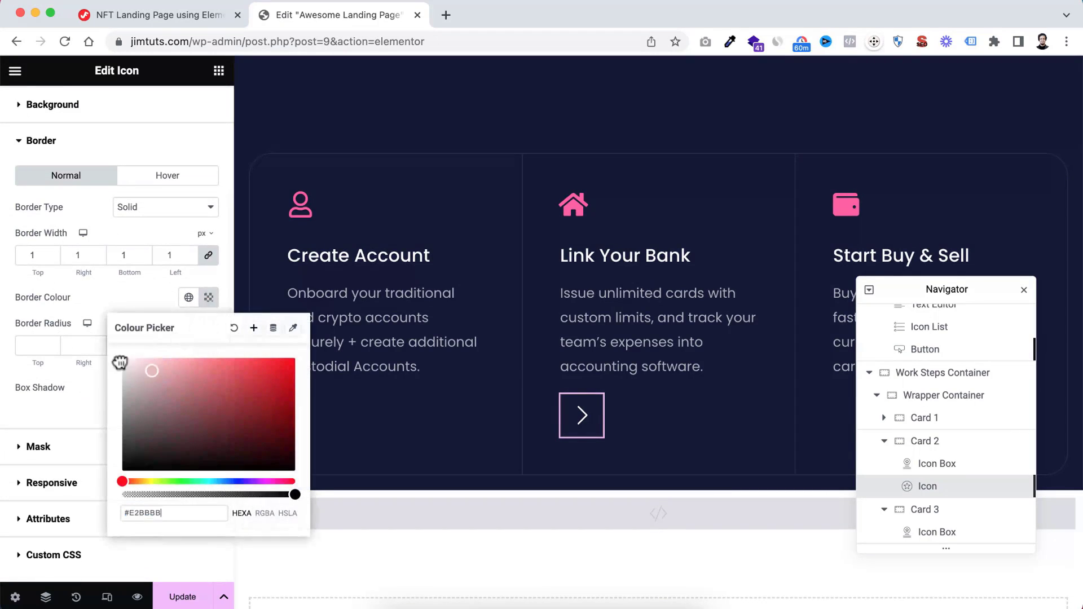
drag(291, 495, 137, 495)
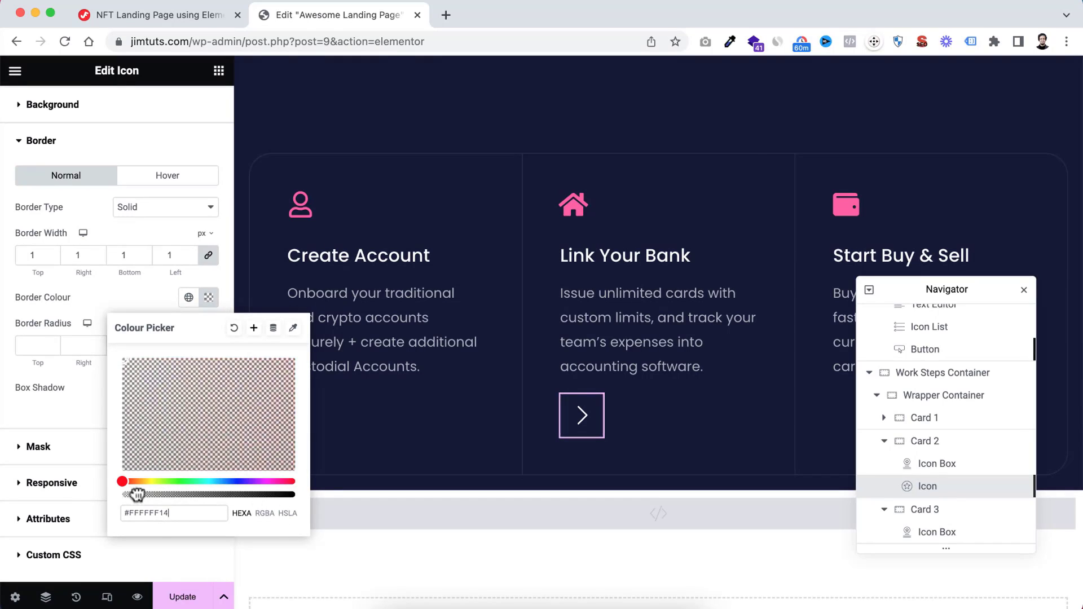
click(85, 406)
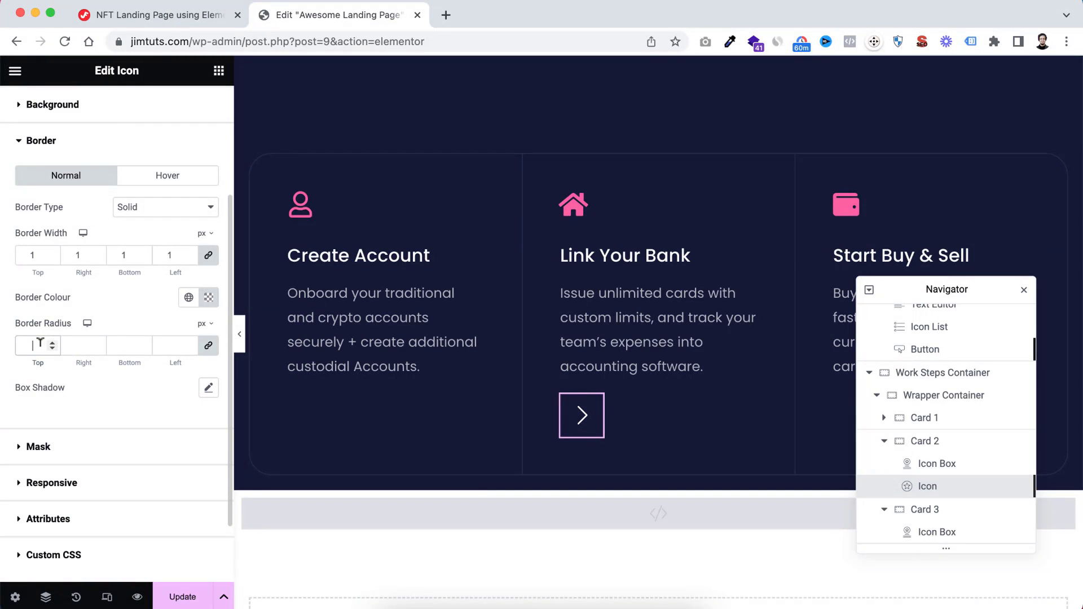
Round the chevron icon's border with a 100 px radius on all corners and check the cards at full page width
click(34, 346)
text(100)
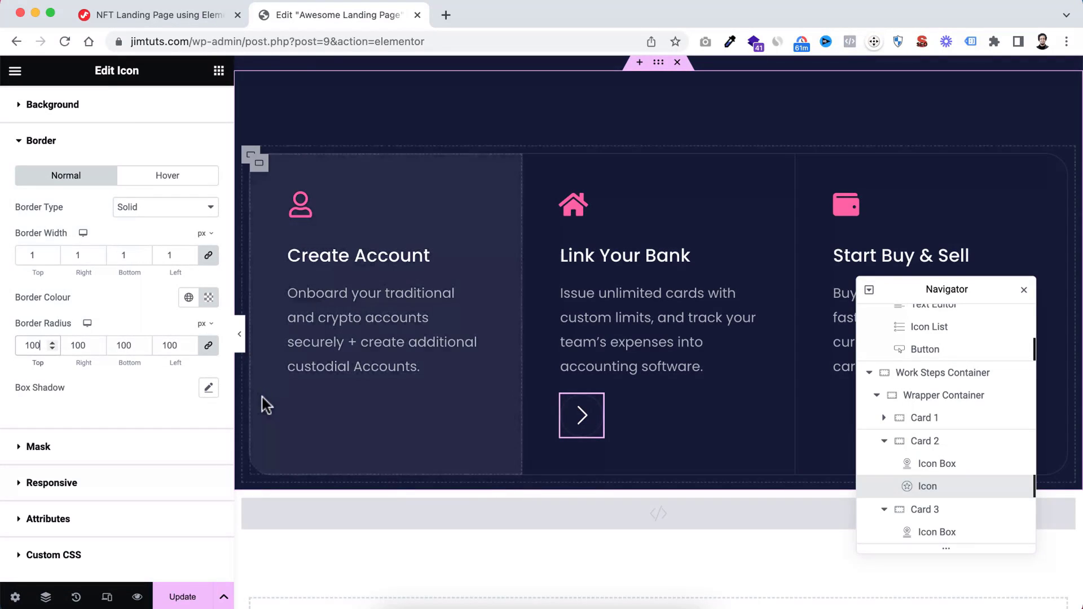
click(240, 341)
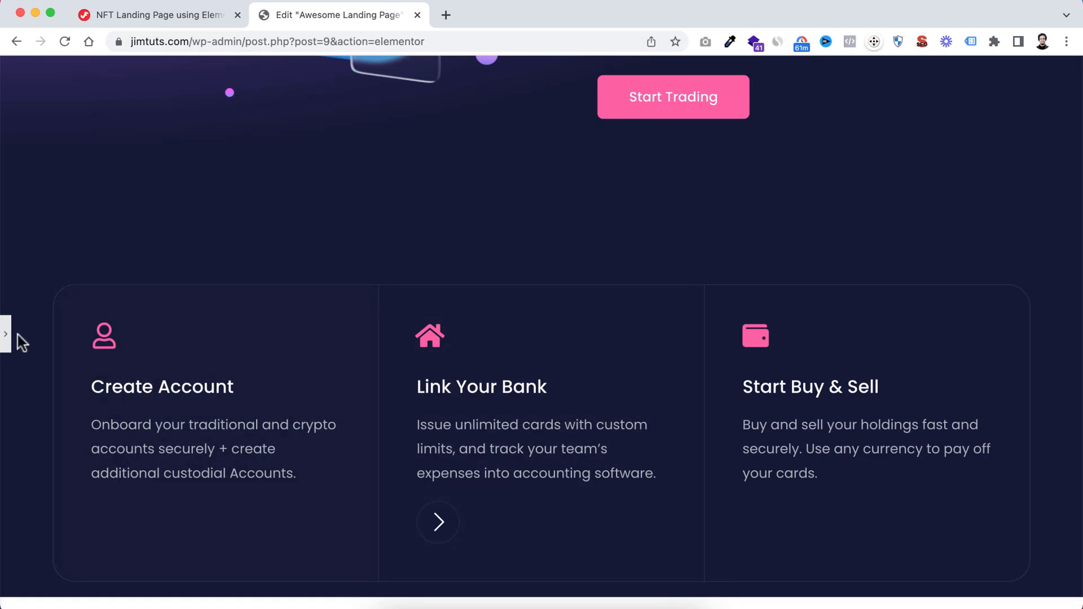
click(8, 342)
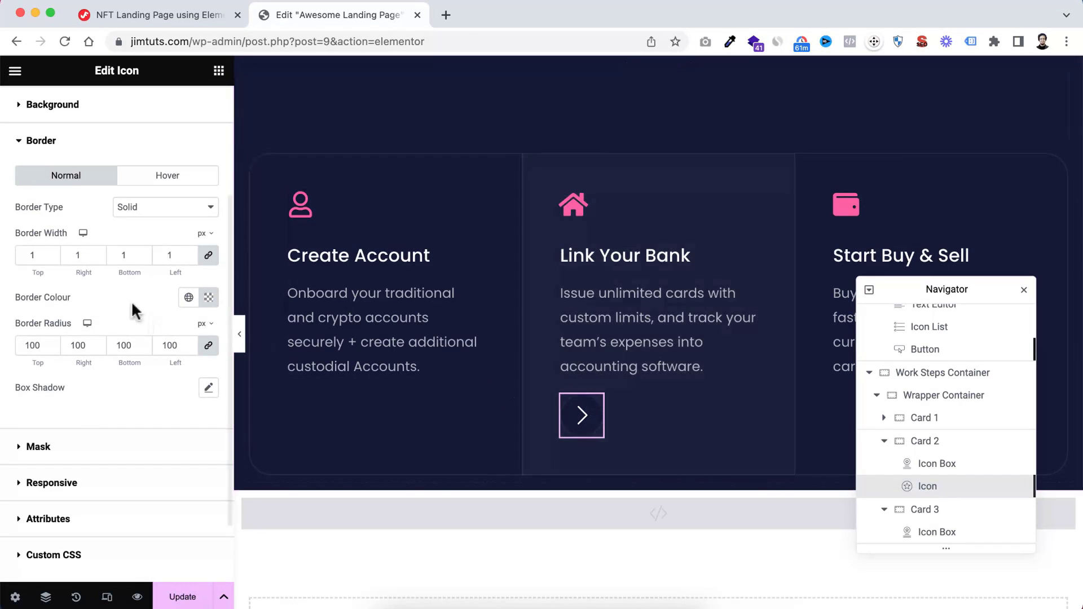
Change the chevron icon's position to Absolute in its layout settings
scroll(144, 205, up, 1)
scroll(144, 205, up, 3)
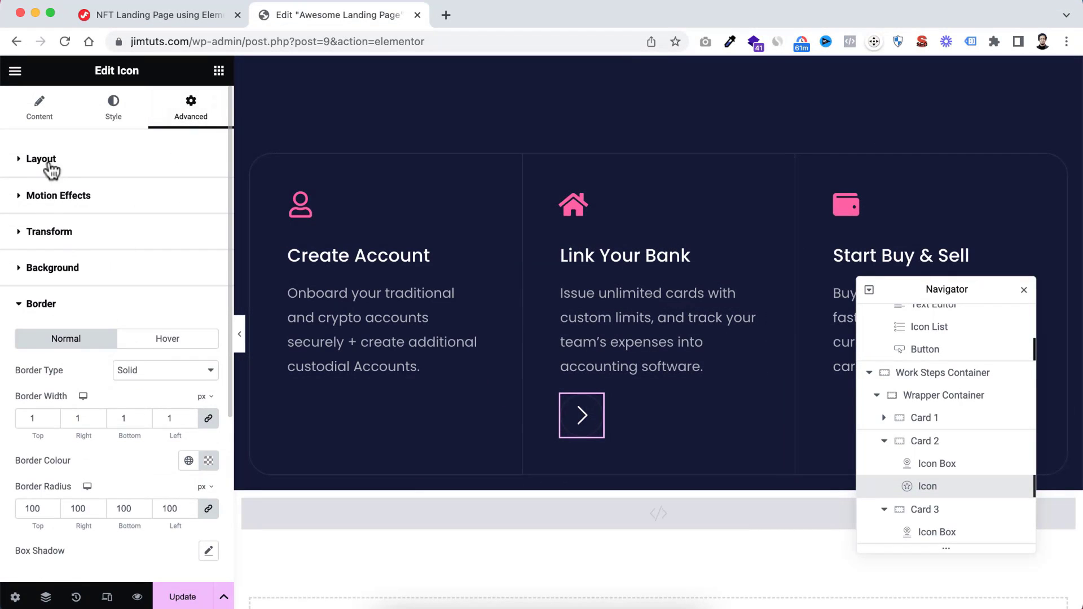
click(24, 162)
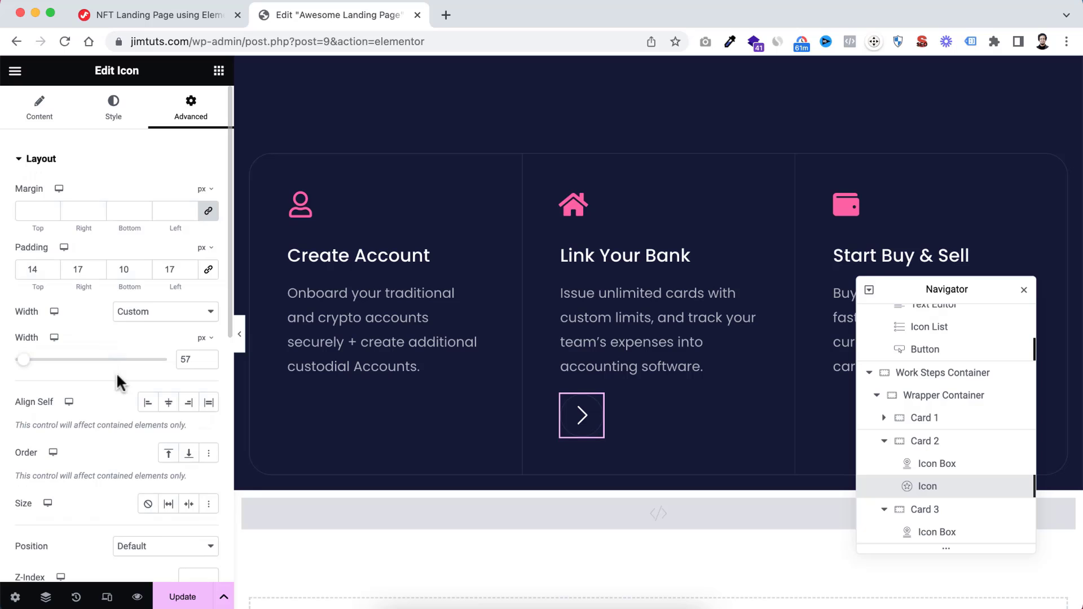
scroll(116, 379, down, 6)
click(161, 317)
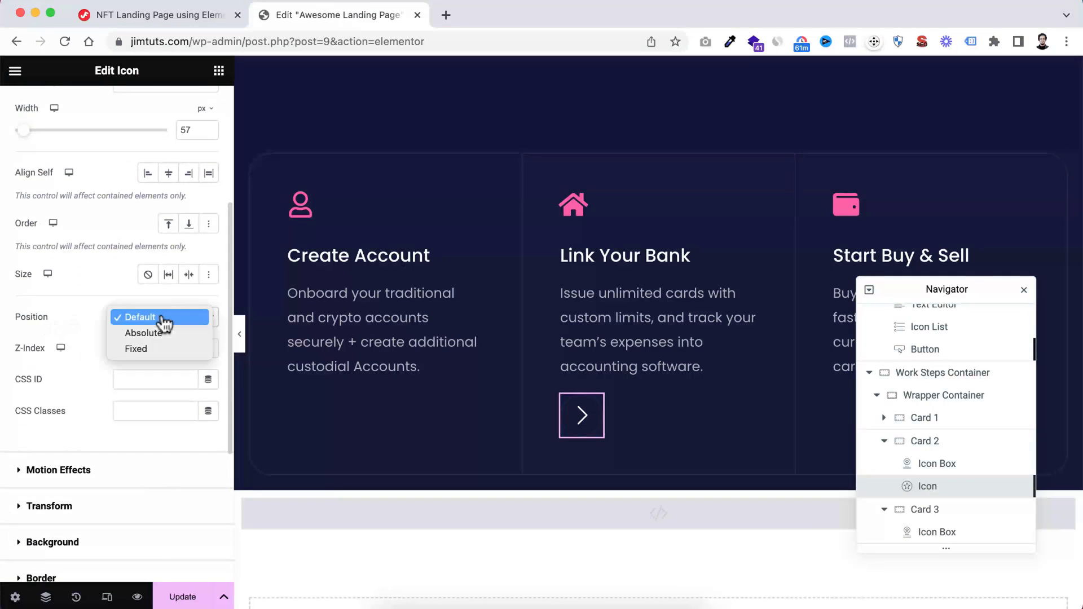
click(160, 333)
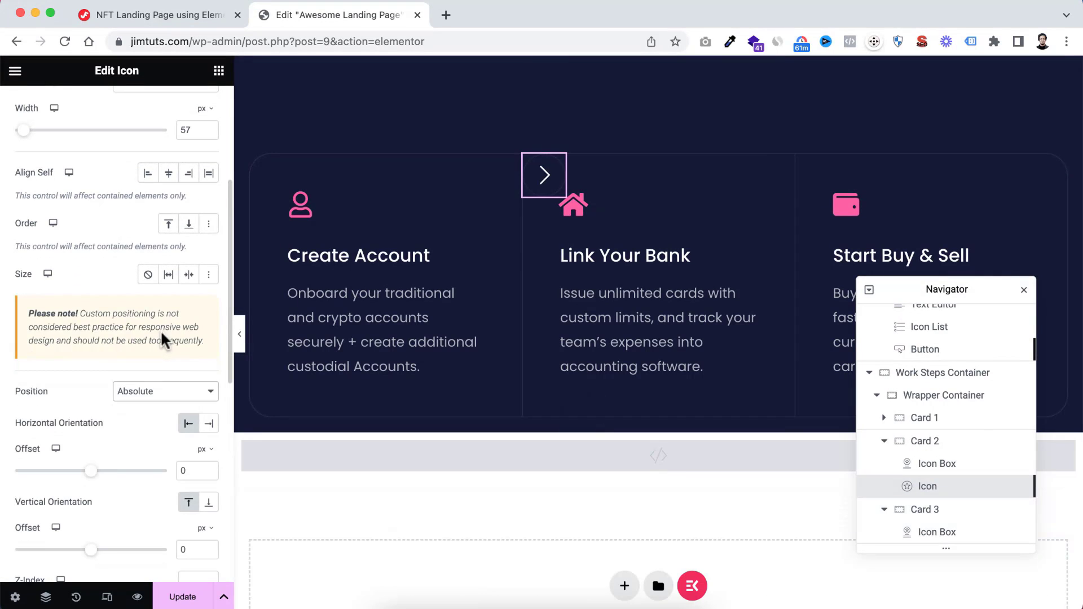
Offset the chevron icon -30 px horizontally and 119 px vertically so it straddles the border between the first two cards
scroll(118, 434, down, 1)
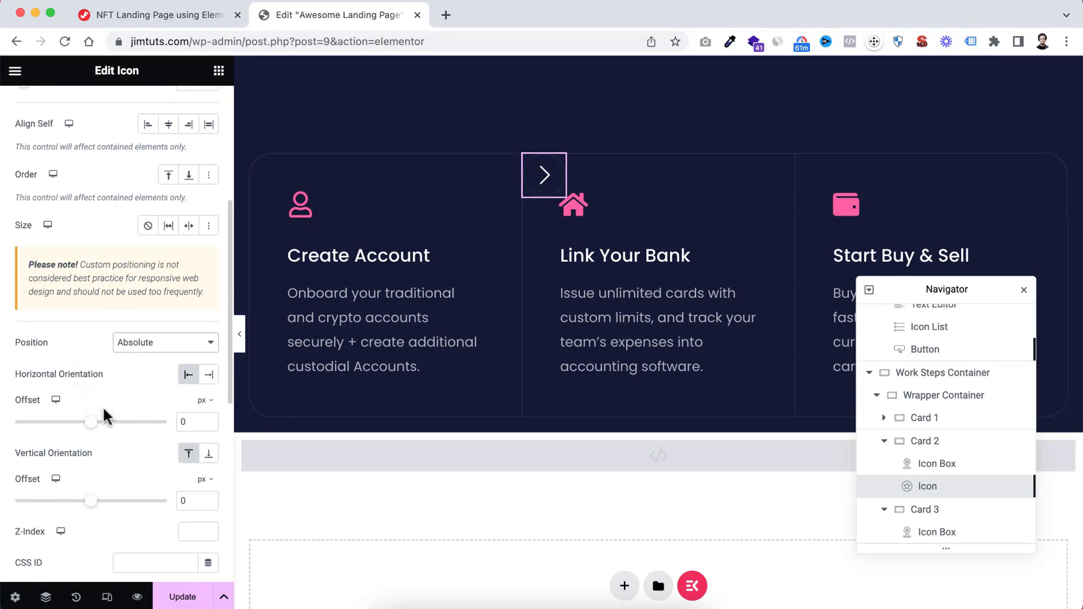
mouse_move(91, 422)
mouse_down()
mouse_move(62, 423)
mouse_move(90, 423)
mouse_up()
scroll(85, 474, down, 1)
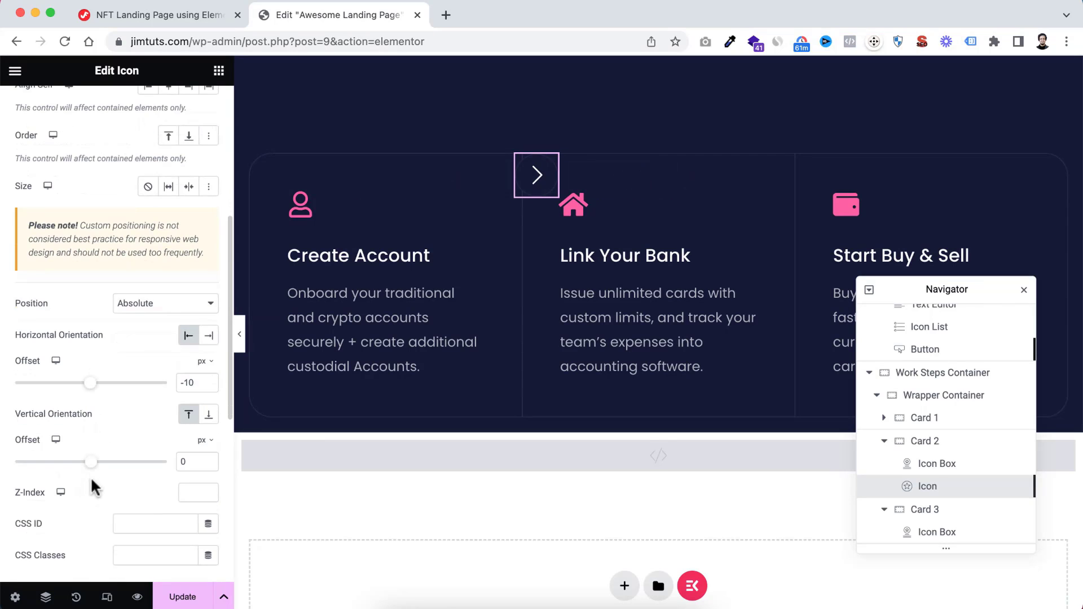
drag(90, 462, 101, 470)
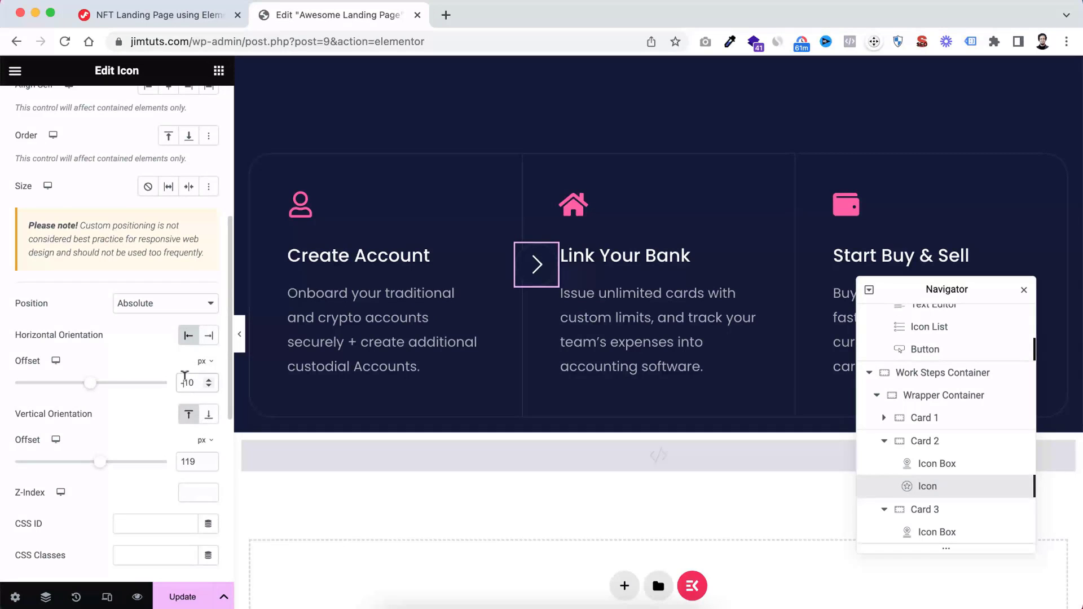
text(3)
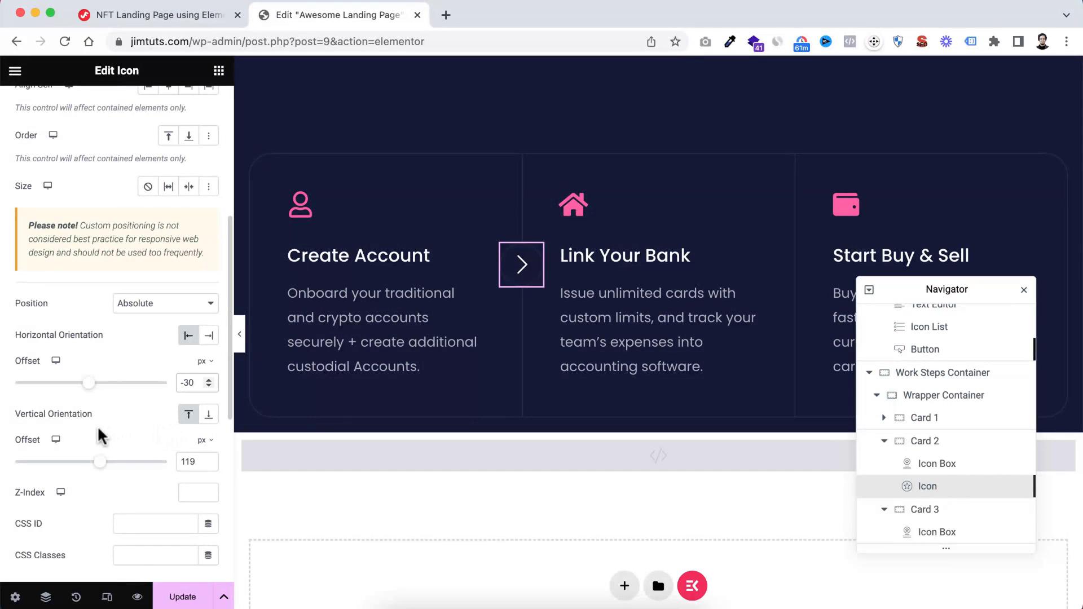
Switch the chevron icon's vertical offset to percent and set it to 34%
click(203, 441)
click(204, 467)
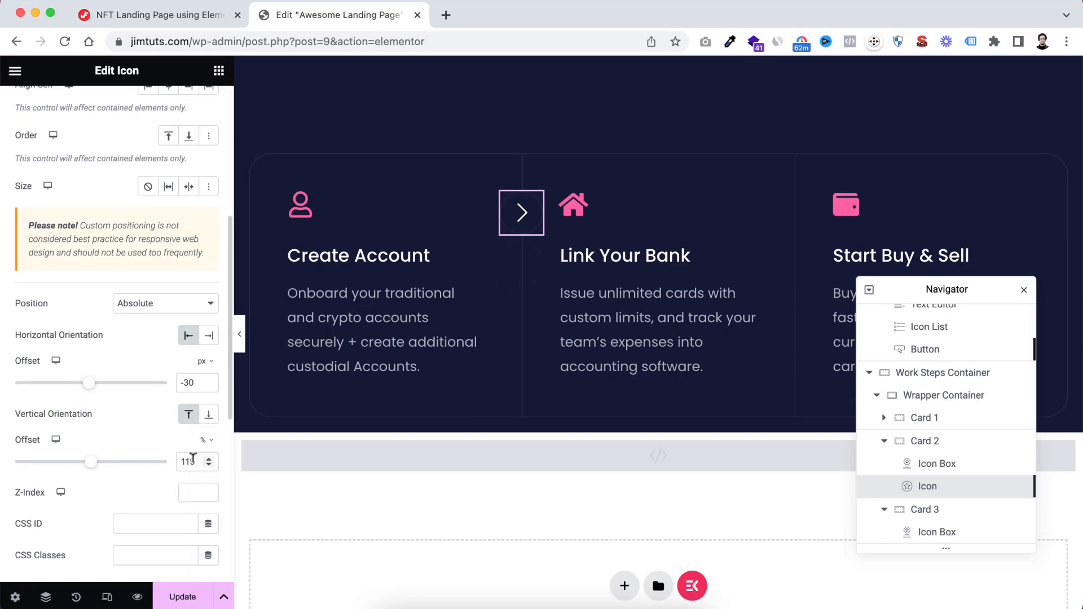
double_click(193, 460)
text(34)
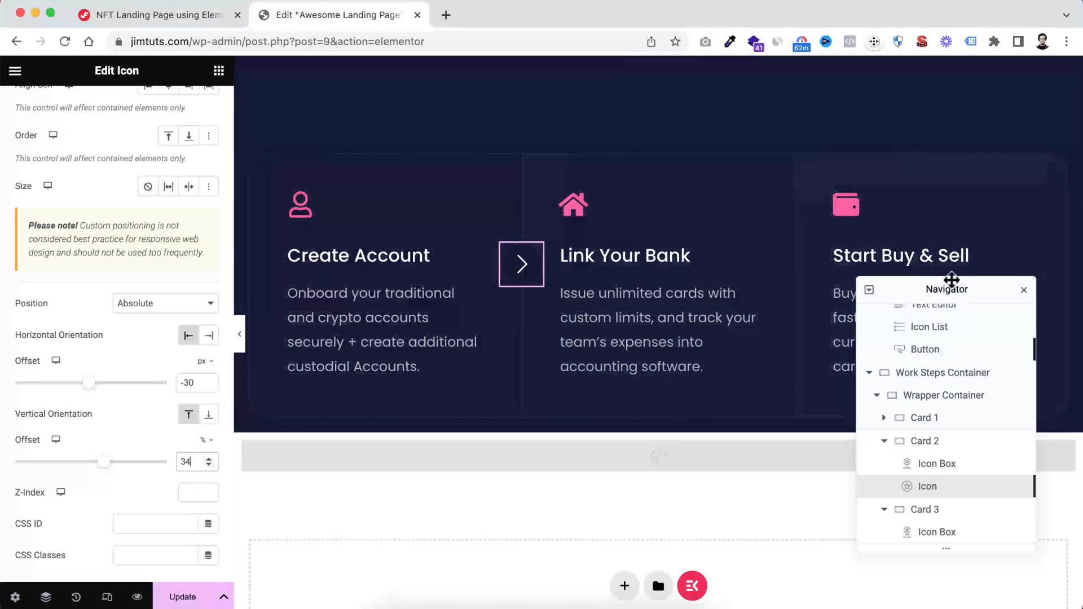
Move the Navigator clear of the work area and duplicate the chevron icon within Card 2
drag(922, 291, 922, 205)
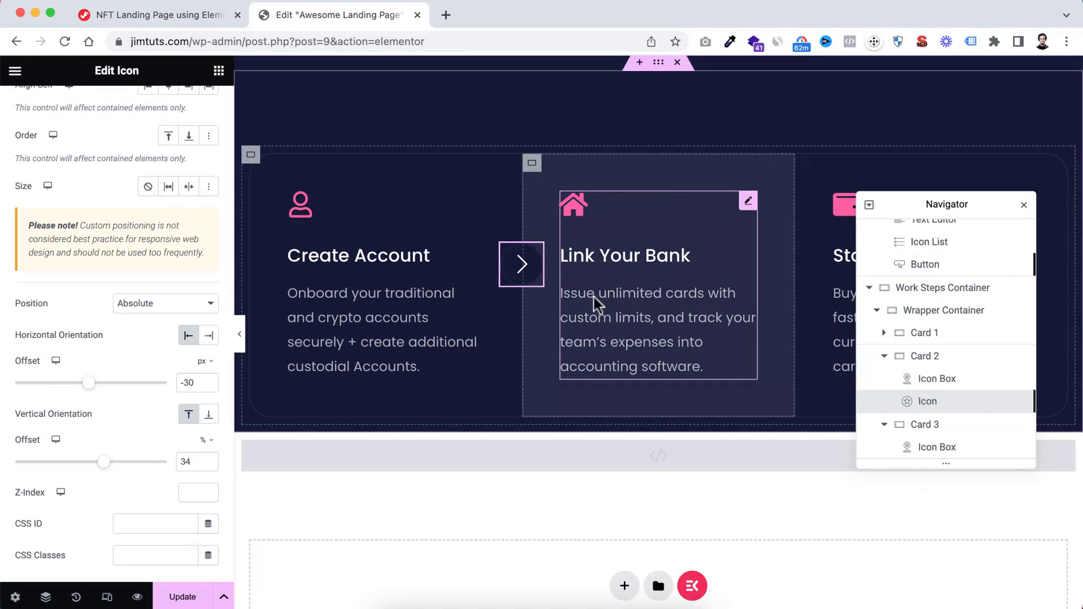
right_click(534, 259)
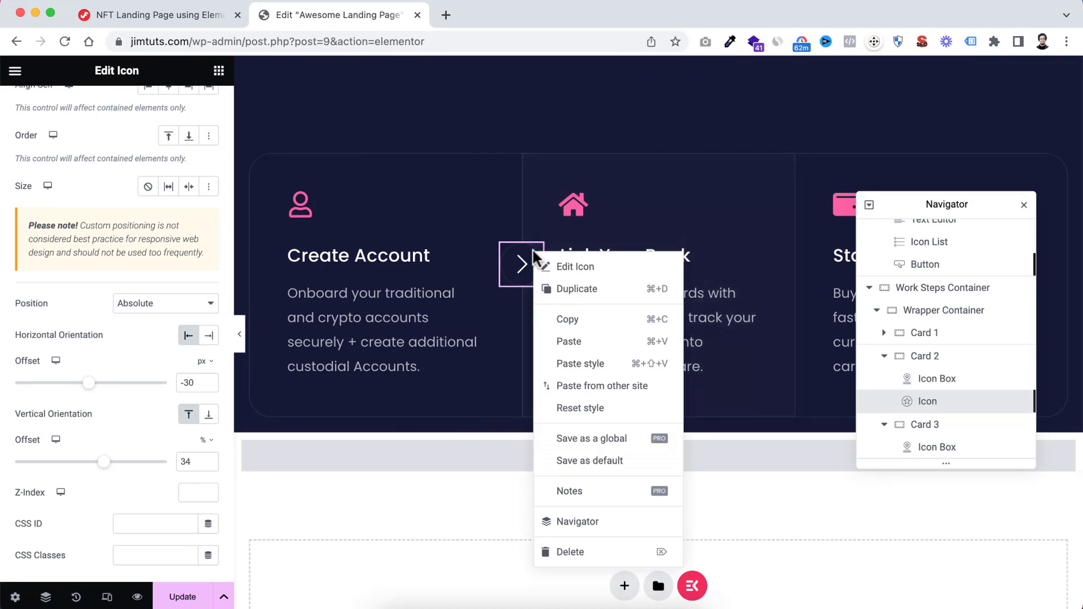
click(564, 290)
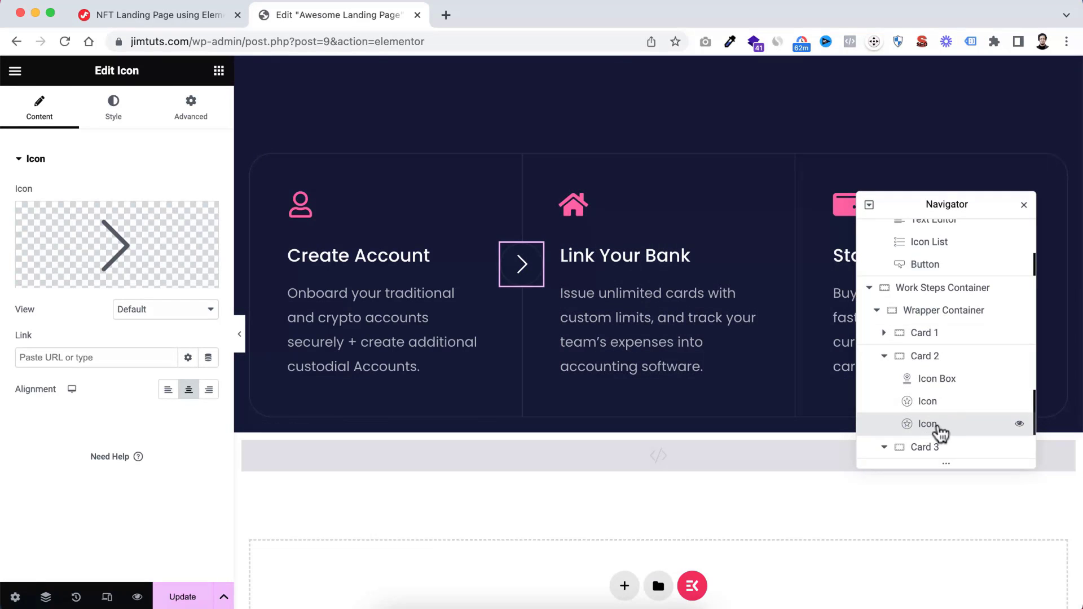
Anchor the duplicated chevron to Card 2's right edge with a -30 px horizontal offset and check the cards at full page width
click(192, 110)
scroll(122, 435, down, 6)
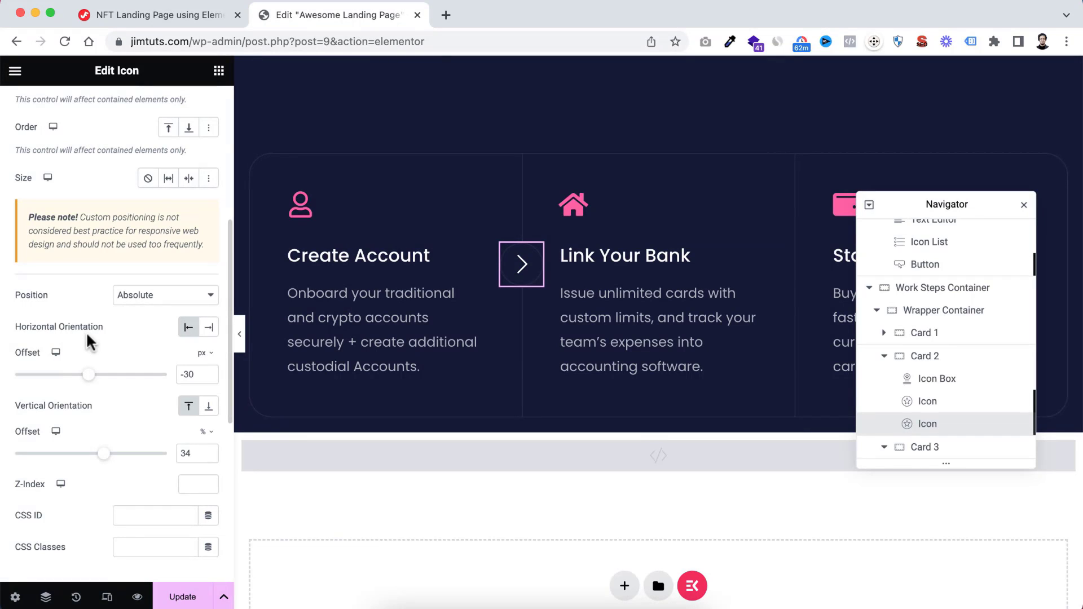
click(208, 330)
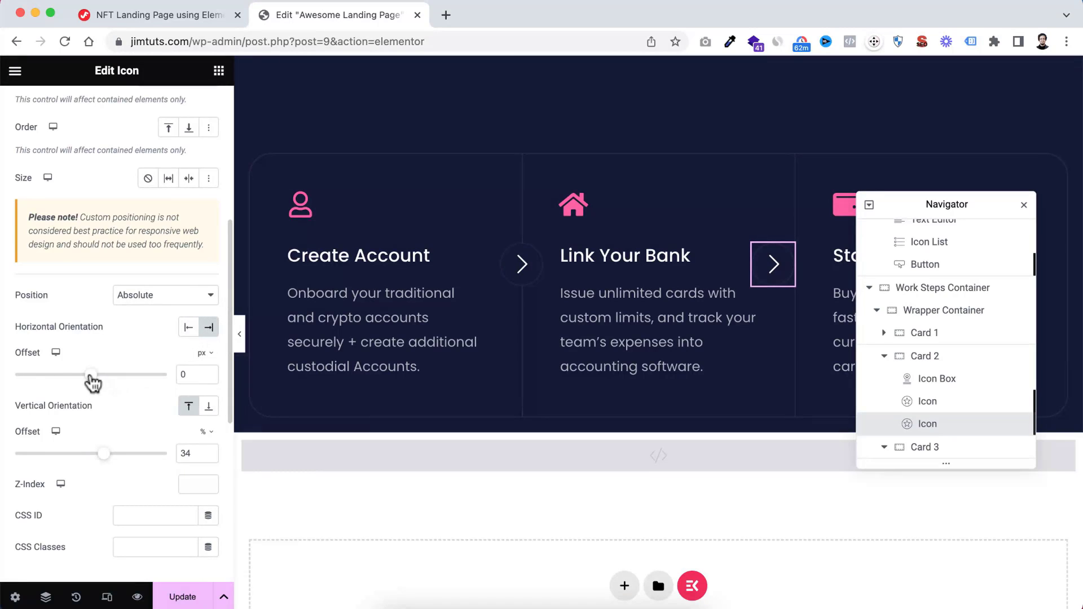
drag(91, 382, 88, 382)
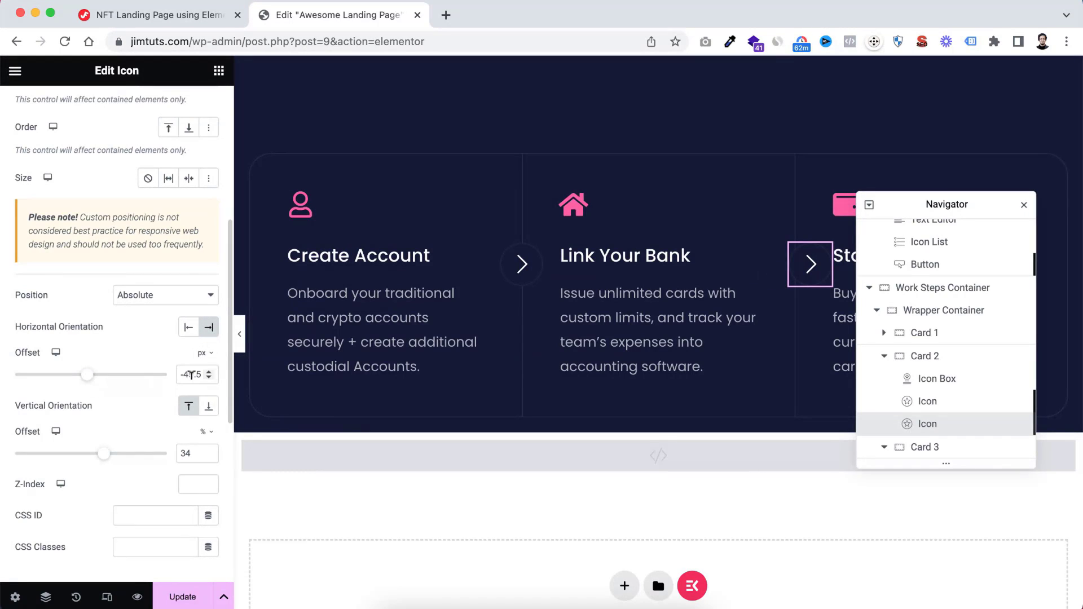
text(0)
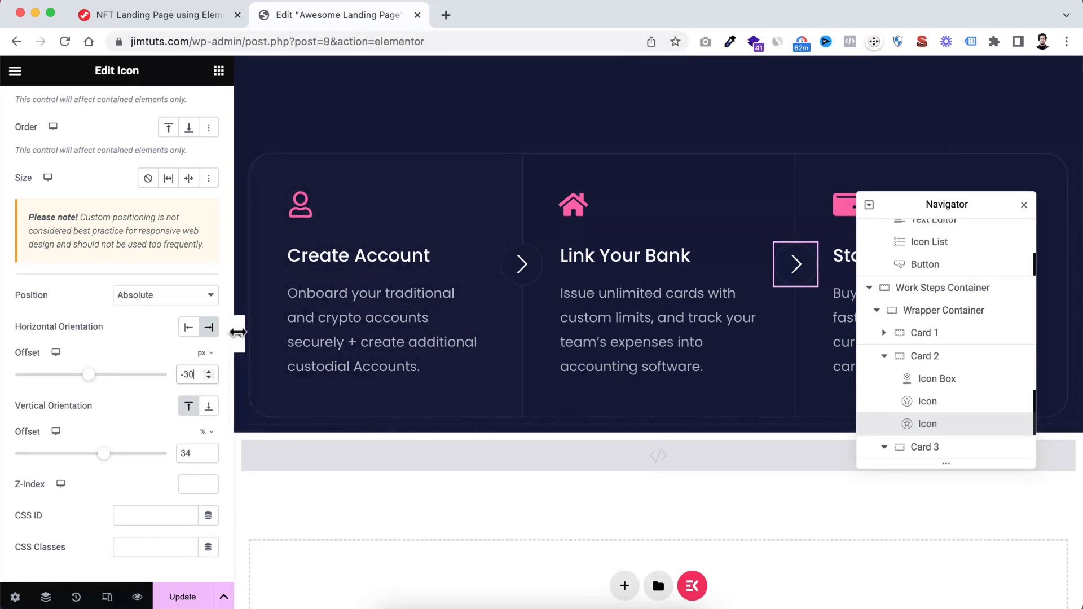
click(239, 335)
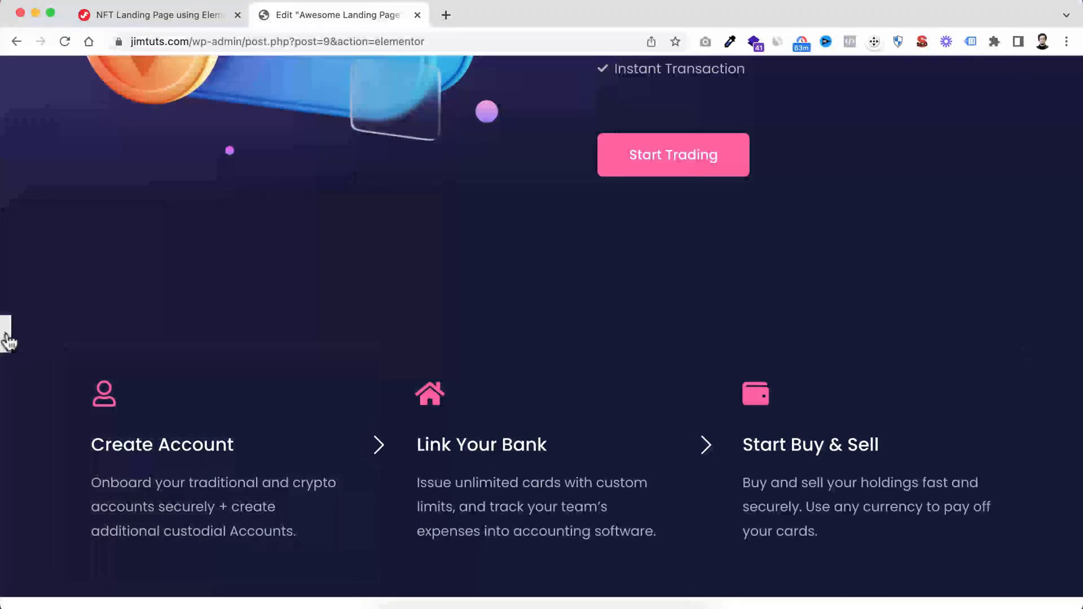
click(6, 338)
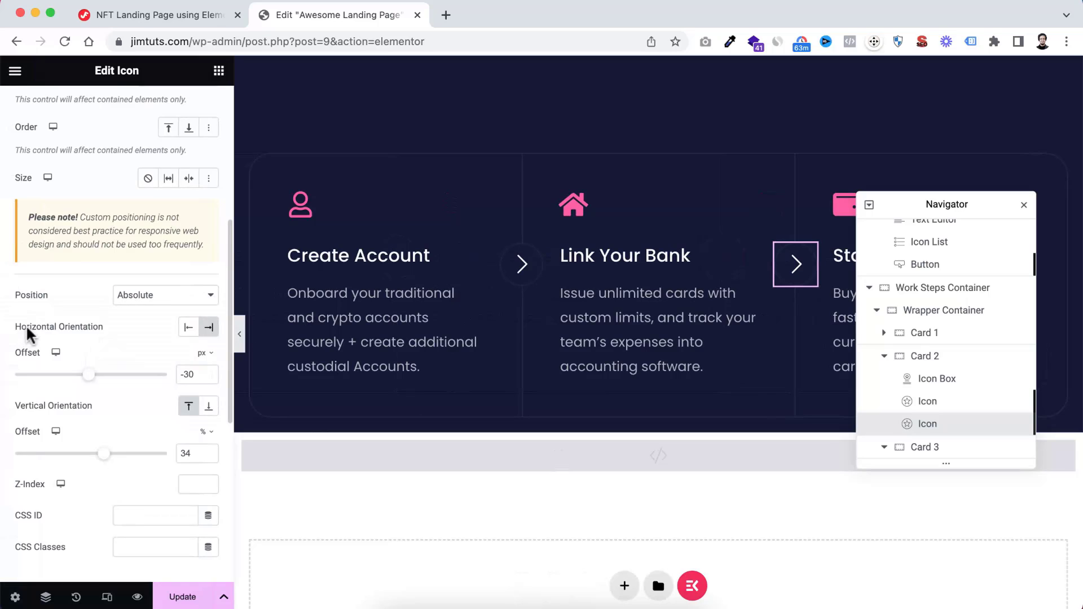
Add a container with two equal columns directly below the Work Steps section and set its boxed width to 1320 px
scroll(652, 423, down, 3)
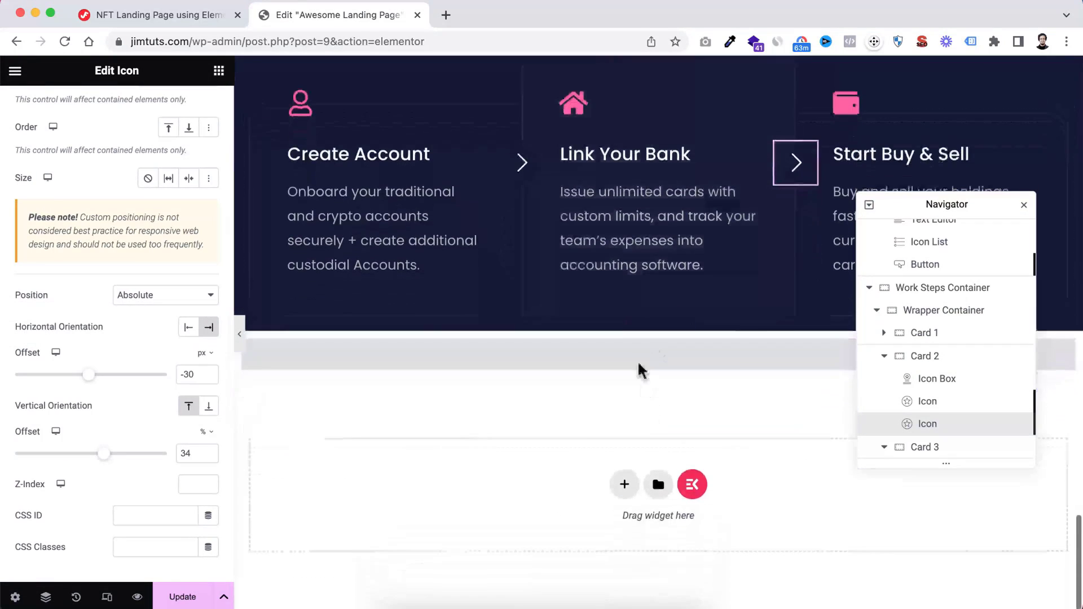
click(639, 326)
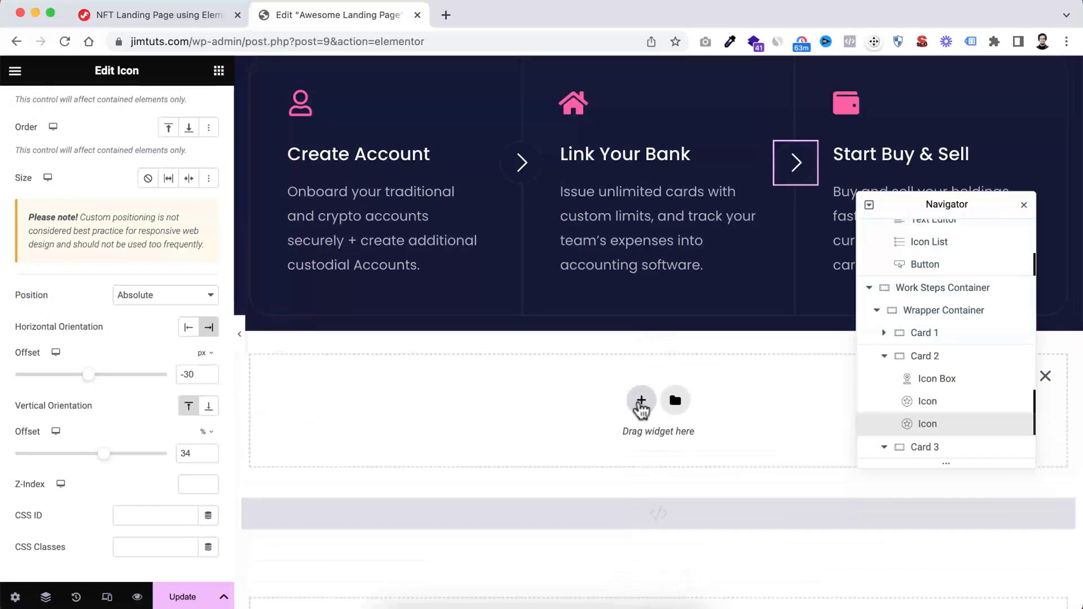
click(641, 402)
scroll(609, 418, down, 2)
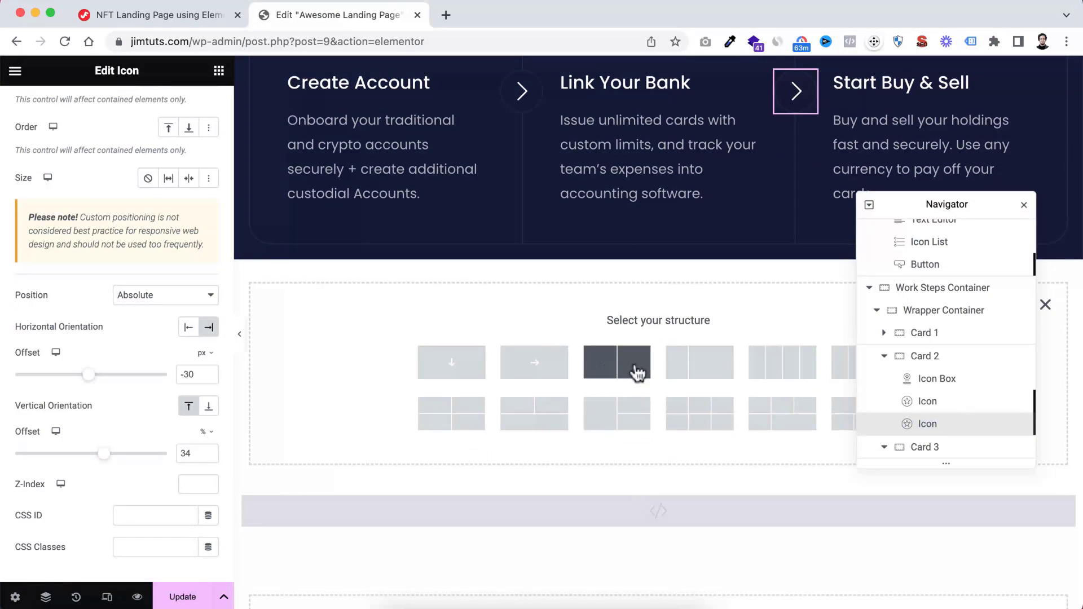
click(606, 372)
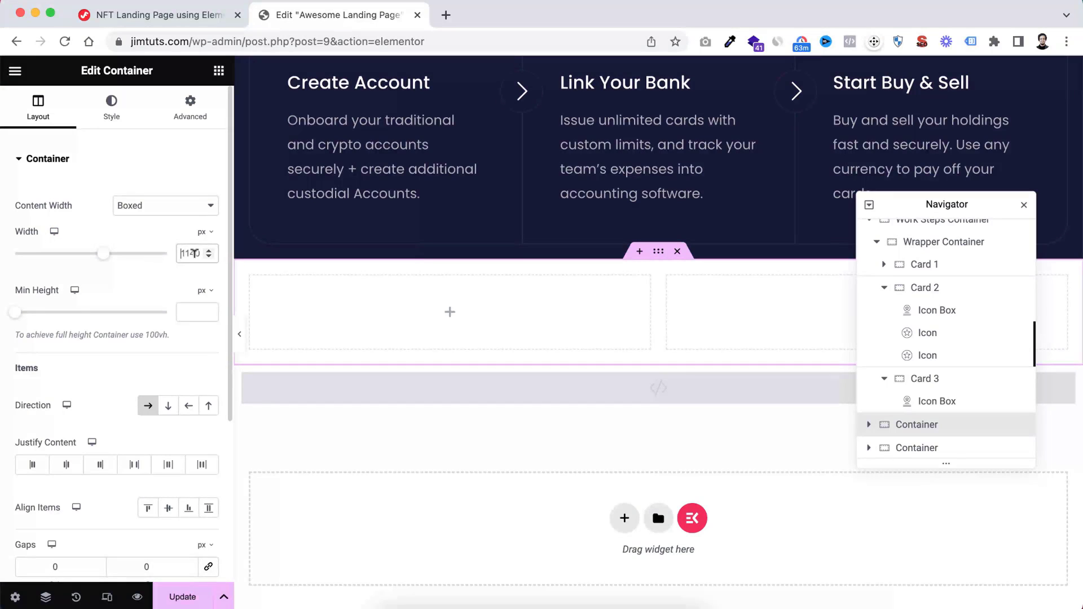
double_click(193, 253)
text(1320)
Give the new two-column container a classic background in the dark navy global colour
click(115, 119)
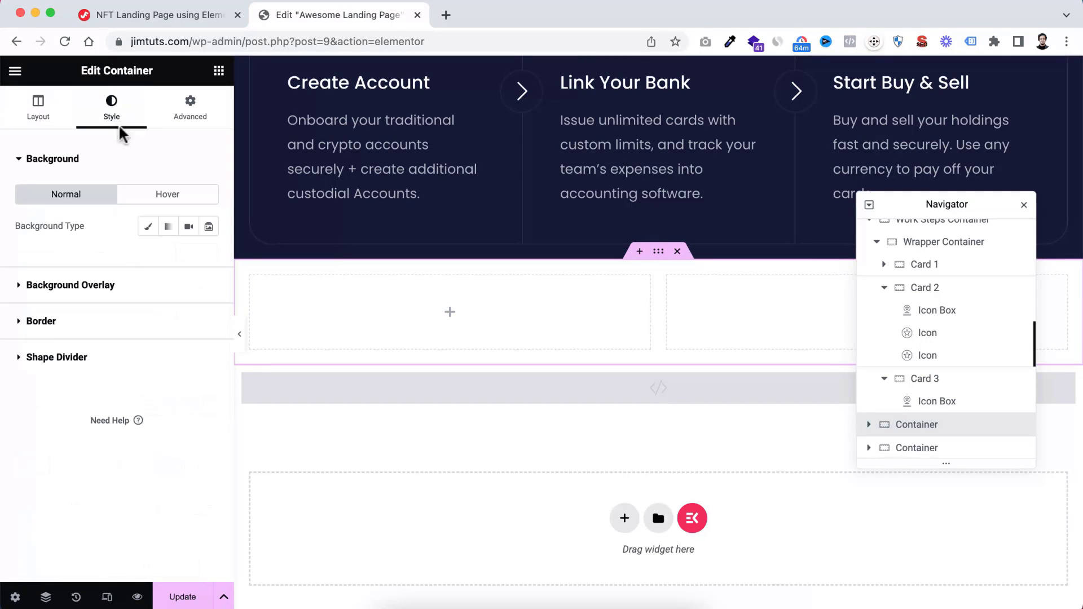
click(147, 226)
click(189, 257)
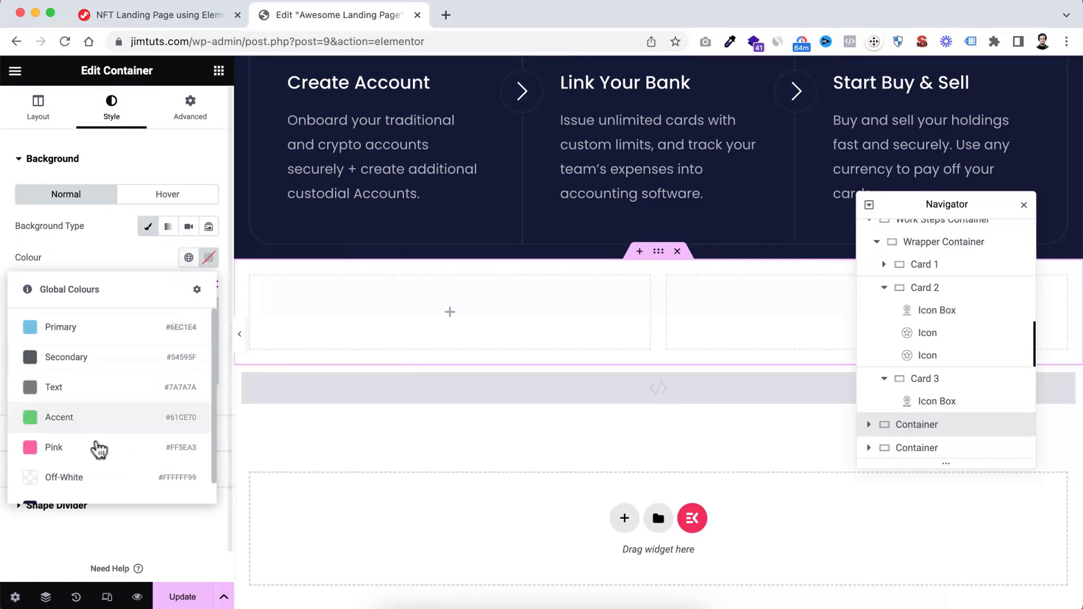
scroll(93, 451, down, 2)
click(81, 482)
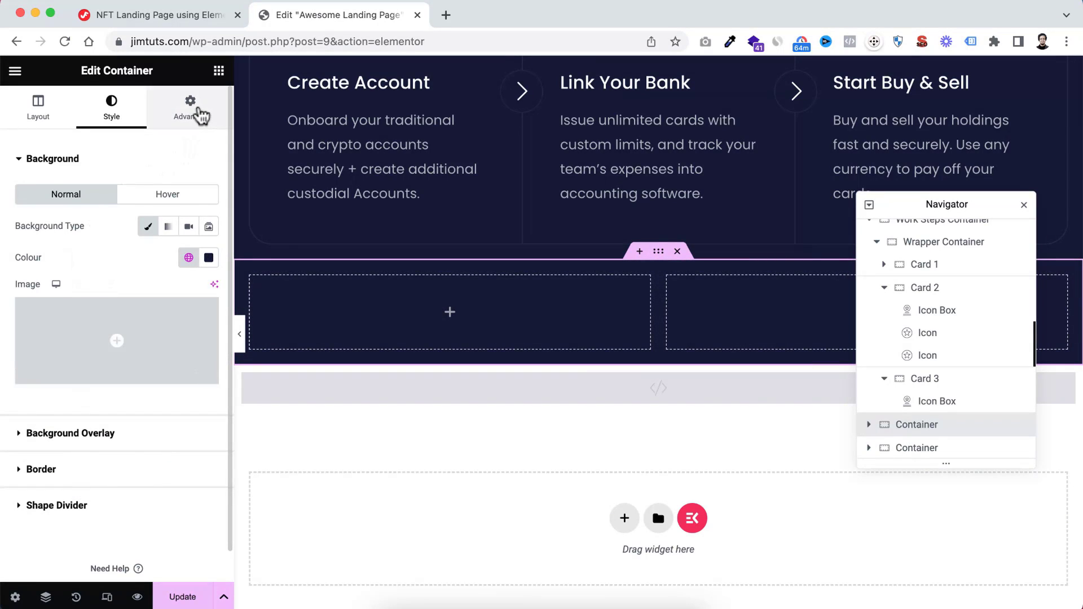
Set the new container's padding to 190 px top, 10 px right, 100 px bottom and 10 px left, and review the spacing against the sections above
click(195, 108)
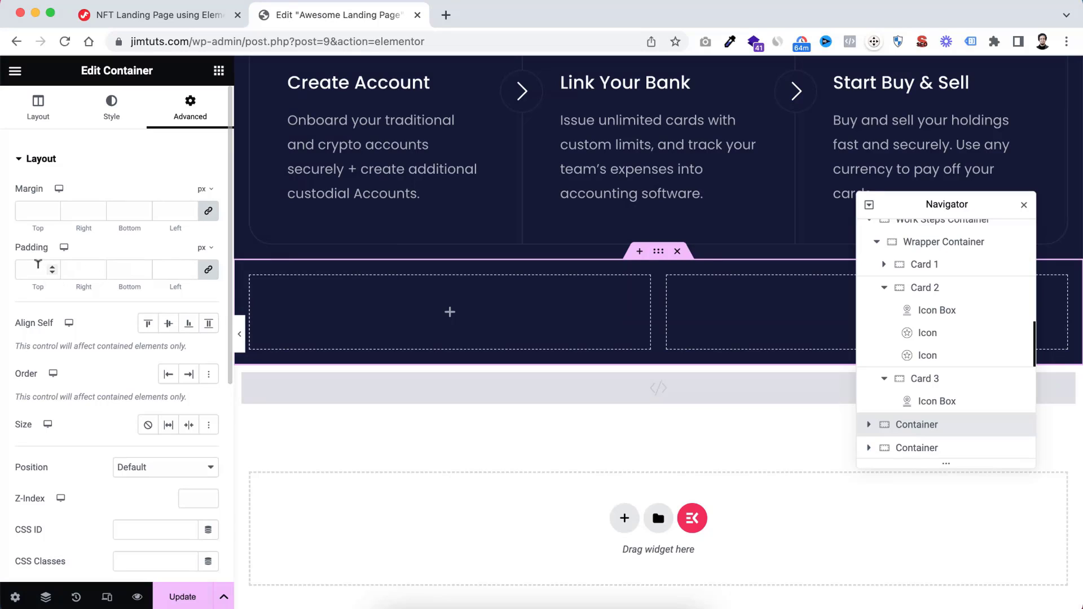
click(32, 269)
text(10)
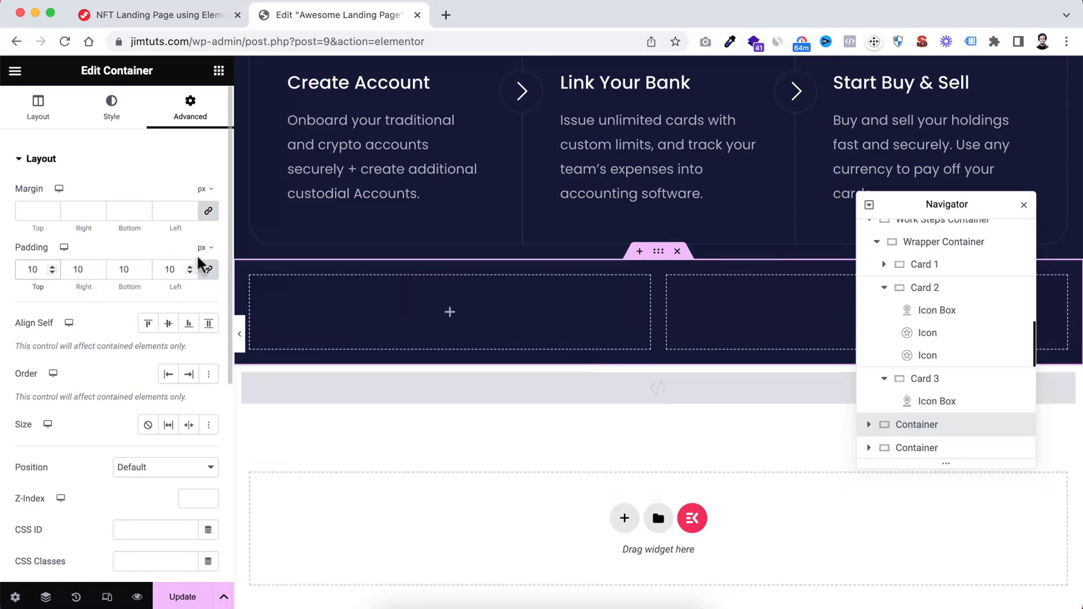
click(137, 268)
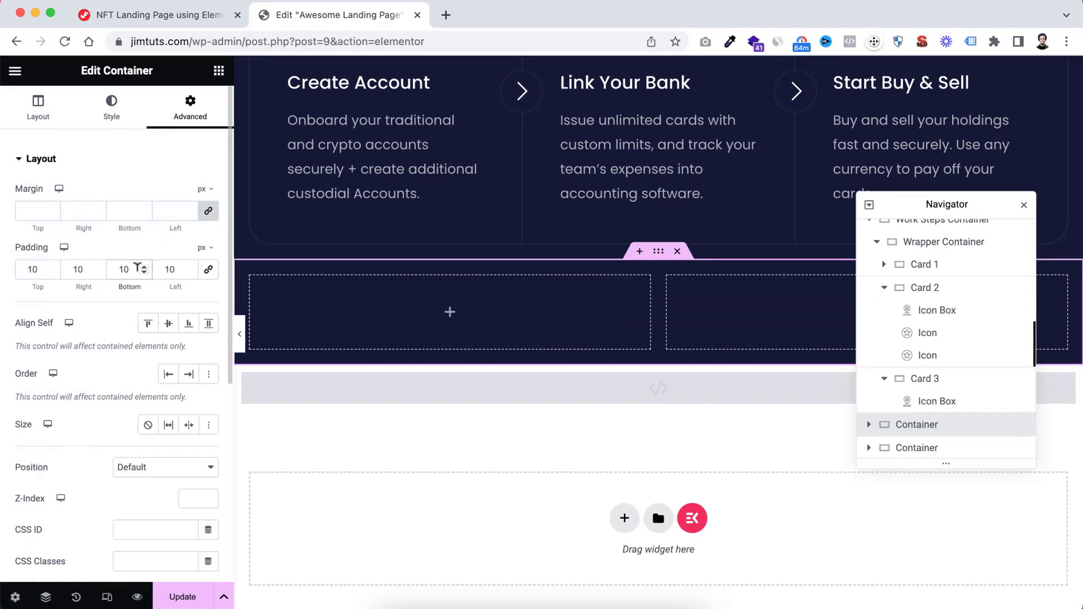
text(0)
click(34, 267)
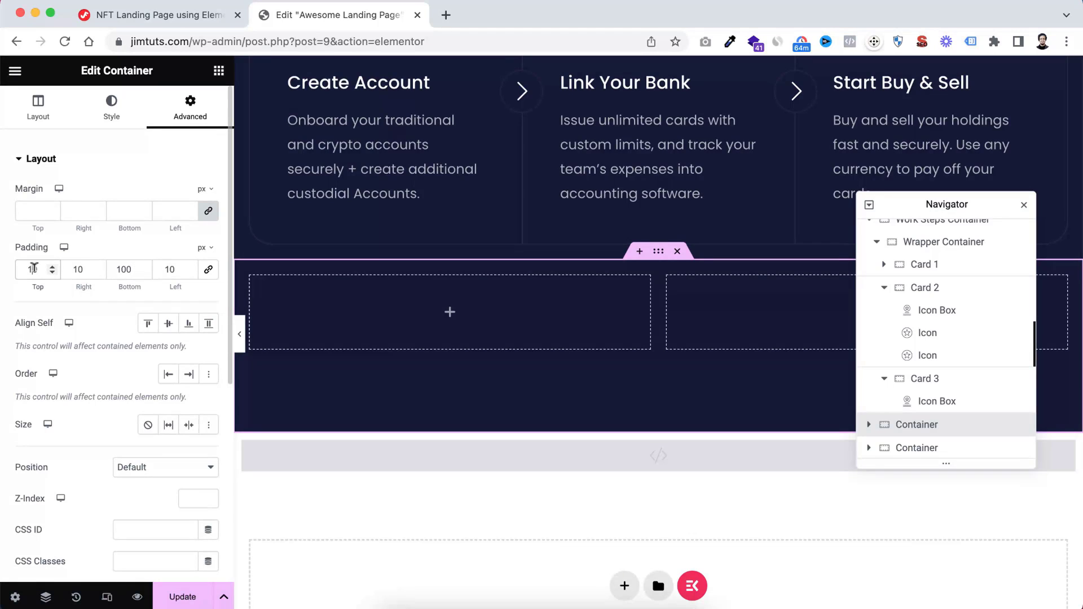
text(9)
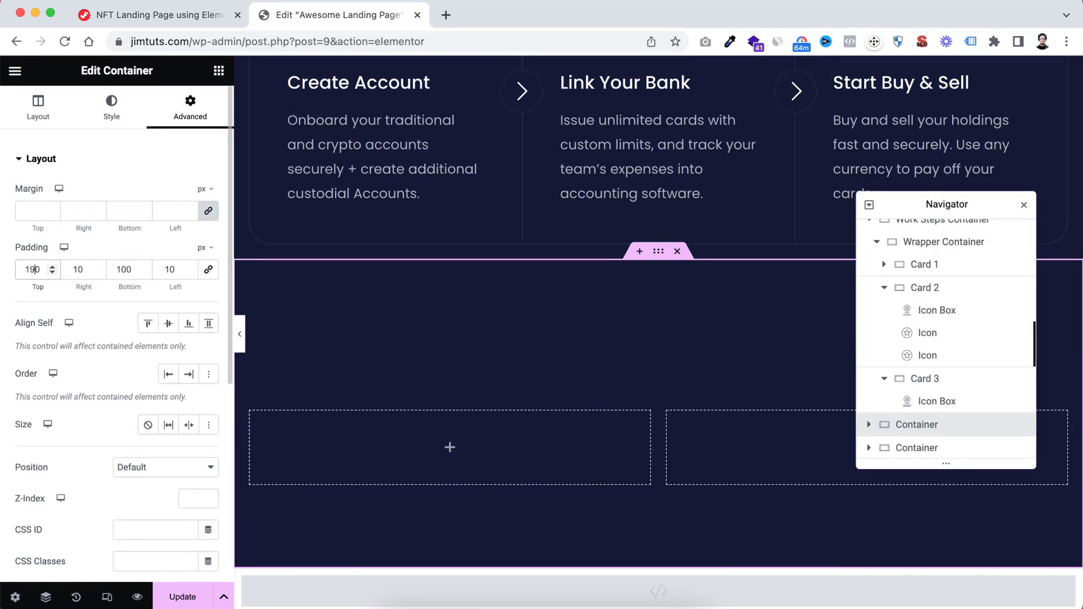
scroll(554, 347, up, 8)
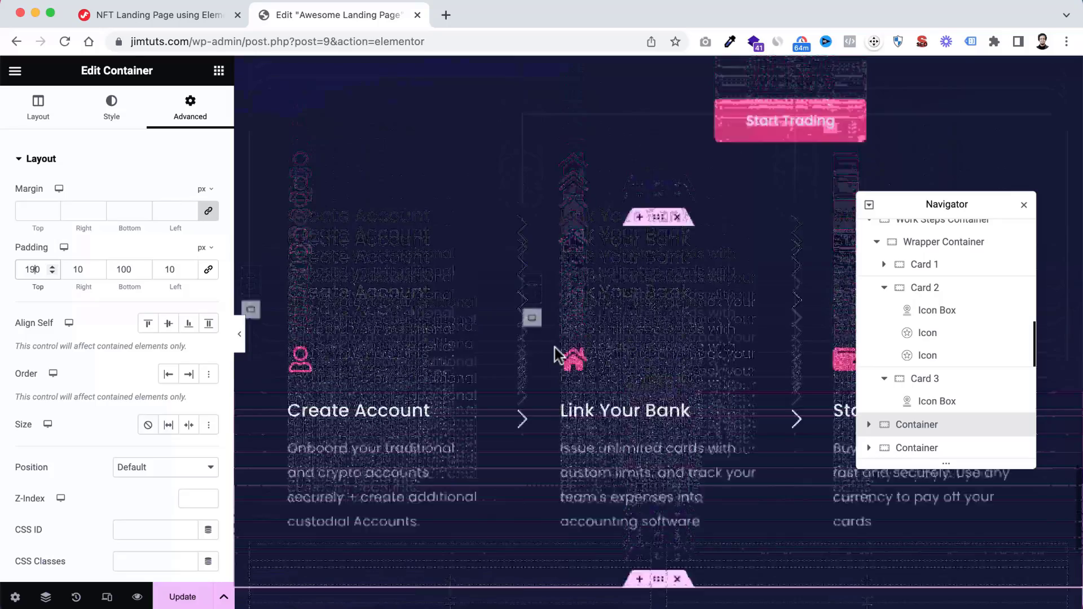
scroll(553, 347, up, 5)
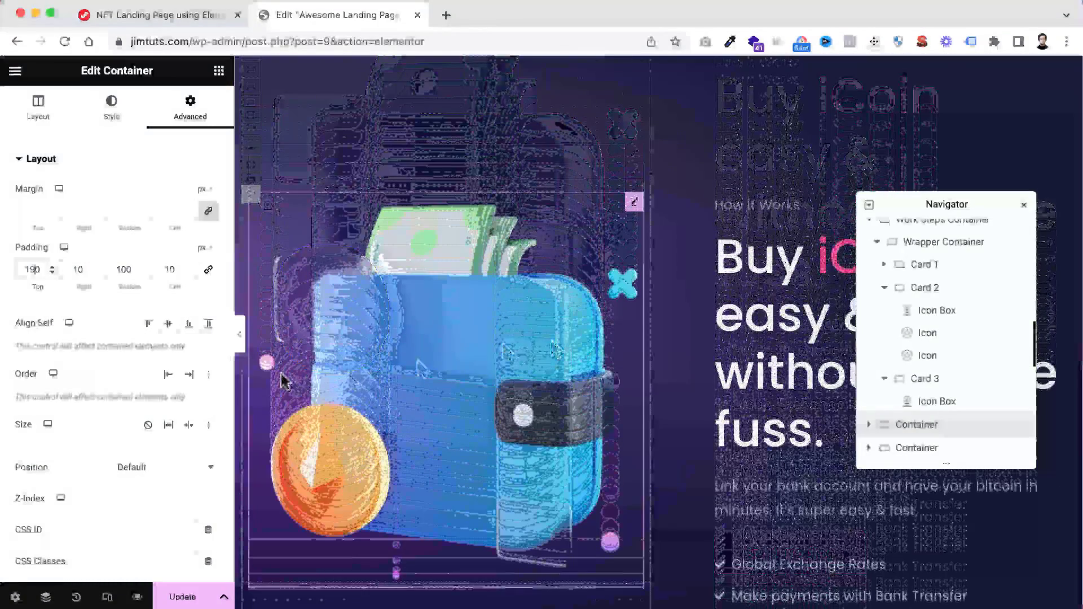
scroll(265, 436, down, 2)
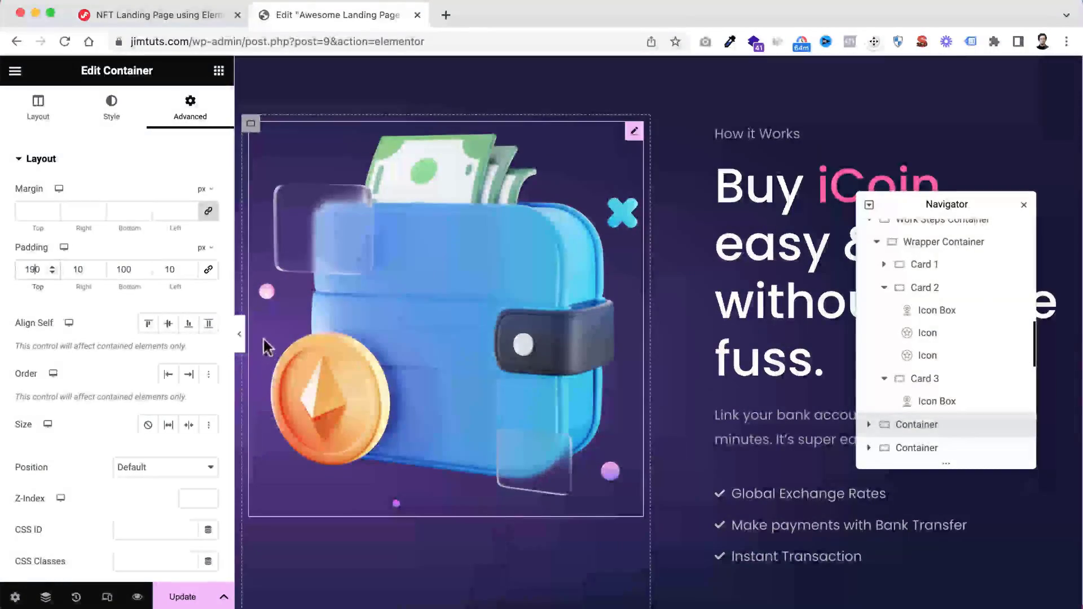
scroll(547, 461, down, 15)
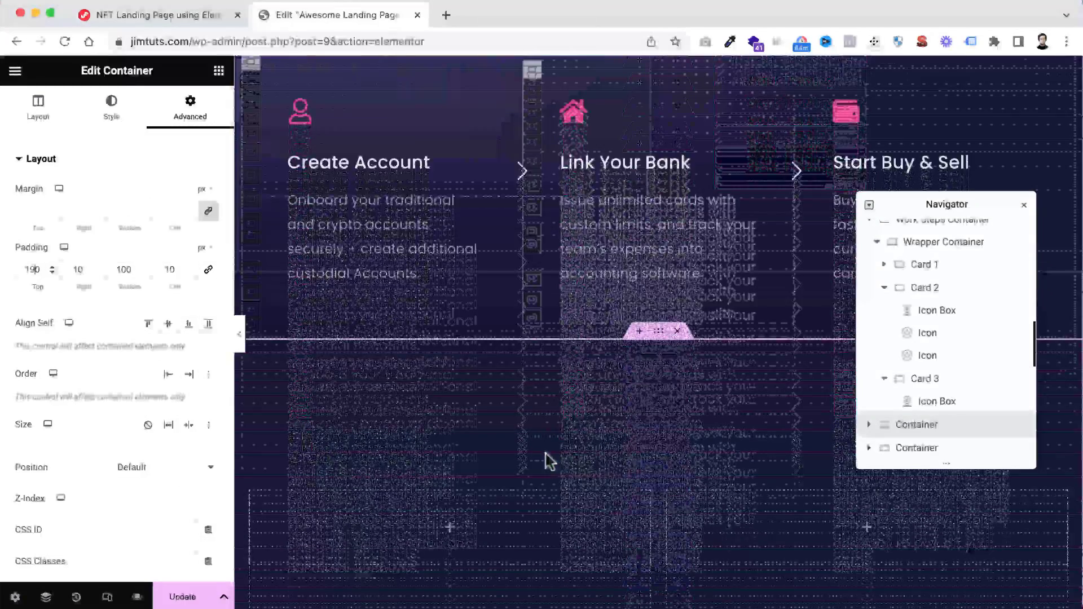
Assign the CSS class gradient-bg-right to the new two-column navy container and check it against the section above
scroll(548, 460, up, 3)
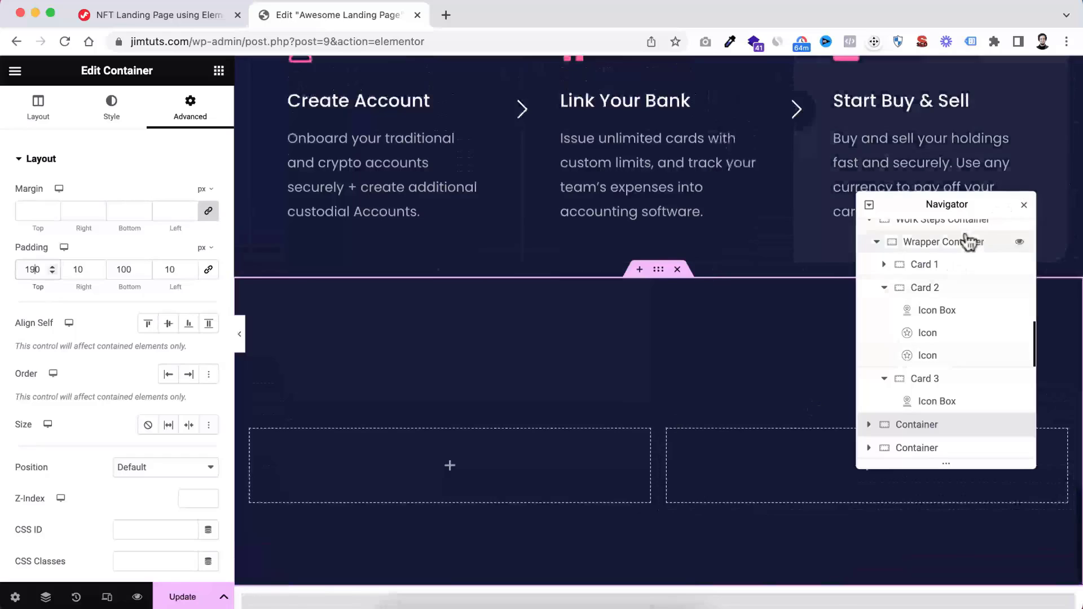
drag(977, 208, 975, 153)
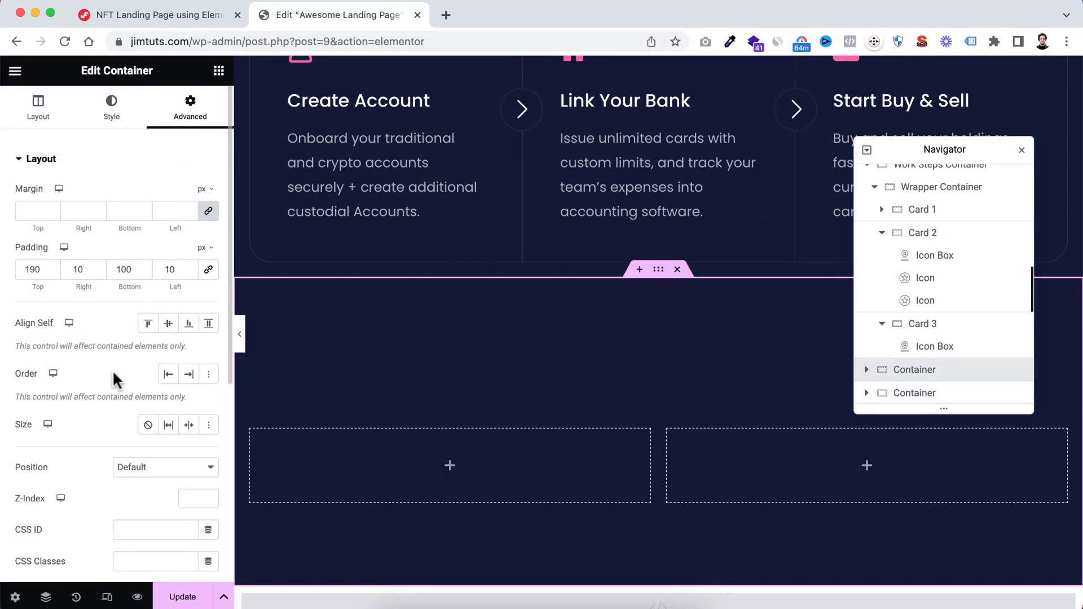
scroll(114, 394, down, 3)
text(g)
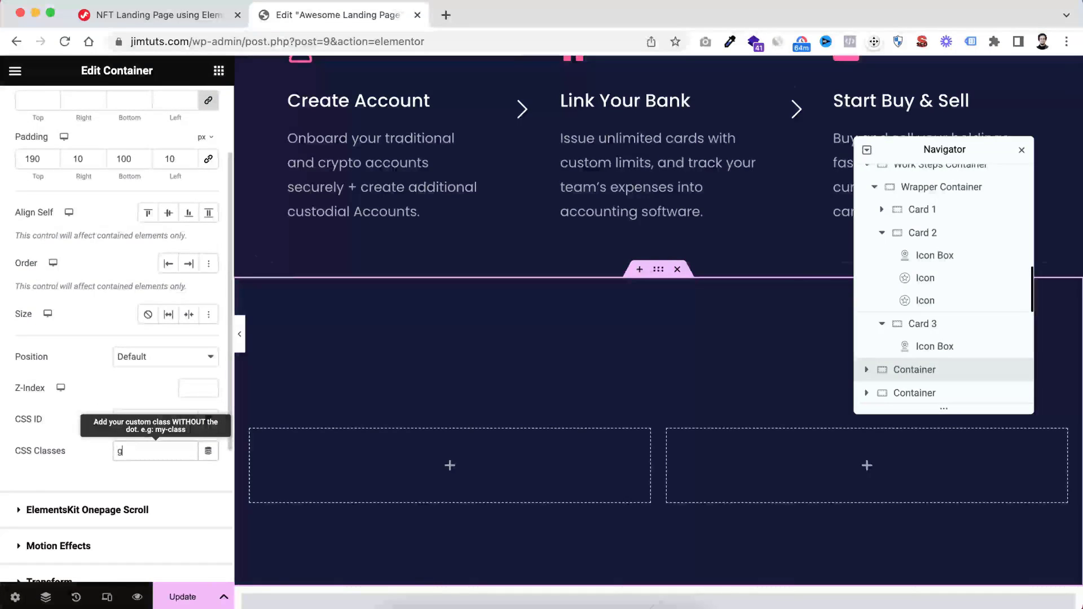
text(radient-bg-right)
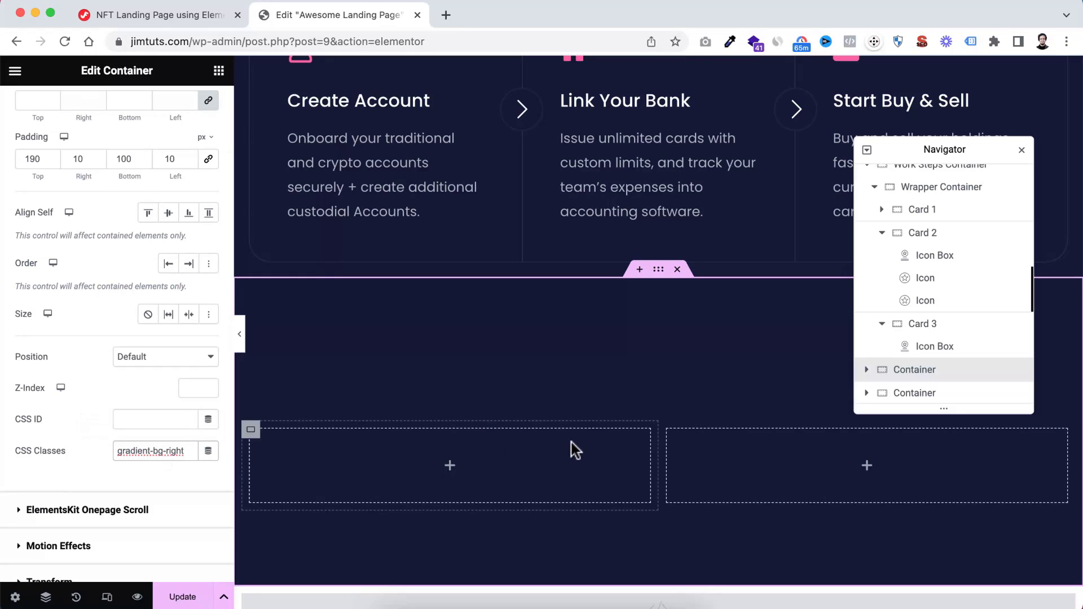
scroll(573, 449, down, 2)
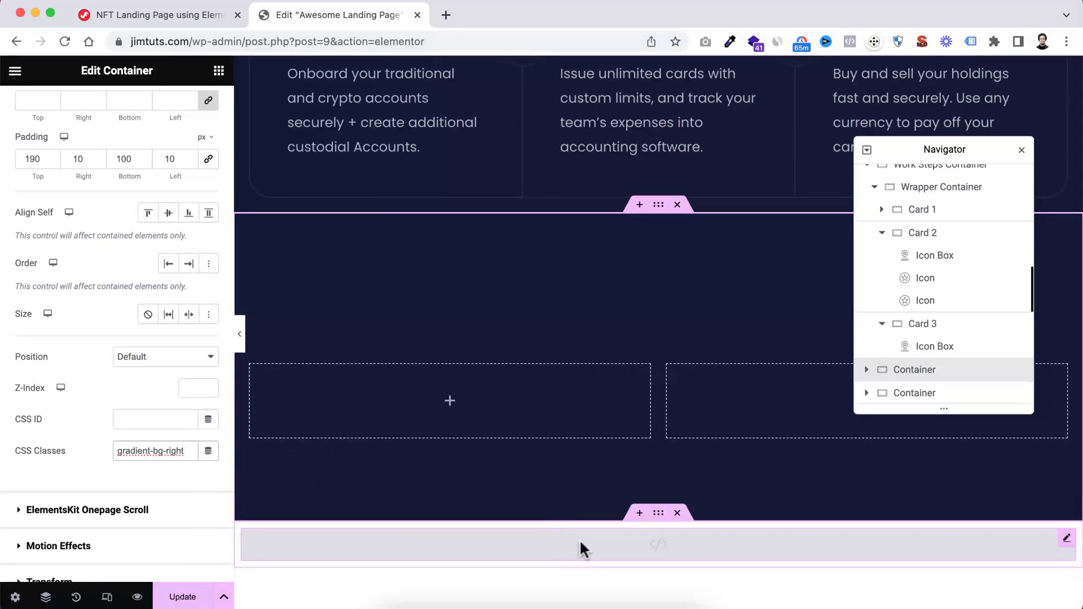
scroll(591, 364, up, 2)
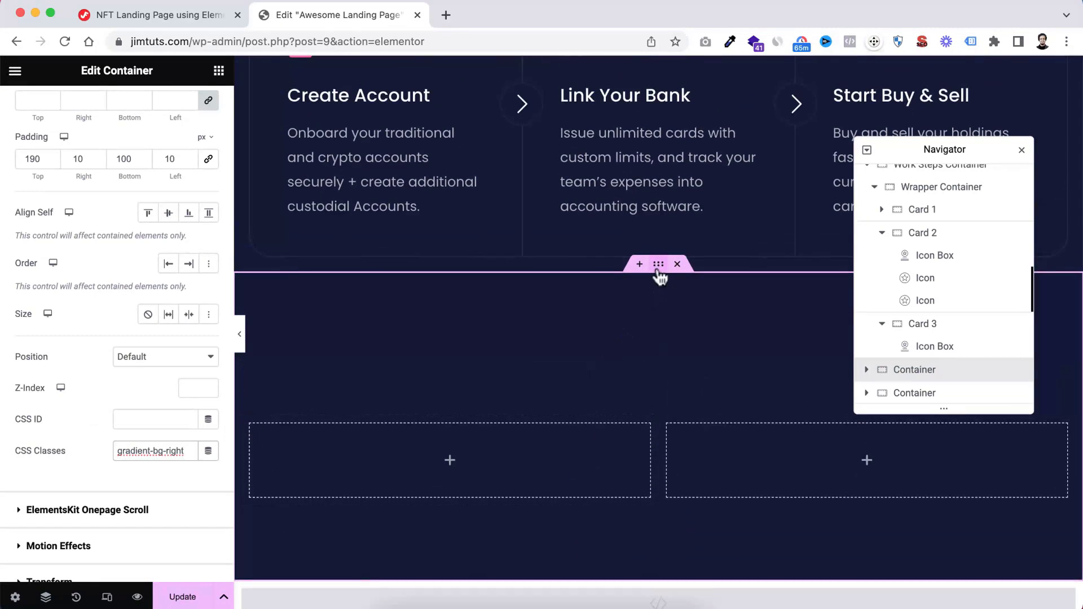
Give the two-column container a gradient-type background overlay in its normal state
scroll(111, 228, up, 4)
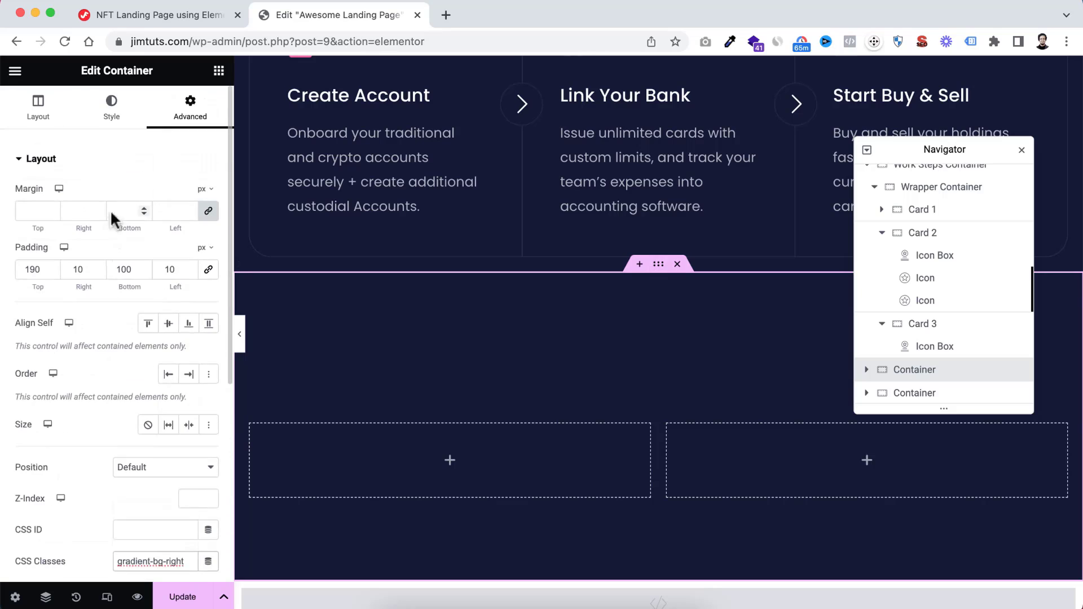
click(111, 104)
scroll(104, 259, down, 1)
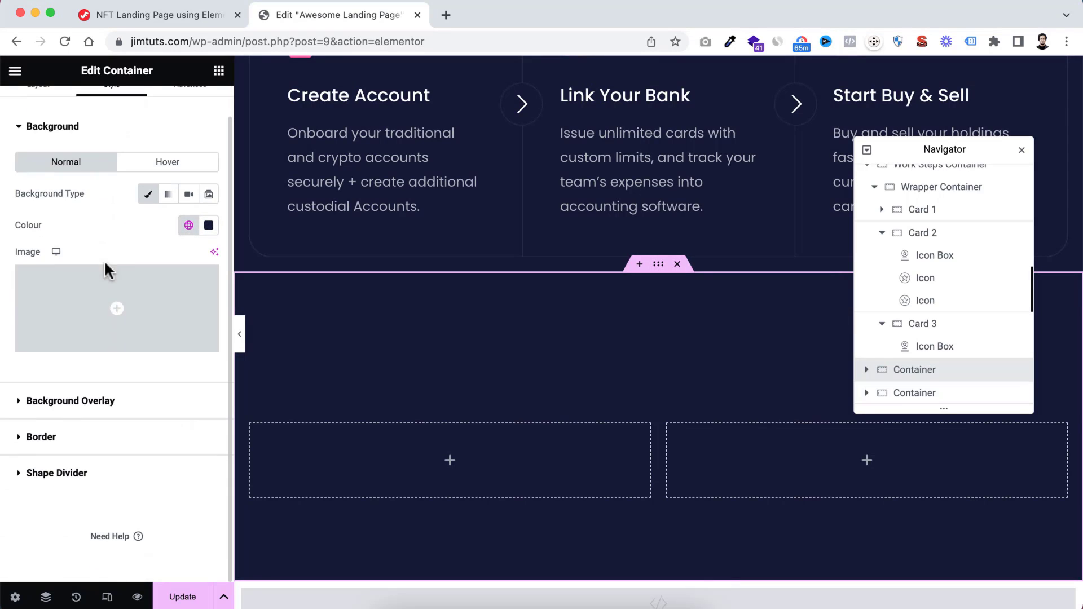
click(55, 401)
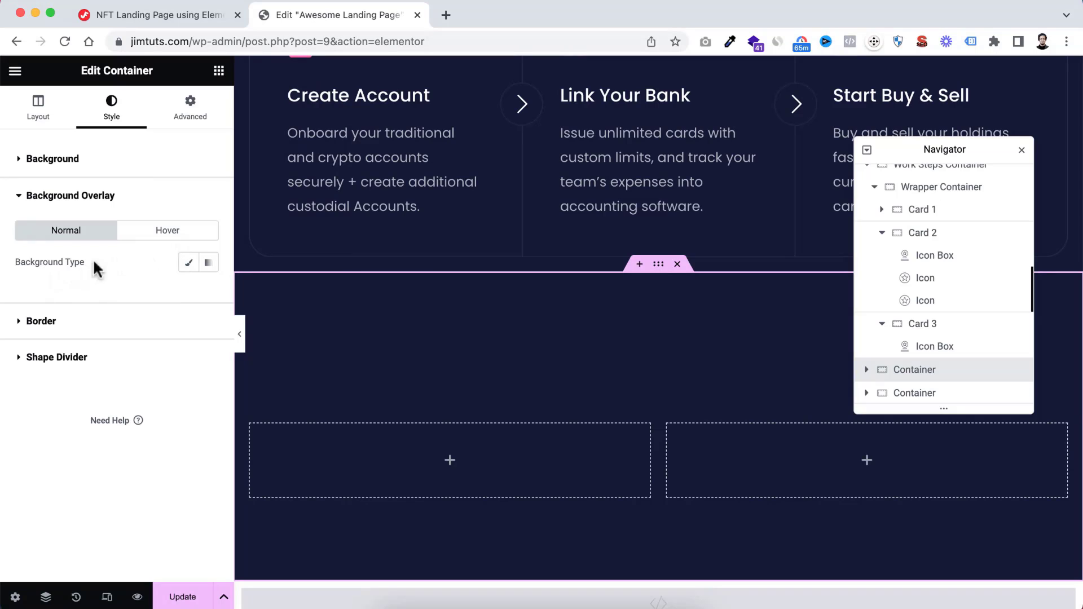
click(208, 264)
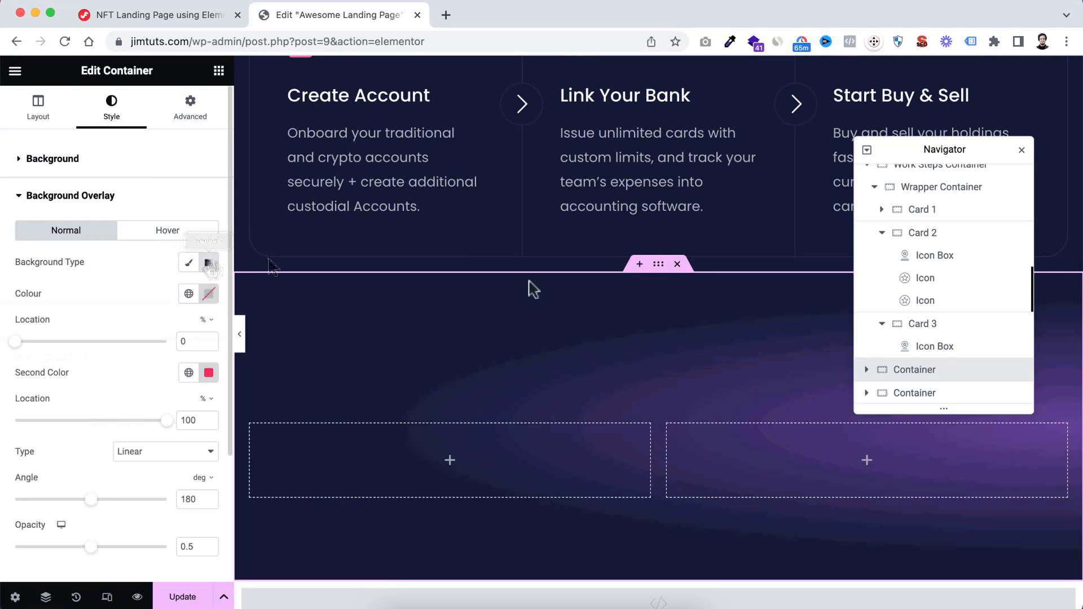
Select the left column of the new section and centre its content vertically with Justify Content
scroll(784, 440, down, 1)
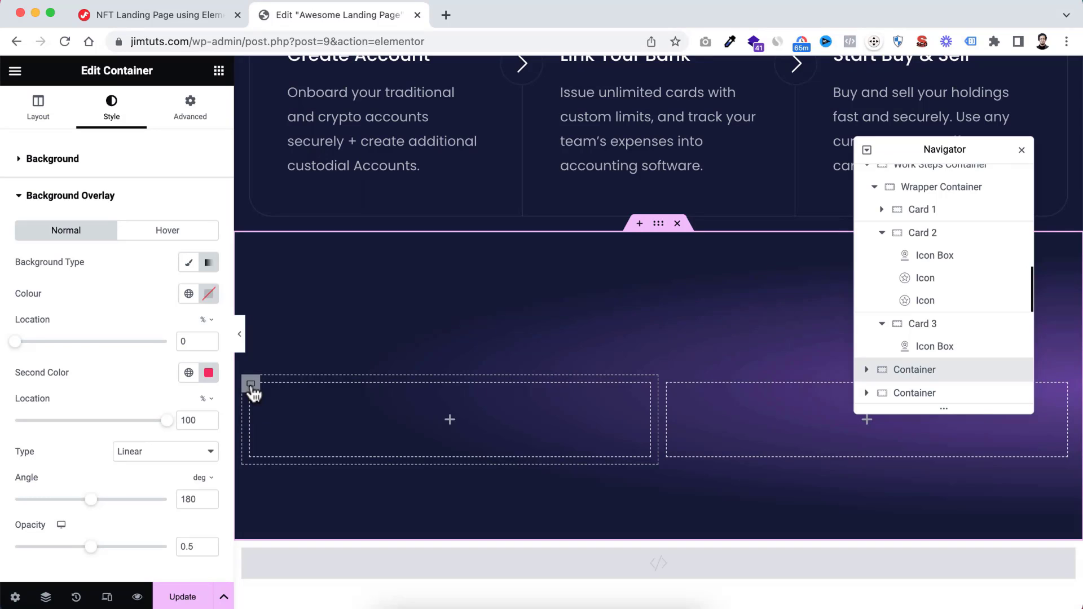
click(250, 385)
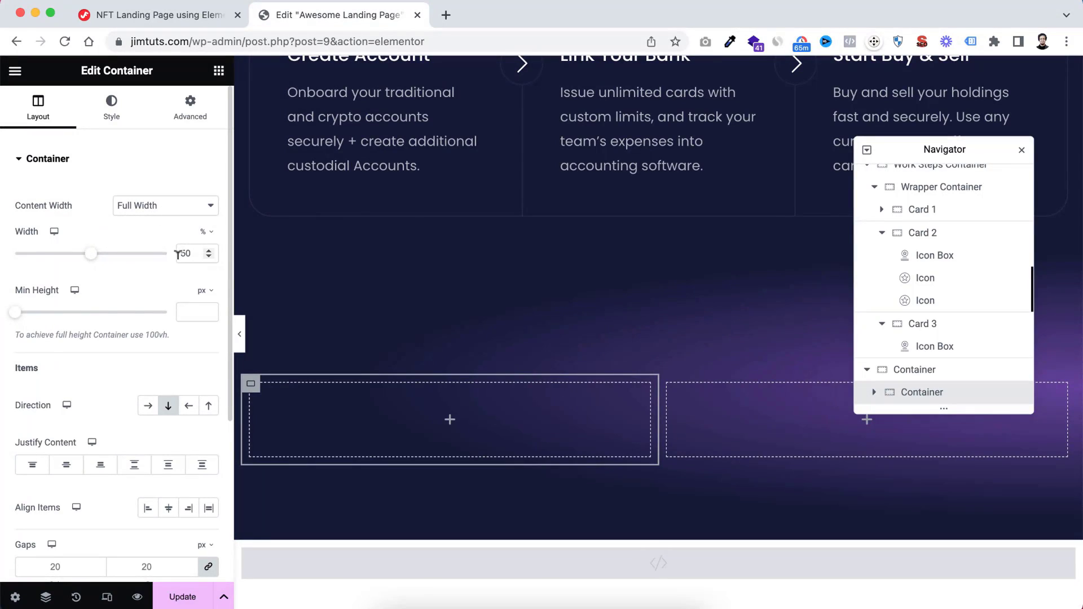
scroll(119, 372, down, 1)
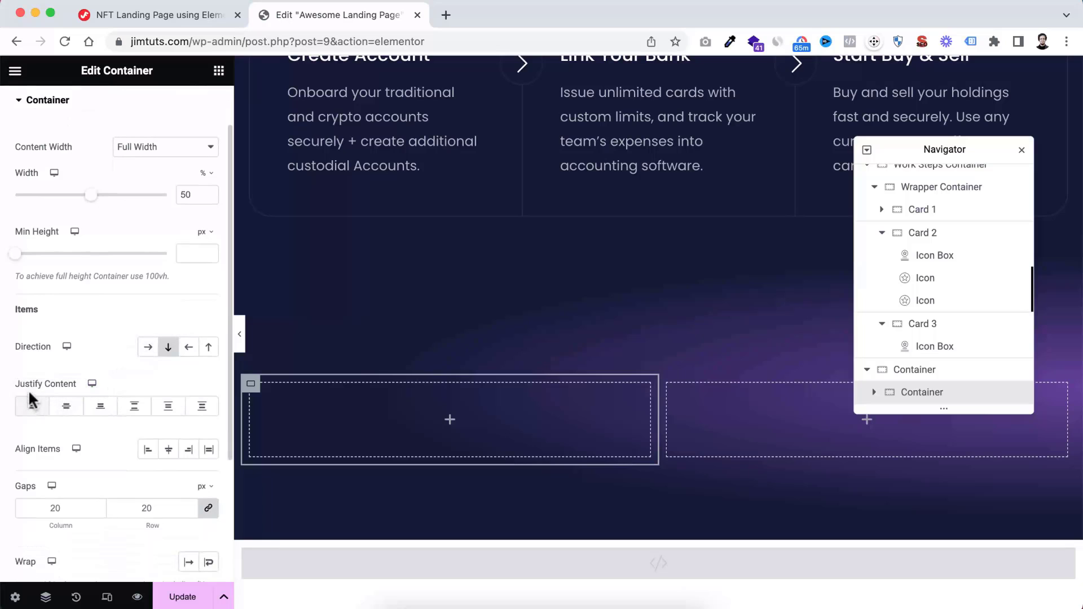
click(67, 413)
Set the left column's padding to 10 px top, 65 px right, 10 px bottom and 10 px left
scroll(113, 294, up, 1)
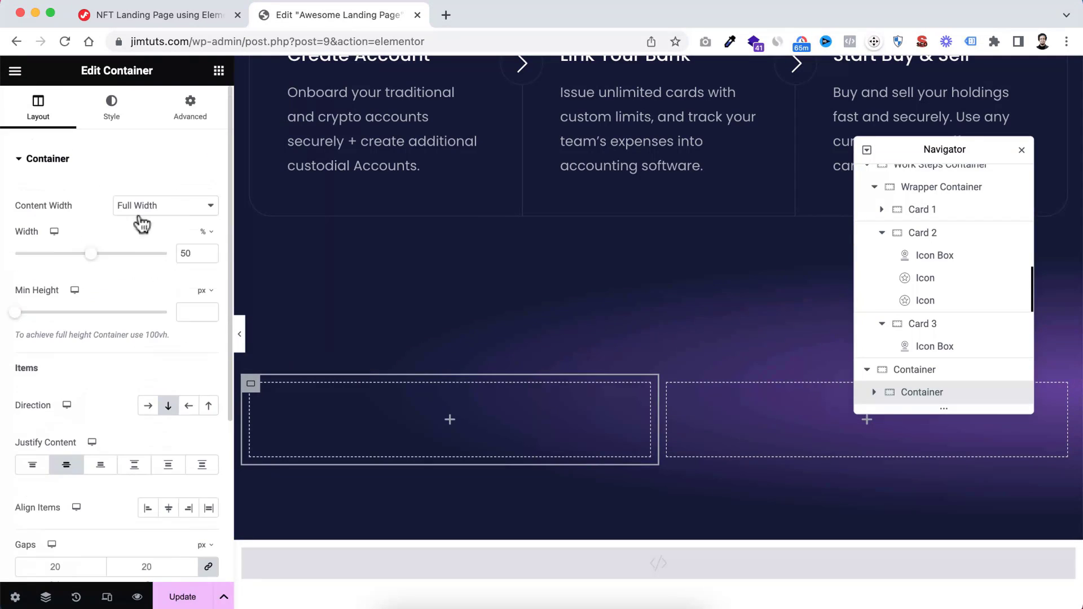
click(194, 113)
click(34, 269)
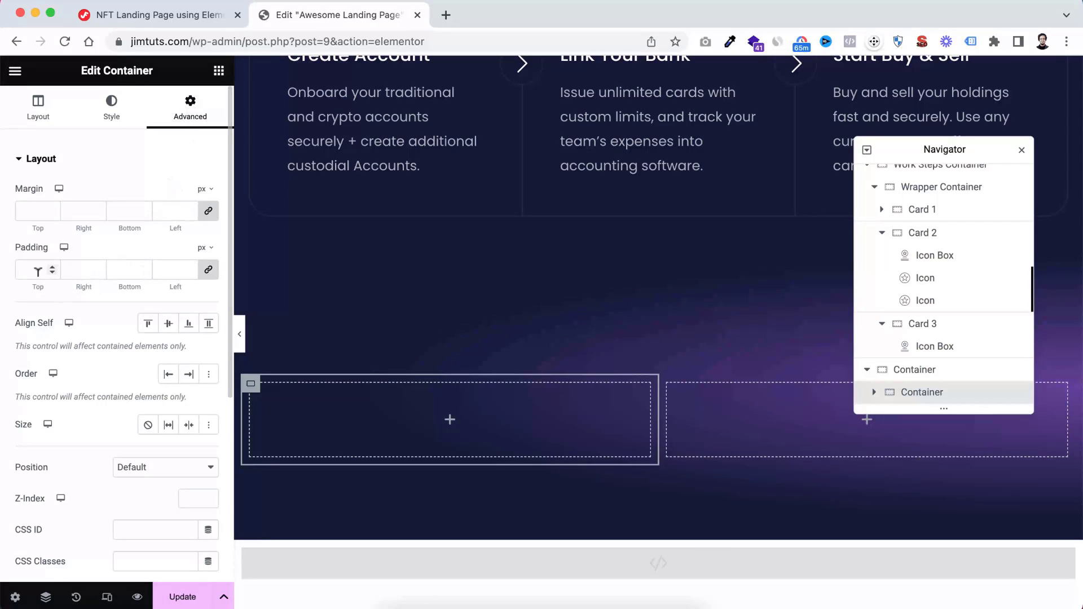
text(10)
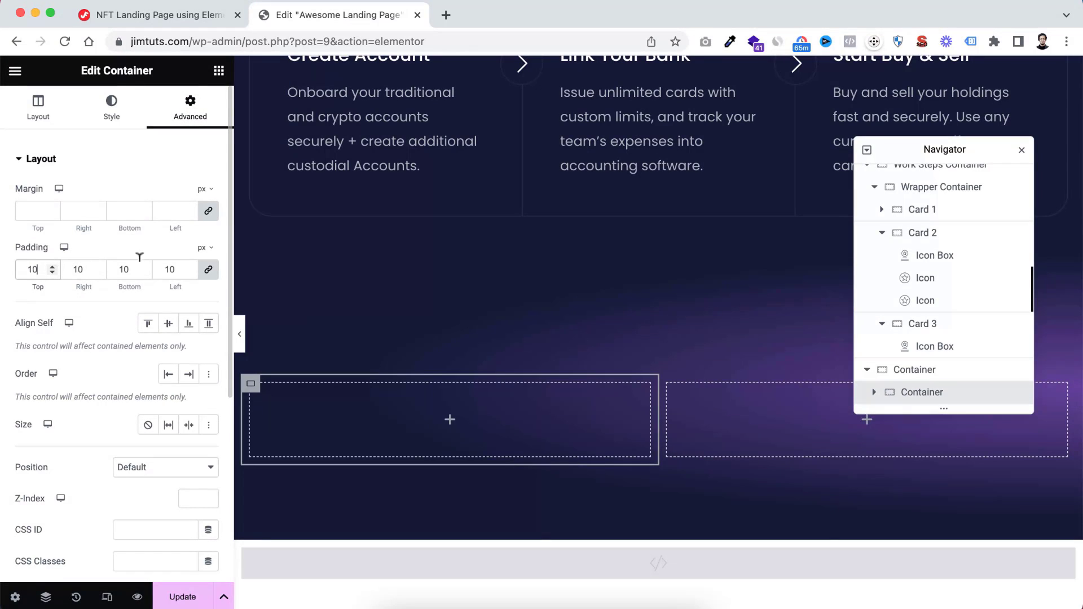
click(209, 275)
double_click(78, 269)
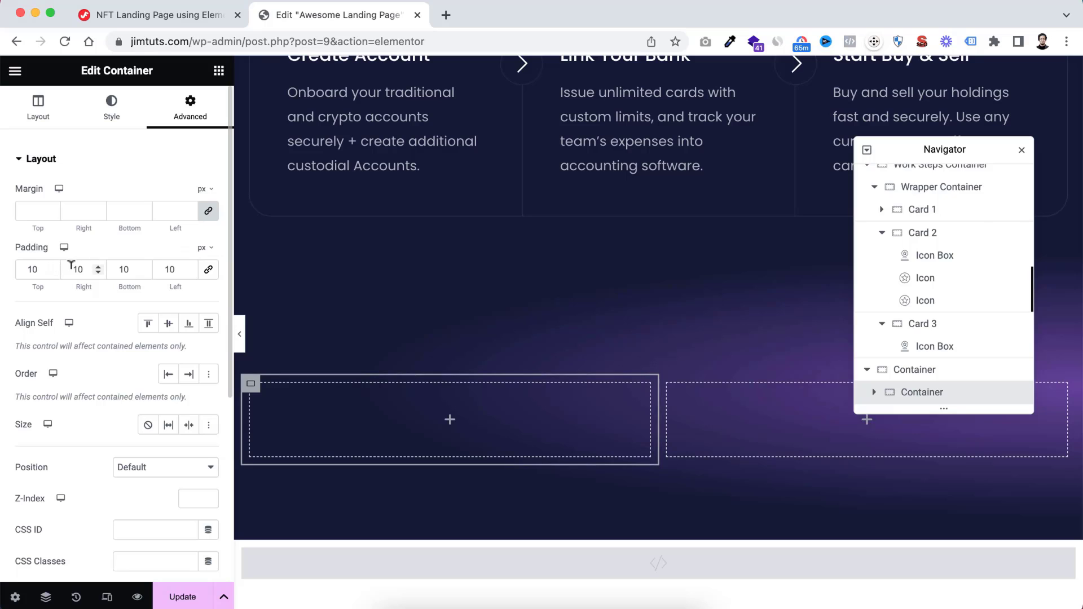
text(65)
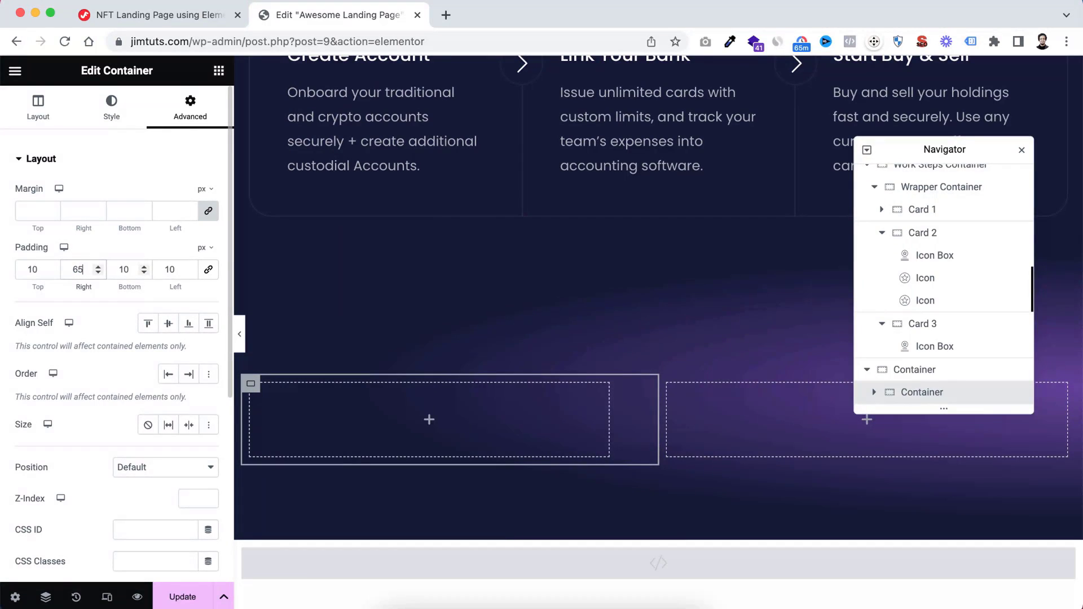
Copy the "How it Works" text from the wallet section and paste it into the new section's left column
scroll(570, 367, up, 5)
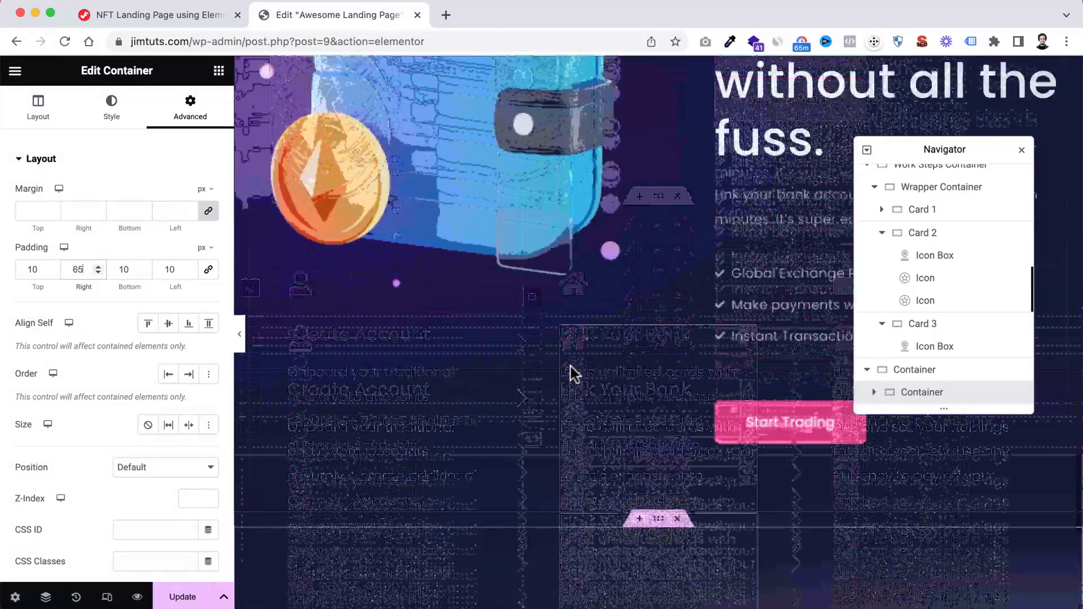
scroll(570, 367, up, 4)
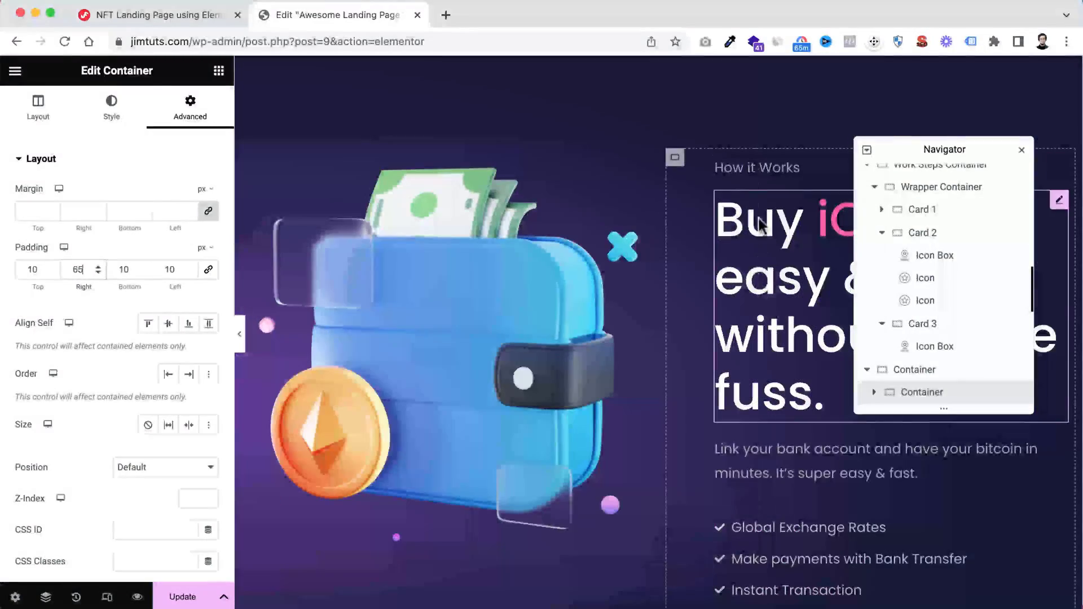
right_click(753, 171)
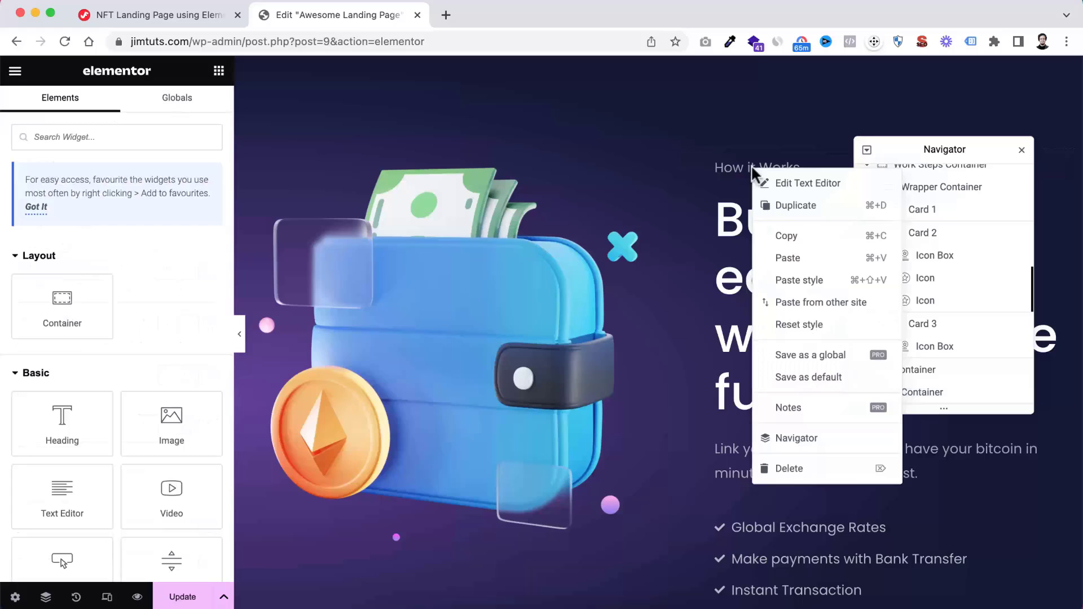
click(781, 237)
scroll(527, 414, down, 5)
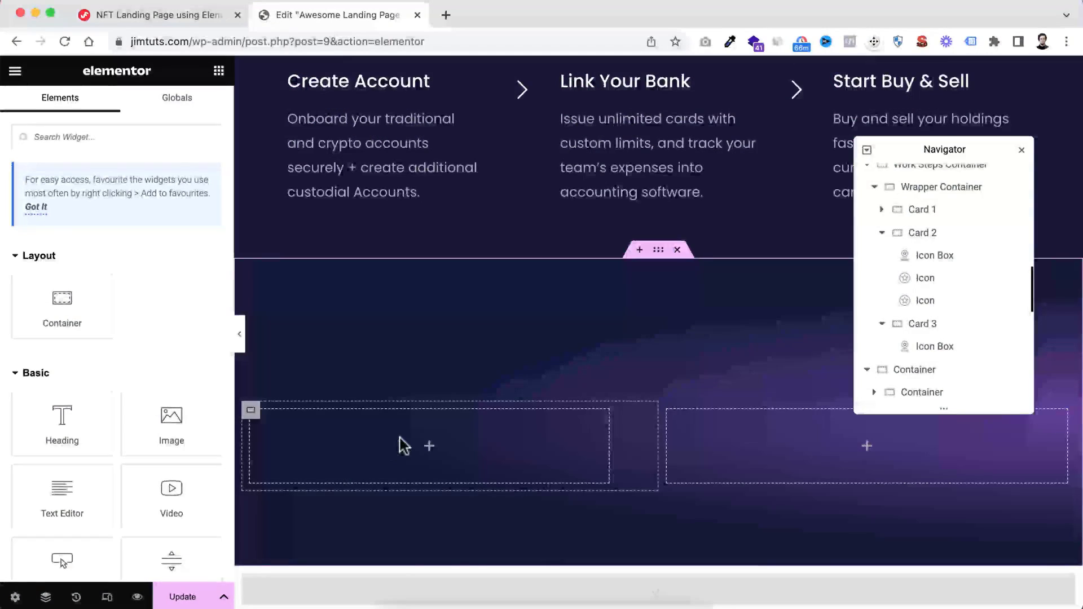
right_click(402, 445)
click(444, 388)
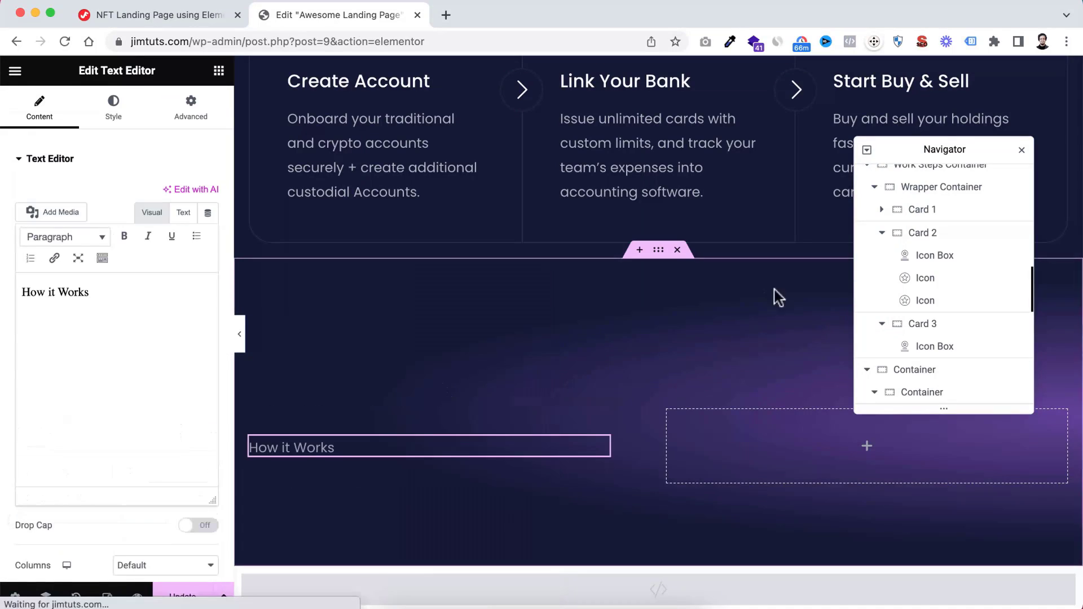
Copy the large "Buy iCoin easy & without all the fuss." heading and paste it below the pasted label in the left column
scroll(777, 295, up, 10)
scroll(789, 281, up, 4)
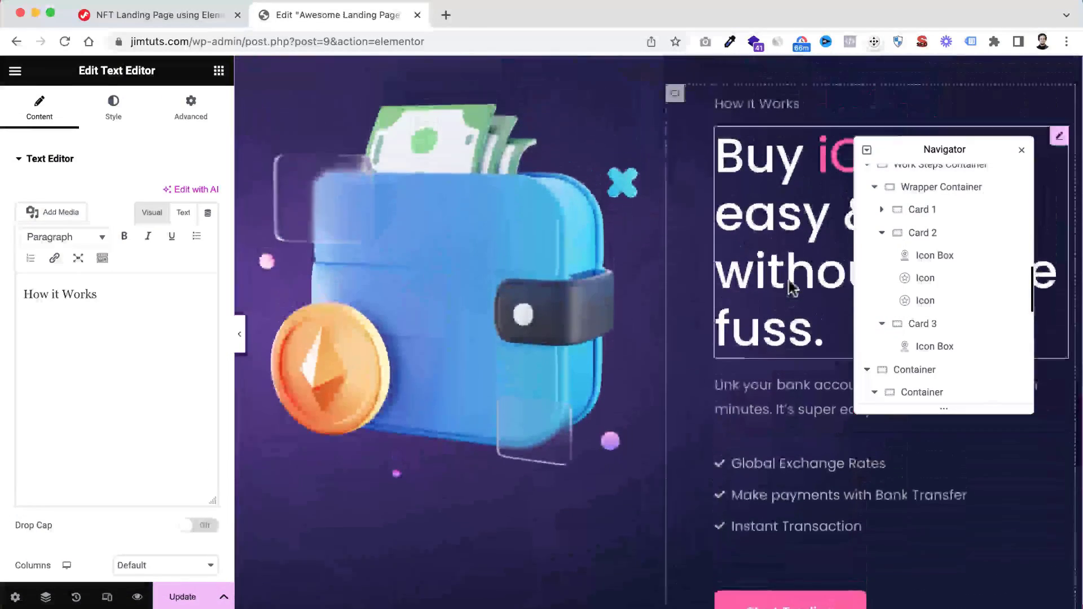
right_click(765, 219)
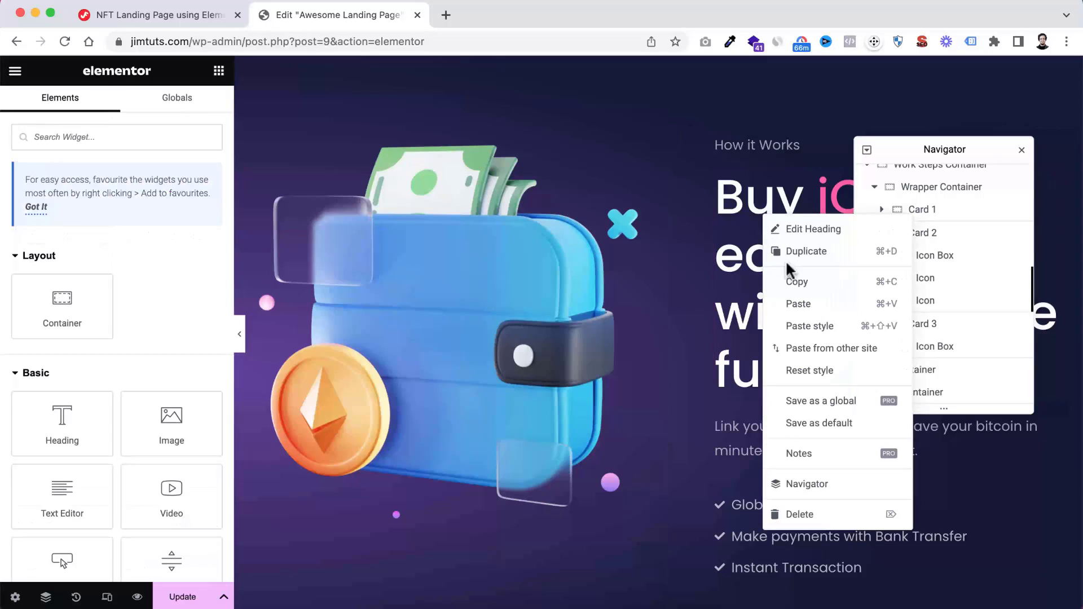
click(795, 282)
scroll(451, 508, down, 10)
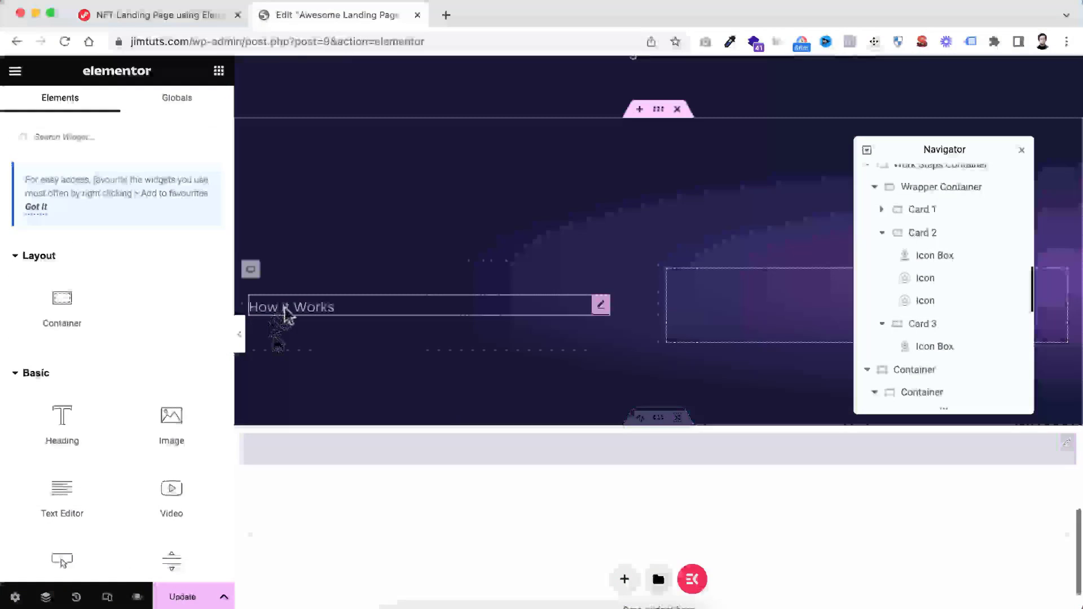
right_click(292, 333)
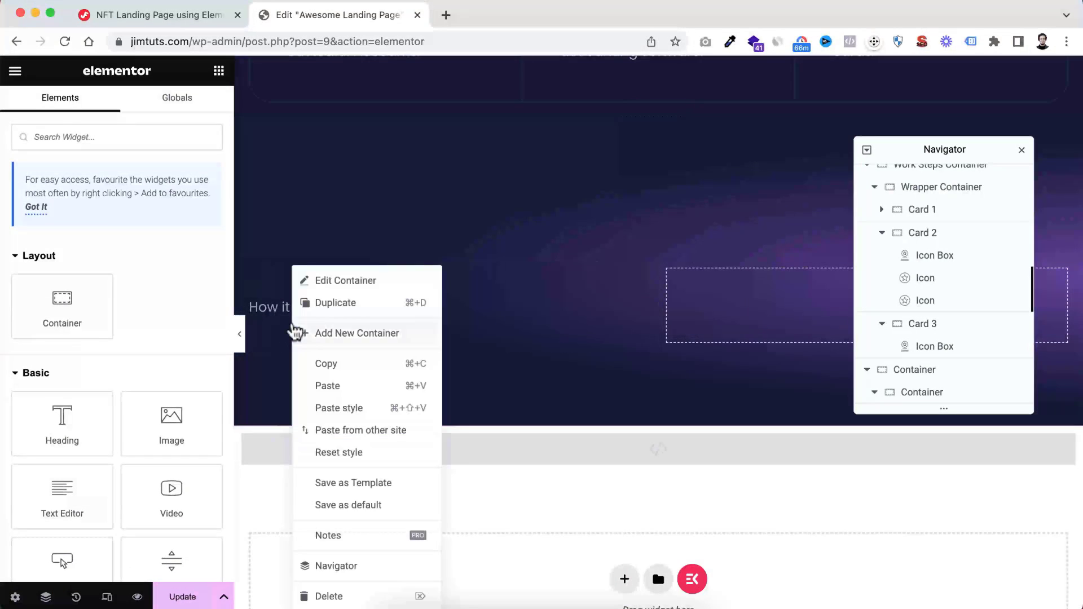
click(338, 386)
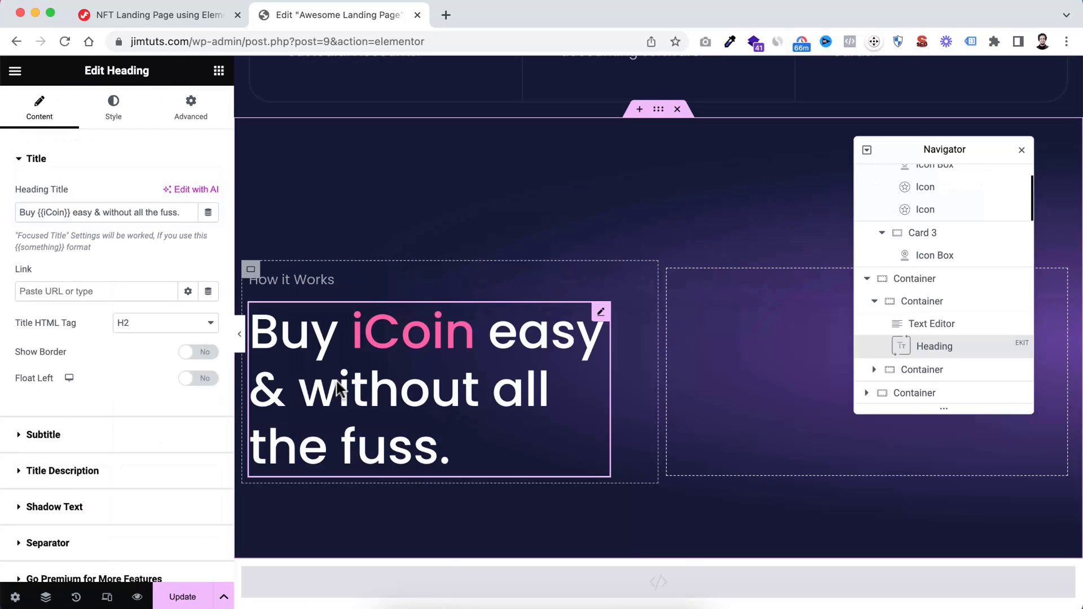
Replace the pasted label's text in the left column with "Why Choose us"
click(289, 281)
triple_click(79, 296)
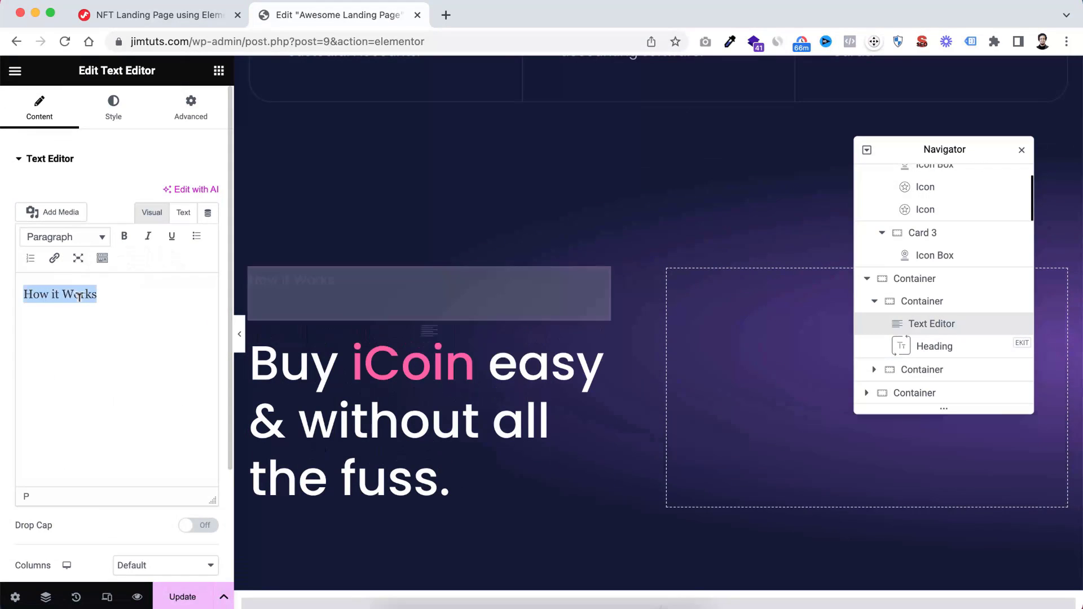
text(Why Choo)
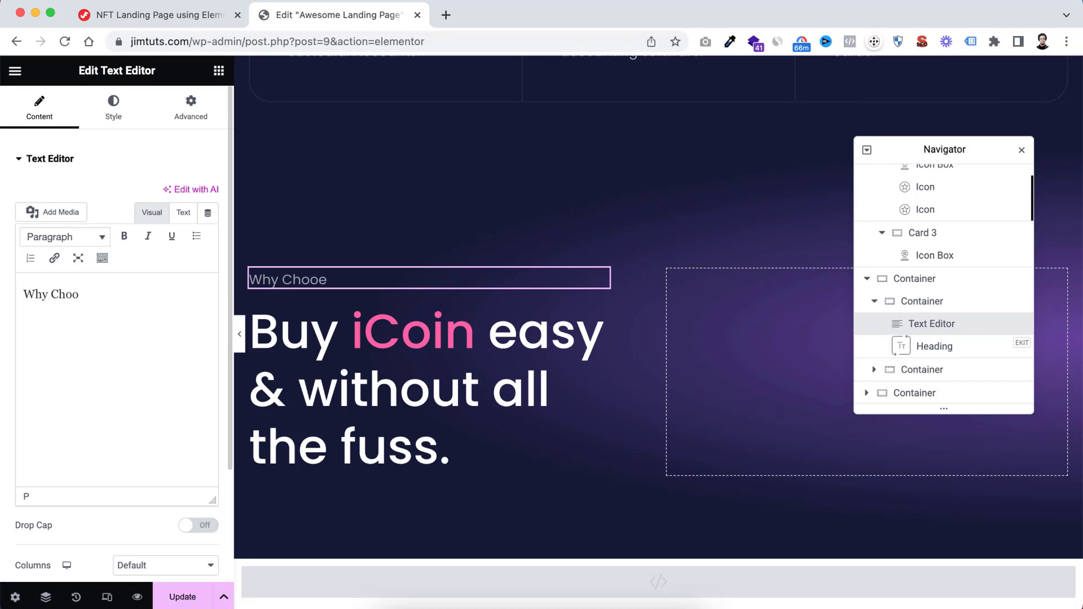
text(se us)
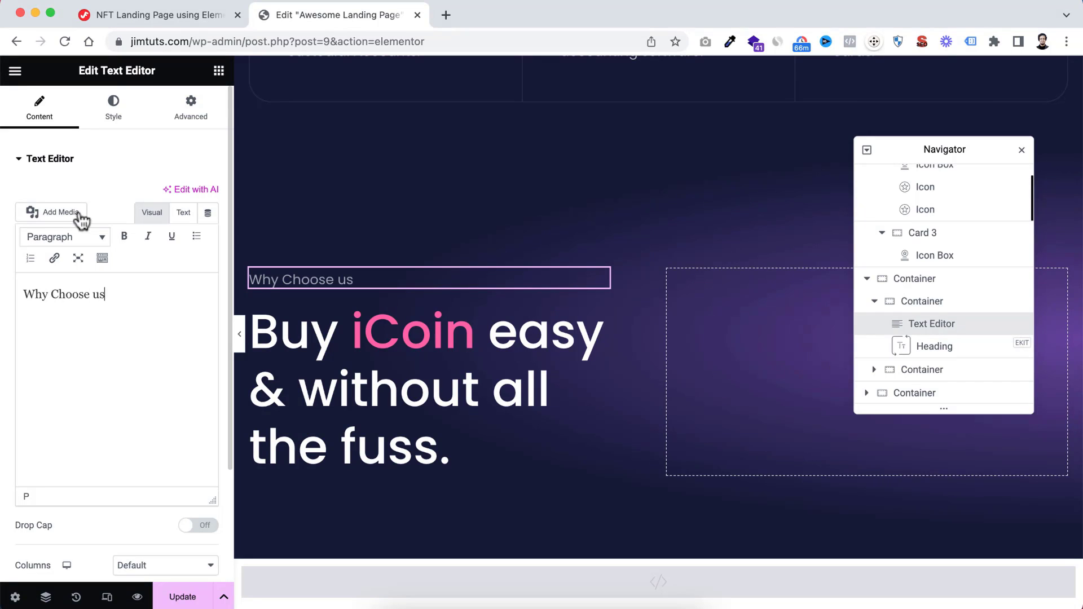
Change the pasted heading's title to "Why {{Choose}} us for your business." and set its bottom margin to 35 px
click(309, 337)
triple_click(80, 207)
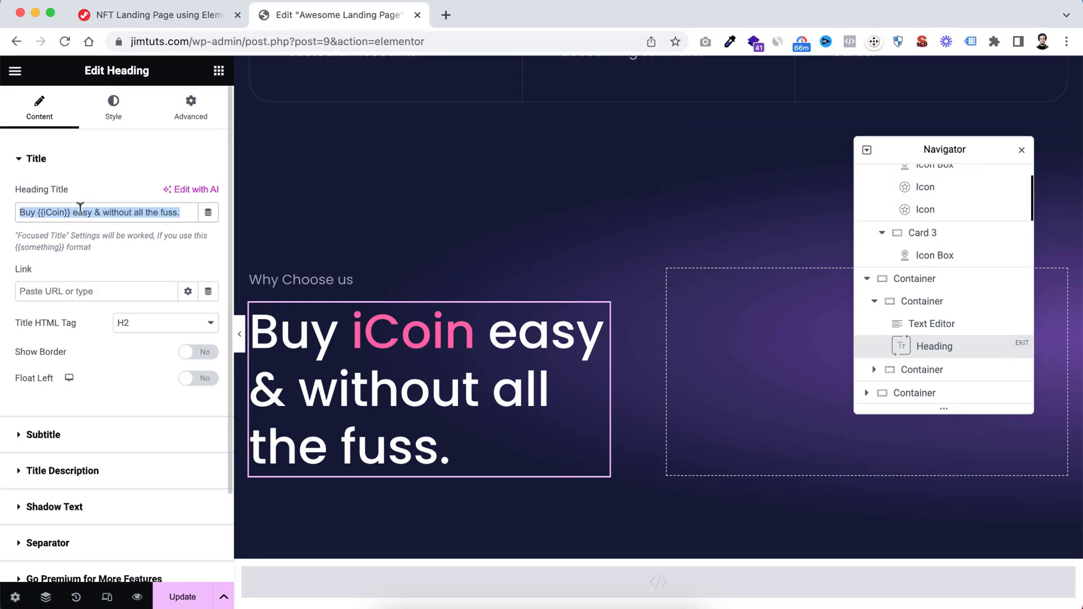
key(super+v)
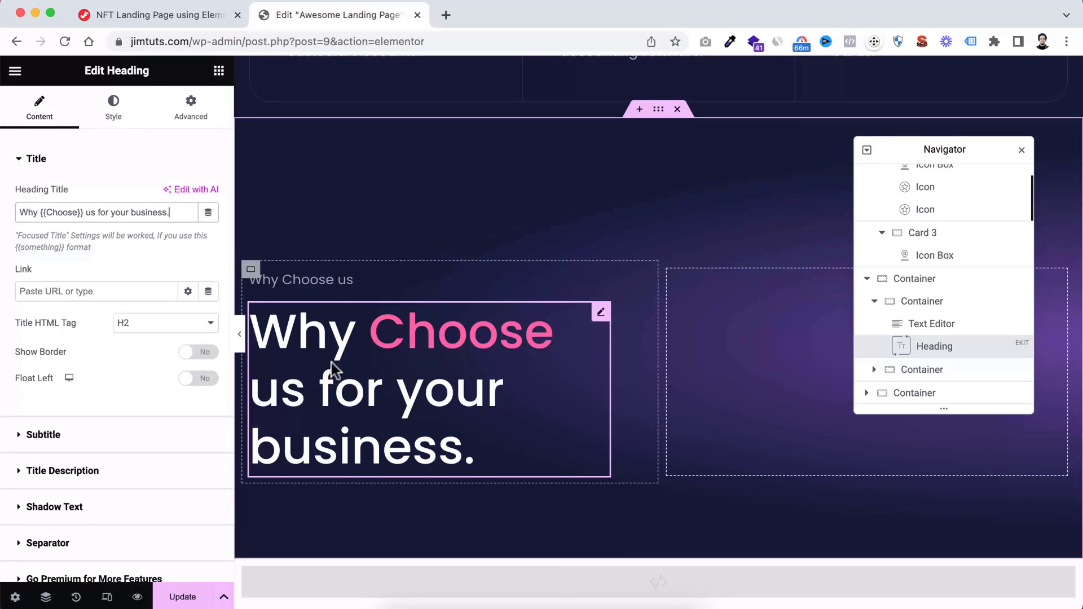
click(190, 125)
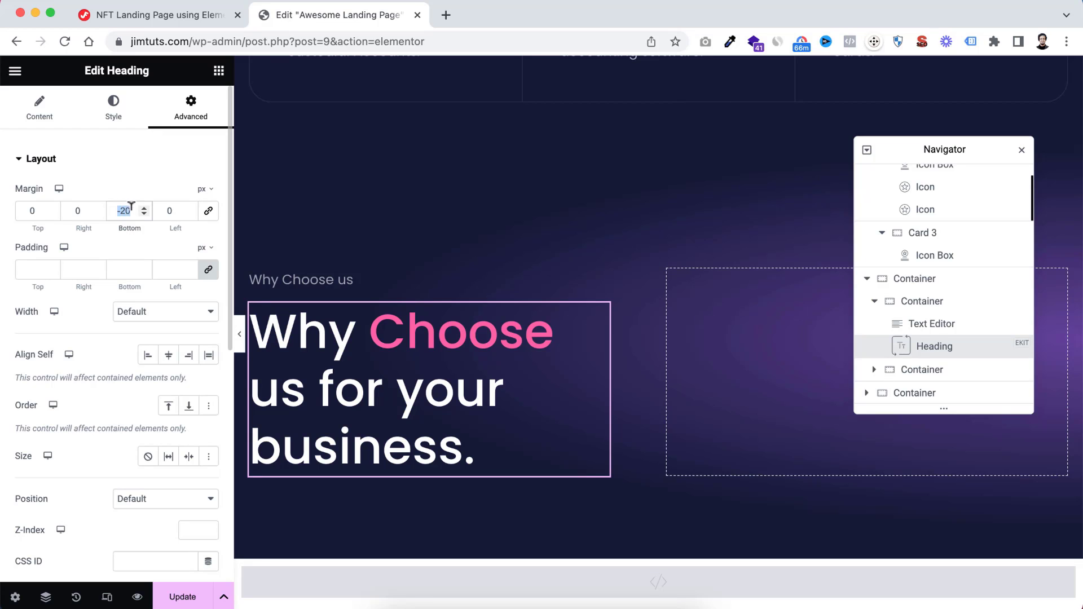
text(35)
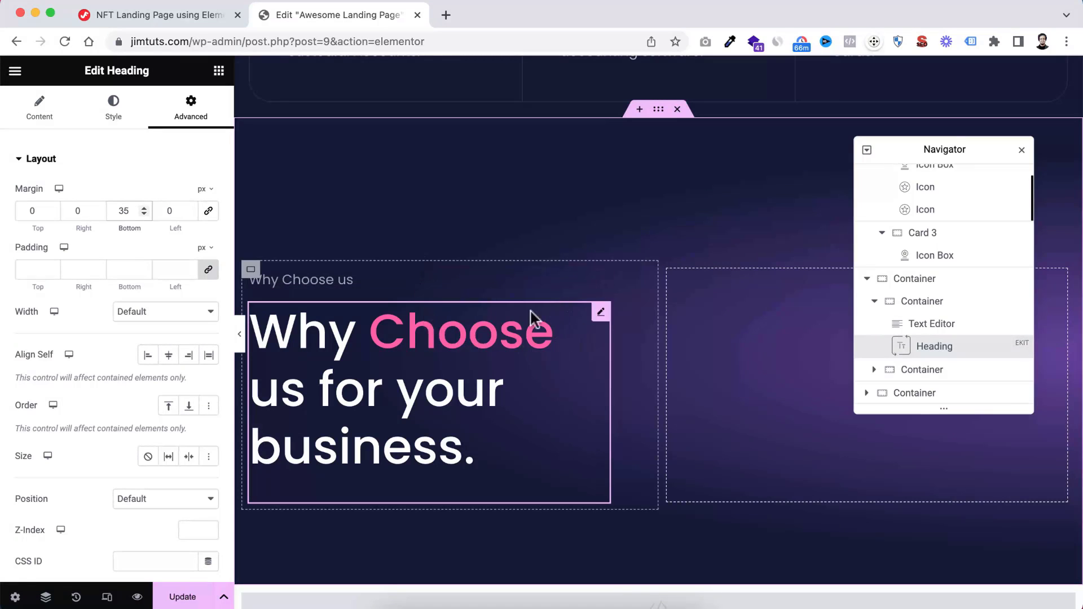
click(320, 282)
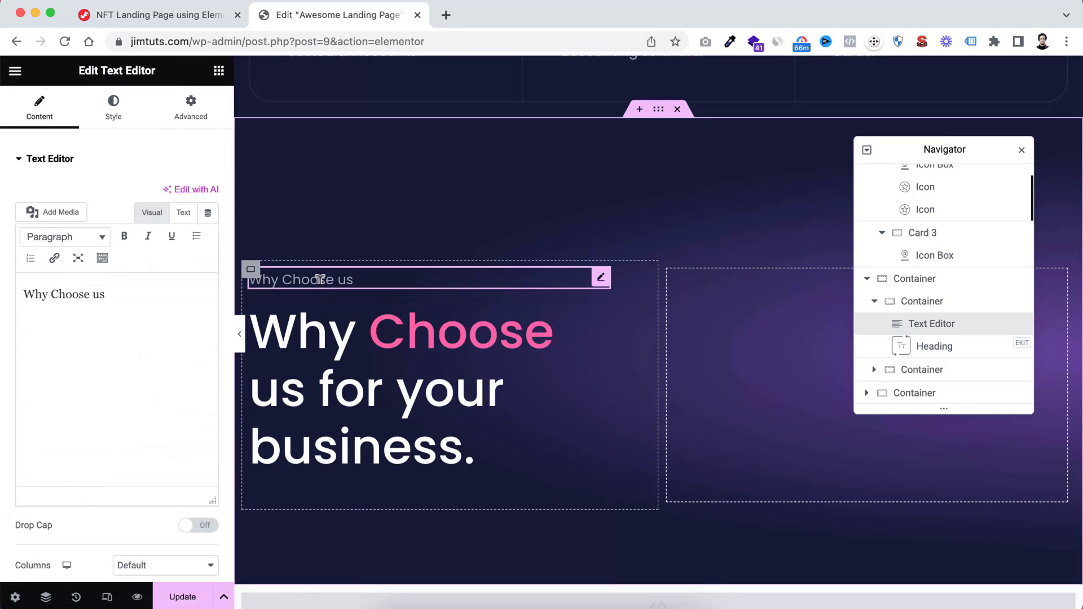
click(192, 110)
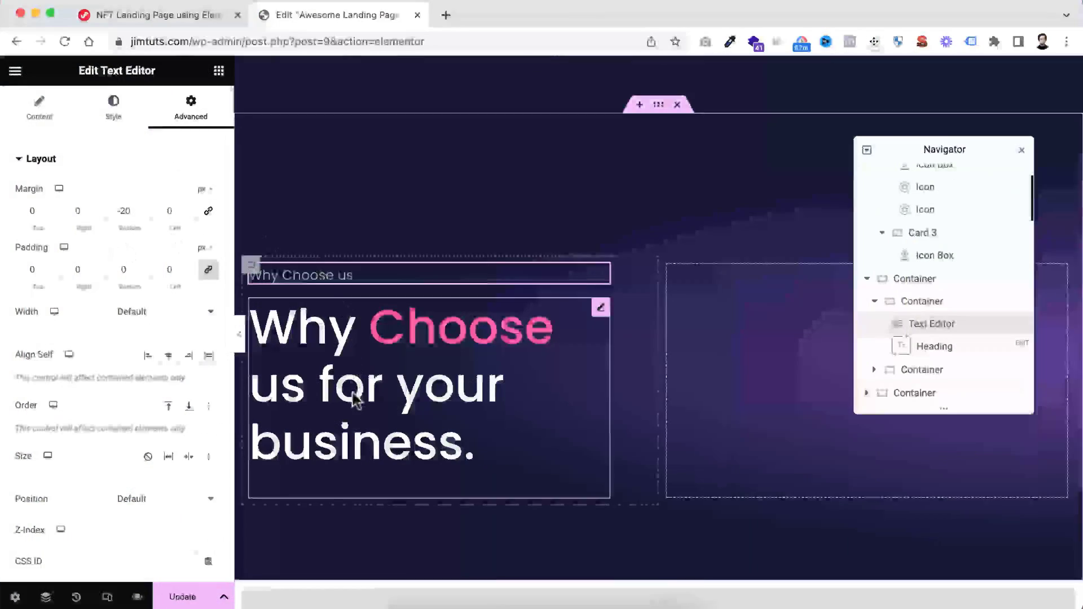
Add an Icon Box widget below the "Why Choose us for your business." heading in the left column
scroll(354, 397, down, 2)
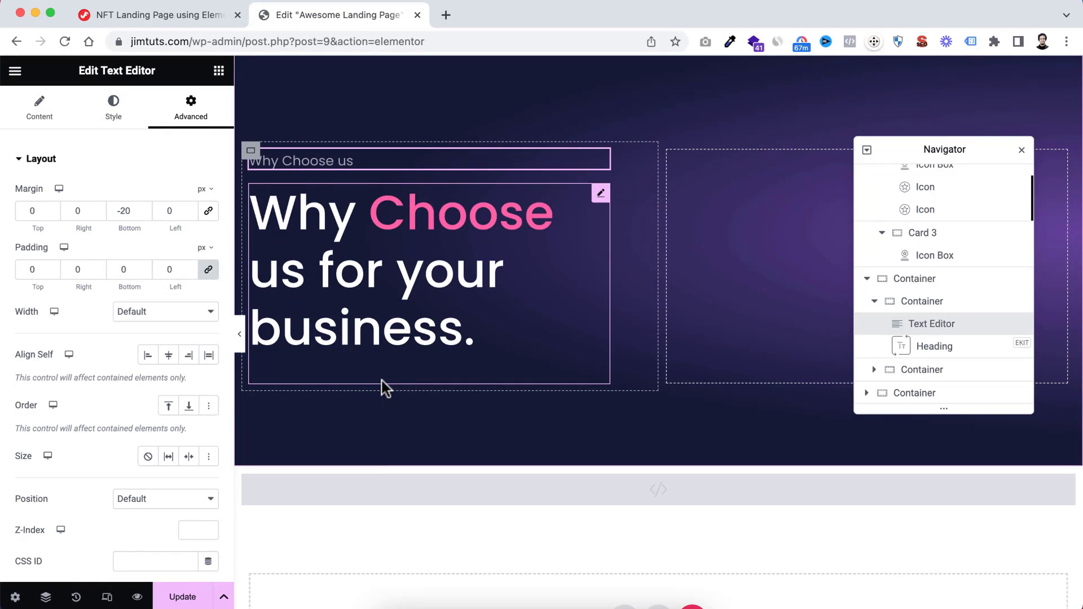
click(219, 70)
text(icon)
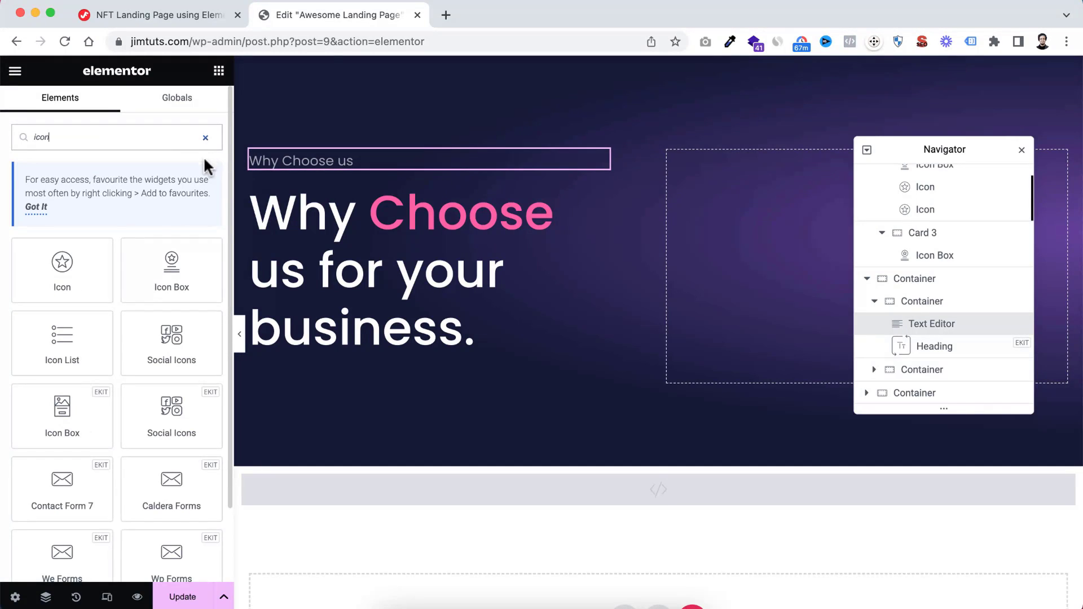
drag(172, 269, 382, 374)
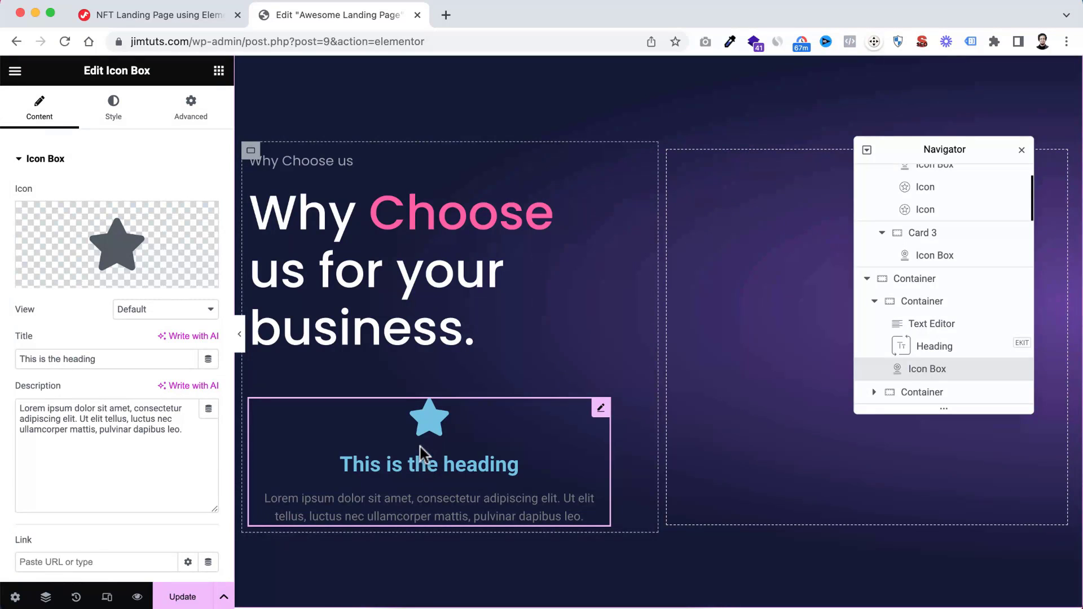
scroll(423, 454, down, 1)
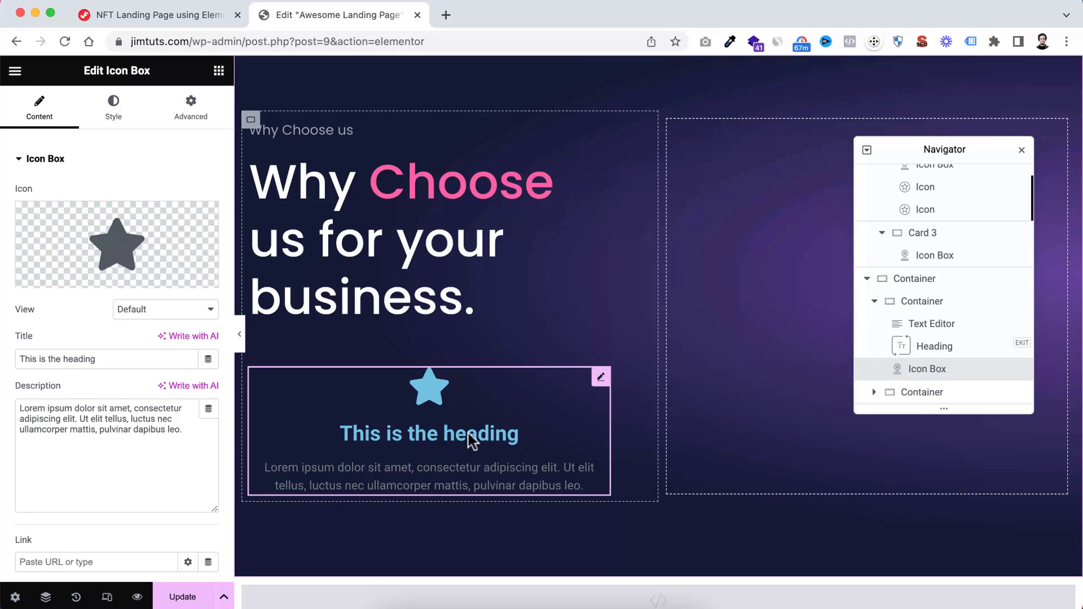
Clear the icon box's title and replace its description with "World best technology data and trusted by 10m+ users worldwide since 2008."
drag(100, 356, 4, 360)
key(BackSpace)
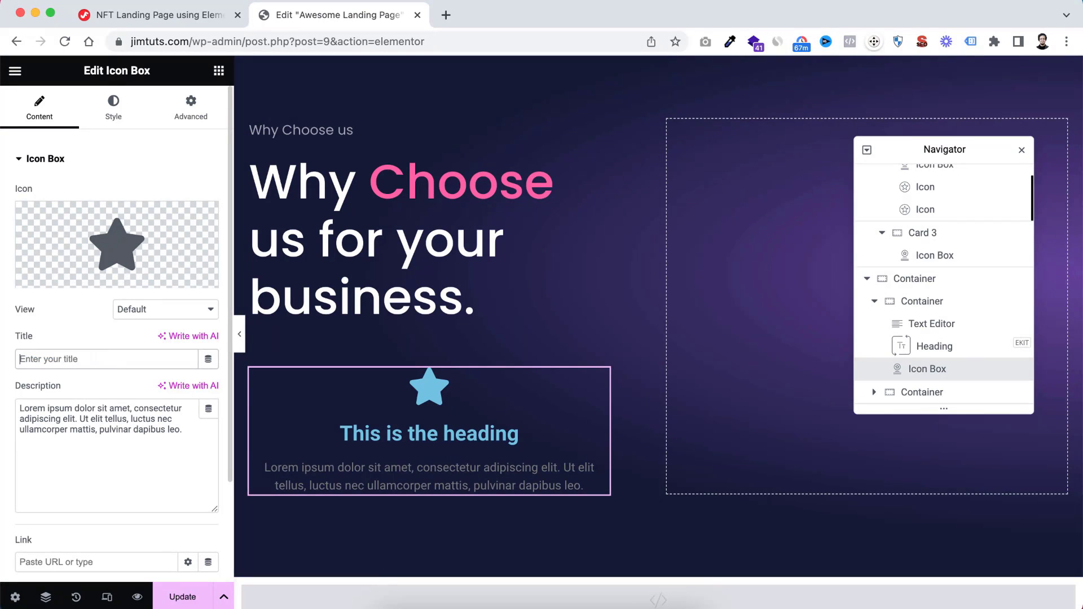
triple_click(77, 430)
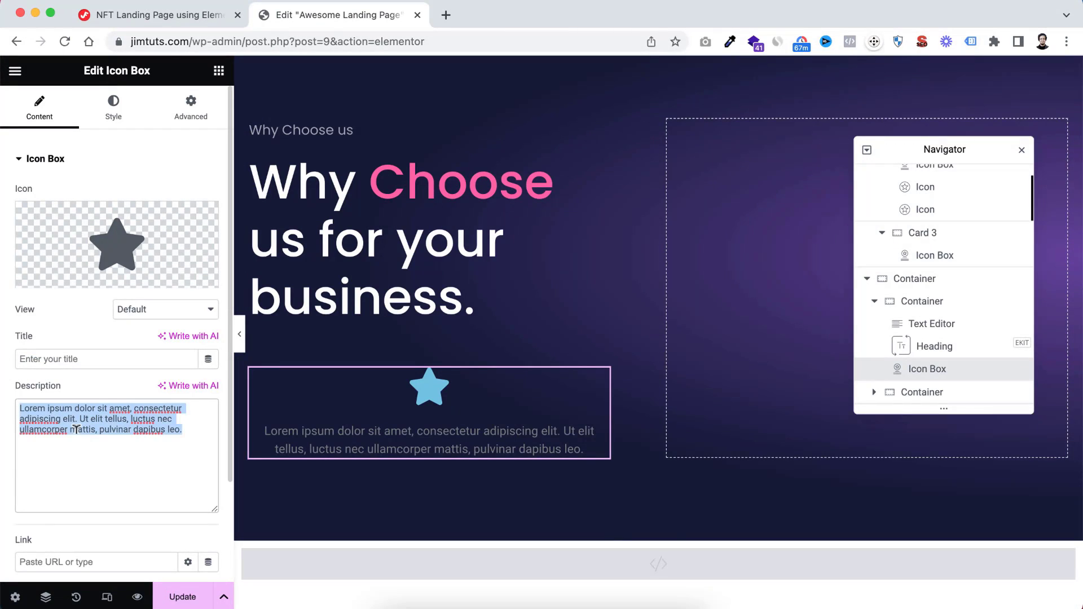
text(World best technology data and trusted by 10m+ users worldwide since 2008.)
Replace the icon box's star with the thin outlined circled check mark from the icon library, searching for "check"
click(124, 250)
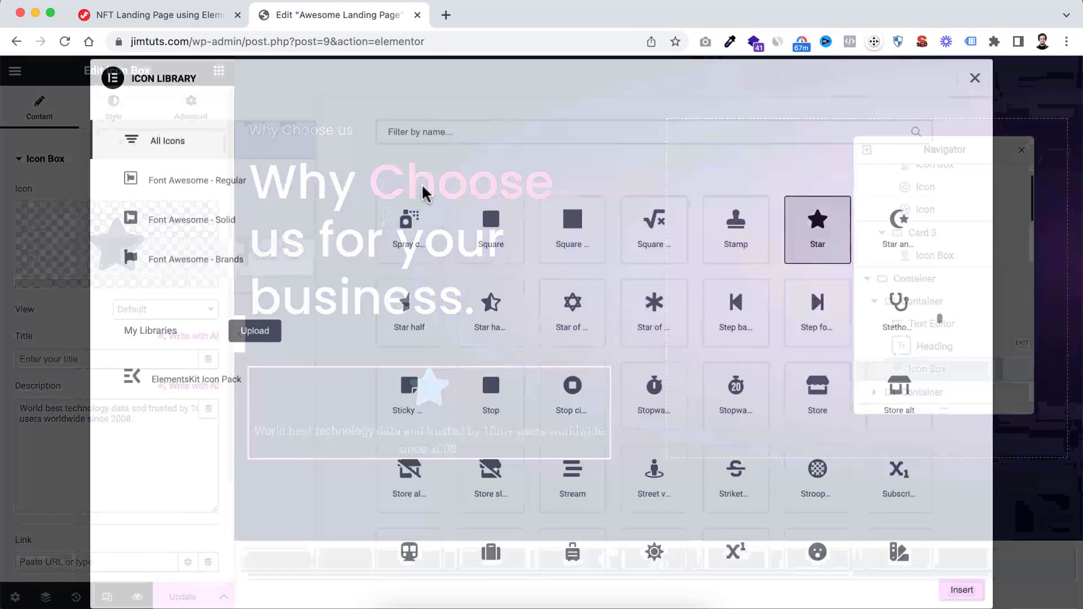
click(428, 133)
text(check)
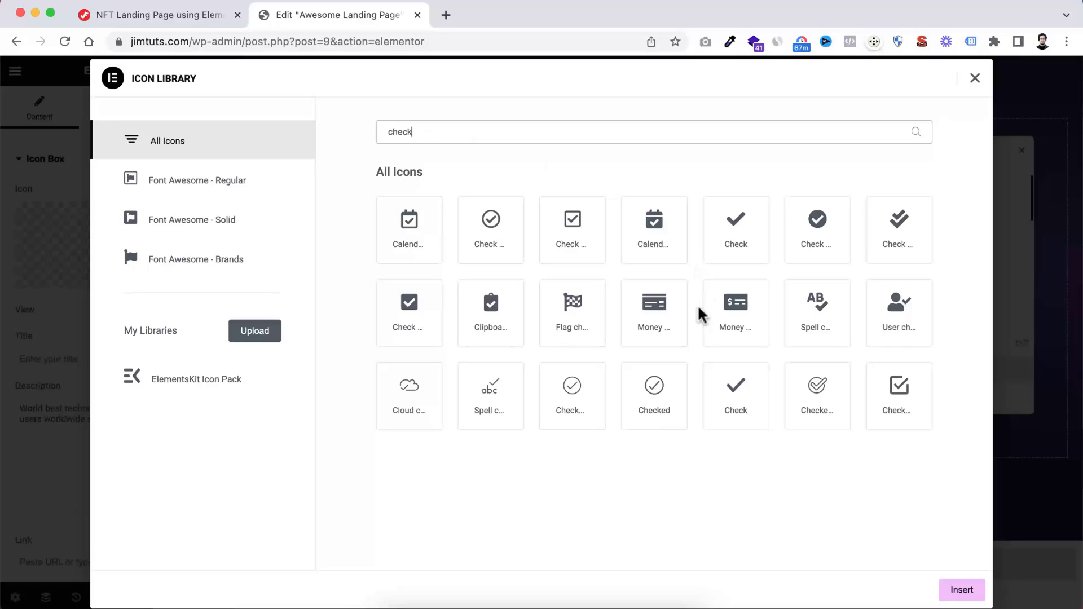
click(648, 422)
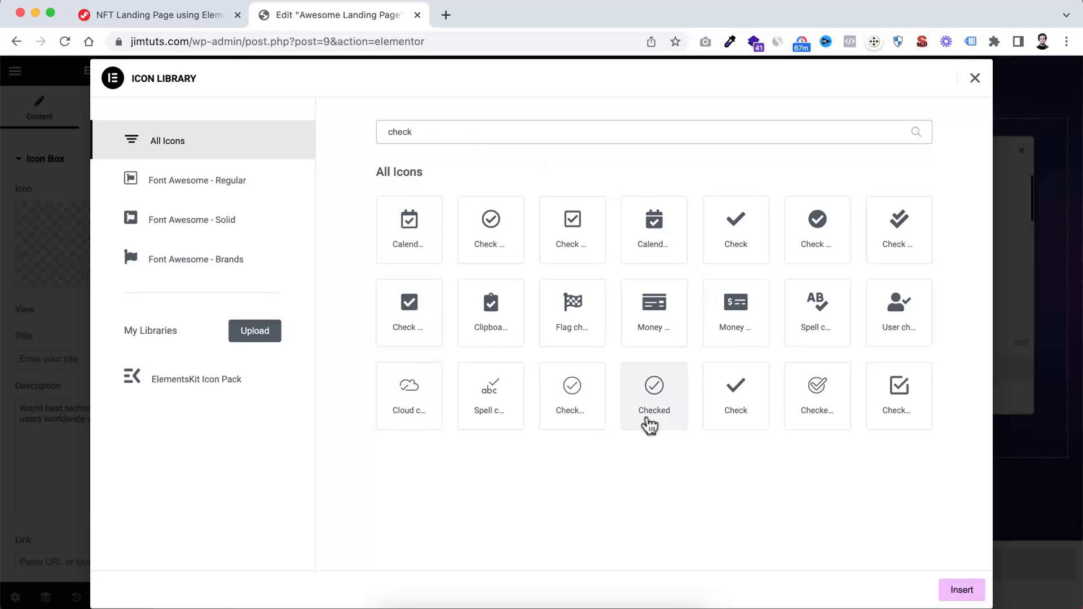
click(575, 402)
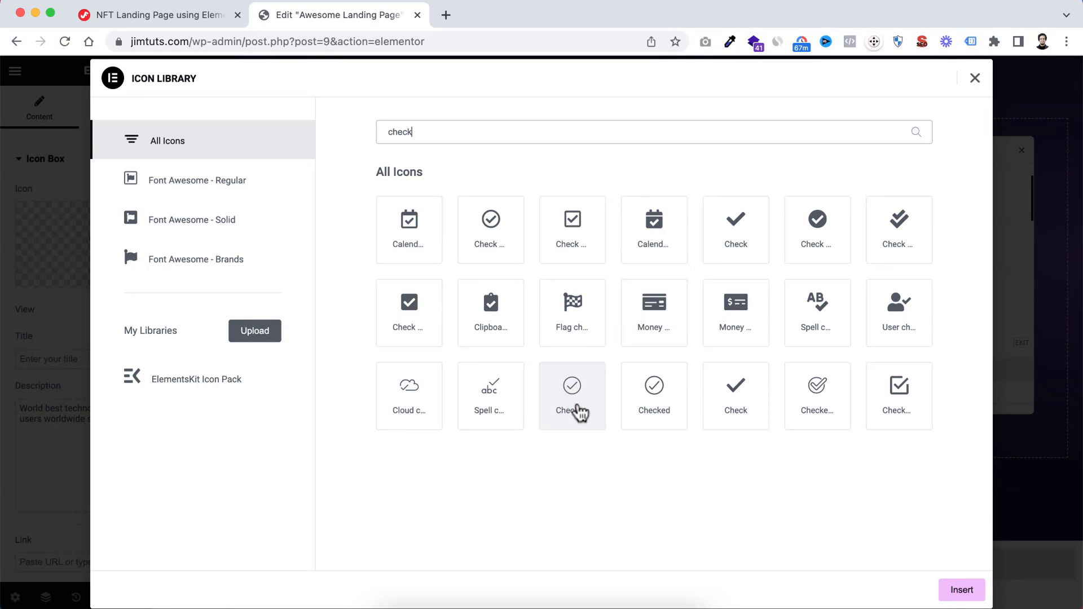
click(570, 387)
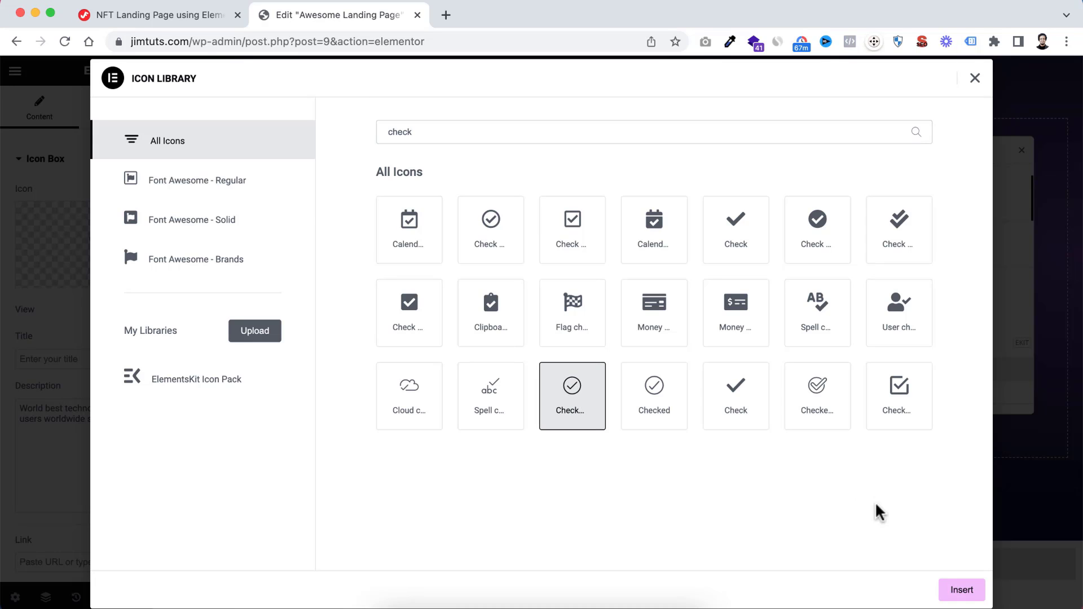
click(959, 590)
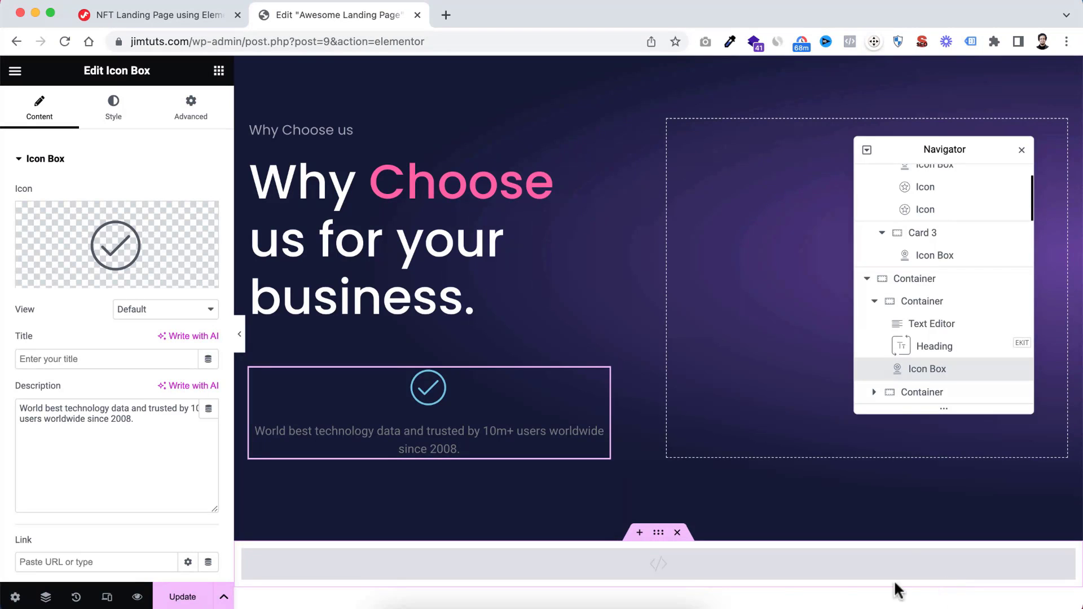
Set the icon box's icon position to the left of its description text
scroll(188, 400, down, 3)
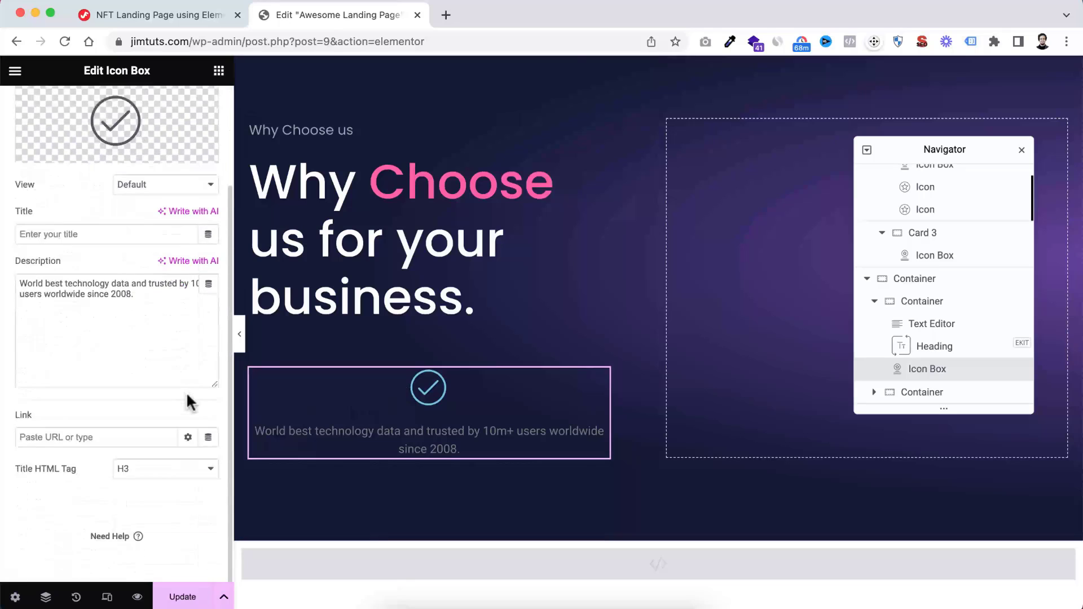
scroll(188, 400, up, 3)
click(114, 119)
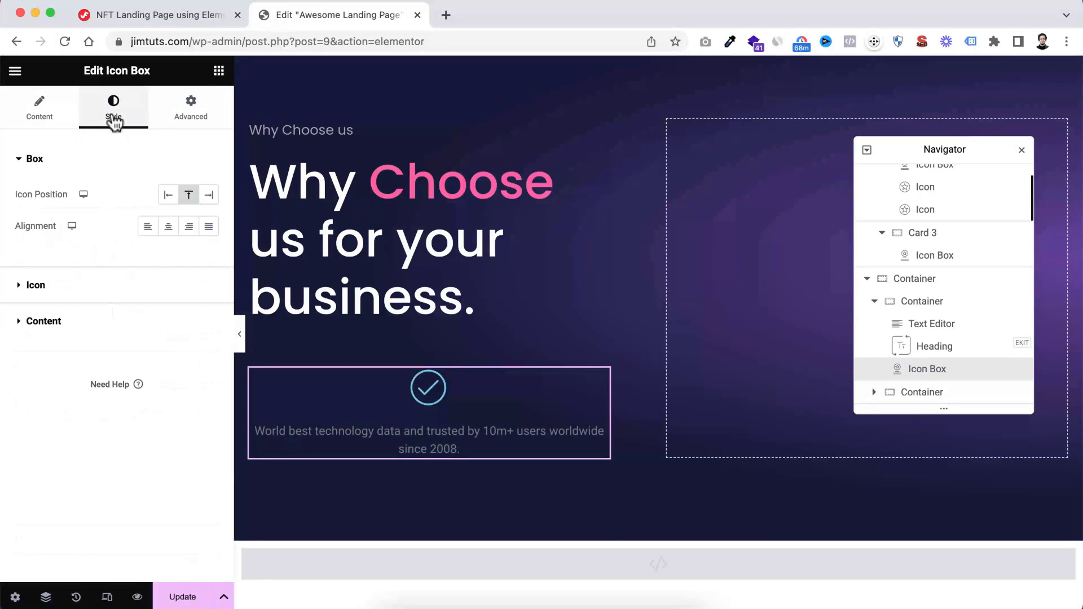
click(168, 196)
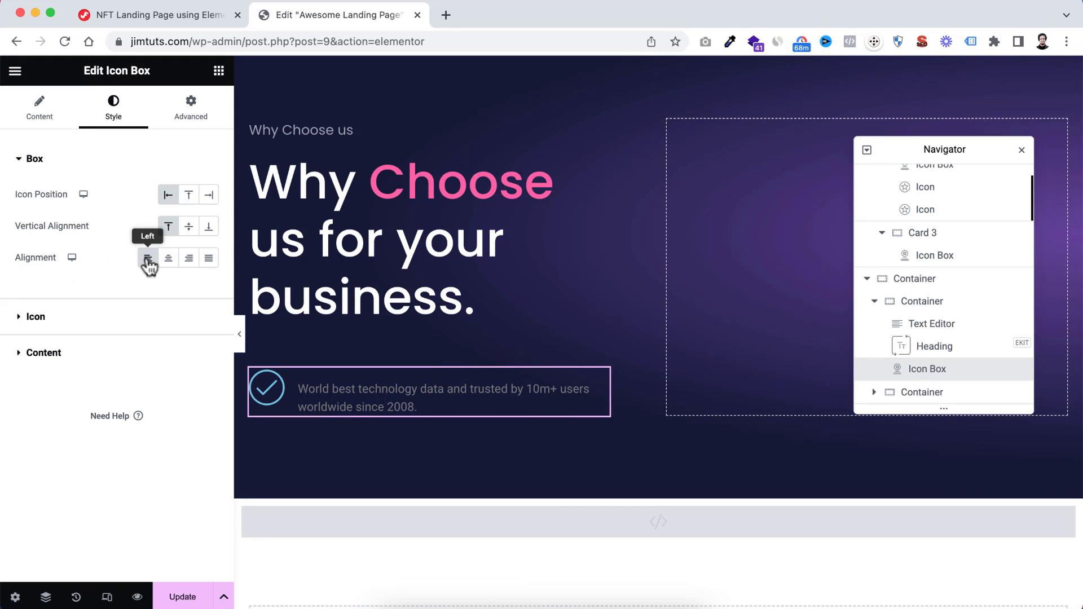
Set the check icon's primary colour to #FFFFFF
click(23, 319)
click(209, 263)
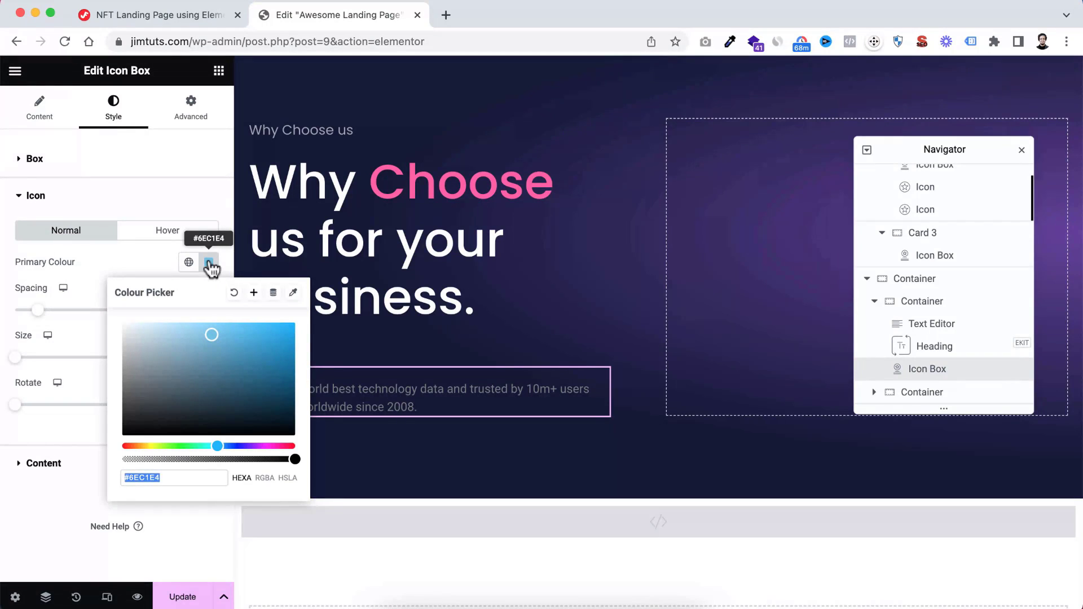
text(#FFFFFF)
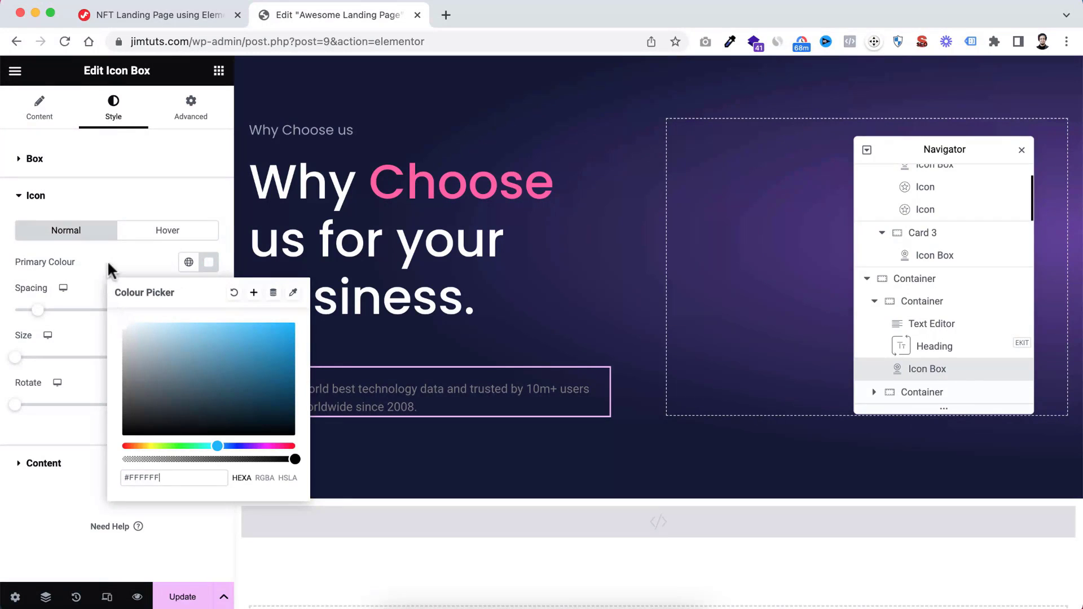
click(111, 269)
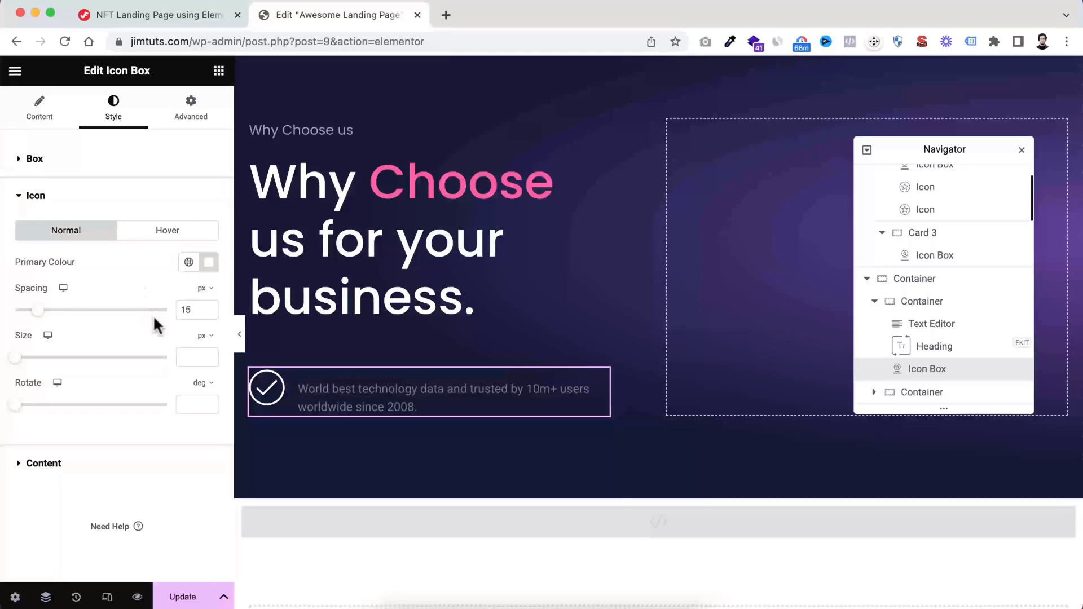
Set the check icon's spacing to 20 px and its size to 35 px
double_click(186, 310)
text(20)
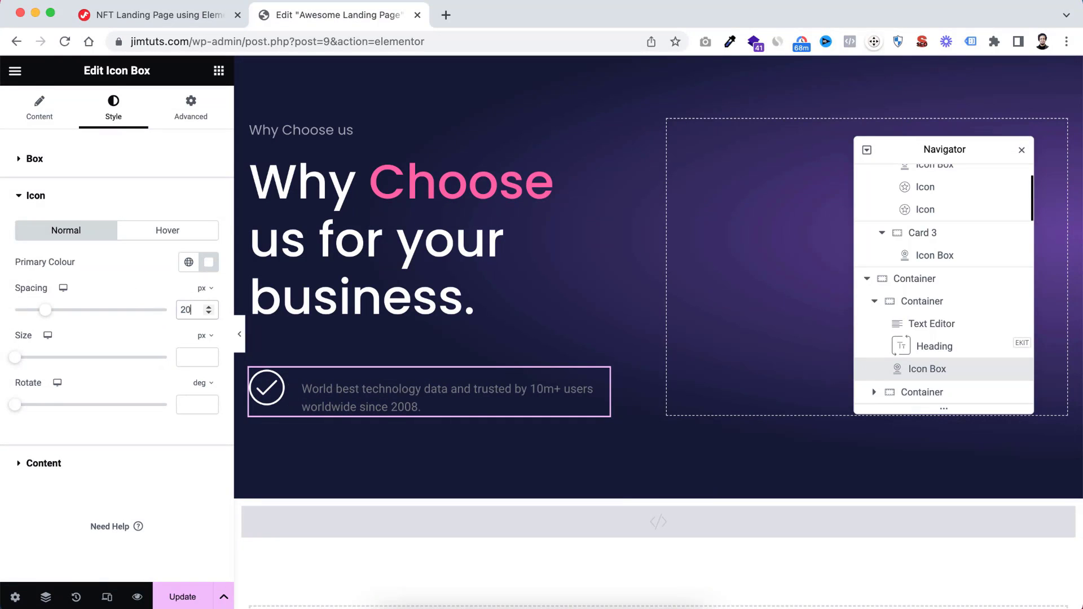
click(192, 354)
text(35)
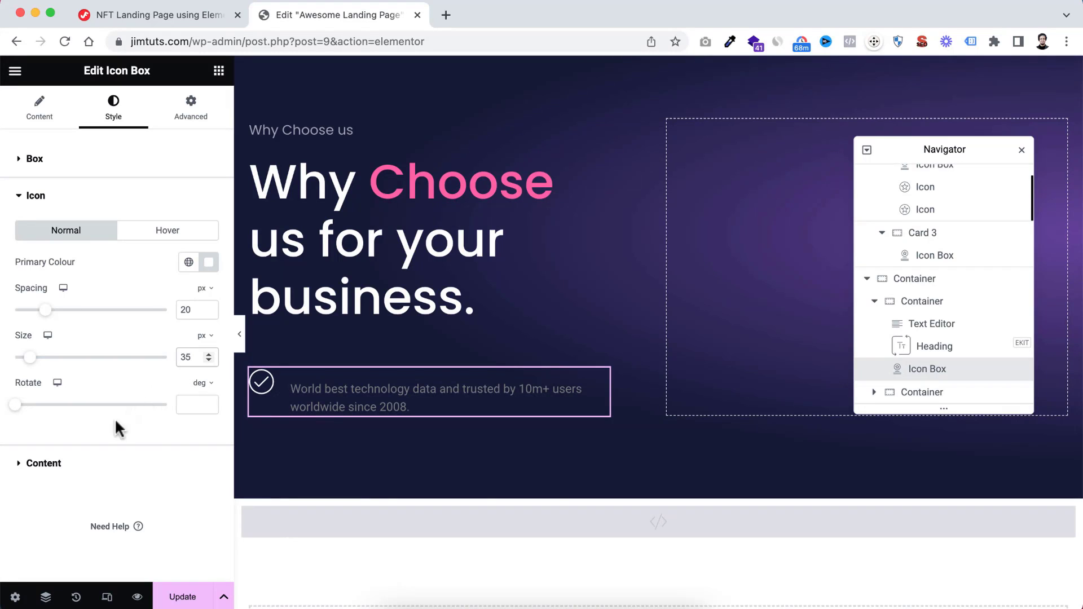
Set the icon box title's spacing to -10 and its colour to white
click(68, 462)
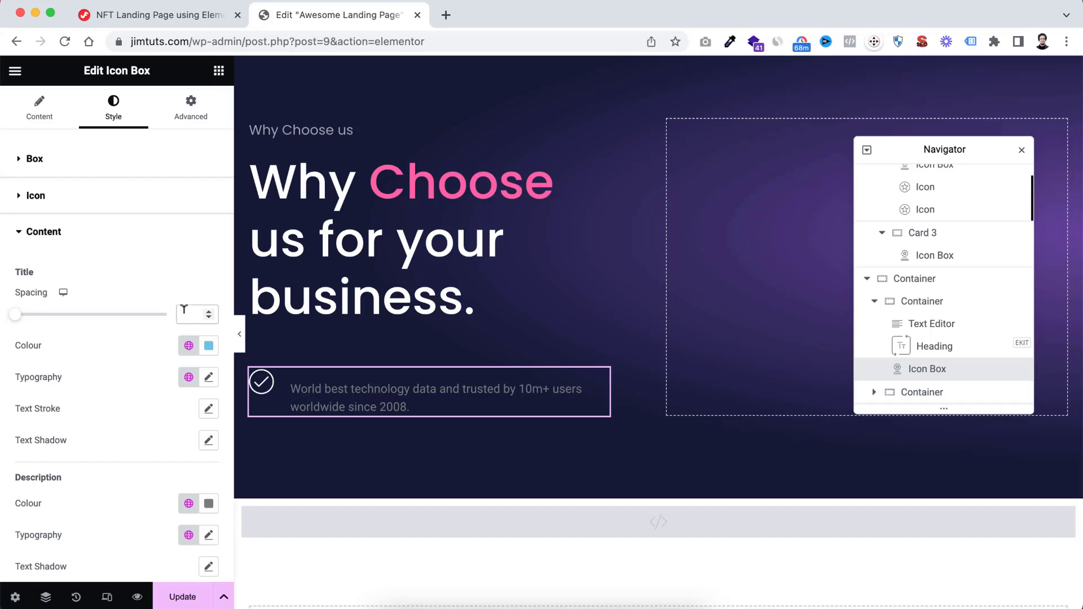
click(184, 312)
text(0)
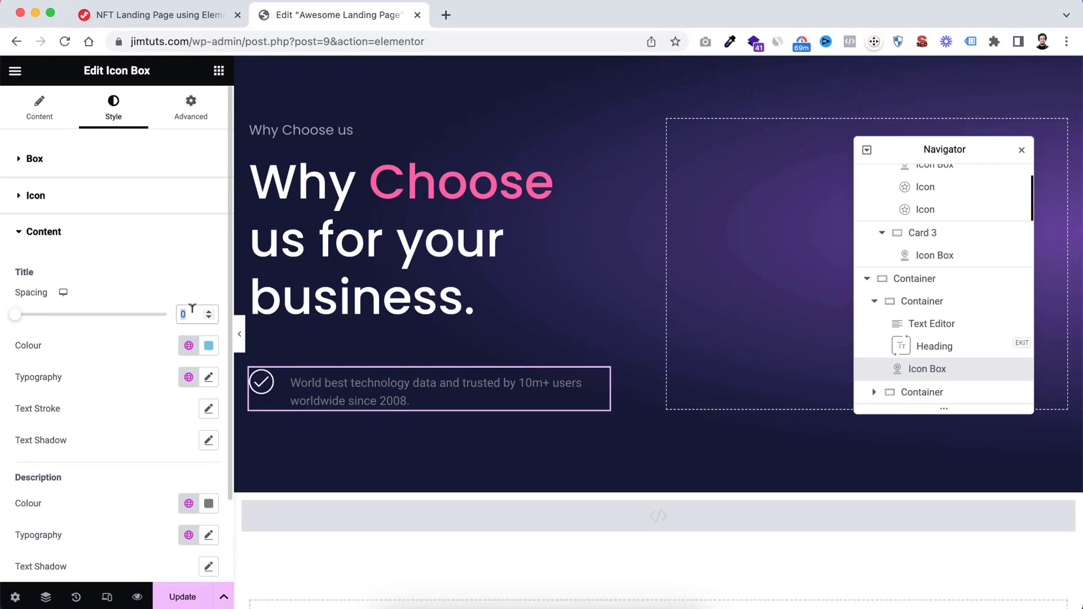
text(-10)
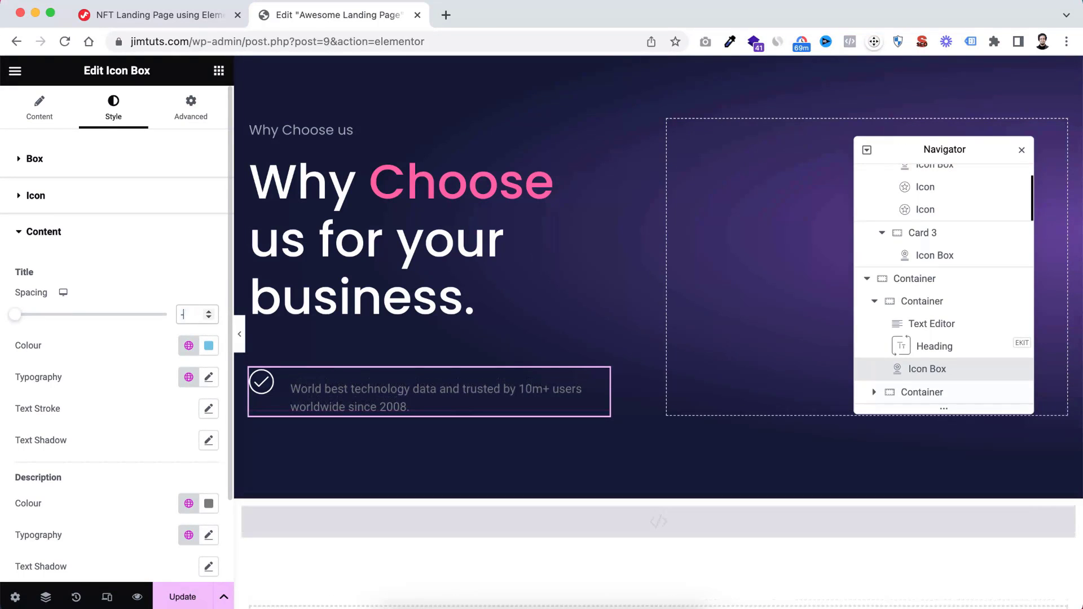
click(209, 345)
click(125, 410)
click(101, 379)
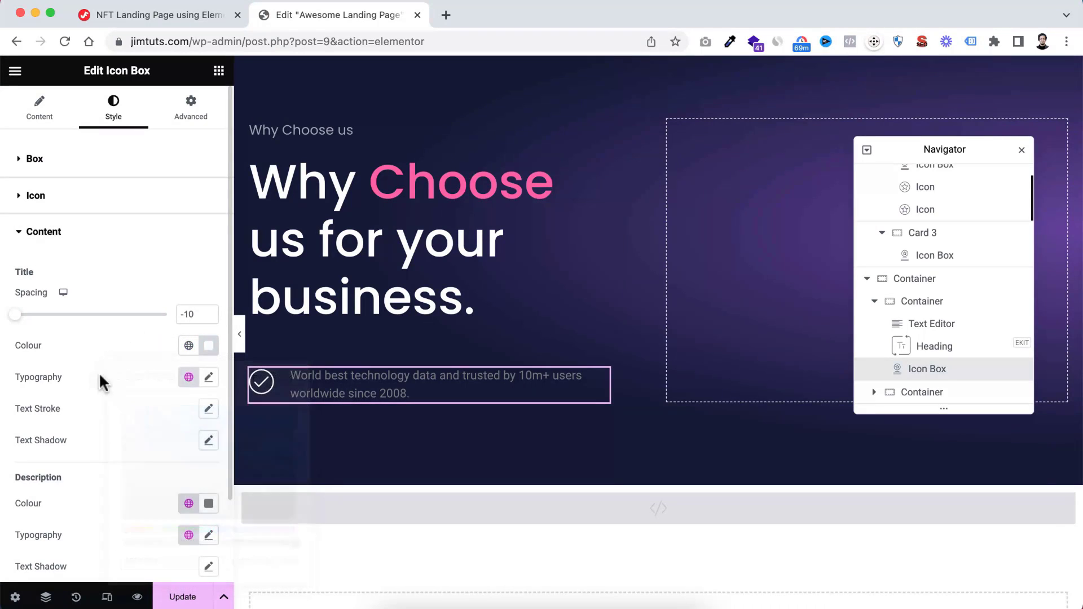
Set the icon box title's typography to Poppins, 24 px, weight 500 (Medium), with a line height of 1.2 em
click(209, 377)
scroll(148, 446, down, 4)
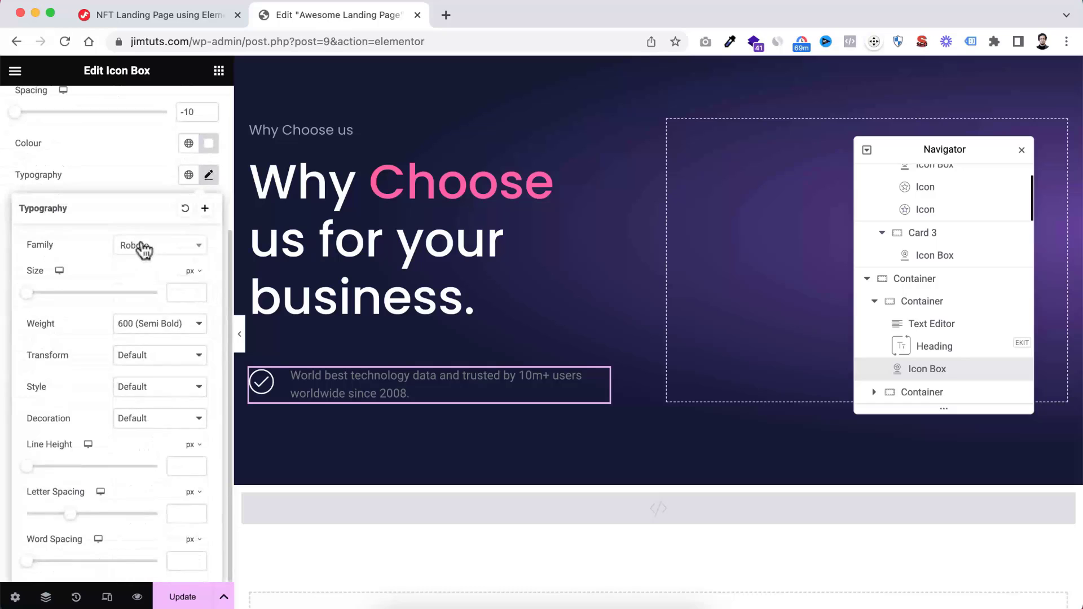
click(141, 246)
text(popp)
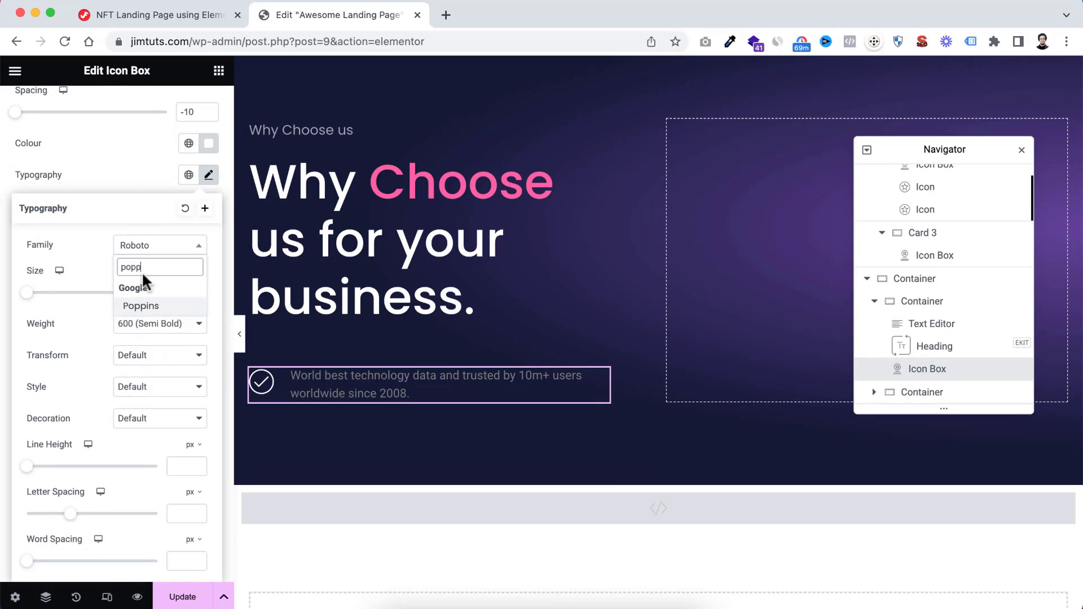
click(147, 307)
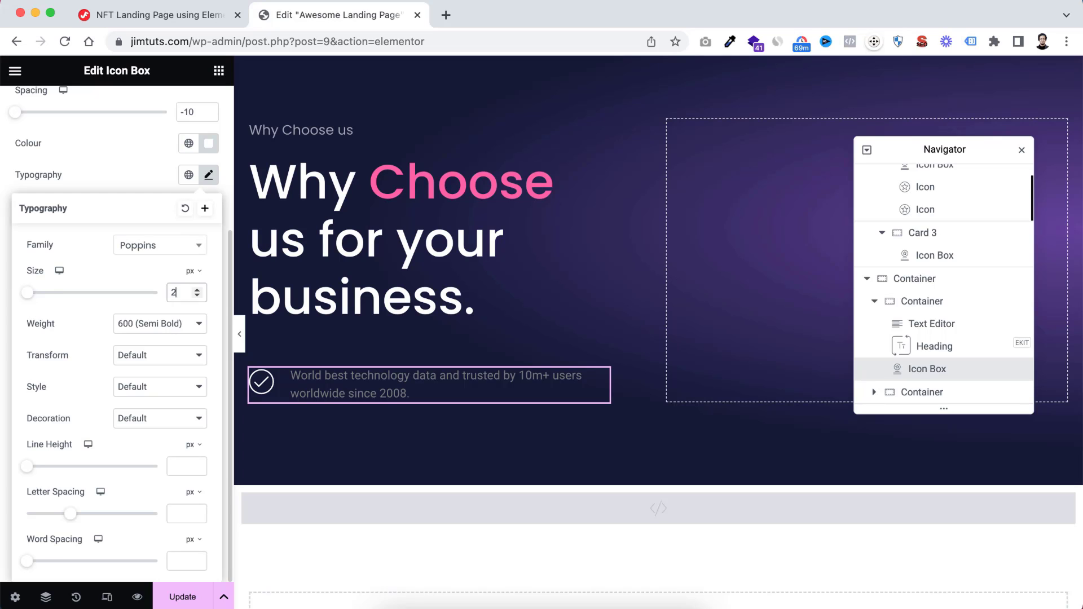
click(163, 330)
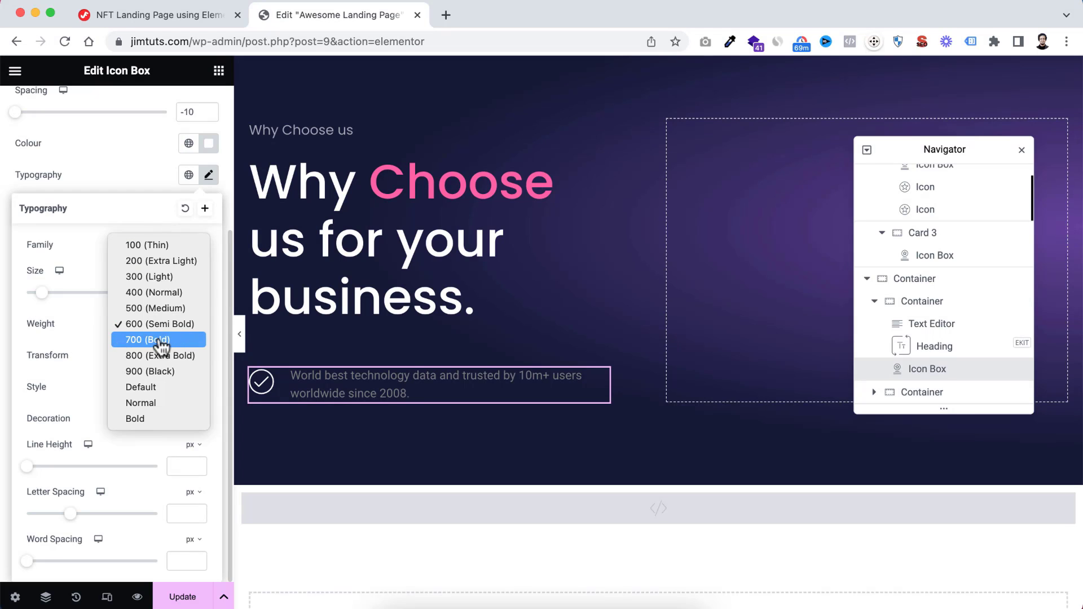
click(154, 309)
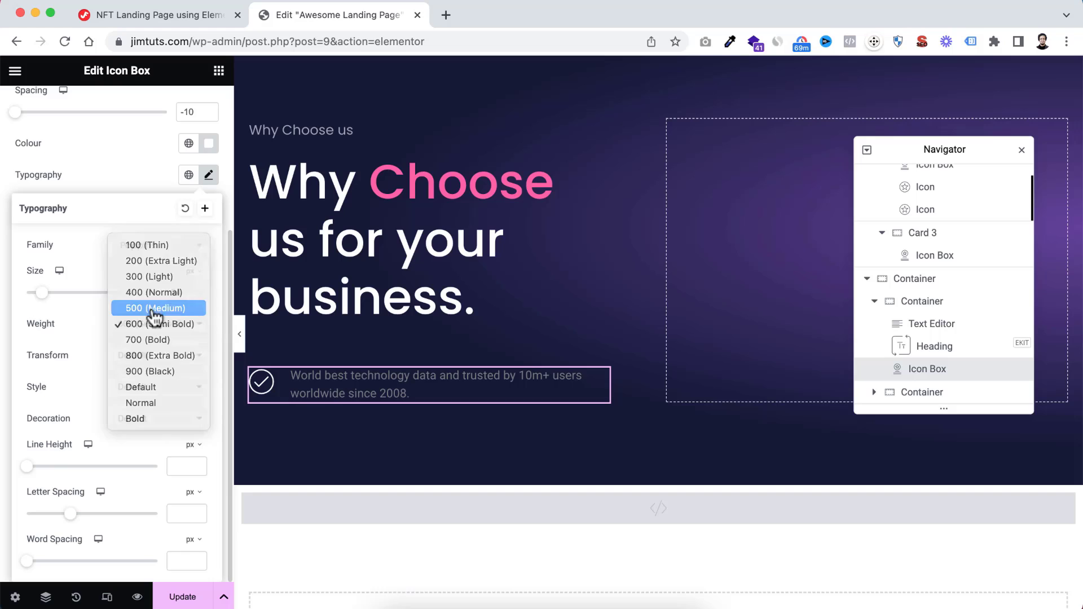
click(190, 445)
click(185, 457)
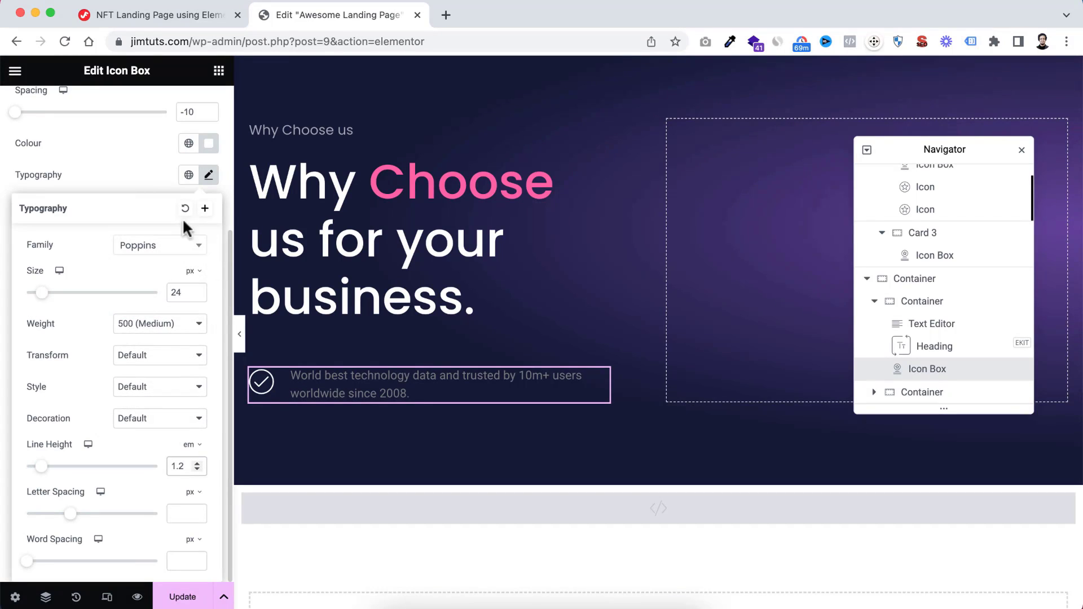
click(142, 176)
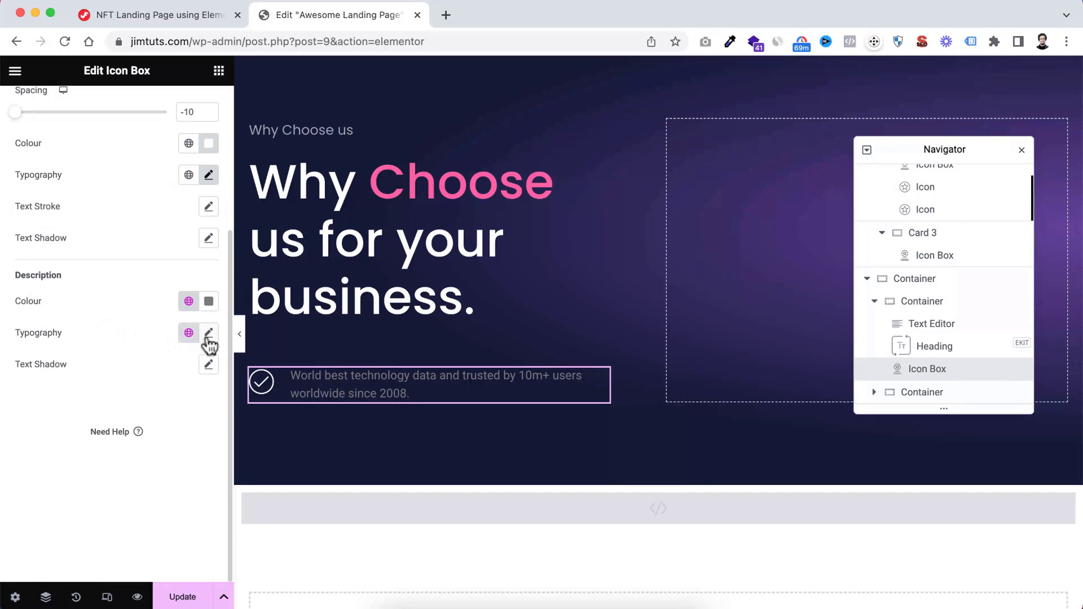
Set the icon box description's typography to Poppins, 20 px, with a line height of 1.8 em
click(208, 334)
scroll(150, 437, down, 5)
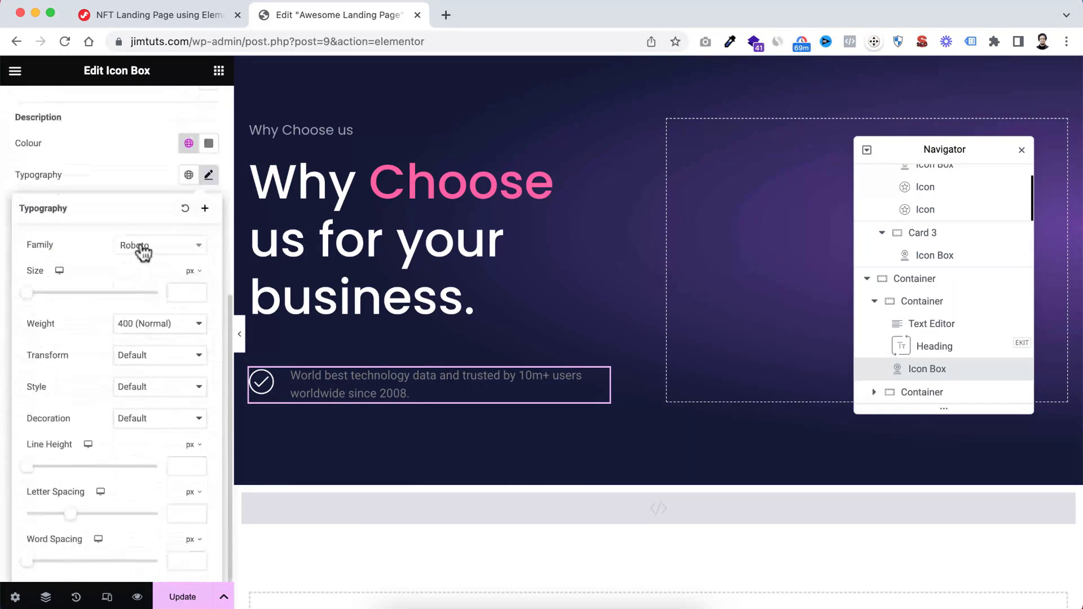
click(141, 246)
text(pop)
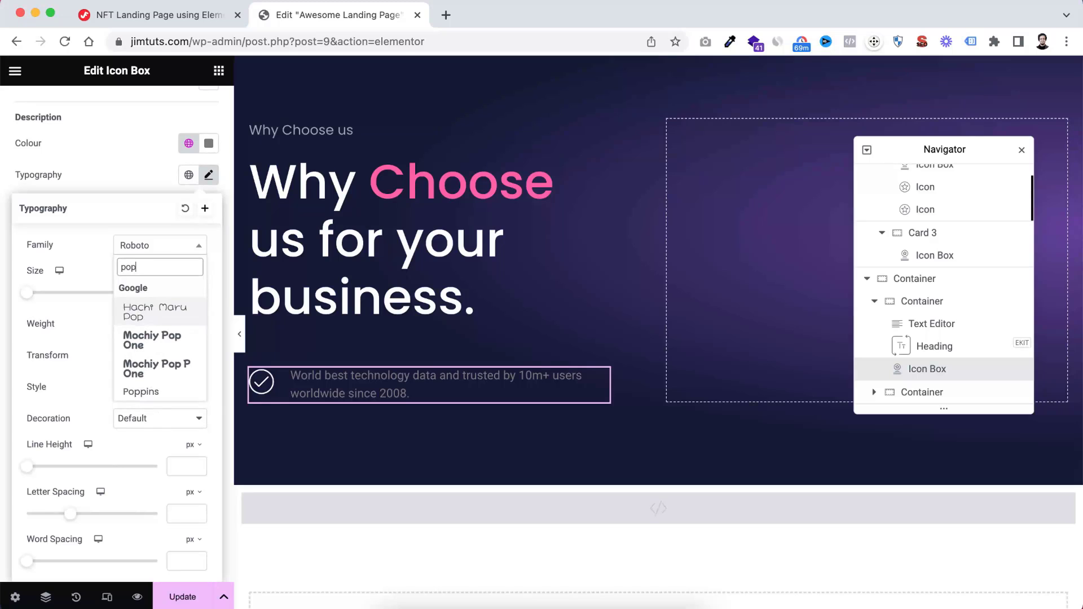
click(149, 393)
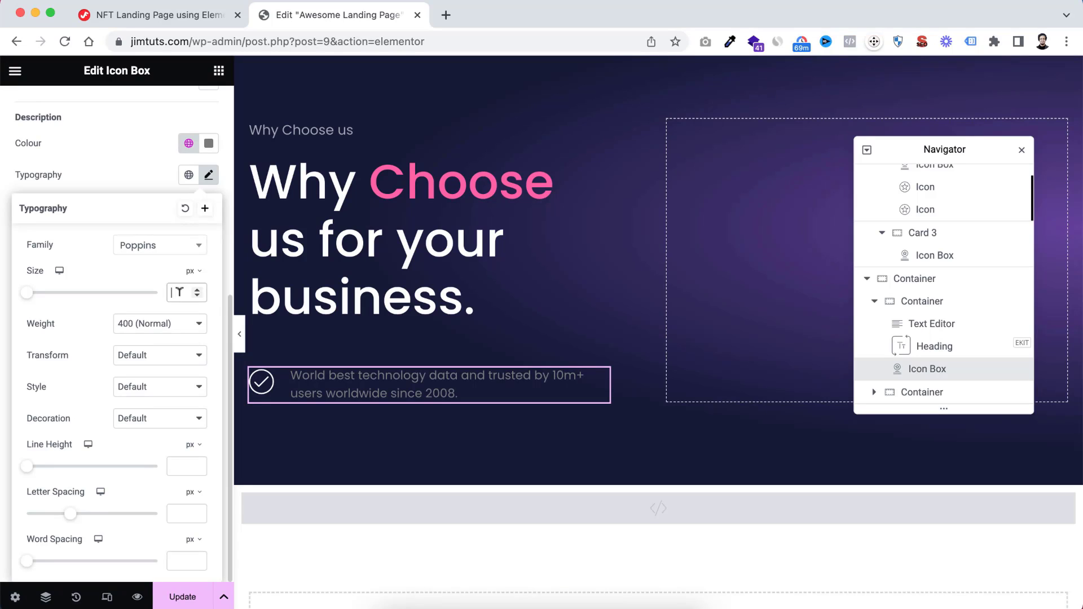
text(20)
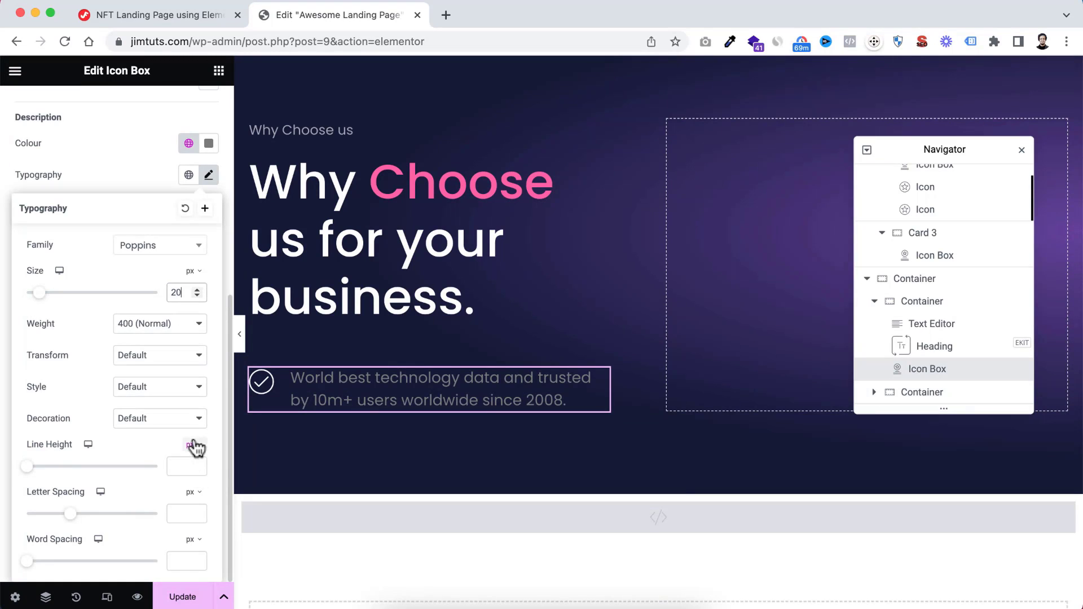
click(195, 447)
click(194, 475)
click(186, 466)
text(1)
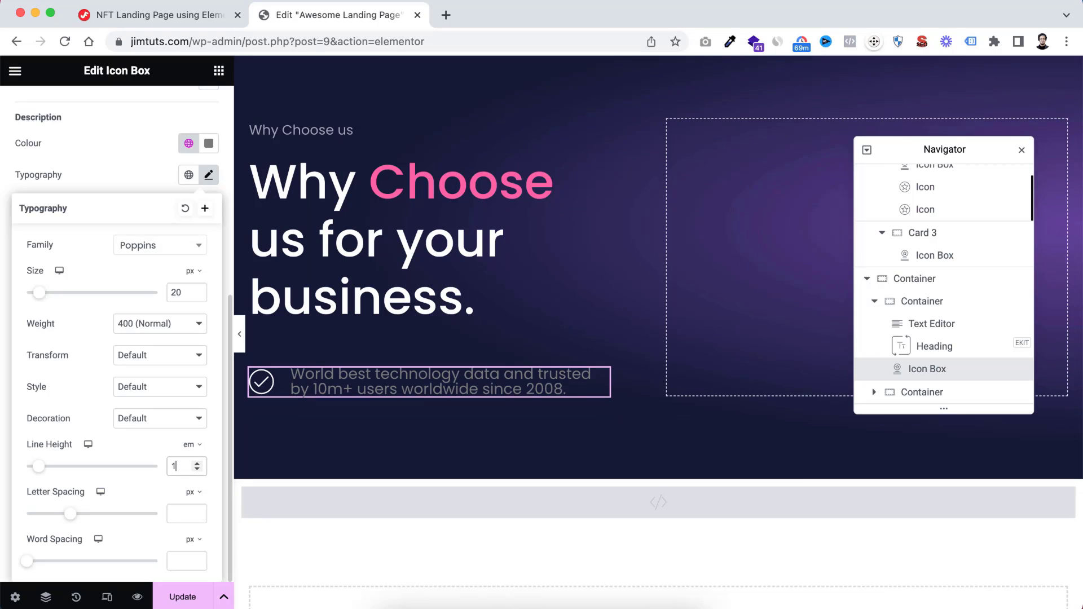
text(.8)
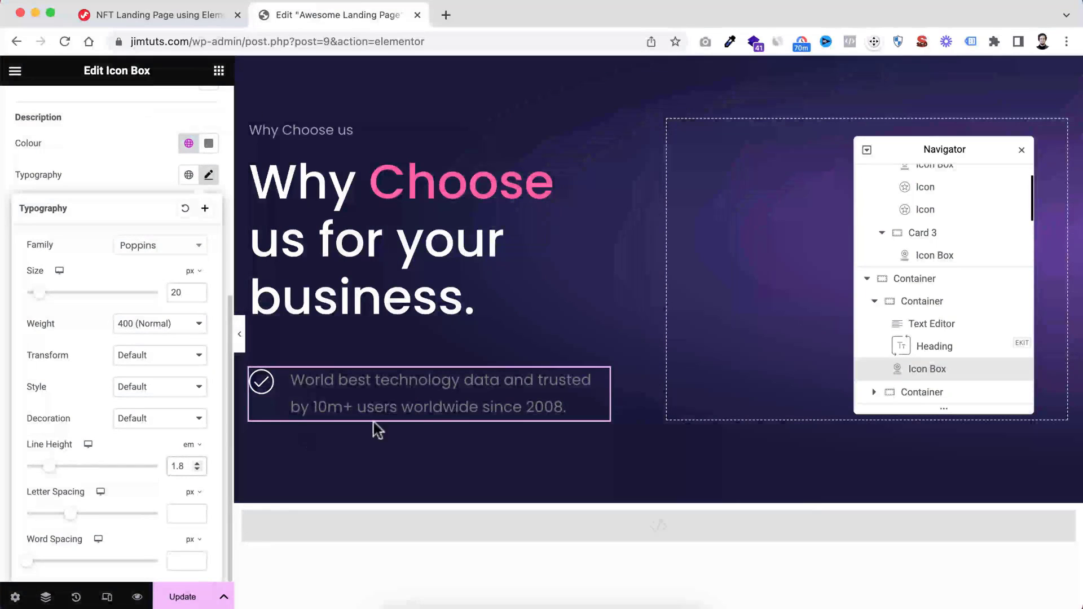
click(151, 174)
Set the icon box description's colour to white
scroll(146, 226, up, 6)
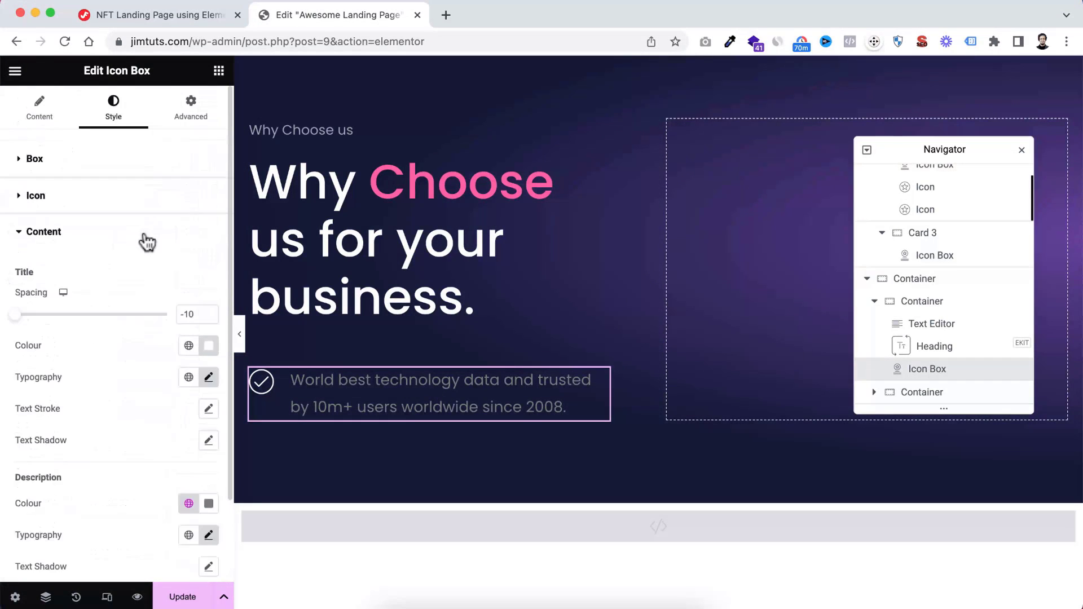
scroll(179, 355, down, 1)
scroll(180, 359, down, 1)
click(208, 405)
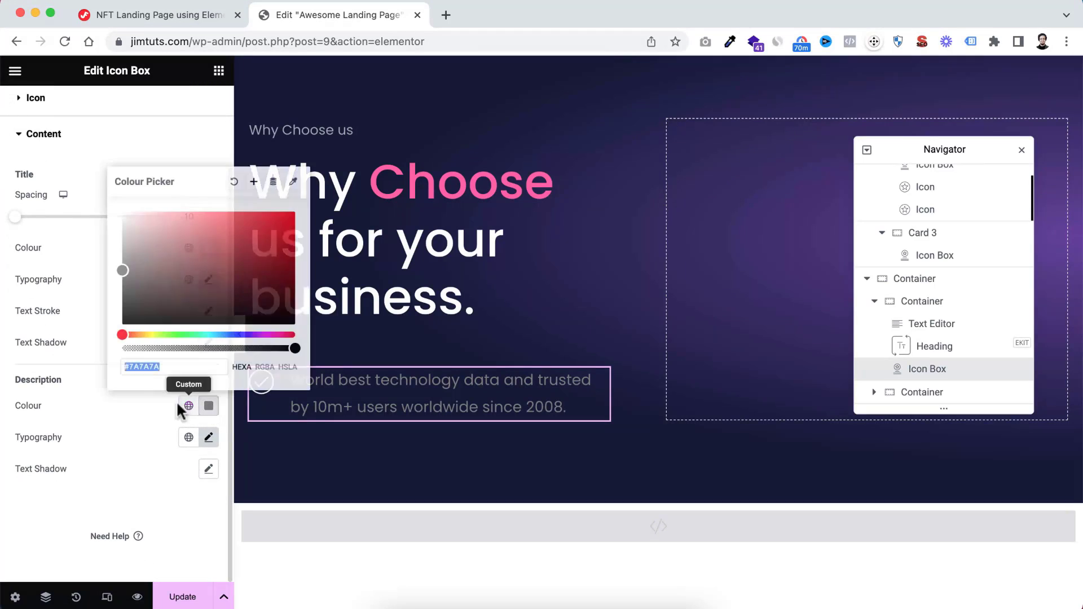
click(137, 246)
click(121, 432)
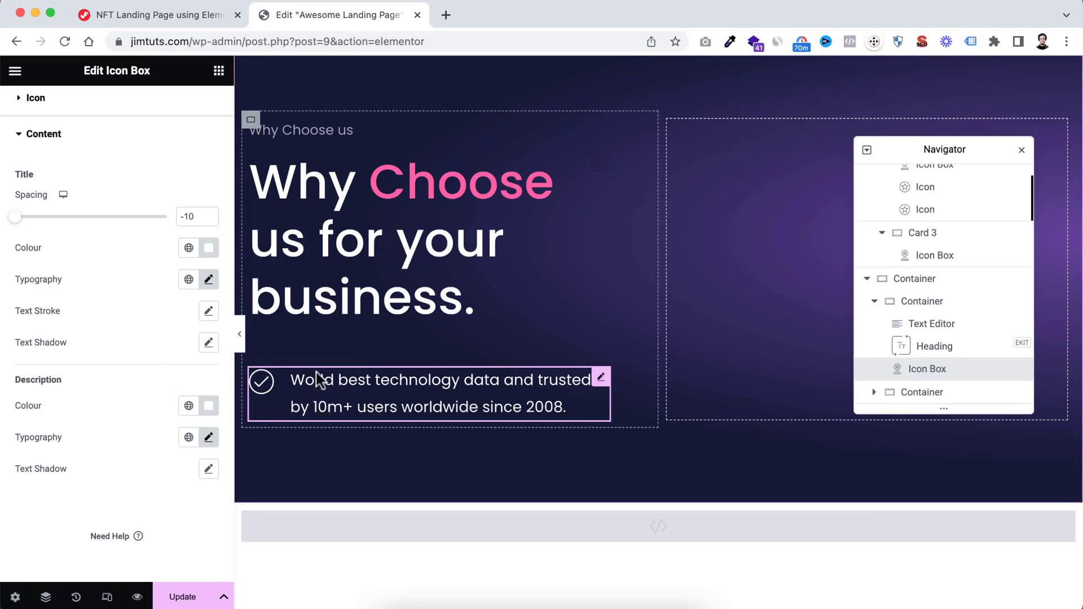
Give the icon box a 15 px bottom margin and padding of 30 px, with 20 px at the bottom
scroll(115, 316, up, 3)
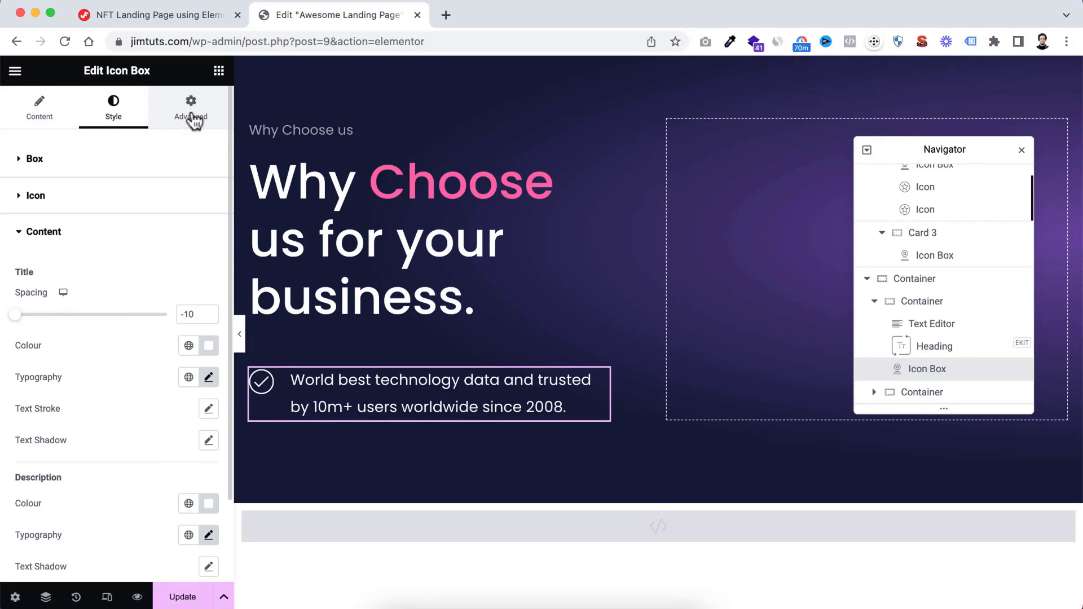
click(191, 115)
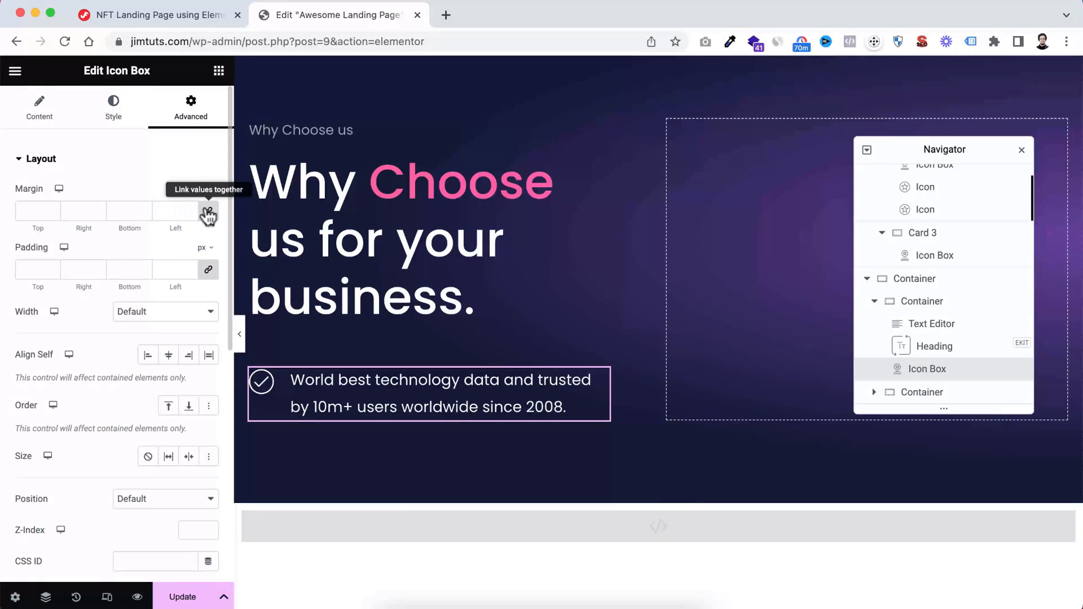
text(1)
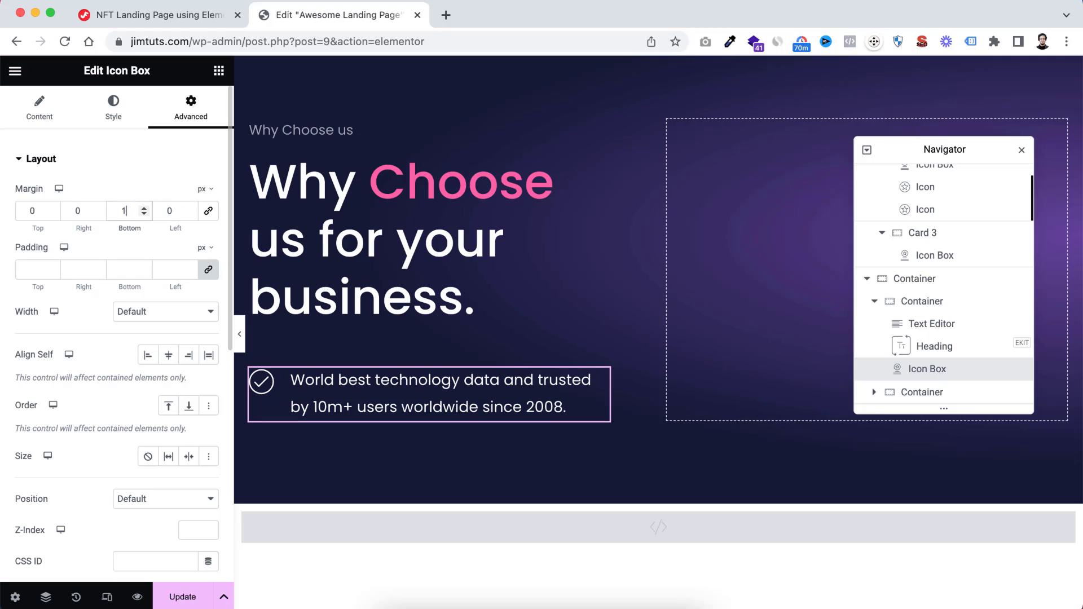
text(5)
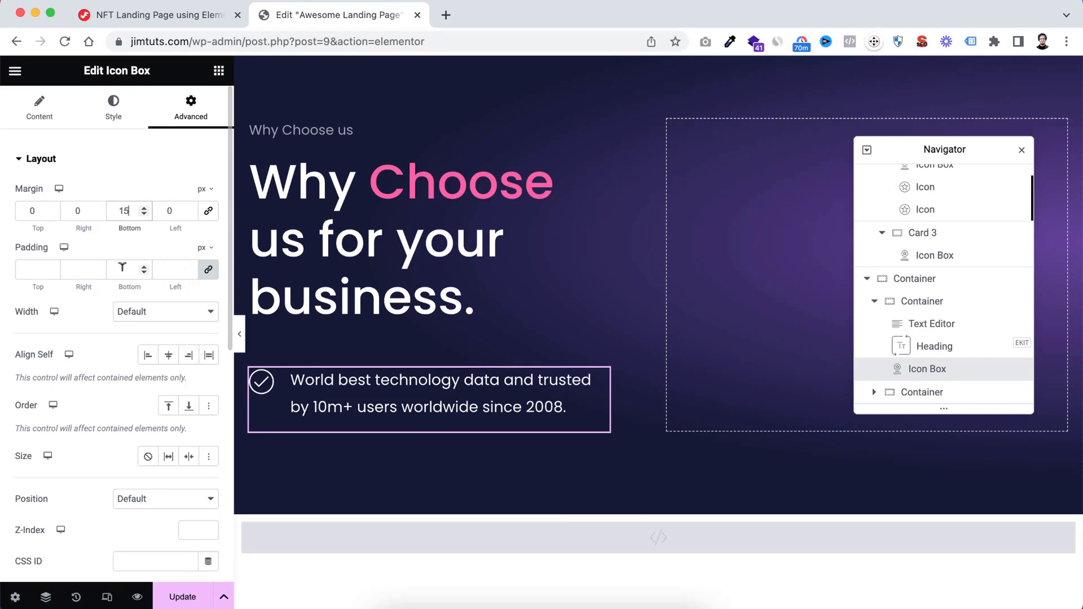
click(31, 268)
text(30)
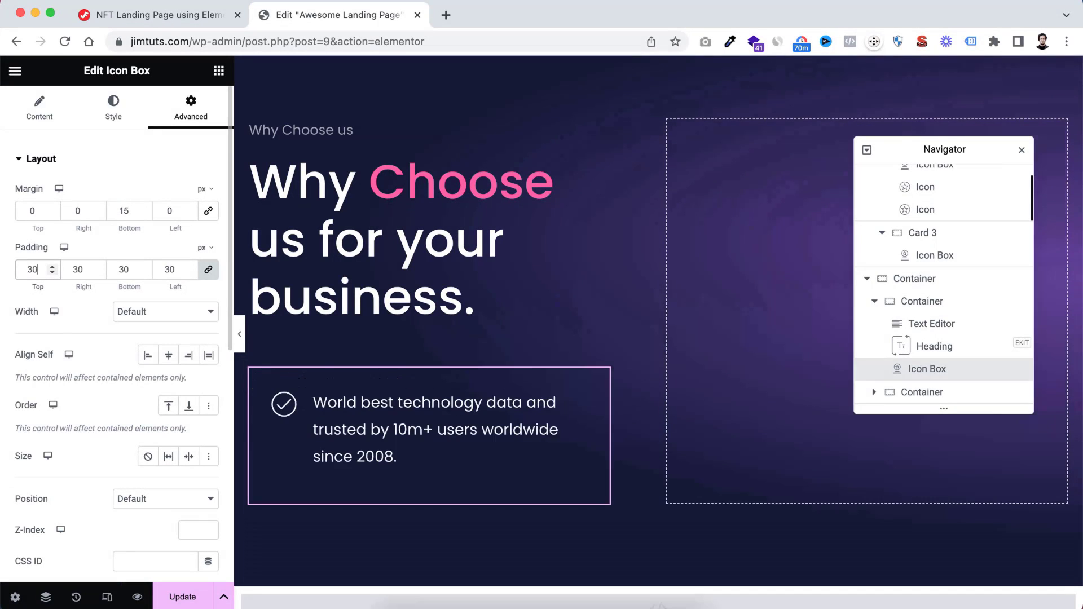
click(208, 271)
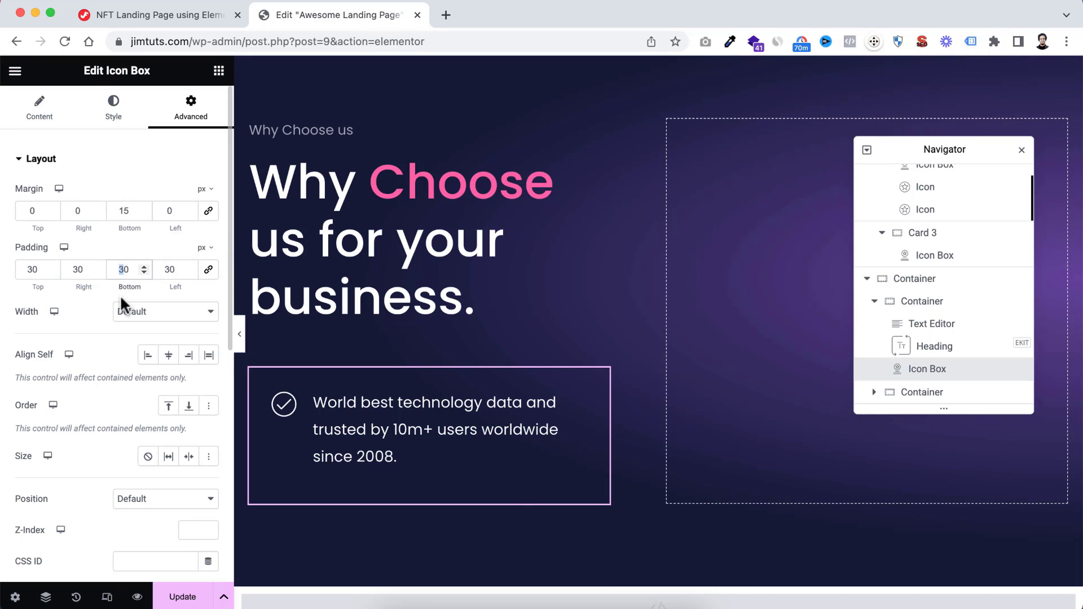
text(2)
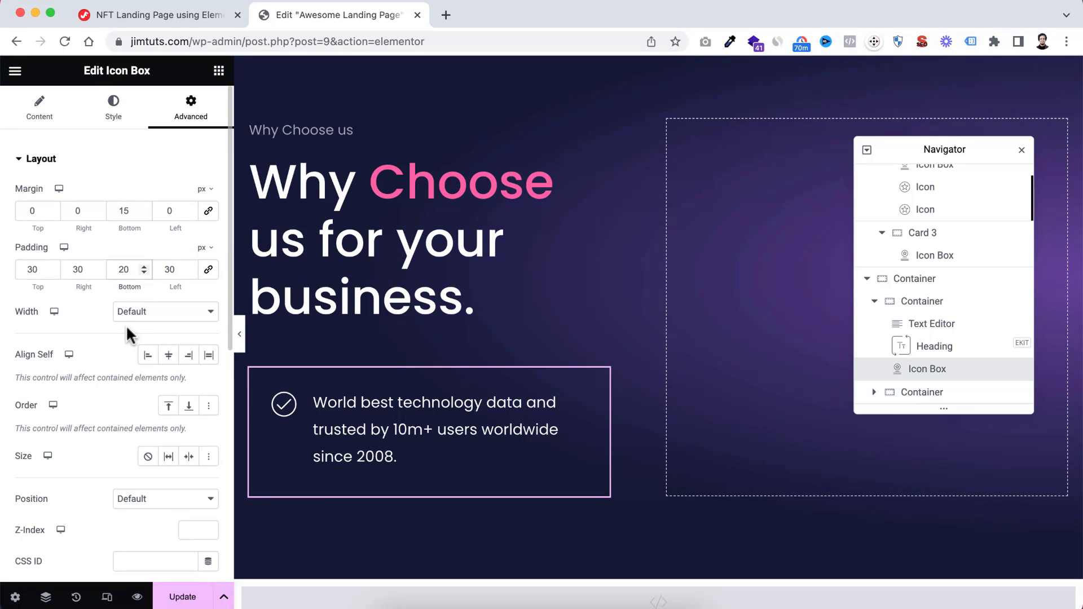
Give the icon box a classic background in the global Pink colour
scroll(125, 333, down, 10)
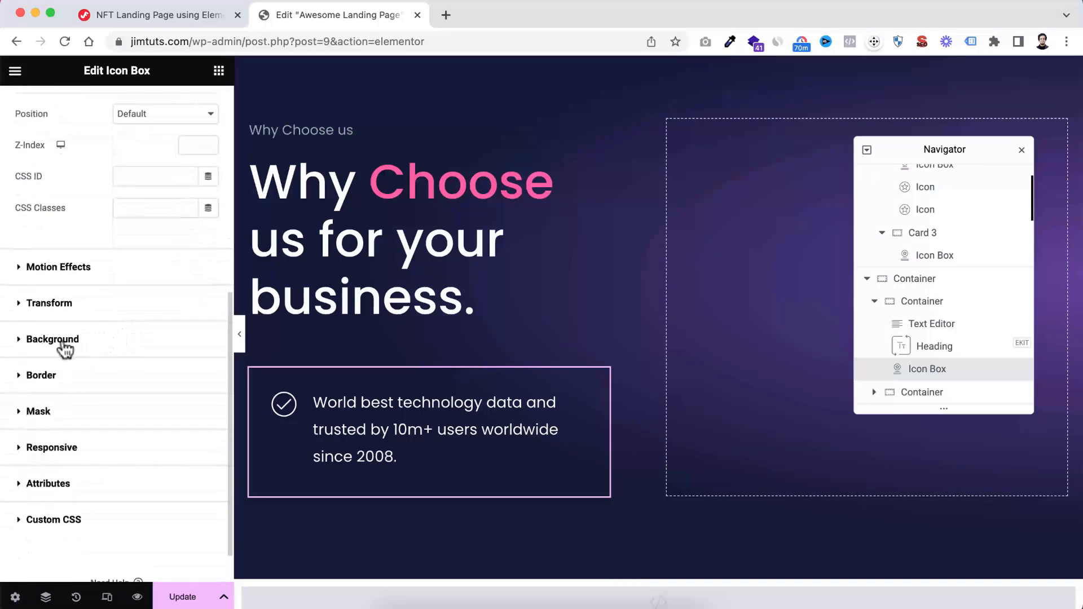
click(26, 343)
click(186, 336)
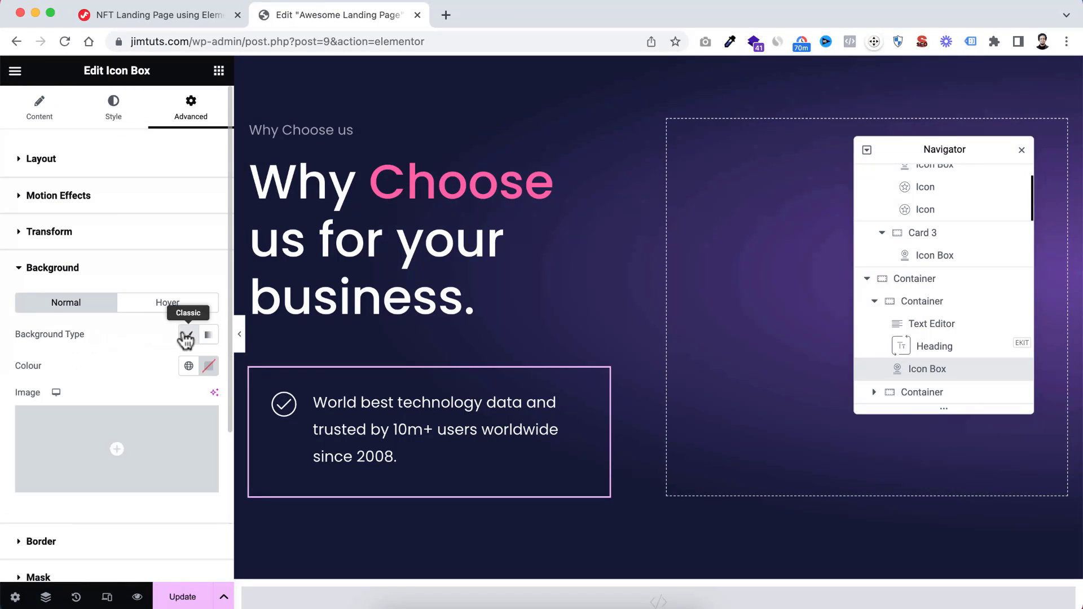
click(189, 366)
scroll(128, 448, down, 1)
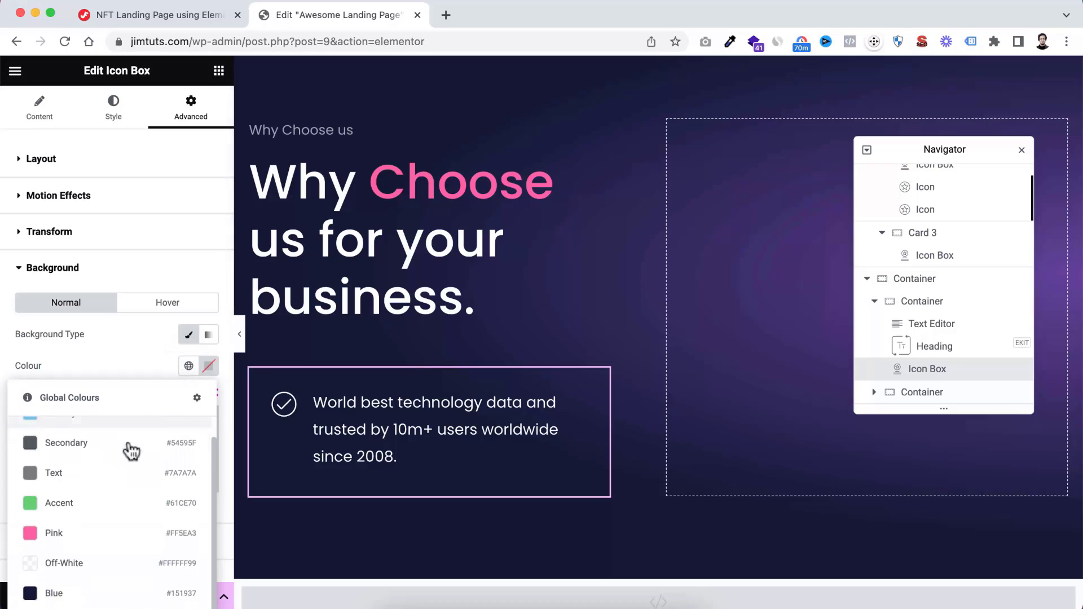
click(87, 535)
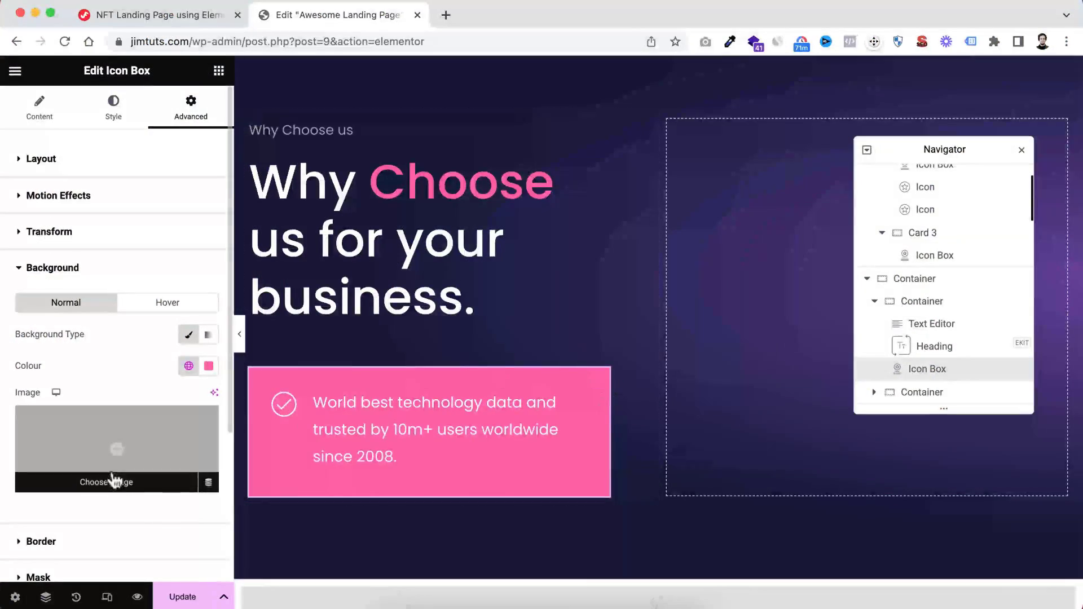
Round the icon box's corners with a 10 px border radius and preview the section at full width
scroll(108, 478, down, 3)
click(28, 440)
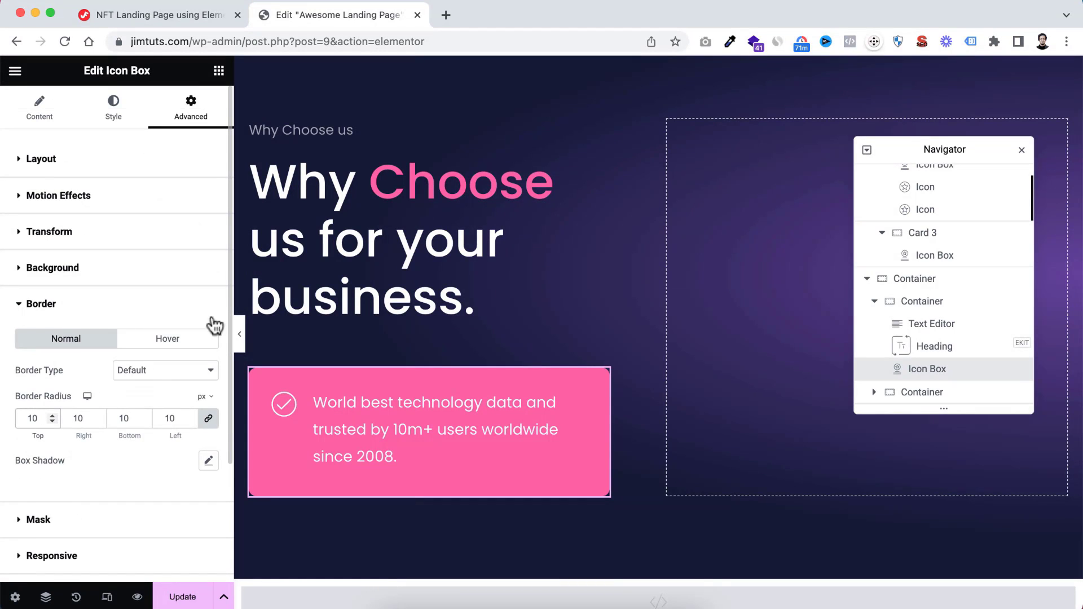
click(239, 334)
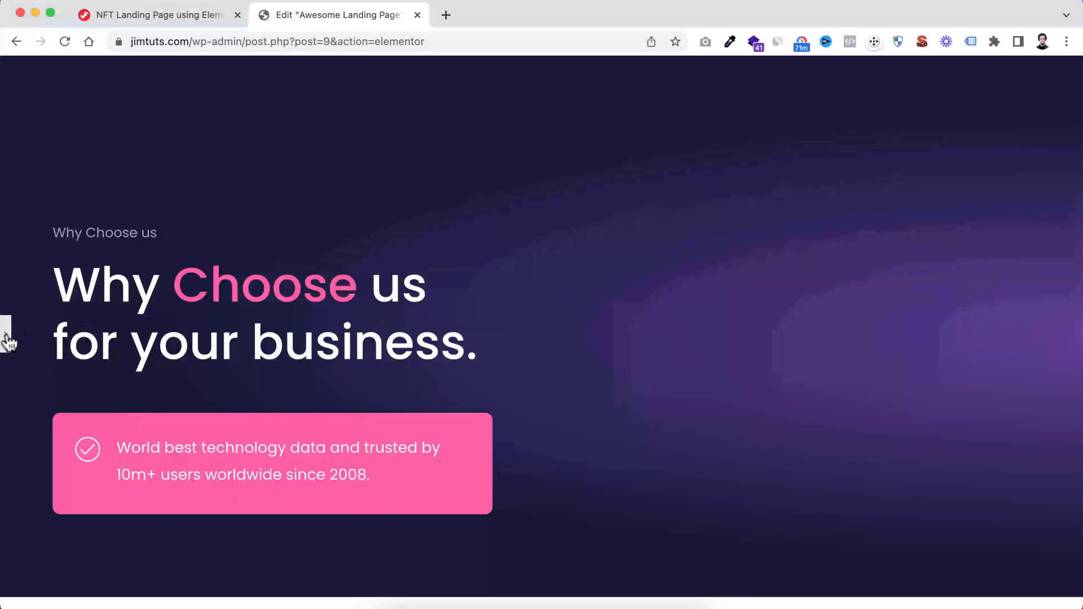
click(6, 334)
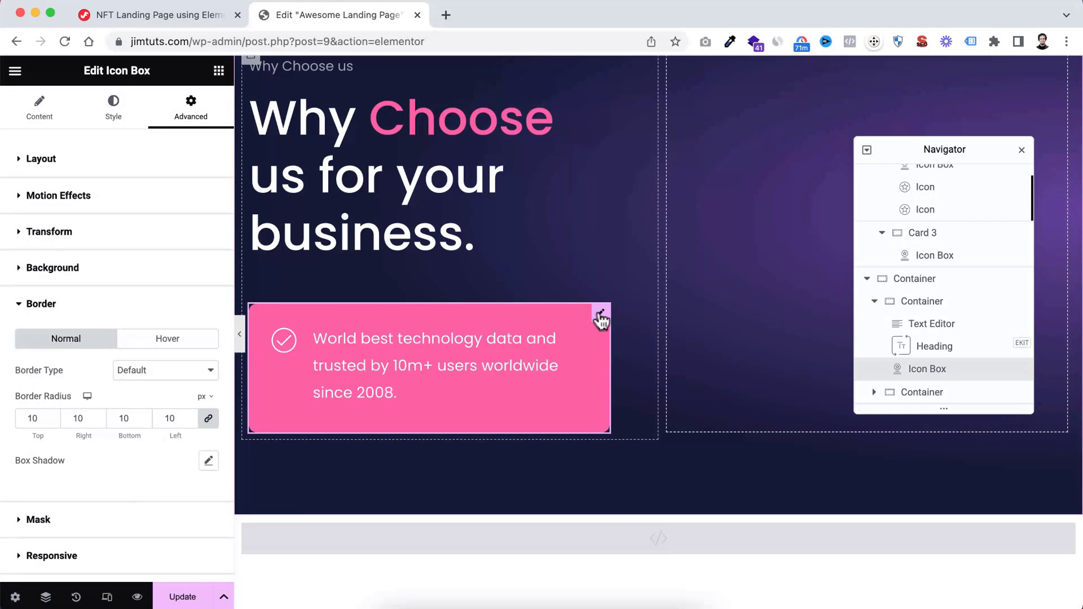
Duplicate the pink icon box and replace the copy's description with "We provide the best price on the market with no extra fees or subscriptions."
right_click(598, 310)
click(627, 334)
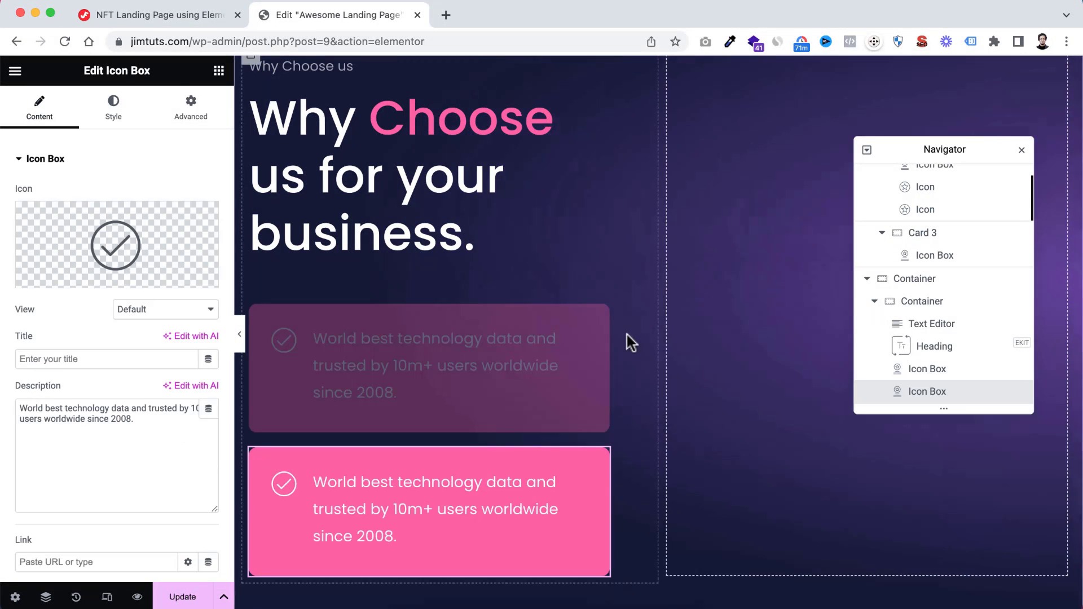
scroll(525, 463, down, 3)
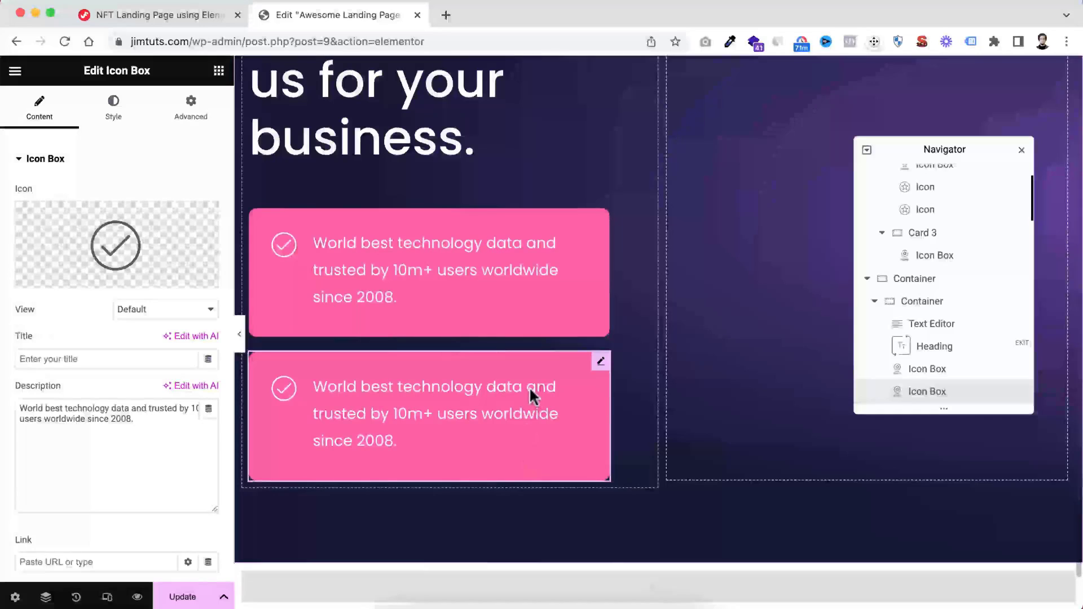
click(124, 413)
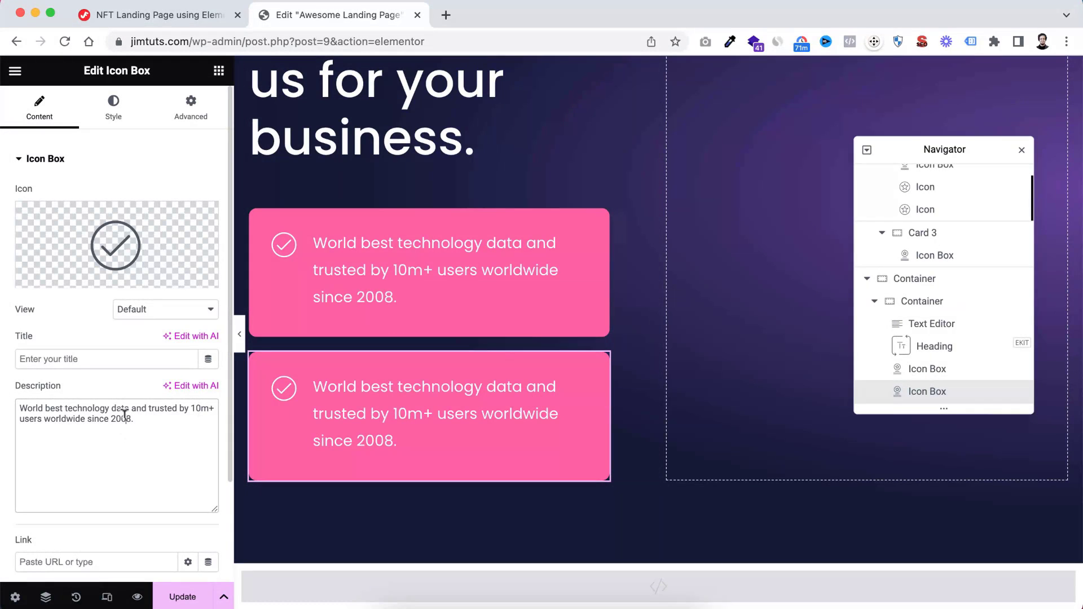
key(super+a)
text(We provide the best price on the market with no extra fees or subscriptions.)
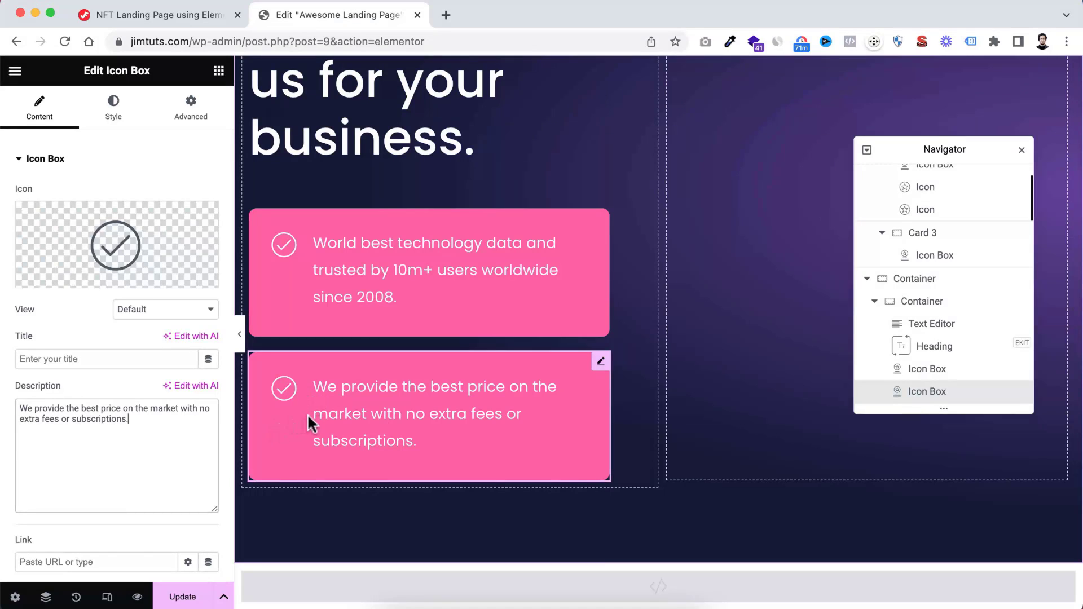
Set the second icon box's normal background colour to the semi-transparent white #FFFFFF14
click(195, 107)
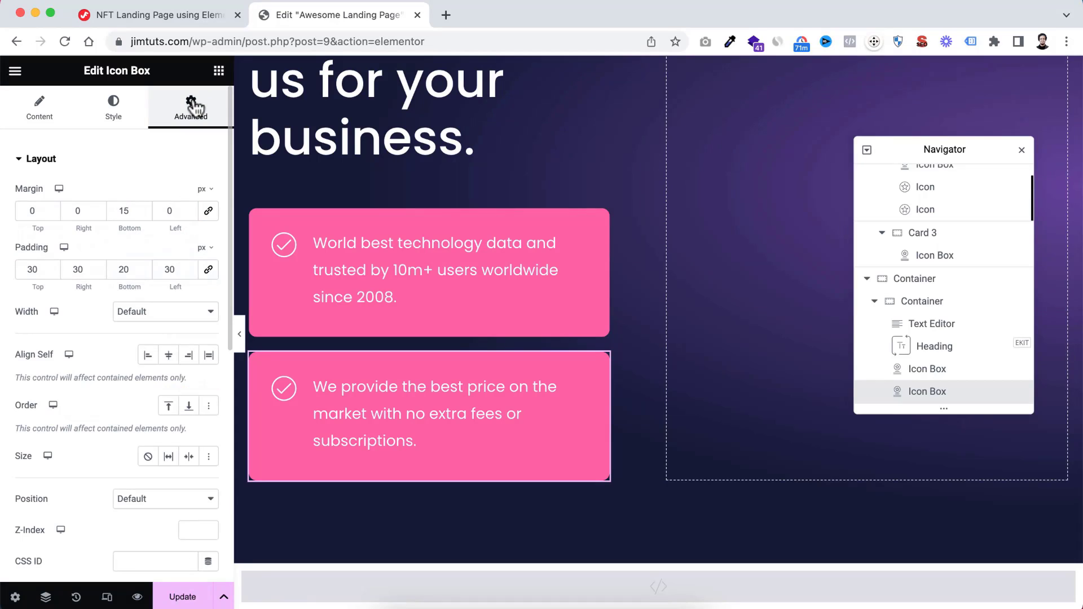
scroll(75, 394, down, 10)
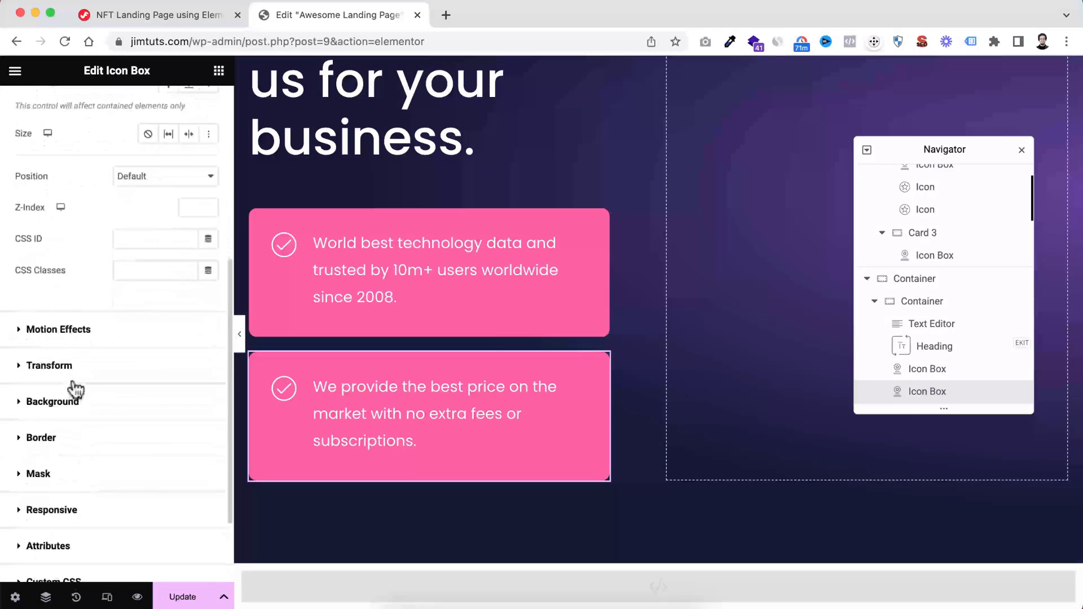
click(35, 402)
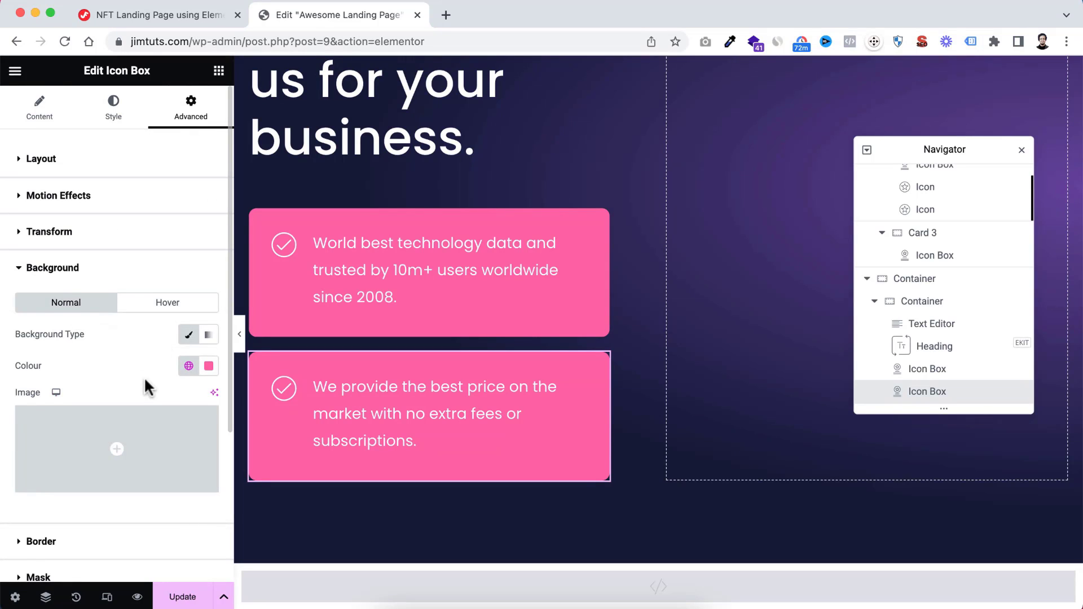
scroll(147, 385, down, 1)
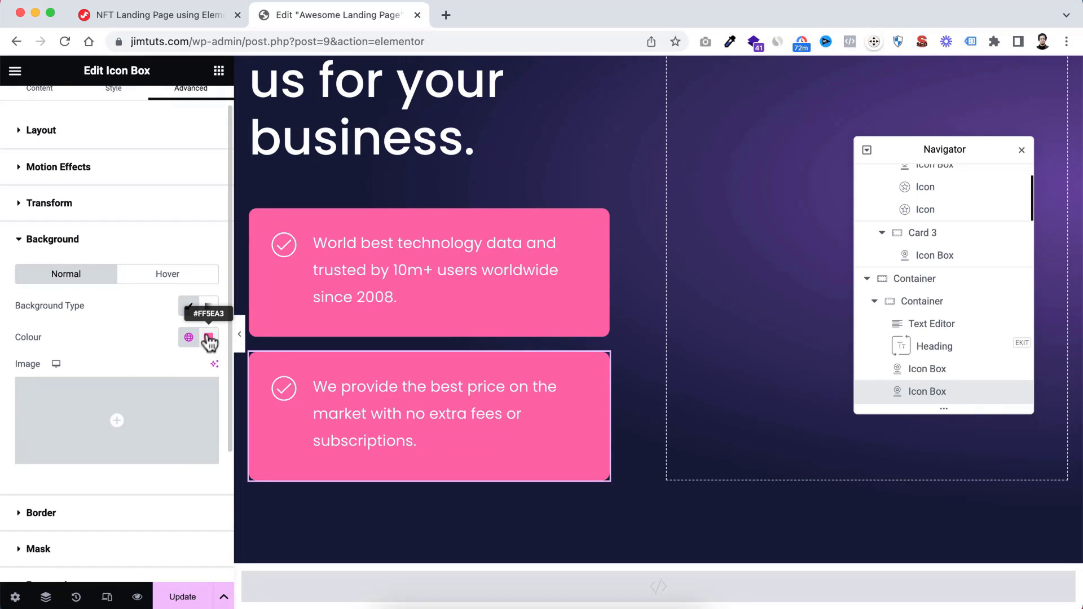
click(209, 338)
drag(174, 450, 118, 385)
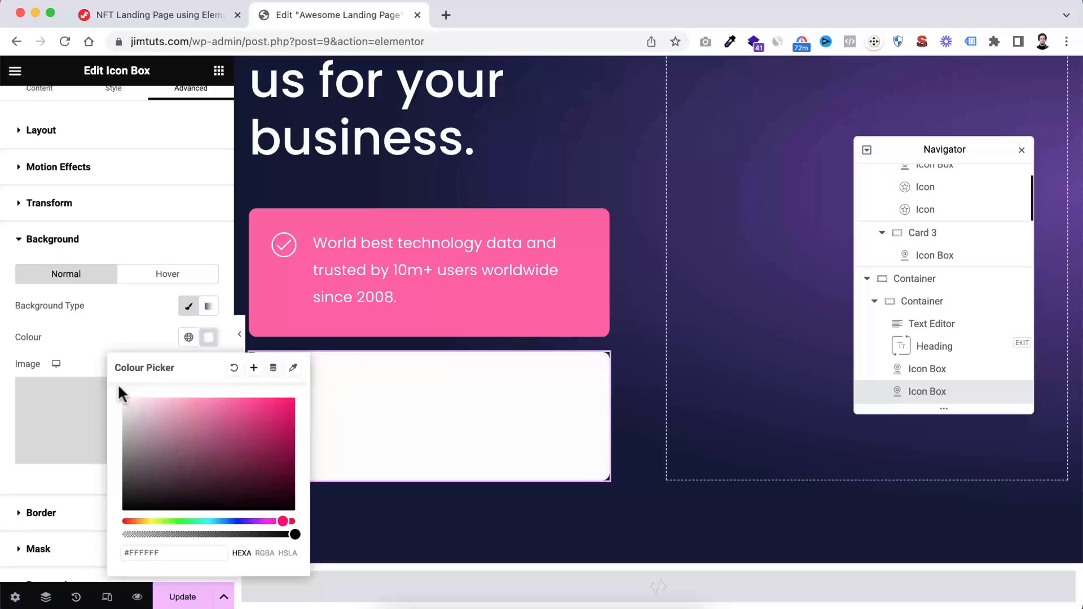
drag(293, 534, 135, 536)
click(152, 324)
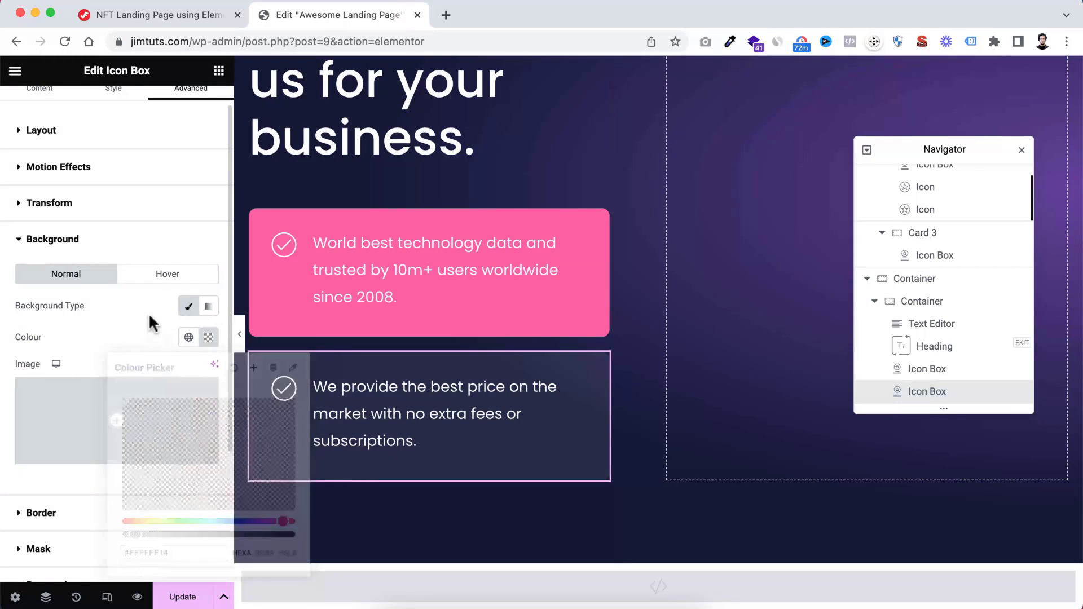
Give the second icon box a classic hover background in the global Pink colour
click(156, 279)
click(190, 311)
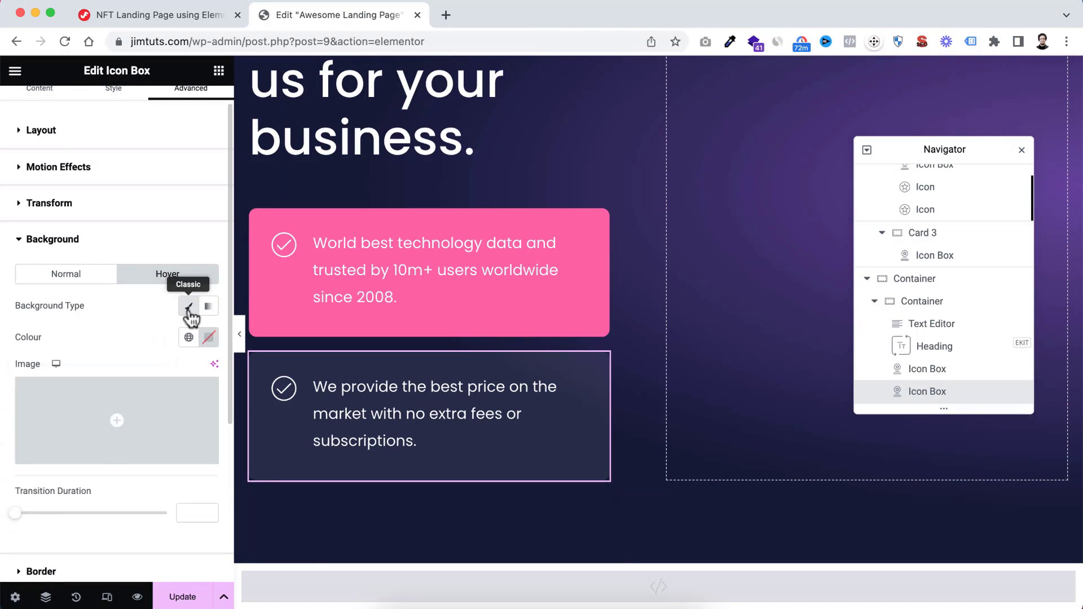
click(188, 337)
click(76, 526)
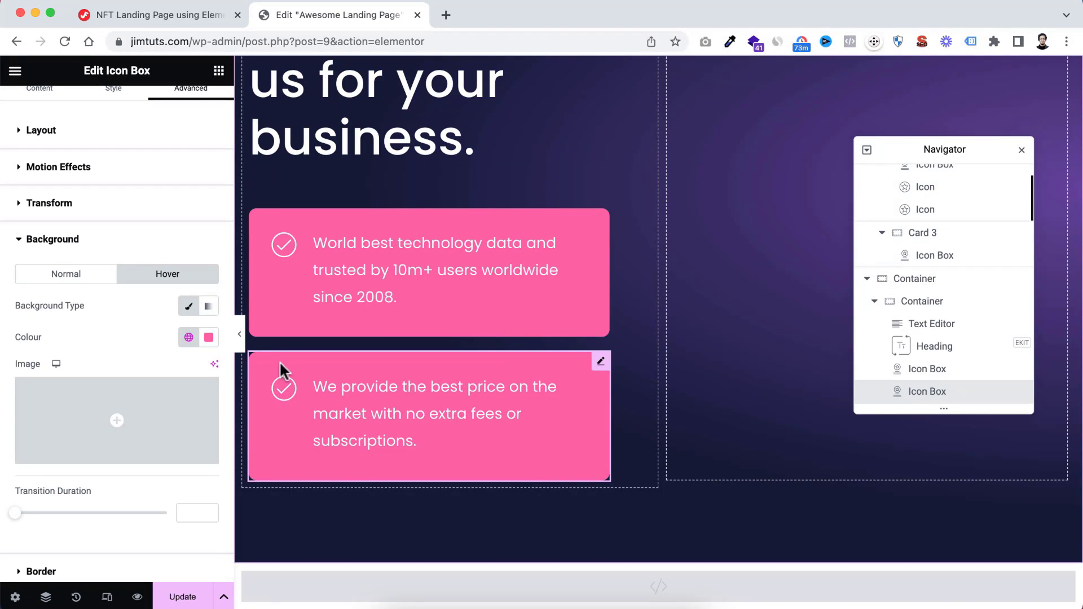
Set the second icon box's normal icon colour to the global Pink colour
scroll(145, 234, up, 2)
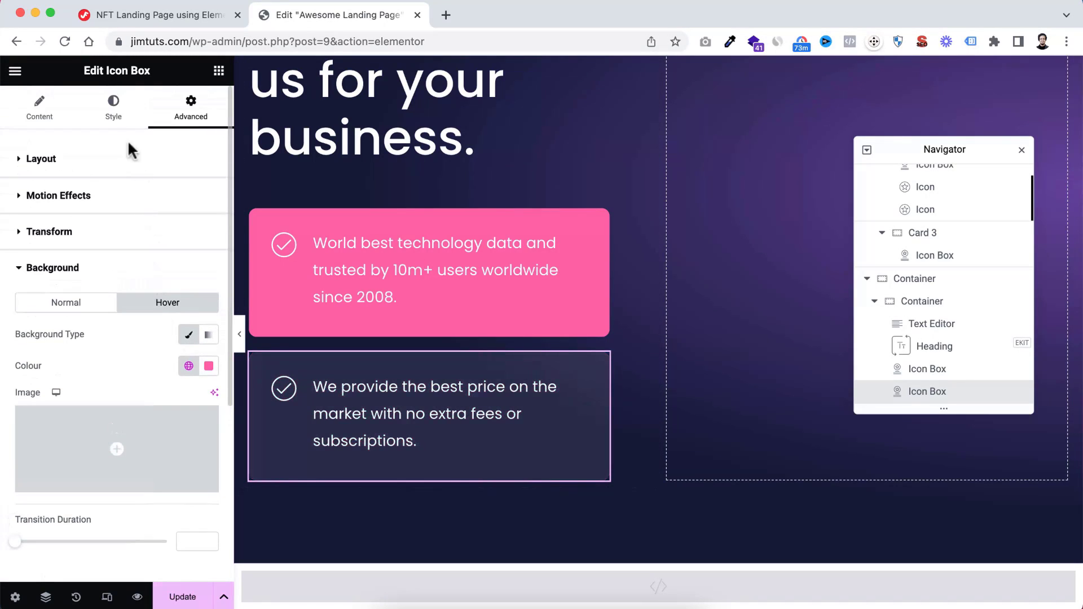
click(110, 115)
click(21, 318)
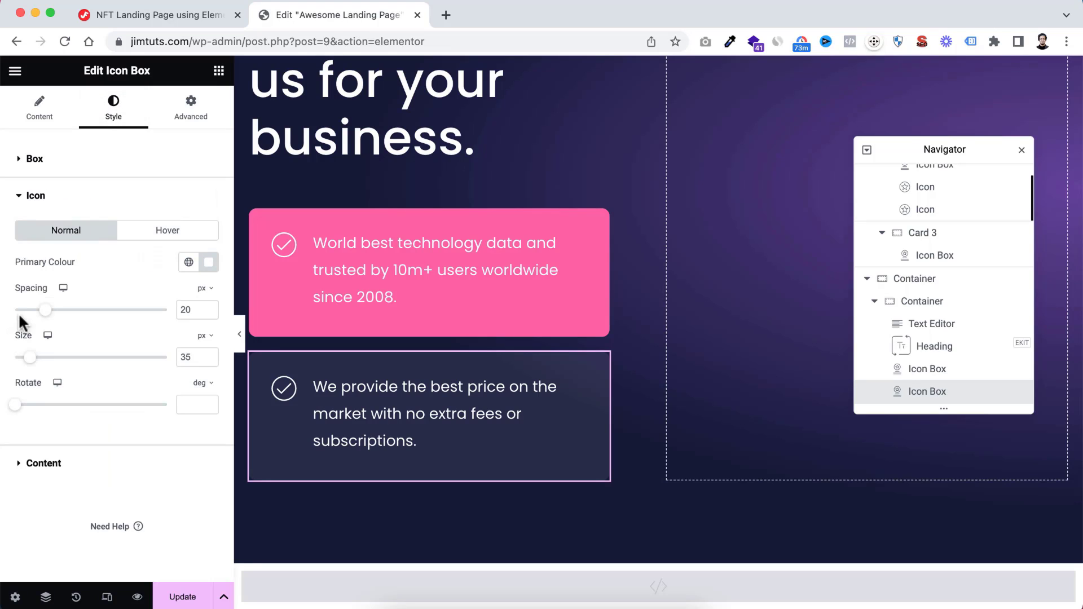
click(188, 262)
click(66, 451)
Set the second icon box's hover icon colour to white #FFFFFF
click(158, 233)
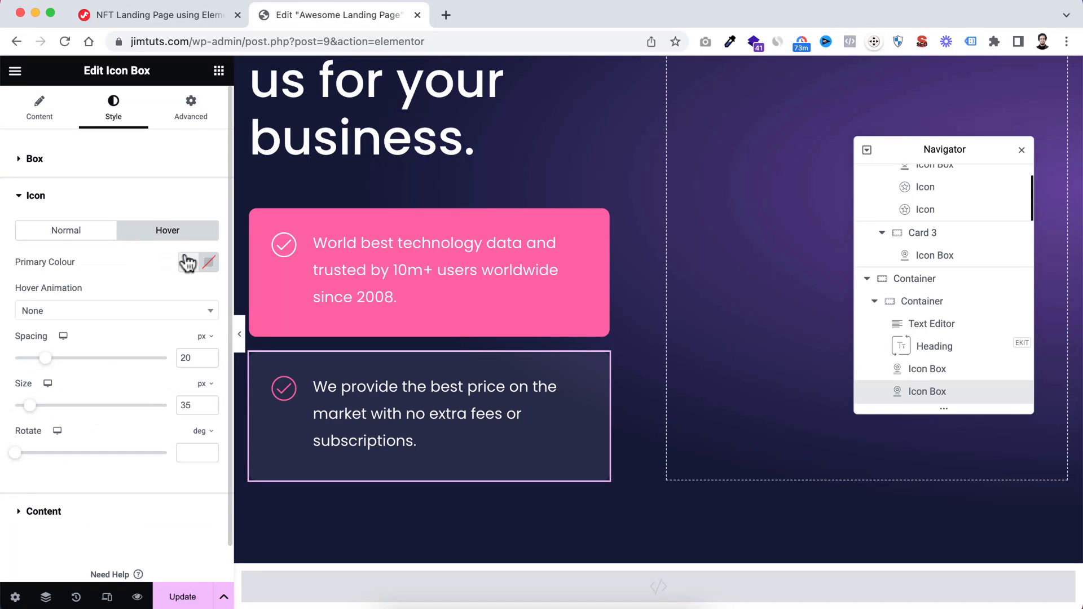
click(208, 263)
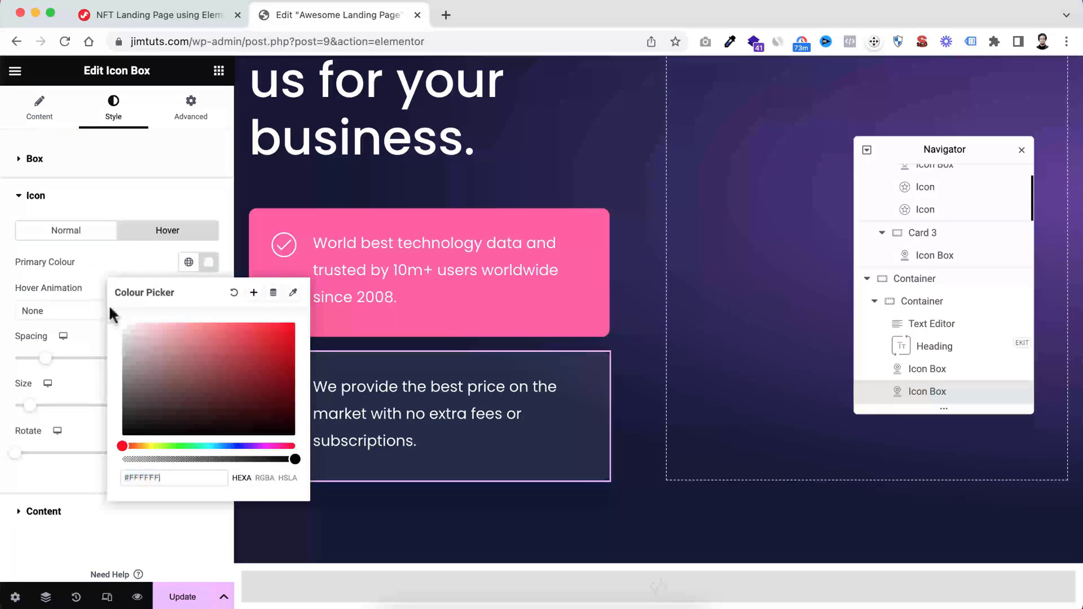
click(107, 263)
Set the second icon box's description colour to the semi-transparent white #FFFFFFA8 and preview the section at full width
click(68, 516)
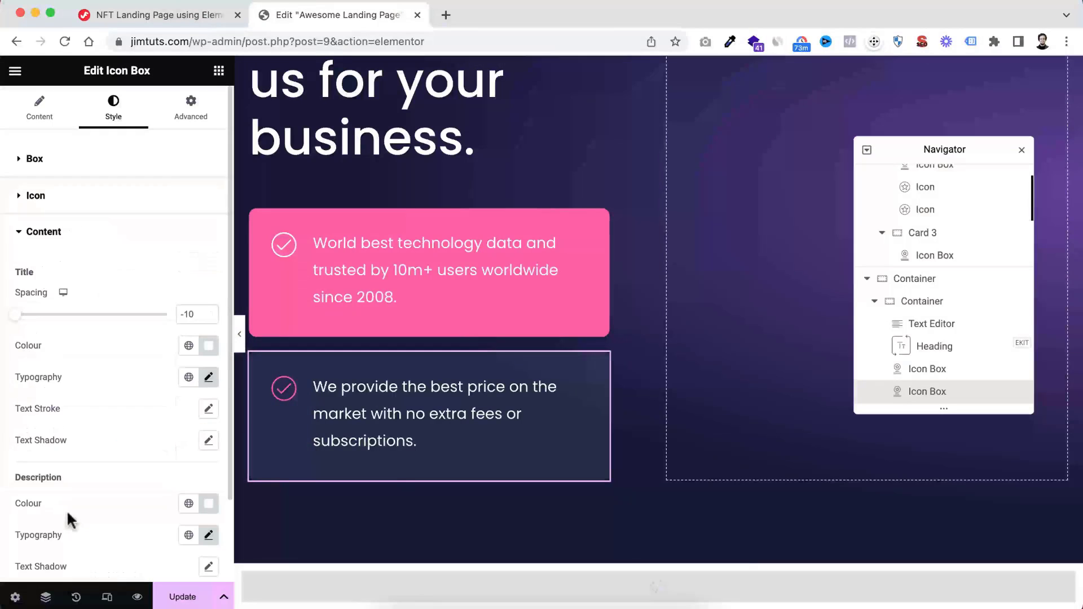
scroll(111, 378, down, 2)
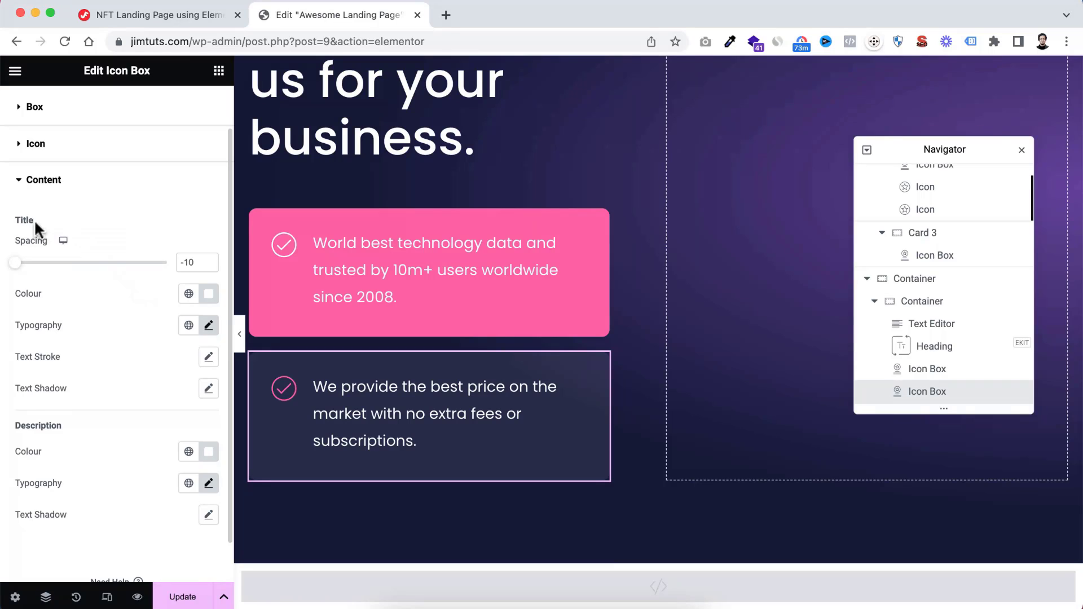
scroll(90, 382, down, 1)
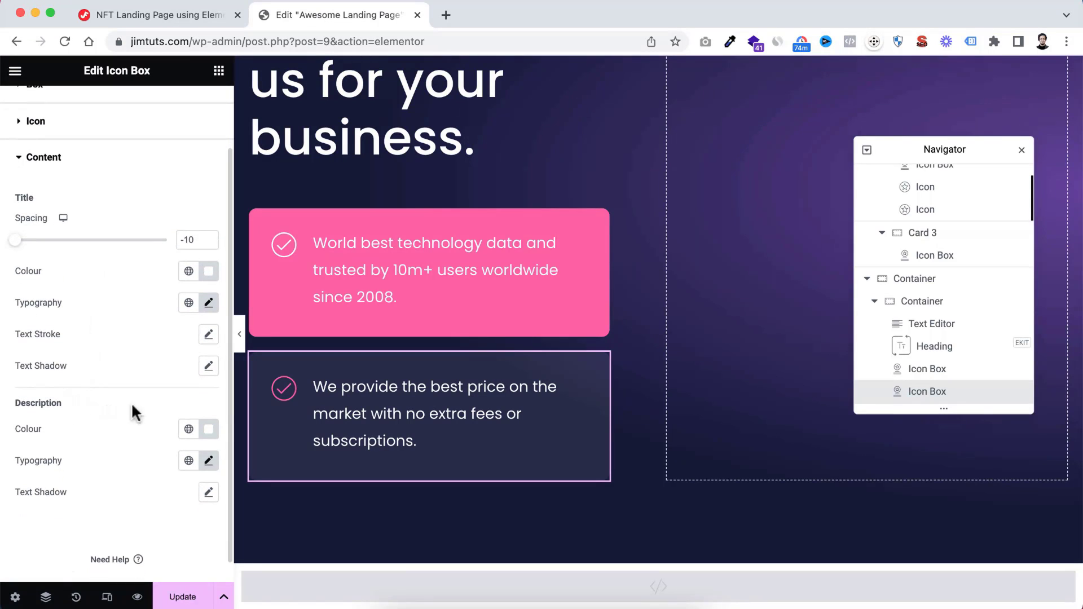
click(209, 431)
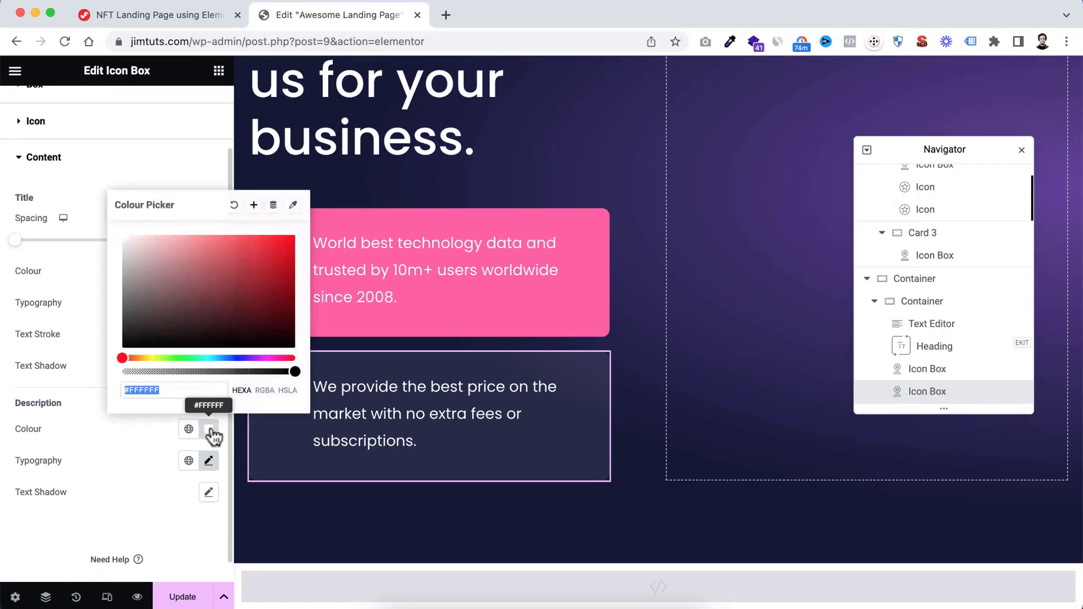
drag(124, 242, 110, 227)
drag(290, 371, 237, 369)
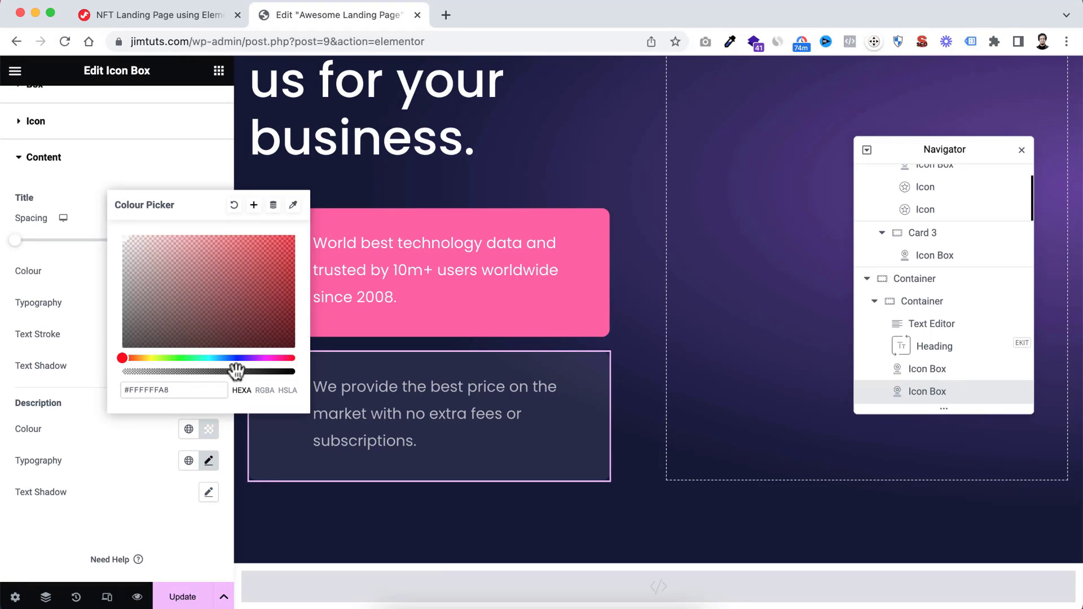
click(137, 499)
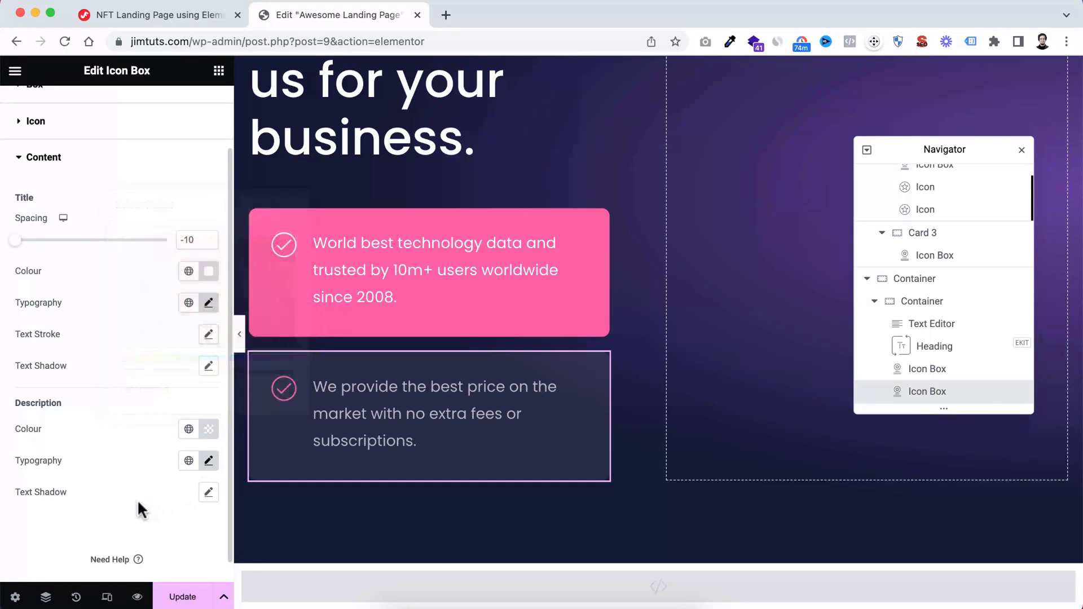
click(241, 336)
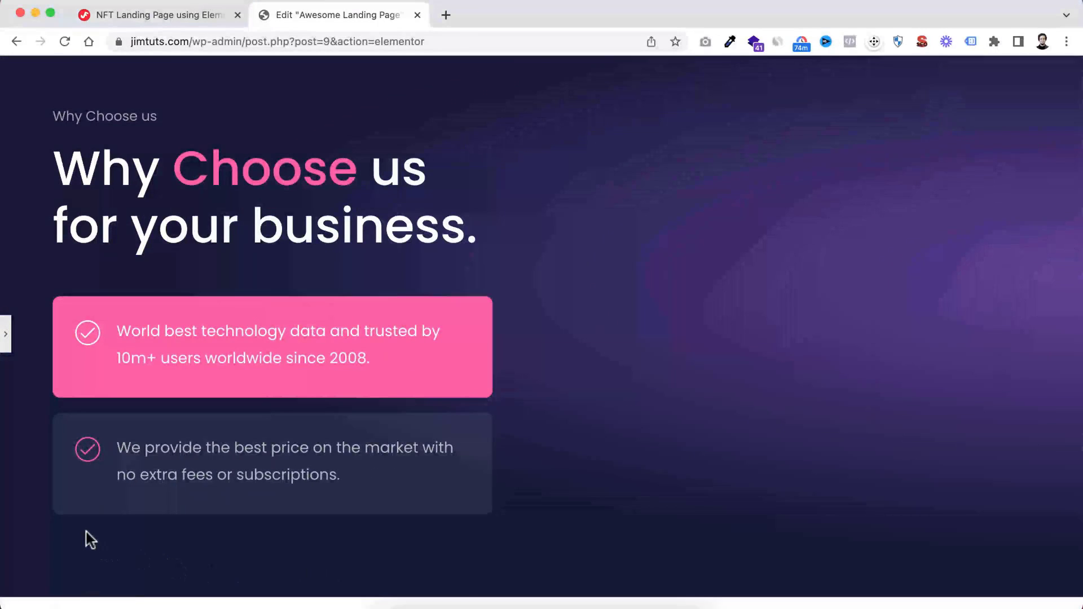
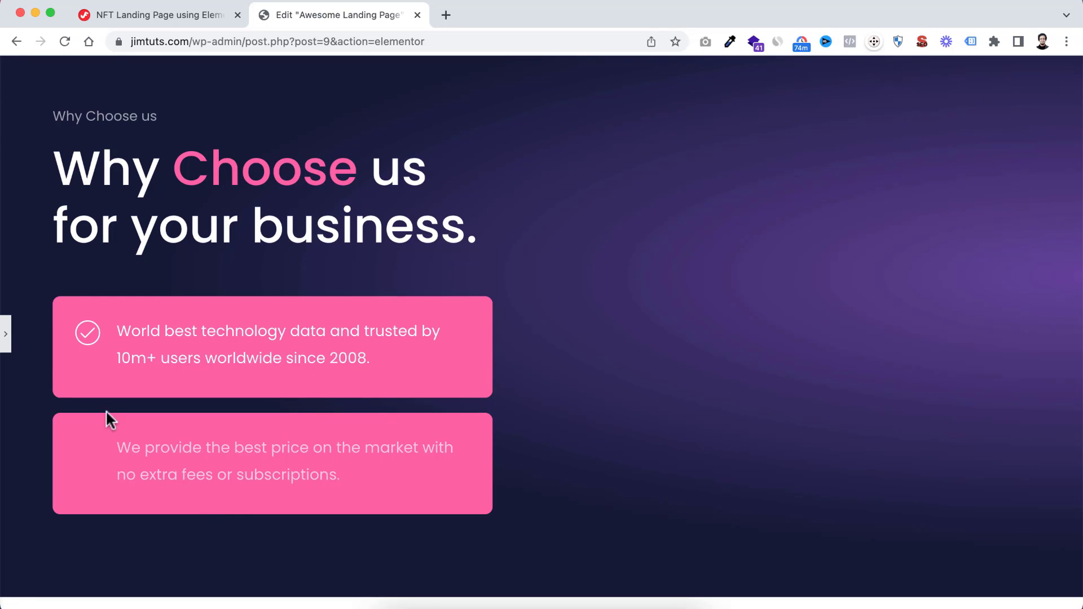
Copy the class name background-change-effect from the hover rule in the HTML widget's CSS code
click(7, 334)
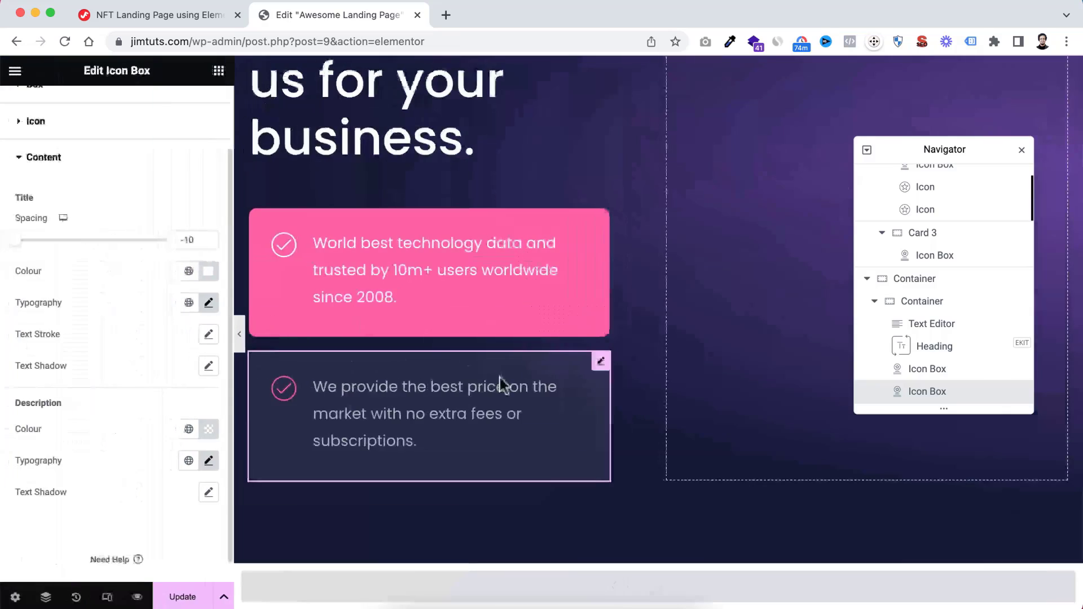
scroll(600, 459, down, 2)
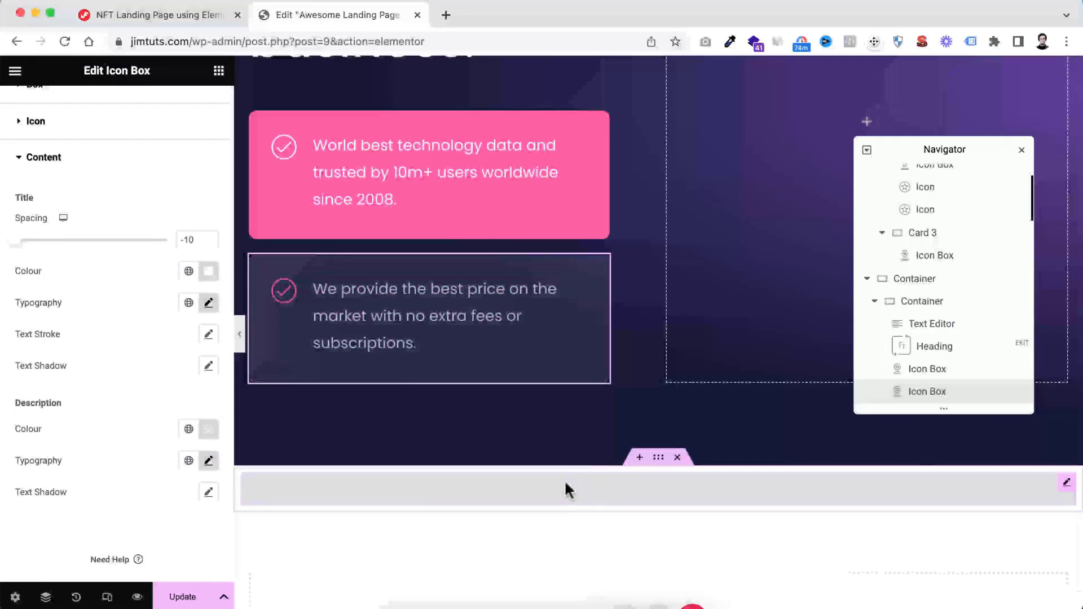
click(564, 482)
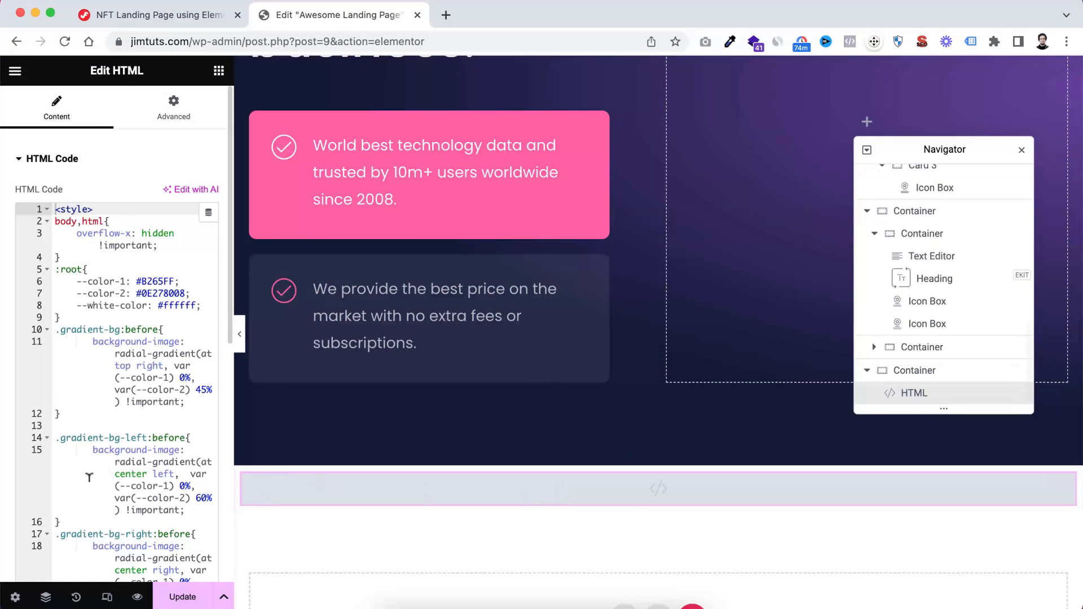
scroll(88, 477, down, 3)
scroll(88, 477, down, 3)
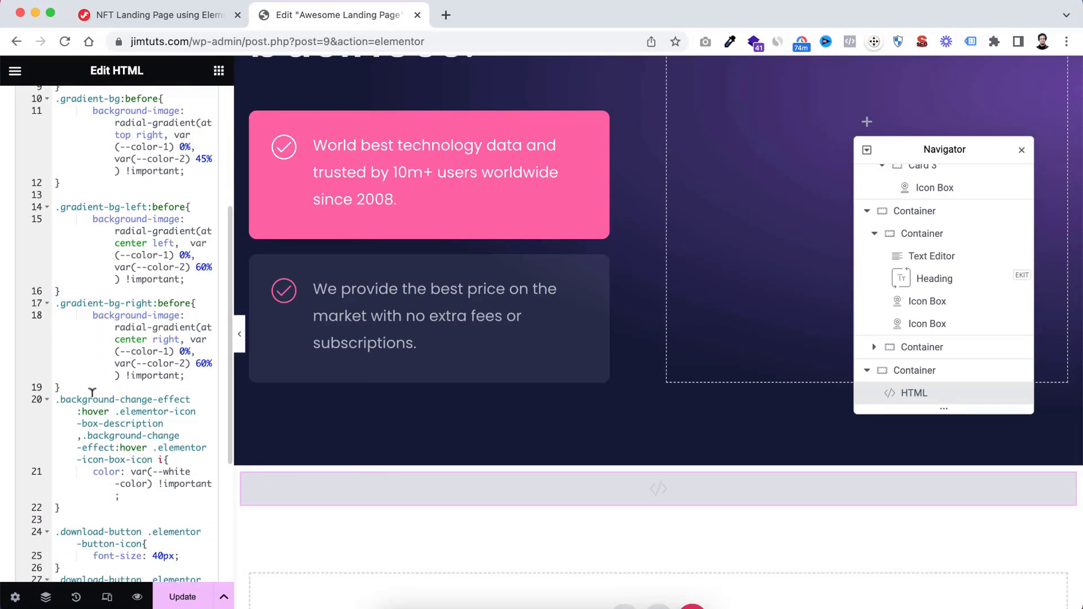
scroll(92, 392, down, 1)
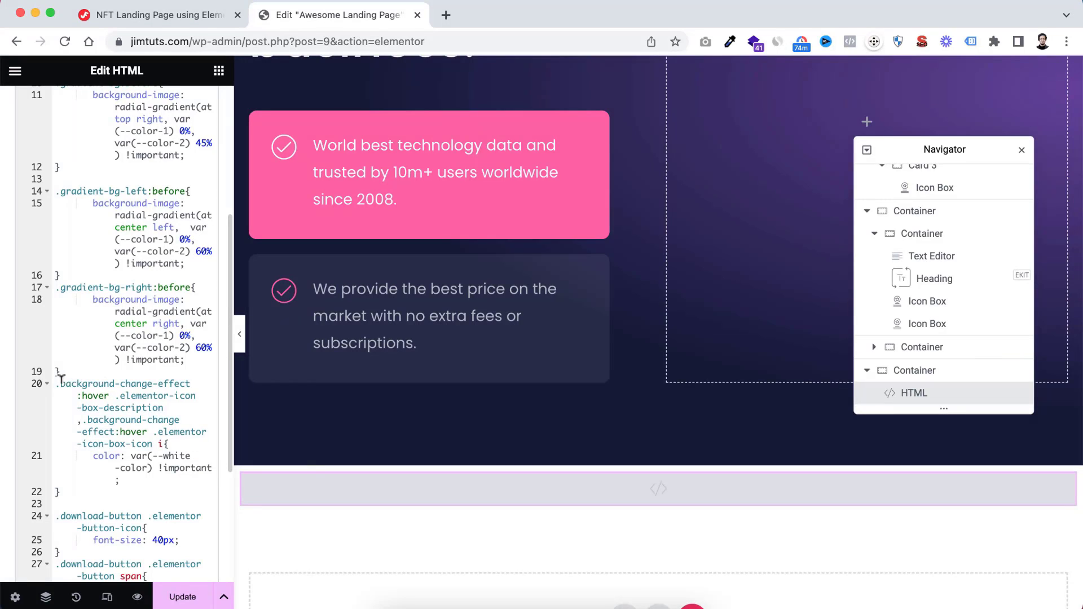
drag(61, 384, 105, 383)
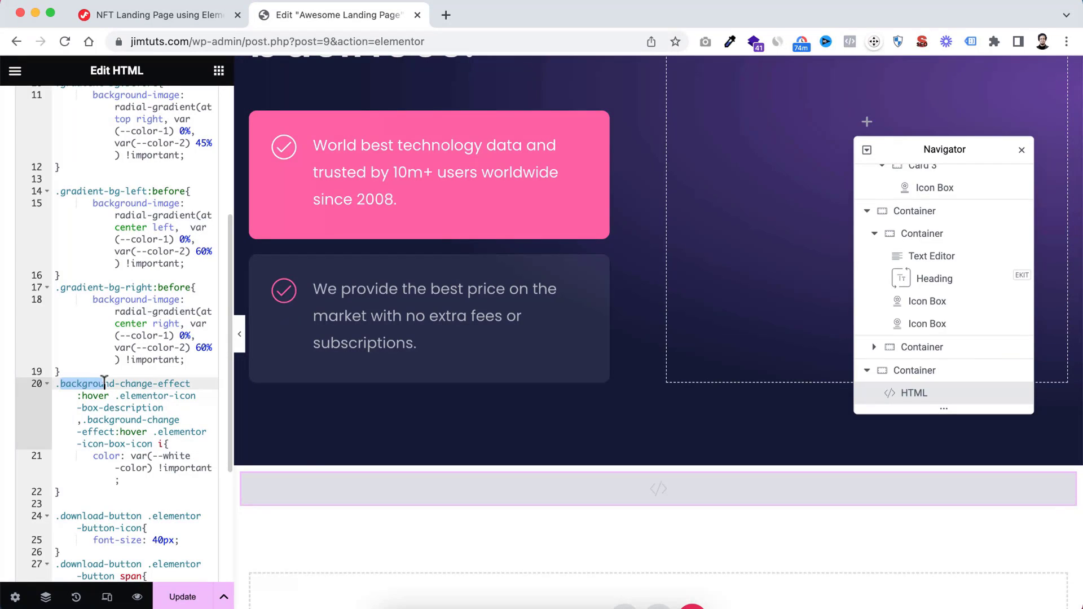
click(104, 383)
drag(61, 383, 215, 382)
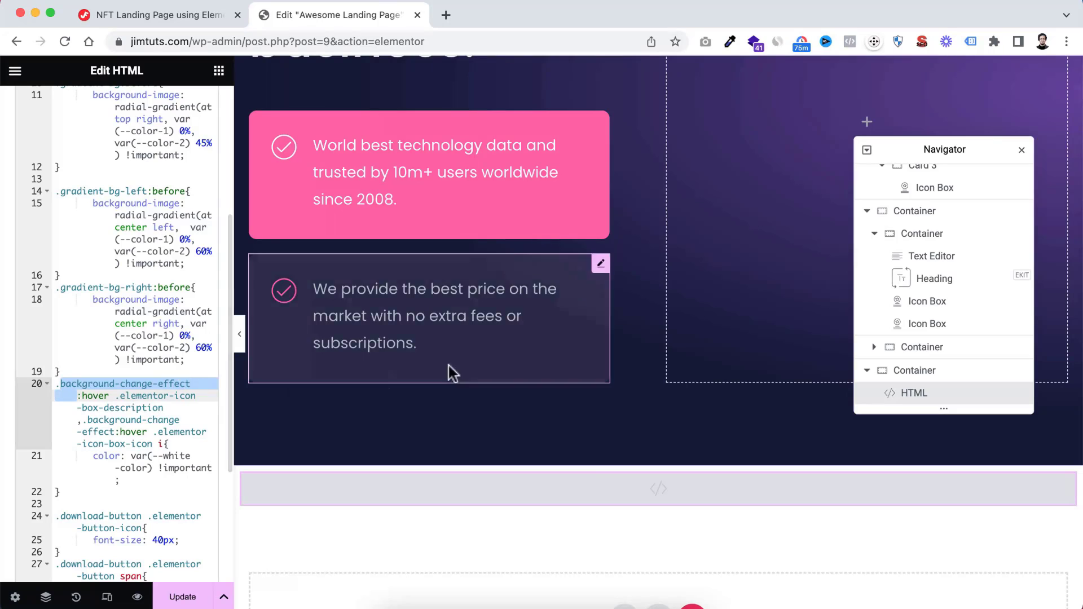
Add the CSS class background-change-effect, without a leading dot, to the second icon box
click(601, 265)
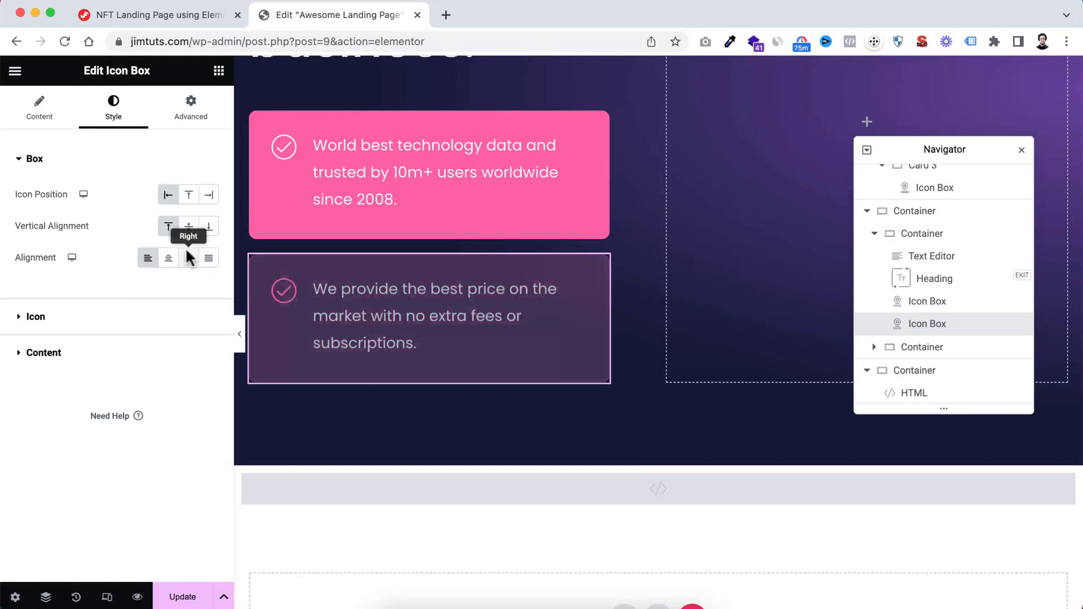
click(191, 110)
scroll(120, 476, down, 5)
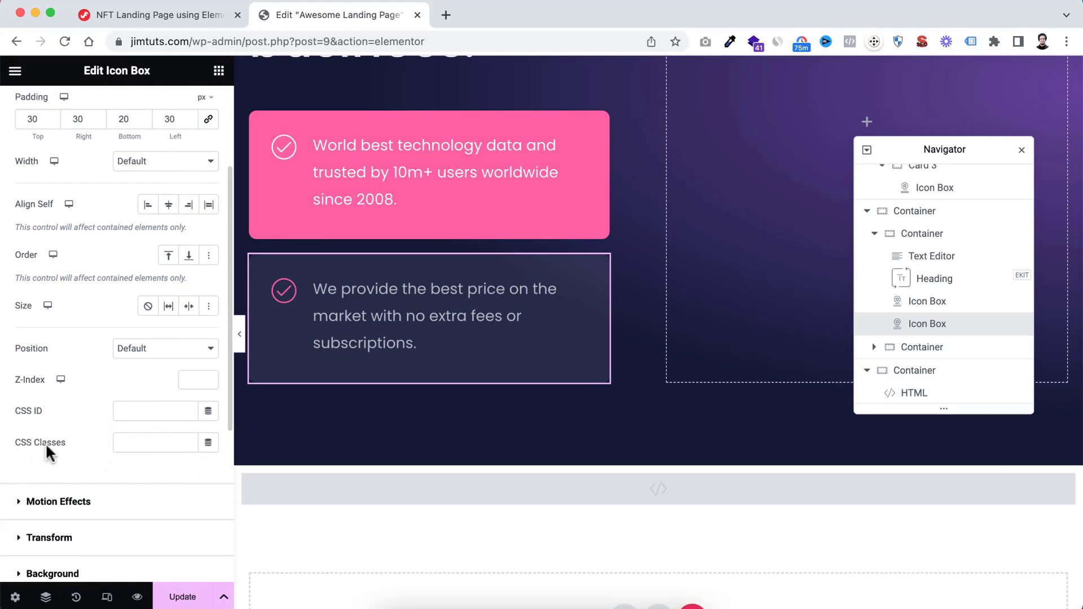
click(135, 438)
key(super+v)
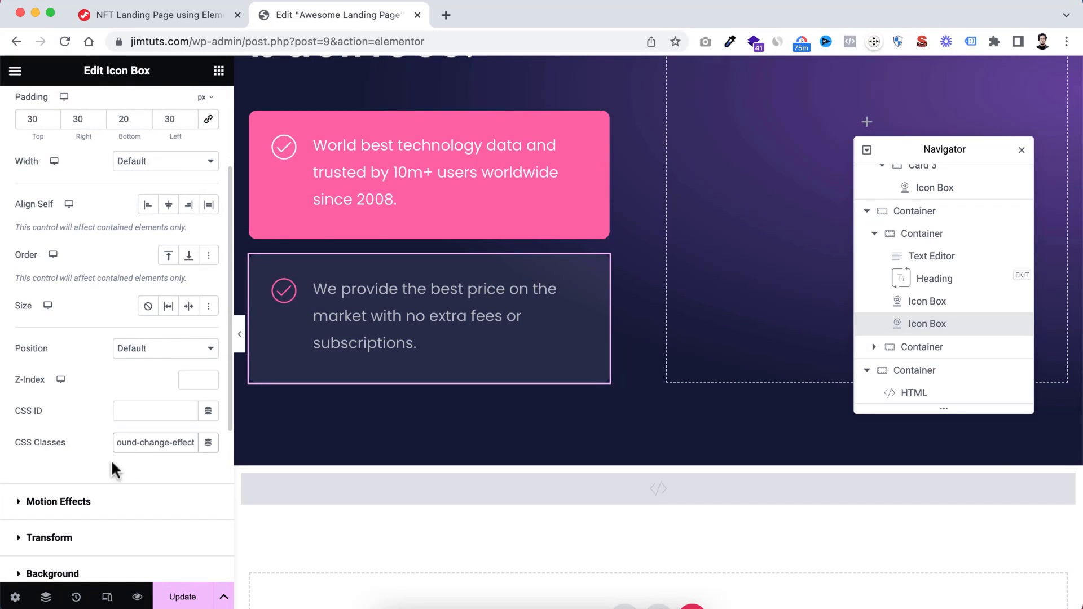
key(super+a)
key(Left)
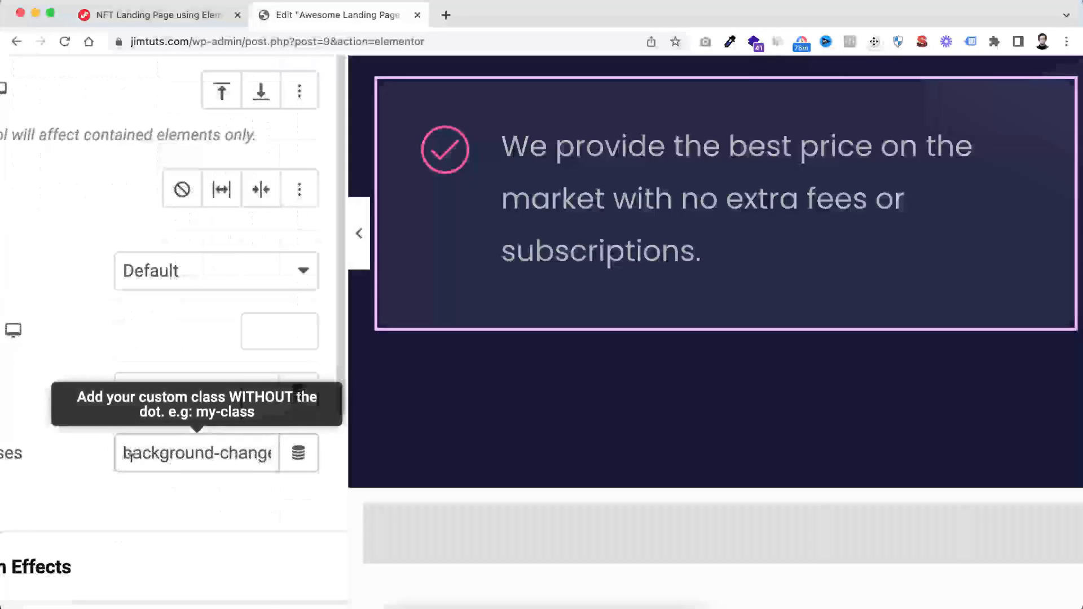
key(Right)
key(Right)
key(Right)
key(Right)
key(Right)
key(Right)
key(Right)
key(Right)
key(Right)
key(Right)
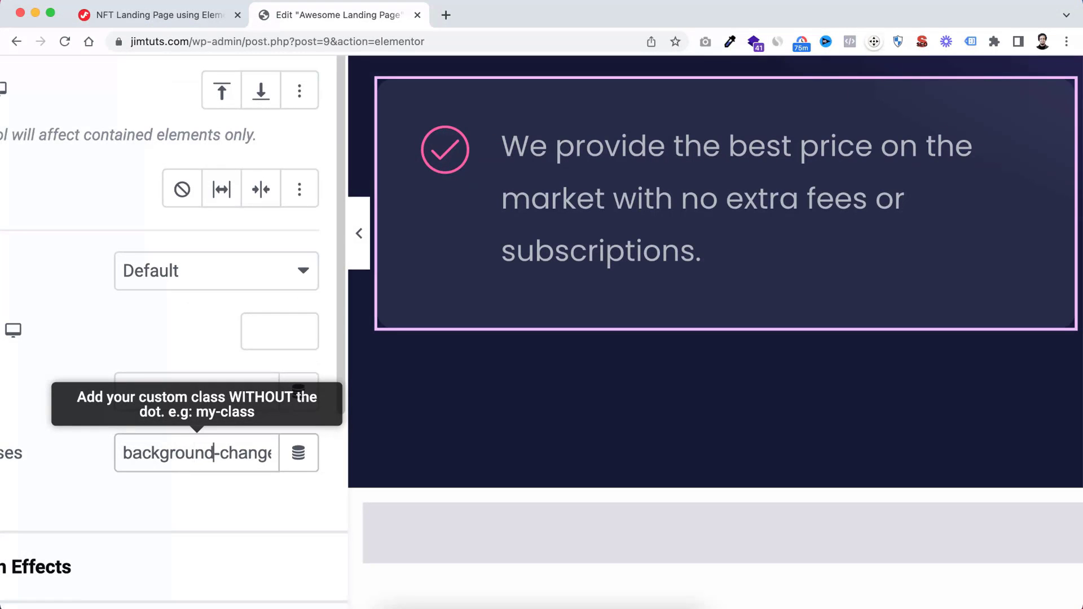
key(Right)
key(Right)
key(Right)
key(Right)
key(Right)
key(Right)
key(Right)
key(Right)
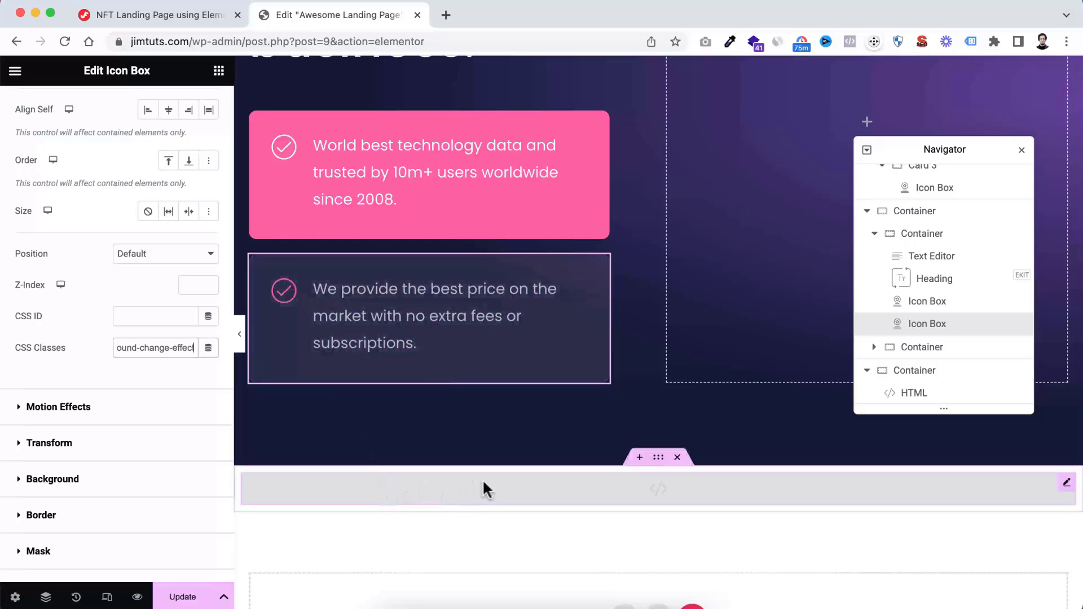
Try green and then black as the --white-color variable's value in the HTML widget's CSS
click(520, 485)
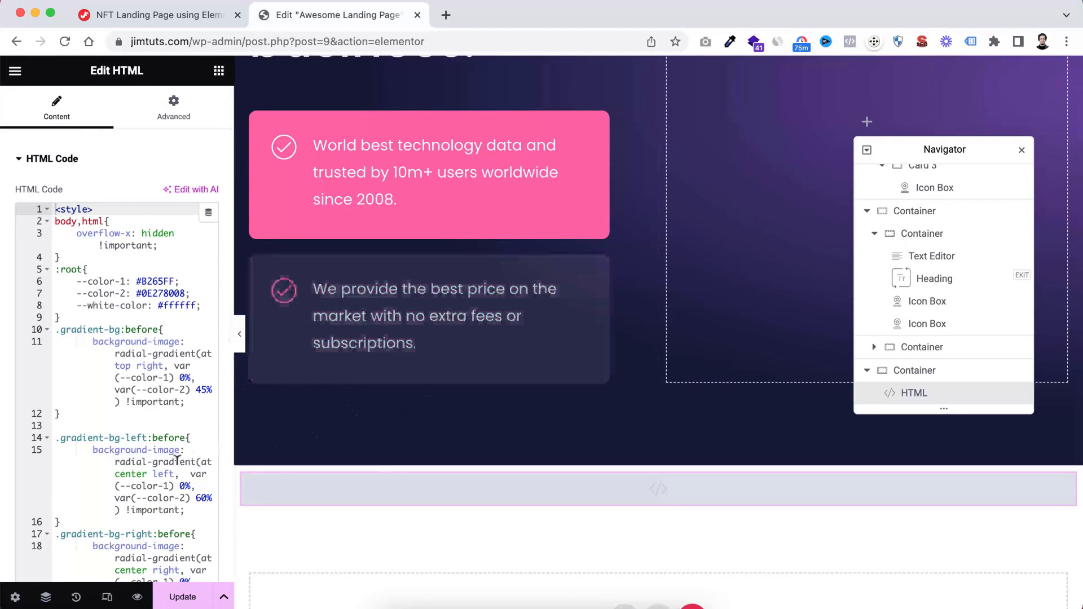
scroll(176, 460, down, 8)
scroll(176, 460, down, 2)
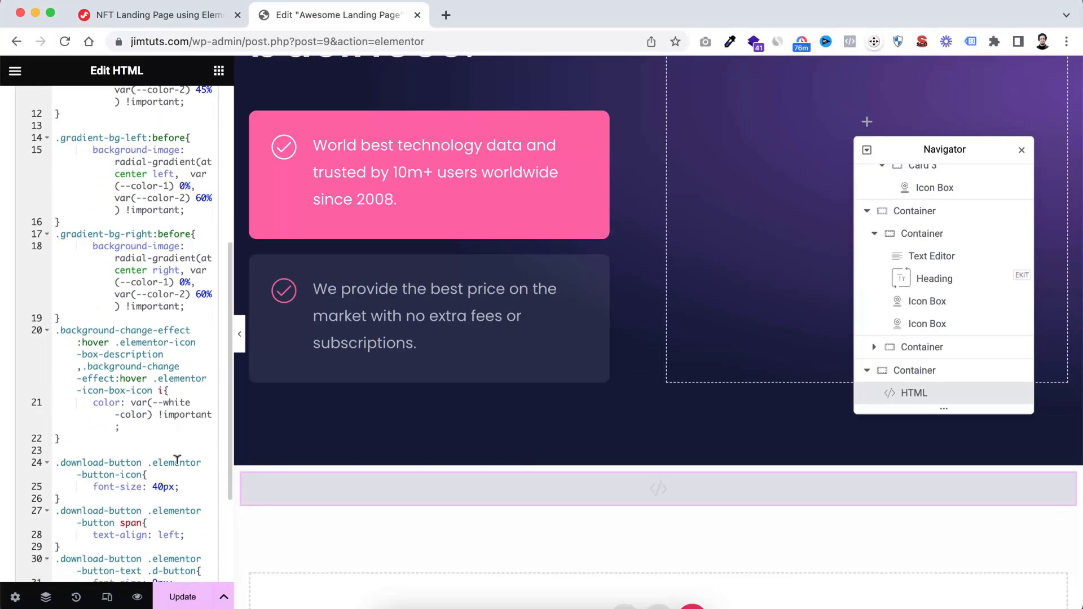
scroll(141, 351, down, 3)
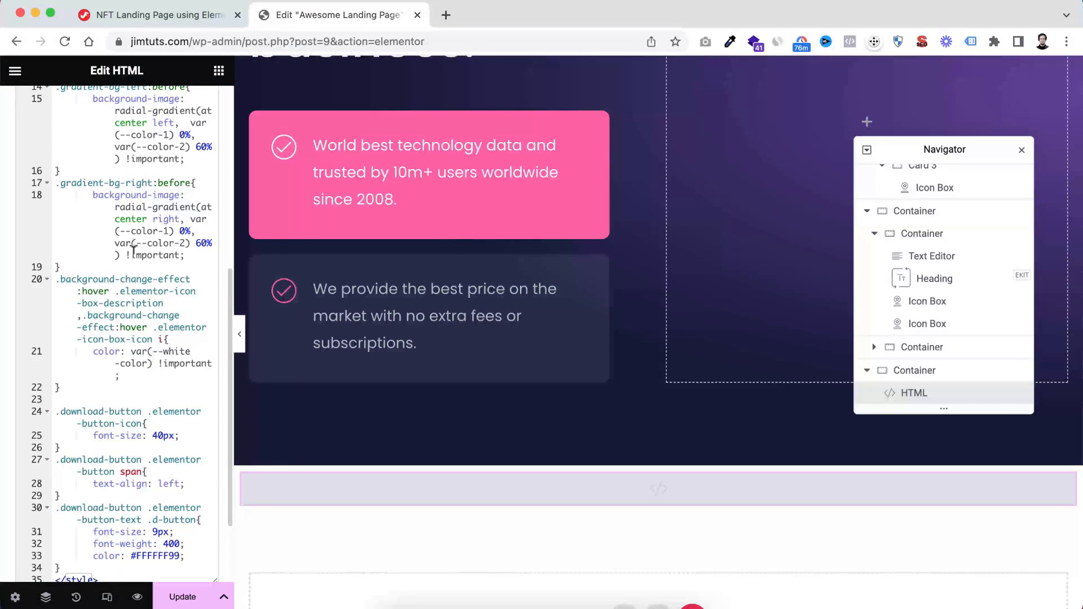
scroll(133, 248, up, 10)
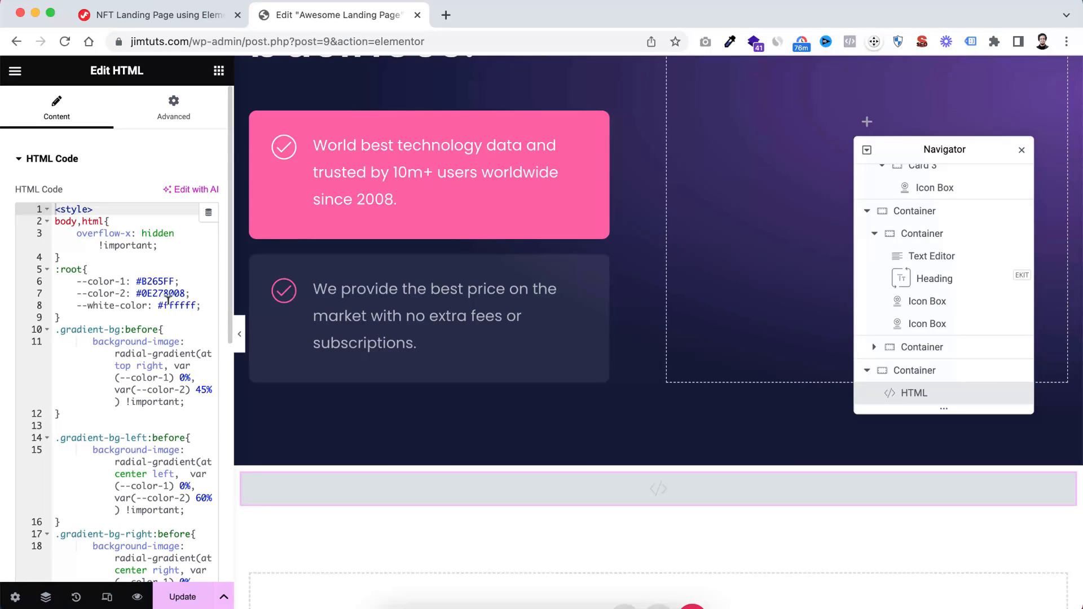
drag(157, 304, 192, 304)
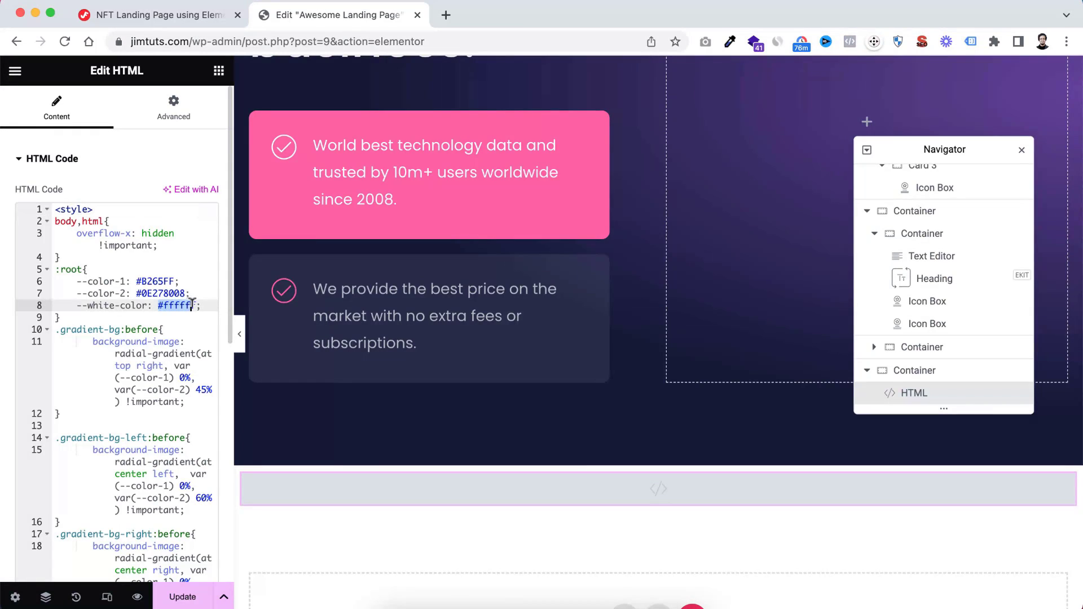
text(green)
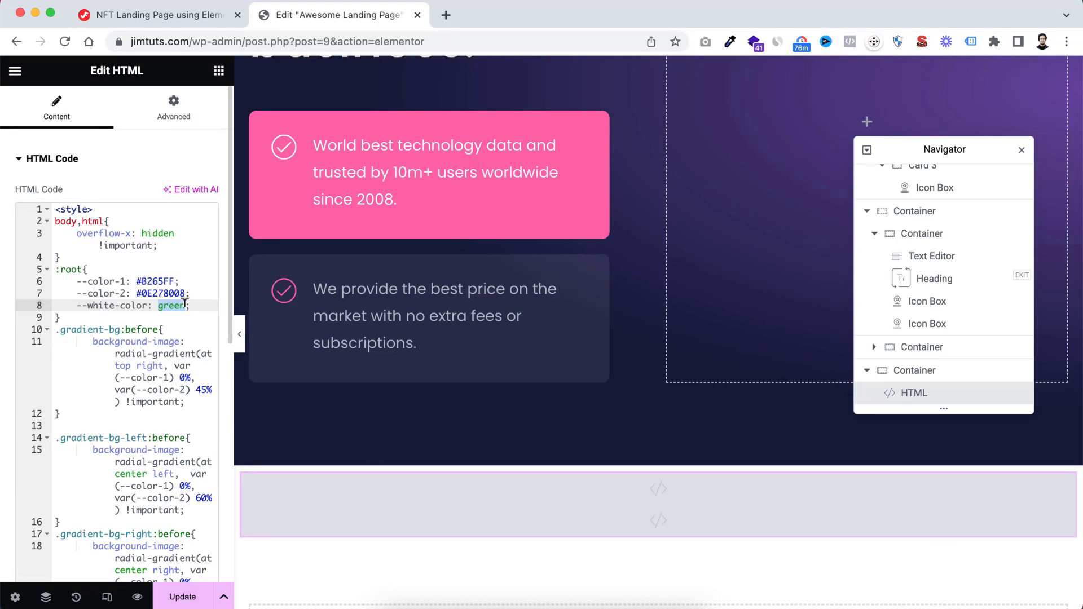
text(black)
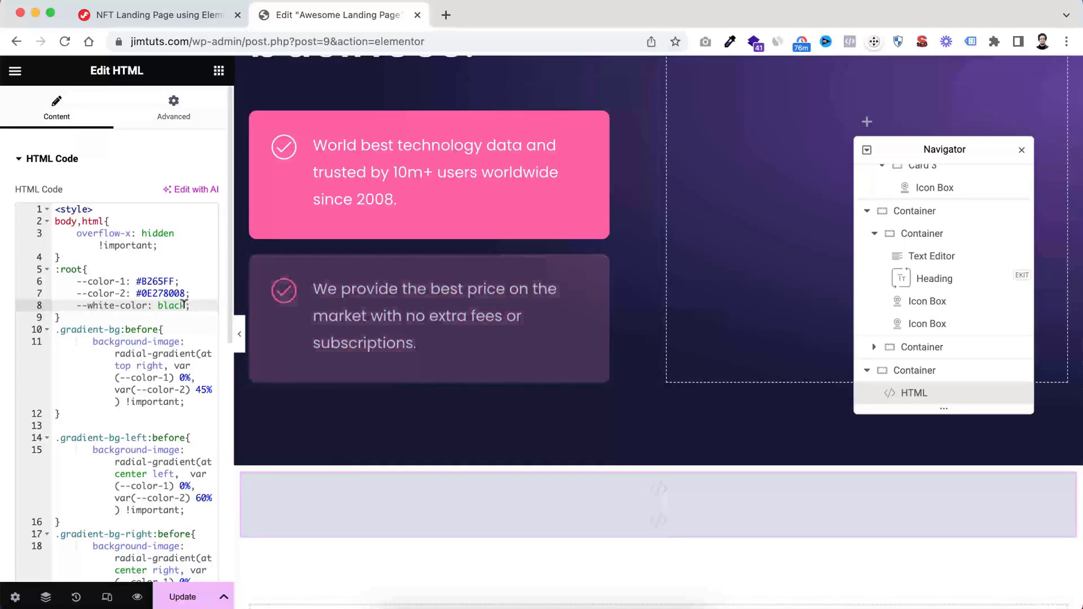
Restore the --white-color variable in the HTML widget's CSS to #ffffff
drag(159, 305, 187, 305)
text(#fff)
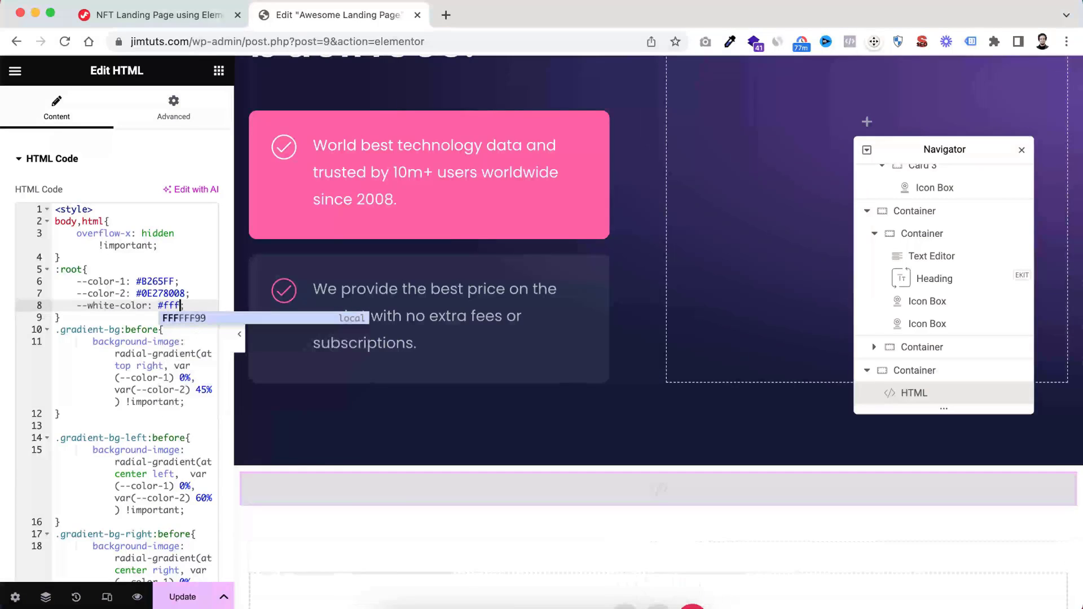
text(fff)
key(Escape)
key(Up)
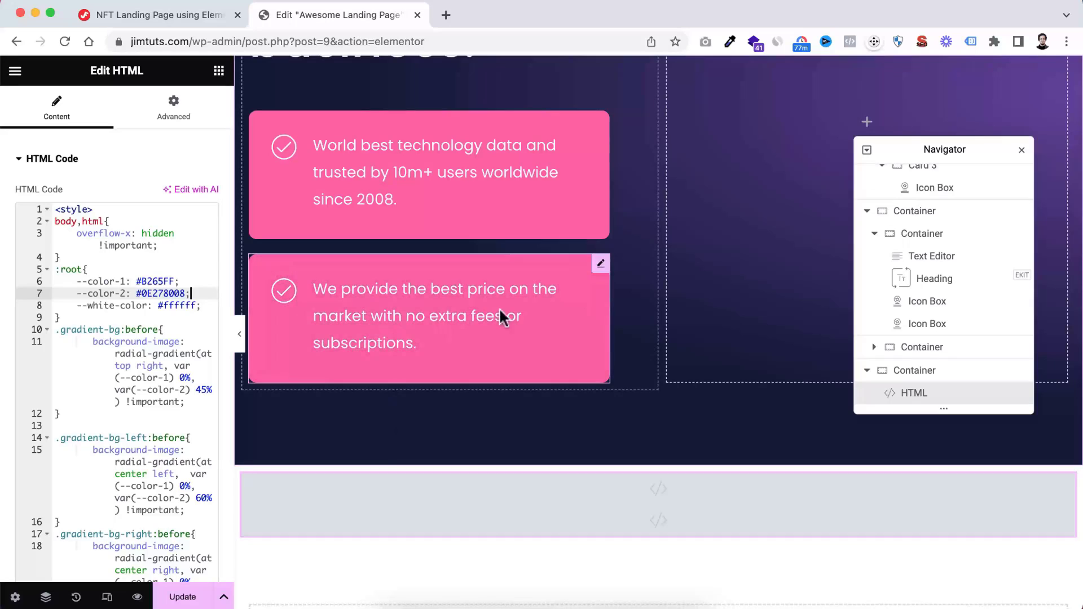
Duplicate the second icon box and set the copy's description to "We have a team of experts to support you 24 hours a day, 7 days a week."
right_click(598, 265)
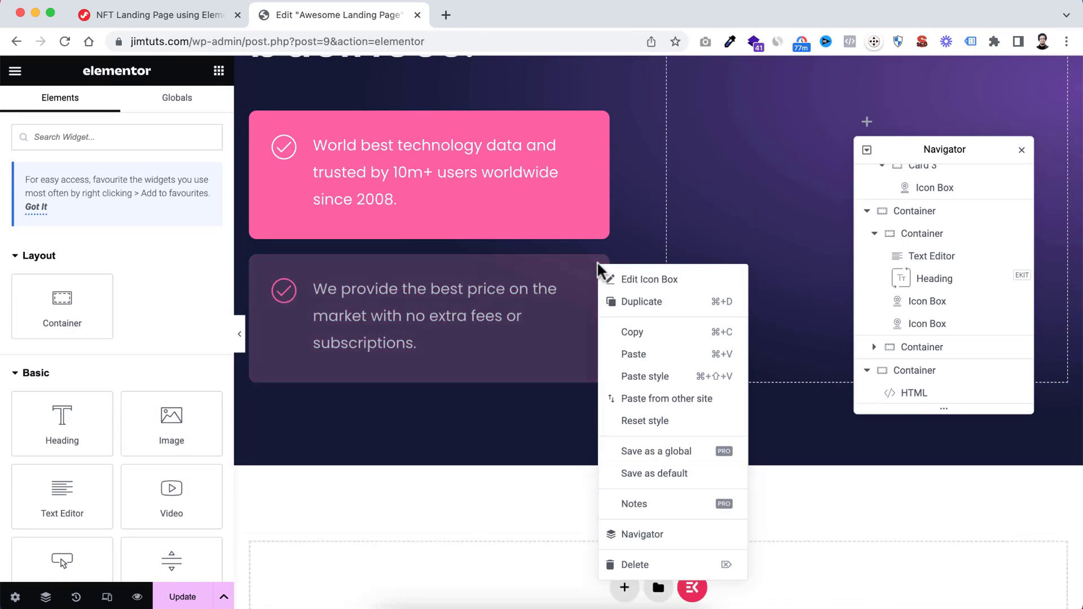
click(626, 303)
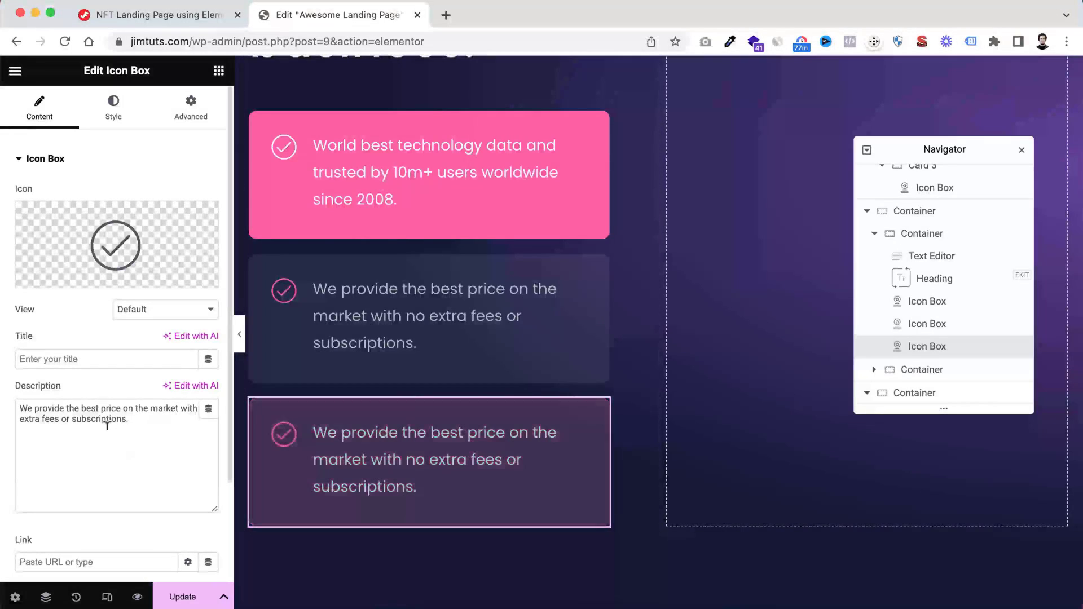
drag(129, 420, 3, 389)
text(We have a team of experts to support you 24 hours a day, 7 days a week.)
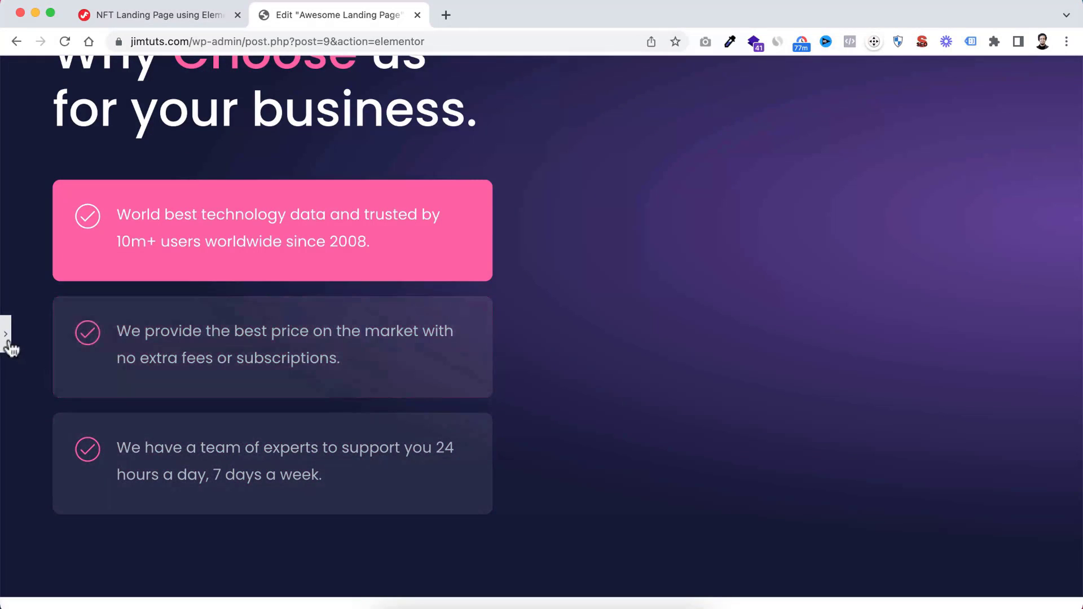
click(7, 345)
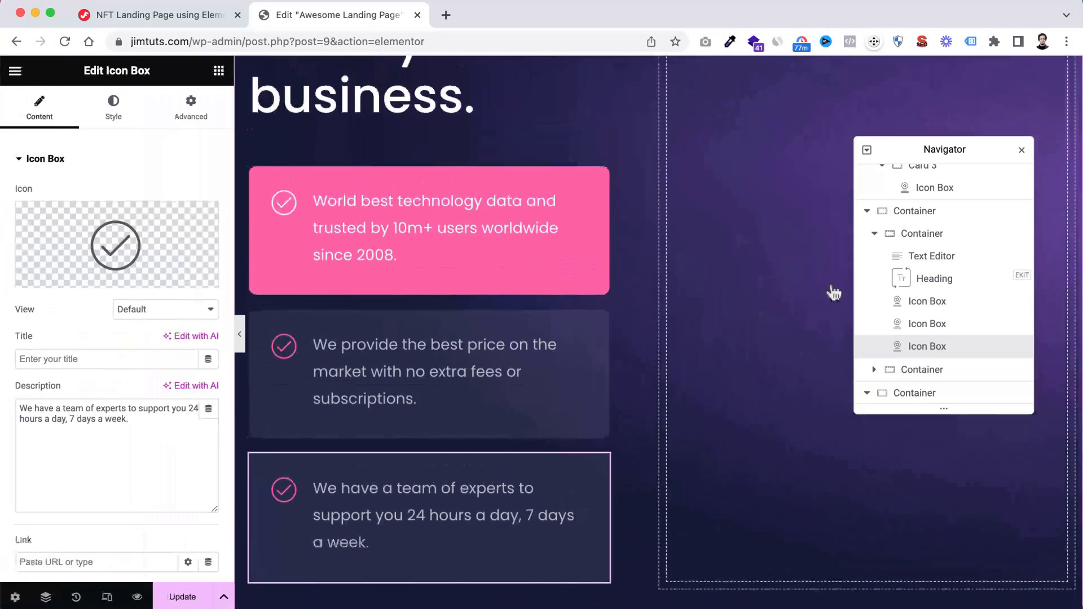
Move the Navigator off the section's empty right column and set that column container's content justification to Centre
drag(999, 149, 540, 228)
scroll(820, 234, up, 5)
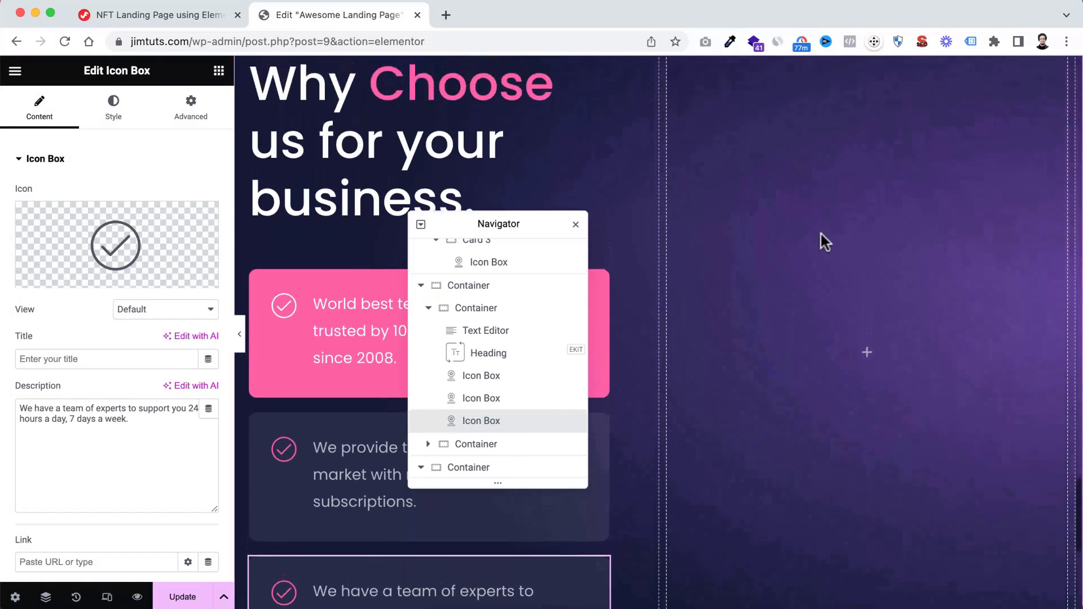
scroll(821, 235, down, 1)
scroll(820, 235, up, 1)
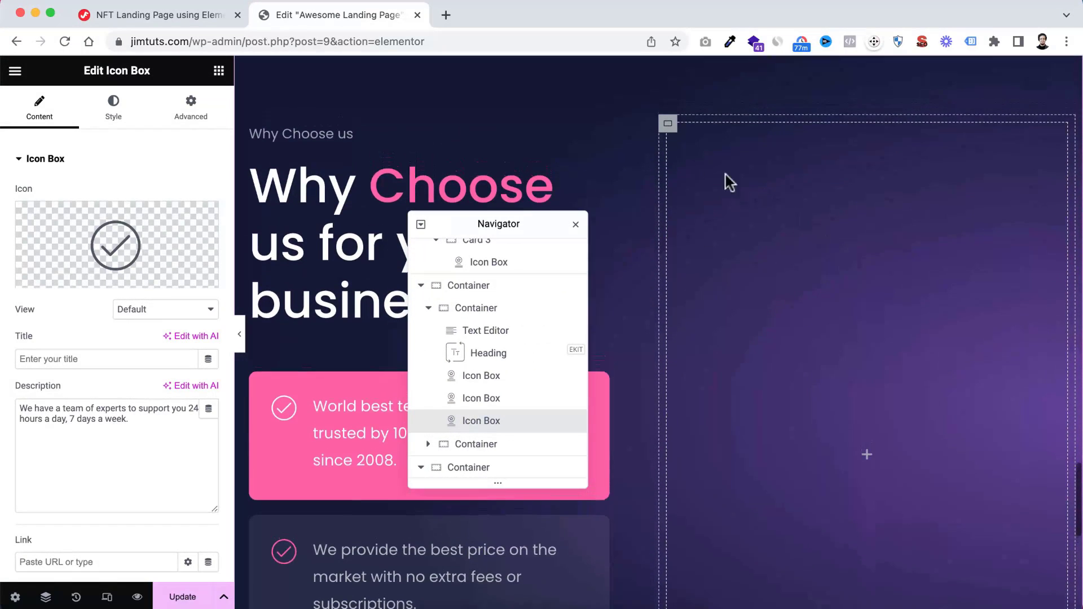
click(668, 130)
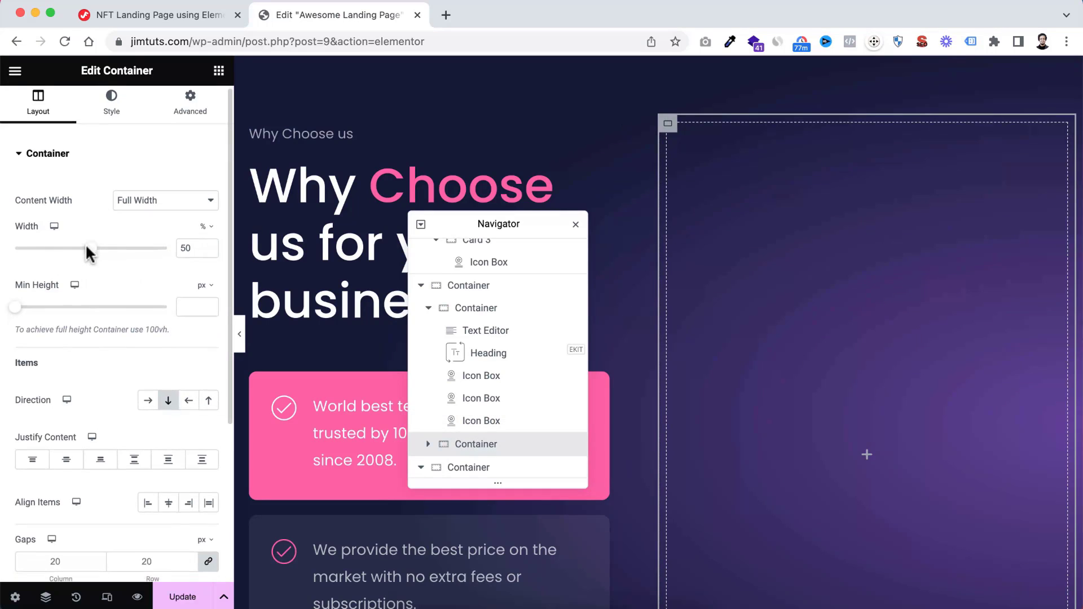
scroll(90, 254, down, 1)
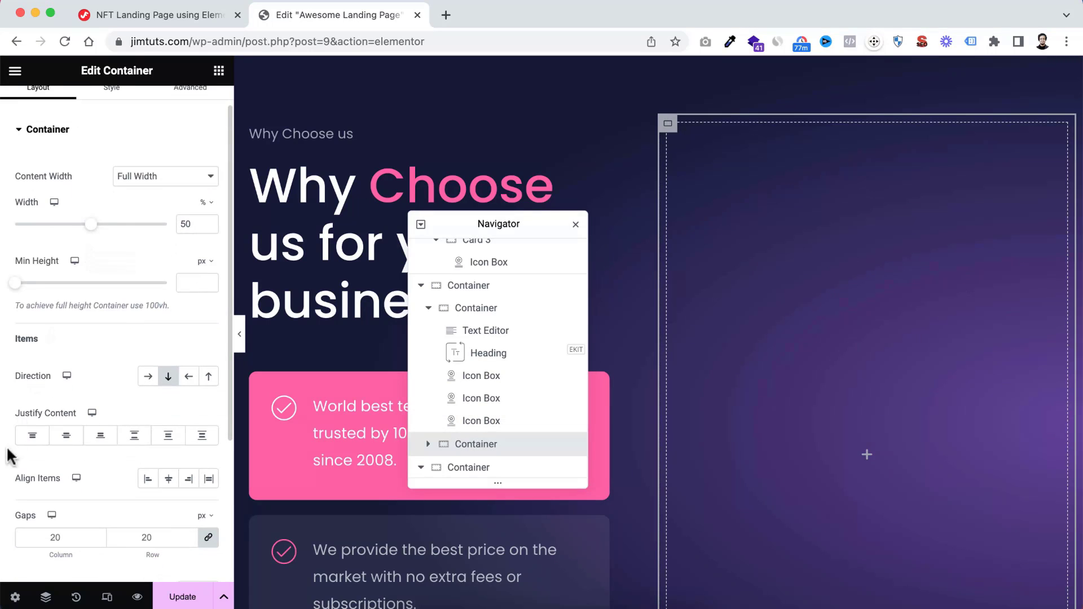
click(70, 438)
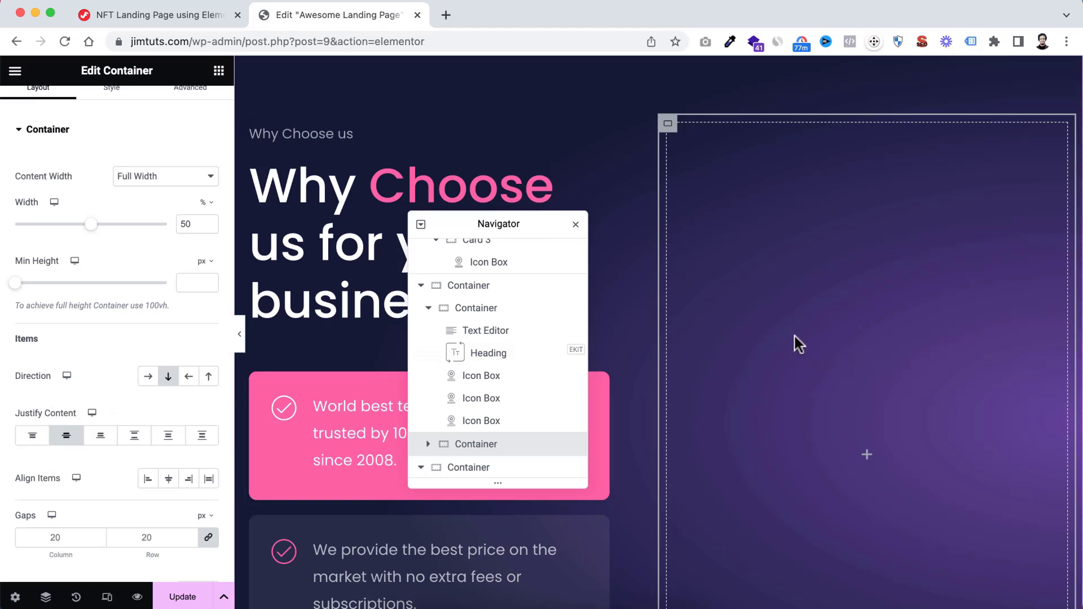
scroll(836, 418, down, 2)
scroll(837, 418, up, 1)
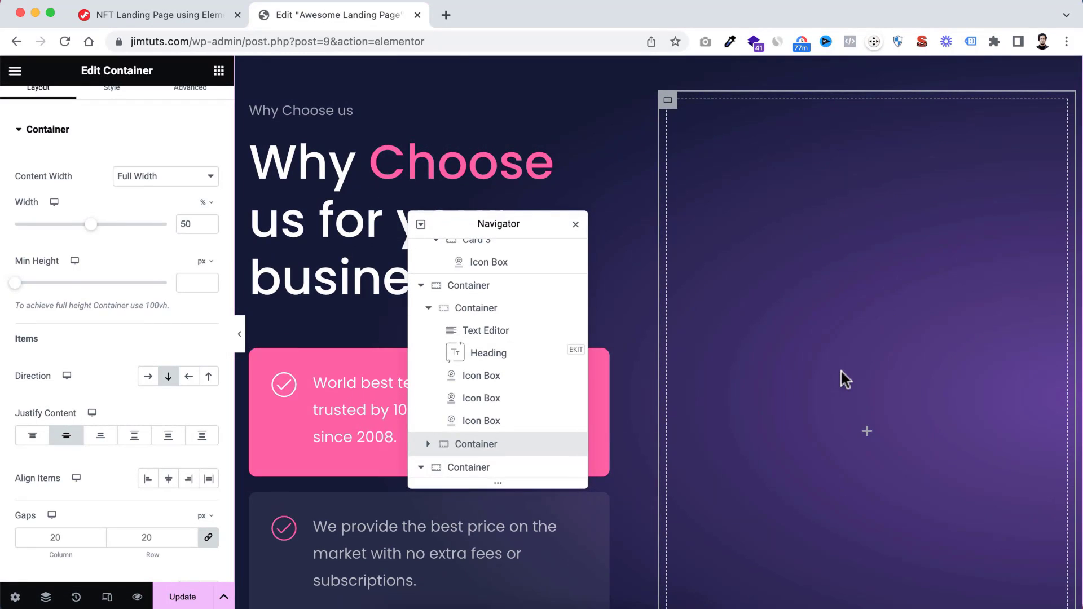
Give the empty right column container a classic background using Choose-BG.webp from the media library
scroll(802, 370, down, 2)
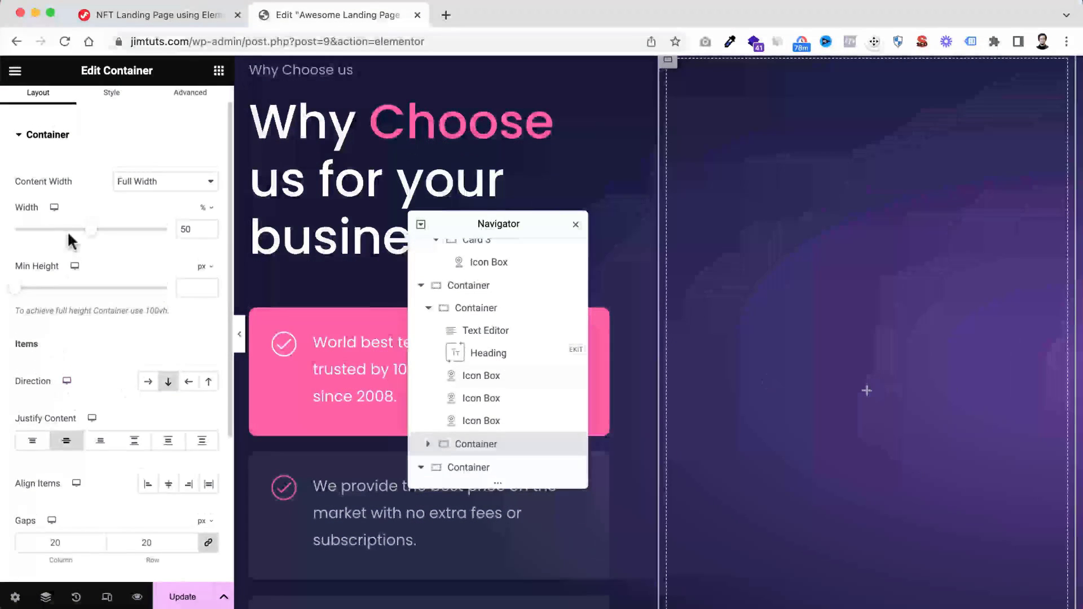
scroll(66, 232, up, 1)
click(127, 112)
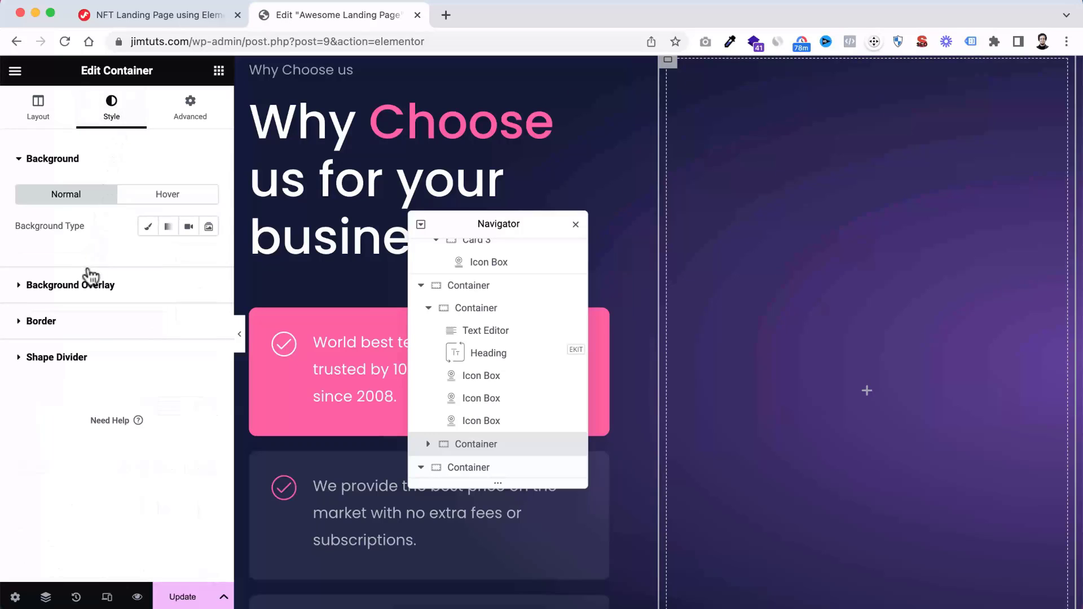
click(146, 228)
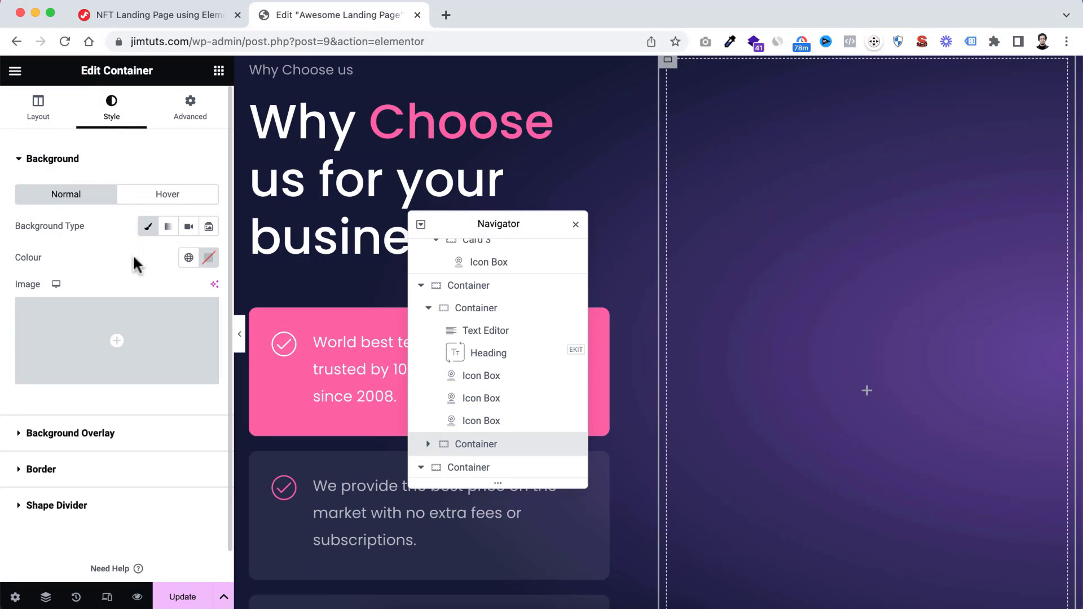
click(110, 338)
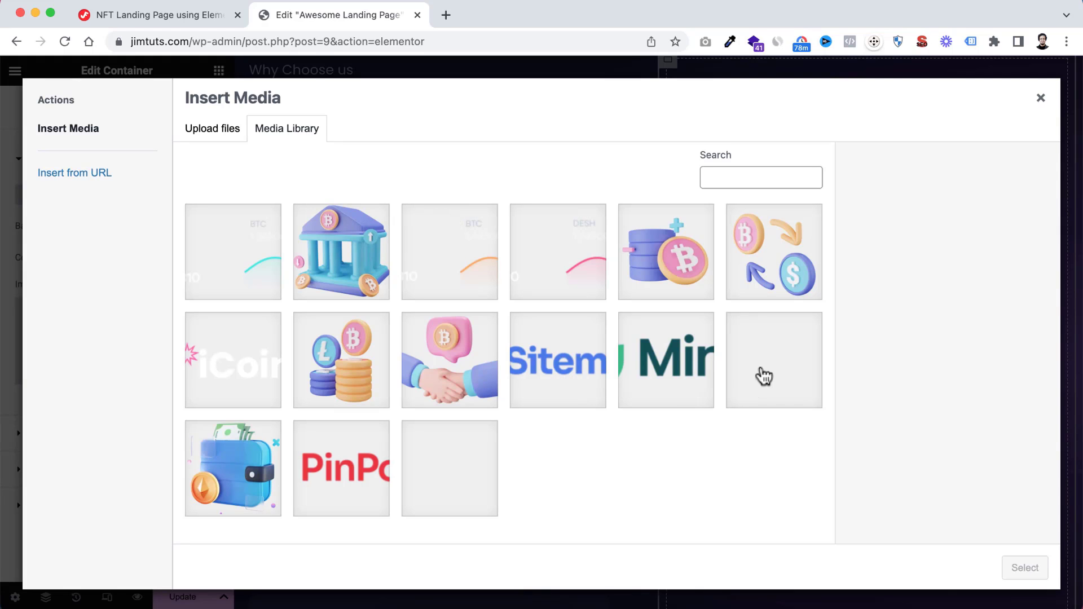
click(779, 365)
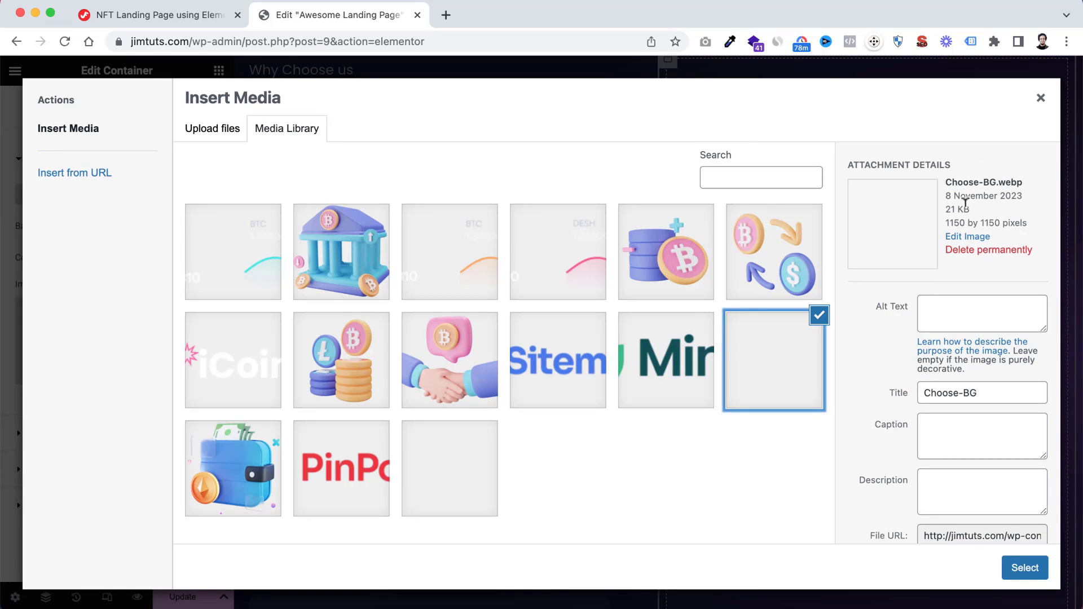
click(1022, 573)
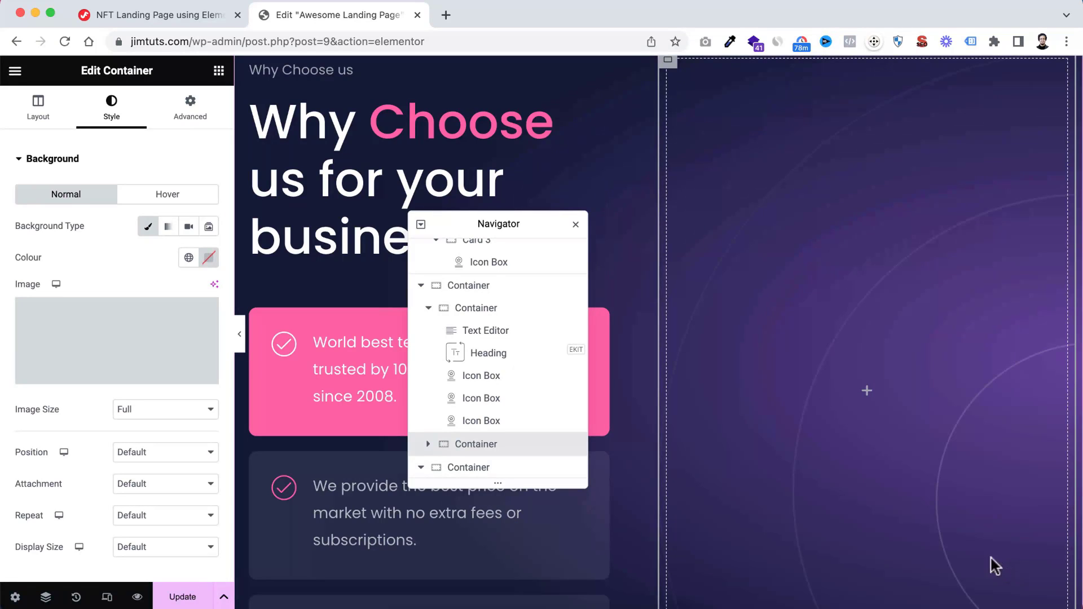
Set the right column's background image position to Centre Centre and its repeat to No-repeat
scroll(974, 542, down, 2)
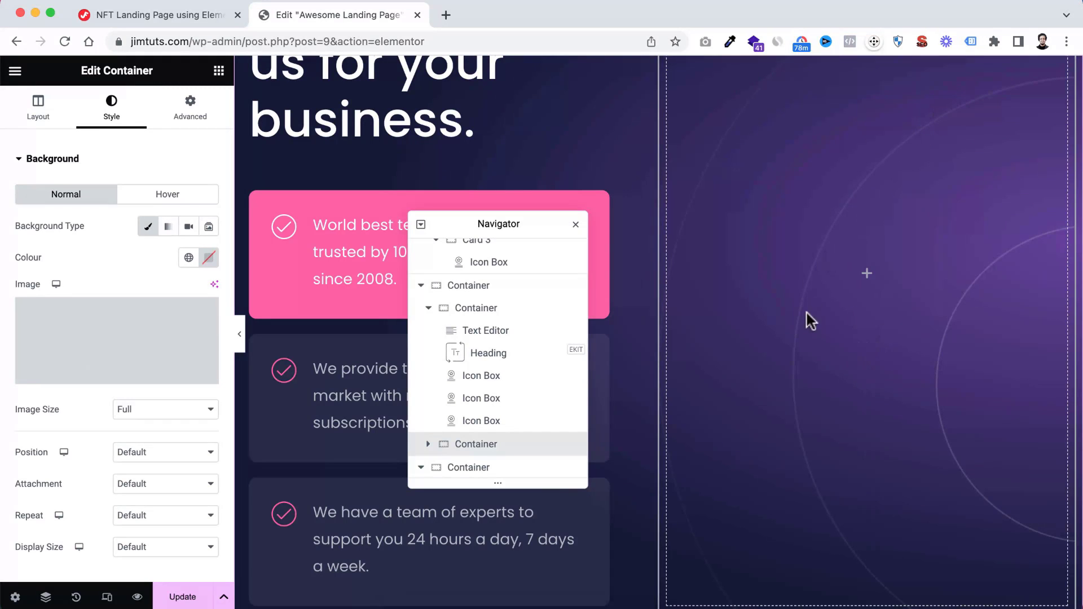
scroll(840, 248, up, 2)
scroll(841, 248, down, 3)
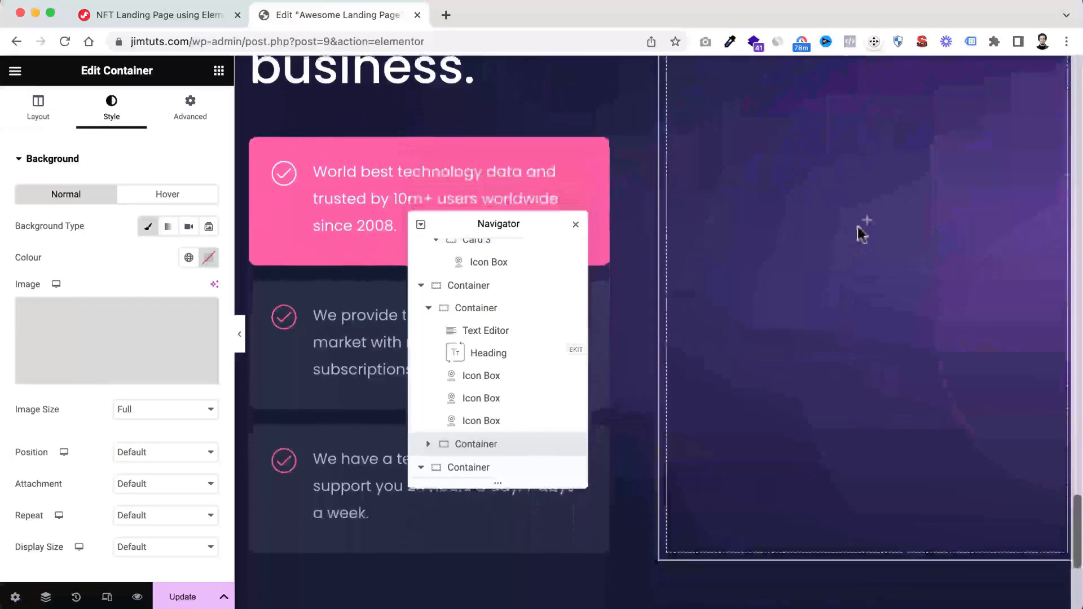
scroll(833, 288, up, 1)
scroll(778, 273, up, 1)
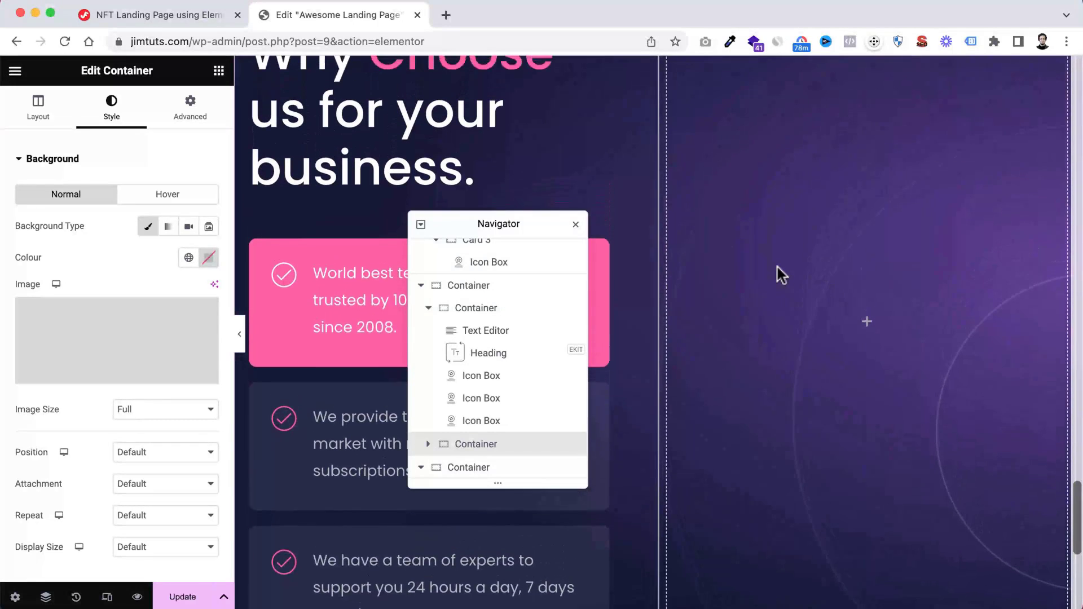
scroll(99, 422, down, 2)
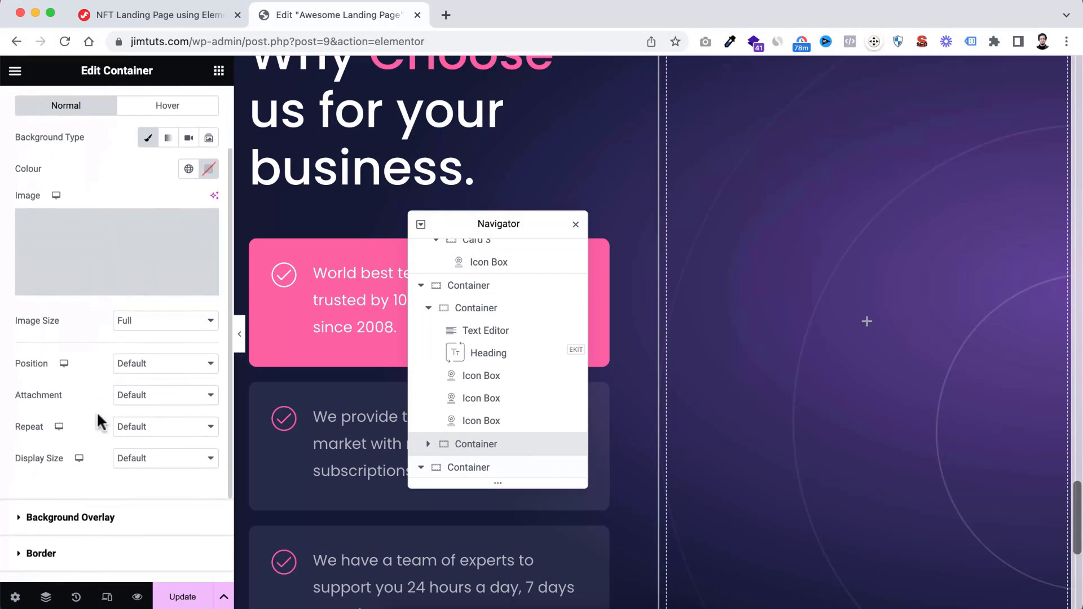
click(139, 373)
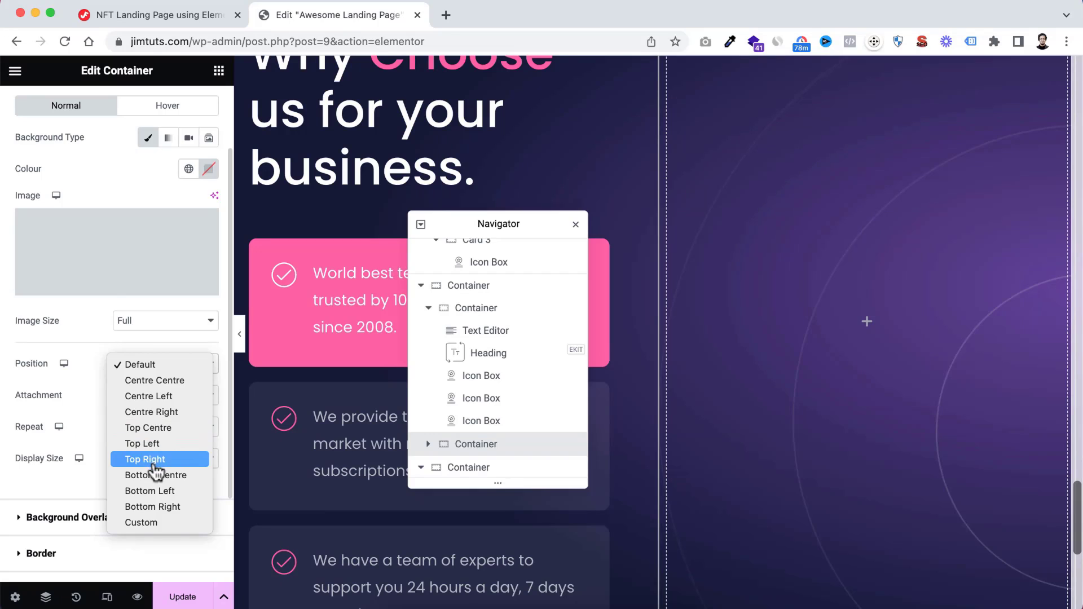
click(154, 380)
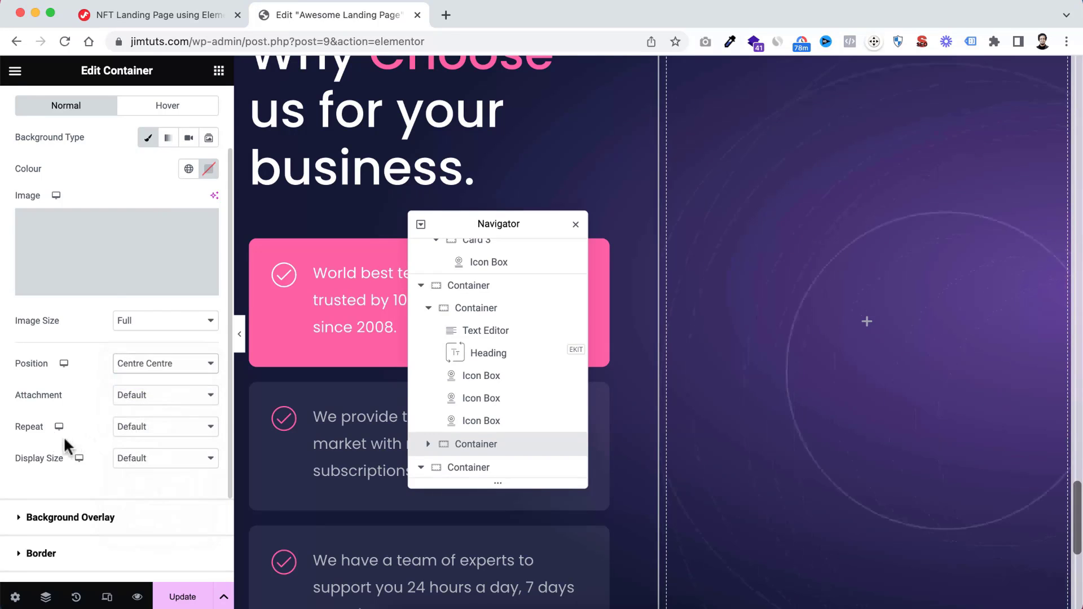
click(119, 429)
click(145, 446)
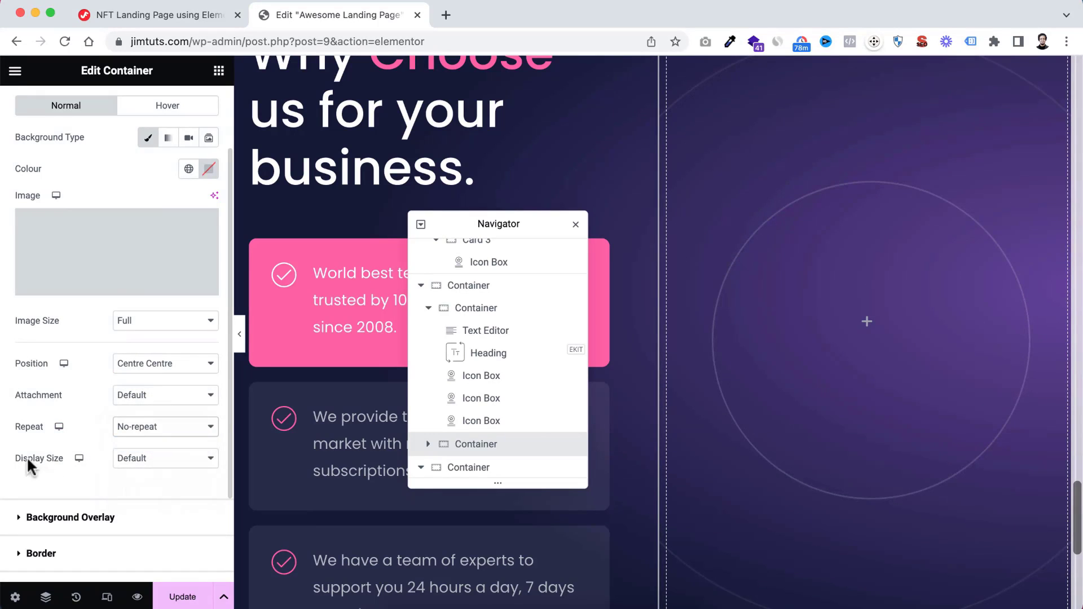
Try Cover as the background image's display size, then set it to Contain
click(135, 459)
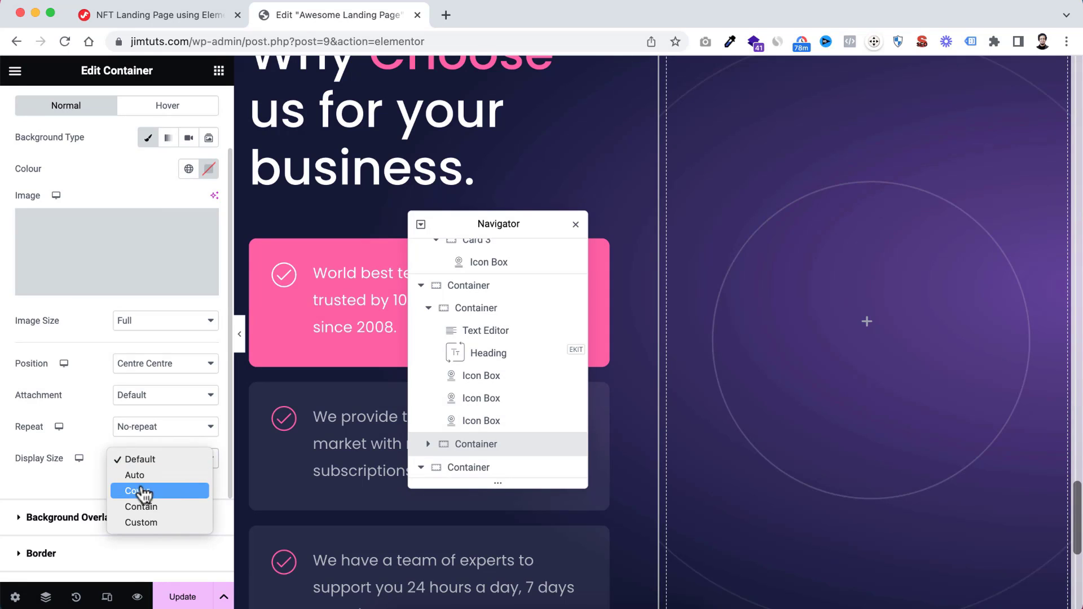
click(141, 490)
click(150, 459)
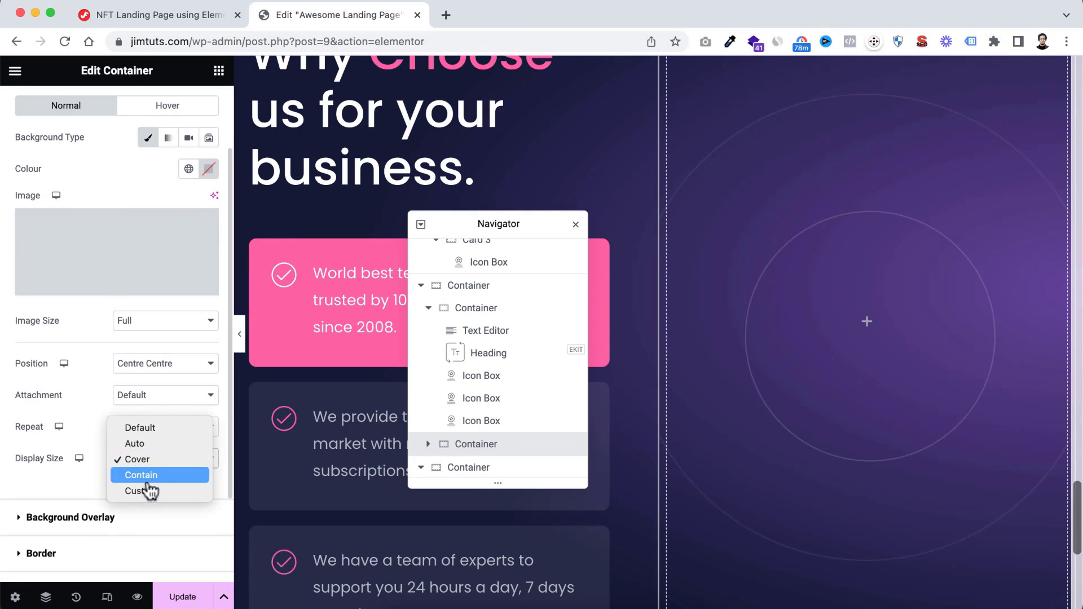
click(148, 475)
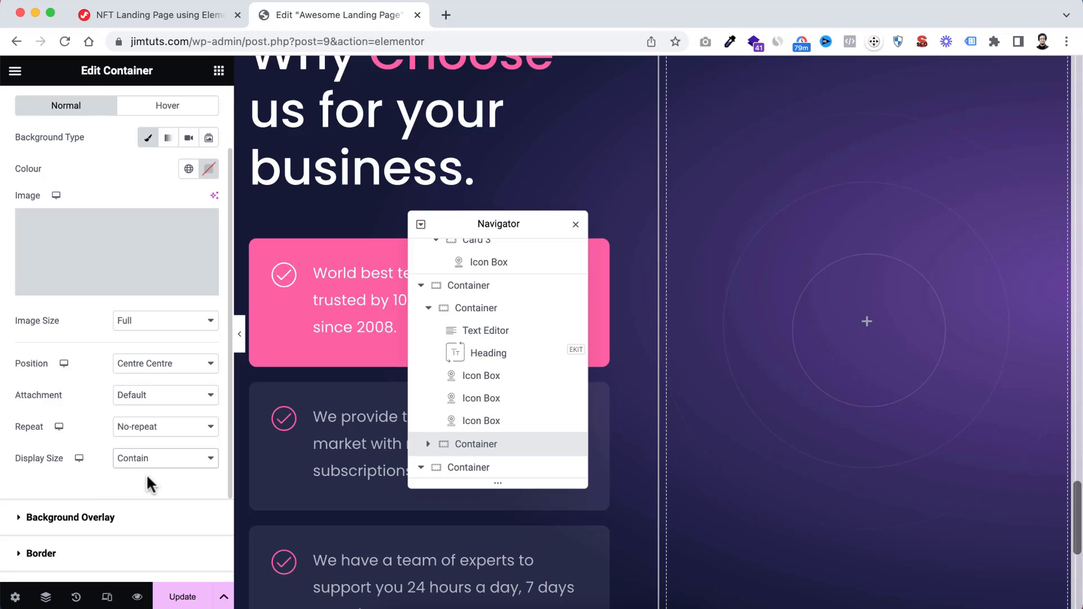
Add an Image widget to the right column container and assign it Choose-Image.webp from the media library
scroll(967, 377, up, 3)
scroll(968, 377, down, 2)
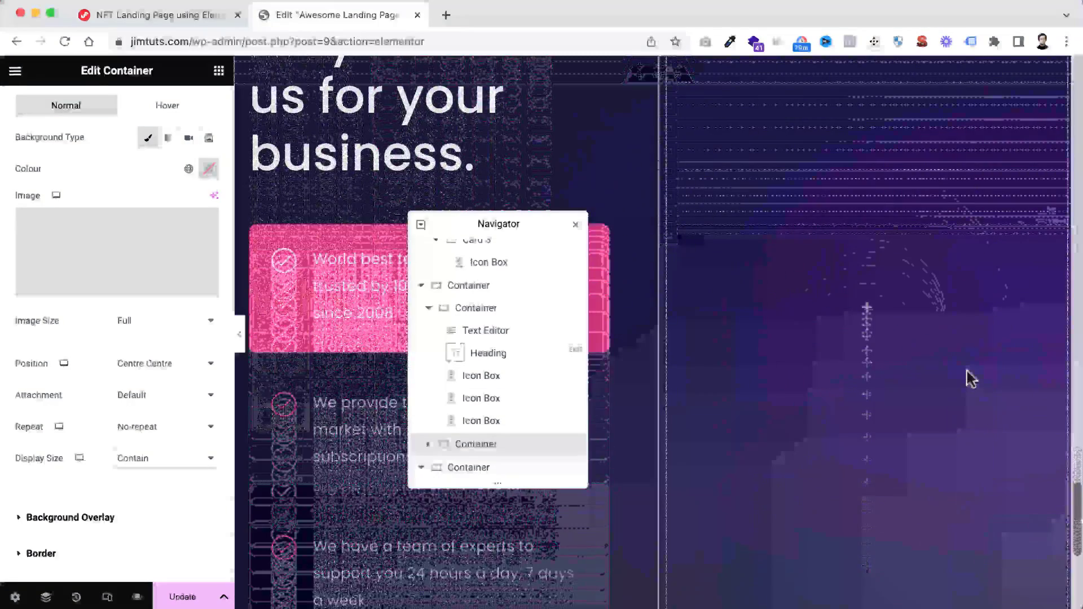
click(872, 353)
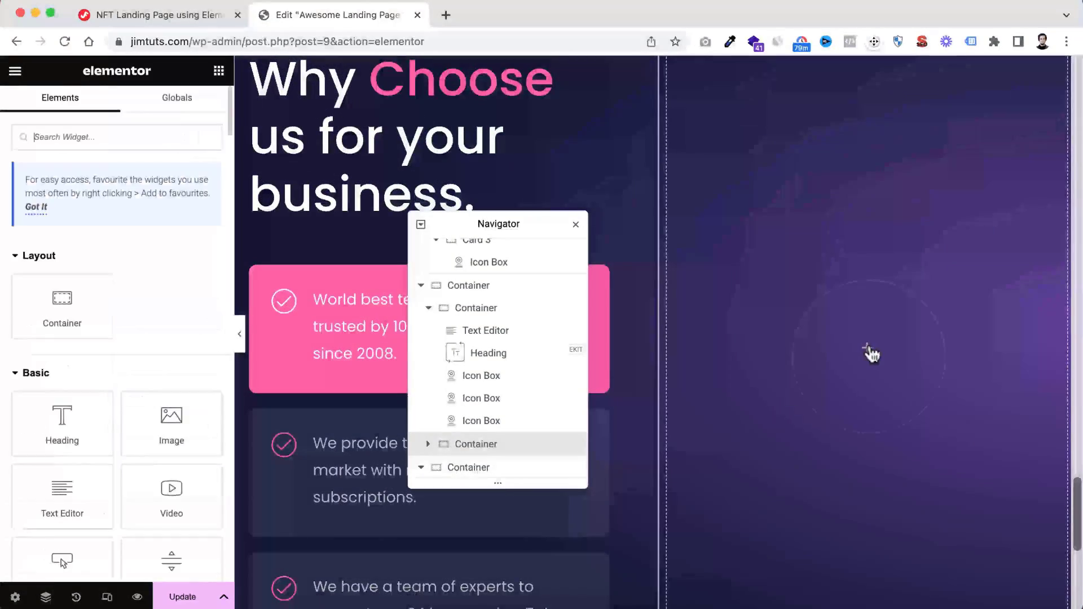
drag(171, 431, 862, 354)
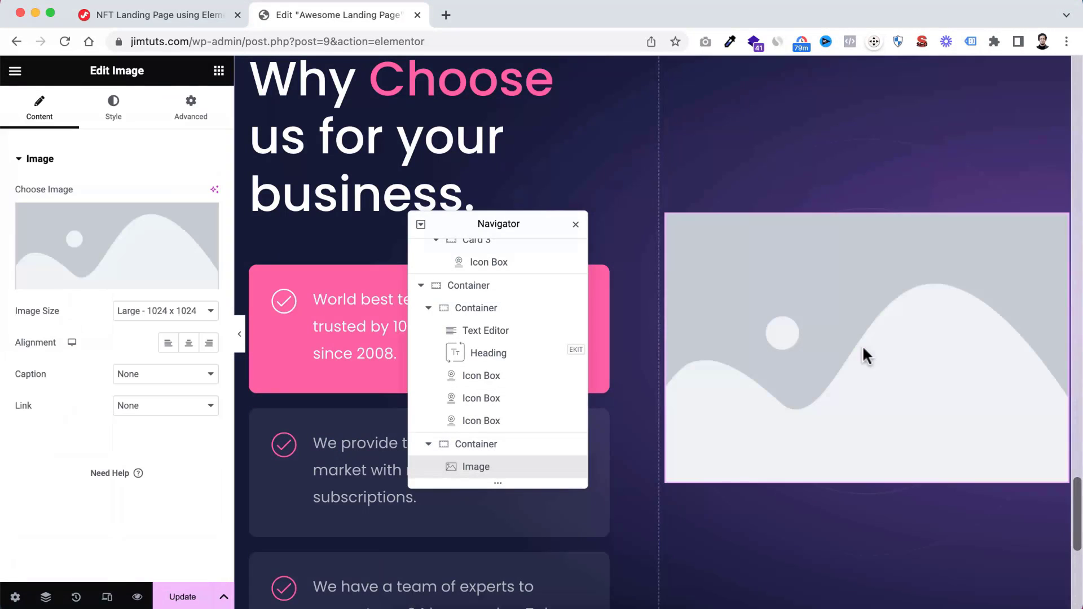
click(133, 239)
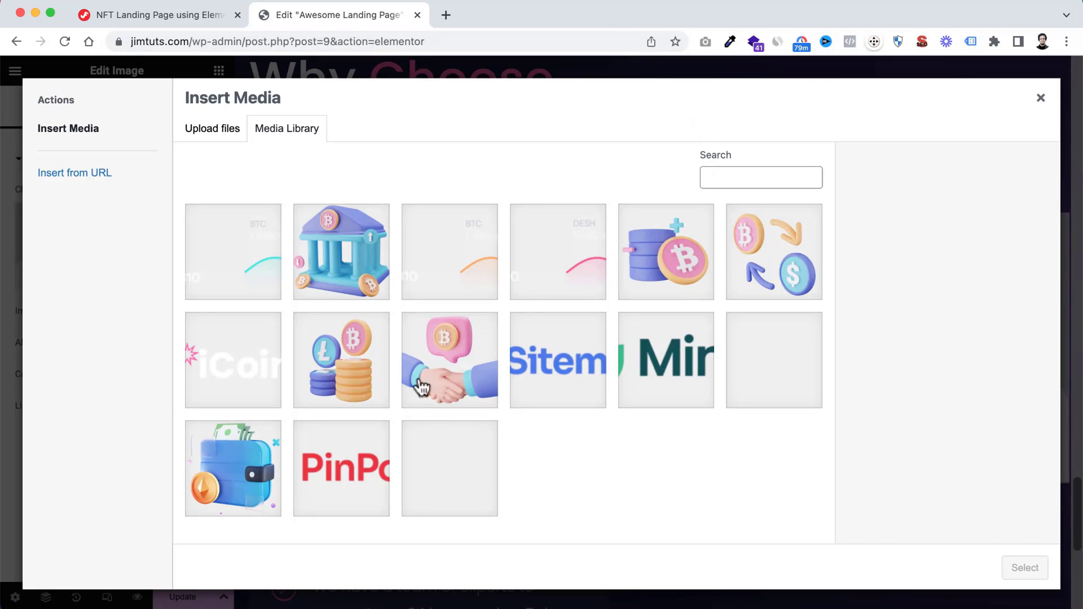
click(447, 364)
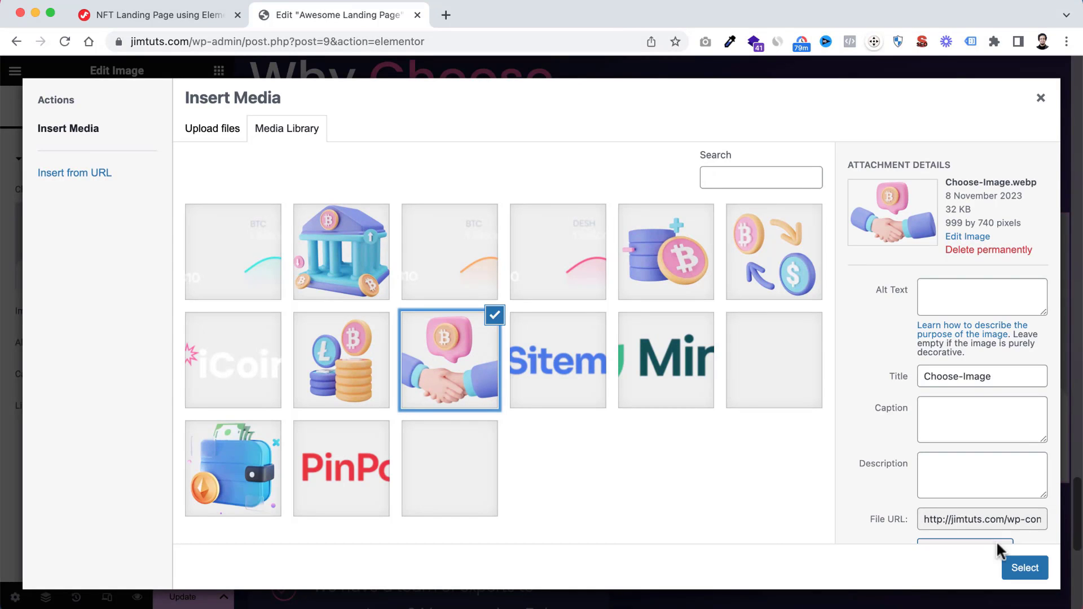
click(1021, 564)
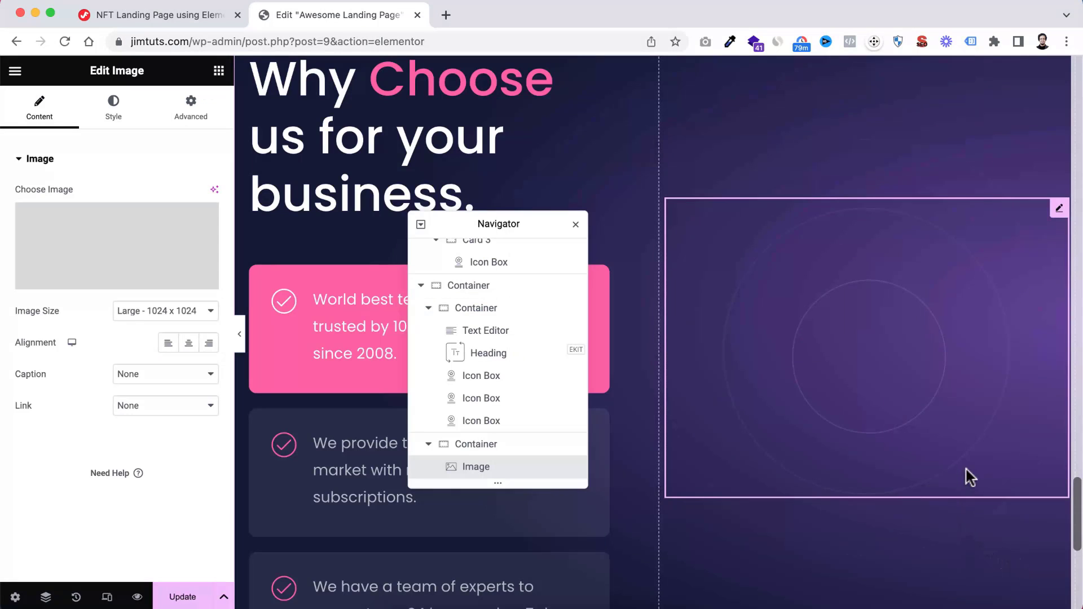
scroll(967, 511, down, 1)
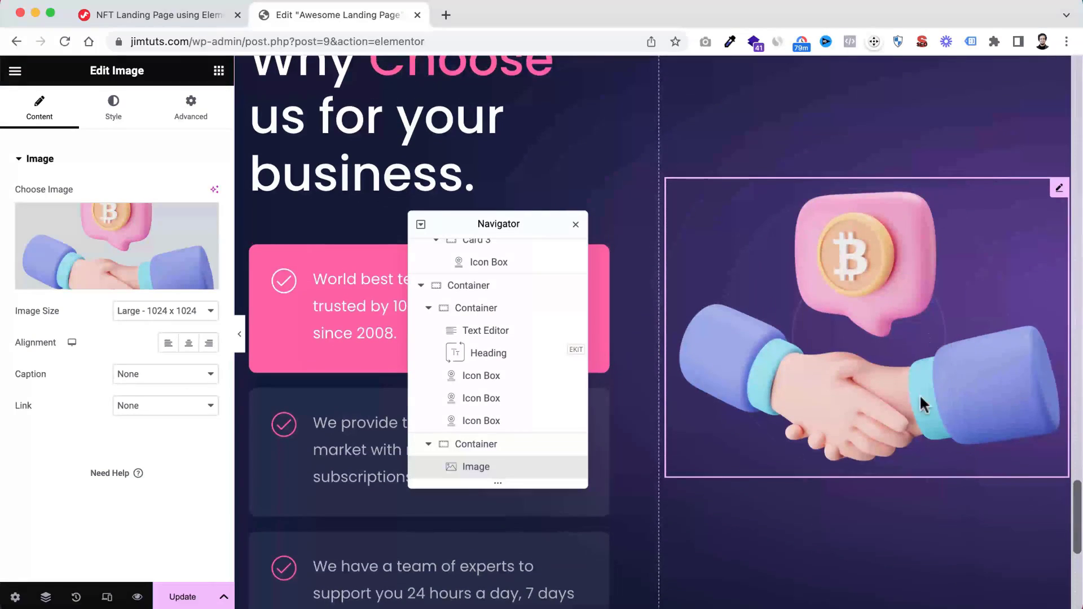
scroll(933, 377, down, 3)
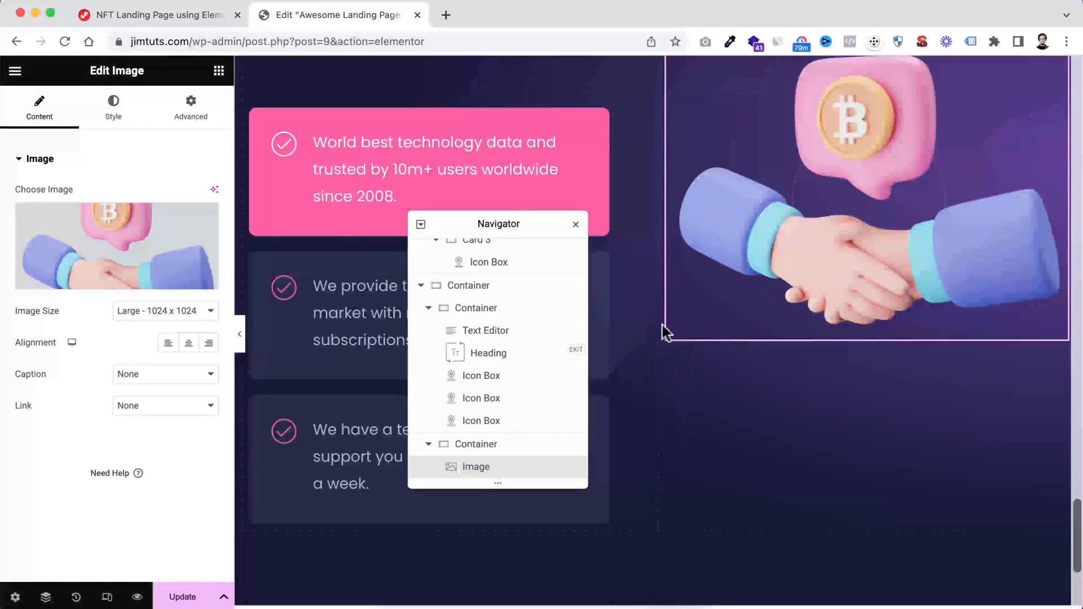
scroll(780, 360, up, 4)
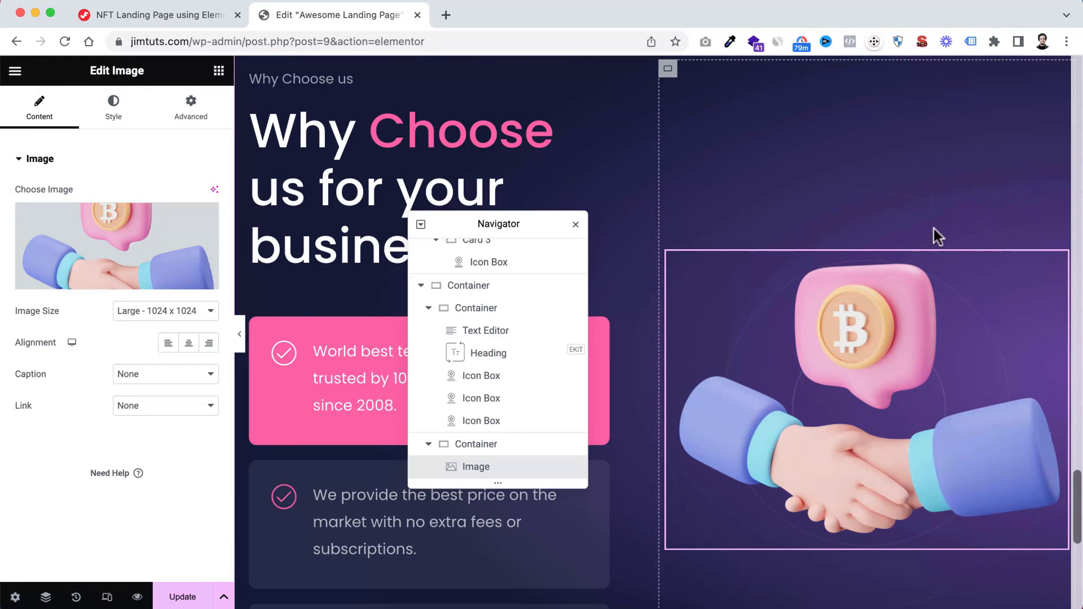
Rename the "Why Choose us" section's outer container to "Choose Us Container" in the Navigator
scroll(928, 225, down, 1)
scroll(511, 392, down, 1)
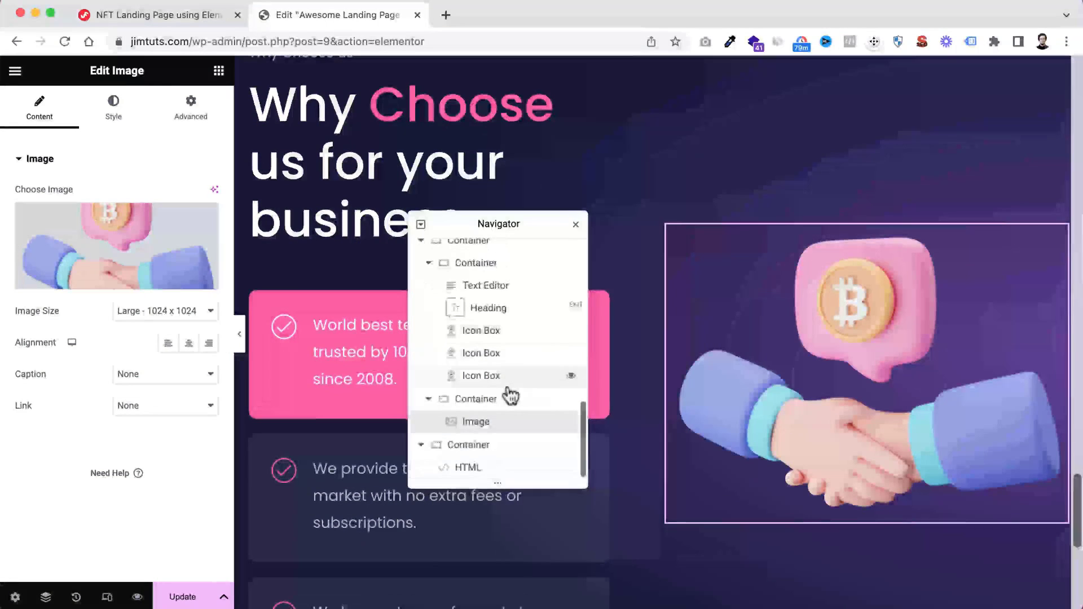
scroll(499, 364, up, 1)
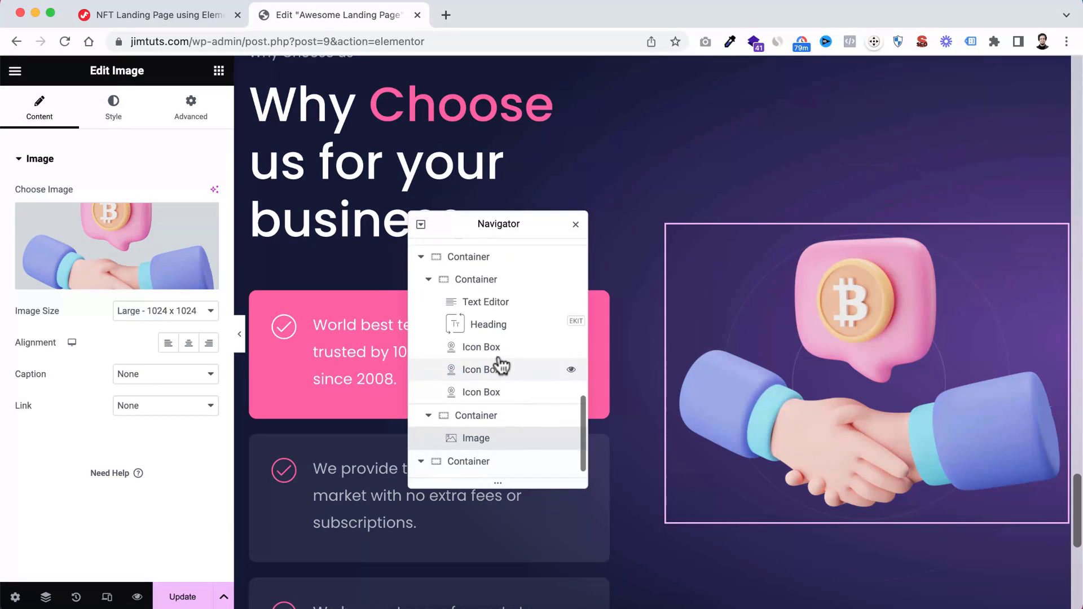
scroll(501, 365, up, 3)
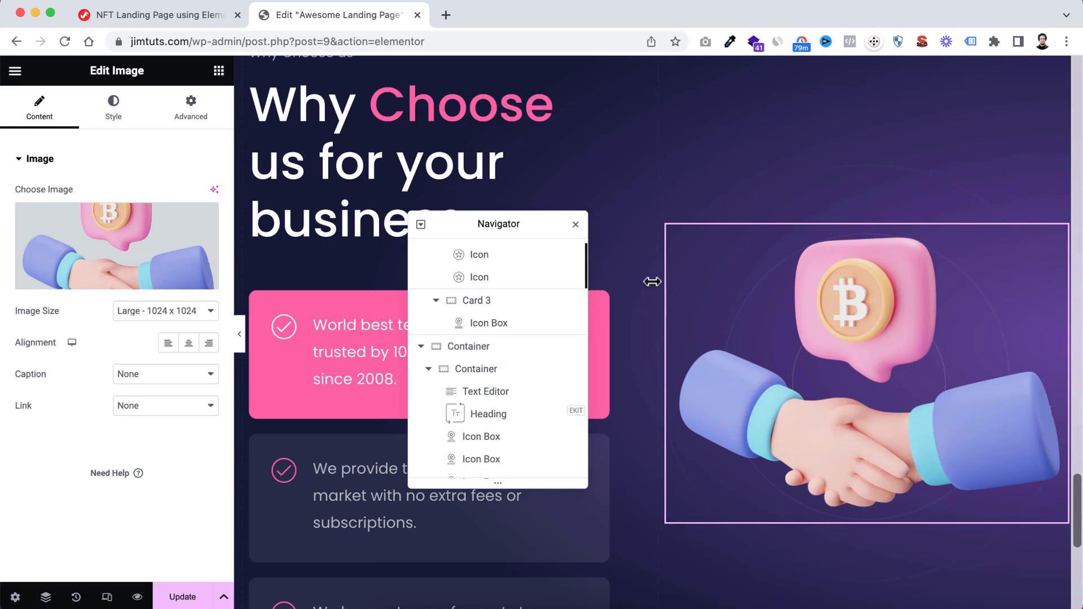
scroll(654, 278, up, 5)
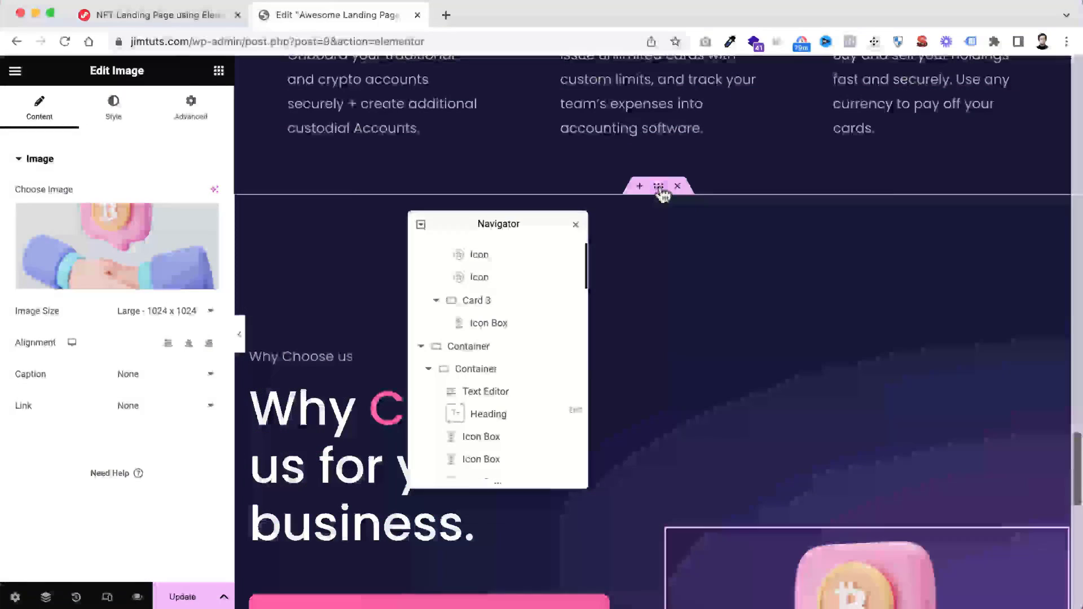
click(660, 191)
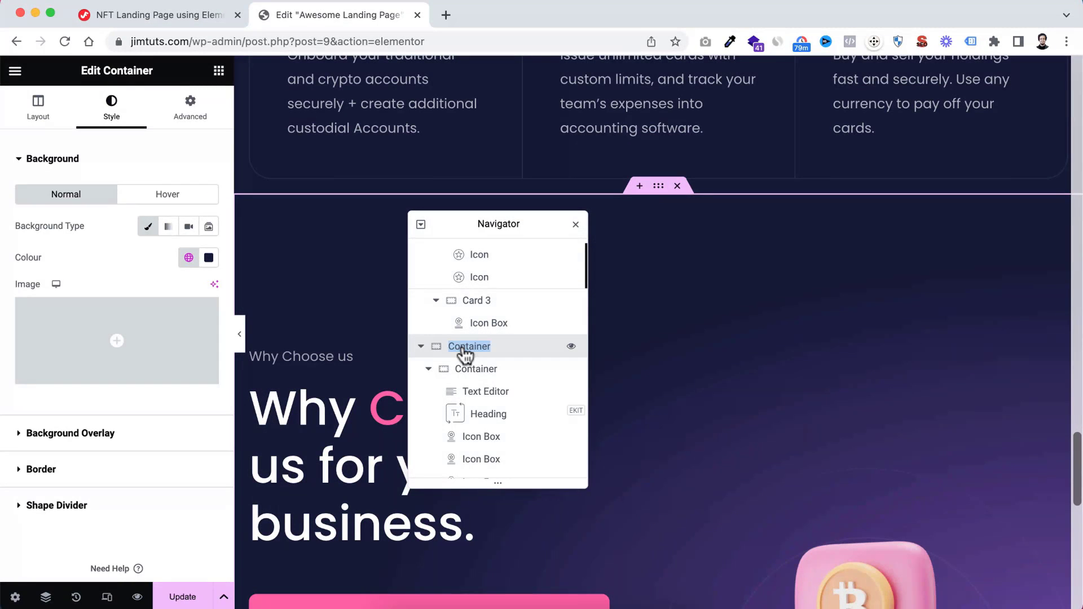
key(Left)
text(Choose U)
scroll(564, 346, up, 3)
text(s)
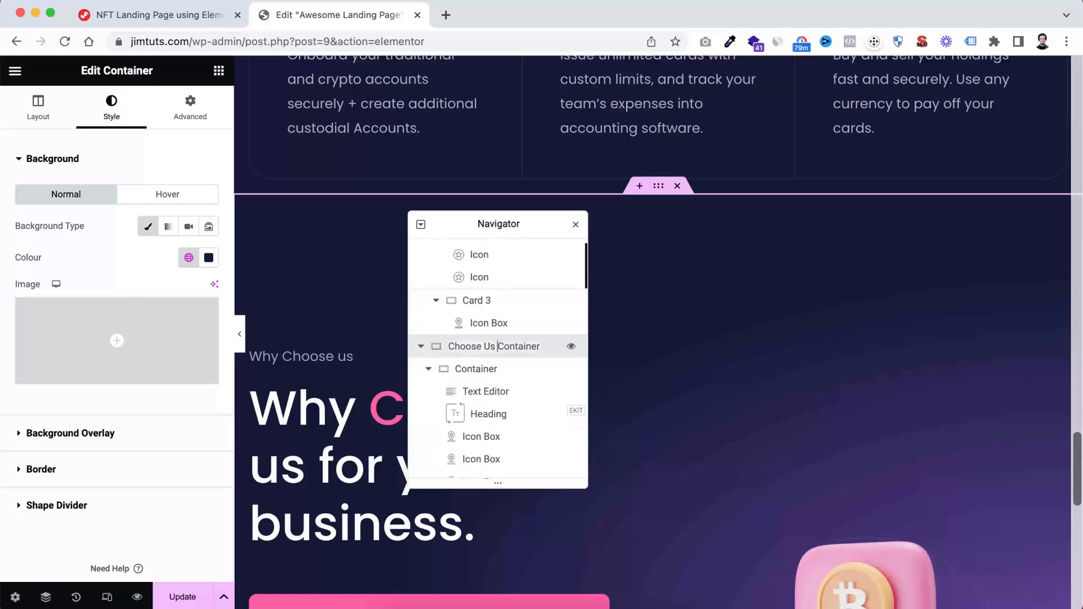
Rename the first inner container of the Choose Us Container to "Left Container"
double_click(468, 373)
key(Left)
text(Left)
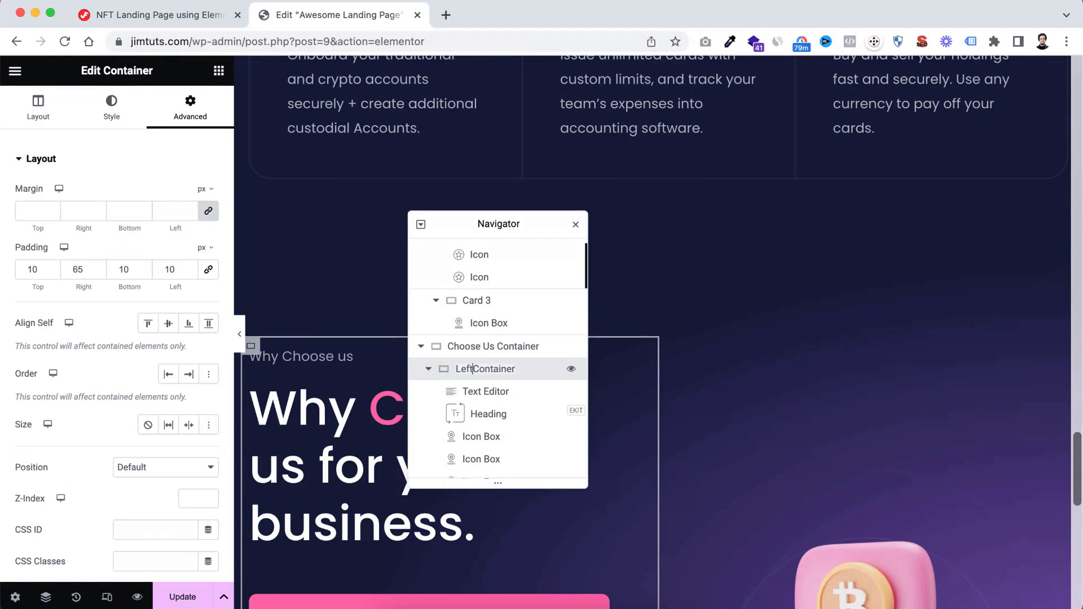
key(Return)
Rename the inner container holding the image to "Right Container" and expand it in the Navigator
click(463, 400)
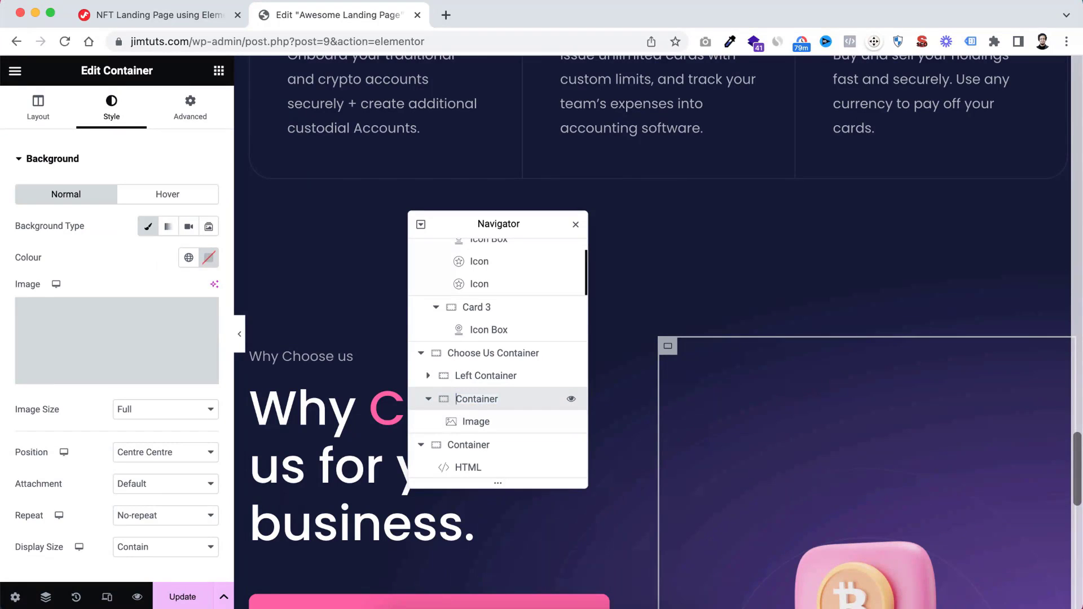
key(Return)
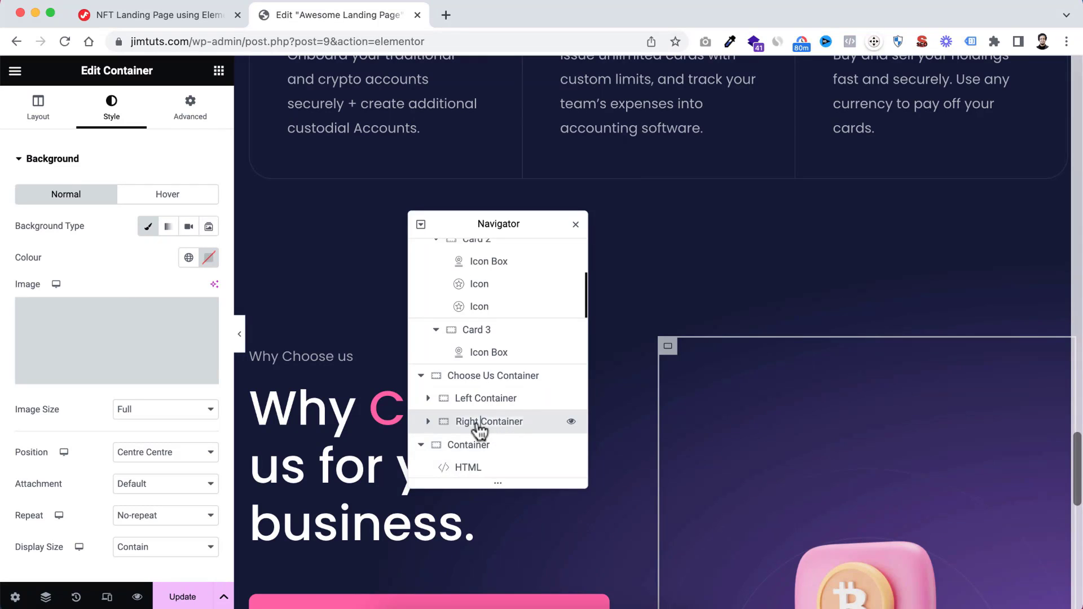
click(433, 423)
scroll(489, 425, down, 1)
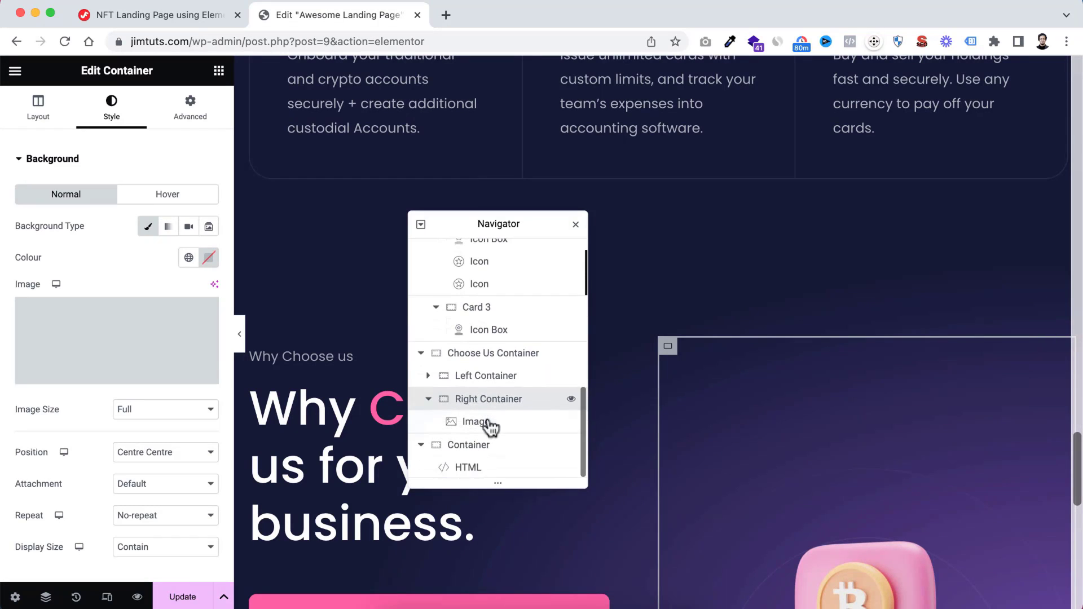
scroll(775, 473, down, 6)
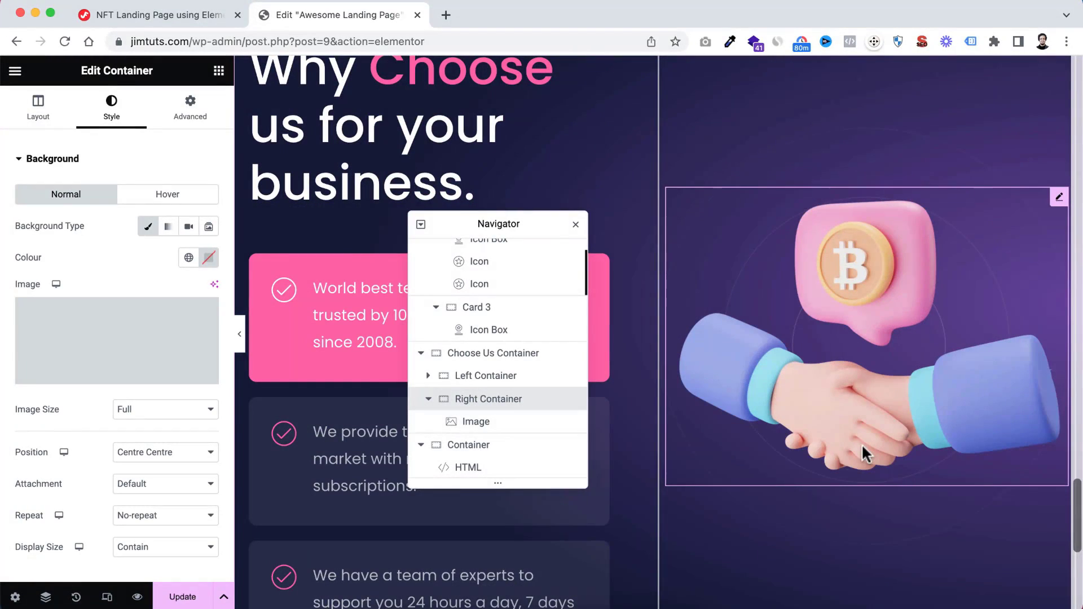
Copy the pink circle Spacer widget beside the rating text in the hero section
scroll(841, 282, up, 10)
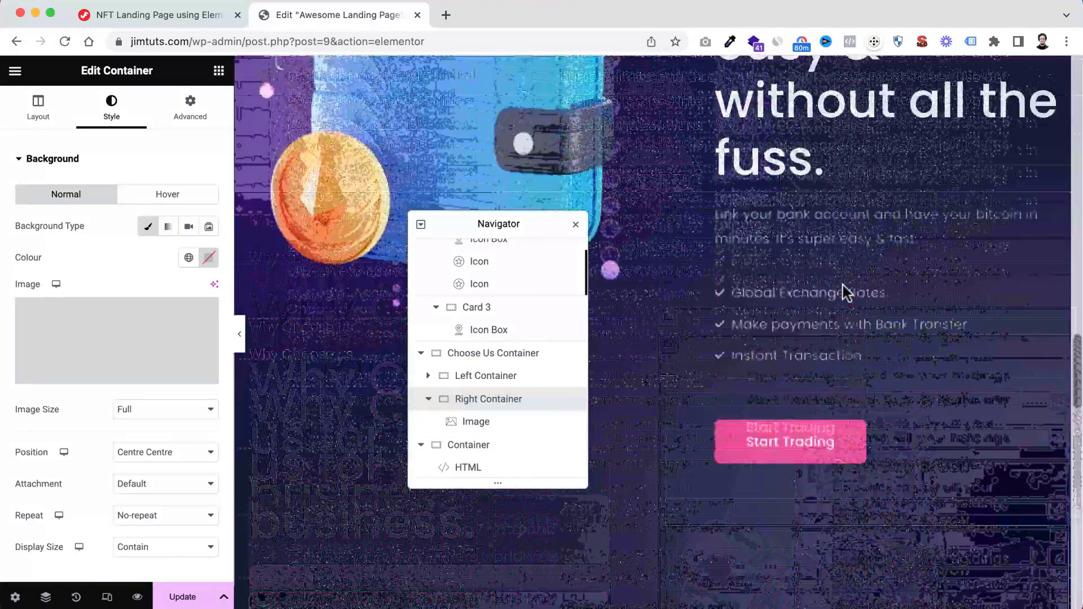
scroll(843, 292, up, 15)
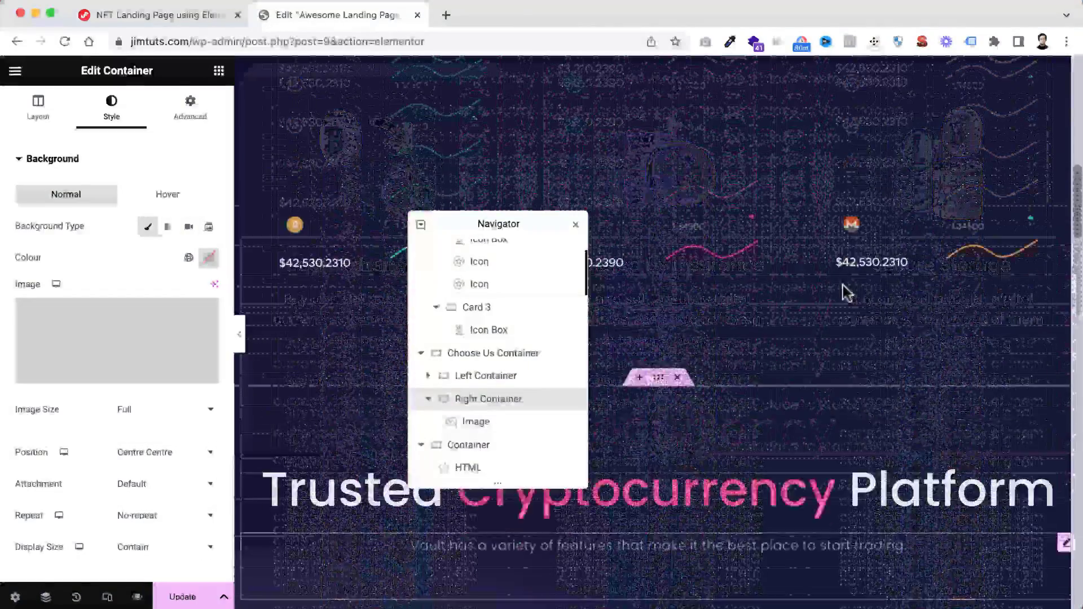
scroll(846, 293, up, 10)
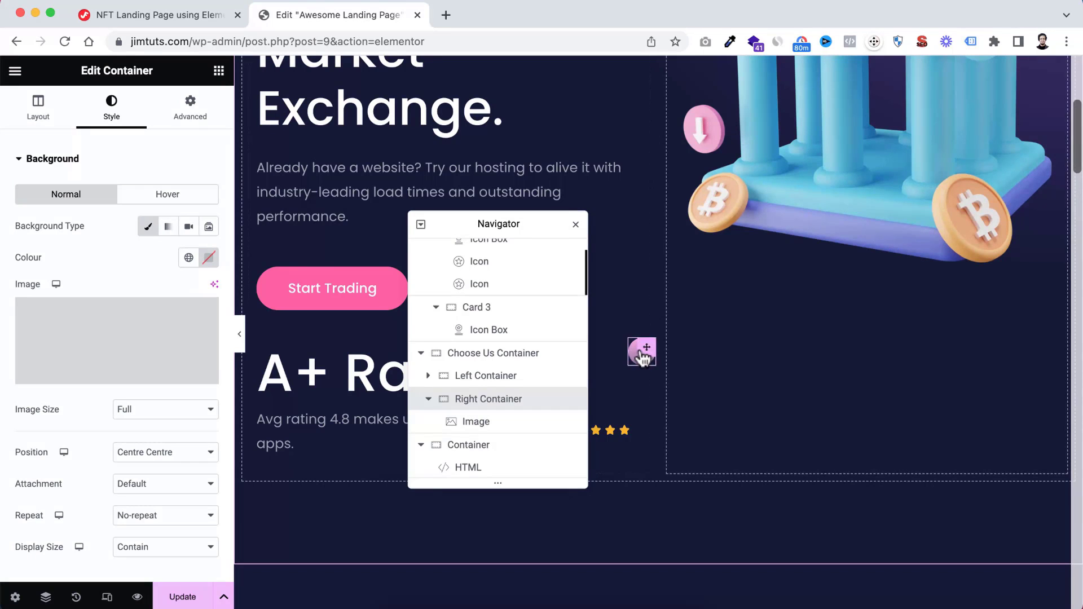
right_click(642, 354)
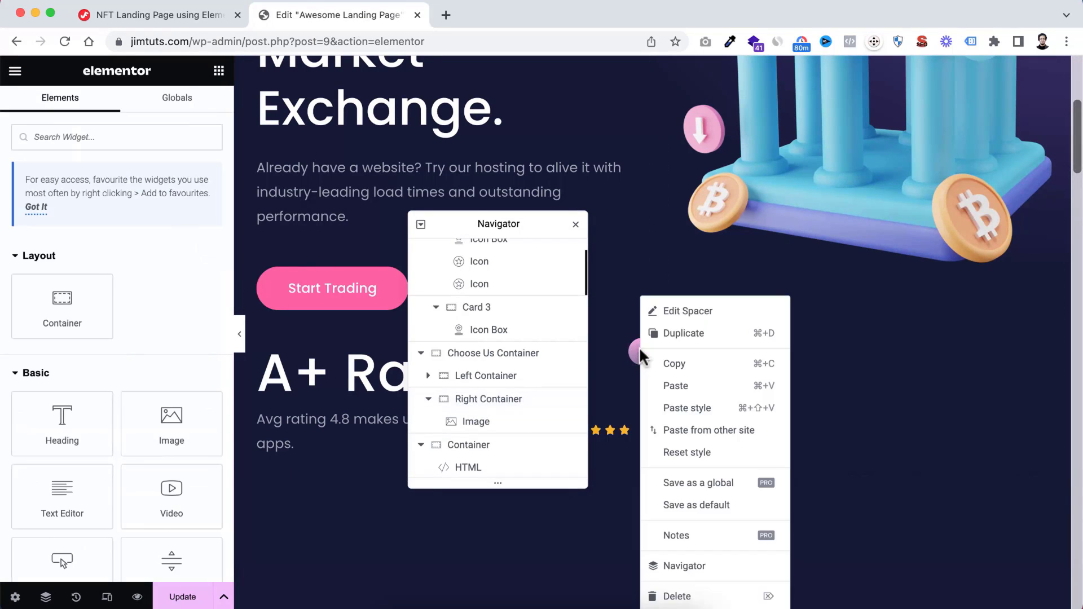
click(684, 365)
Paste the copied circle Spacer into the Right Container of the "Why Choose us" section
scroll(769, 423, down, 1)
scroll(769, 423, down, 15)
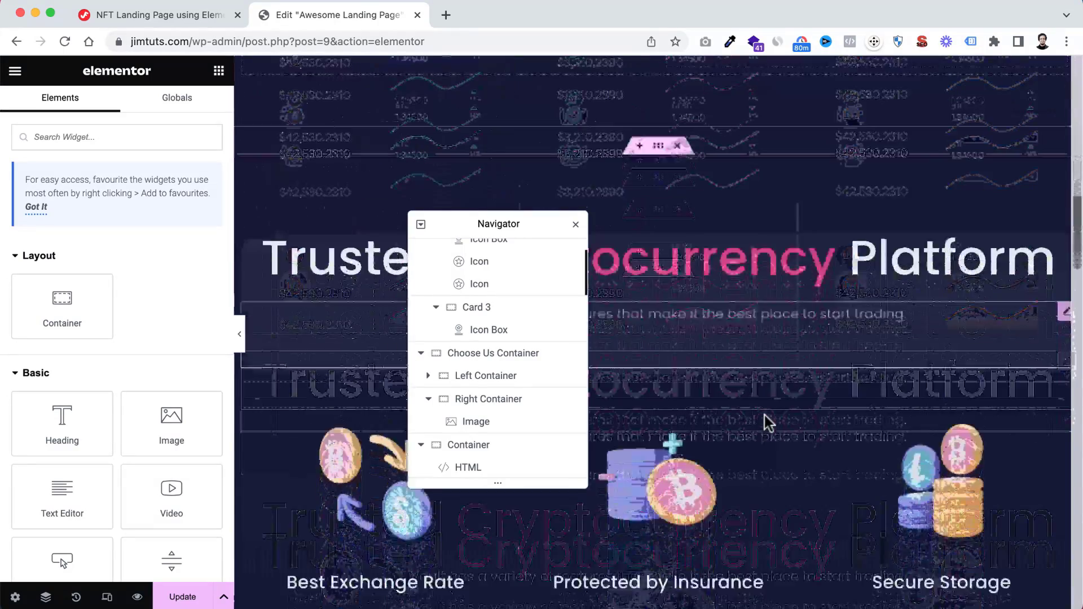
scroll(769, 423, down, 15)
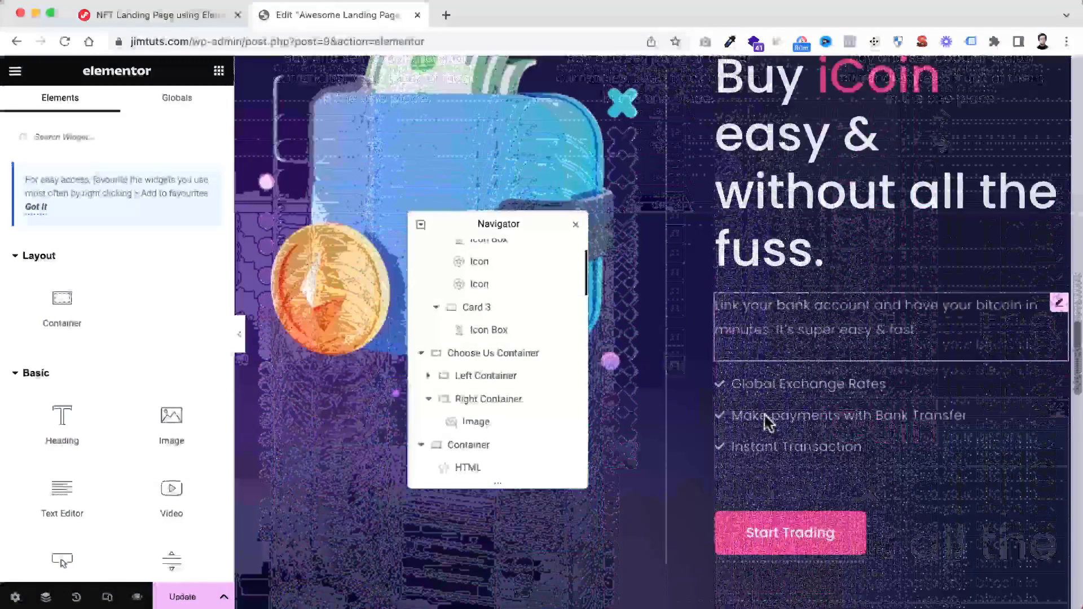
scroll(769, 423, down, 8)
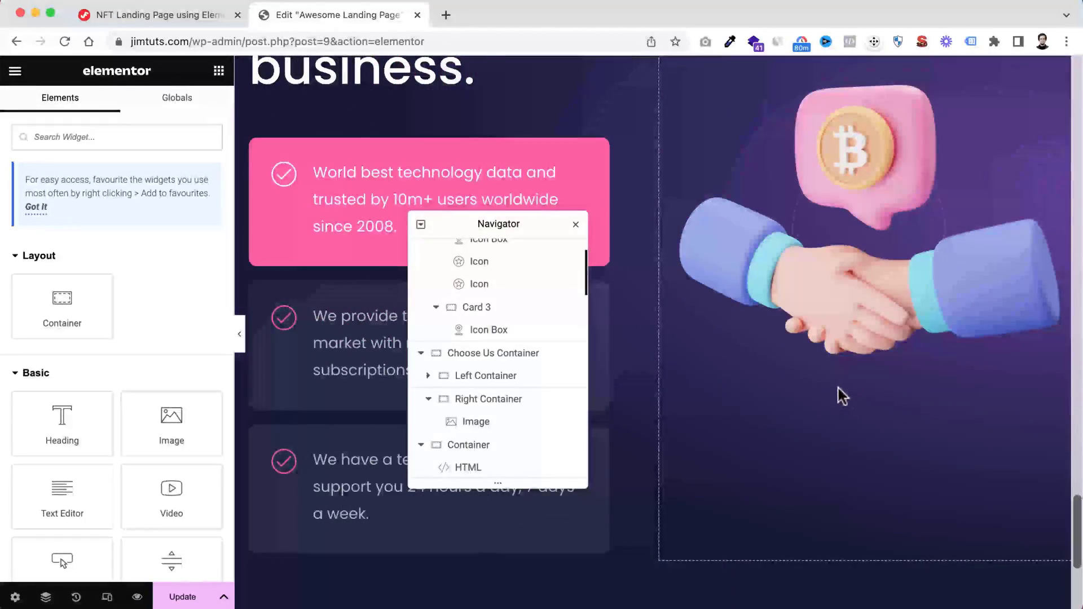
right_click(839, 395)
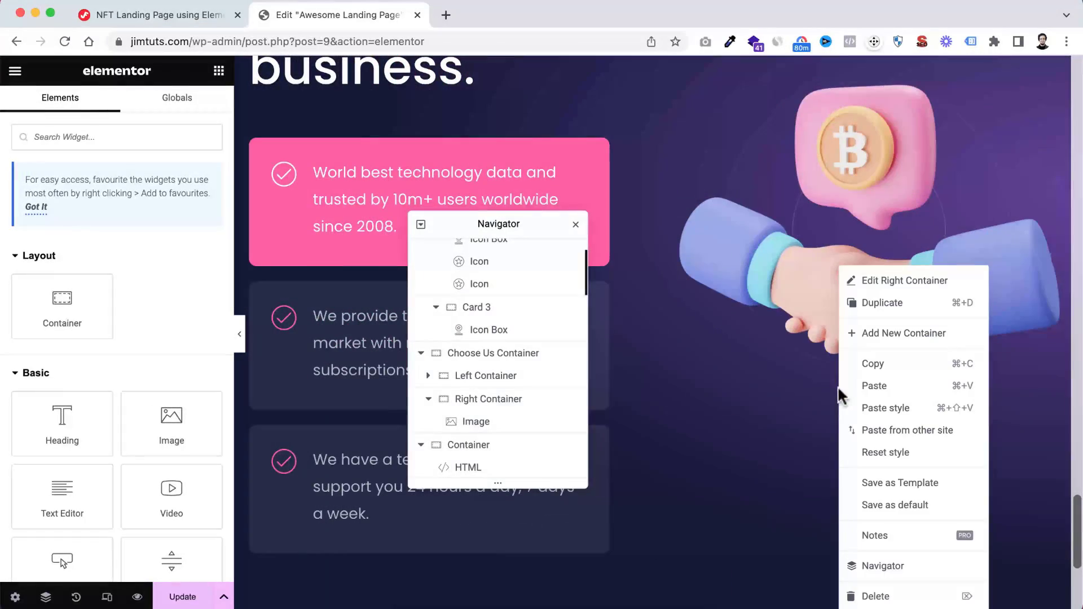
click(884, 389)
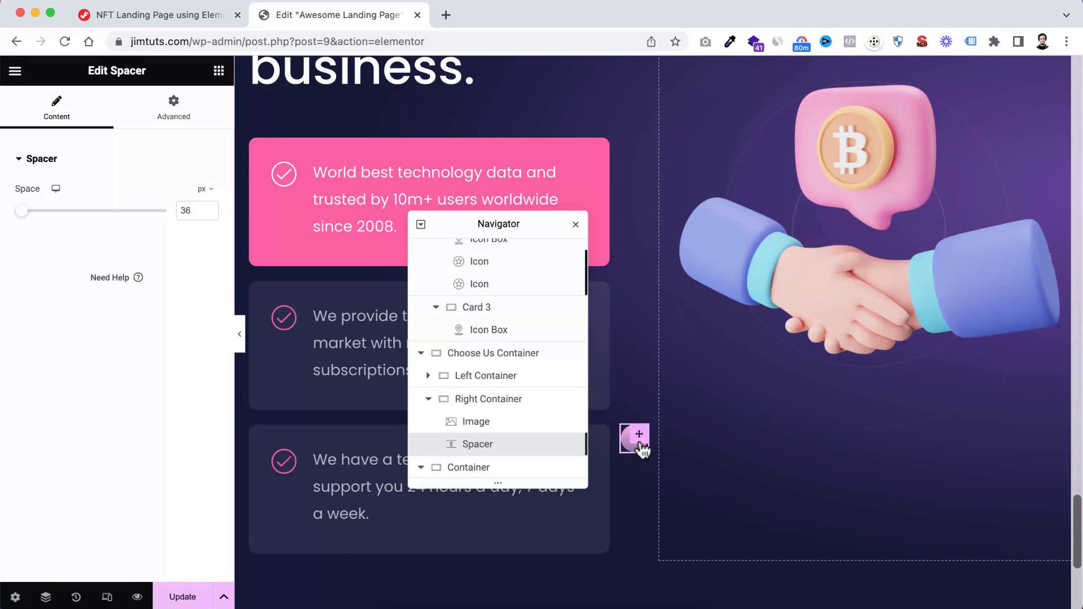
Duplicate the pasted Spacer twice so the Right Container holds three circle Spacers
scroll(530, 424, down, 1)
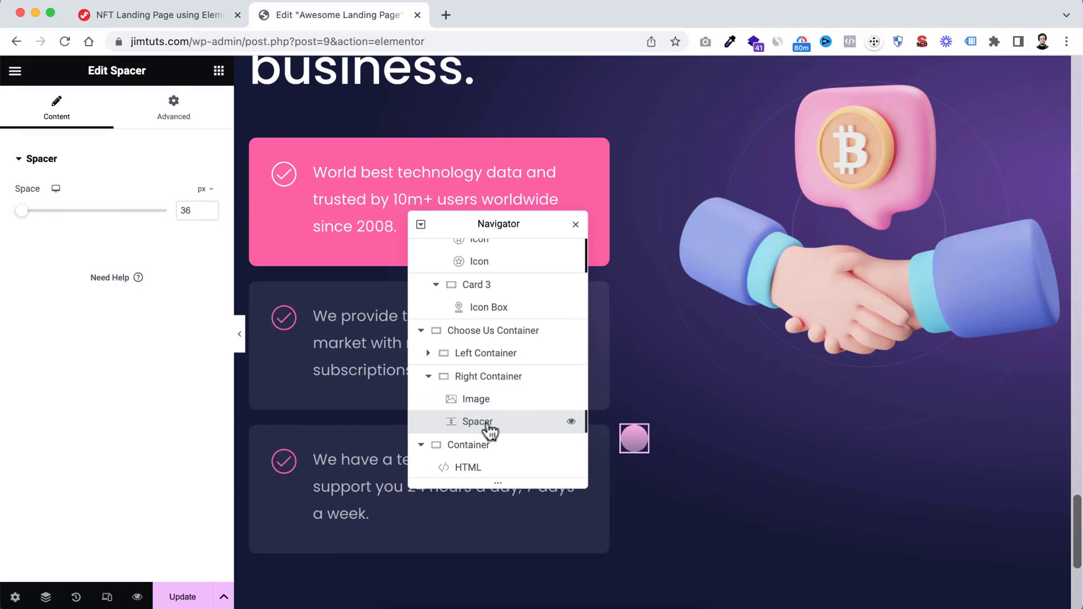
right_click(488, 422)
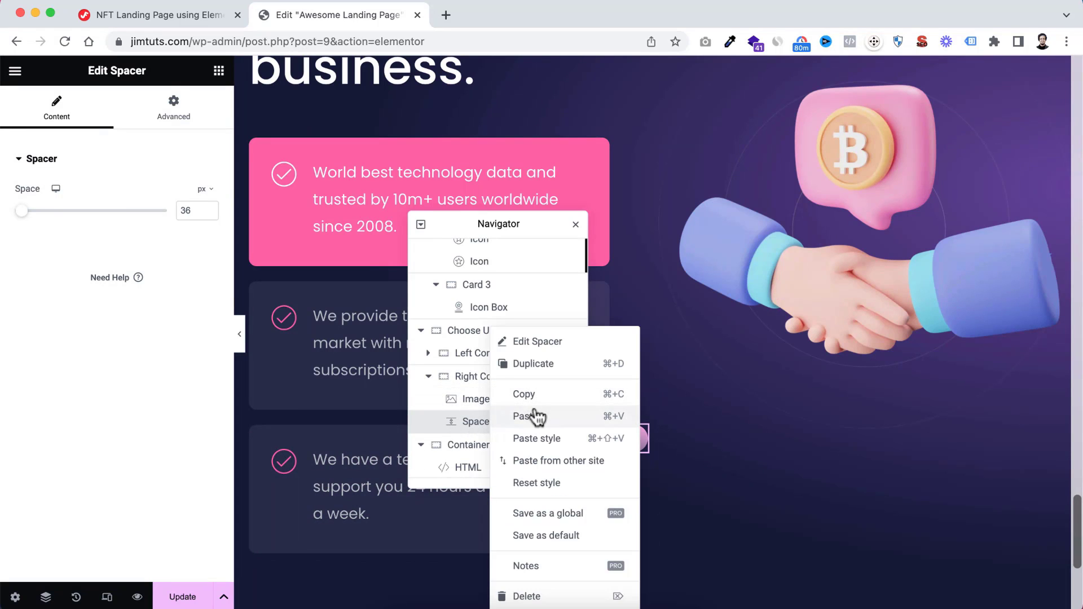
click(533, 367)
scroll(484, 442, down, 1)
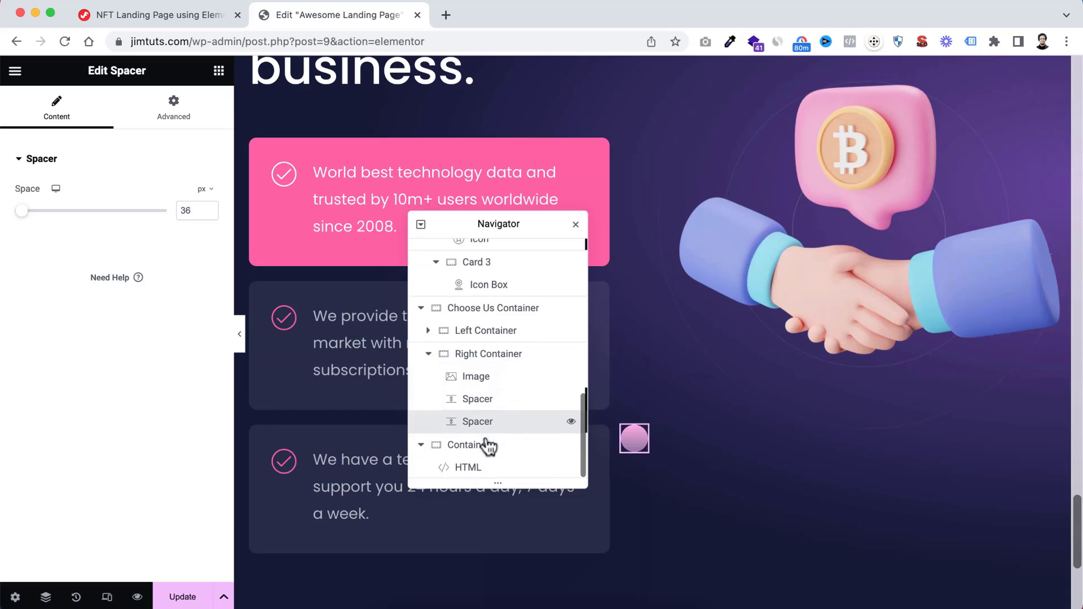
right_click(482, 422)
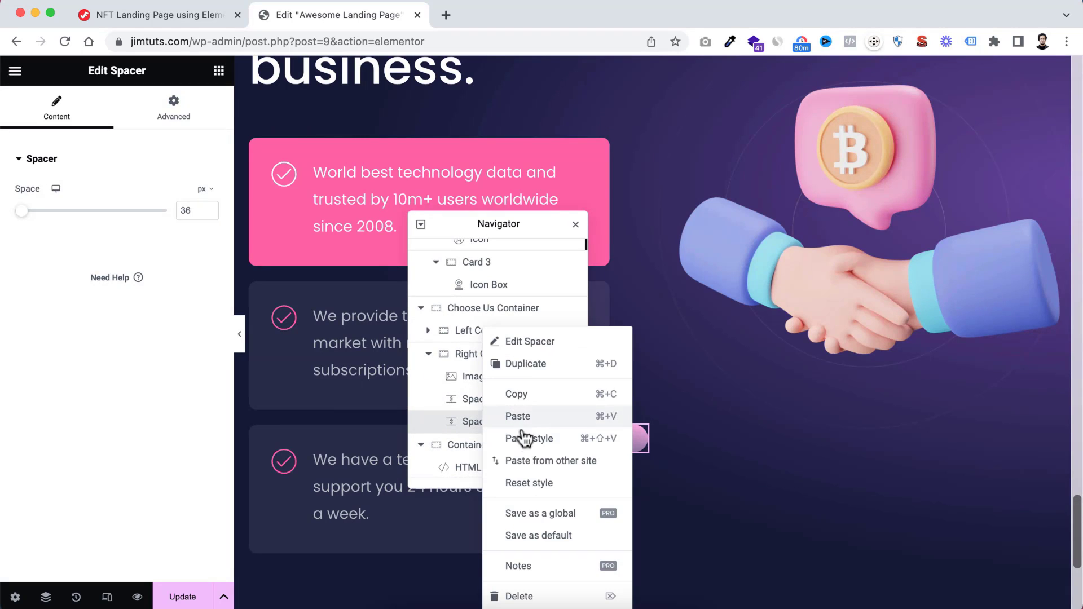
click(526, 367)
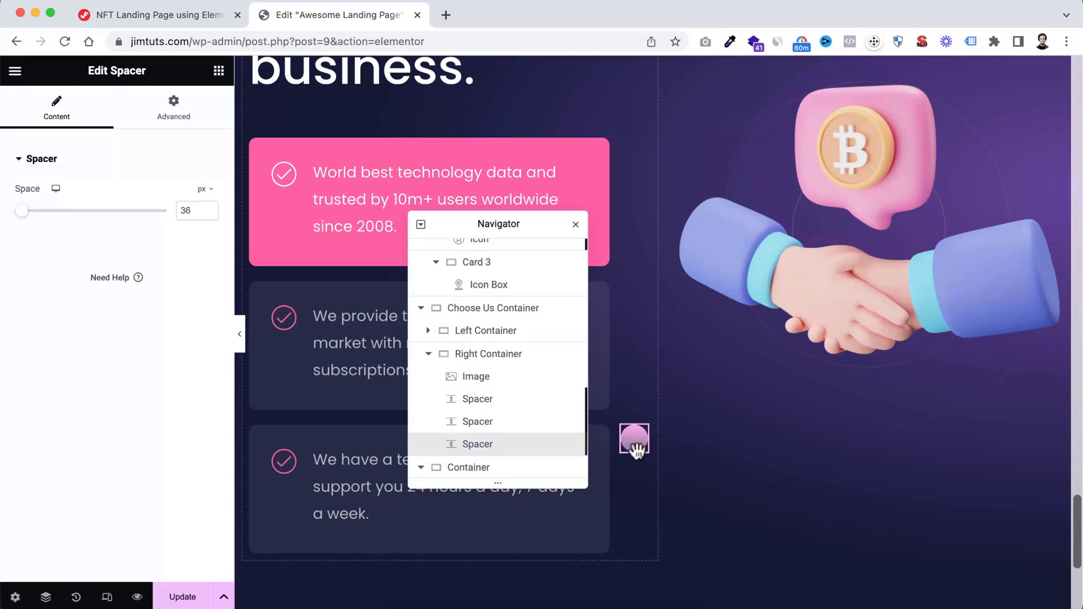
Set the first Spacer in the Right Container to a space of 30 px and a custom width of 30 px
click(477, 402)
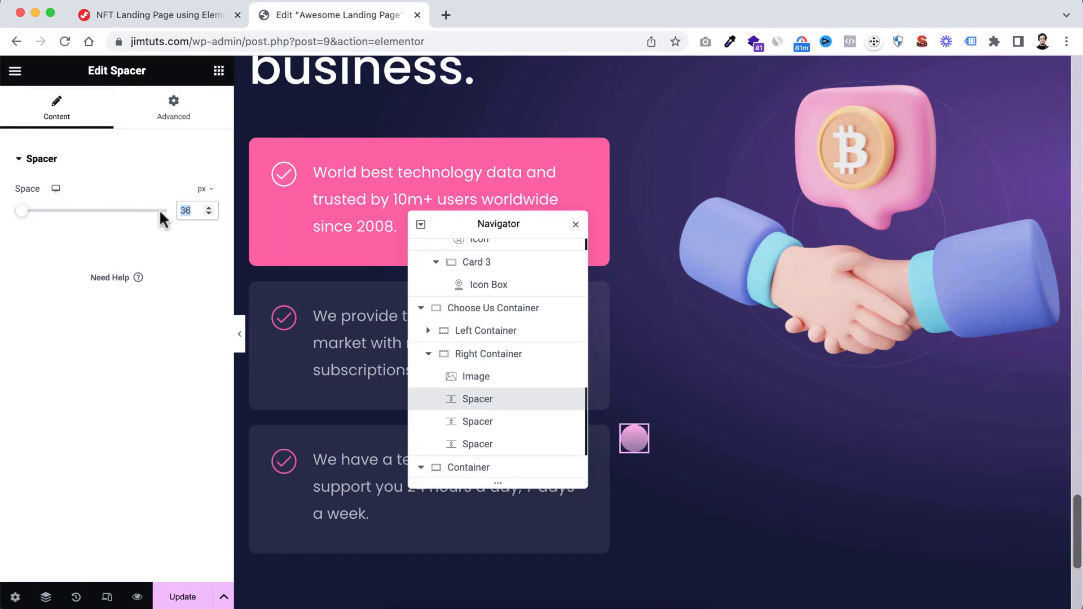
text(30)
click(175, 119)
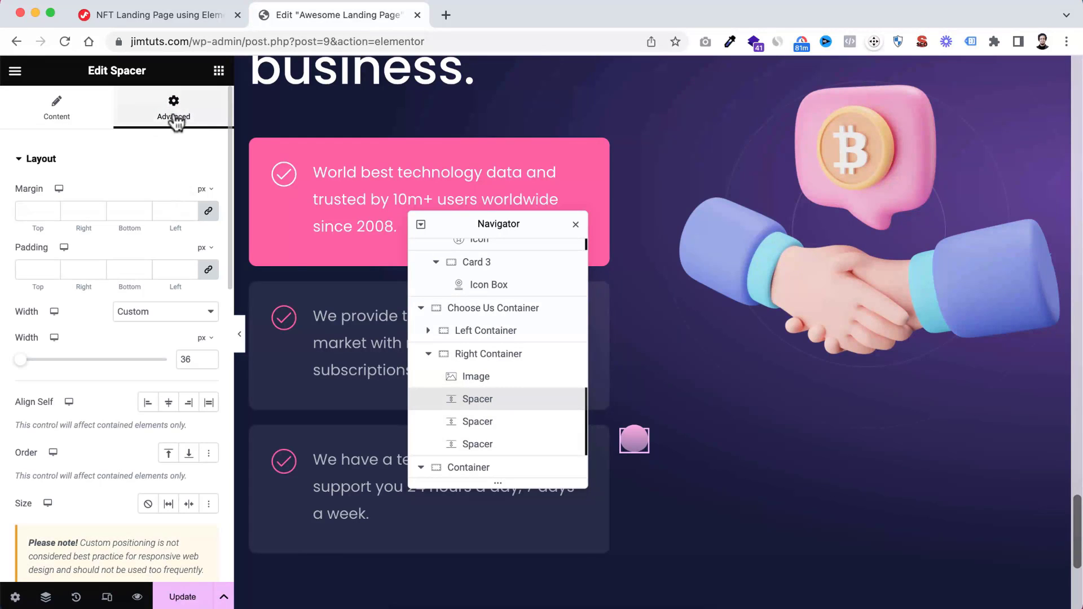
click(59, 117)
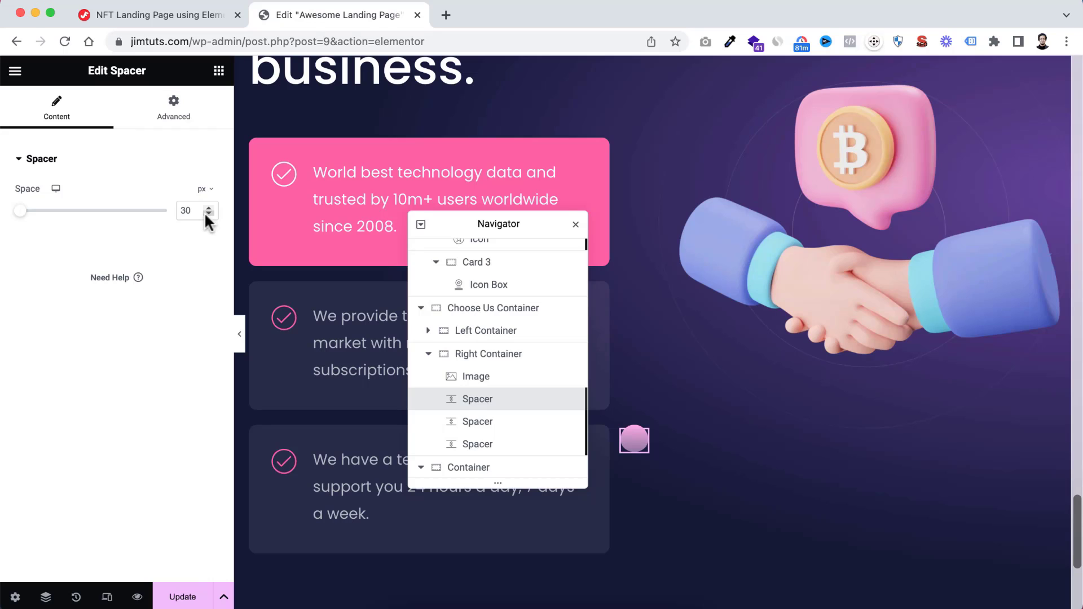
click(175, 113)
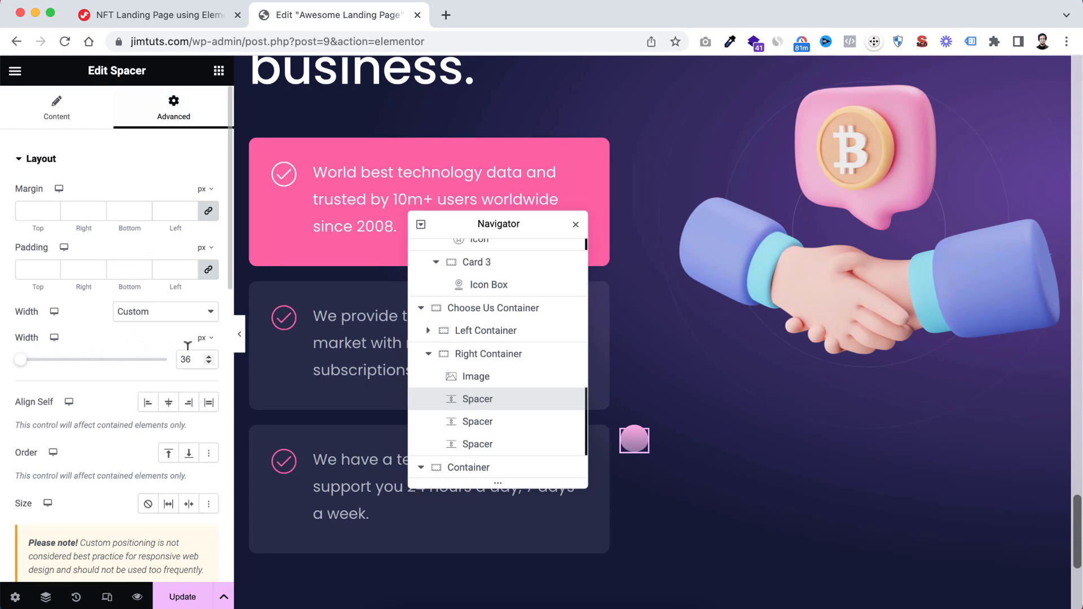
drag(191, 356, 168, 370)
text(30)
Anchor the first Spacer's horizontal orientation to the right with an offset of 100 px
scroll(112, 471, down, 10)
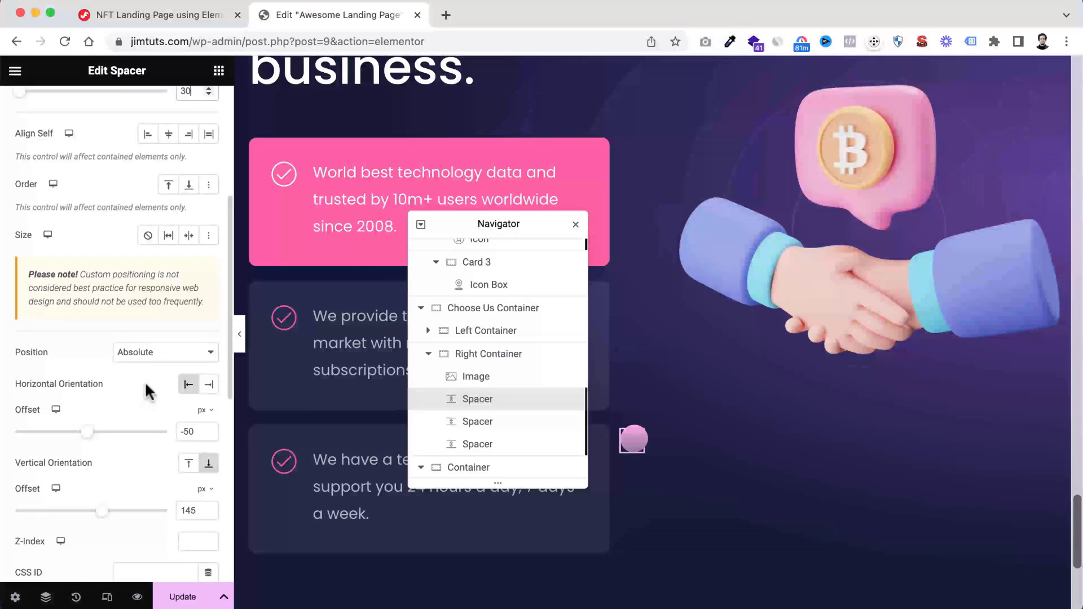
click(211, 384)
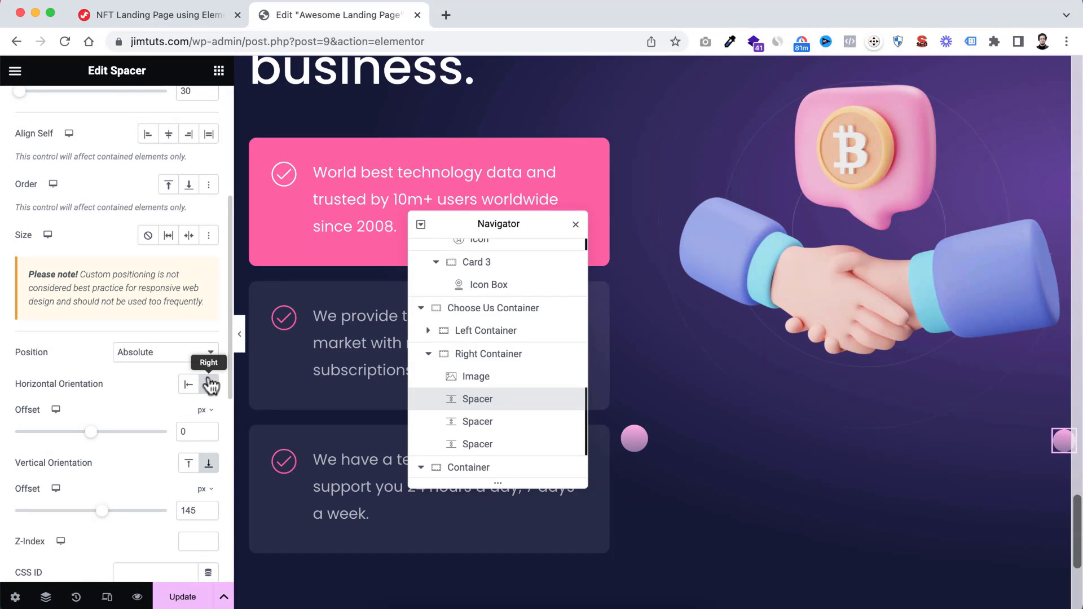
double_click(183, 432)
text(100)
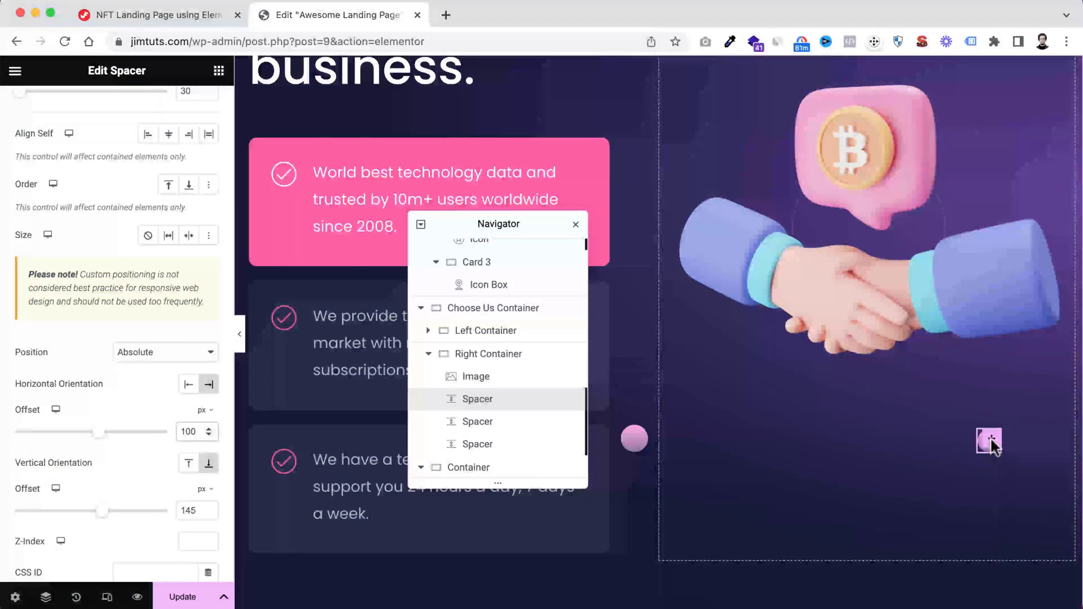
Anchor the first Spacer's vertical orientation to the top with an offset of 90 px
click(189, 463)
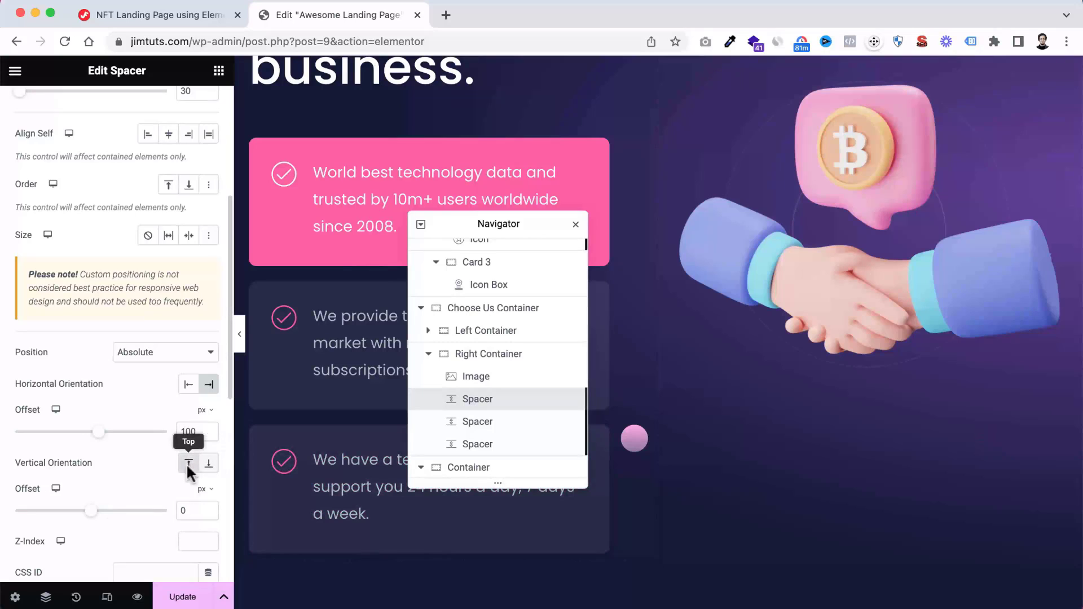
scroll(871, 282, up, 4)
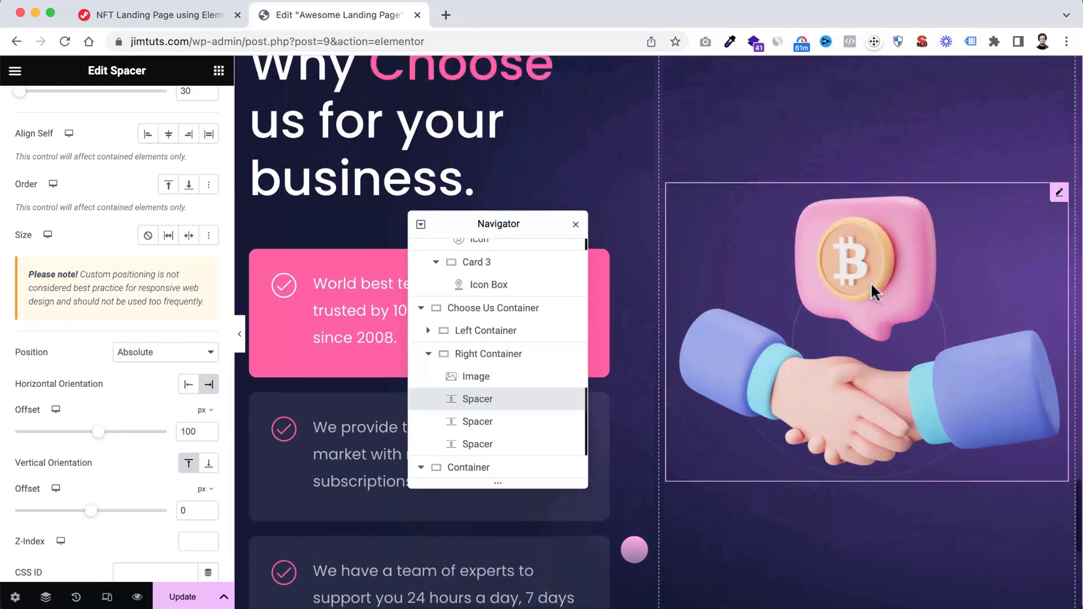
scroll(874, 291, up, 2)
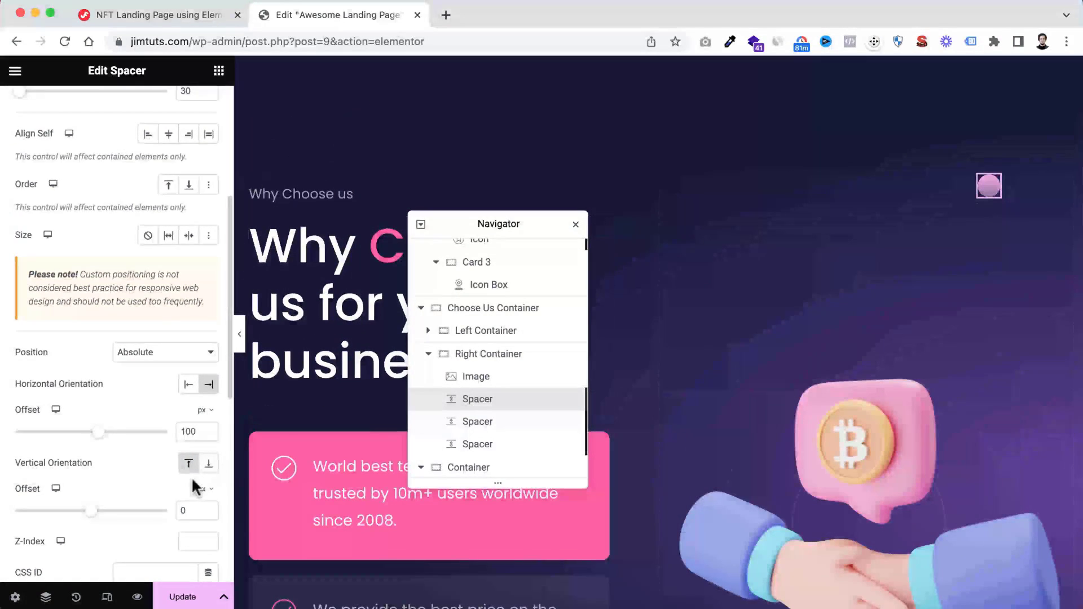
scroll(191, 476, down, 1)
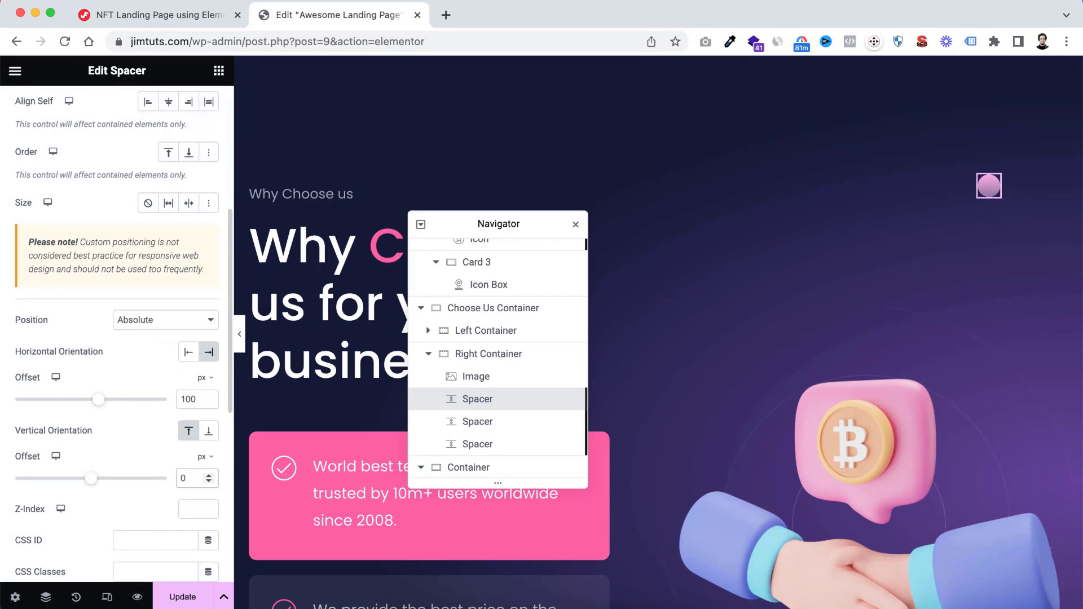
text(90)
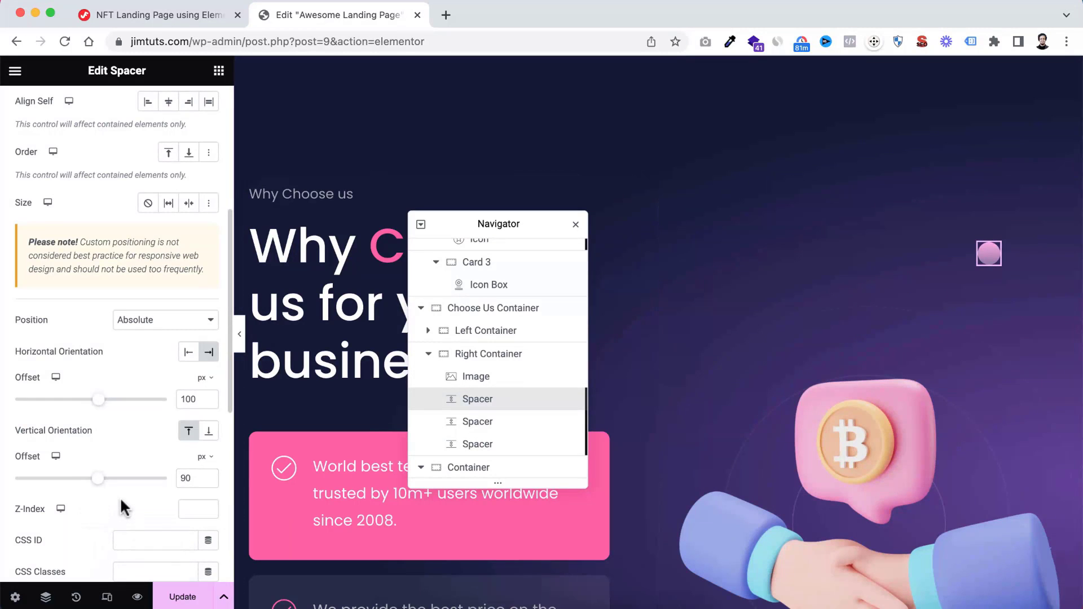
Try a z-index of -1 on the first Spacer, then set it to 10
scroll(123, 508, down, 2)
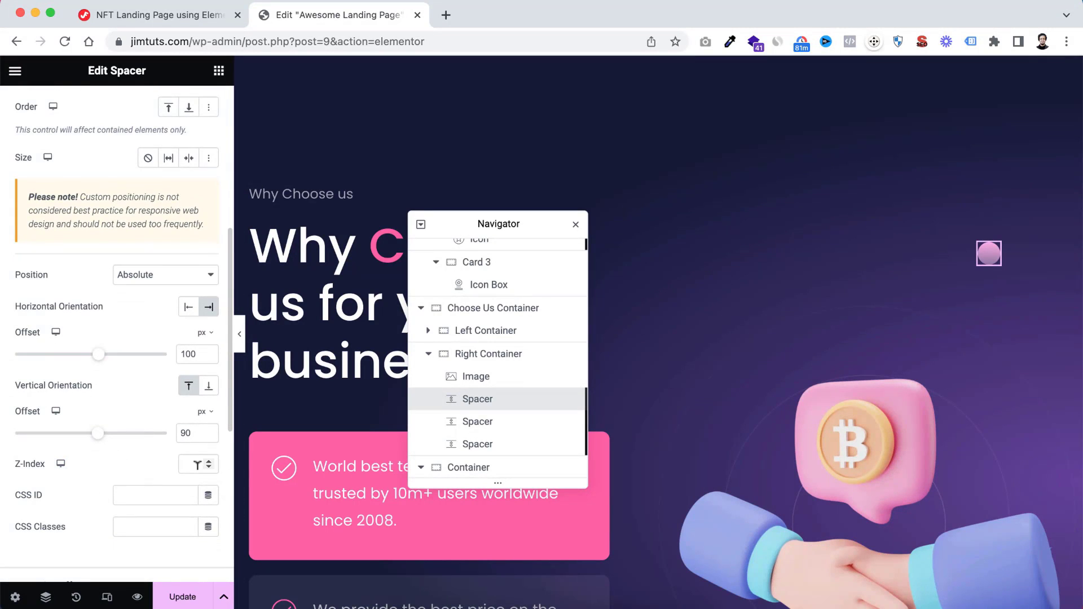
click(195, 460)
text(-1)
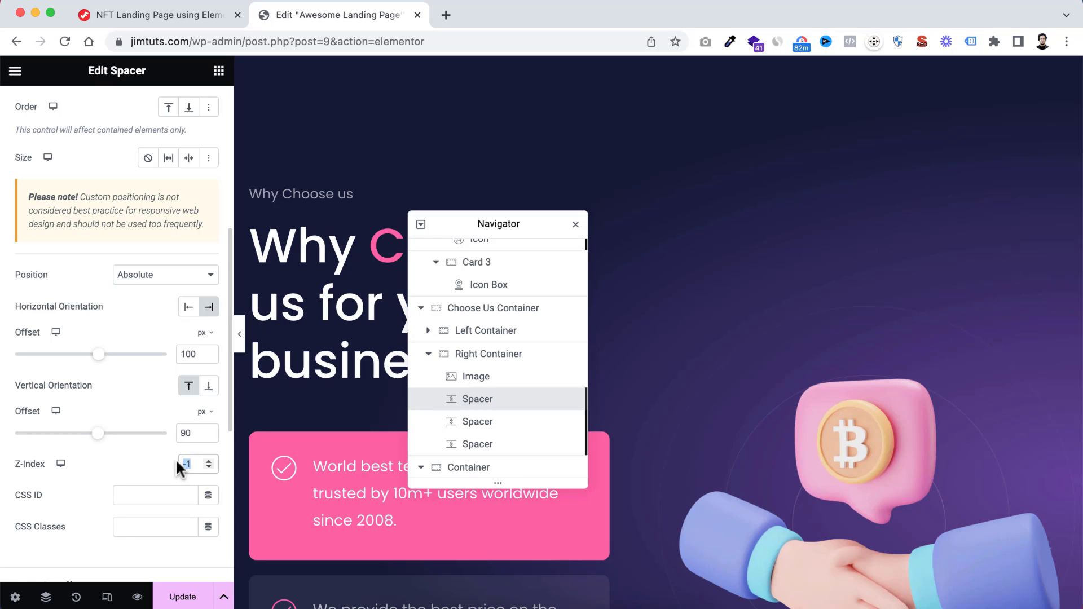
text(10)
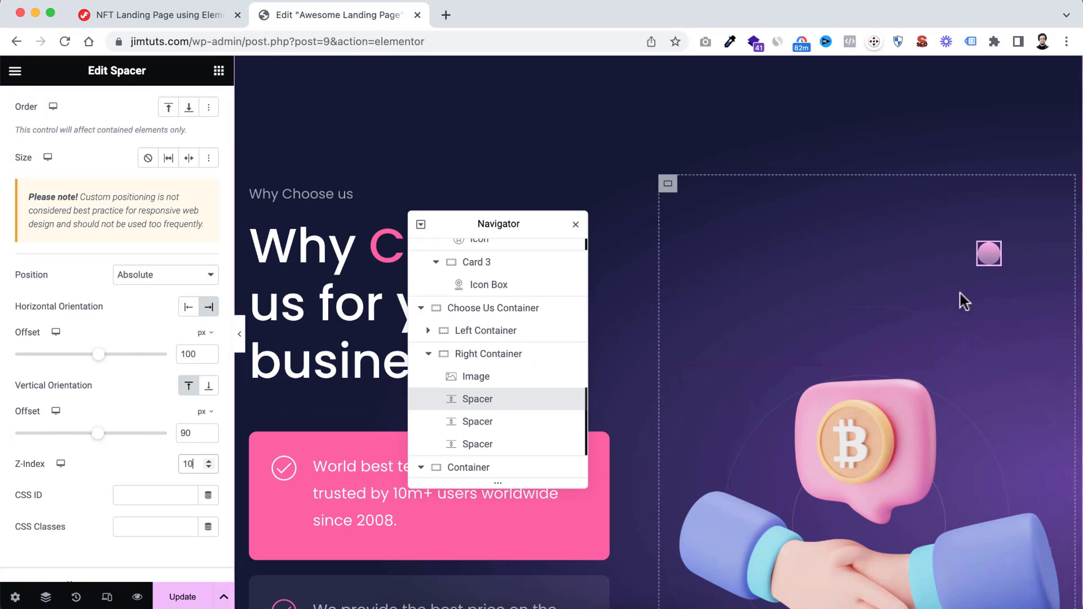
Set the second Spacer in the Right Container to a space of 18 px and a custom width of 18 px
scroll(802, 398, down, 3)
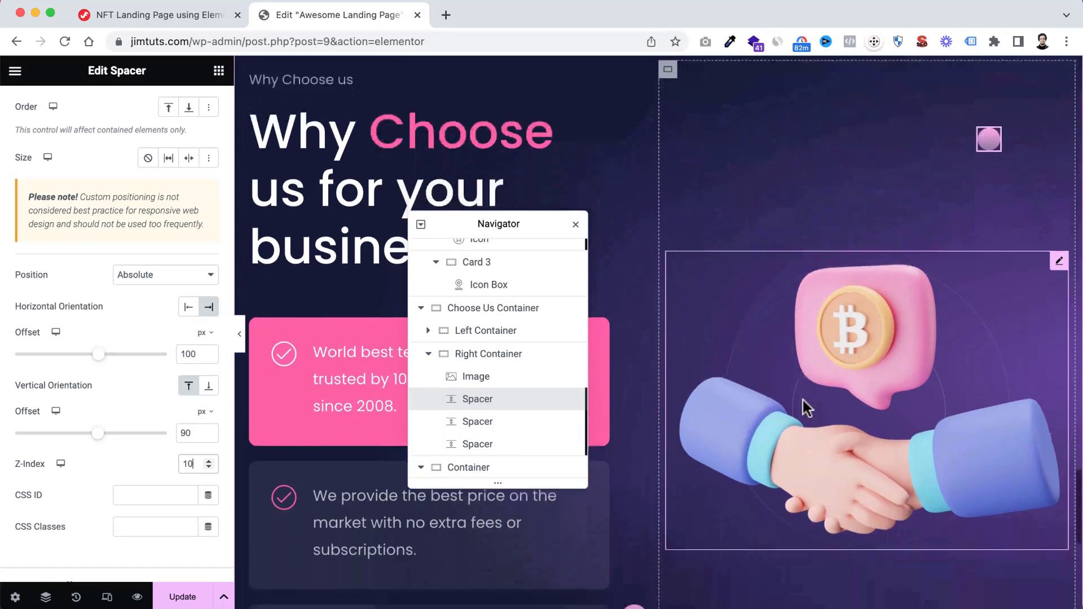
click(494, 424)
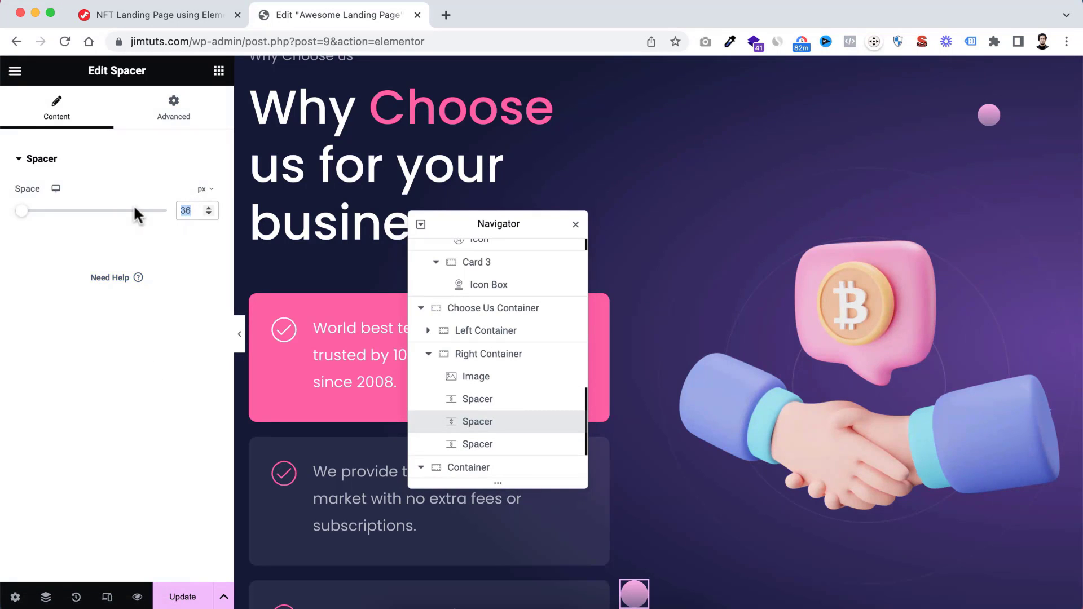
text(18)
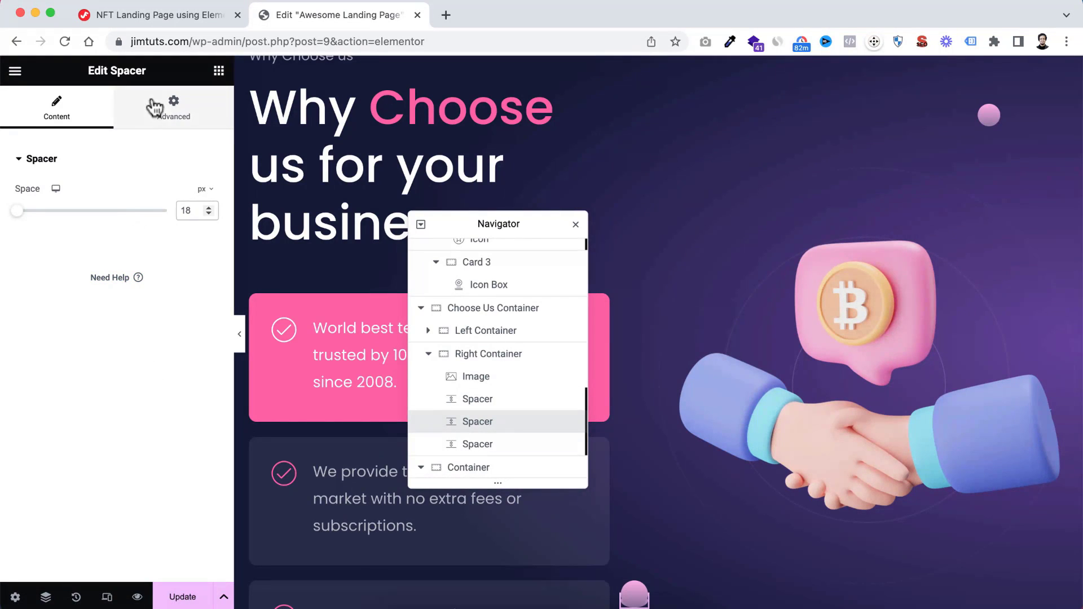
click(155, 108)
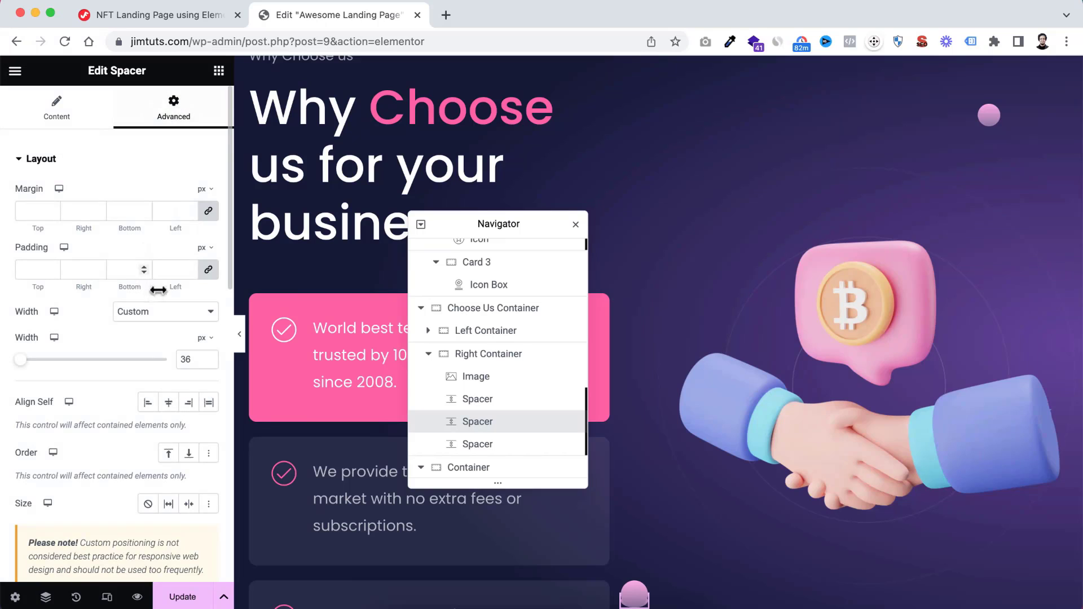
double_click(190, 358)
text(18)
scroll(136, 446, down, 3)
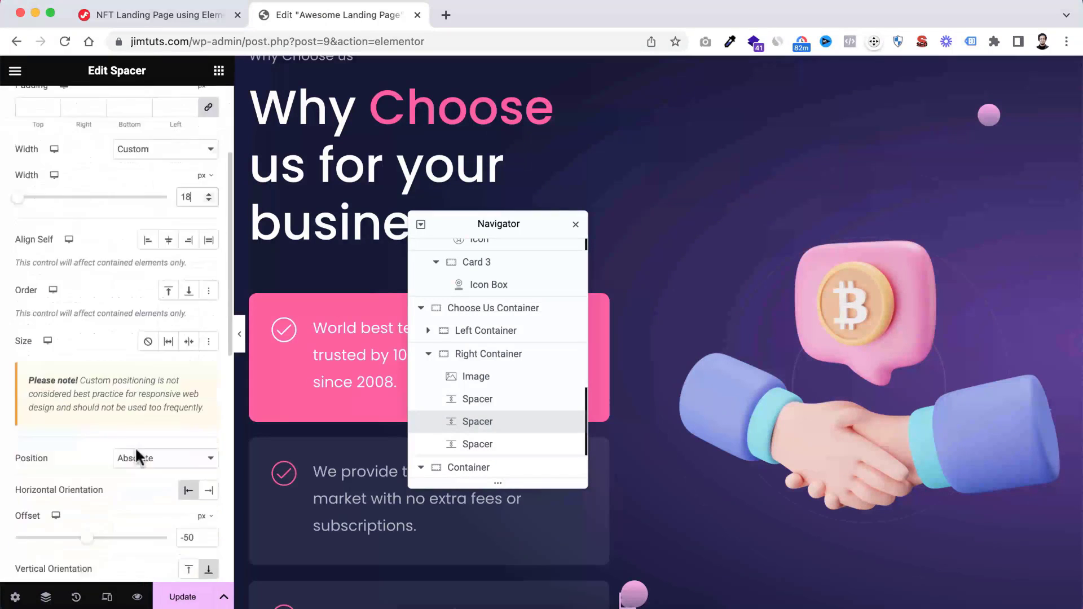
scroll(134, 445, down, 5)
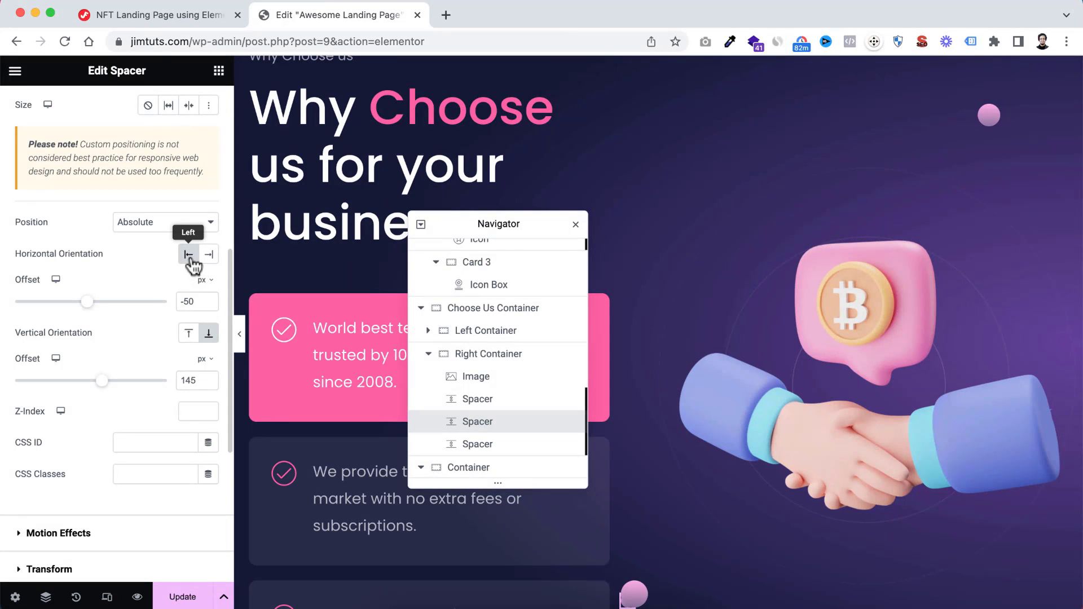
Position the second Spacer 57 px from the left and 150 px from the top, with a z-index of 10
drag(196, 296, 168, 307)
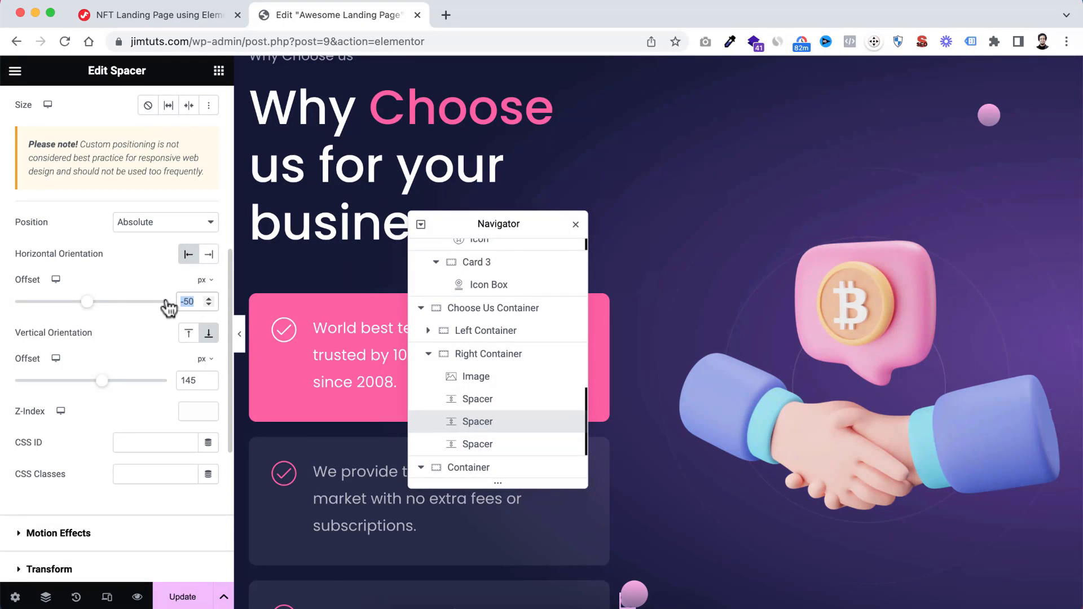
text(57)
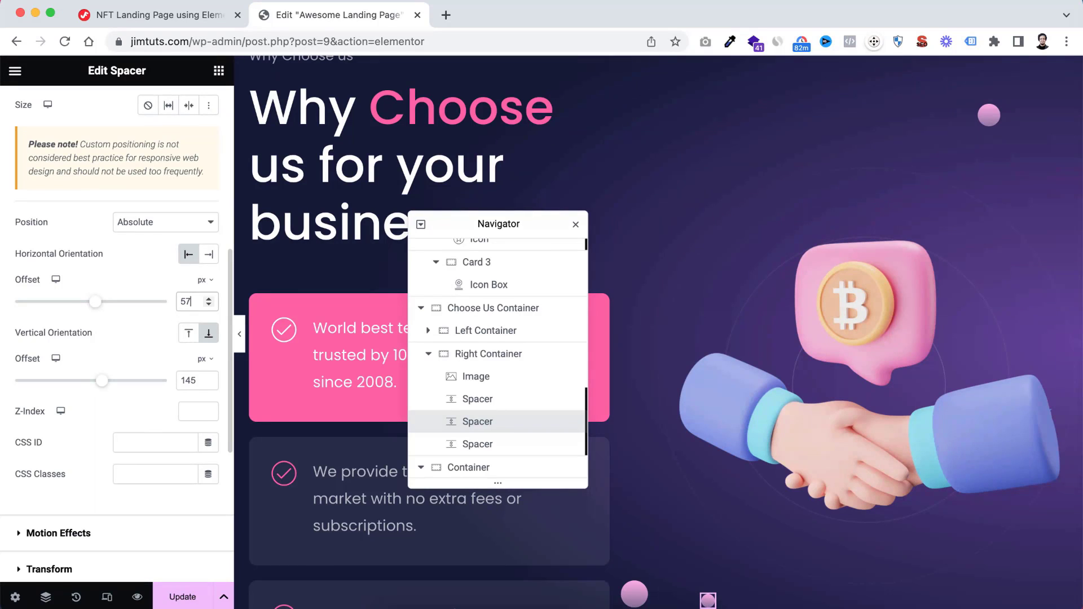
click(189, 334)
scroll(726, 385, up, 3)
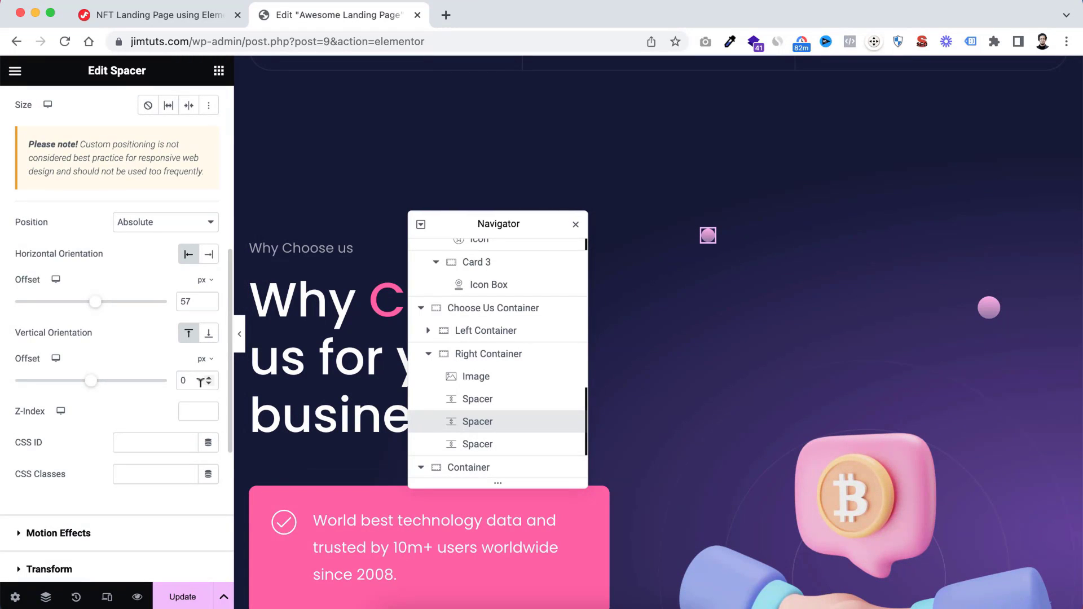
double_click(186, 379)
text(150)
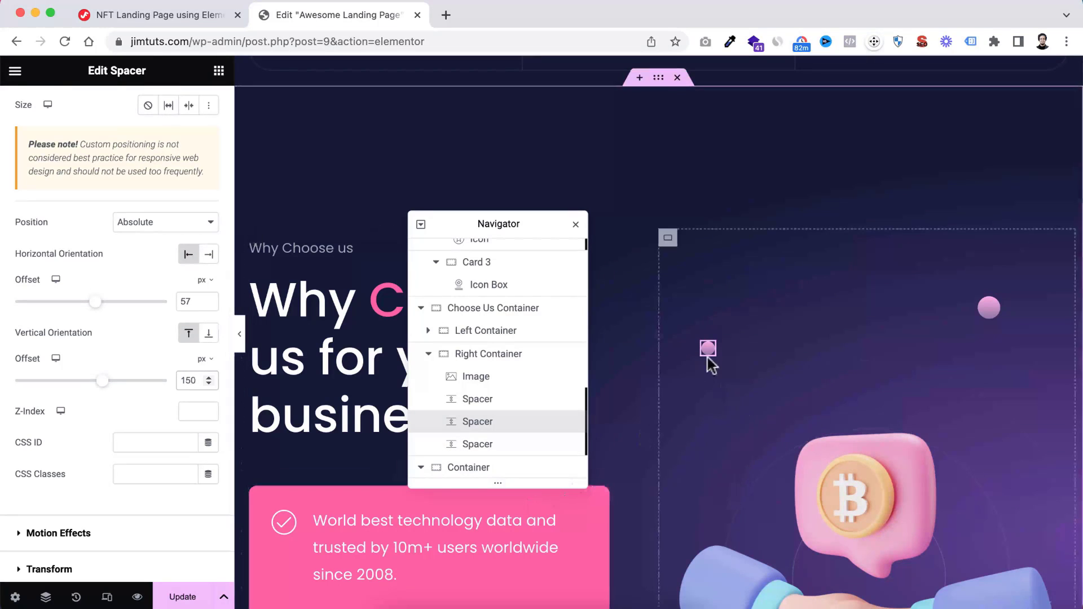
scroll(175, 372, down, 3)
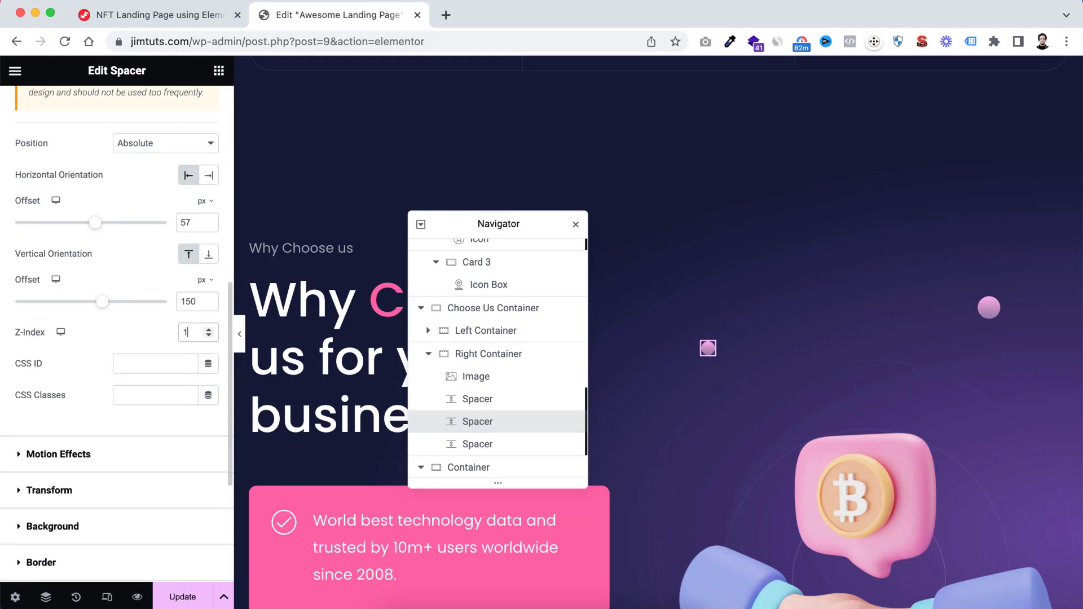
Set the third Spacer in the Right Container to a space of 75 px and a custom width of 75 px
scroll(499, 378, down, 1)
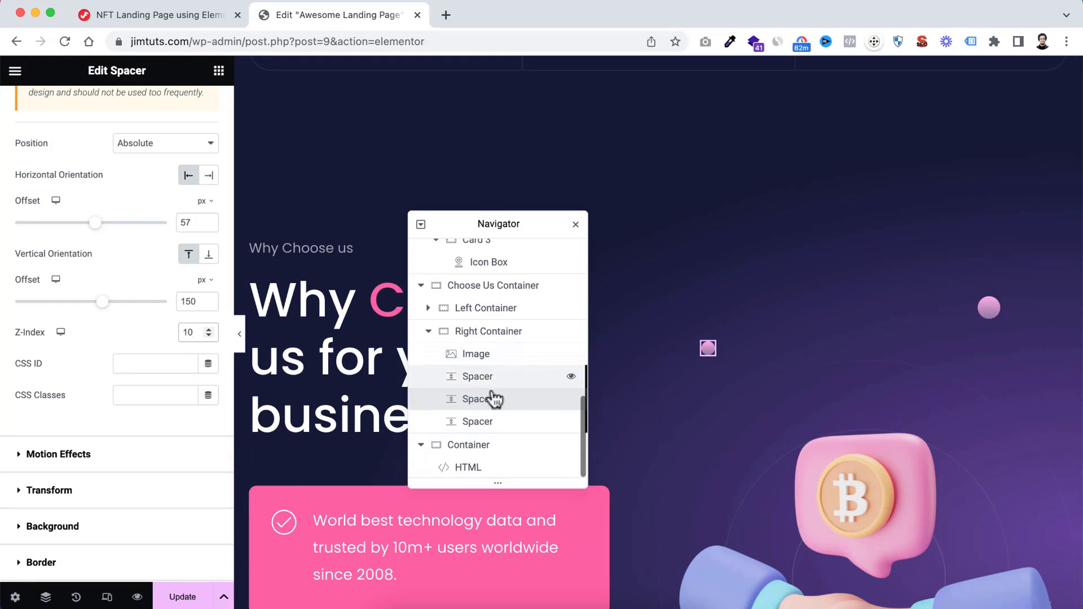
click(485, 427)
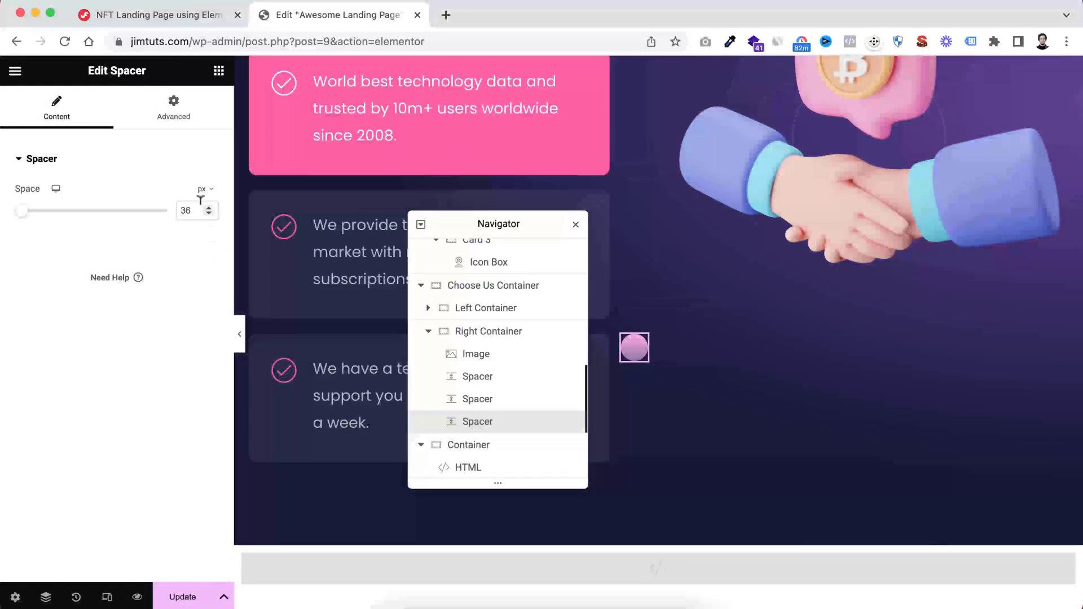
drag(197, 210, 140, 220)
text(75)
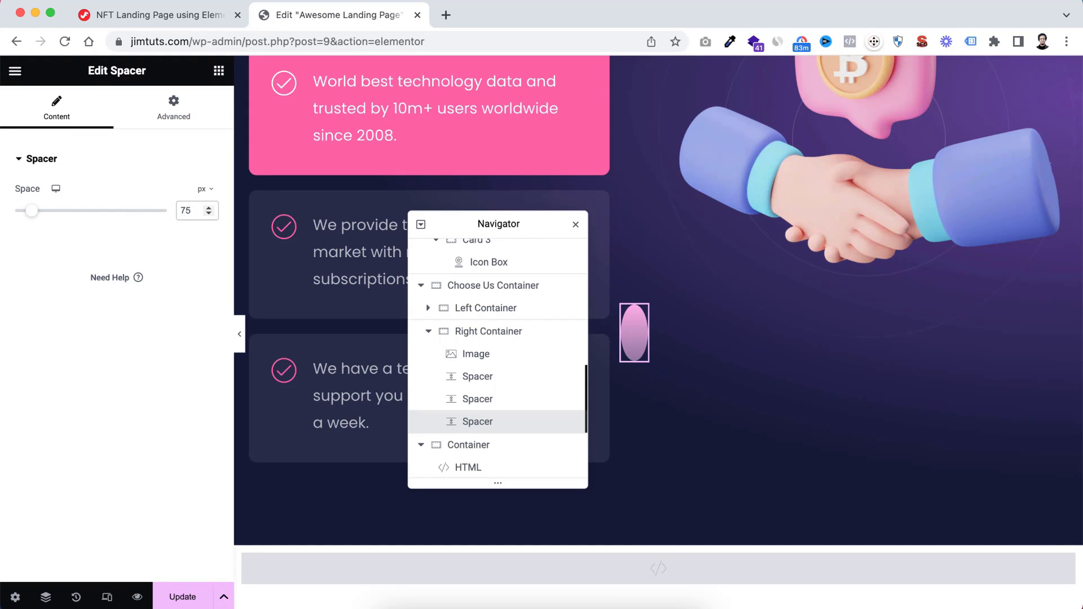
click(175, 118)
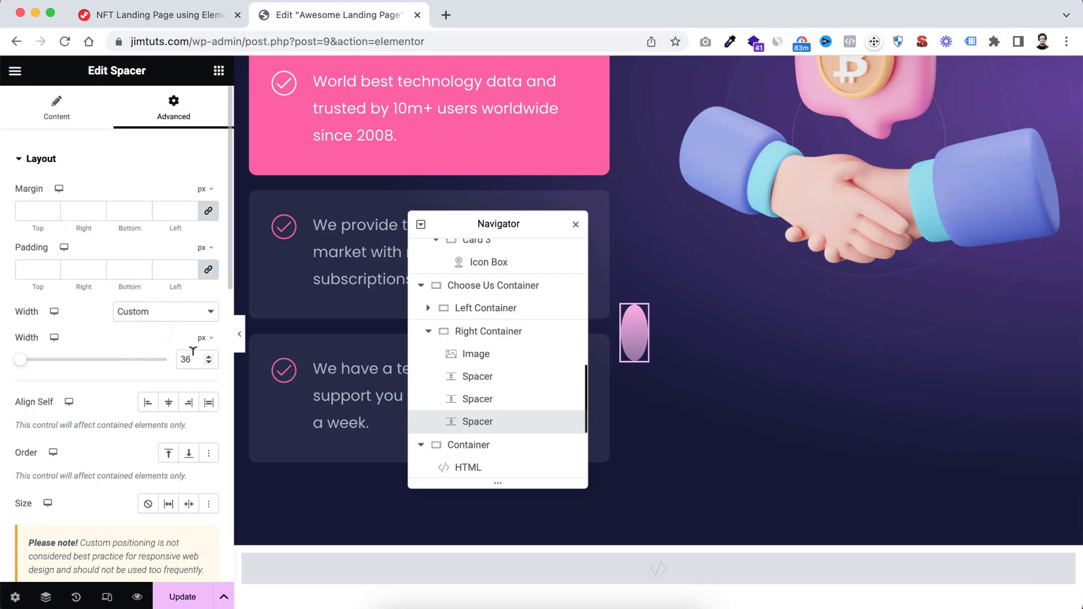
key(BackSpace)
key(BackSpace)
text(75)
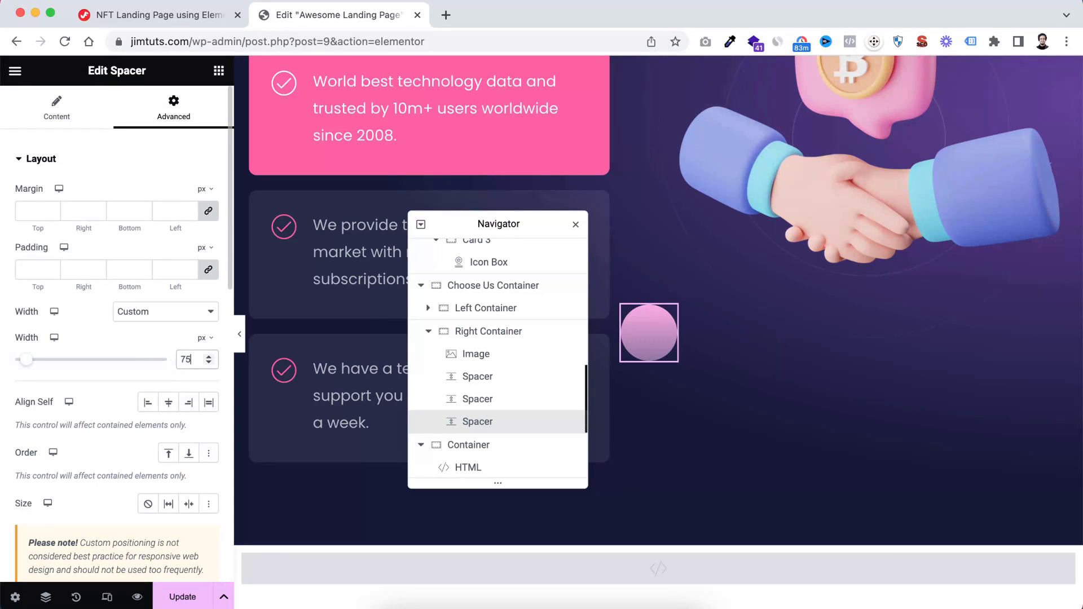
Offset the third Spacer 200 px from the left and 10 px from the bottom of the Right Container
scroll(111, 462, down, 5)
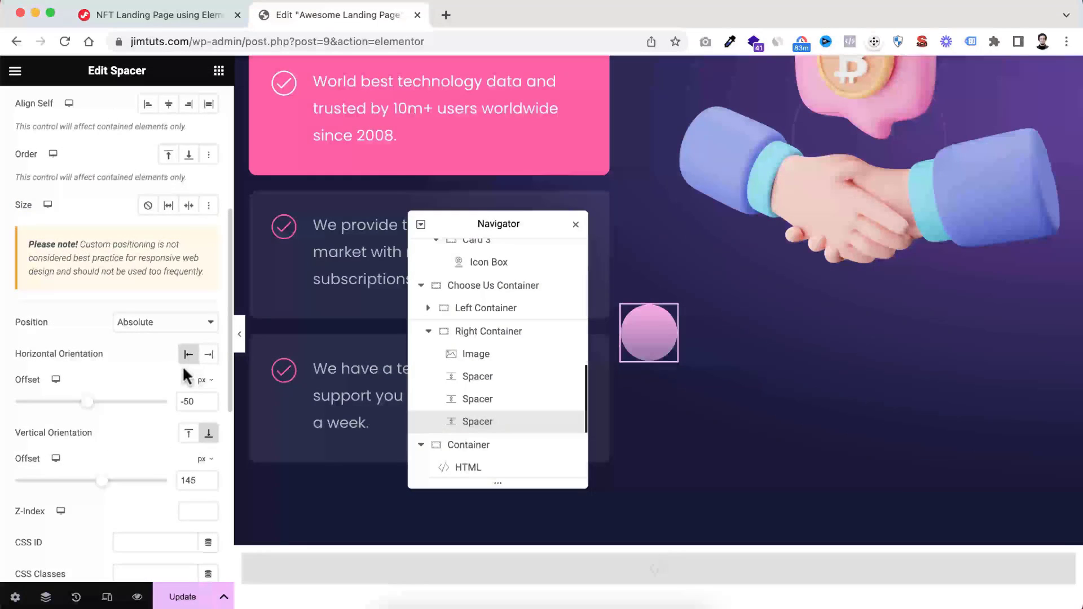
drag(186, 396, 164, 402)
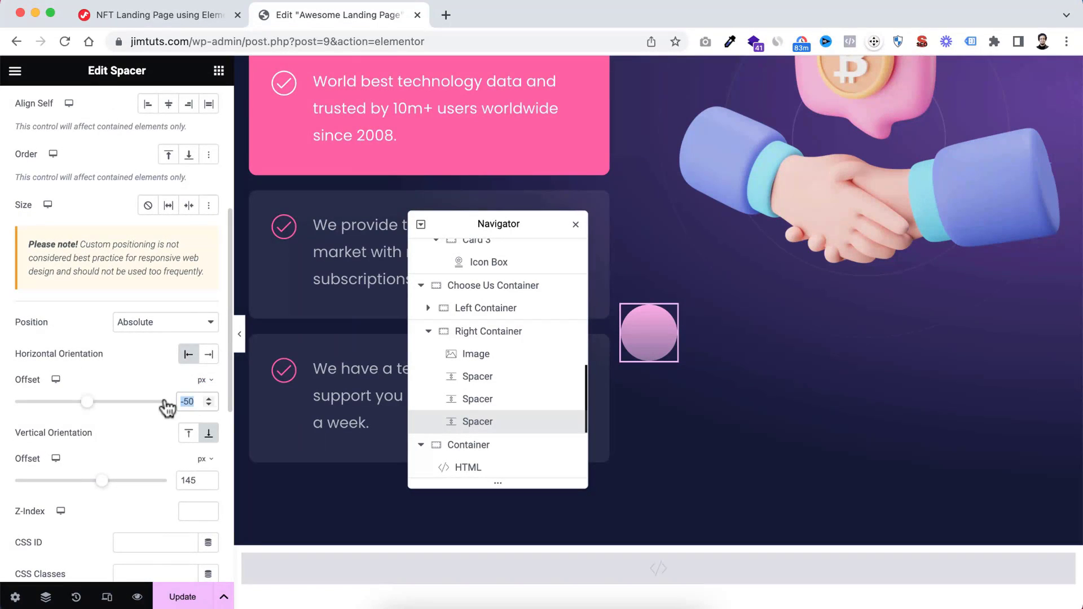
text(200)
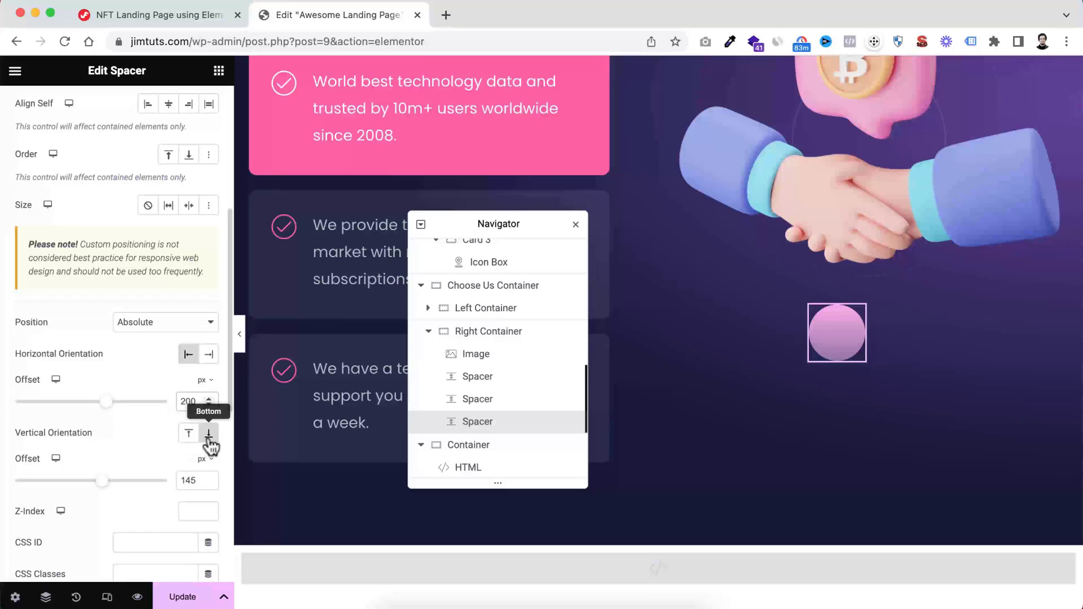
double_click(188, 480)
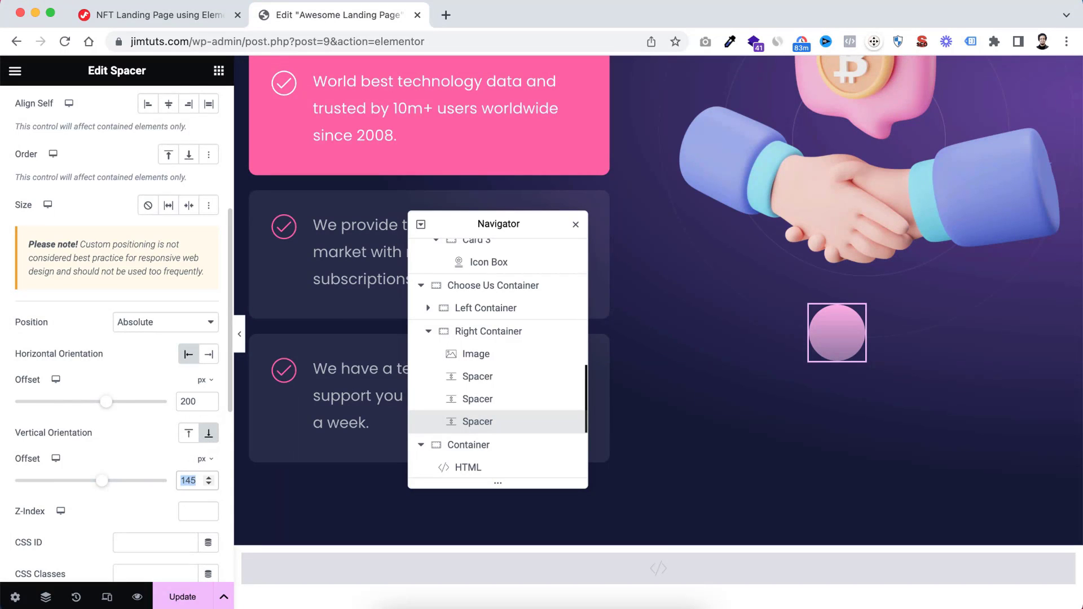
text(10)
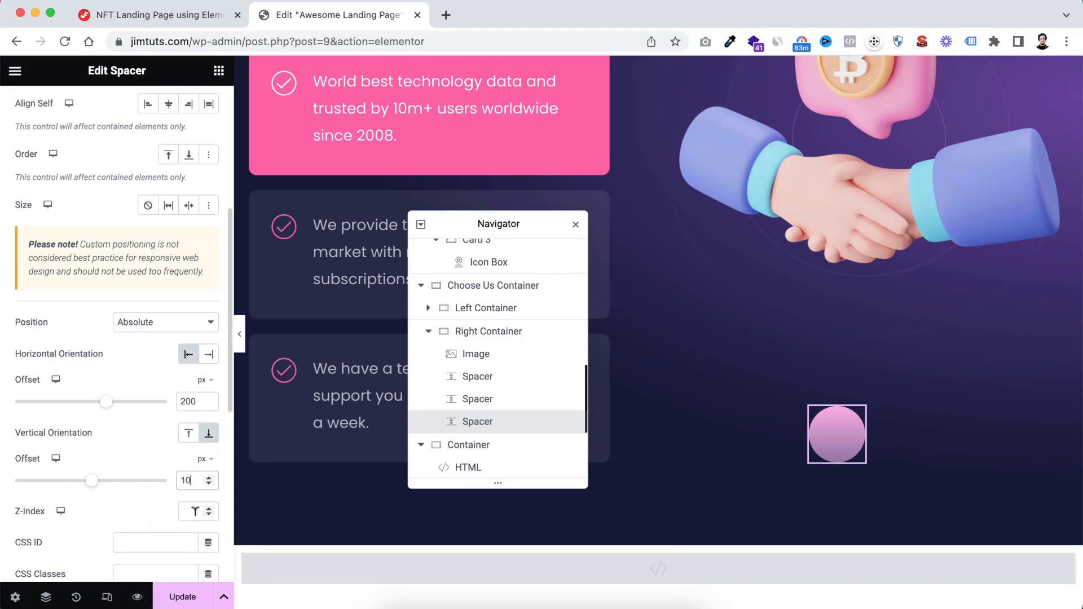
Set the third Spacer's z-index to 10
click(195, 512)
text(10)
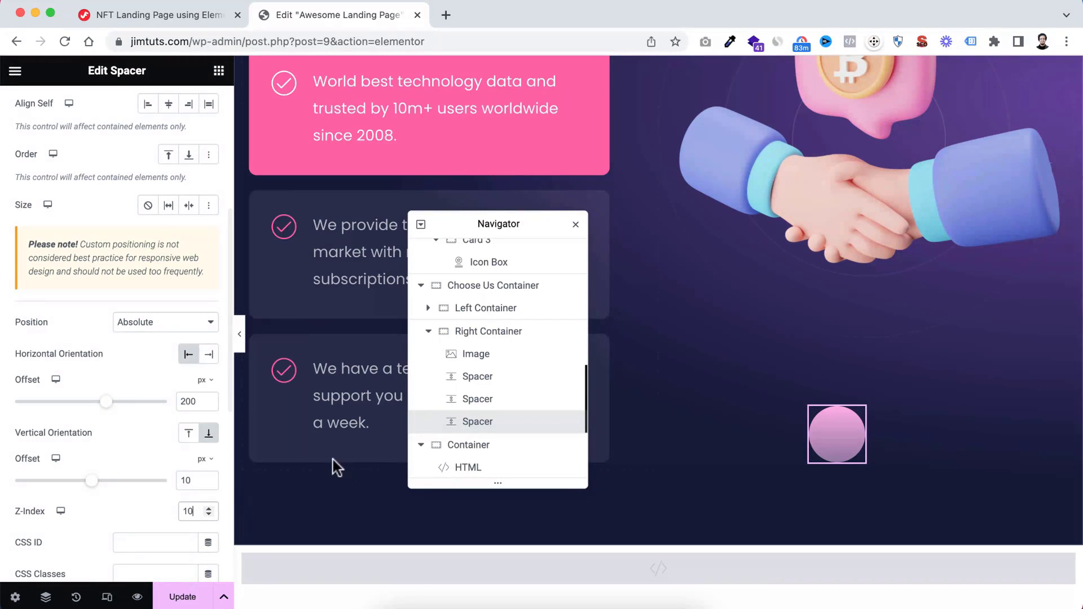
Preview the circles around the handshake image with the editor panel collapsed, and bring the panel back
click(239, 334)
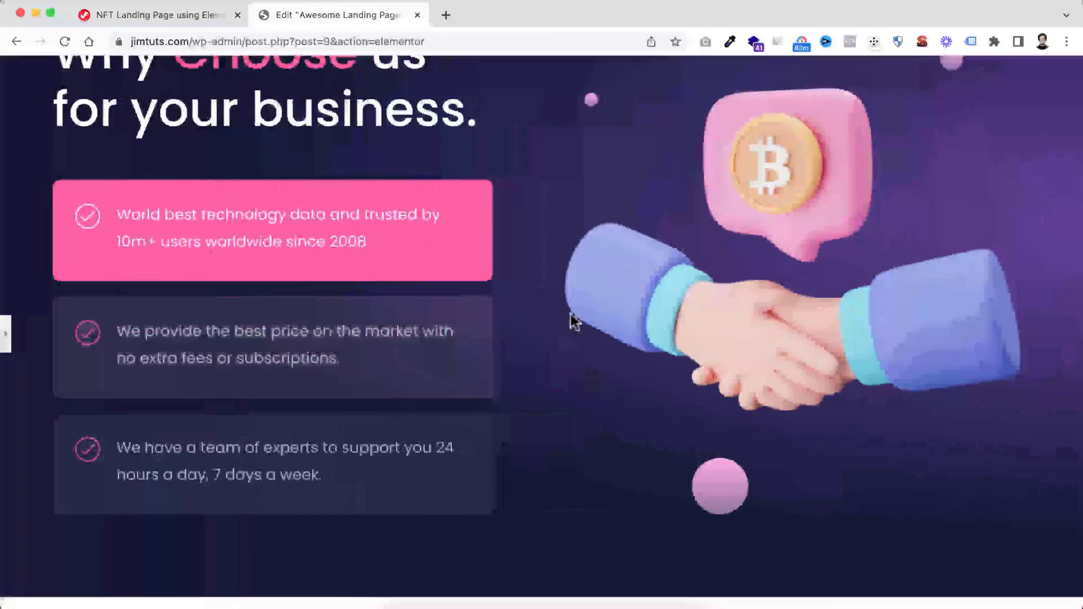
scroll(570, 311, up, 6)
scroll(570, 311, down, 5)
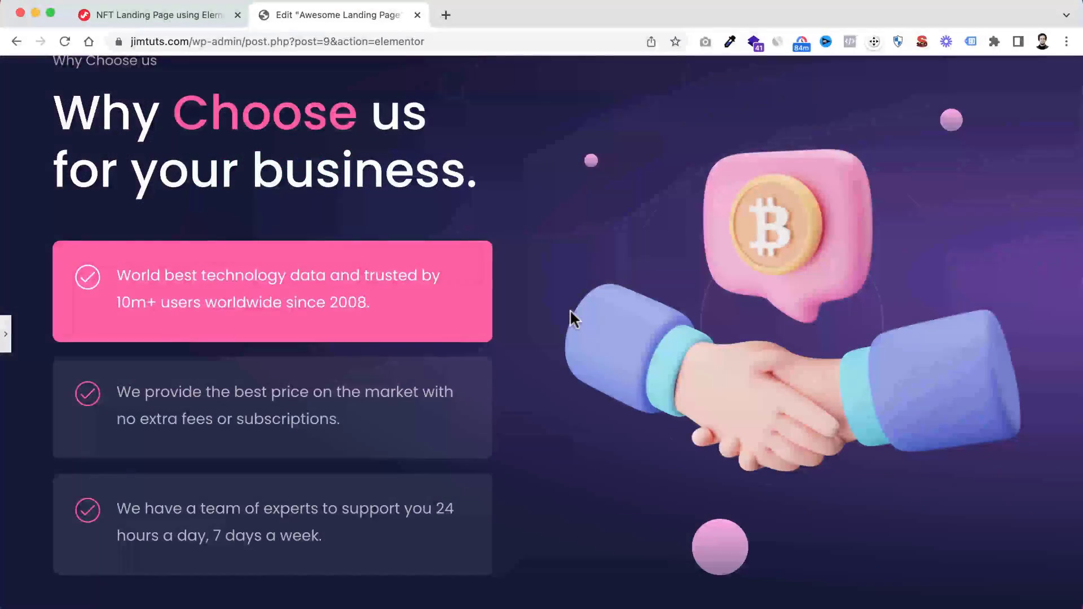
click(6, 342)
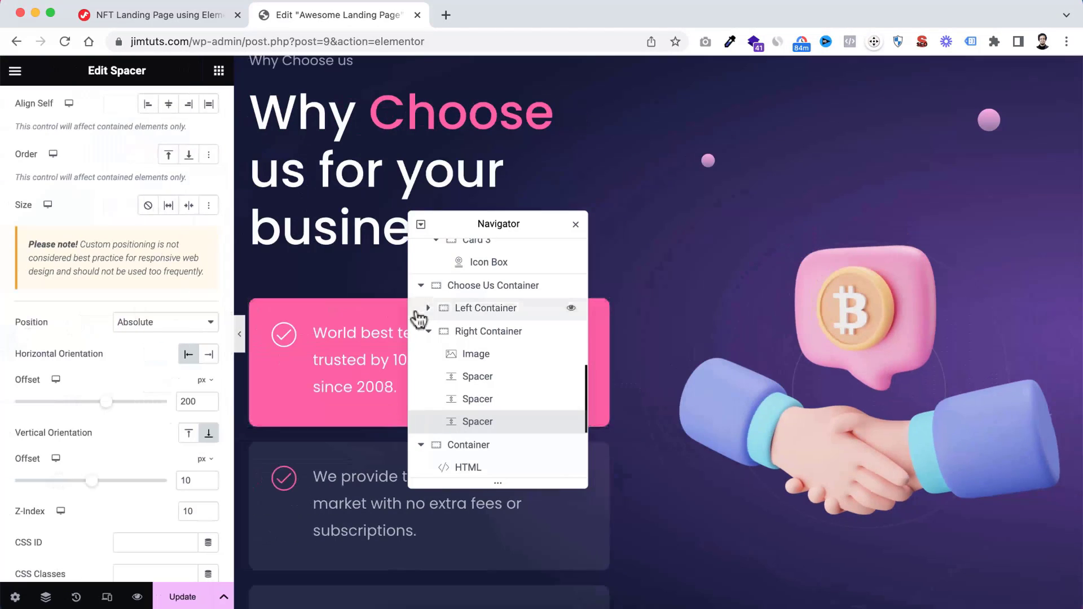
Insert a new column-direction container directly below the "Why Choose us" section, above the HTML container
drag(455, 223, 903, 211)
scroll(626, 425, down, 10)
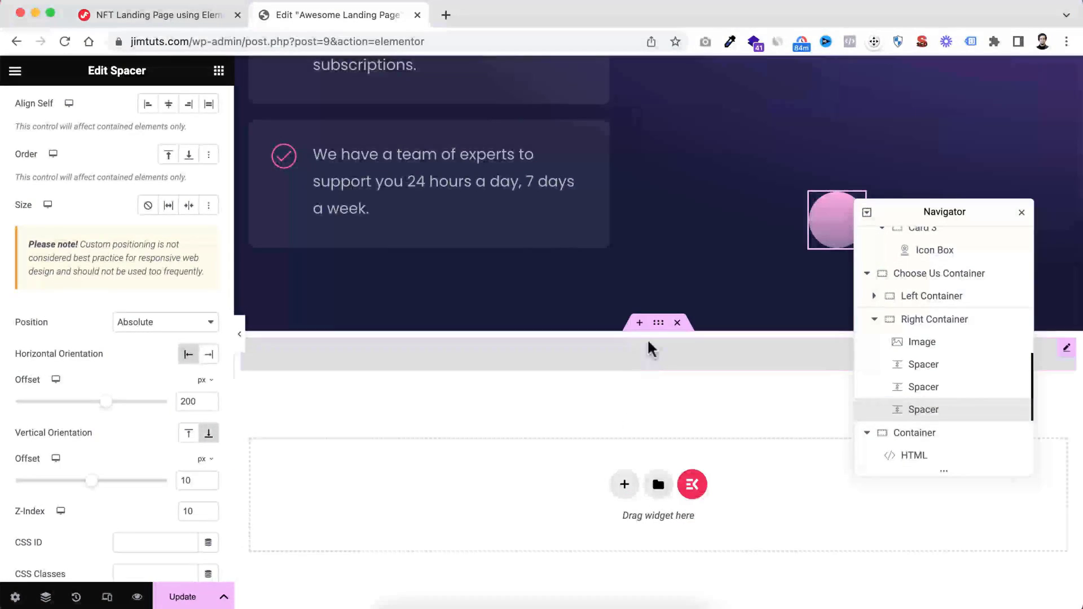
click(639, 323)
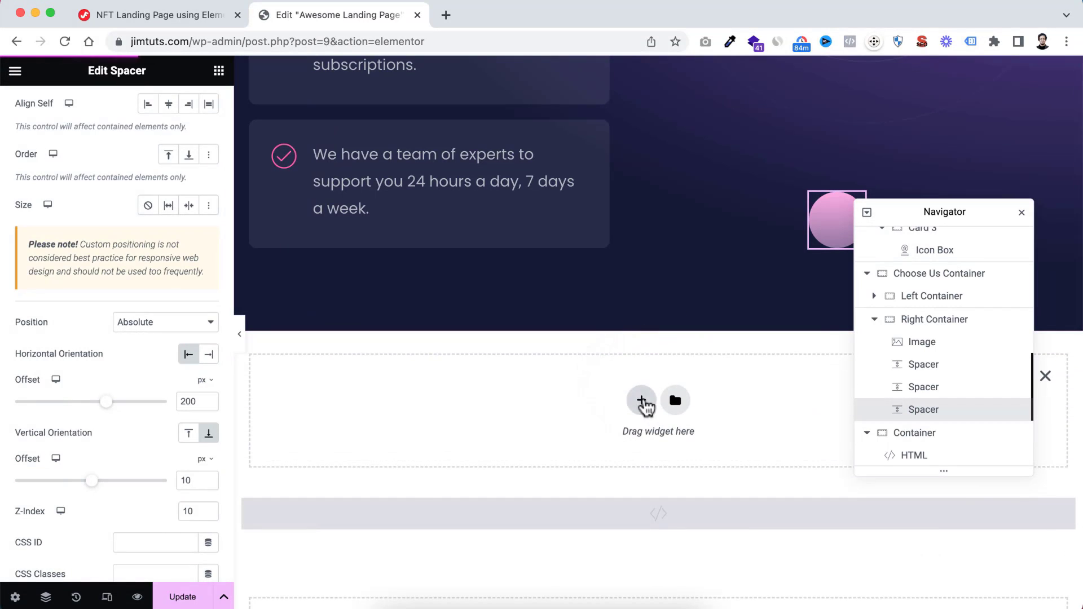
click(641, 400)
scroll(458, 434, down, 1)
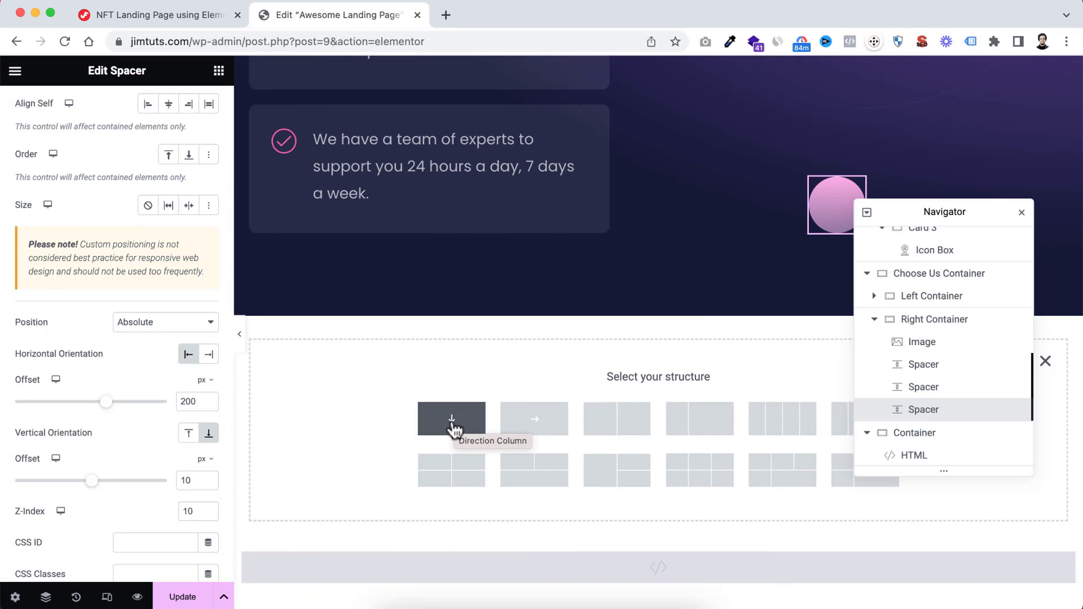
click(454, 428)
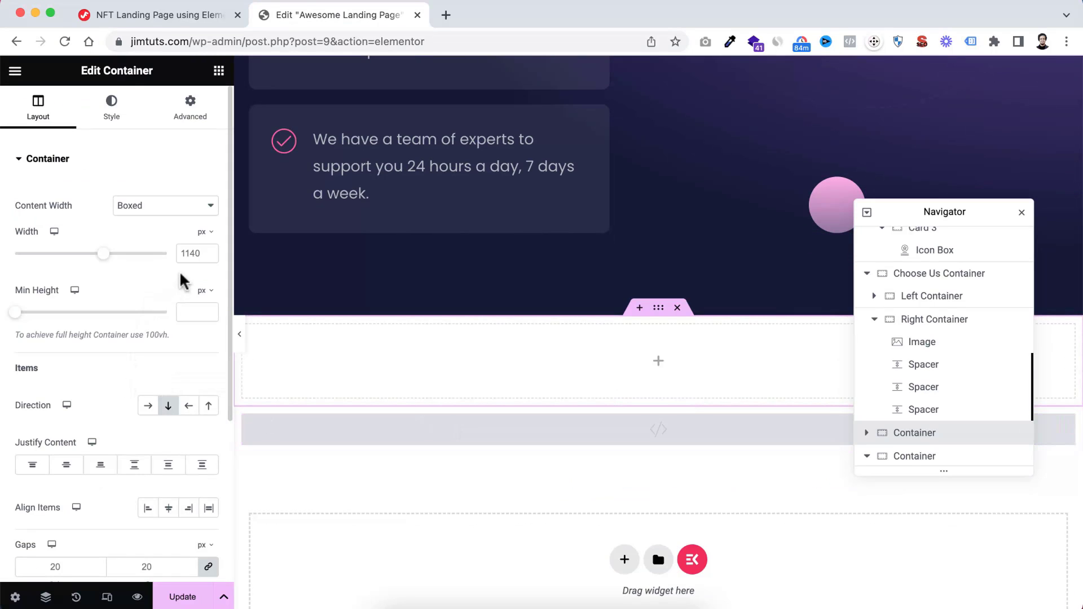
Set the new container's boxed content width to 1320 px
double_click(187, 253)
text(132)
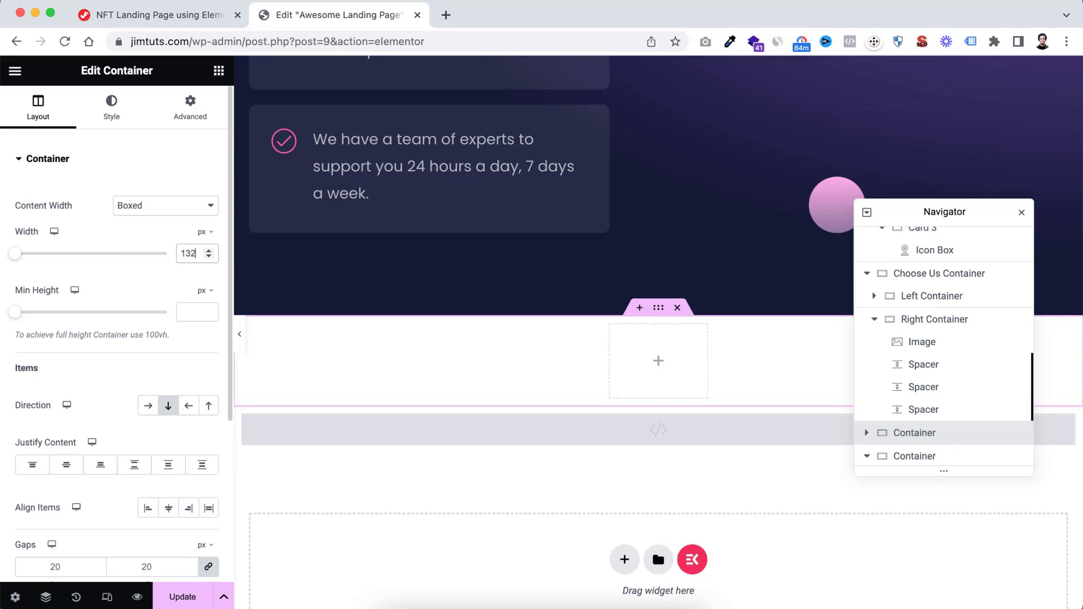
text(0)
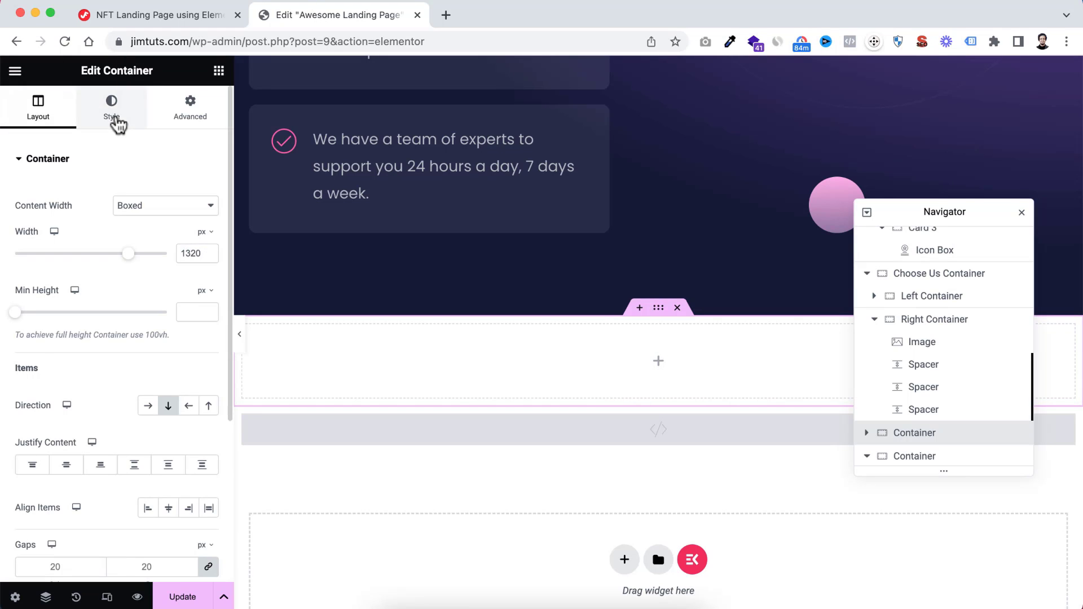
Give the new container a classic background in the dark navy global colour
click(112, 115)
click(147, 226)
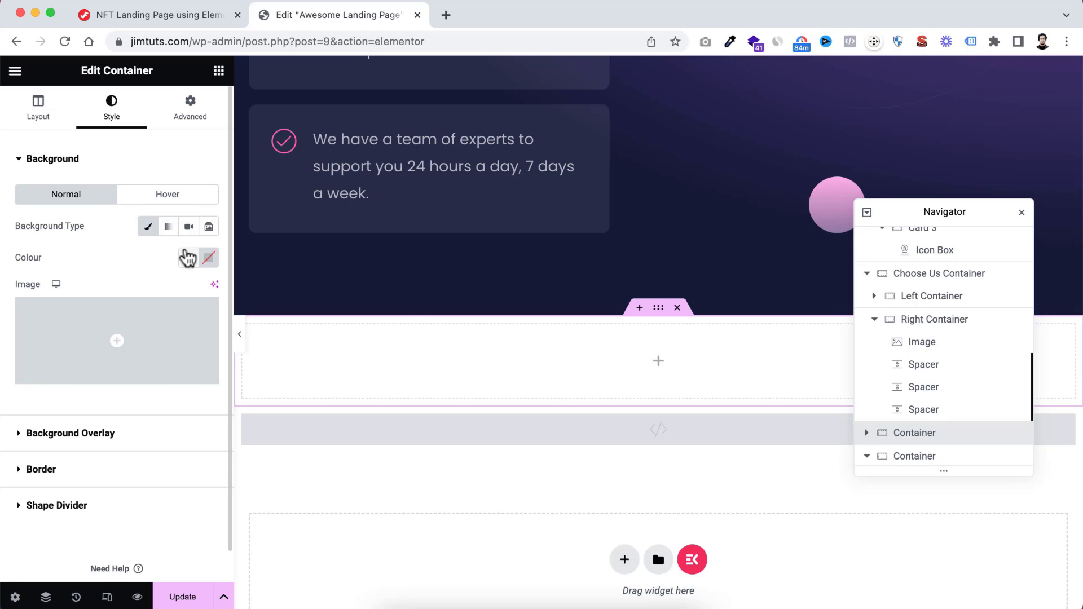
click(189, 257)
scroll(82, 454, down, 1)
click(79, 484)
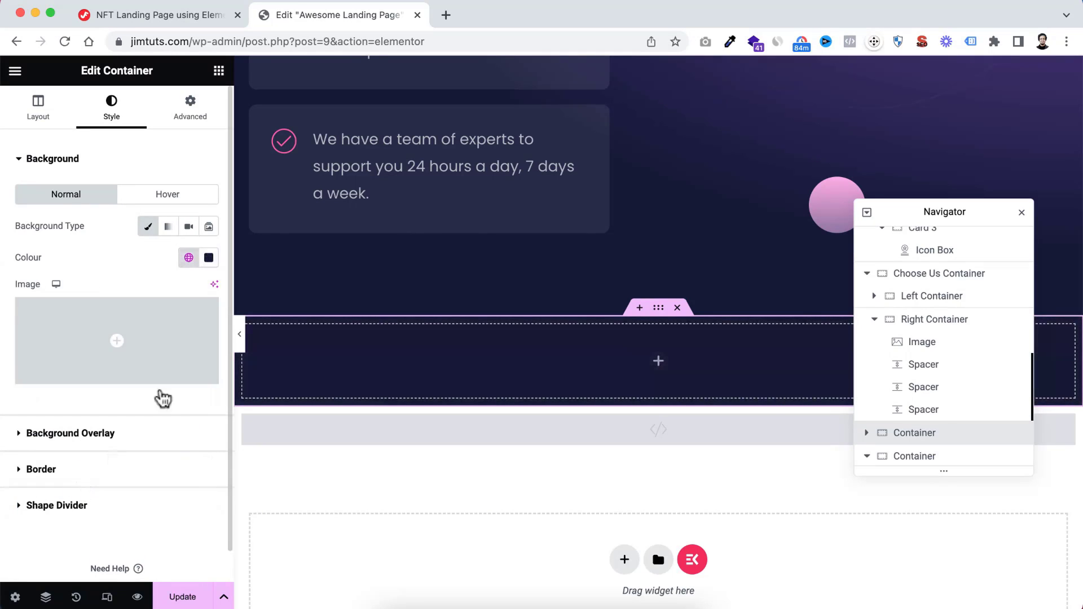
Set the new container's padding to 100 px at the top and bottom and 10 px on the right and left
click(200, 120)
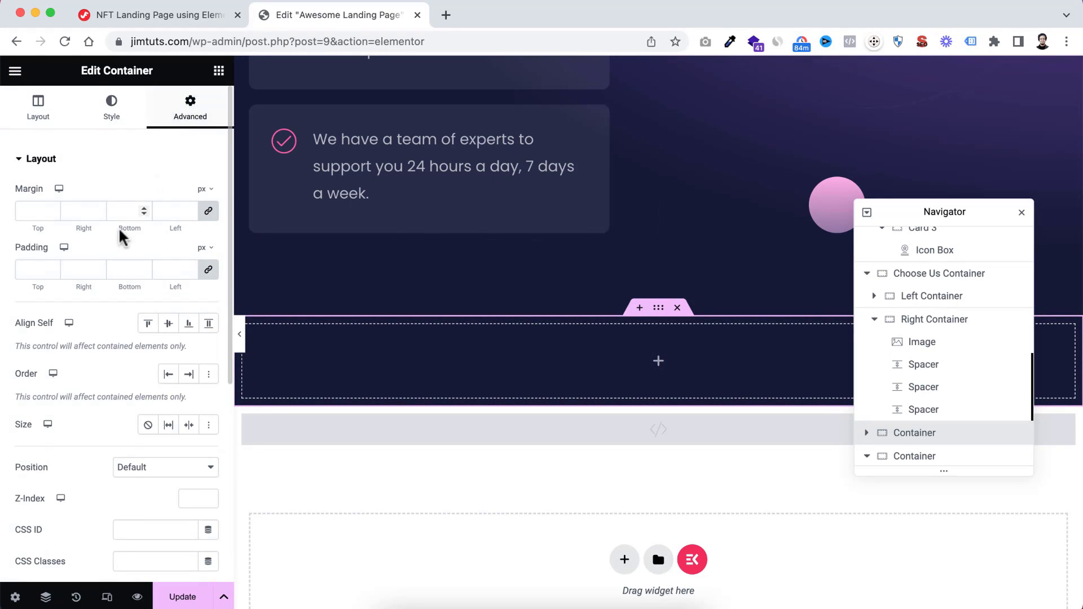
click(32, 268)
text(10)
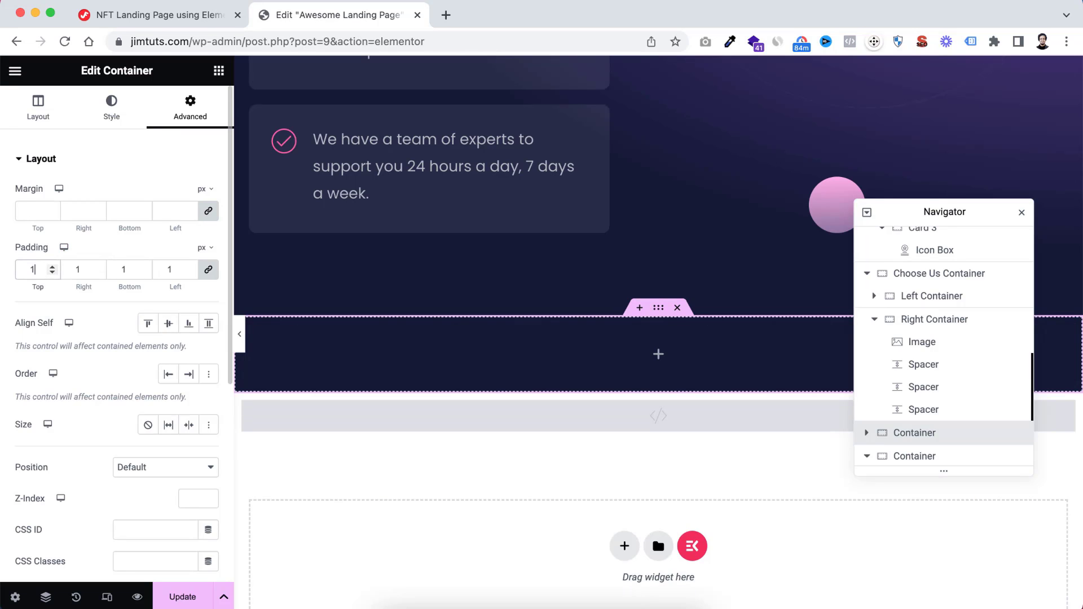
click(208, 269)
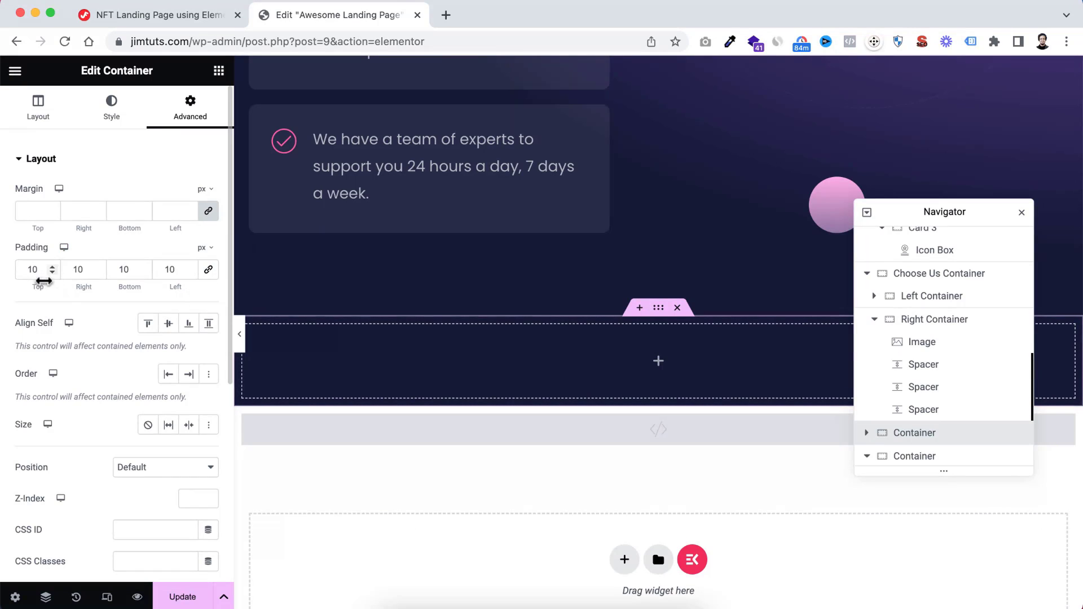
click(39, 270)
text(0)
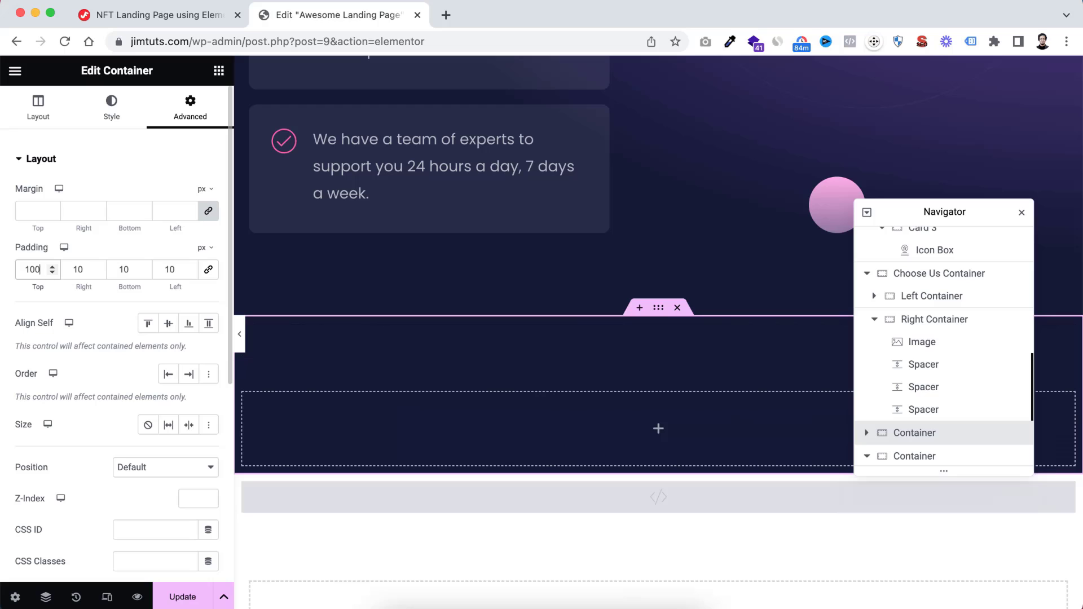
click(129, 269)
text(0)
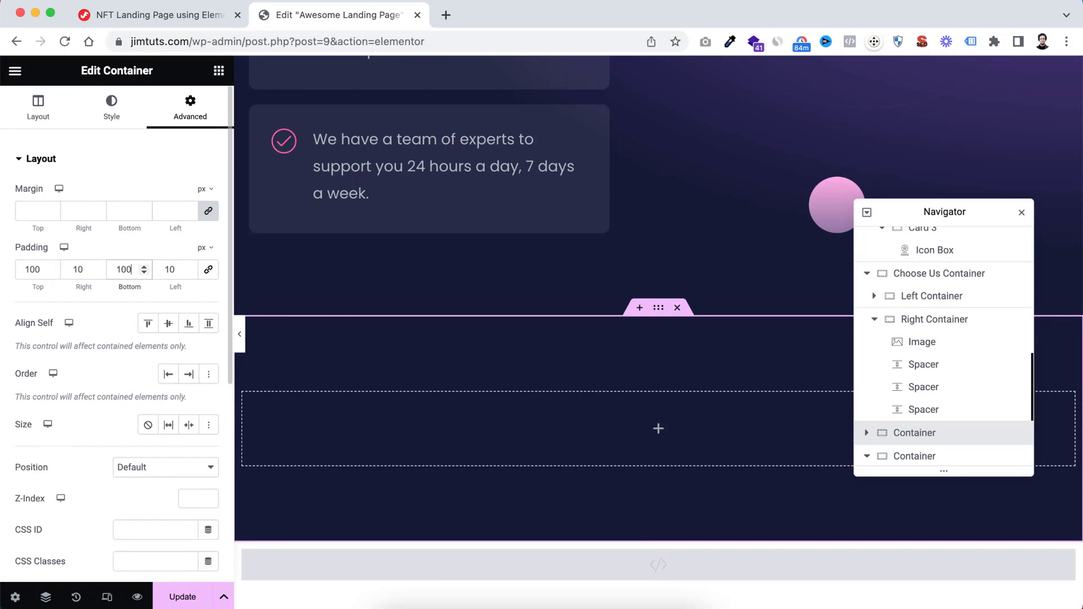
Add an inner container inside the new dark section and set its content width to Full Width
scroll(665, 345, down, 3)
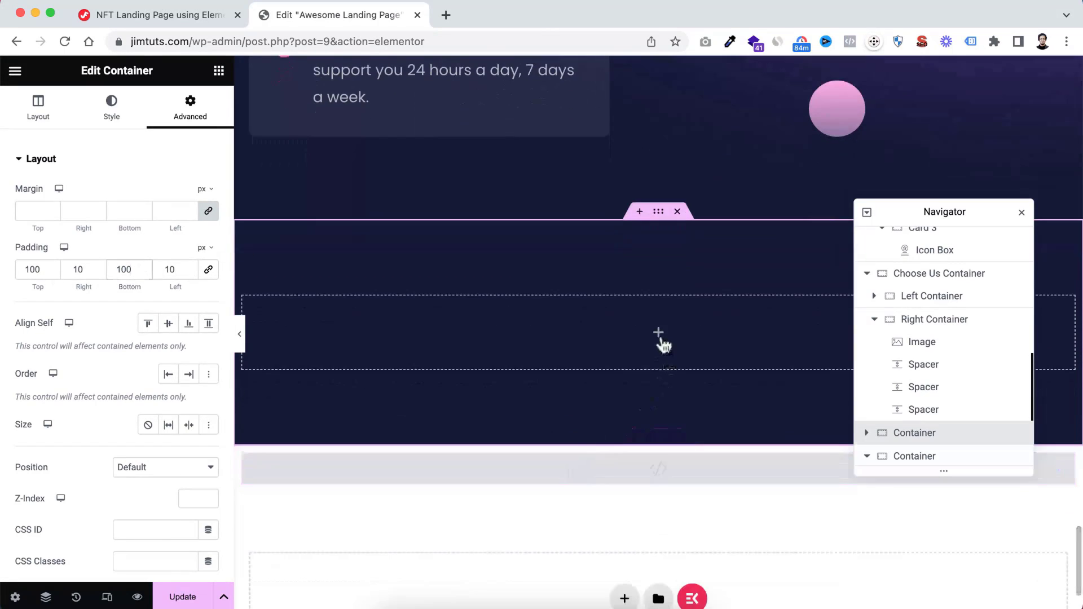
click(658, 334)
drag(92, 329, 605, 311)
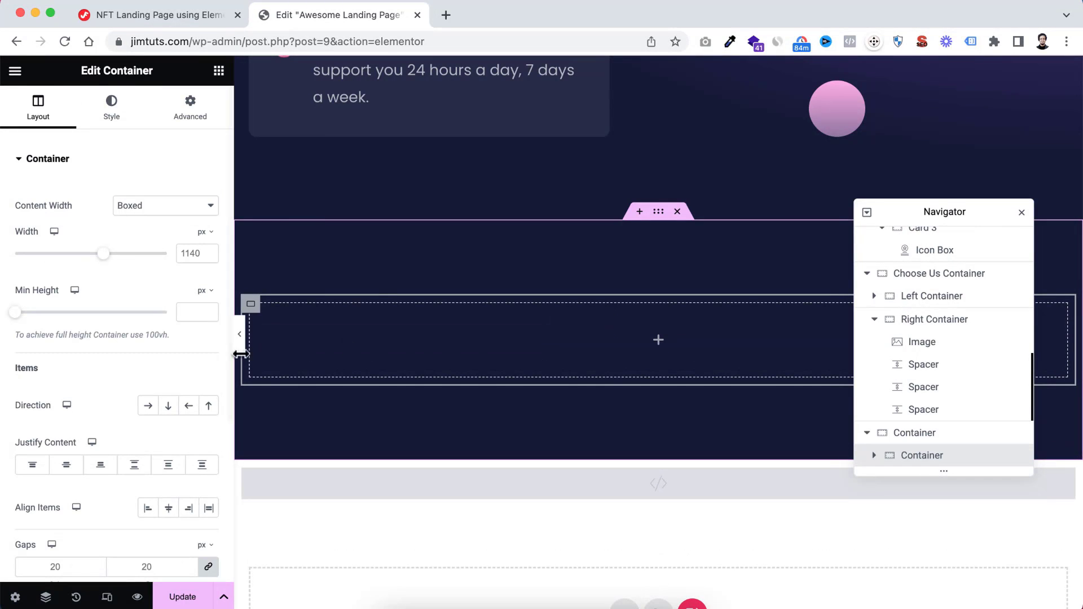
click(146, 207)
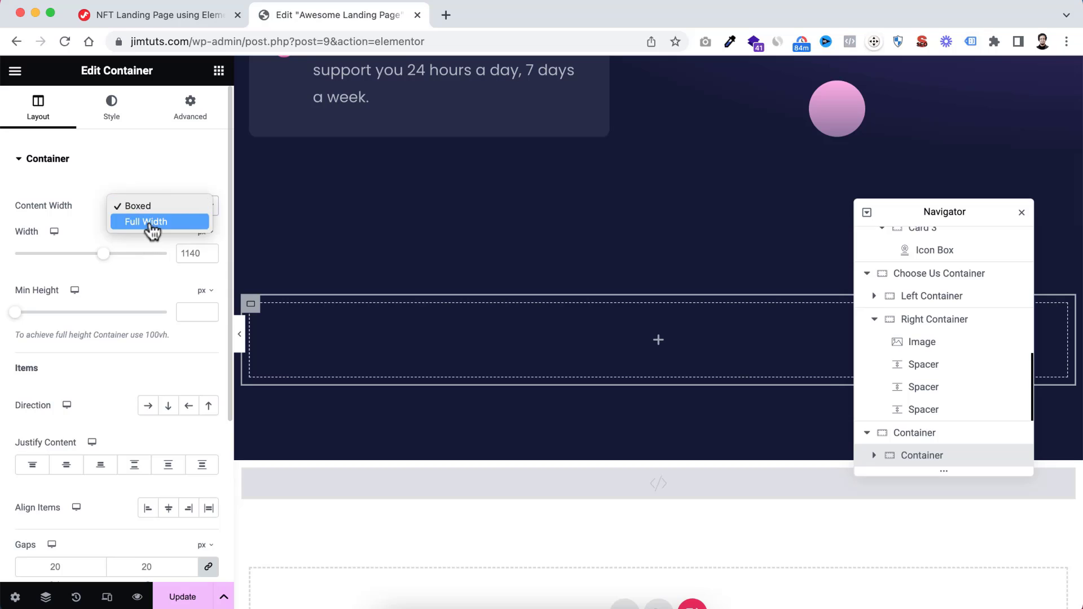
click(148, 222)
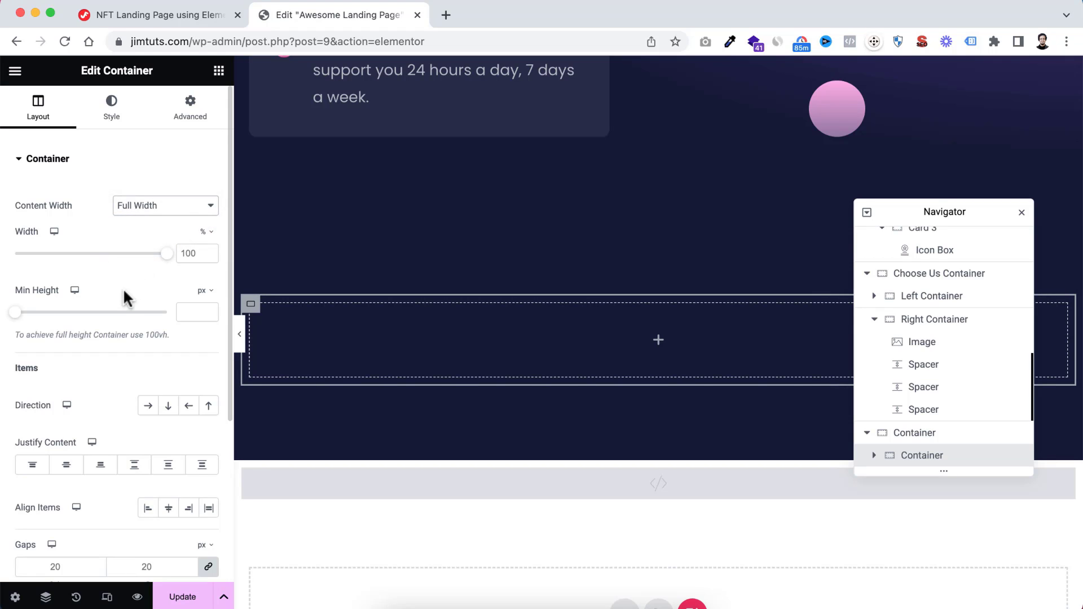
Lay out the inner container's items in a row with Space Between justification and 0 px column and row gaps
scroll(123, 287, down, 2)
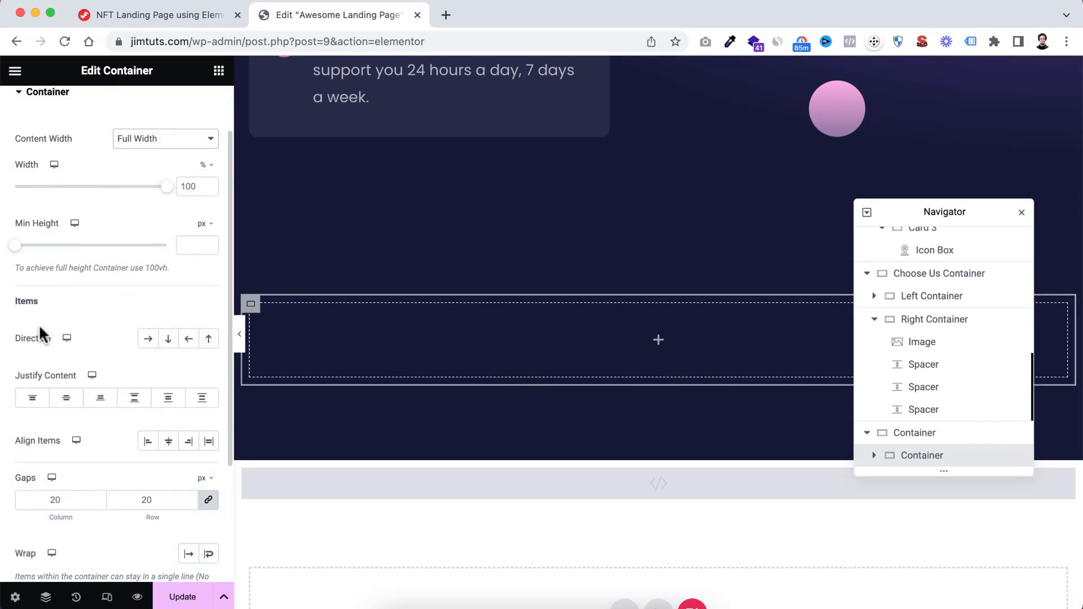
click(148, 341)
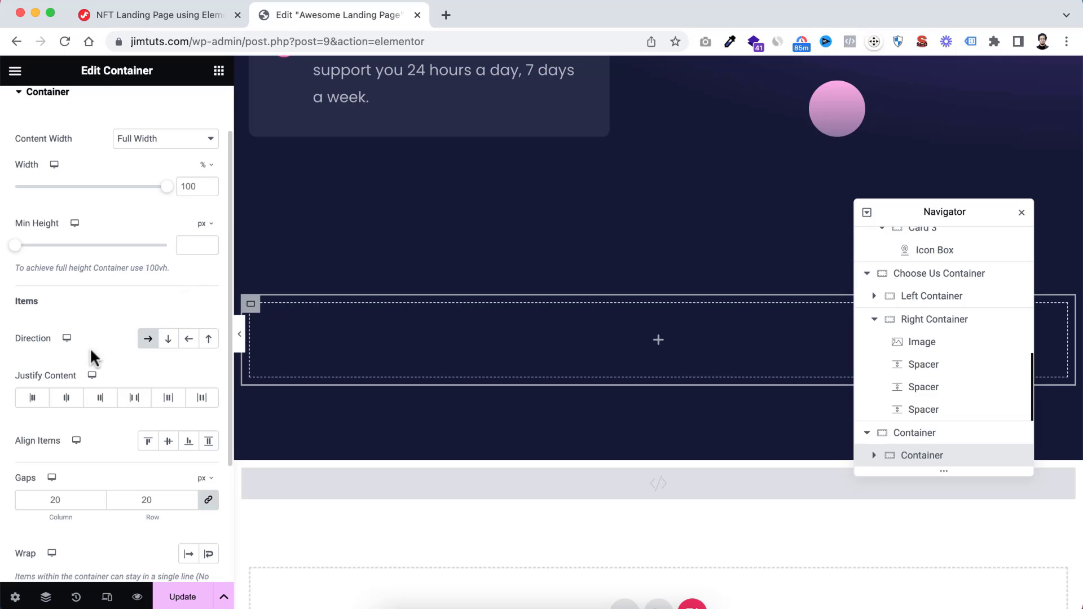
scroll(68, 350, down, 1)
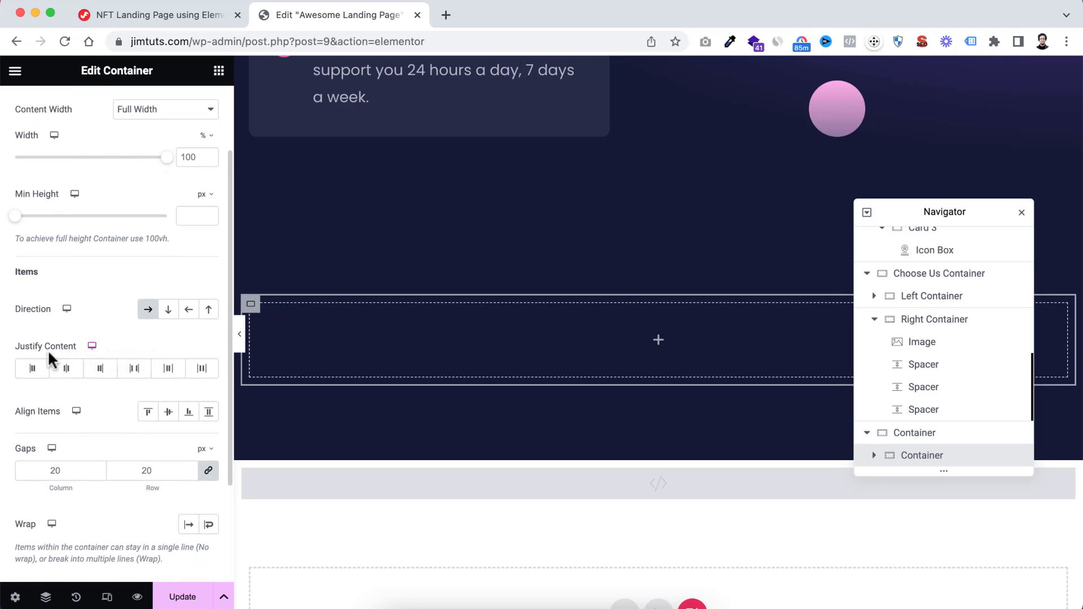
click(137, 374)
scroll(138, 374, down, 2)
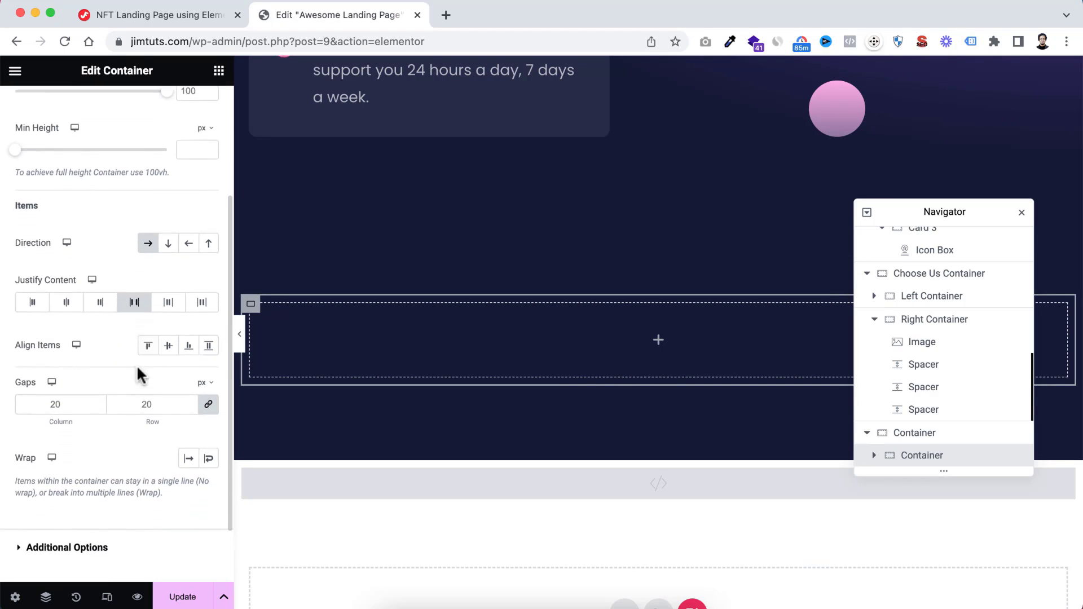
click(55, 403)
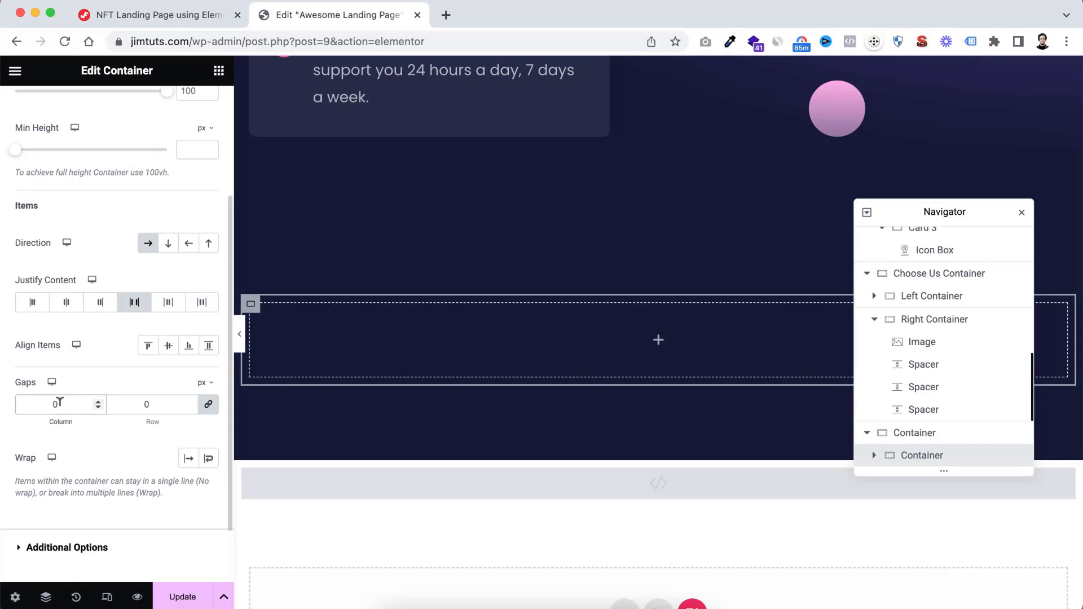
Give the inner container a 20 px border radius and 0 px padding on all sides
scroll(80, 266, up, 3)
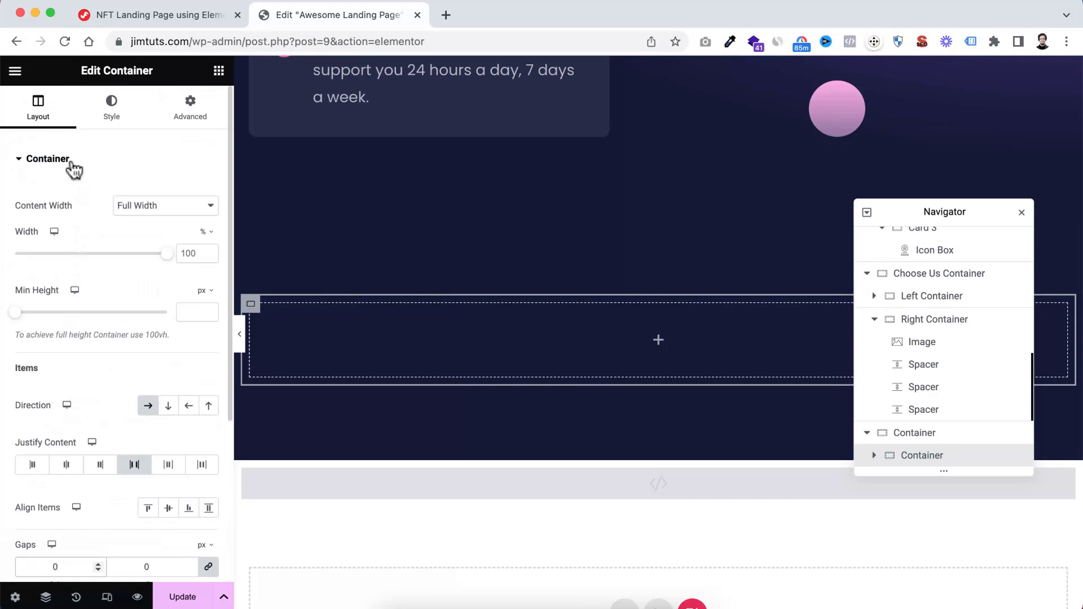
click(116, 108)
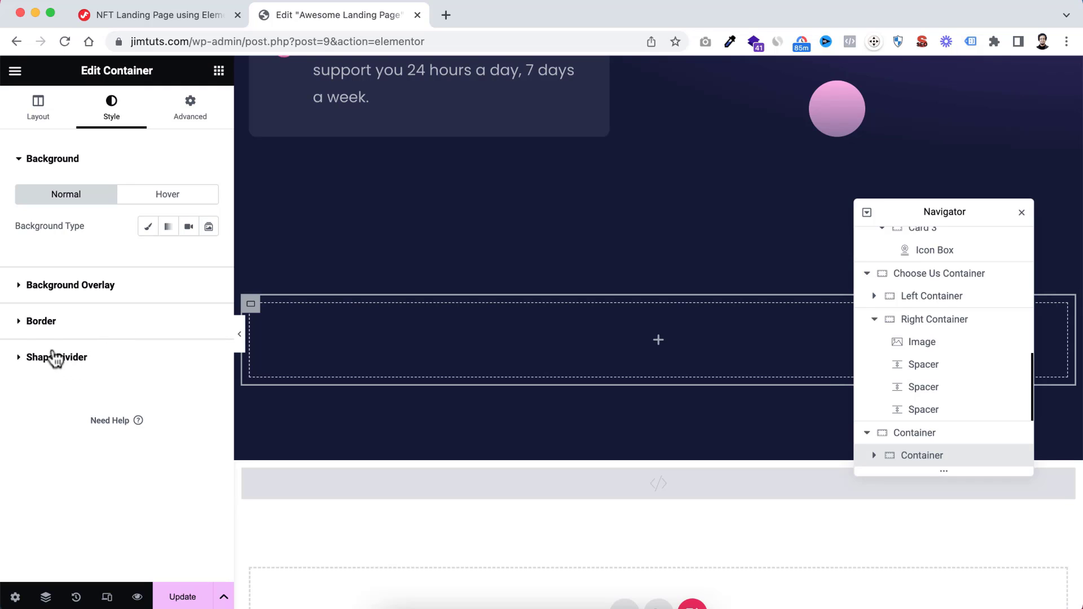
click(30, 323)
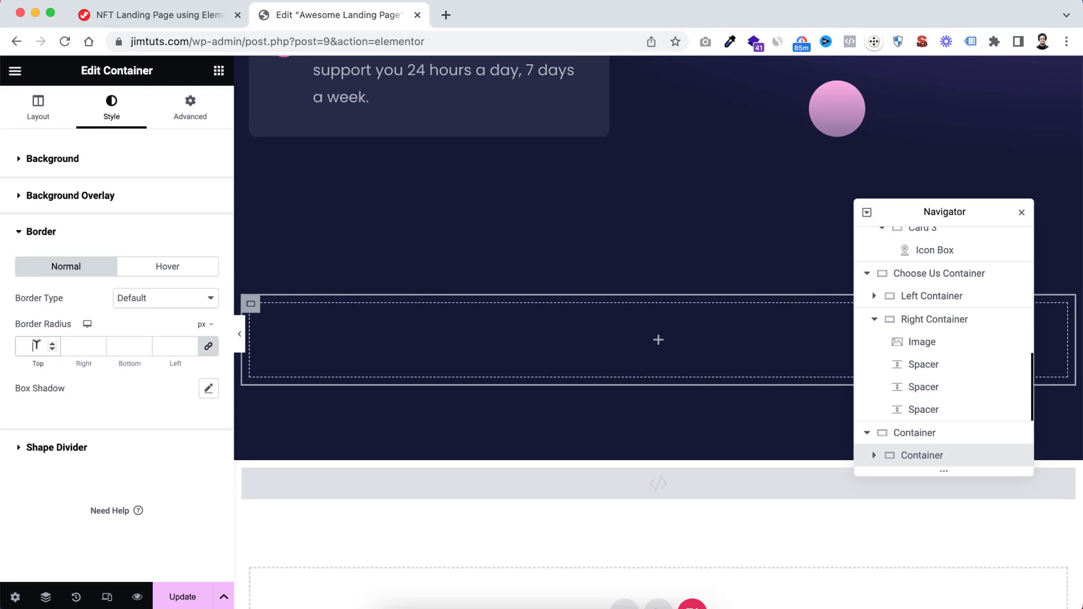
text(0)
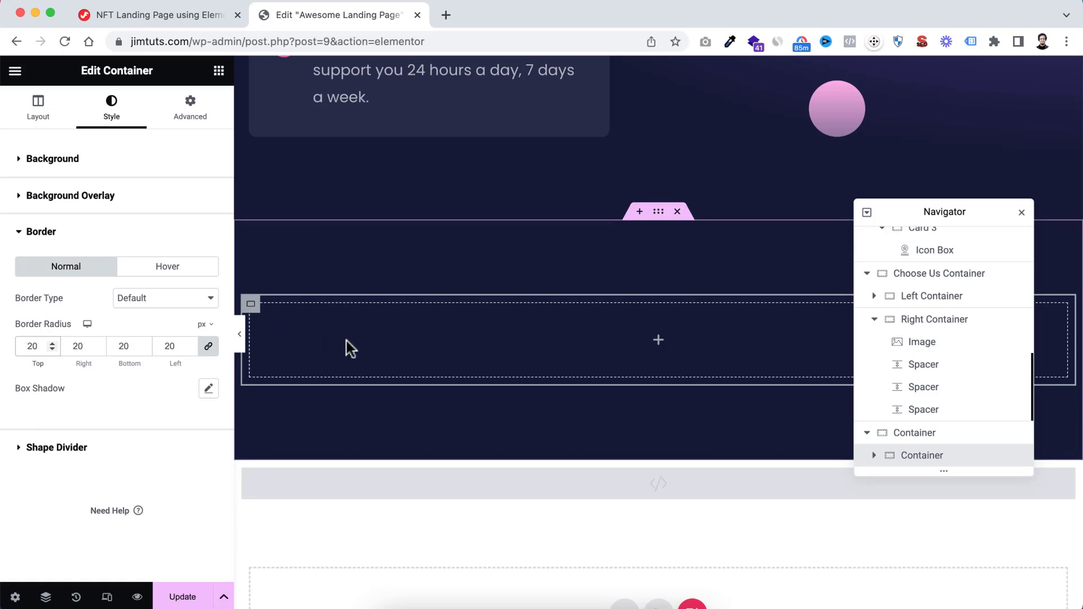
click(210, 106)
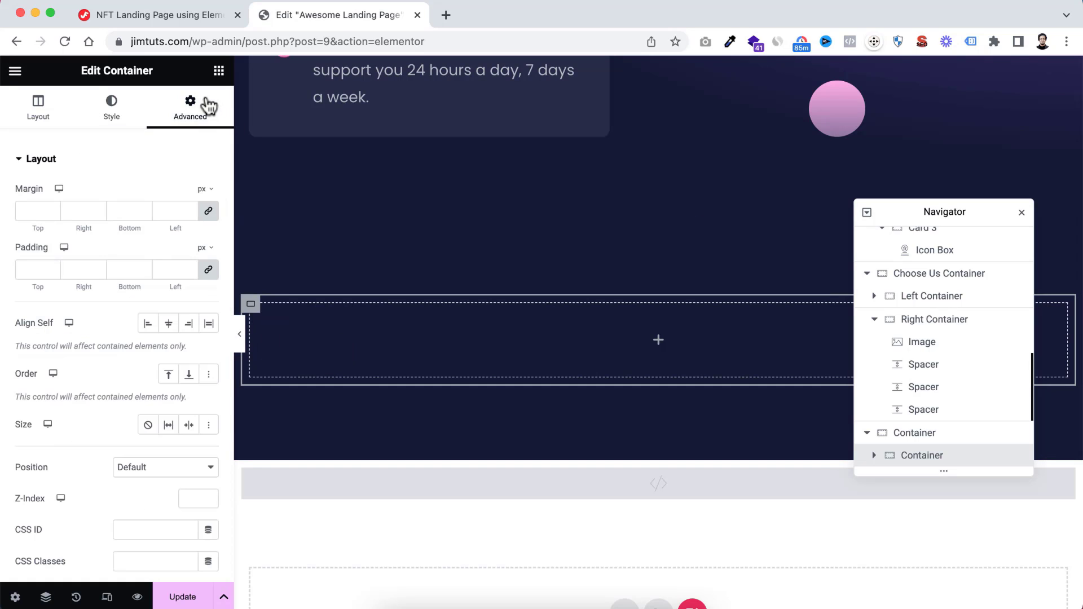
click(45, 269)
text(0)
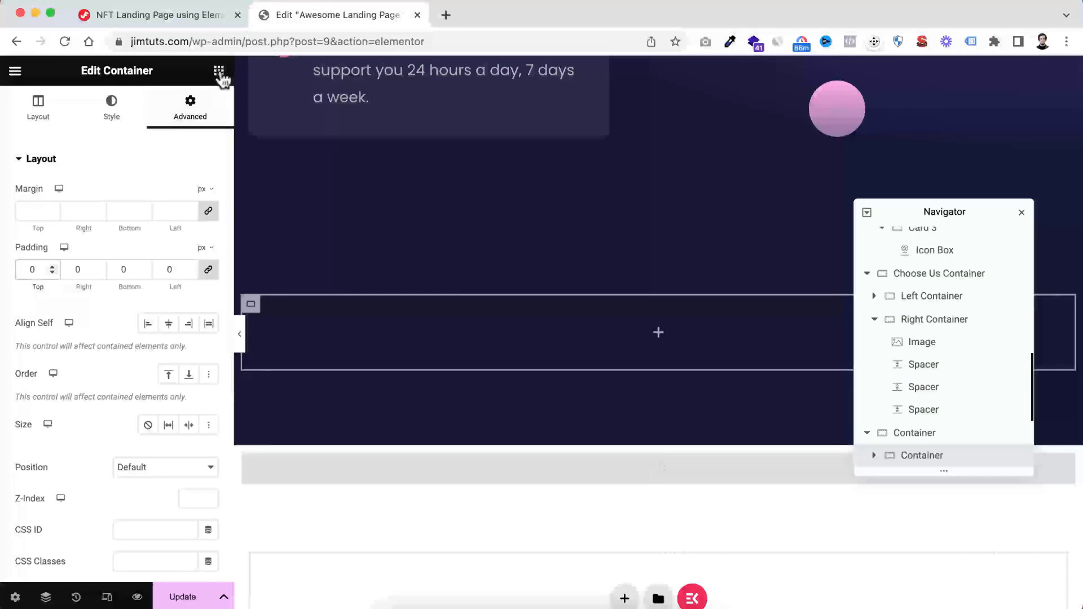
Find the Counter widget by searching for "count" and place it in the inner container
click(219, 71)
text(d)
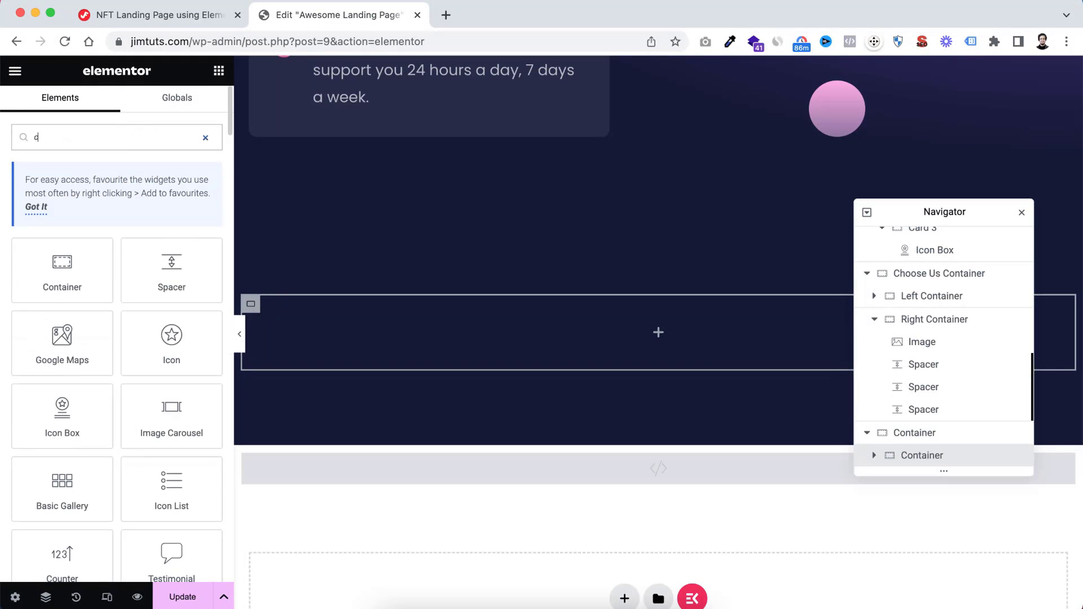
text(ount)
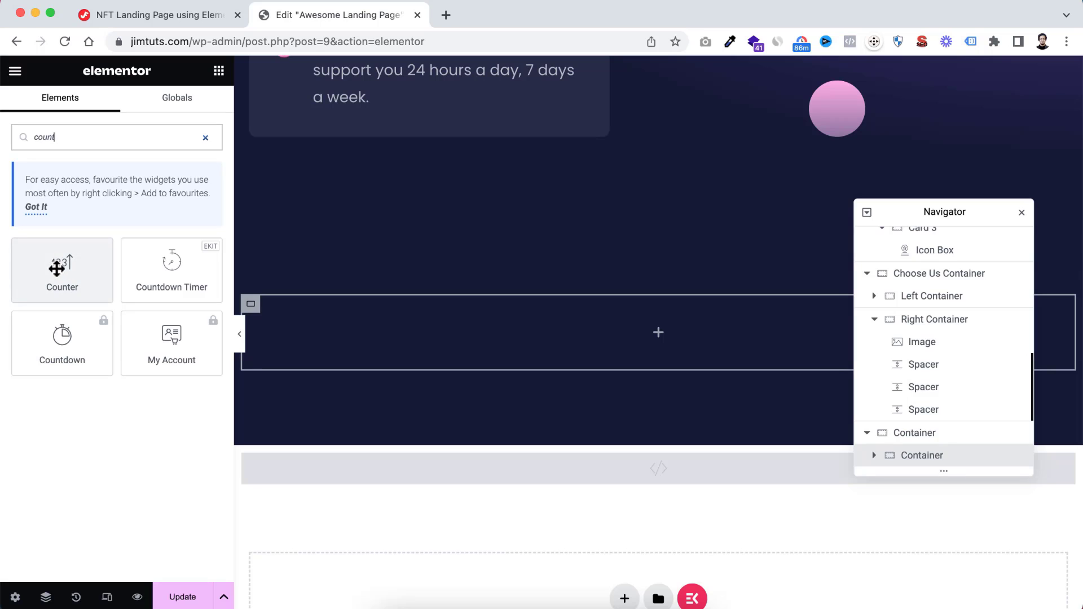
drag(56, 267, 621, 334)
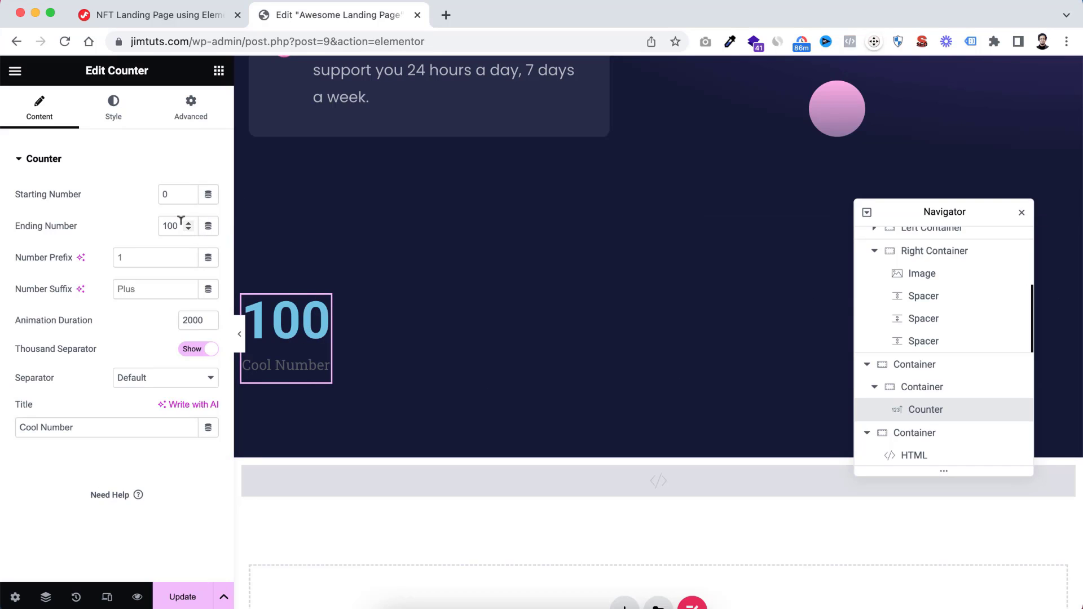
Set the counter's ending number to 1, prefix to "$", suffix to "b+" and title to "Cumulative trading volume."
drag(181, 221, 96, 229)
text(1)
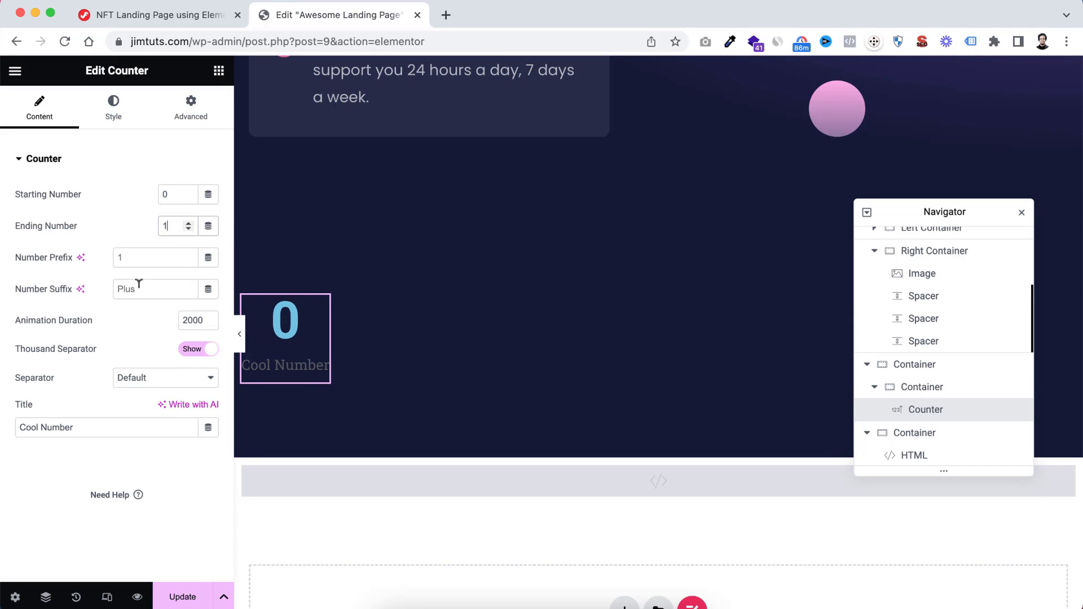
click(123, 257)
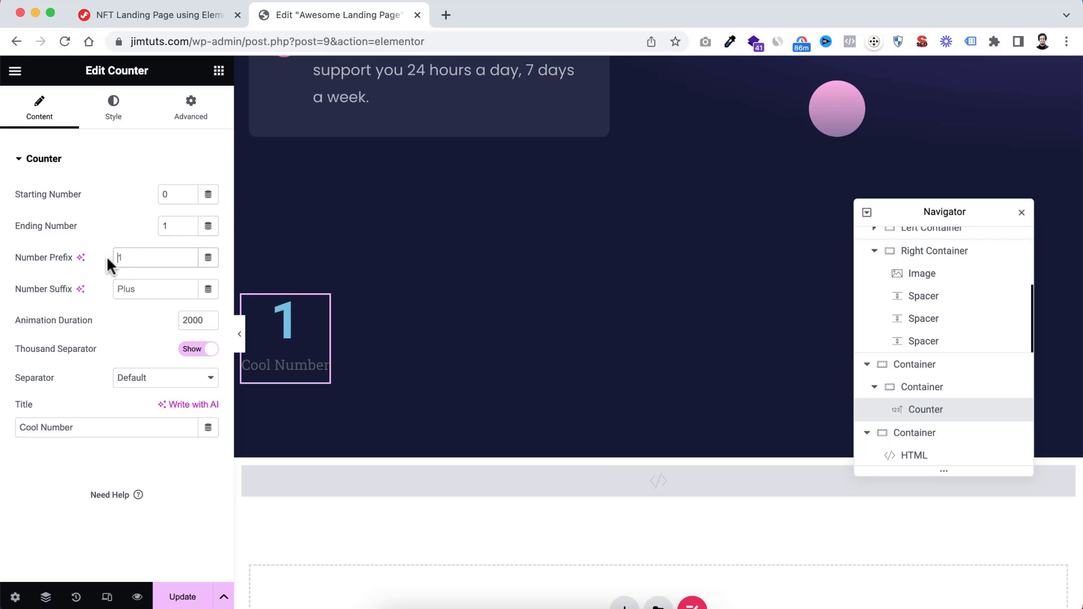
text($)
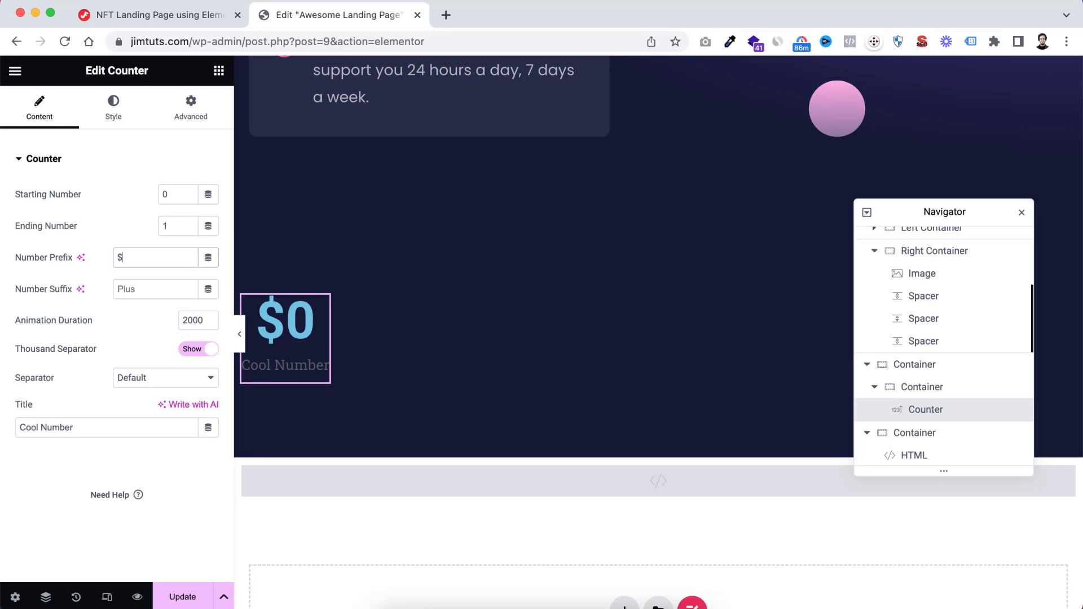
click(131, 287)
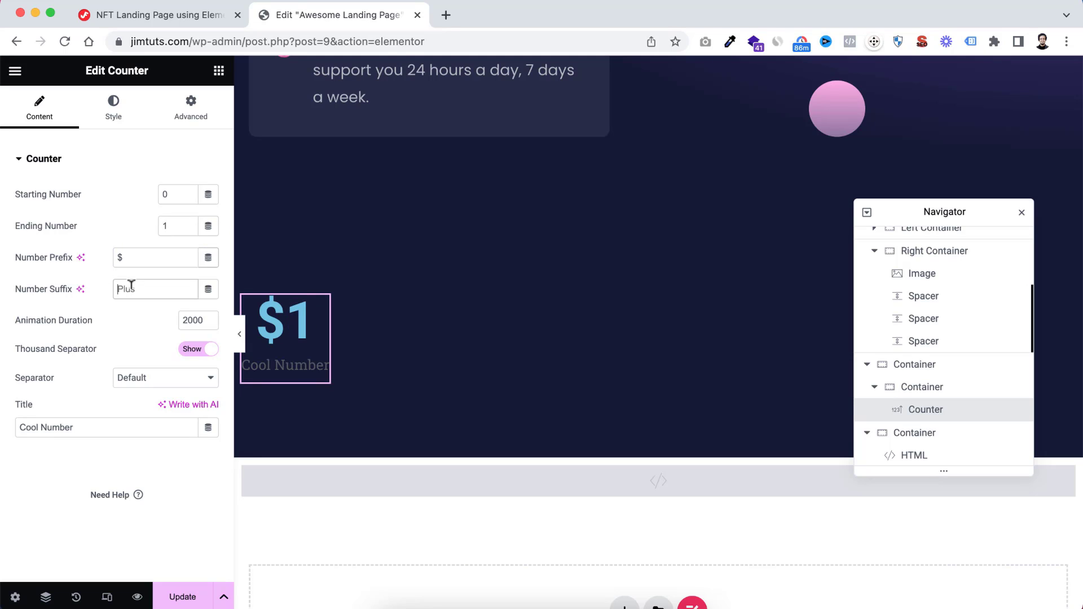
text(b)
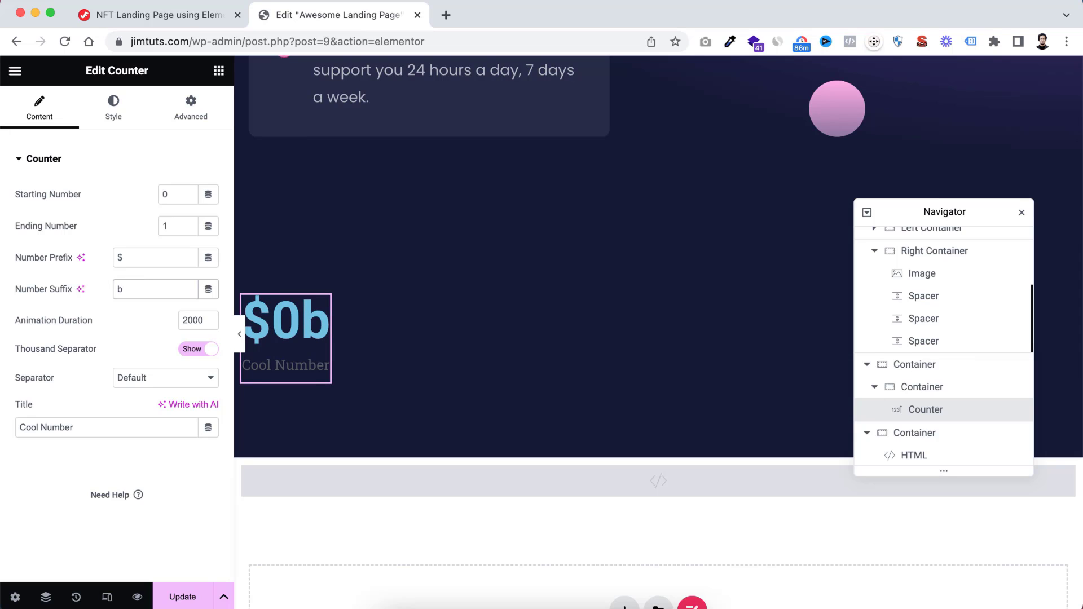
text(+)
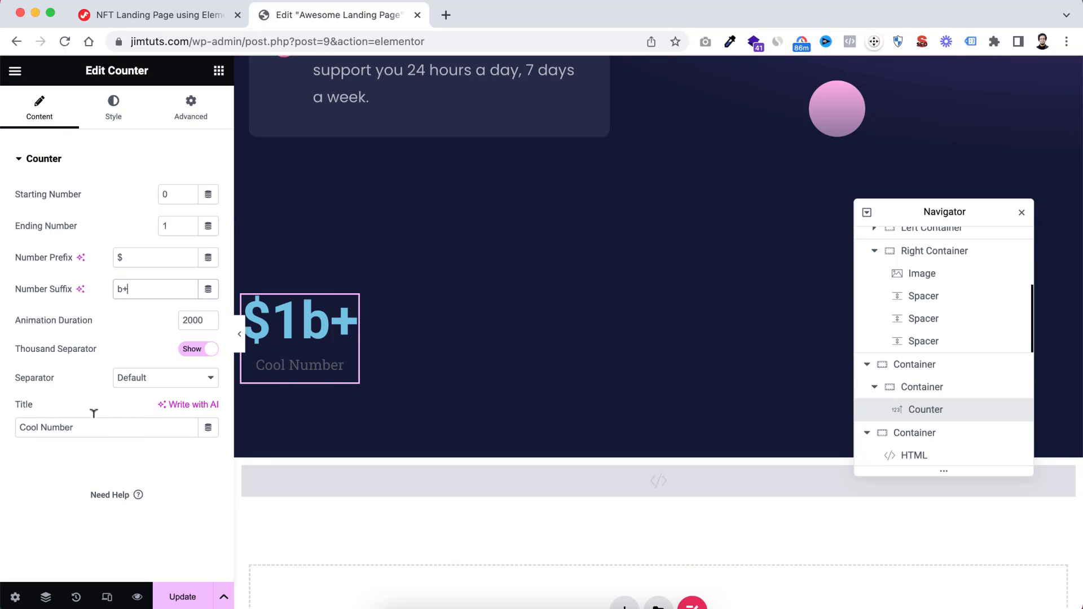
drag(82, 423, 5, 435)
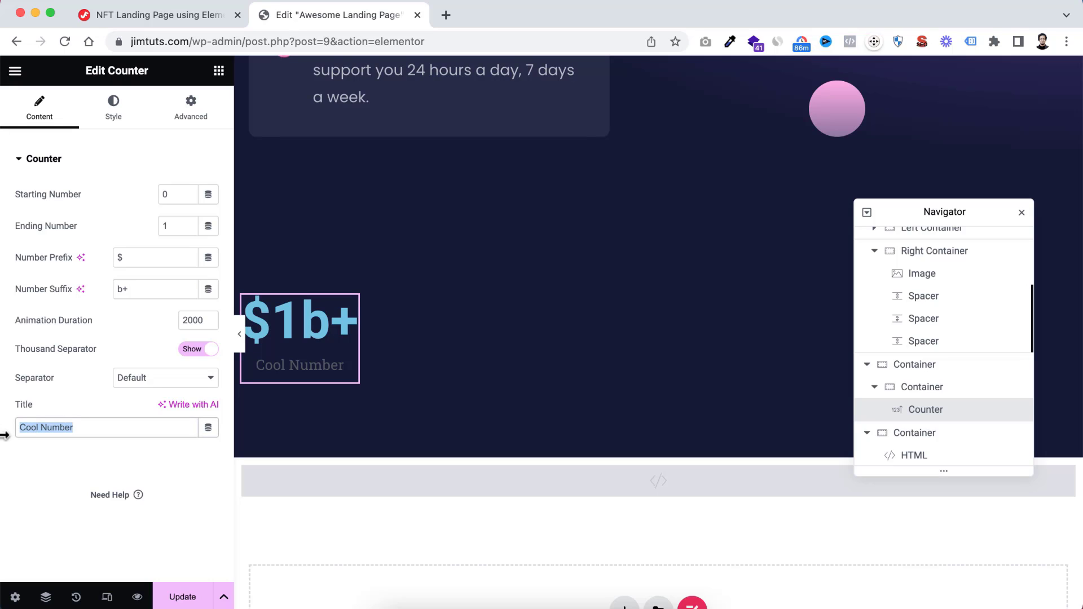
text(Cumulative trading volume.)
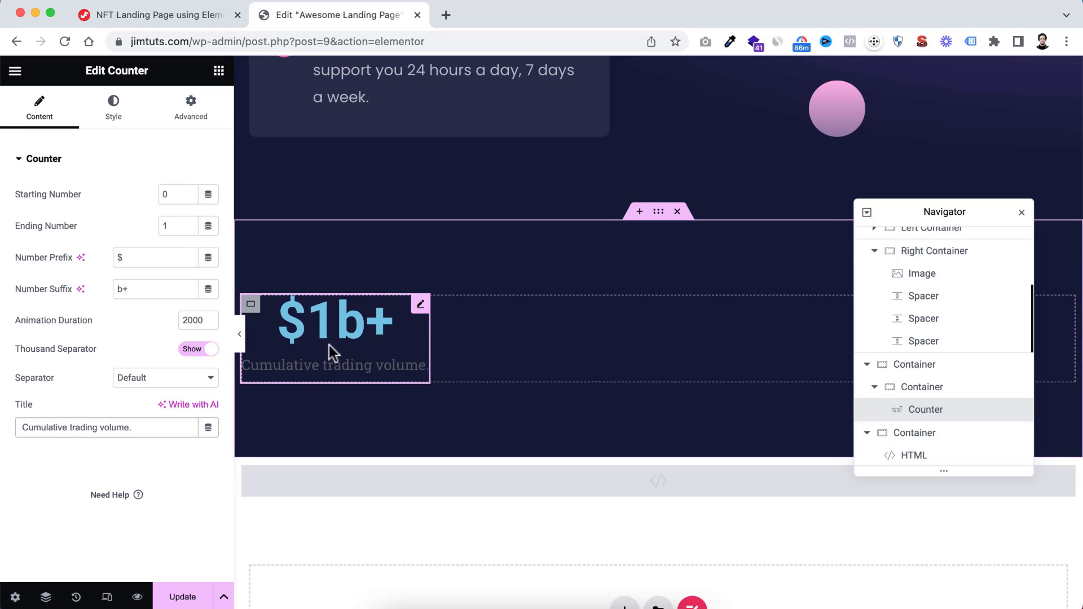
Set the counter number's text colour to the Pink global colour
click(114, 120)
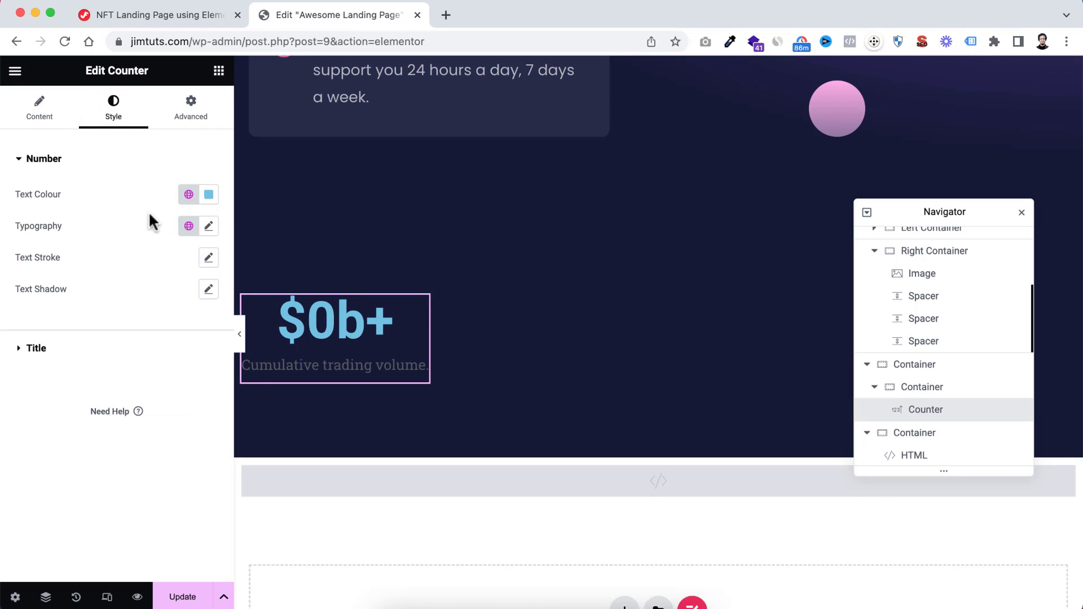
click(188, 194)
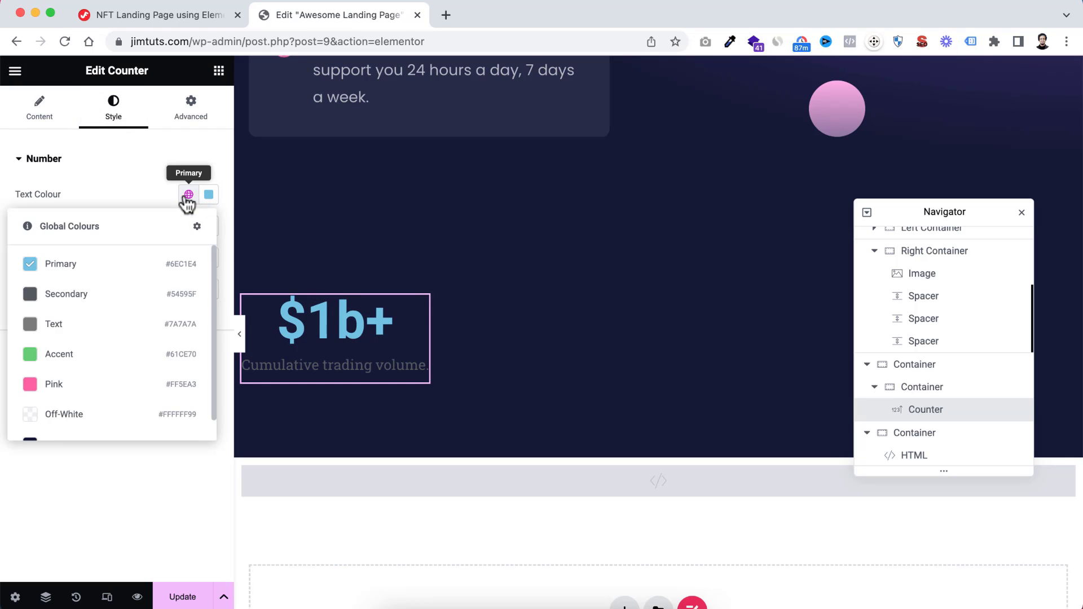
click(98, 395)
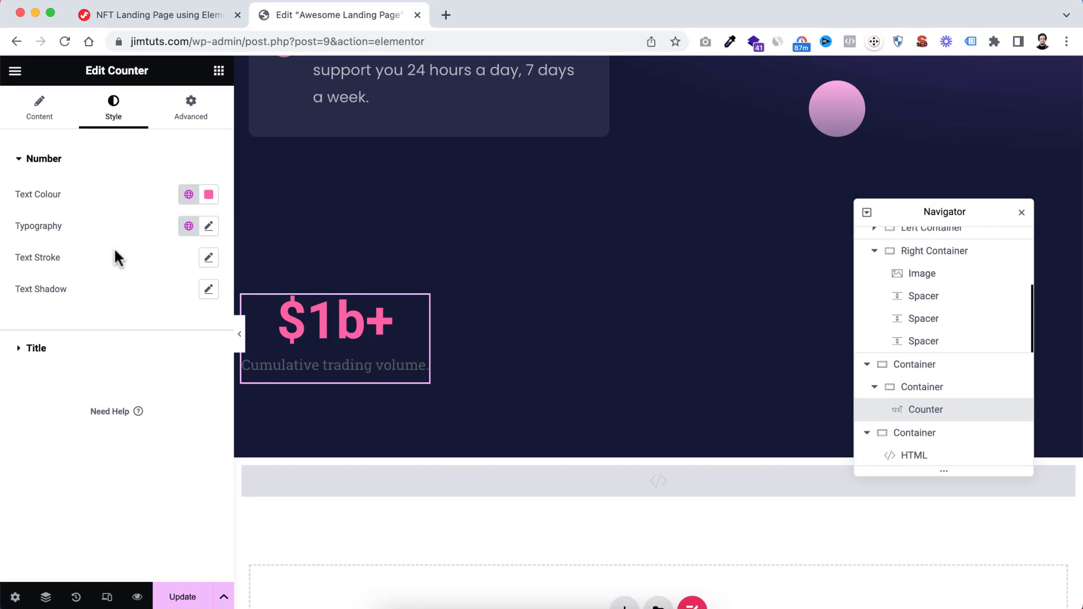
Set the counter number's typography to Poppins at 120 px with weight 500 (Medium)
click(208, 226)
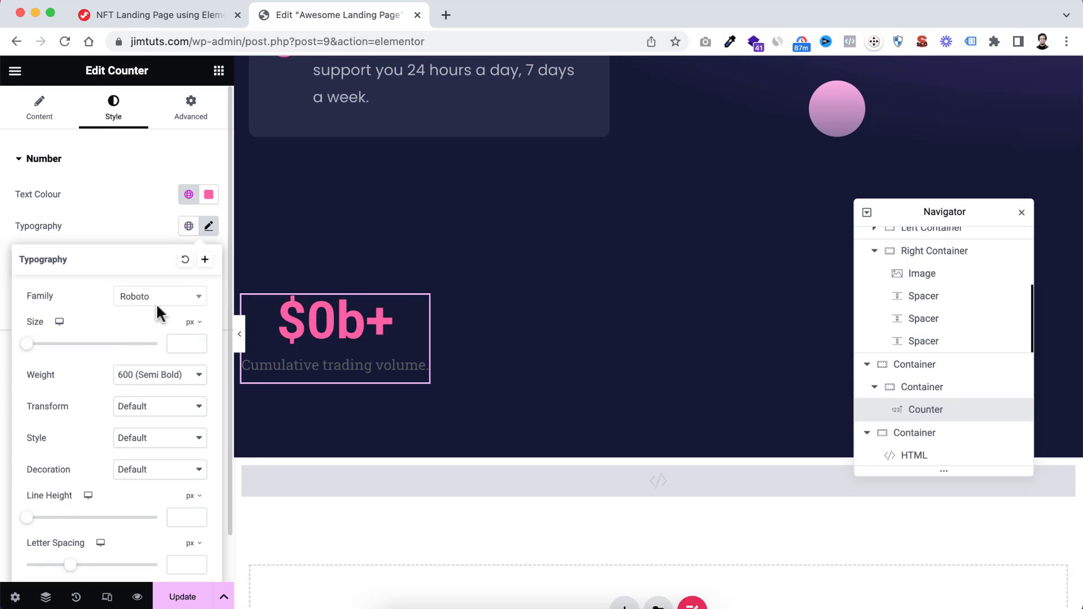
click(158, 299)
text(popp)
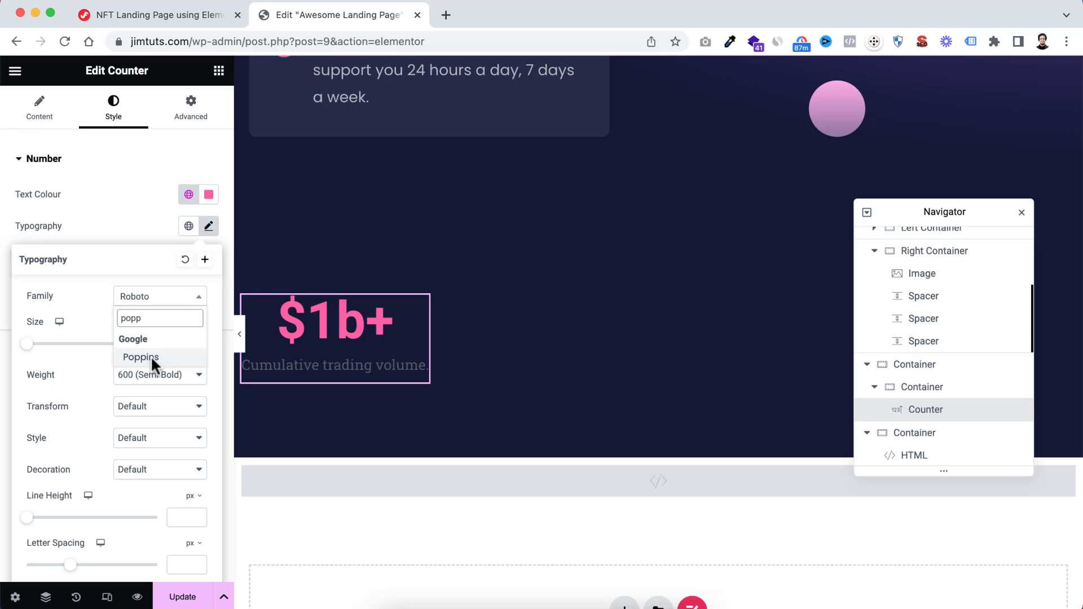
click(151, 357)
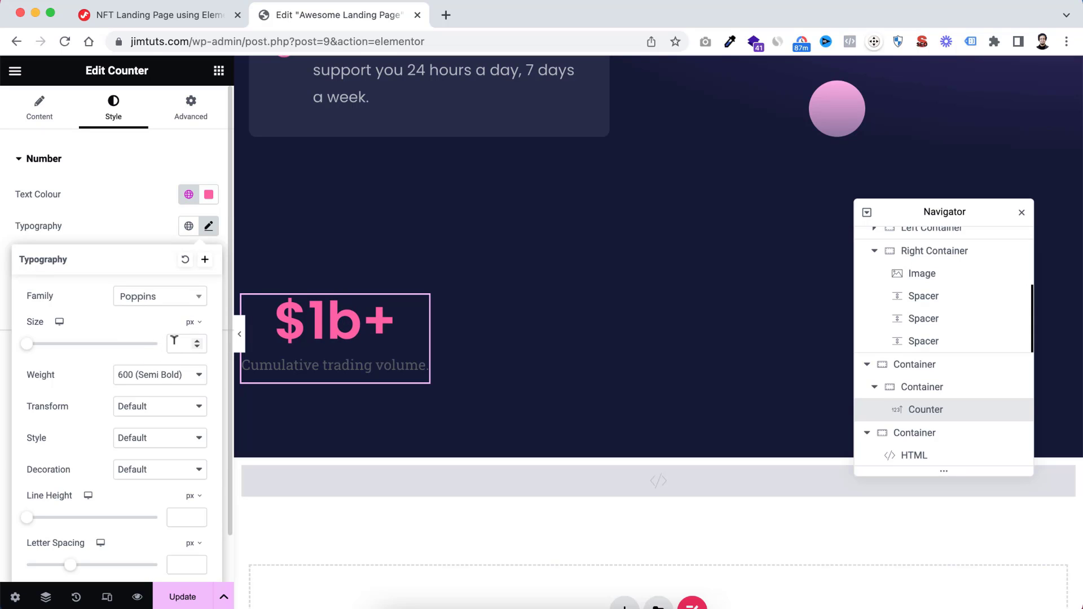
text(120)
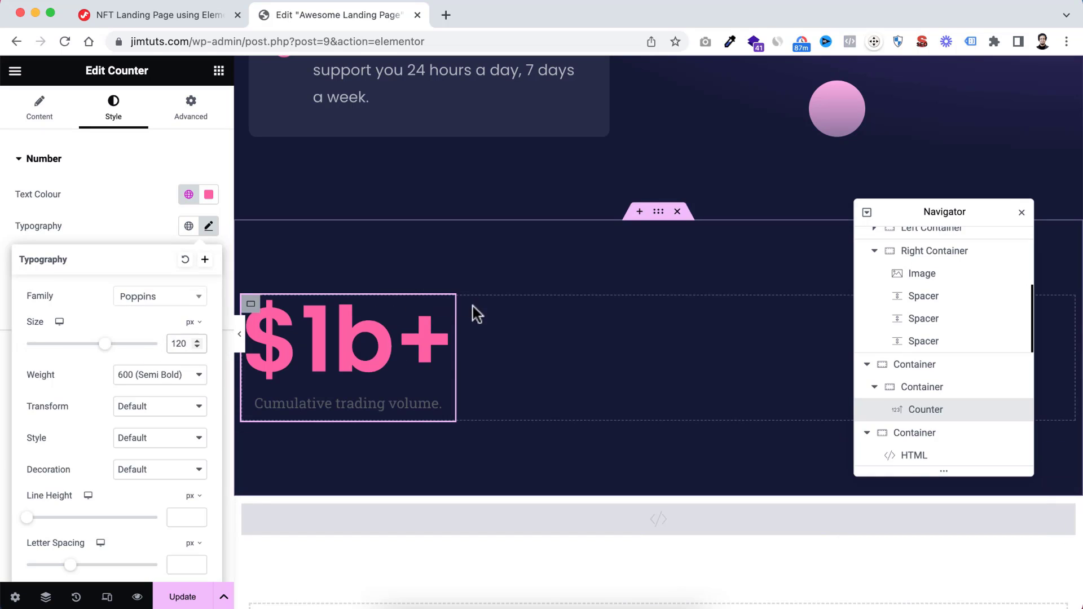
click(152, 375)
click(151, 361)
Set the counter number's line height to 1.5 em
scroll(169, 451, down, 2)
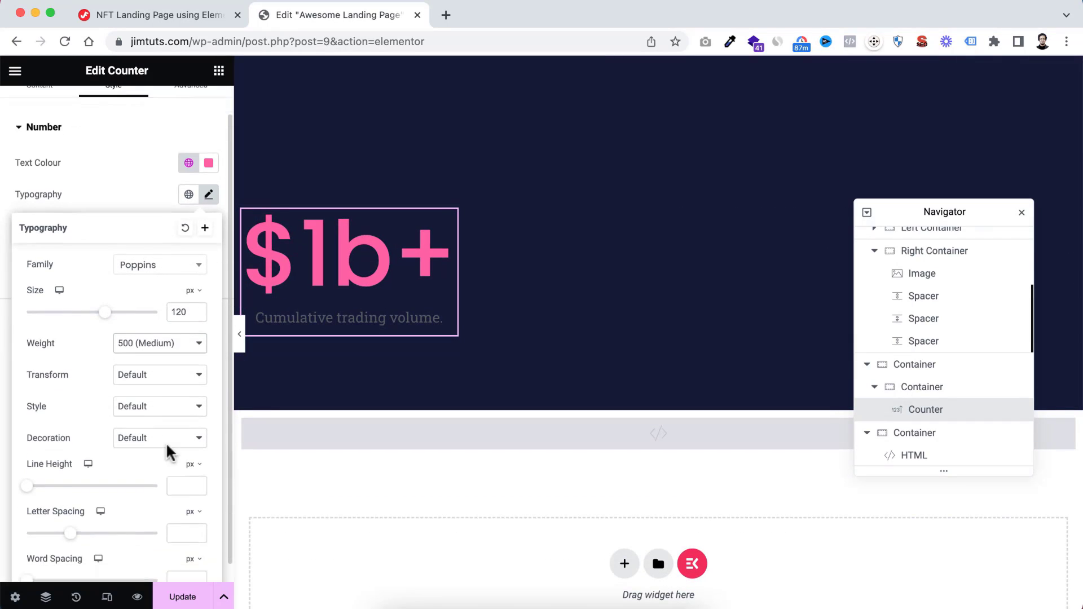
click(193, 445)
click(195, 468)
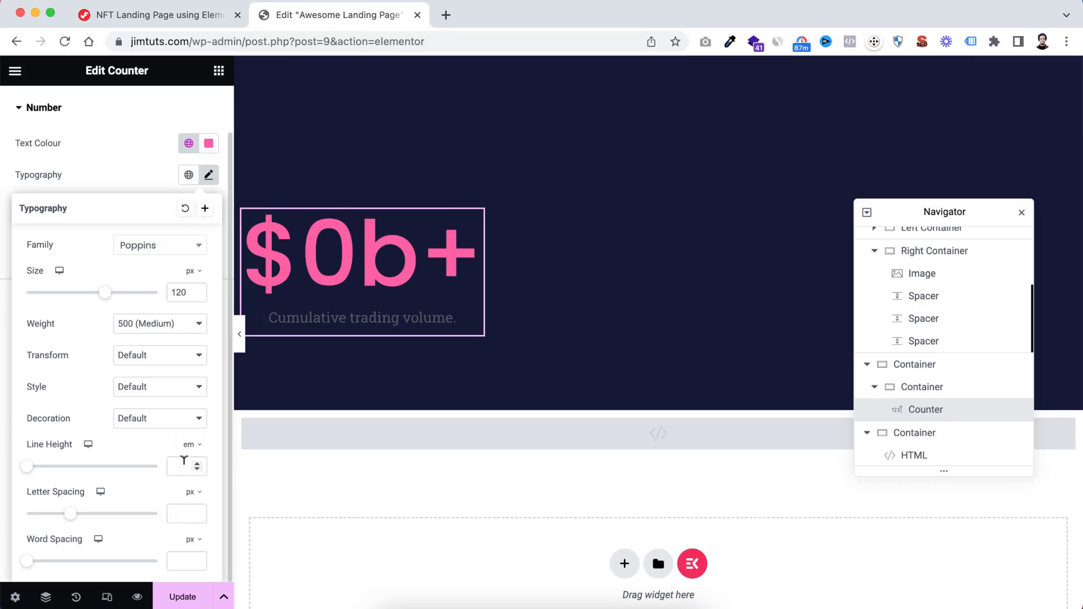
text(1.5)
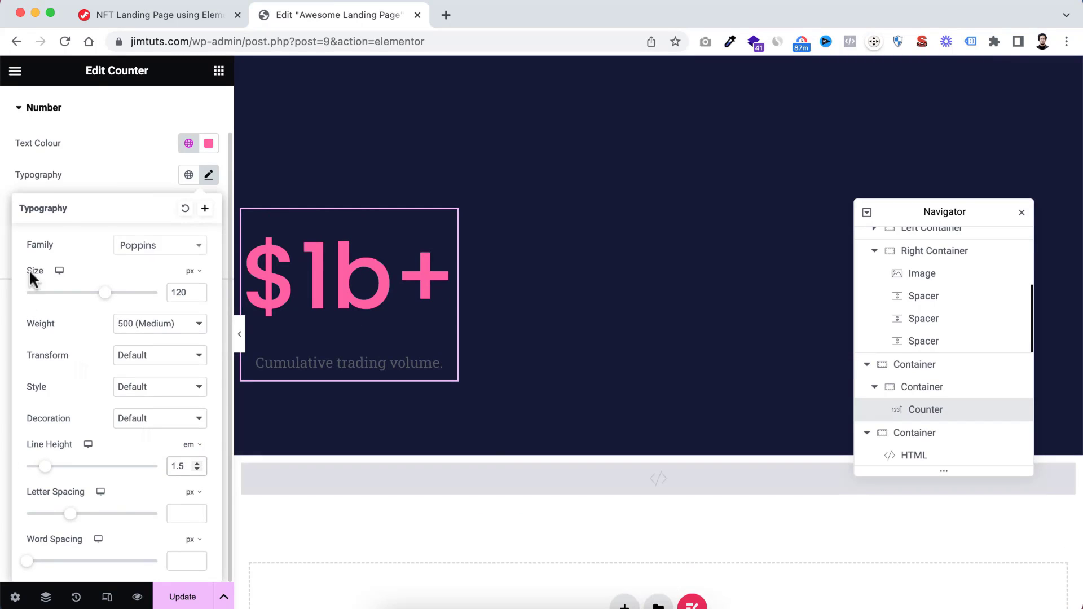
Set the counter title's text colour to semi-transparent white, #FFFFFFBA
click(107, 179)
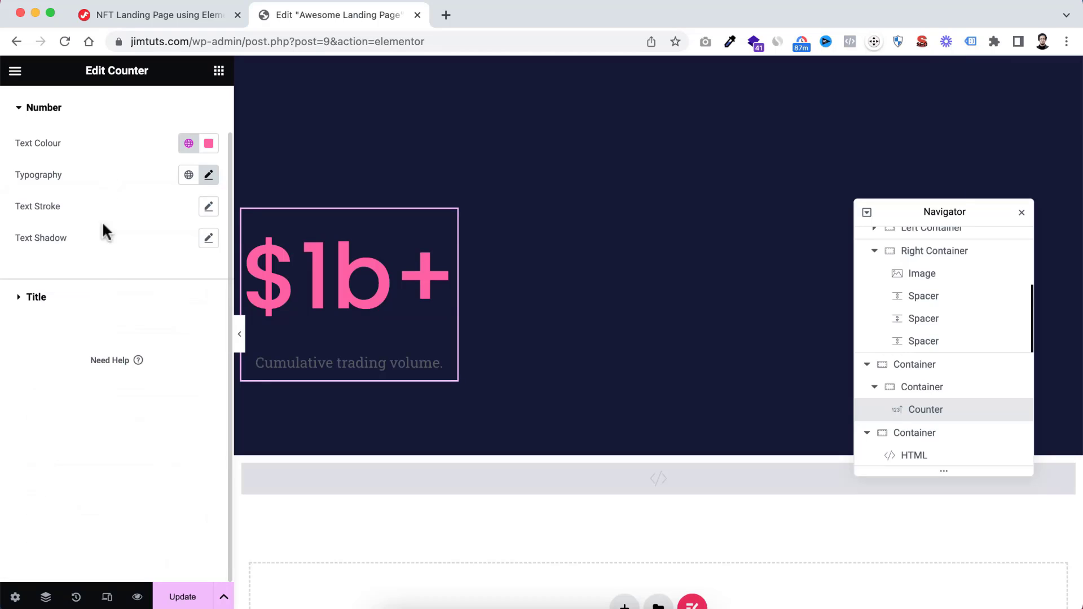
click(34, 296)
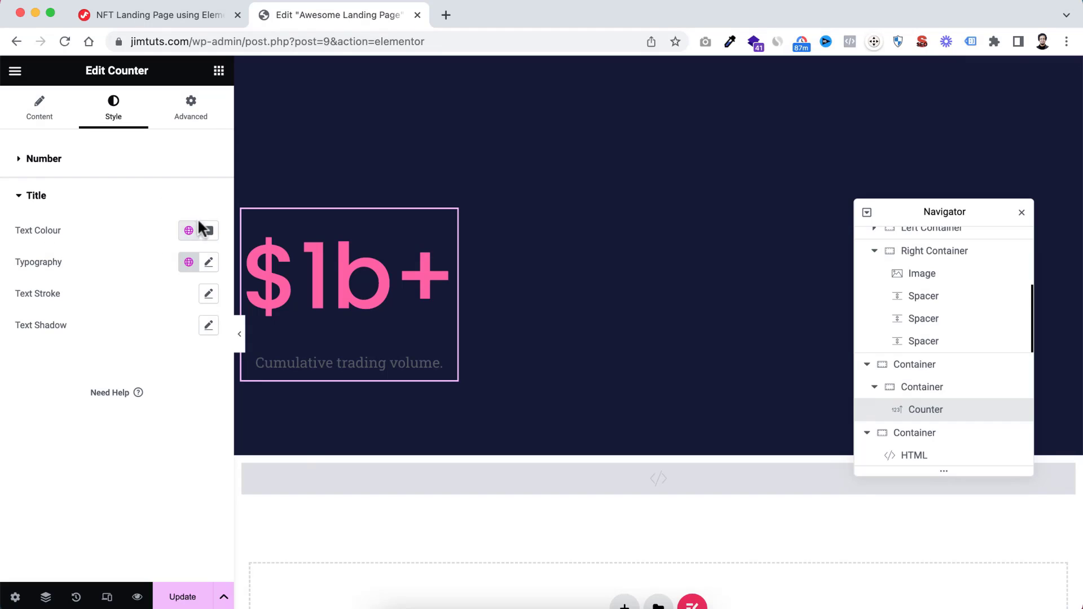
click(210, 233)
drag(162, 292, 123, 292)
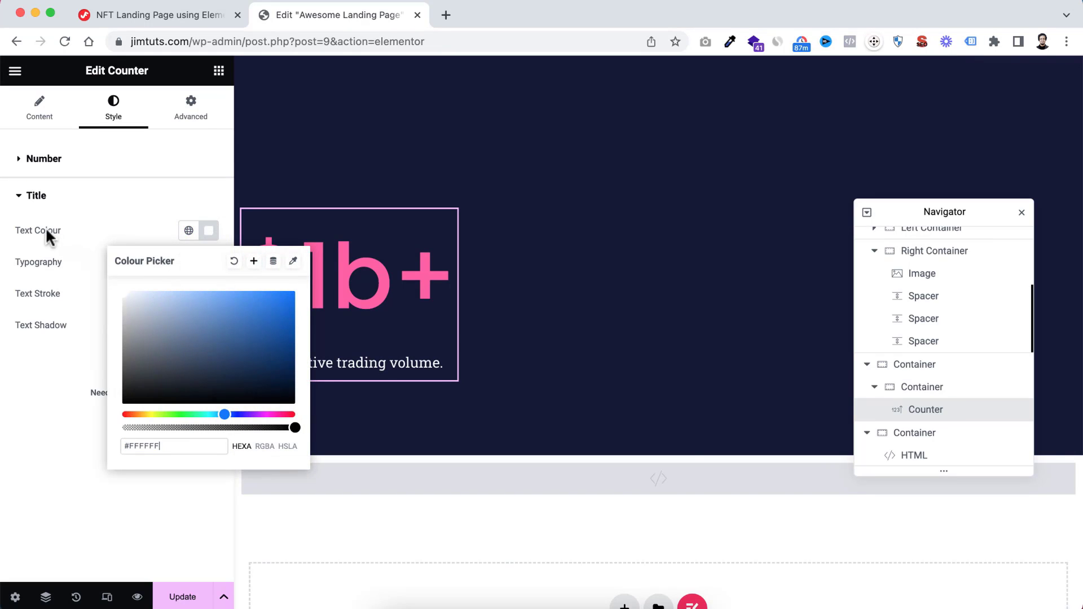
drag(291, 427, 249, 429)
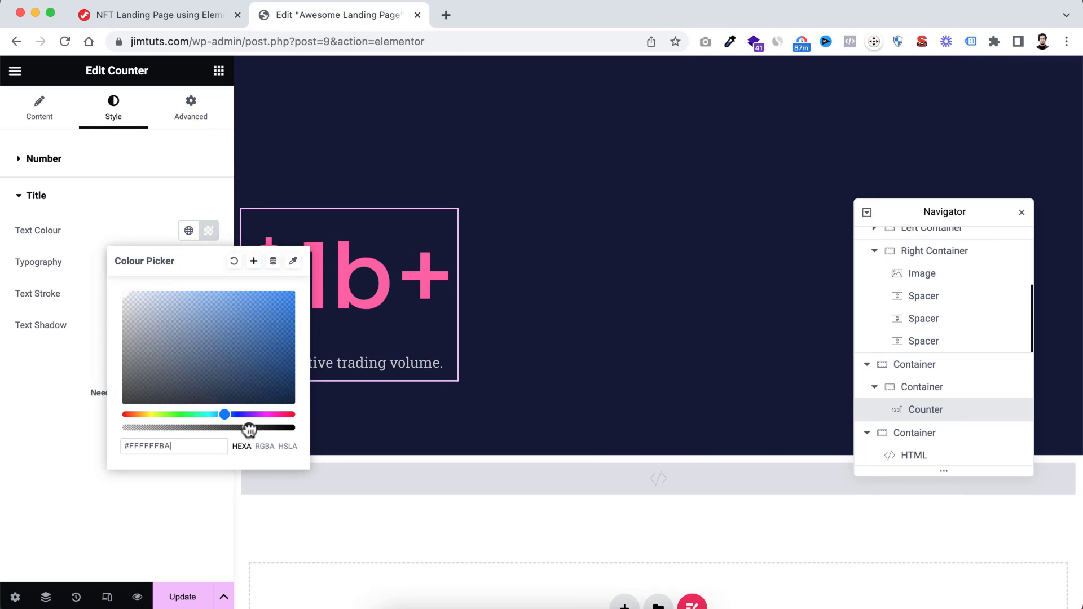
click(193, 259)
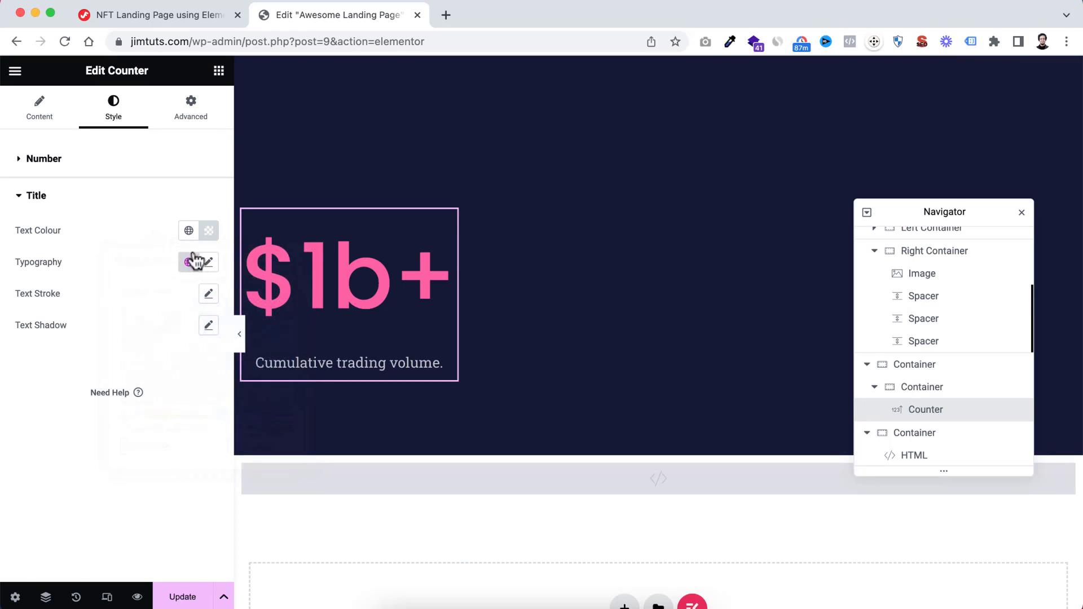
Set the counter title's typography to Poppins at 18 px
click(208, 262)
click(163, 337)
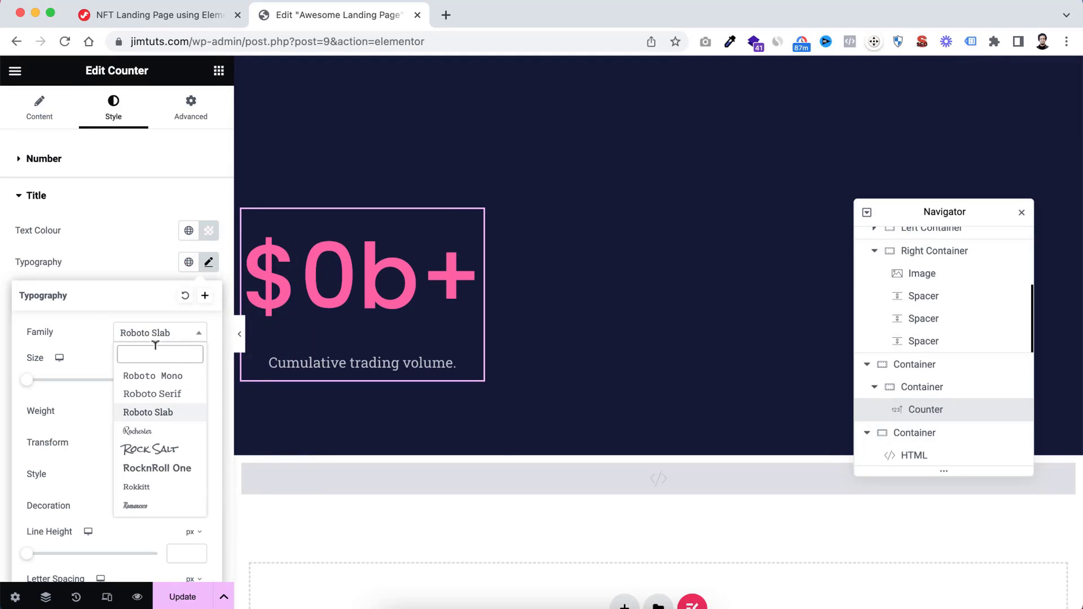
text(popp)
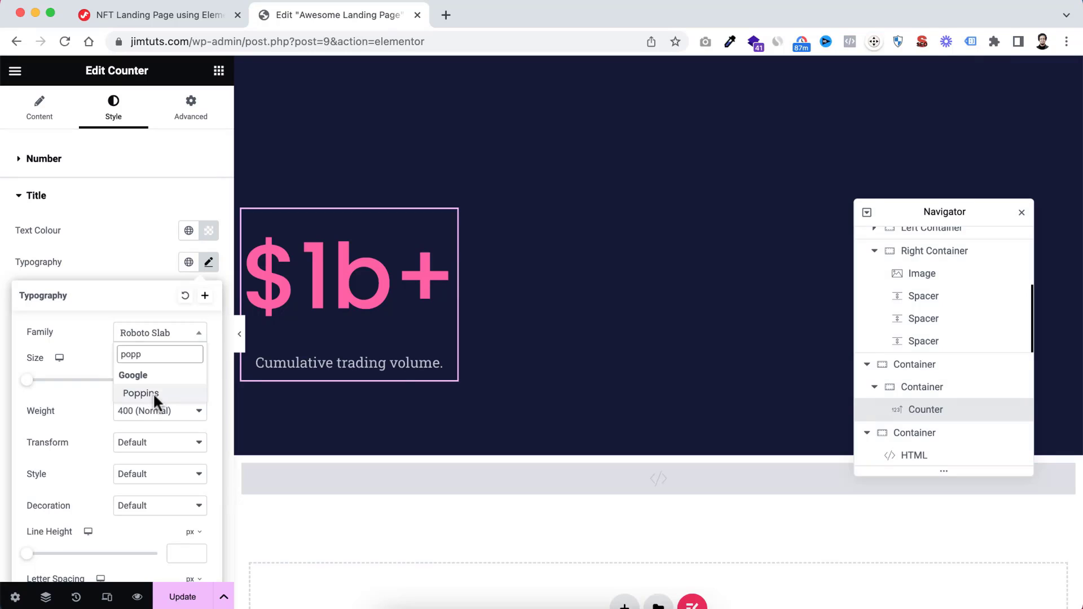
click(154, 393)
click(179, 376)
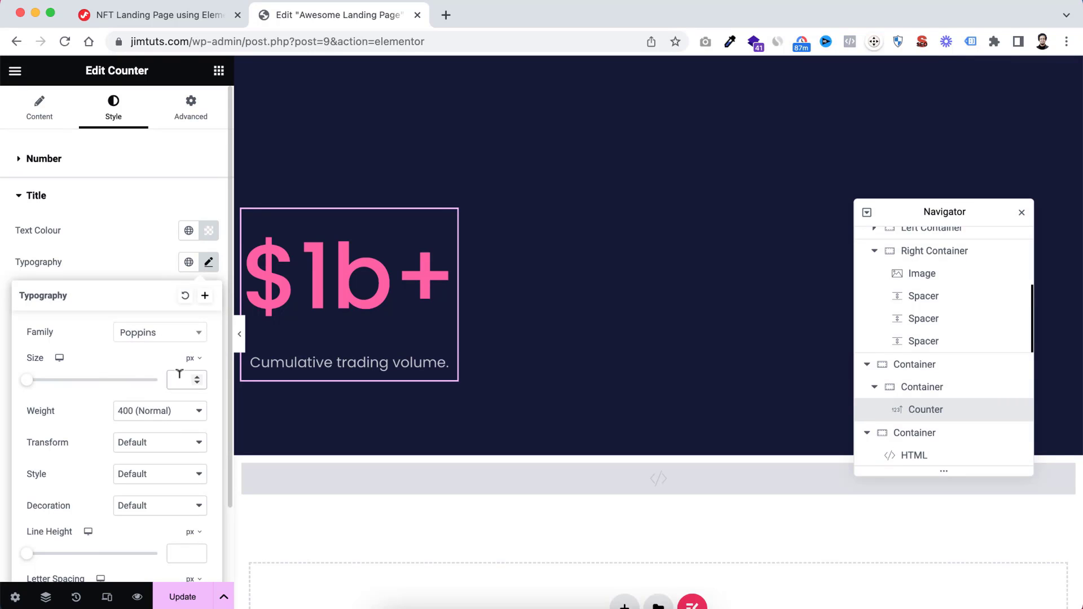
text(18)
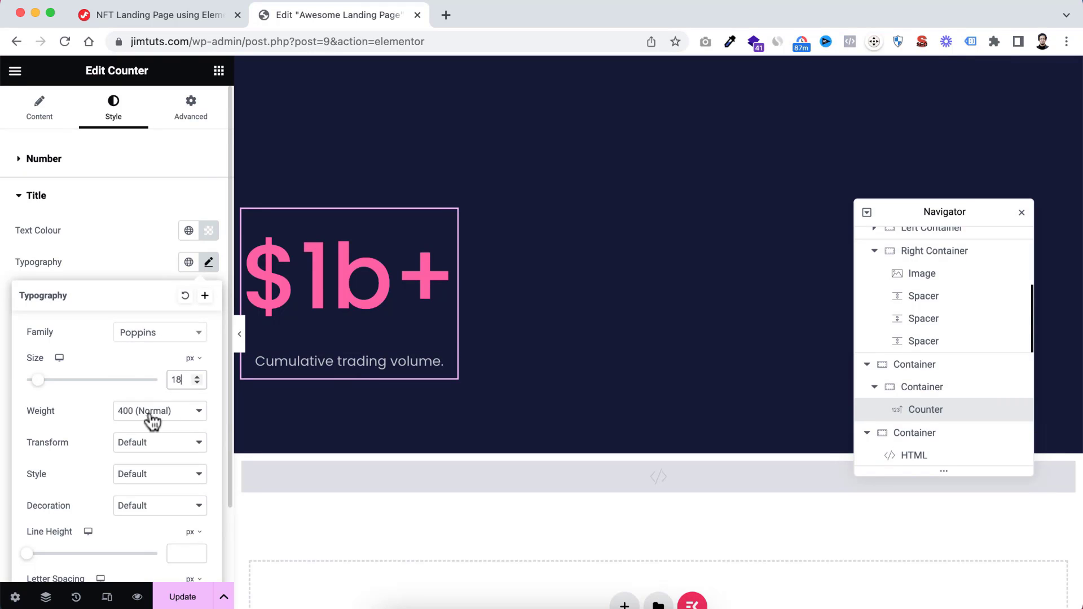
click(92, 416)
Set the counter title's line height to 1.2 em
scroll(93, 416, down, 2)
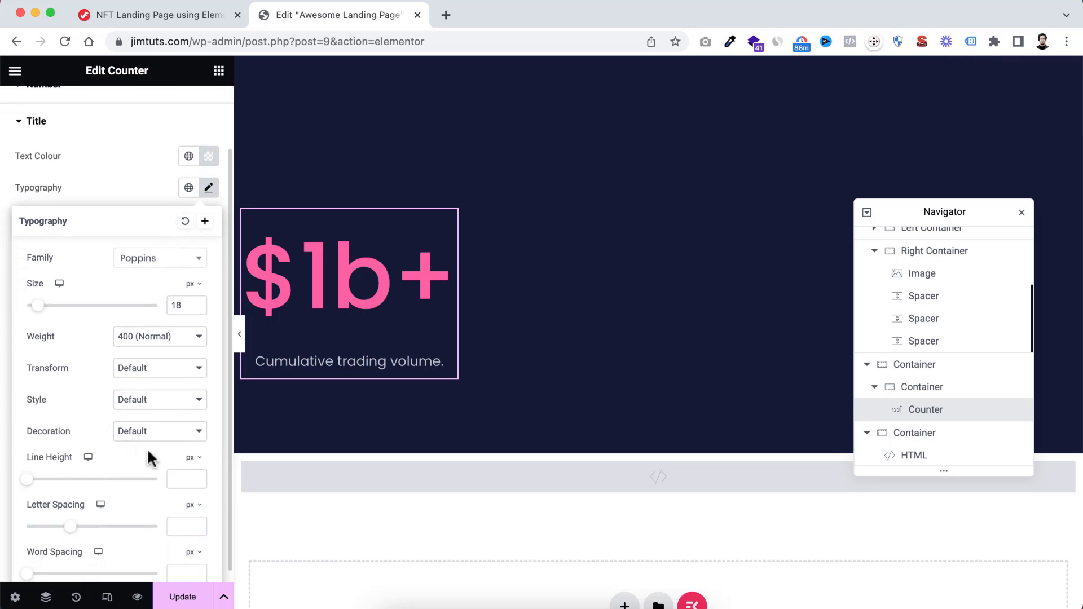
click(193, 459)
click(192, 478)
click(185, 477)
text(1)
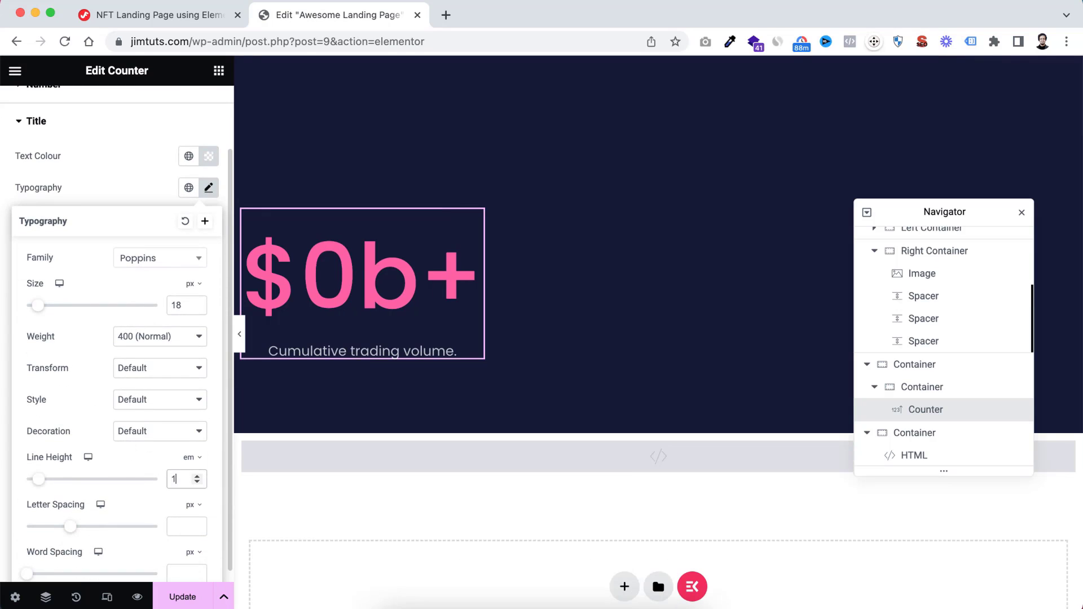
text(.2)
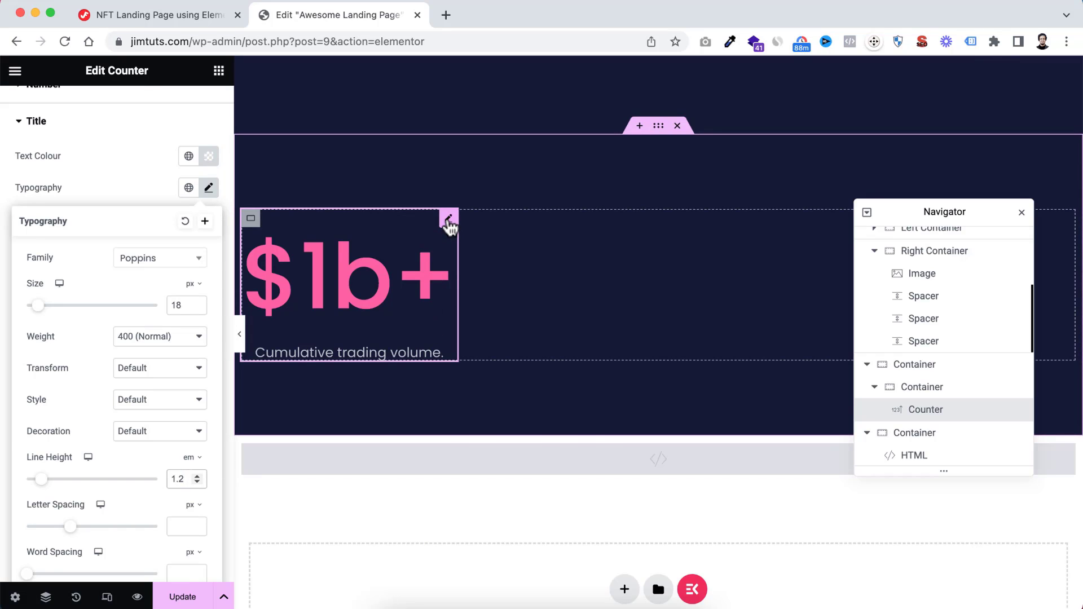
Duplicate the styled counter twice so the inner container holds three counters, moving the Navigator clear of them
right_click(449, 227)
click(482, 257)
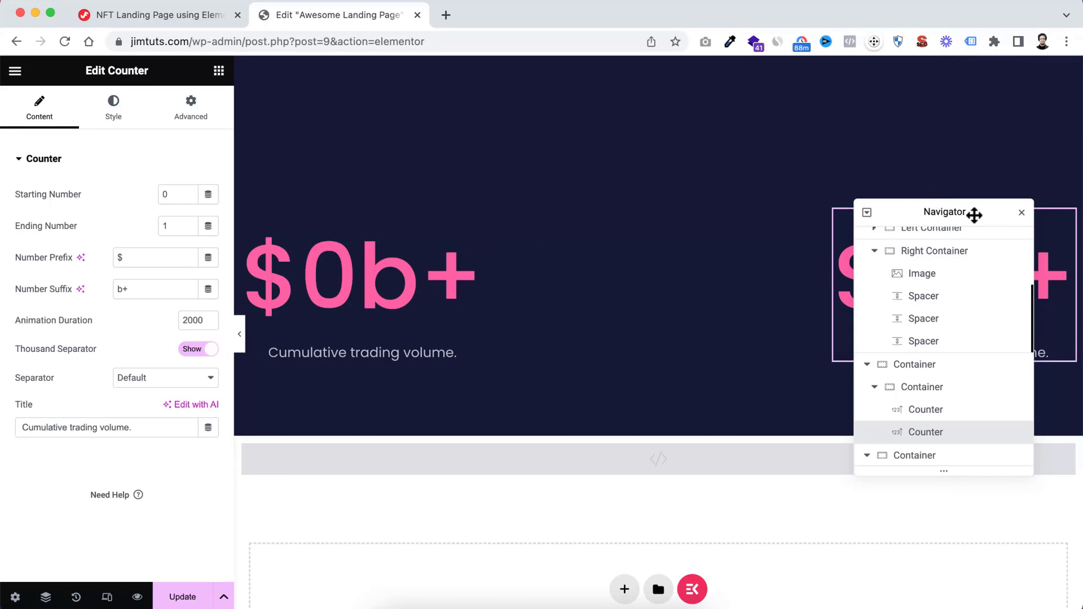
drag(971, 213, 525, 451)
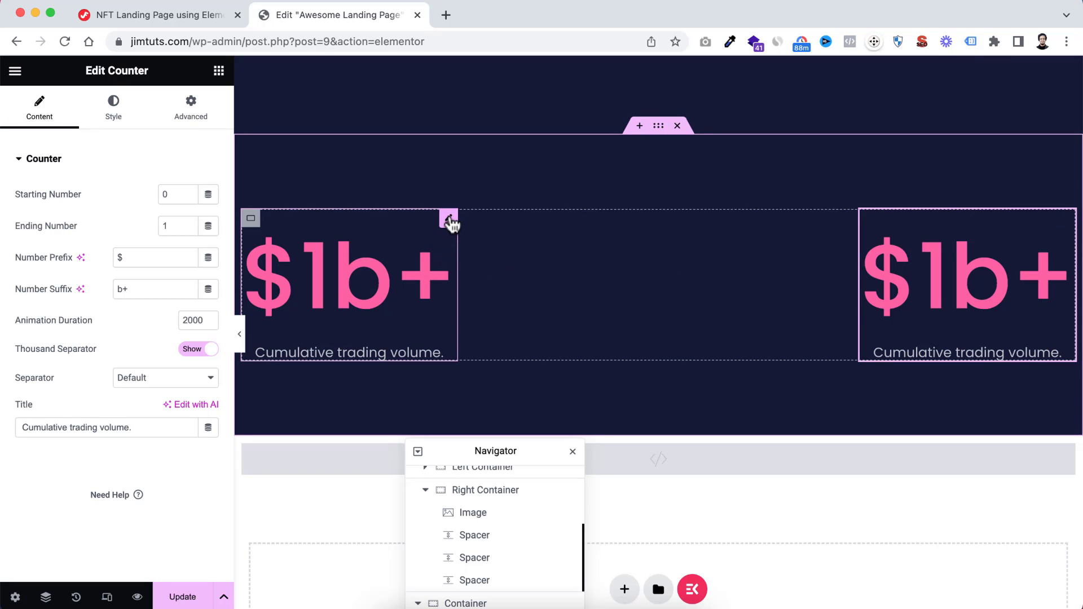
right_click(449, 222)
click(484, 255)
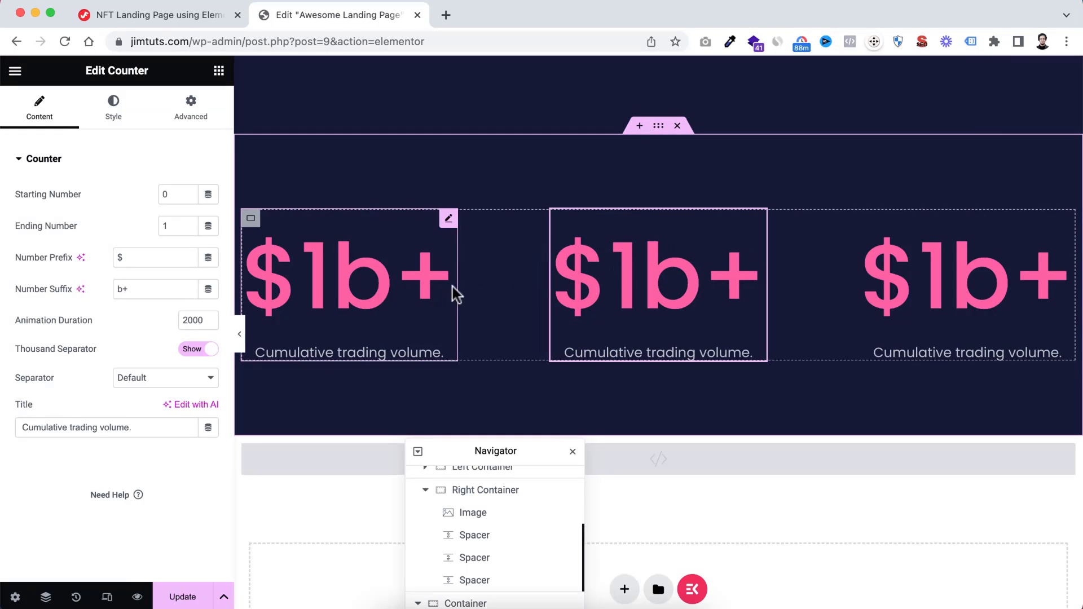
Try End, Start and Center content justification on the counters' inner container and return it to Space Between
click(252, 224)
click(38, 112)
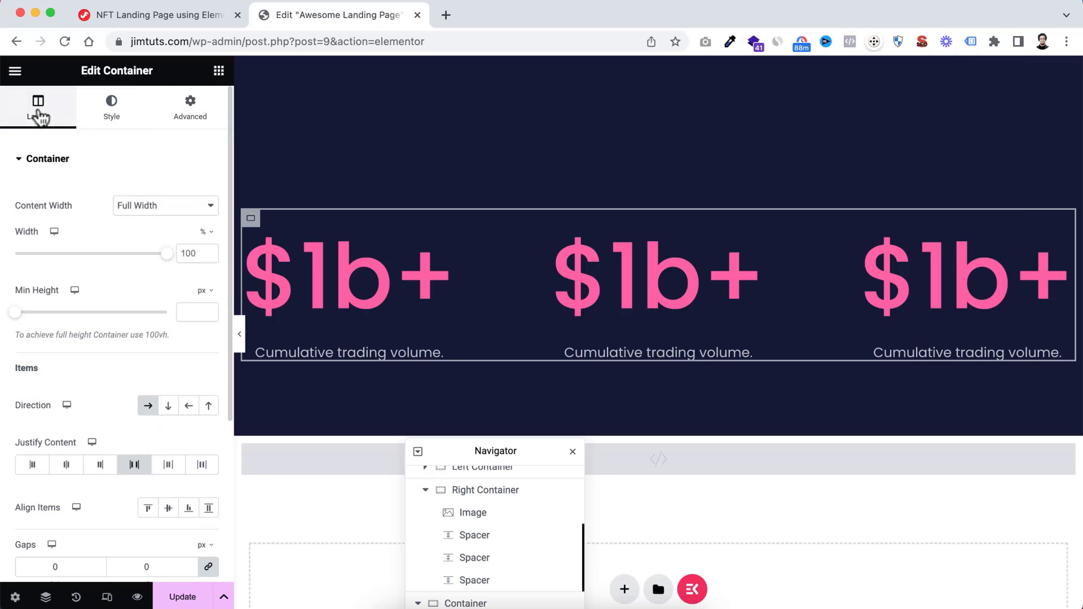
scroll(121, 366, down, 2)
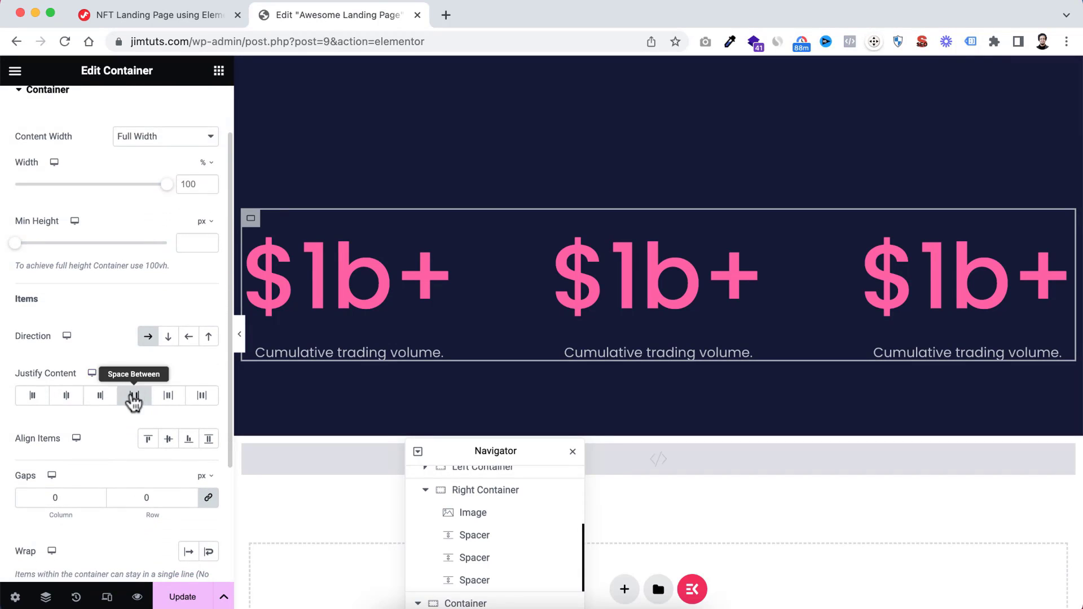
click(101, 396)
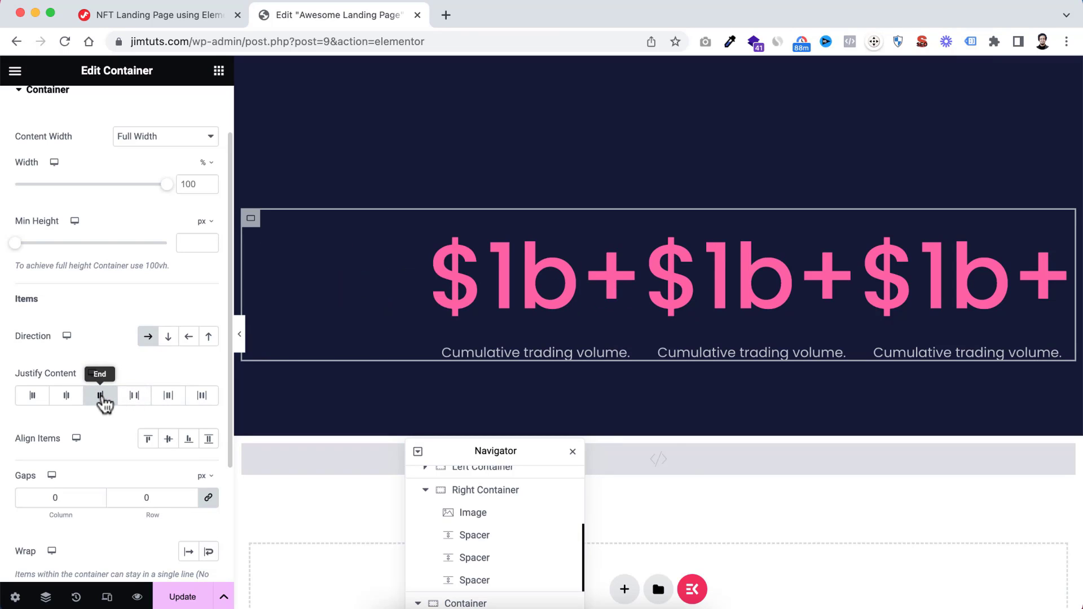
click(31, 399)
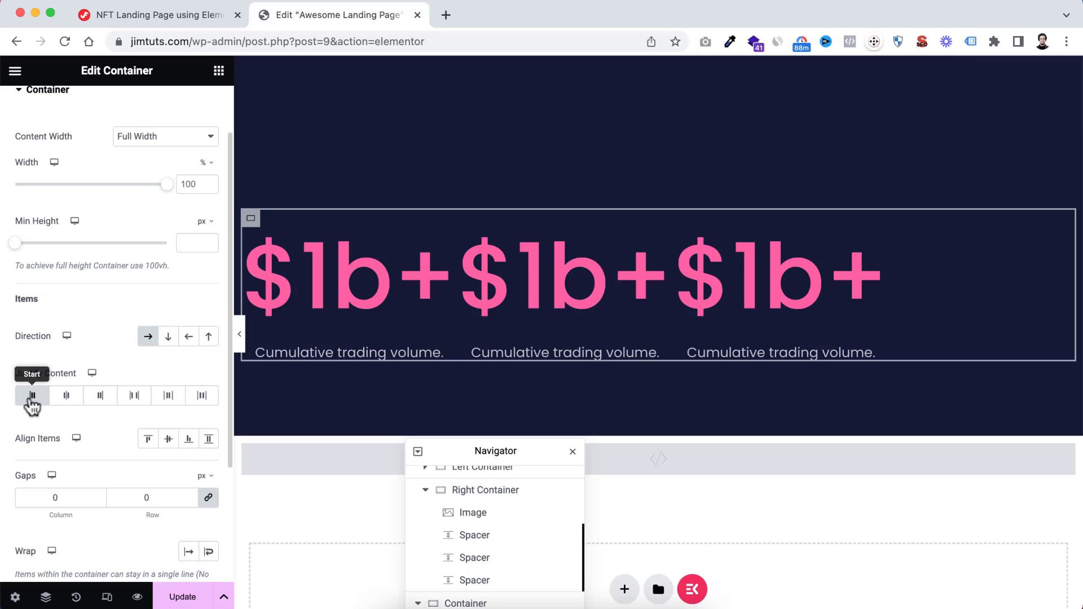
click(67, 397)
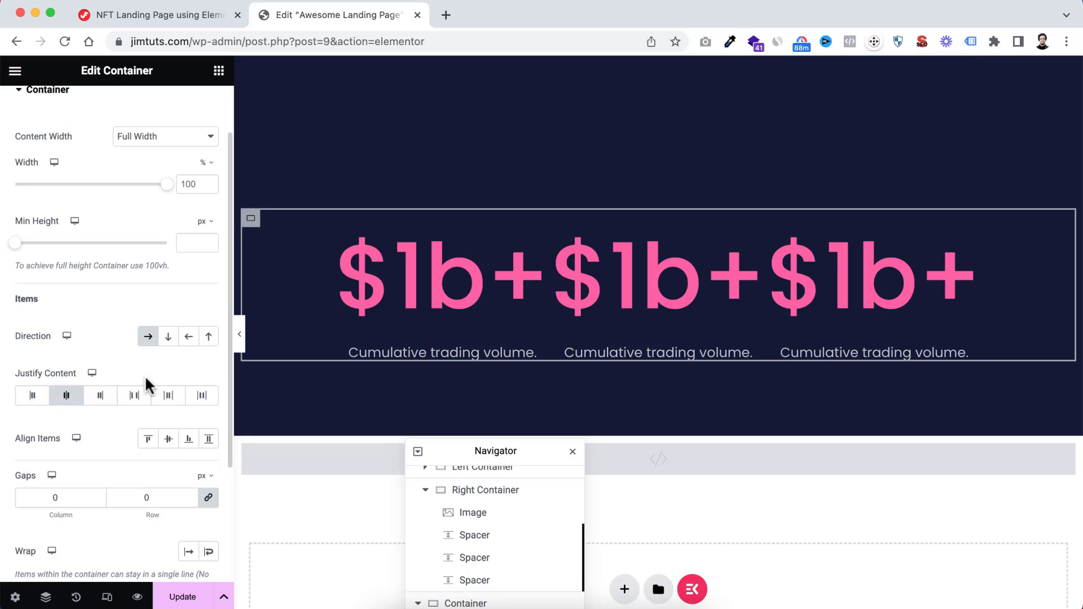
click(134, 396)
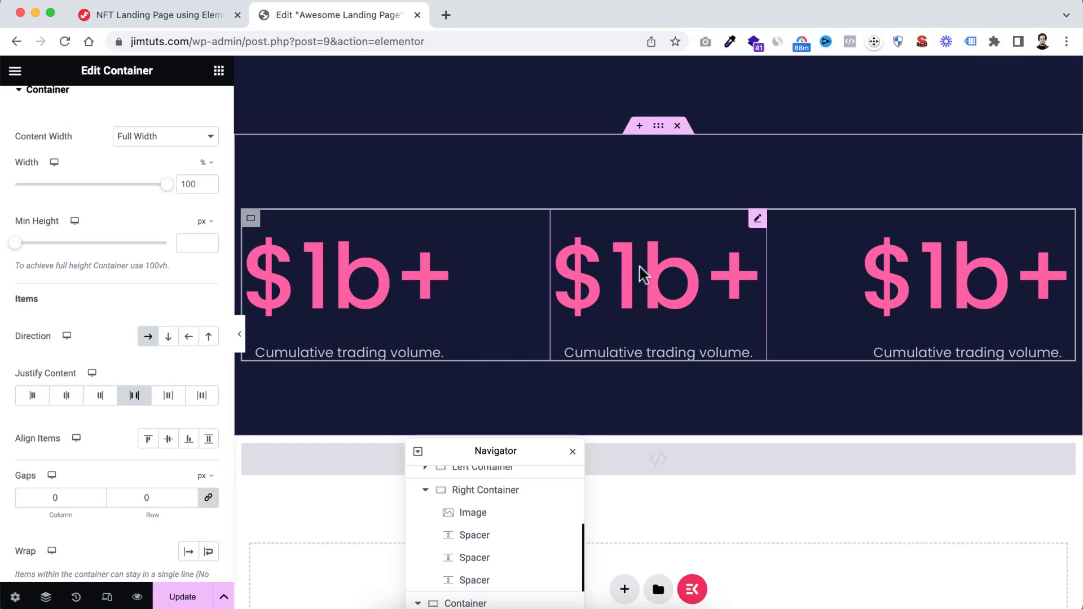
Set the middle counter's title to "Million Insurance Coverage." and its ending number to 10
click(756, 218)
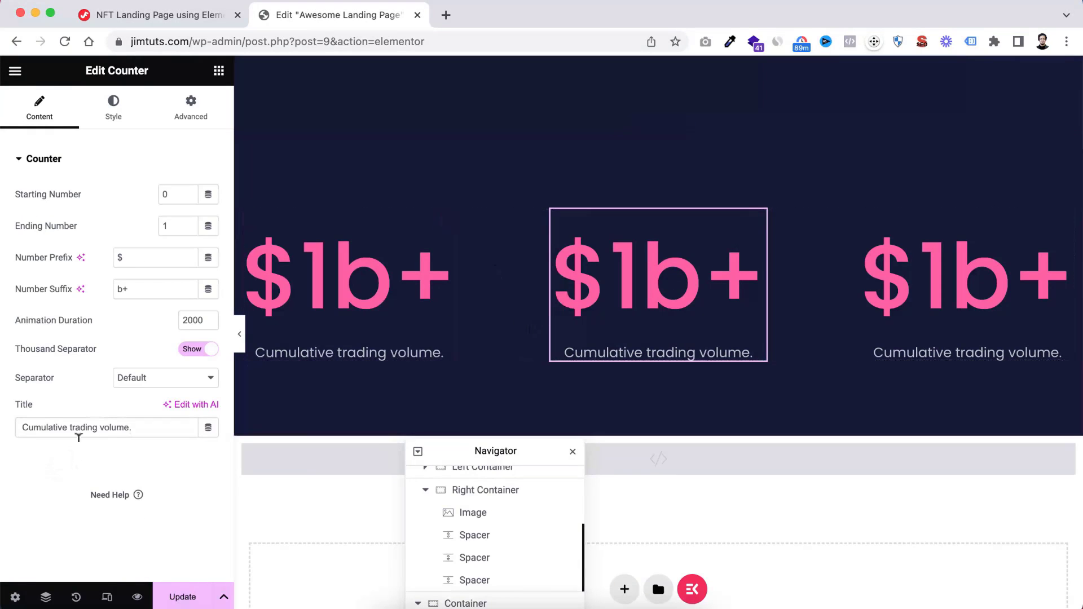
triple_click(109, 425)
text(Million Insurance Coverage.)
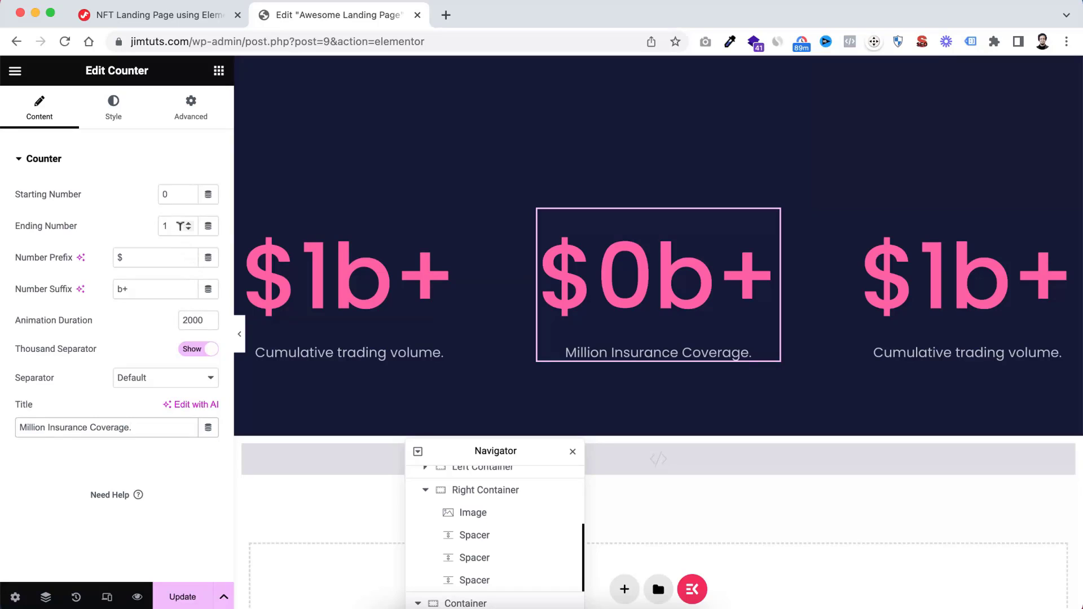
click(178, 225)
text(0)
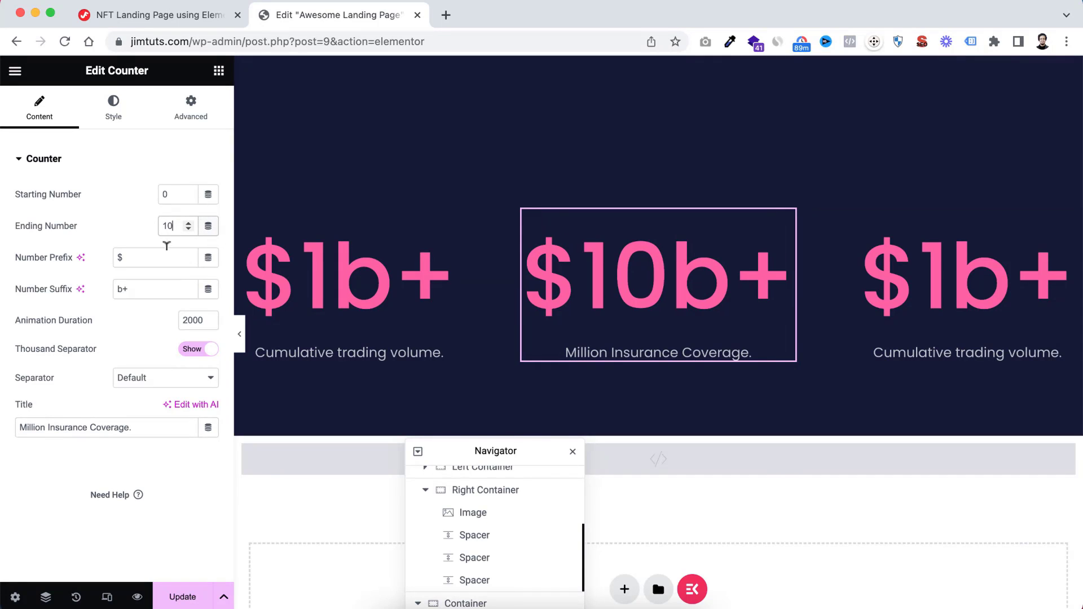
Remove the middle counter's number prefix and reduce its suffix to "+"
click(132, 252)
key(BackSpace)
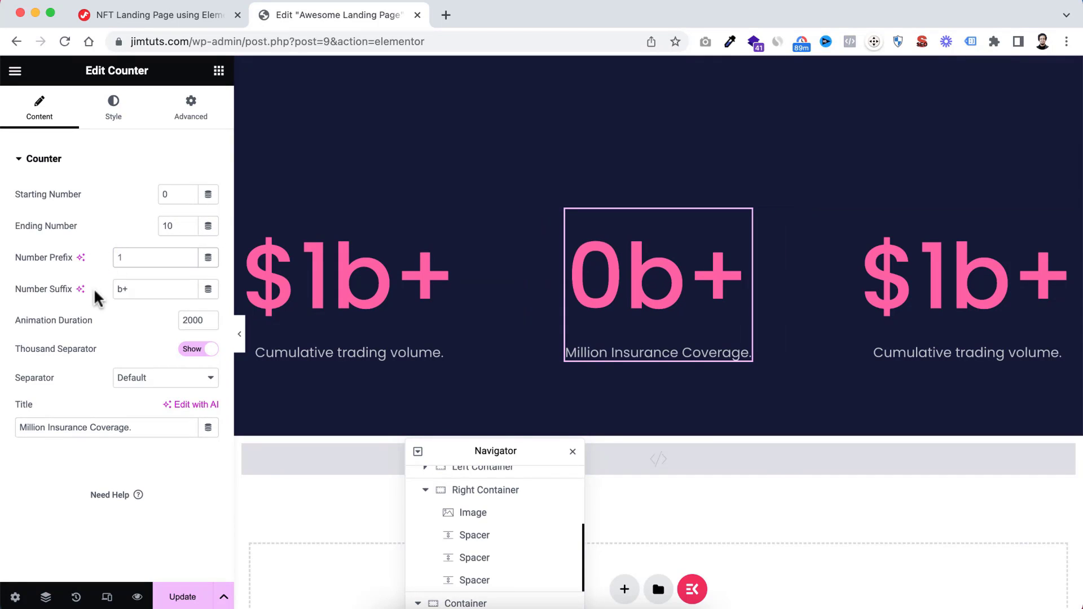
click(120, 289)
key(BackSpace)
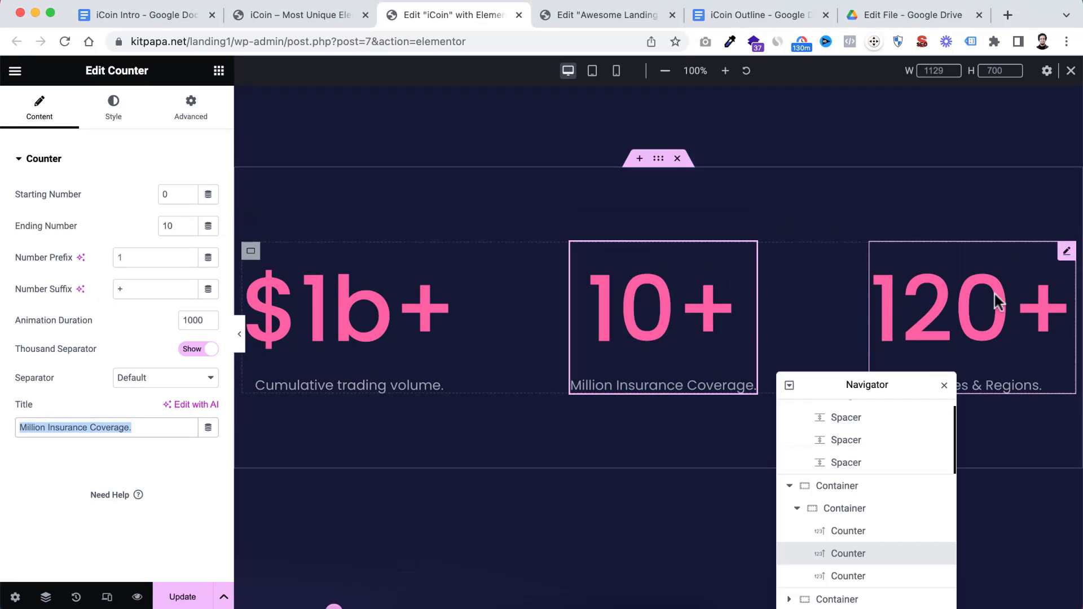
Set the third counter's title to "Countries & Regions.", taken from the iCoin reference page, and its ending number to 120
drag(906, 382, 673, 380)
click(1066, 251)
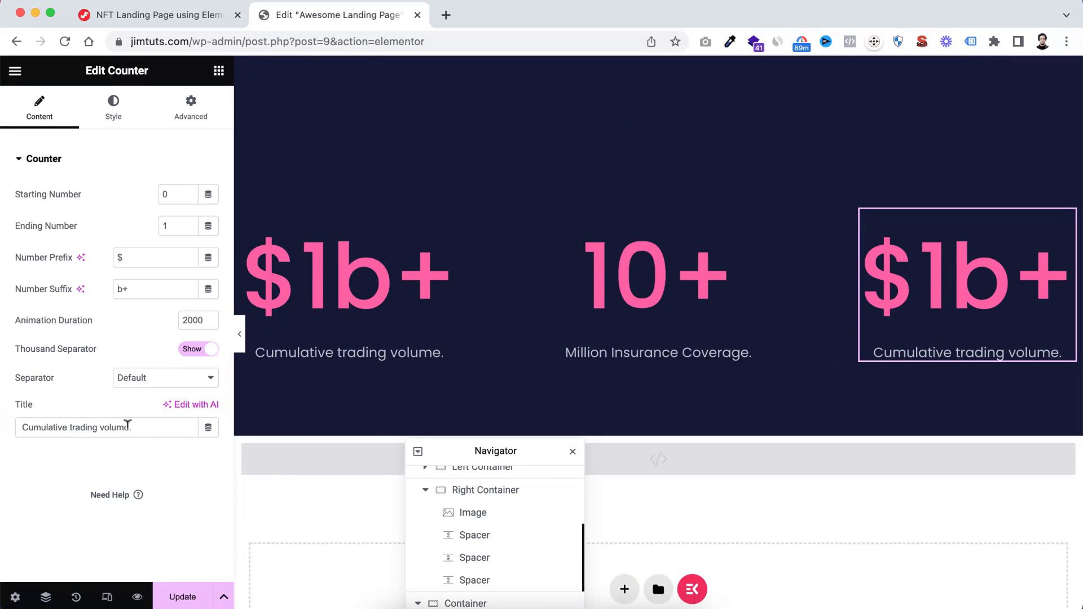
triple_click(127, 424)
text(Countries & Regions.)
click(173, 220)
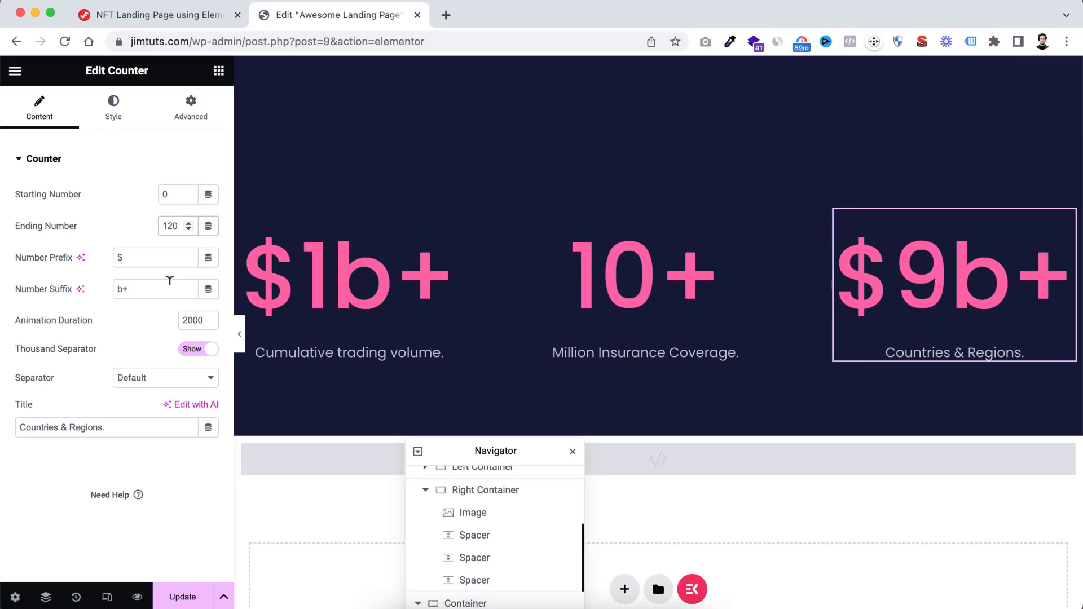
Reduce the third counter's suffix to "+" and remove its number prefix
click(121, 288)
key(BackSpace)
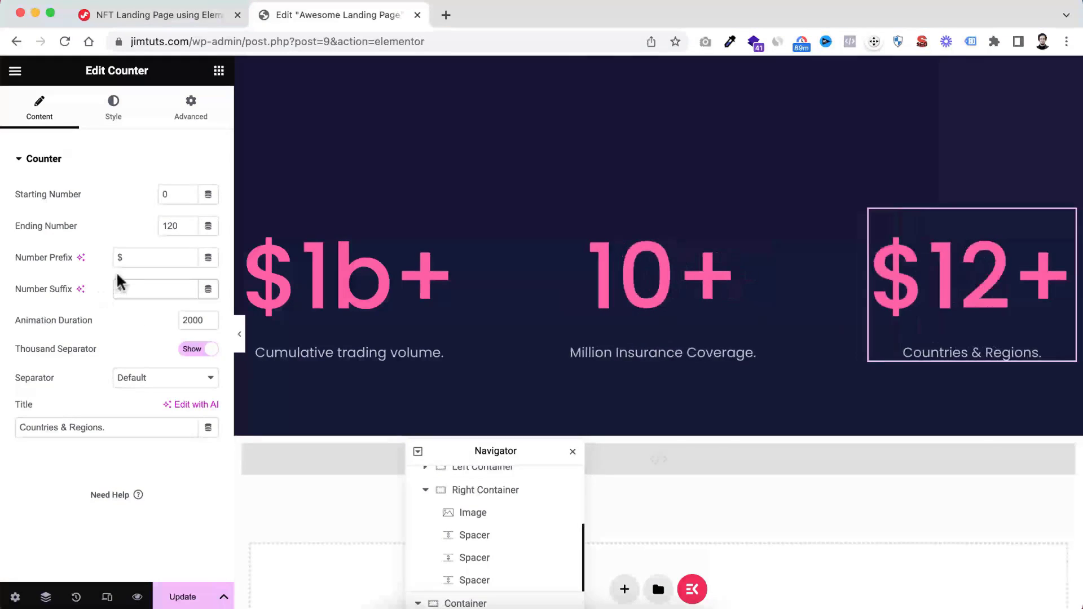
click(120, 257)
key(BackSpace)
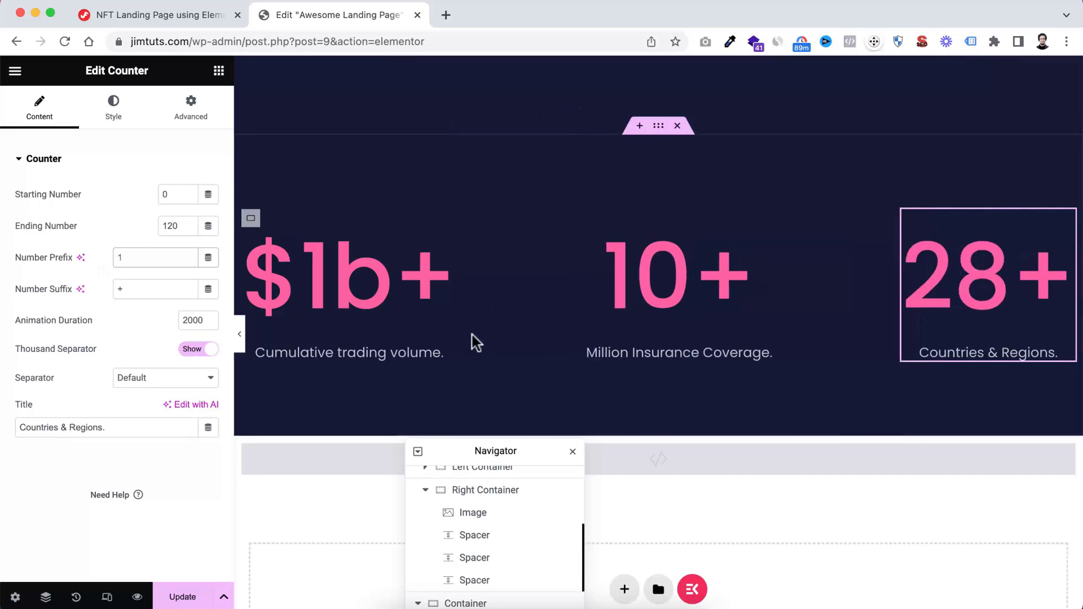
Save the page and check the counter section at full width with the editing panel temporarily hidden
drag(451, 452, 466, 224)
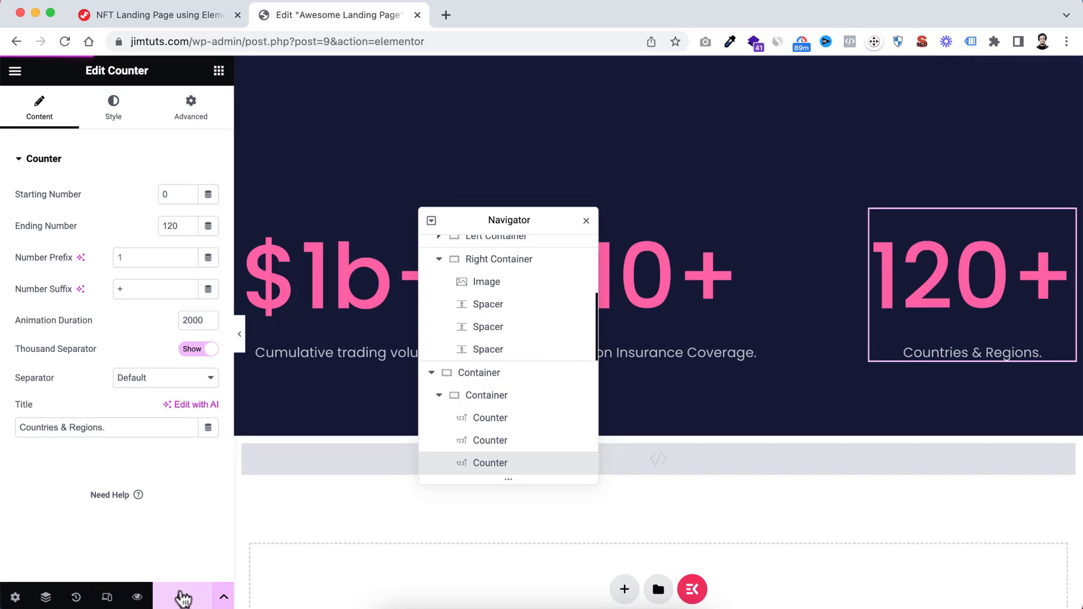
click(239, 334)
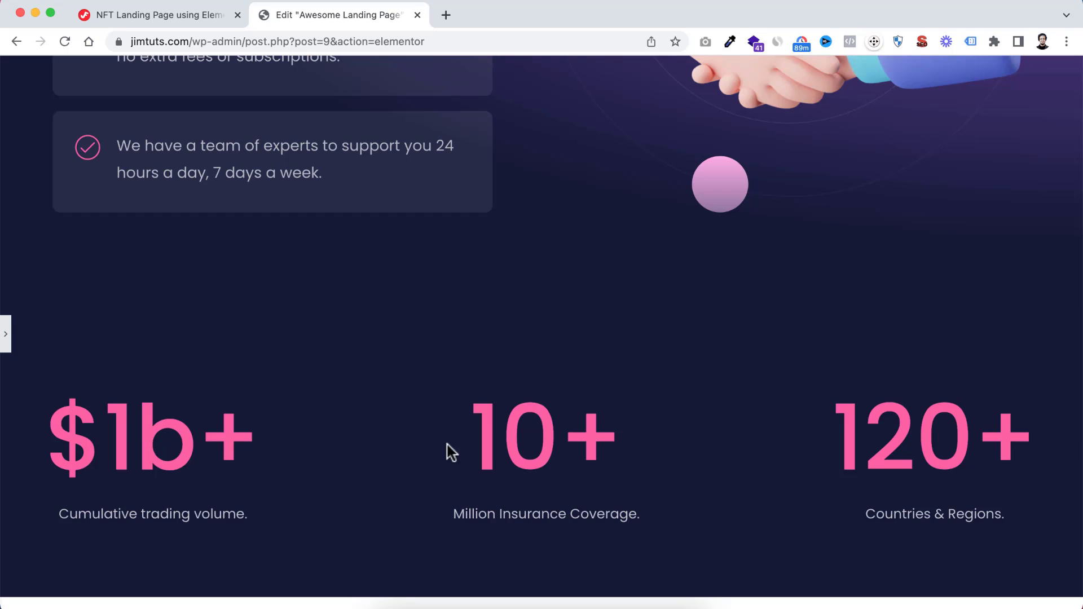
click(6, 334)
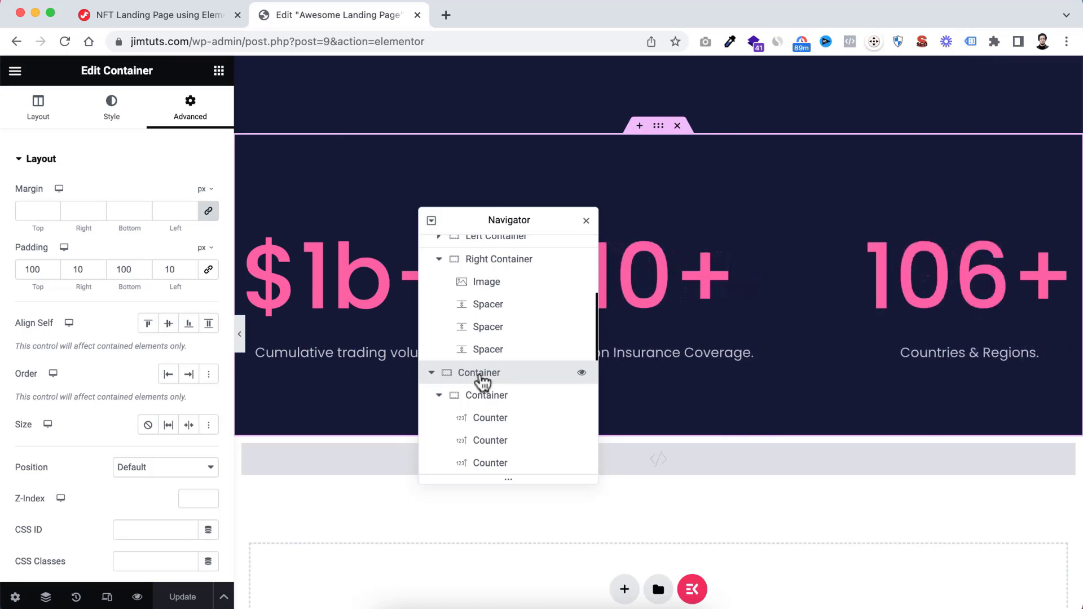
Rename the outer container of the statistics section as "Counter Area" in the Navigator
text(Count)
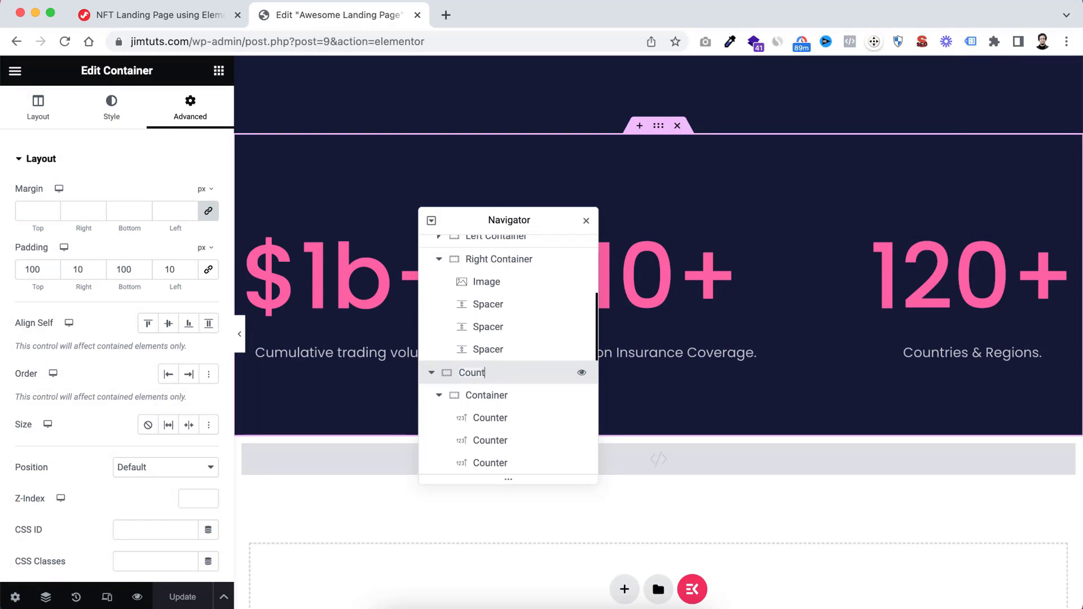
text(er Area)
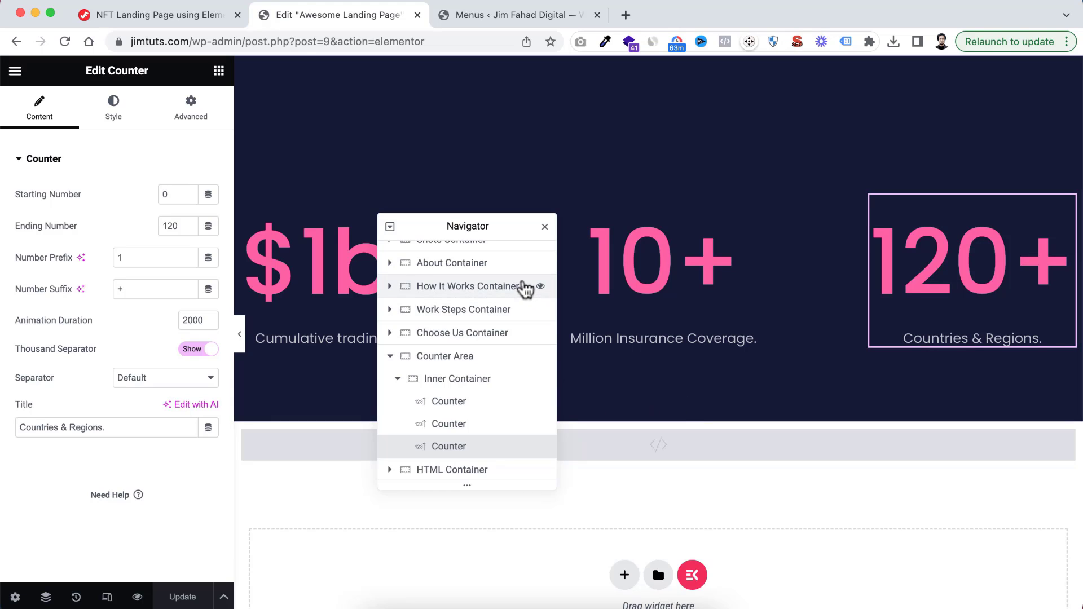
Review the desktop layout from the counter section up to the hero section, and close the Navigator
drag(423, 225, 938, 352)
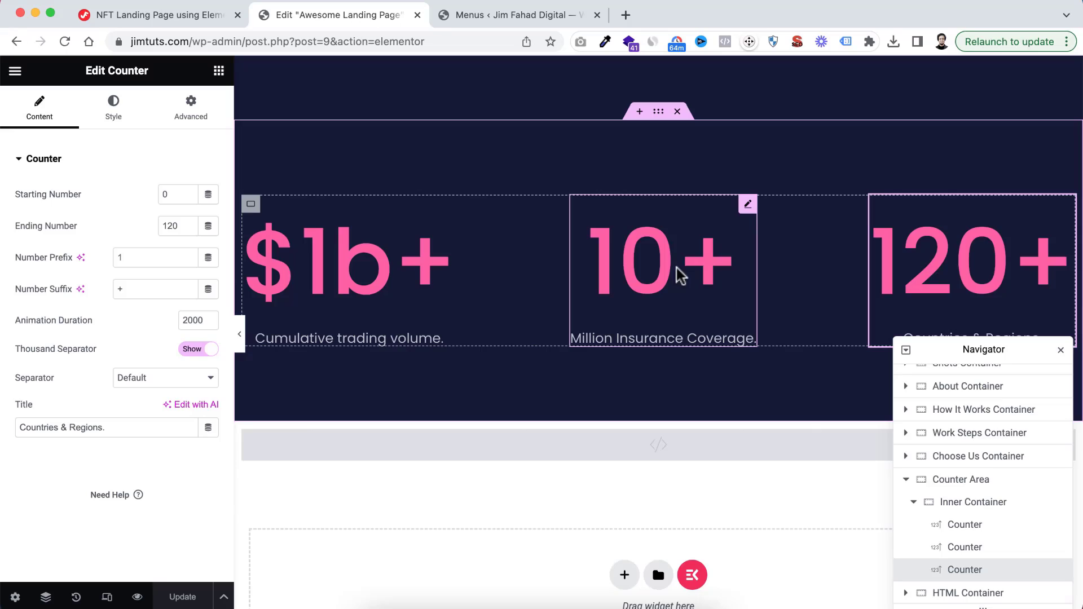
scroll(688, 188, up, 20)
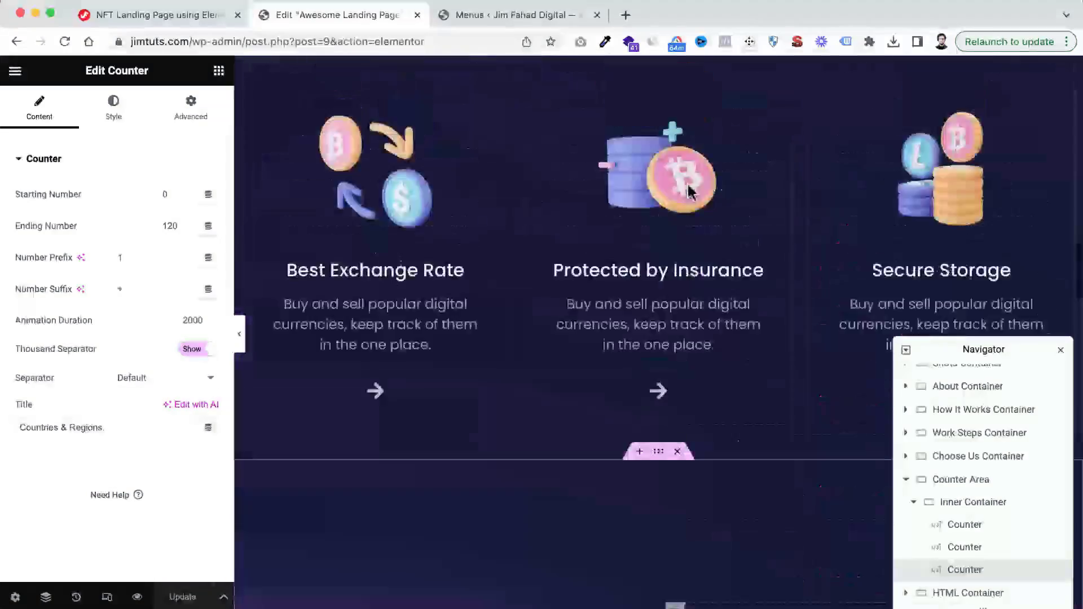
scroll(688, 191, up, 15)
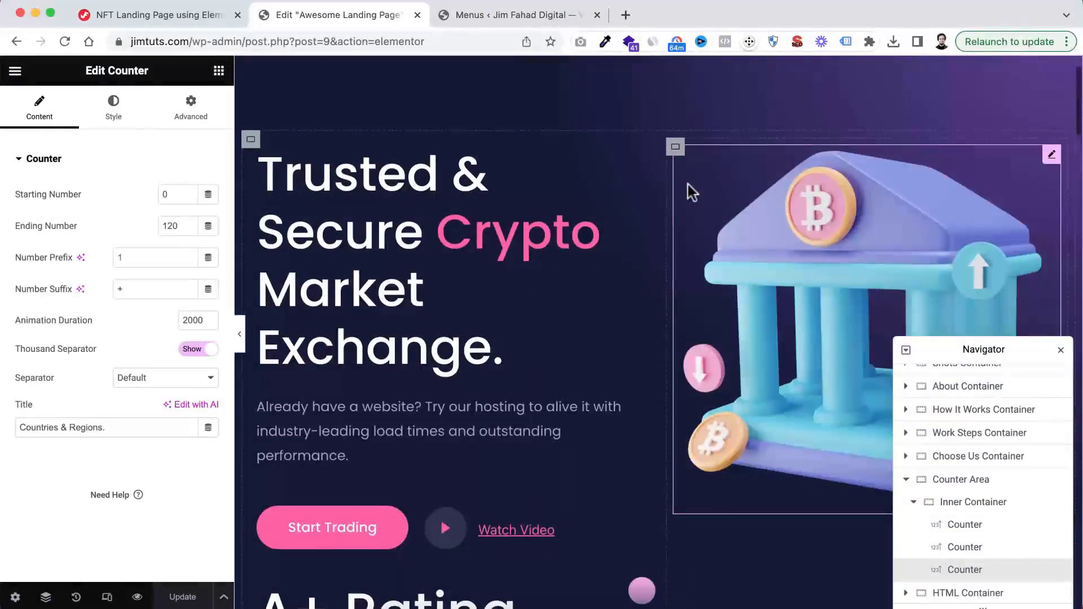
scroll(688, 184, down, 1)
scroll(688, 184, up, 2)
scroll(688, 185, down, 1)
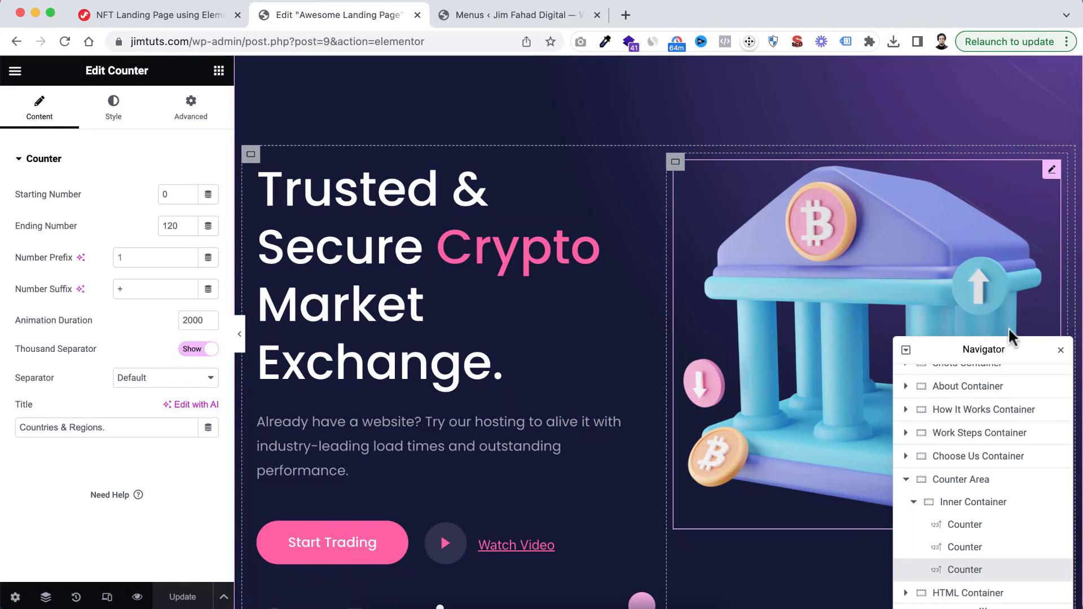
drag(1022, 347, 692, 280)
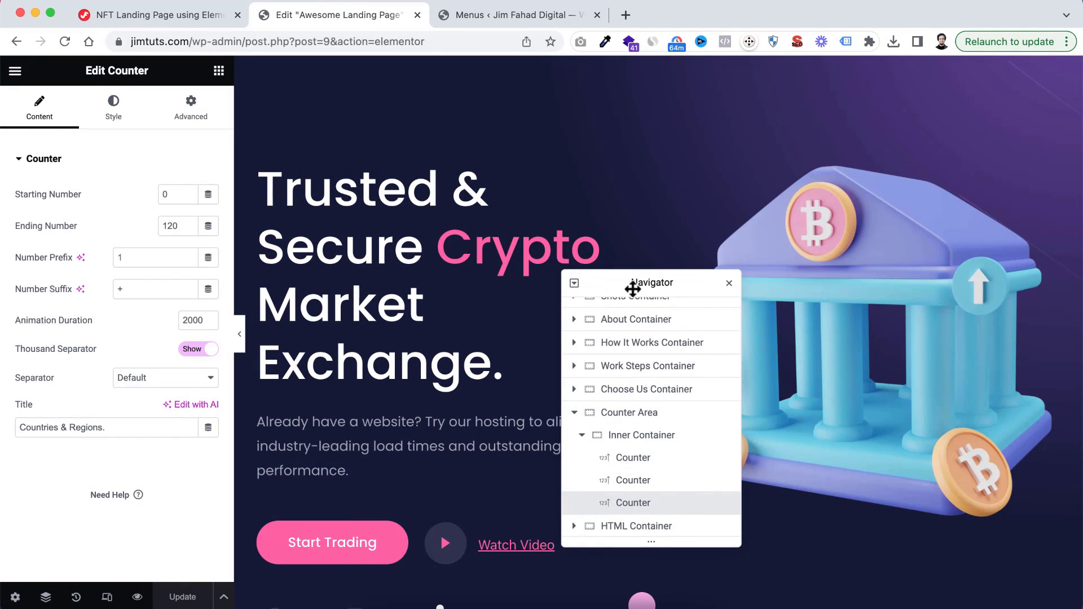
click(729, 283)
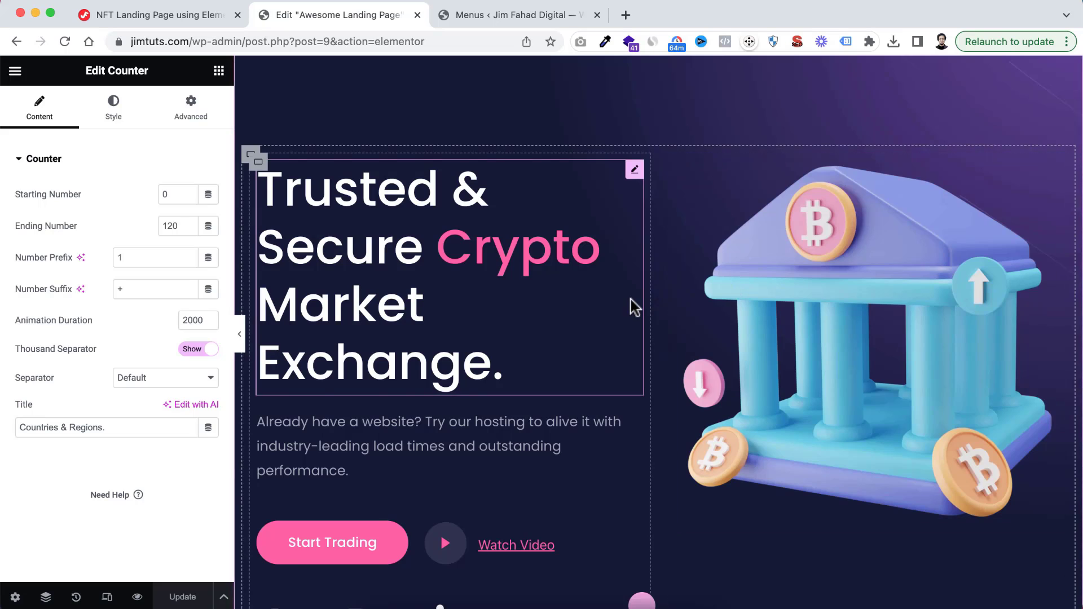
scroll(633, 301, down, 1)
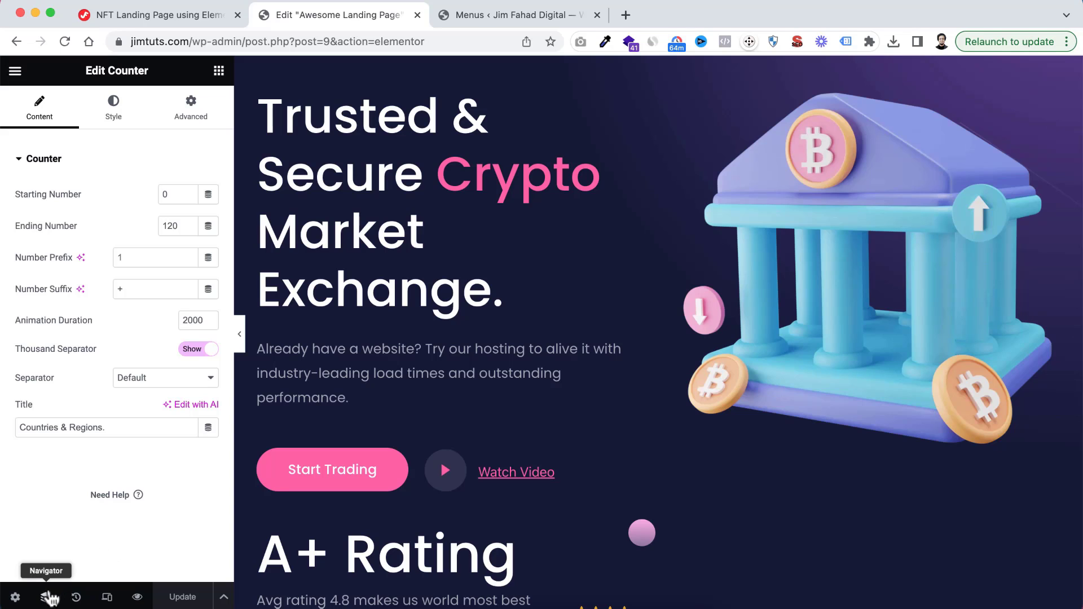
Turn on responsive mode in Tablet Portrait view and check the page's layout from the hero section down to the counters
click(107, 597)
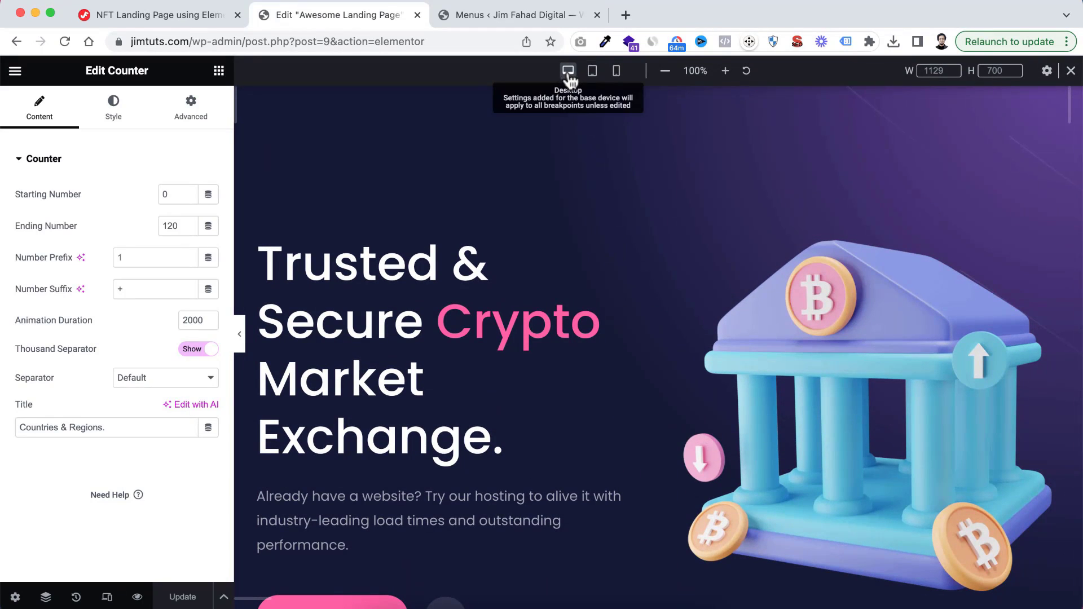
click(598, 82)
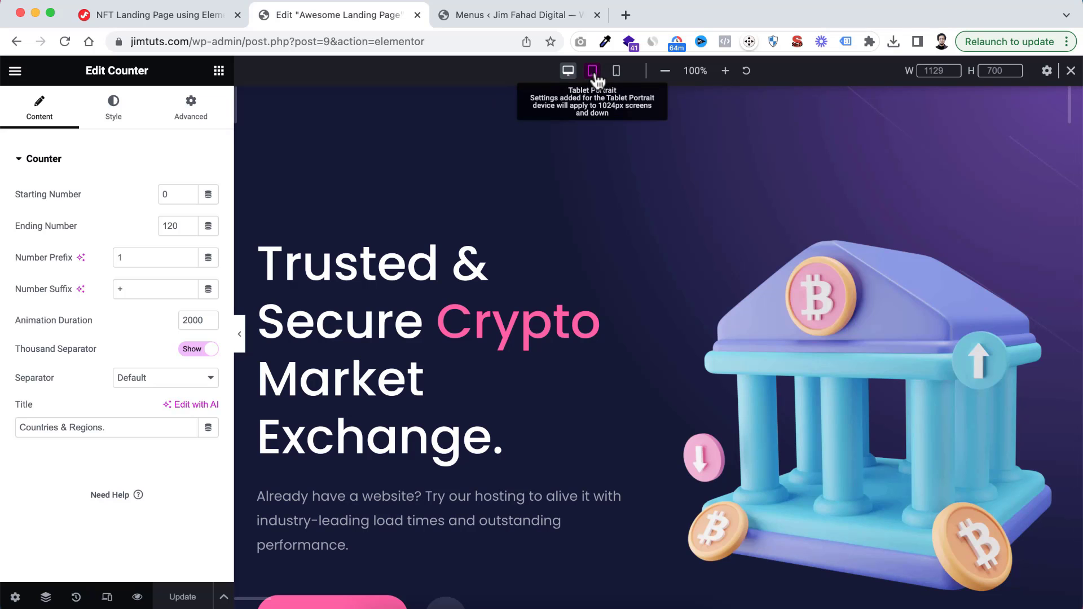
scroll(609, 203, down, 20)
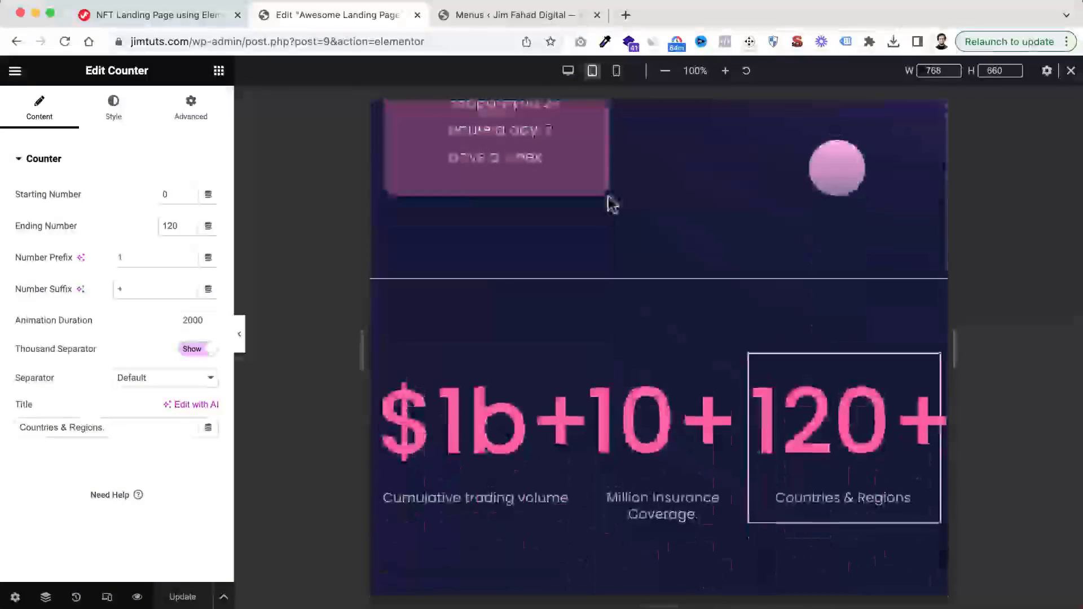
scroll(612, 204, up, 20)
scroll(612, 203, down, 4)
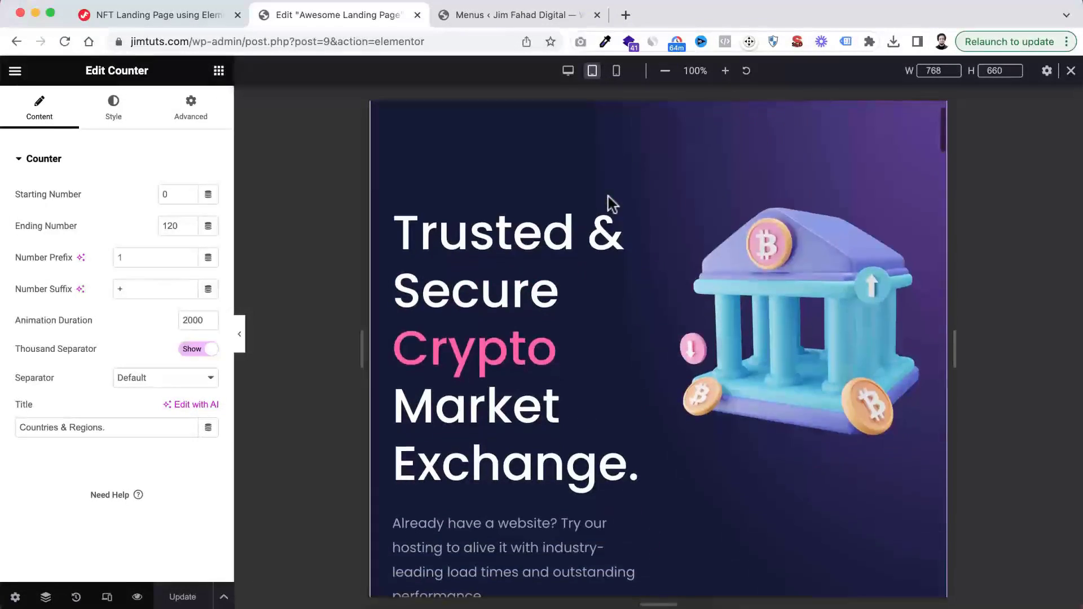
scroll(611, 204, down, 15)
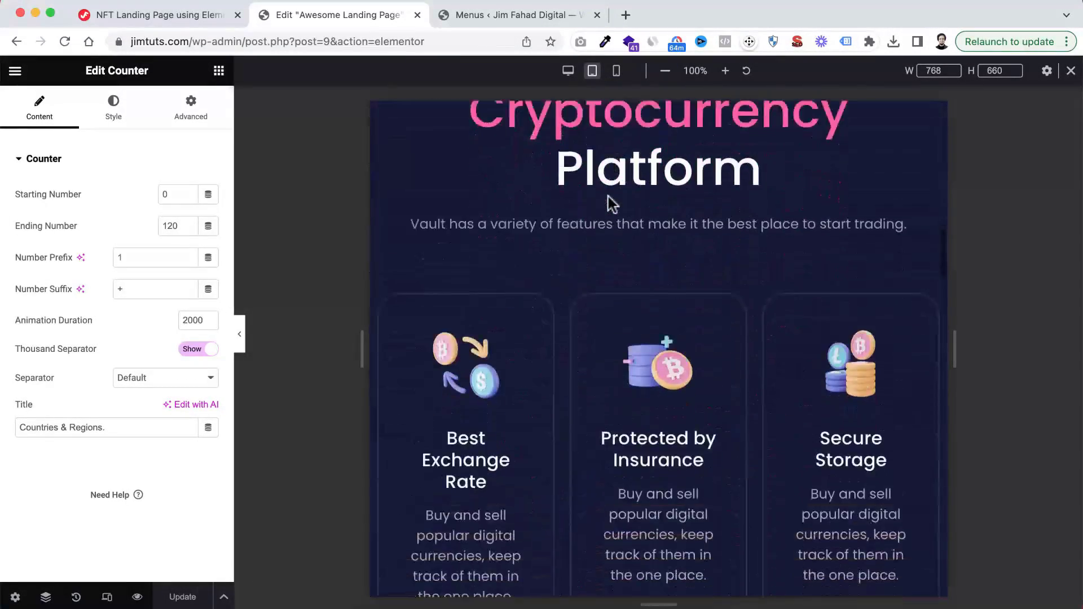
scroll(612, 204, down, 20)
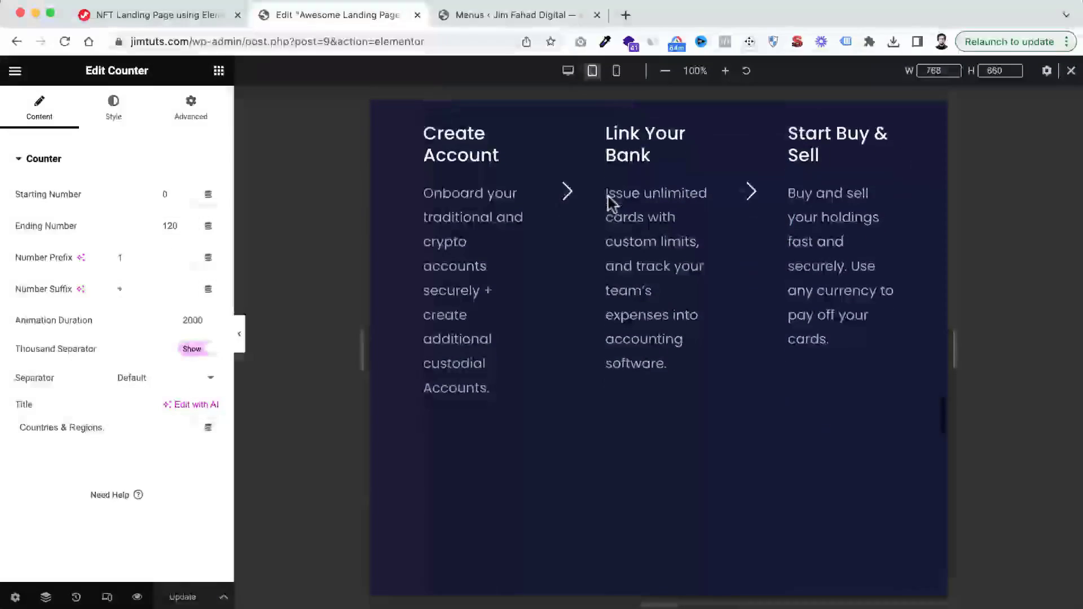
scroll(612, 204, up, 15)
scroll(611, 204, up, 15)
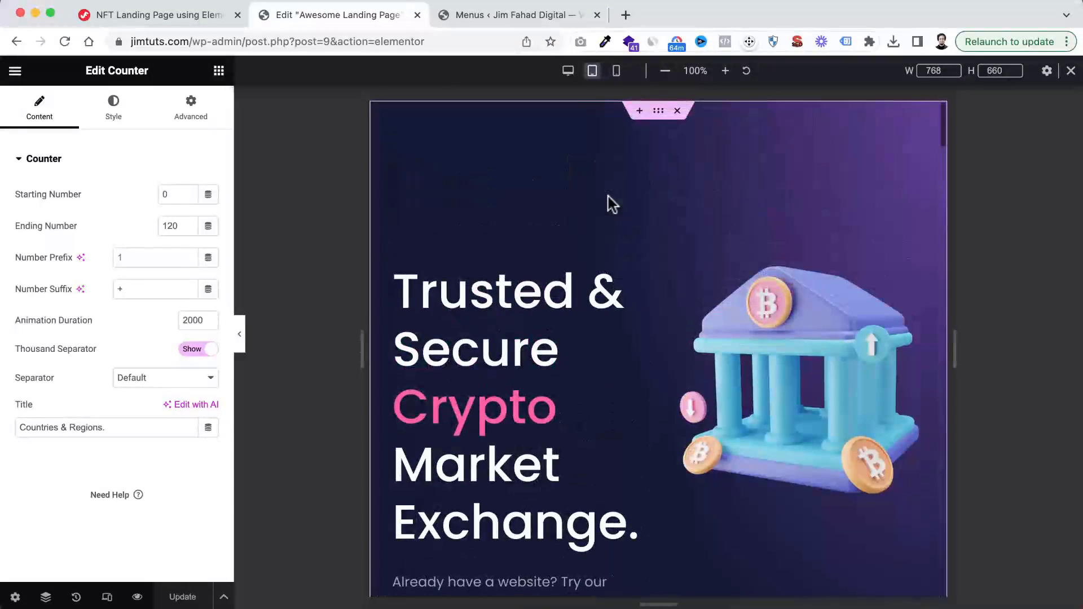
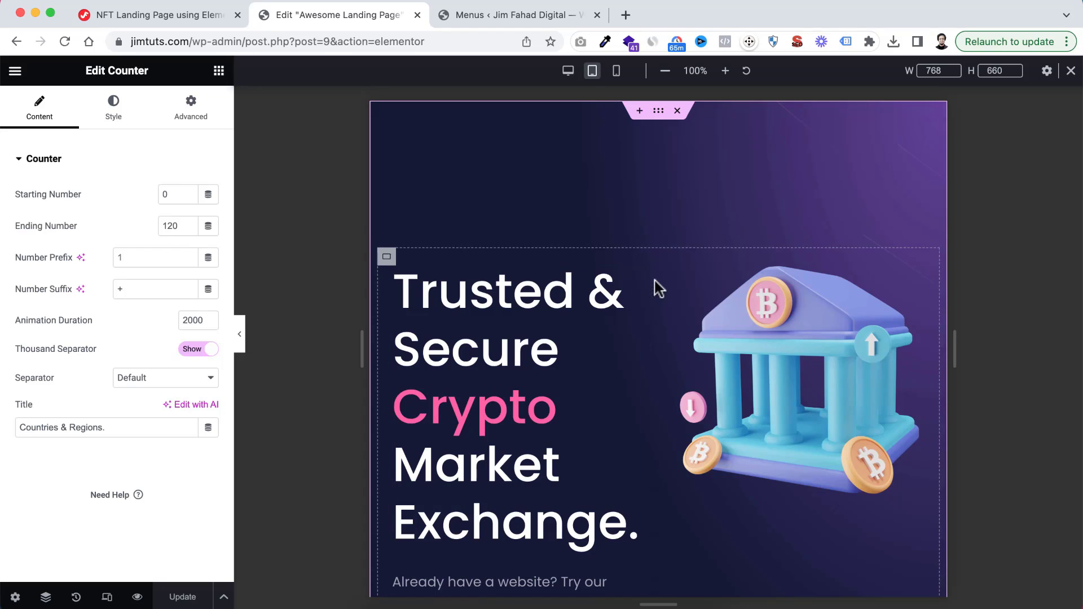
Open the Navigator and move it clear of the hero section's content
scroll(654, 282, down, 1)
scroll(655, 280, up, 1)
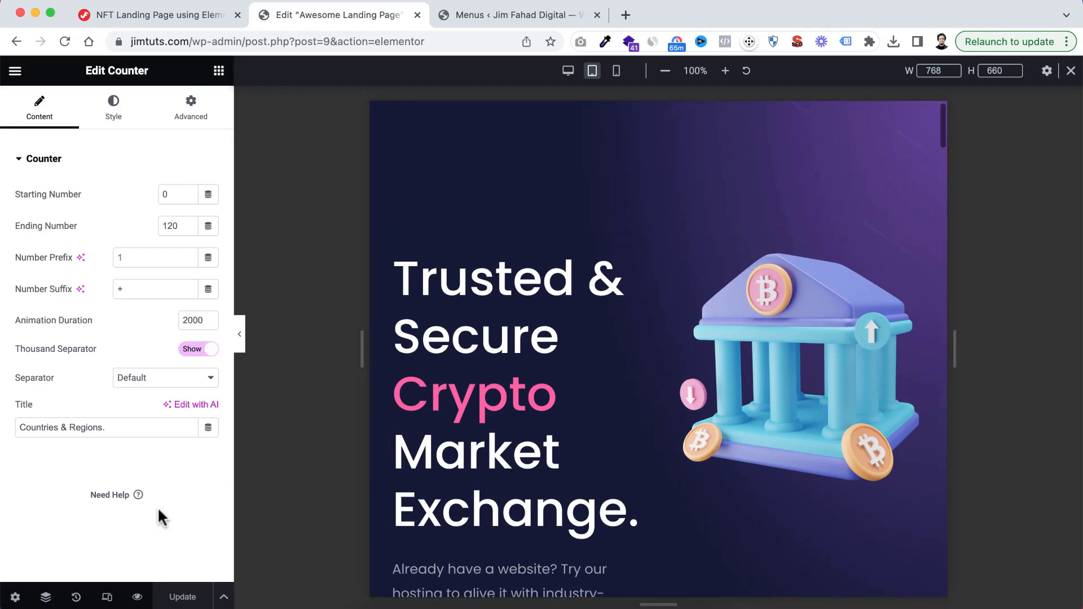
click(46, 597)
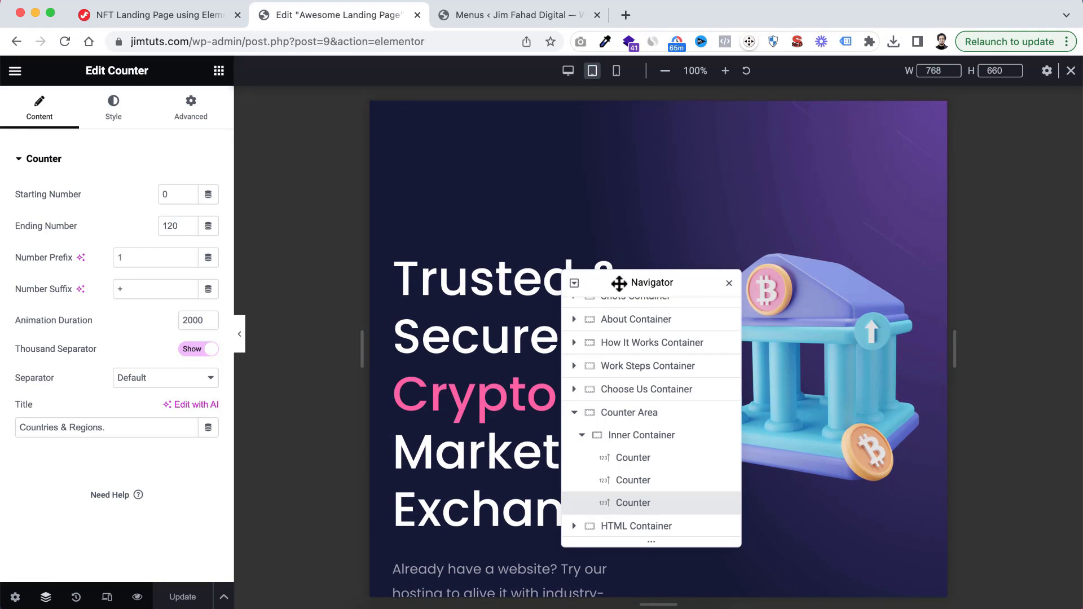
drag(613, 285, 926, 292)
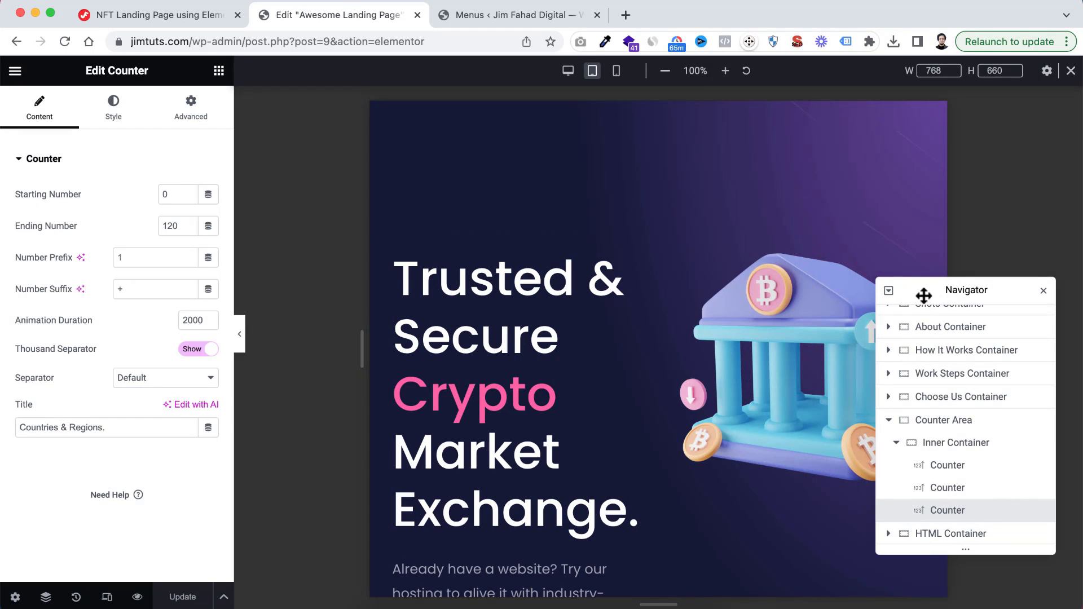
drag(927, 294, 942, 299)
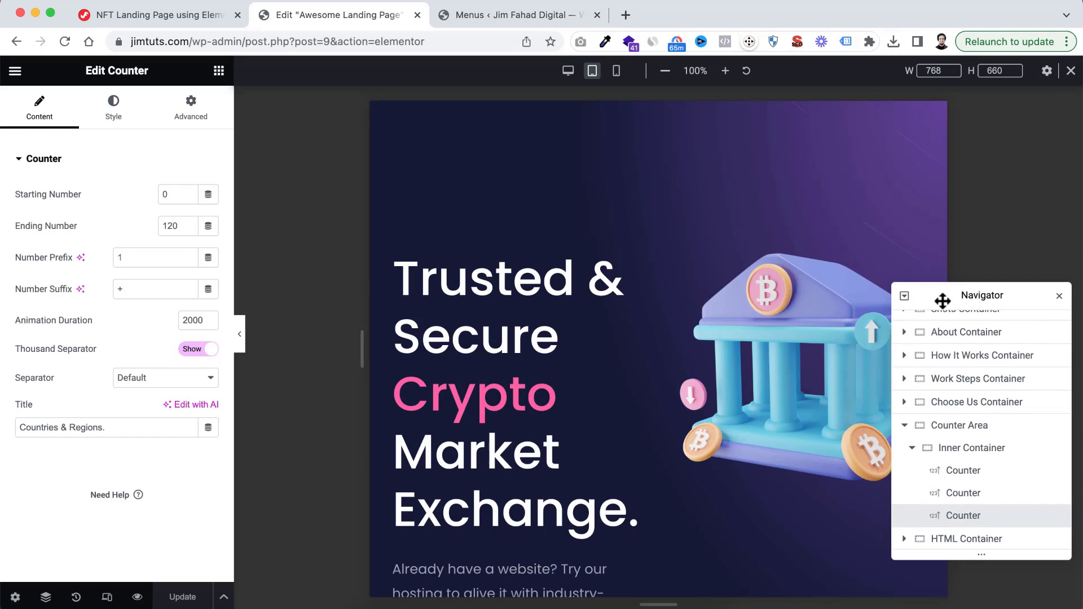
scroll(946, 373, up, 2)
click(959, 327)
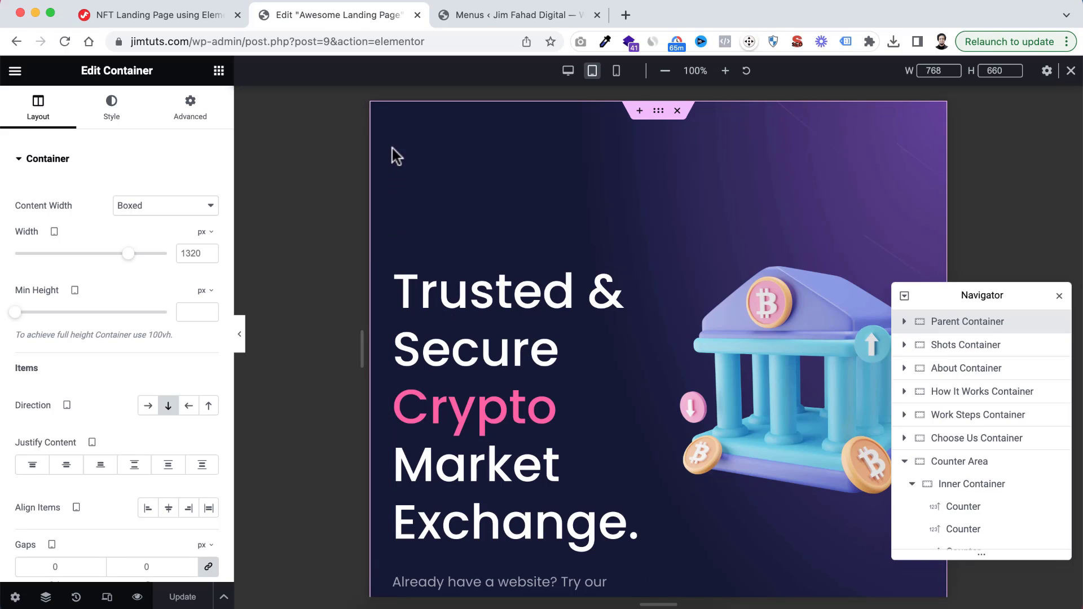
click(200, 114)
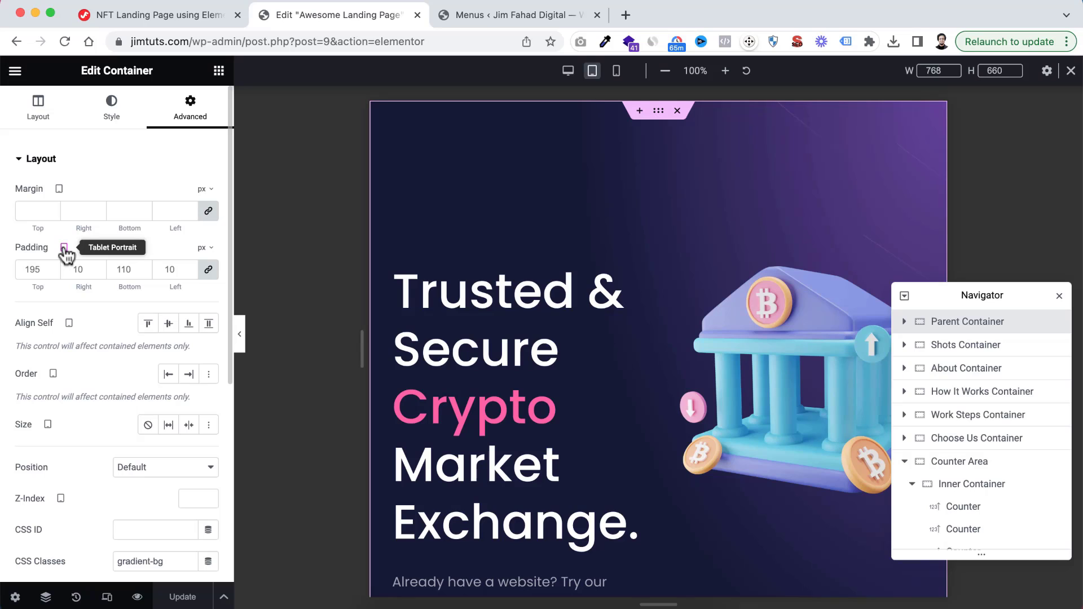
click(25, 269)
text(10)
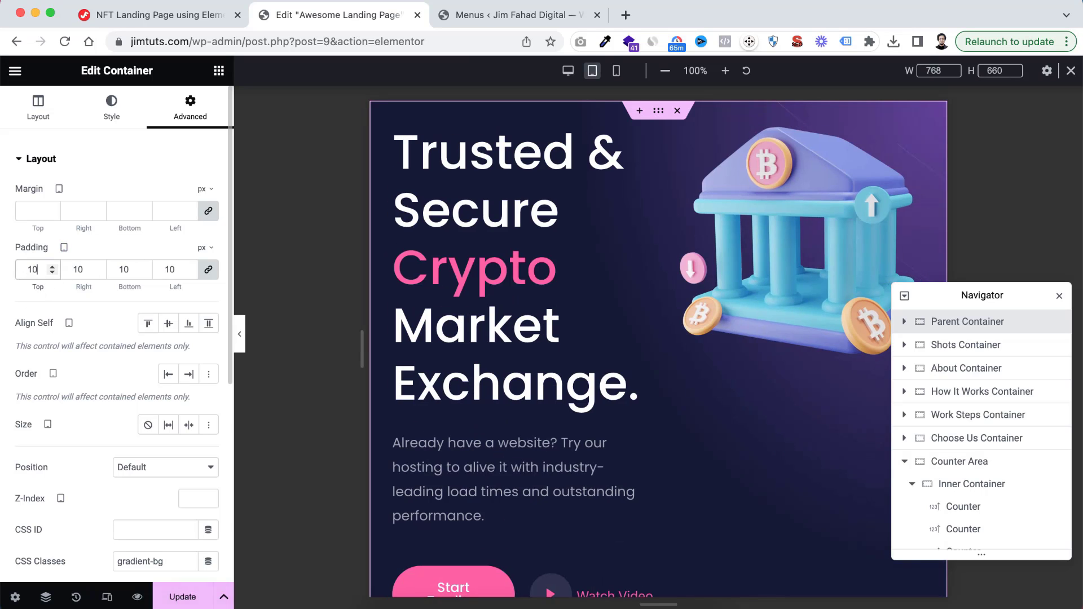
click(208, 270)
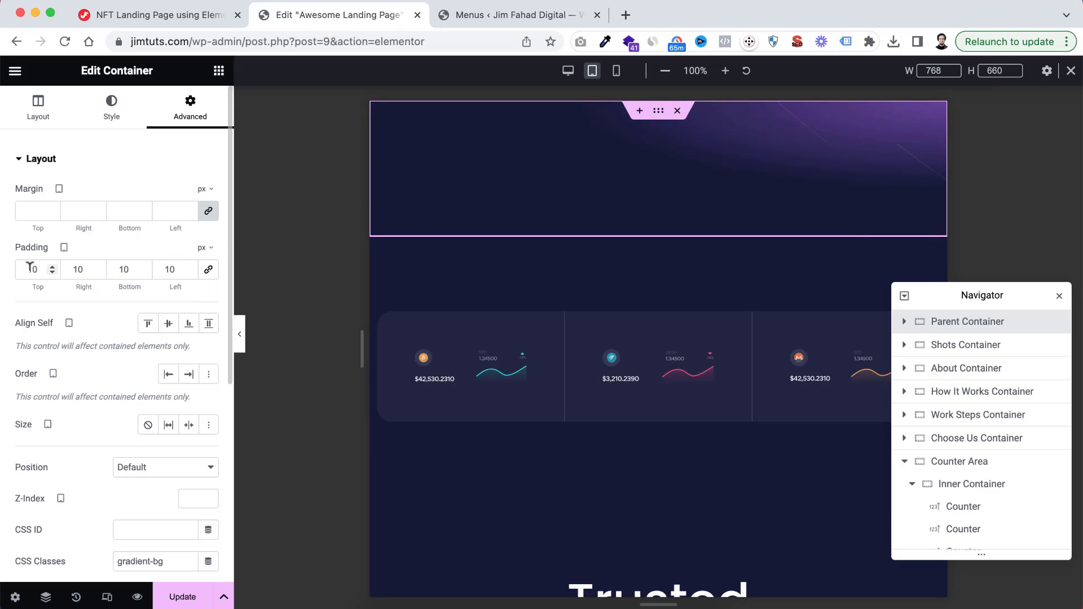
click(32, 269)
text(5)
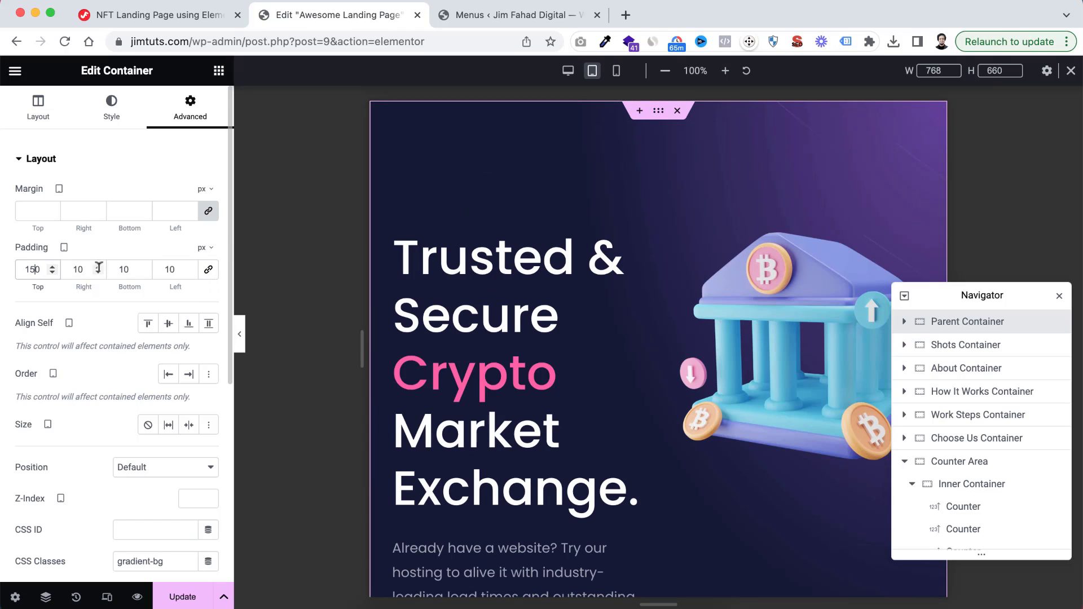
click(115, 265)
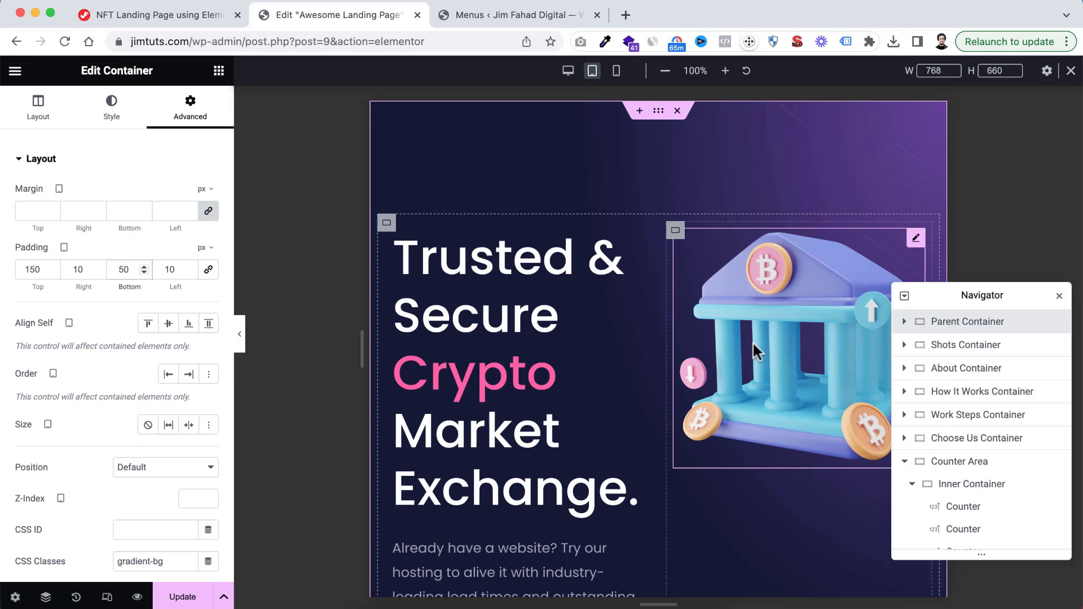
Set the tablet direction of the hero's Main Container to Column - vertical and check the stacked layout
click(903, 321)
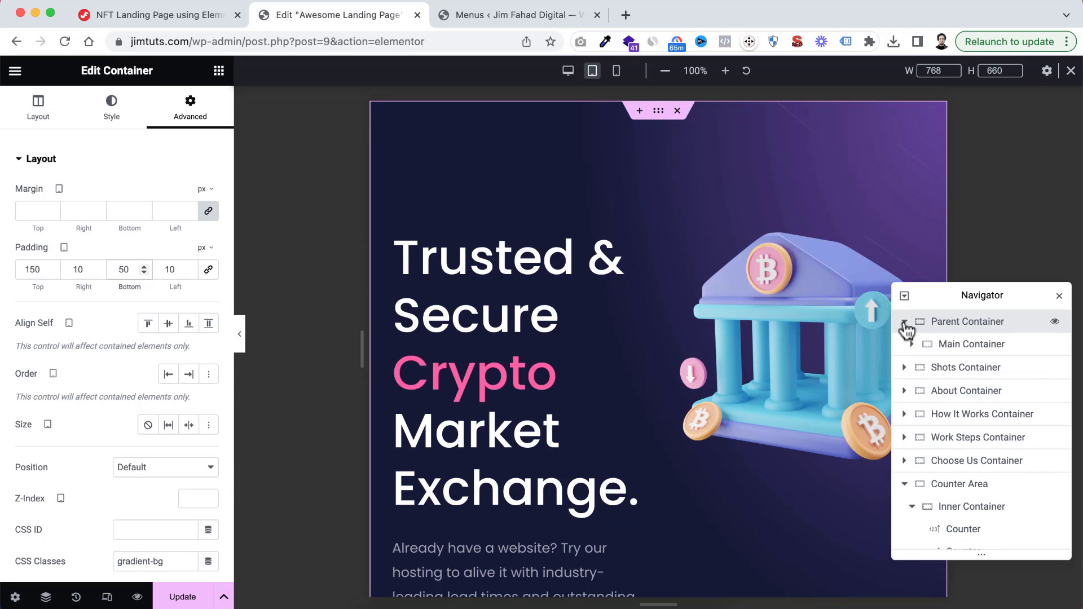
click(909, 345)
click(910, 344)
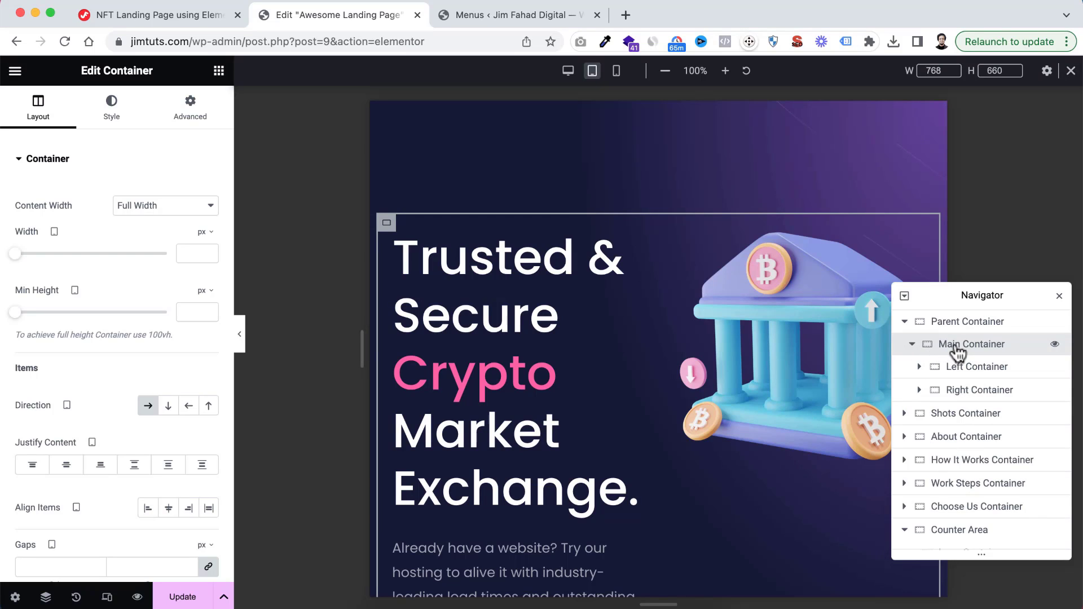
scroll(126, 366, down, 2)
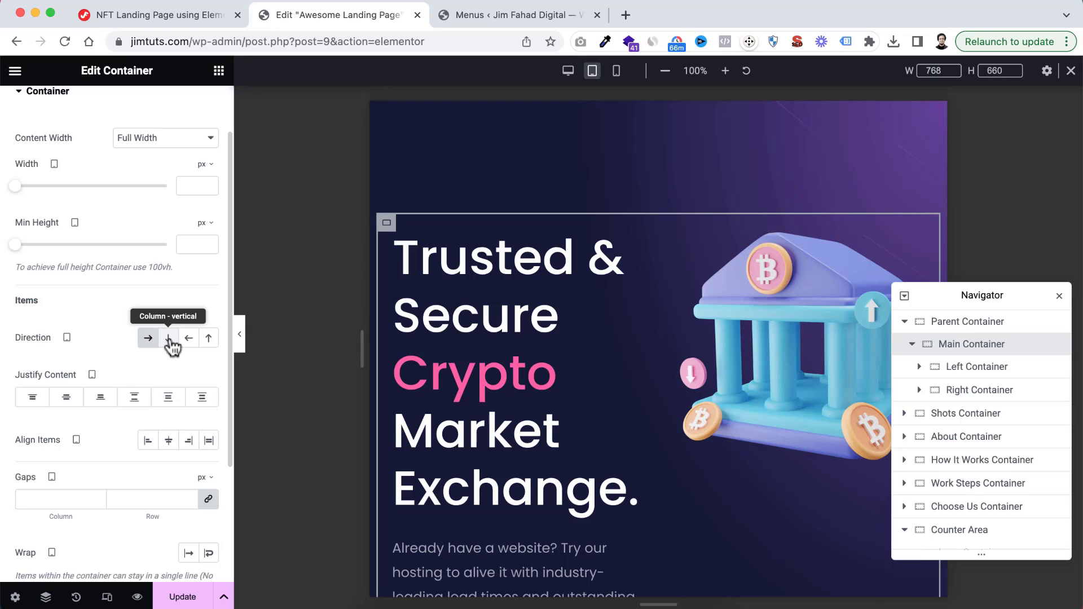
scroll(526, 291, down, 2)
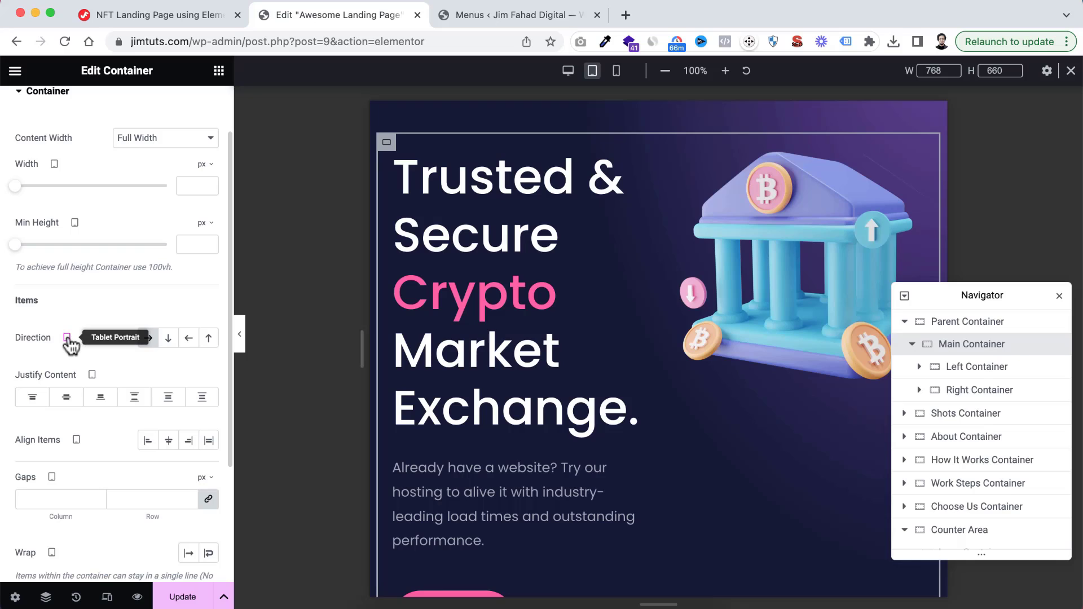
click(168, 339)
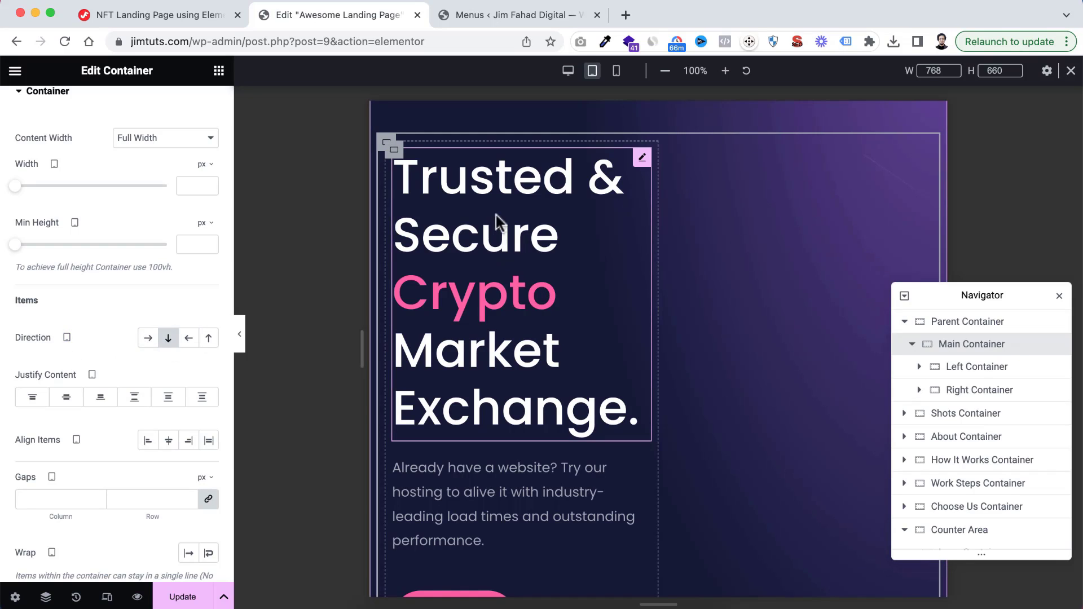
scroll(558, 347, down, 10)
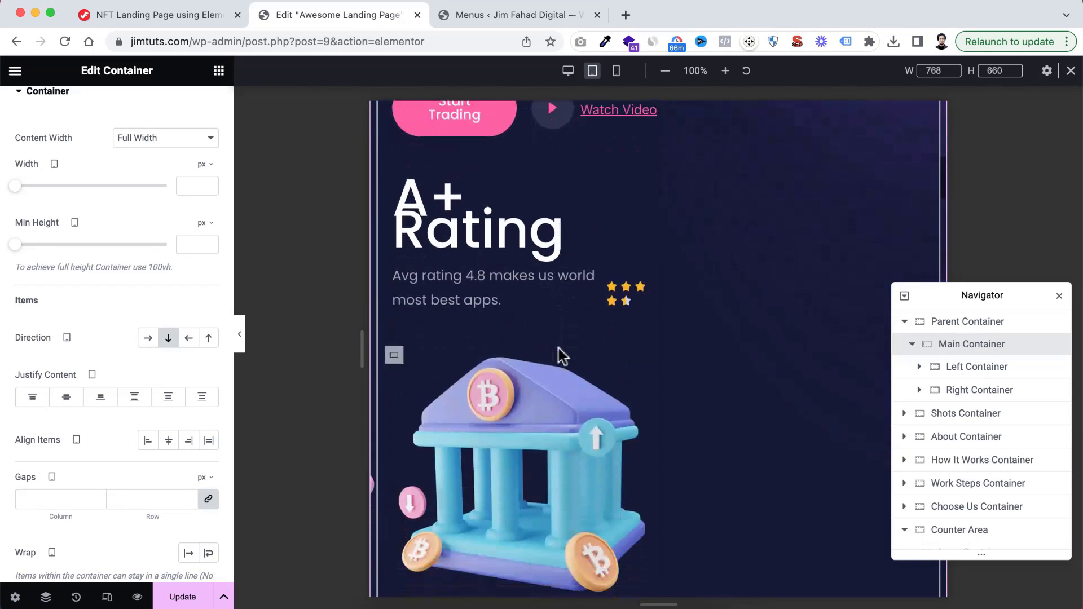
scroll(587, 307, up, 7)
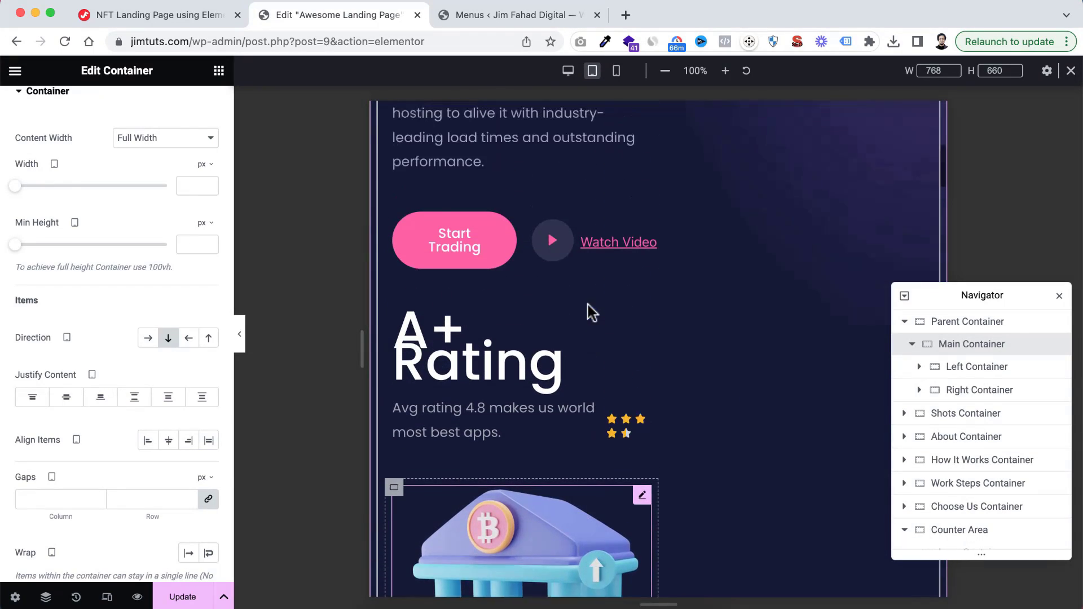
scroll(569, 257, up, 5)
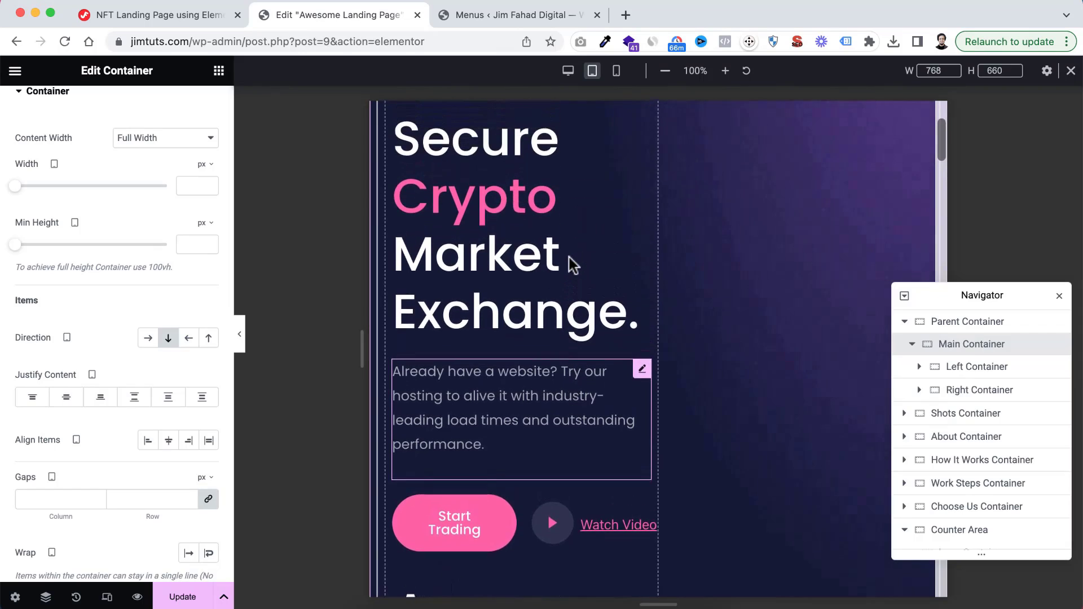
Set the tablet width of the hero's Left Container to 100%
click(976, 368)
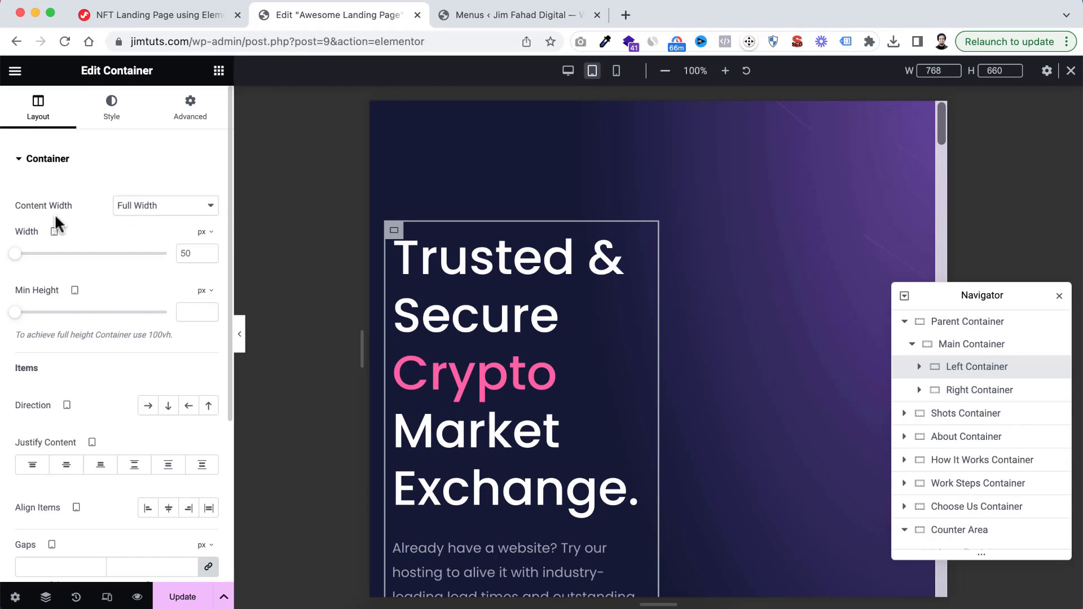
click(204, 231)
click(202, 255)
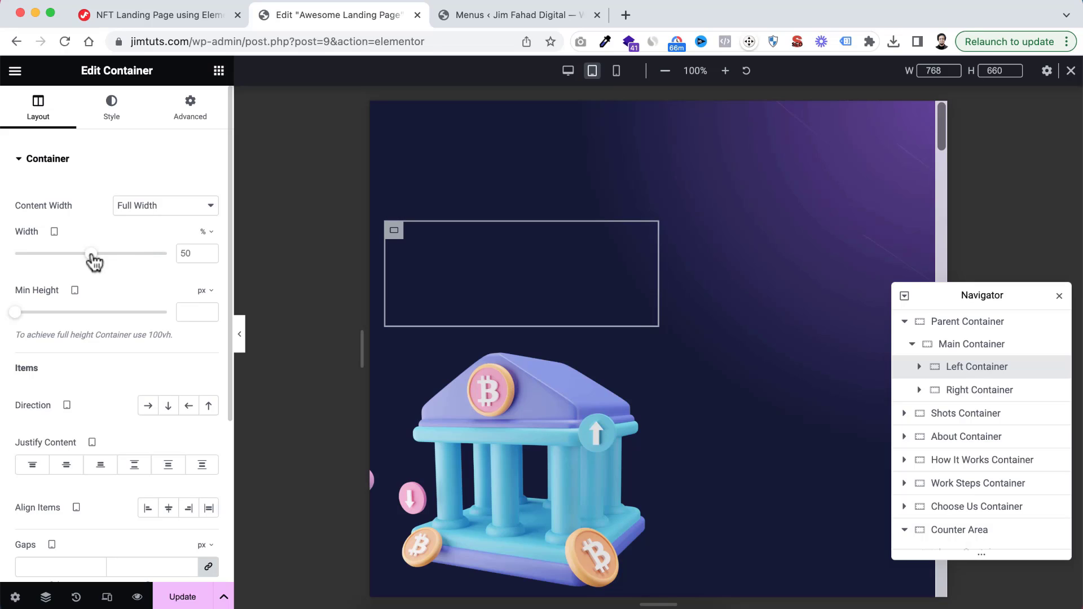
drag(92, 253, 167, 254)
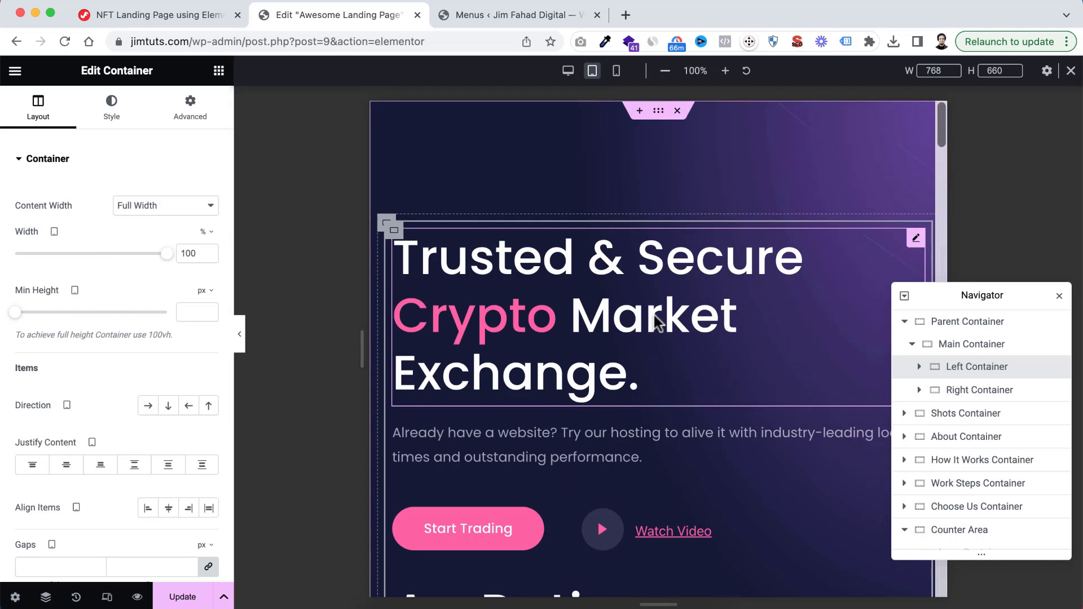
Set the tablet width of the hero's Right Container to 100% and check the bank illustration below the text
scroll(656, 318, down, 4)
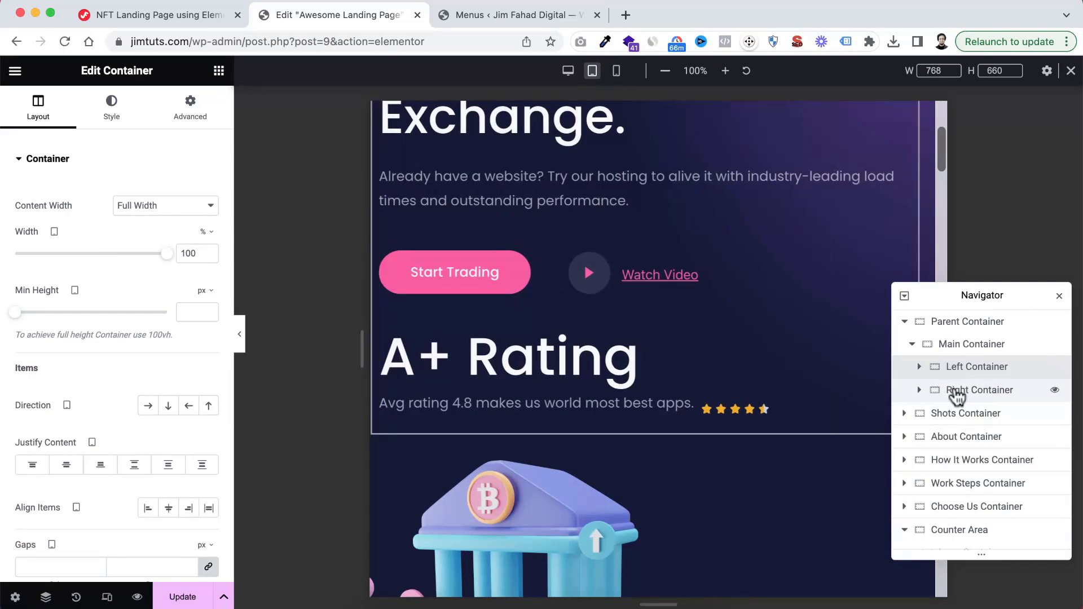
click(954, 388)
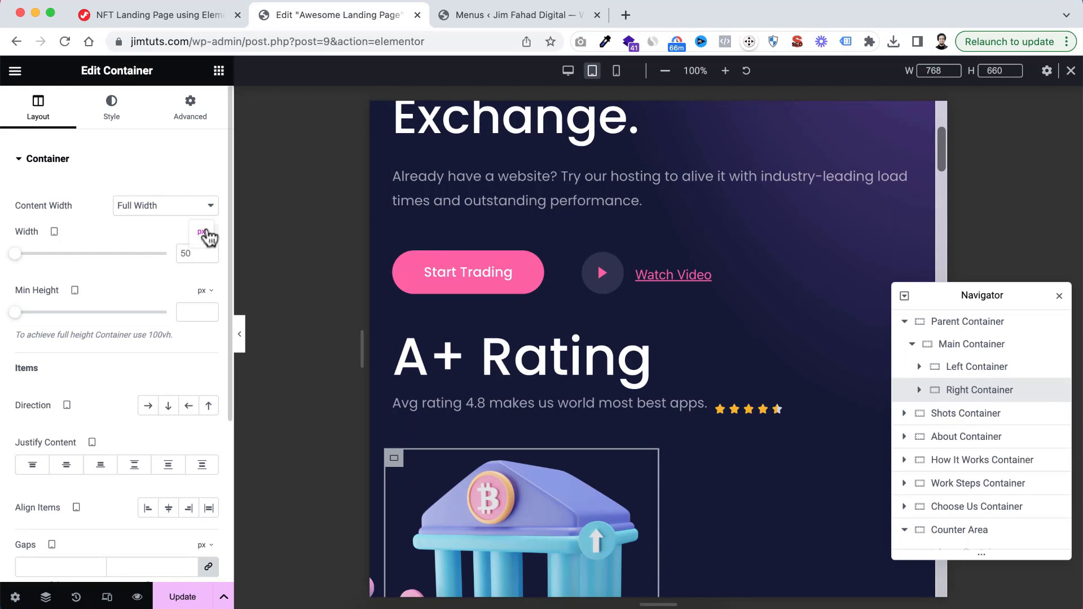
click(206, 232)
click(205, 247)
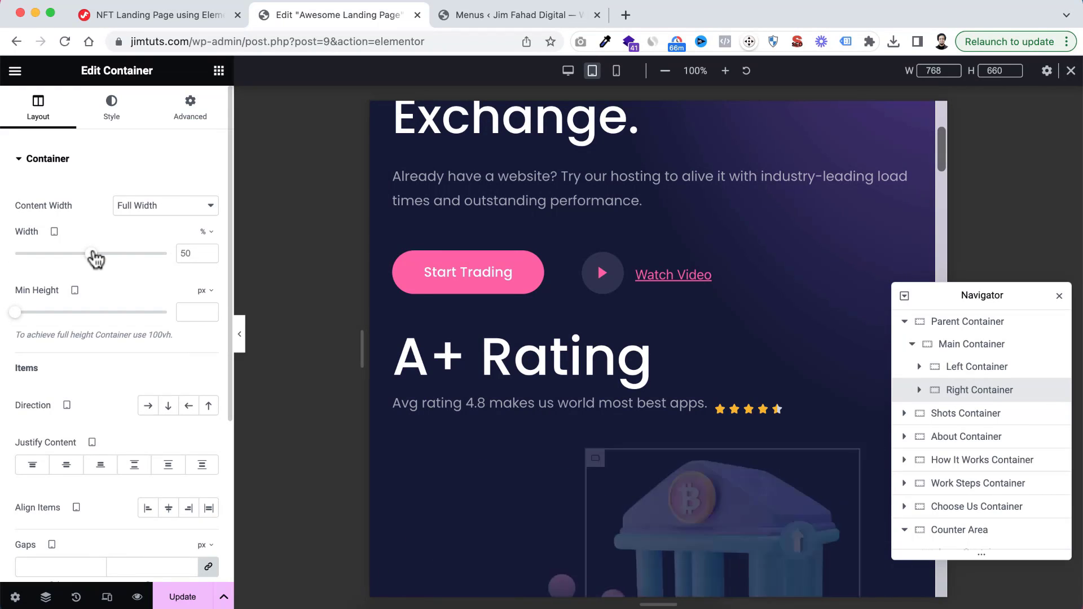
drag(92, 254, 190, 250)
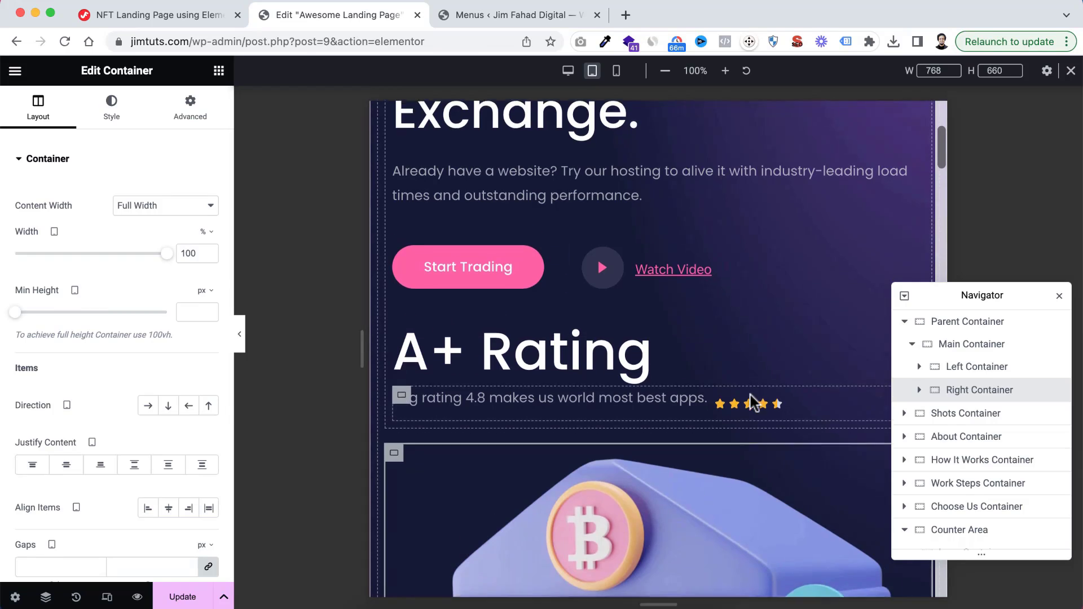
scroll(749, 391, down, 7)
scroll(749, 335, up, 8)
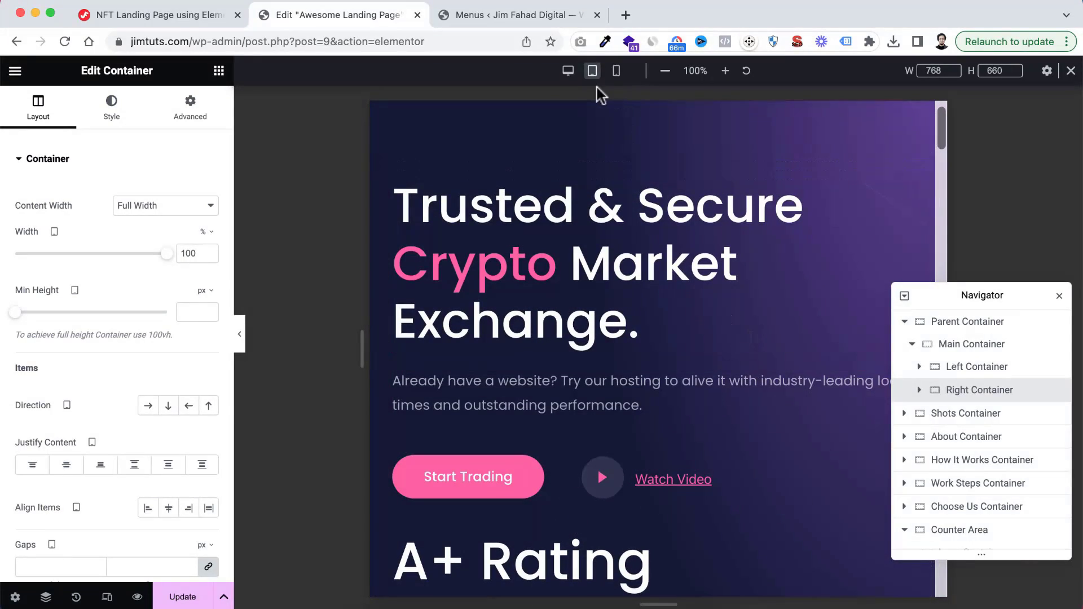
Compare the hero section's layout in the desktop view with the Tablet Portrait view
click(567, 71)
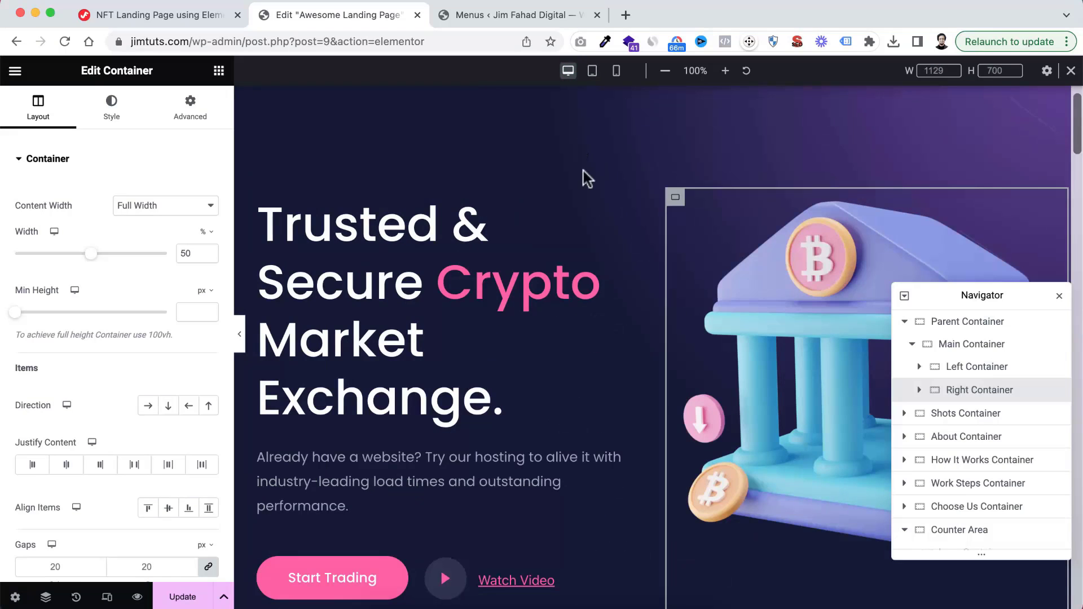
scroll(586, 340, down, 5)
scroll(586, 340, up, 6)
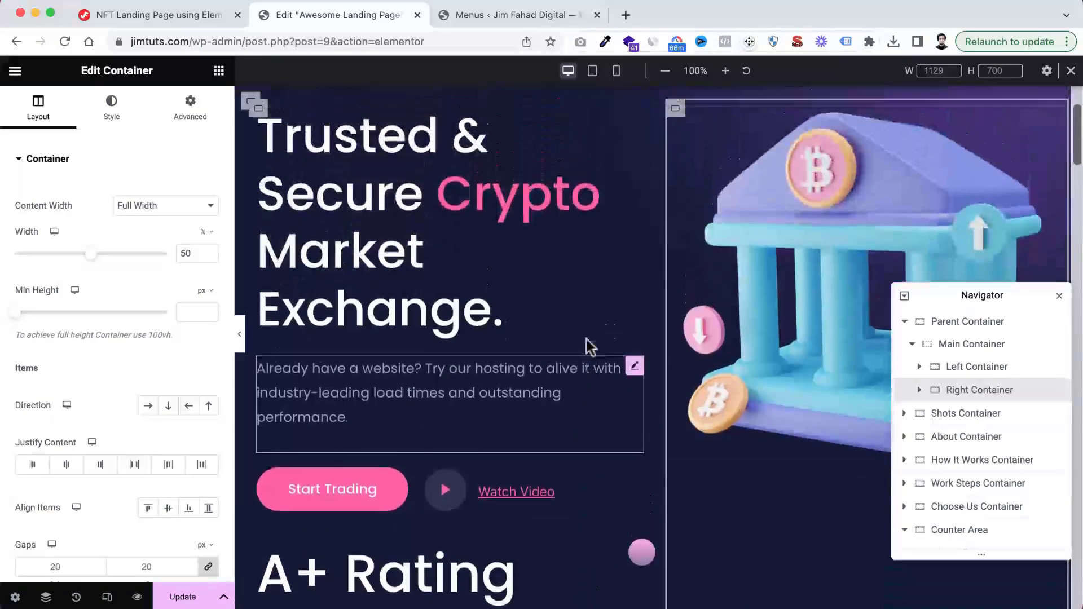
click(592, 71)
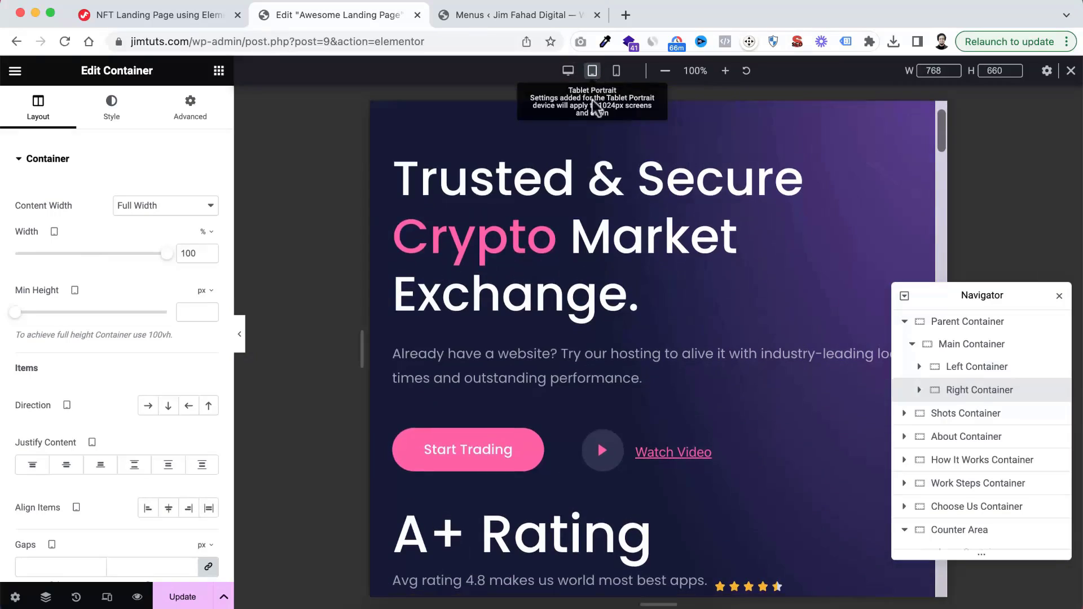
scroll(597, 249, down, 5)
scroll(598, 250, up, 3)
scroll(599, 250, up, 2)
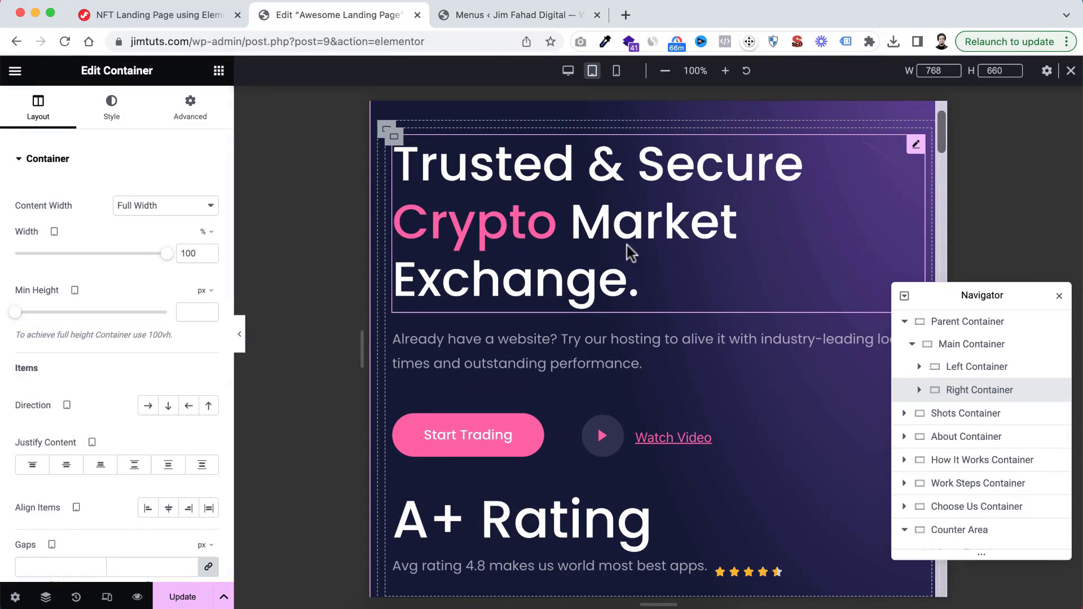
scroll(631, 252, up, 2)
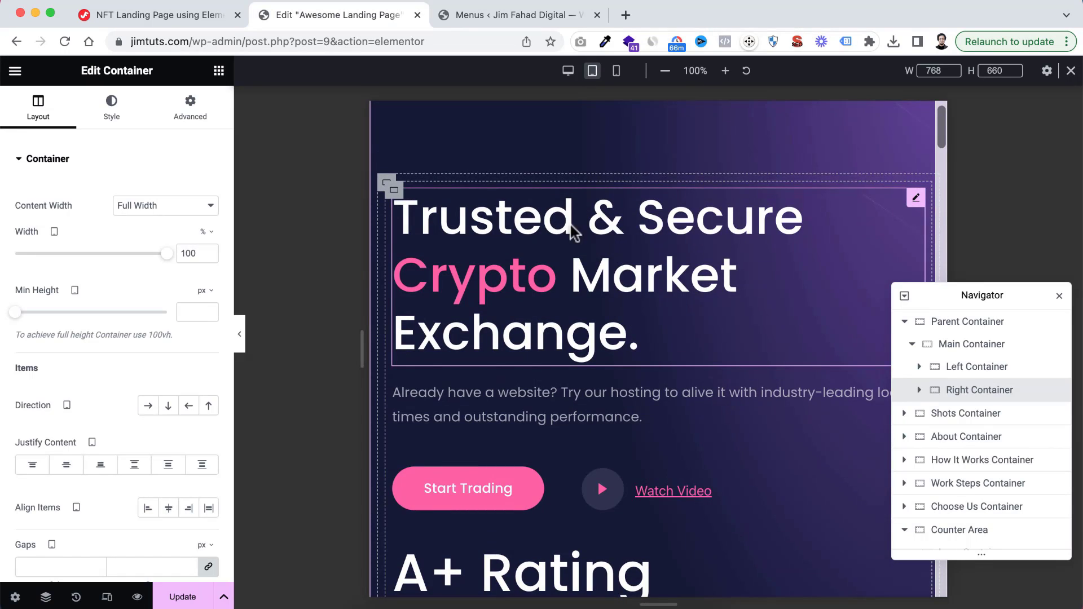
Set the tablet font size of the hero heading's title typography to 54 px
click(552, 222)
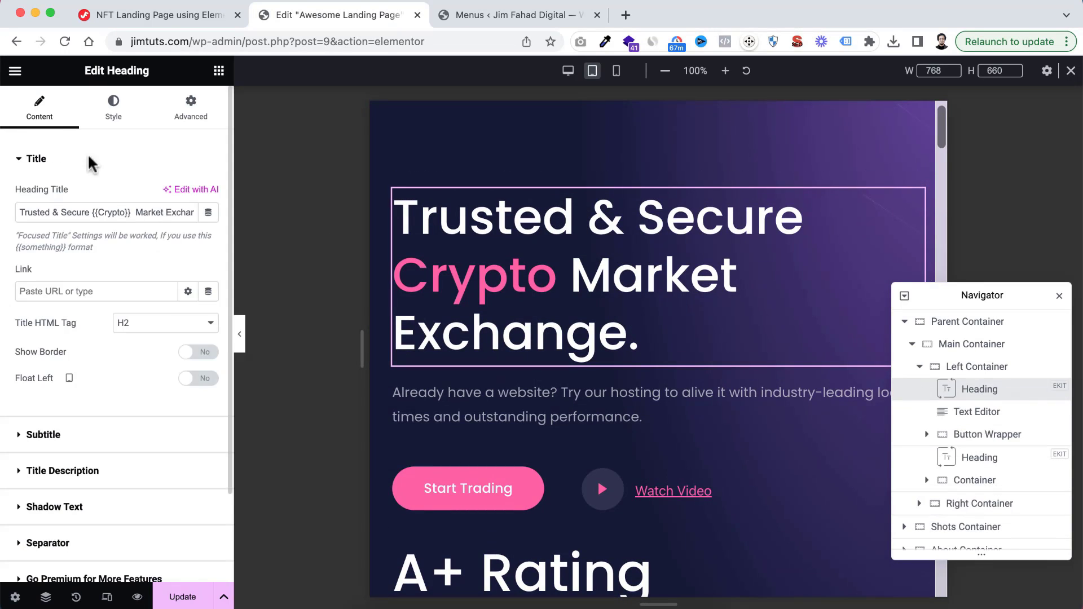
click(113, 107)
click(48, 258)
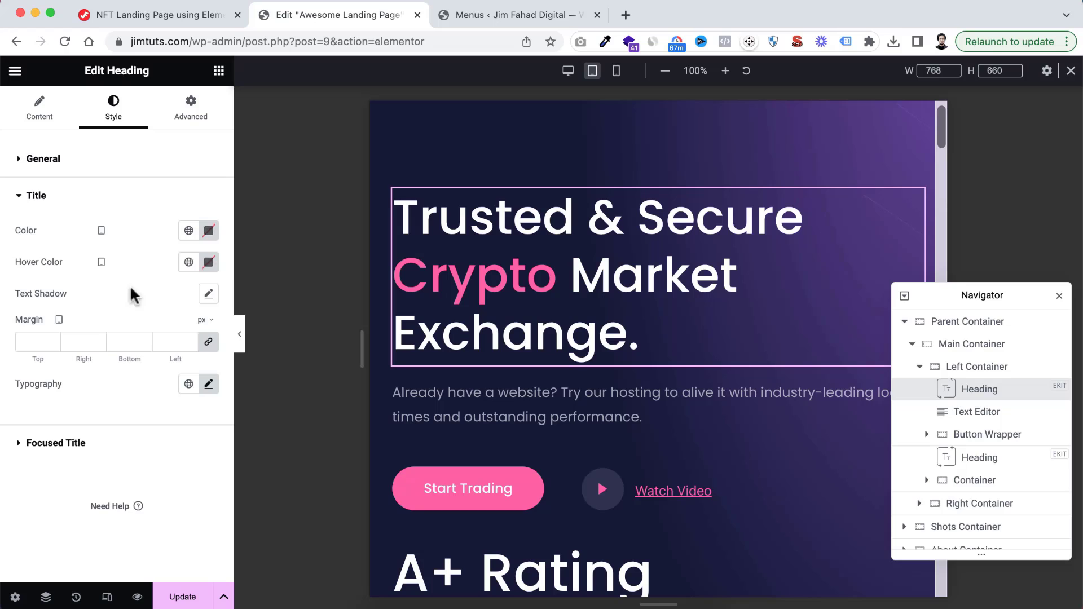
click(208, 385)
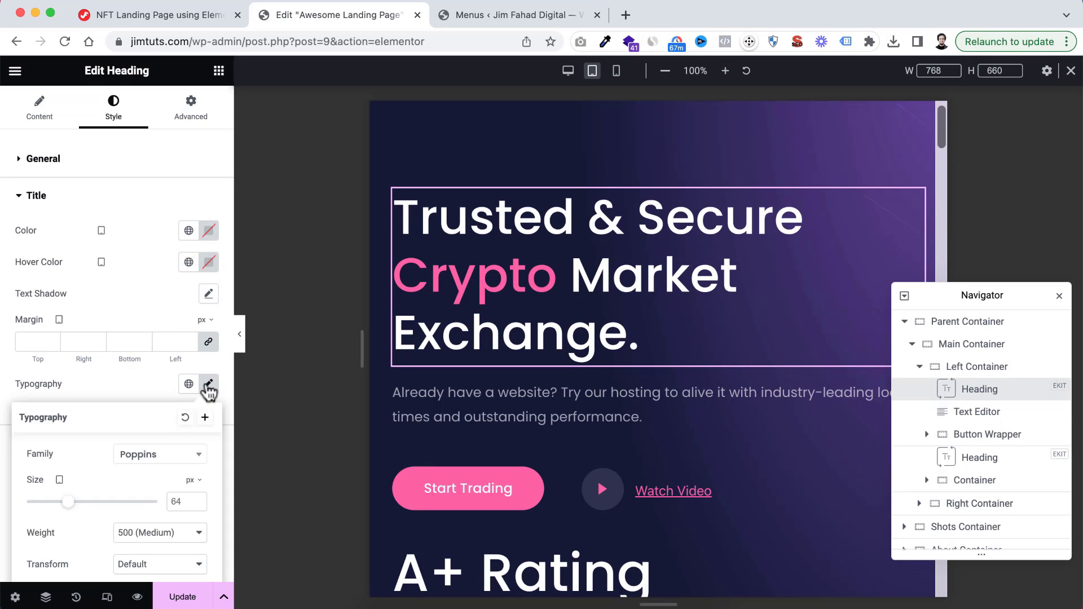
scroll(181, 462, down, 3)
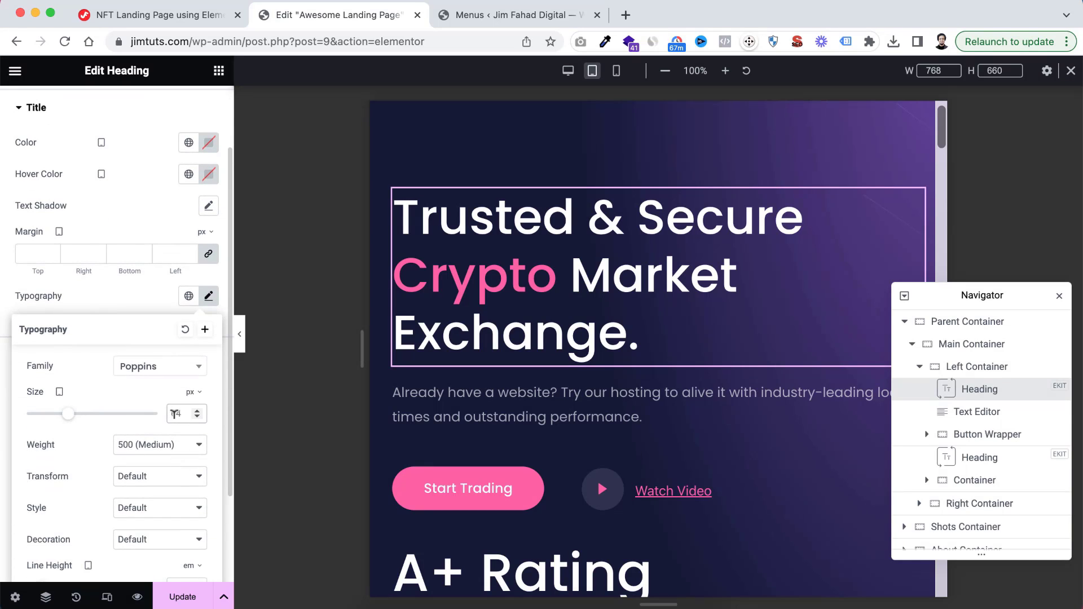
click(174, 414)
text(54)
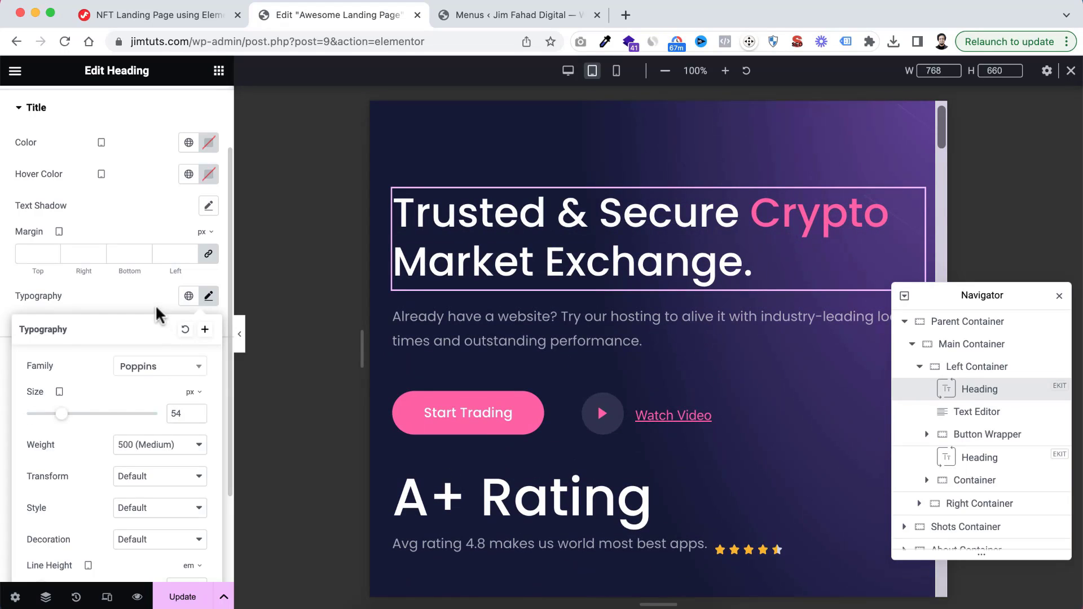
click(157, 308)
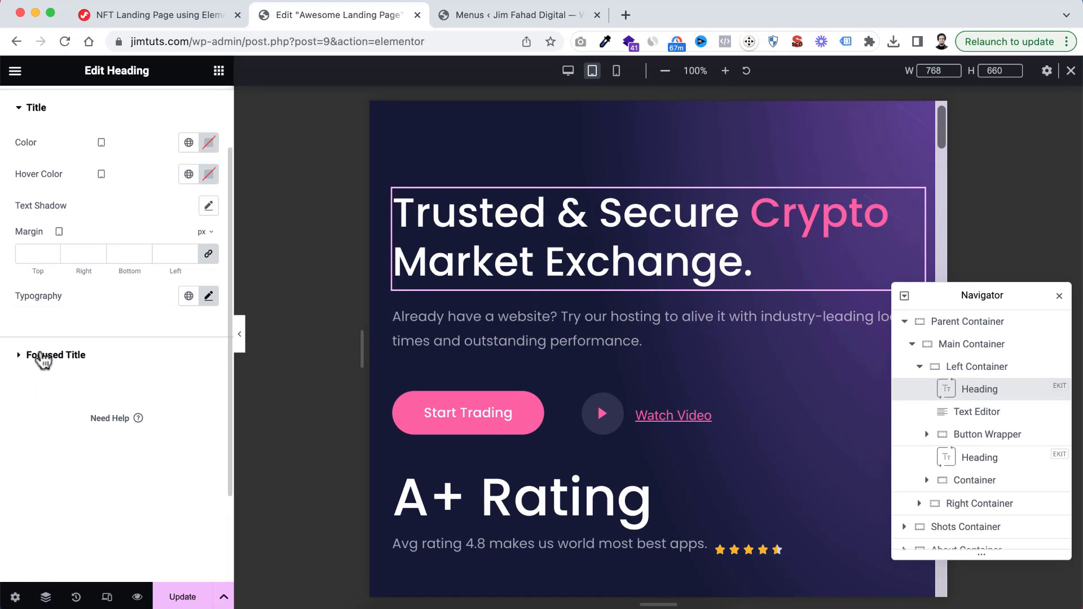
Set the tablet font size of the hero heading's focused title to 54 px
click(43, 355)
scroll(145, 405, down, 1)
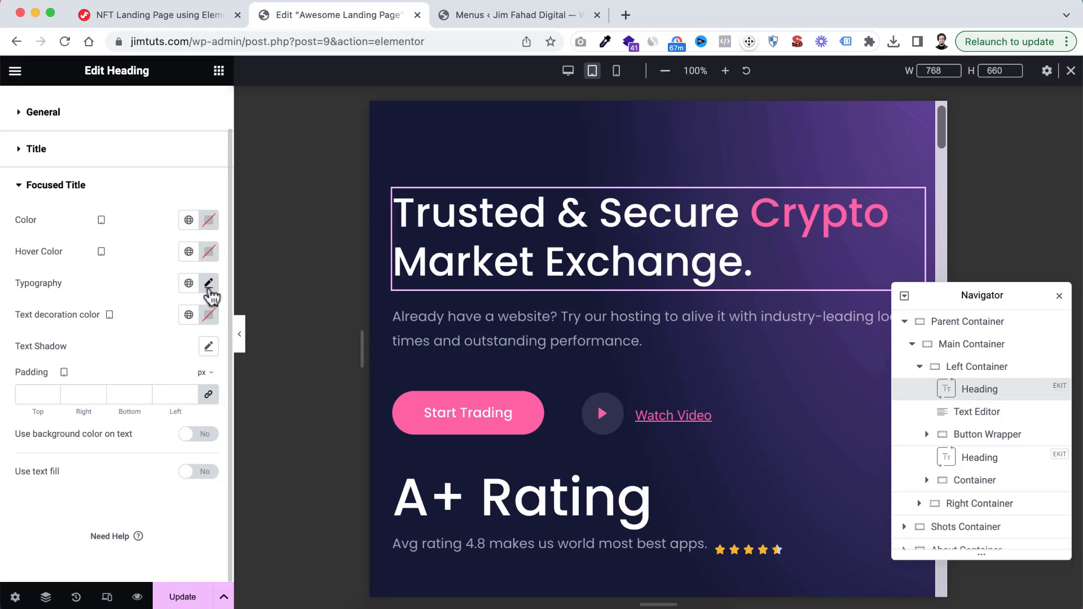
click(208, 283)
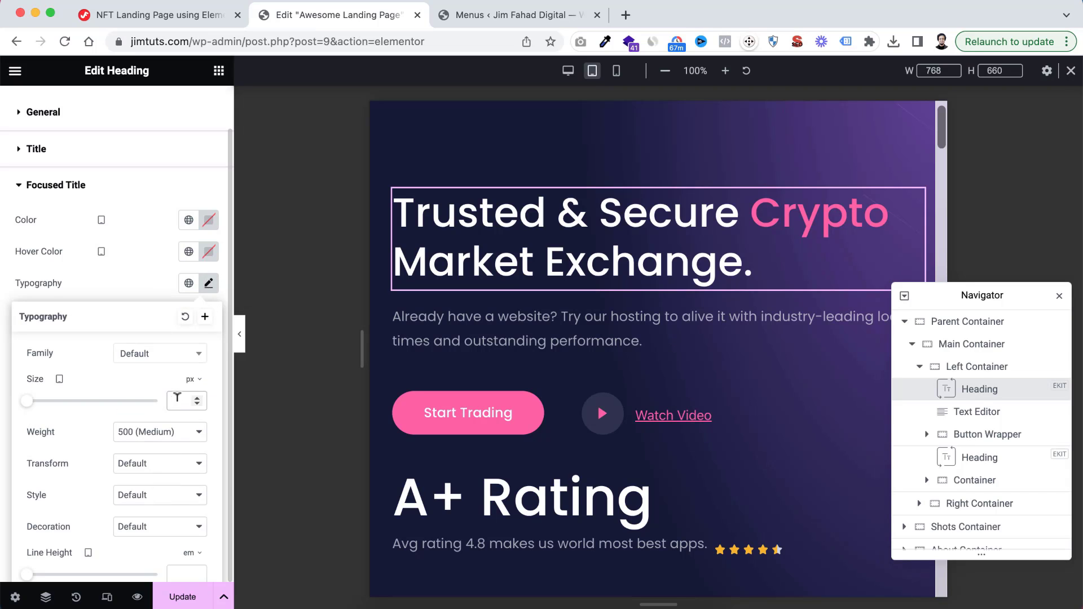
click(177, 400)
text(54)
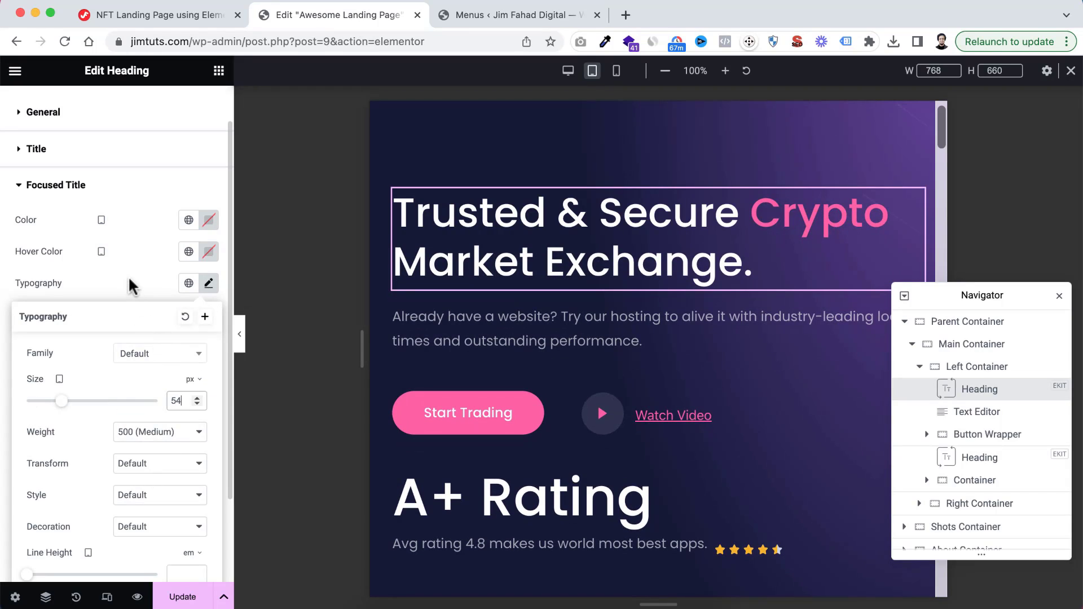
click(129, 286)
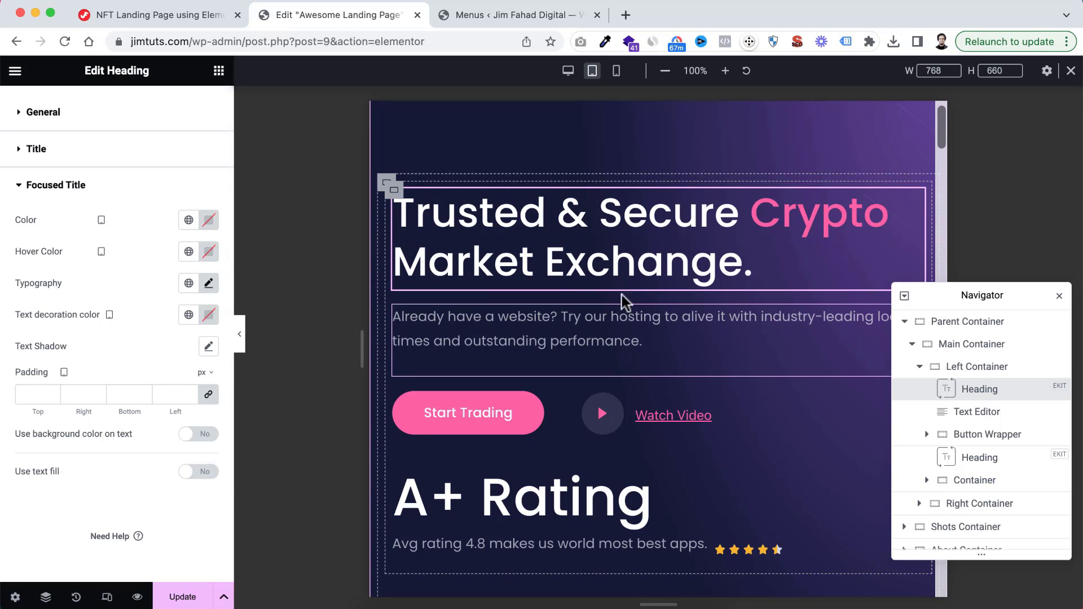
Set the tablet font size of the A+ Rating heading's title to 60 px
scroll(637, 355, down, 3)
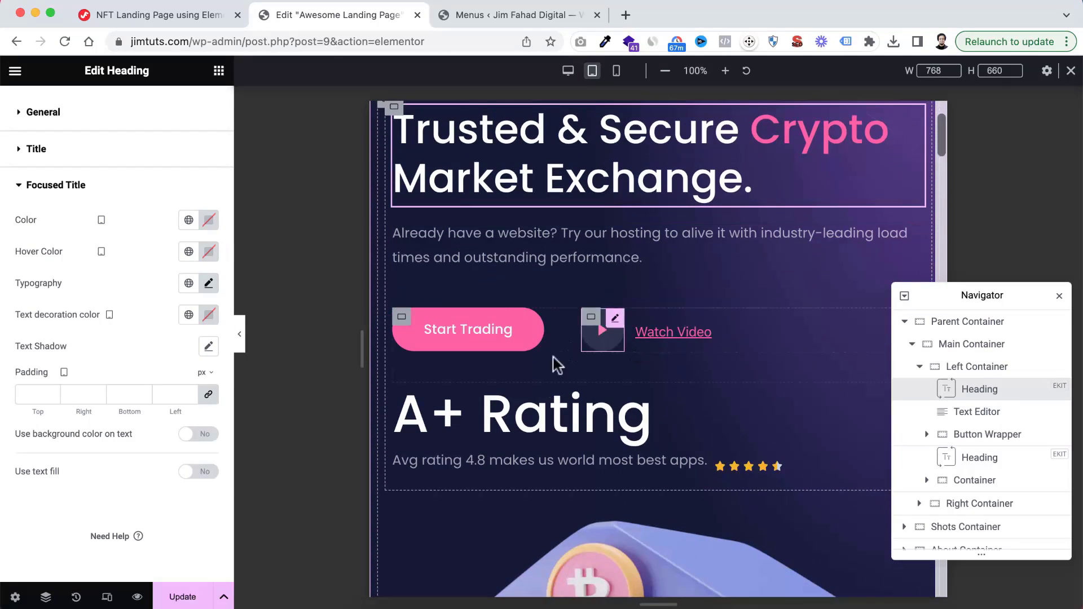
click(546, 417)
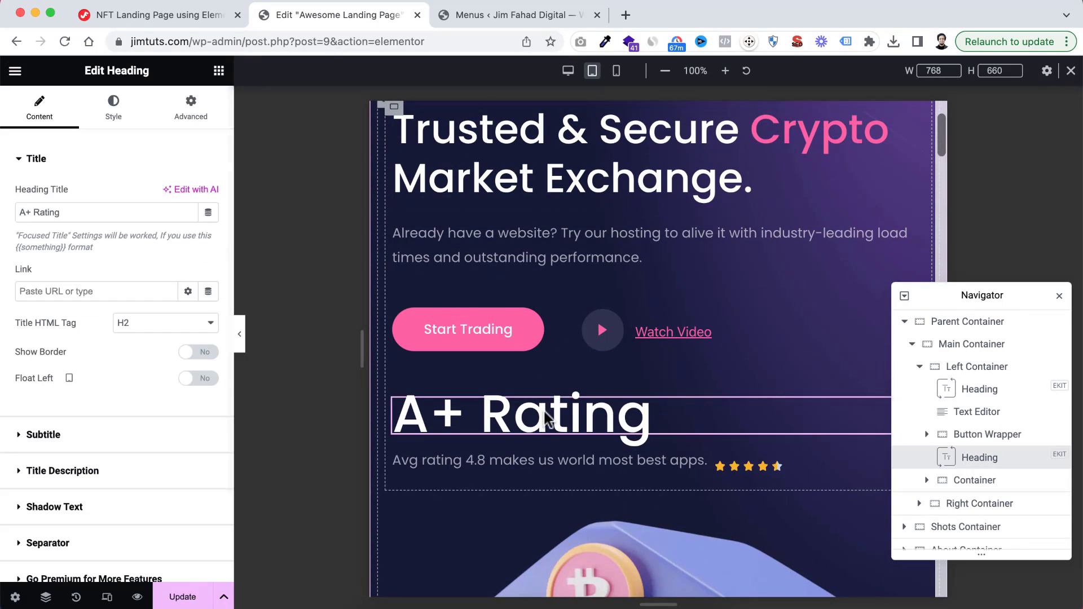
click(120, 114)
click(66, 262)
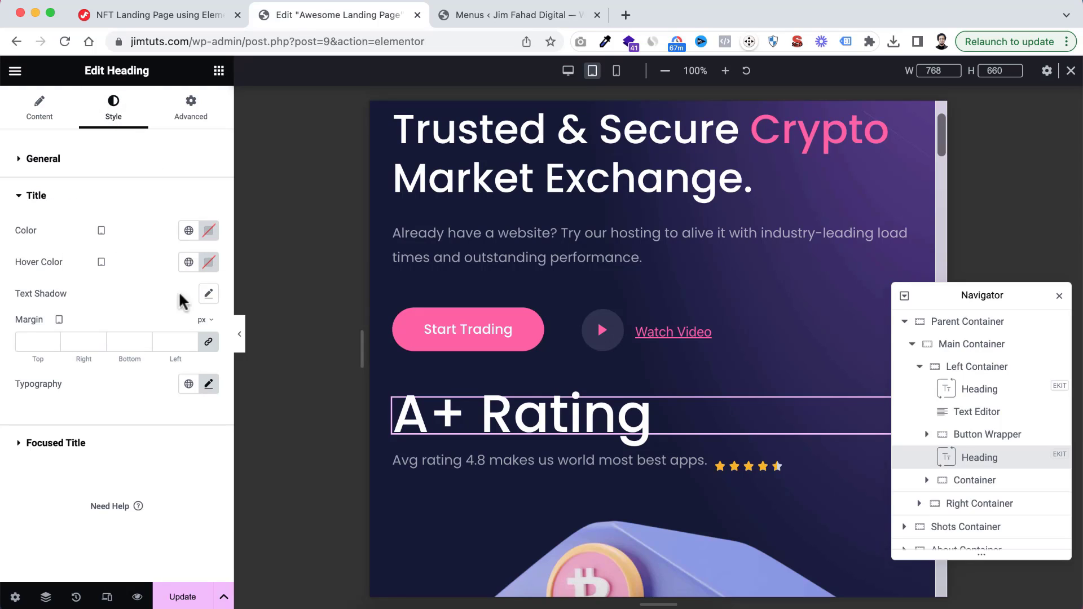
click(210, 384)
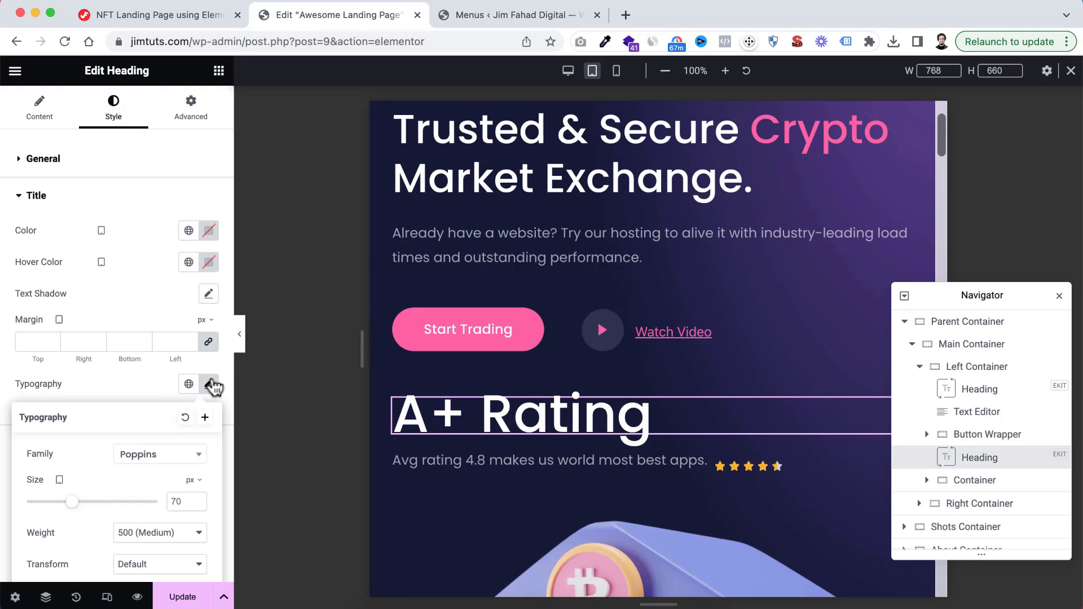
double_click(177, 500)
text(60)
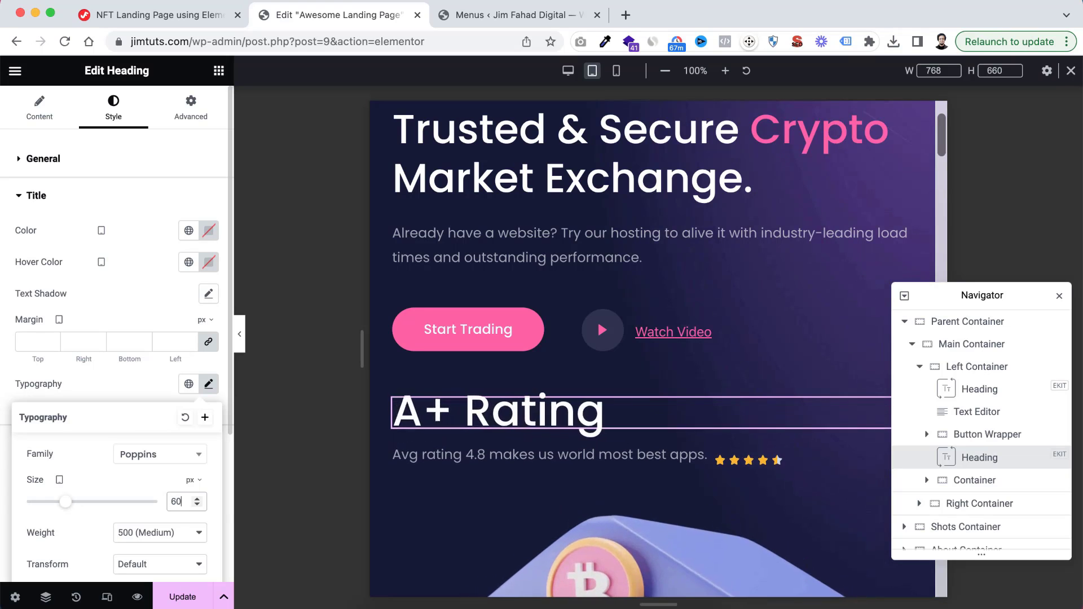
Set the tablet width of the hero's bank illustration to 60%
scroll(542, 420, up, 2)
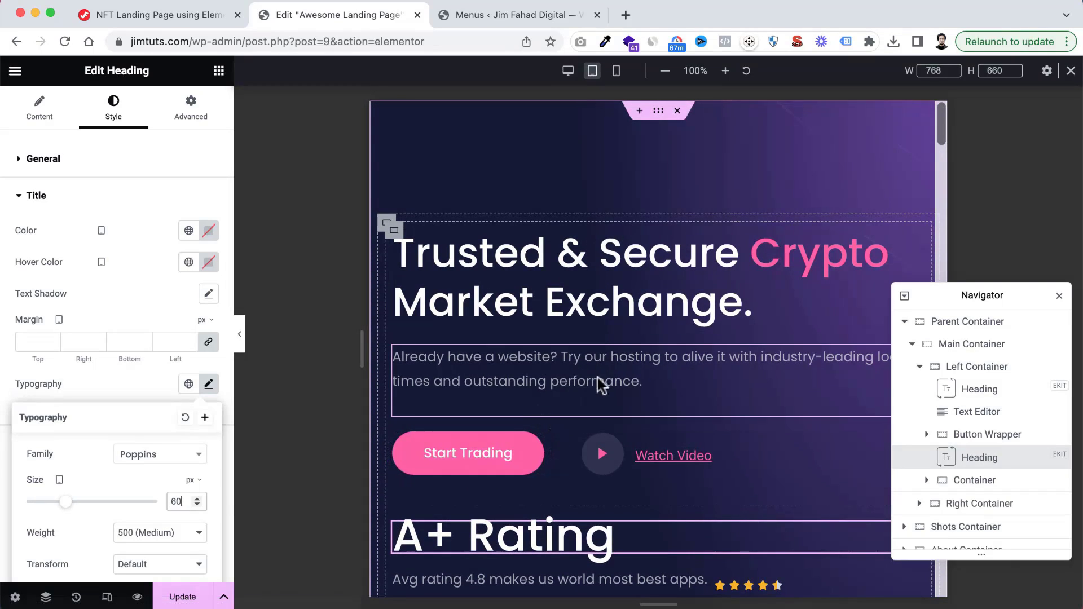
scroll(601, 383, down, 4)
scroll(600, 377, down, 5)
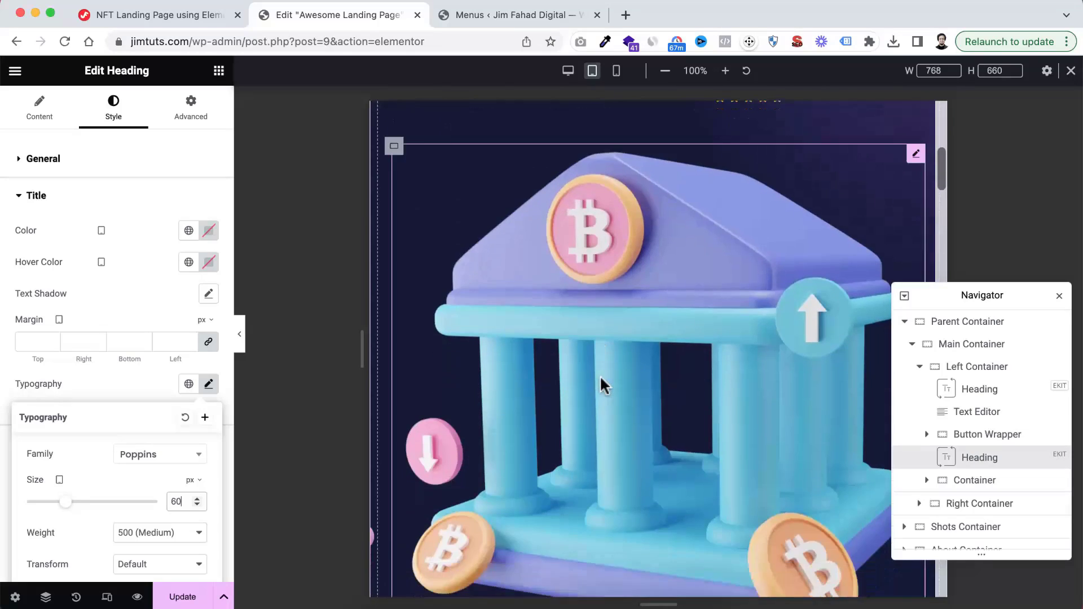
scroll(600, 376, up, 1)
scroll(600, 378, down, 1)
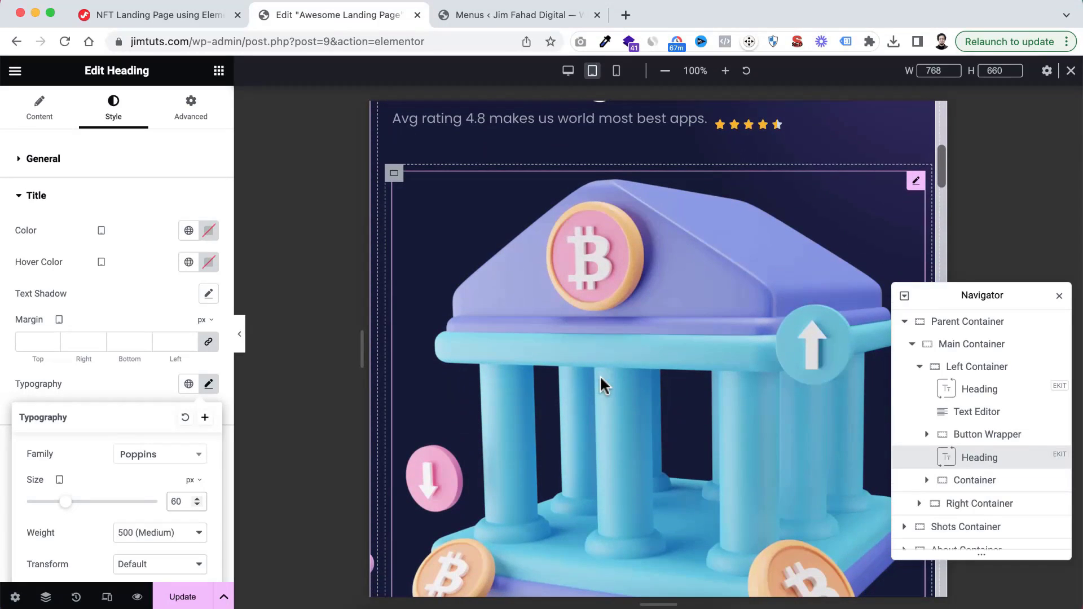
click(635, 307)
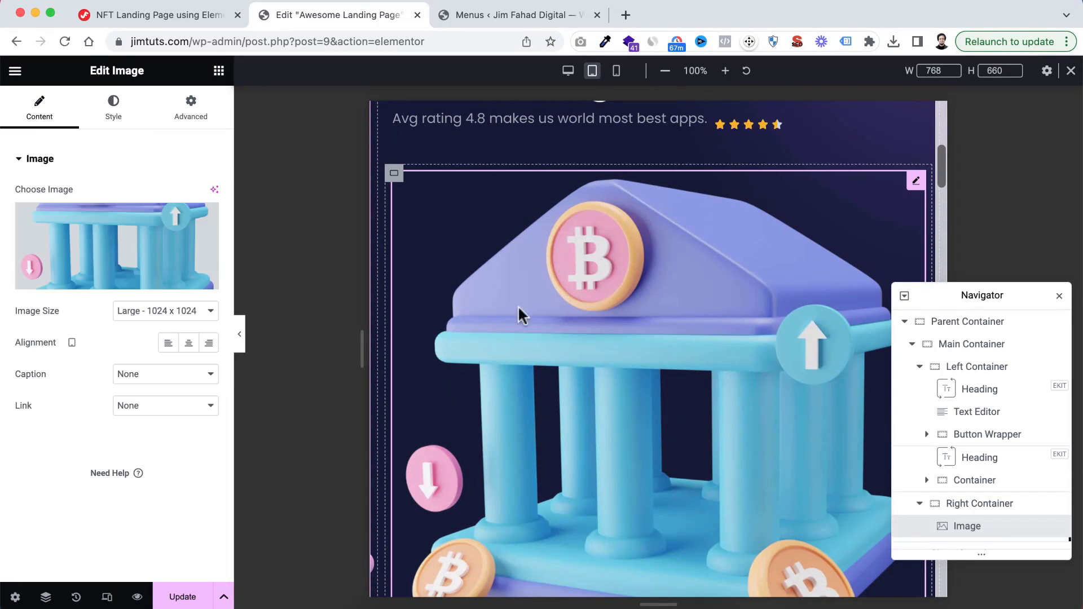
click(114, 106)
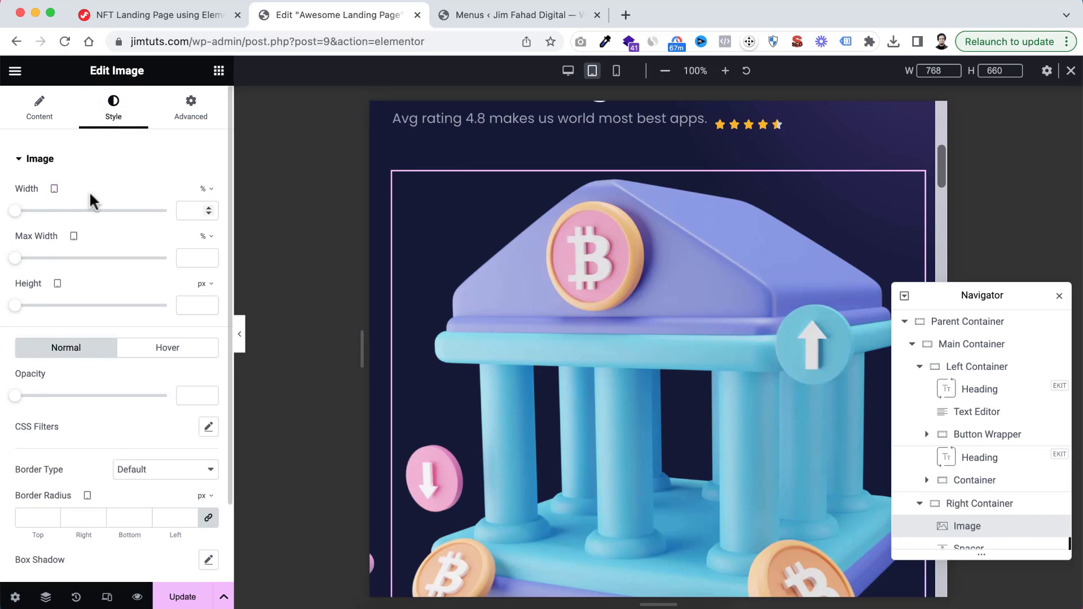
click(184, 208)
text(6)
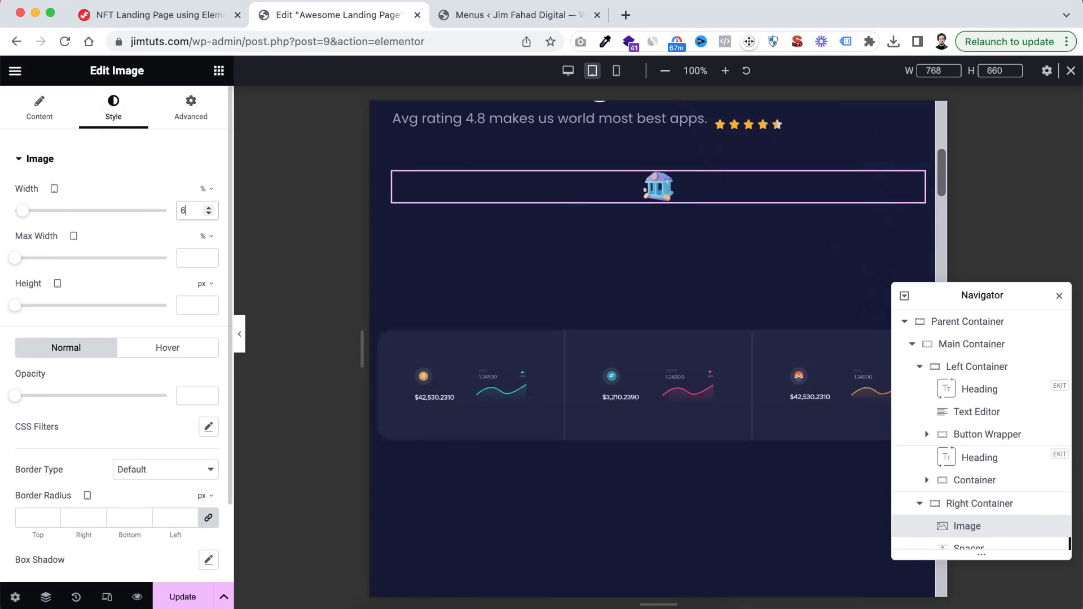
text(0)
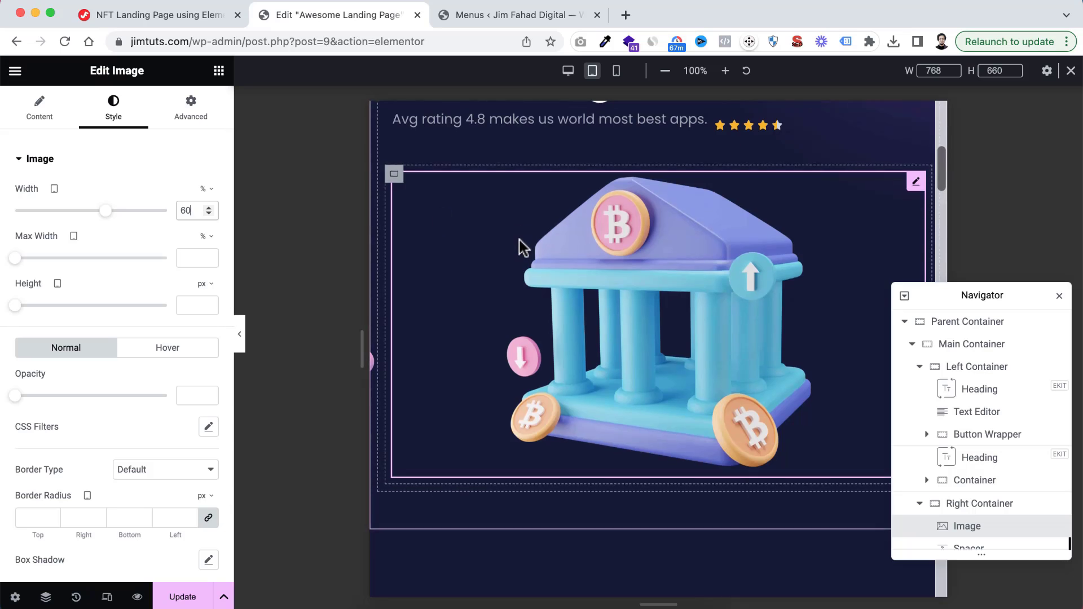
scroll(519, 244, up, 8)
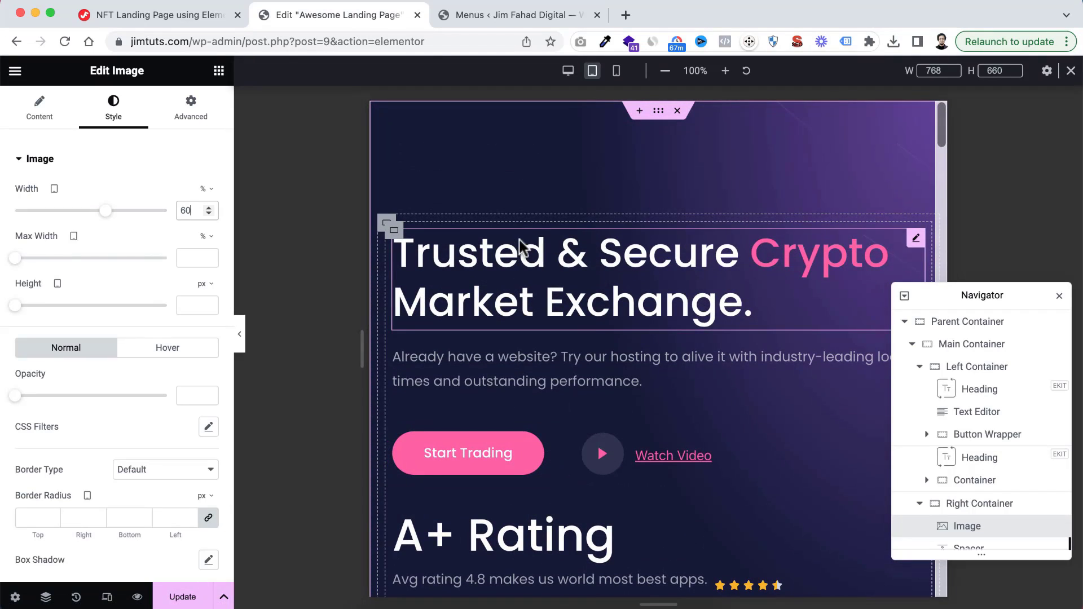
scroll(587, 336, down, 8)
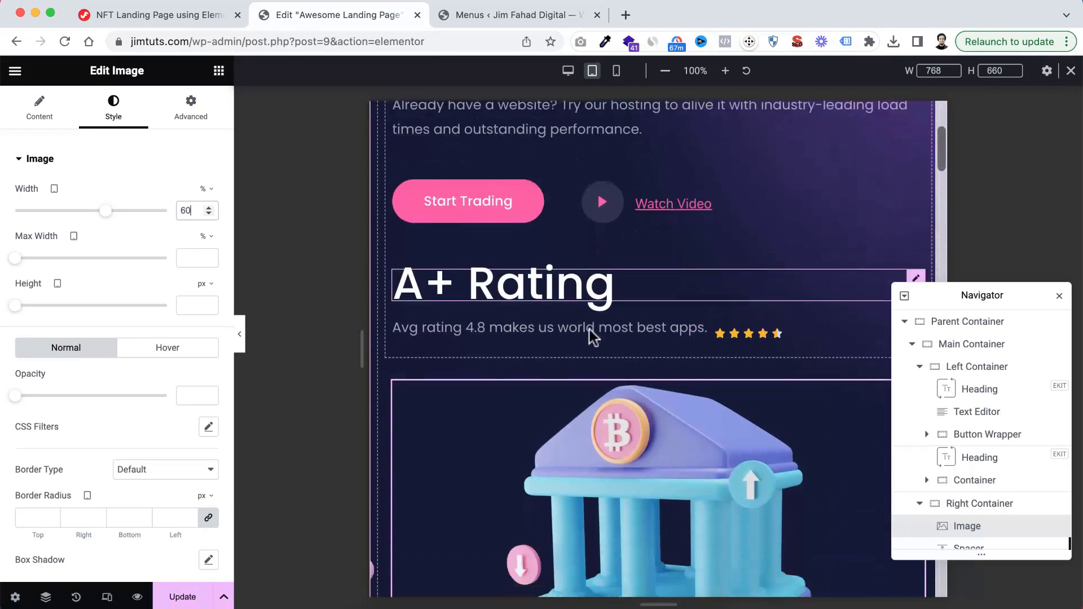
scroll(587, 327, down, 3)
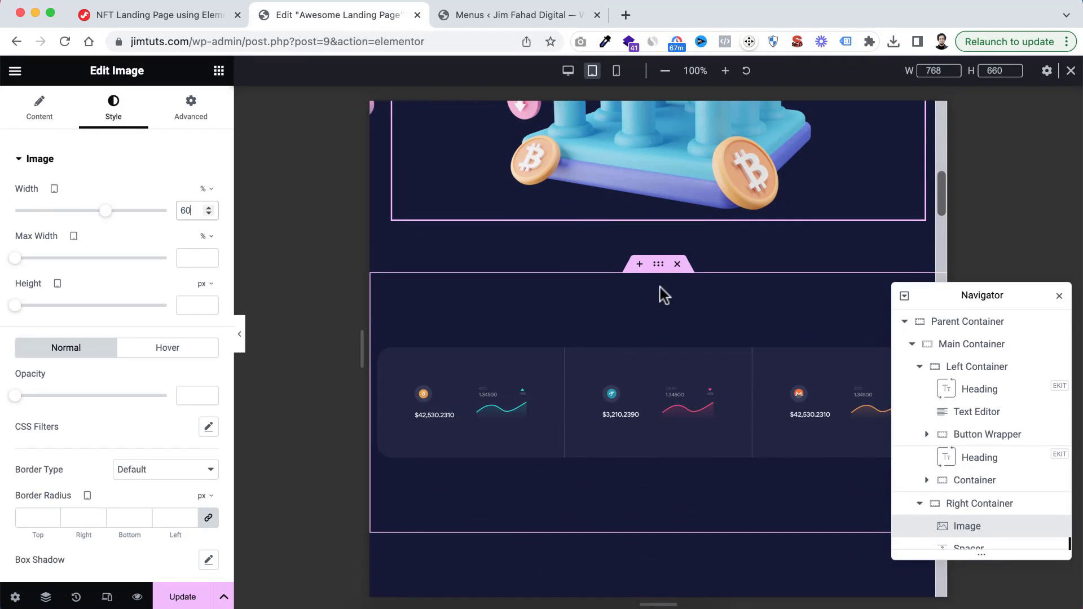
click(660, 268)
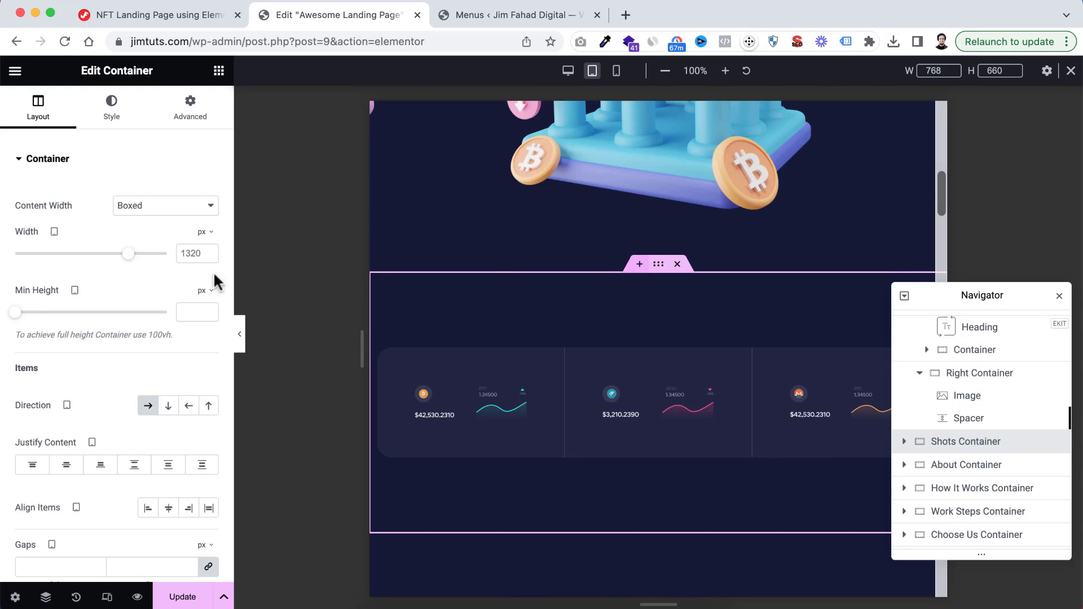
click(192, 110)
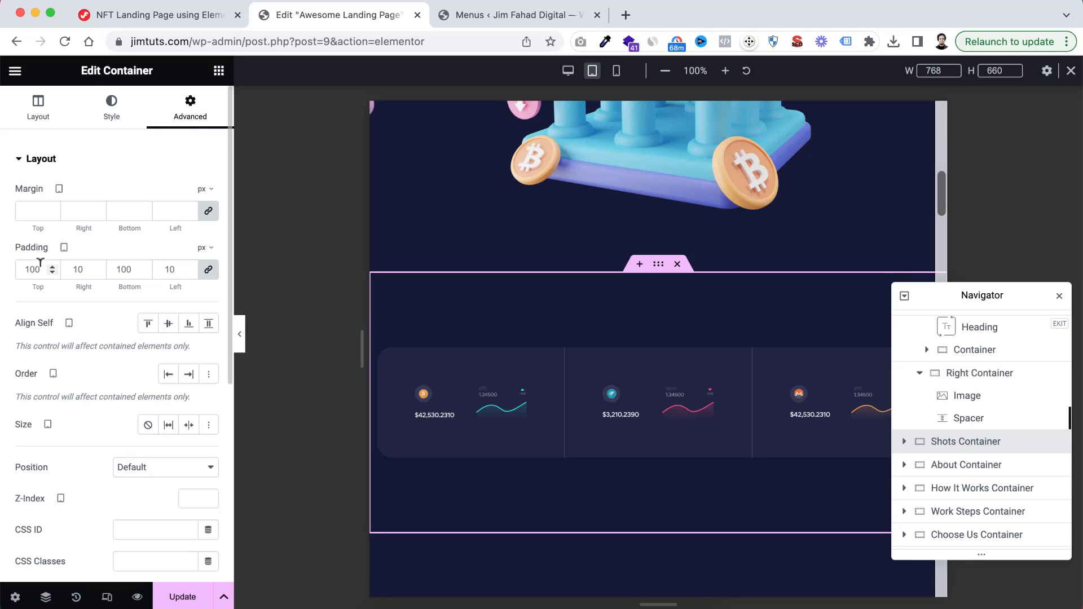
text(10)
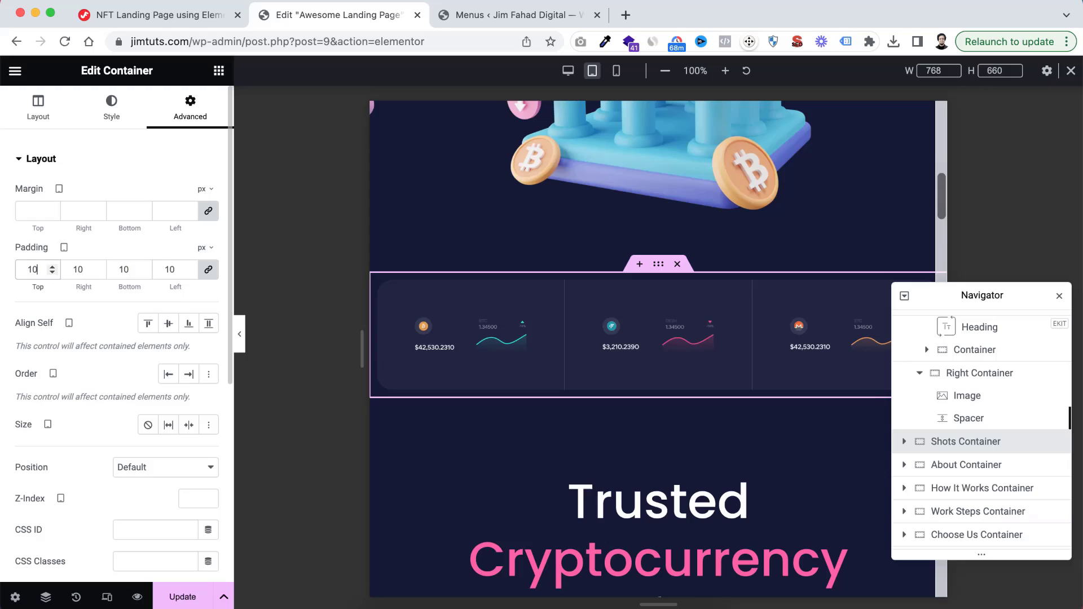
click(211, 273)
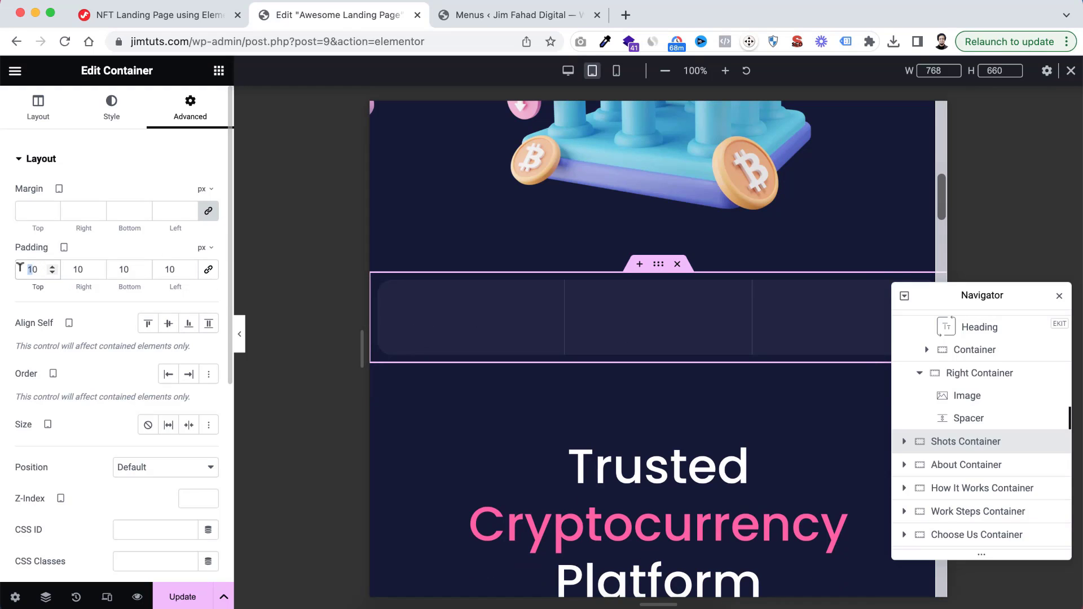
text(5)
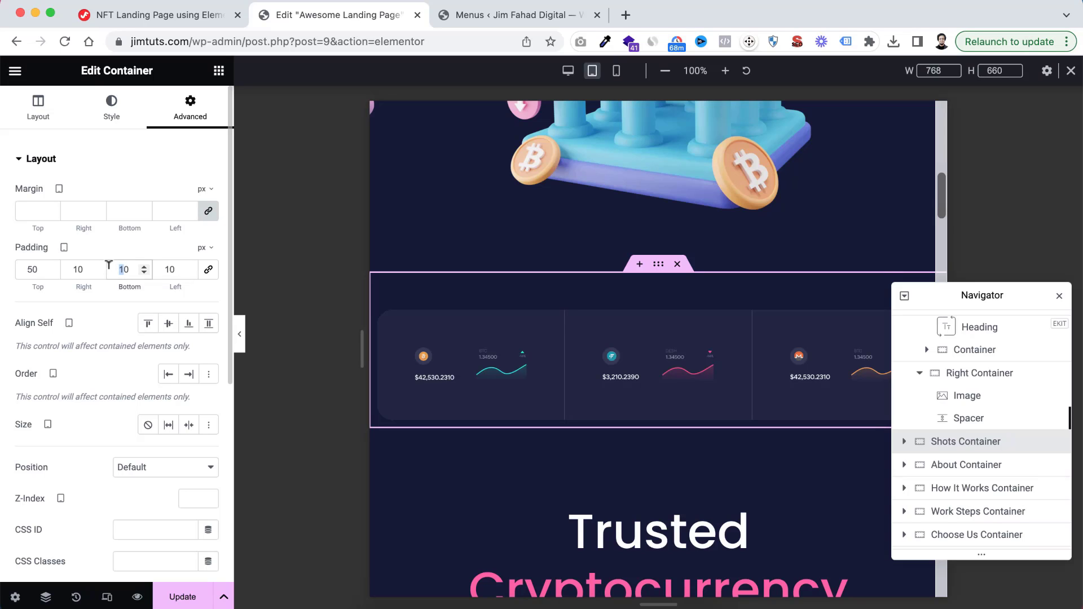
text(5)
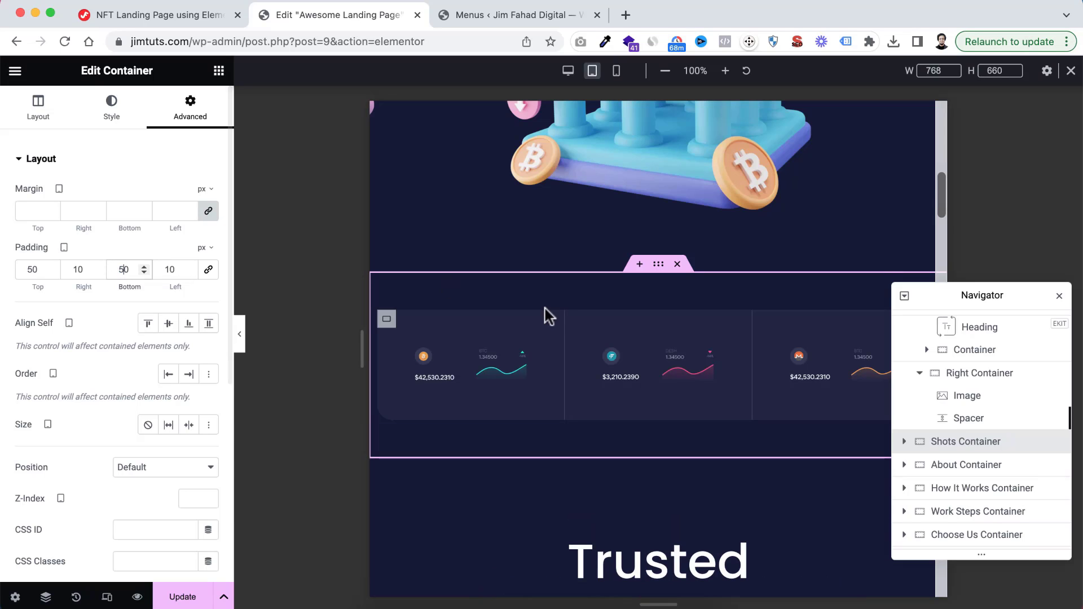
Set the tablet padding of the Shots Container's inner container to 50 px on all sides
scroll(930, 440, down, 2)
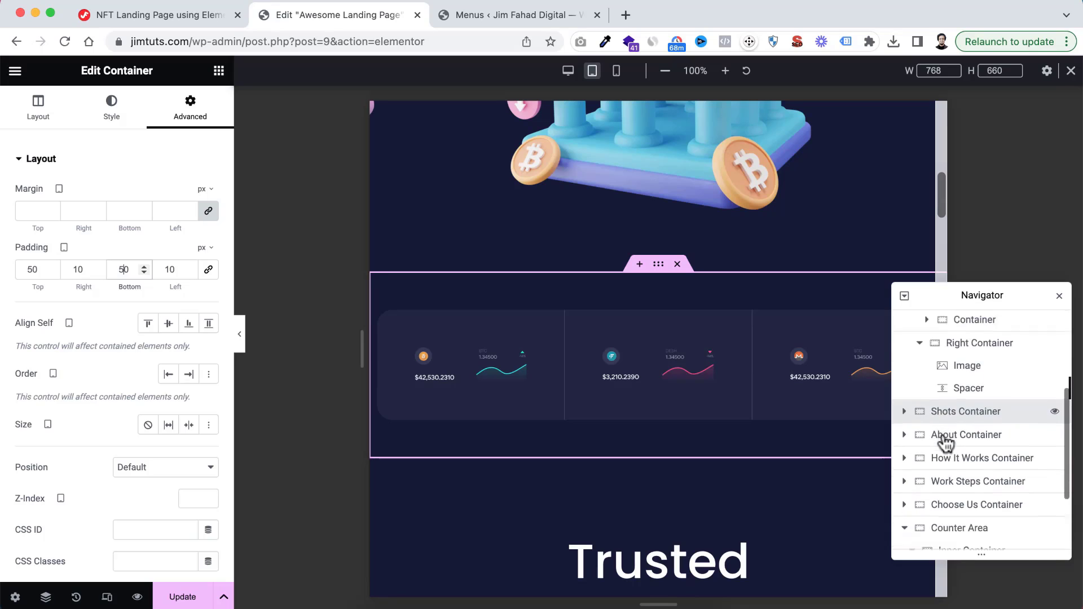
click(905, 379)
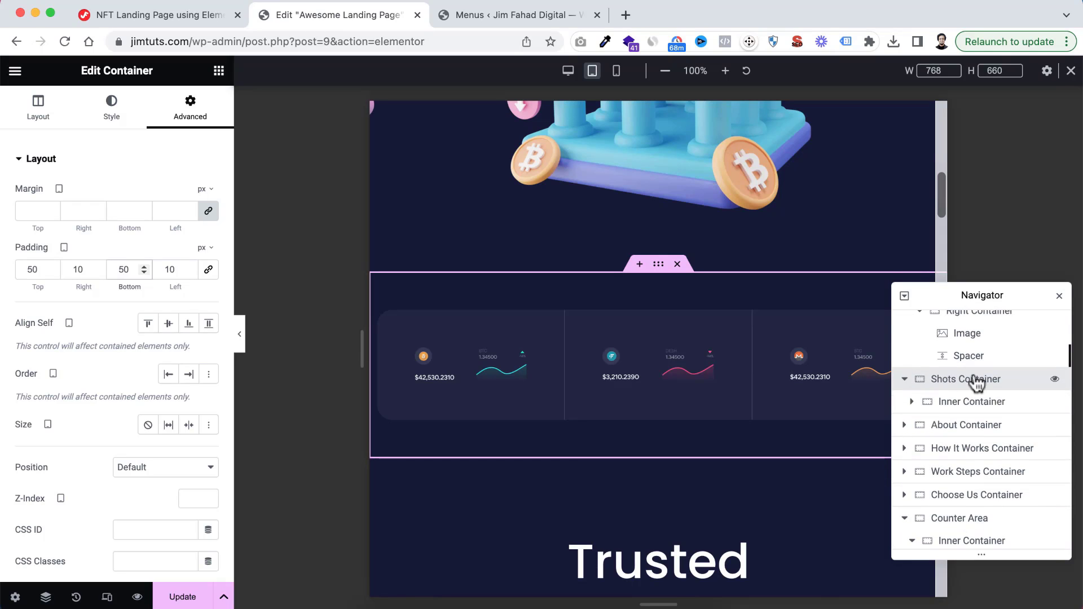
click(951, 403)
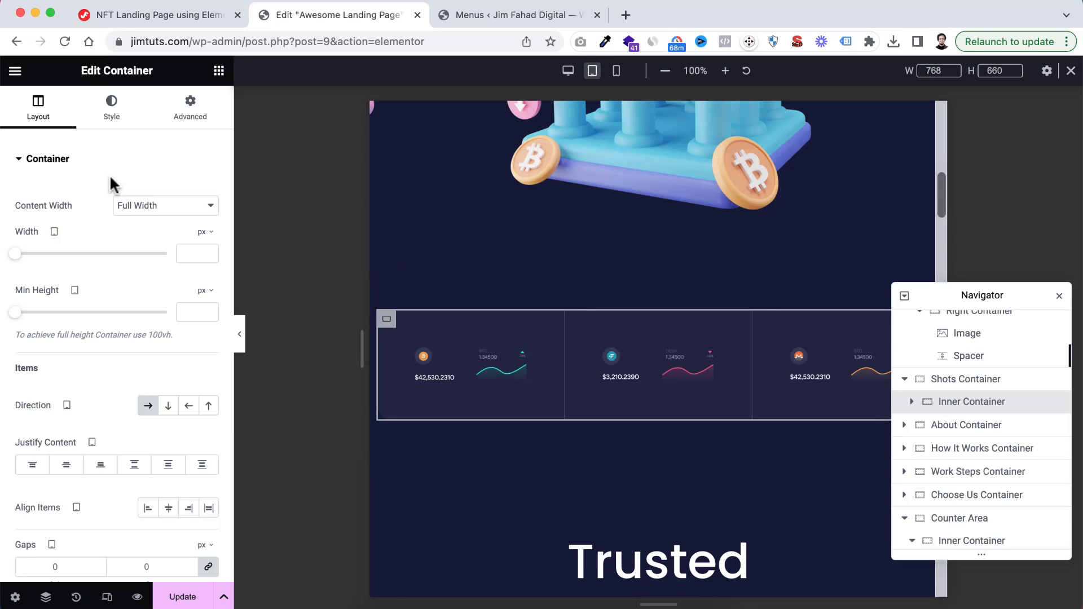
click(195, 110)
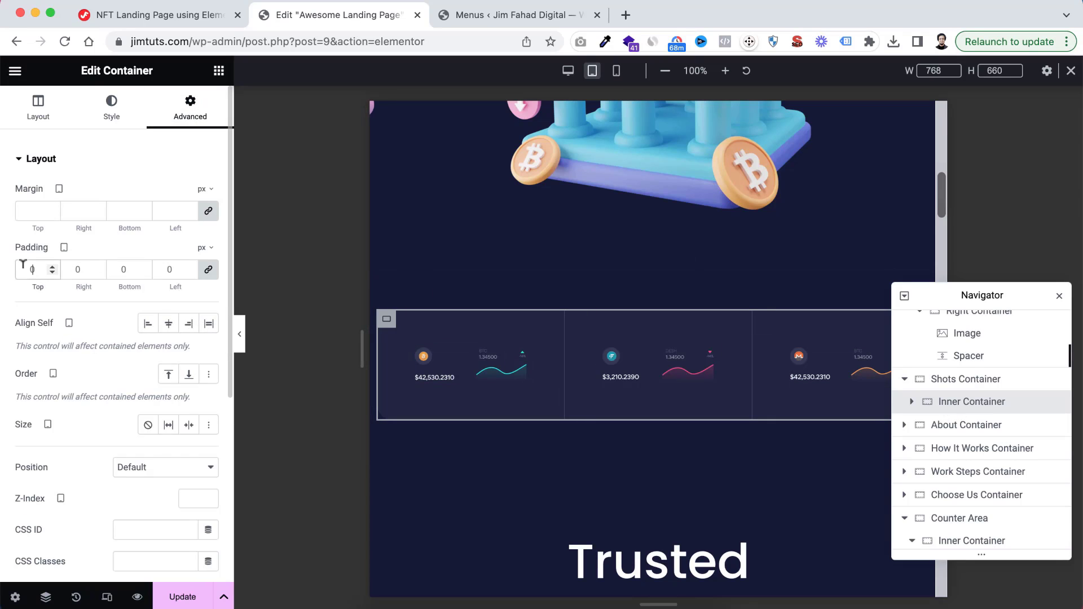
text(50)
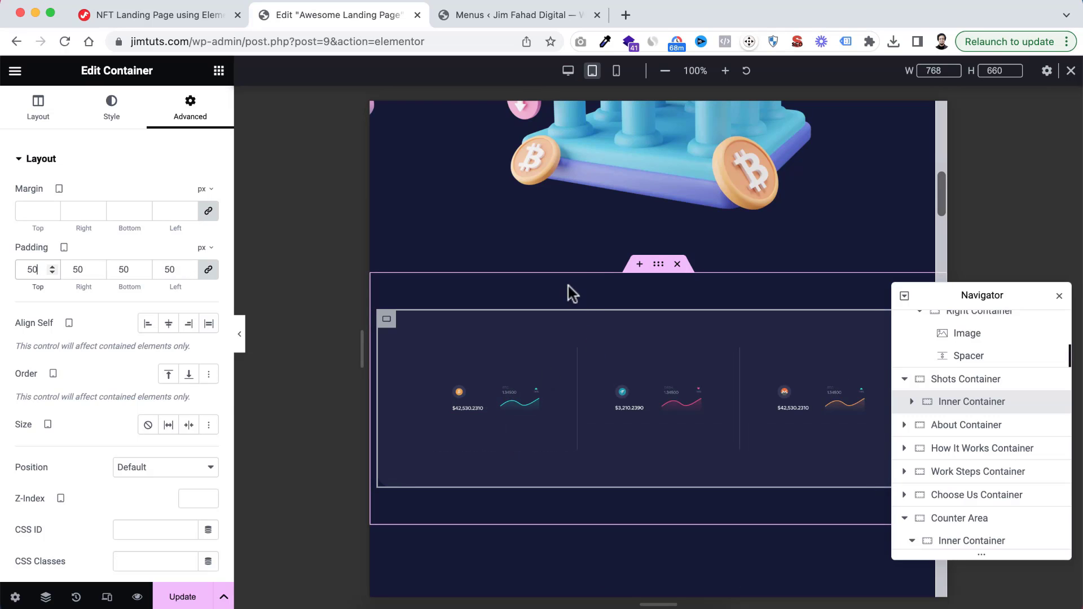
scroll(613, 380, down, 2)
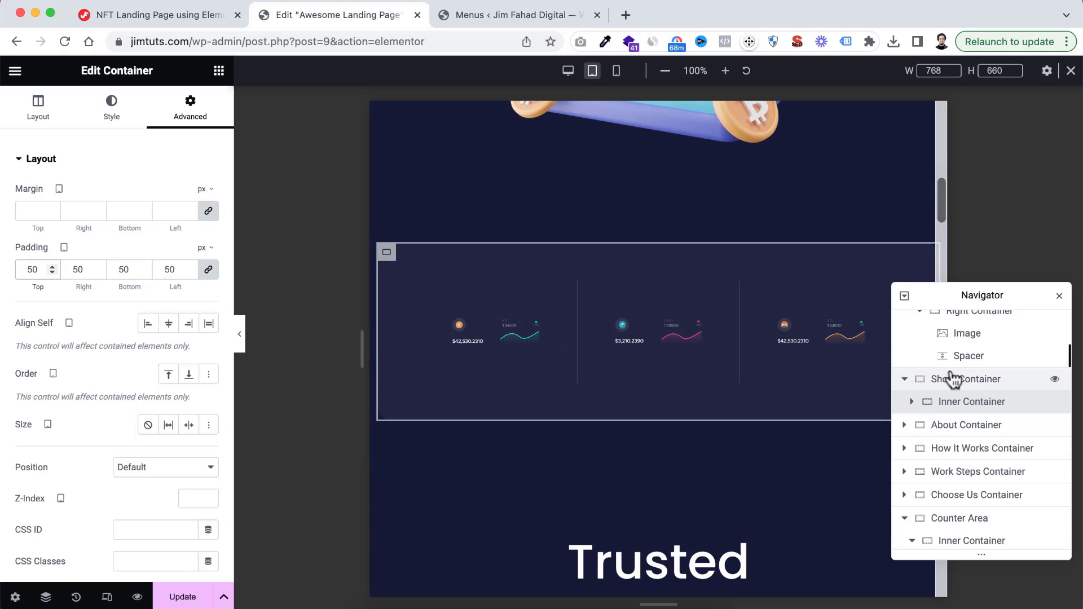
Turn on wrapping for the Shots inner container on tablet and set its column and row gaps to 20 px
click(37, 118)
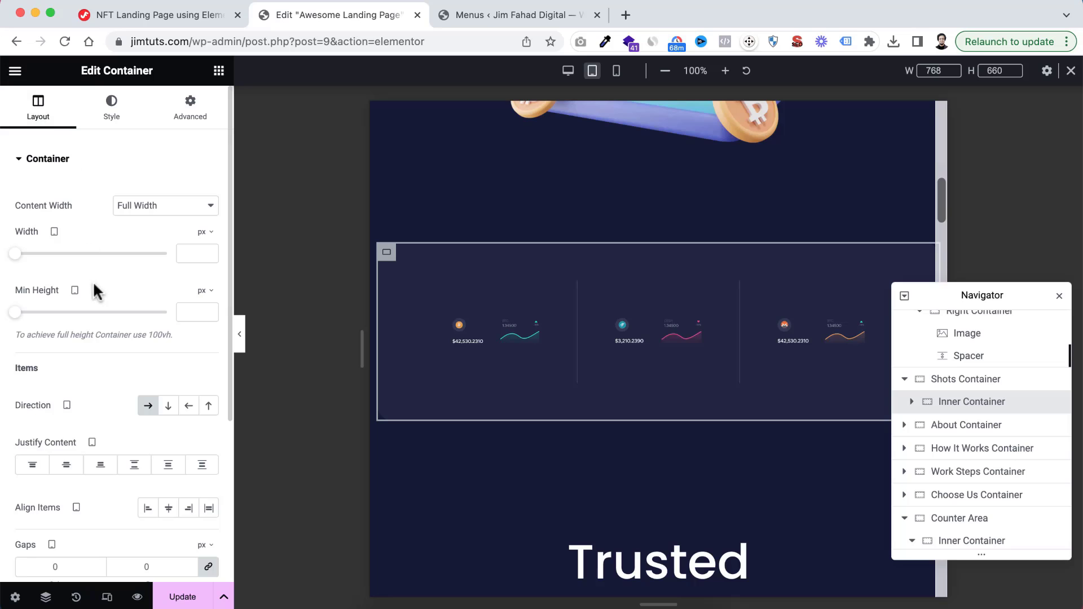
scroll(86, 360, down, 3)
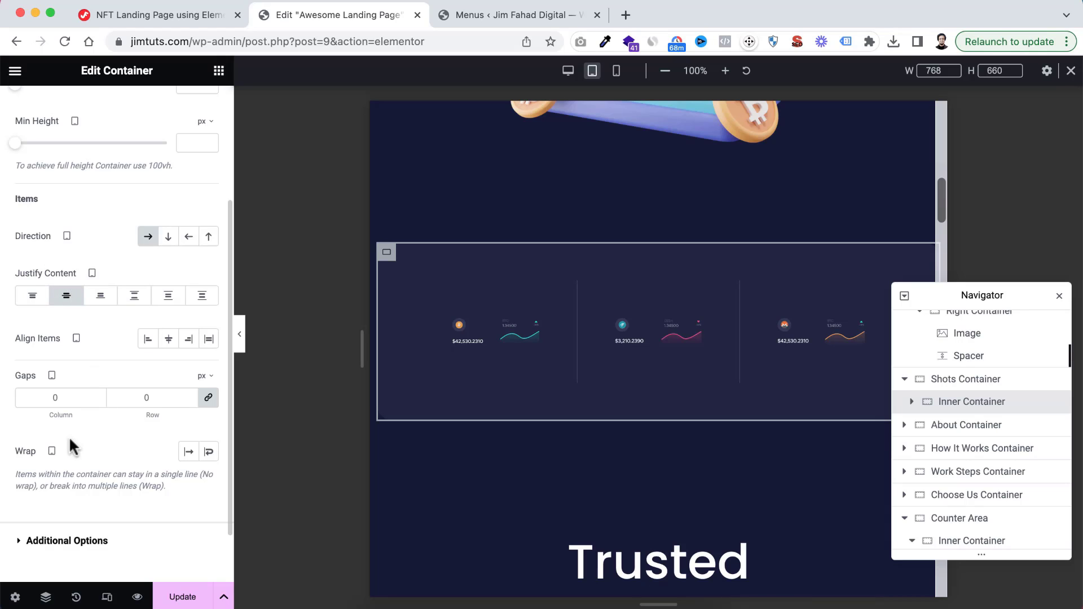
click(209, 452)
scroll(538, 406, down, 1)
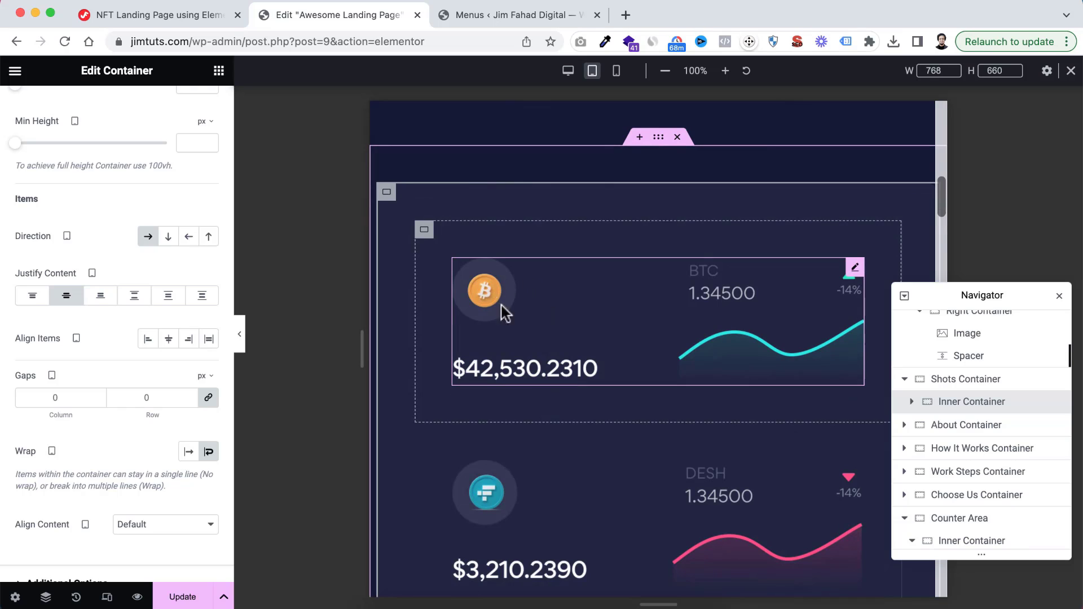
scroll(698, 324, down, 3)
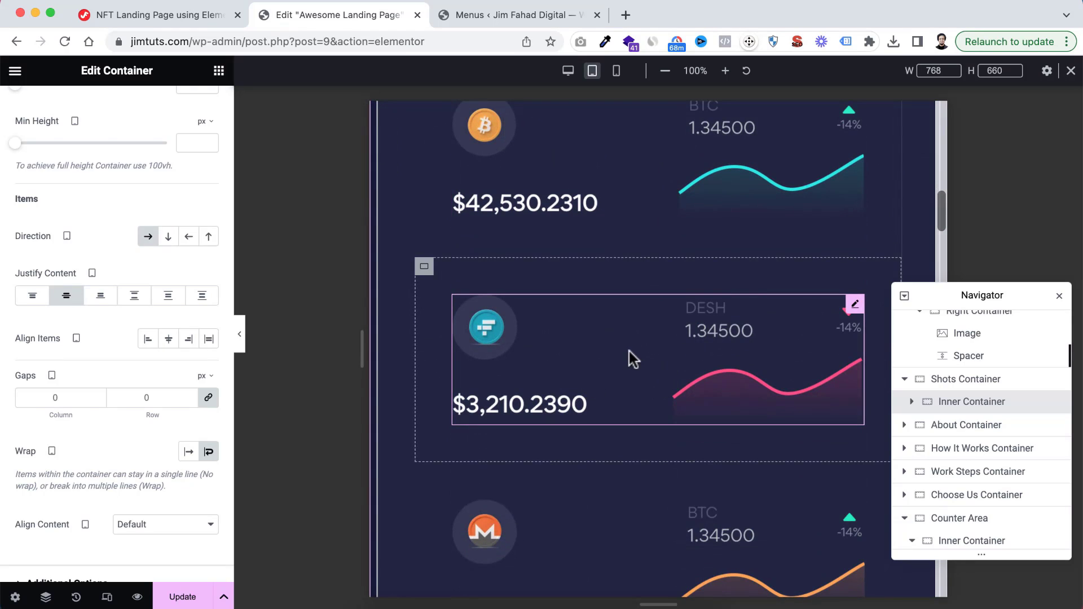
scroll(628, 350, up, 1)
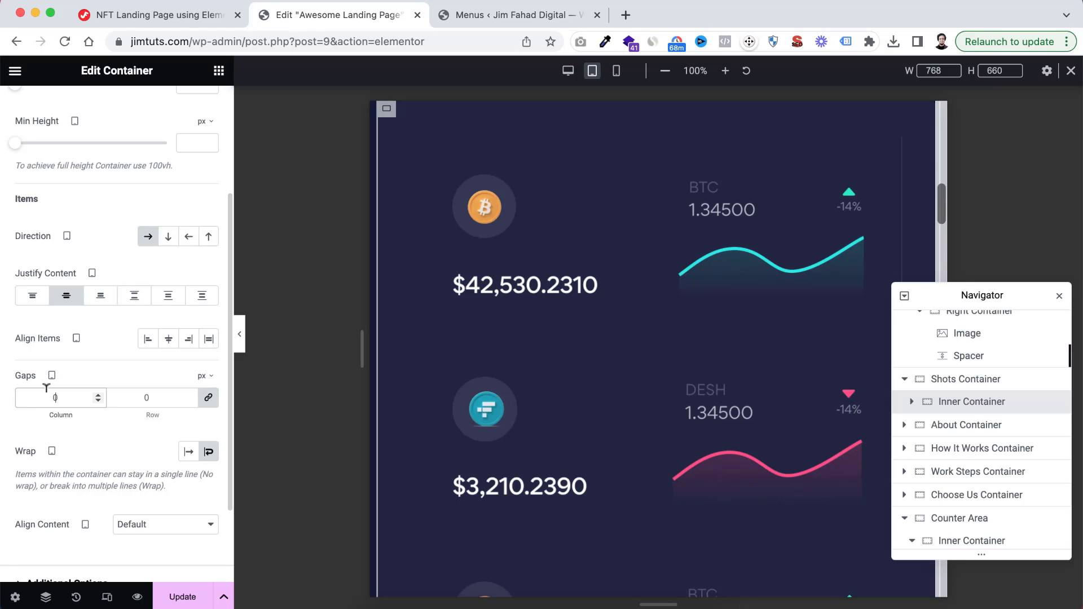
text(20)
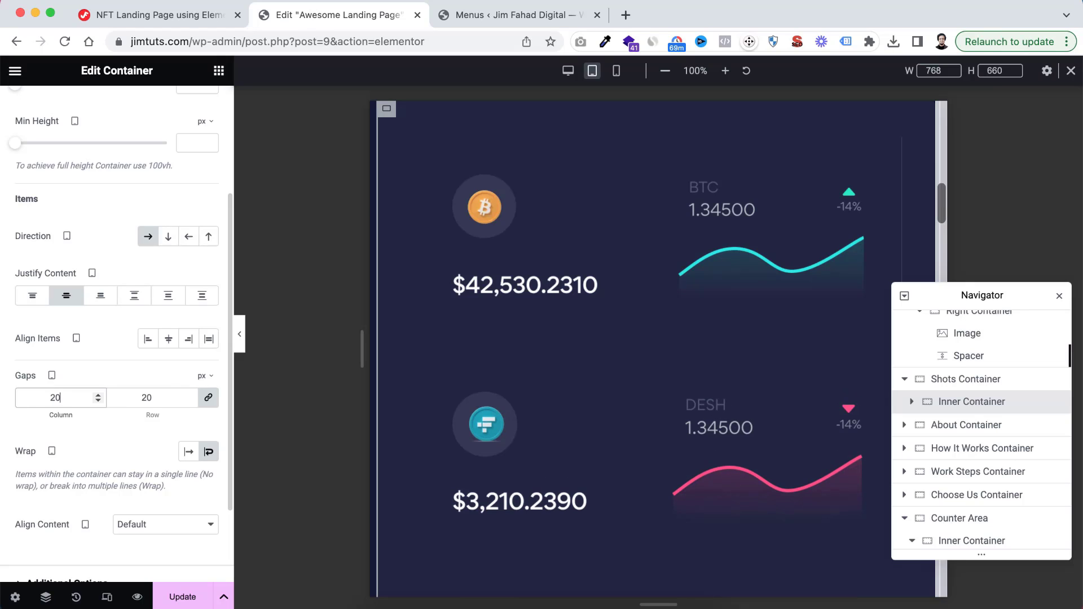
Set the tablet width of Card 1 in the Shots inner container to 48%
click(911, 401)
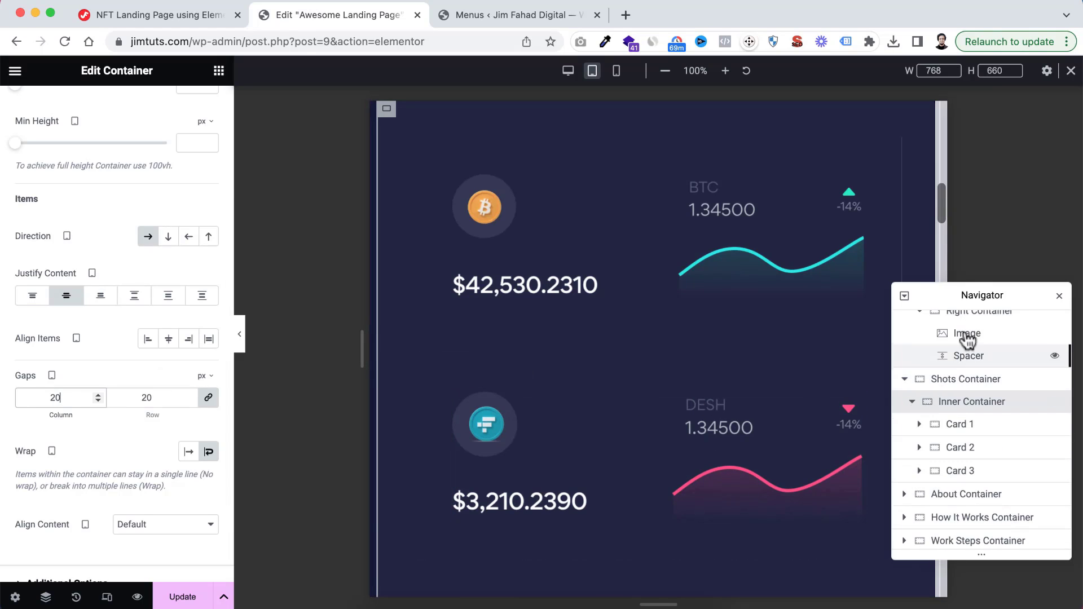
drag(960, 298, 964, 249)
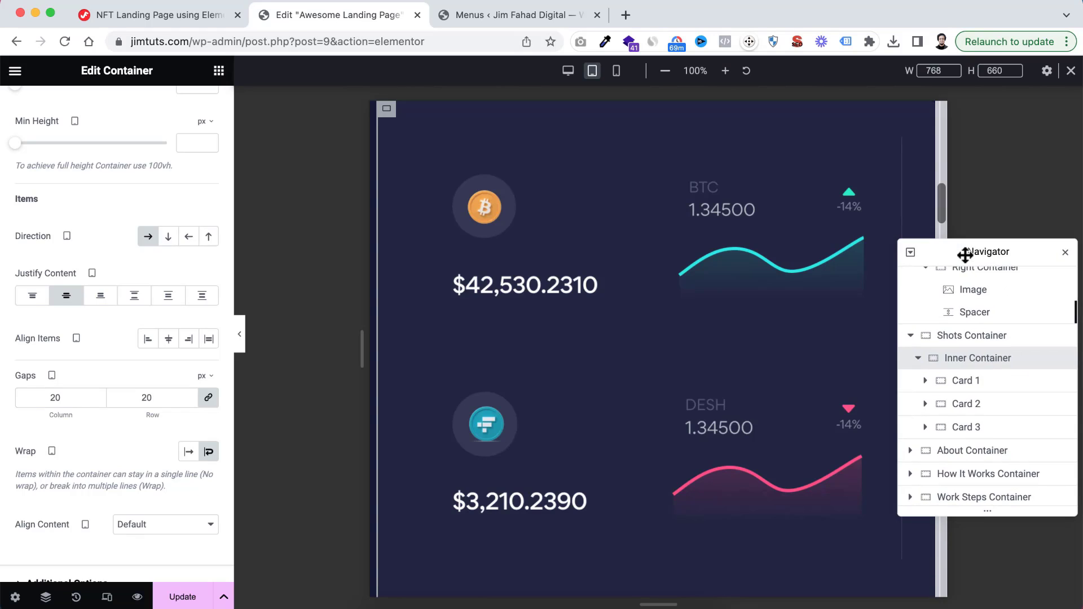
click(962, 388)
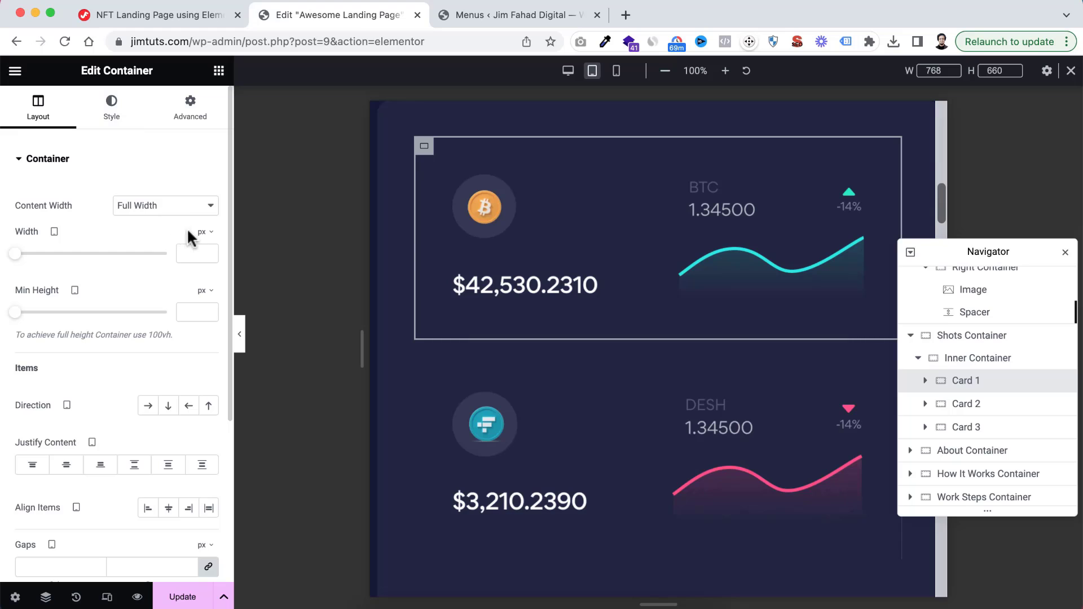
click(202, 254)
click(182, 252)
text(48)
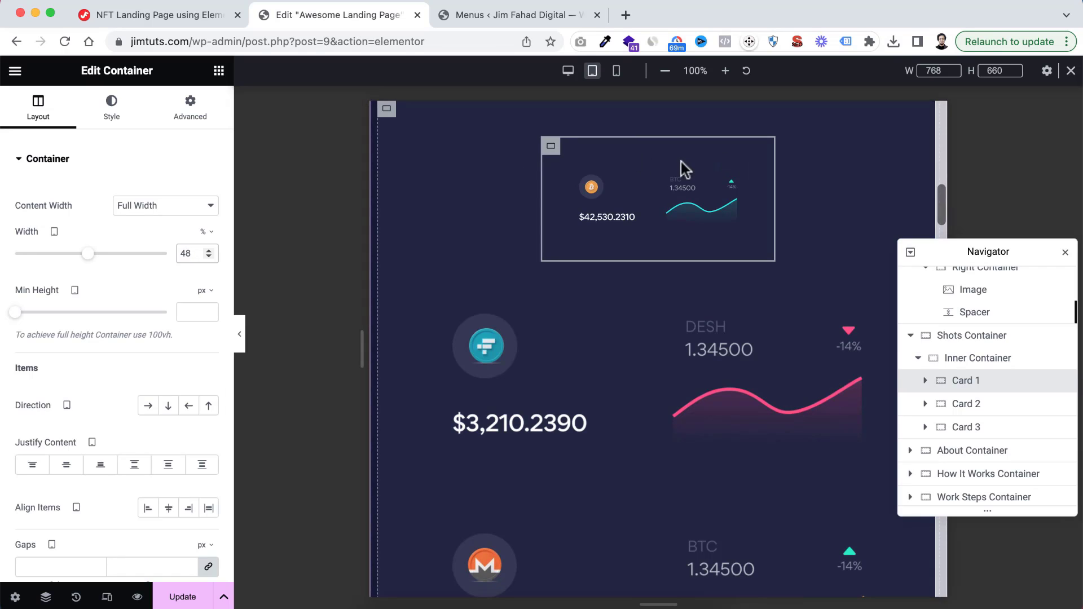
Set Card 1's tablet border width to 1 px on all four sides
click(123, 116)
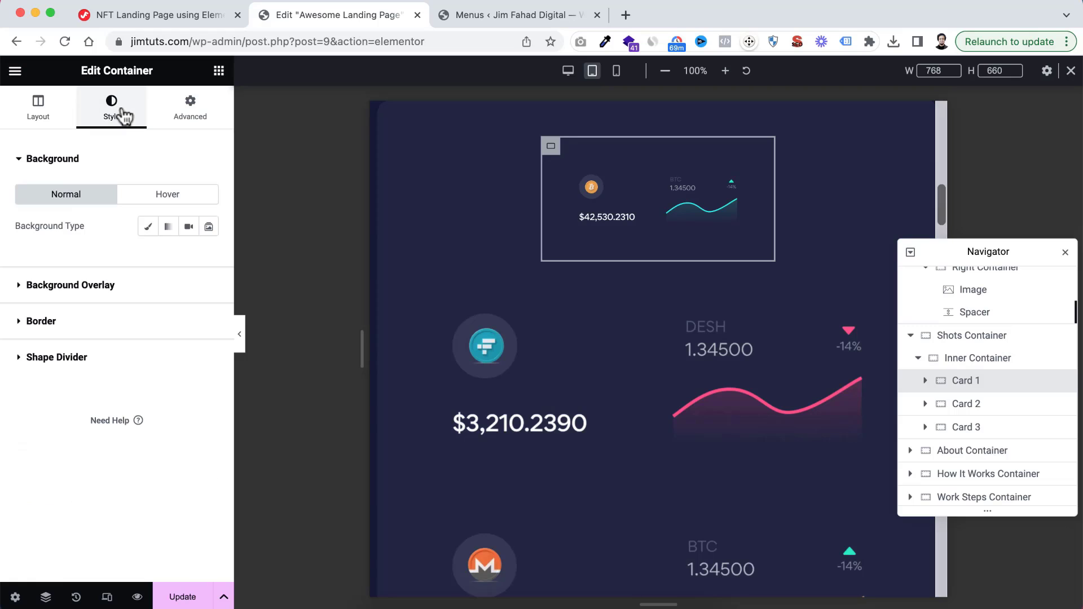
click(22, 325)
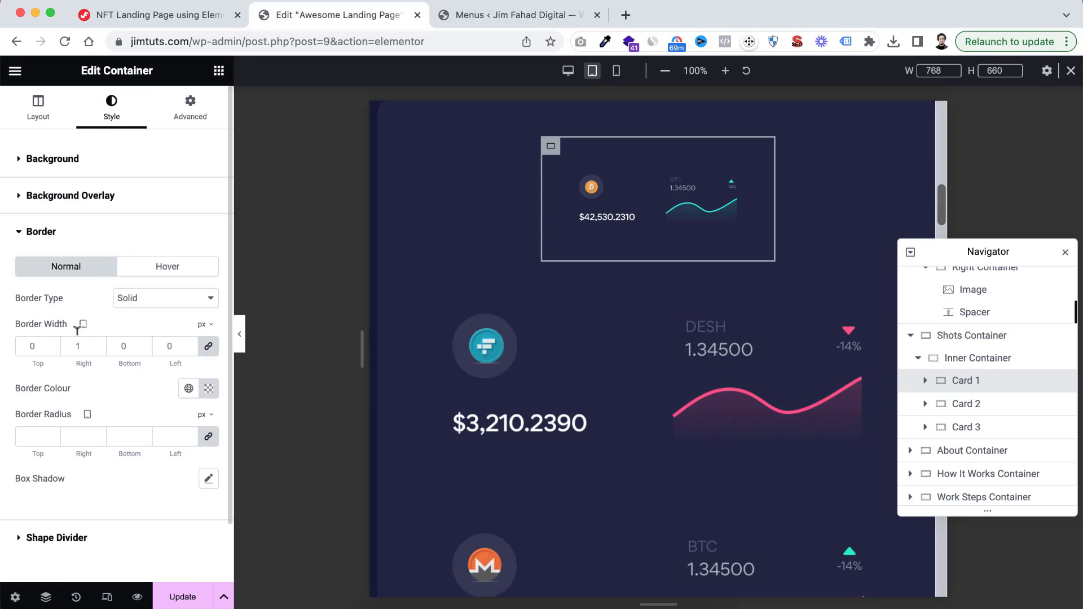
click(22, 347)
text(1)
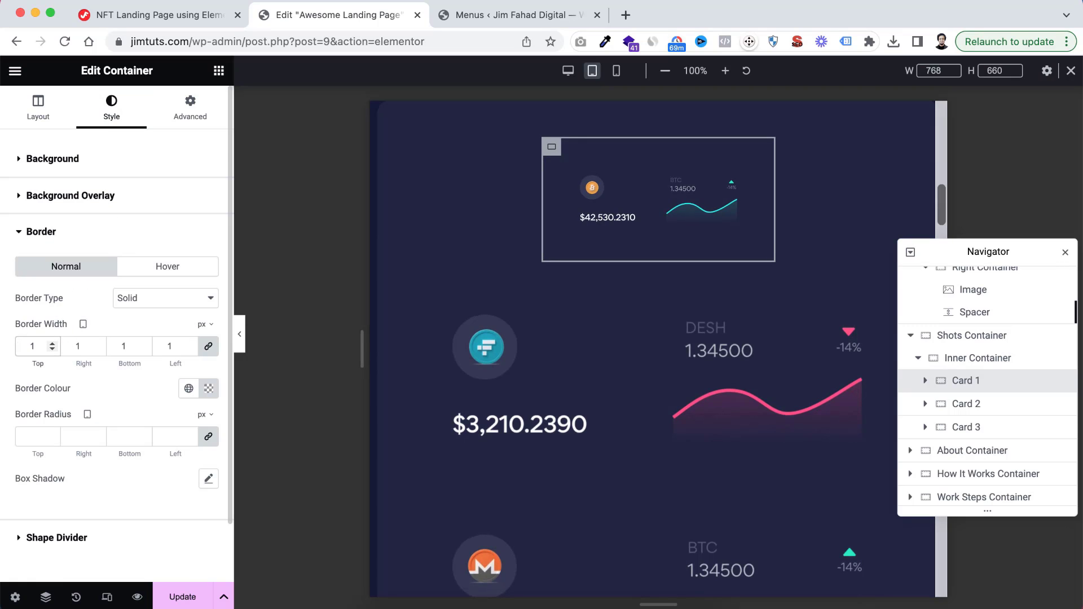
click(240, 338)
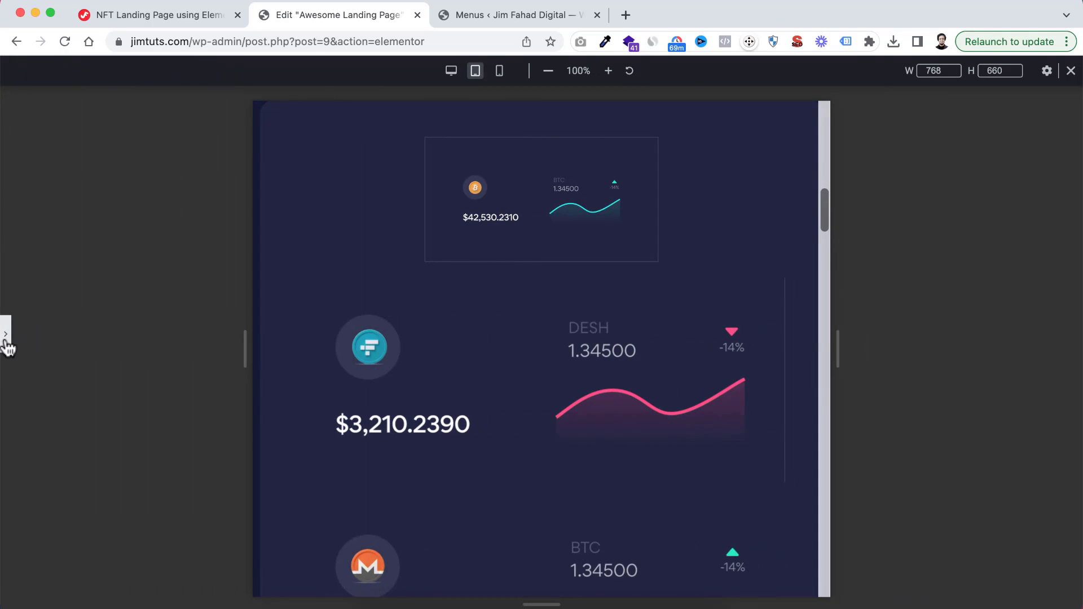
click(5, 341)
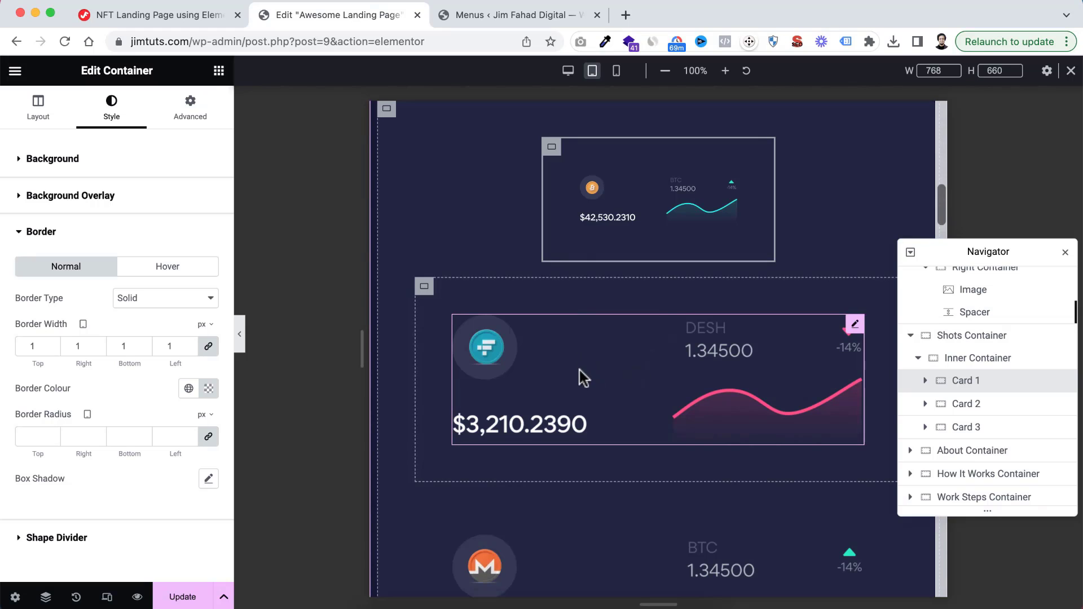
scroll(619, 438, down, 1)
scroll(614, 321, up, 2)
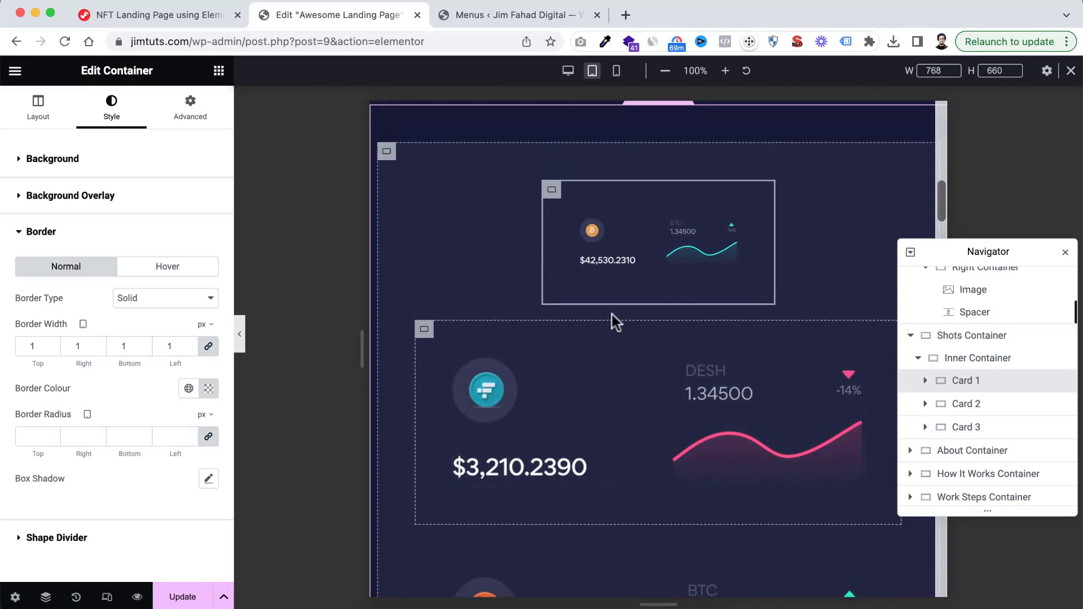
Copy Card 1 and paste its style onto Card 2 and Card 3
right_click(966, 381)
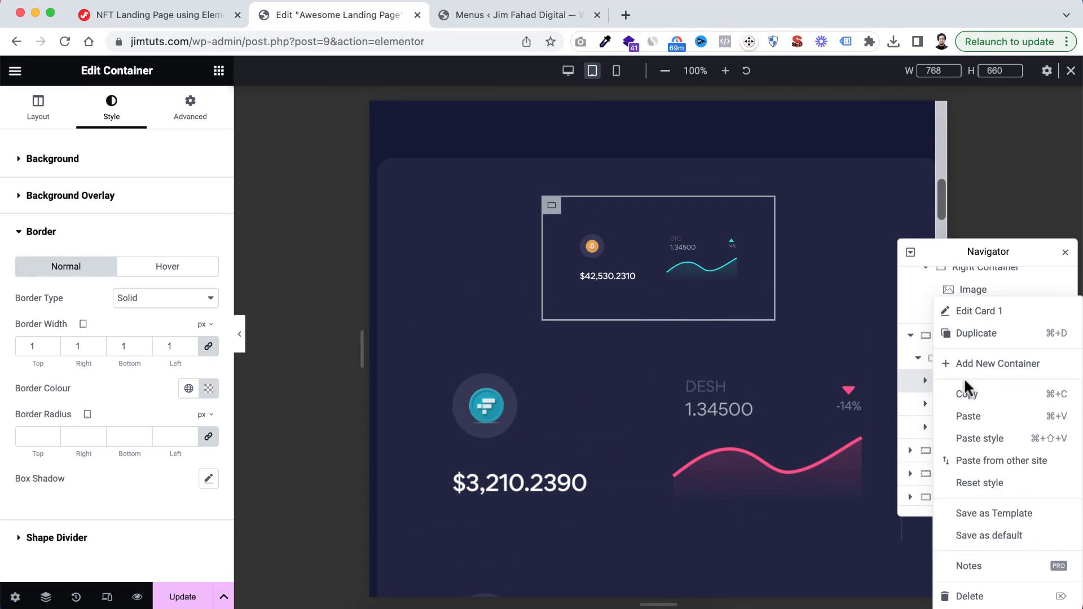
click(974, 399)
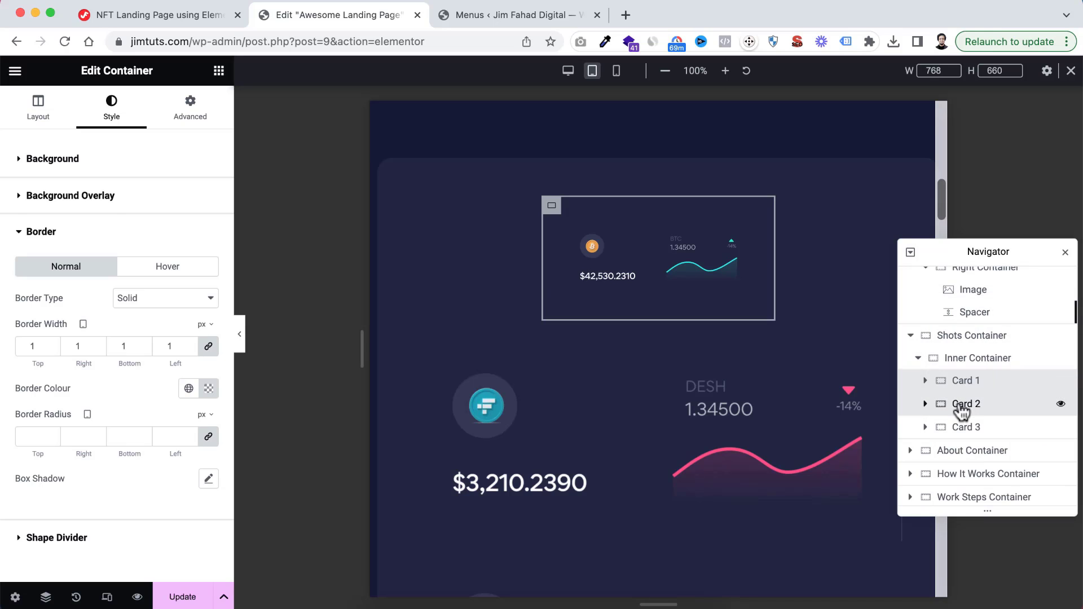
click(973, 403)
right_click(973, 402)
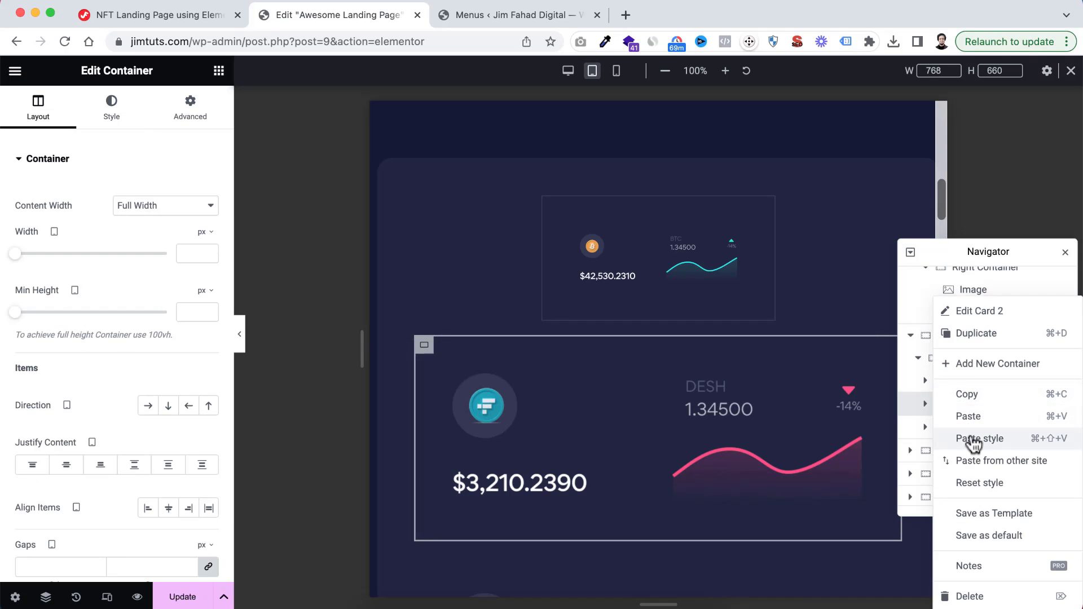
click(968, 417)
right_click(951, 435)
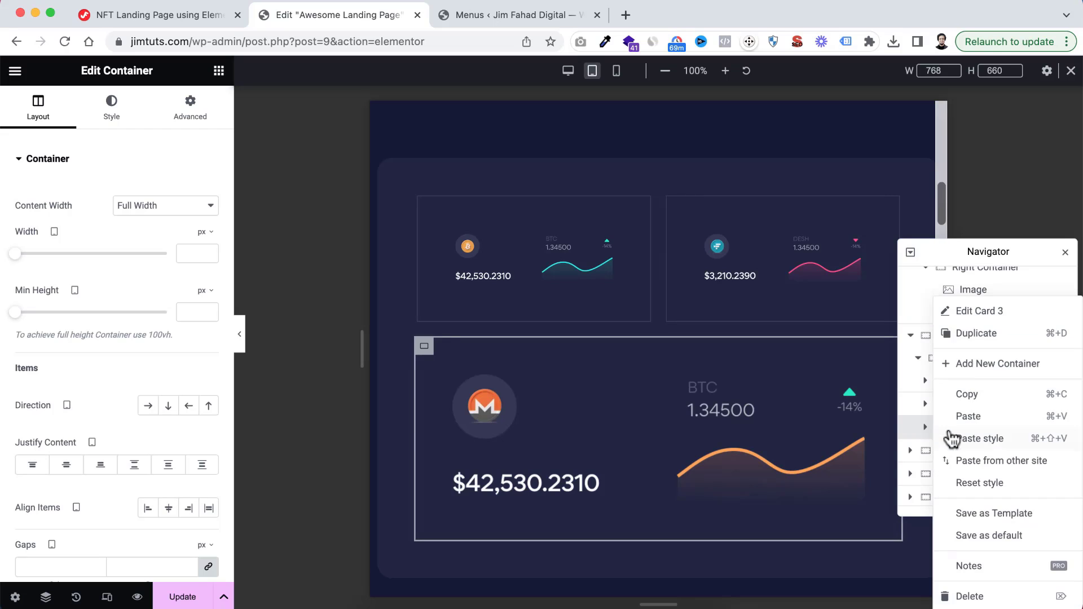
click(976, 440)
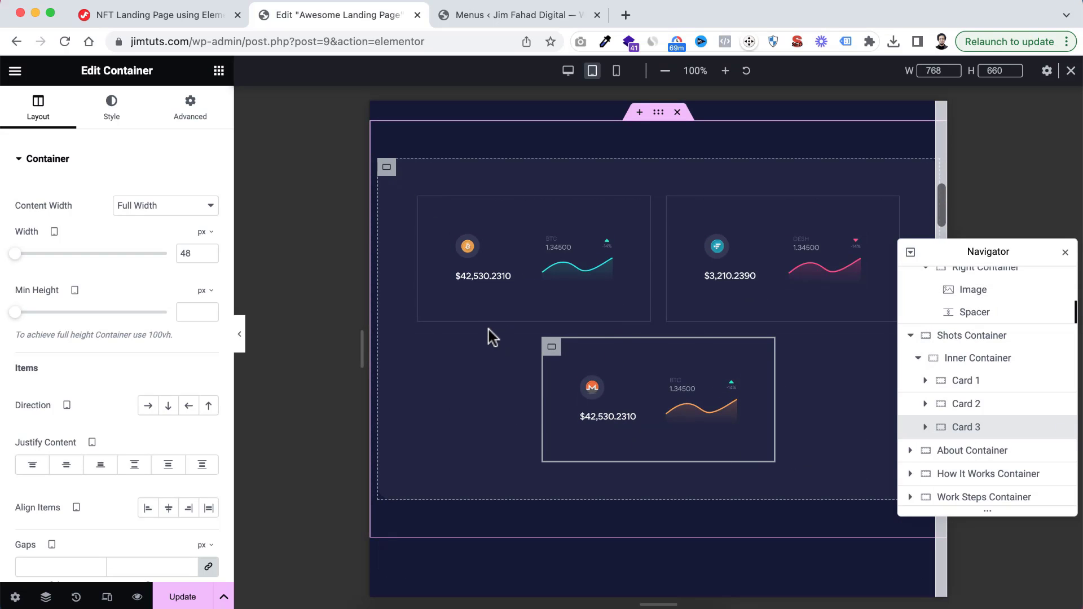
scroll(585, 446, down, 6)
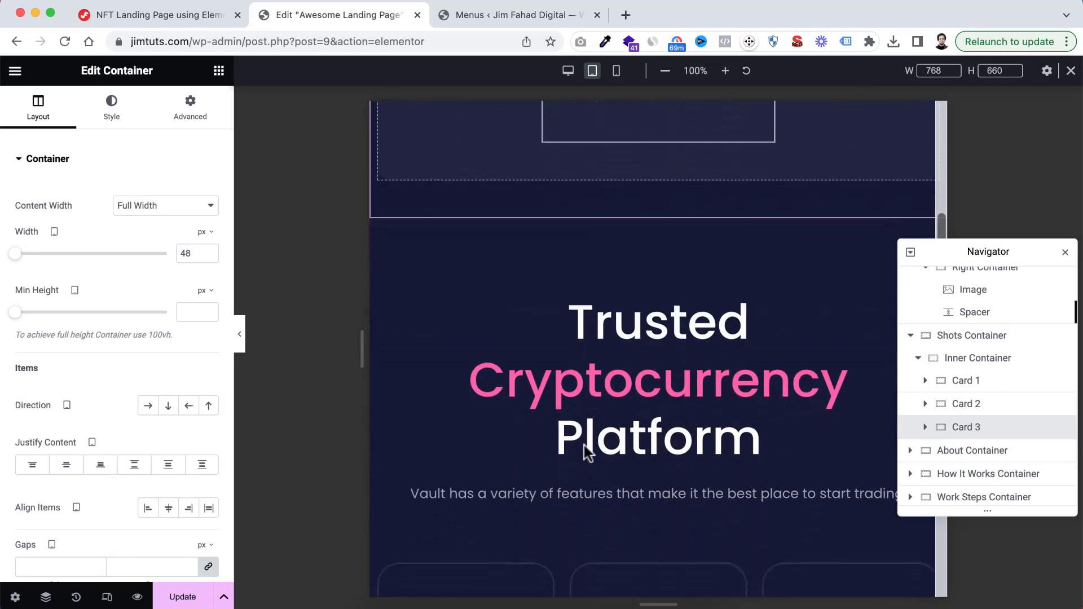
scroll(584, 445, down, 1)
scroll(583, 445, up, 1)
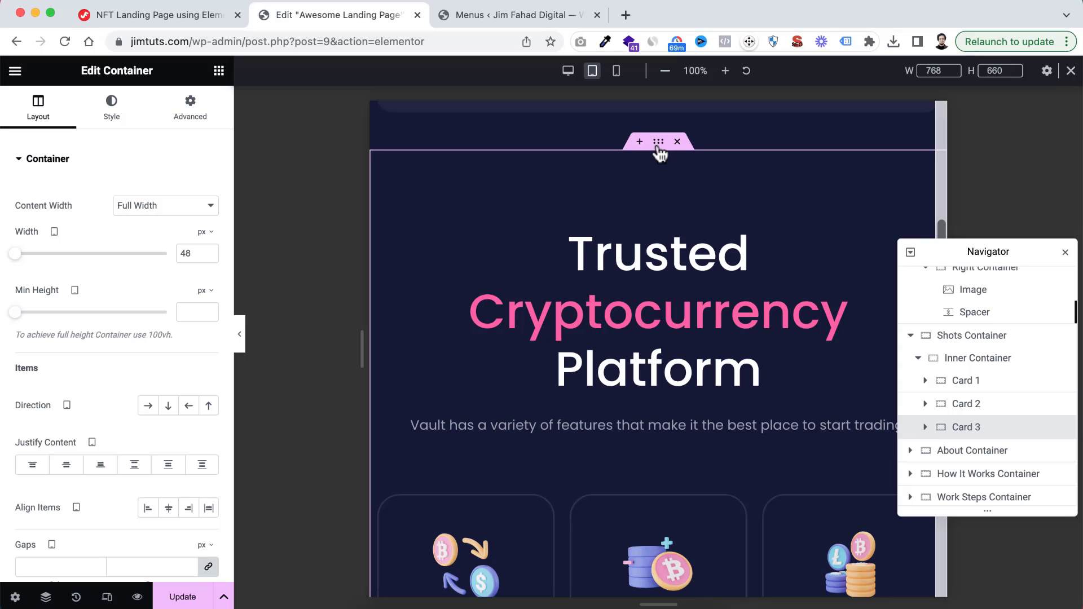
click(658, 143)
scroll(930, 429, down, 3)
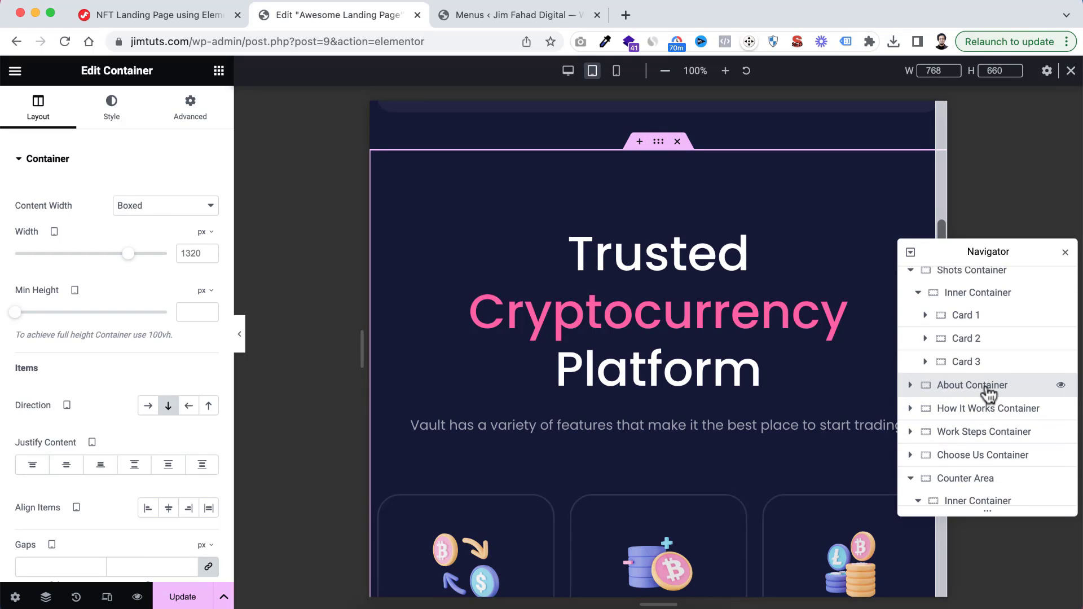
click(190, 109)
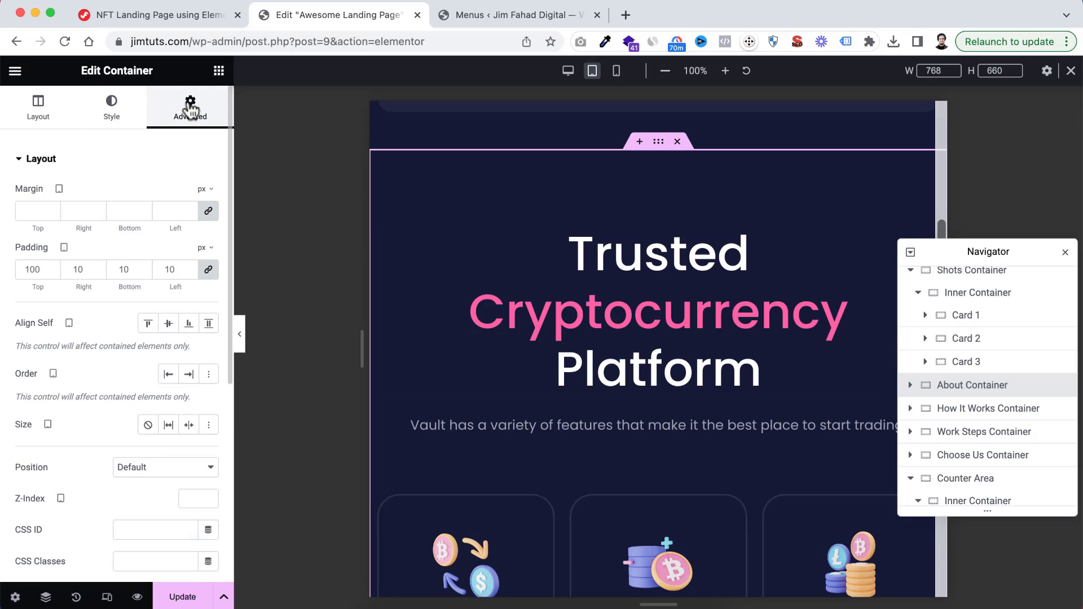
click(35, 264)
key(BackSpace)
click(208, 269)
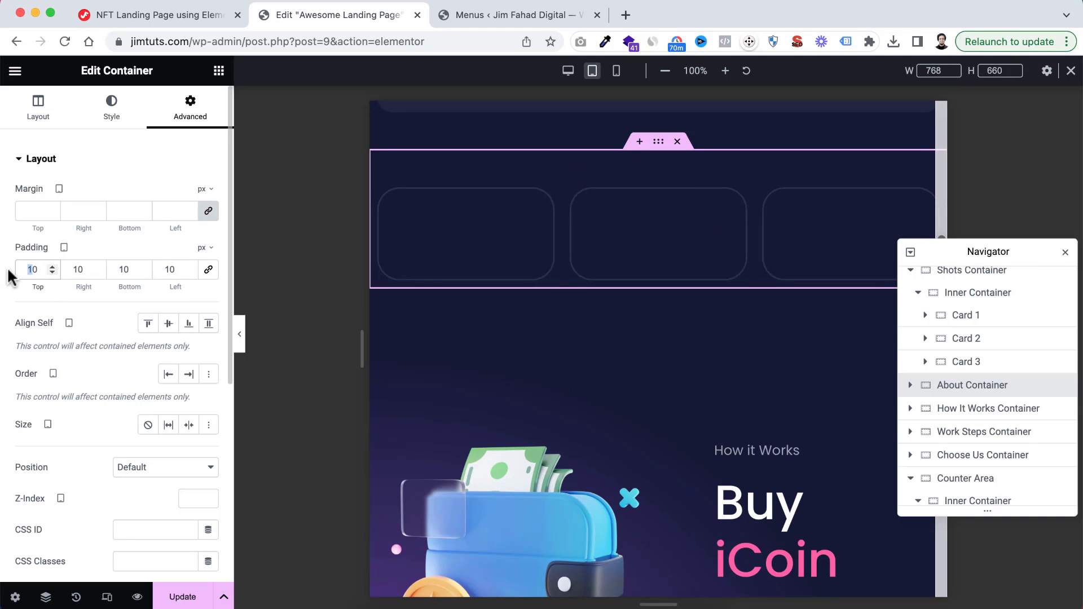
text(7)
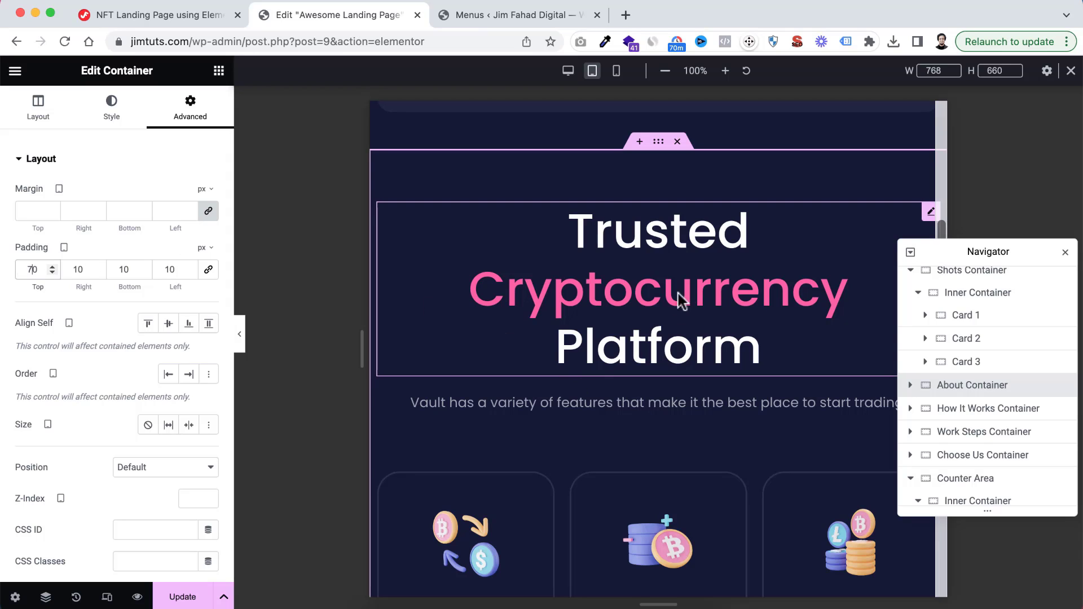
Set the title typography size of the "Trusted Cryptocurrency Platform" heading to 54 px for tablet
click(628, 241)
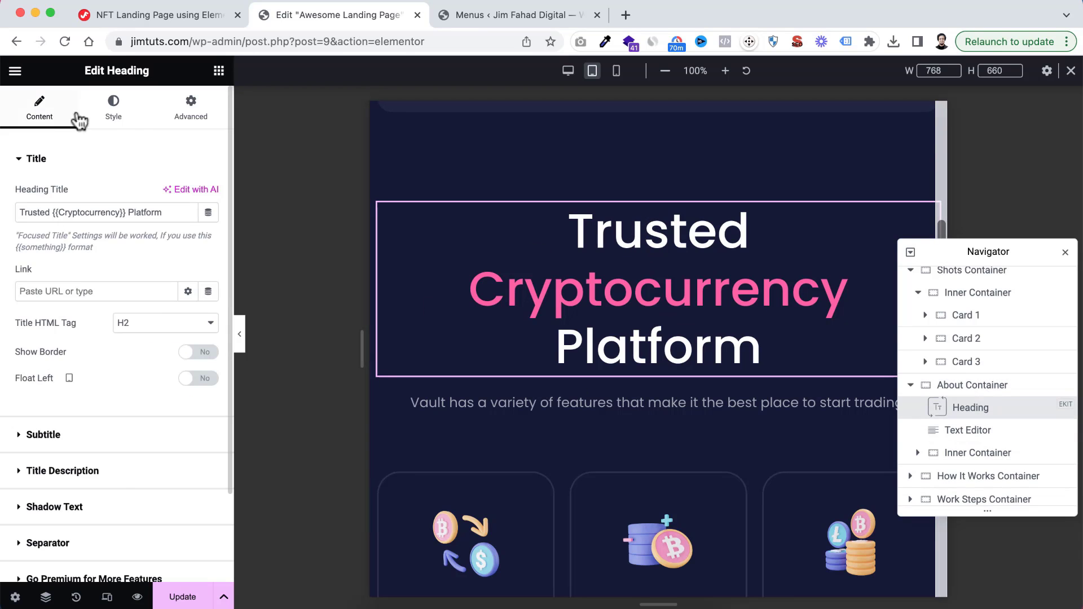
click(116, 116)
click(22, 255)
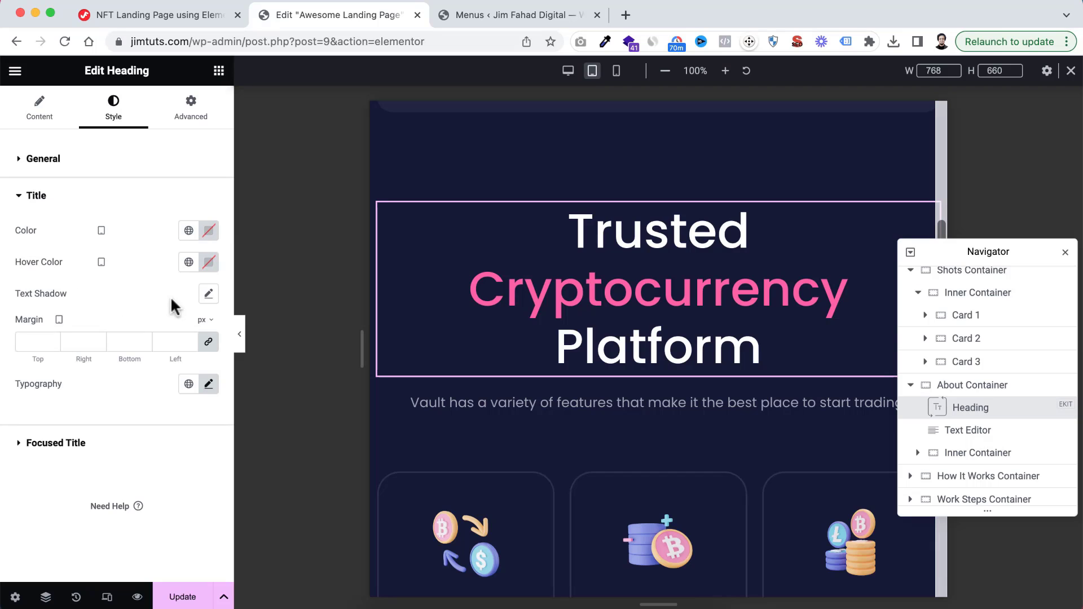
click(208, 384)
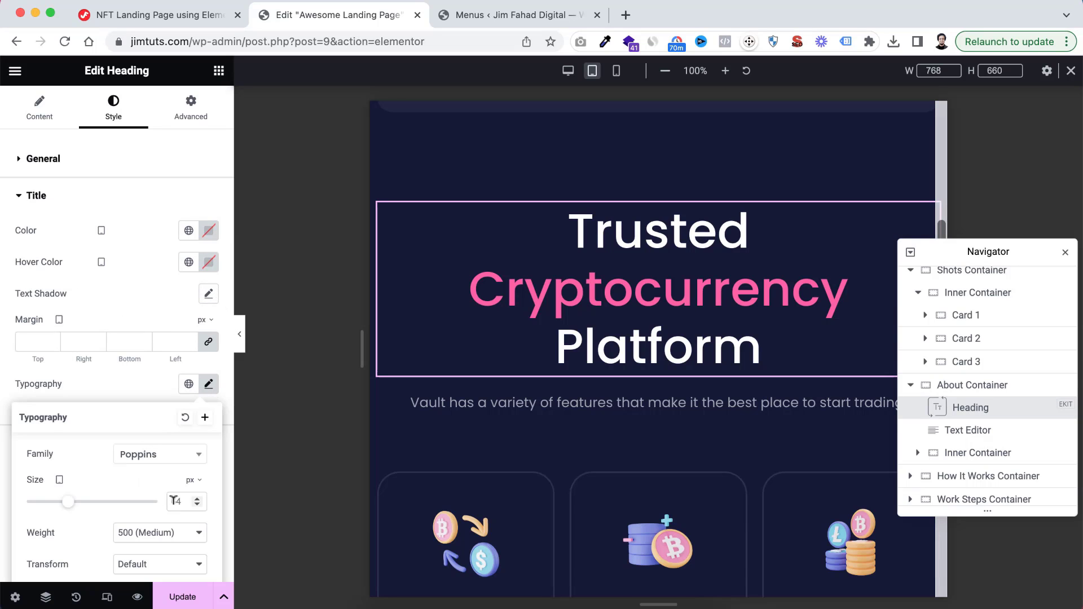
click(147, 405)
Set the heading's focused title typography size to 54 px for tablet
click(56, 443)
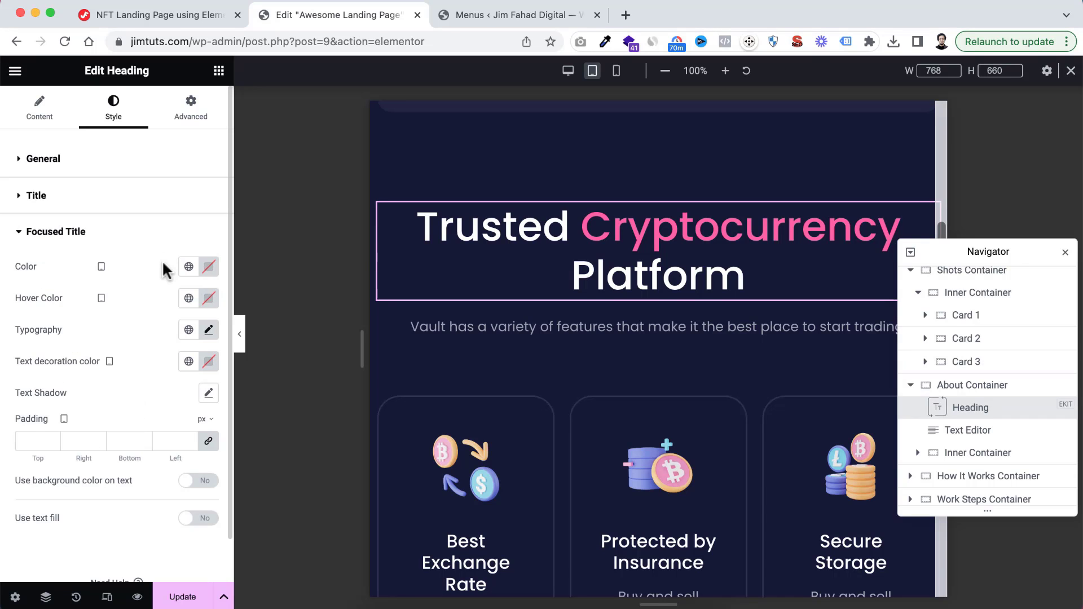
scroll(186, 271, down, 1)
click(207, 282)
scroll(160, 433, down, 2)
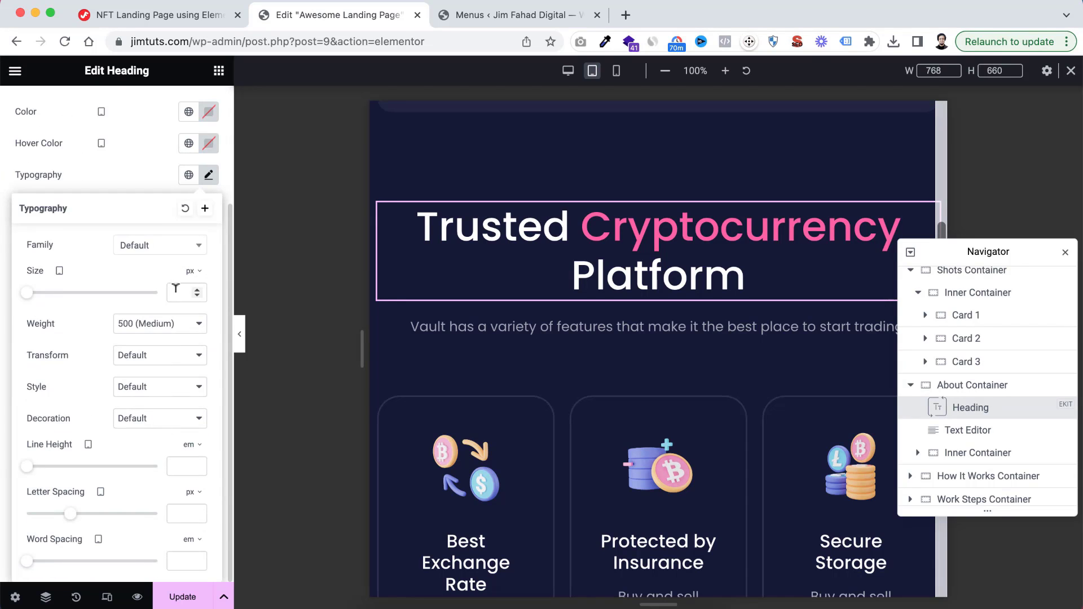
text(54)
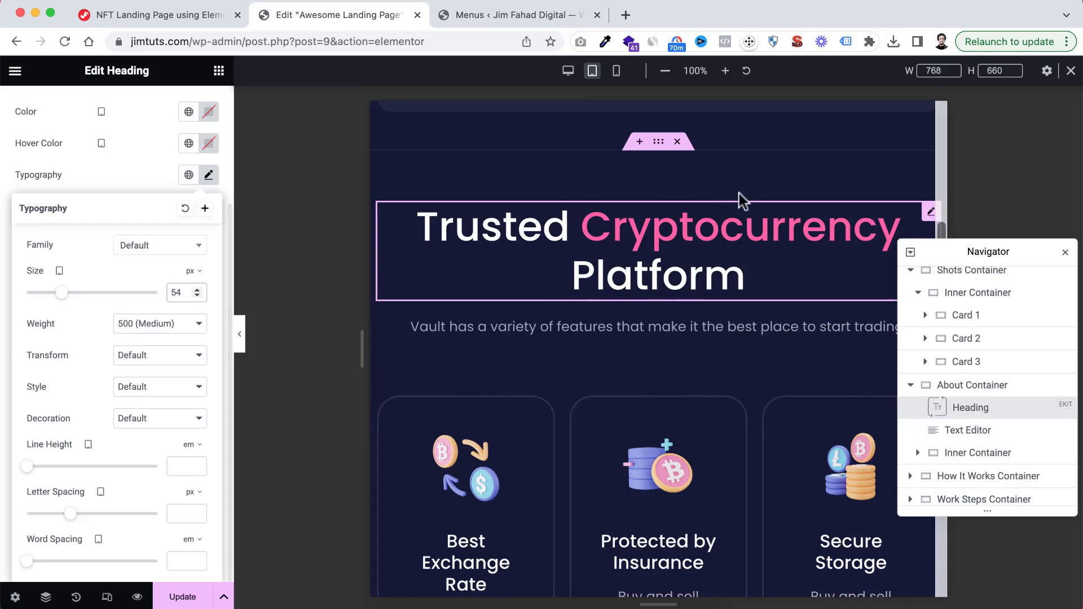
Center the justified content of the About Container's inner container and let its items wrap on tablet
scroll(699, 297, down, 2)
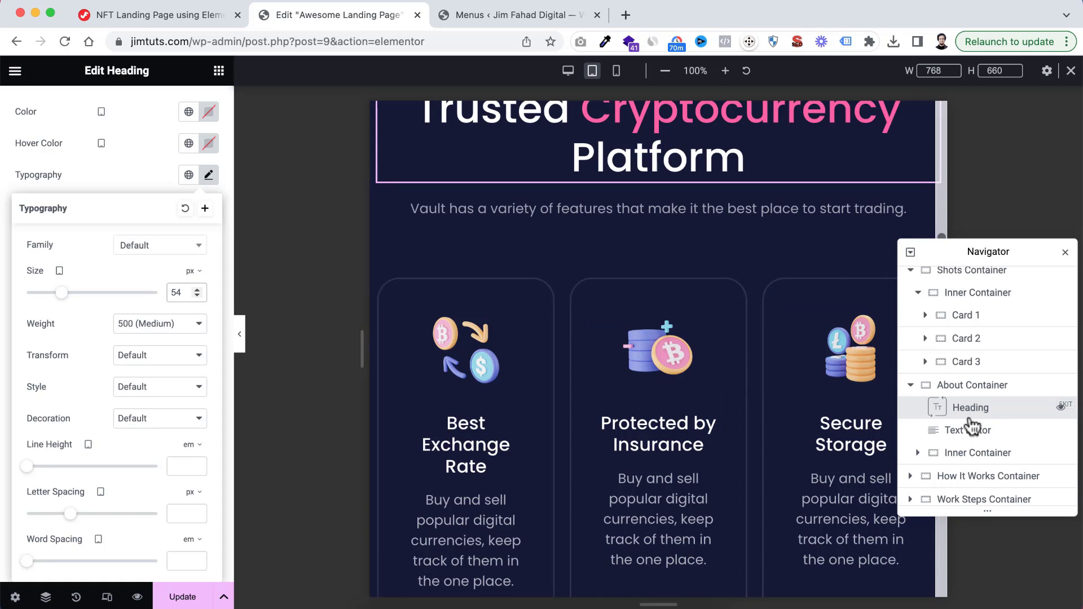
scroll(971, 427, down, 3)
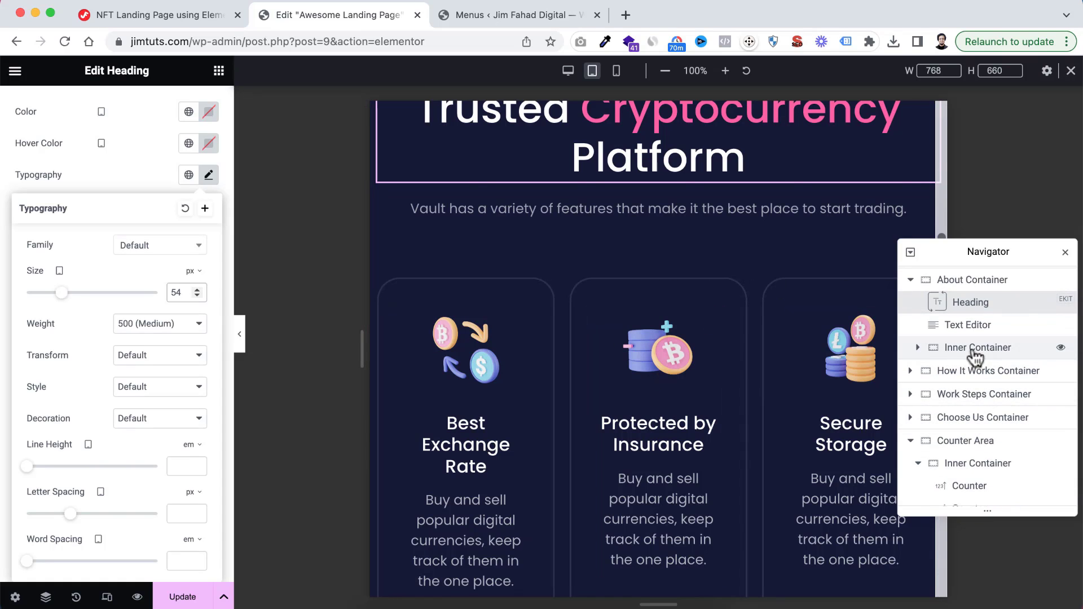
click(974, 351)
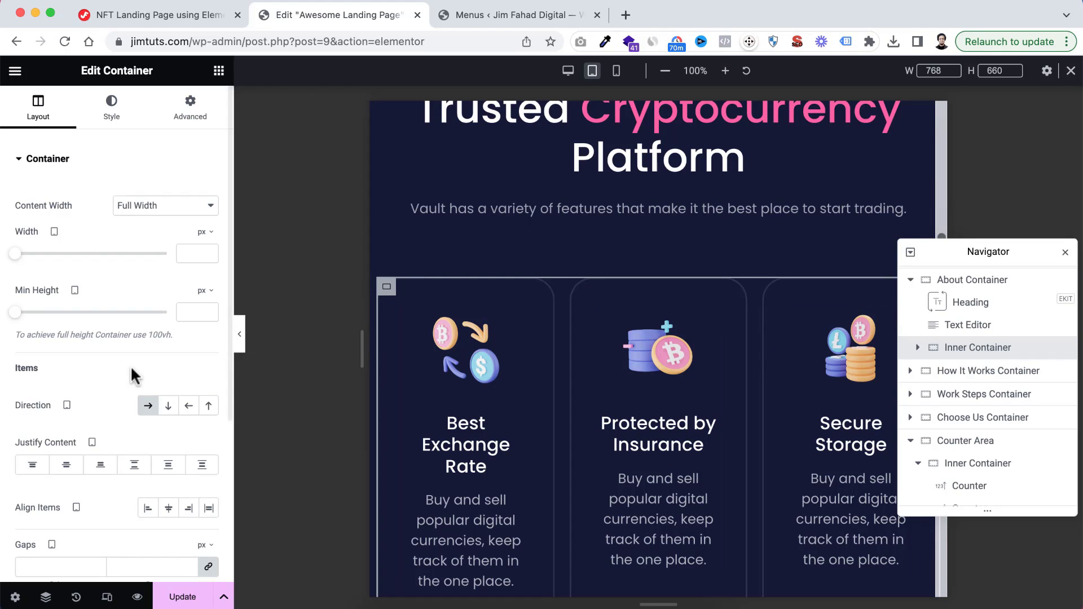
scroll(53, 417, down, 2)
click(70, 408)
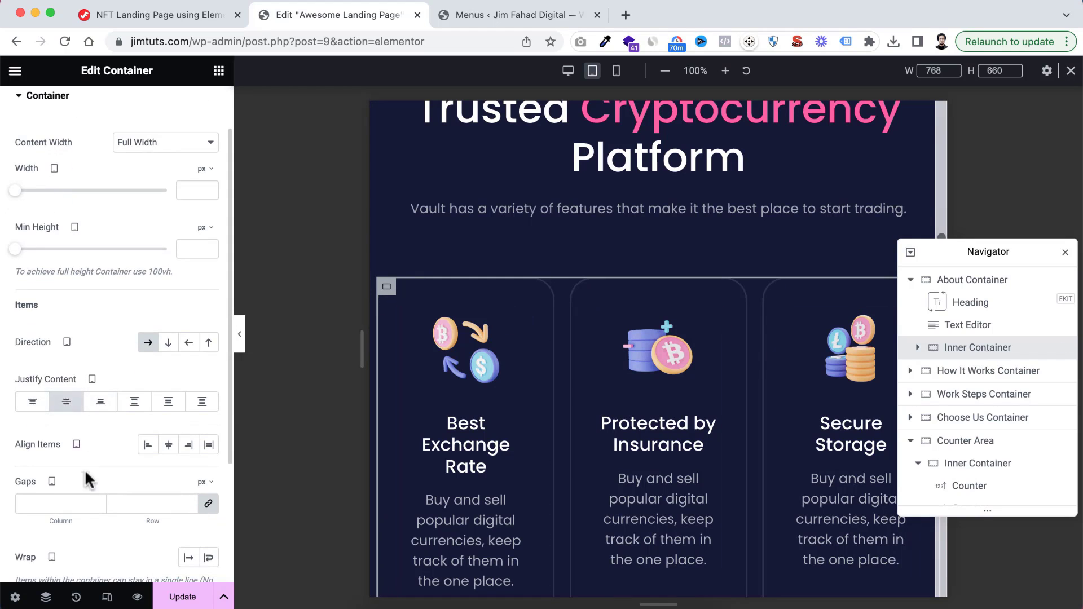
scroll(85, 469, down, 3)
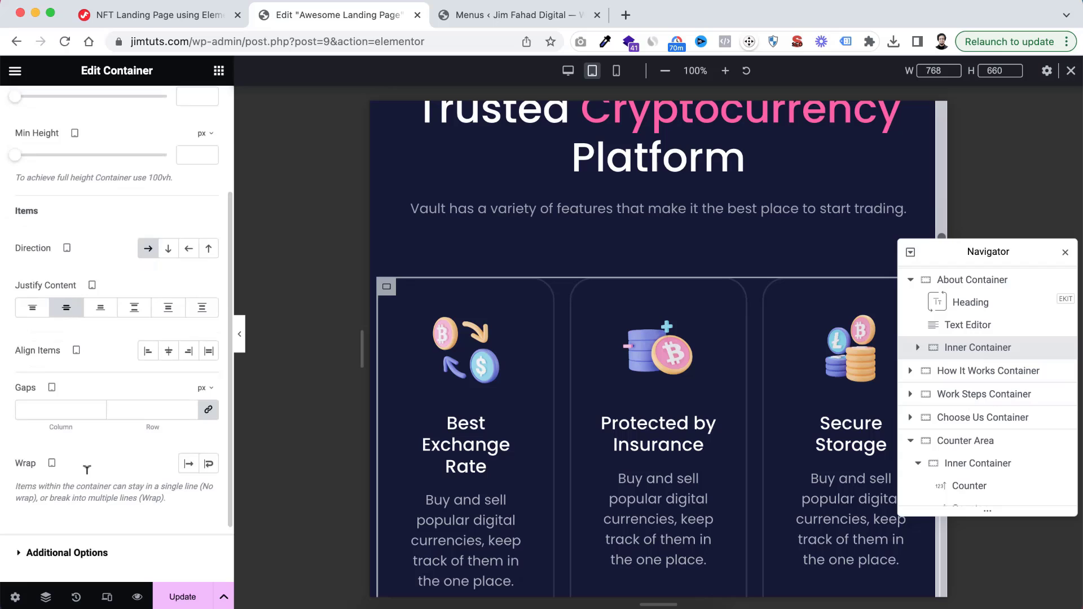
click(209, 459)
scroll(628, 479, down, 4)
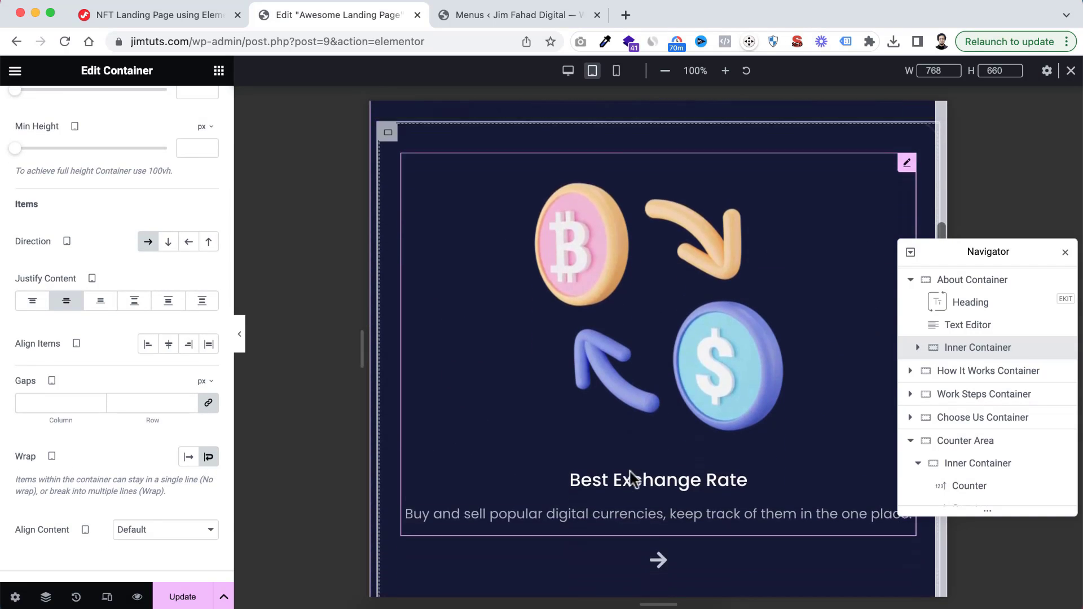
Set the tablet width of Card 1 in the About Container's inner container to 48%
scroll(702, 313, up, 3)
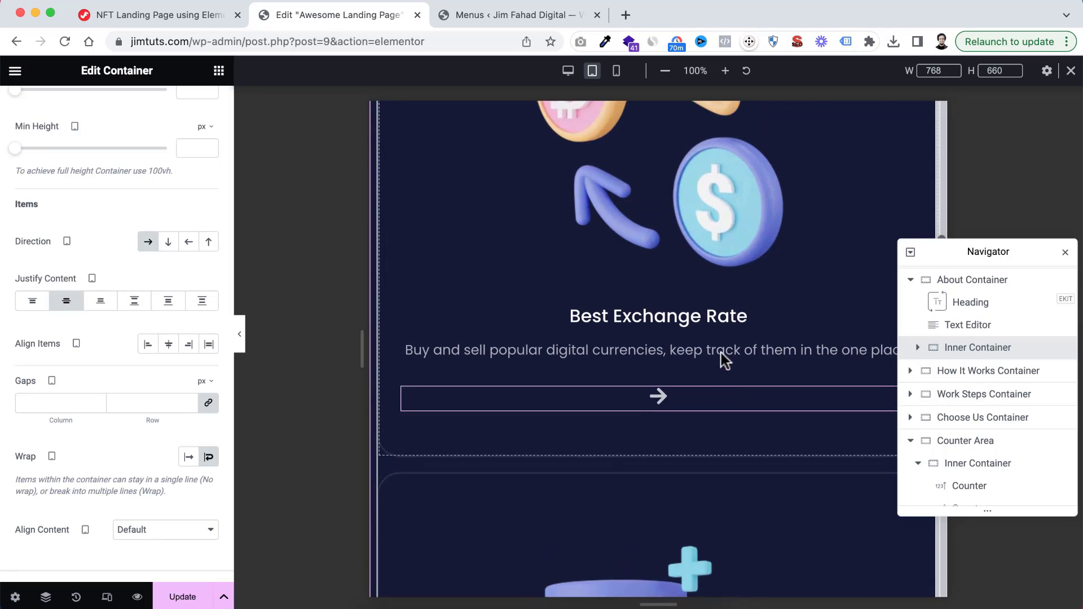
click(917, 347)
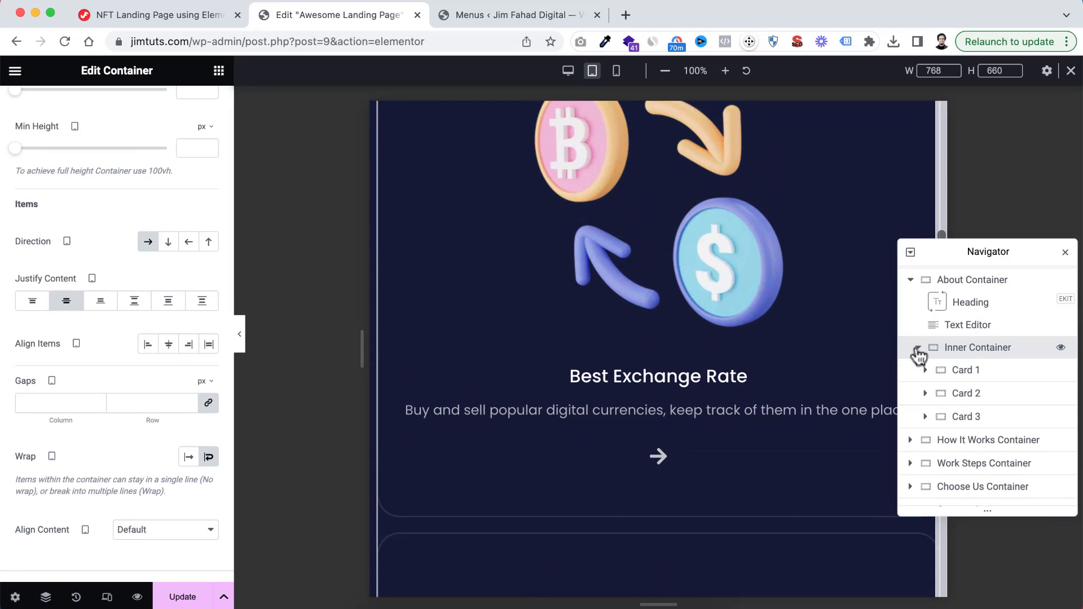
click(964, 372)
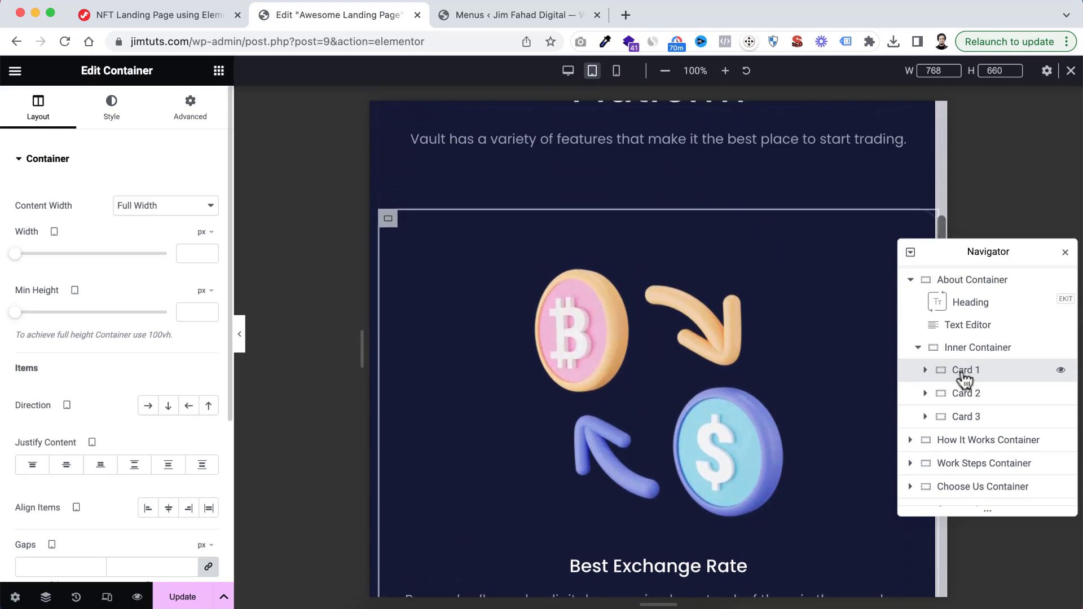
click(213, 234)
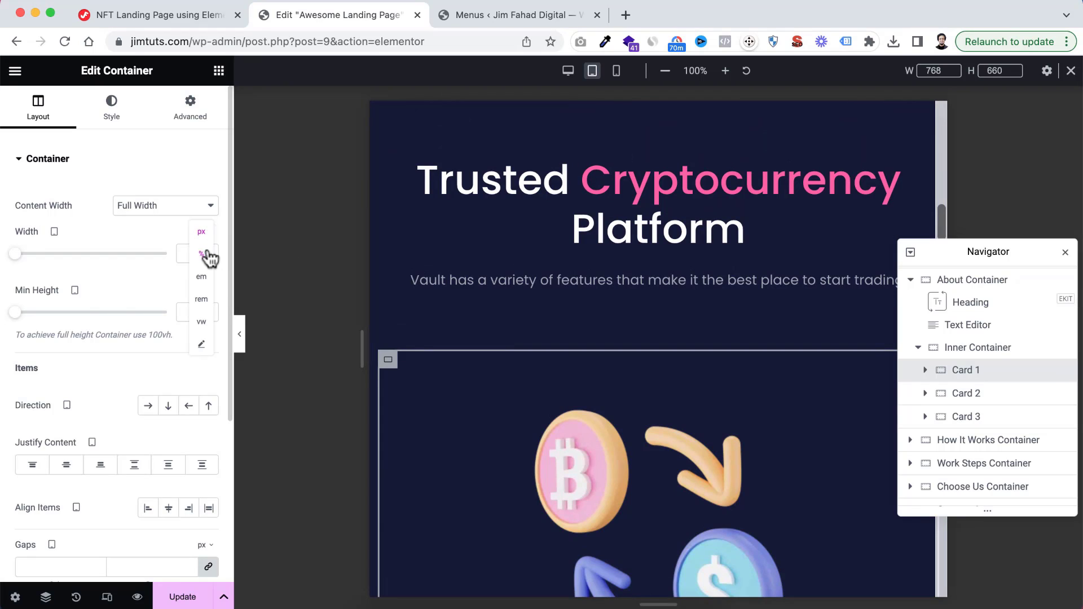
click(208, 254)
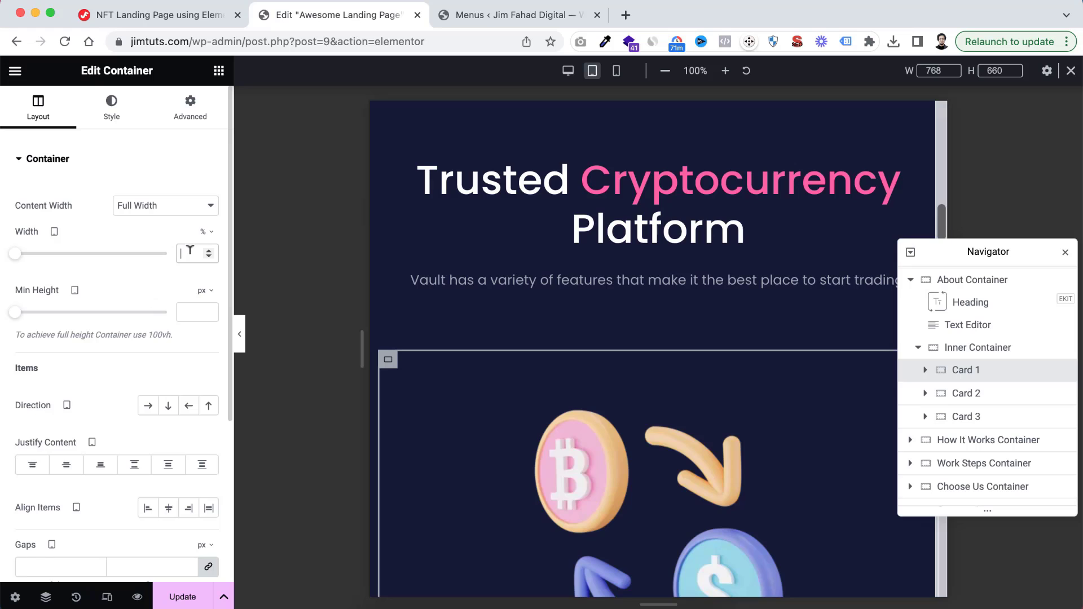
click(190, 250)
text(48)
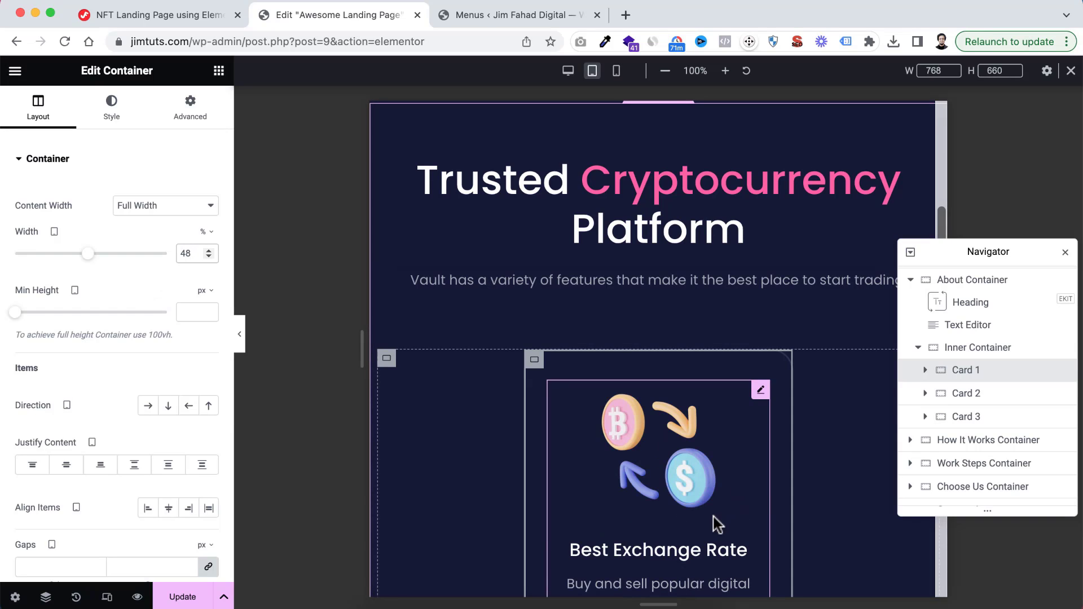
scroll(715, 519, down, 3)
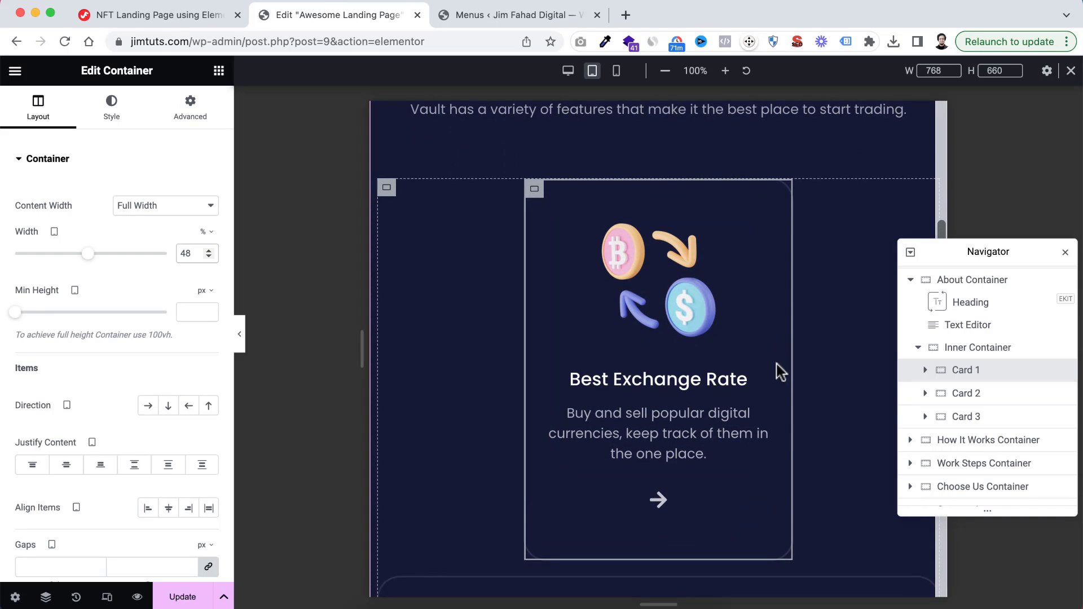
Set Card 1's tablet padding to 30 px at top and bottom and 20 px at right and left, with the values unlinked
click(193, 114)
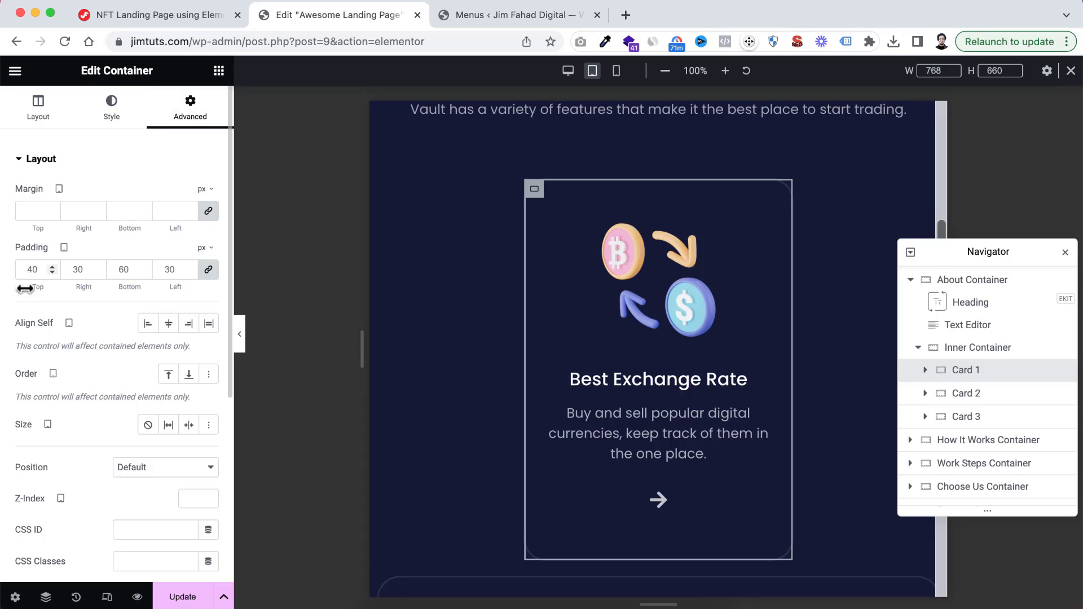
text(30)
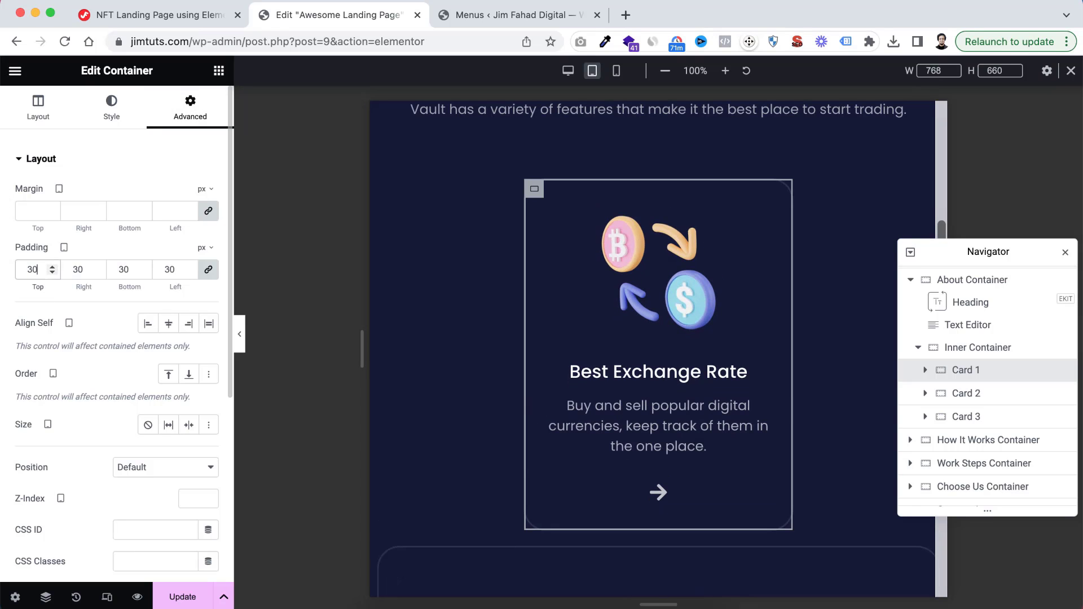
click(212, 270)
click(77, 267)
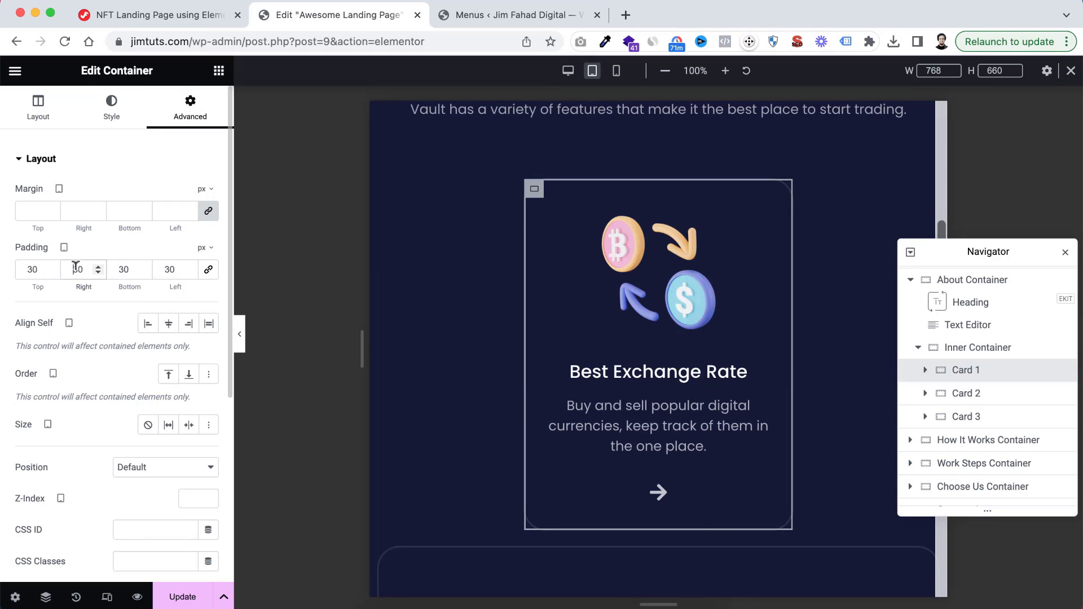
text(2)
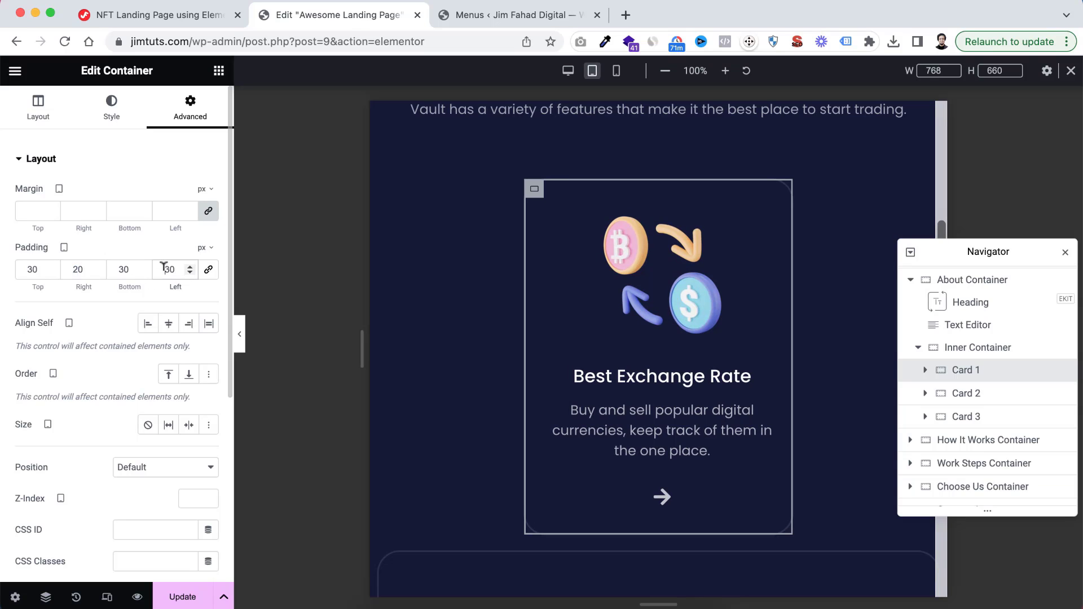
text(2)
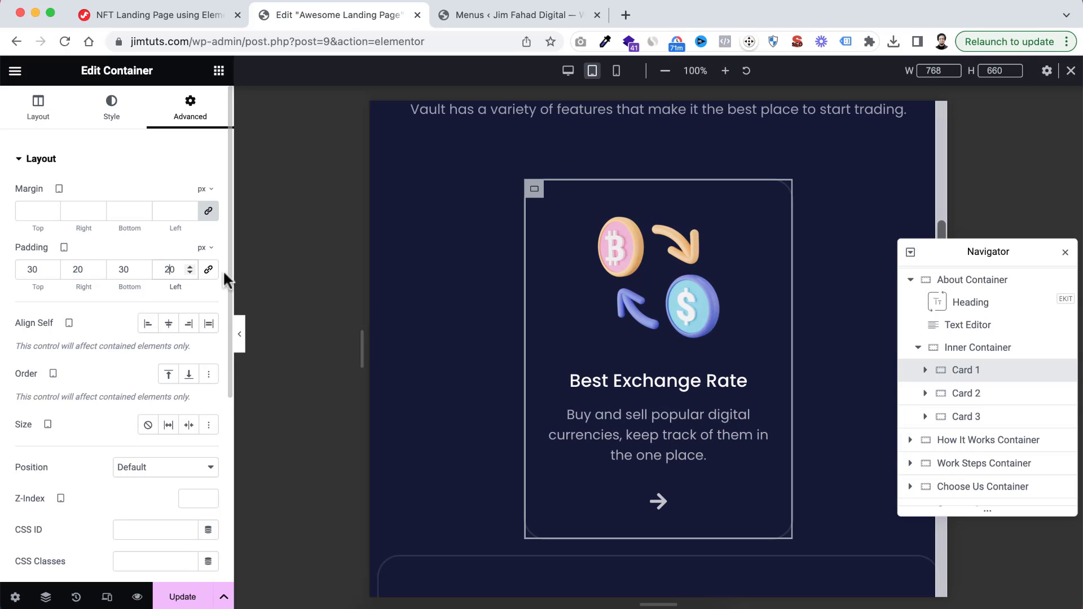
Copy the About section's Card 1 and paste its style onto Card 2 and Card 3
right_click(959, 377)
click(968, 393)
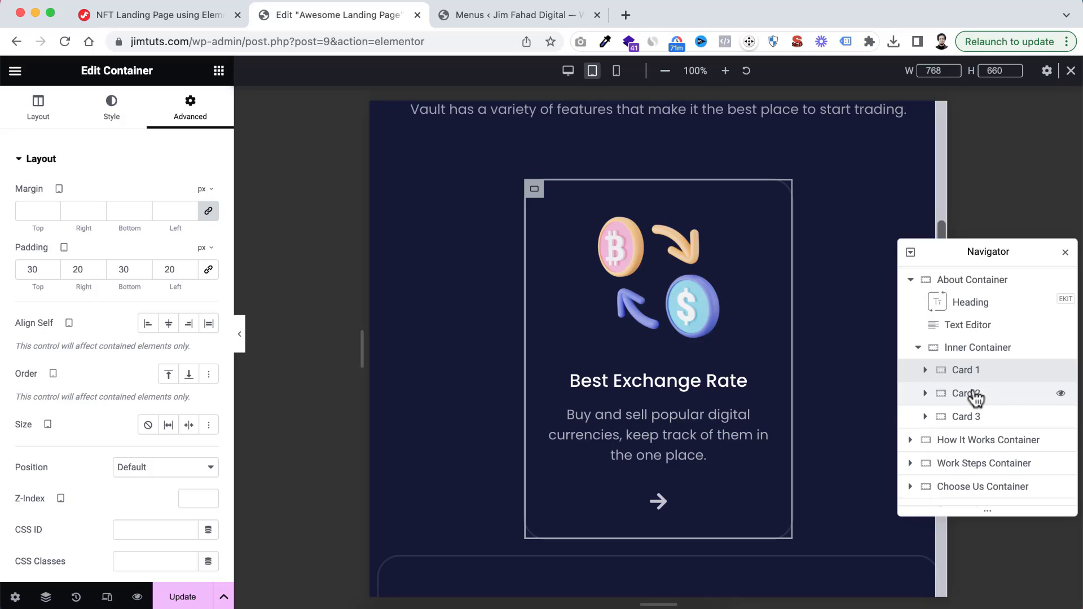
click(964, 393)
right_click(964, 393)
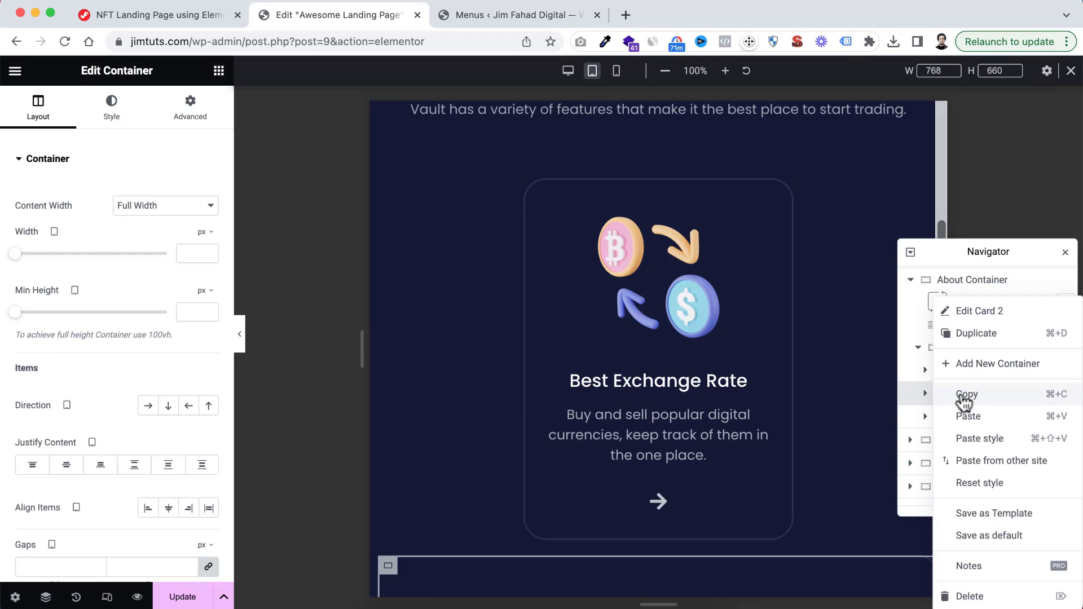
click(979, 439)
click(961, 417)
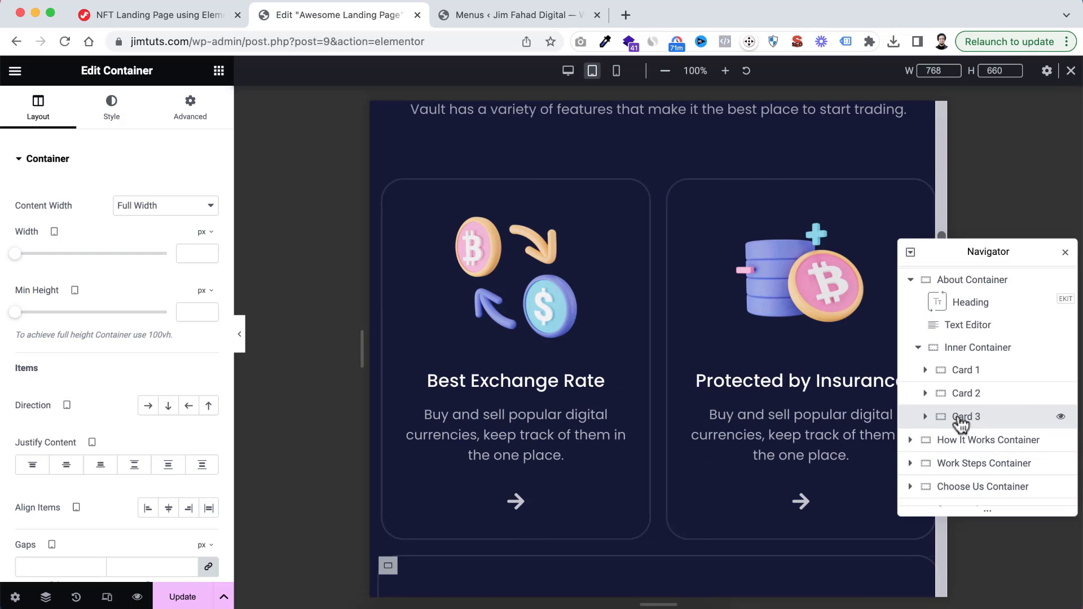
right_click(960, 422)
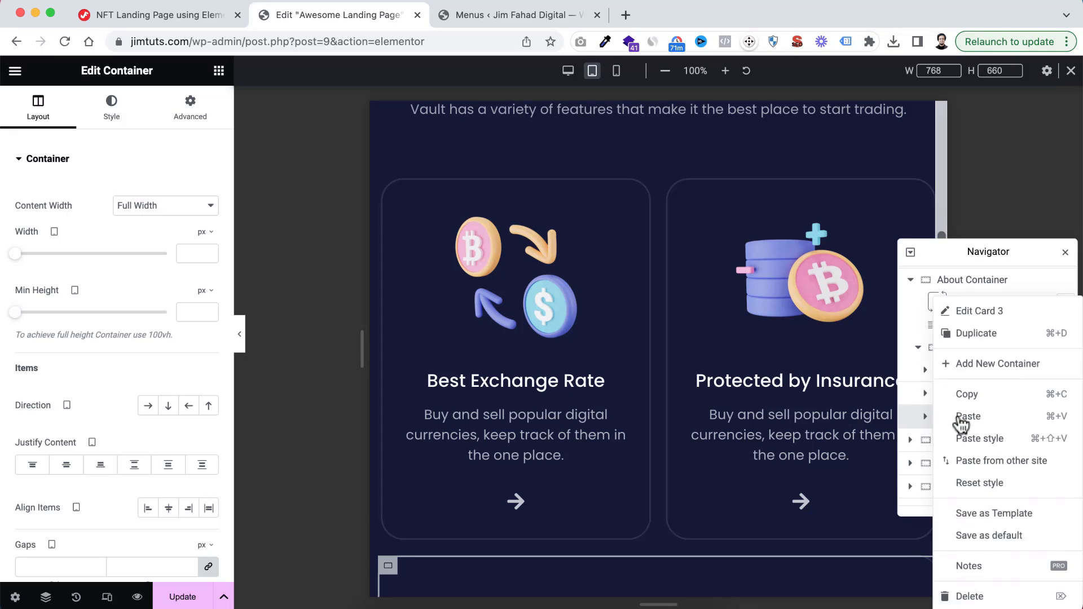
click(989, 439)
Examine the tablet layout of the About cards and the spacing before the How It Works Container
scroll(698, 442, down, 5)
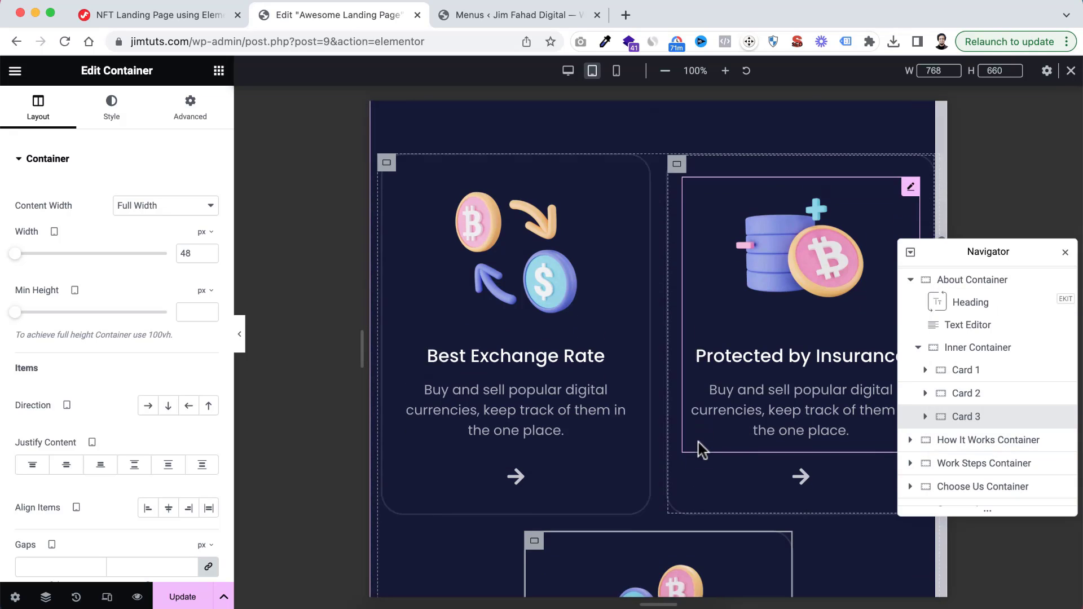
scroll(692, 390, up, 6)
scroll(692, 390, down, 2)
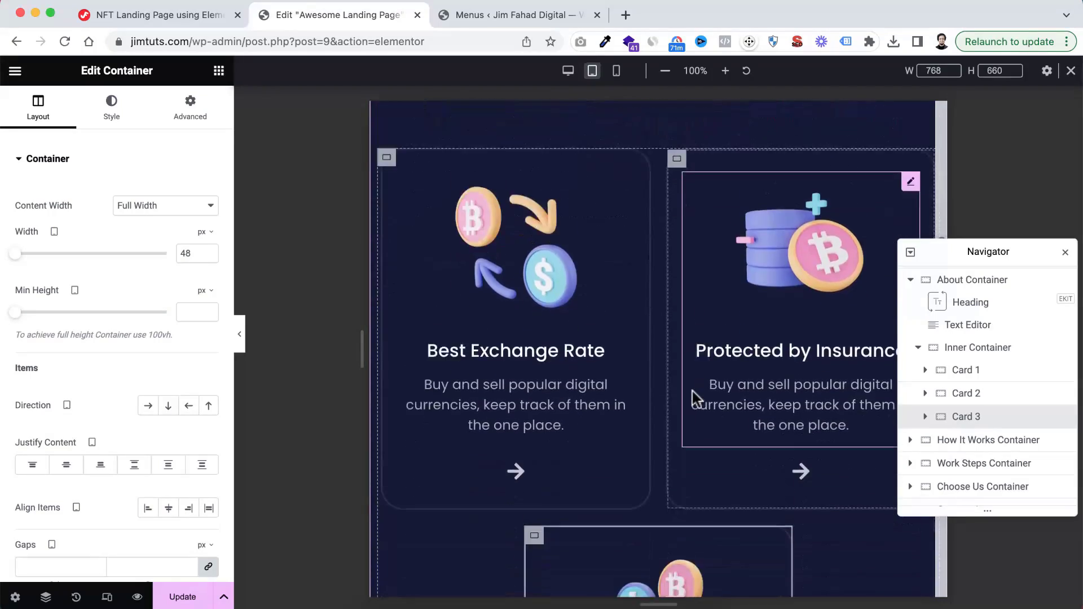
scroll(692, 391, up, 5)
scroll(692, 390, down, 7)
scroll(692, 391, down, 10)
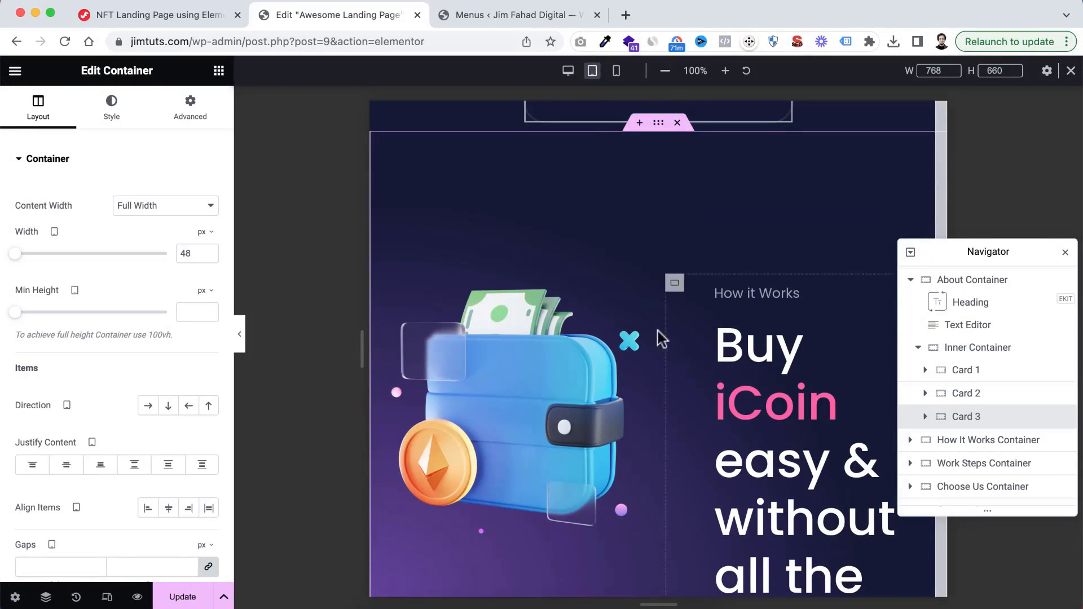
scroll(657, 172, up, 1)
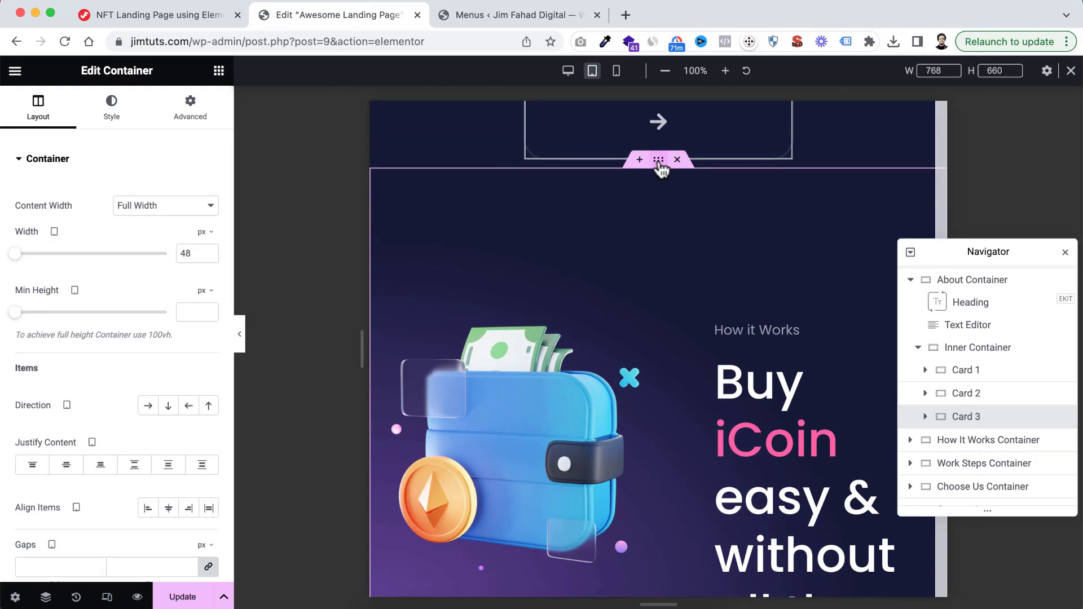
click(658, 161)
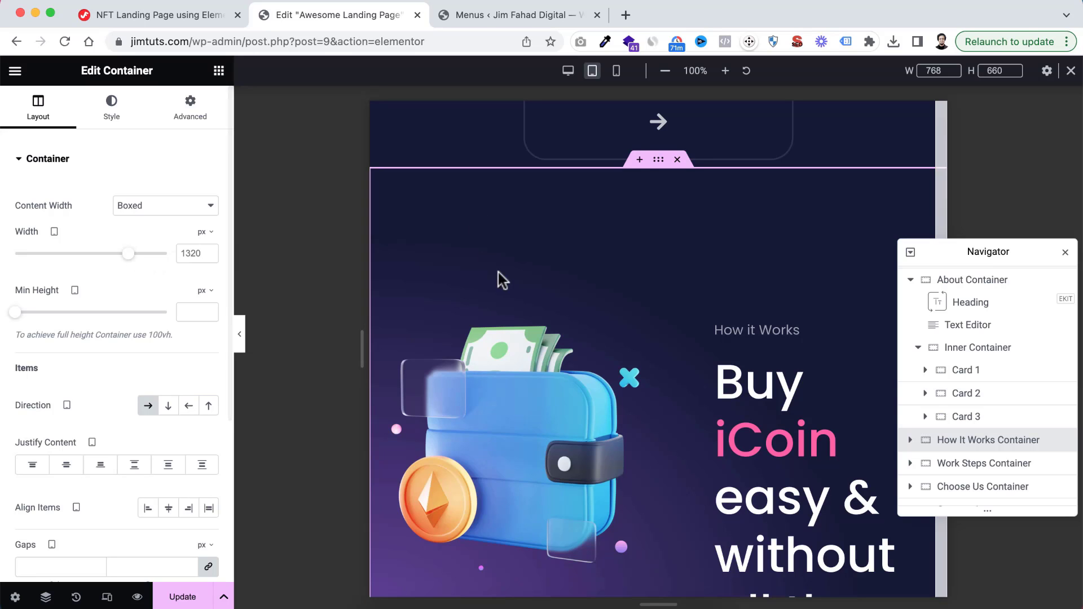
scroll(499, 273, up, 10)
scroll(498, 273, up, 4)
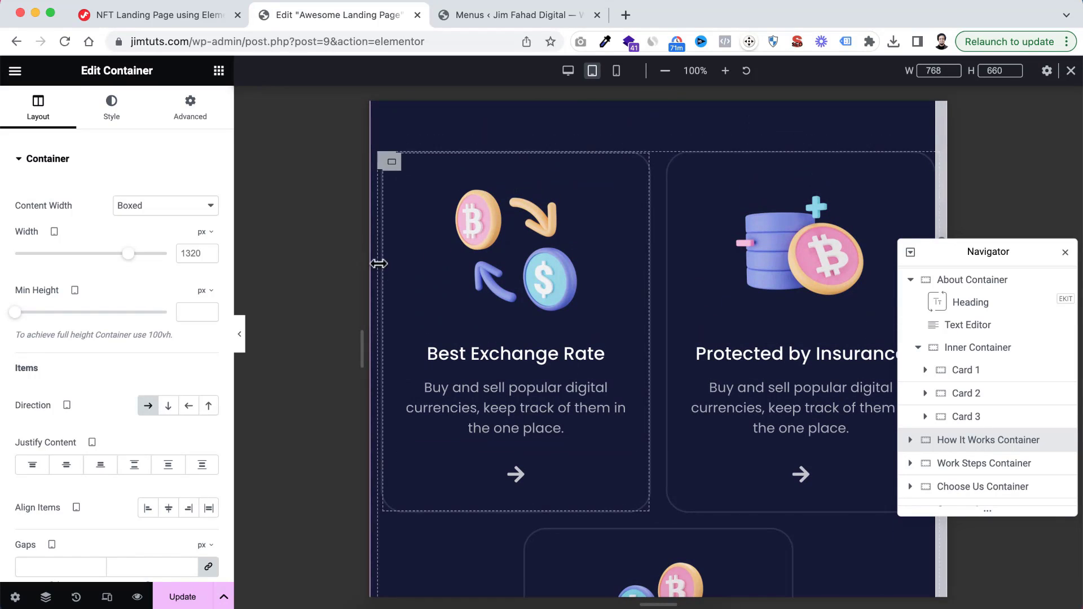
scroll(823, 194, up, 2)
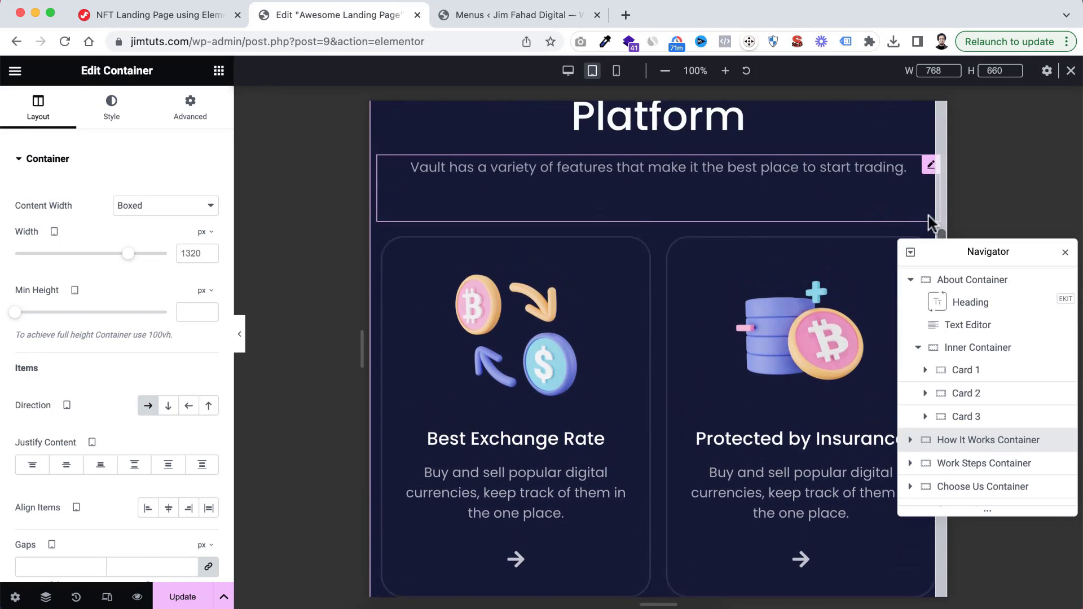
Set the tablet width of the How It Works Container to 600 px
scroll(737, 350, down, 9)
scroll(736, 349, down, 4)
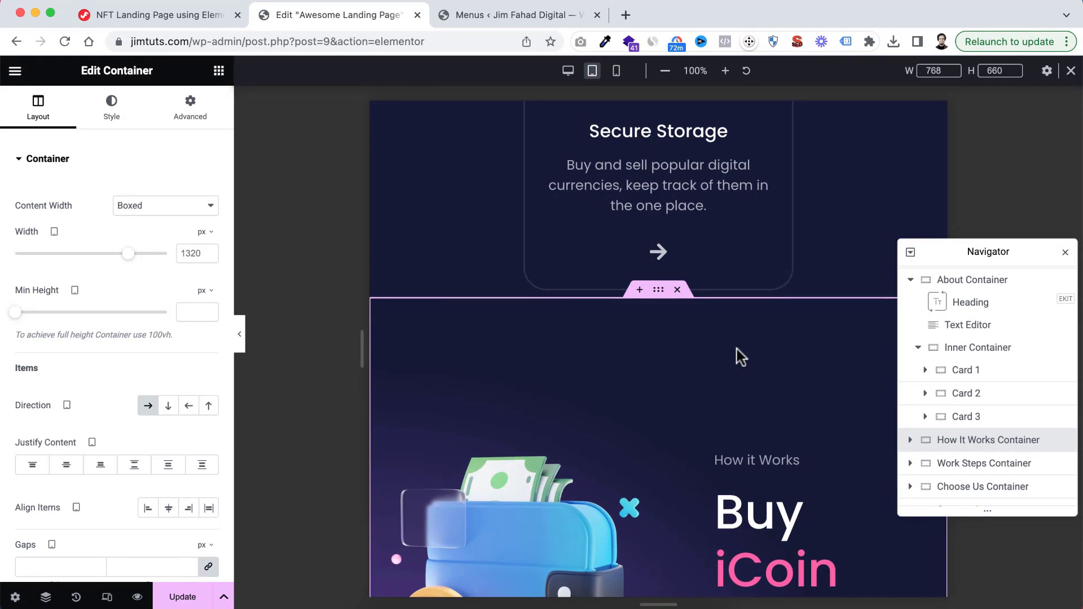
scroll(736, 349, down, 3)
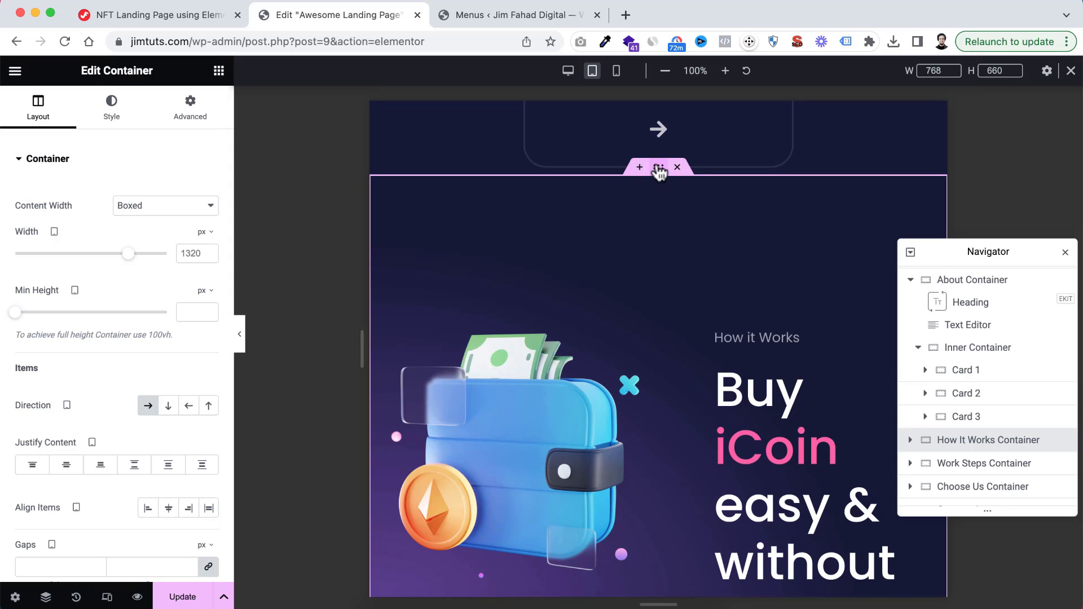
double_click(191, 252)
text(600)
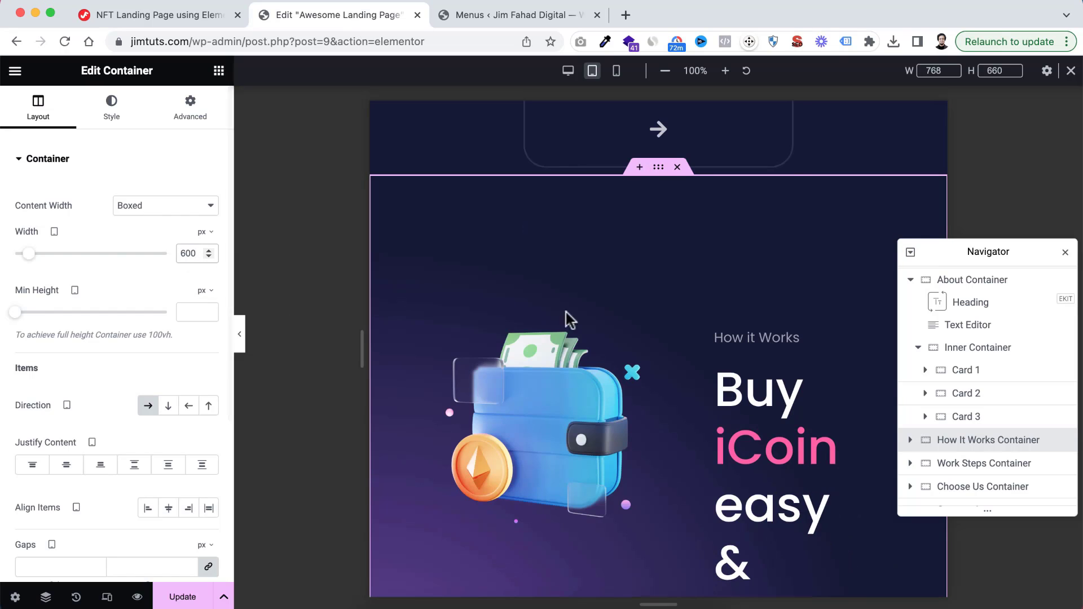
scroll(566, 312, down, 3)
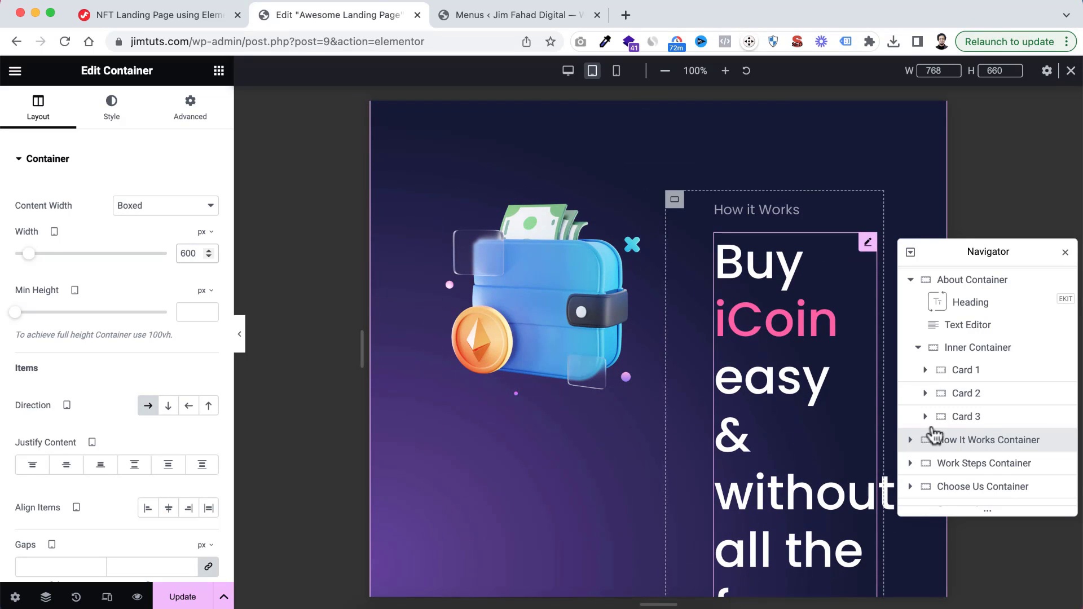
click(969, 443)
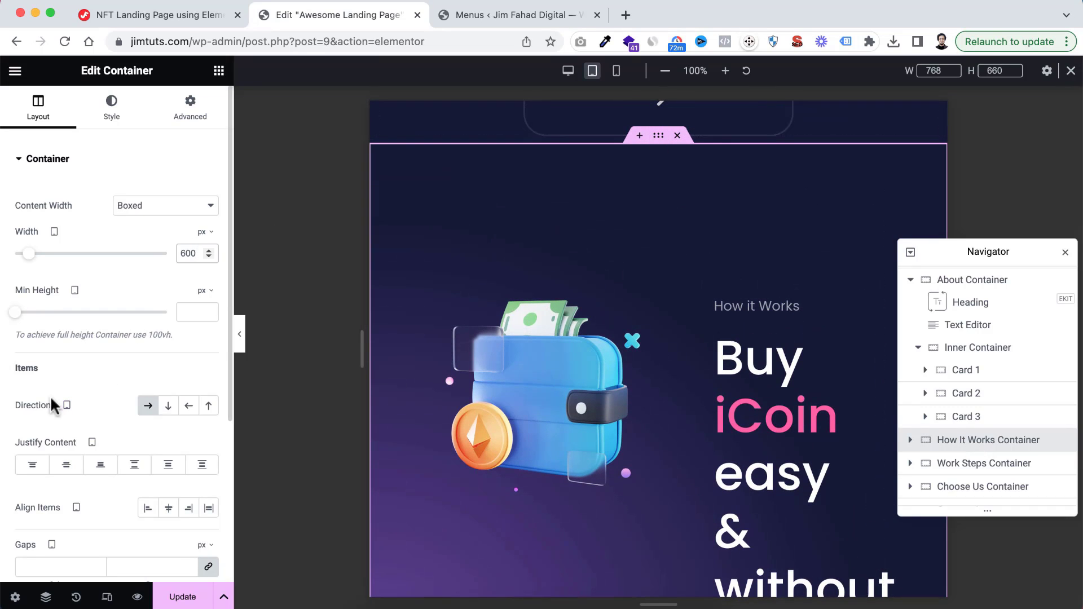
scroll(50, 404, down, 2)
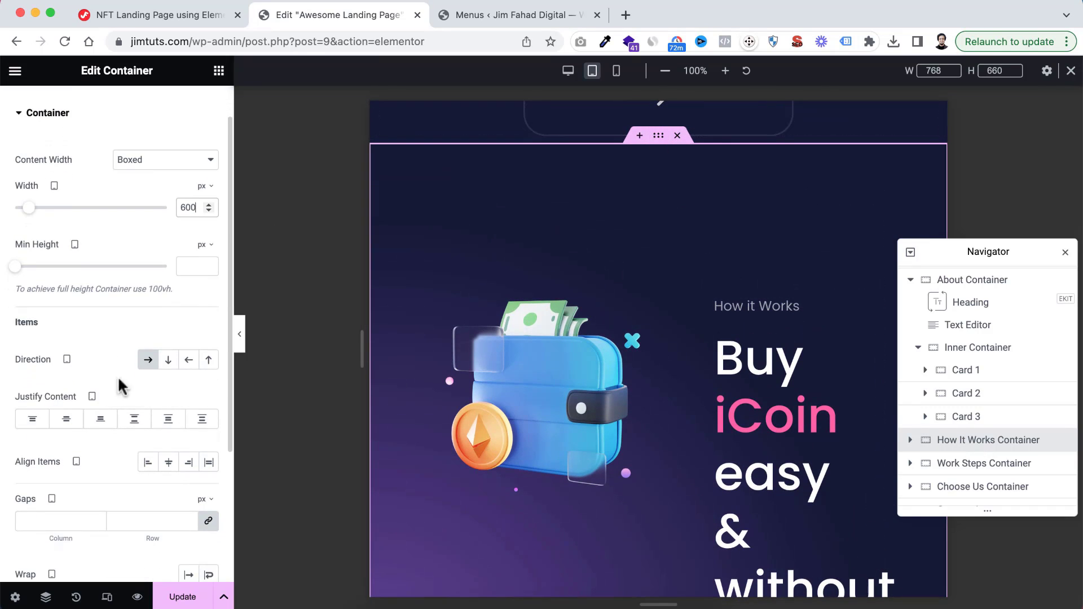
click(168, 360)
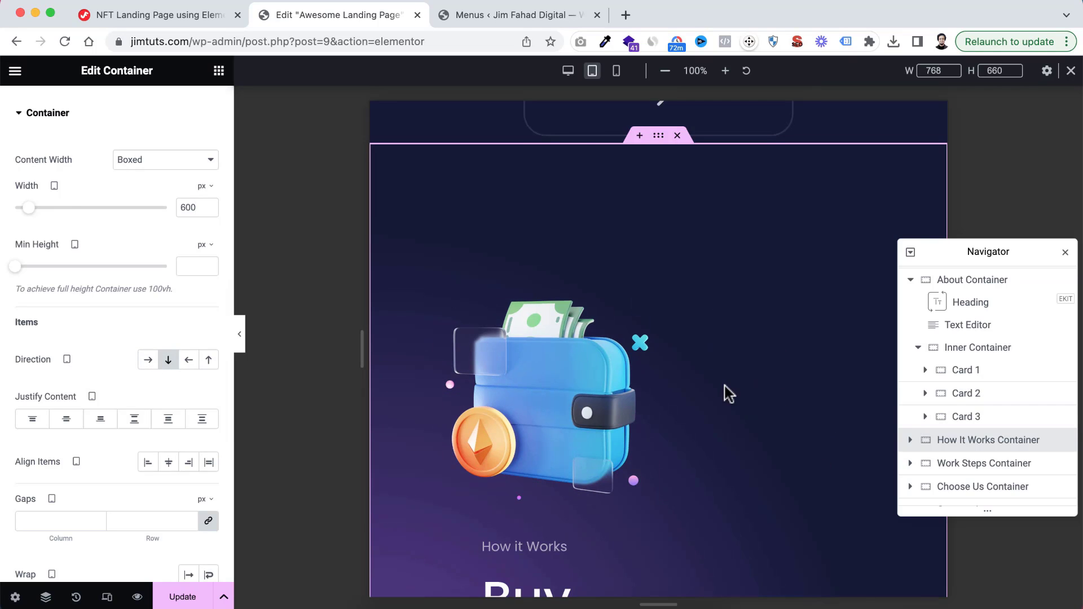
scroll(725, 392, down, 2)
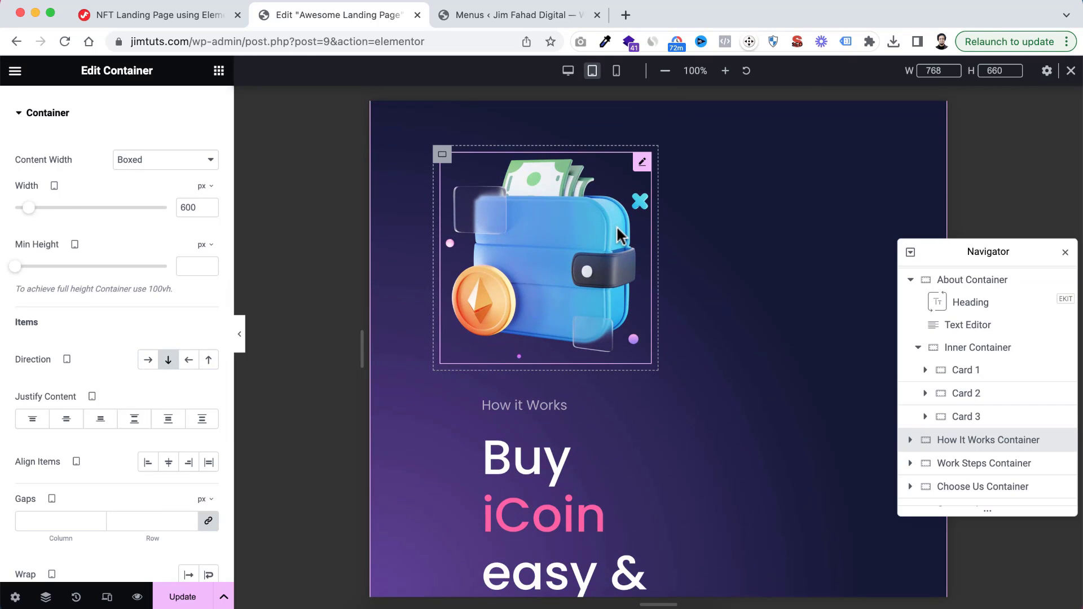
scroll(604, 432, down, 2)
scroll(605, 435, up, 3)
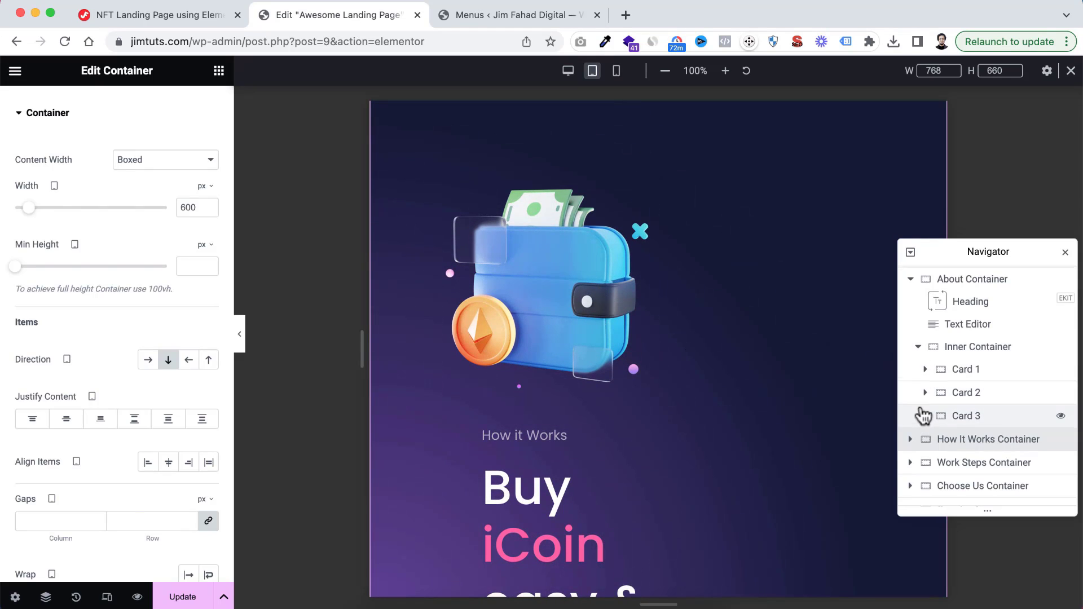
Set the tablet width of the Left Container inside the How It Works Container to 100%
scroll(930, 398, down, 3)
click(909, 341)
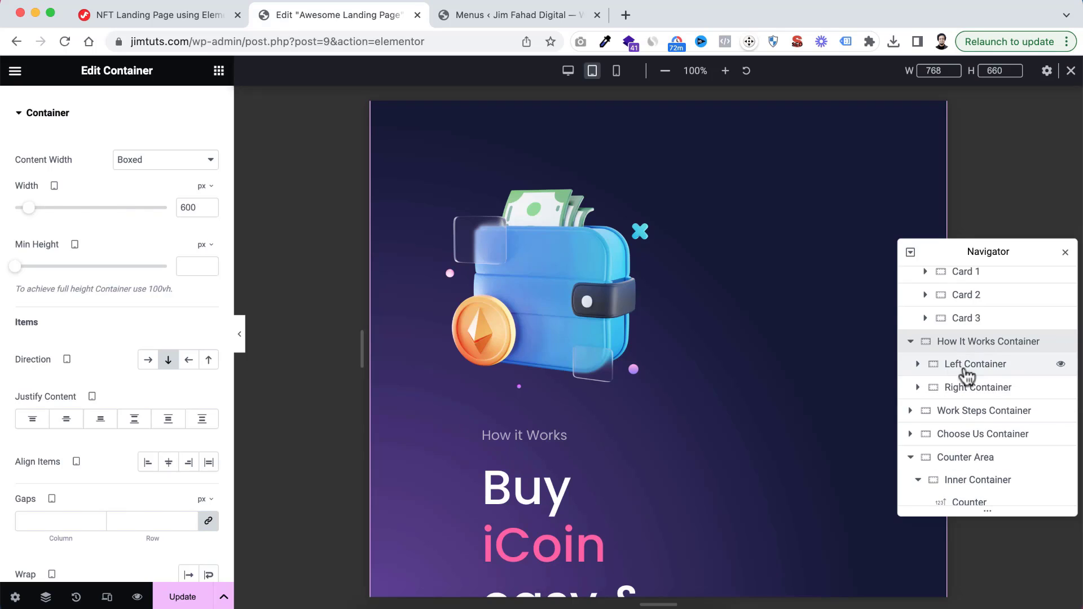
click(968, 371)
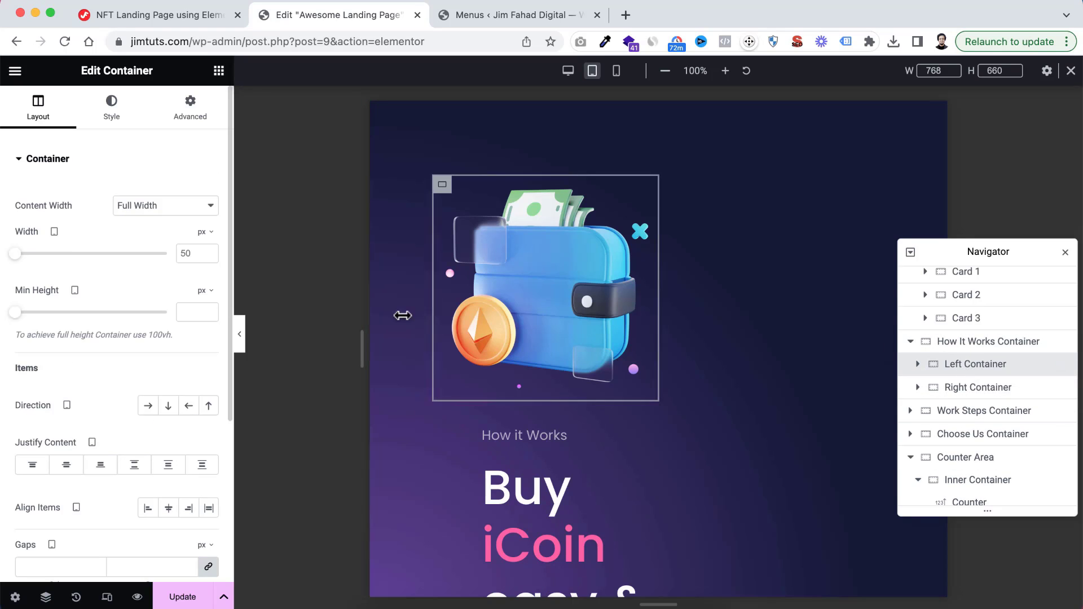
click(208, 236)
click(206, 253)
click(93, 256)
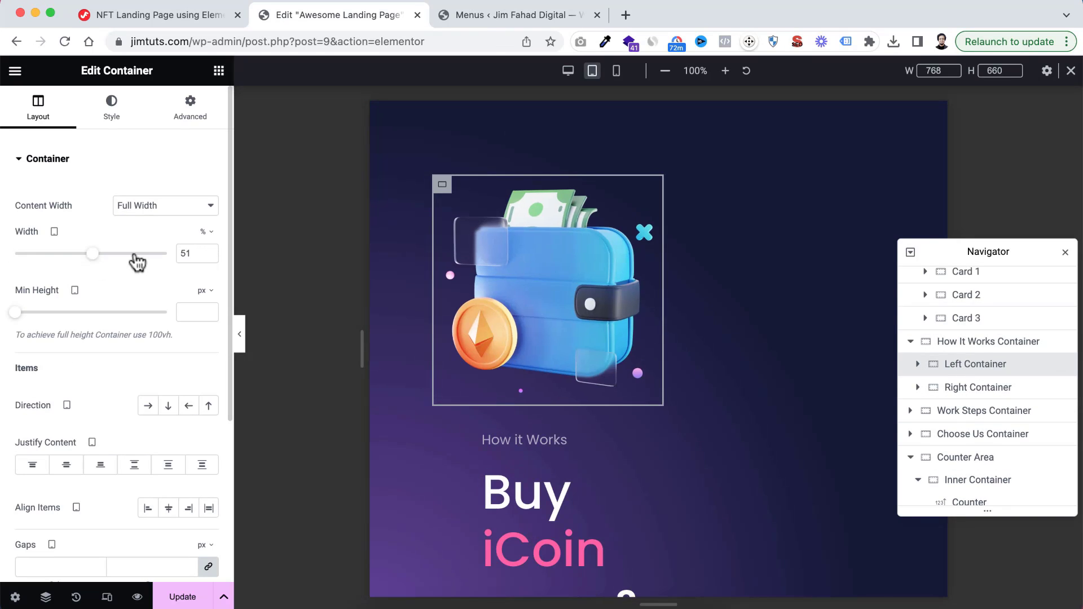
drag(137, 261, 169, 254)
Set the tablet width of the How It Works section's Right Container to 100% and review the stacked section
click(969, 389)
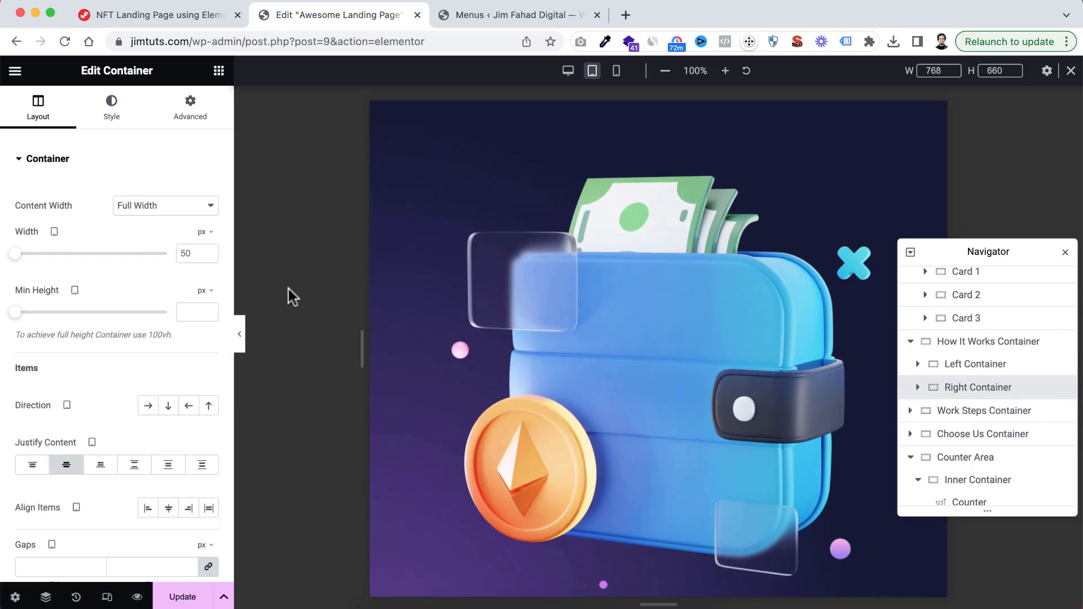
click(208, 231)
click(206, 254)
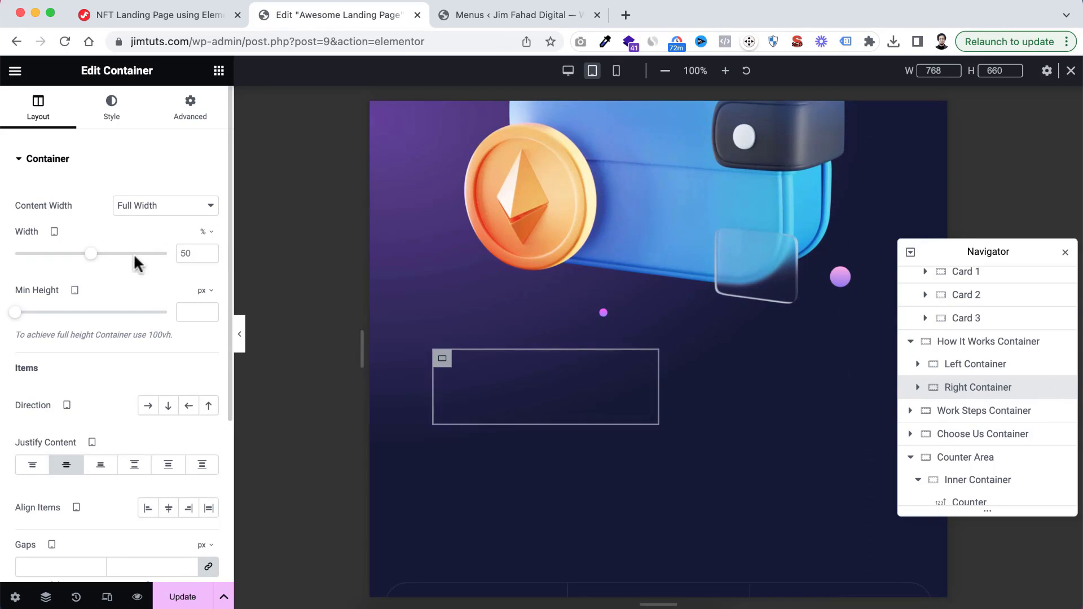
drag(91, 254, 188, 253)
scroll(645, 290, up, 10)
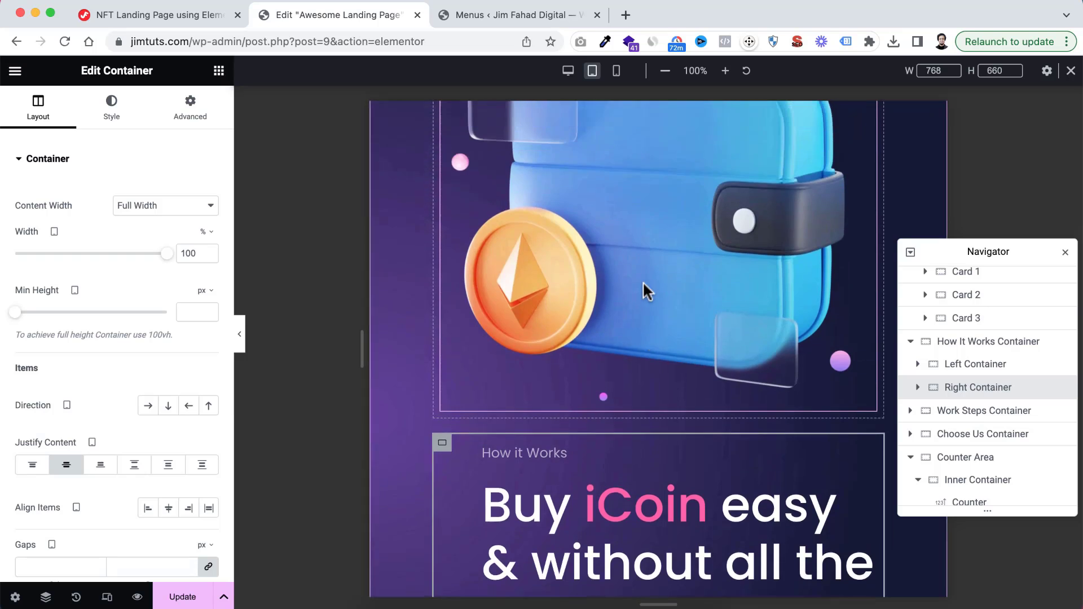
scroll(646, 292, down, 4)
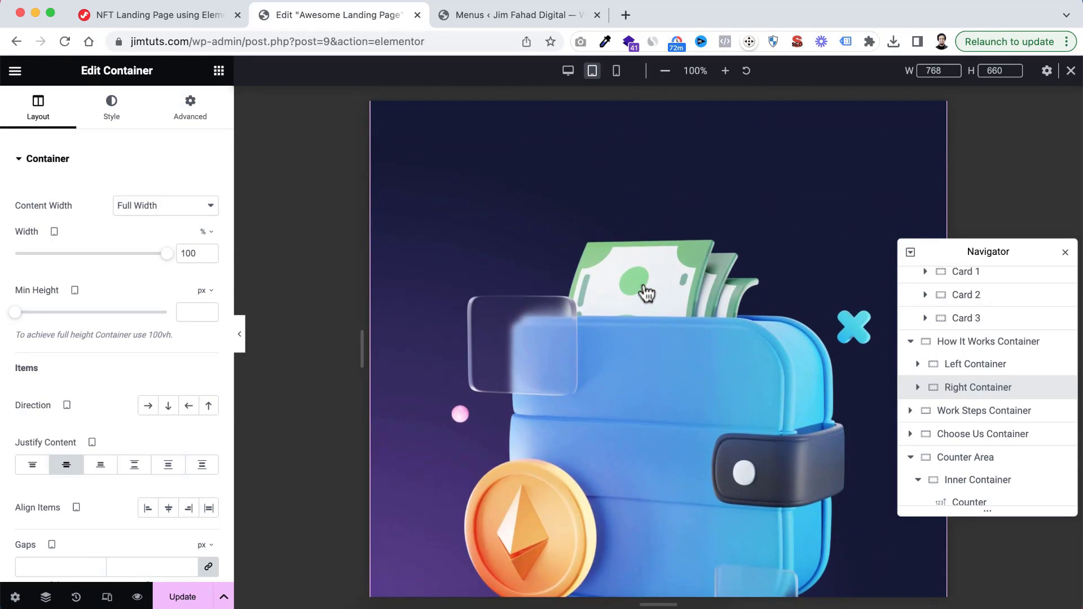
scroll(646, 292, up, 2)
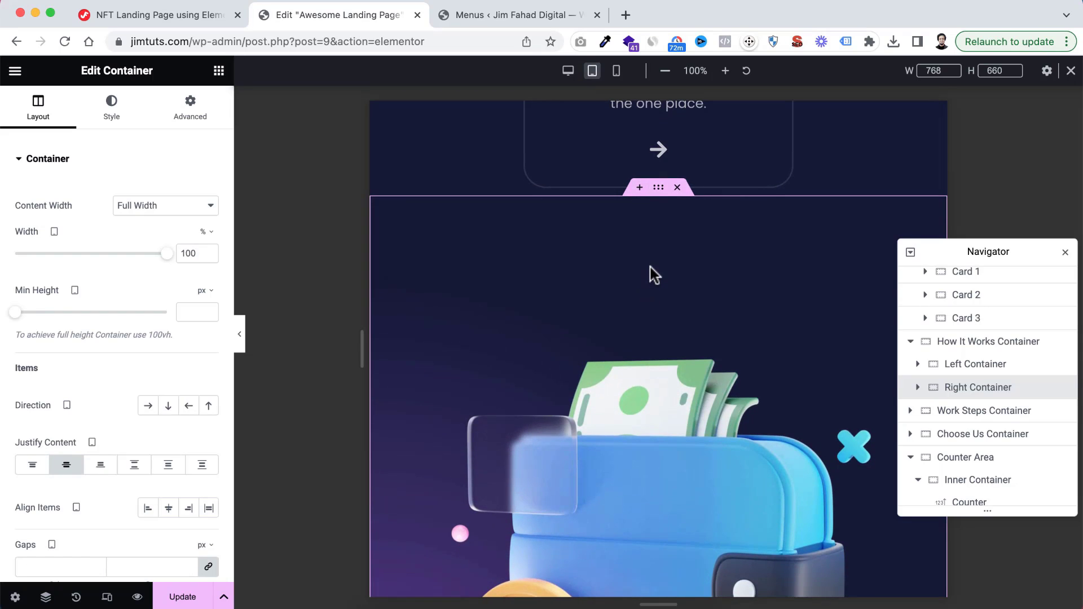
scroll(654, 275, down, 1)
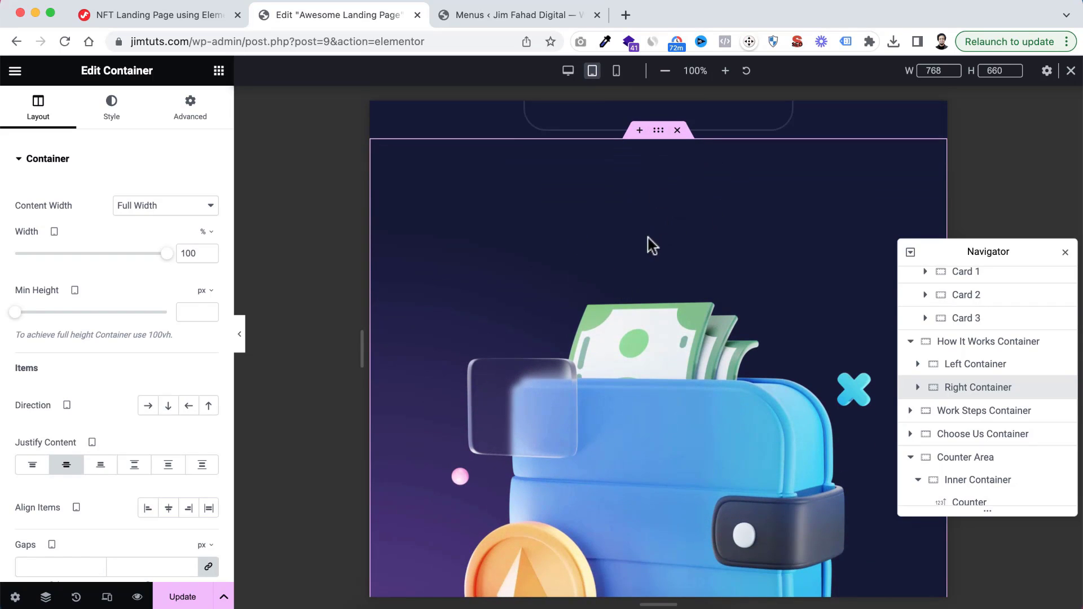
Try unlinked tablet padding on the Right Container: 100 px top, 50 px bottom, and 10 px right and left
click(195, 109)
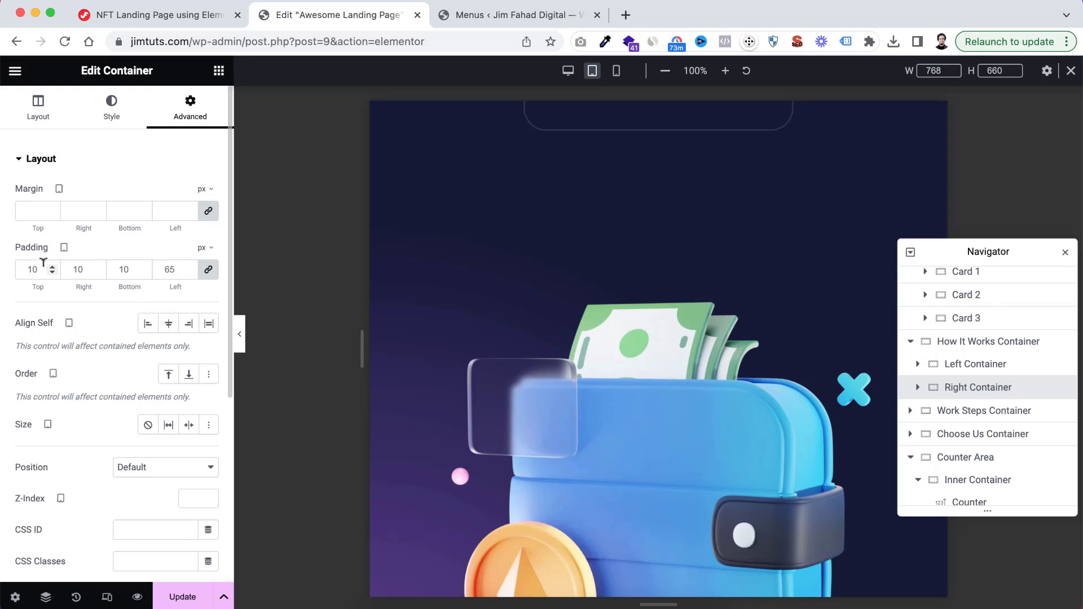
click(208, 269)
click(44, 267)
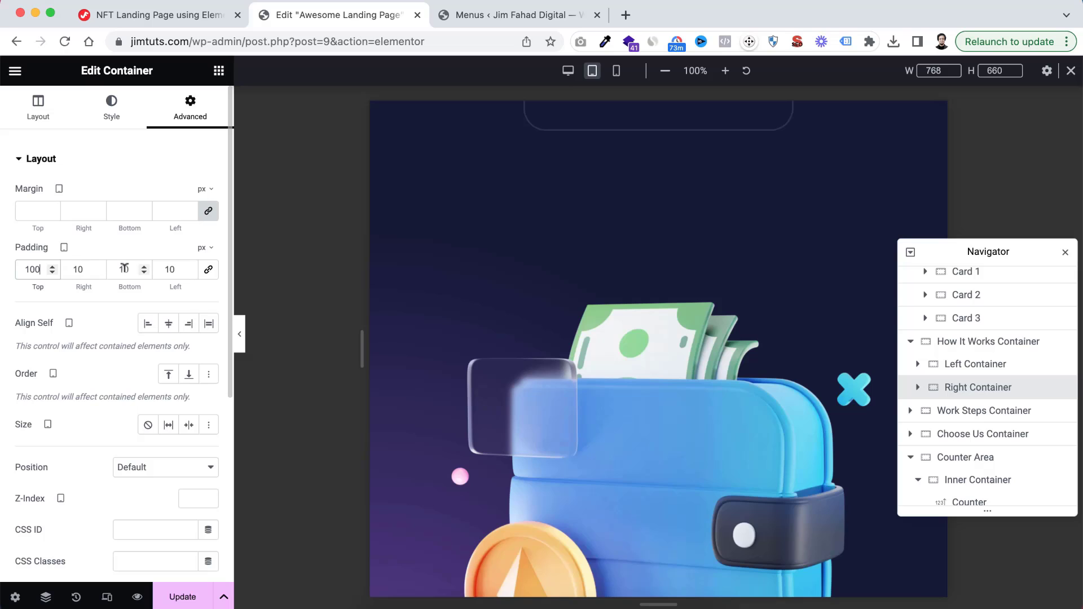
drag(125, 266, 115, 267)
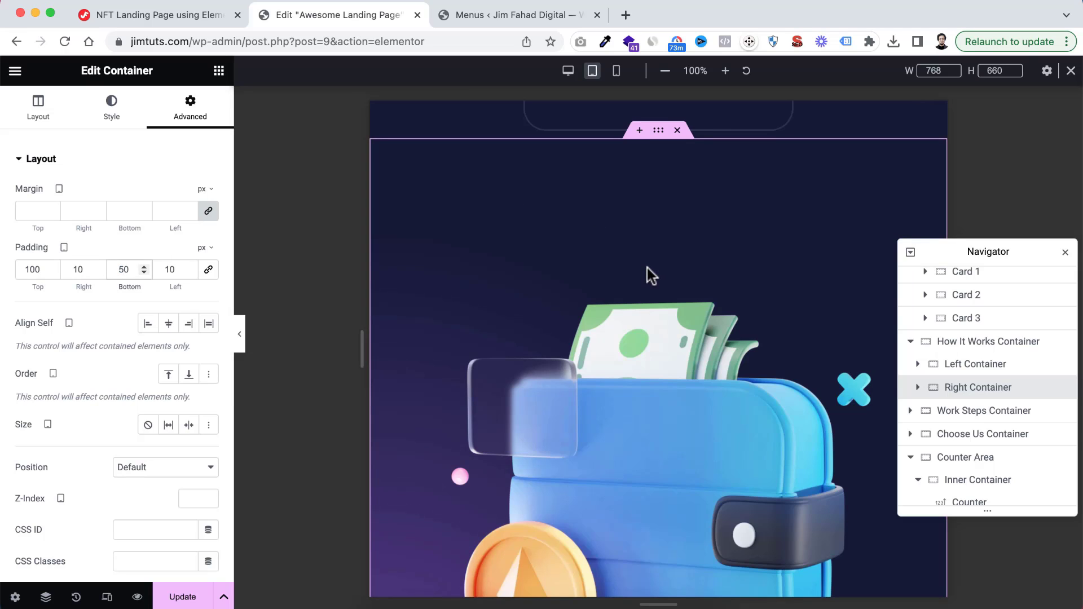
scroll(688, 420, down, 2)
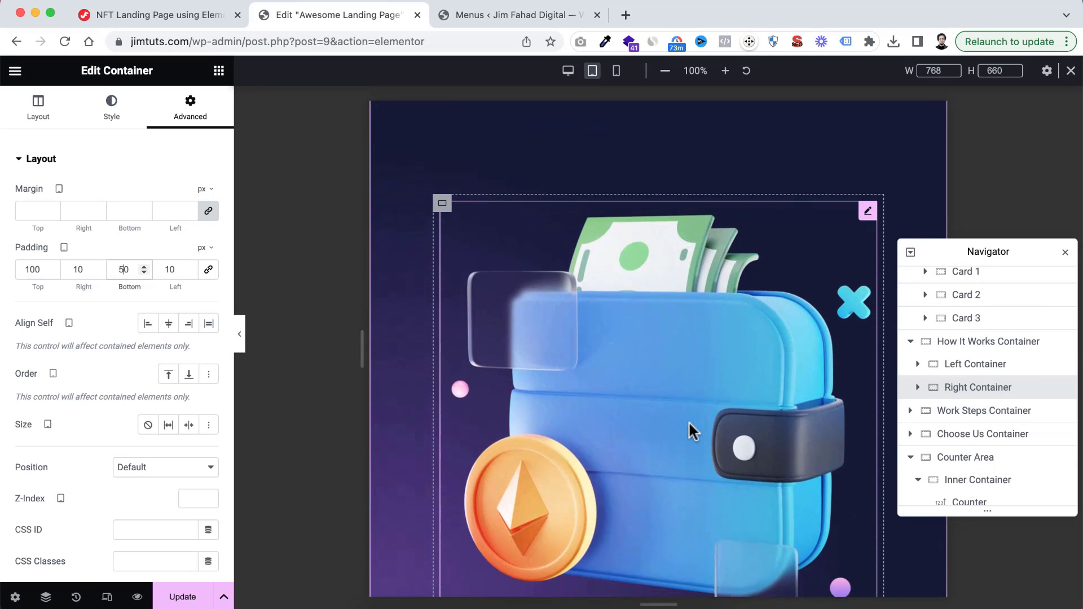
Set the tablet width of the wallet image in the How It Works section to 60%
scroll(688, 420, down, 1)
click(683, 387)
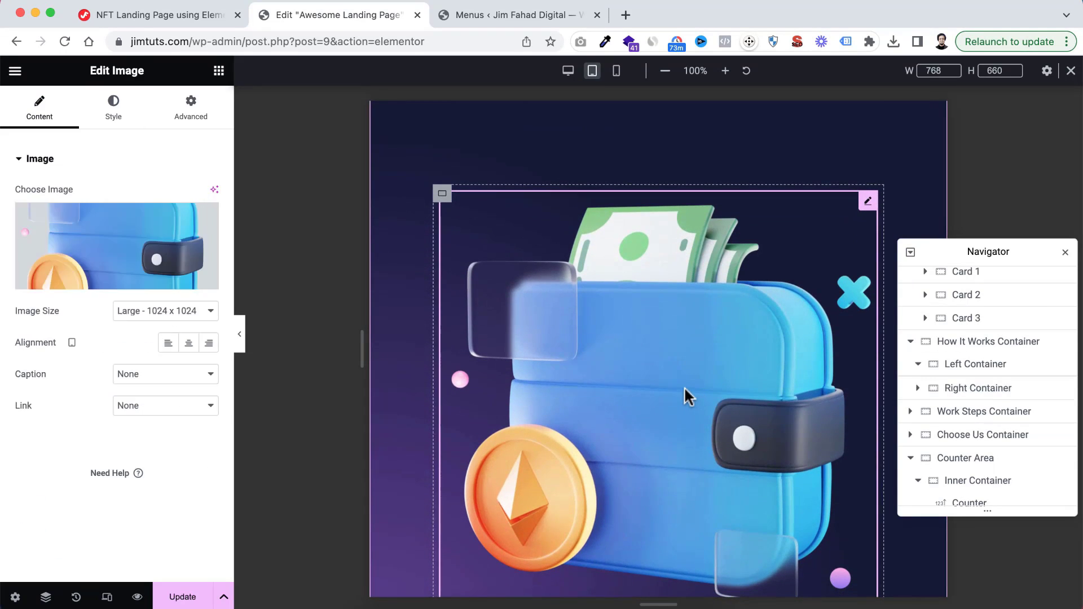
click(113, 106)
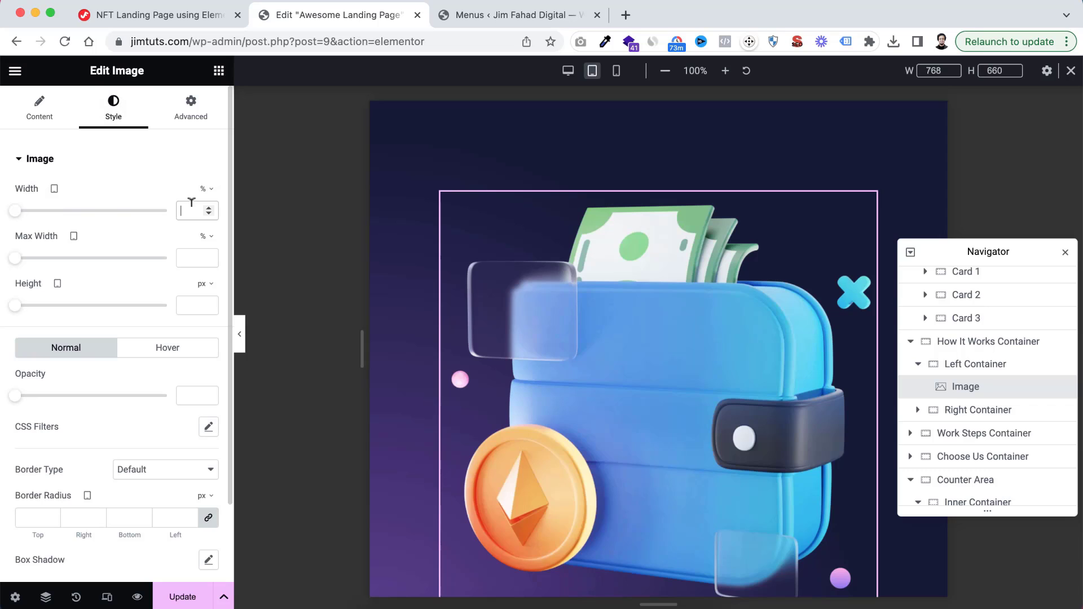
click(191, 204)
text(60)
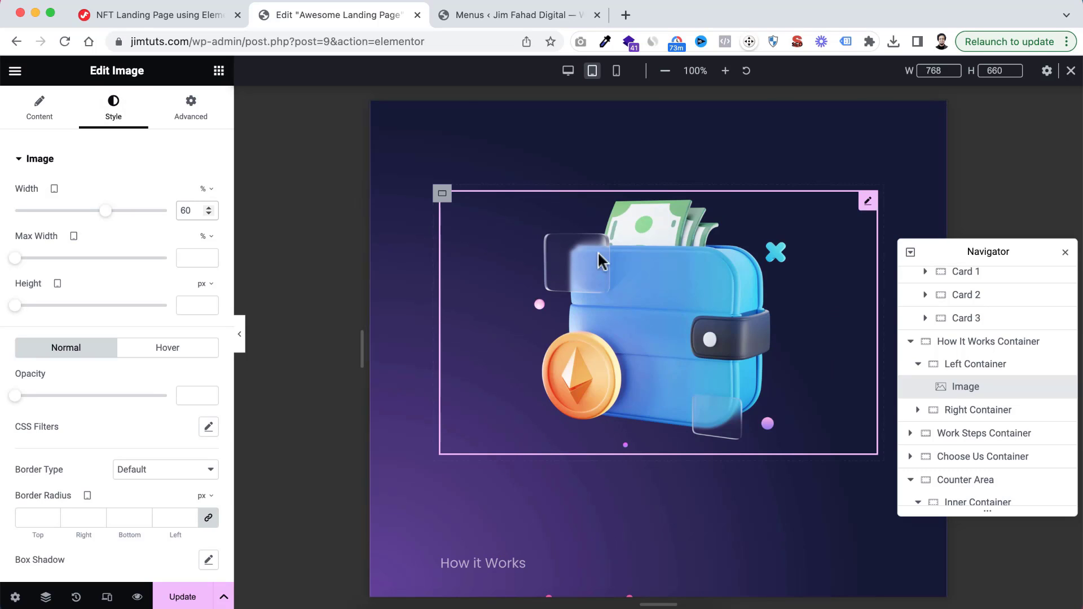
scroll(620, 300, down, 1)
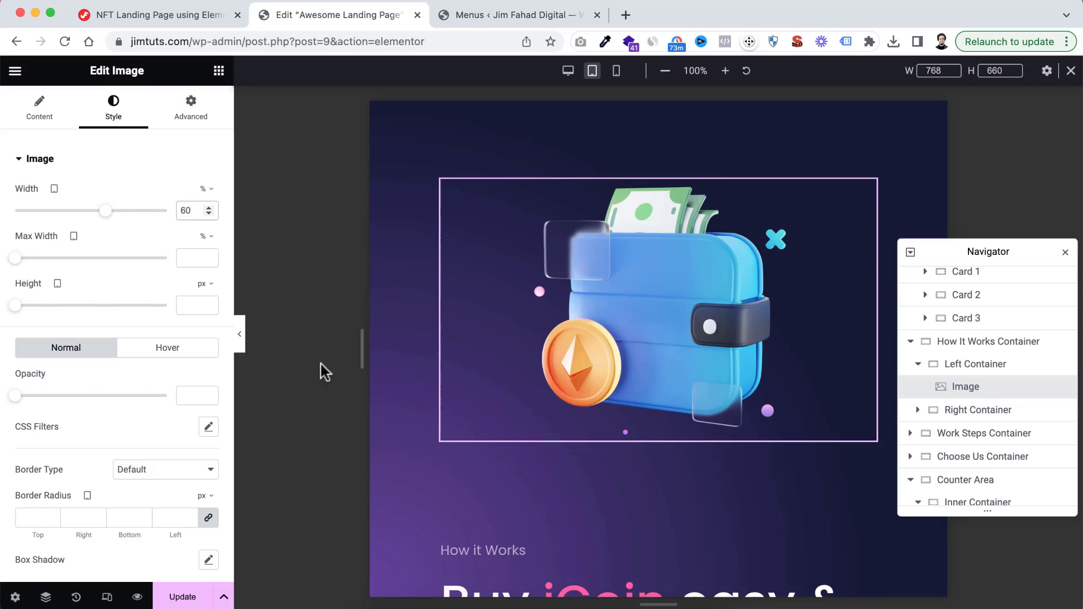
Limit the wallet image's tablet maximum width to 500 px, switching its unit from percent to pixels
mouse_move(204, 237)
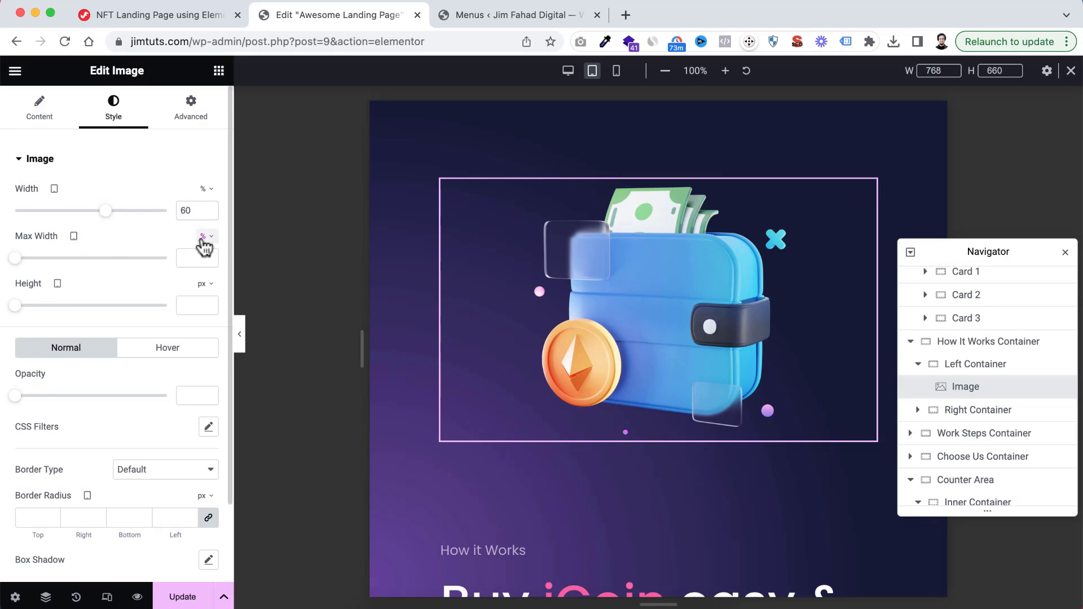
click(203, 237)
click(195, 254)
text(500)
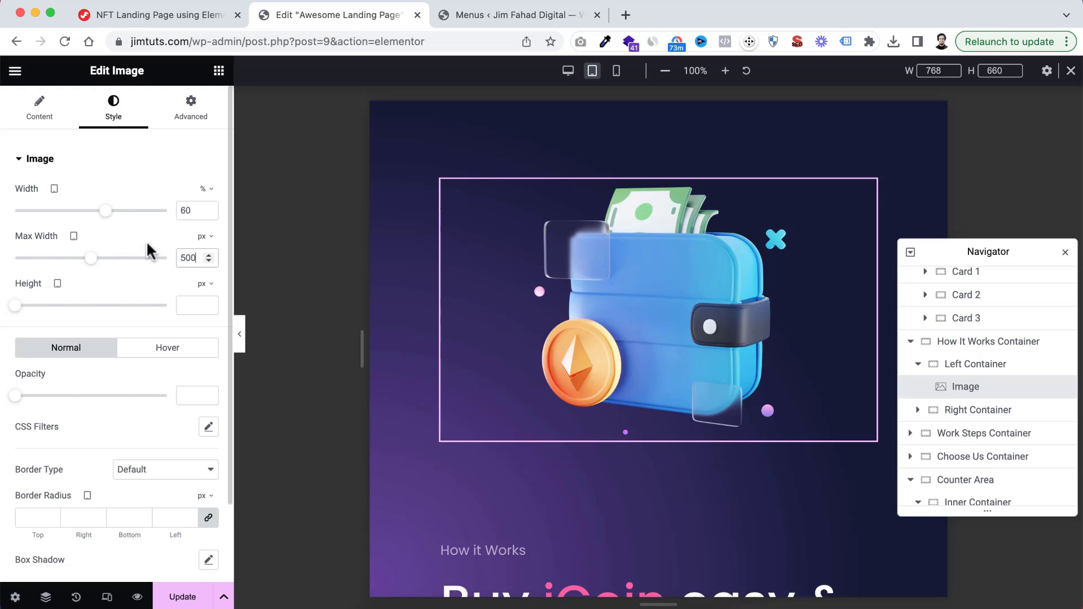
scroll(506, 399, down, 4)
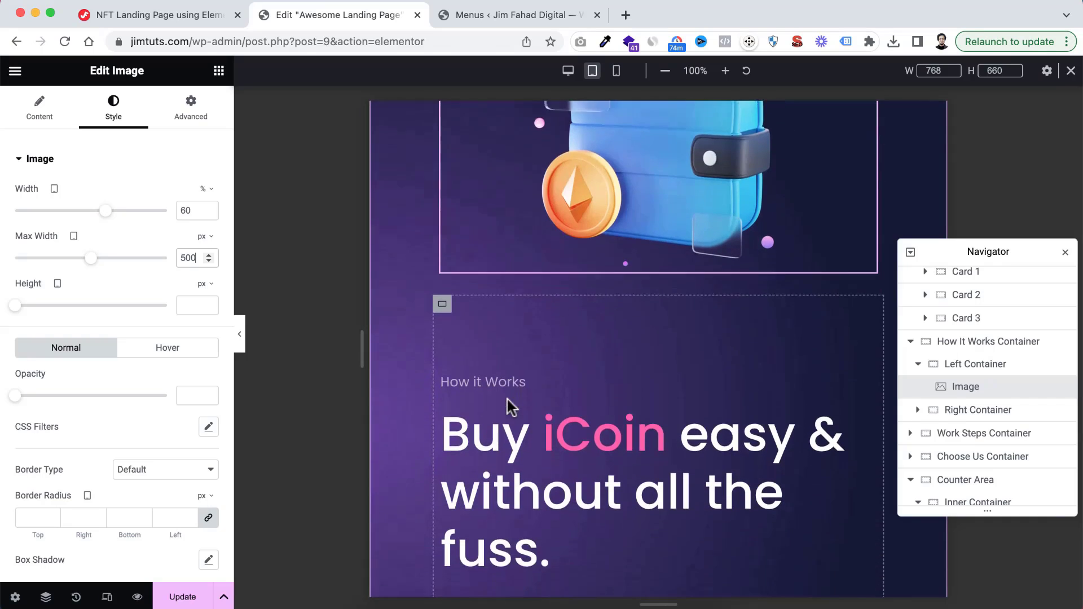
scroll(564, 364, down, 6)
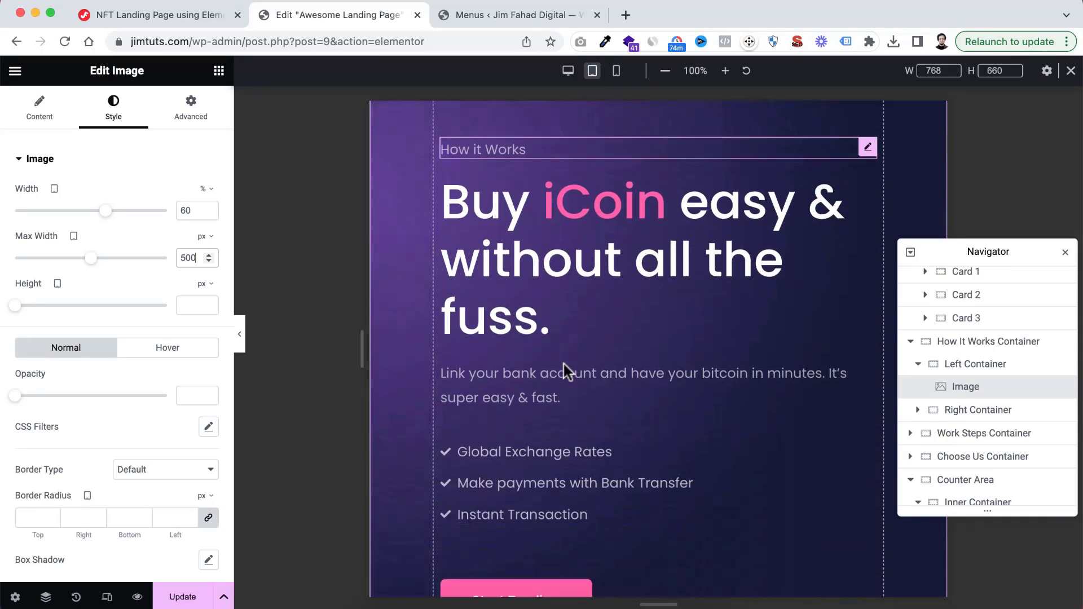
scroll(563, 364, up, 2)
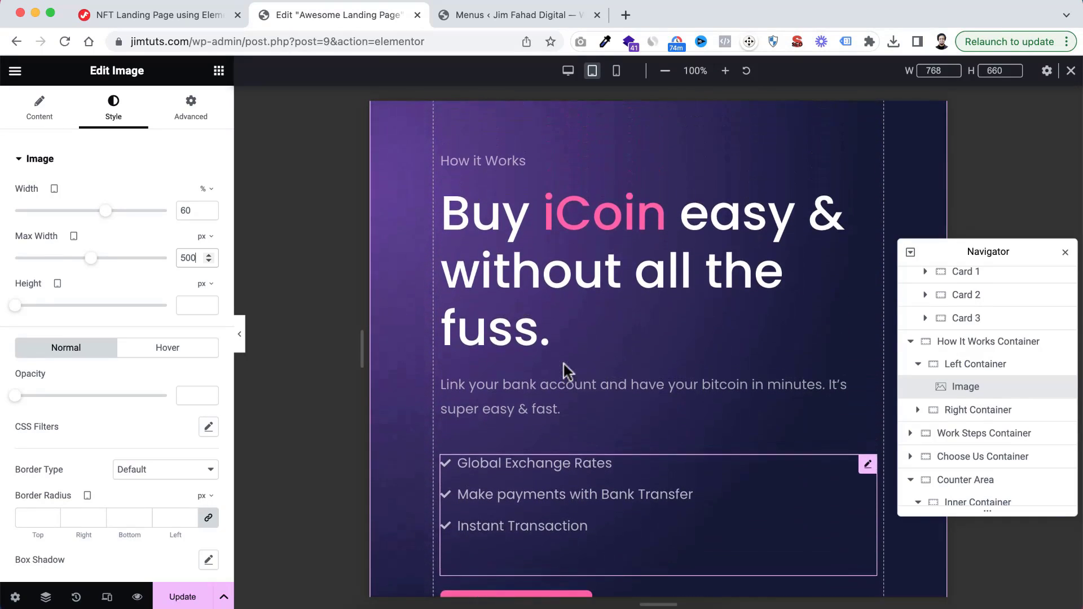
click(952, 413)
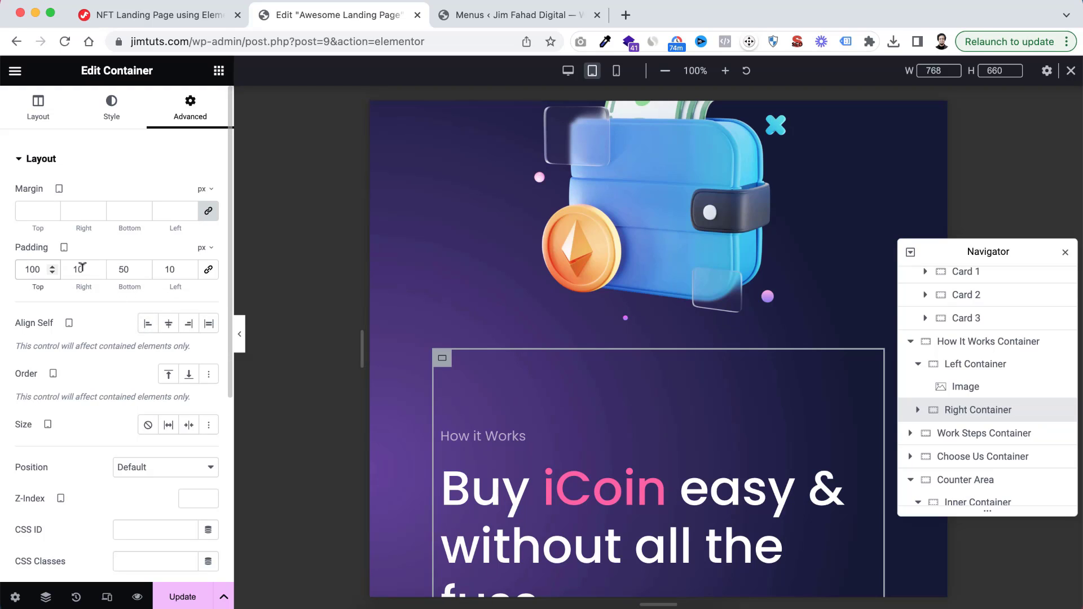
click(209, 270)
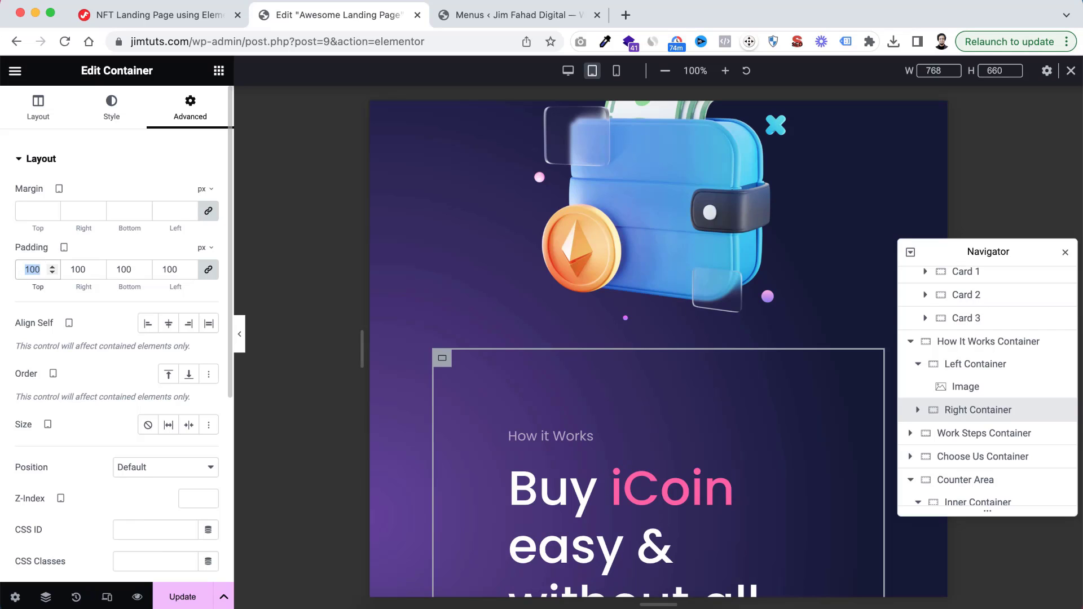
key(BackSpace)
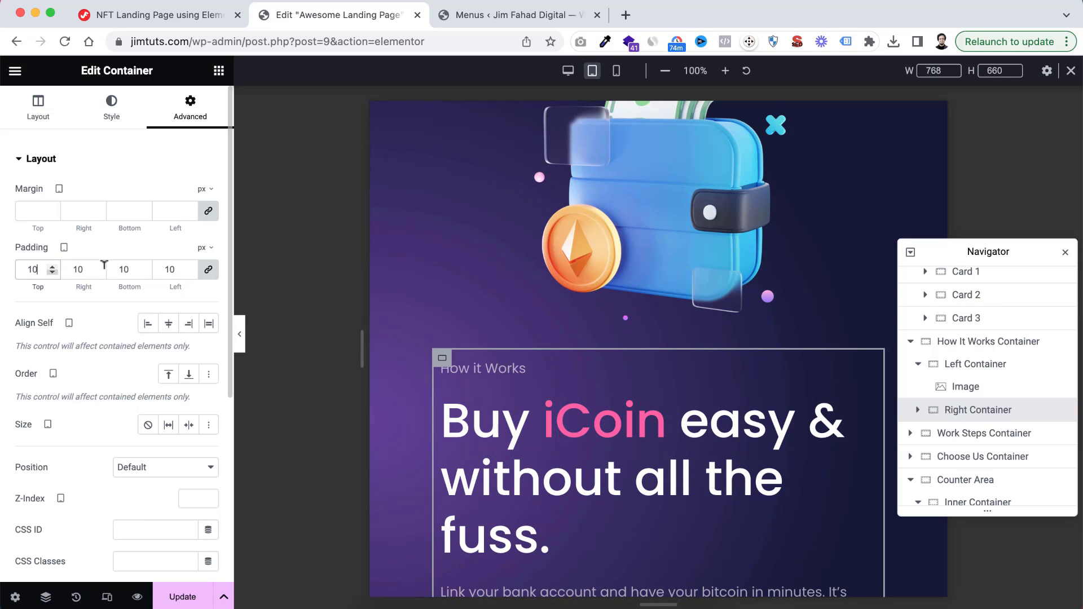
scroll(424, 420, down, 5)
scroll(424, 424, up, 1)
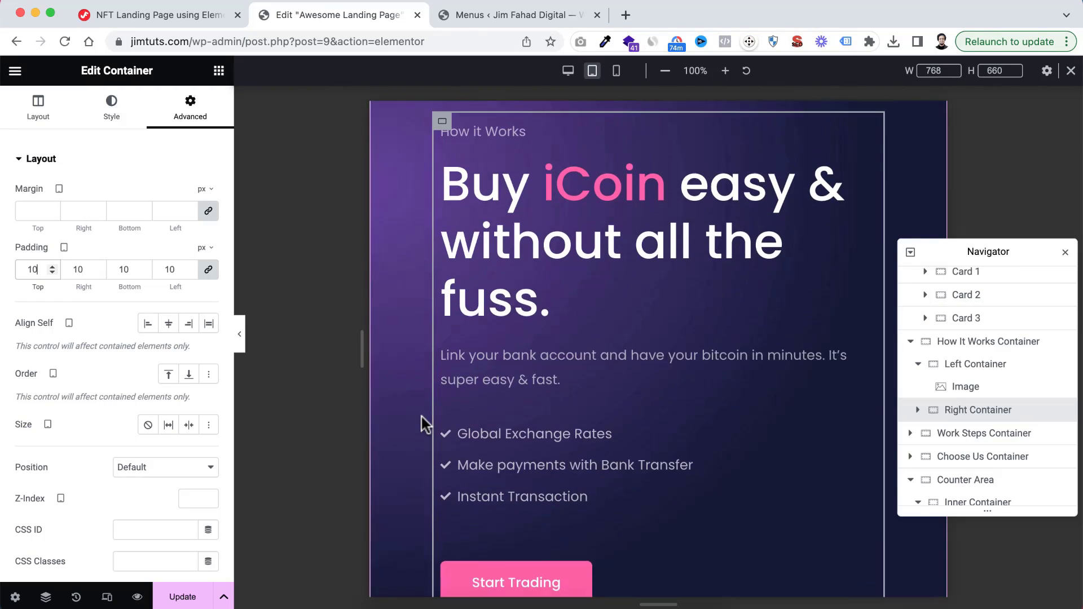
Set the tablet font size of the title in the "Buy iCoin easy & without all the fuss." heading to 54 px
scroll(424, 424, up, 2)
click(496, 307)
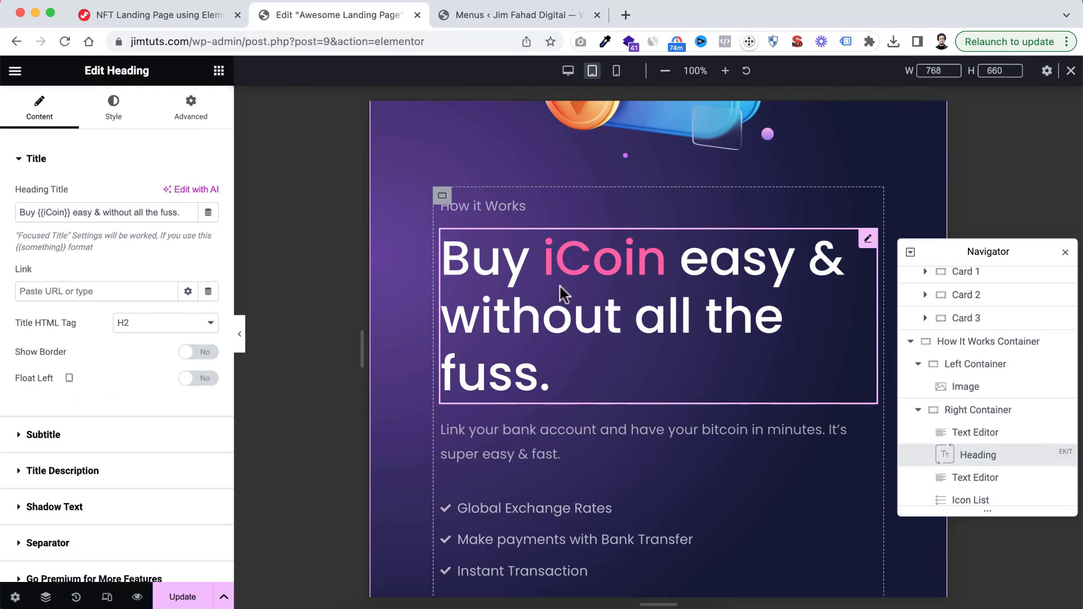
click(114, 116)
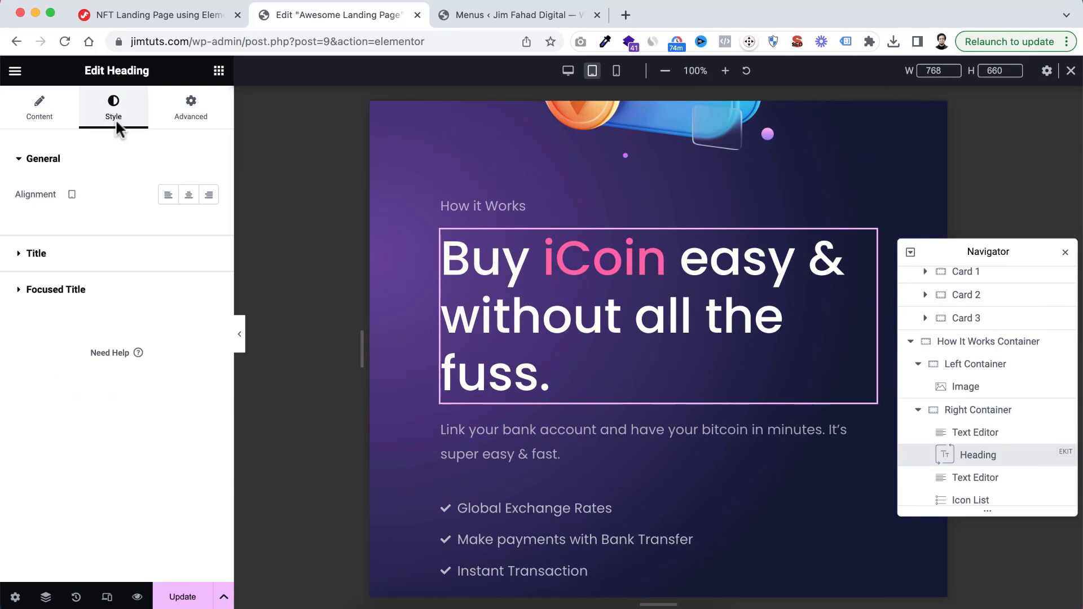
click(59, 259)
click(209, 384)
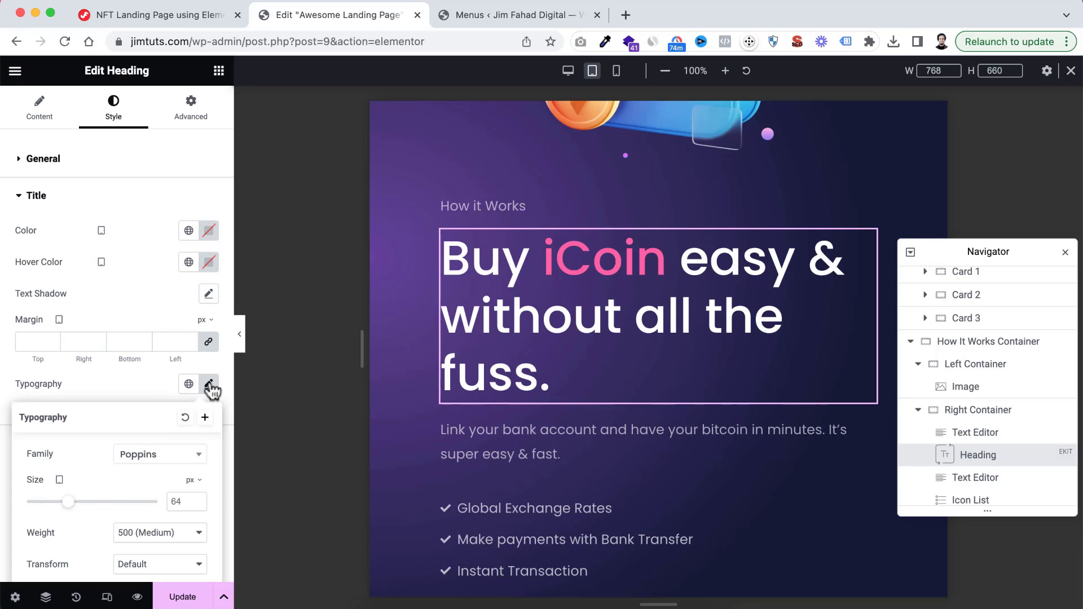
scroll(183, 507, down, 2)
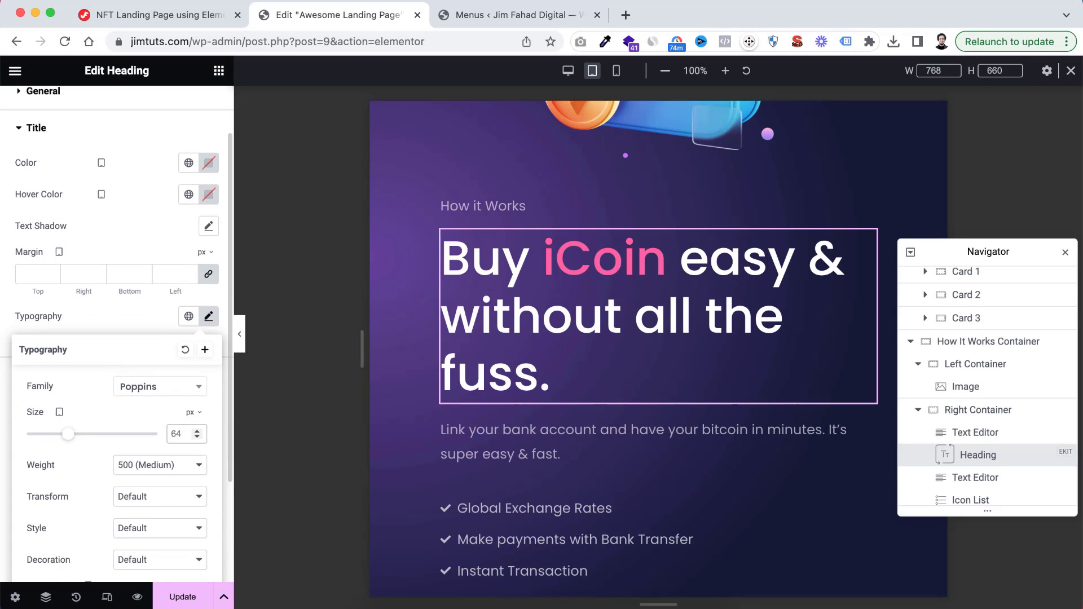
text(54)
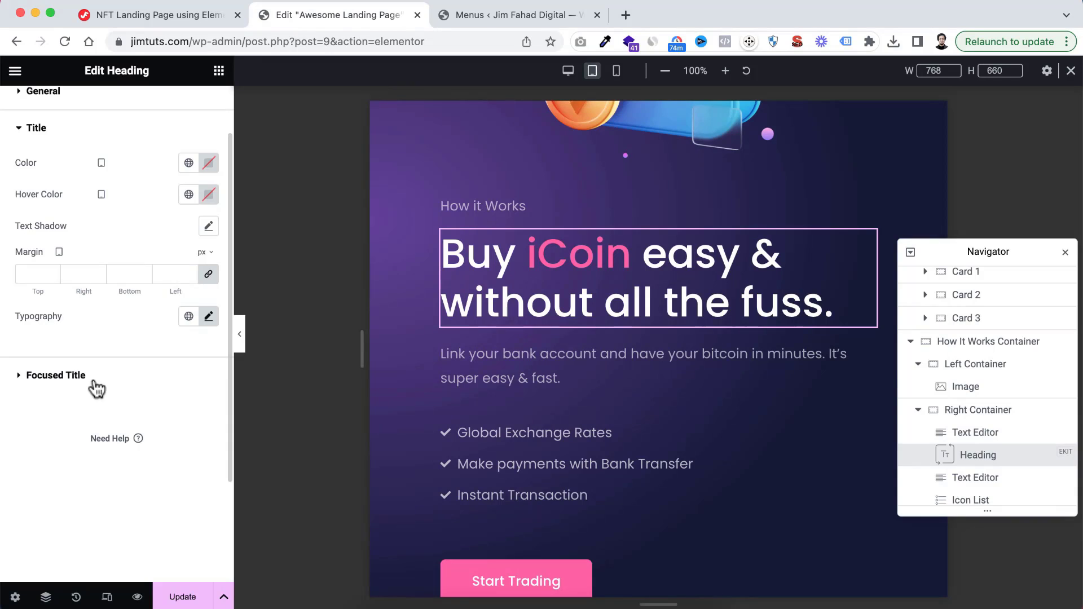
Set the tablet font size of the heading's focused title, the highlighted word iCoin, to 54 px
click(96, 388)
scroll(193, 394, down, 2)
click(208, 287)
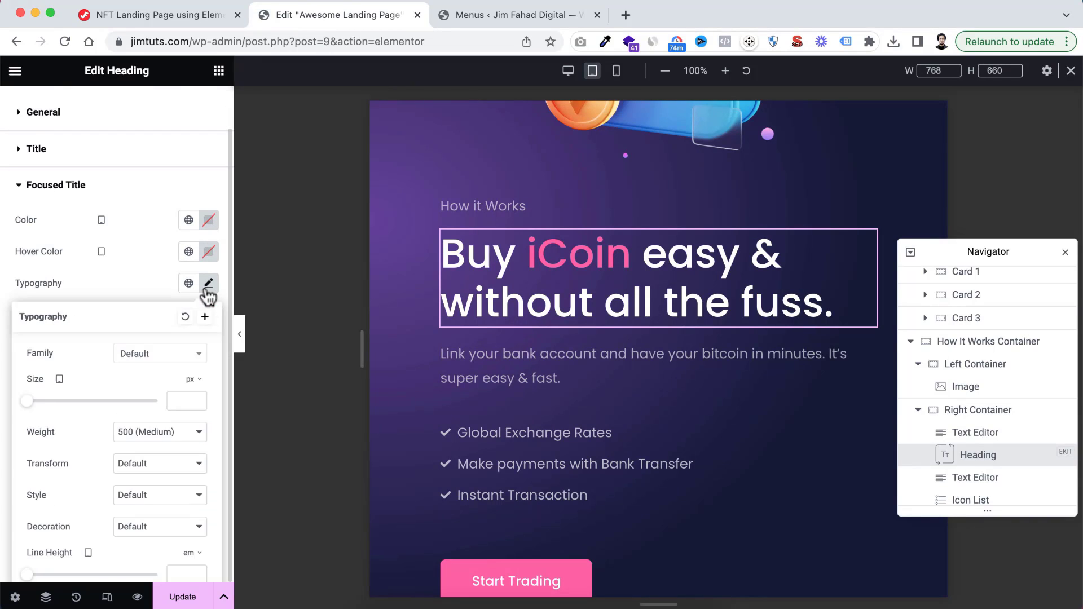
text(54)
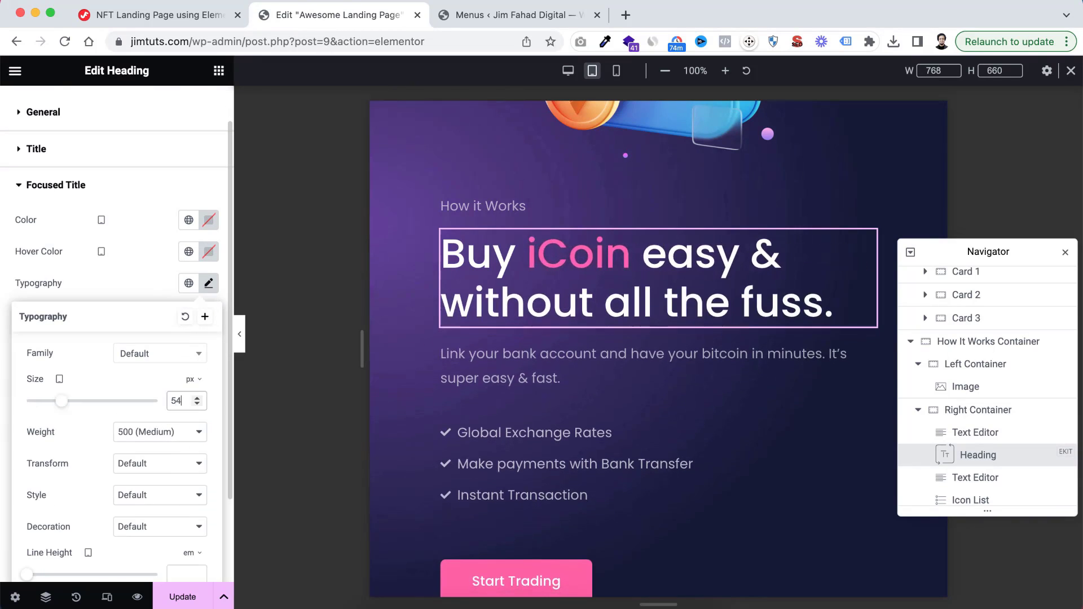
scroll(486, 383, up, 4)
scroll(486, 381, down, 10)
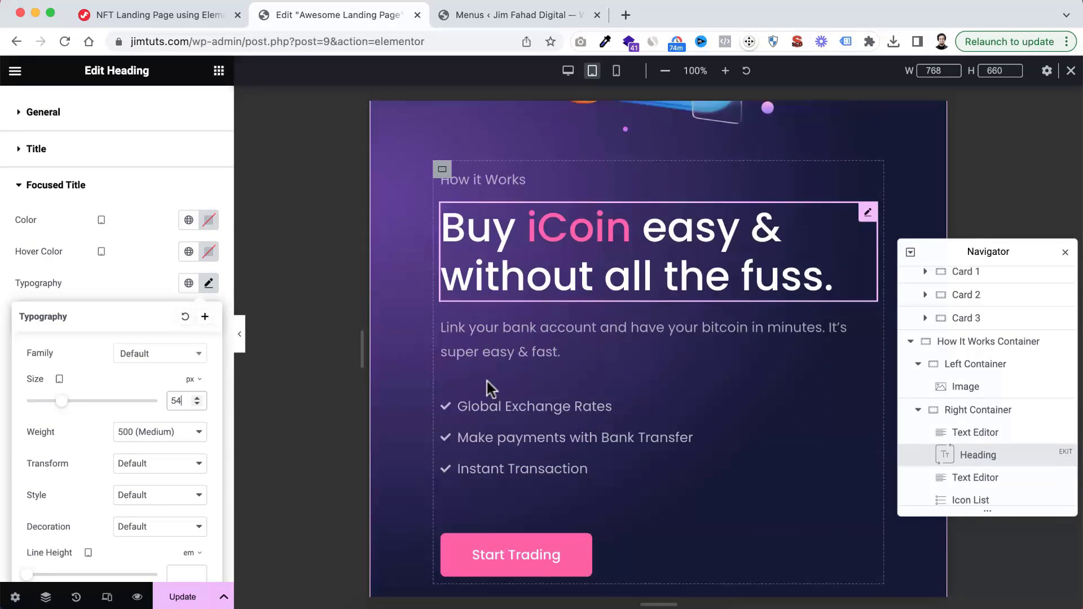
scroll(486, 381, down, 4)
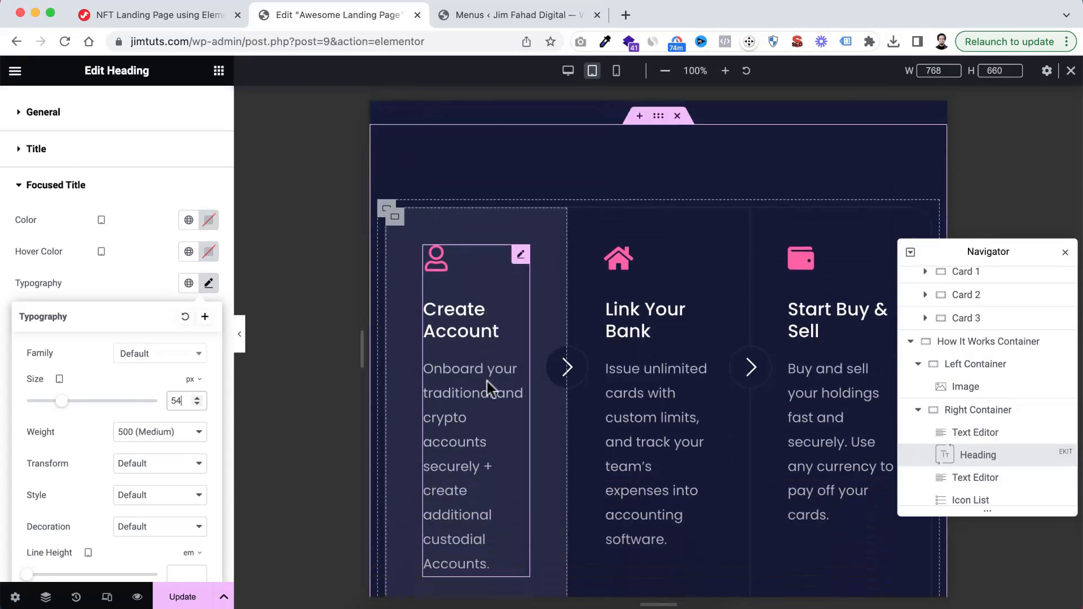
scroll(617, 248, up, 2)
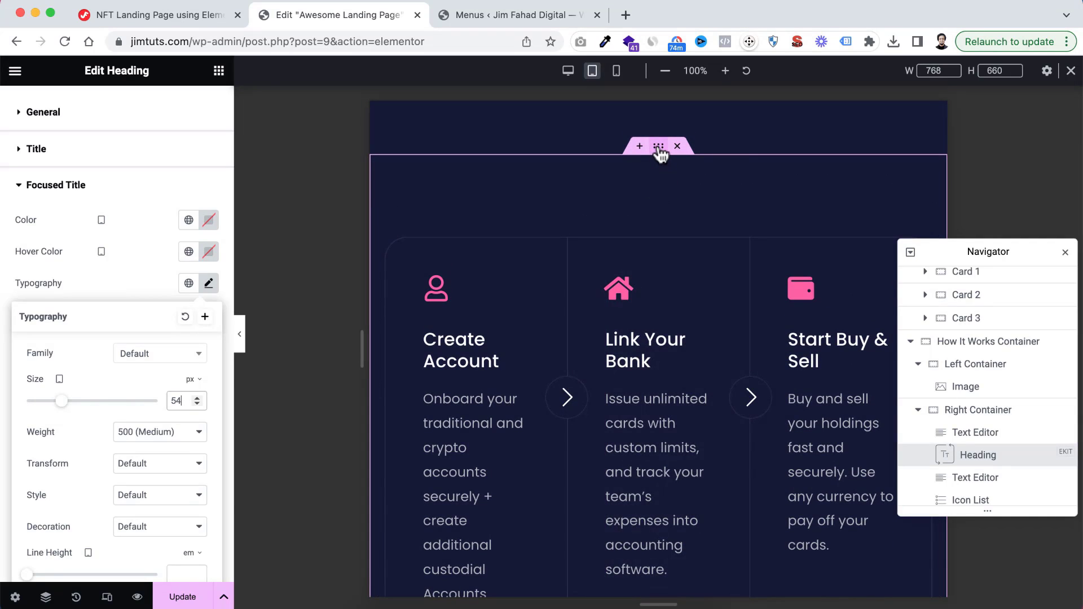
click(659, 147)
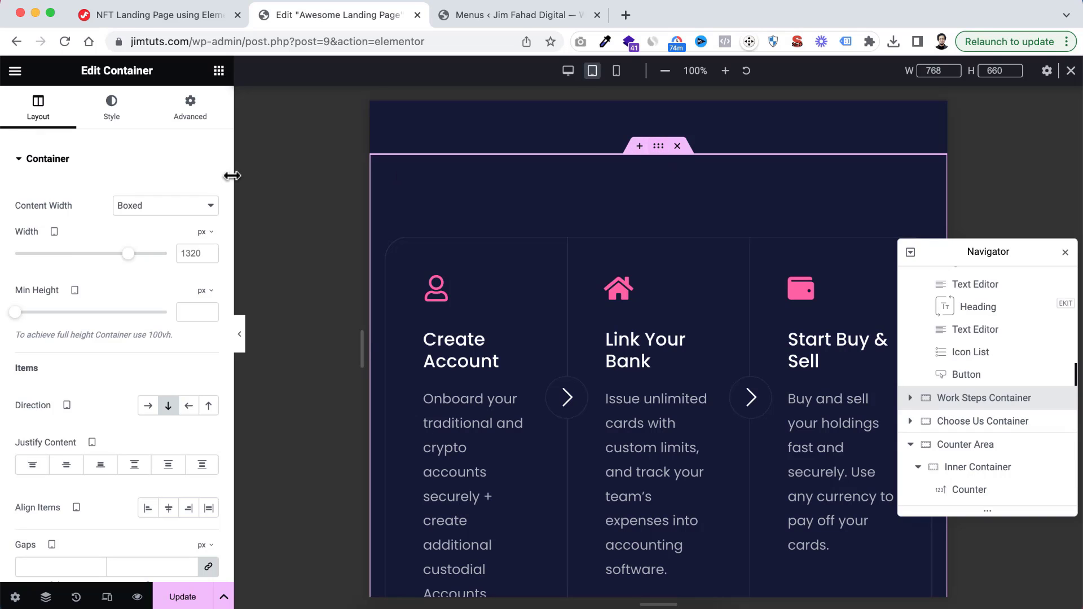
click(208, 117)
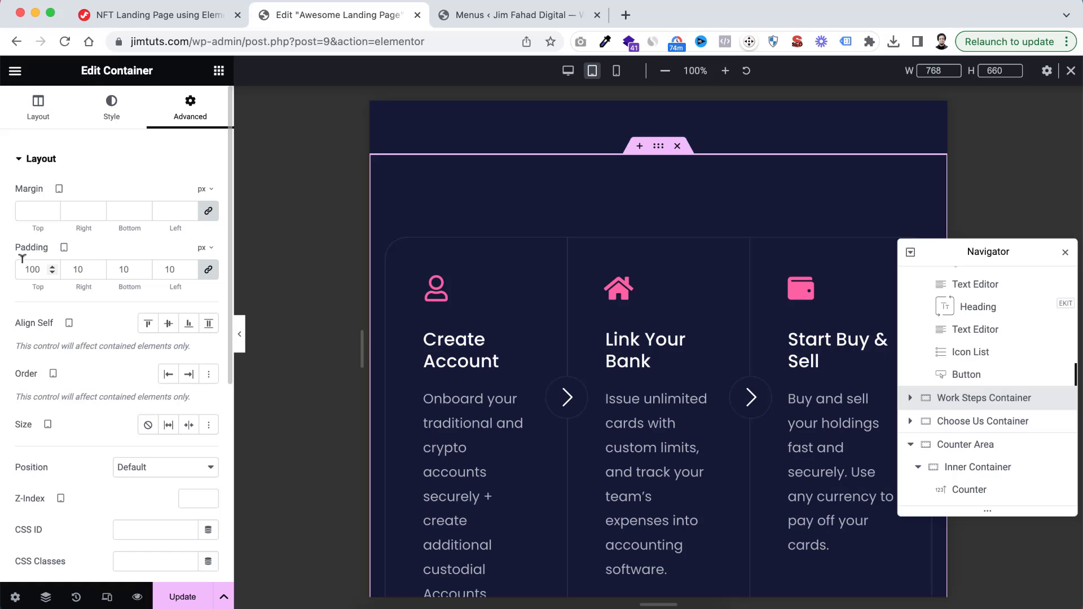
key(BackSpace)
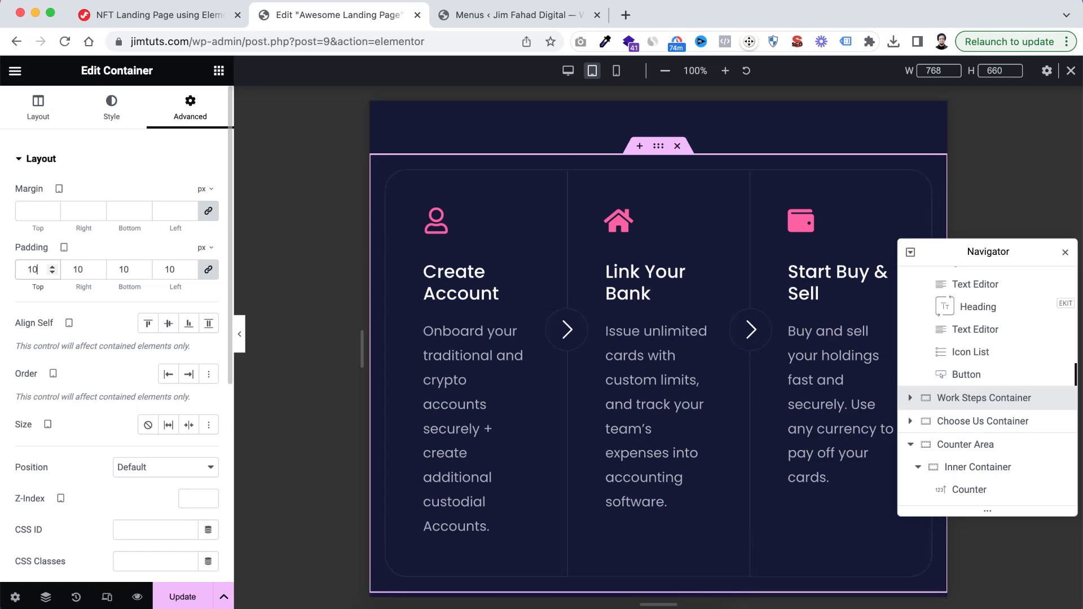
click(207, 271)
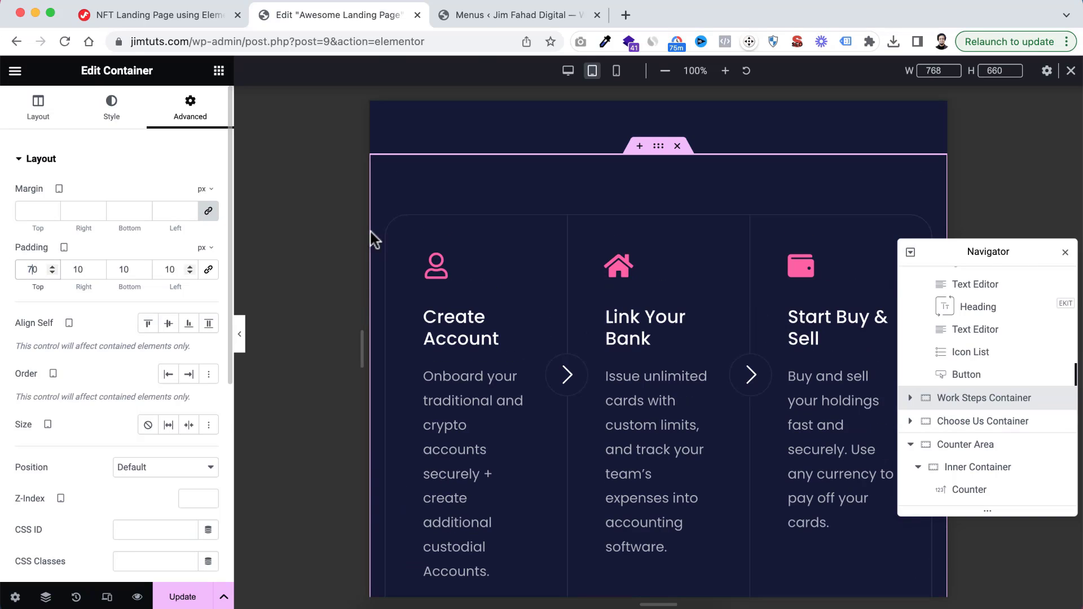
text(7)
click(122, 268)
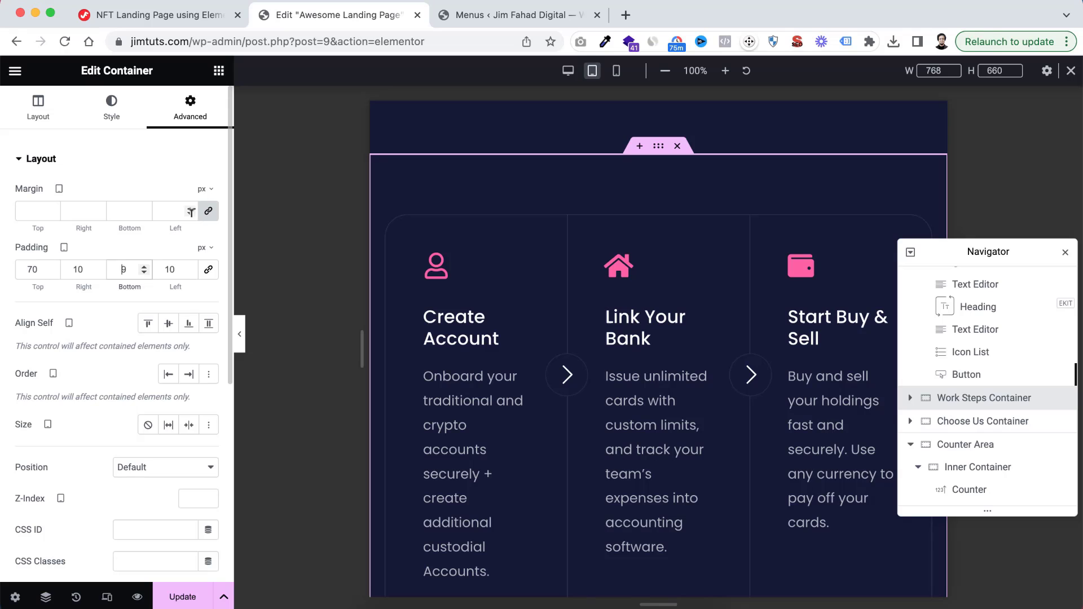
text(59)
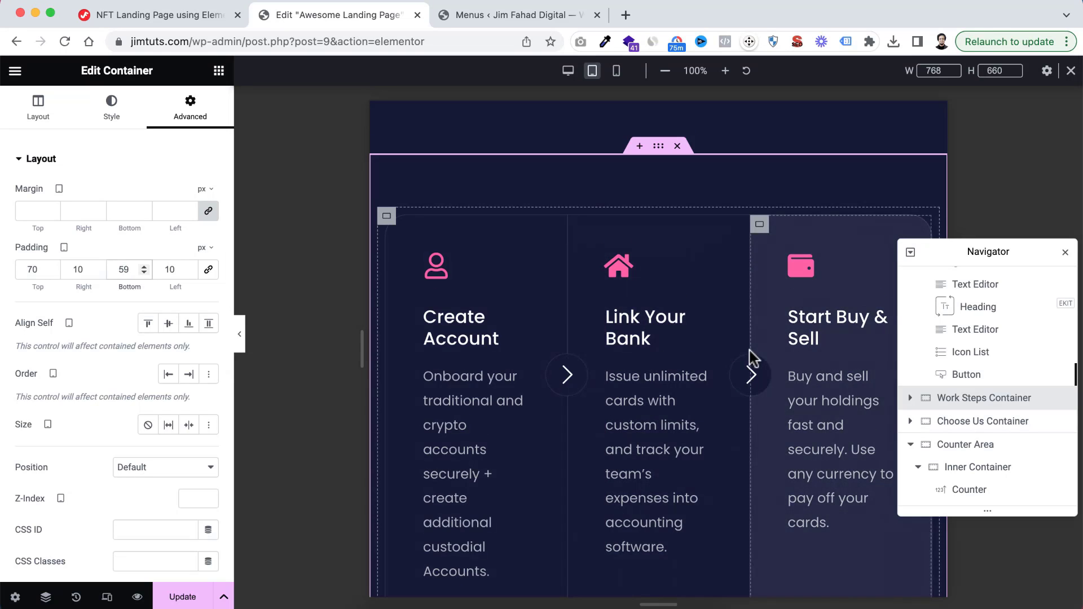
scroll(752, 358, down, 3)
scroll(752, 358, up, 5)
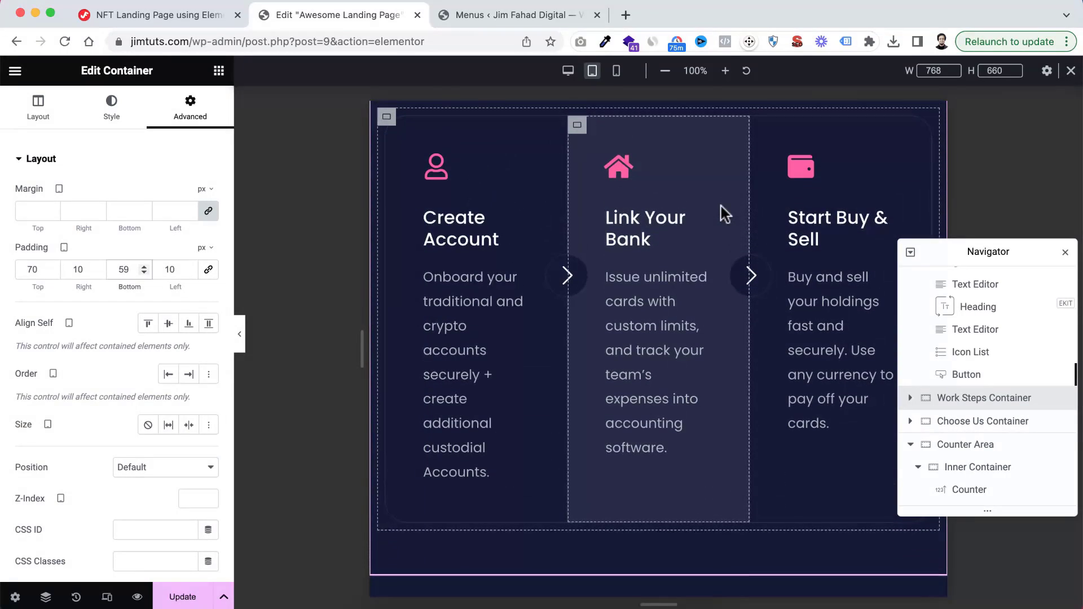
Centre the justified content of the Wrapper Container inside Work Steps for tablet and let its items wrap onto multiple lines
click(910, 398)
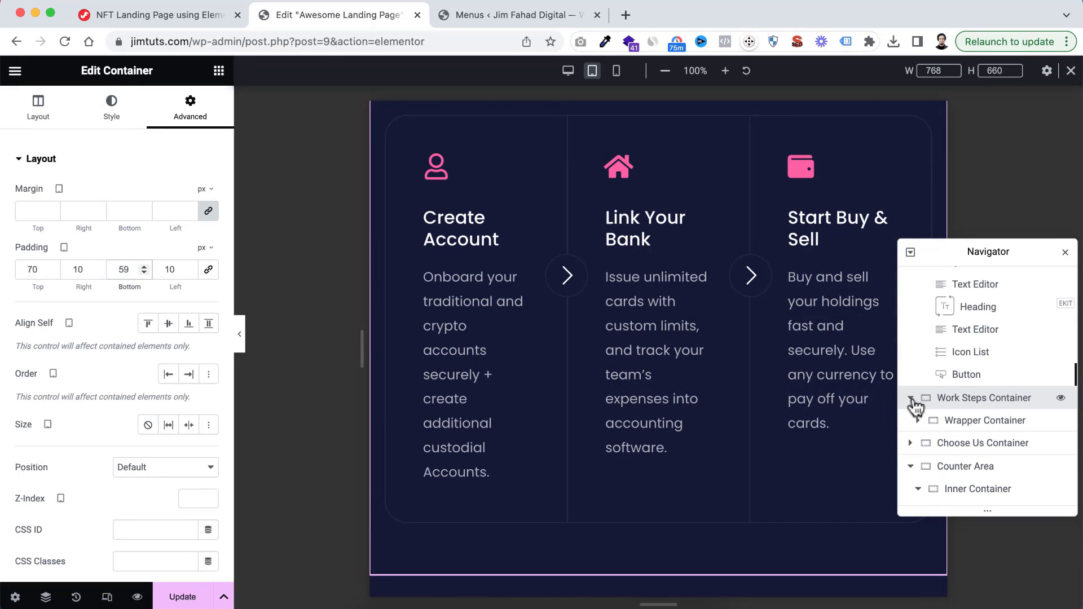
click(962, 424)
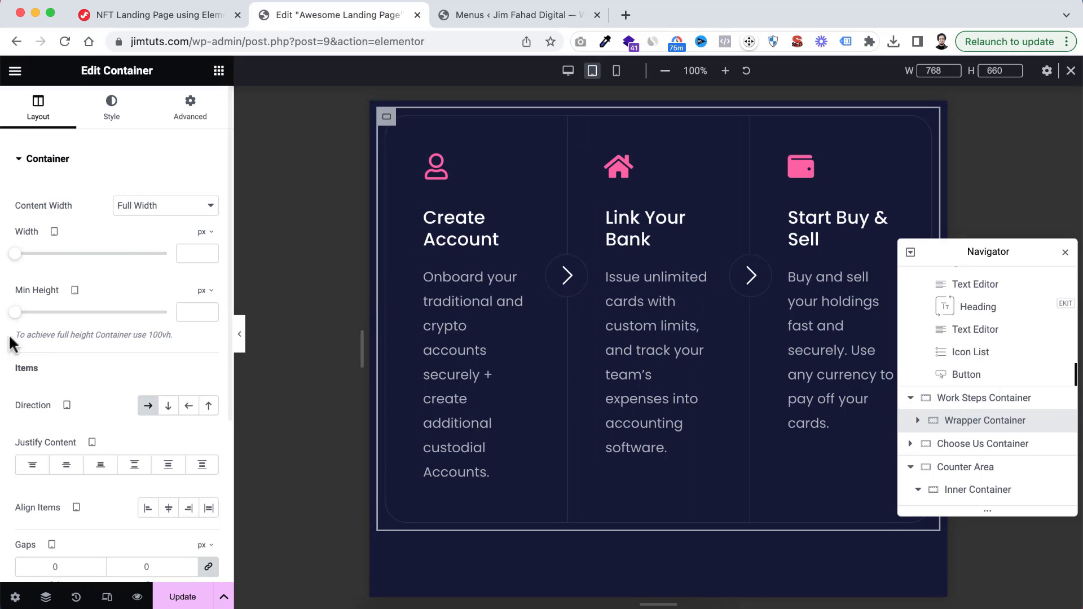
scroll(47, 406, down, 2)
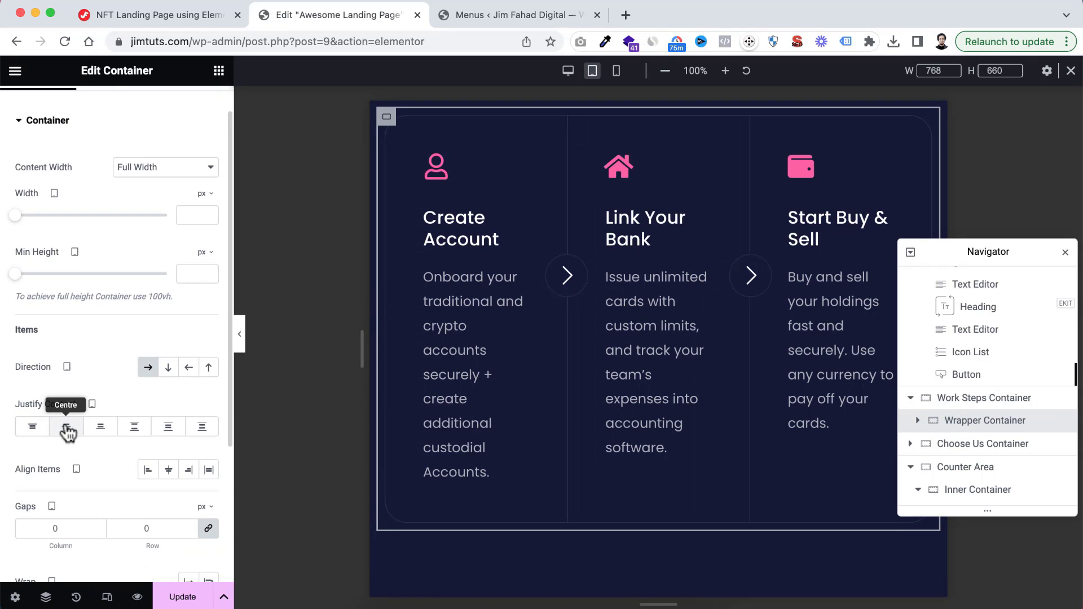
click(66, 427)
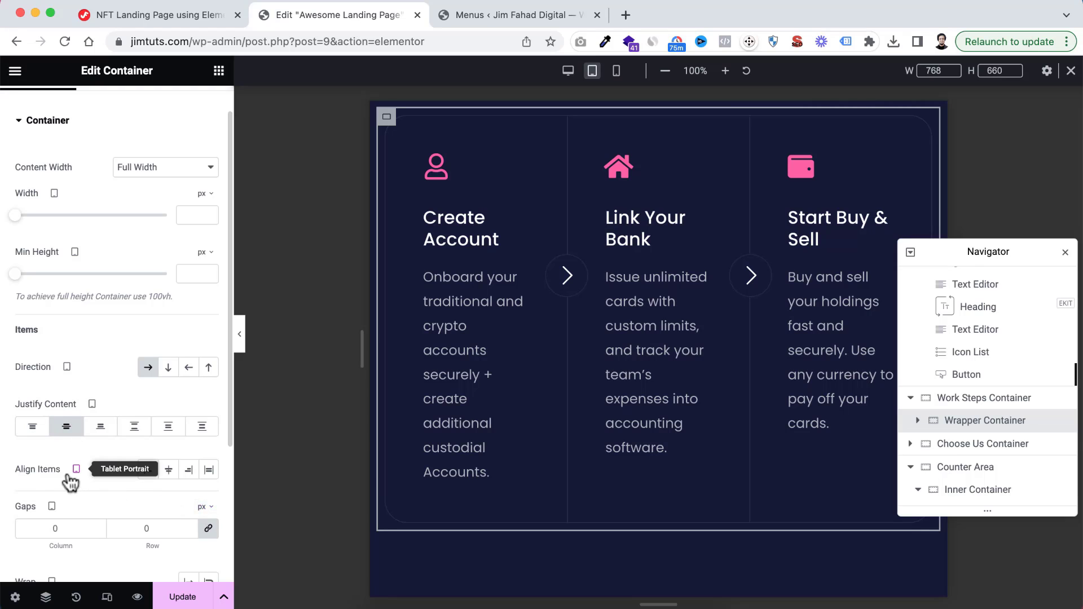
scroll(70, 478, down, 5)
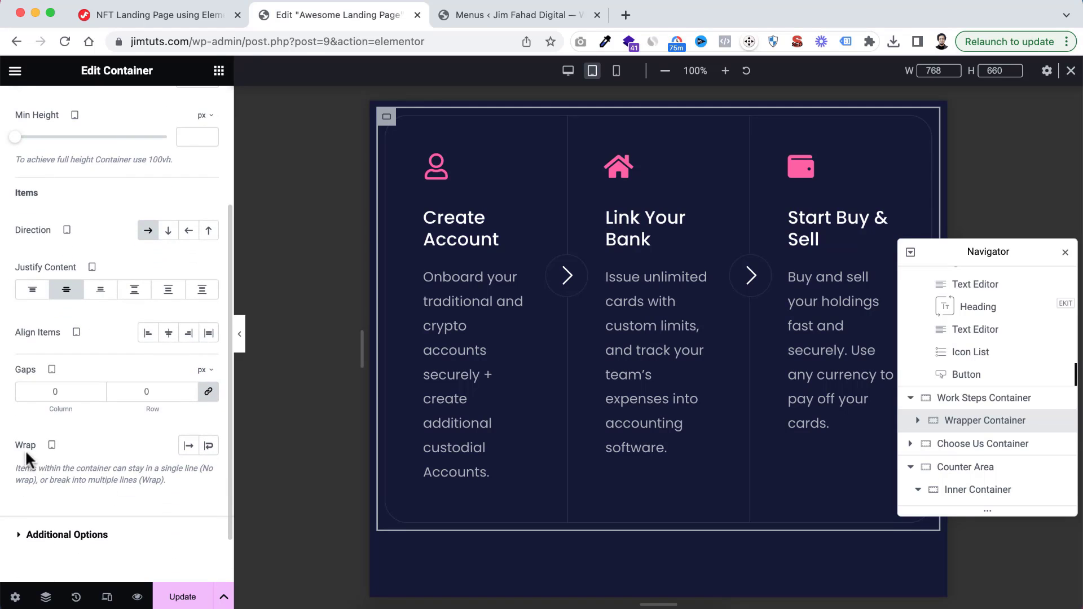
click(208, 446)
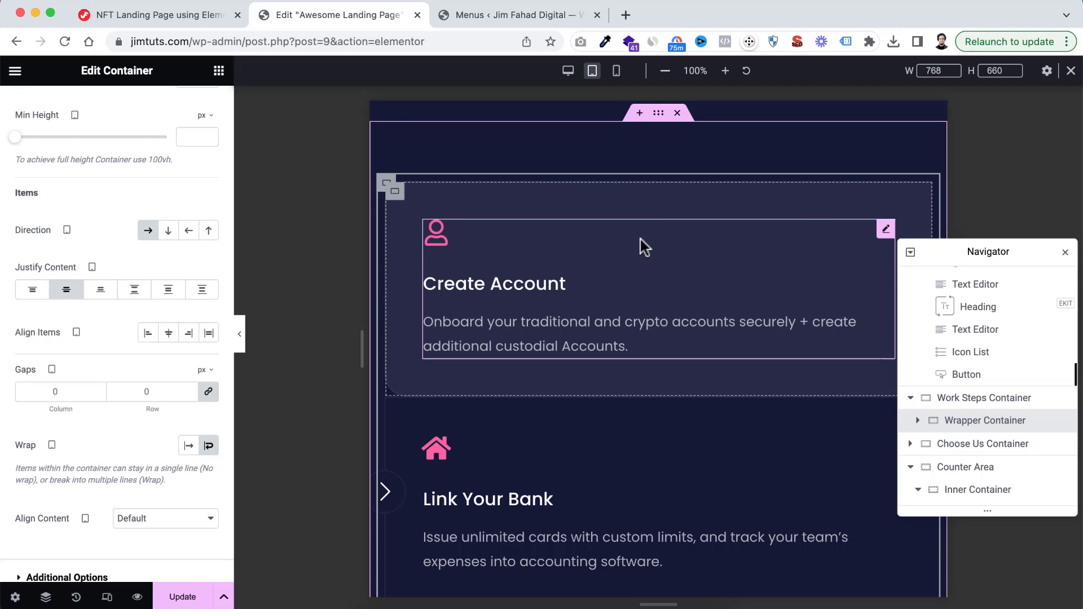
Set the tablet width of Card 1 in the Wrapper Container to 33%, switching its unit from pixels to percent
scroll(959, 385, down, 1)
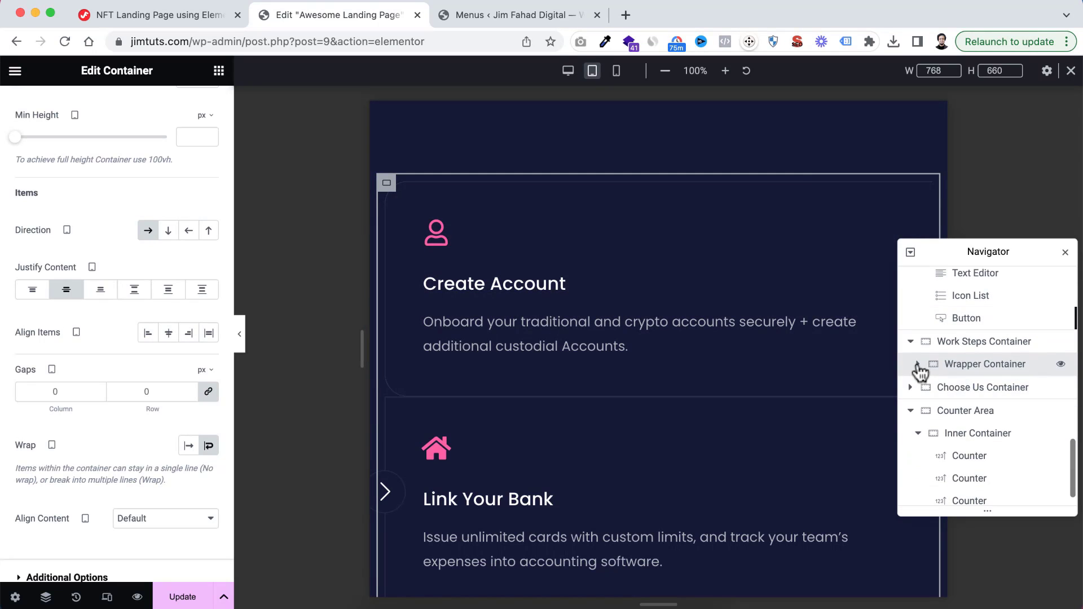
click(917, 364)
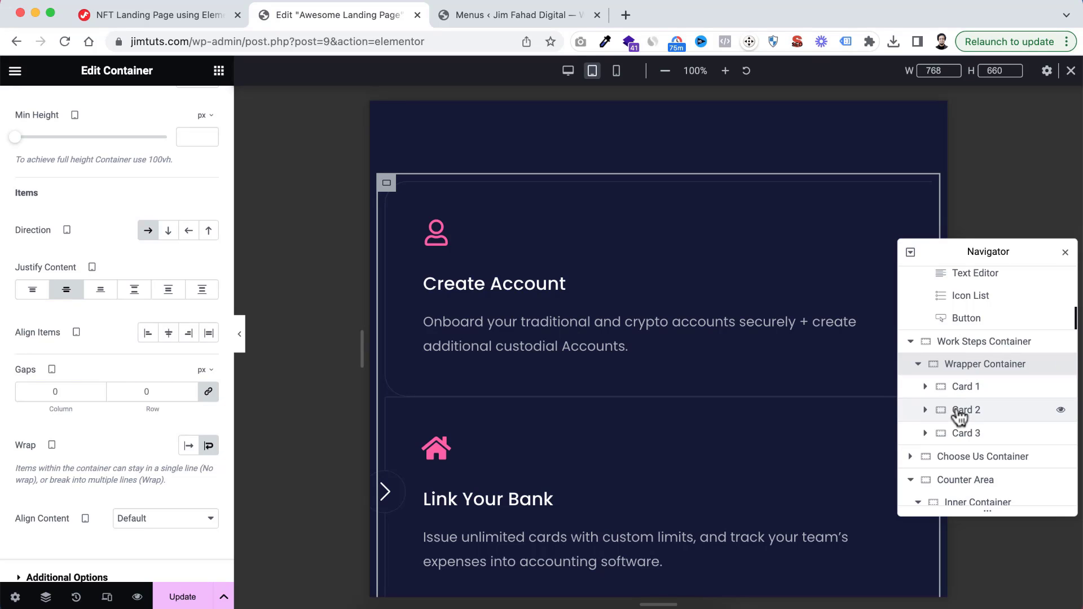
click(958, 390)
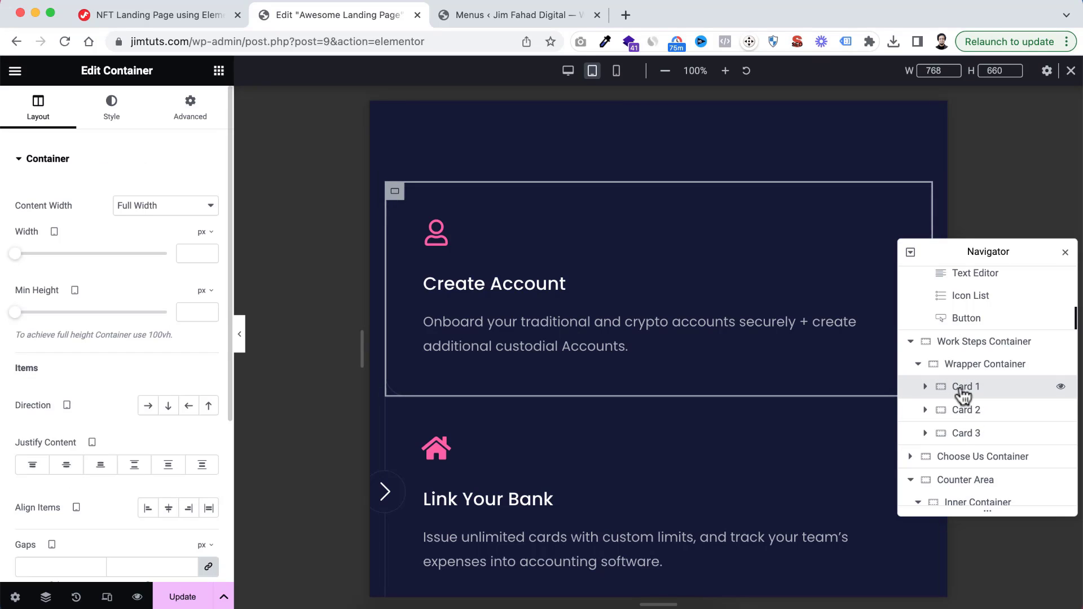
click(206, 233)
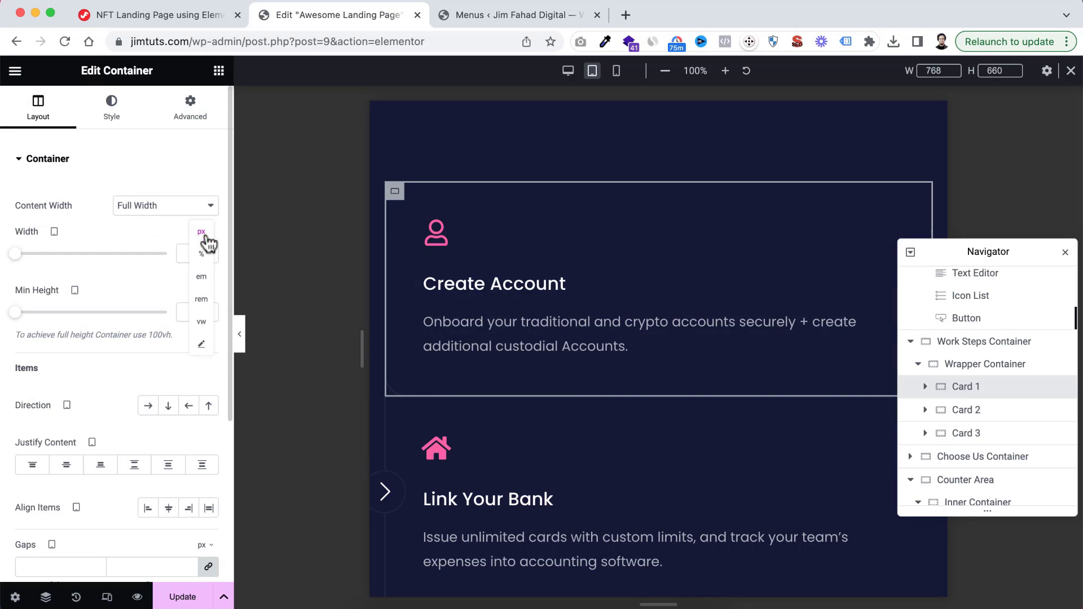
click(202, 255)
click(194, 255)
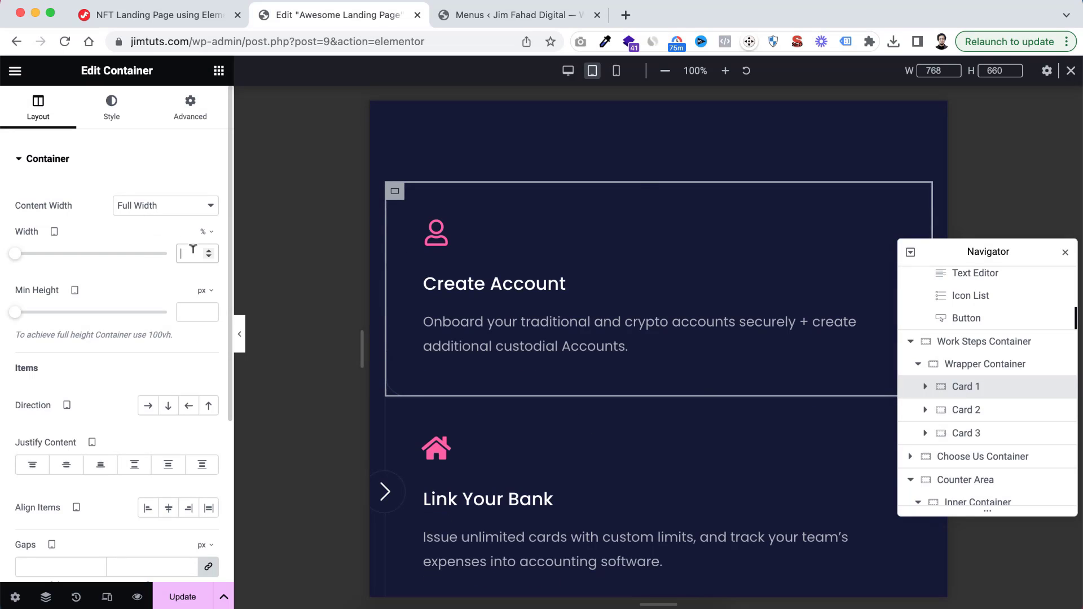
text(33)
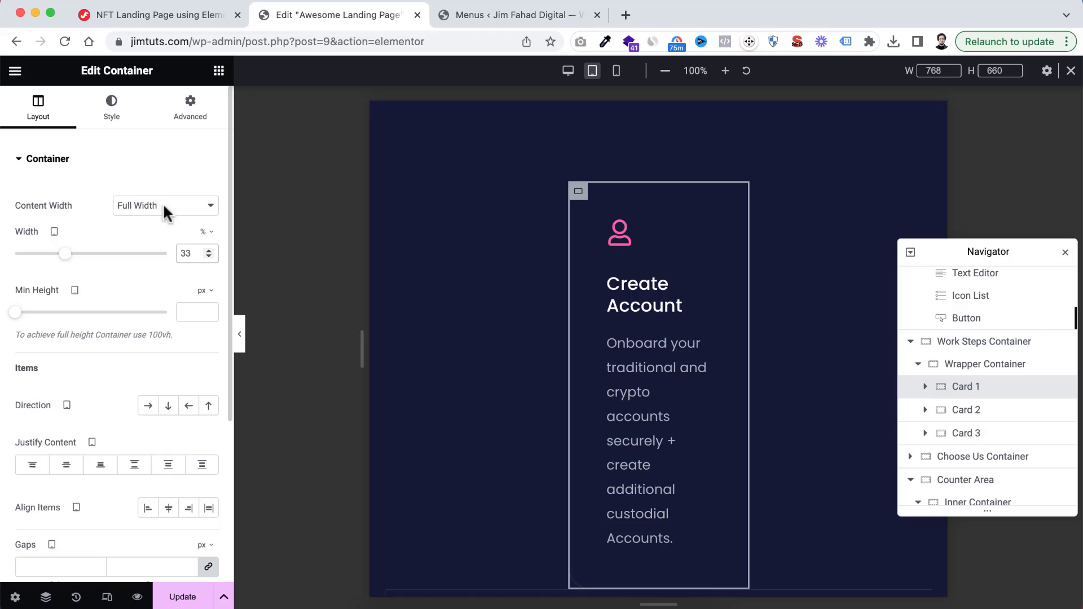
Set Card 1's tablet padding to 30 px top and bottom and 25 px right and left, and check the card's spacing
click(189, 106)
double_click(33, 270)
text(30)
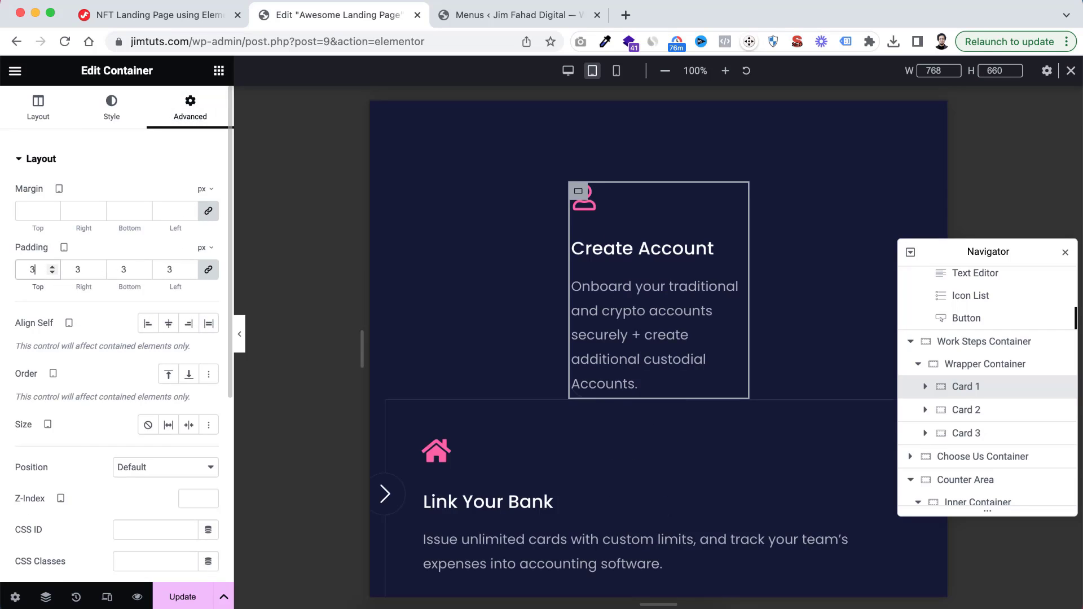
click(218, 269)
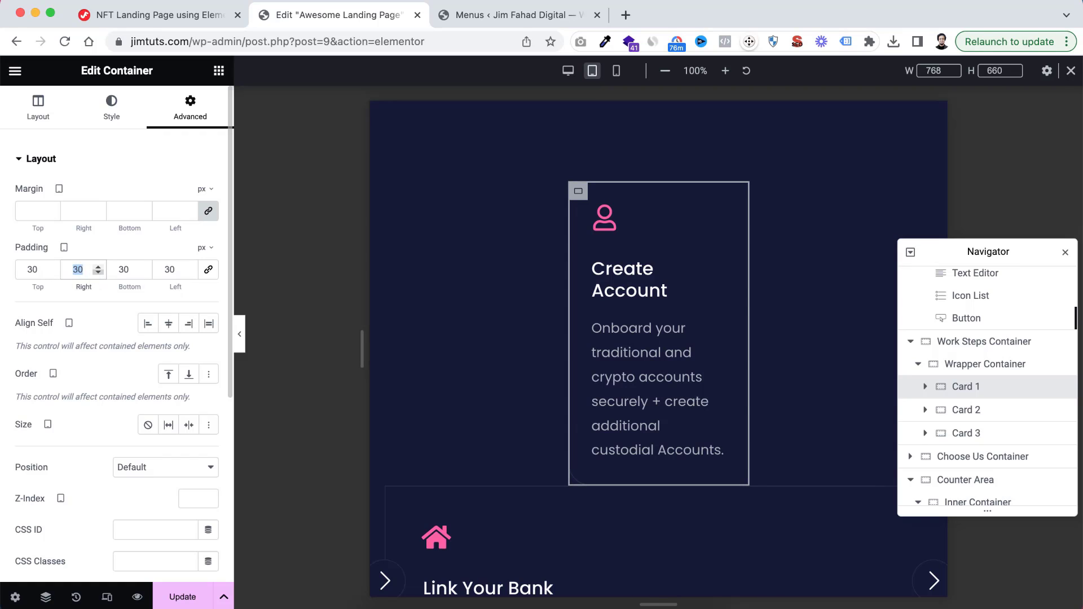
text(25)
click(174, 270)
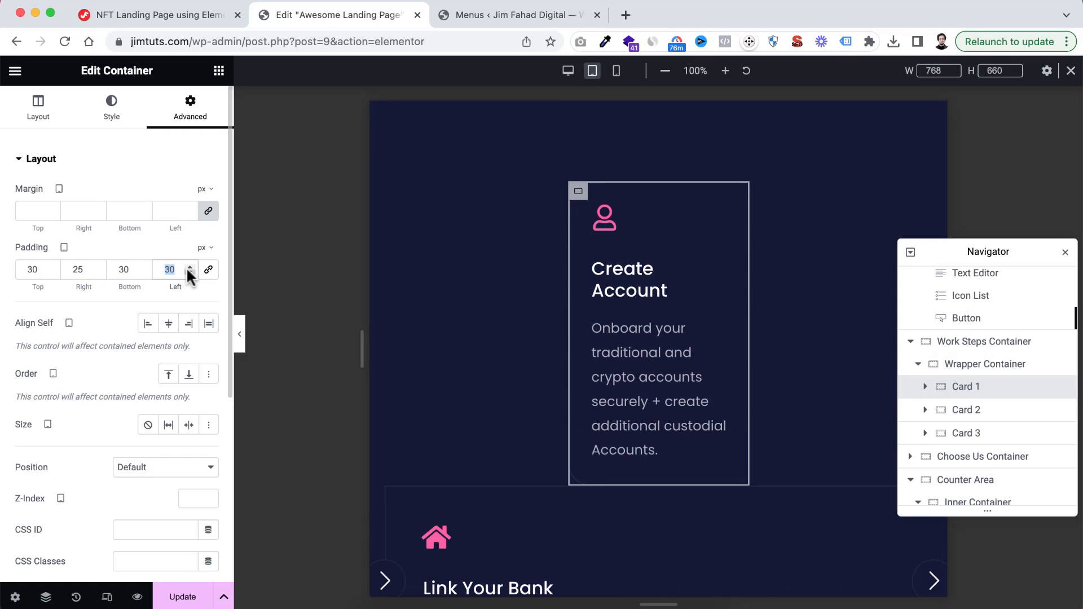
text(25)
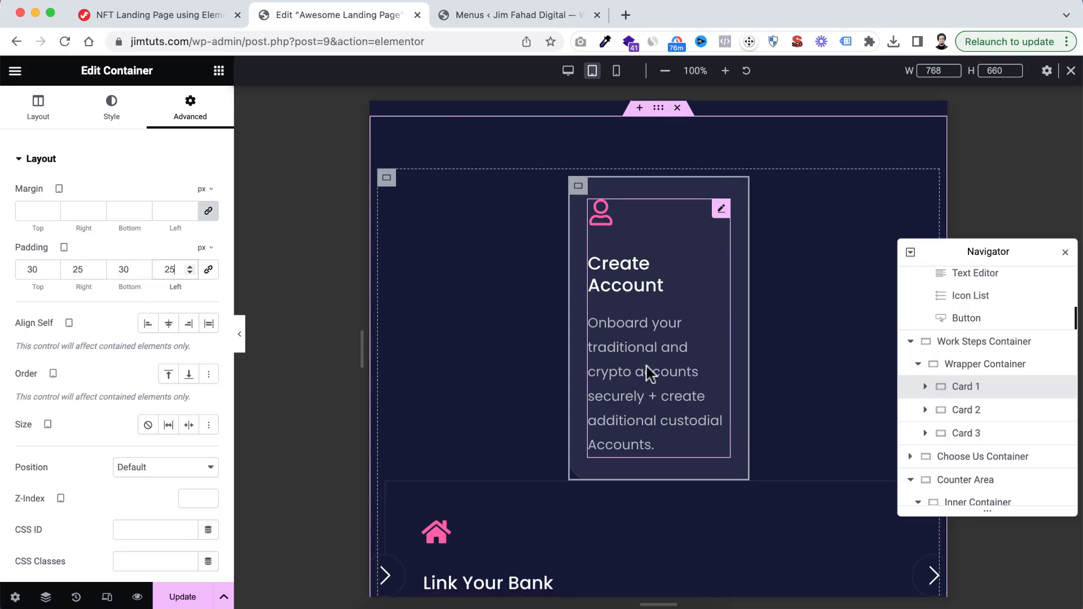
scroll(449, 427, down, 3)
scroll(479, 423, up, 2)
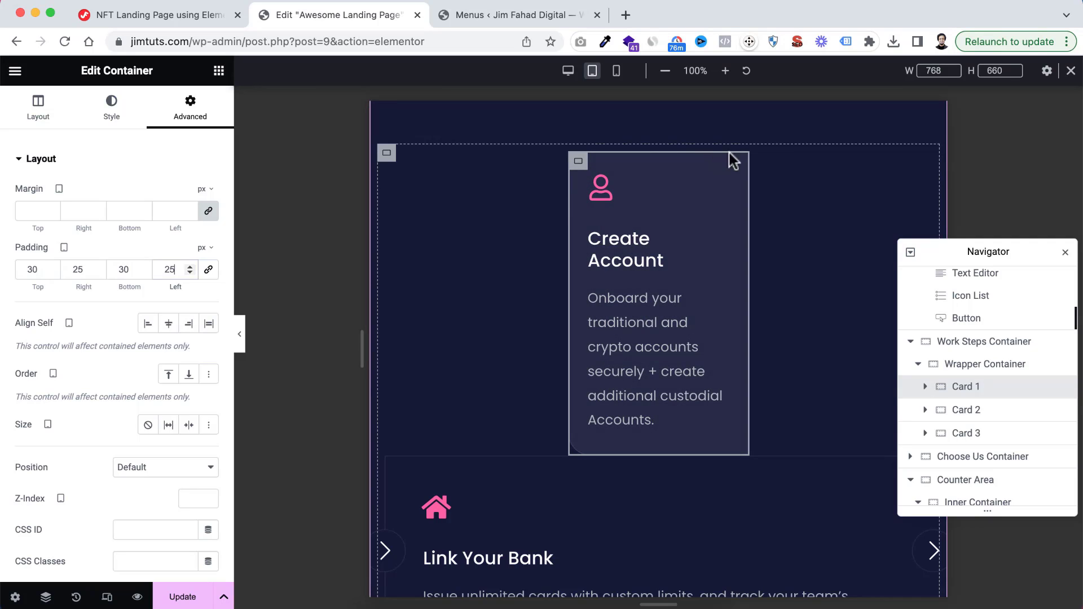
scroll(617, 395, down, 1)
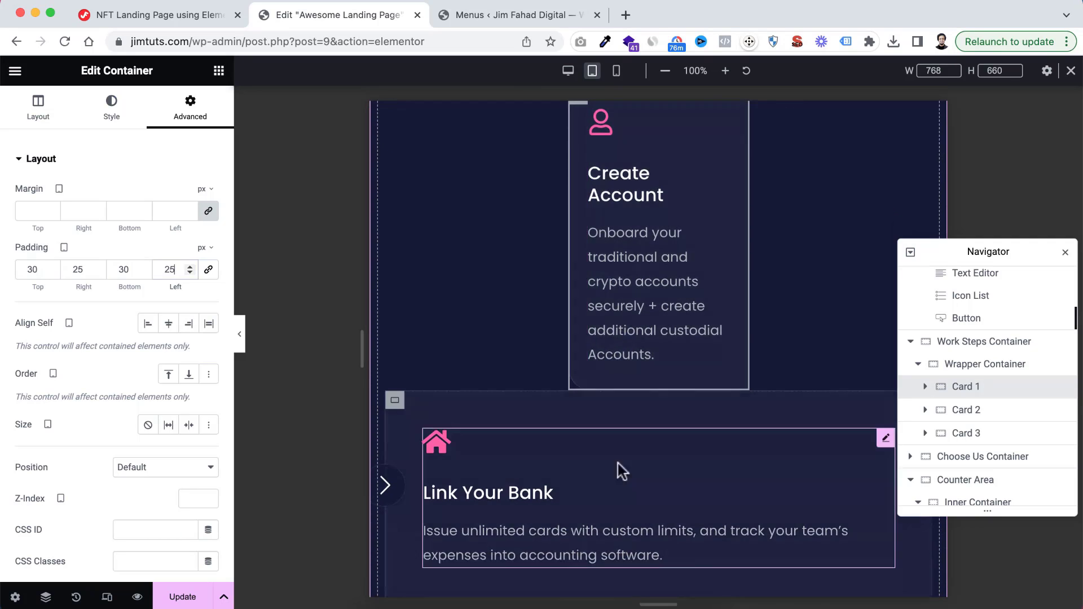
Set the tablet width of Card 2 in the Wrapper Container to 33%, switching its unit from pixels to percent
scroll(617, 257, up, 2)
scroll(661, 258, down, 2)
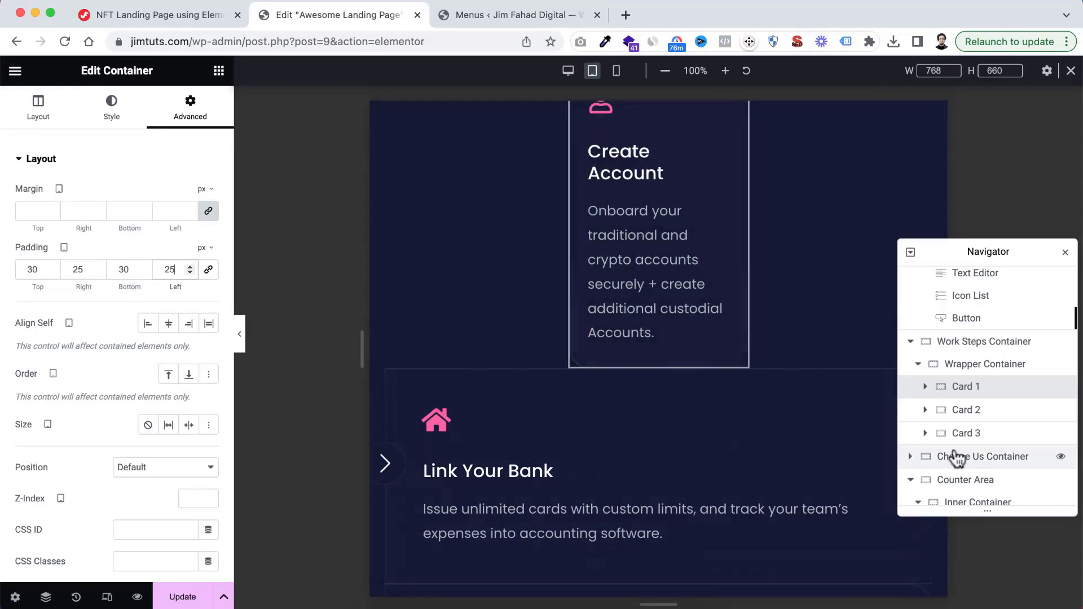
click(966, 411)
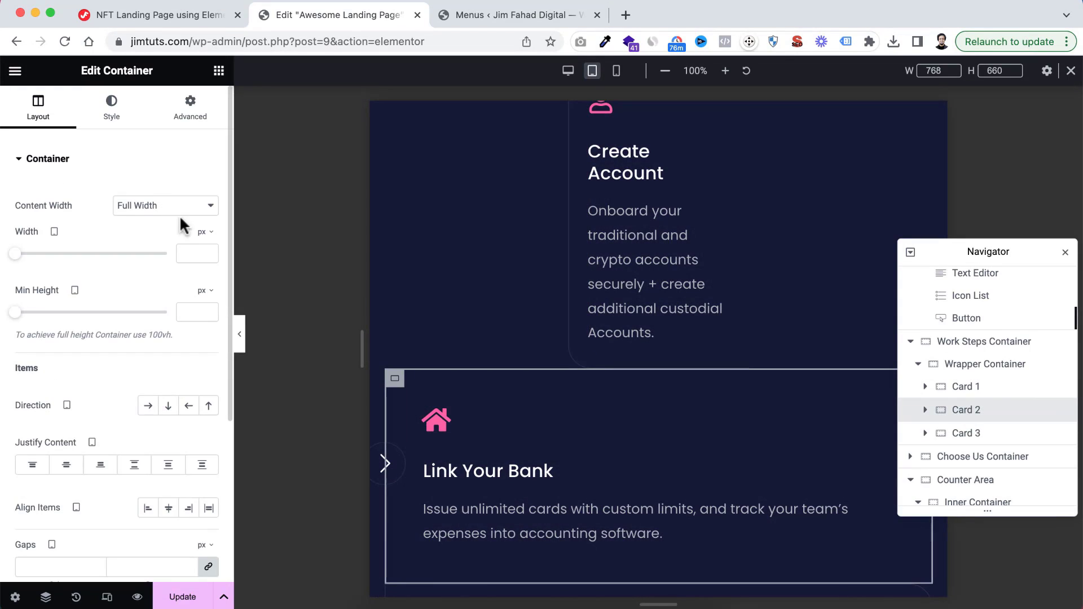
click(204, 232)
click(202, 254)
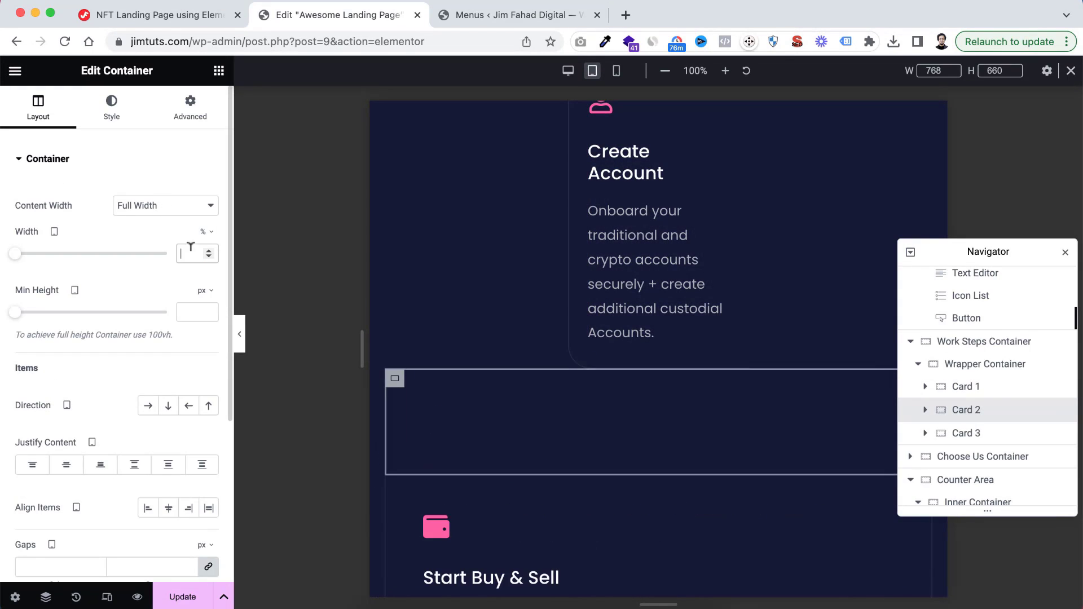
click(192, 253)
text(33)
Unlink Card 2's tablet padding and set it to 30 px top and bottom and 25 px right and left
click(203, 111)
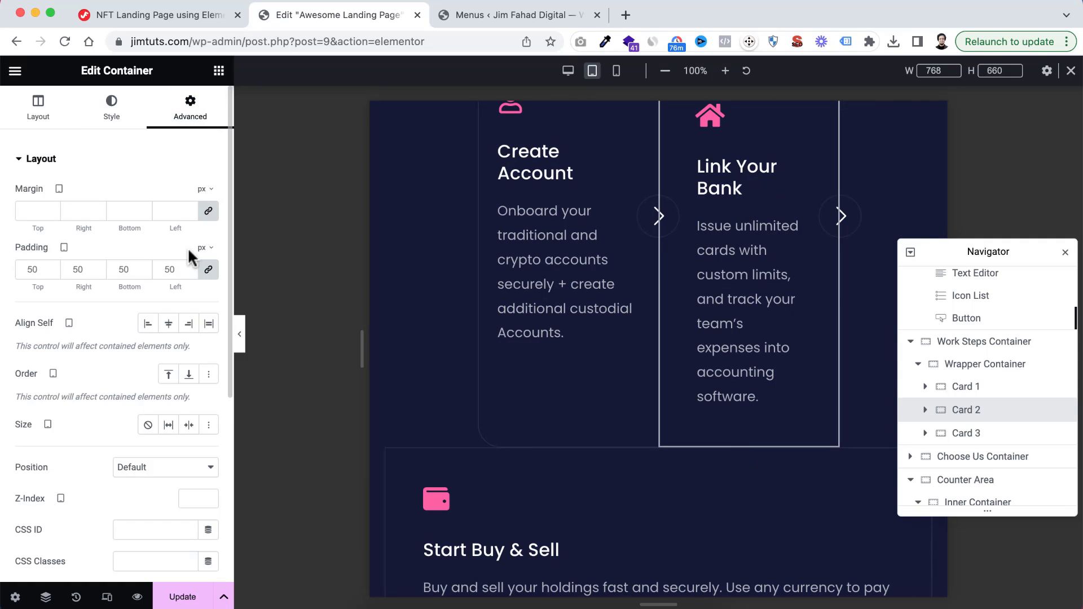
double_click(33, 269)
text(30)
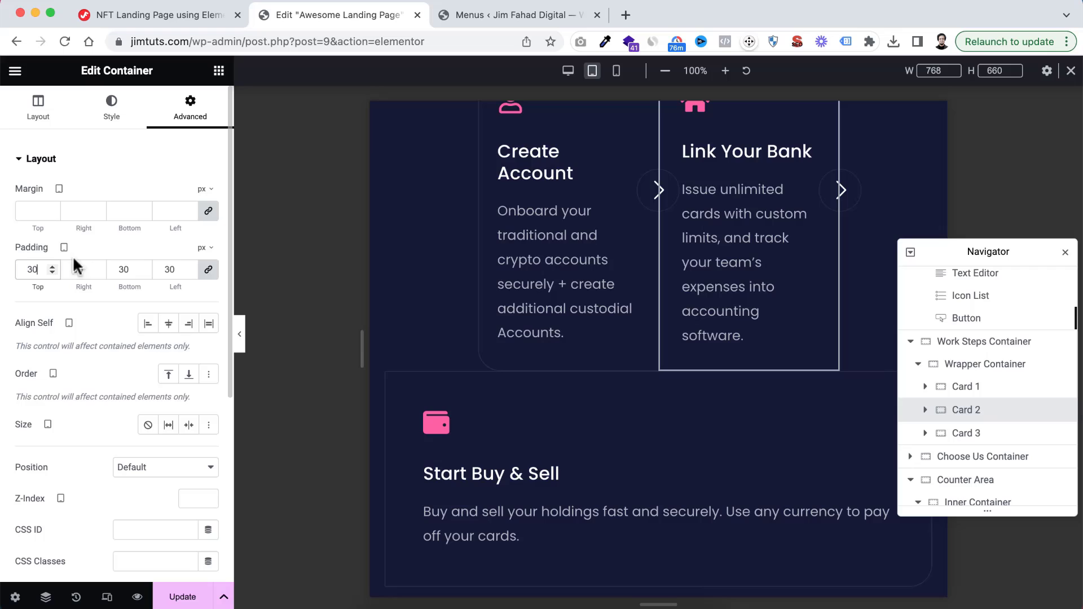
click(208, 269)
double_click(73, 269)
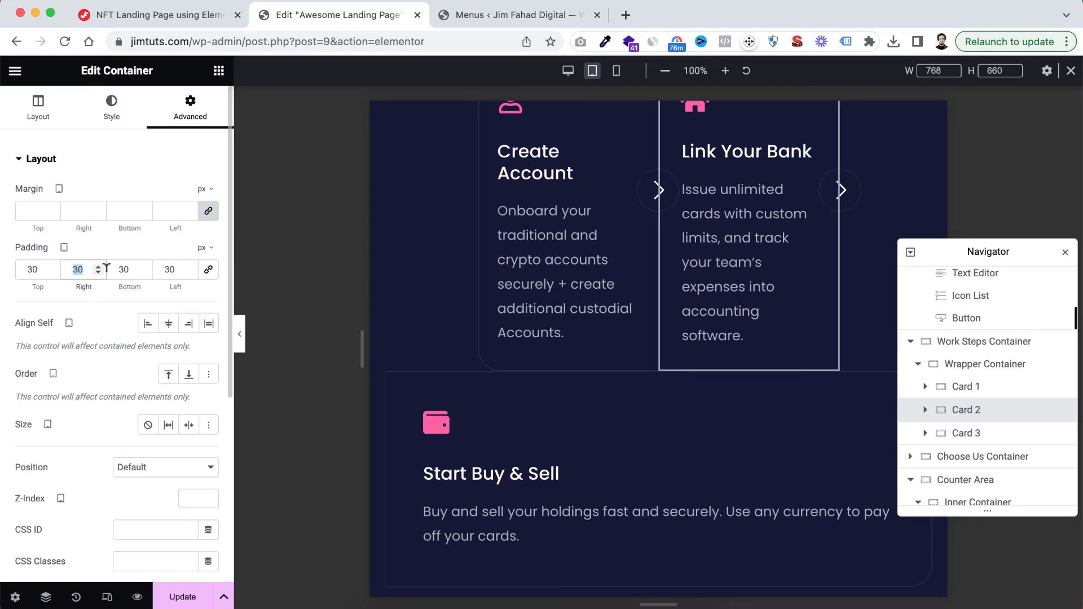
text(25)
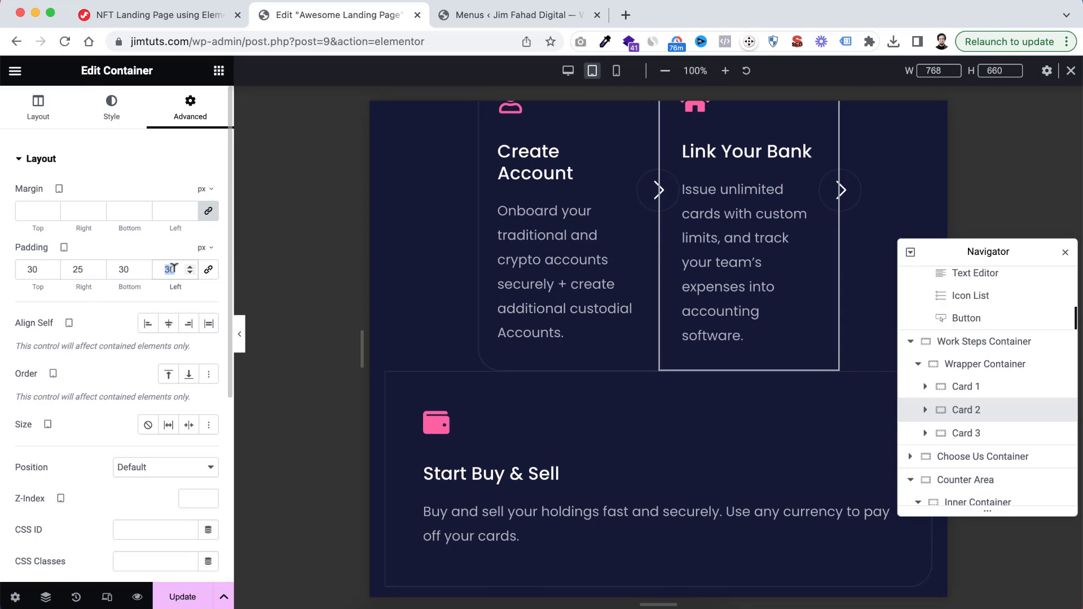
text(25)
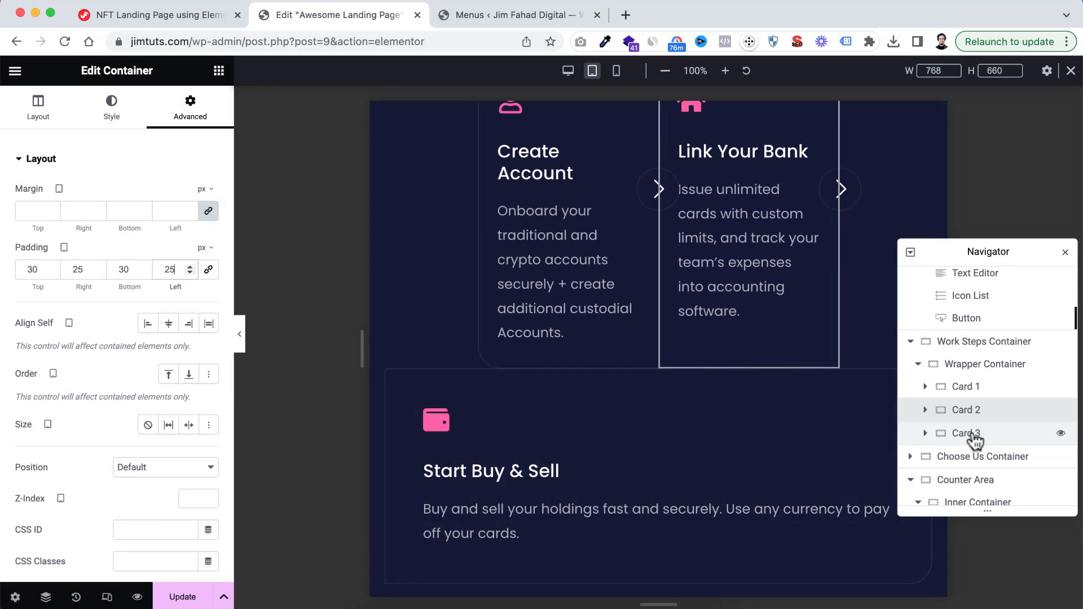
Set the tablet width of Card 3 in the Wrapper Container to 33%, using percent as the unit
click(974, 437)
click(204, 236)
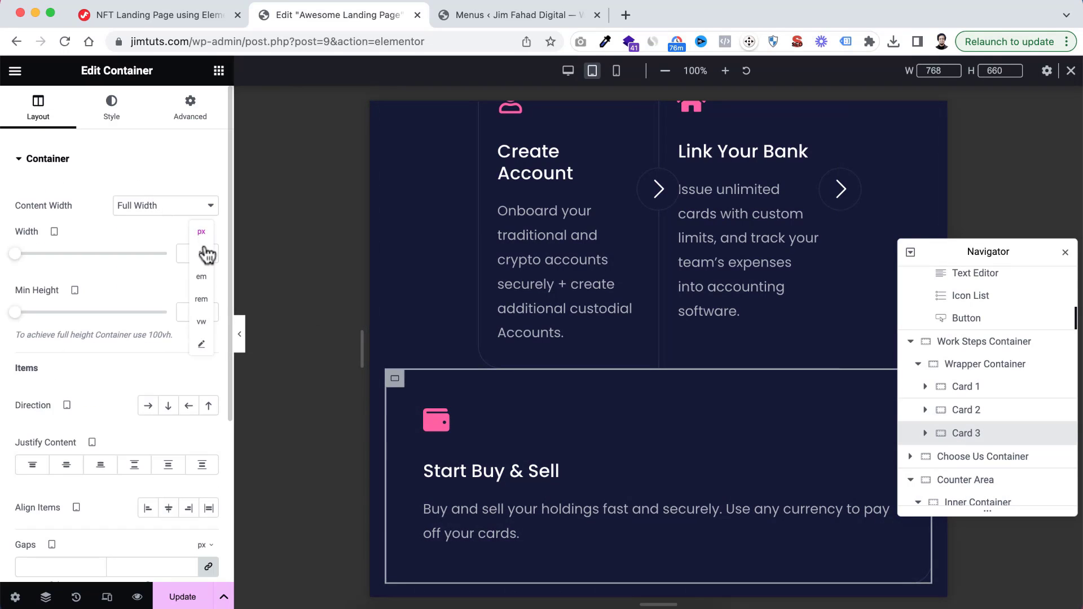
click(207, 255)
click(192, 254)
text(33)
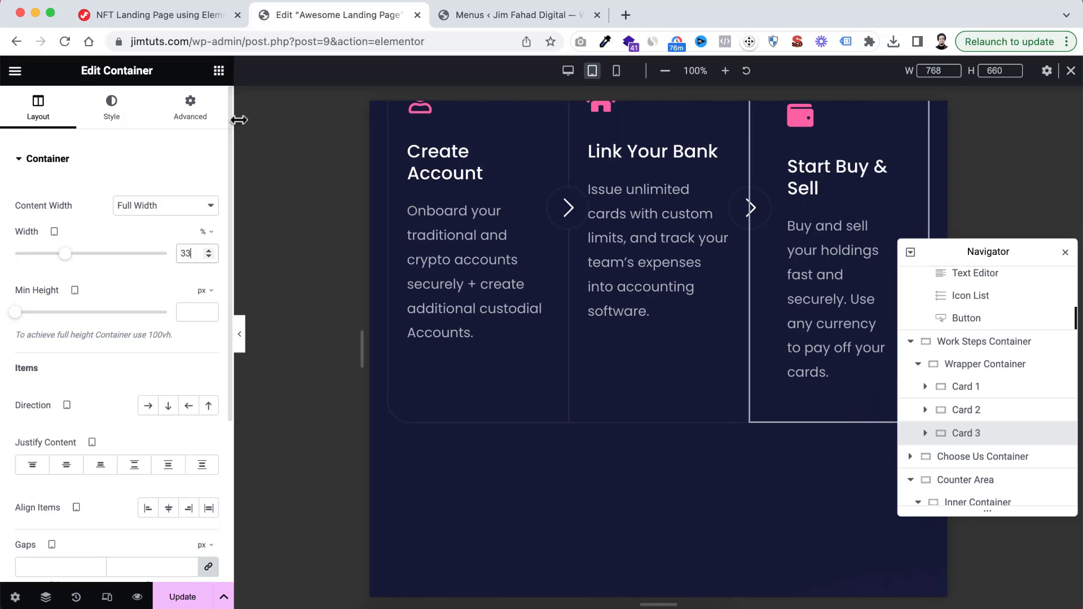
Set Card 3's tablet padding to 30 px top and bottom and 25 px right and left, and review the card row
click(191, 107)
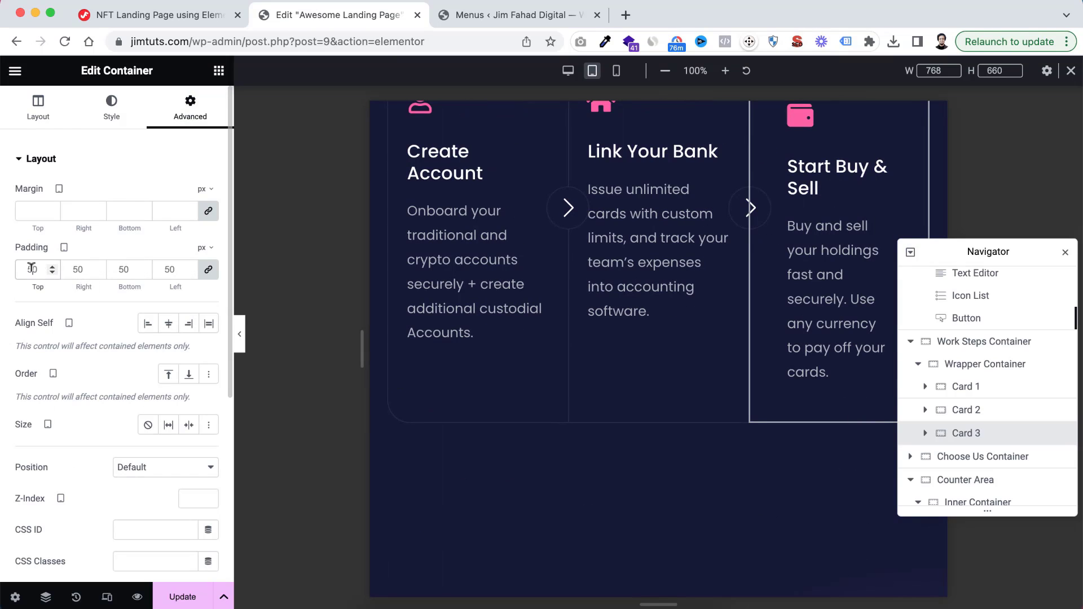
text(30)
click(208, 269)
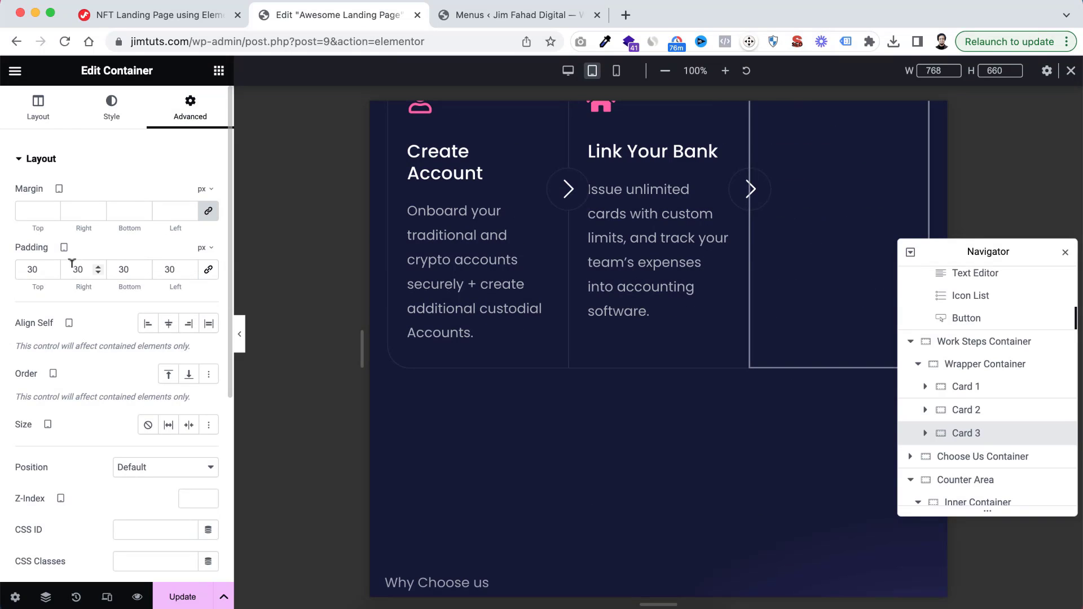
double_click(94, 269)
text(25)
double_click(167, 269)
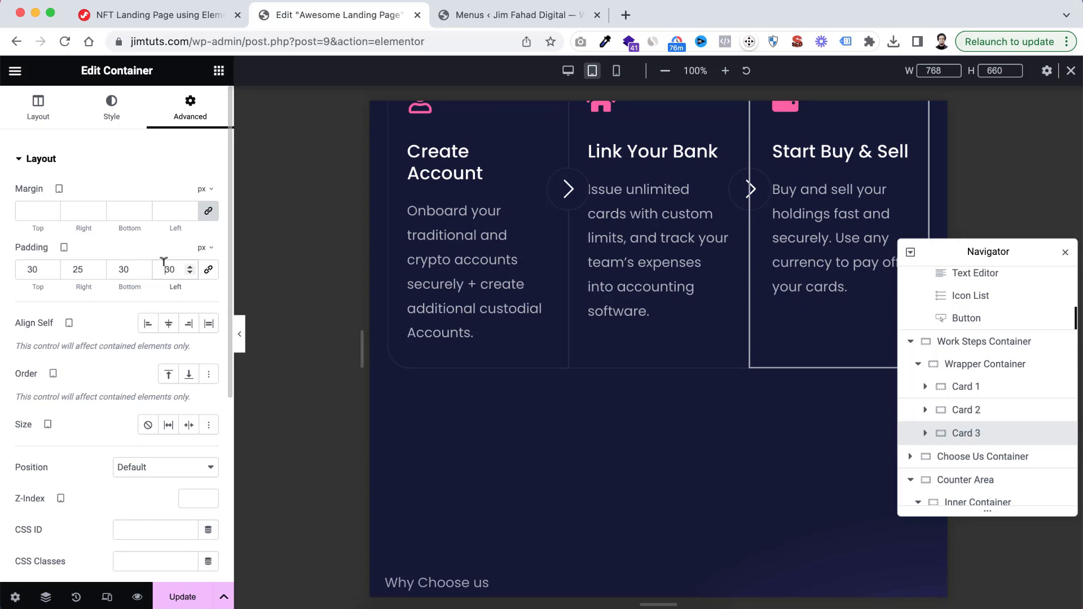
text(25)
scroll(580, 244, up, 3)
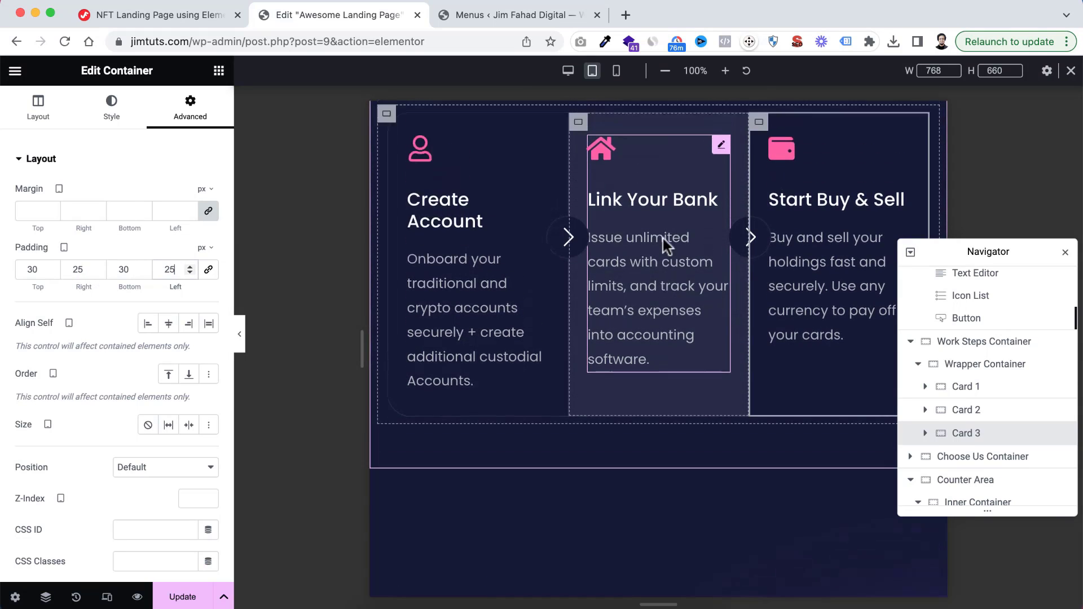
scroll(662, 238, down, 1)
scroll(662, 239, up, 1)
scroll(662, 238, down, 1)
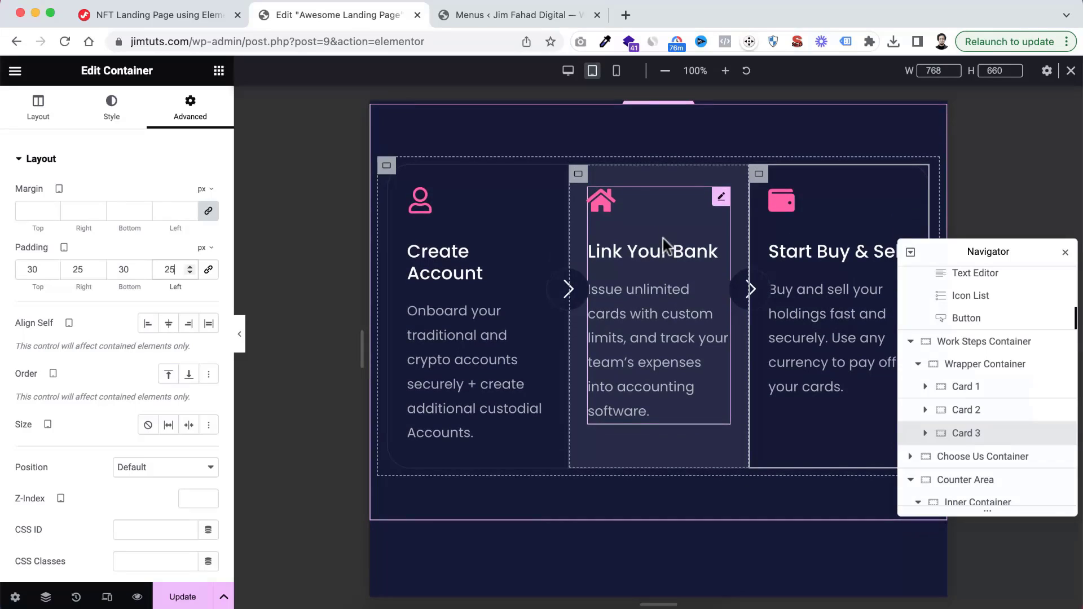
Set the tablet font size of the title in Card 1's Create Account icon box to 20 px
click(457, 253)
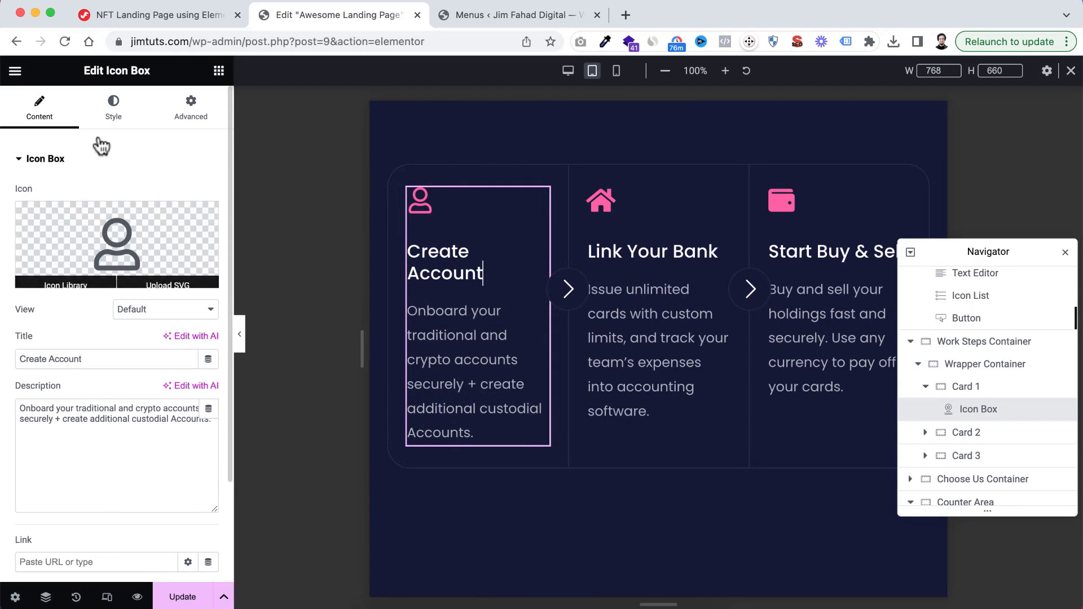
click(115, 118)
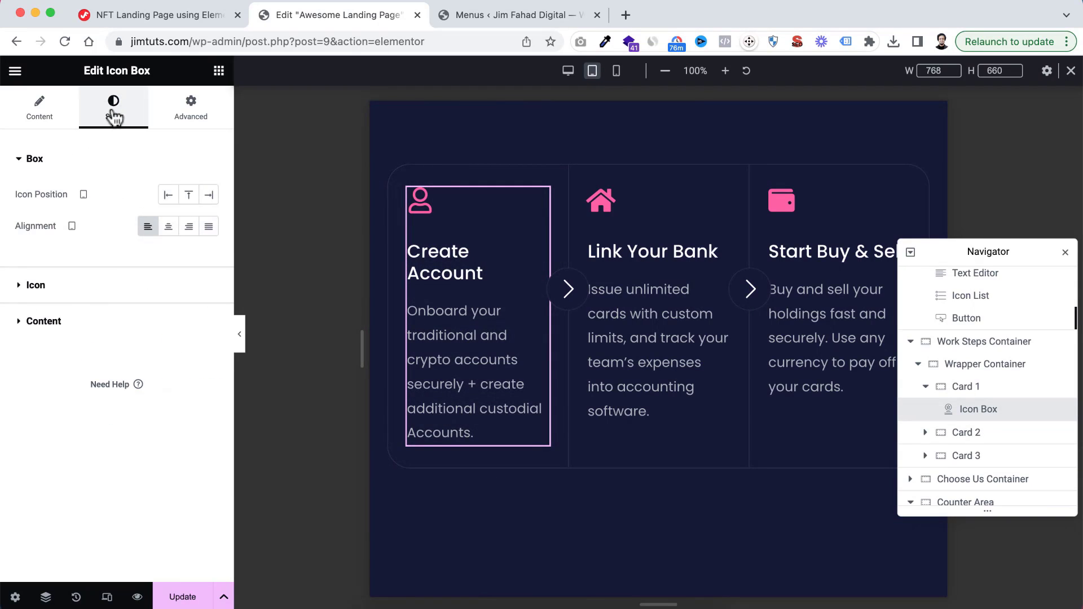
click(44, 321)
scroll(87, 326, down, 3)
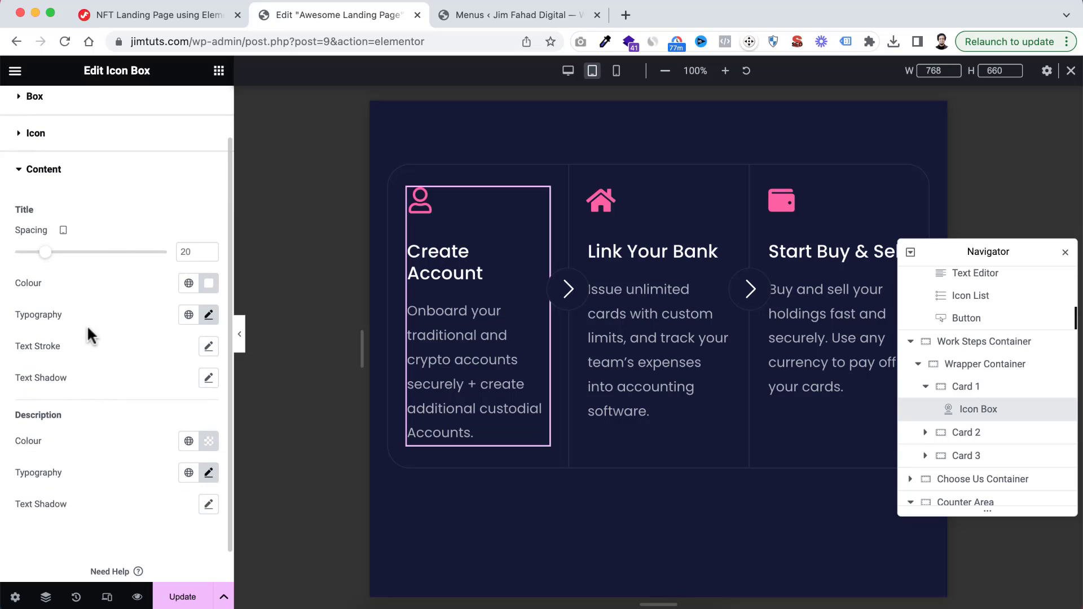
click(209, 294)
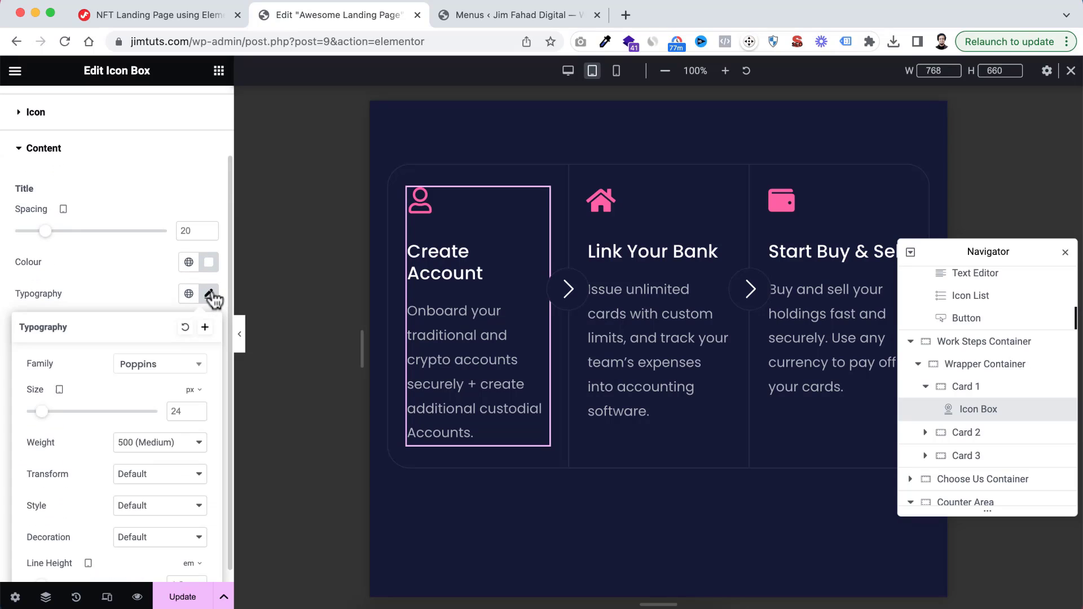
scroll(151, 395, down, 2)
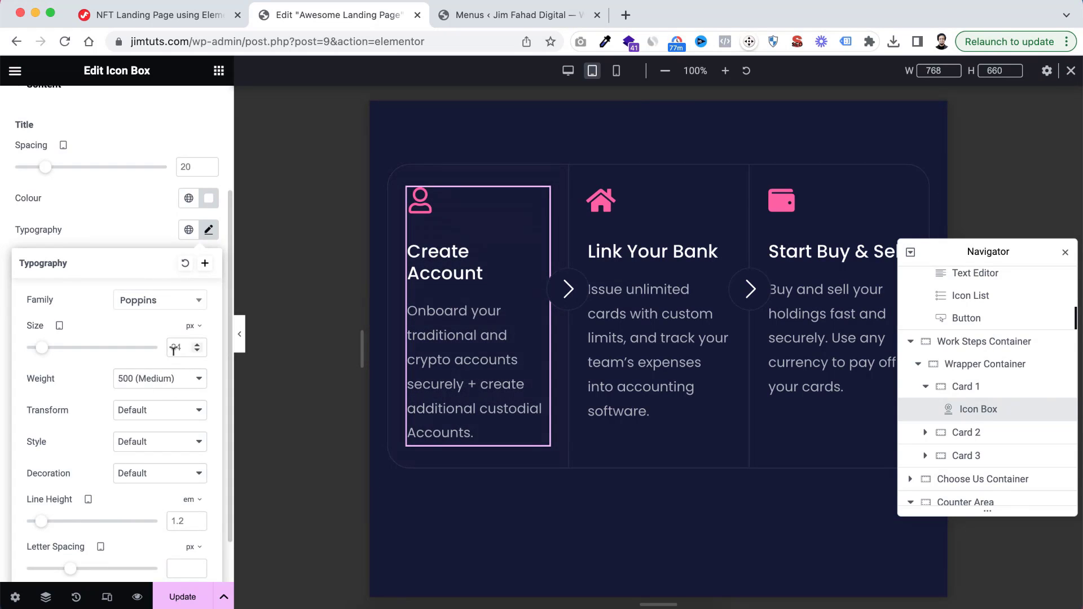
key(BackSpace)
text(0)
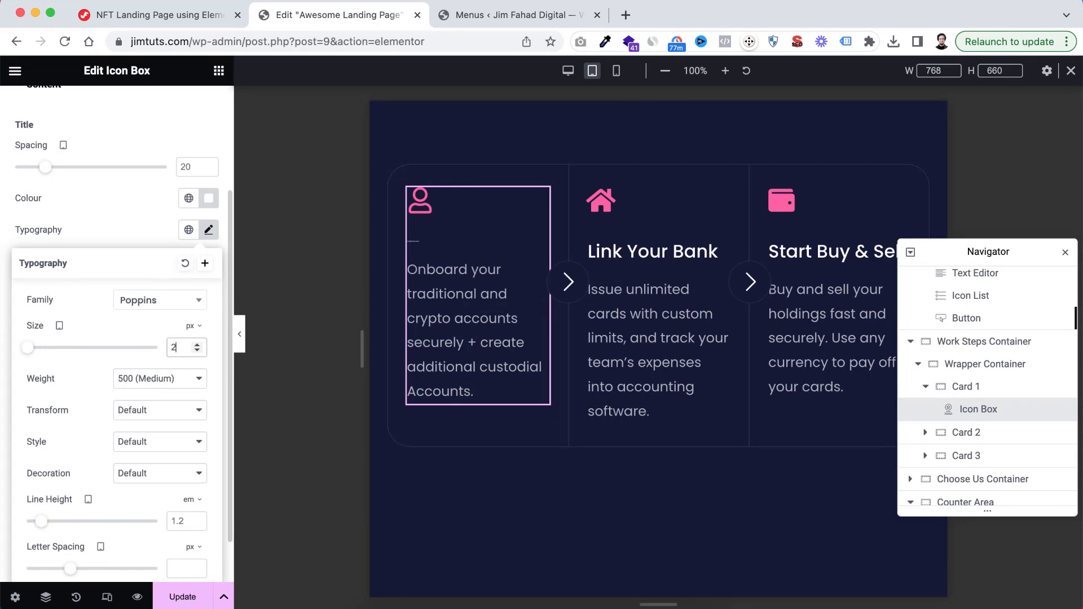
click(150, 226)
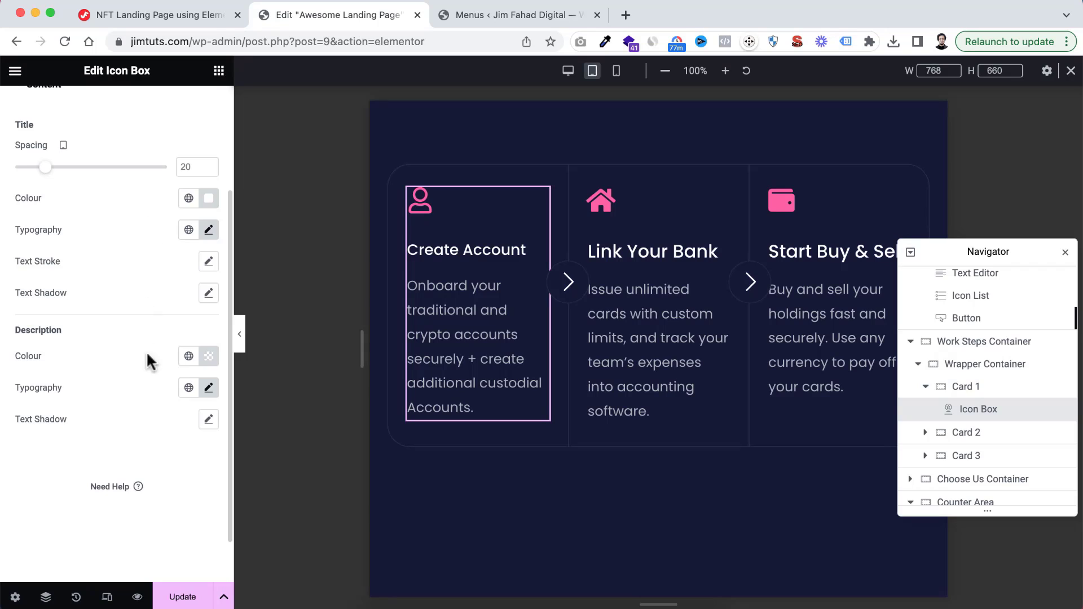
Set the tablet font size of the description in Card 1's icon box to 16 px
click(207, 388)
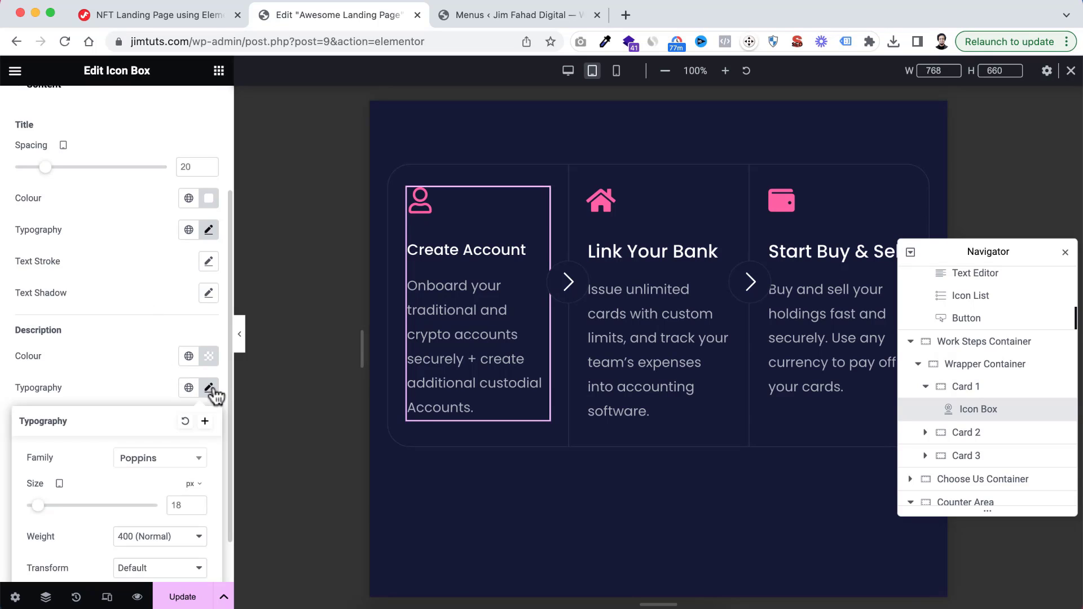
click(179, 505)
key(BackSpace)
text(6)
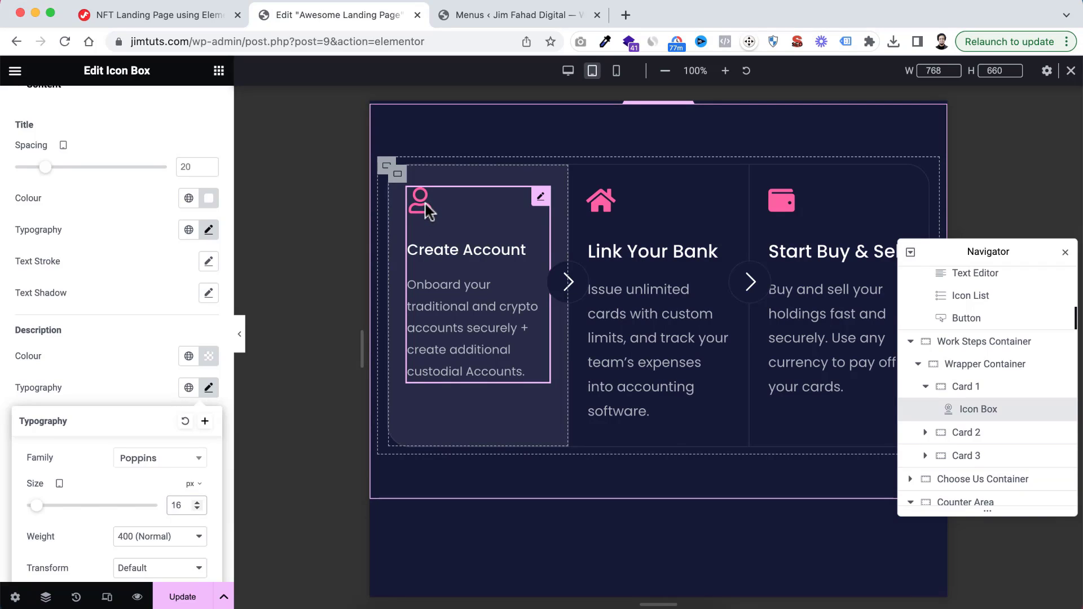
click(124, 256)
Reduce the tablet icon size in Card 1's icon box to 30 px, trying 25 px first
scroll(124, 256, up, 5)
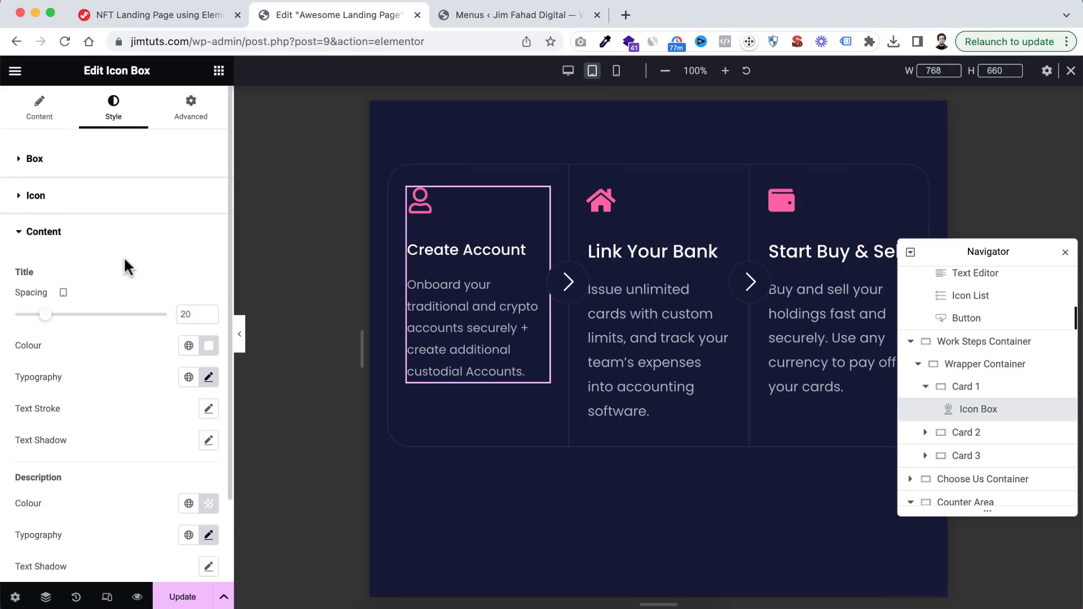
click(28, 196)
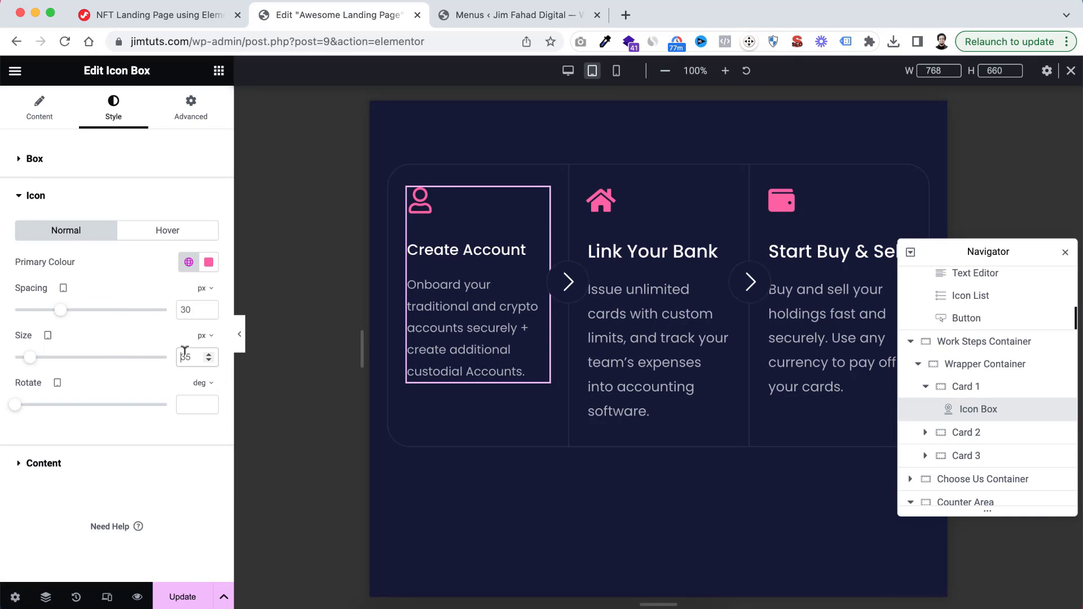
text(25)
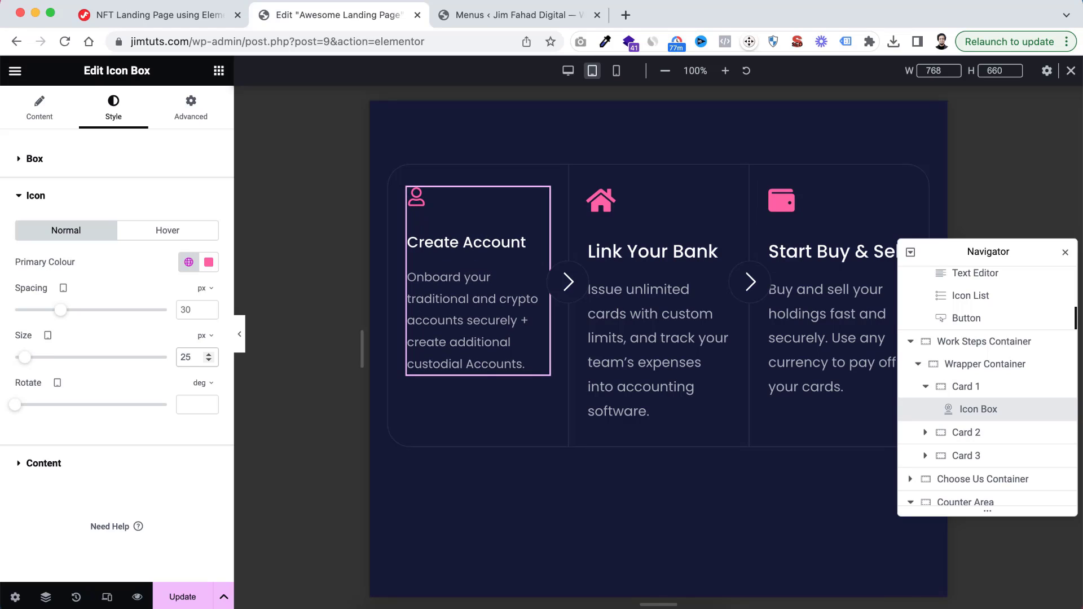
key(BackSpace)
key(BackSpace)
text(30)
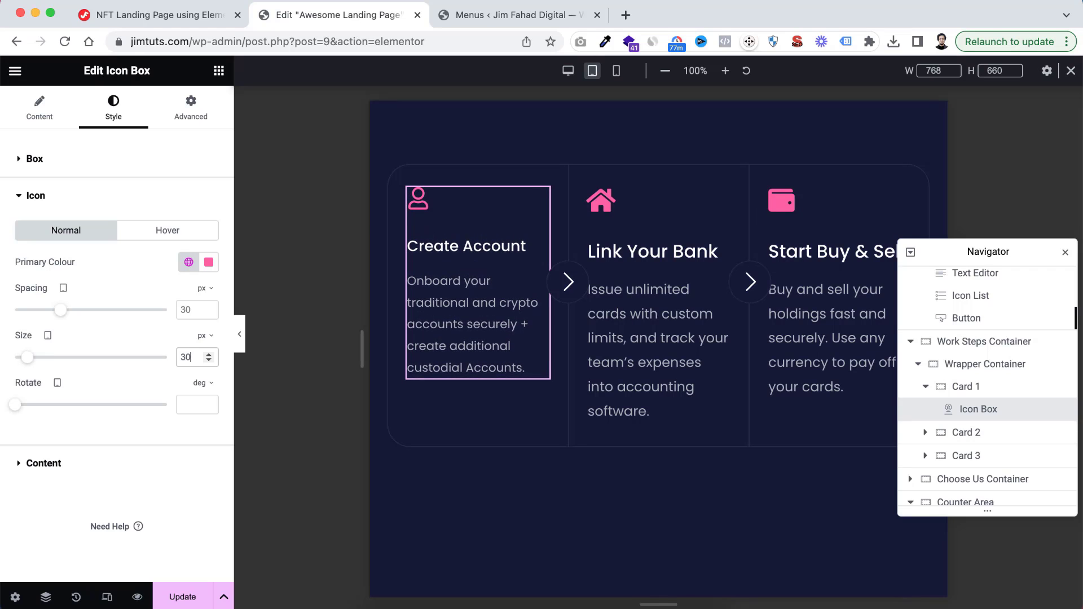
Copy Card 1's icon box and paste its style onto the Link Your Bank and Start Buy & Sell icon boxes
right_click(451, 290)
click(500, 356)
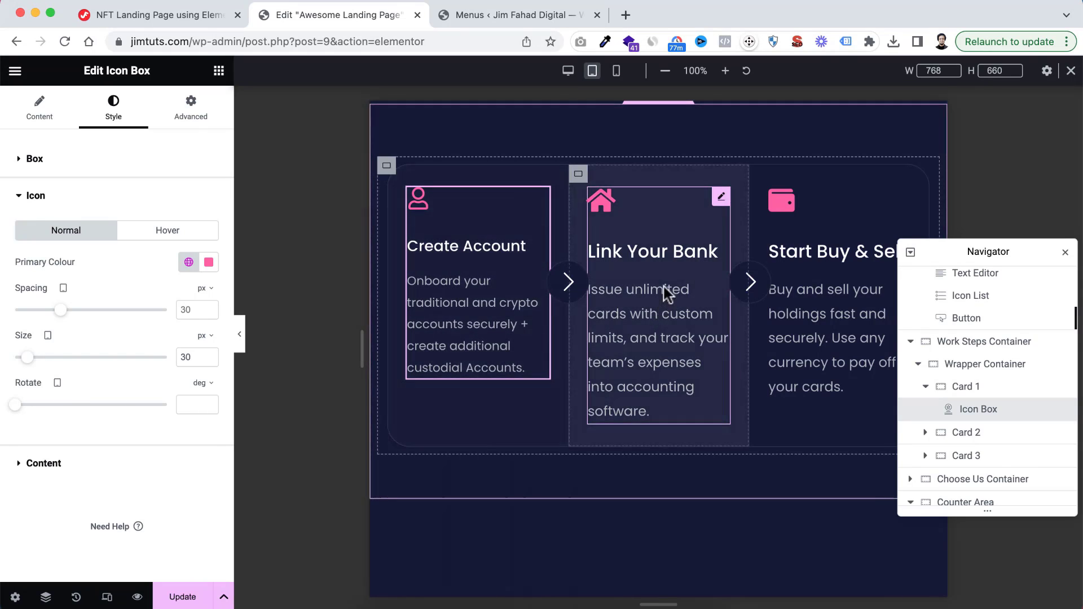
right_click(650, 264)
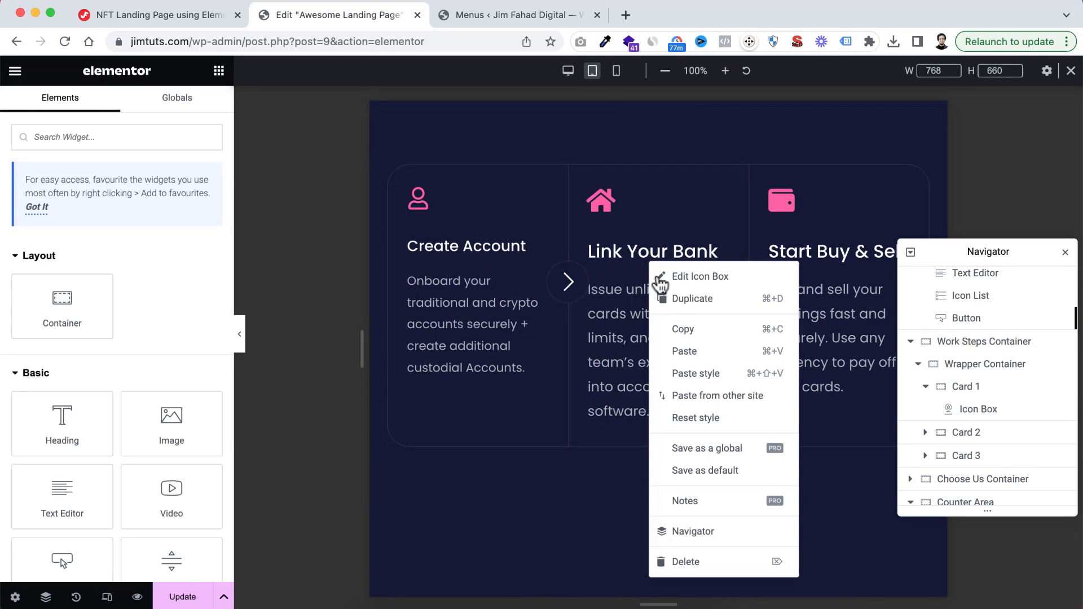
click(693, 372)
click(811, 274)
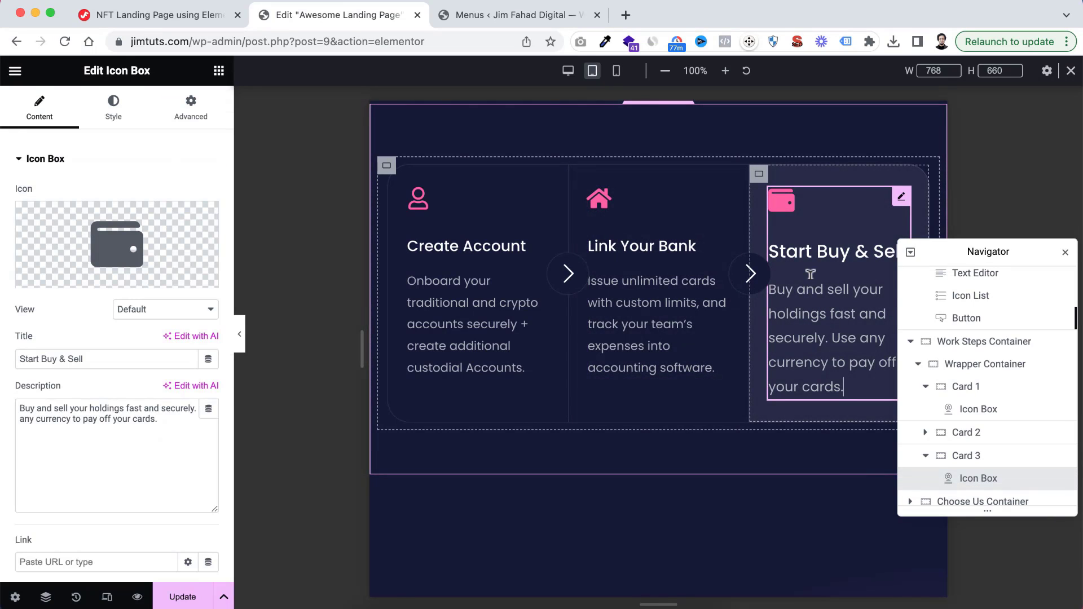
right_click(819, 252)
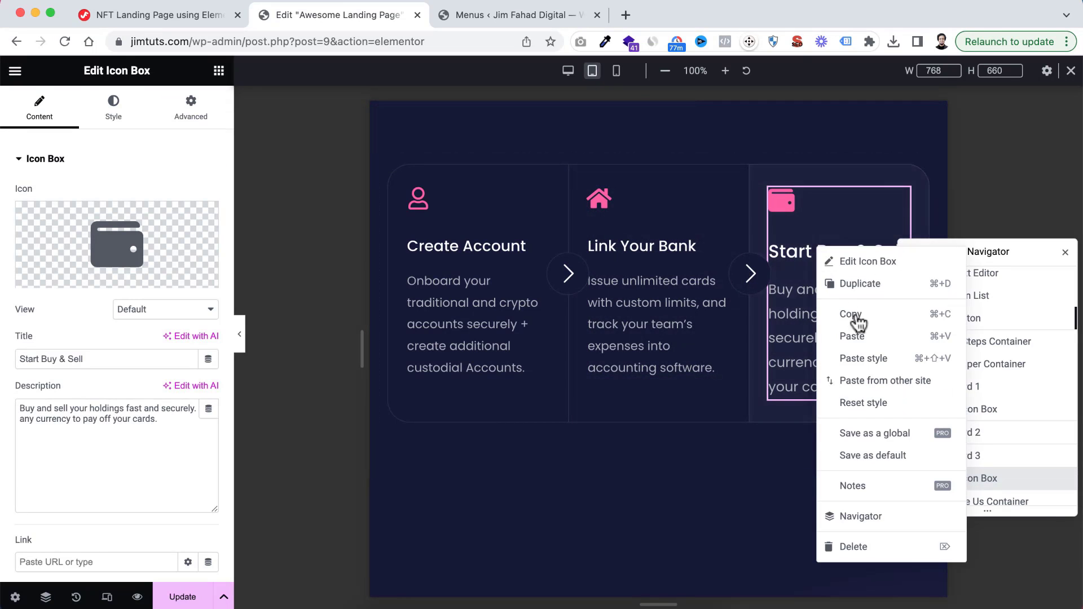
click(864, 358)
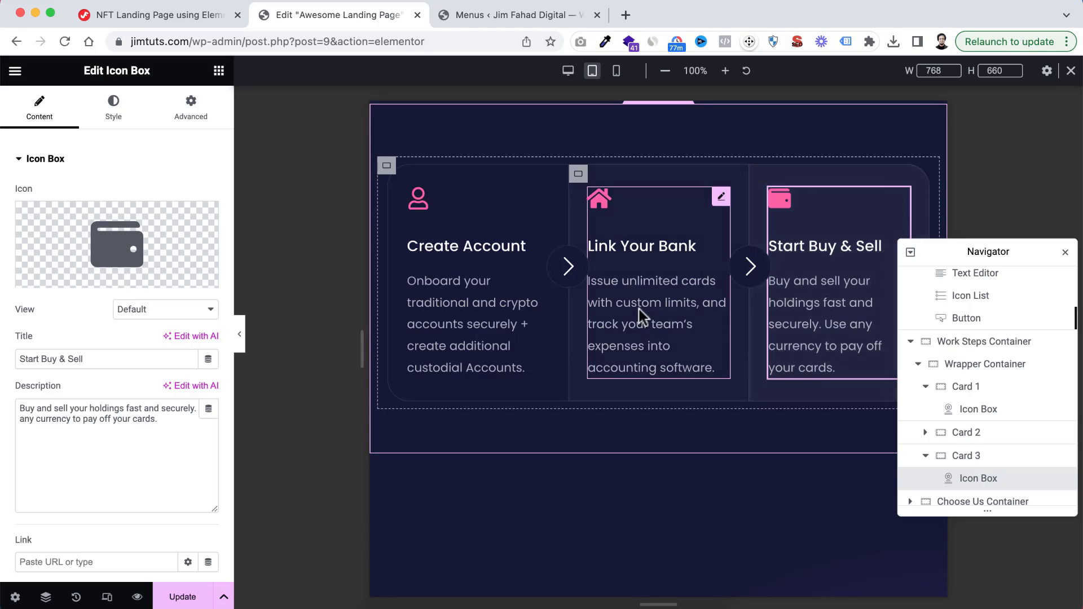
scroll(640, 311, up, 3)
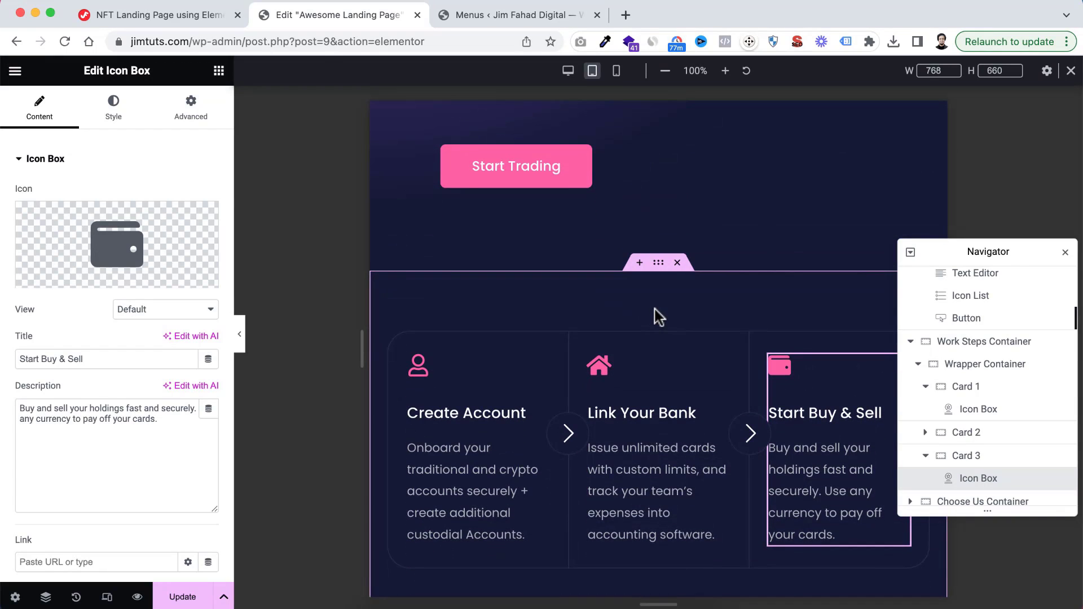
scroll(655, 312, down, 8)
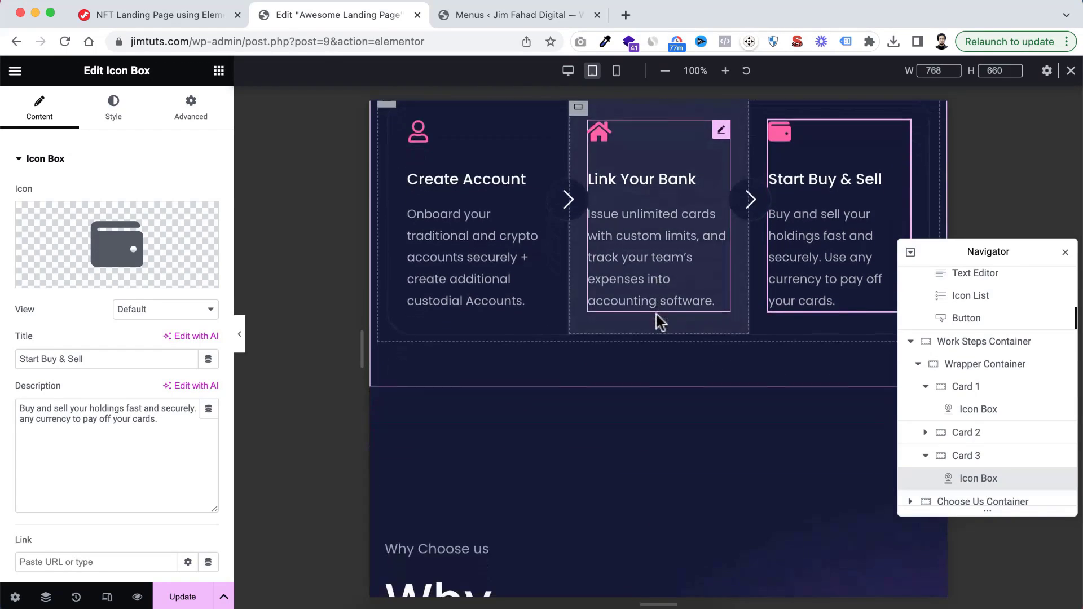
scroll(655, 313, down, 1)
scroll(655, 313, up, 1)
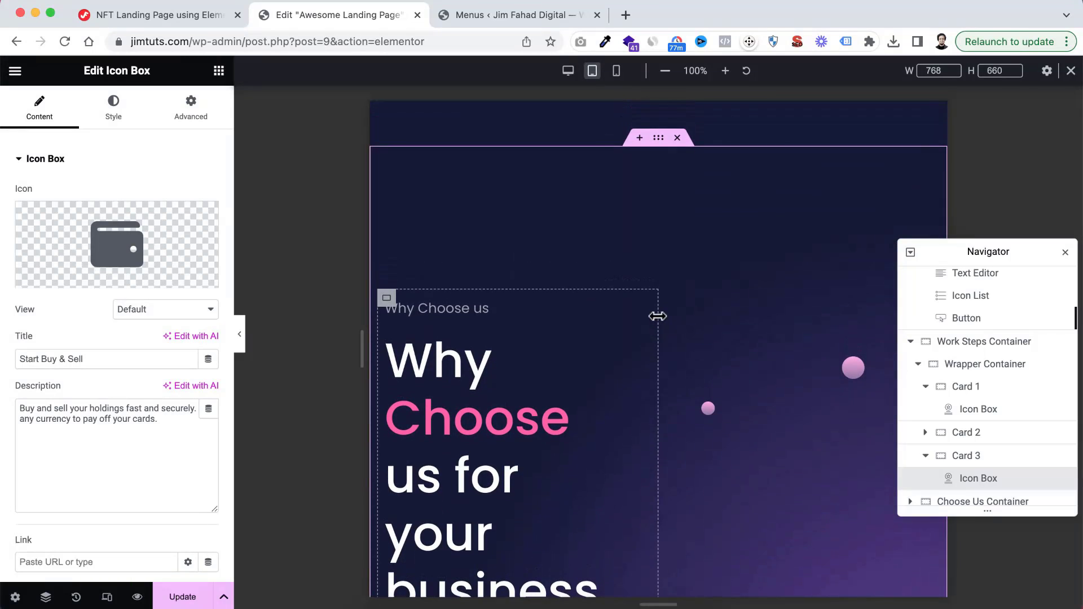
click(658, 140)
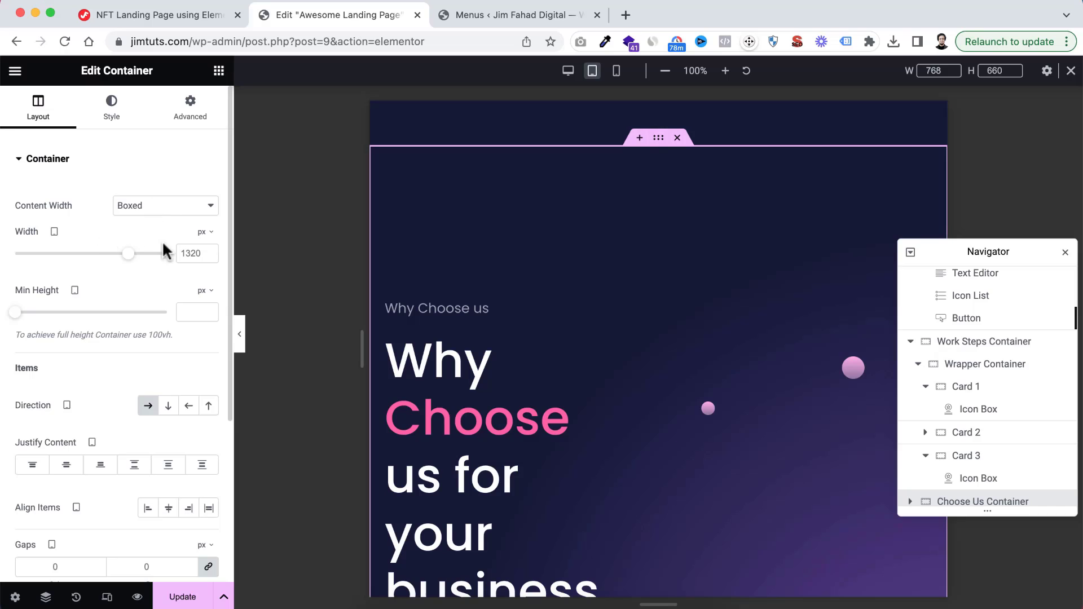
double_click(190, 251)
text(600)
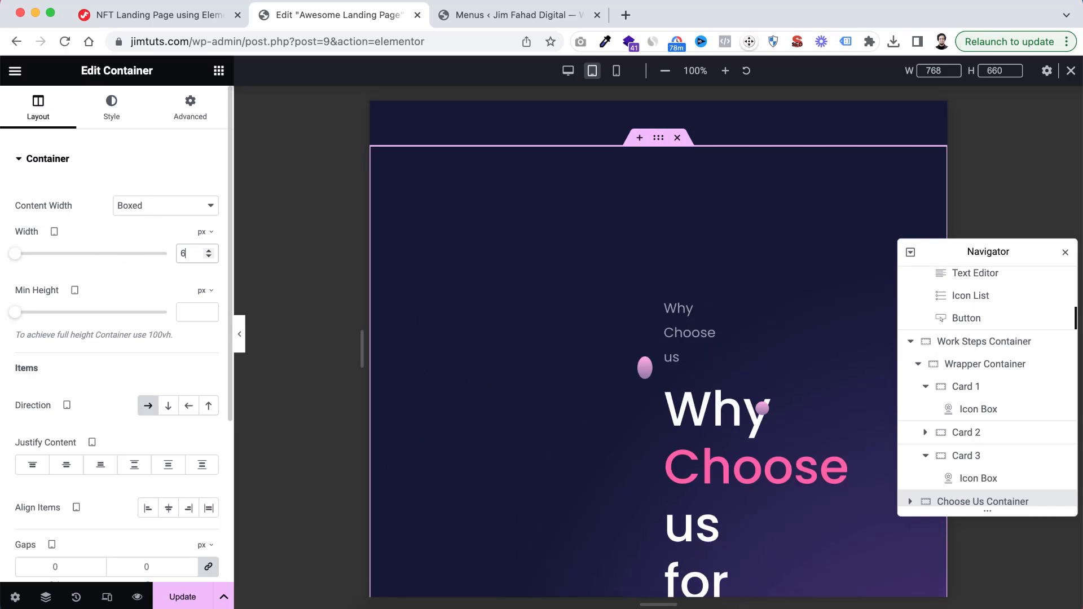
click(170, 406)
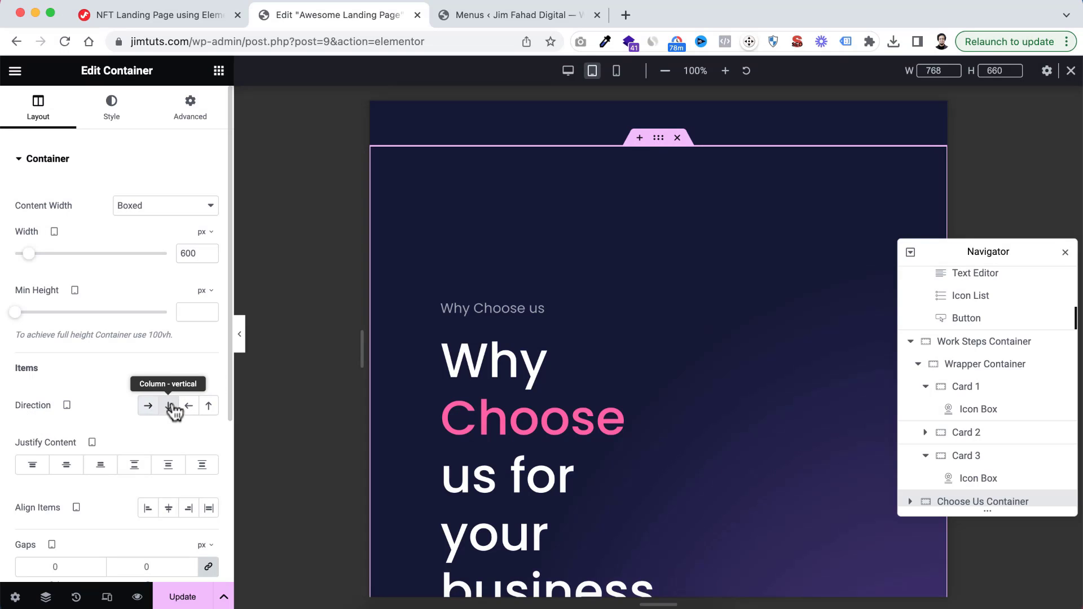
click(190, 117)
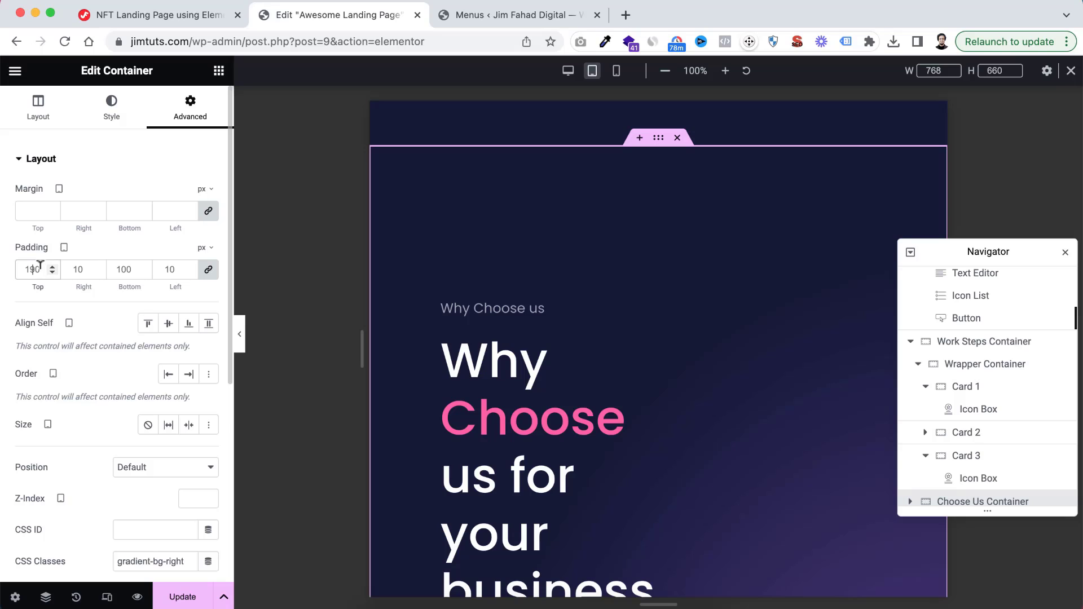
key(BackSpace)
click(207, 269)
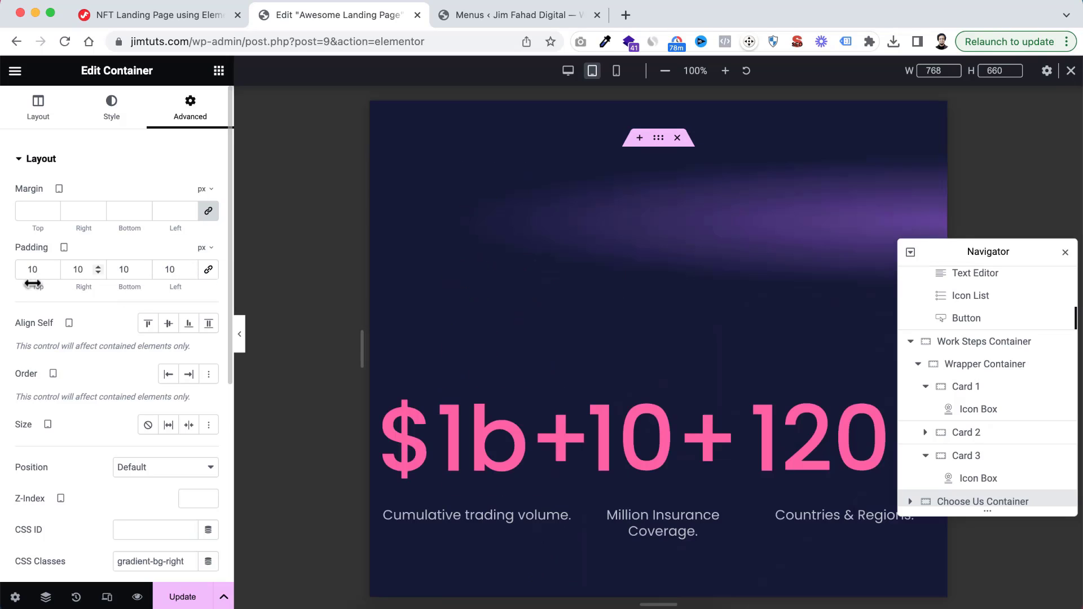
drag(41, 270, 1, 268)
text(50)
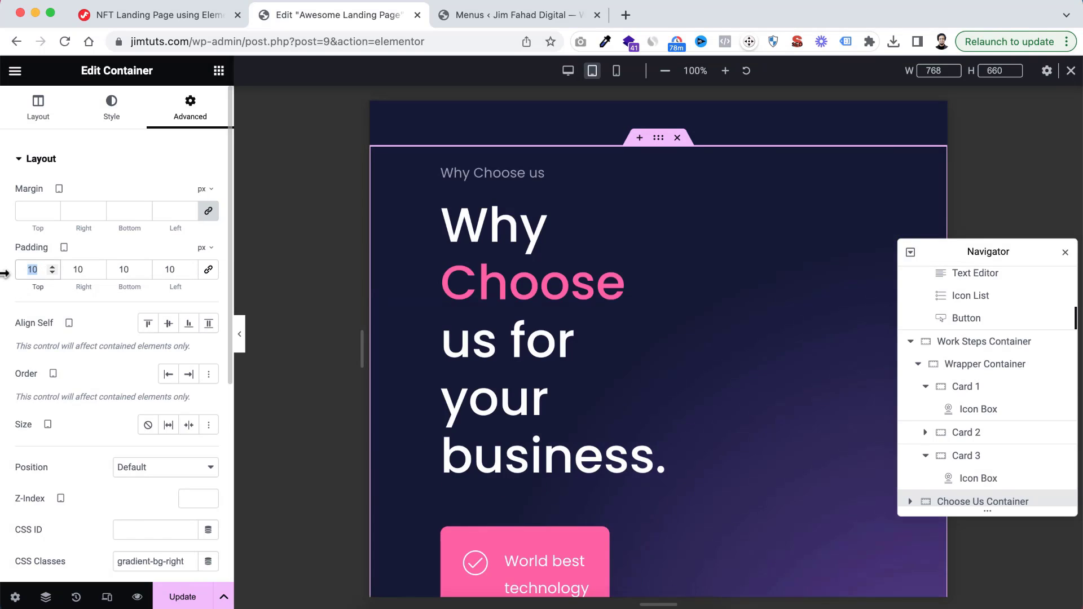
double_click(131, 267)
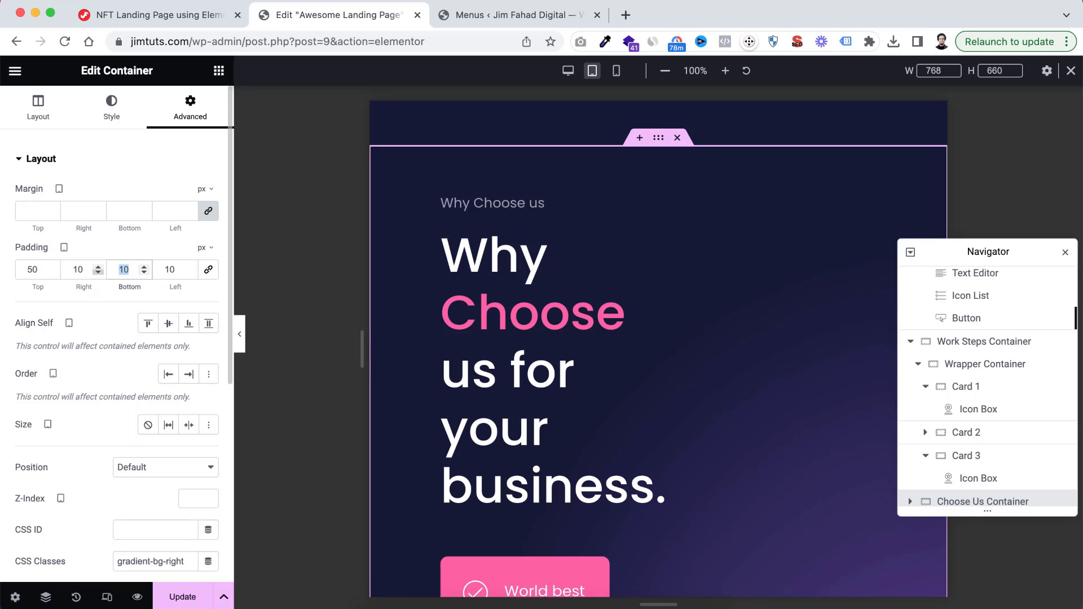
text(50)
Set the tablet width of the Left Container inside the Choose Us Container to 100%
scroll(998, 415, down, 3)
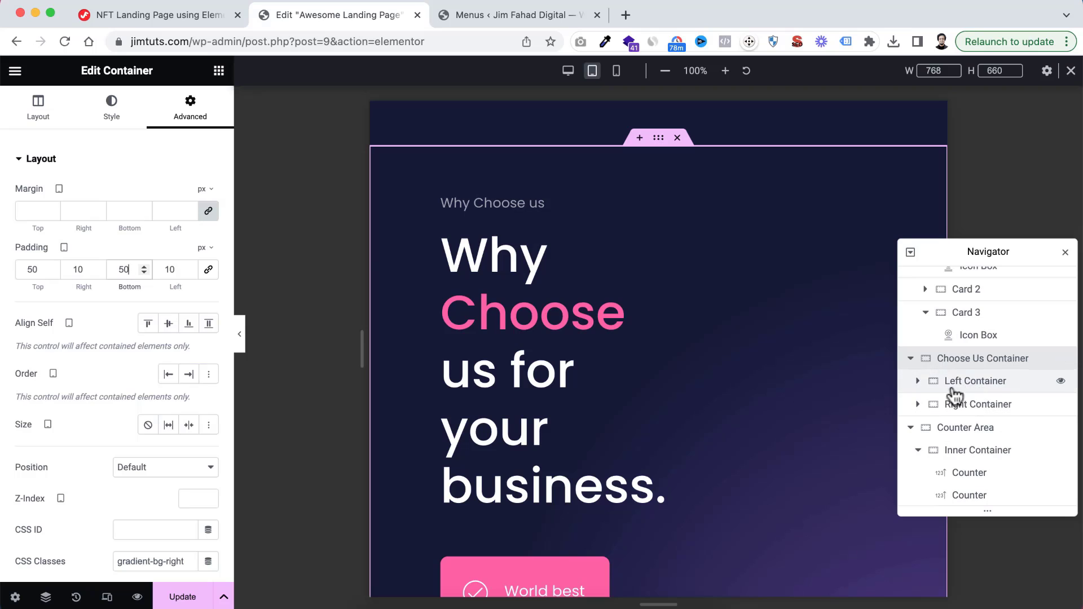
click(931, 380)
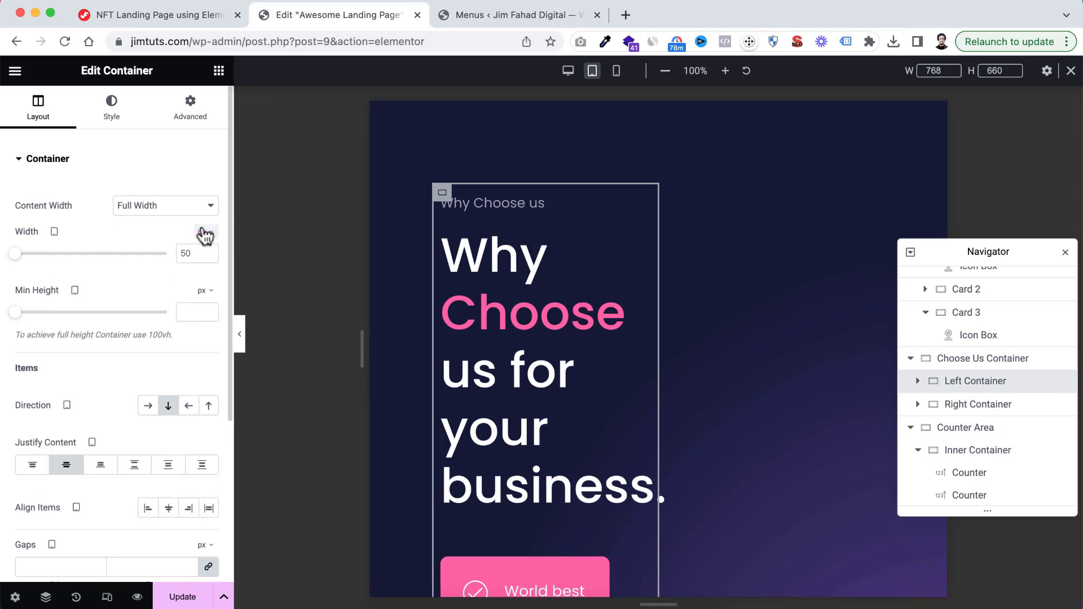
click(205, 236)
click(203, 261)
drag(92, 254, 167, 255)
Set the tablet width of the Right Container inside the Choose Us Container to 100%
click(969, 404)
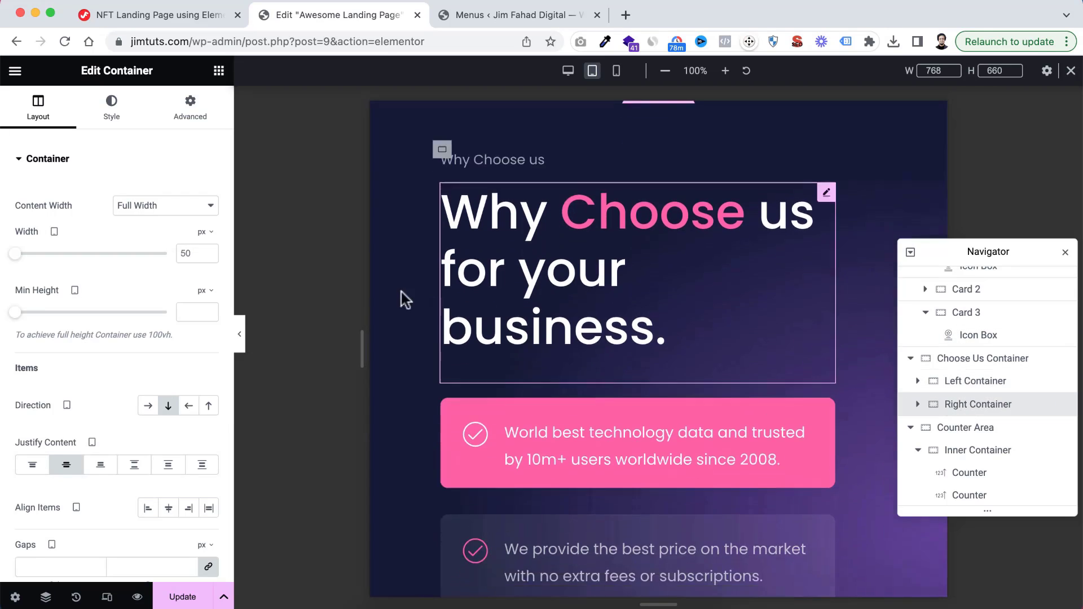
click(206, 232)
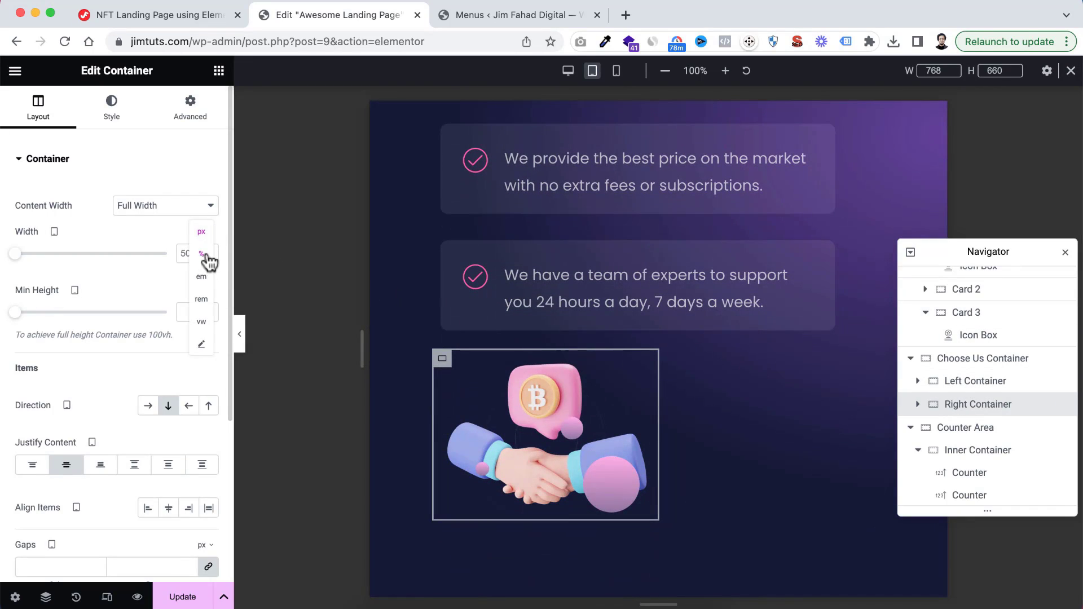
click(202, 255)
drag(94, 262, 168, 256)
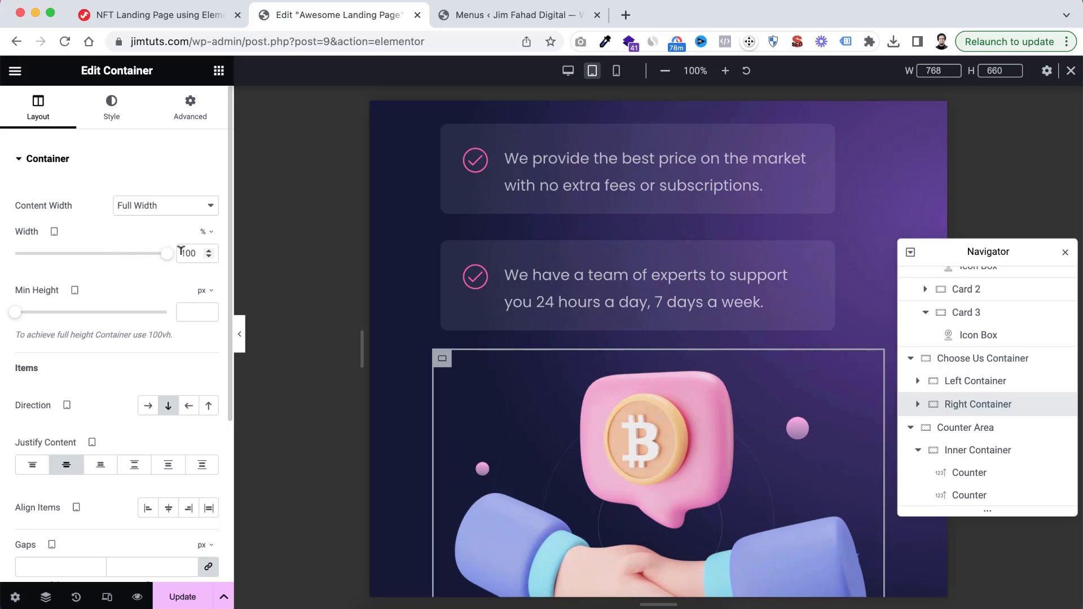
Set the tablet font size of the "Why Choose us for your business." heading's title to 54 px
click(978, 384)
scroll(709, 322, up, 10)
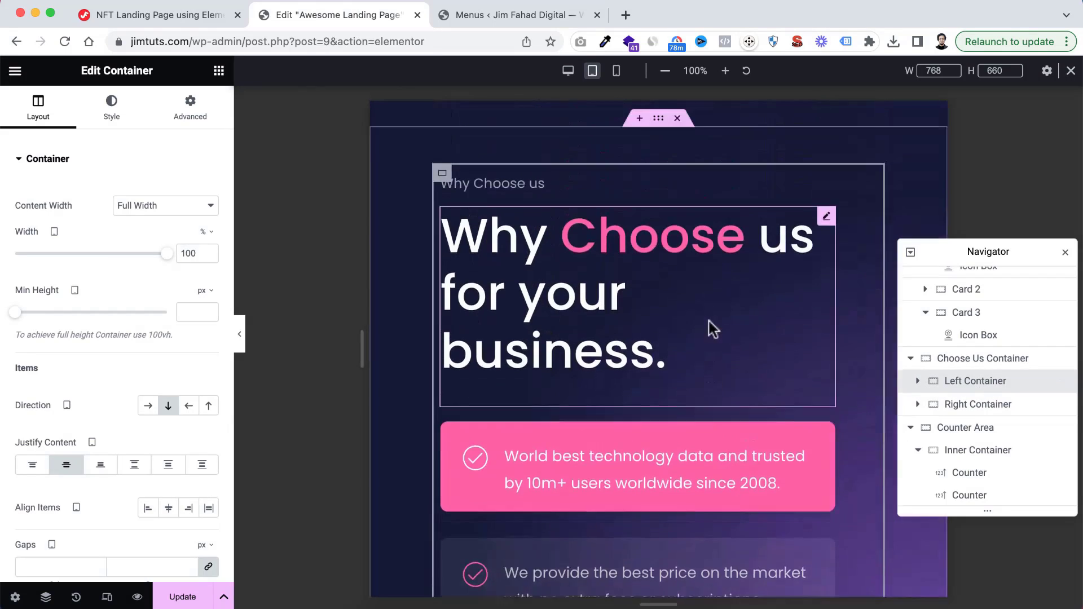
scroll(708, 322, down, 4)
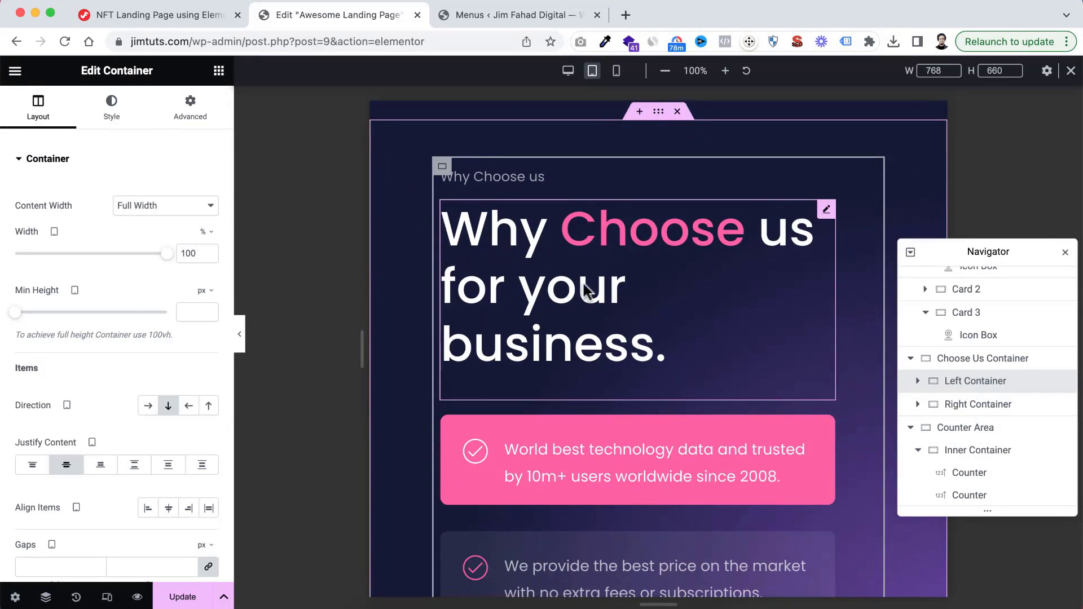
click(587, 290)
click(113, 105)
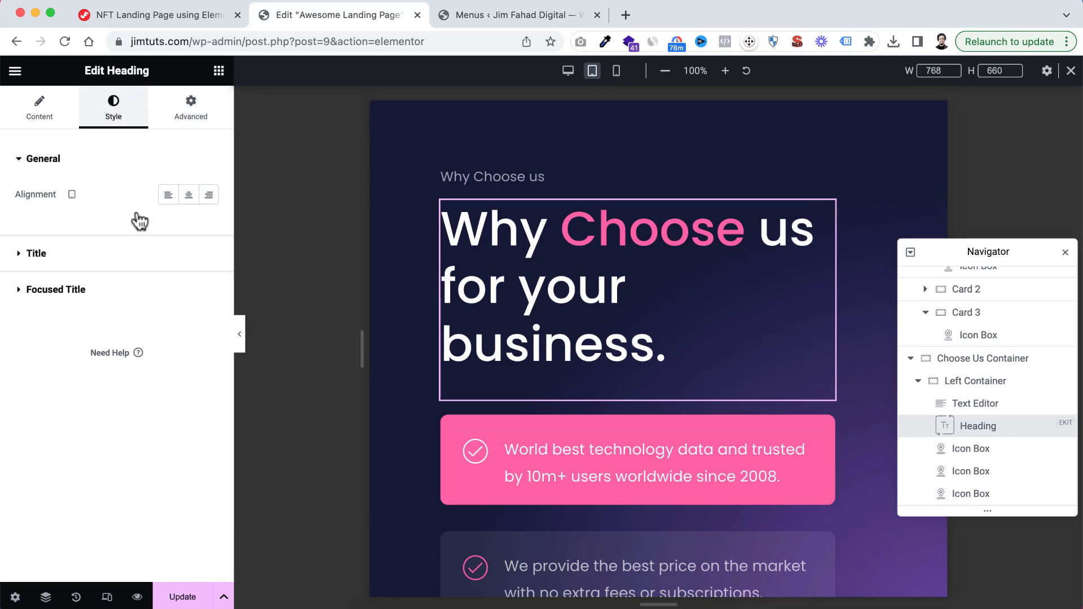
click(74, 254)
click(208, 383)
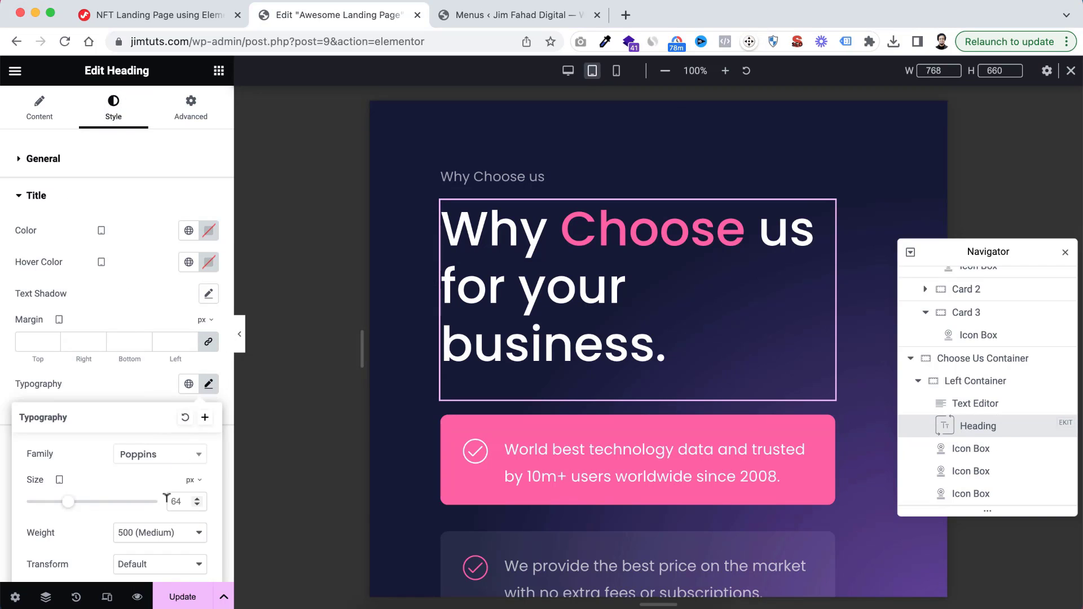
scroll(179, 413, down, 5)
click(175, 351)
text(54)
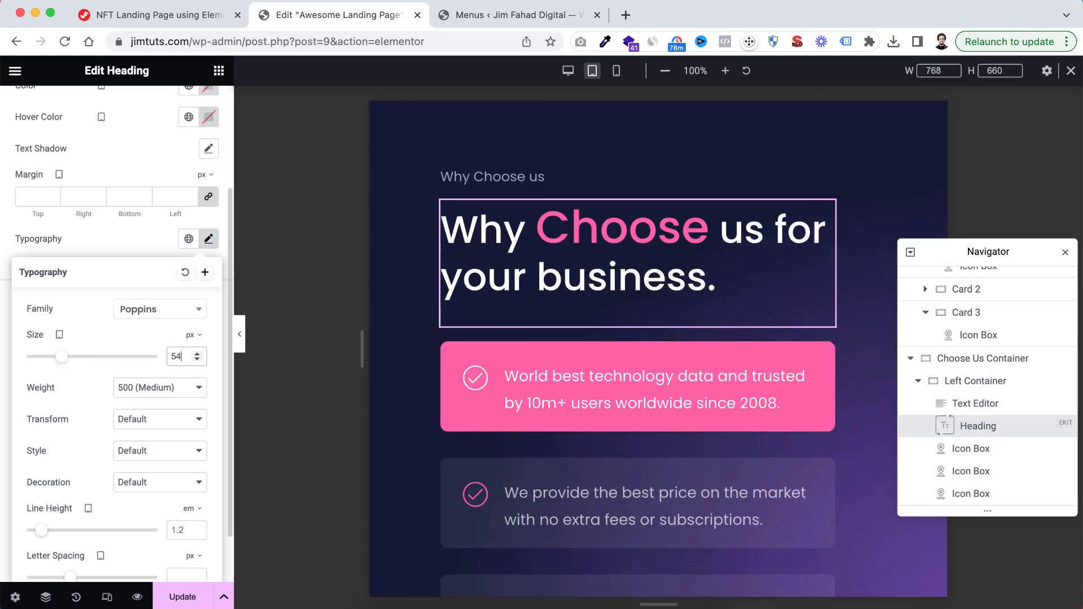
Set the tablet font size of the heading's focused title, the word "Choose", to 54 px
click(133, 238)
click(74, 302)
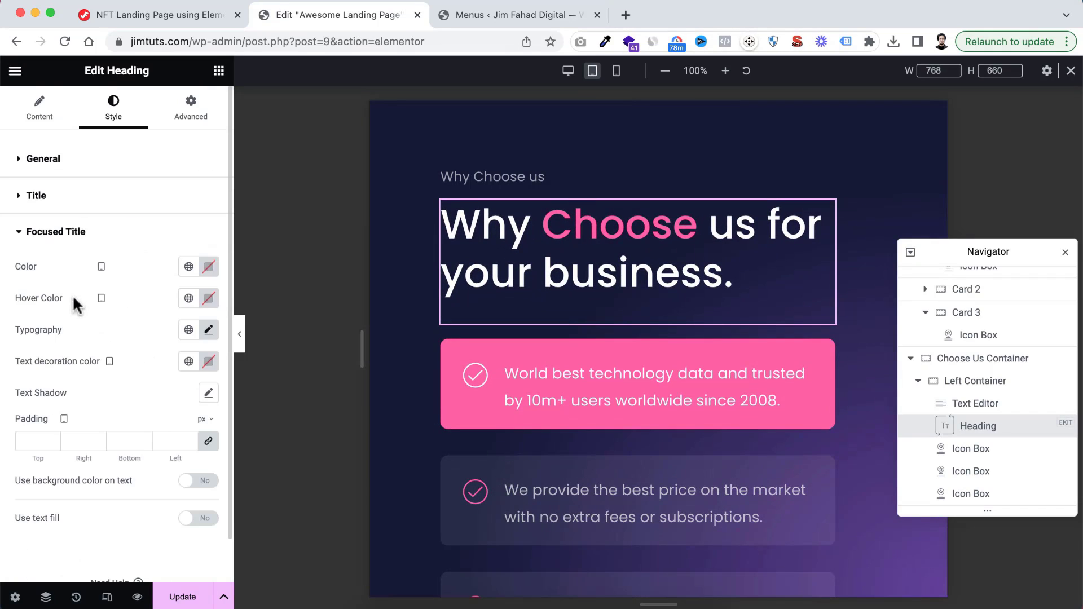
click(208, 331)
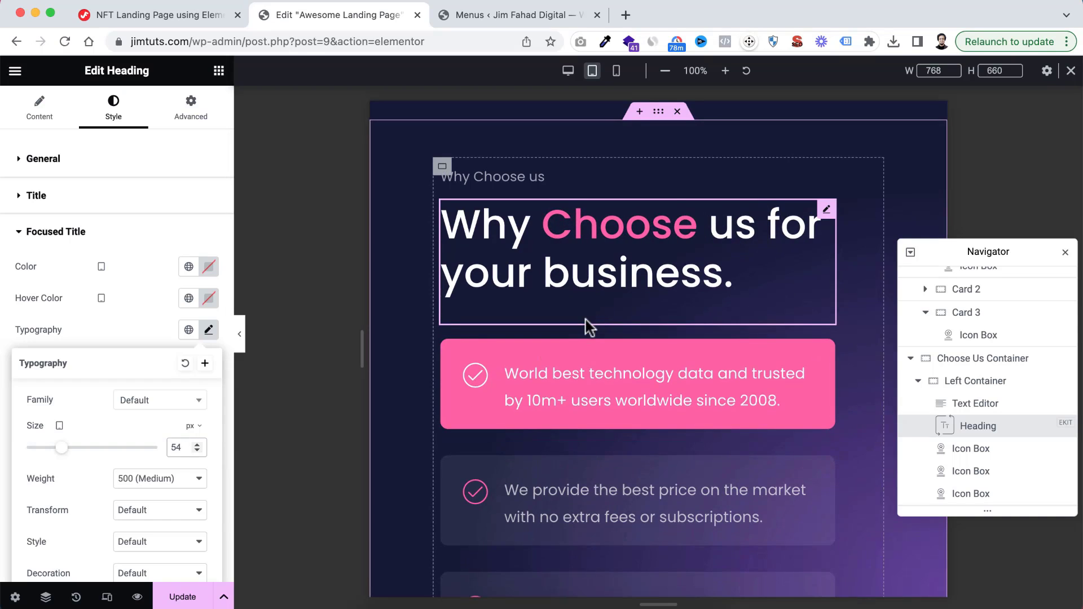
scroll(585, 319, down, 1)
scroll(584, 317, down, 1)
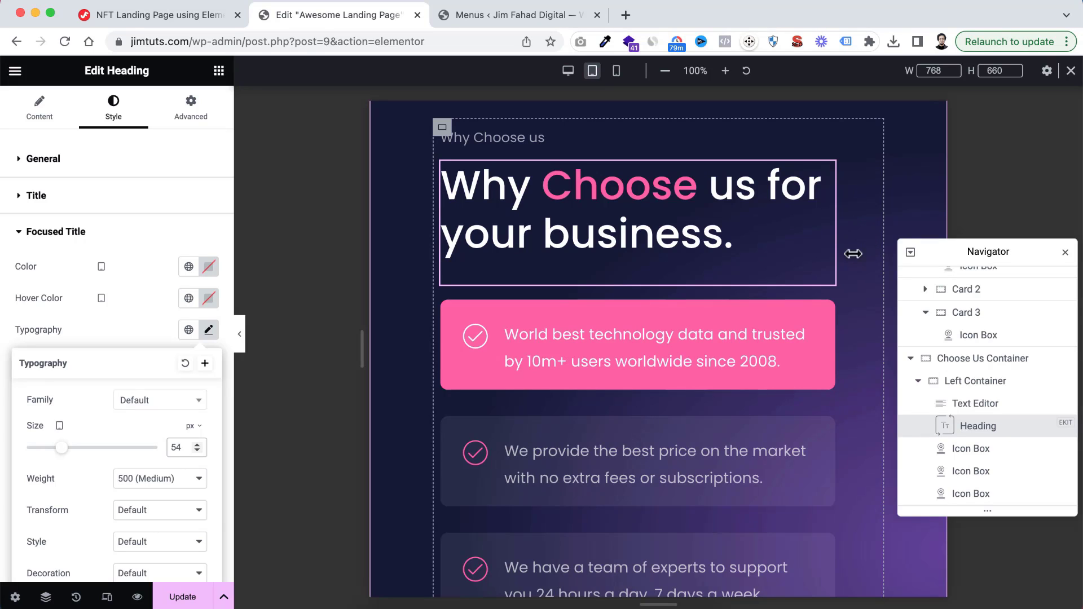
click(953, 382)
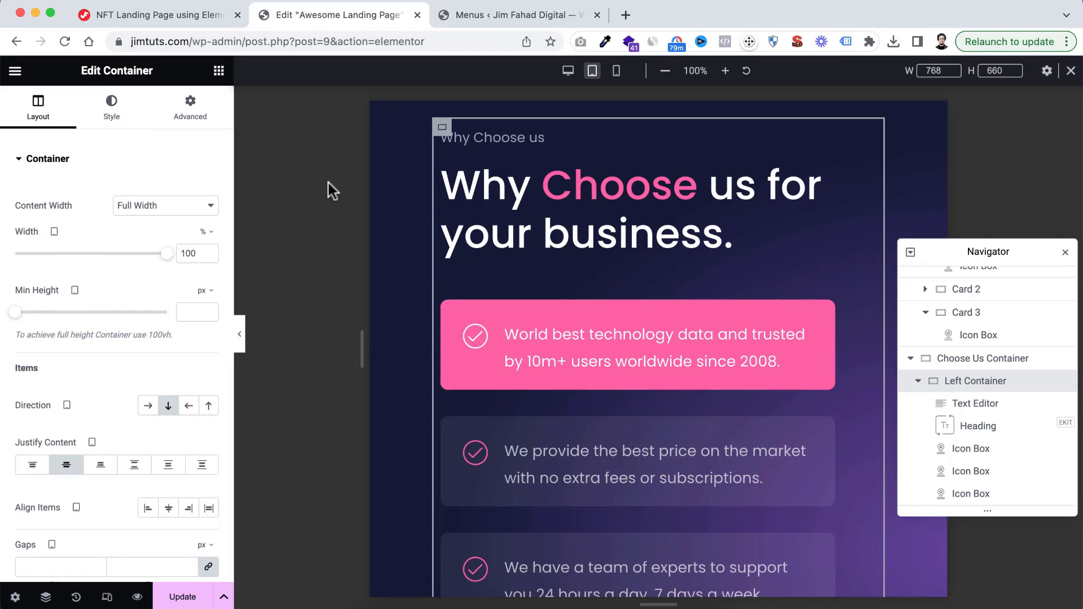
click(189, 115)
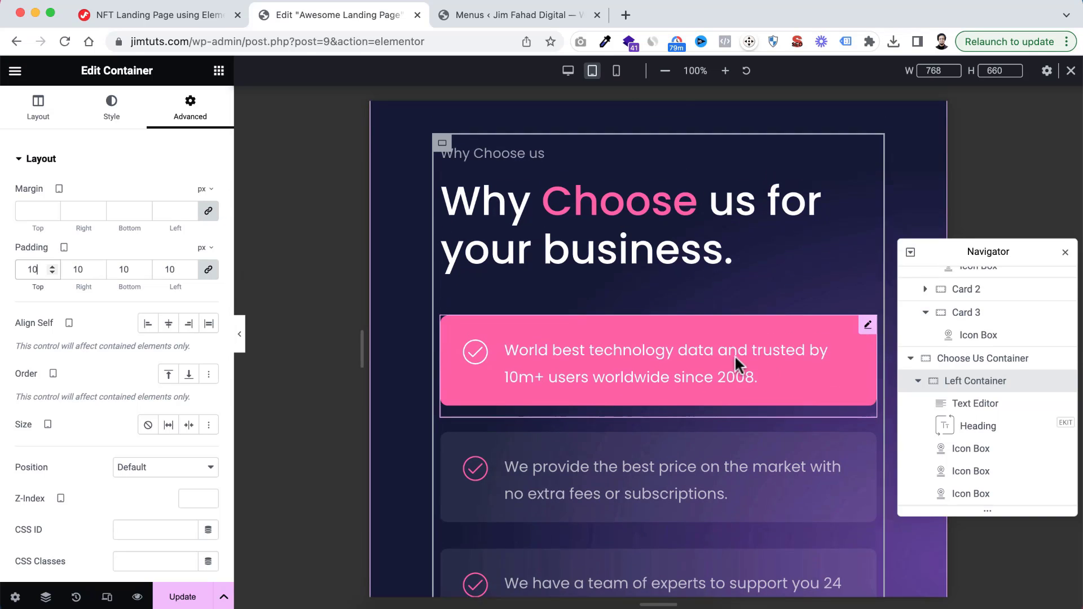
scroll(735, 357, up, 3)
scroll(735, 357, down, 10)
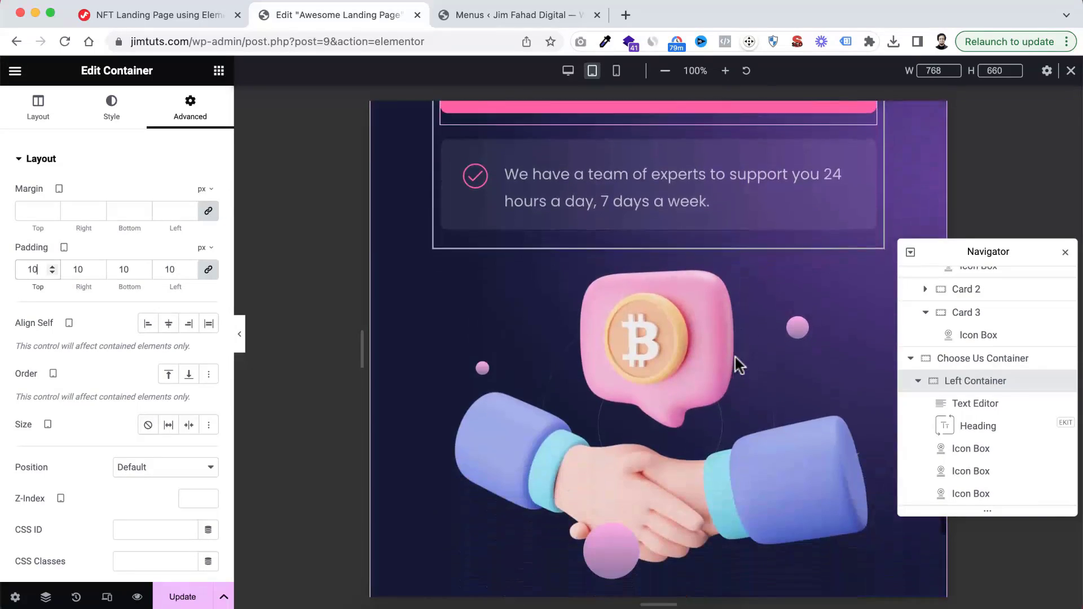
scroll(735, 357, up, 2)
scroll(671, 326, down, 4)
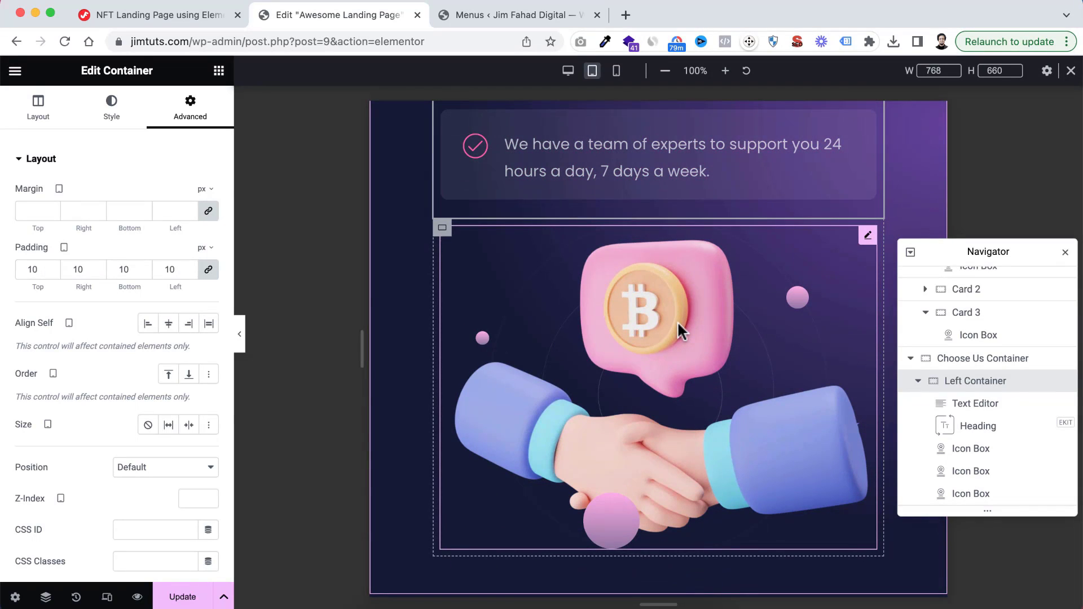
Set the handshake image's tablet width to 60% and its maximum width to 500 px
click(678, 324)
click(123, 114)
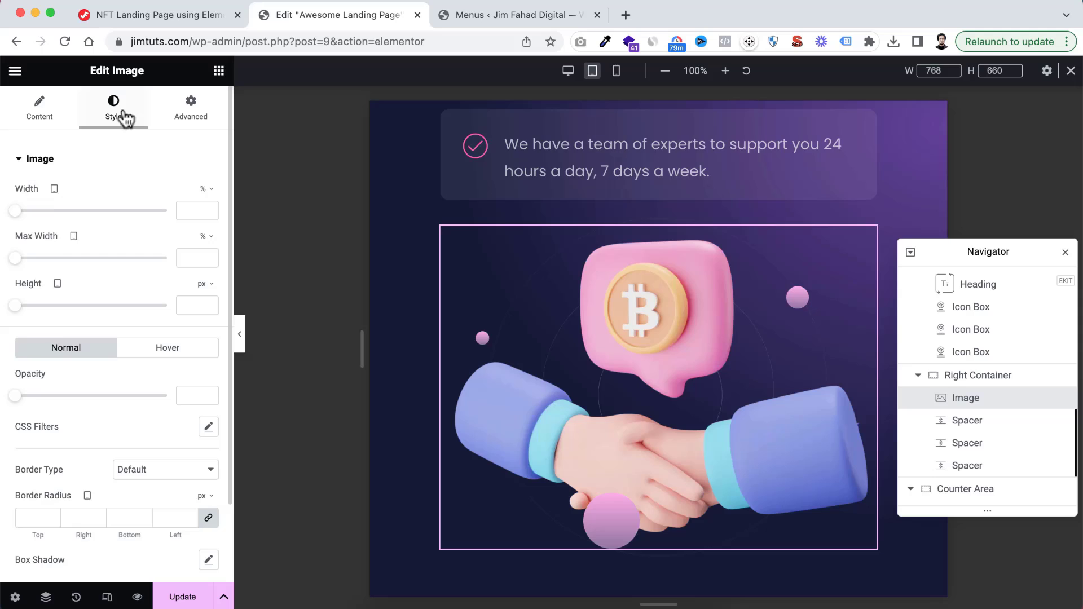
click(196, 208)
text(60)
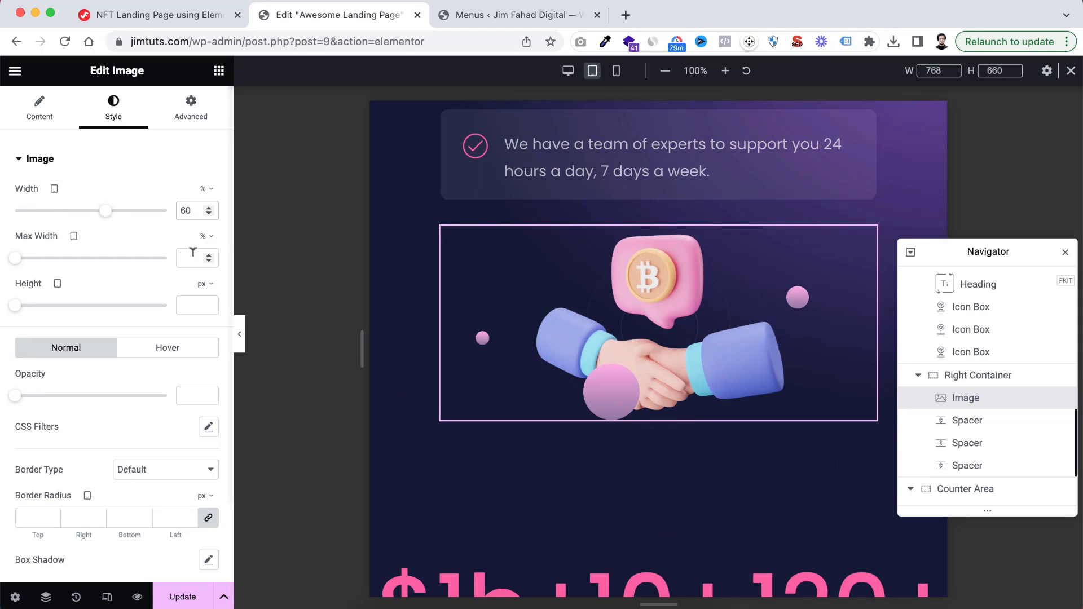
click(180, 257)
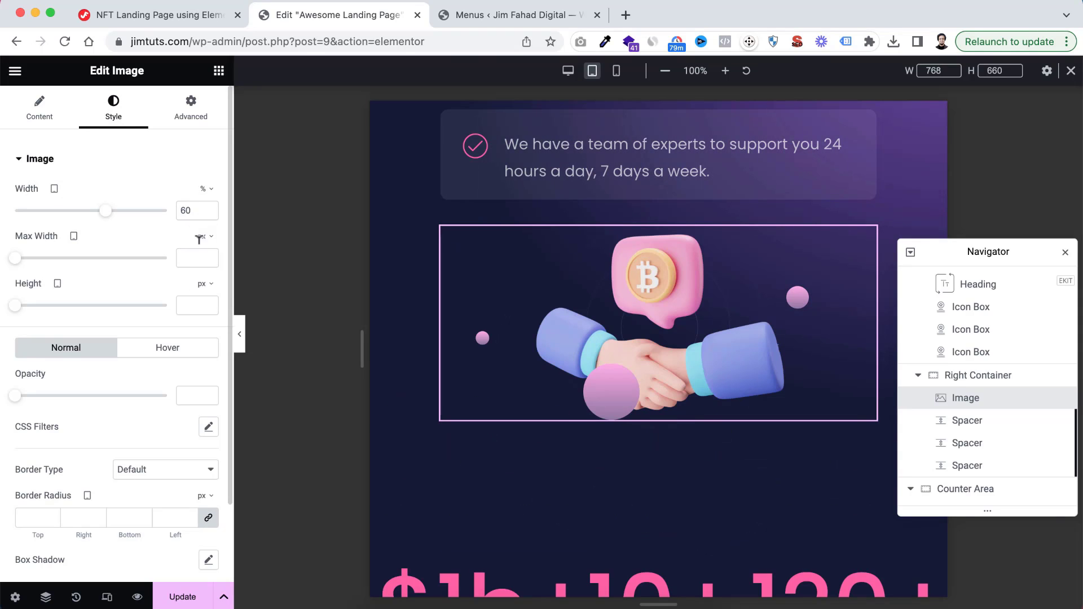
text(500)
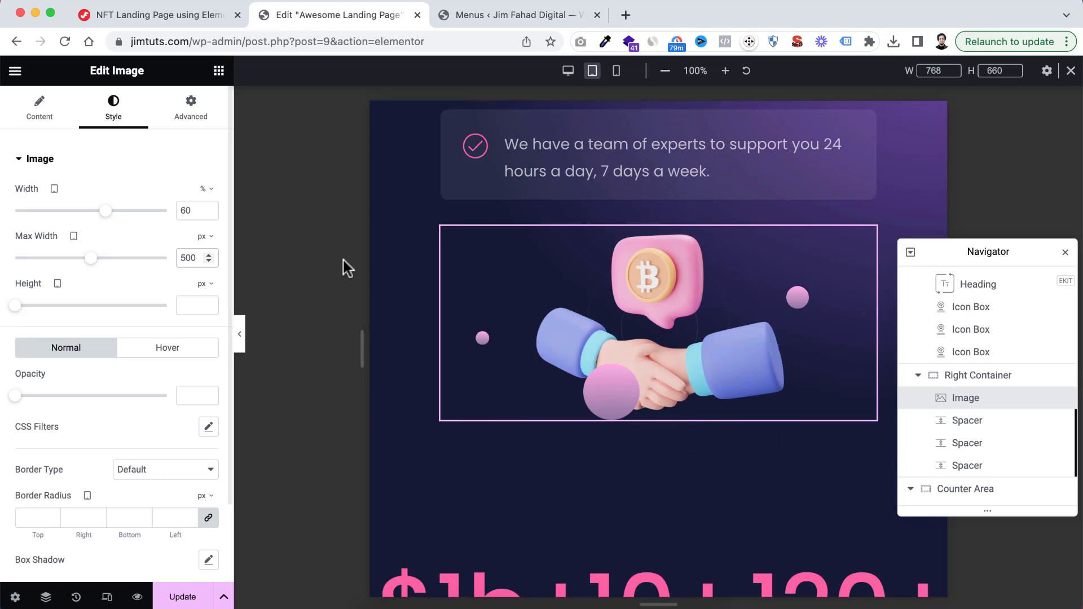
scroll(540, 286, up, 10)
scroll(540, 286, down, 9)
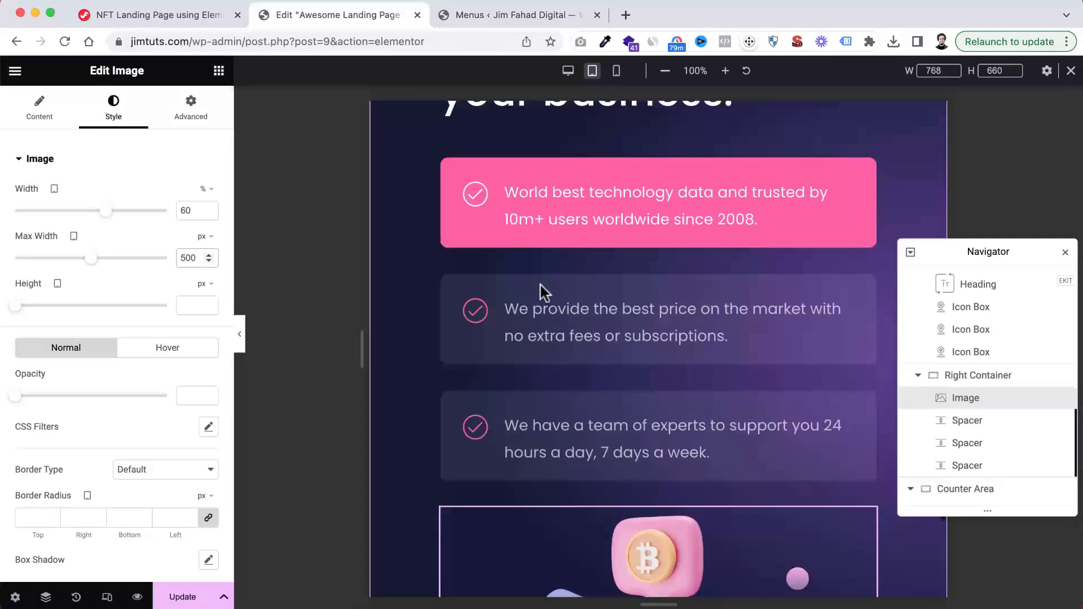
Set the tablet font size of the number in the "Cumulative trading volume." counter to 80 px
scroll(540, 285, down, 7)
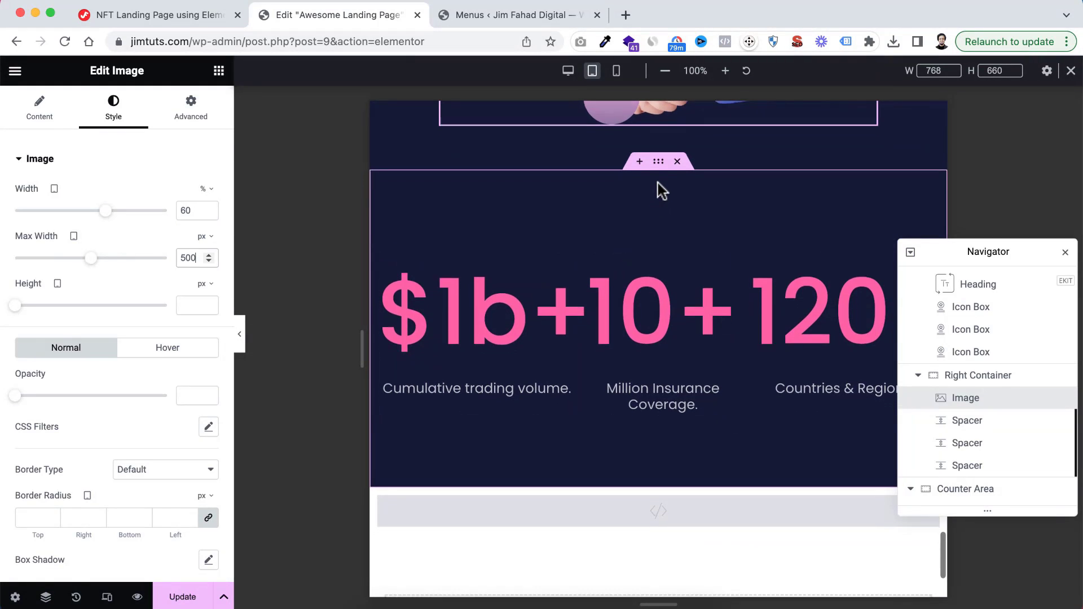
scroll(643, 197, up, 2)
scroll(671, 270, down, 2)
scroll(674, 288, down, 2)
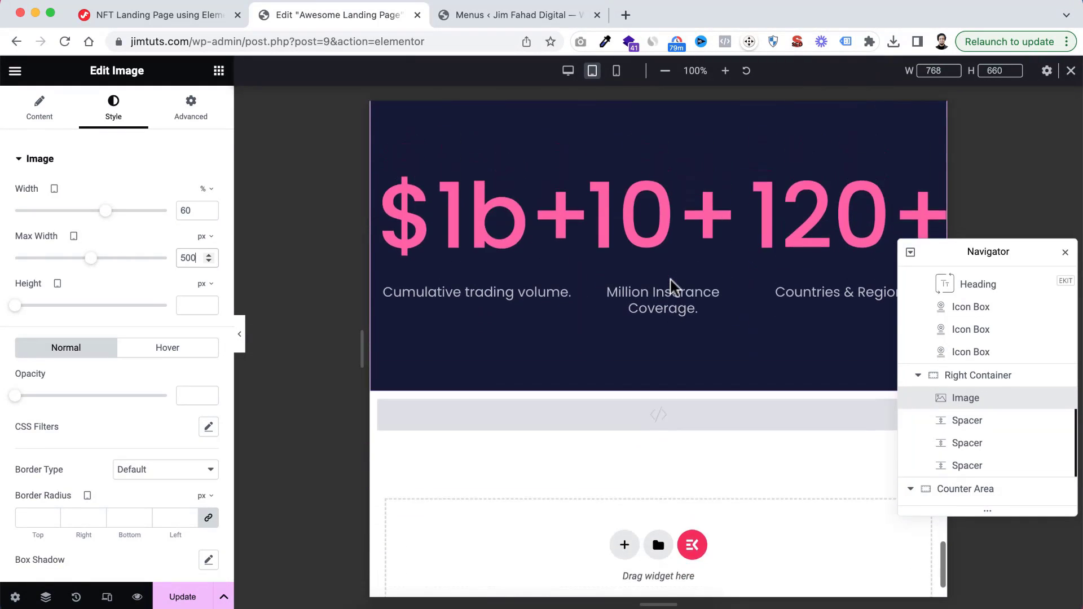
scroll(669, 285, up, 2)
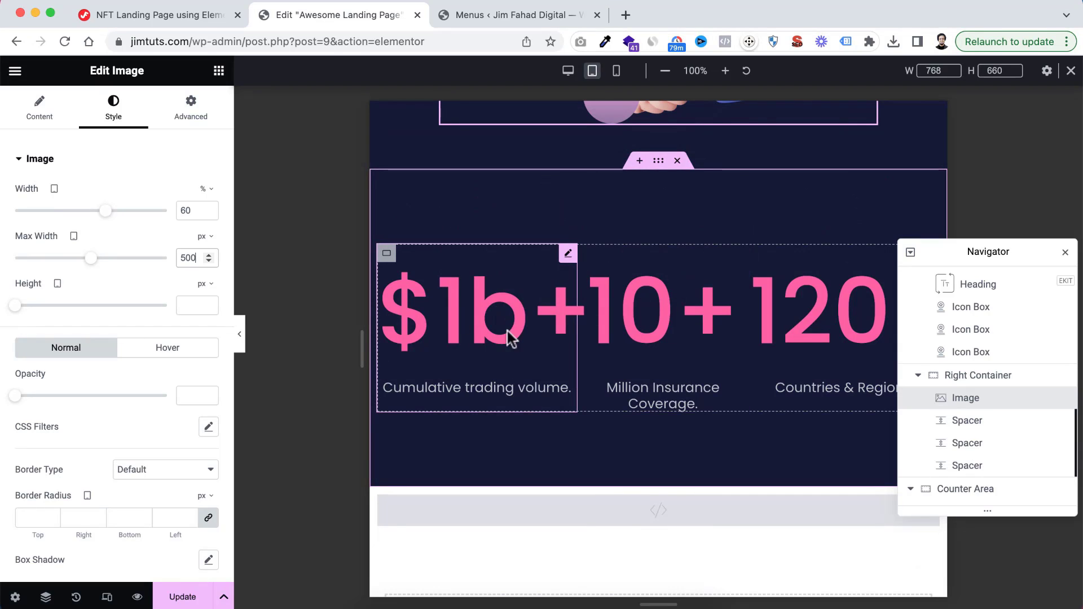
click(568, 259)
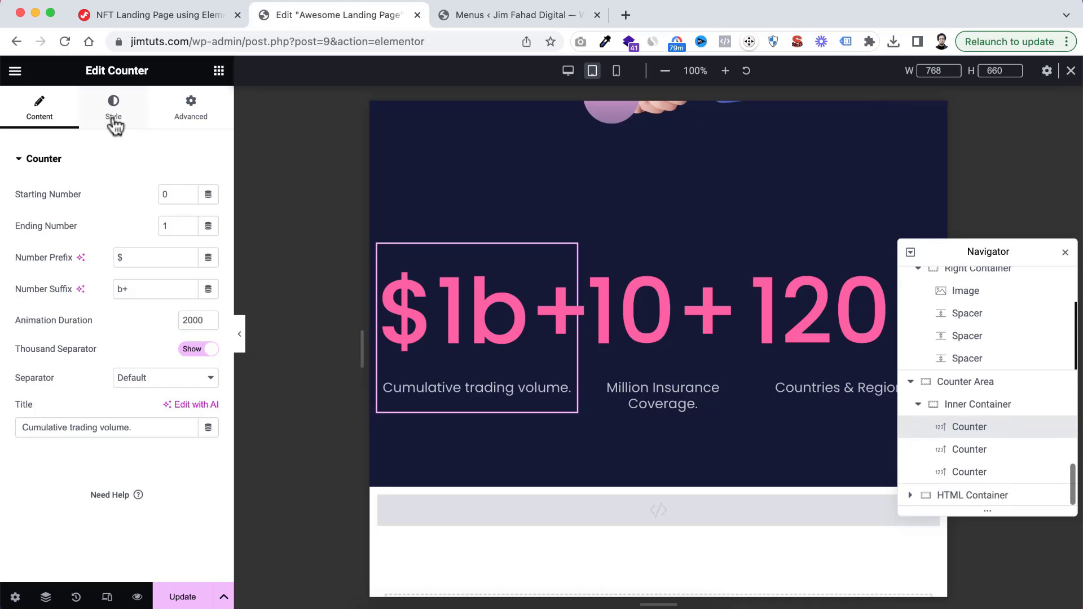
click(114, 120)
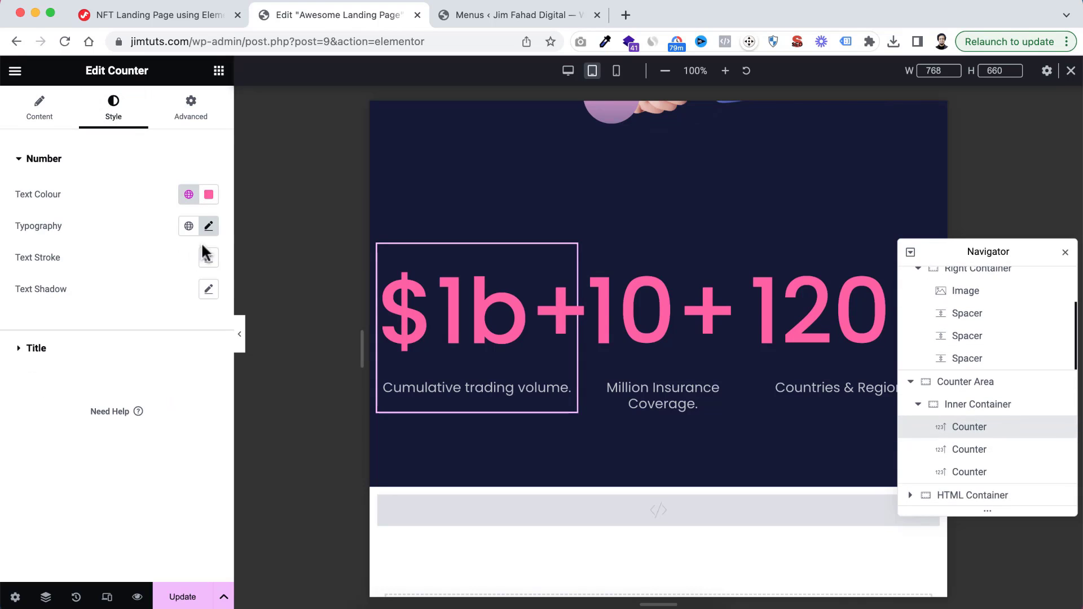
click(209, 226)
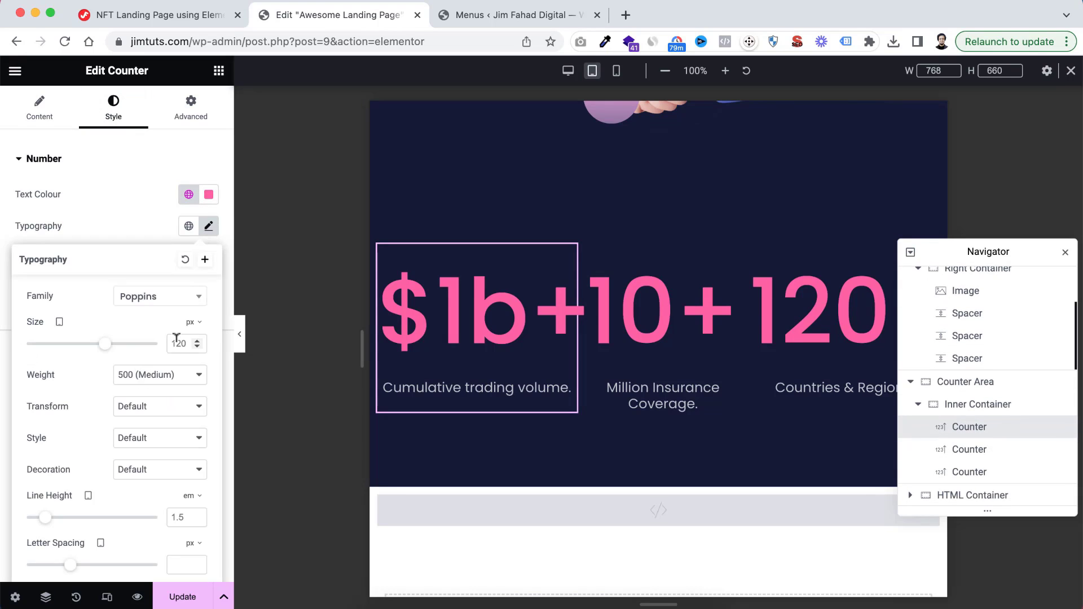
double_click(178, 343)
text(80)
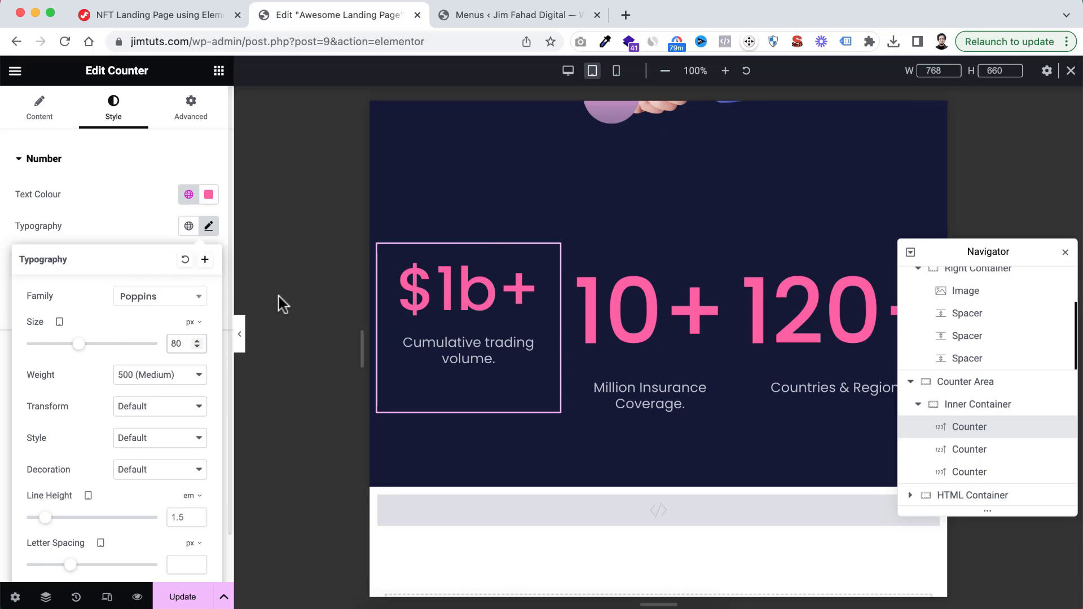
Copy the "Cumulative trading volume." counter and paste its style onto the other two counters in the Counter Area
right_click(459, 285)
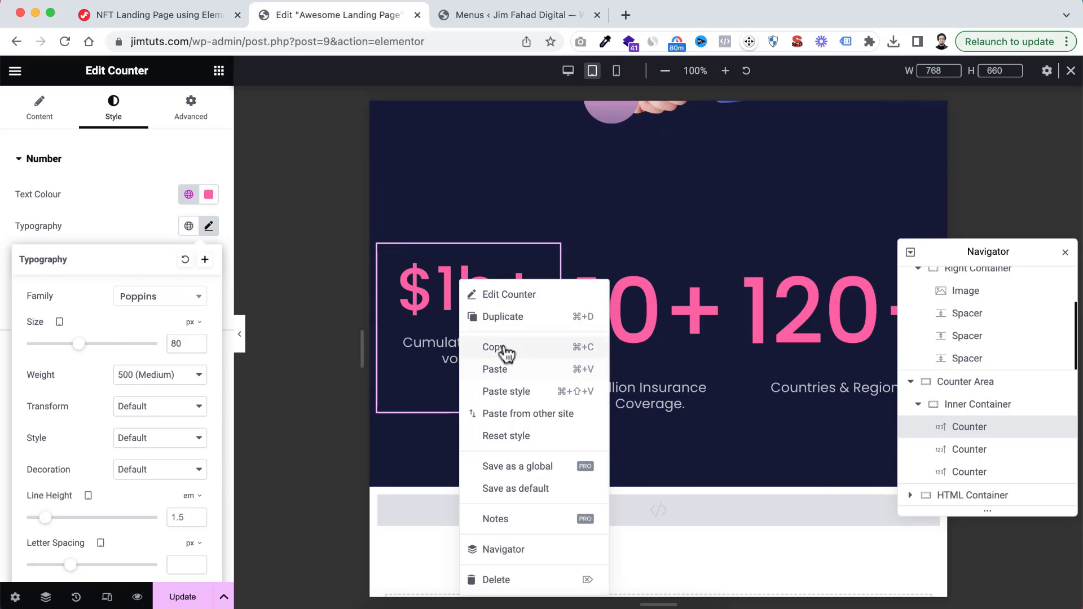
click(502, 351)
right_click(674, 312)
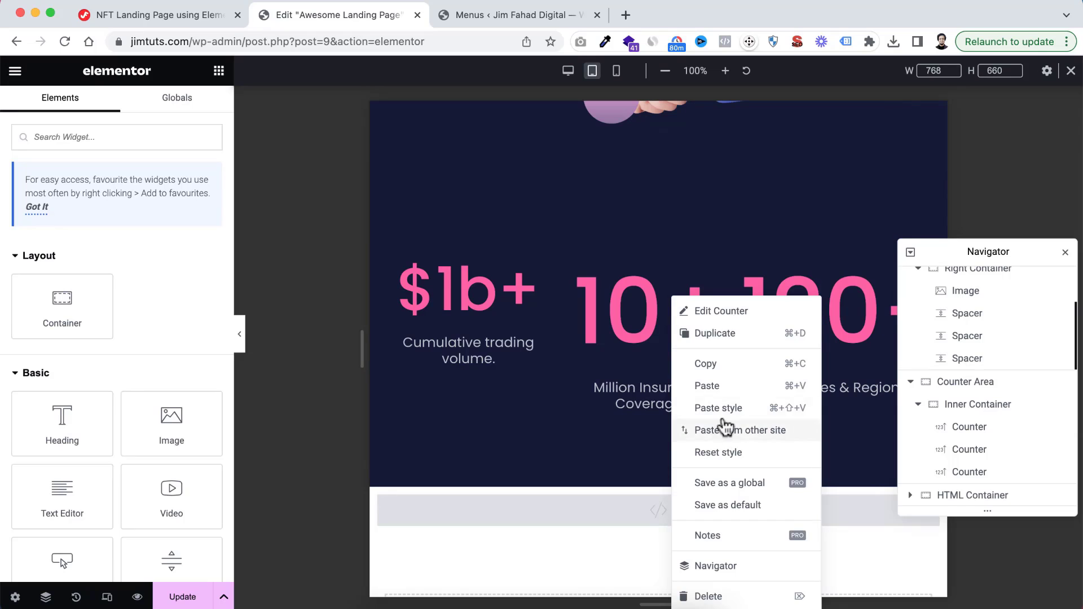
click(728, 406)
right_click(821, 314)
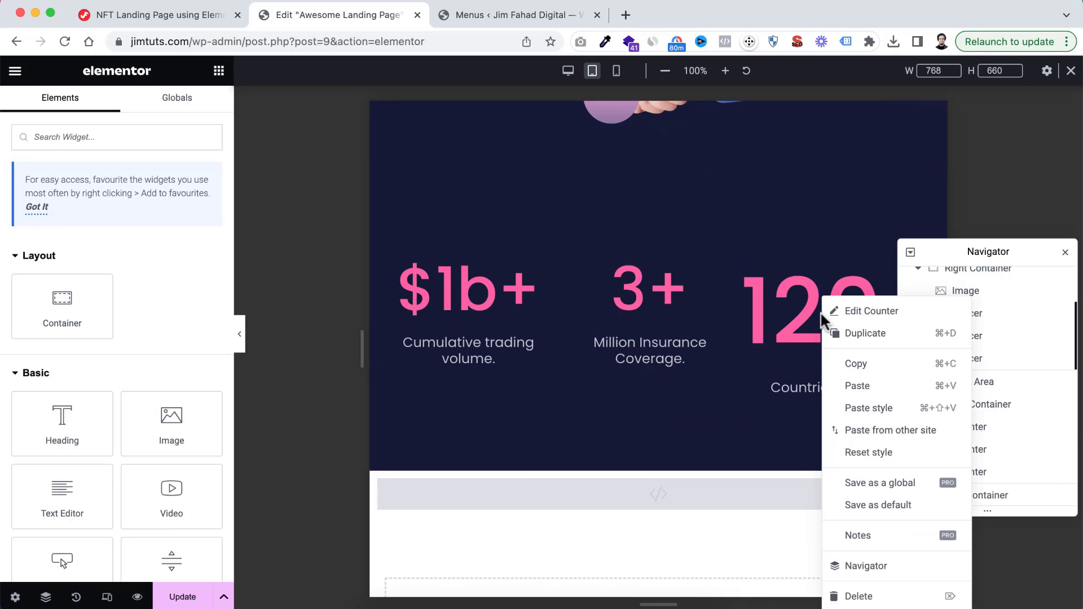
click(865, 408)
Switch the responsive preview from tablet to Mobile Portrait, starting at the hero section
scroll(691, 329, up, 10)
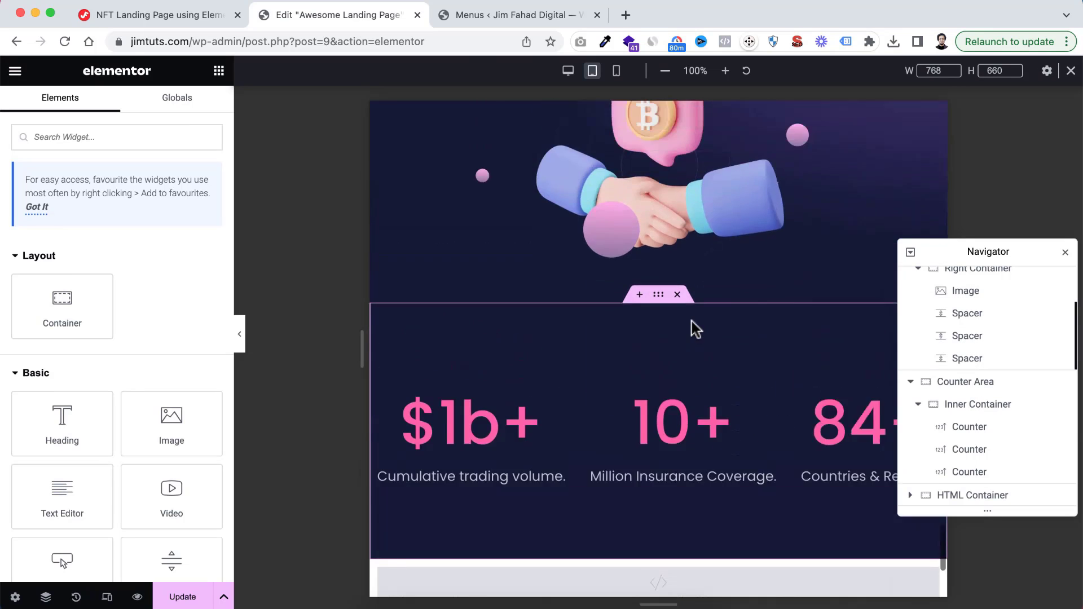
scroll(691, 320, up, 20)
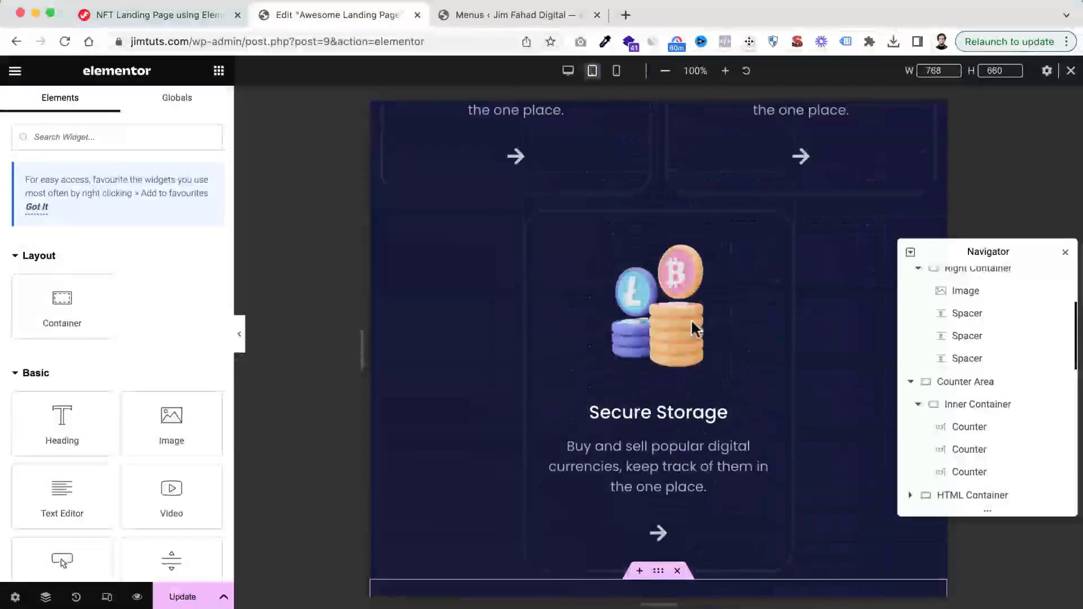
scroll(691, 320, up, 20)
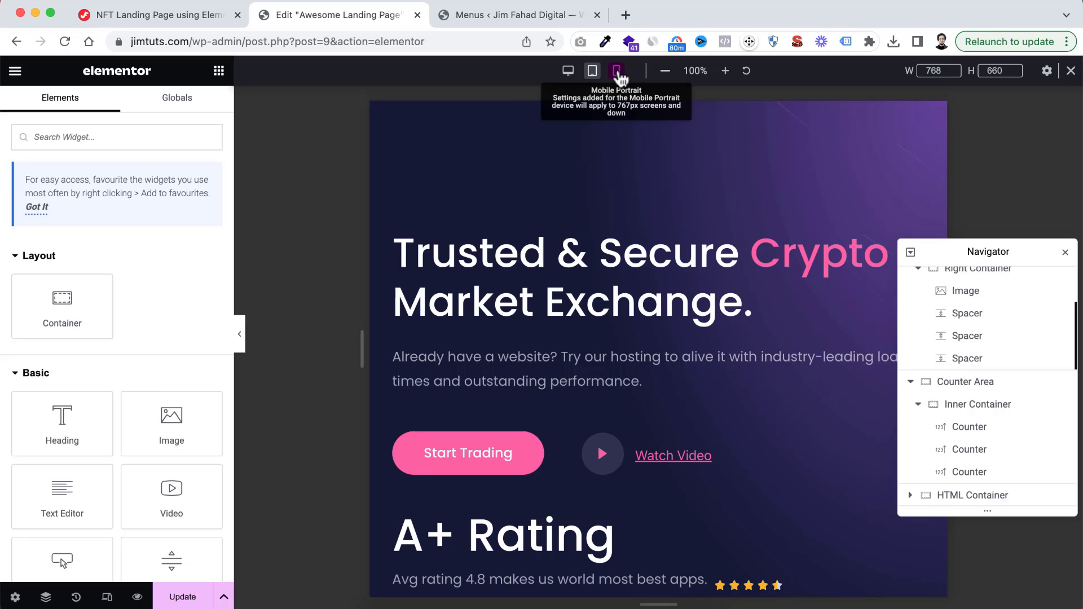
click(618, 72)
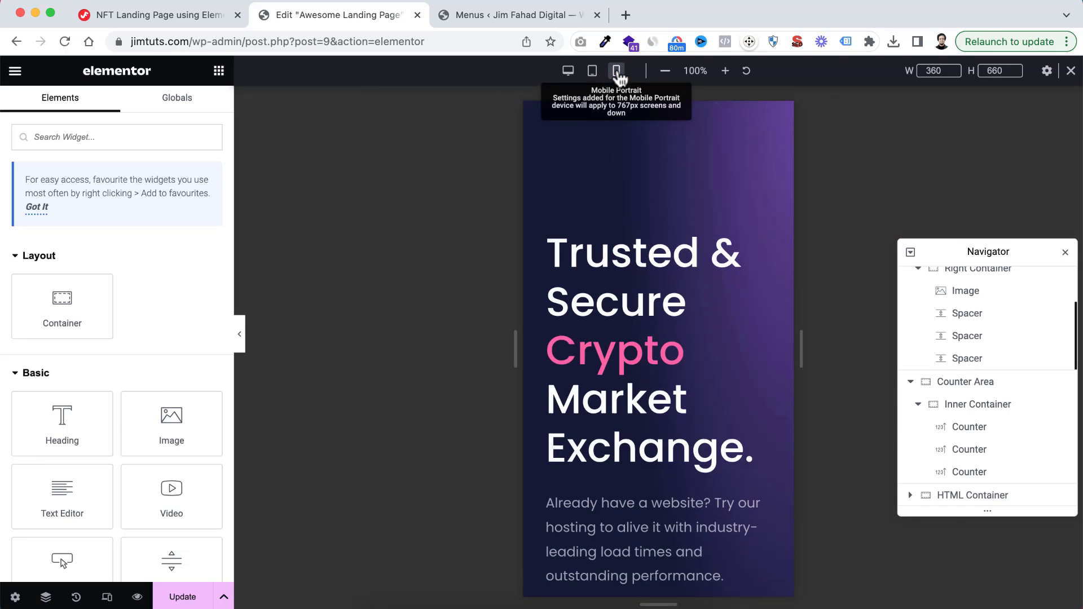
Examine the mobile layout of the page's sections, from the hero to the "Start Buy & Sell" box
scroll(647, 345, down, 10)
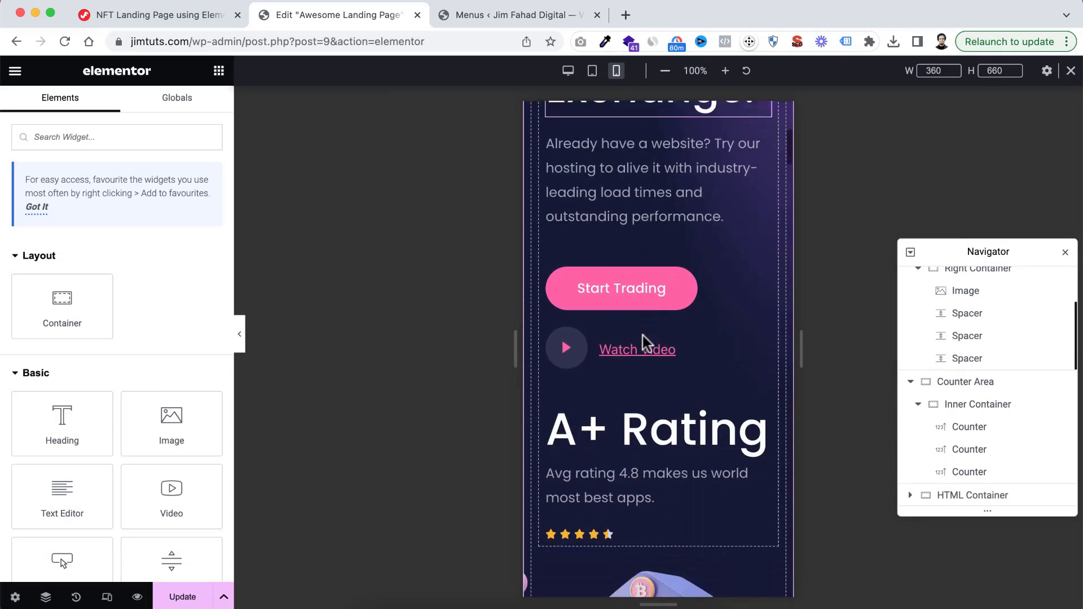
scroll(645, 344, down, 15)
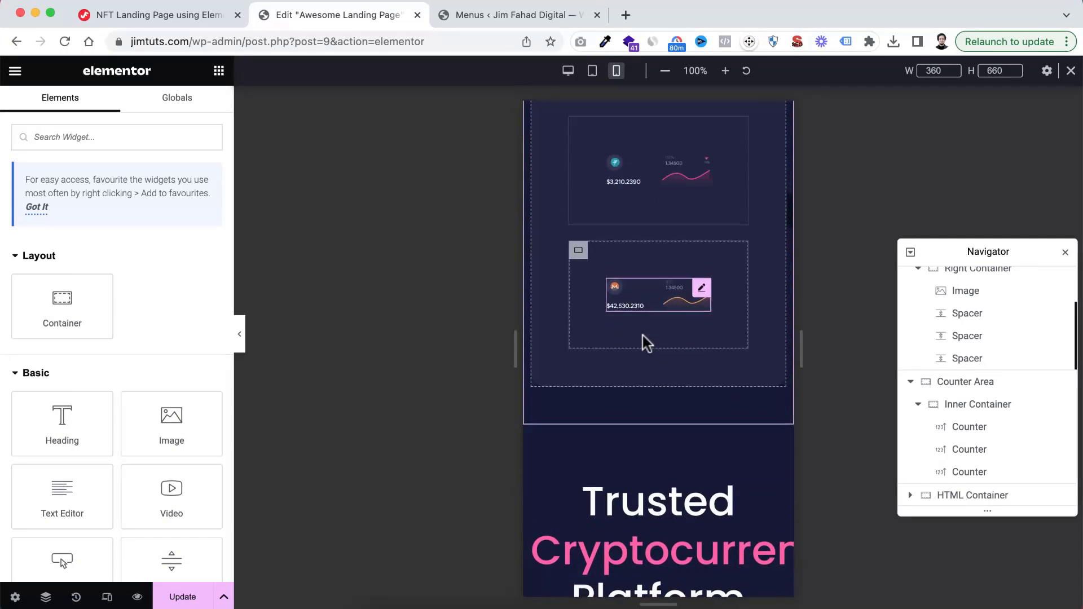
scroll(644, 337, down, 5)
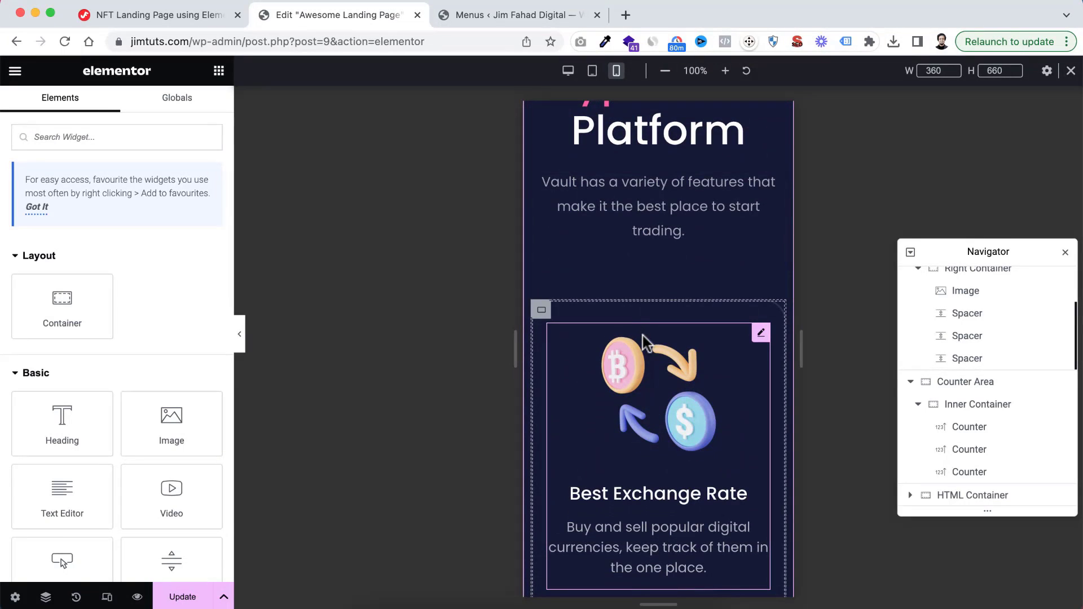
scroll(646, 343, down, 15)
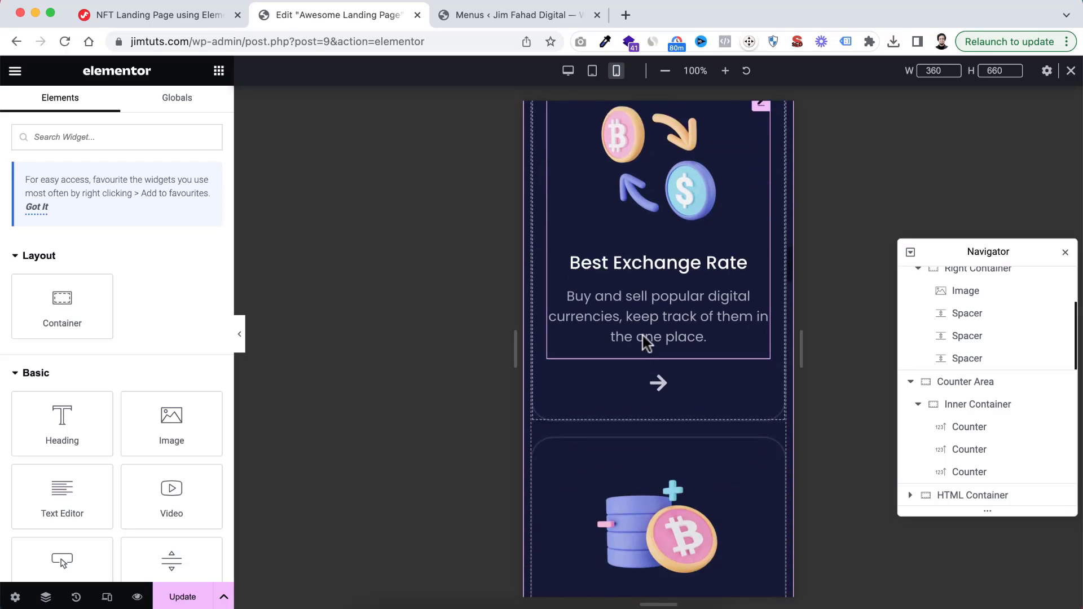
scroll(644, 342, down, 15)
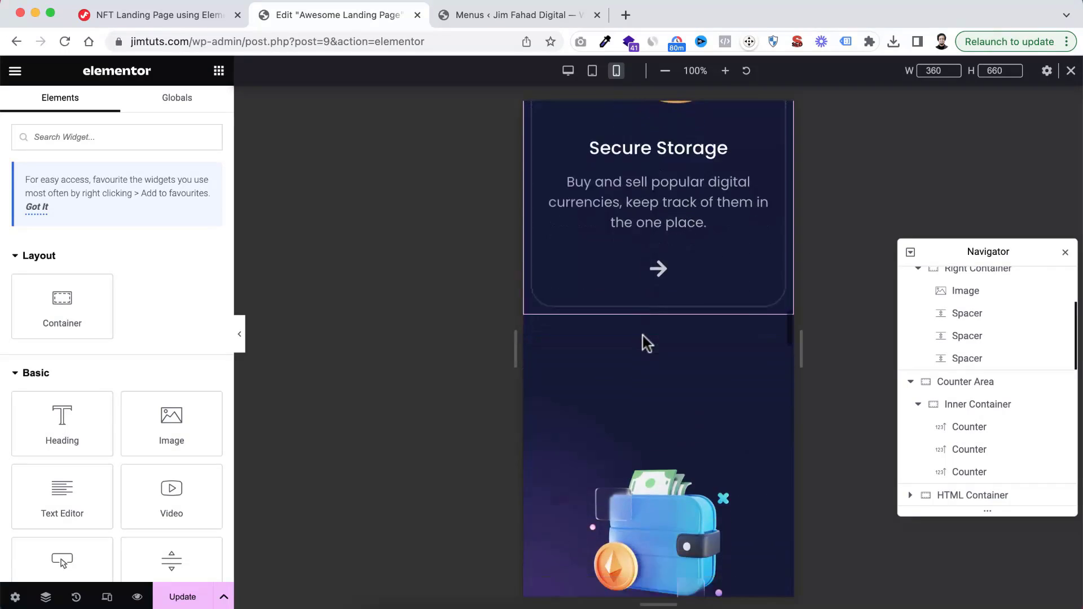
scroll(644, 341, down, 3)
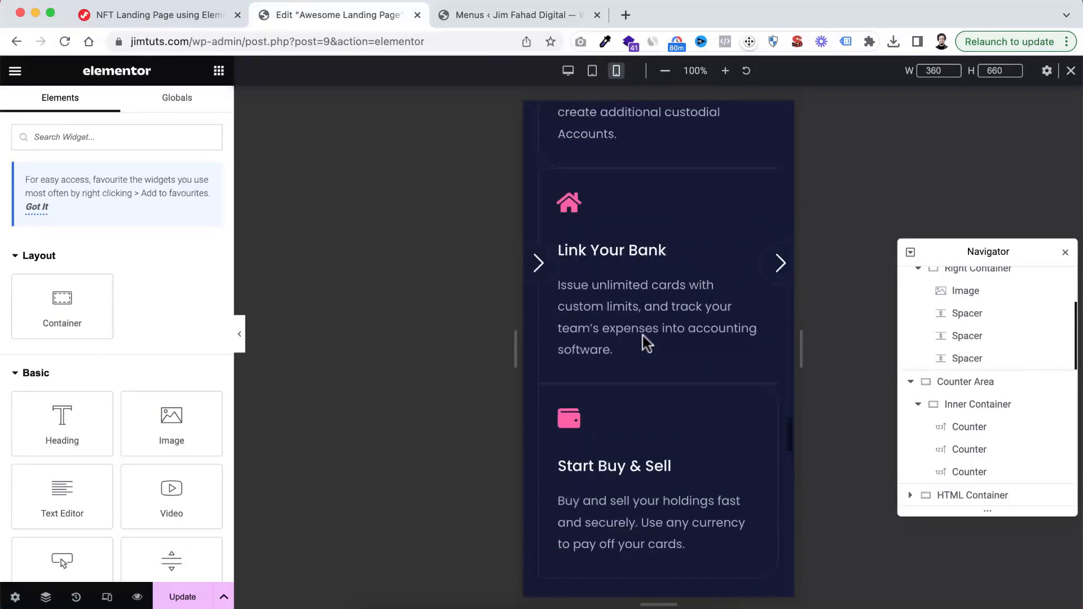
scroll(645, 341, up, 20)
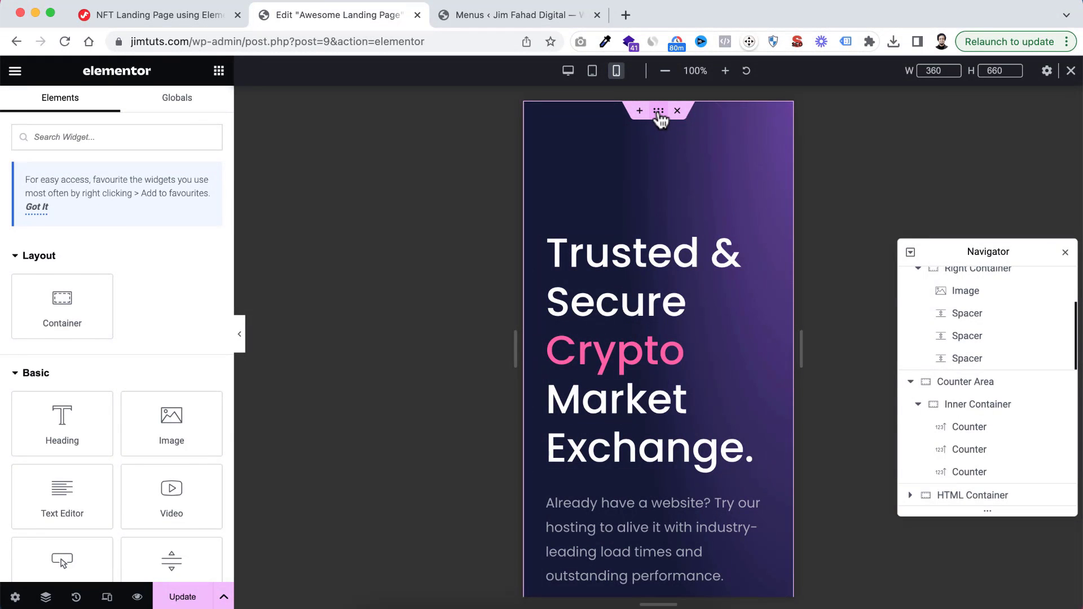
Open the settings of the hero section's Parent Container in the mobile view
click(658, 111)
scroll(1023, 349, up, 10)
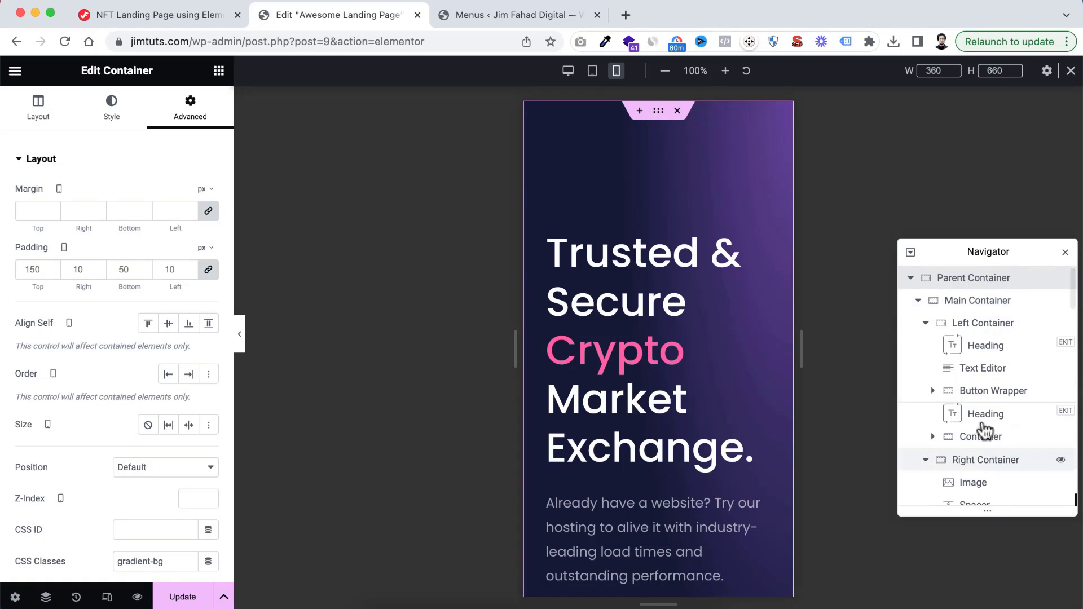
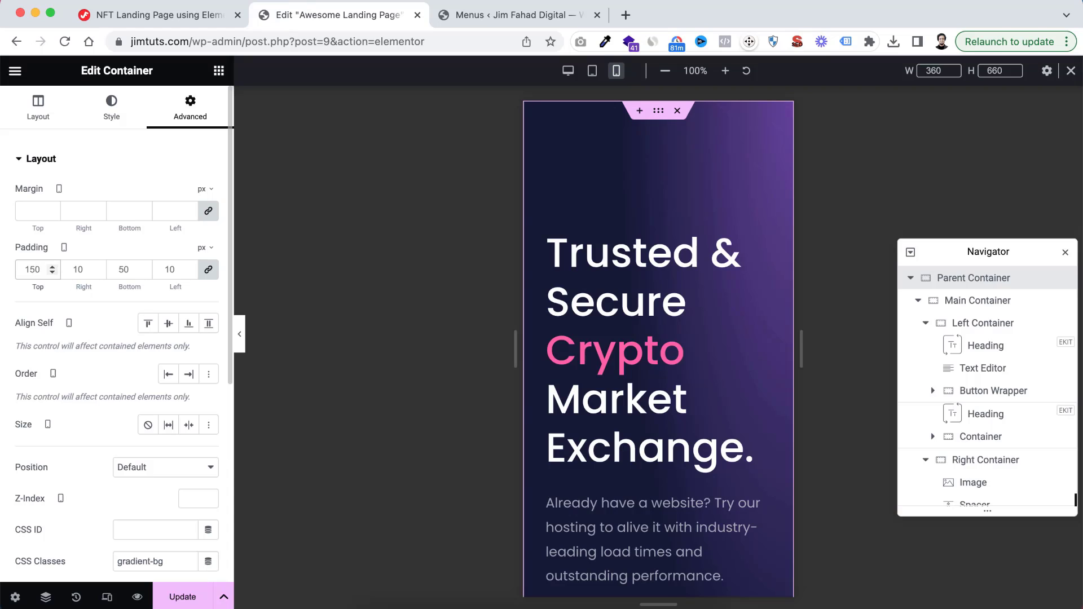
Set the Parent Container's mobile padding to 100 px top and 50 px bottom
text(100)
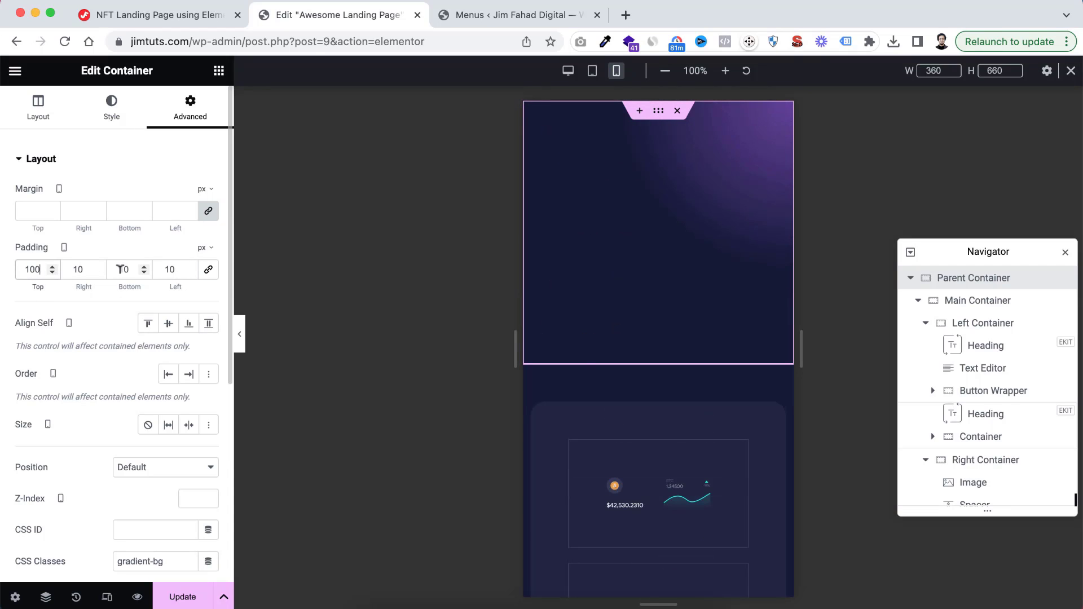
text(5)
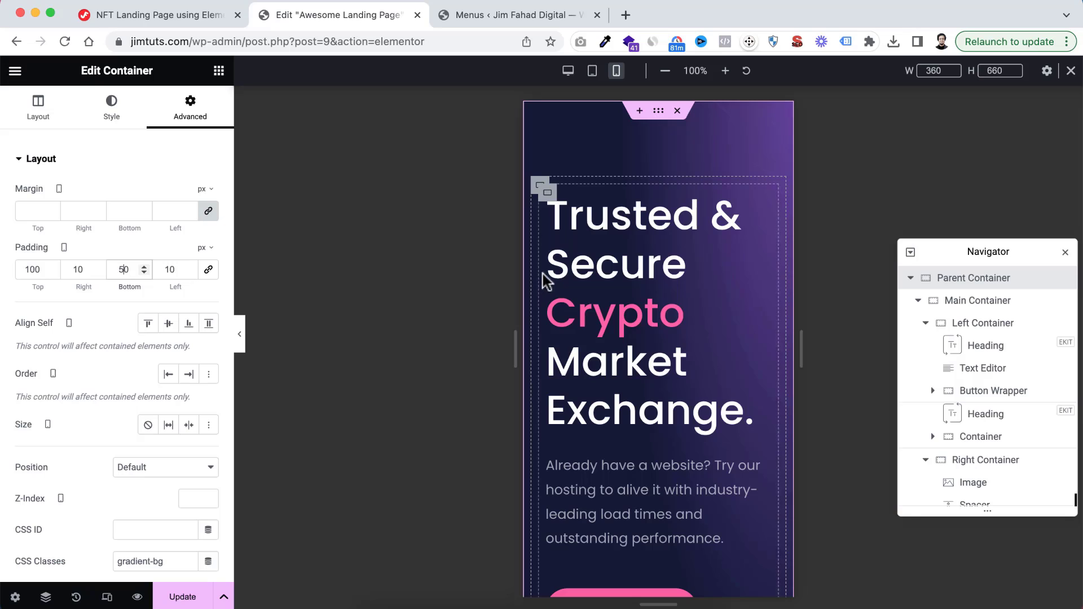
Set the Main Container's mobile padding to 0 px on all four sides
click(974, 304)
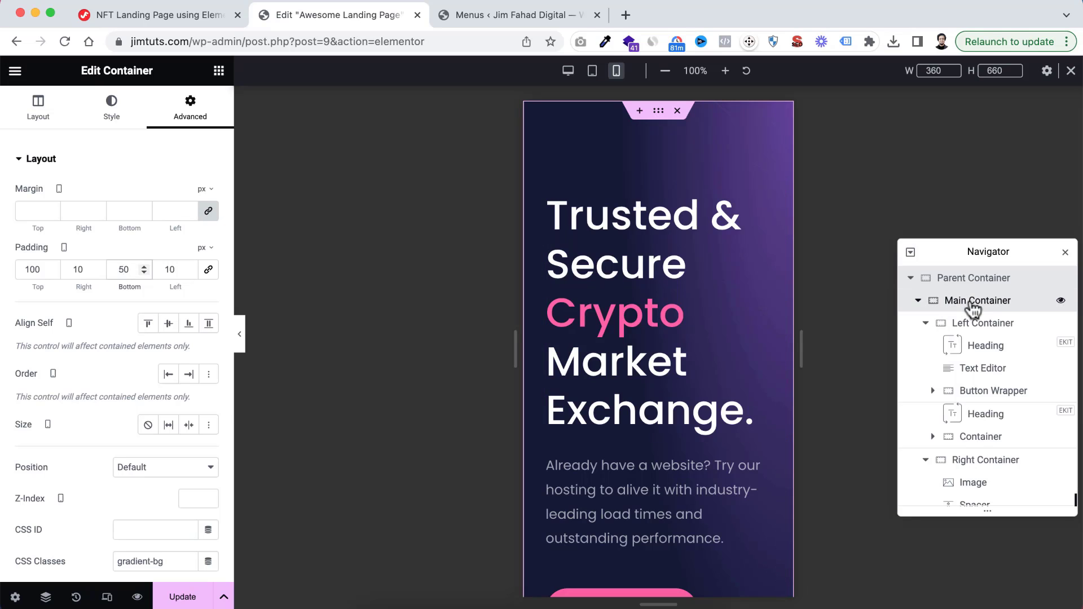
click(196, 113)
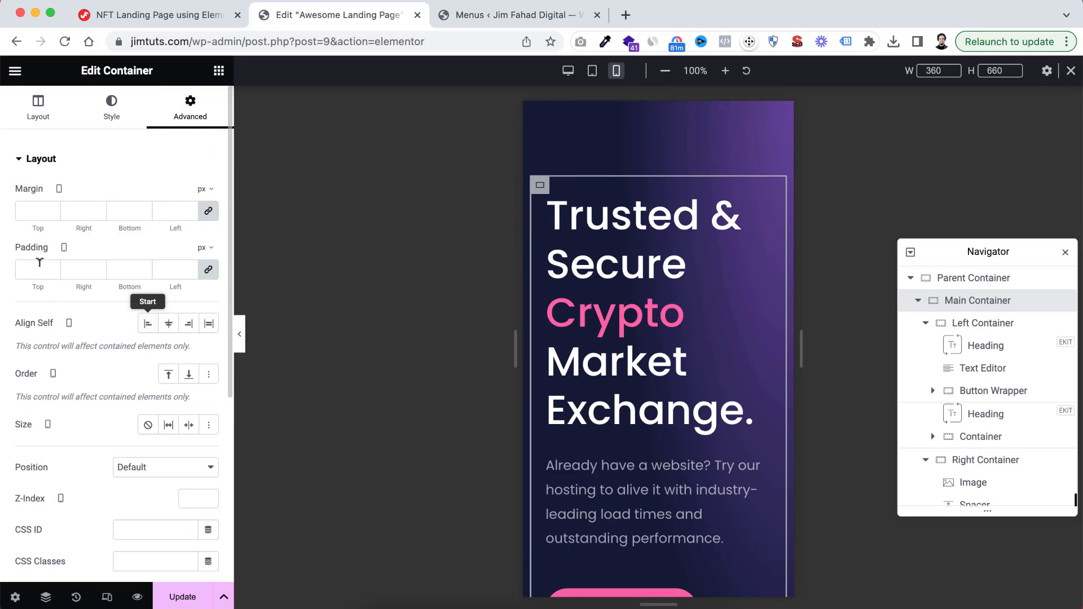
click(36, 269)
text(0)
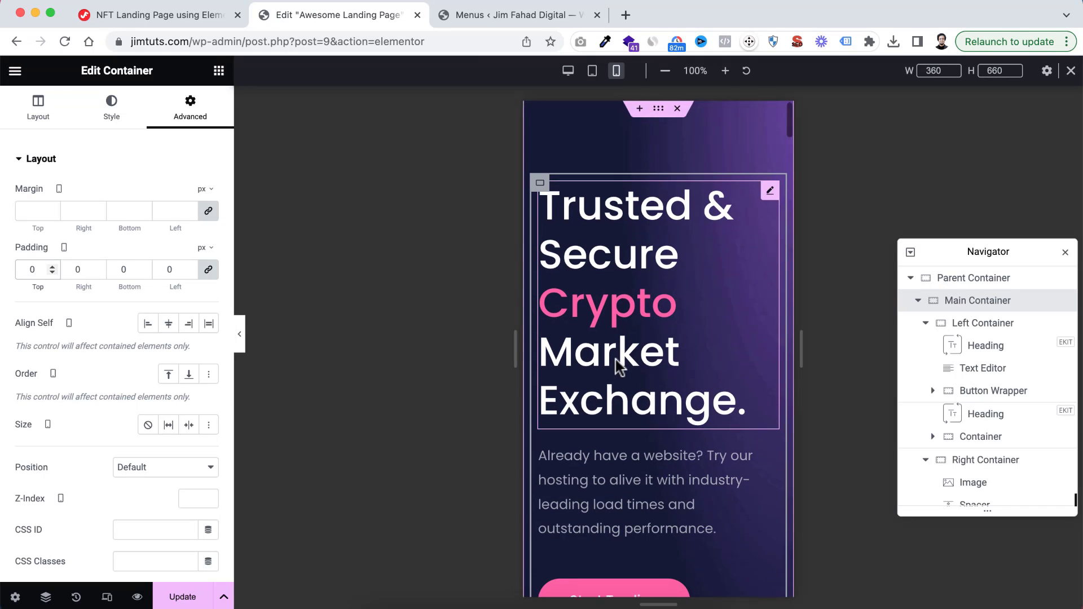
scroll(616, 363, down, 4)
scroll(632, 271, up, 3)
Set the title font size of the hero heading "Trusted & Secure Crypto Market Exchange." to 38 px
click(626, 203)
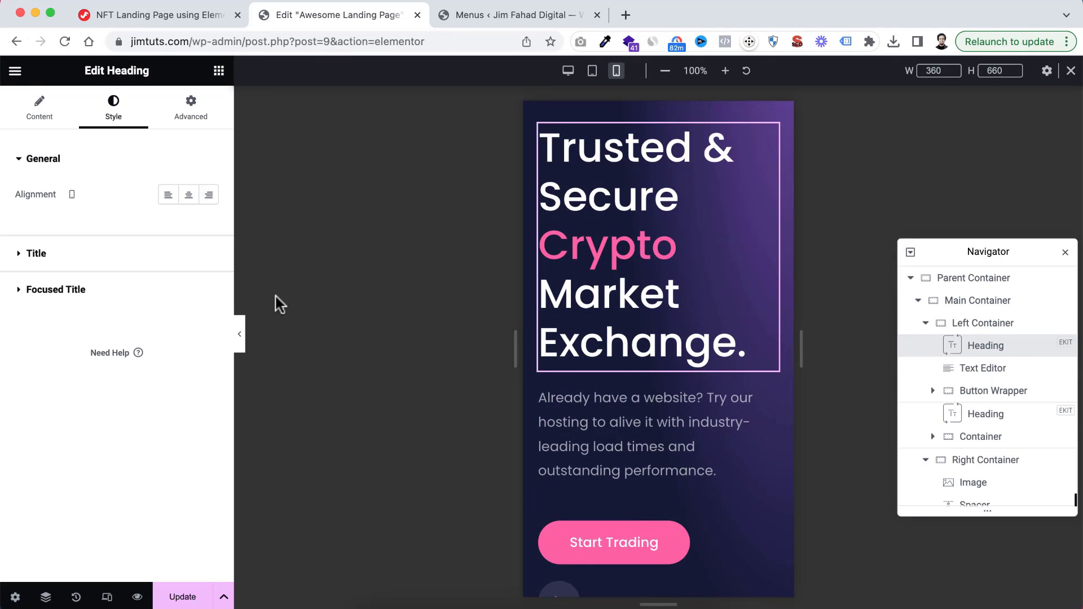
click(21, 256)
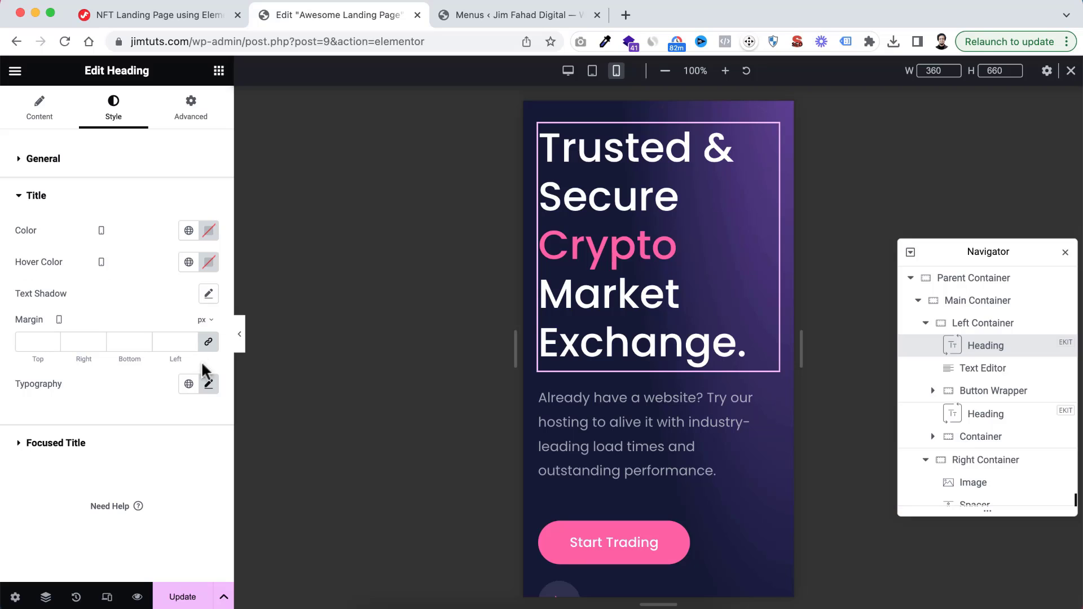
click(209, 384)
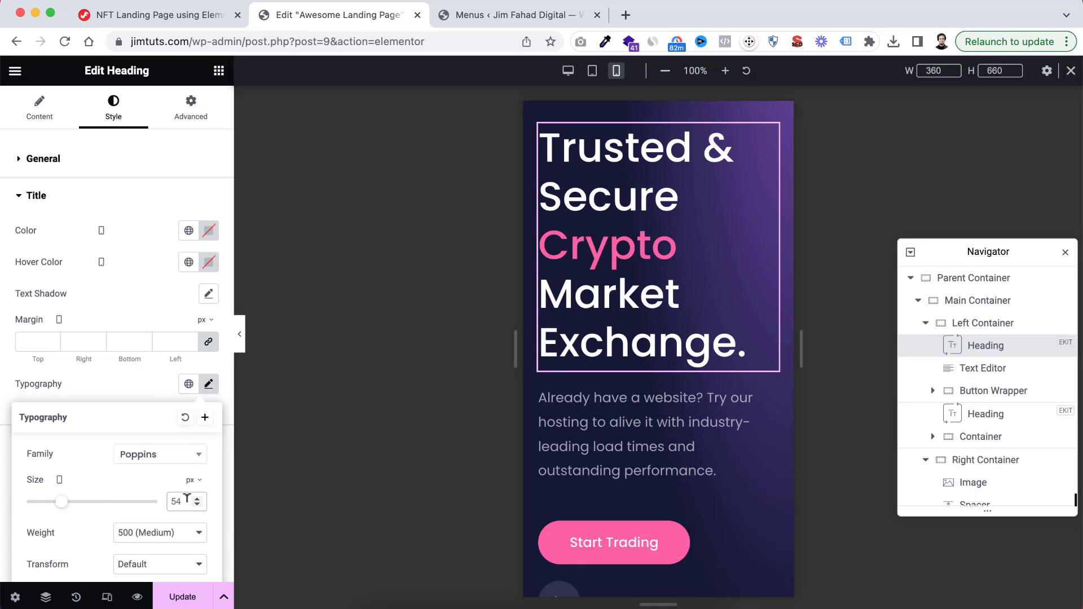
double_click(179, 501)
text(38)
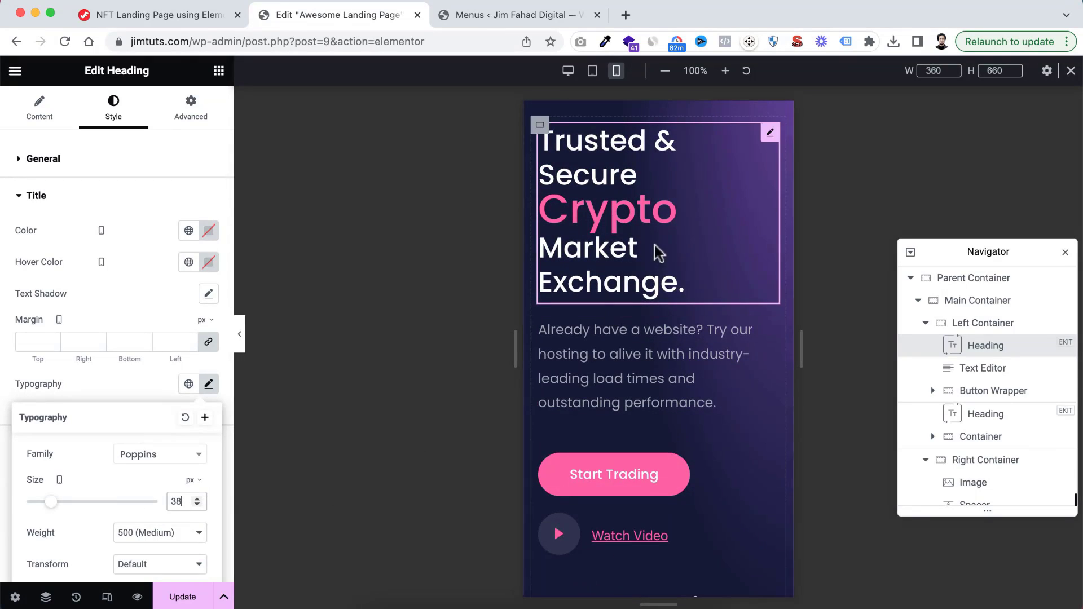
click(162, 307)
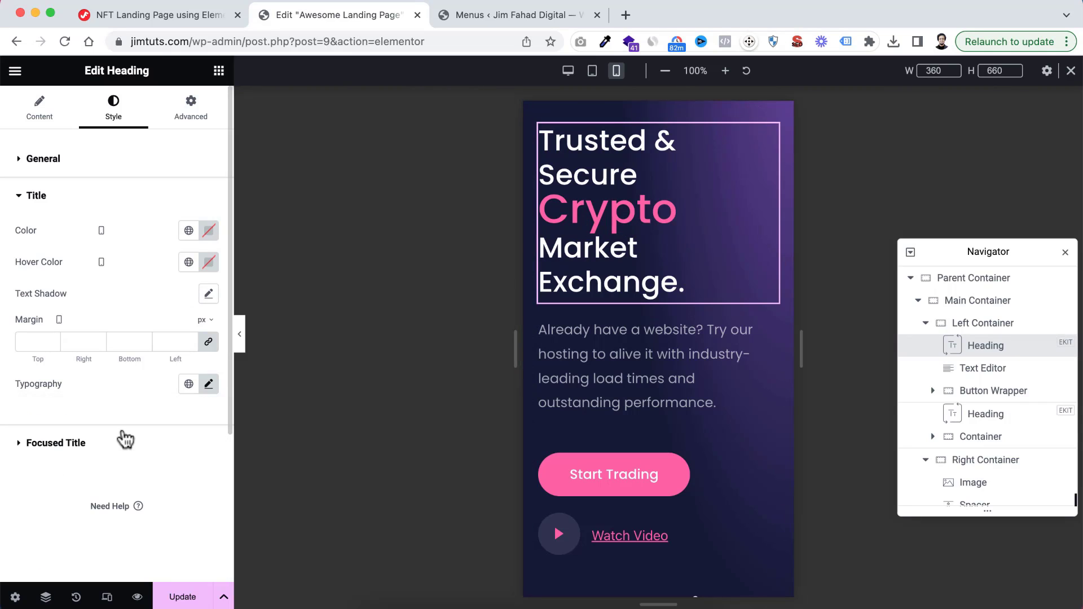
Set the focused title font size of the hero heading to 38 px for the word "Crypto"
click(53, 443)
scroll(170, 382, down, 2)
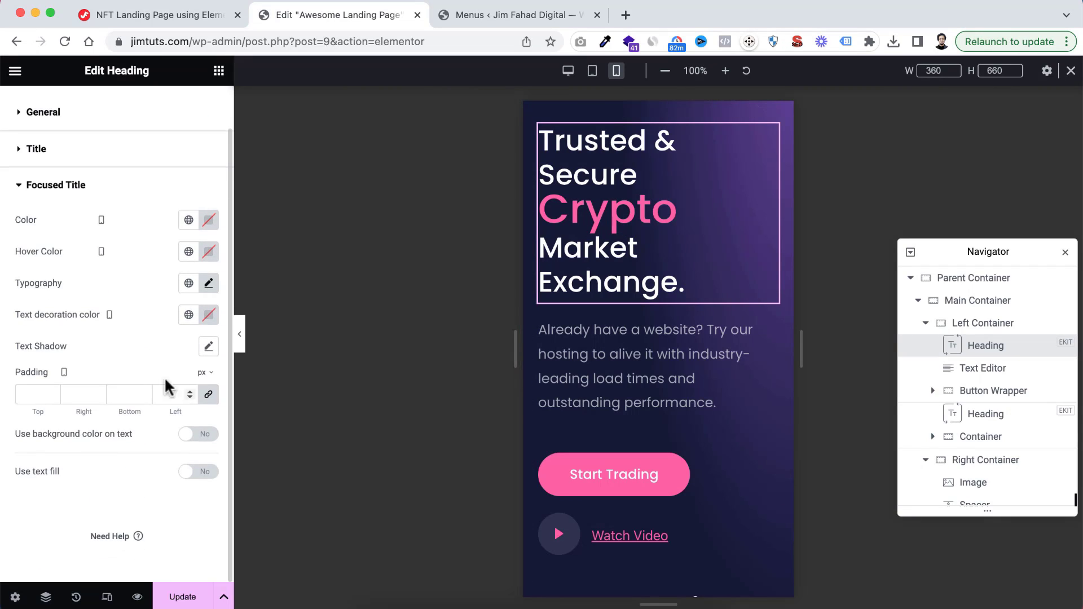
click(208, 283)
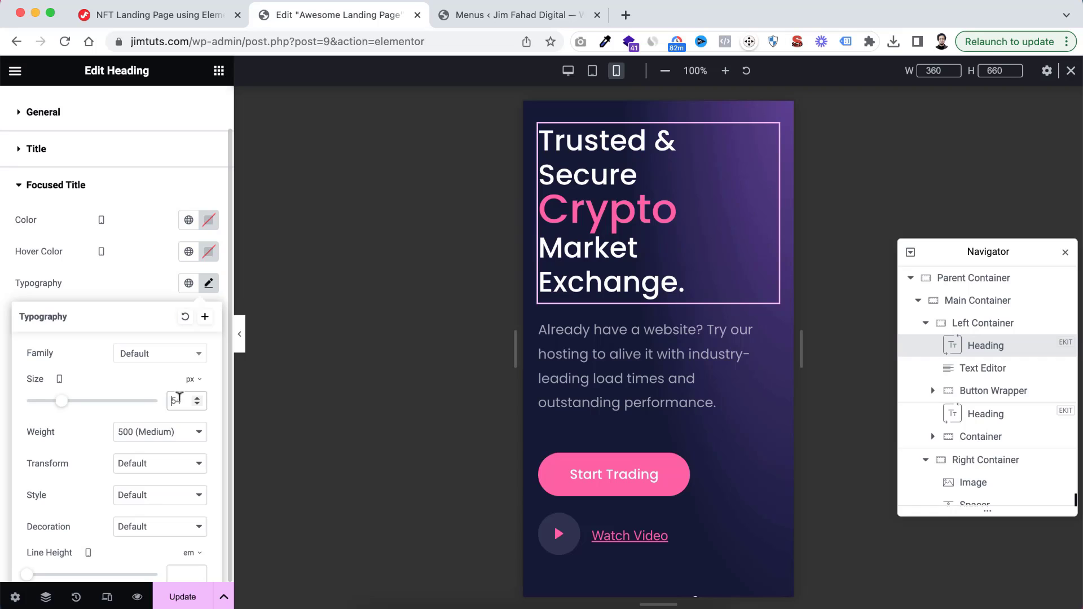
text(38)
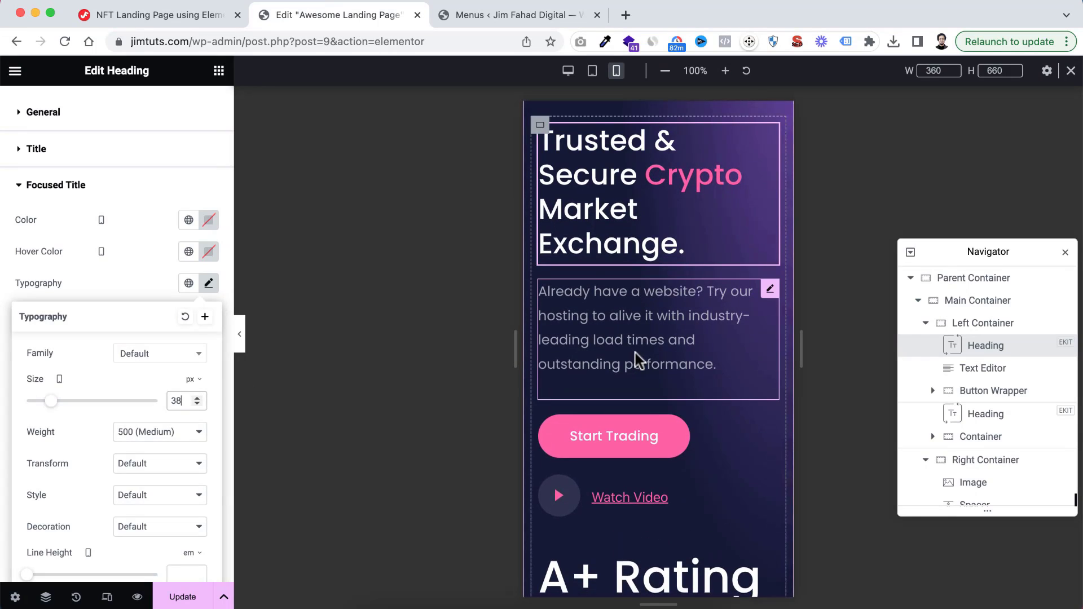
Copy the hero heading so its style can be reused
scroll(636, 354, up, 1)
right_click(615, 240)
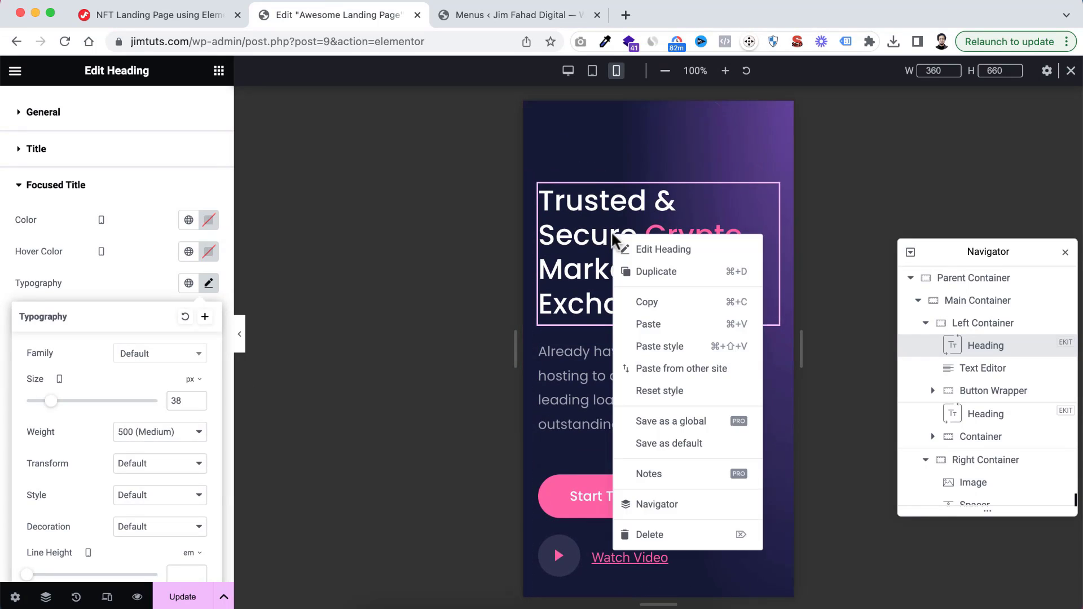
click(649, 305)
Set the title font size of the "A+ Rating" heading to 48 px
scroll(642, 392, down, 7)
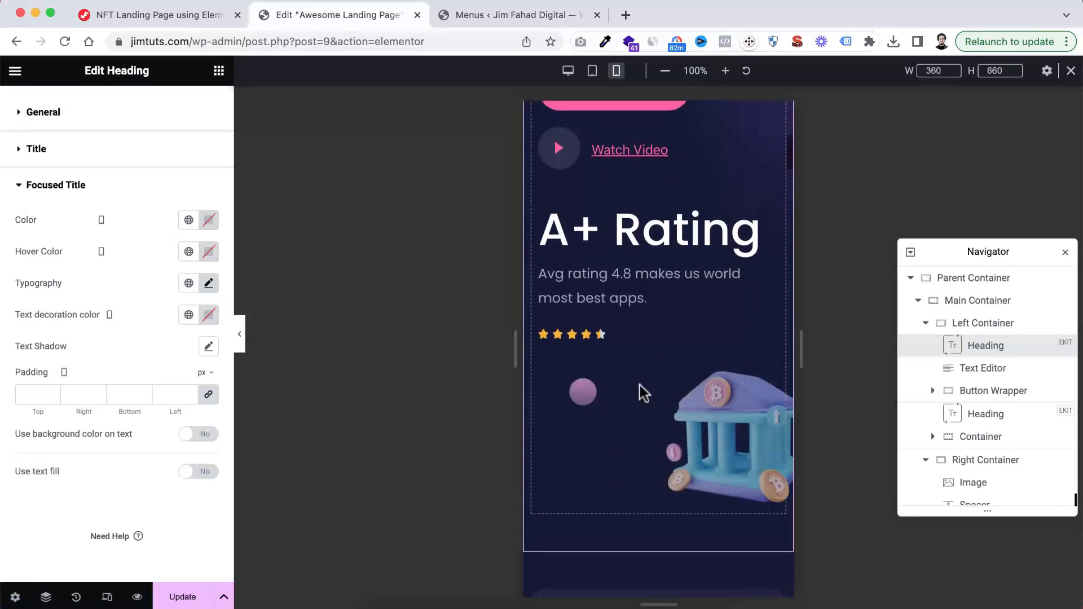
scroll(655, 403, down, 4)
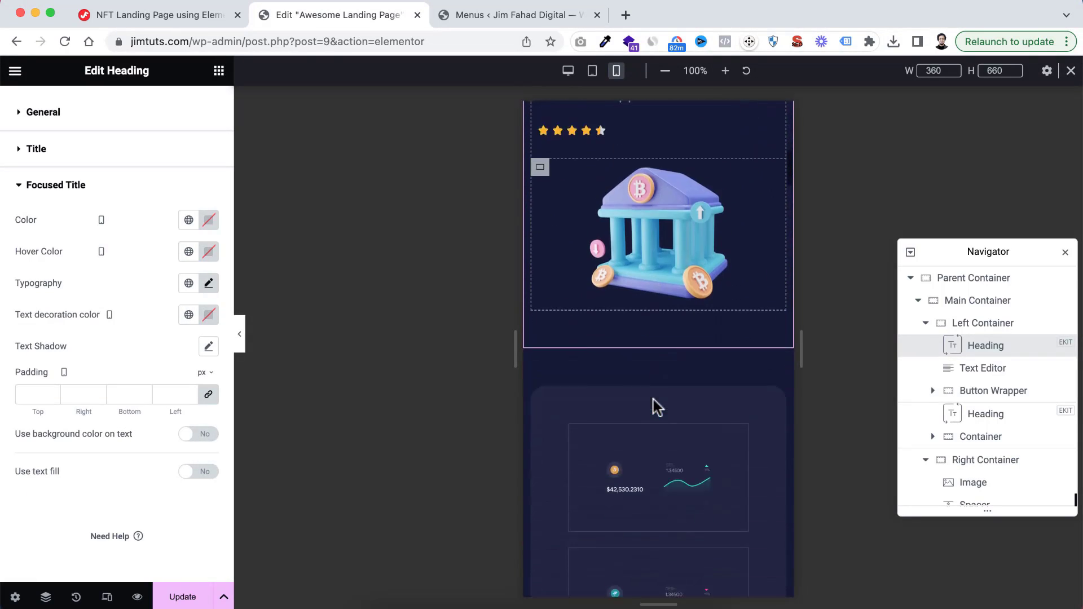
scroll(654, 404, up, 3)
click(633, 222)
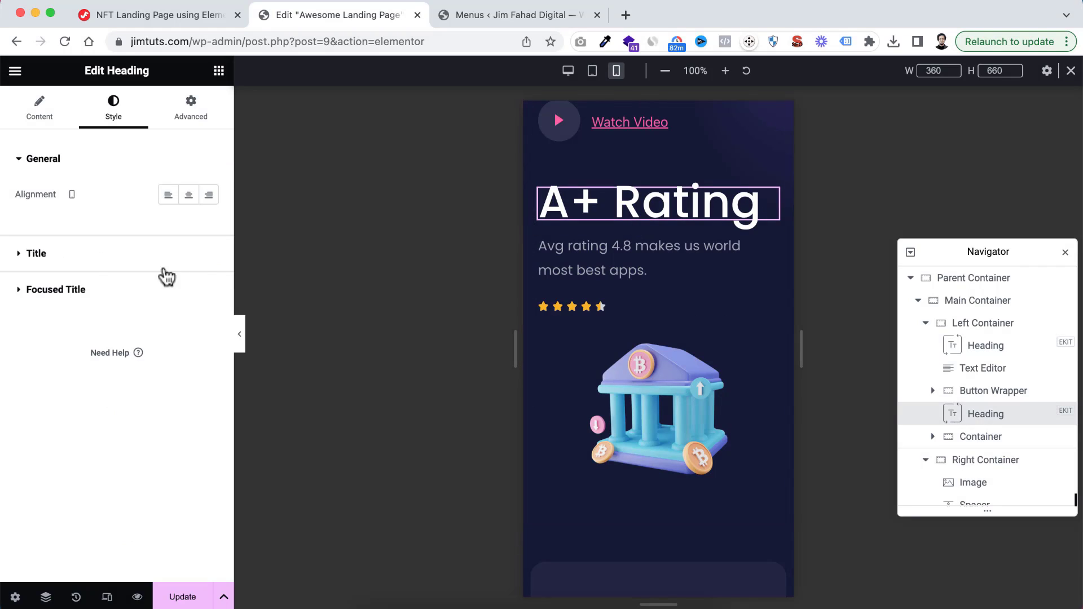
click(37, 255)
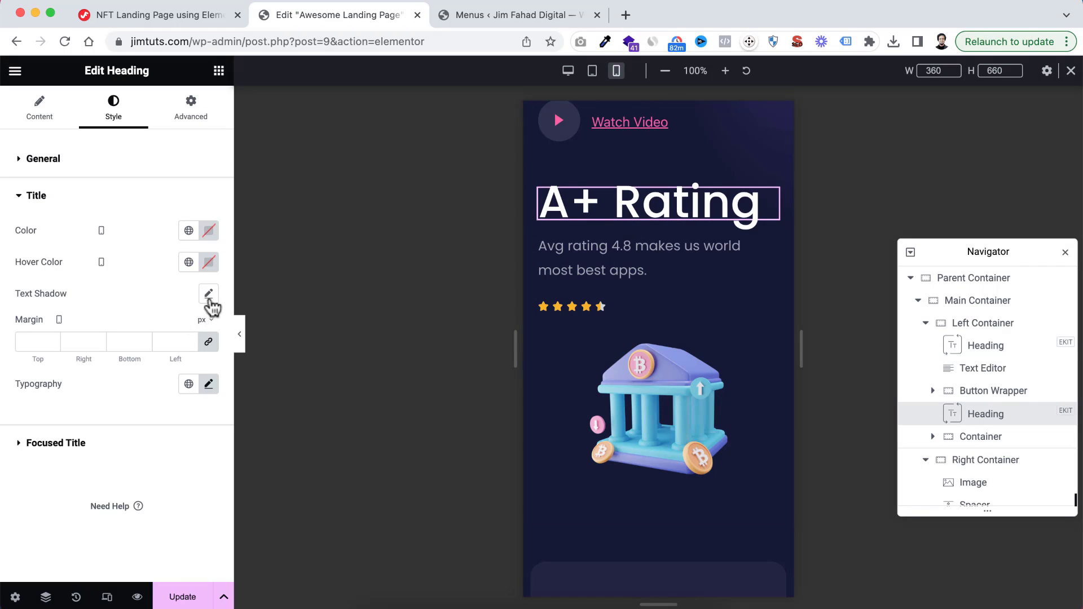
click(209, 384)
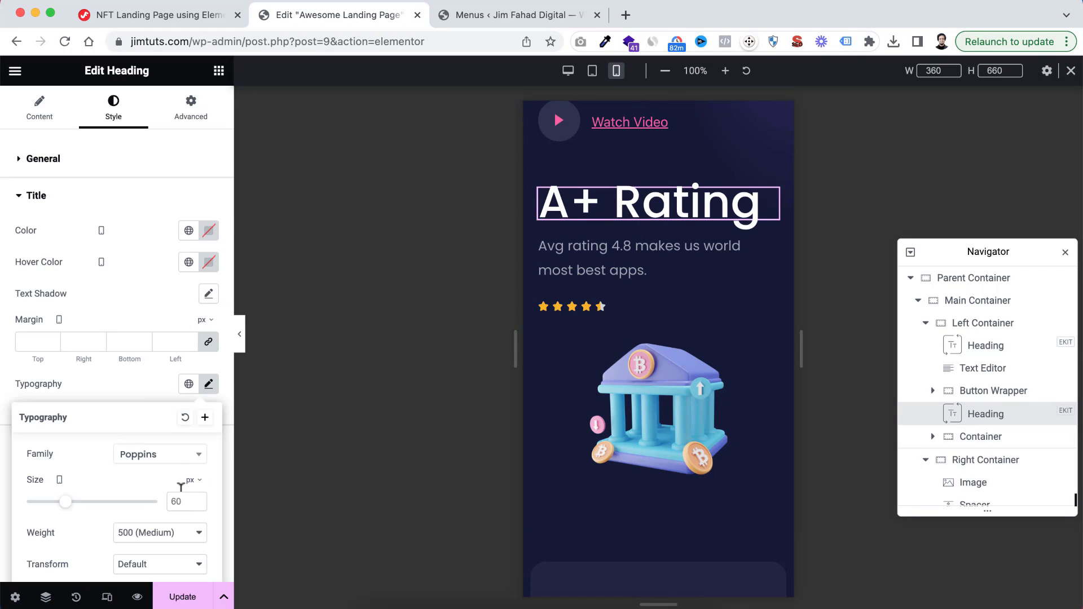
drag(65, 501, 57, 502)
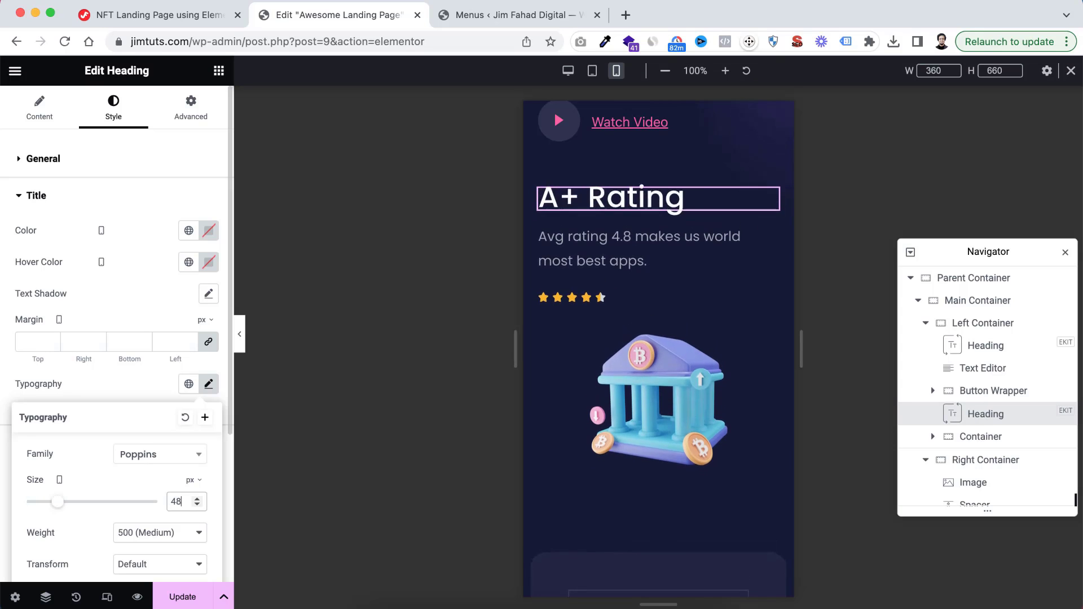
Paste the copied style onto the "Trusted Cryptocurrency Platform" heading and align it to the center
scroll(607, 500, down, 8)
scroll(630, 492, down, 3)
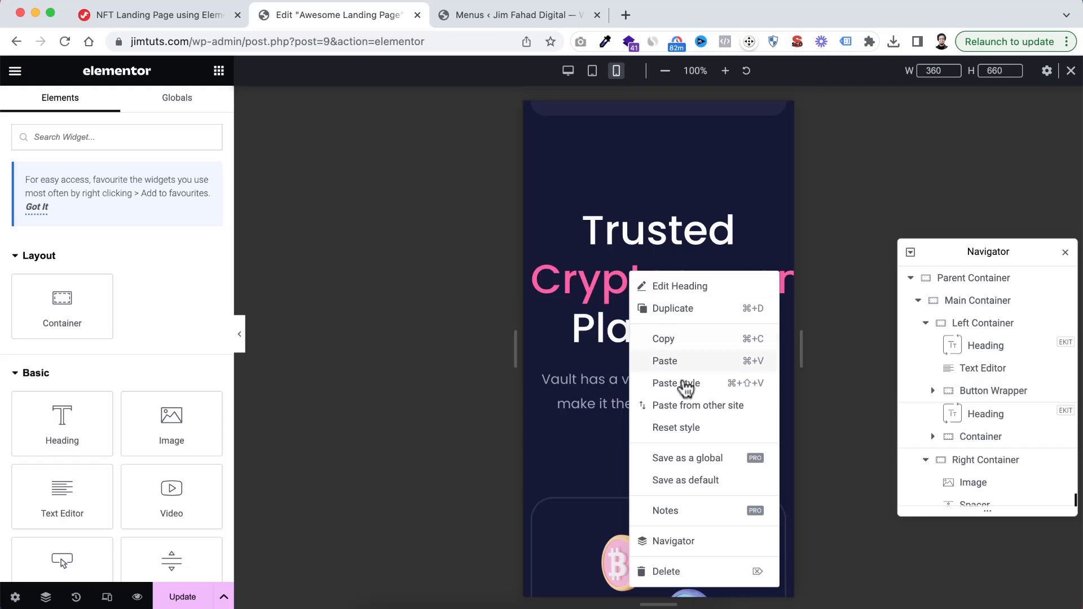
click(684, 384)
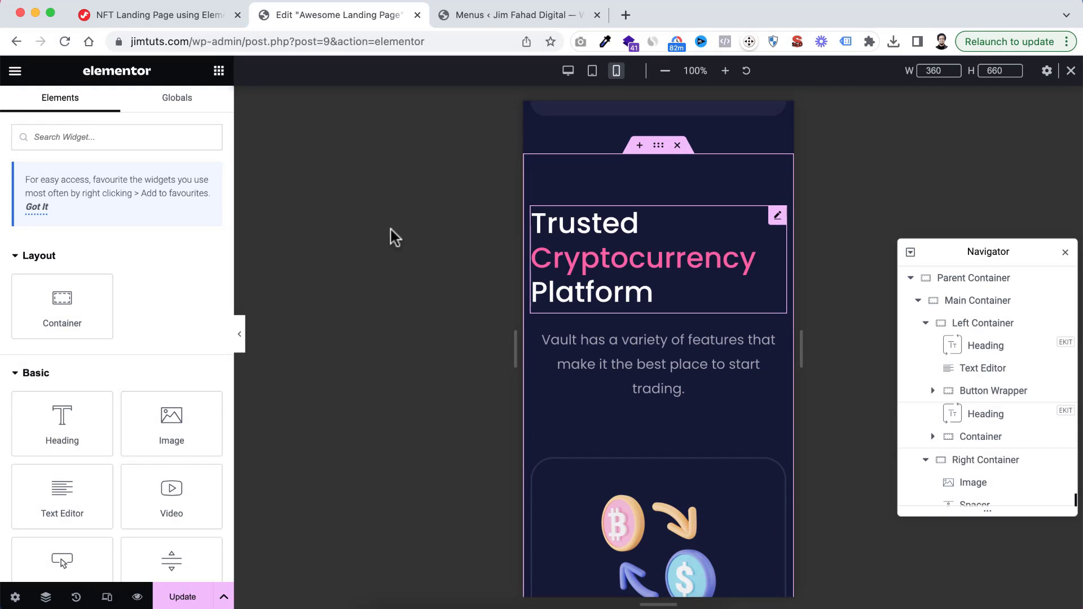
click(581, 282)
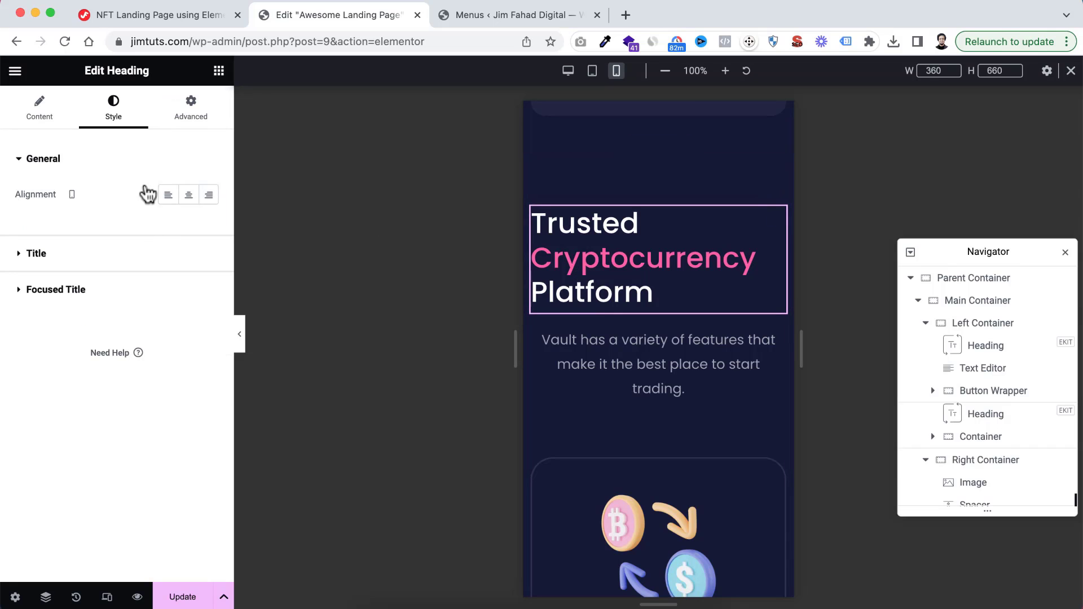
click(195, 197)
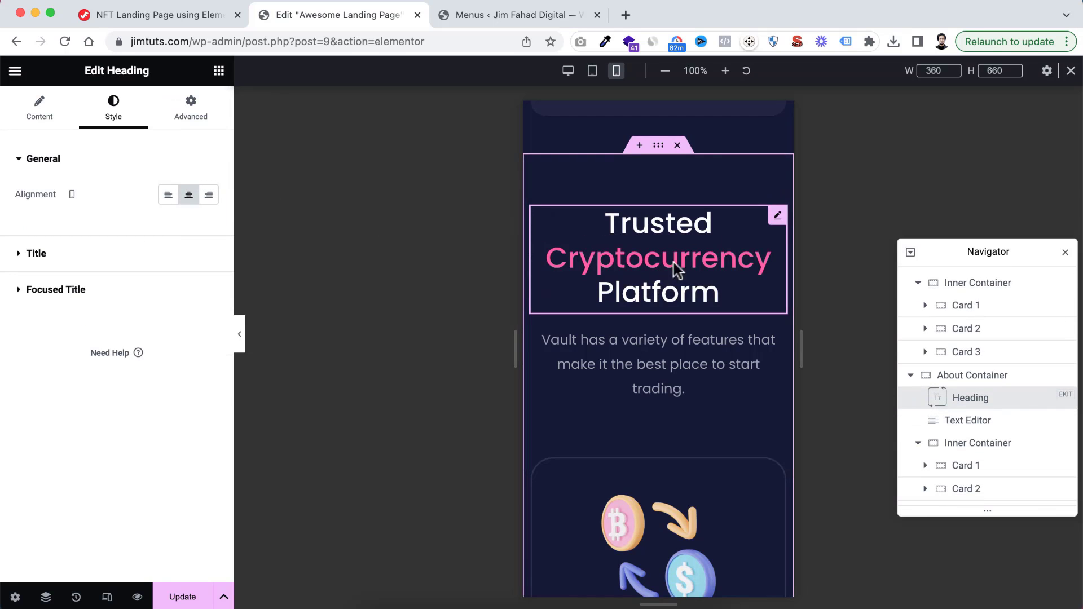
Paste the copied style onto the "Buy iCoin easy & without all the fuss." heading
scroll(668, 307, down, 15)
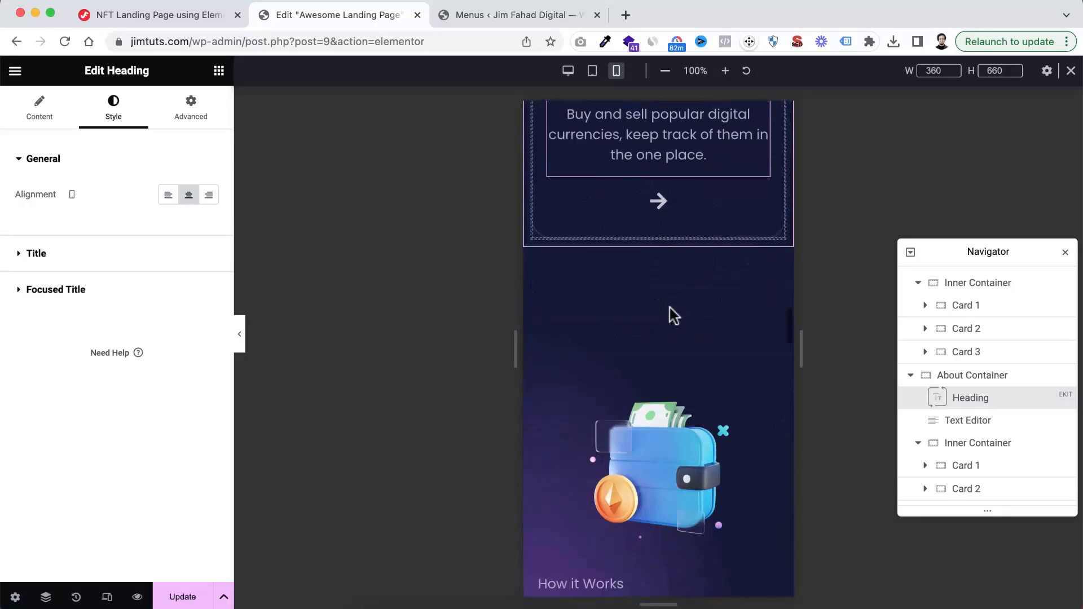
scroll(669, 309, down, 7)
right_click(612, 313)
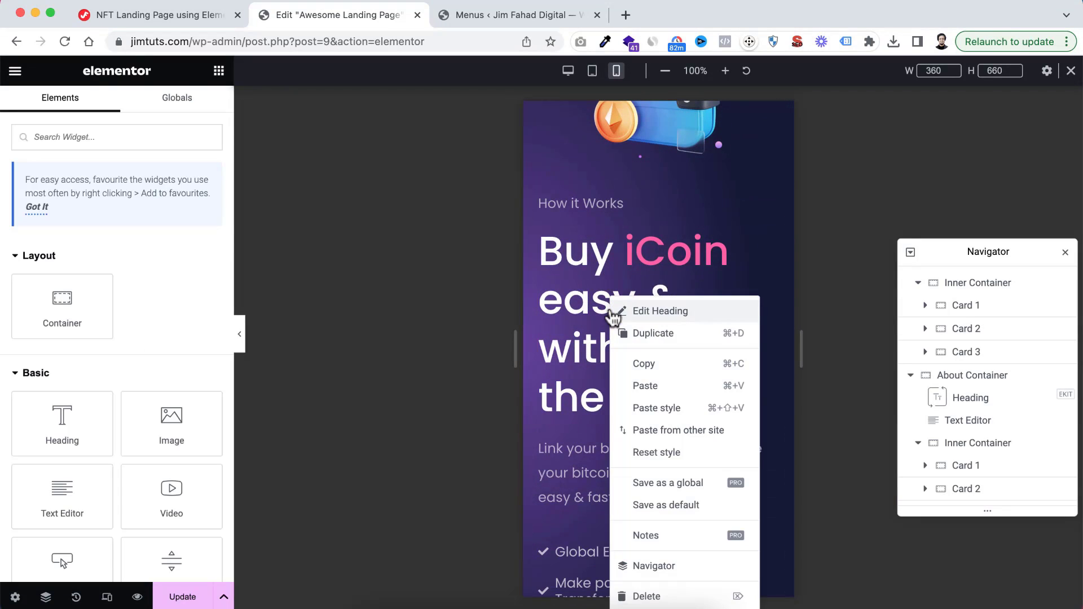
click(650, 413)
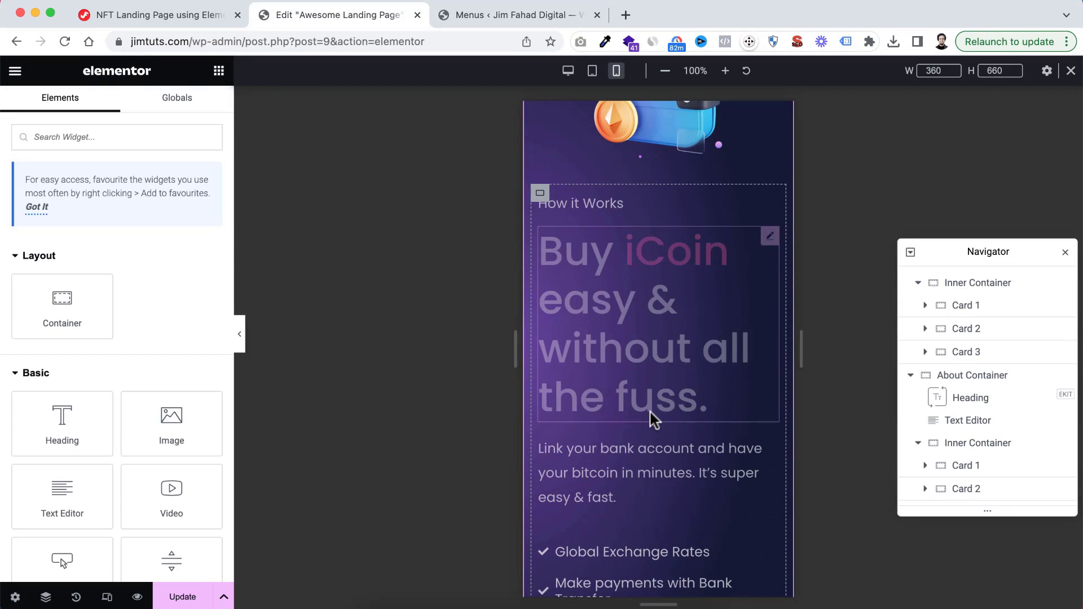
Paste the copied style onto the "Why Choose us for your business." heading
scroll(657, 341, down, 9)
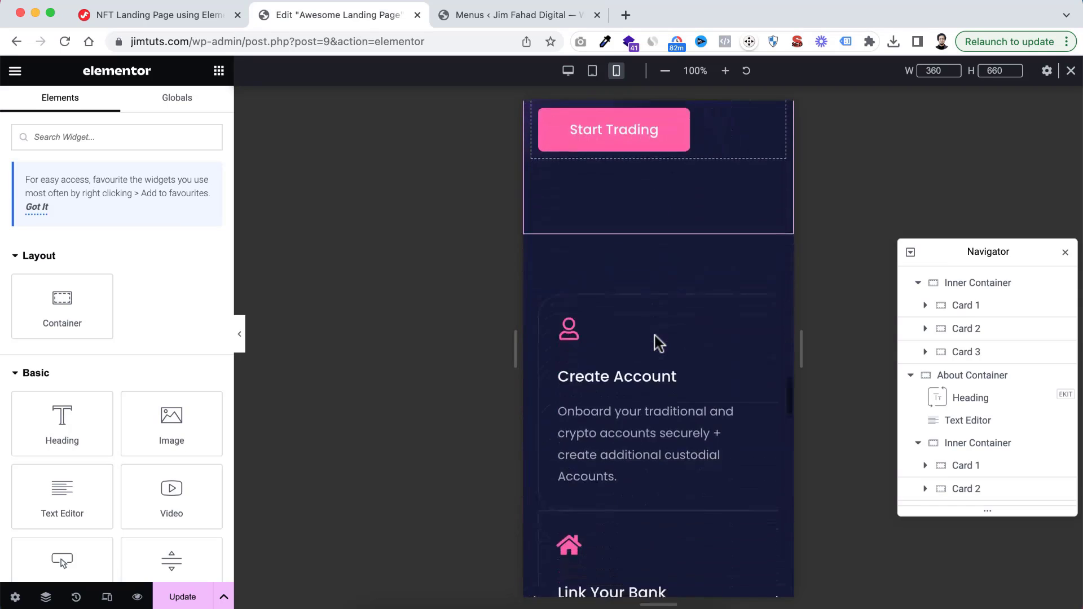
scroll(658, 341, down, 15)
scroll(643, 214, up, 2)
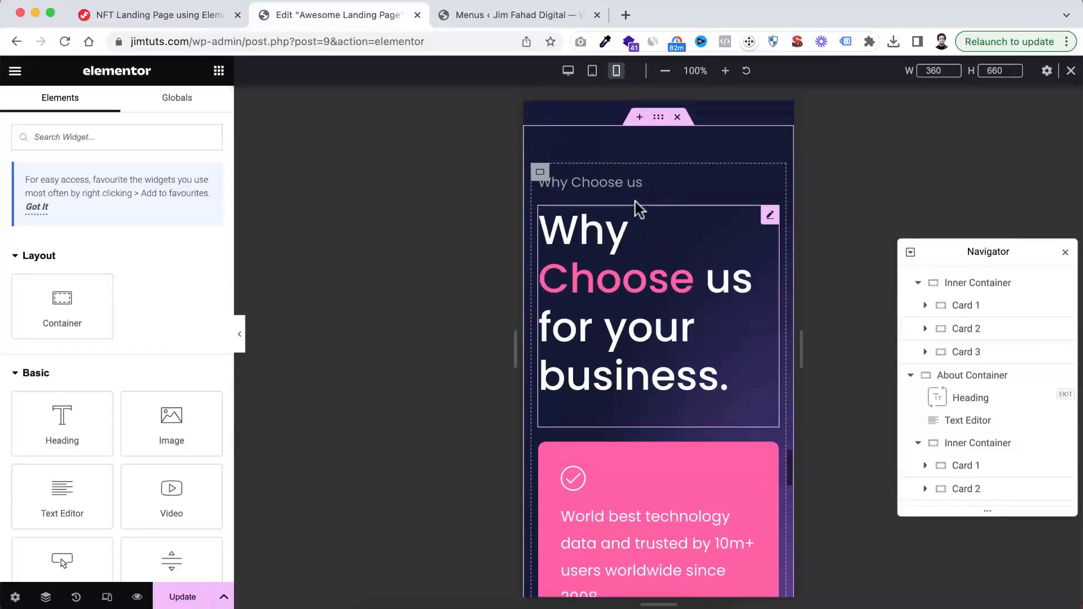
scroll(639, 208, up, 1)
right_click(603, 287)
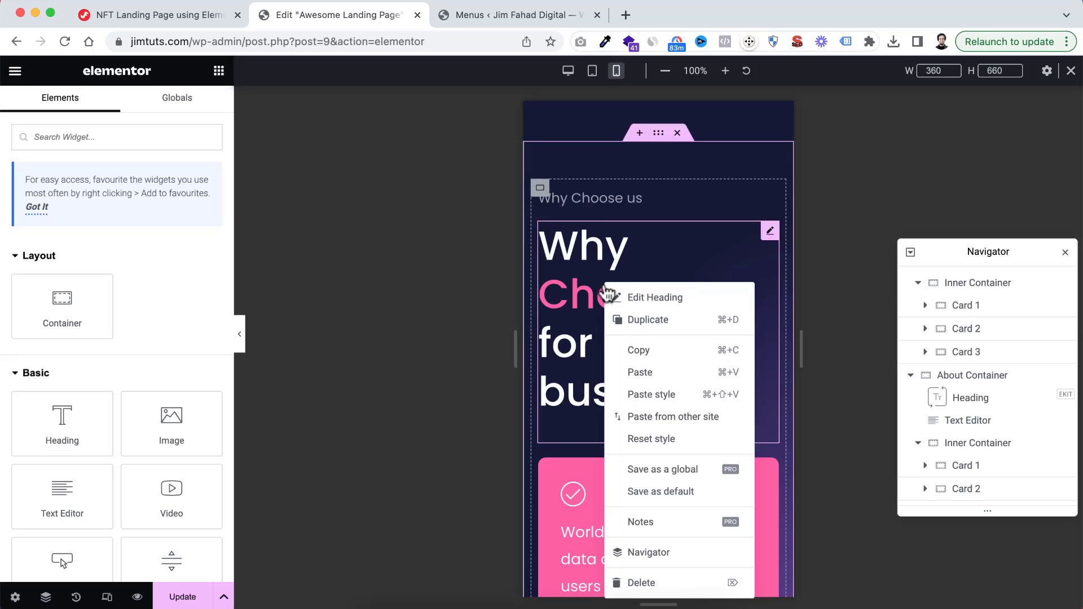
click(647, 393)
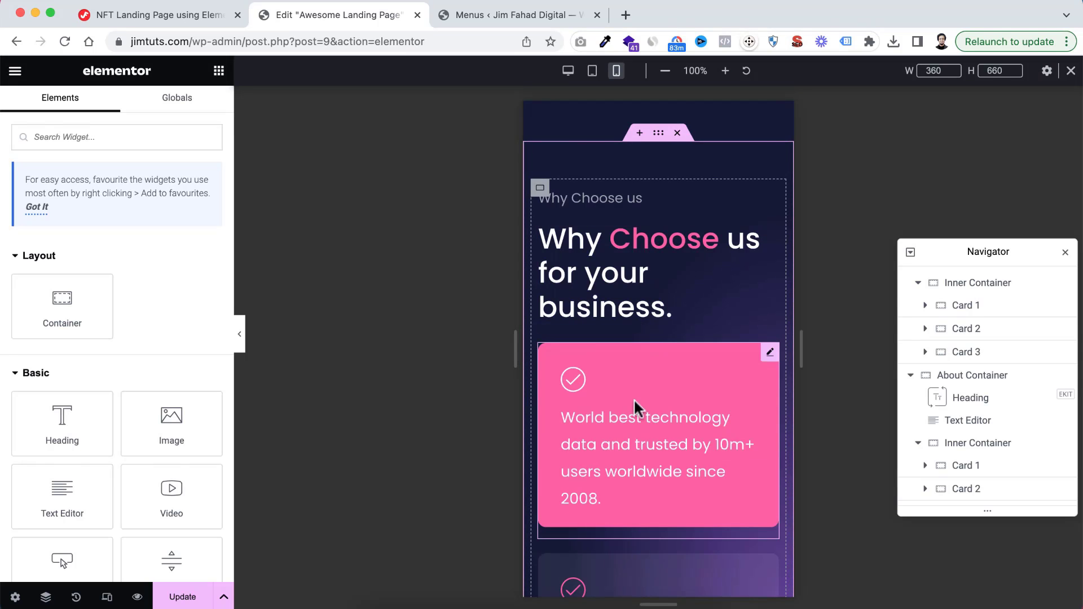
Set the font size of the hero paragraph "Already have a website?" to 16 px
scroll(634, 398, down, 10)
scroll(635, 402, down, 5)
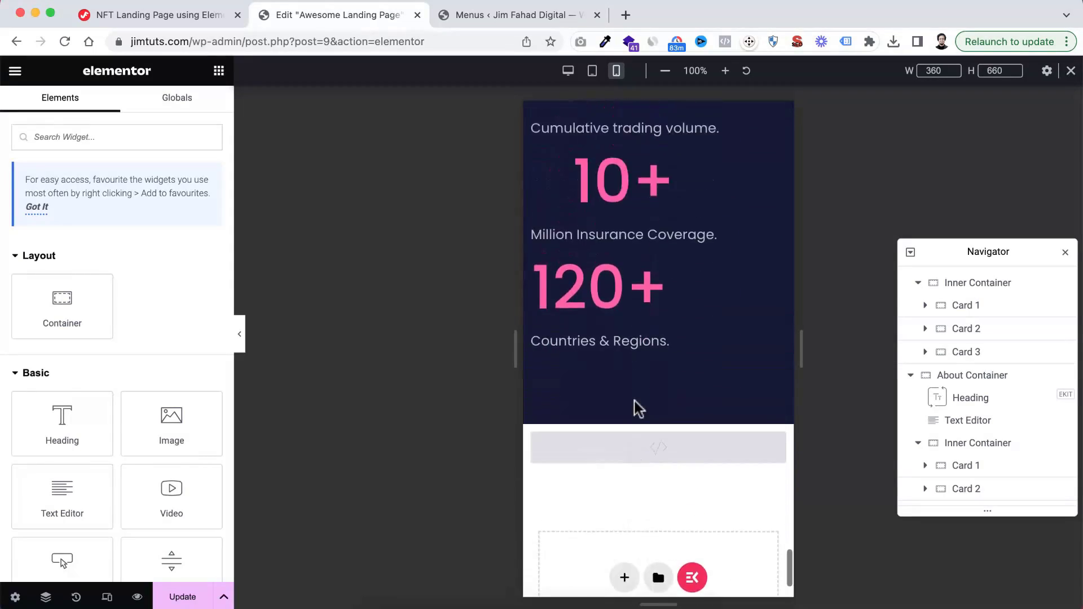
scroll(635, 402, up, 10)
scroll(637, 407, up, 15)
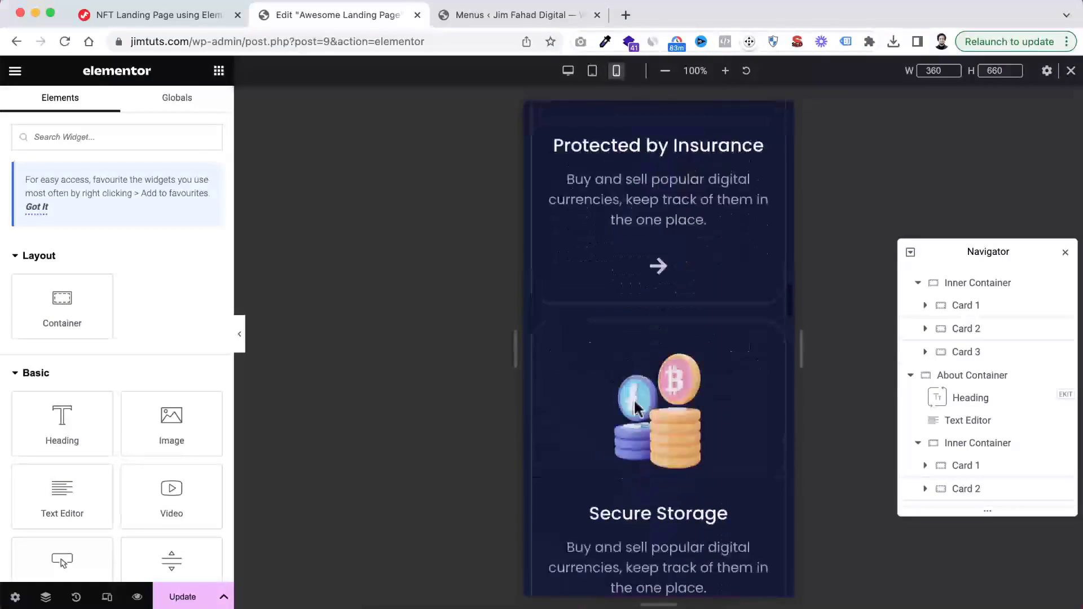
scroll(634, 401, up, 10)
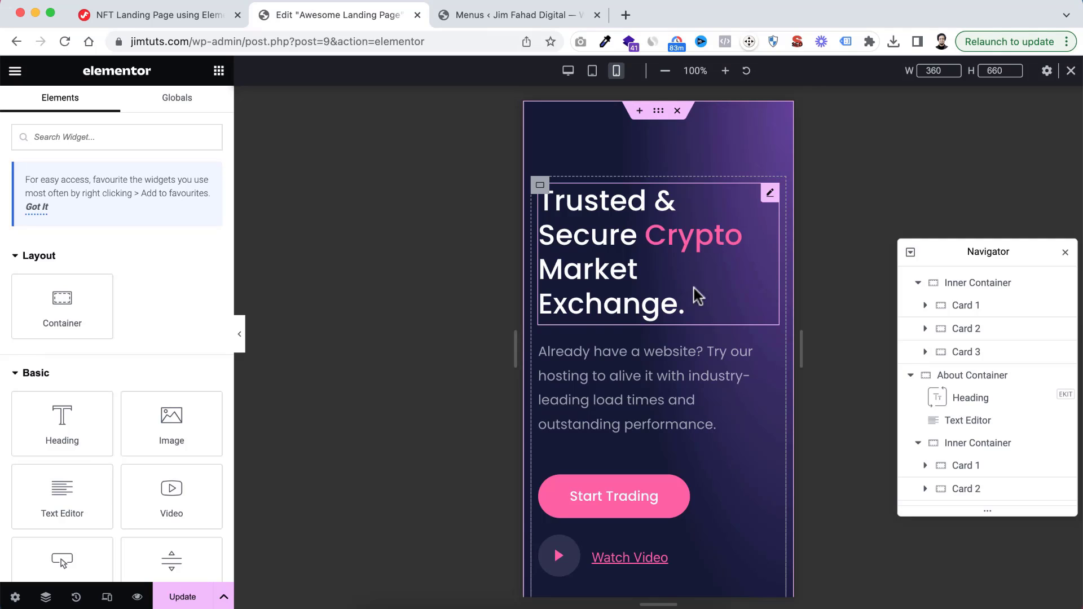
click(628, 356)
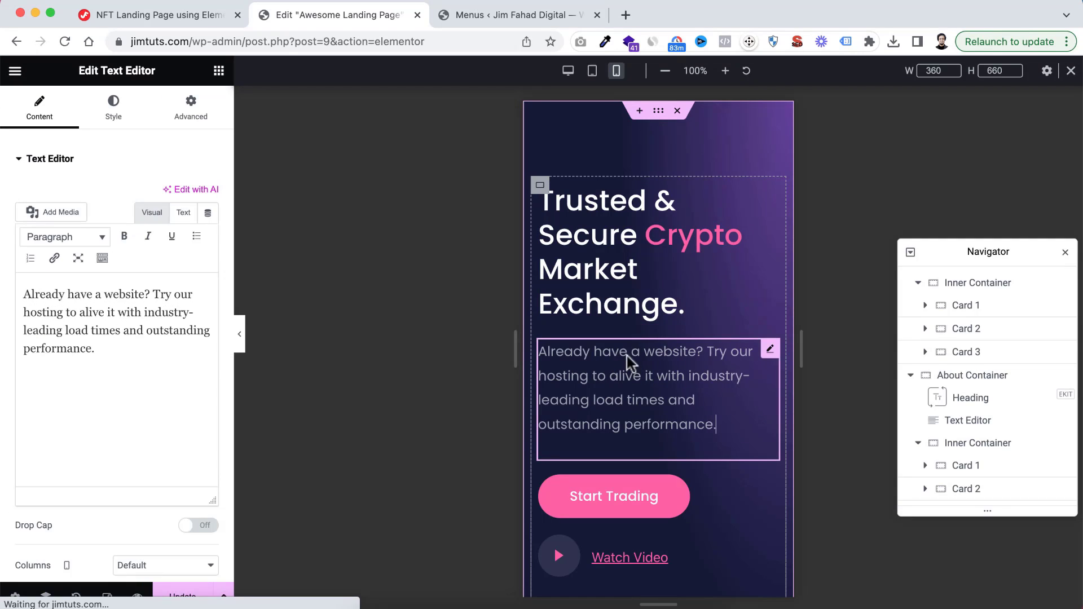
click(114, 113)
click(209, 257)
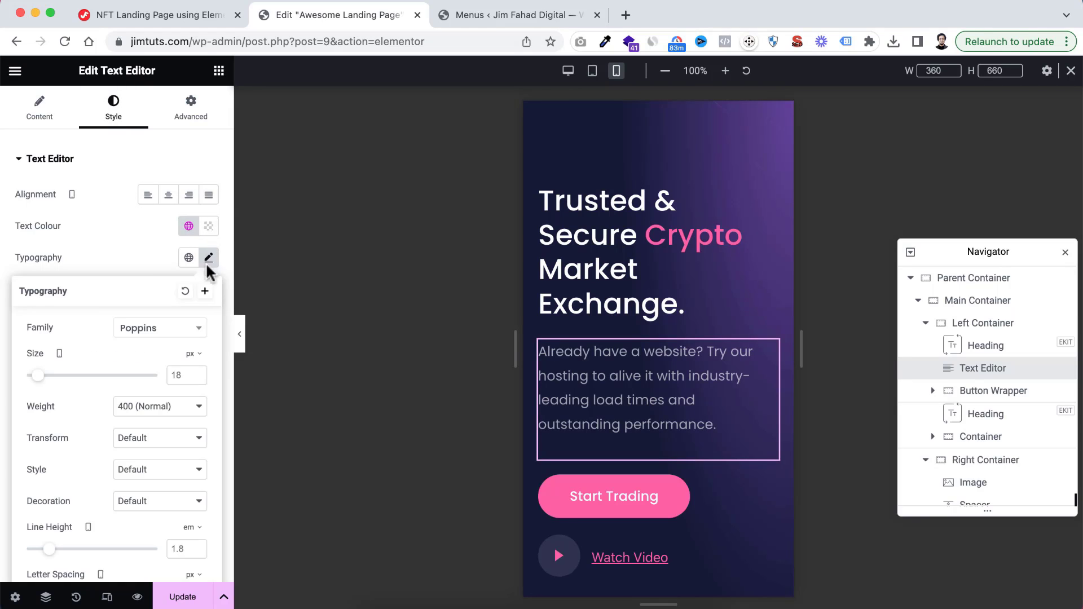
key(BackSpace)
text(6)
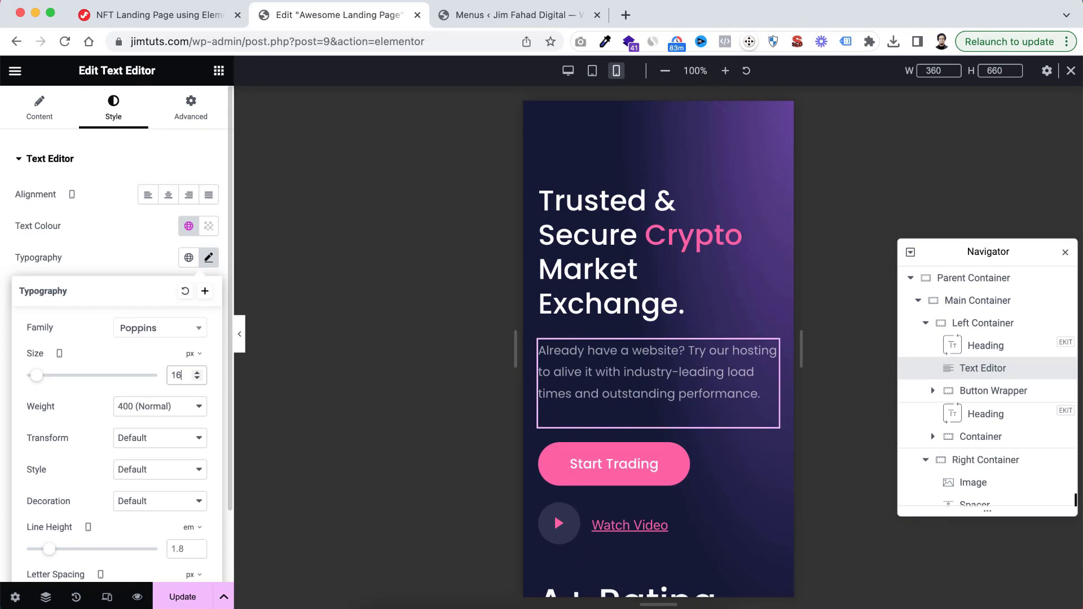
Copy the hero paragraph and paste its style onto the "Avg rating 4.8" text under the "A+ Rating" heading
right_click(626, 377)
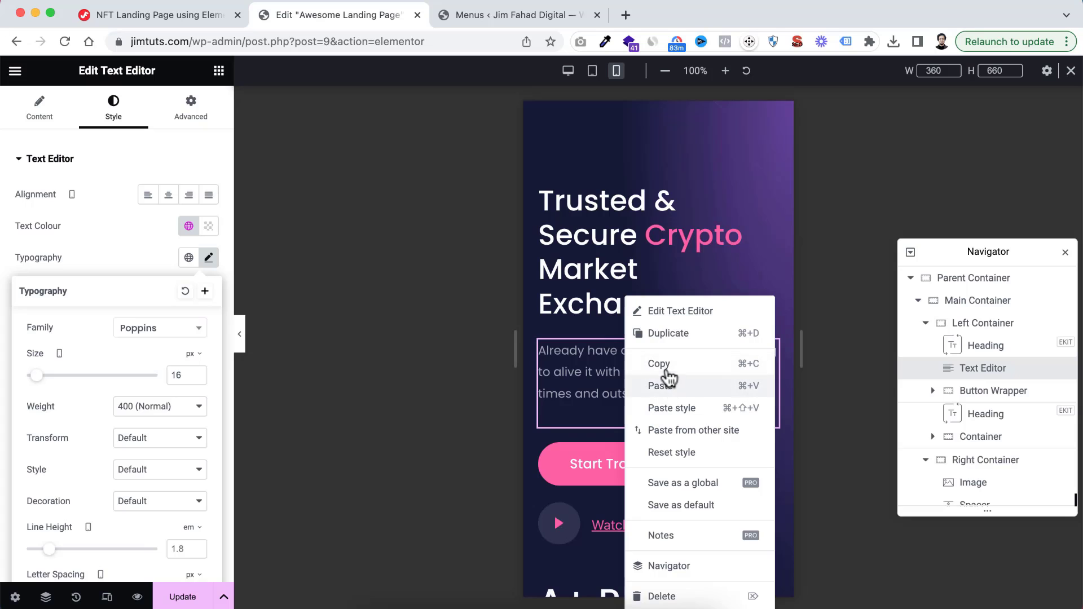
click(669, 364)
scroll(662, 431, down, 10)
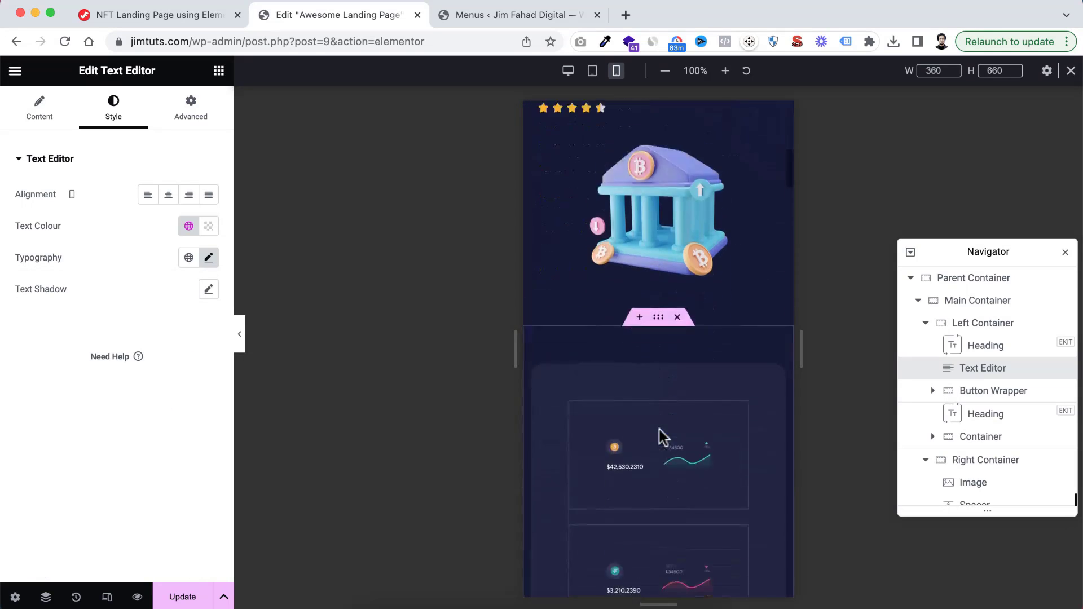
scroll(606, 265, up, 5)
right_click(606, 265)
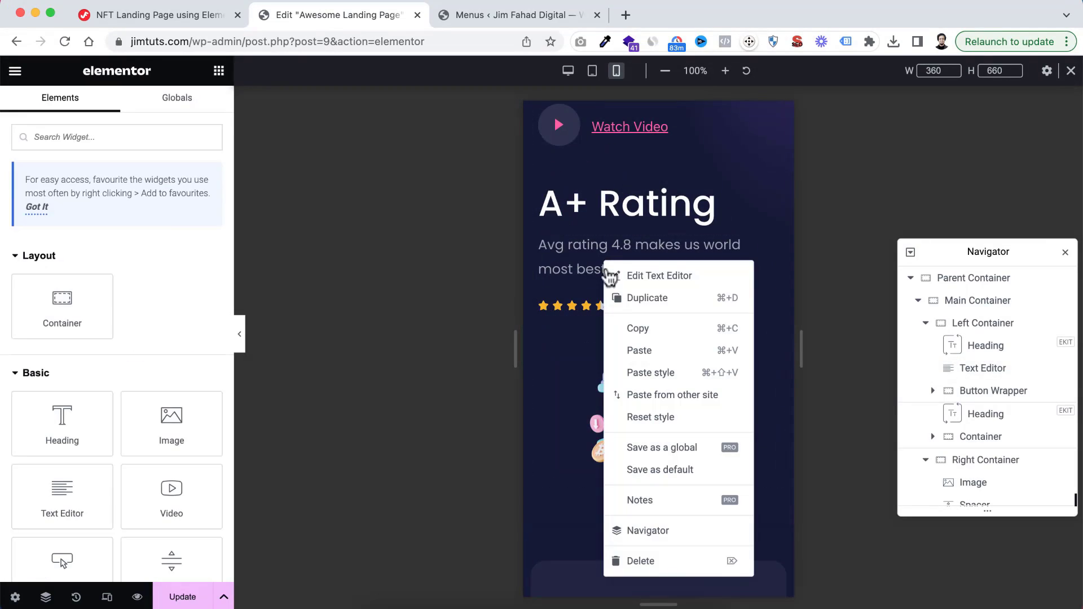
click(640, 370)
Paste the copied style onto the "Vault has a variety of features" paragraph and align it to the center
scroll(641, 416, down, 5)
scroll(641, 416, down, 4)
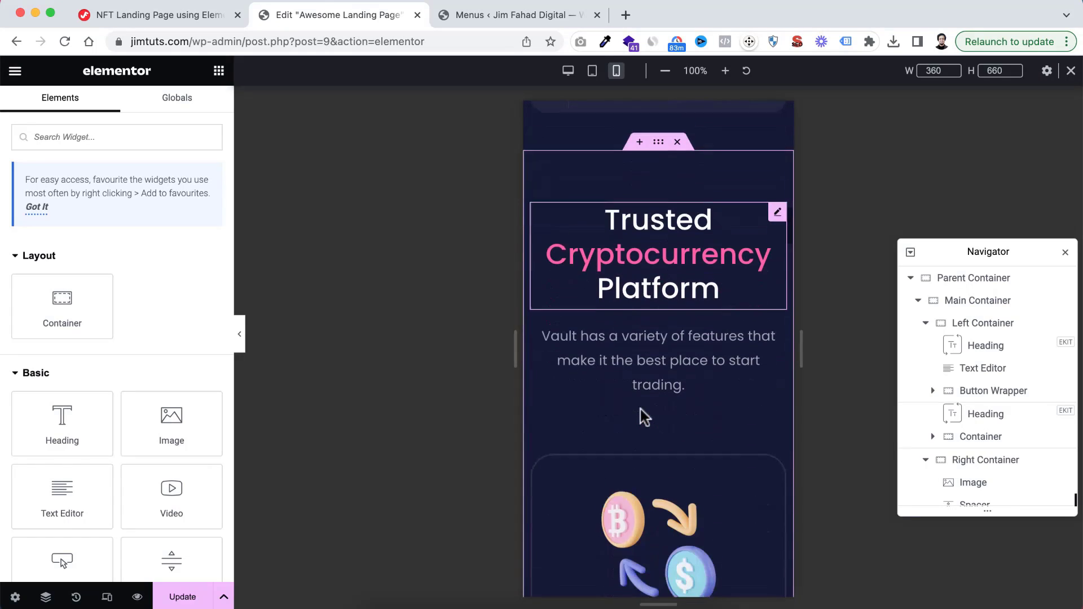
right_click(638, 341)
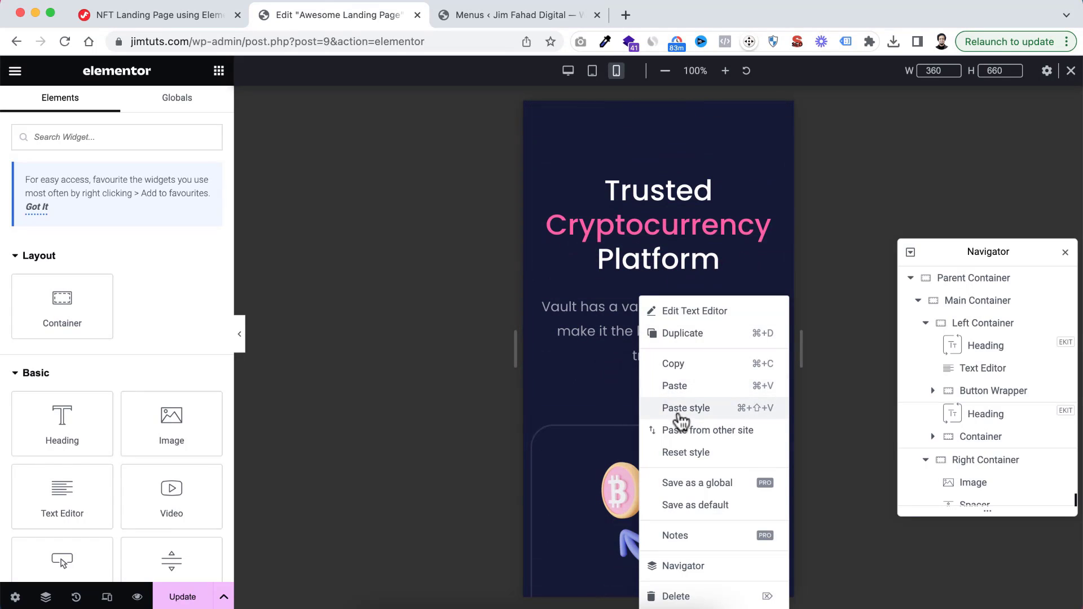
click(679, 409)
scroll(677, 440, down, 2)
scroll(671, 445, up, 1)
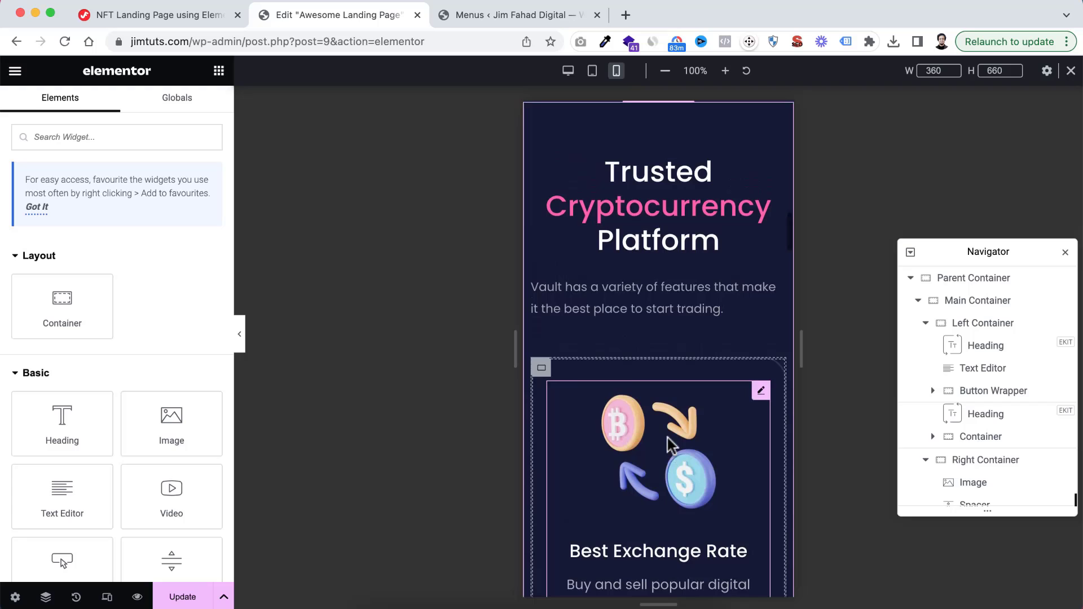
click(654, 313)
click(114, 113)
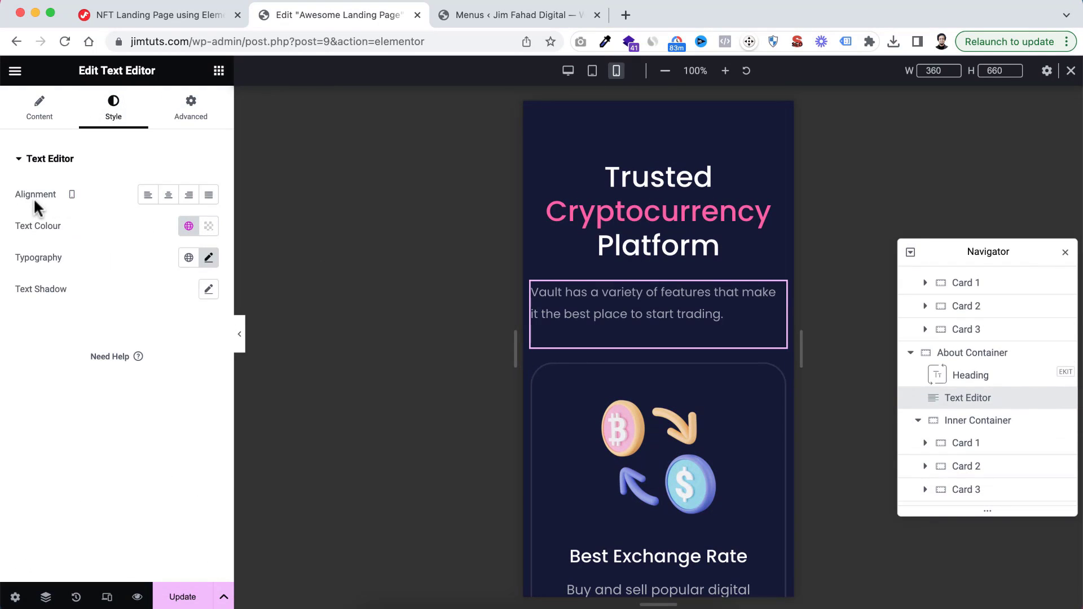
click(168, 195)
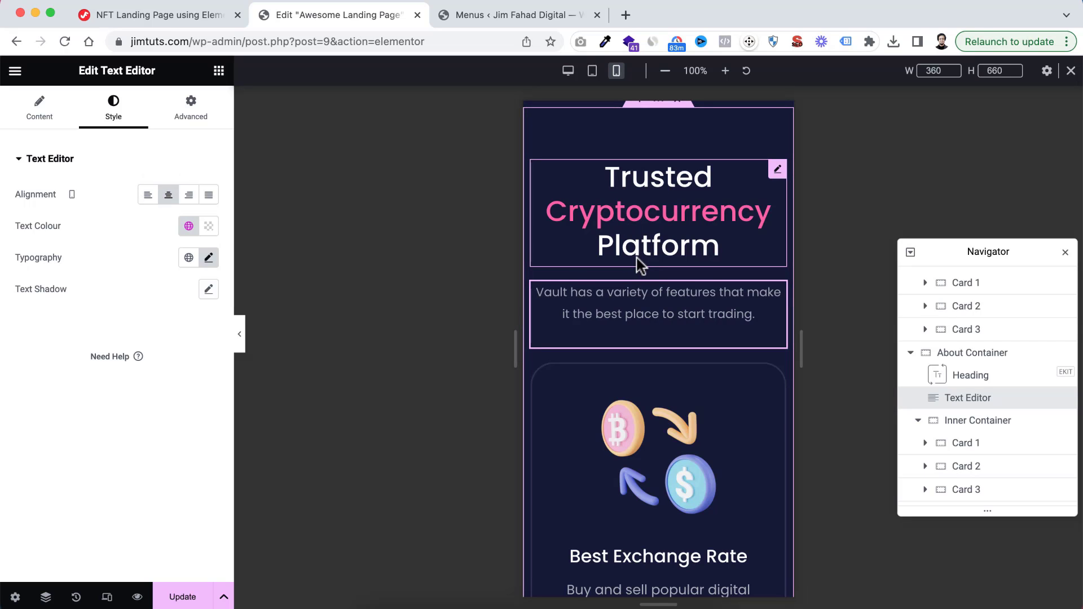
Paste the copied style onto the "Link your bank account" paragraph in the How it Works section
scroll(684, 367, down, 10)
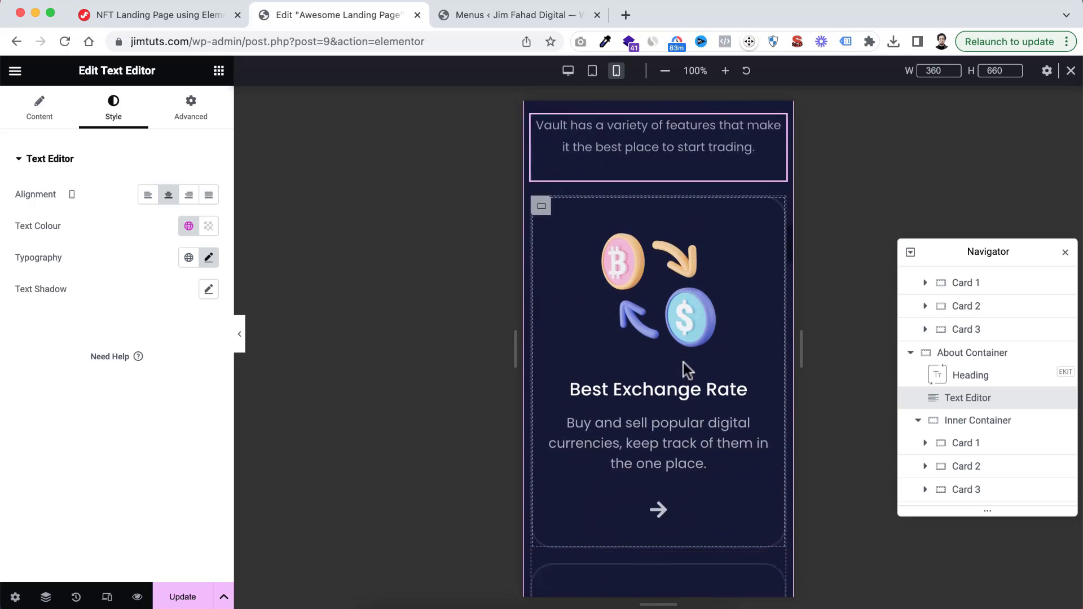
scroll(664, 369, down, 18)
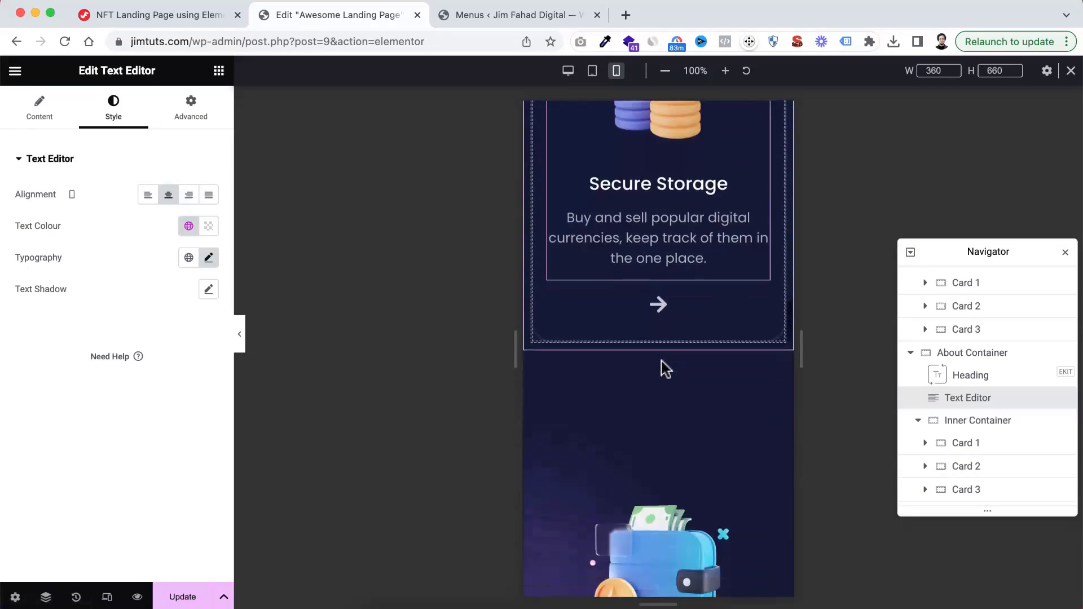
click(633, 377)
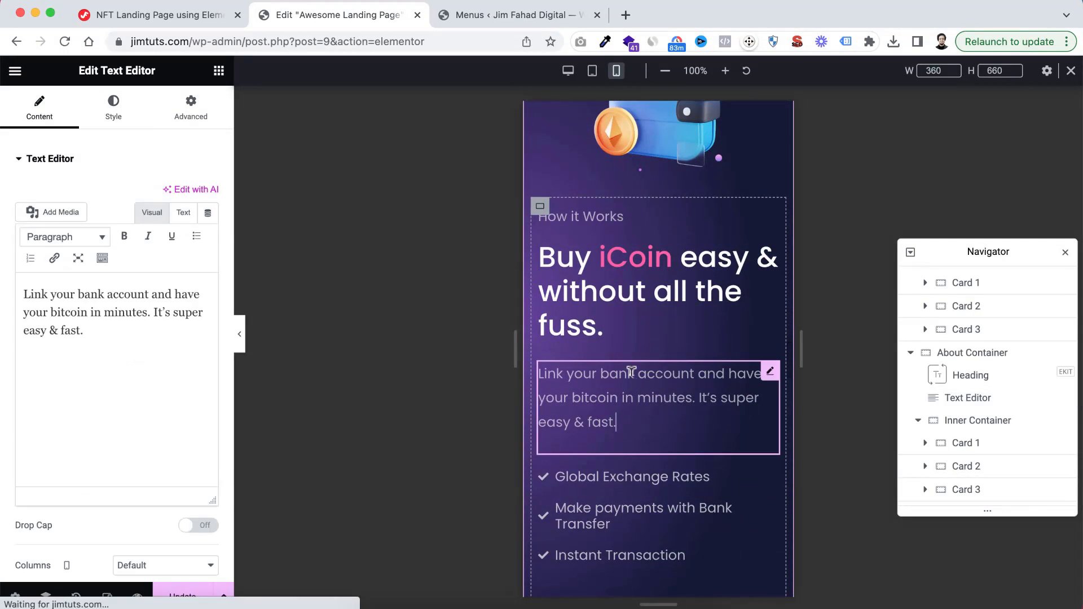
right_click(576, 380)
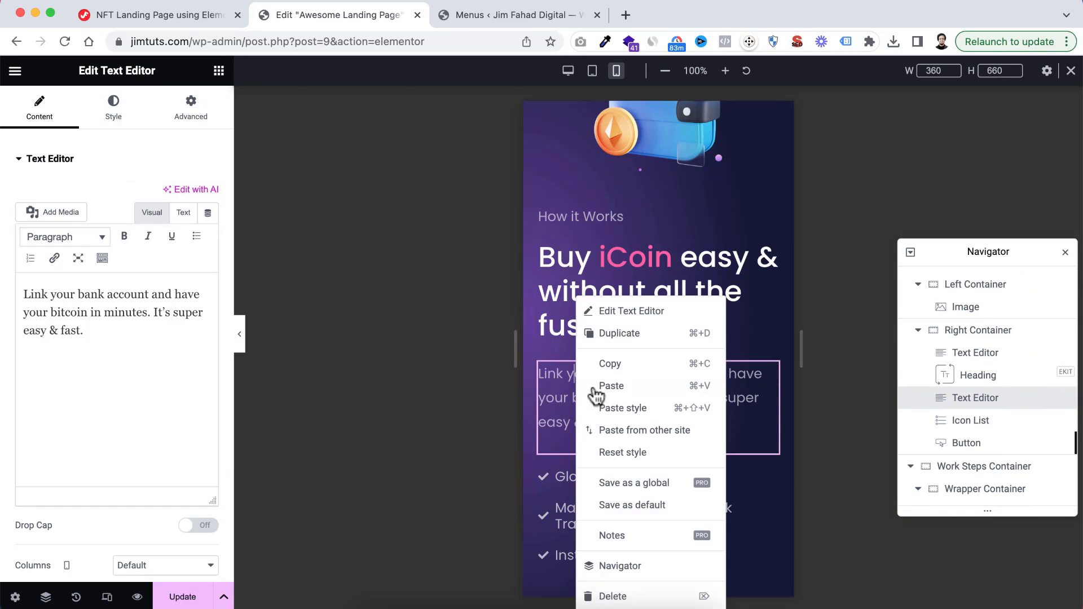
click(624, 409)
Examine the mobile layout of the remaining sections down to the statistics and back up to the hero
scroll(646, 421, down, 10)
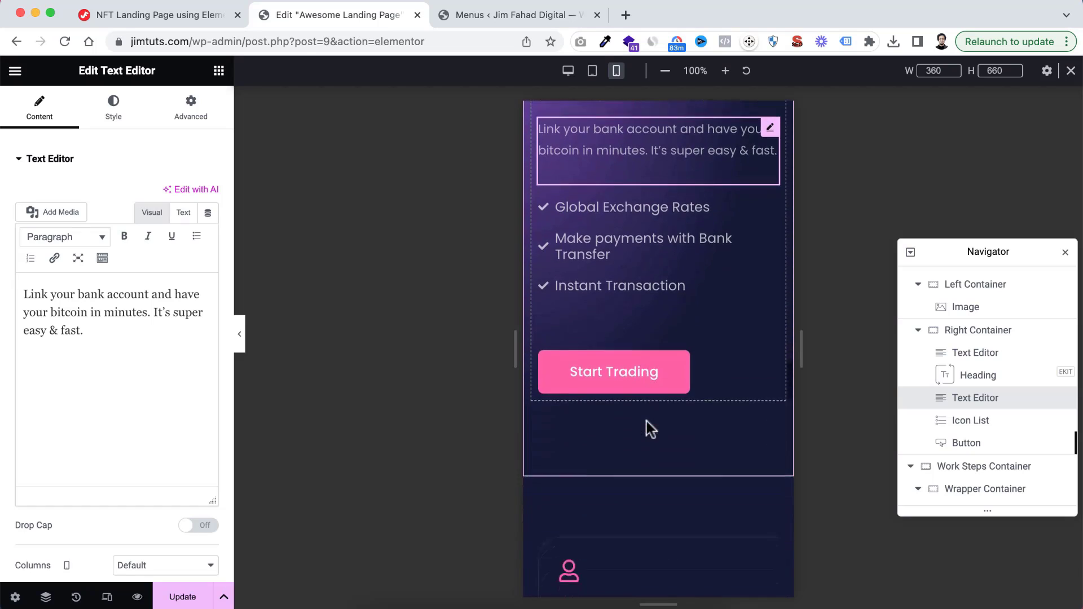
scroll(646, 421, down, 15)
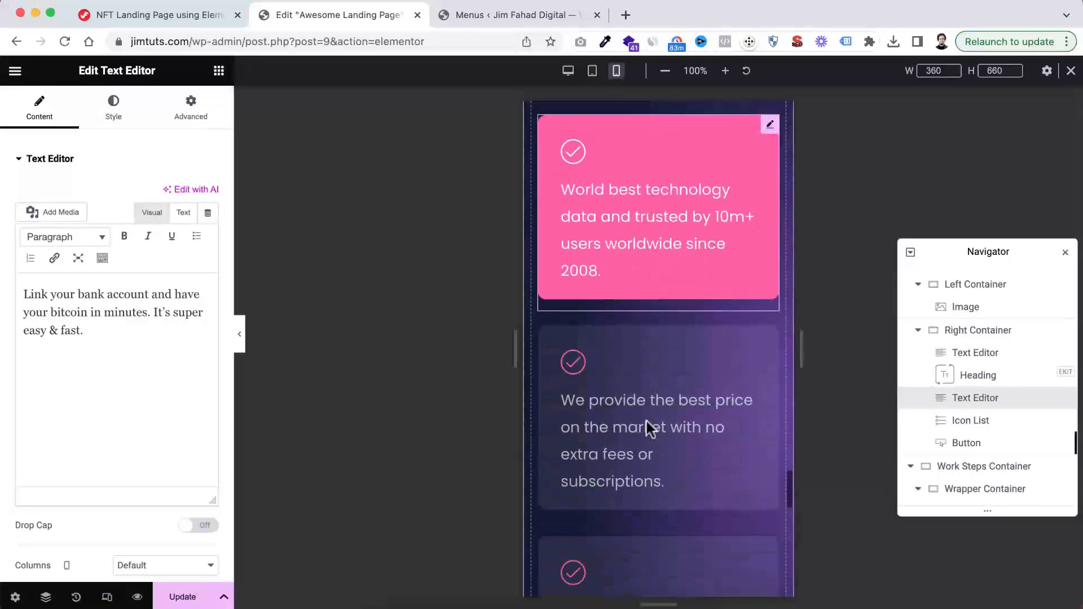
scroll(645, 418, up, 4)
scroll(645, 419, down, 3)
scroll(645, 418, down, 12)
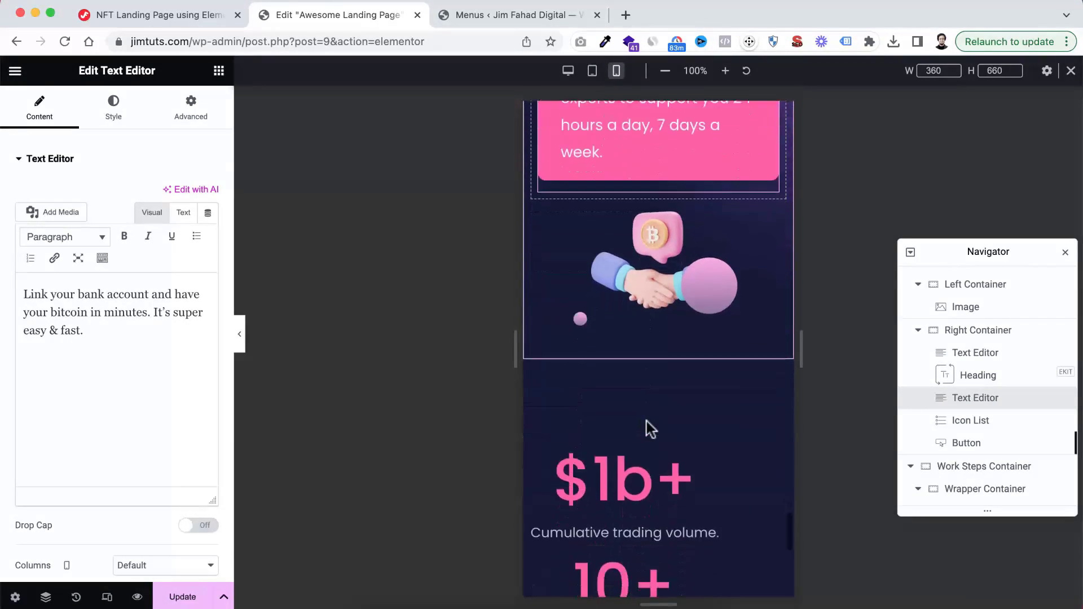
scroll(648, 425, up, 15)
scroll(649, 427, up, 15)
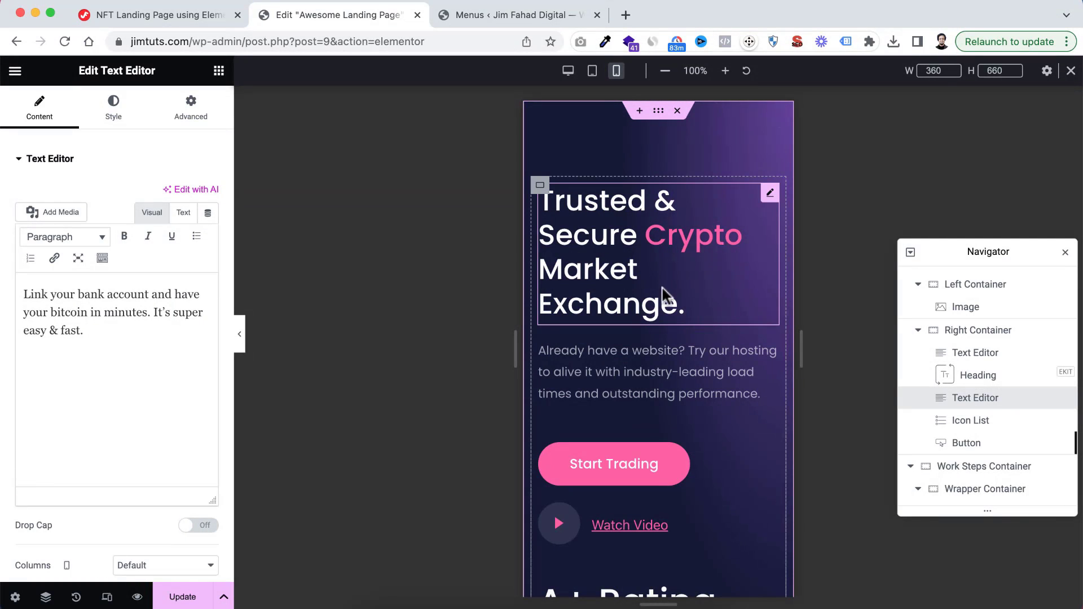
Set the hero bank image's width to 100% and its maximum width to 400 px
scroll(661, 350, down, 1)
scroll(661, 347, down, 7)
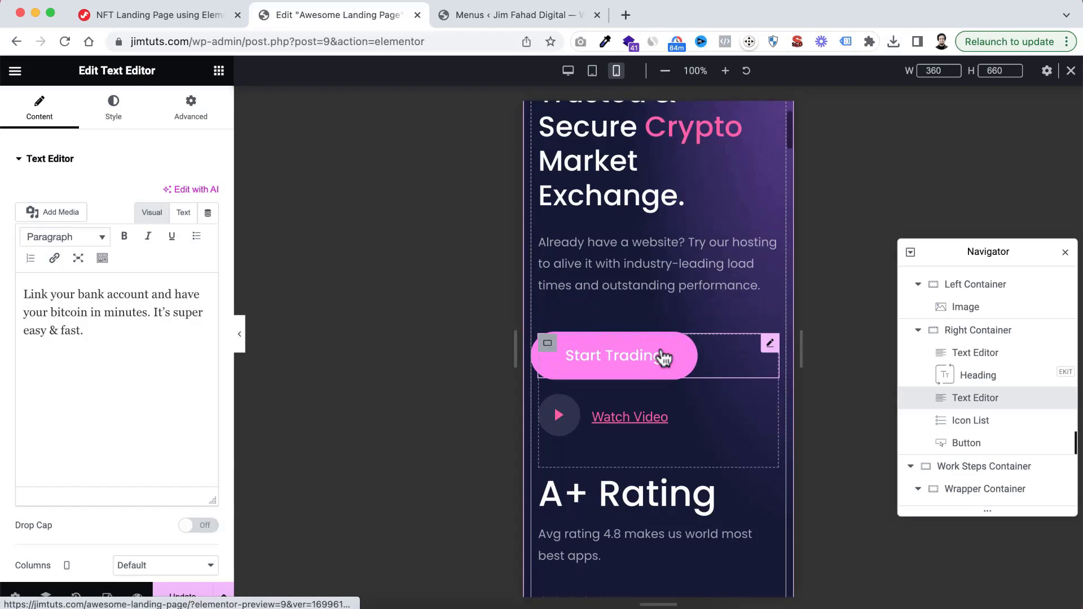
scroll(655, 395, down, 7)
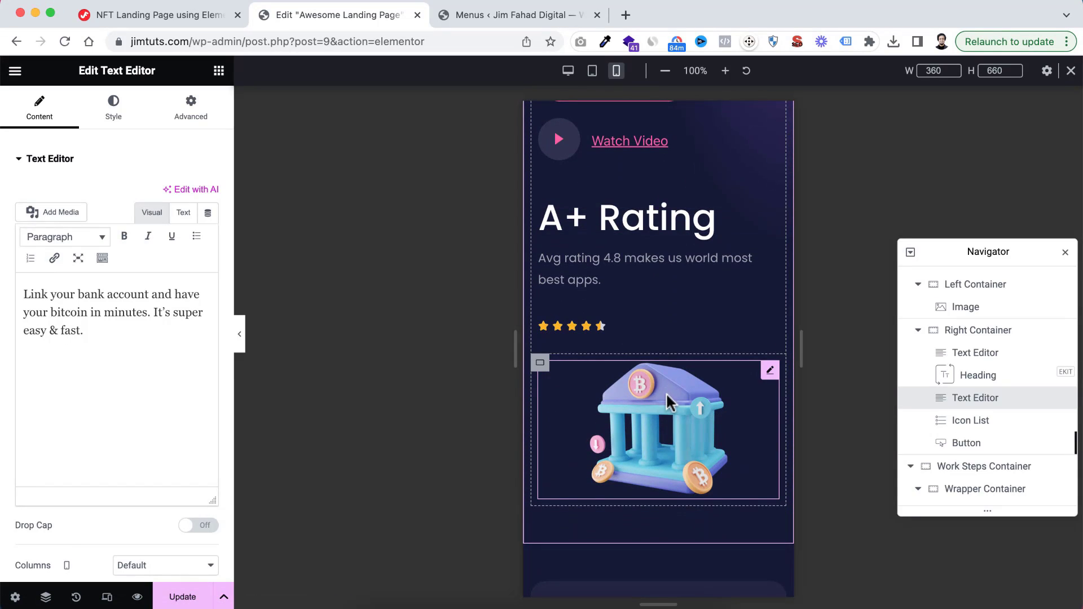
click(669, 415)
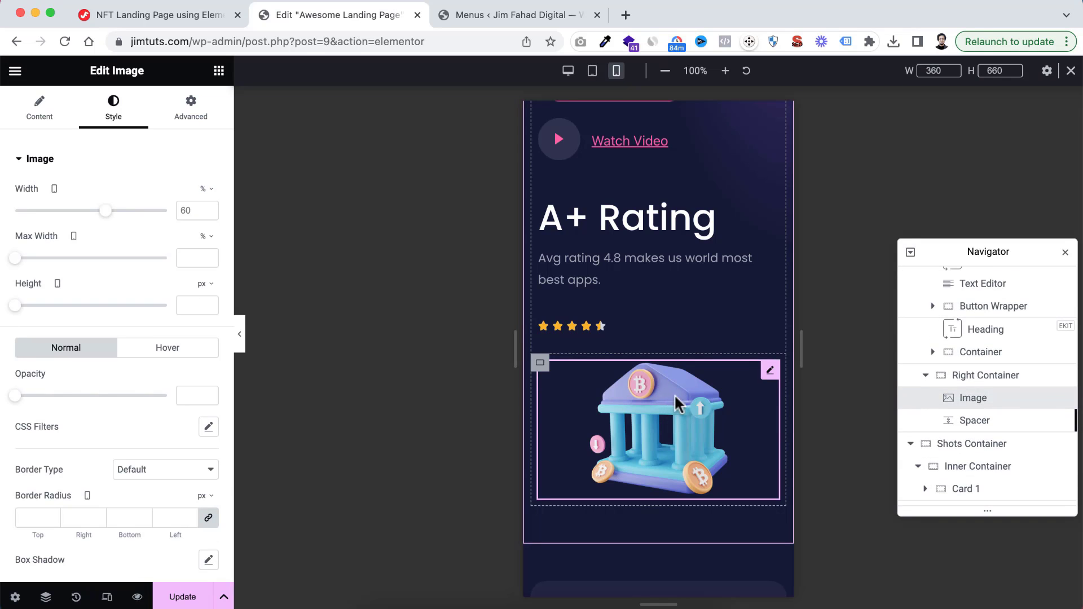
drag(121, 213, 176, 209)
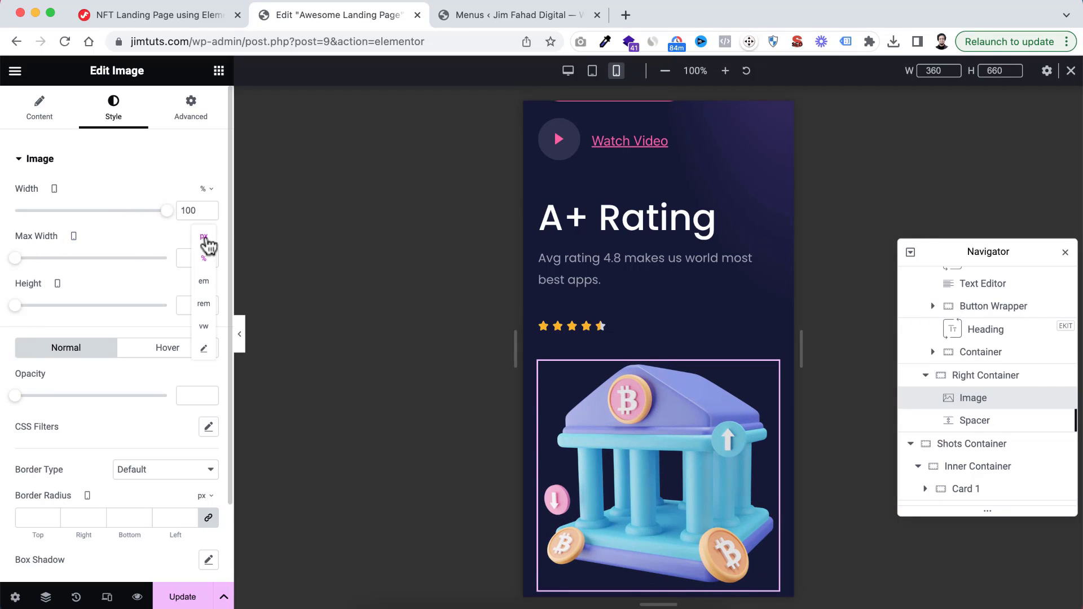
click(206, 237)
text(400)
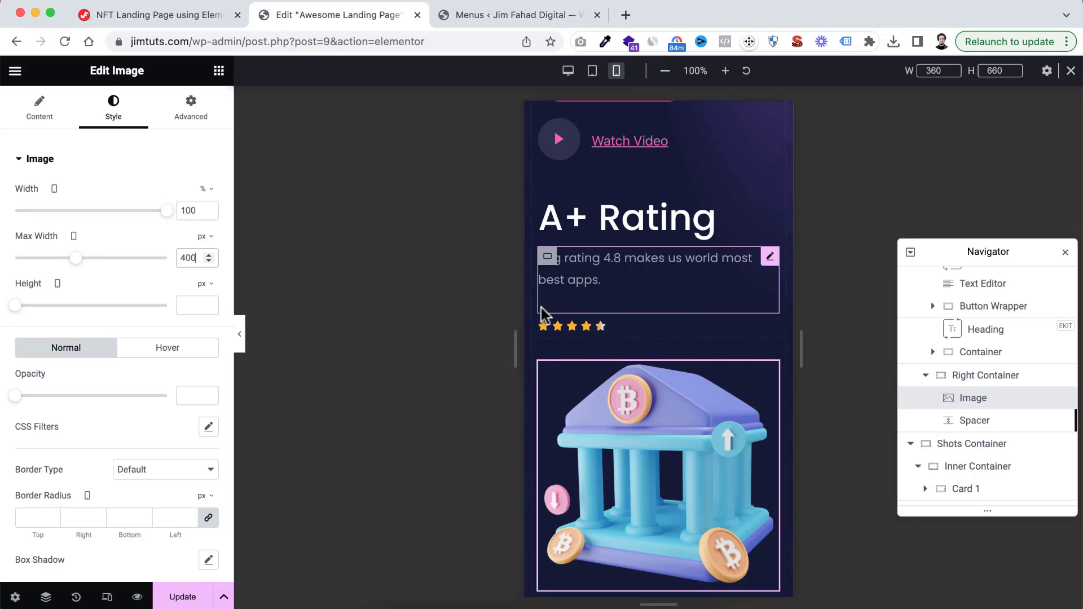
Set the padding of the inner container in the Shots Container to 40 px on all sides
scroll(541, 312, up, 5)
scroll(543, 313, down, 5)
scroll(544, 313, down, 7)
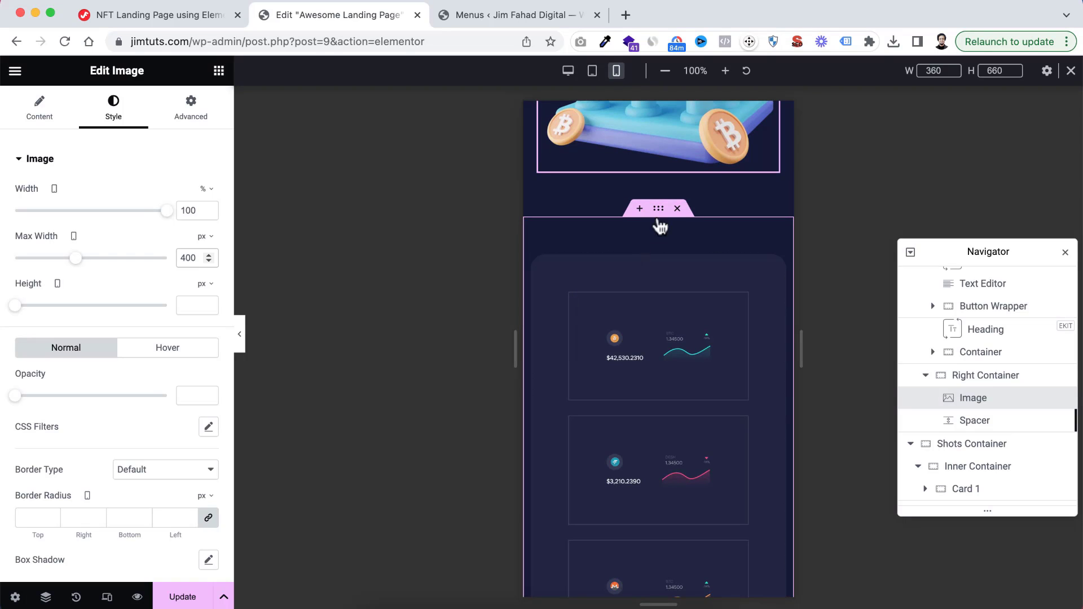
click(660, 213)
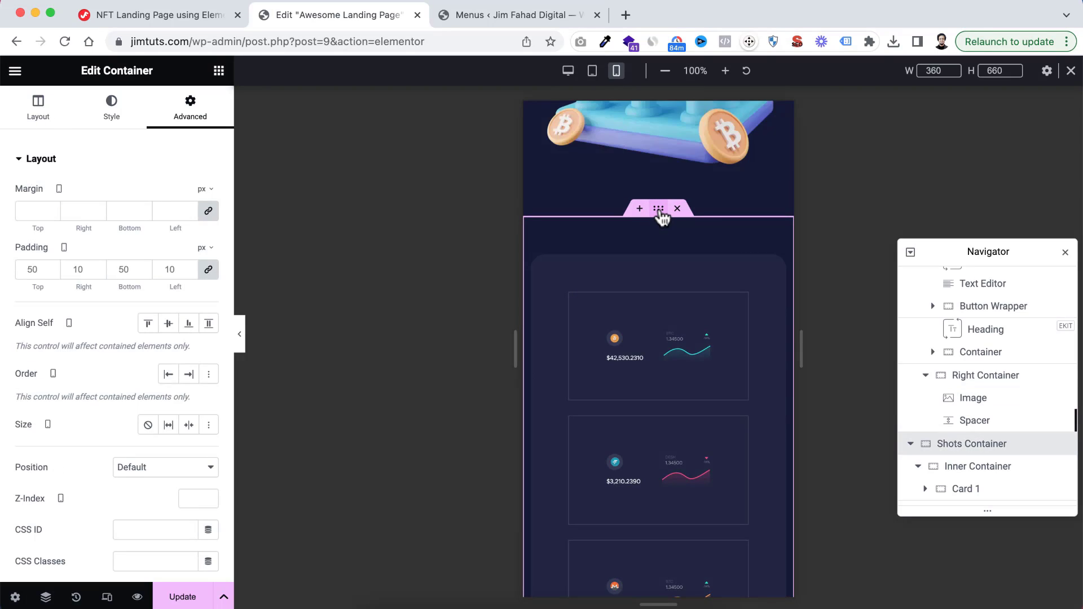
scroll(986, 397, down, 3)
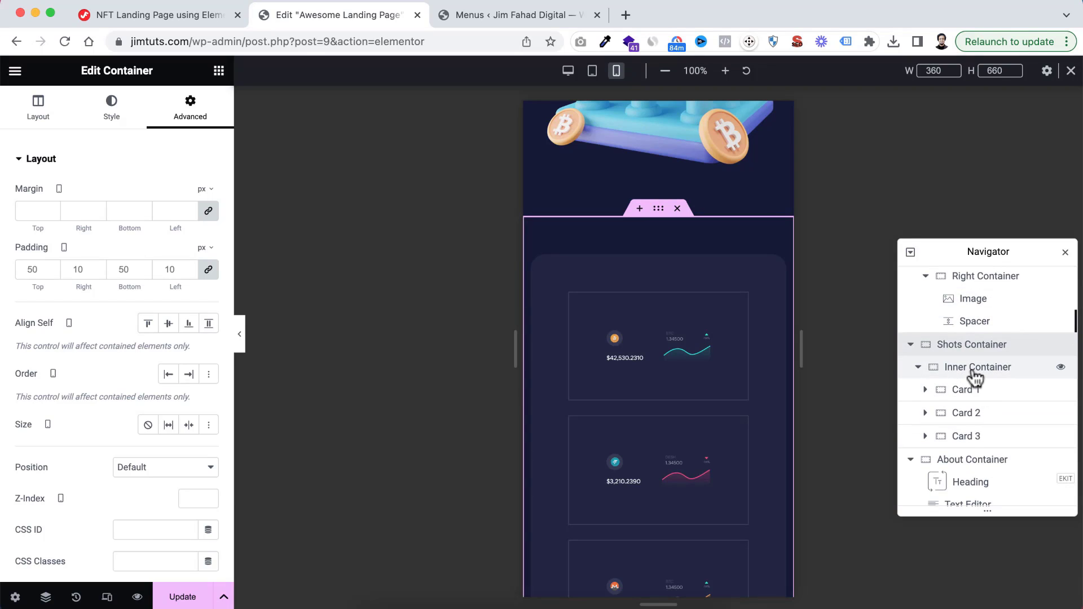
click(972, 368)
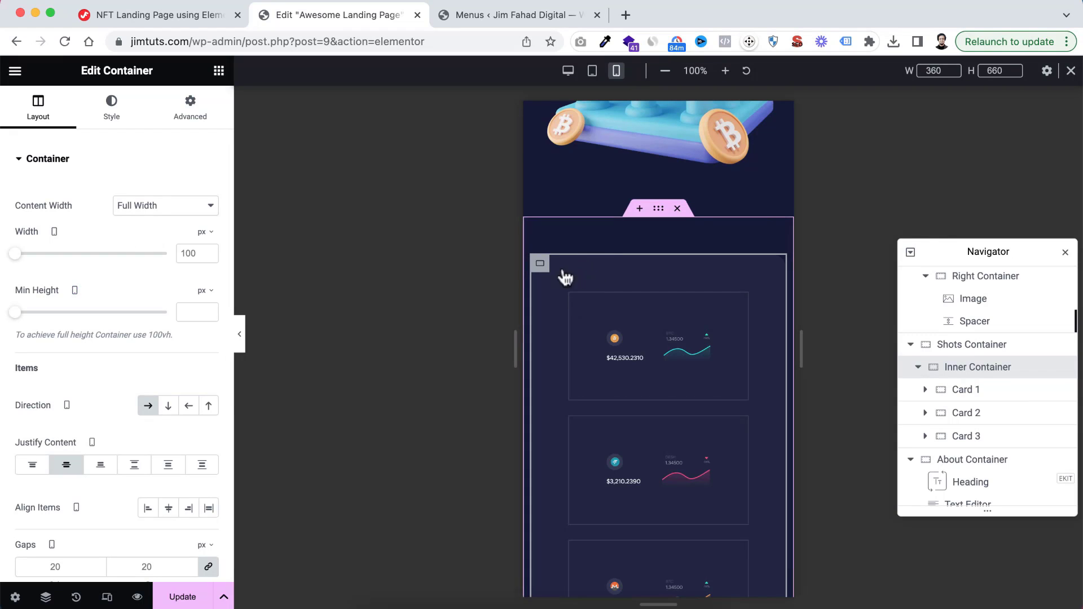
click(191, 107)
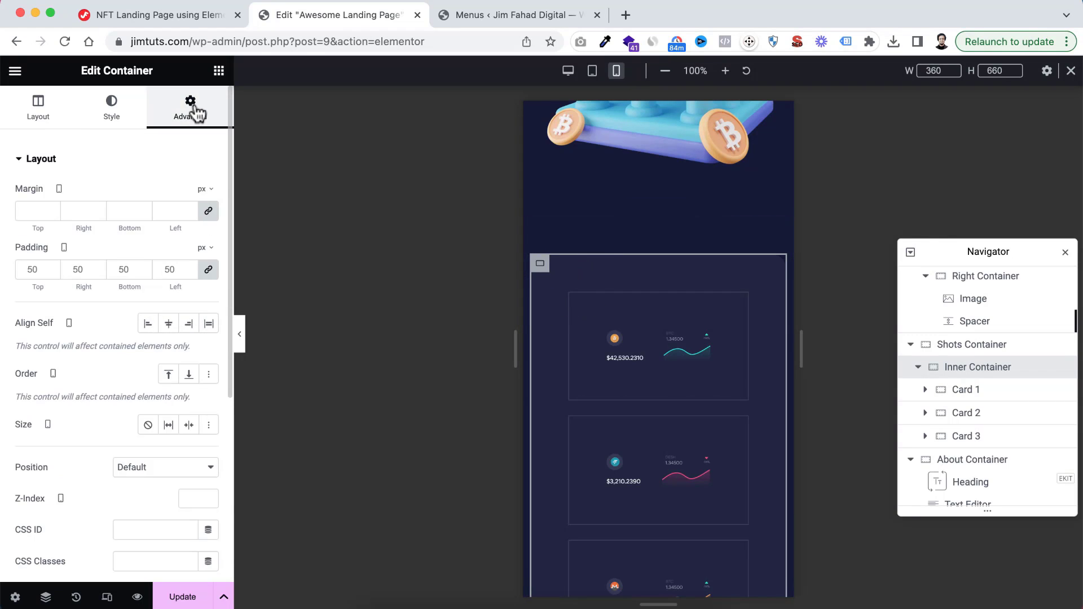
double_click(28, 269)
text(40)
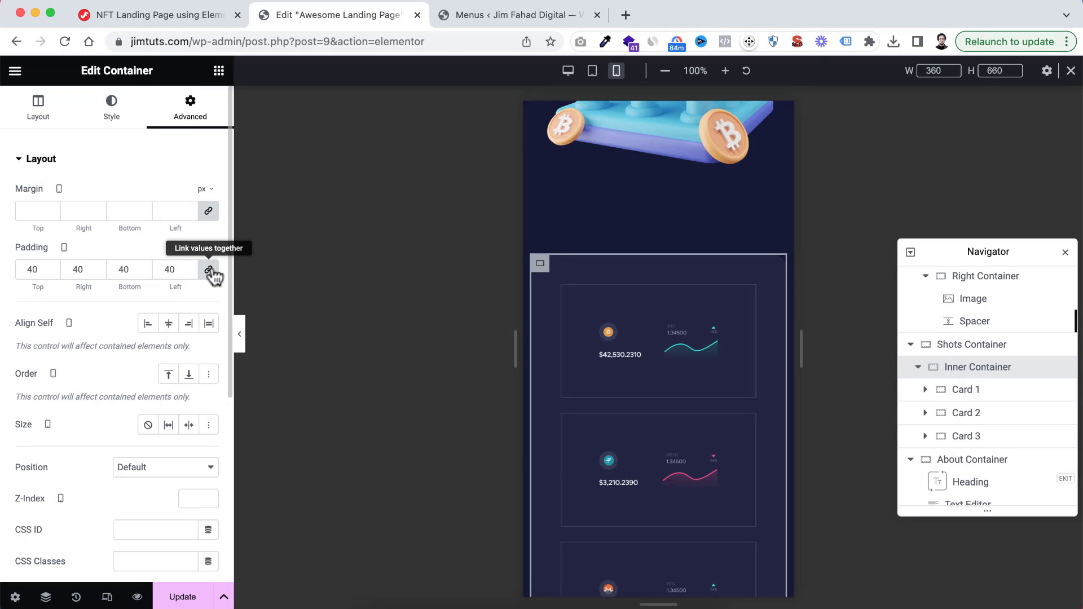
Unlink the inner container's padding values and set the right and left padding to 20 px
click(210, 270)
double_click(79, 269)
text(20)
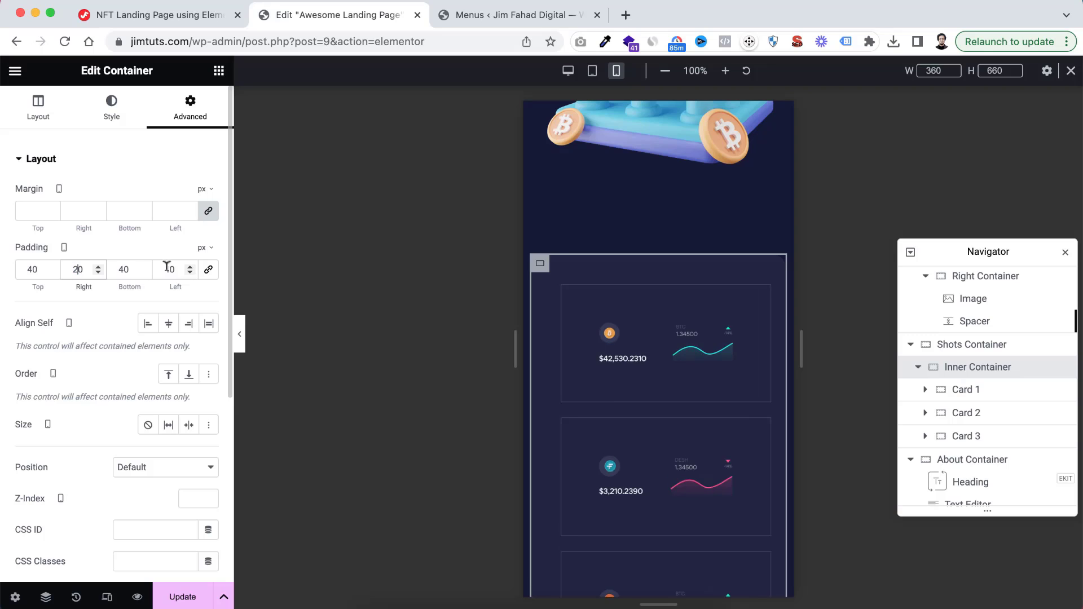
text(20)
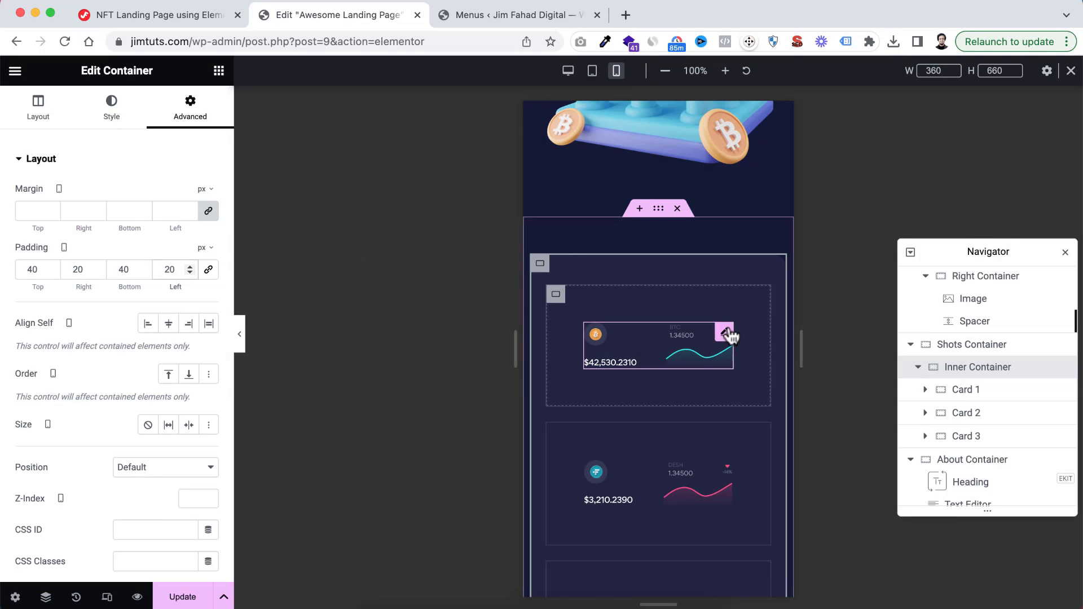
Set Card 1's padding in the Shots Container to 30 px top and bottom and 20 px right and left
scroll(725, 339, down, 2)
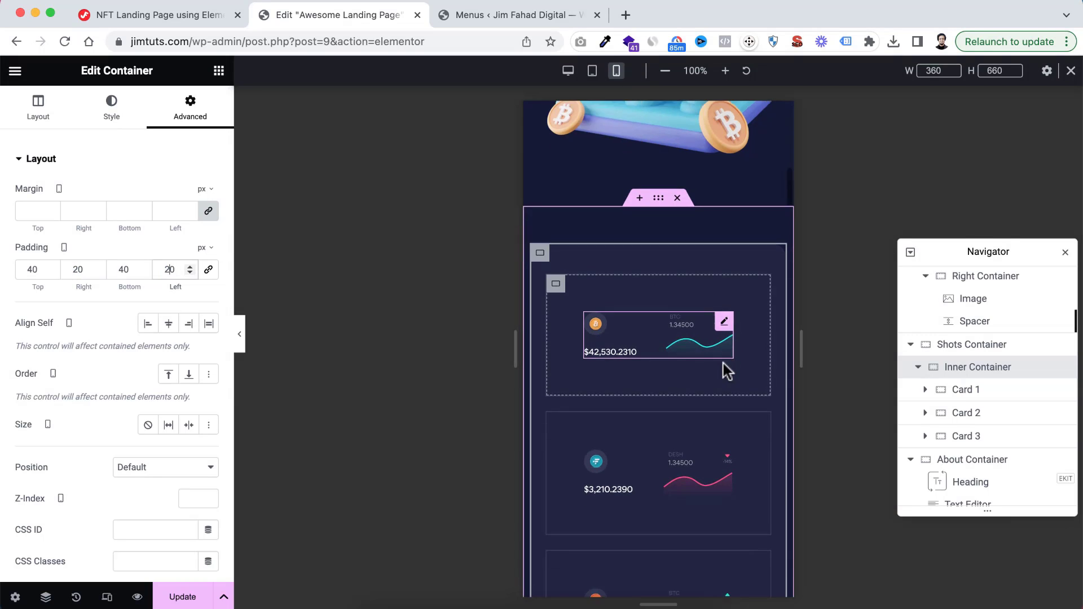
click(965, 390)
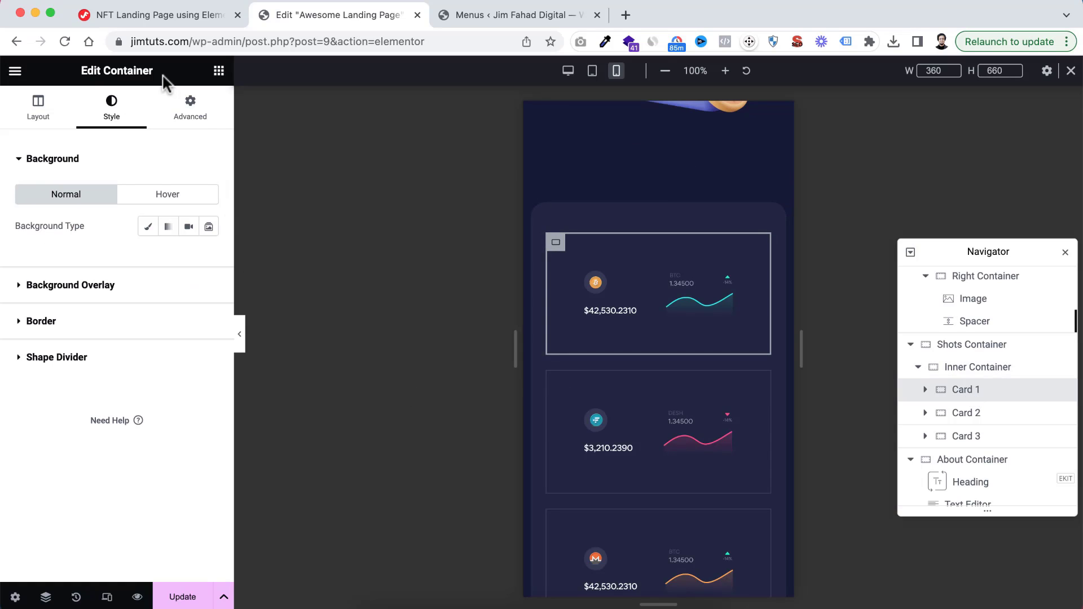
click(190, 106)
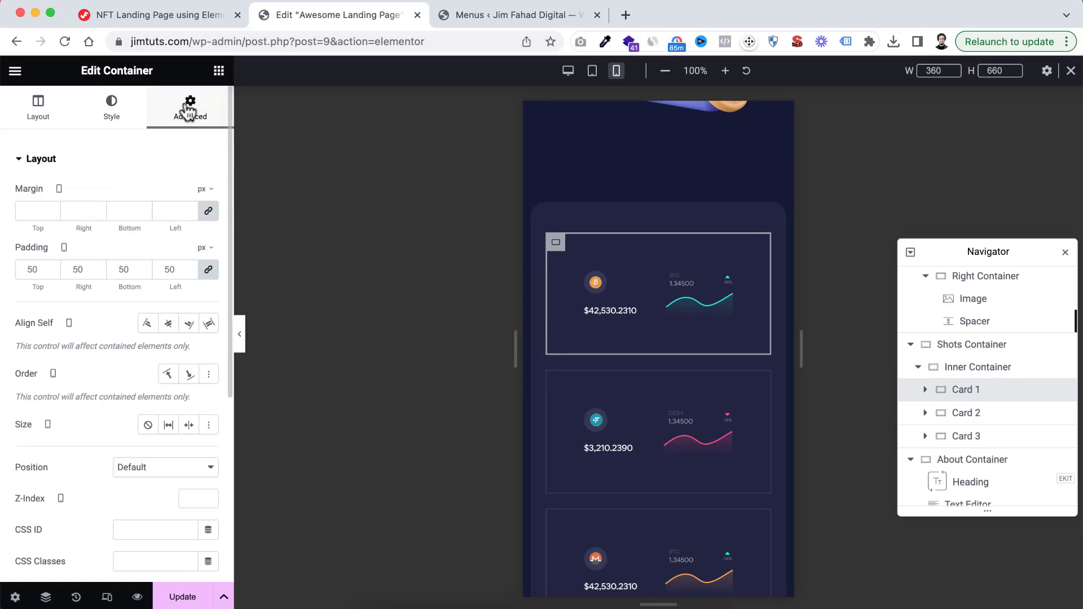
double_click(34, 265)
text(30)
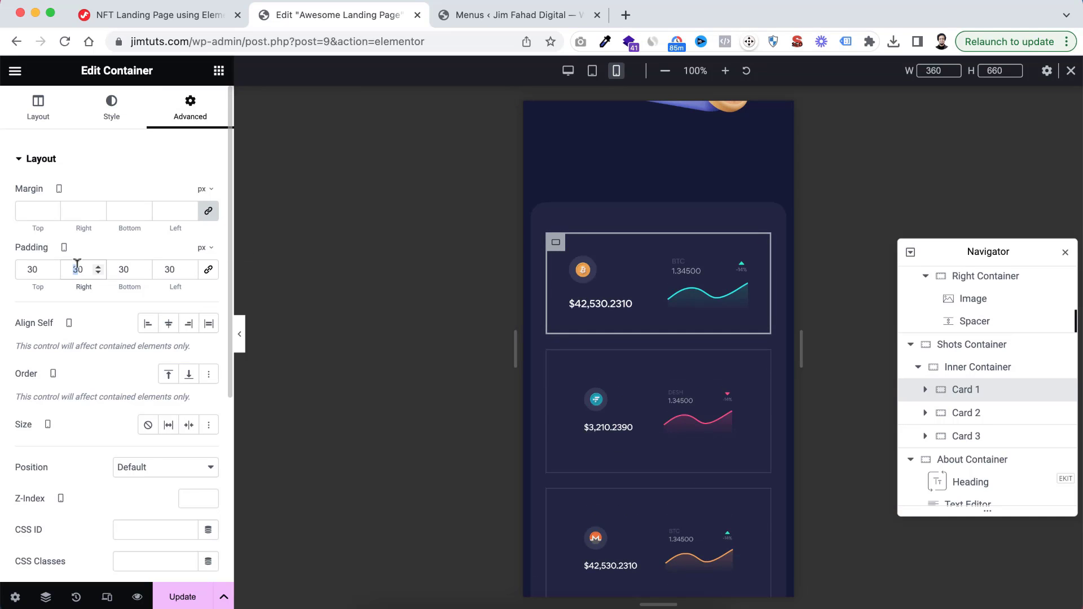
text(2)
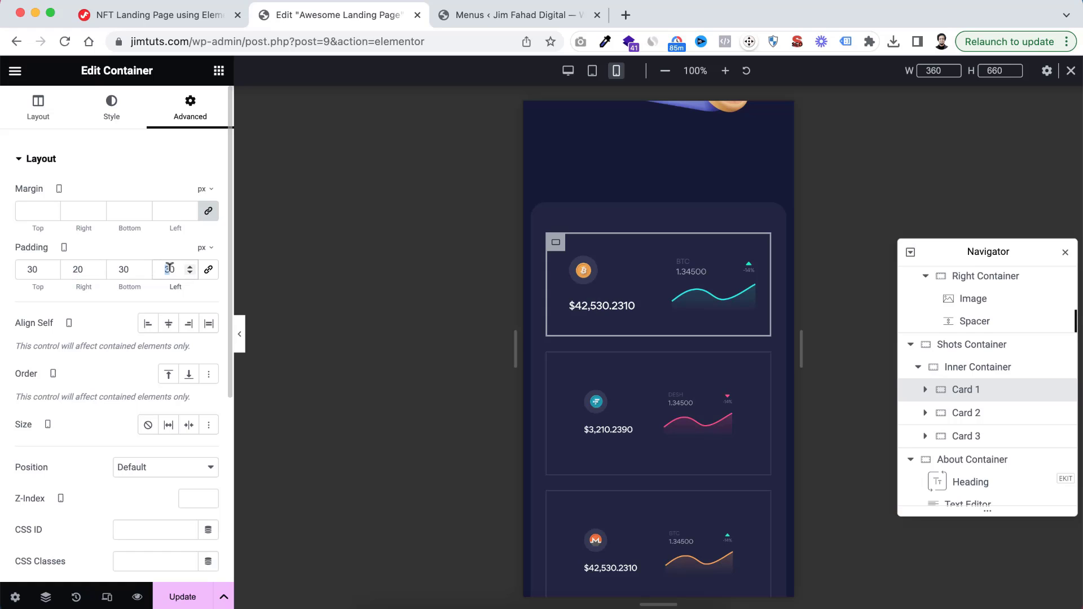
text(2)
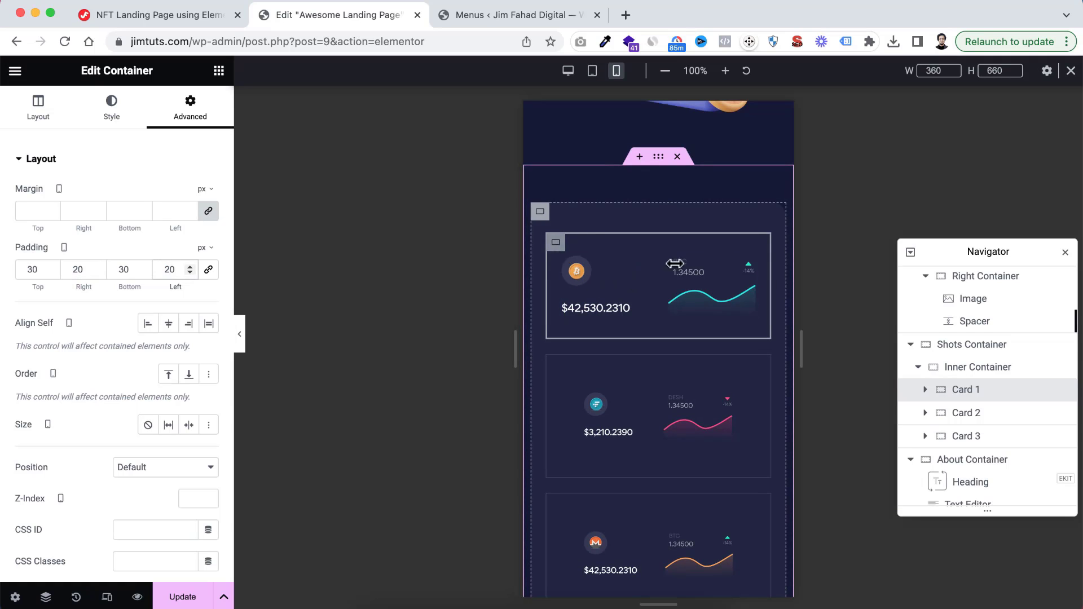
Copy Card 1 in the Shots Container and paste its style onto Card 2 and Card 3
right_click(958, 395)
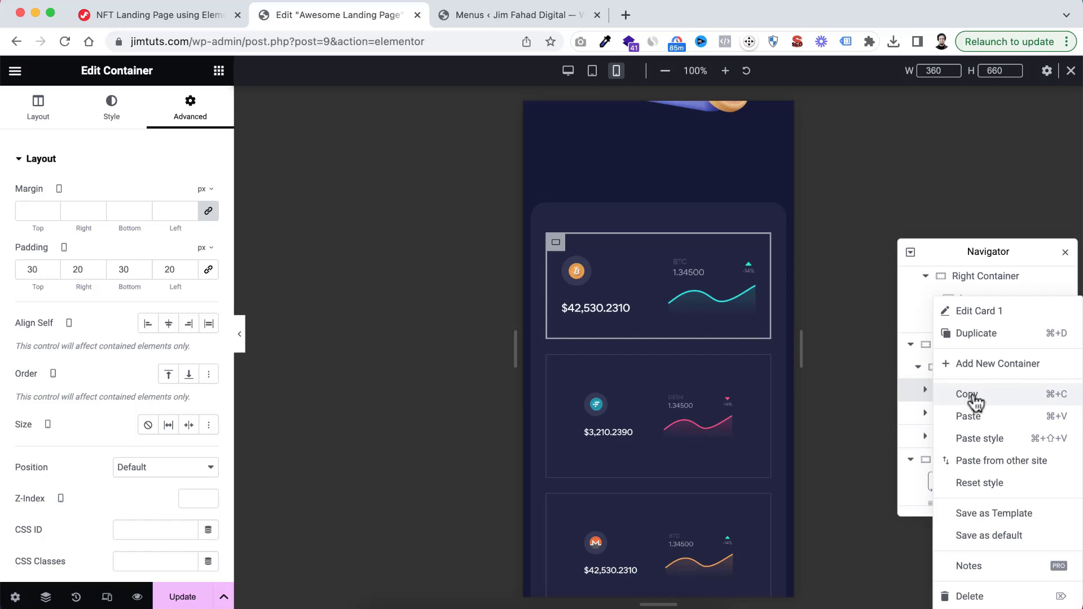
click(972, 396)
click(960, 416)
right_click(958, 417)
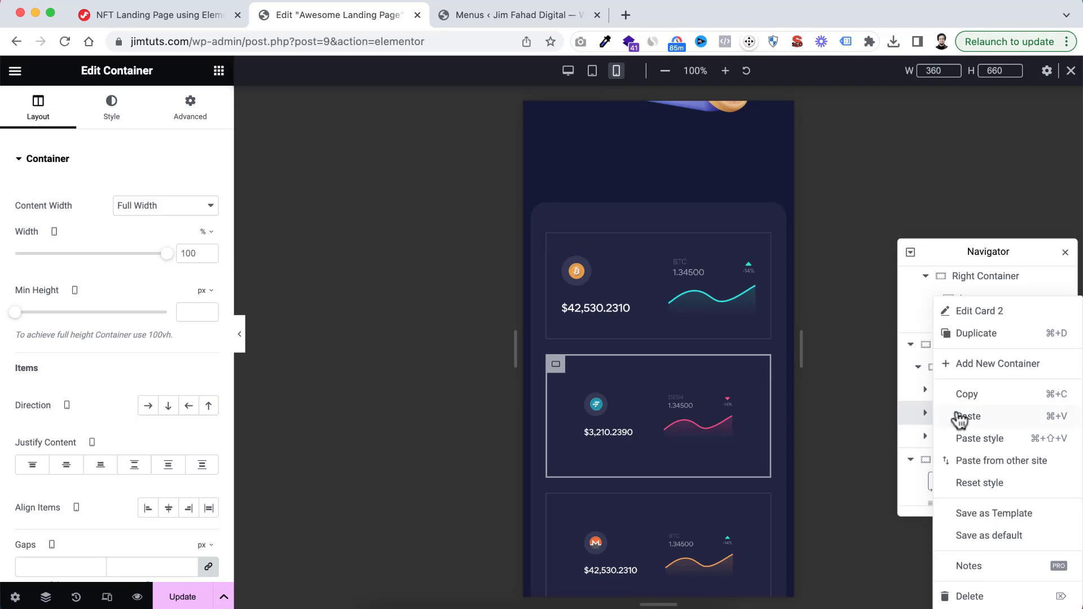
click(977, 440)
scroll(976, 446, down, 3)
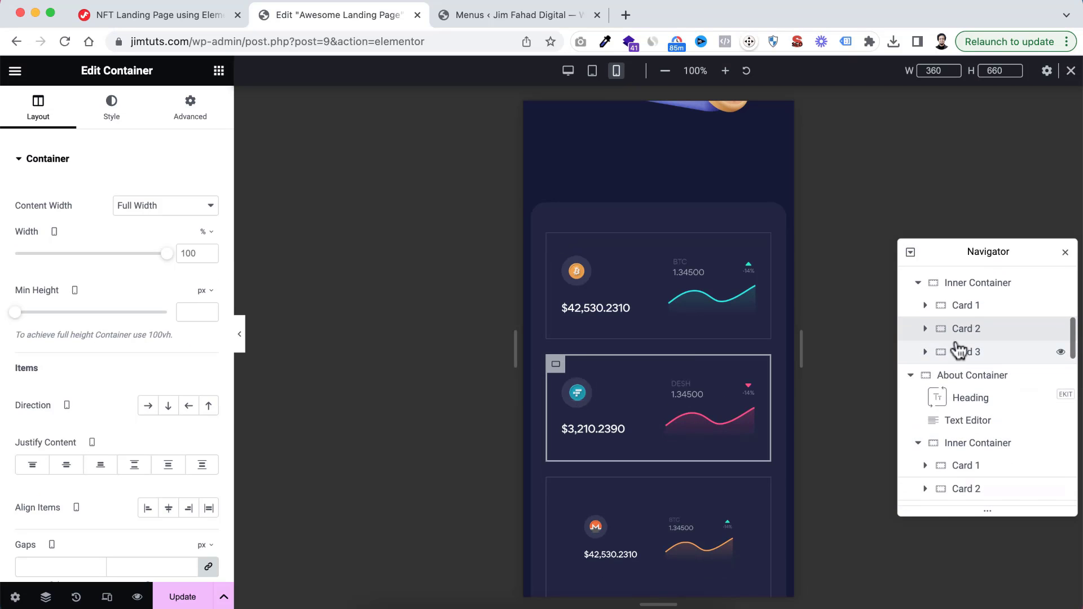
click(957, 346)
right_click(956, 346)
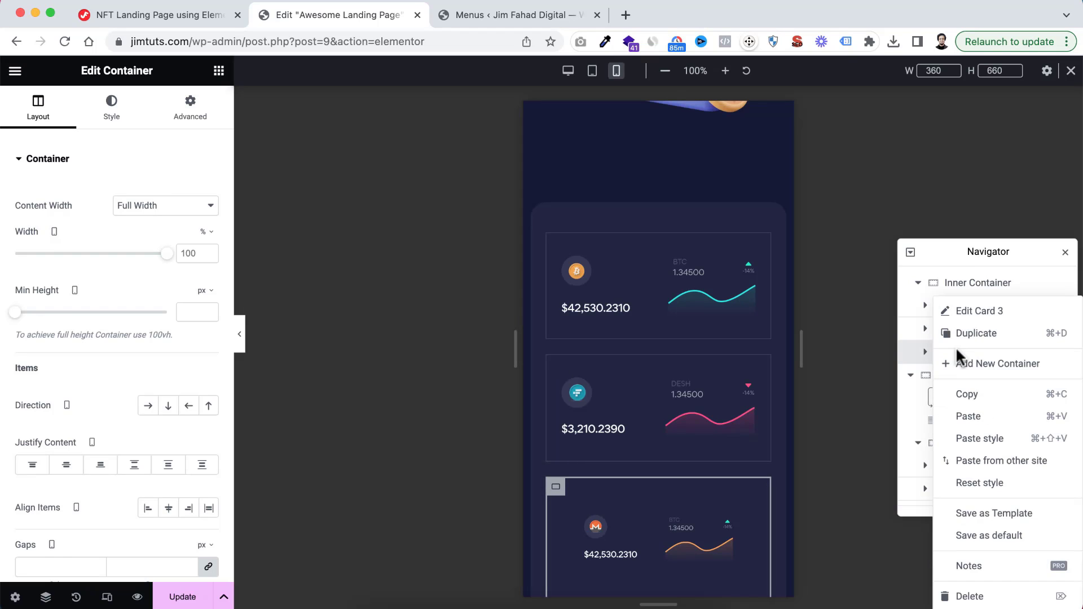
click(978, 438)
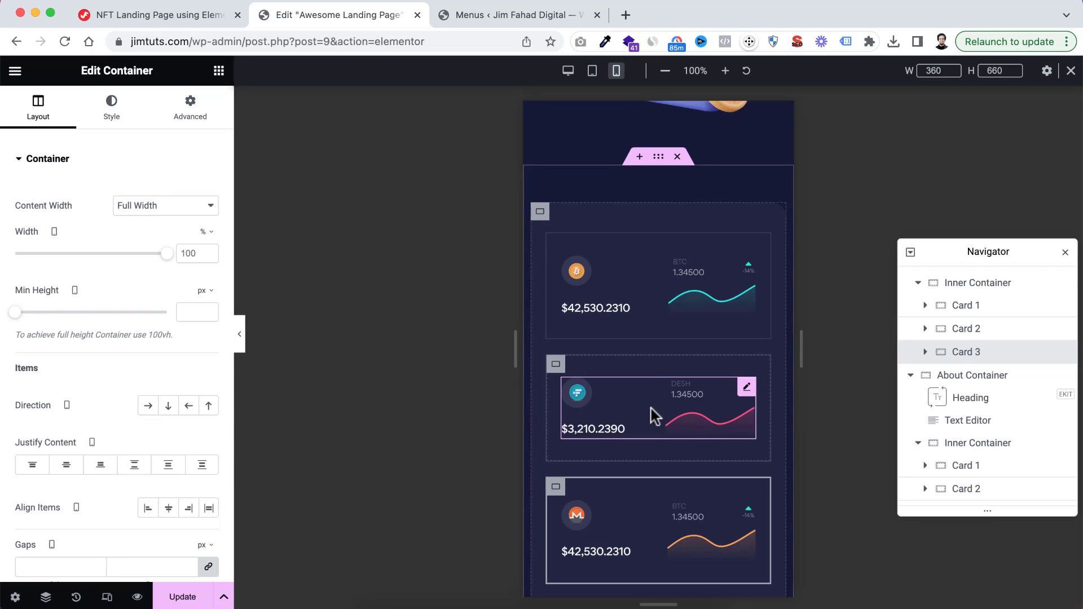
Set the width of the wallet image in the How It Works Container to 80%
scroll(708, 350, up, 10)
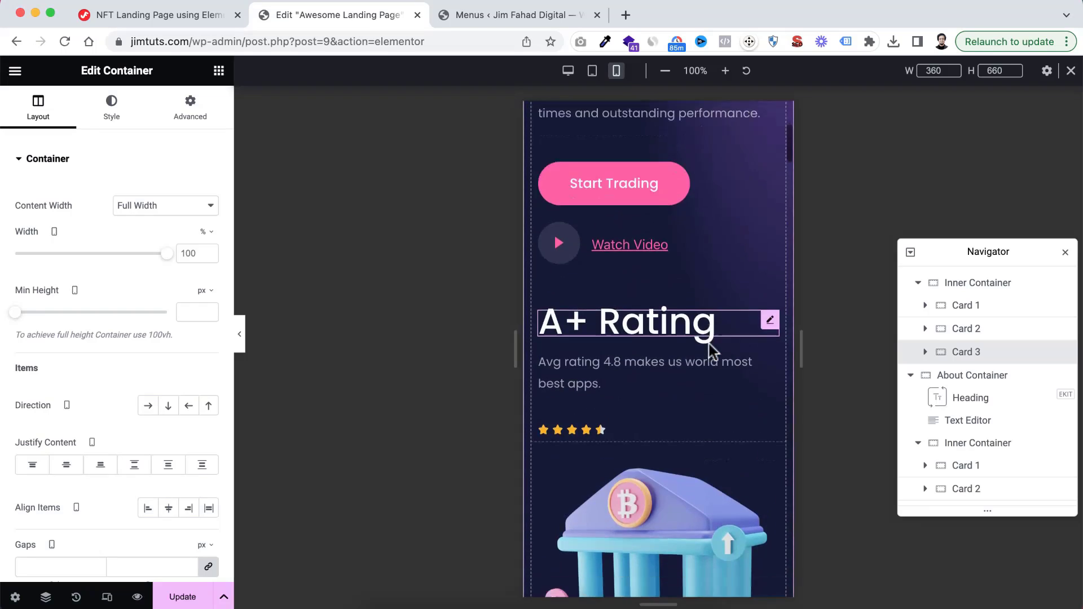
scroll(709, 350, down, 10)
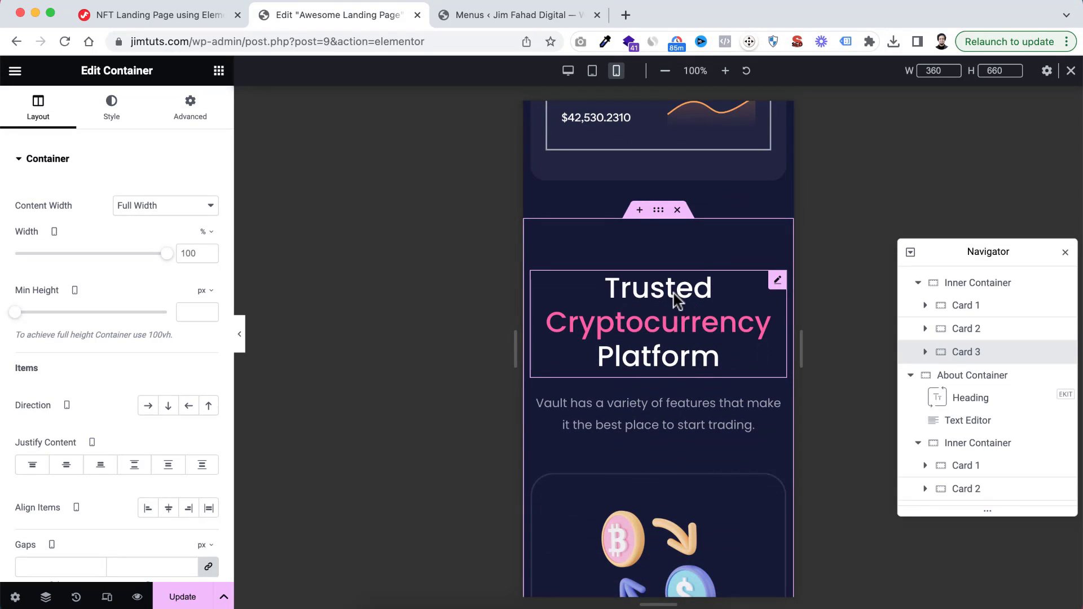
scroll(661, 365, down, 8)
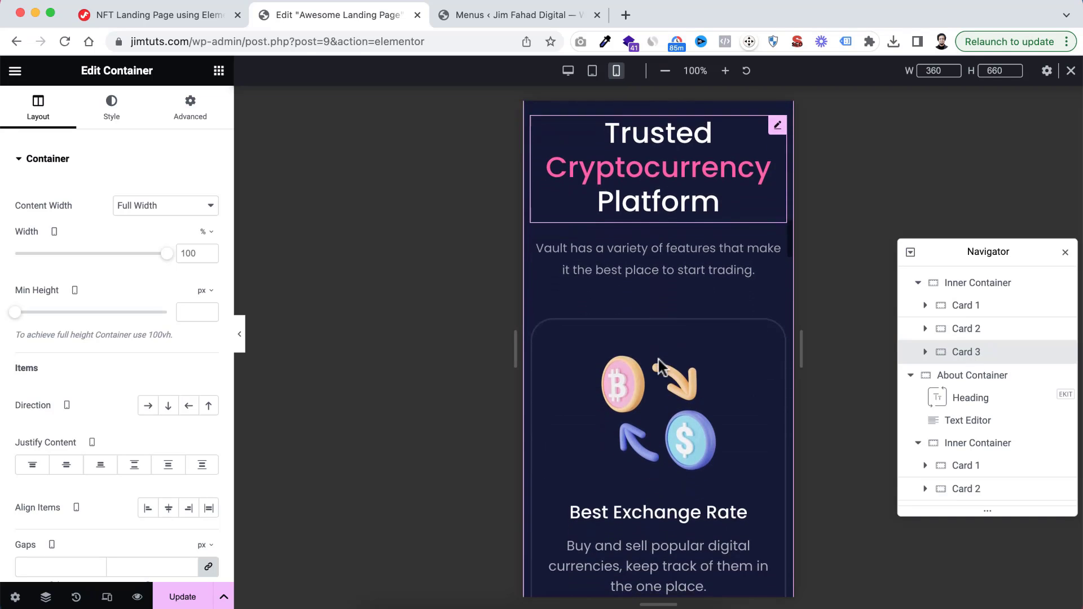
scroll(658, 360, down, 10)
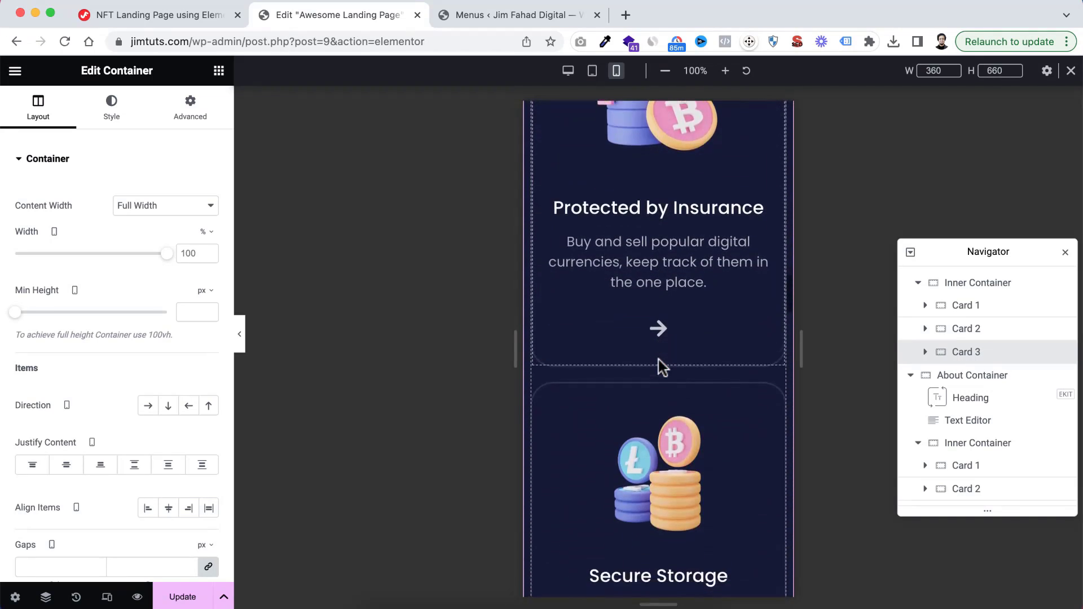
scroll(659, 364, down, 6)
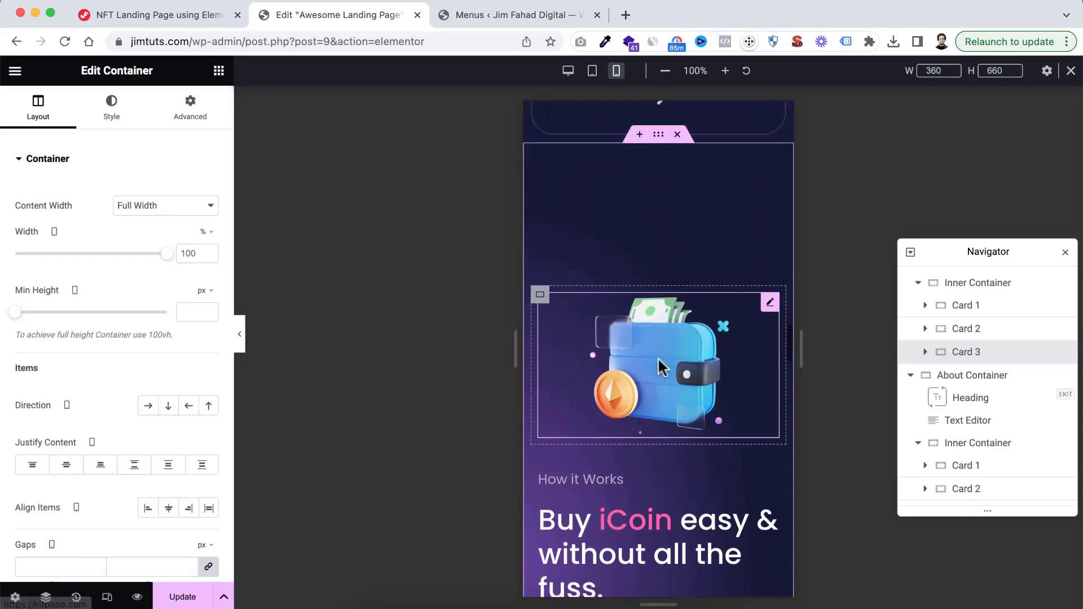
scroll(658, 358, up, 4)
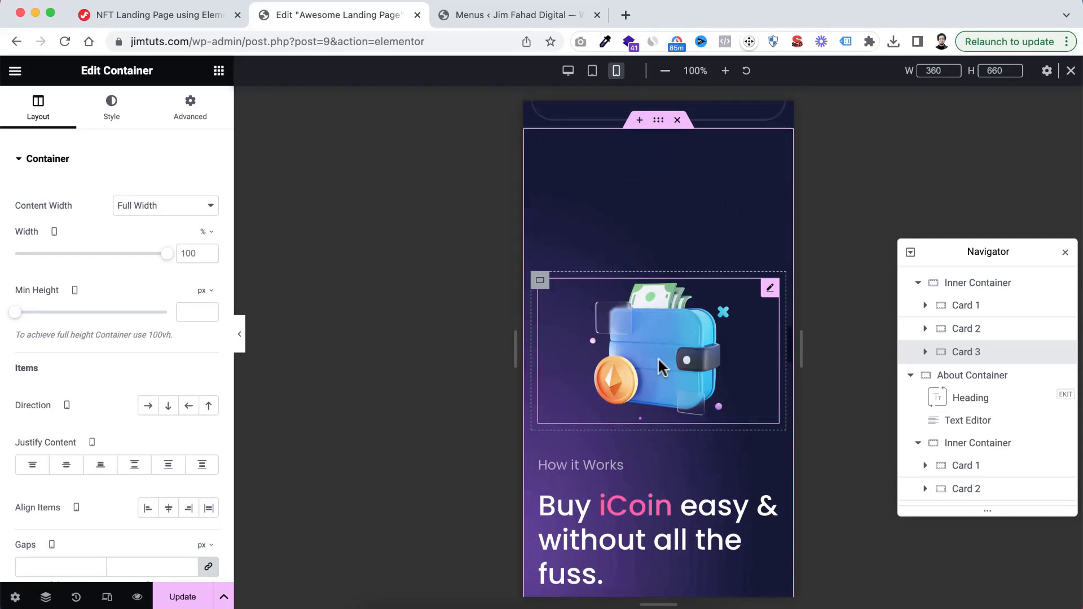
click(667, 395)
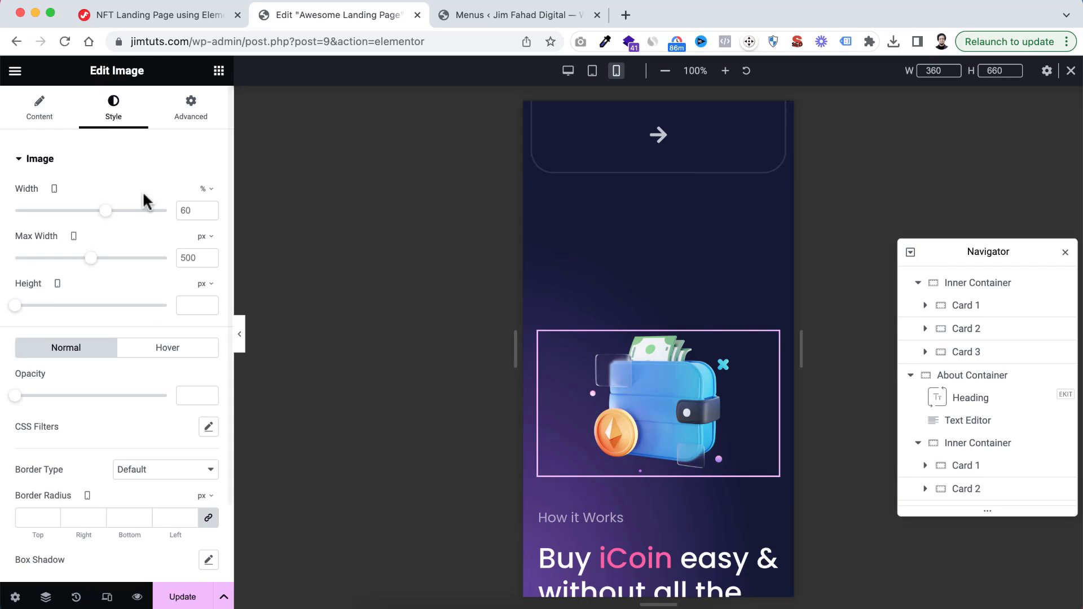
drag(104, 213, 136, 219)
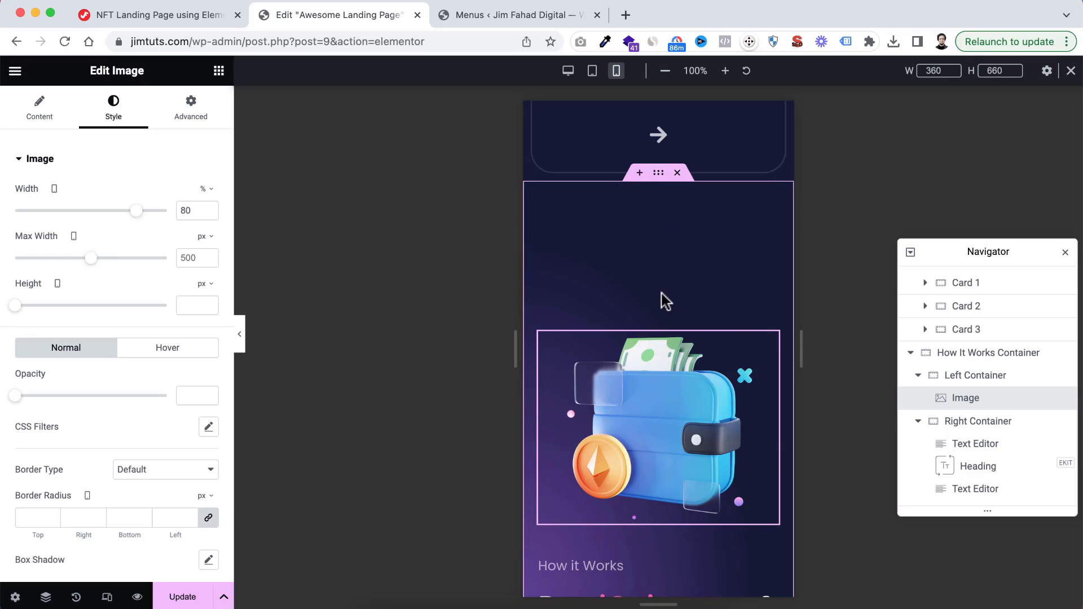
Unlink the How It Works Container's padding and set it to 100 px top, 50 px bottom, and 10 px right and left
click(658, 175)
click(191, 105)
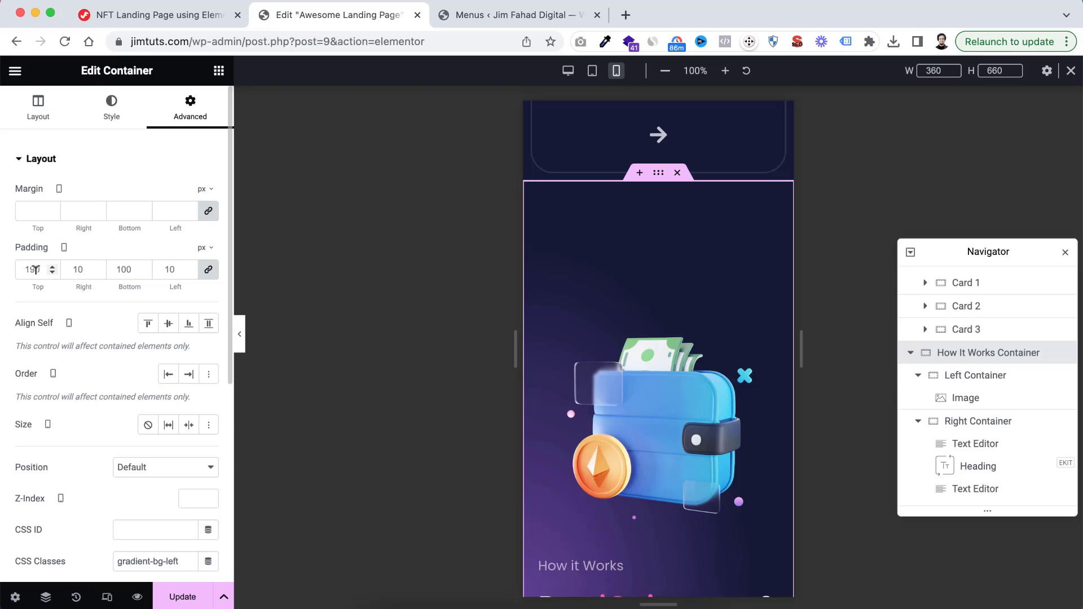
click(203, 271)
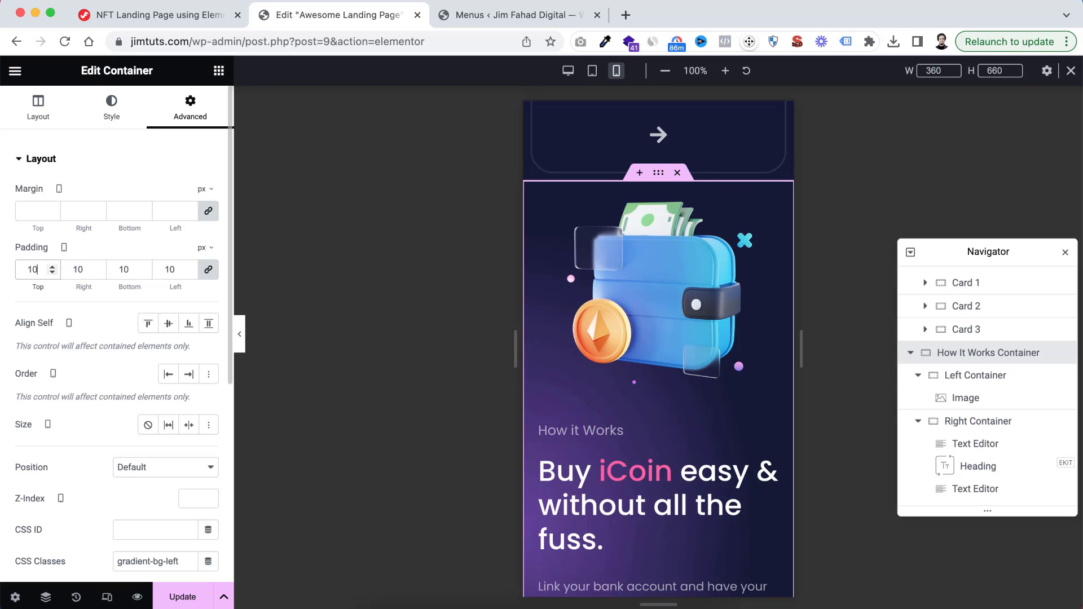
click(209, 273)
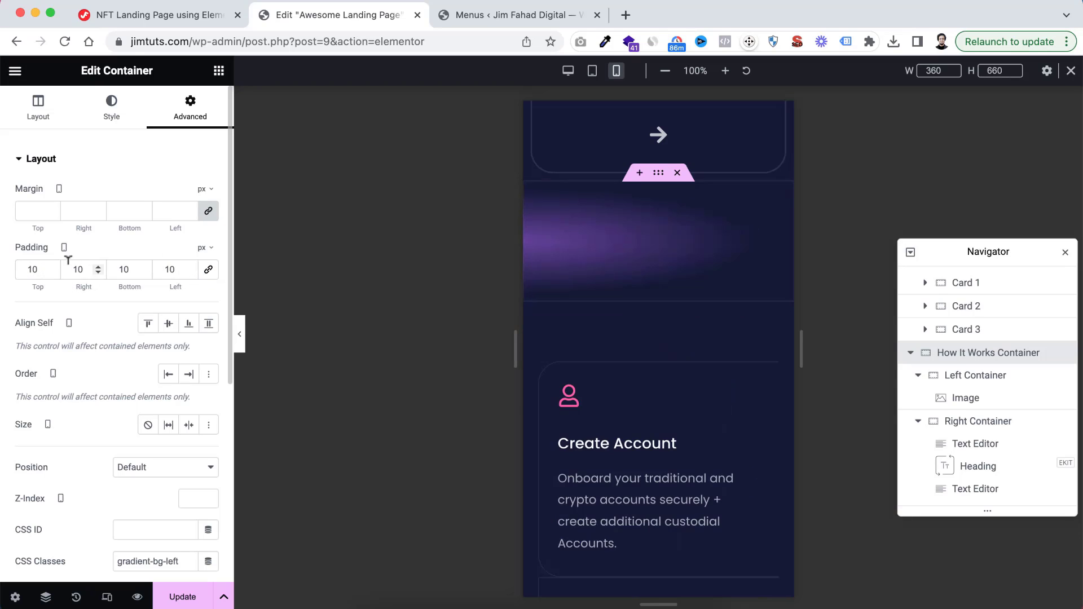
click(35, 265)
text(0)
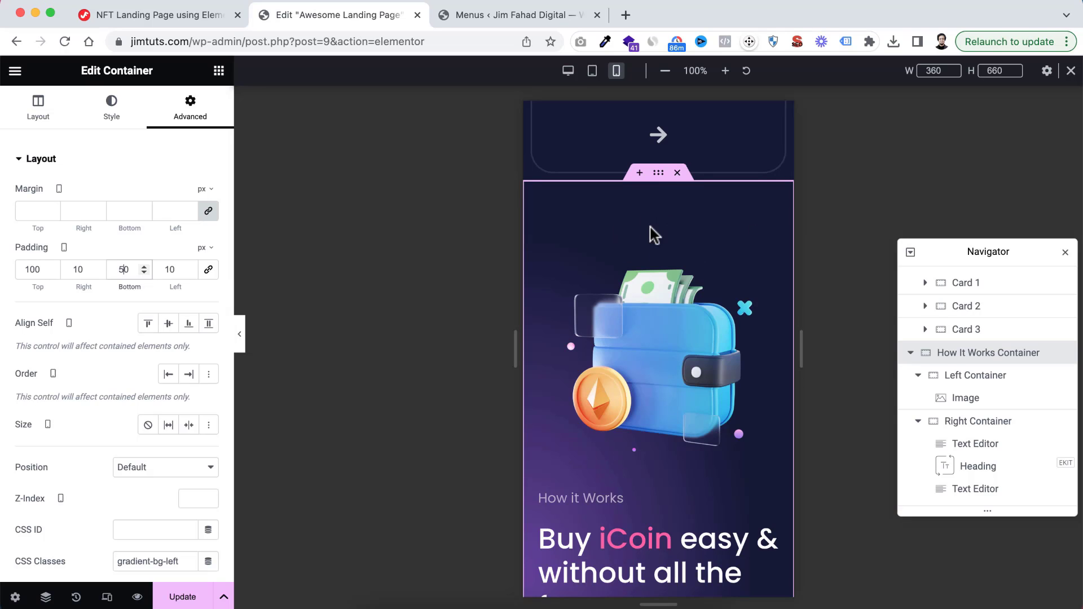
Set the text size of the How It Works icon list to 16 px
scroll(656, 346, down, 5)
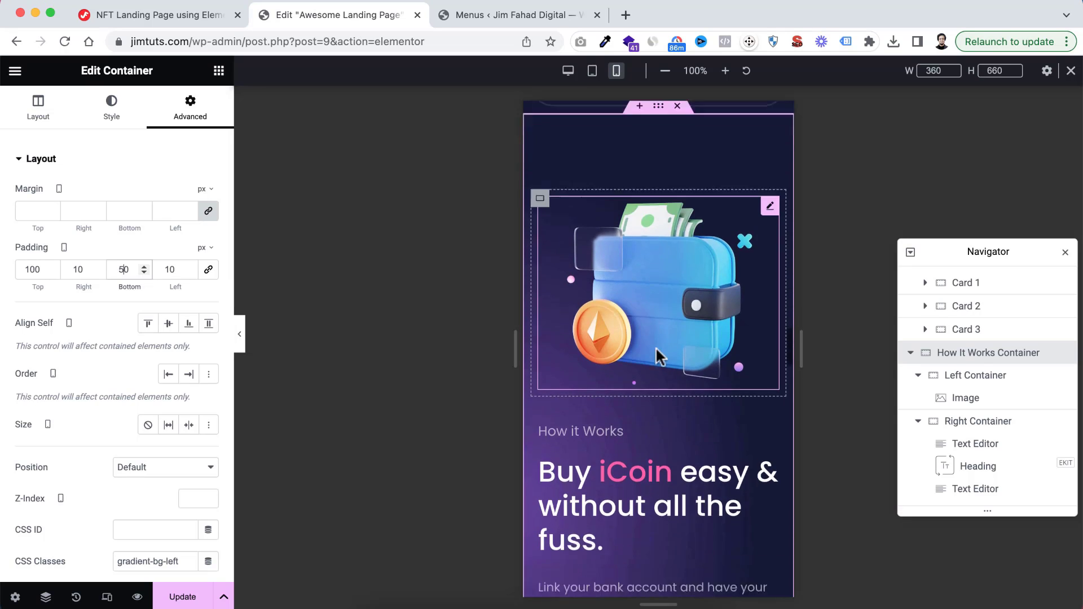
scroll(655, 350, down, 2)
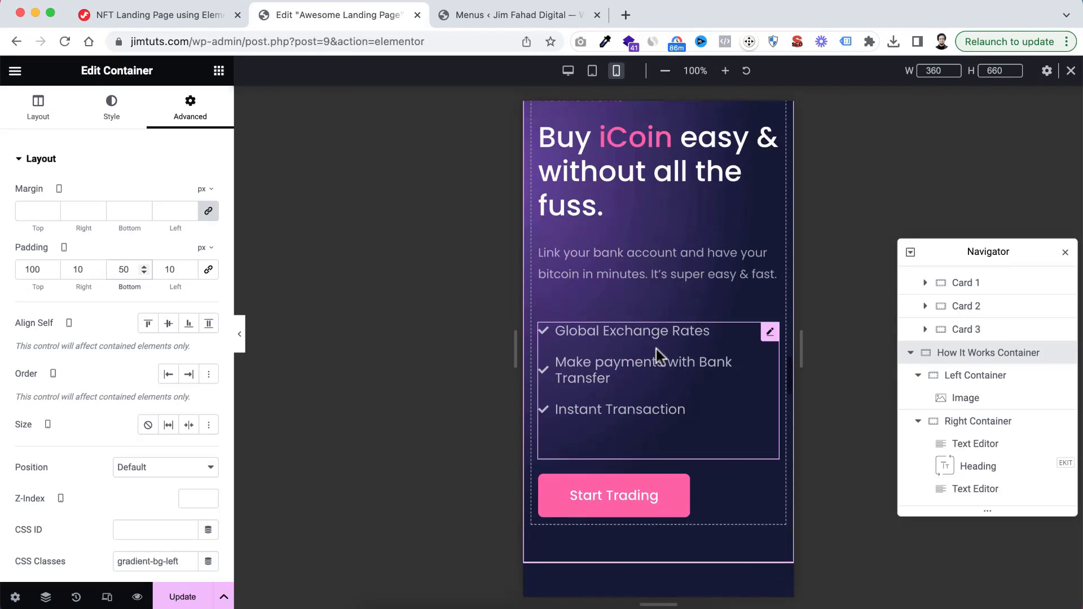
click(626, 330)
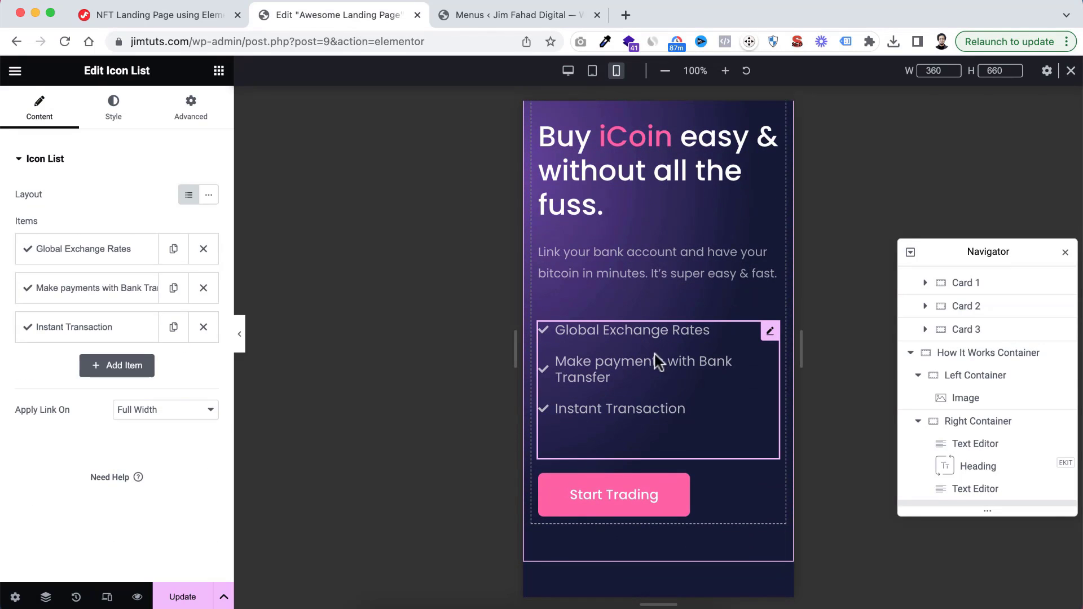
click(110, 119)
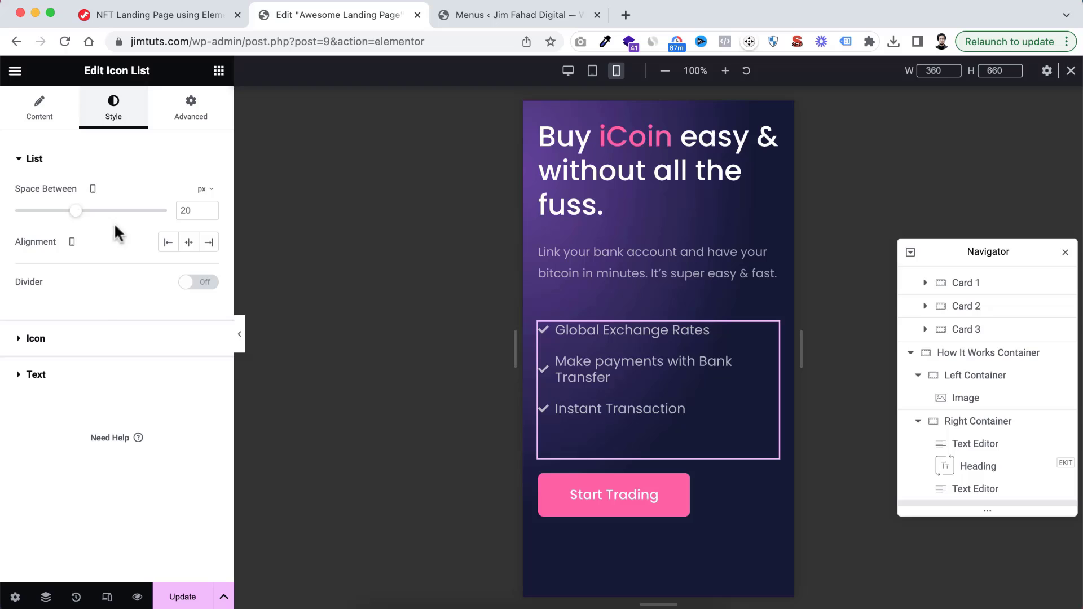
click(42, 377)
click(208, 267)
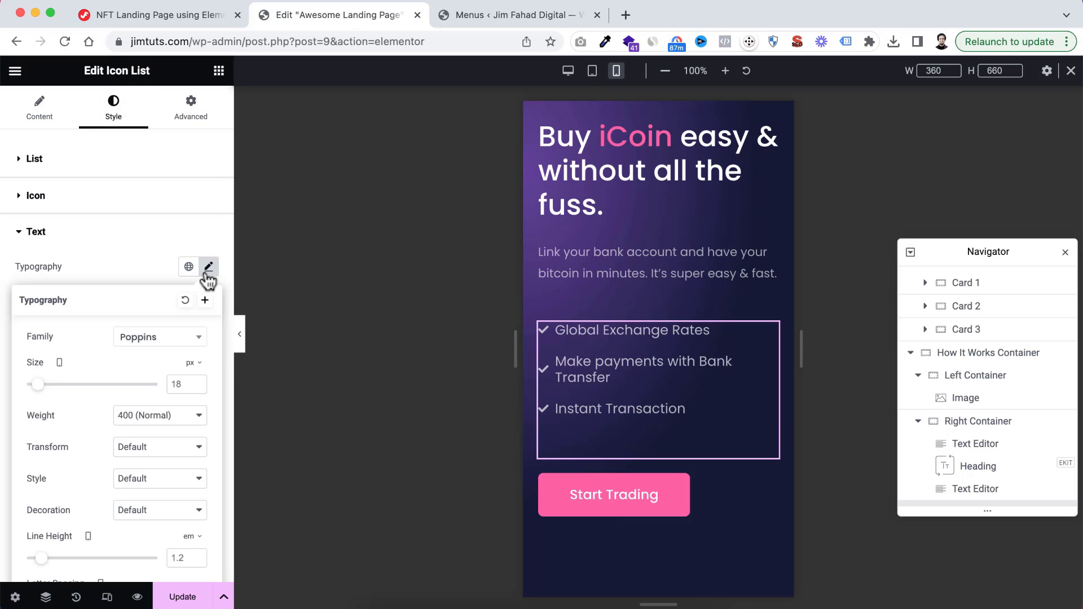
text(16)
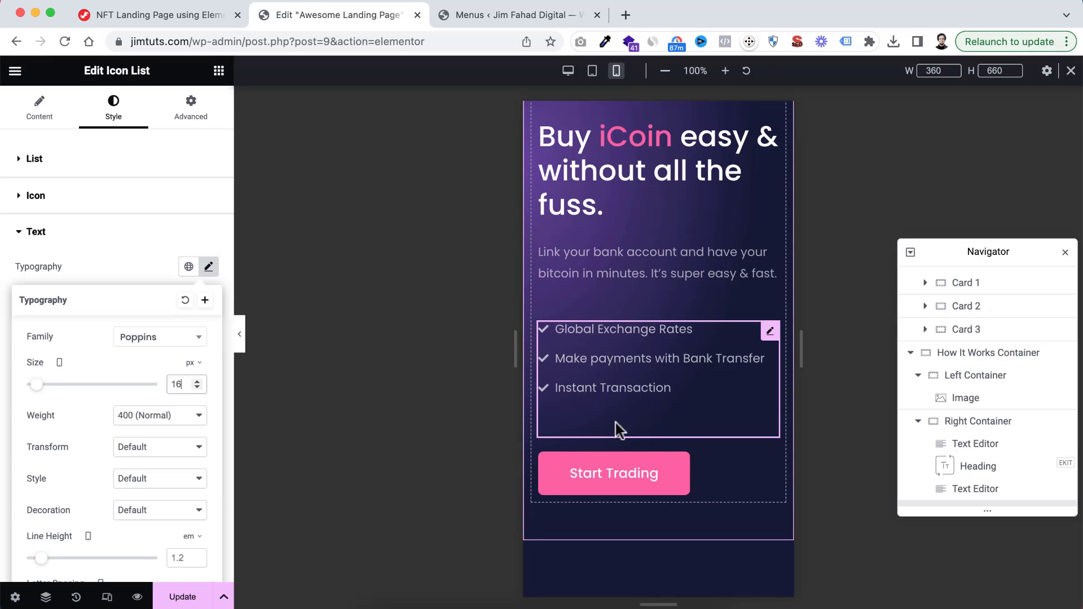
Unlink the icon list's margin values and set the bottom margin to 30 px and the other sides to 0
click(186, 112)
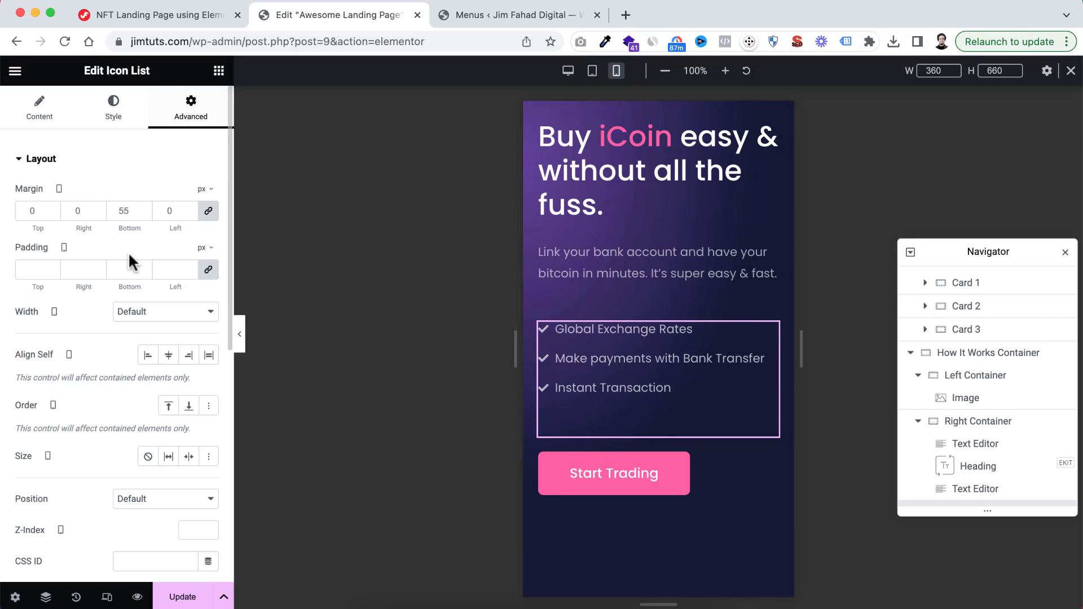
click(208, 211)
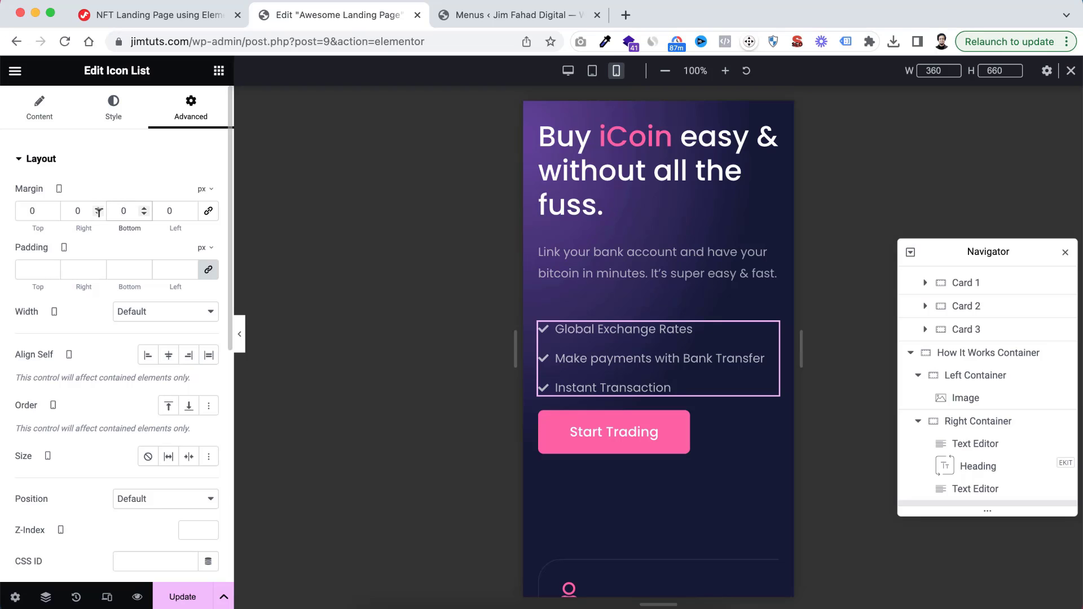
text(3)
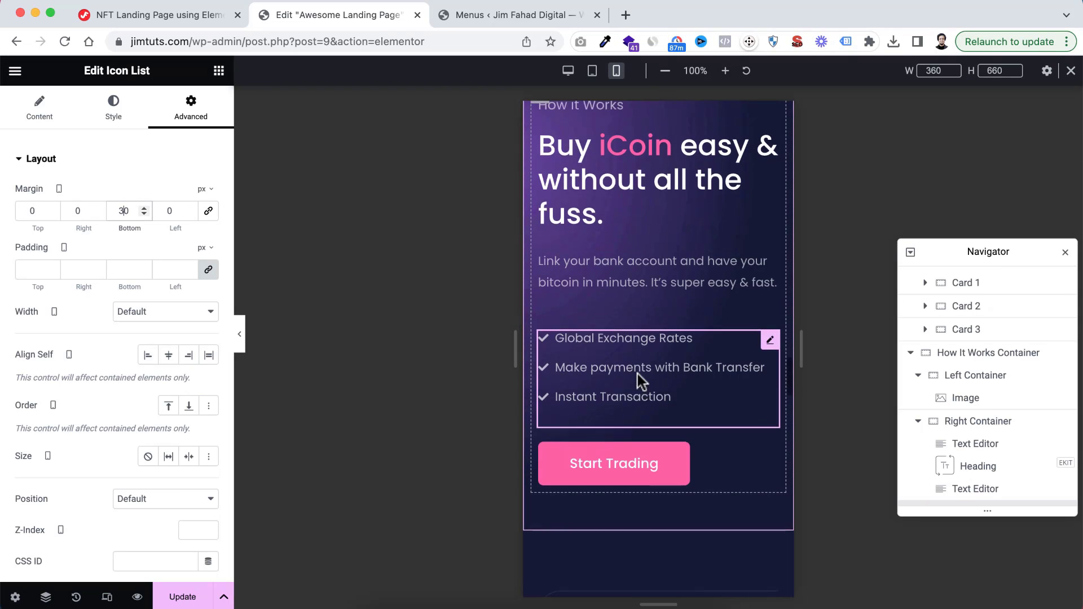
Examine the mobile layout of the How It Works section and the Create Account and Link Your Bank cards below it
scroll(637, 374, up, 5)
scroll(638, 374, down, 10)
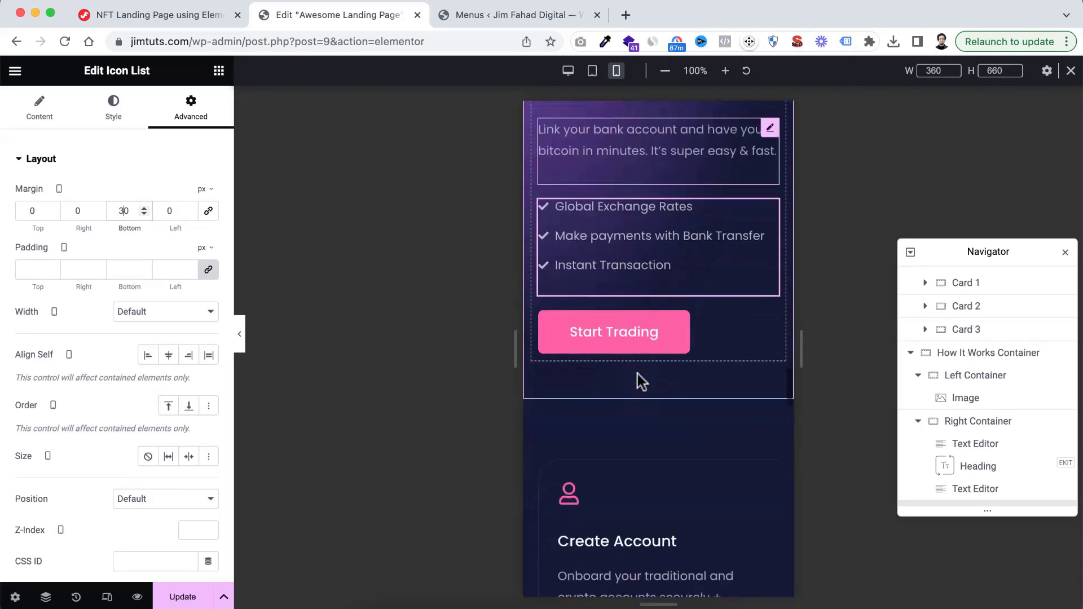
scroll(637, 373, down, 3)
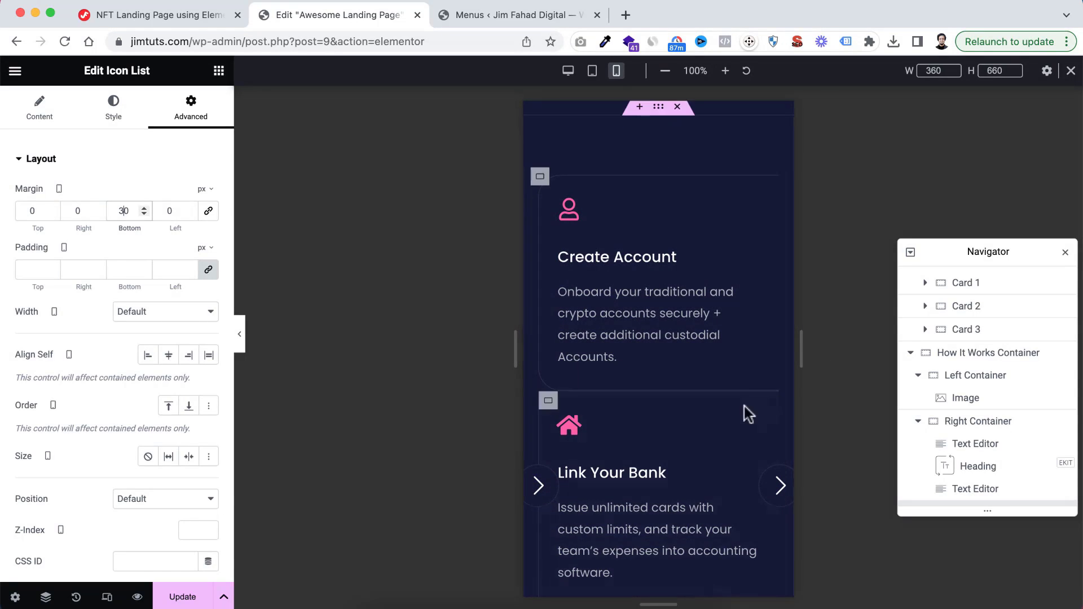
scroll(742, 413, down, 3)
scroll(738, 417, up, 2)
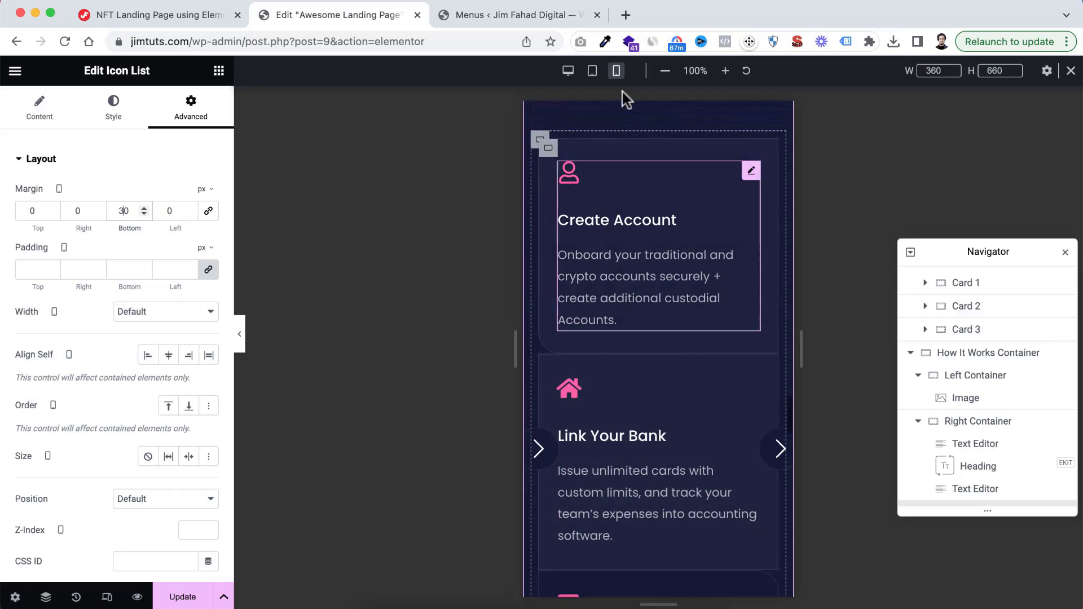
Compare how the Create Account, Link Your Bank, and Start Buy & Sell cards look in the desktop and tablet views
click(568, 71)
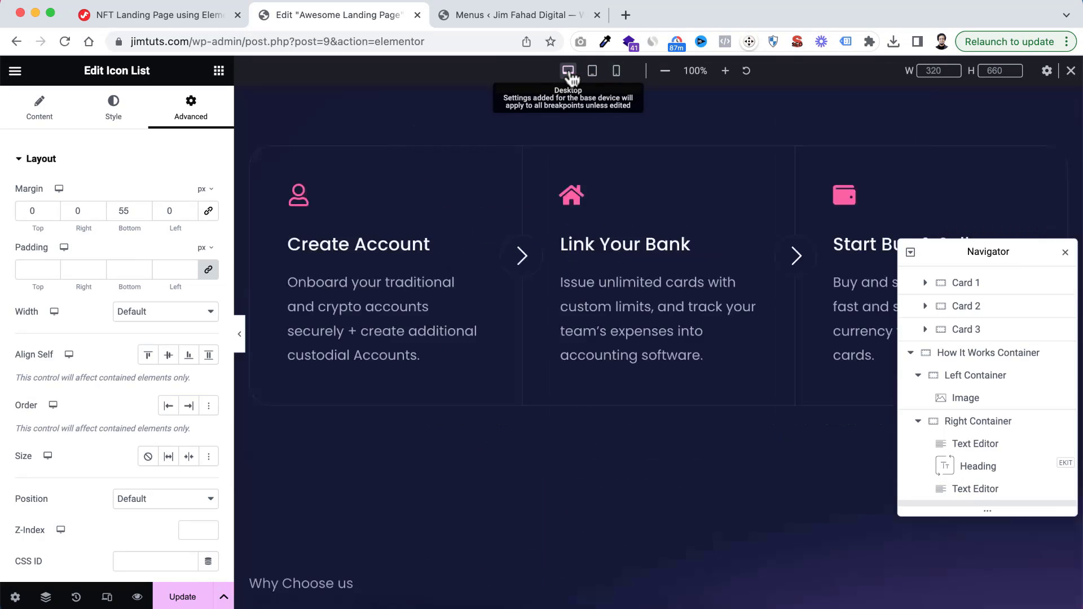
scroll(602, 182, up, 10)
scroll(648, 306, down, 2)
scroll(647, 306, down, 8)
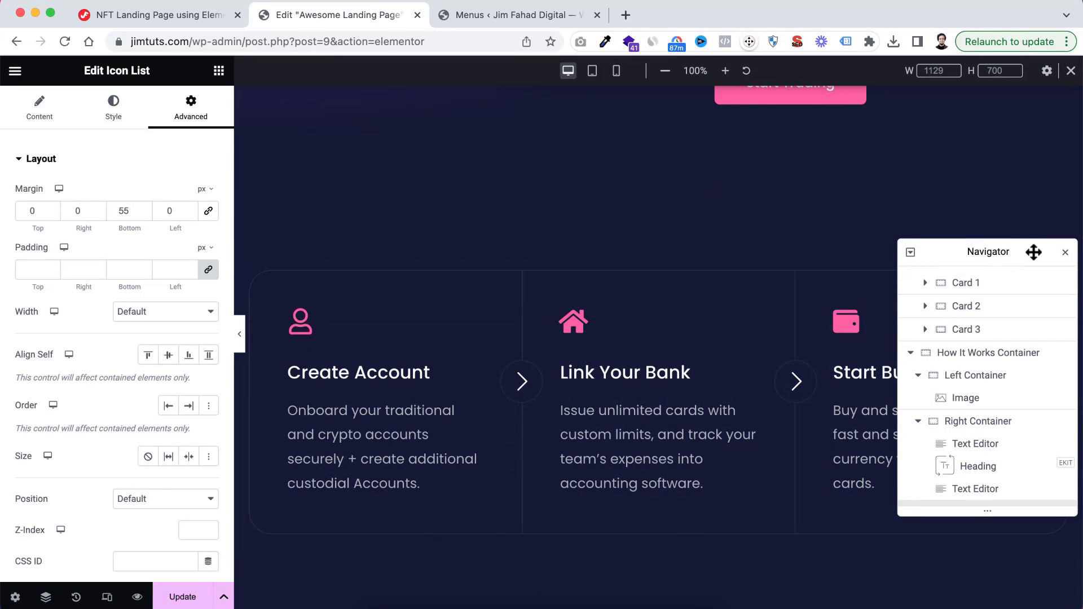
drag(1033, 252, 187, 291)
scroll(633, 383, down, 2)
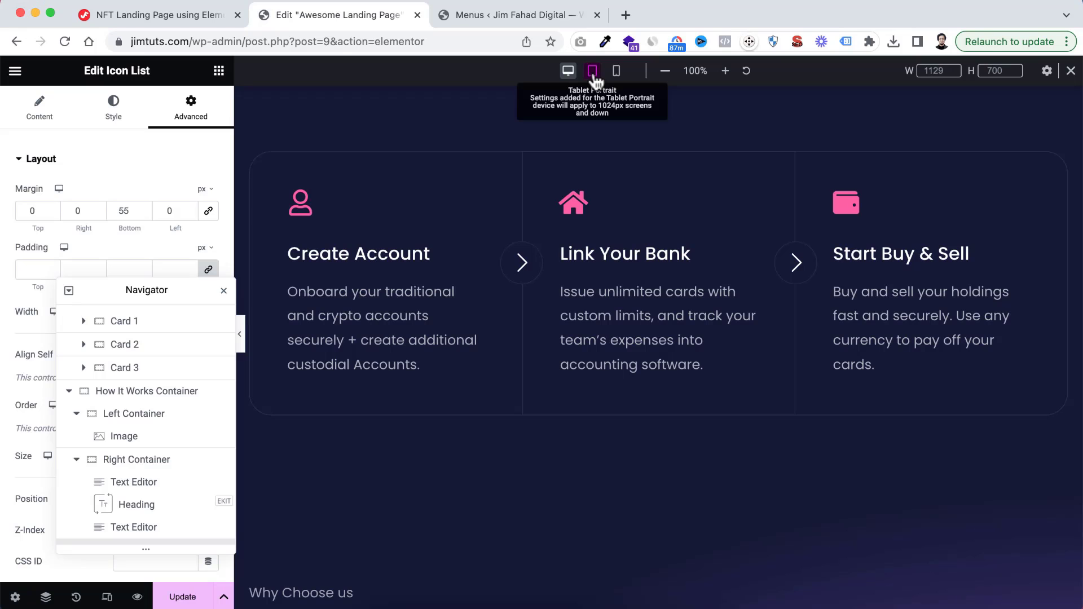
click(592, 72)
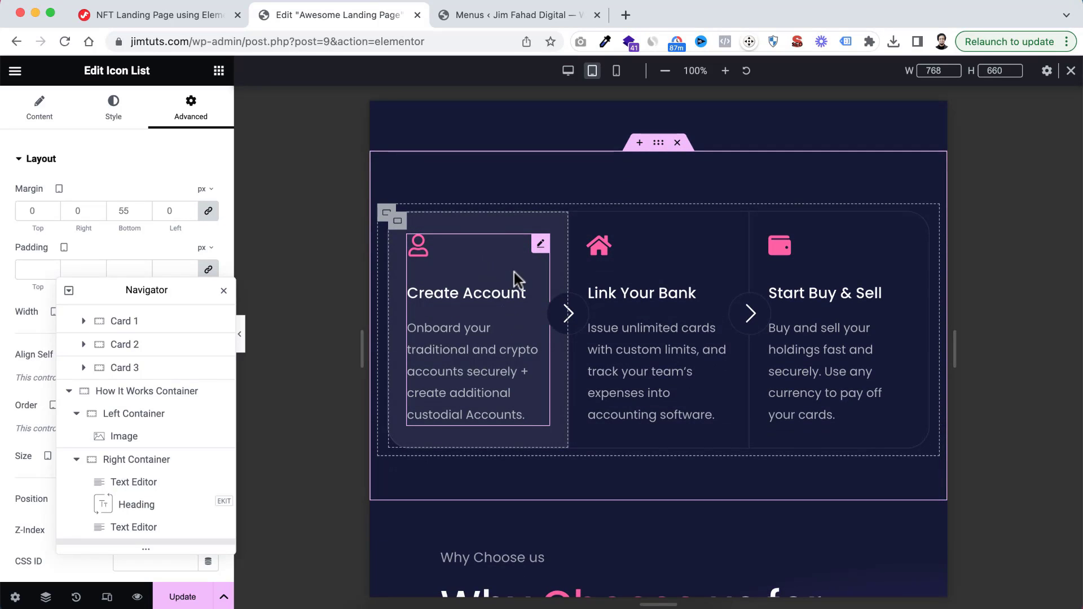
scroll(513, 272, down, 2)
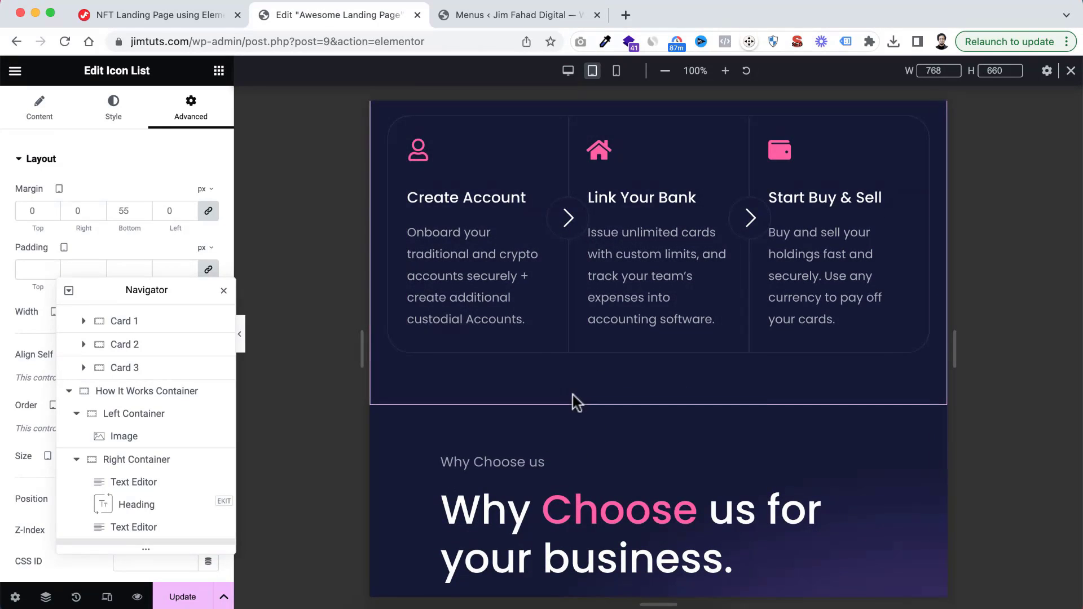
scroll(573, 395, down, 1)
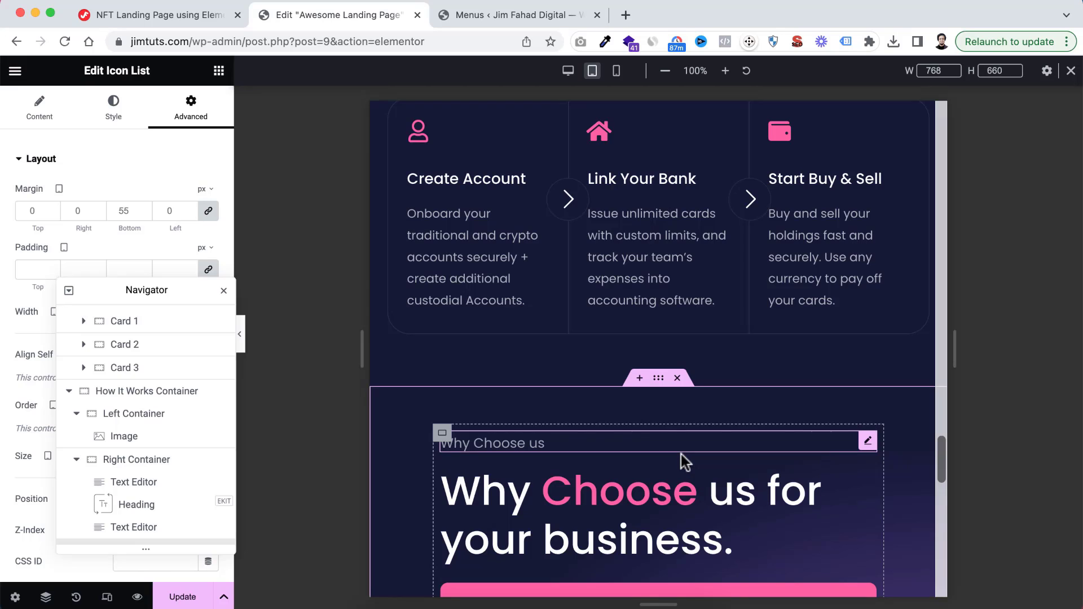
scroll(683, 243, up, 3)
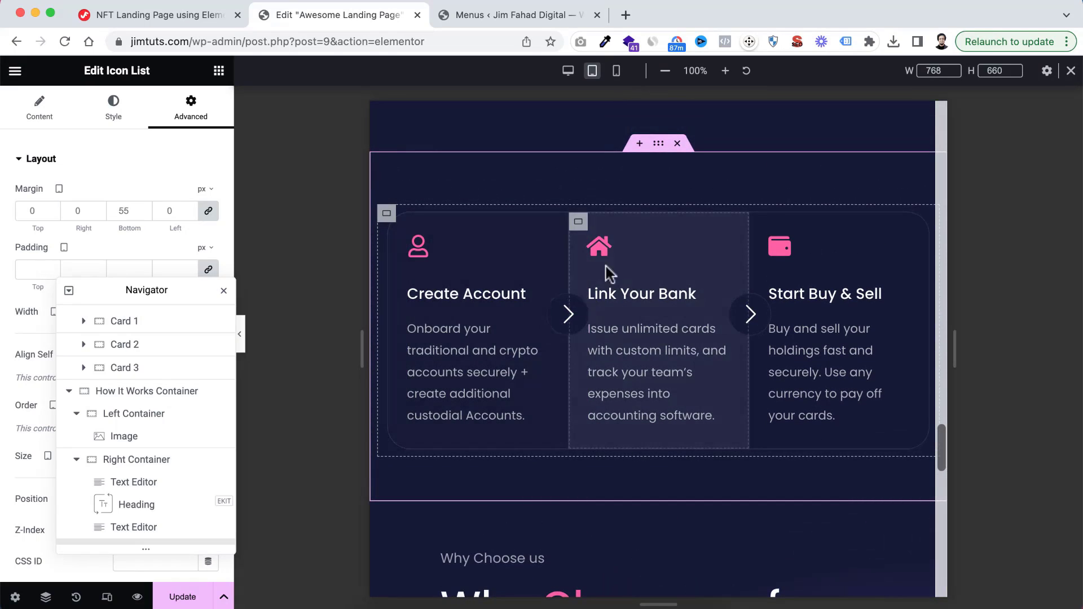
Return to the mobile portrait view and inspect the Create Account card's borders with the editing controls temporarily hidden
click(617, 72)
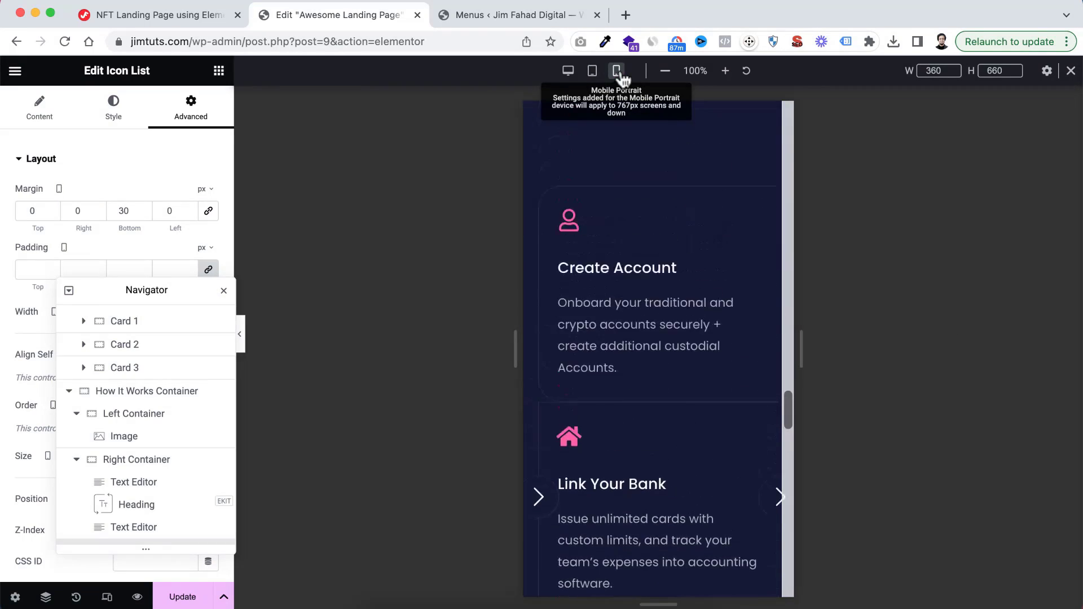
scroll(671, 464, down, 5)
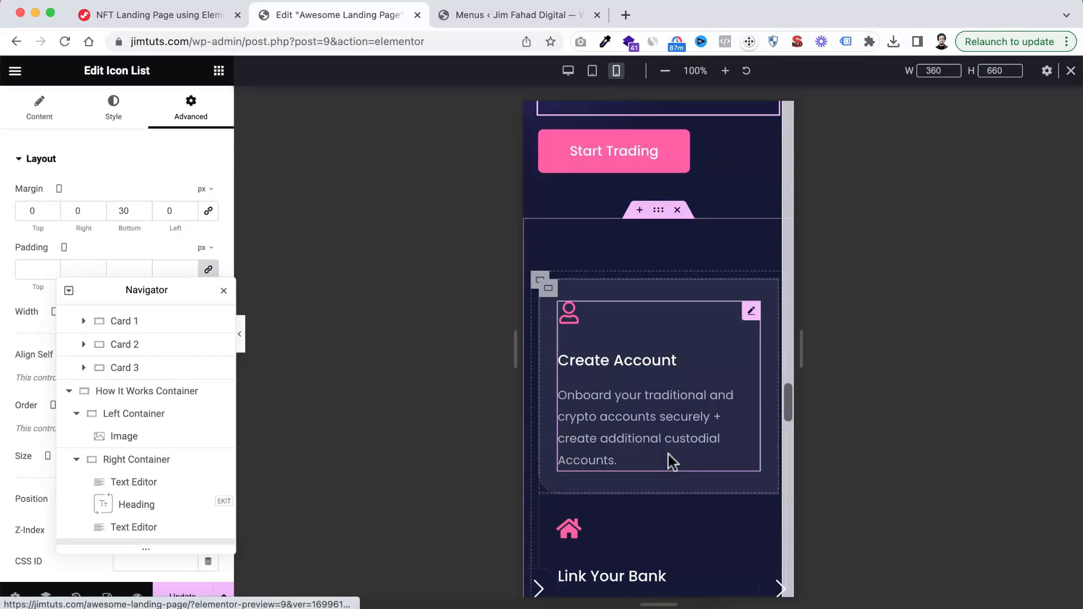
click(242, 338)
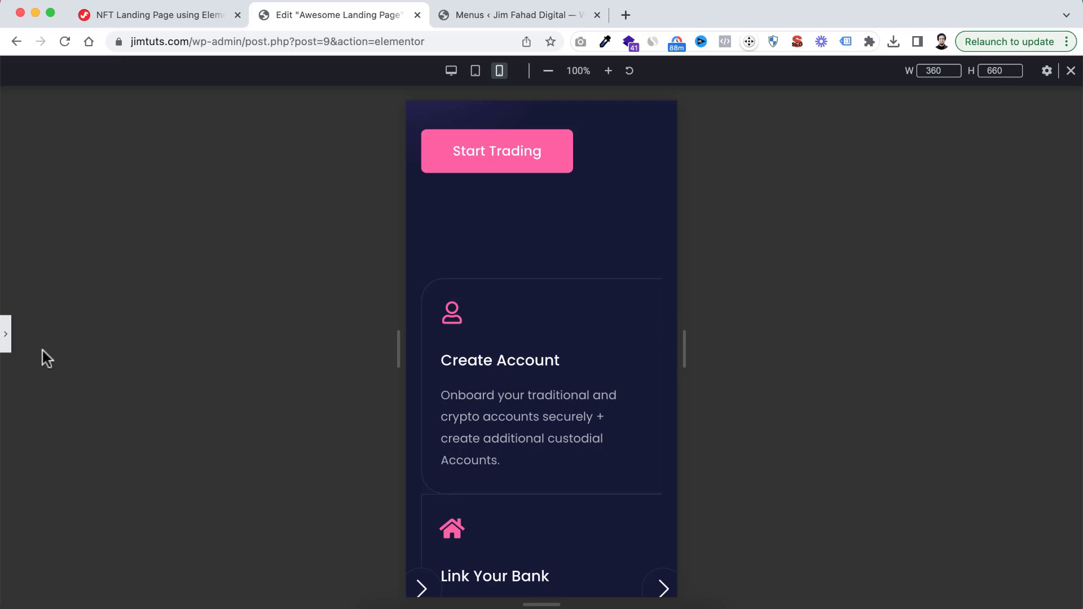
click(6, 335)
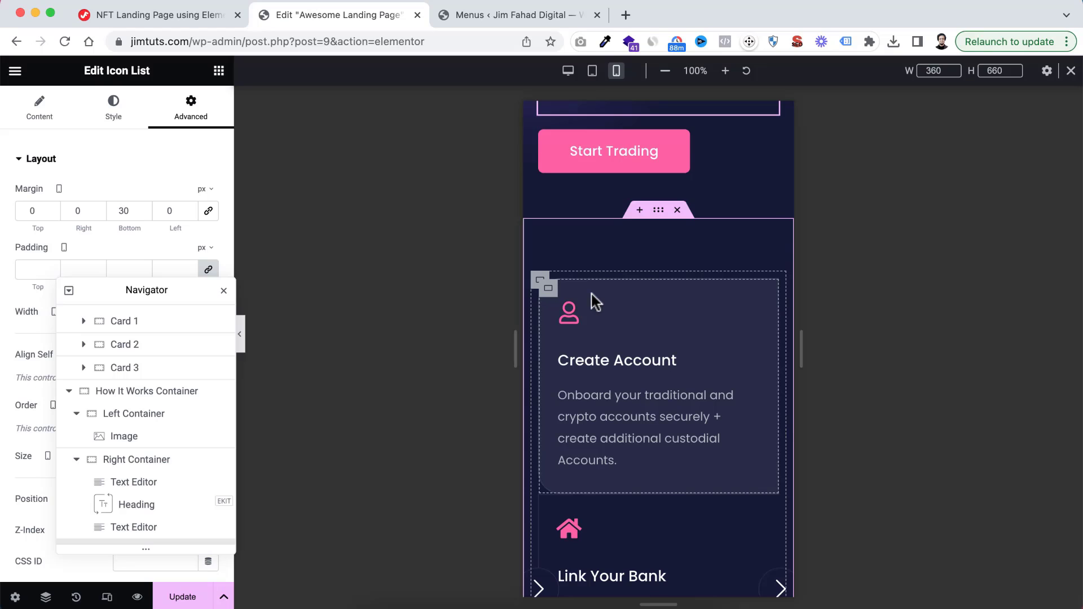
drag(103, 290, 904, 167)
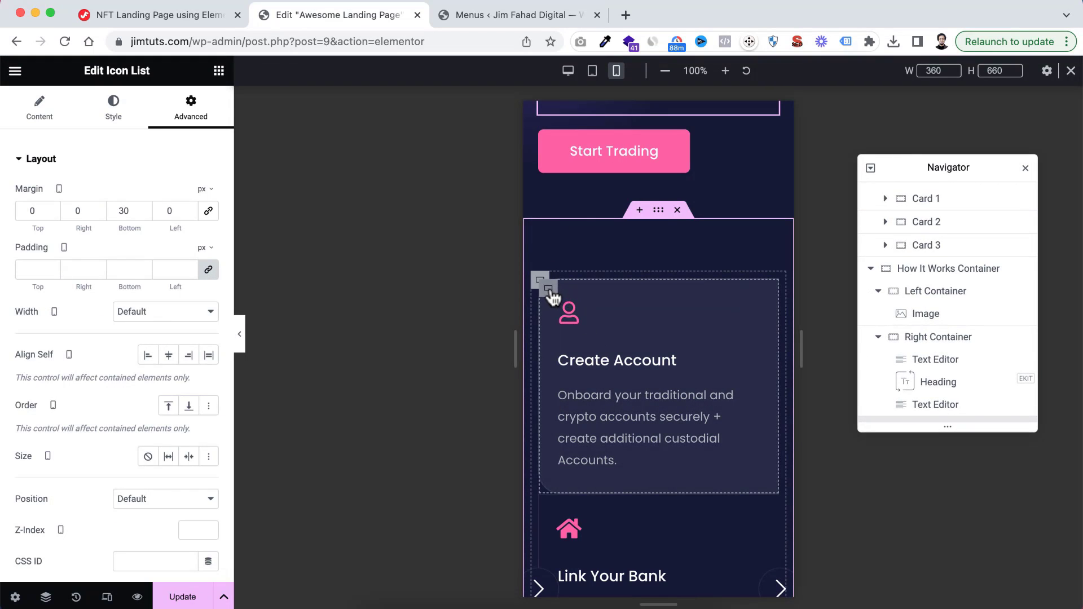
Unlink Card 1's mobile border radius and set it to 30 px top and right, 0 bottom and left
click(550, 290)
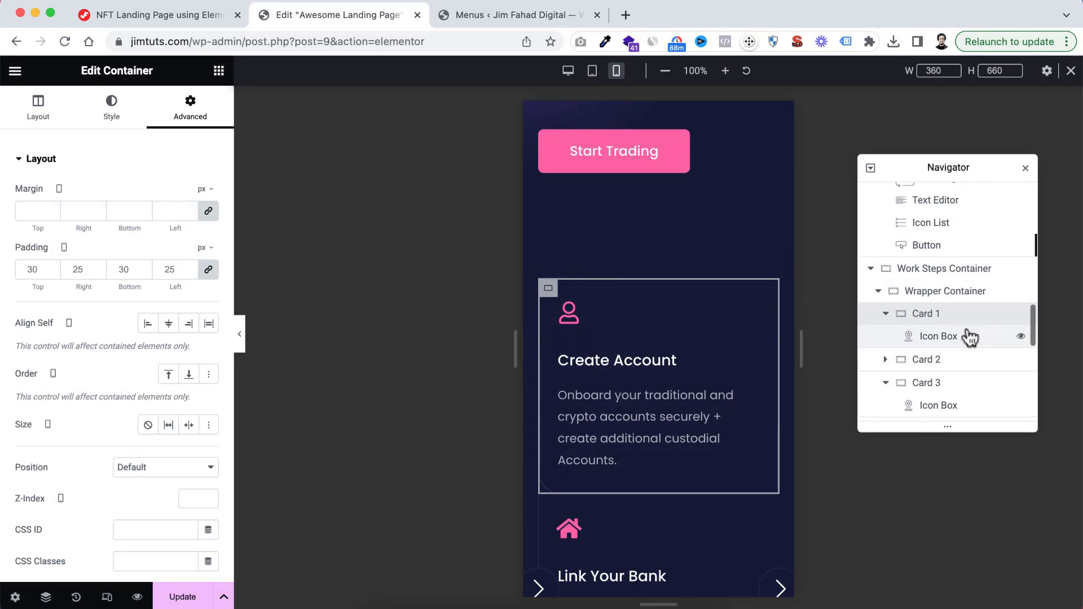
scroll(969, 336, down, 2)
click(884, 264)
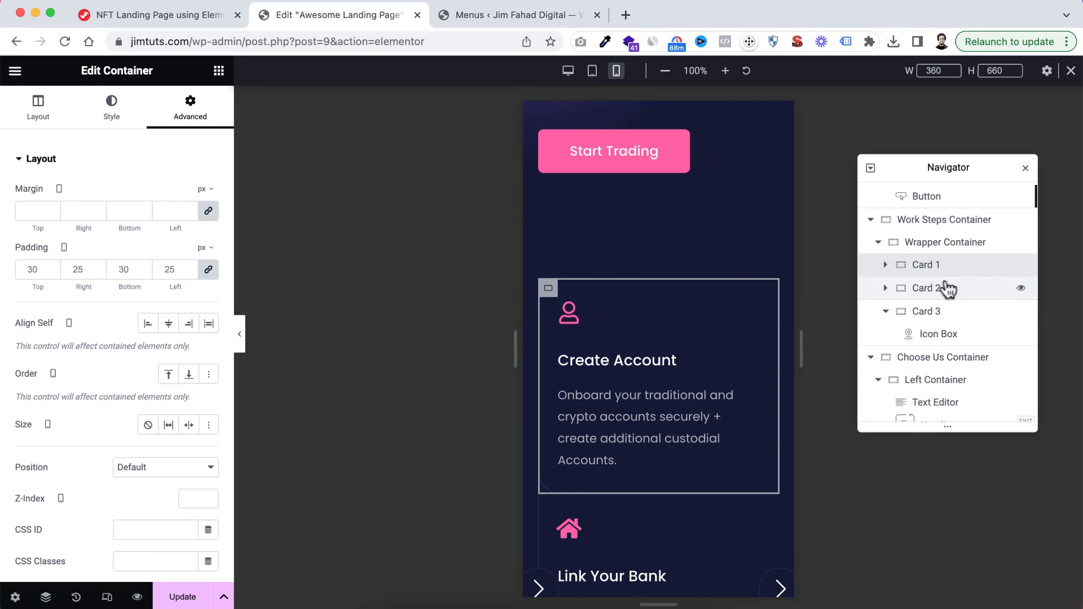
click(112, 120)
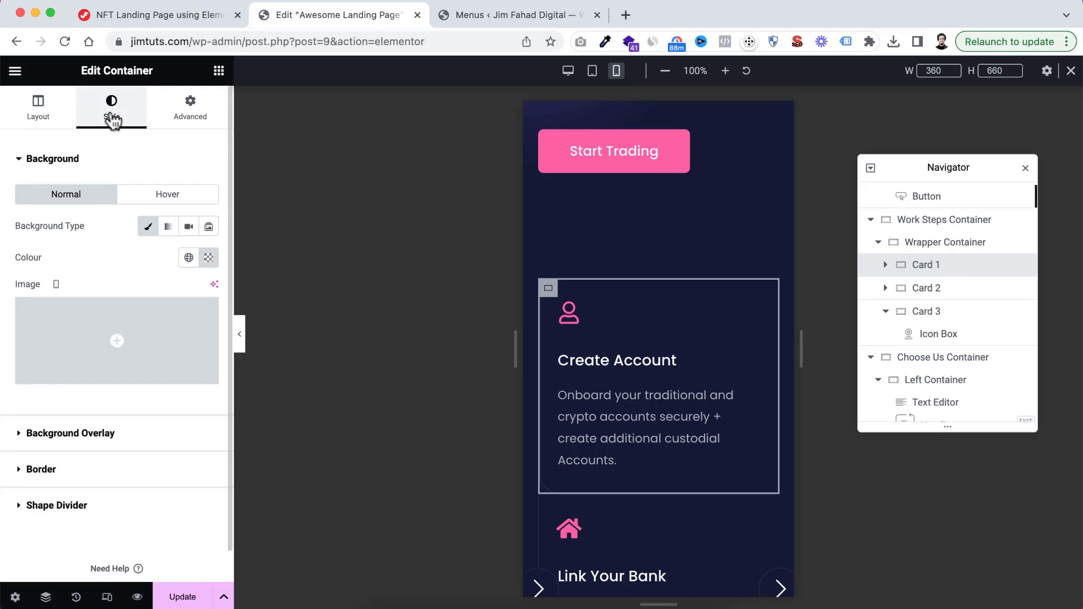
click(21, 469)
scroll(116, 376, down, 1)
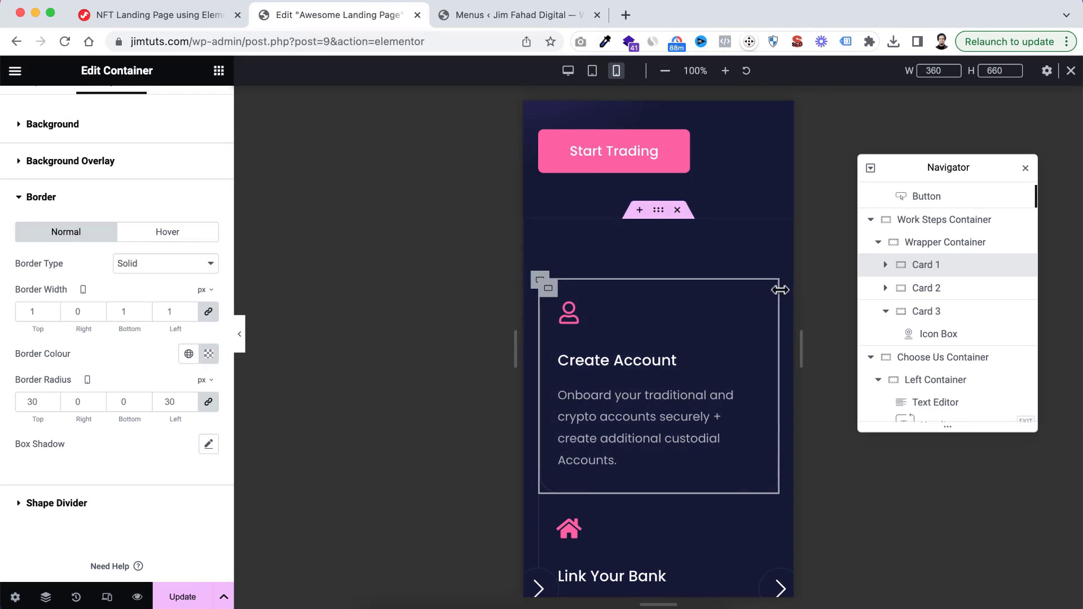
click(210, 403)
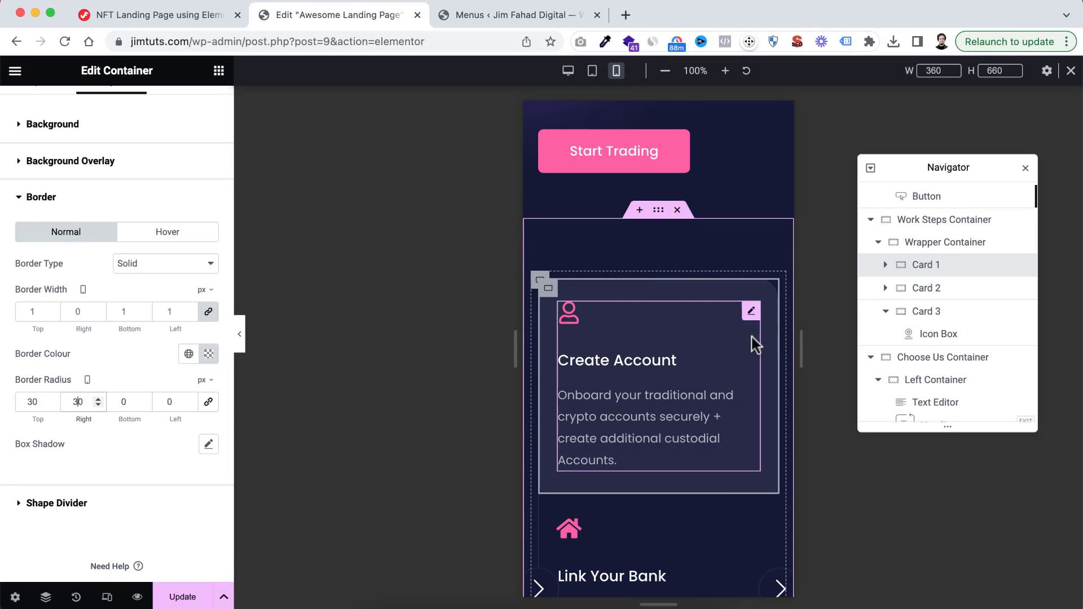
Set Card 1's mobile border width to 1 px on all sides and preview the card
click(38, 310)
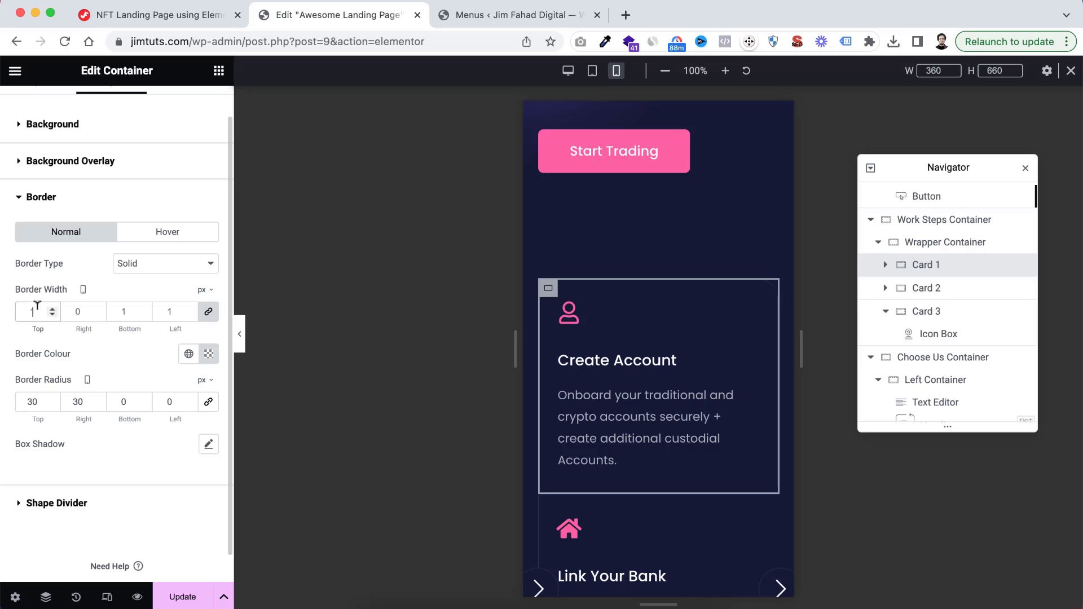
text(1)
click(243, 337)
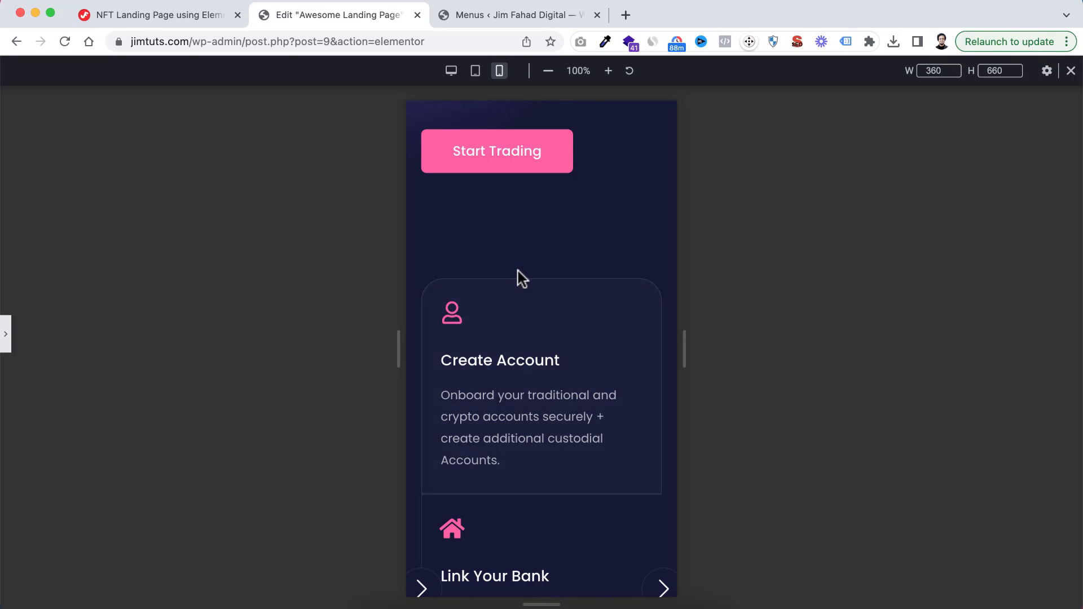
click(7, 337)
Unlink Card 2's mobile border width and set it to 0 top and 1 px right, bottom, and left
scroll(586, 380, down, 3)
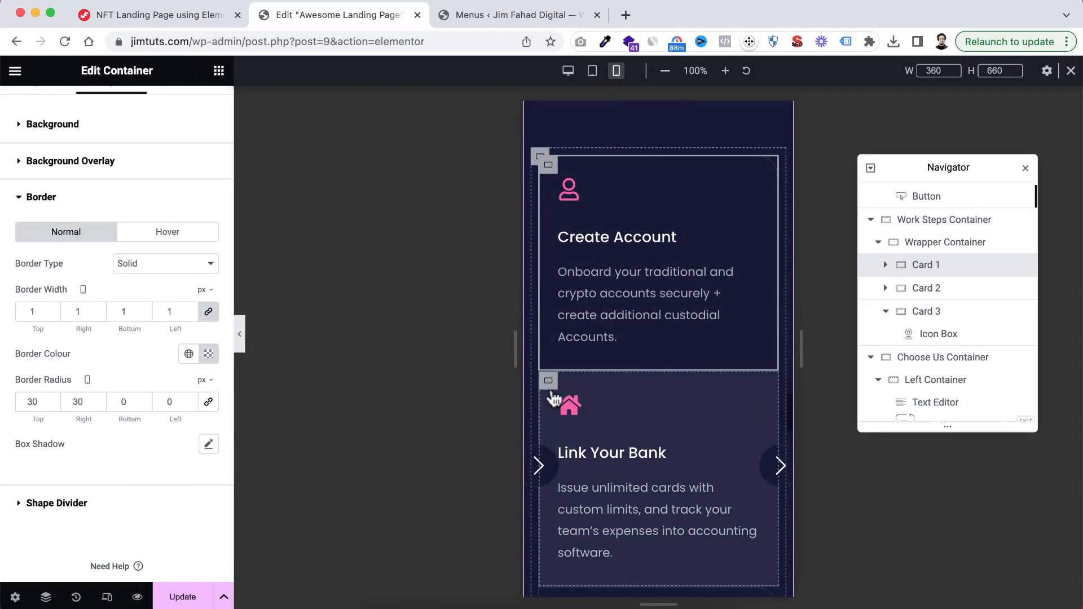
click(548, 381)
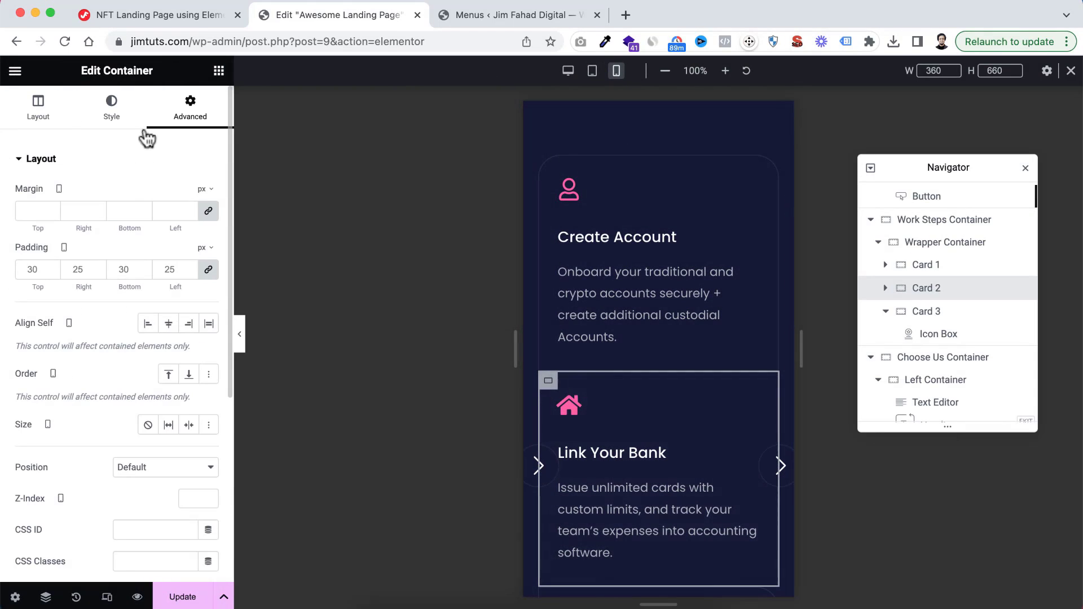
click(111, 107)
scroll(94, 347, down, 1)
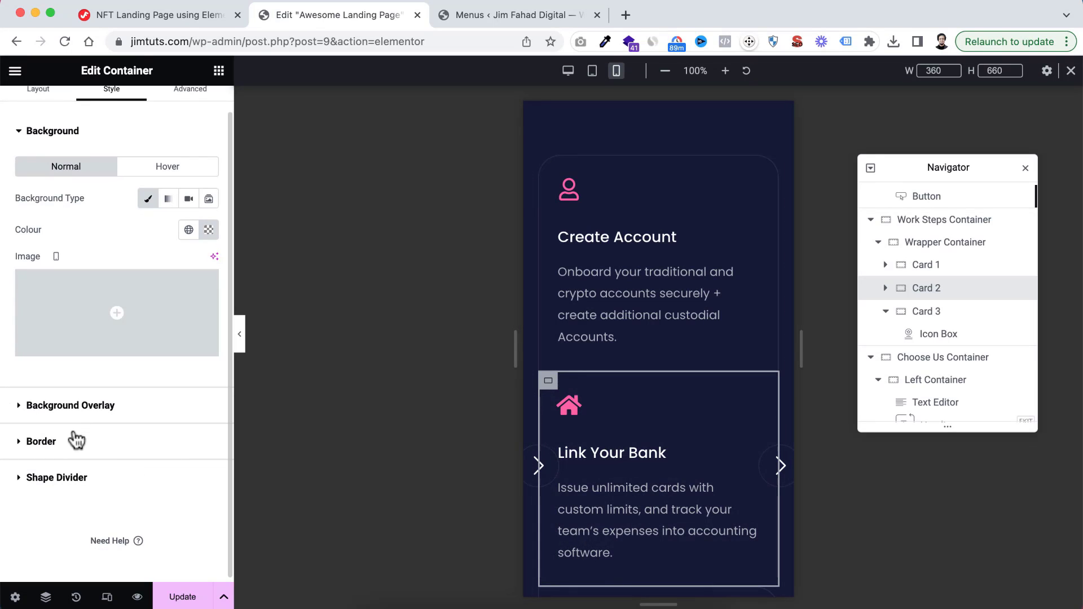
click(23, 448)
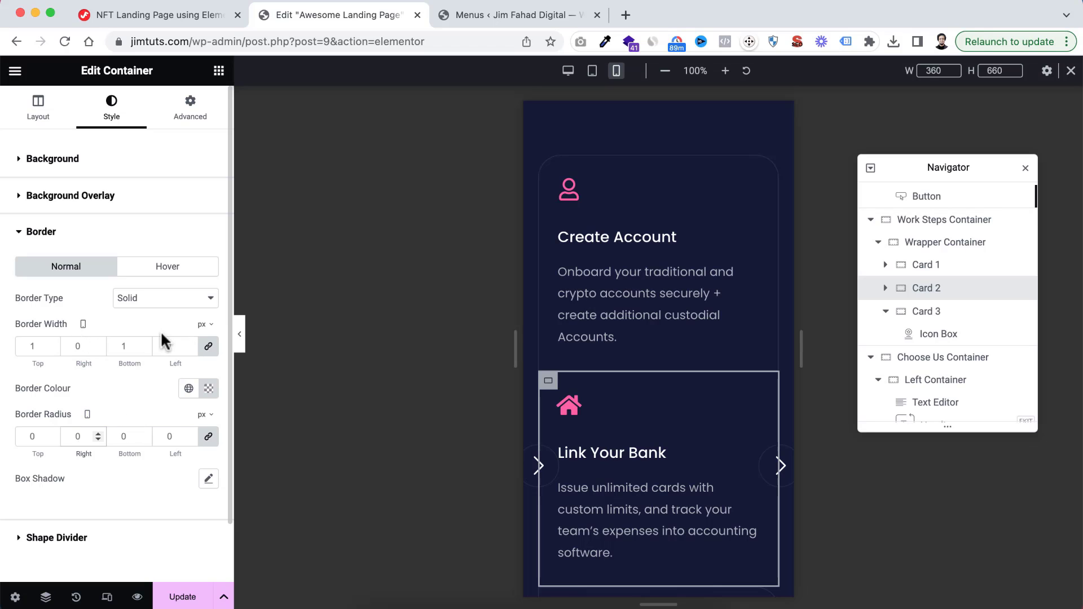
scroll(725, 430, down, 2)
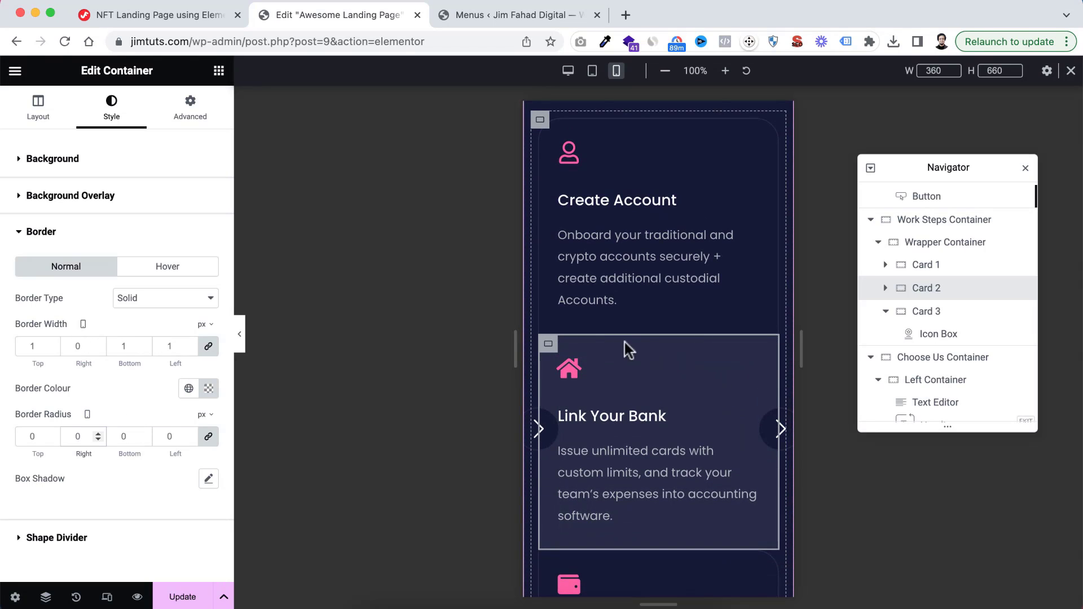
scroll(660, 342, down, 2)
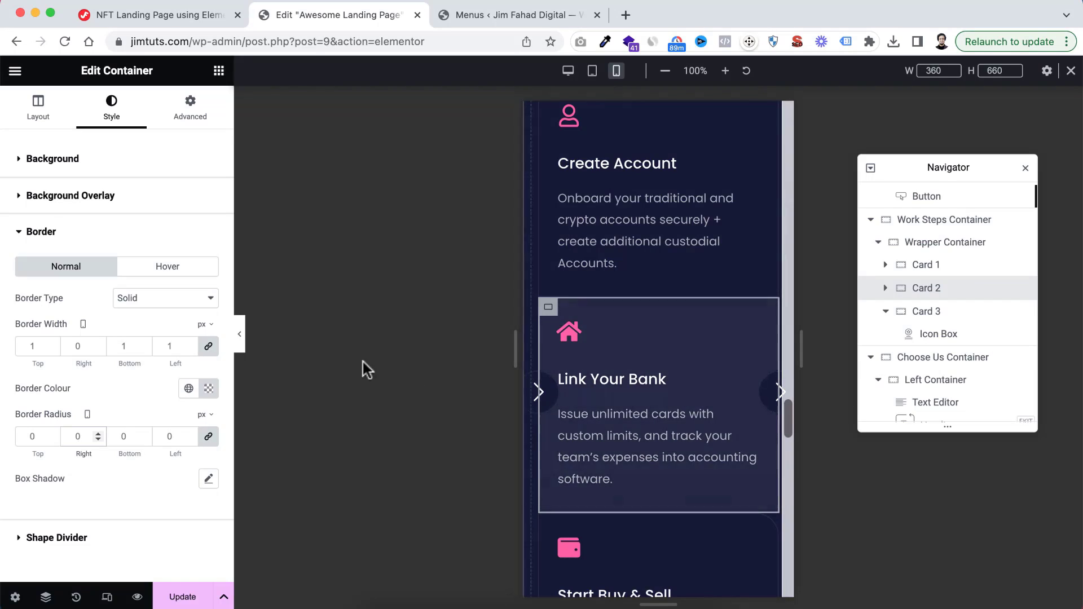
text(1)
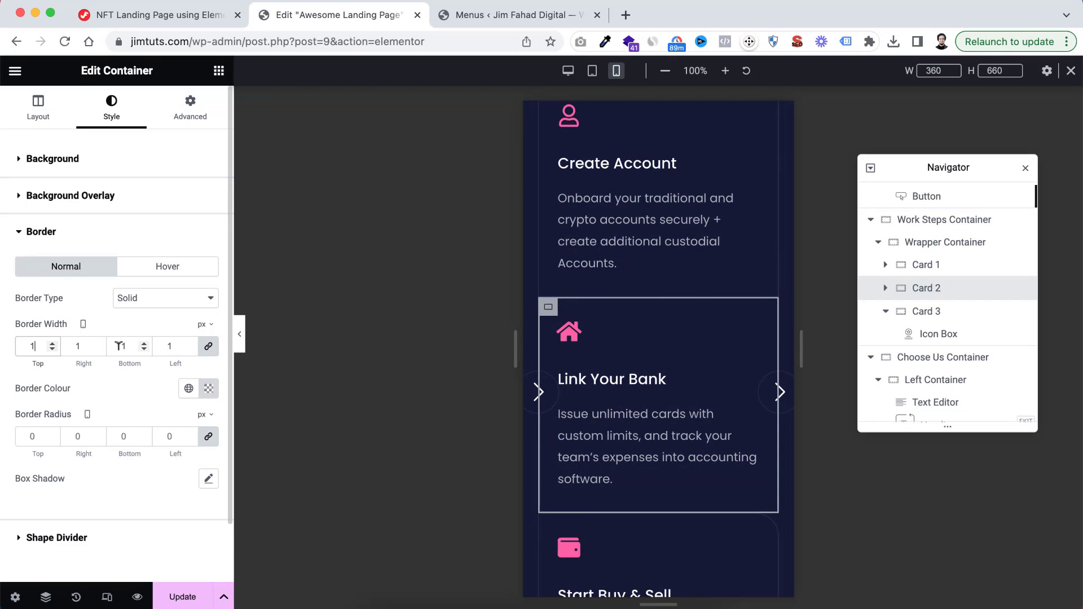
click(208, 346)
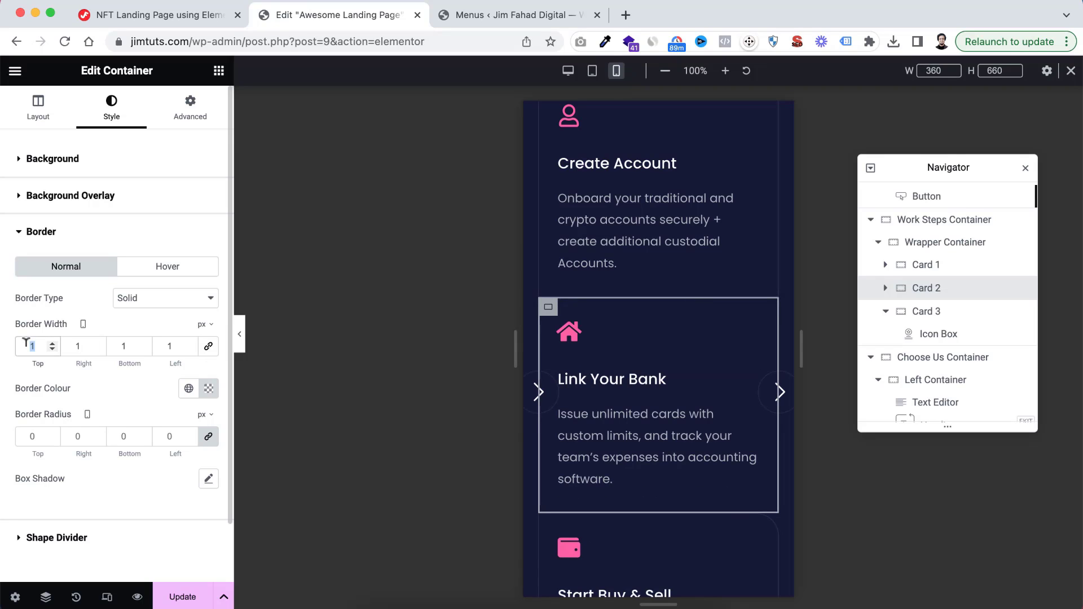
text(0)
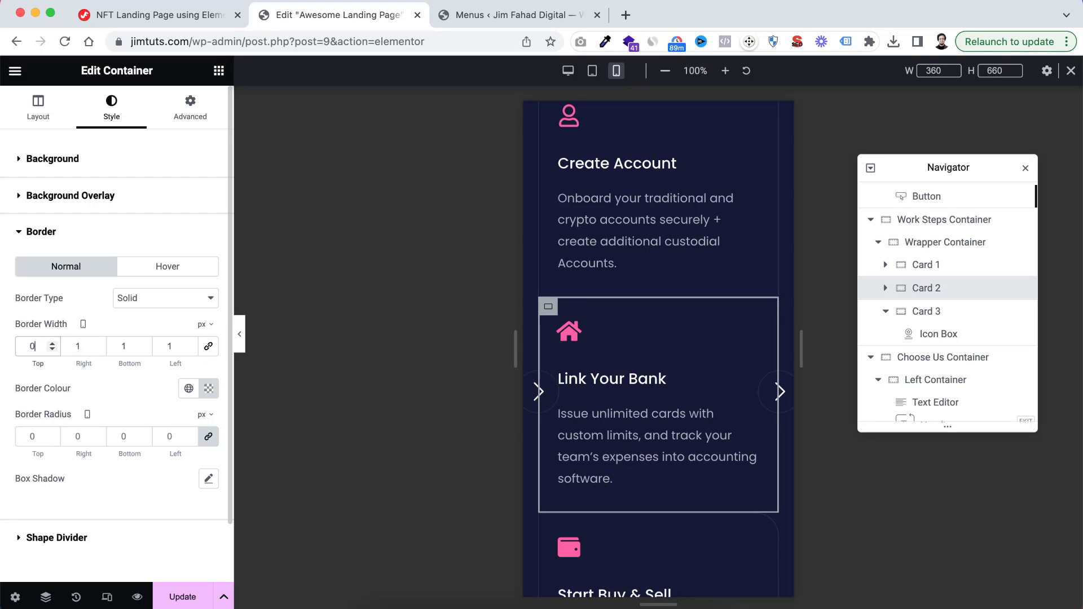
Unlink Card 3's mobile border width and set it to 0 top and 1 px right, bottom, and left
scroll(697, 423, down, 2)
scroll(695, 422, down, 3)
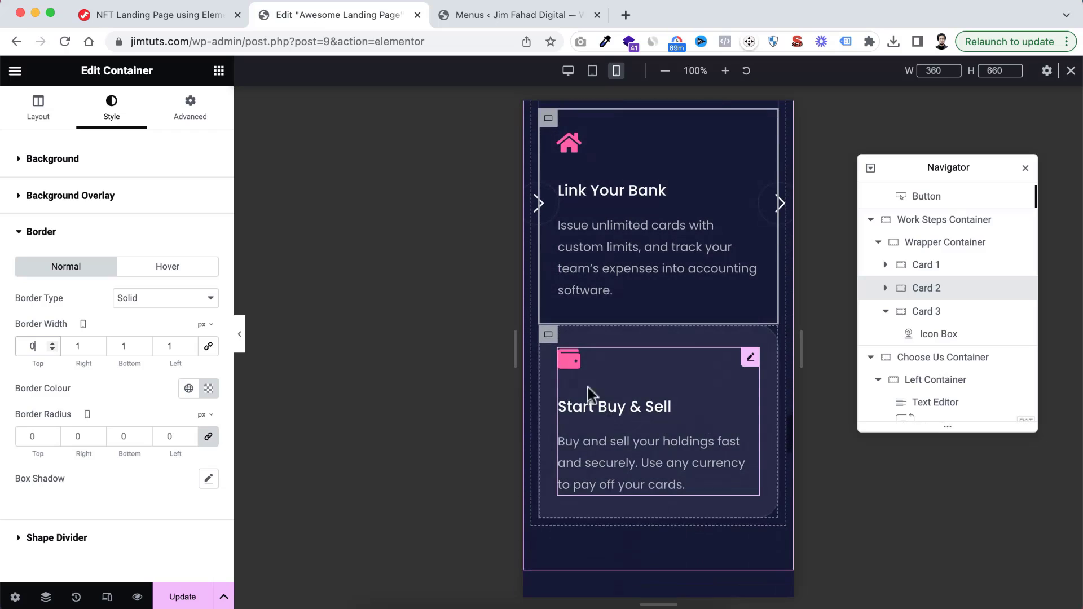
click(548, 334)
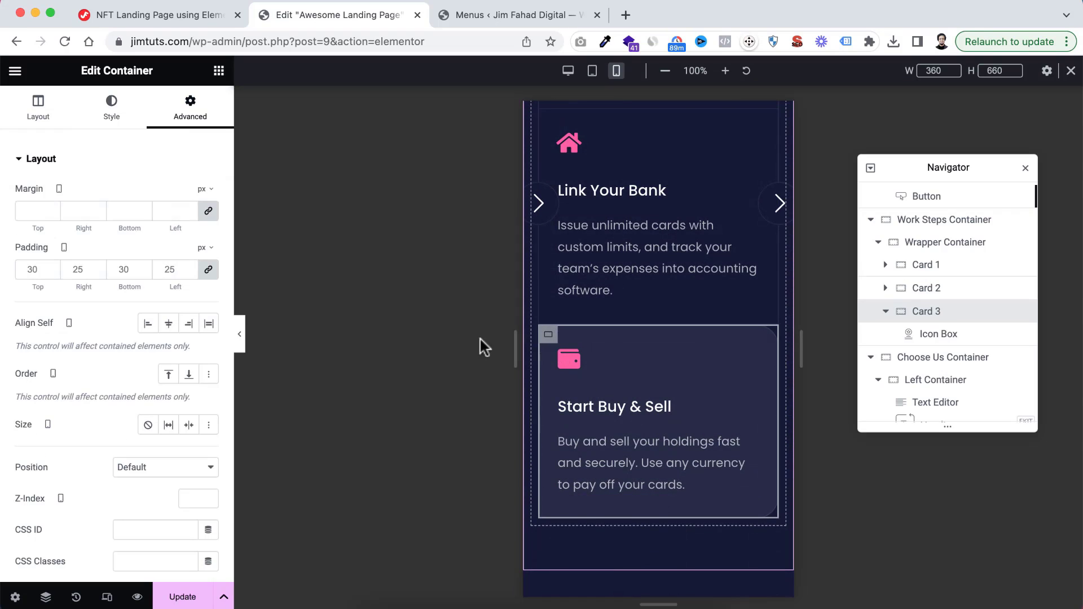
click(116, 108)
scroll(96, 376, down, 1)
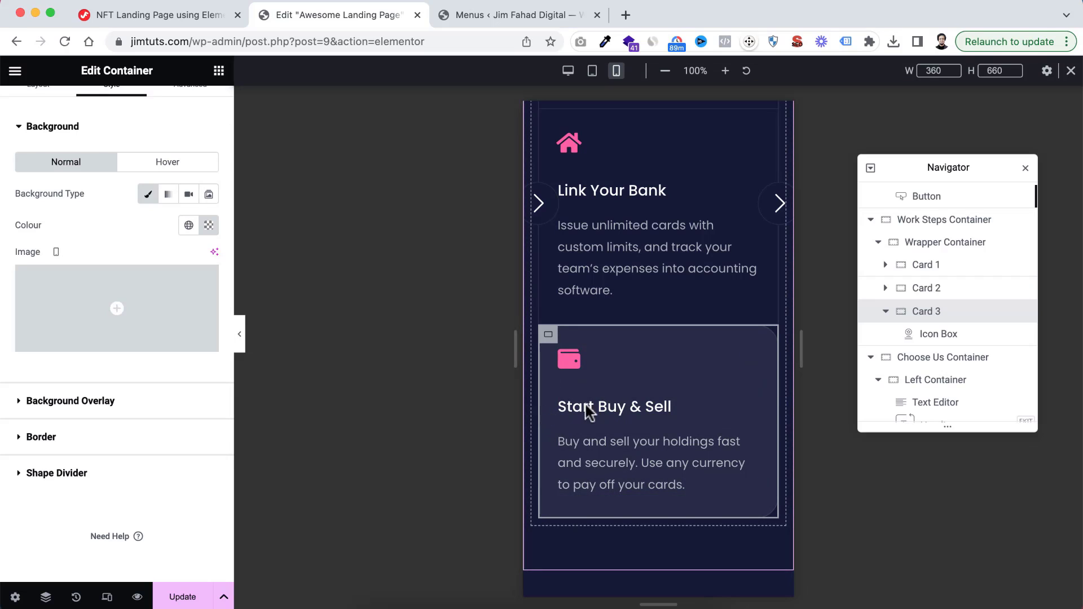
click(18, 438)
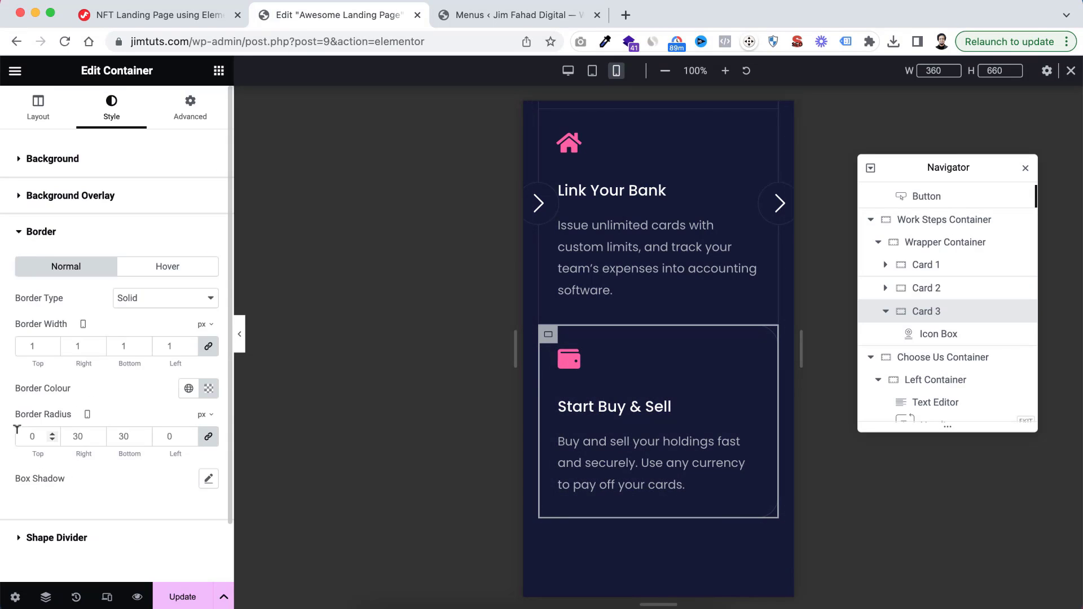
click(209, 349)
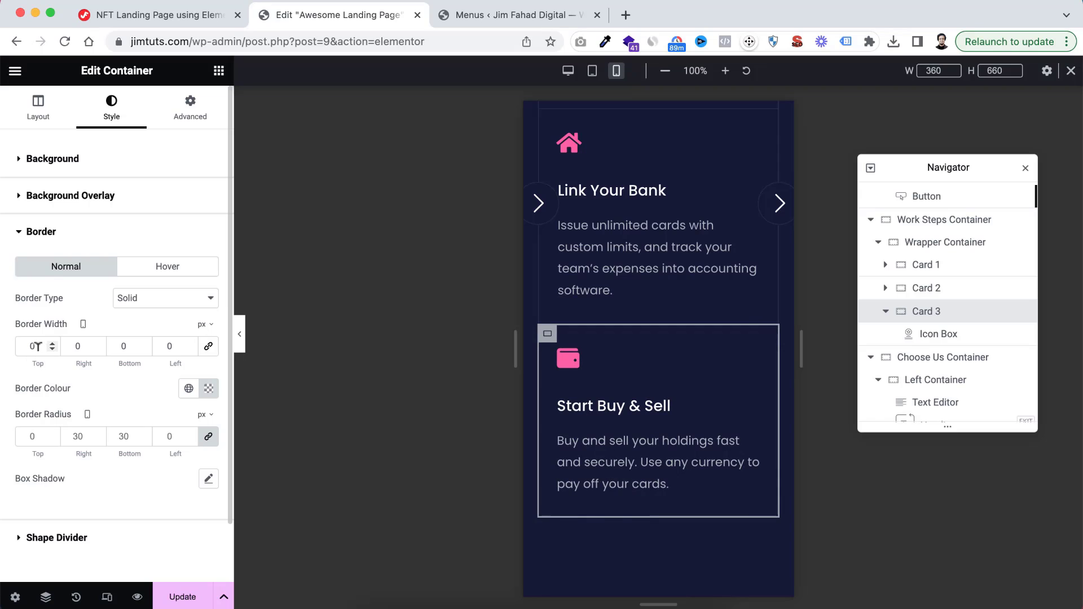
text(1)
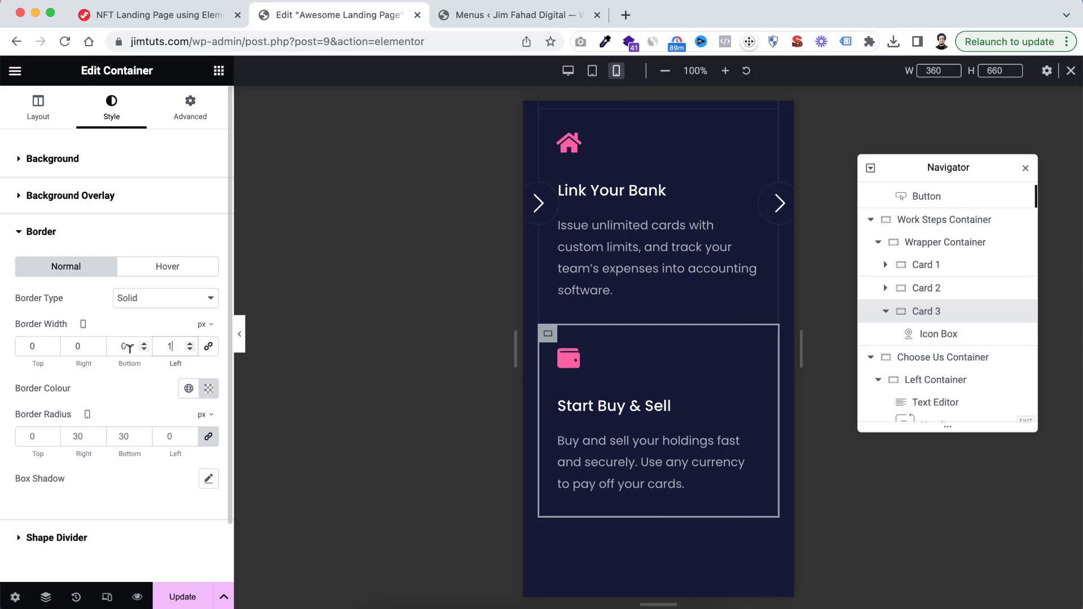
double_click(75, 346)
text(1)
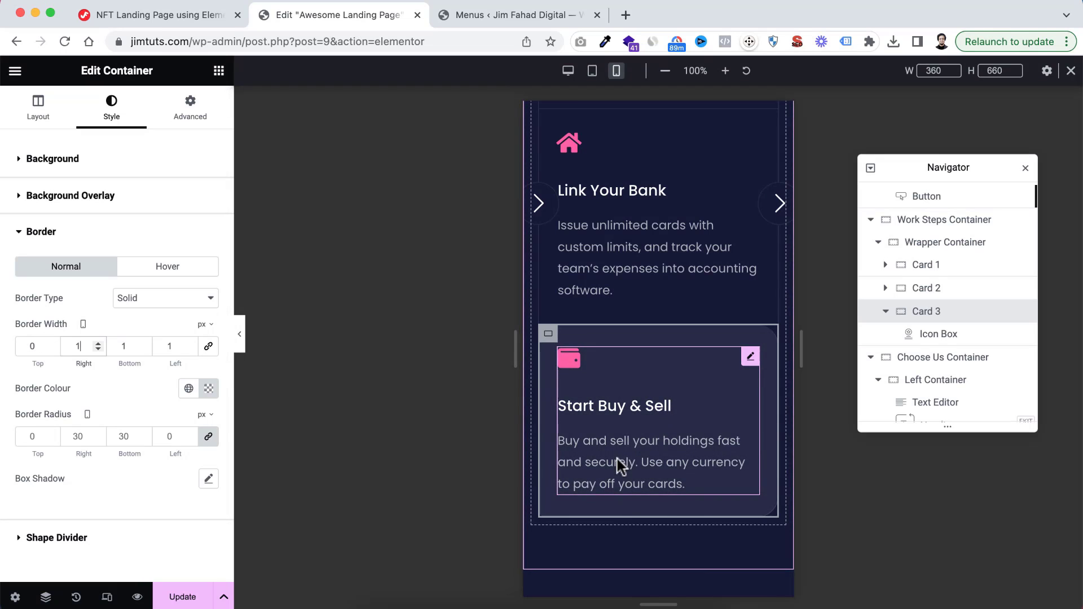
Unlink Card 3's mobile border radius, set it to 0 top and right, 30 px bottom and left, and preview the cards
scroll(620, 465, down, 2)
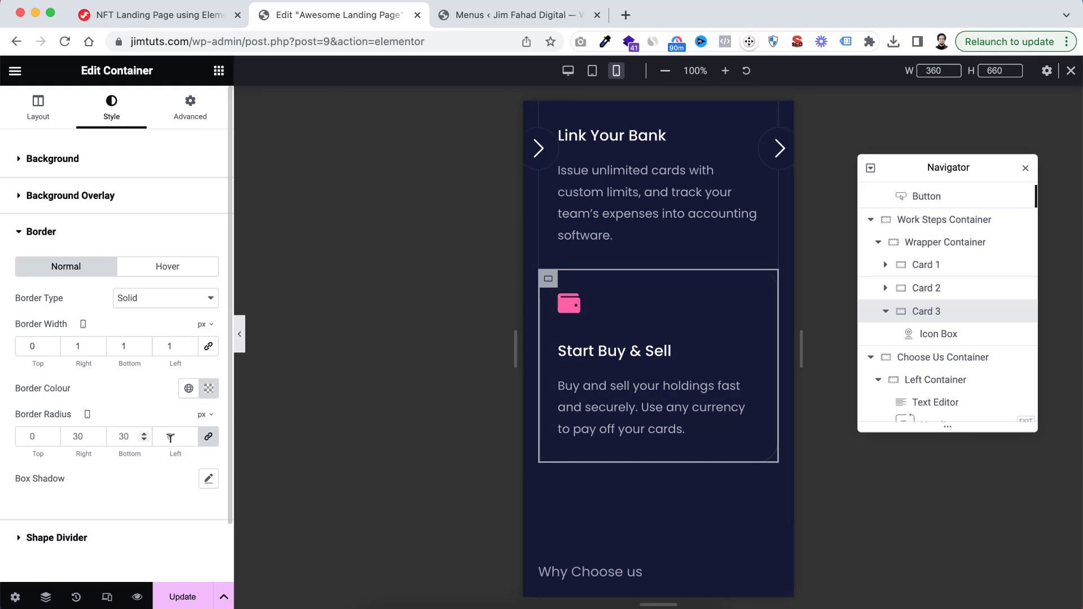
click(209, 435)
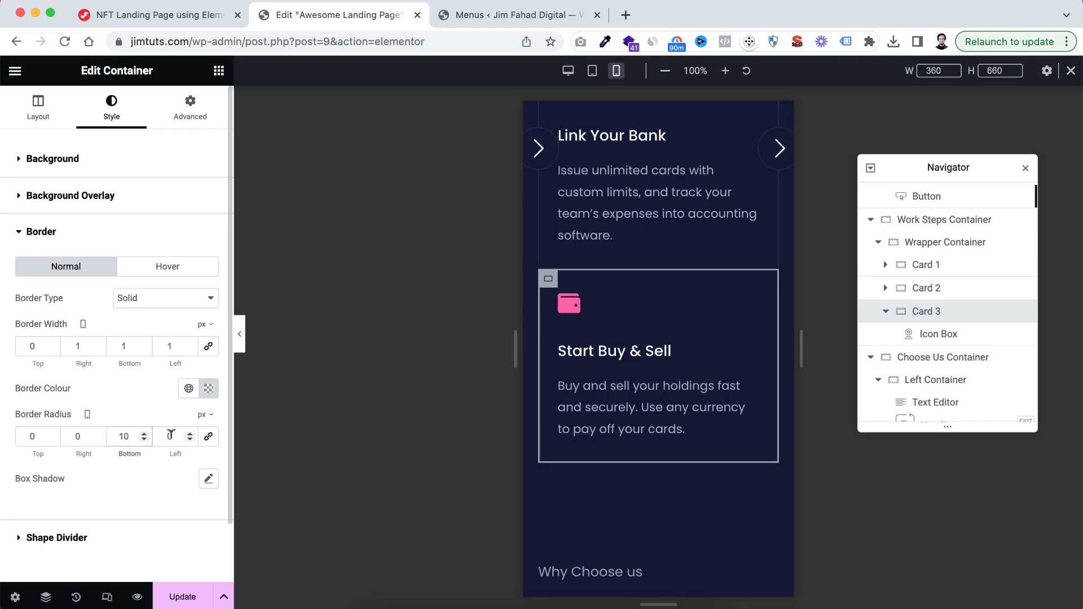
text(30)
click(239, 335)
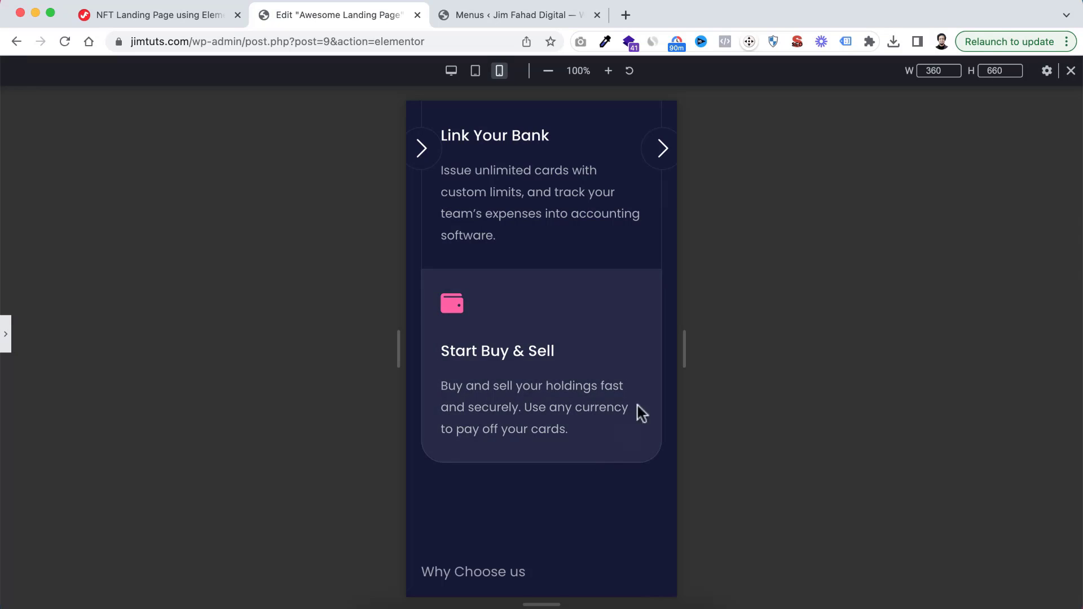
scroll(621, 345, up, 4)
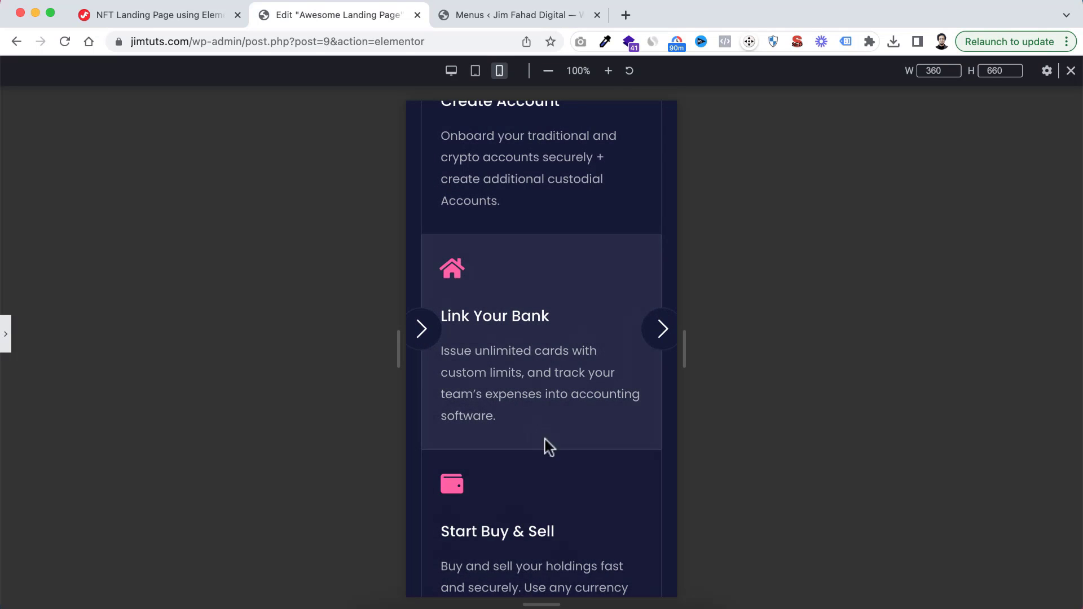
click(6, 337)
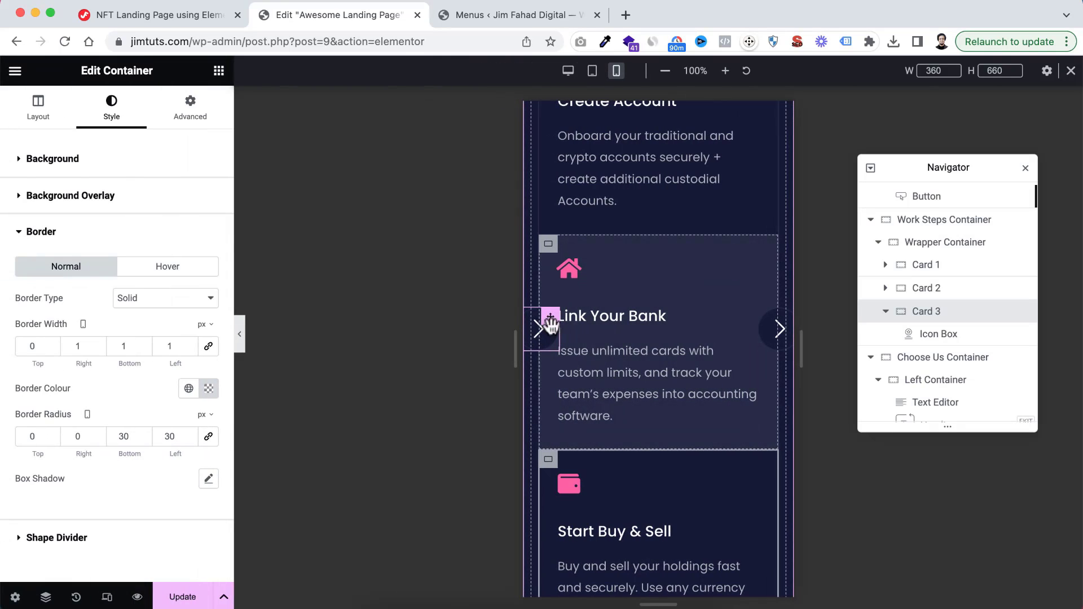
Set the mobile horizontal offset of Card 2's first arrow icon to the custom value calc(50% - 30px)
click(546, 329)
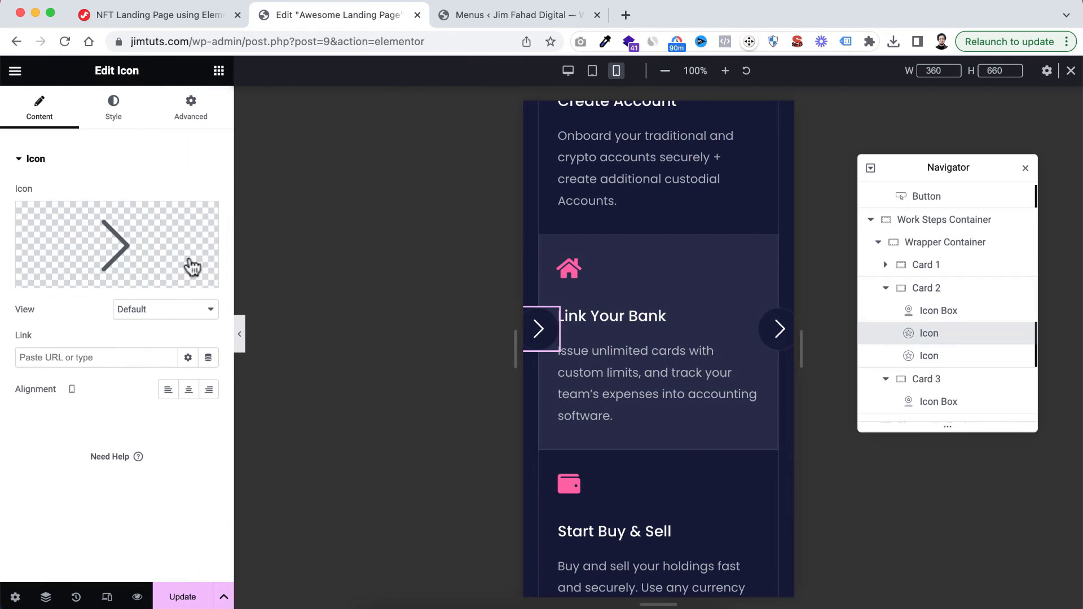
click(192, 110)
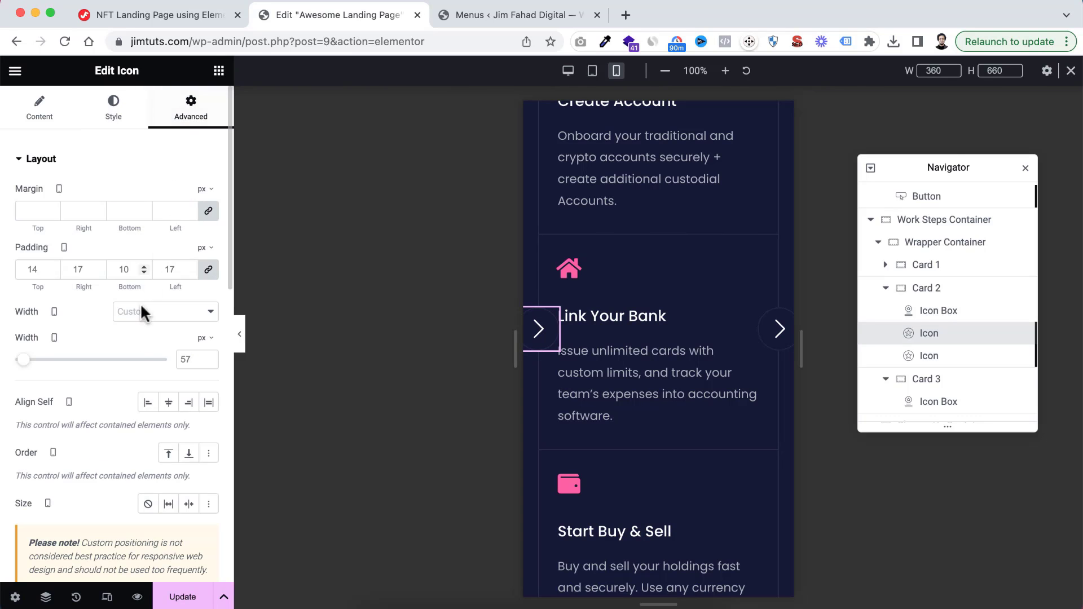
scroll(123, 370, down, 6)
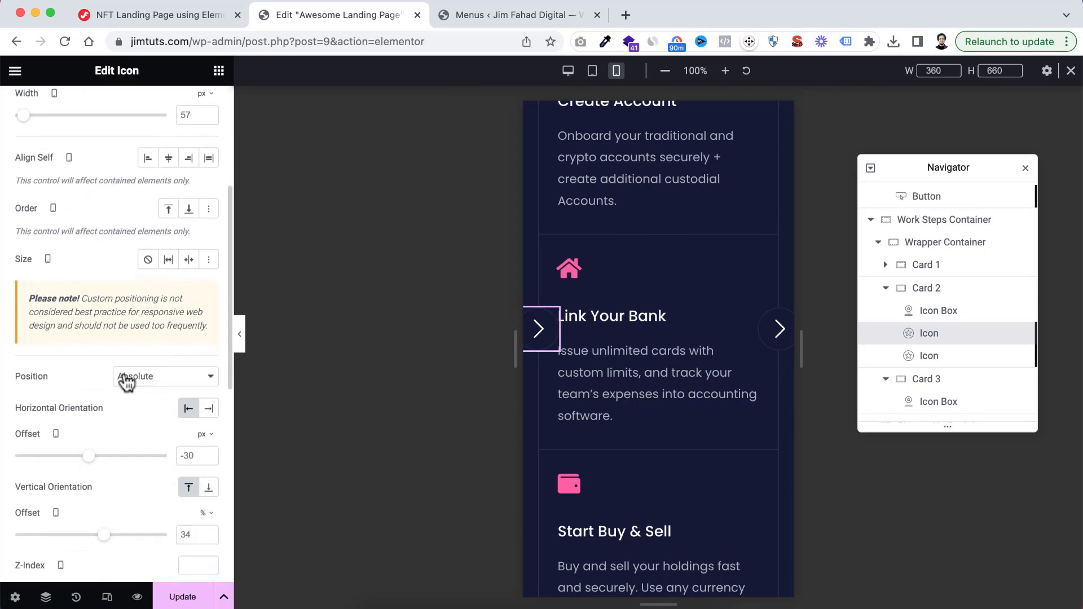
scroll(123, 371, down, 1)
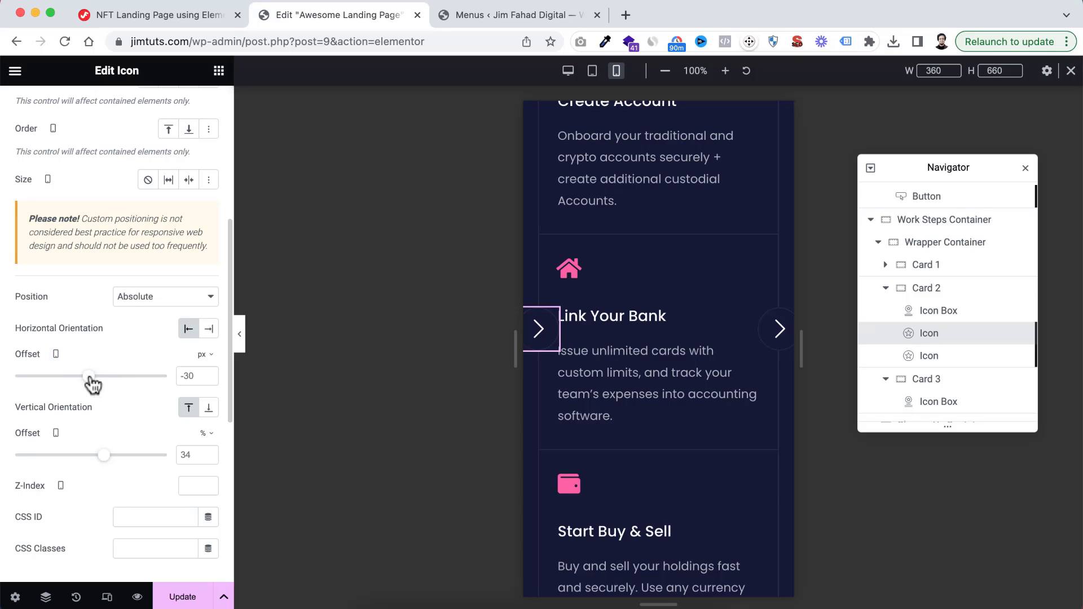
mouse_move(89, 376)
mouse_down()
mouse_move(99, 376)
mouse_move(76, 376)
mouse_move(103, 385)
mouse_up()
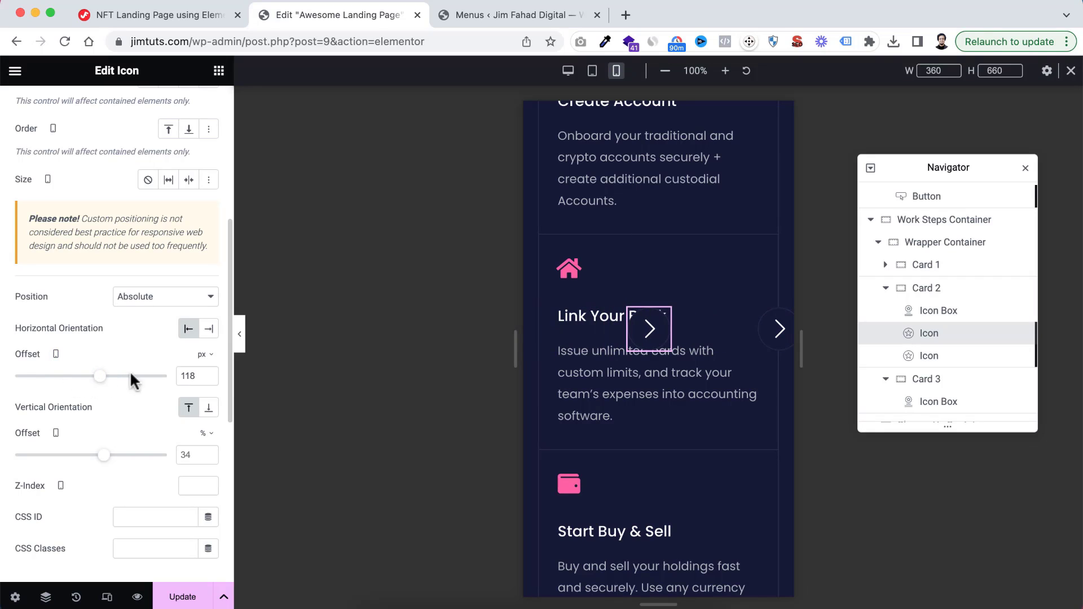
click(209, 356)
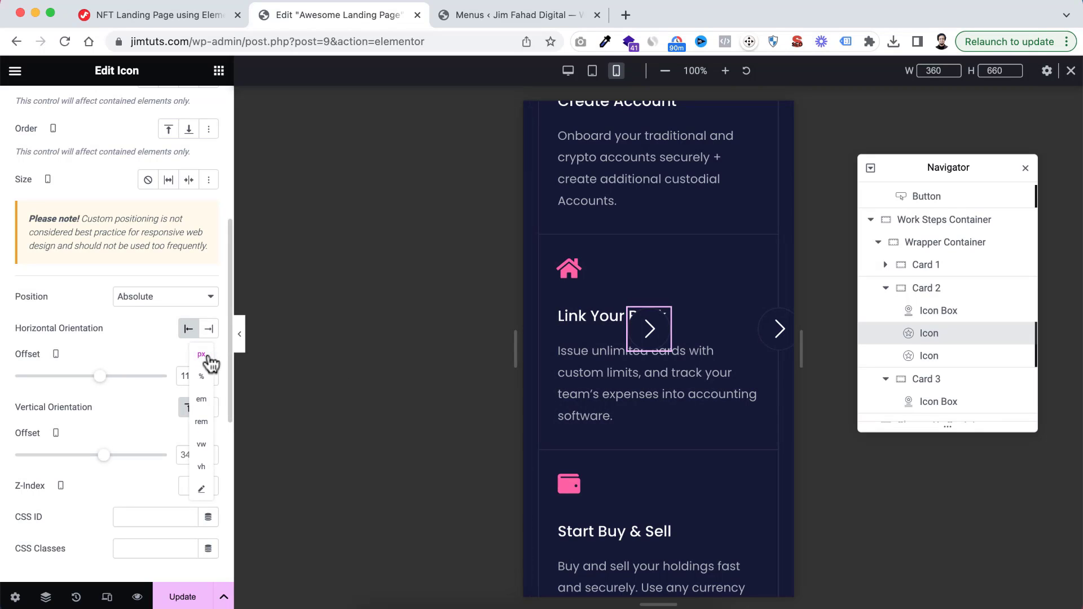
click(204, 490)
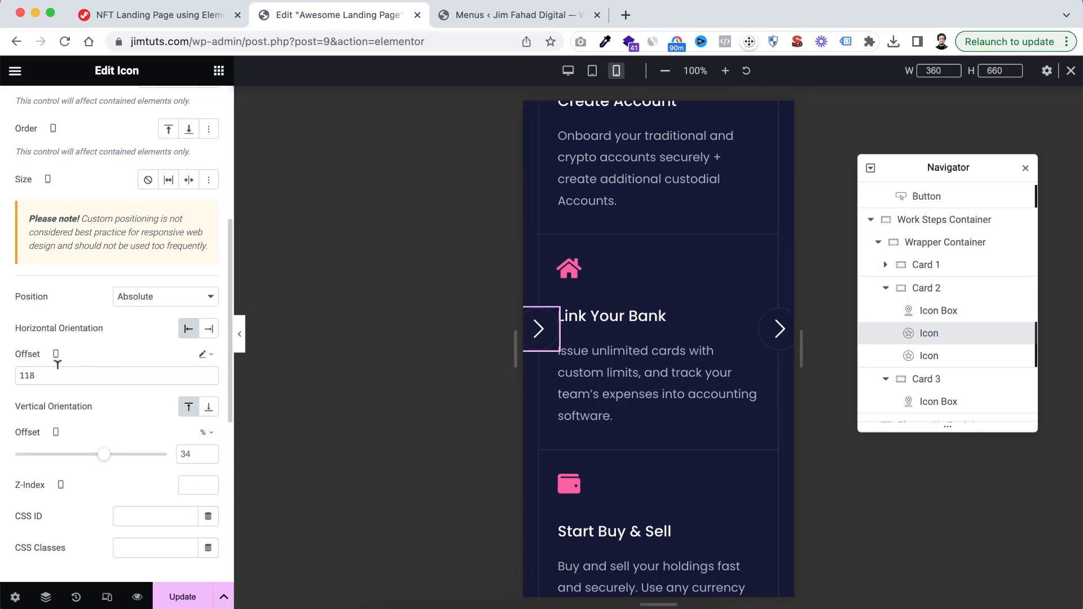
drag(43, 369, 5, 373)
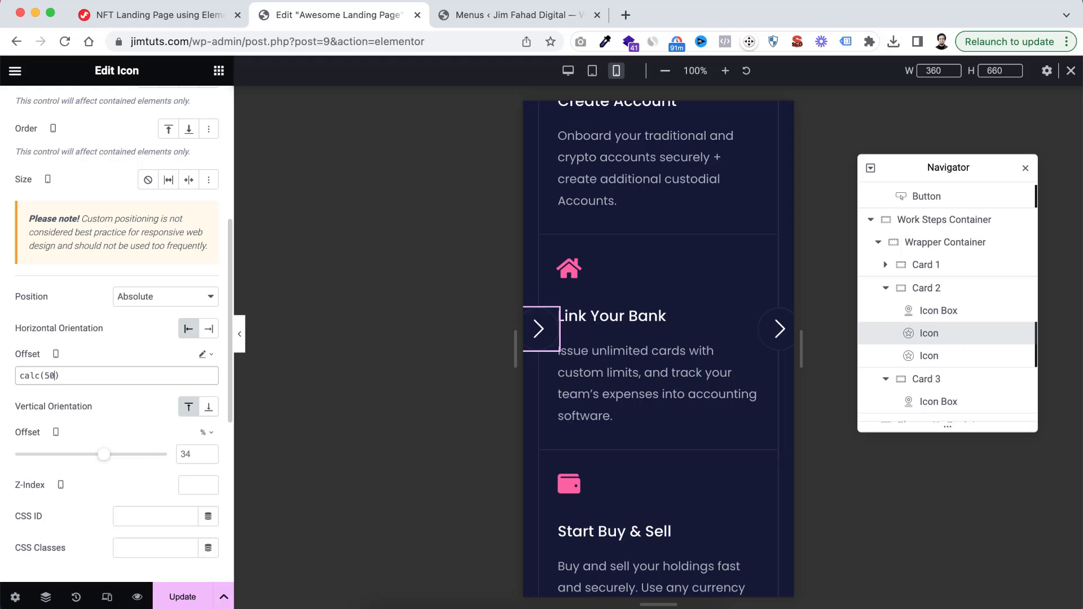
text(% - 30px)
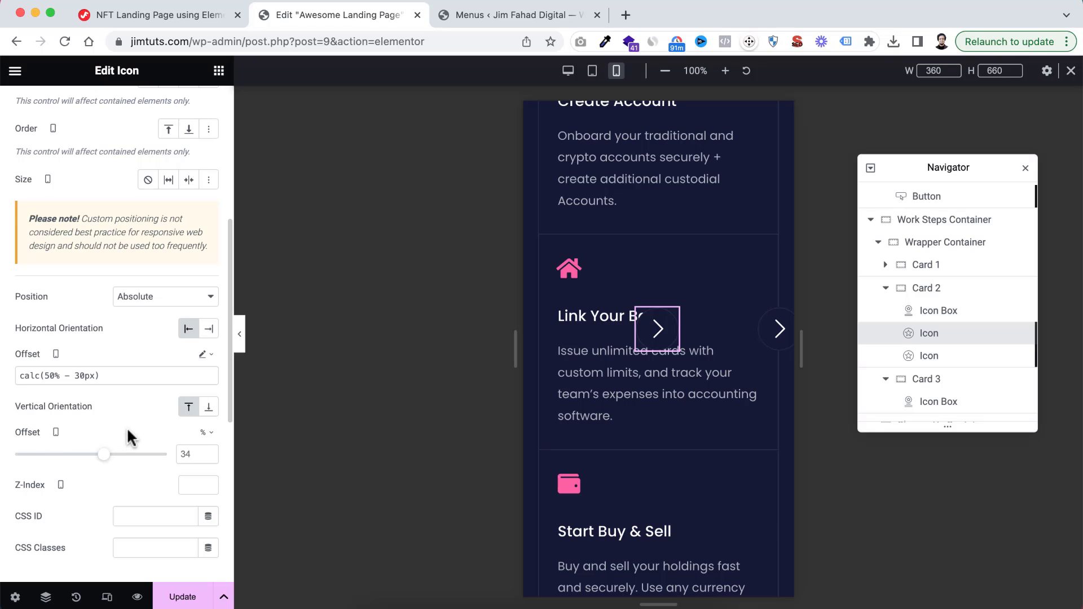
Switch the first arrow icon's mobile vertical offset to pixels and set it to -30 px
click(208, 433)
click(205, 448)
drag(92, 458, 88, 461)
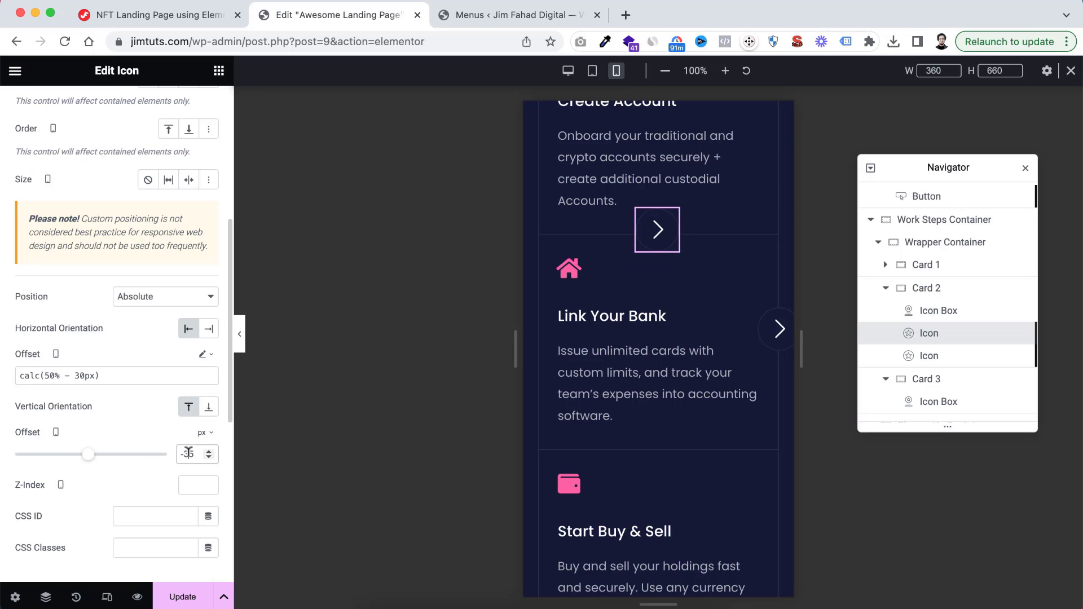
text(0)
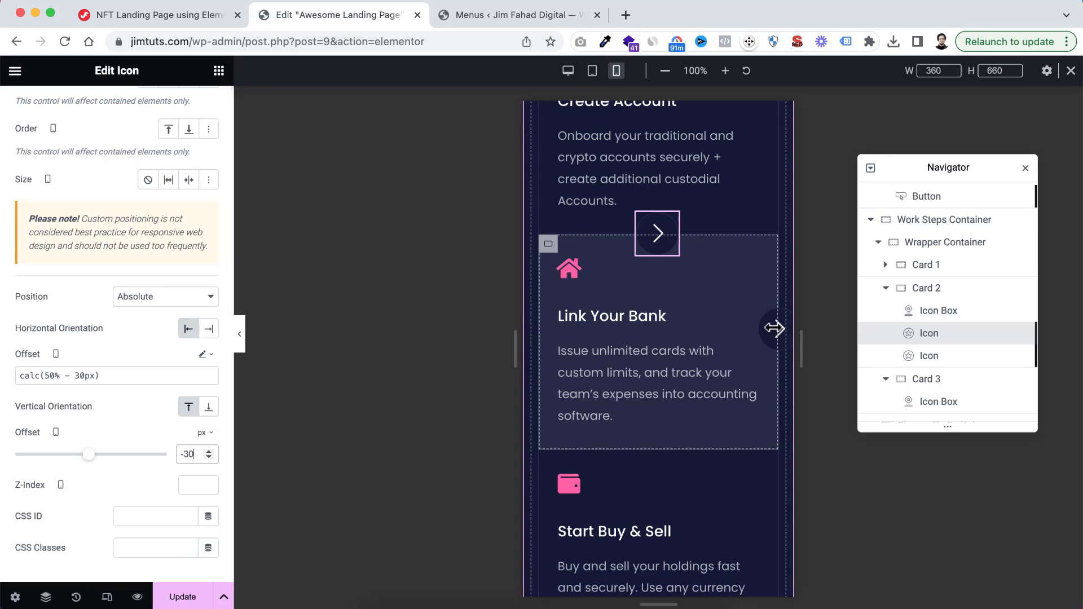
Set the mobile horizontal offset of Card 2's second arrow icon to the custom value calc(50% - 30px)
click(952, 359)
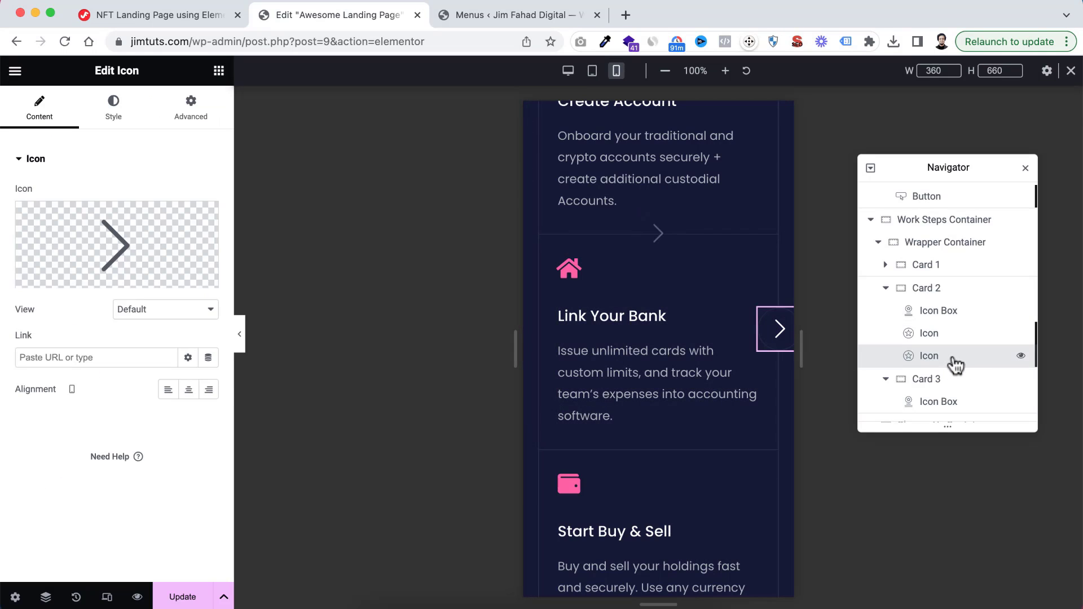
click(194, 112)
scroll(110, 363, down, 4)
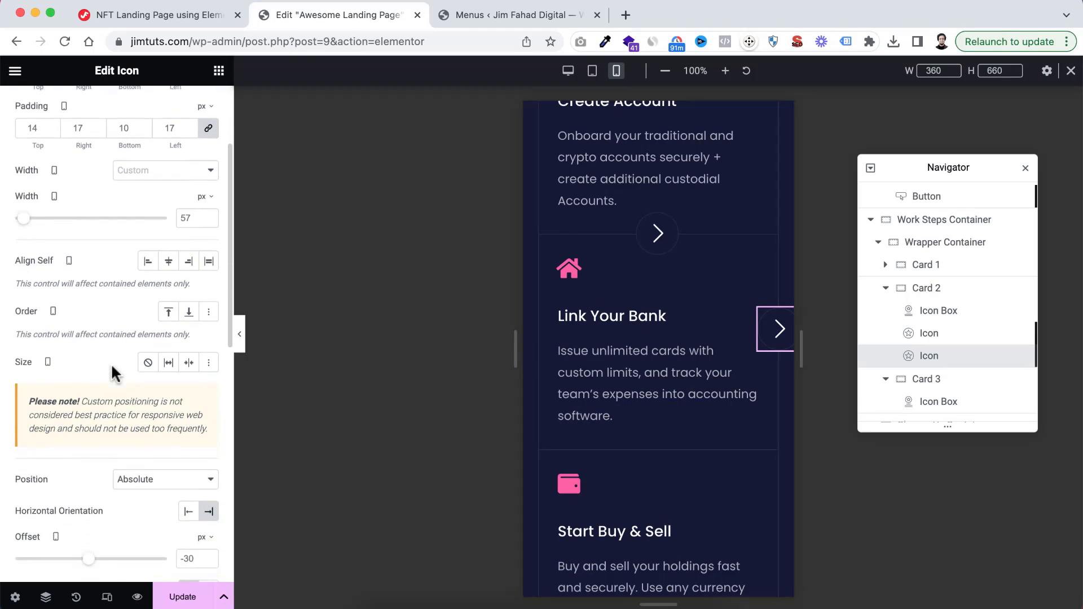
scroll(110, 363, down, 2)
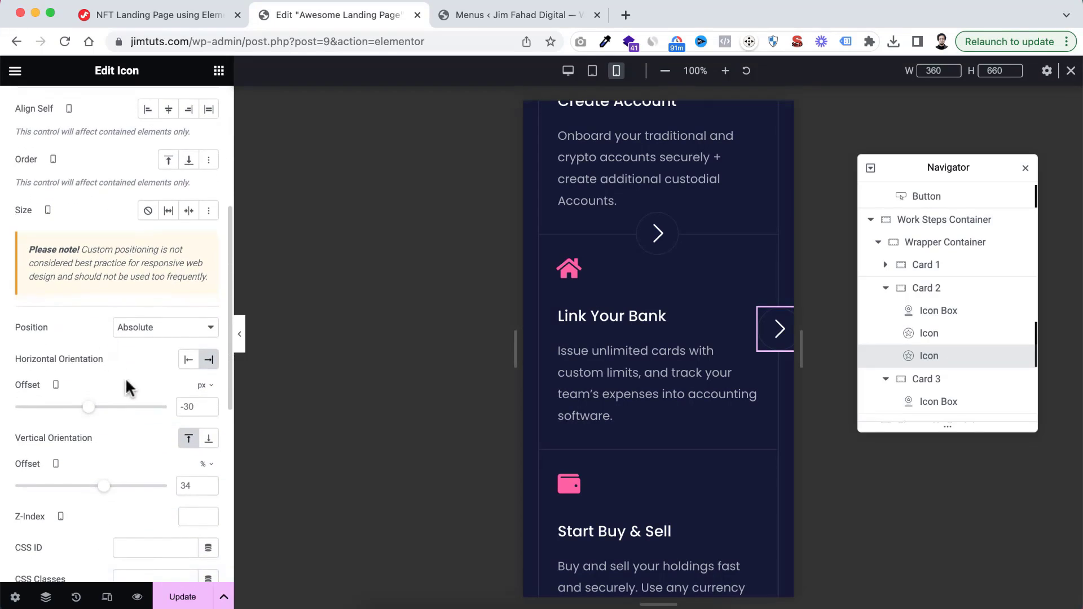
click(203, 386)
click(202, 519)
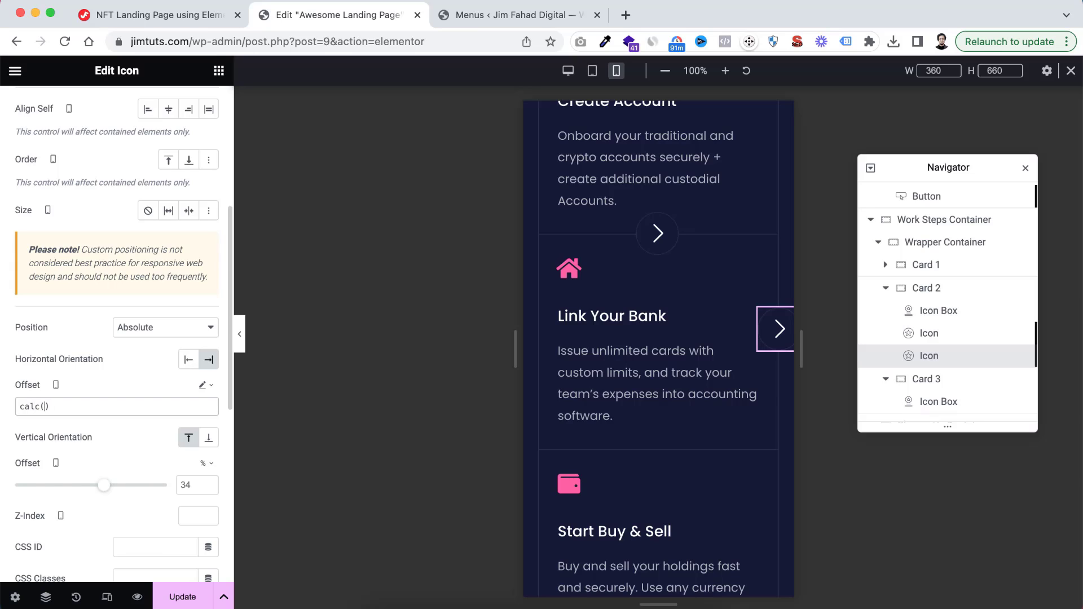
text(calc(50%)
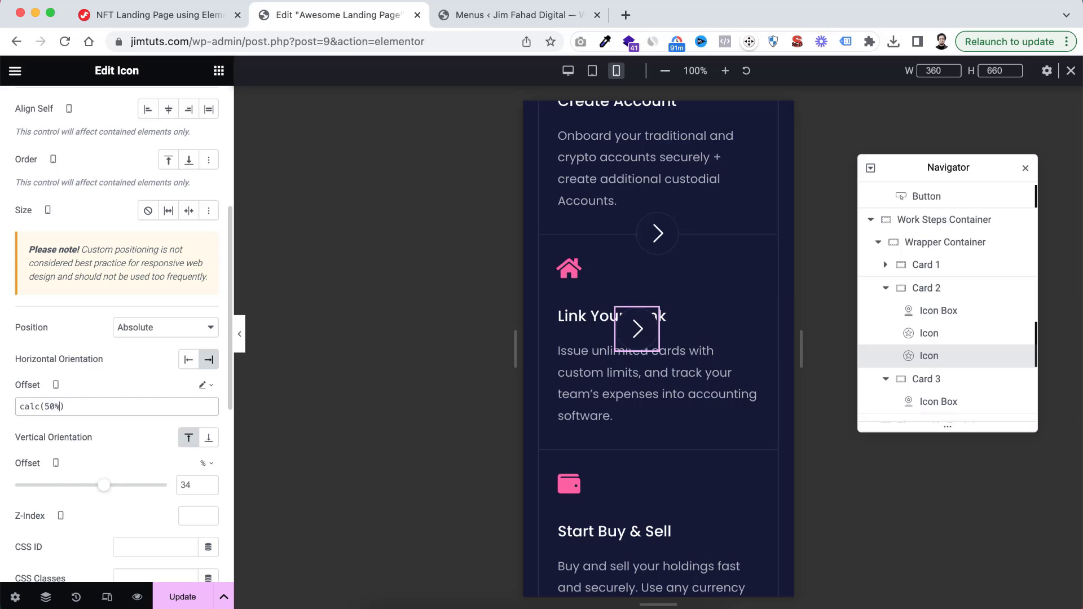
text( -)
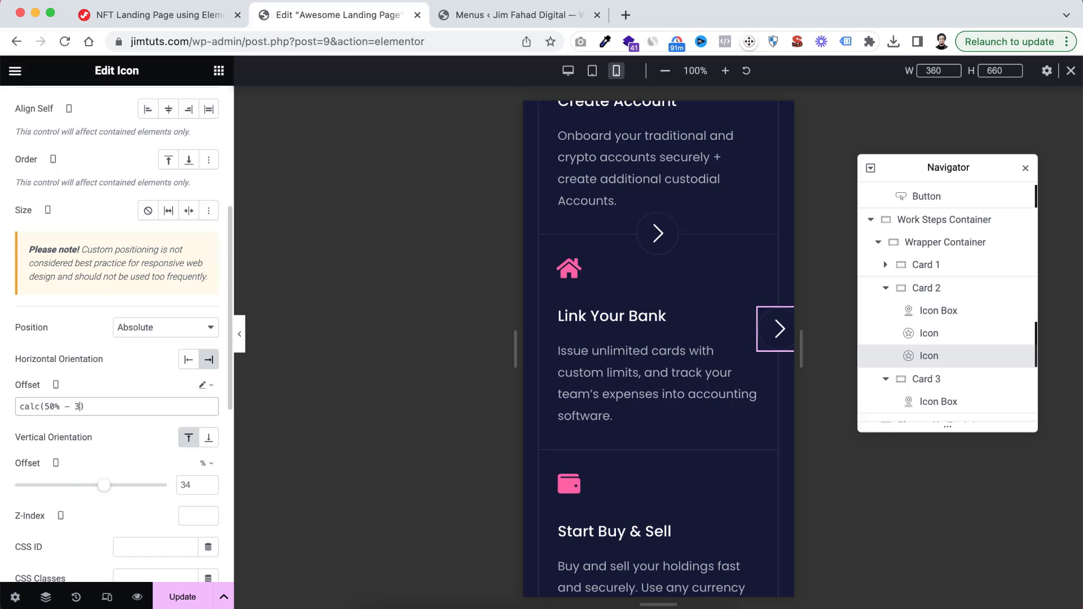
text( 30px)
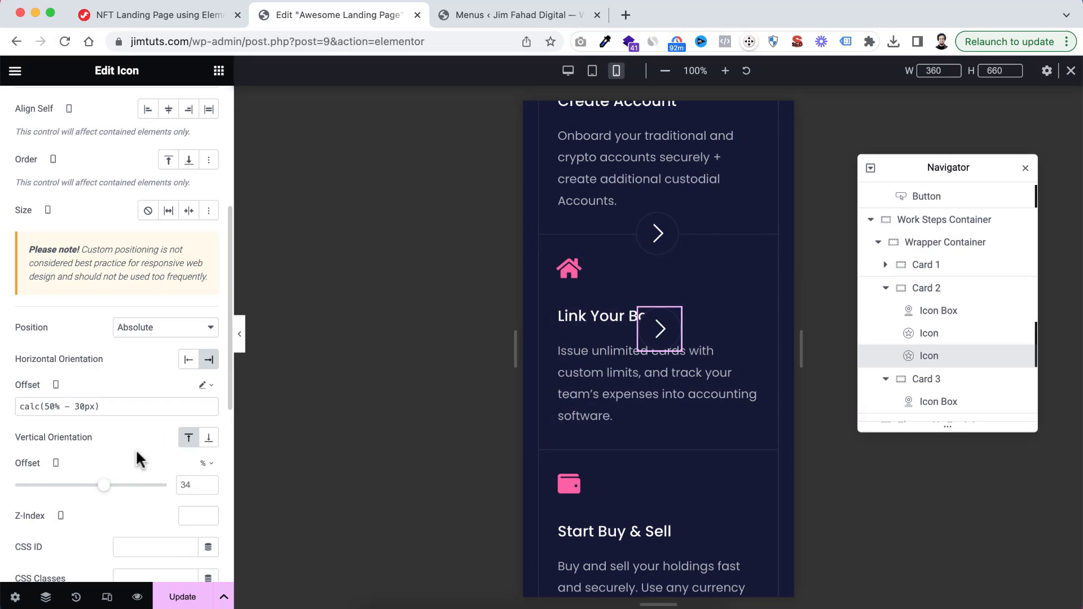
Set the second arrow icon's mobile vertical offset to 90% and review both arrows' placement between the cards
scroll(132, 454, down, 2)
scroll(136, 464, down, 2)
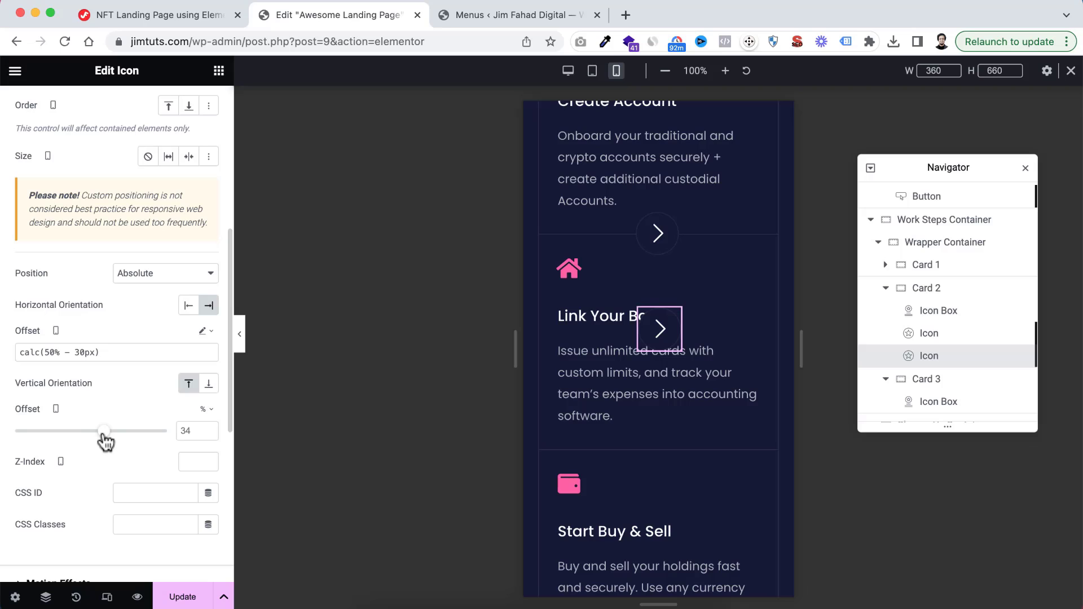
drag(104, 433, 126, 433)
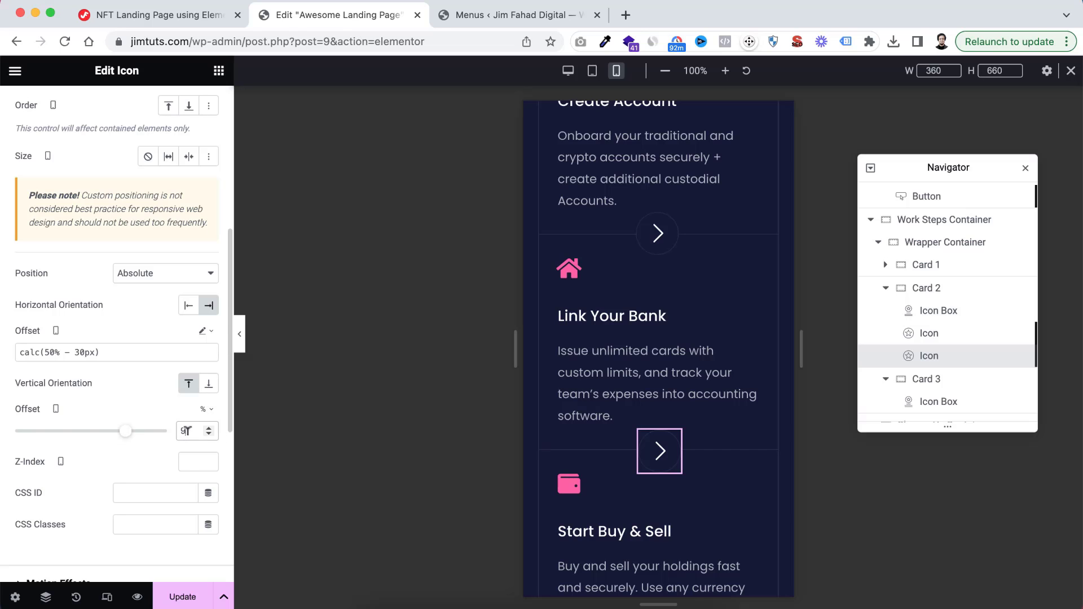
key(Down)
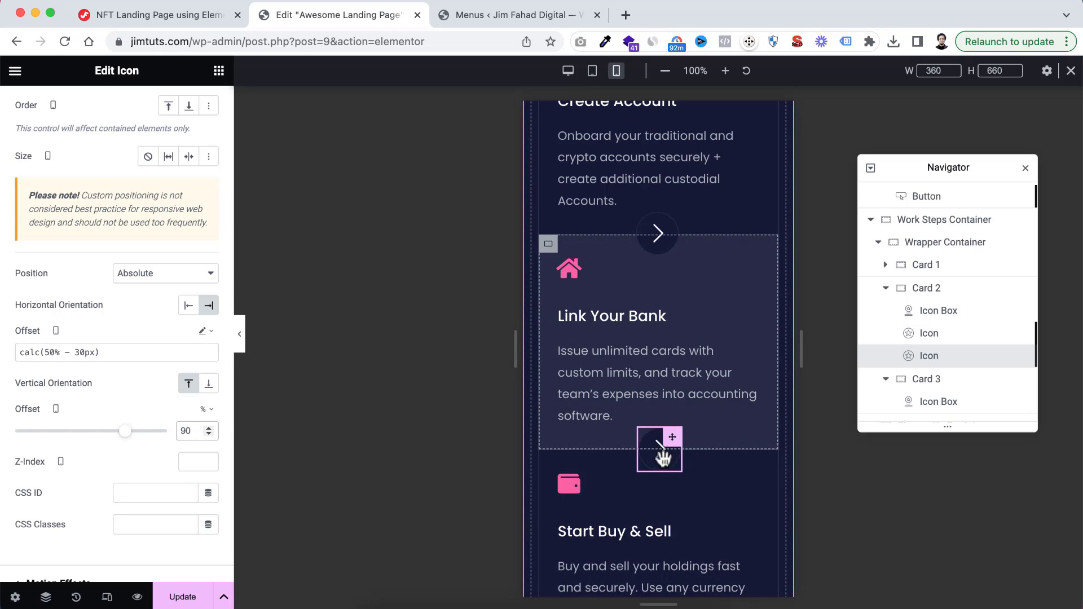
scroll(620, 384, up, 3)
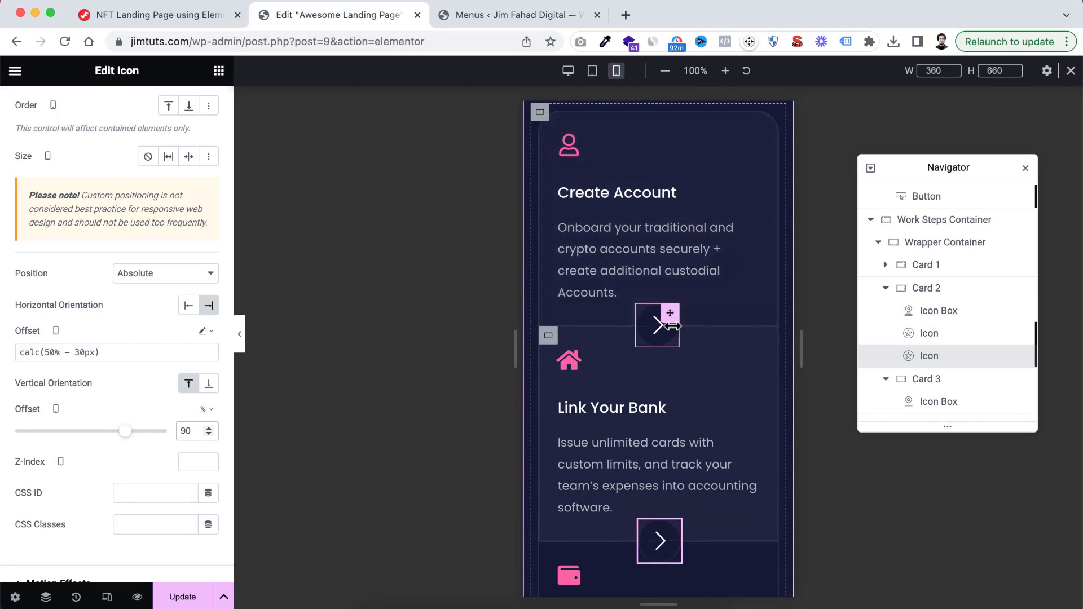
scroll(694, 314, up, 2)
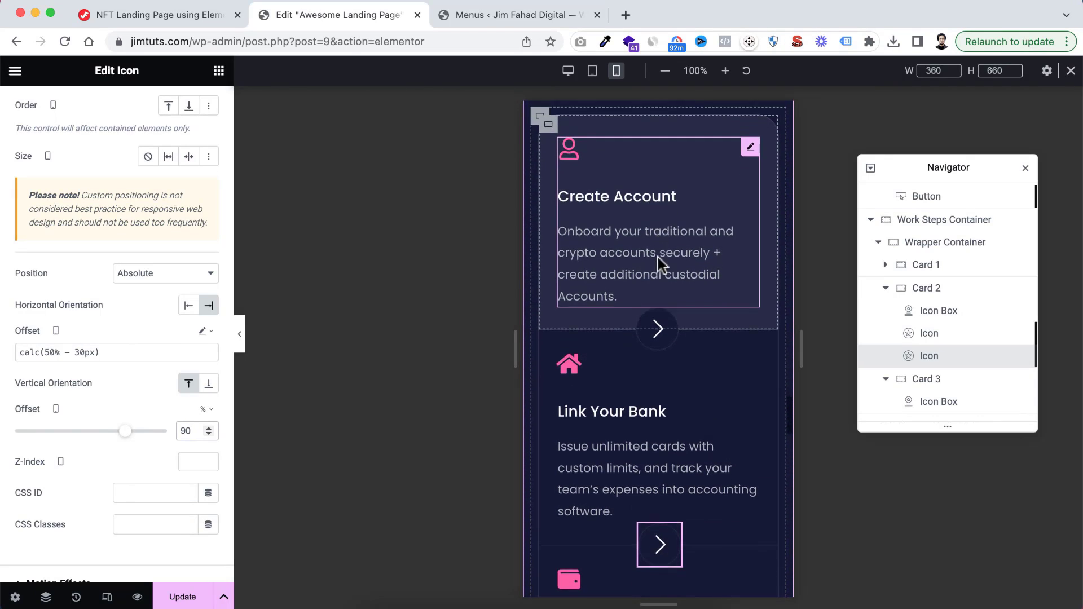
scroll(658, 257, down, 3)
scroll(659, 303, up, 2)
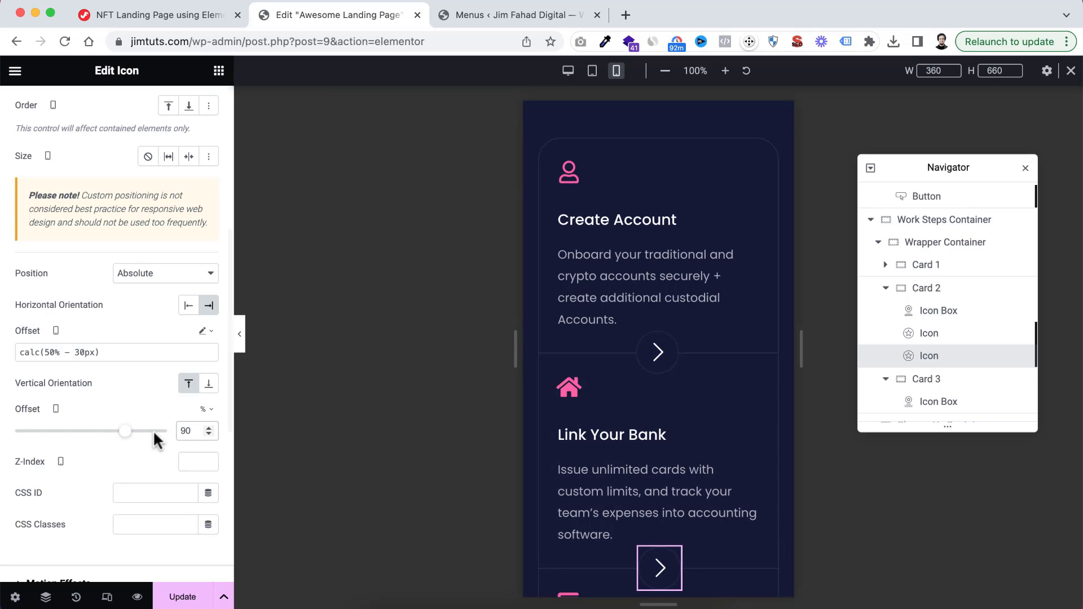
Rotate the arrow icon between the Create Account and Link Your Bank cards by 90 degrees on mobile
click(675, 347)
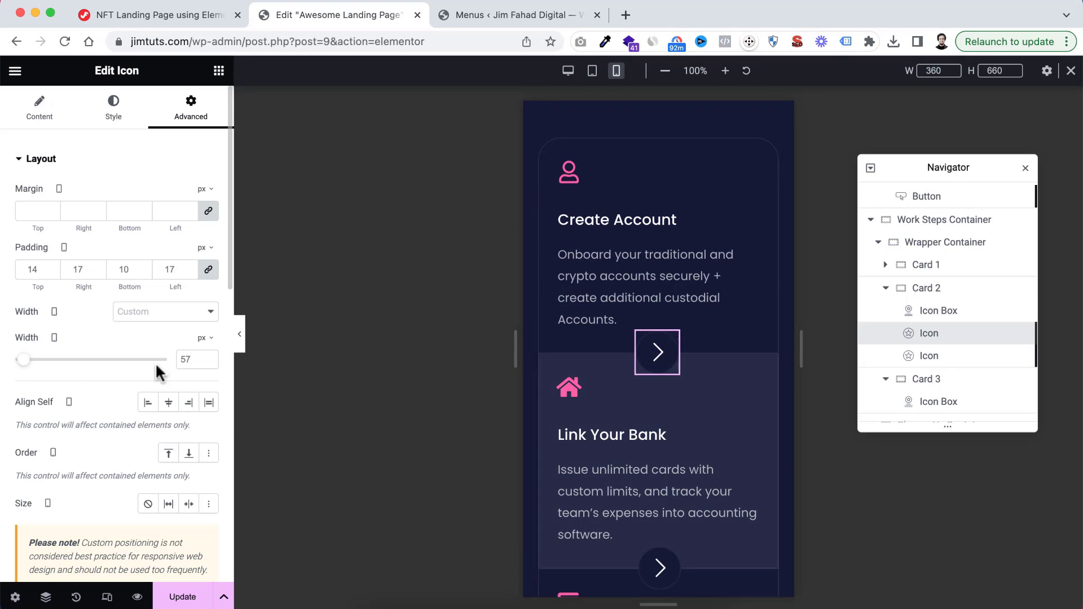
scroll(84, 455, down, 10)
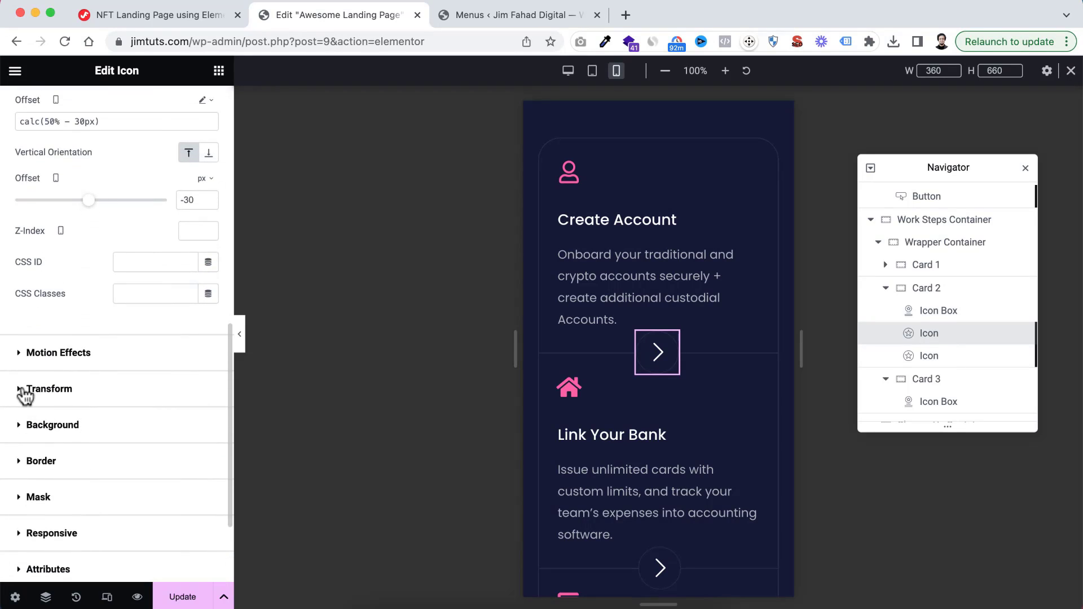
click(23, 390)
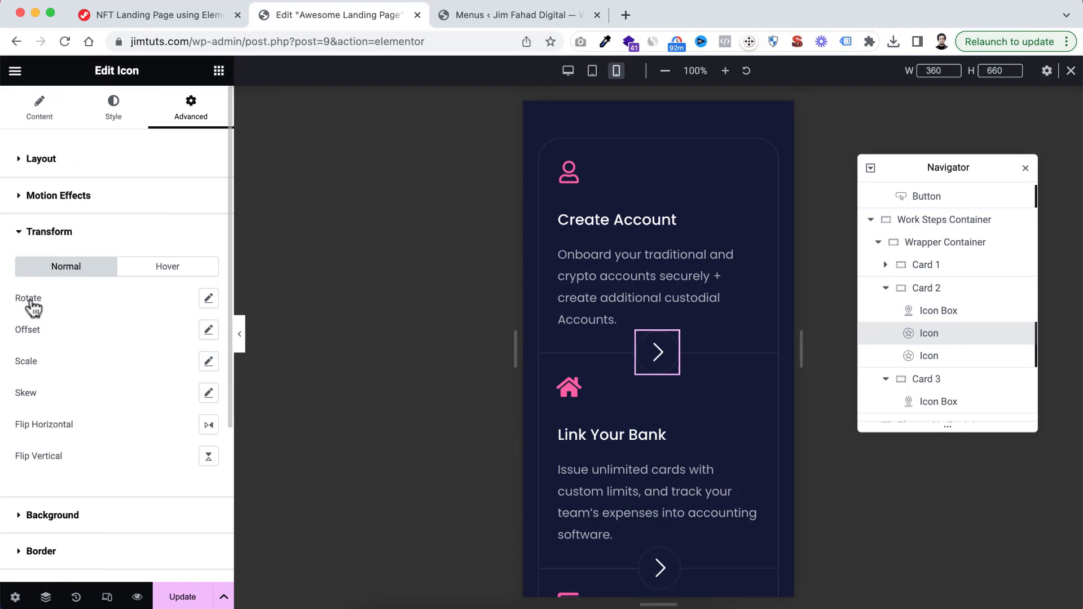
click(211, 302)
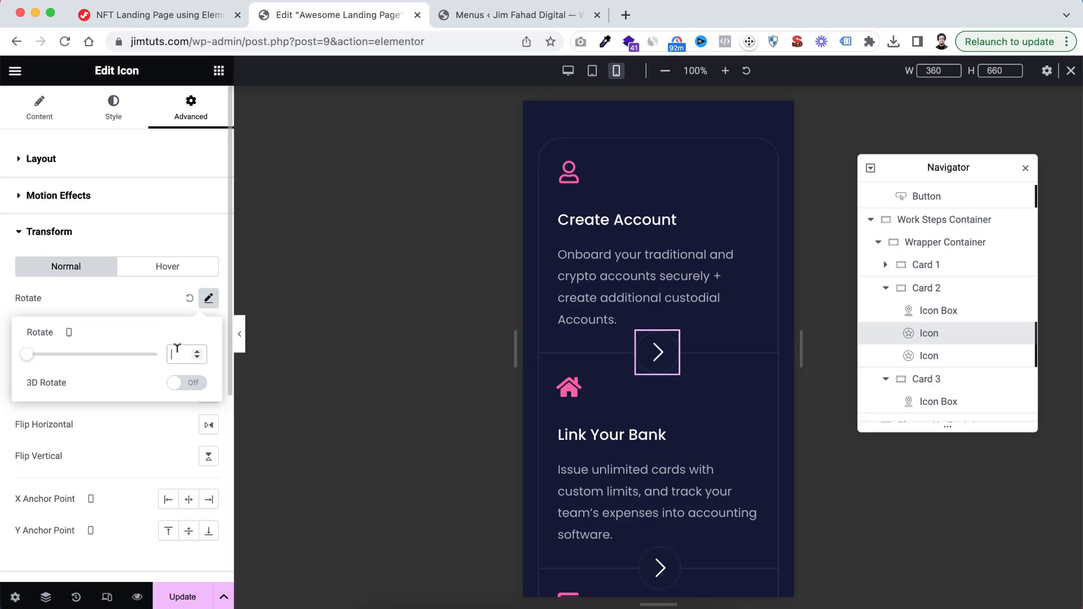
text(0)
text(9)
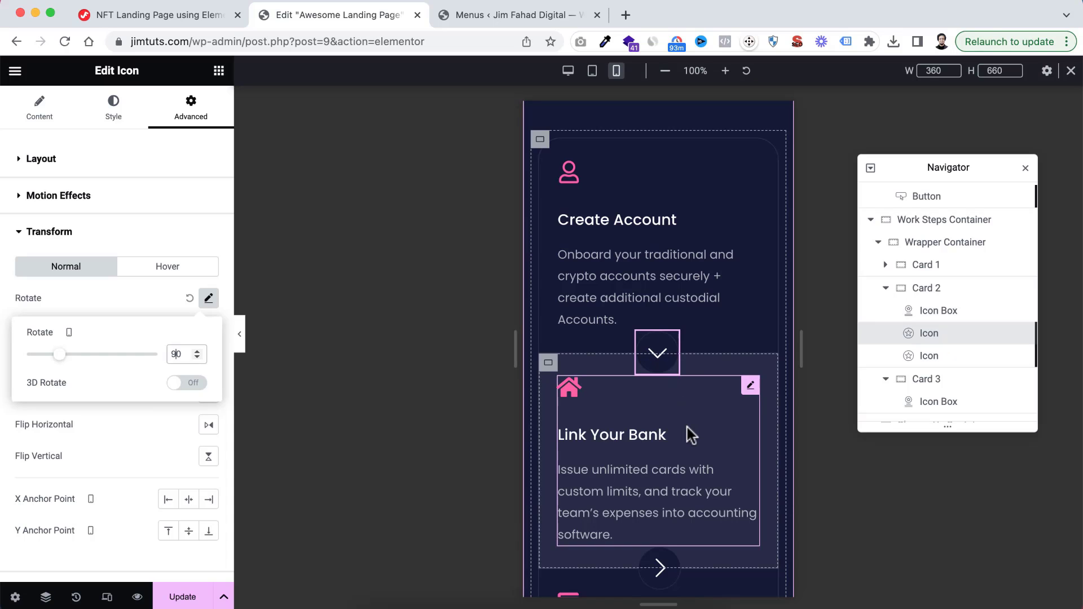
Rotate the arrow icon between the Link Your Bank and Start Buy & Sell cards by 90 degrees on mobile
scroll(682, 411, down, 5)
click(673, 377)
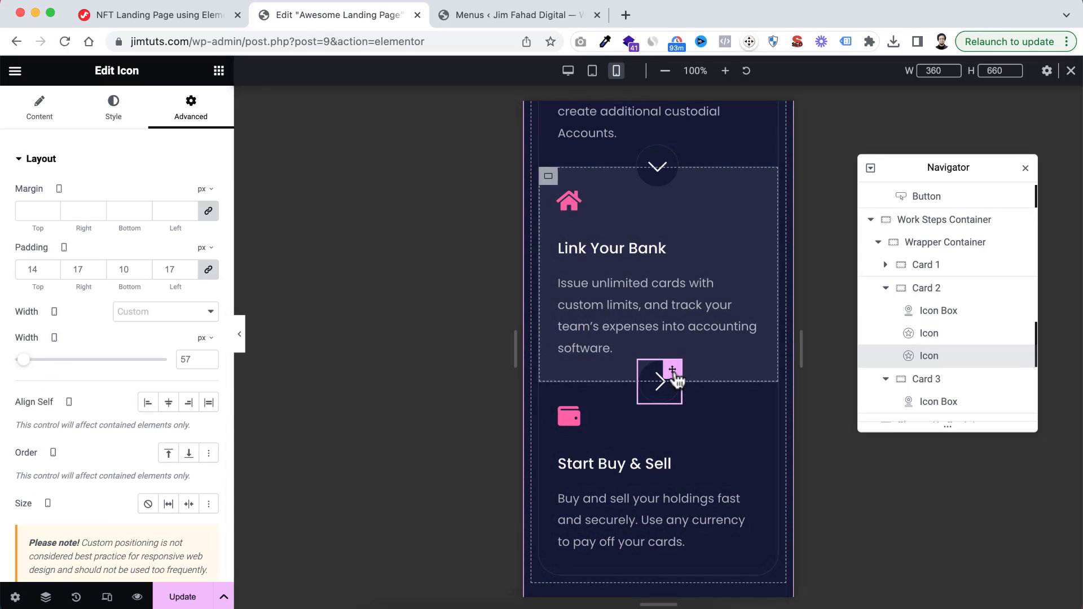
scroll(99, 414, down, 8)
scroll(99, 417, down, 4)
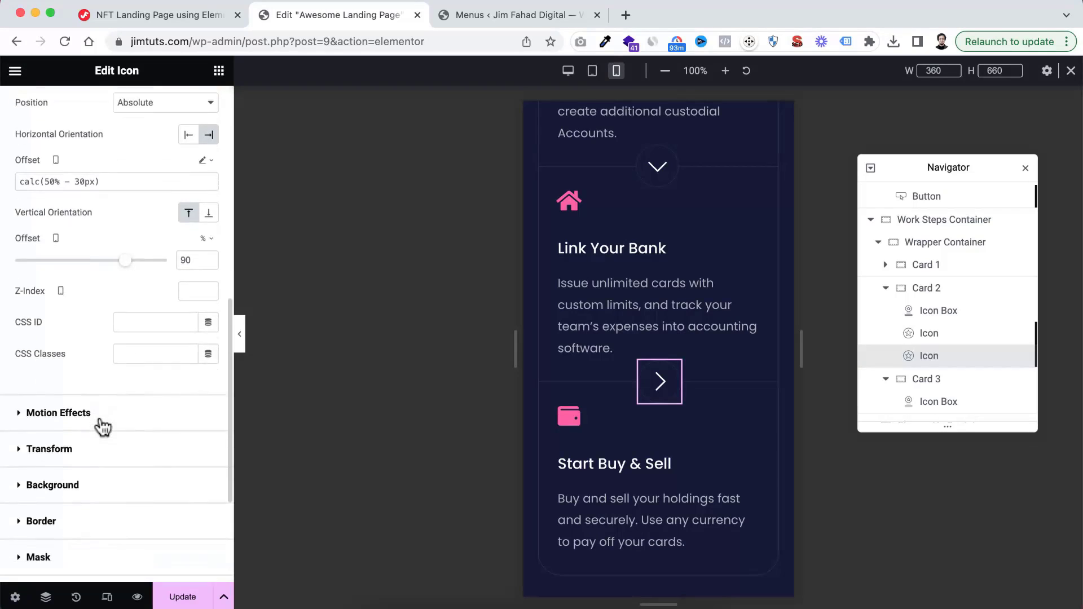
click(22, 399)
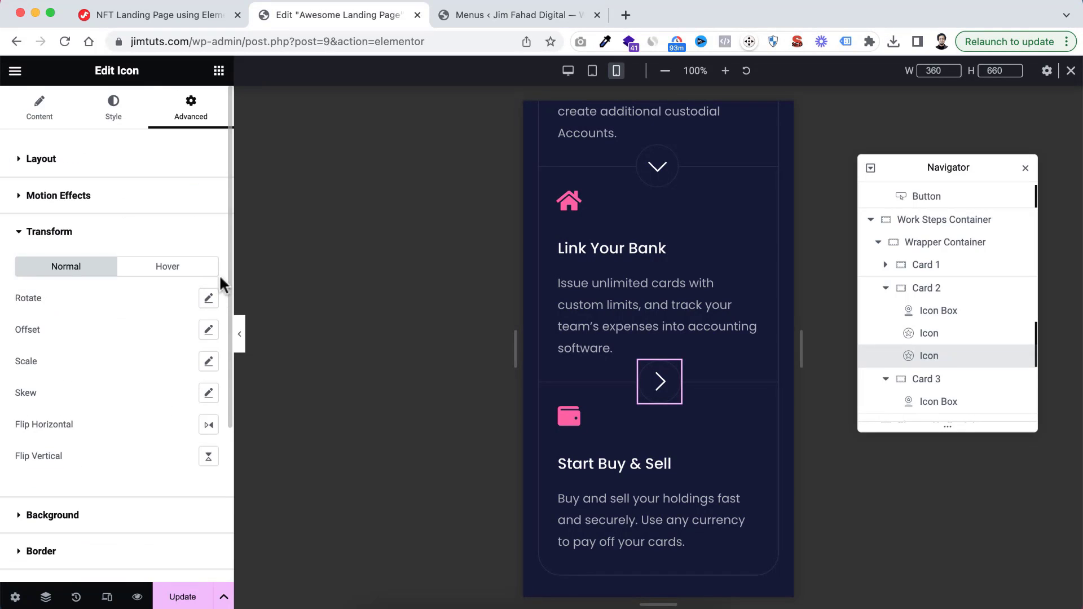
click(210, 298)
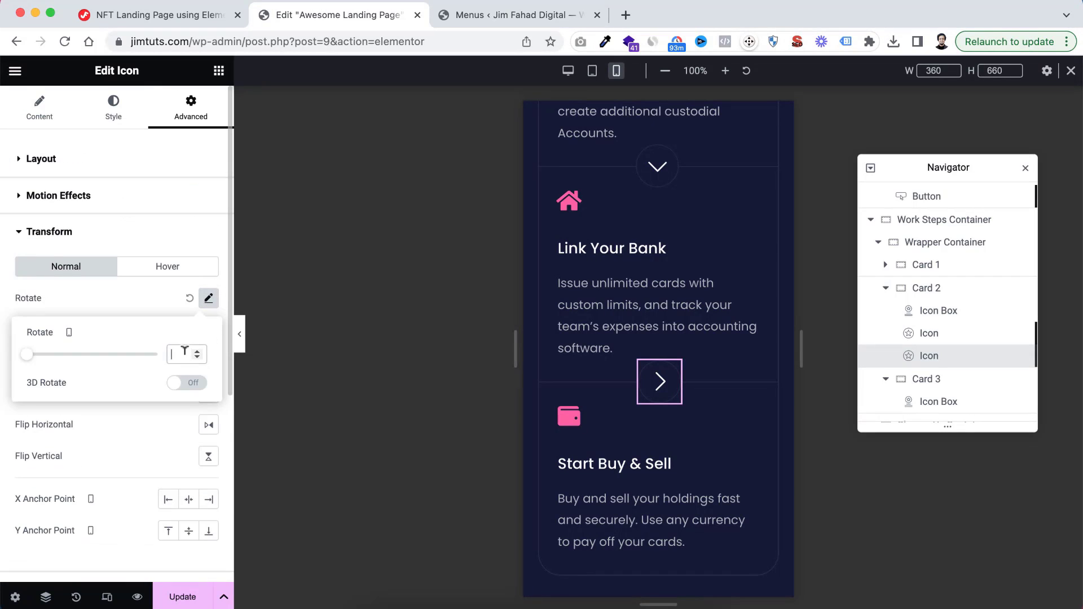
text(90)
scroll(705, 394, up, 6)
scroll(705, 394, down, 10)
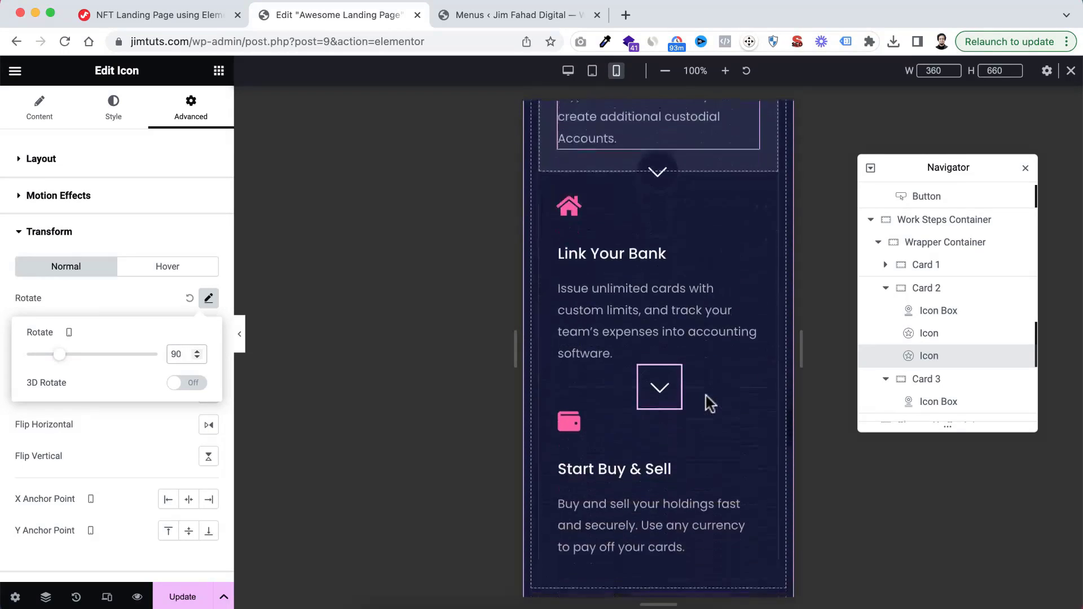
Set the mobile width of the handshake image in the Why Choose us section to 80%
scroll(706, 394, down, 3)
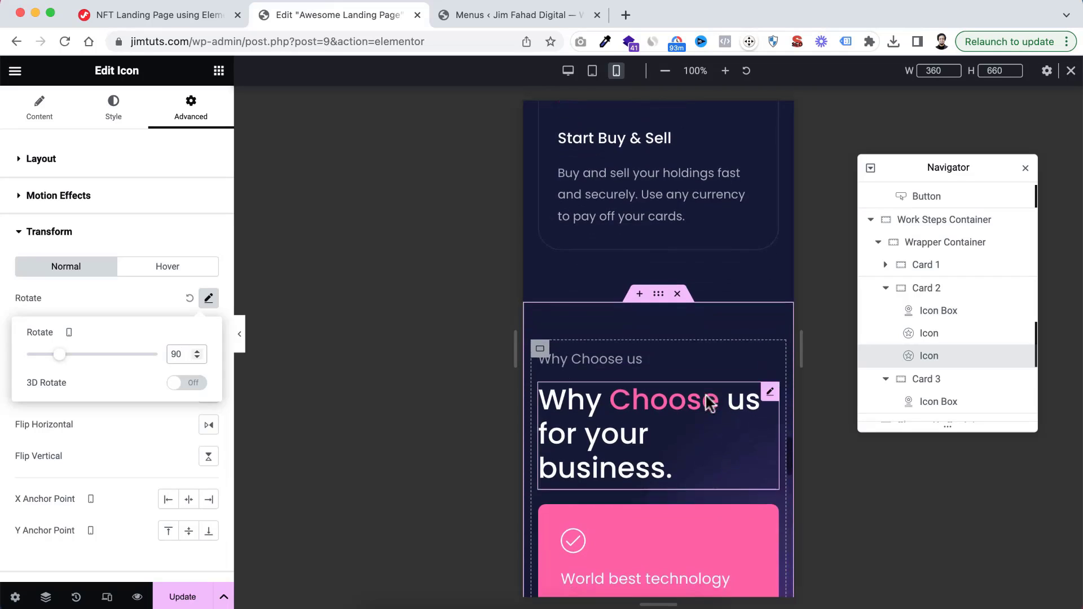
scroll(706, 395, down, 1)
scroll(706, 394, down, 3)
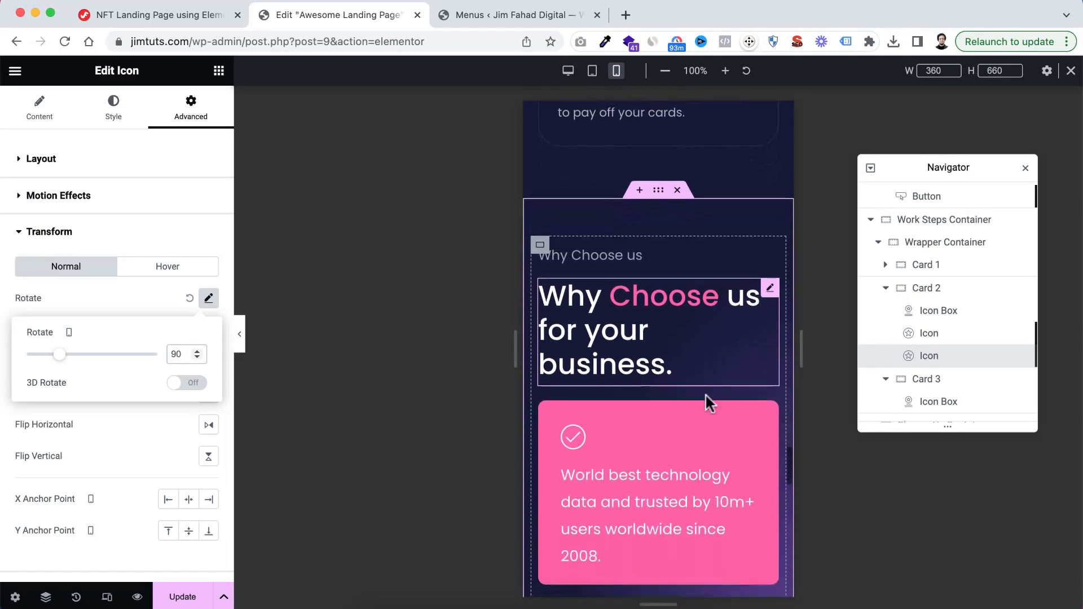
scroll(705, 393, down, 2)
scroll(705, 394, down, 8)
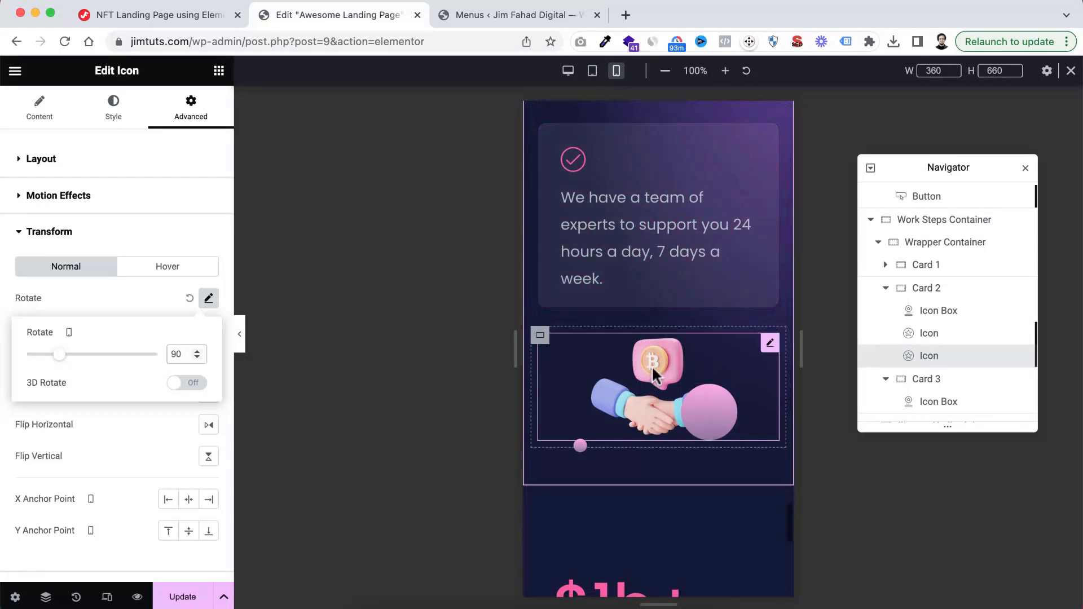
click(634, 401)
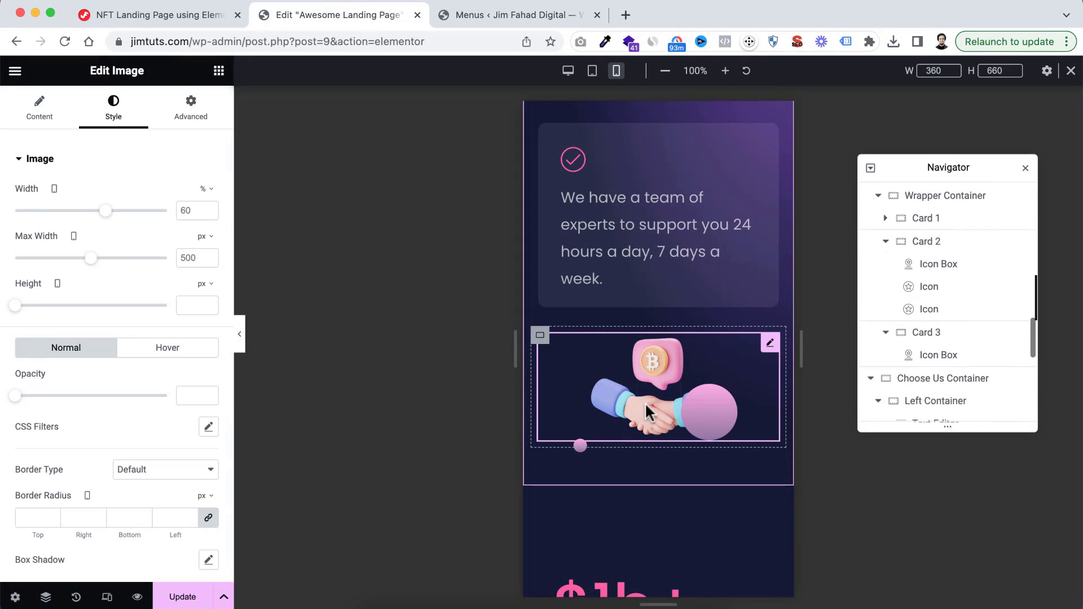
text(80)
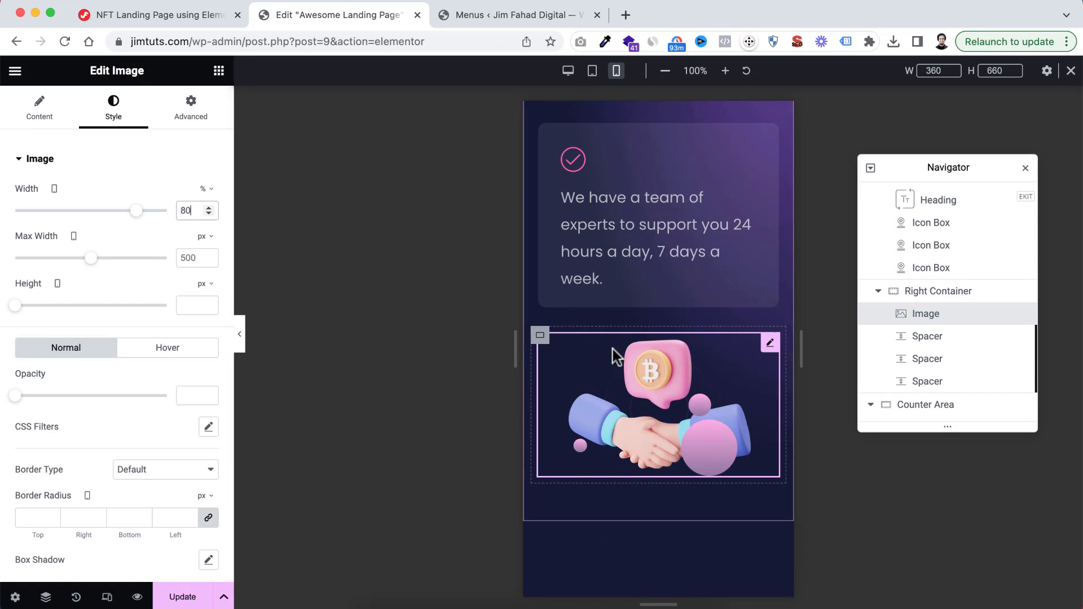
Move the small circle spacer overlapping the handshake by setting its mobile horizontal offset to about 70 px and reducing its vertical offset
scroll(616, 355, down, 3)
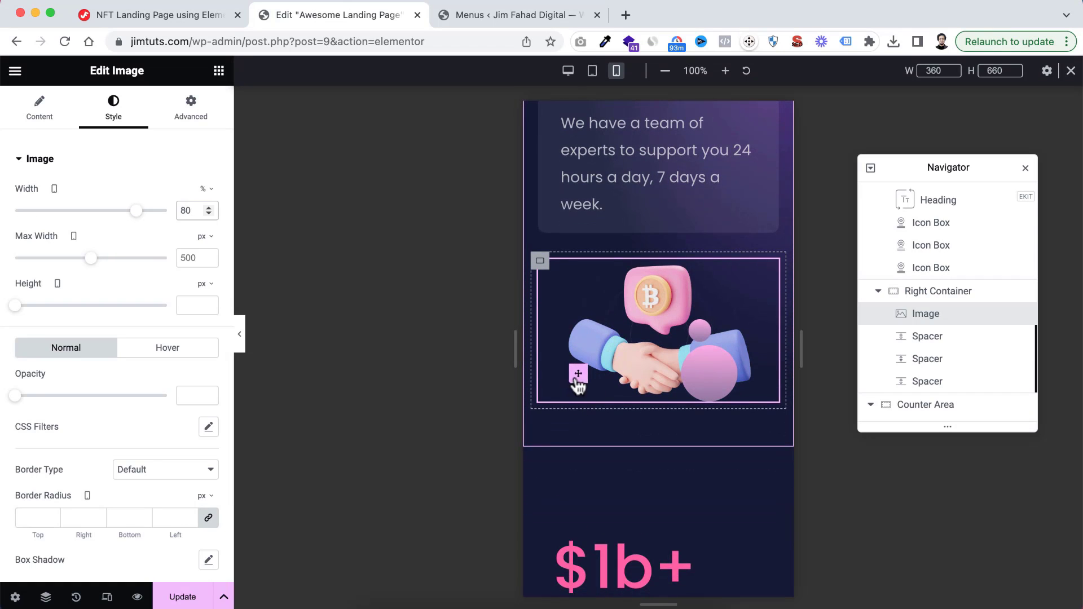
click(705, 336)
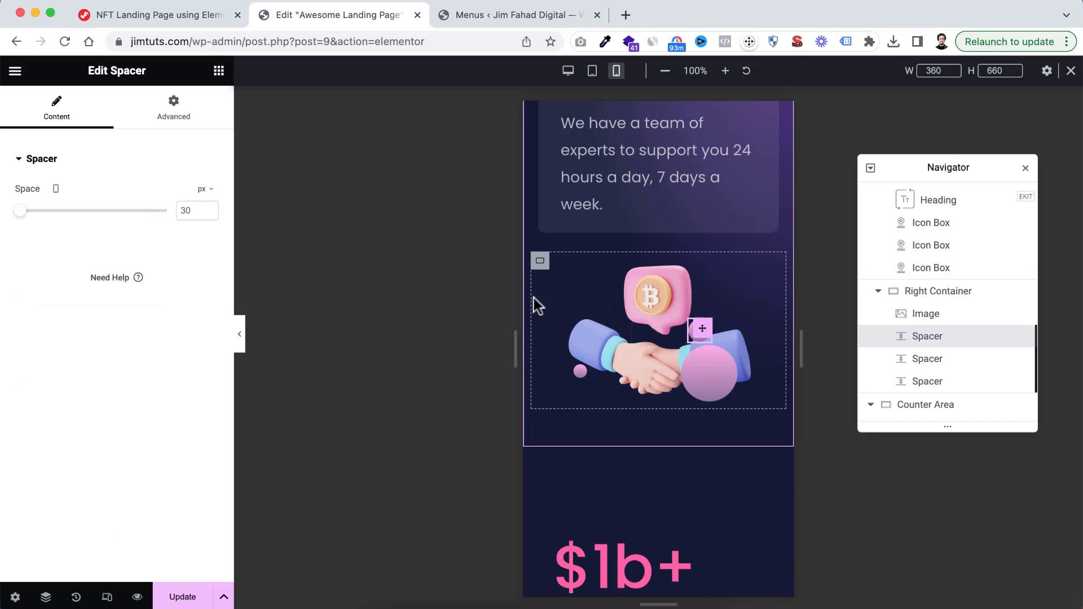
click(178, 115)
scroll(174, 411, down, 3)
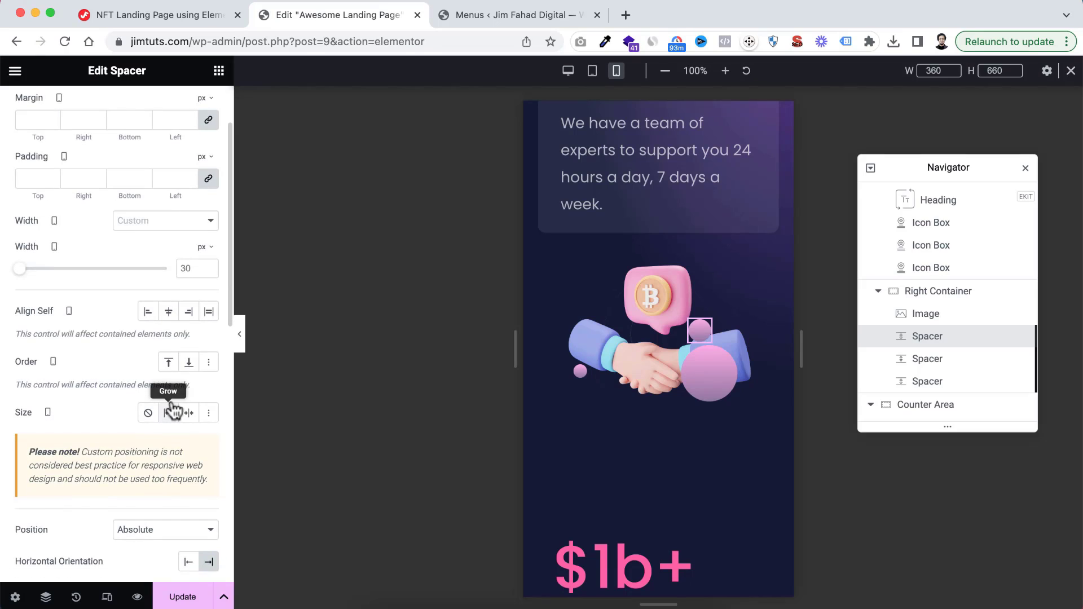
scroll(174, 409, down, 5)
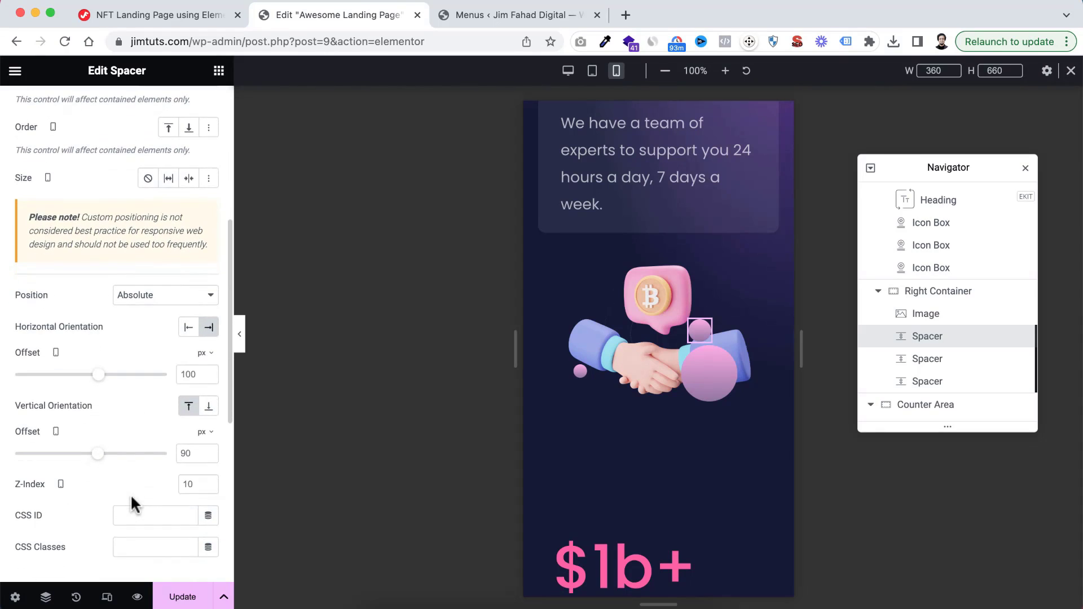
drag(99, 384, 98, 385)
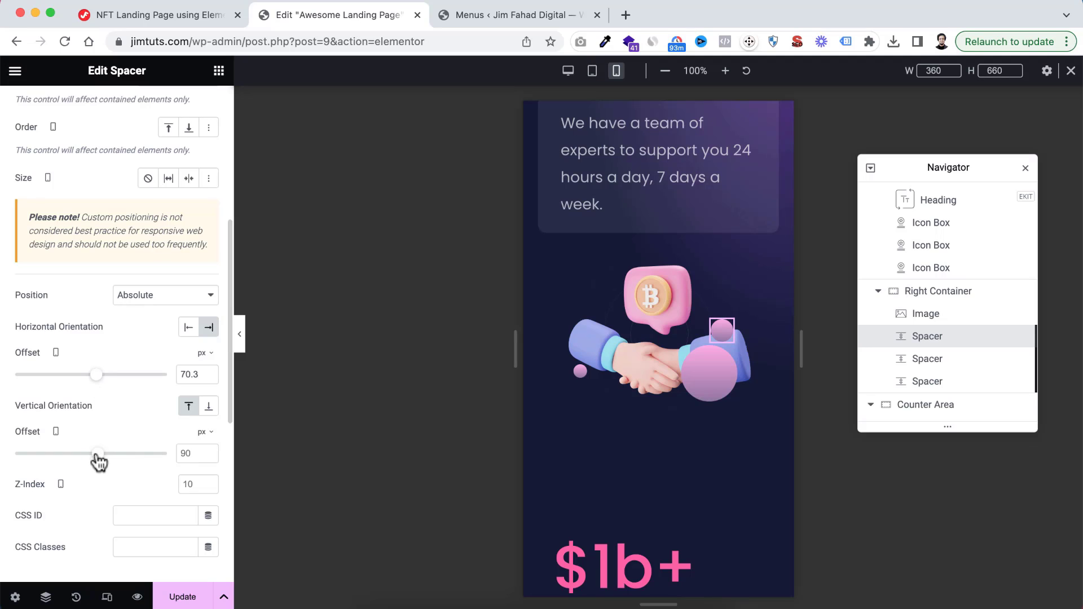
drag(99, 462, 96, 462)
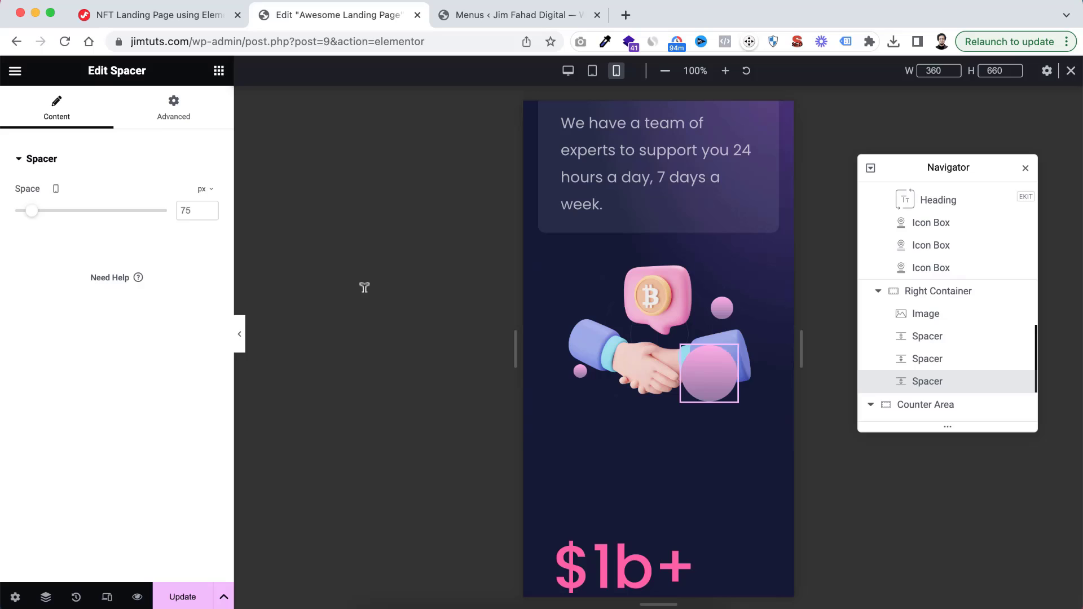
Move the large circle spacer below the handshake with a mobile horizontal offset of 210 px and a vertical offset of -79 px
click(166, 112)
scroll(141, 442, down, 2)
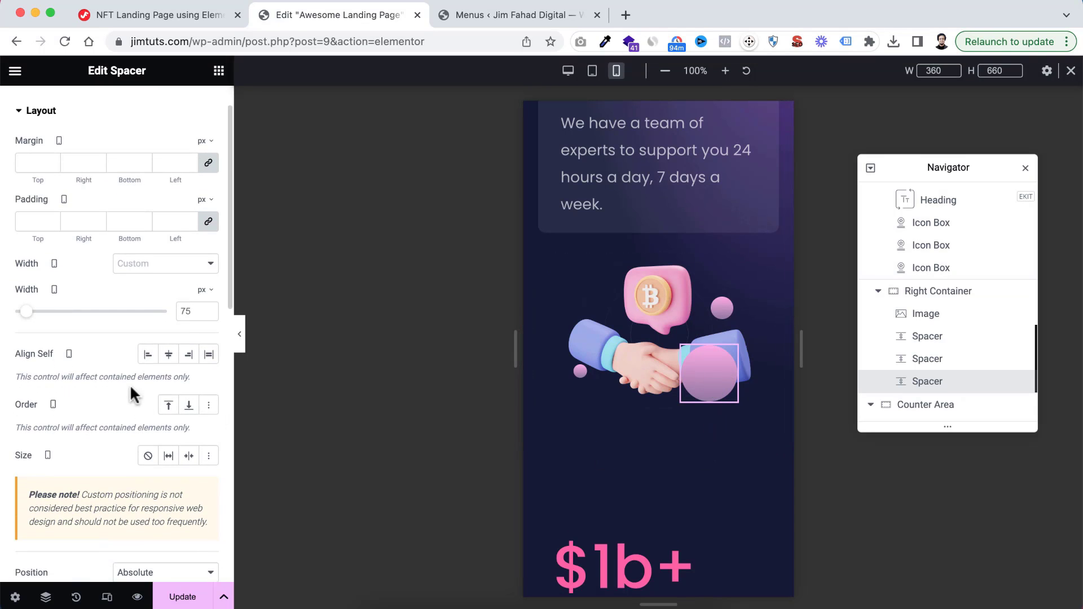
scroll(130, 384, down, 10)
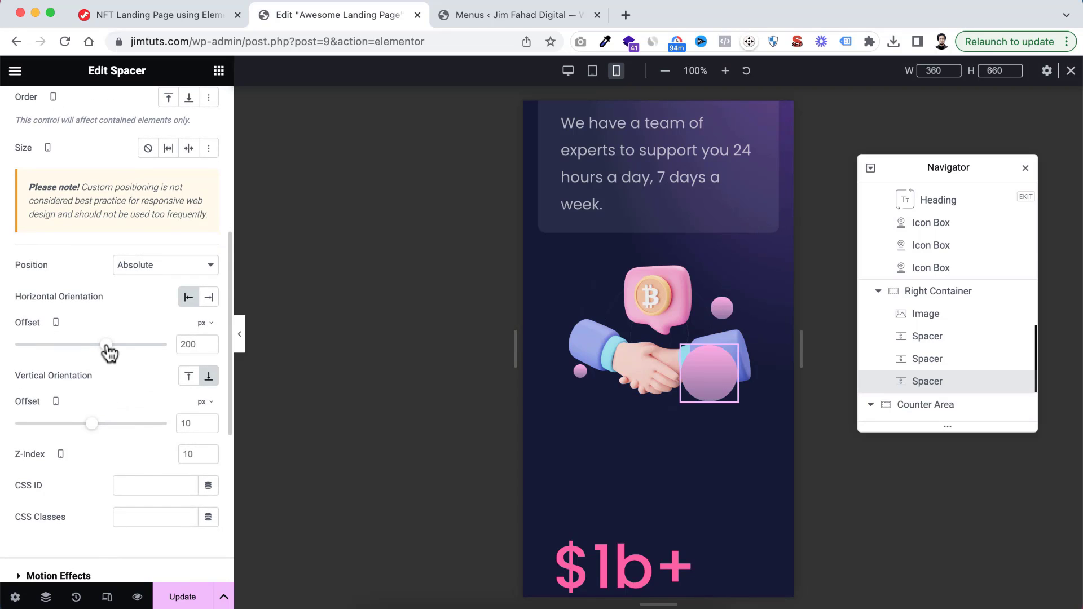
drag(106, 345, 108, 345)
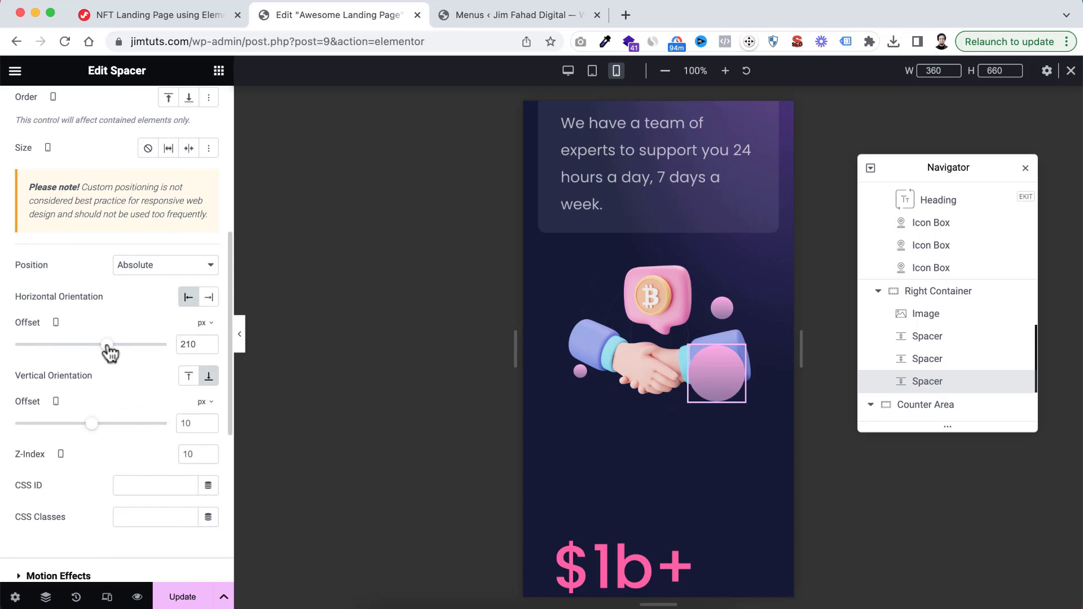
drag(92, 432, 85, 432)
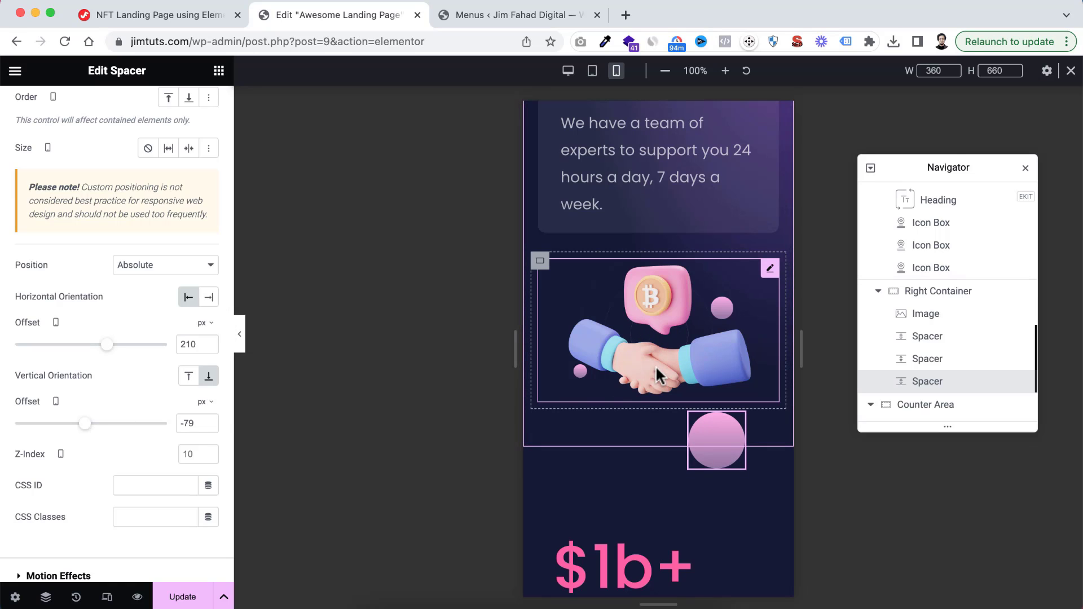
Set the Counter Area container's mobile padding to 50 px on all sides
scroll(682, 458, down, 5)
scroll(682, 458, down, 2)
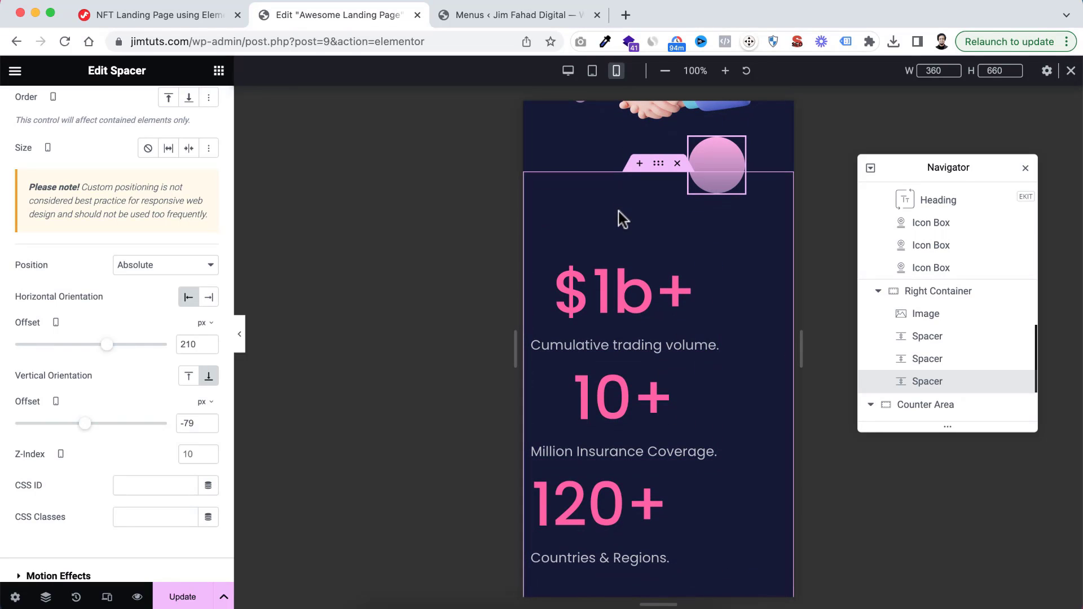
click(659, 168)
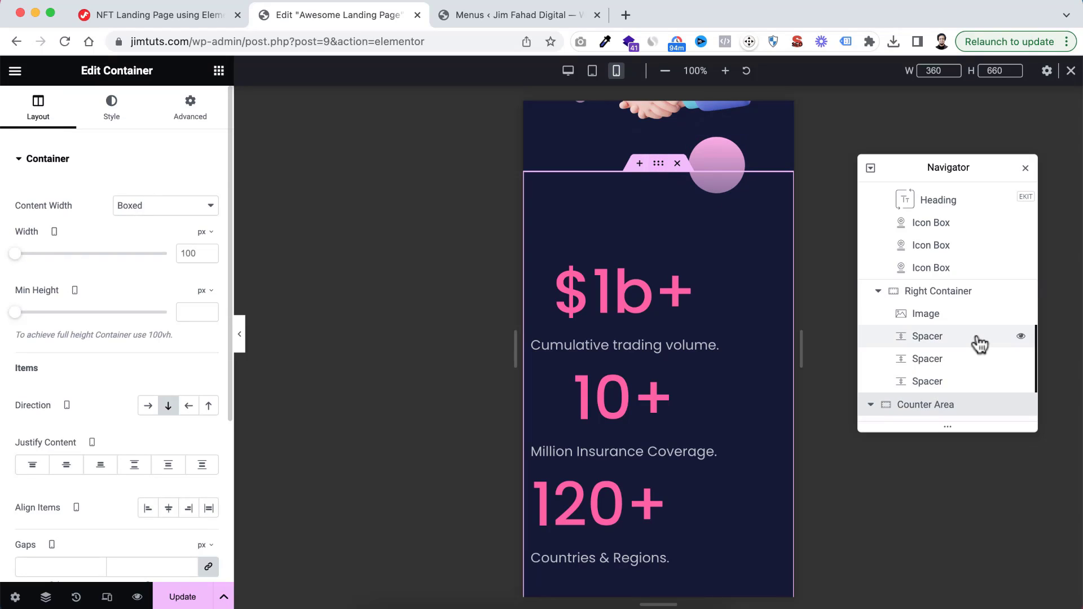
scroll(978, 343, down, 3)
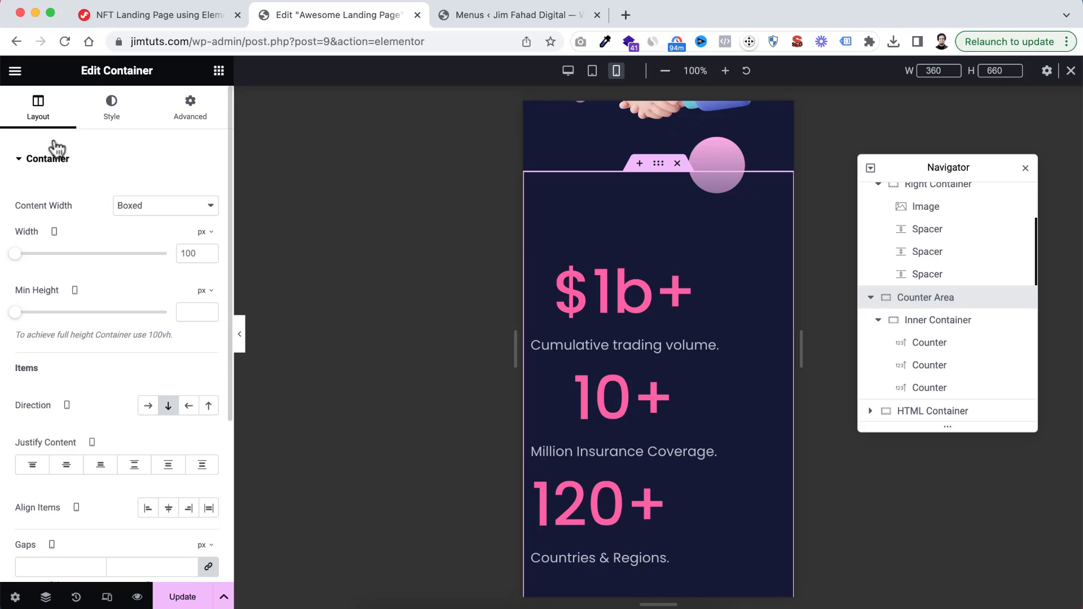
click(195, 121)
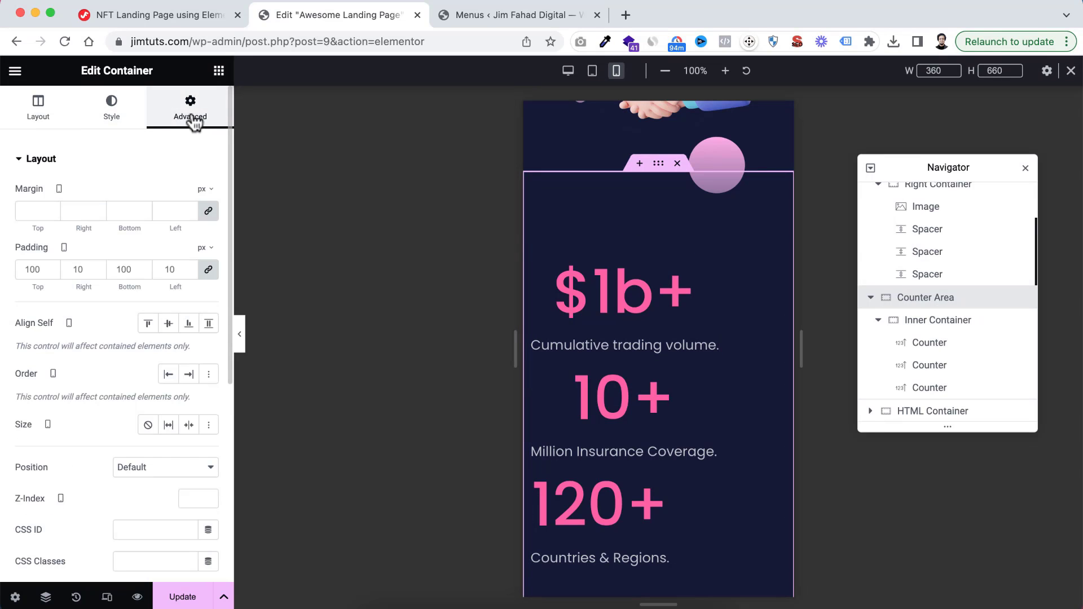
double_click(35, 265)
text(50)
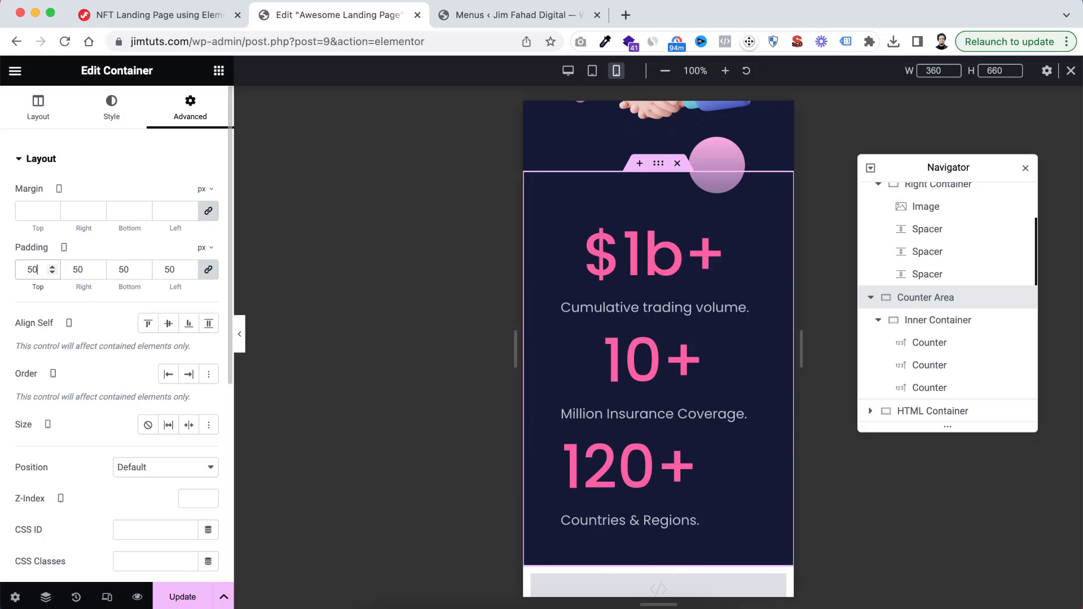
Unlink the Counter Area's padding values and set its right and left mobile padding to 10 px
click(208, 270)
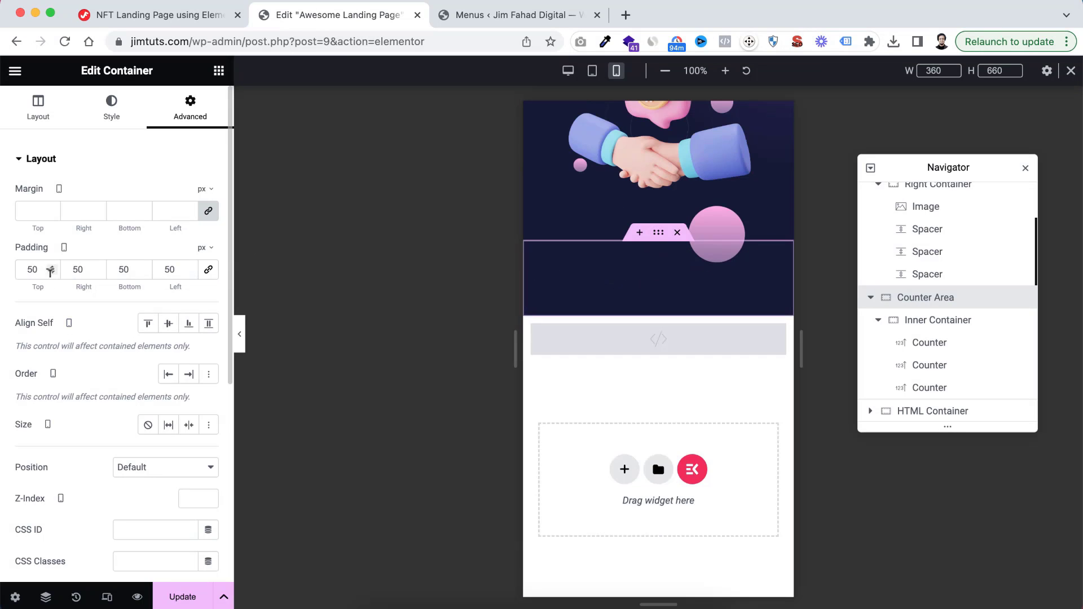
drag(73, 269, 77, 267)
text(1)
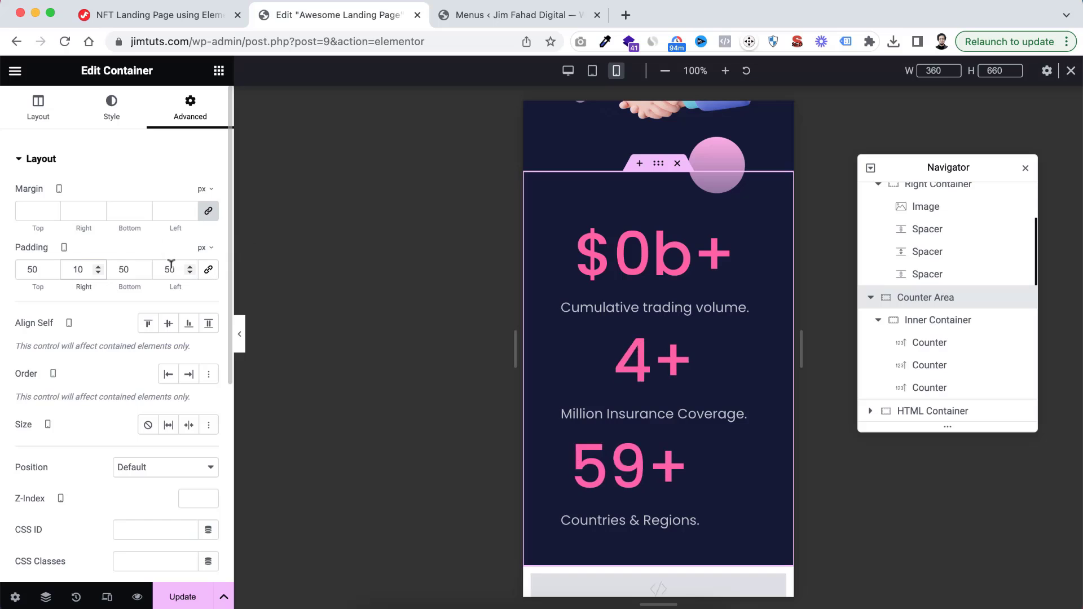
drag(166, 269, 169, 269)
text(1)
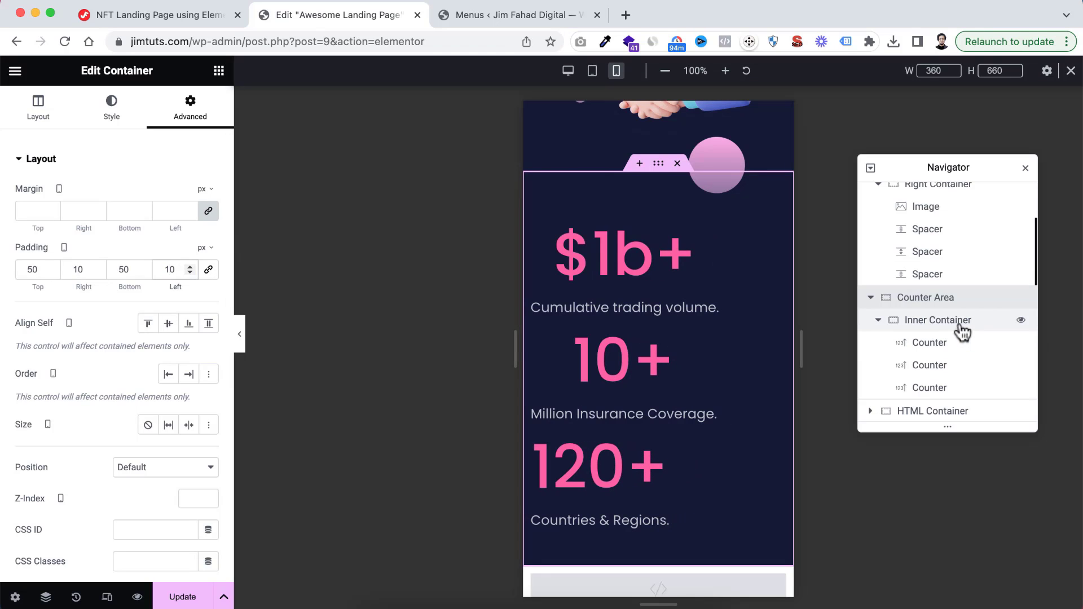
Justify the counters in the Counter Area's Inner Container to the centre and let them wrap on mobile
click(938, 319)
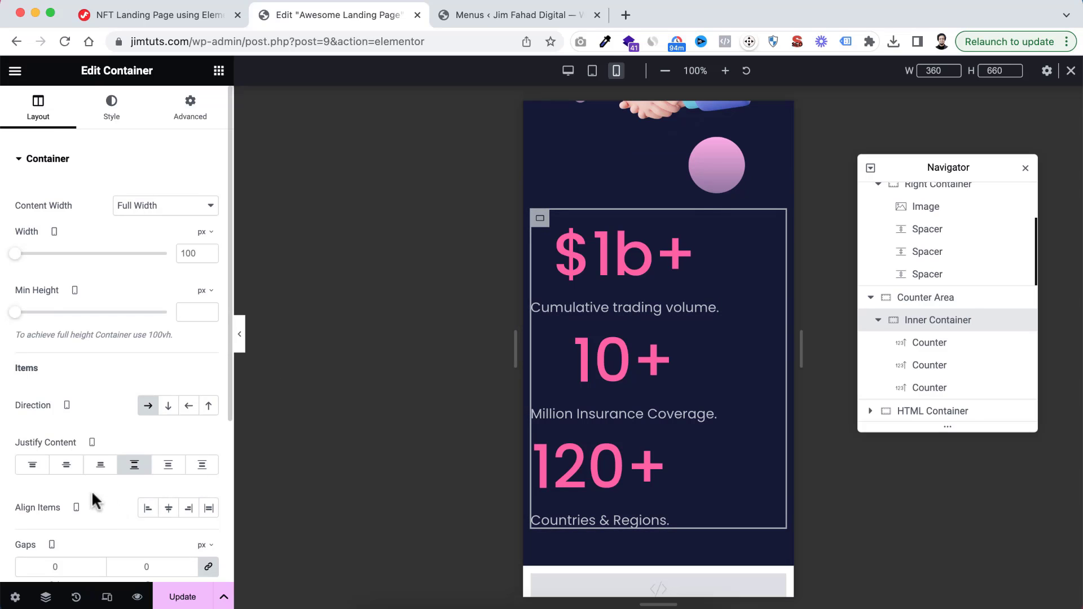
scroll(79, 468, down, 1)
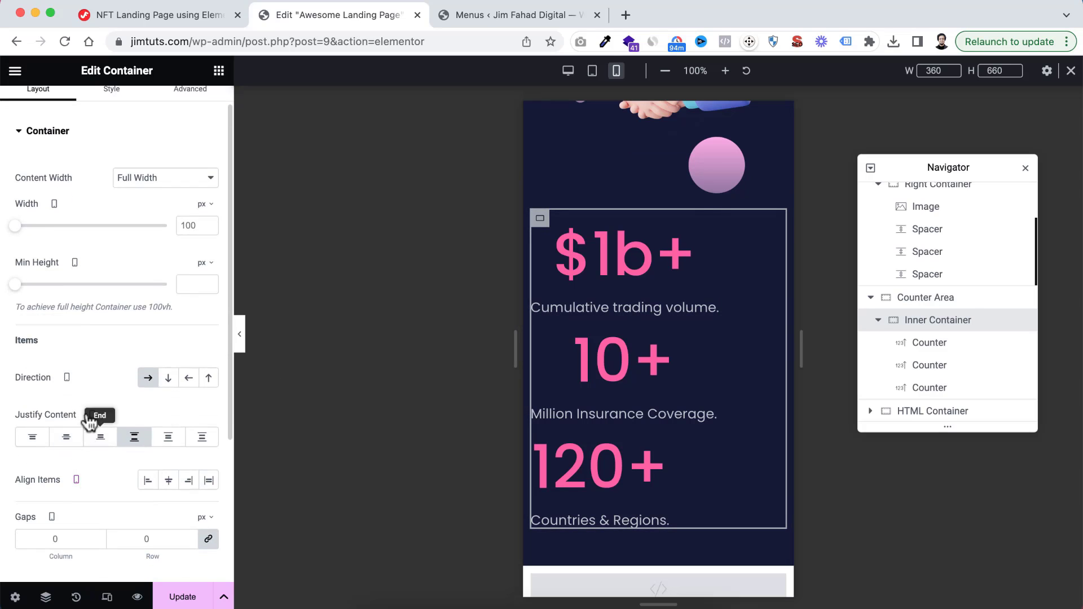
click(66, 438)
scroll(138, 454, down, 5)
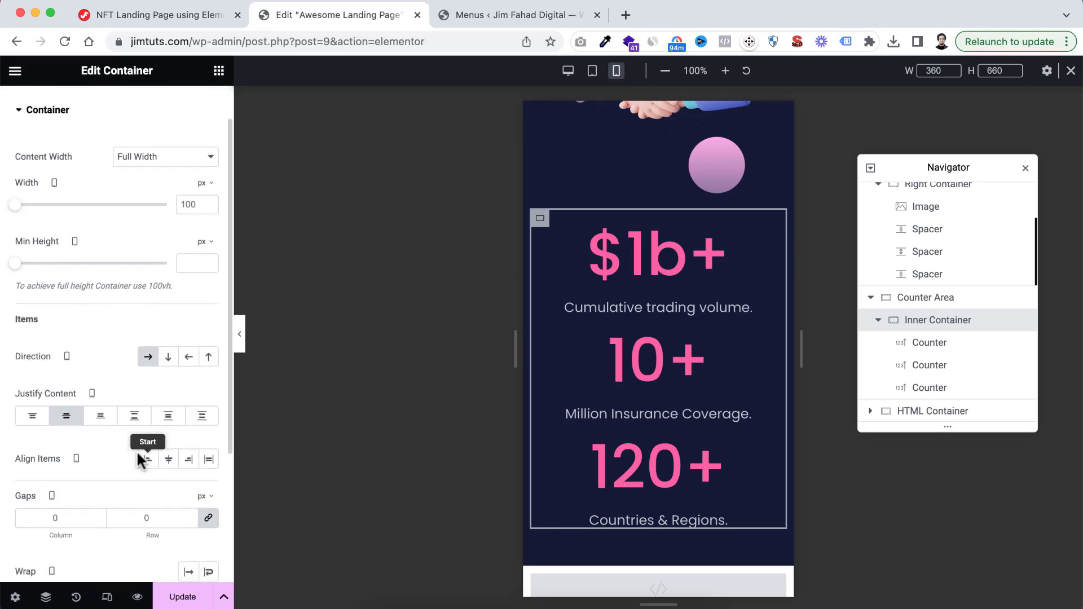
click(209, 384)
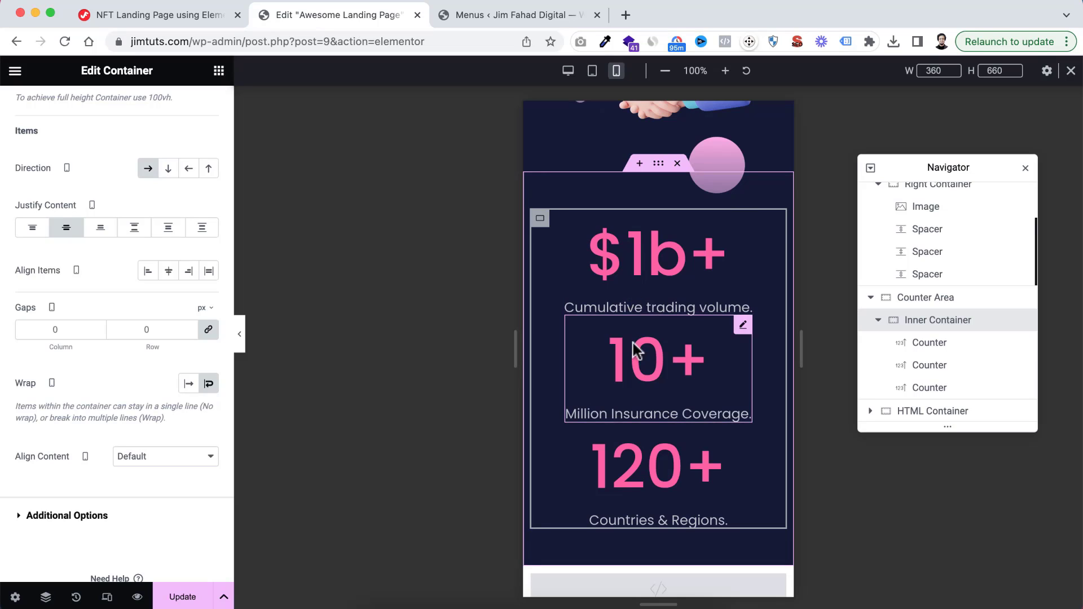
Set the Inner Container's column and row gaps to 40 px on mobile
click(48, 328)
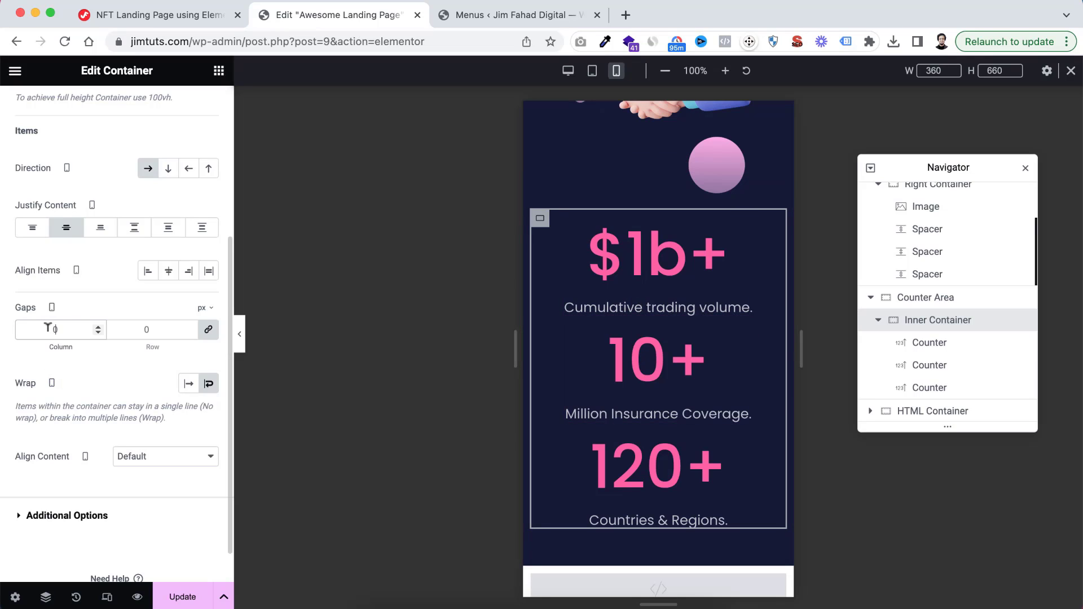
key(BackSpace)
text(40)
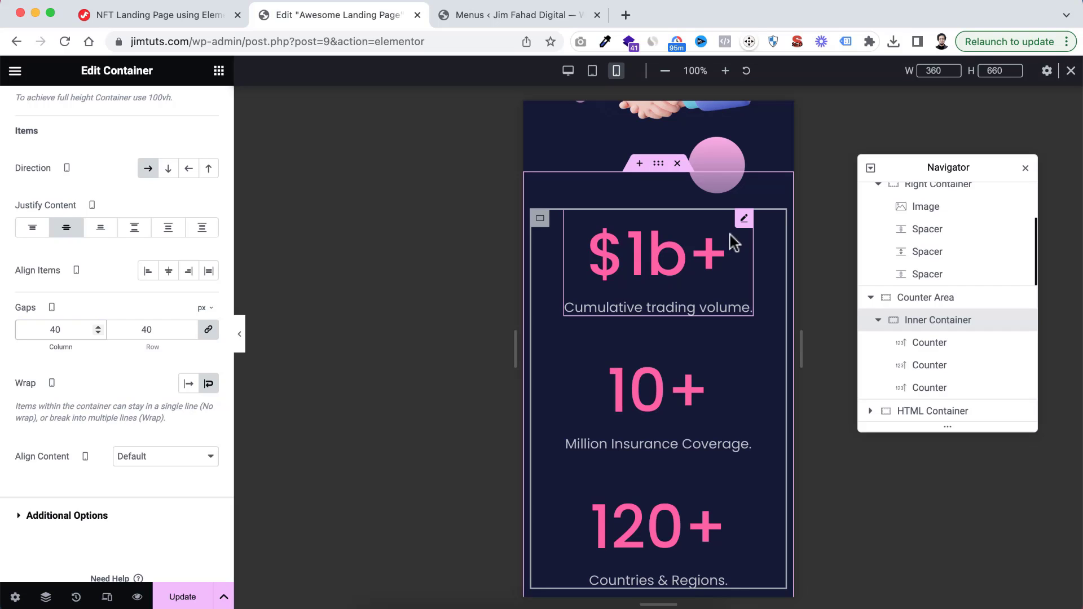
Set the number font size of the $1b+ counter to 60 px on mobile
click(743, 220)
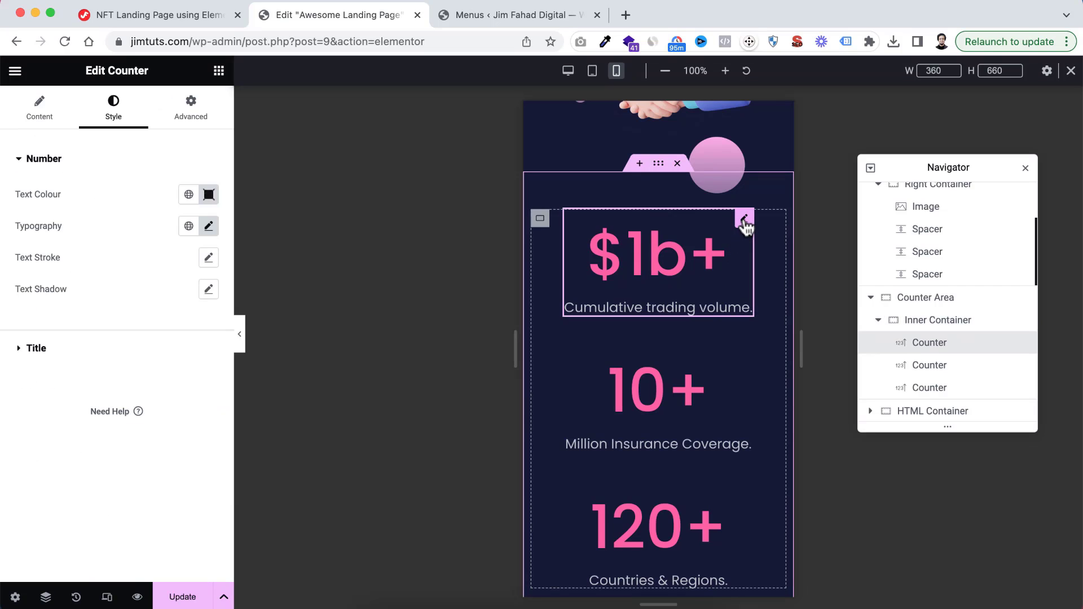
click(209, 226)
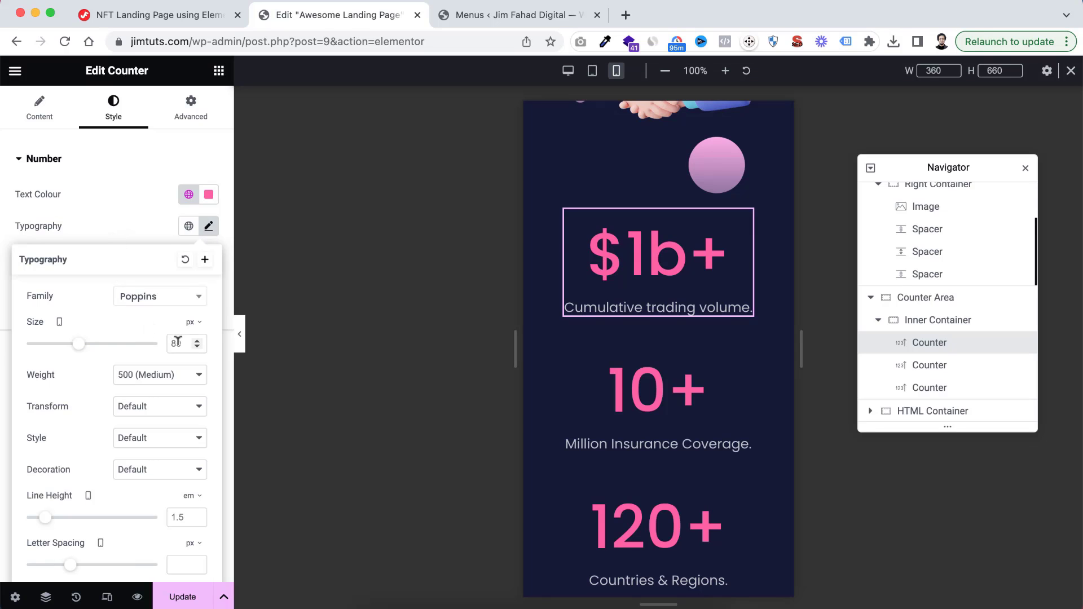
text(60)
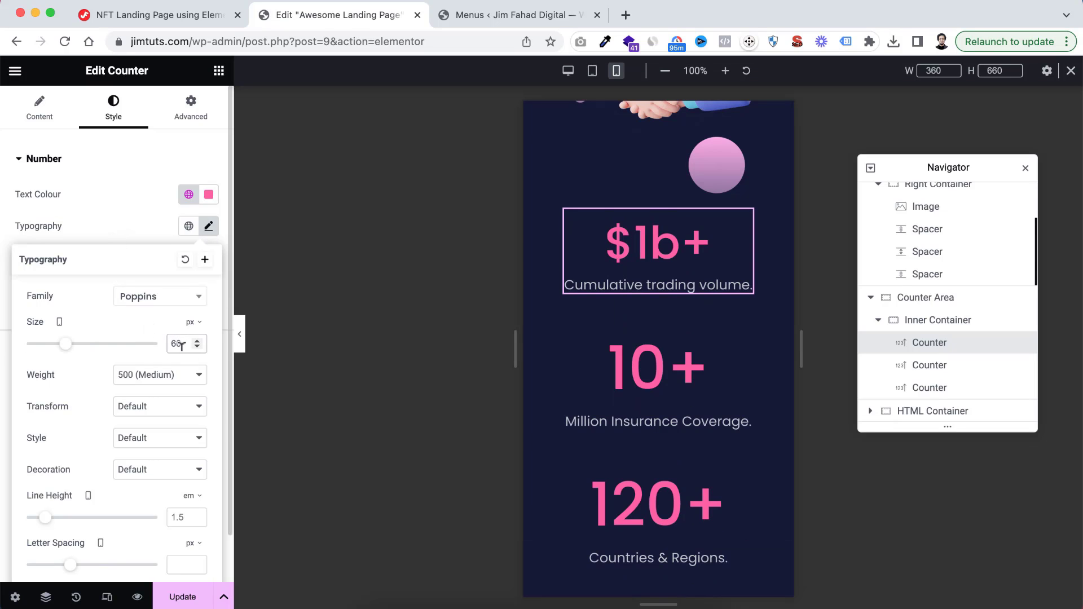
click(149, 188)
Set the title font size of the "Cumulative trading volume." counter to 16 px on mobile
click(106, 342)
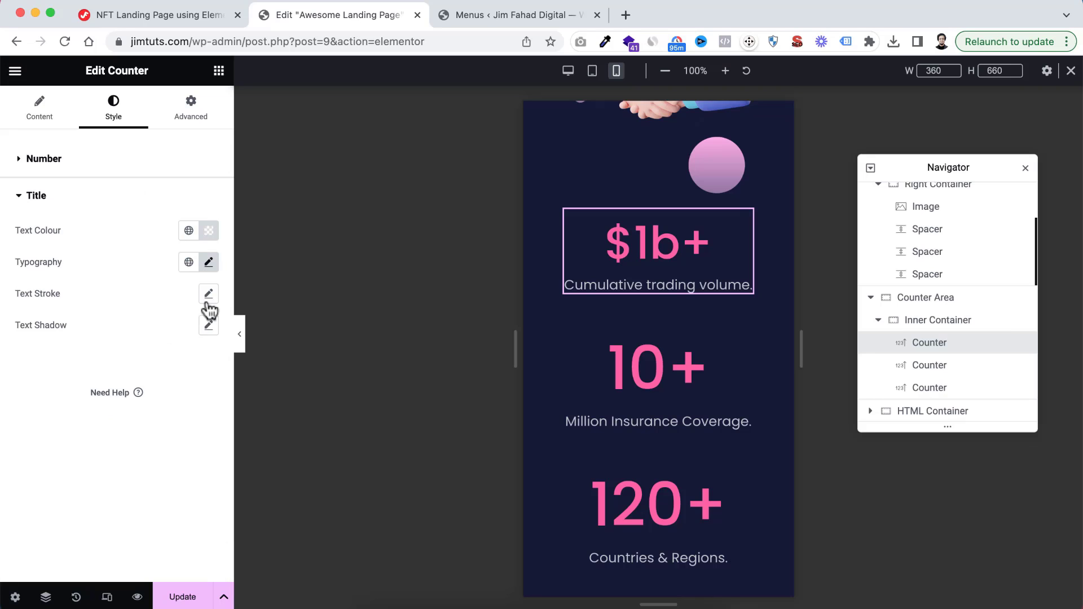
click(209, 263)
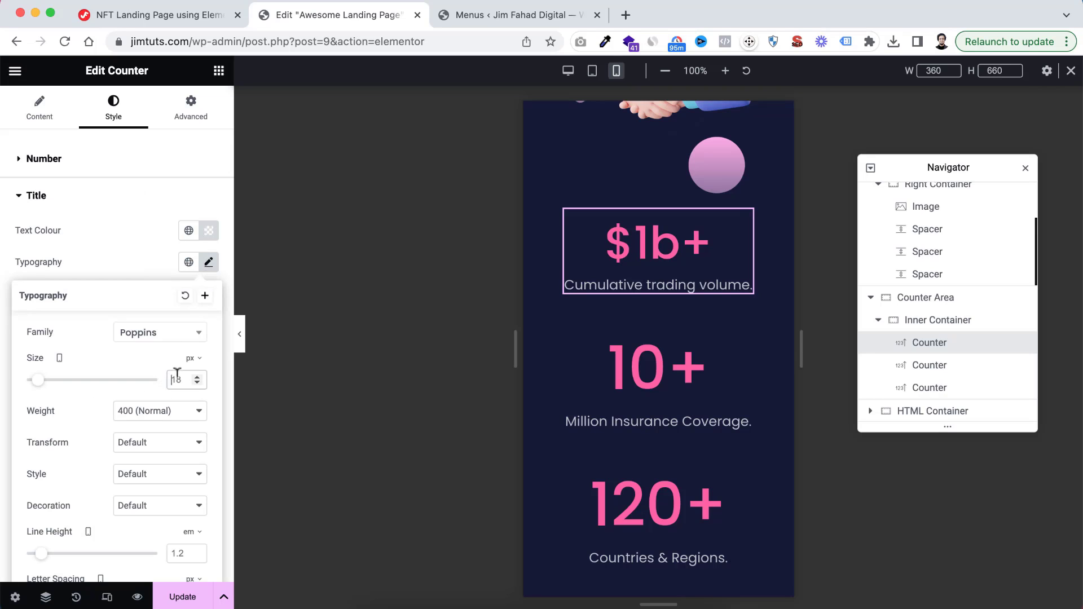
text(16)
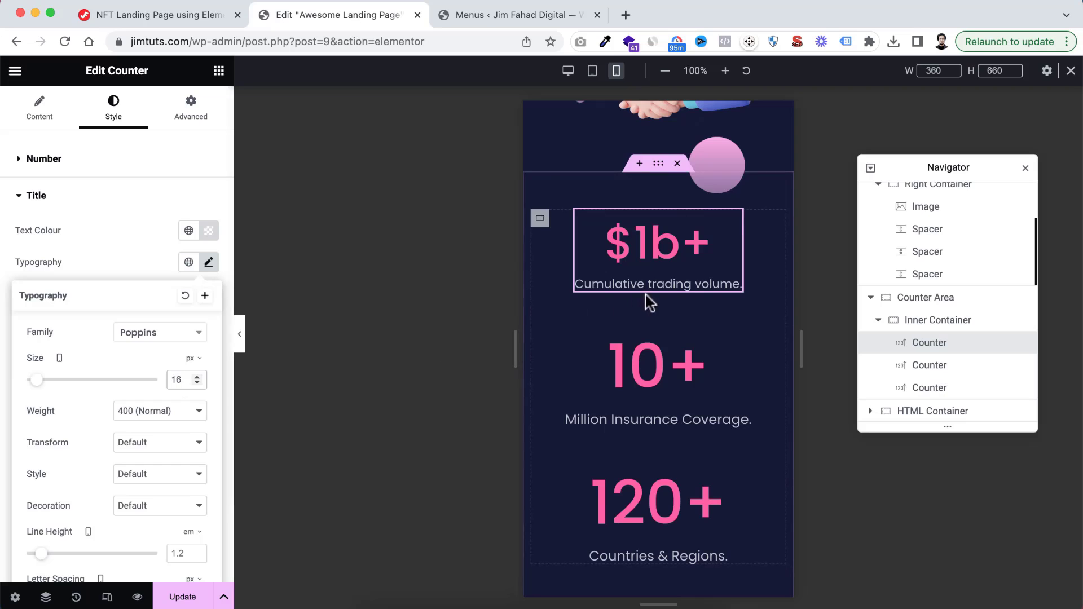
Copy the $1b+ counter's style onto the 10+ and 120+ counters and save the page
right_click(650, 254)
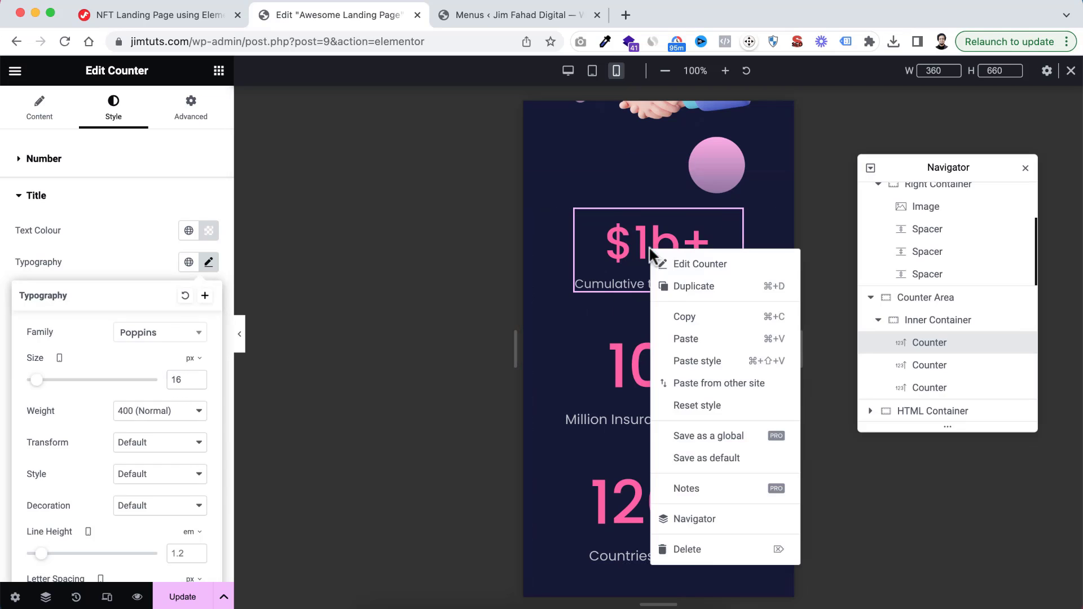
click(690, 323)
right_click(680, 383)
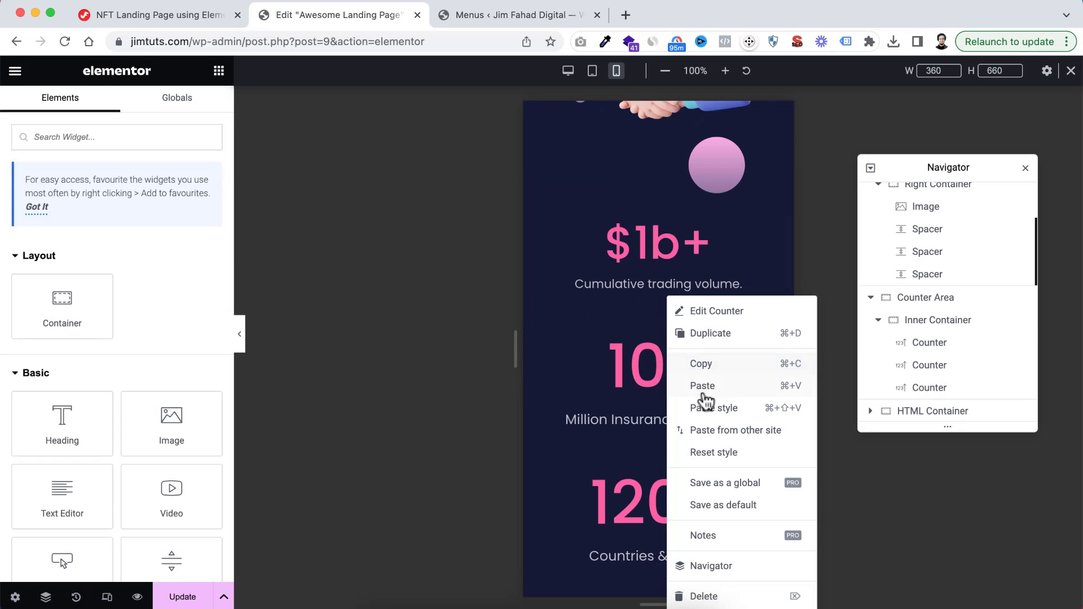
click(709, 408)
right_click(662, 483)
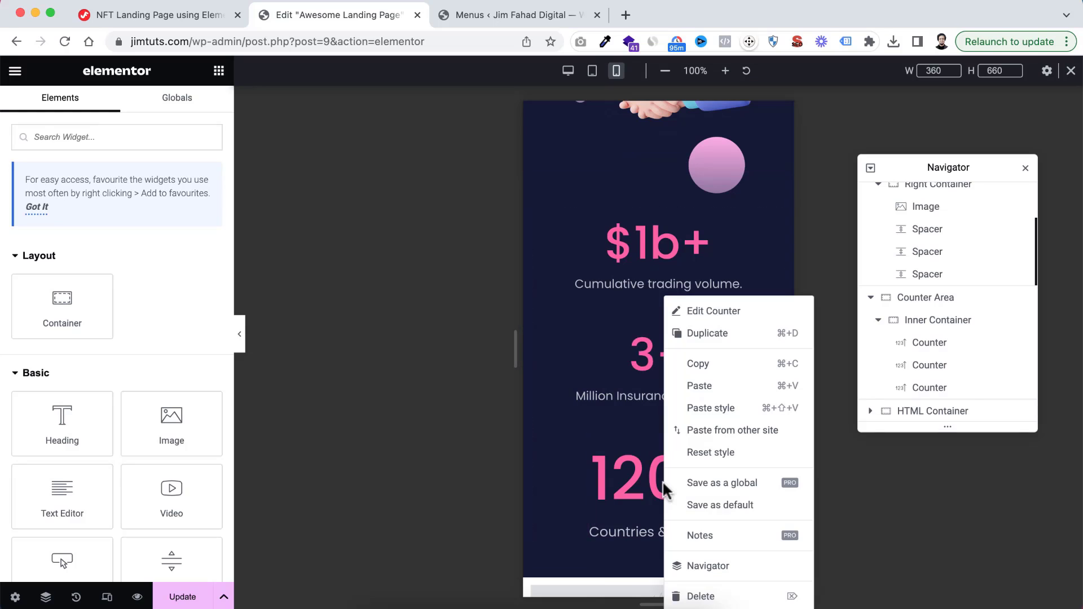
click(723, 408)
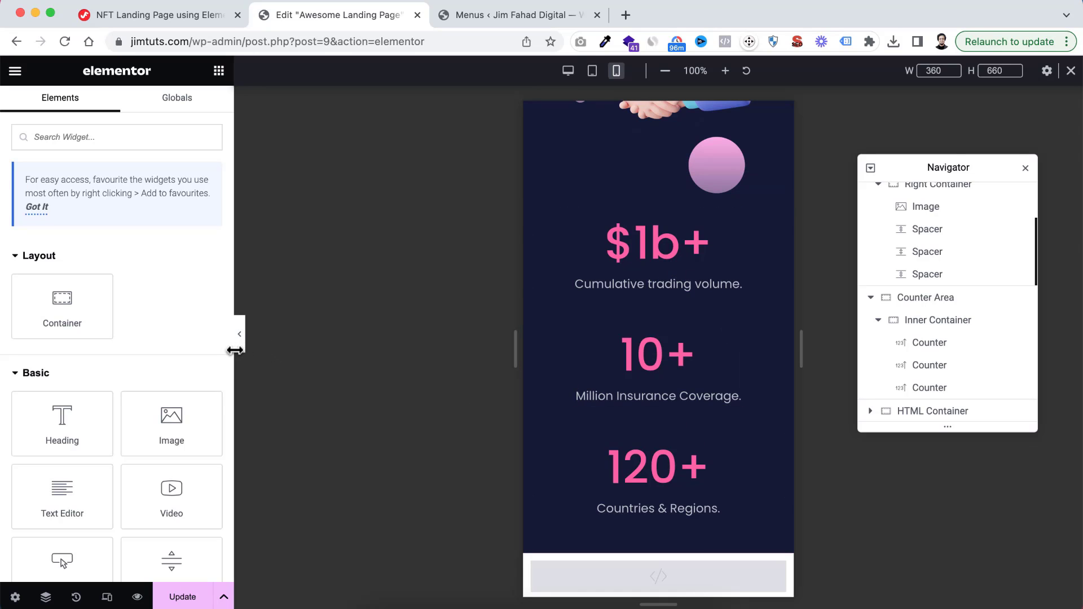
click(186, 599)
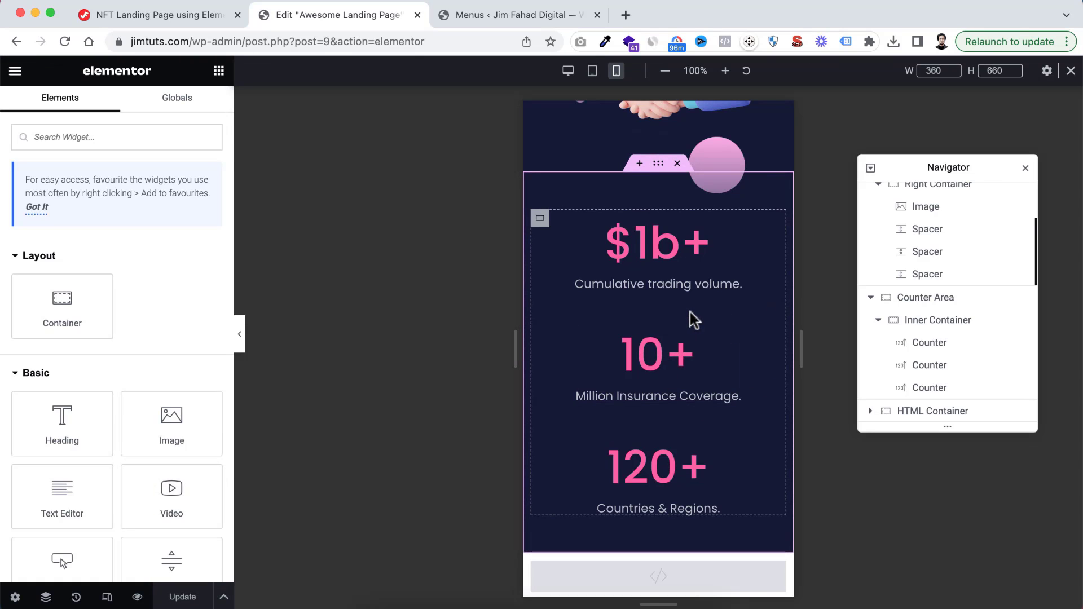
Review the page's sections in the mobile and tablet layouts with the editing panel hidden
click(240, 342)
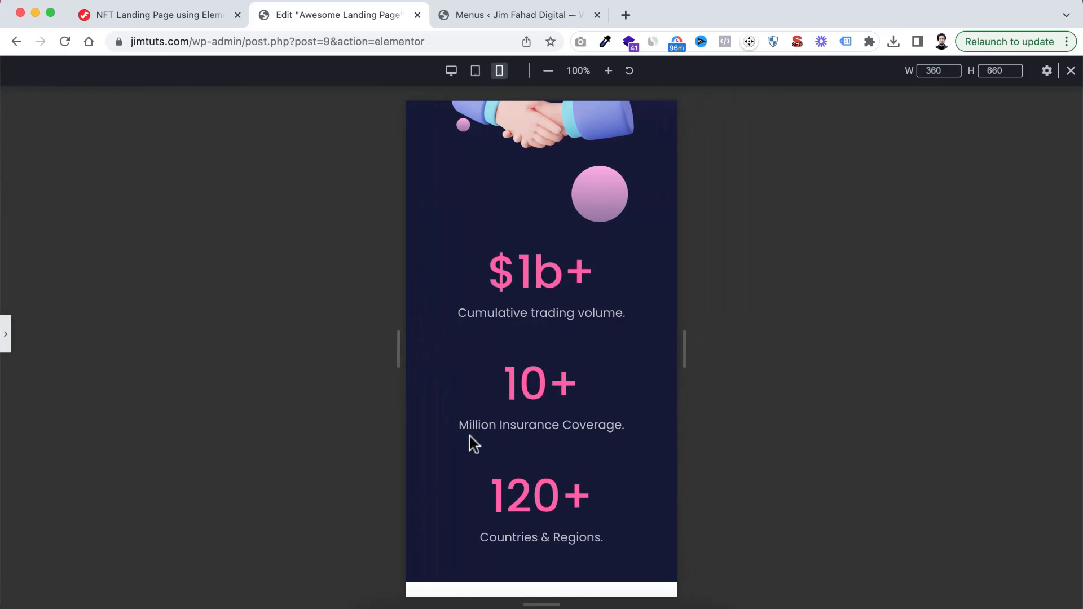
scroll(568, 330, up, 15)
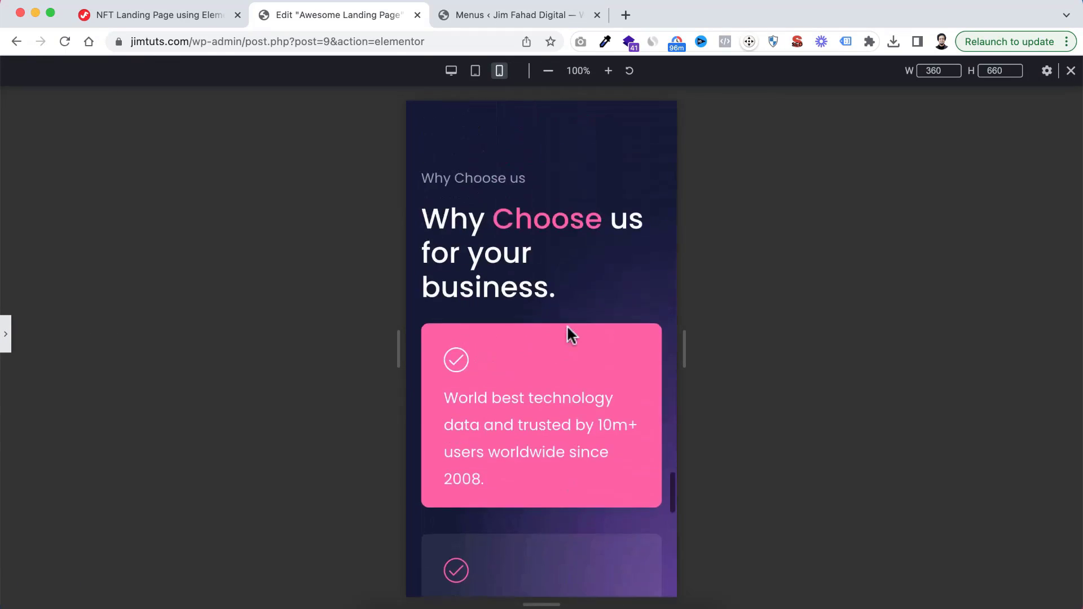
scroll(568, 327, up, 5)
scroll(567, 327, down, 10)
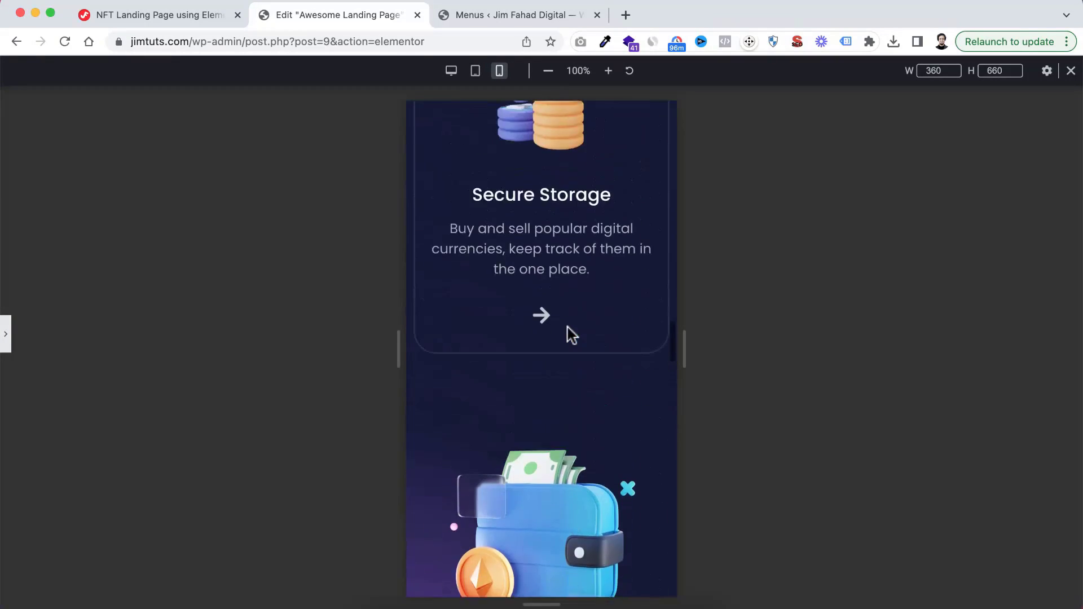
scroll(567, 326, up, 10)
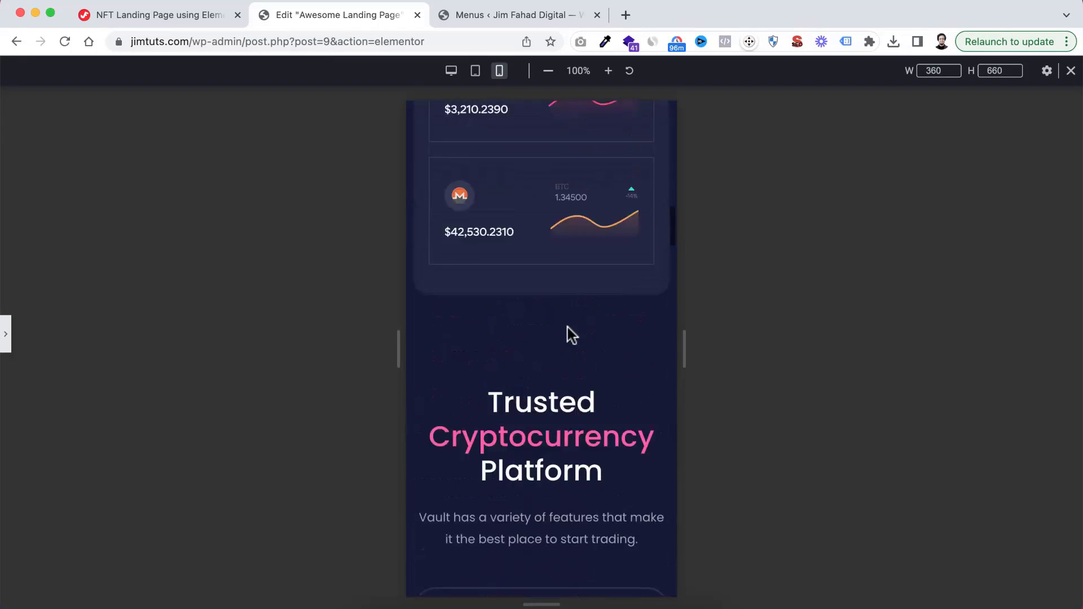
scroll(567, 327, up, 10)
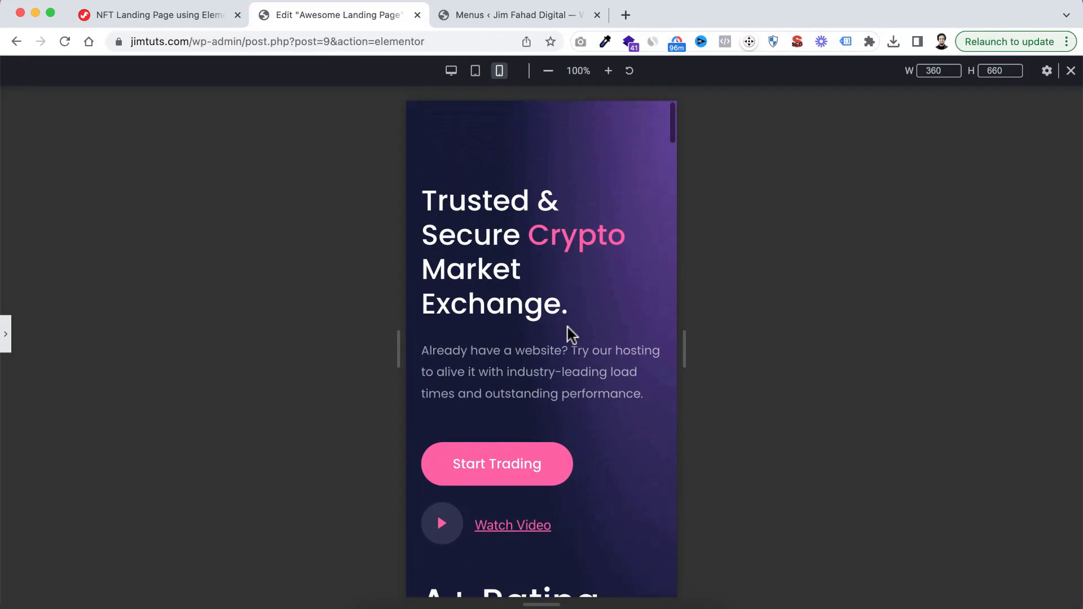
click(481, 75)
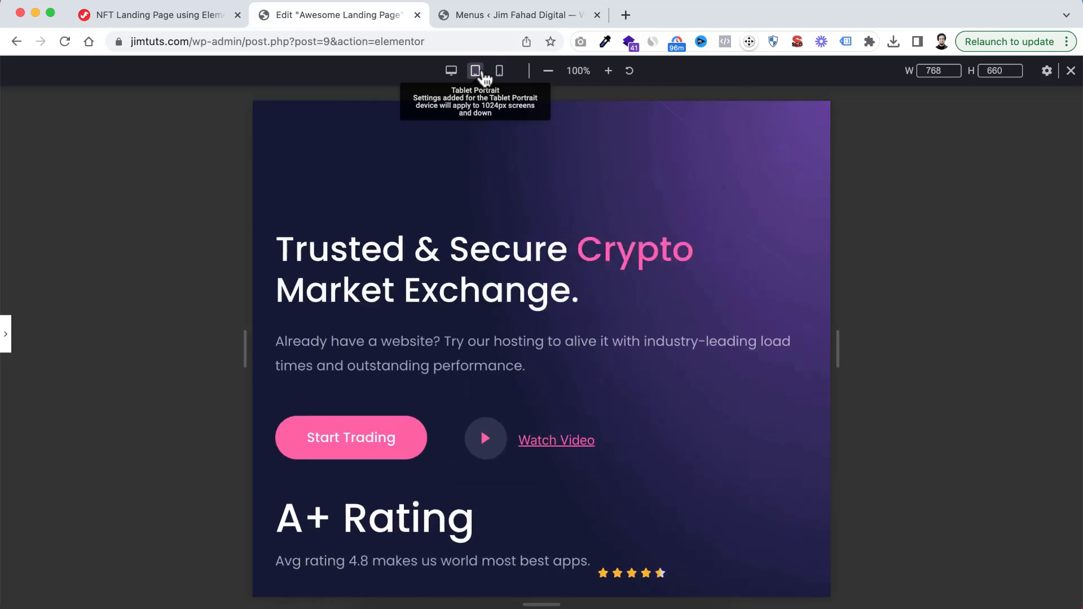
scroll(563, 282, down, 10)
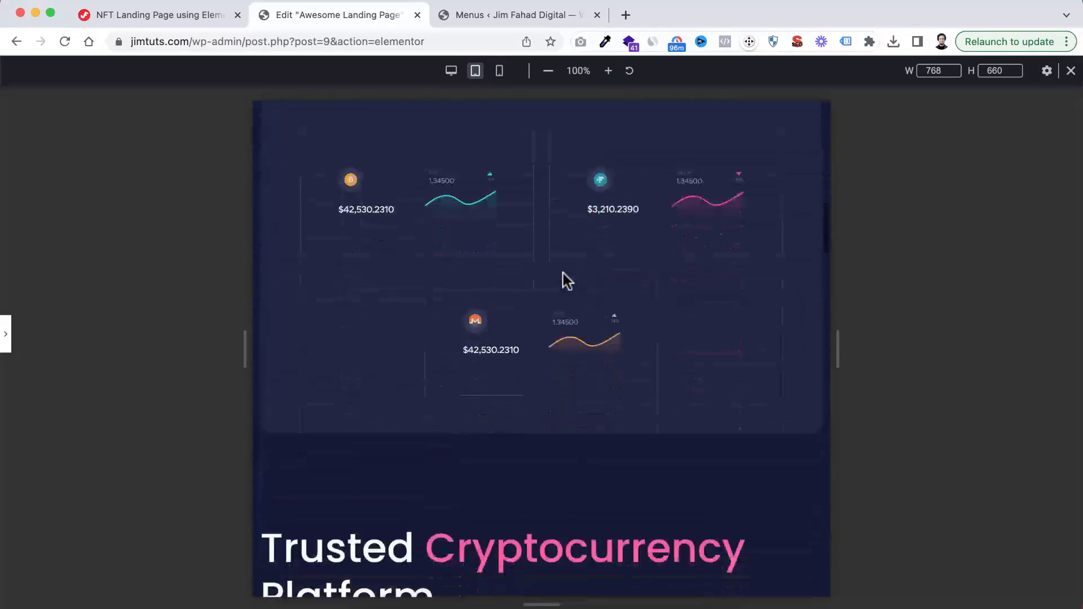
scroll(566, 280, down, 12)
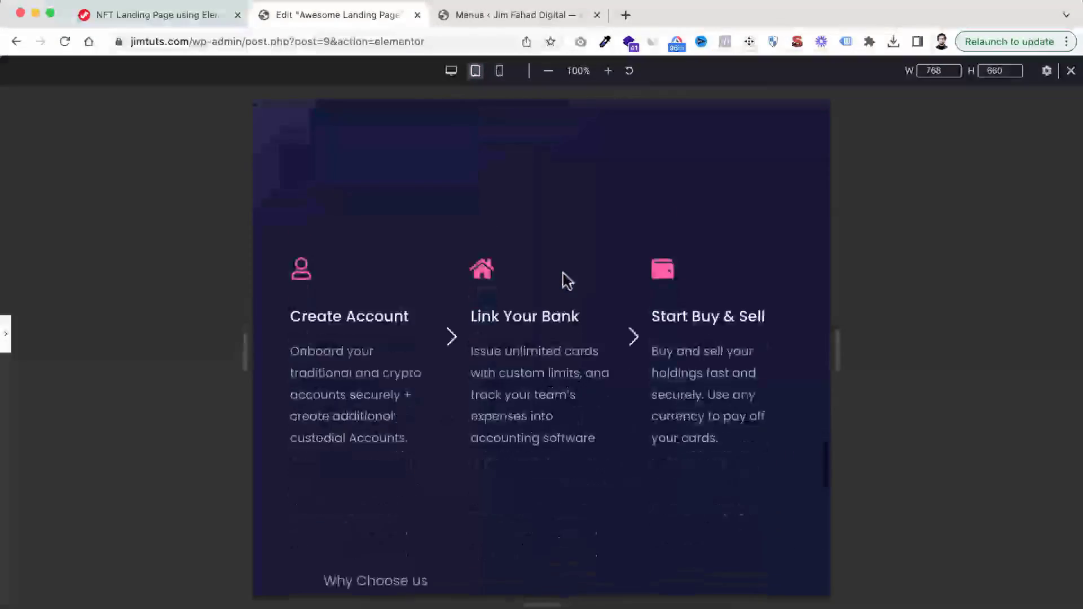
scroll(566, 280, up, 20)
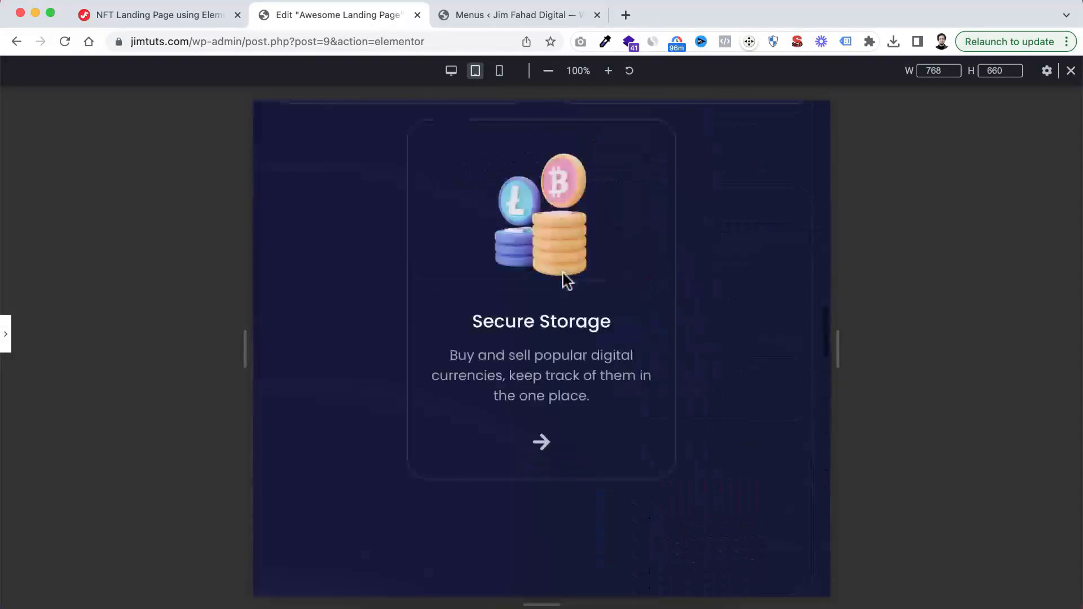
Review the page's sections in the desktop layout and exit responsive mode with the editing panel shown again
click(451, 71)
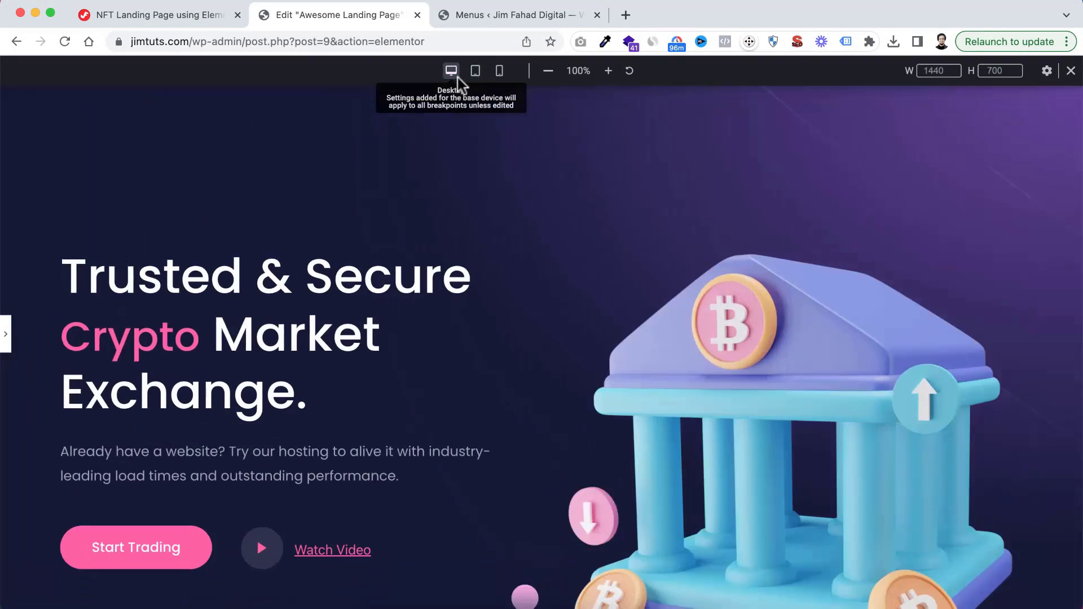
scroll(583, 316, down, 10)
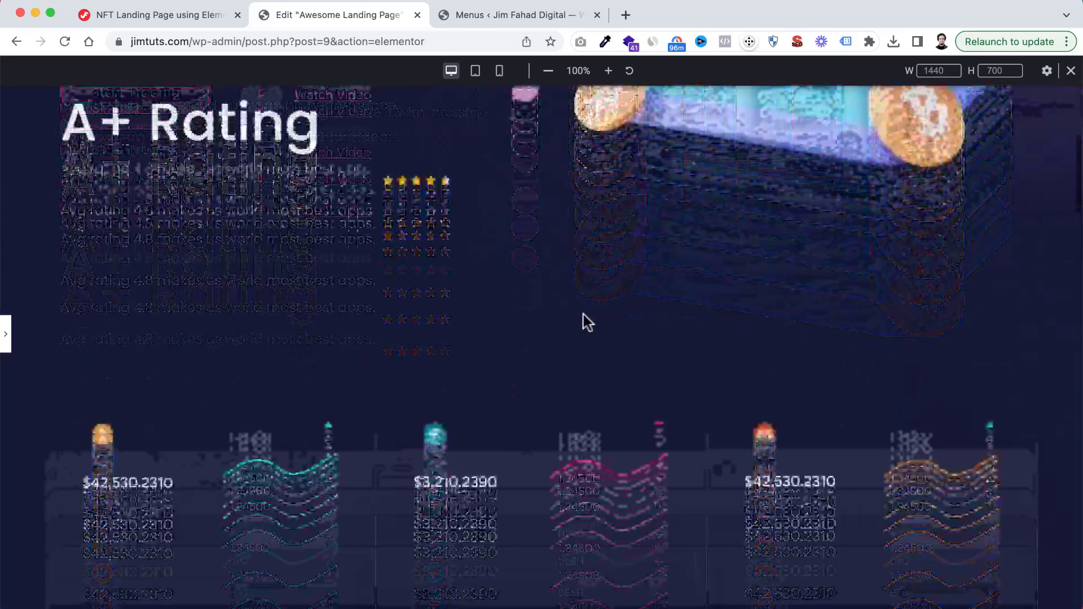
scroll(583, 321, down, 15)
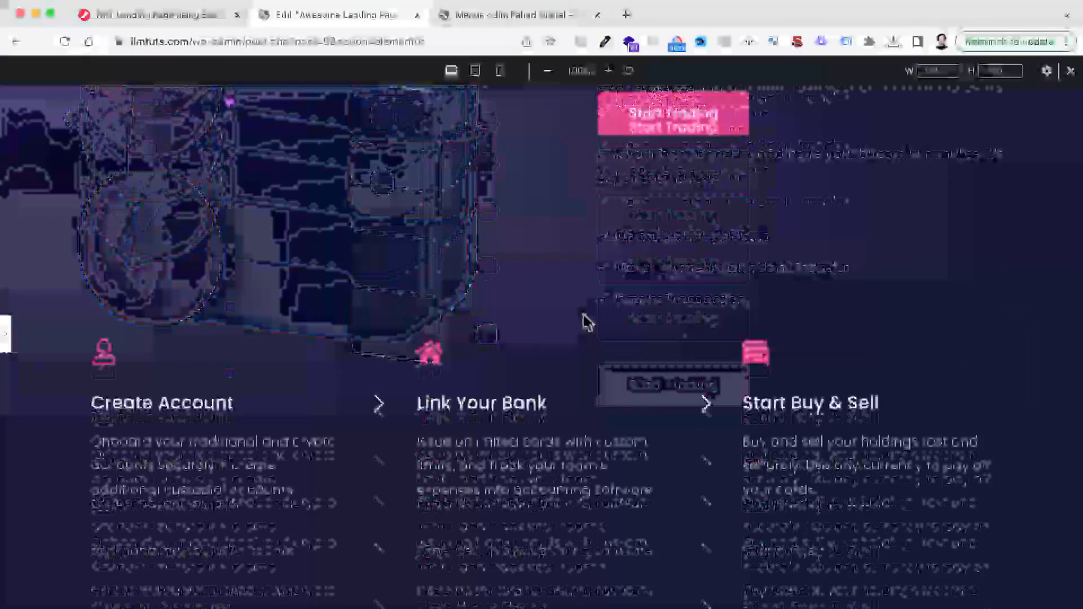
scroll(409, 381, down, 15)
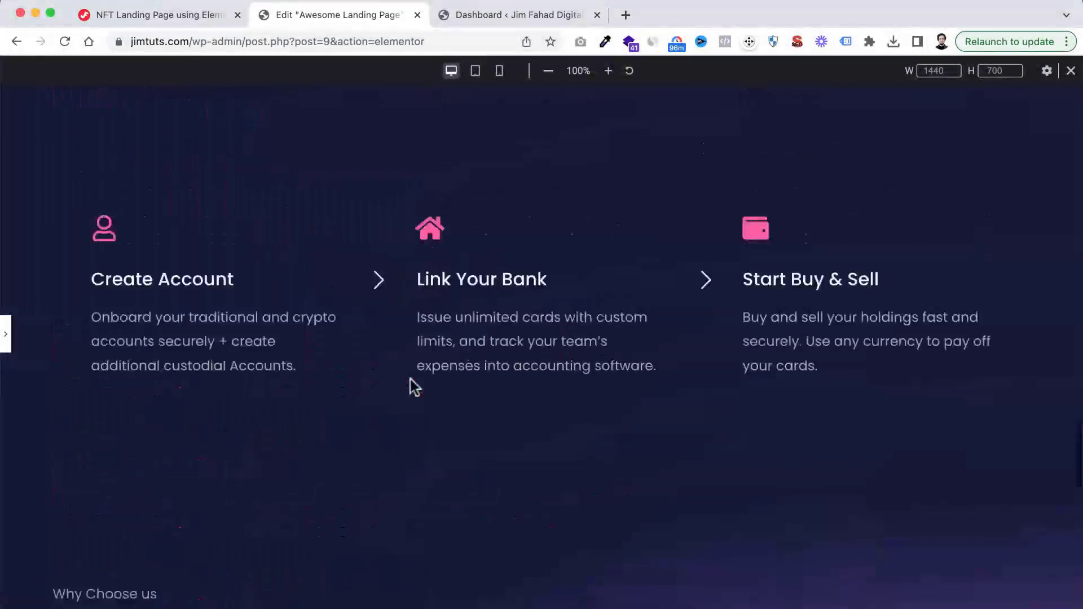
scroll(411, 381, up, 20)
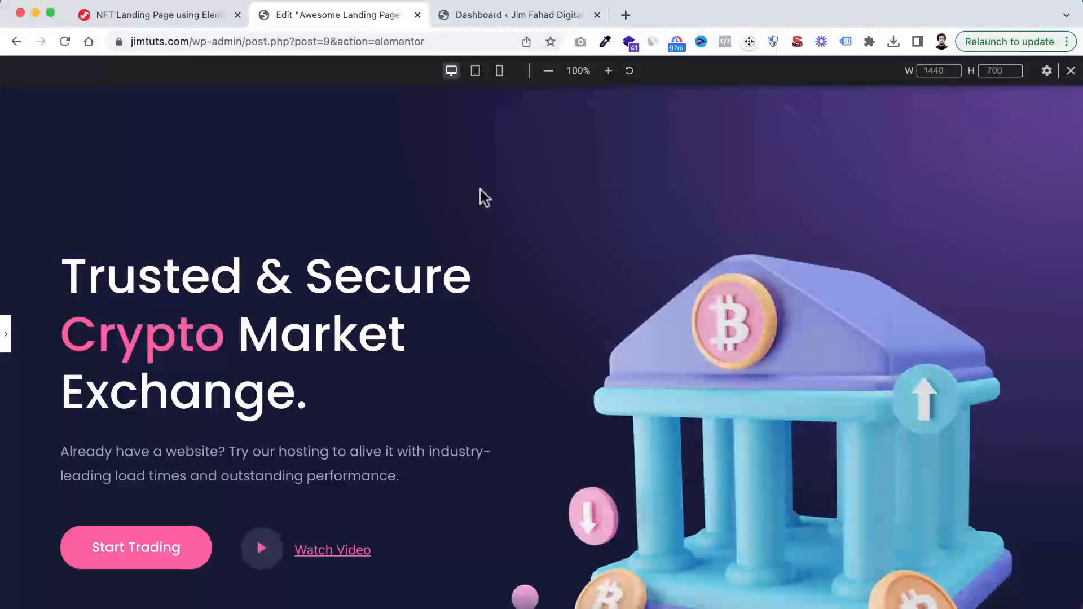
click(8, 337)
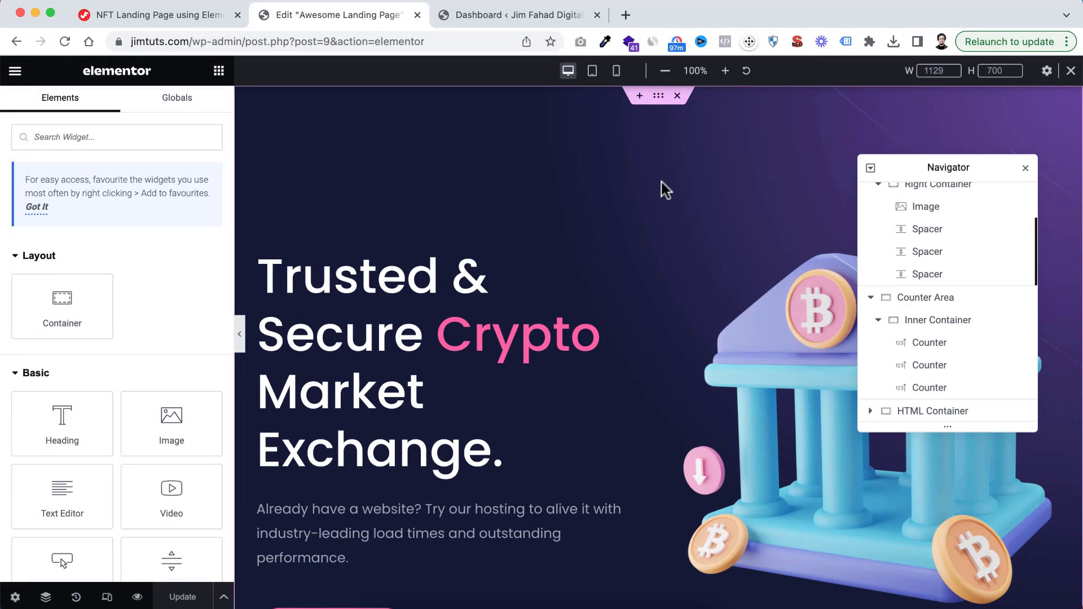
scroll(663, 186, down, 5)
scroll(664, 187, up, 5)
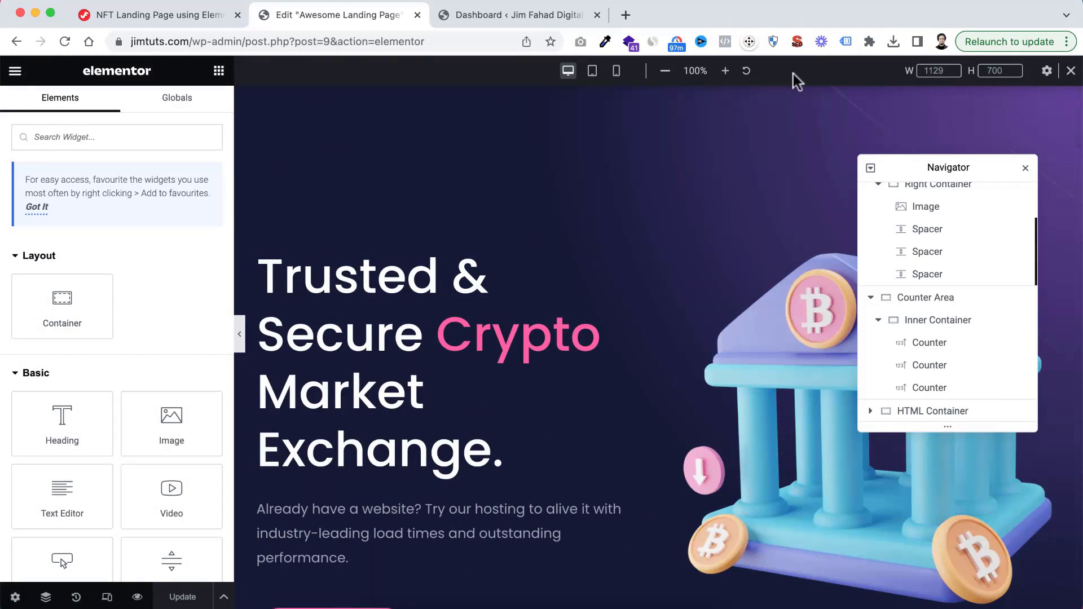
click(1070, 71)
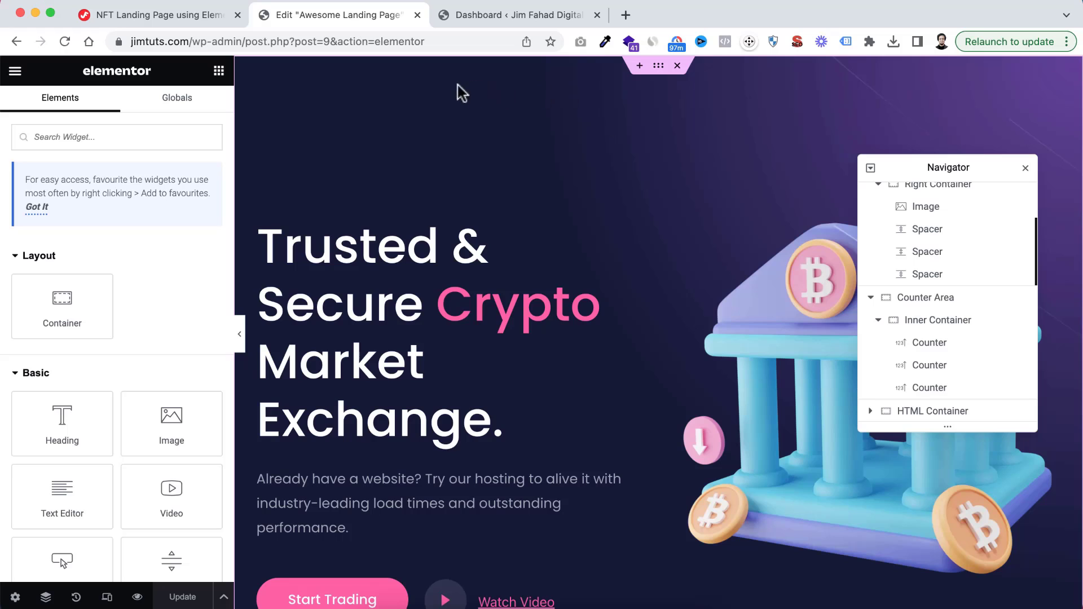
scroll(493, 268, down, 9)
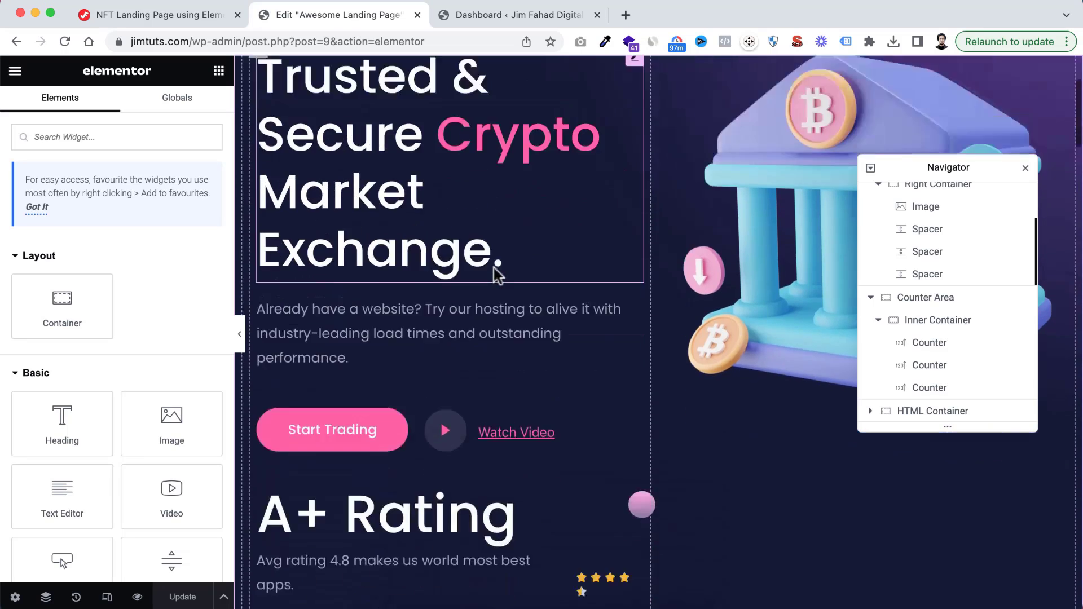
scroll(625, 220, up, 9)
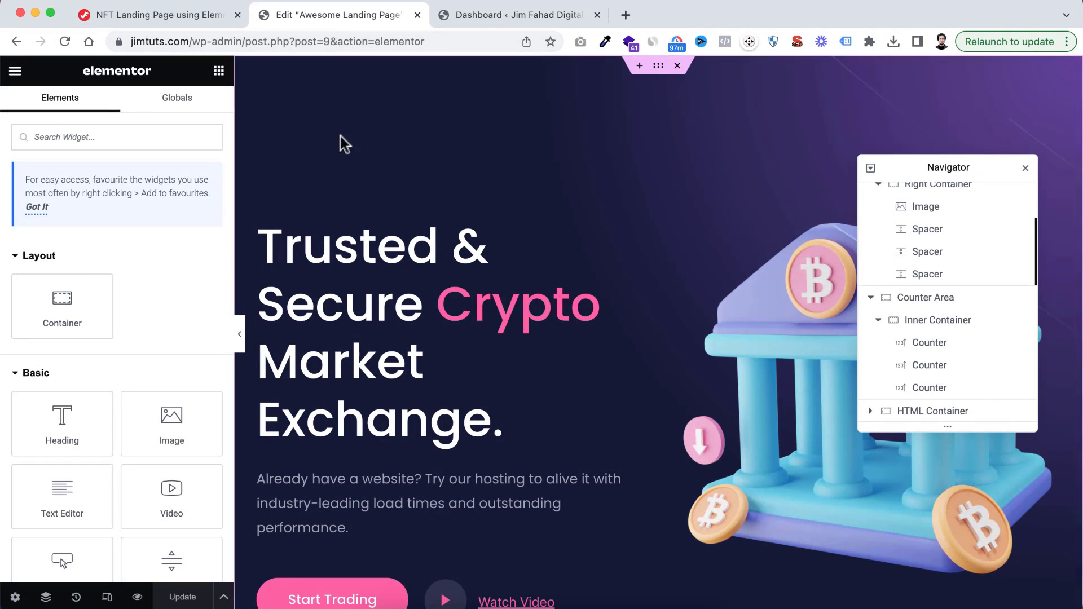
click(15, 72)
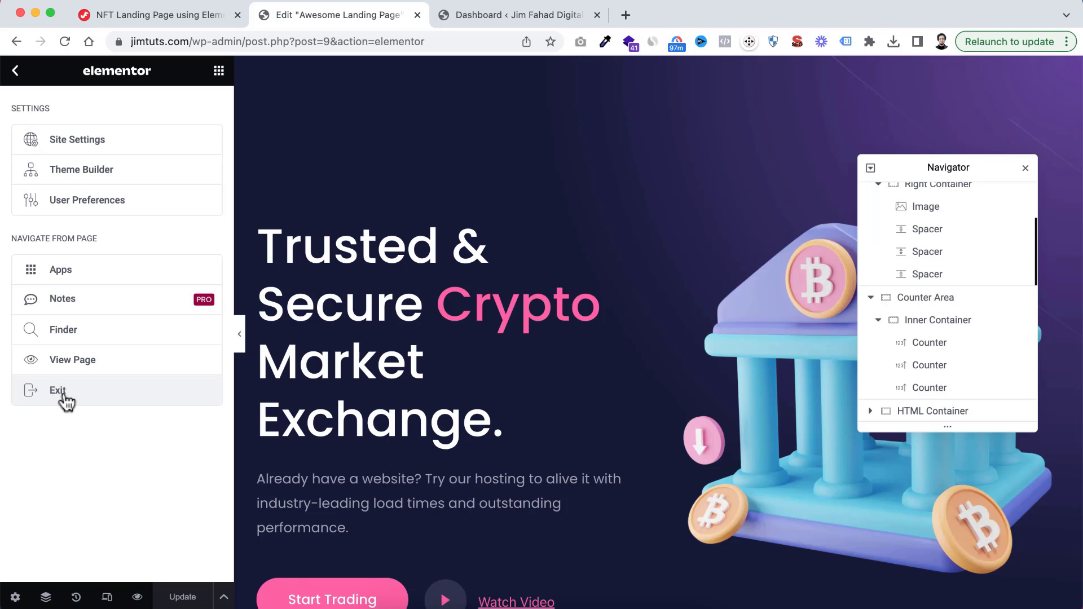
click(15, 70)
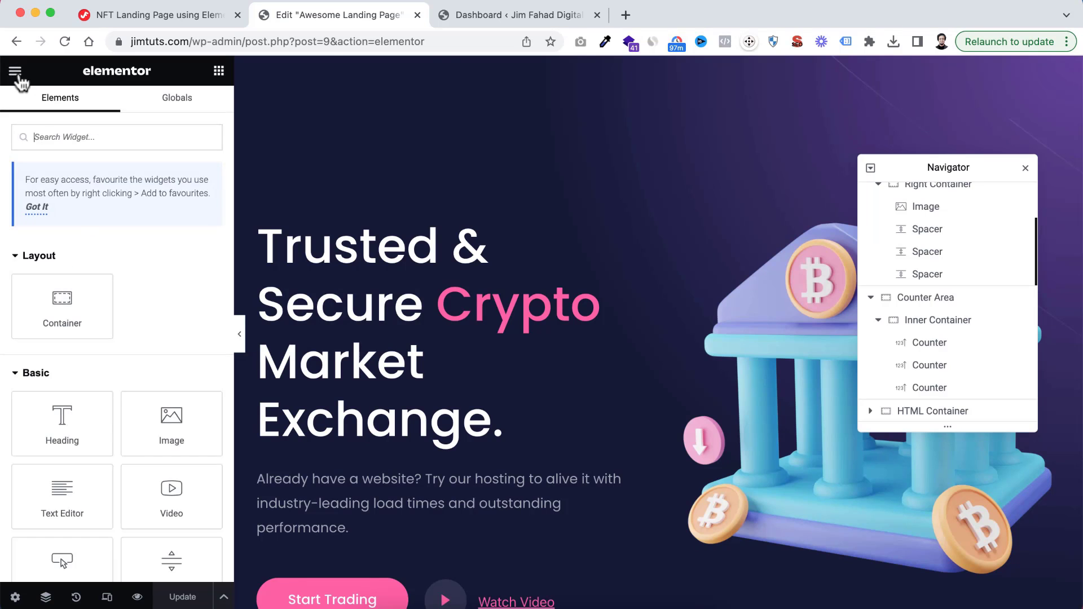
Switch to the WordPress dashboard and open the page for creating and managing navigation menus
click(480, 14)
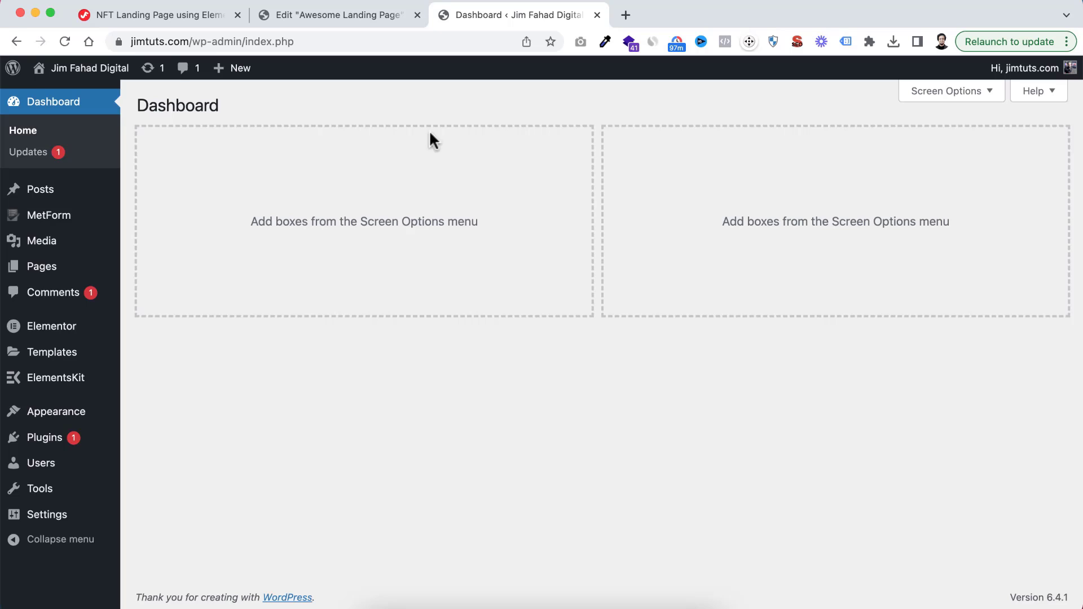
mouse_move(85, 414)
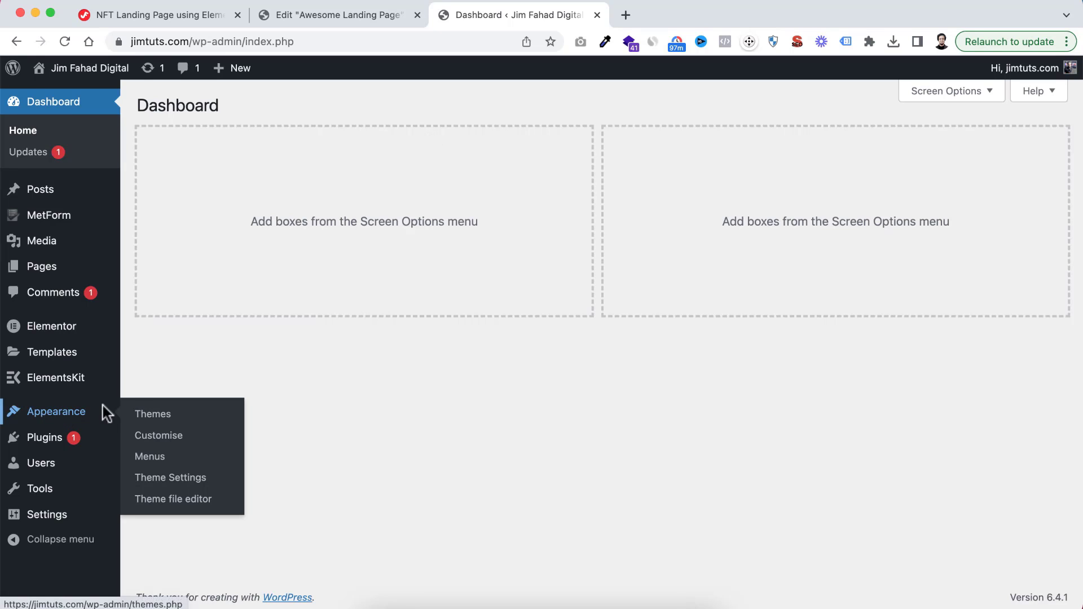
click(152, 459)
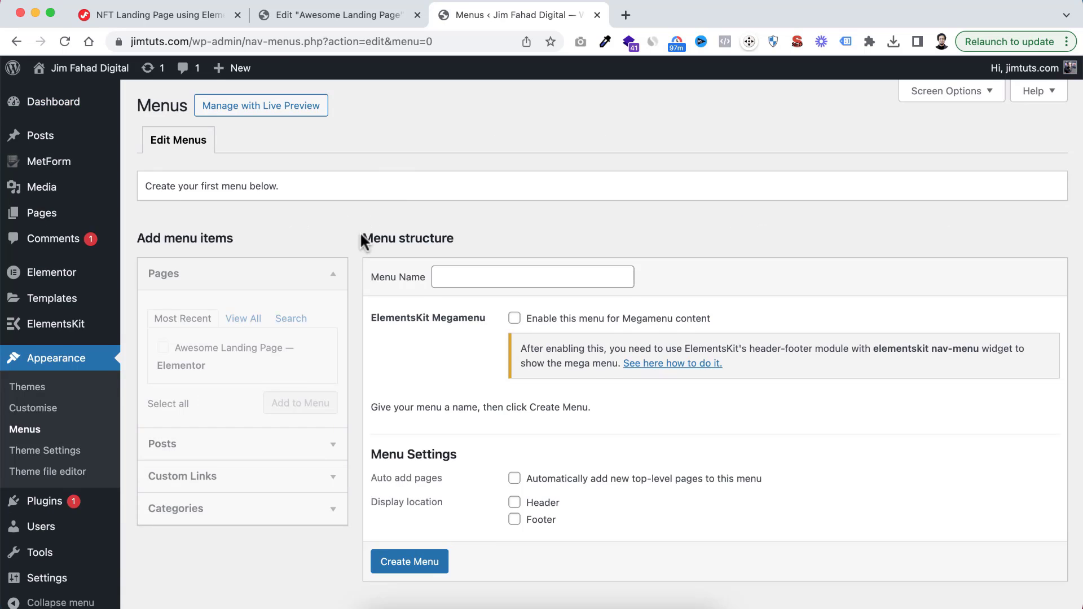
Create a new navigation menu named iCoin Menu
scroll(360, 232, down, 1)
scroll(360, 232, up, 1)
click(465, 275)
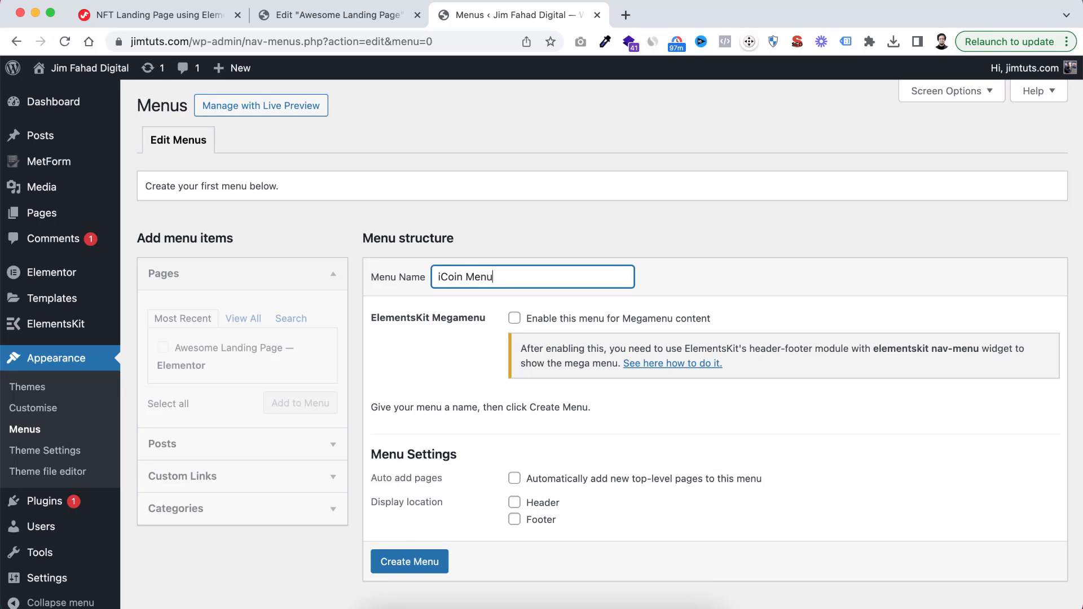
scroll(477, 434, down, 1)
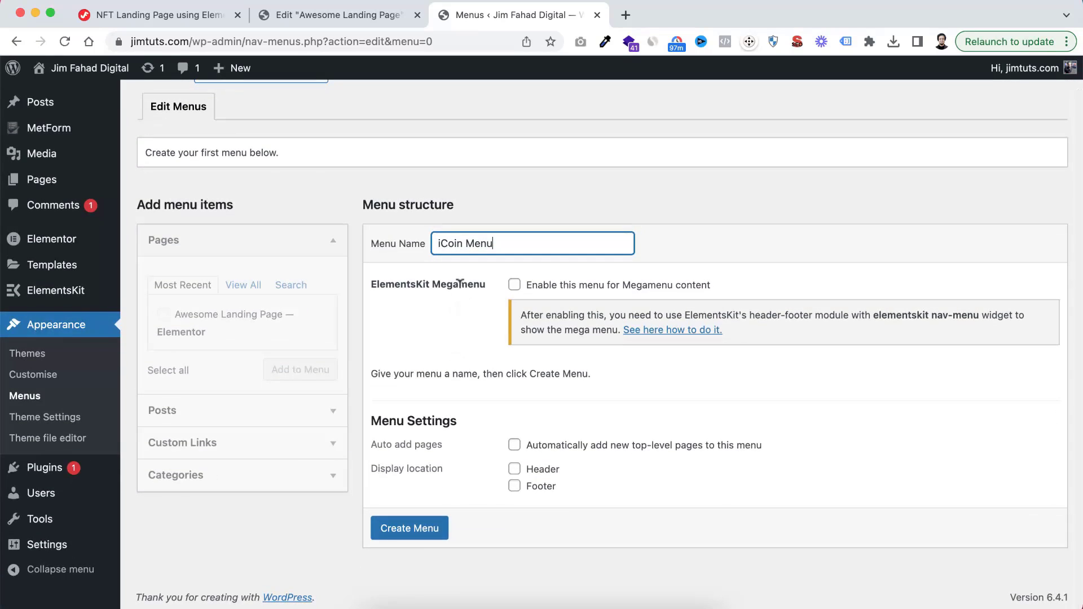
click(415, 530)
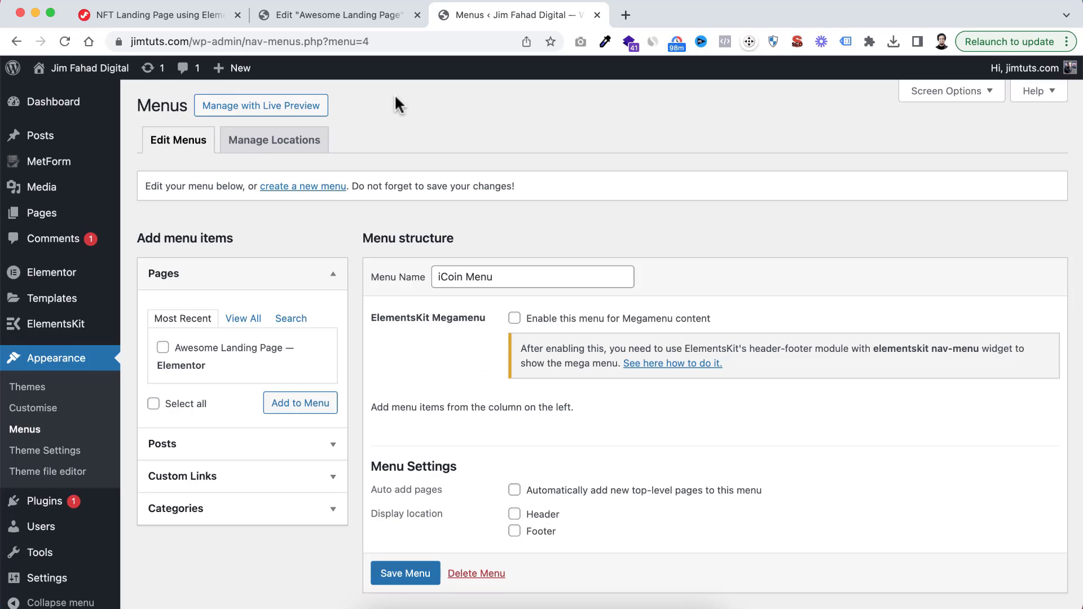
Switch to the Elementor page editor and examine the landing page's sections from the hero down to the counters
click(359, 15)
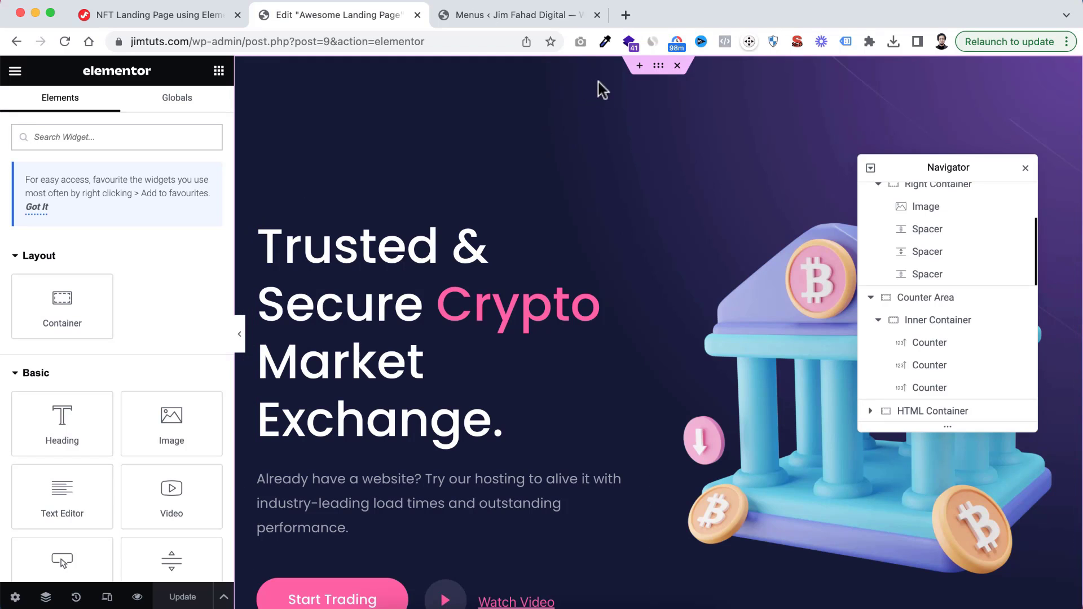
scroll(626, 278, down, 10)
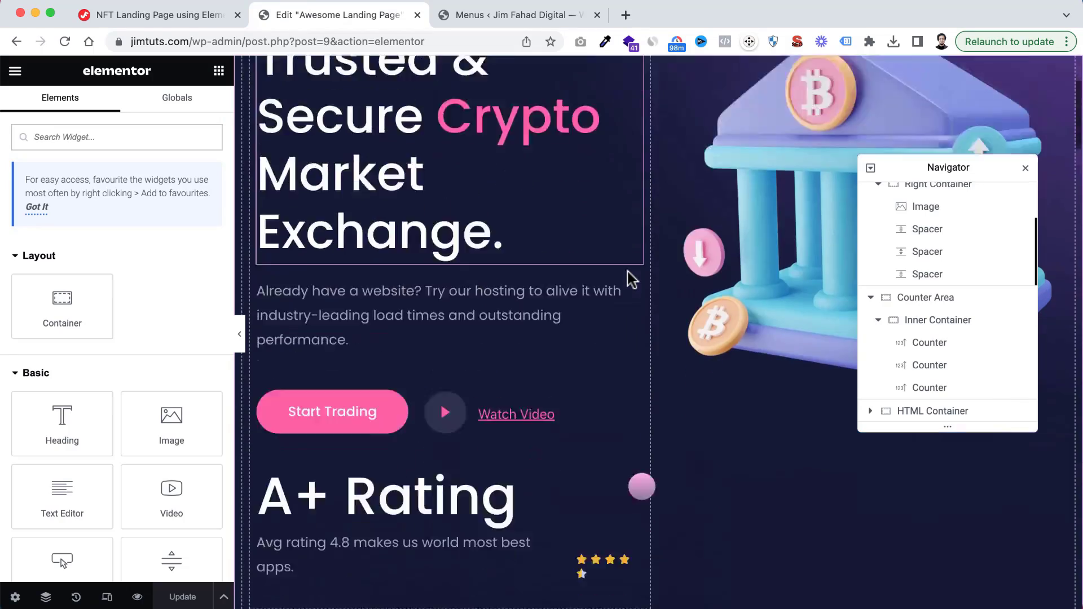
scroll(627, 278, down, 15)
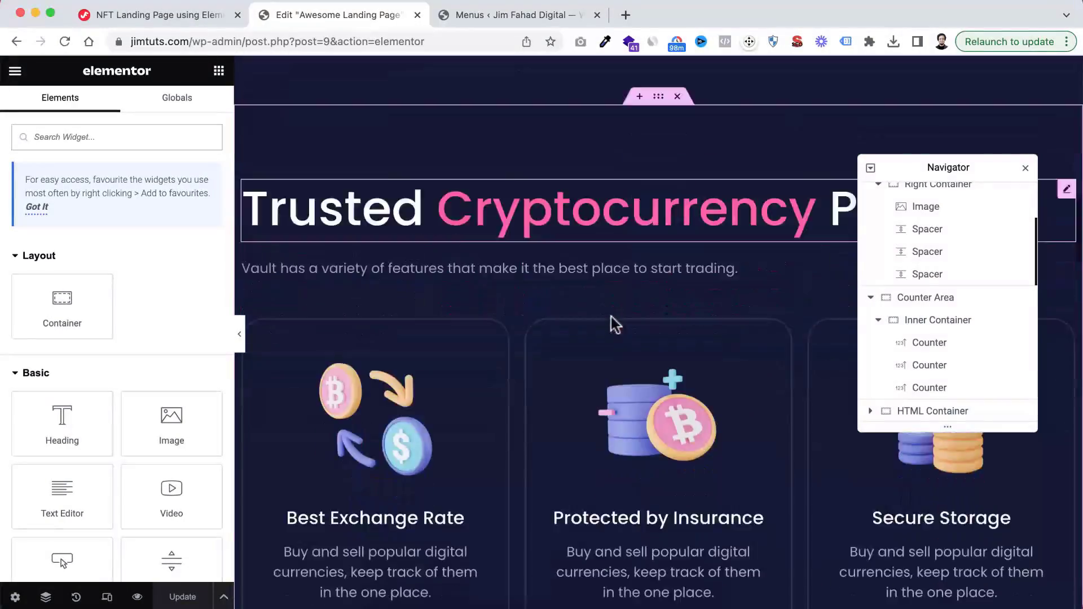
scroll(615, 324, down, 8)
scroll(610, 317, down, 12)
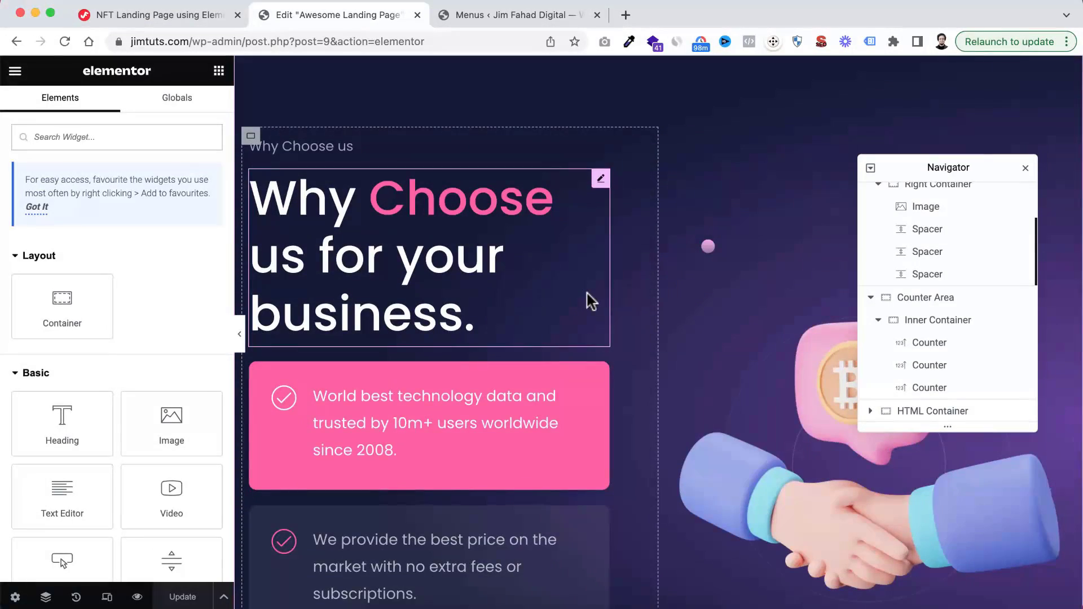
scroll(639, 304, down, 3)
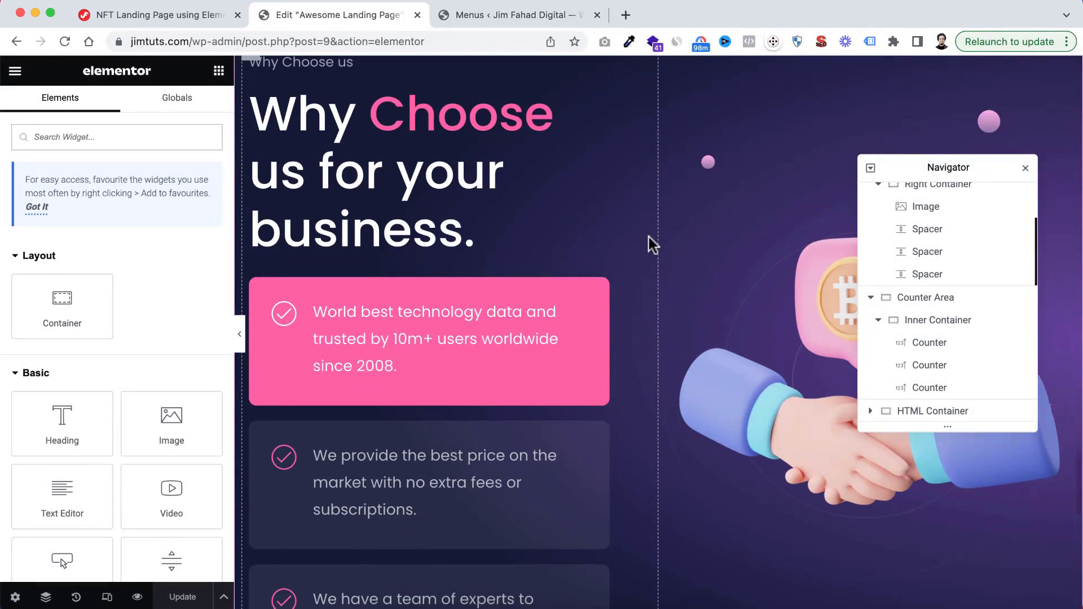
scroll(648, 237, up, 15)
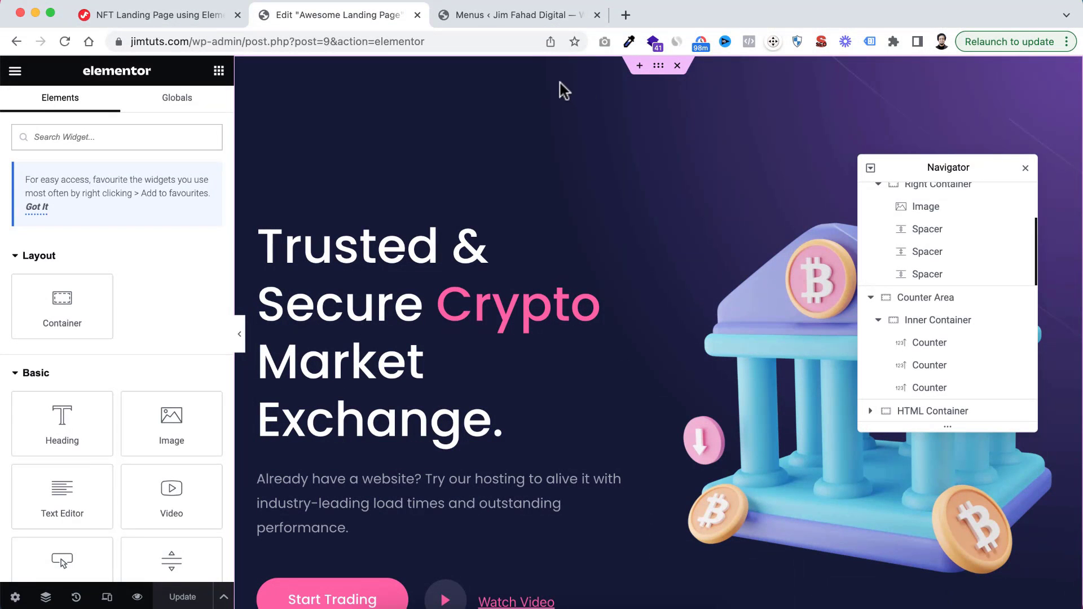
scroll(604, 381, down, 10)
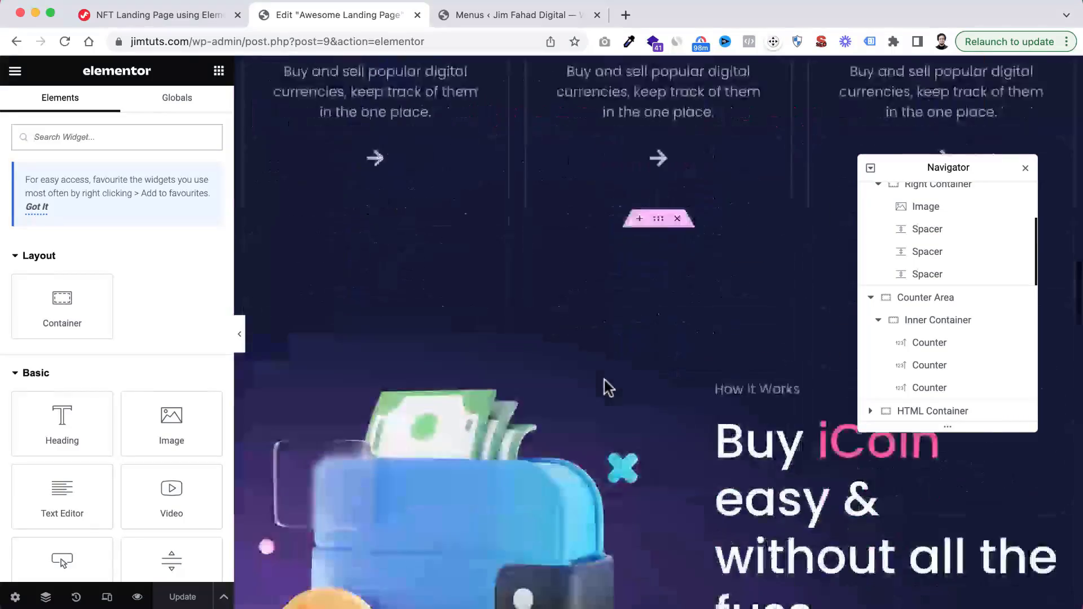
scroll(608, 387, down, 10)
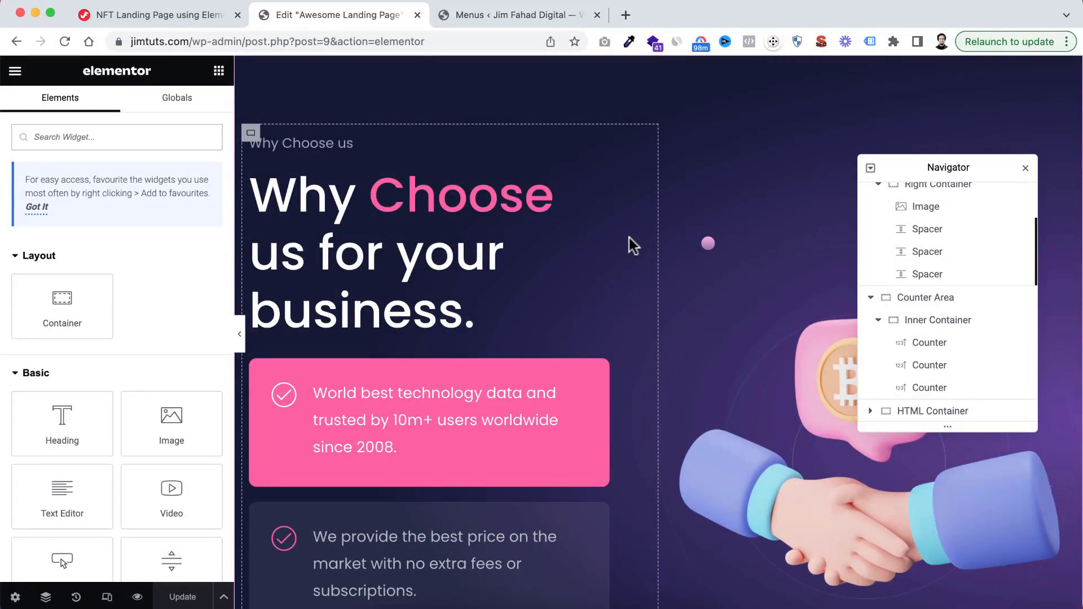
scroll(628, 238, down, 8)
scroll(683, 420, down, 5)
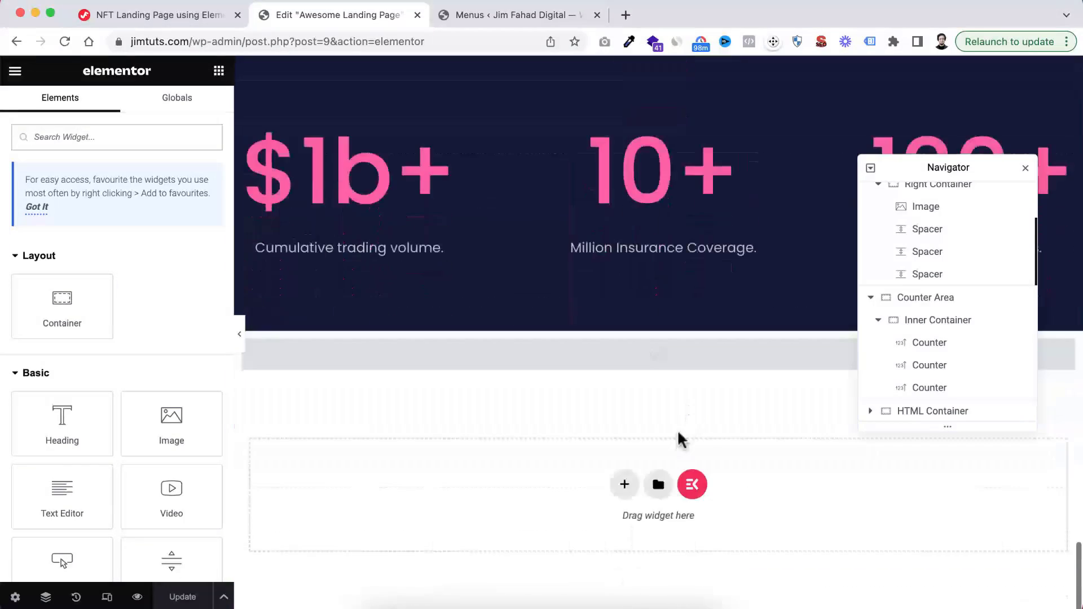
scroll(692, 299, up, 20)
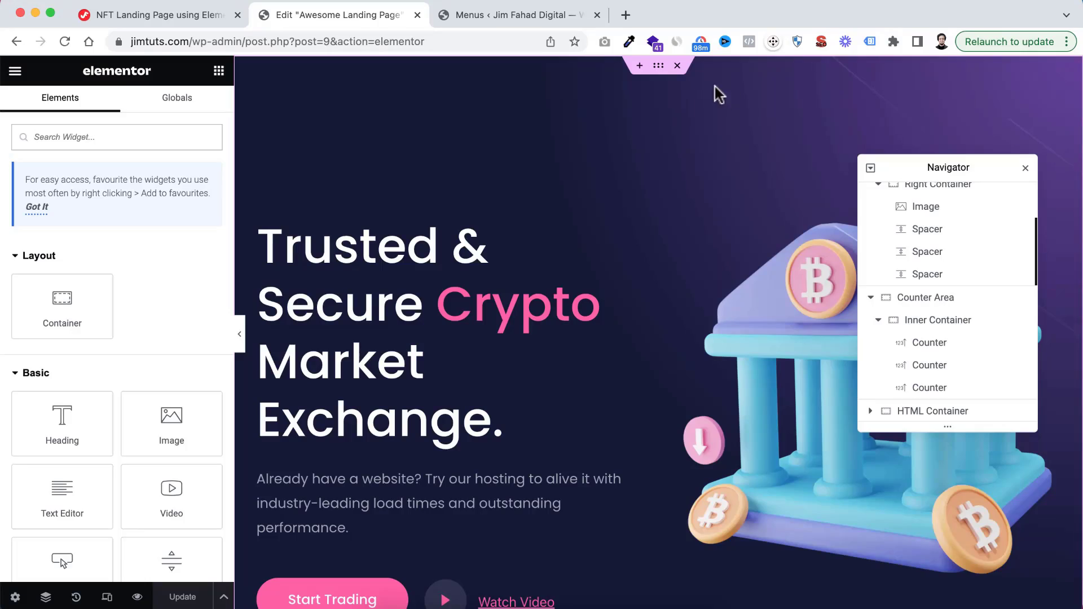
scroll(660, 408, down, 15)
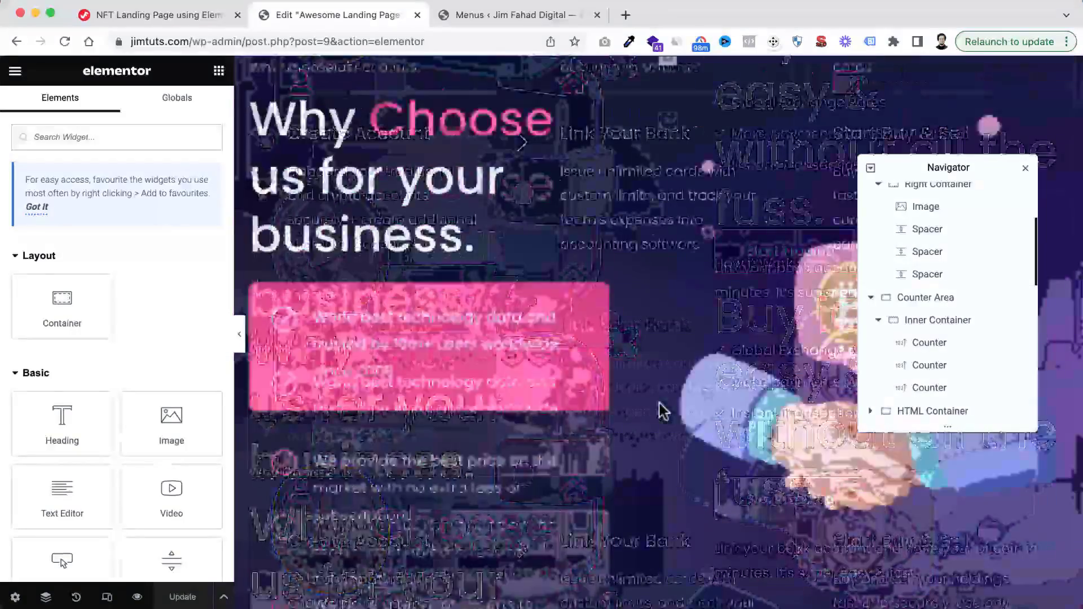
scroll(687, 188, up, 15)
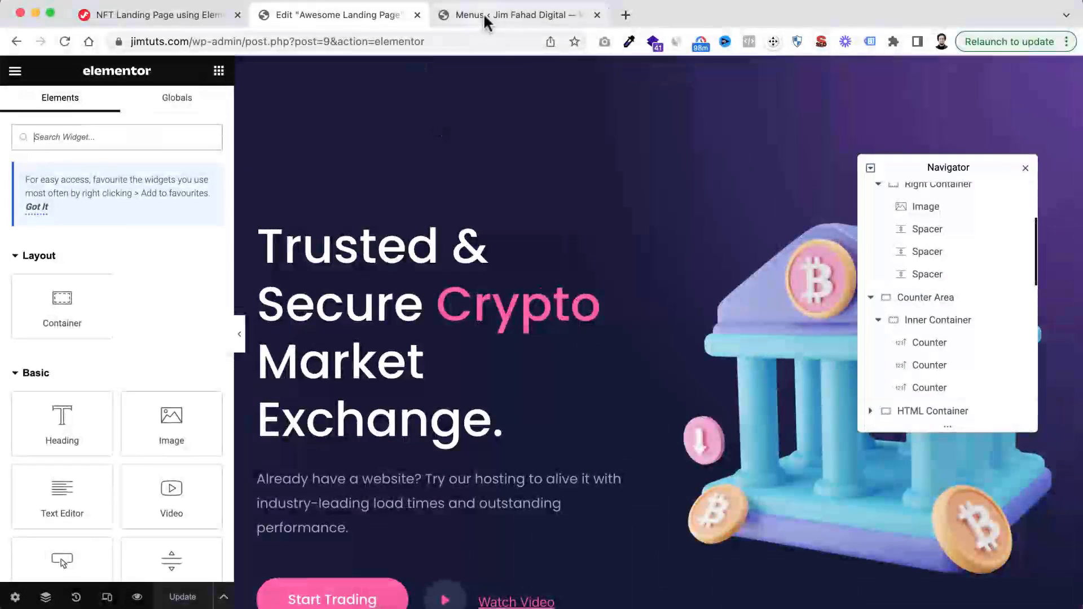
Return to the WordPress menu editor and add a custom link with URL # and link text Home to iCoin Menu
click(483, 15)
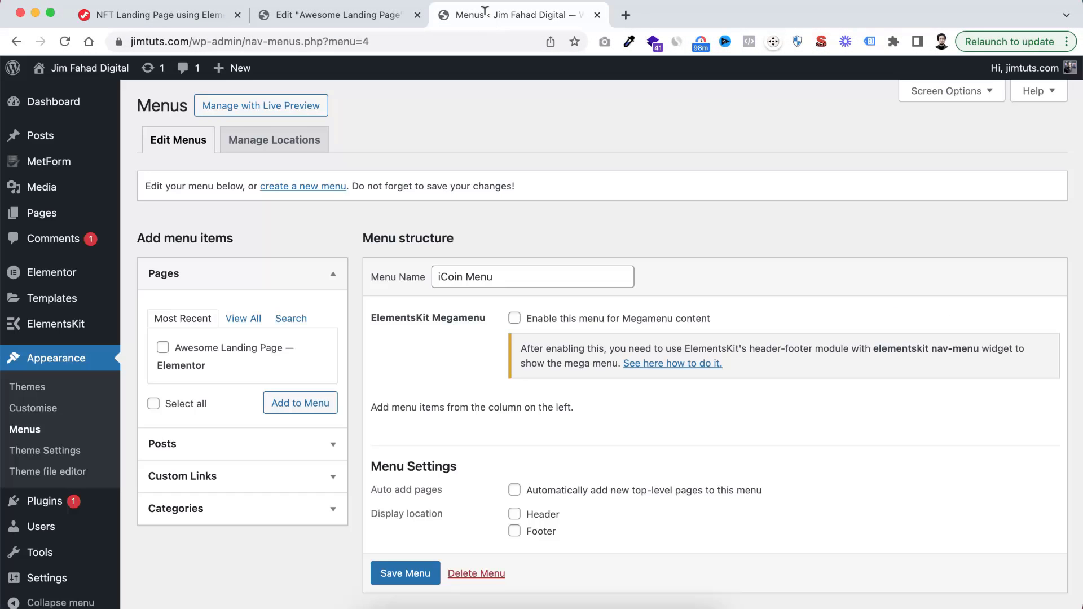
scroll(278, 404, down, 2)
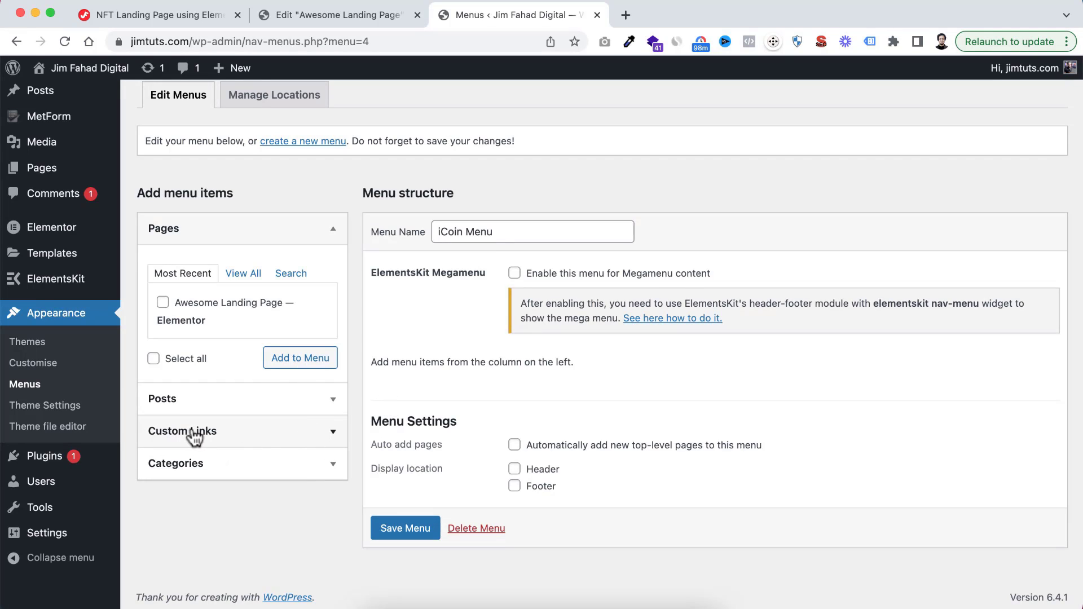
click(270, 435)
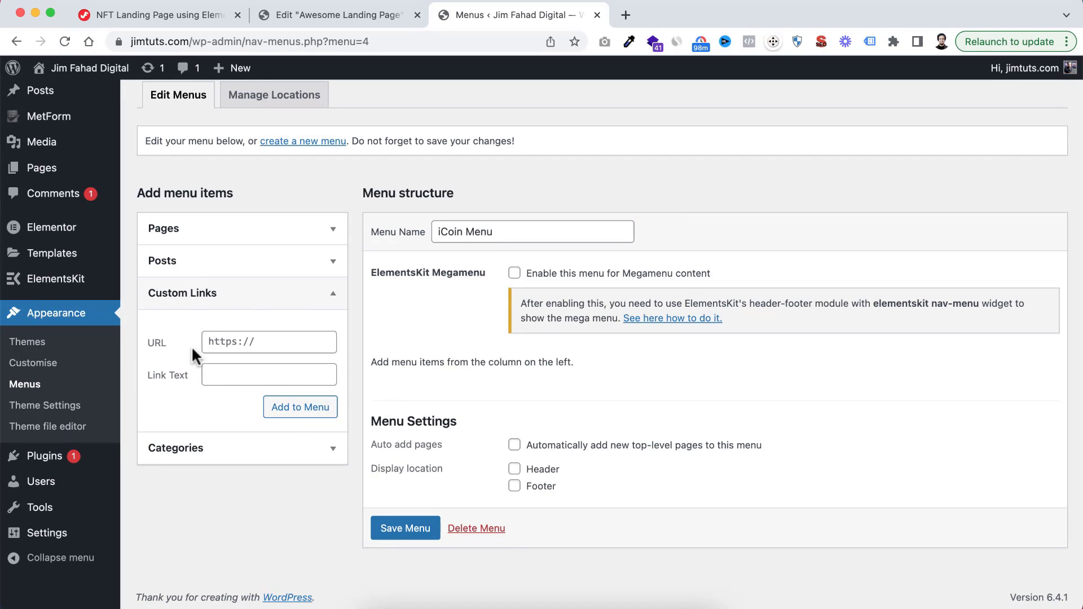
click(233, 340)
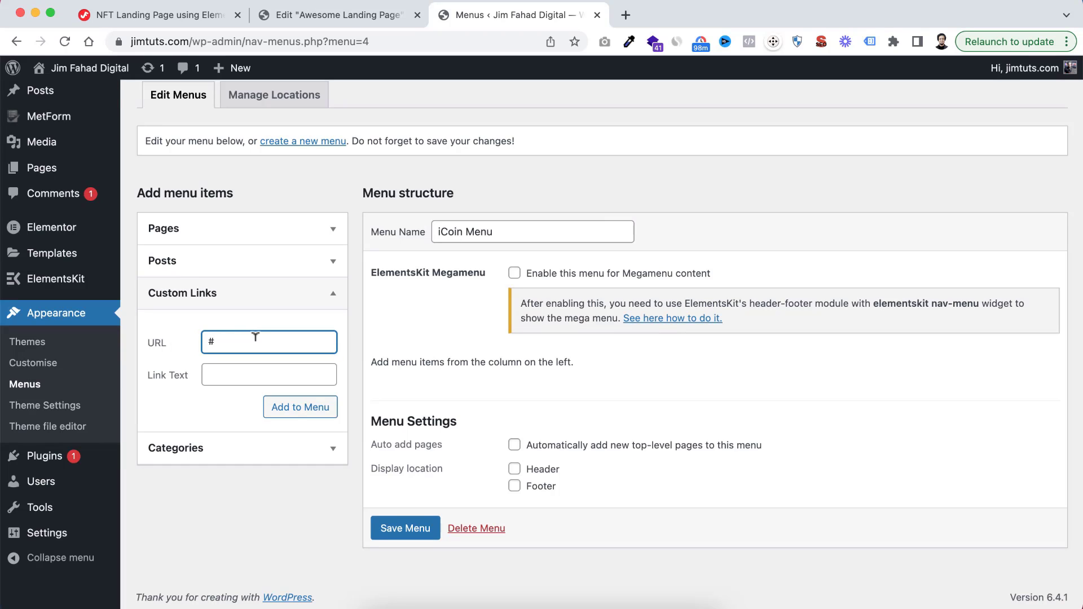
click(370, 26)
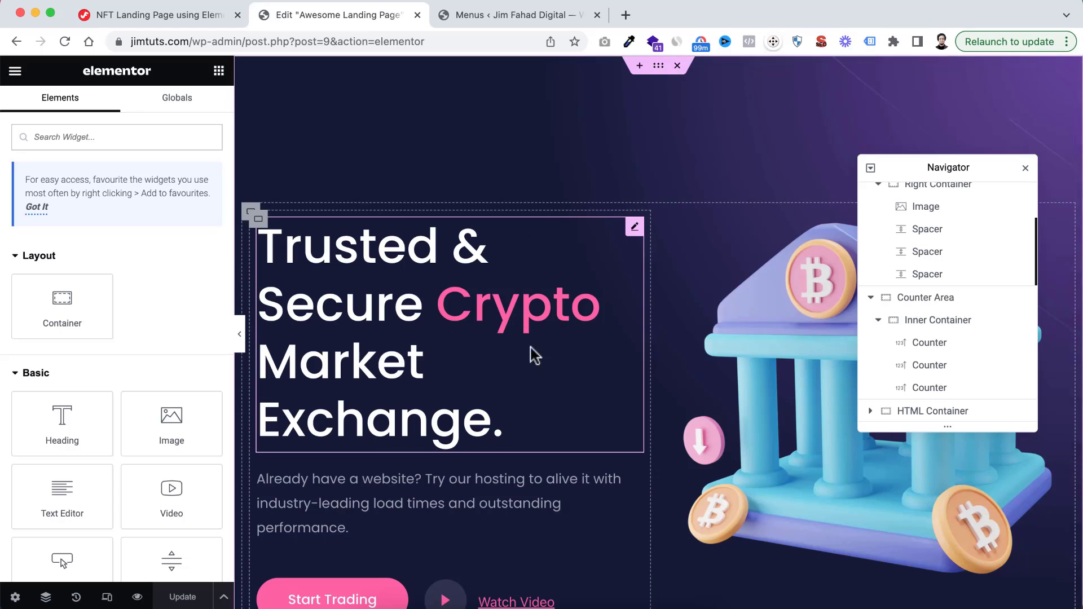
click(490, 19)
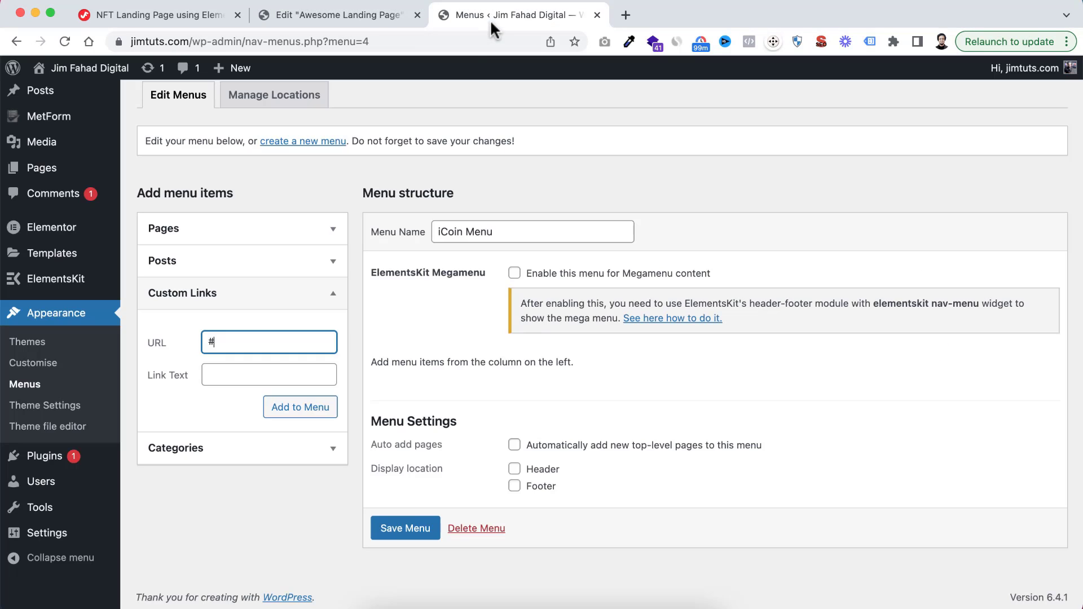
click(224, 373)
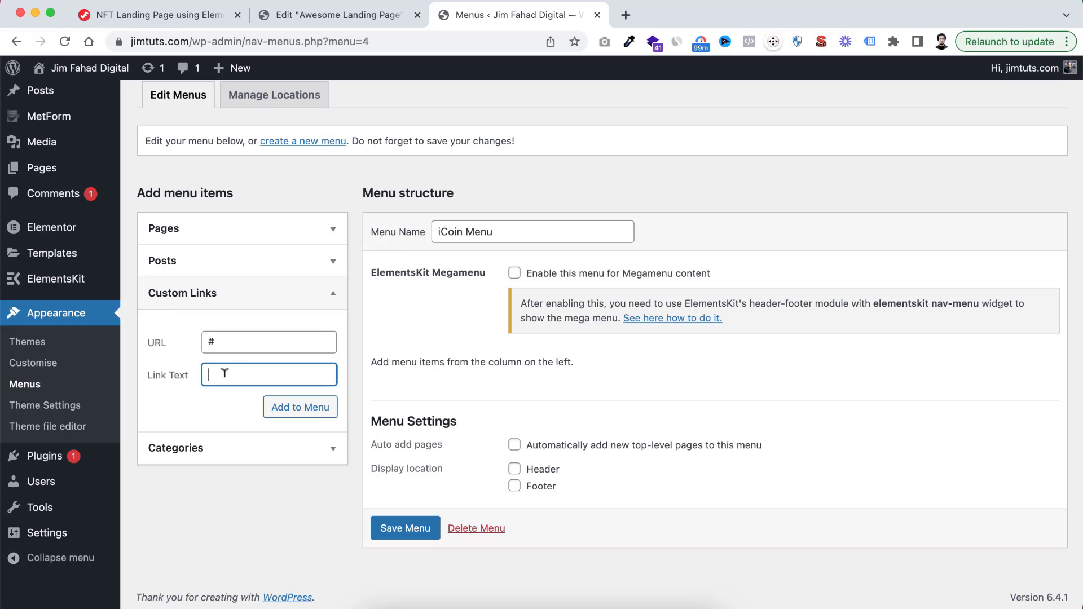
click(367, 19)
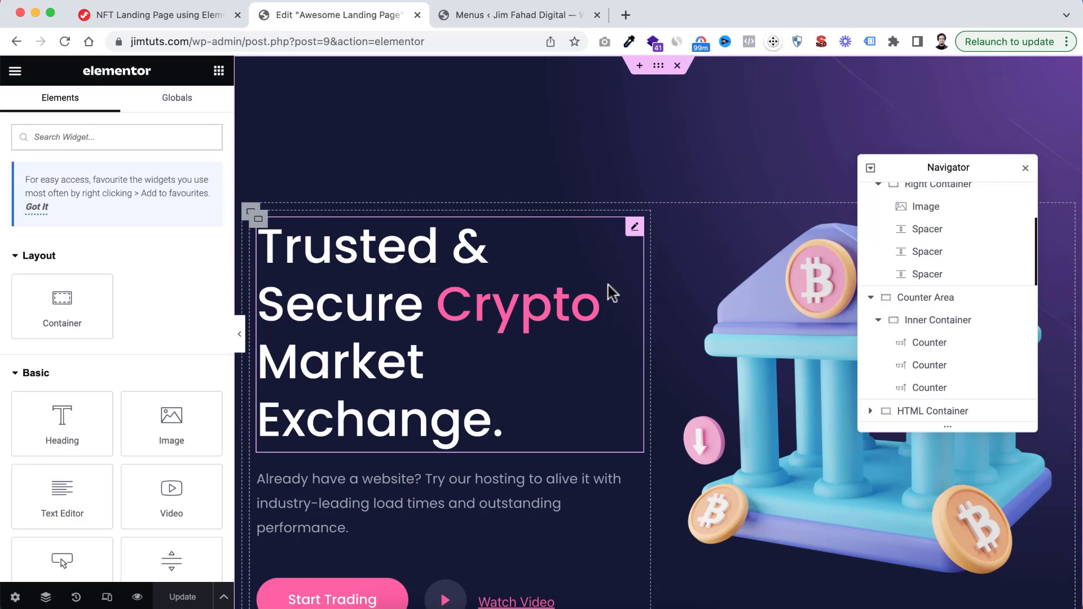
scroll(588, 474, down, 7)
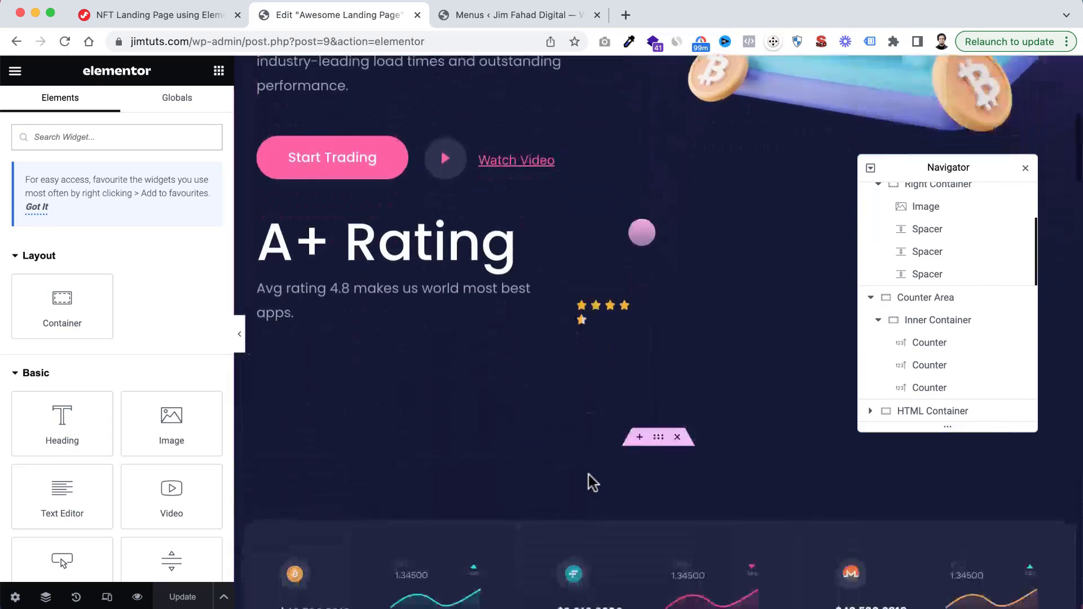
scroll(564, 338, up, 3)
scroll(543, 232, up, 5)
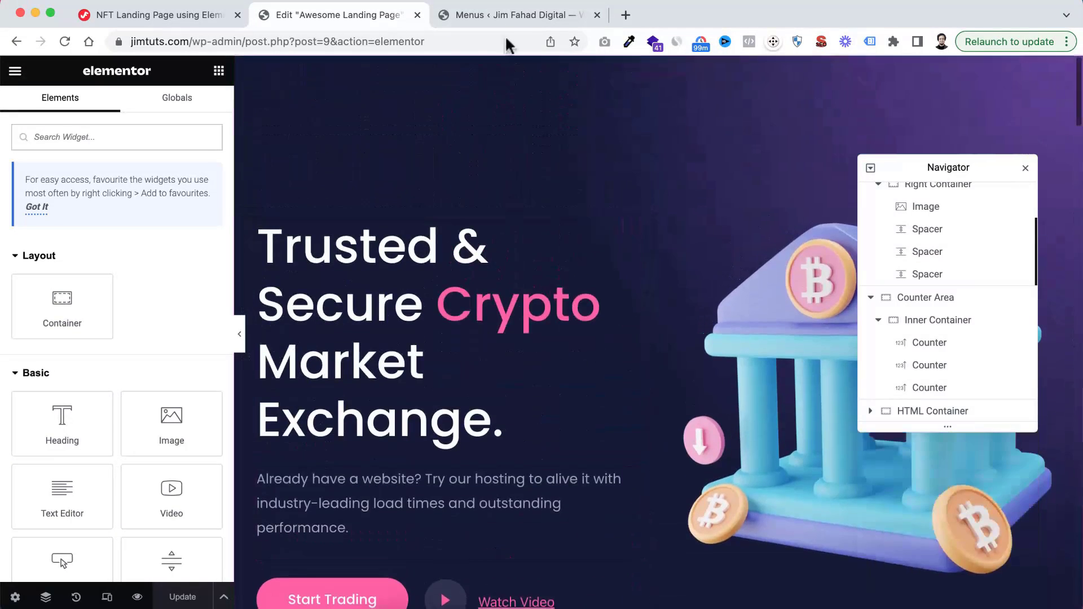
click(500, 16)
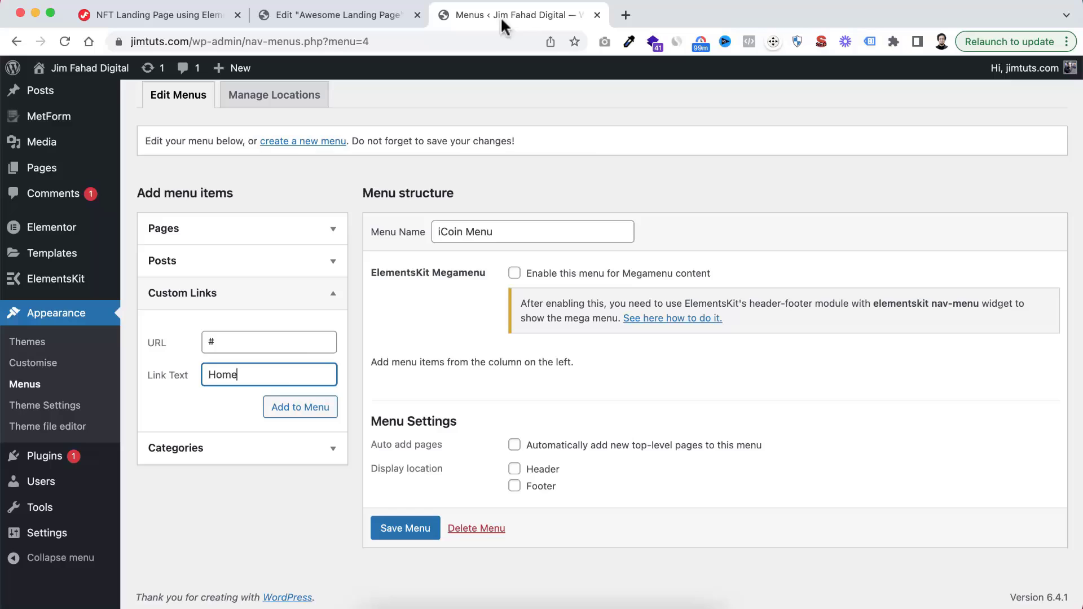
click(292, 416)
Add two more custom links to the menu, Why-Us and Reviews, each with # as the URL
click(248, 340)
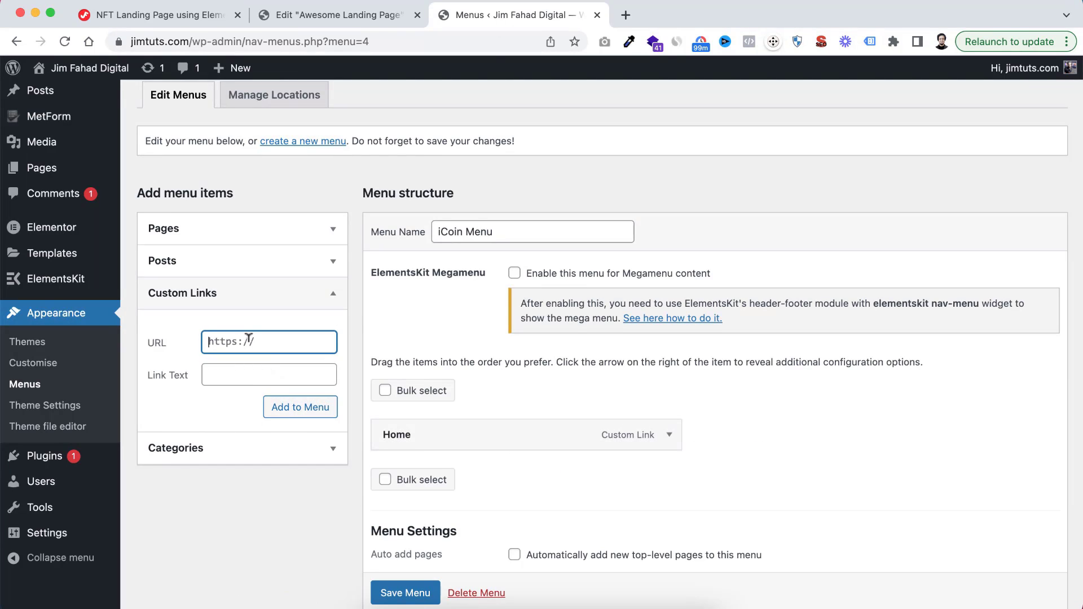
text(#)
click(249, 373)
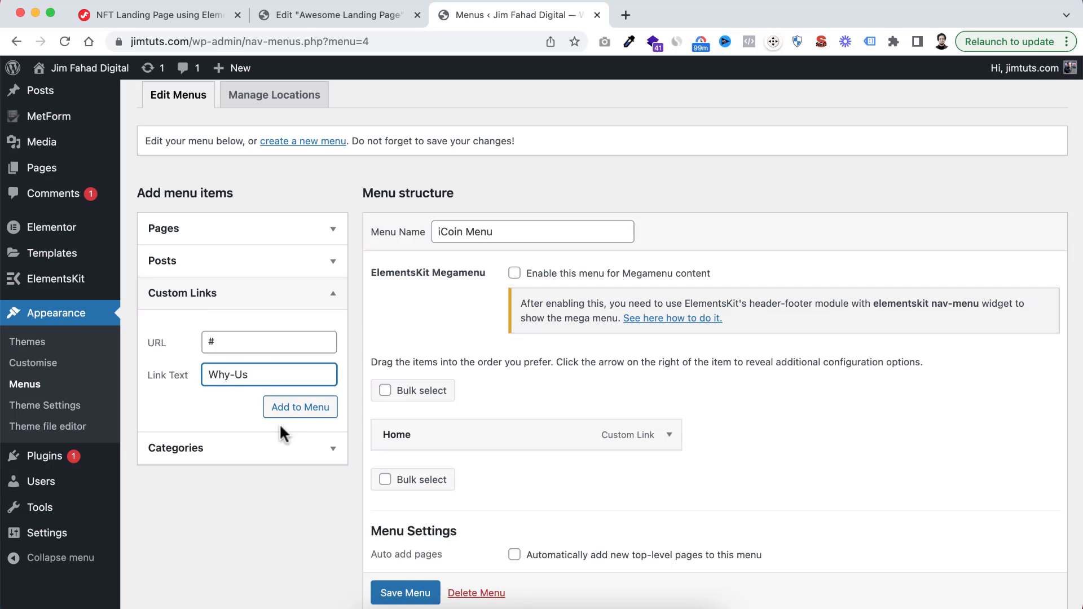
click(290, 410)
click(233, 340)
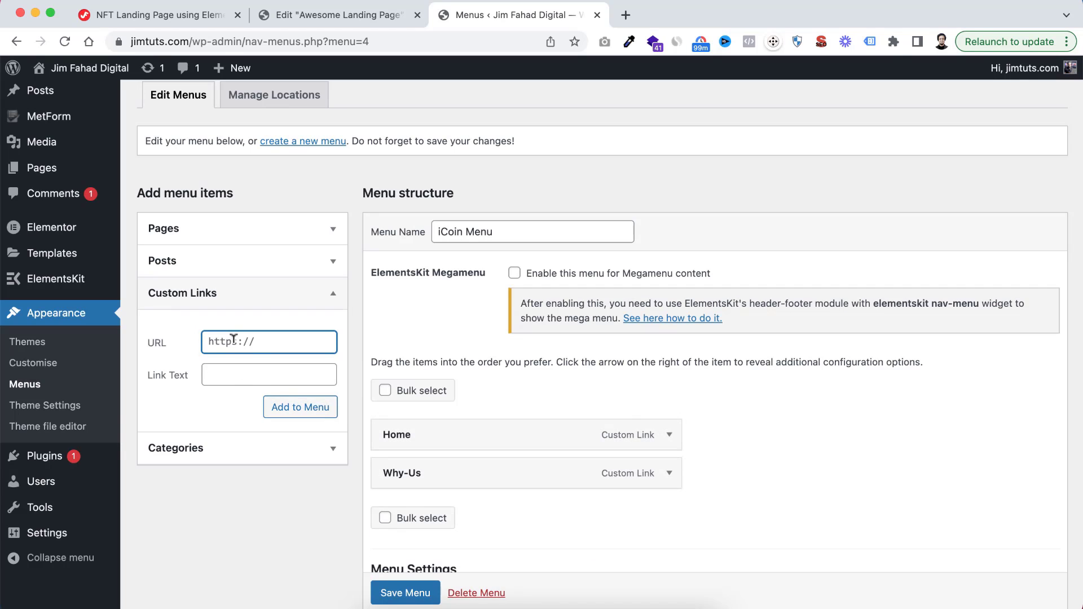
click(244, 367)
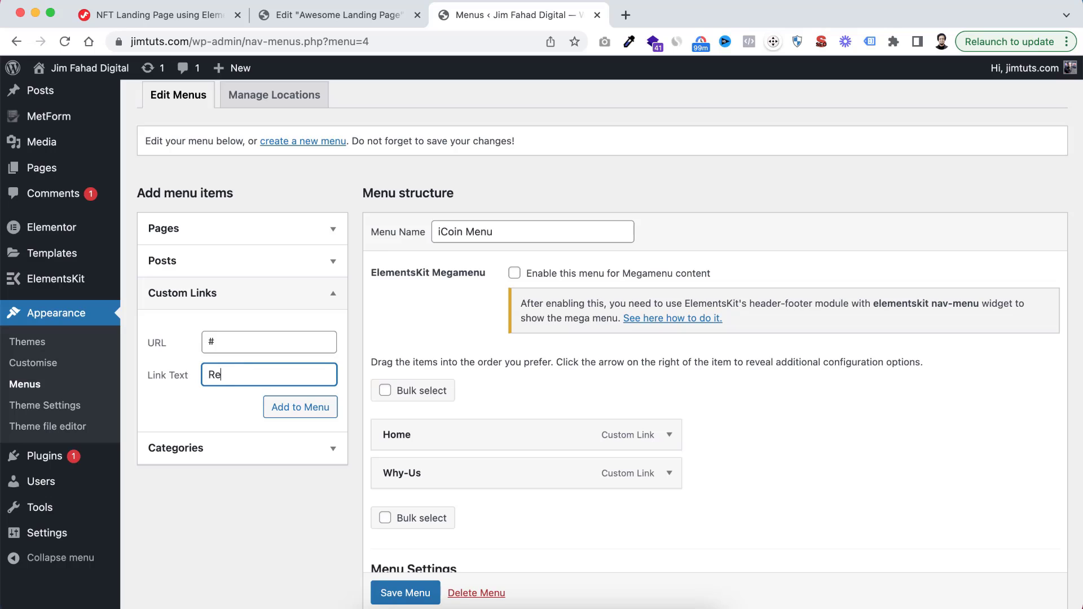
text(Reviews)
click(297, 409)
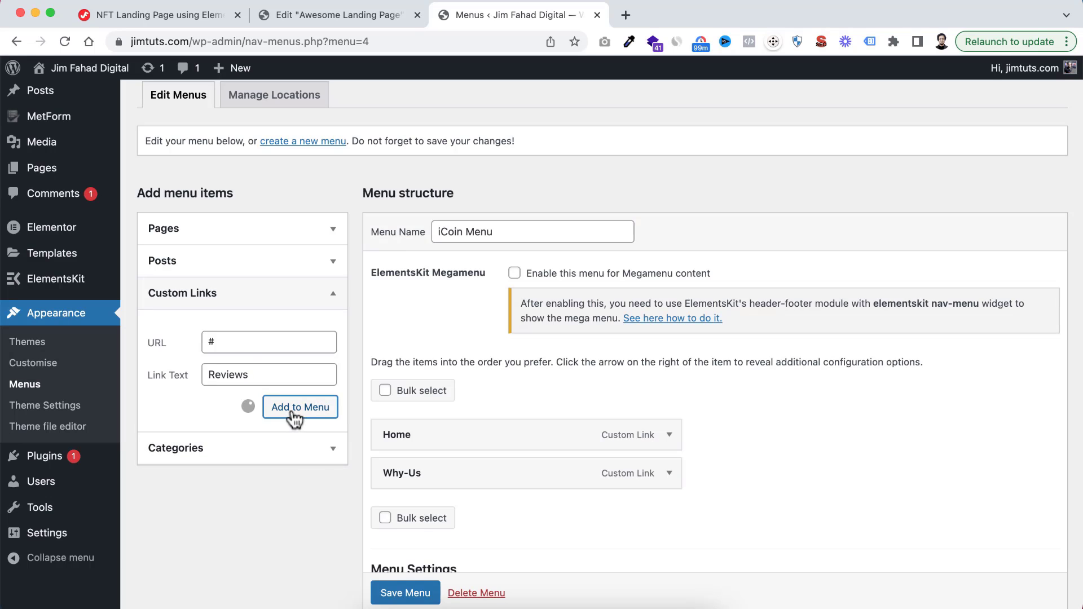
Add custom links named FAQs and Contact Us to the menu, both using # as the URL
click(249, 341)
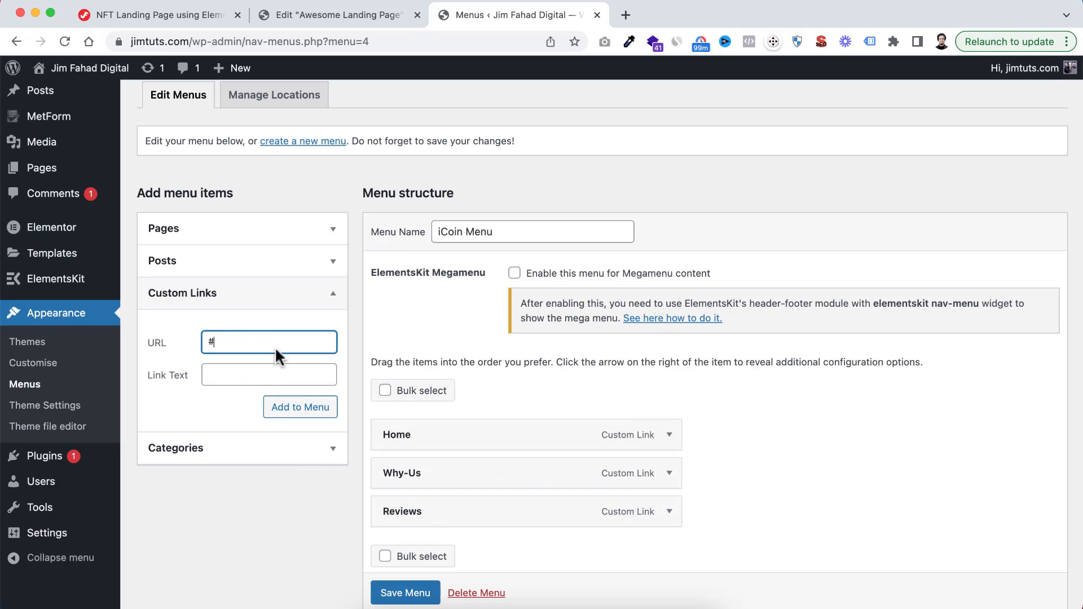
click(255, 375)
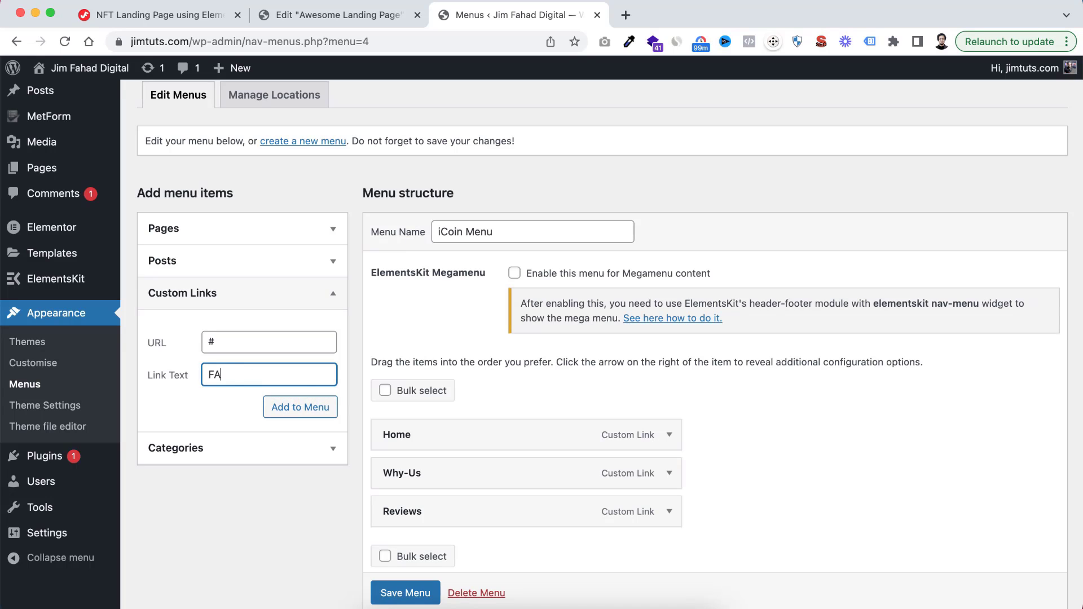
click(302, 407)
click(252, 340)
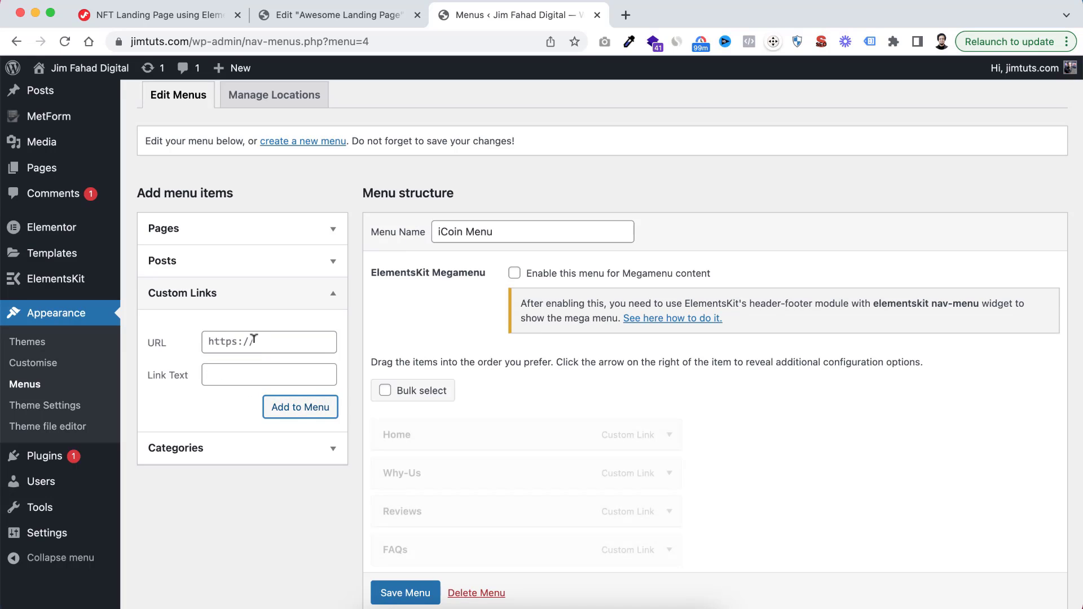
click(255, 371)
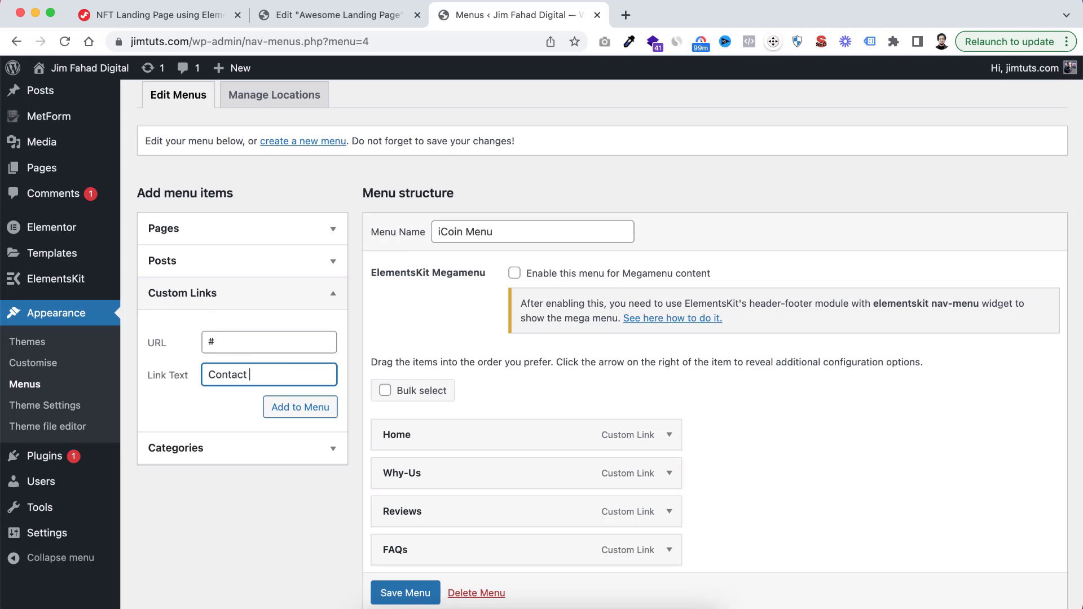
click(304, 407)
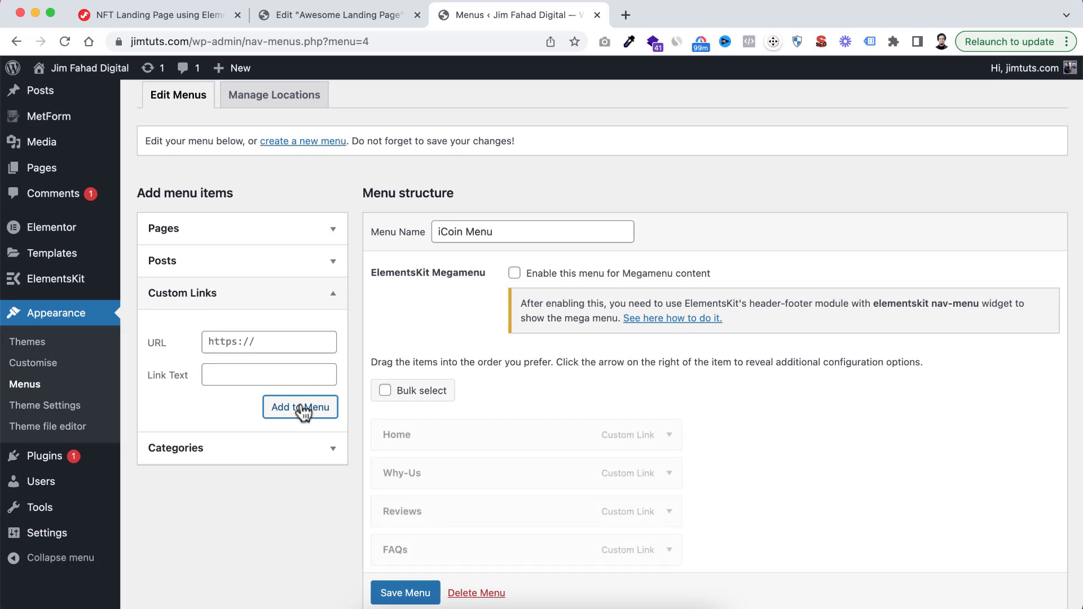
Save iCoin Menu with its custom links and switch back to the landing page in the Elementor editor
scroll(493, 418, down, 1)
scroll(502, 434, down, 2)
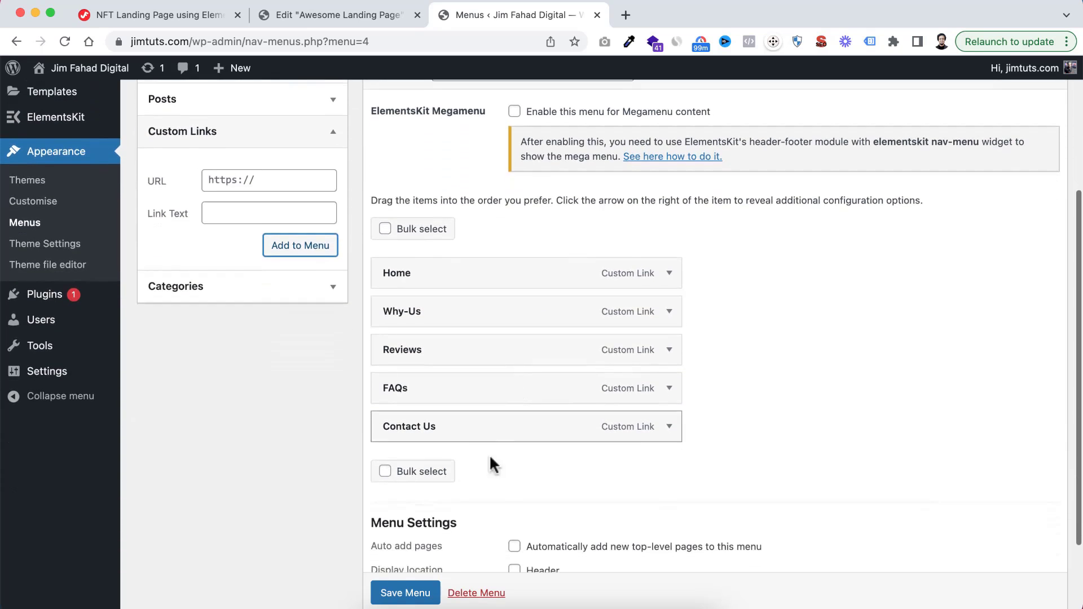
click(406, 594)
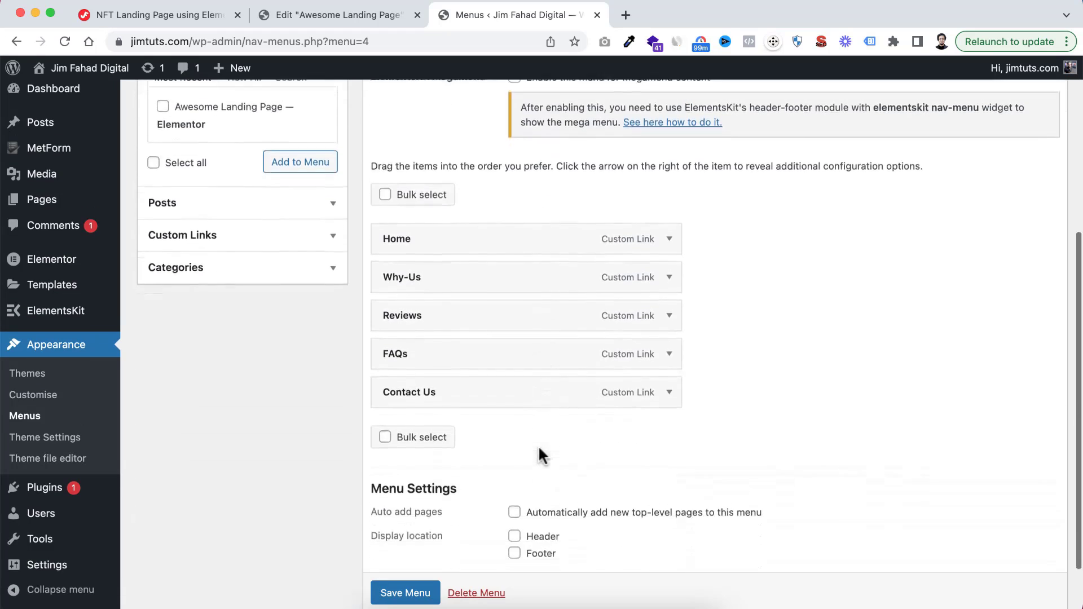
scroll(477, 438, down, 5)
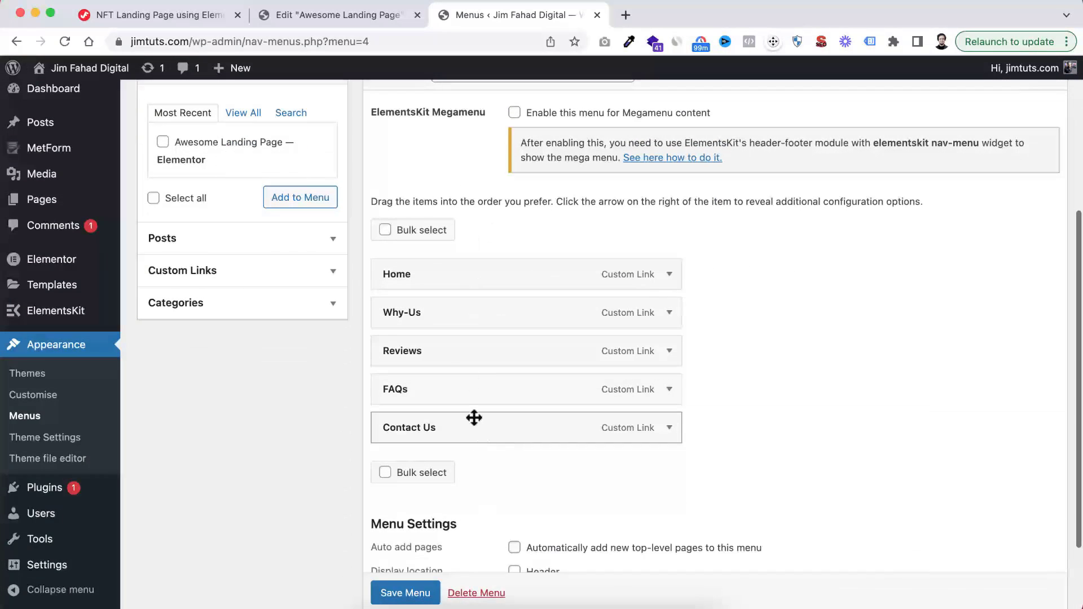
click(333, 22)
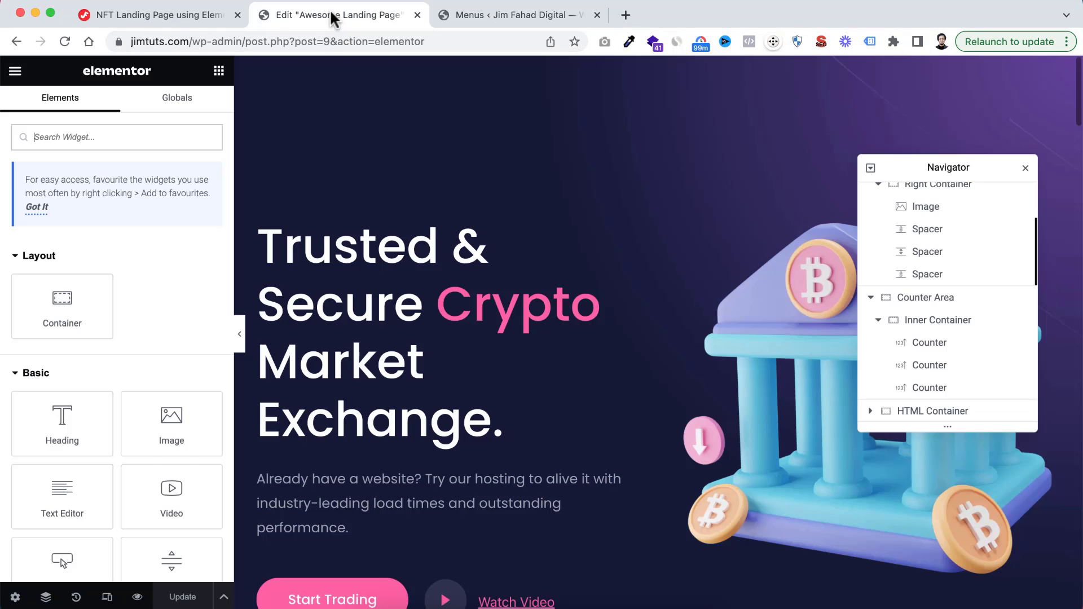
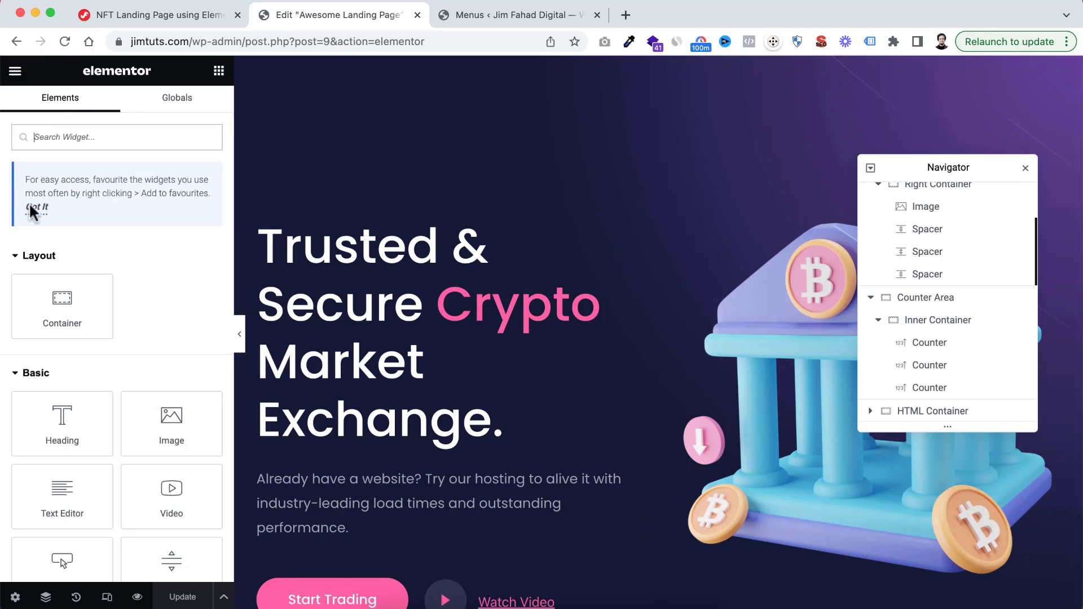
Reload the editor and add a vertical single-column container above the hero section, with a boxed width of 1320 px
click(65, 41)
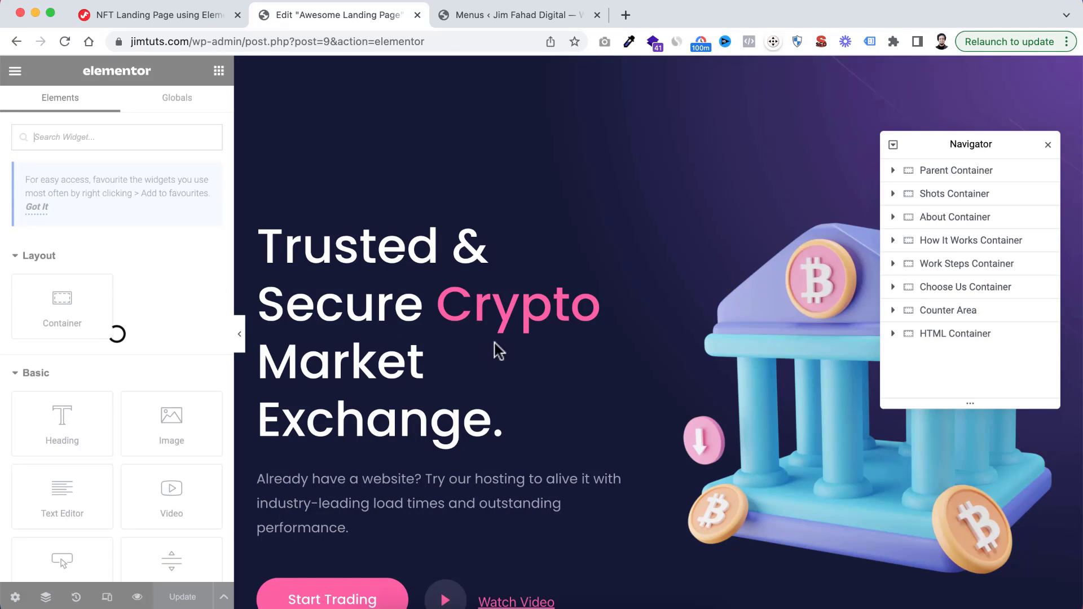
drag(991, 152, 821, 356)
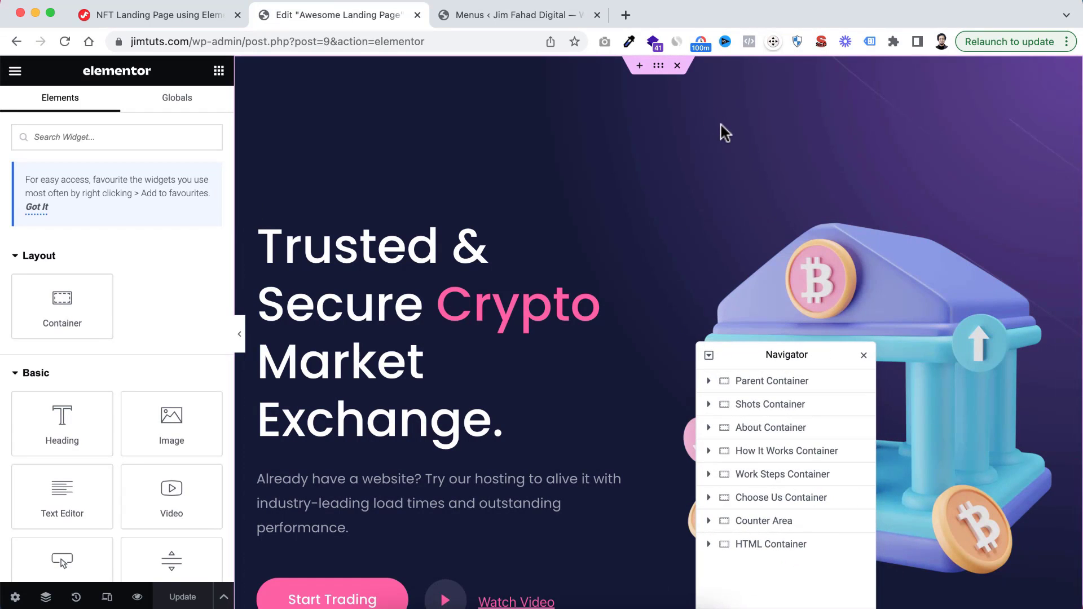
click(640, 68)
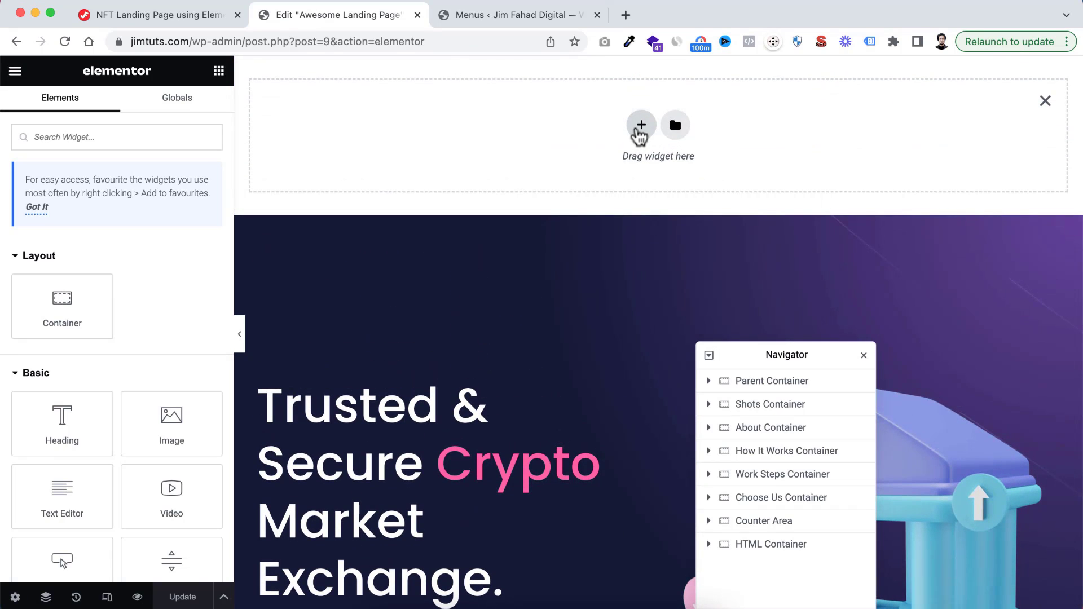
click(640, 133)
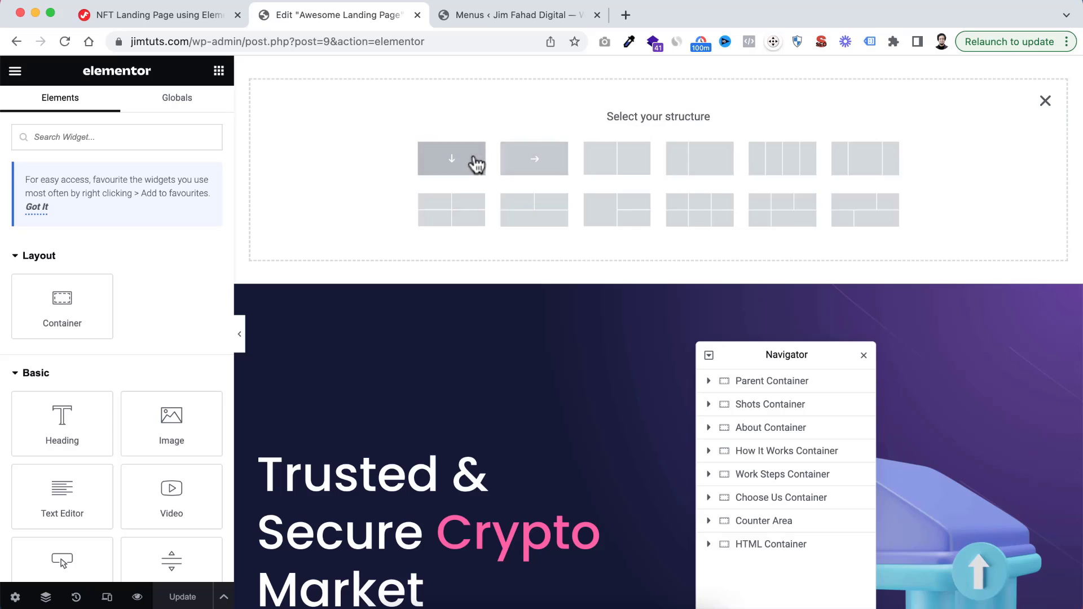
click(453, 159)
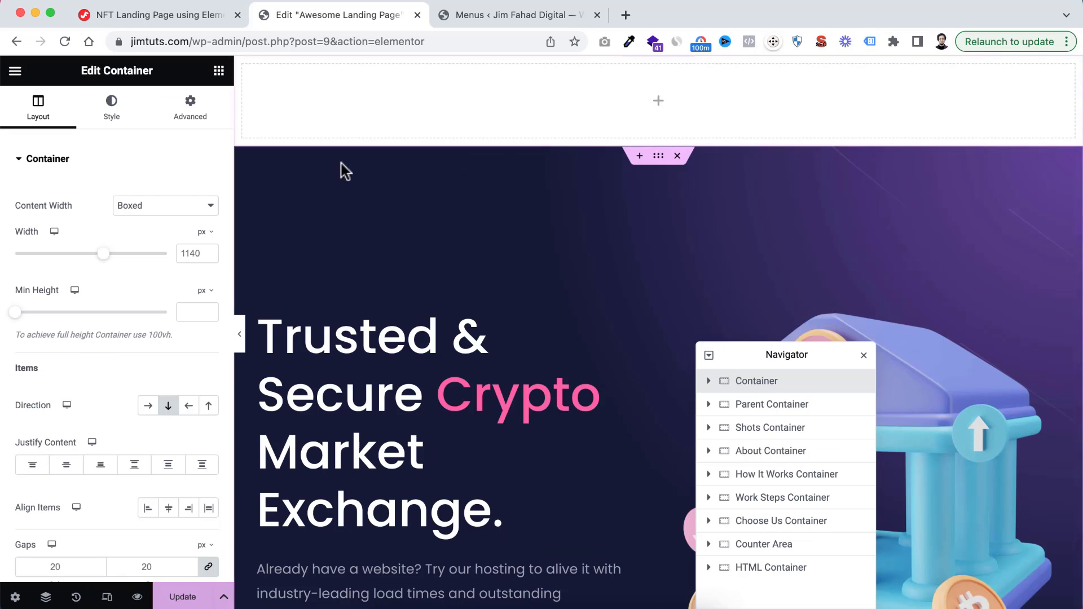
double_click(185, 249)
text(1)
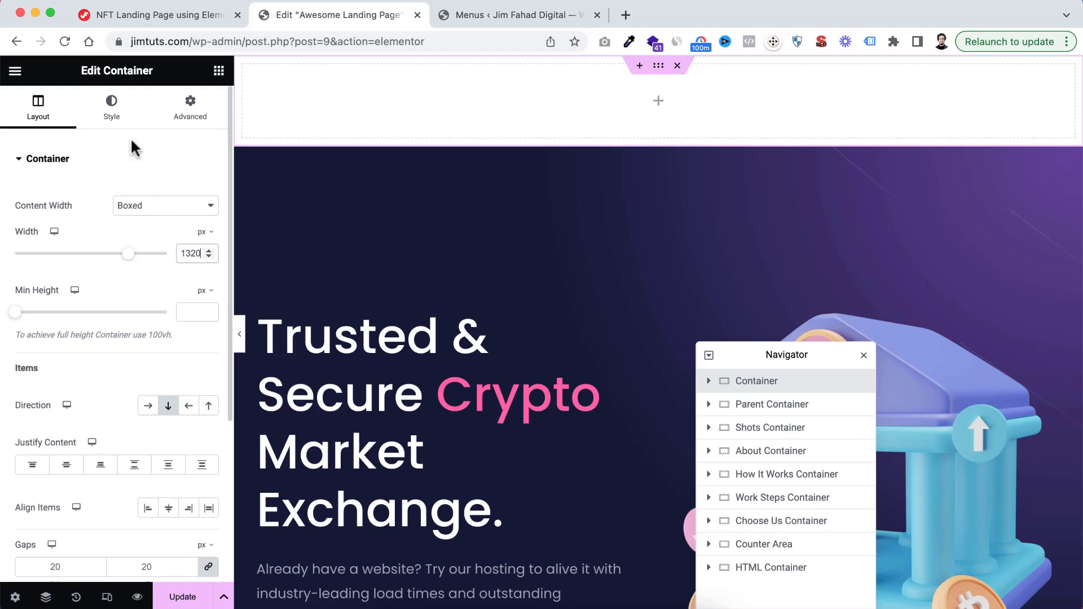
Give the new container a classic background in the global Blue colour, made semi-transparent as #15193796
click(112, 112)
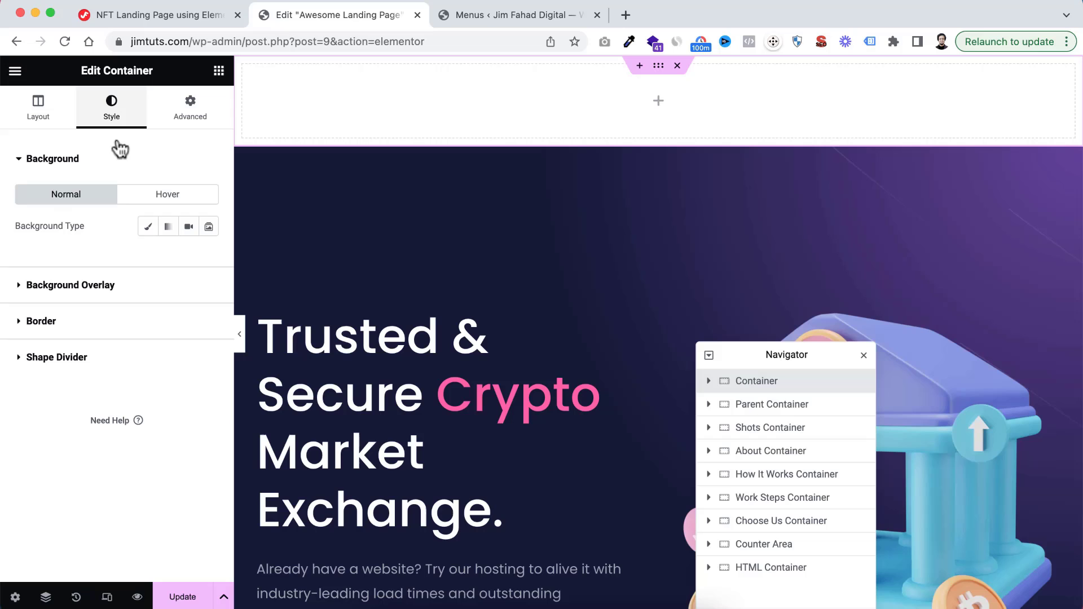
click(148, 226)
click(188, 257)
scroll(90, 474, down, 2)
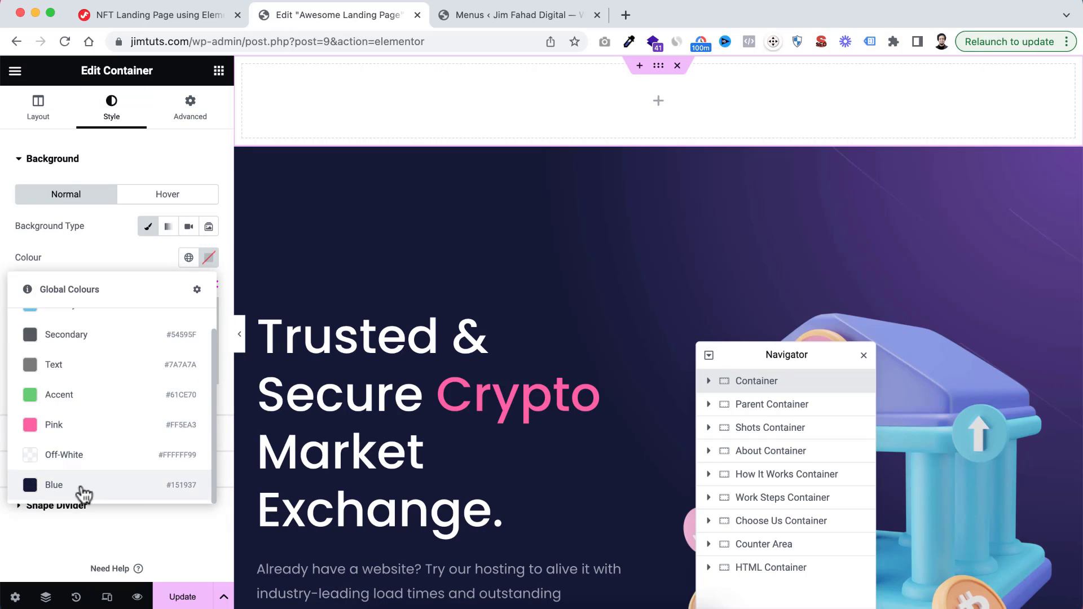
click(83, 494)
click(209, 258)
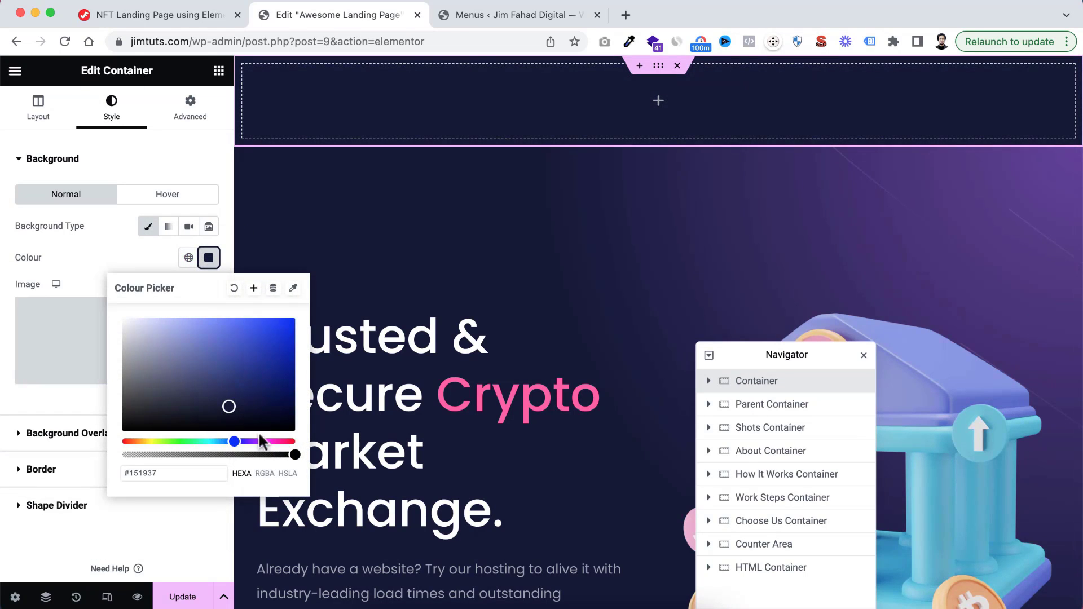
drag(290, 454, 226, 455)
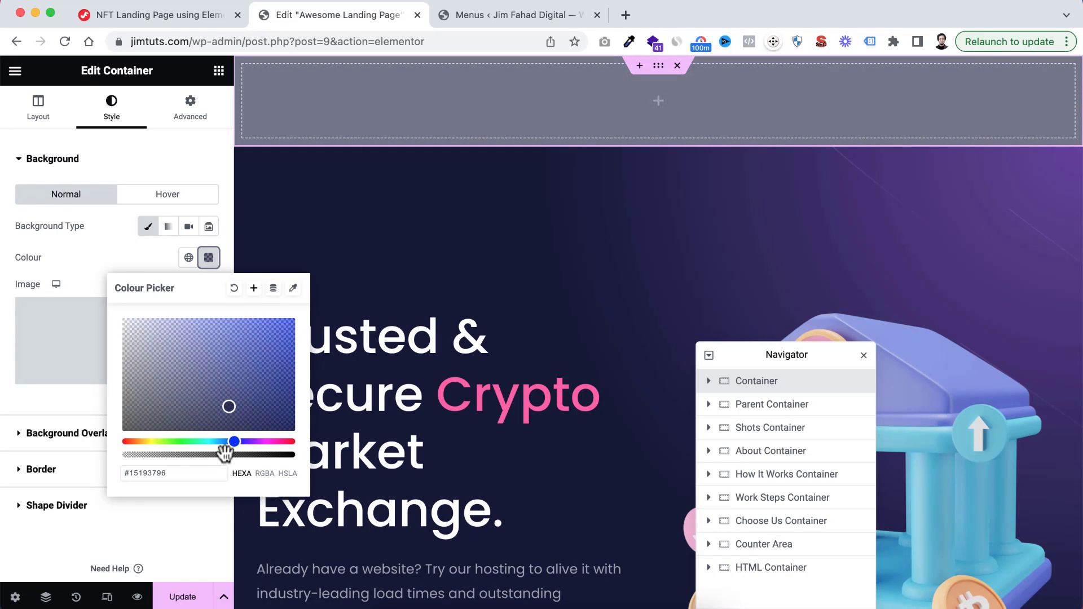
click(109, 266)
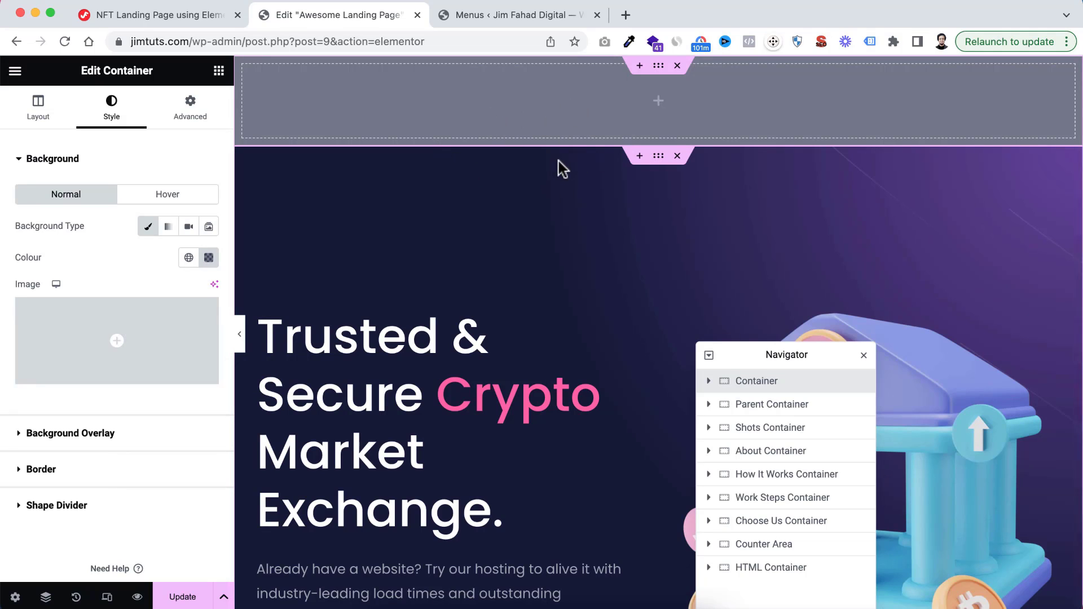
scroll(530, 327, down, 10)
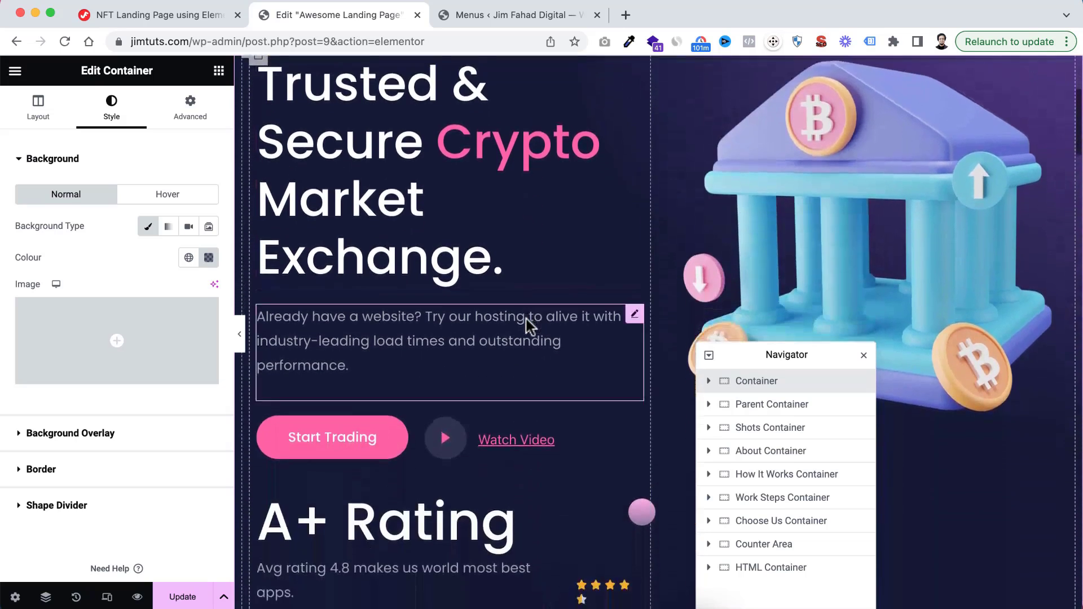
scroll(530, 327, up, 15)
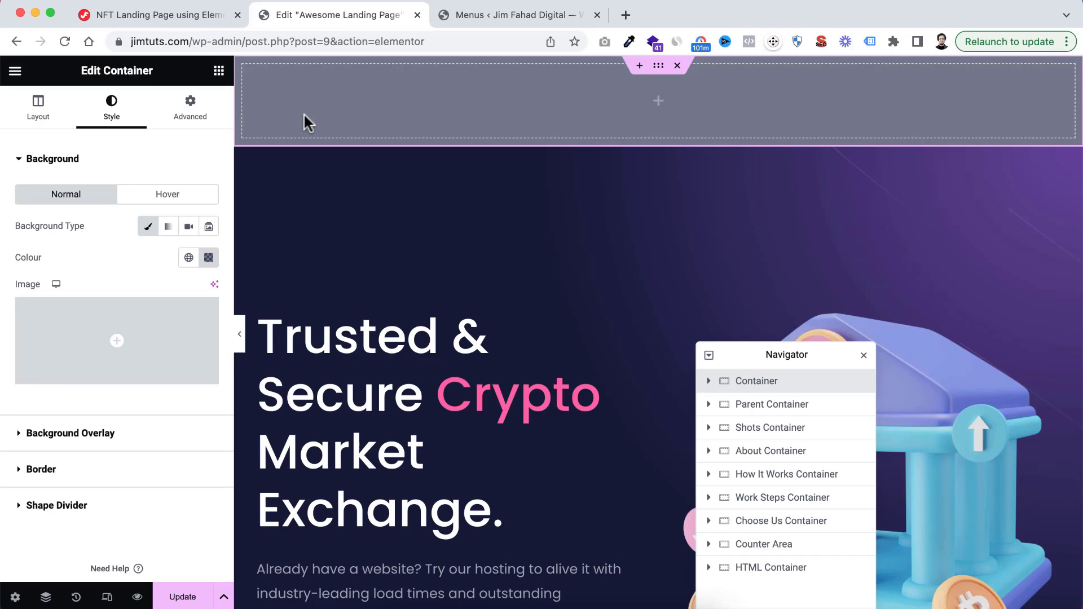
Set the header container's position to Fixed and its Z-Index to 15
click(201, 111)
scroll(142, 427, down, 5)
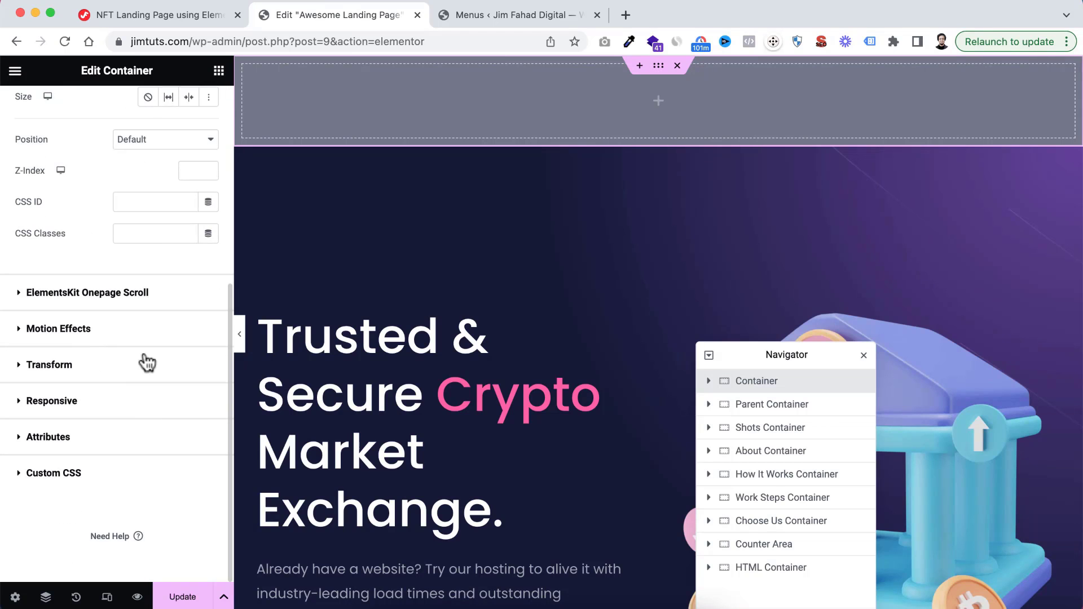
scroll(144, 358, up, 5)
scroll(143, 350, down, 1)
scroll(145, 354, down, 1)
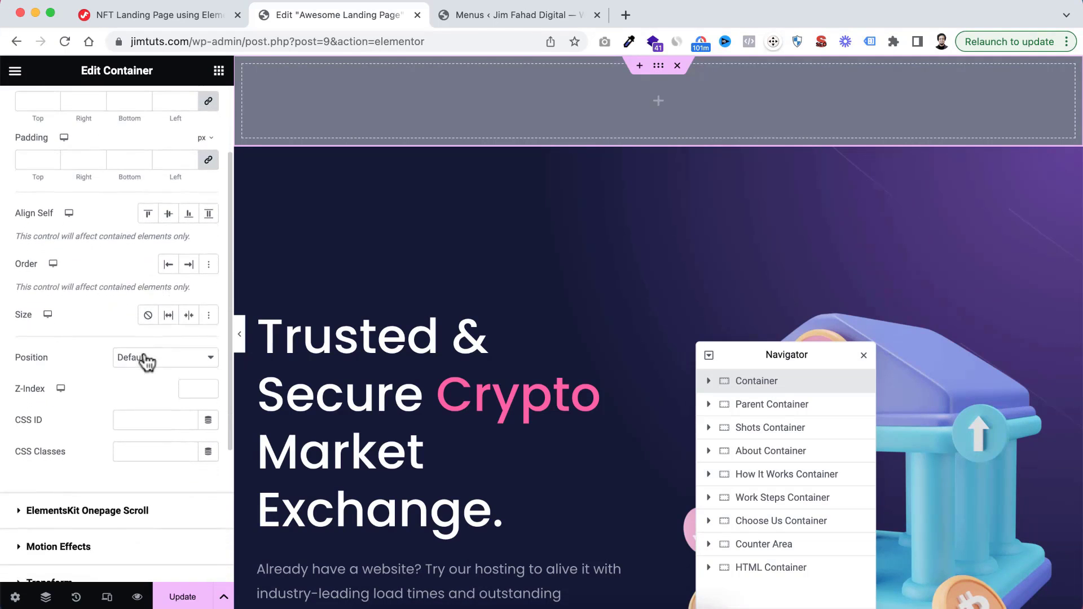
click(141, 358)
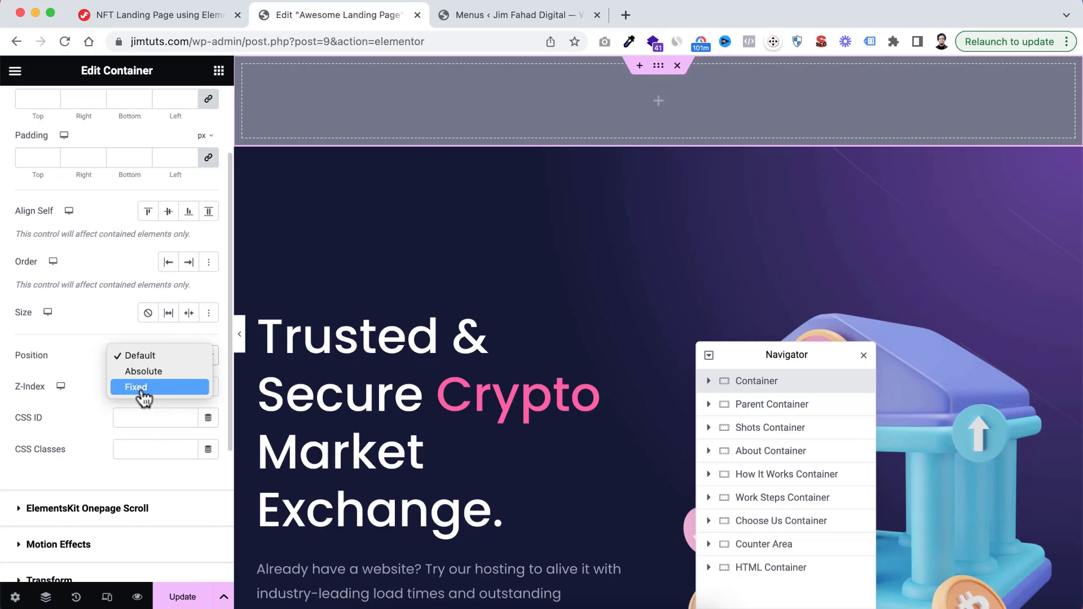
click(140, 387)
scroll(125, 422, down, 1)
scroll(124, 413, down, 3)
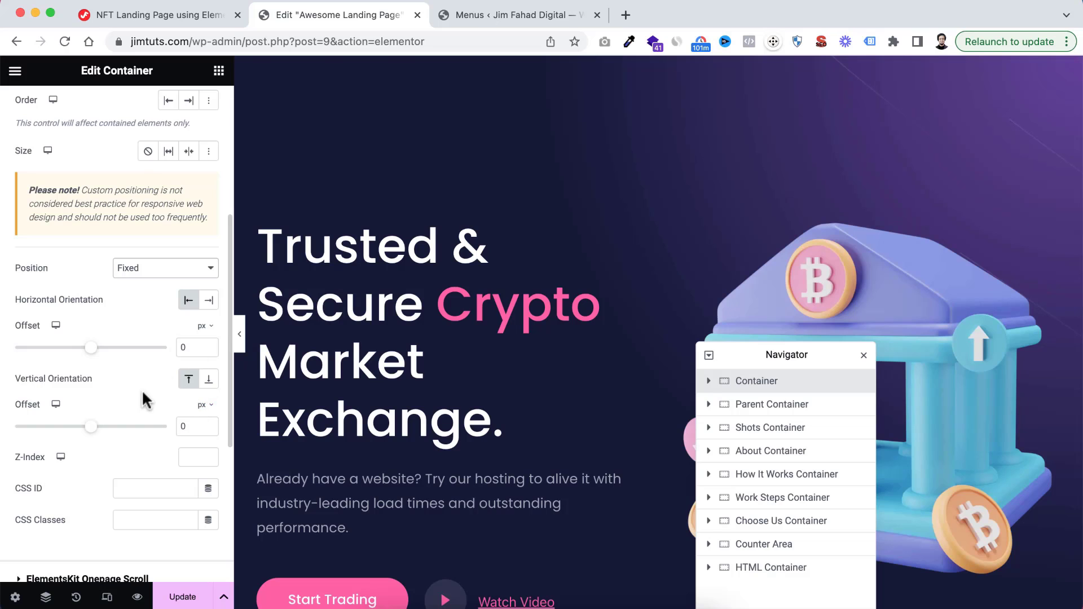
scroll(112, 397, down, 2)
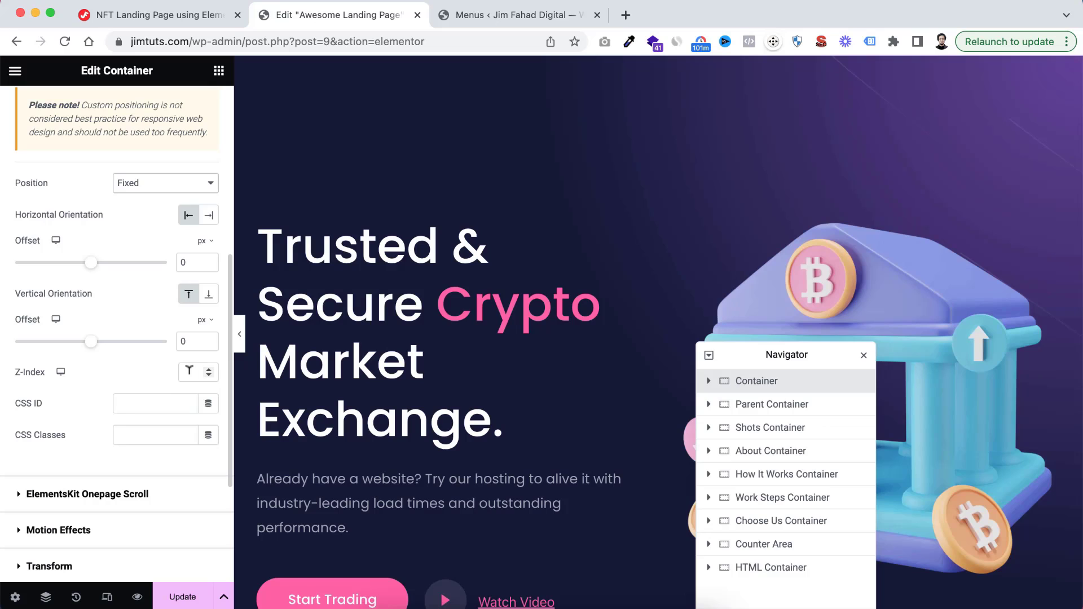
click(189, 371)
text(15)
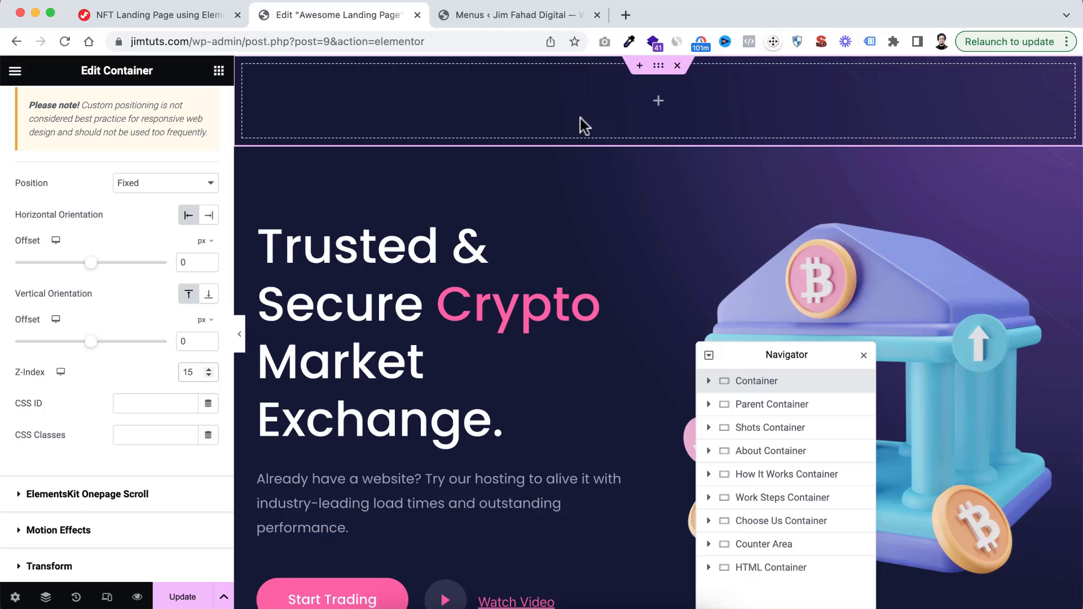
Nest a second container inside the header container and set its content width to Full Width
click(658, 102)
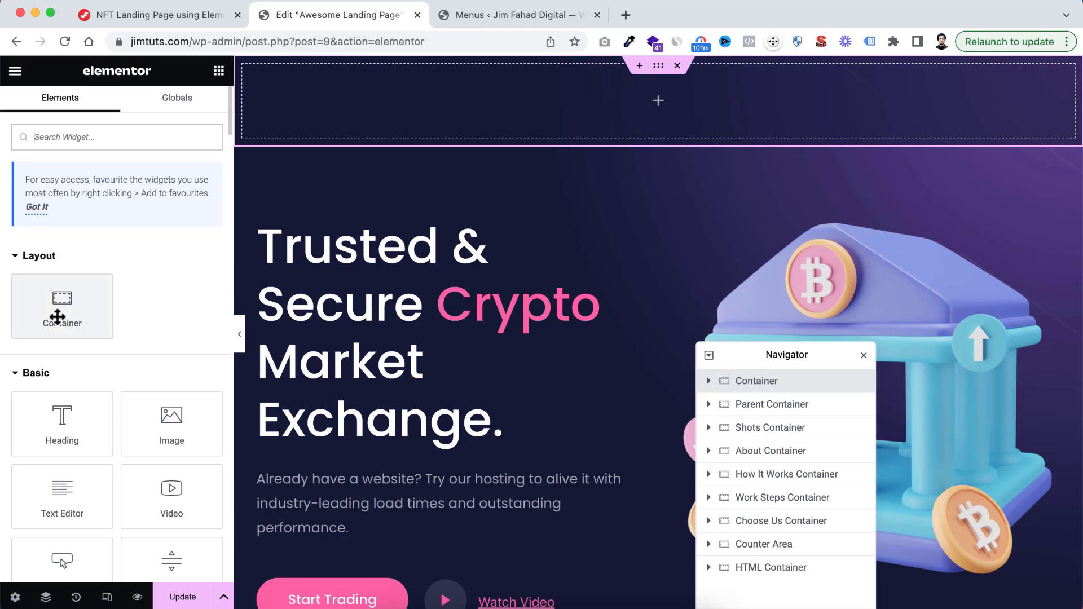
drag(62, 302, 577, 105)
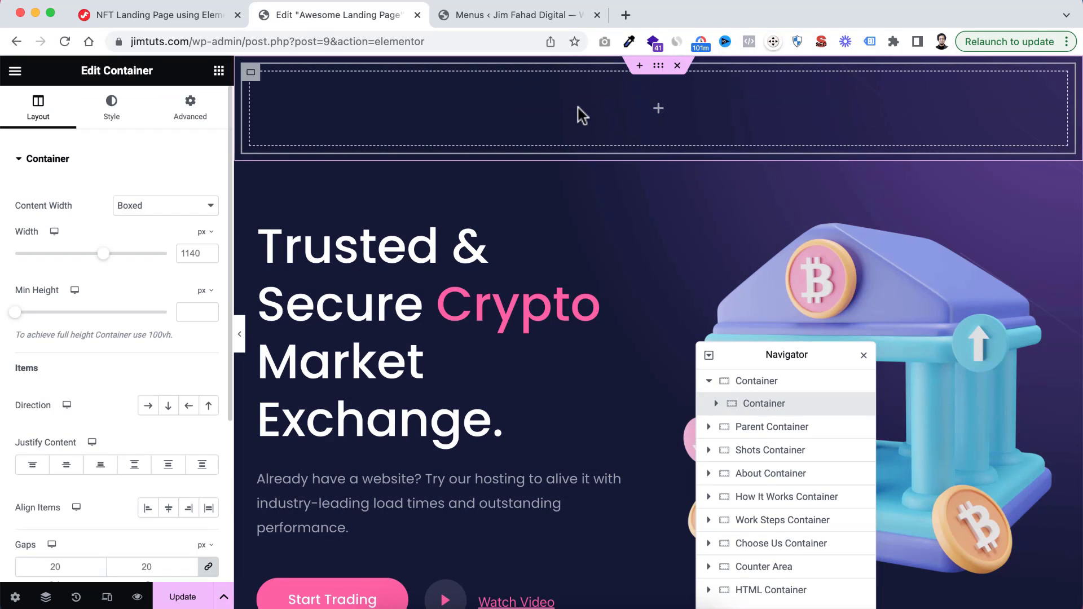
click(169, 207)
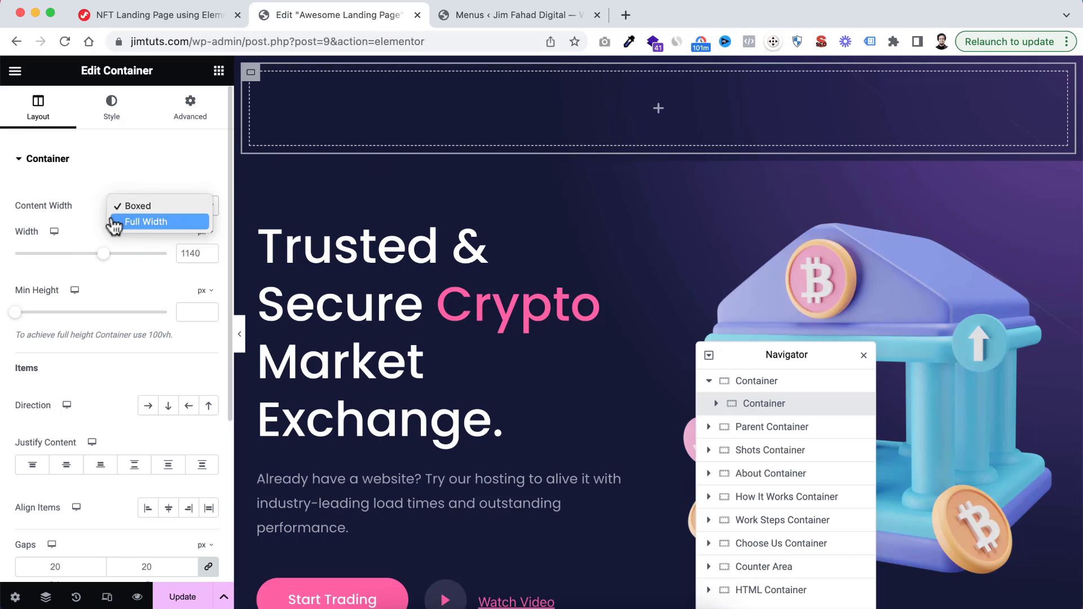
click(153, 221)
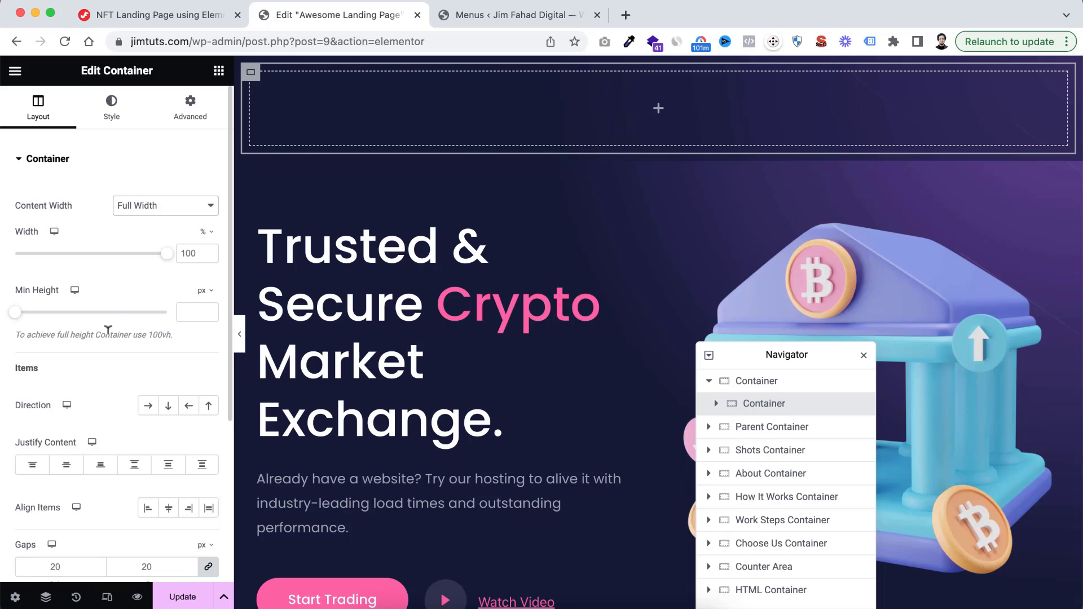
Arrange the inner container's items in a horizontal row, justified Space Between and aligned to Centre
scroll(109, 335, down, 2)
click(152, 361)
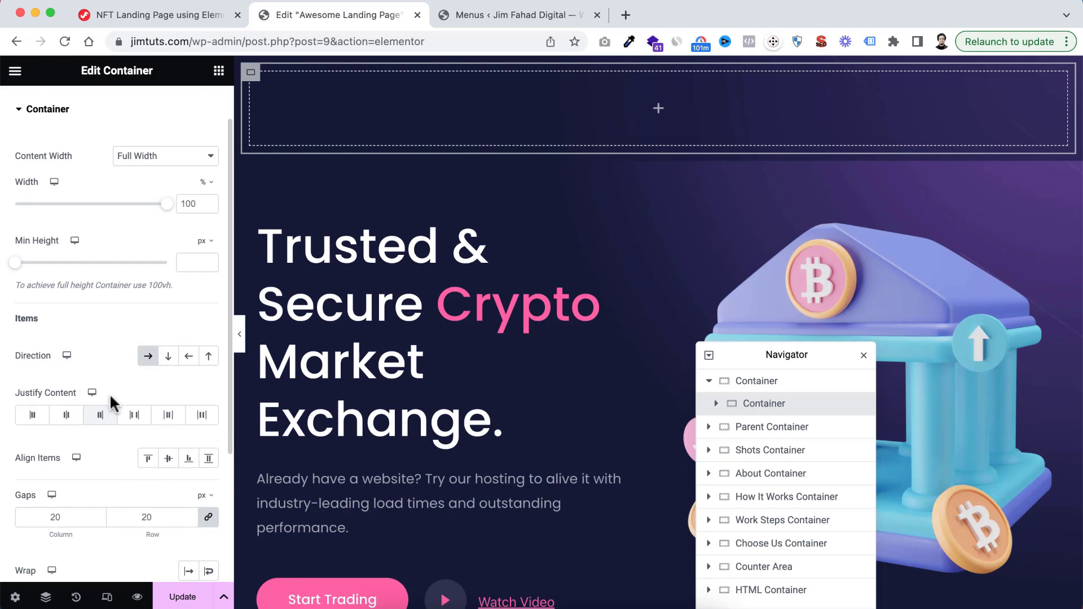
scroll(111, 387, down, 1)
scroll(112, 387, down, 1)
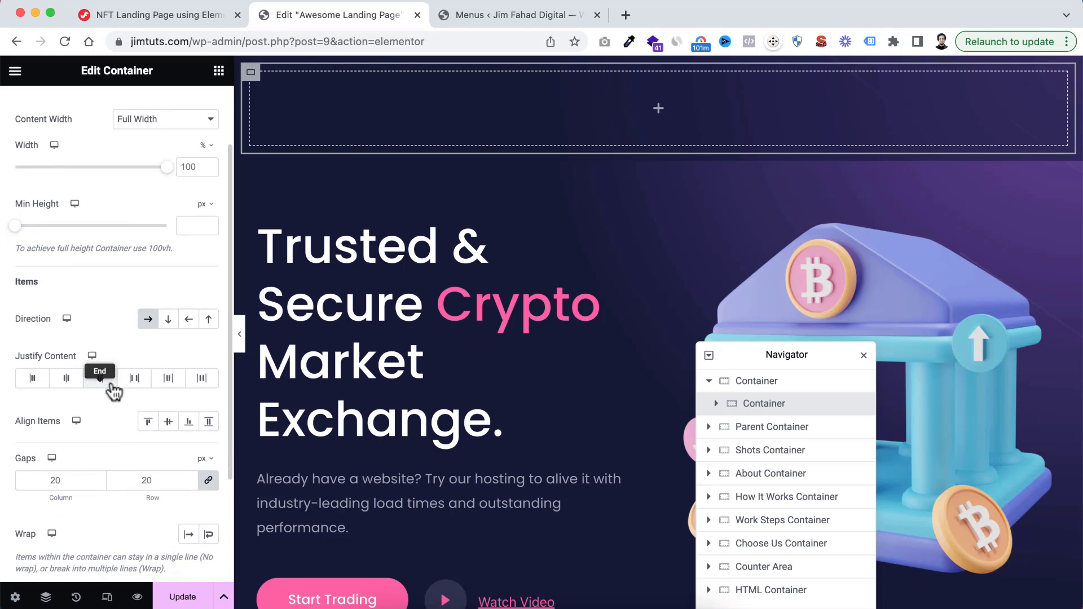
click(139, 379)
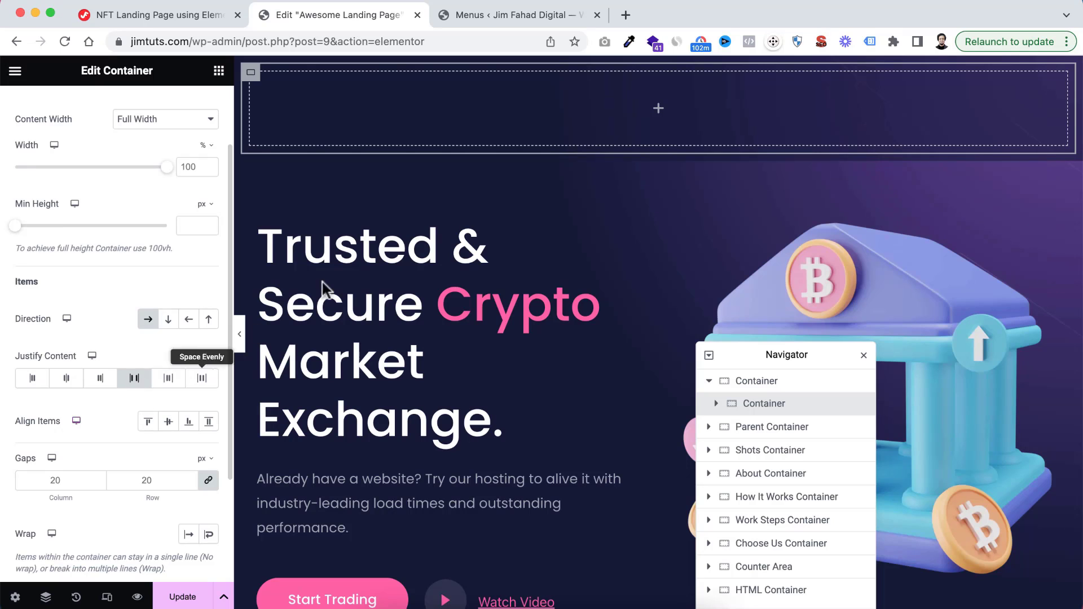
click(168, 421)
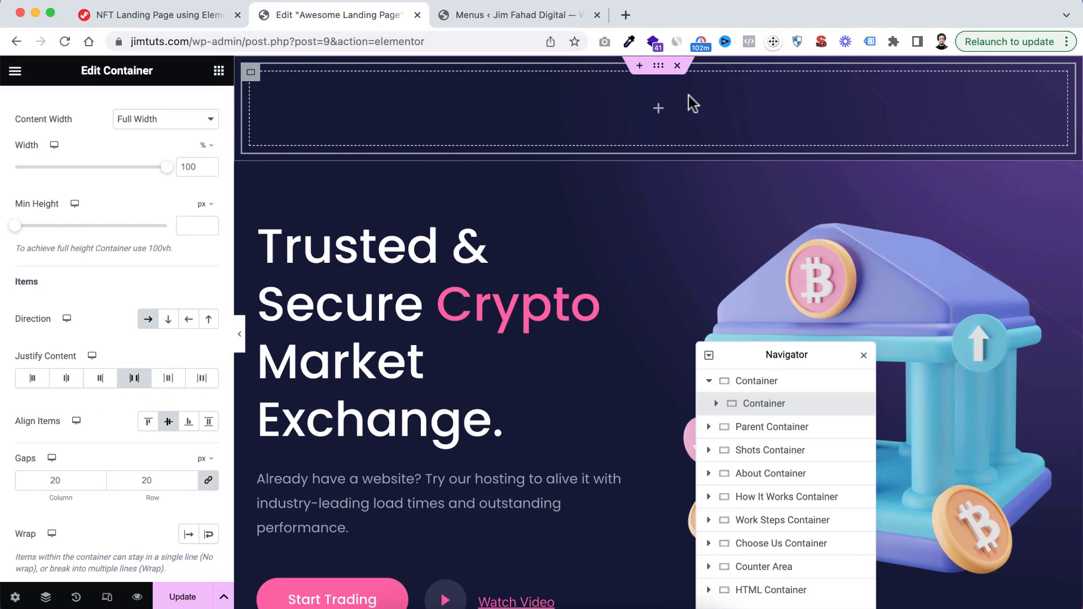
Add an Image widget to the inner container and choose the iCoin logo.png from the media library
click(658, 109)
drag(165, 424, 615, 127)
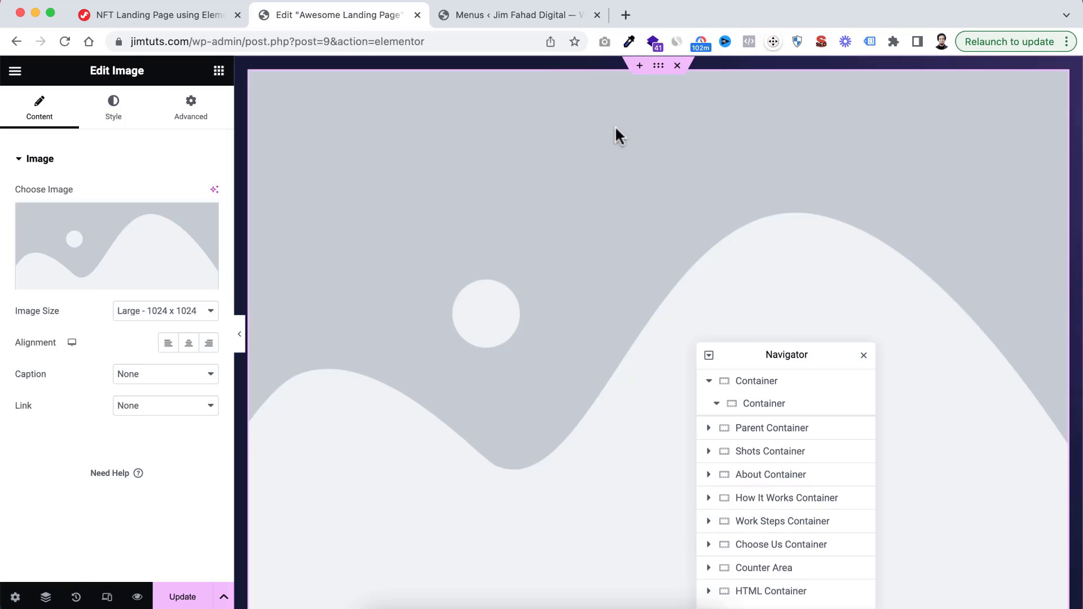
click(122, 248)
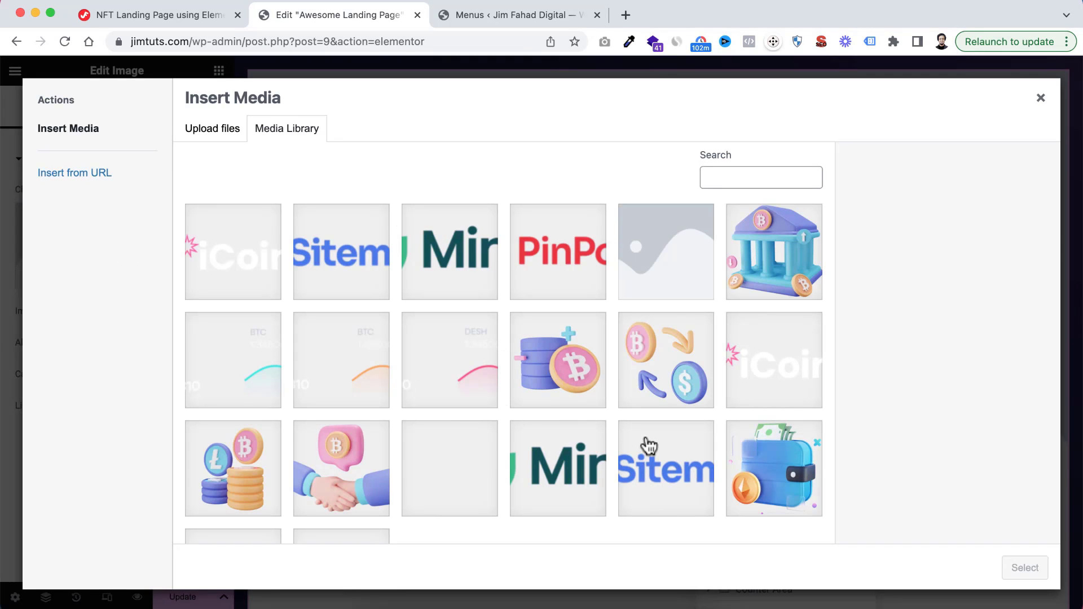
click(762, 365)
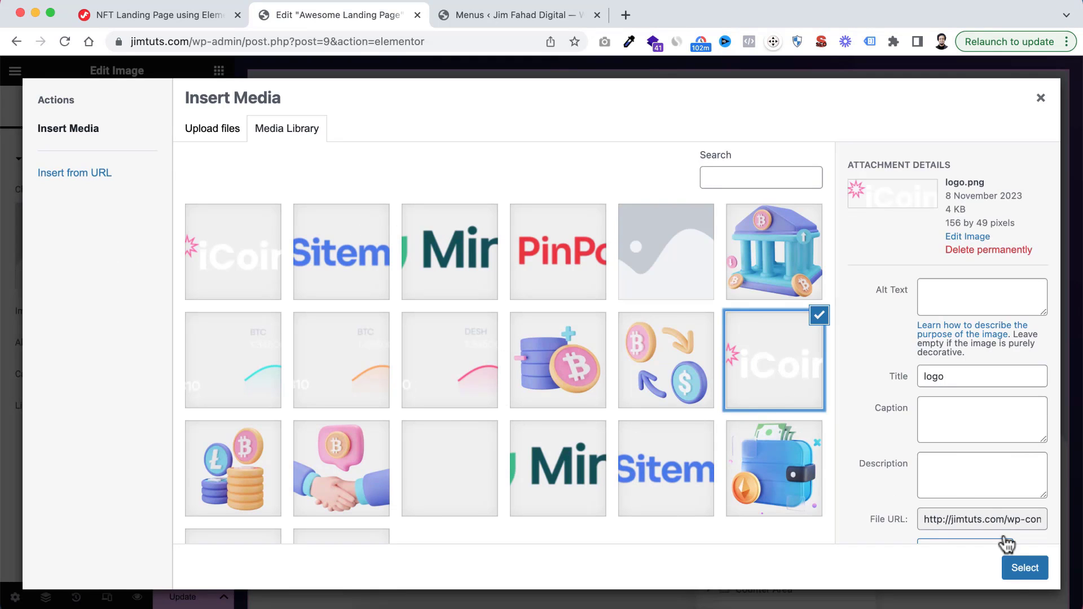
click(1025, 569)
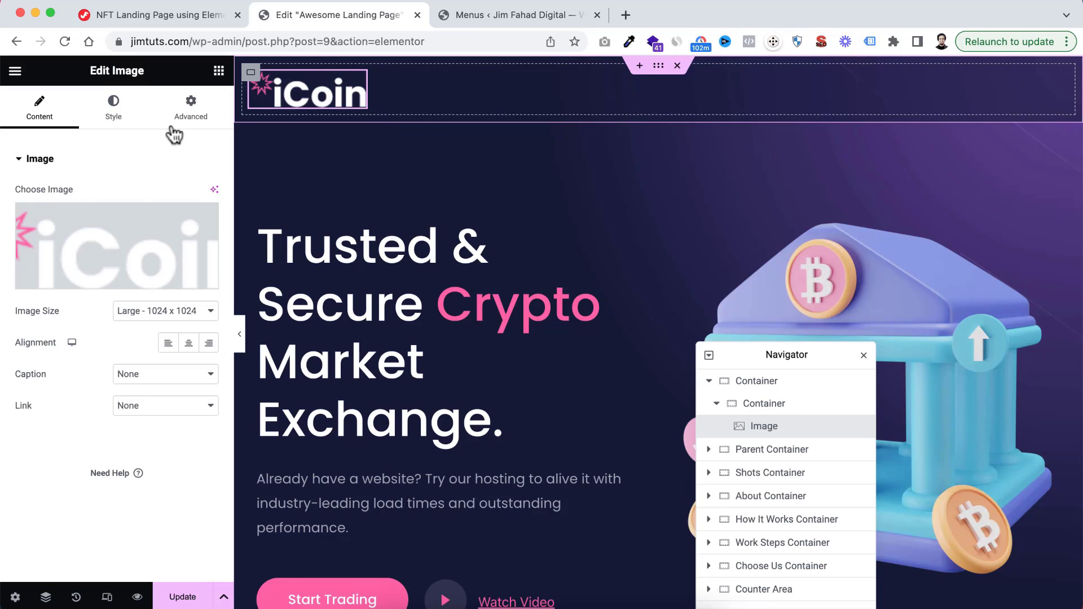
Set the iCoin logo image's width to 100 px
click(115, 113)
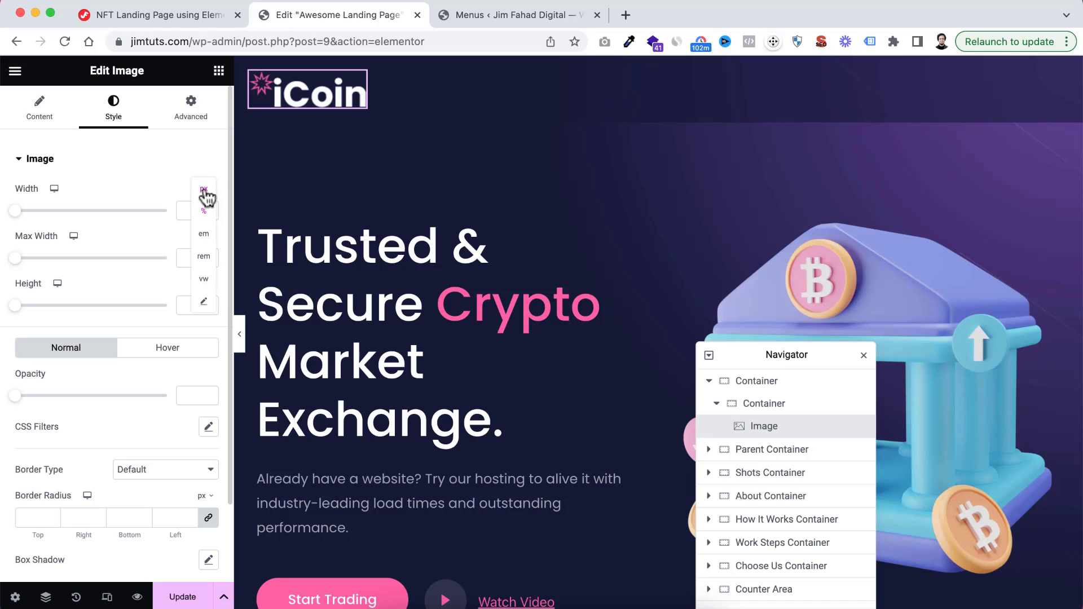
click(205, 197)
click(190, 208)
text(100)
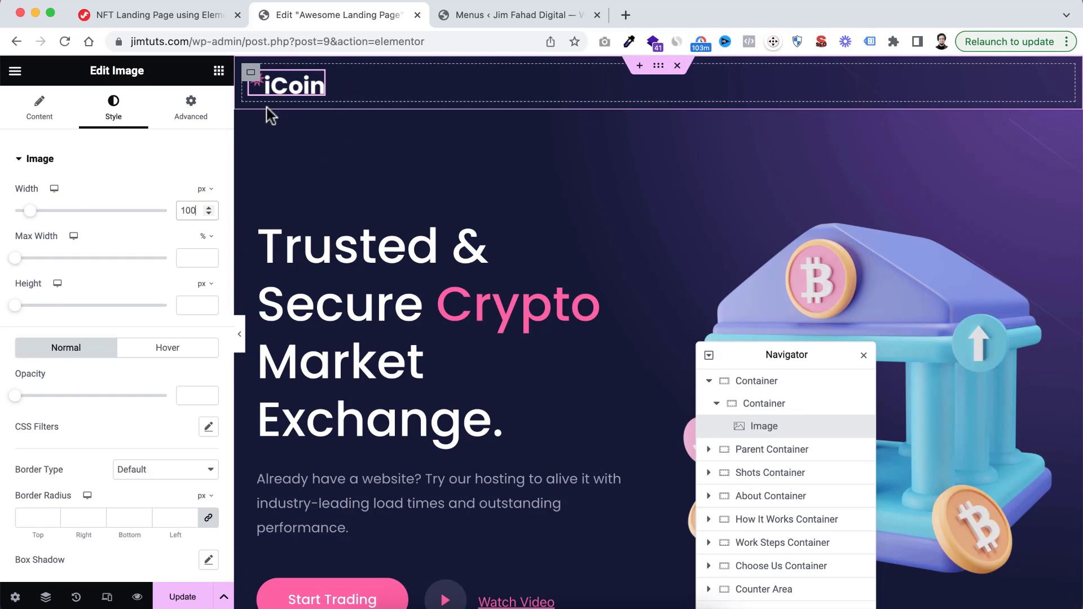
Search the widgets for the nav menu and place an ElementsKit Nav Menu after the logo in the inner container
click(219, 72)
text(nav me)
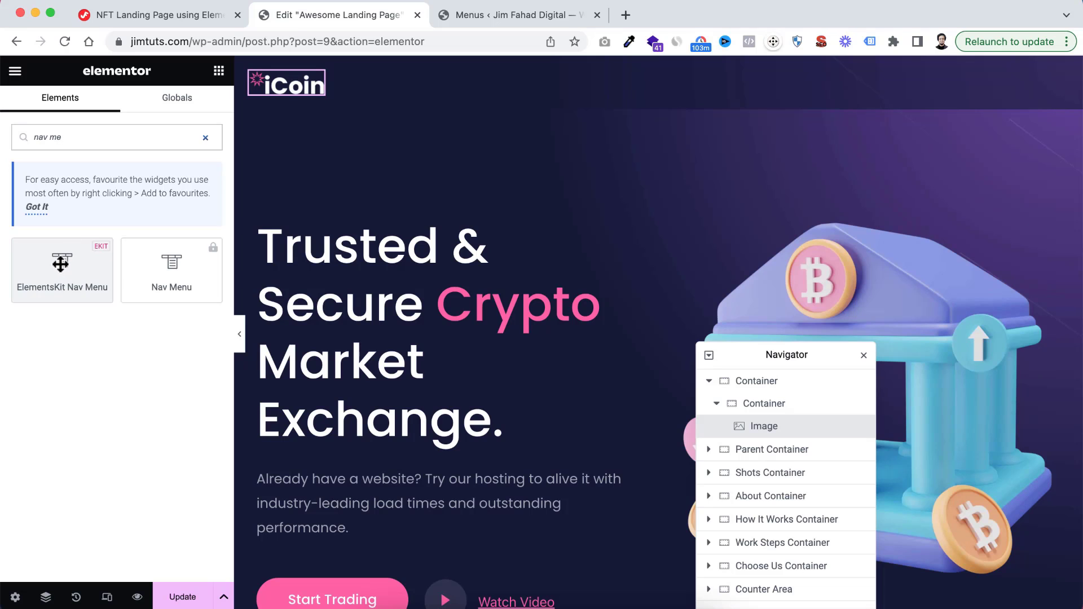
drag(60, 263, 338, 83)
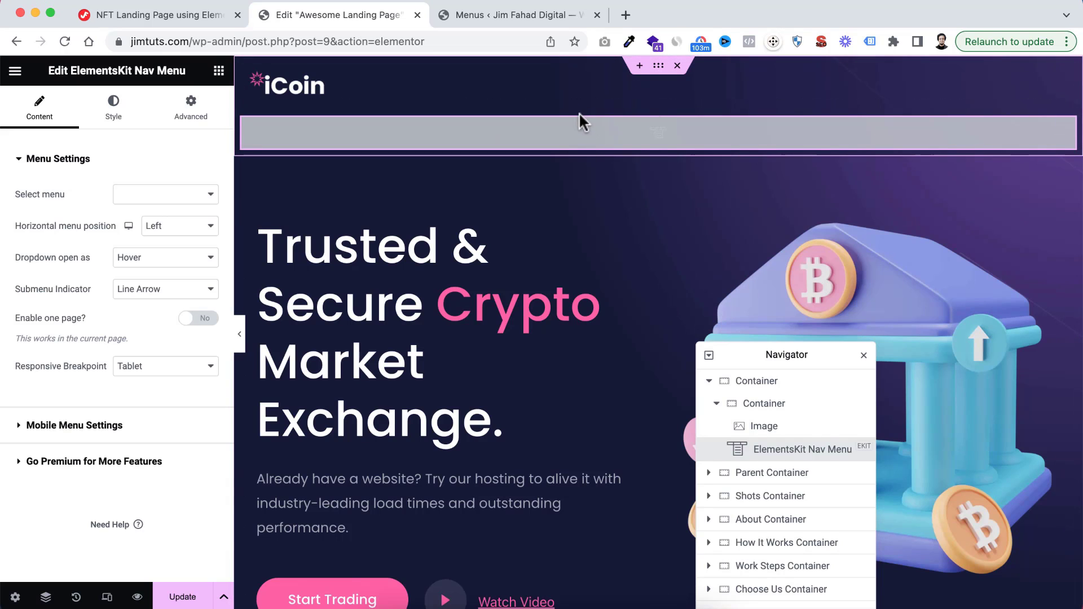
Move the ElementsKit Nav Menu into the nested container beside the logo and rename the outer container as Header Container
click(753, 405)
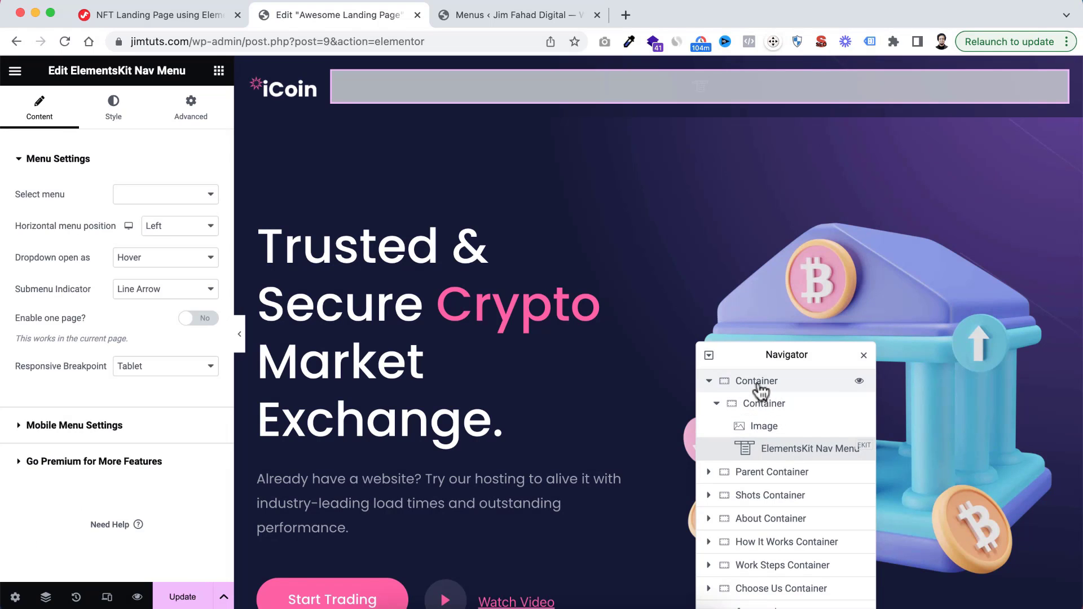
double_click(760, 383)
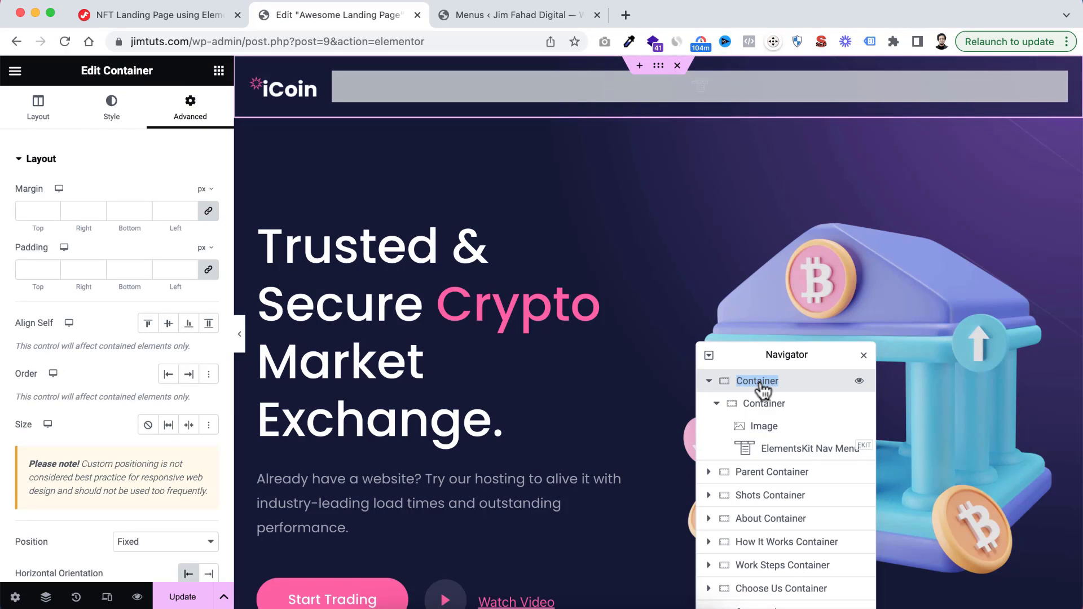
key(Left)
text(Header)
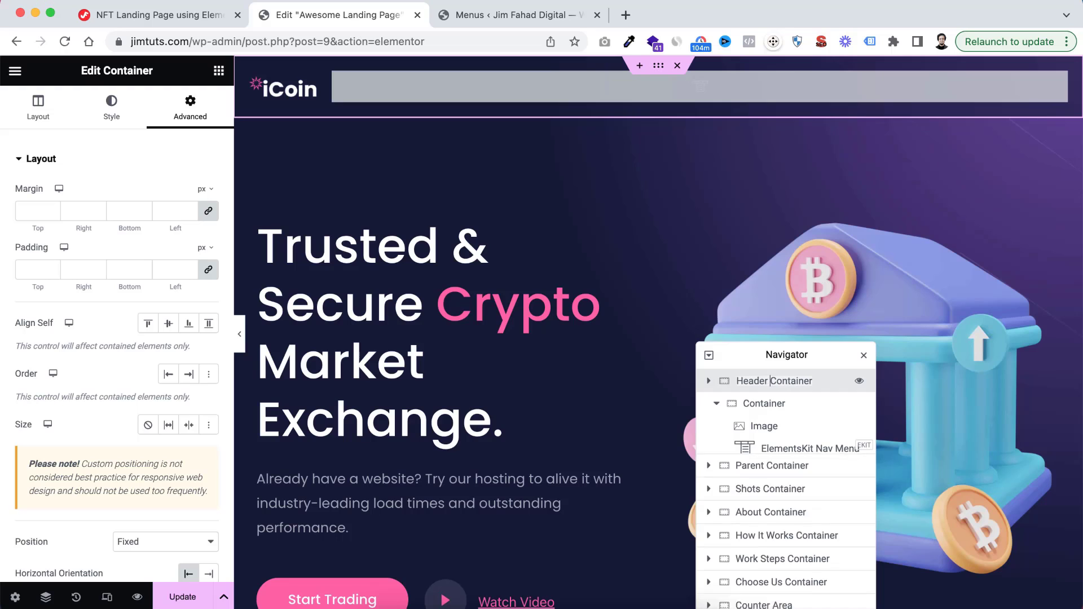
click(710, 383)
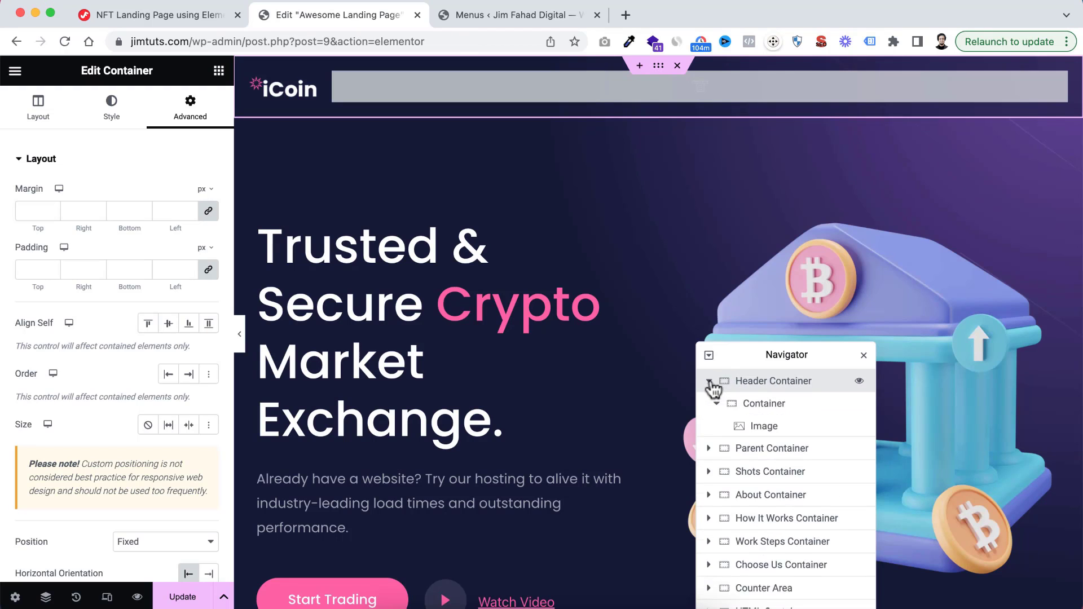
Rename the nested container inside Header Container as Inner Container and expand it to show its widgets
click(738, 404)
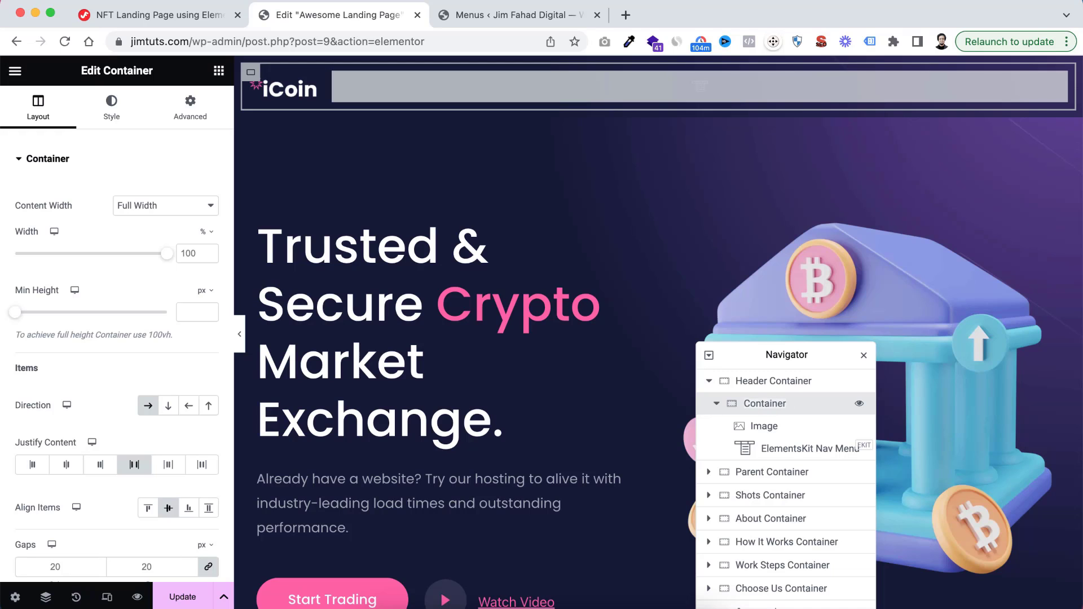
text(Inner)
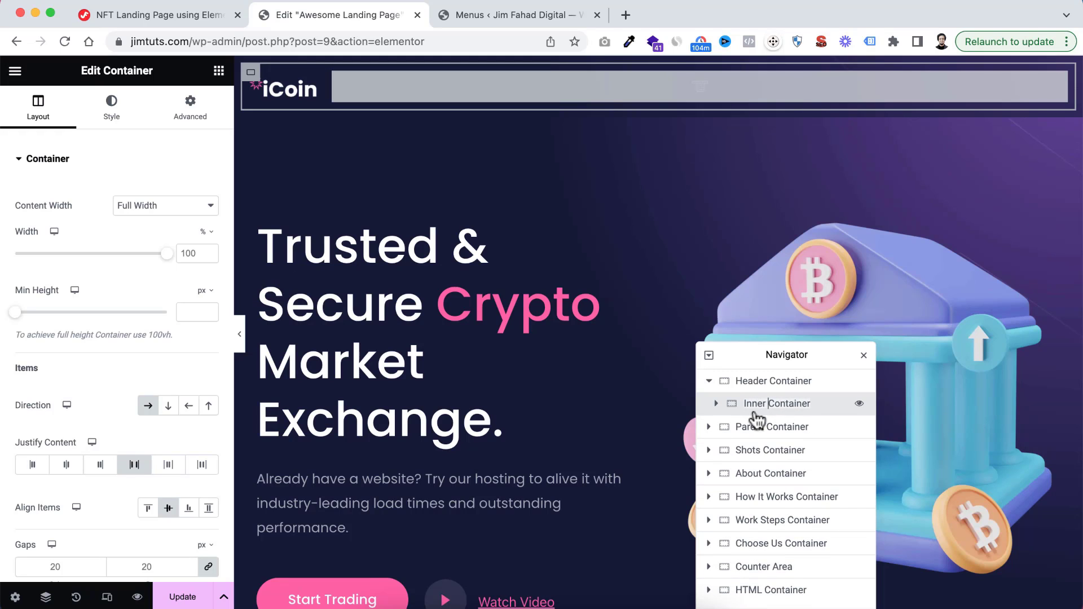
click(711, 403)
click(712, 403)
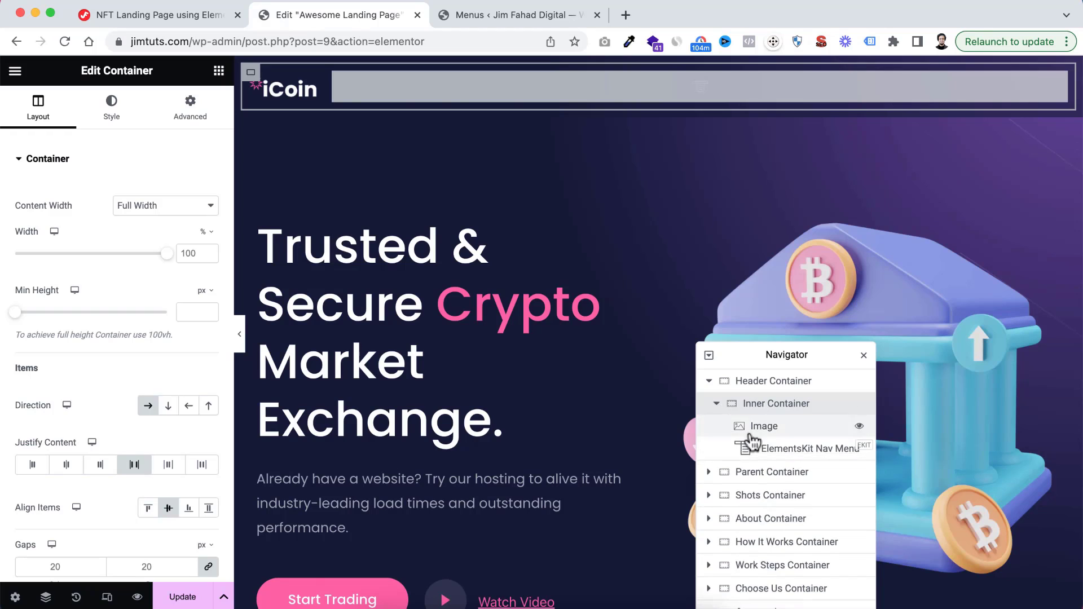
Assign iCoin Menu to the ElementsKit Nav Menu widget and set its menu height to 30 px
click(781, 458)
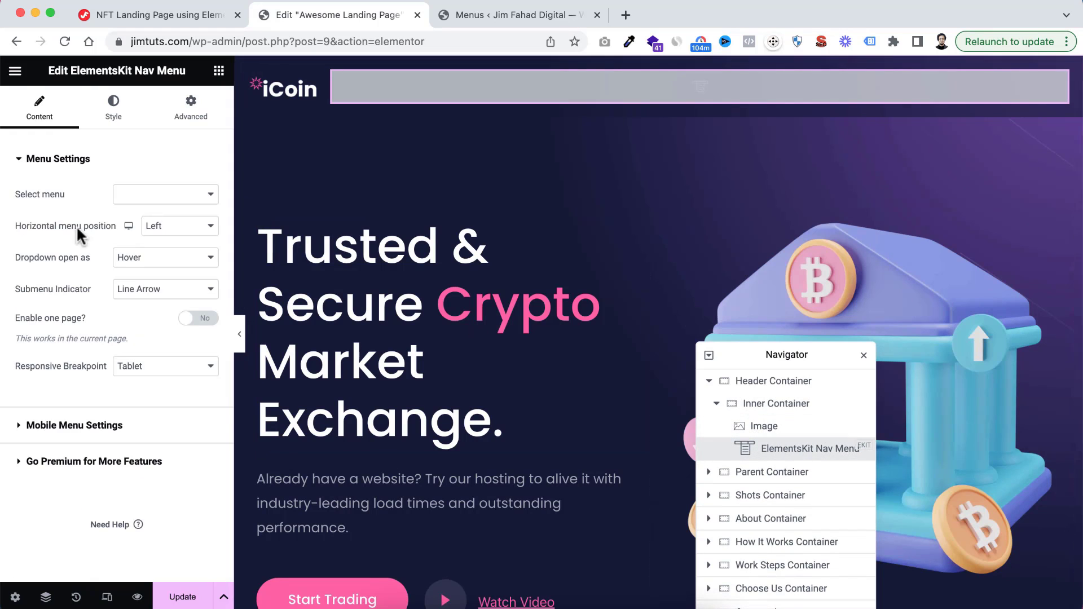
click(141, 197)
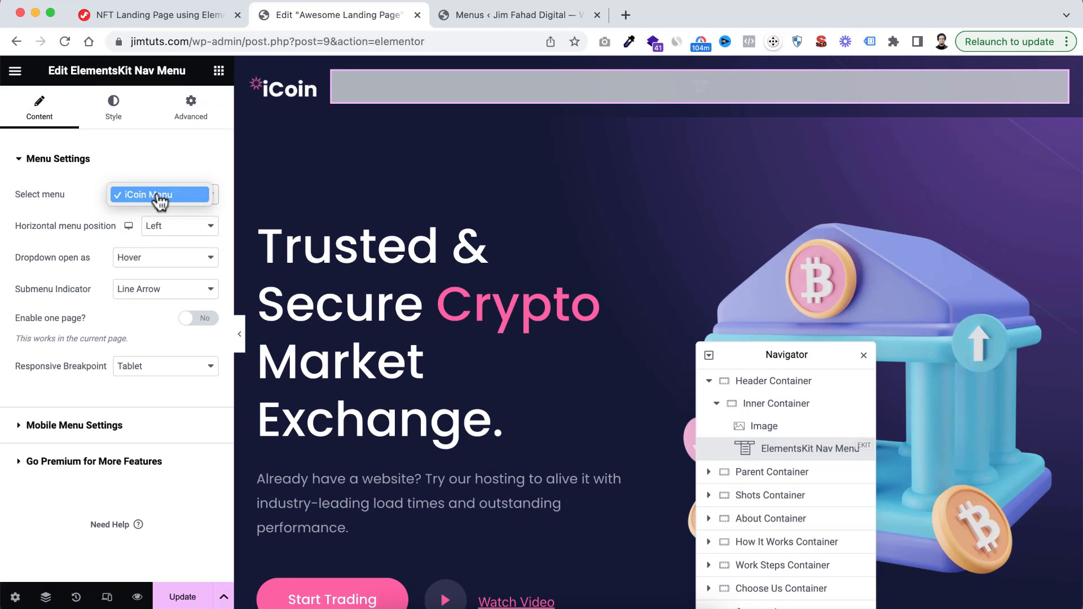
click(158, 195)
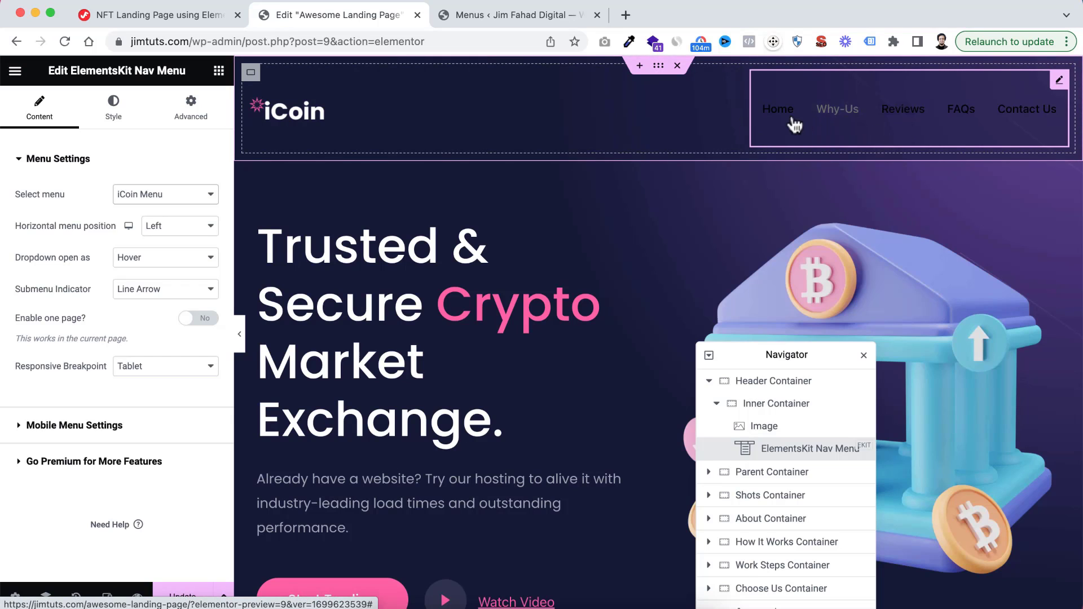
click(99, 118)
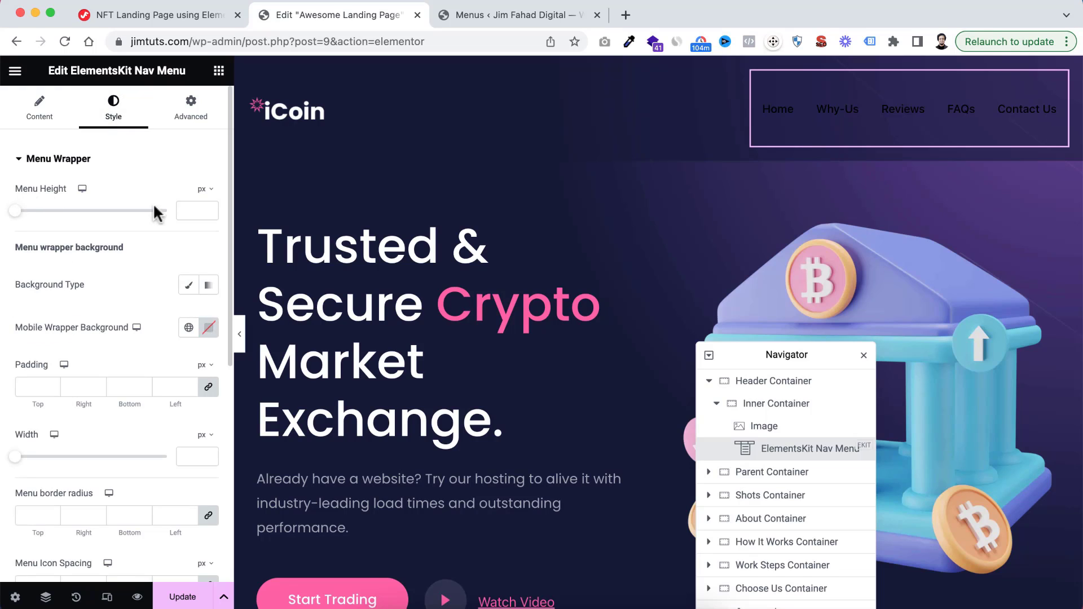
click(191, 209)
text(30)
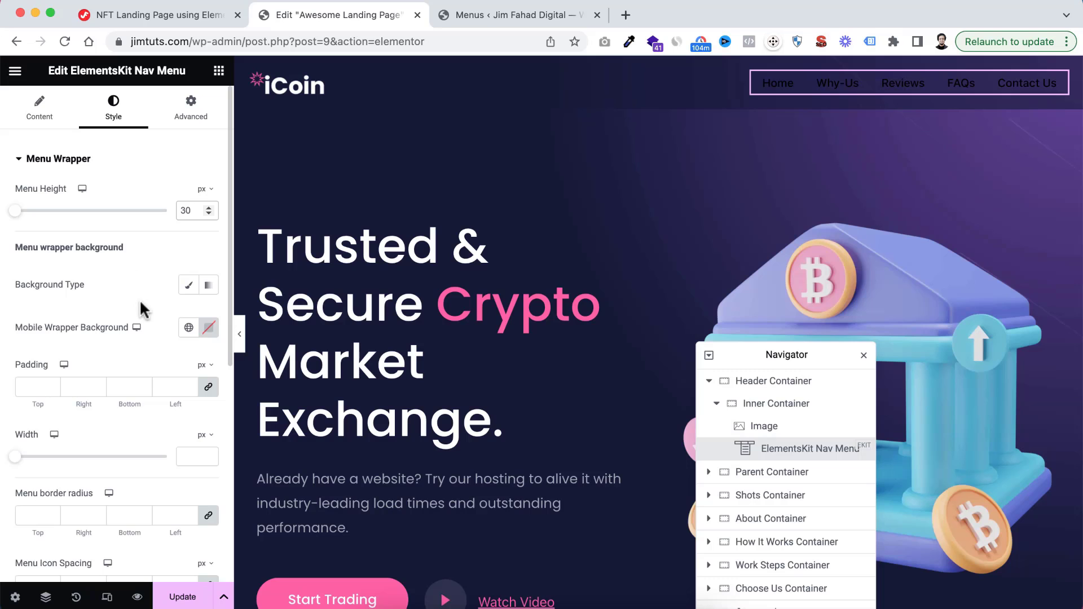
Set the menu items' normal text colour to white (#FFFFFF)
scroll(139, 299, down, 5)
scroll(141, 302, down, 3)
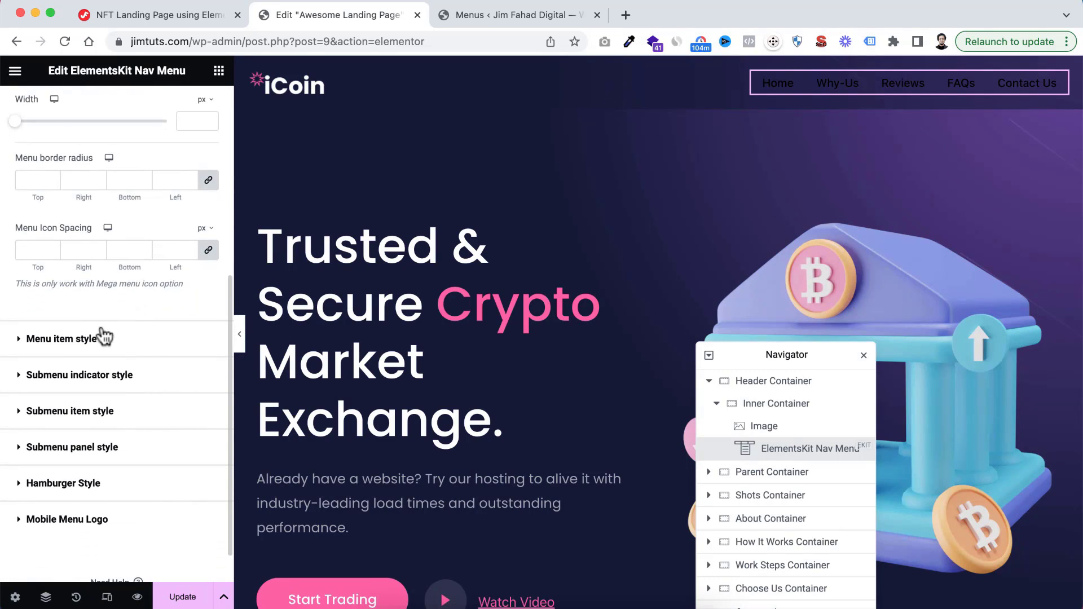
click(23, 340)
scroll(140, 330, down, 1)
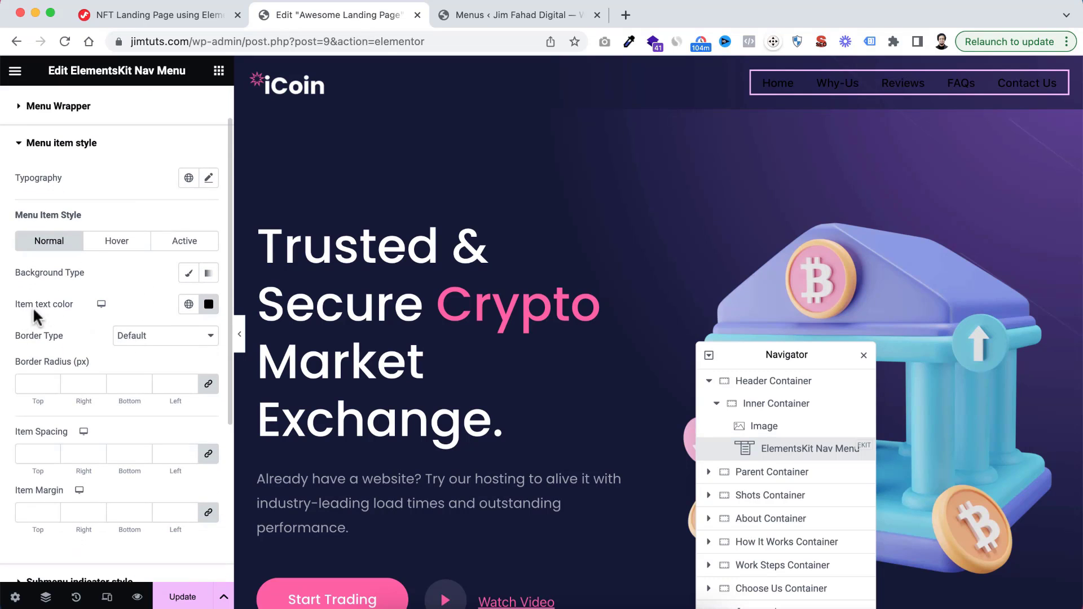
click(209, 304)
drag(138, 374, 110, 342)
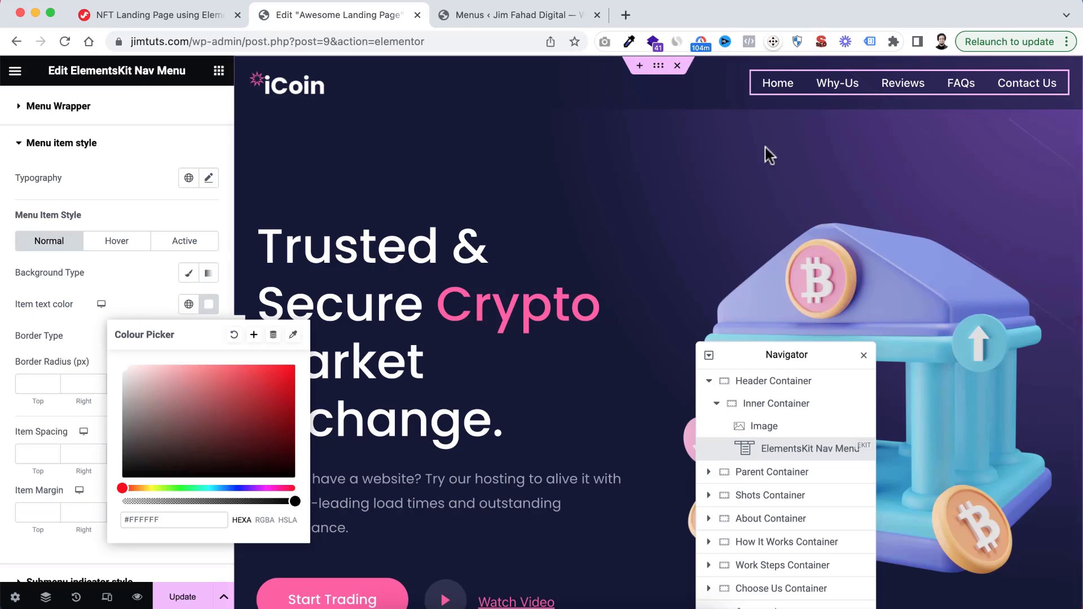
Set the menu items' hover text colour to the global Pink (#FF5EA3)
click(128, 277)
click(116, 241)
click(189, 304)
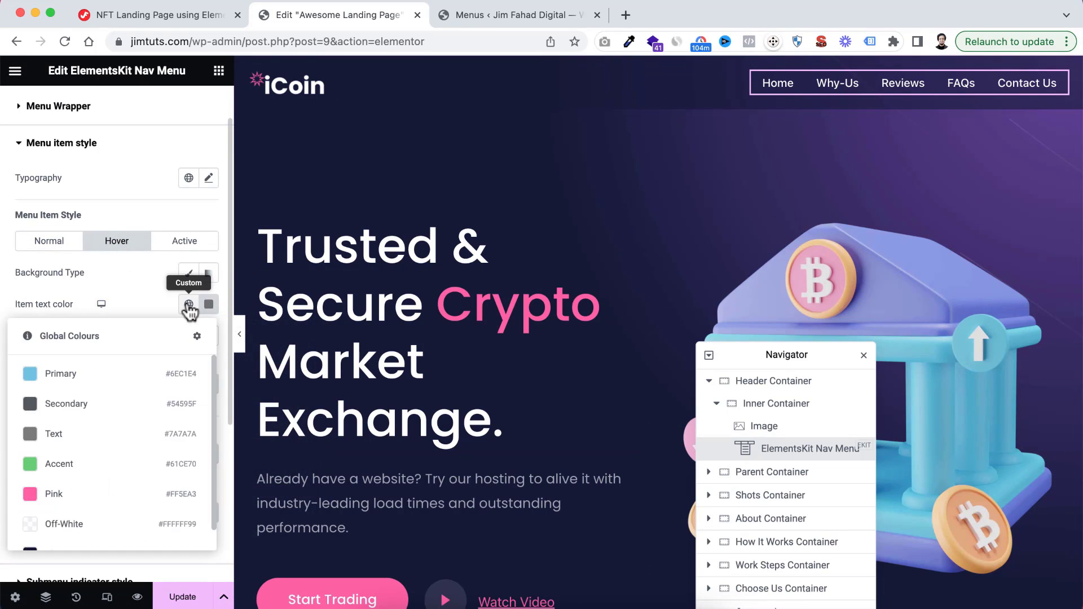
click(62, 492)
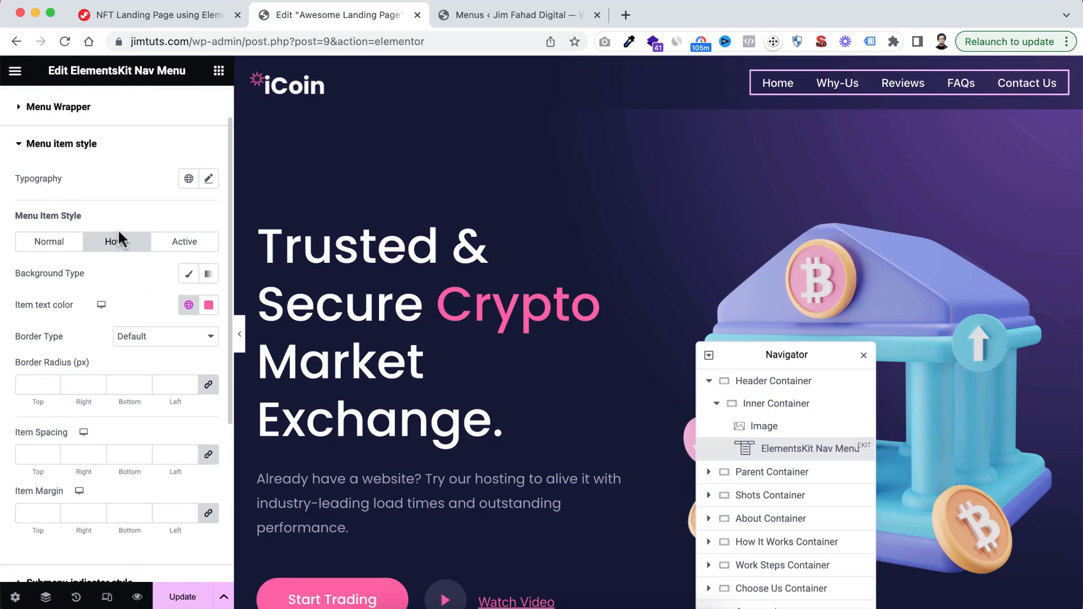
Set the menu items' typography to Poppins, size 16 px, weight 500 (Medium)
scroll(117, 228, up, 2)
click(209, 228)
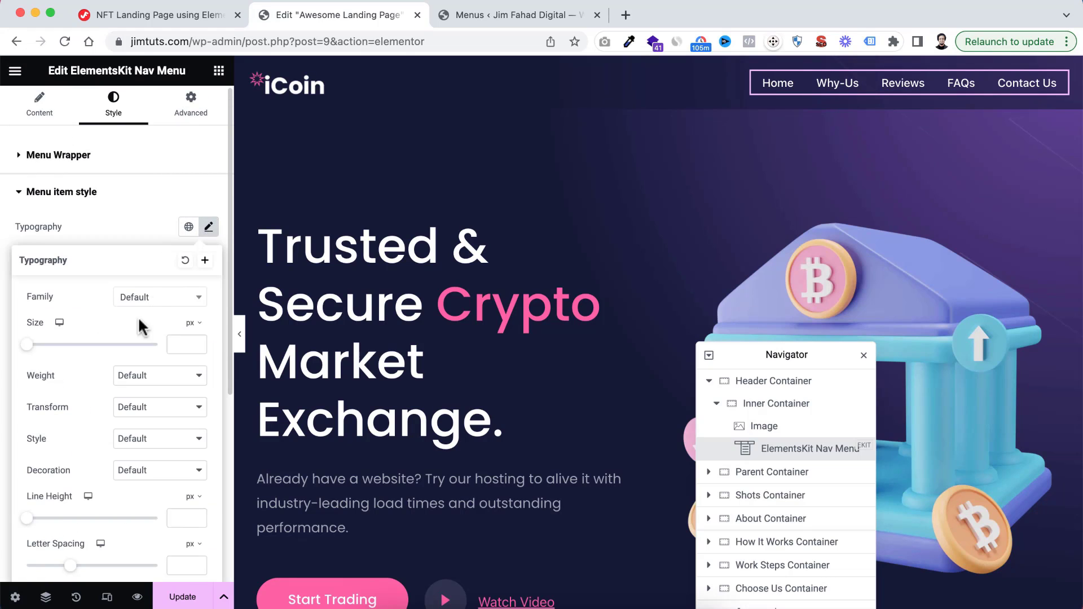
click(151, 299)
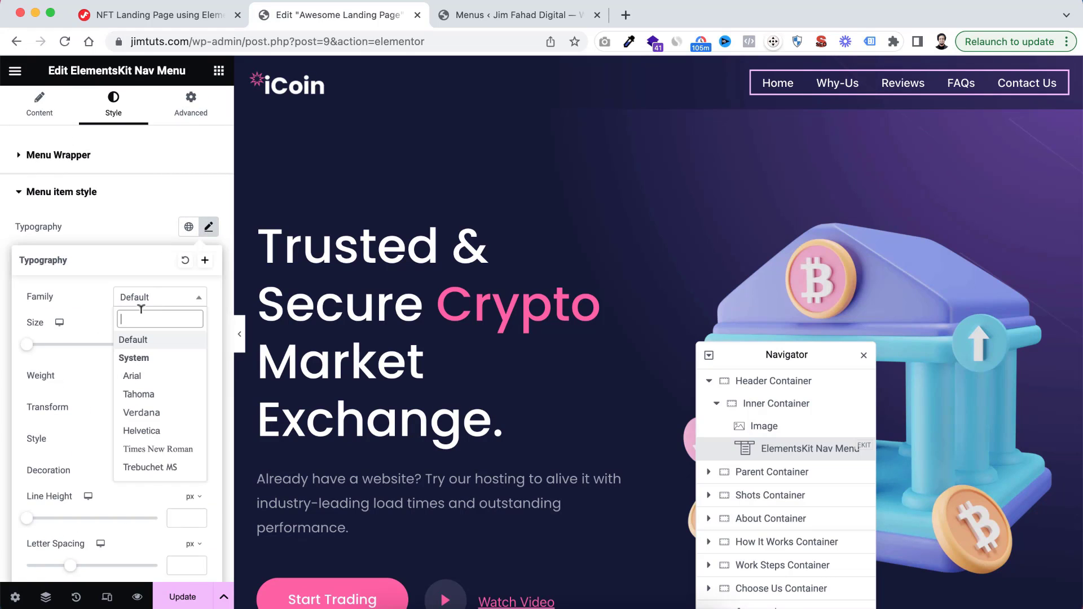
text(popp)
click(149, 358)
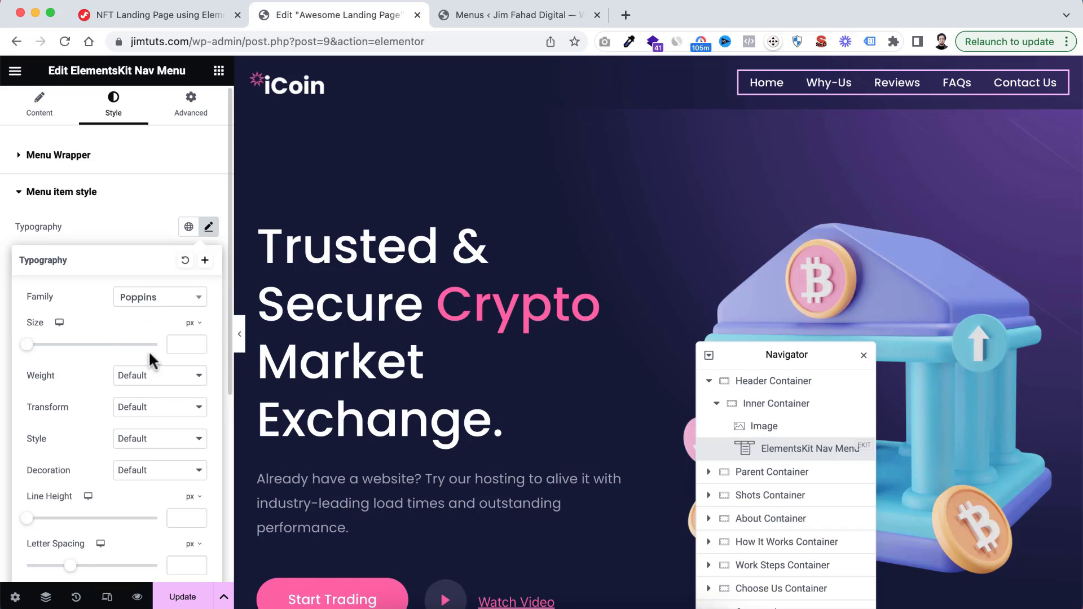
click(183, 339)
text(16)
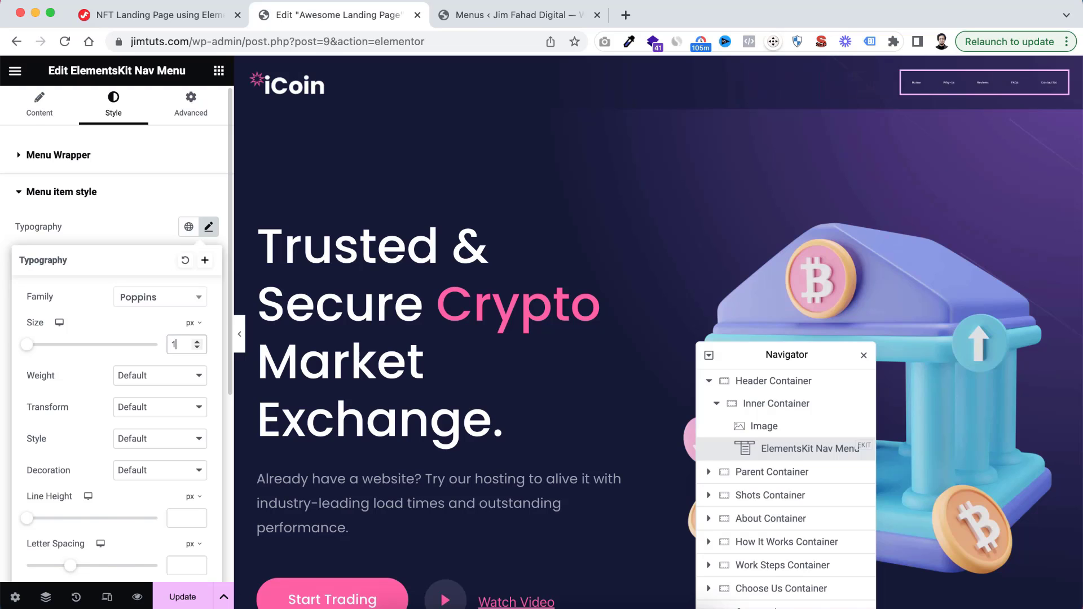
click(149, 382)
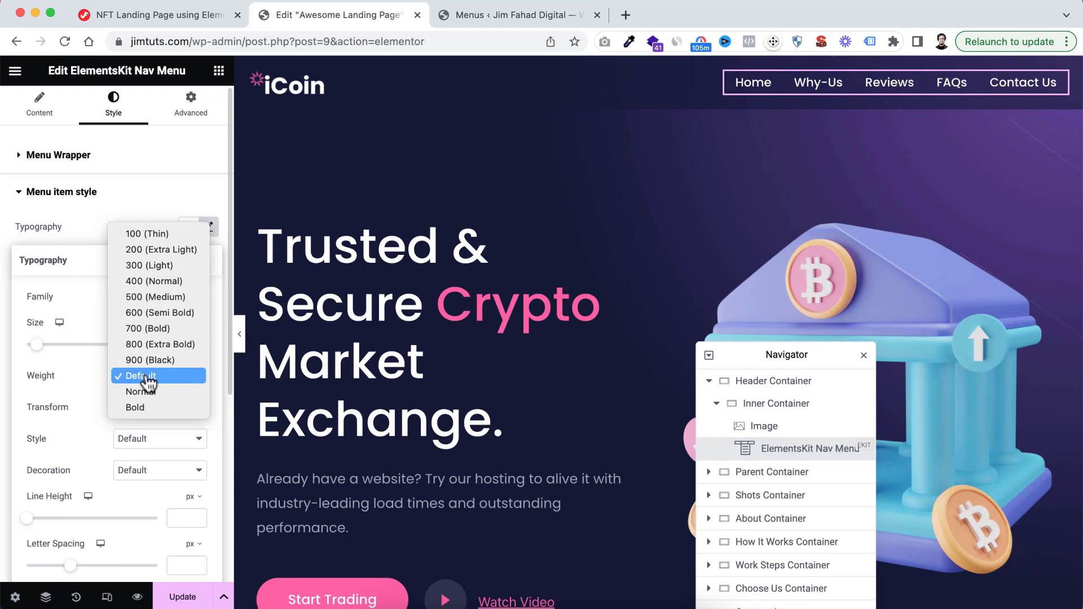
click(144, 299)
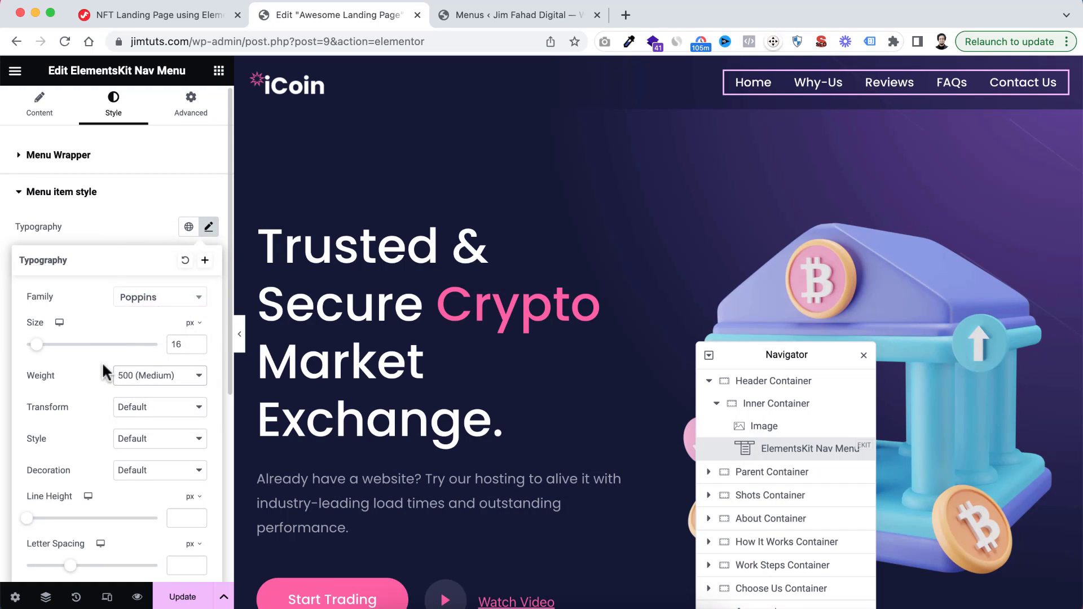
click(106, 223)
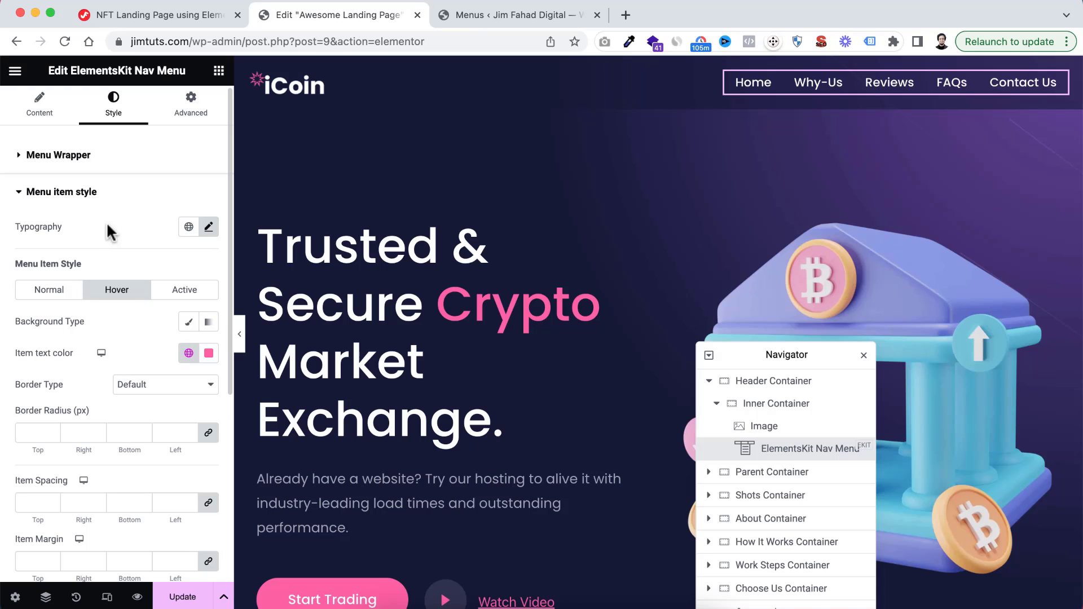
Unlink the menu items' spacing values and set them to 25 on the right and left and 0 on the top and bottom
scroll(128, 392, down, 3)
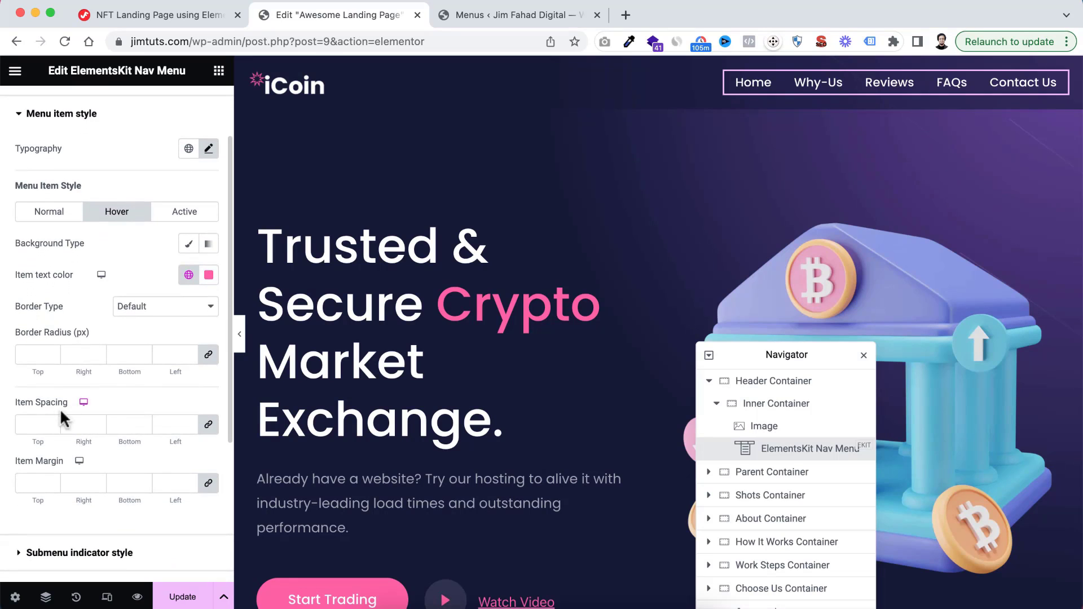
click(209, 424)
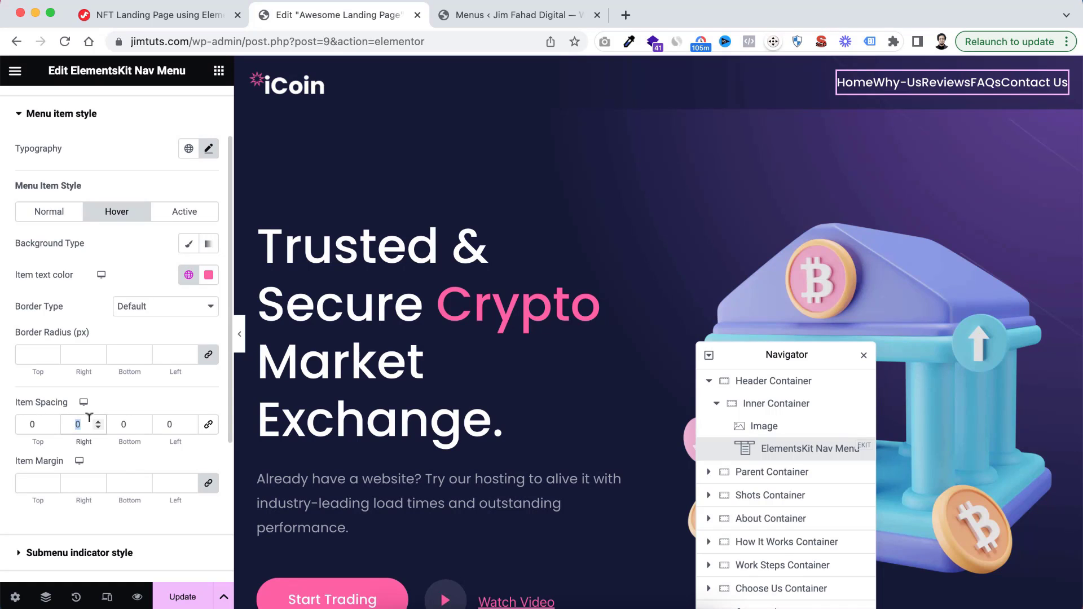
text(25)
click(155, 418)
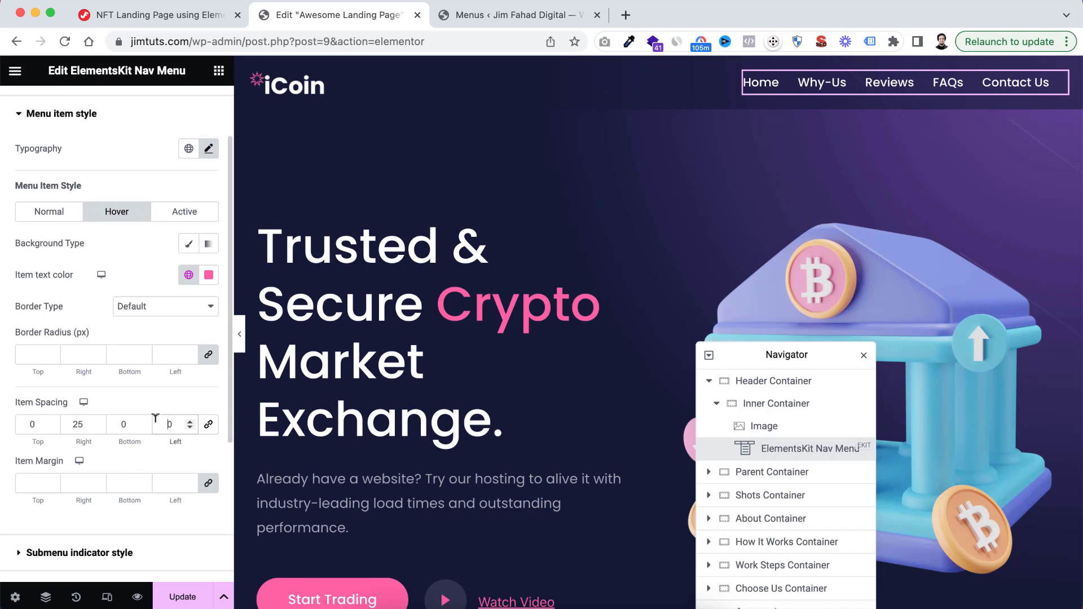
text(25)
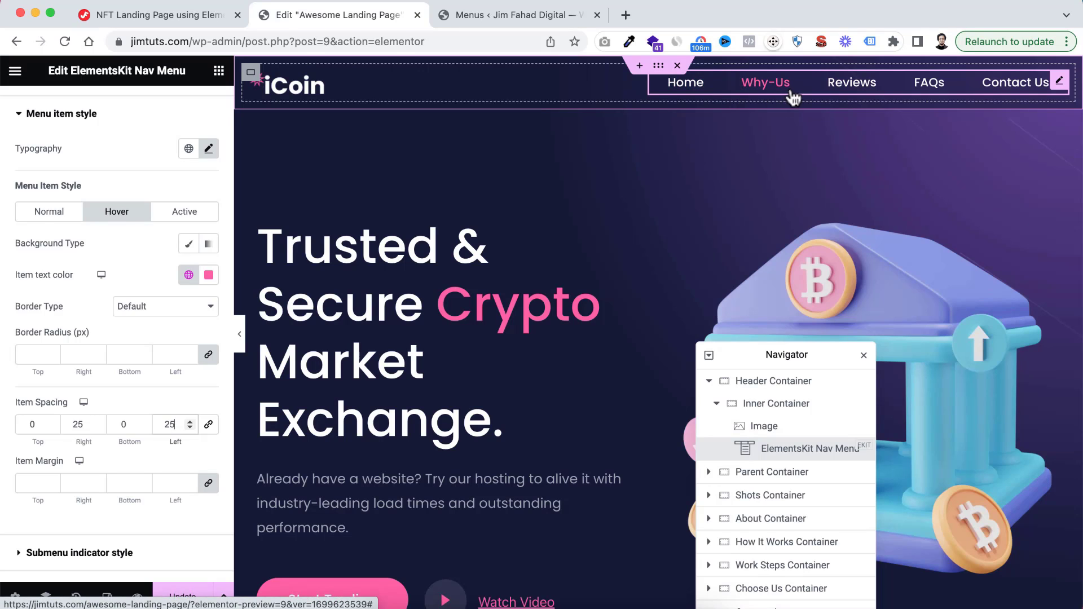
Copy the Start Trading button below the Instant Transaction list and paste it into the header's Inner Container after the nav menu
click(219, 72)
scroll(616, 266, down, 8)
scroll(618, 273, down, 15)
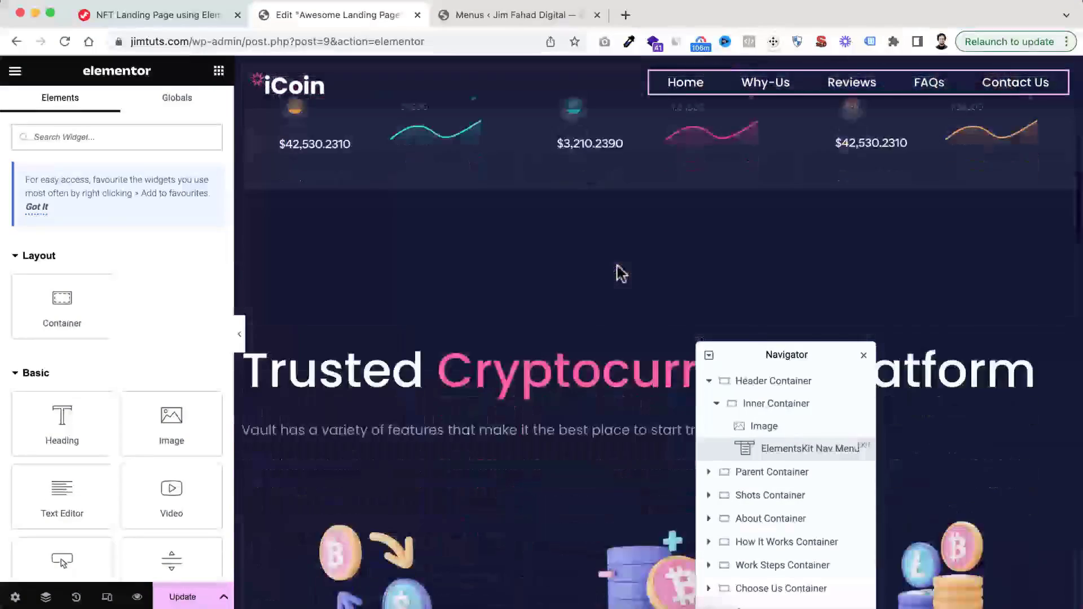
scroll(619, 273, down, 8)
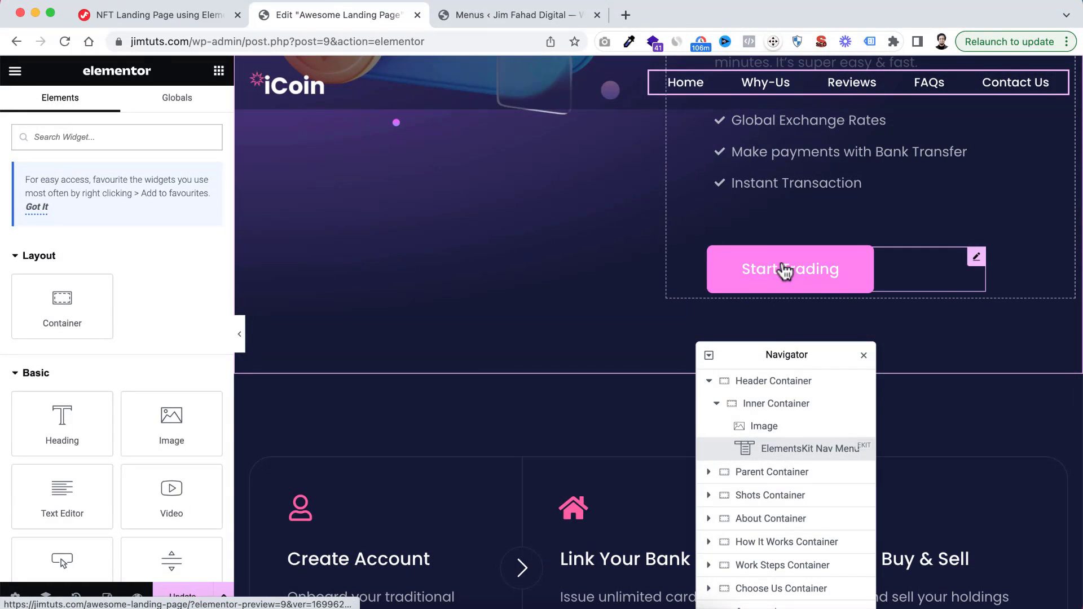
right_click(786, 270)
click(816, 331)
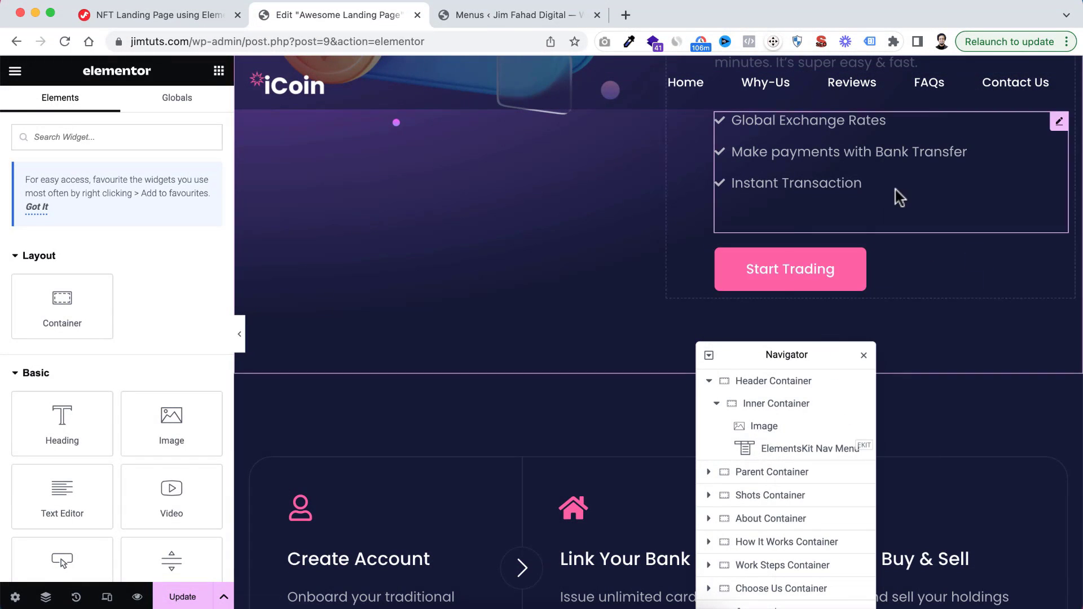
scroll(895, 194, up, 20)
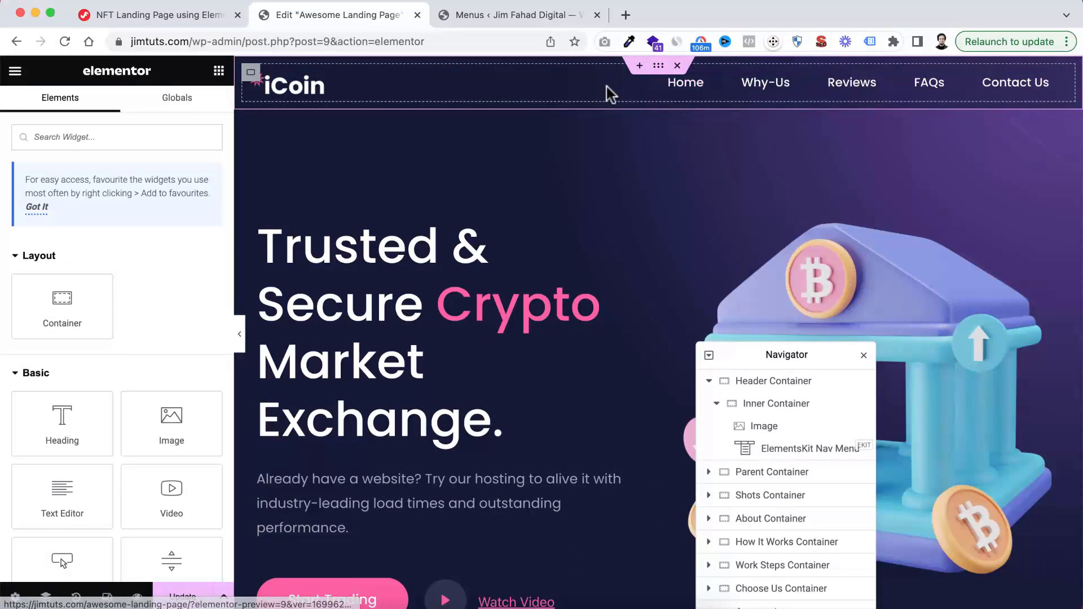
right_click(621, 90)
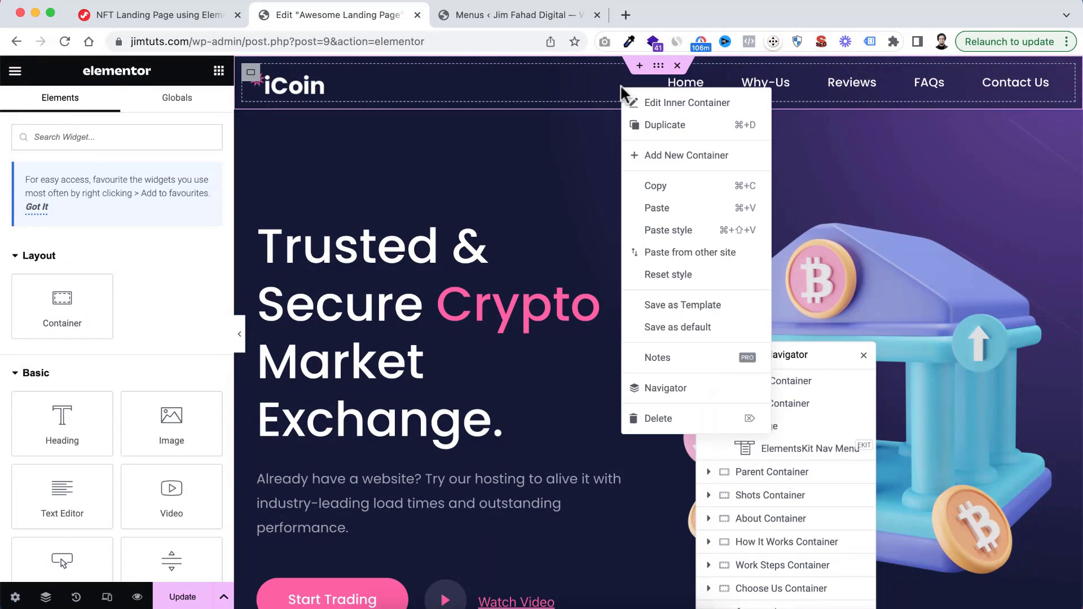
click(660, 210)
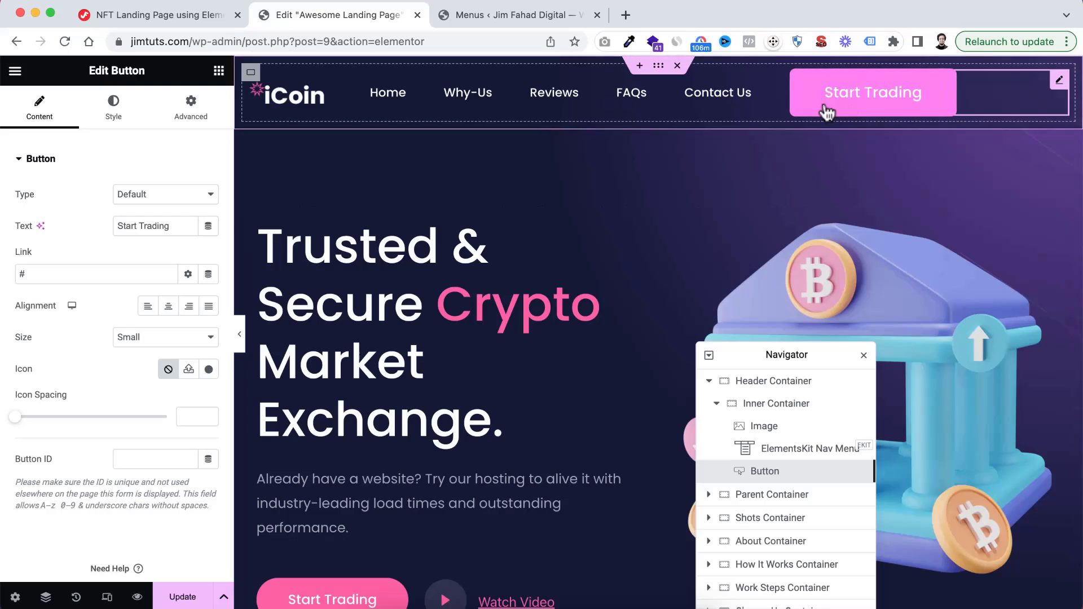
Change the header button's text to "Get Started"
click(168, 226)
triple_click(167, 226)
text(Get Started)
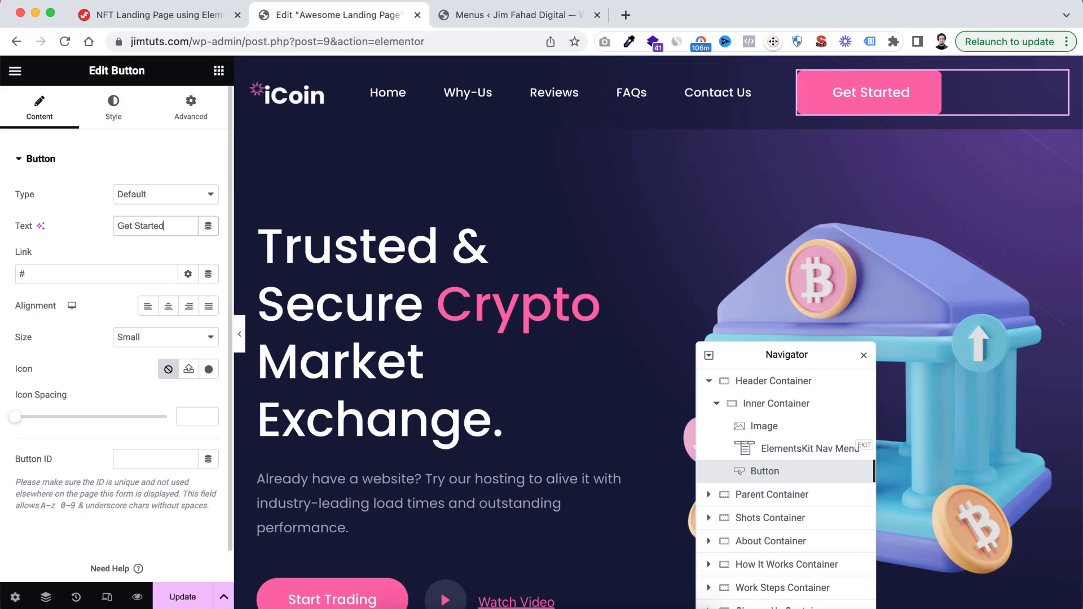
Set the Get Started button's padding to 15 px top and bottom and 30 px right and left
click(113, 104)
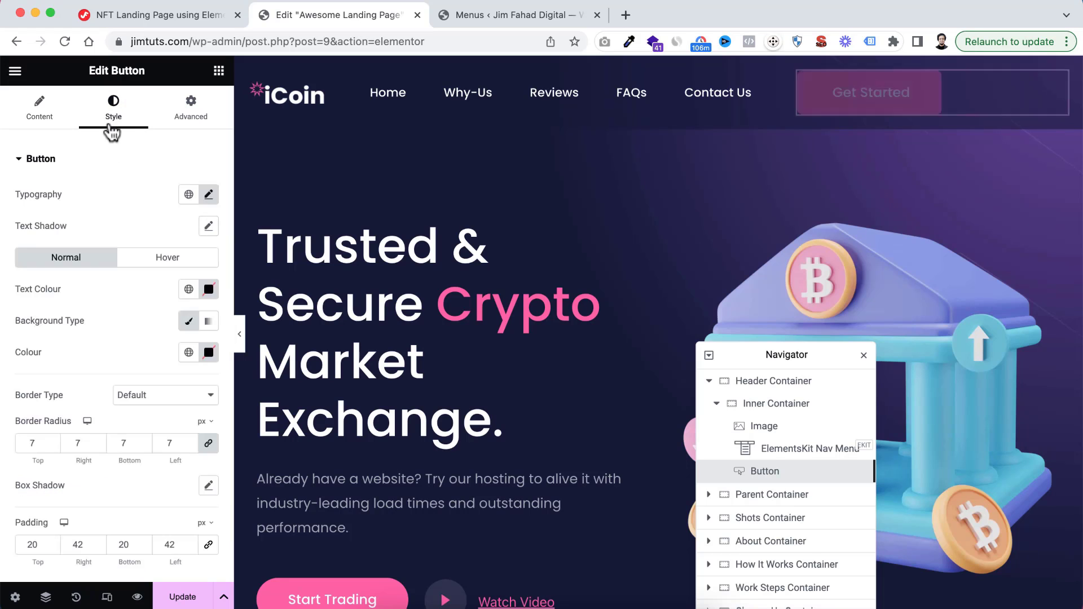
scroll(104, 403, down, 3)
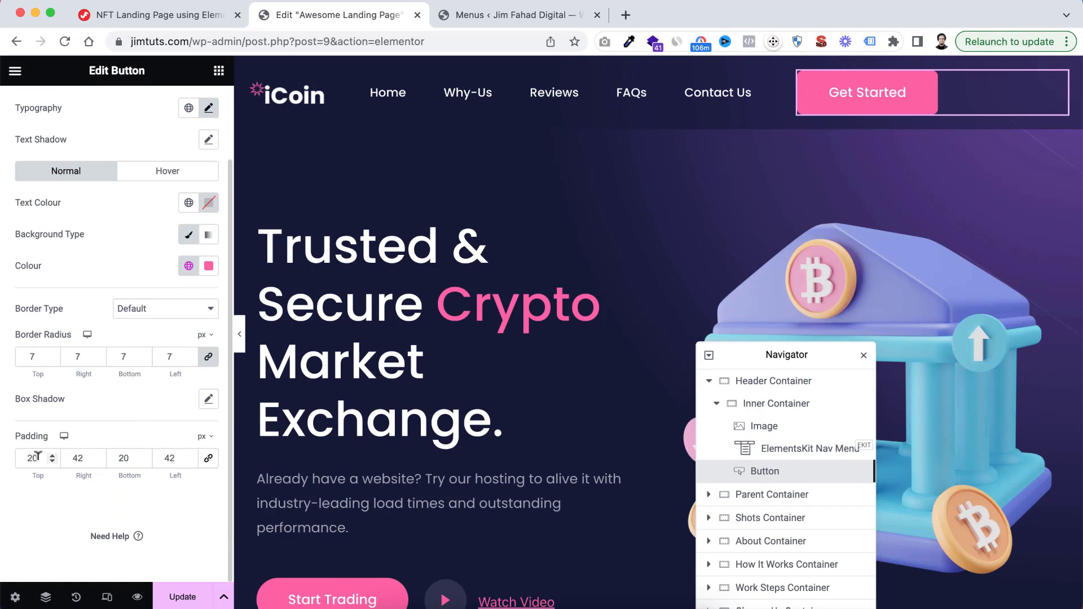
text(15)
double_click(123, 458)
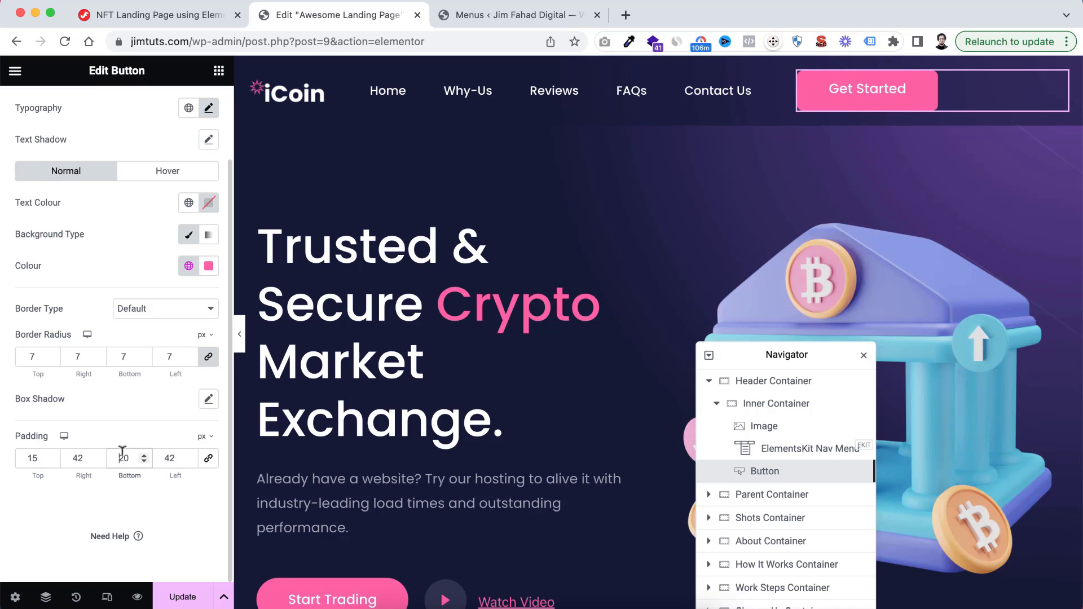
text(15)
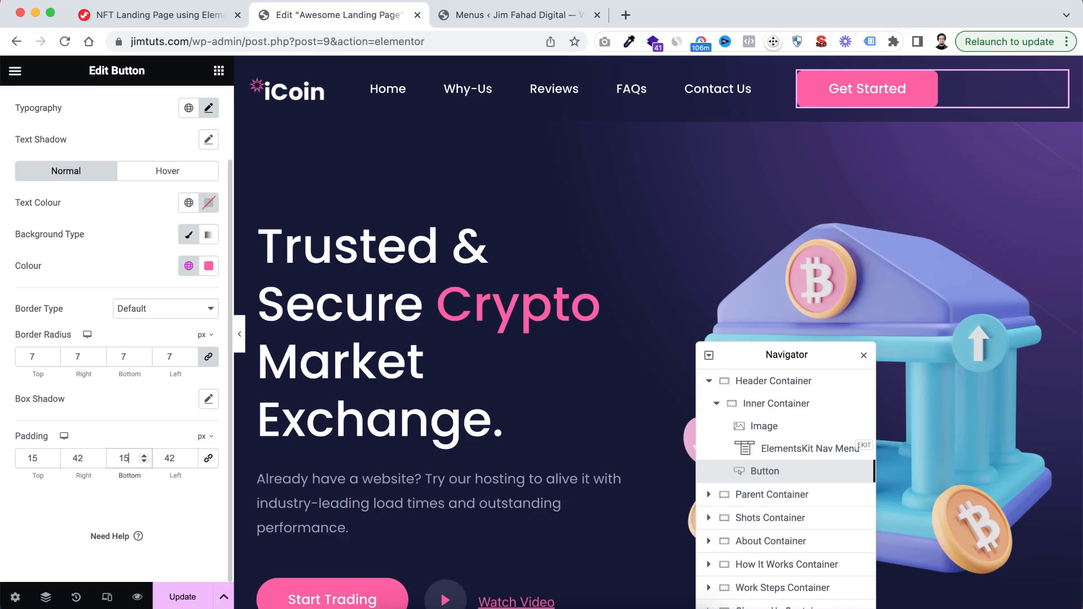
double_click(78, 456)
text(30)
double_click(170, 458)
text(30)
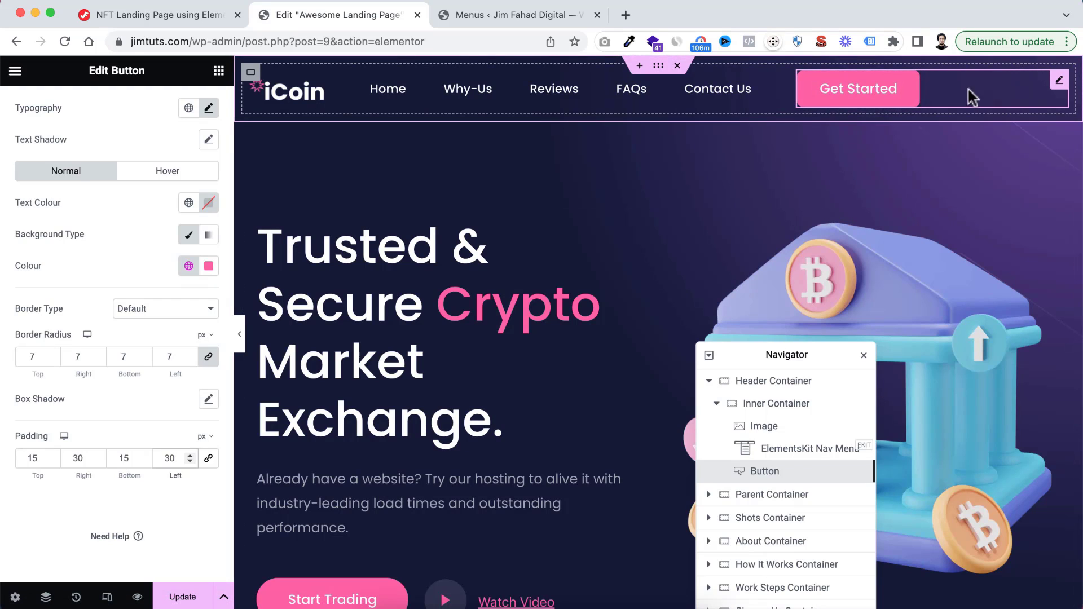
Change the Get Started button's layout width from Custom to Default
scroll(101, 264, up, 3)
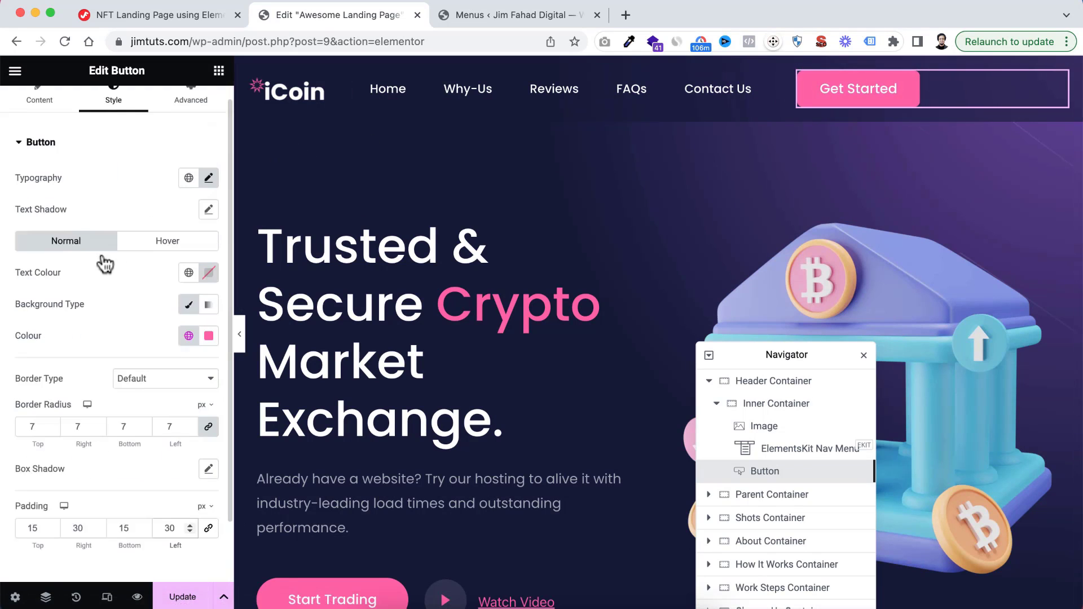
click(200, 113)
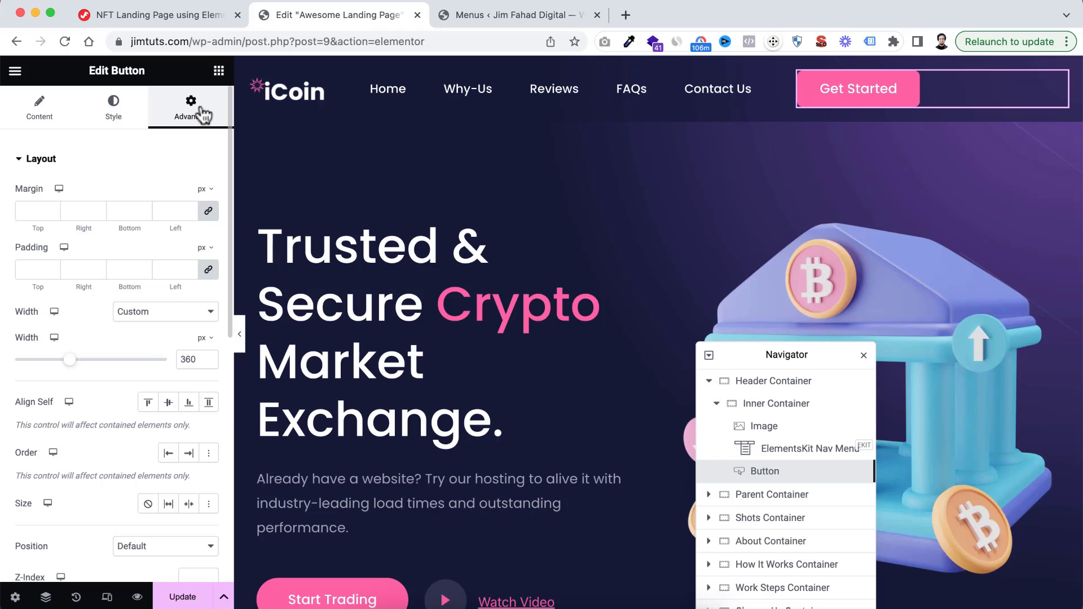
click(135, 316)
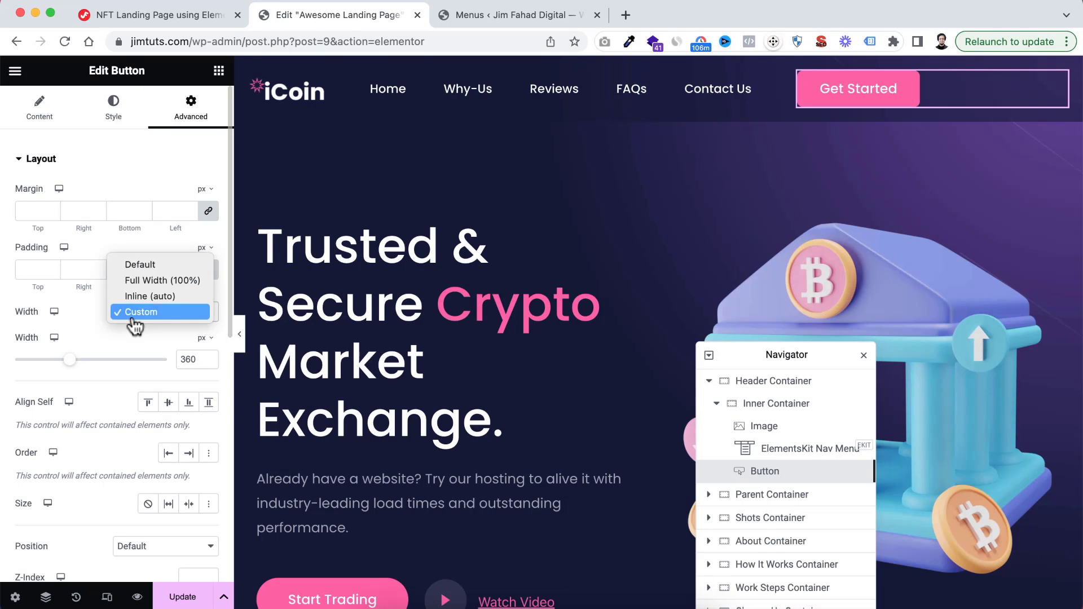
click(140, 265)
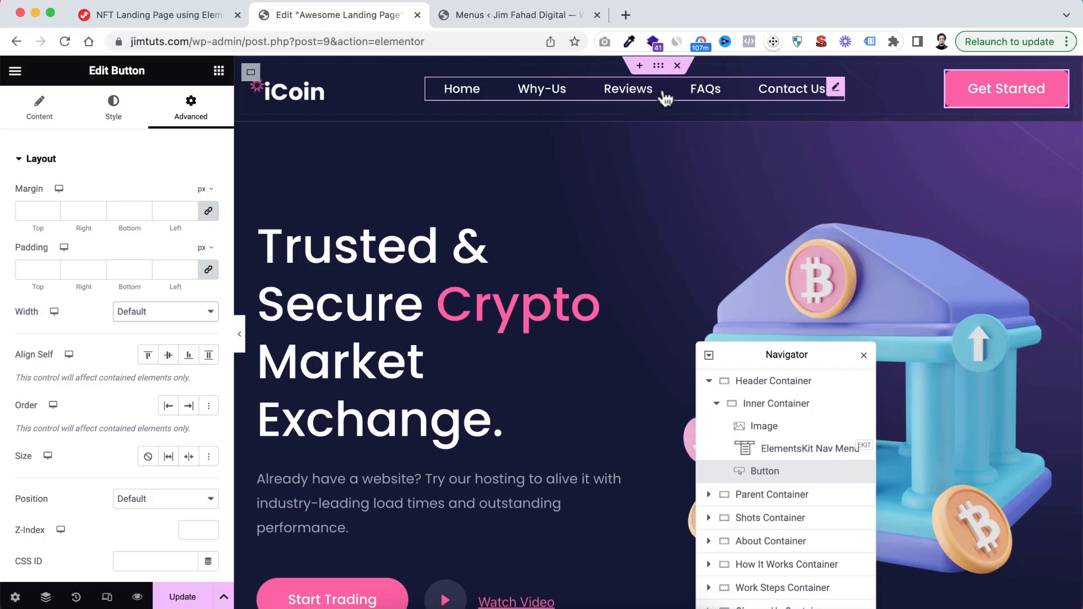
Give the Header Container a solid border with unlinked widths of 1 px at the bottom and 0 on the other sides
click(659, 65)
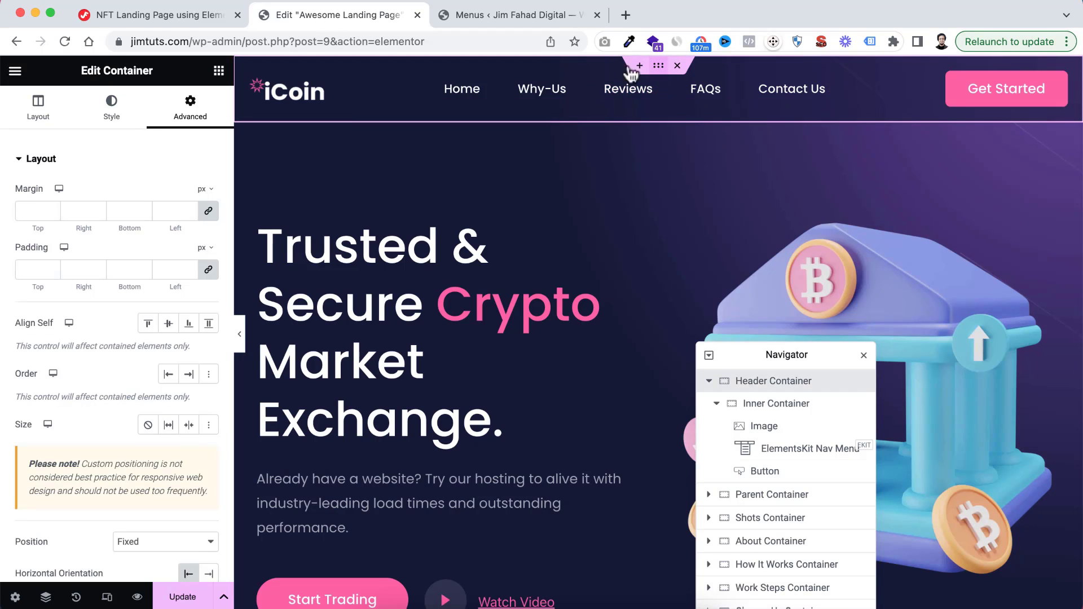
click(113, 108)
scroll(97, 449, down, 1)
click(41, 439)
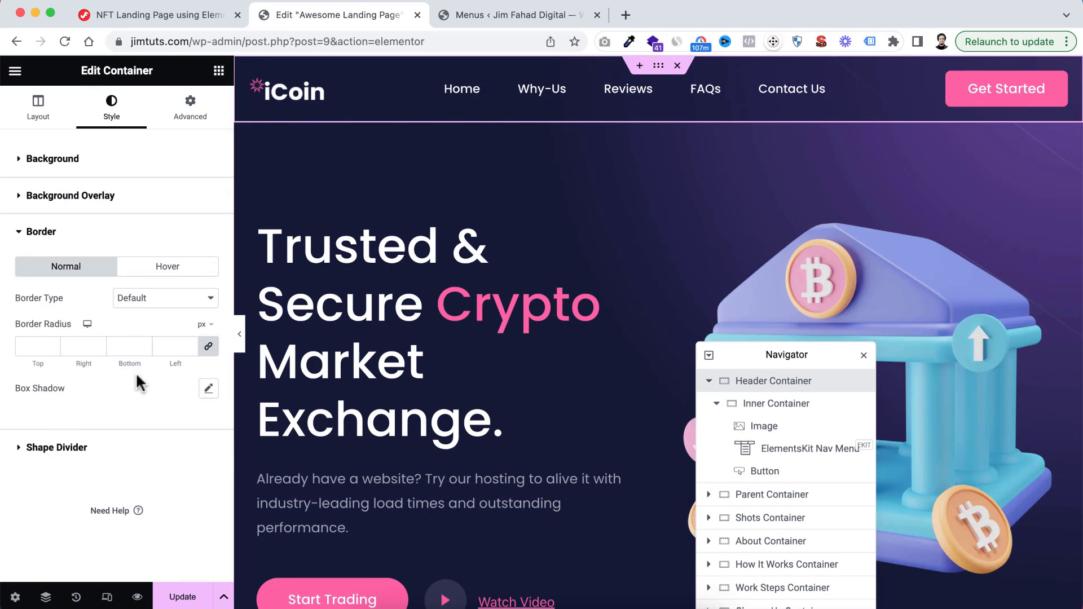
click(115, 307)
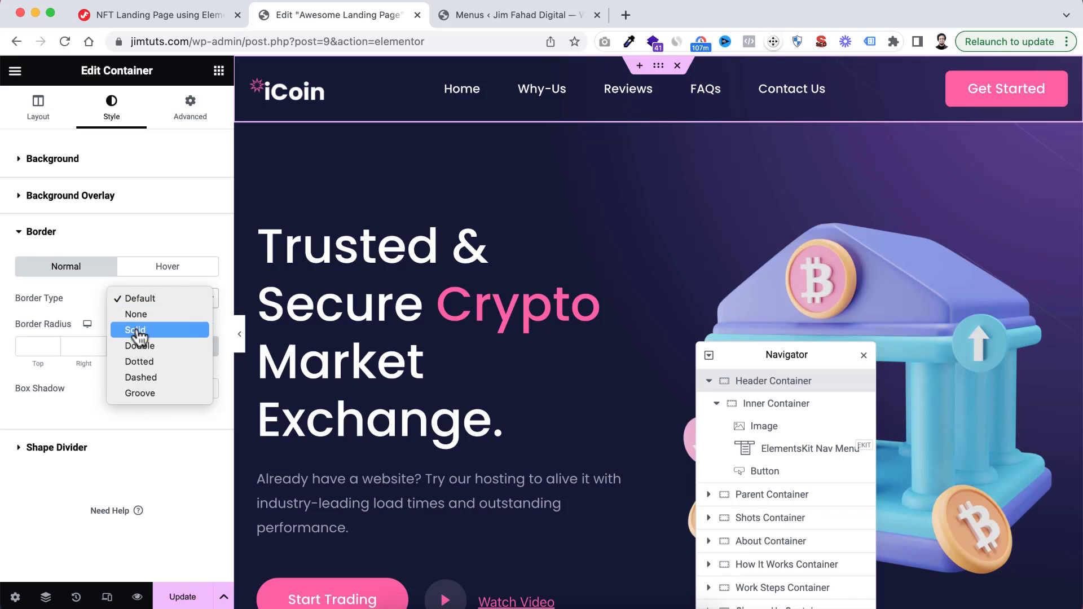
click(133, 331)
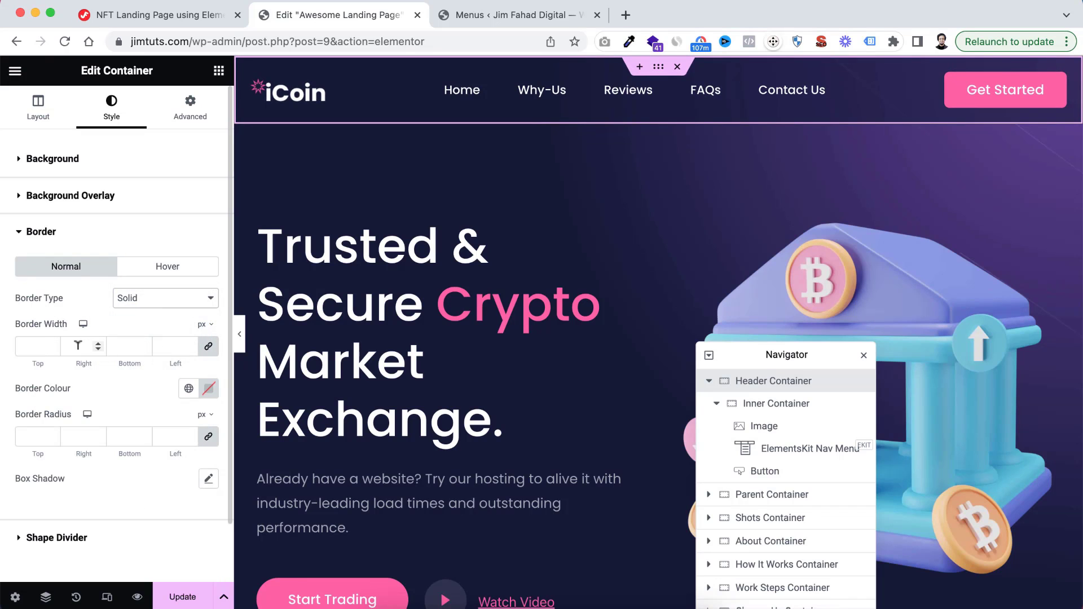
click(208, 350)
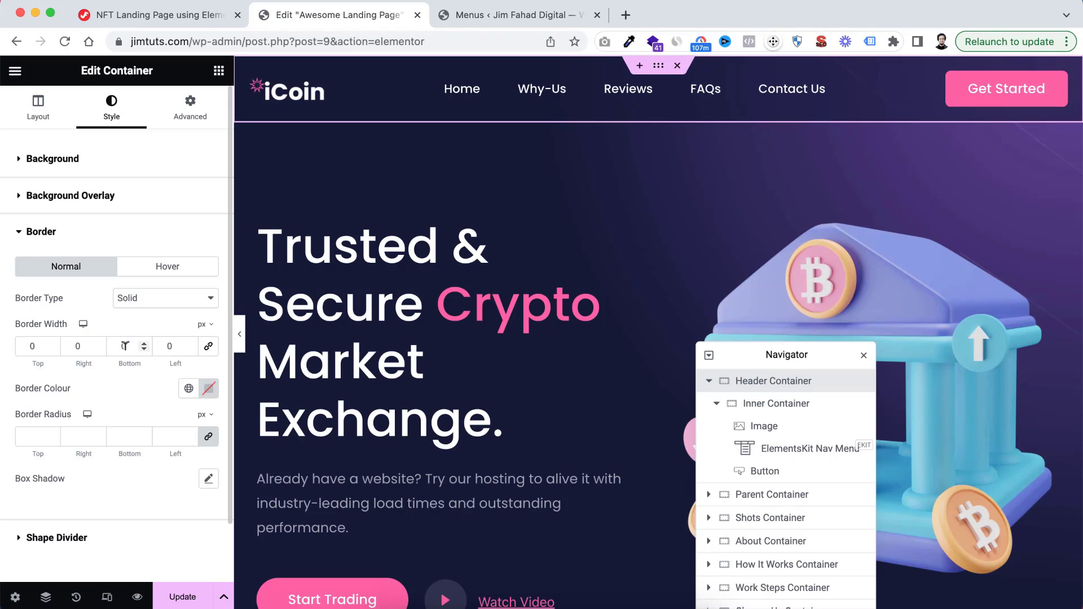
Set the Header Container's border colour to a nearly transparent white, #FFFFFF12
click(208, 388)
drag(146, 206, 108, 184)
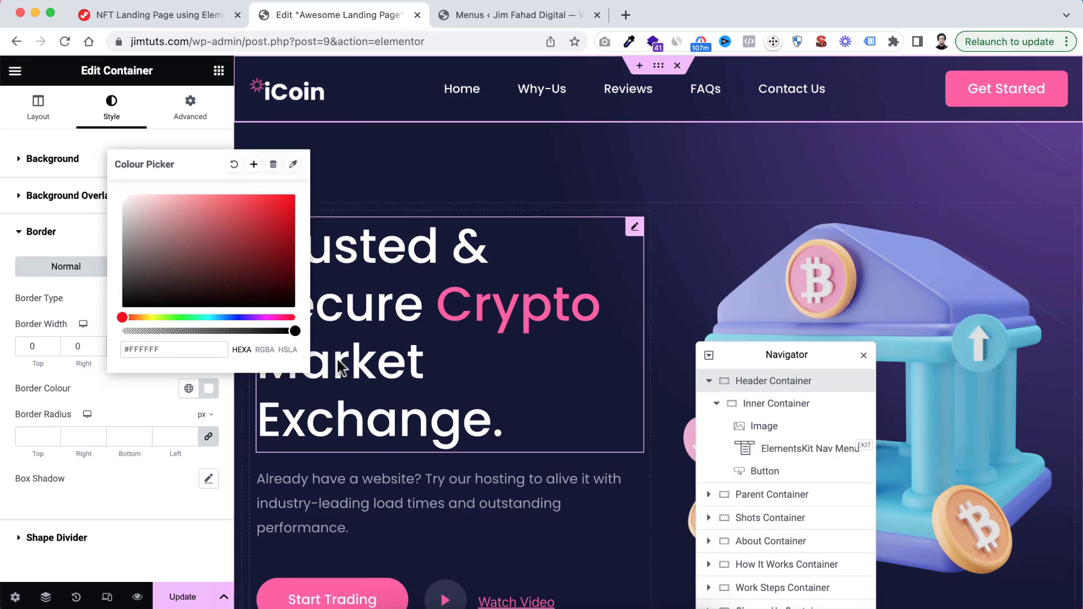
drag(295, 331, 136, 333)
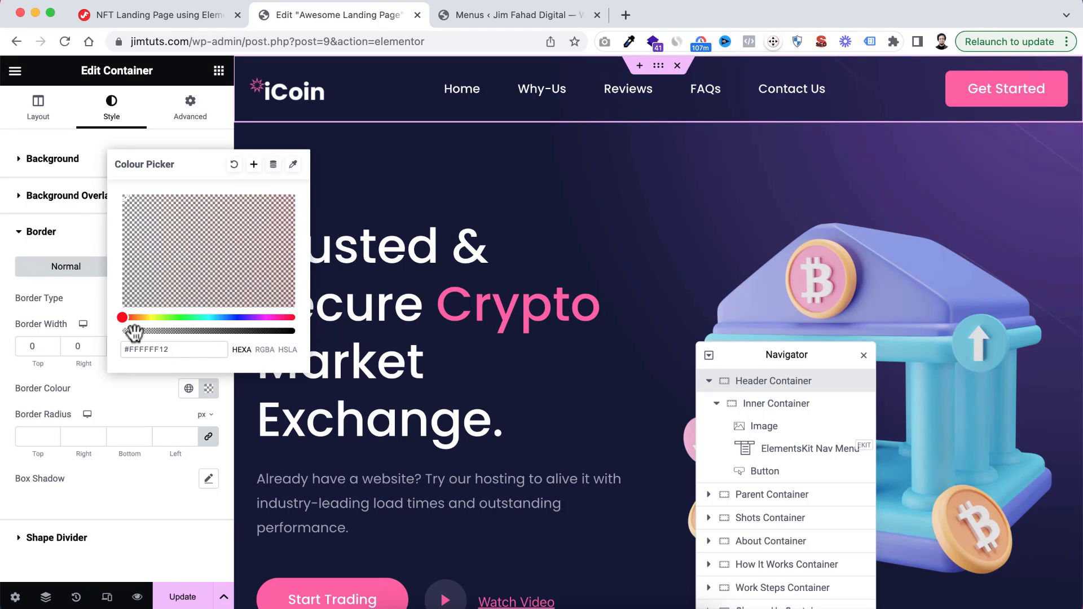
click(128, 382)
Preview the page at full width and check how the fixed header behaves over the sections below
click(241, 339)
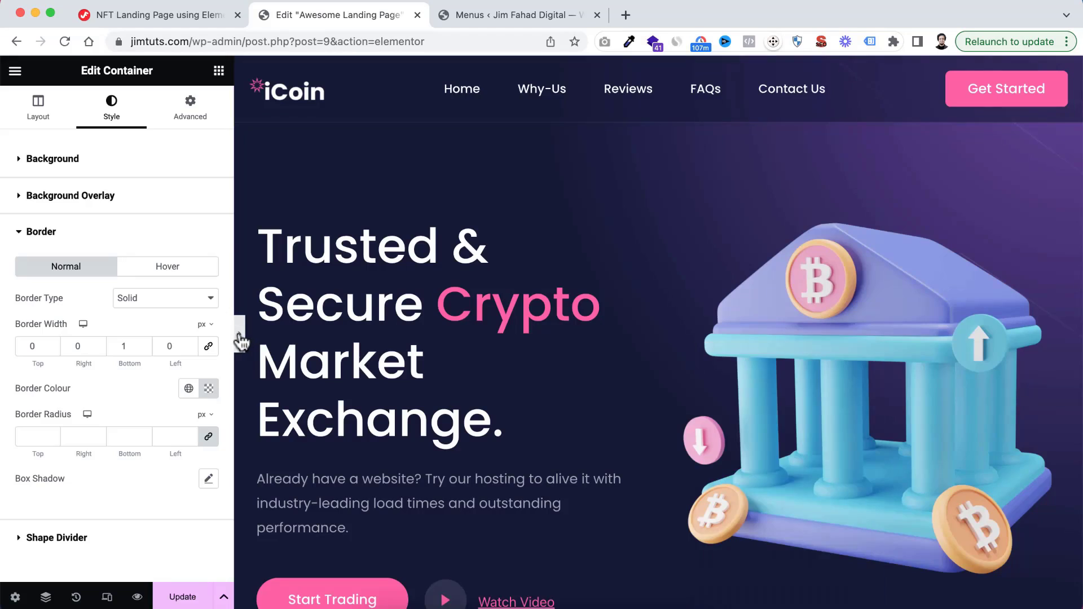
scroll(649, 305, down, 15)
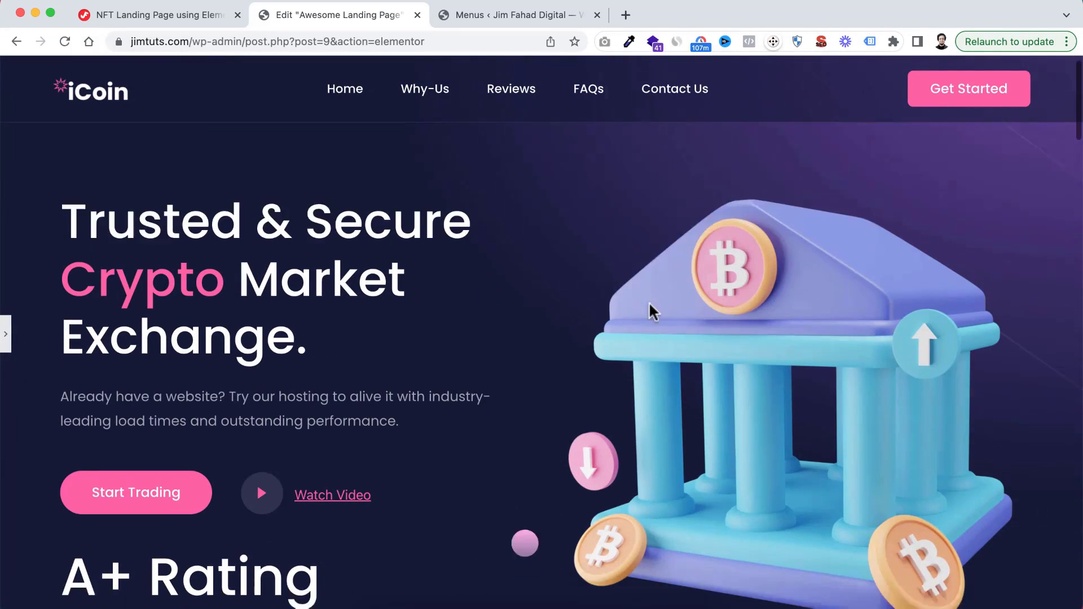
scroll(649, 305, up, 15)
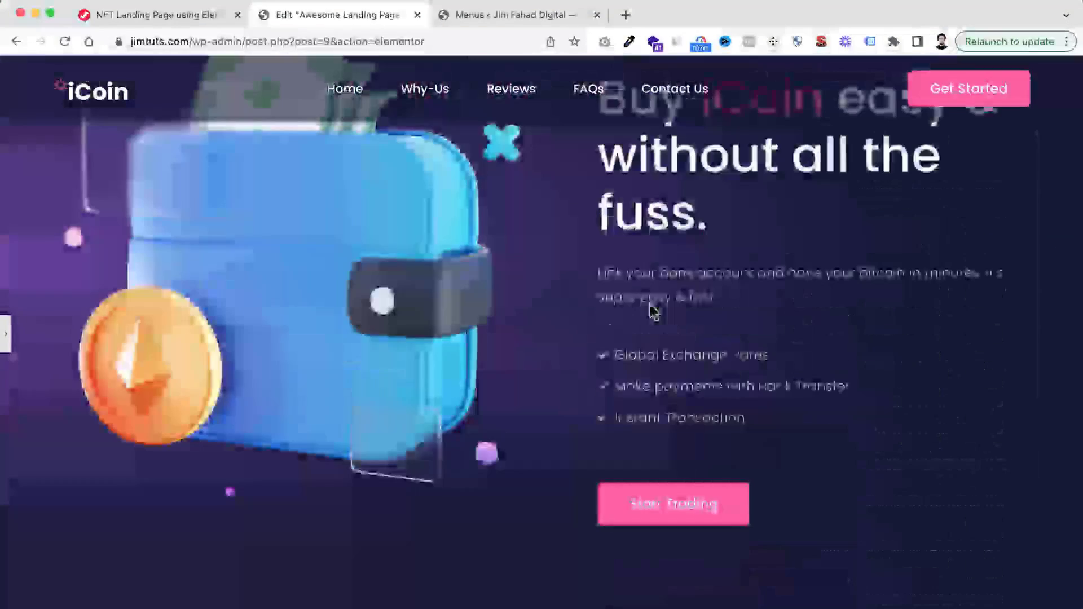
scroll(649, 304, down, 20)
scroll(650, 308, up, 3)
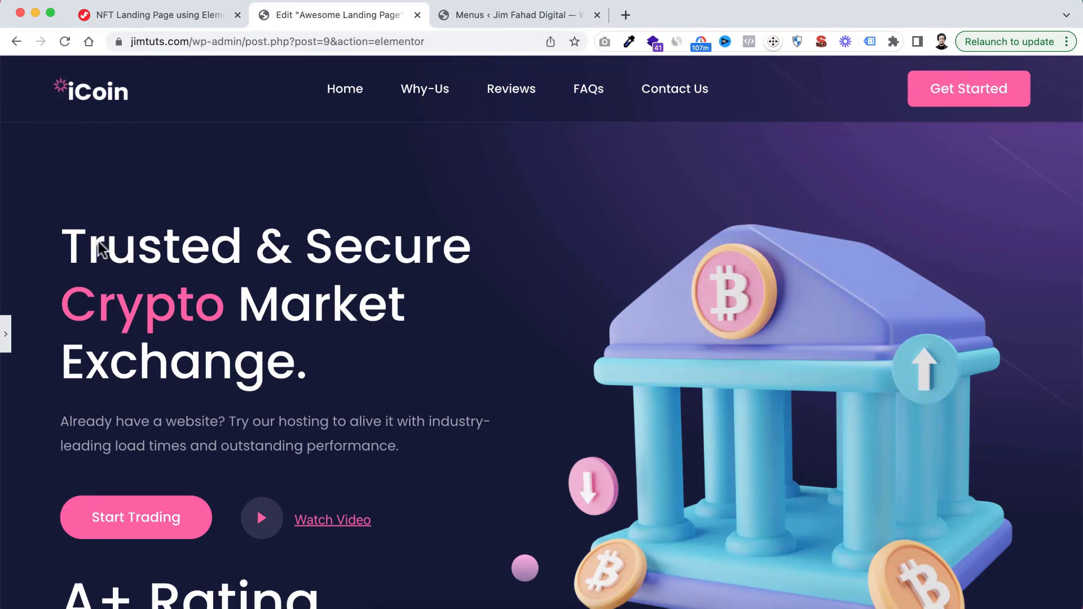
click(8, 338)
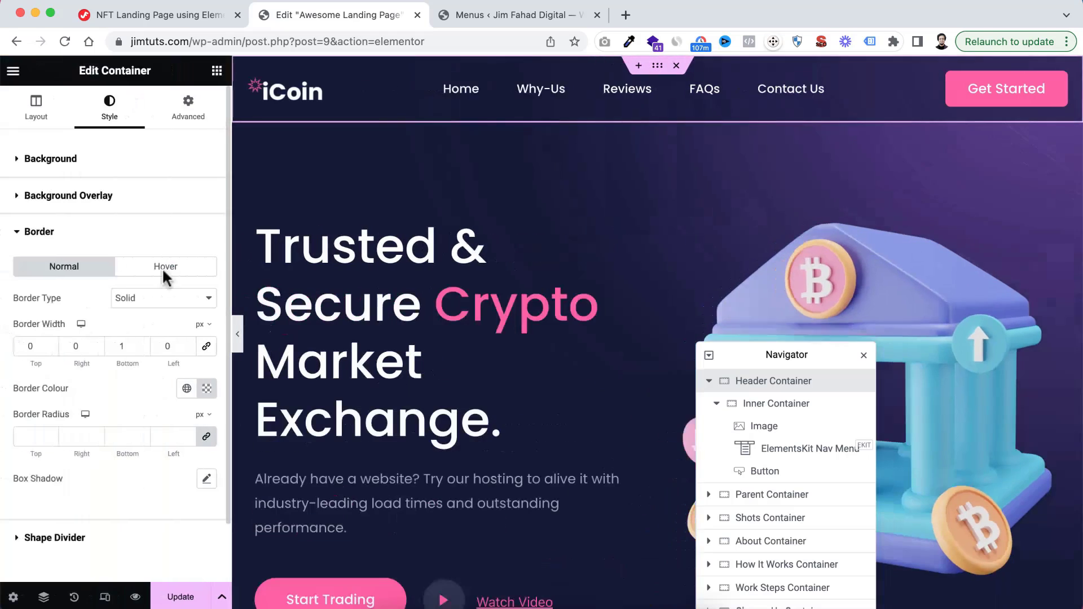
Switch to the tablet portrait view and hide the Get Started button on tablet portrait and mobile portrait
click(107, 598)
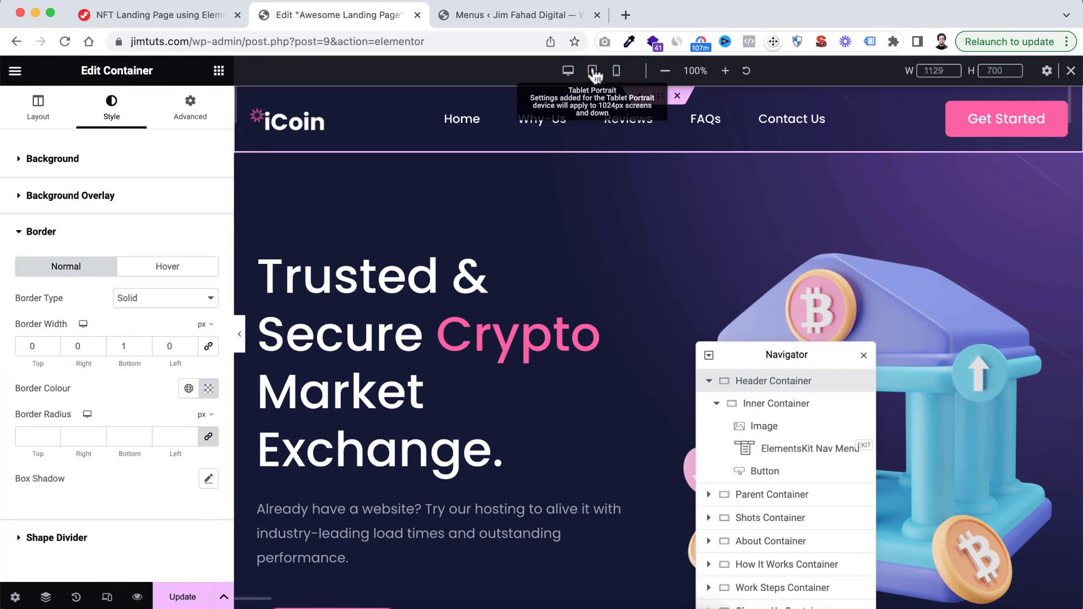
click(592, 72)
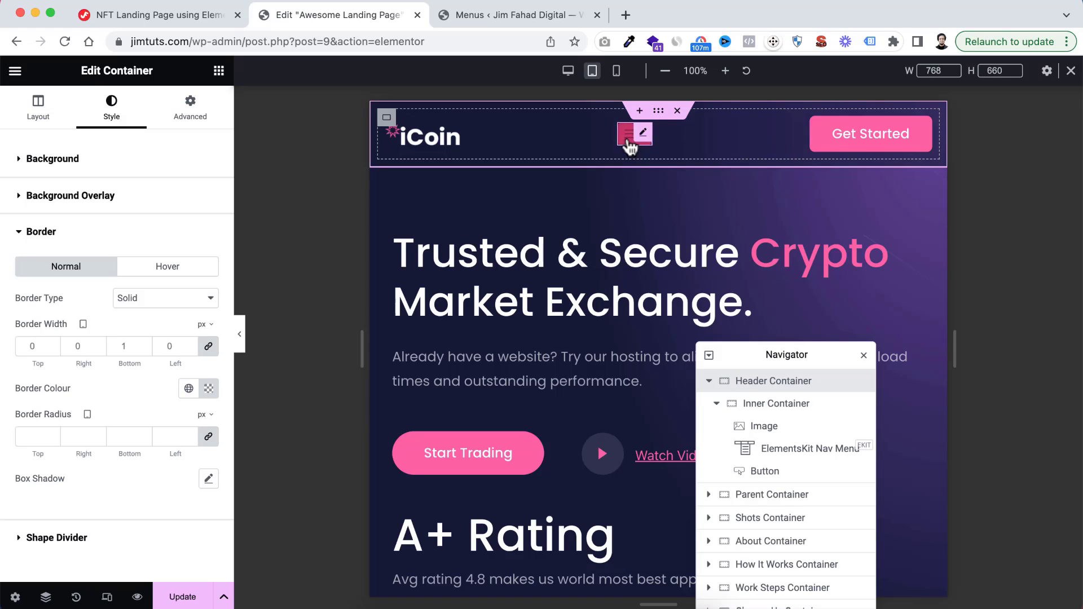
click(923, 134)
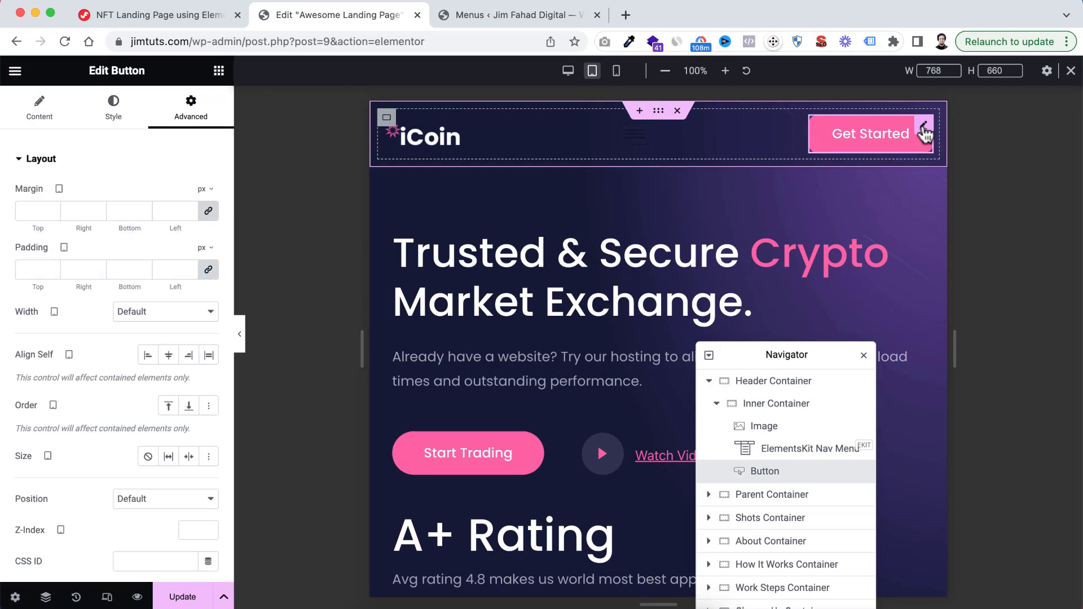
scroll(99, 421, down, 5)
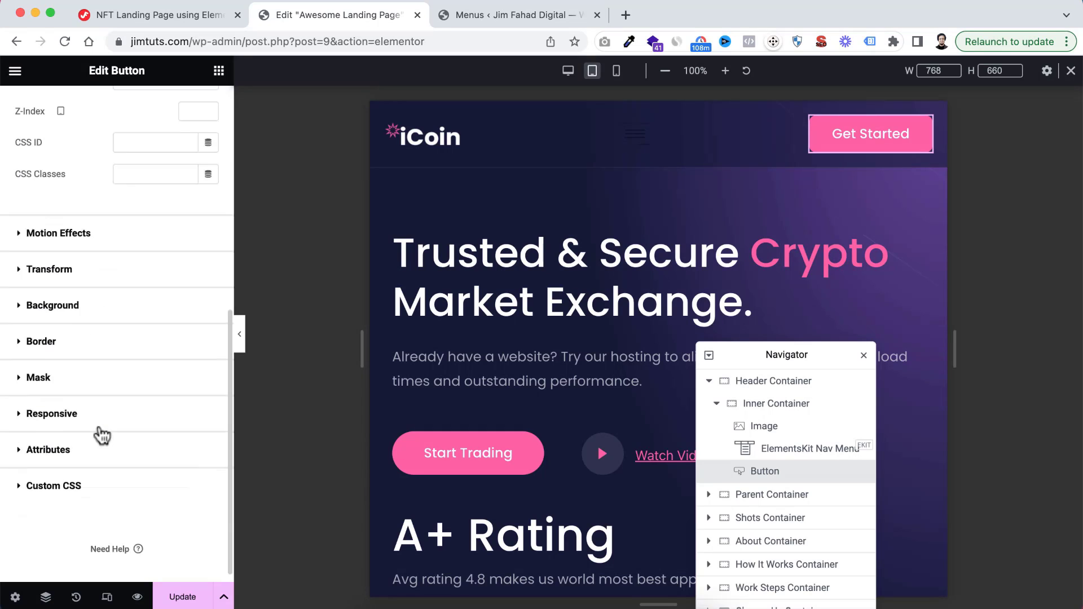
click(20, 404)
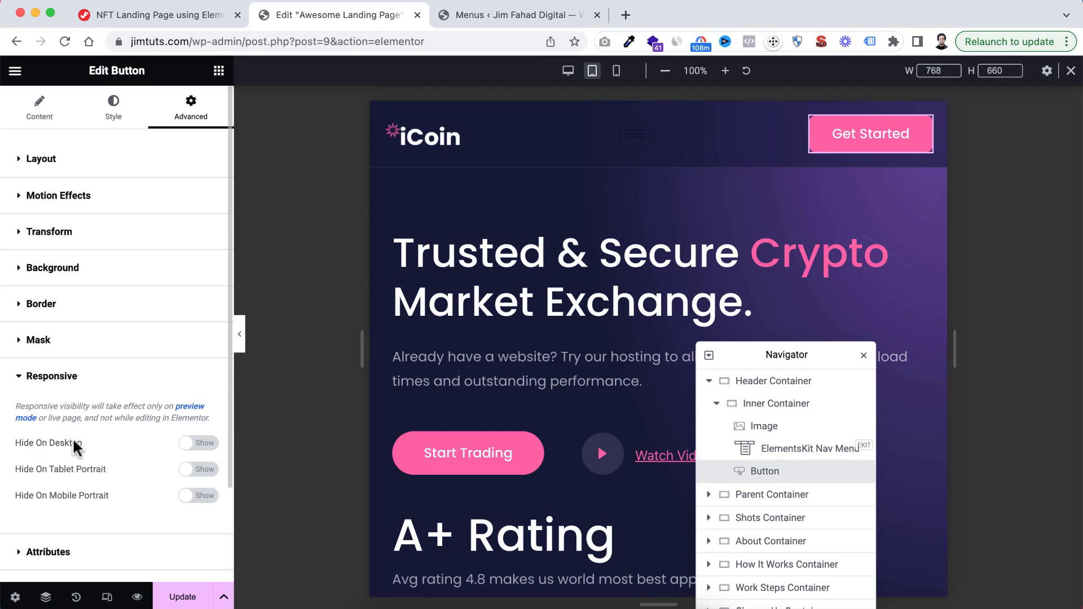
scroll(75, 447, down, 2)
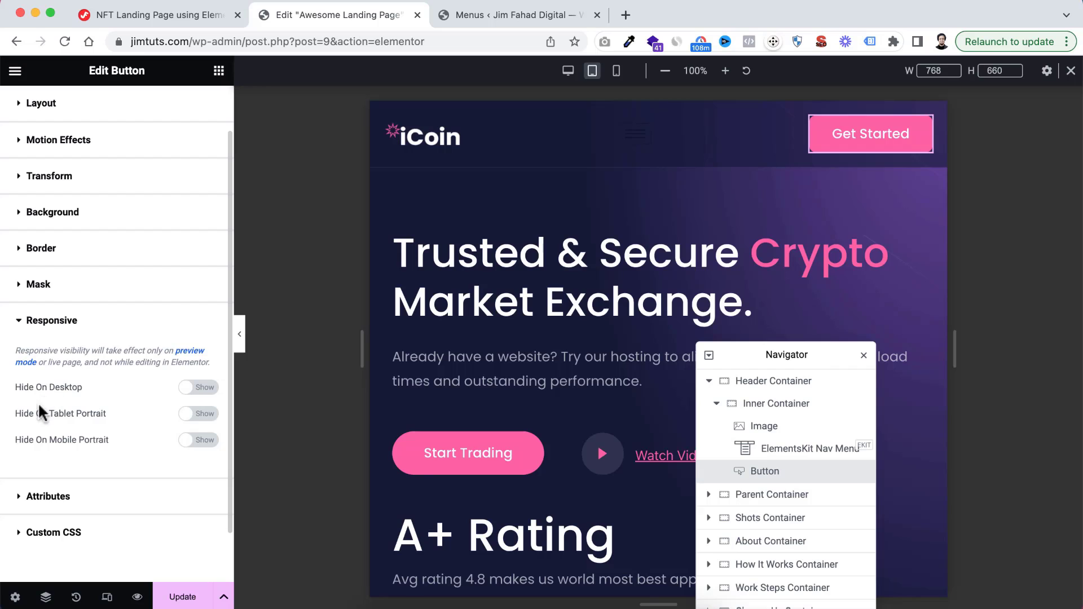
click(199, 414)
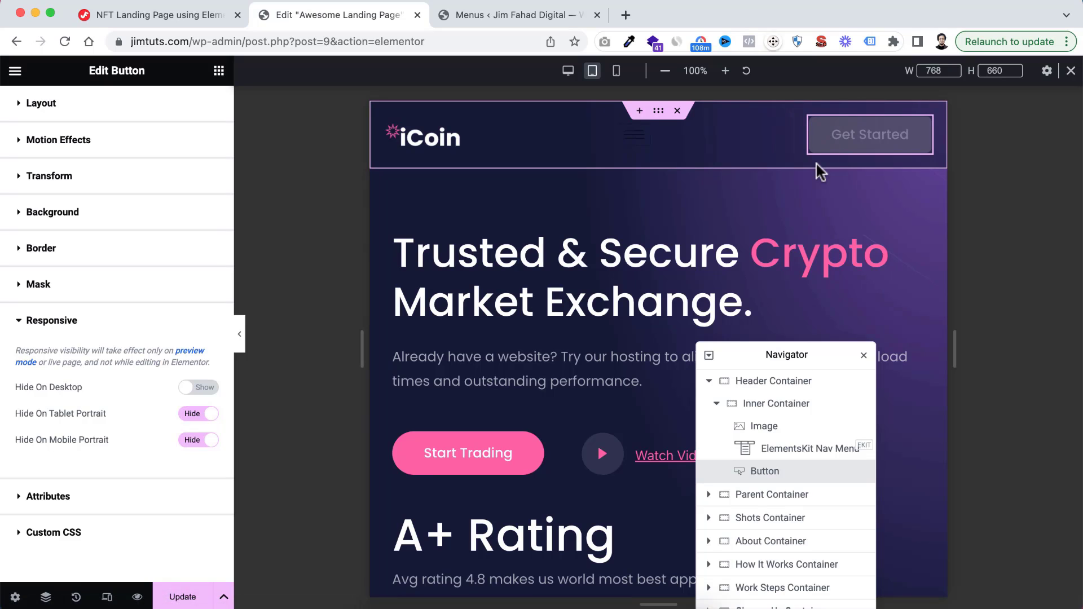
Preview the tablet header without the editing panel and check its hamburger menu
click(244, 339)
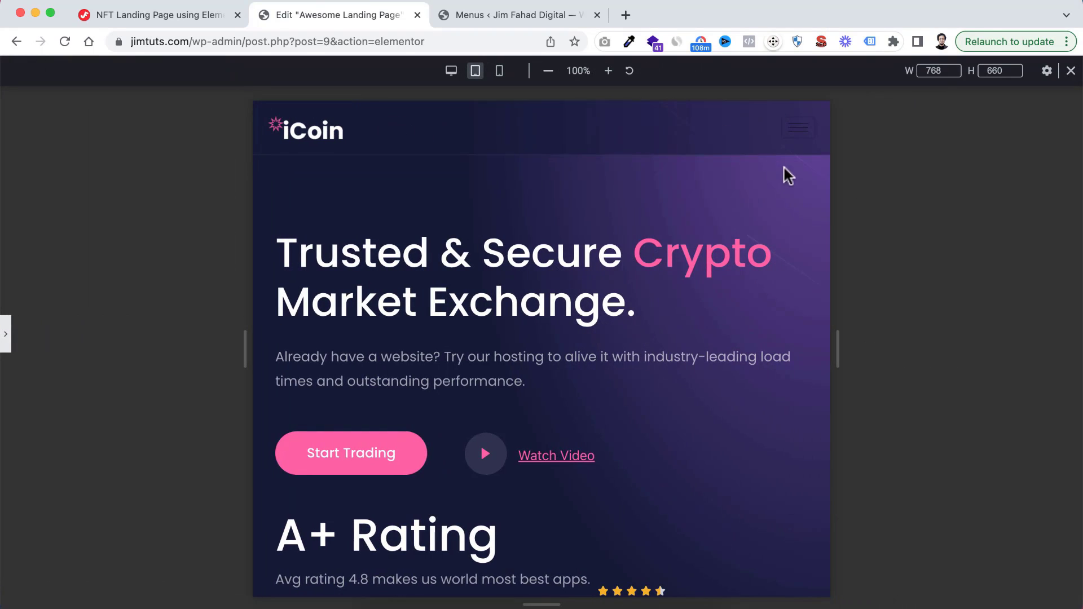
click(799, 136)
click(6, 338)
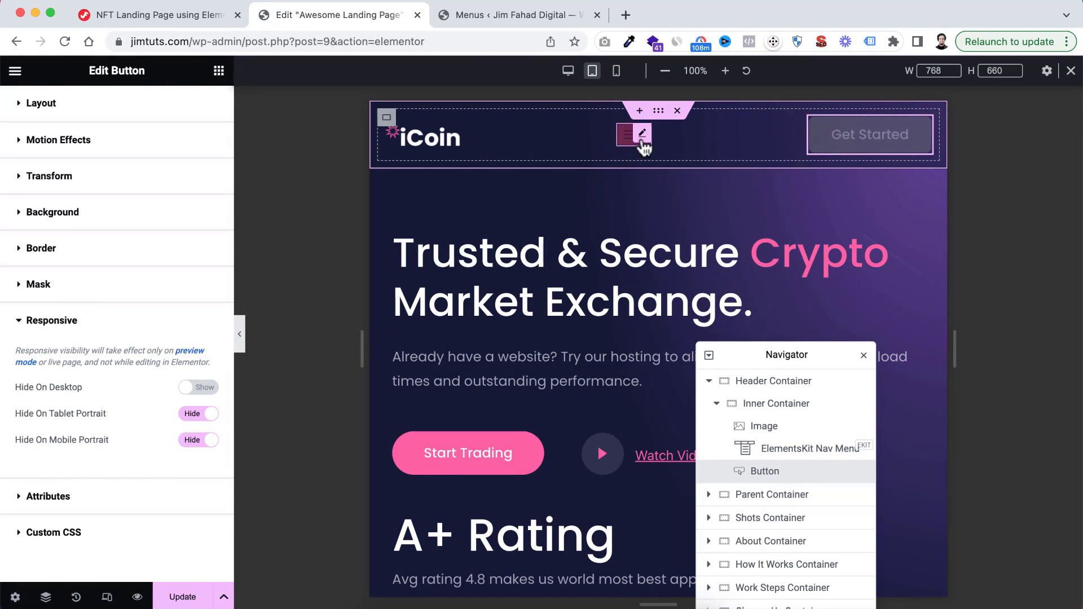
Set the nav menu's hamburger icon colour to fully opaque white, #FFFFFF
click(643, 136)
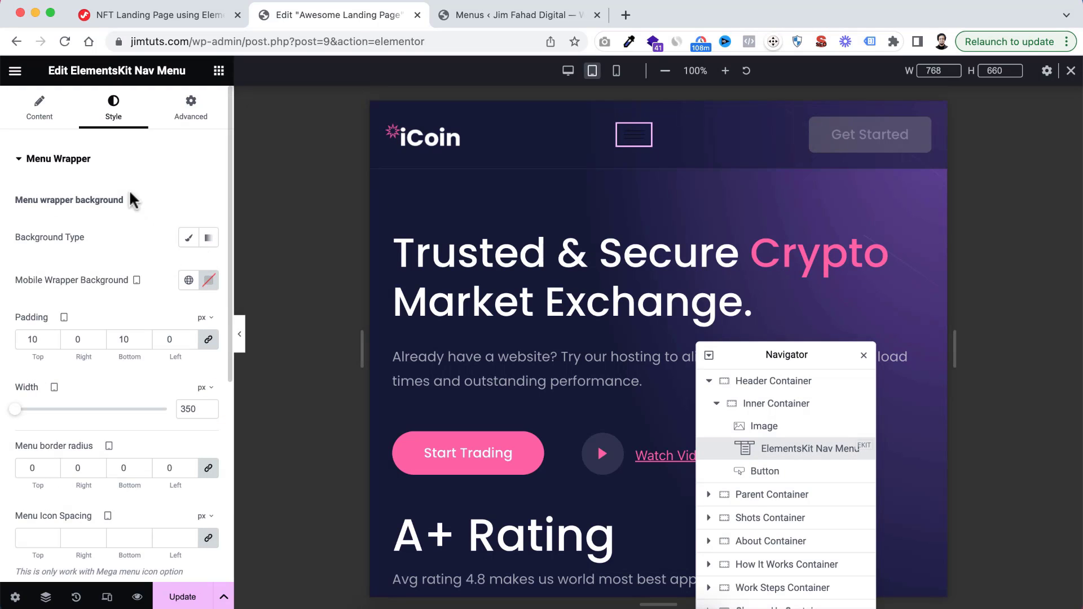
scroll(116, 276, down, 1)
scroll(119, 238, up, 1)
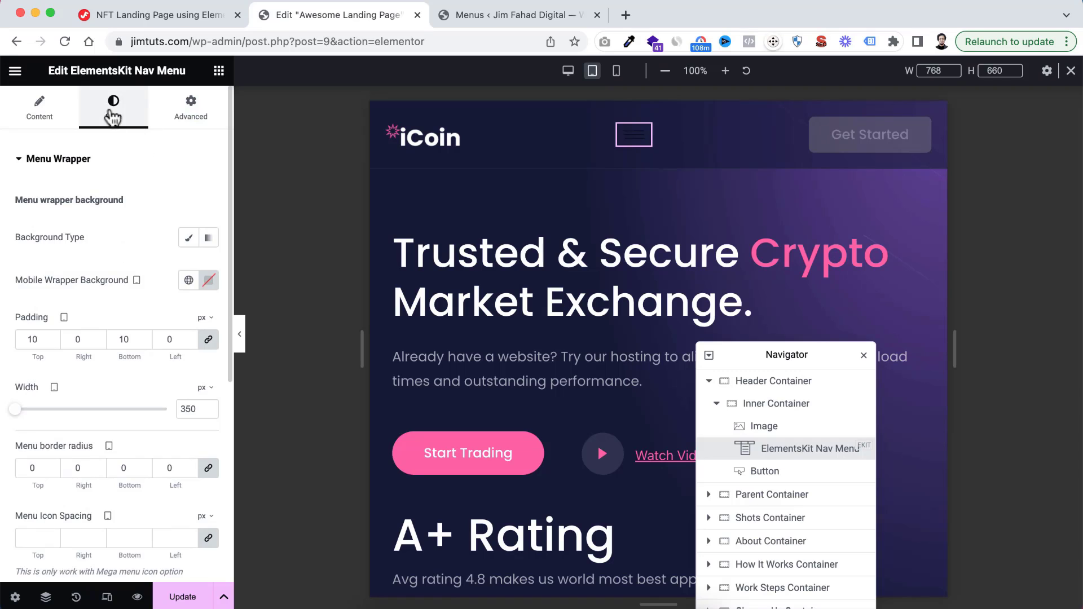
scroll(129, 327, down, 4)
scroll(130, 327, down, 5)
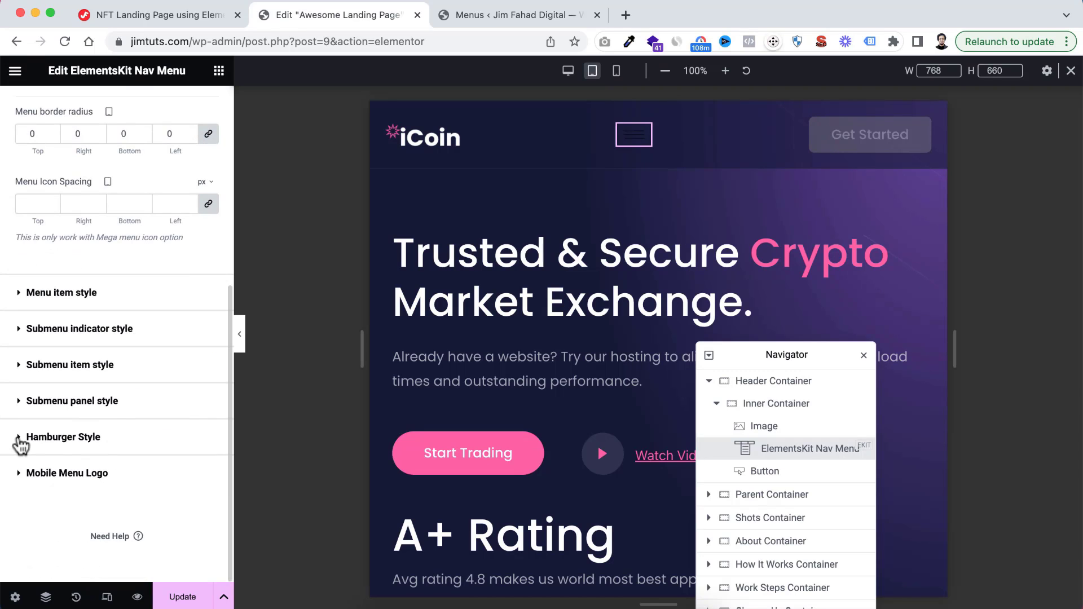
click(19, 437)
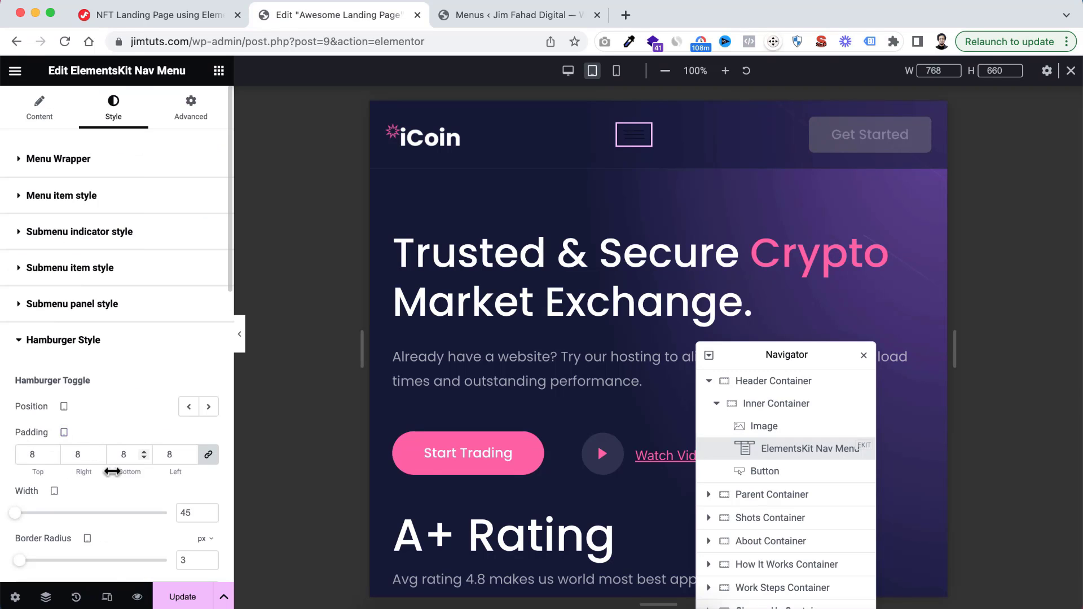
scroll(110, 466, down, 5)
scroll(110, 466, down, 1)
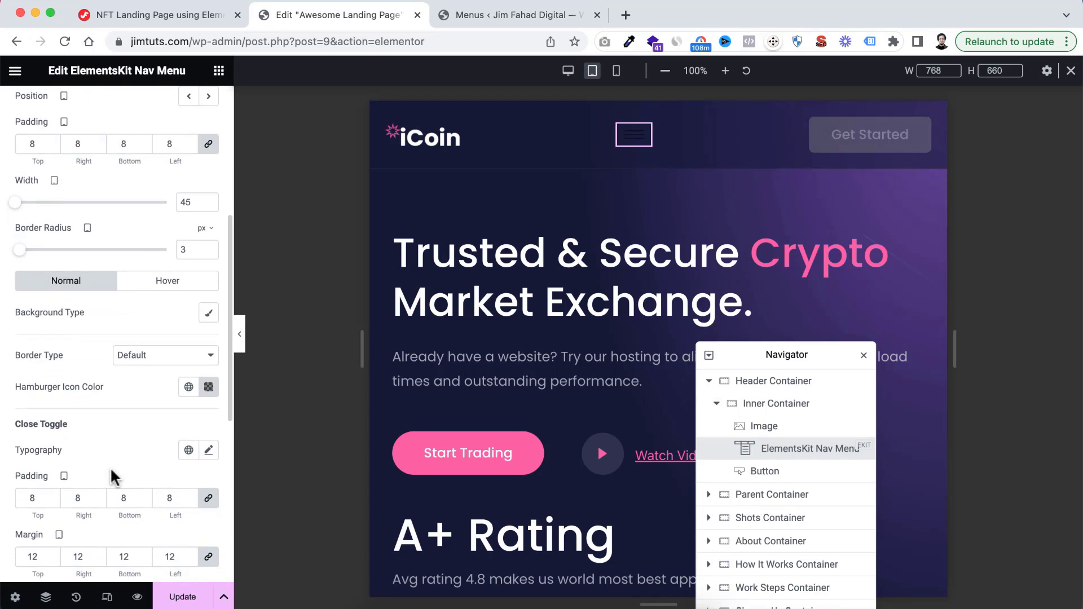
click(208, 386)
drag(158, 251, 119, 190)
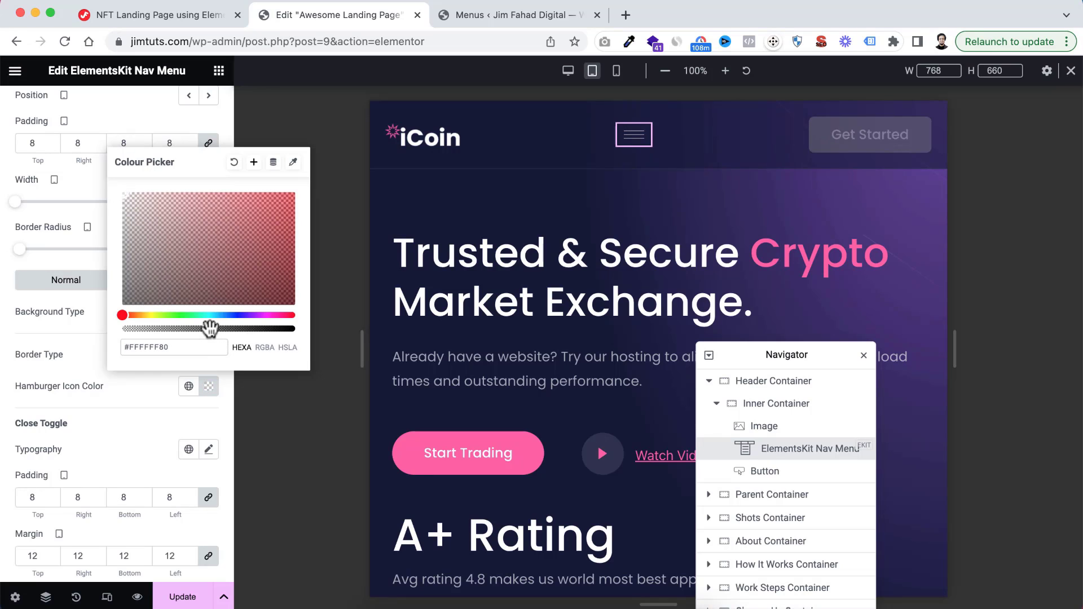
drag(210, 328, 295, 329)
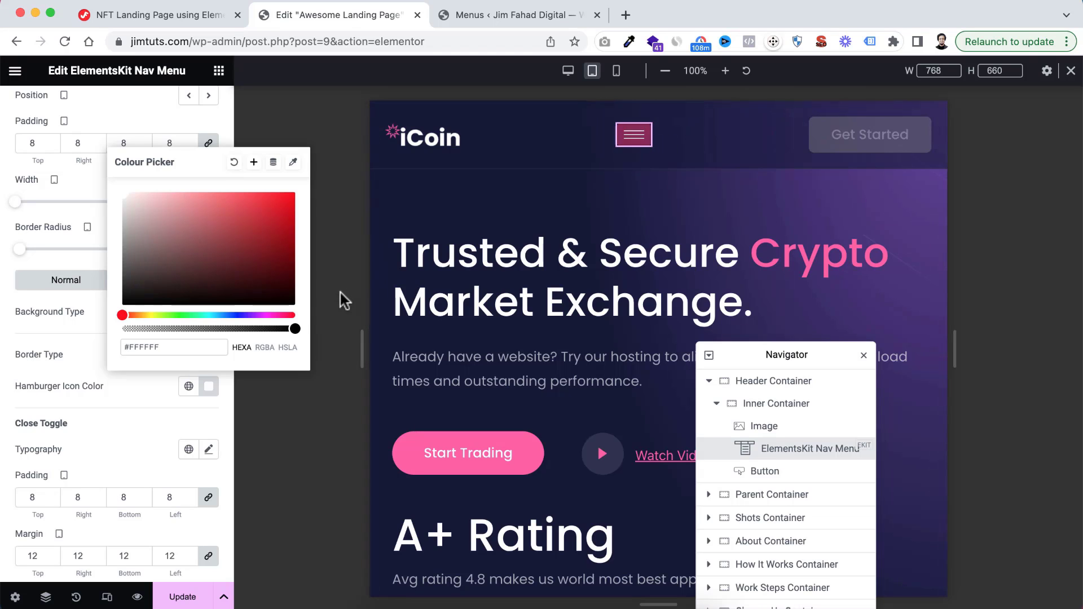
Set the hamburger toggle's border type to None
click(137, 419)
click(141, 364)
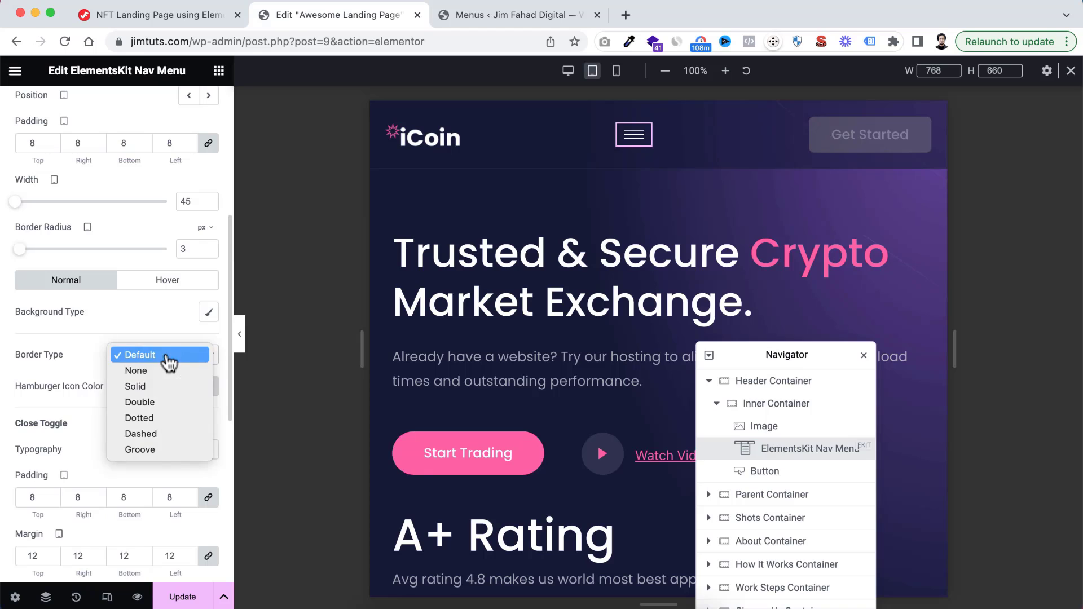
click(139, 371)
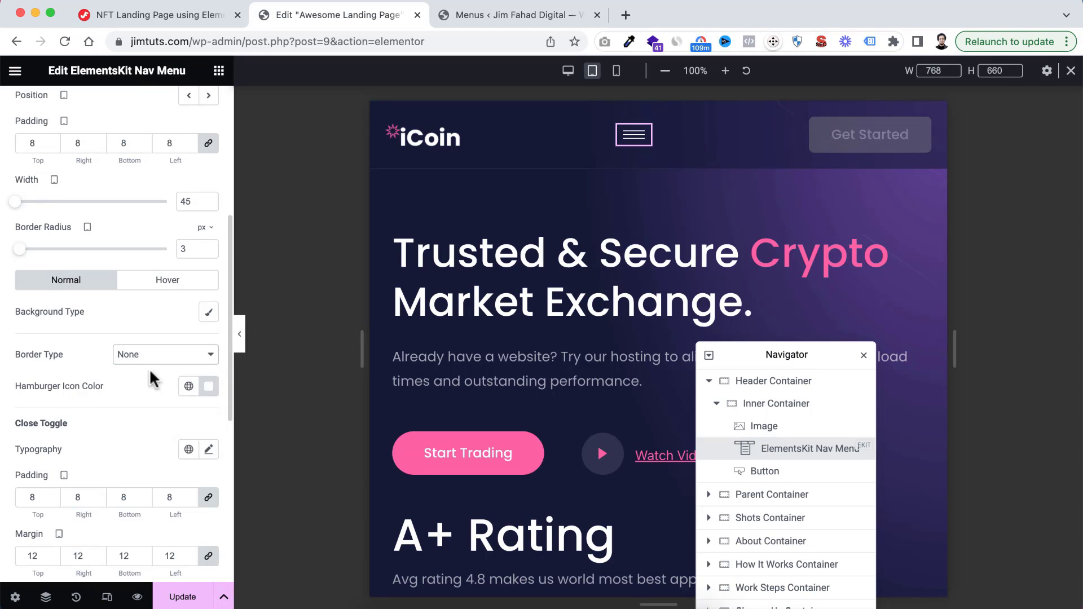
Preview the header without the editing panel in tablet and mobile portrait, opening and closing the hamburger menu in each
click(241, 337)
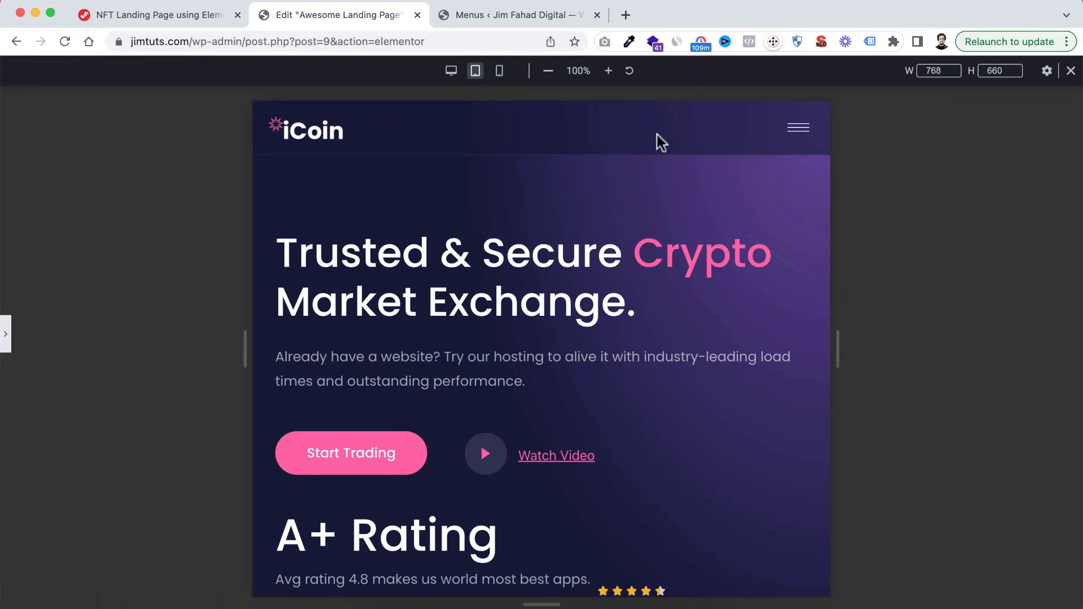
click(796, 133)
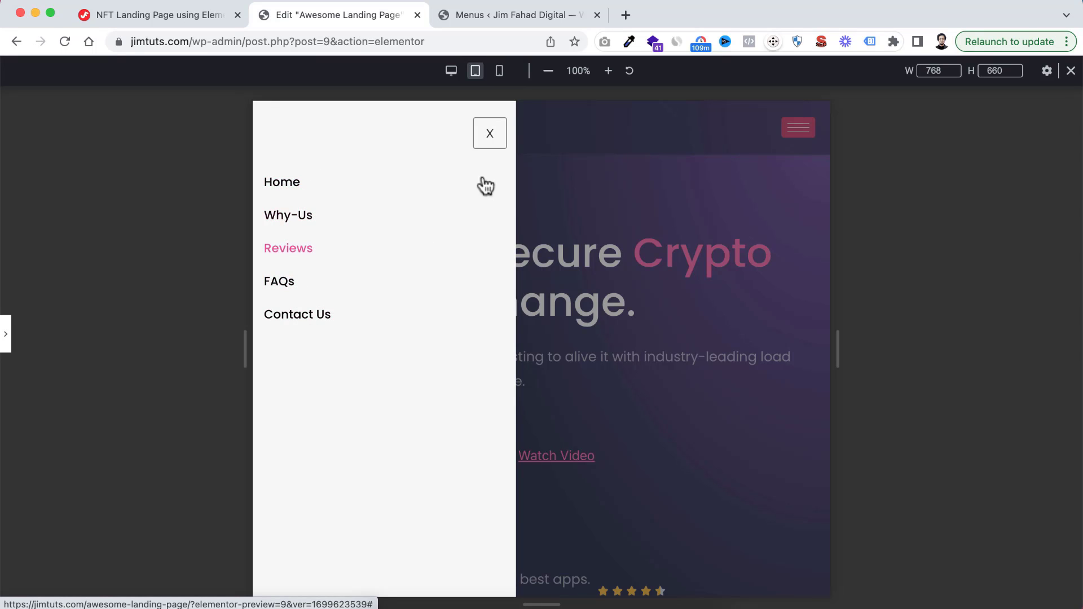
click(488, 134)
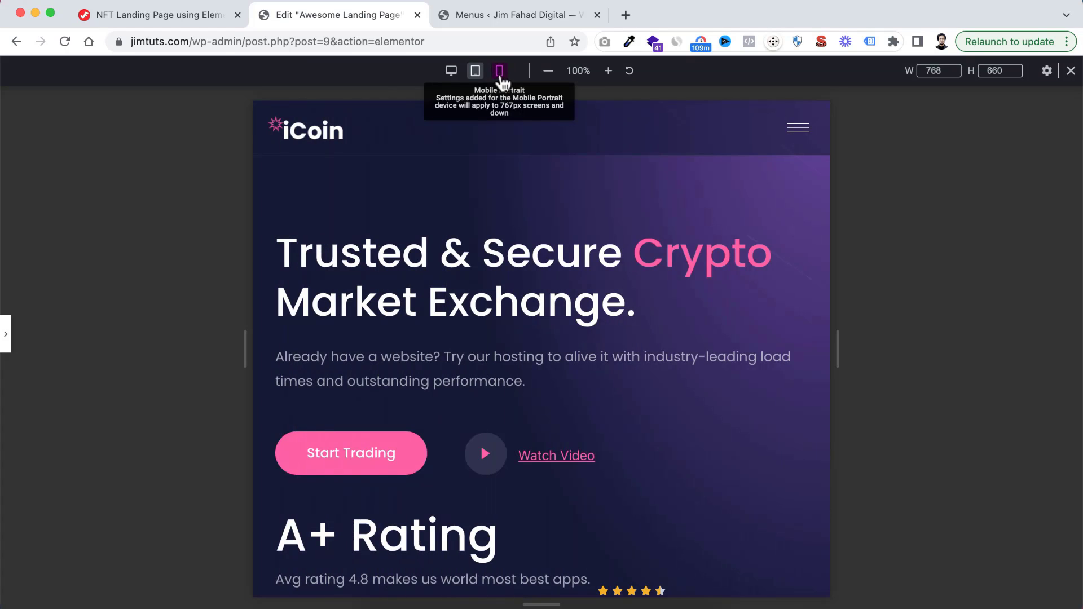
click(499, 75)
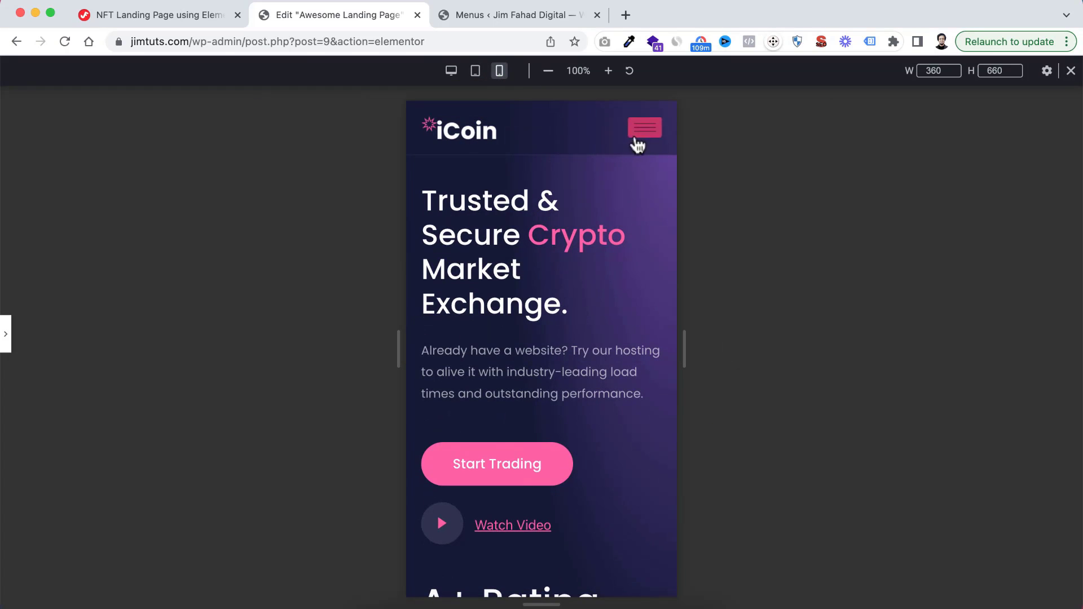
click(642, 129)
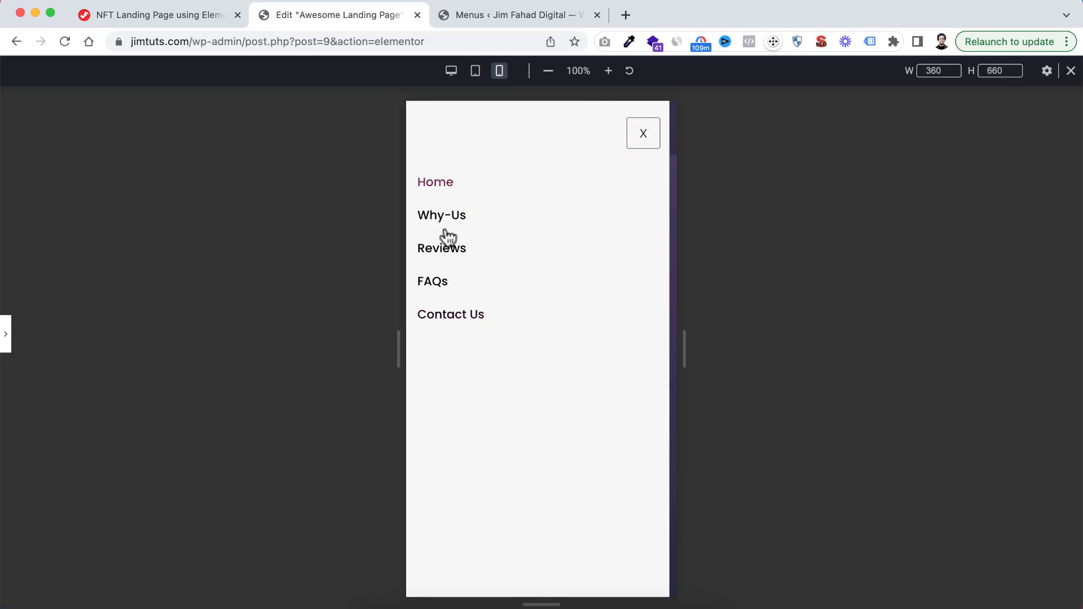
click(644, 135)
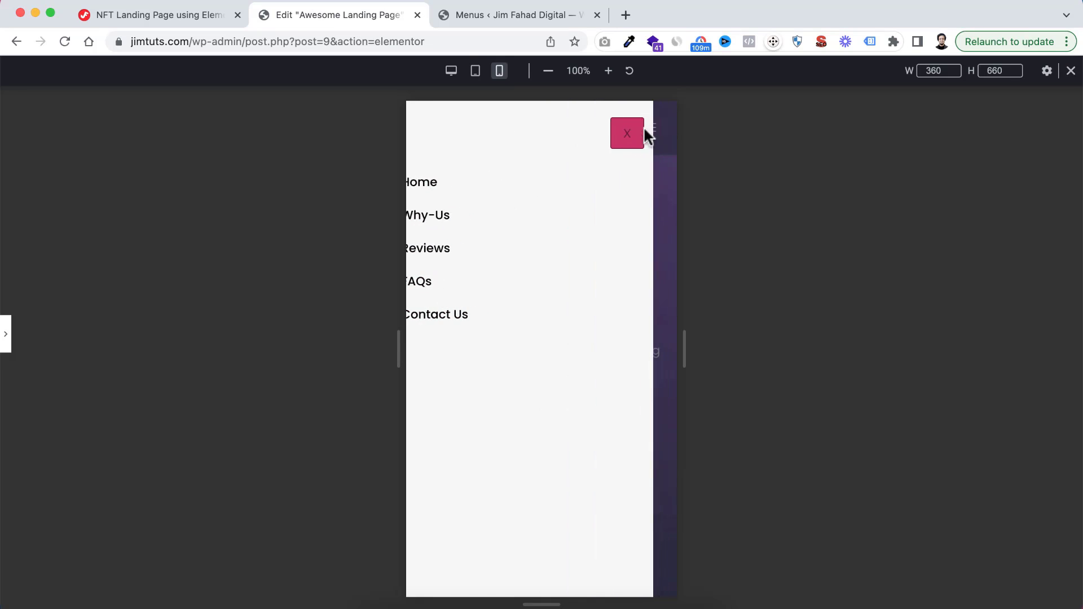
Return to the desktop view, try the Why-Us menu link over the page sections, and bring back the editing panel
click(451, 72)
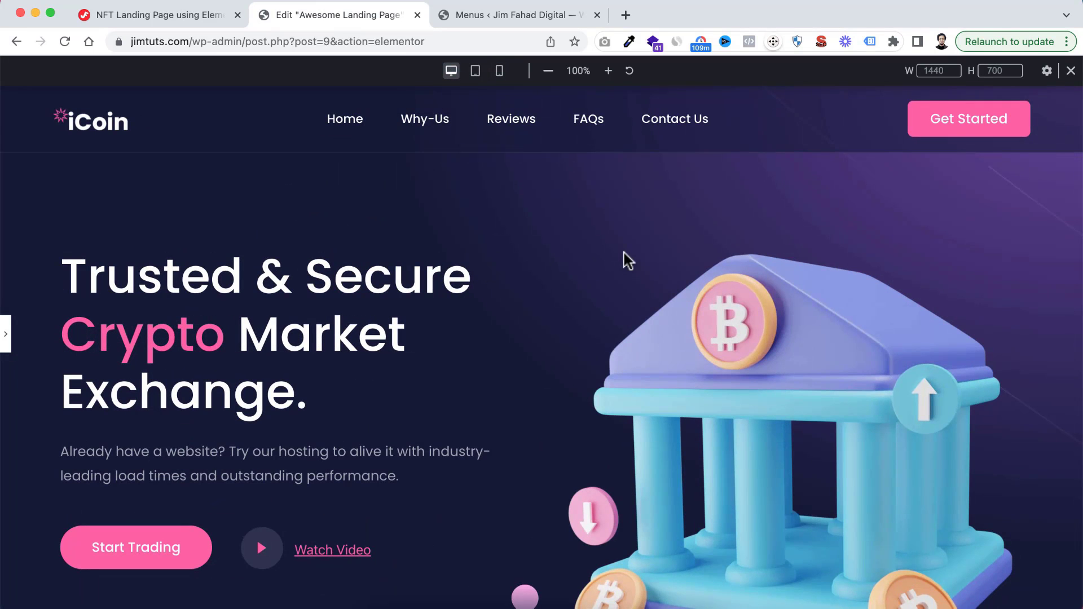
click(438, 131)
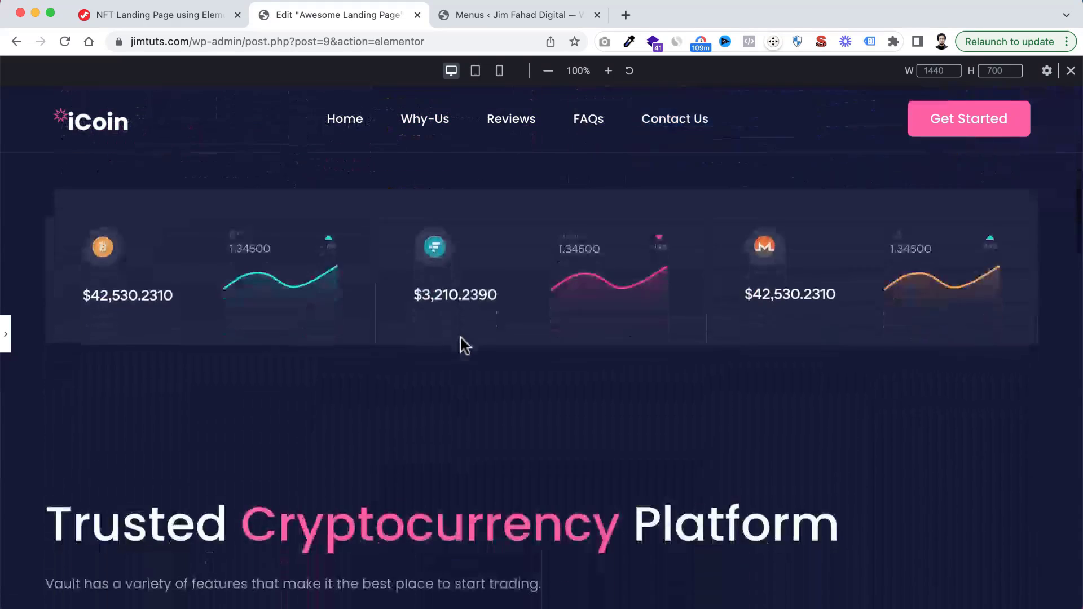
scroll(464, 345, down, 4)
scroll(462, 344, up, 11)
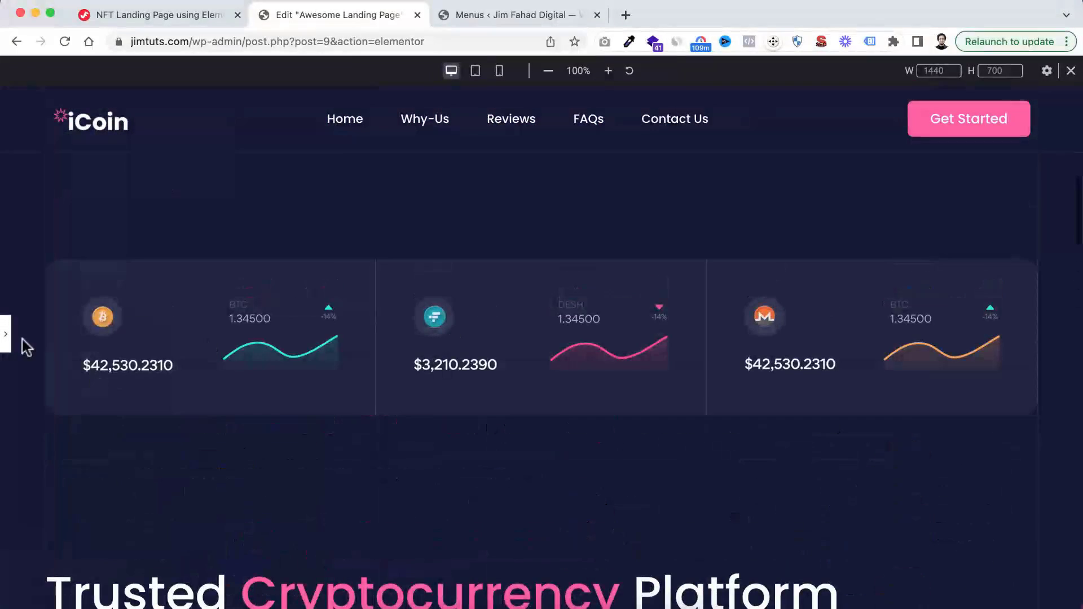
key(super+i)
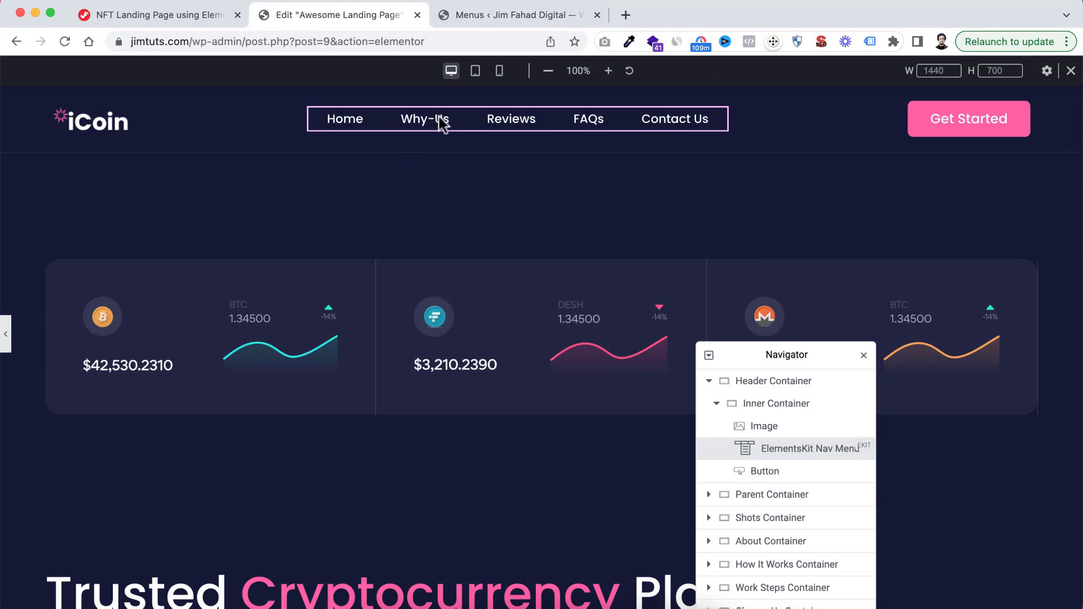
Give the container of the "Why Choose us" section the CSS ID whyus and select that ID text for reuse
click(491, 110)
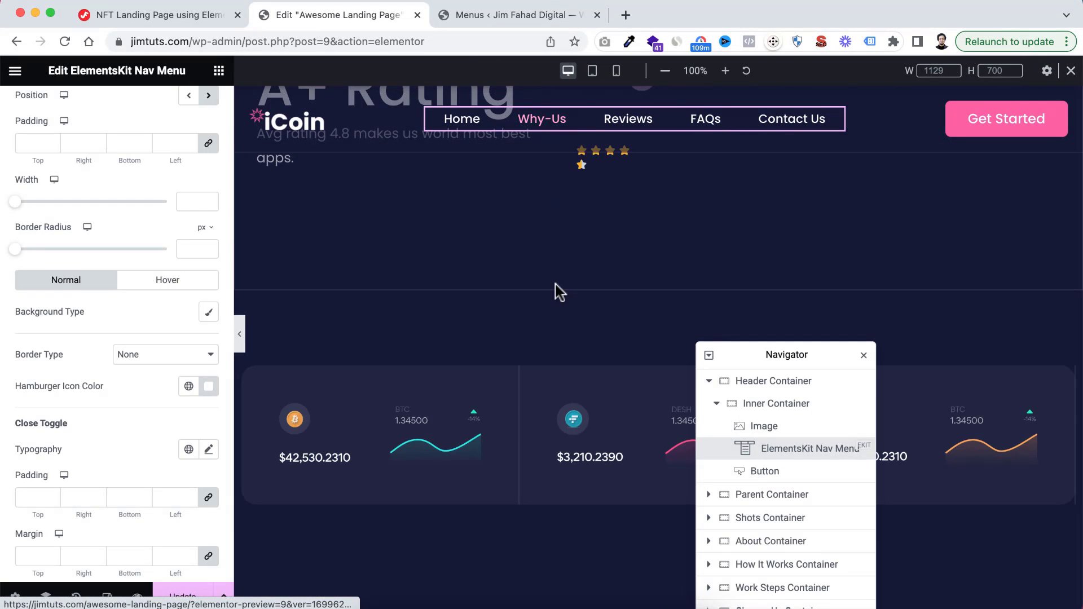
scroll(558, 291, down, 10)
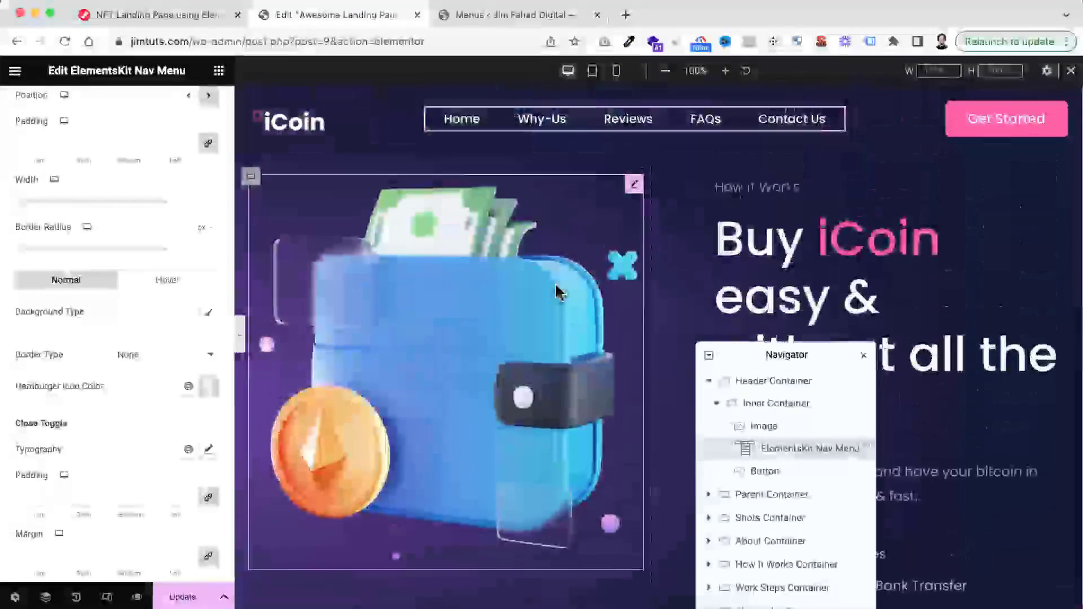
scroll(558, 291, down, 10)
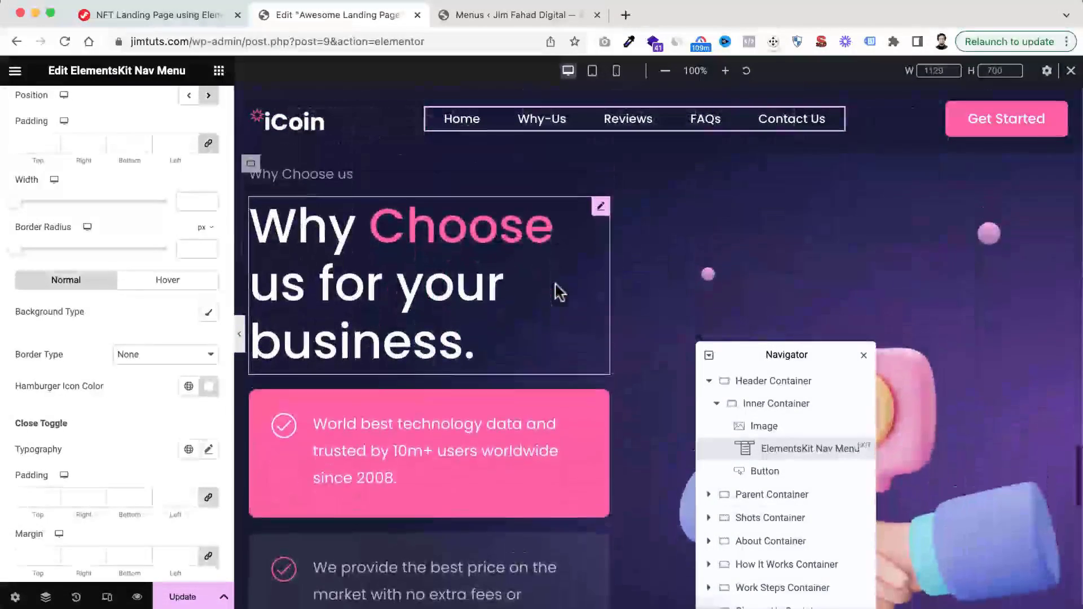
scroll(559, 291, up, 1)
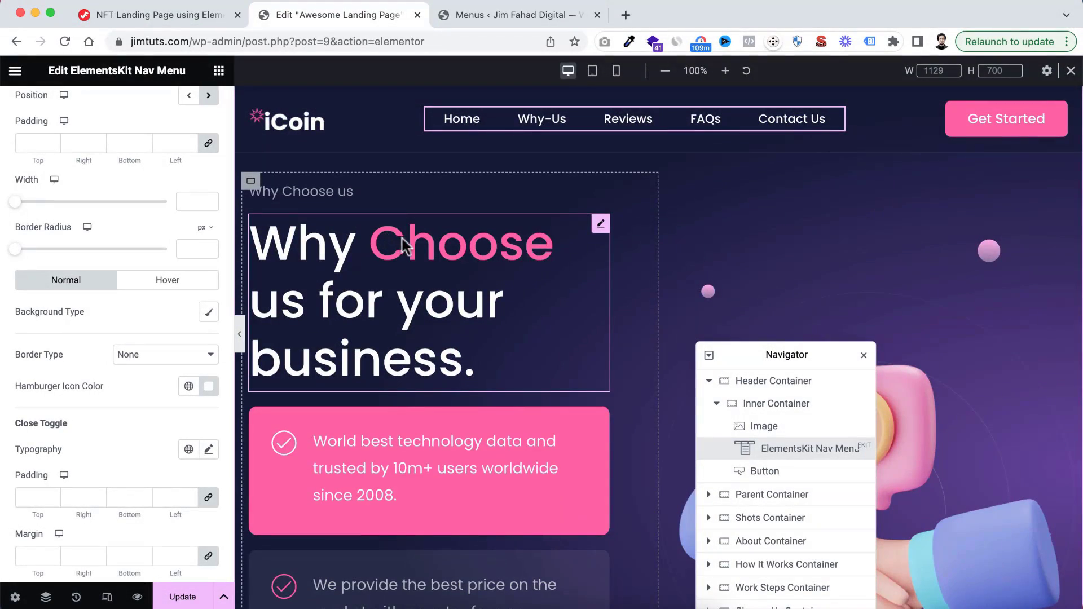
scroll(507, 244, up, 3)
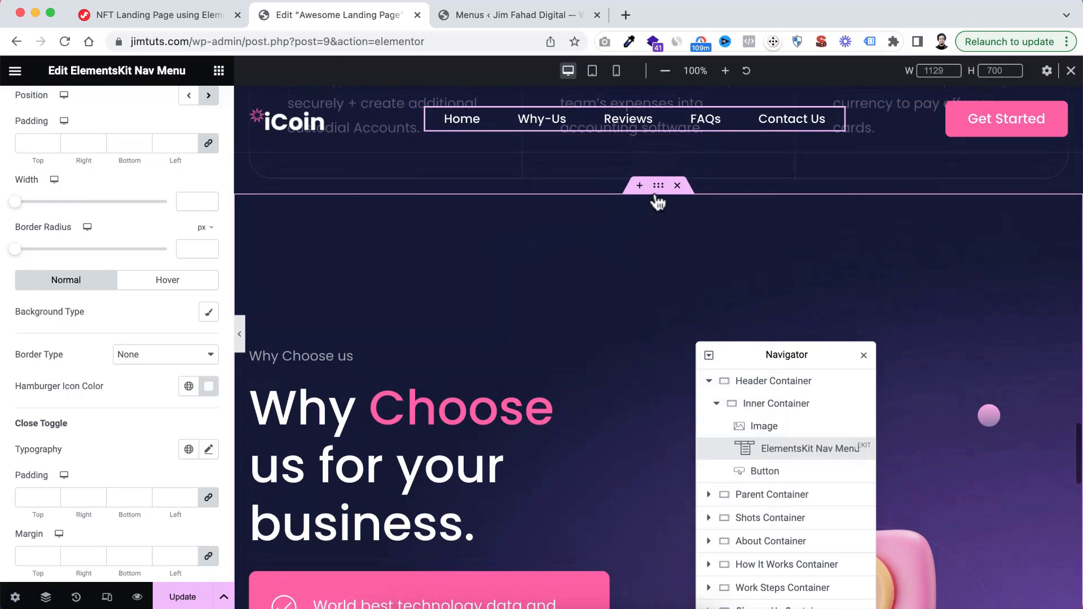
click(659, 192)
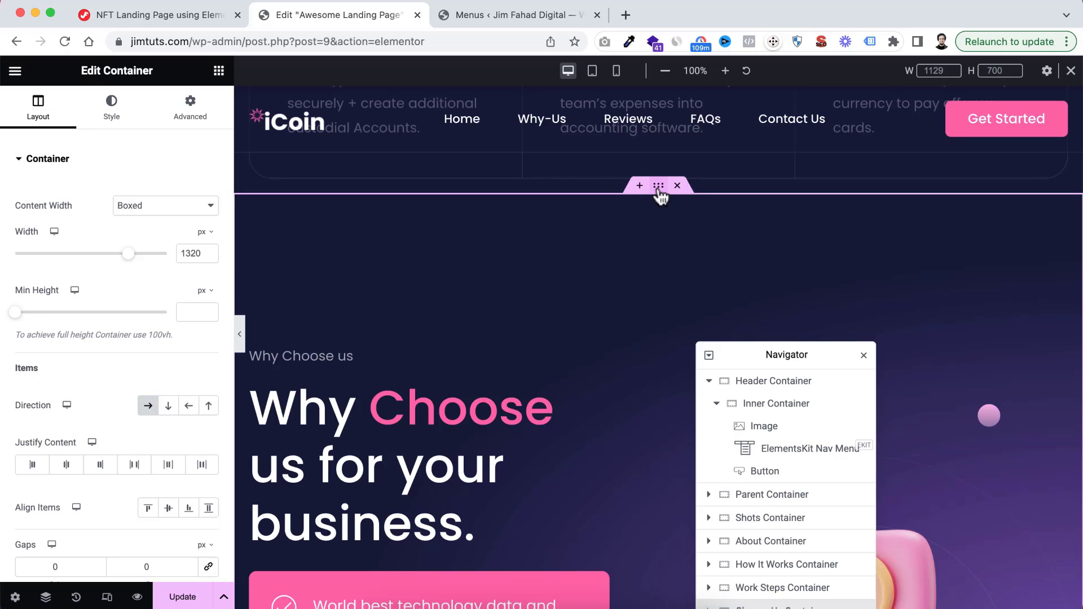
click(192, 110)
scroll(124, 374, down, 5)
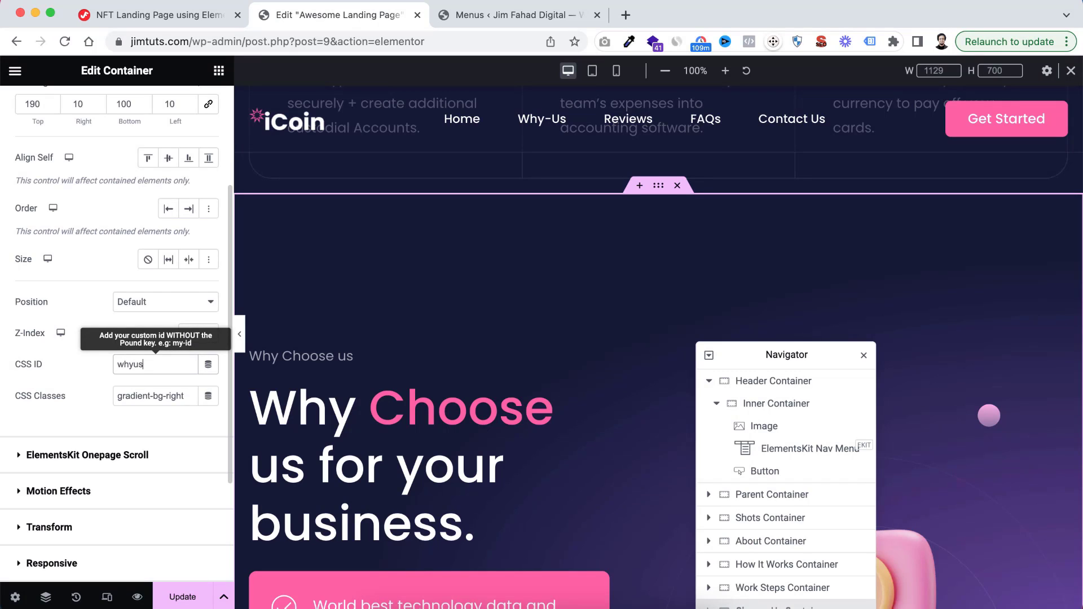
click(149, 361)
drag(149, 361, 101, 363)
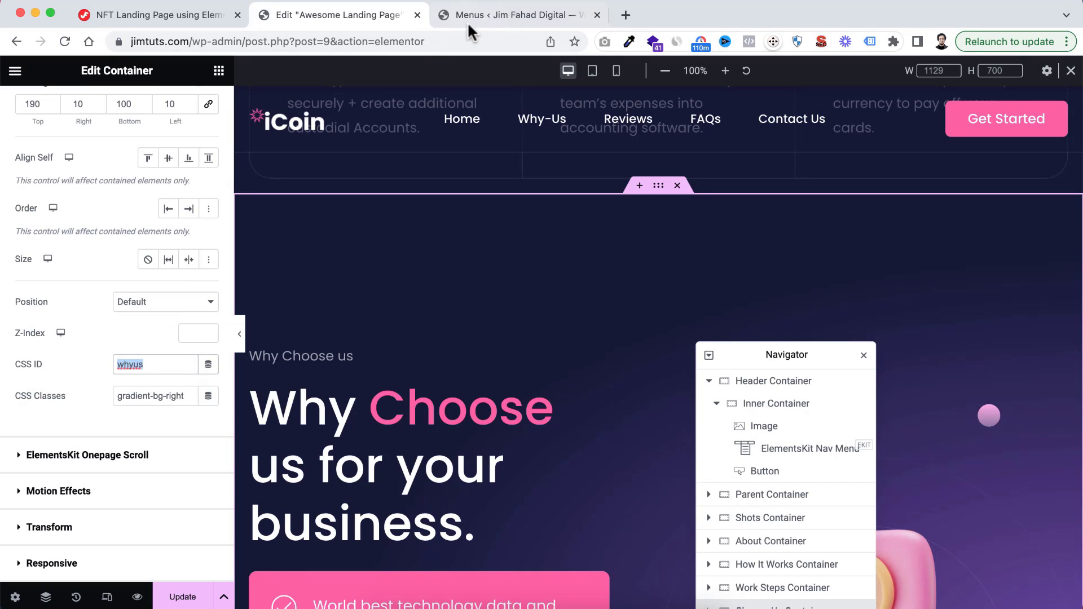
On the WordPress Menus page, set the Why-Us item's URL to #whyus and save the menu
click(486, 22)
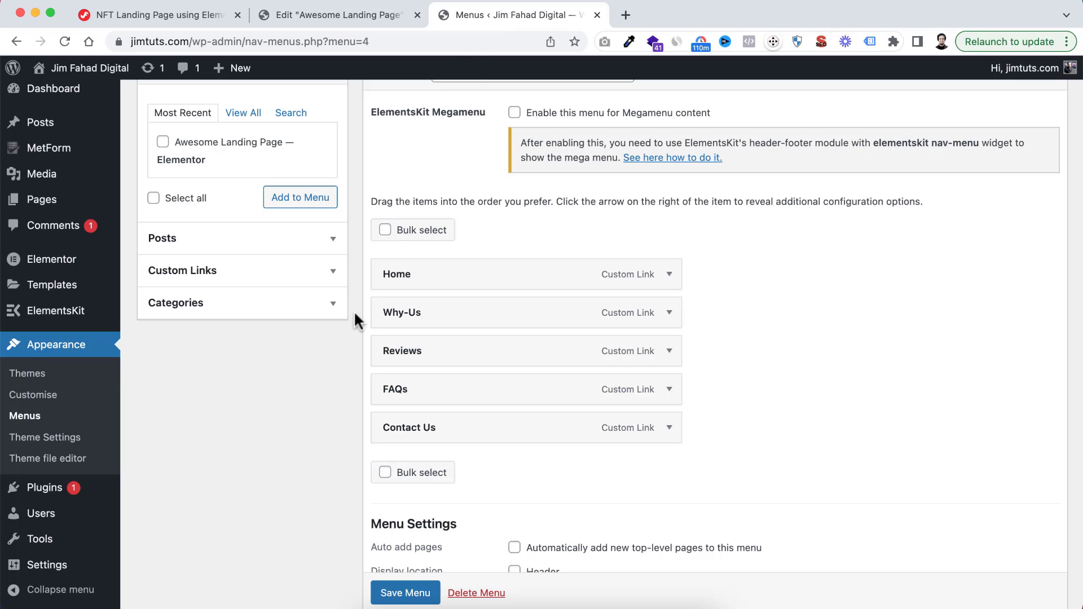
click(669, 315)
click(400, 363)
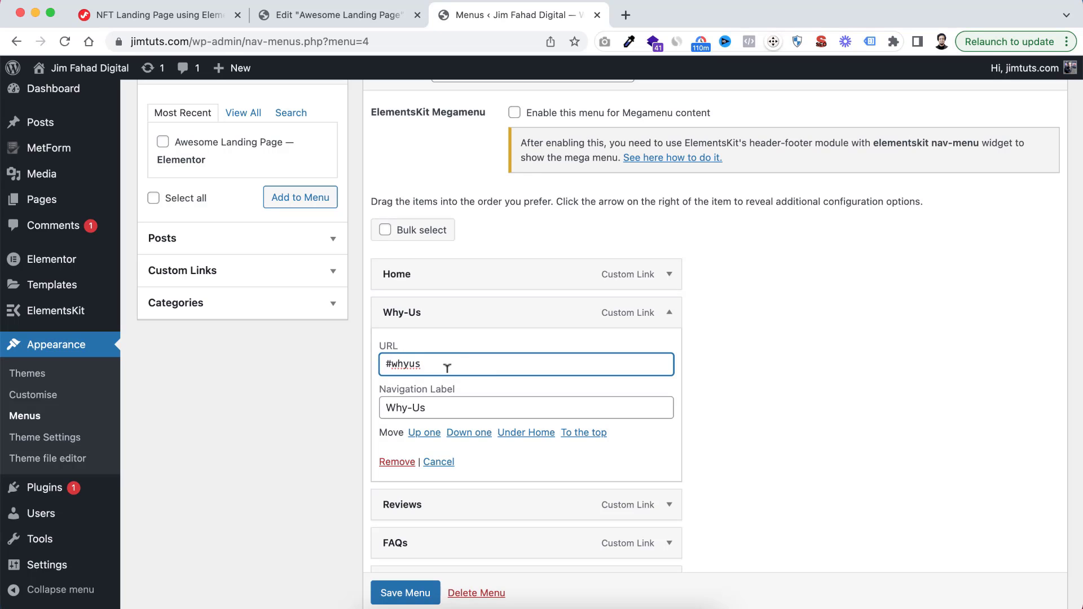
scroll(508, 397, down, 5)
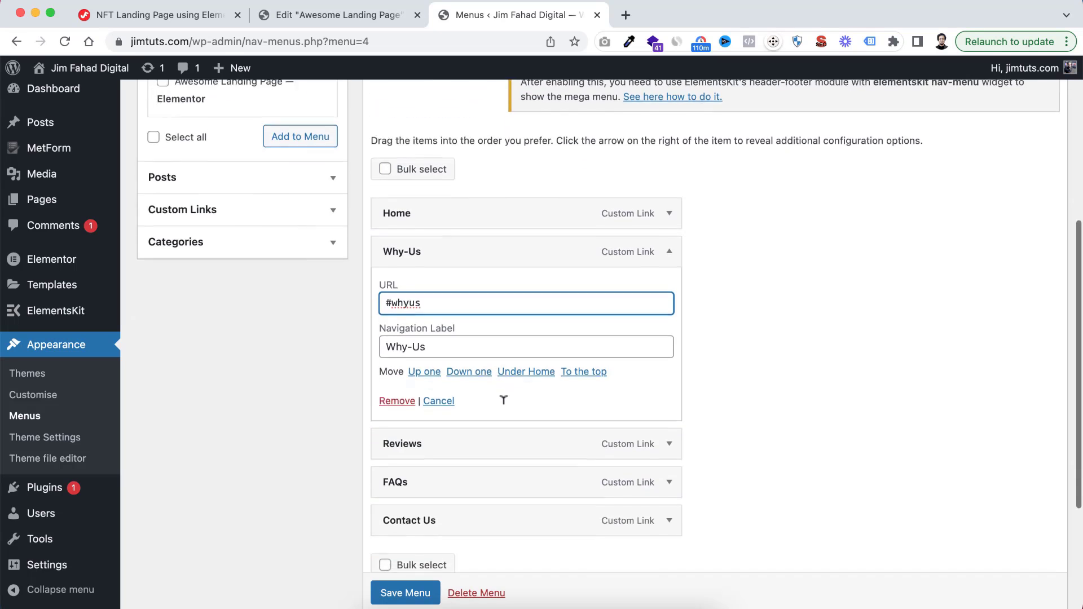
scroll(462, 462, down, 2)
click(415, 557)
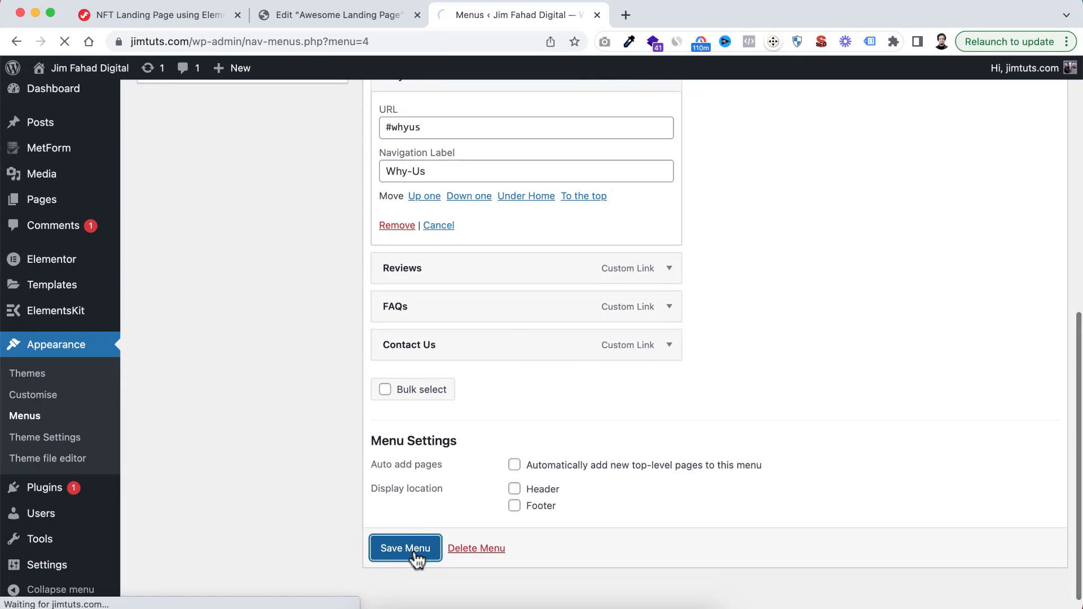
Back in the Elementor editor, rename the page's first section below the header from Parent Container to Banner Container in the Navigator
click(315, 15)
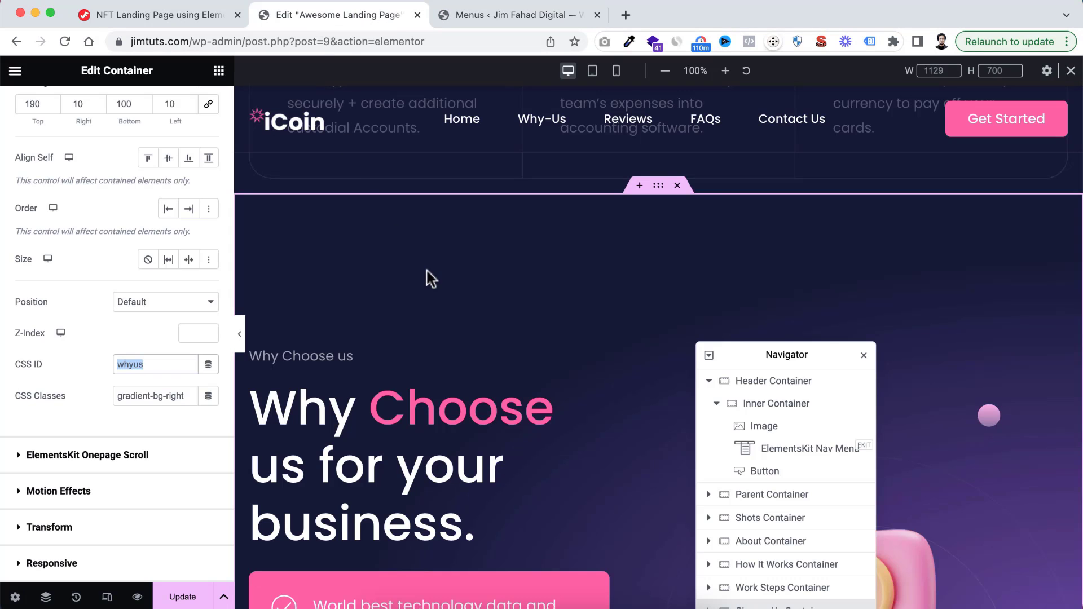
scroll(513, 180, up, 3)
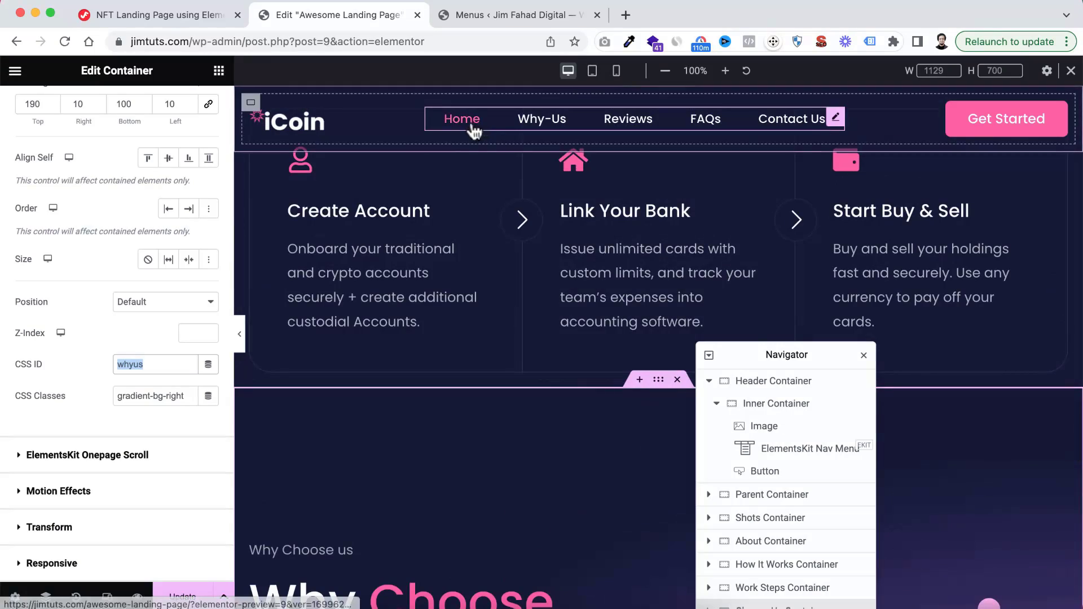
scroll(614, 282, up, 10)
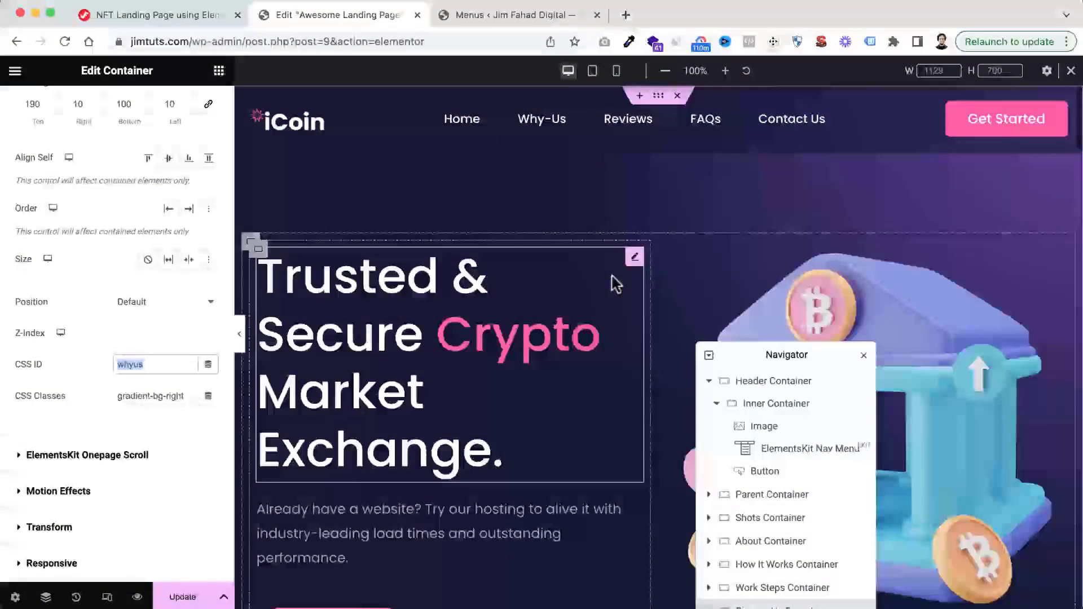
click(754, 497)
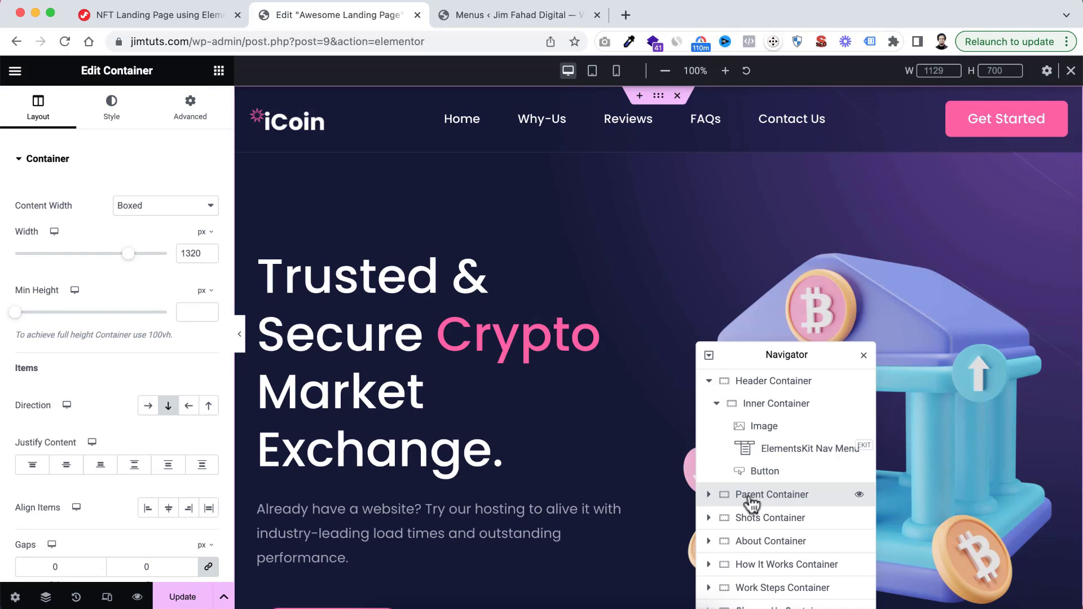
double_click(747, 497)
click(761, 496)
drag(767, 499, 726, 504)
click(765, 499)
key(BackSpace)
key(BackSpace)
key(BackSpace)
key(BackSpace)
key(BackSpace)
key(BackSpace)
text(Banne)
click(776, 498)
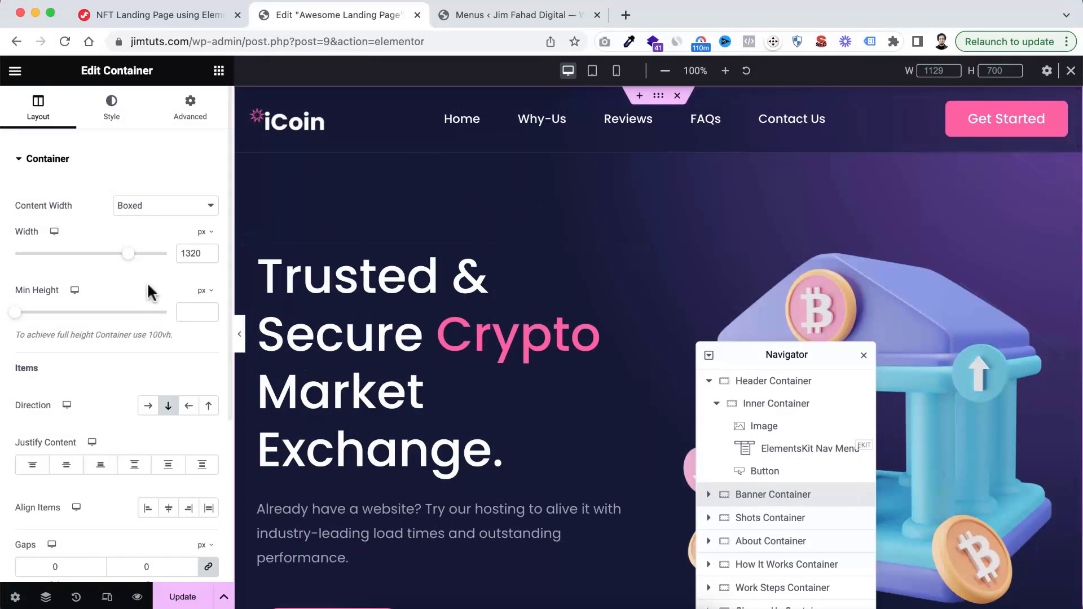
Give the Banner Container the CSS ID banner and select that ID text for reuse
click(188, 110)
scroll(135, 343, down, 3)
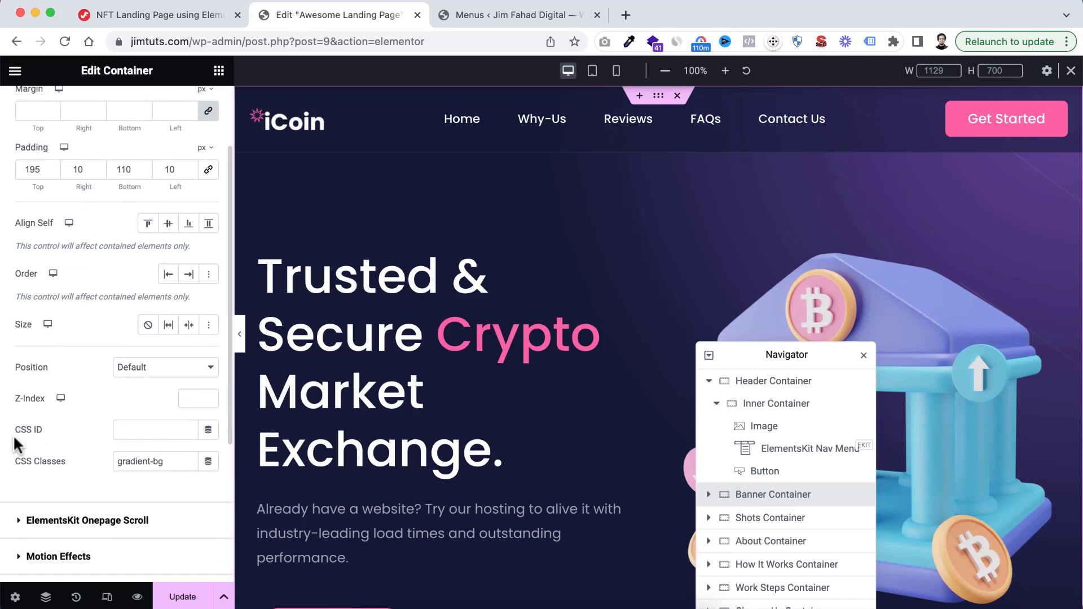
double_click(157, 424)
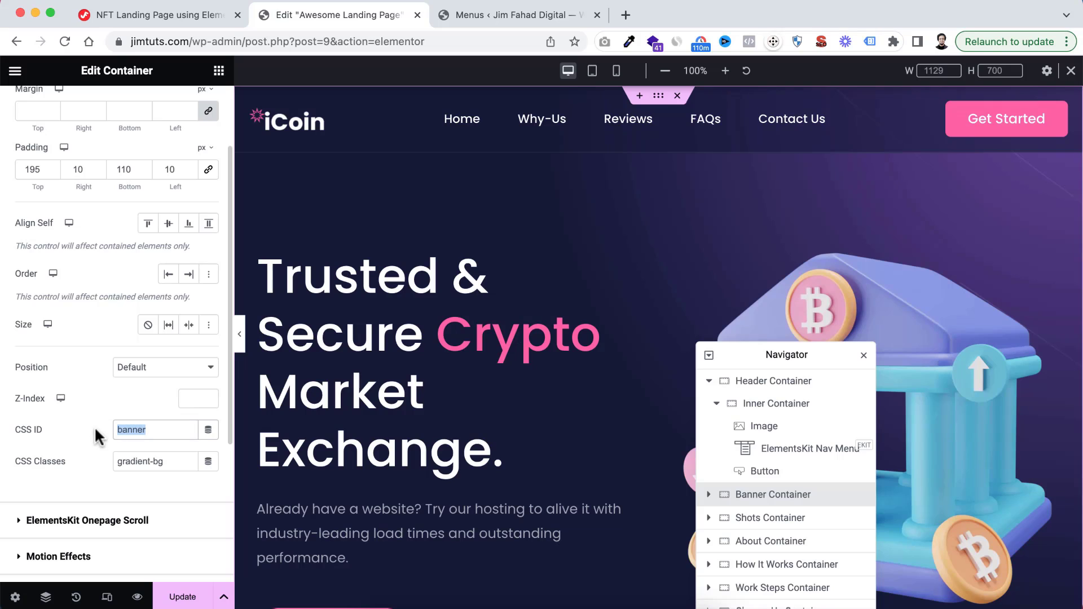
On the WordPress Menus page, set the Home item's URL to #banner and save the menu
click(471, 16)
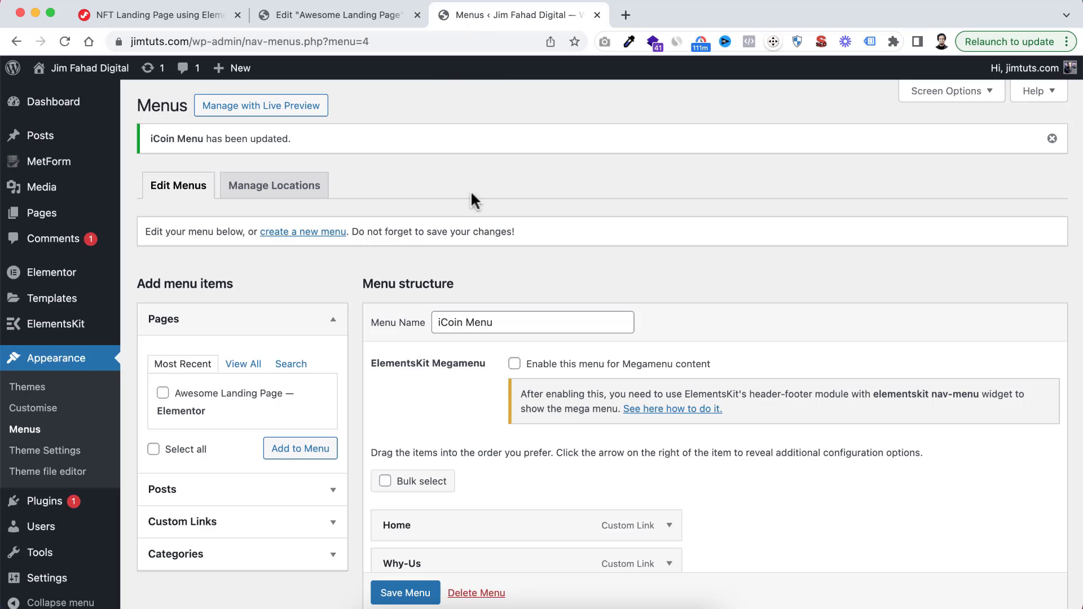
scroll(425, 329, down, 5)
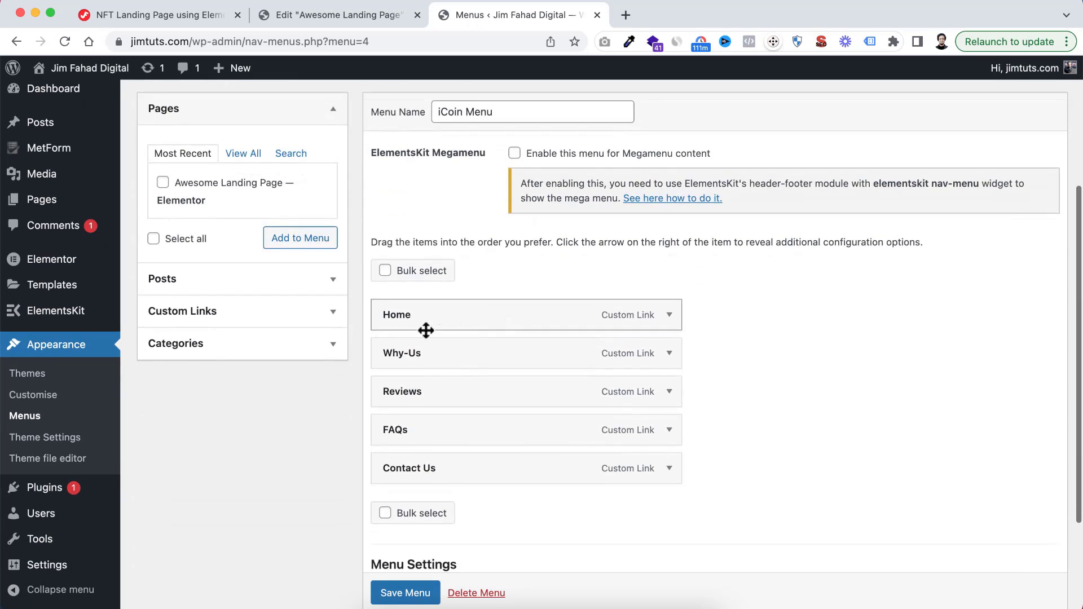
click(670, 318)
click(405, 363)
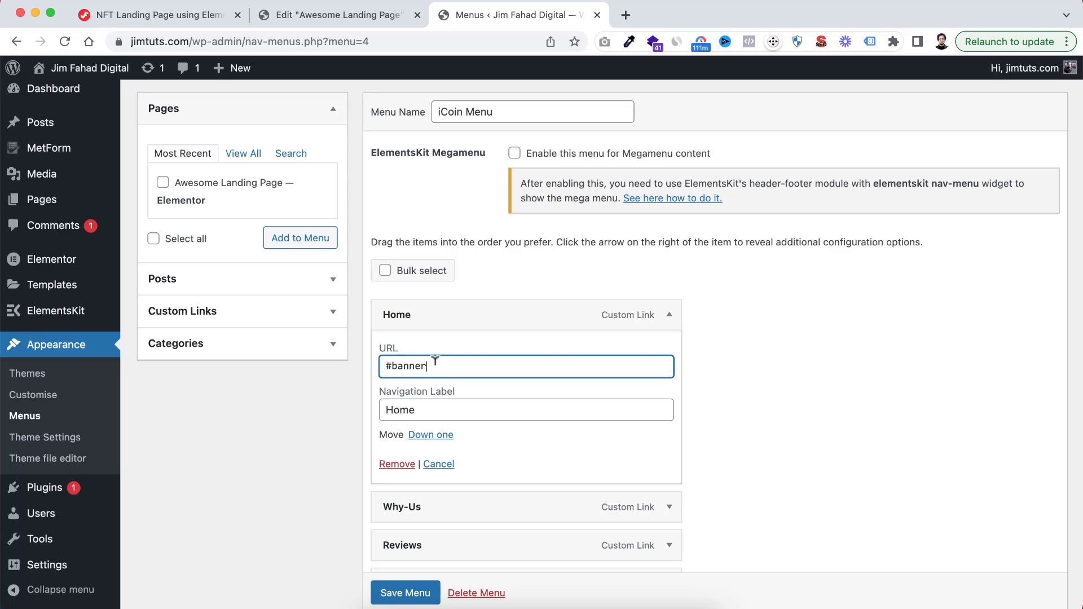
scroll(392, 592, down, 1)
click(400, 592)
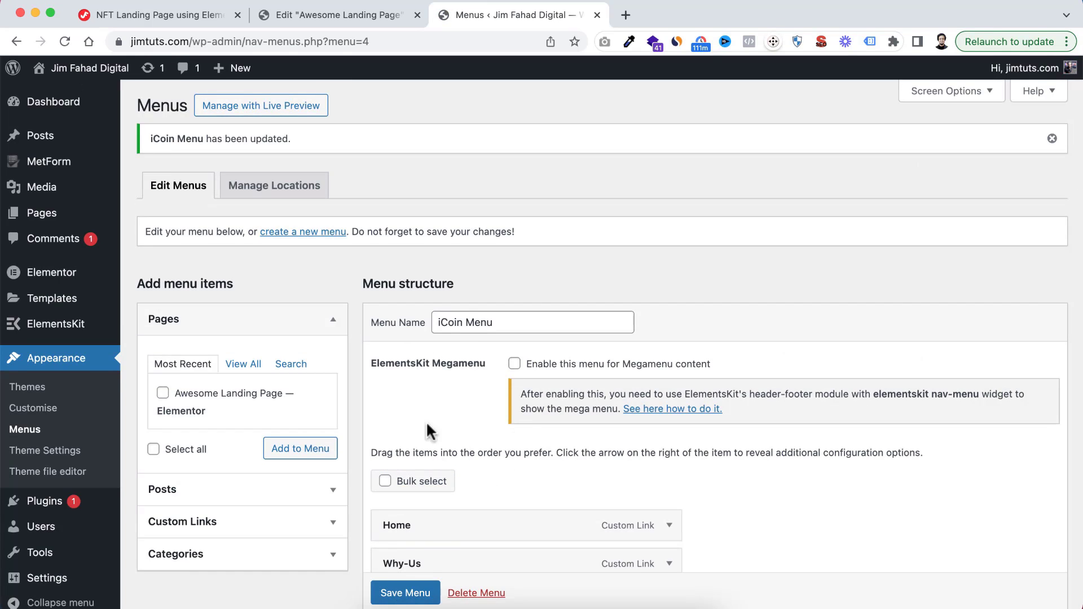
Return to the Elementor editor, update the landing page, and open its preview in the browser
click(367, 14)
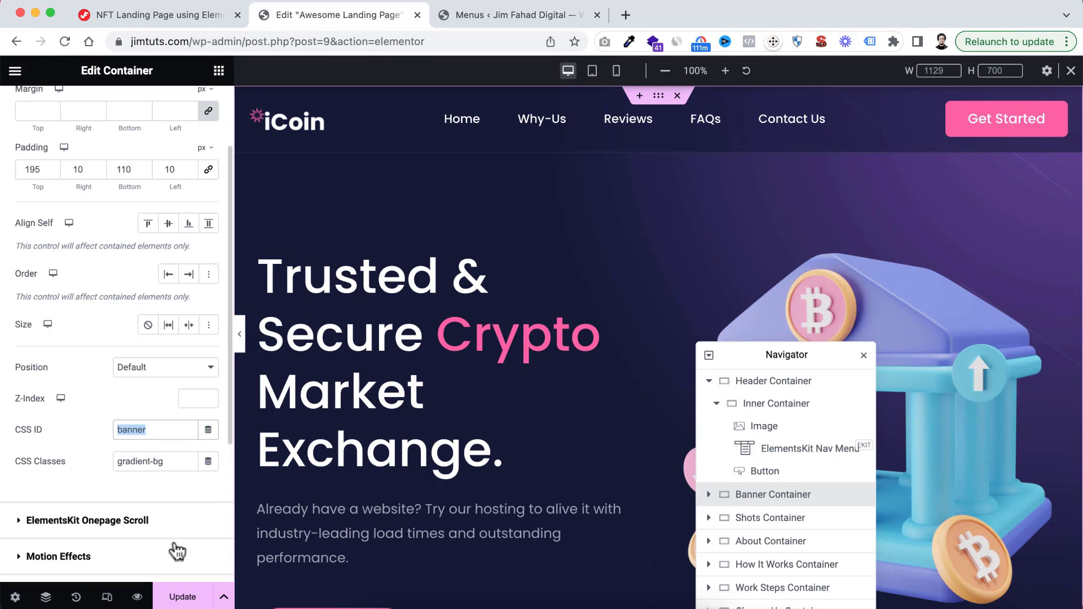
click(183, 593)
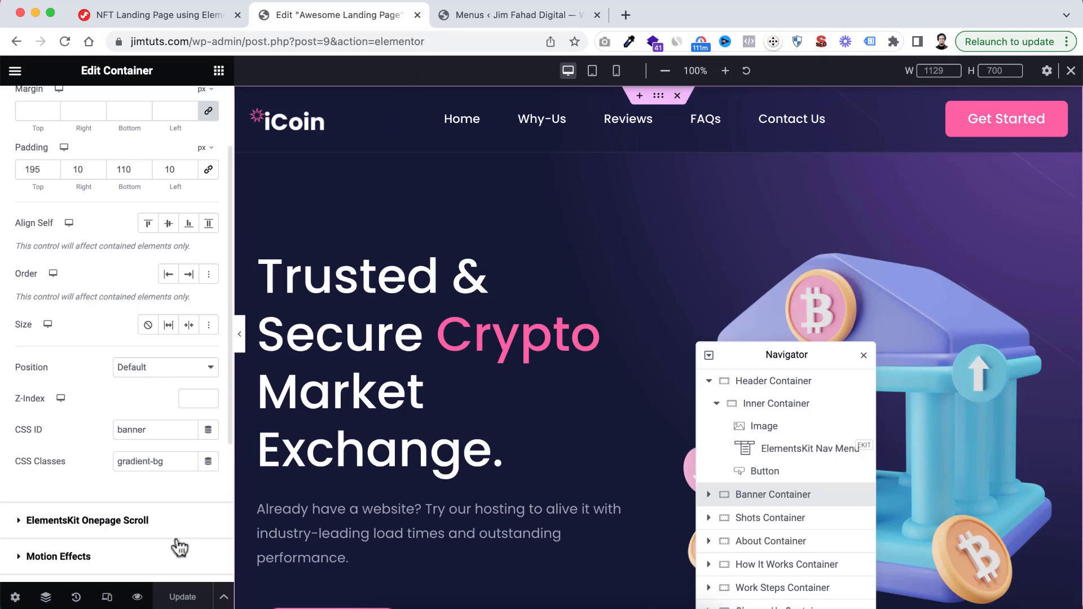
click(137, 597)
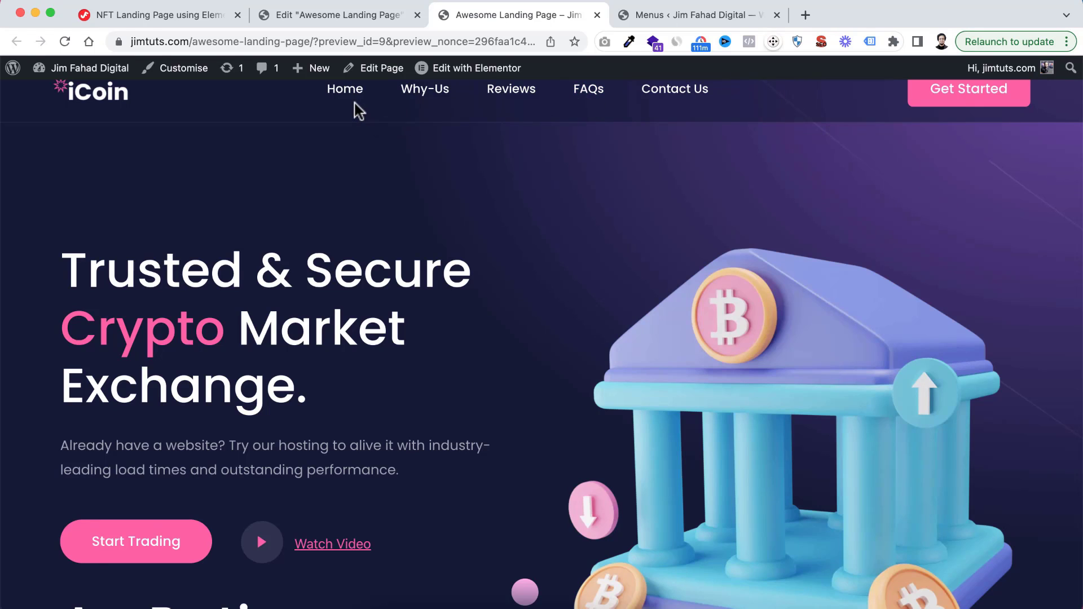
Test the Why-Us and Home menu links in the page preview, and look through the sections down to the counters
click(432, 96)
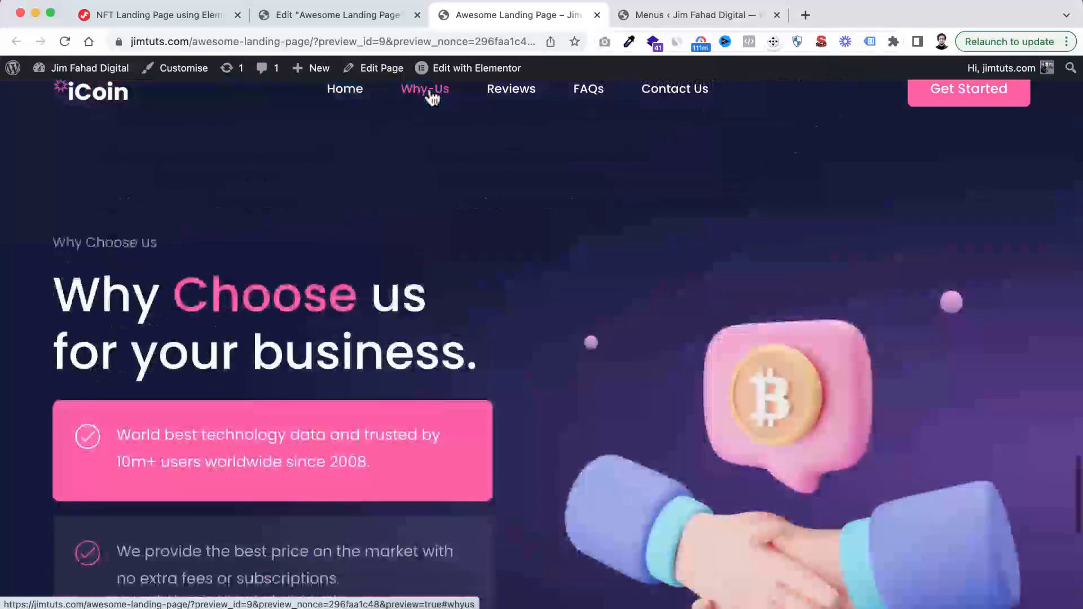
scroll(398, 280, down, 2)
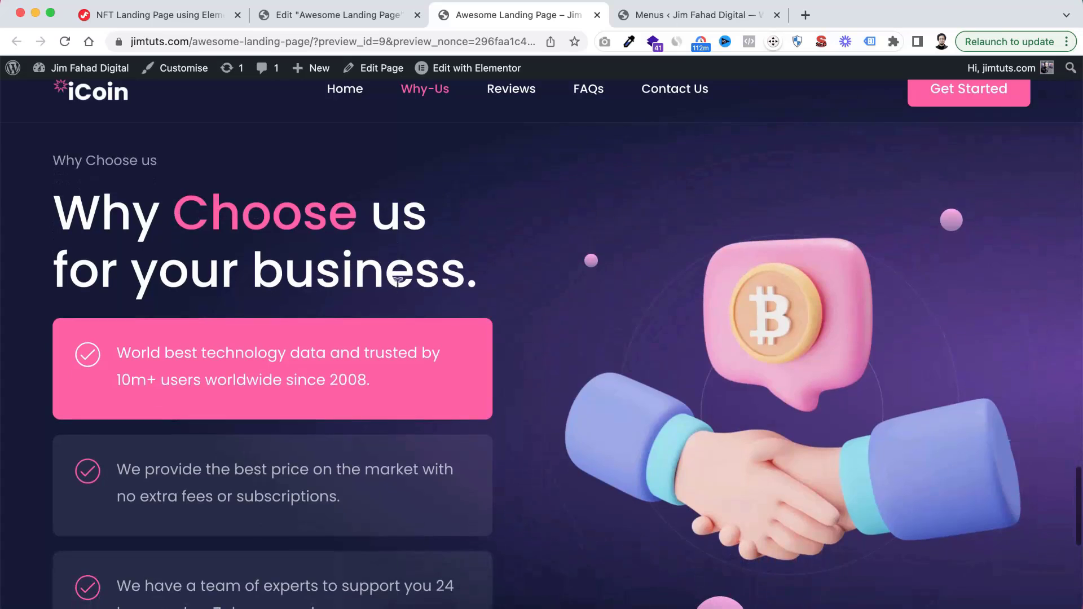
click(347, 96)
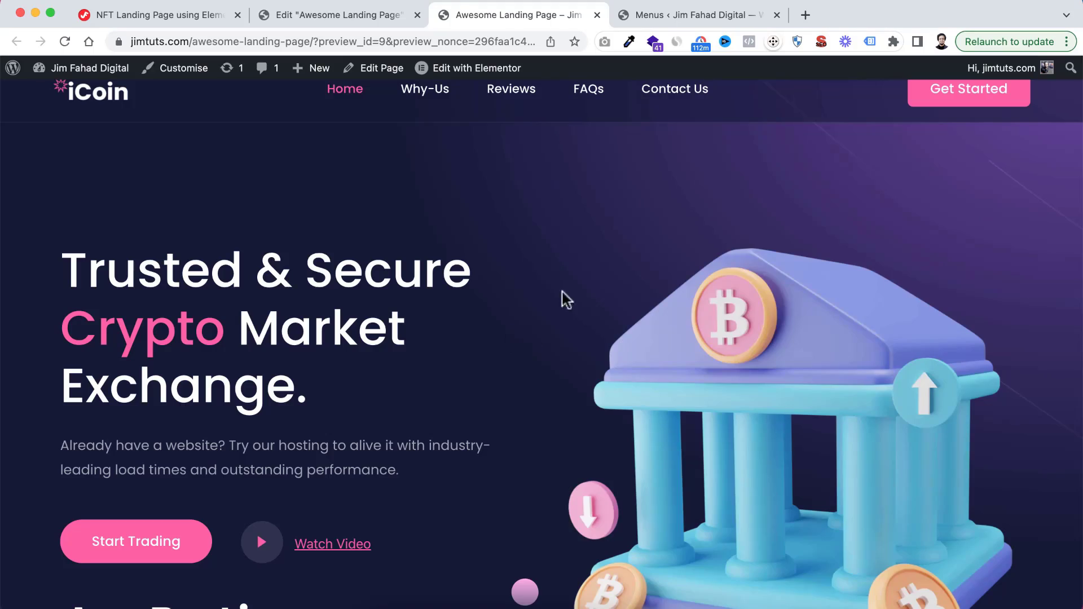
scroll(556, 293, down, 5)
scroll(556, 293, down, 10)
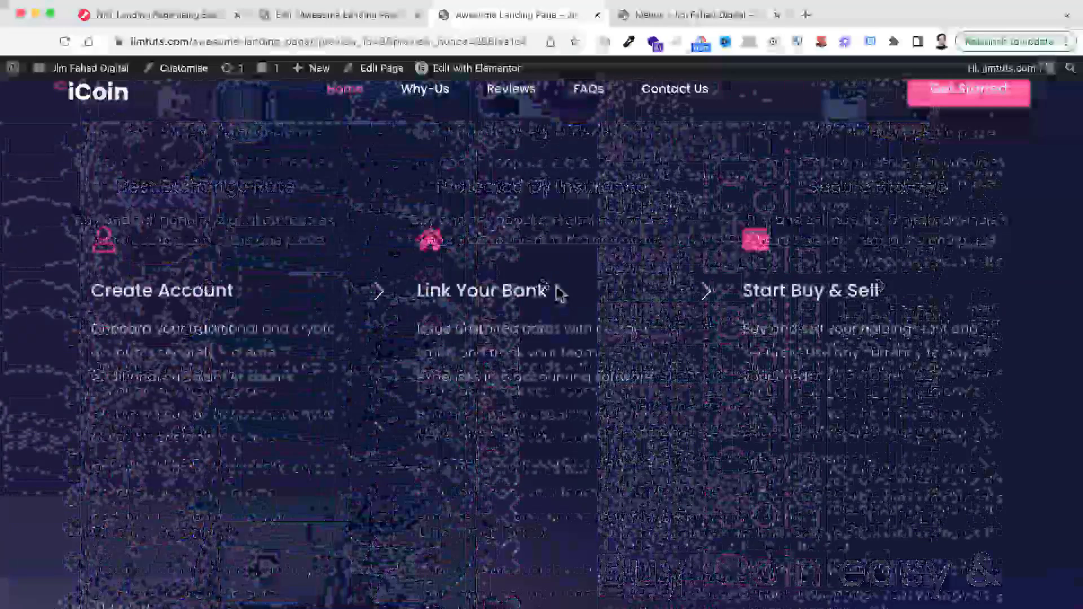
scroll(502, 280, down, 5)
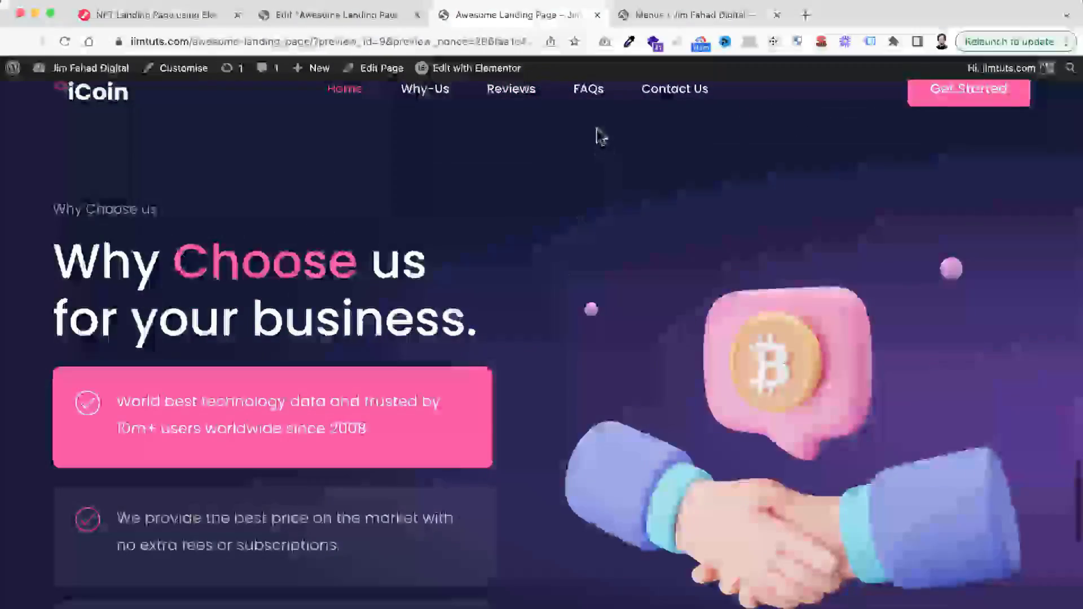
scroll(513, 435, down, 8)
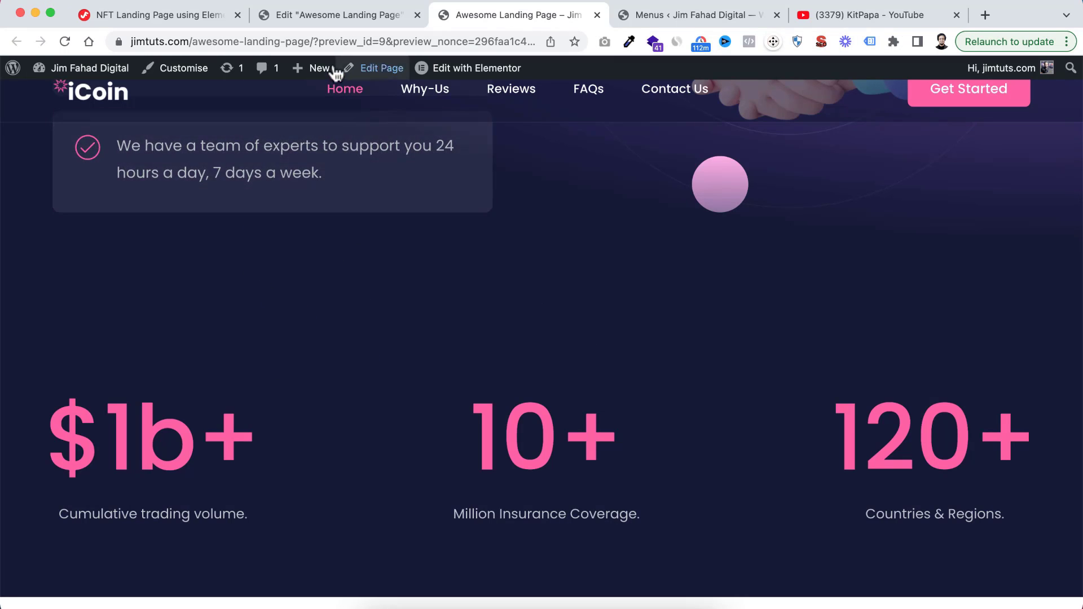
Go back to the Elementor editor, view the page down to its end, and close the Navigator
click(329, 16)
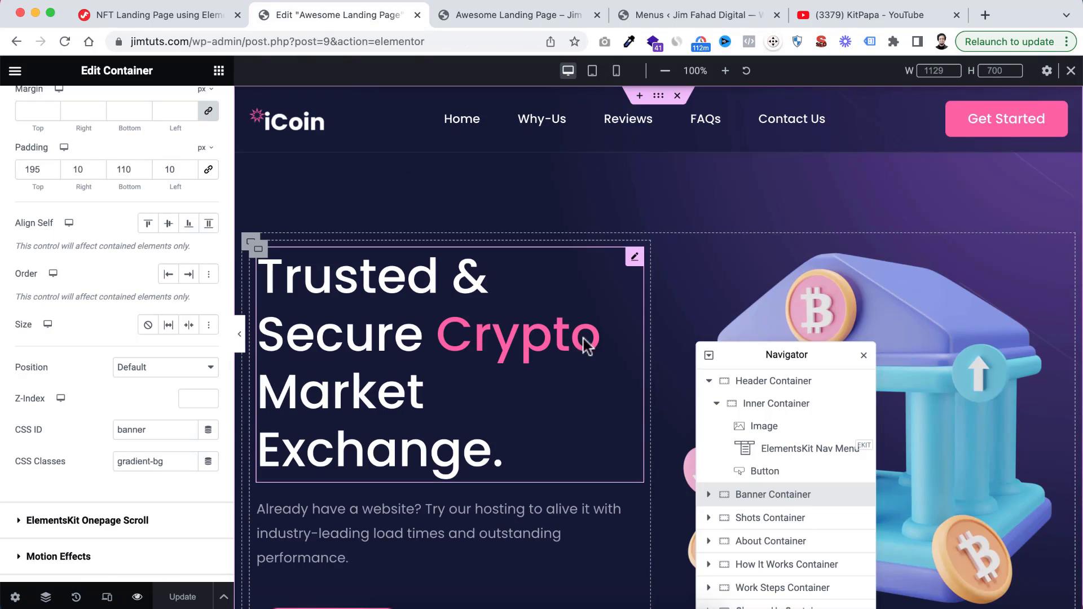
scroll(650, 416, down, 6)
scroll(651, 417, down, 20)
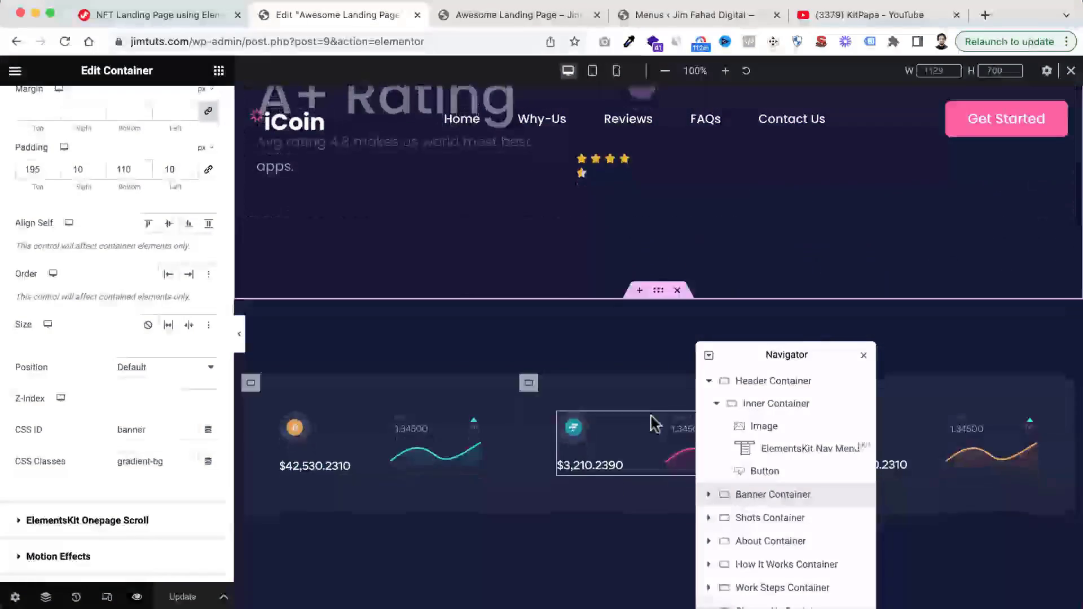
scroll(651, 416, down, 20)
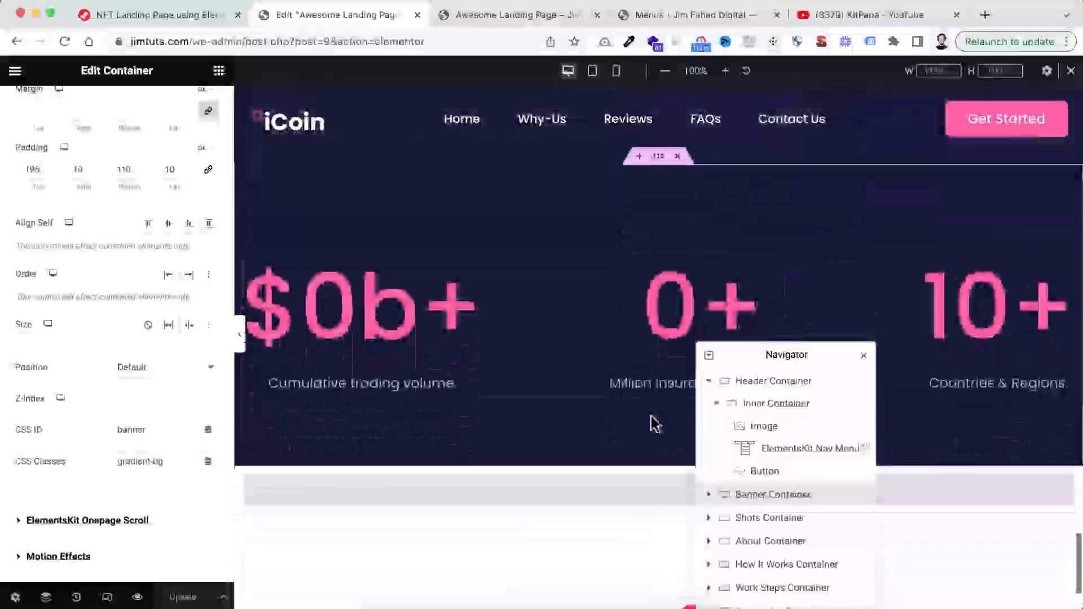
scroll(651, 416, up, 1)
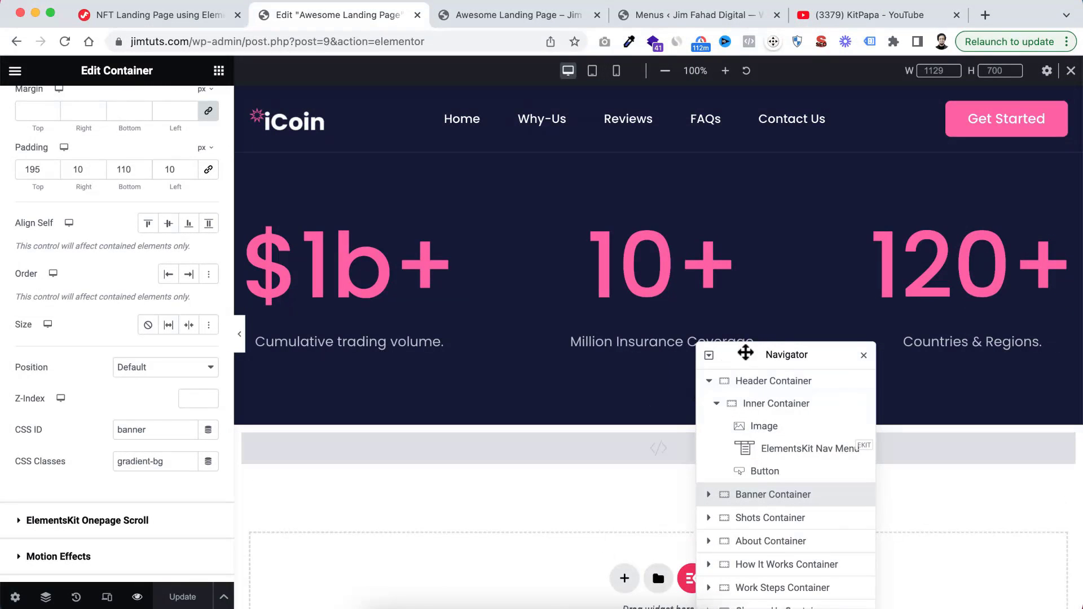
drag(749, 354, 638, 240)
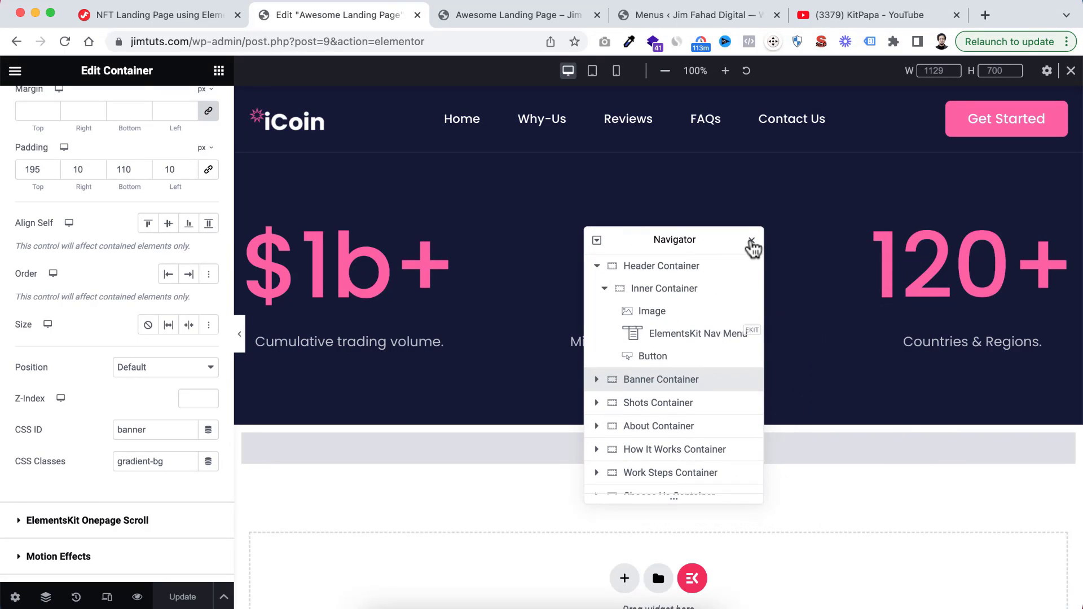
click(751, 241)
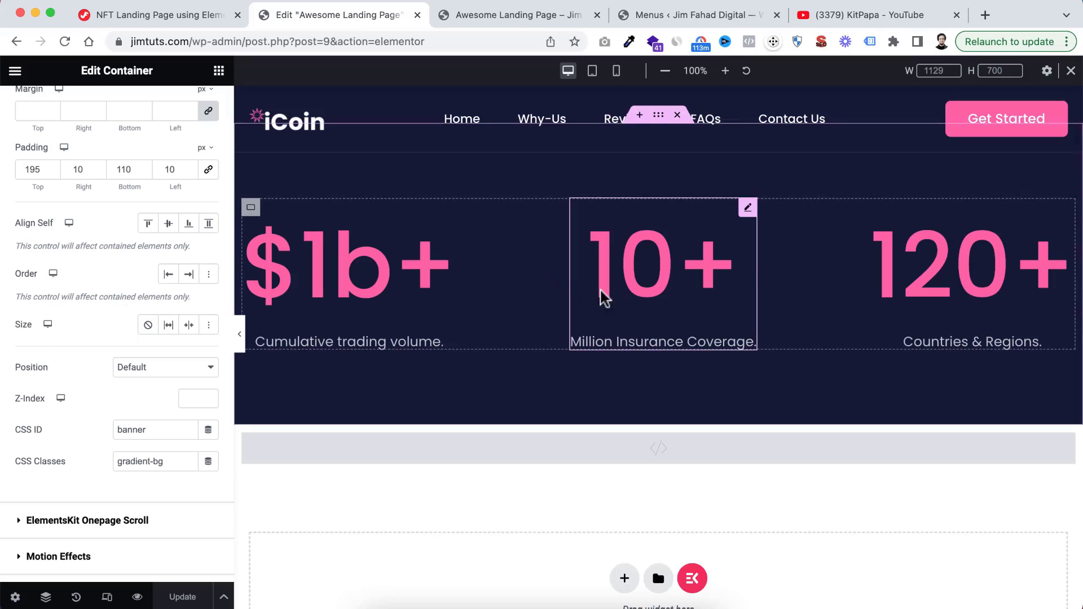
Examine the finished page sections in the editor, from the banner down to the counter section, under the fixed header
scroll(726, 290, up, 10)
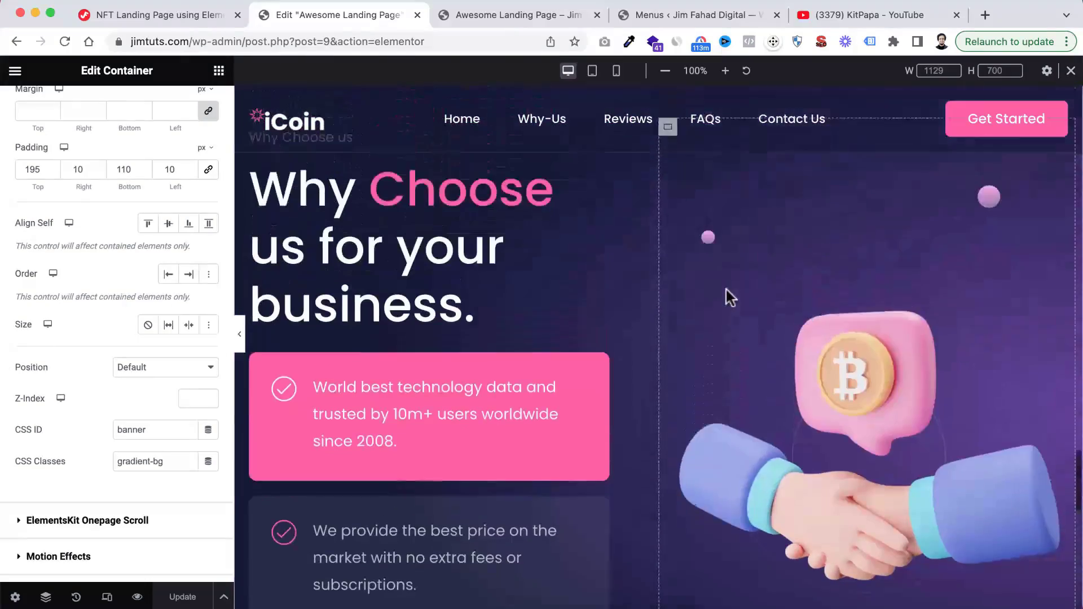
scroll(726, 289, up, 20)
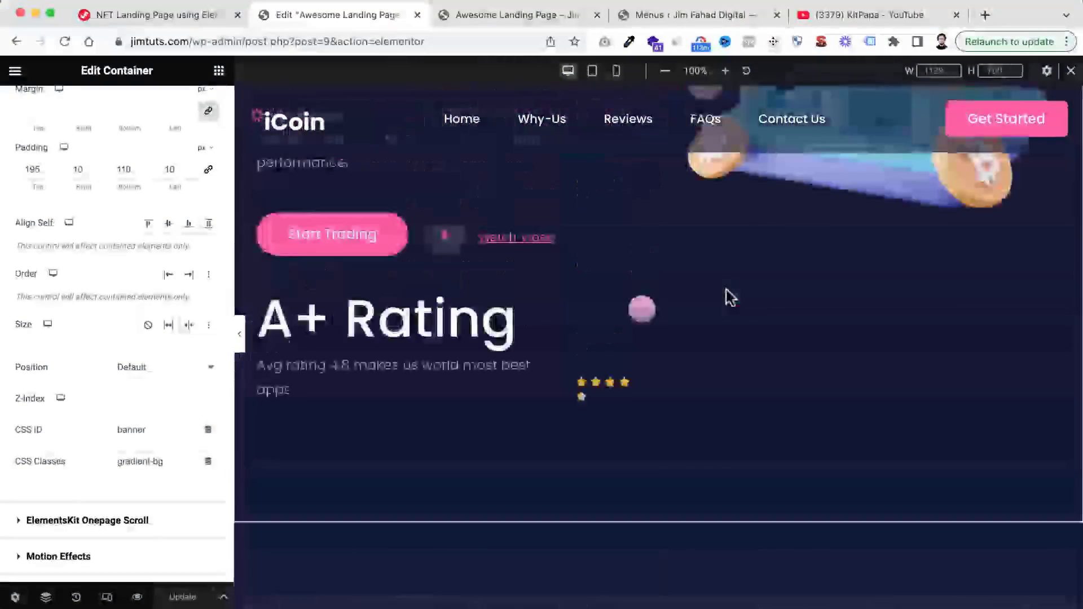
scroll(730, 297, up, 5)
scroll(731, 297, down, 15)
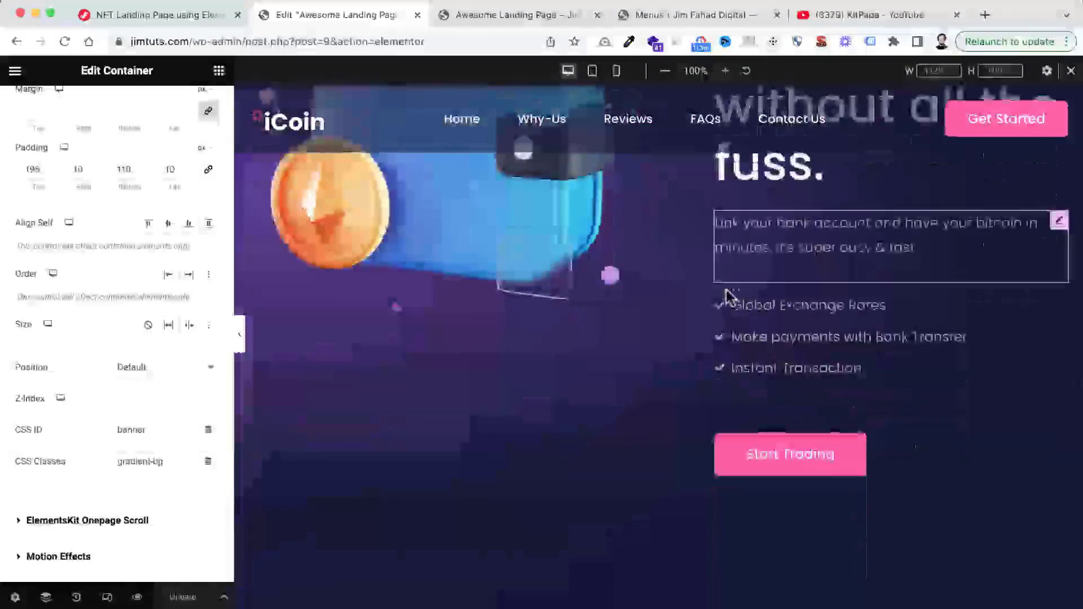
scroll(727, 296, down, 4)
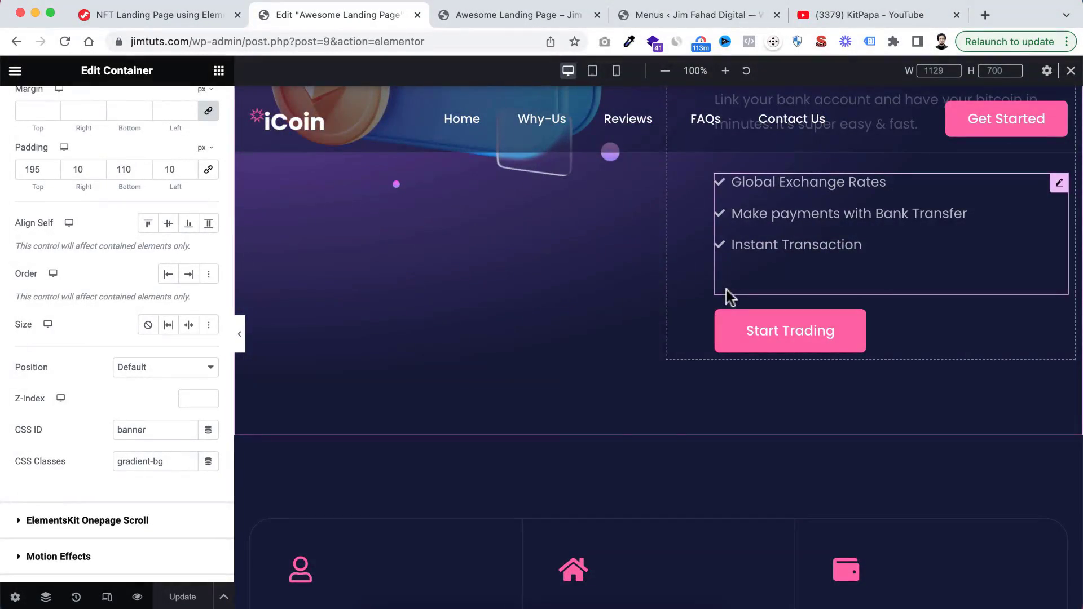
scroll(657, 456, down, 12)
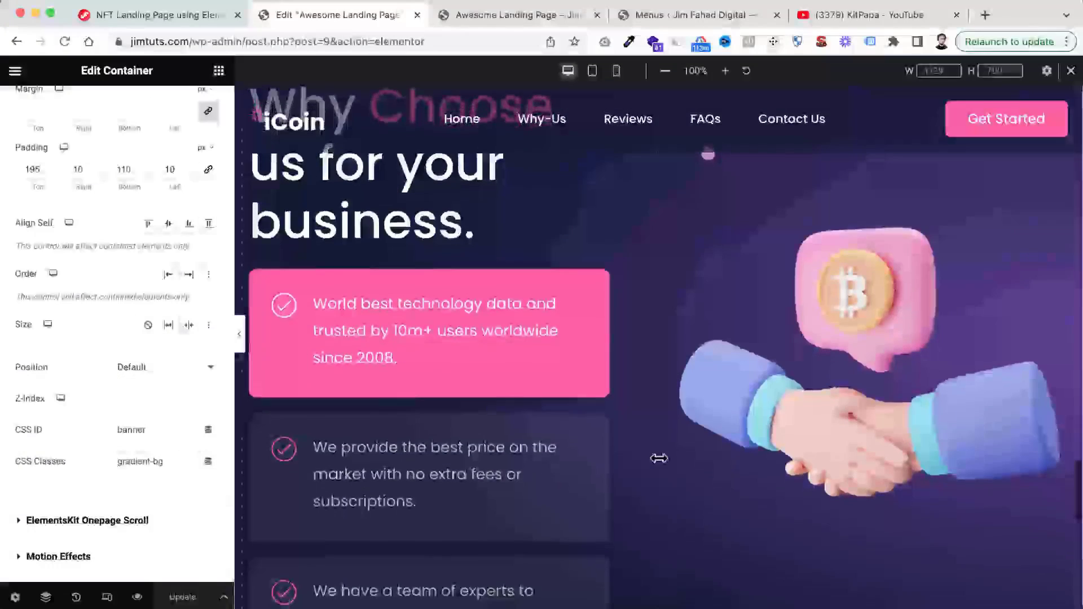
scroll(658, 457, down, 10)
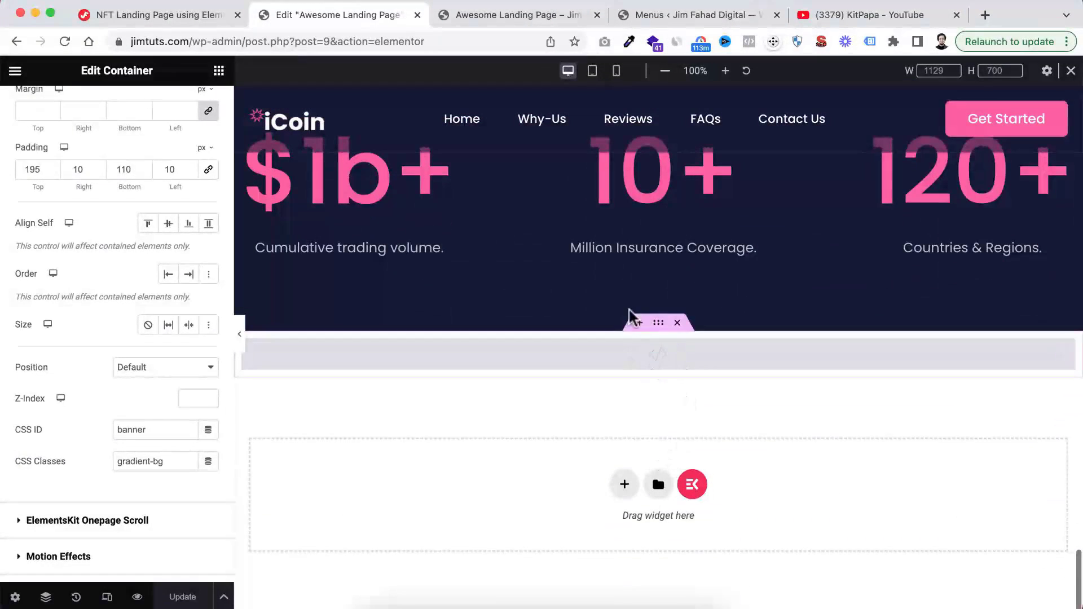
scroll(631, 273, up, 3)
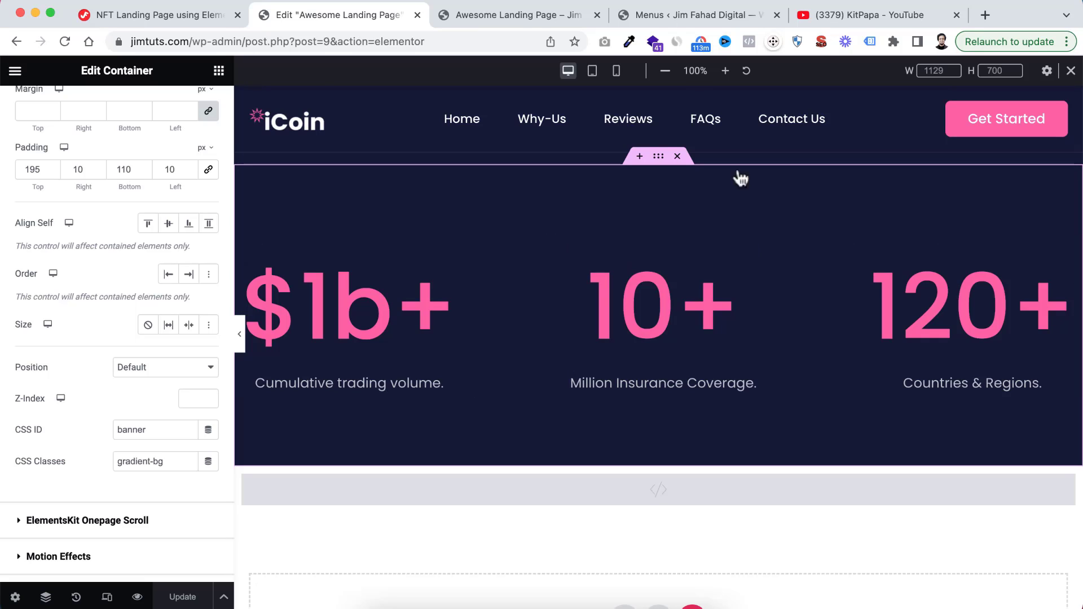
View the KitPapa channel page on YouTube, and return to the Elementor editor
click(840, 15)
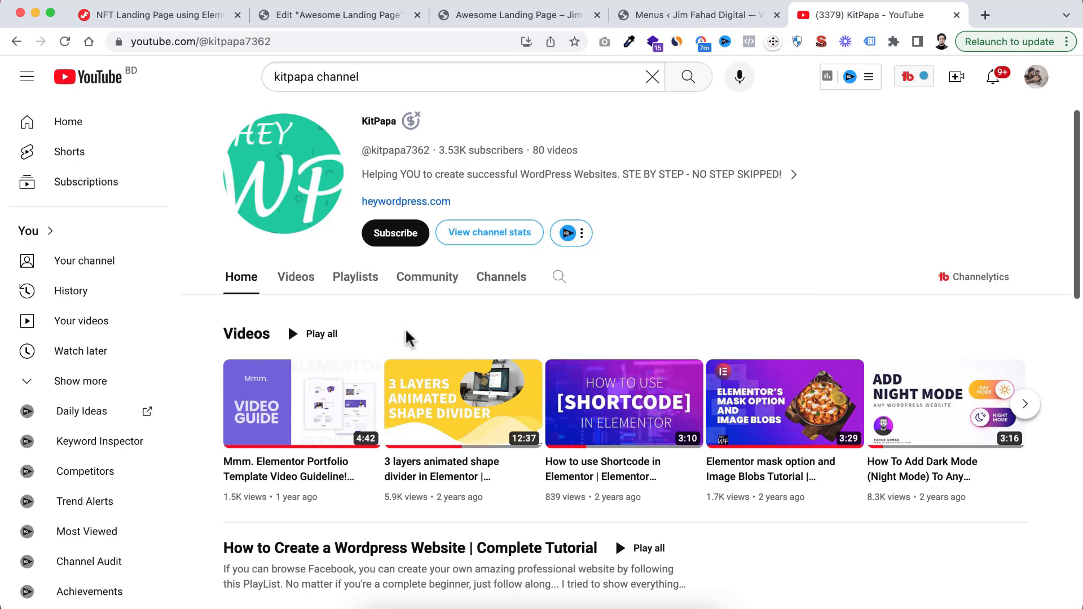
click(363, 18)
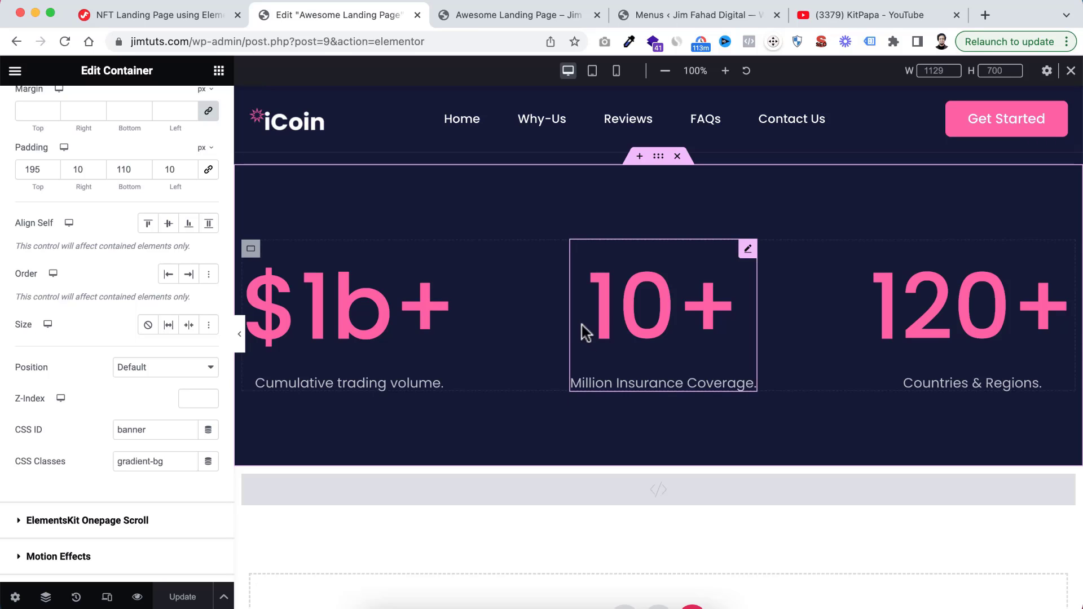
View the KitPapa channel page on YouTube again, and return to the counter section in the Elementor editor
scroll(583, 331, up, 4)
scroll(547, 383, down, 3)
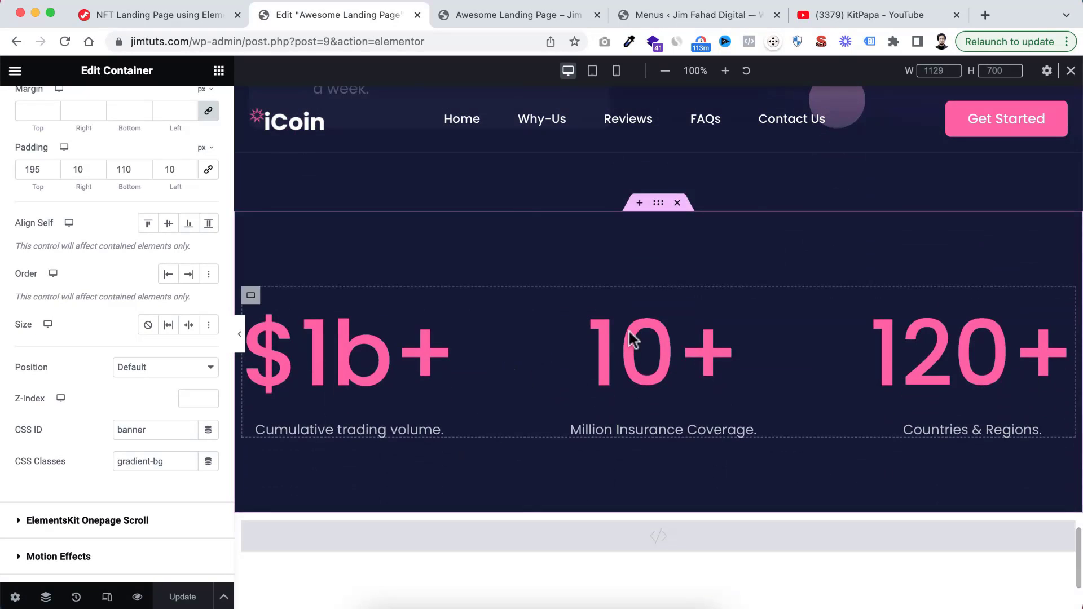
click(851, 16)
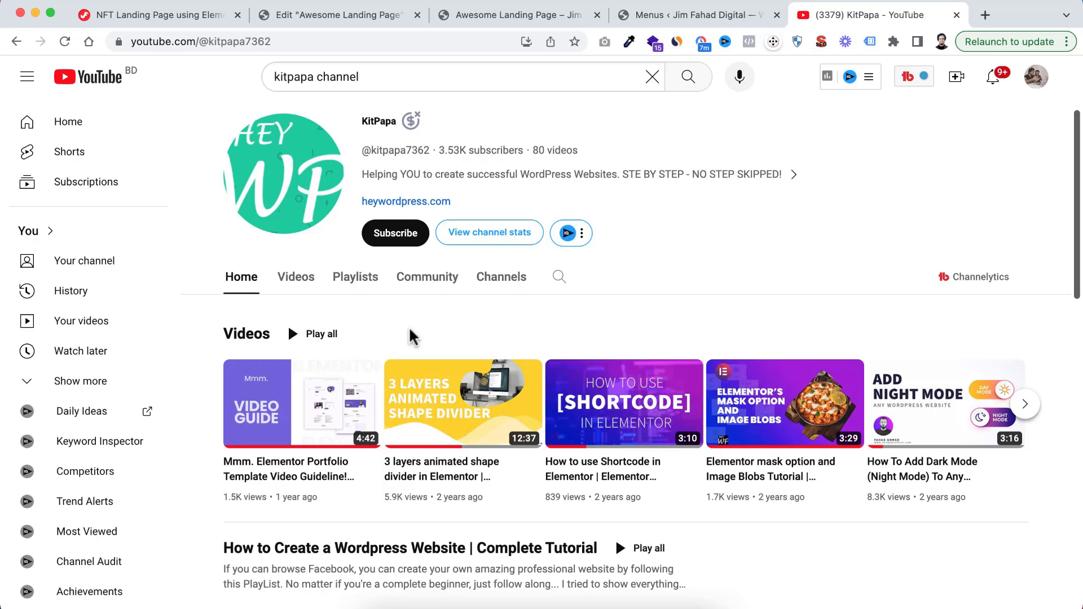
click(356, 14)
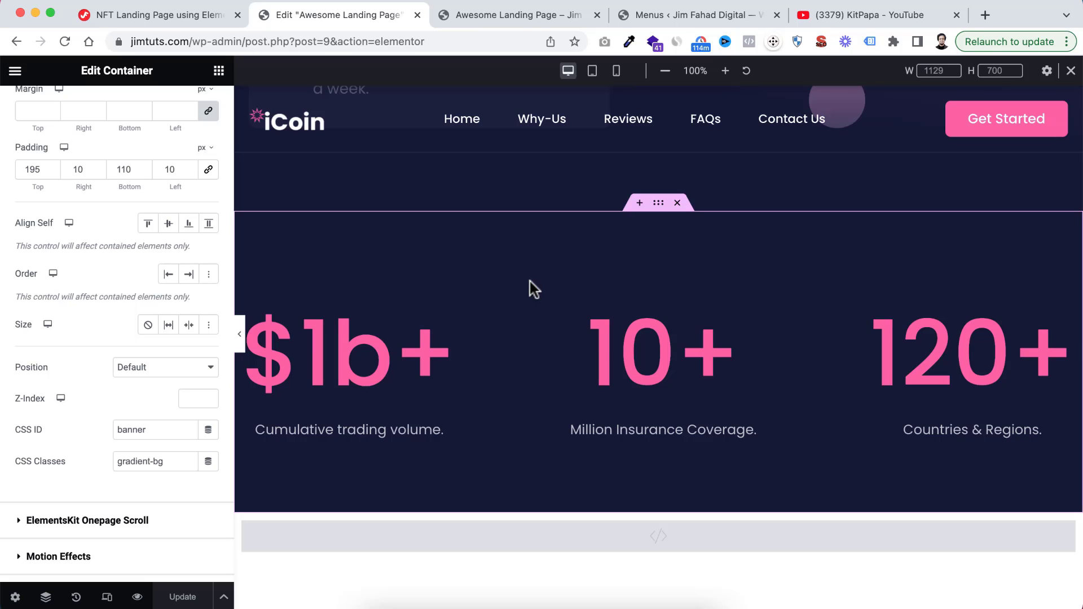
click(891, 16)
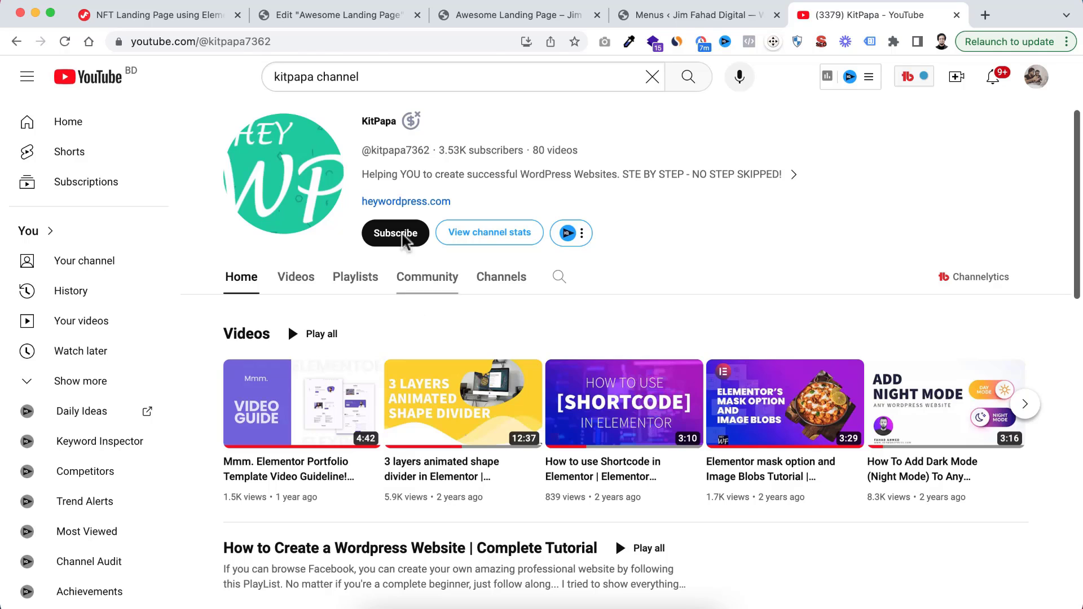
click(307, 15)
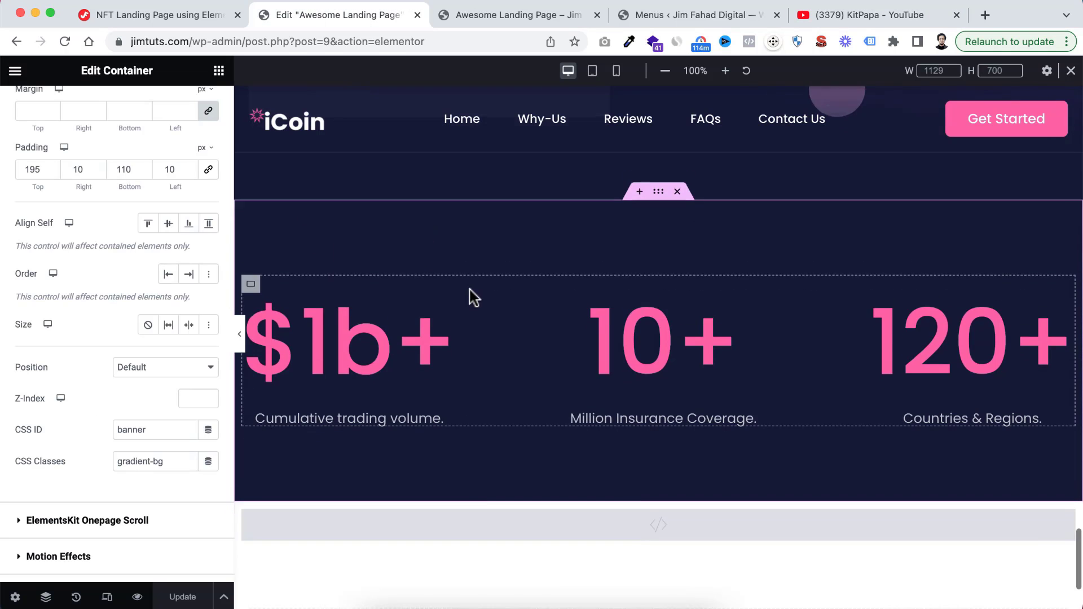
scroll(480, 339, down, 3)
scroll(529, 345, up, 2)
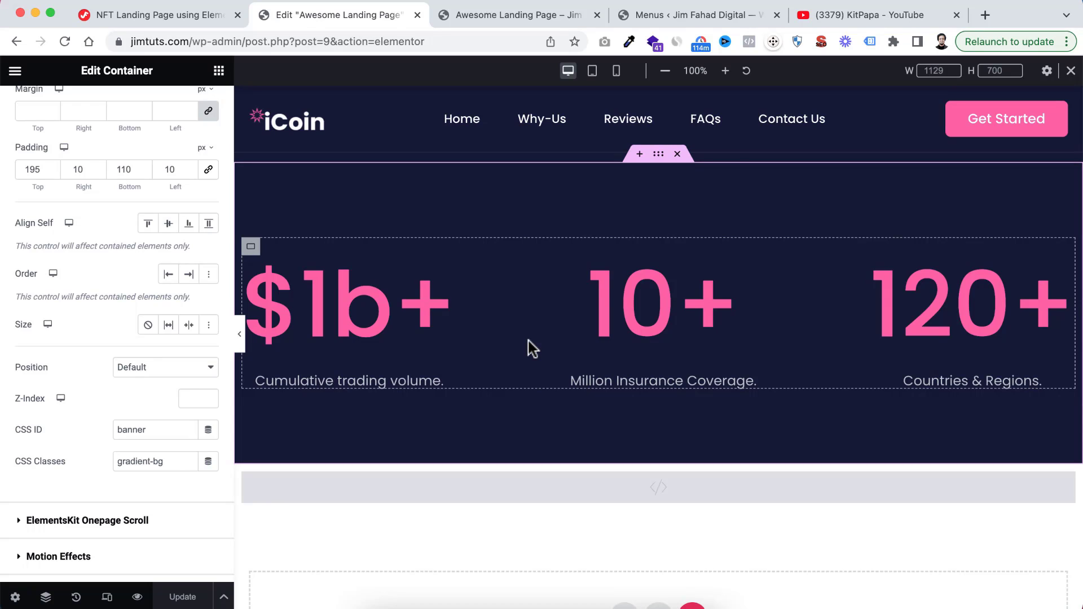
scroll(530, 367, up, 1)
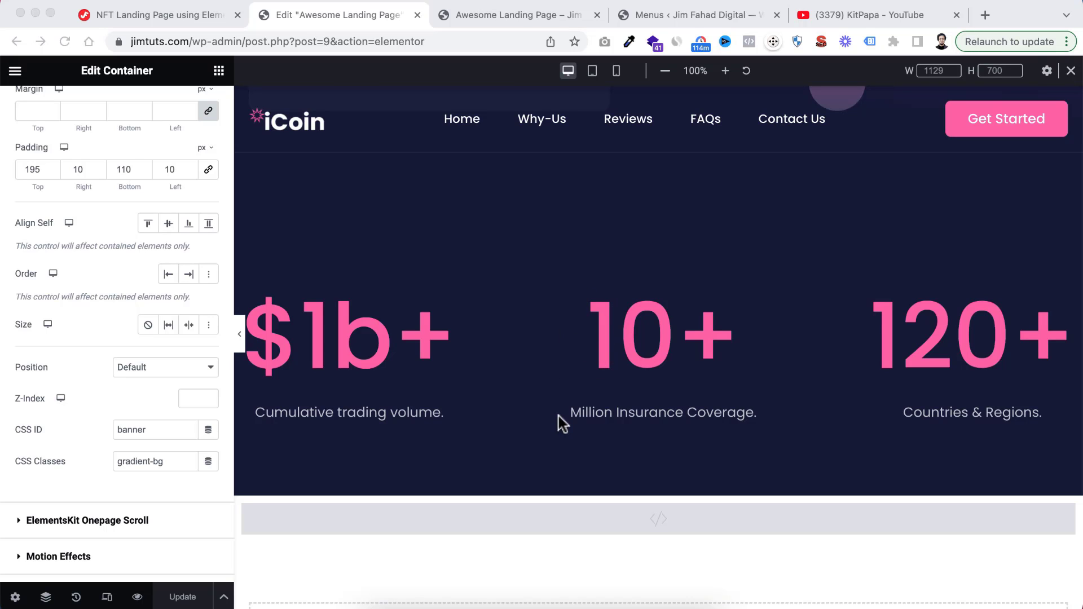
Review the Important Links box in the NFT landing page tutorial article
click(191, 17)
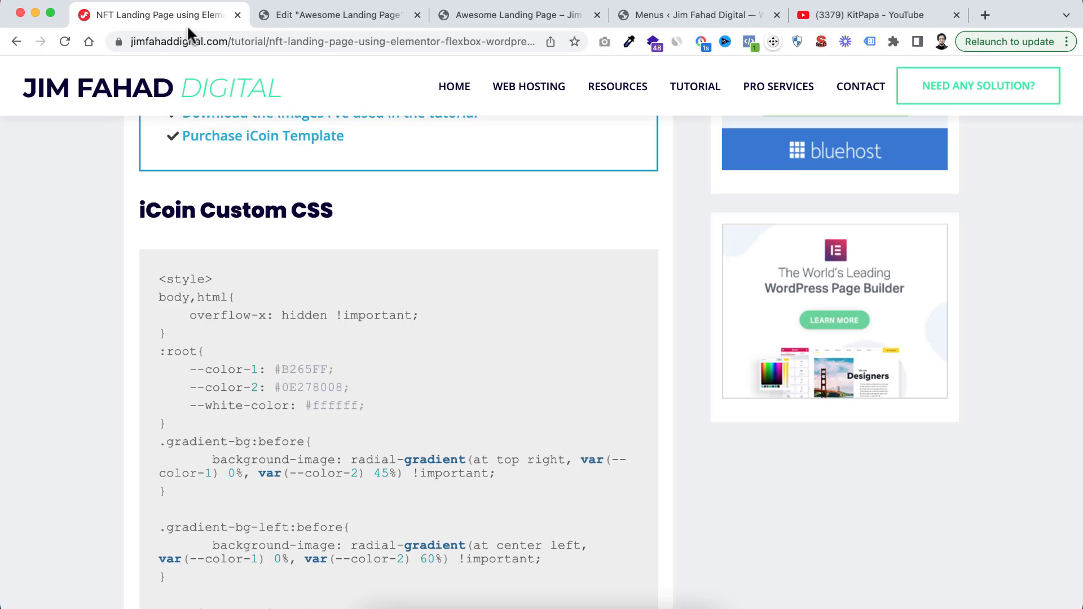
scroll(240, 236, up, 5)
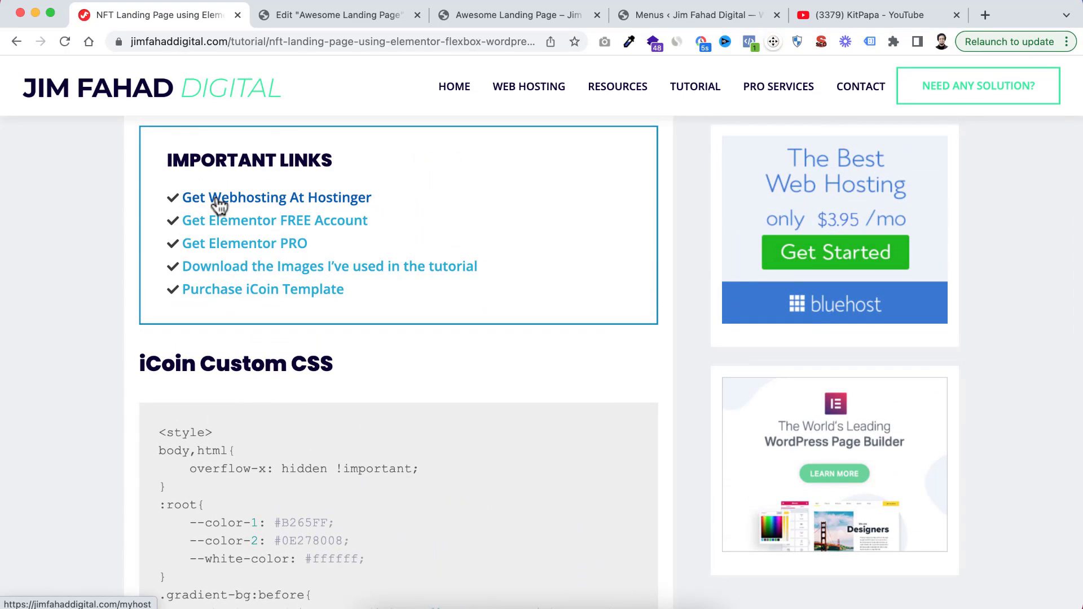
scroll(218, 200, up, 1)
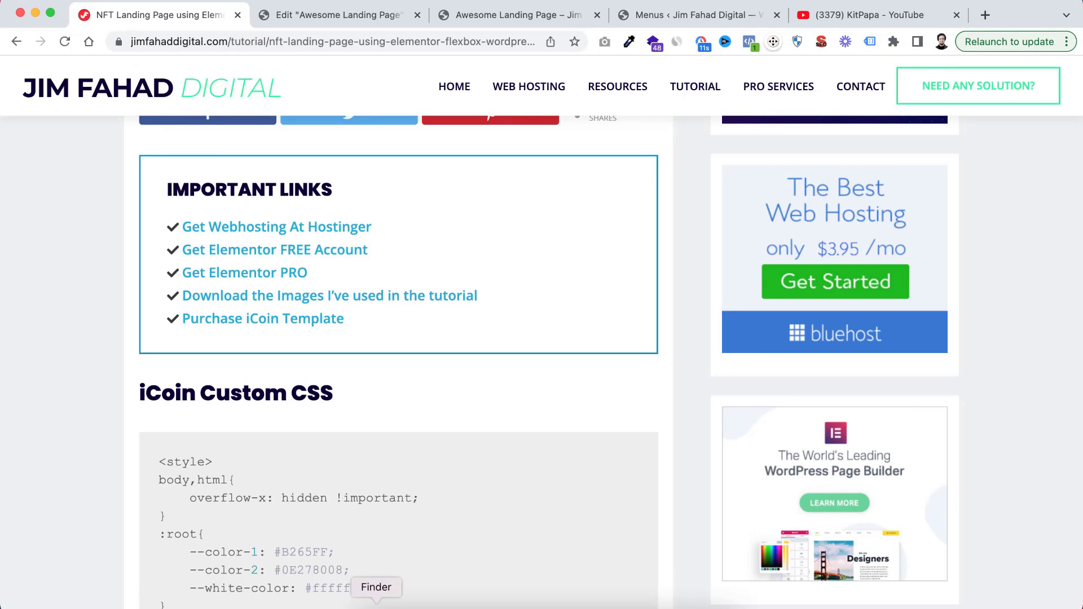
Switch to Finder and open the TEMPLATES folder inside the iCoin Landing folder
click(376, 608)
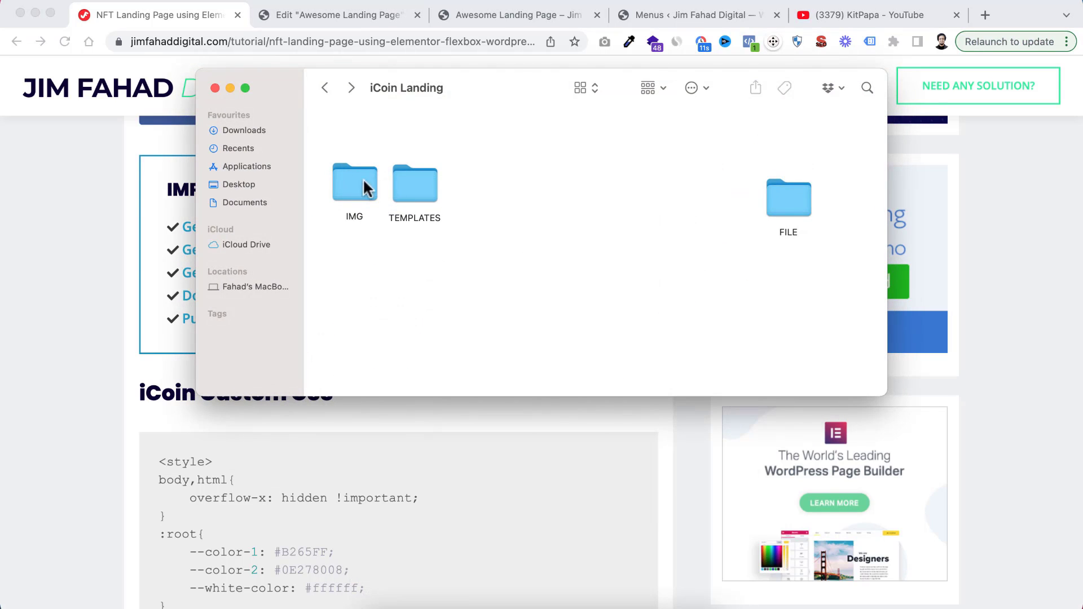
drag(320, 150, 479, 227)
click(480, 227)
click(342, 182)
click(421, 176)
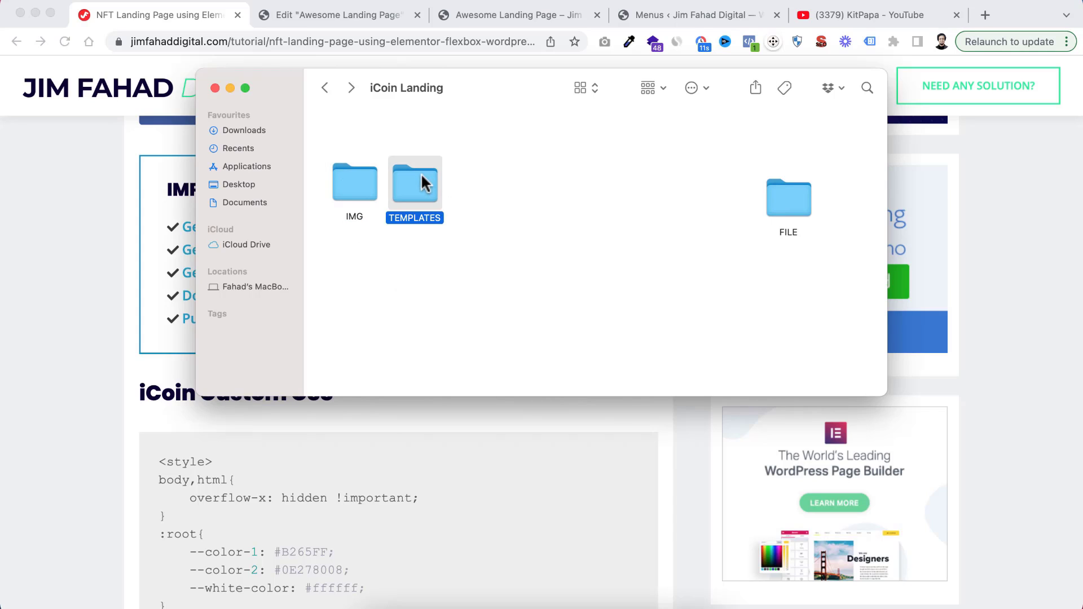
click(467, 219)
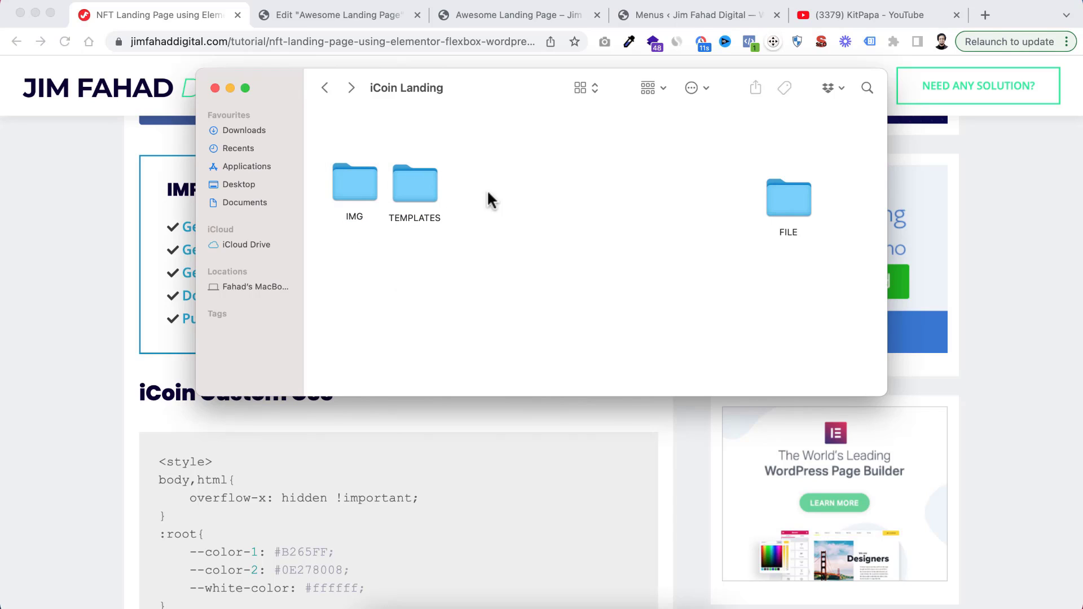
click(414, 200)
double_click(408, 180)
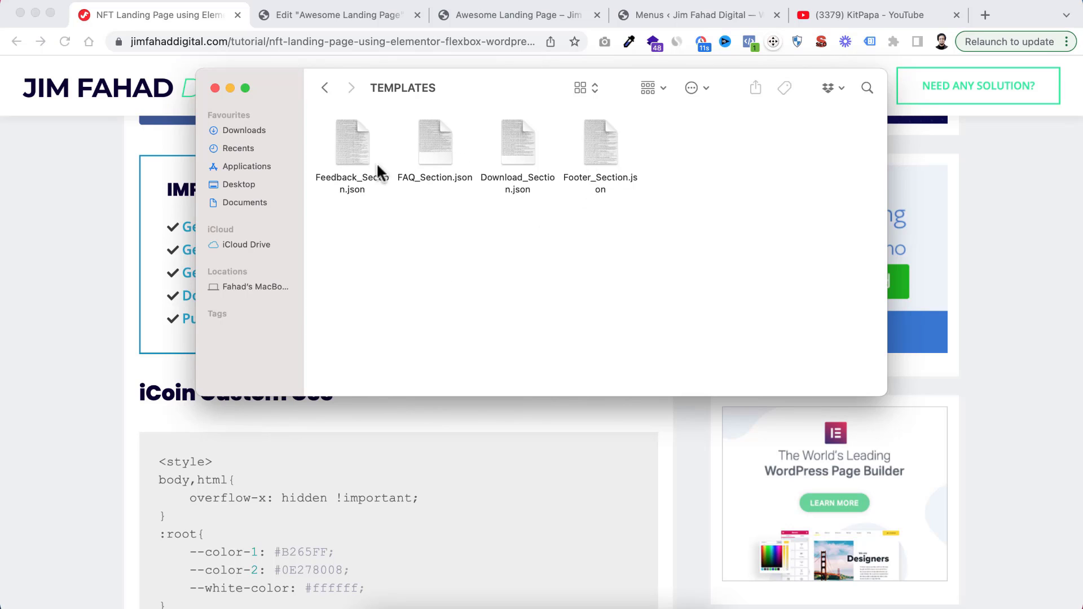
Look through the Feedback, FAQ, Download and Footer section JSON files in the TEMPLATES folder
click(361, 144)
click(435, 157)
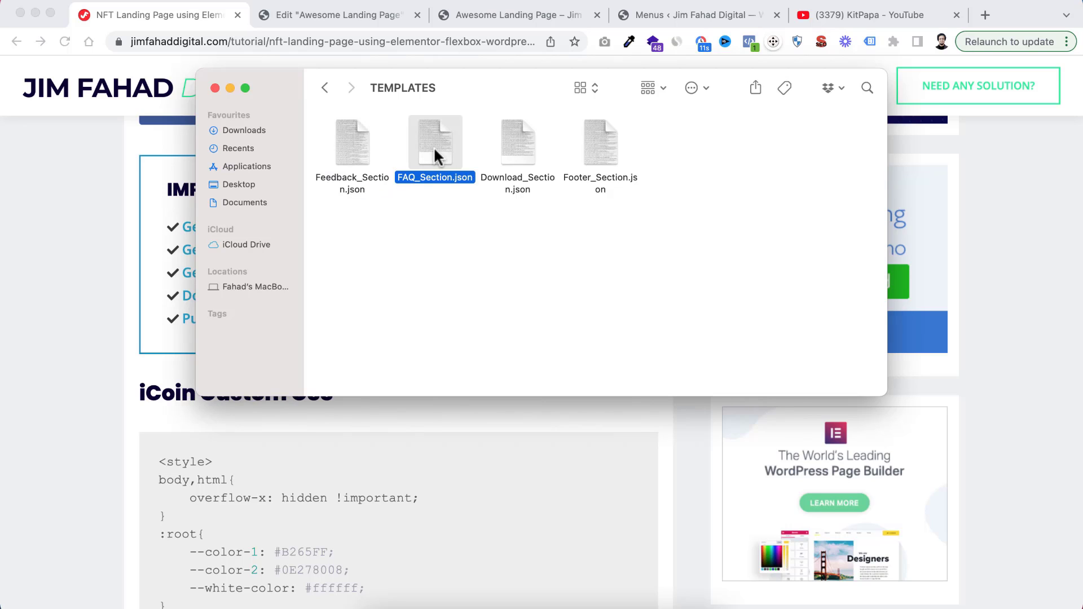
click(525, 144)
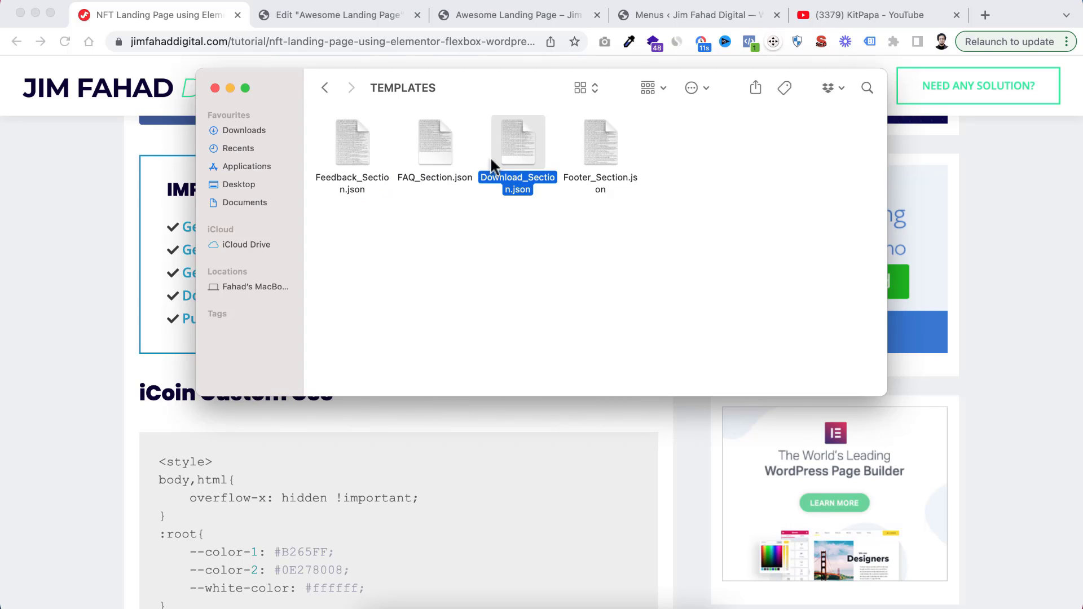
click(594, 141)
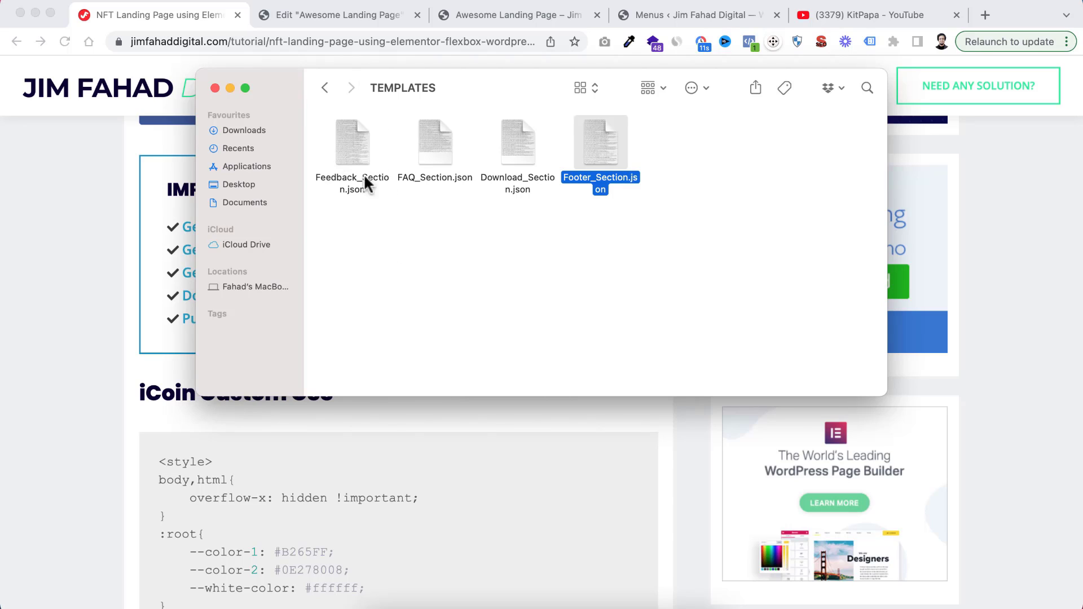
Return to the Elementor editor, add an empty section area between the counters and the HTML widget, and open the template library from it
click(342, 18)
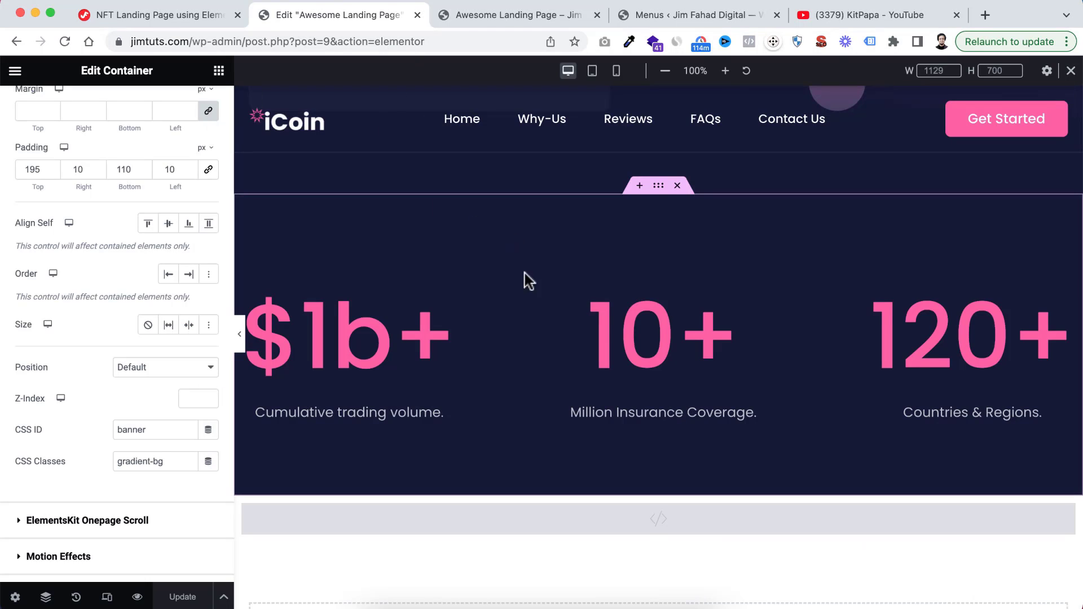
scroll(625, 329, down, 2)
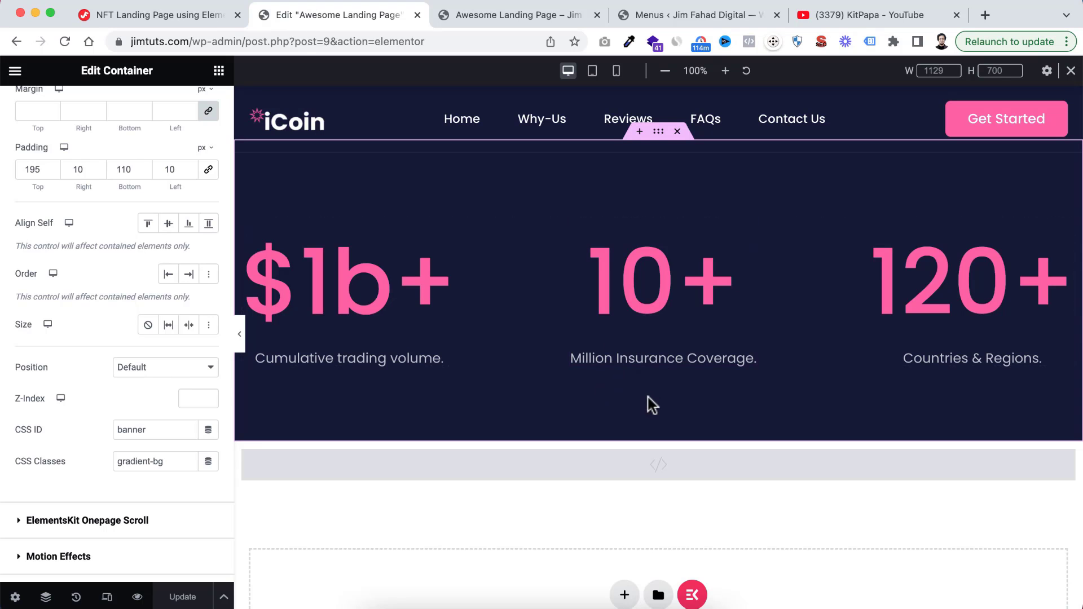
scroll(643, 403, down, 2)
click(639, 381)
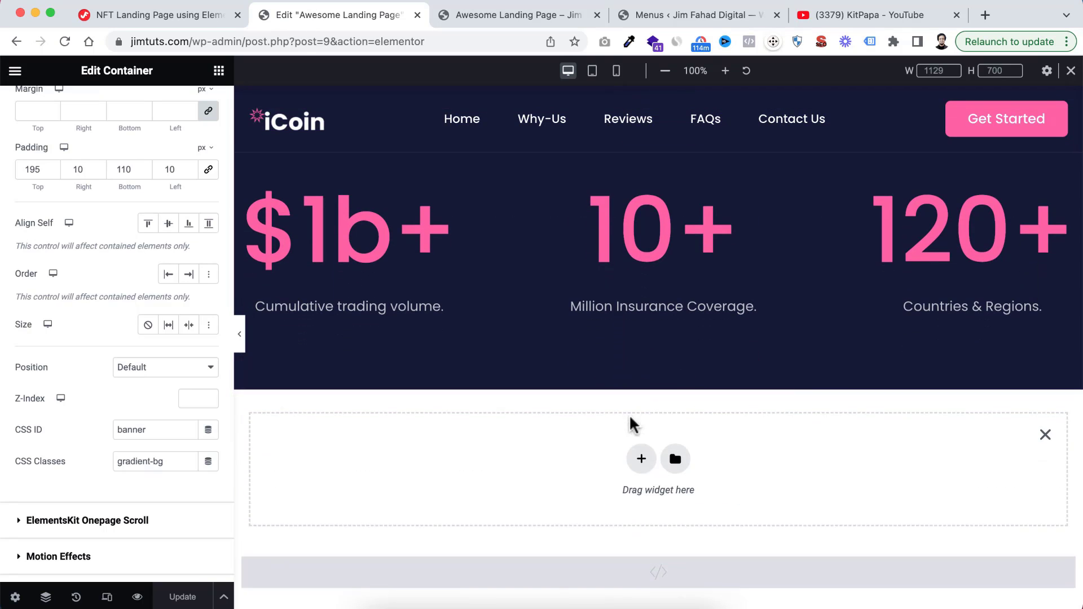
scroll(634, 425, down, 2)
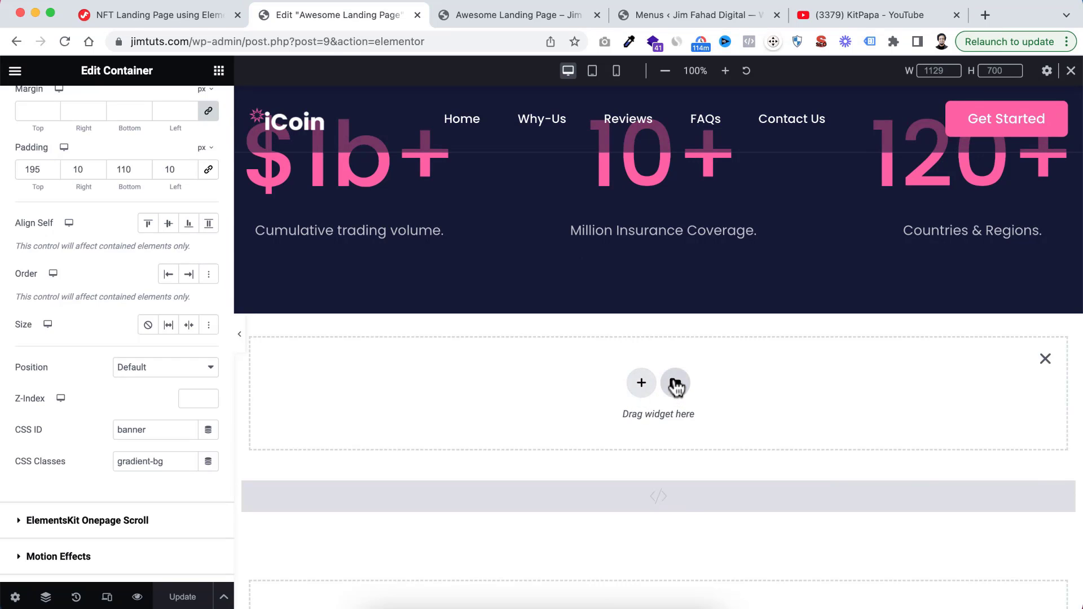
click(674, 385)
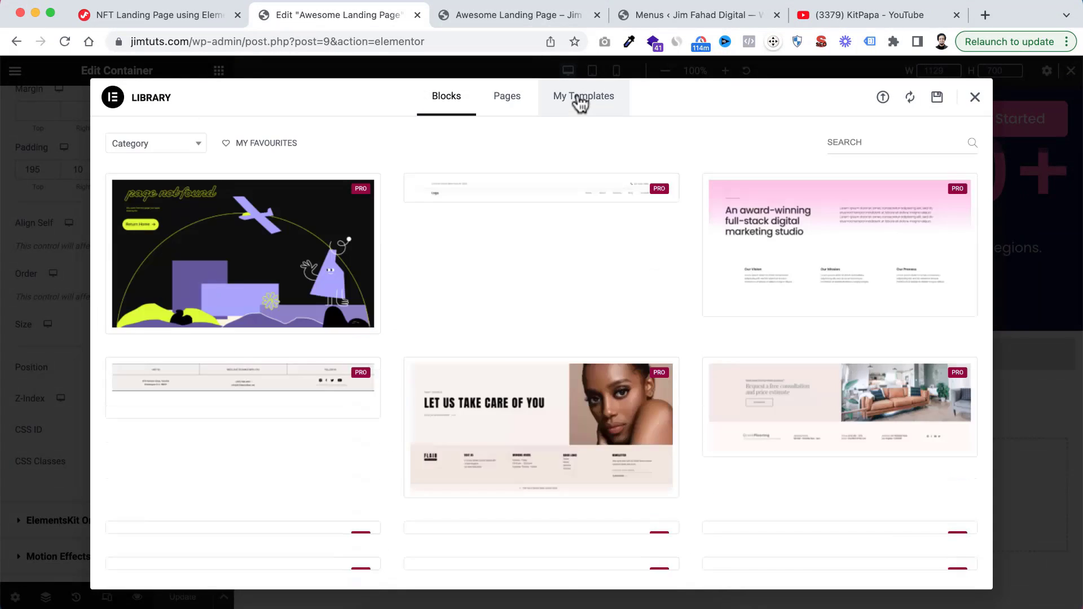
Import Feedback_Section.json from the TEMPLATES folder into My Templates, accepting the JSON safety warning and choosing not to show it again
click(580, 100)
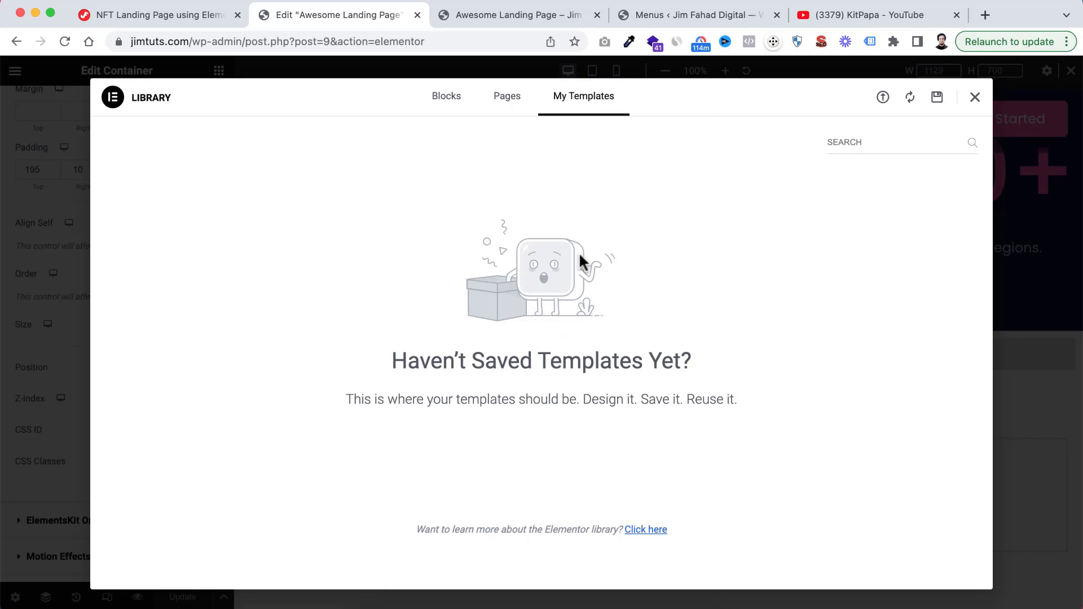
click(883, 99)
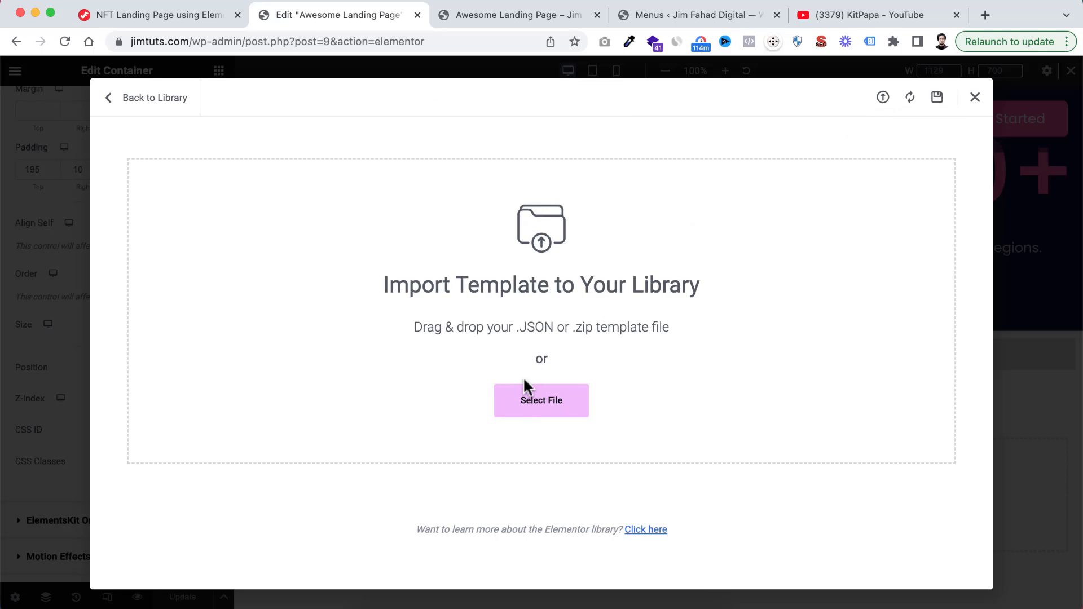
click(549, 402)
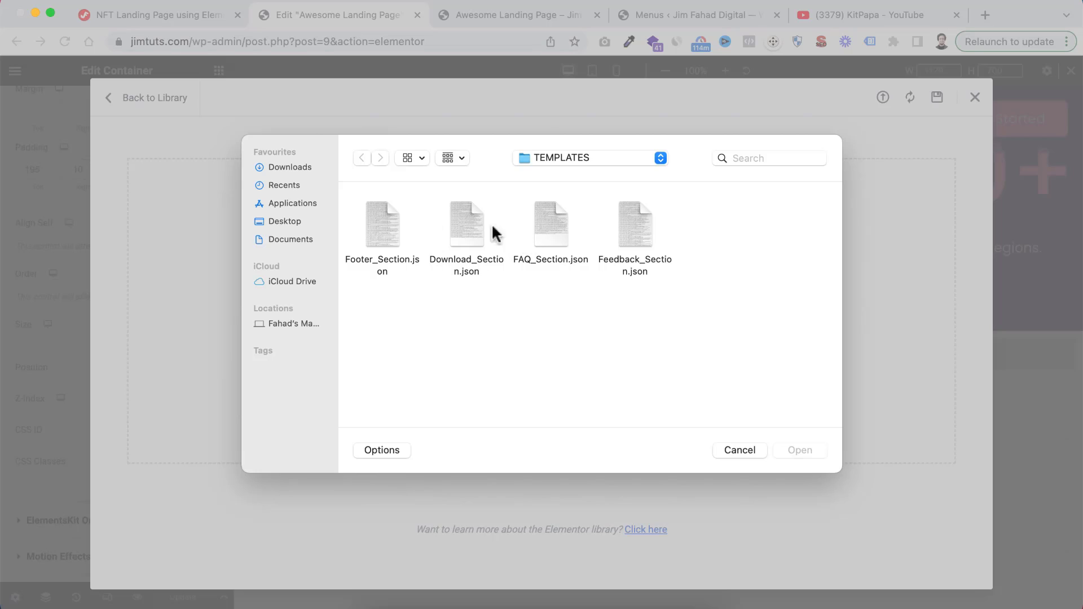
click(640, 232)
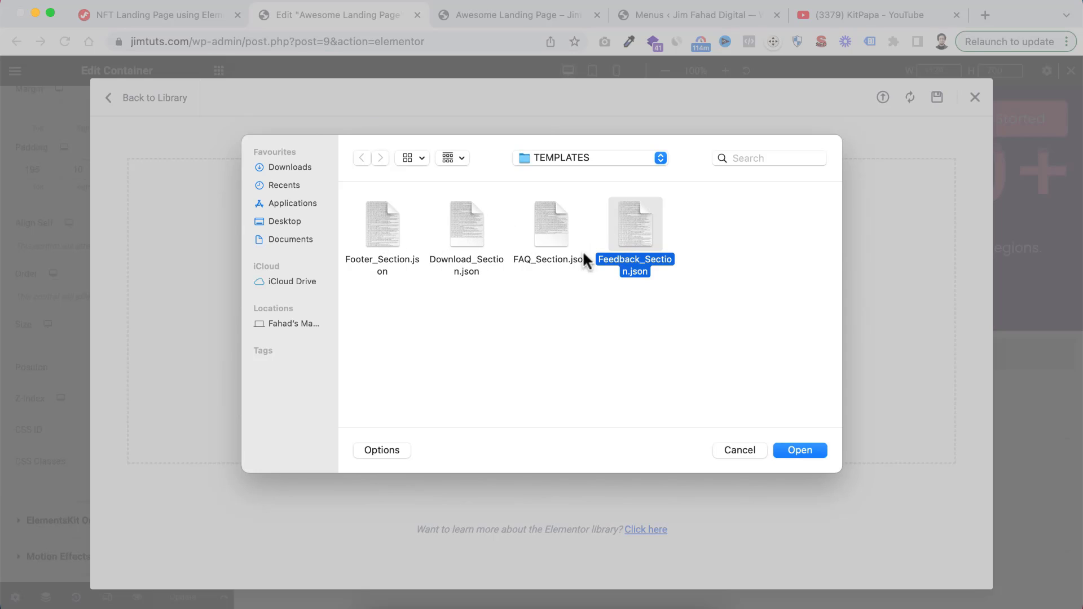
click(806, 451)
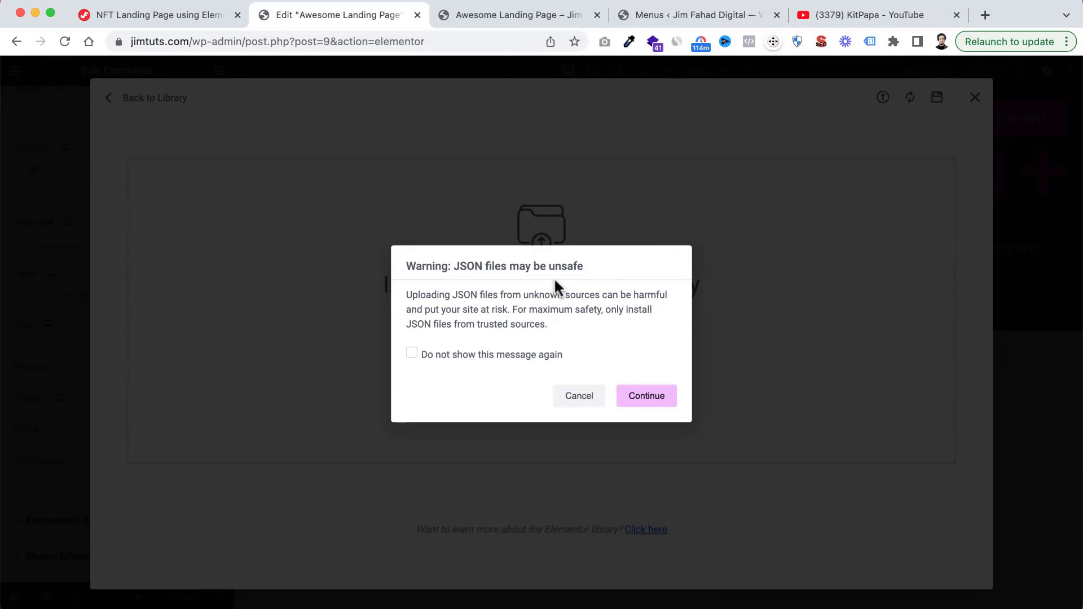
click(411, 353)
click(646, 398)
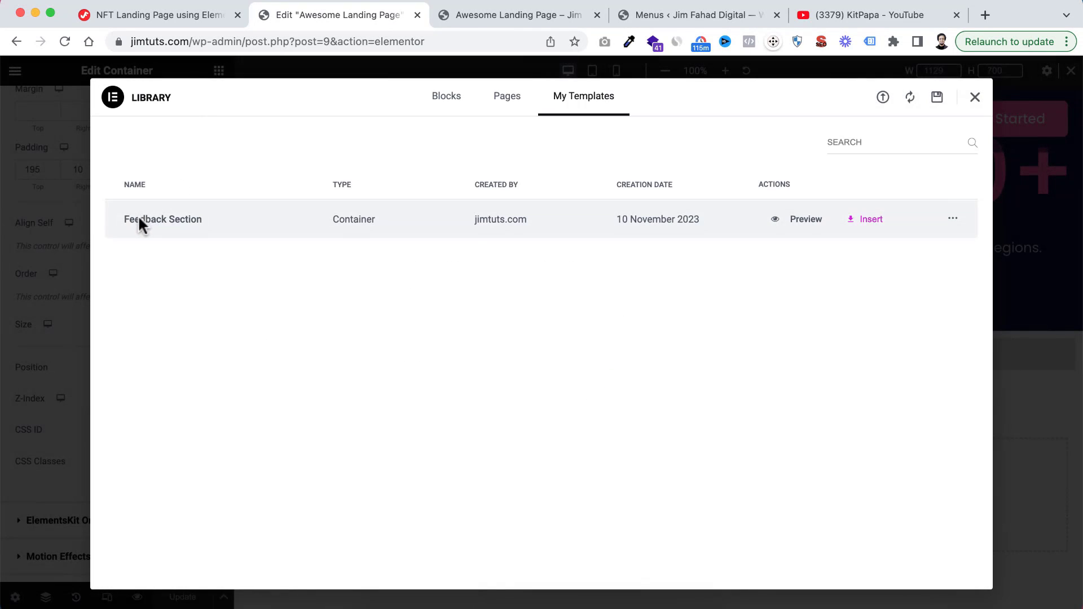
Insert the Feedback Section template below the counters, and look over its heading and testimonial cards
click(863, 219)
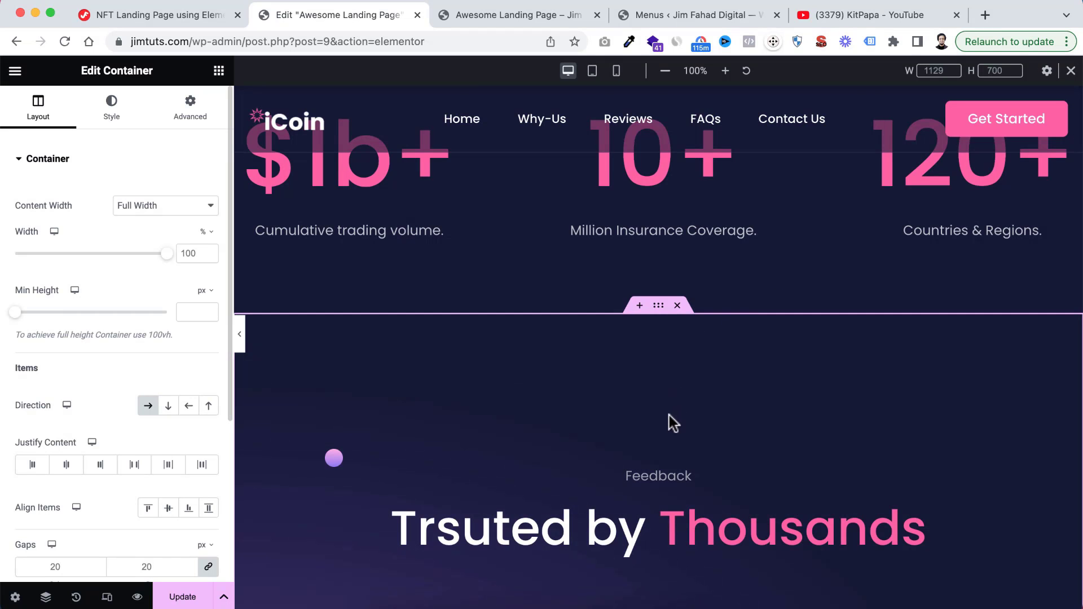
scroll(669, 415, down, 5)
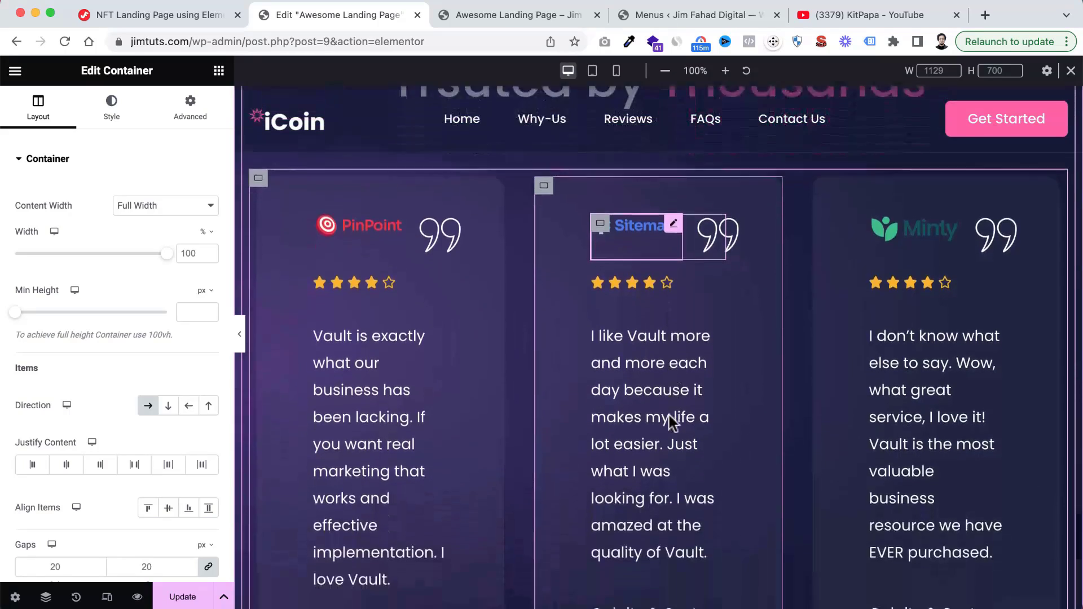
scroll(668, 415, up, 1)
scroll(669, 415, down, 2)
scroll(669, 415, up, 5)
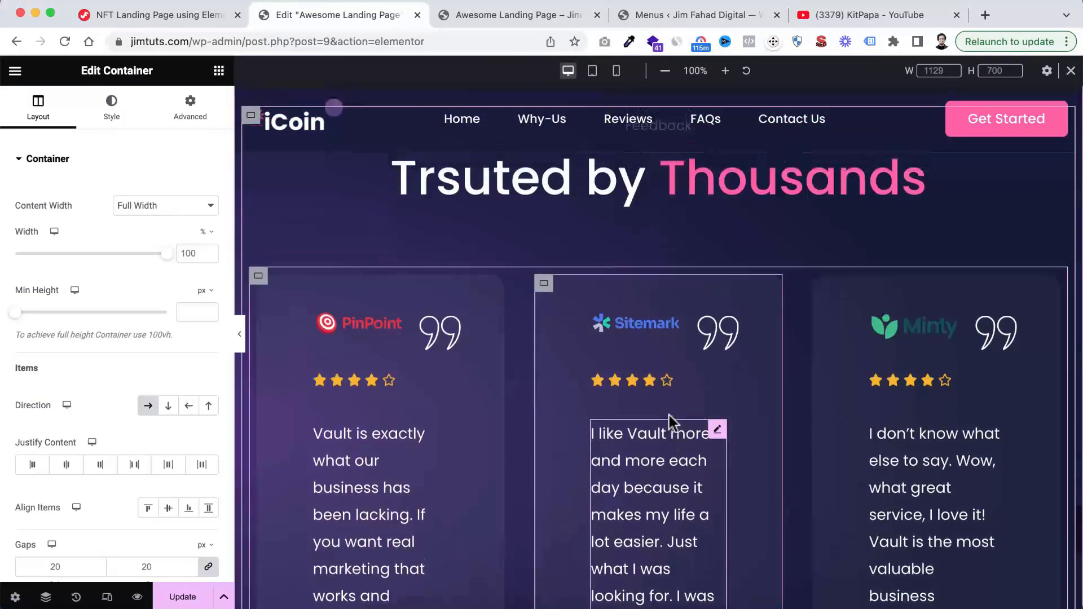
scroll(668, 415, down, 3)
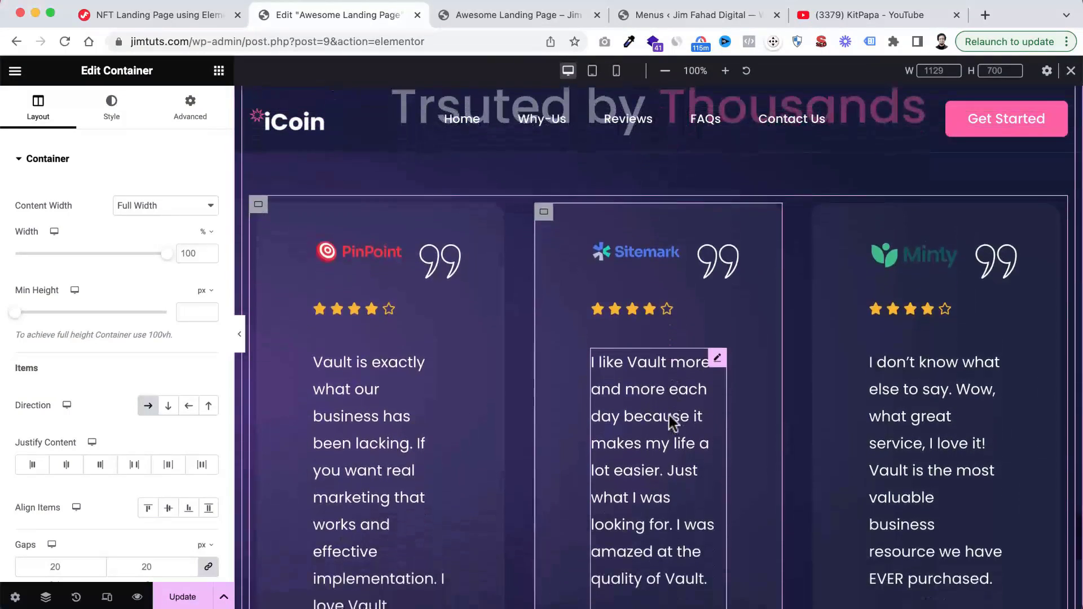
Hide the editor panel to check the feedback section at full width, and switch the preview to Tablet Portrait
click(239, 334)
scroll(532, 427, down, 2)
scroll(531, 427, up, 6)
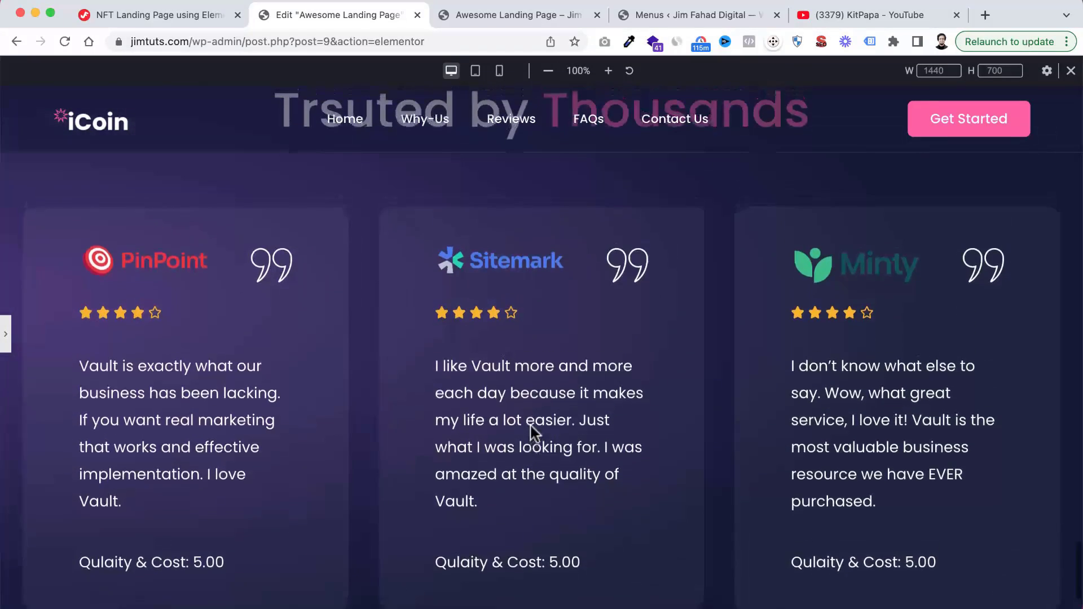
scroll(532, 435, up, 2)
scroll(532, 435, down, 5)
scroll(531, 435, up, 1)
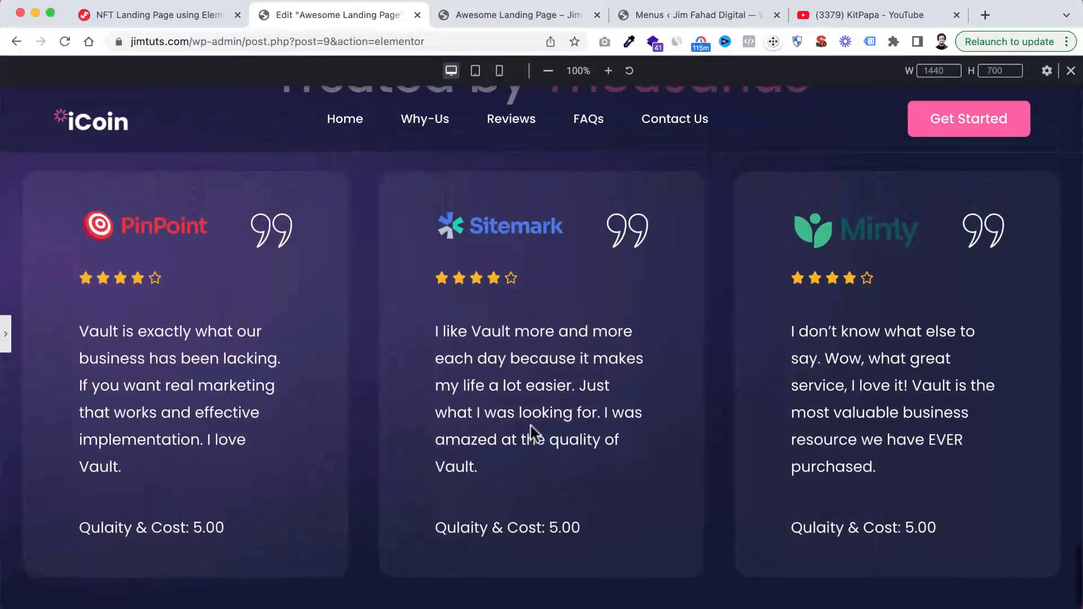
click(475, 70)
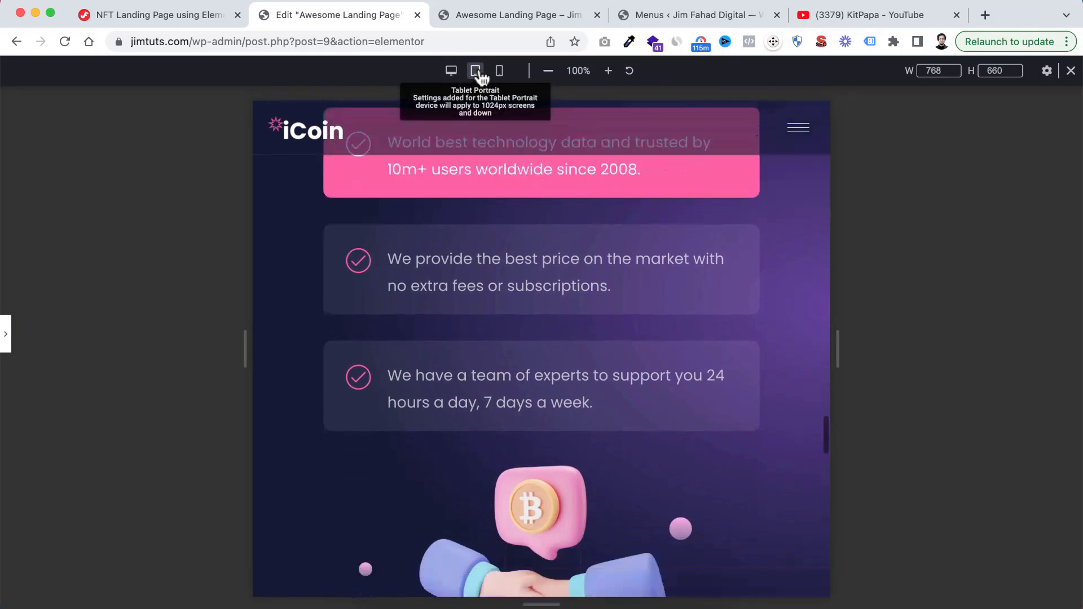
Check the feedback section's heading and testimonial cards in the Tablet Portrait and Mobile Portrait previews
scroll(510, 265, down, 10)
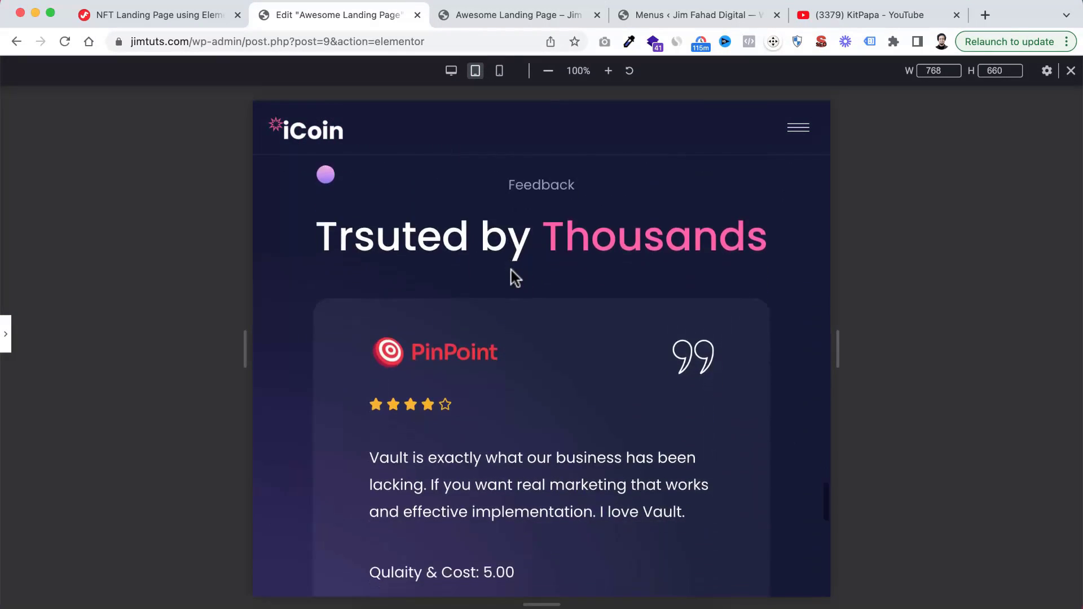
scroll(511, 269, up, 5)
scroll(506, 169, down, 2)
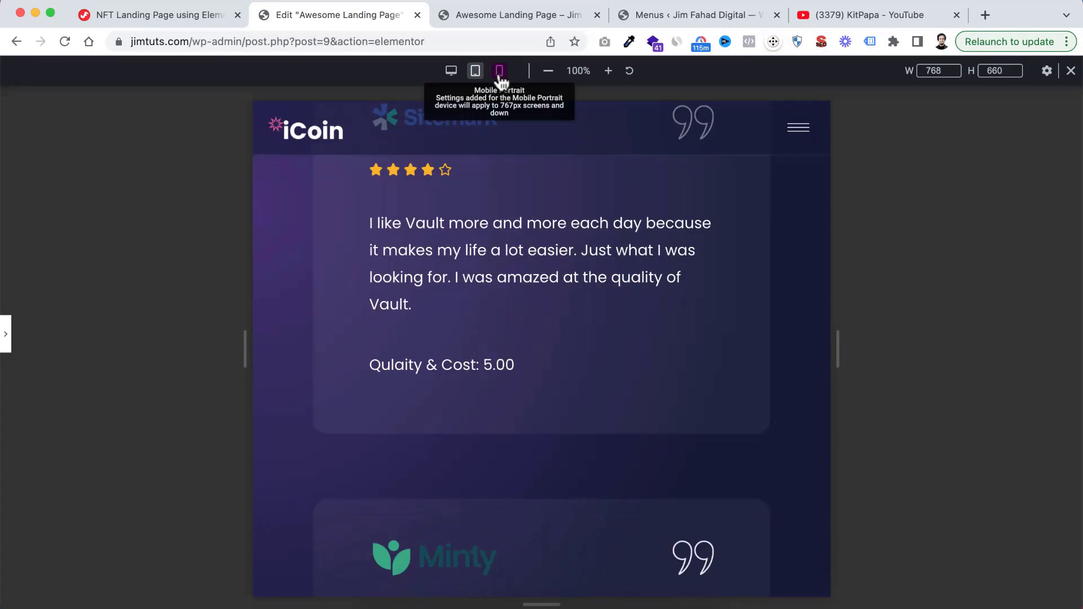
click(499, 71)
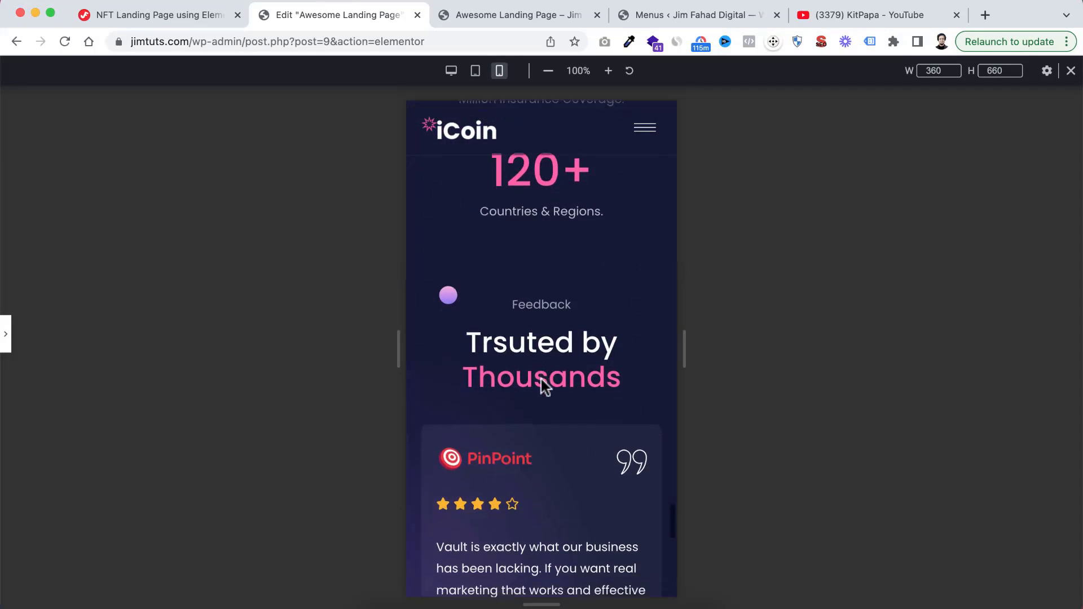
scroll(541, 379, down, 3)
scroll(541, 379, down, 10)
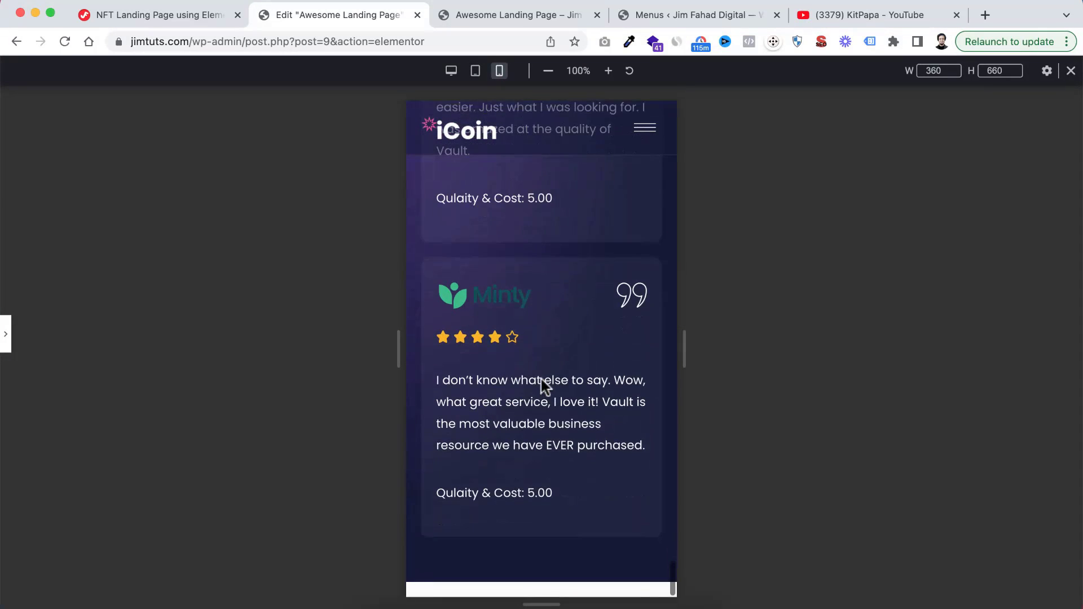
Show the editor panel again and switch the preview back to Desktop
click(5, 332)
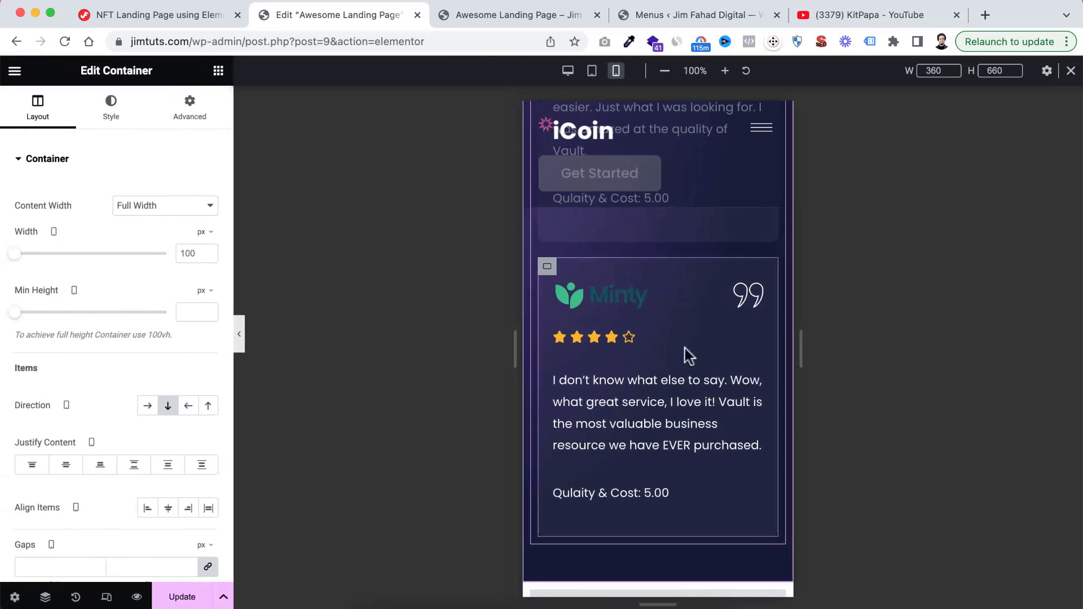
scroll(653, 377, up, 3)
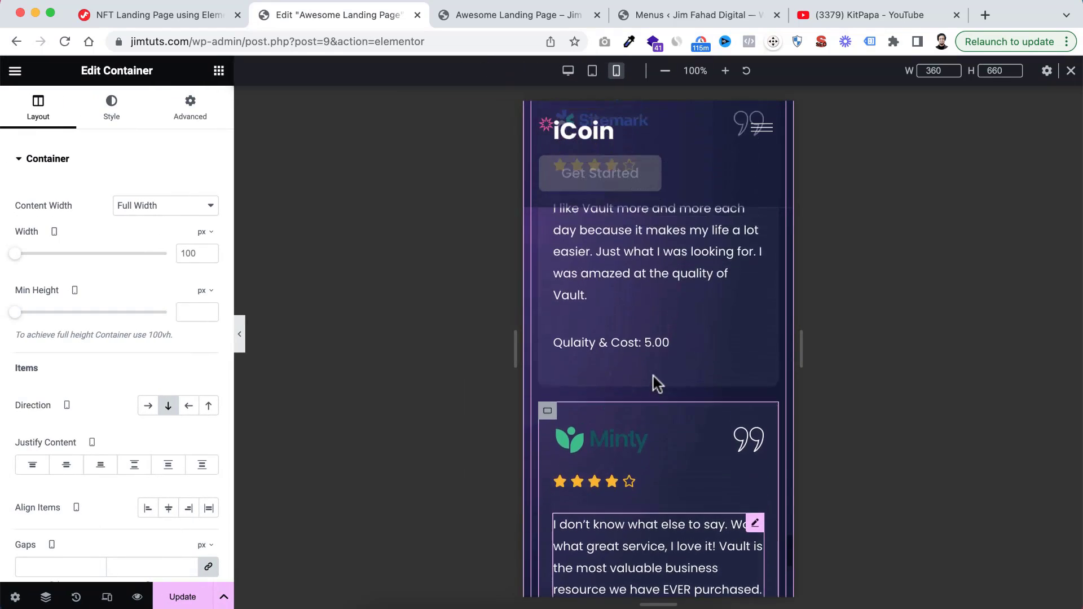
click(568, 70)
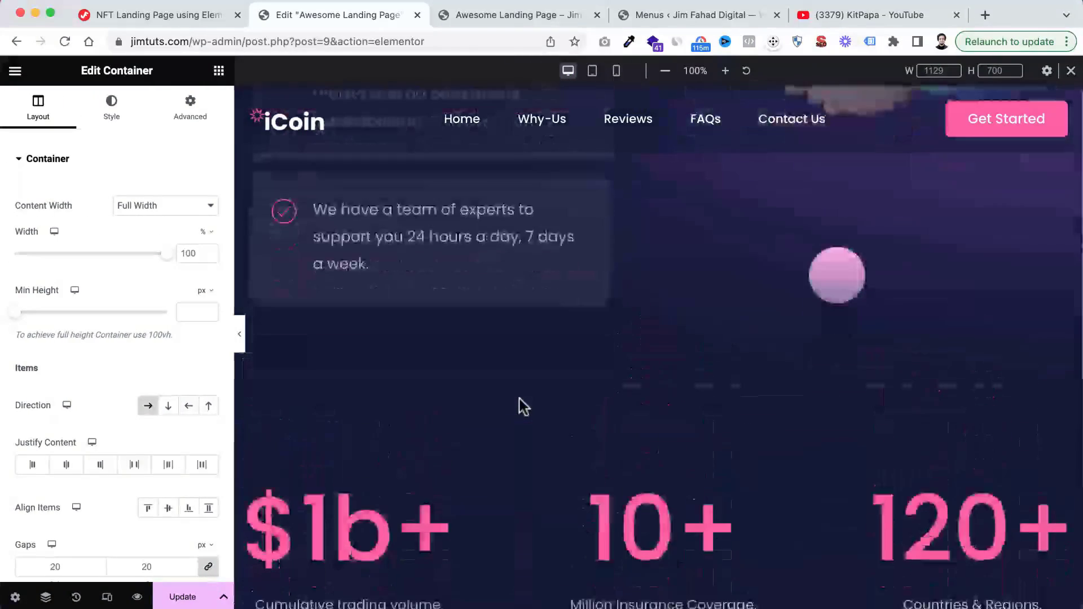
Add an empty section area between the feedback section and the HTML widget, and open the template library from it
scroll(520, 404, down, 10)
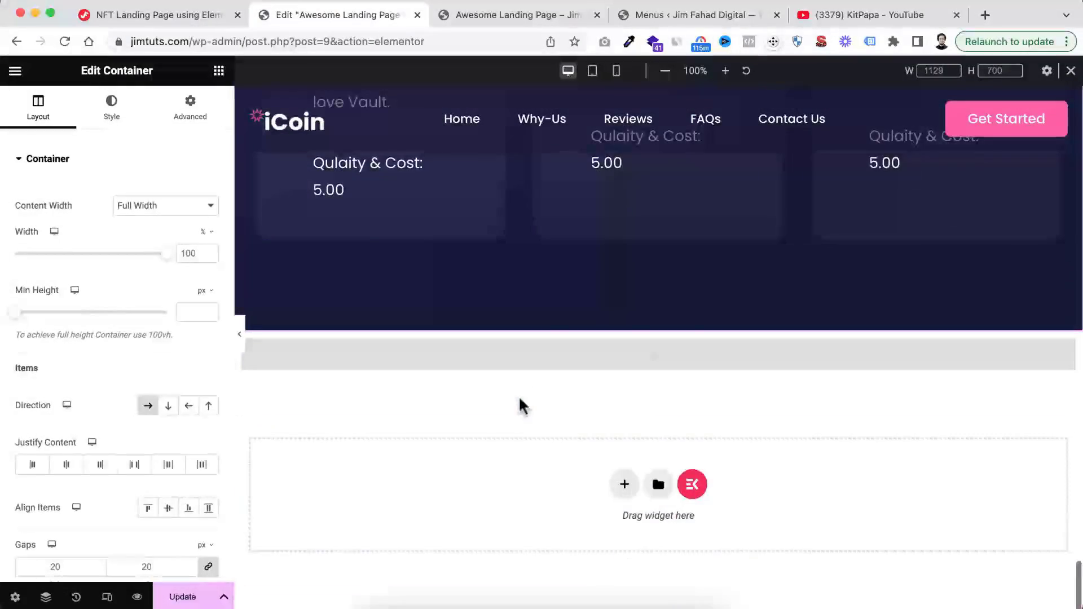
scroll(607, 299, up, 10)
scroll(607, 298, down, 10)
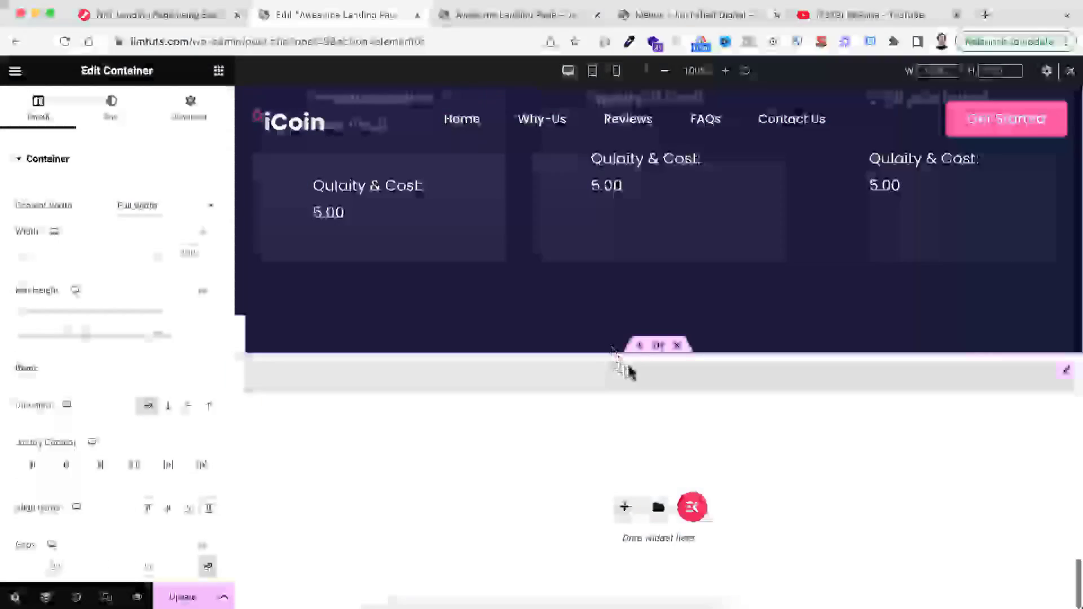
click(639, 346)
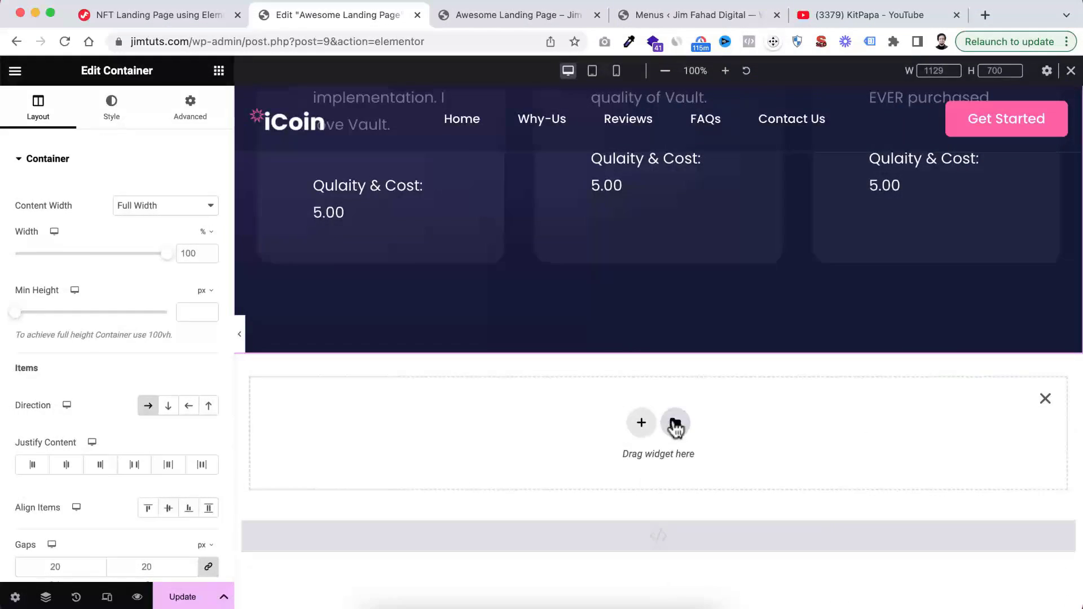
click(676, 422)
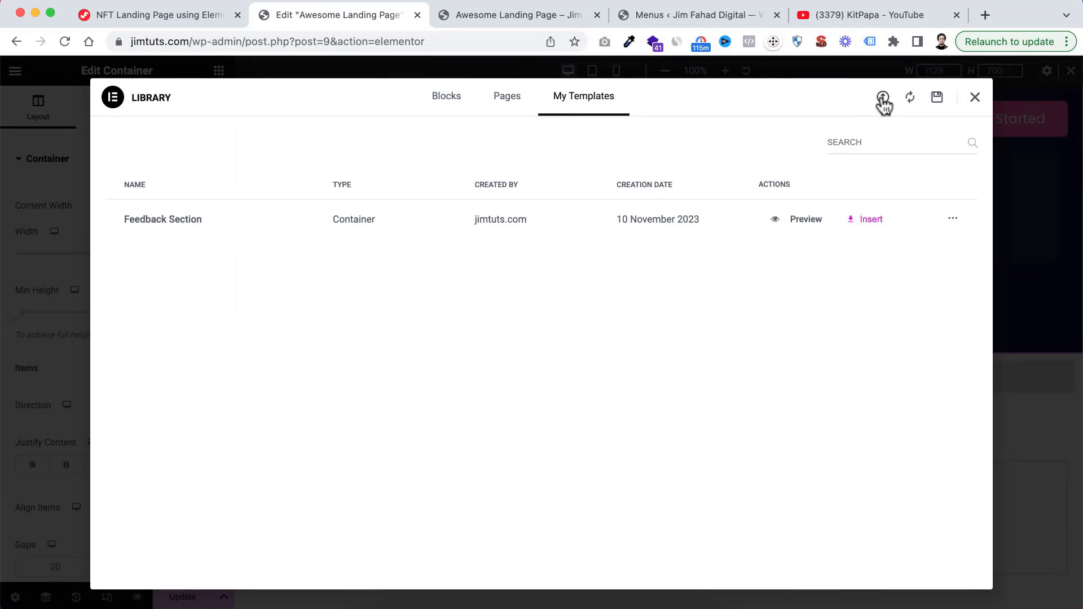
Import FAQ_Section.json from the TEMPLATES folder into My Templates
click(883, 98)
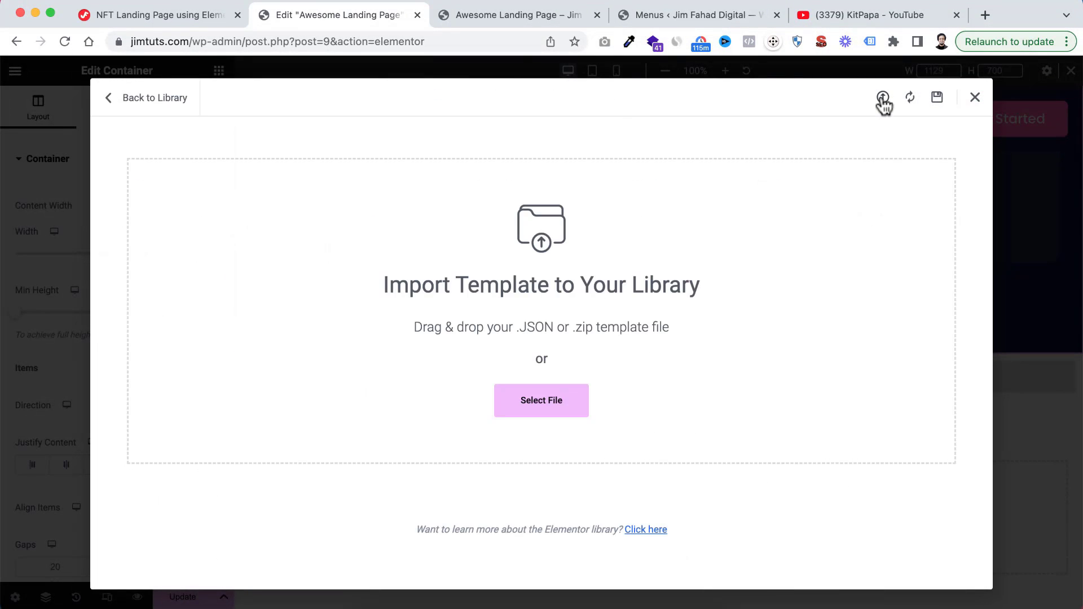
click(540, 402)
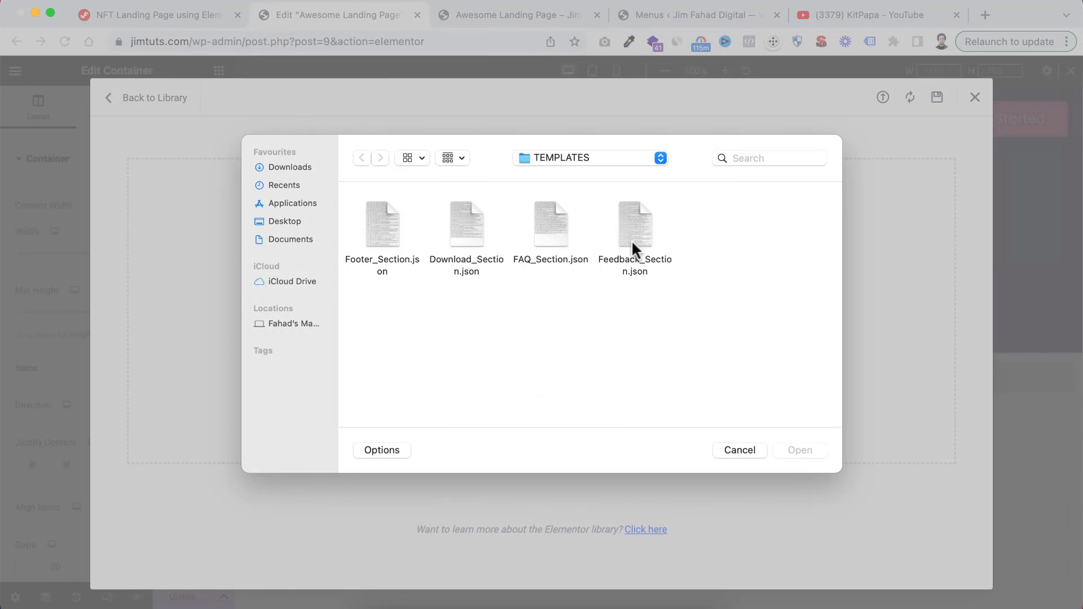
click(551, 230)
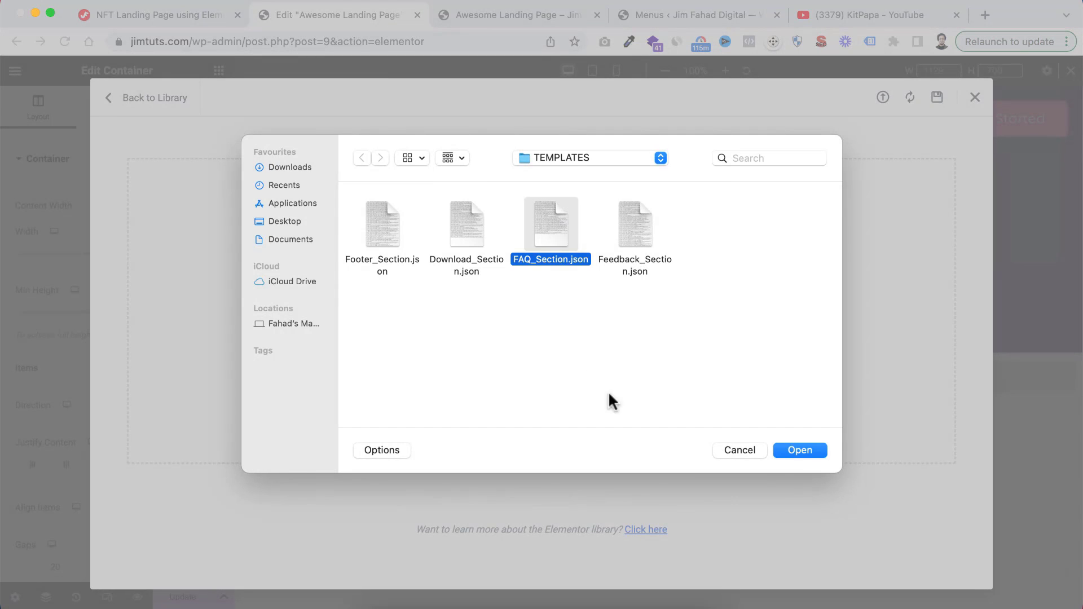
click(800, 450)
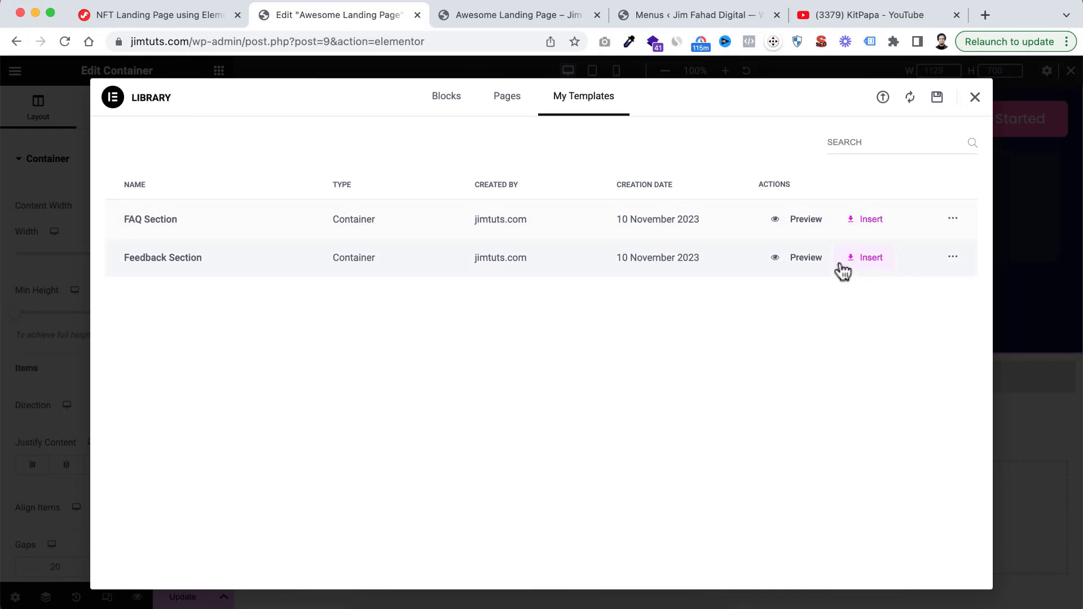
Insert the FAQ Section template below the feedback section, and look over its heading and question list
click(869, 222)
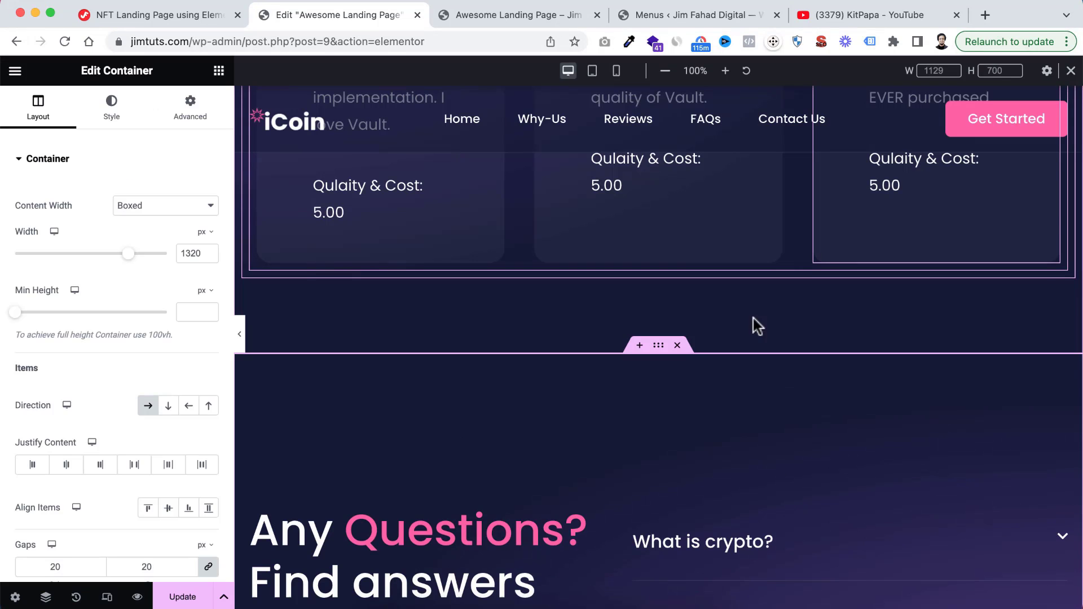
scroll(637, 499, down, 5)
scroll(669, 453, up, 6)
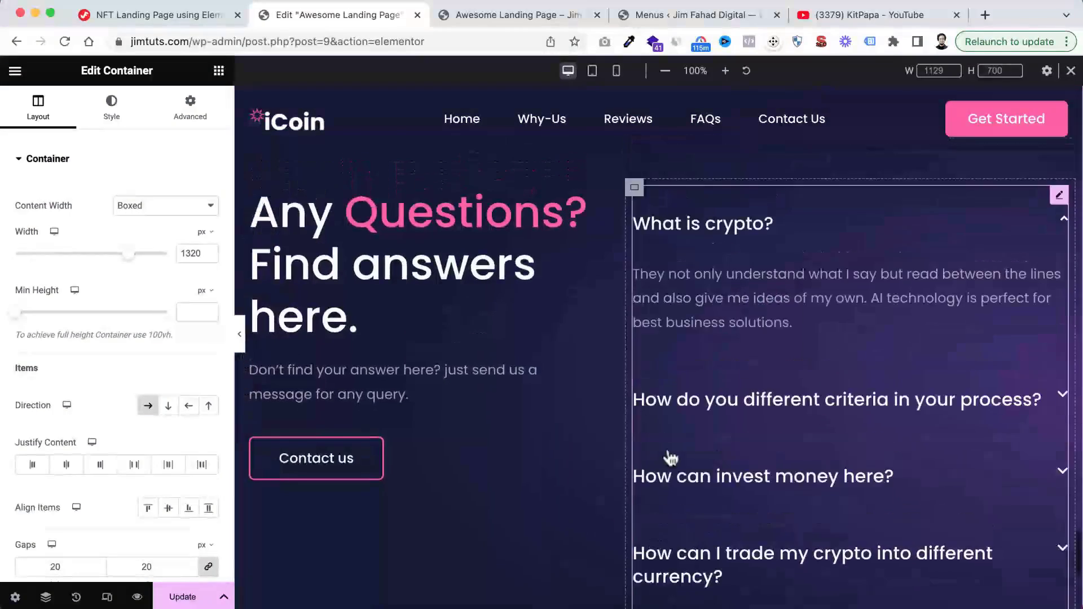
scroll(668, 448, down, 4)
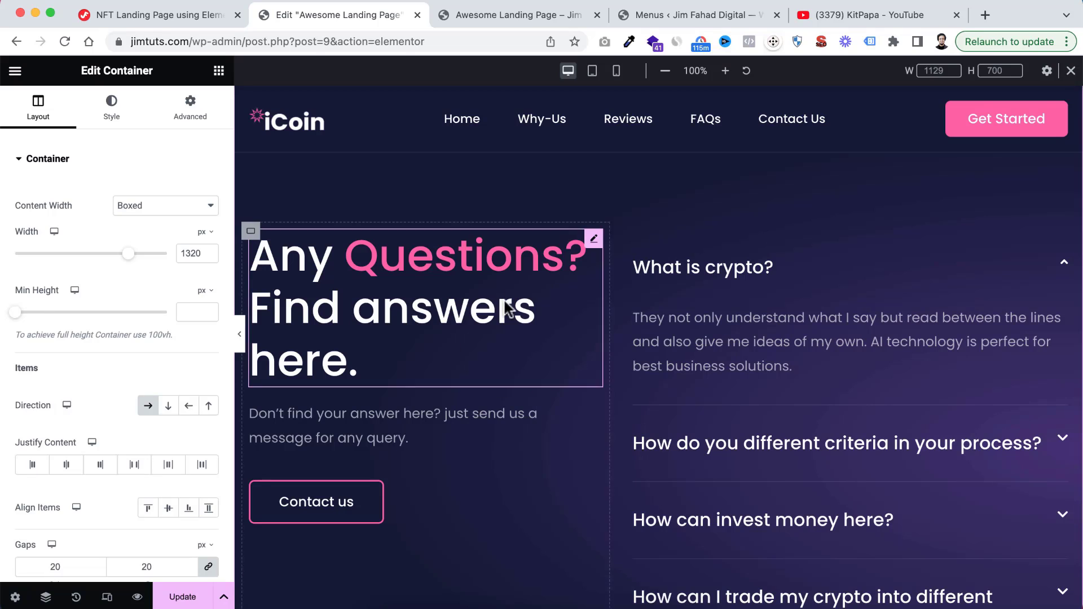
Open the FAQ toggle widget for editing and examine the title and content of its "What is crypto?" item
click(709, 326)
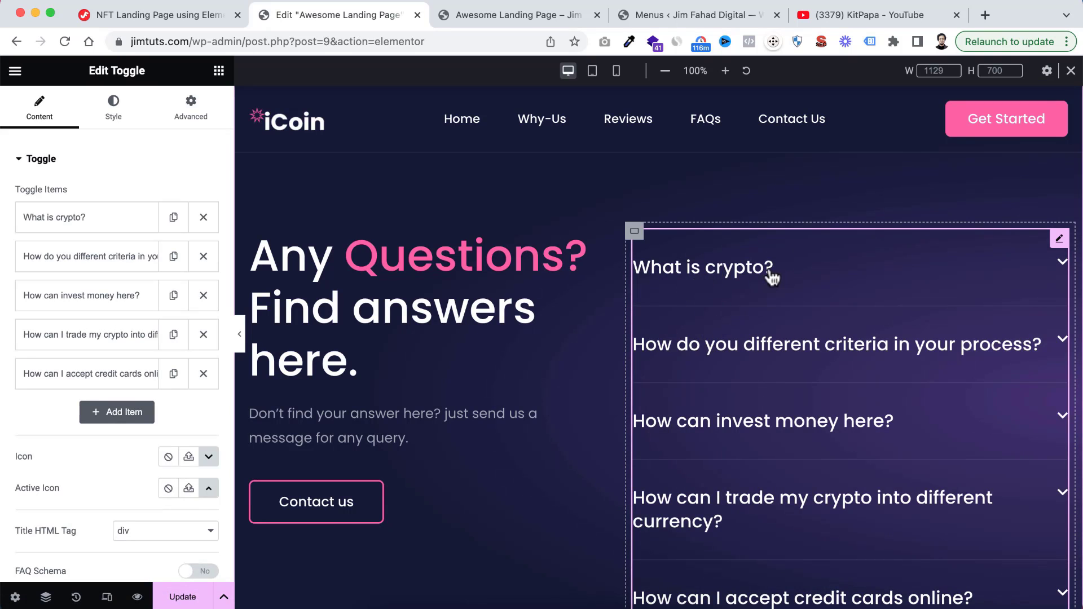
click(745, 272)
click(89, 216)
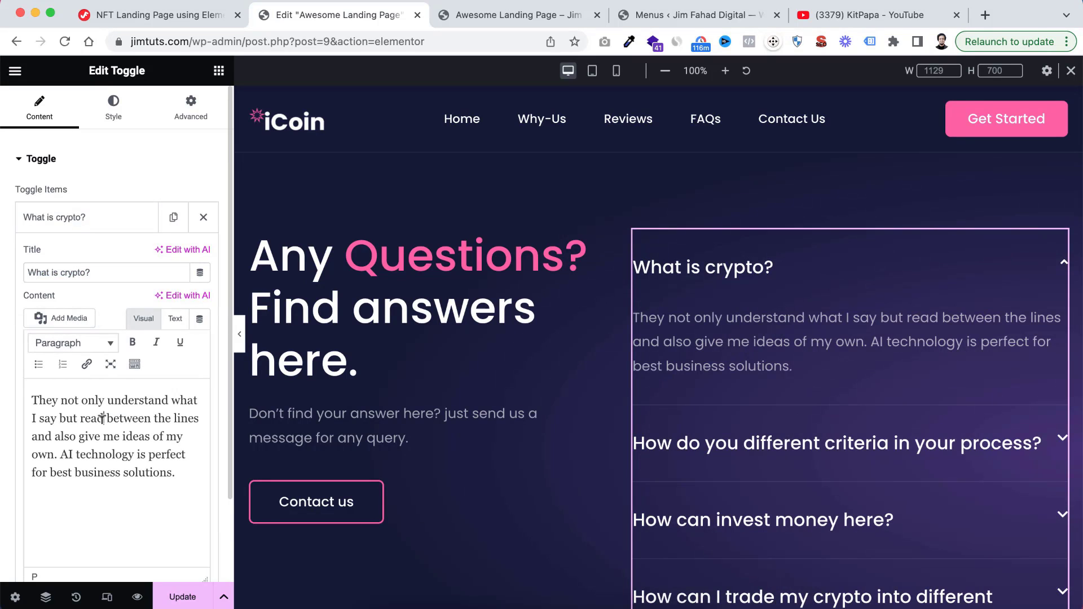
click(93, 216)
scroll(90, 373, down, 2)
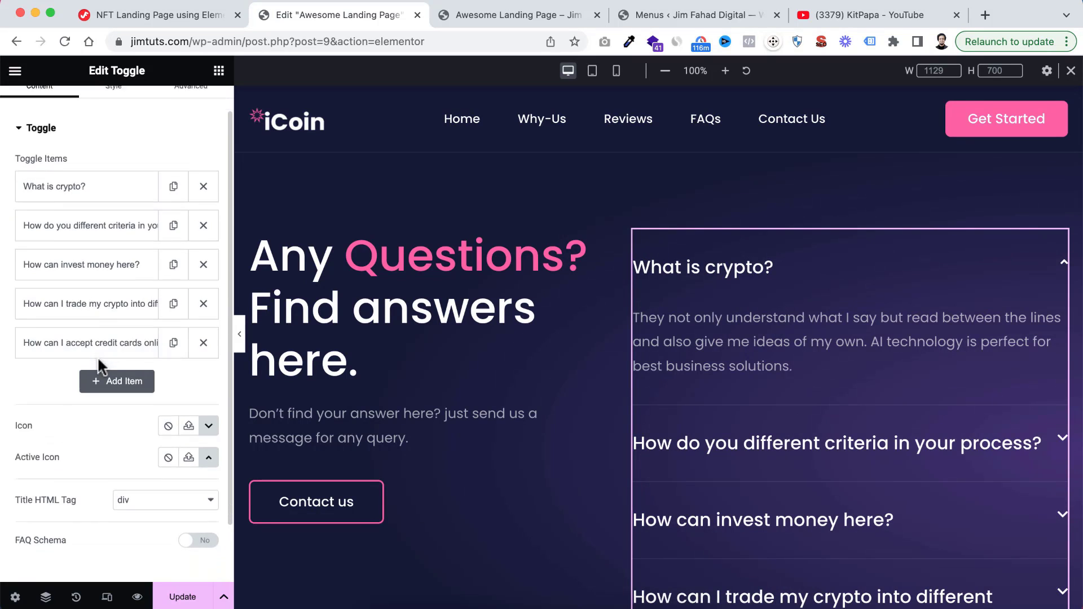
Duplicate the toggle item "How can I accept credit cards online?" and delete the copy
click(173, 330)
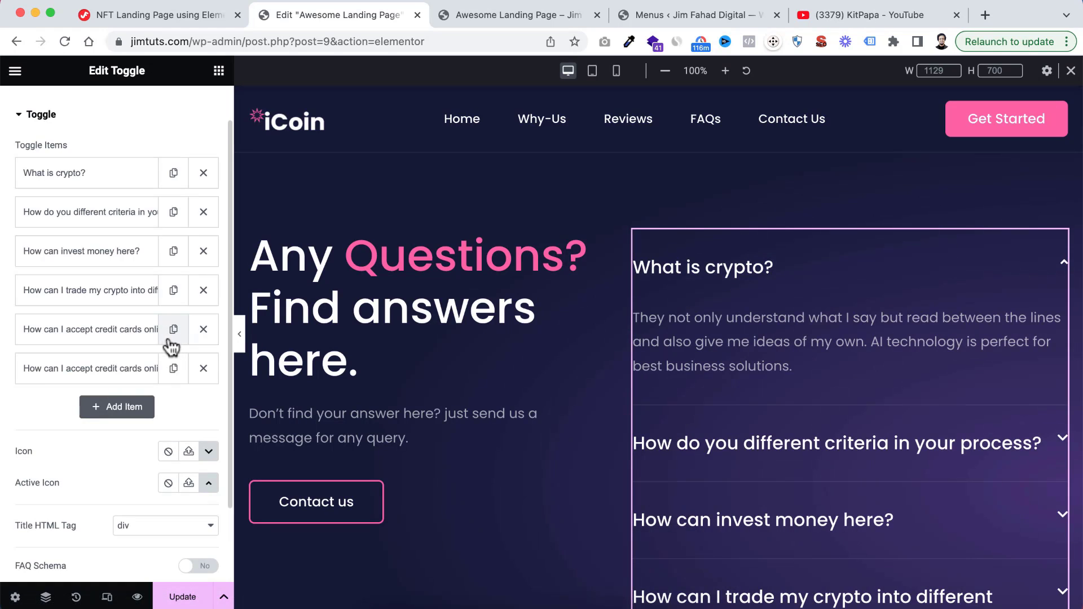
click(203, 368)
scroll(652, 387, up, 4)
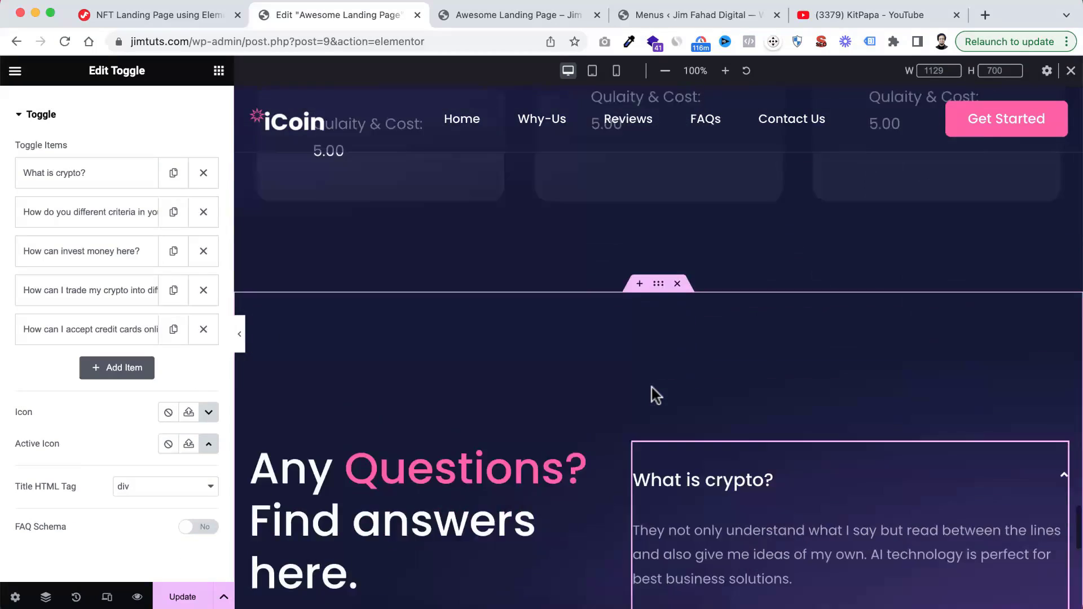
Import Download_Section.json from the TEMPLATES folder and insert the Download Section template between the FAQ section and the HTML widget
scroll(652, 387, down, 10)
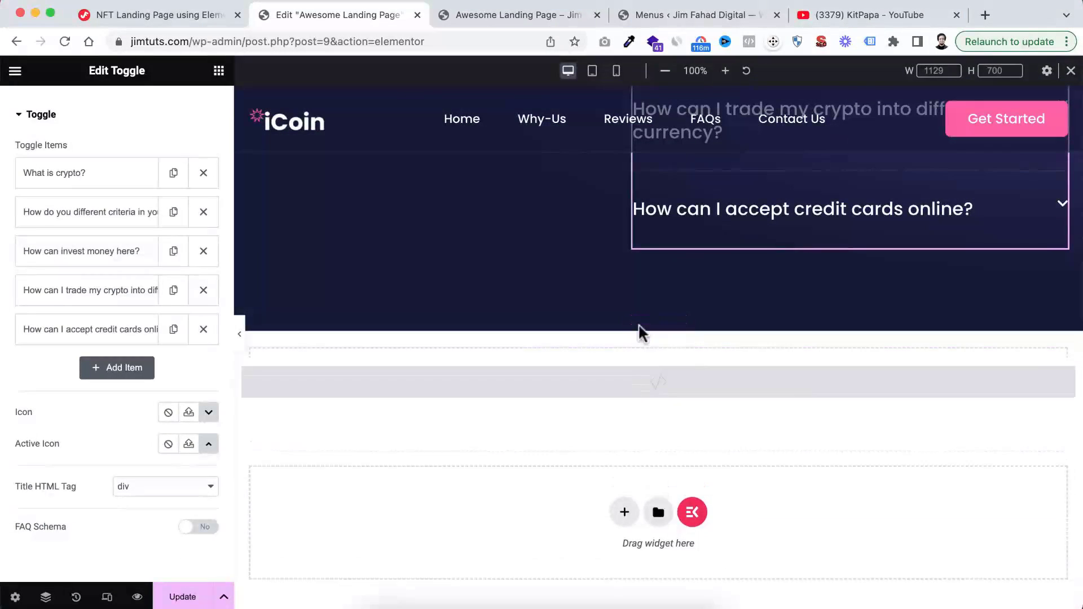
click(671, 399)
click(884, 98)
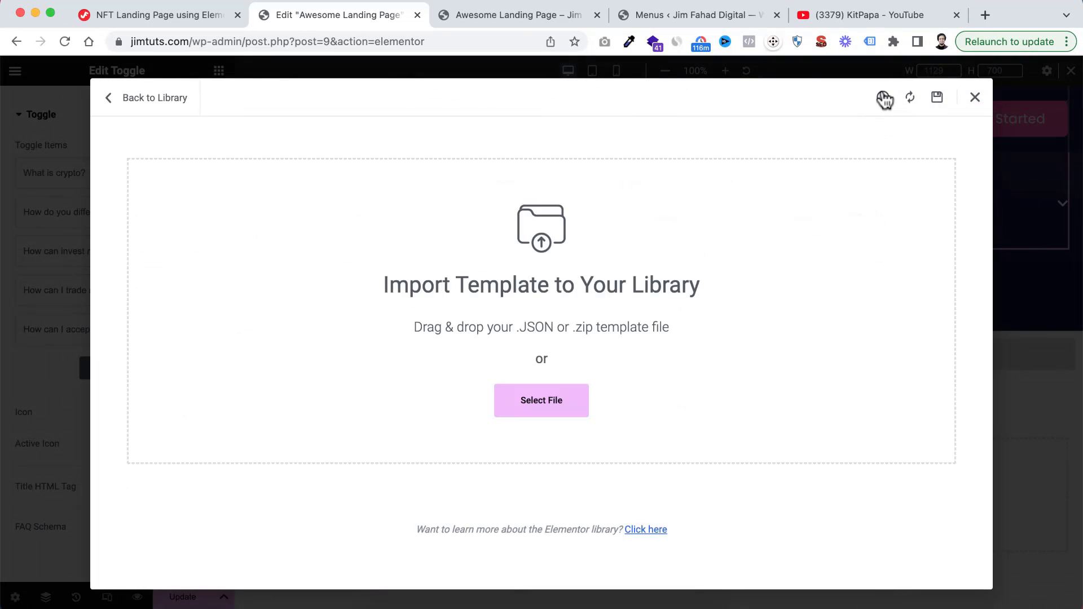
click(562, 410)
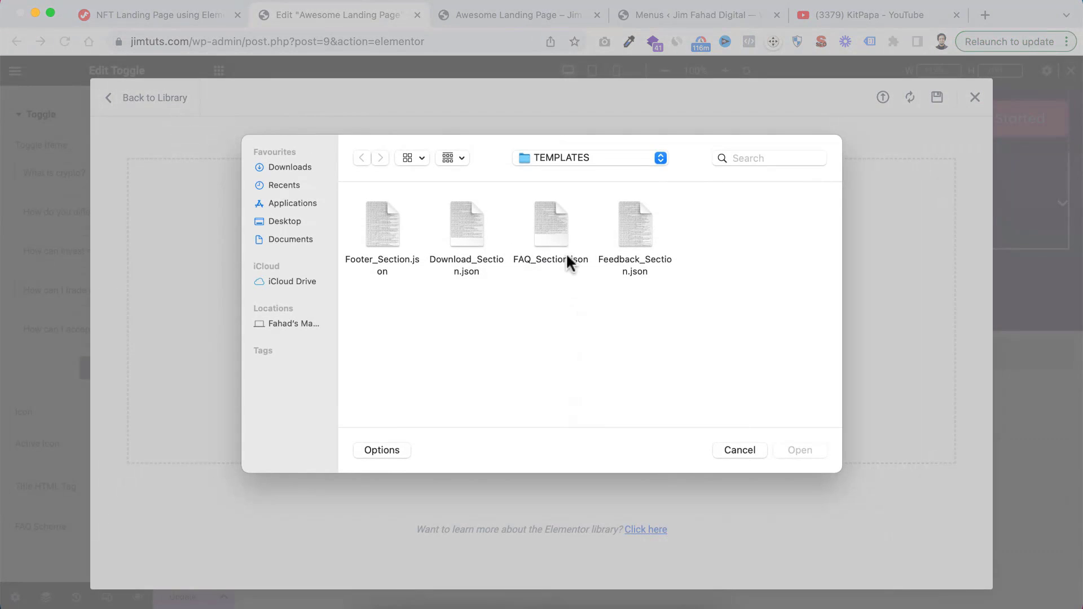
click(808, 448)
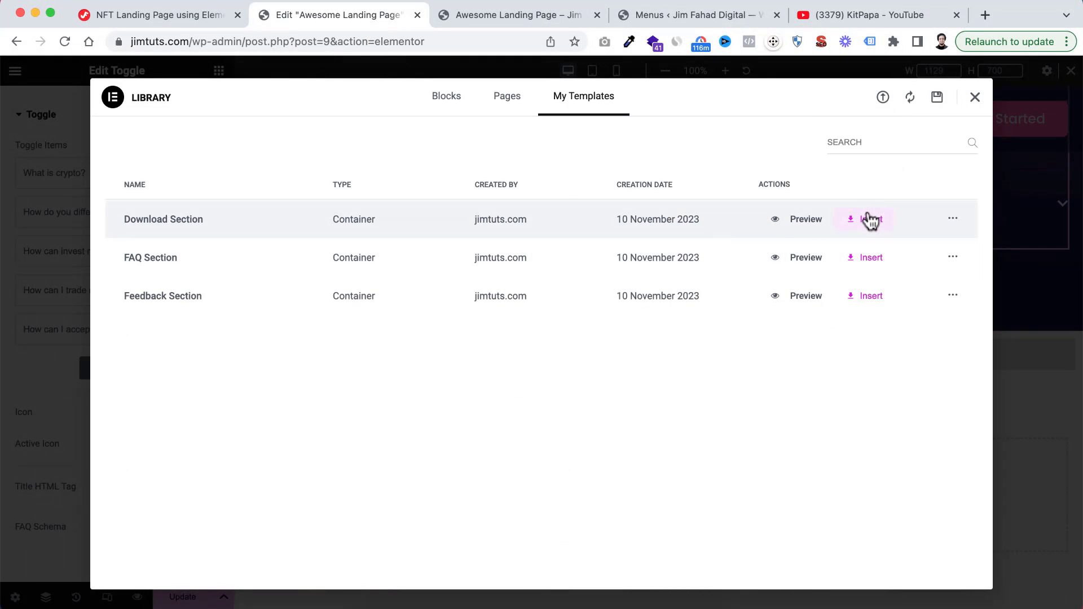
click(870, 219)
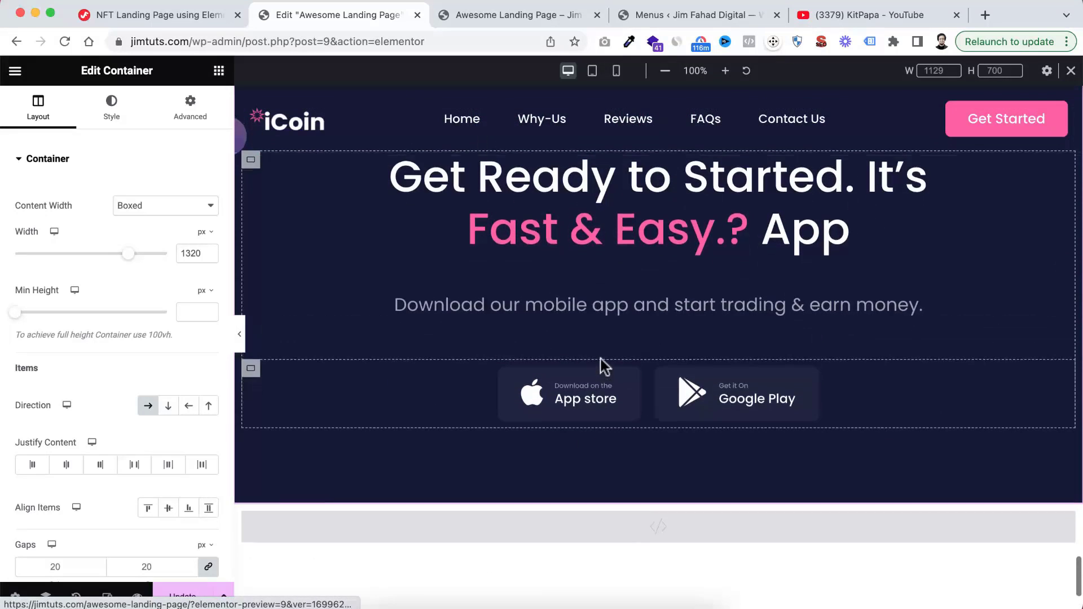
scroll(602, 361, up, 1)
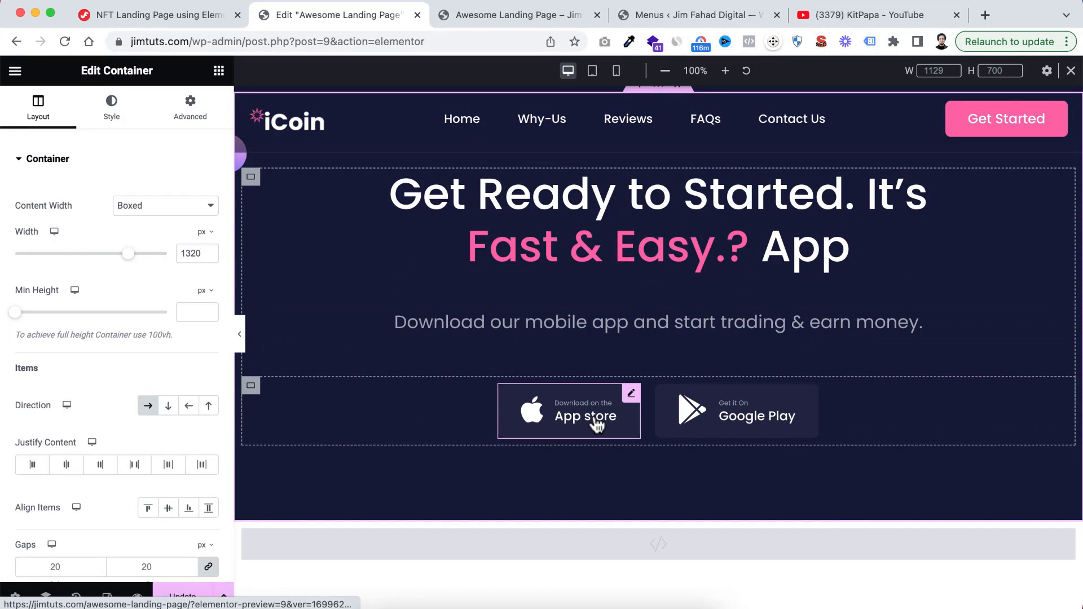
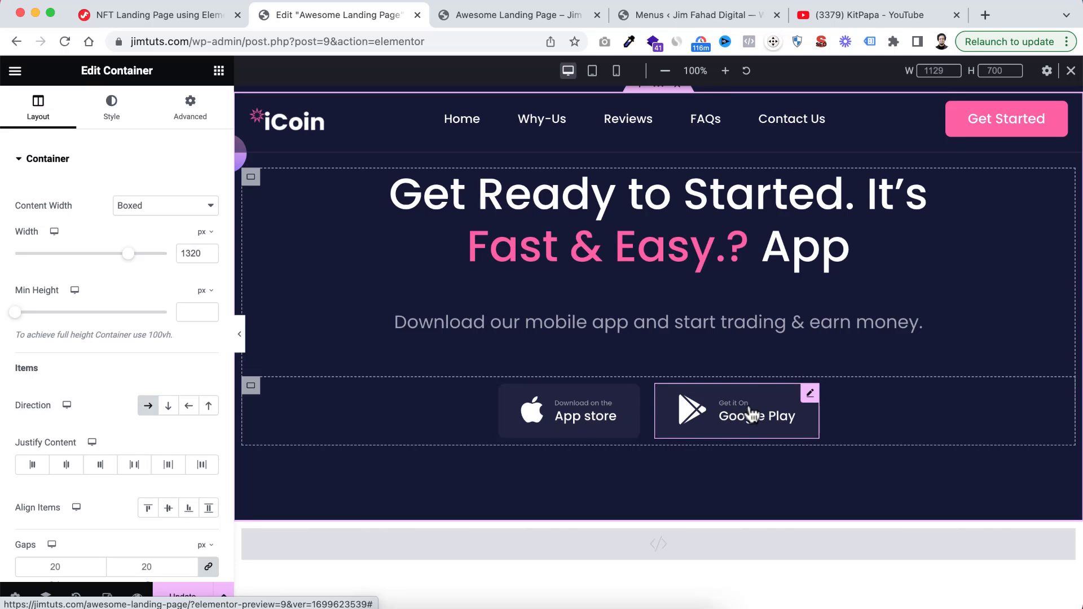
Open the Google Play button in the download section for editing and examine its link setting
click(796, 407)
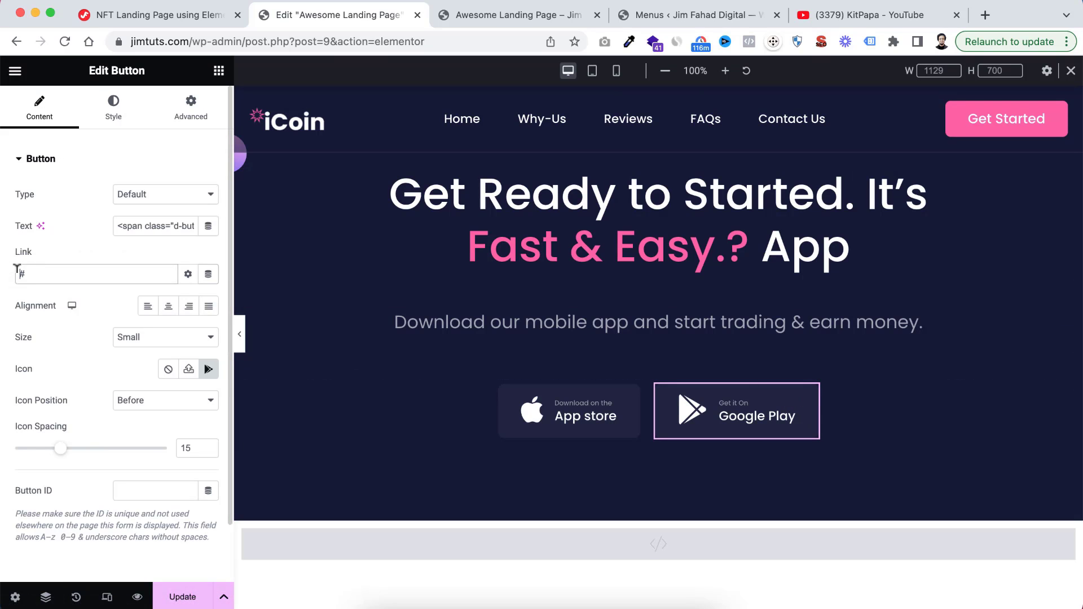
Import Footer_Section.json from the TEMPLATES folder and insert the Footer Section template between the download section and the HTML widget
scroll(627, 347, down, 3)
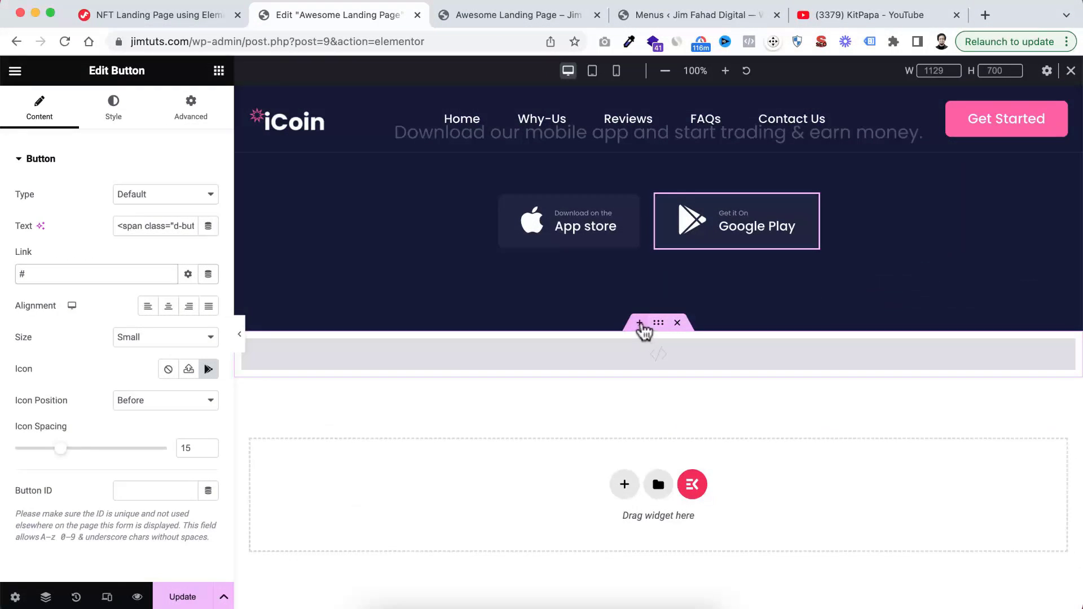
click(648, 328)
click(675, 401)
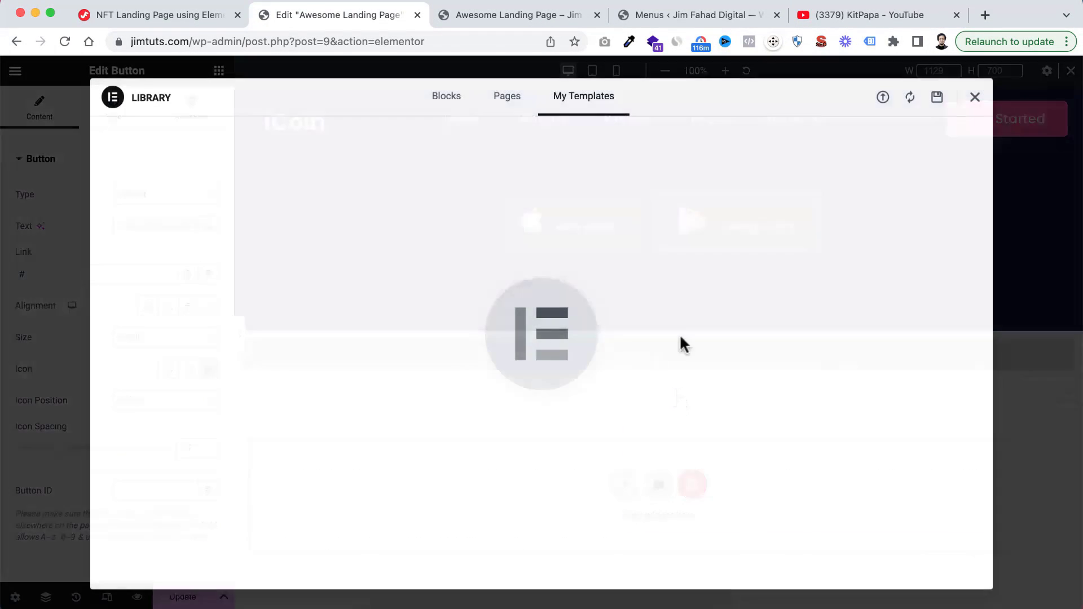
click(882, 99)
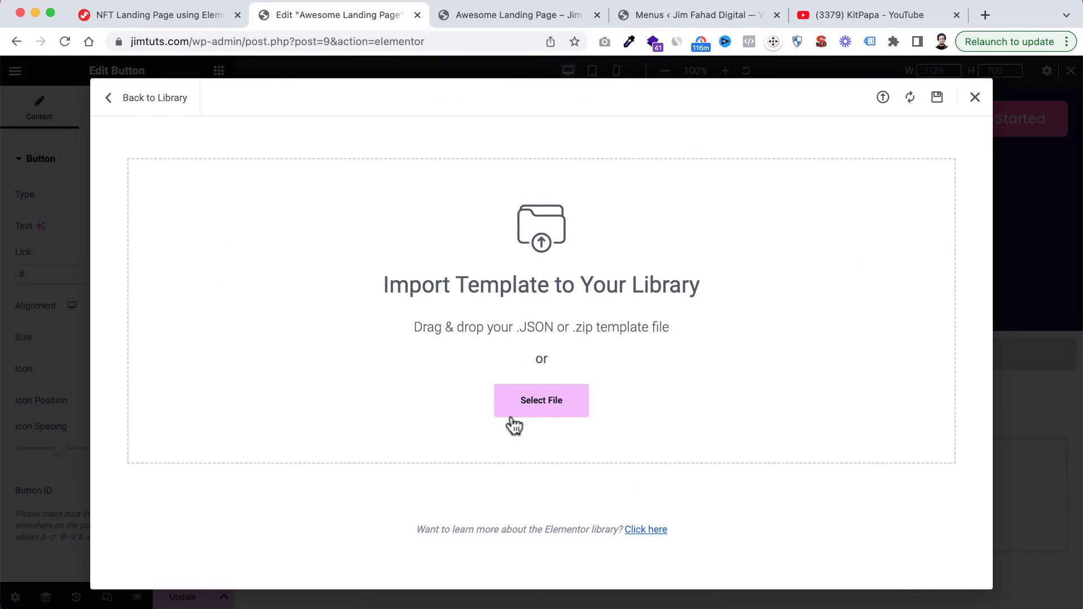
click(549, 411)
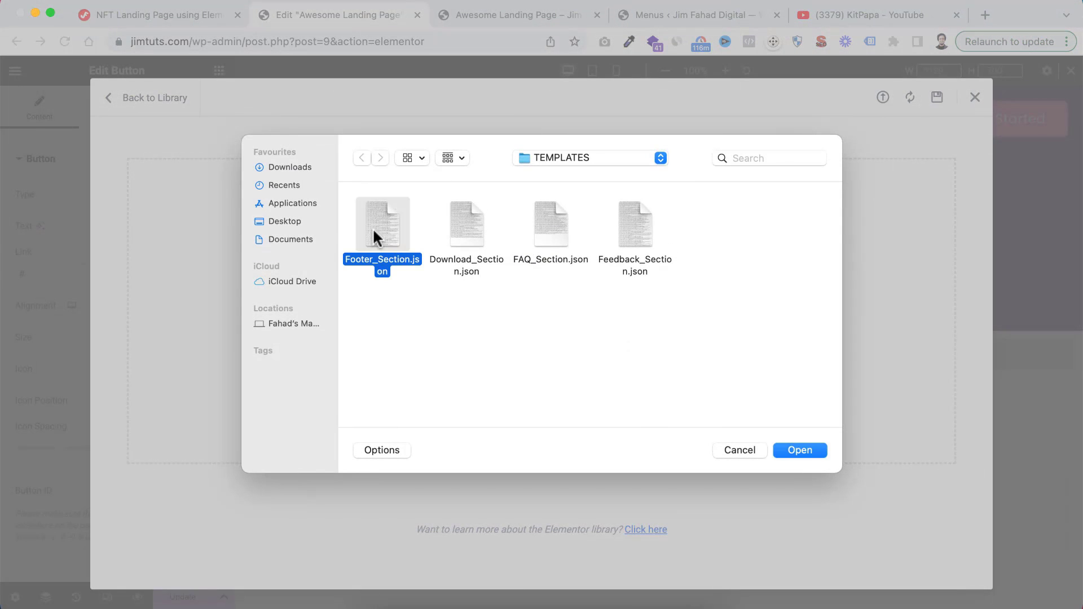
click(810, 447)
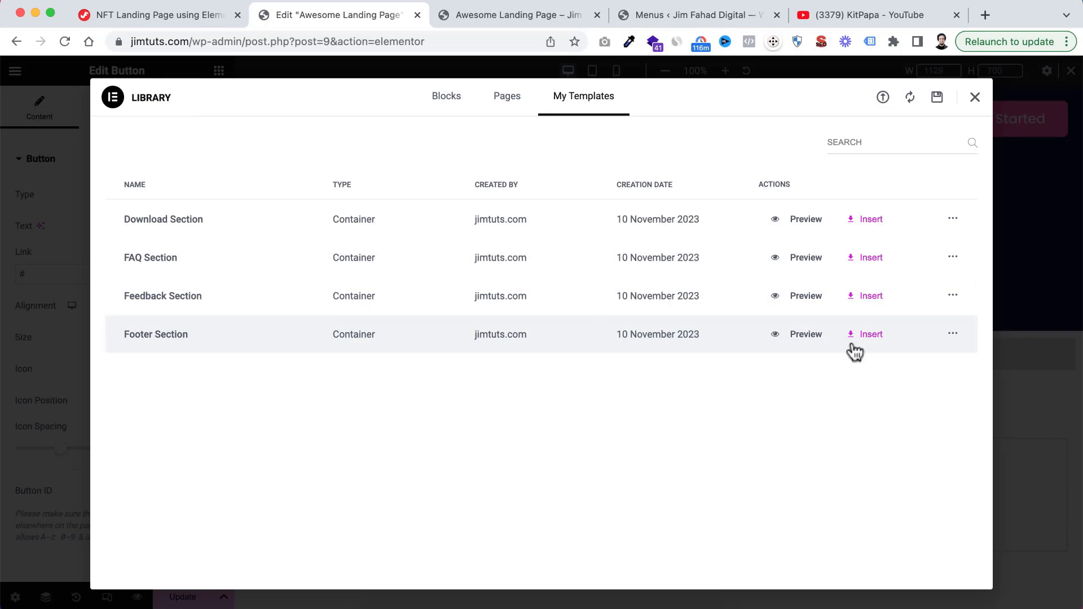
click(864, 335)
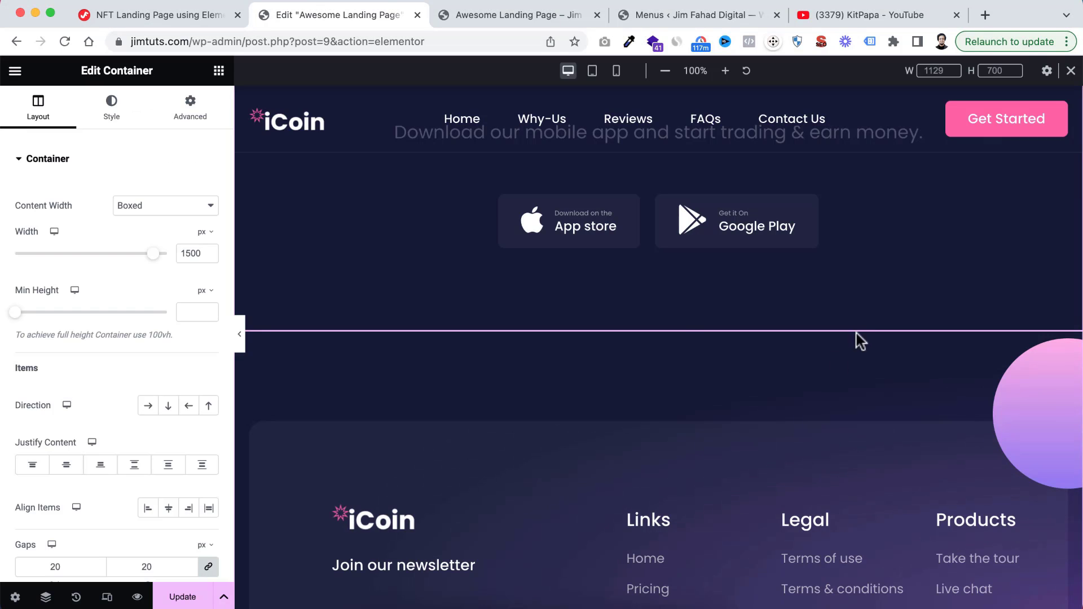
Delete the MetForm form, the "Join our newsletter" text and the "We only send interesting and relevant emails." text below the footer logo
scroll(789, 419, down, 4)
scroll(789, 418, up, 1)
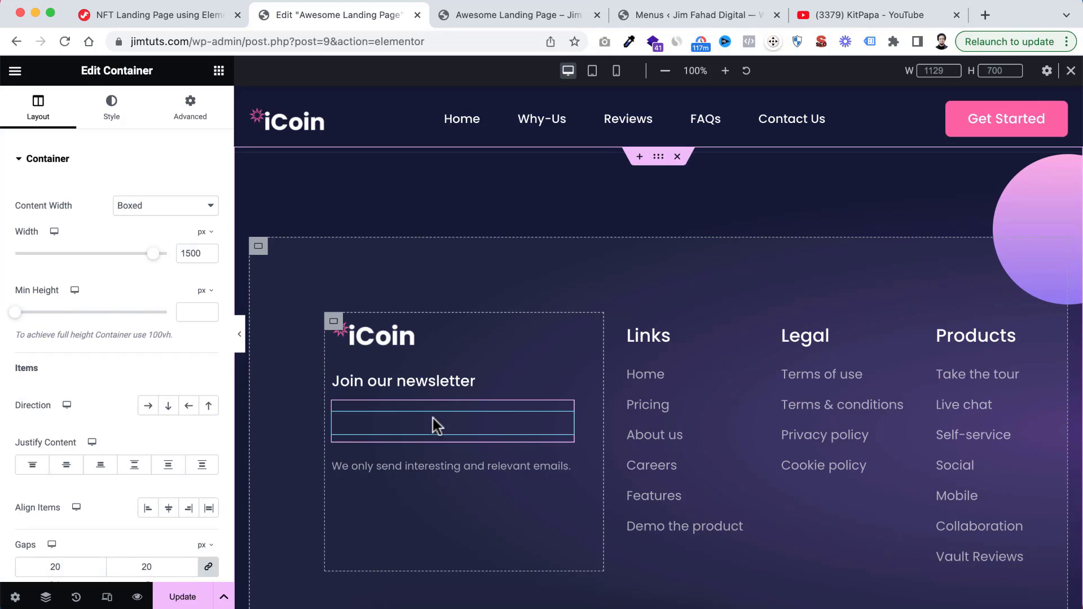
right_click(434, 424)
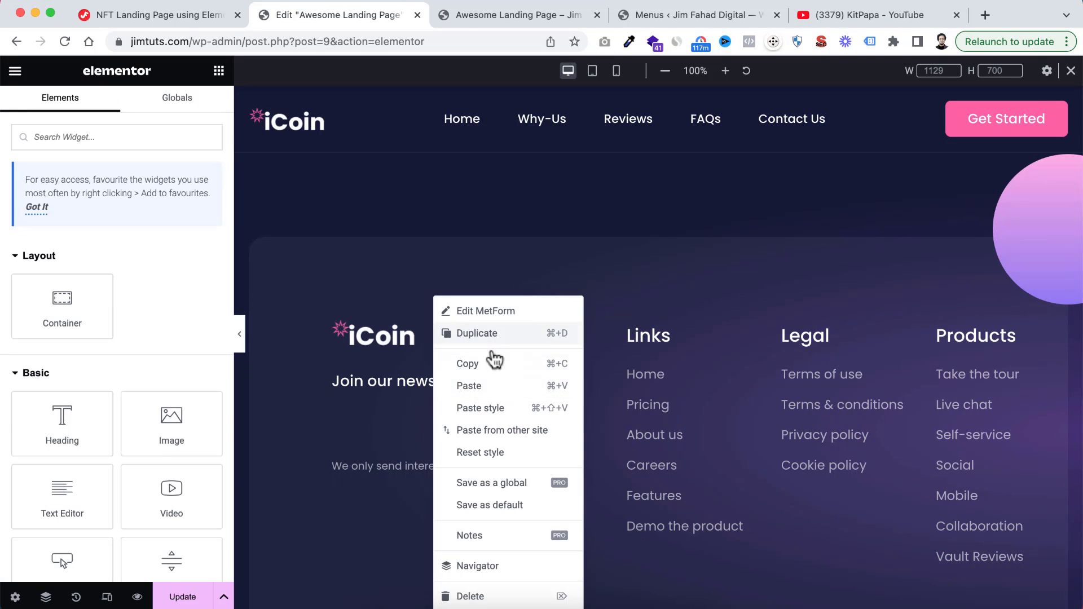
click(481, 593)
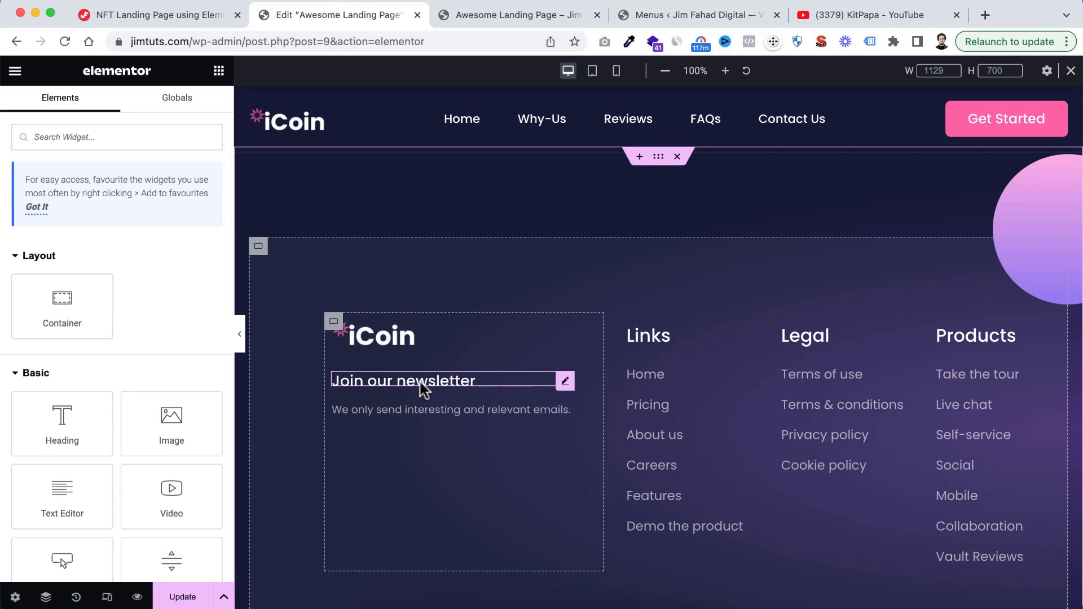
right_click(423, 389)
click(469, 597)
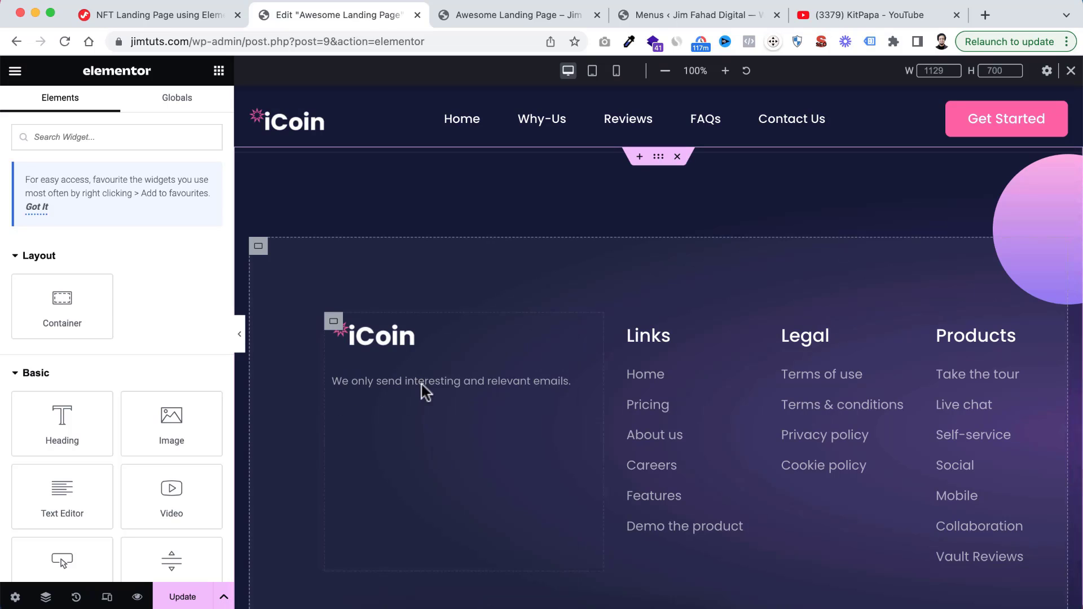
right_click(420, 388)
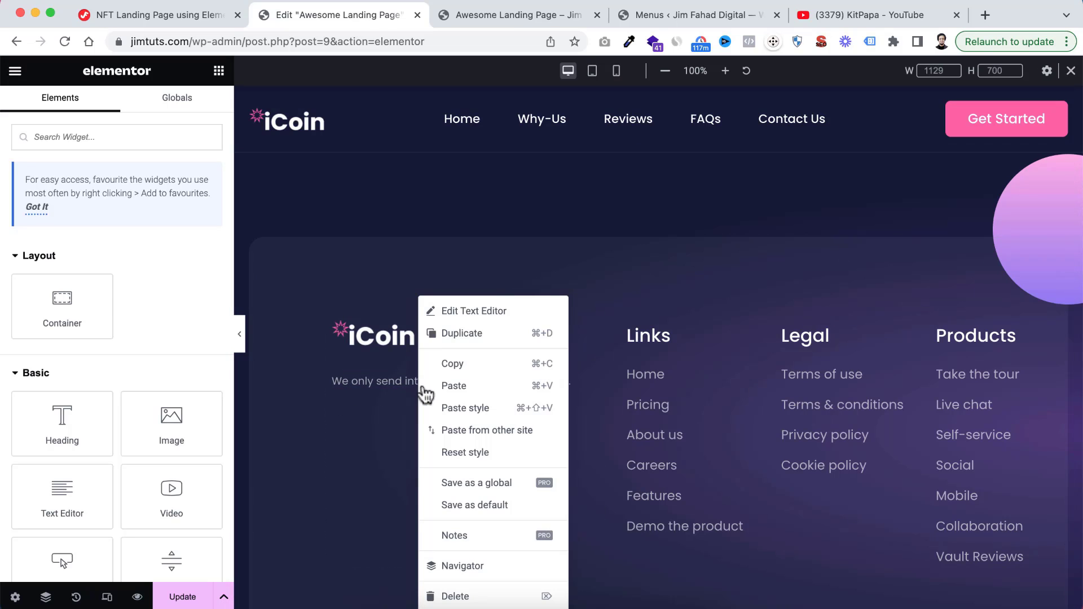
click(469, 597)
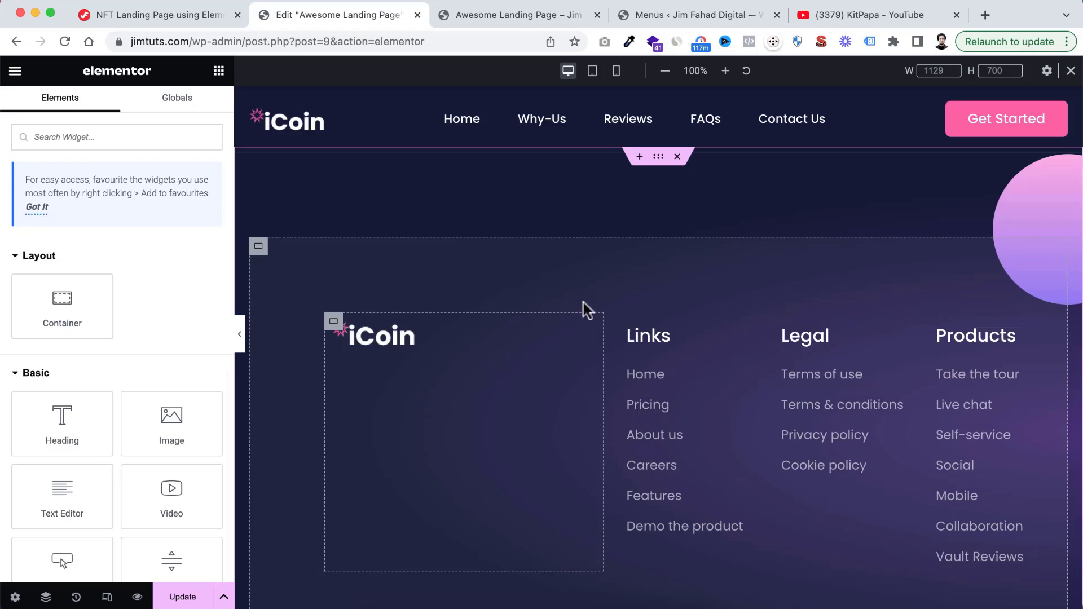
Copy the "Link your bank account" text widget from the How it Works section and paste it below the footer logo
scroll(776, 252, up, 15)
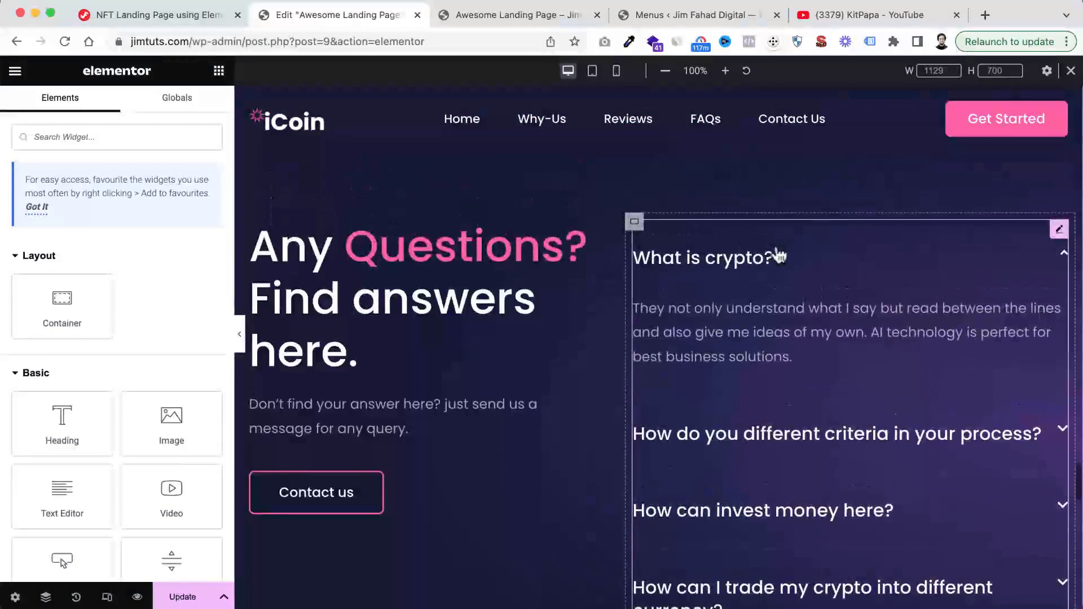
scroll(778, 255, up, 15)
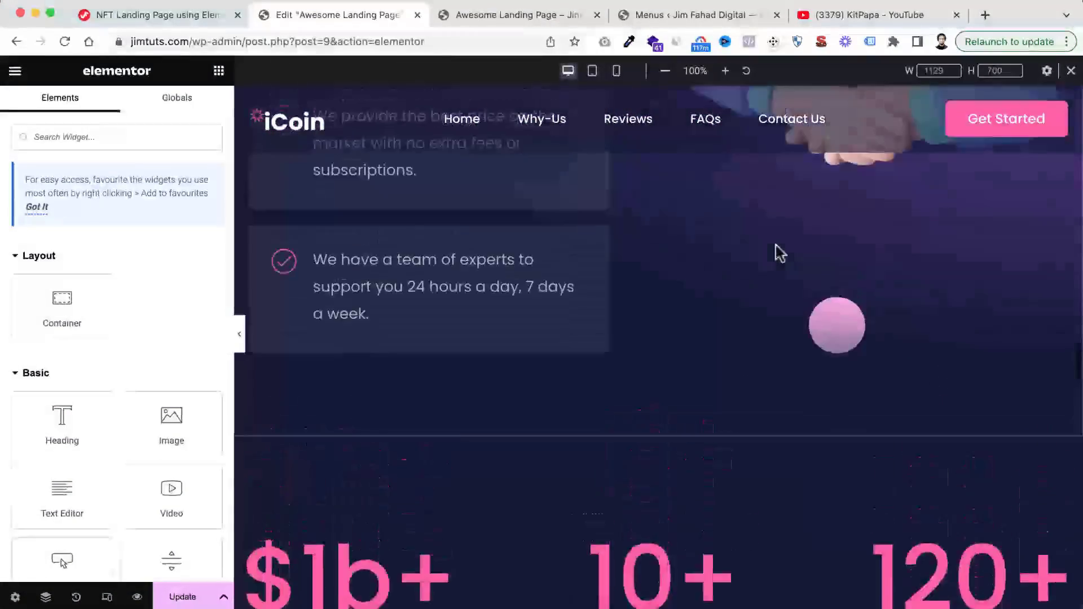
scroll(778, 254, up, 10)
scroll(778, 253, down, 10)
scroll(778, 254, up, 3)
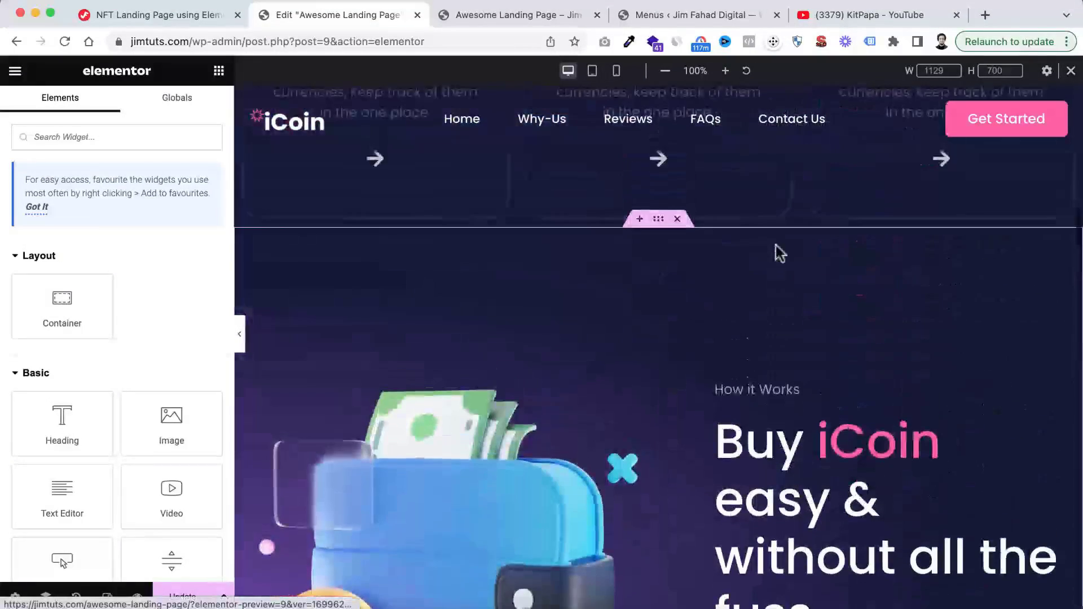
scroll(779, 253, down, 6)
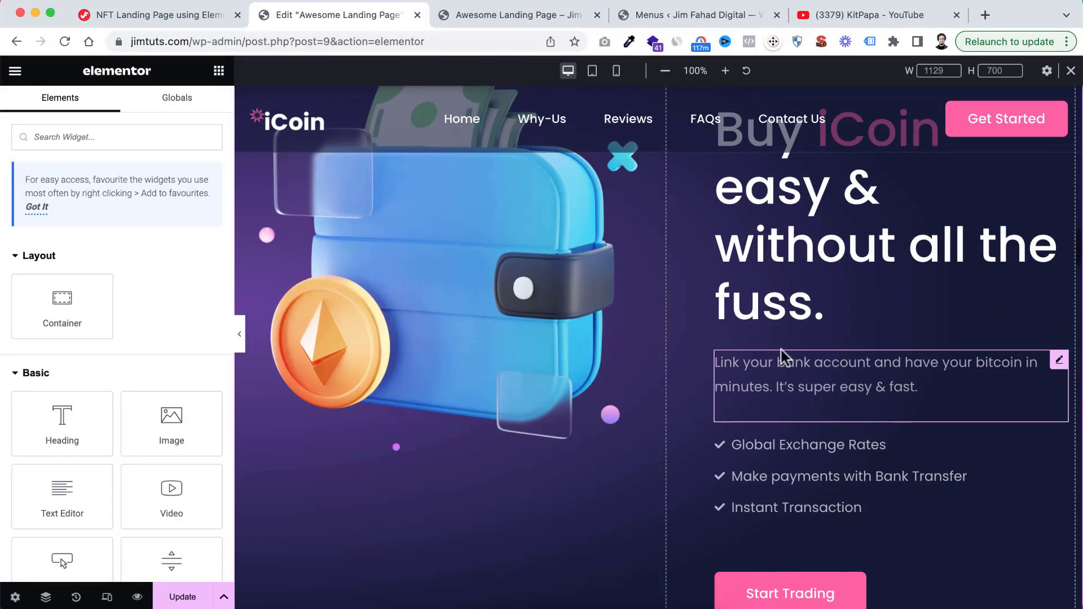
right_click(784, 372)
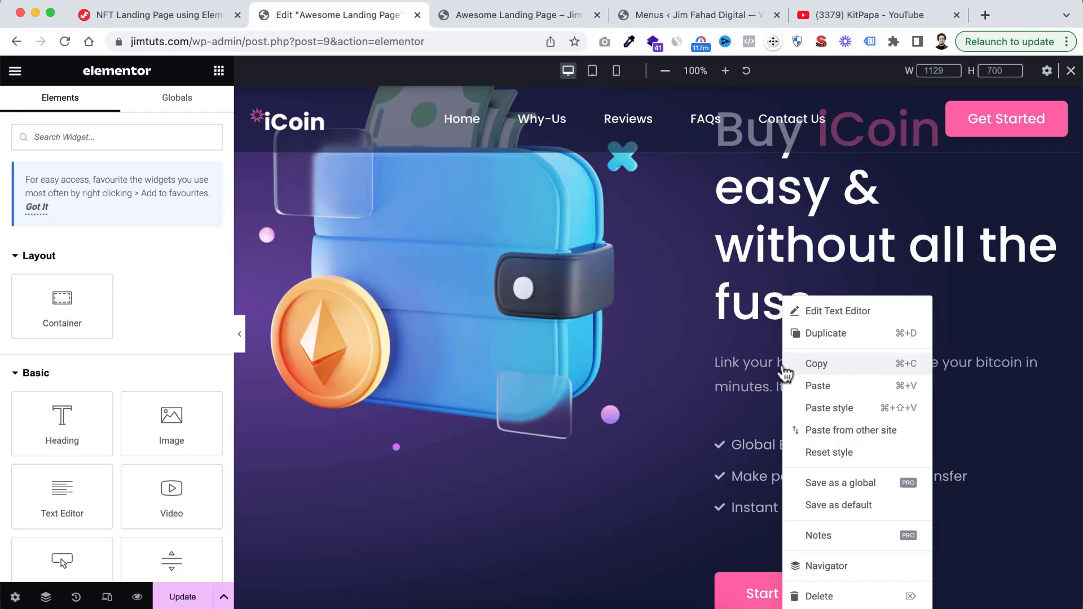
click(816, 364)
scroll(600, 438, down, 20)
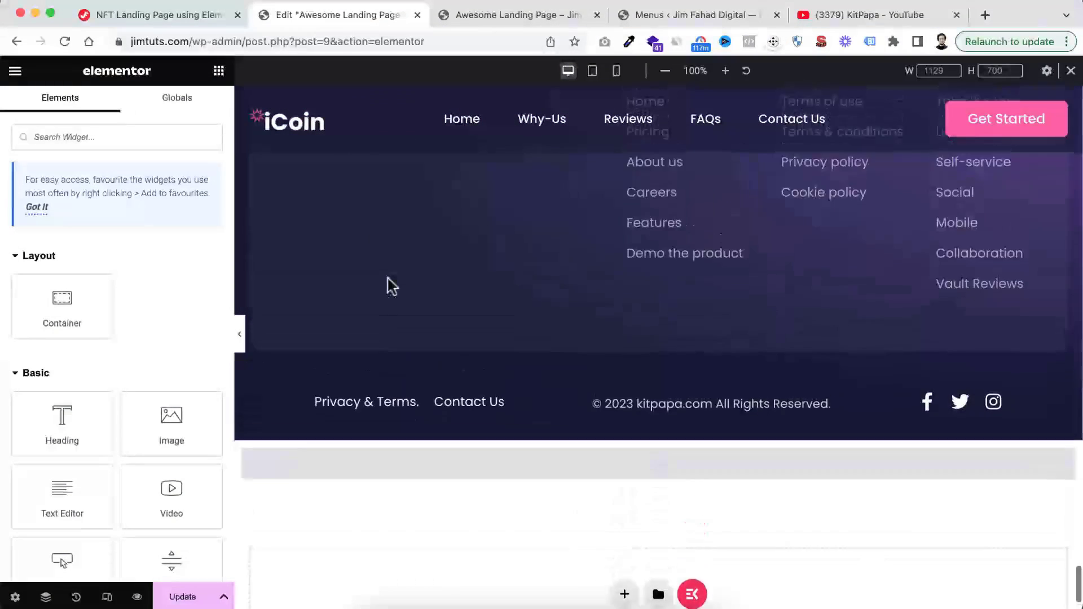
scroll(391, 270, up, 3)
right_click(383, 232)
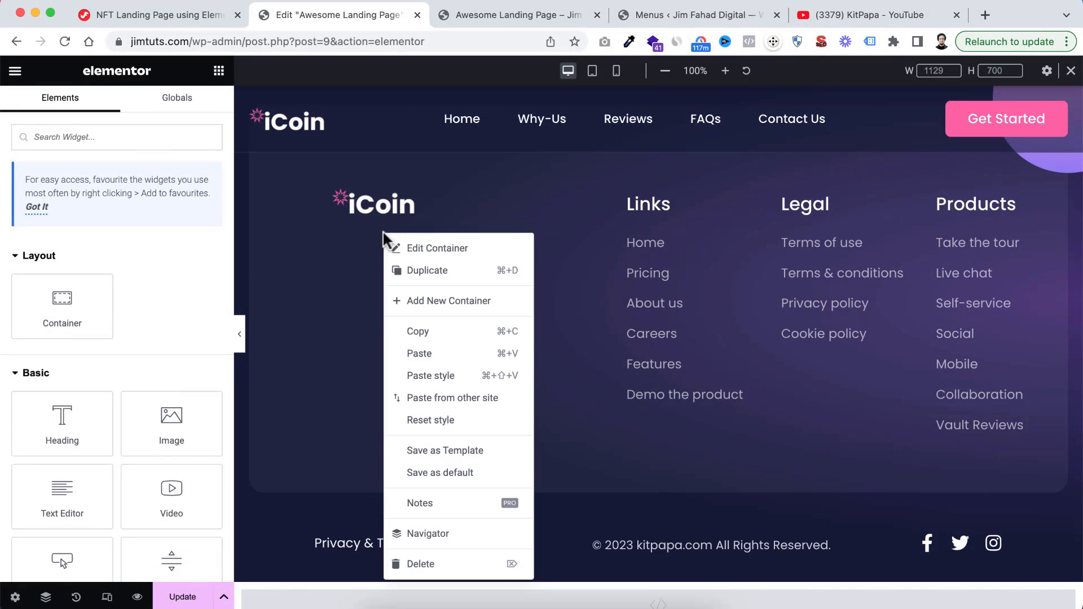
click(419, 355)
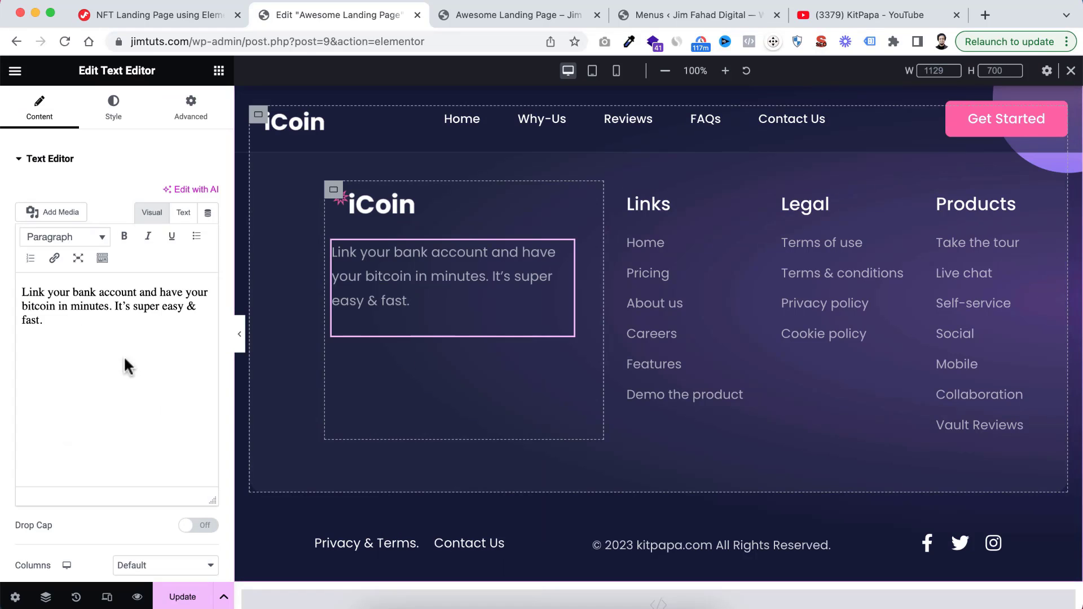
Extend the footer description in the same paragraph with a second sentence, "Link your bank account and have your bitcoin."
click(53, 325)
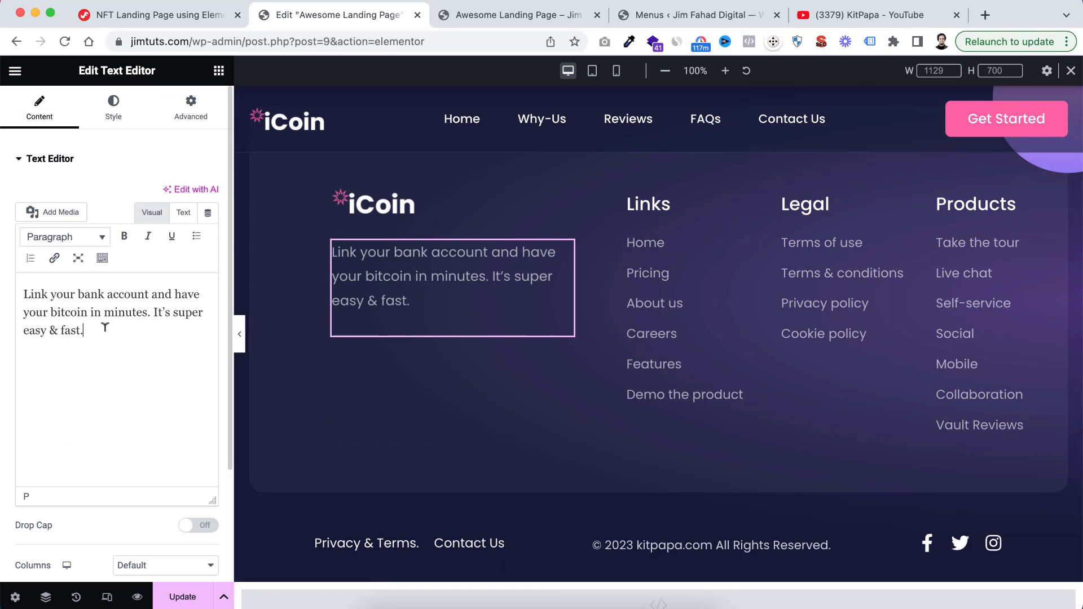
key(super+a)
key(super+v)
key(super+v)
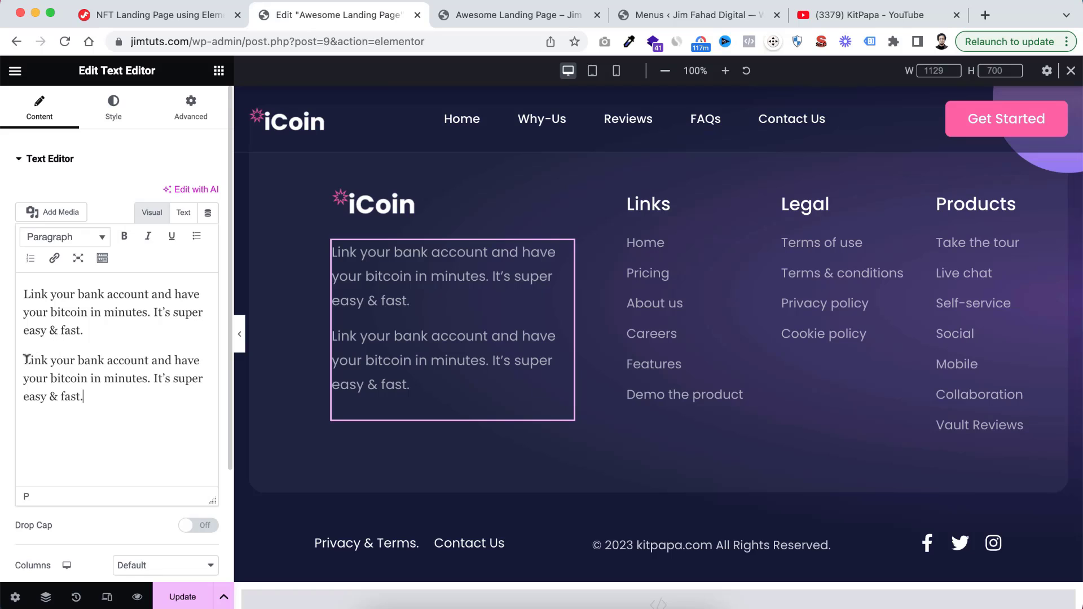
click(24, 360)
key(BackSpace)
drag(187, 367, 184, 349)
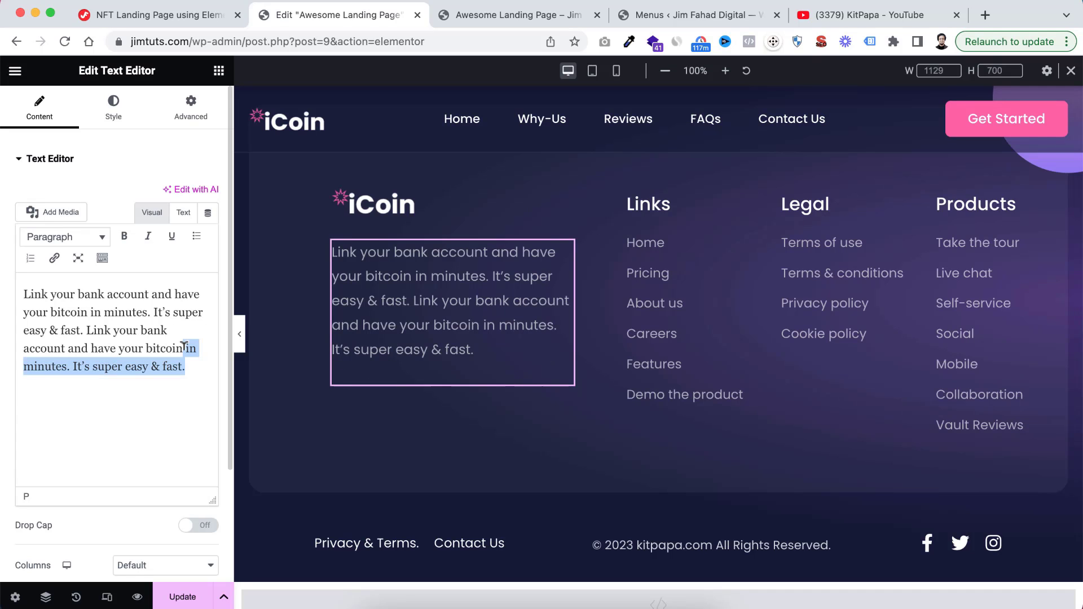
text(.)
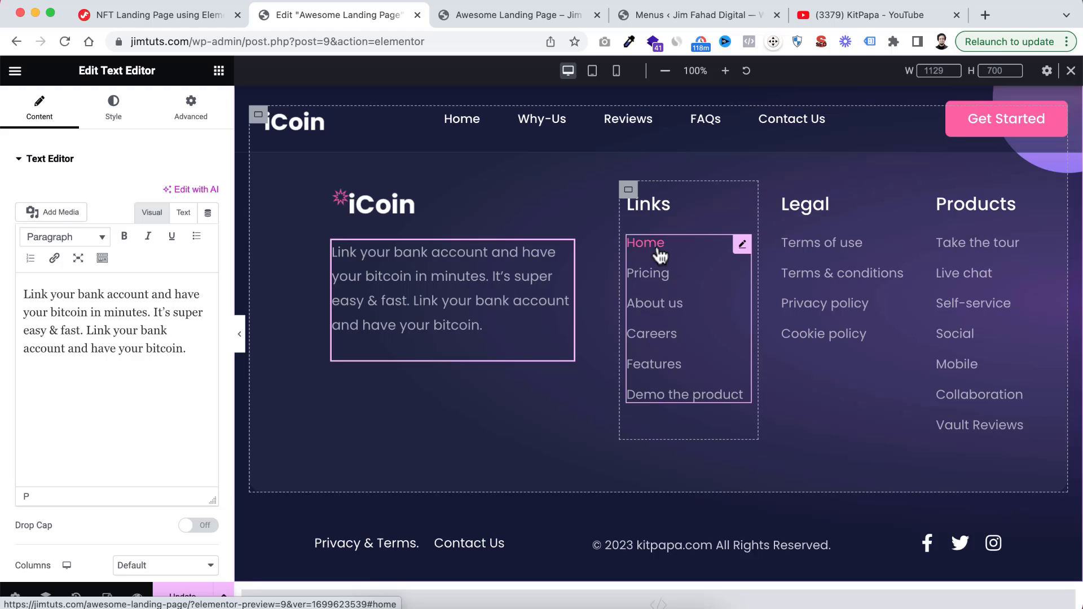
Open the footer's Links, Legal and Products icon lists for editing, and examine the text and link of the Home and Pricing items
click(742, 245)
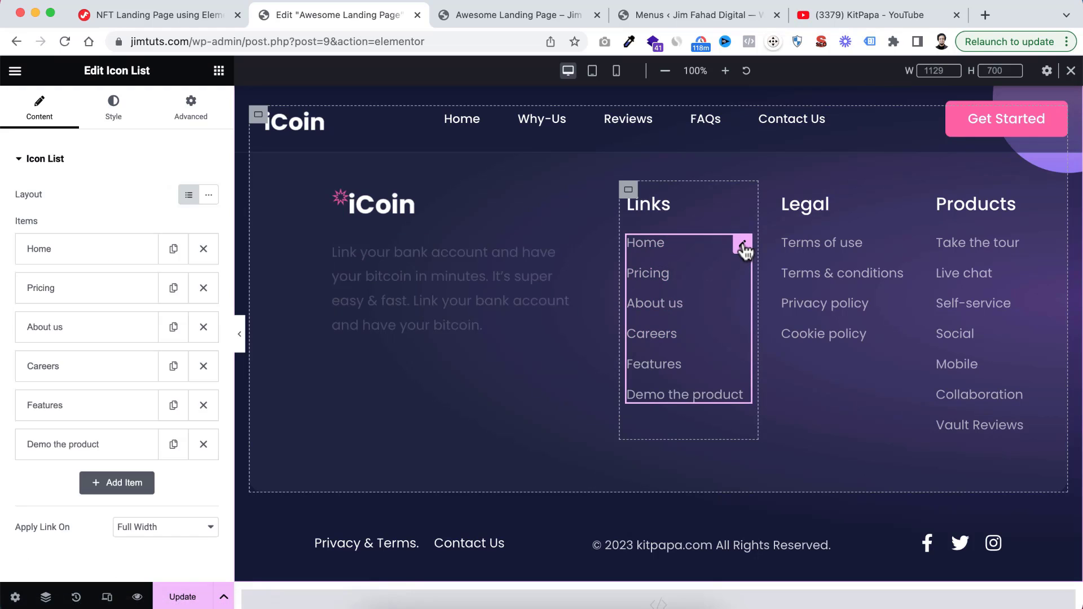
click(73, 255)
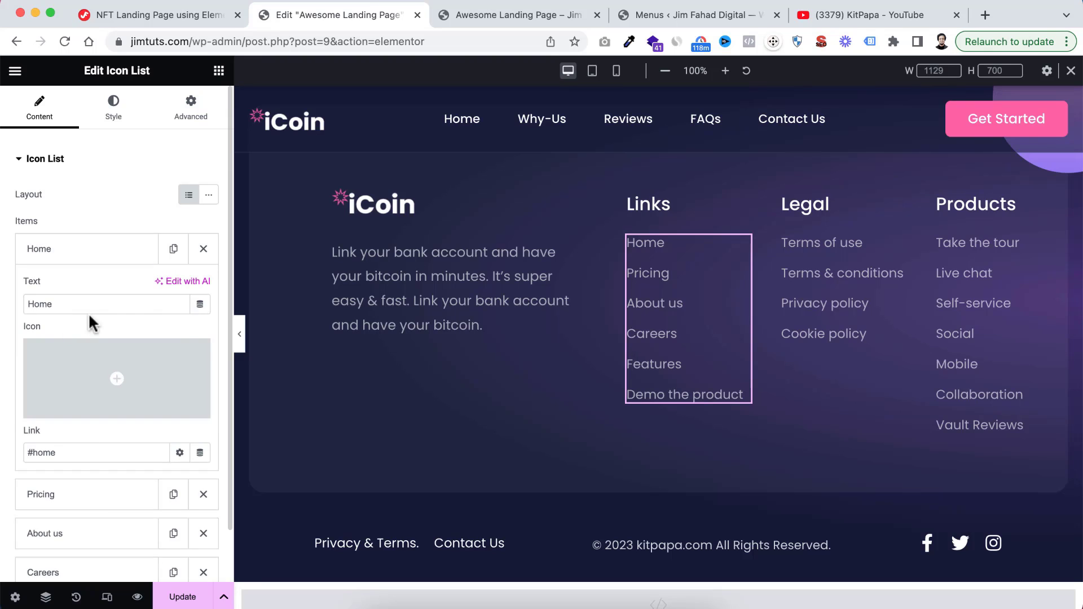
scroll(90, 339, down, 3)
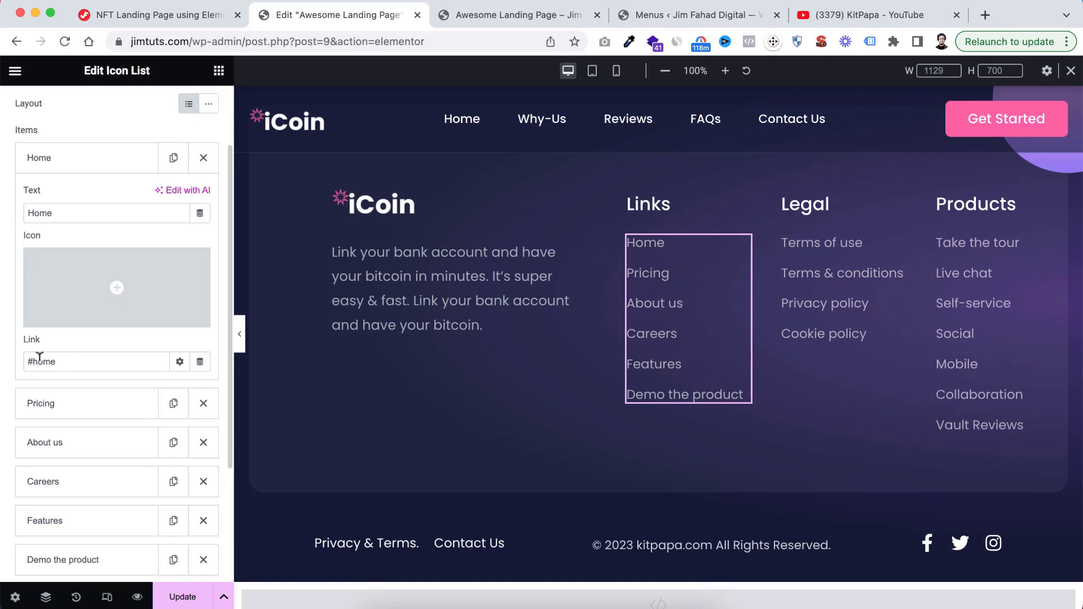
click(71, 403)
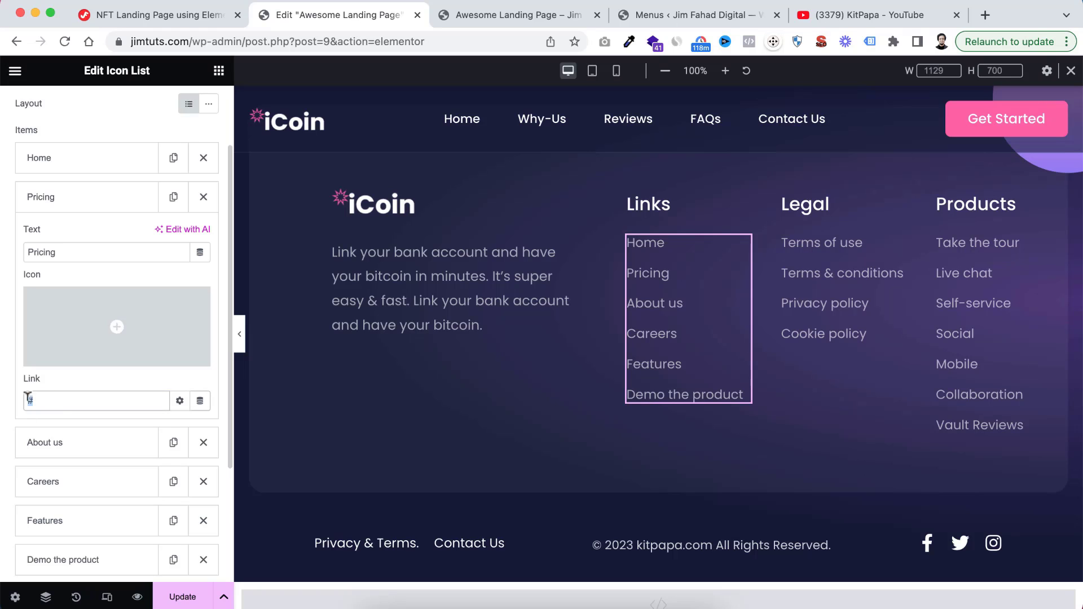
click(861, 255)
click(997, 248)
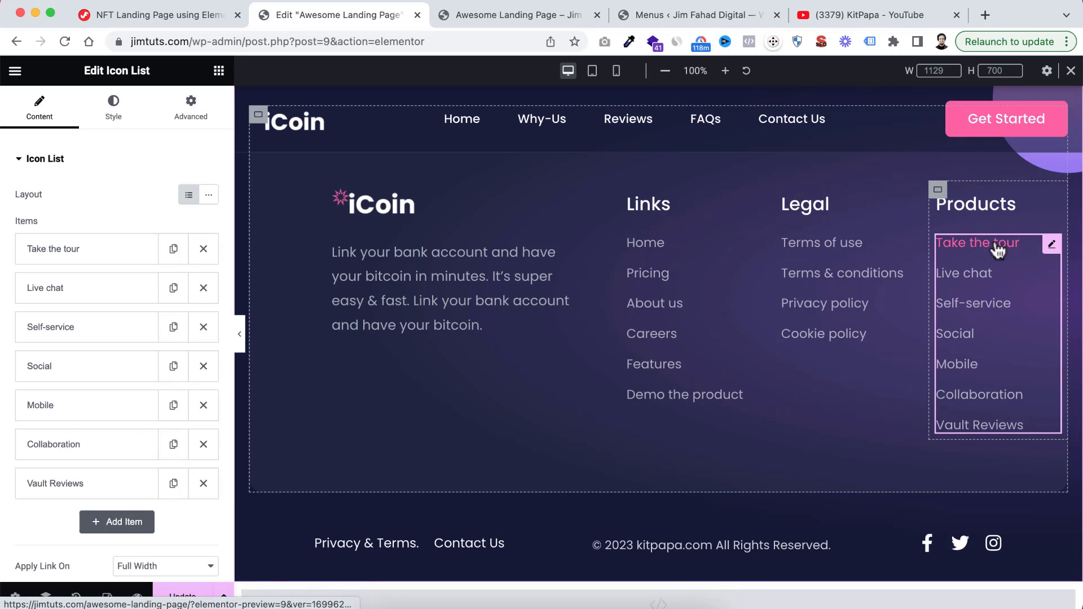
Open the footer's Links heading, logo image, copyright text and social icons for editing and examine their content settings
click(671, 211)
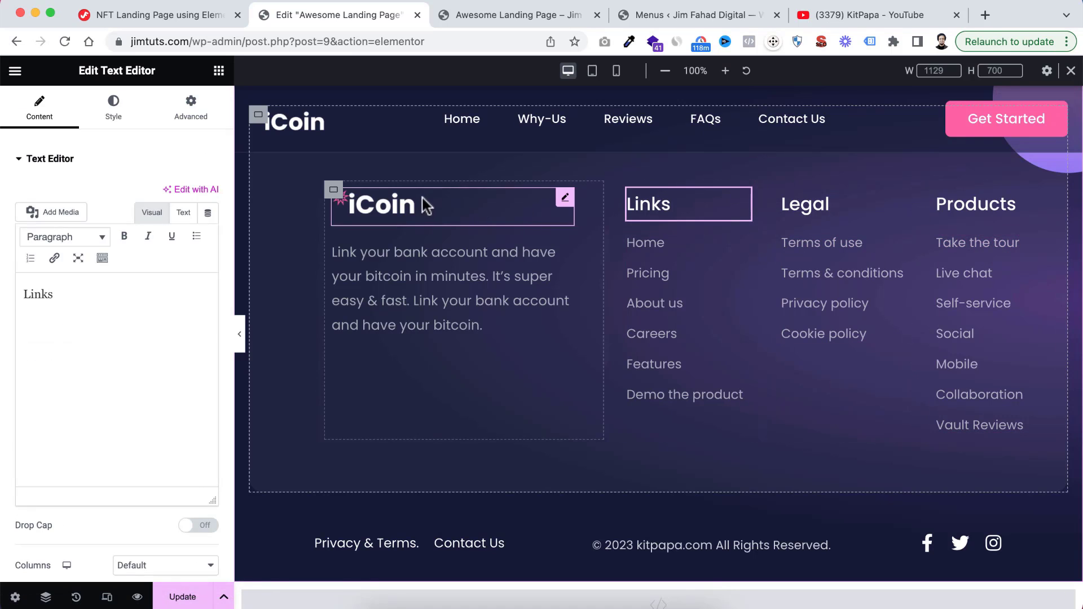
click(411, 212)
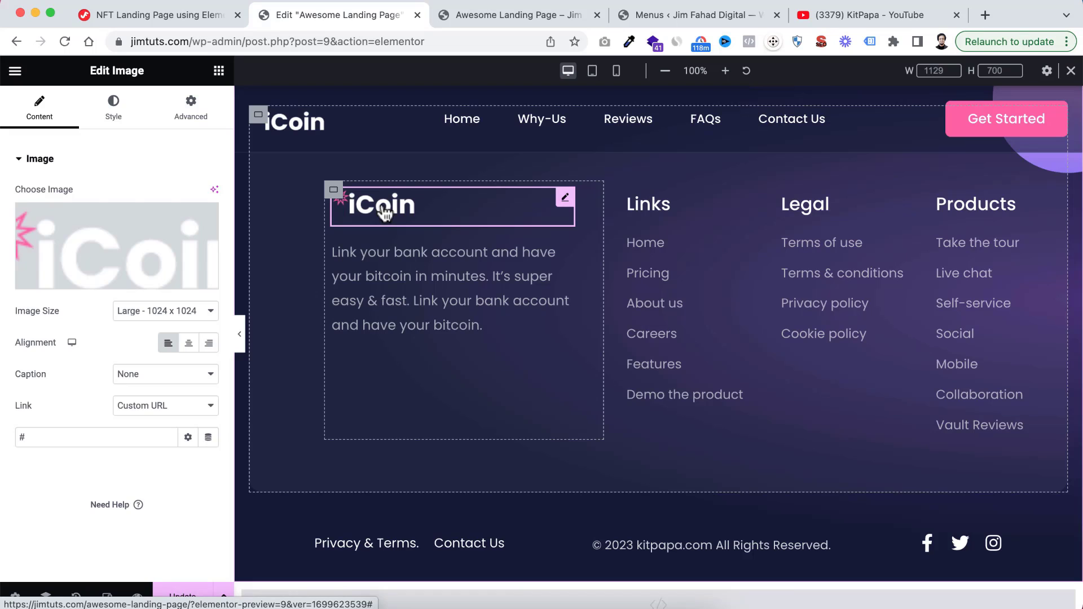
scroll(510, 381, down, 5)
scroll(464, 382, up, 3)
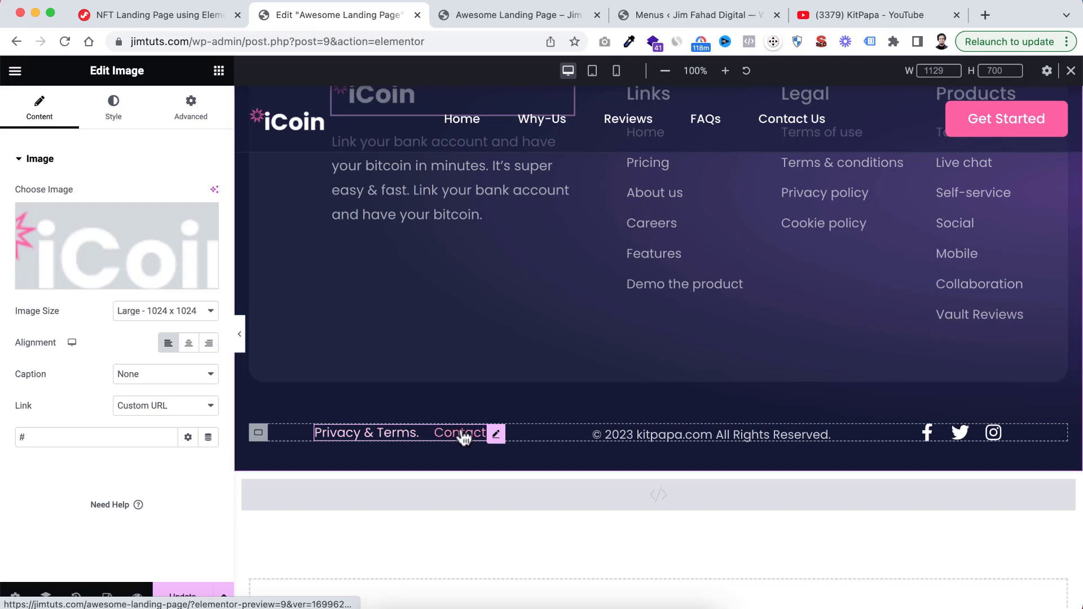
click(652, 434)
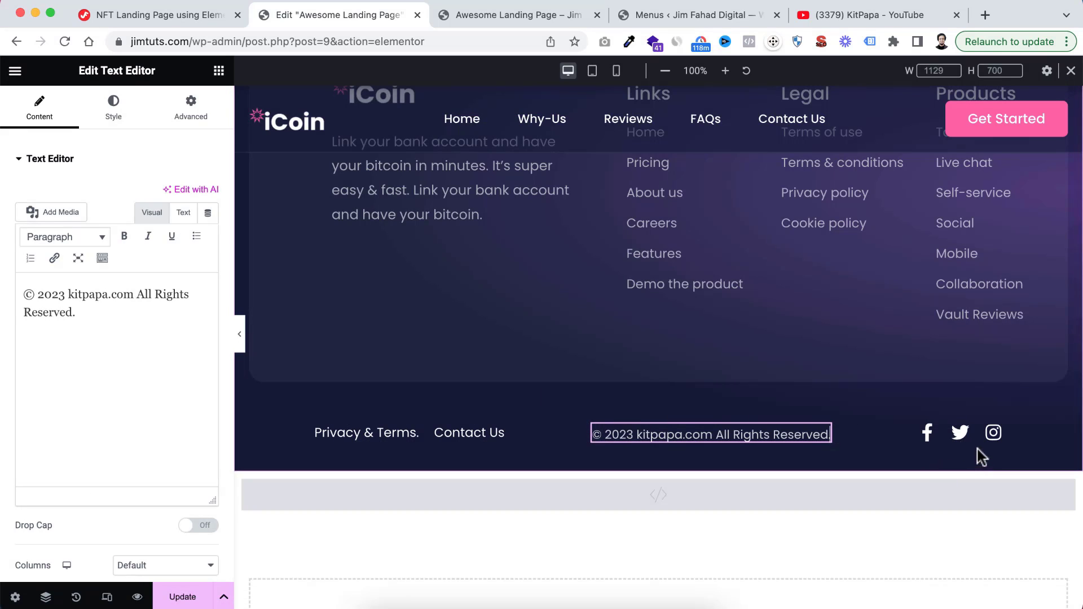
click(995, 436)
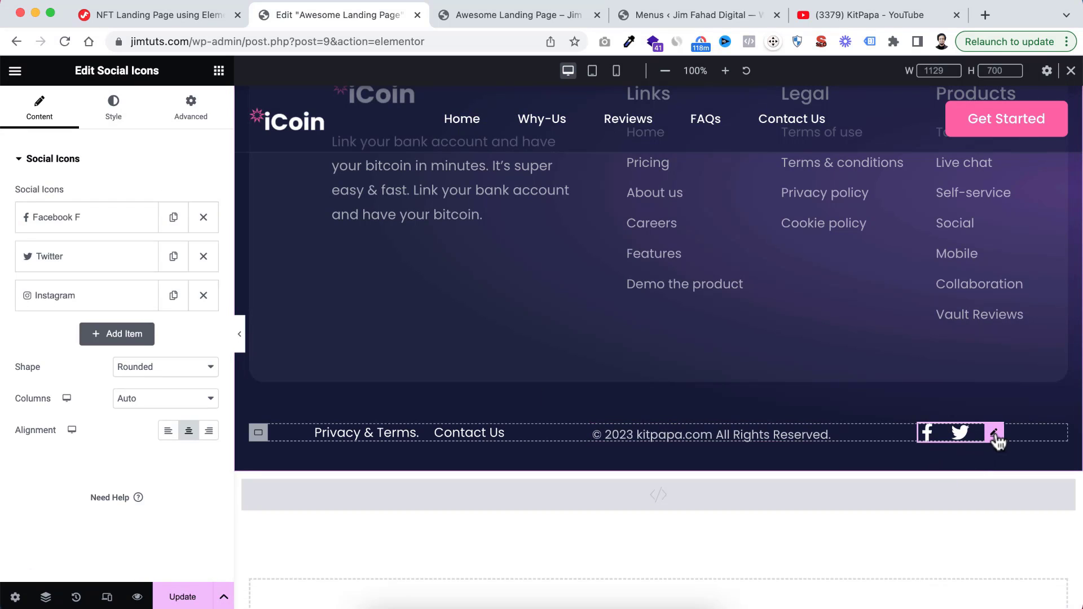
Examine the icon, link and colour settings of the Facebook and Twitter items in the footer's social icons
click(63, 221)
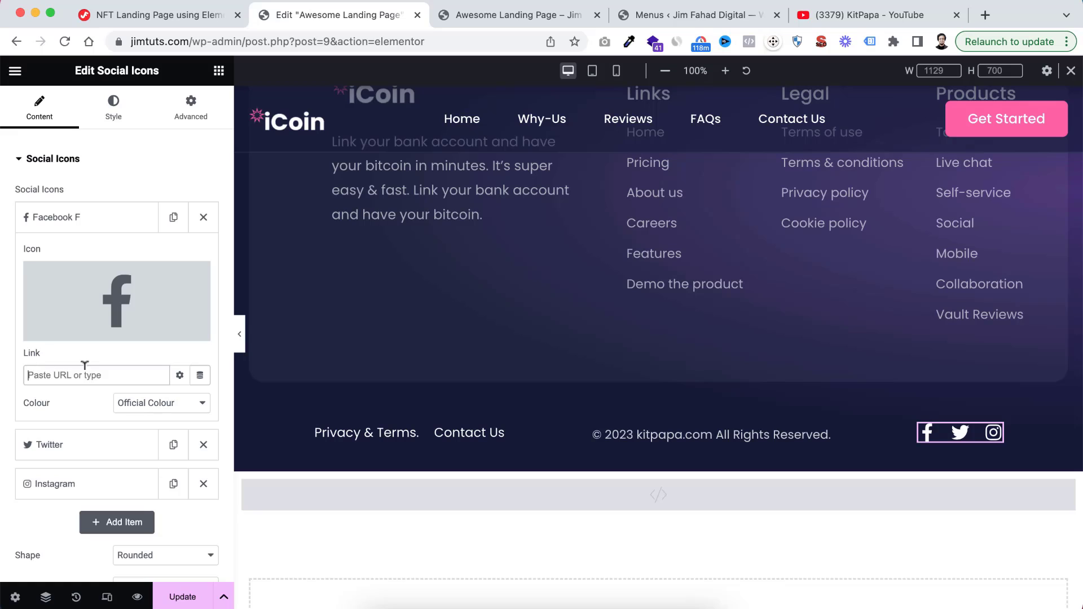
click(59, 444)
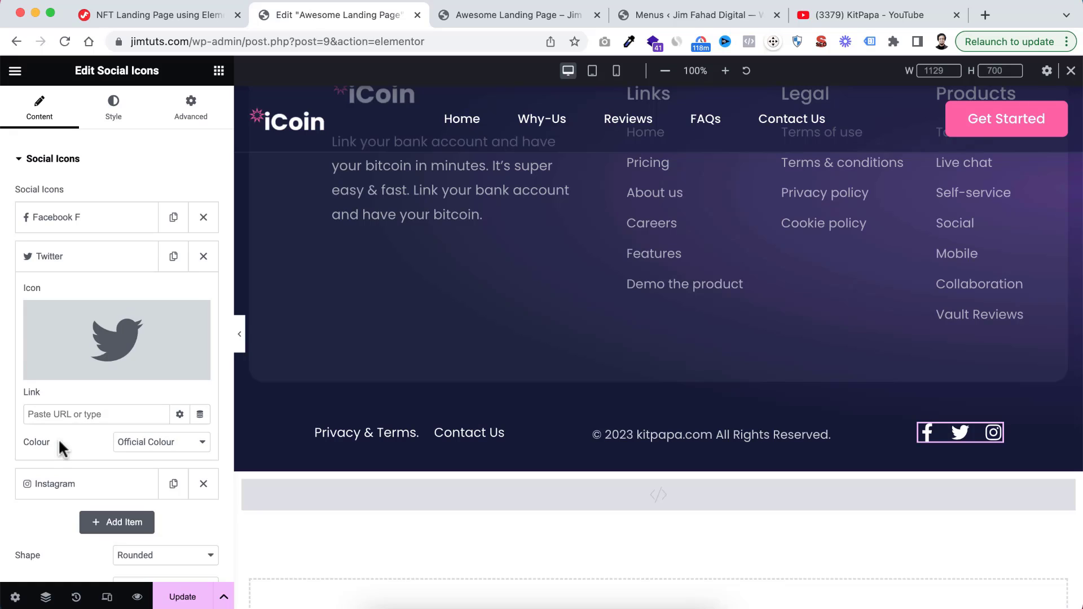
Add a fourth item with the YouTube library icon to the footer's social icons, and remove that item again
scroll(89, 434, down, 2)
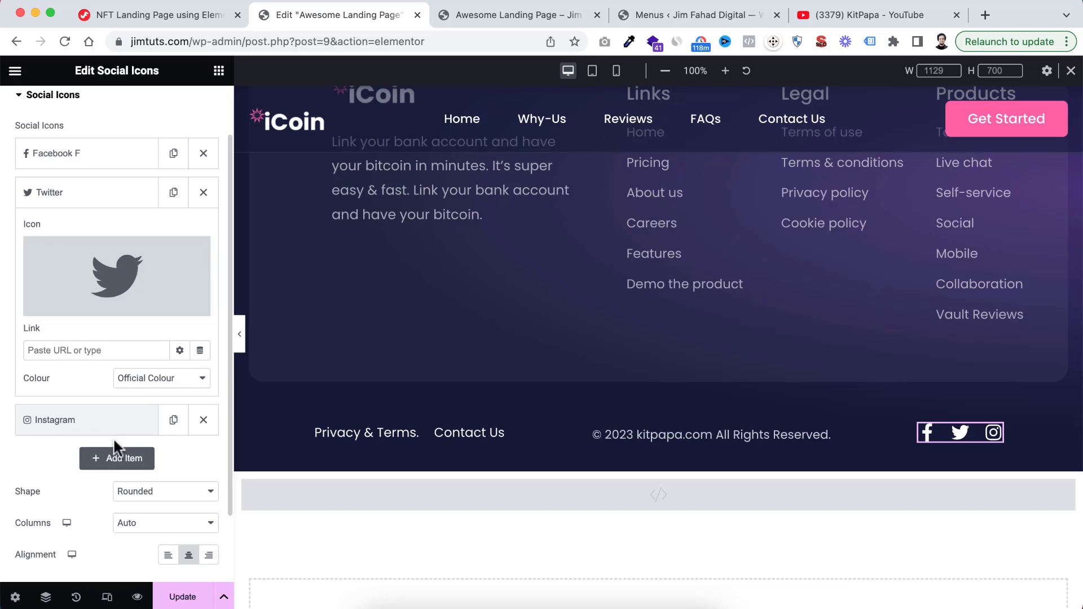
click(116, 458)
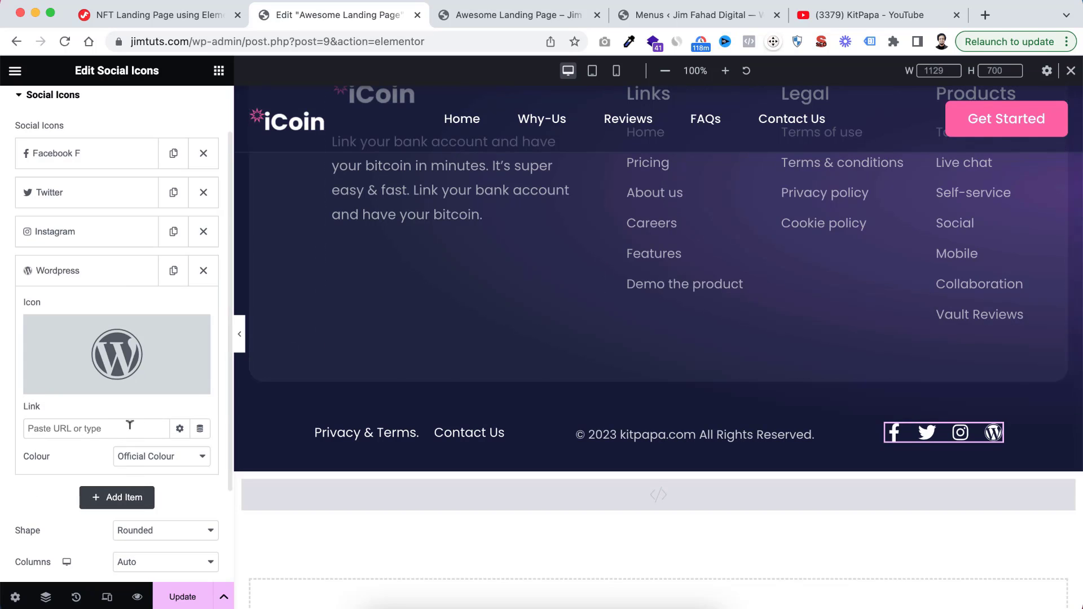
click(69, 384)
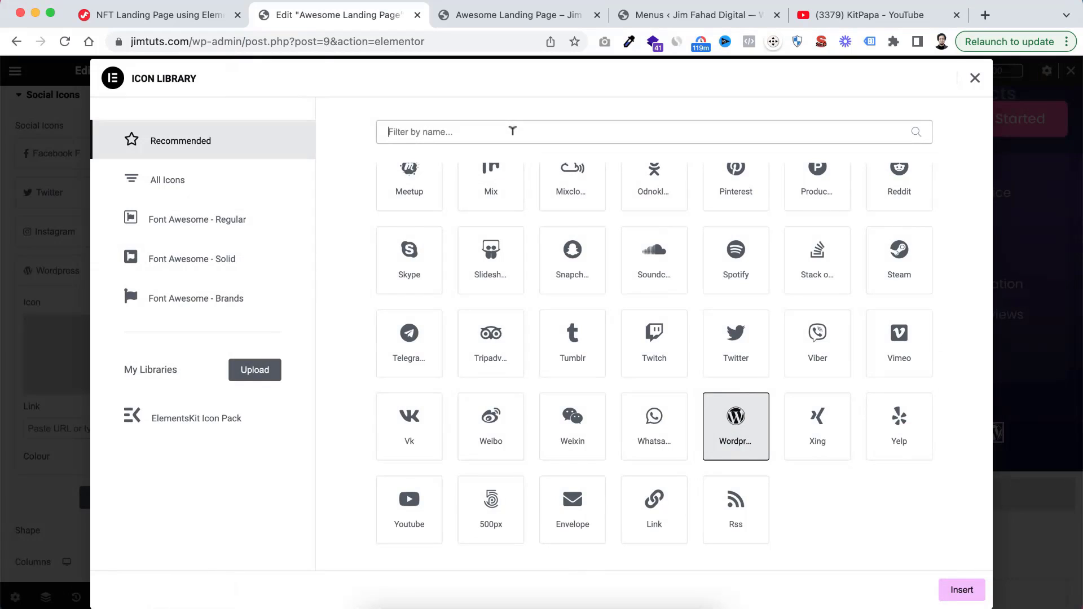
text(you)
click(422, 231)
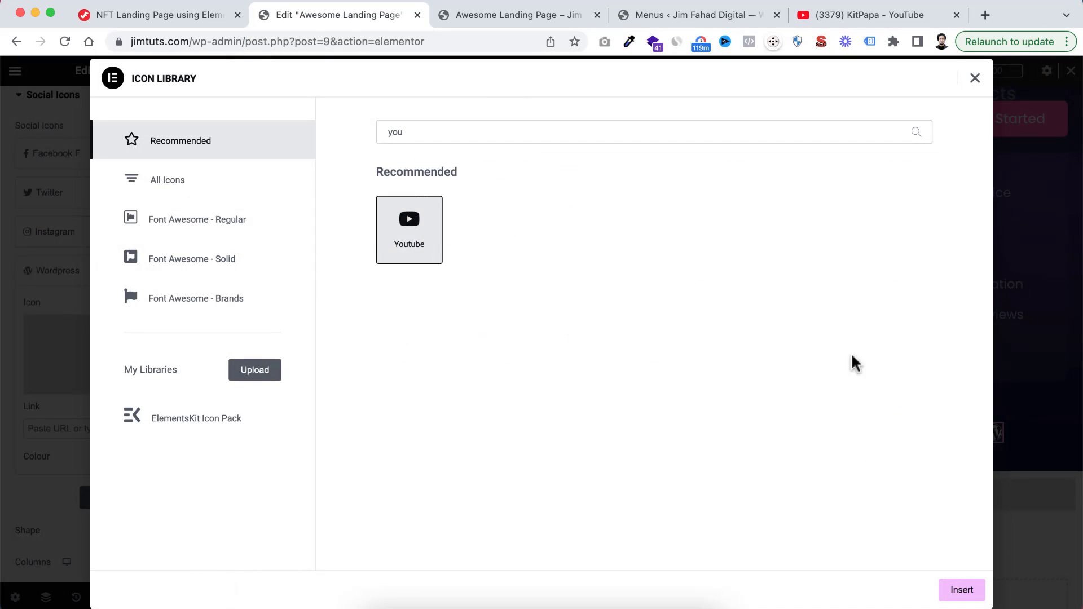
click(960, 589)
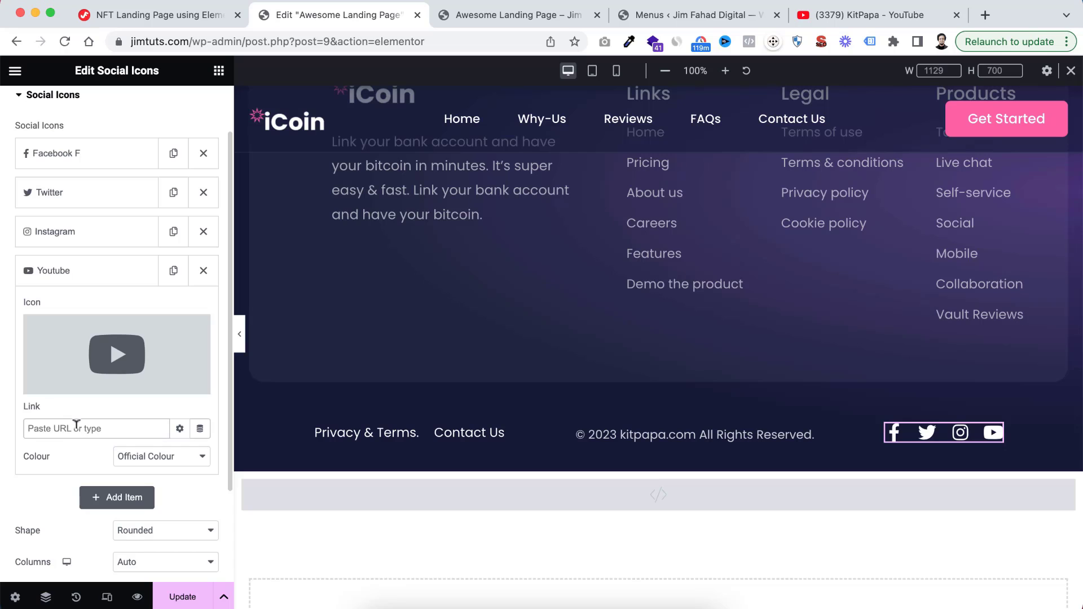
click(95, 276)
click(203, 272)
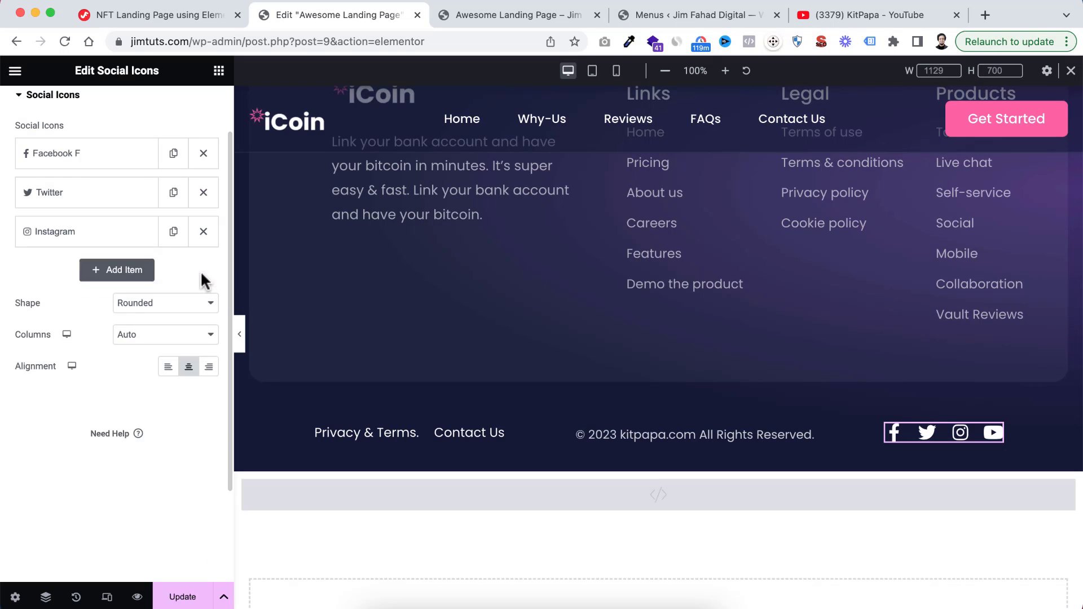
Save the edited landing page by updating it
scroll(736, 366, down, 3)
scroll(735, 366, up, 8)
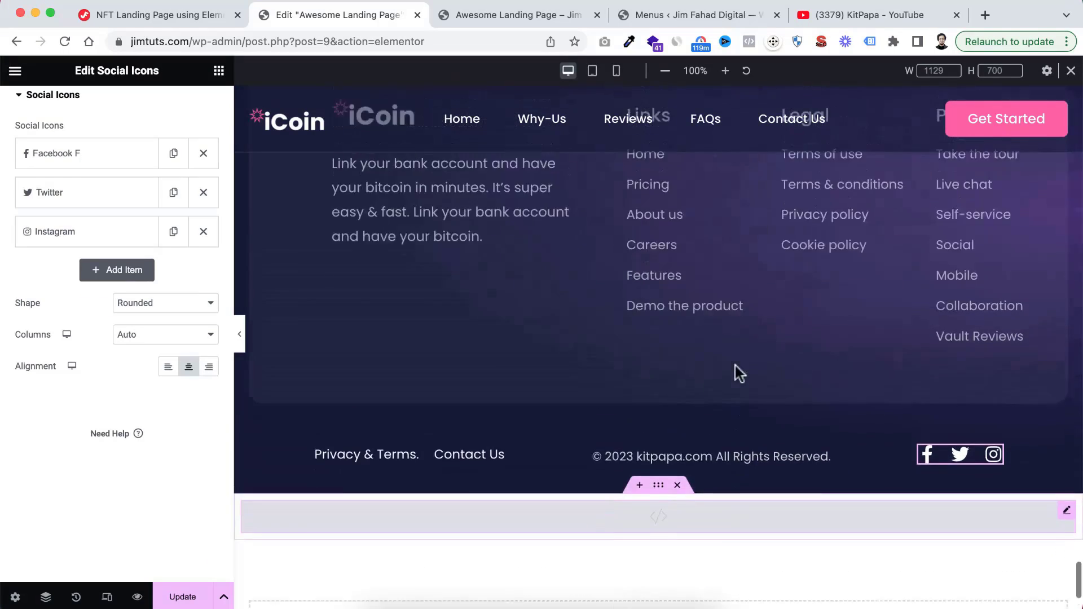
scroll(736, 365, up, 20)
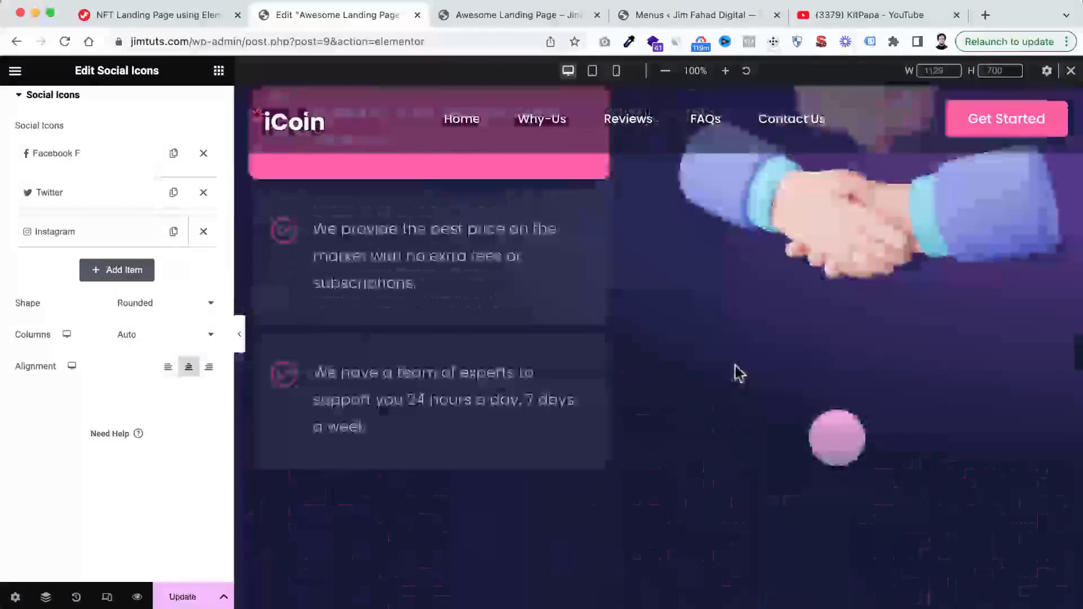
scroll(736, 369, up, 12)
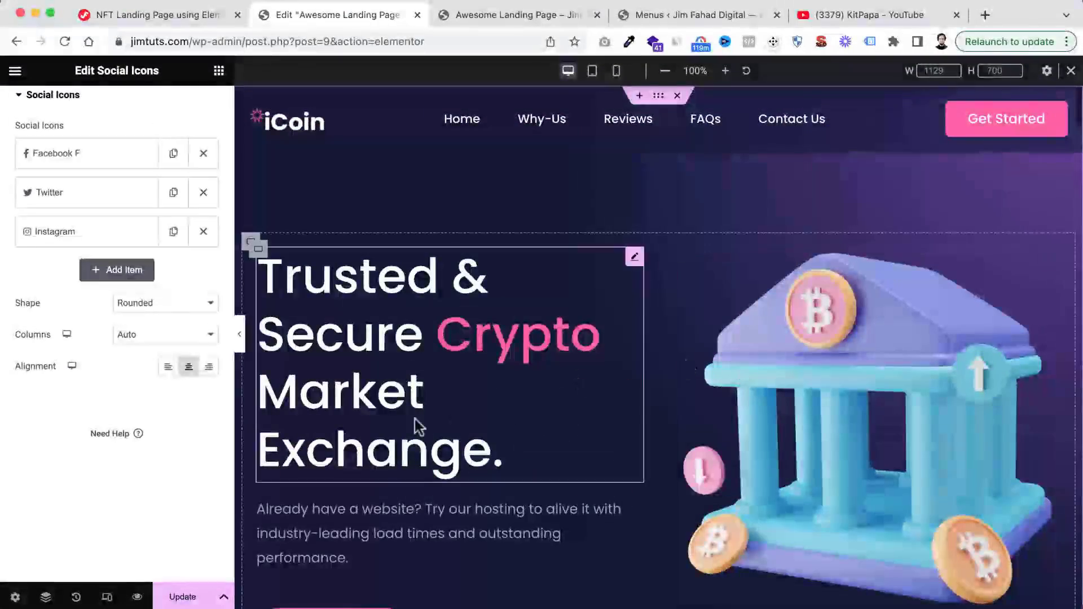
click(175, 598)
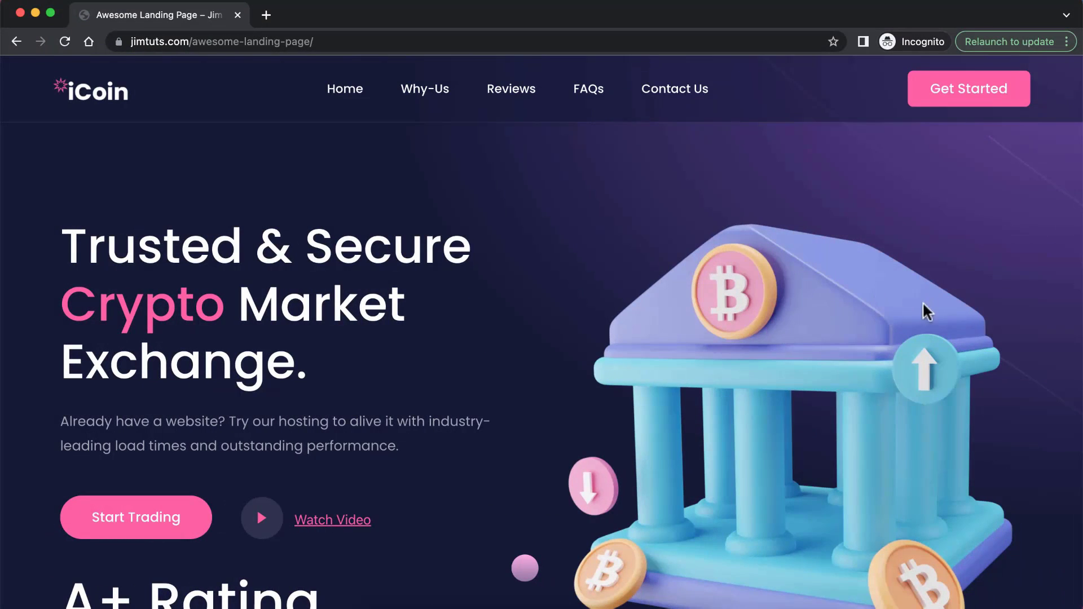
Switch to the live landing page in the incognito window and review all its sections from the hero to the footer
scroll(776, 382, down, 4)
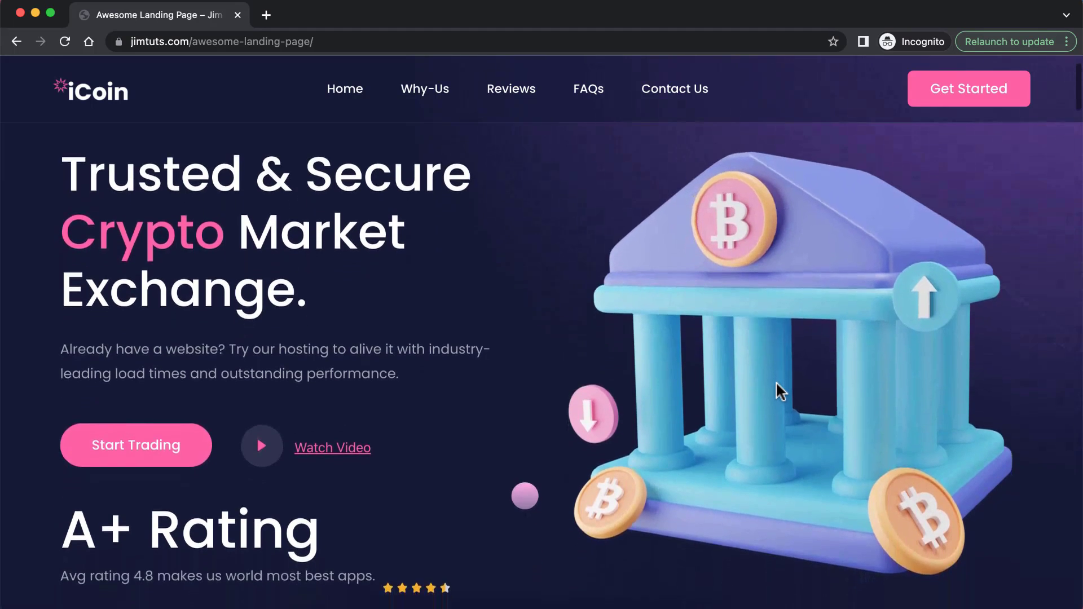
scroll(776, 383, down, 10)
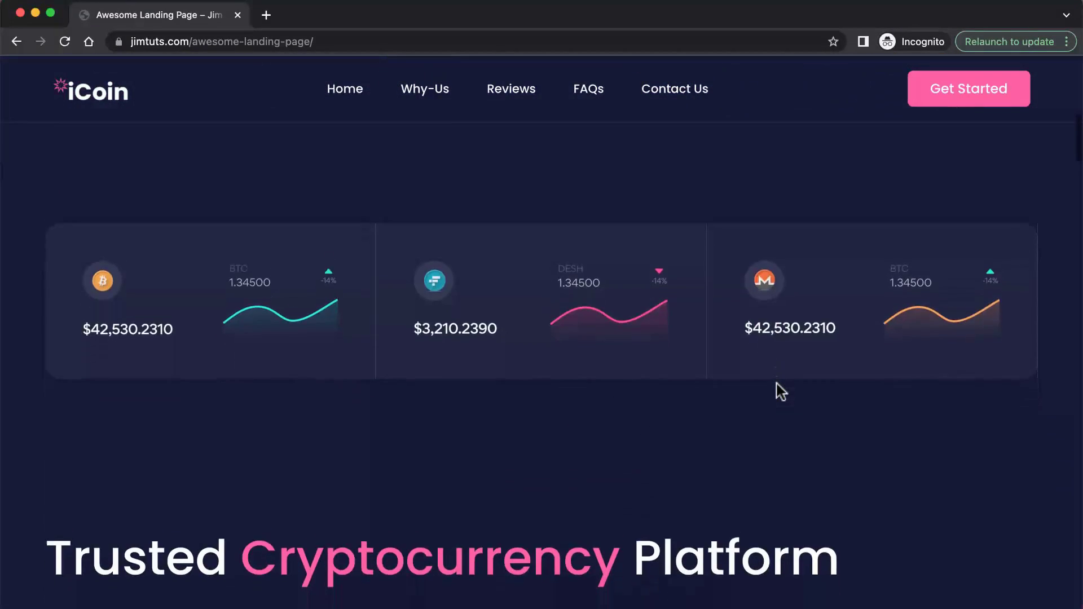
scroll(778, 389, down, 11)
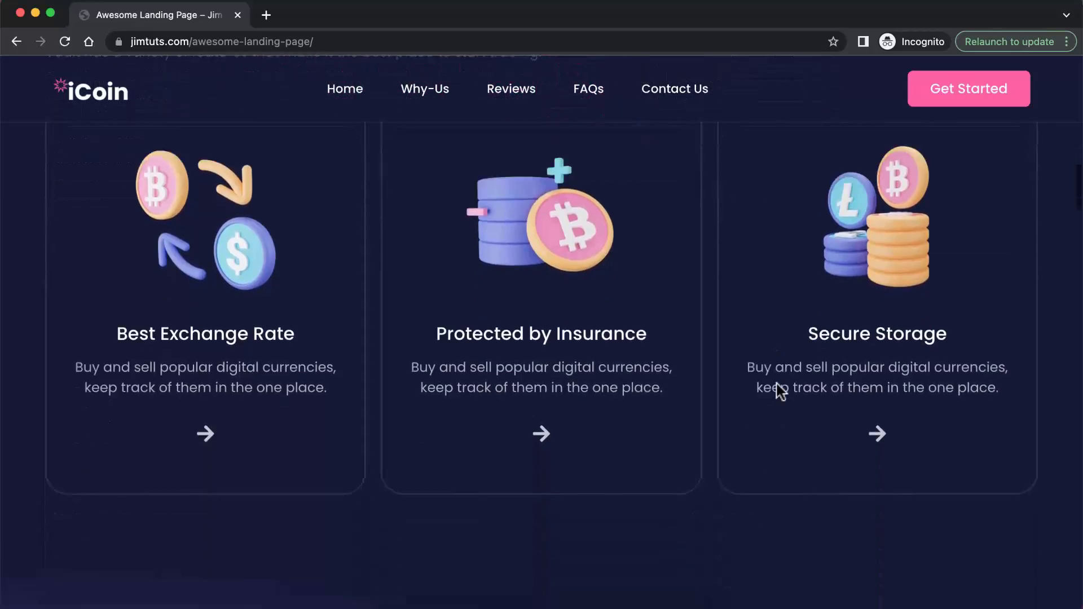
scroll(777, 379, down, 13)
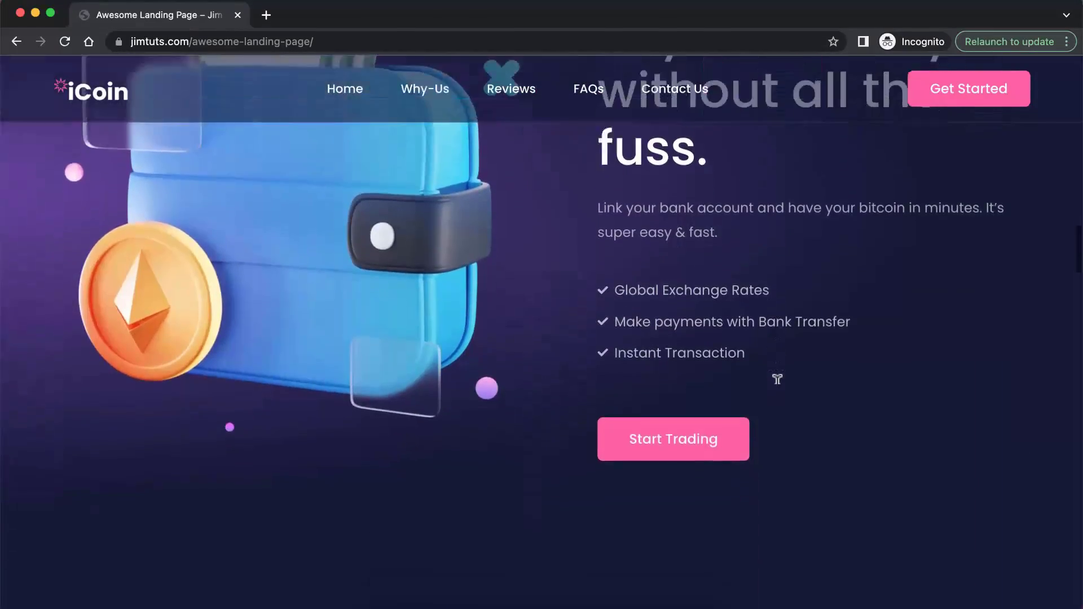
scroll(776, 383, down, 12)
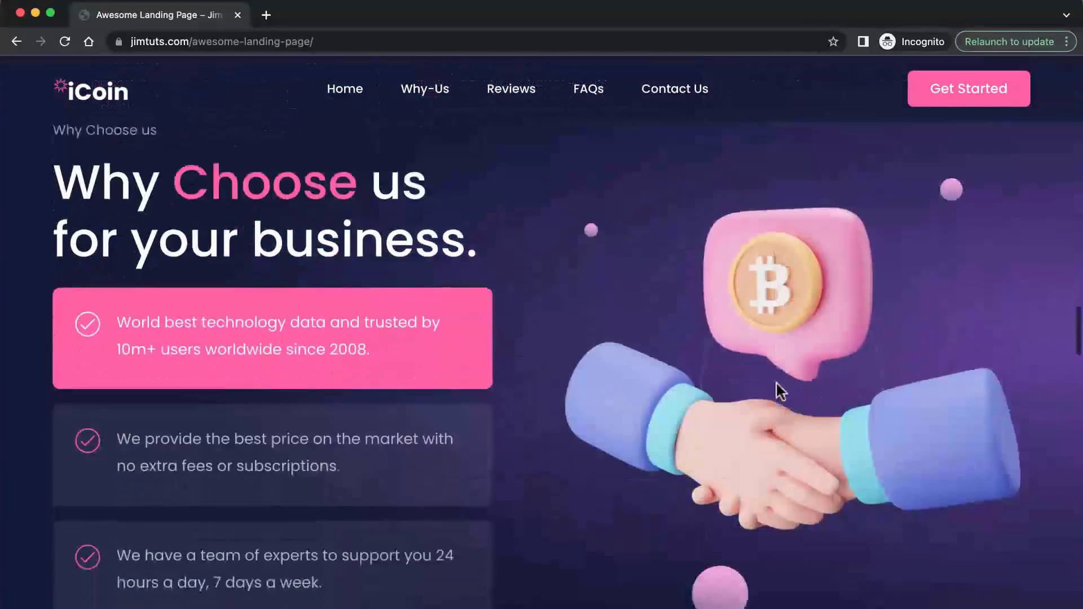
scroll(597, 440, down, 10)
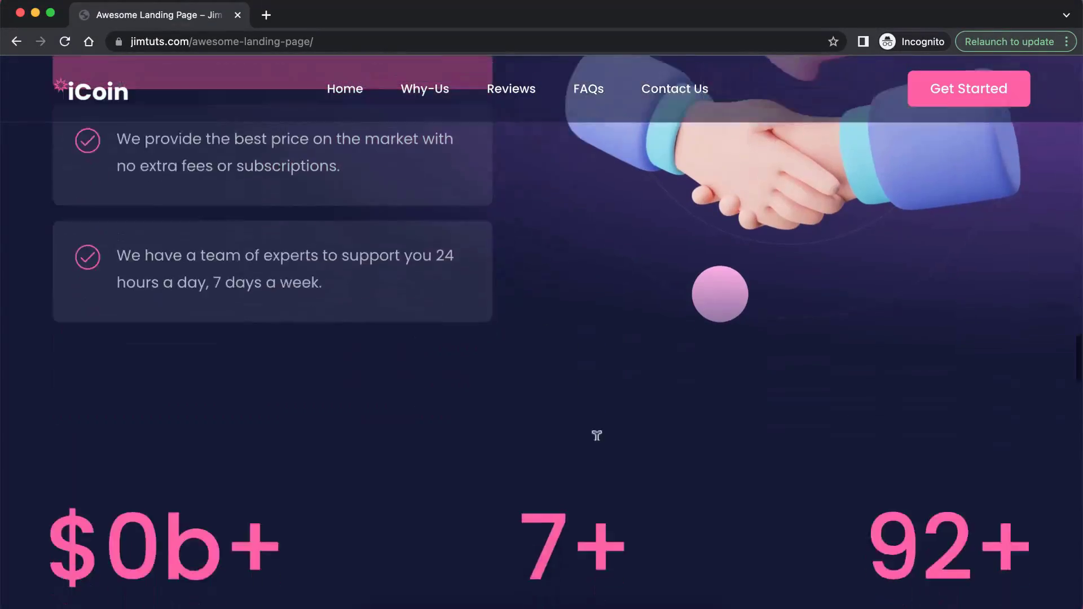
scroll(598, 446, down, 12)
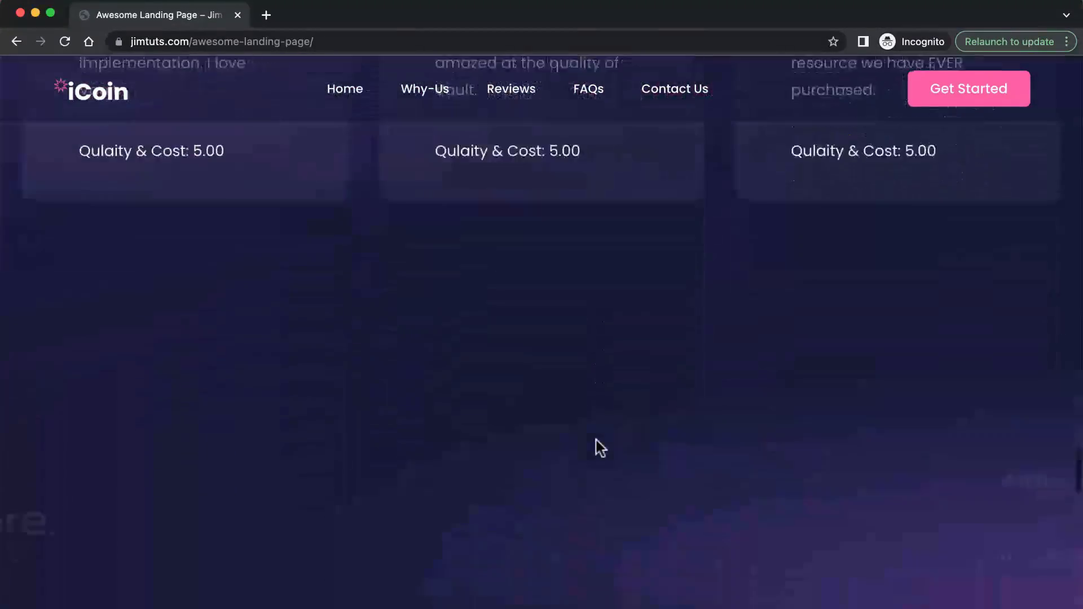
scroll(599, 449, down, 12)
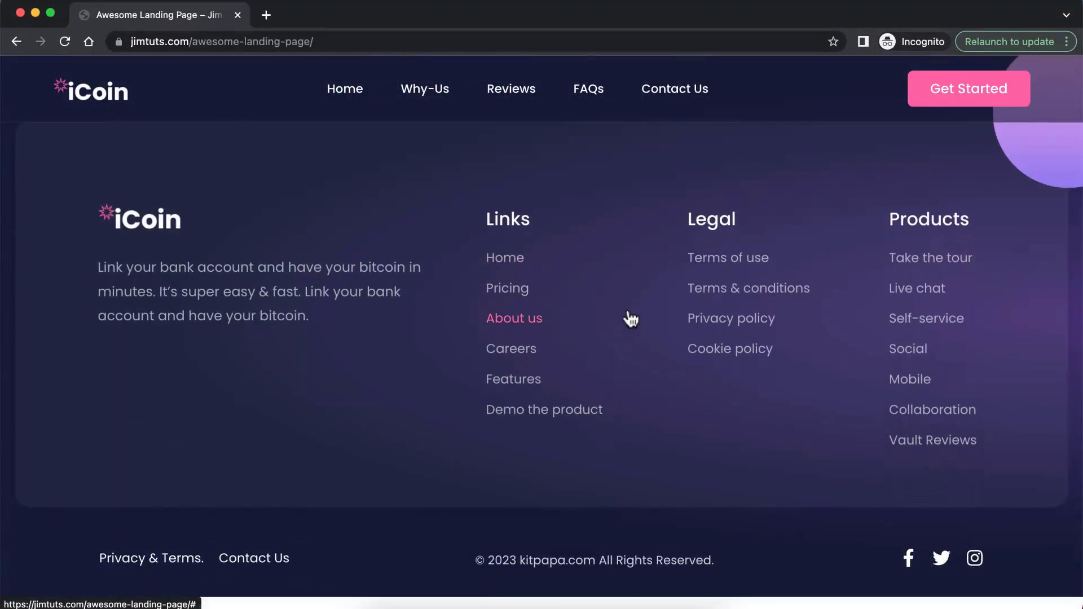
scroll(628, 316, up, 5)
scroll(630, 319, up, 20)
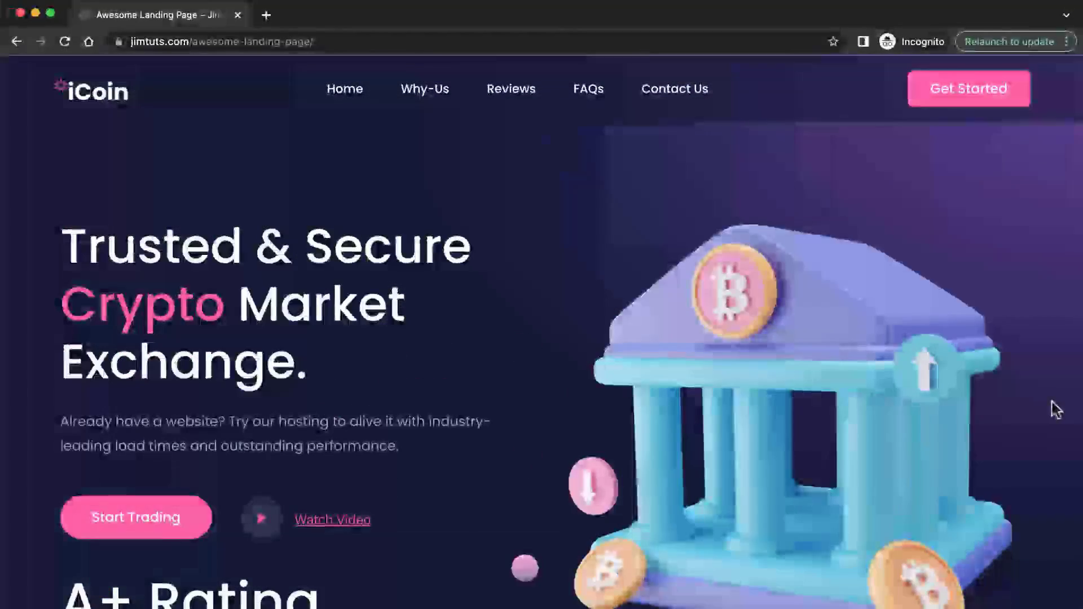
Review the live page again from the hero through the price cards, features, How it Works, Why Choose us and statistics counters
scroll(1056, 410, down, 2)
scroll(1055, 410, down, 5)
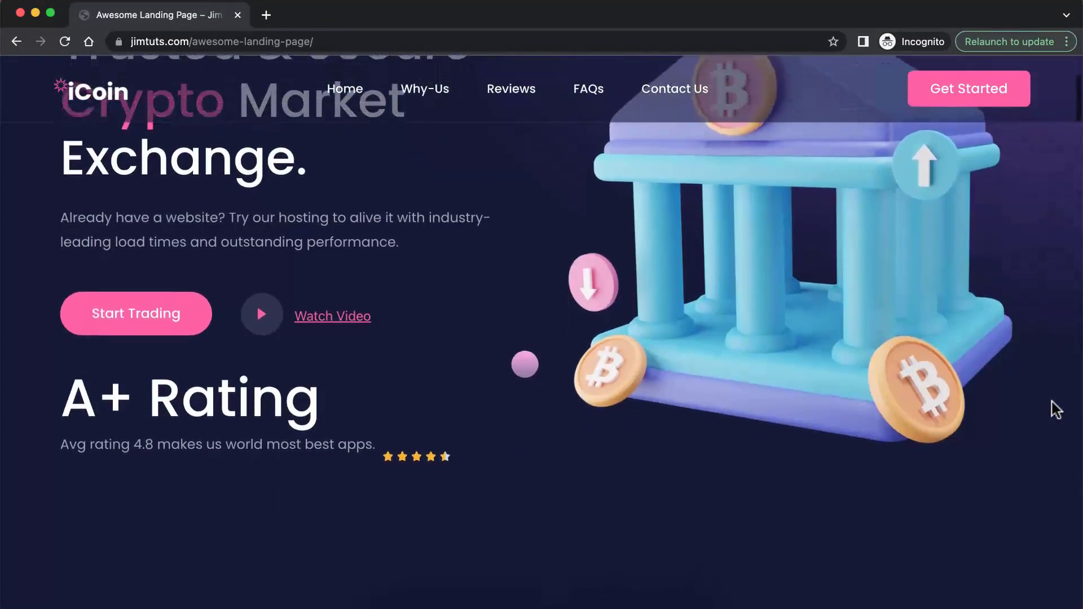
scroll(1056, 410, down, 10)
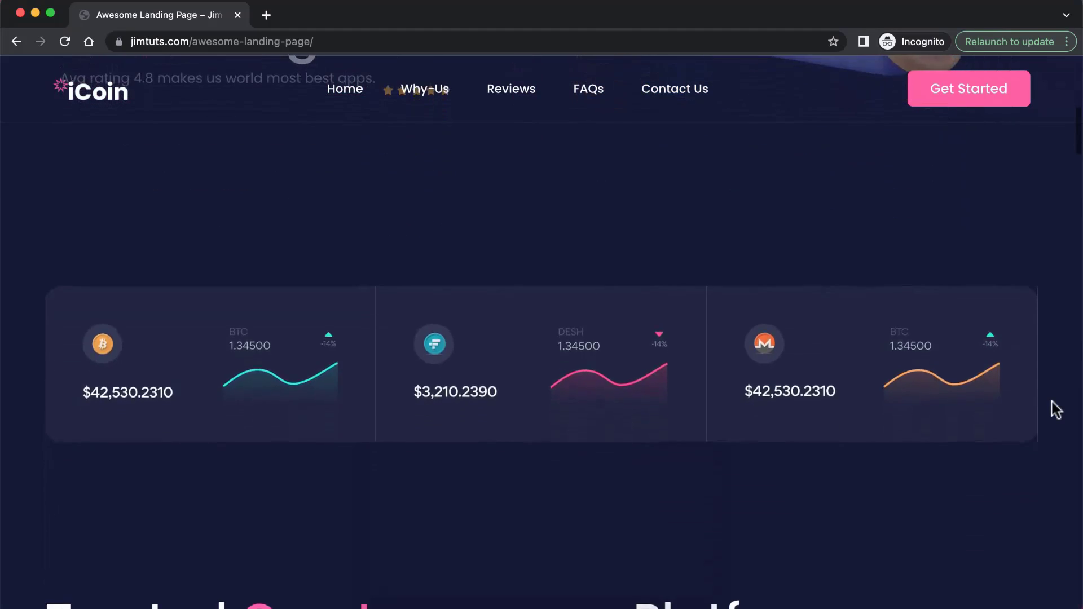
scroll(1056, 410, down, 2)
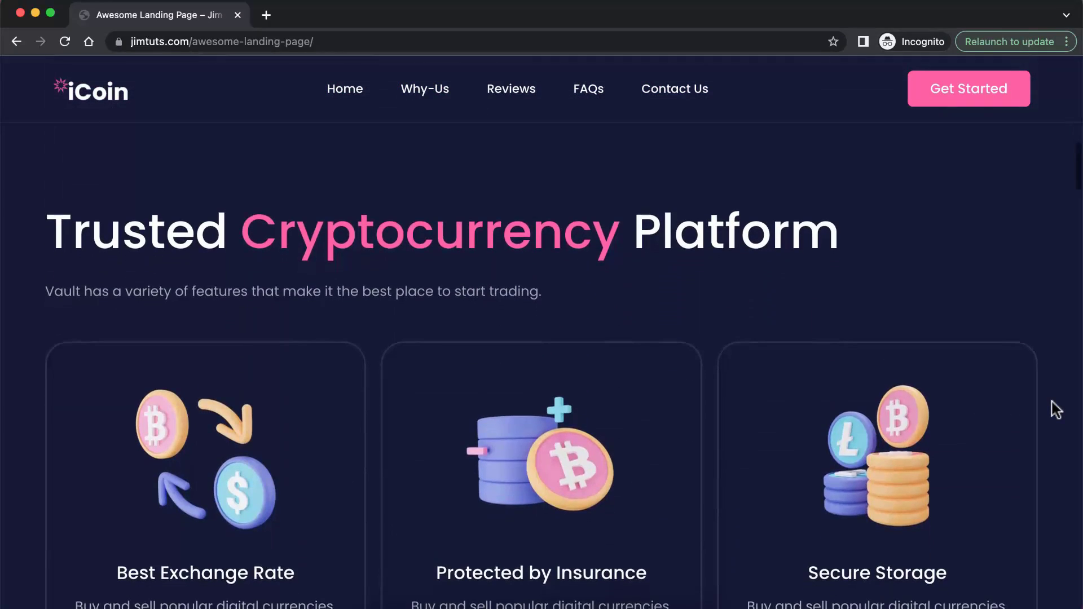
scroll(1056, 410, down, 5)
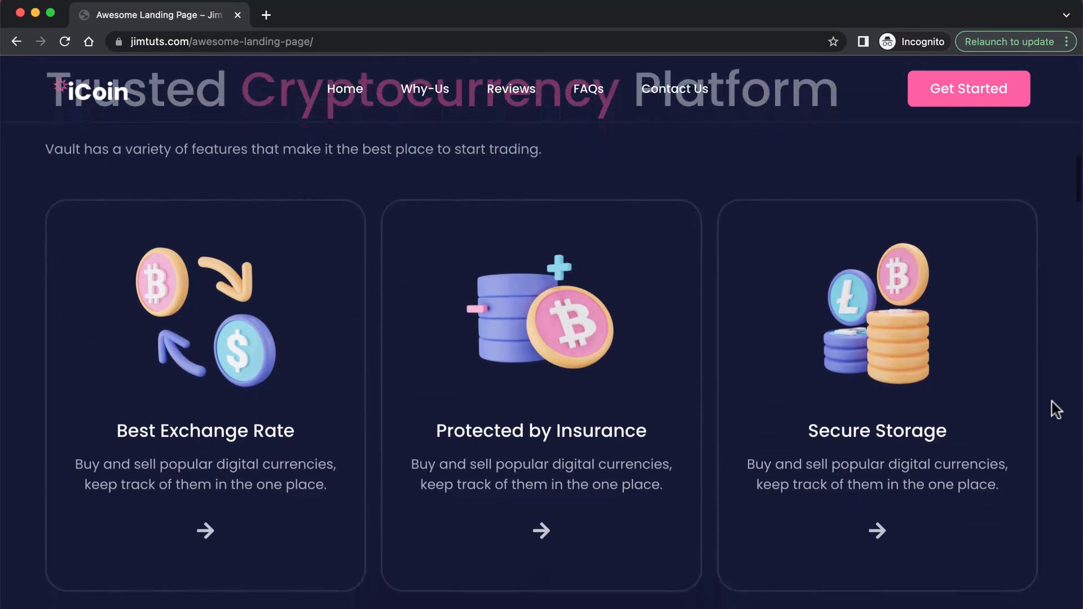
scroll(1056, 410, down, 2)
scroll(1056, 410, down, 6)
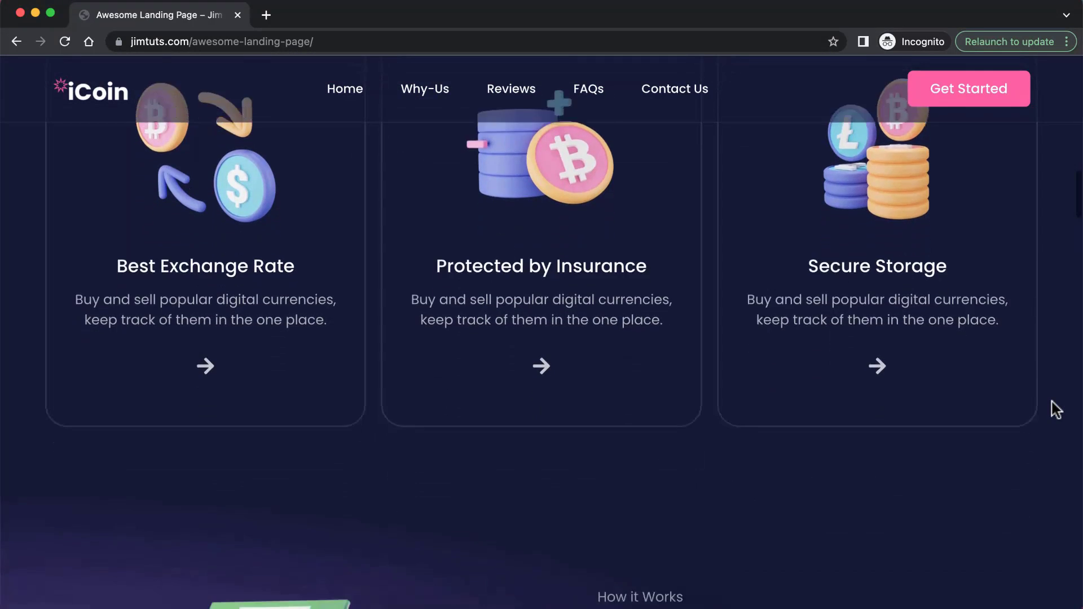
scroll(1057, 410, down, 5)
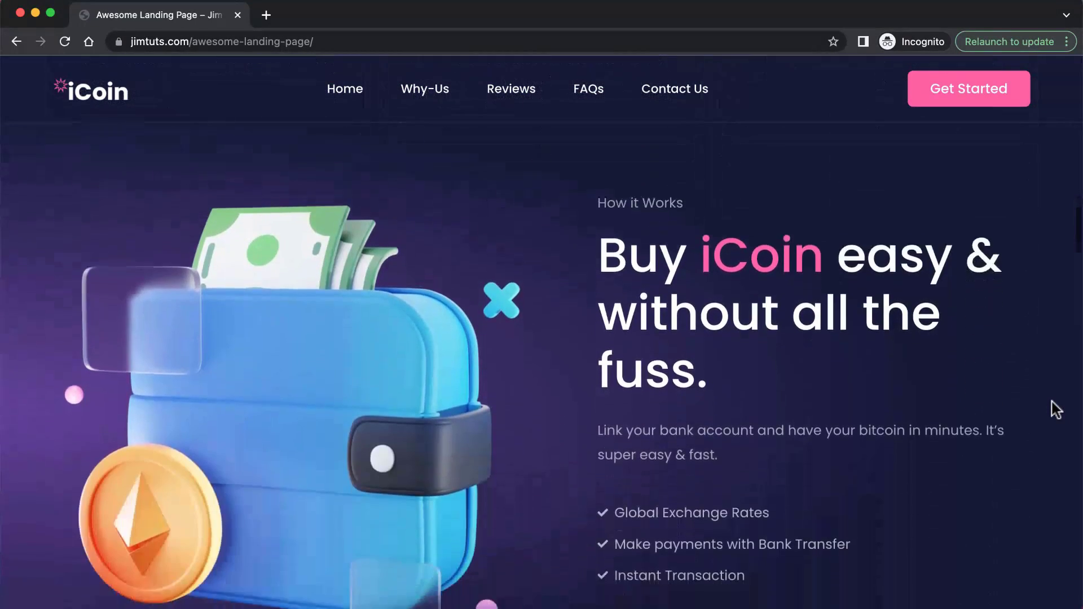
scroll(1056, 410, down, 5)
scroll(1056, 410, down, 5)
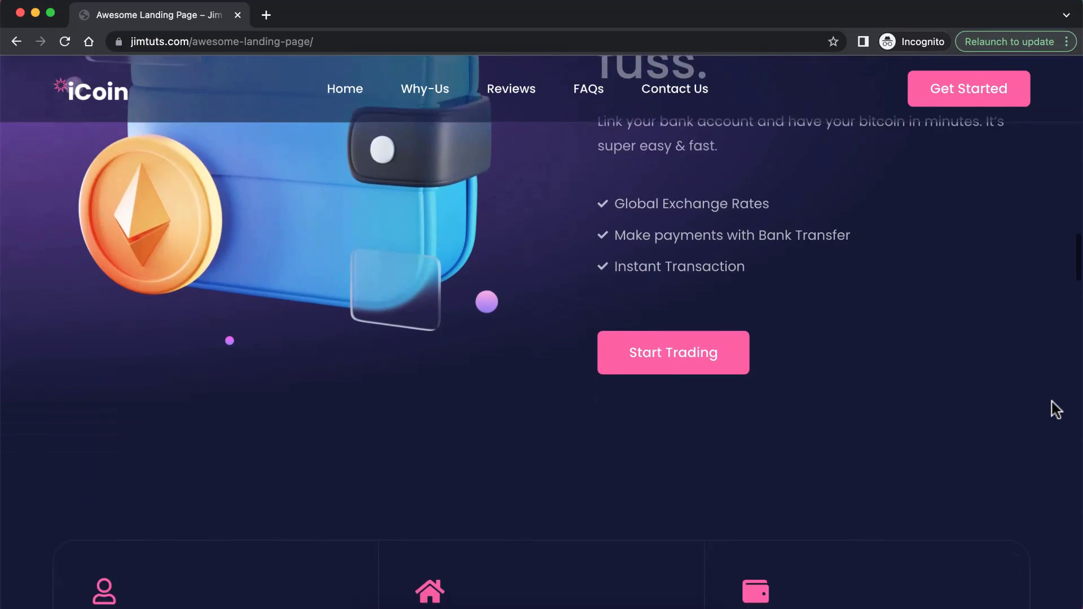
scroll(1057, 410, down, 15)
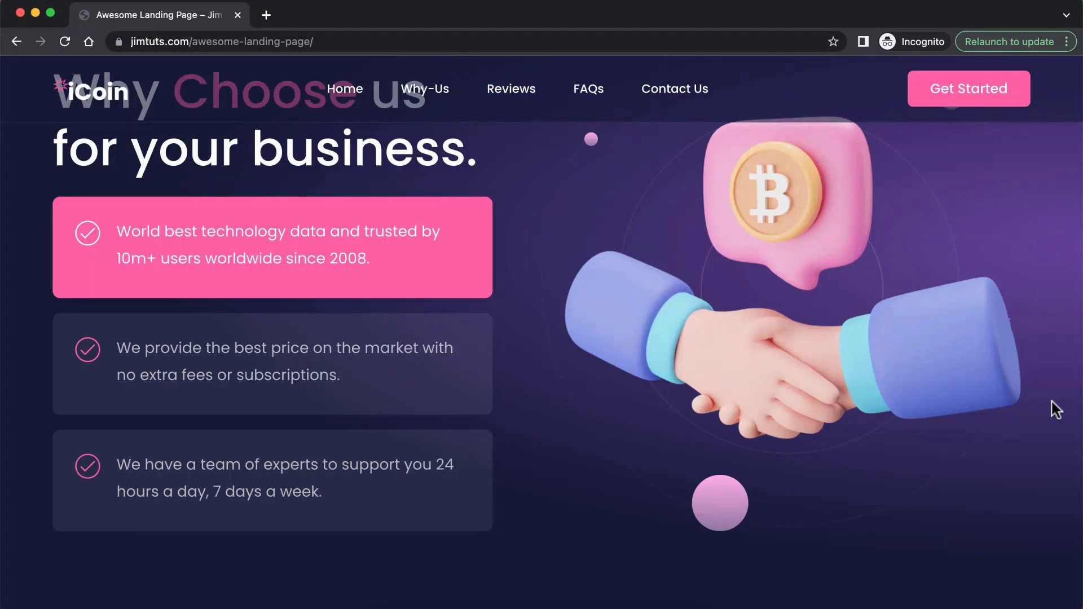
scroll(1056, 410, down, 9)
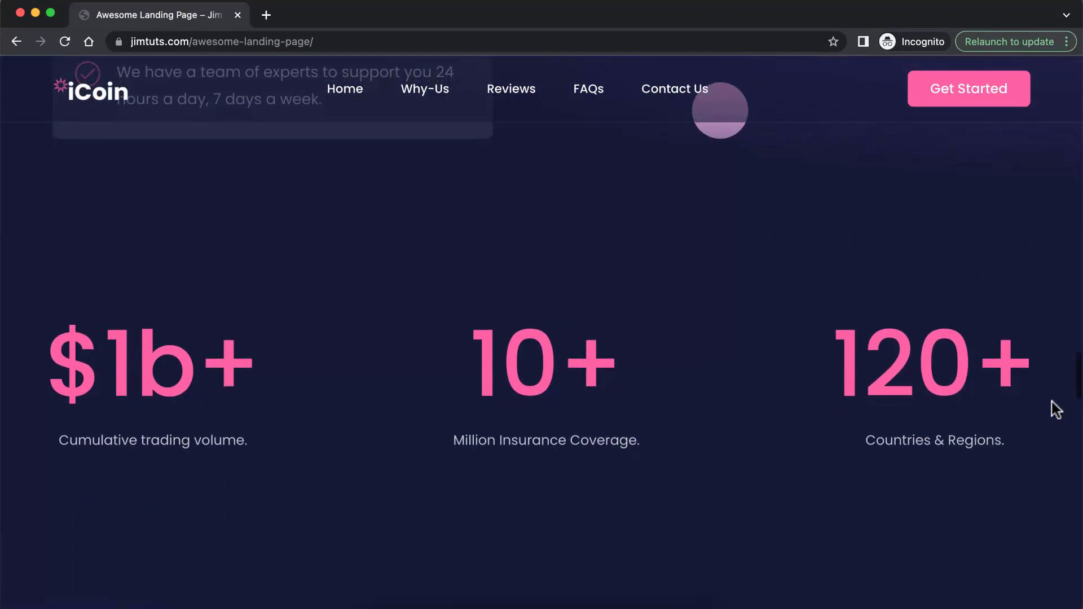